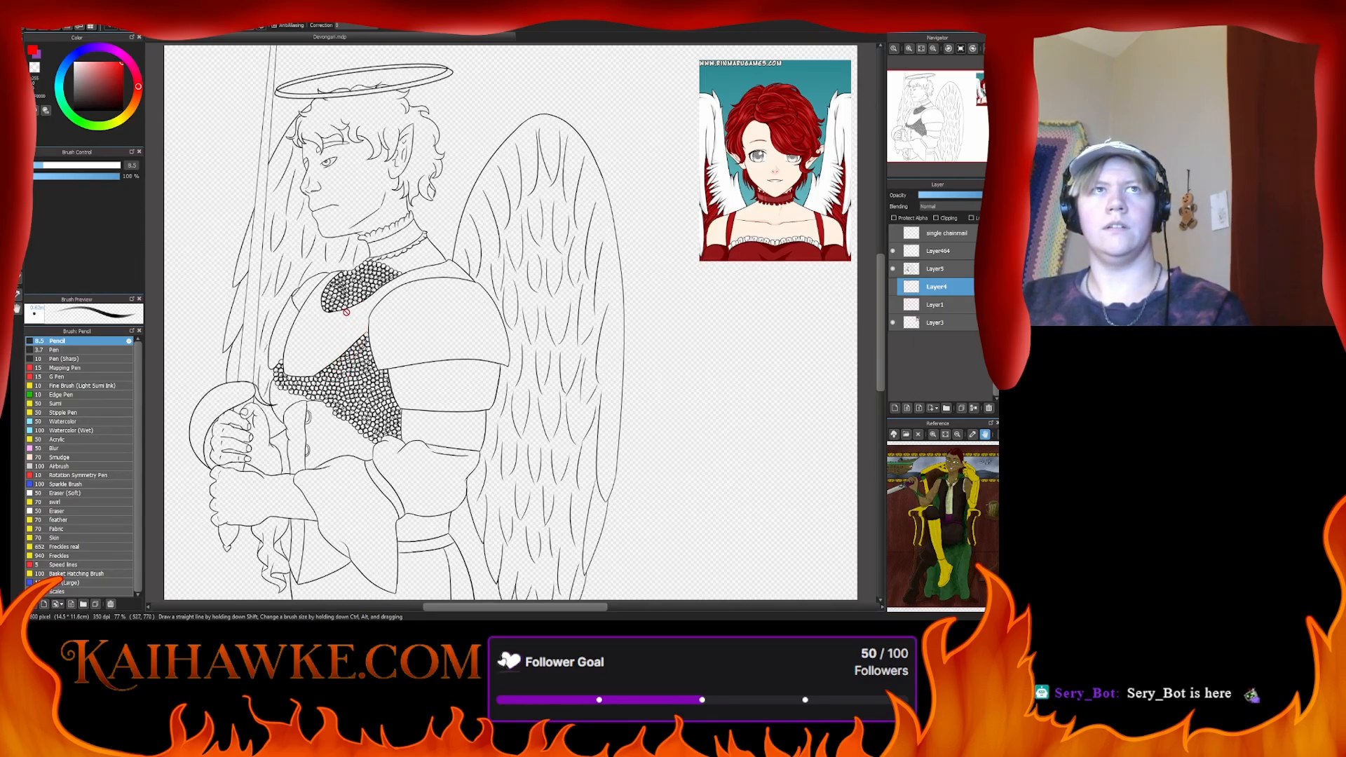
- Check the visibility of Layer404 and Layer5, make Layer5 active, and choose a near-black drawing colour
left_click(893, 251)
left_click(893, 251)
left_click(893, 268)
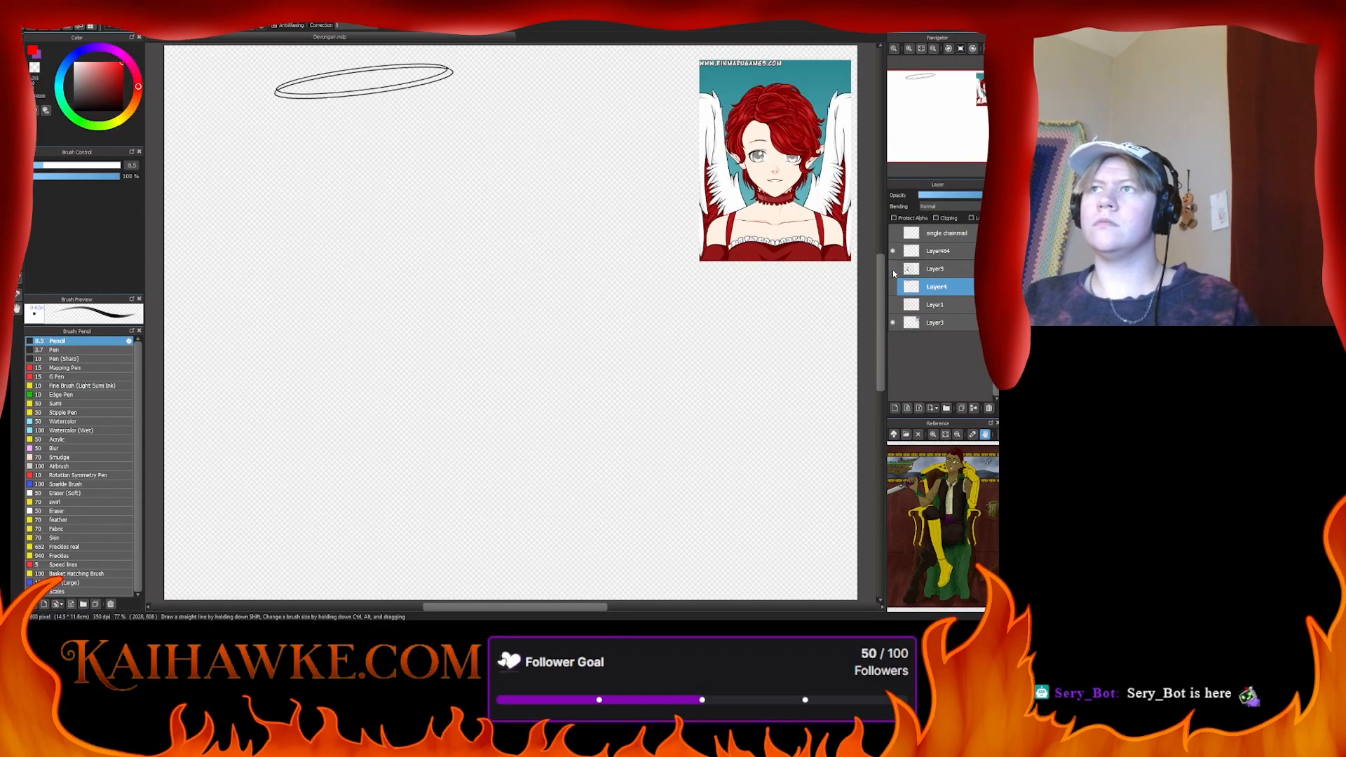
left_click(893, 269)
left_click(925, 268)
scroll(770, 220, "up", 6)
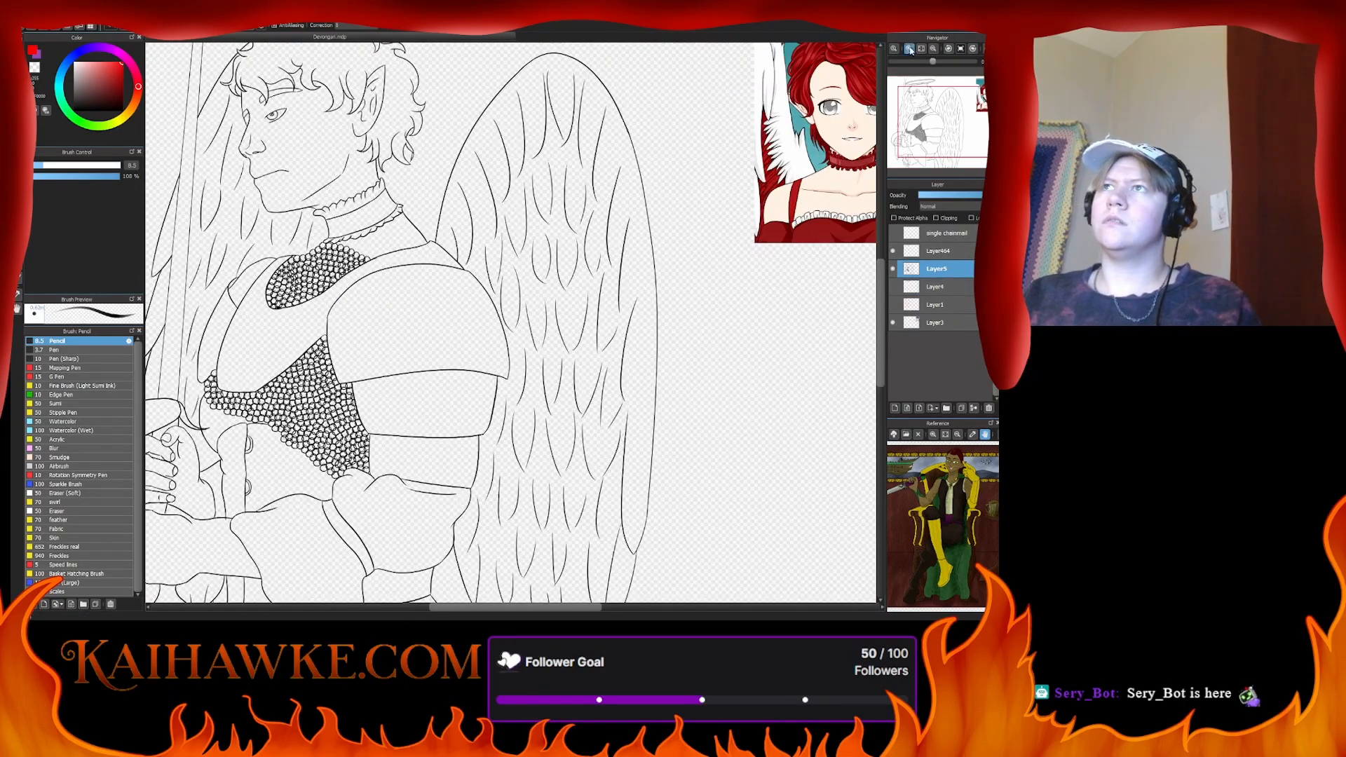
left_click_drag(770, 219, 996, 202)
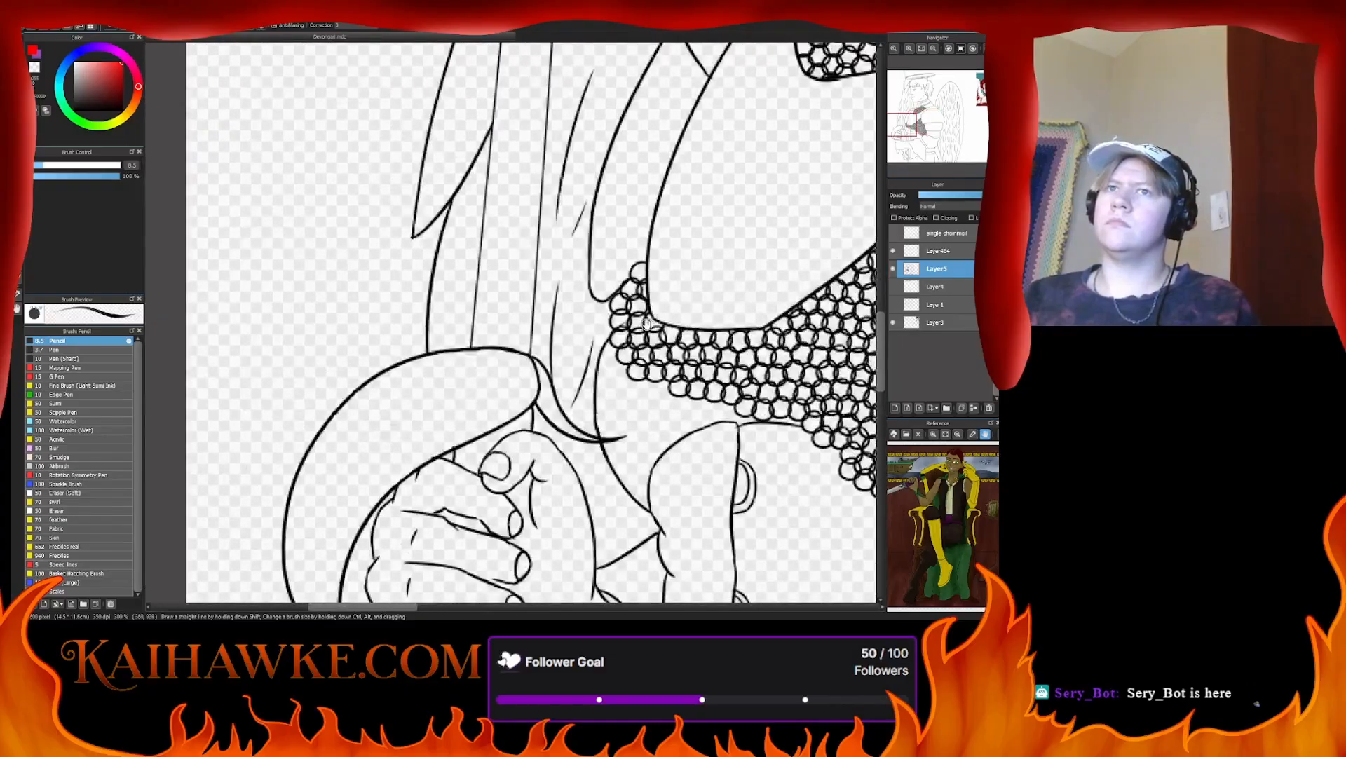
left_click_drag(448, 336, 498, 108)
left_click(111, 101)
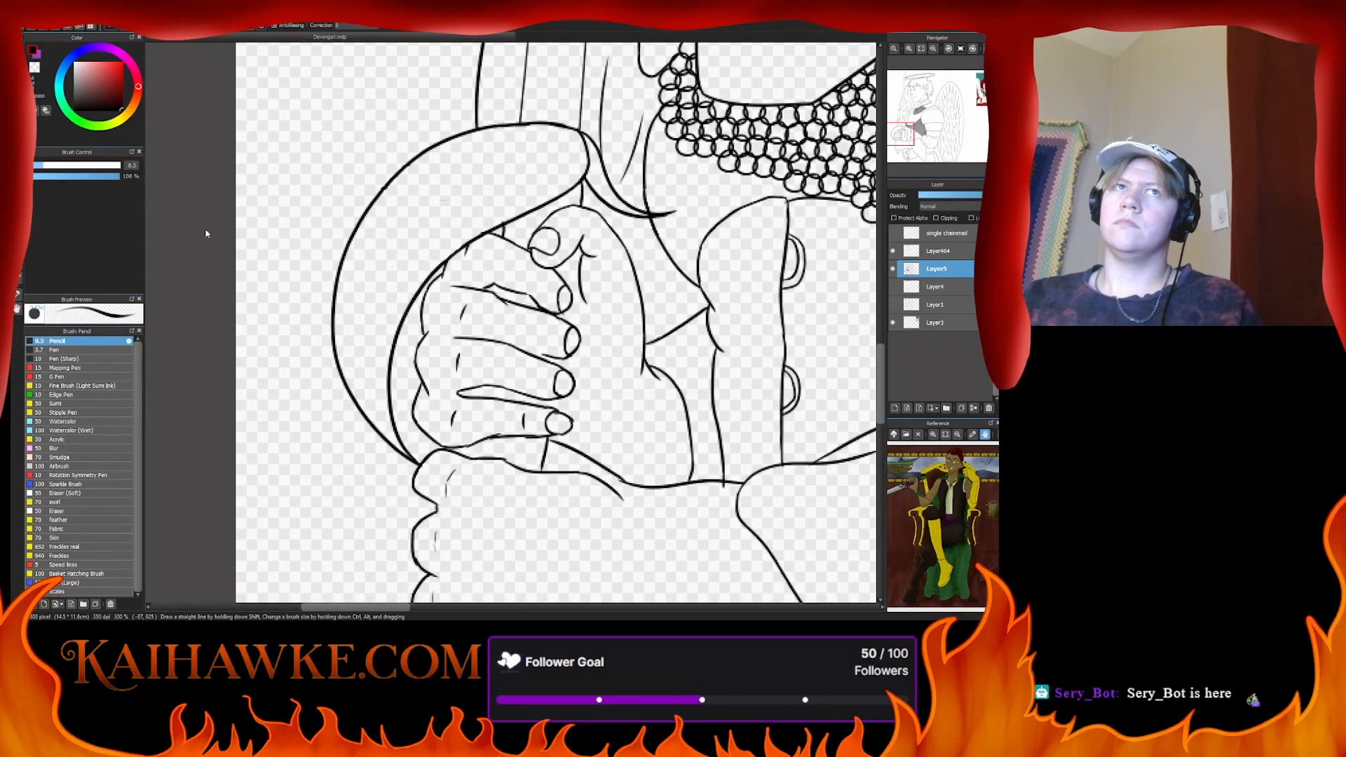
mouse_move(343, 219)
left_mouse_down()
mouse_move(395, 247)
mouse_move(460, 253)
left_mouse_up()
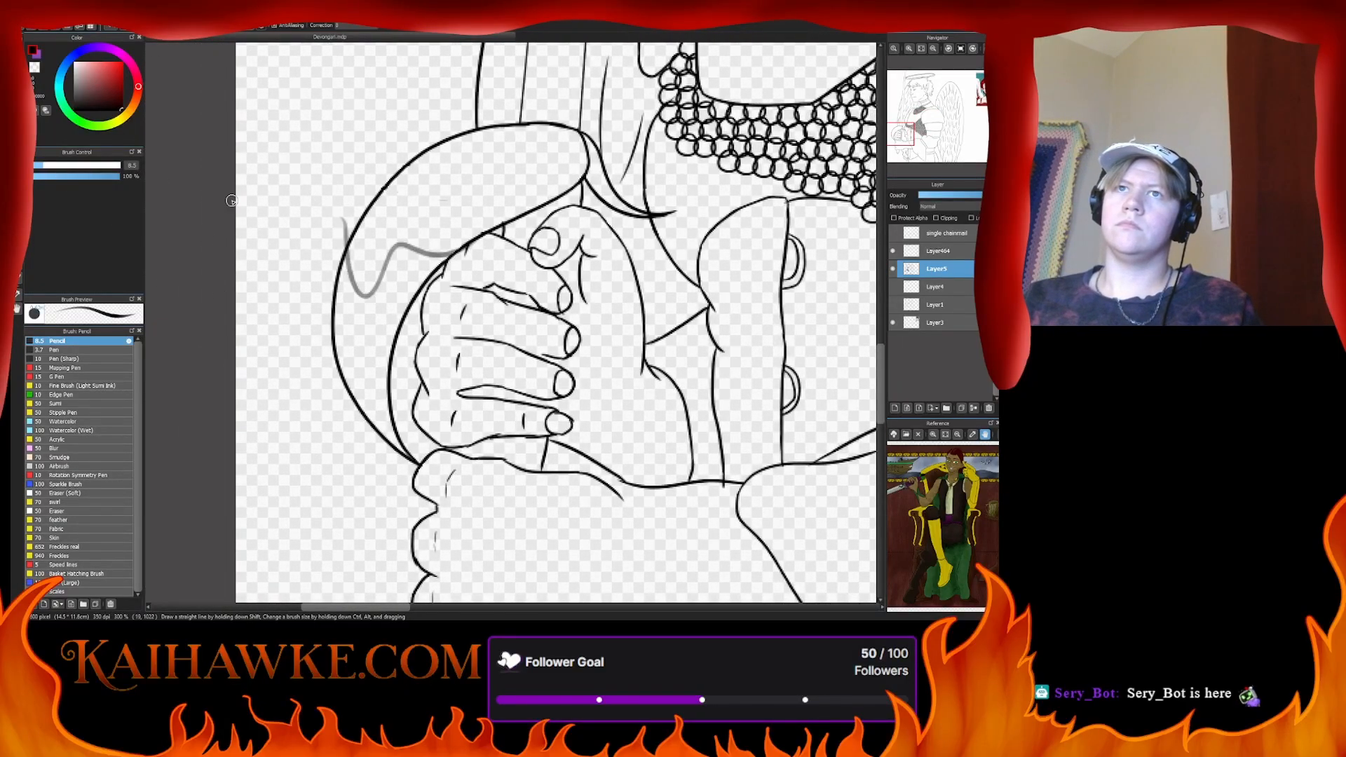
key("ctrl+z")
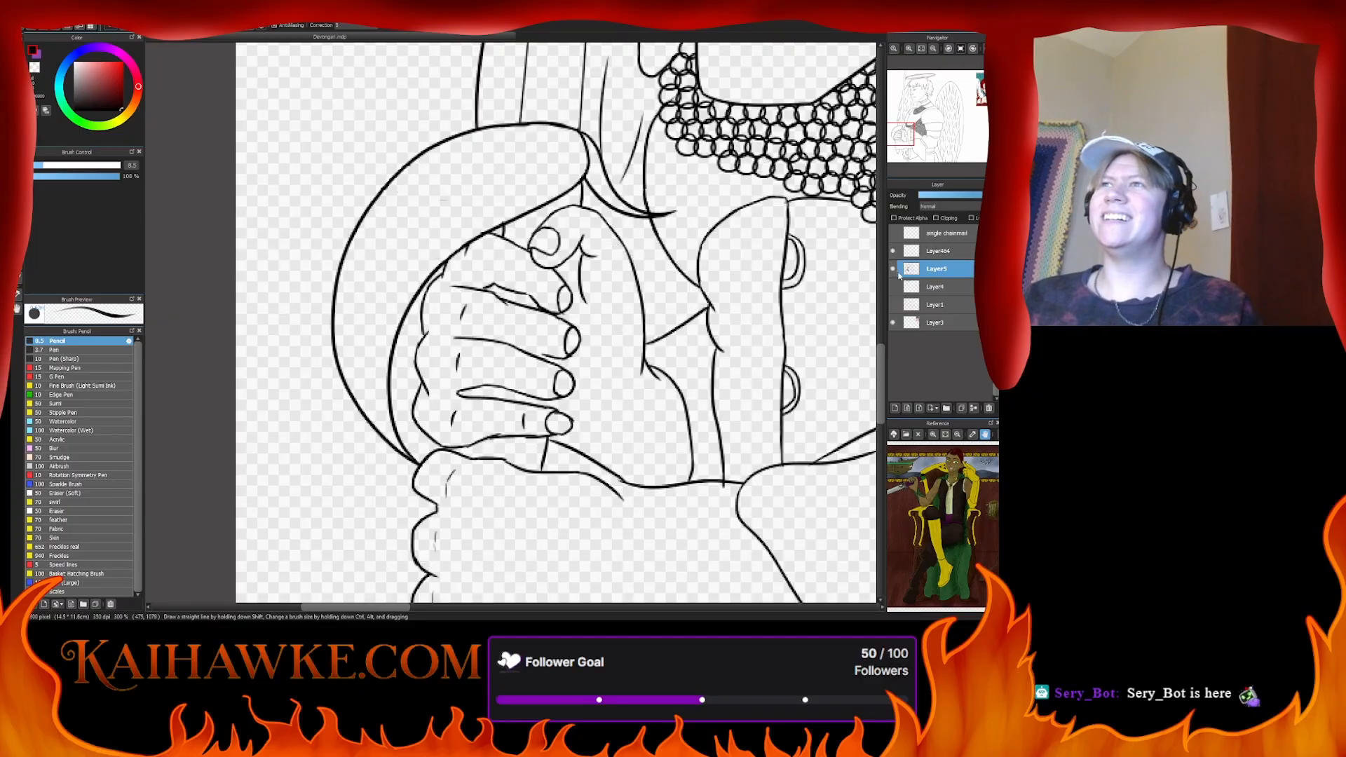
left_click(939, 253)
left_click(919, 268)
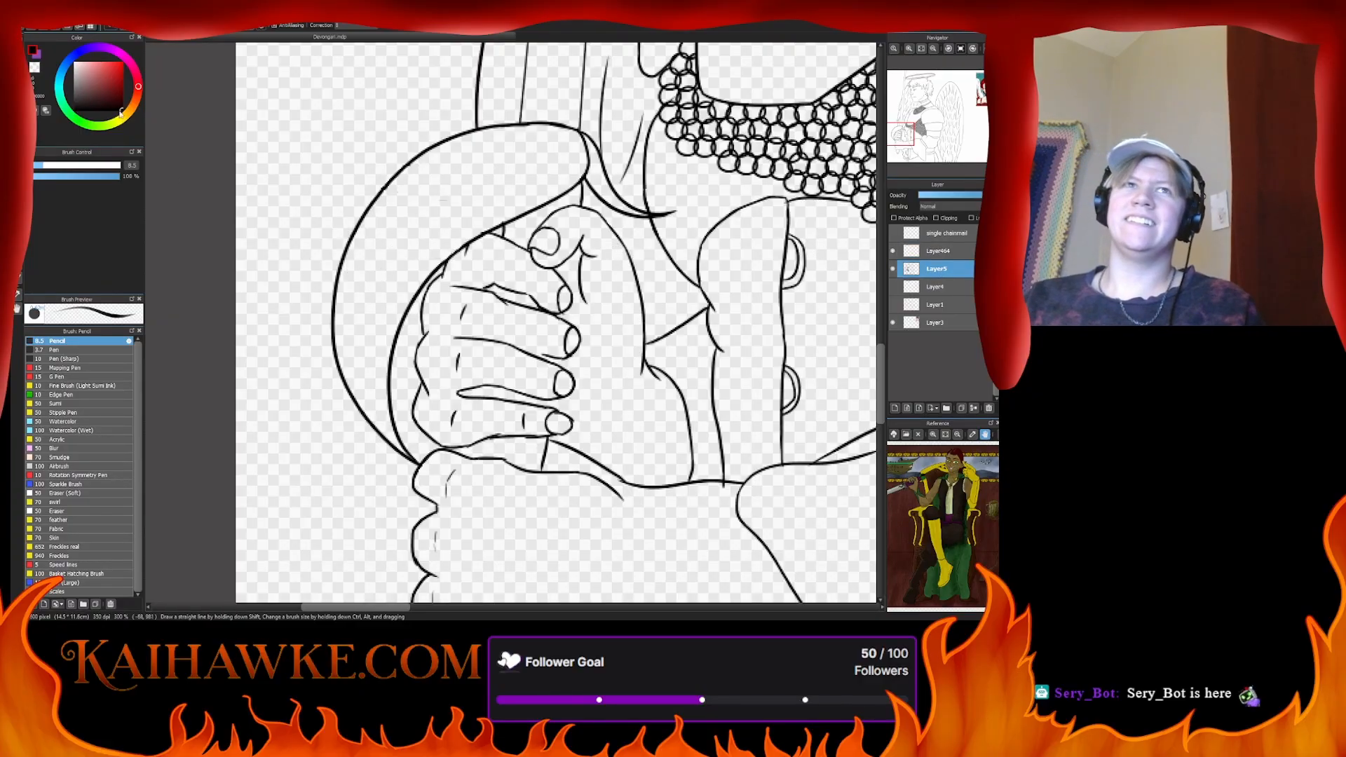
left_click_drag(317, 247, 468, 195)
key("ctrl+z")
key("ctrl+z")
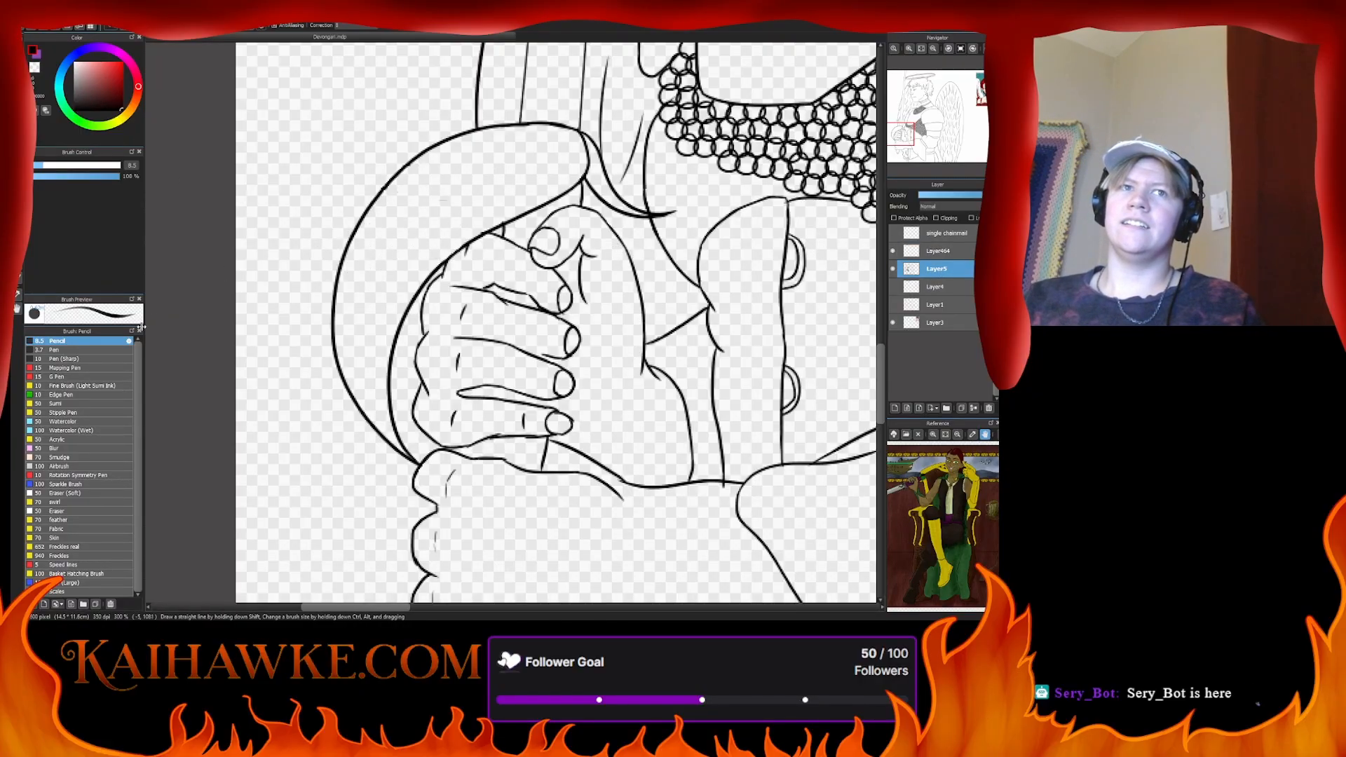
- Switch to the Pen brush and set its size to 3.4, trying it with strokes around the sword's hand guard
left_click(113, 352)
mouse_move(351, 270)
left_mouse_down()
mouse_move(419, 261)
mouse_move(525, 184)
left_mouse_up()
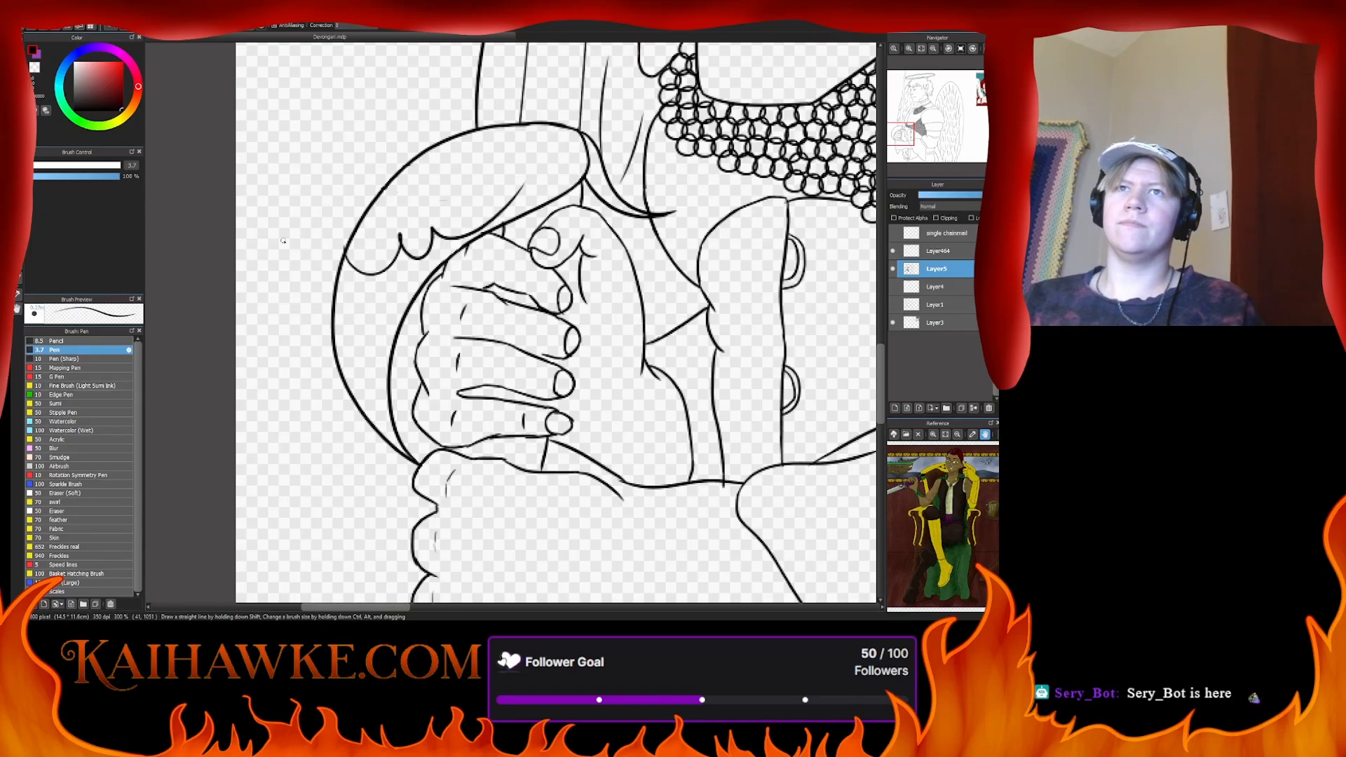
key("ctrl+z")
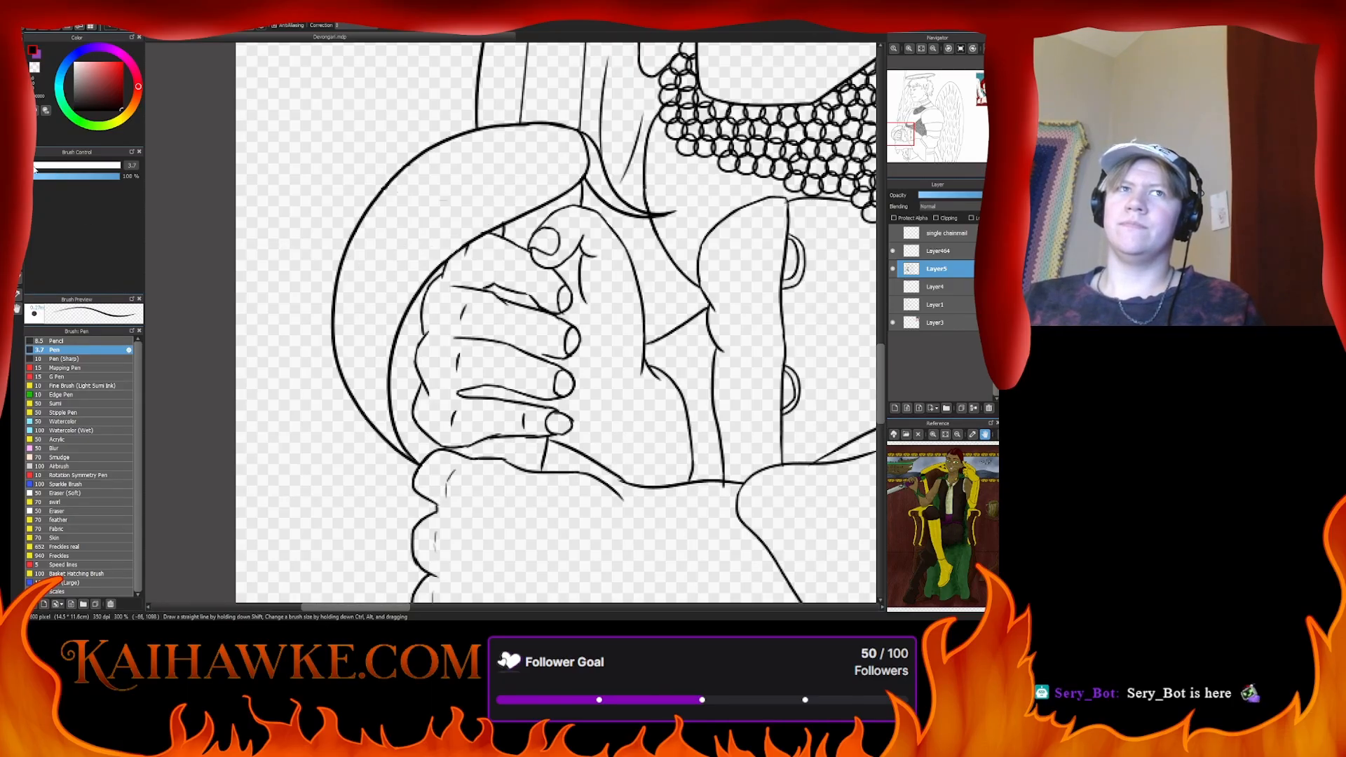
left_click_drag(35, 169, 38, 170)
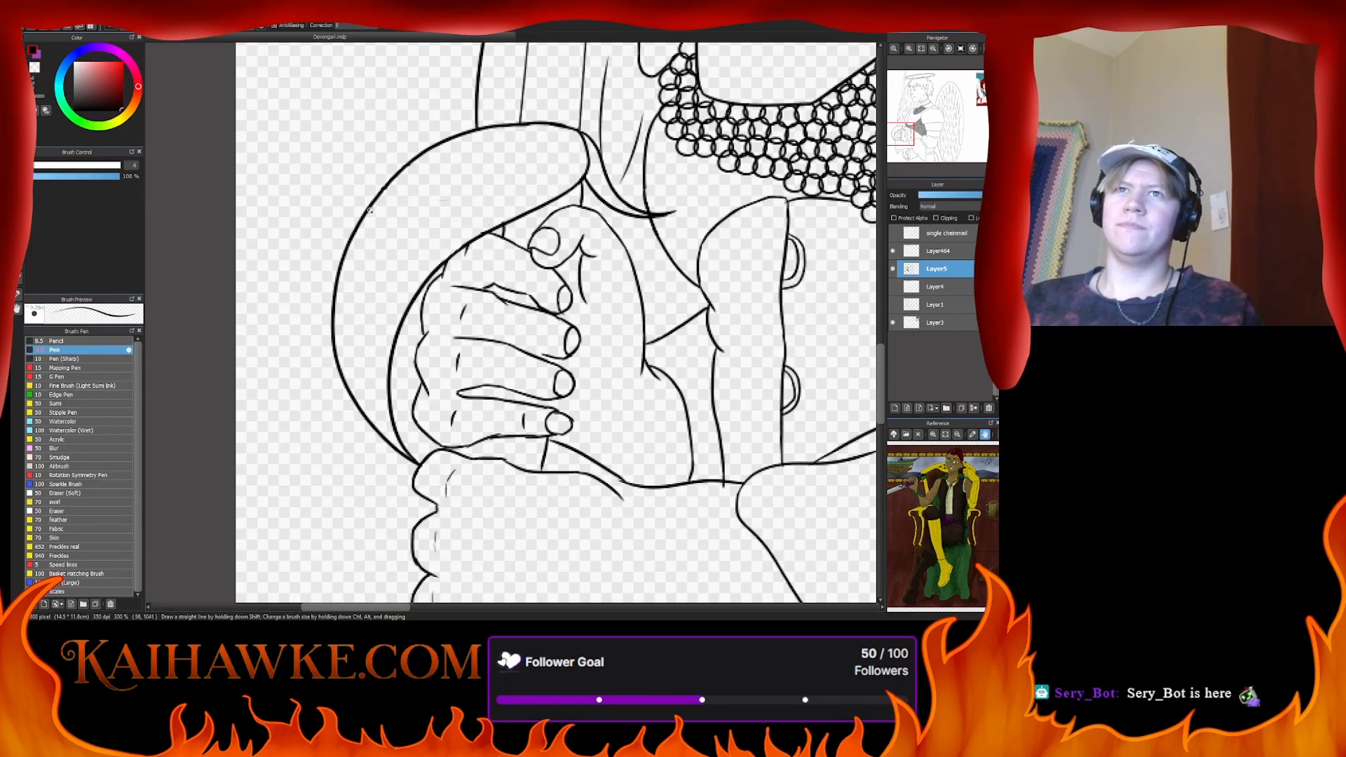
mouse_move(409, 161)
left_mouse_down()
mouse_move(338, 405)
mouse_move(359, 474)
left_mouse_up()
key("ctrl+z")
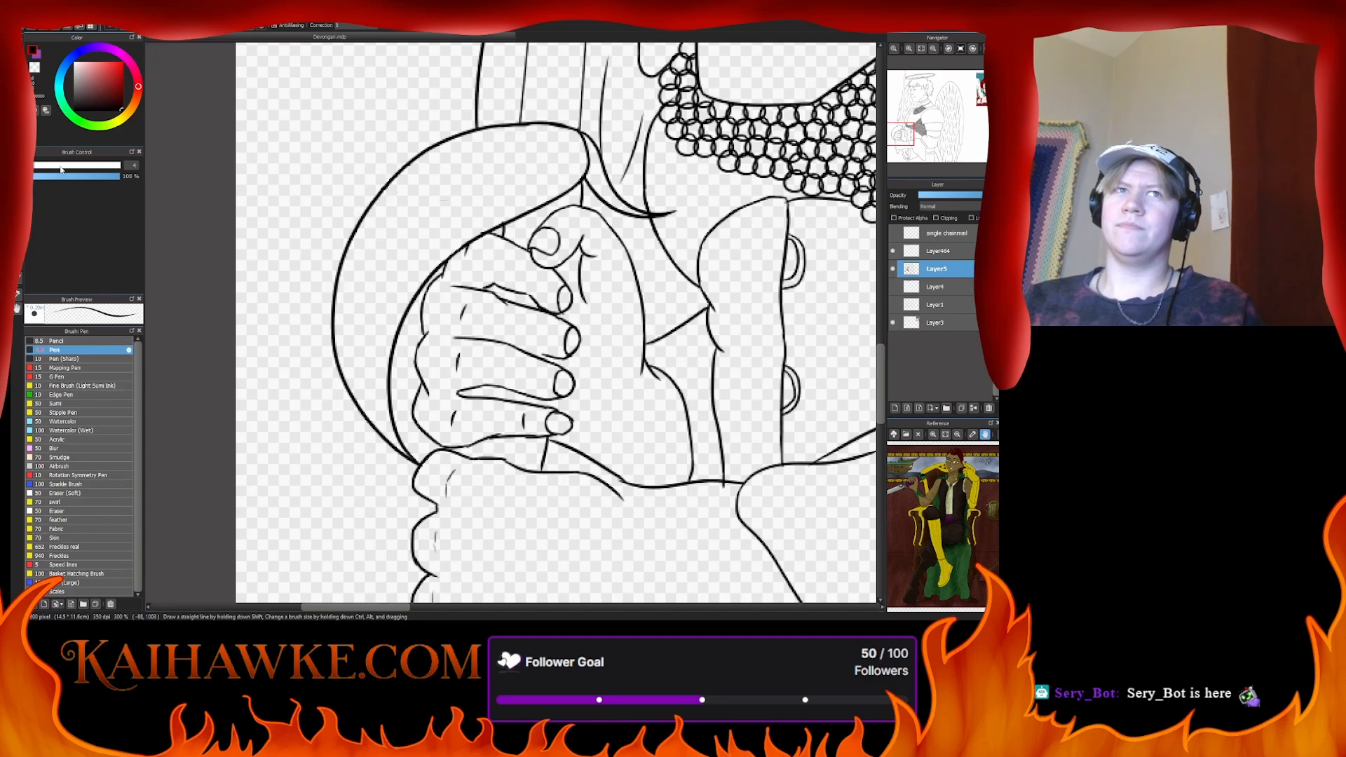
left_click_drag(39, 169, 42, 169)
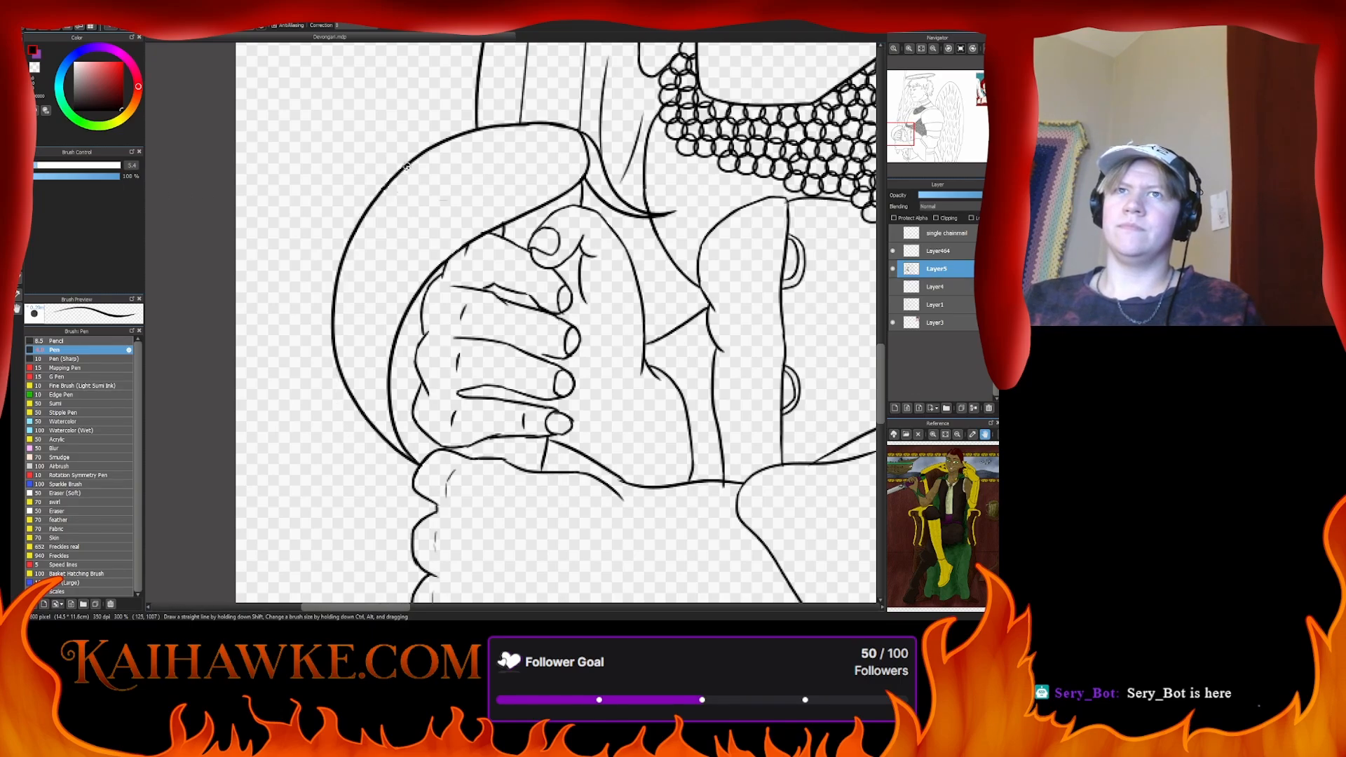
left_click_drag(384, 196, 383, 545)
key("ctrl+z")
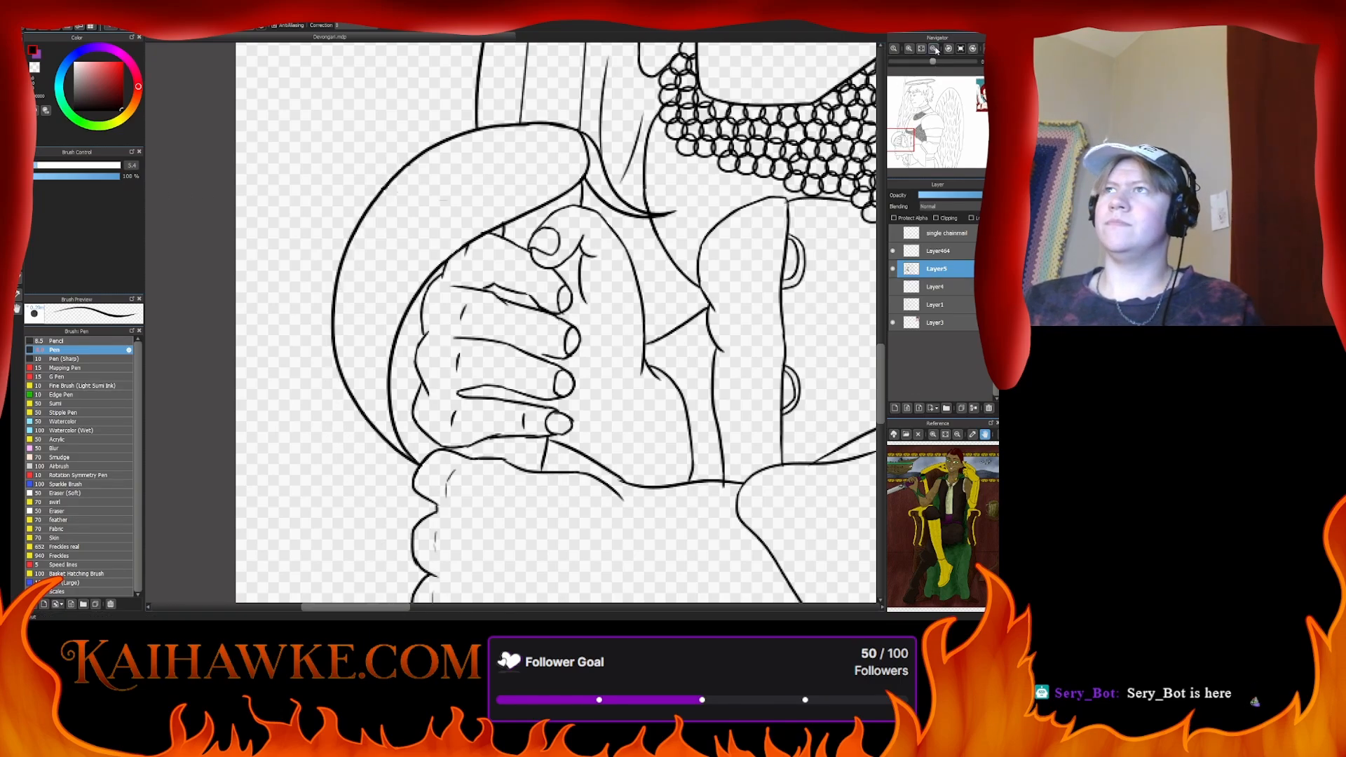
- Ink a wider outer curve for the sword's hand guard, sweeping from its upper edge down beside the lower hand
left_click(933, 48)
left_click_drag(422, 296, 479, 225)
left_click_drag(493, 272, 449, 286)
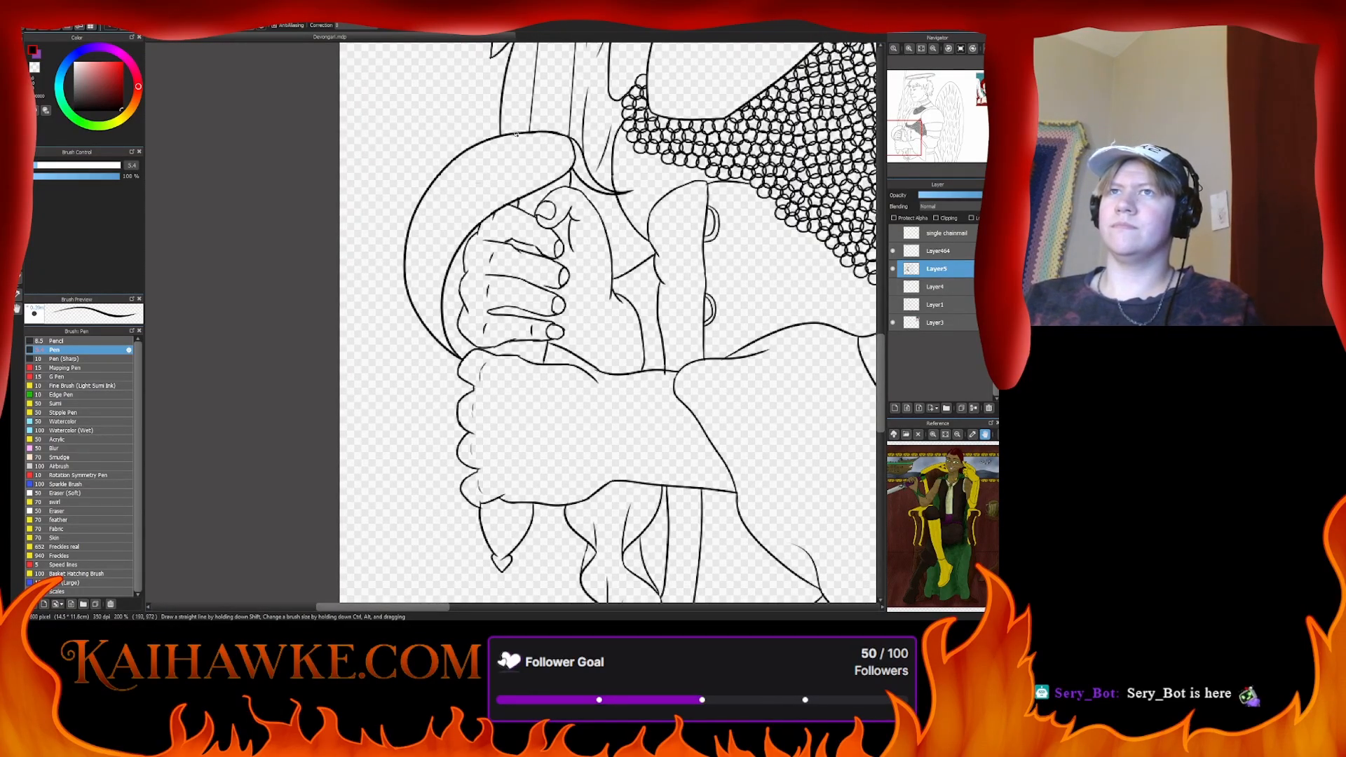
mouse_move(516, 133)
left_mouse_down()
mouse_move(369, 303)
mouse_move(484, 527)
left_mouse_up()
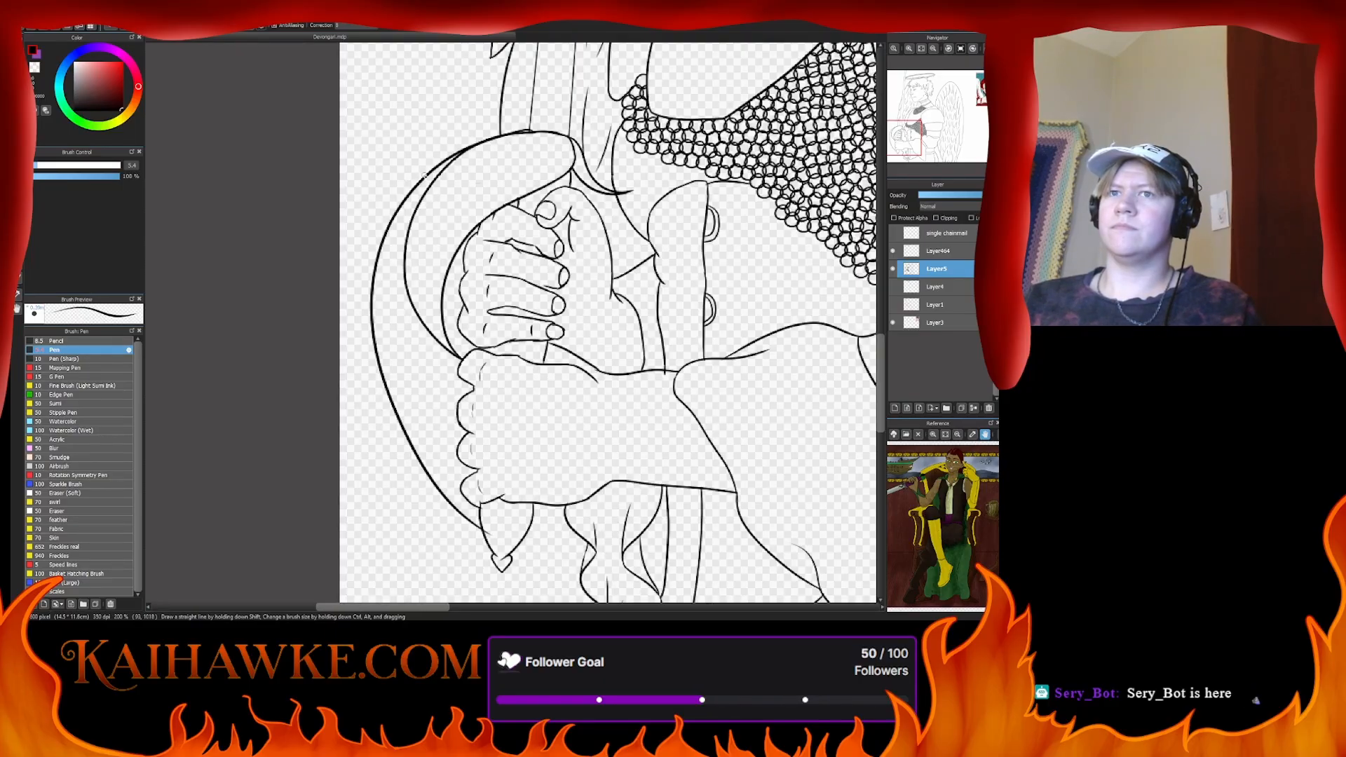
key("ctrl+z")
mouse_move(547, 132)
left_mouse_down()
mouse_move(372, 206)
mouse_move(449, 485)
mouse_move(417, 468)
mouse_move(418, 586)
left_mouse_up()
key("ctrl+z")
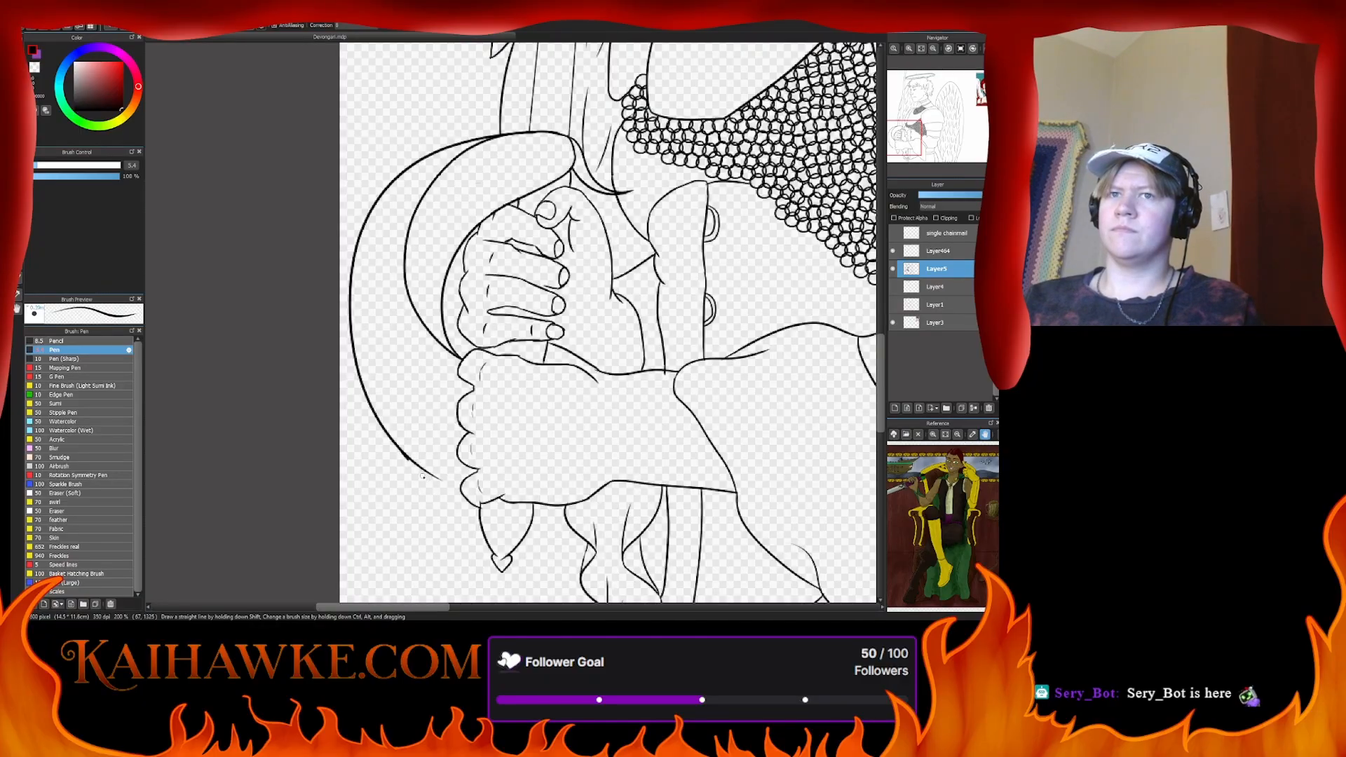
- Add a curled tail at the guard's lower end and ink its inner edge past the lower hand's knuckles
left_click_drag(423, 462, 414, 566)
key("ctrl+z")
left_click_drag(421, 459, 392, 547)
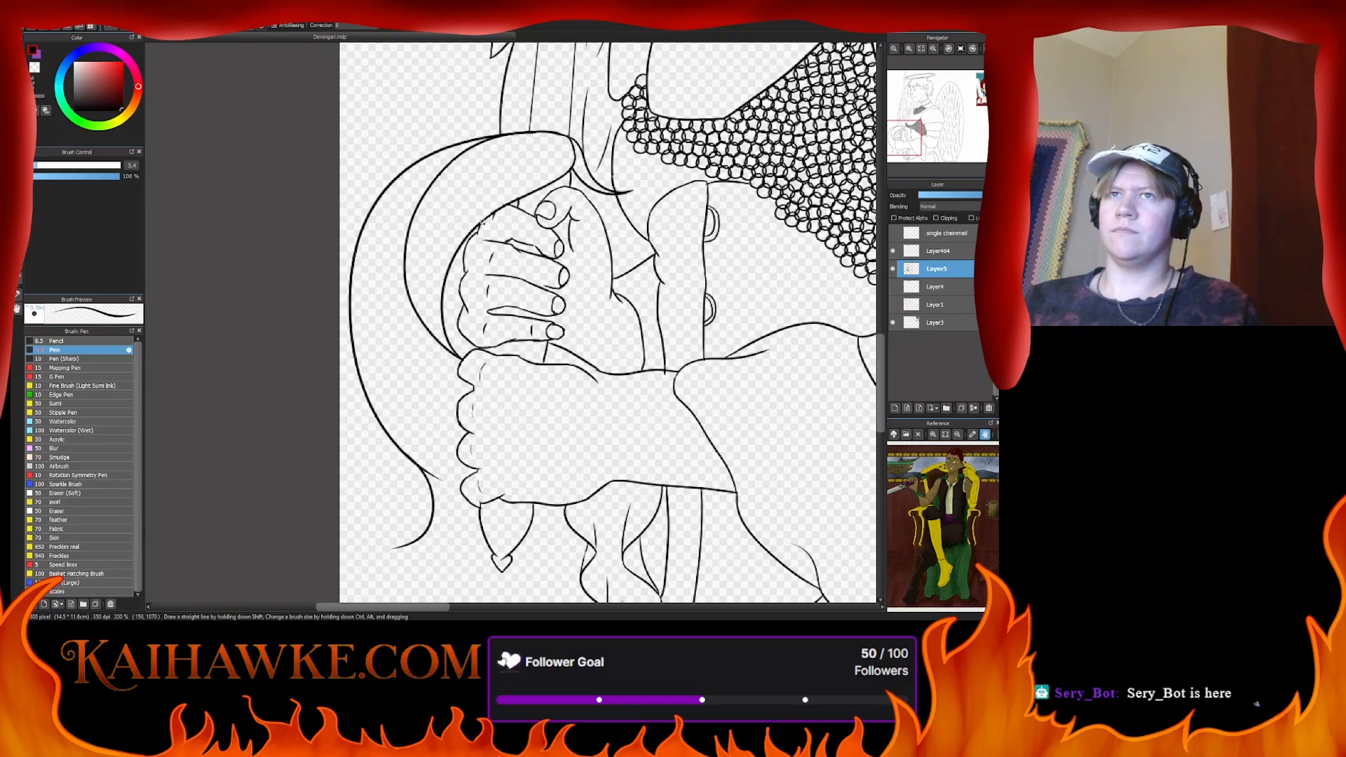
left_click_drag(445, 276, 455, 516)
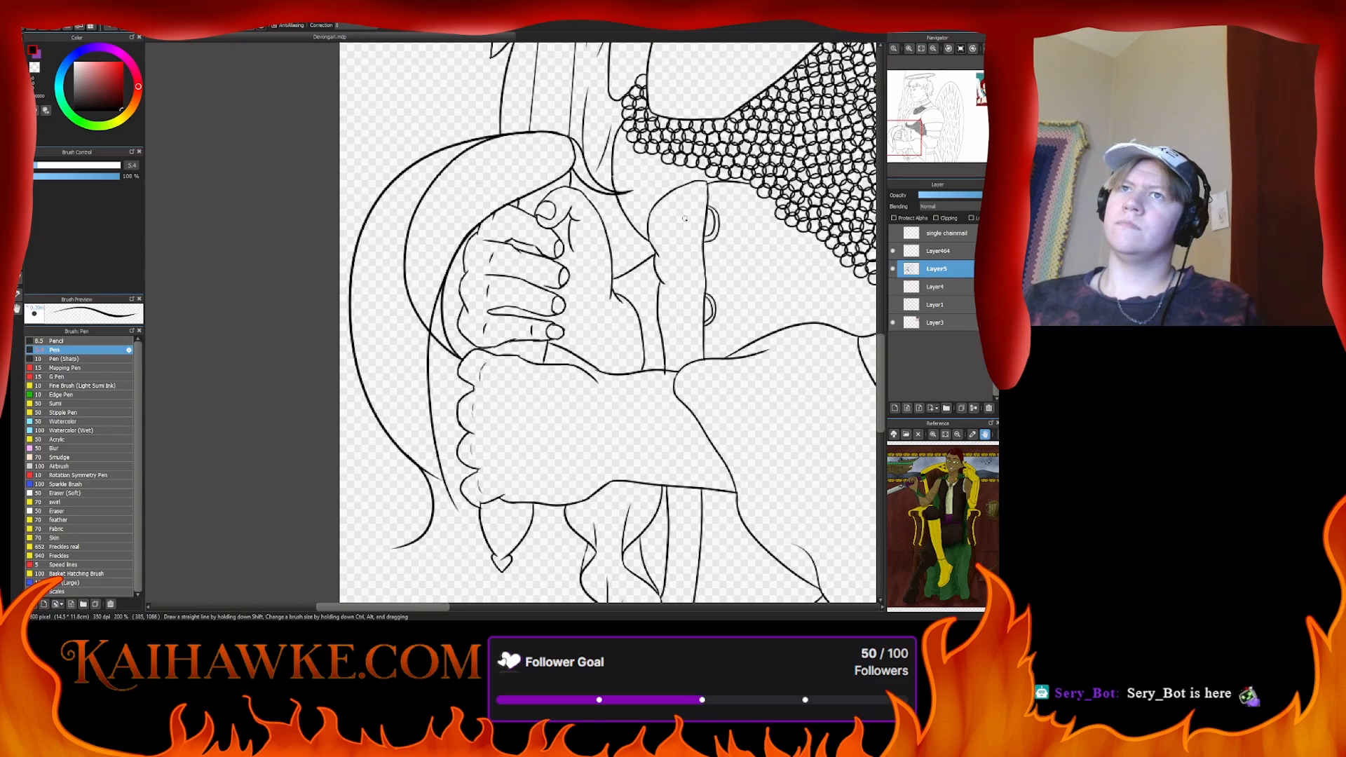
- Erase the guard's old outer edge inside the new wider curve
key("e")
left_click_drag(404, 253, 425, 328)
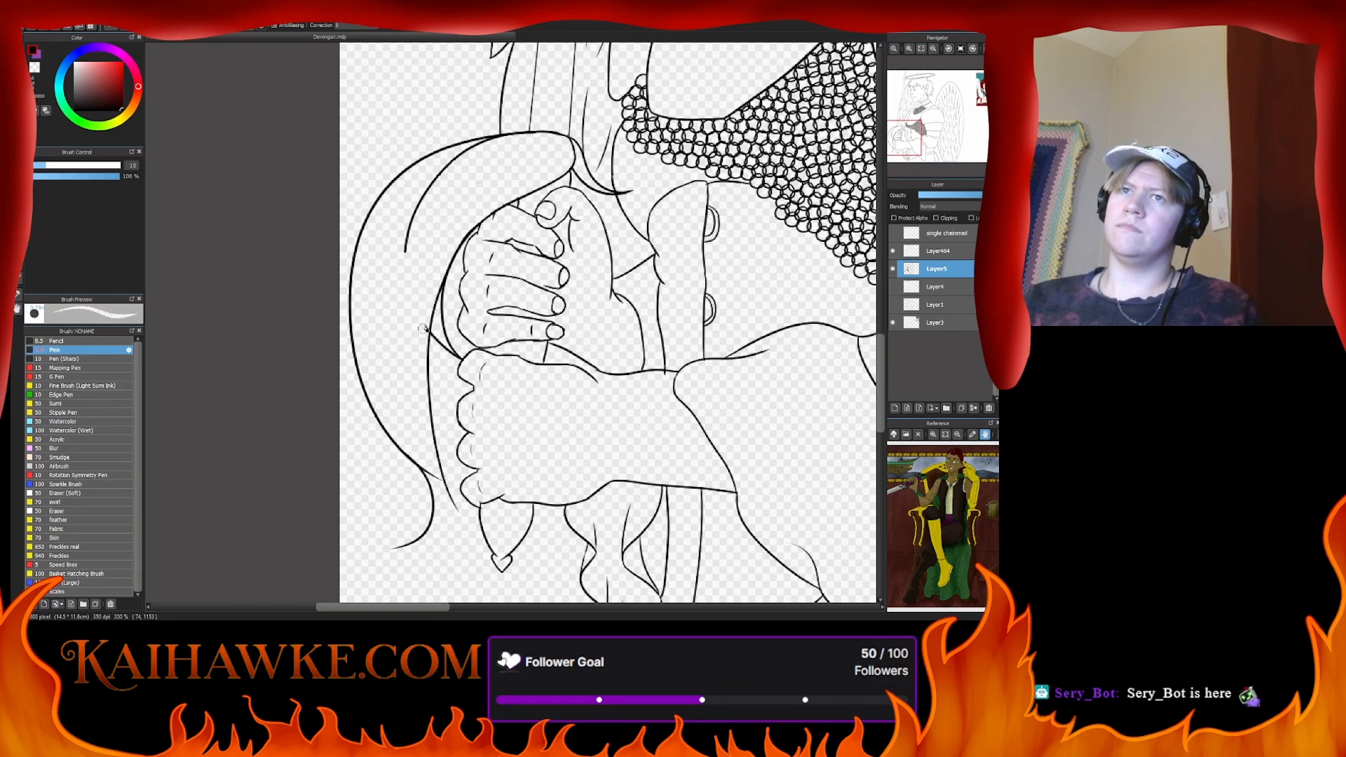
mouse_move(412, 272)
left_mouse_down()
mouse_move(418, 180)
mouse_move(398, 258)
mouse_move(430, 175)
mouse_move(500, 142)
left_mouse_up()
- Clean up the guard's upper line and erase the leftover old edge segments beside the upper hand's fingers
left_click(910, 50)
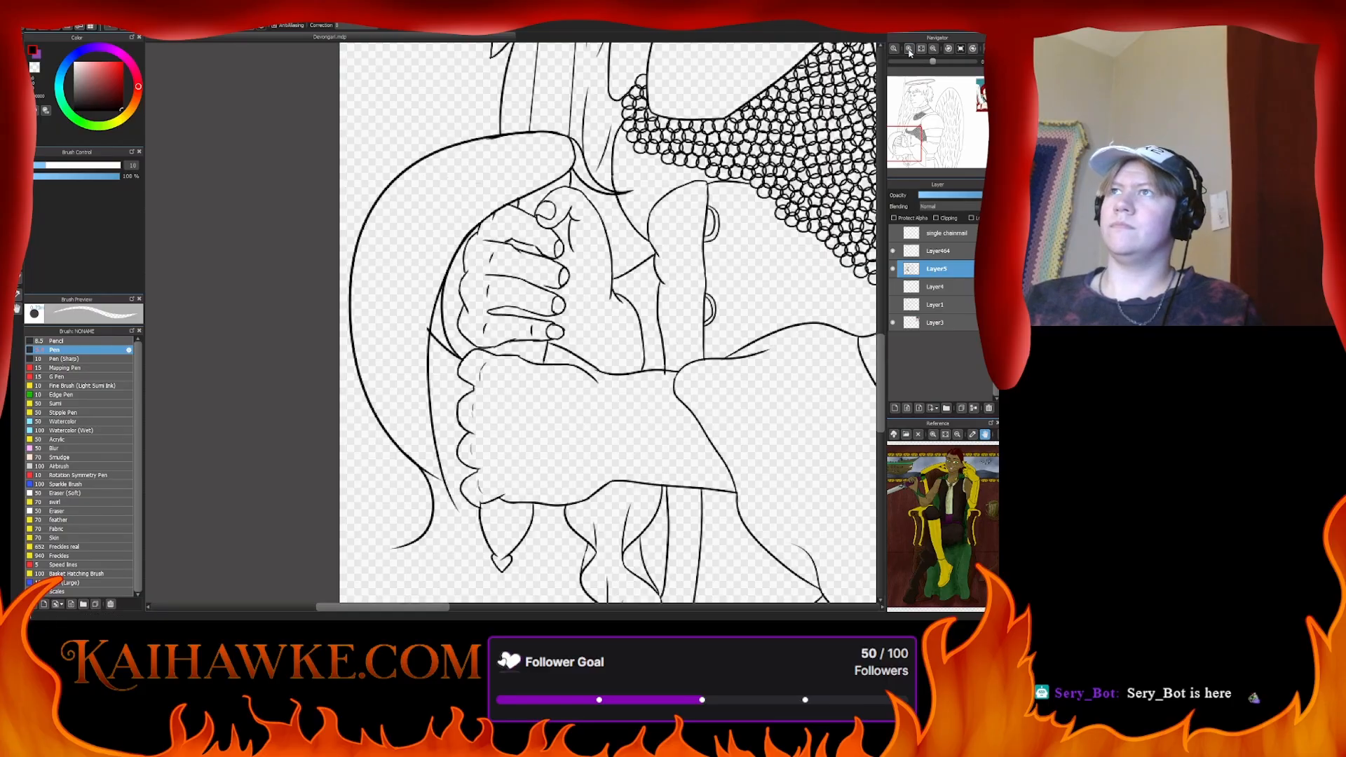
left_click(910, 49)
left_click(910, 50)
left_click_drag(434, 210, 533, 449)
left_click_drag(491, 153, 552, 461)
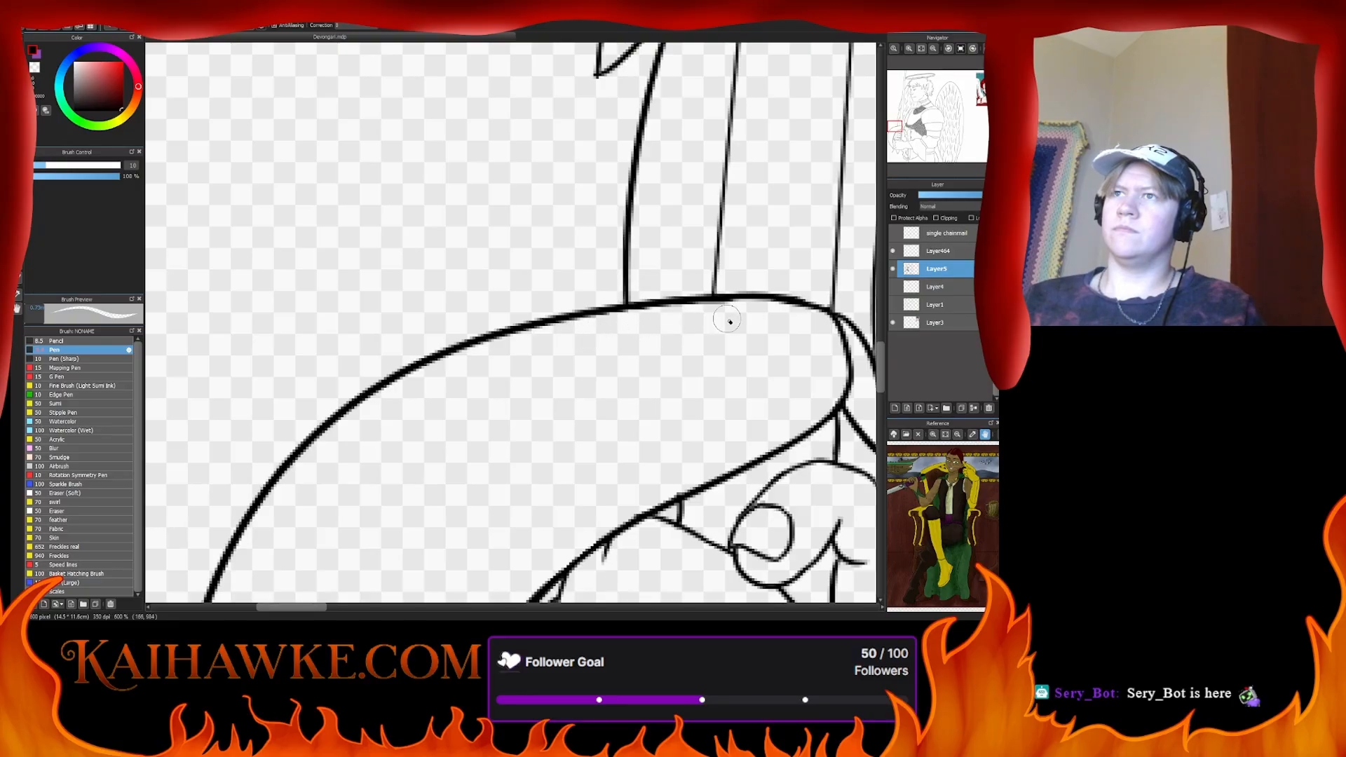
scroll(499, 481, "down", 2)
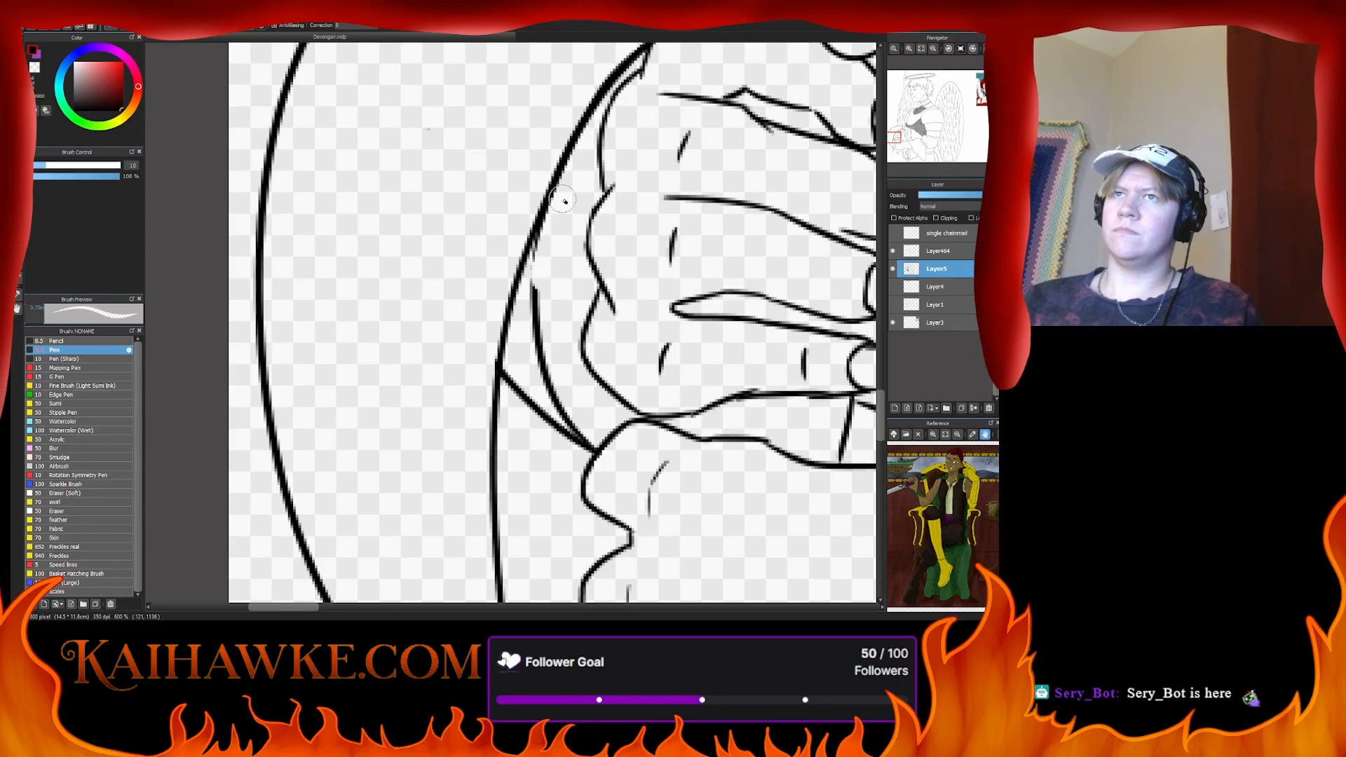
mouse_move(537, 281)
left_mouse_down()
mouse_move(549, 383)
mouse_move(569, 433)
mouse_move(582, 433)
mouse_move(574, 453)
mouse_move(588, 444)
mouse_move(578, 452)
mouse_move(550, 420)
mouse_move(545, 439)
mouse_move(511, 383)
left_mouse_up()
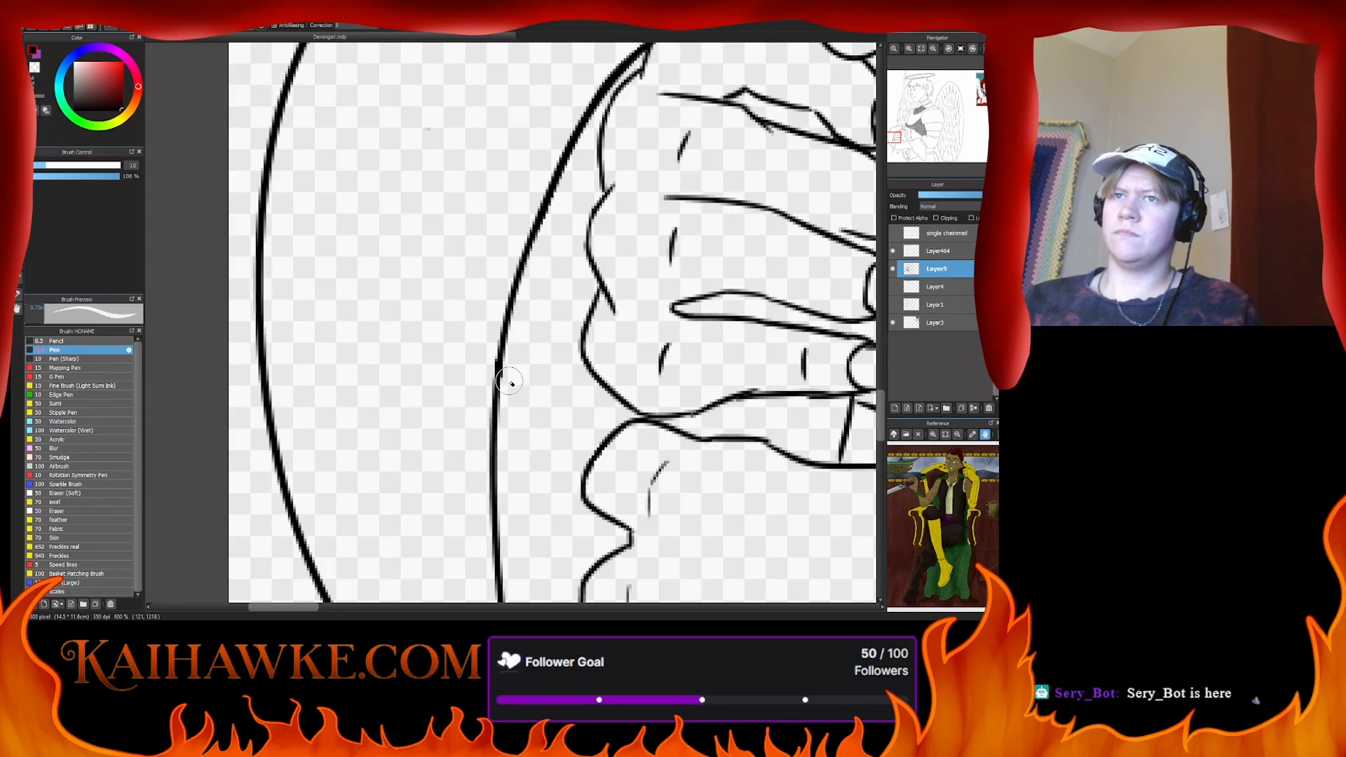
- Redraw the short pen line joining the guard's outer curve to its inner edge at the pointed lower tip
scroll(512, 383, "down", 10)
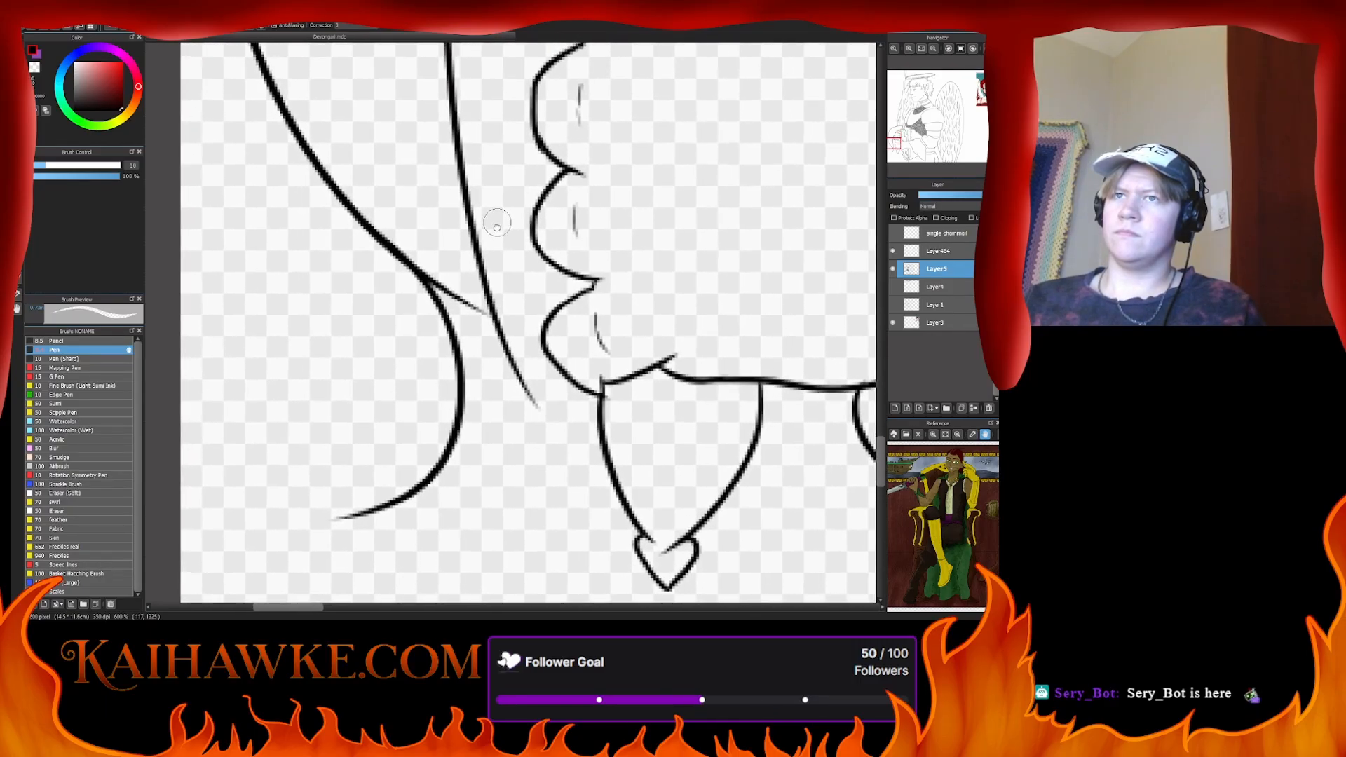
scroll(497, 224, "up", 3)
key("b")
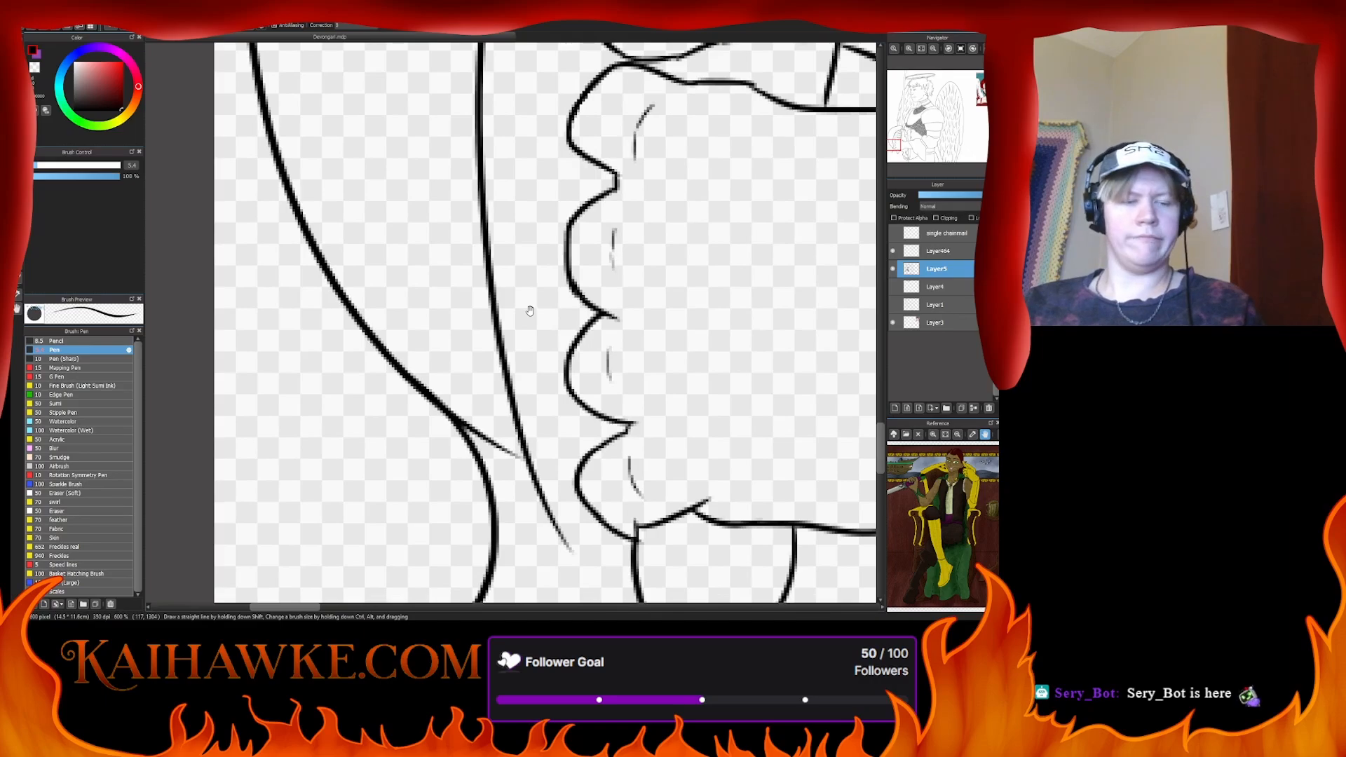
left_click_drag(530, 311, 495, 249)
mouse_move(418, 354)
left_mouse_down()
mouse_move(526, 502)
mouse_move(573, 328)
mouse_move(468, 456)
mouse_move(514, 312)
left_mouse_up()
key("ctrl+z")
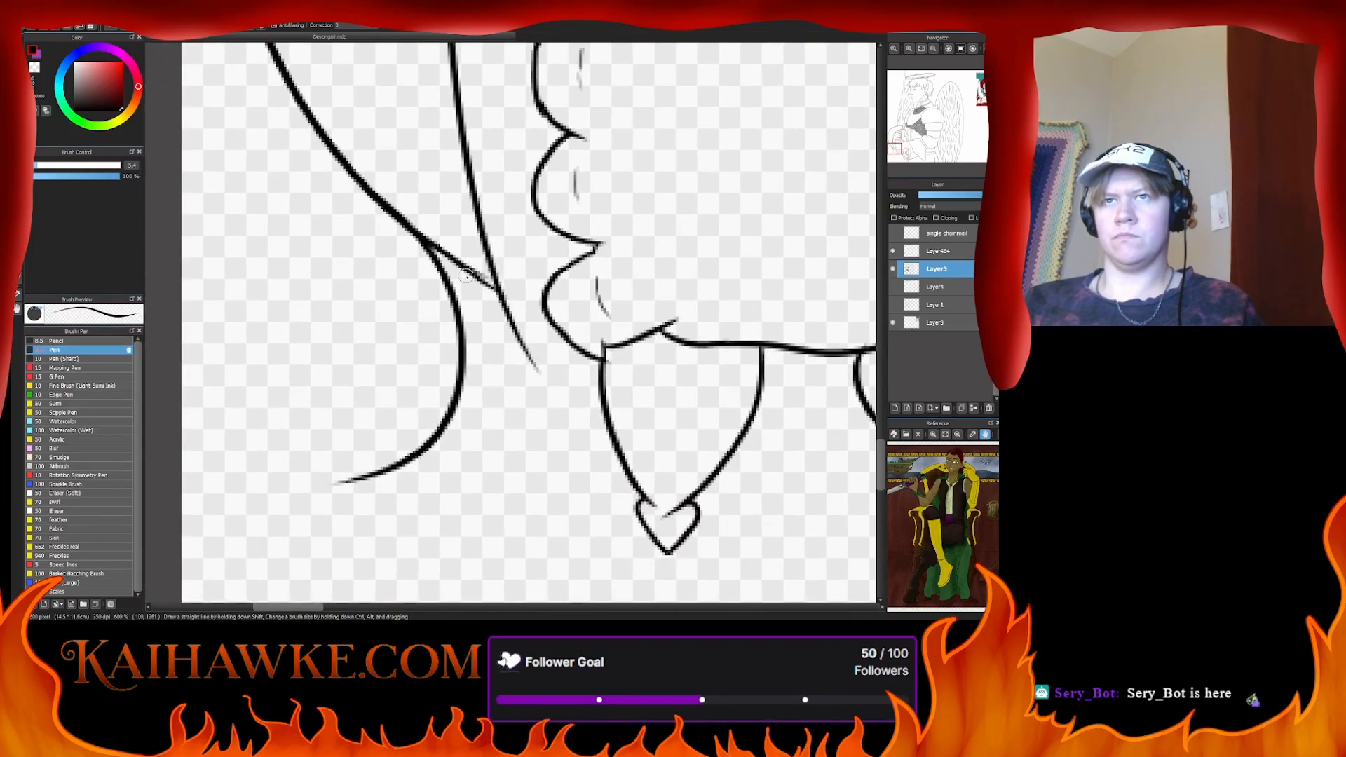
key("ctrl+z")
left_click_drag(425, 242, 509, 292)
key("ctrl+z")
left_click_drag(425, 242, 500, 288)
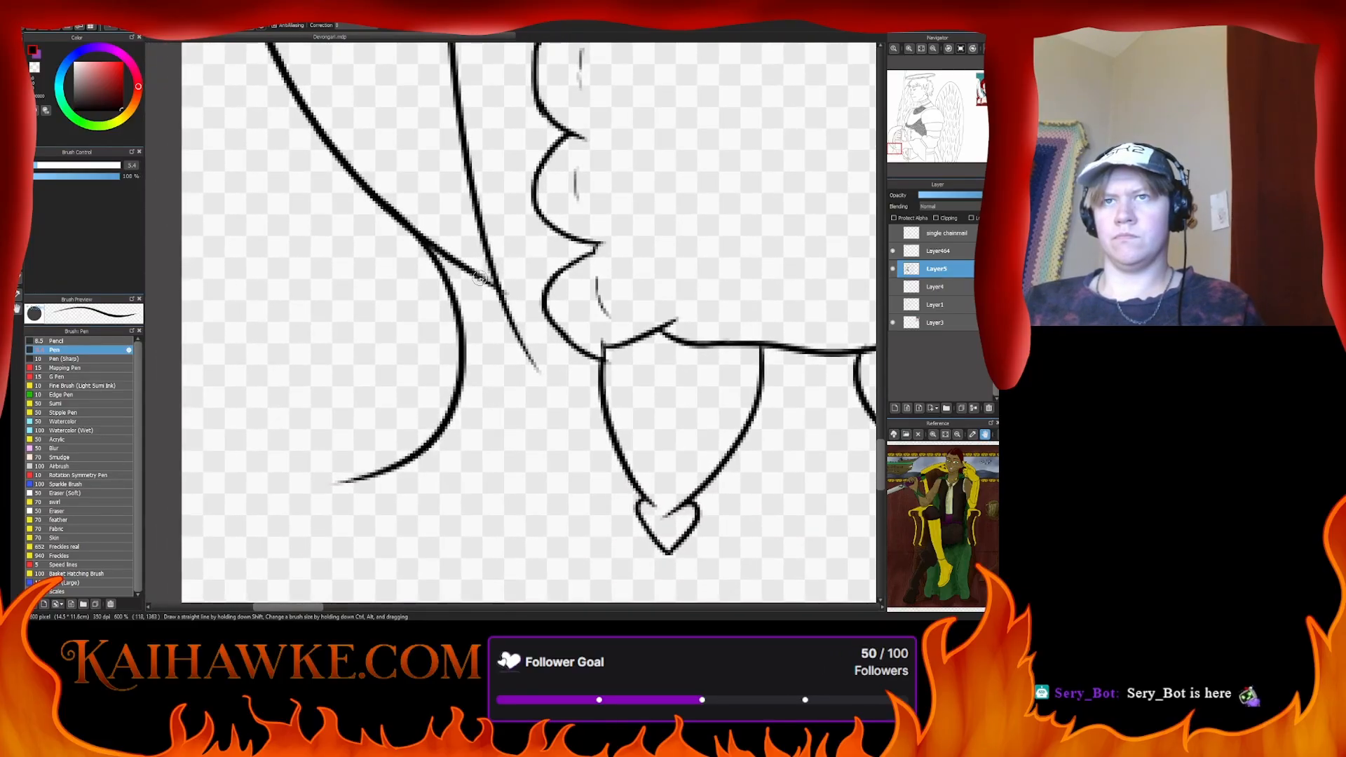
key("ctrl+z")
left_click_drag(425, 242, 511, 293)
key("ctrl+z")
left_click_drag(411, 226, 498, 278)
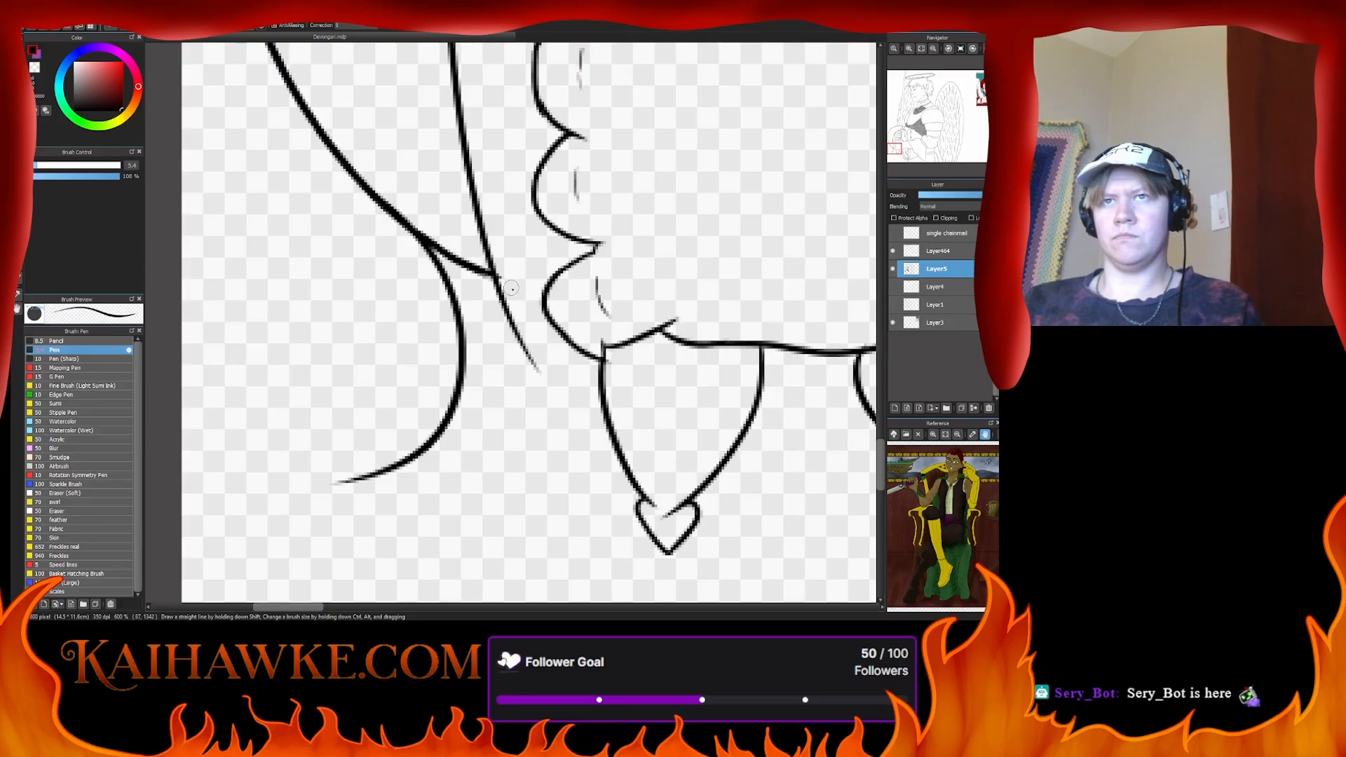
key("ctrl+z")
mouse_move(413, 224)
left_mouse_down()
mouse_move(508, 298)
mouse_move(512, 318)
mouse_move(454, 420)
left_mouse_up()
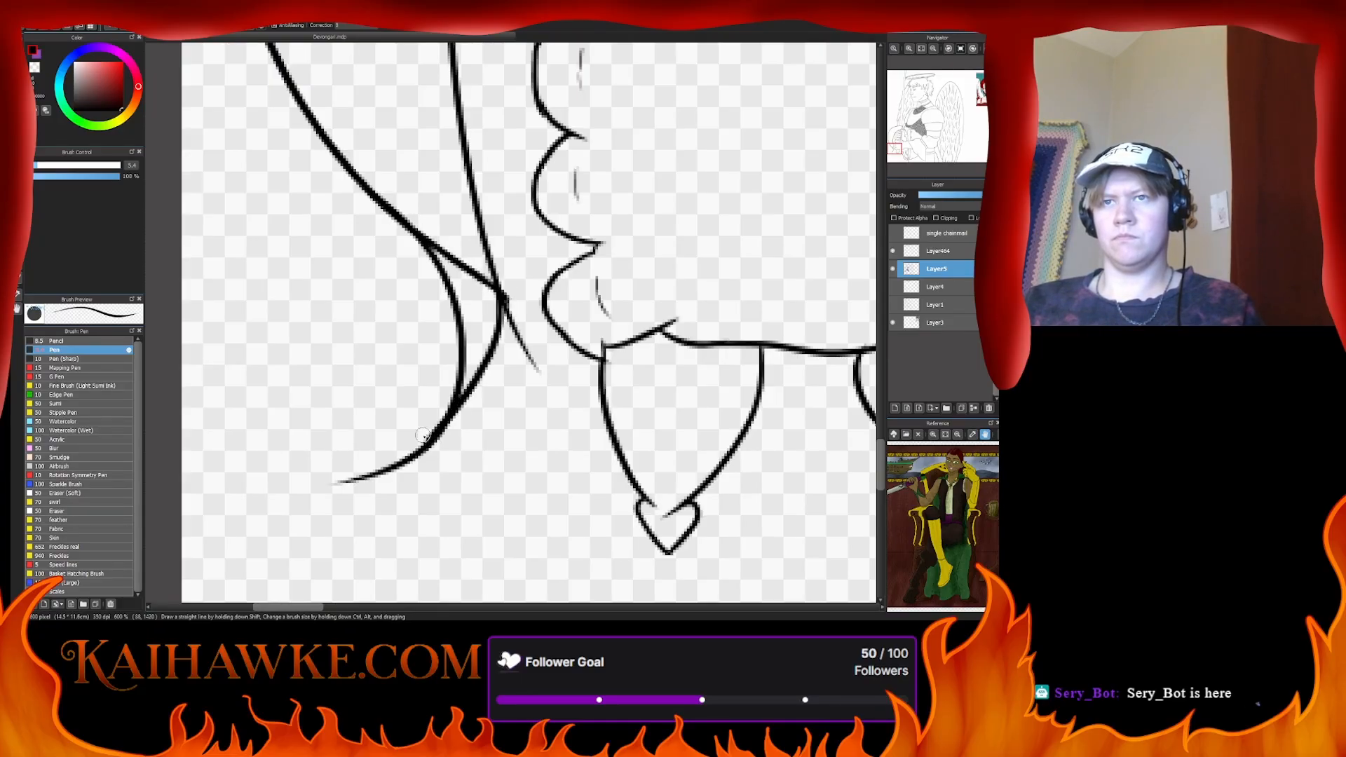
- Ink a second curve from the guard's lower tip into the curled tail and erase the inner edge's overshoot
key("ctrl+z")
left_click_drag(501, 306, 452, 414)
key("ctrl+z")
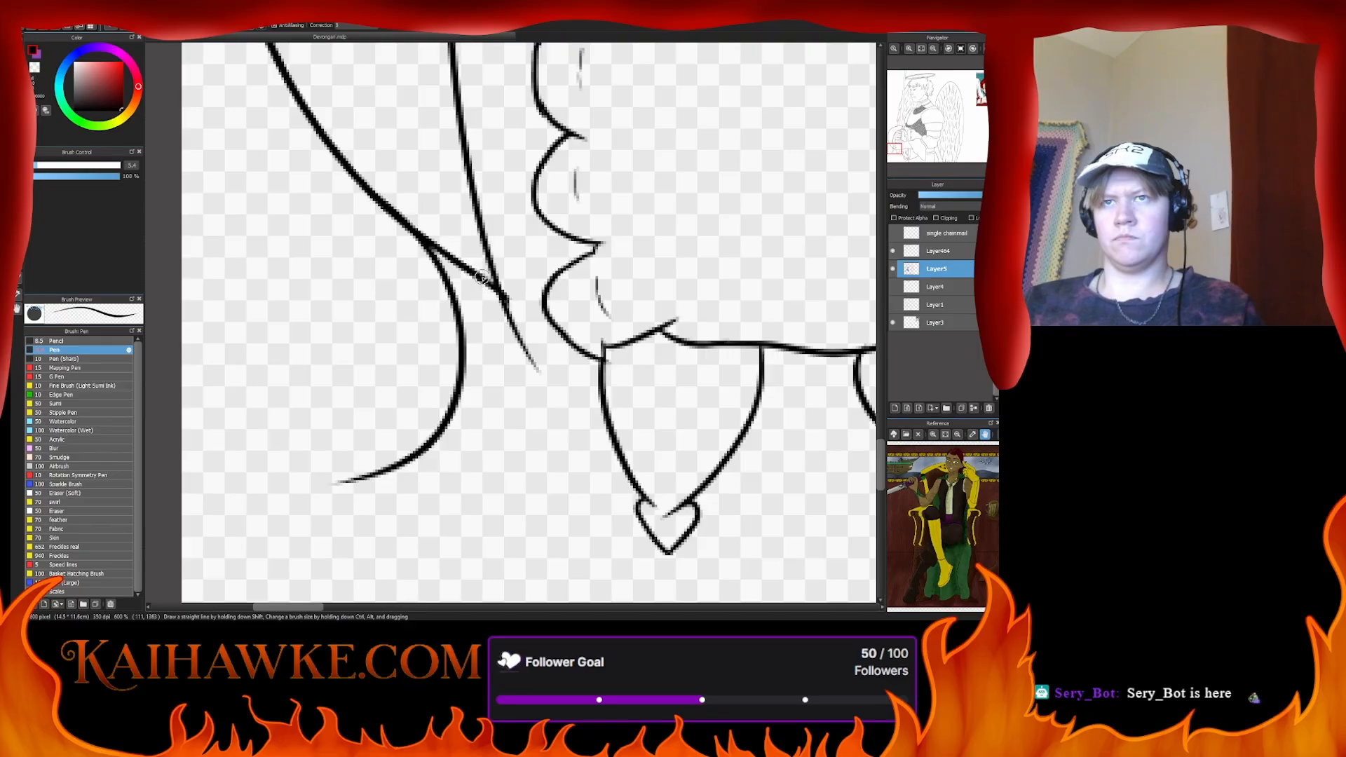
mouse_move(489, 284)
left_mouse_down()
mouse_move(453, 421)
mouse_move(457, 375)
left_mouse_up()
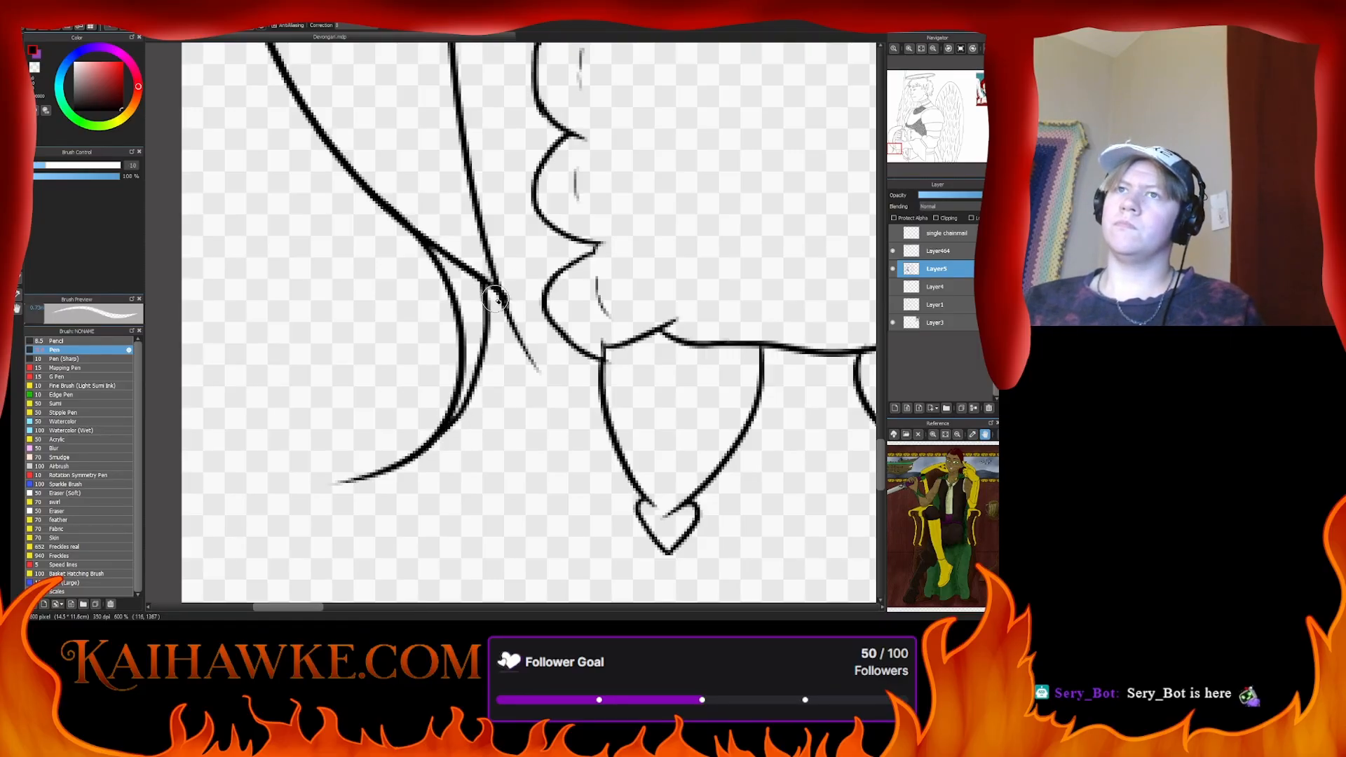
mouse_move(494, 298)
left_mouse_down()
mouse_move(523, 329)
mouse_move(519, 317)
left_mouse_up()
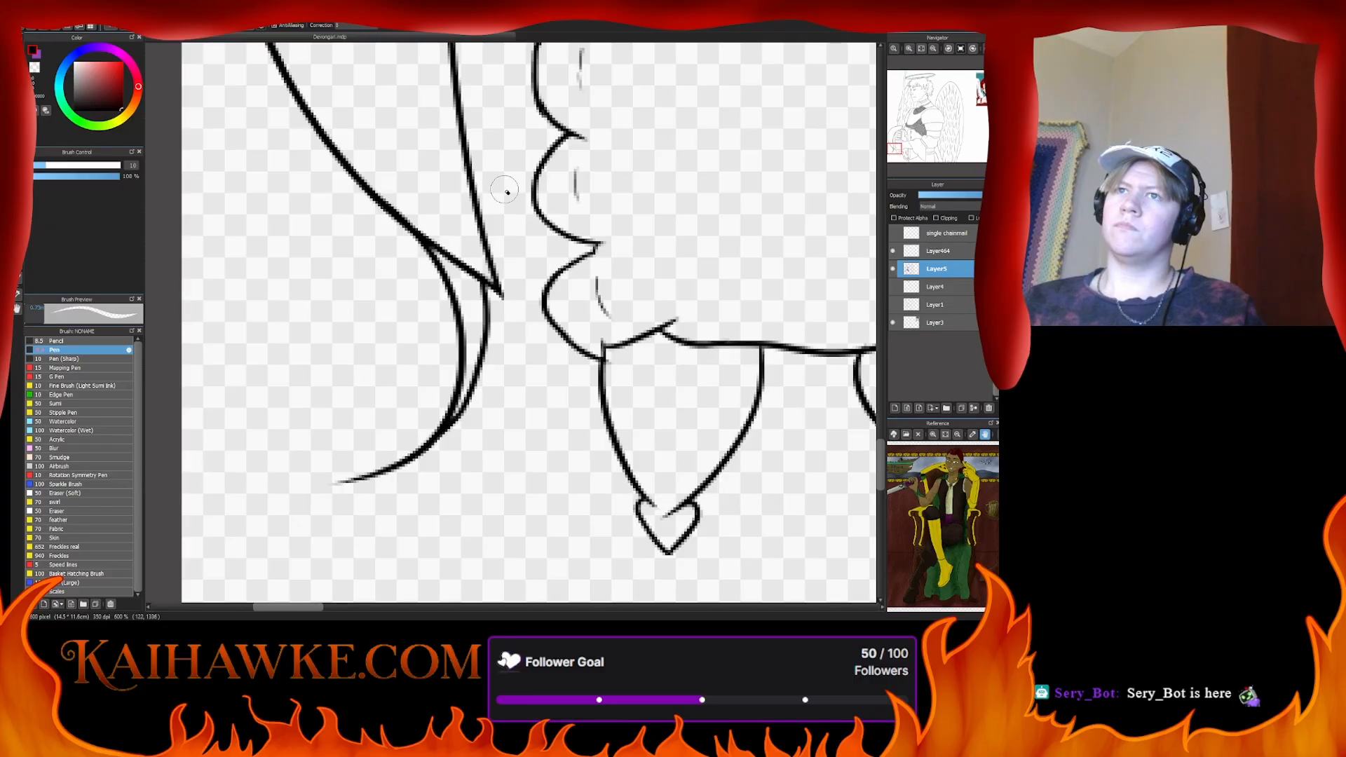
- Try to ink a second curled tail branching from the guard's outer edge above its lower tip
mouse_move(505, 179)
left_mouse_down()
mouse_move(468, 394)
mouse_move(400, 603)
mouse_move(661, 257)
left_mouse_up()
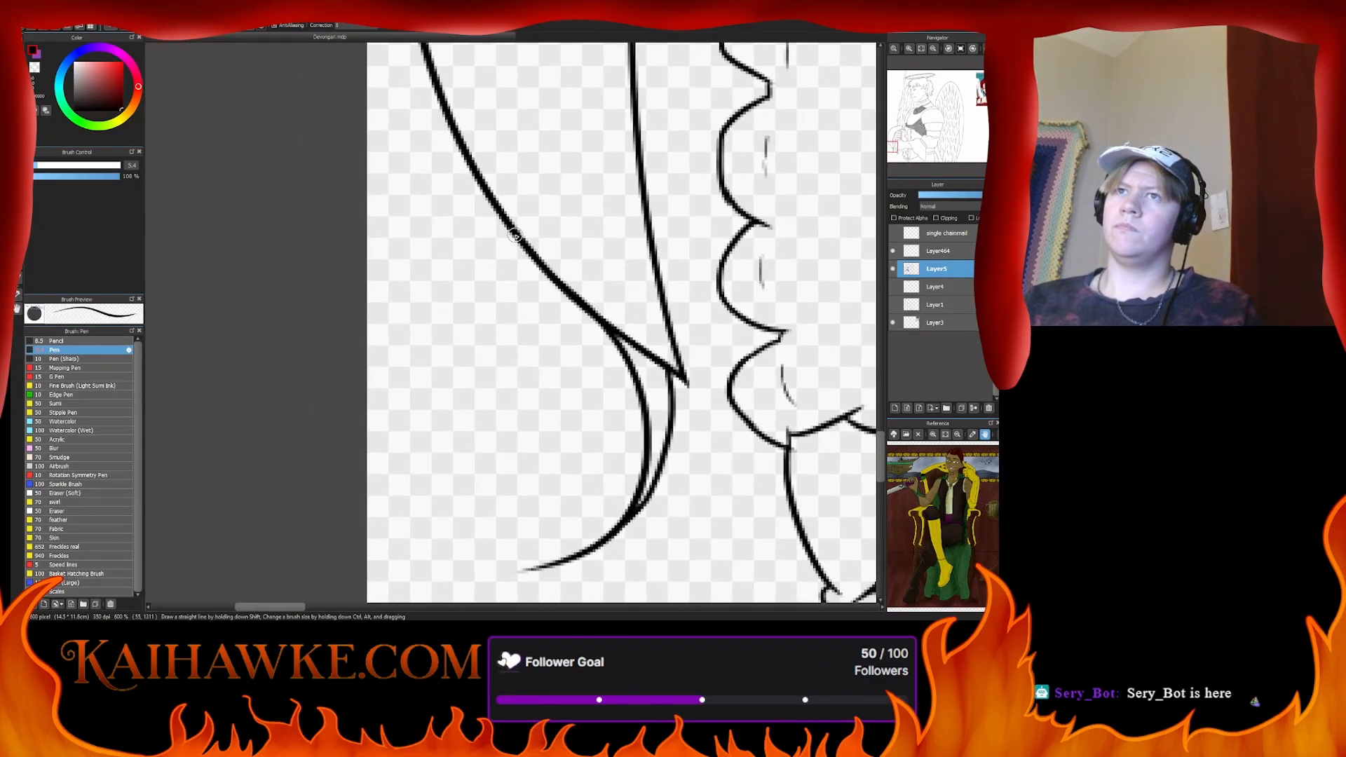
mouse_move(517, 242)
left_mouse_down()
mouse_move(569, 406)
mouse_move(527, 480)
left_mouse_up()
key("ctrl+z")
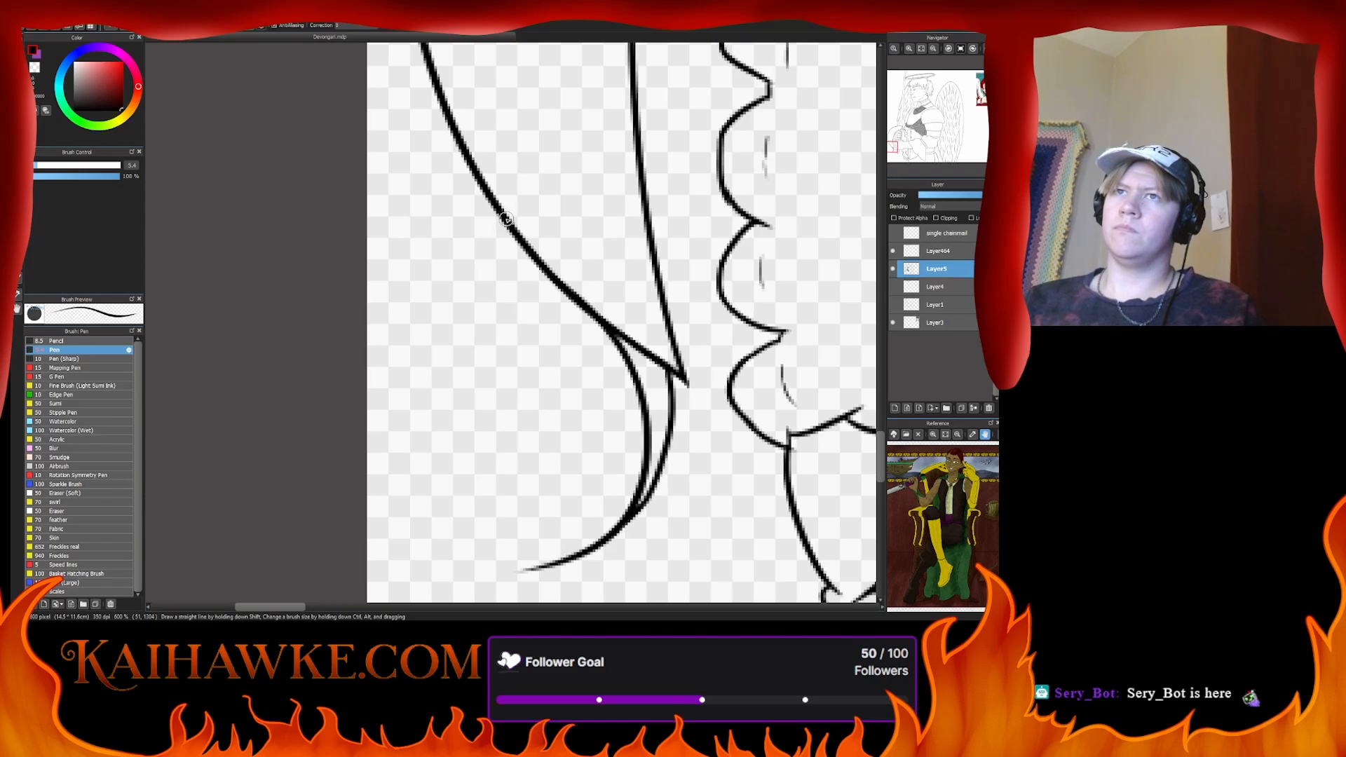
left_click_drag(510, 232, 450, 543)
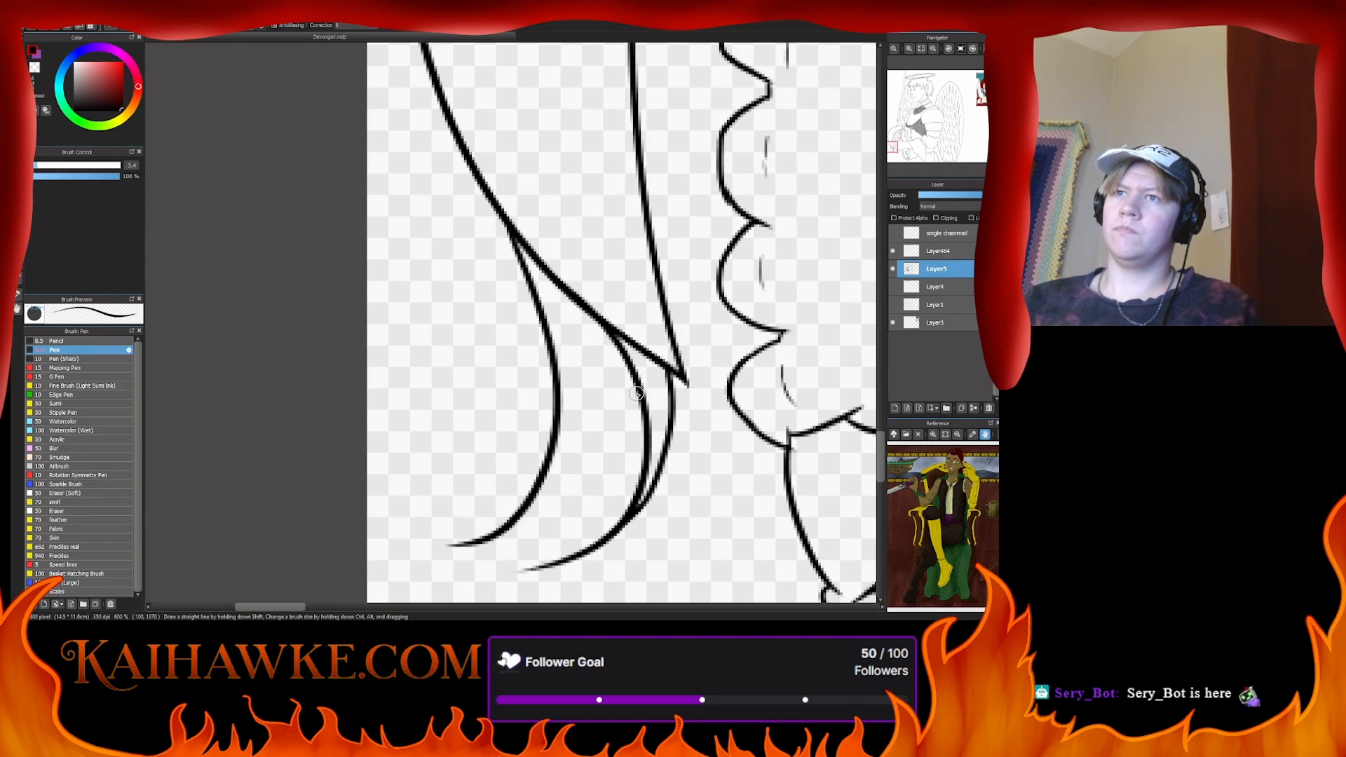
mouse_move(638, 415)
left_mouse_down()
mouse_move(423, 549)
mouse_move(578, 507)
mouse_move(638, 406)
left_mouse_up()
key("ctrl+z")
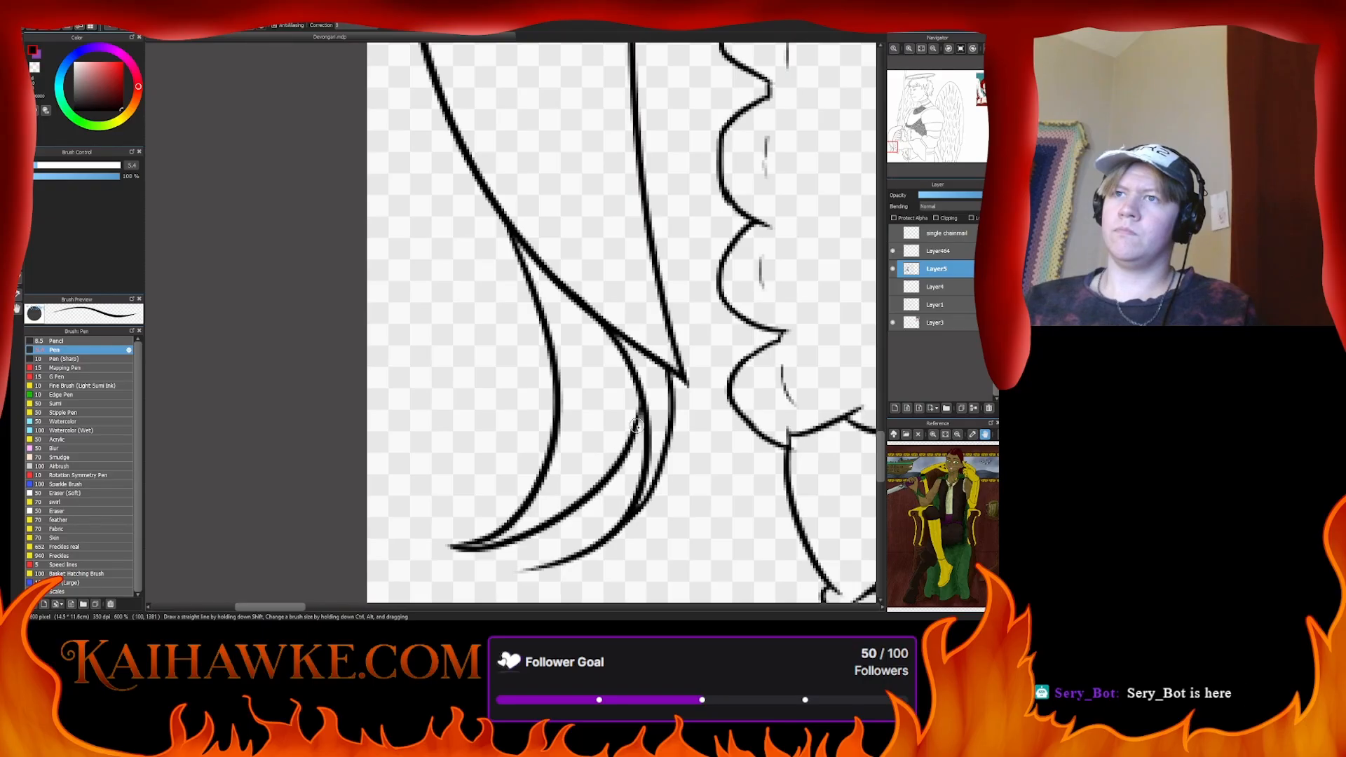
left_click_drag(943, 61, 926, 59)
mouse_move(557, 236)
left_mouse_down()
mouse_move(504, 362)
mouse_move(539, 297)
mouse_move(460, 325)
left_mouse_up()
key("ctrl+z")
key("ctrl+z")
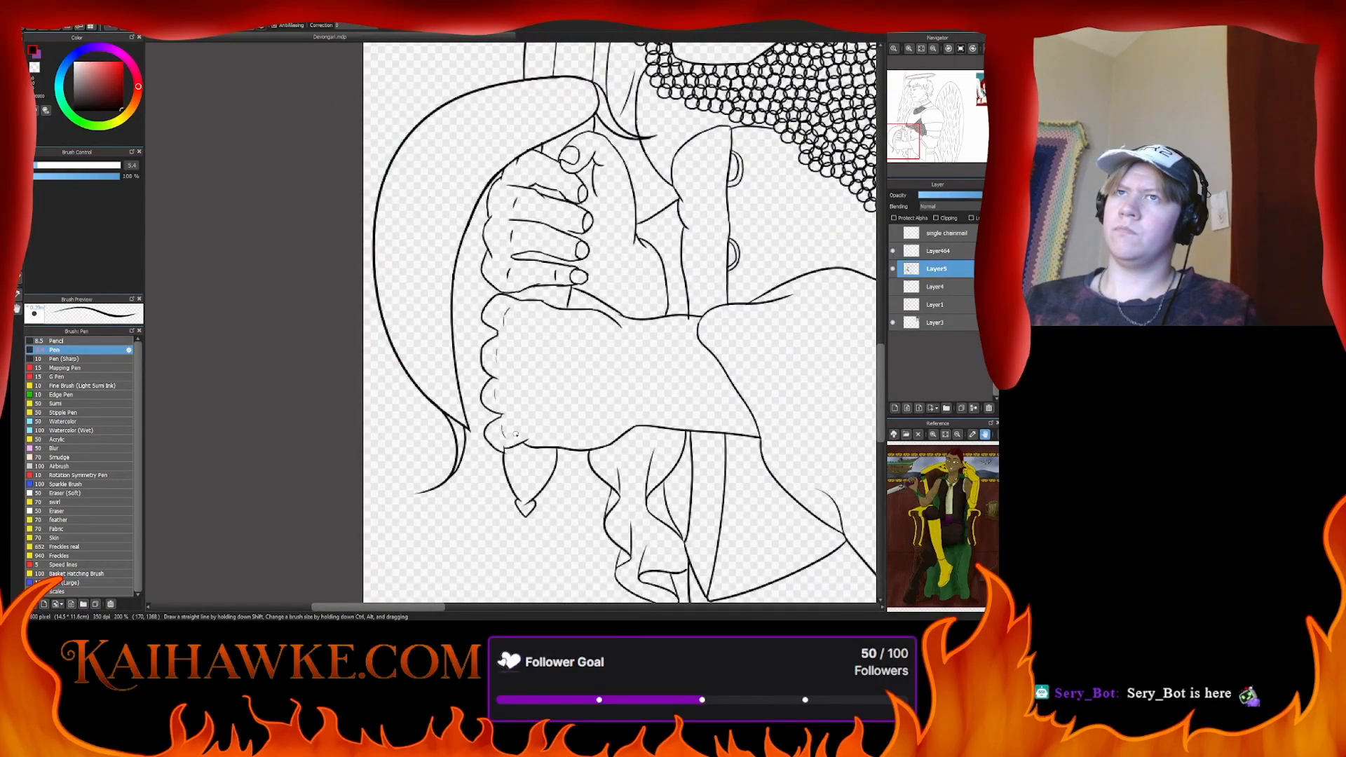
- Remove the curled tail beneath the hand guard's lower tip
key("bracketright")
key("bracketright")
key("bracketright")
key("bracketright")
key("bracketright")
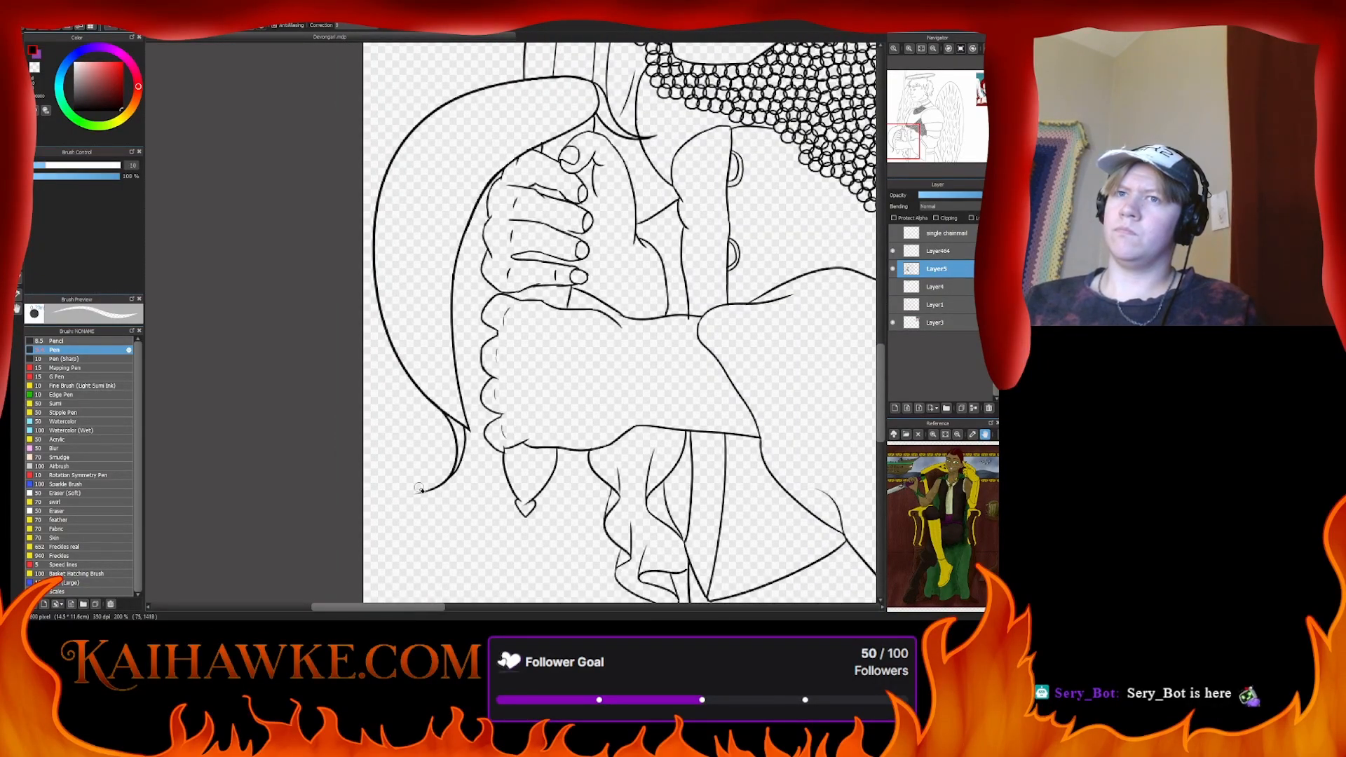
key("ctrl+z")
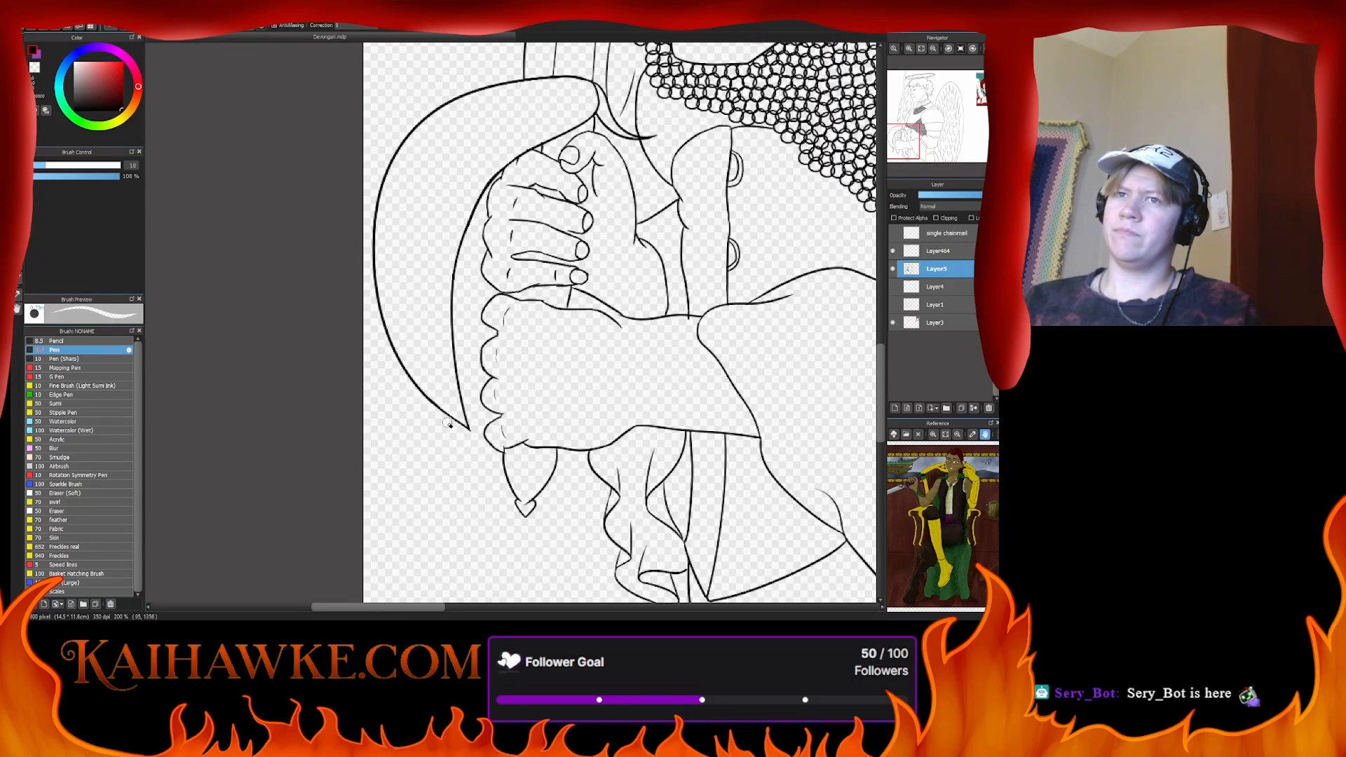
- Ink a curve from the guard's lower tip up to the lower hand's first knuckle and erase its overshoot inside the hand
mouse_move(449, 255)
left_mouse_down()
mouse_move(413, 367)
mouse_move(415, 232)
mouse_move(491, 302)
mouse_move(546, 314)
left_mouse_up()
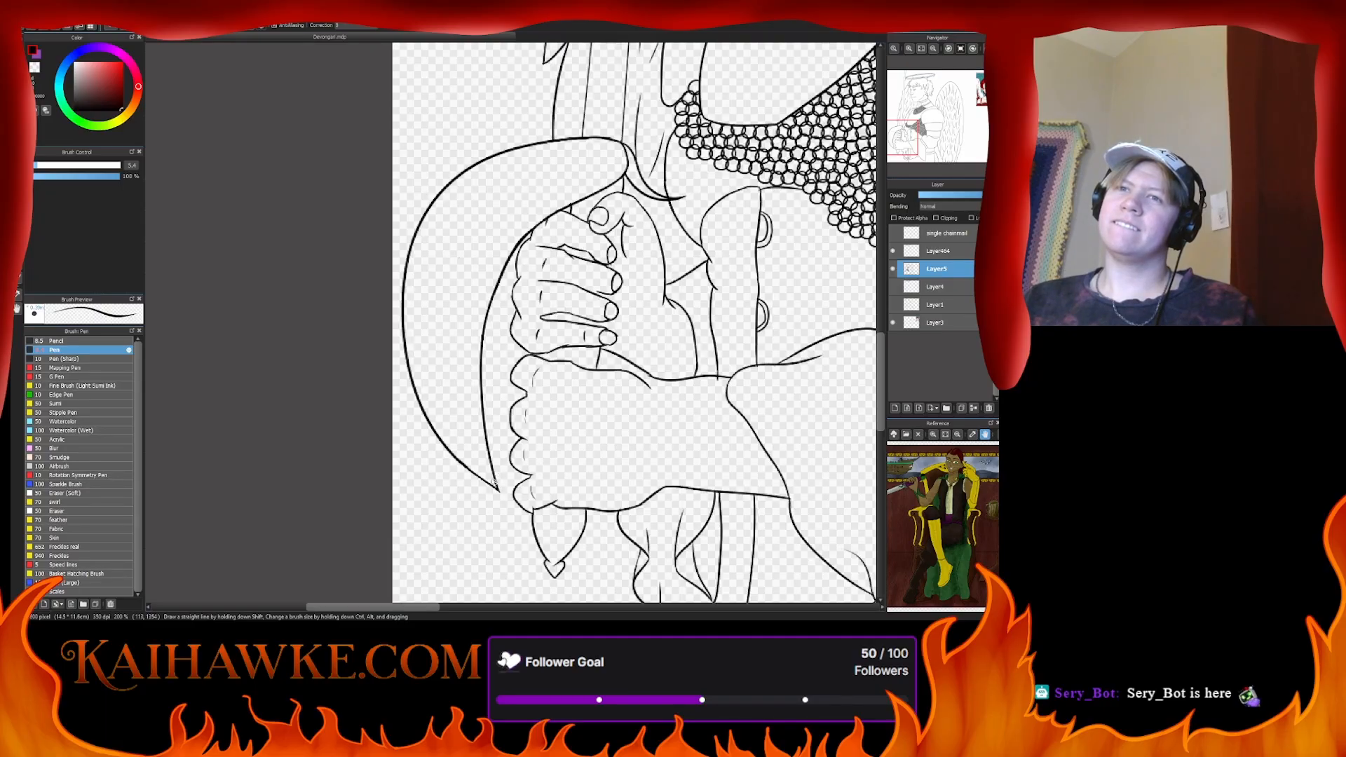
left_click_drag(498, 489, 535, 356)
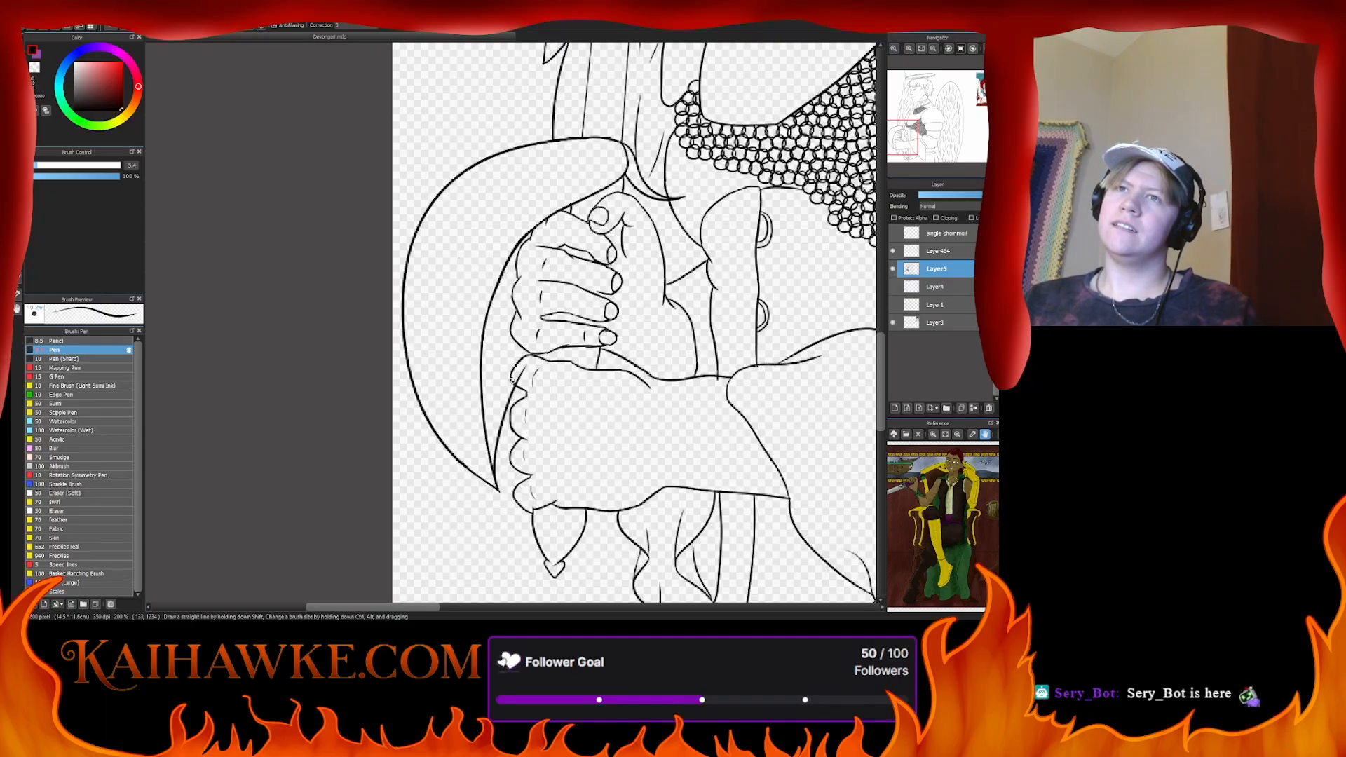
left_click(909, 49)
left_click(909, 49)
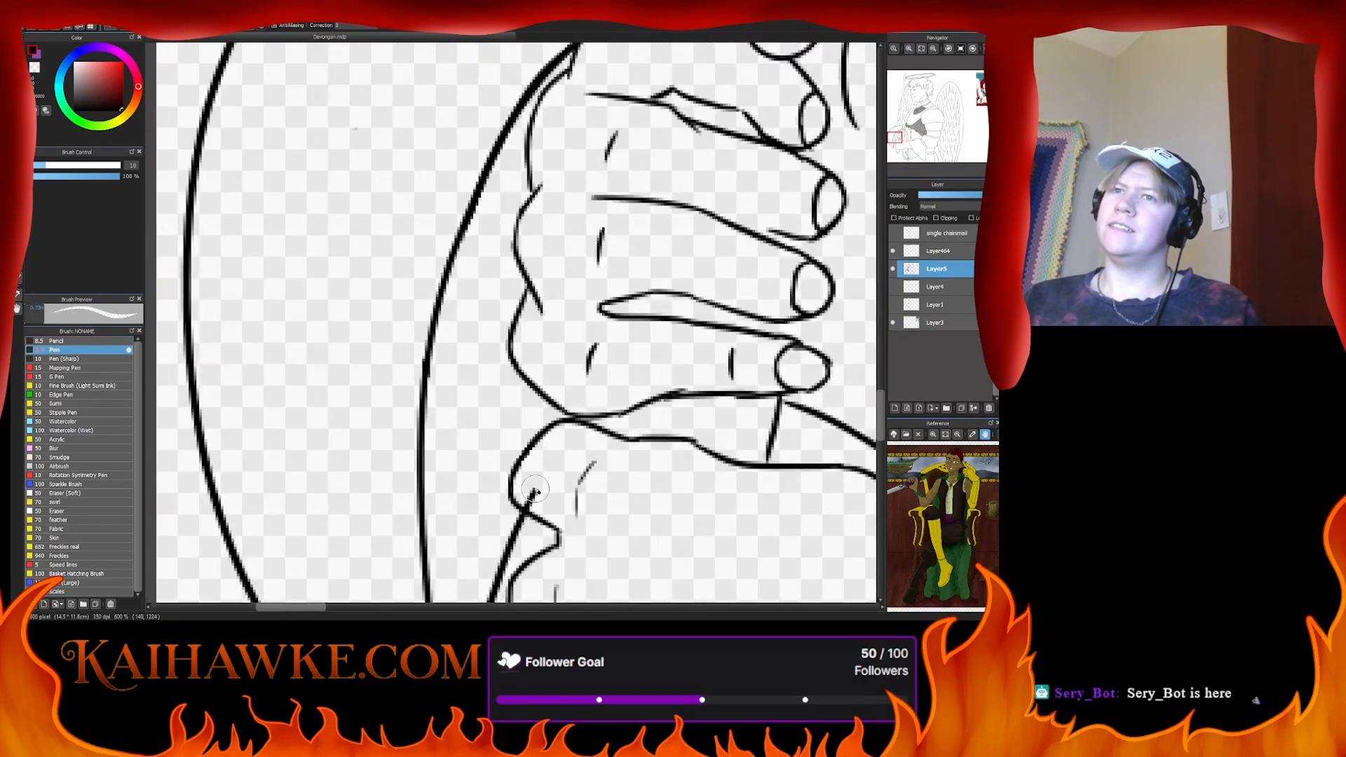
left_click_drag(543, 496, 604, 145)
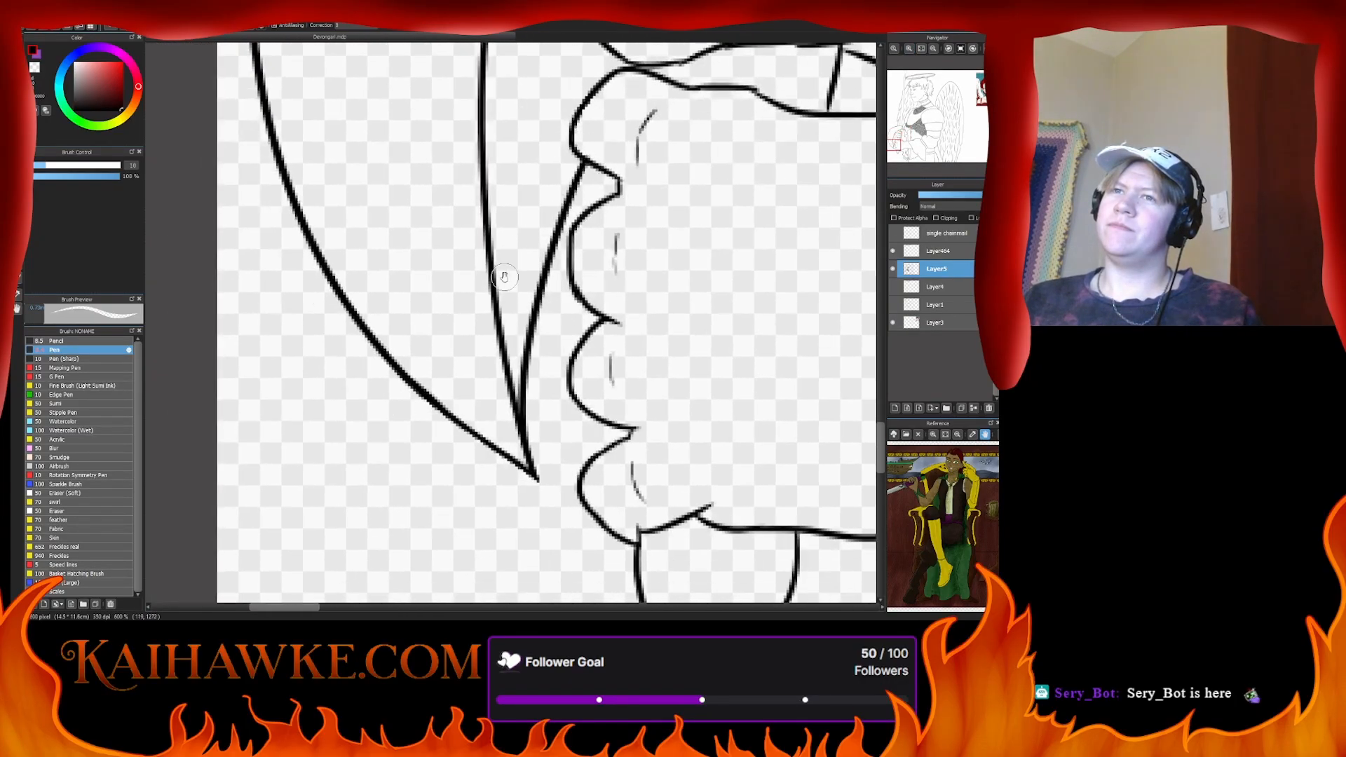
- Erase the pointed curl extending from the guard's upper end beside the sword blade
left_click_drag(492, 364, 395, 437)
left_click_drag(479, 362, 543, 422)
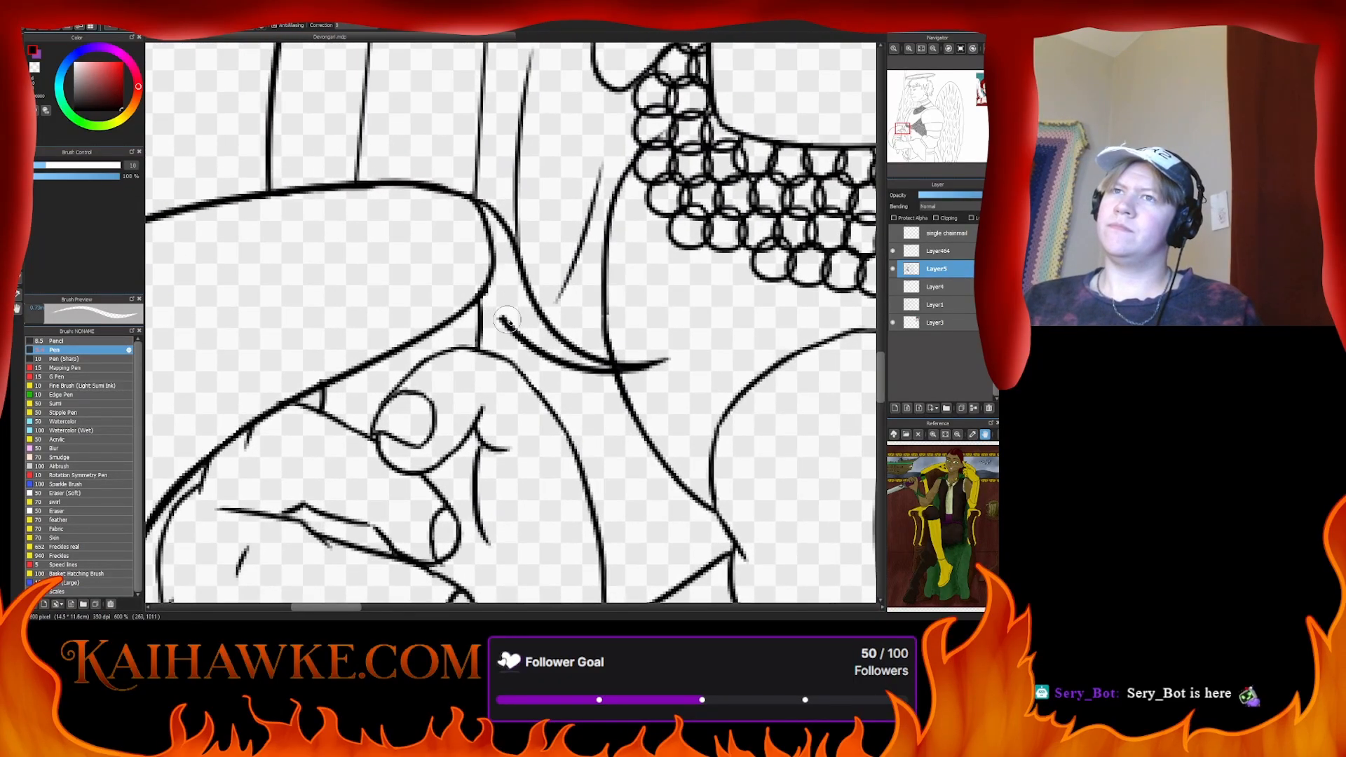
key("ctrl+z")
mouse_move(548, 361)
left_mouse_down()
mouse_move(506, 330)
mouse_move(603, 376)
left_mouse_up()
key("ctrl+z")
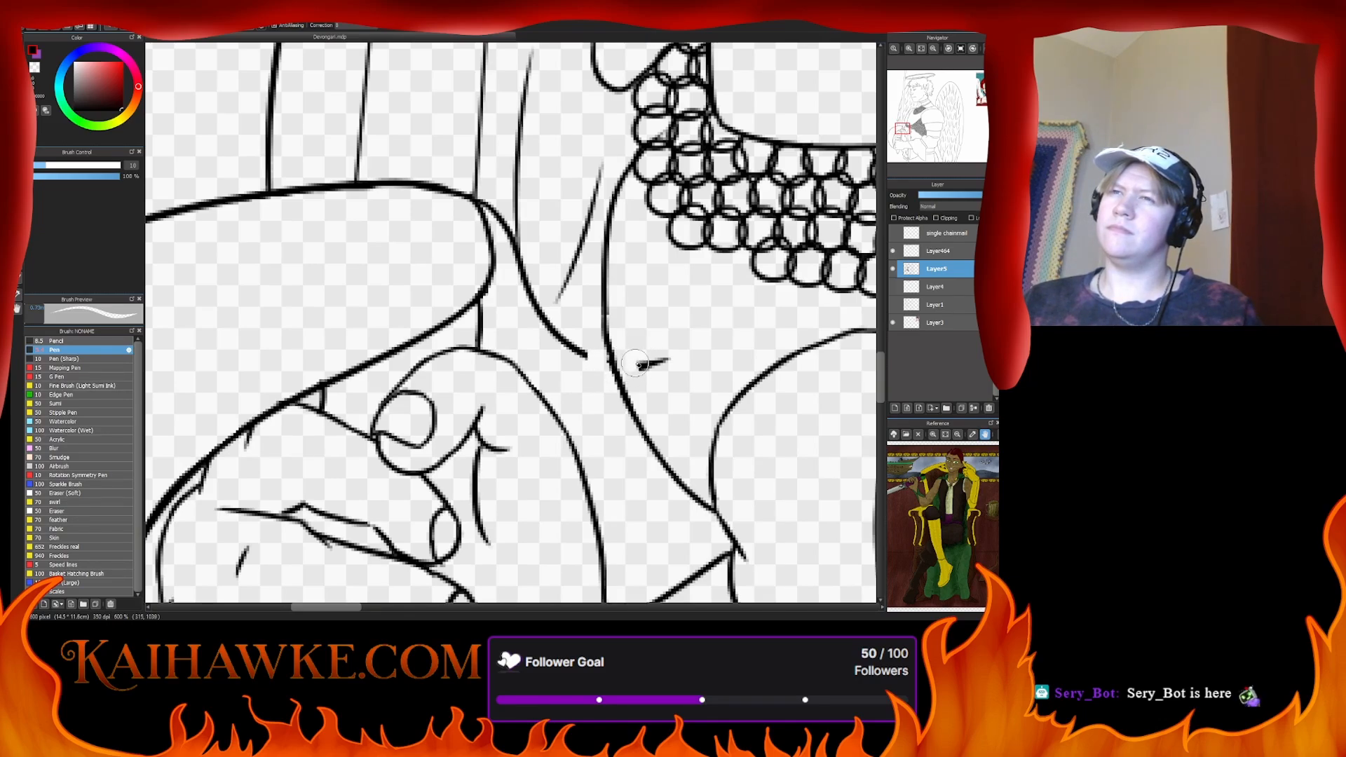
key("ctrl+z")
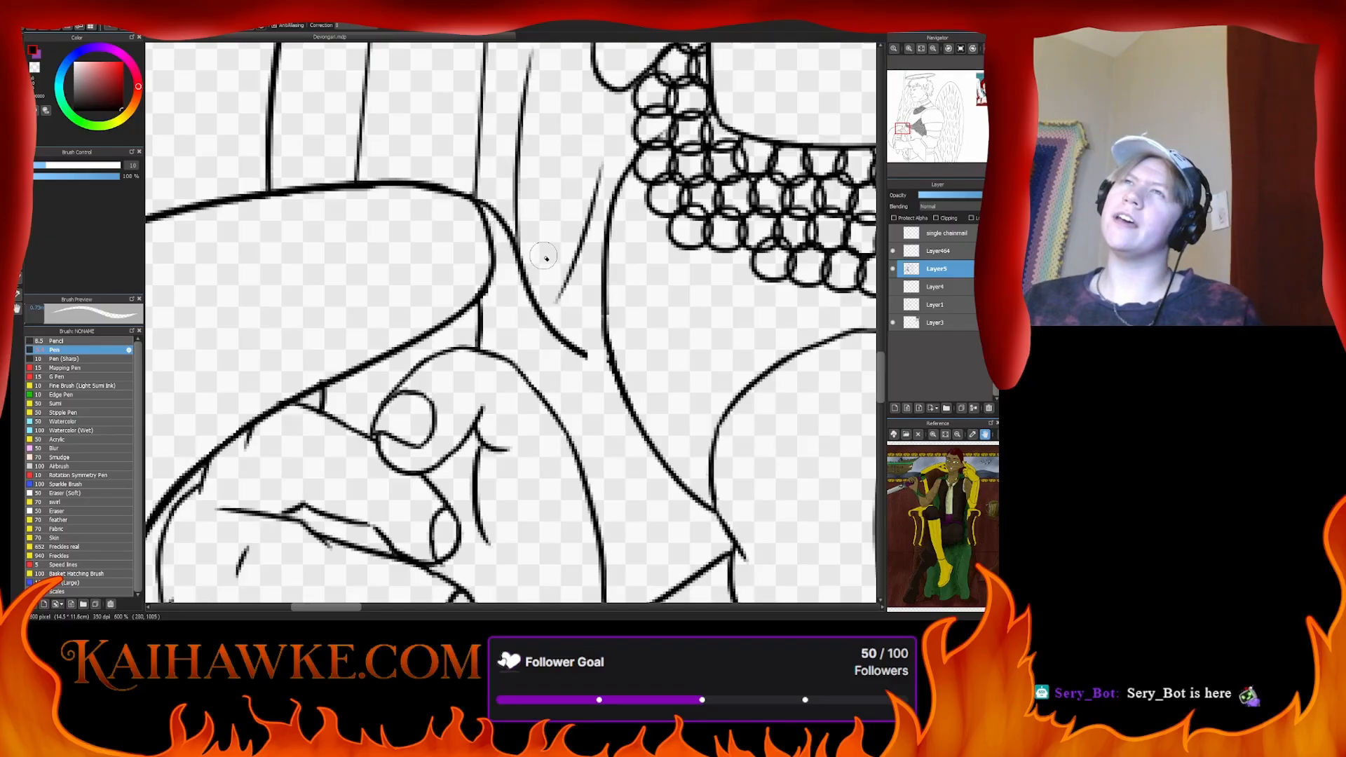
left_click_drag(542, 254, 465, 373)
scroll(465, 373, "down", 3)
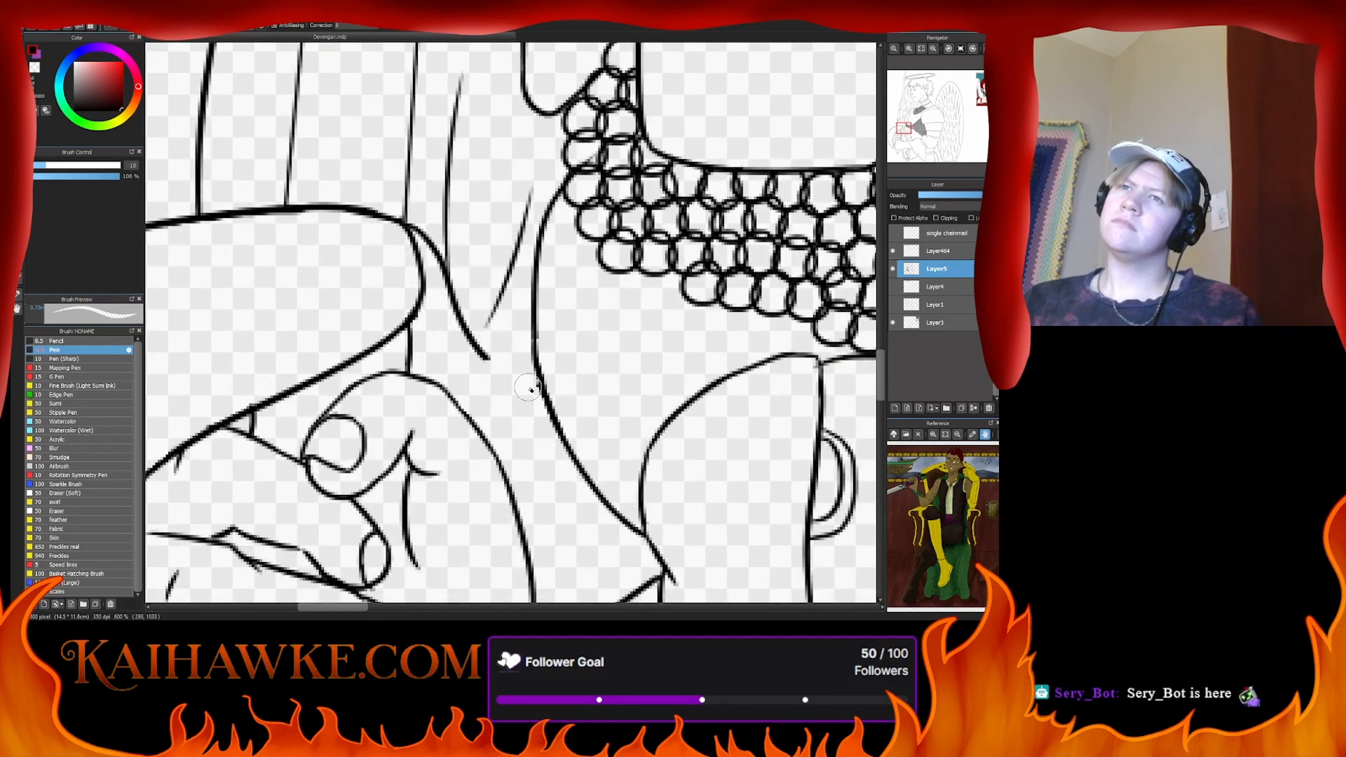
left_click_drag(491, 362, 450, 290)
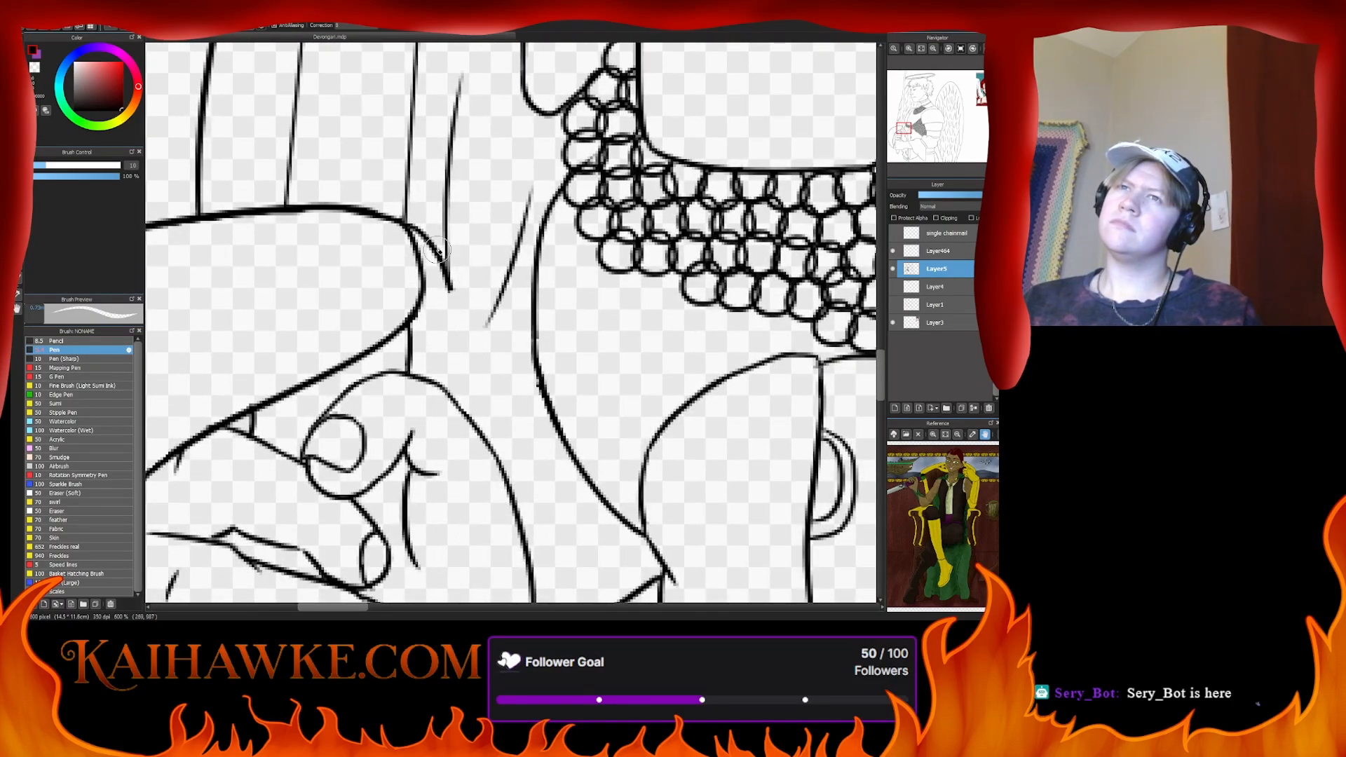
left_click_drag(416, 223, 464, 331)
- Erase the curve joining the guard's lower tip to the lower hand's first knuckle
left_click(934, 49)
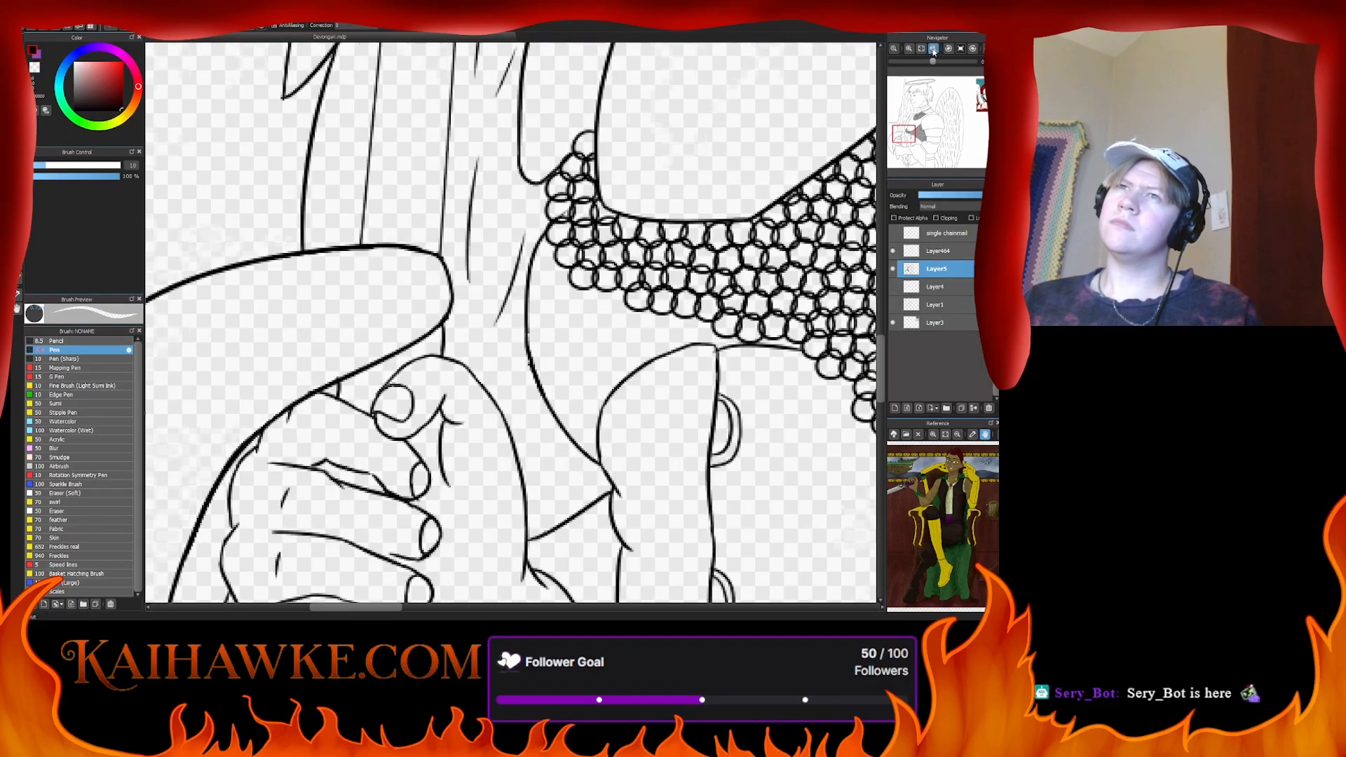
left_click(934, 49)
key("ctrl+minus")
scroll(627, 284, "down", 3)
scroll(626, 284, "up", 3)
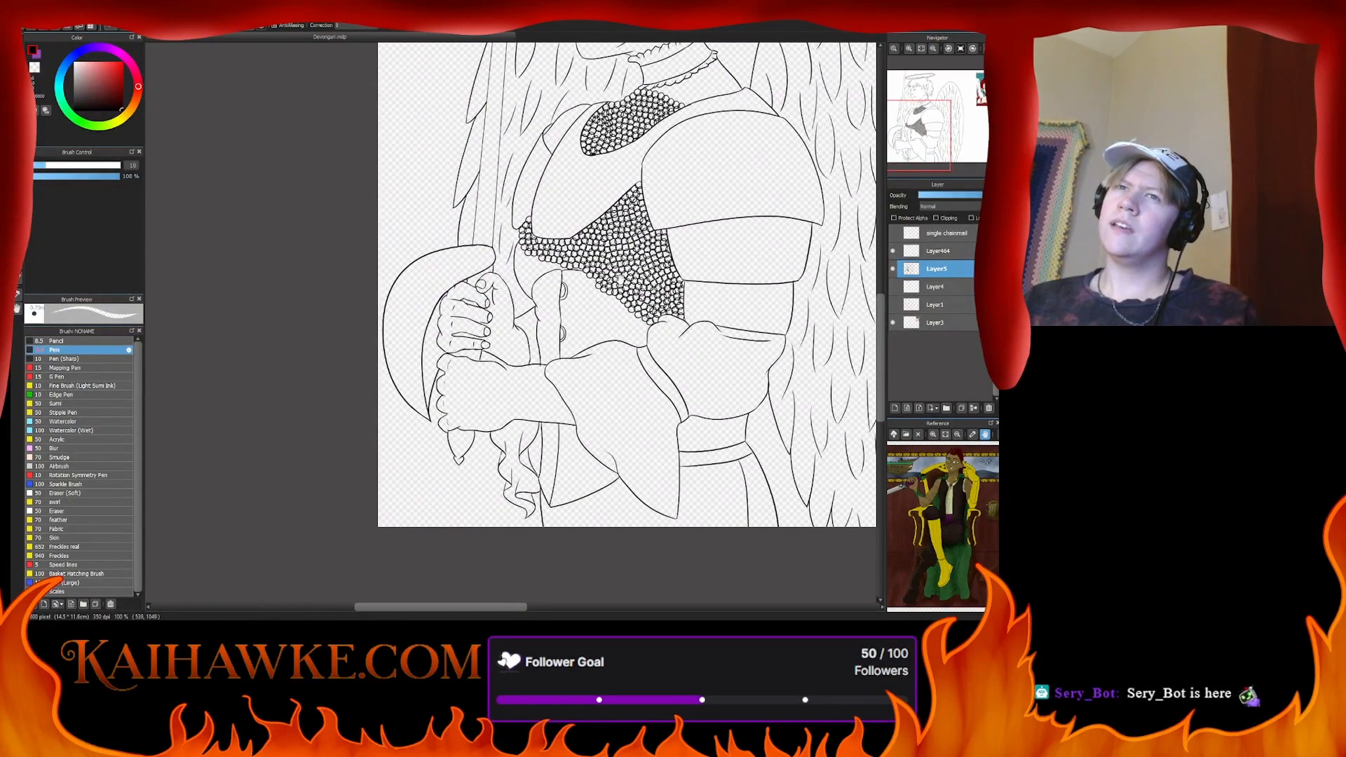
scroll(464, 326, "up", 5)
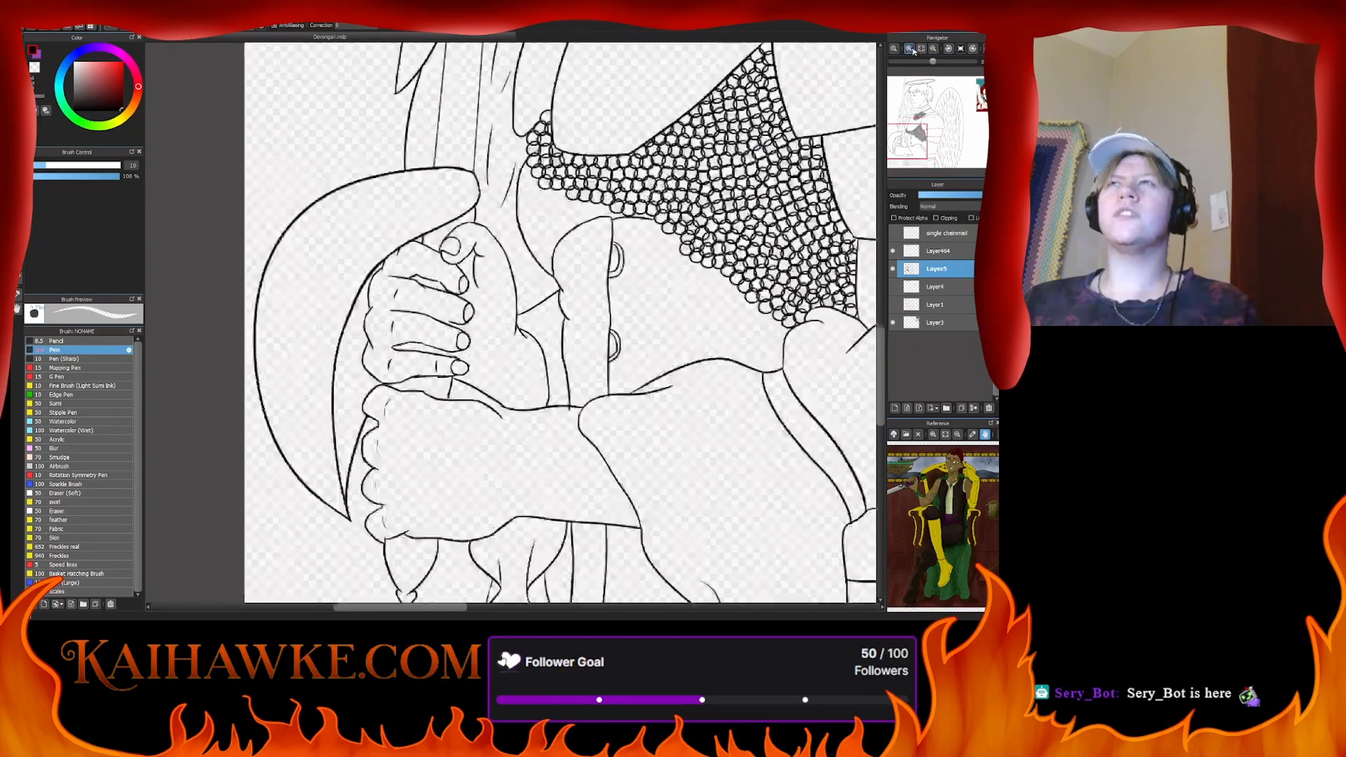
scroll(496, 346, "left", 5)
scroll(505, 344, "down", 5)
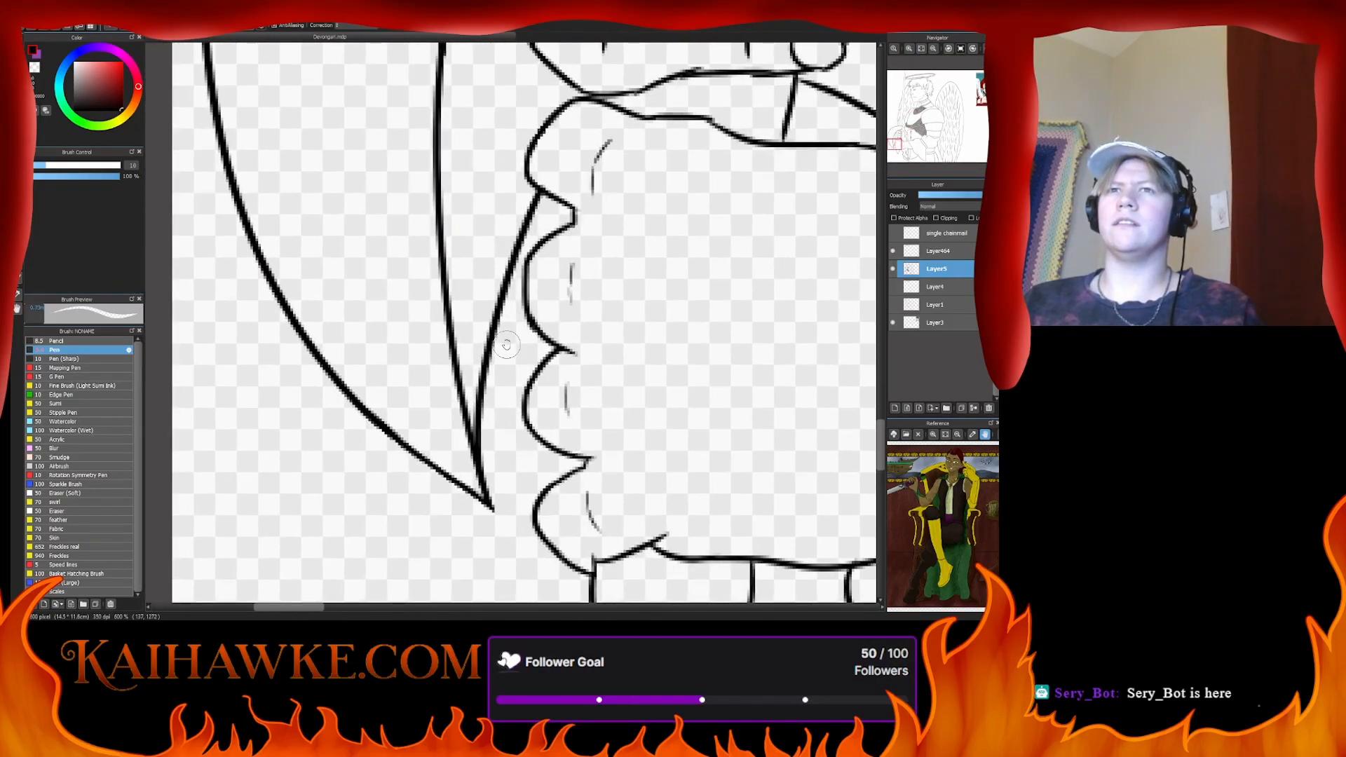
mouse_move(489, 459)
left_mouse_down()
mouse_move(476, 361)
mouse_move(482, 416)
mouse_move(487, 329)
mouse_move(485, 397)
mouse_move(530, 213)
left_mouse_up()
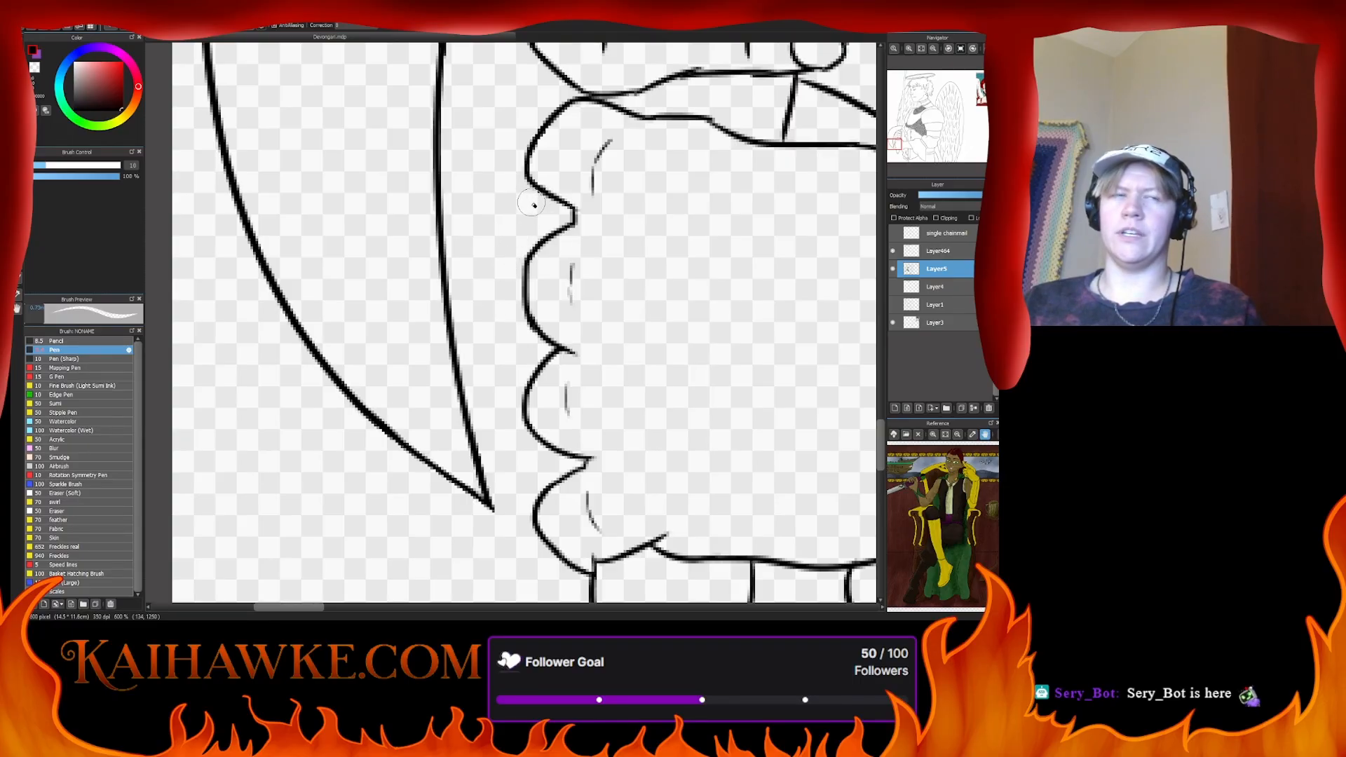
- Ink a second inner curve from the guard's lower tip up to the upper hand and erase the end crossing the fingers
key("b")
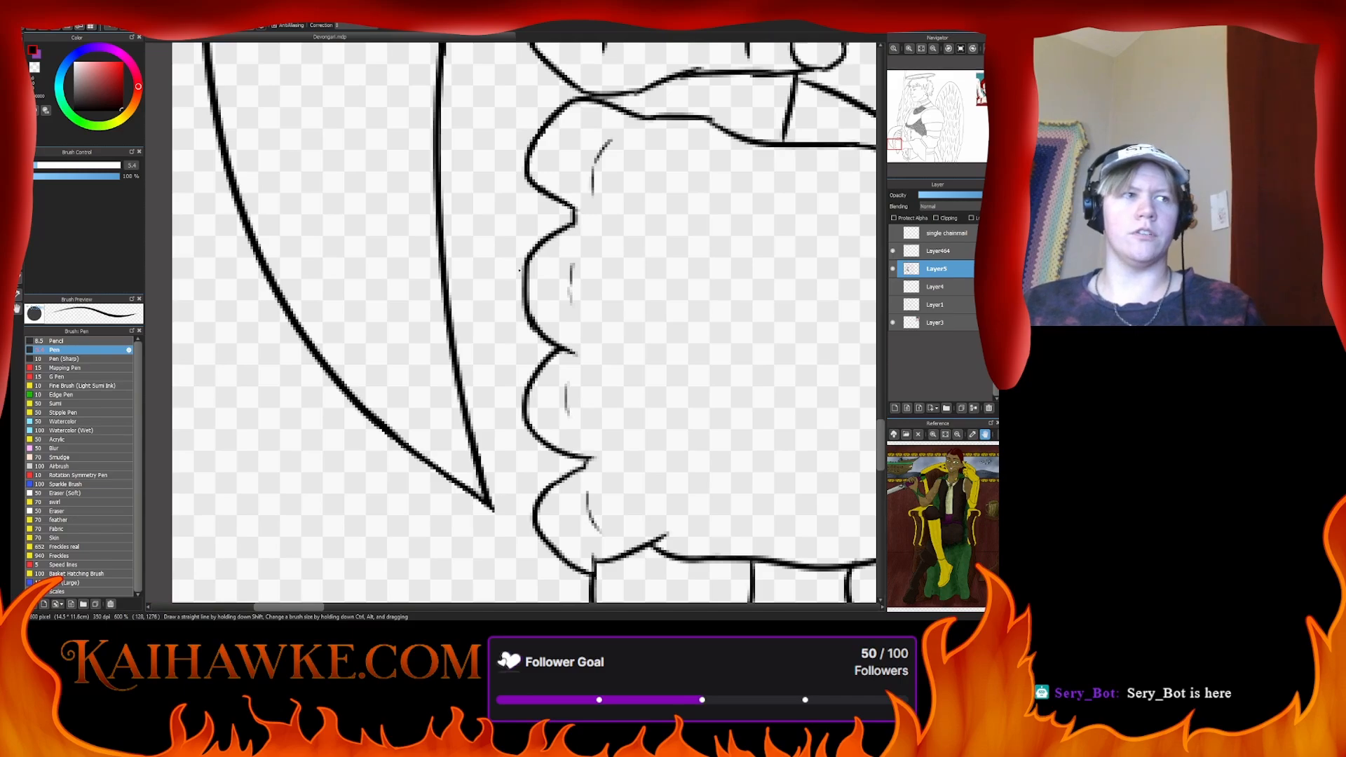
left_click(933, 48)
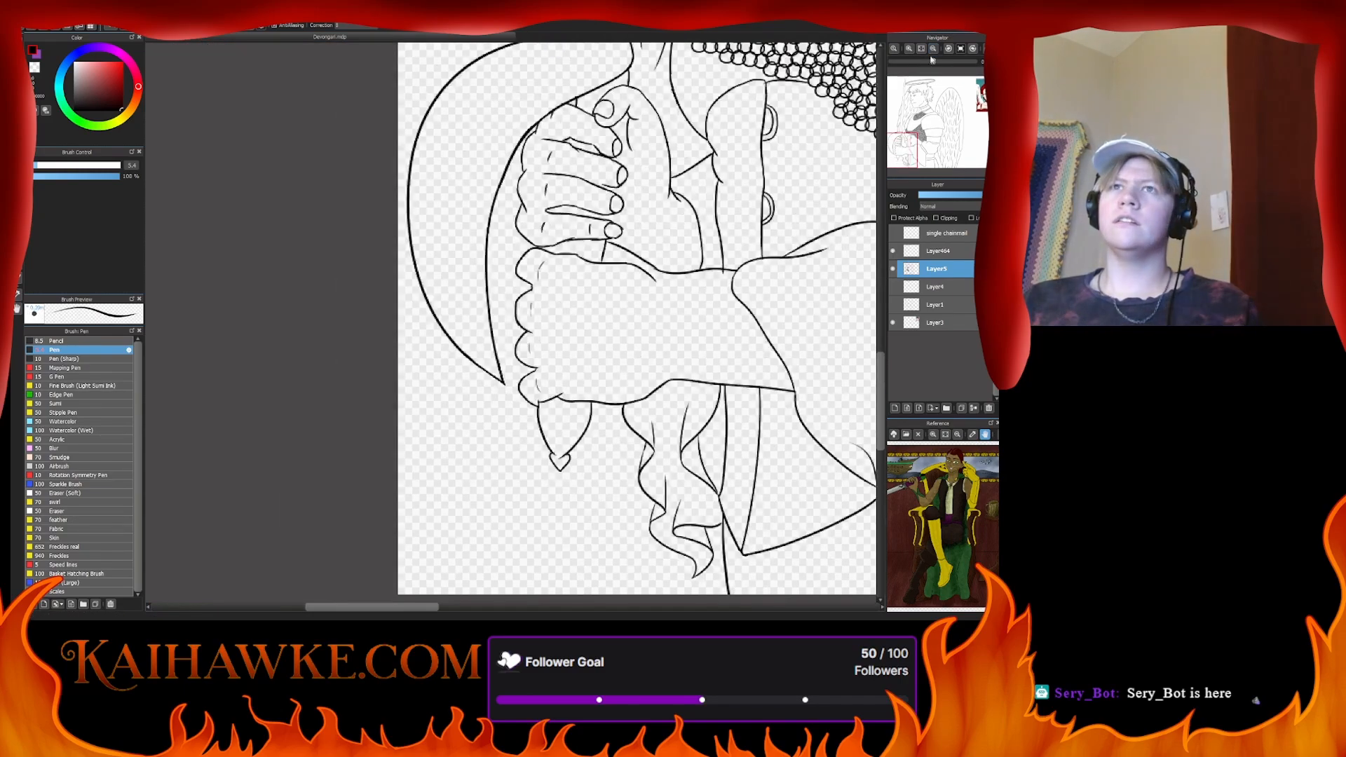
scroll(441, 399, "up", 2)
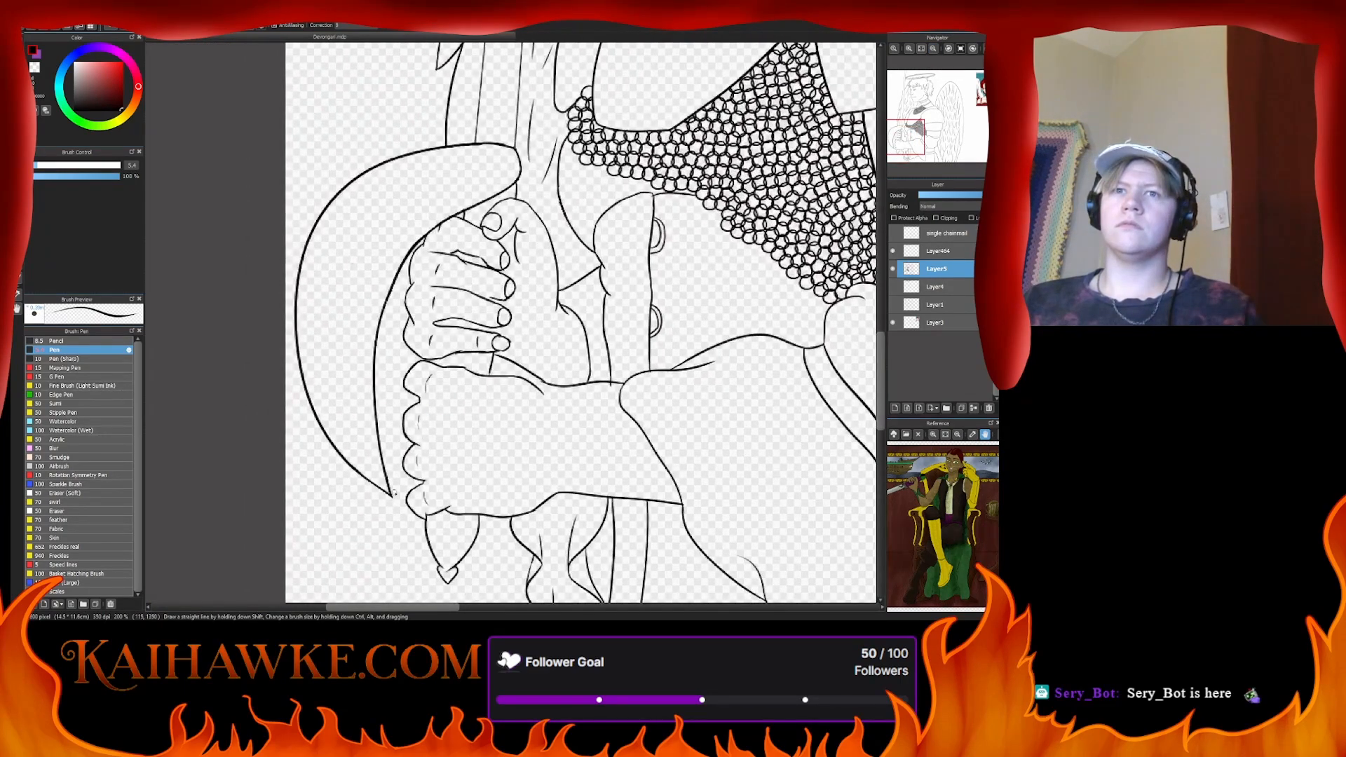
left_click_drag(392, 497, 408, 273)
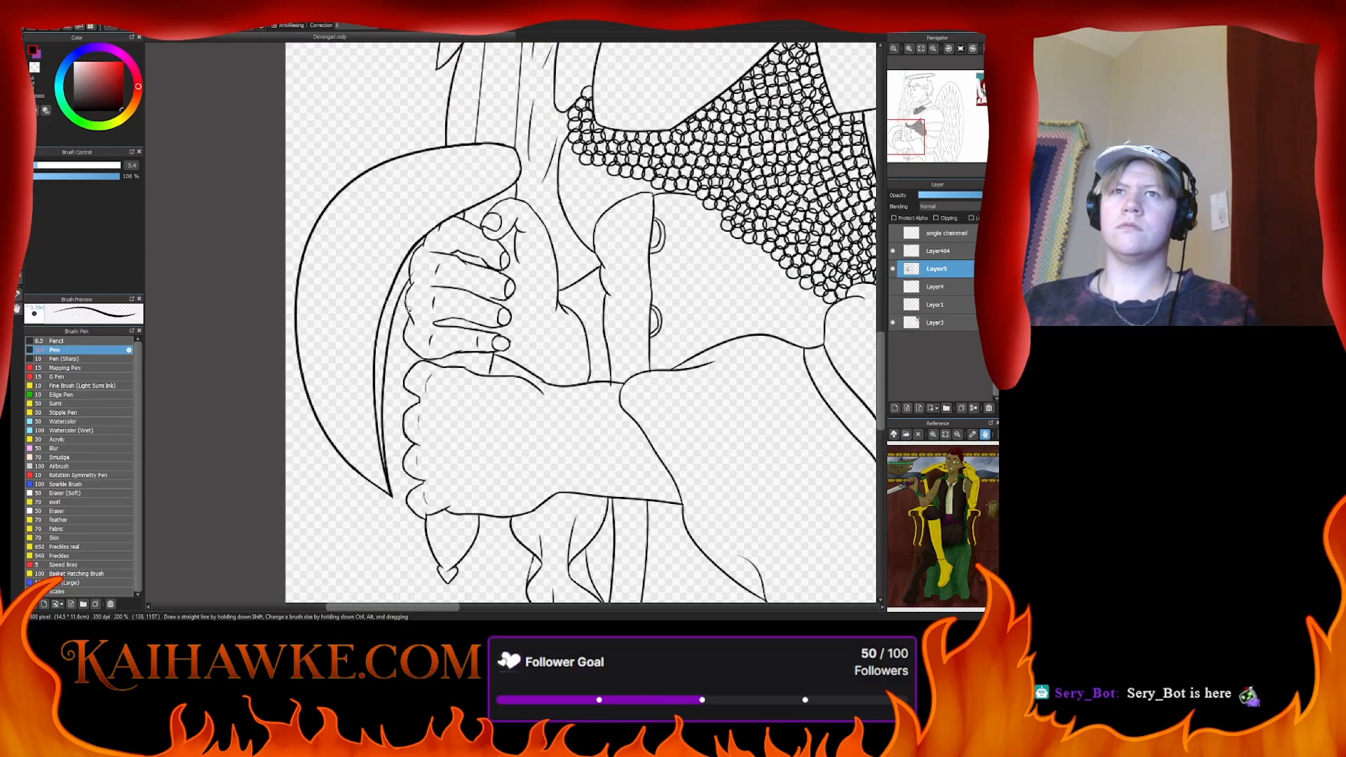
key("e")
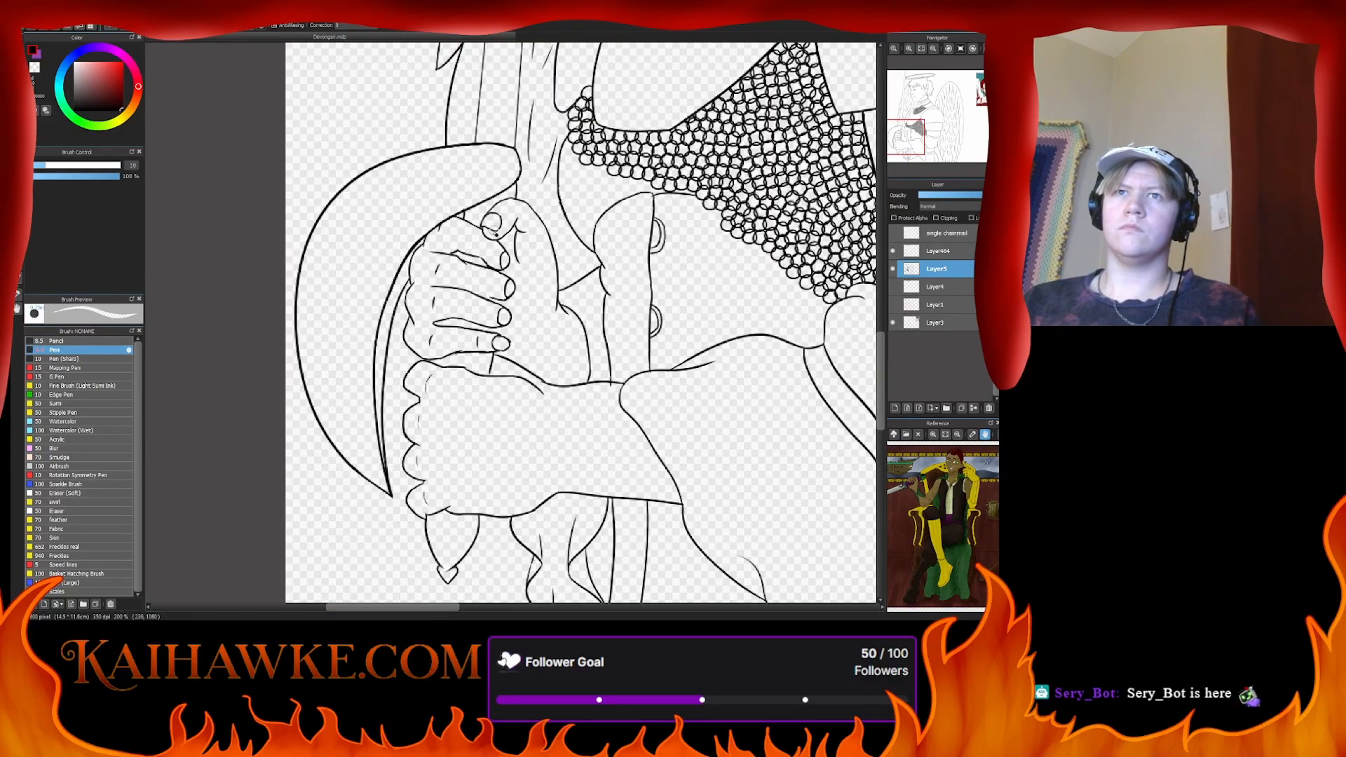
left_click_drag(452, 264, 417, 300)
key("b")
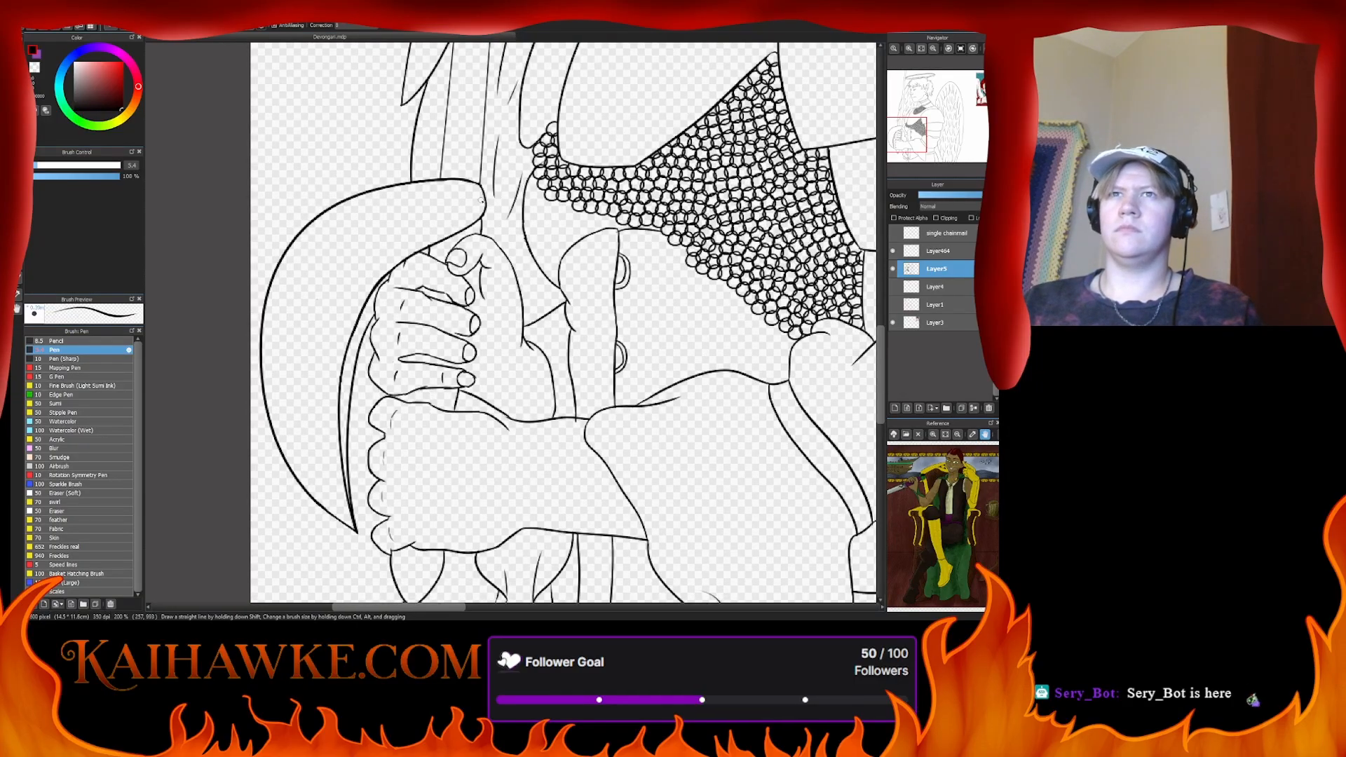
- Try new curl strokes at the guard's upper end, and undo them along with the second inner curve
mouse_move(510, 190)
left_mouse_down()
mouse_move(554, 326)
mouse_move(467, 446)
mouse_move(457, 543)
left_mouse_up()
key("ctrl+z")
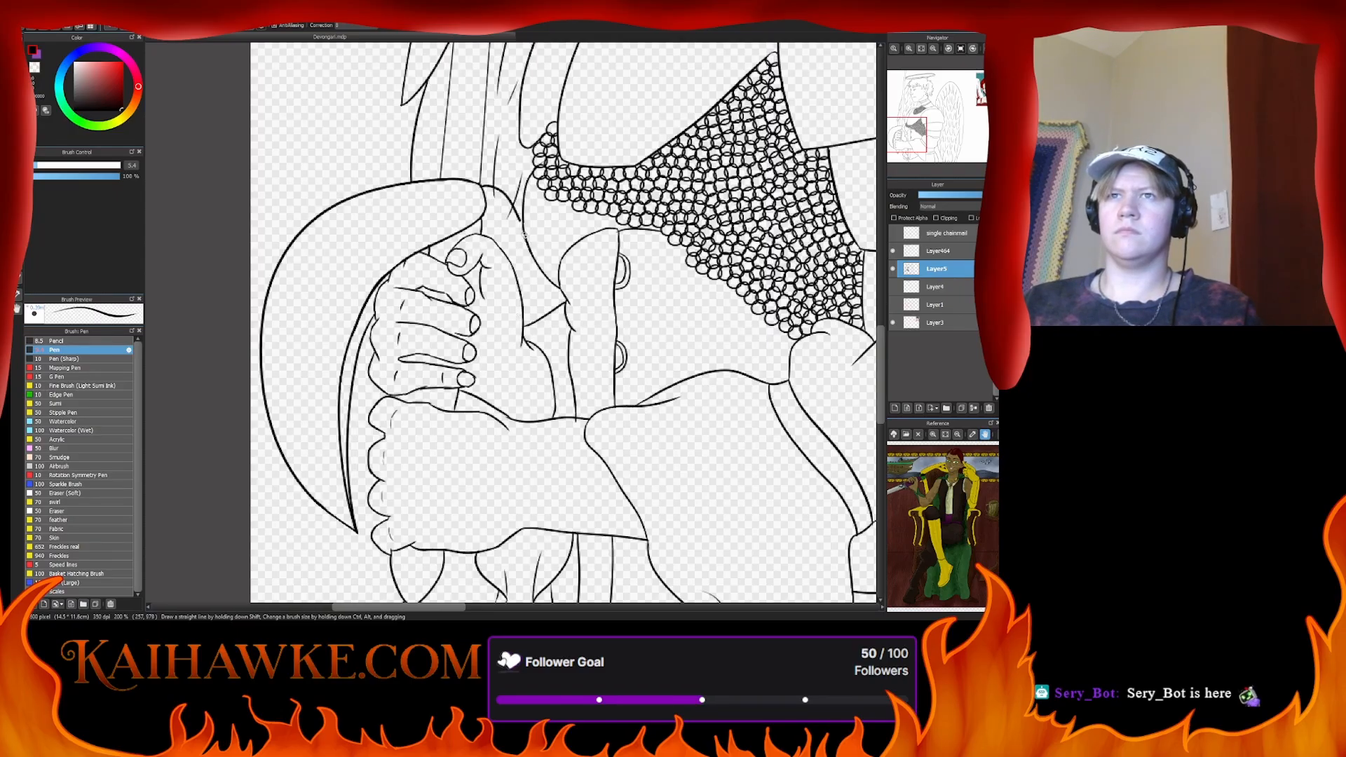
mouse_move(518, 223)
left_mouse_down()
mouse_move(537, 330)
mouse_move(554, 354)
left_mouse_up()
mouse_move(481, 185)
left_mouse_down()
mouse_move(522, 198)
mouse_move(522, 345)
mouse_move(465, 397)
left_mouse_up()
key("ctrl+z")
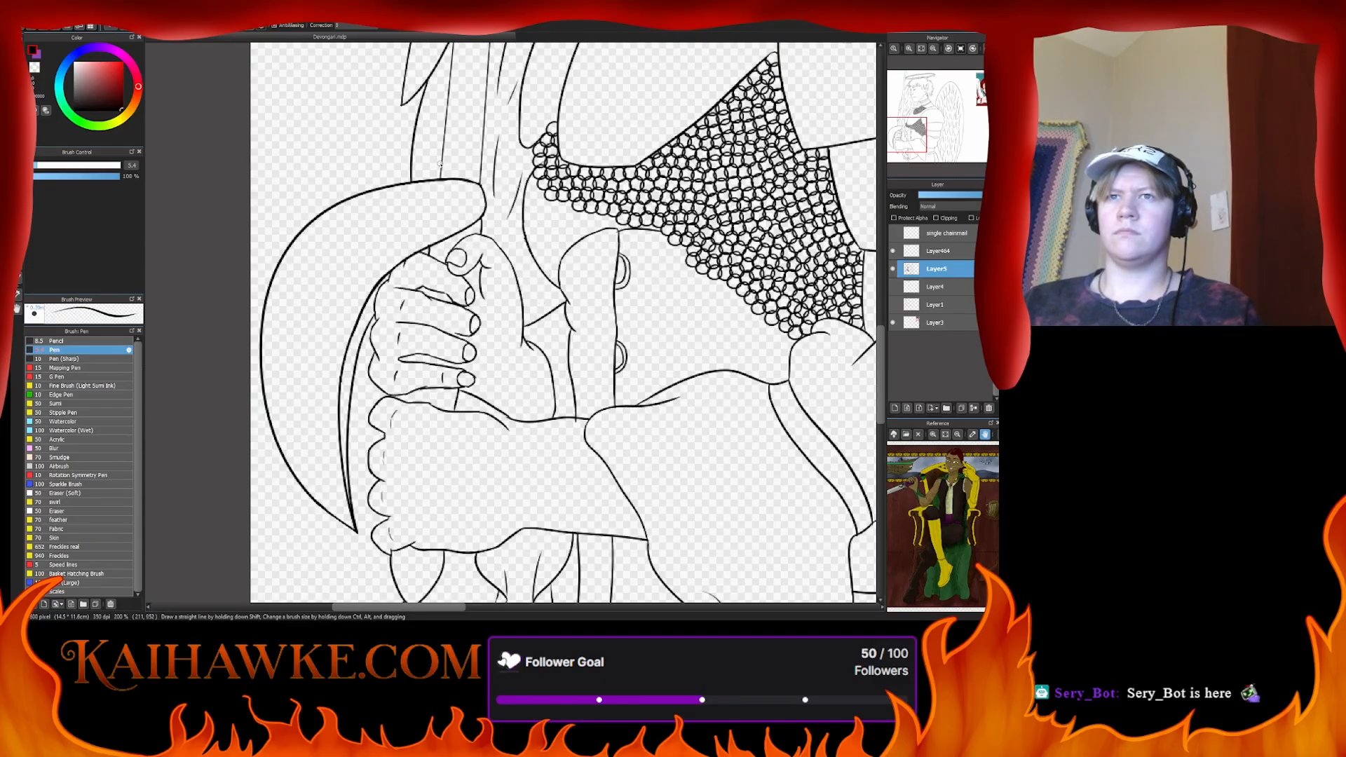
left_click_drag(412, 145, 460, 101)
key("ctrl+z")
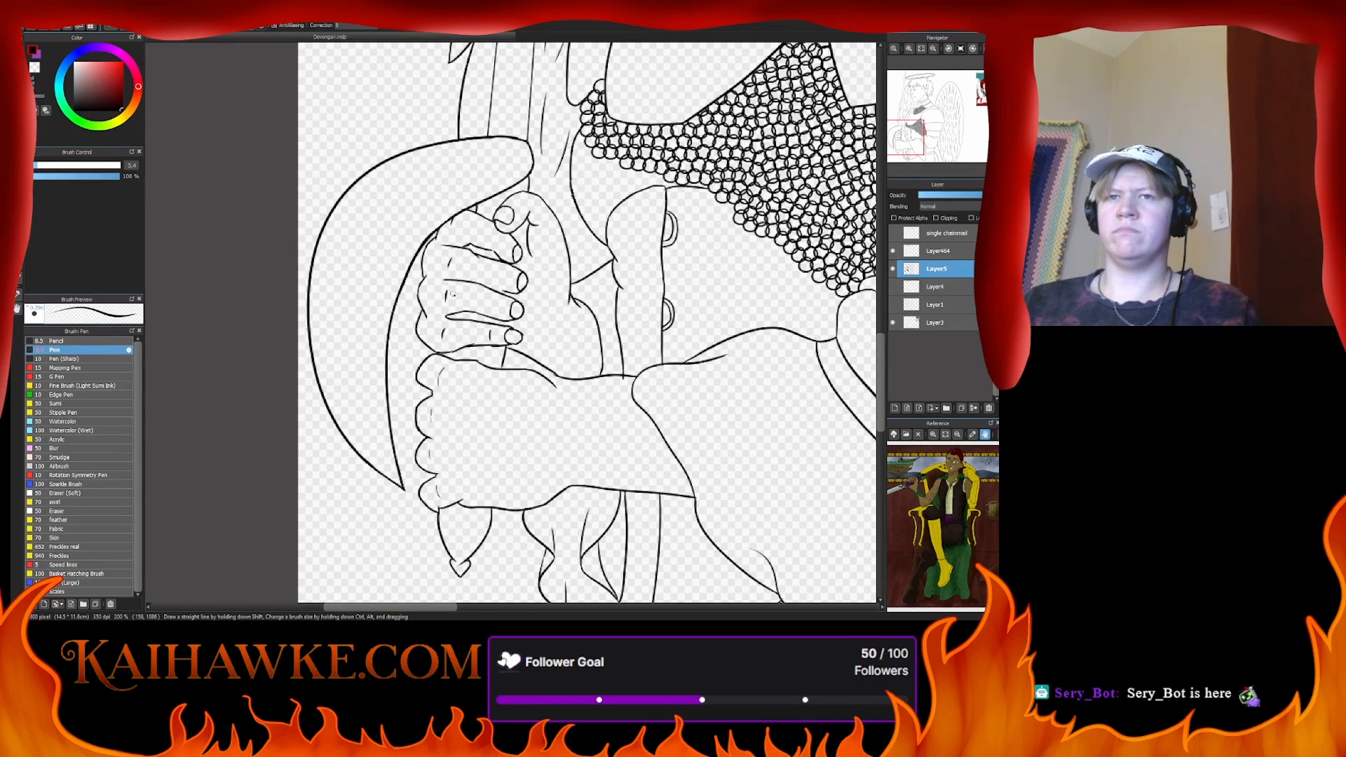
- Erase the whole curved hand guard around the hands, keeping only the short edge closing the sword blade's base
key("e")
mouse_move(314, 362)
left_mouse_down()
mouse_move(333, 412)
mouse_move(398, 479)
mouse_move(391, 326)
mouse_move(403, 281)
left_mouse_up()
mouse_move(310, 354)
left_mouse_down()
mouse_move(314, 245)
mouse_move(348, 188)
left_mouse_up()
mouse_move(335, 244)
left_mouse_down()
mouse_move(352, 186)
mouse_move(403, 151)
left_mouse_up()
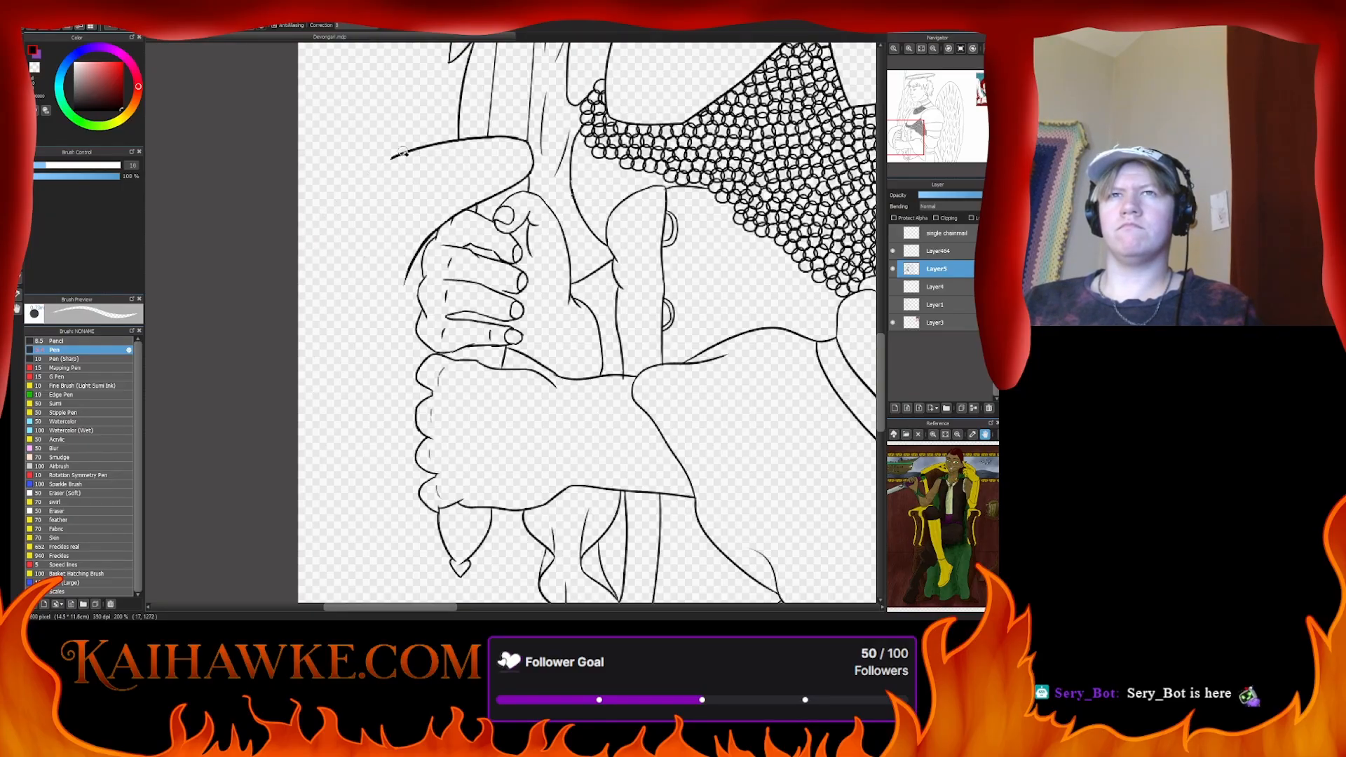
mouse_move(400, 298)
left_mouse_down()
mouse_move(425, 242)
mouse_move(359, 360)
left_mouse_up()
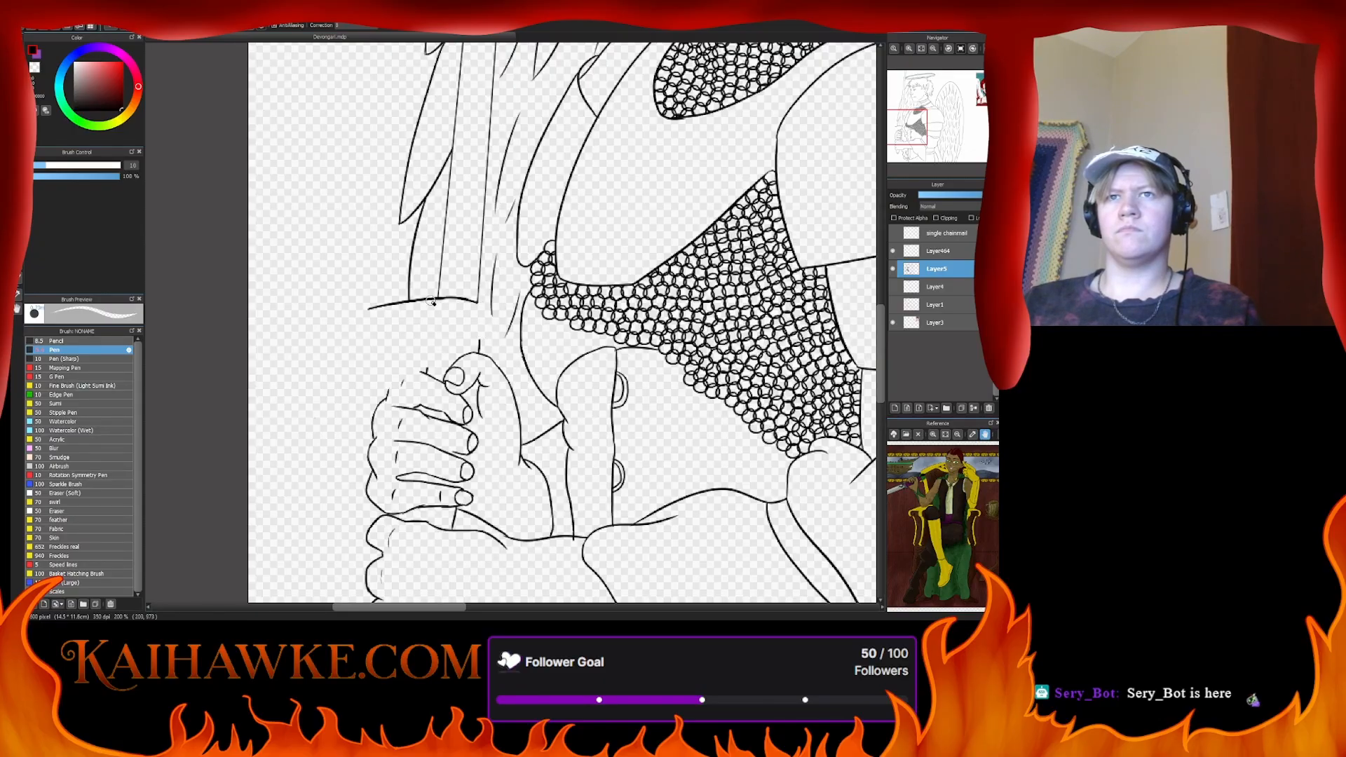
left_click_drag(434, 300, 368, 308)
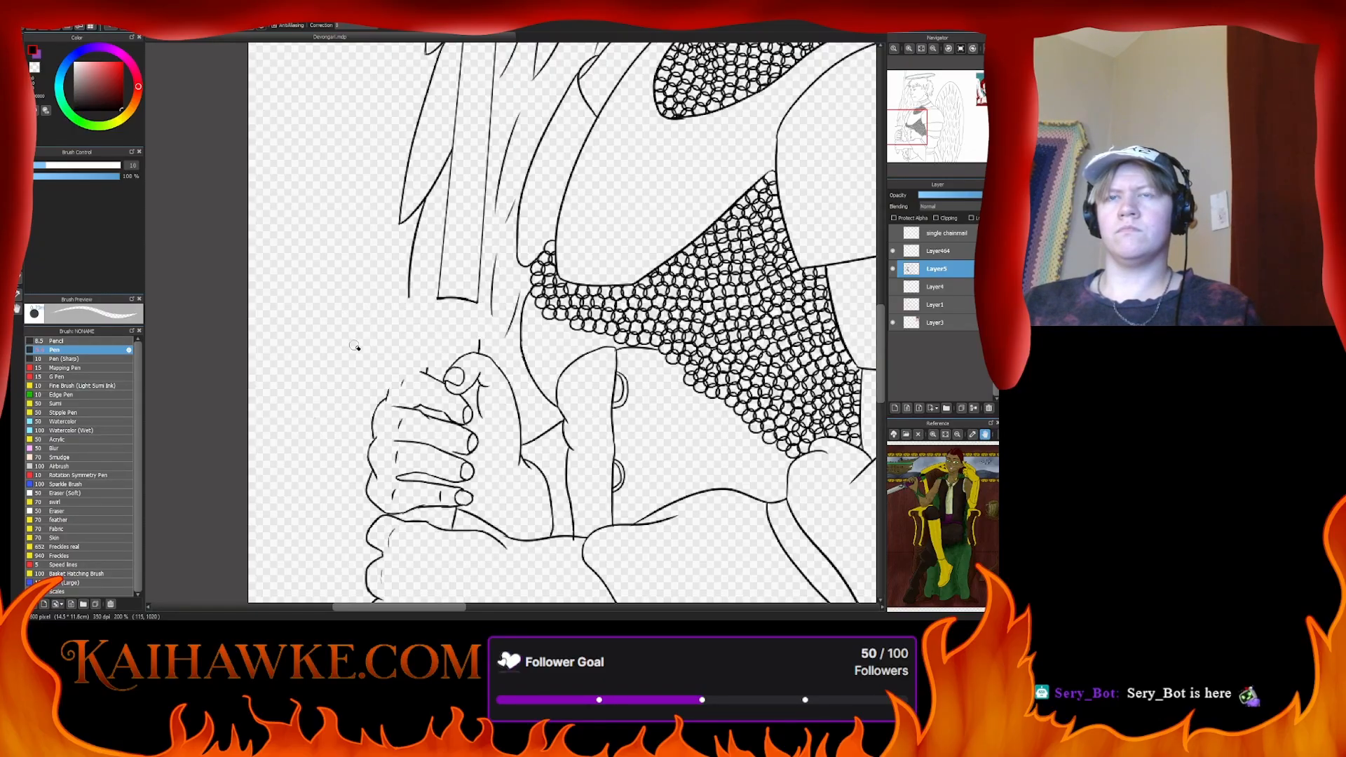
- Erase the short edge closing the sword blade's base, leaving the blade's two side lines open
key("b")
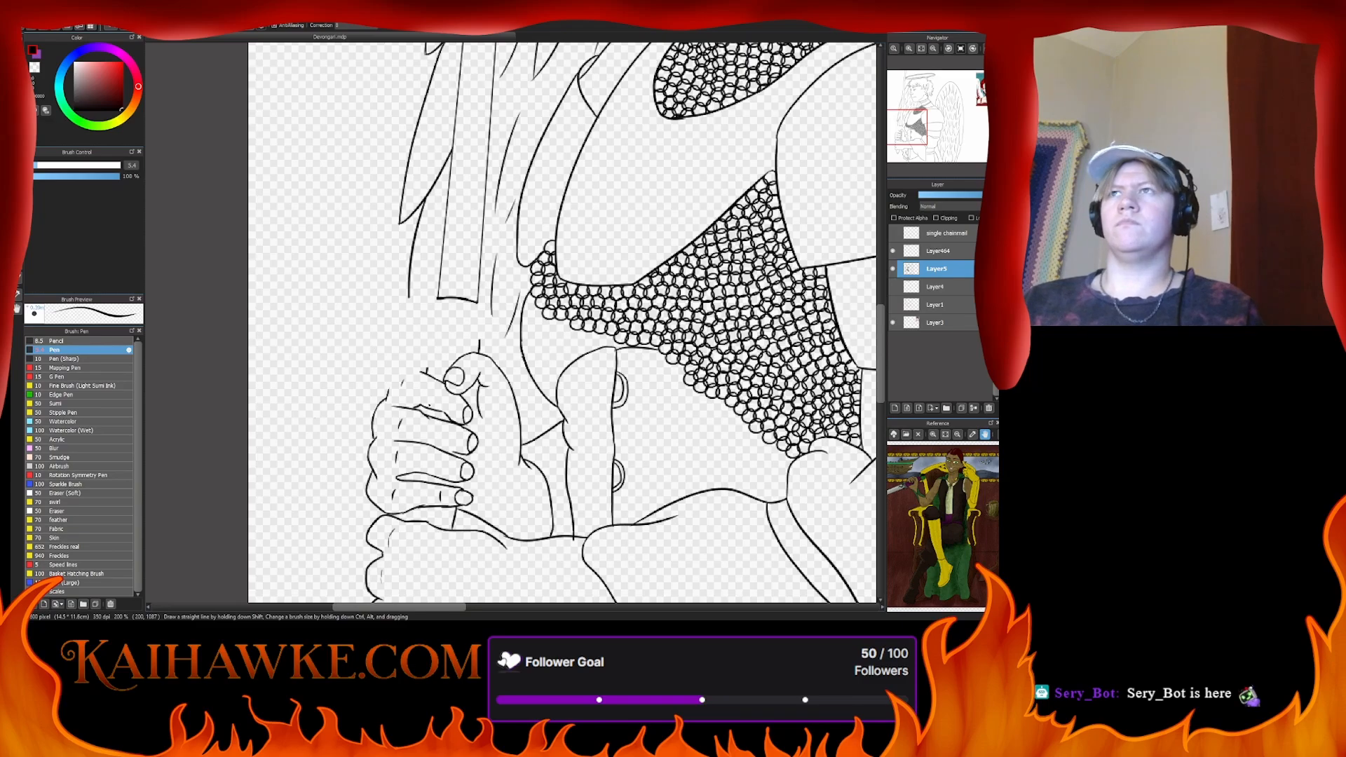
scroll(474, 220, "up", 2)
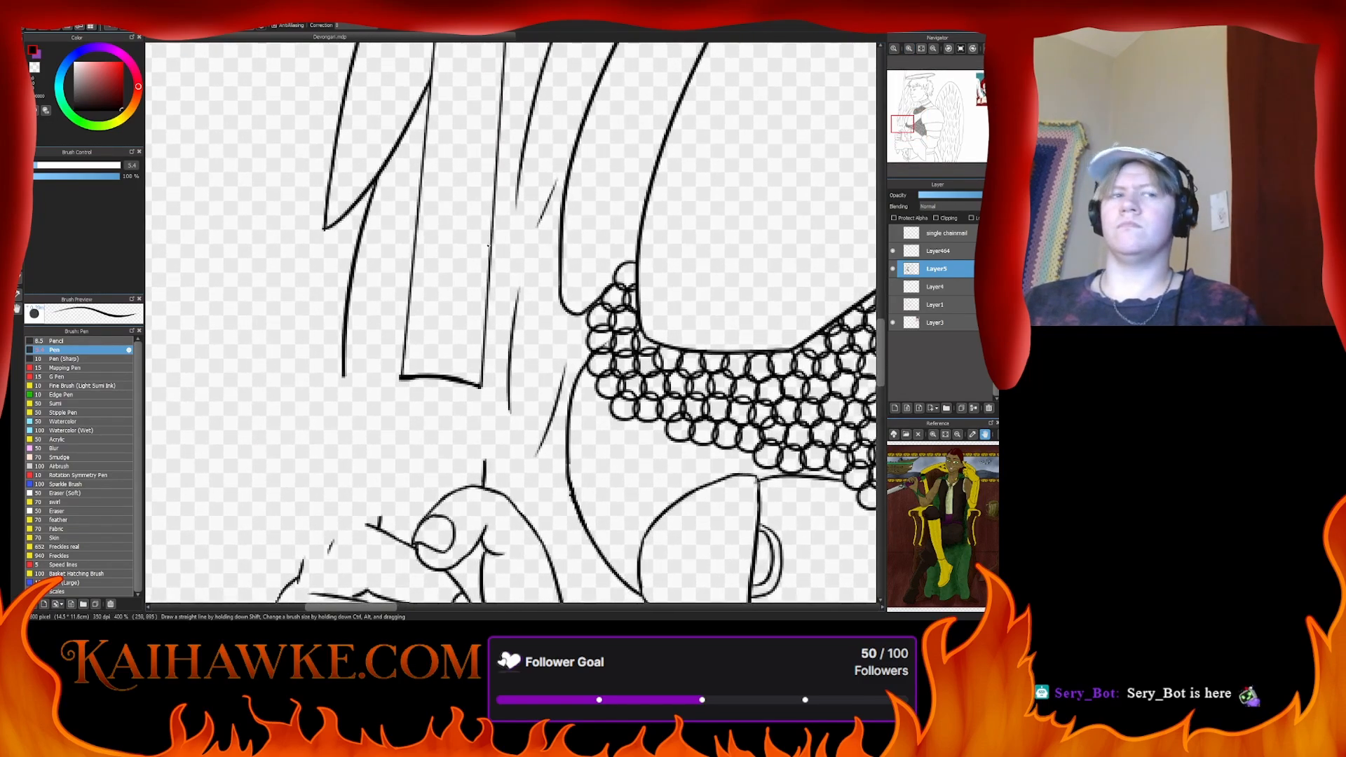
key("e")
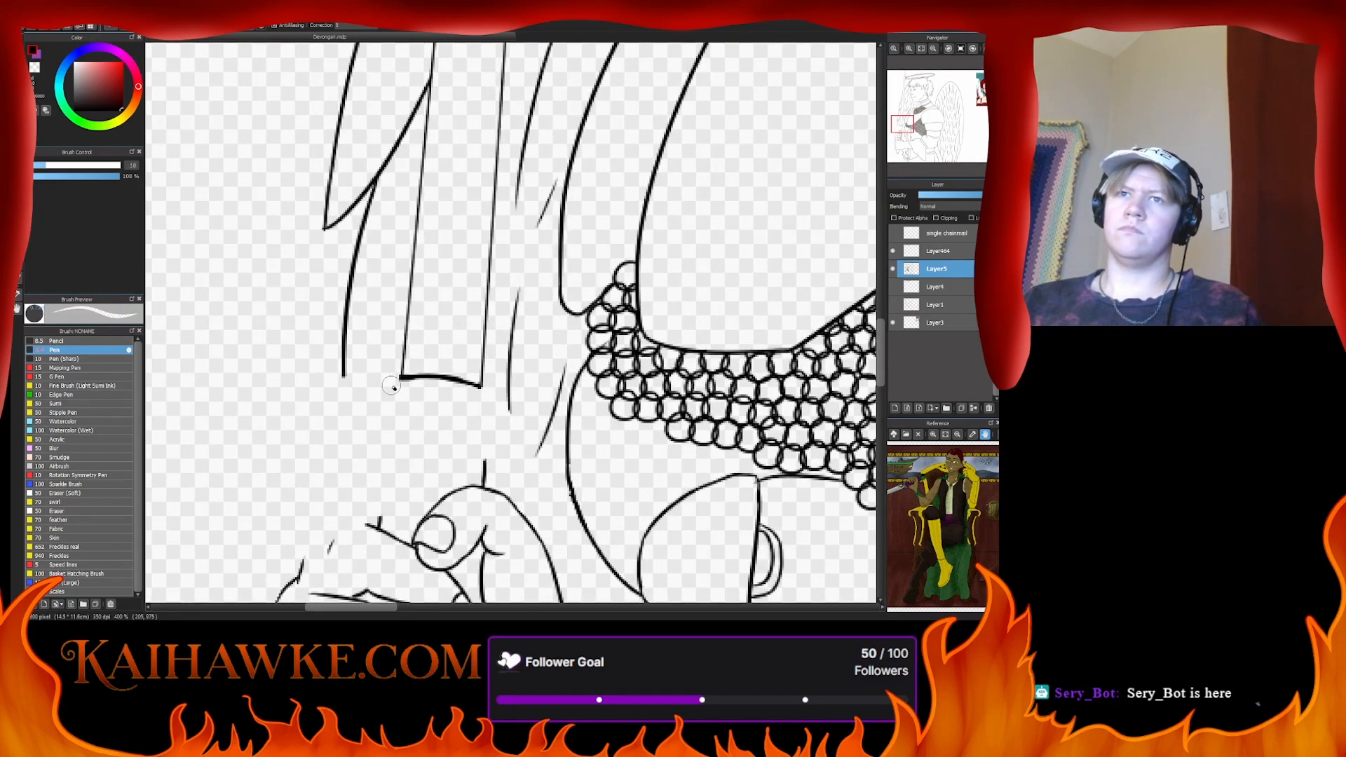
left_click_drag(388, 383, 482, 386)
key("b")
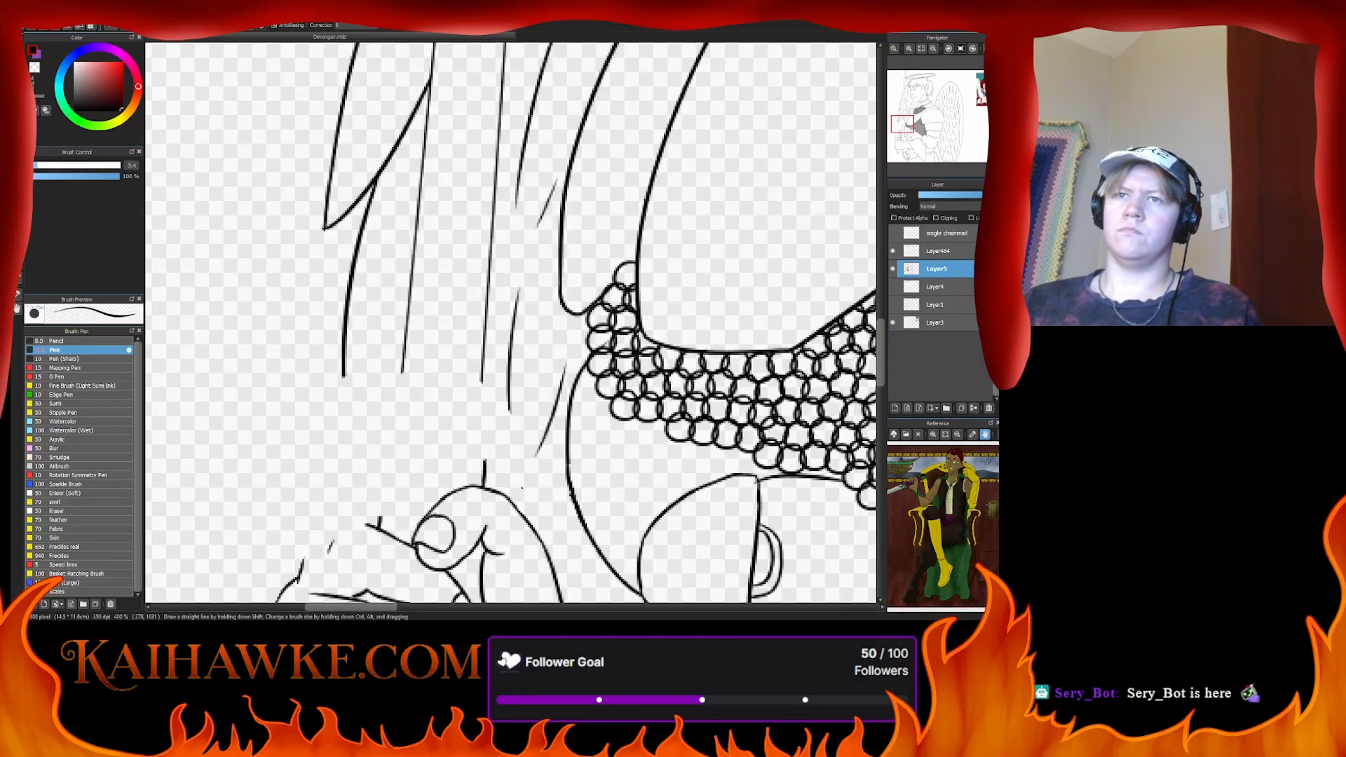
- Try inking the crossguard's upper edge as two curves sweeping outward from a point at the blade's base
left_click(933, 50)
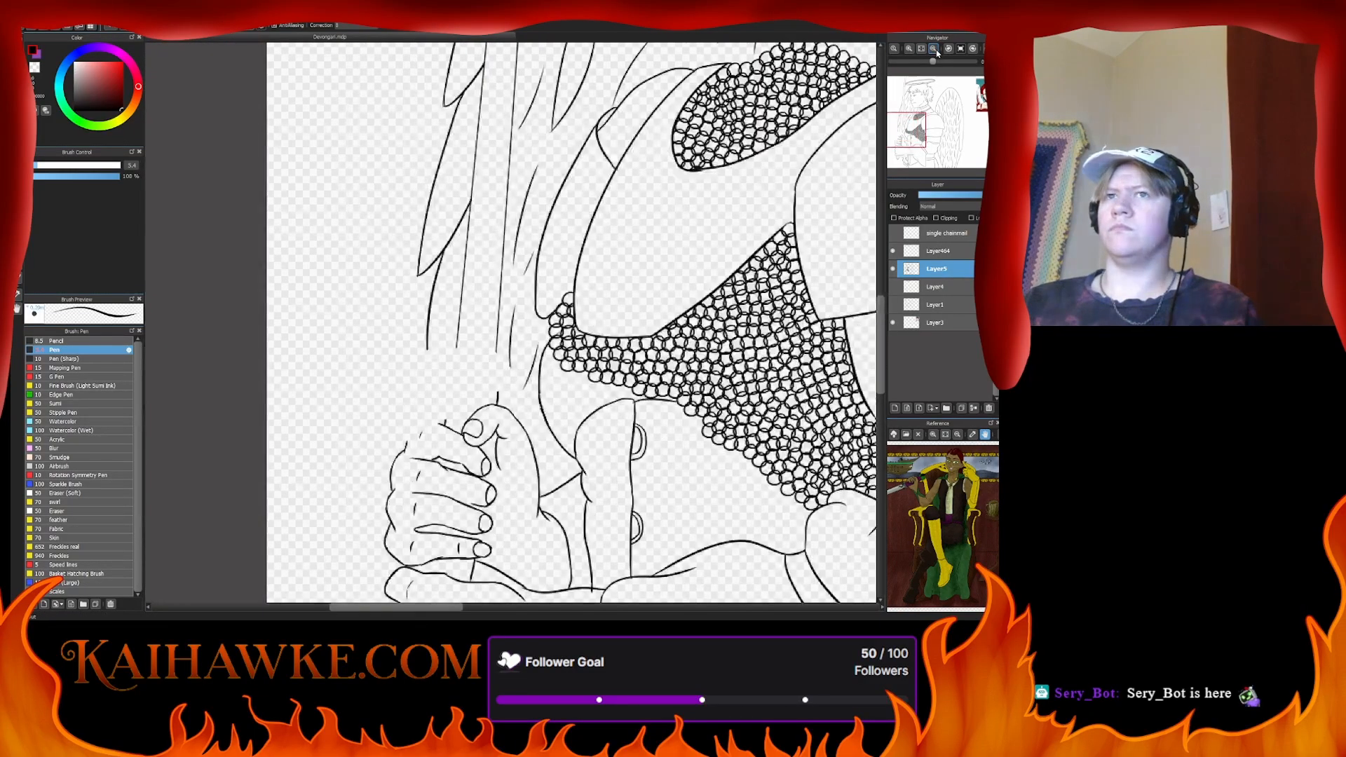
left_click(949, 50)
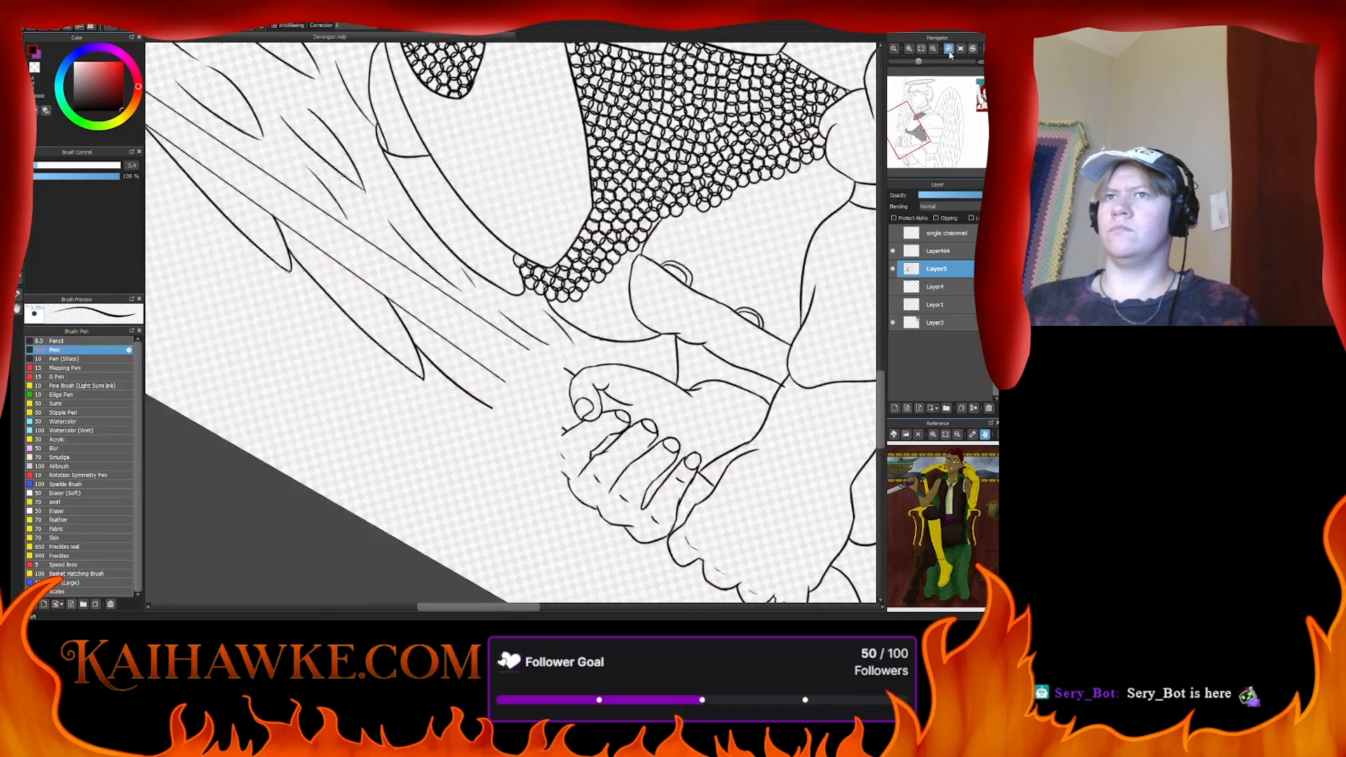
left_click(950, 51)
left_click(974, 49)
left_click(974, 49)
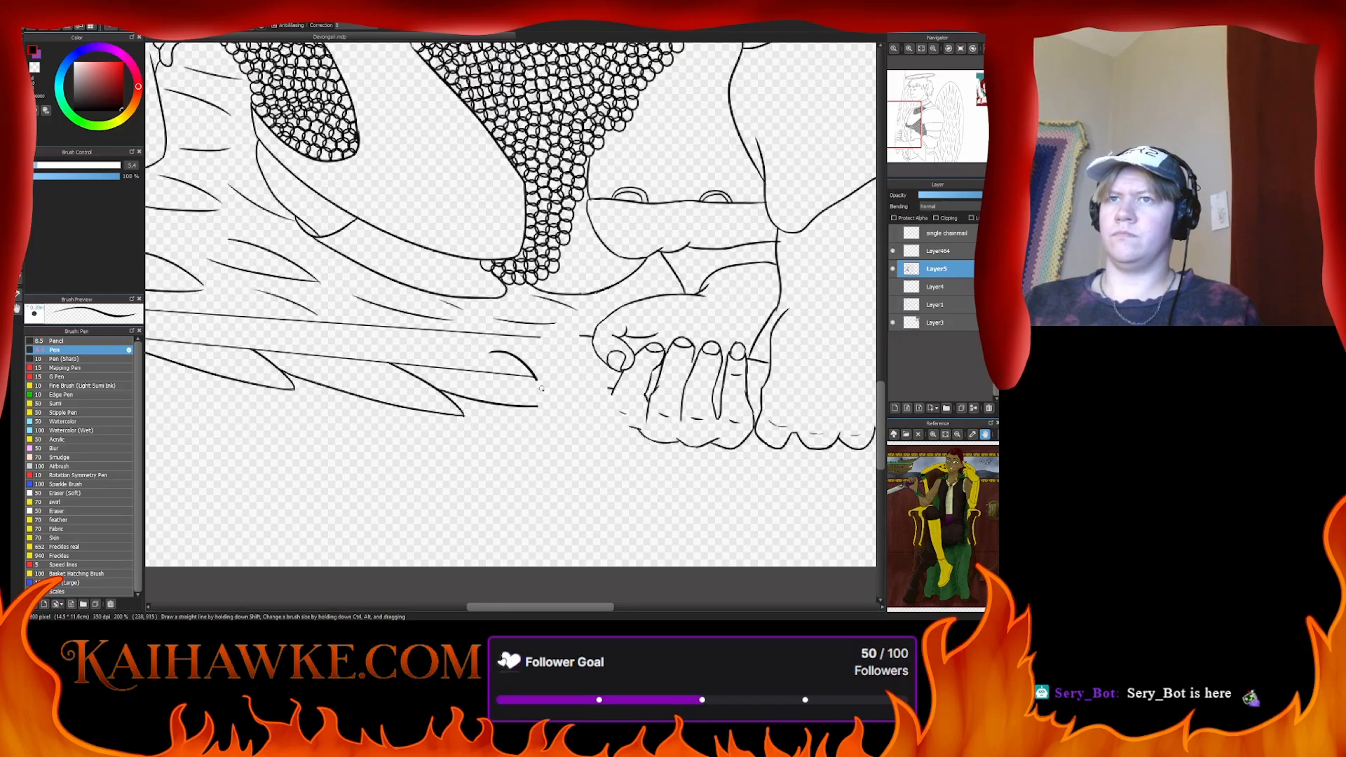
key("ctrl+z")
left_click_drag(484, 356, 538, 566)
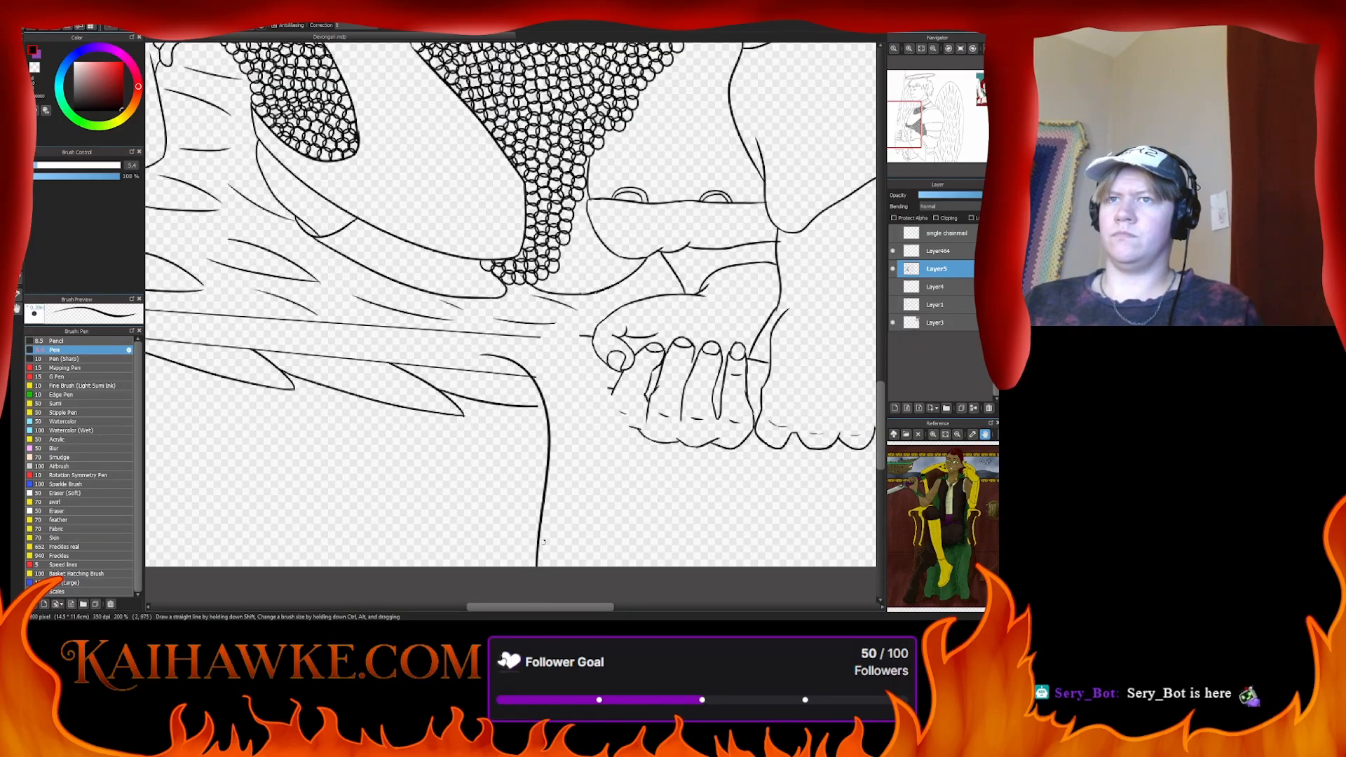
mouse_move(481, 353)
left_mouse_down()
mouse_move(542, 346)
mouse_move(589, 201)
left_mouse_up()
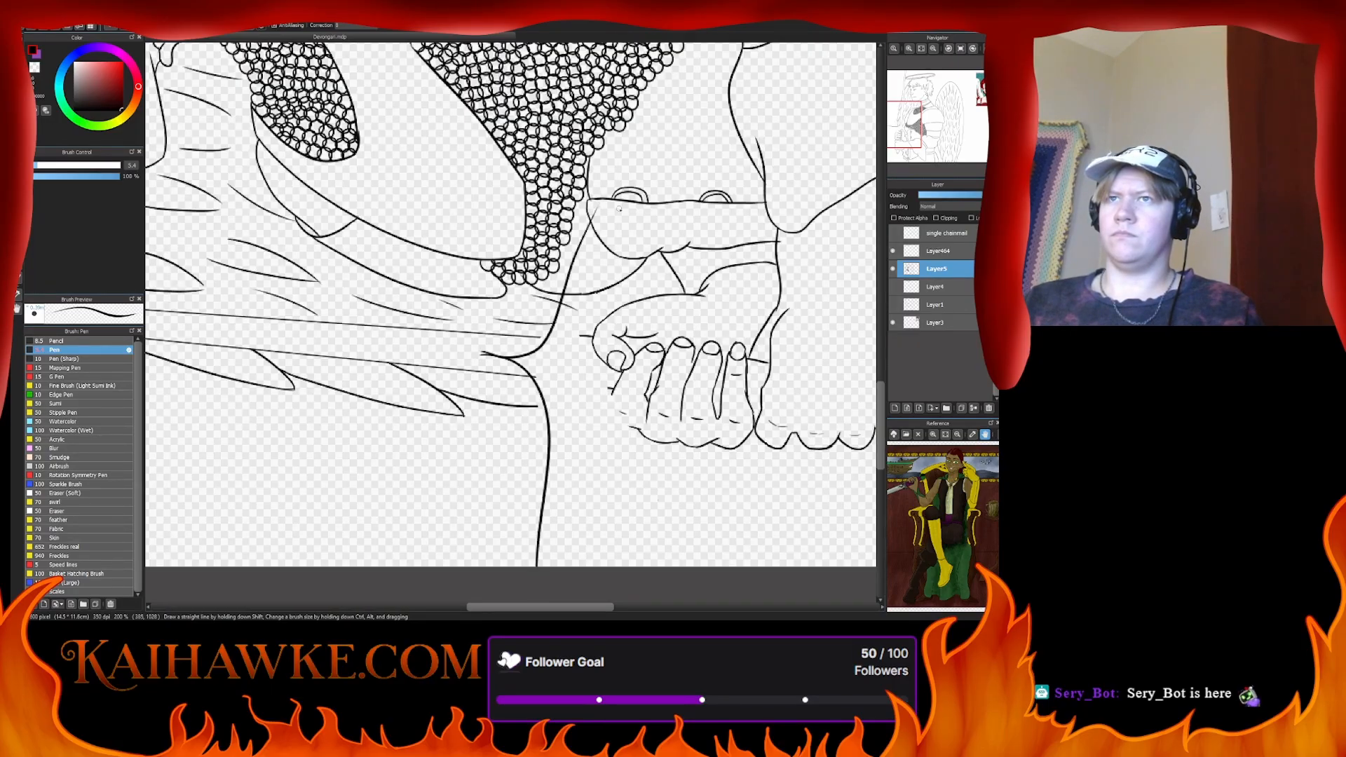
left_click(960, 48)
left_click(959, 49)
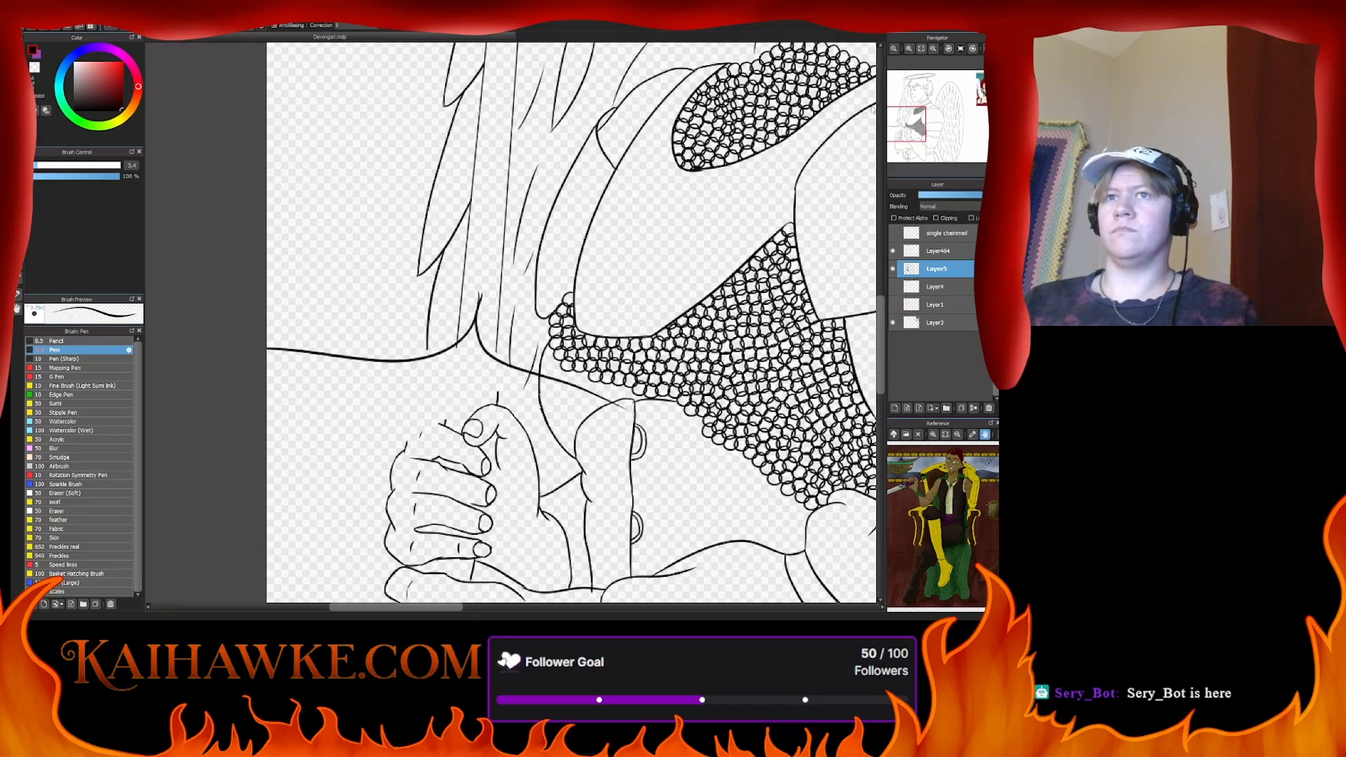
- Redraw the crossguard's upper edge with a central peak over the blade and ink a downward curl near each end
mouse_move(477, 302)
left_mouse_down()
mouse_move(426, 368)
mouse_move(275, 383)
left_mouse_up()
left_click_drag(477, 302, 676, 387)
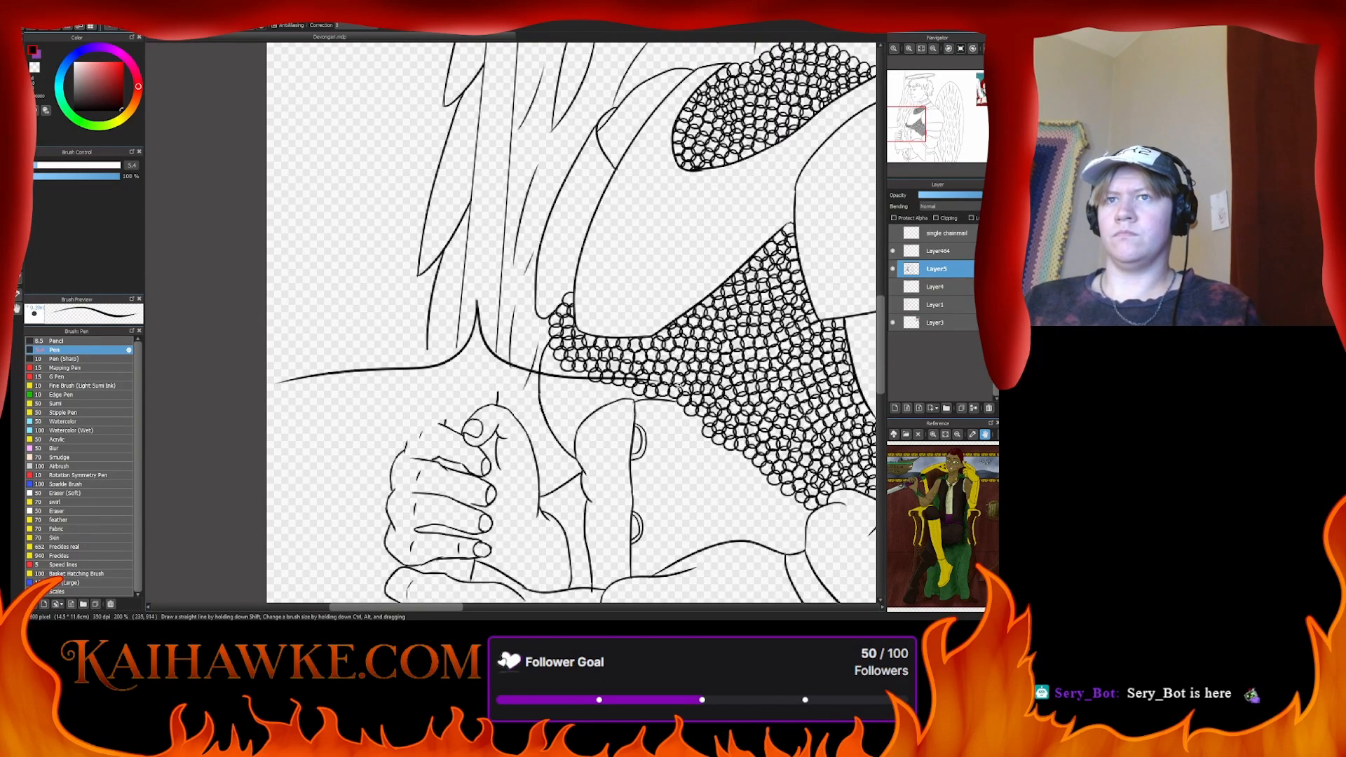
mouse_move(335, 374)
left_mouse_down()
mouse_move(333, 415)
mouse_move(343, 404)
left_mouse_up()
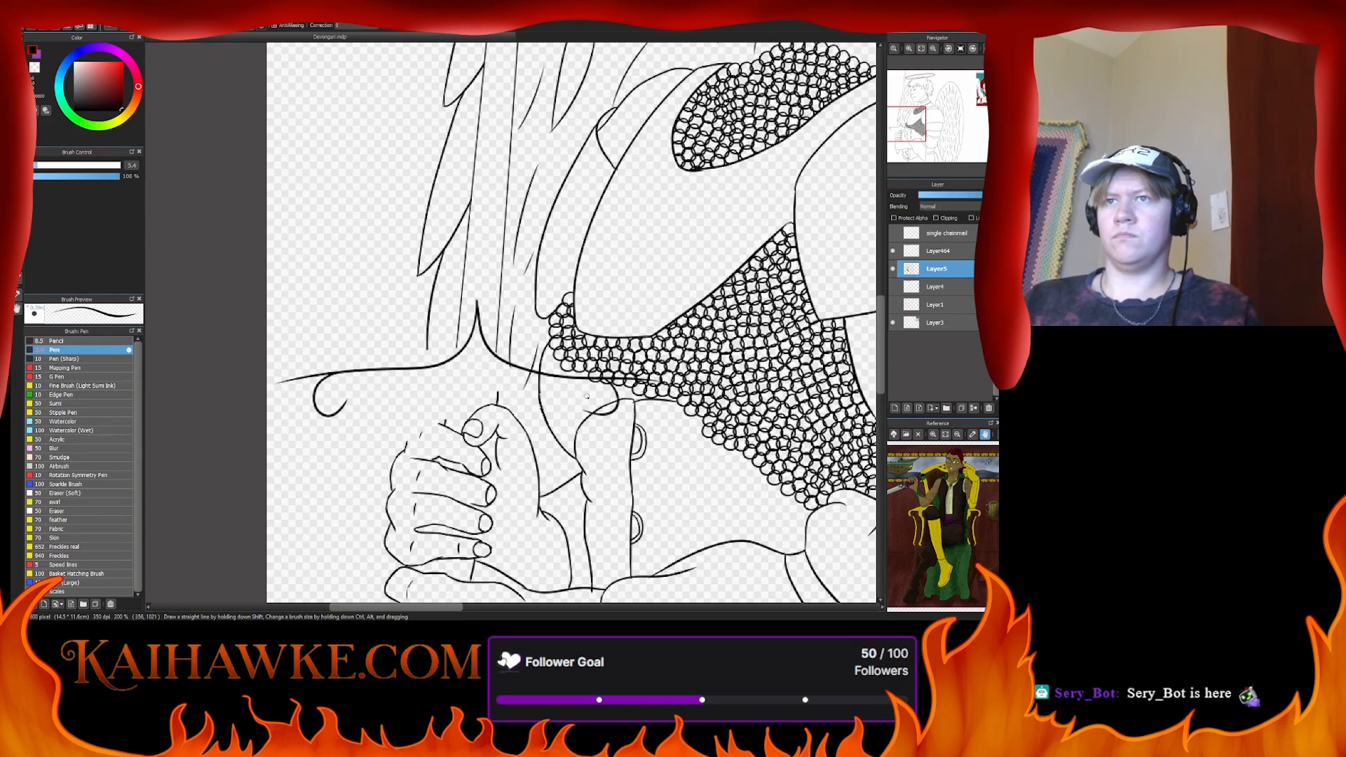
key("ctrl+z")
mouse_move(596, 383)
left_mouse_down()
mouse_move(565, 402)
mouse_move(570, 421)
left_mouse_up()
key("ctrl+z")
key("ctrl+z")
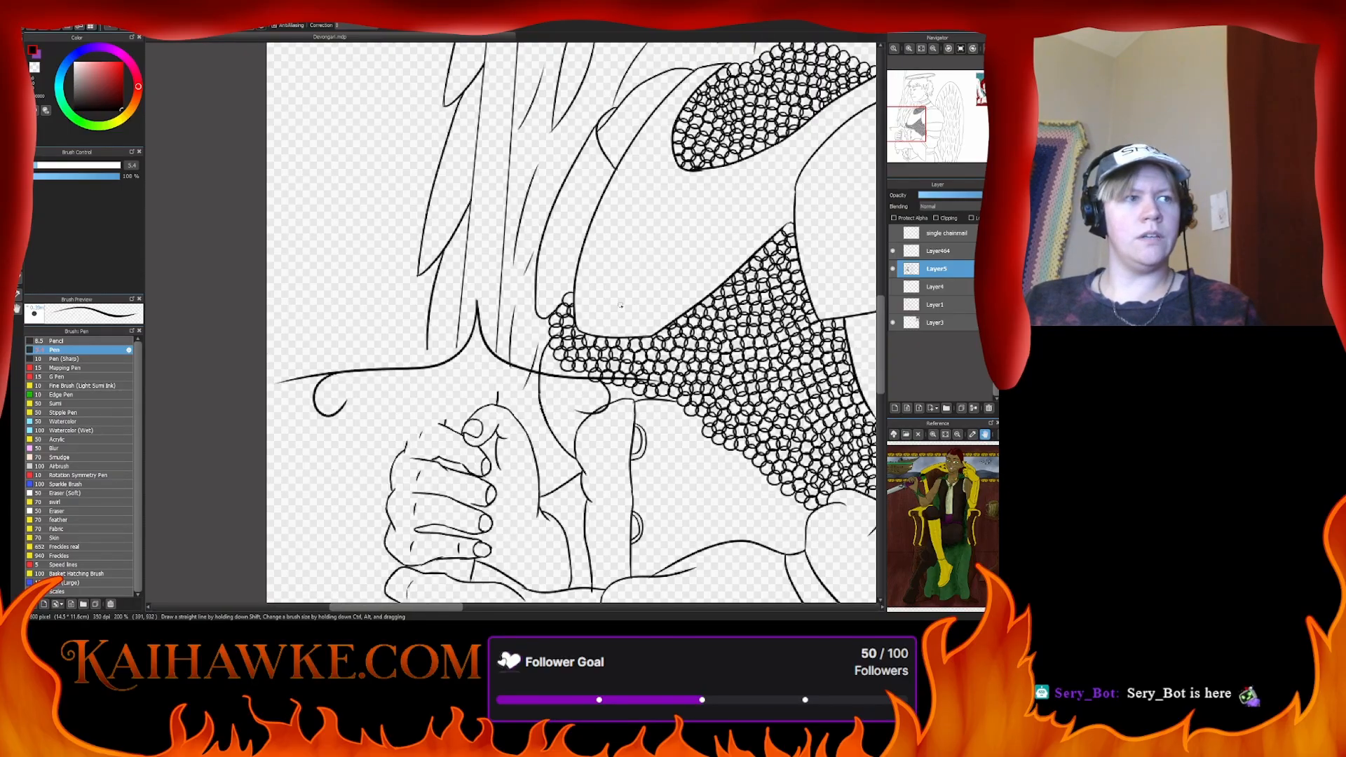
- Ink the crossguard's lower edge as a nearly straight line joining the two end curls
left_click_drag(672, 195, 547, 267)
left_click(922, 48)
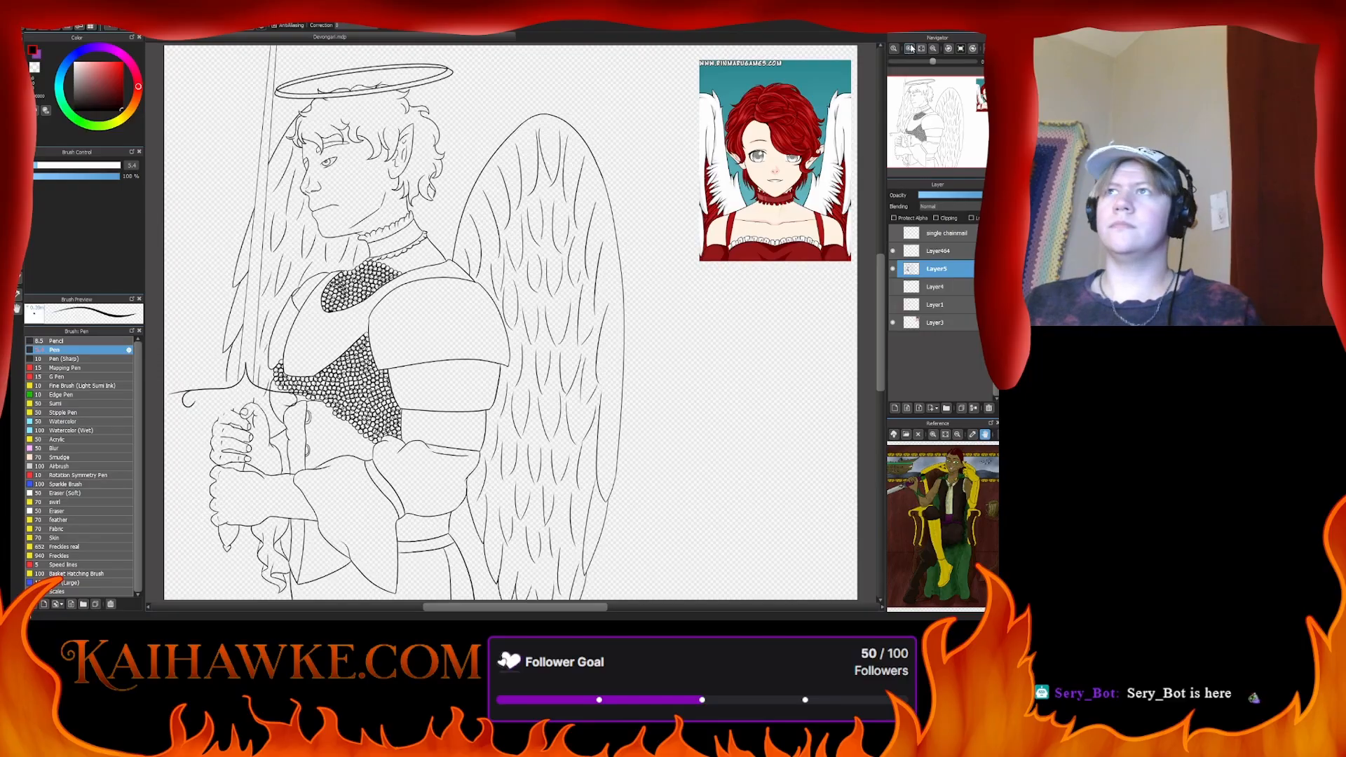
left_click(910, 48)
left_click(911, 49)
left_click(912, 129)
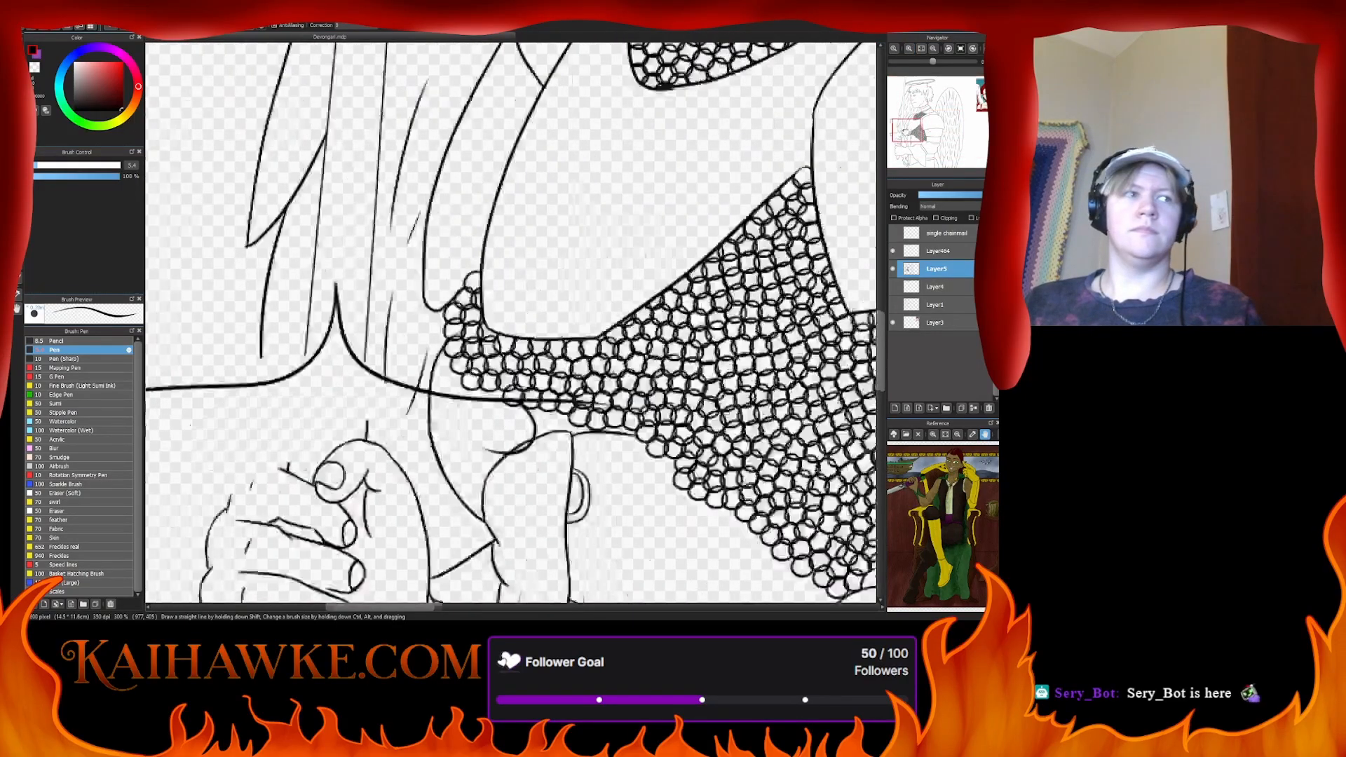
mouse_move(907, 131)
left_mouse_down()
mouse_move(891, 131)
mouse_move(902, 131)
left_mouse_up()
left_click_drag(472, 330, 491, 309)
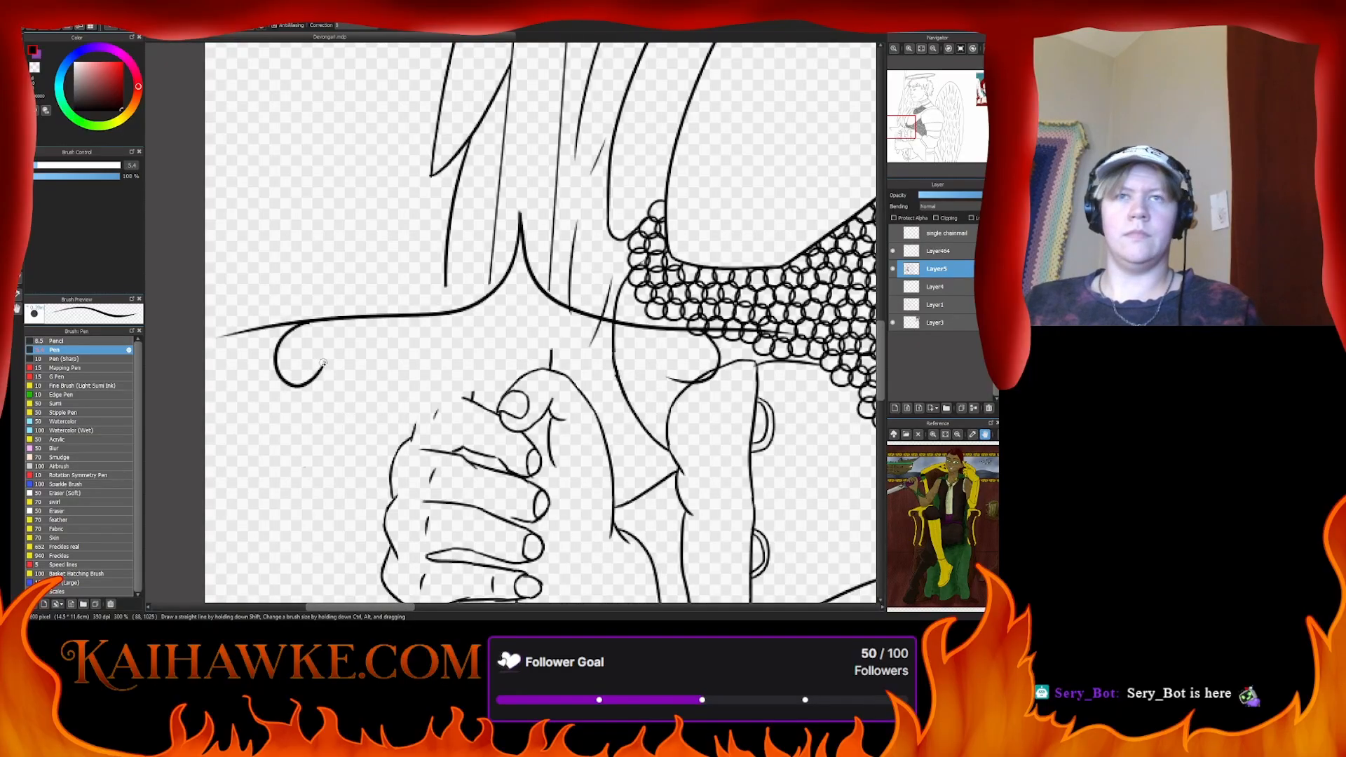
mouse_move(324, 367)
left_mouse_down()
mouse_move(696, 342)
mouse_move(473, 357)
left_mouse_up()
key("ctrl+z")
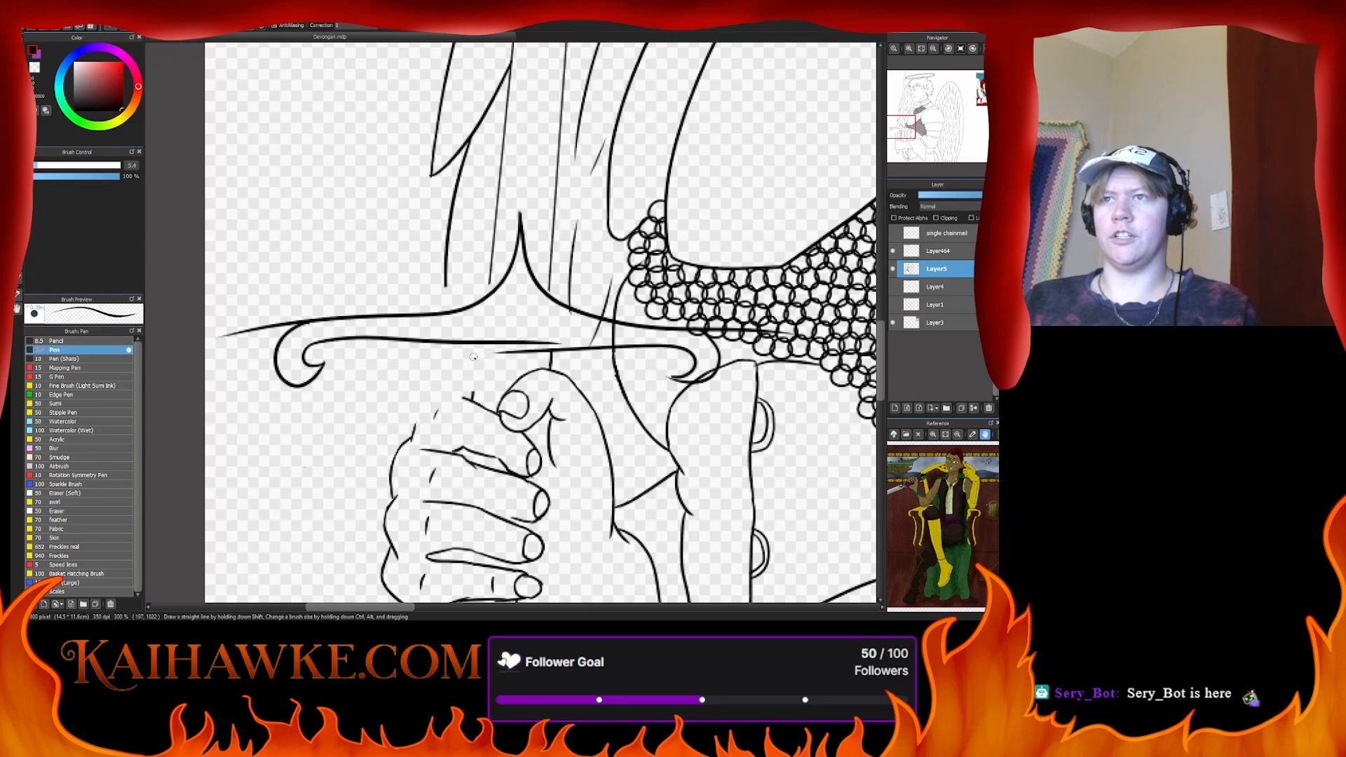
key("ctrl+z")
mouse_move(671, 379)
left_mouse_down()
mouse_move(589, 345)
mouse_move(491, 342)
left_mouse_up()
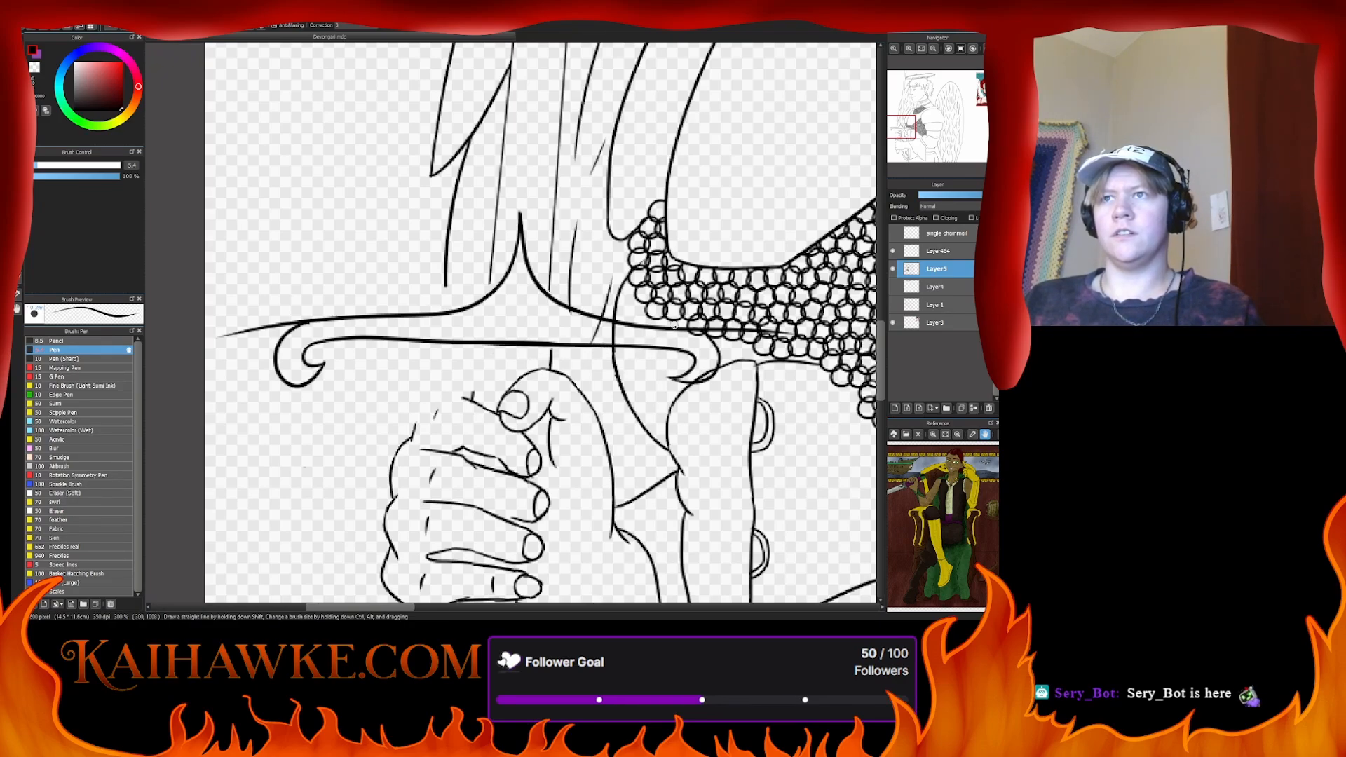
- Try erasing the guard line's end over the chainmail, and undo it together with all the crossguard strokes
key("e")
left_click_drag(705, 324, 798, 339)
key("ctrl+z")
key("ctrl+z")
key("ctrl+z")
key("ctrl+z")
key("ctrl+z")
key("ctrl+z")
key("ctrl+z")
key("ctrl+z")
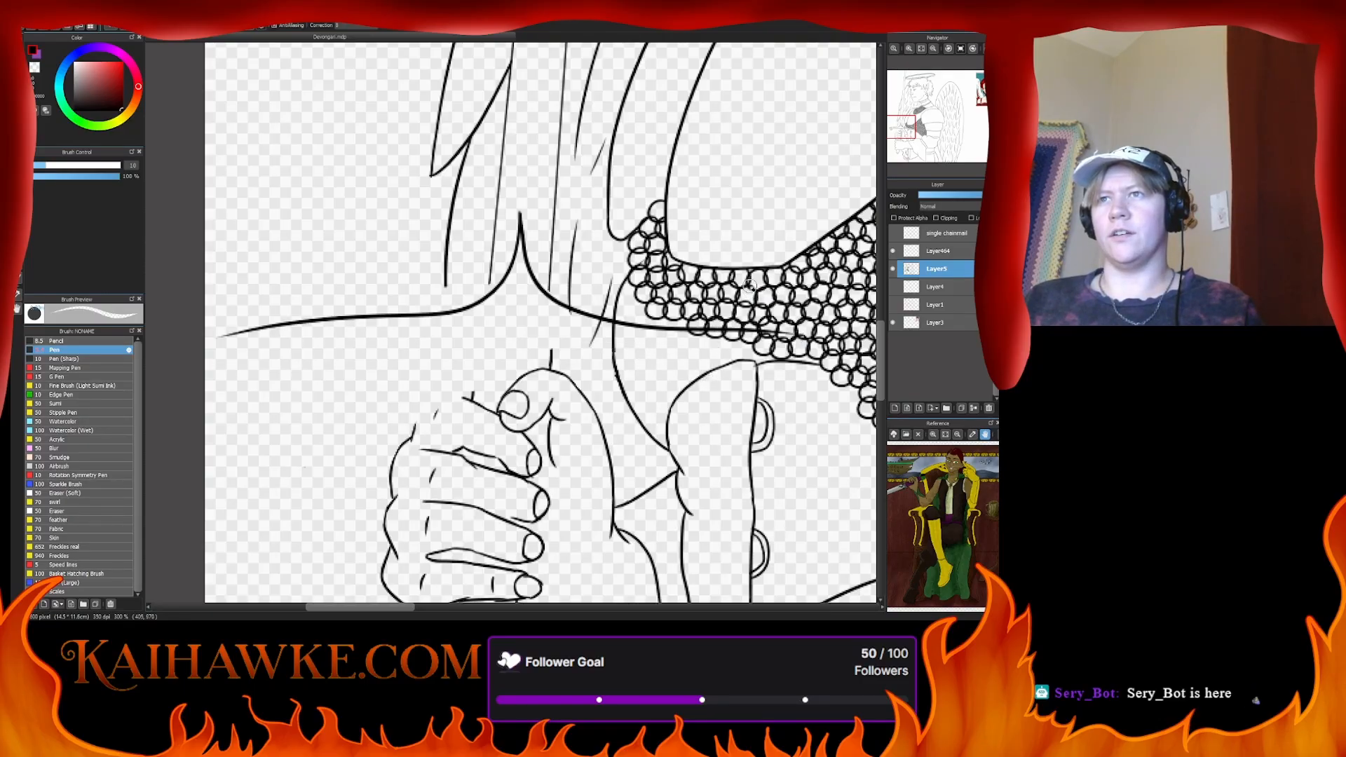
key("ctrl+z")
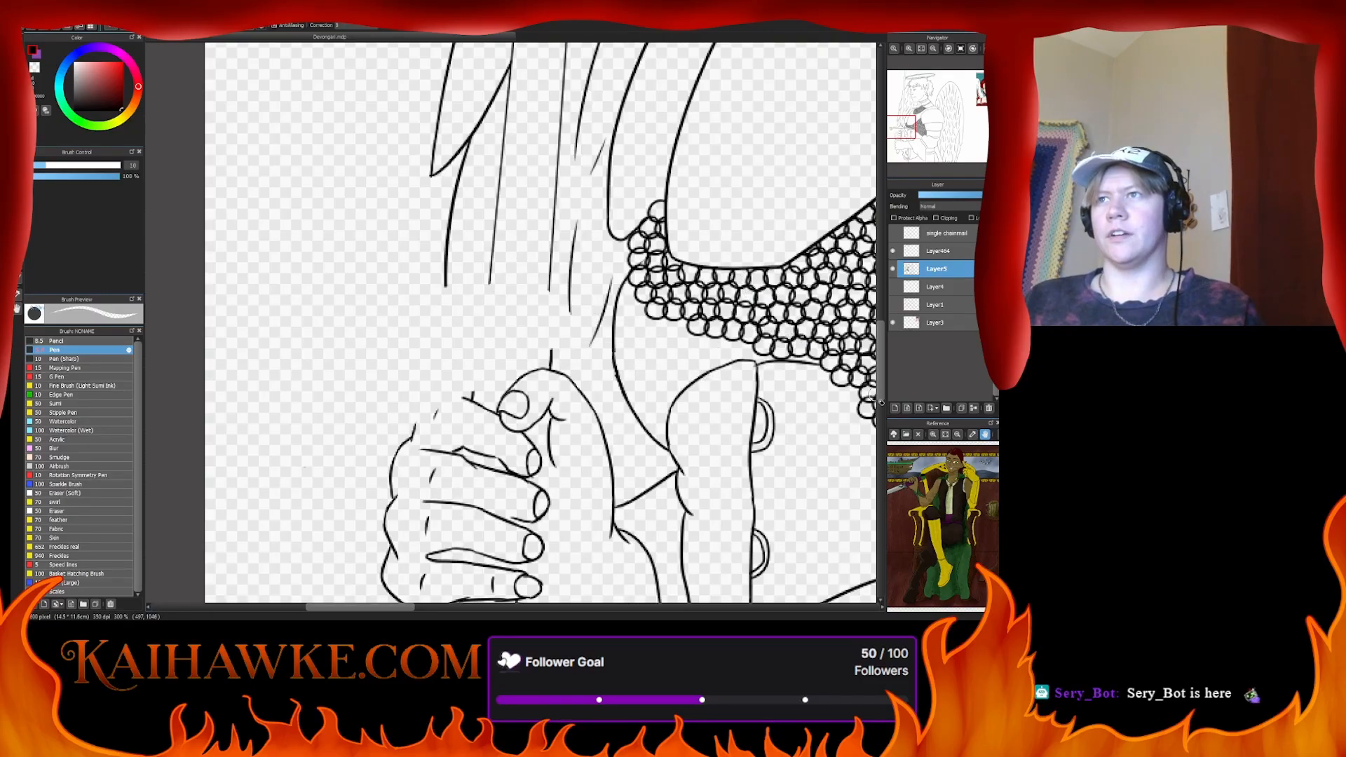
- Add a new layer above Layer5 and ink the crossguard's left half with a rounded curl at its outer end
left_click(895, 409)
key("e")
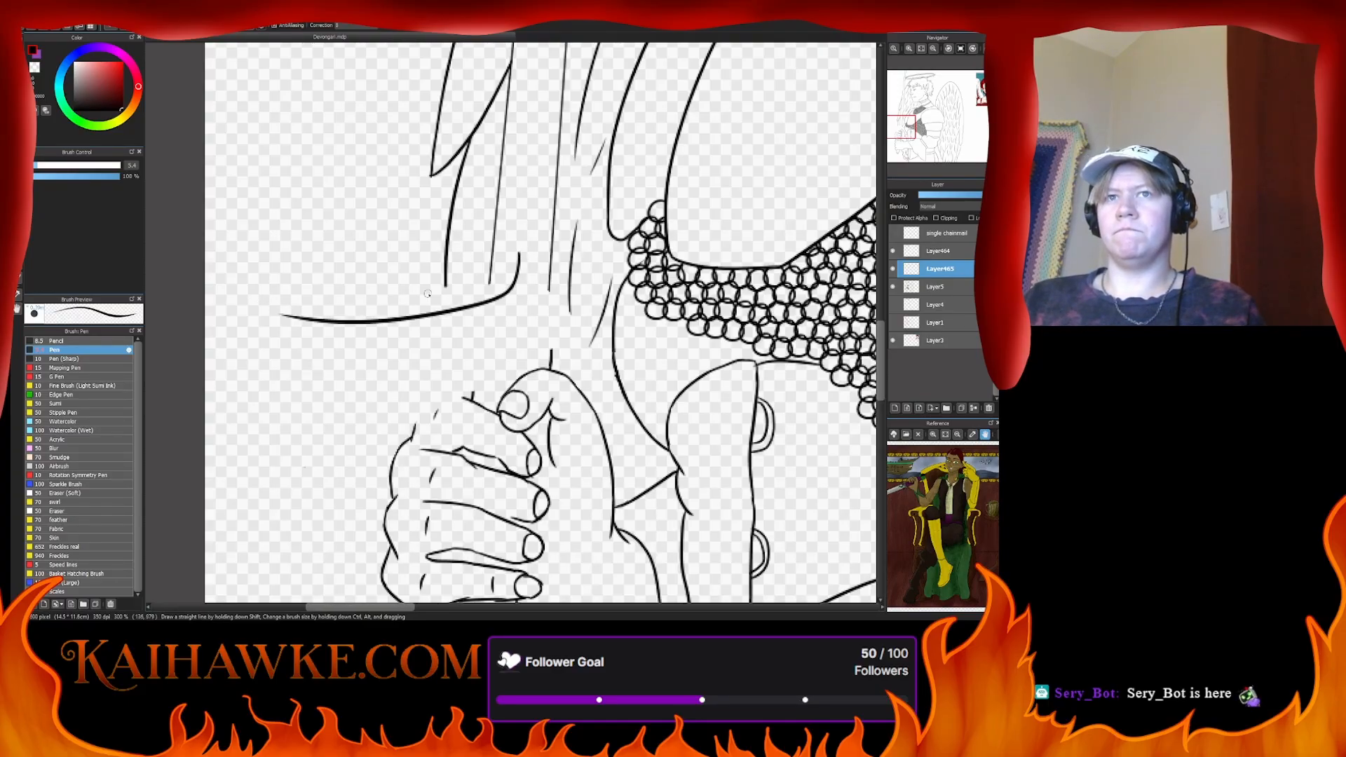
mouse_move(518, 236)
left_mouse_down()
mouse_move(396, 312)
mouse_move(254, 324)
mouse_move(381, 327)
mouse_move(366, 370)
left_mouse_up()
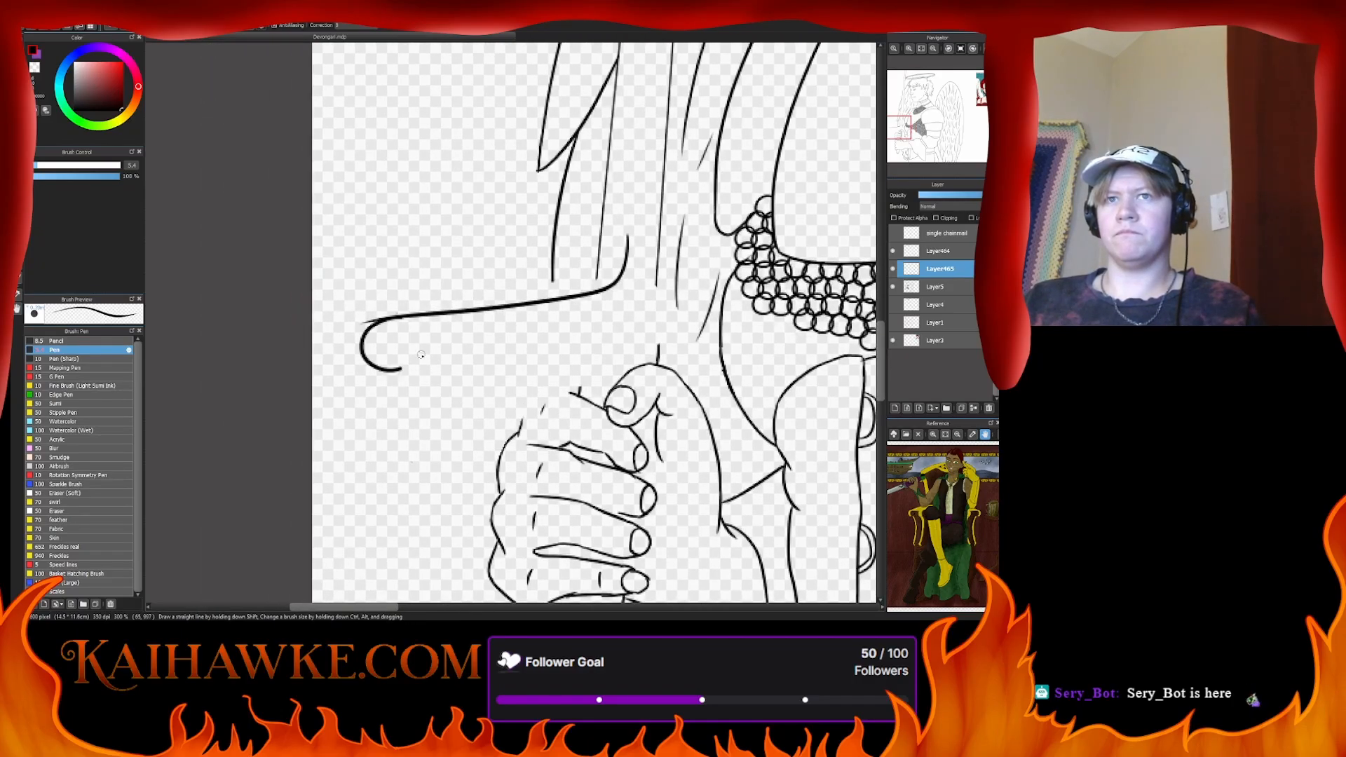
key("ctrl+z")
mouse_move(394, 317)
left_mouse_down()
mouse_move(419, 390)
mouse_move(408, 352)
mouse_move(441, 359)
mouse_move(409, 351)
mouse_move(438, 343)
mouse_move(628, 350)
left_mouse_up()
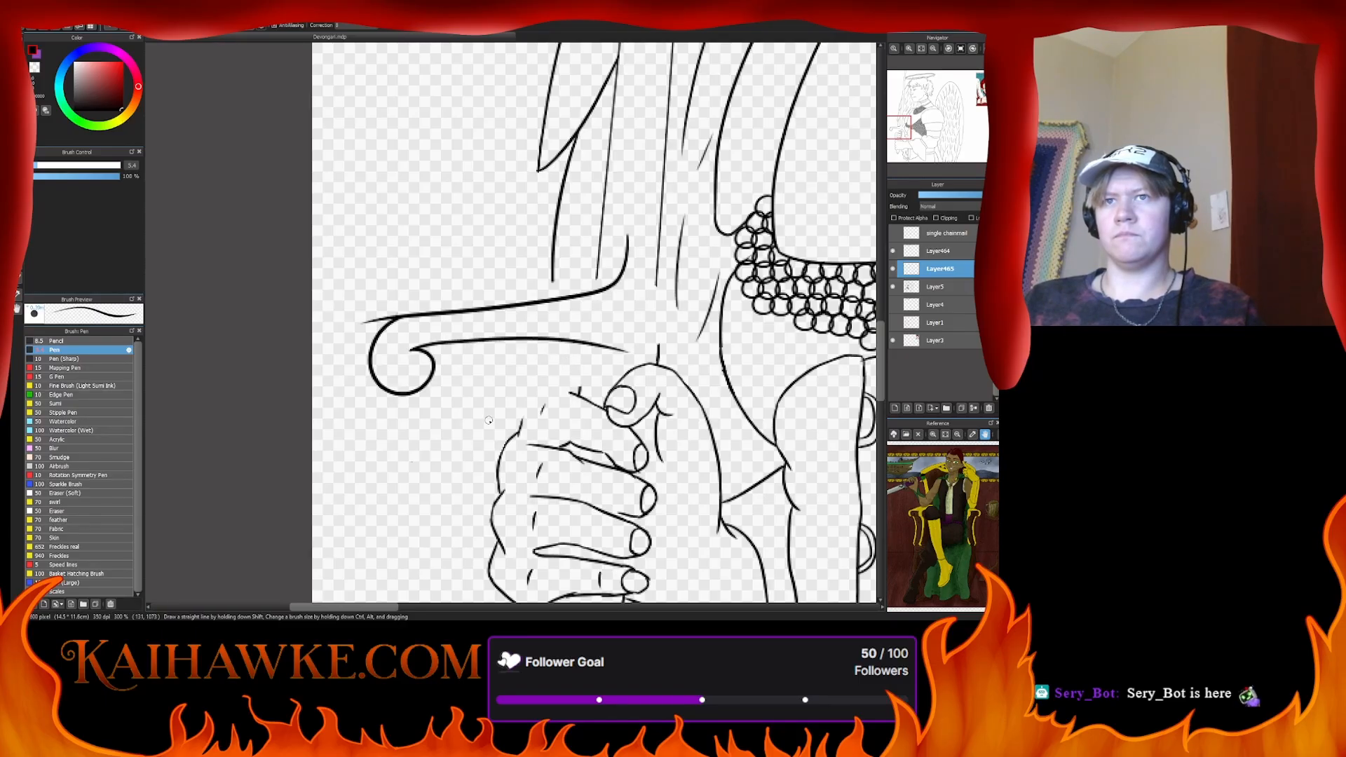
- Erase the stray line end at the guard's outer curl and extend the curl inward into a spiral
key("e")
mouse_move(367, 323)
left_mouse_down()
mouse_move(393, 310)
mouse_move(376, 326)
left_mouse_up()
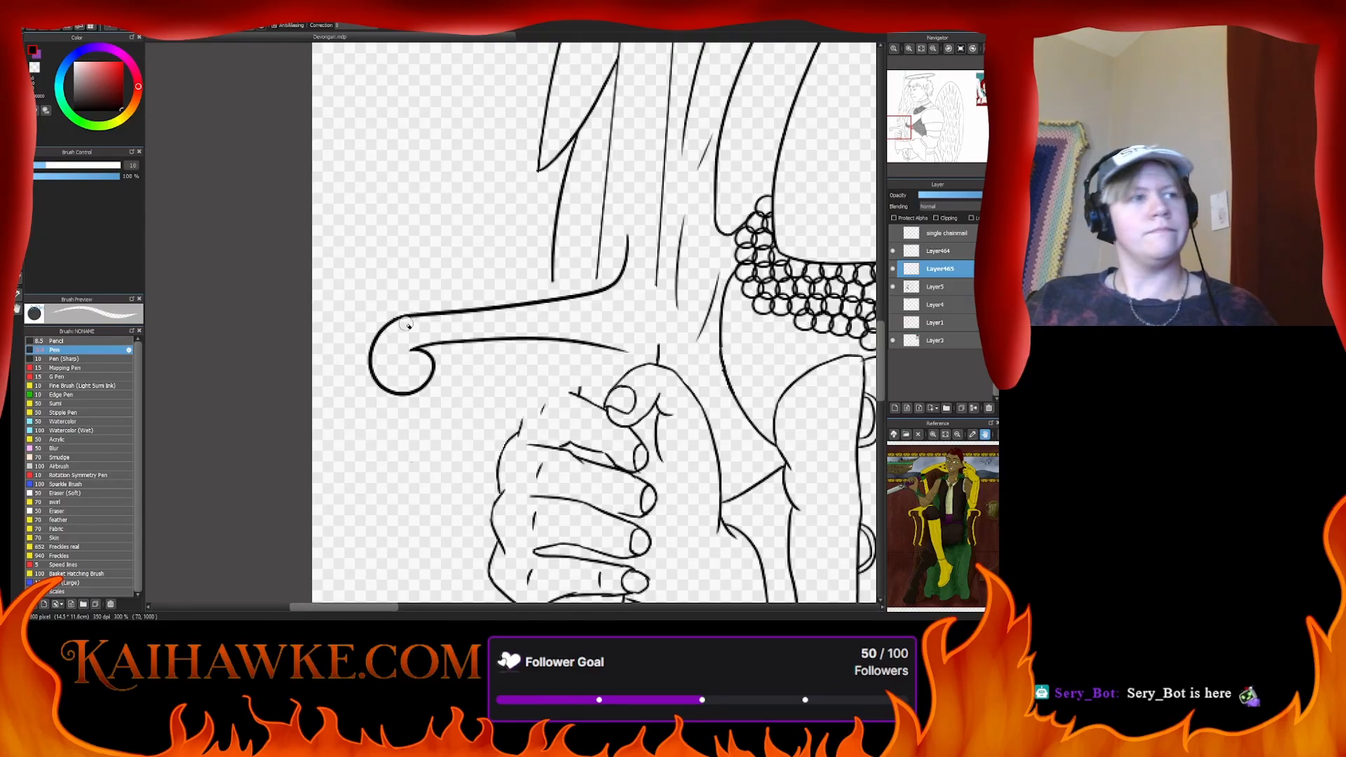
left_click_drag(405, 328, 407, 327)
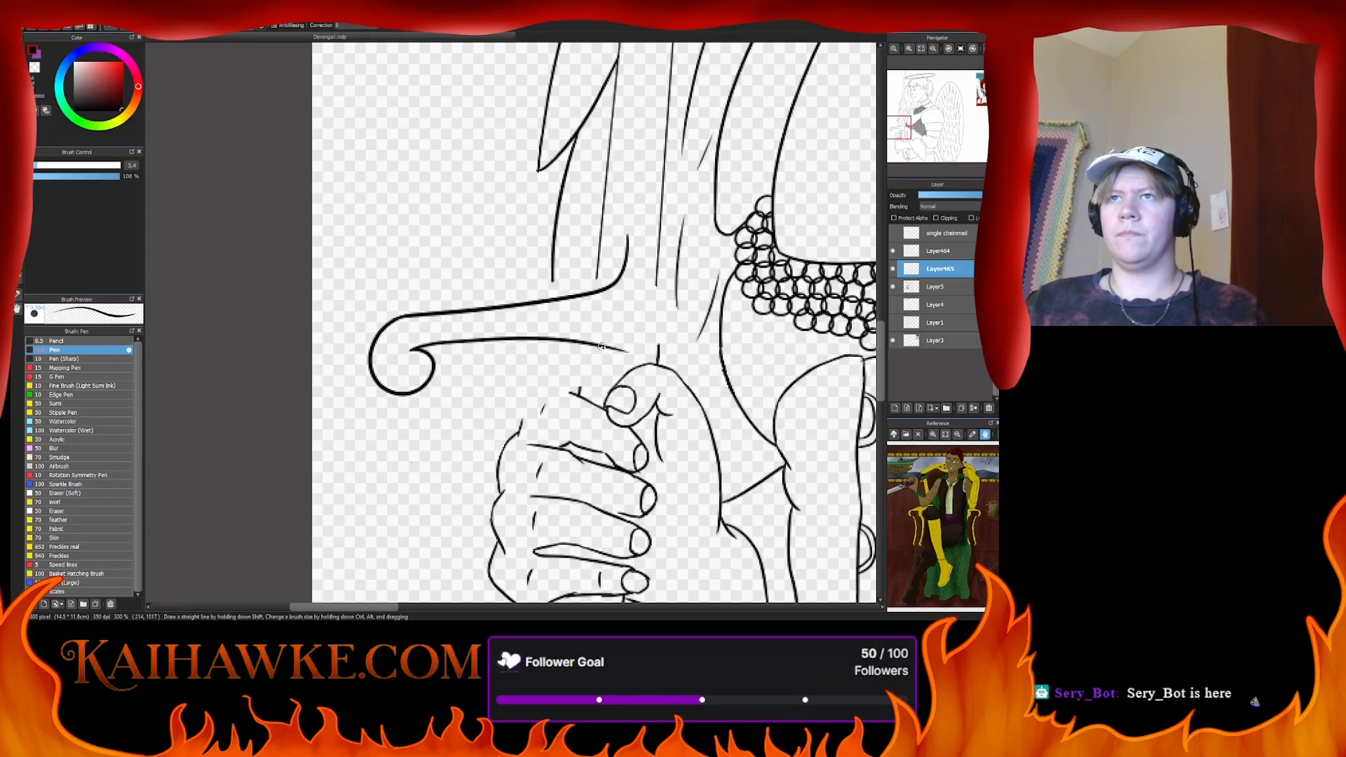
mouse_move(406, 356)
left_mouse_down()
mouse_move(308, 367)
mouse_move(336, 387)
left_mouse_up()
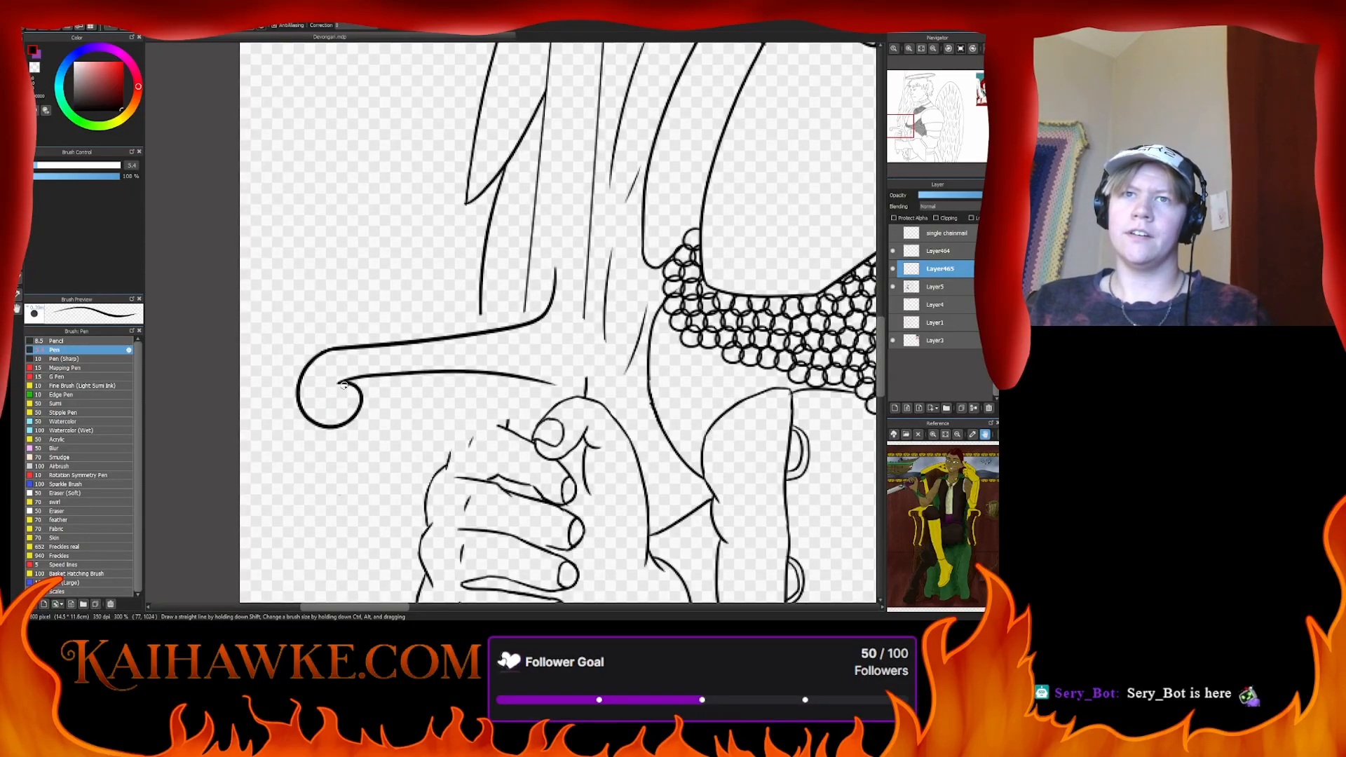
left_click_drag(342, 381, 337, 397)
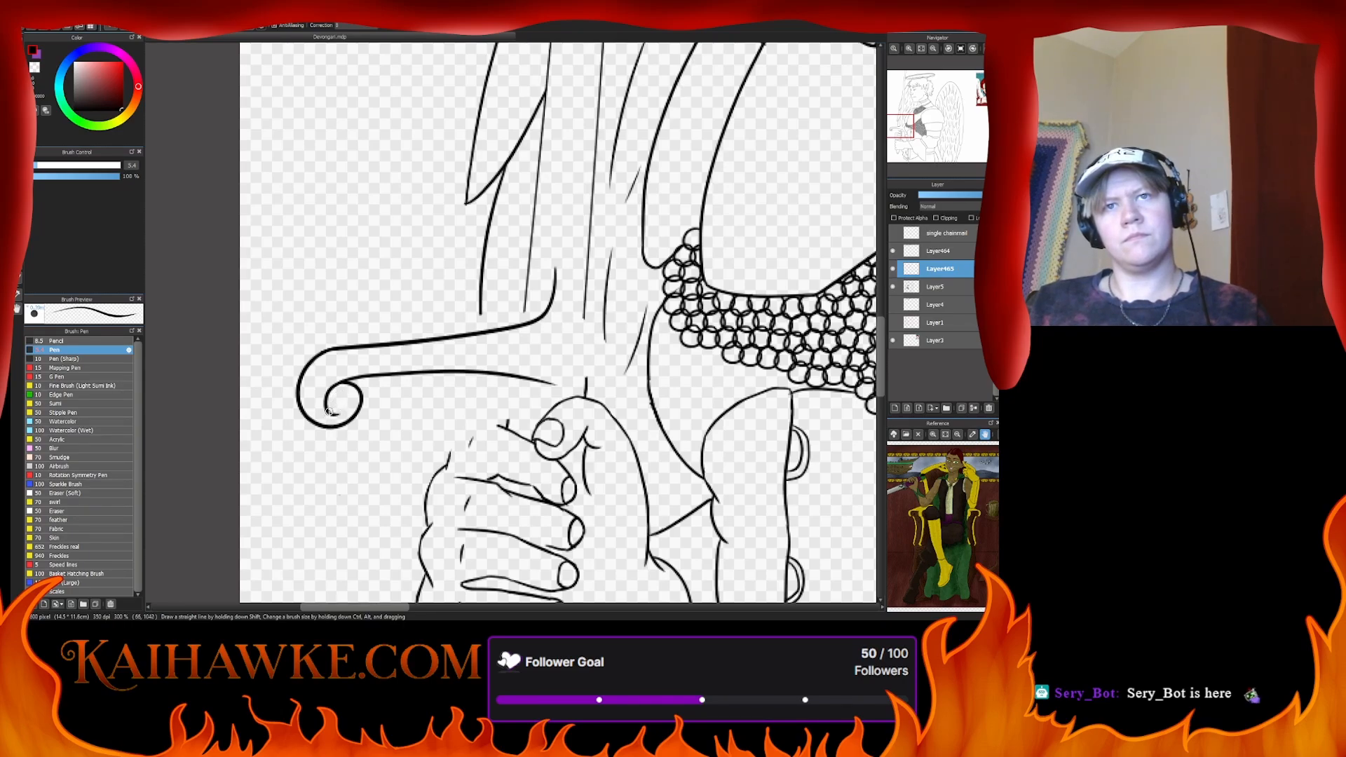
left_click_drag(540, 362, 496, 382)
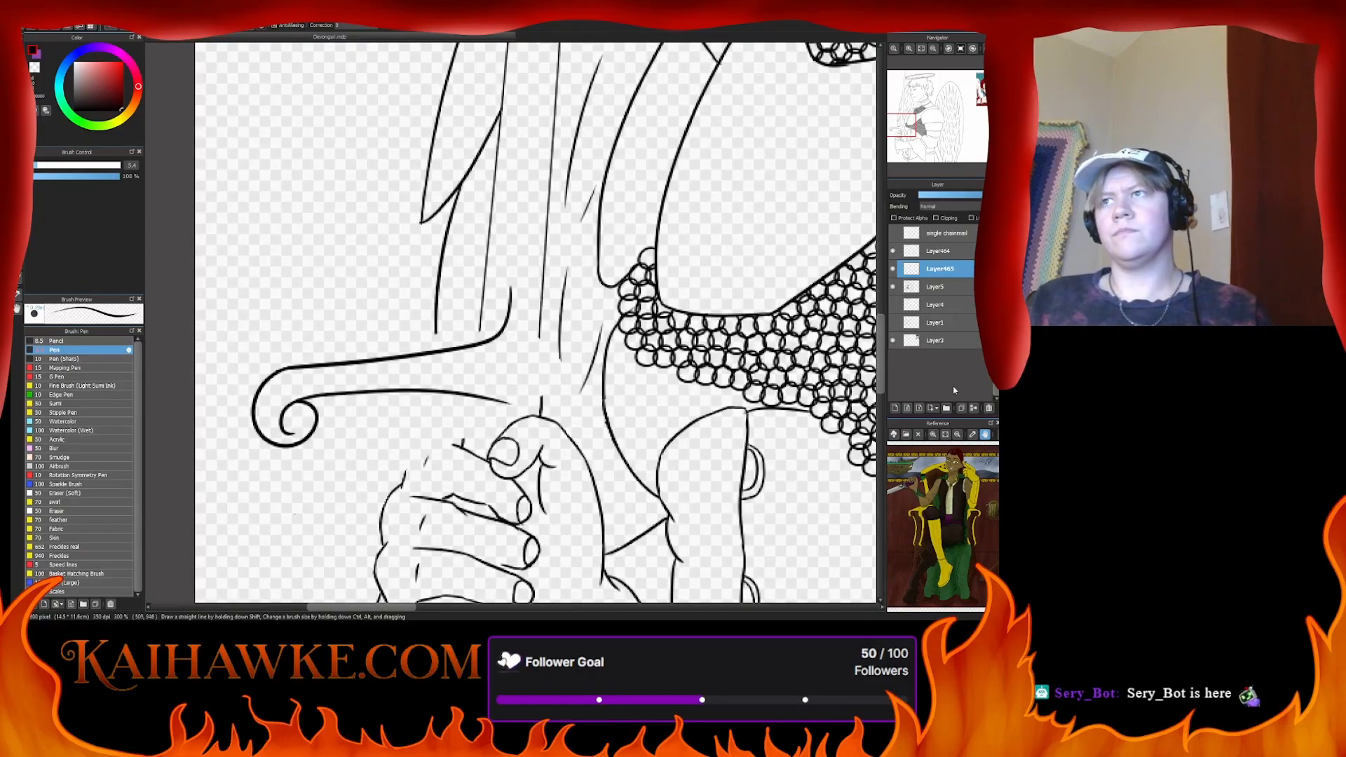
- Duplicate the half-guard layer, mirror the copy into place as the guard's right half, and merge the two halves
left_click(962, 408)
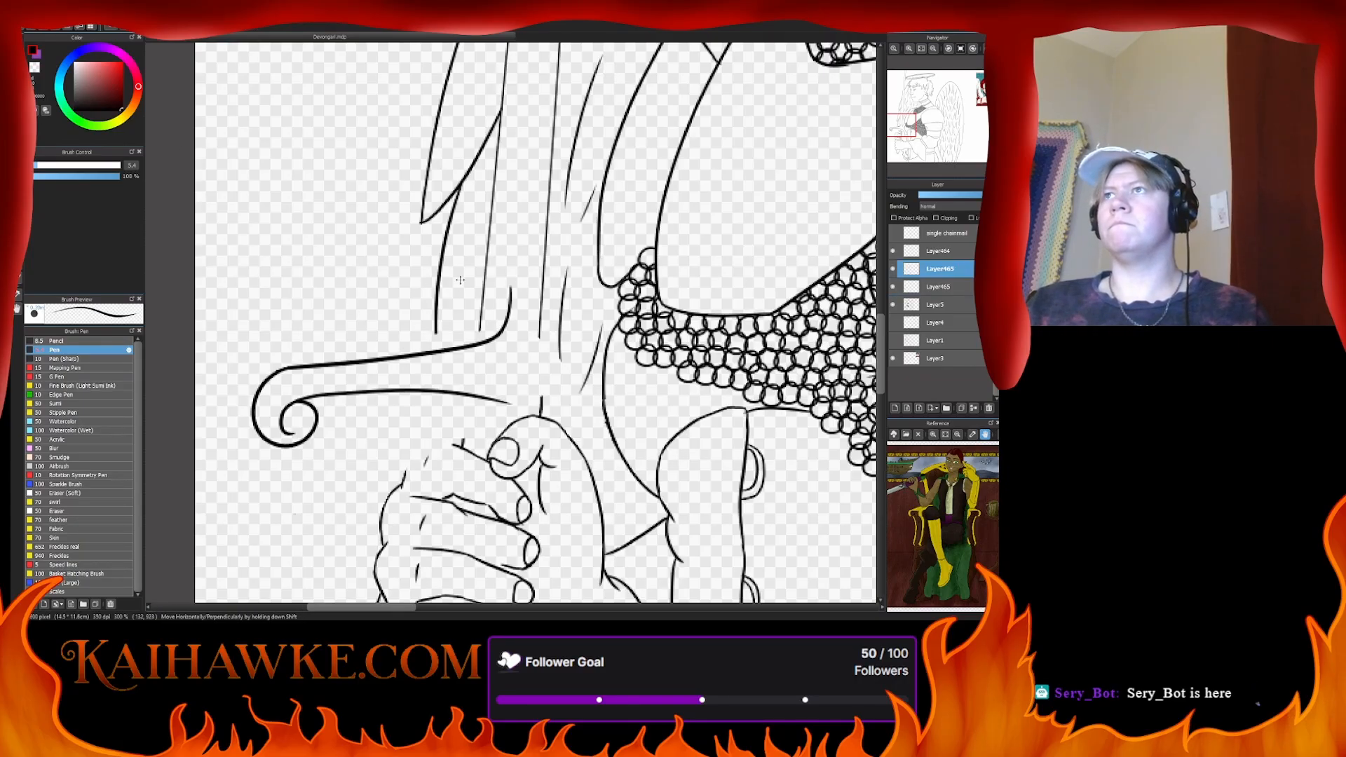
left_click_drag(820, 272, 582, 310)
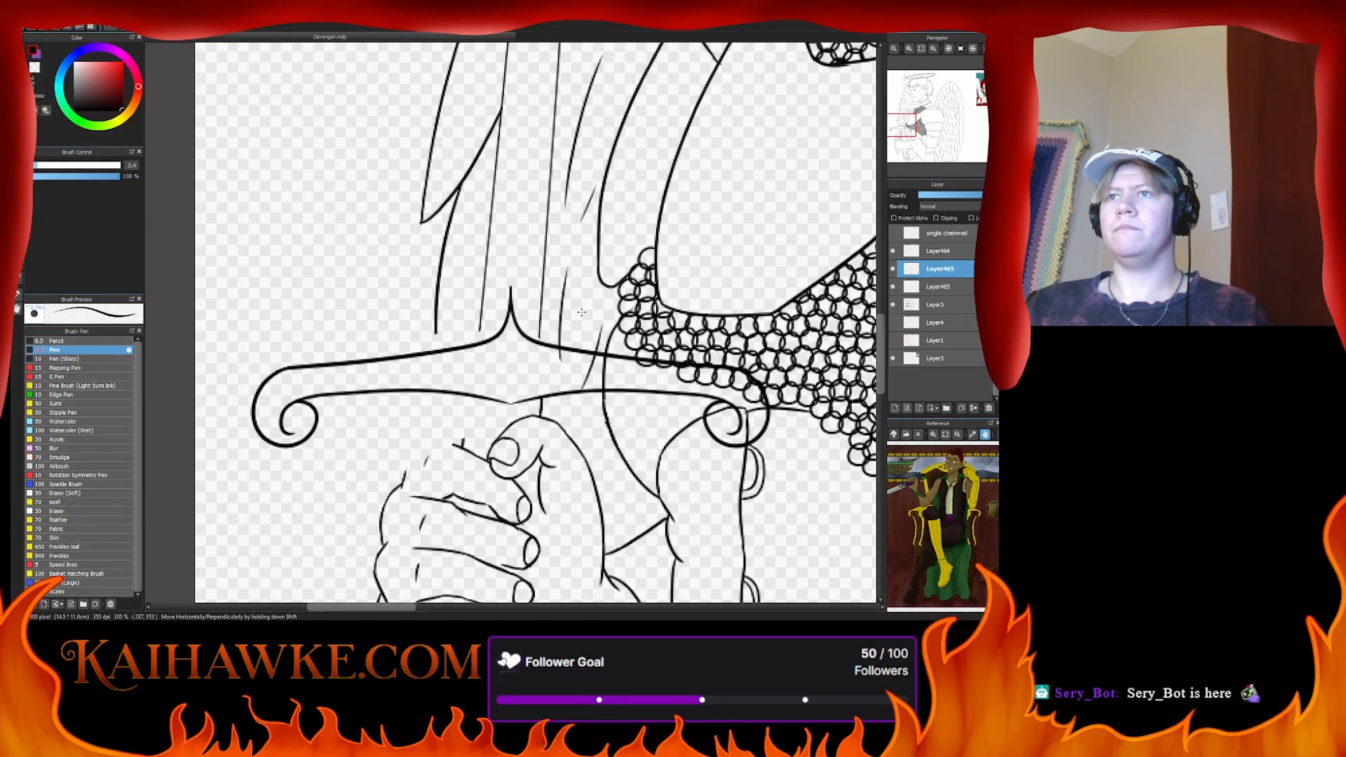
left_click(974, 407)
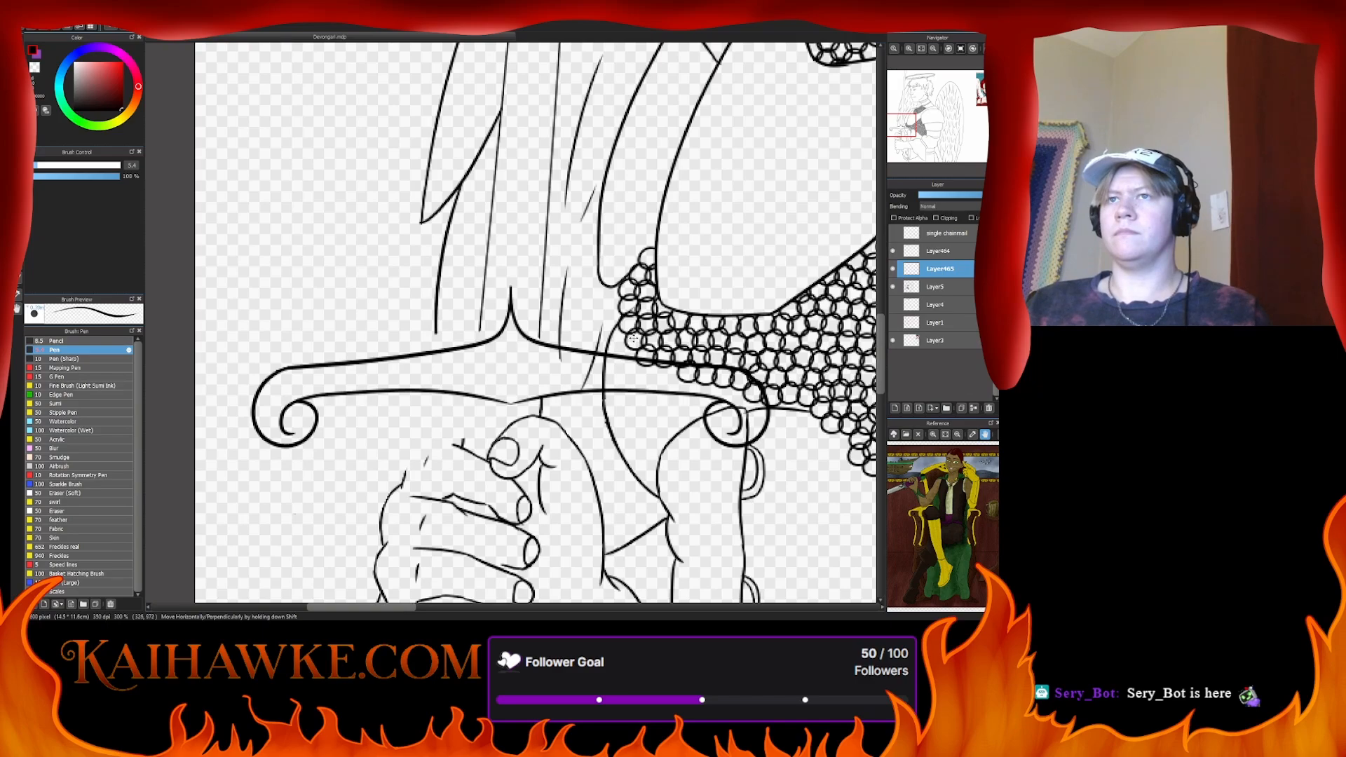
- Move the complete crossguard slightly up and left, and merge its layer down into Layer5
left_click_drag(631, 339, 630, 333)
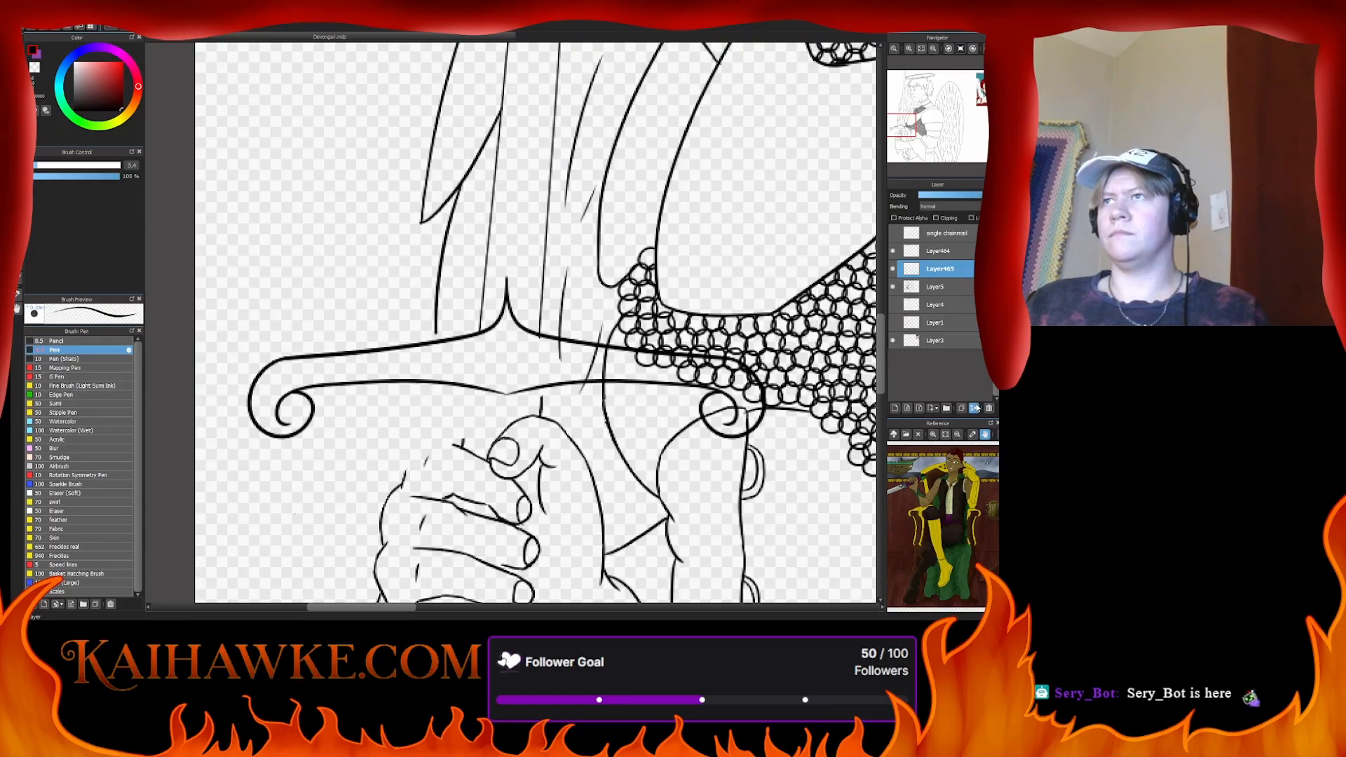
key("ctrl+e")
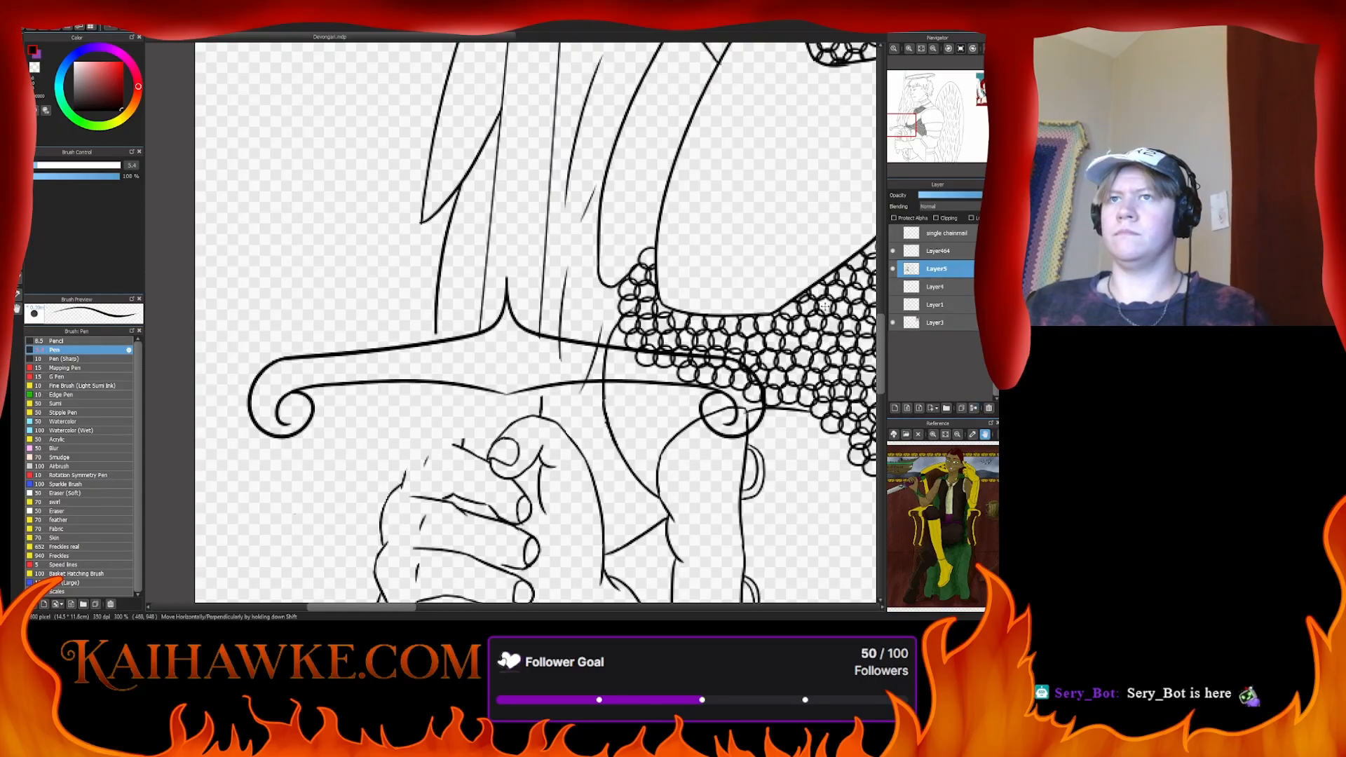
- Try to erase the chainmail and background lines crossing the crossguard directly on Layer5
key("b")
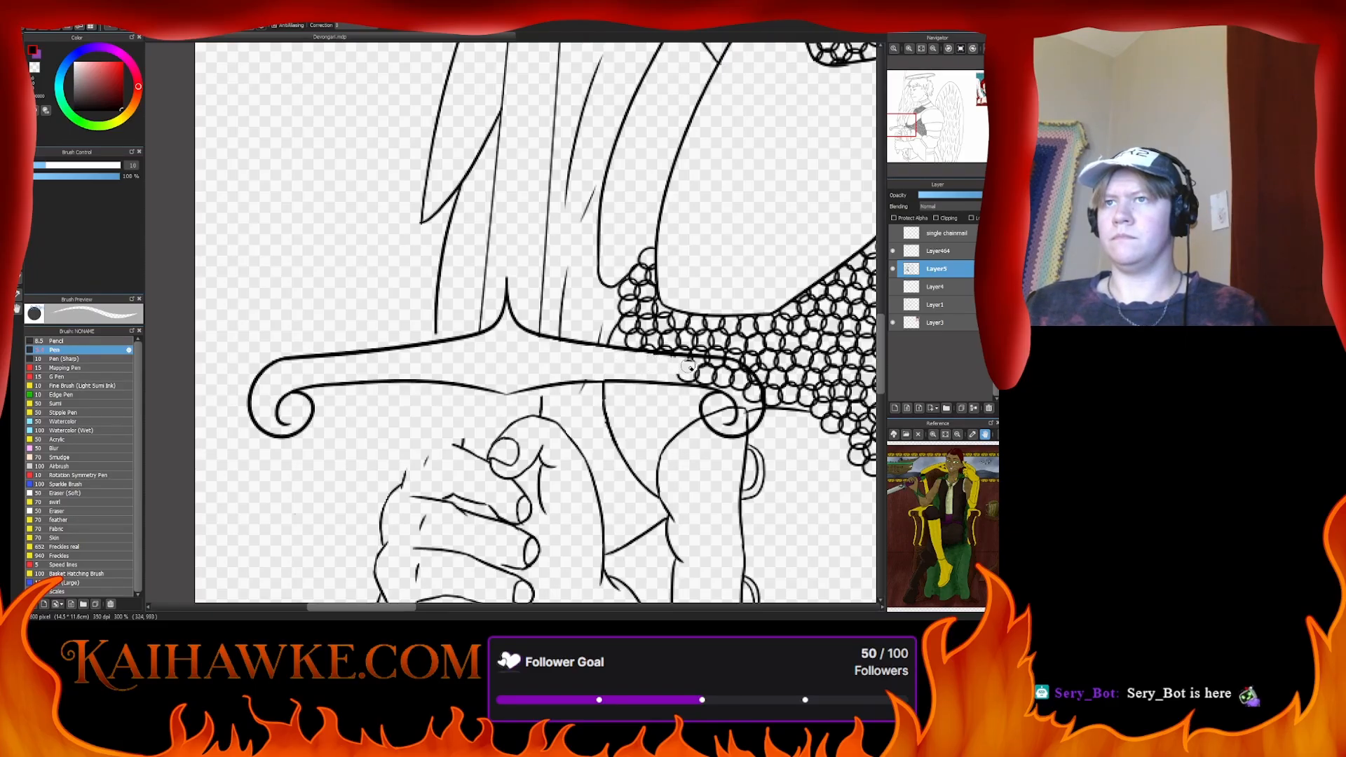
left_click_drag(693, 368, 736, 377)
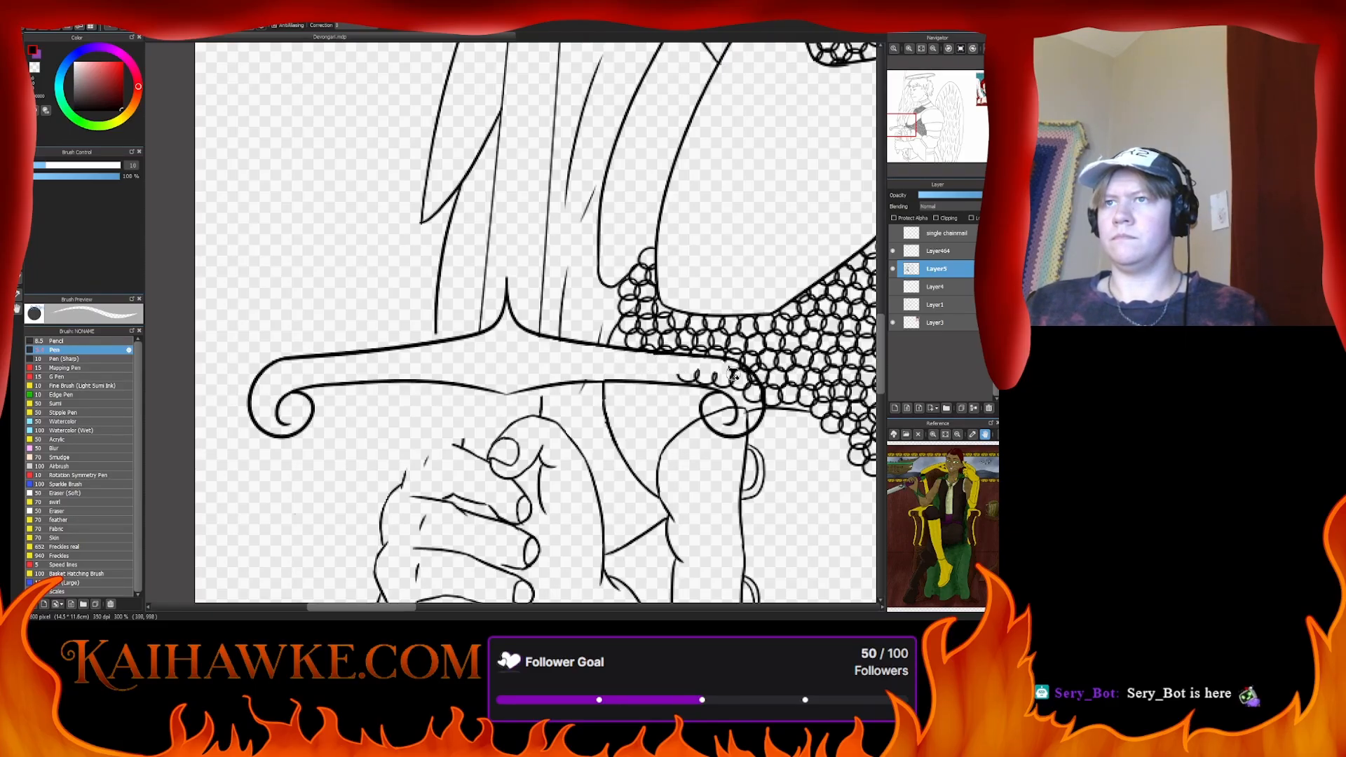
left_click(910, 48)
left_click_drag(752, 196, 567, 193)
- Undo the erasing and the layer merge to put the crossguard back on its own layer, and check its content by toggling visibility
key("ctrl+z")
key("ctrl+z")
key("ctrl+z")
key("ctrl+z")
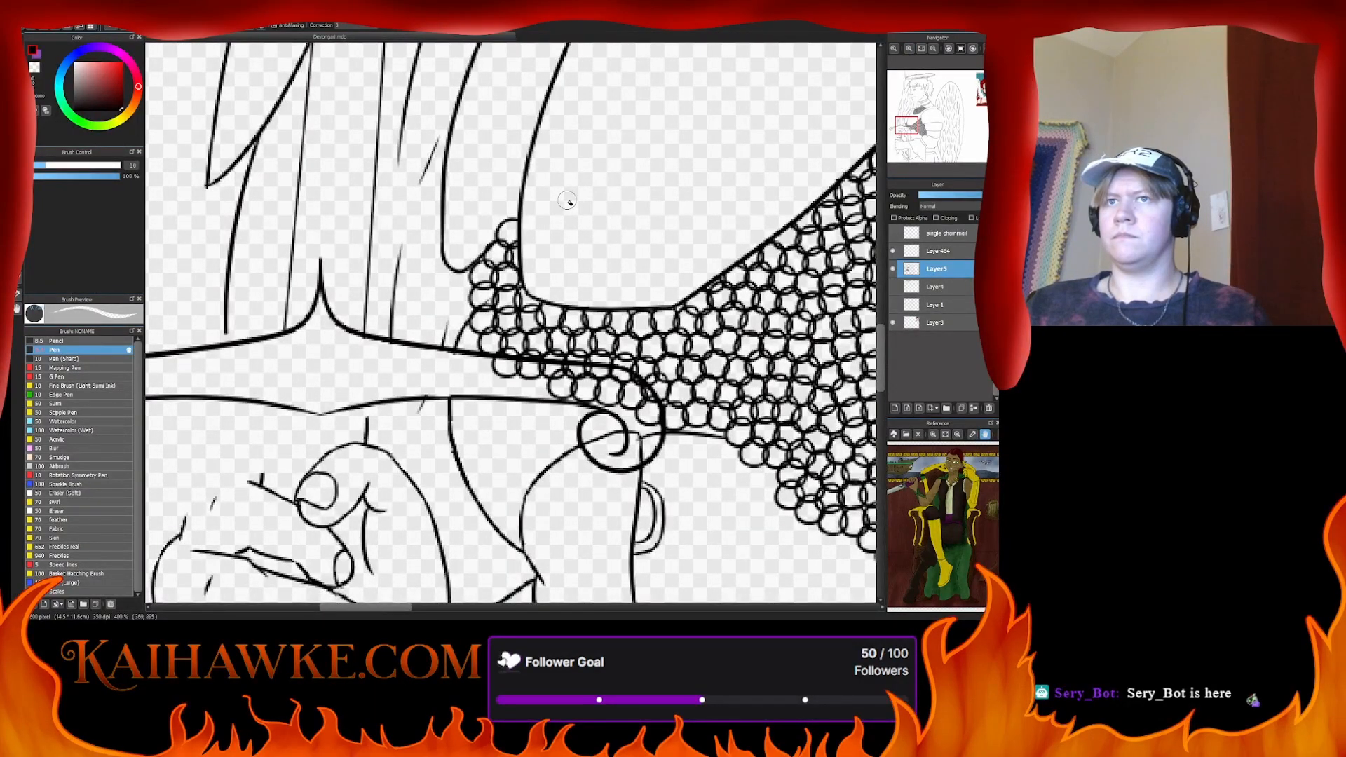
key("ctrl+z")
key("ctrl+z")
key("ctrl+z")
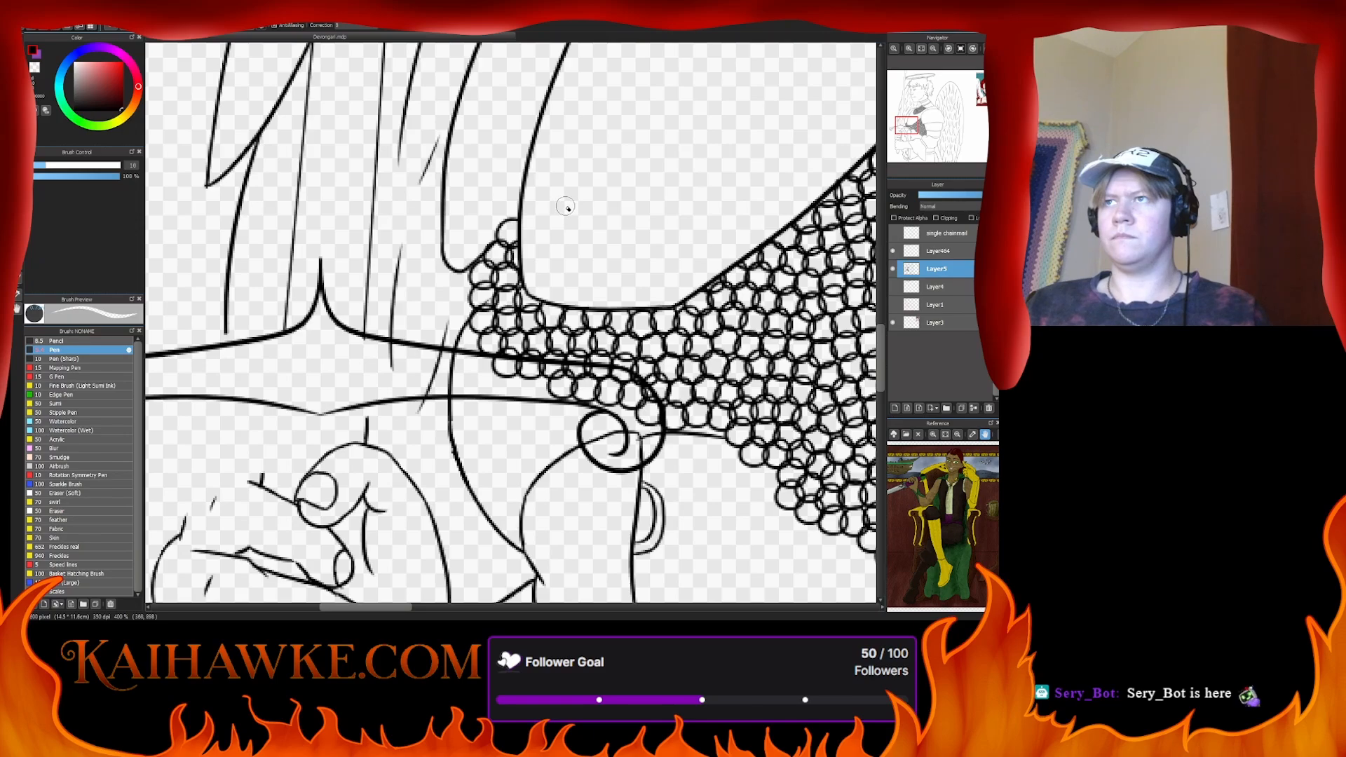
key("ctrl+shift+n")
left_click(894, 270)
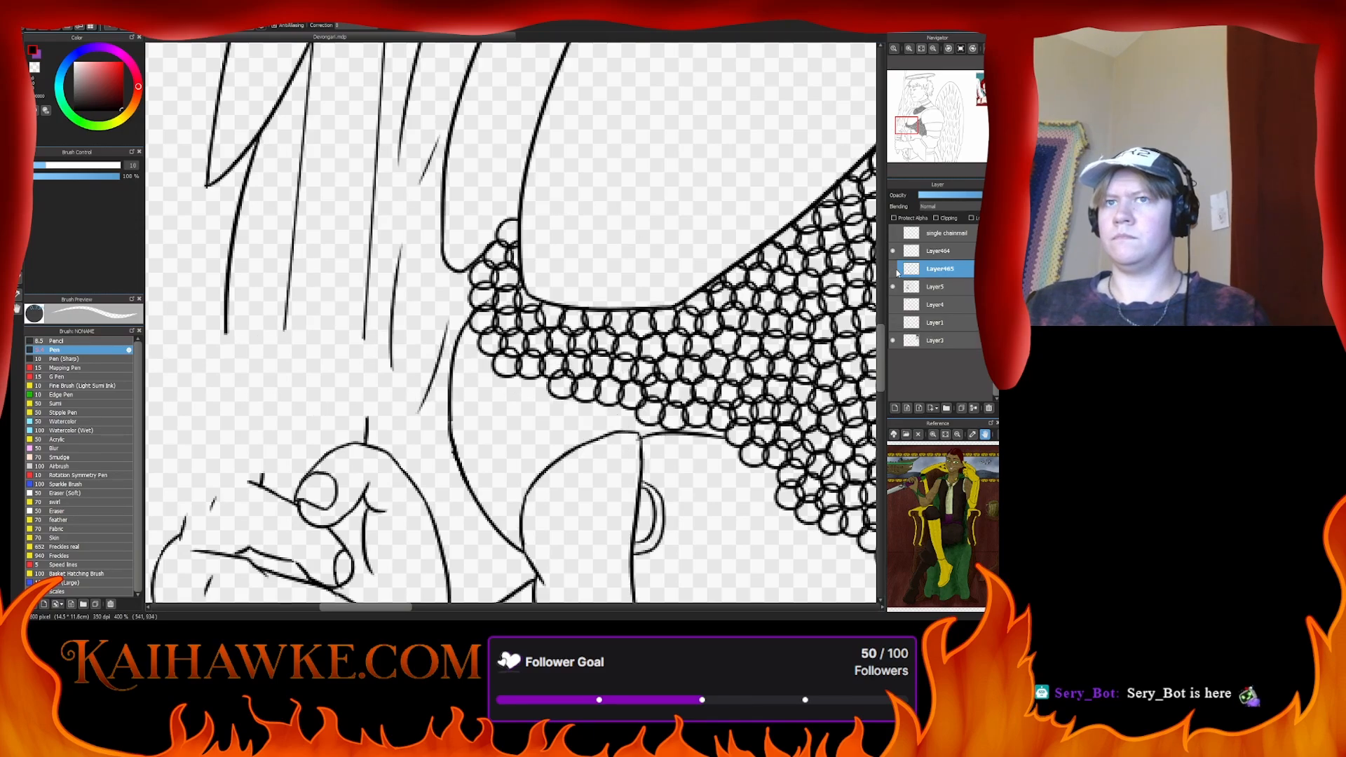
left_click(893, 270)
- On Layer5, erase the chainmail rings and lines inside the crossguard, and merge the guard layer down into Layer5
left_click(936, 287)
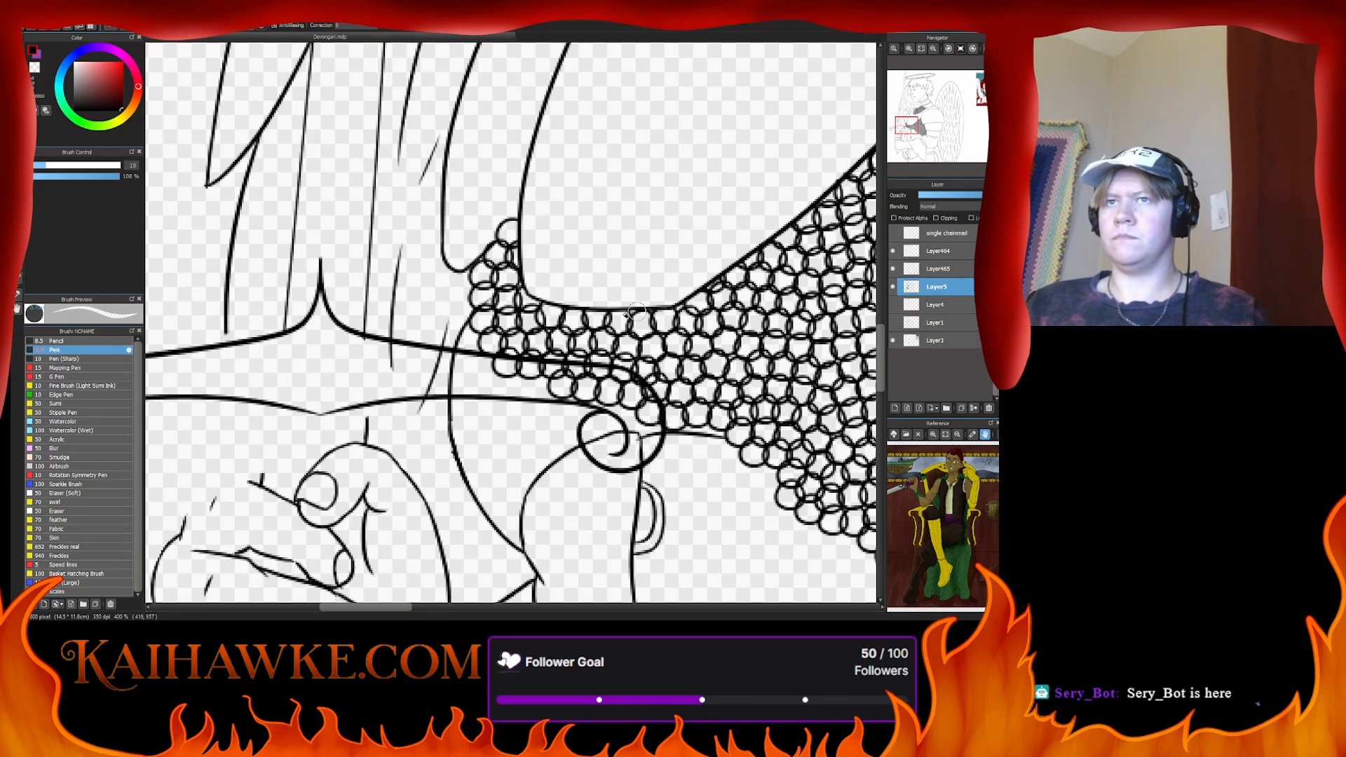
mouse_move(477, 373)
left_mouse_down()
mouse_move(533, 371)
mouse_move(488, 365)
mouse_move(607, 372)
mouse_move(572, 383)
mouse_move(593, 371)
mouse_move(648, 418)
mouse_move(631, 387)
mouse_move(647, 432)
mouse_move(646, 409)
mouse_move(642, 457)
mouse_move(650, 427)
mouse_move(635, 452)
mouse_move(591, 446)
mouse_move(629, 429)
mouse_move(596, 376)
mouse_move(609, 404)
mouse_move(545, 378)
left_mouse_up()
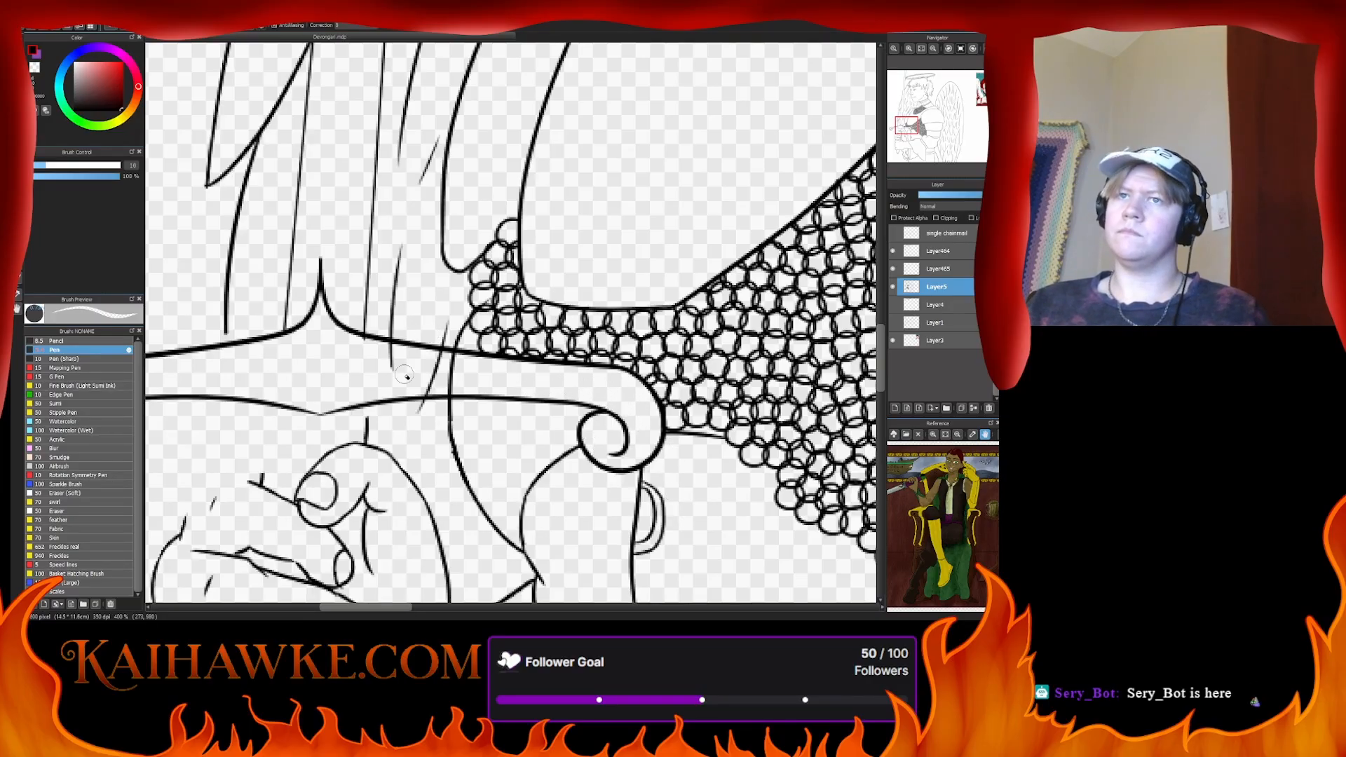
mouse_move(425, 382)
left_mouse_down()
mouse_move(481, 383)
mouse_move(468, 362)
mouse_move(404, 350)
mouse_move(403, 372)
mouse_move(387, 373)
mouse_move(732, 333)
mouse_move(493, 335)
left_mouse_up()
left_click(940, 268)
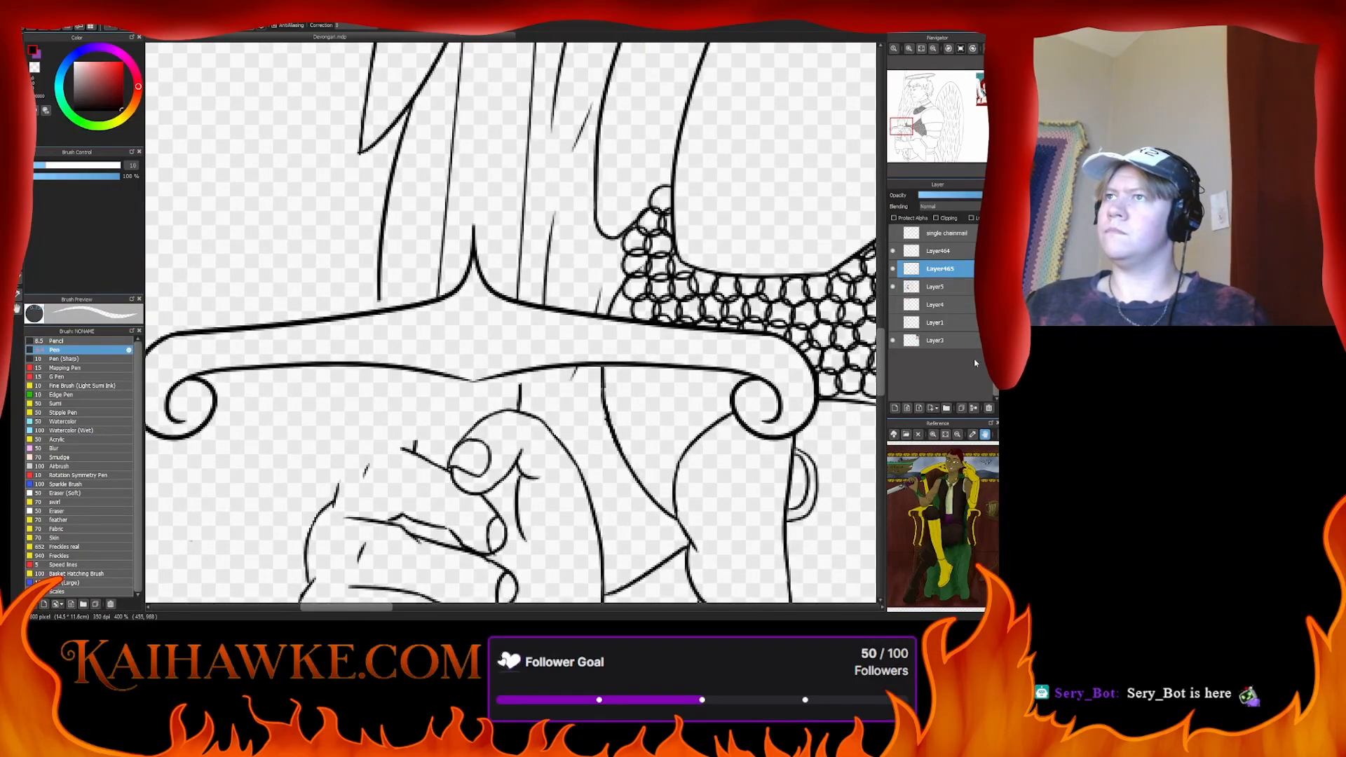
left_click(976, 410)
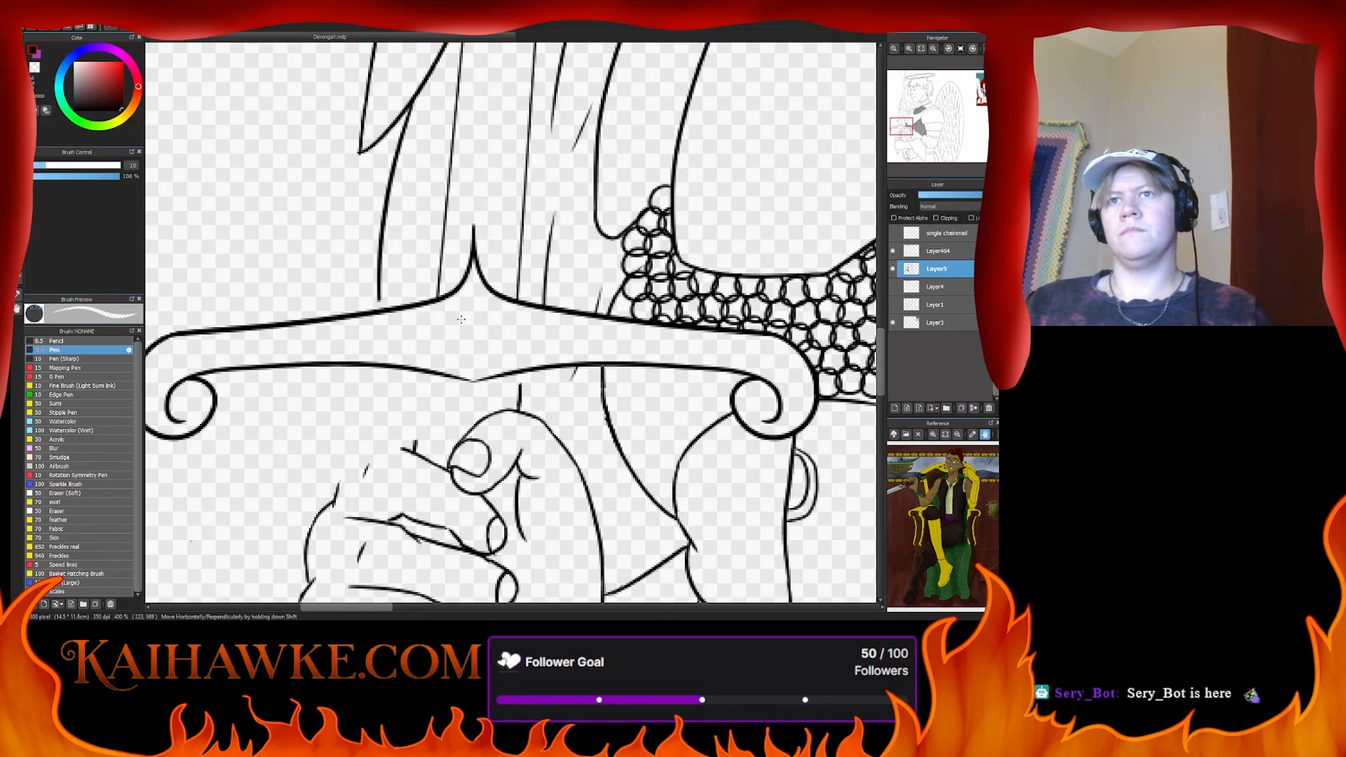
- Ink the grip's left edge as a straight line from the upper hand up to the crossguard
key("b")
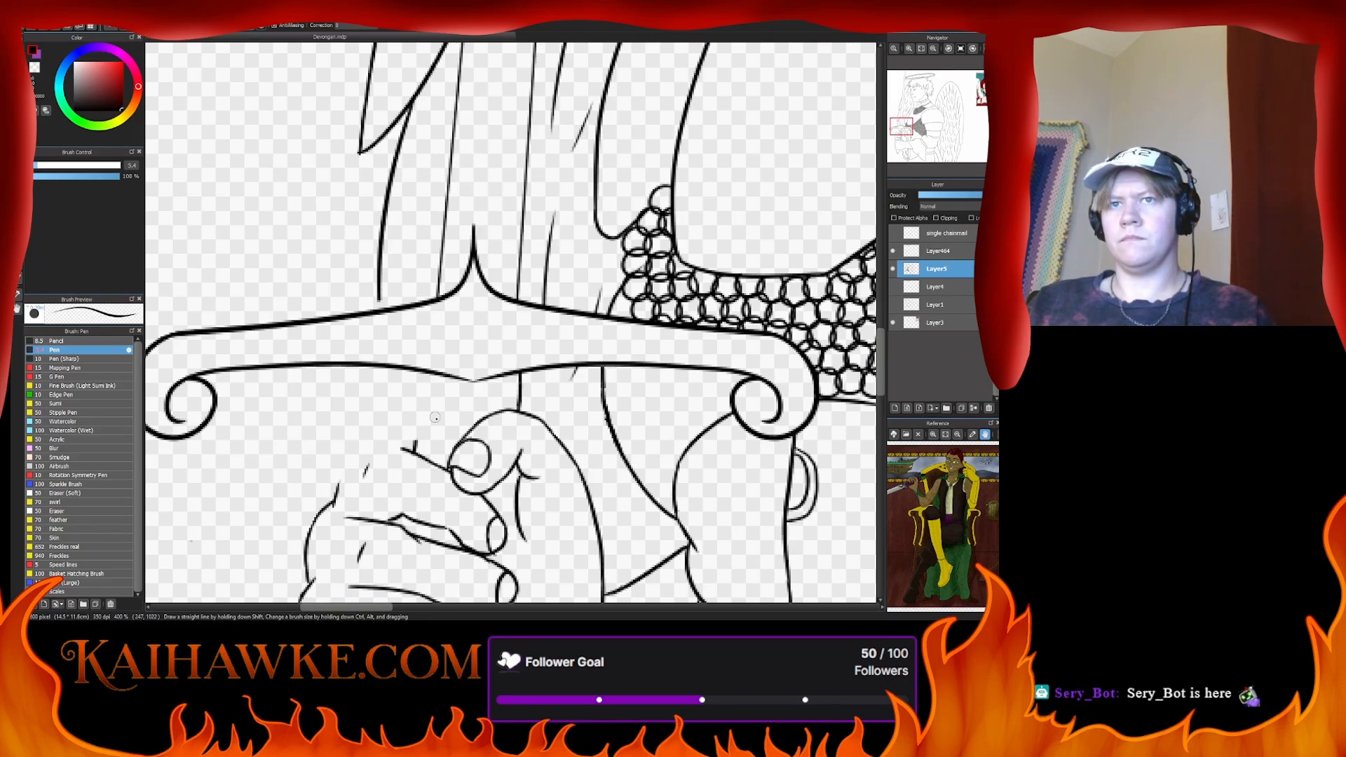
left_click_drag(414, 452, 411, 403)
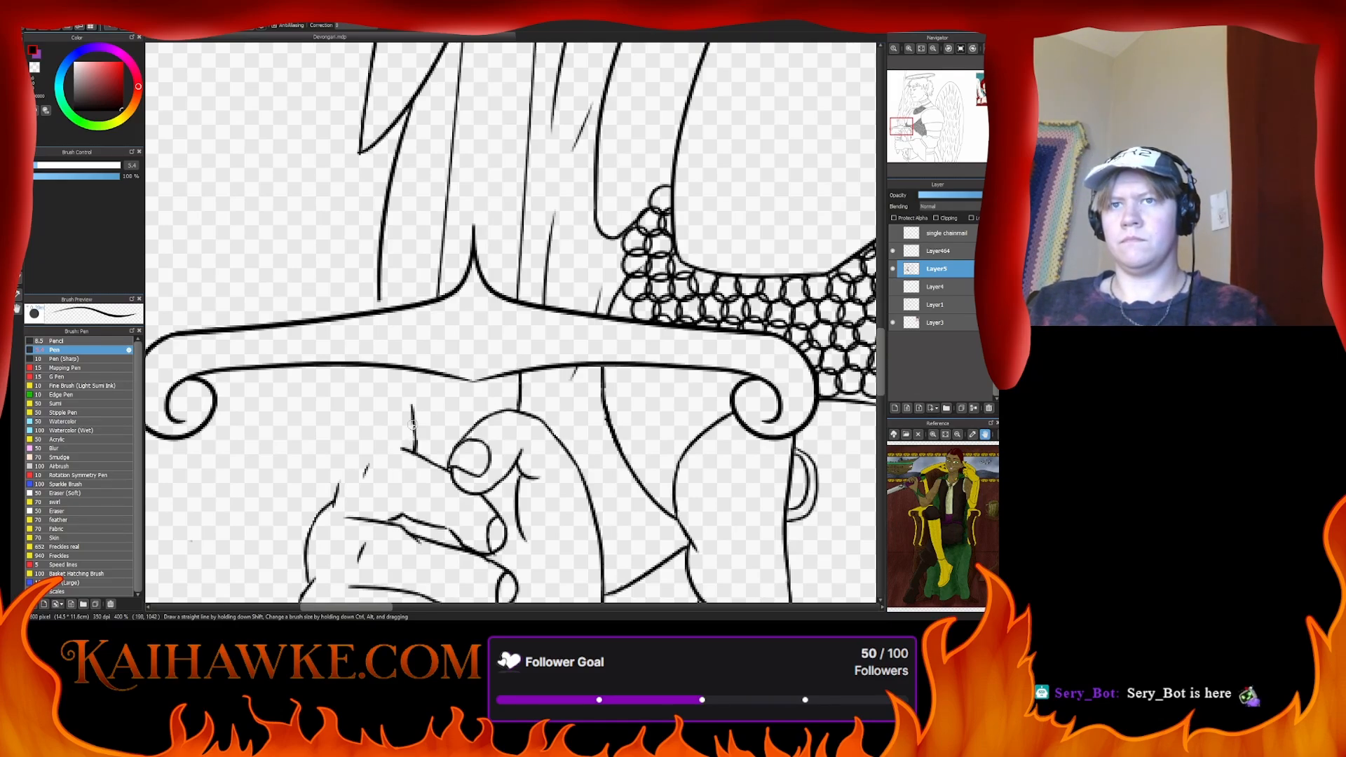
key("ctrl+z")
left_click_drag(415, 452, 414, 370)
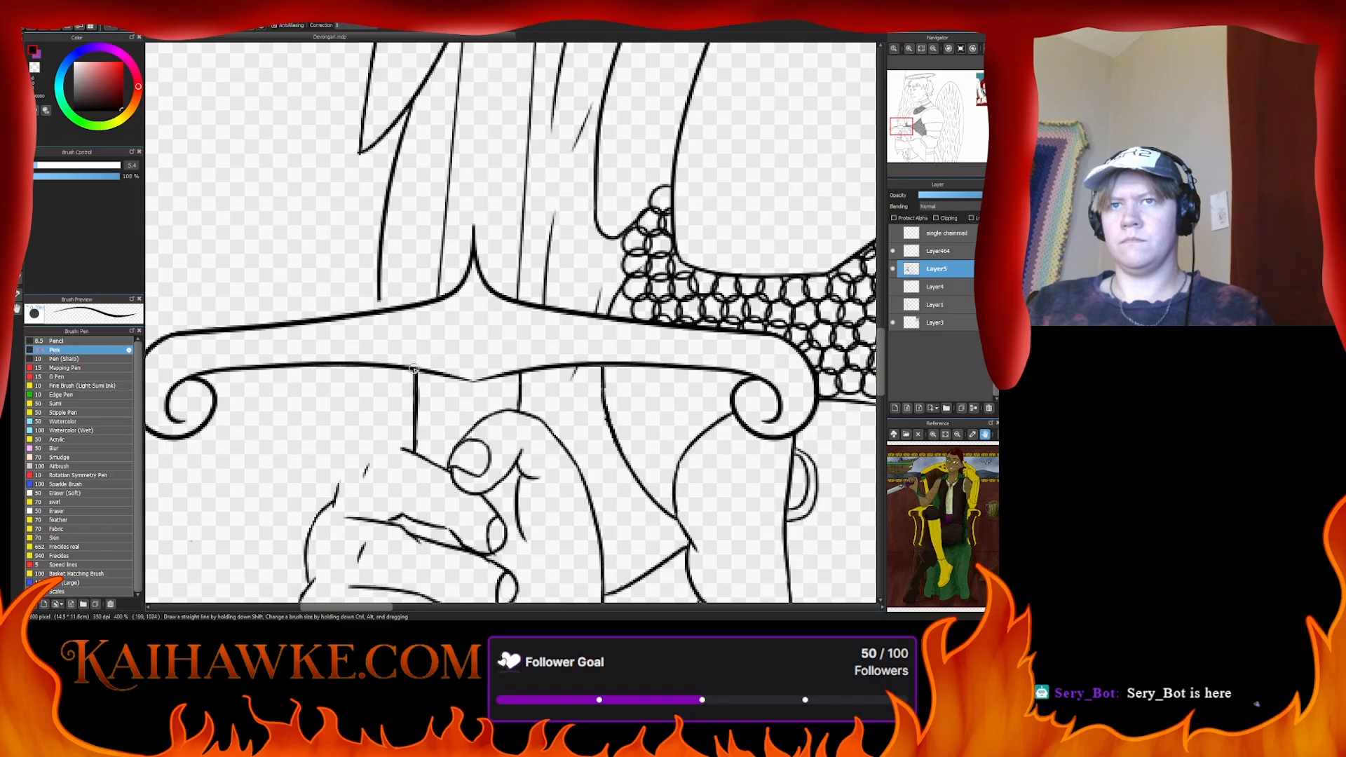
- Close the gap in the upper hand's outline with a contour around the top of the index finger's knuckle
left_click_drag(393, 440, 467, 340)
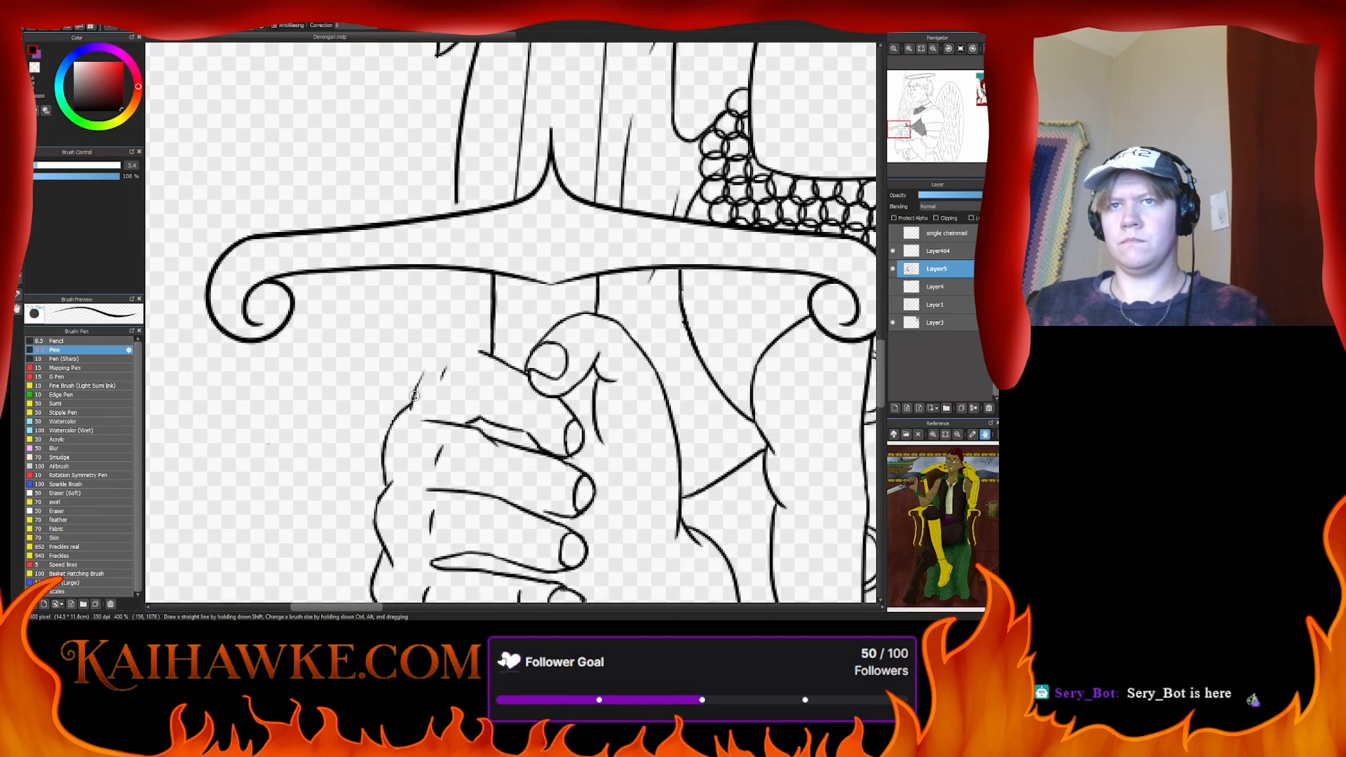
mouse_move(414, 397)
left_mouse_down()
mouse_move(432, 351)
mouse_move(476, 350)
left_mouse_up()
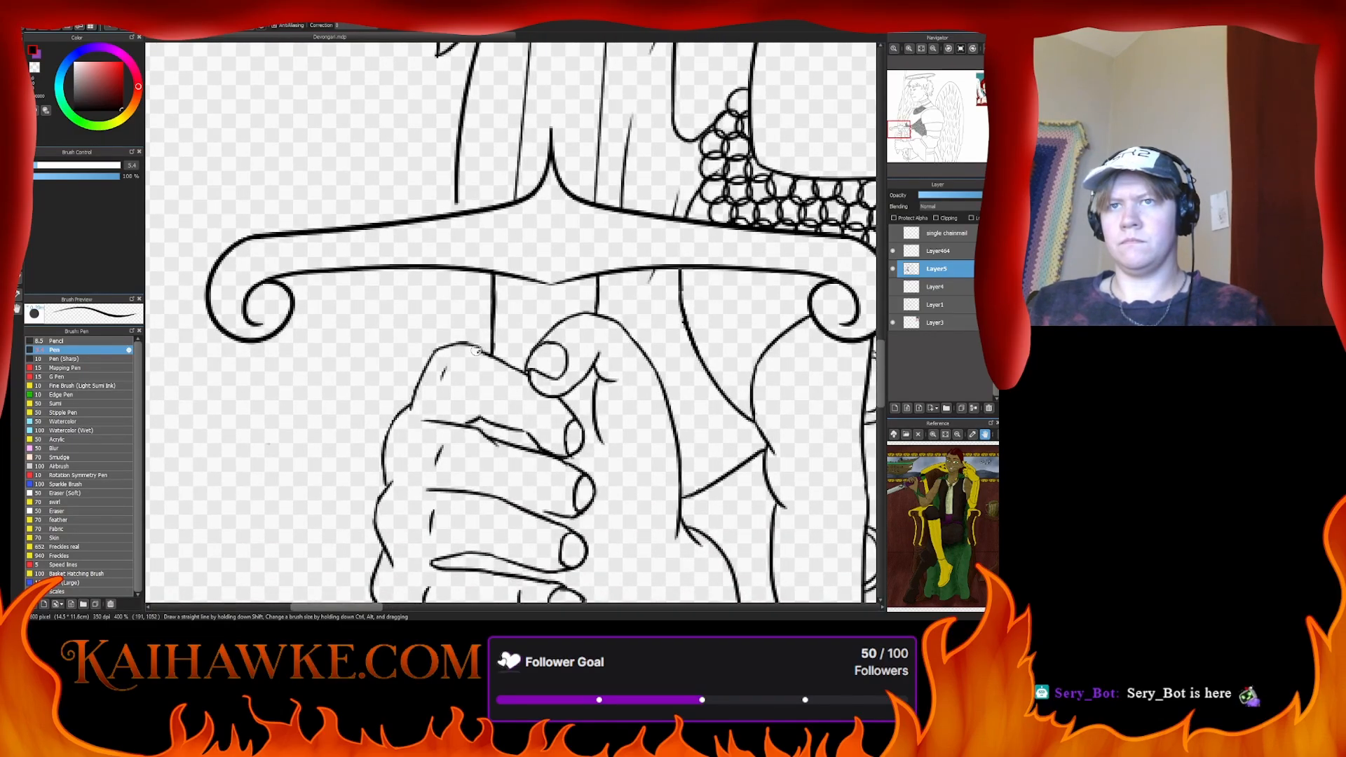
key("ctrl+z")
key("ctrl+z")
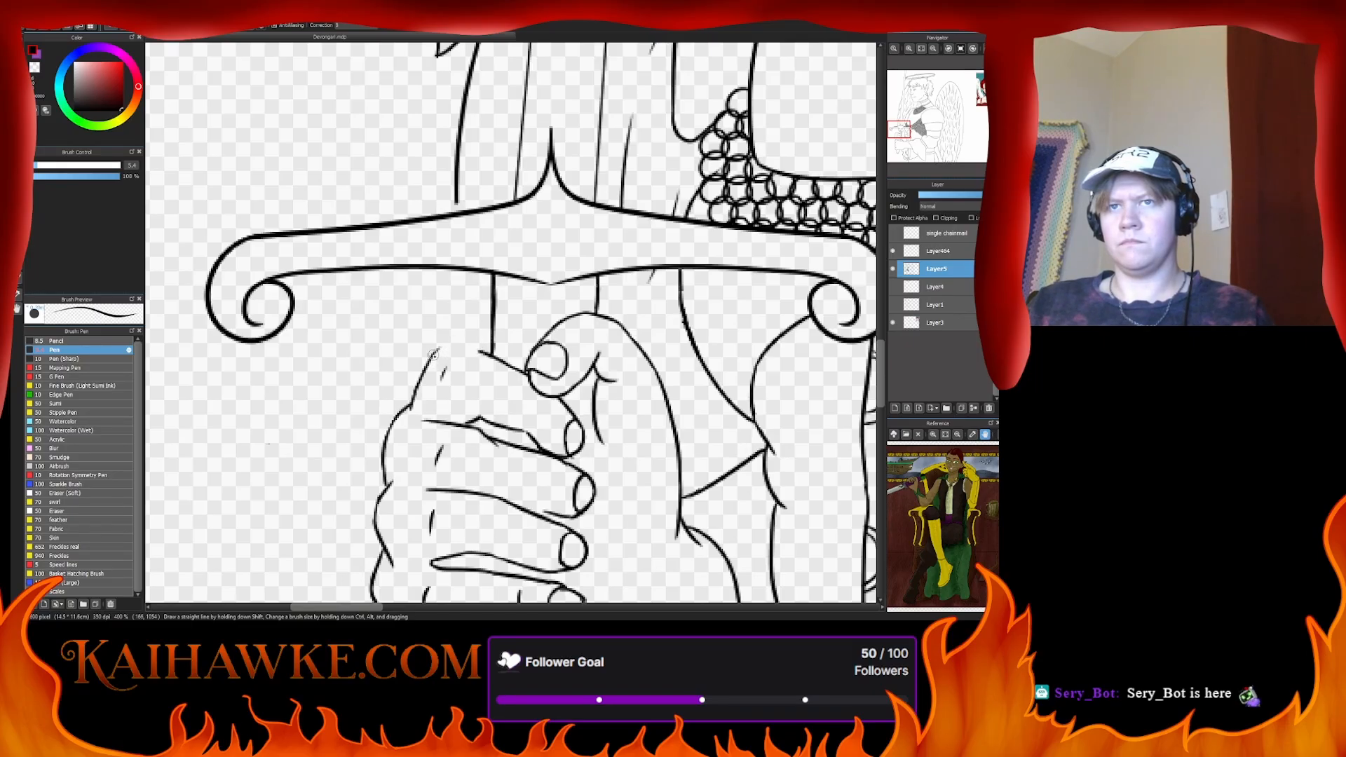
mouse_move(428, 359)
left_mouse_down()
mouse_move(465, 345)
mouse_move(491, 354)
mouse_move(474, 415)
mouse_move(533, 263)
mouse_move(428, 168)
mouse_move(427, 140)
left_mouse_up()
left_click_drag(428, 314, 427, 319)
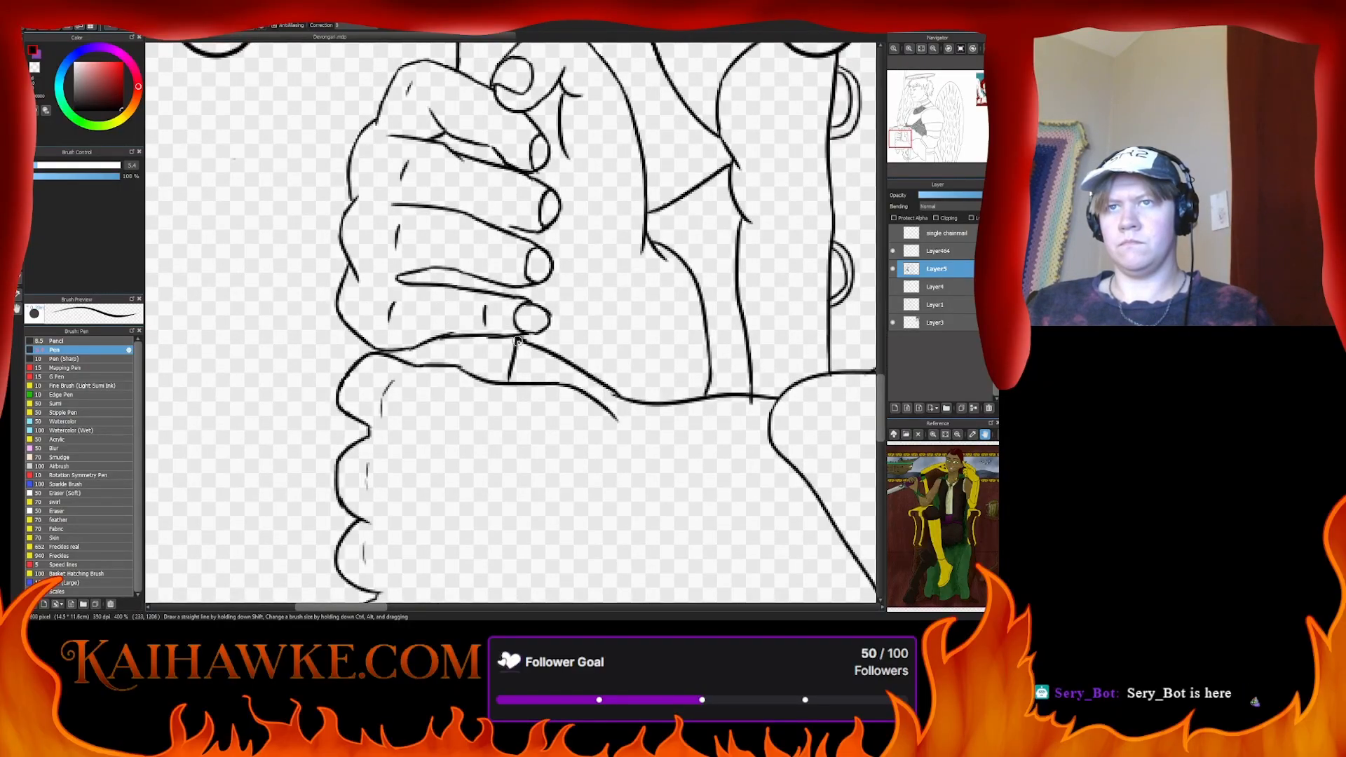
- Add short crease marks and a small fold between the middle fingers of the upper hand
key("bracketright")
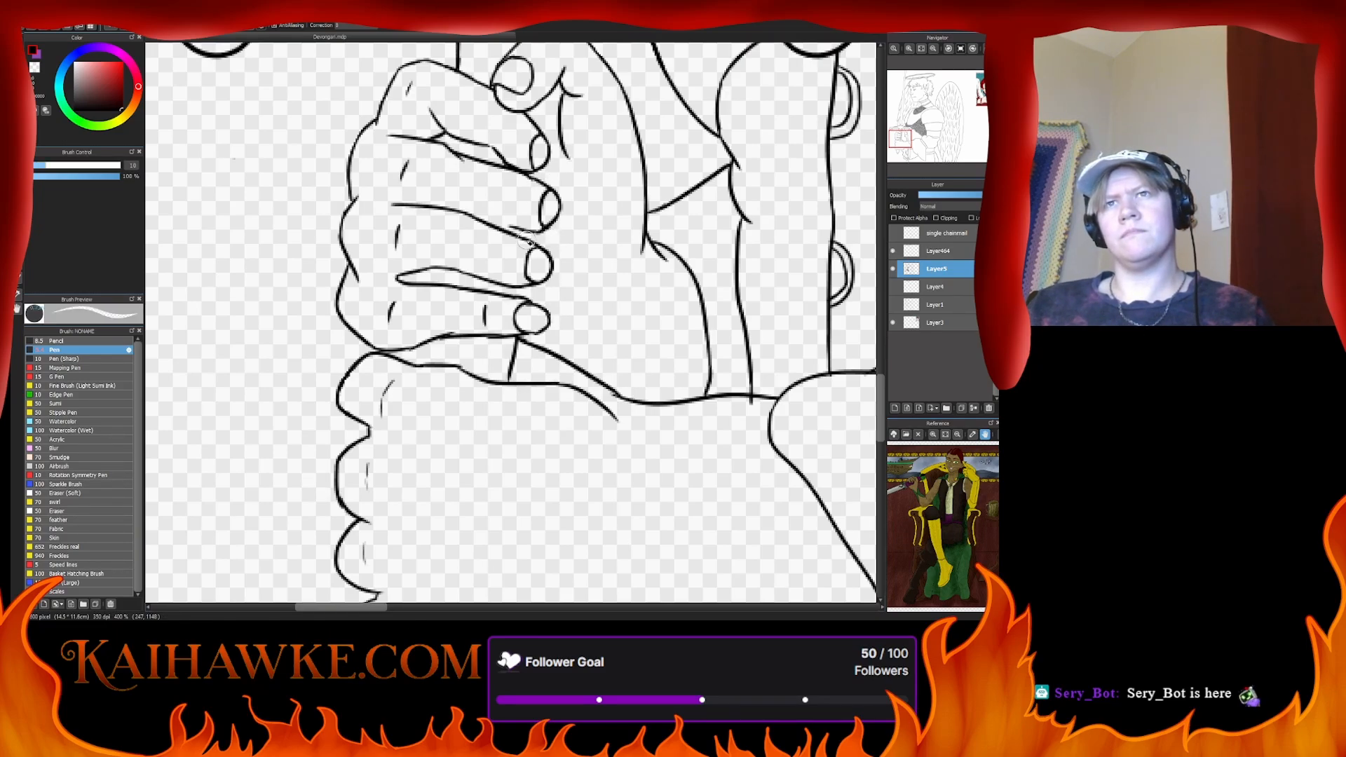
left_click_drag(512, 415, 521, 531)
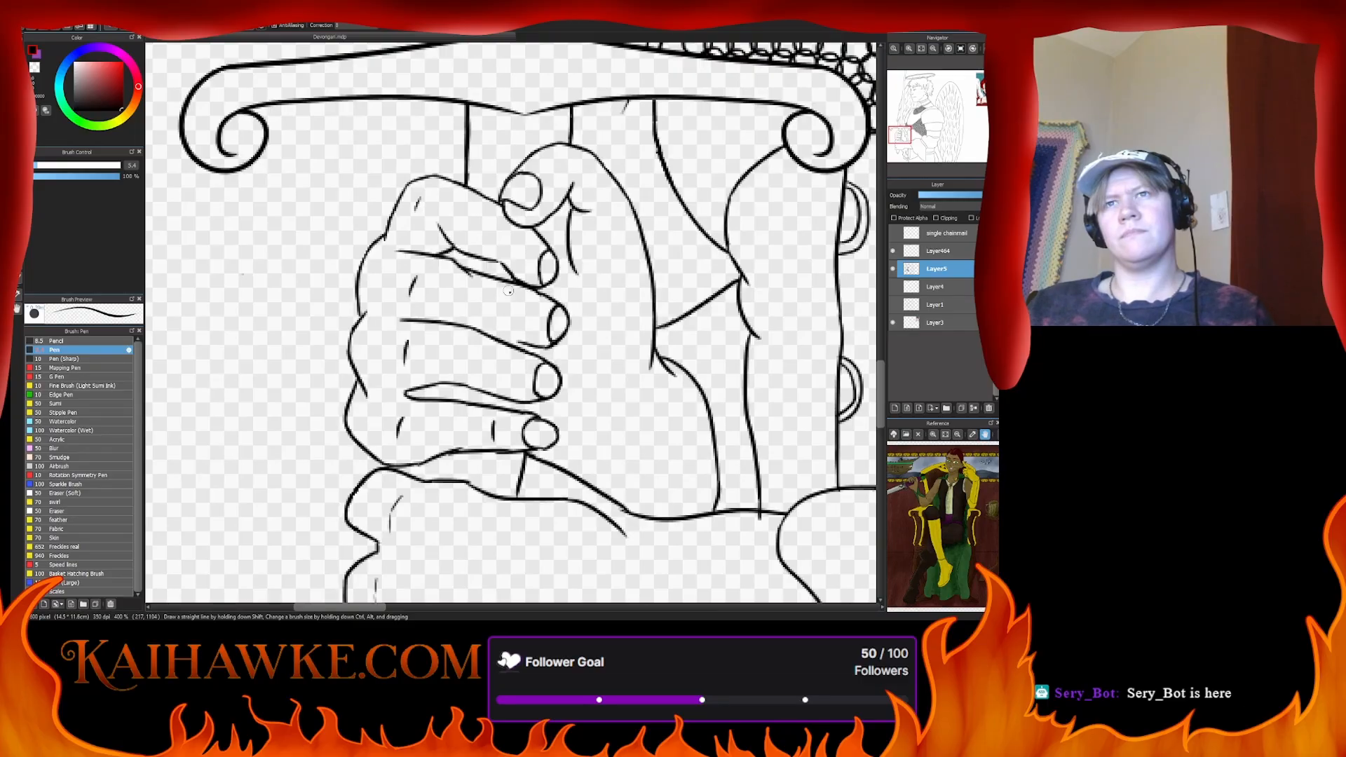
left_click_drag(518, 293, 515, 313)
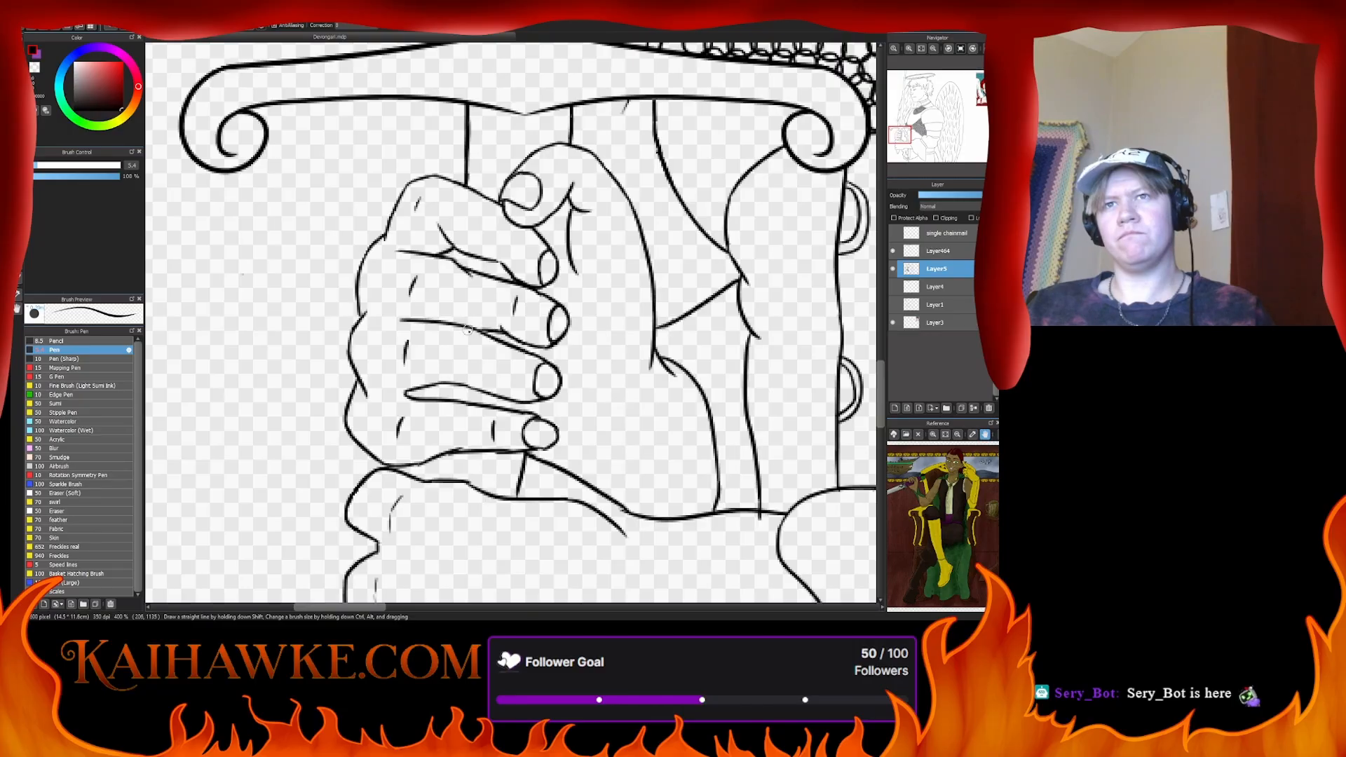
mouse_move(444, 316)
left_mouse_down()
mouse_move(455, 327)
mouse_move(430, 323)
left_mouse_up()
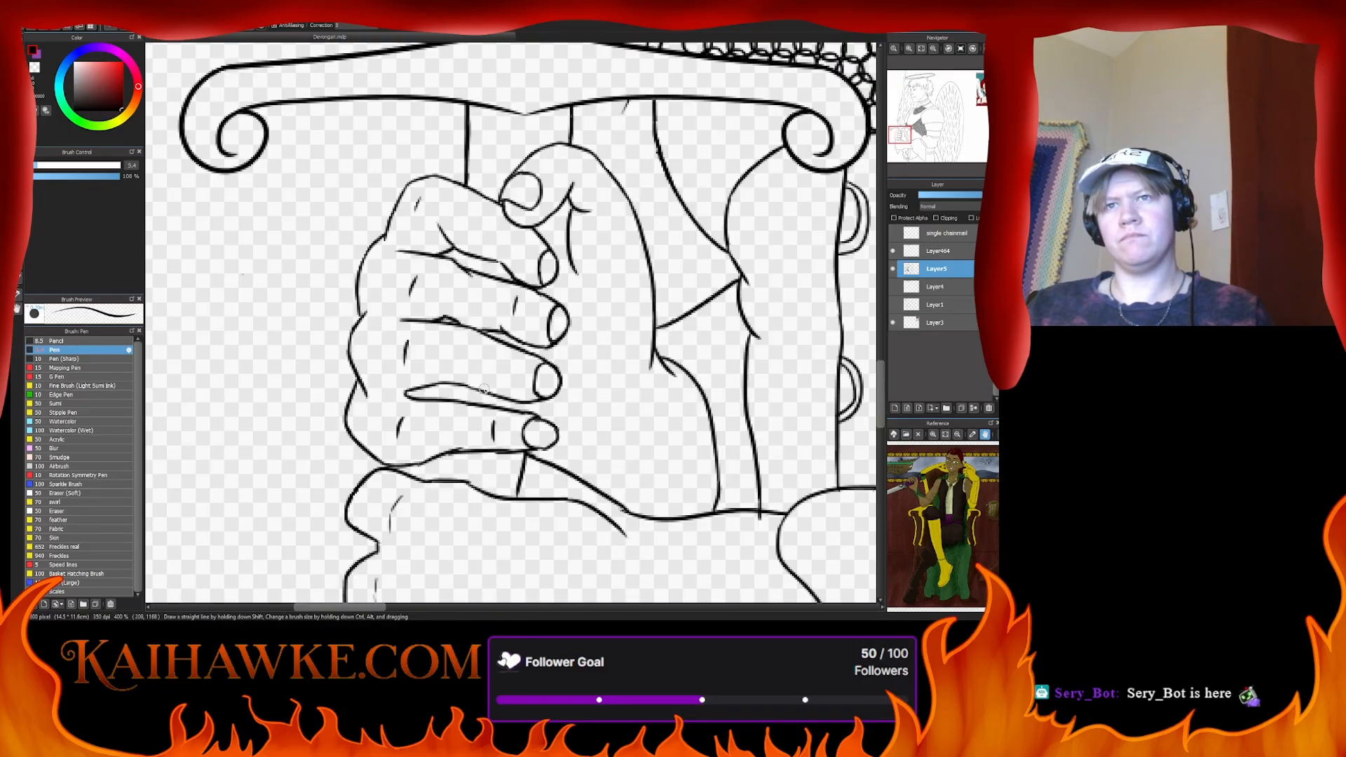
left_click_drag(500, 354, 495, 372)
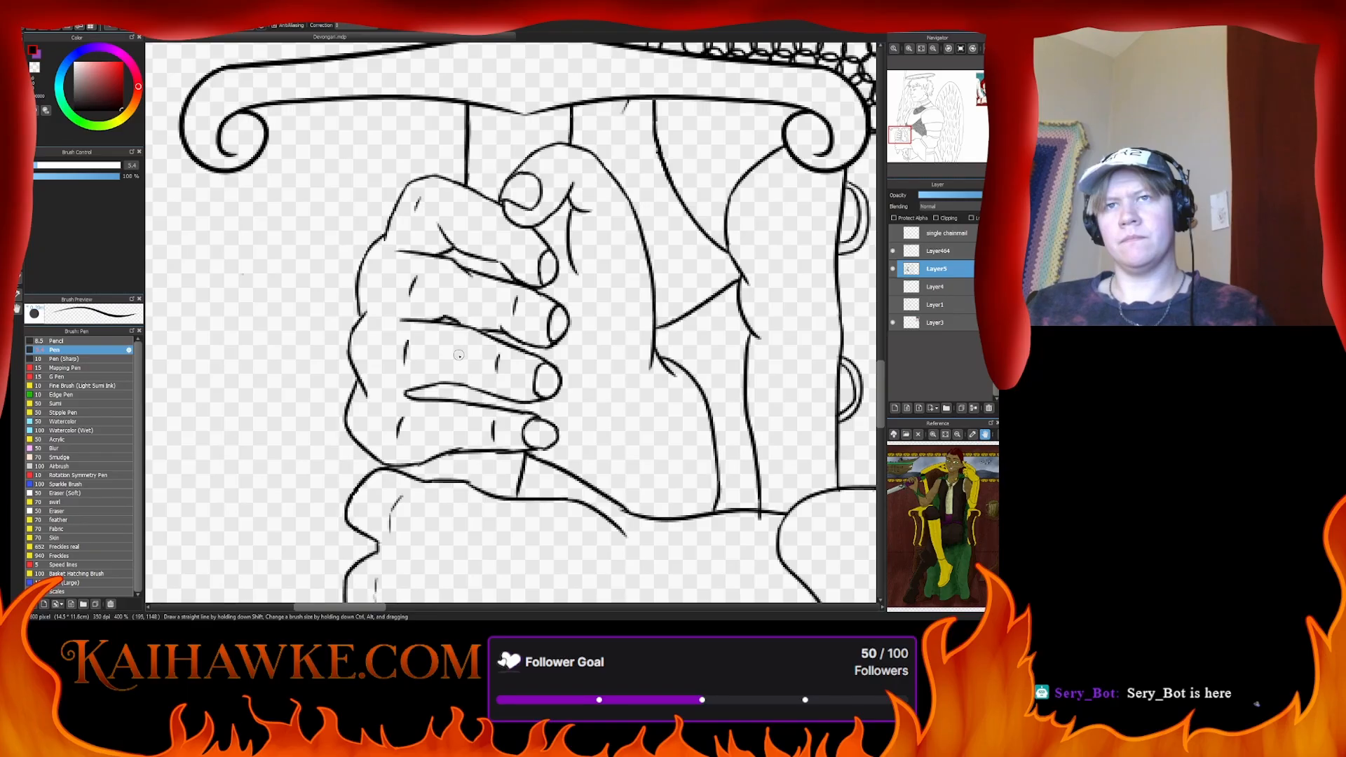
- Check the hands, sleeve and hanging cloth, and clean up stray line ends along the forearm and below the crossguard
left_click_drag(455, 495, 425, 181)
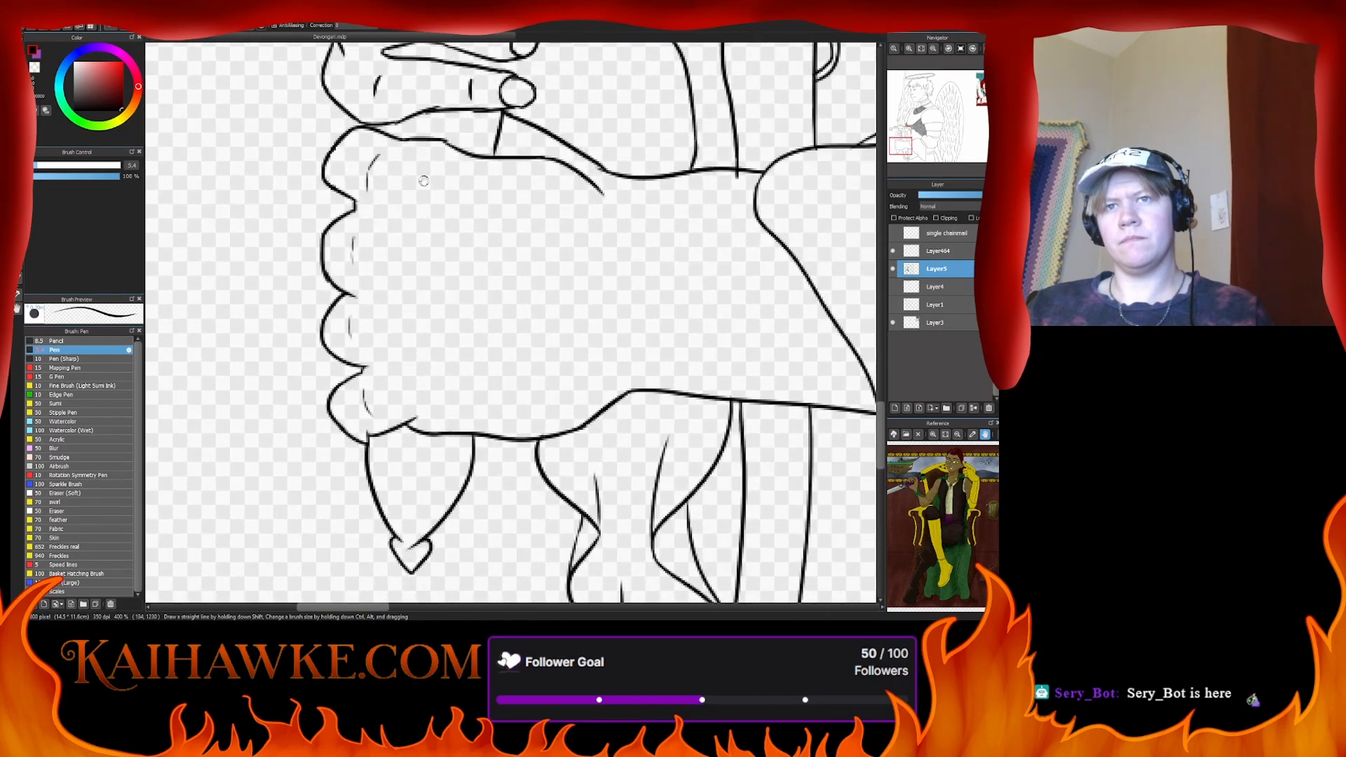
left_click_drag(432, 446, 431, 355)
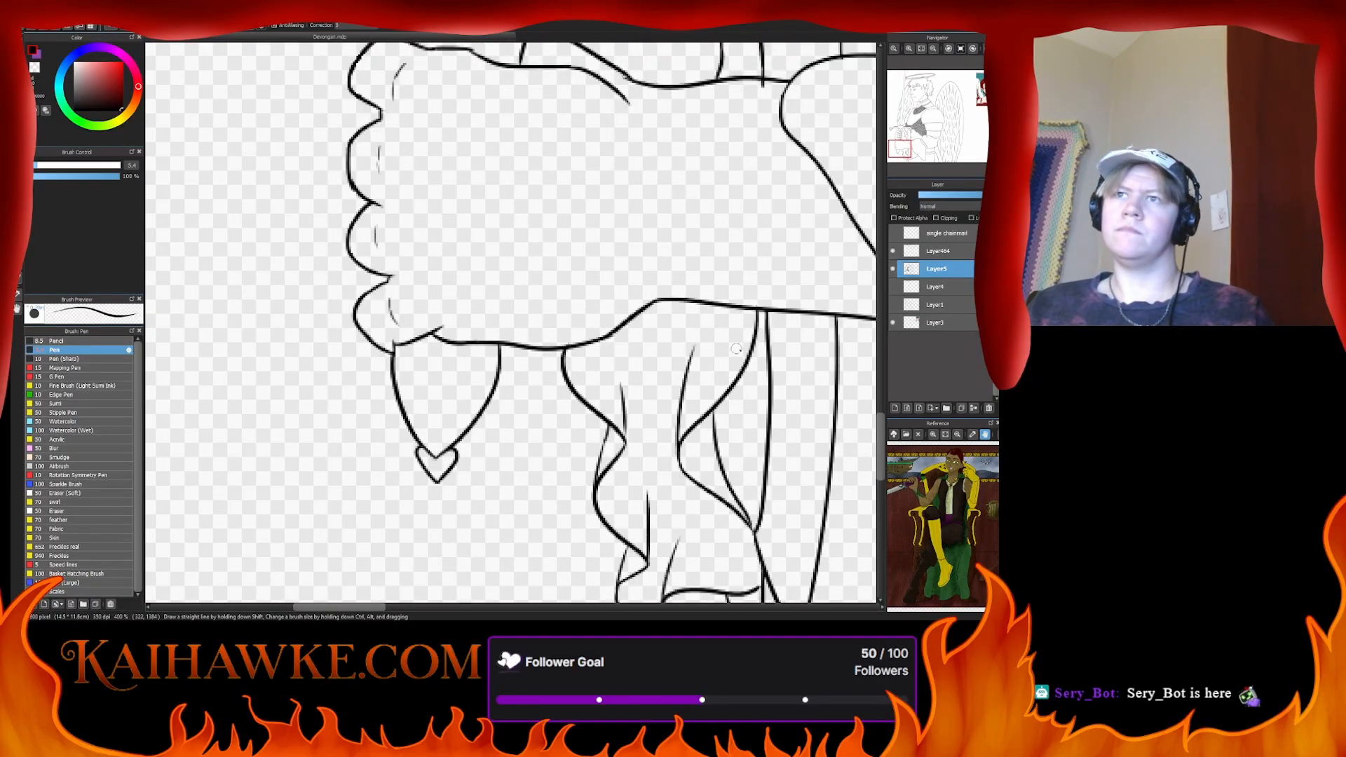
left_click_drag(484, 317, 369, 78)
left_click_drag(549, 225, 404, 470)
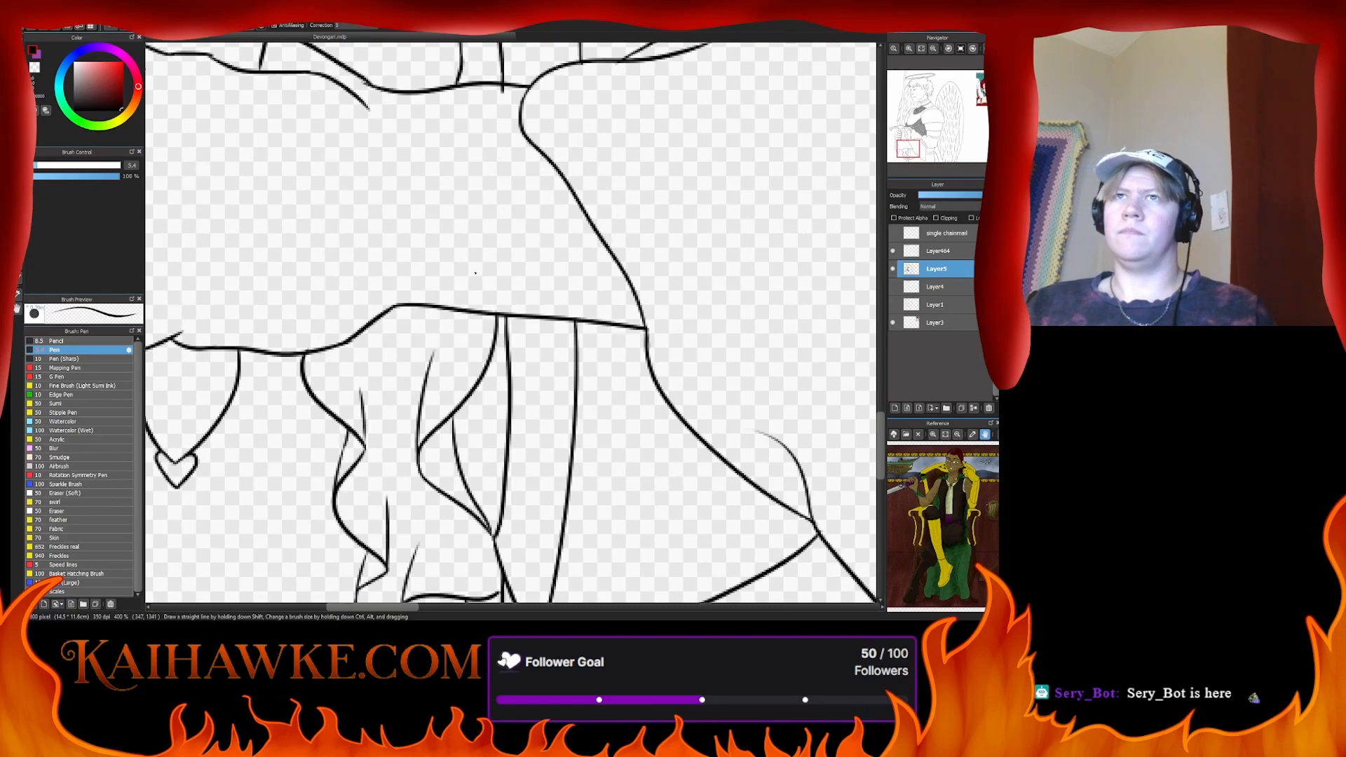
scroll(456, 540, "up", 5)
left_click_drag(460, 542, 491, 357)
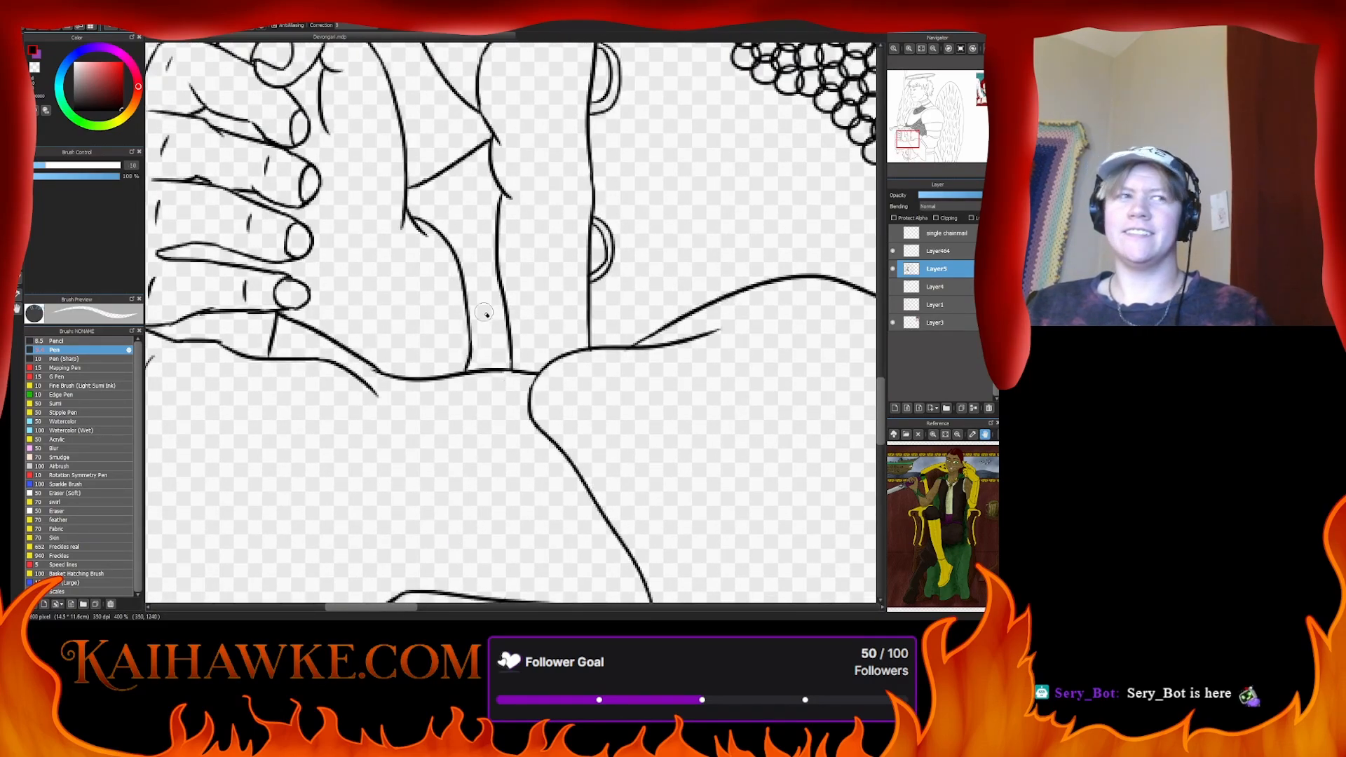
scroll(463, 232, "up", 5)
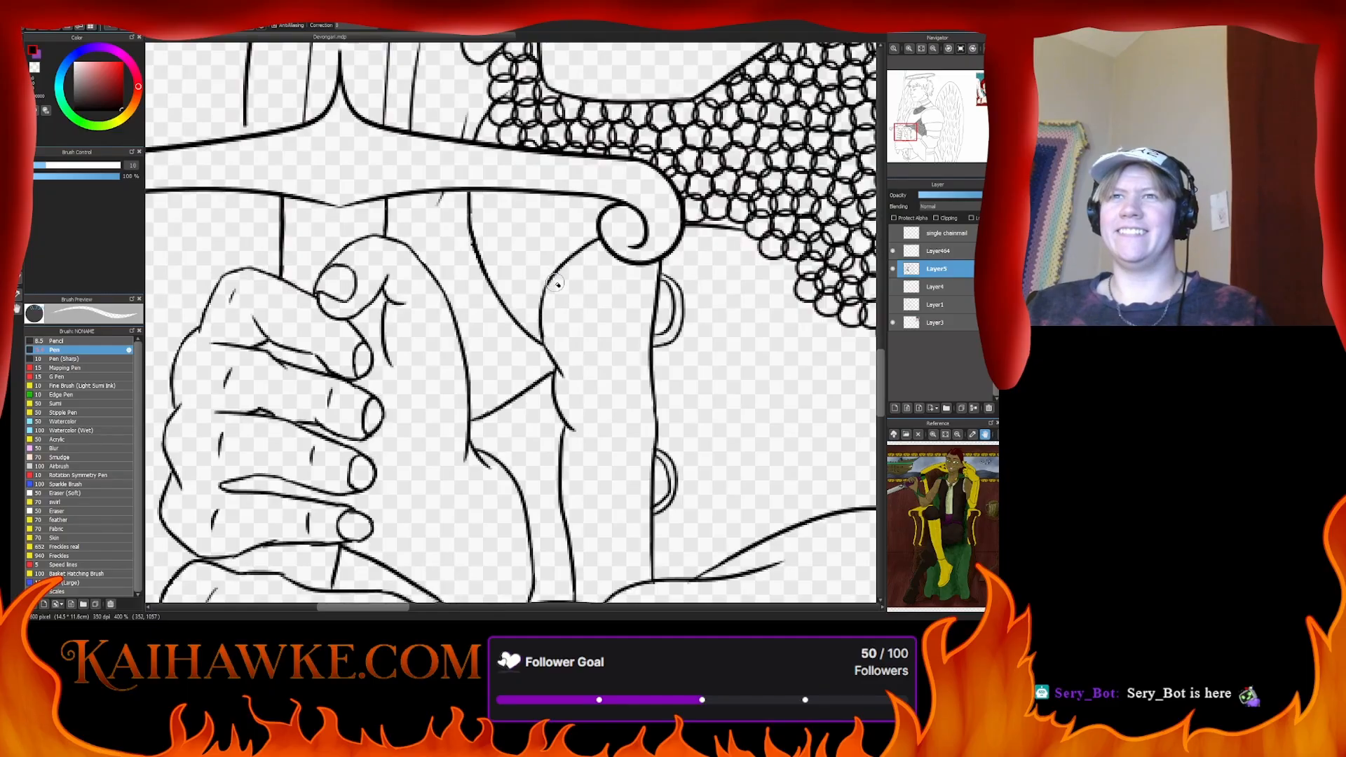
scroll(652, 217, "up", 5)
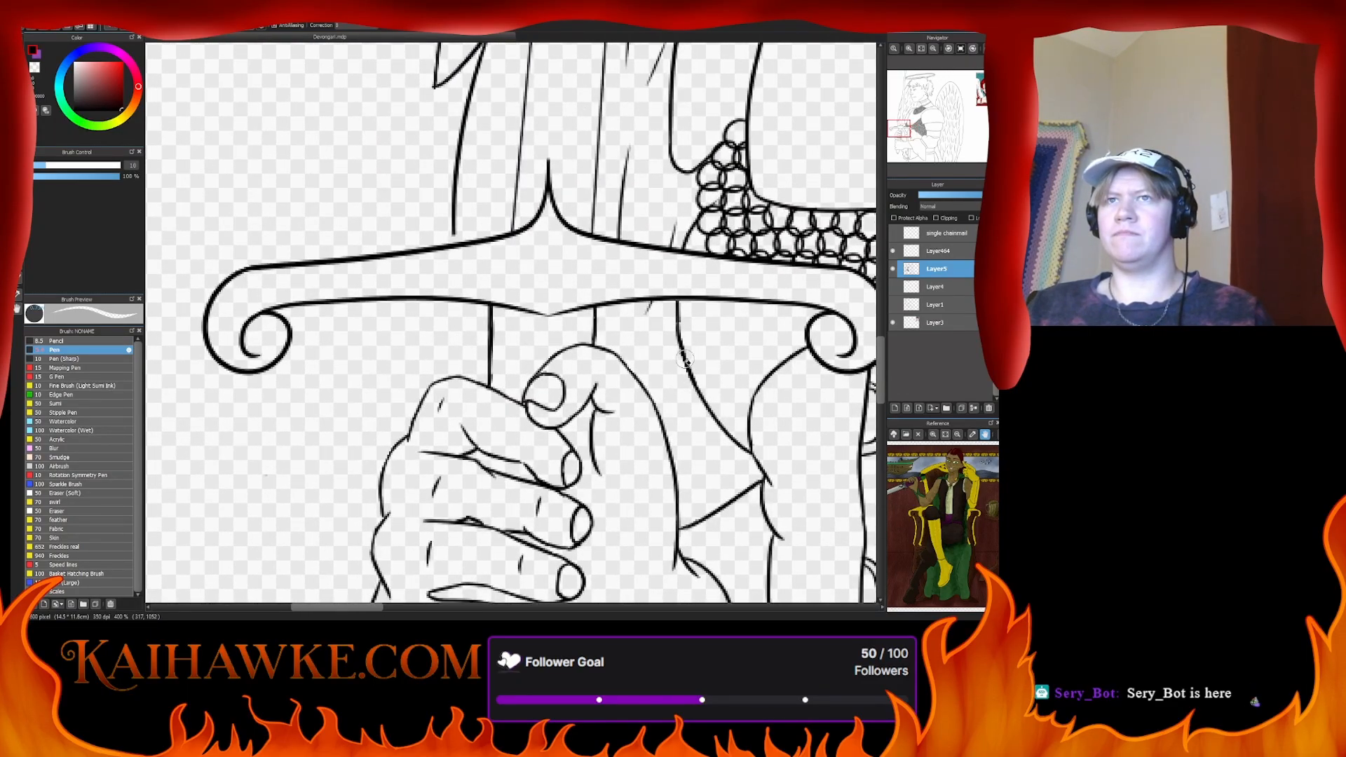
- Extend the feather line left of the blade down to the crossguard and check the whole figure
left_click_drag(620, 272, 657, 436)
key("b")
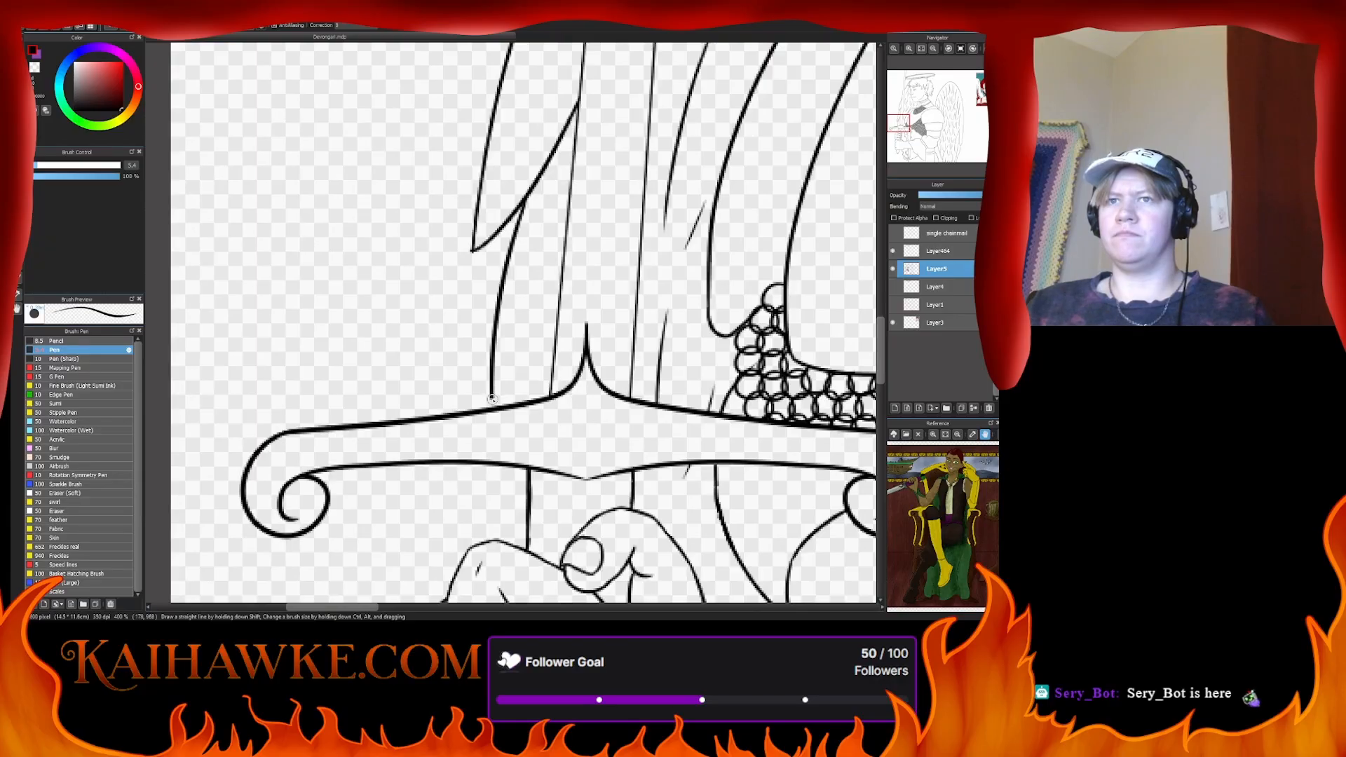
left_click_drag(588, 239, 434, 406)
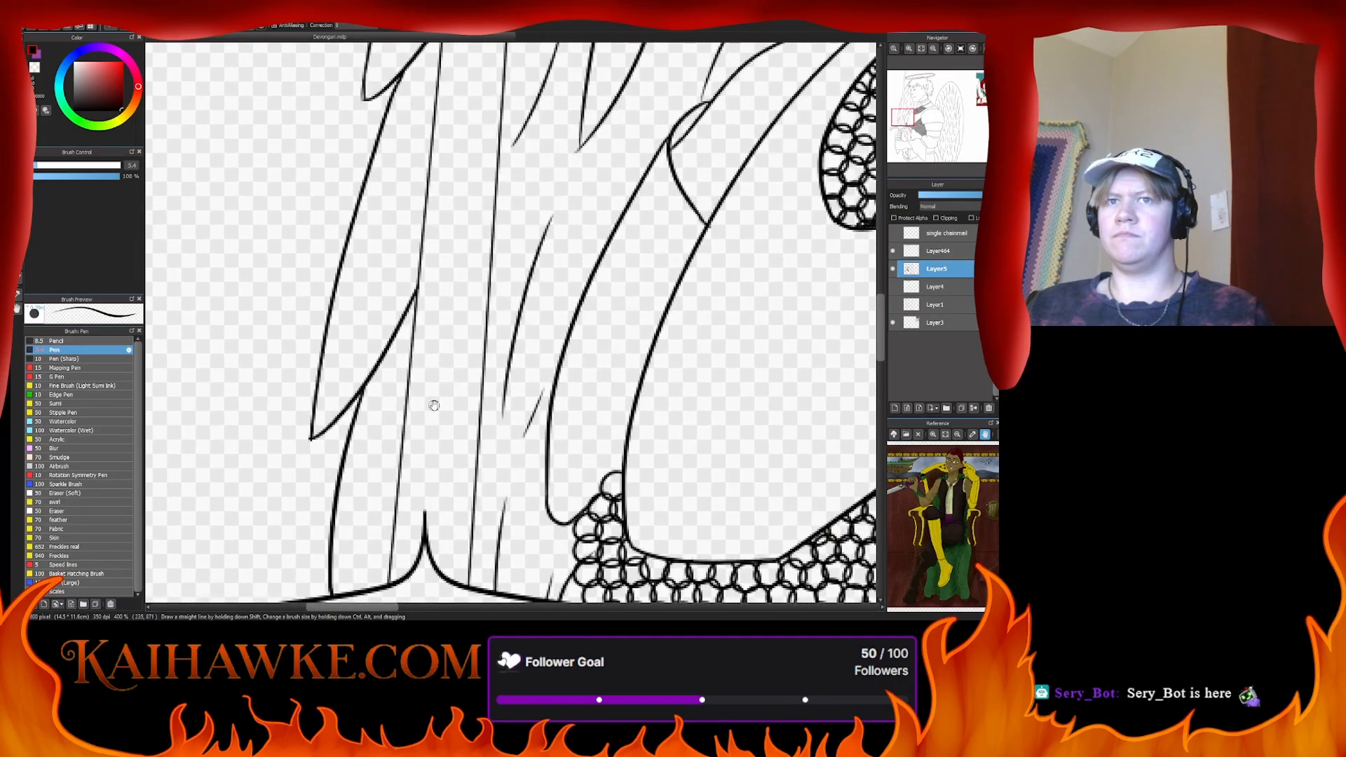
mouse_move(507, 271)
left_mouse_down()
mouse_move(406, 521)
mouse_move(453, 307)
mouse_move(664, 510)
left_mouse_up()
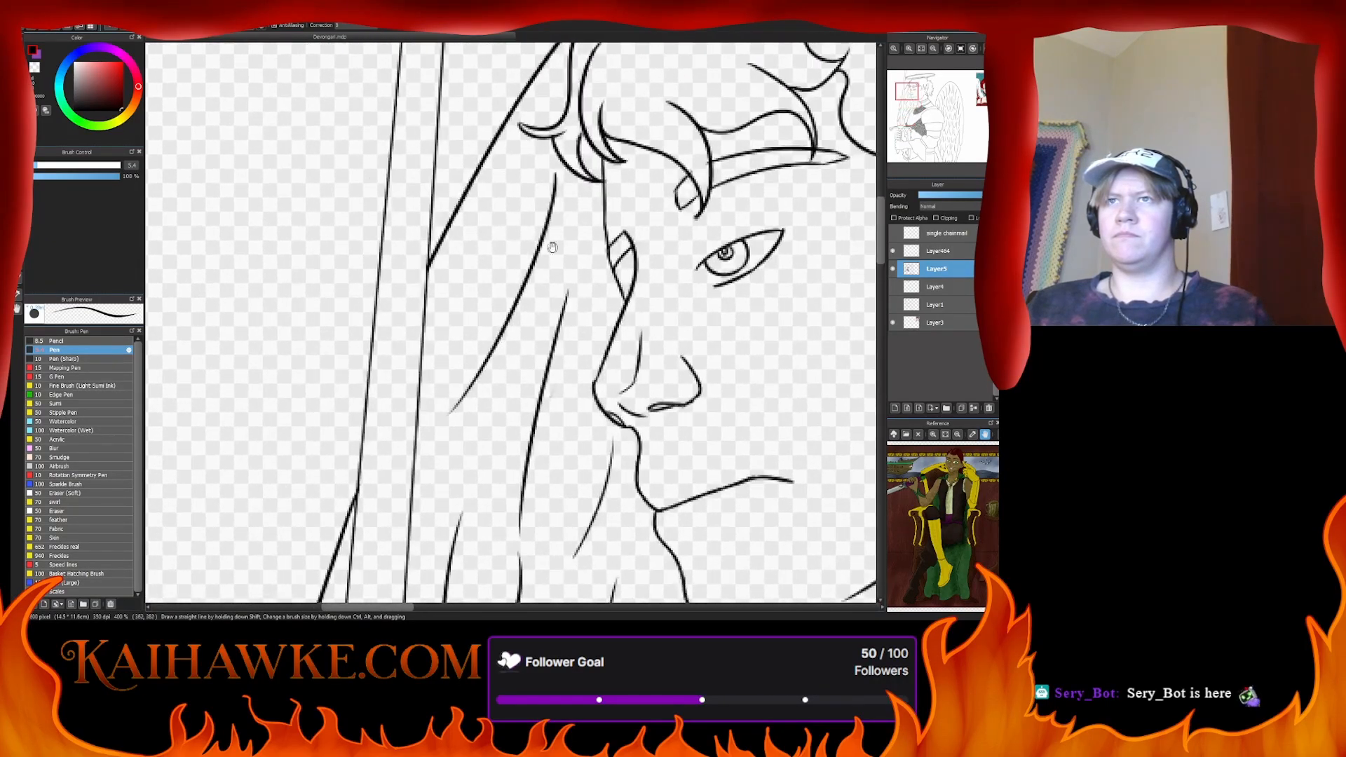
left_click_drag(554, 248, 372, 474)
scroll(891, 109, "down", 5)
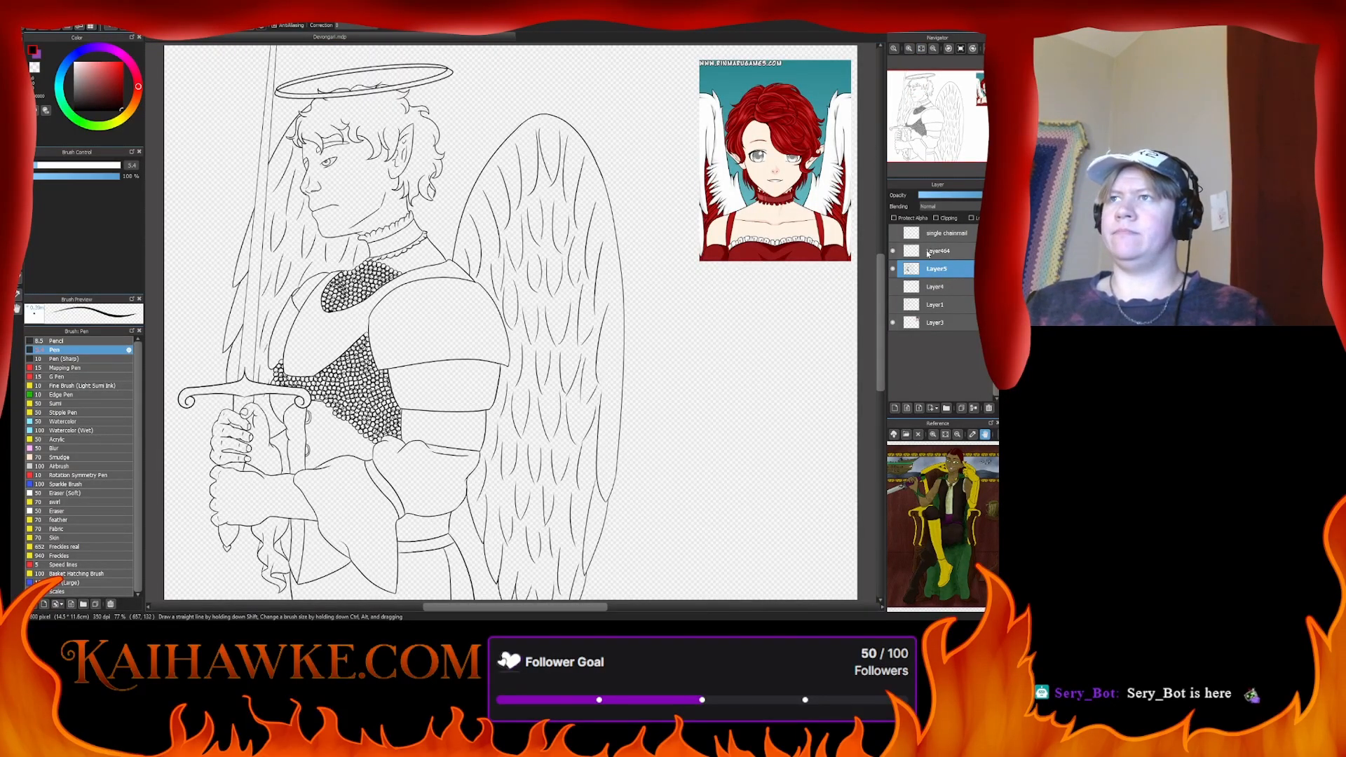
- Add a new layer above Layer5, lower Layer5's opacity so its lines turn light grey, and select the new layer
left_click(895, 407)
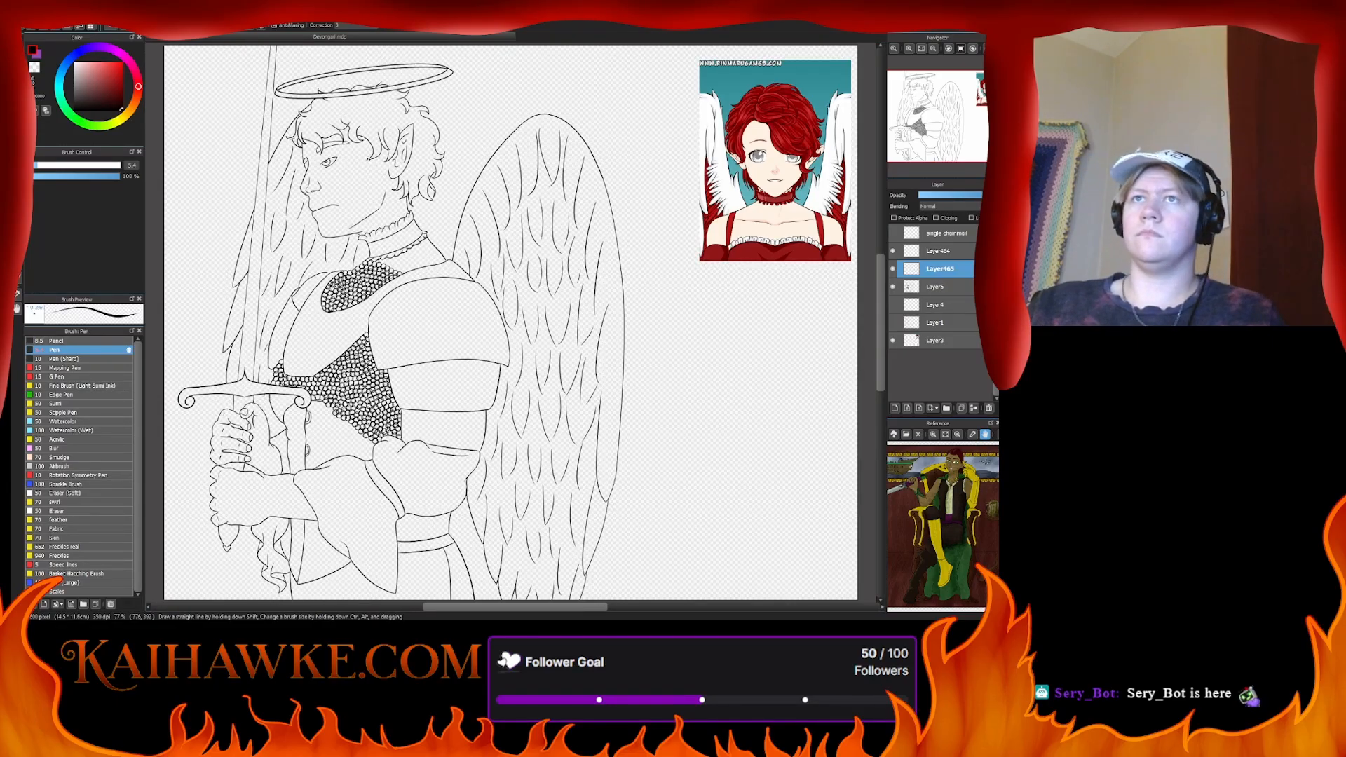
left_click(936, 287)
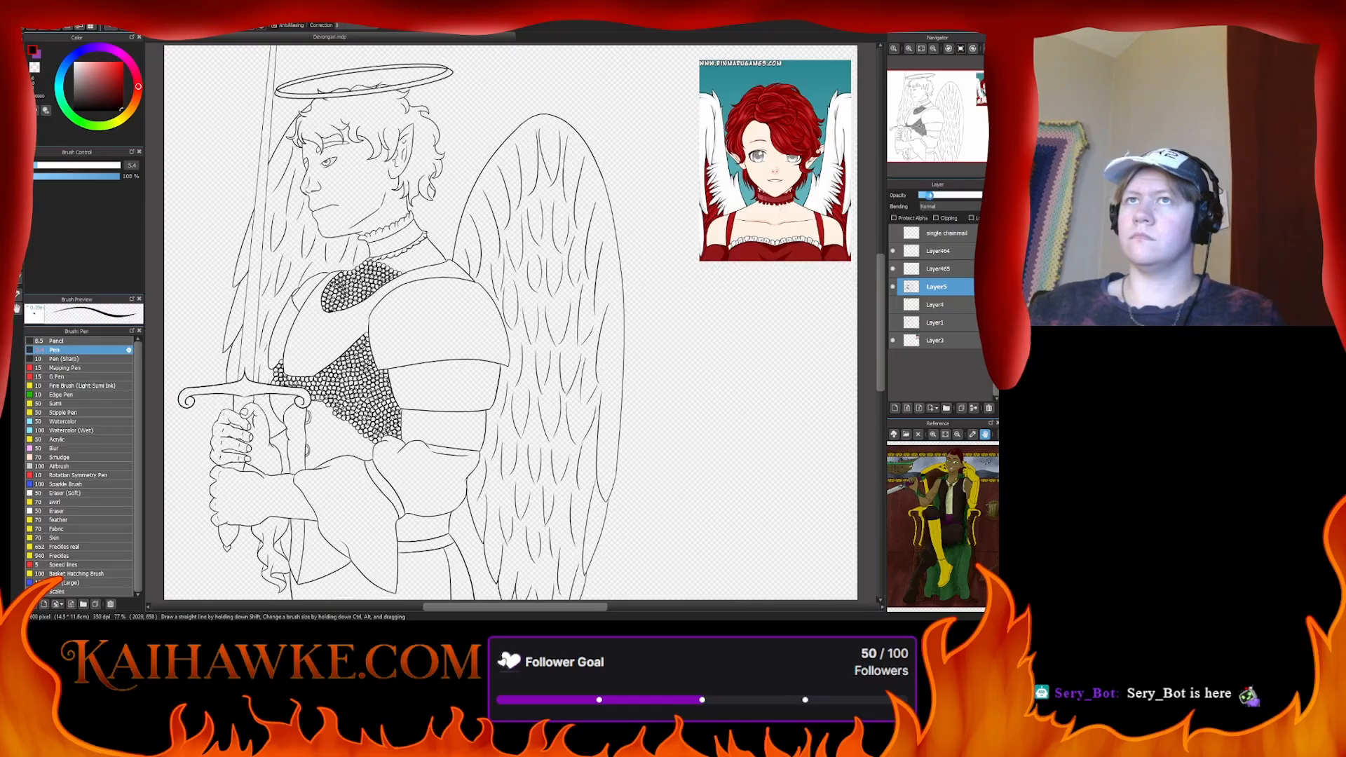
left_click(939, 268)
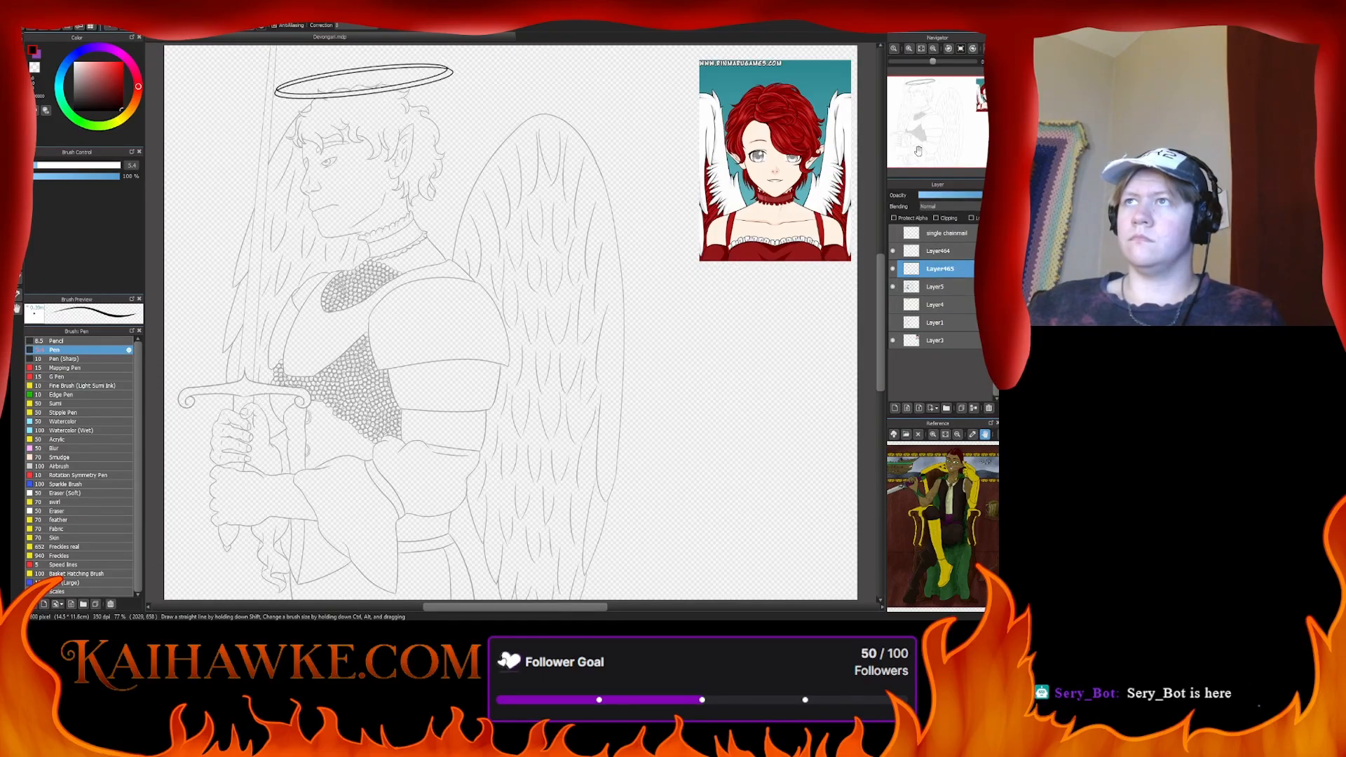
scroll(464, 330, "up", 4)
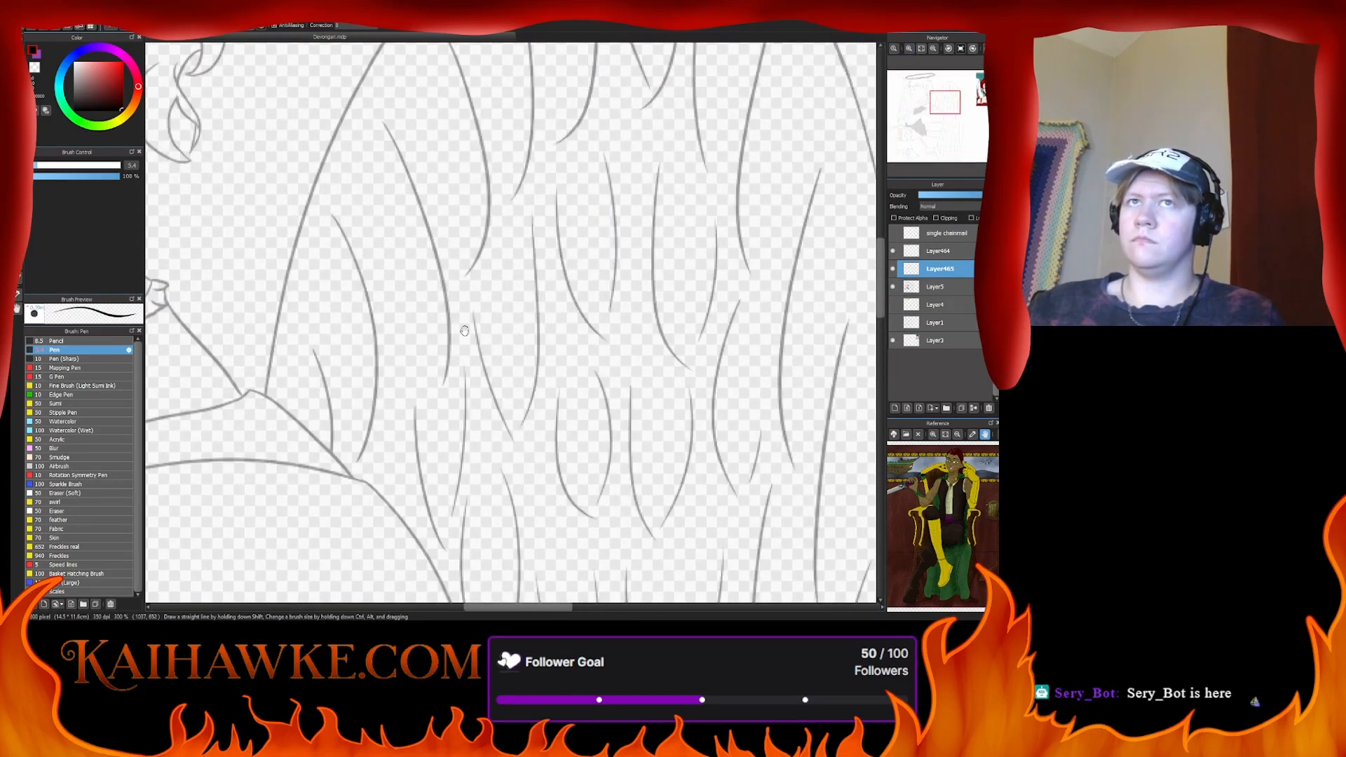
- Ink the first small pointed feather at the base of the wing's leading edge, where it meets the shoulder
left_click_drag(332, 311, 499, 388)
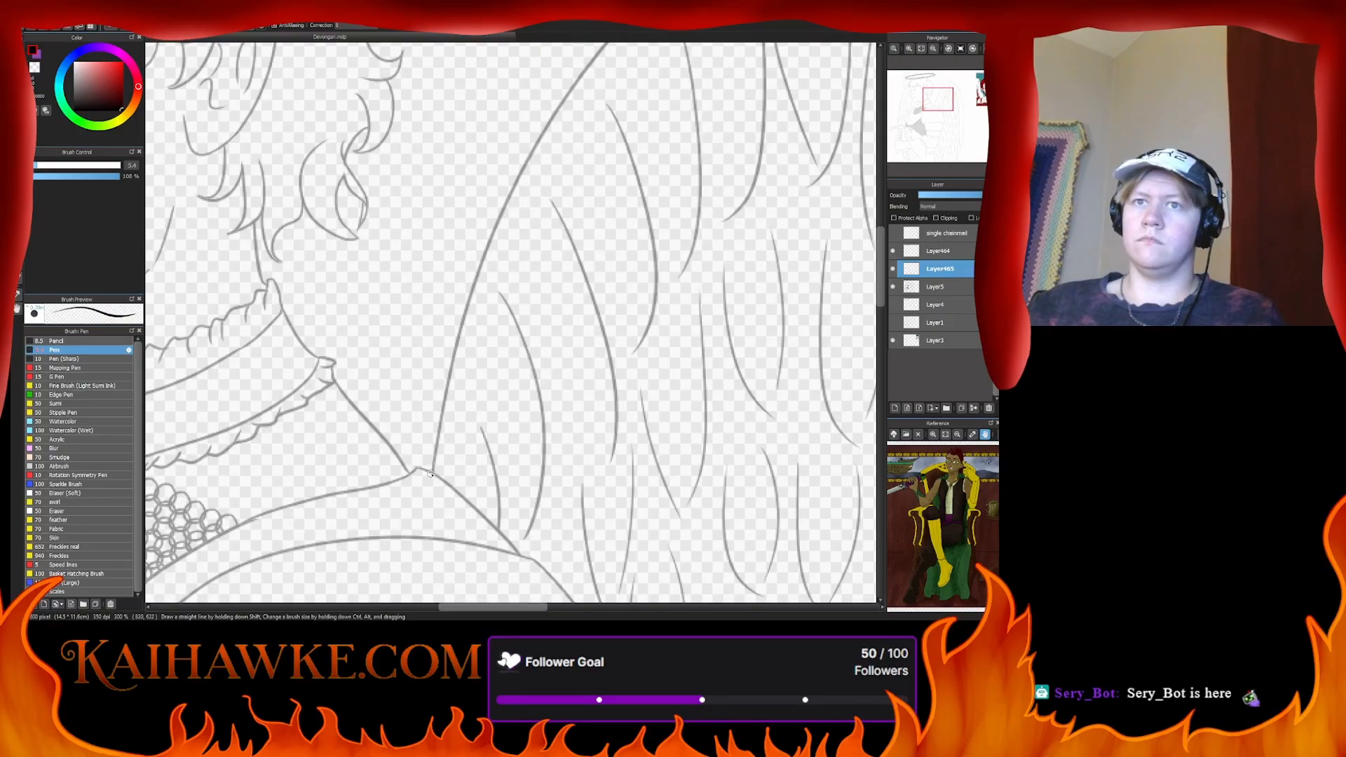
left_click_drag(431, 471, 465, 349)
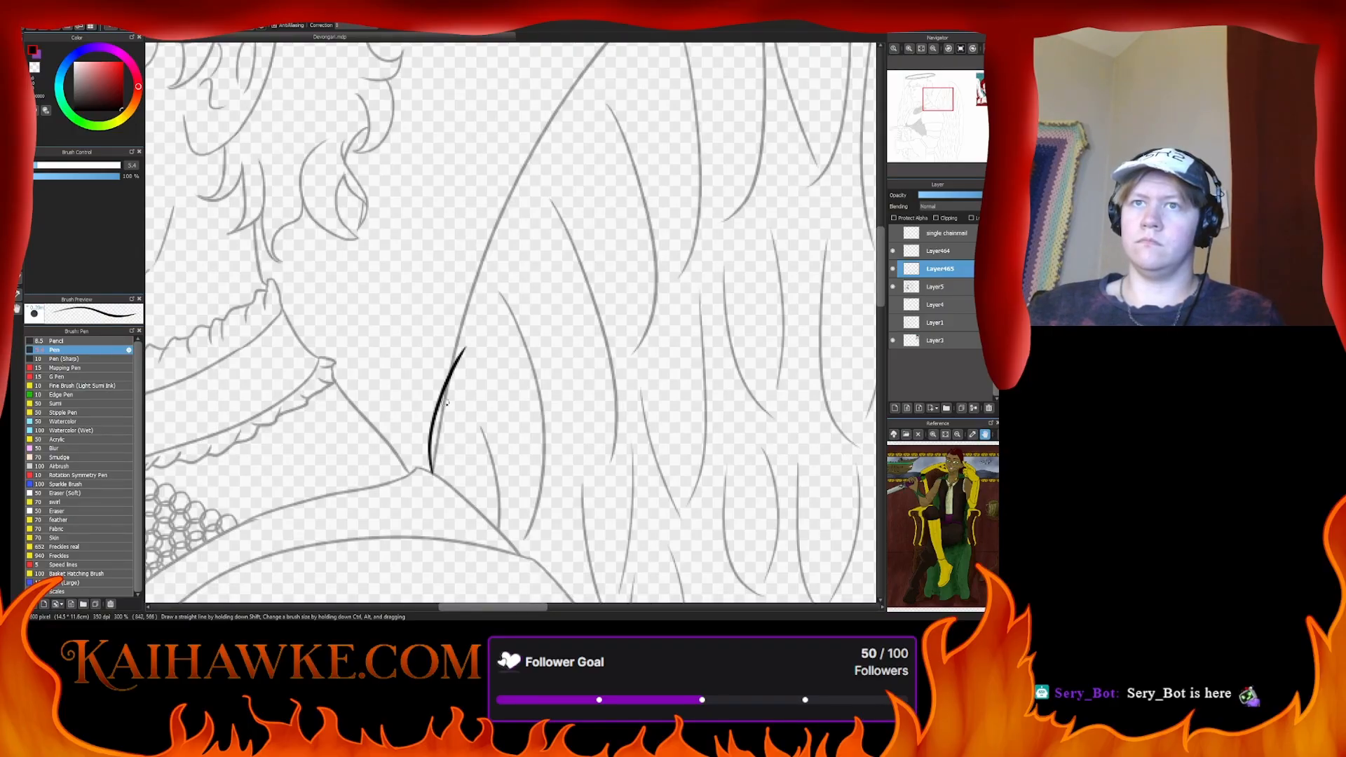
mouse_move(435, 473)
left_mouse_down()
mouse_move(467, 414)
mouse_move(465, 350)
left_mouse_up()
key("ctrl+z")
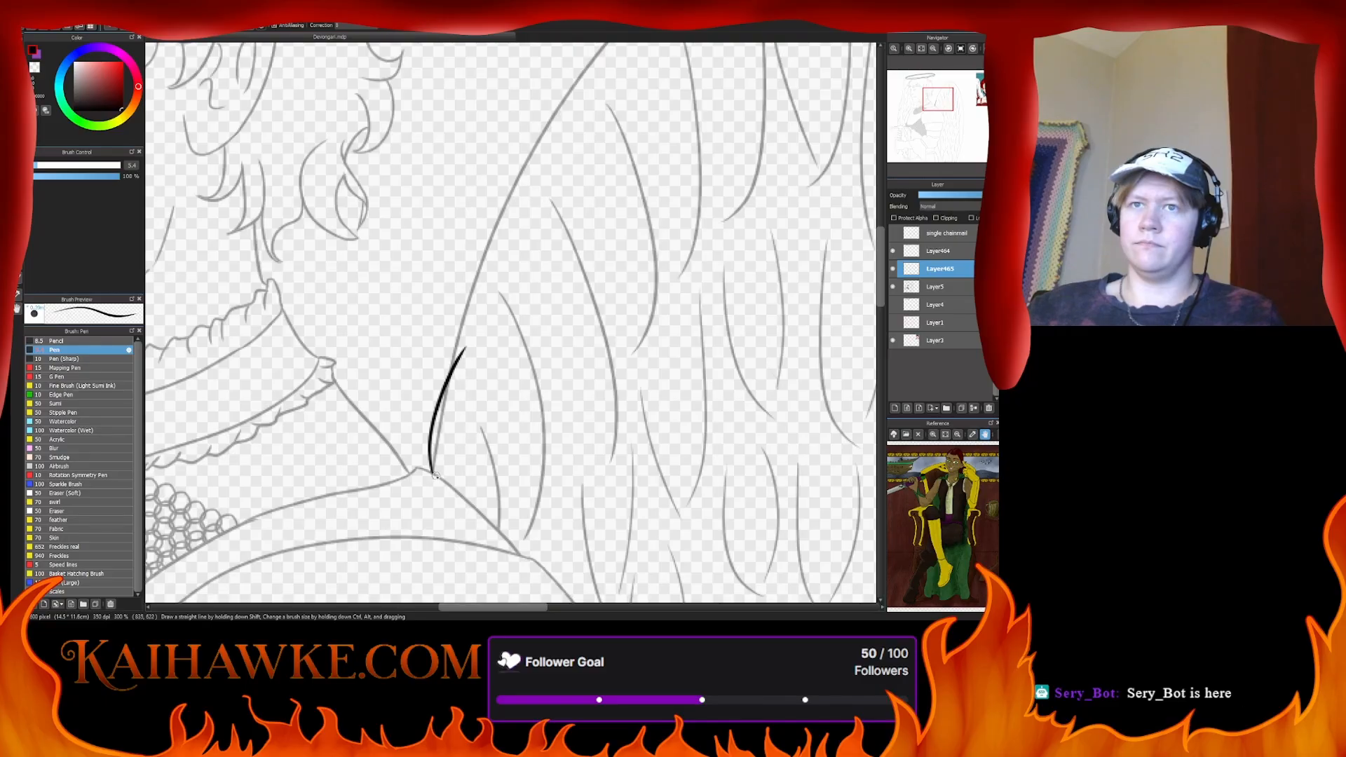
mouse_move(433, 474)
left_mouse_down()
mouse_move(452, 453)
mouse_move(465, 349)
mouse_move(517, 241)
left_mouse_up()
key("ctrl+z")
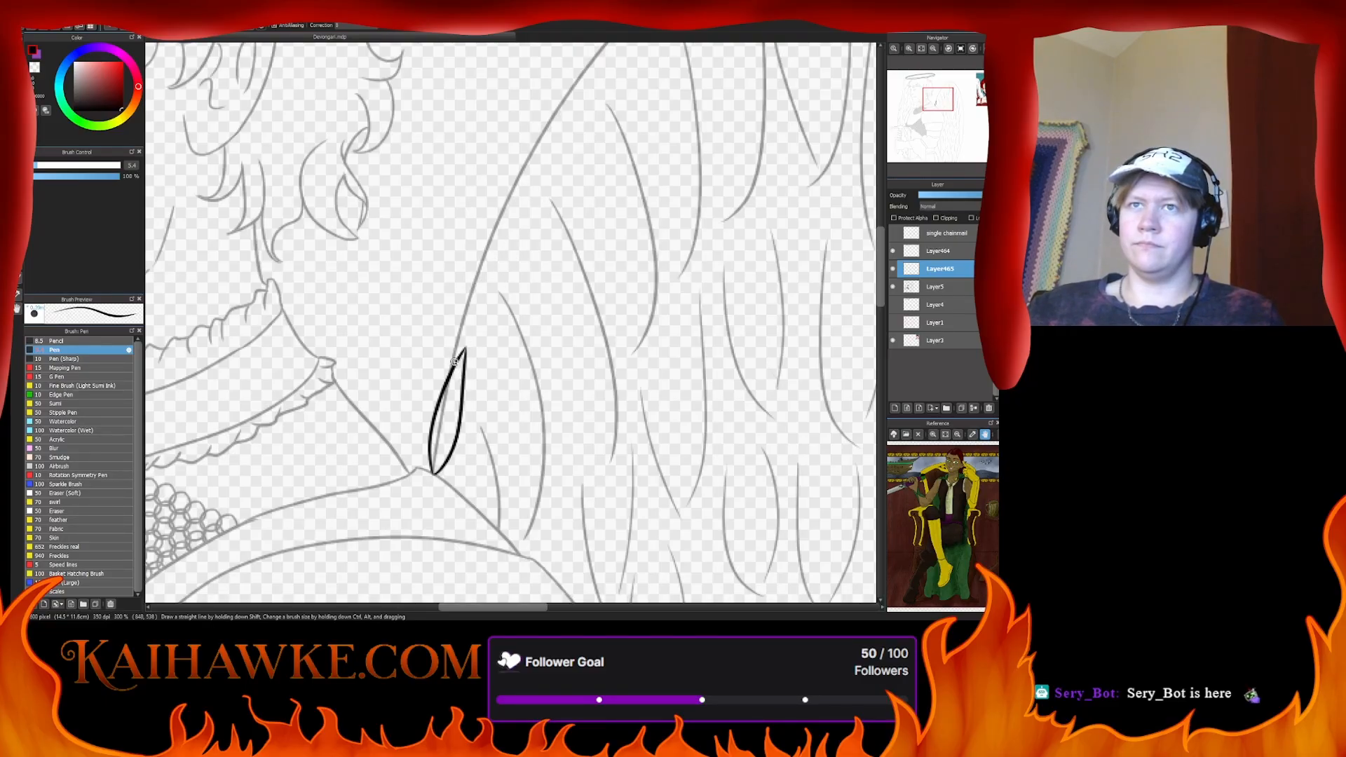
mouse_move(455, 367)
left_mouse_down()
mouse_move(472, 297)
mouse_move(520, 245)
left_mouse_up()
left_click_drag(467, 363, 519, 245)
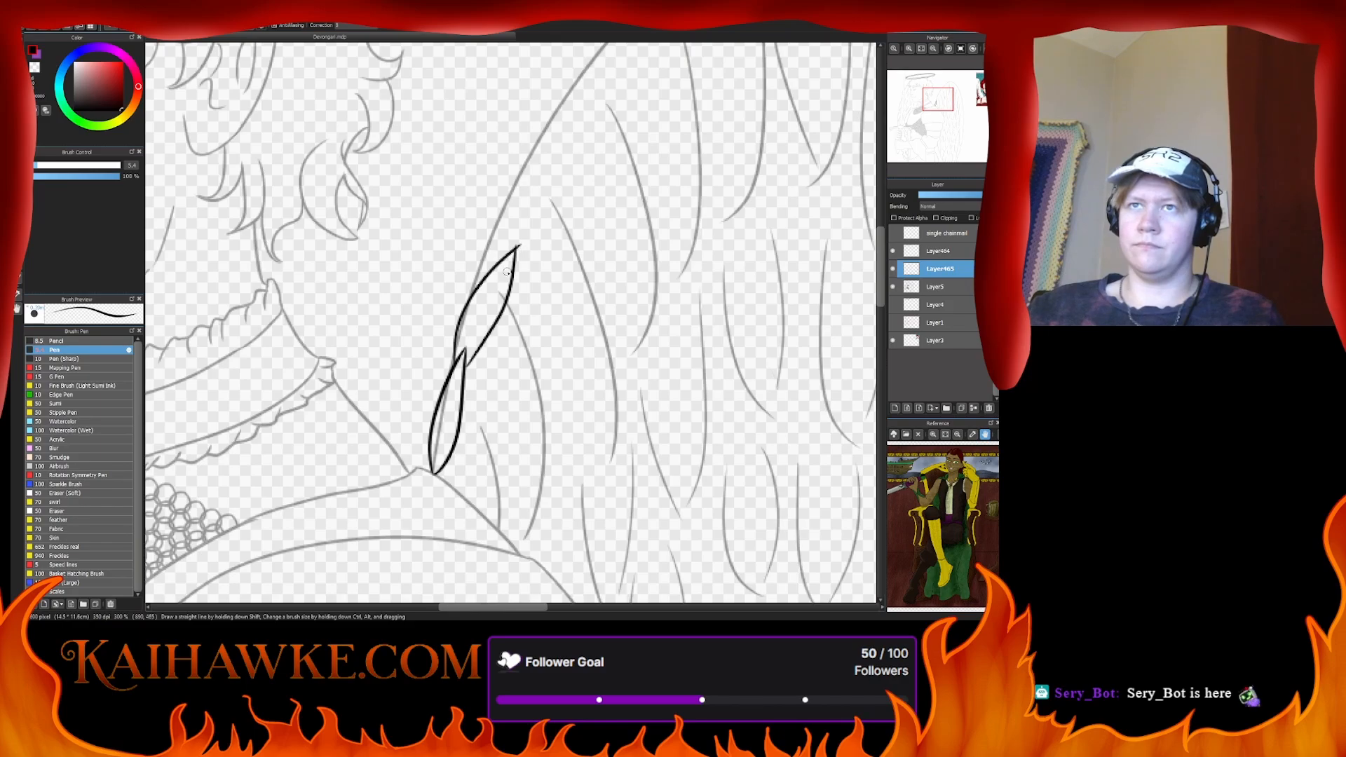
key("ctrl+z")
key("ctrl+z")
left_click_drag(451, 371, 511, 249)
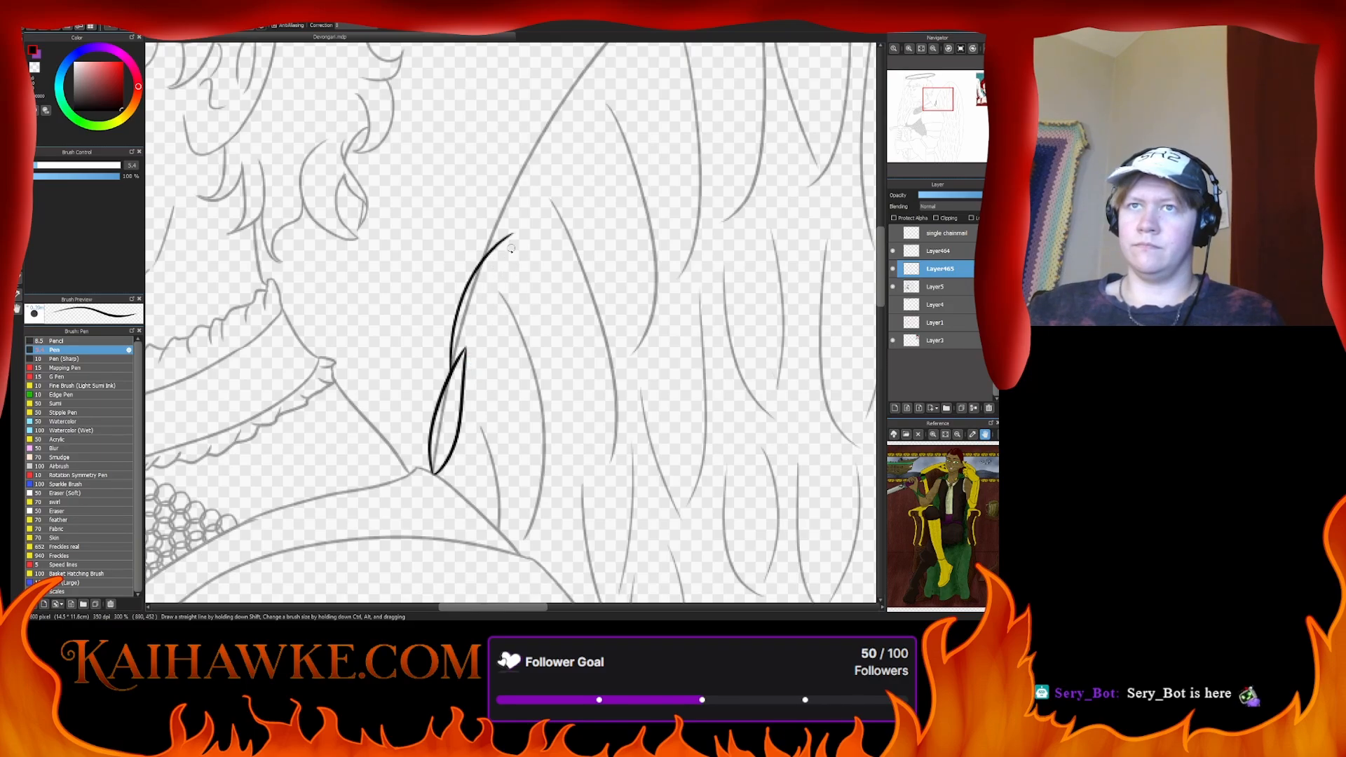
key("ctrl+z")
mouse_move(450, 370)
left_mouse_down()
mouse_move(474, 282)
mouse_move(504, 294)
mouse_move(508, 249)
mouse_move(462, 378)
left_mouse_up()
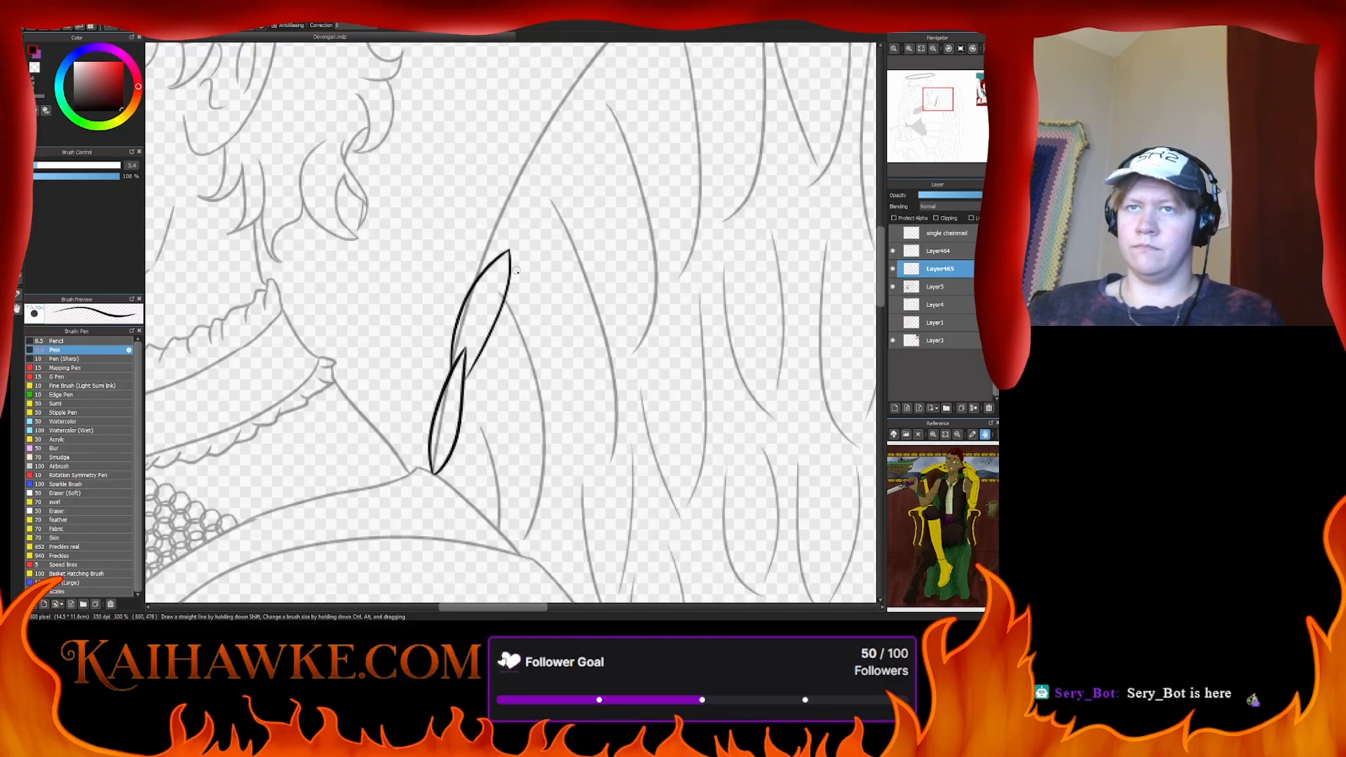
left_click_drag(494, 422, 462, 336)
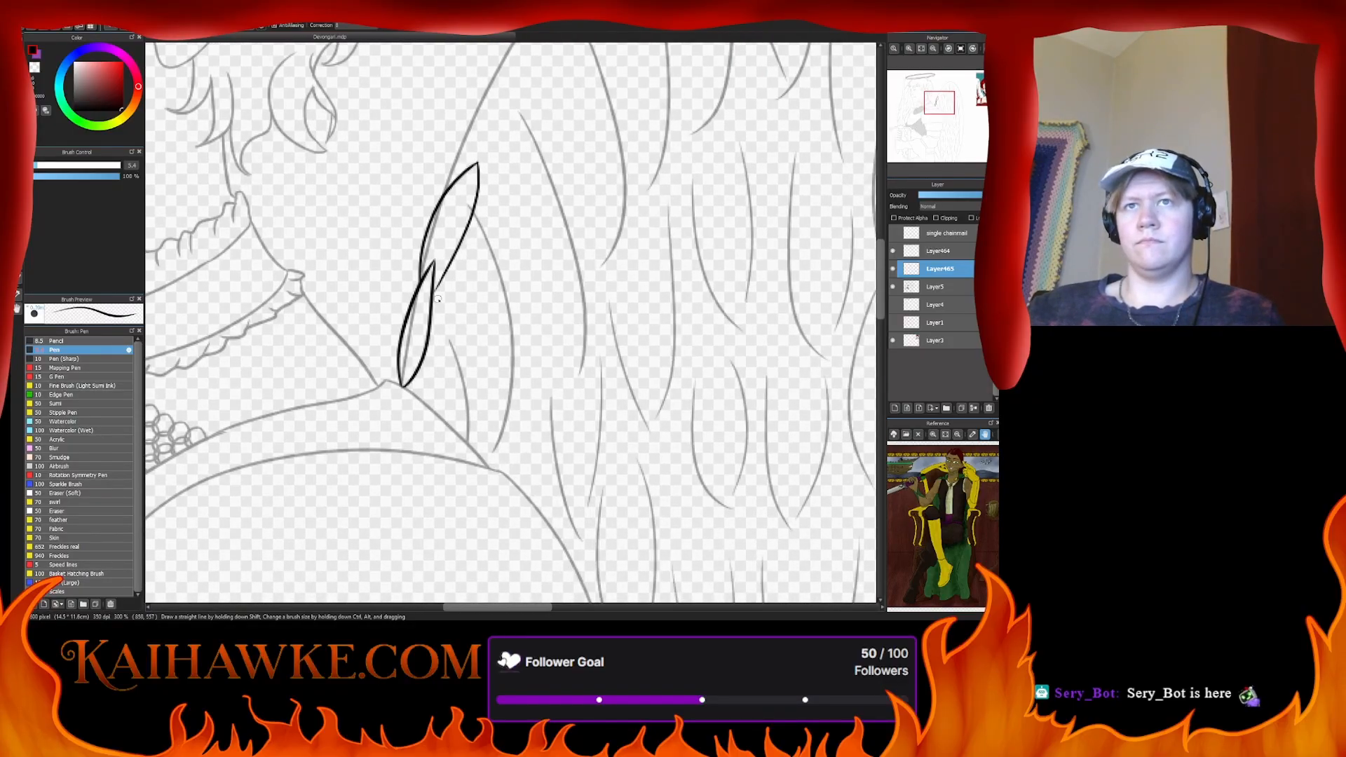
key("ctrl+z")
key("ctrl+z")
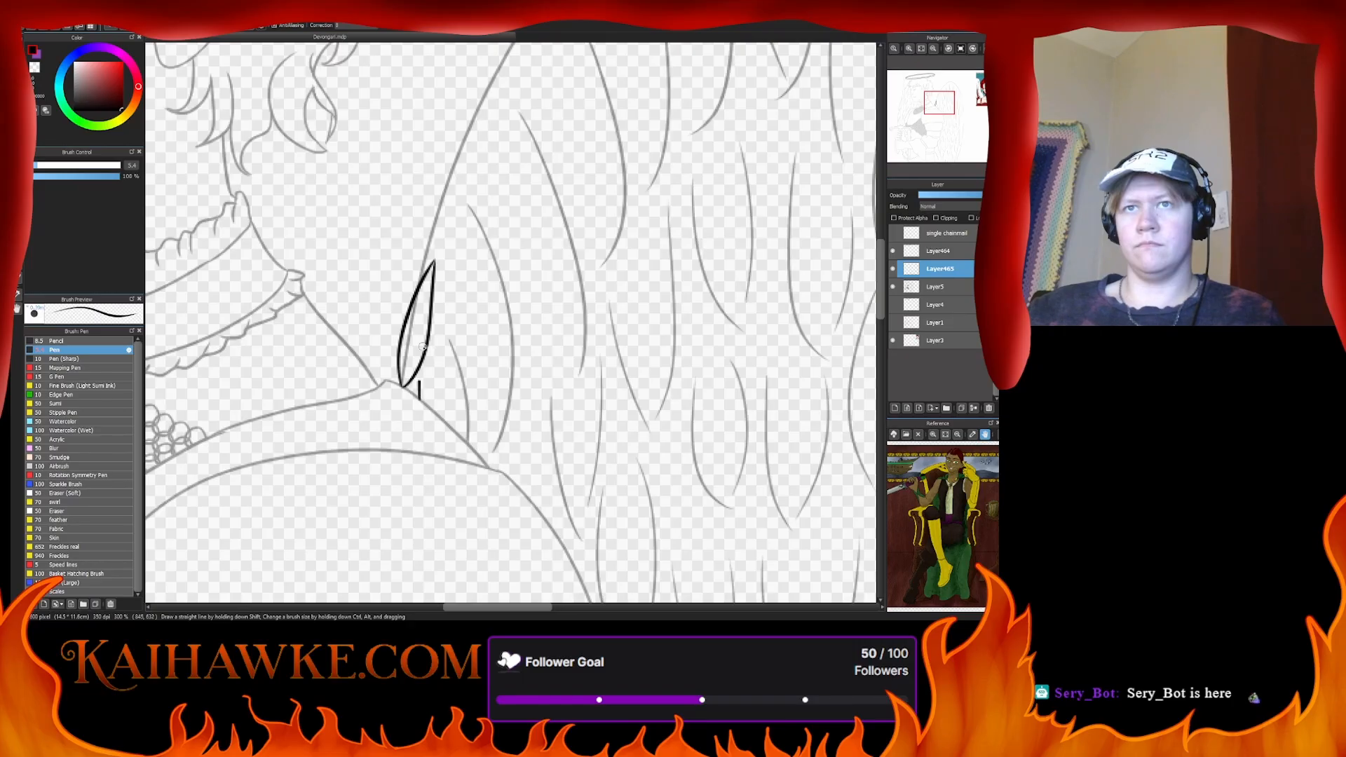
left_click_drag(477, 265, 420, 384)
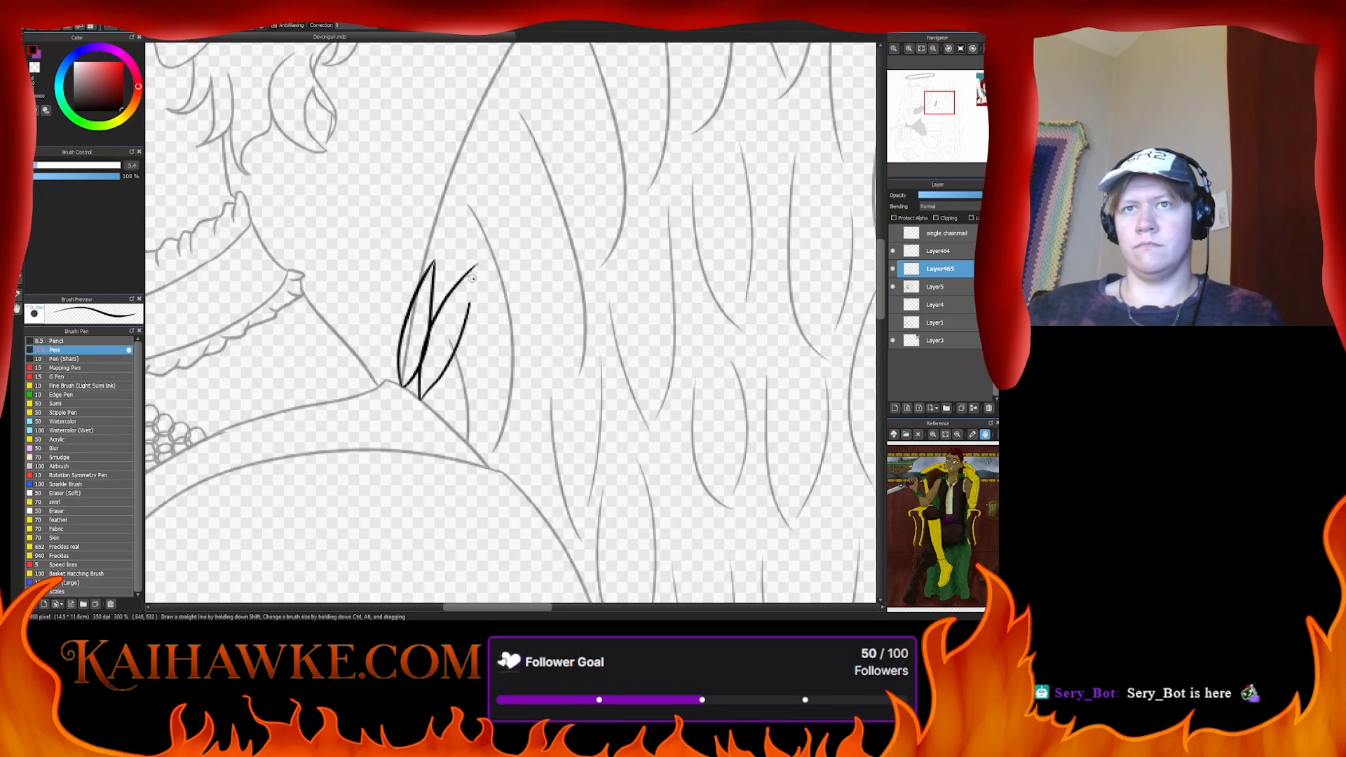
key("ctrl+z")
key("ctrl+z")
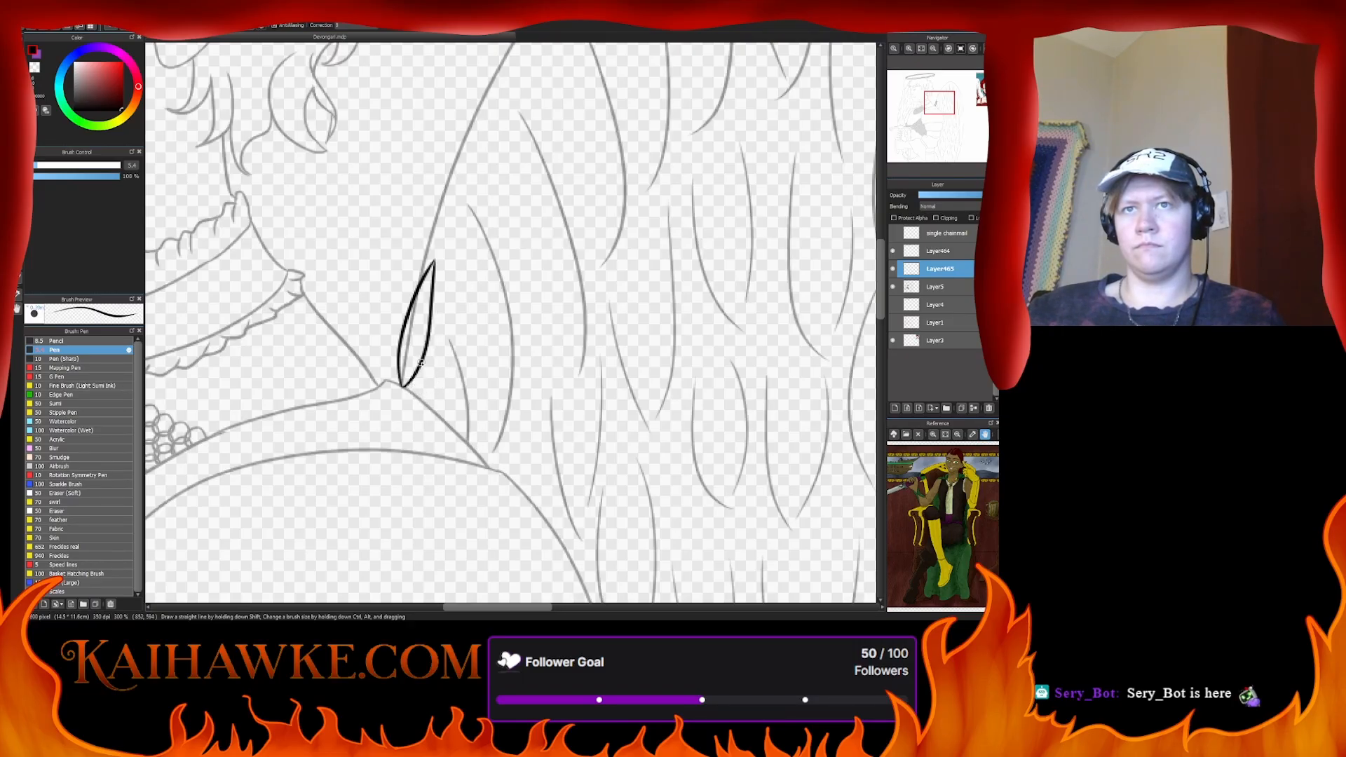
- Ink a second feather fanning inward from the same base, and the upper edge of a third feather nested above it
left_click_drag(405, 389, 482, 298)
left_click_drag(429, 337, 491, 290)
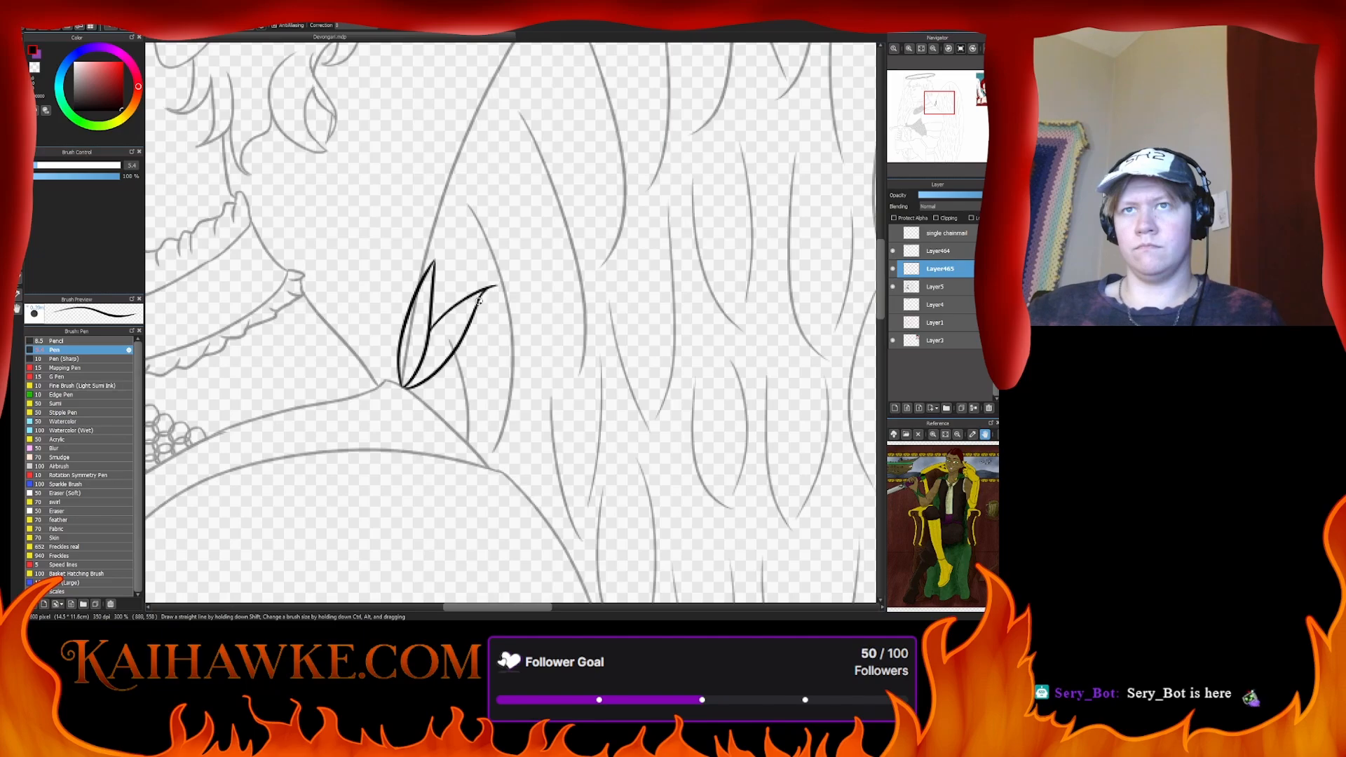
left_click_drag(487, 288, 437, 406)
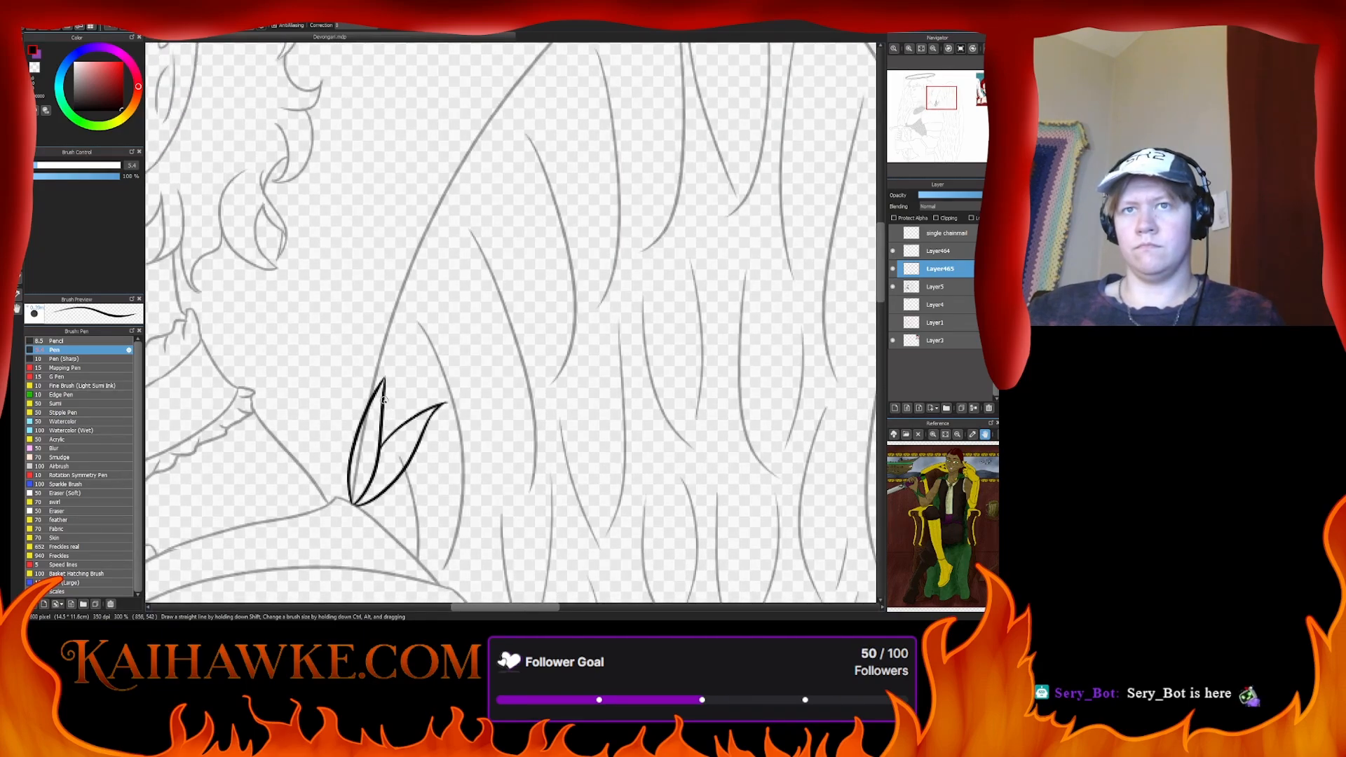
left_click_drag(384, 412, 446, 338)
key("ctrl+z")
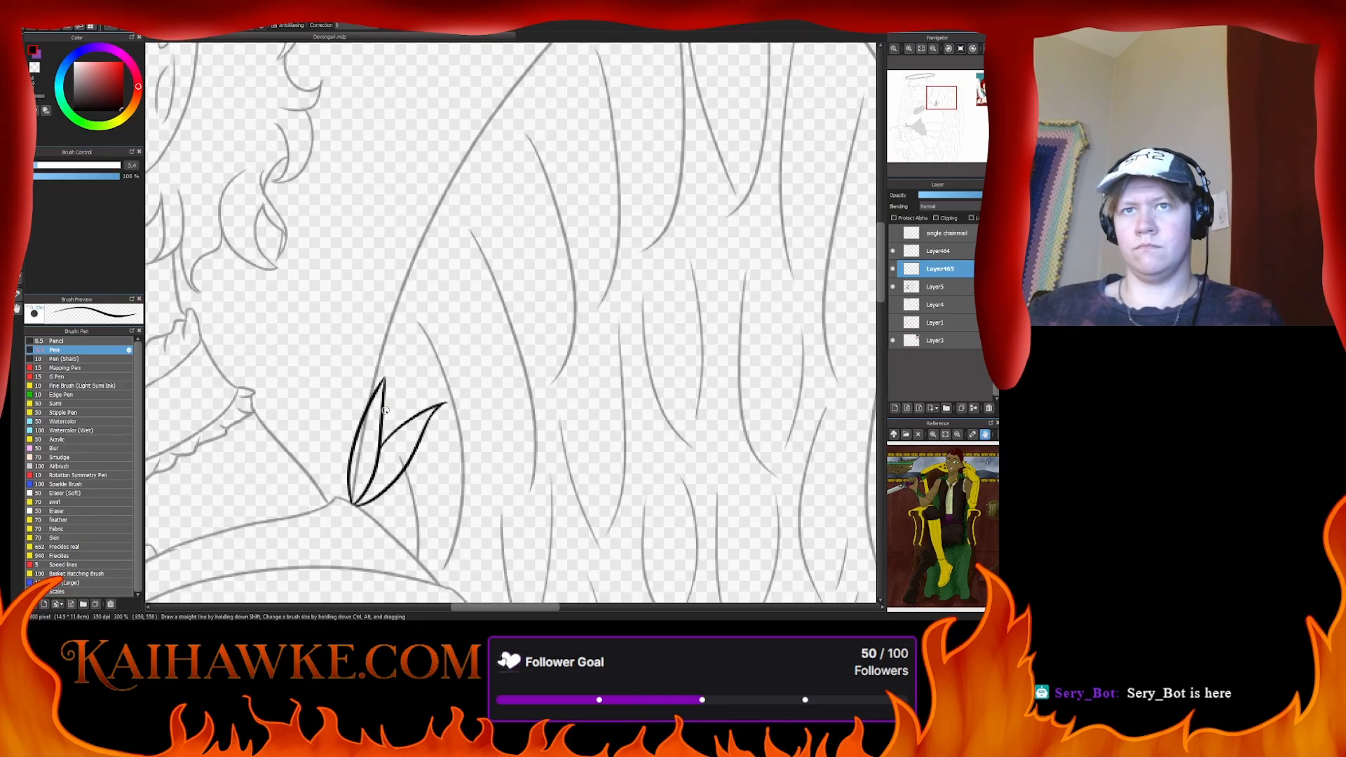
left_click_drag(383, 414, 446, 339)
left_click_drag(413, 414, 444, 339)
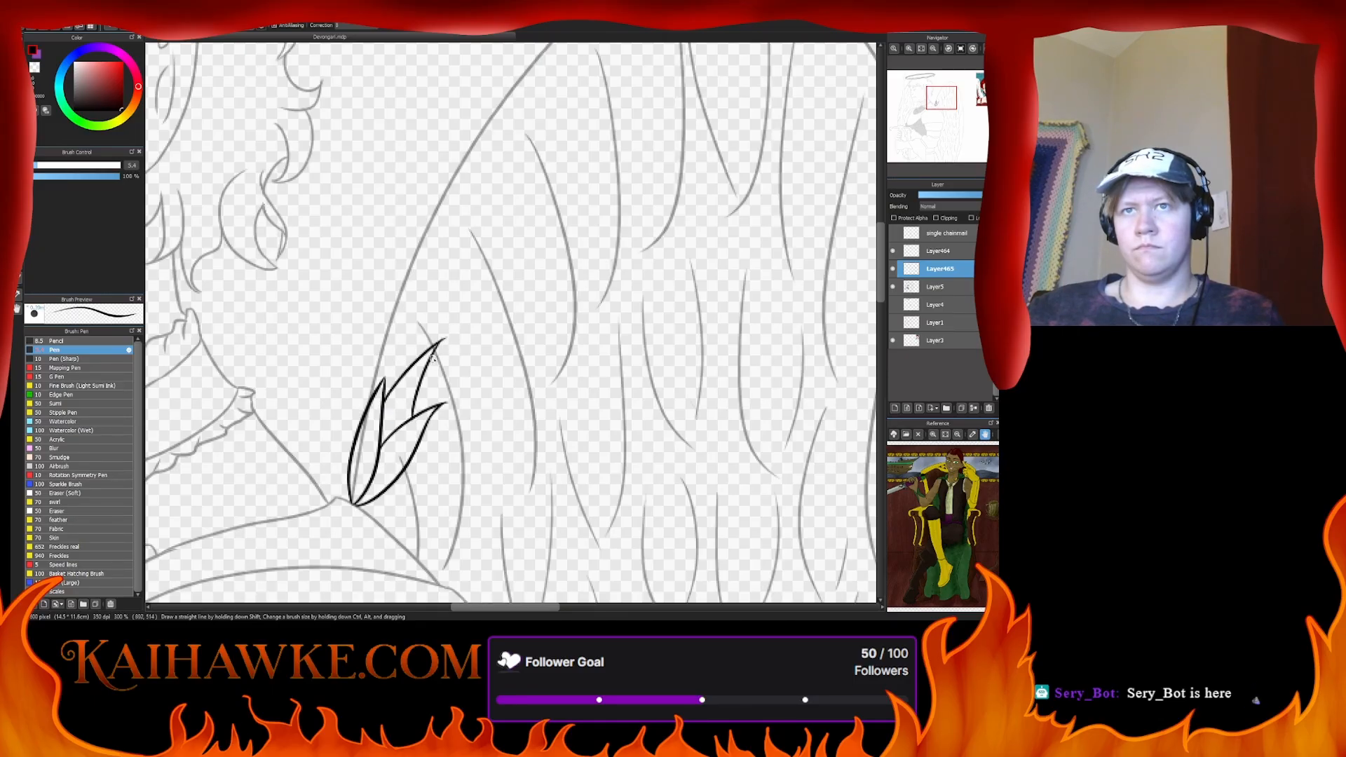
left_click_drag(369, 405, 425, 286)
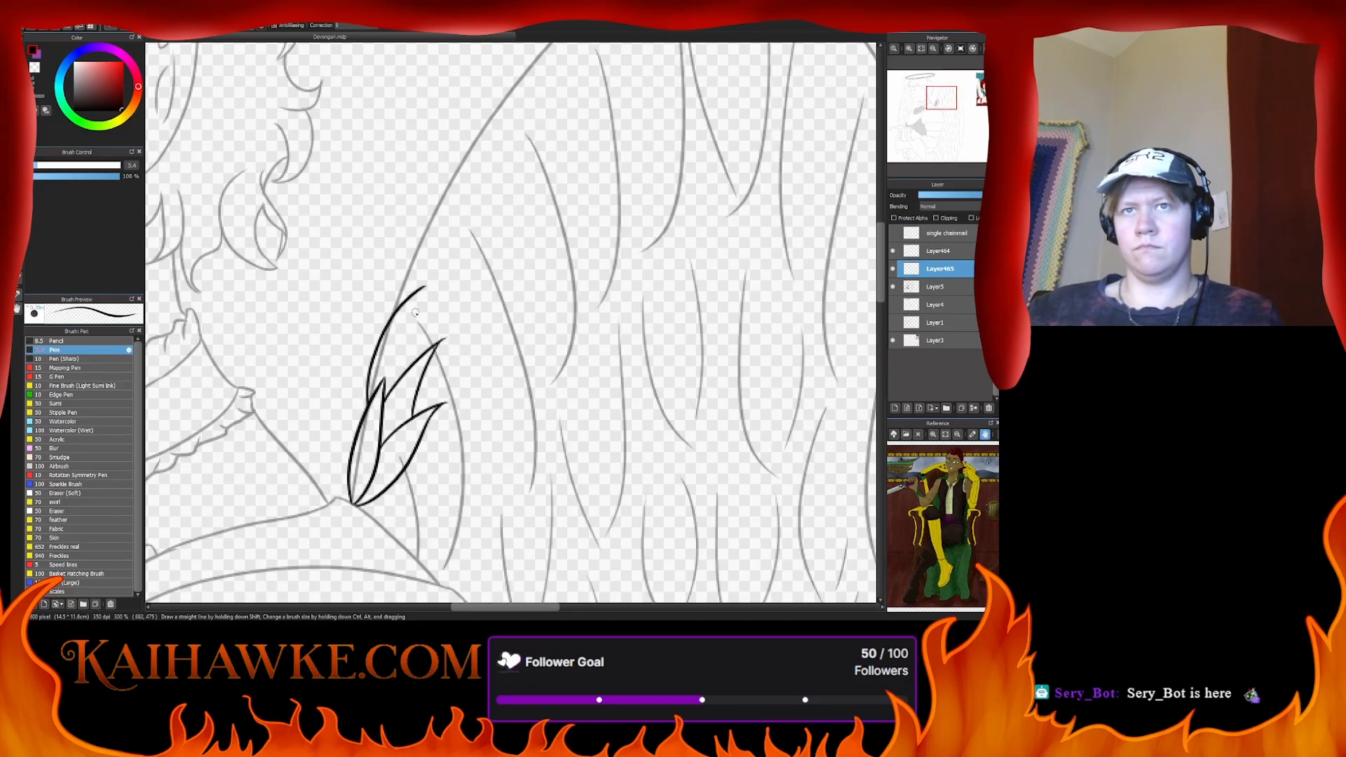
left_click_drag(391, 386, 426, 282)
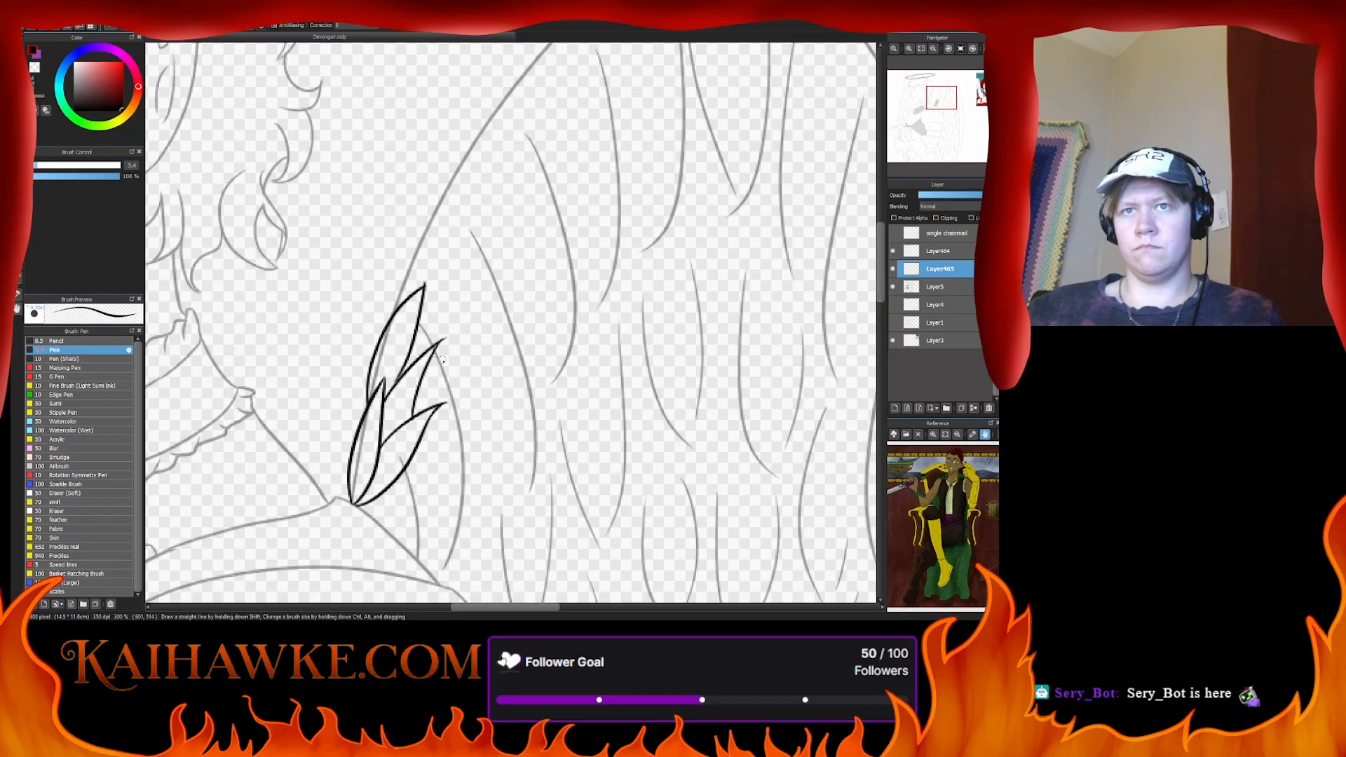
key("ctrl+z")
key("ctrl+z")
key("ctrl+z")
- Redraw the inner edge of the third feather as a smooth curve from its tip down to the second feather
left_click_drag(446, 340, 394, 428)
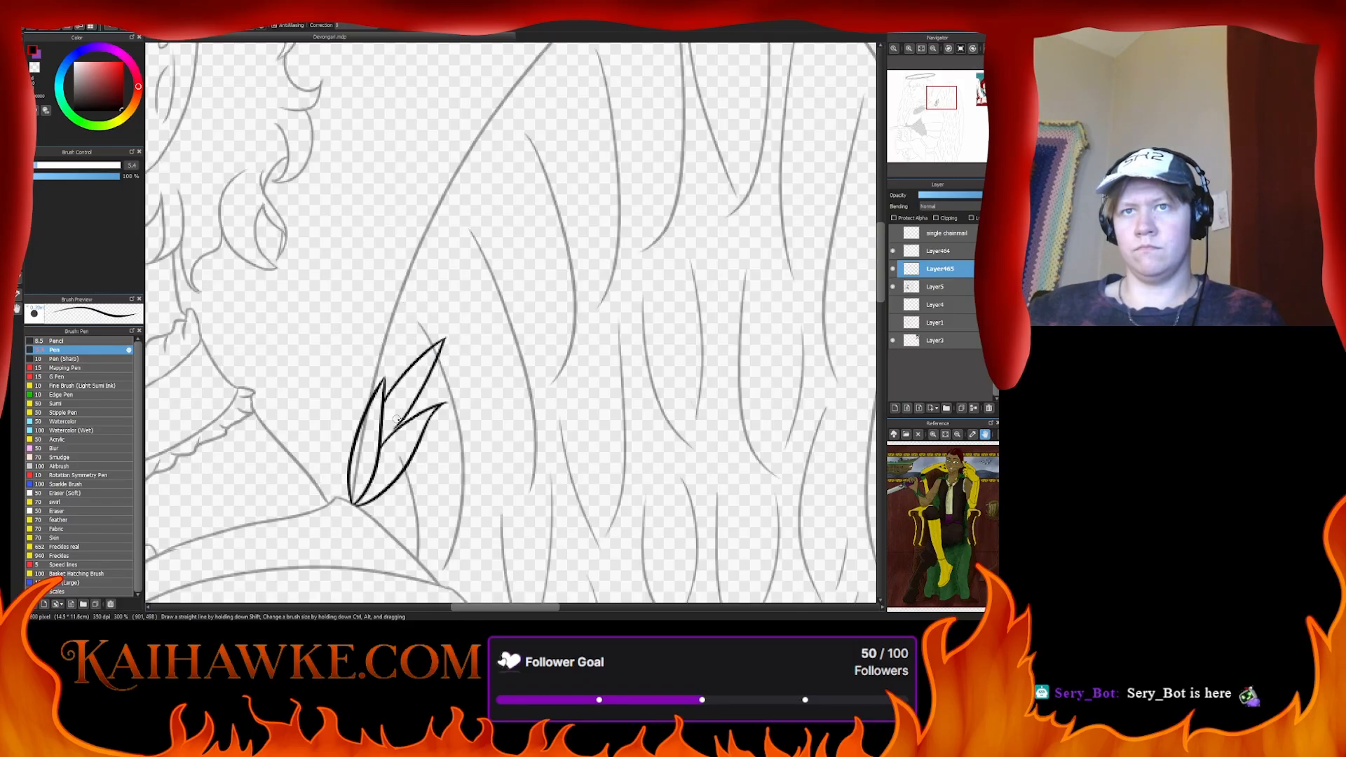
key("ctrl+z")
left_click_drag(444, 339, 408, 428)
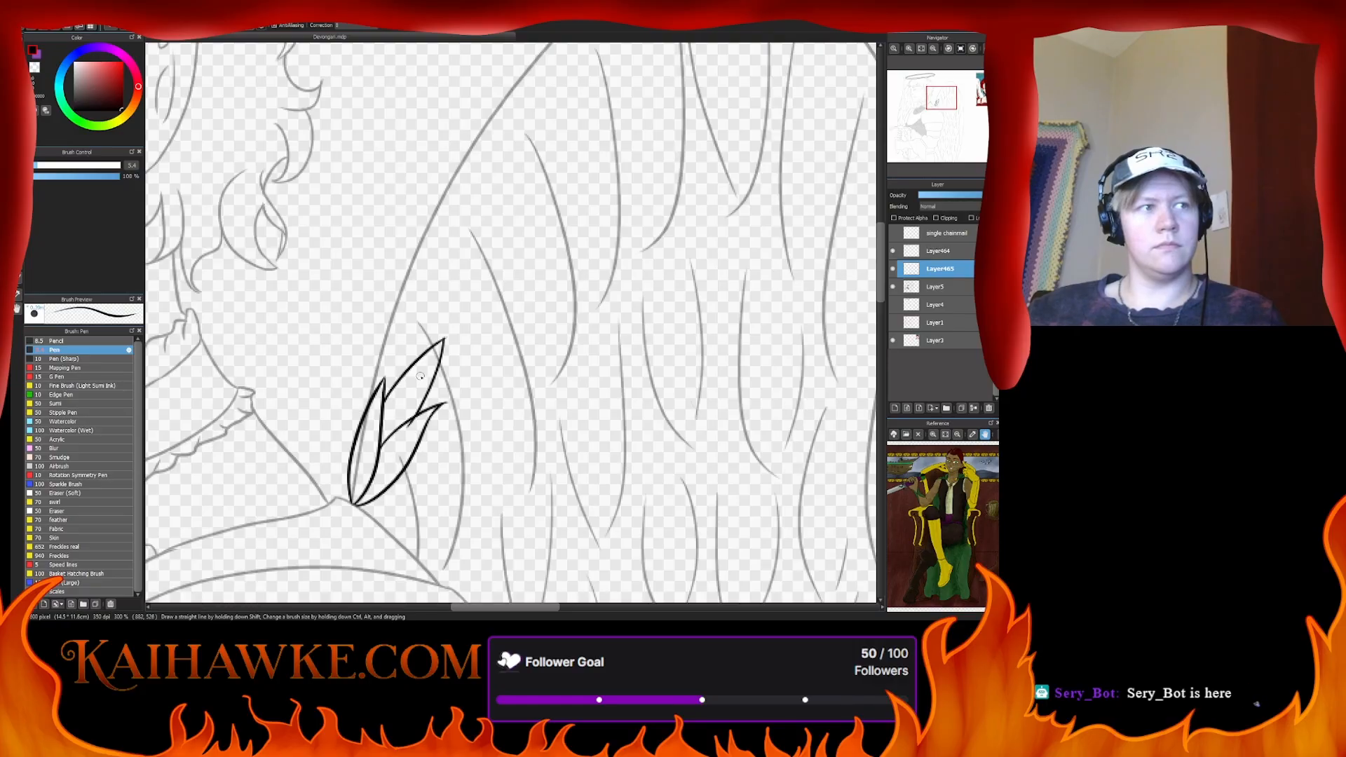
key("ctrl+z")
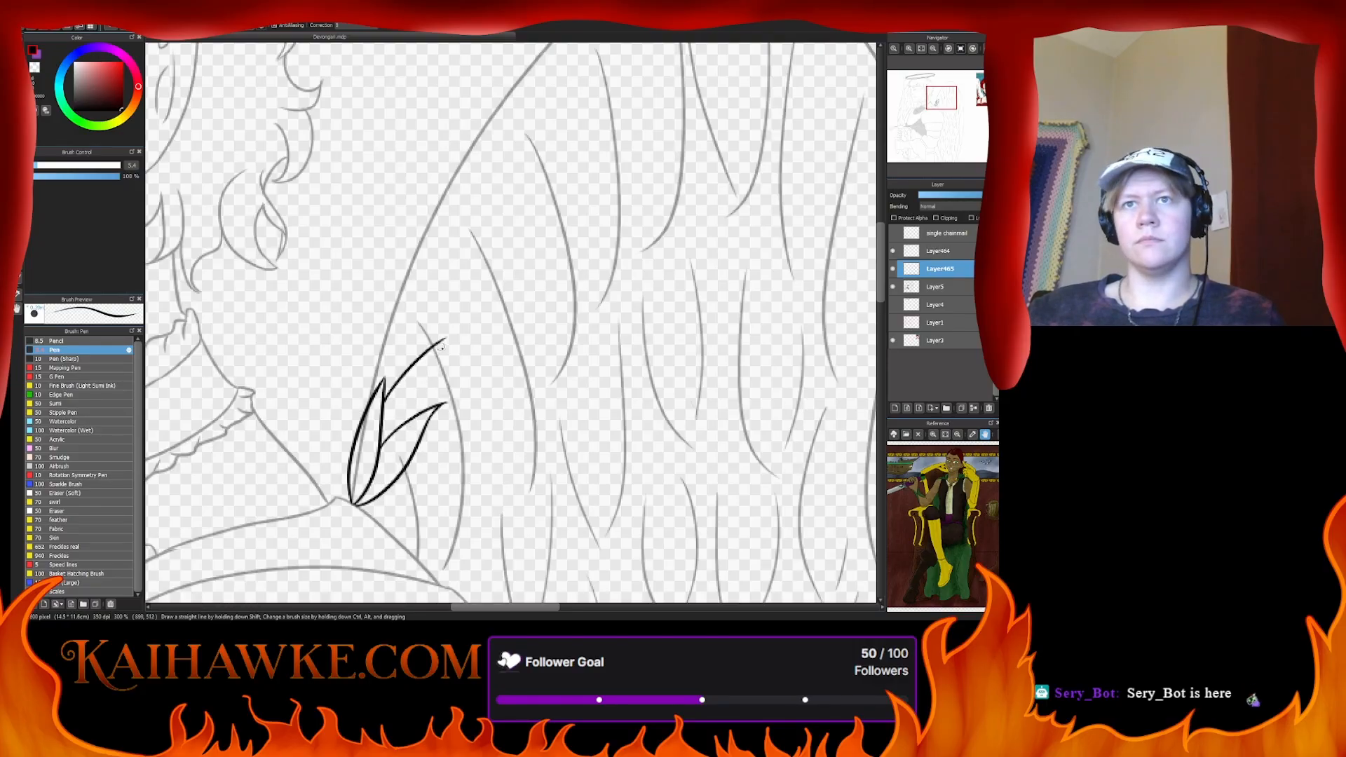
key("ctrl+z")
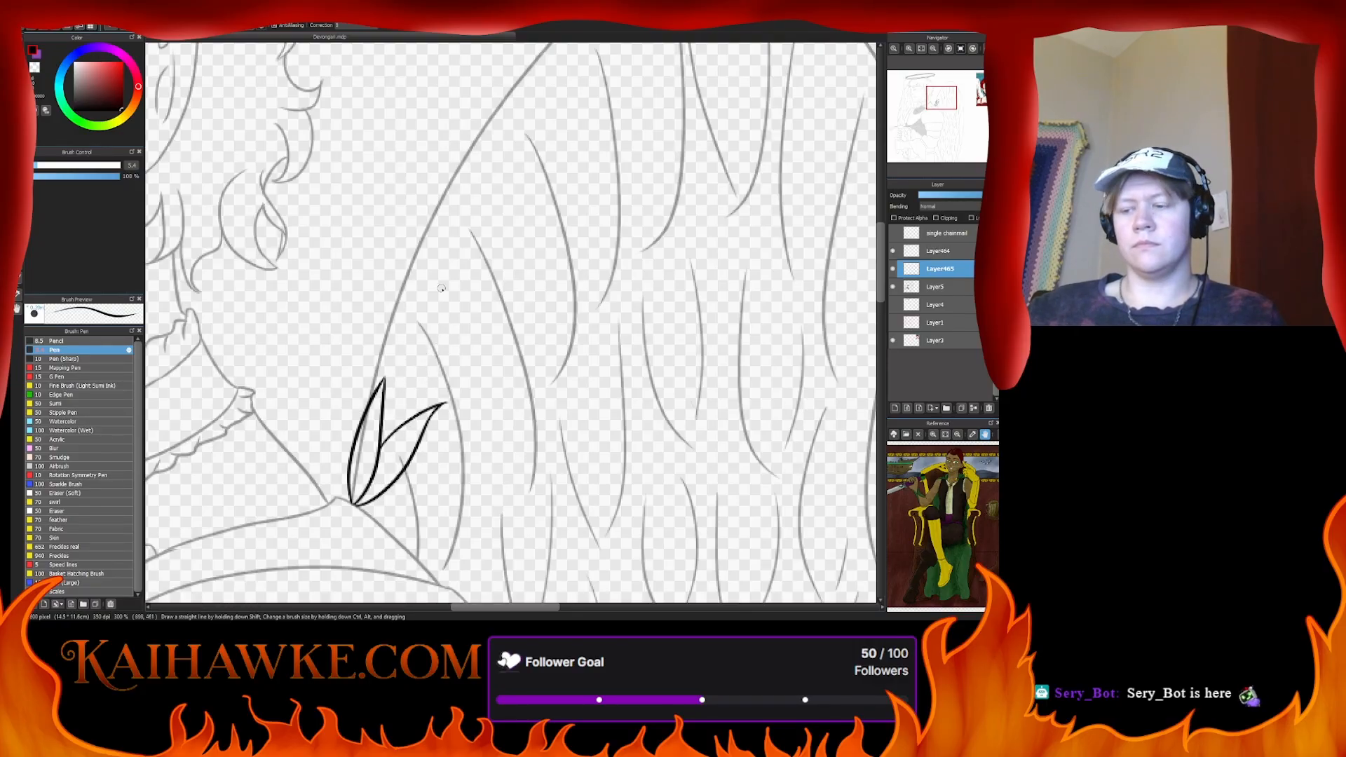
key("ctrl+y")
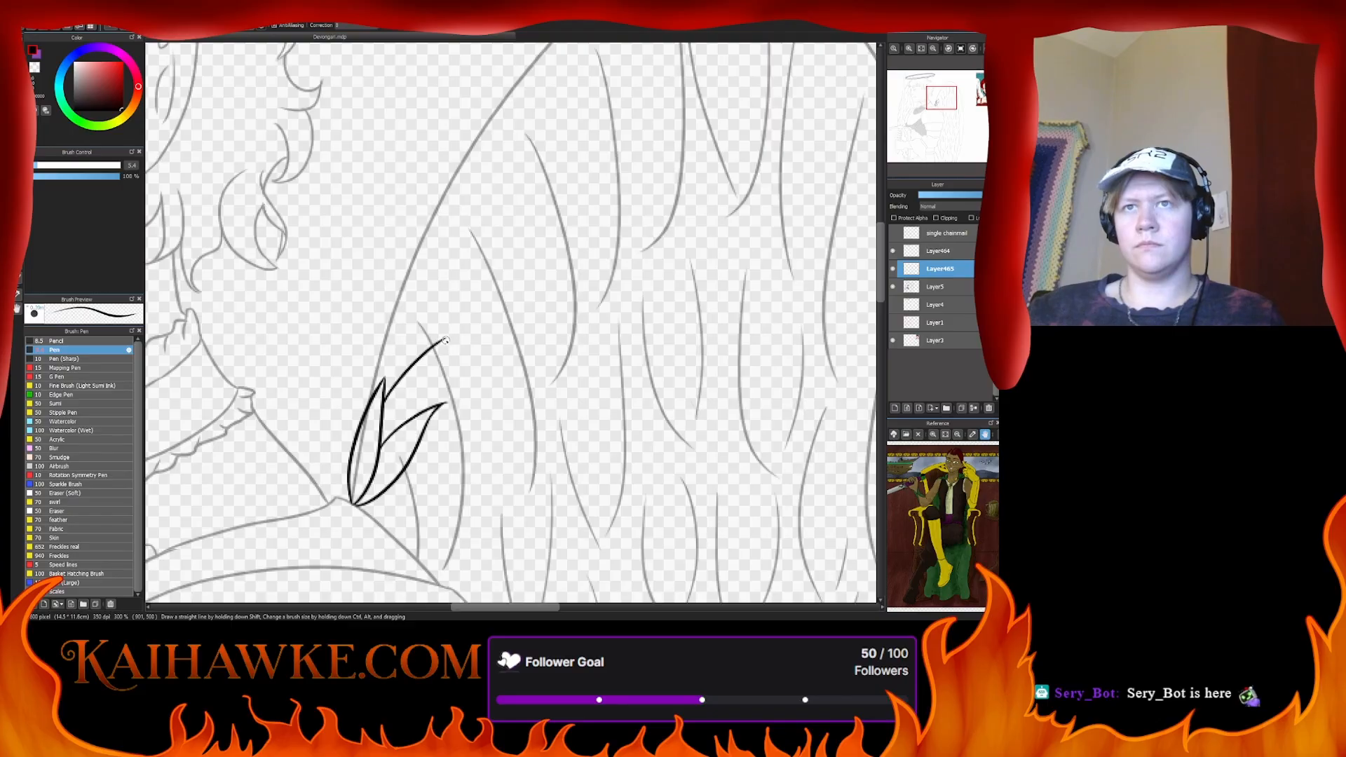
left_click_drag(436, 361, 395, 427)
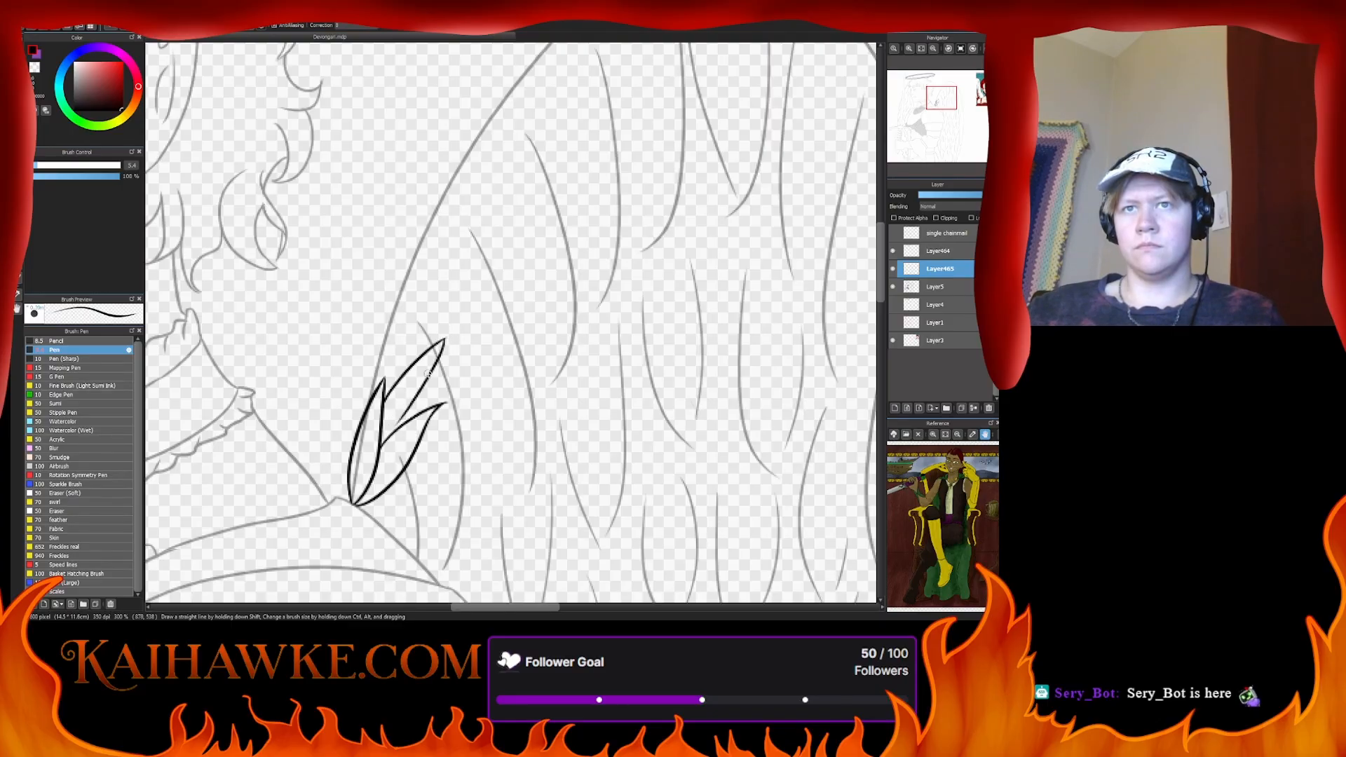
key("ctrl+z")
left_click_drag(445, 339, 405, 431)
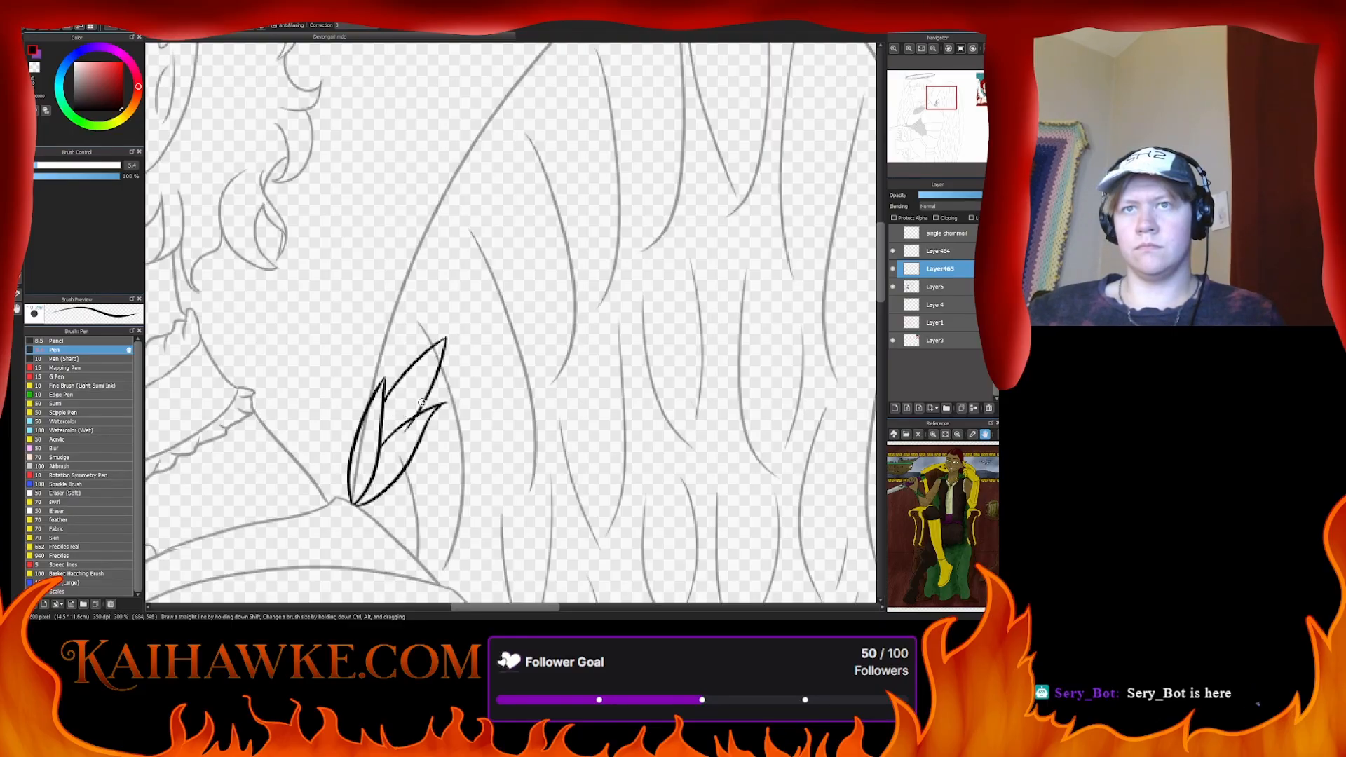
key("ctrl+z")
left_click_drag(445, 339, 401, 433)
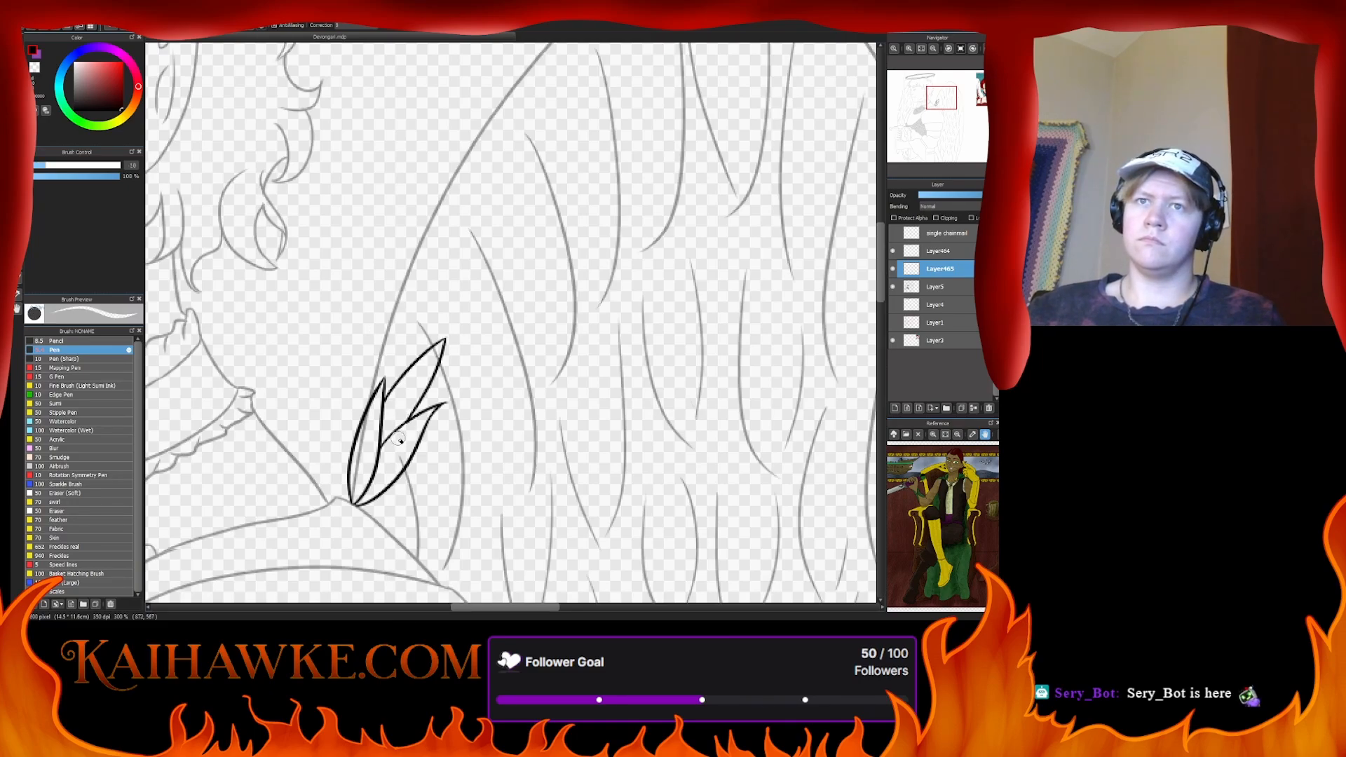
- Draw the outer edge of the next feather up the wing's leading edge and try several curves for its inner edge
mouse_move(399, 440)
left_mouse_down()
mouse_move(373, 397)
mouse_move(430, 278)
left_mouse_up()
left_click_drag(421, 337, 428, 281)
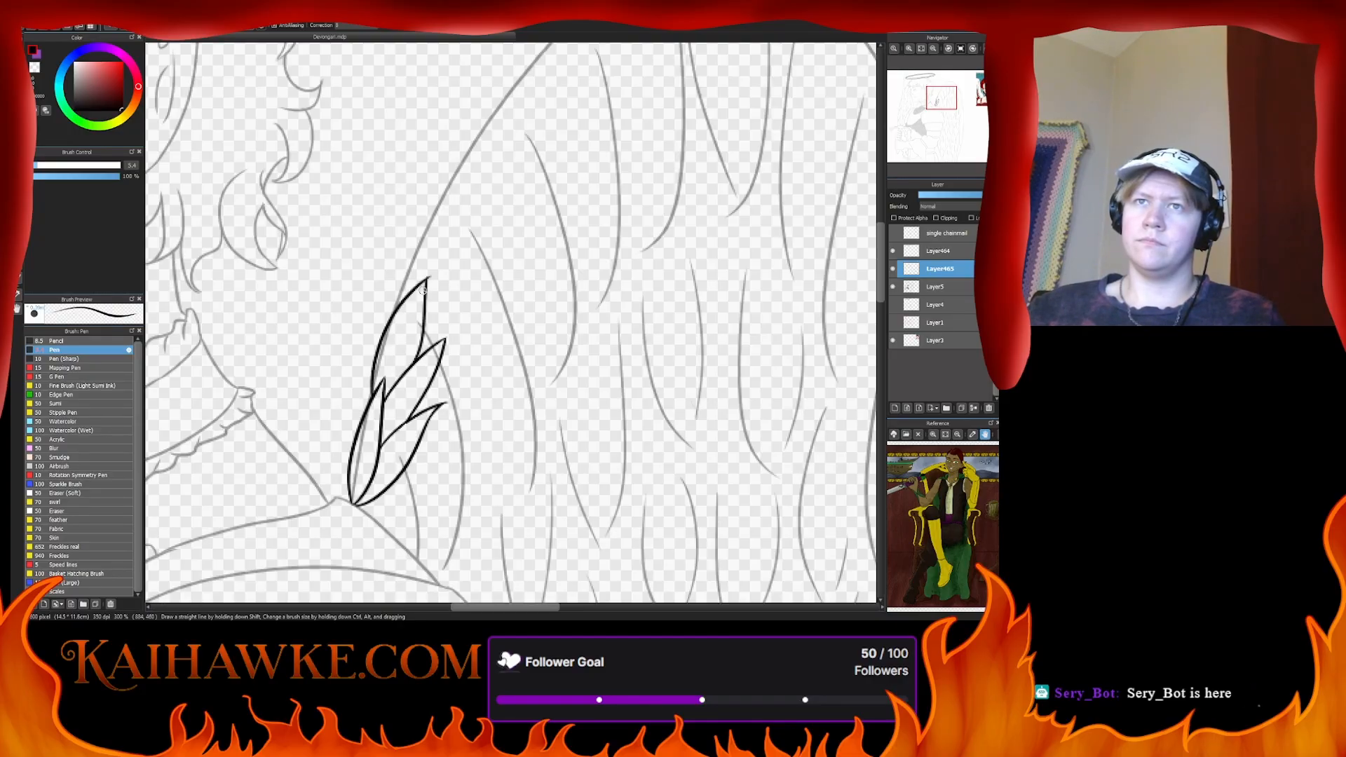
key("ctrl+z")
left_click_drag(385, 412, 425, 296)
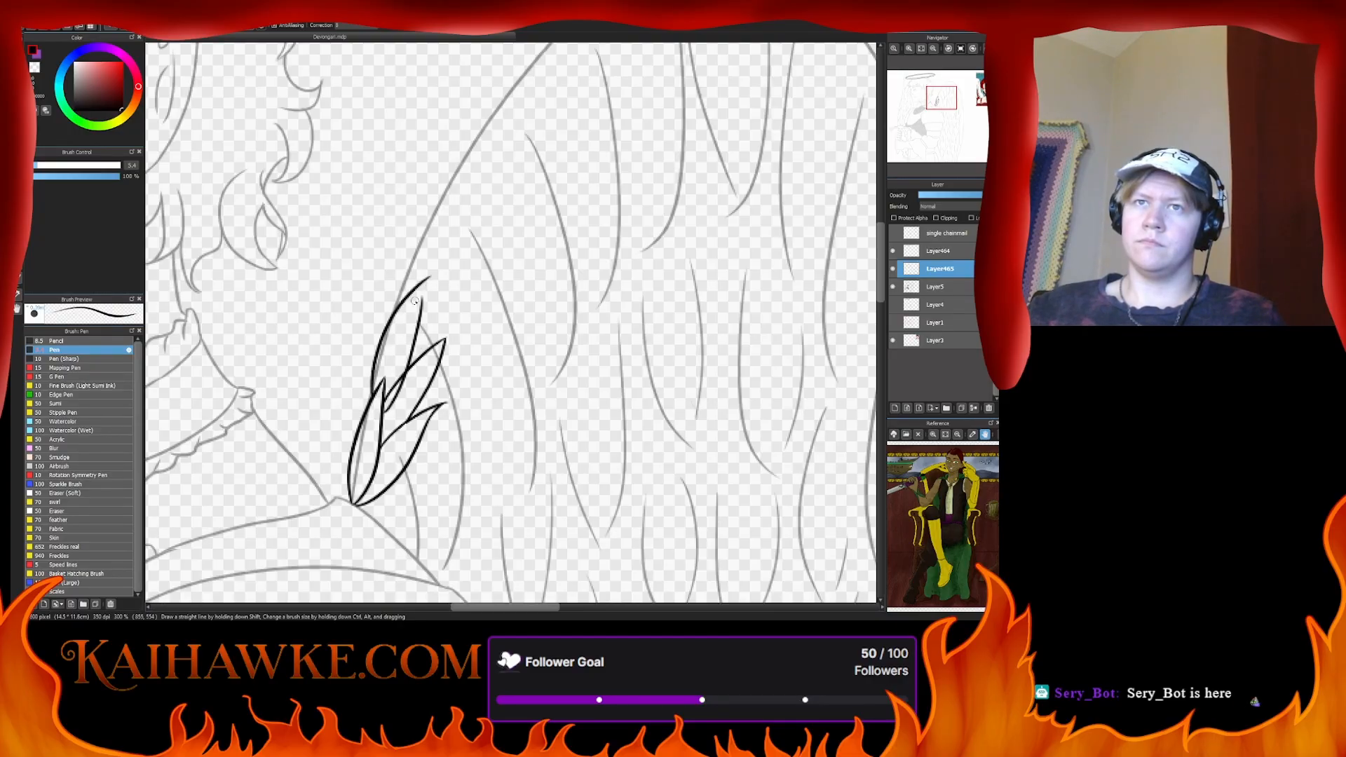
key("ctrl+z")
left_click_drag(385, 405, 432, 283)
key("ctrl+z")
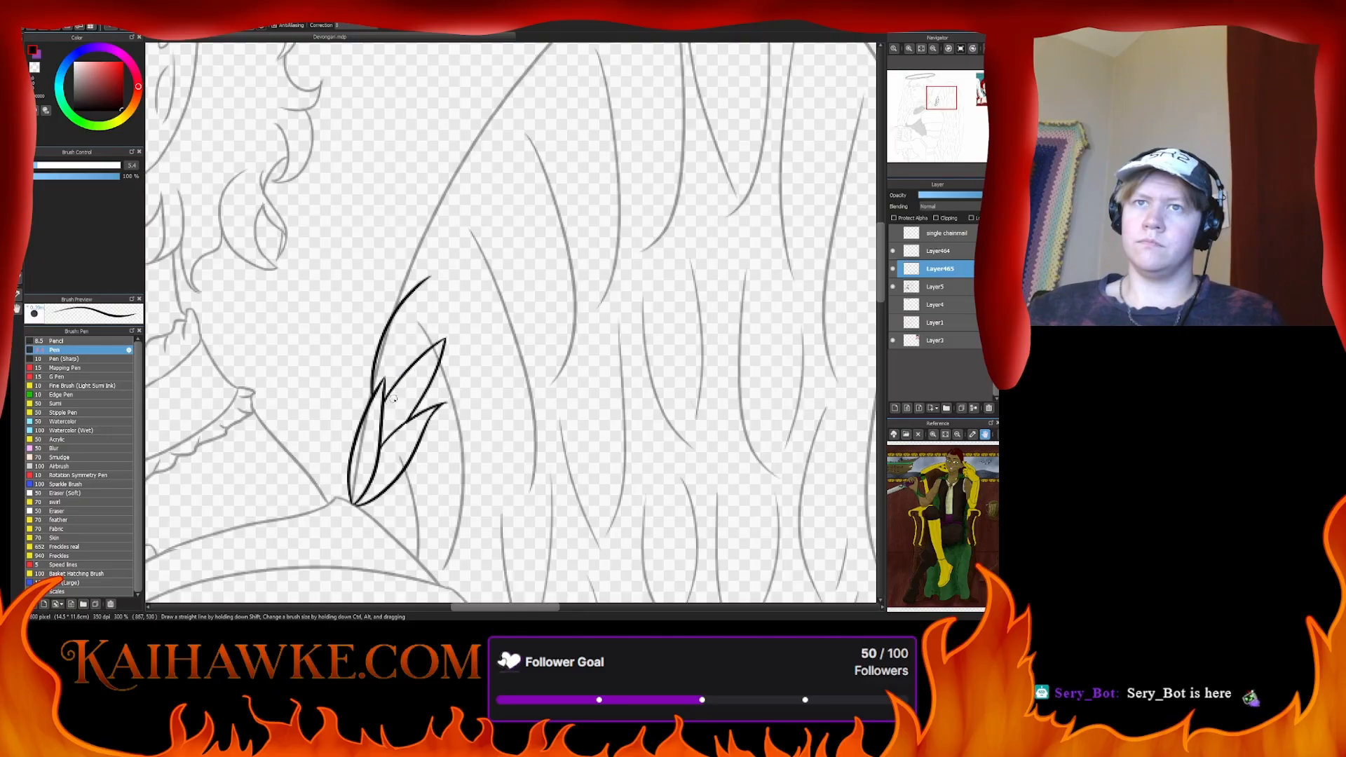
- Close that feather's inner edge and ink a longer pointed feather overlapping from behind on its inner side
mouse_move(408, 372)
left_mouse_down()
mouse_move(427, 283)
mouse_move(385, 402)
mouse_move(457, 325)
left_mouse_up()
left_click_drag(384, 427, 449, 324)
key("ctrl+z")
key("ctrl+z")
key("ctrl+z")
left_click_drag(383, 431, 453, 335)
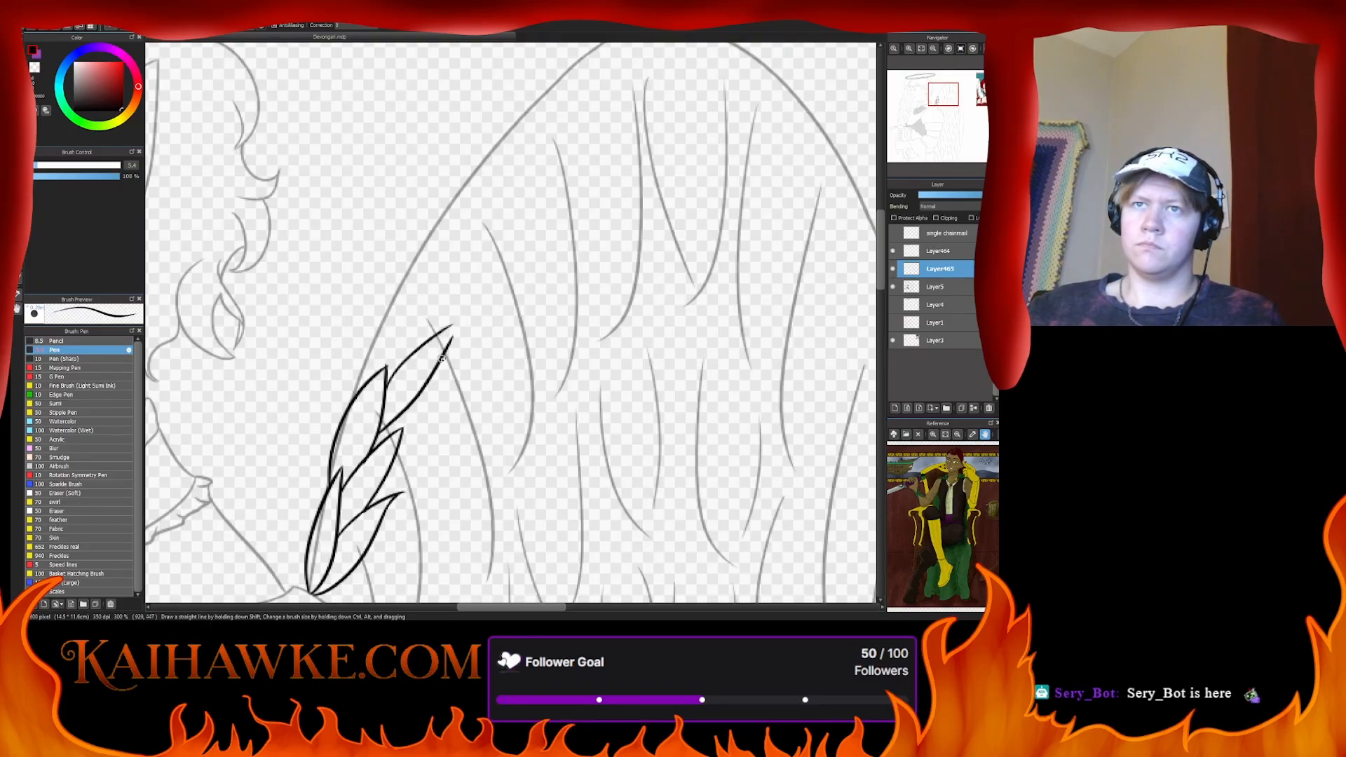
key("ctrl+z")
mouse_move(380, 434)
left_mouse_down()
mouse_move(428, 385)
mouse_move(454, 328)
mouse_move(368, 444)
mouse_move(438, 349)
left_mouse_up()
key("ctrl+z")
key("ctrl+z")
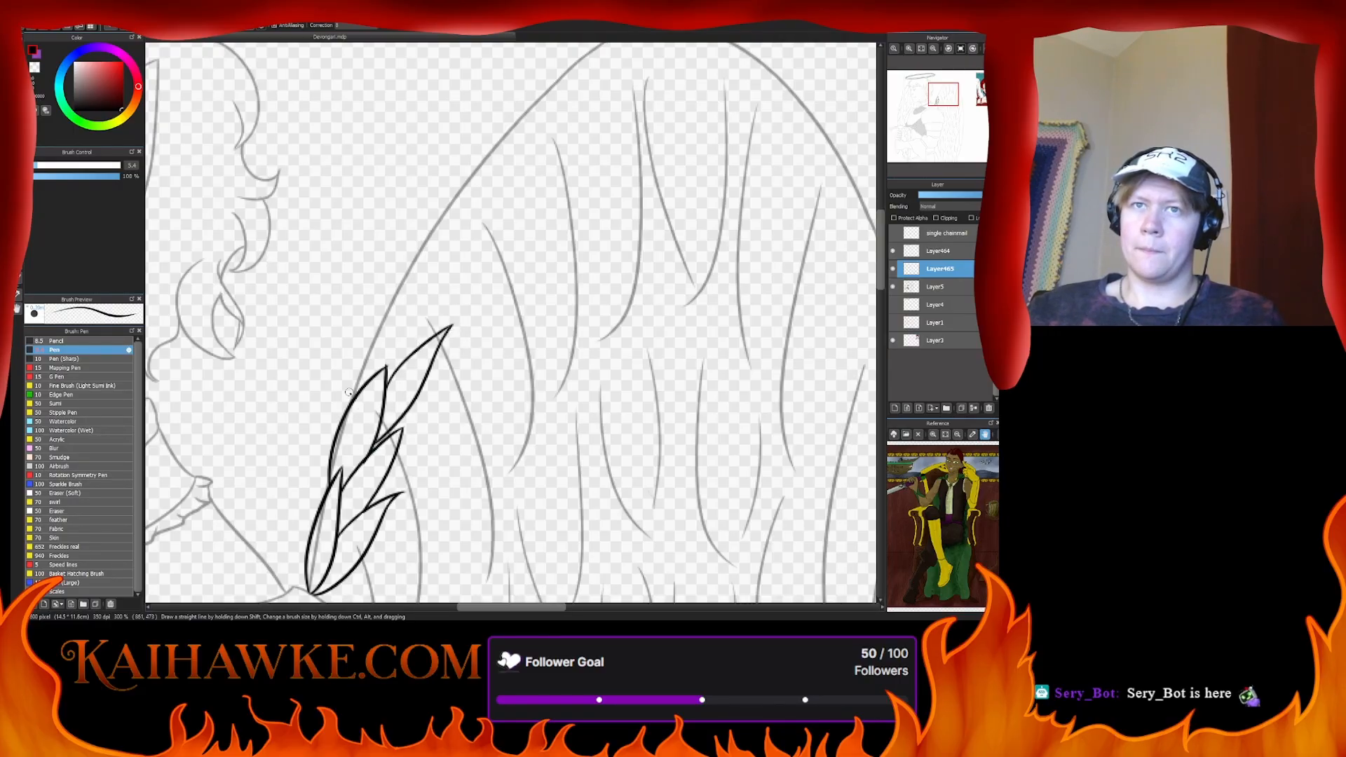
- Ink another feather higher on the wing's leading edge, trim its tip with the eraser, and outline a long feather behind it
left_click_drag(353, 396, 421, 268)
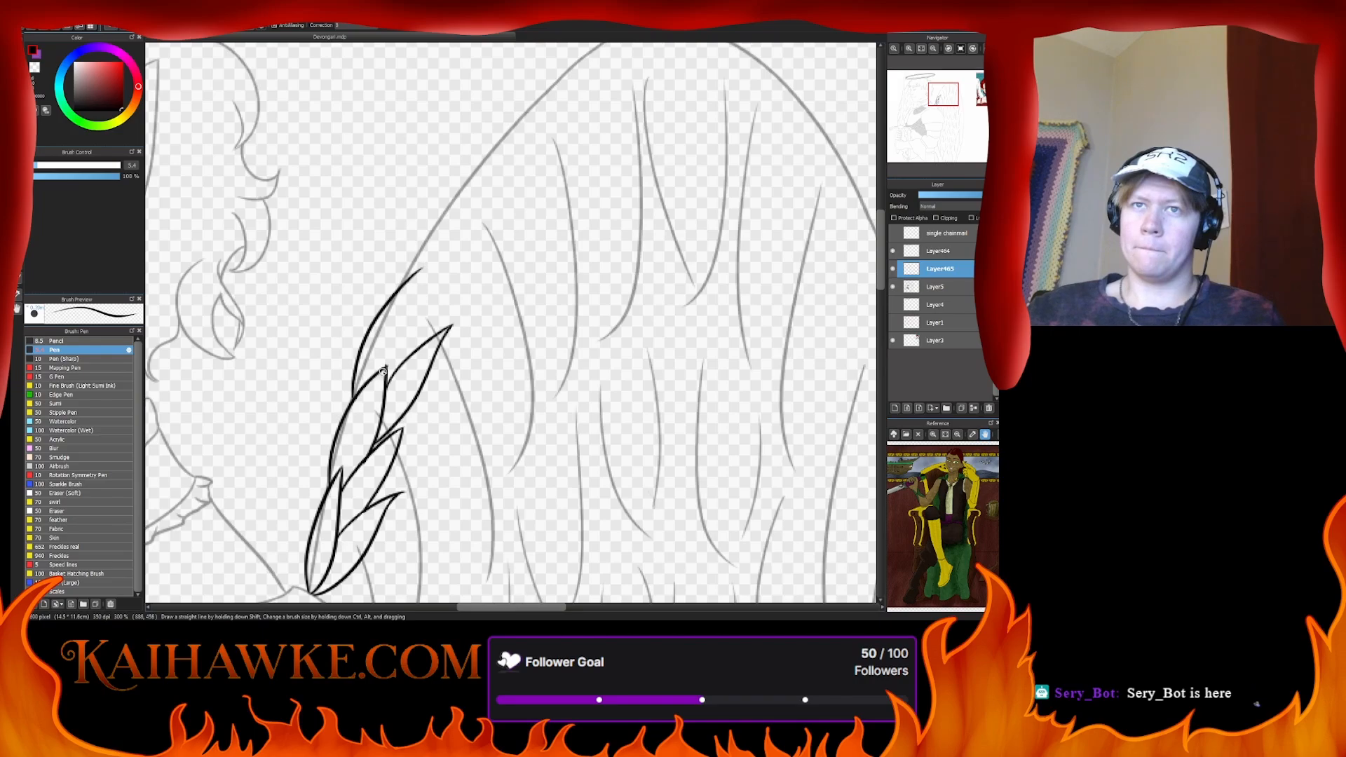
left_click_drag(395, 366, 423, 266)
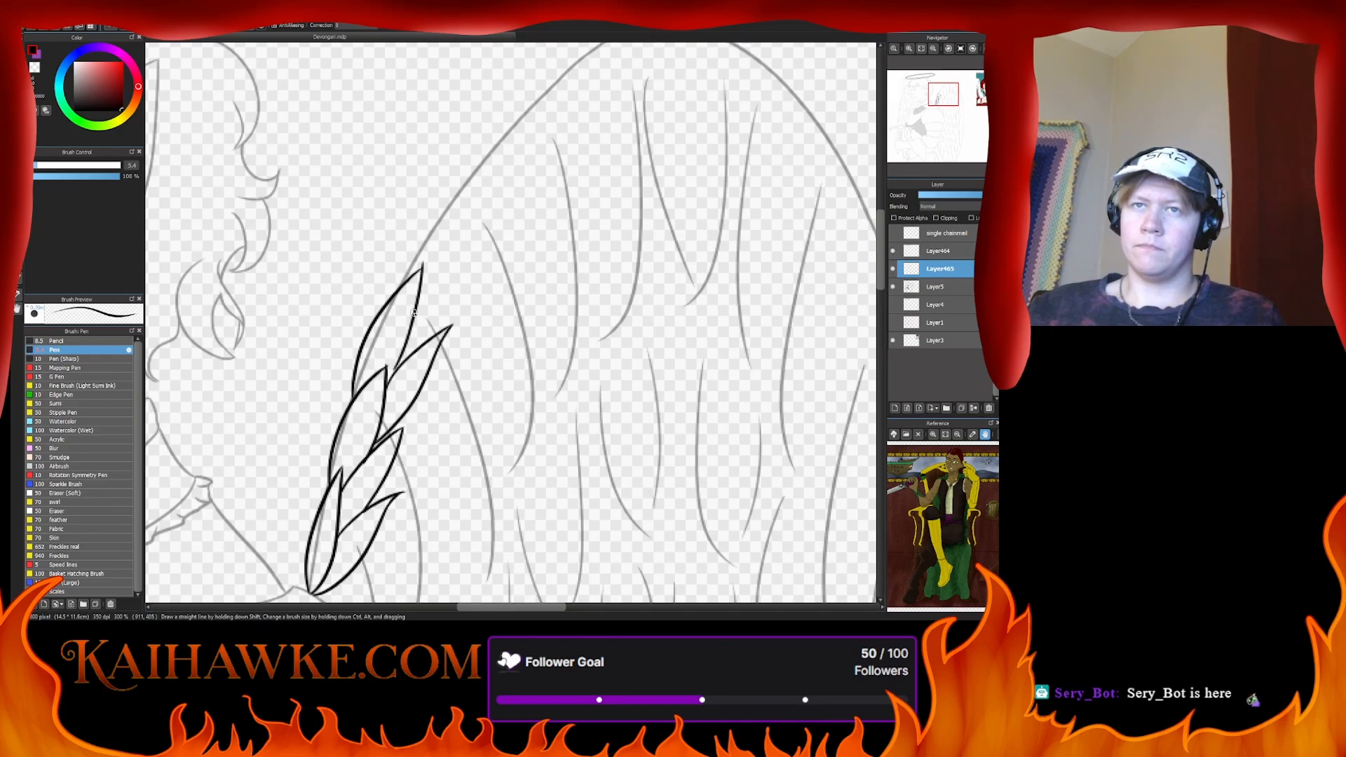
left_click_drag(361, 227, 427, 260, "ctrl+alt")
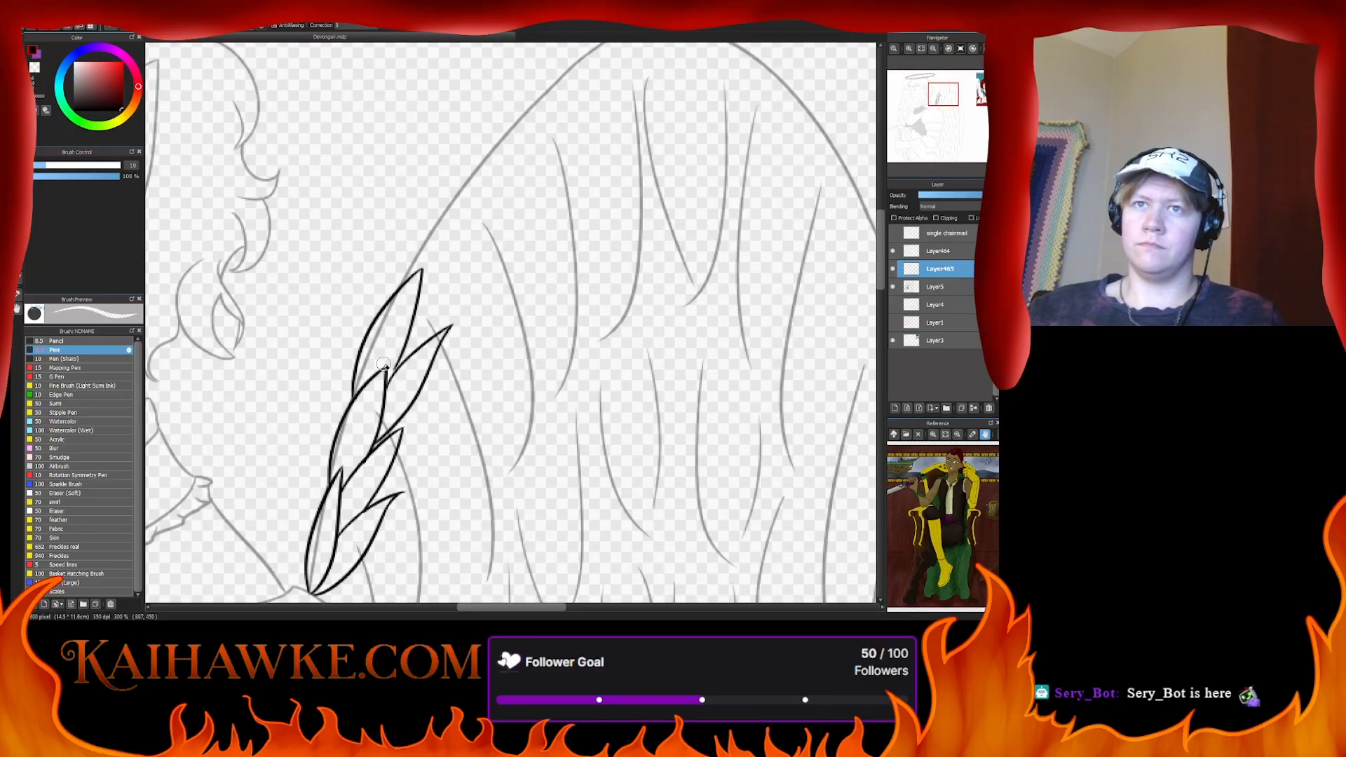
key("b")
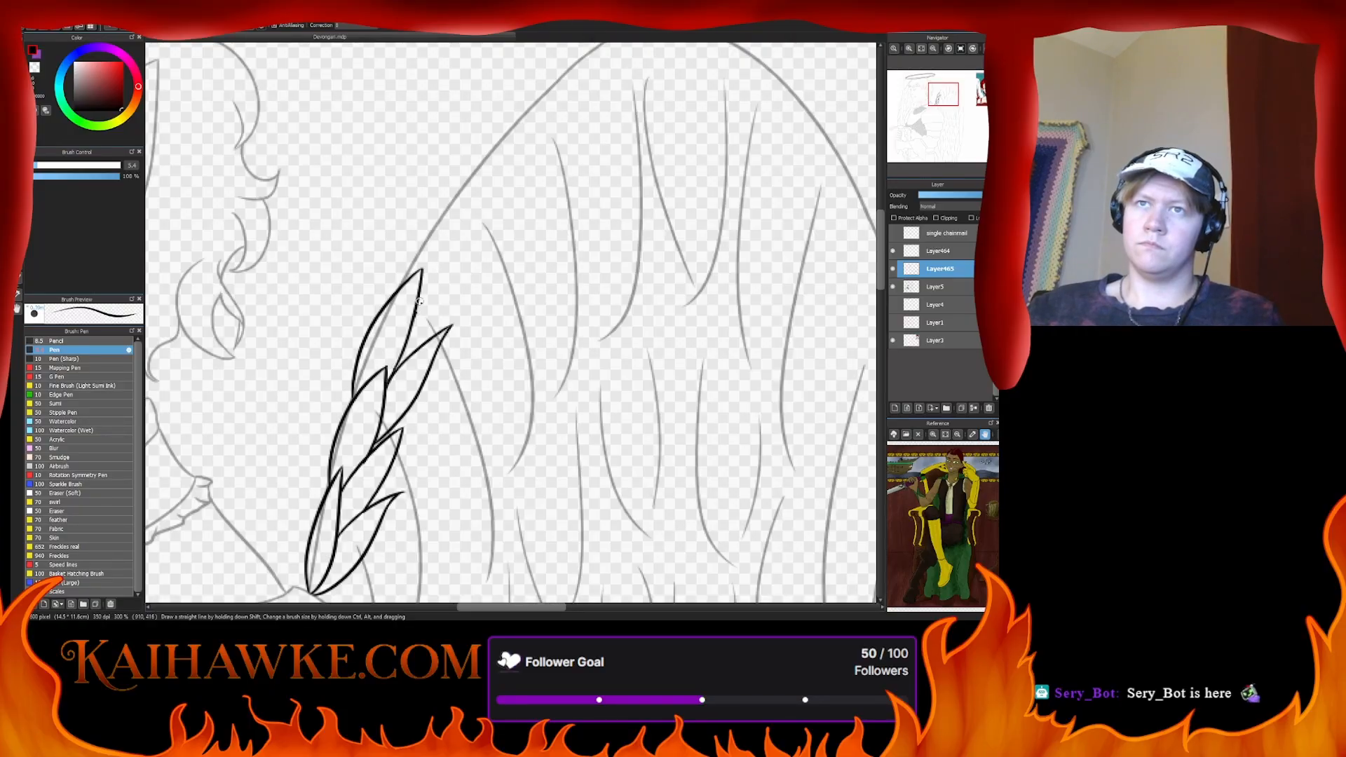
left_click_drag(419, 301, 501, 233)
left_click_drag(433, 338, 495, 235)
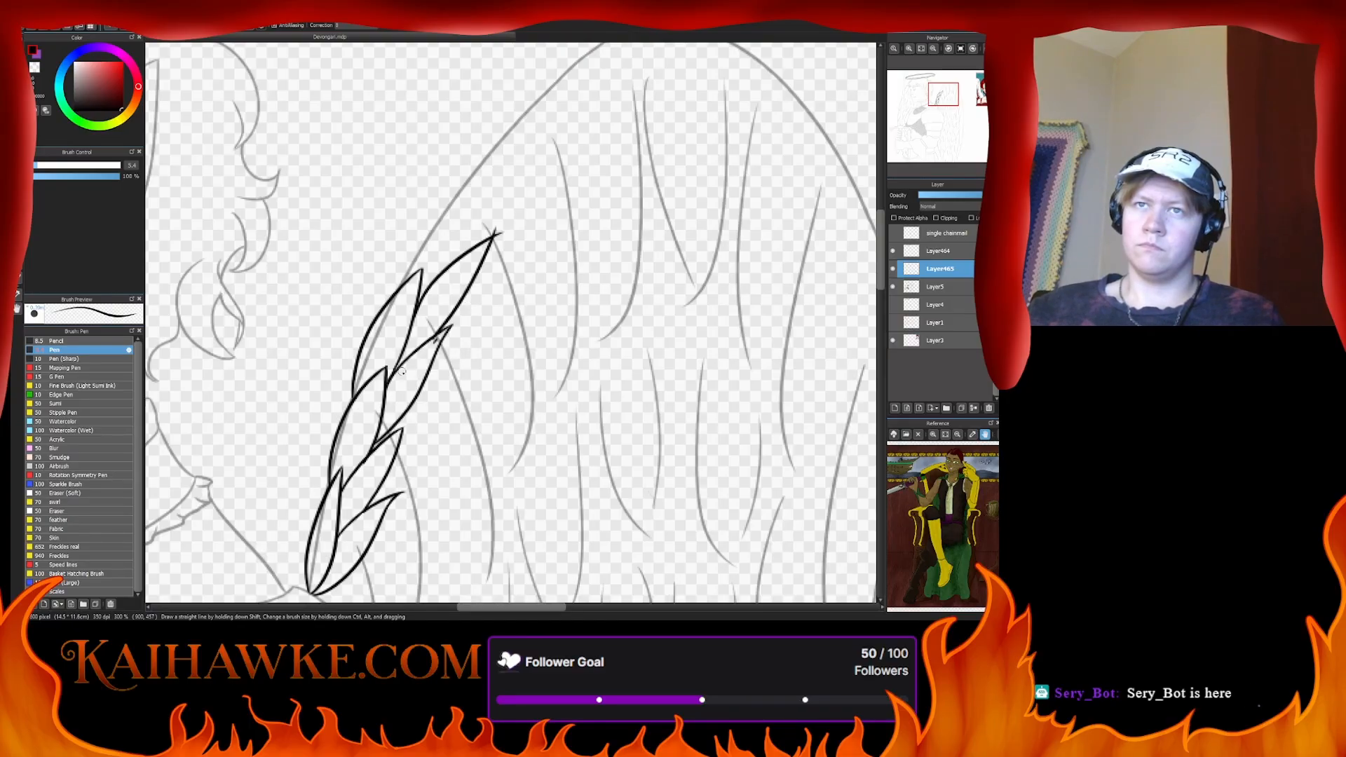
- Erase the overshooting line ends at the long feather's tip and among the smaller feathers below it
key("e")
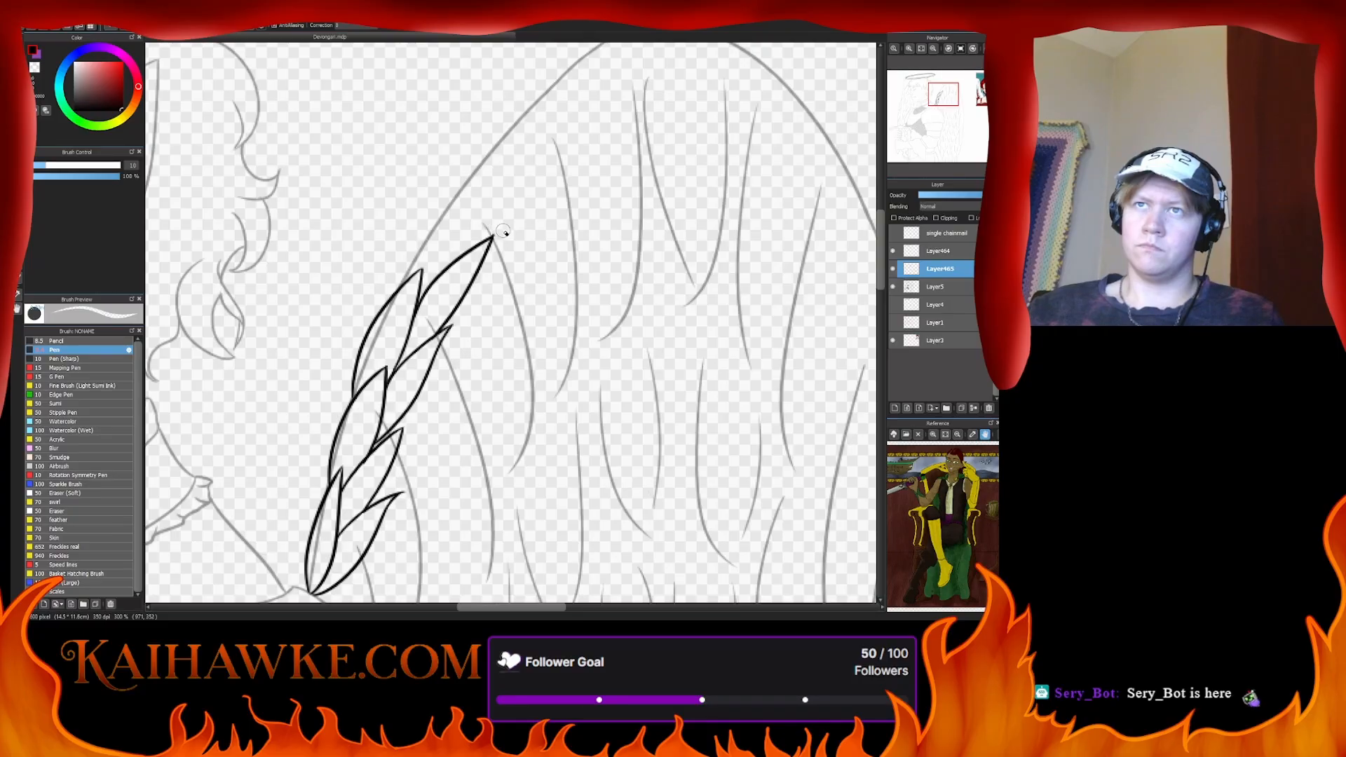
key("b")
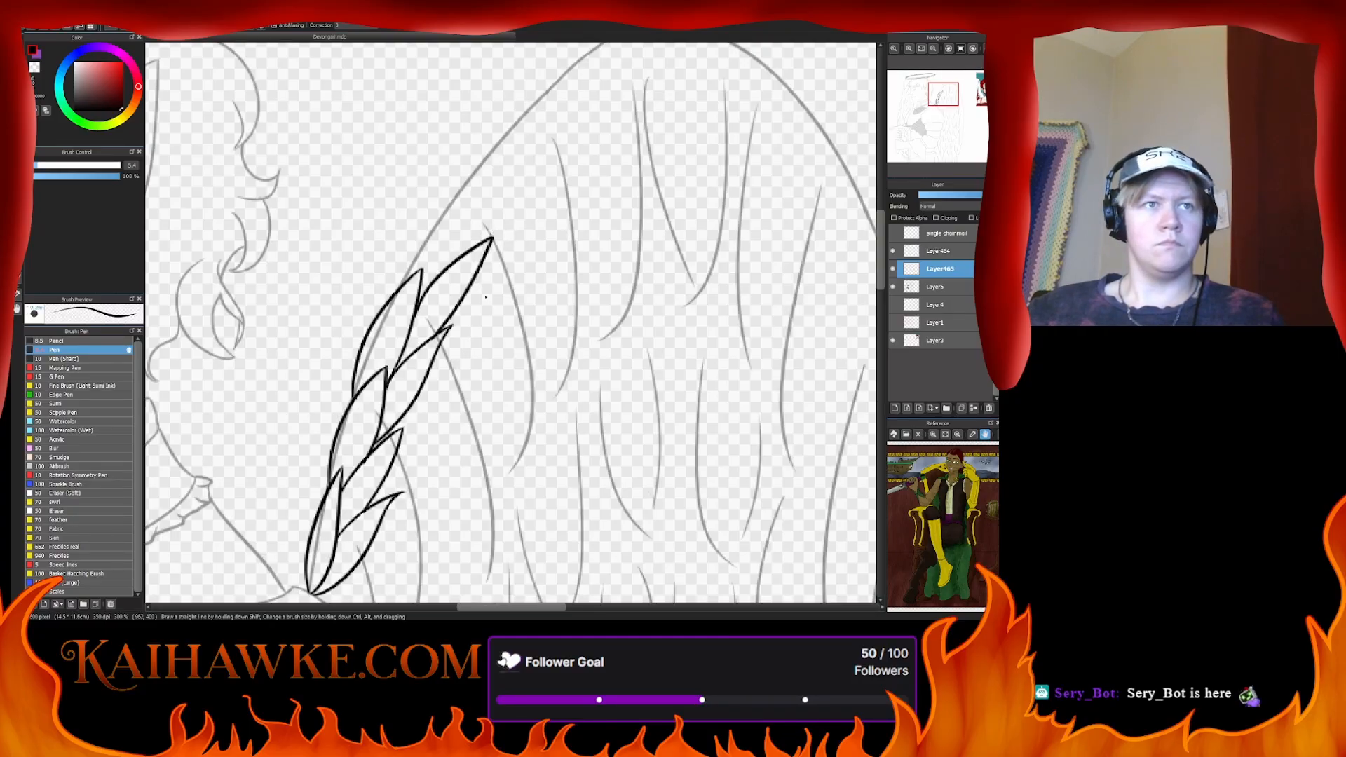
scroll(443, 311, "down", 3)
mouse_move(444, 310)
left_mouse_down()
mouse_move(400, 475)
mouse_move(460, 324)
left_mouse_up()
key("e")
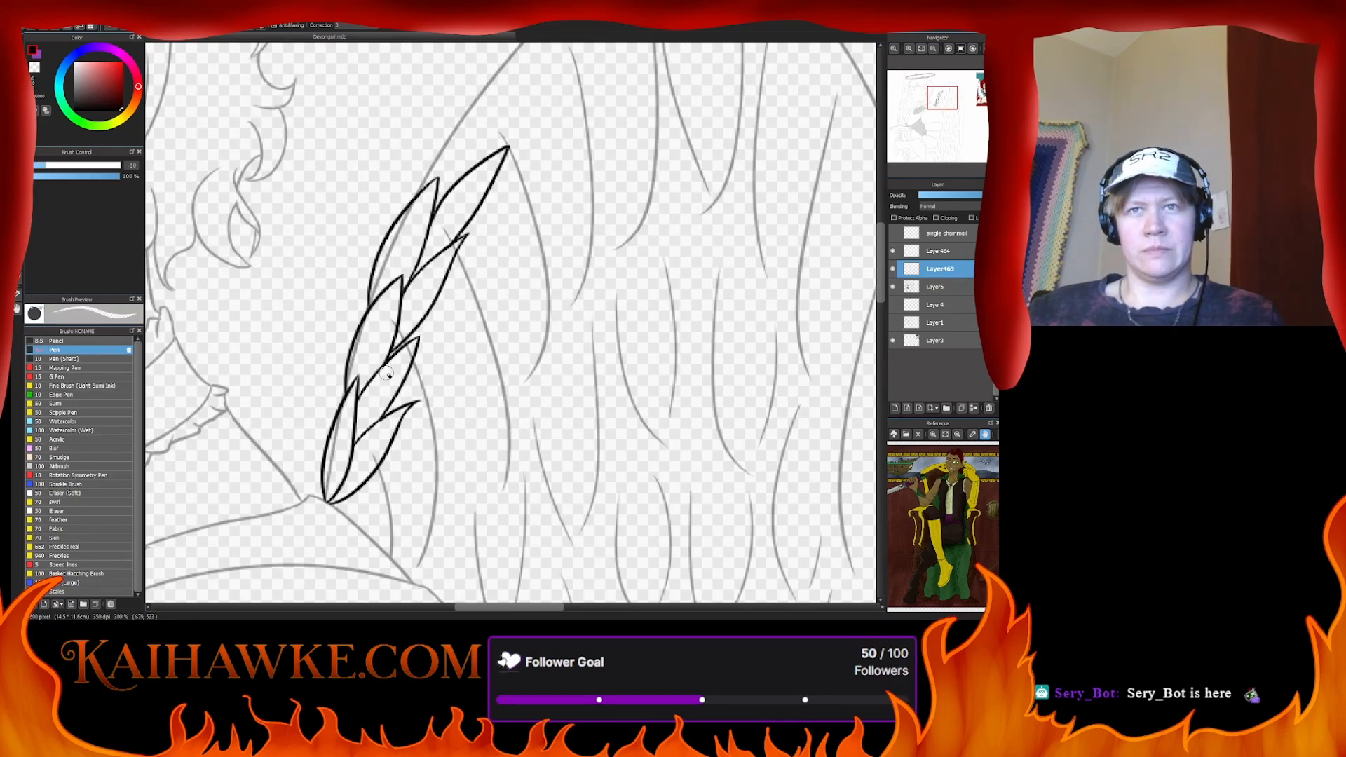
left_click_drag(377, 393, 297, 503)
key("b")
- Ink a short pointed feather above the previous one on the wing's leading edge, drawing its outer and inner curves
mouse_move(345, 314)
left_mouse_down()
mouse_move(367, 378)
mouse_move(430, 259)
mouse_move(475, 229)
left_mouse_up()
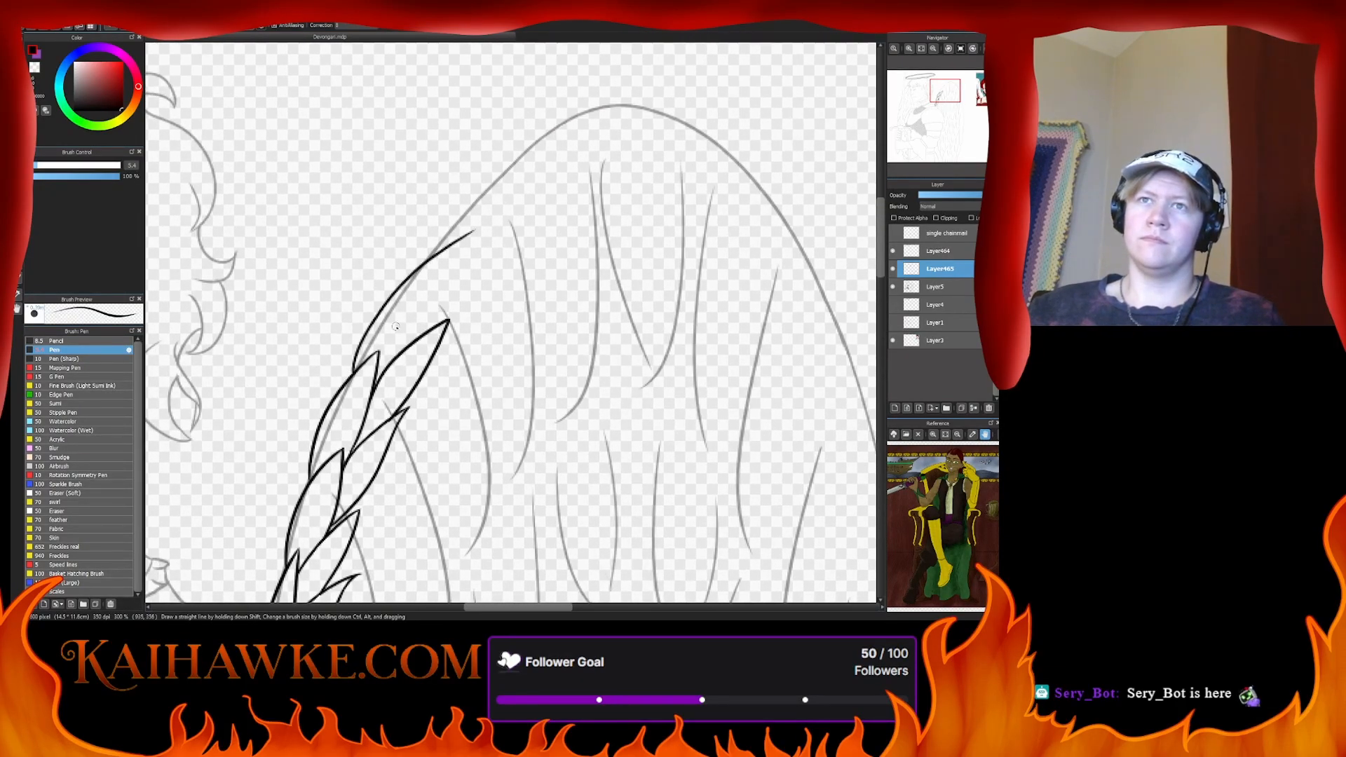
key("ctrl+z")
left_click_drag(354, 367, 436, 263)
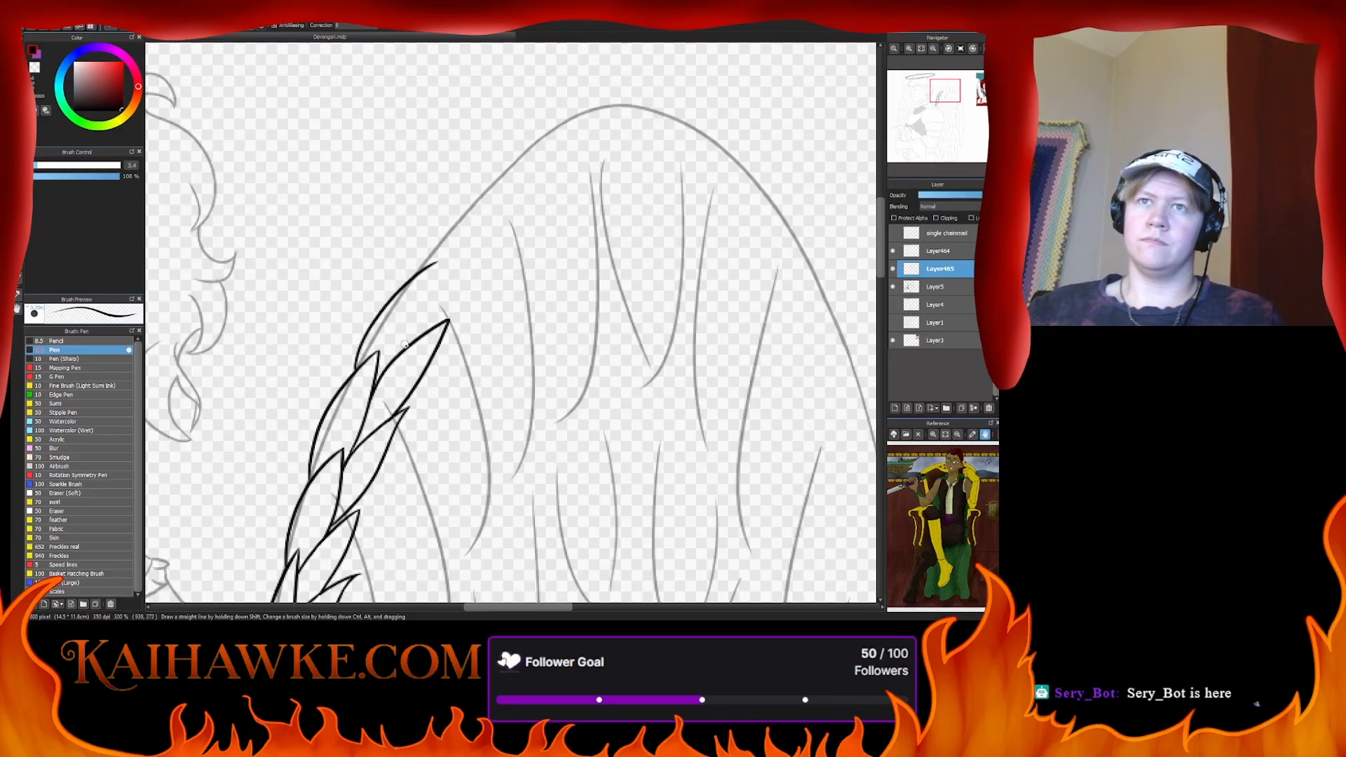
mouse_move(394, 359)
left_mouse_down()
mouse_move(437, 264)
mouse_move(384, 359)
left_mouse_up()
key("ctrl+z")
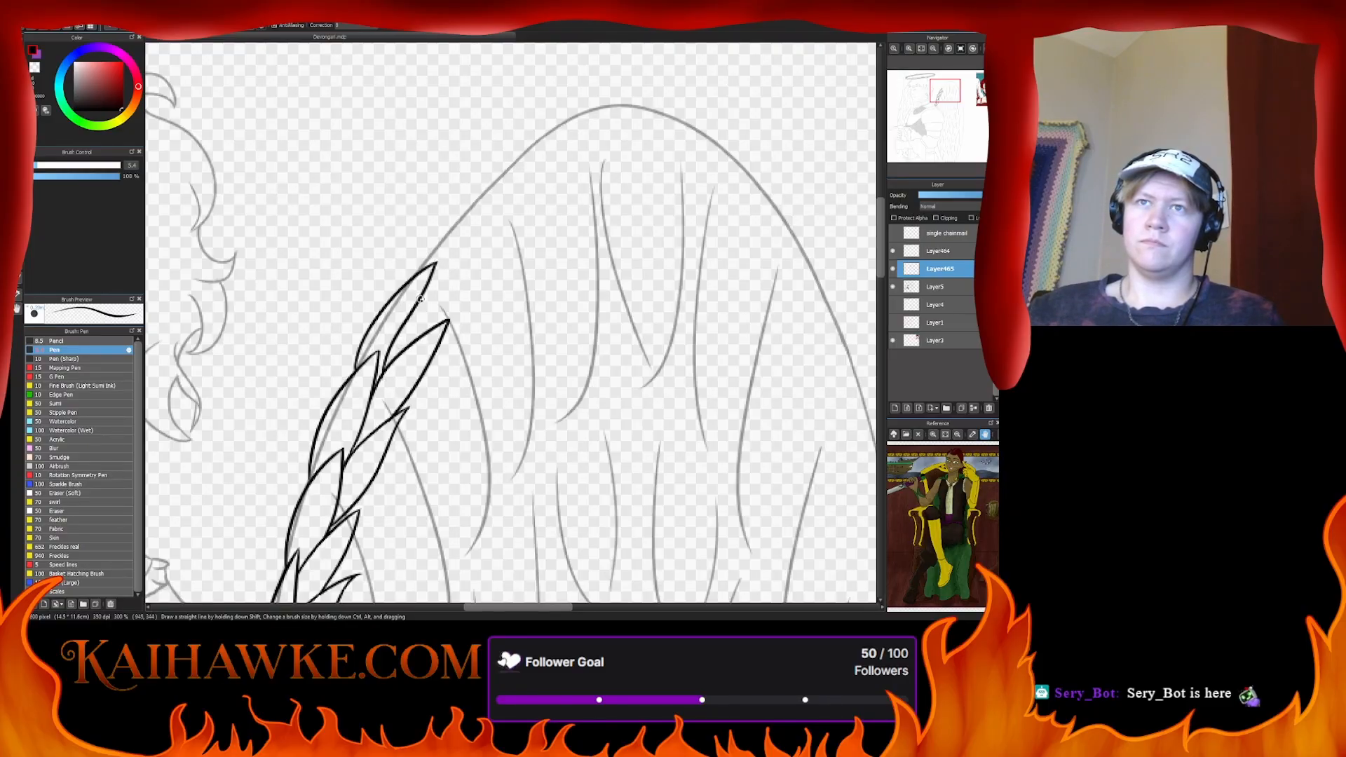
- Ink a long pointed feather behind it on the inner side, redrawing the lower edge until it meets the tip cleanly
mouse_move(423, 294)
left_mouse_down()
mouse_move(509, 233)
mouse_move(427, 328)
left_mouse_up()
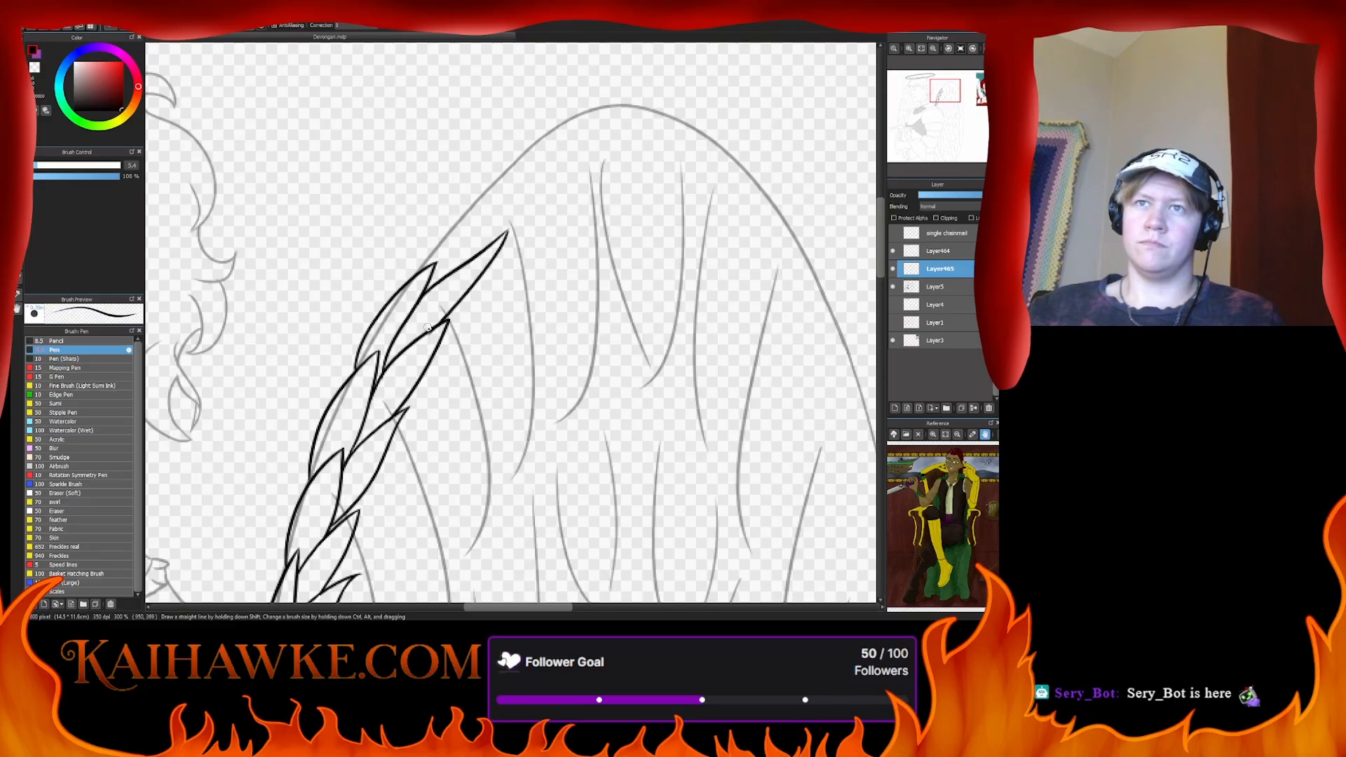
key("ctrl+z")
left_click_drag(509, 232, 443, 321)
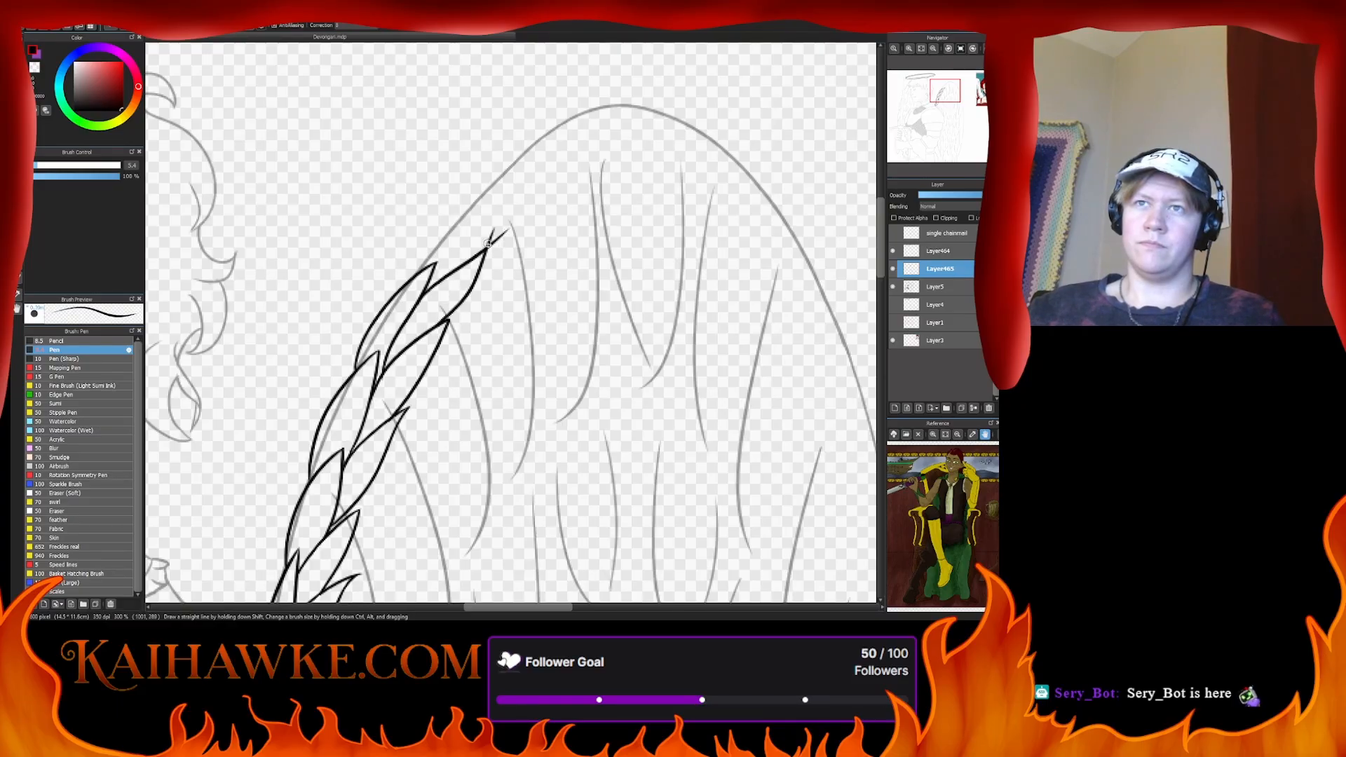
key("ctrl+z")
left_click_drag(508, 232, 445, 319)
key("ctrl+z")
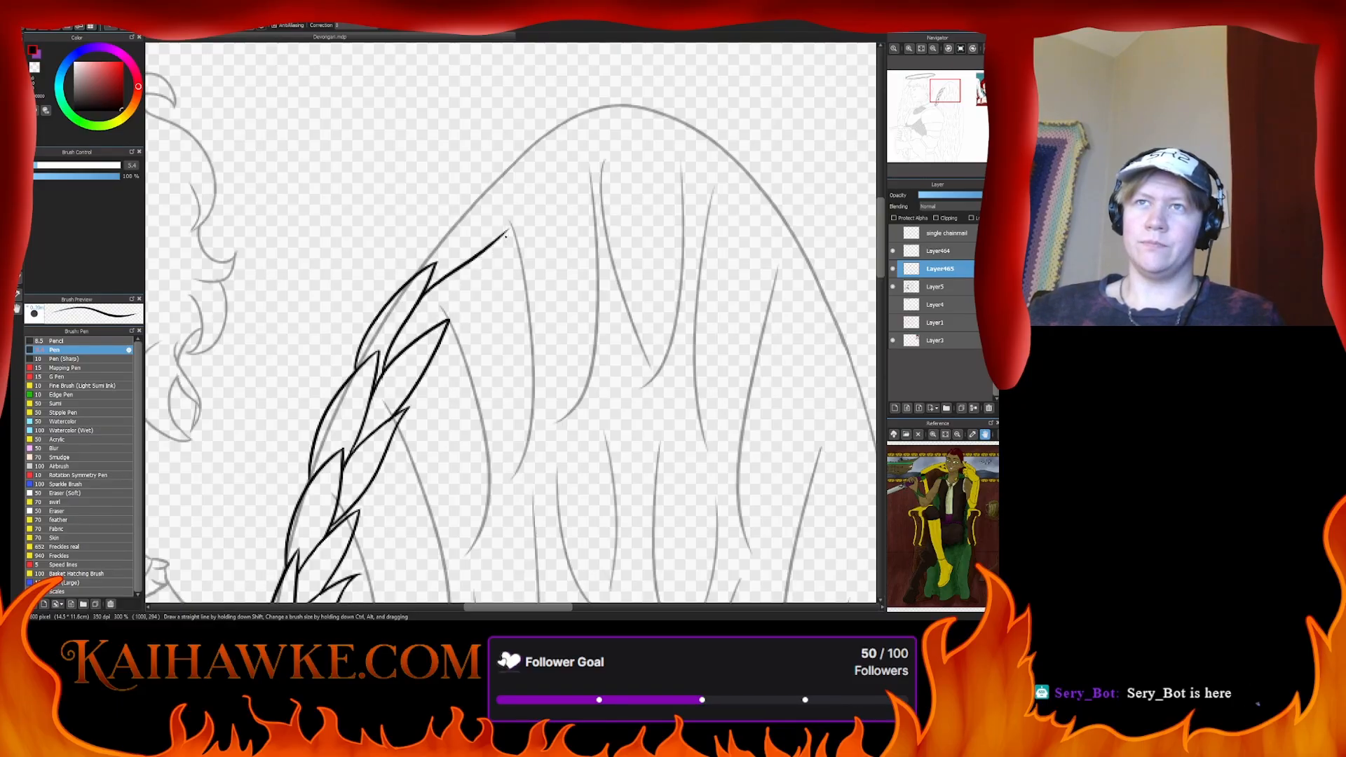
left_click_drag(506, 234, 417, 342)
key("ctrl+z")
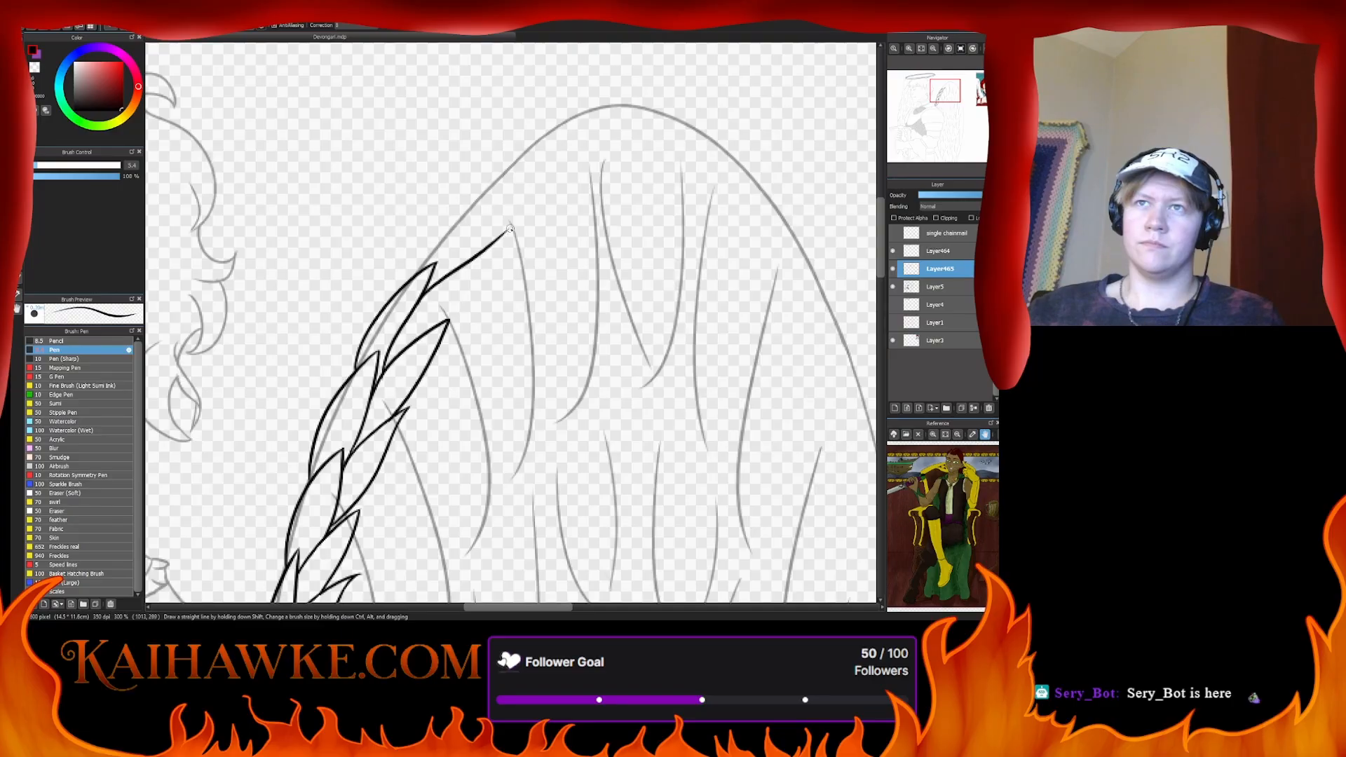
left_click_drag(507, 233, 425, 328)
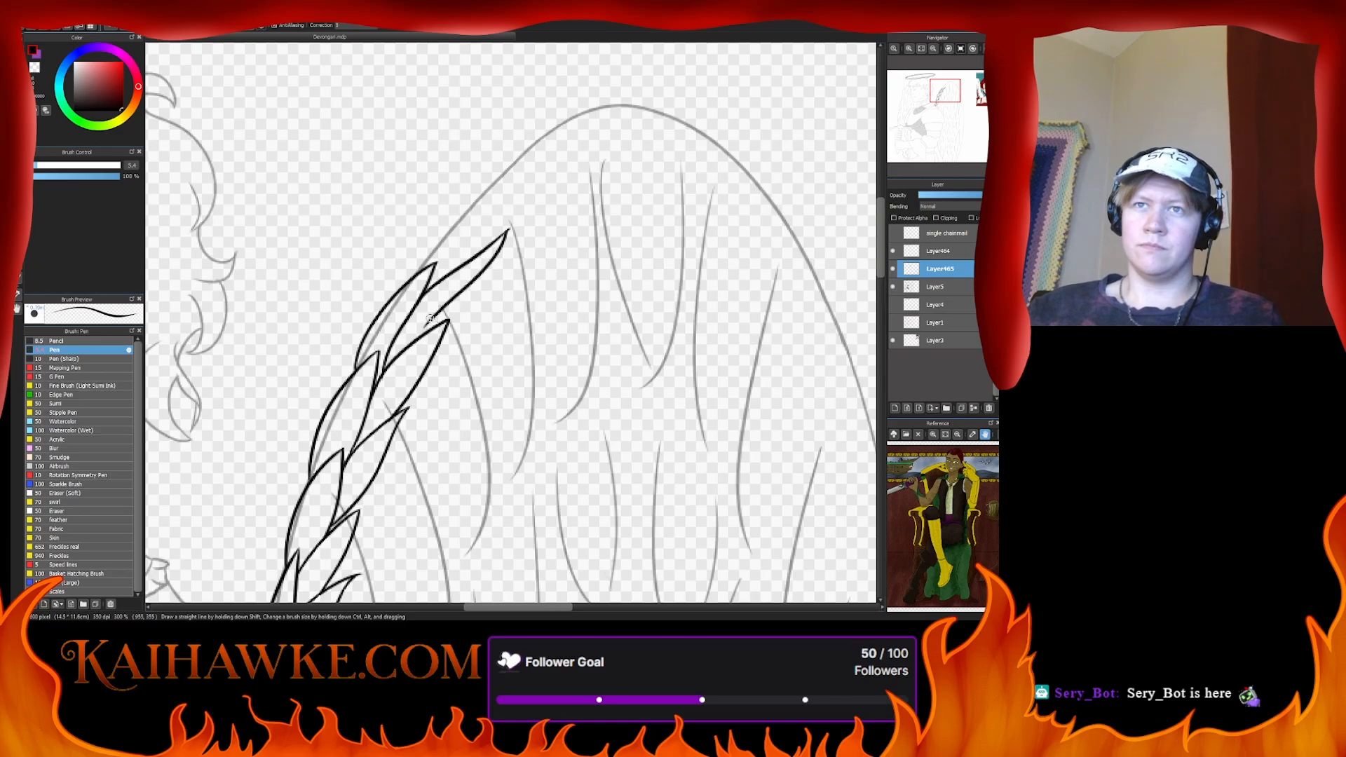
- Ink the next short feather higher on the wing's leading edge and clean up its line ends with the eraser
left_click_drag(424, 333, 371, 422)
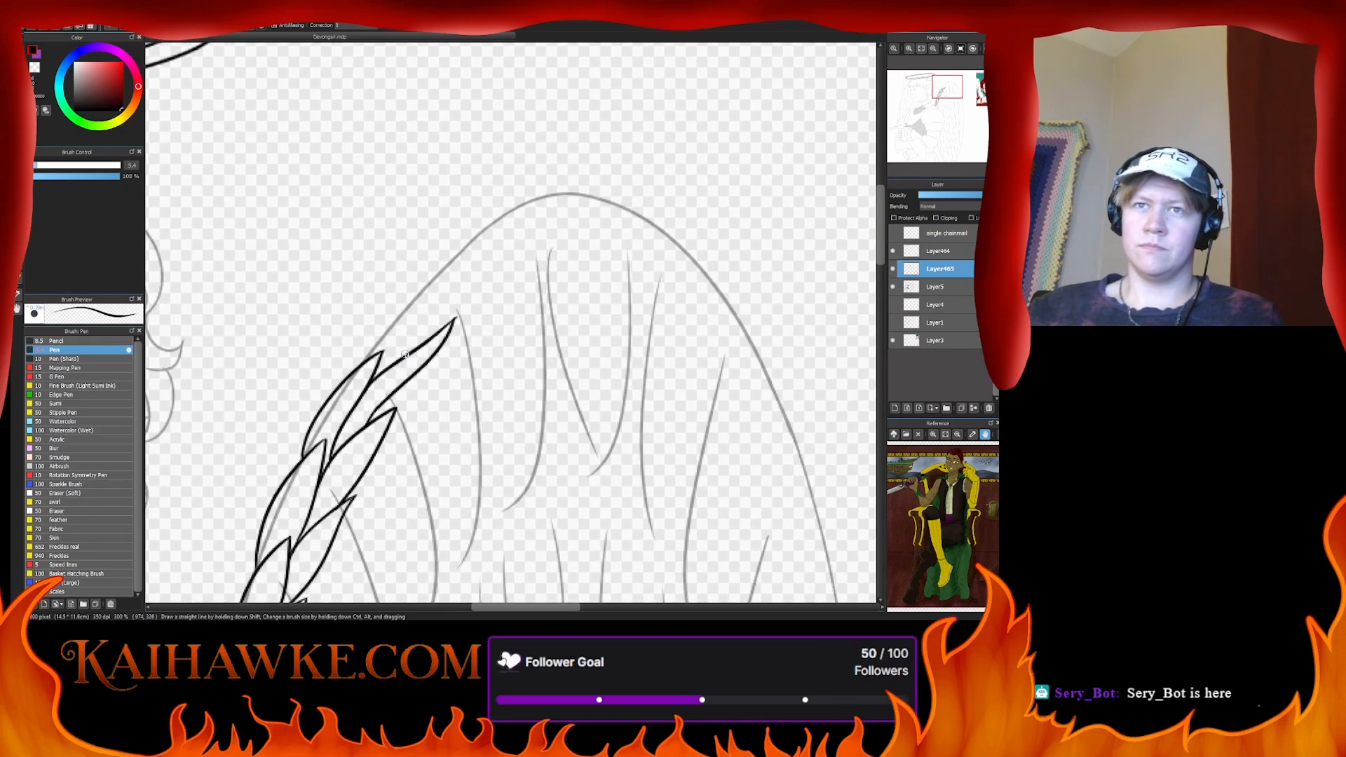
left_click_drag(364, 361, 449, 235)
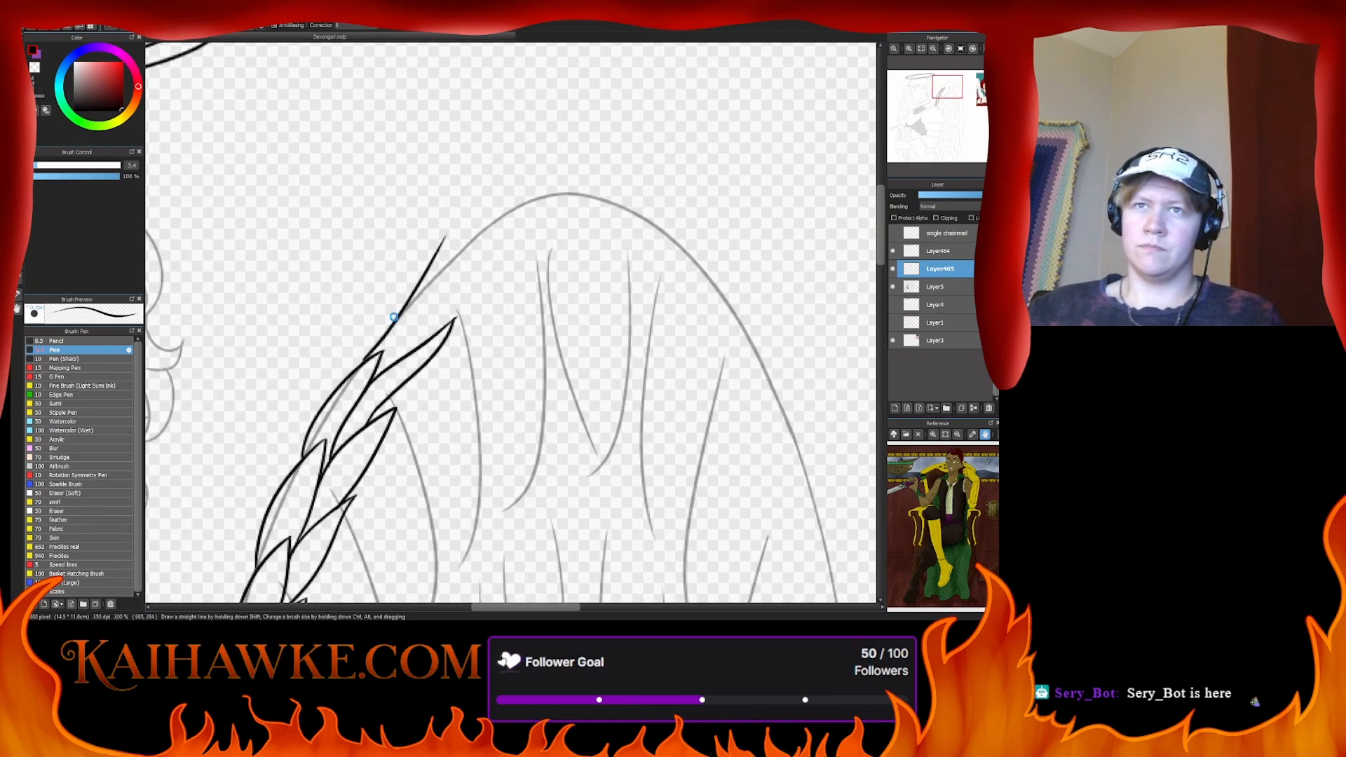
key("ctrl+z")
left_click_drag(363, 361, 421, 290)
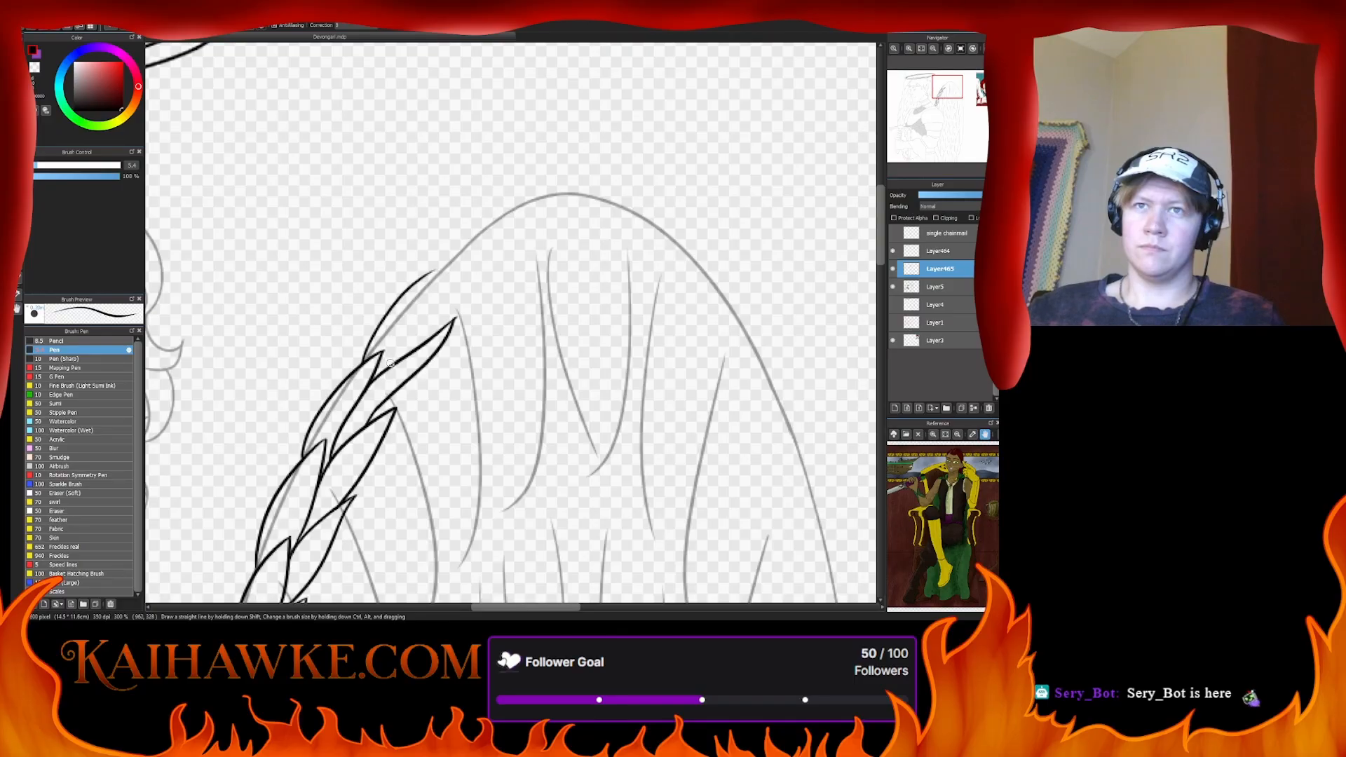
left_click_drag(391, 363, 425, 277)
key("ctrl+z")
key("ctrl+z")
mouse_move(363, 358)
left_mouse_down()
mouse_move(425, 290)
mouse_move(380, 369)
mouse_move(390, 378)
left_mouse_up()
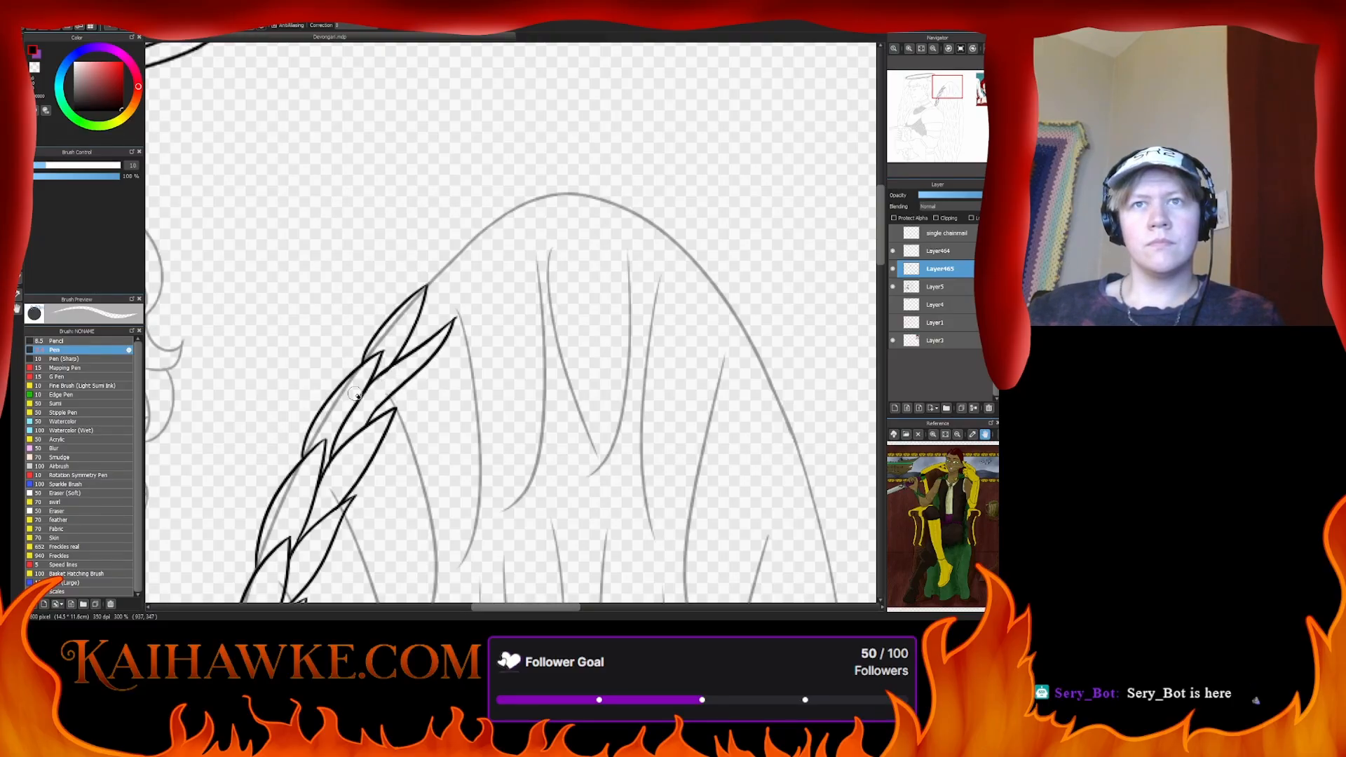
left_click_drag(355, 394, 347, 409)
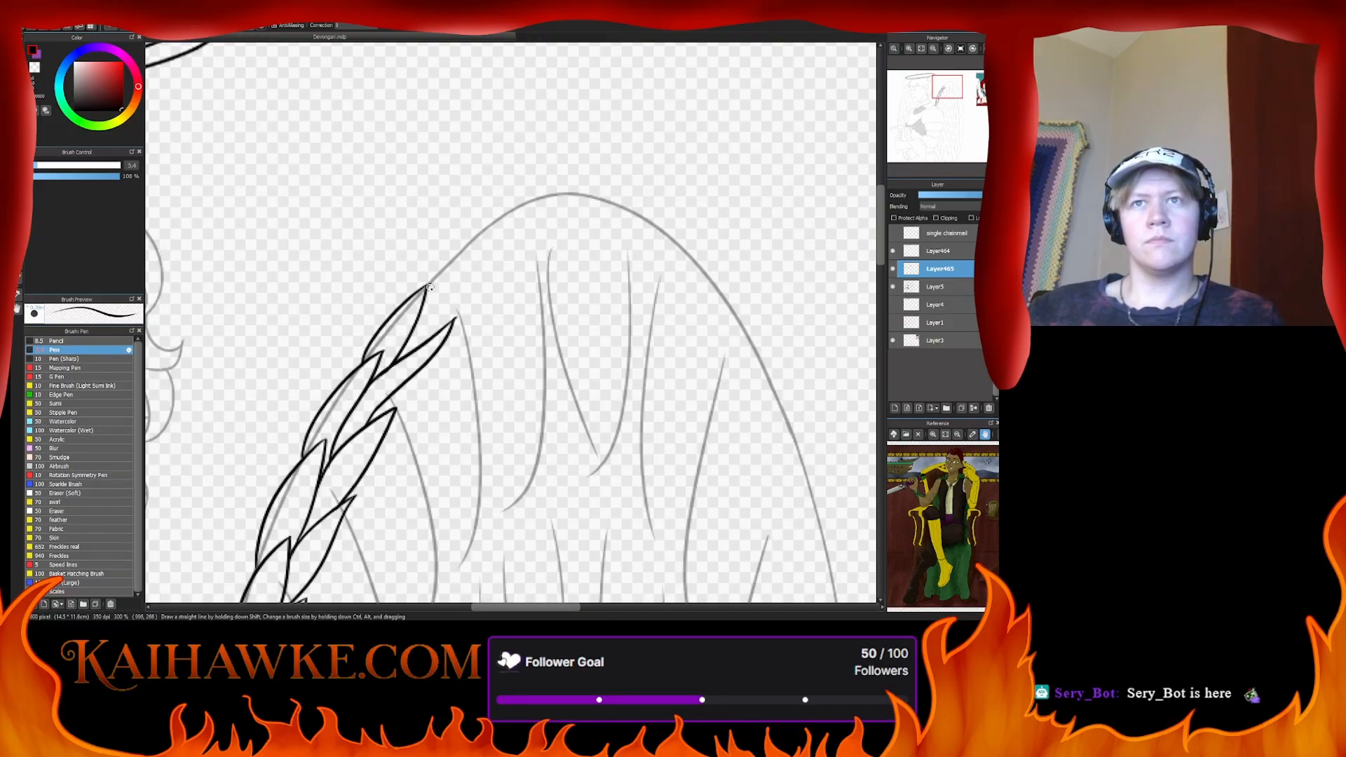
- Ink a long narrow feather toward the wing's crest and a second pointed feather overlapping from behind its inner edge
left_click_drag(414, 293, 523, 203)
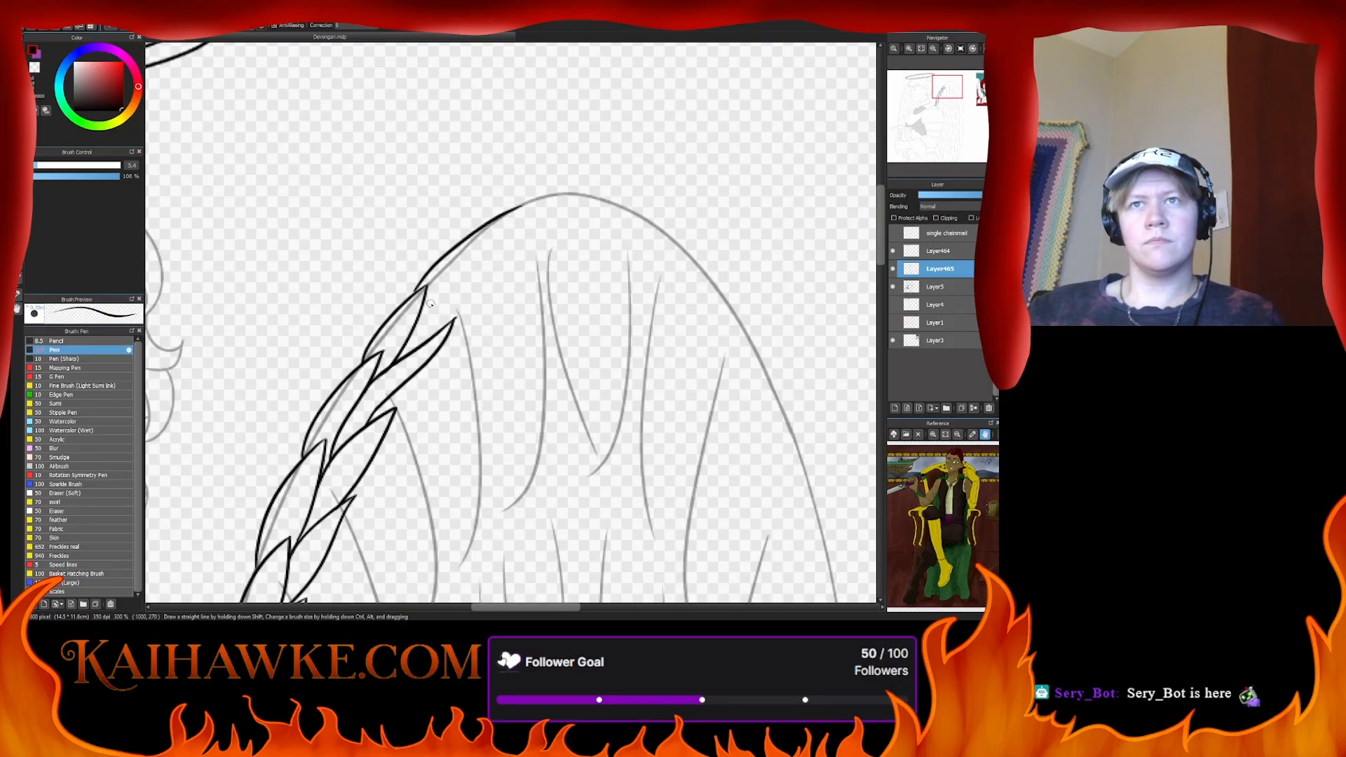
key("ctrl+z")
mouse_move(412, 300)
left_mouse_down()
mouse_move(501, 188)
mouse_move(434, 311)
left_mouse_up()
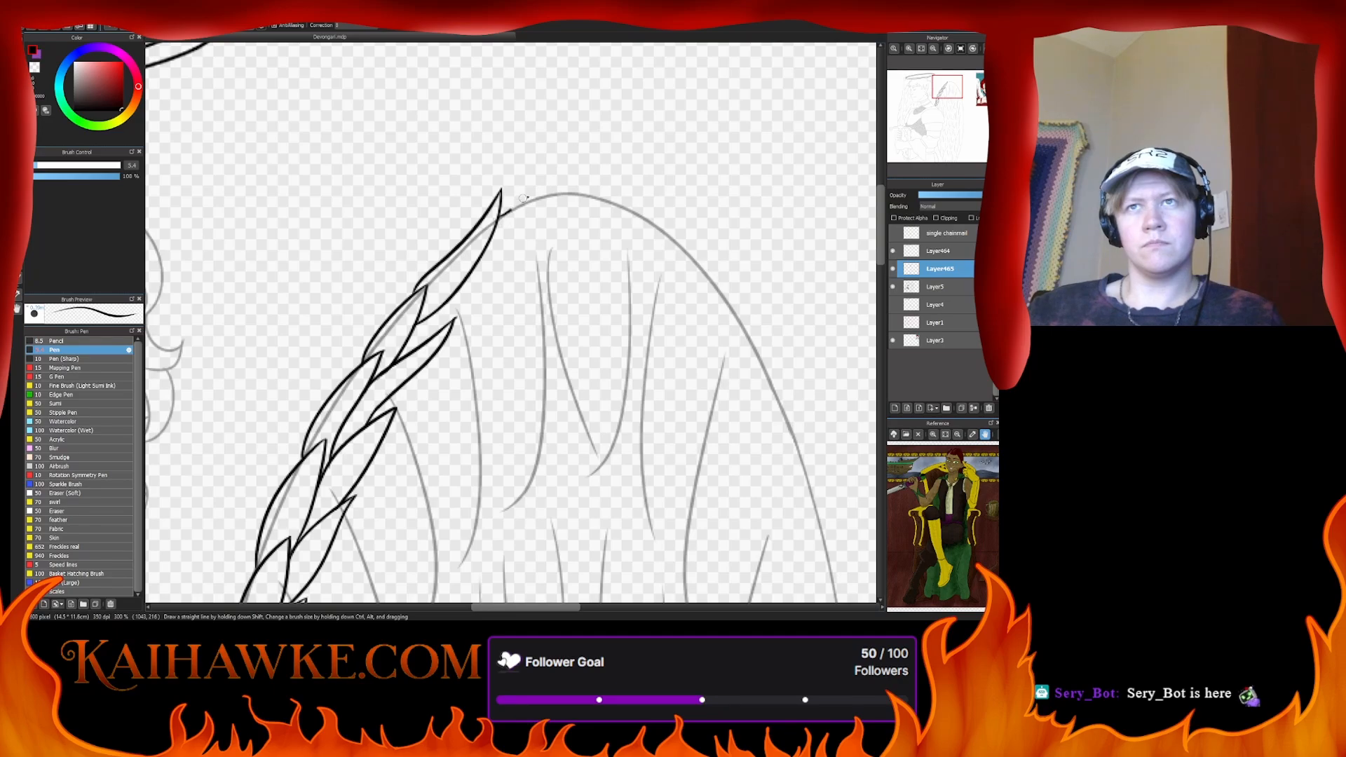
mouse_move(524, 199)
left_mouse_down()
mouse_move(553, 172)
mouse_move(481, 266)
mouse_move(496, 254)
mouse_move(552, 267)
left_mouse_up()
key("ctrl+z")
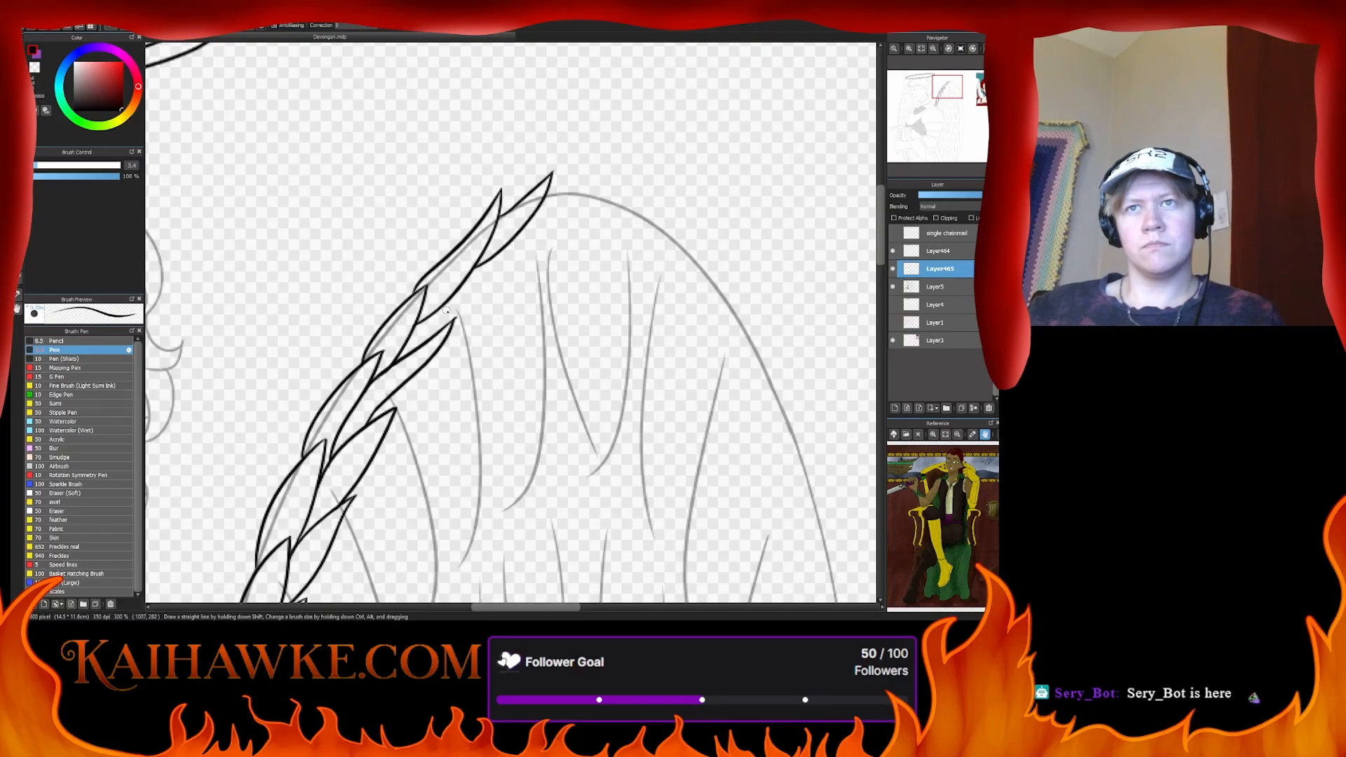
- Ink two more pointed feathers on the inner side of the row, the upper one ending just below the wing's crest
left_click_drag(457, 314, 500, 265)
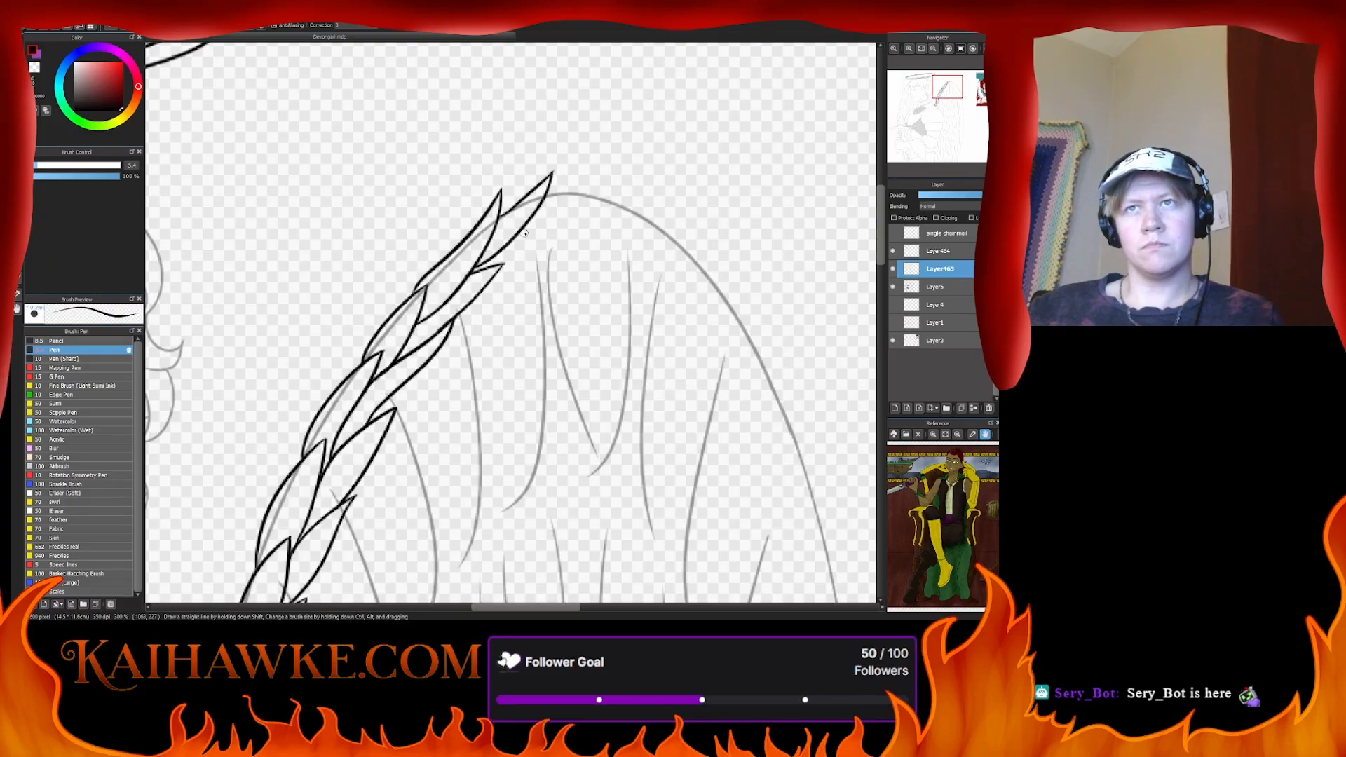
left_click_drag(536, 215, 583, 213)
left_click_drag(582, 211, 508, 255)
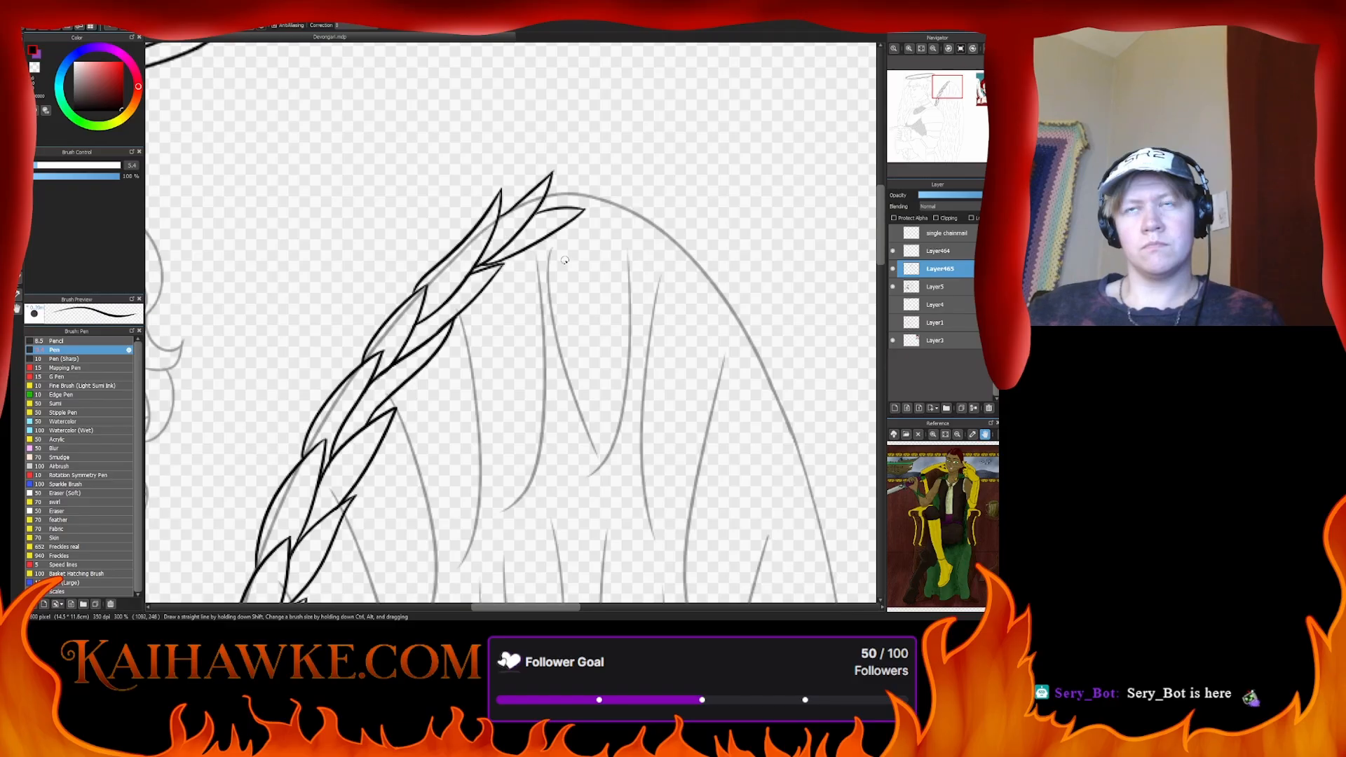
- Redraw the lower edge of the inner feather just below the crest as a fuller curve reaching back to the feather beneath
scroll(471, 387, "down", 3)
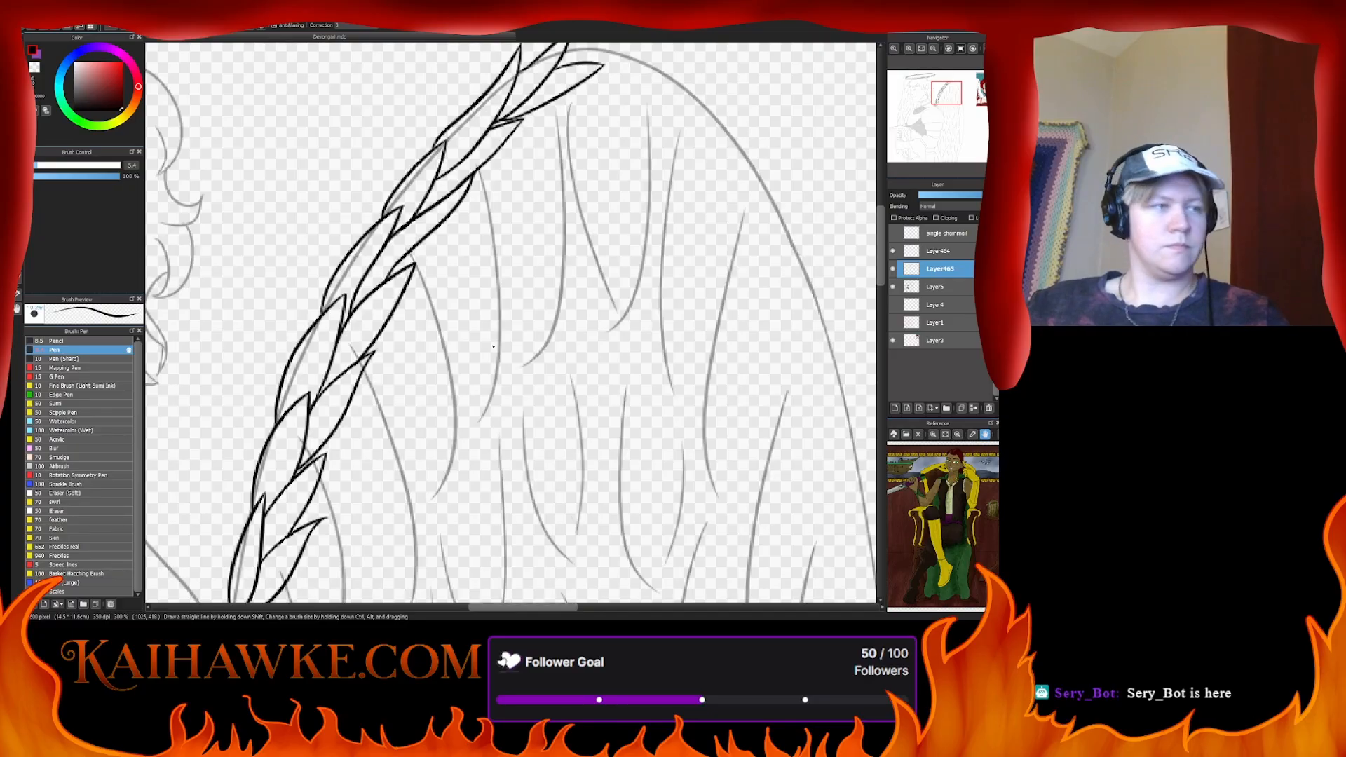
scroll(502, 311, "down", 1)
left_click_drag(503, 311, 450, 372)
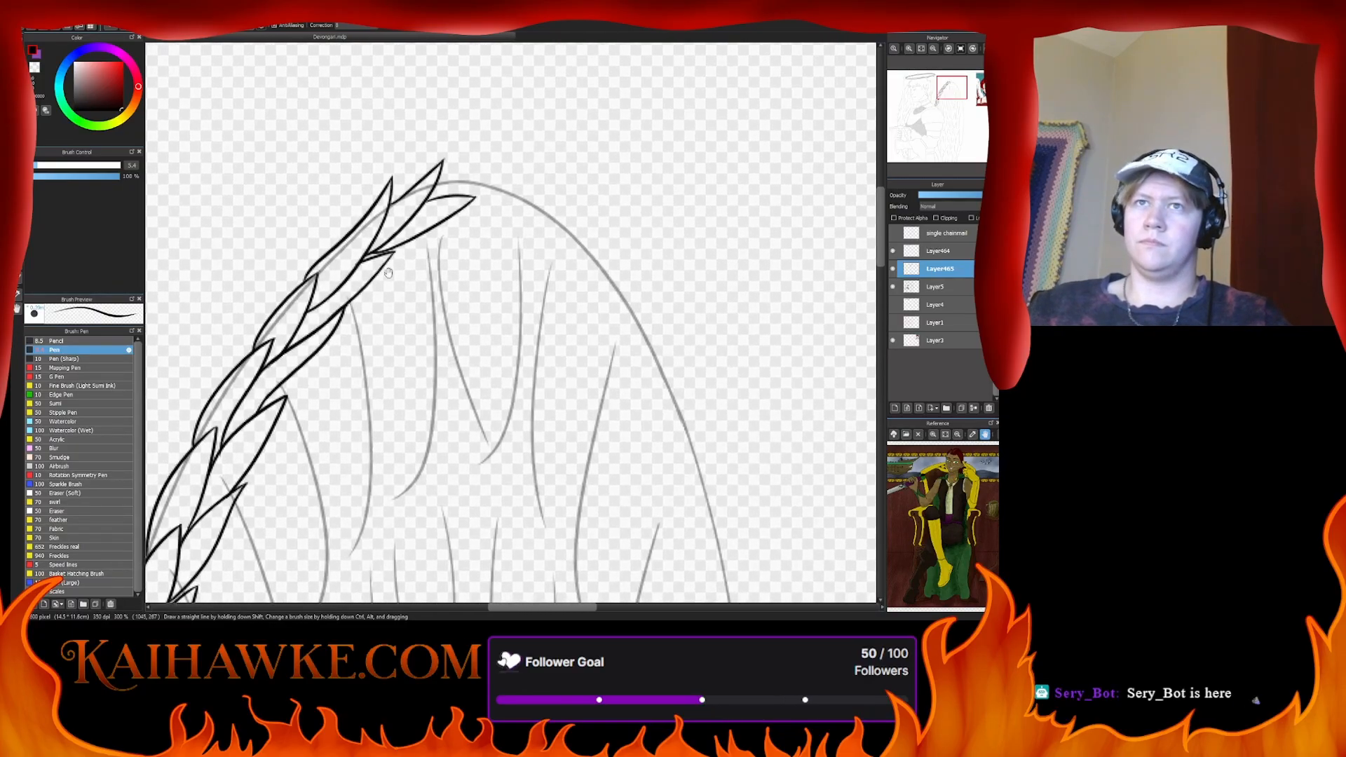
mouse_move(441, 248)
left_mouse_down()
mouse_move(492, 249)
mouse_move(526, 202)
left_mouse_up()
key("ctrl+z")
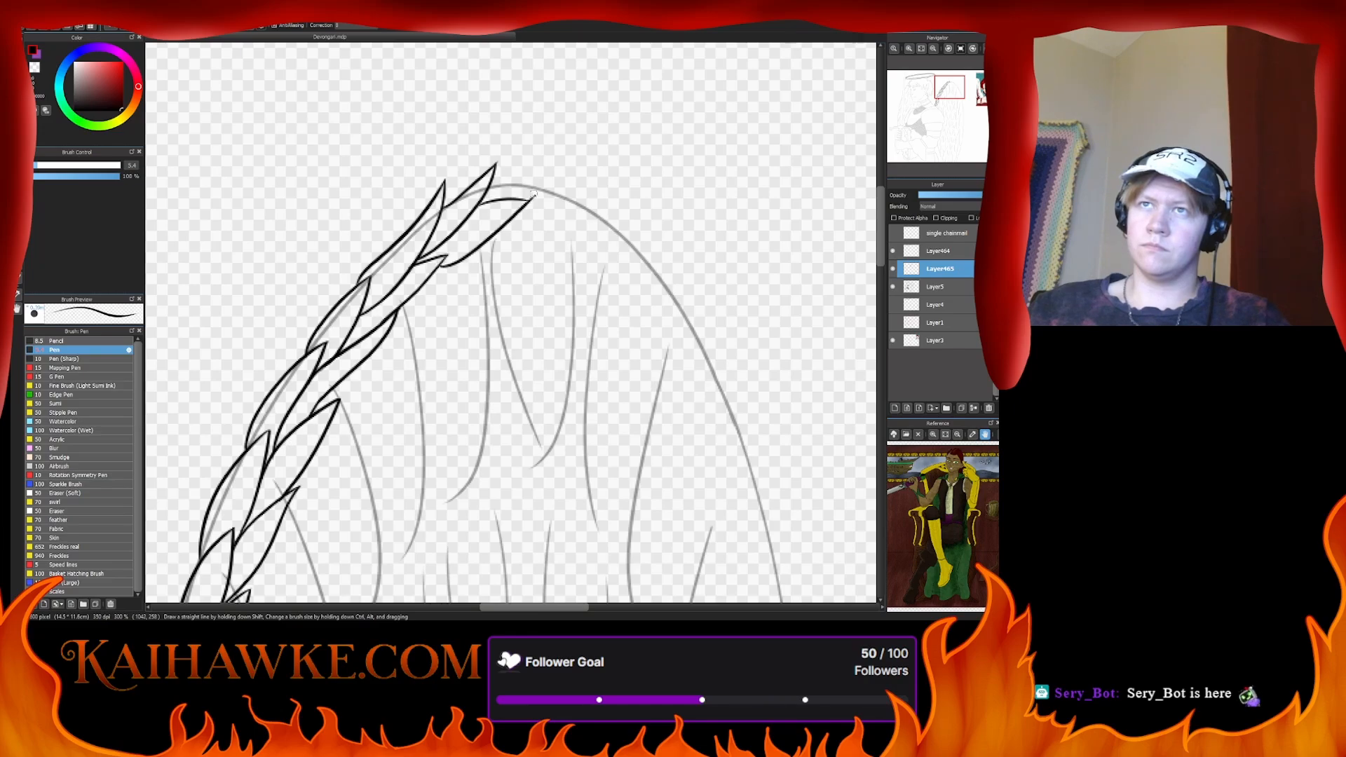
key("ctrl+z")
left_click_drag(435, 272, 520, 214)
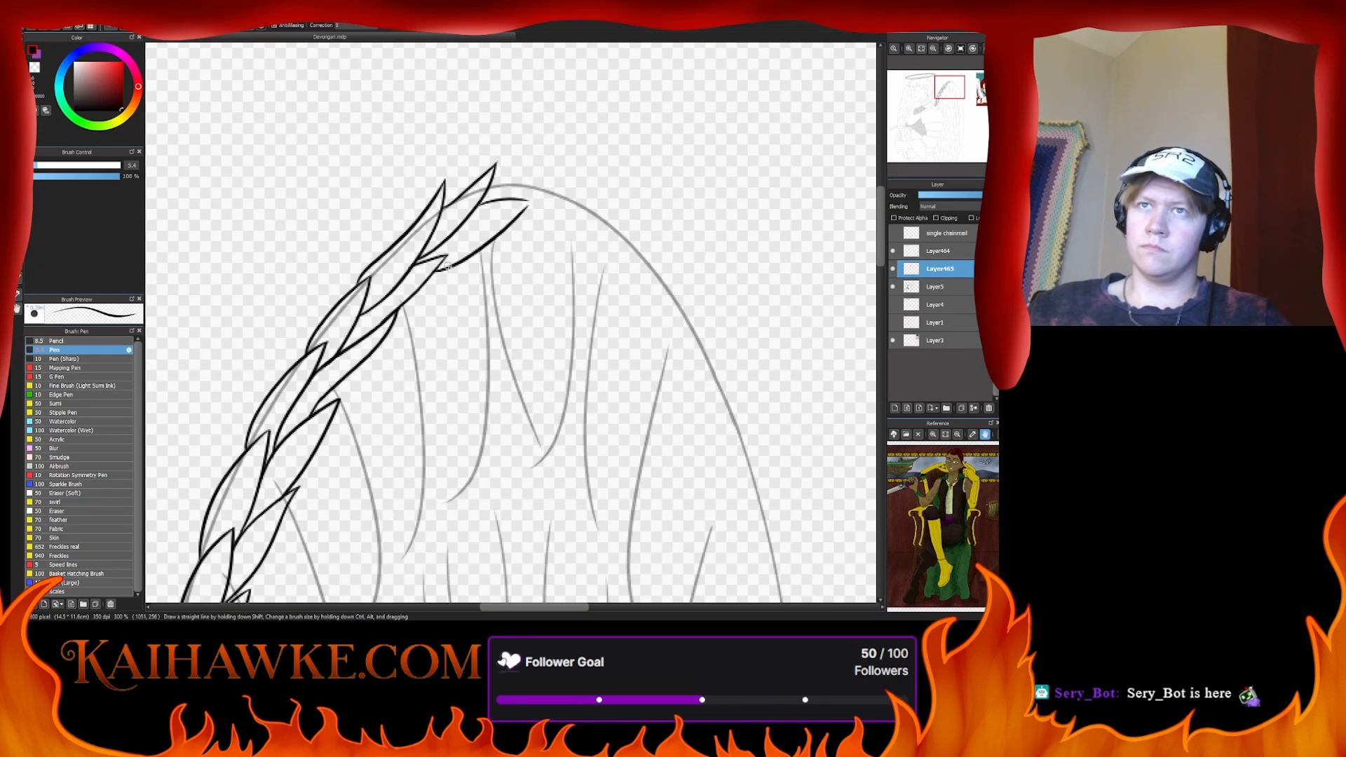
key("ctrl+z")
mouse_move(435, 273)
left_mouse_down()
mouse_move(521, 207)
mouse_move(449, 264)
left_mouse_up()
key("ctrl+z")
key("ctrl+z")
left_click_drag(528, 201, 440, 266)
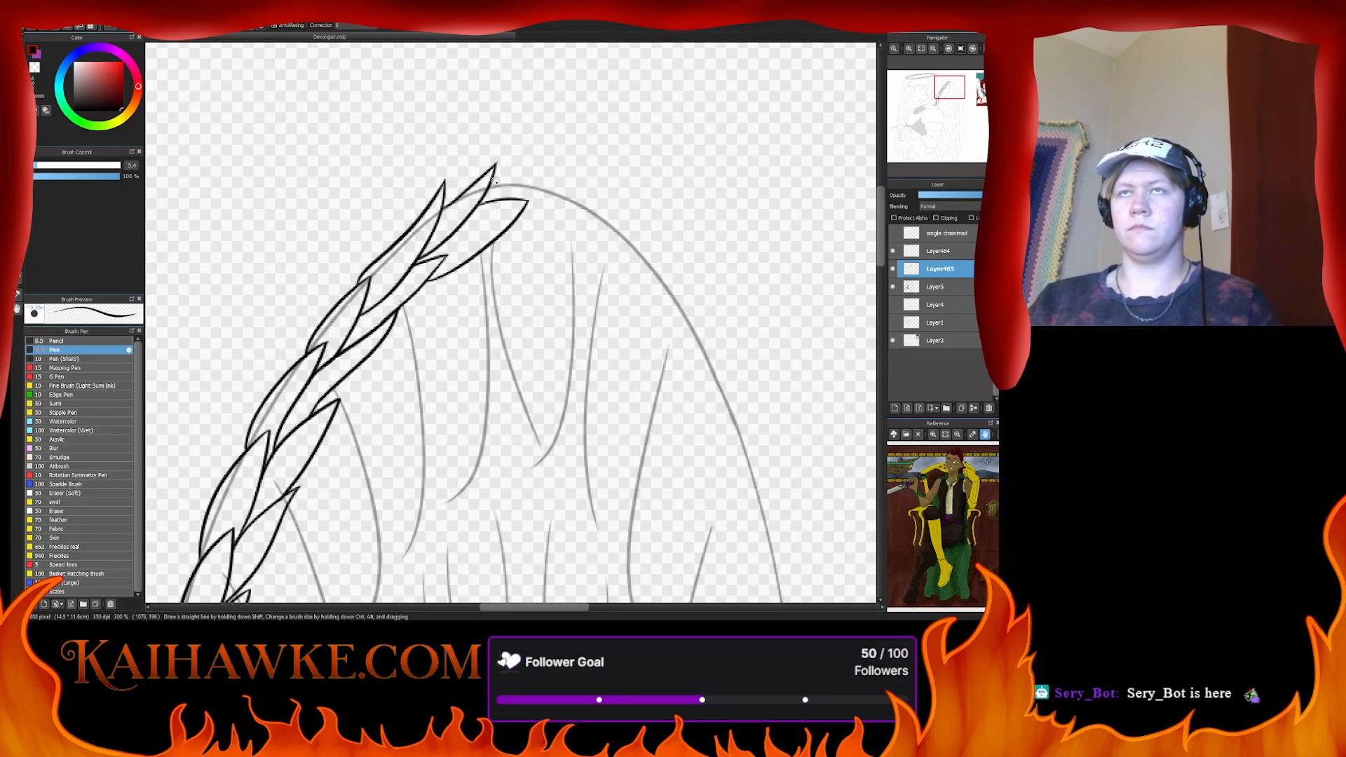
- Ink a wavy pointed feather across the top of the wing's crest, with its lower edge tucked behind the inner feather
left_click_drag(494, 177, 602, 182)
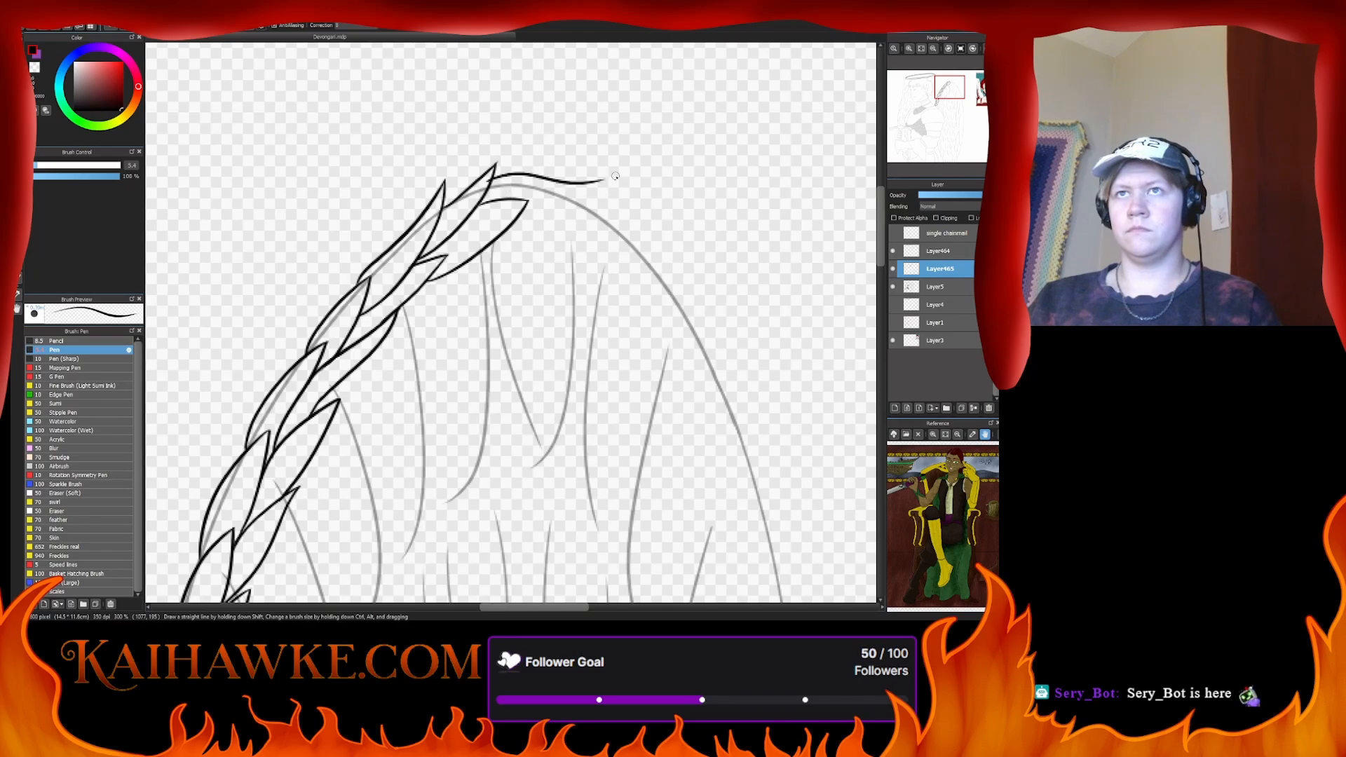
key("ctrl+z")
mouse_move(494, 177)
left_mouse_down()
mouse_move(597, 185)
mouse_move(507, 221)
mouse_move(602, 185)
left_mouse_up()
key("ctrl+z")
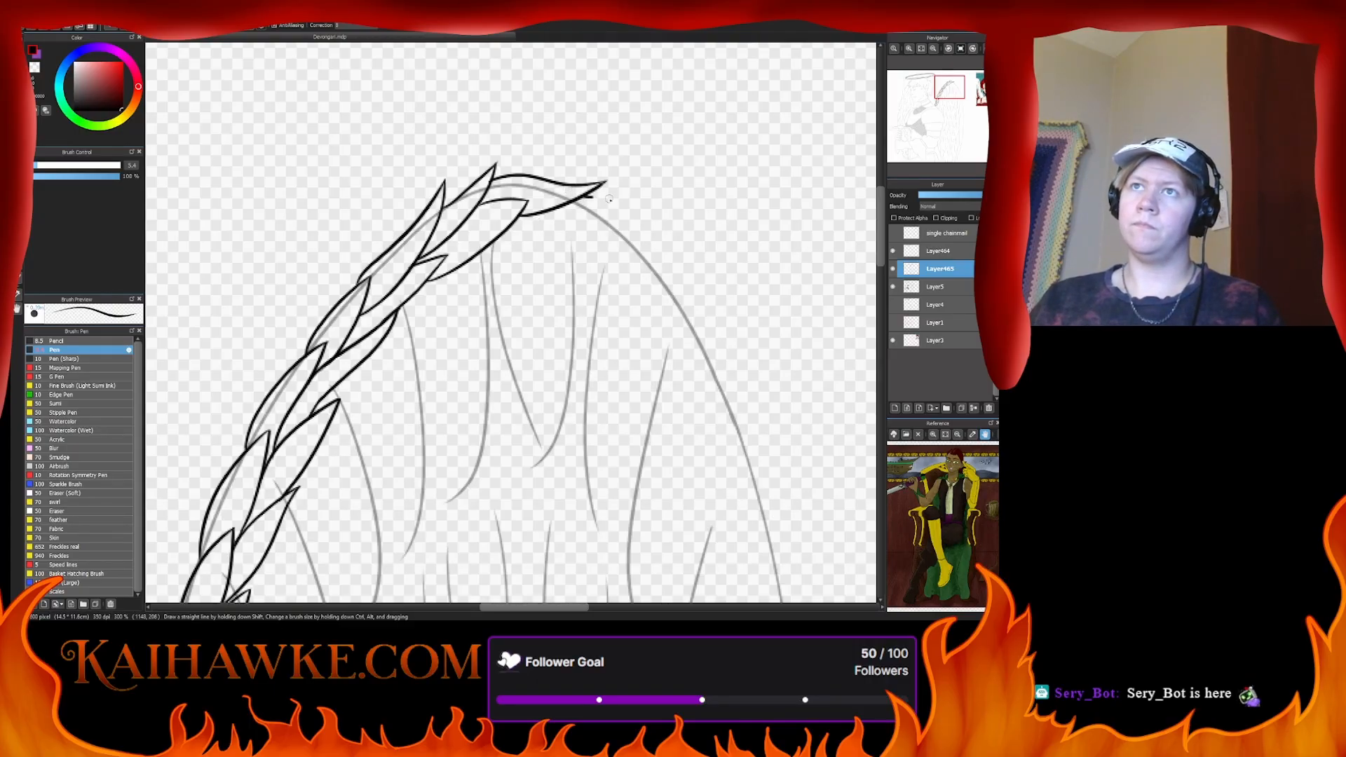
- Ink a long feather sloping down the far side of the crest and trim its overshooting tip with the eraser
left_click_drag(593, 198, 693, 270)
mouse_move(552, 212)
left_mouse_down()
mouse_move(691, 269)
mouse_move(565, 224)
mouse_move(705, 255)
left_mouse_up()
key("ctrl+z")
key("ctrl+z")
key("ctrl+z")
left_click_drag(551, 211, 711, 266)
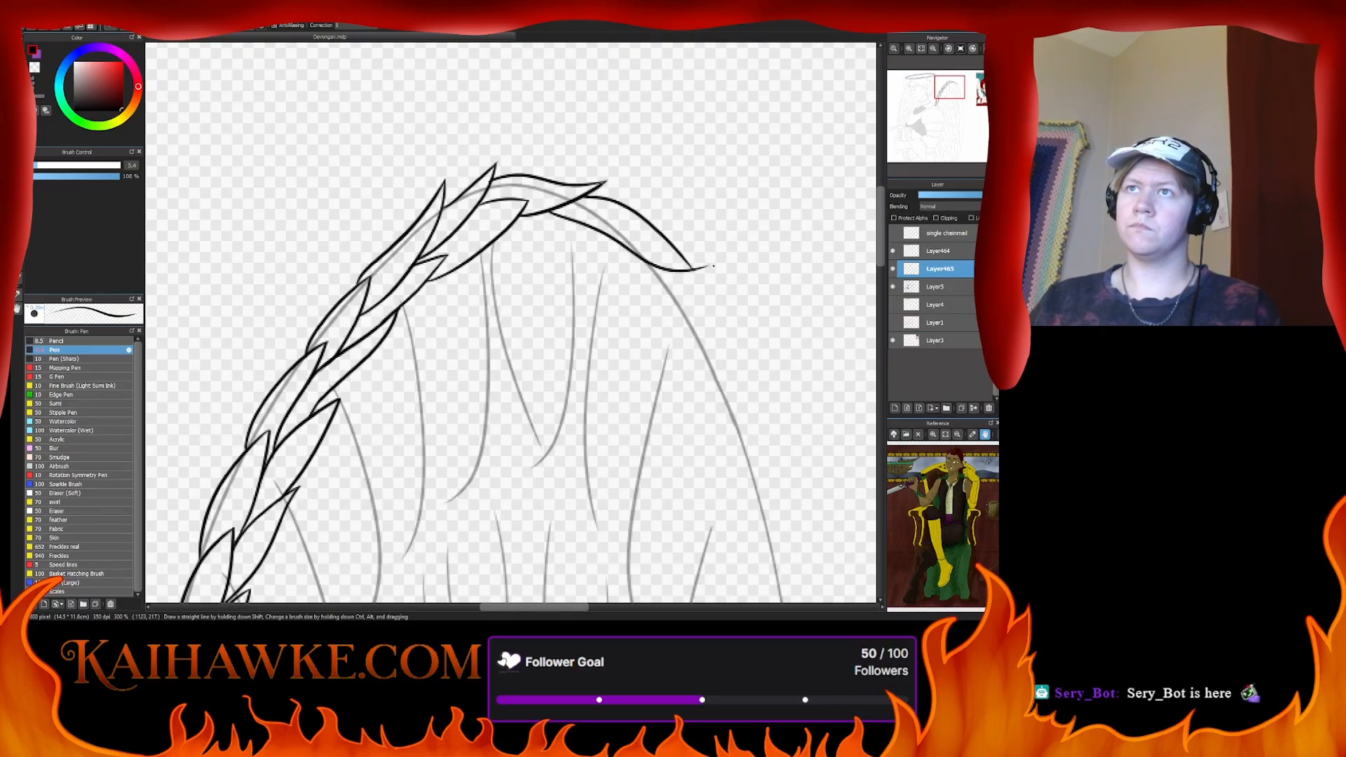
key("ctrl+z")
left_click_drag(548, 212, 692, 260)
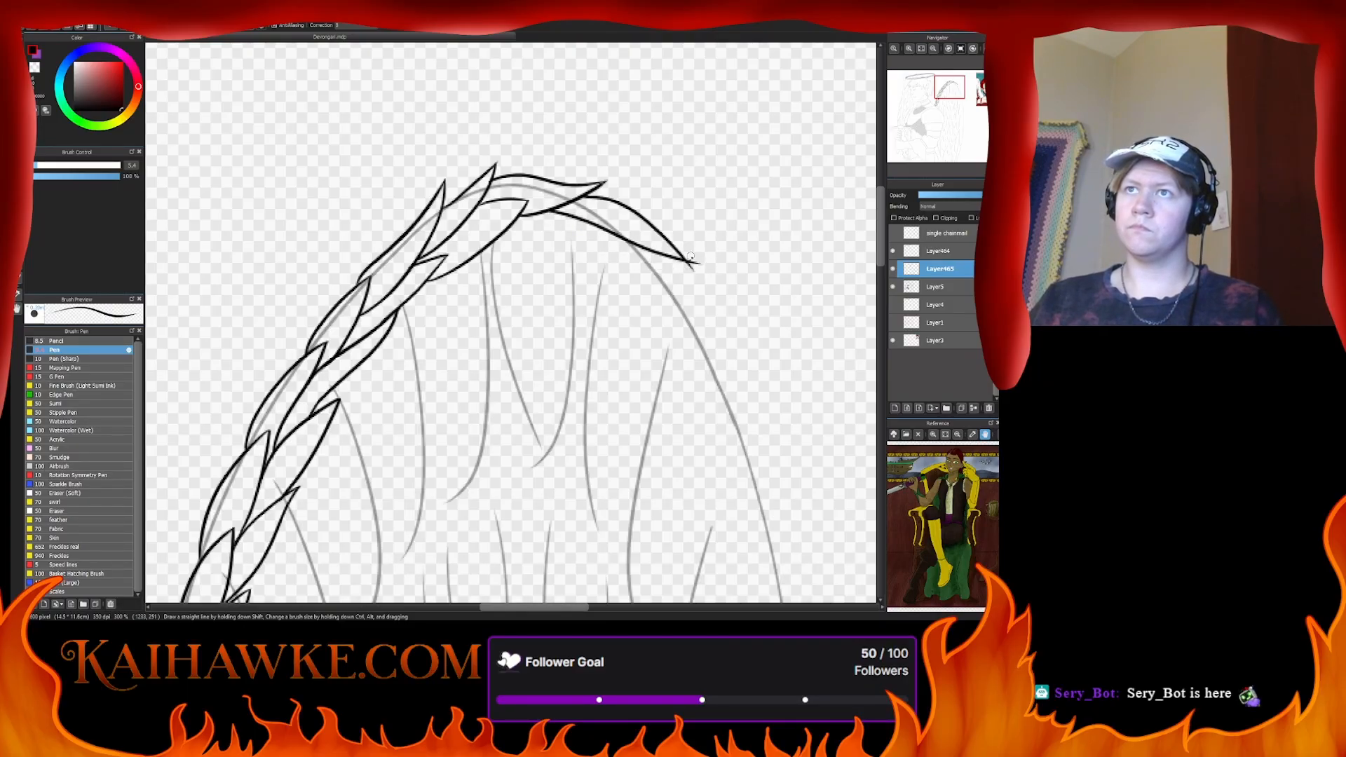
left_click_drag(631, 358, 722, 240)
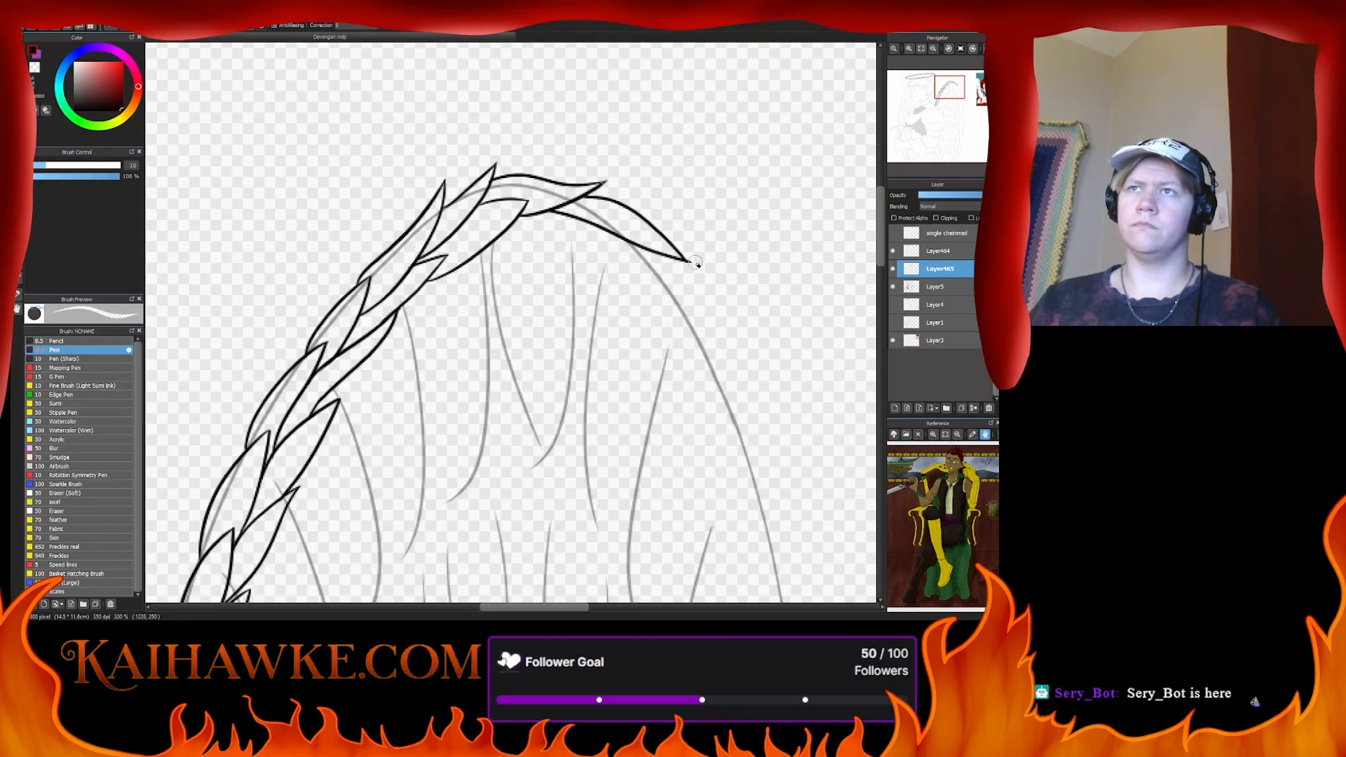
key("b")
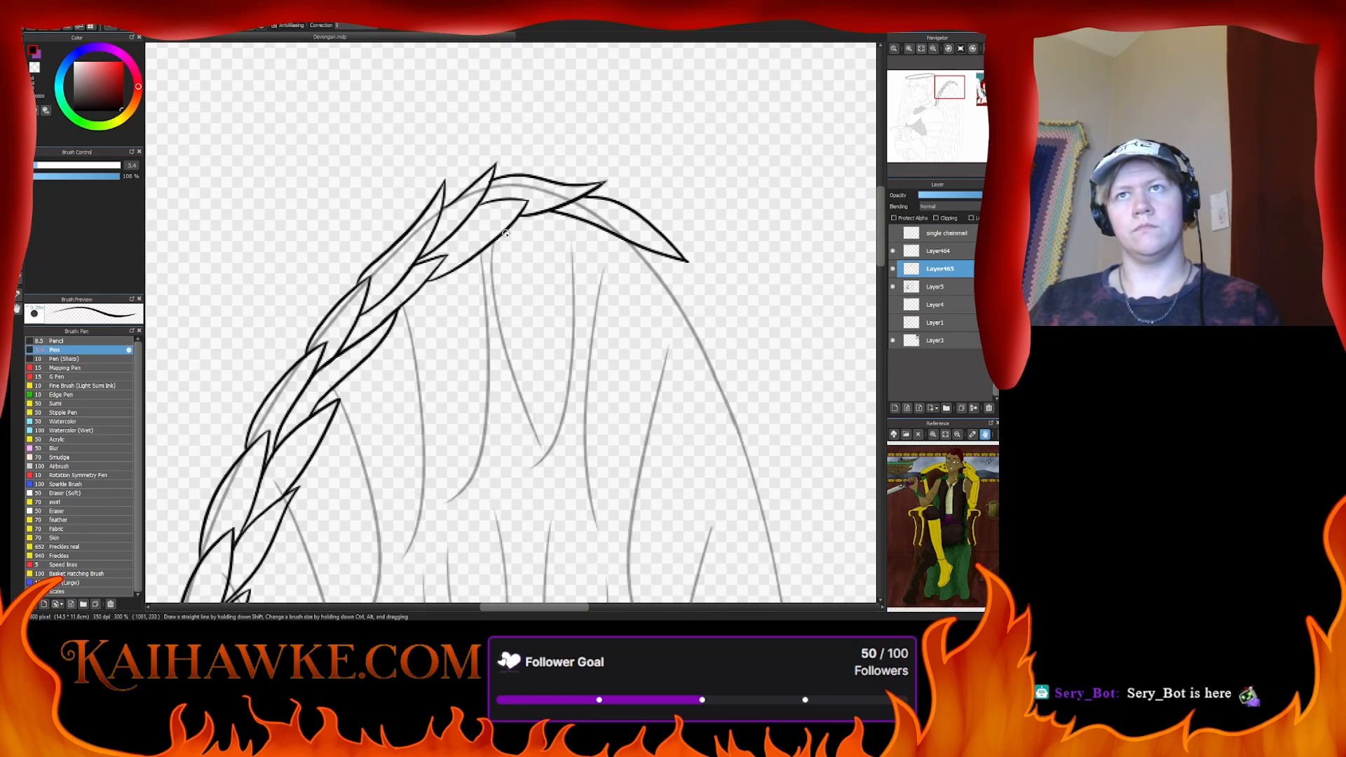
- Ink a pointed feather on the inner side just past the crest, with a curved lower edge and a short upper edge meeting at its tip
mouse_move(506, 232)
left_mouse_down()
mouse_move(589, 274)
mouse_move(621, 286)
left_mouse_up()
key("ctrl+z")
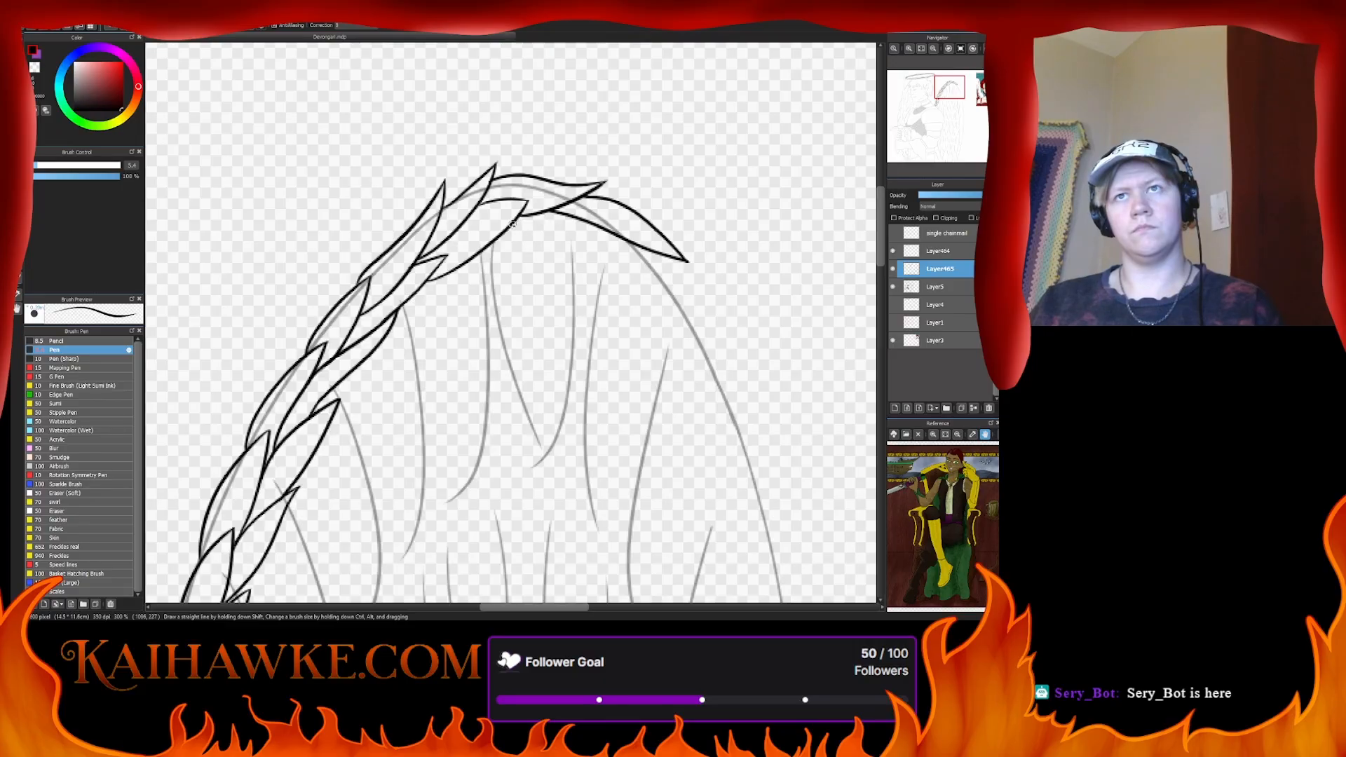
left_click_drag(513, 223, 634, 272)
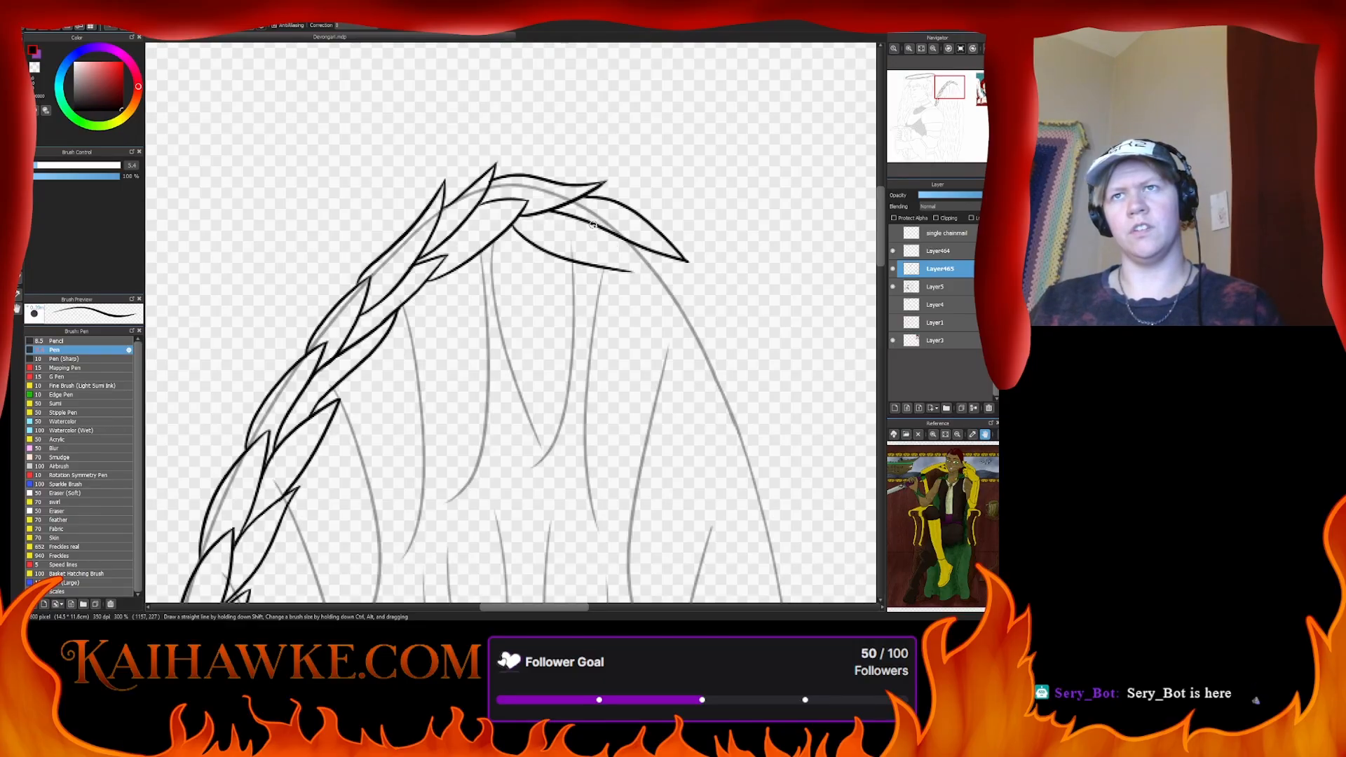
left_click_drag(593, 225, 632, 272)
key("ctrl+z")
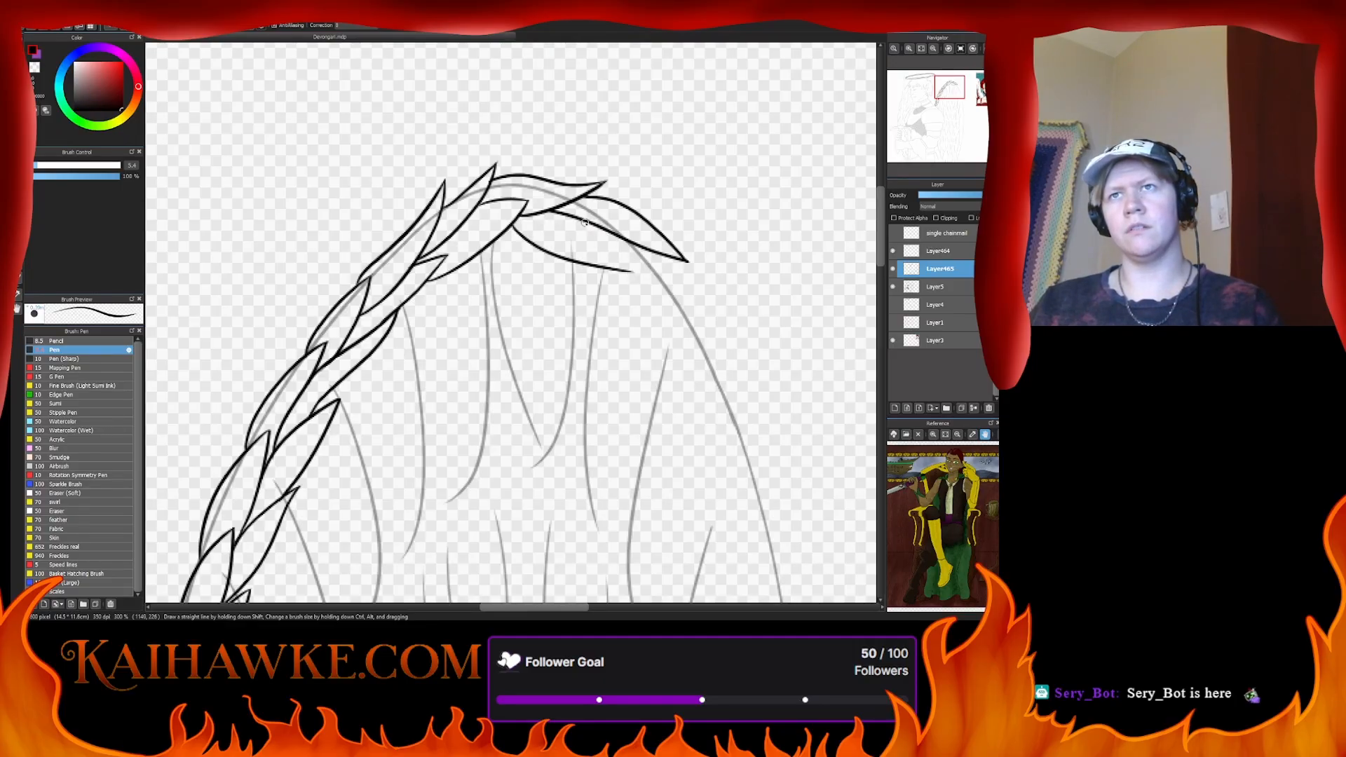
left_click_drag(588, 223, 629, 274)
key("ctrl+z")
left_click_drag(588, 223, 633, 274)
key("ctrl+z")
key("ctrl+z")
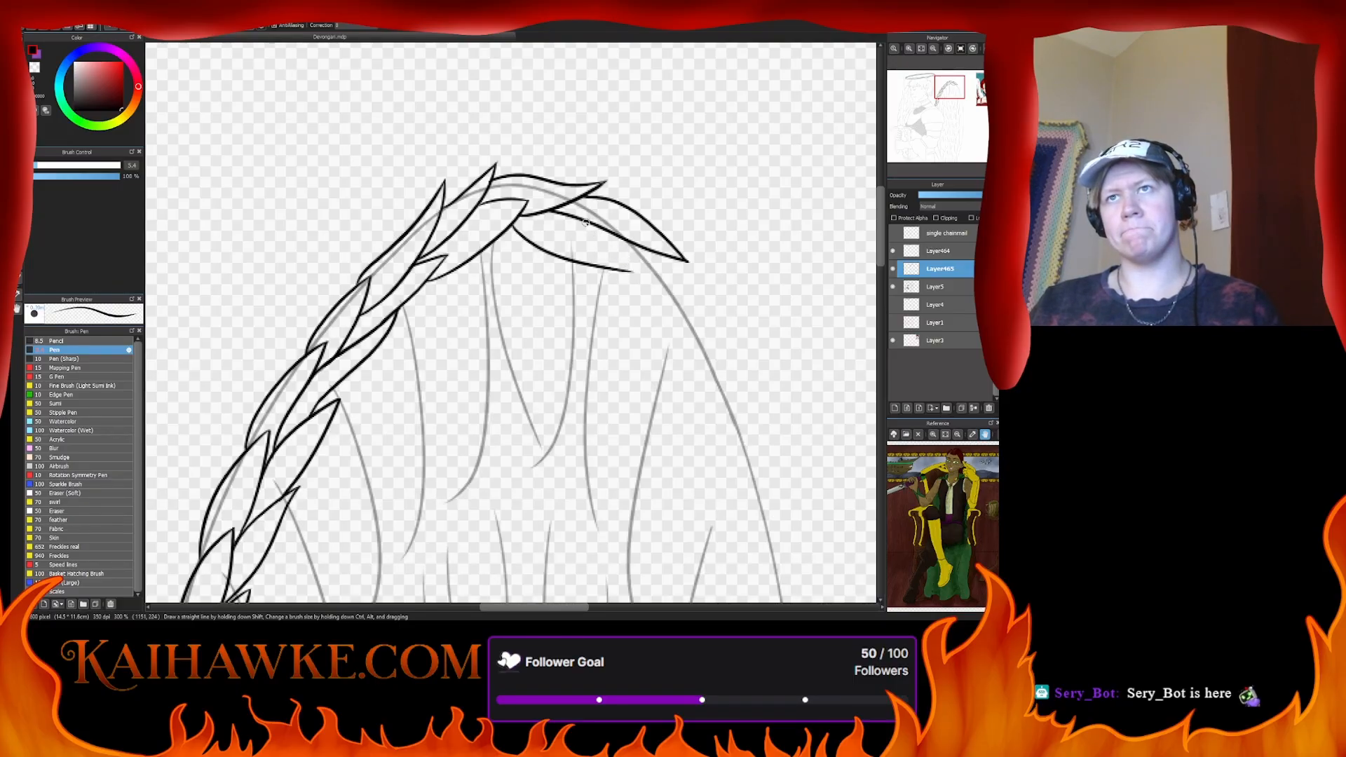
mouse_move(588, 223)
left_mouse_down()
mouse_move(644, 277)
mouse_move(631, 272)
left_mouse_up()
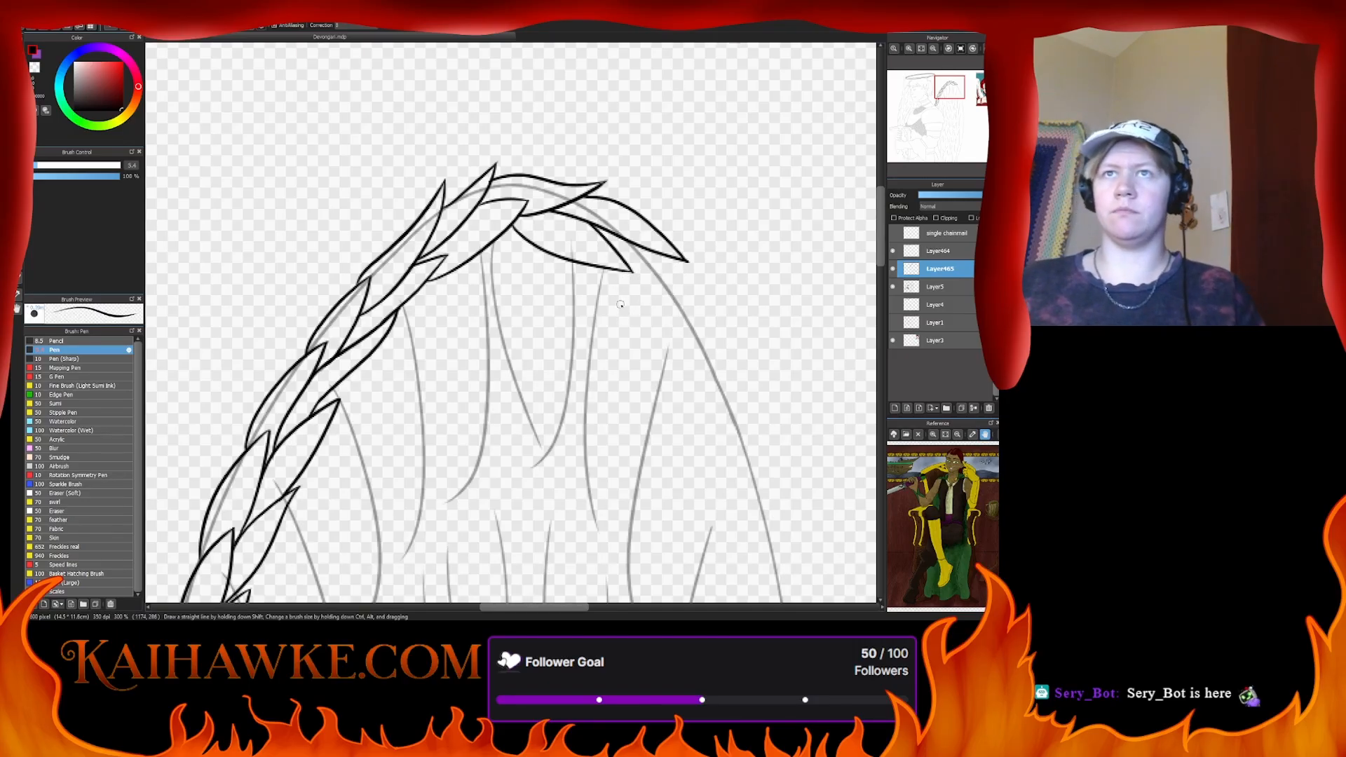
- Ink a pointed feather descending from the crest along the wing's far side and erase the overshoot at its tip
mouse_move(664, 256)
left_mouse_down()
mouse_move(696, 310)
mouse_move(713, 405)
left_mouse_up()
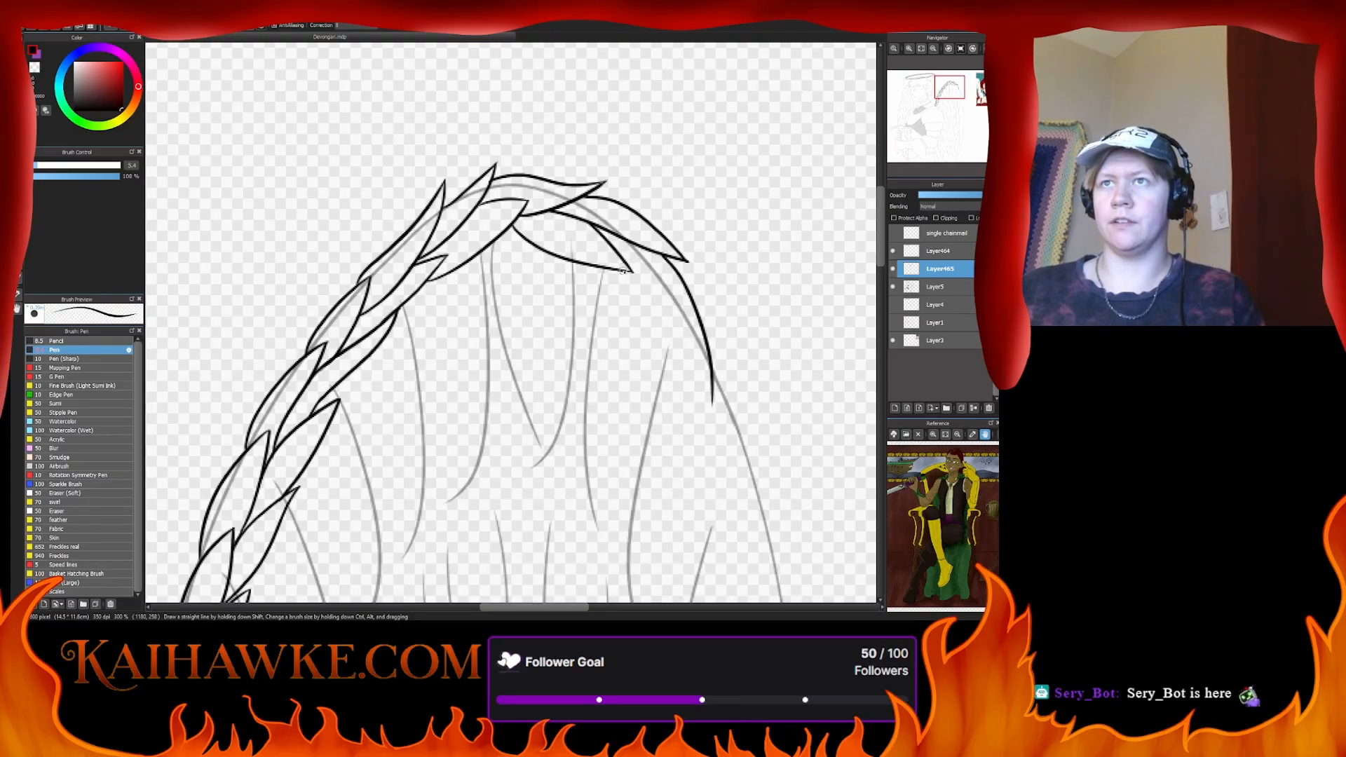
left_click_drag(620, 274, 725, 425)
key("ctrl+z")
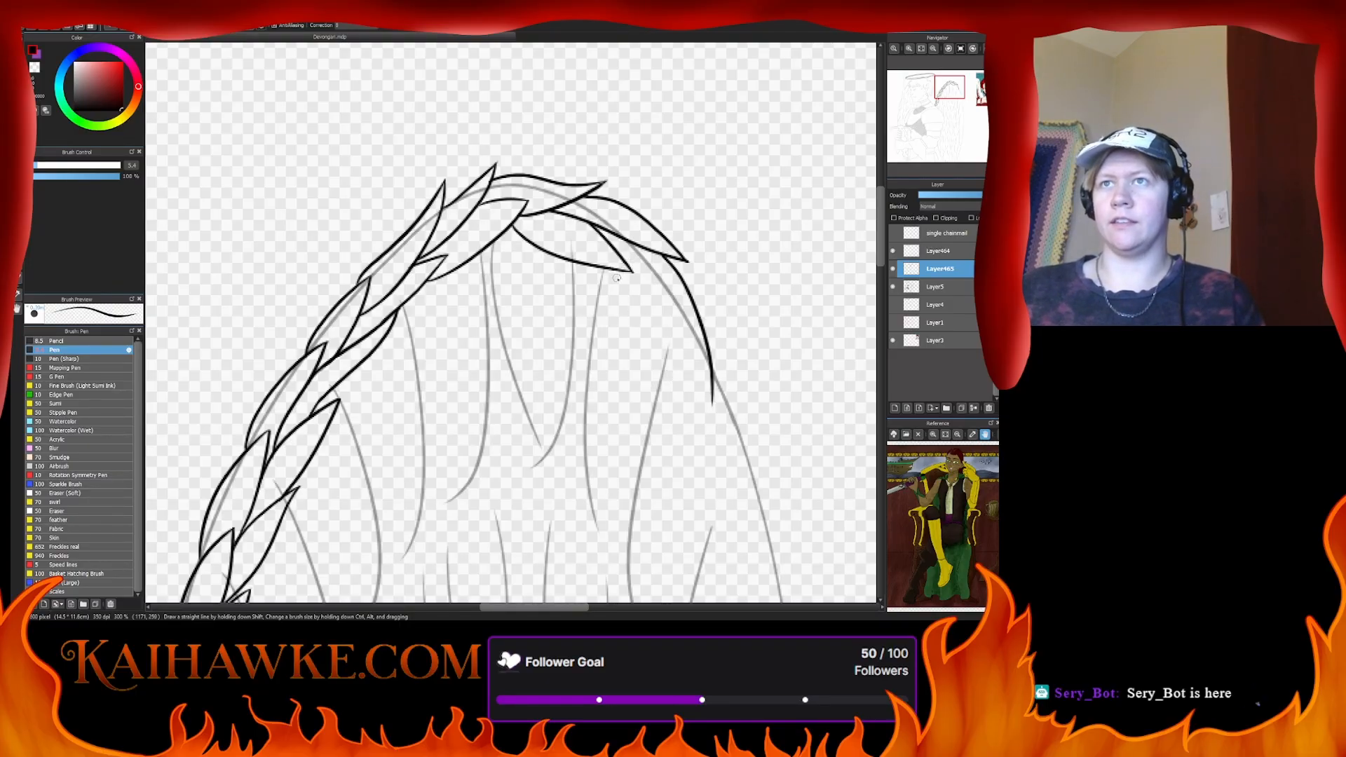
mouse_move(615, 271)
left_mouse_down()
mouse_move(752, 416)
mouse_move(702, 399)
left_mouse_up()
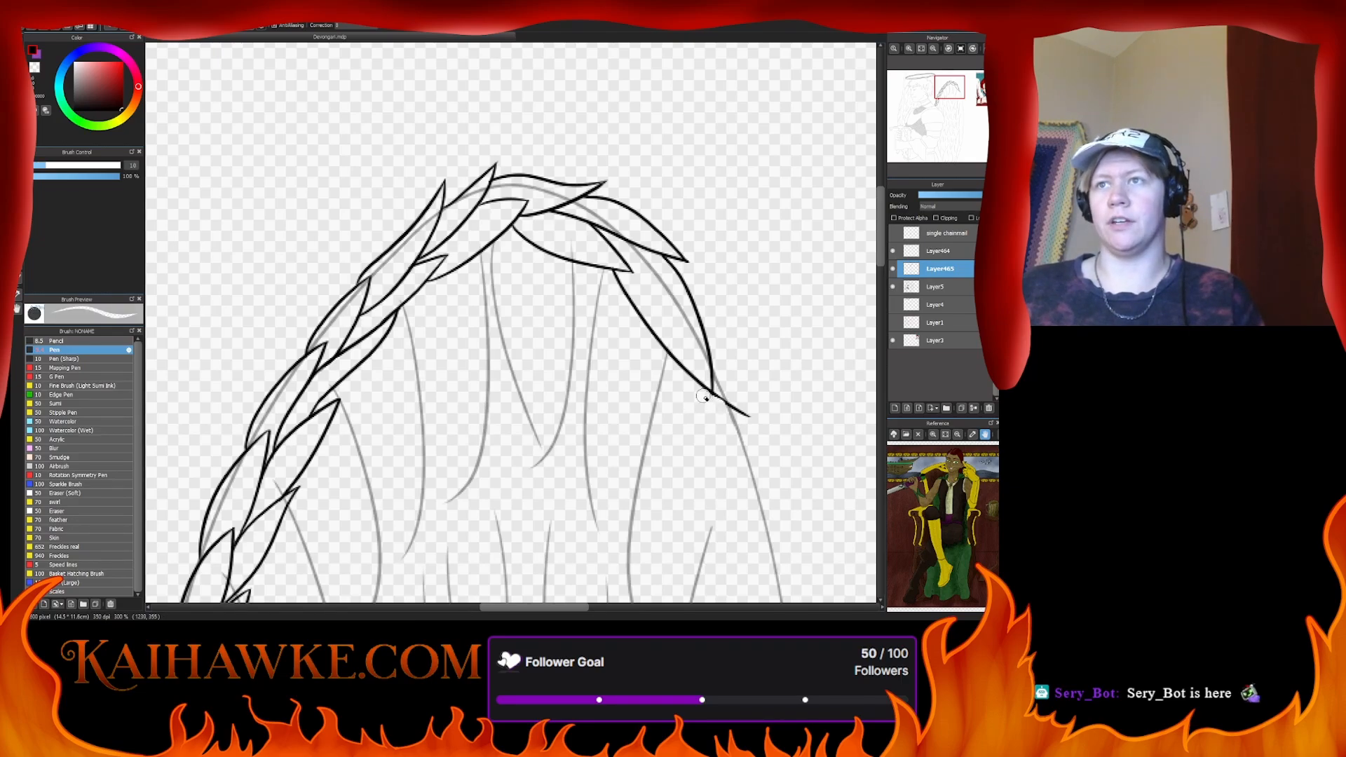
mouse_move(714, 393)
left_mouse_down()
mouse_move(761, 428)
mouse_move(710, 382)
left_mouse_up()
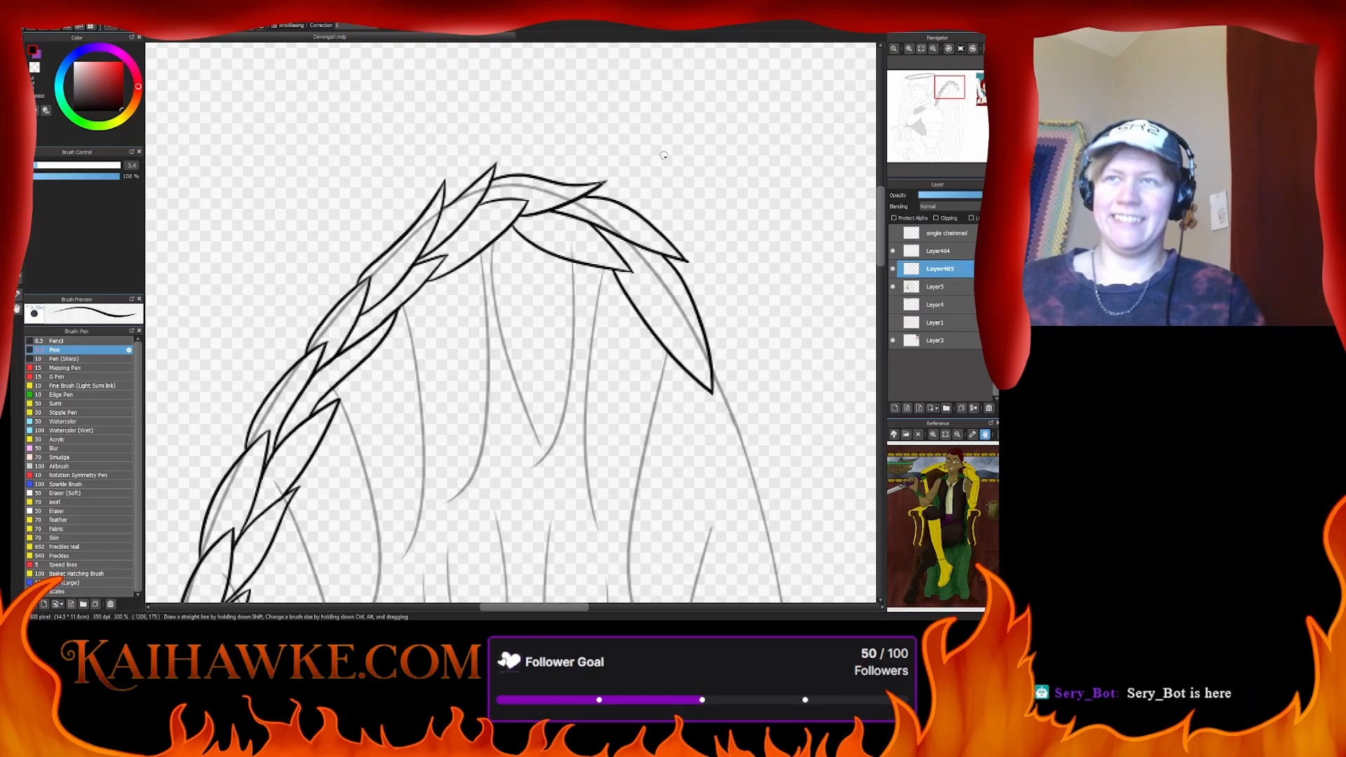
- Ink a slimmer overlapping feather below it along the far side, with both edges meeting in a trimmed point
left_click_drag(658, 396, 523, 213)
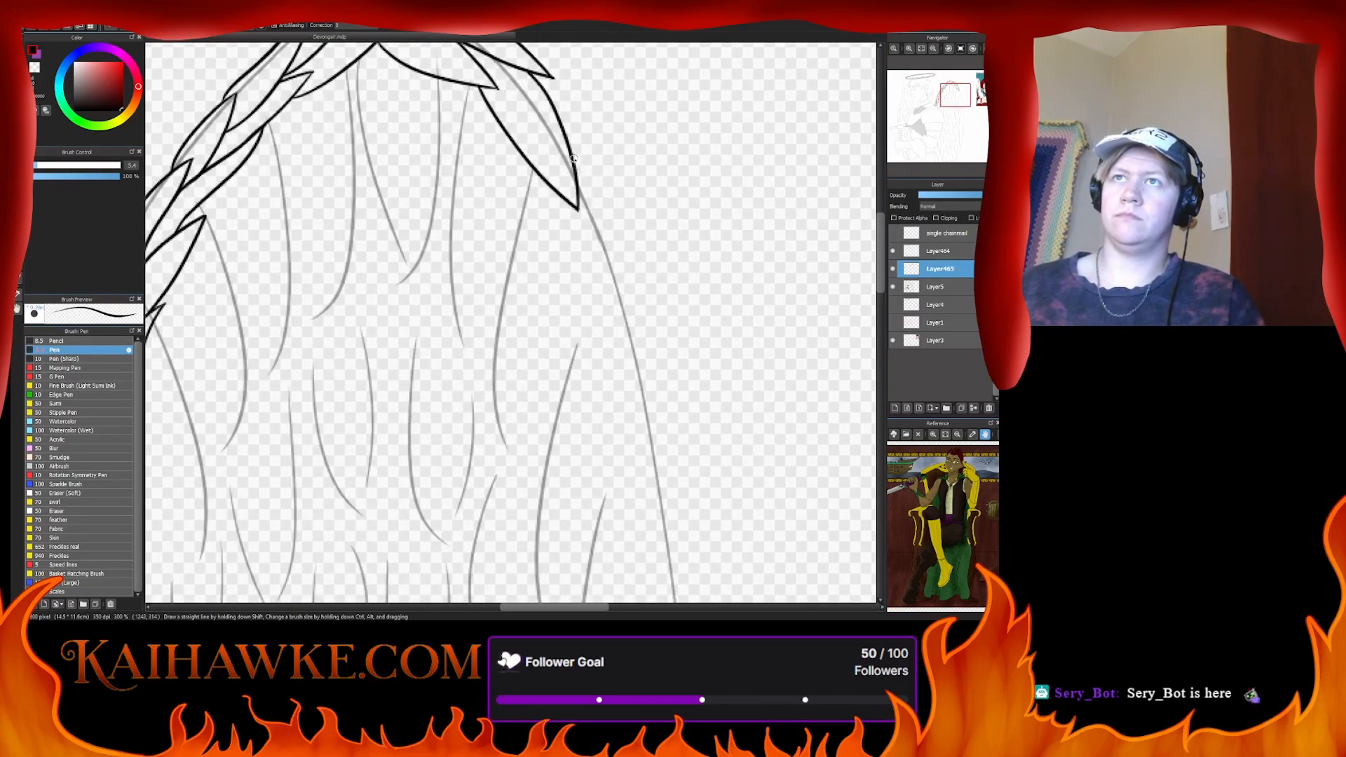
mouse_move(574, 159)
left_mouse_down()
mouse_move(633, 278)
mouse_move(640, 329)
left_mouse_up()
left_click_drag(541, 178, 661, 339)
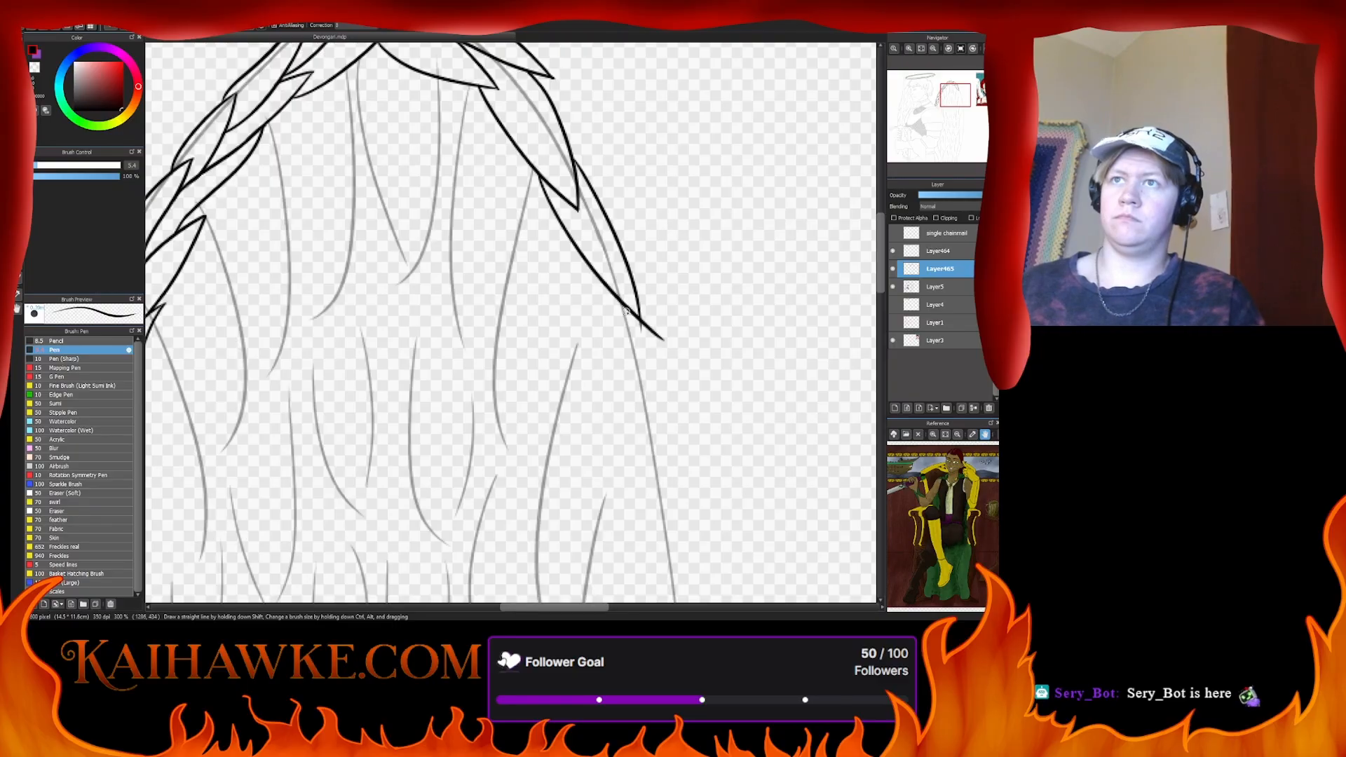
key("ctrl+z")
left_click_drag(537, 172, 652, 332)
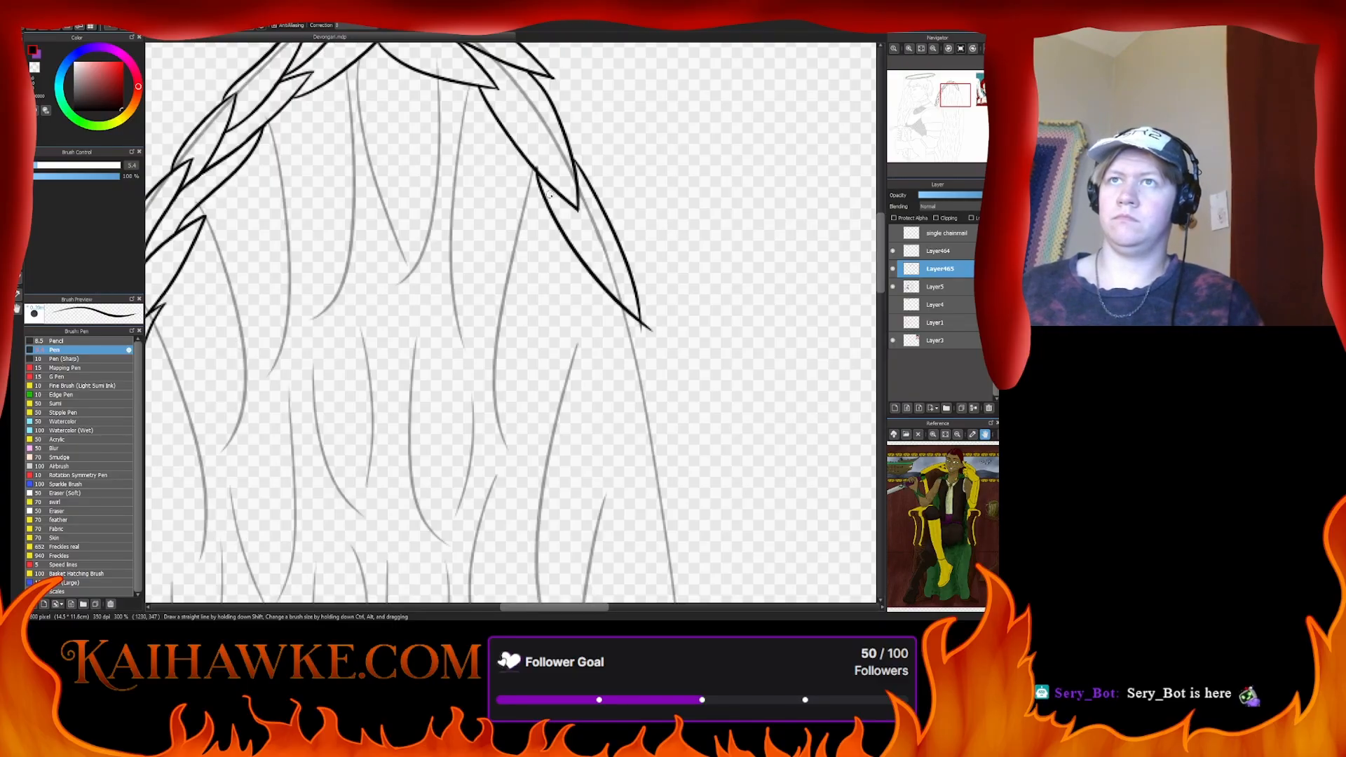
key("ctrl+z")
left_click_drag(537, 171, 640, 327)
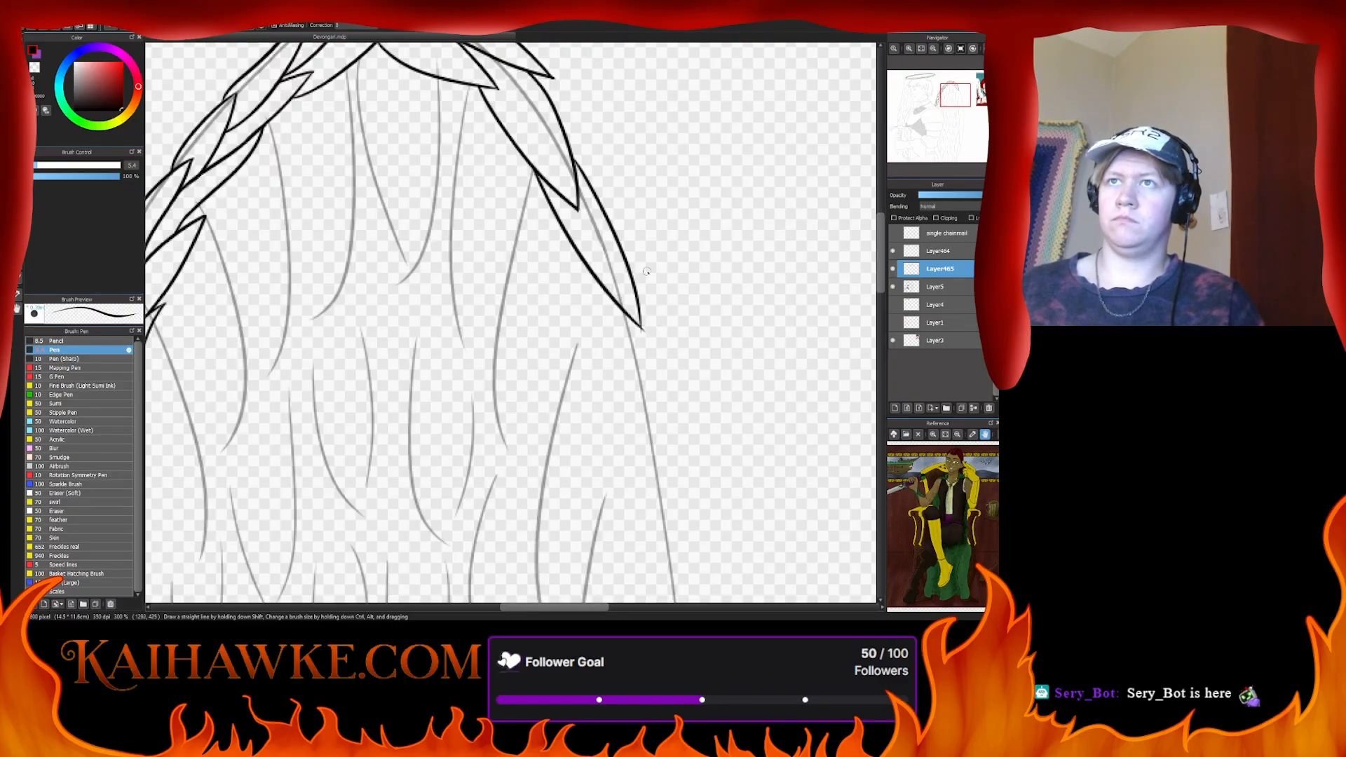
left_click_drag(646, 272, 647, 294)
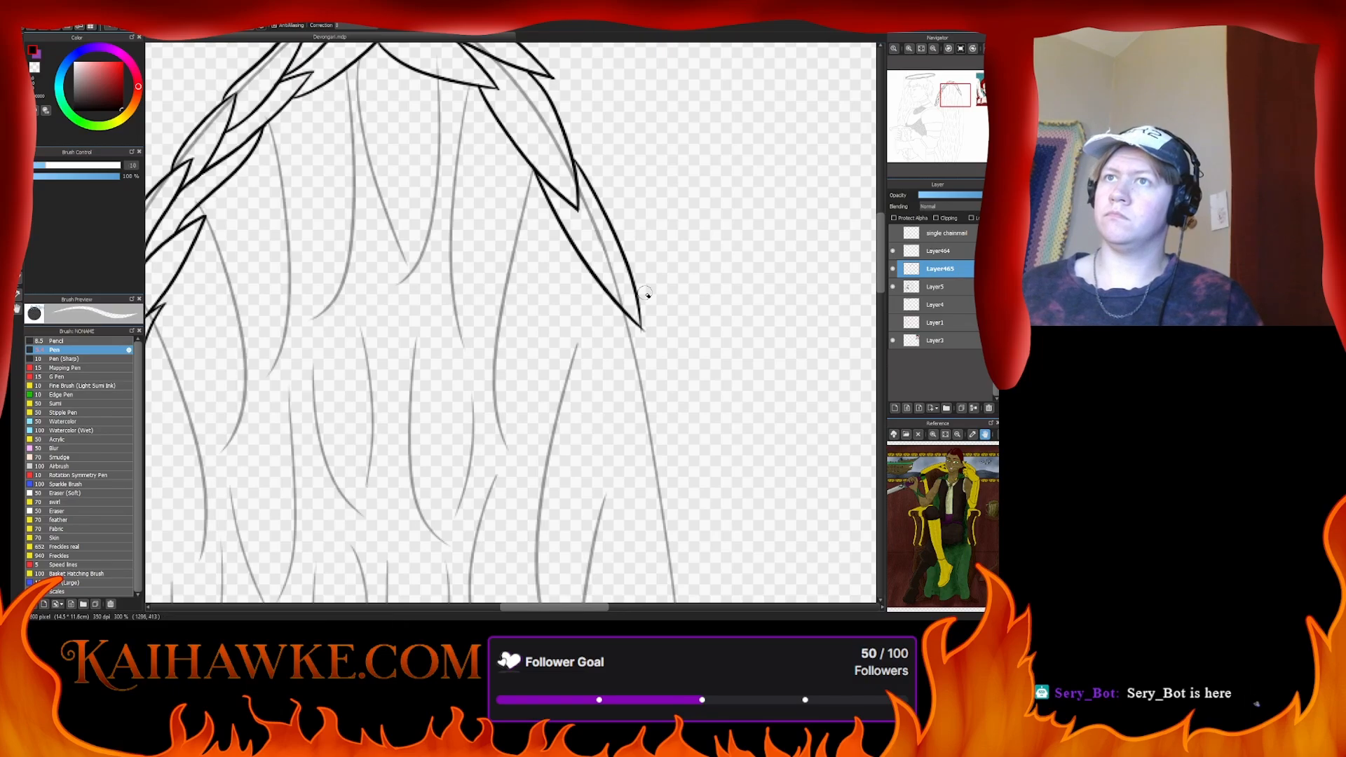
- Ink the curved outer edge of the next feather down the wing's far side, starting just above the previous feather's tip
mouse_move(952, 69)
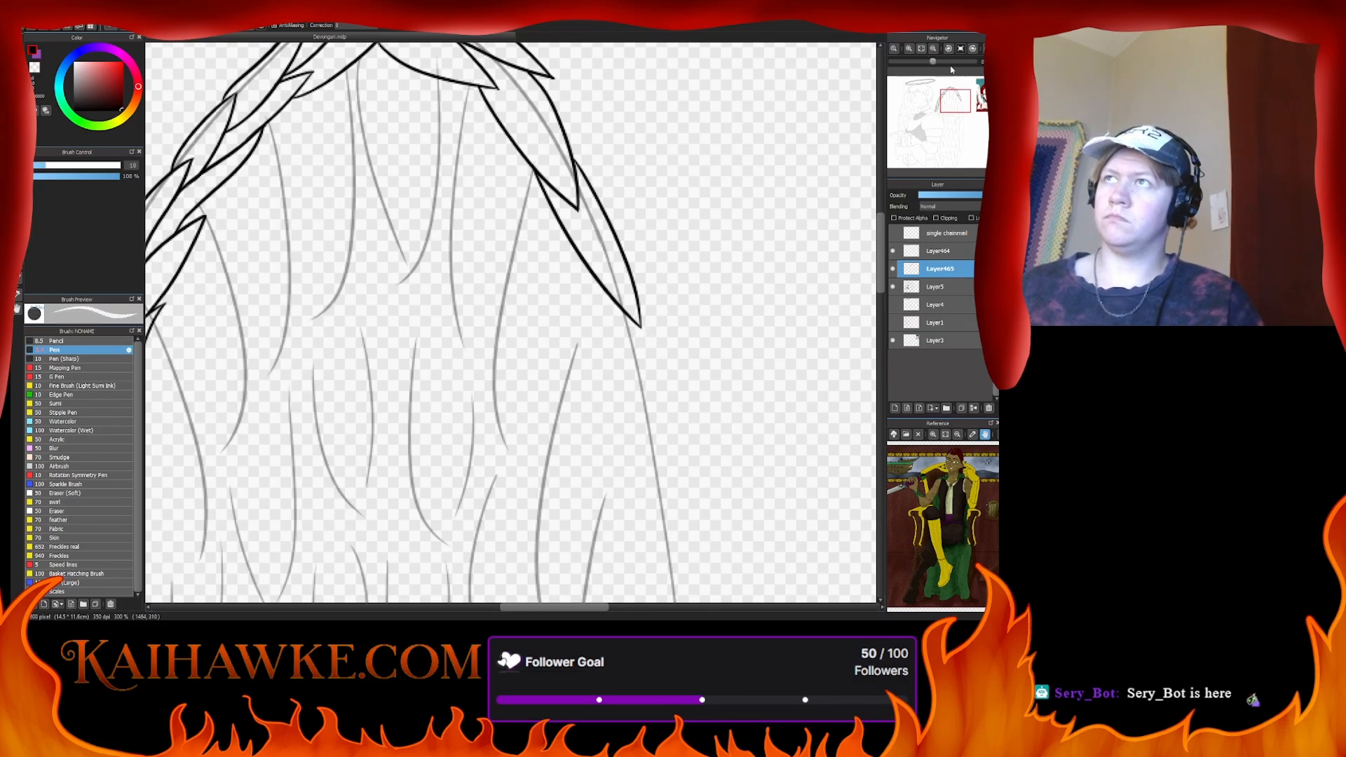
left_click_drag(934, 61, 875, 118)
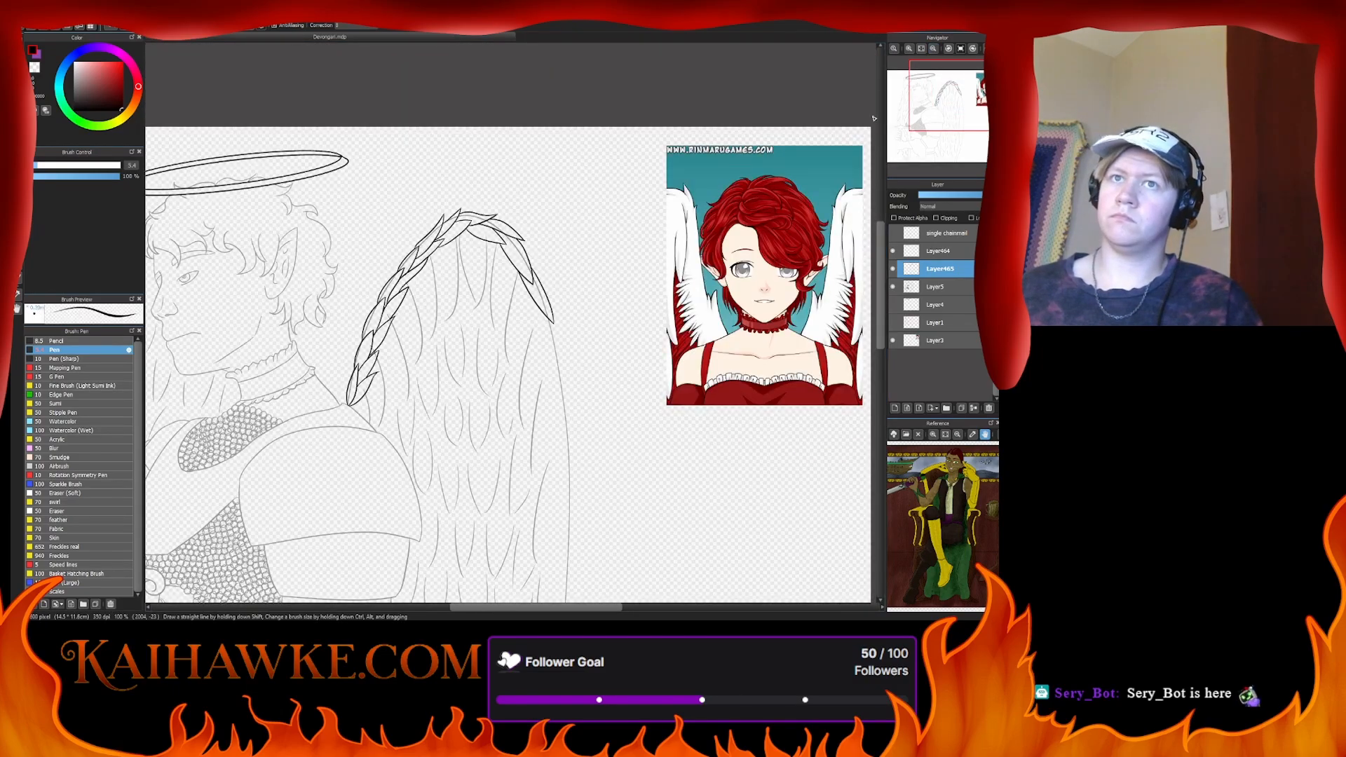
left_click_drag(541, 403, 634, 323)
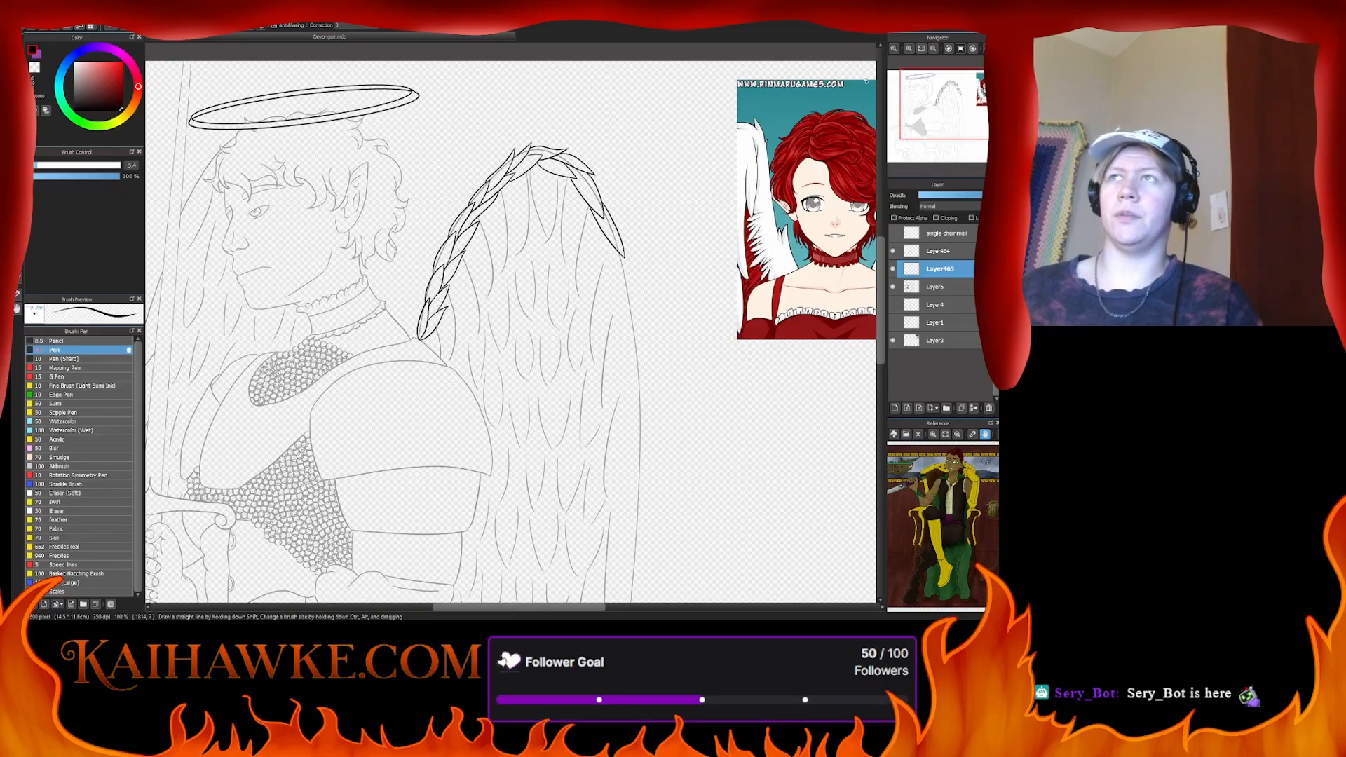
left_click(910, 49)
mouse_move(732, 184)
left_mouse_down()
mouse_move(552, 189)
mouse_move(628, 393)
left_mouse_up()
key("ctrl+z")
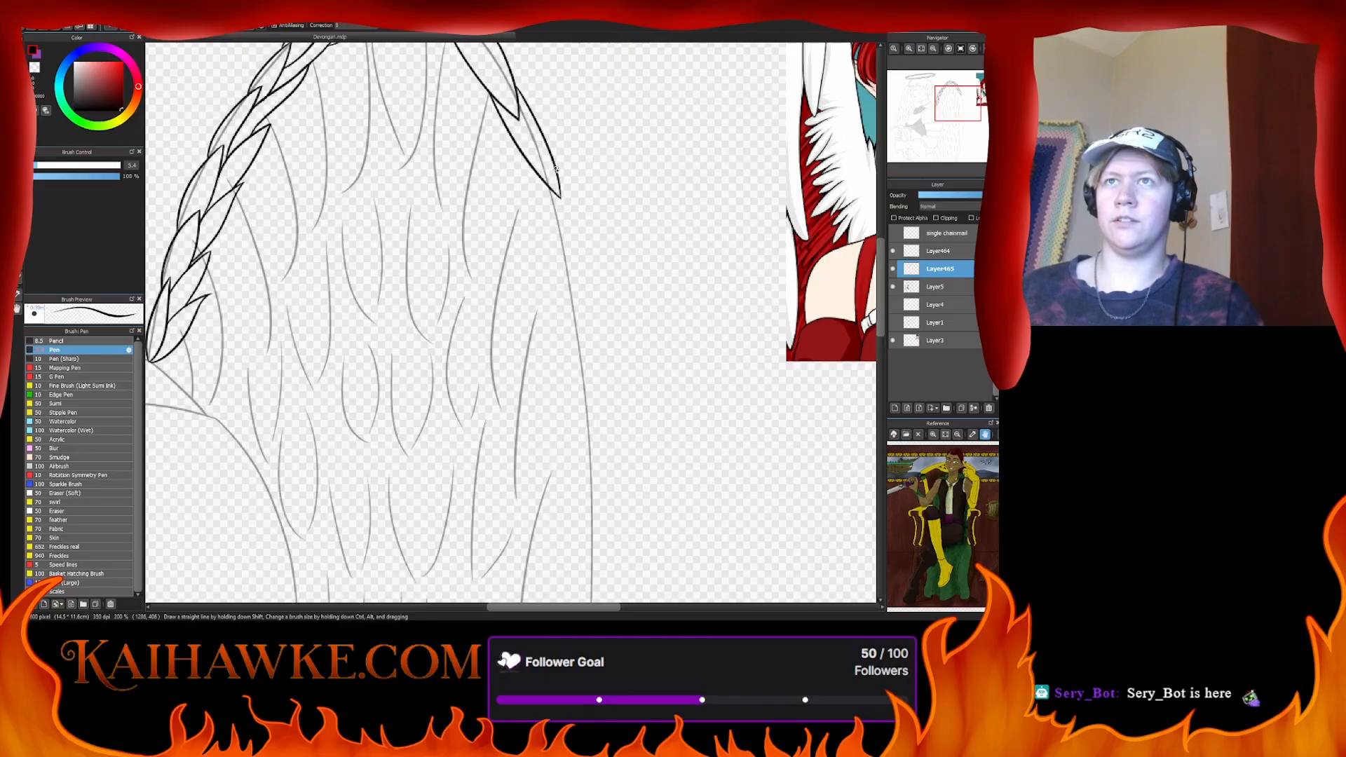
left_click_drag(555, 168, 575, 390)
key("ctrl+z")
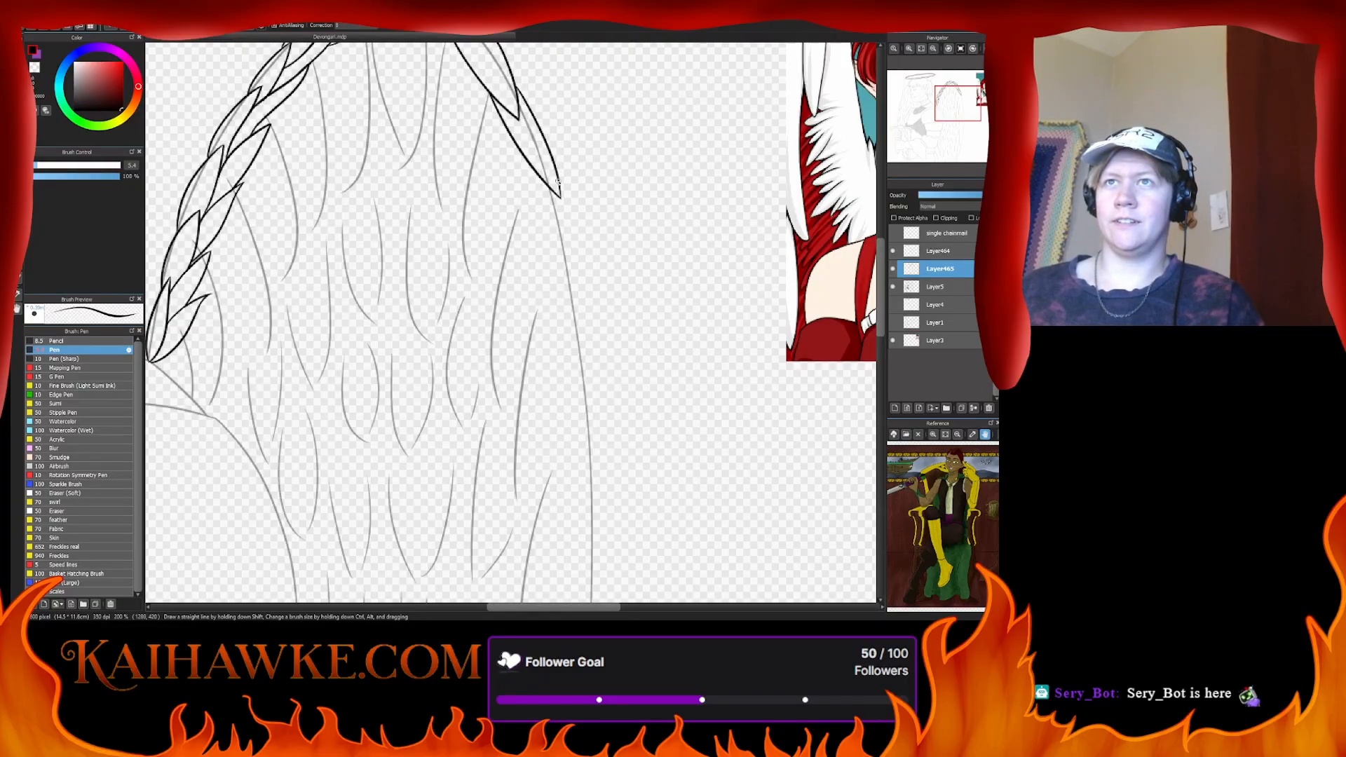
mouse_move(557, 181)
left_mouse_down()
mouse_move(593, 293)
mouse_move(600, 359)
left_mouse_up()
- Close this feather with an inner edge starting behind the previous feather, and erase the overshoot at its tip
left_click_drag(530, 180, 607, 354)
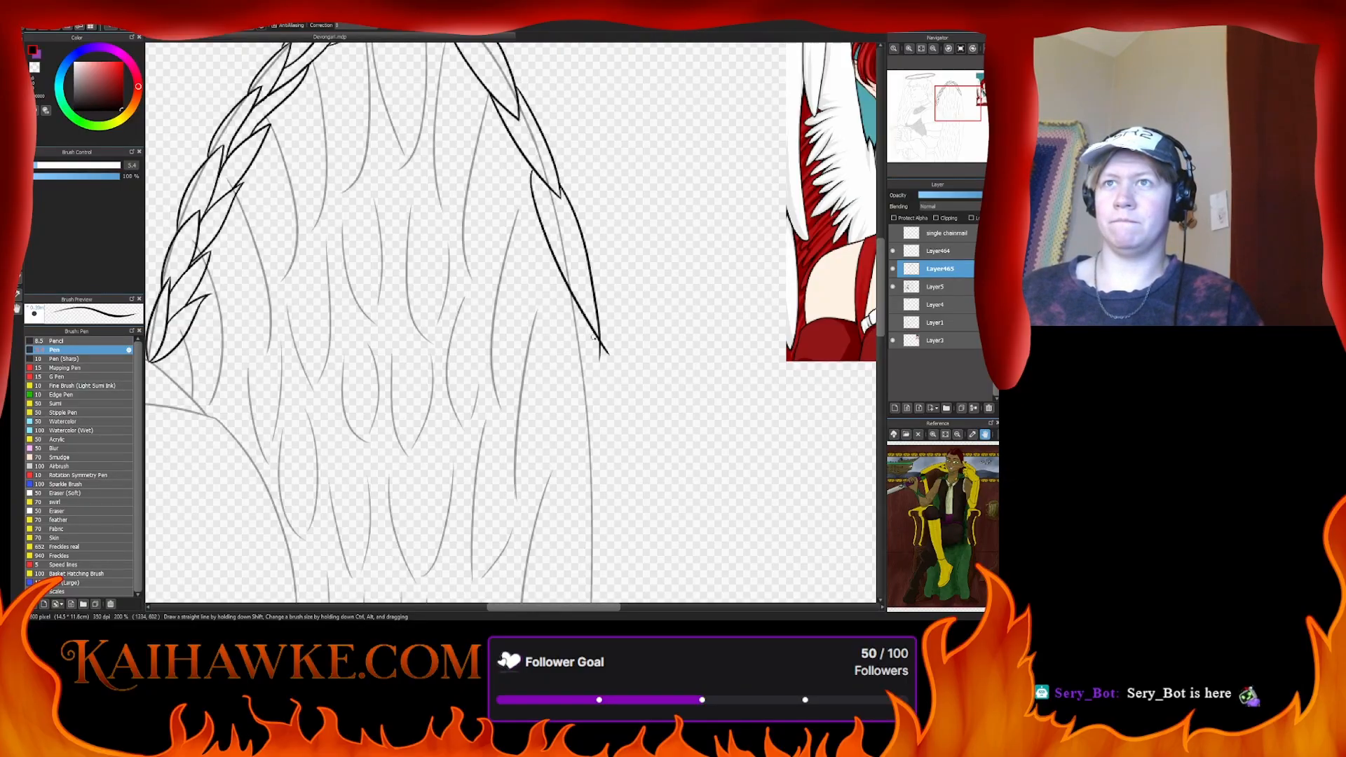
key("ctrl+z")
mouse_move(528, 167)
left_mouse_down()
mouse_move(560, 301)
mouse_move(601, 370)
left_mouse_up()
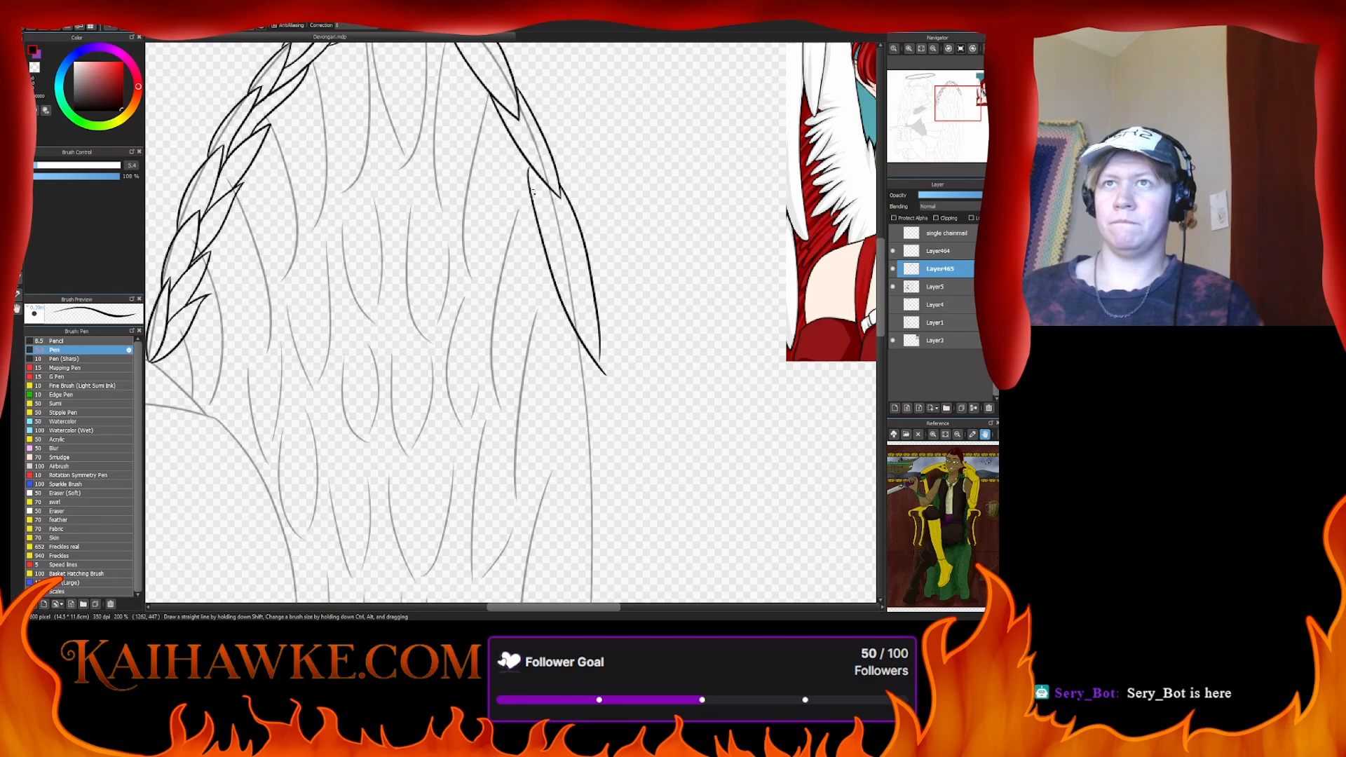
key("ctrl+z")
mouse_move(527, 162)
left_mouse_down()
mouse_move(535, 207)
mouse_move(601, 347)
left_mouse_up()
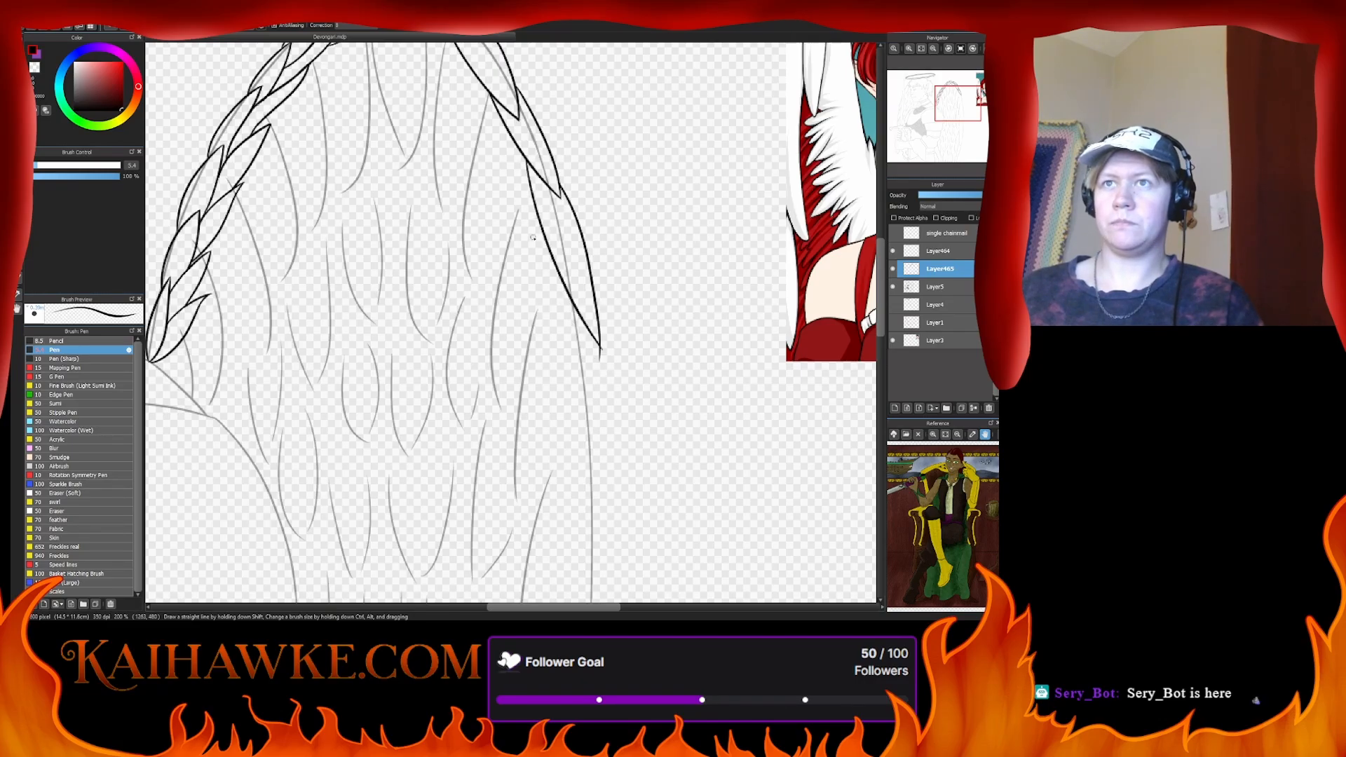
scroll(481, 217, "down", 3)
scroll(547, 110, "up", 3)
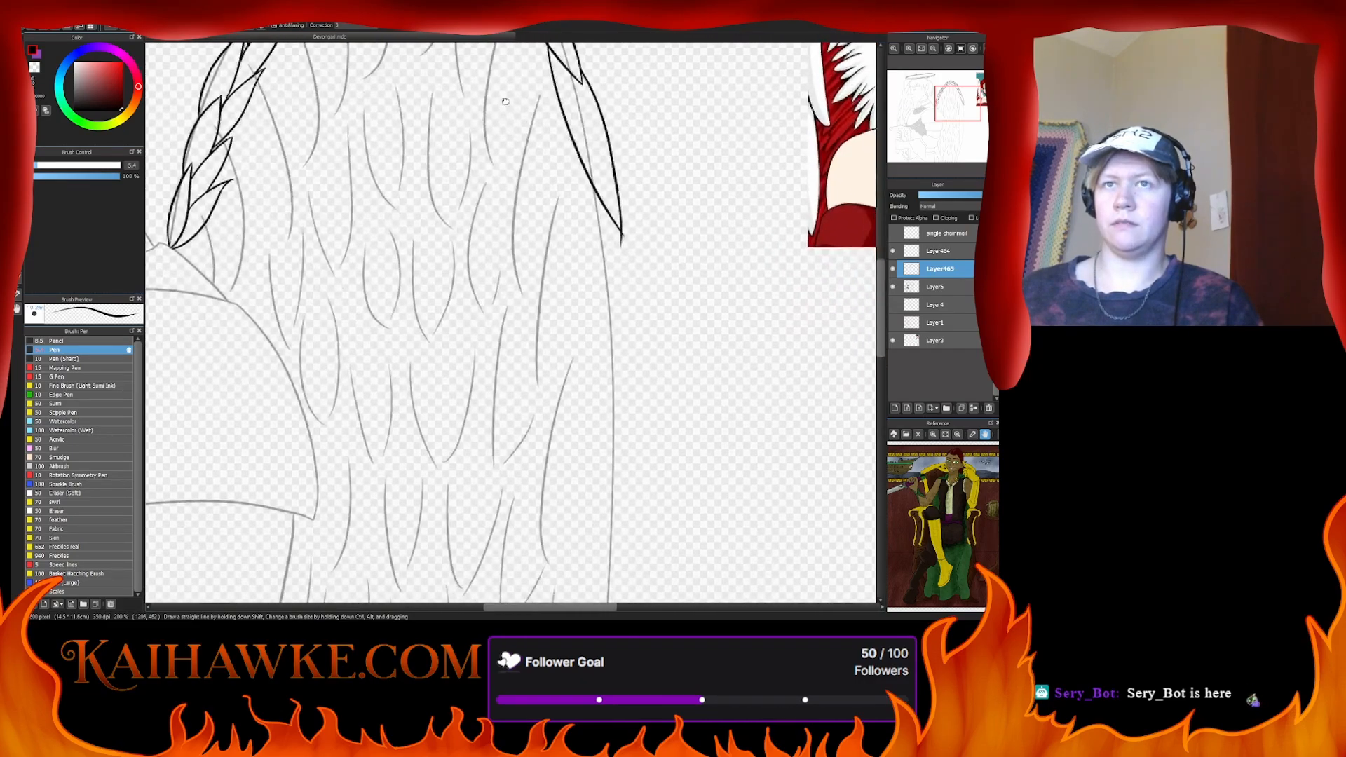
mouse_move(547, 110)
left_mouse_down()
mouse_move(578, 462)
mouse_move(517, 271)
left_mouse_up()
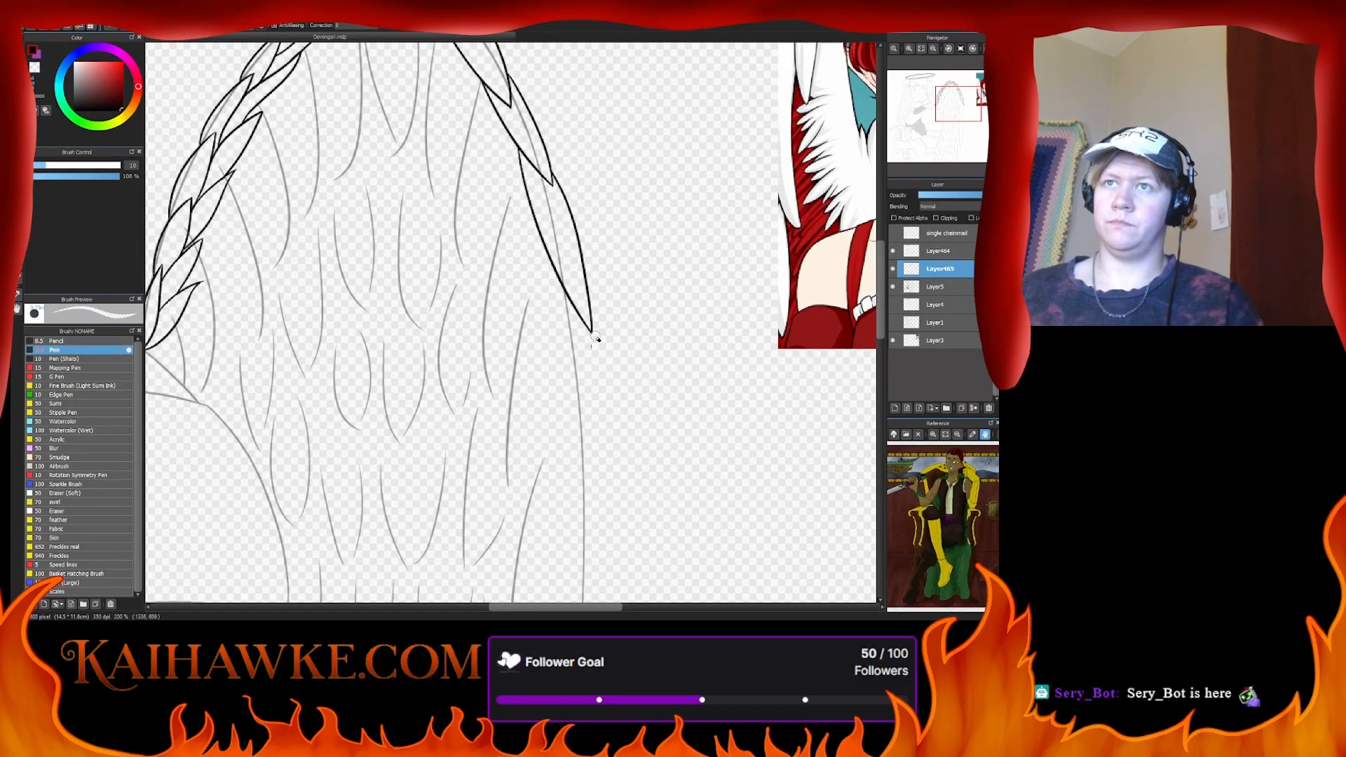
key("b")
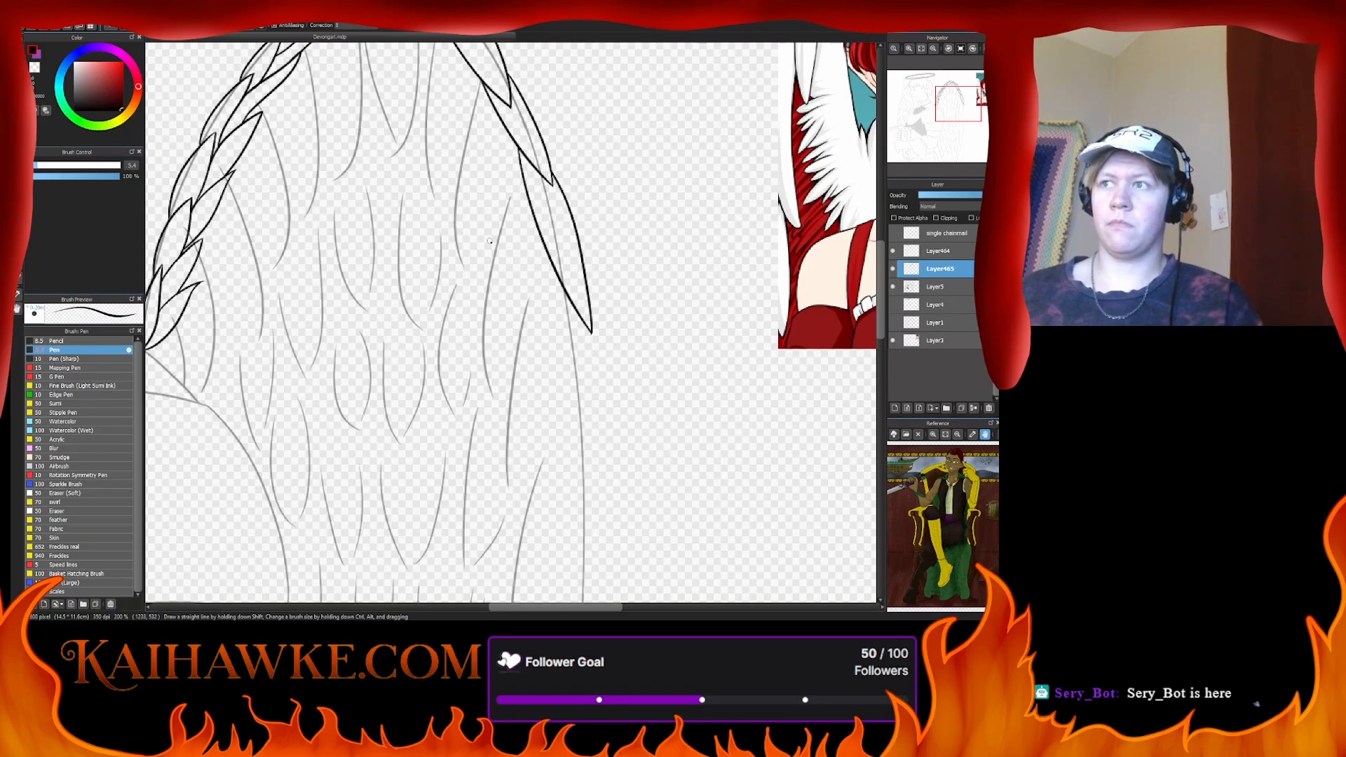
- Ink a longer feather hanging almost straight down from the last one, with both edges bowed and meeting in a point
left_click_drag(541, 364, 589, 308)
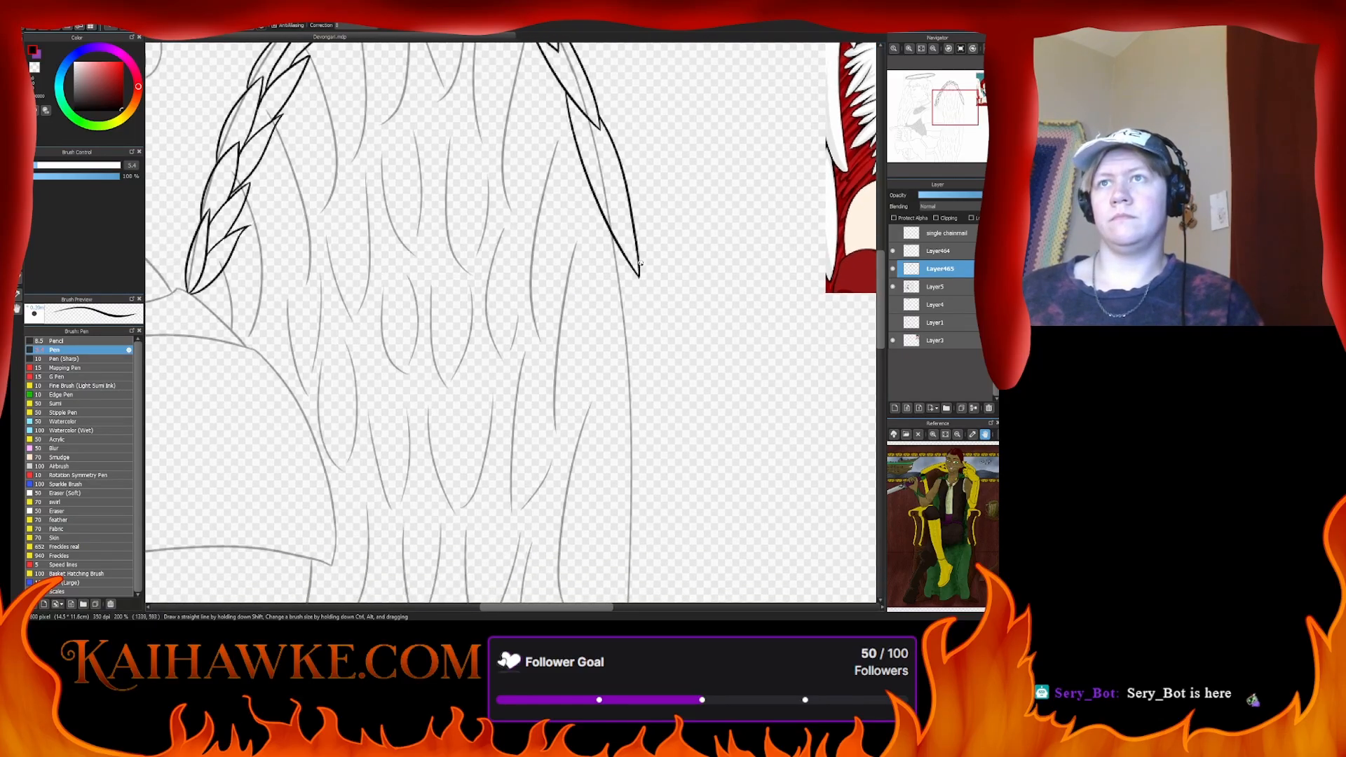
mouse_move(638, 262)
left_mouse_down()
mouse_move(653, 392)
mouse_move(644, 462)
left_mouse_up()
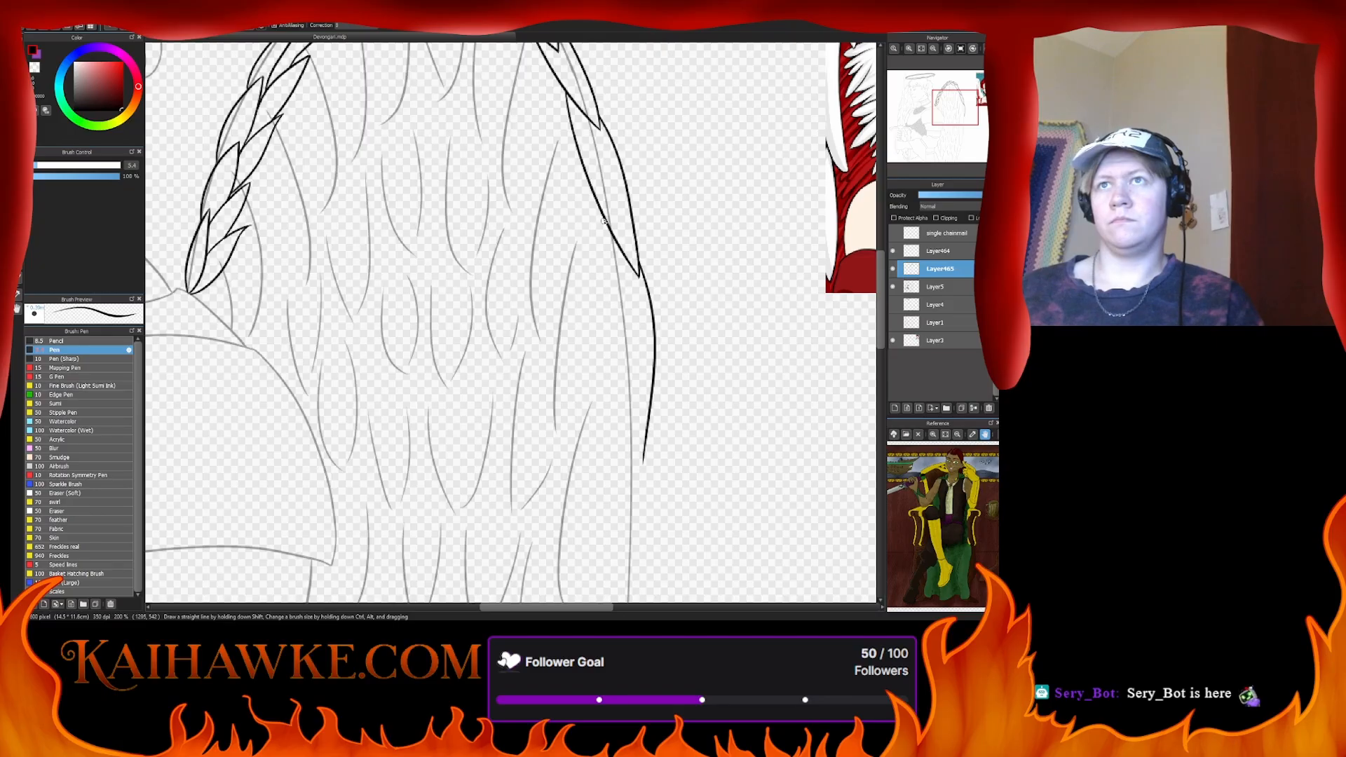
mouse_move(601, 220)
left_mouse_down()
mouse_move(609, 357)
mouse_move(644, 463)
left_mouse_up()
- Try a very long, narrow feather hanging below the last one, with its tip trimmed by the eraser
scroll(631, 440, "down", 3)
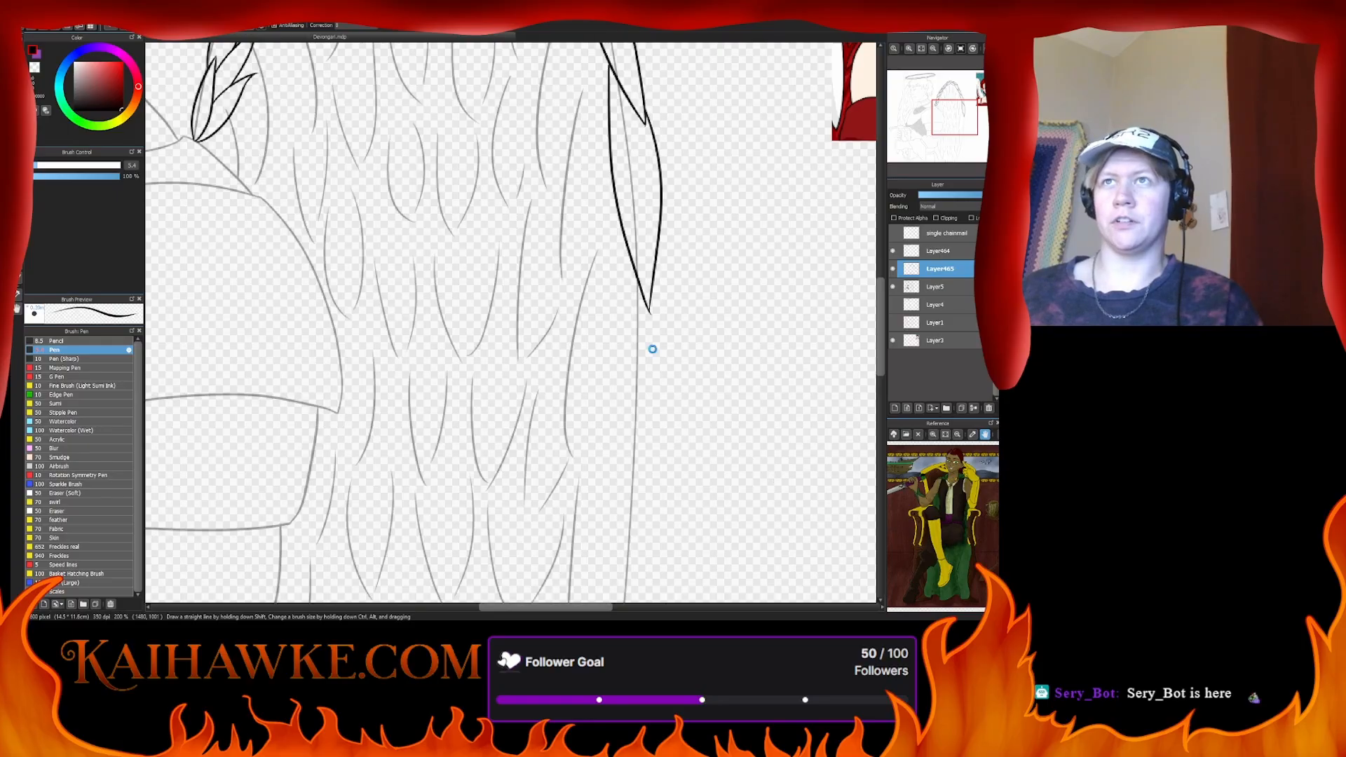
left_click_drag(652, 349, 702, 190)
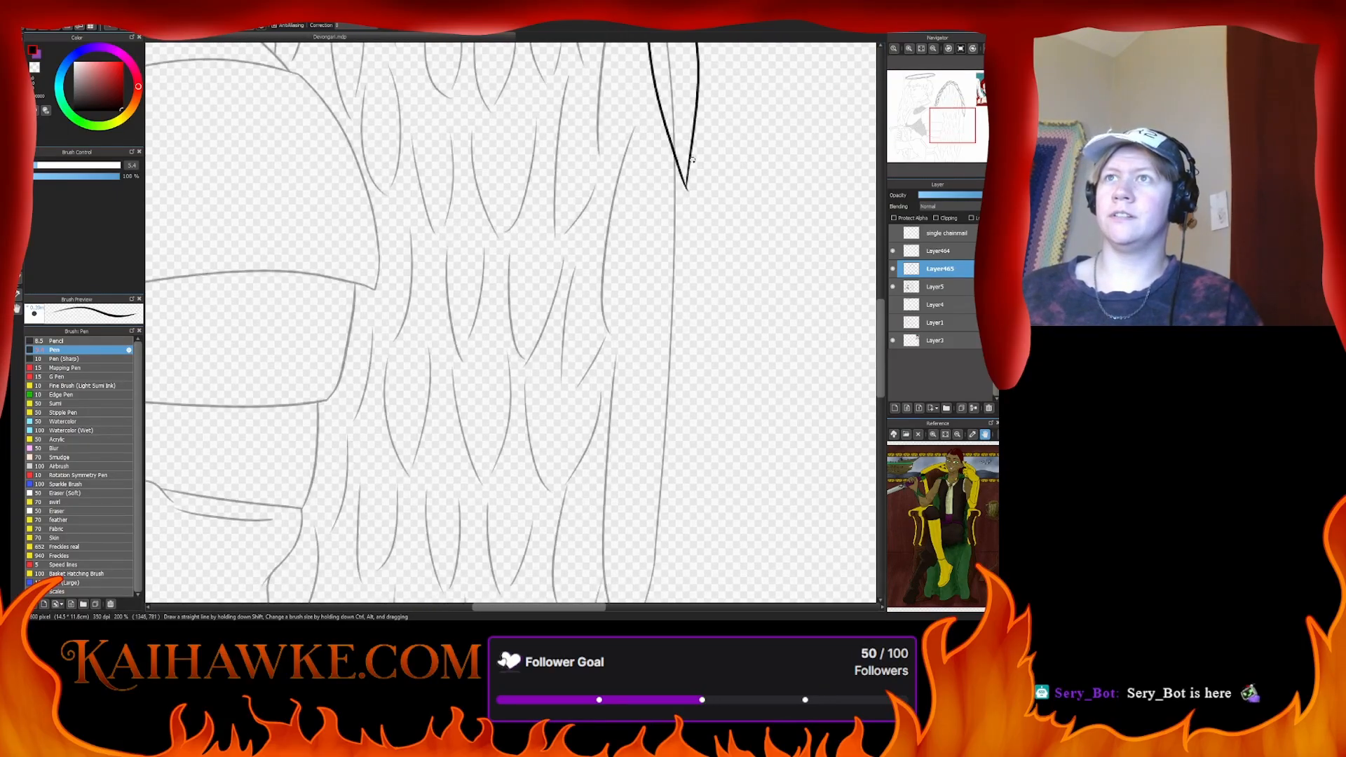
left_click_drag(693, 147, 662, 541)
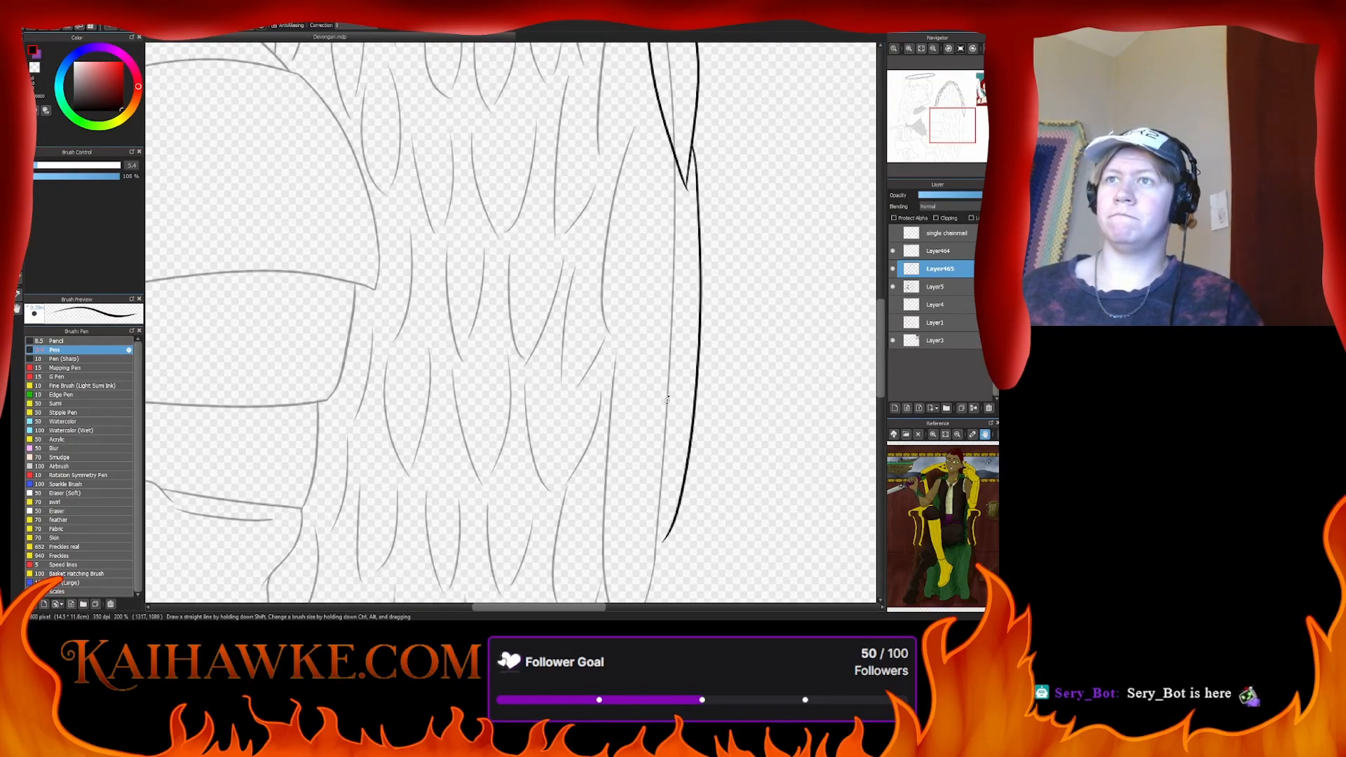
mouse_move(652, 80)
left_mouse_down()
mouse_move(637, 359)
mouse_move(663, 540)
left_mouse_up()
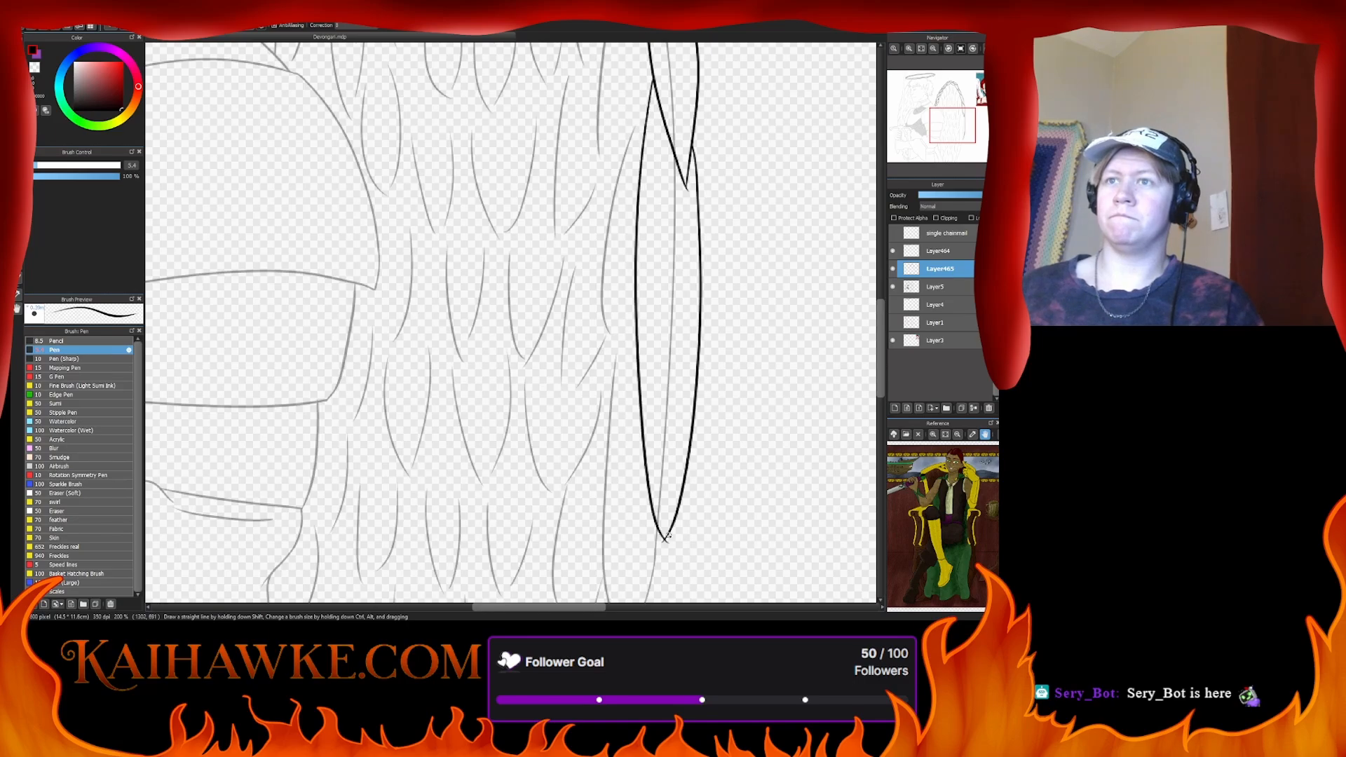
mouse_move(713, 228)
left_mouse_down()
mouse_move(724, 241)
mouse_move(730, 430)
mouse_move(715, 303)
mouse_move(740, 189)
mouse_move(684, 363)
left_mouse_up()
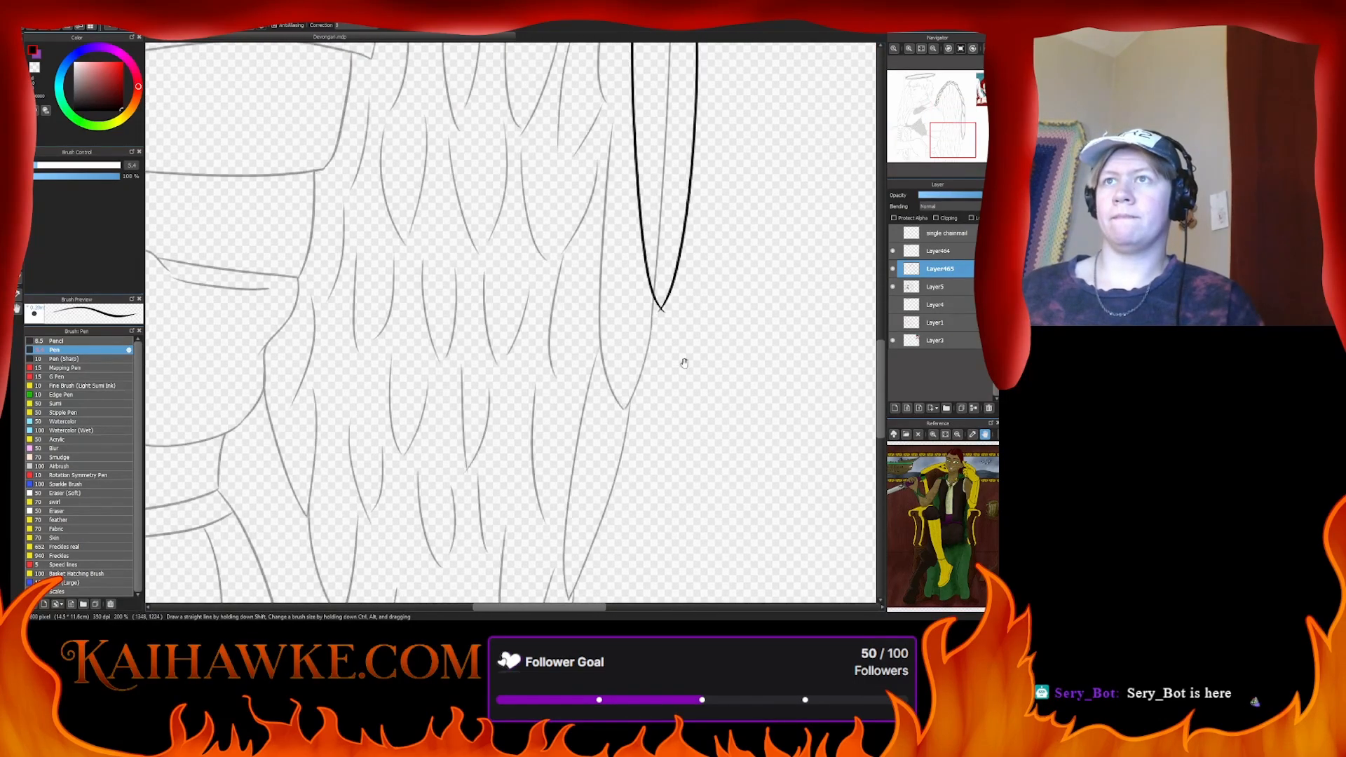
key("e")
left_click_drag(653, 309, 663, 318)
key("b")
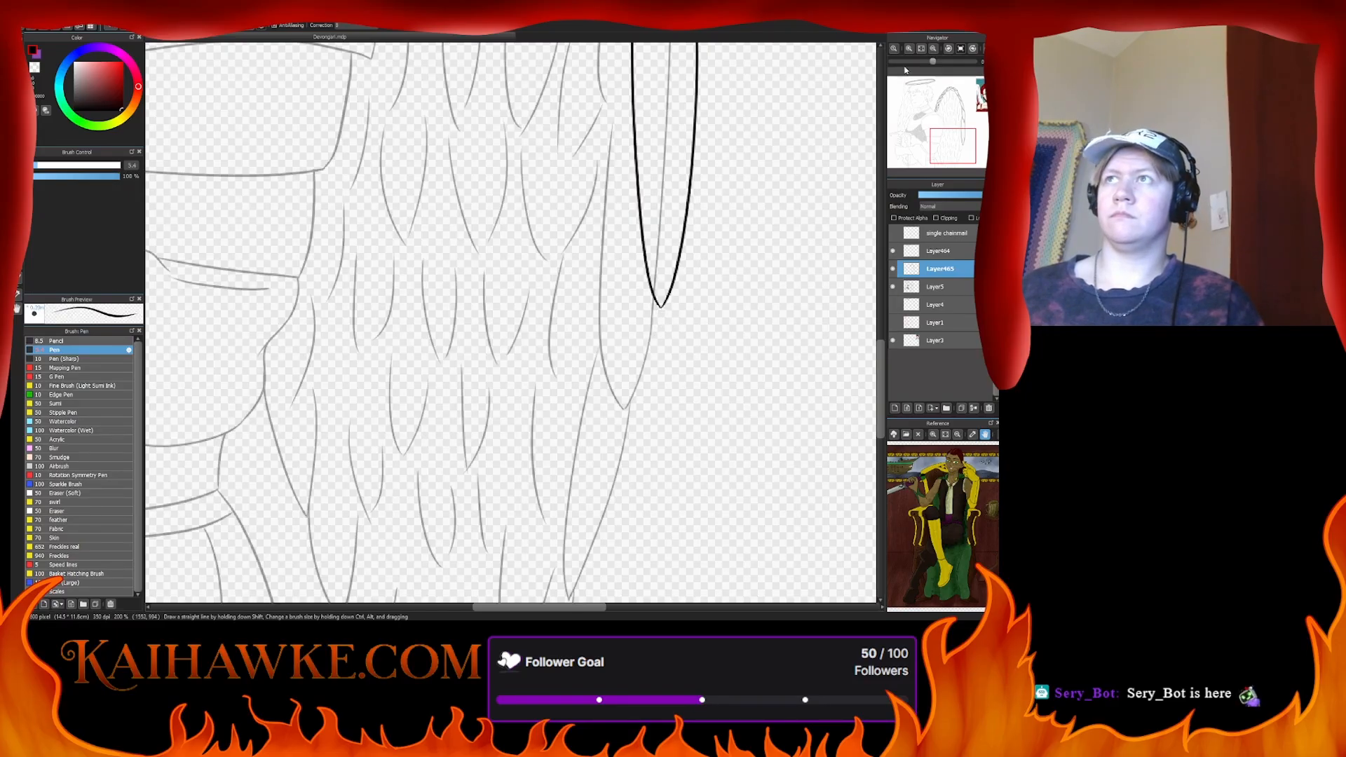
- Check the whole wing and undo the very long, narrow feather at its lower end
scroll(623, 364, "down", 2)
left_click_drag(624, 364, 609, 436)
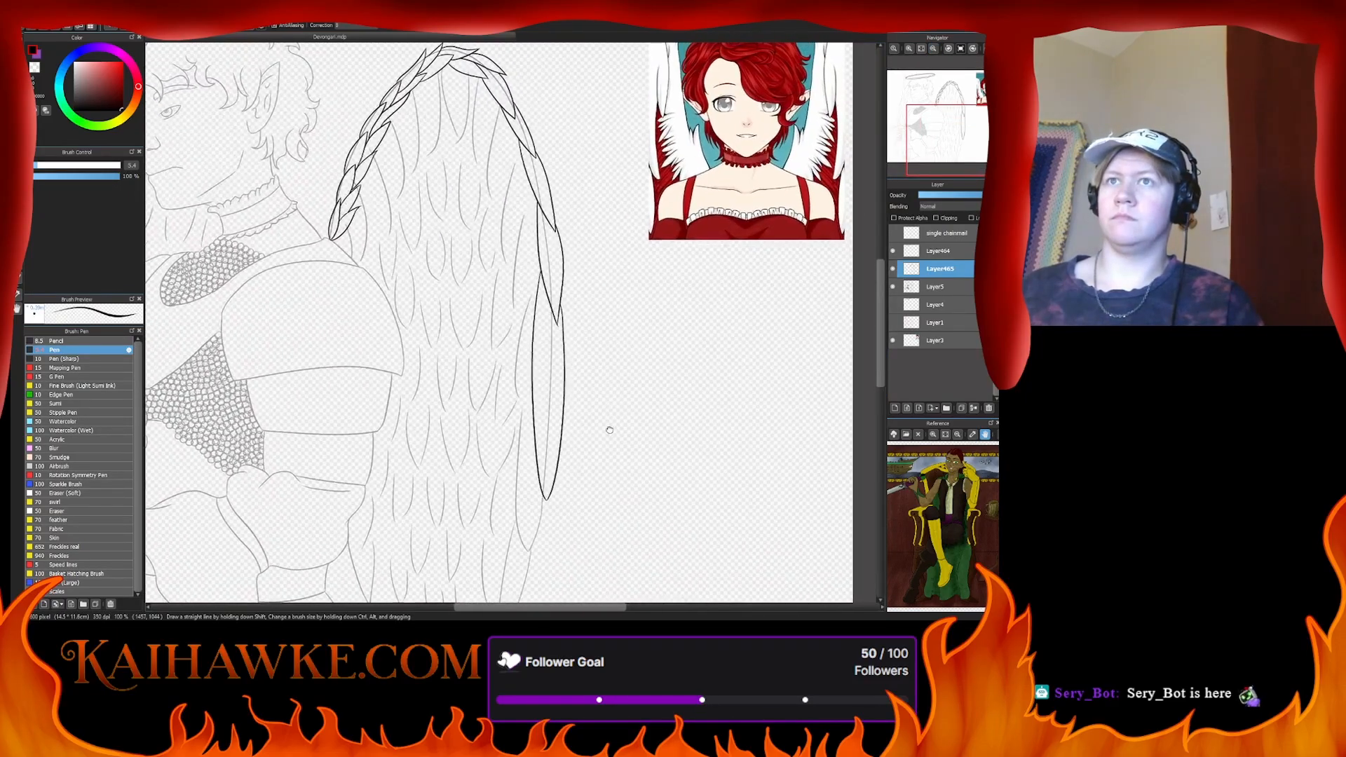
key("ctrl+z")
key("ctrl+z")
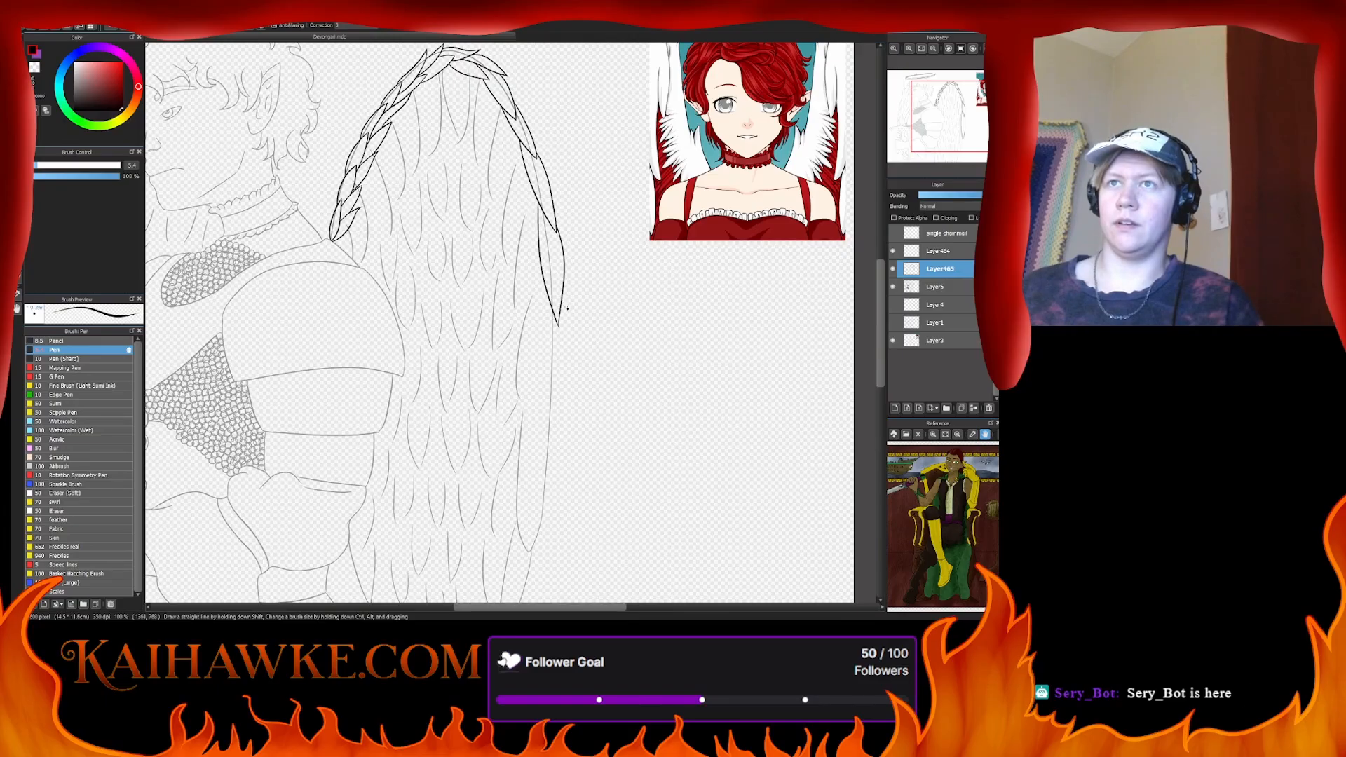
- Ink a long, narrow feather hanging straight down below the last one, with both edges bowed and its tip cleaned with the eraser
left_click_drag(567, 317, 549, 481)
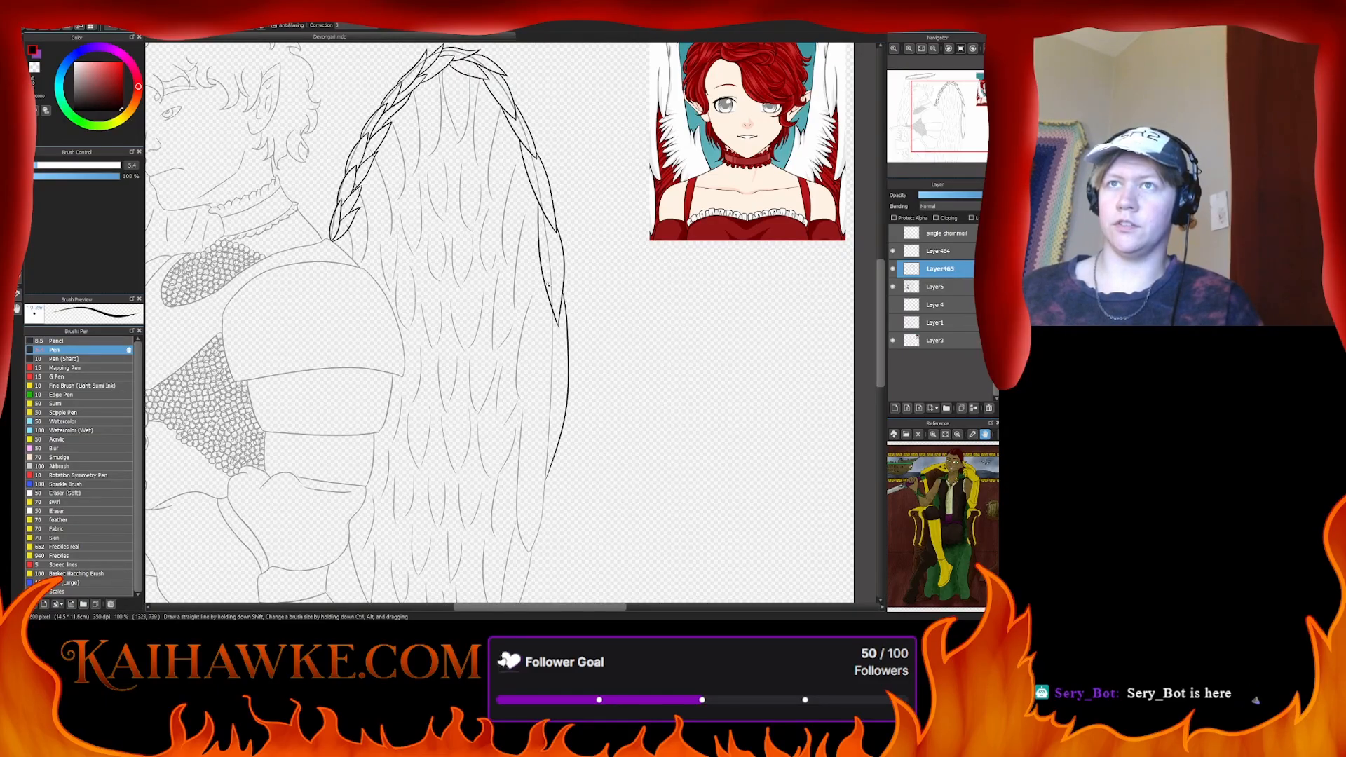
key("ctrl+z")
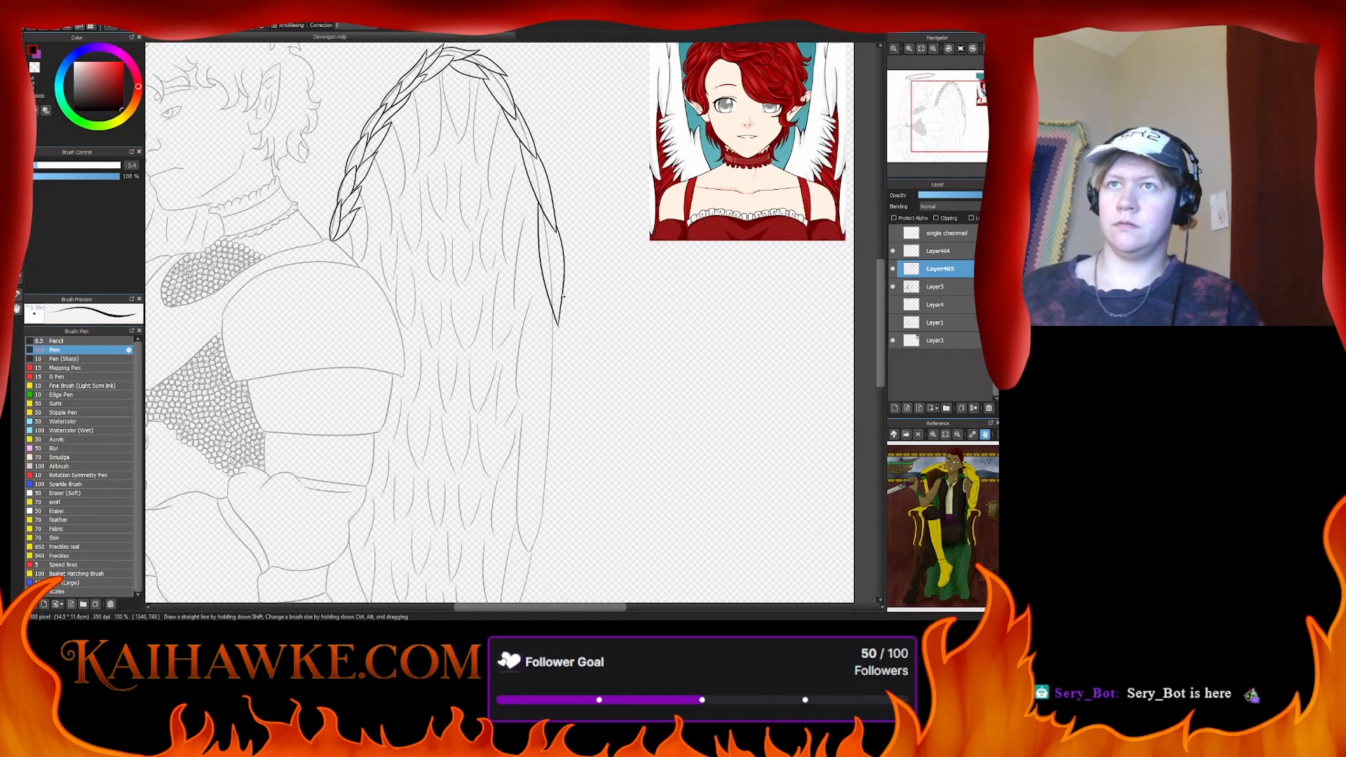
left_click_drag(564, 296, 554, 474)
mouse_move(544, 285)
left_mouse_down()
mouse_move(539, 379)
mouse_move(561, 478)
left_mouse_up()
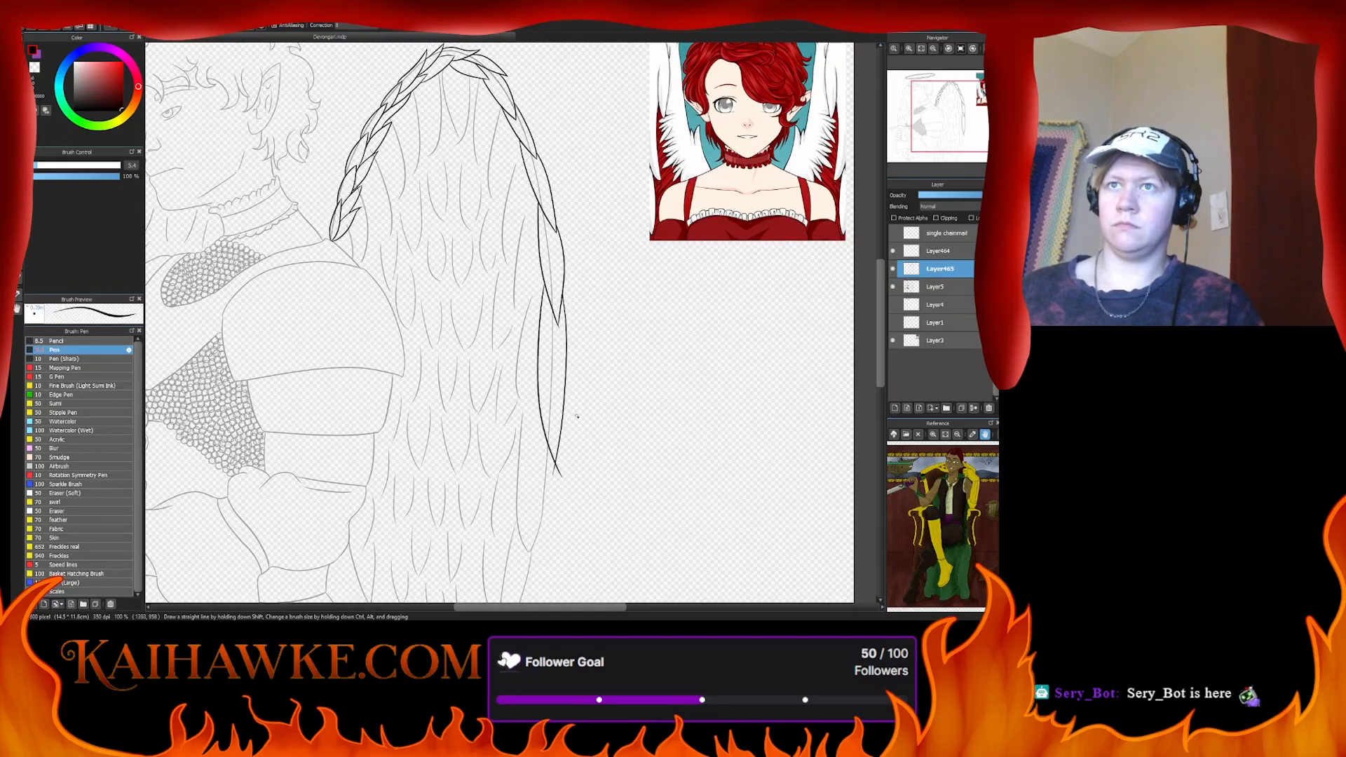
scroll(577, 417, "down", 3)
left_click_drag(549, 300, 554, 374)
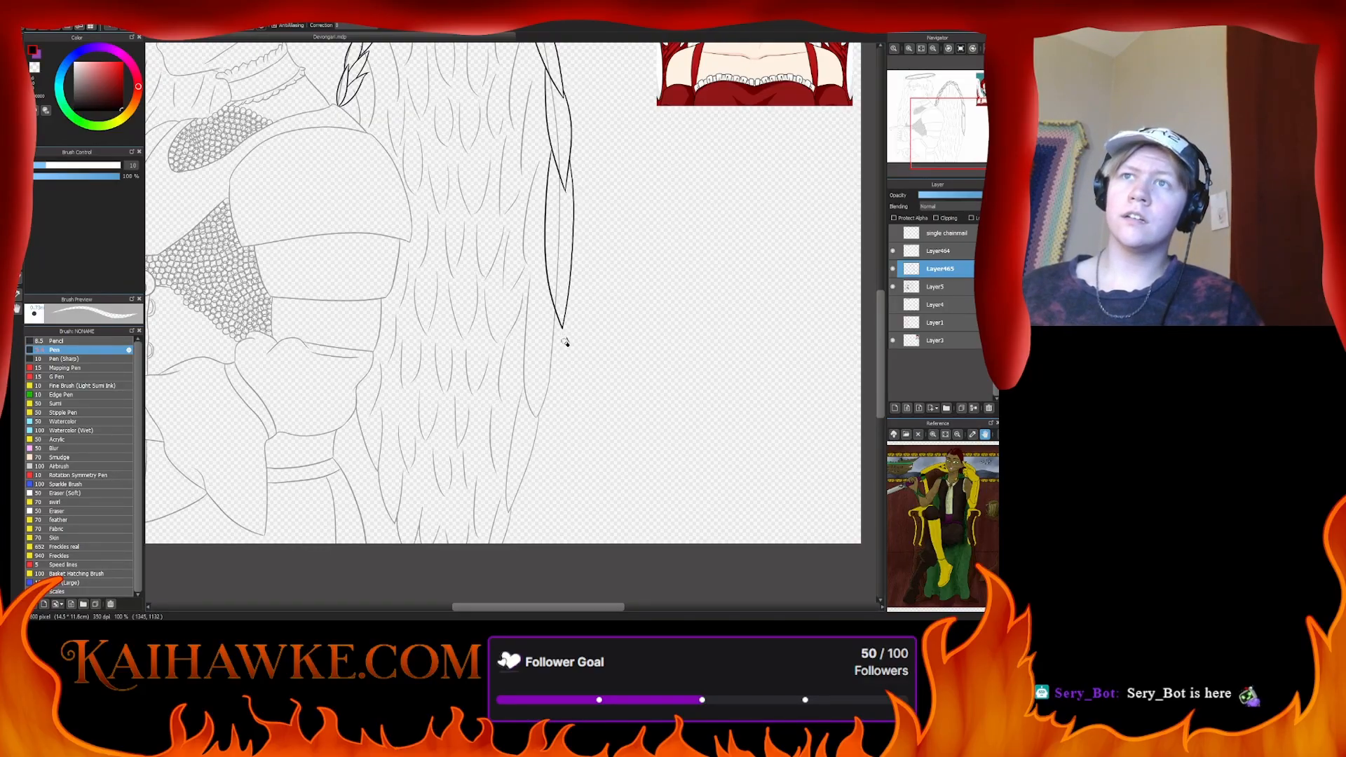
key("b")
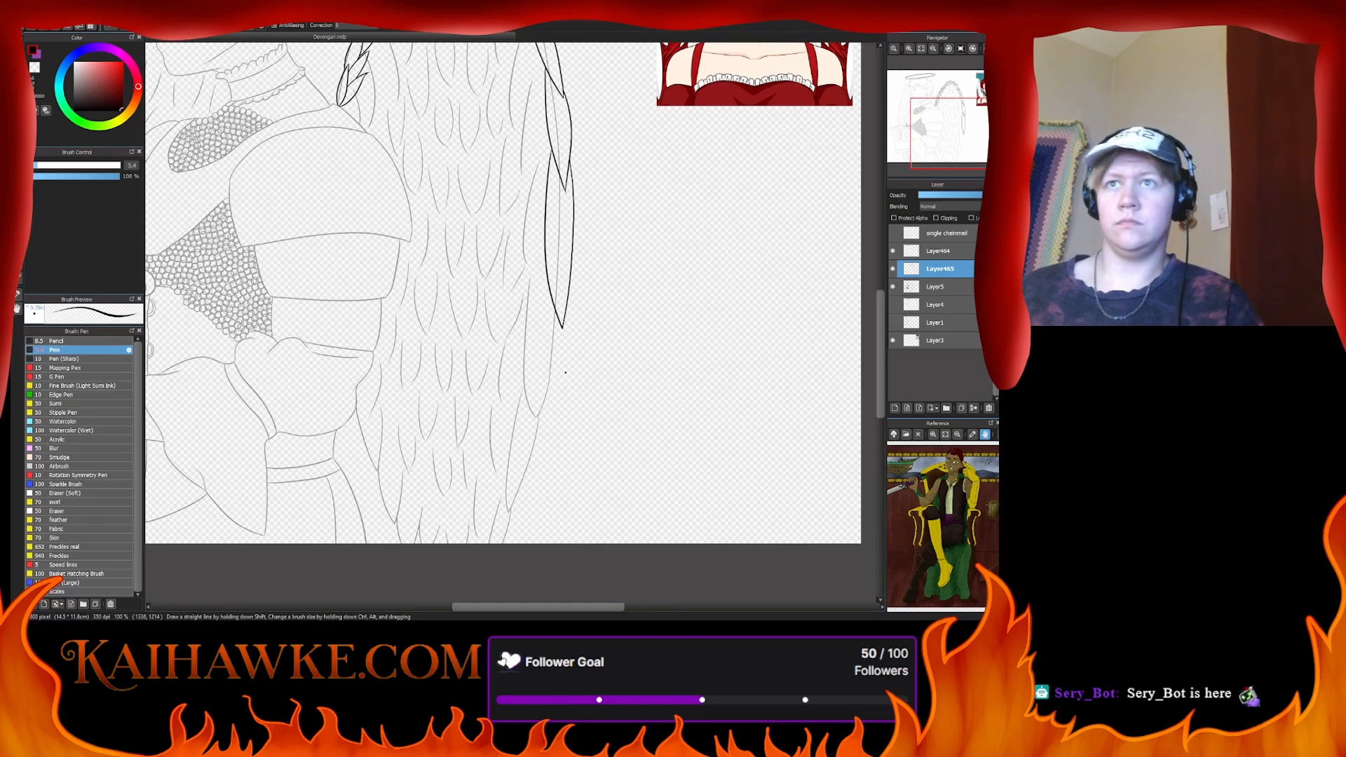
- Ink another long feather from behind that tip, slanting inward towards the wing's lower end, with an outer and an inner edge
scroll(738, 216, "up", 5)
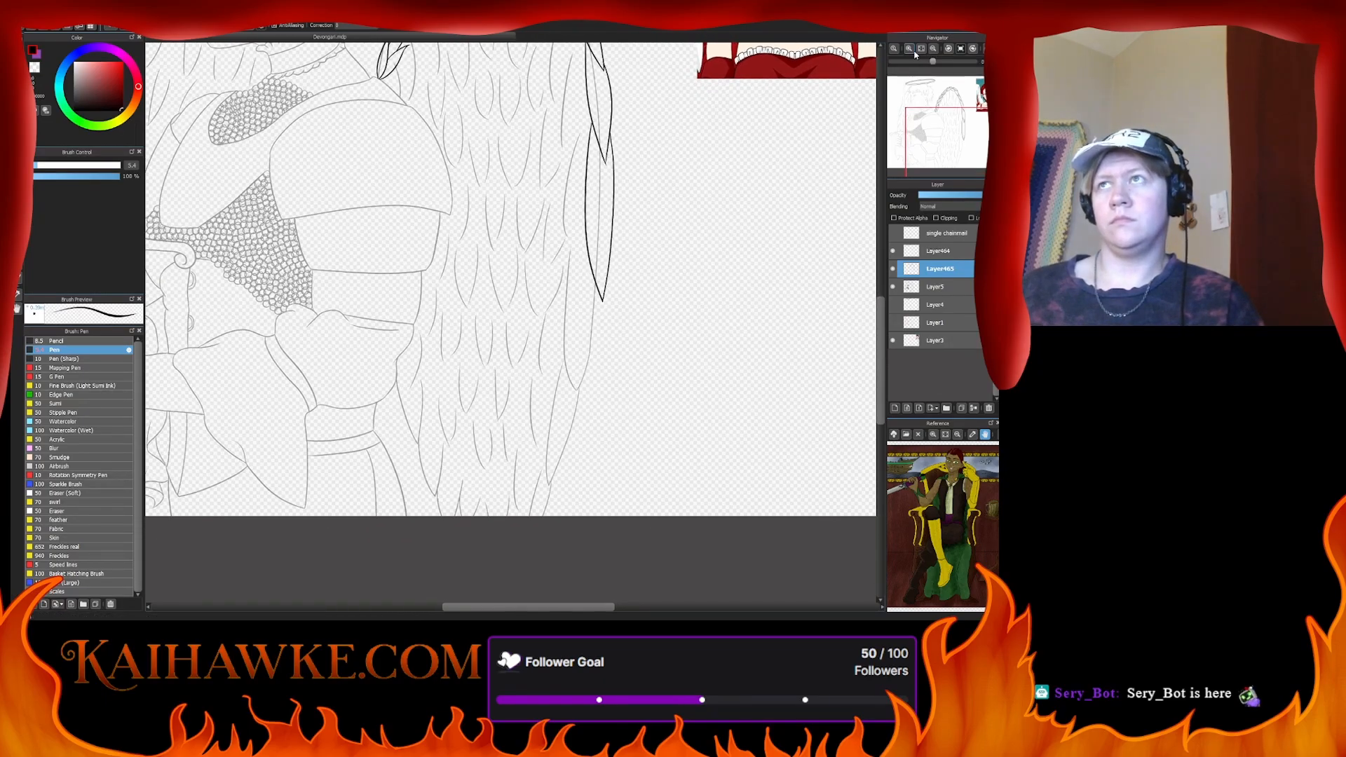
mouse_move(766, 287)
left_mouse_down()
mouse_move(485, 500)
mouse_move(594, 479)
left_mouse_up()
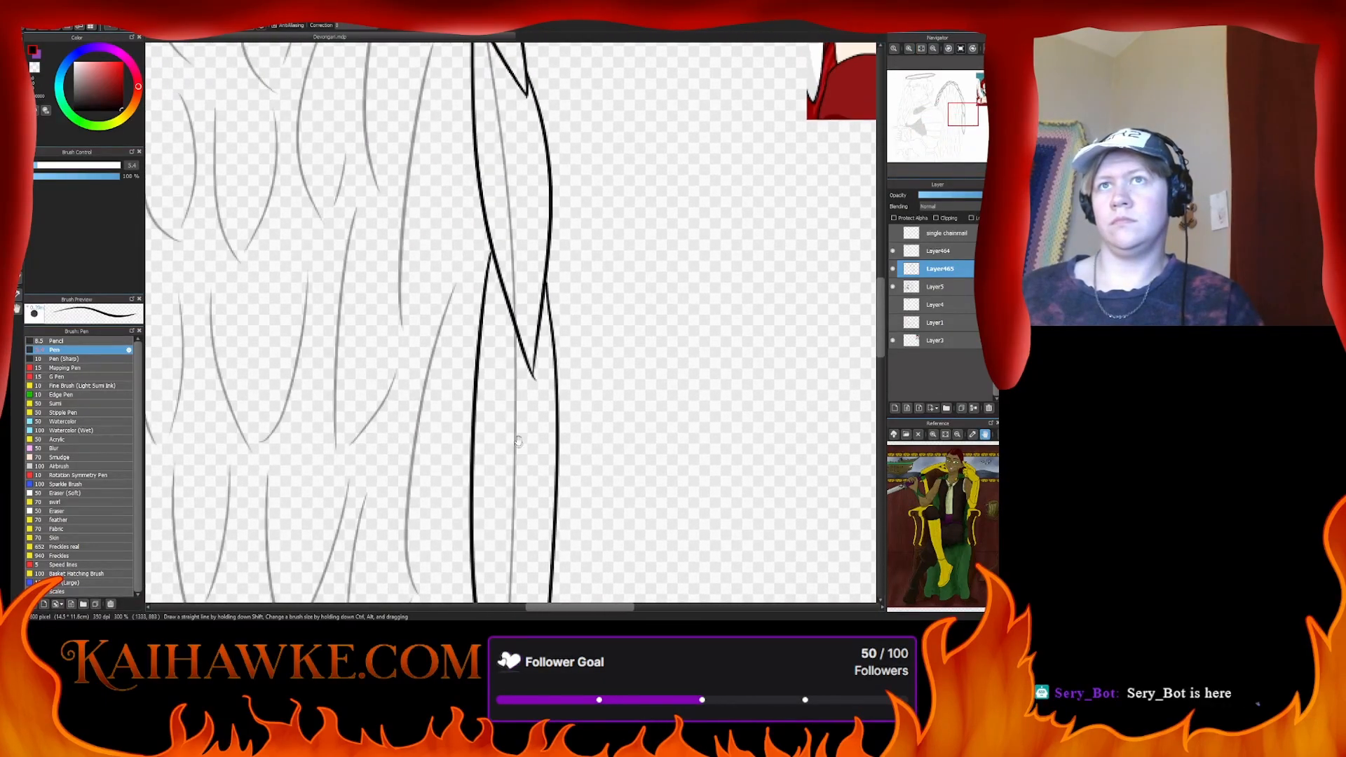
left_click_drag(610, 367, 697, 96)
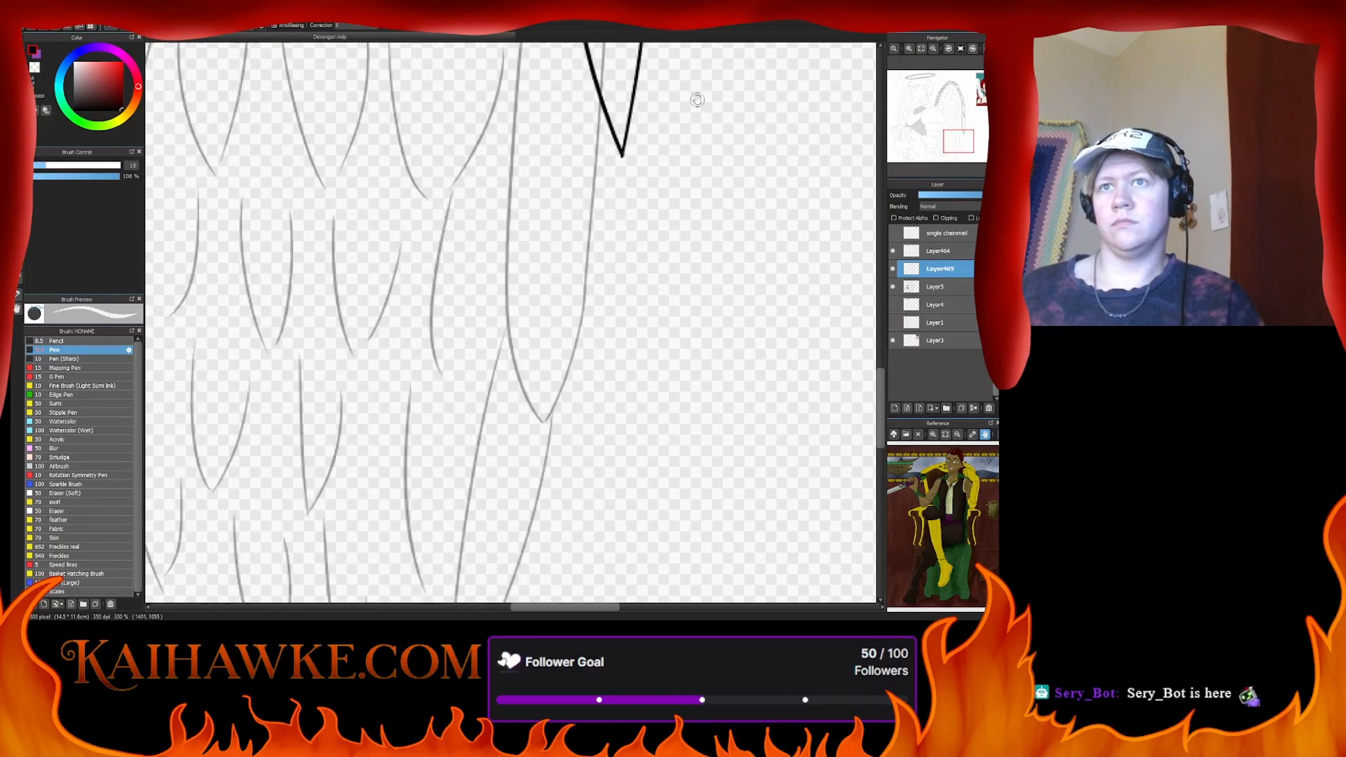
scroll(773, 126, "down", 5)
mouse_move(557, 253)
left_mouse_down()
mouse_move(590, 291)
mouse_move(640, 285)
mouse_move(661, 236)
mouse_move(588, 523)
left_mouse_up()
double_click(909, 49)
left_click_drag(635, 220, 596, 541)
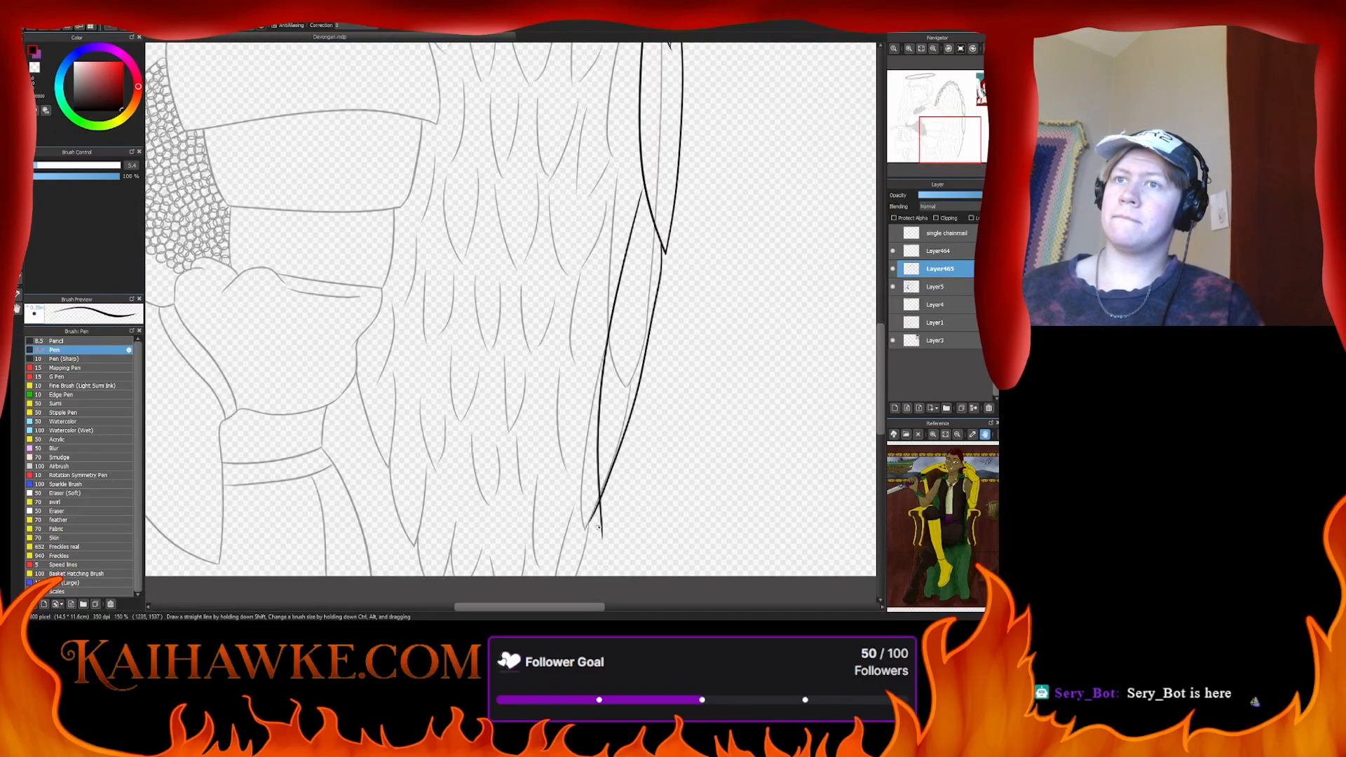
- Redo the slanted feather's inner edge with a wider bow from behind the previous feather, and erase its overshoot below the tip
key("ctrl+z")
mouse_move(644, 181)
left_mouse_down()
mouse_move(605, 316)
mouse_move(600, 561)
left_mouse_up()
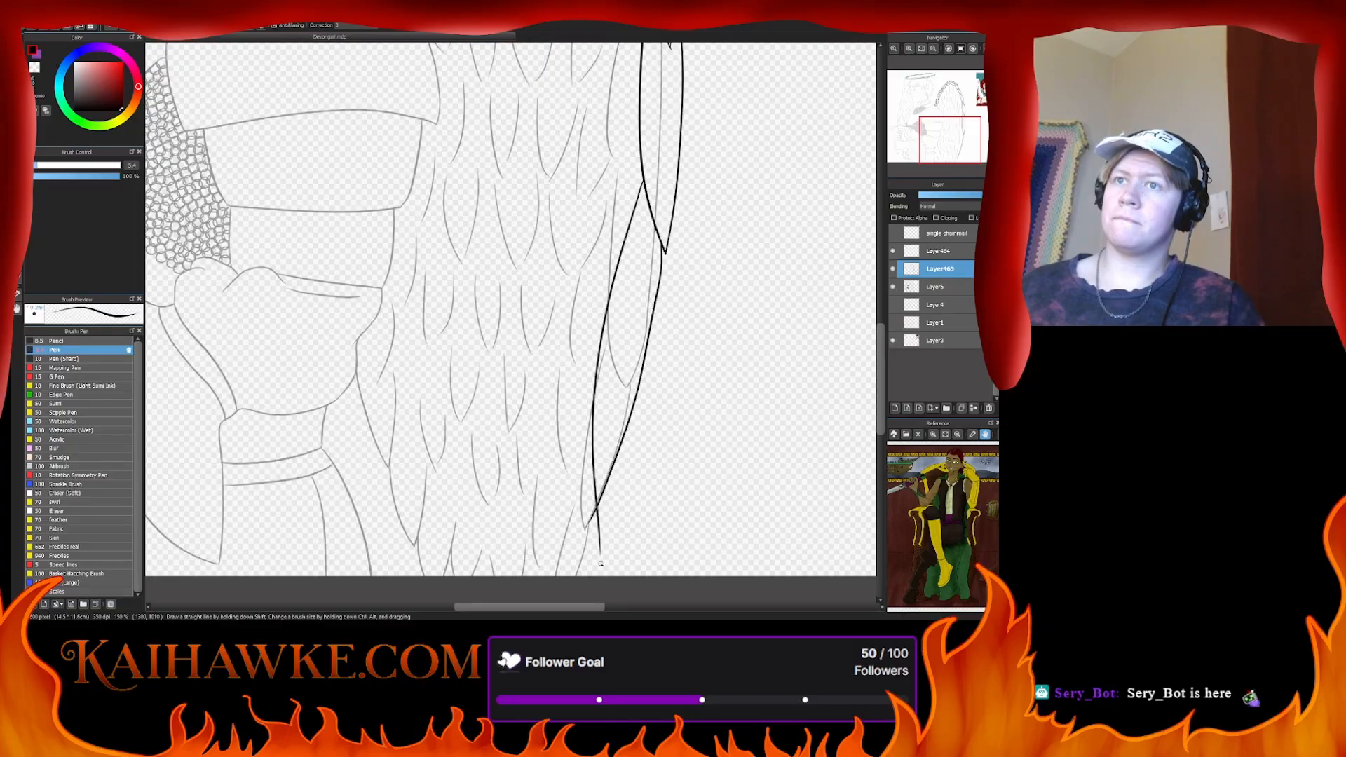
key("ctrl+z")
mouse_move(644, 181)
left_mouse_down()
mouse_move(601, 307)
mouse_move(591, 530)
left_mouse_up()
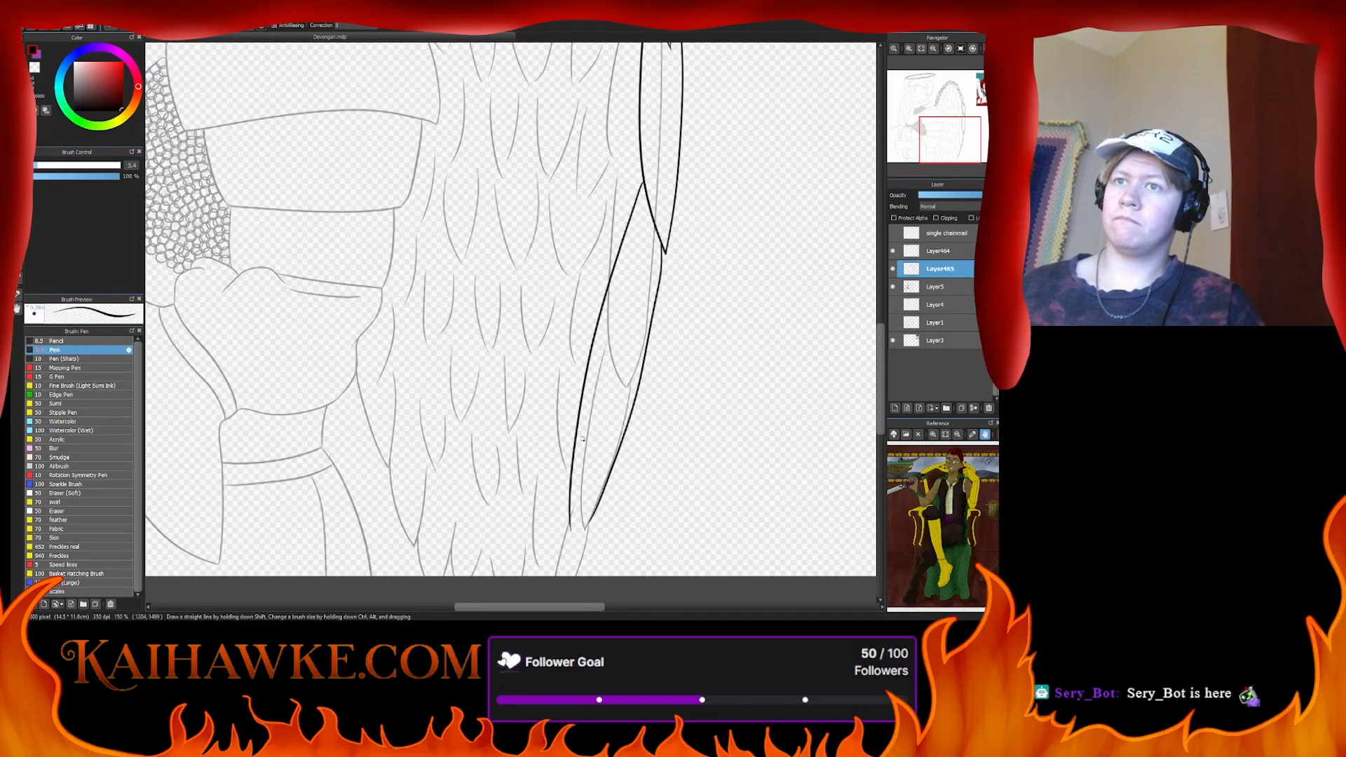
key("ctrl+z")
mouse_move(644, 181)
left_mouse_down()
mouse_move(603, 362)
mouse_move(596, 556)
left_mouse_up()
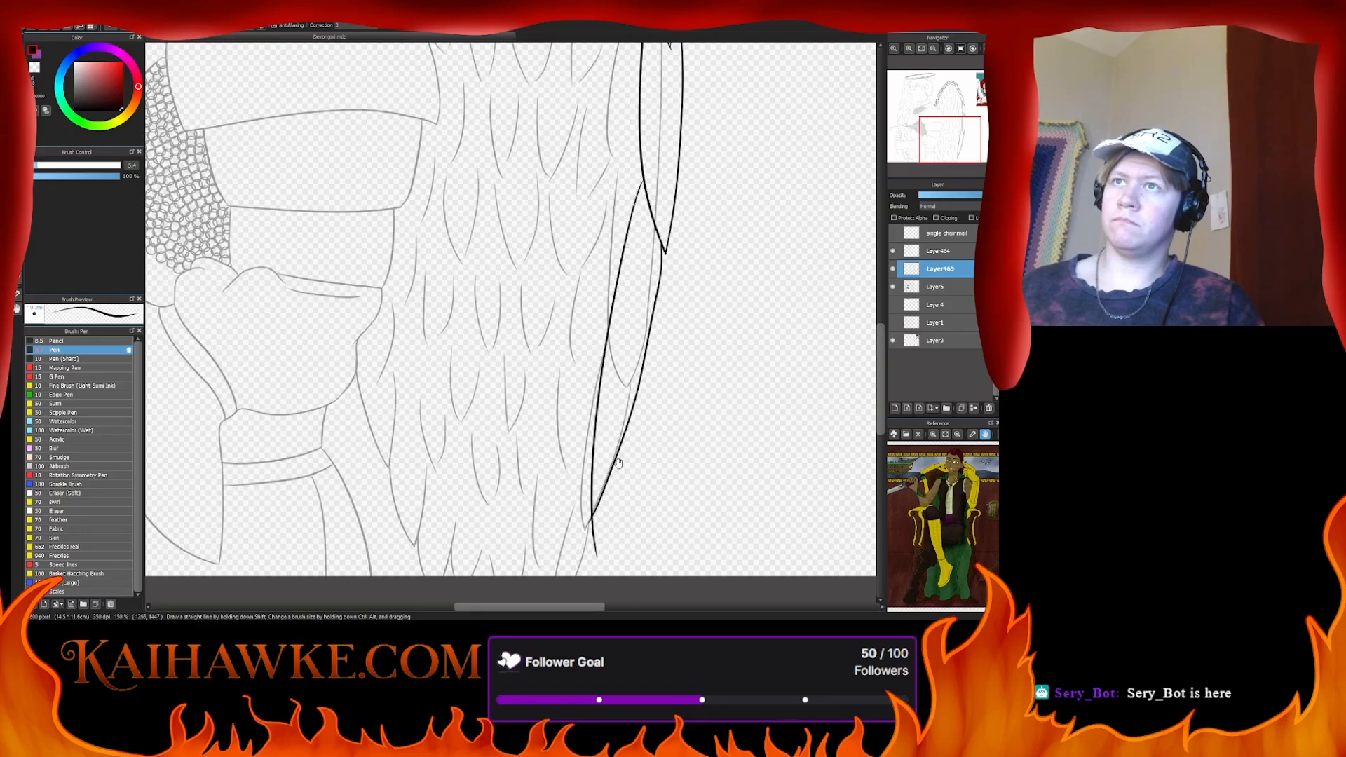
scroll(765, 482, "down", 3)
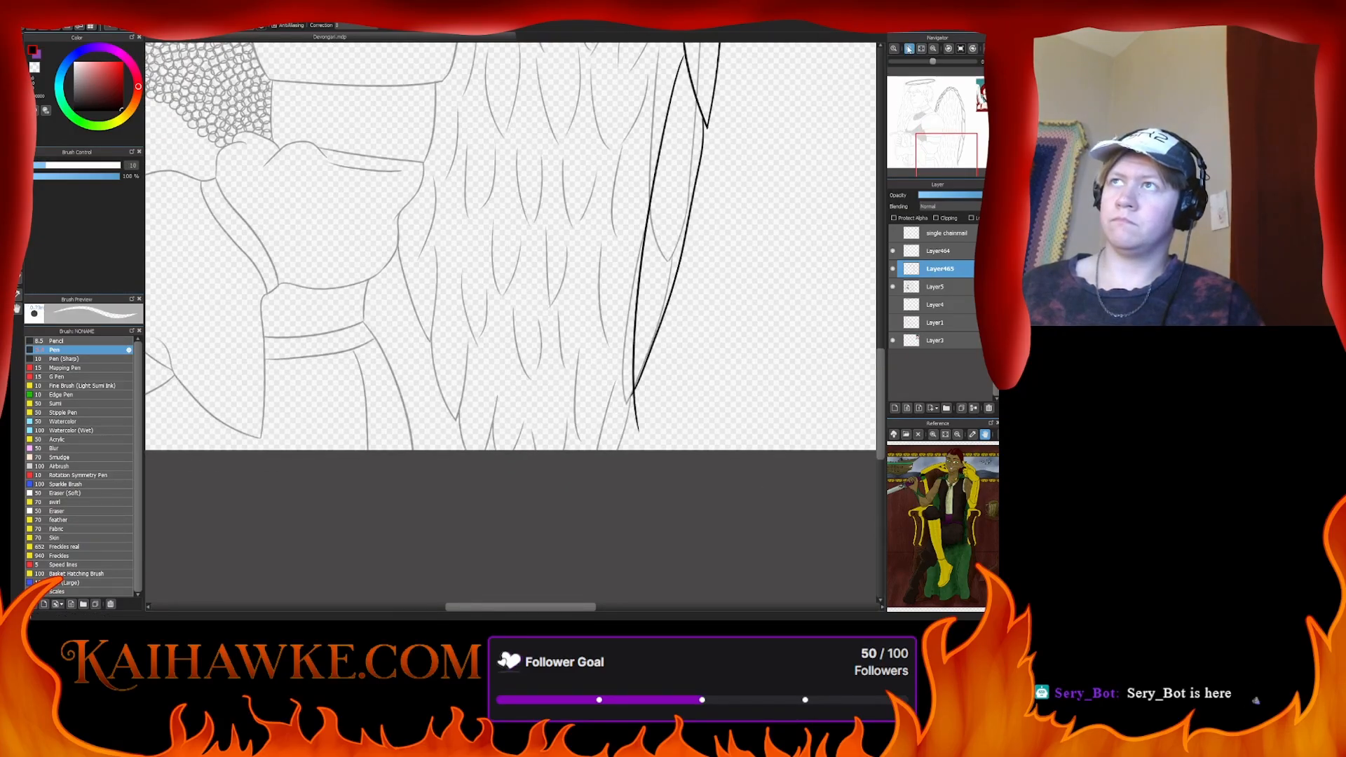
scroll(701, 414, "up", 2)
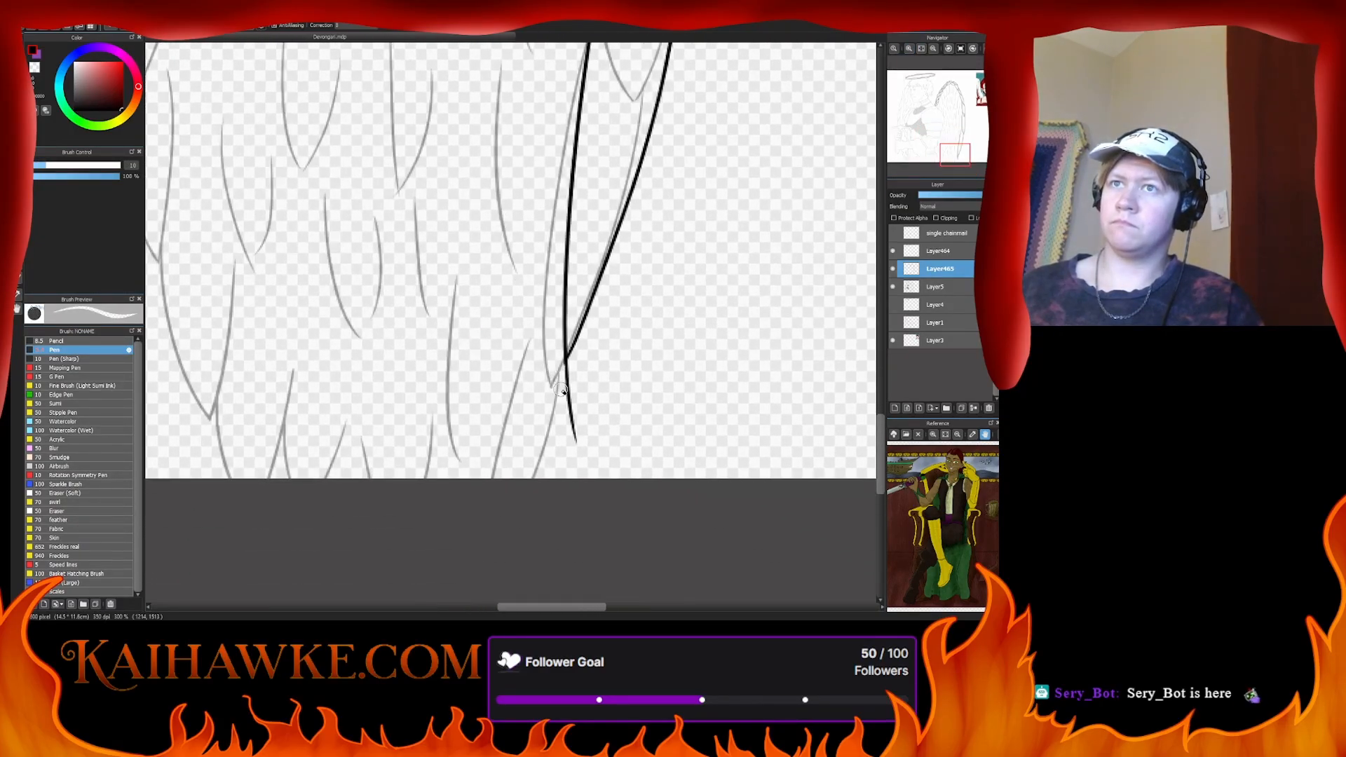
left_click_drag(571, 372, 577, 446)
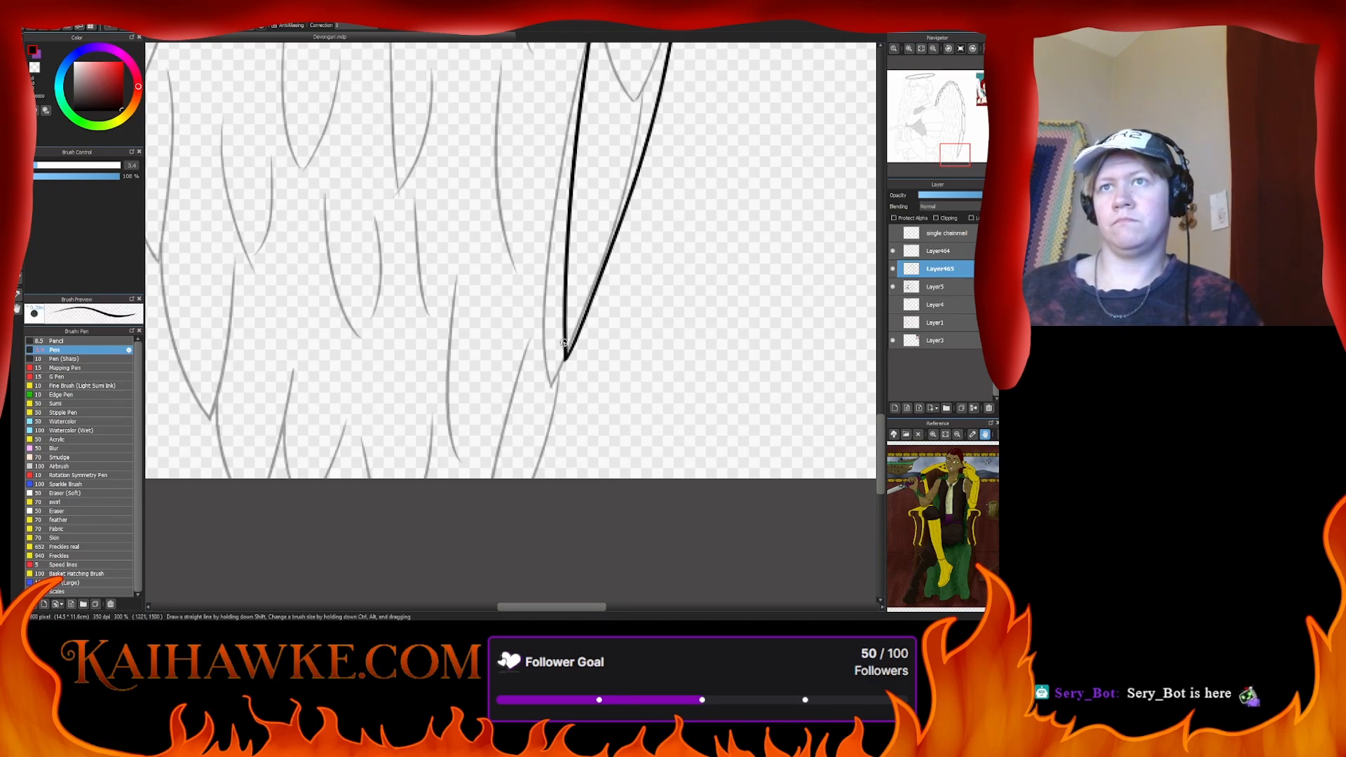
- Try several side edges for a last feather running from the slanted feather's tip off the canvas's lower border
left_click_drag(564, 358, 519, 478)
key("ctrl+z")
key("ctrl+y")
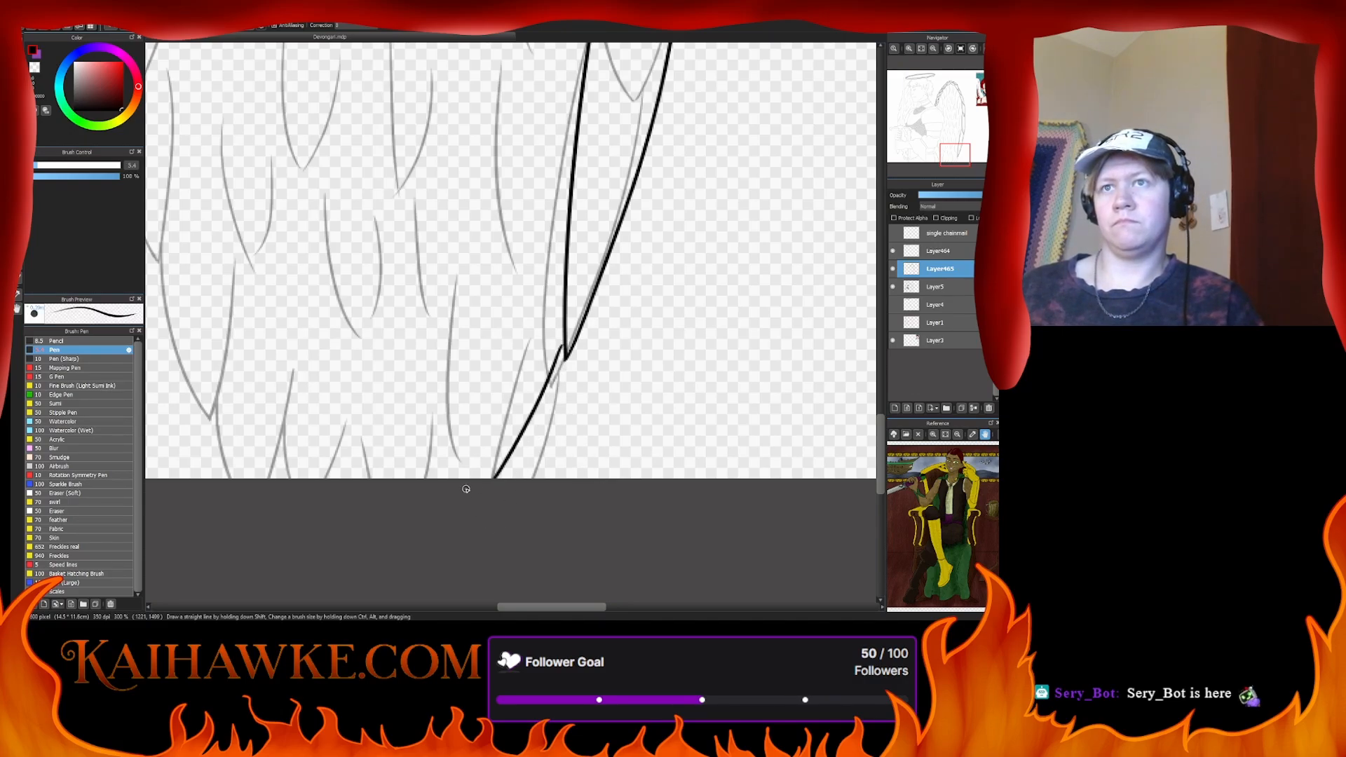
key("ctrl+z")
key("ctrl+y")
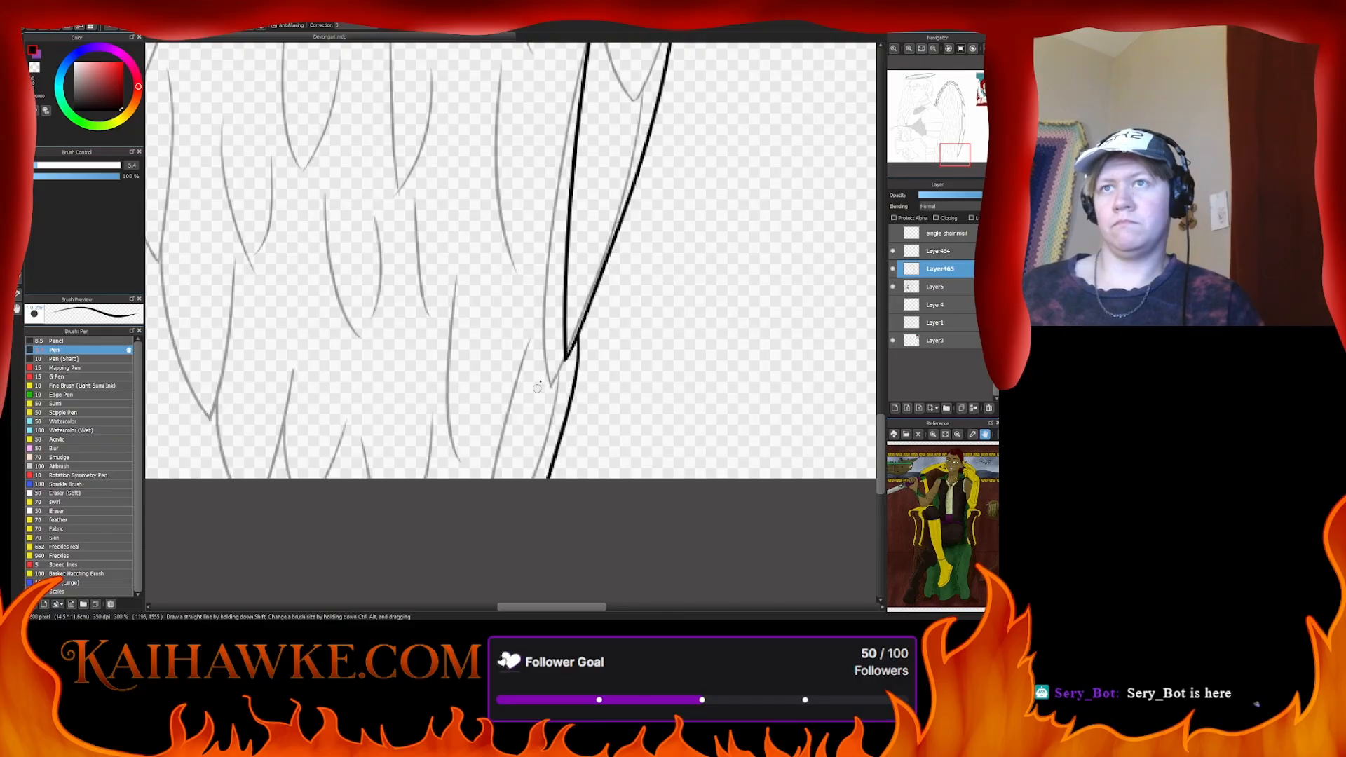
key("ctrl+z")
left_click_drag(581, 326, 538, 481)
key("ctrl+z")
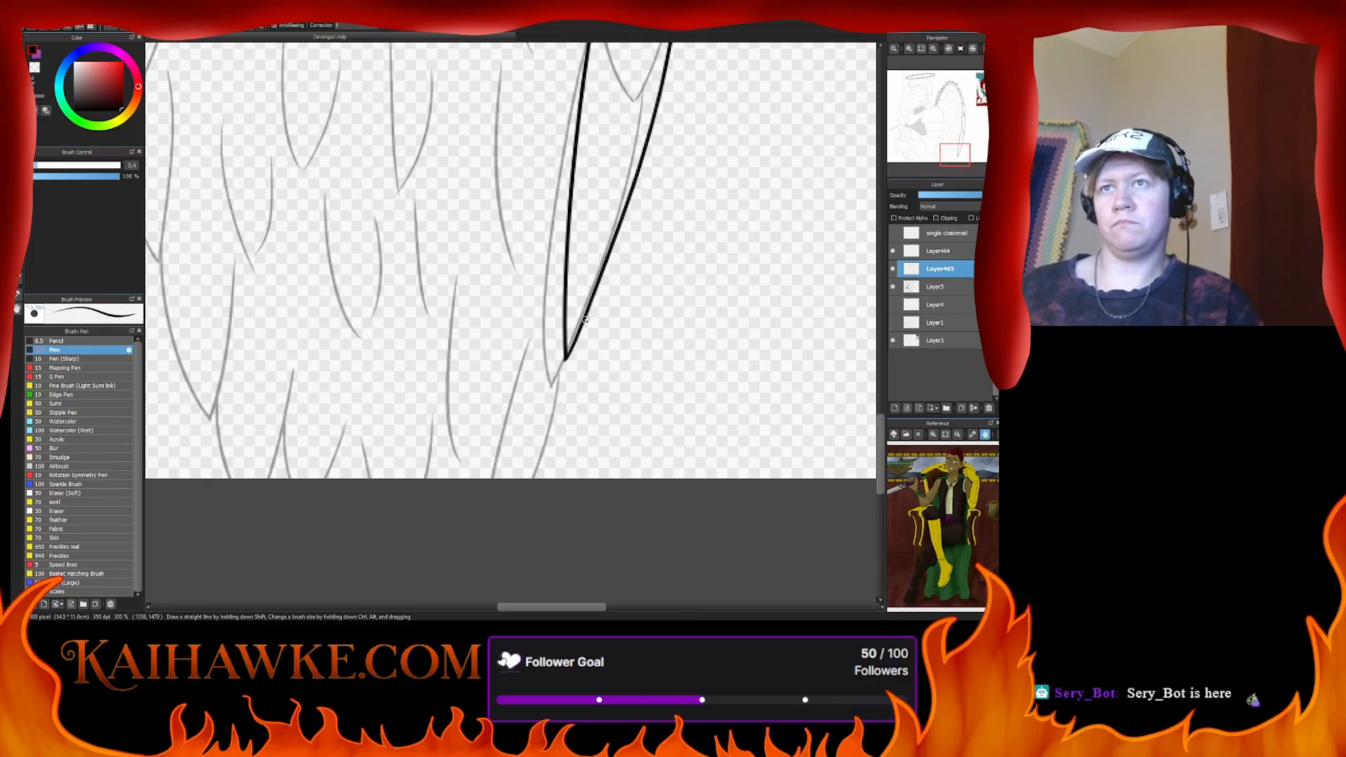
- Ink both edges of the last feather from behind the slanted one down past the canvas's lower border
left_click_drag(585, 321, 533, 488)
mouse_move(565, 184)
left_mouse_down()
mouse_move(519, 317)
mouse_move(477, 588)
left_mouse_up()
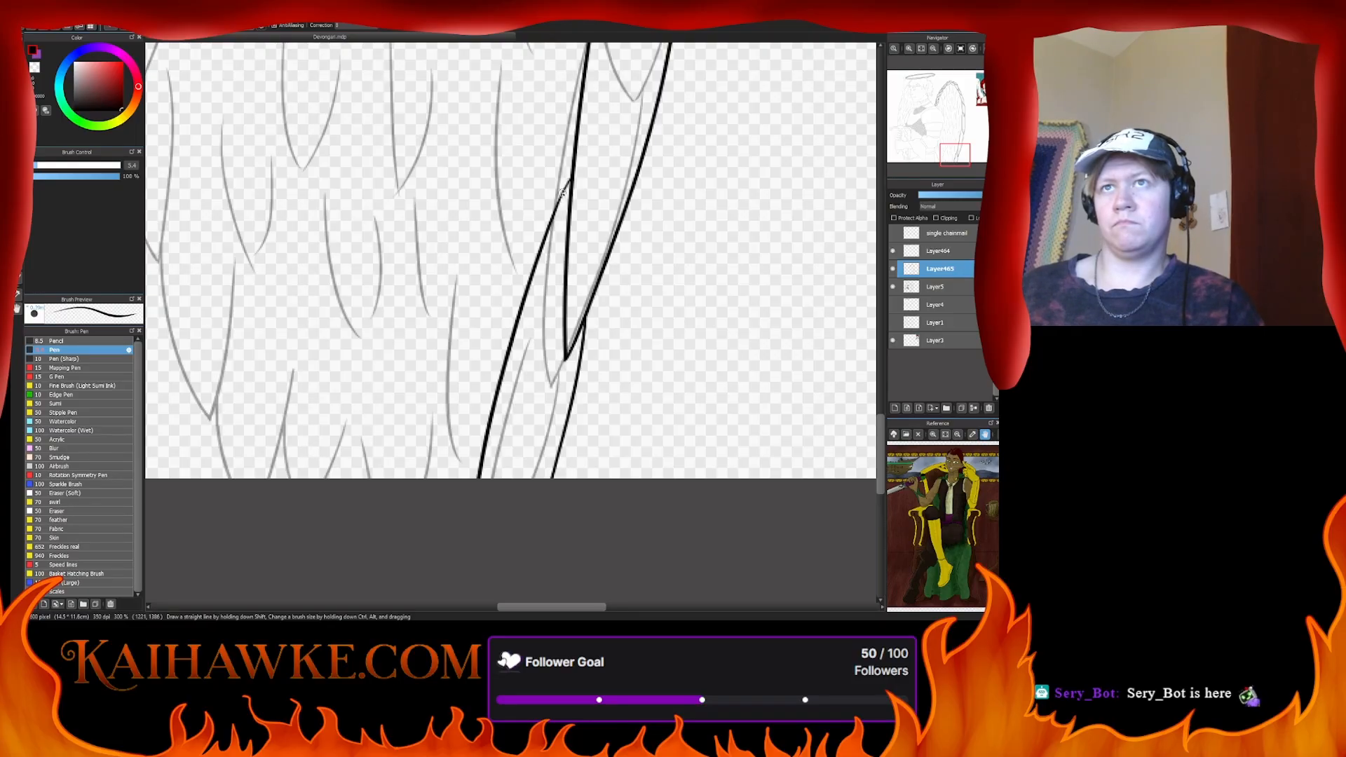
left_click(910, 60)
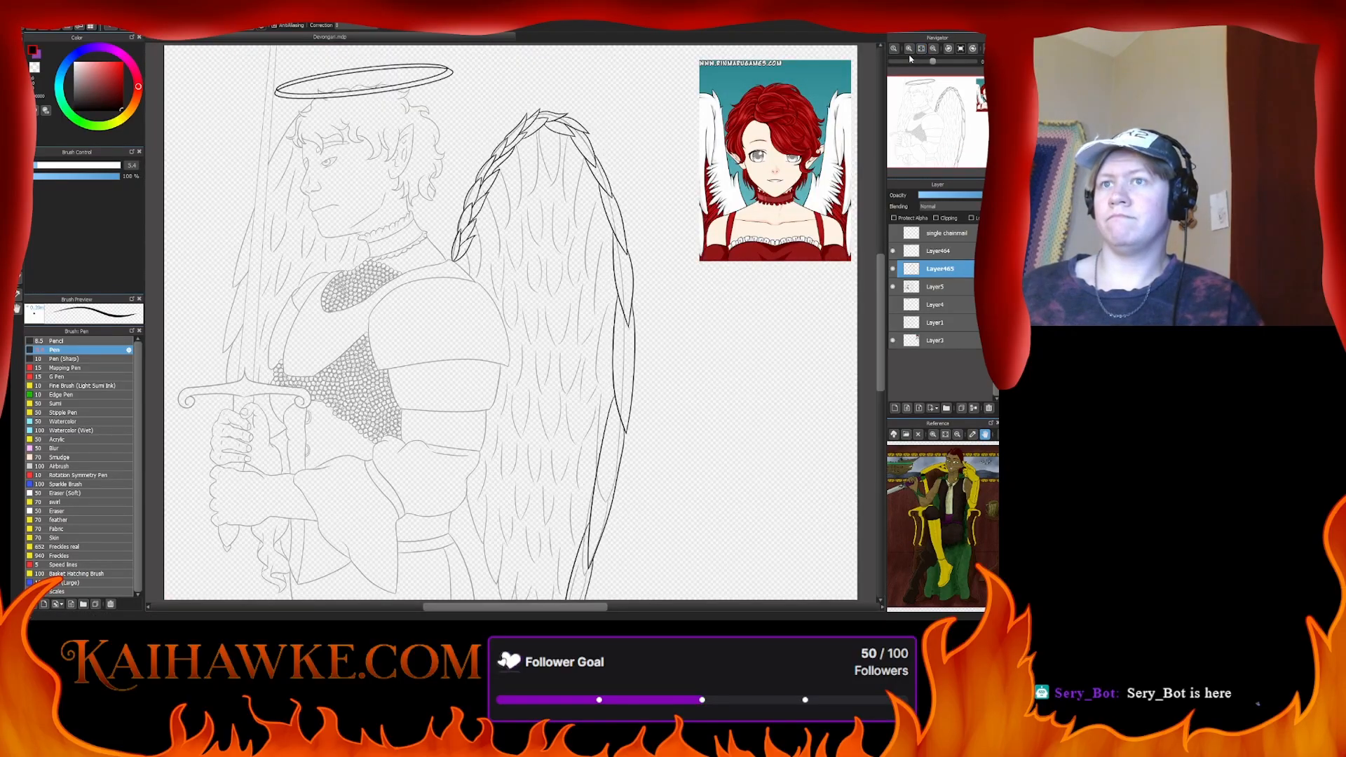
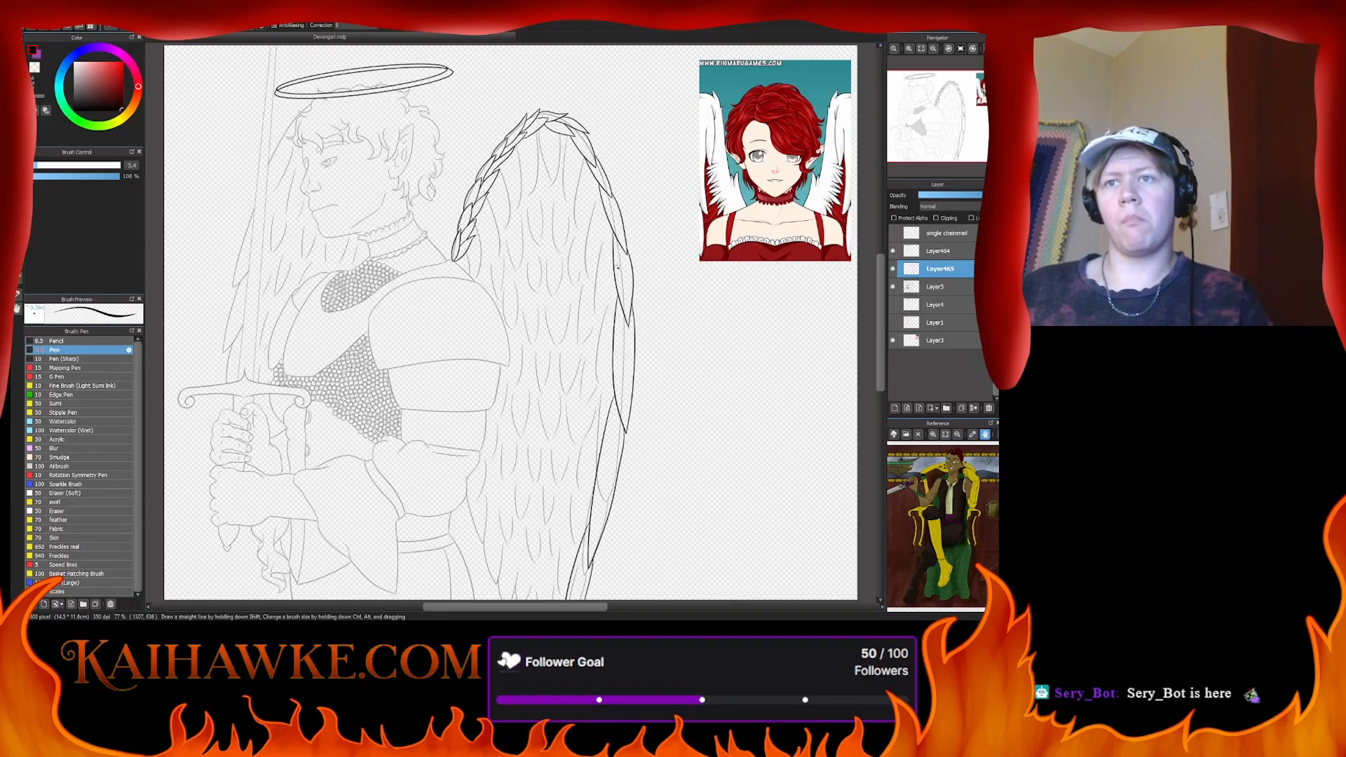
- Select Layer5 and try a straight vertical sword-grip line from the upper hand's fingertips down over the lower fist
scroll(357, 270, "up", 4)
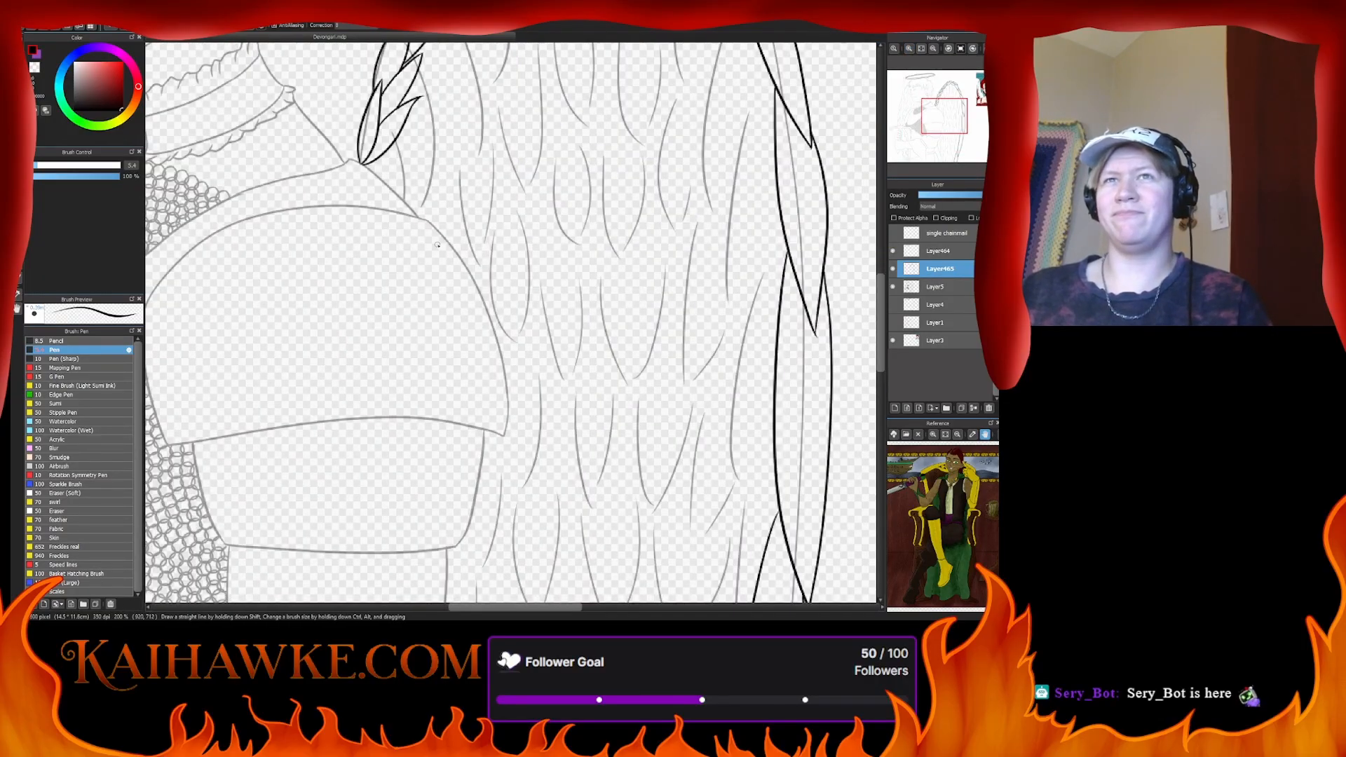
left_click_drag(421, 222, 403, 356)
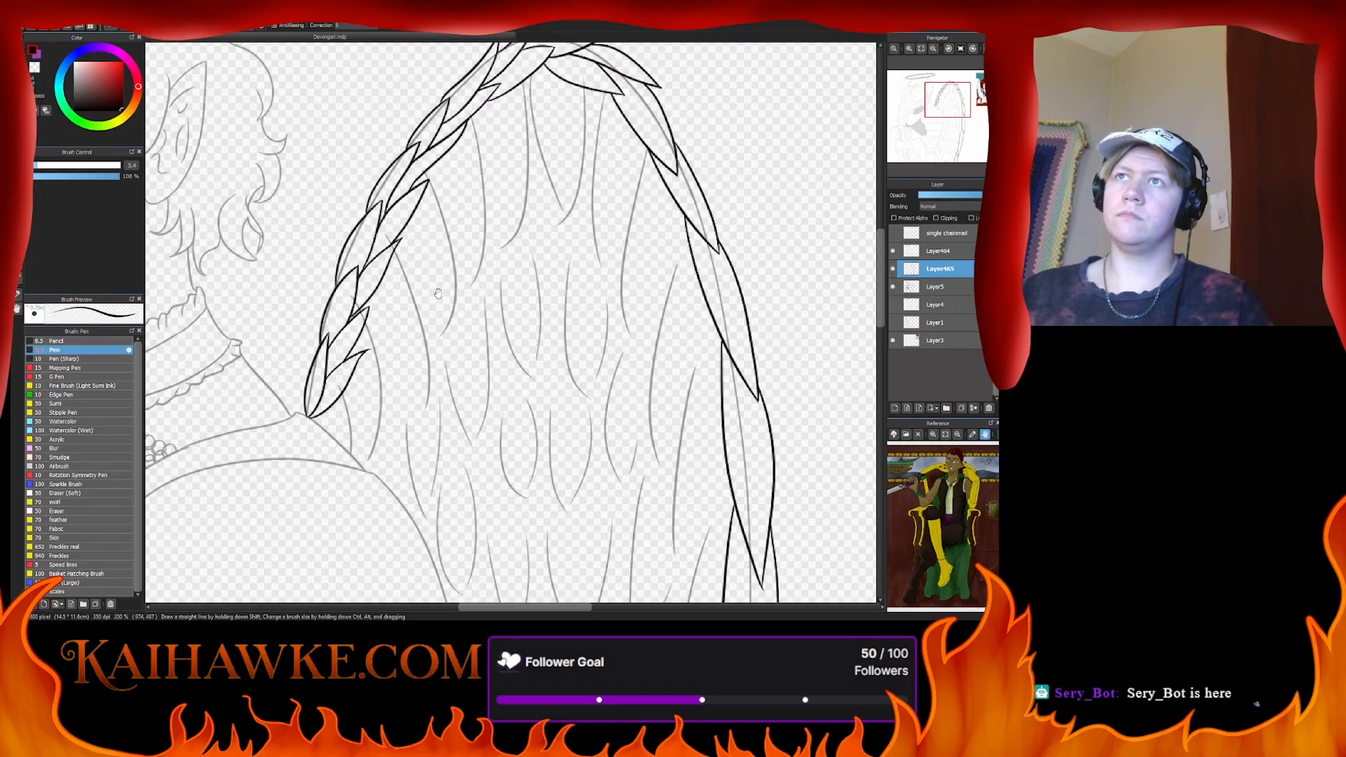
left_click_drag(414, 358, 715, 203)
left_click_drag(432, 385, 701, 197)
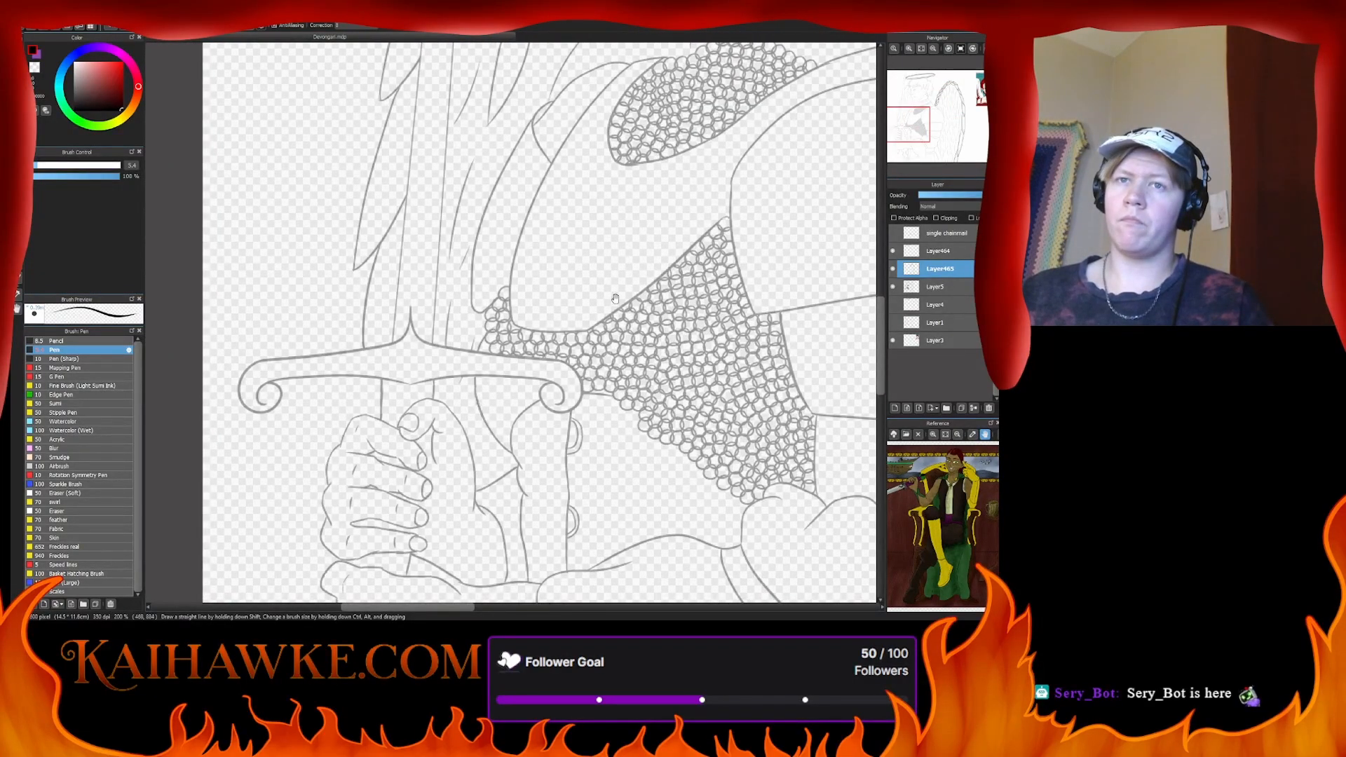
left_click_drag(614, 314, 622, 137)
left_click_drag(614, 183, 619, 163)
left_click(971, 286)
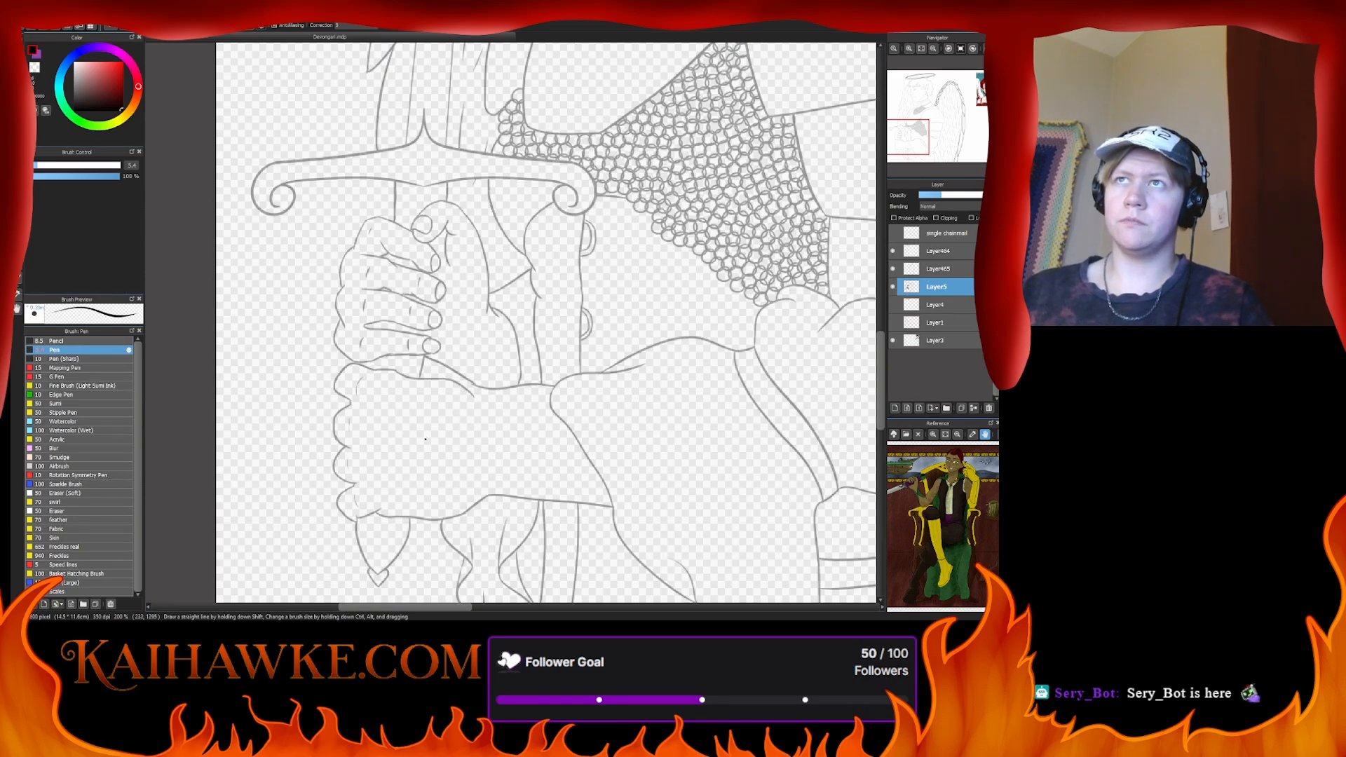
left_click(431, 457, "shift")
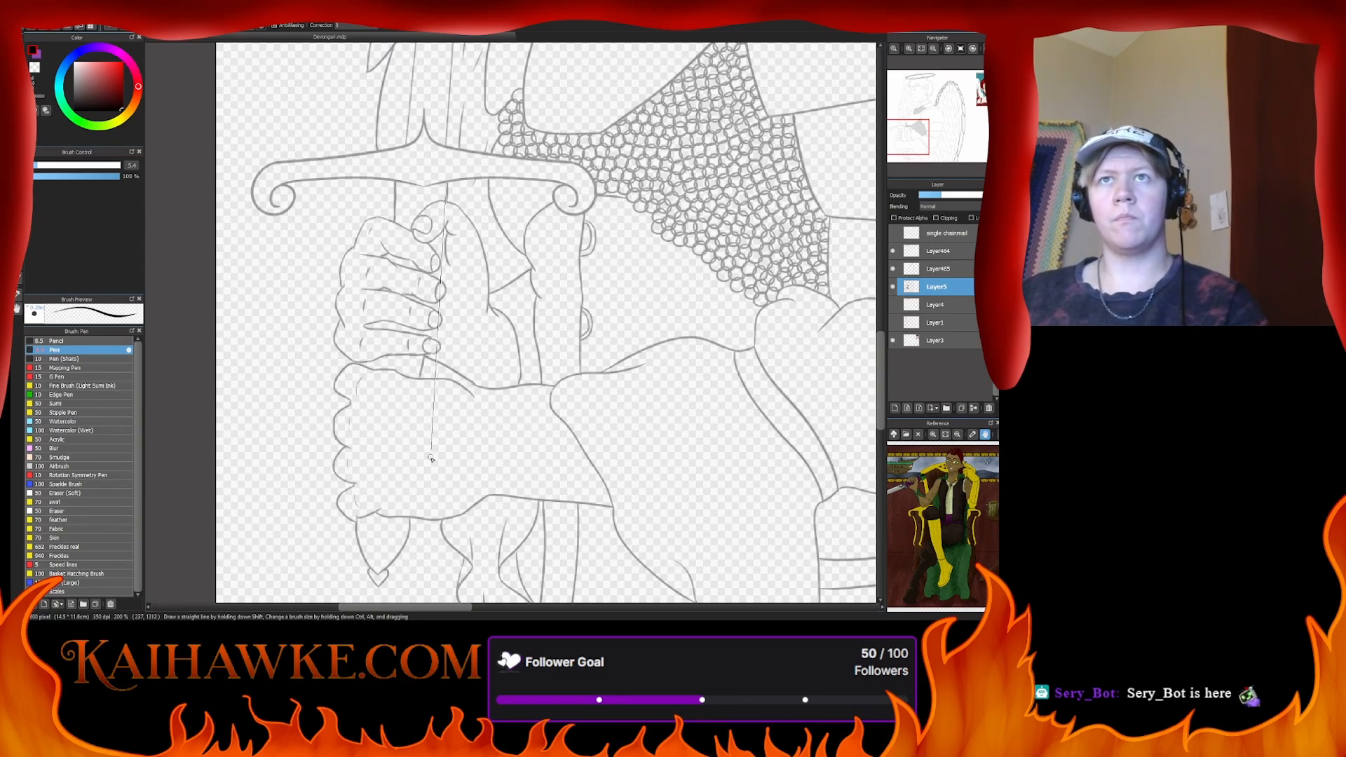
left_click_drag(431, 457, 441, 529)
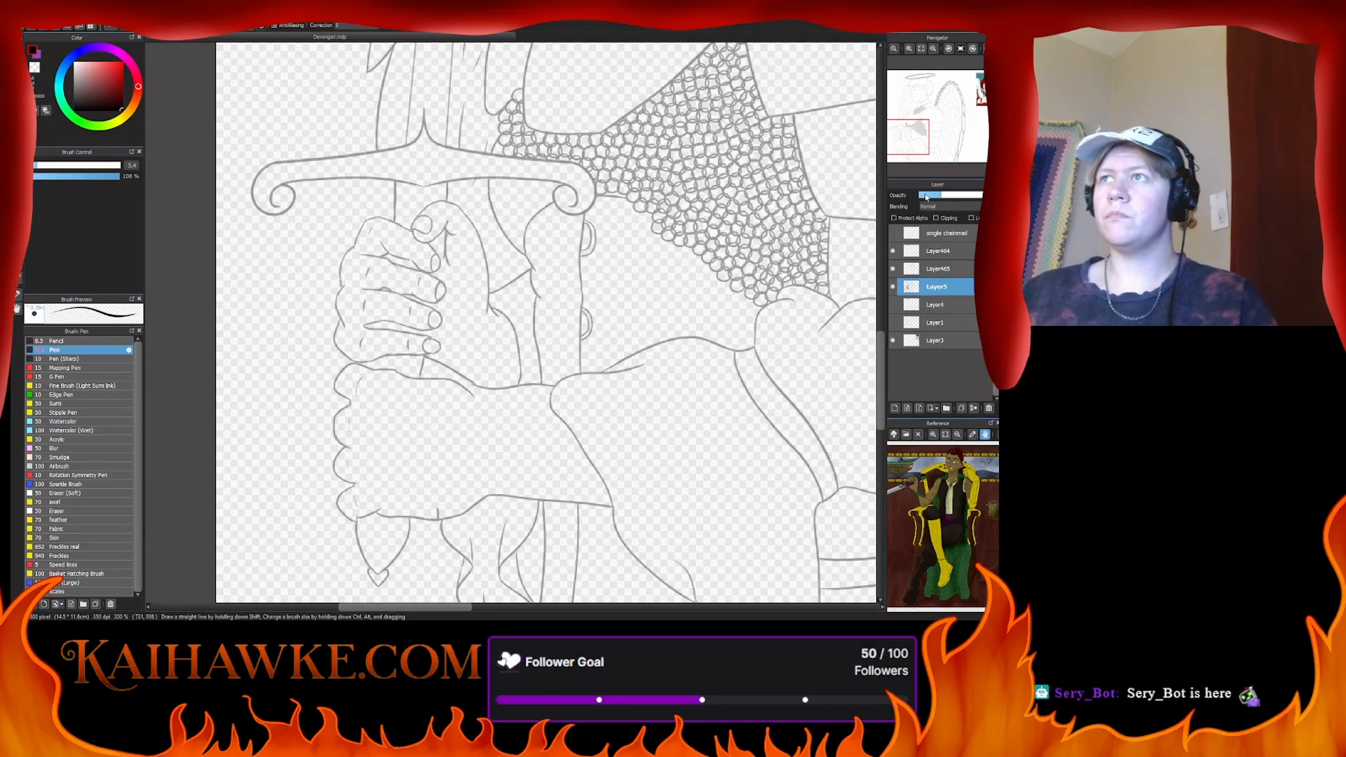
- Restore Layer5 to full opacity and ink the sword grip's edge beside the fingertips, from the thumb down to the lower hand
left_click(981, 195)
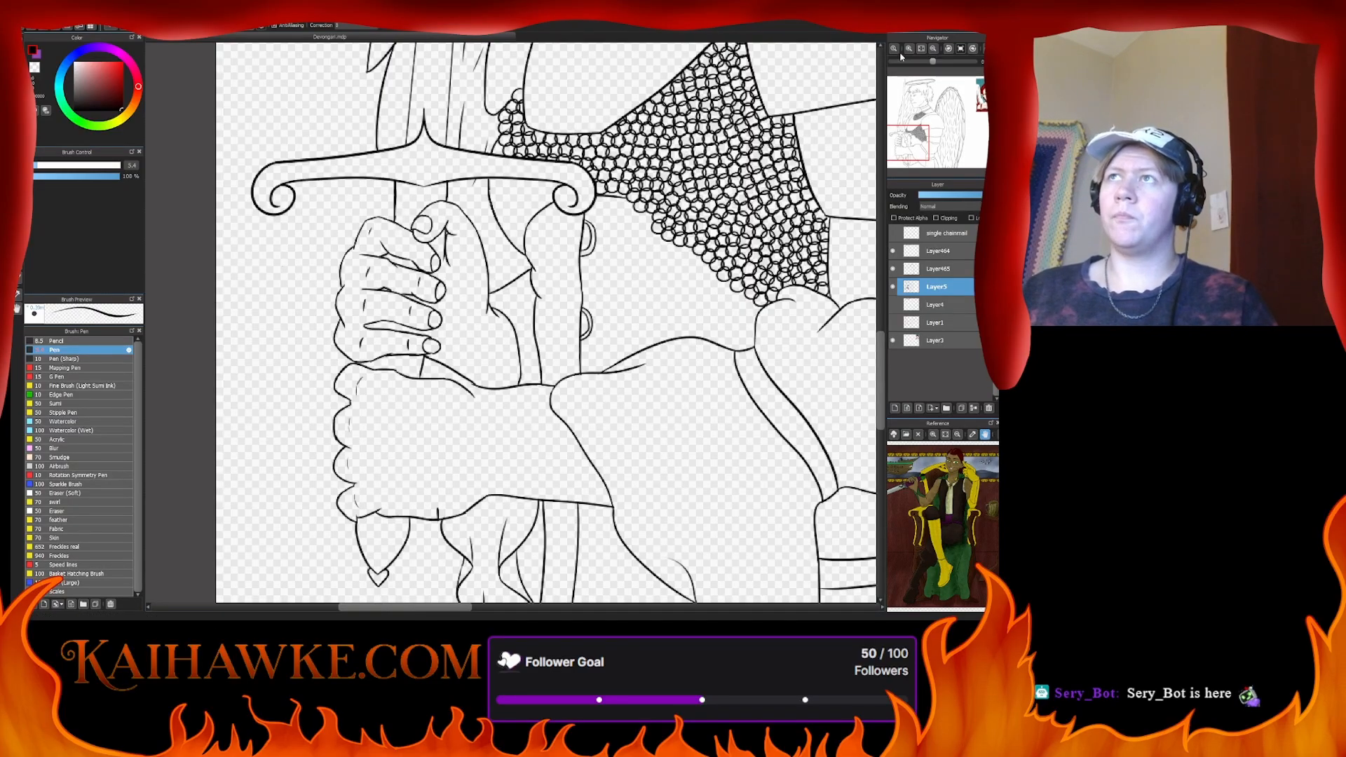
scroll(351, 288, "up", 2)
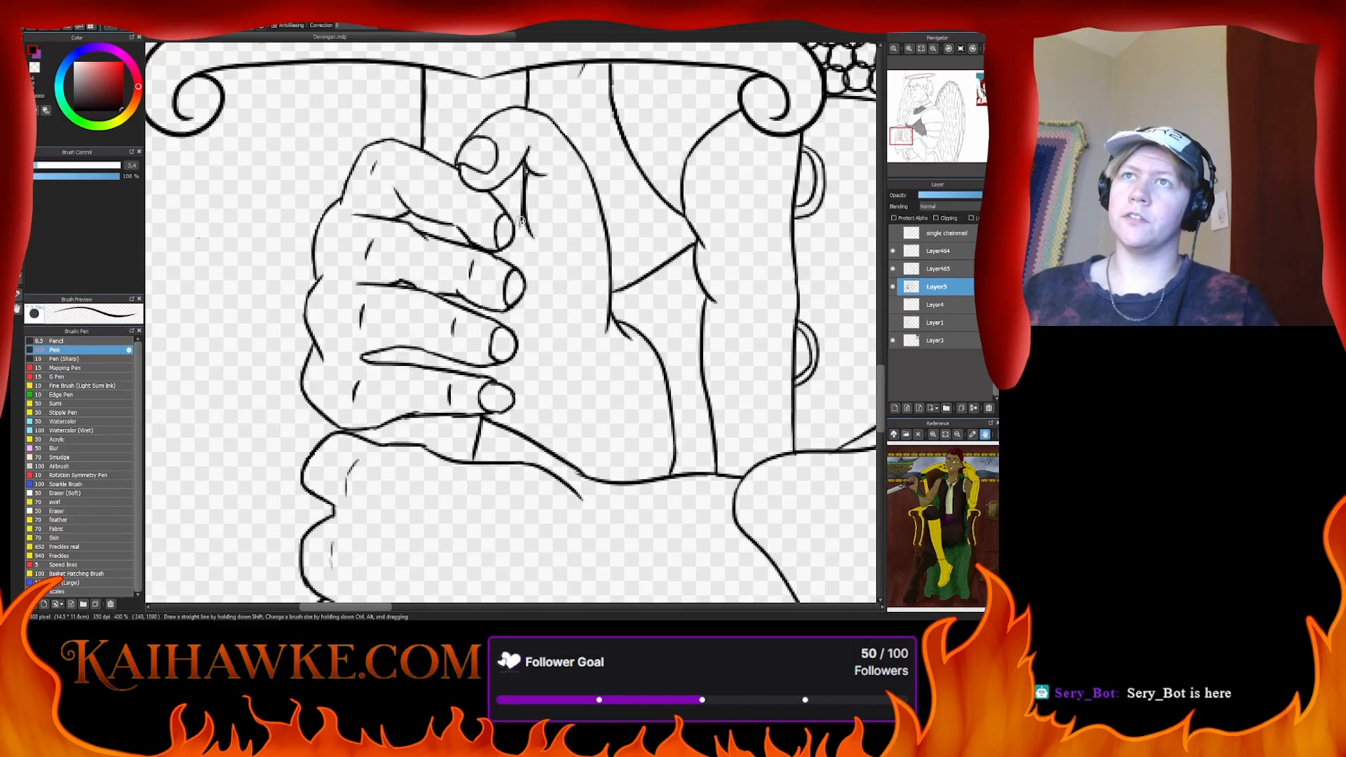
left_click_drag(522, 209, 525, 394)
left_click_drag(527, 346, 525, 456)
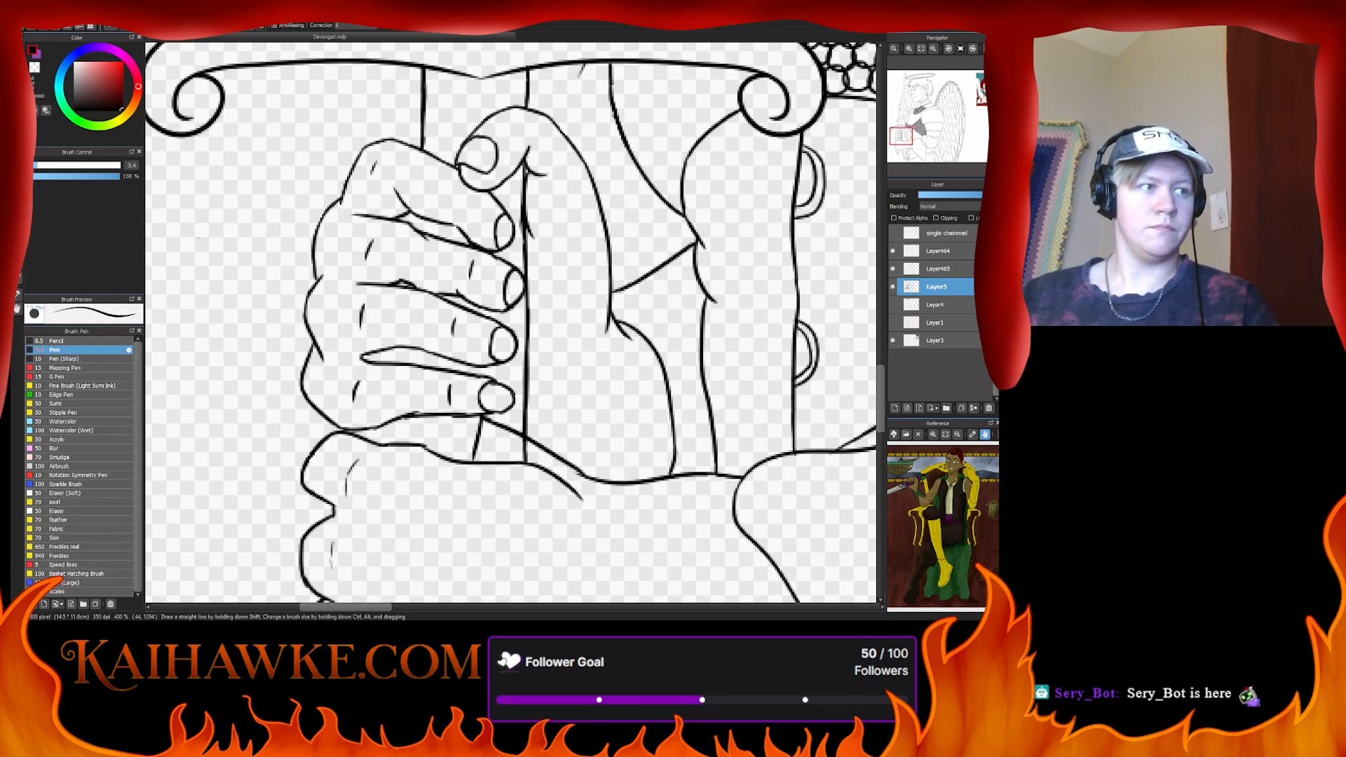
- Erase the old short grip line and the stray wrist line between the little finger and the lower hand
key("e")
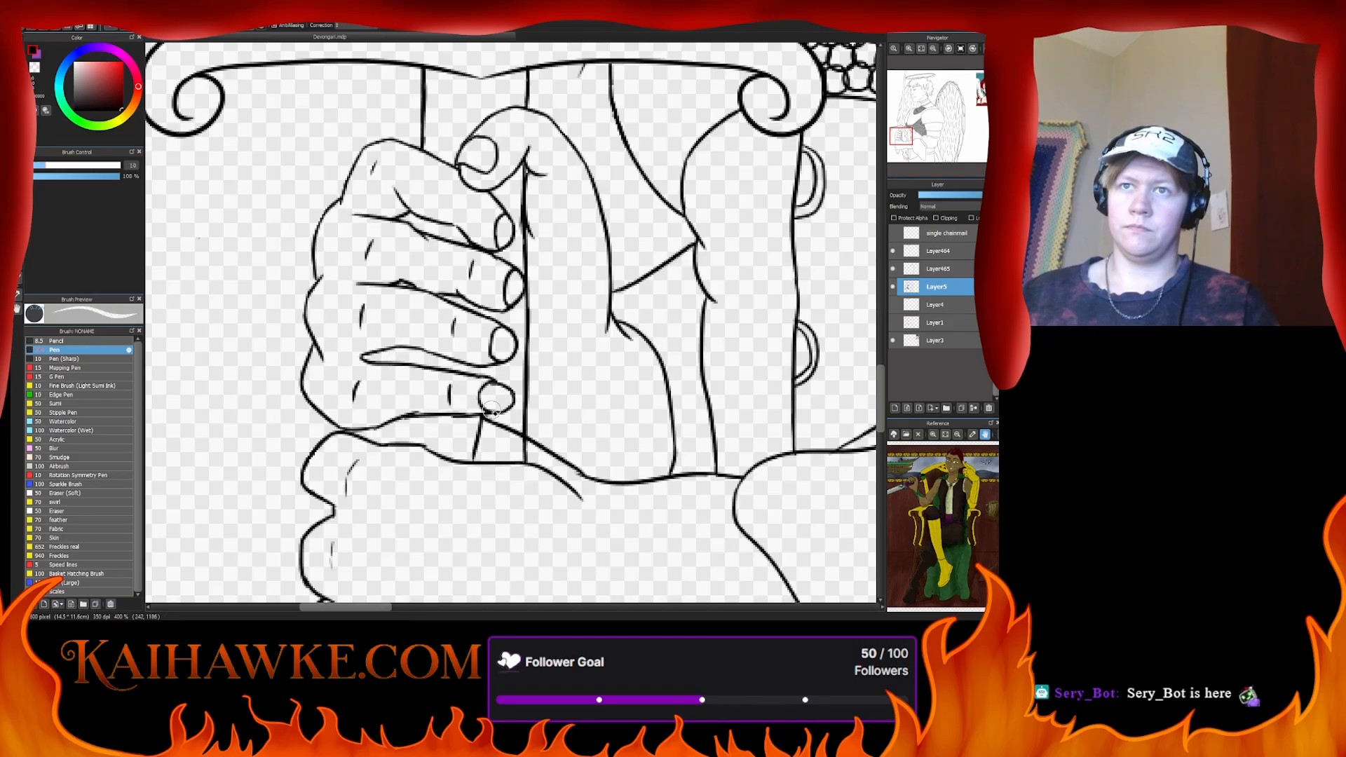
mouse_move(477, 442)
left_mouse_down()
mouse_move(466, 453)
mouse_move(478, 440)
left_mouse_up()
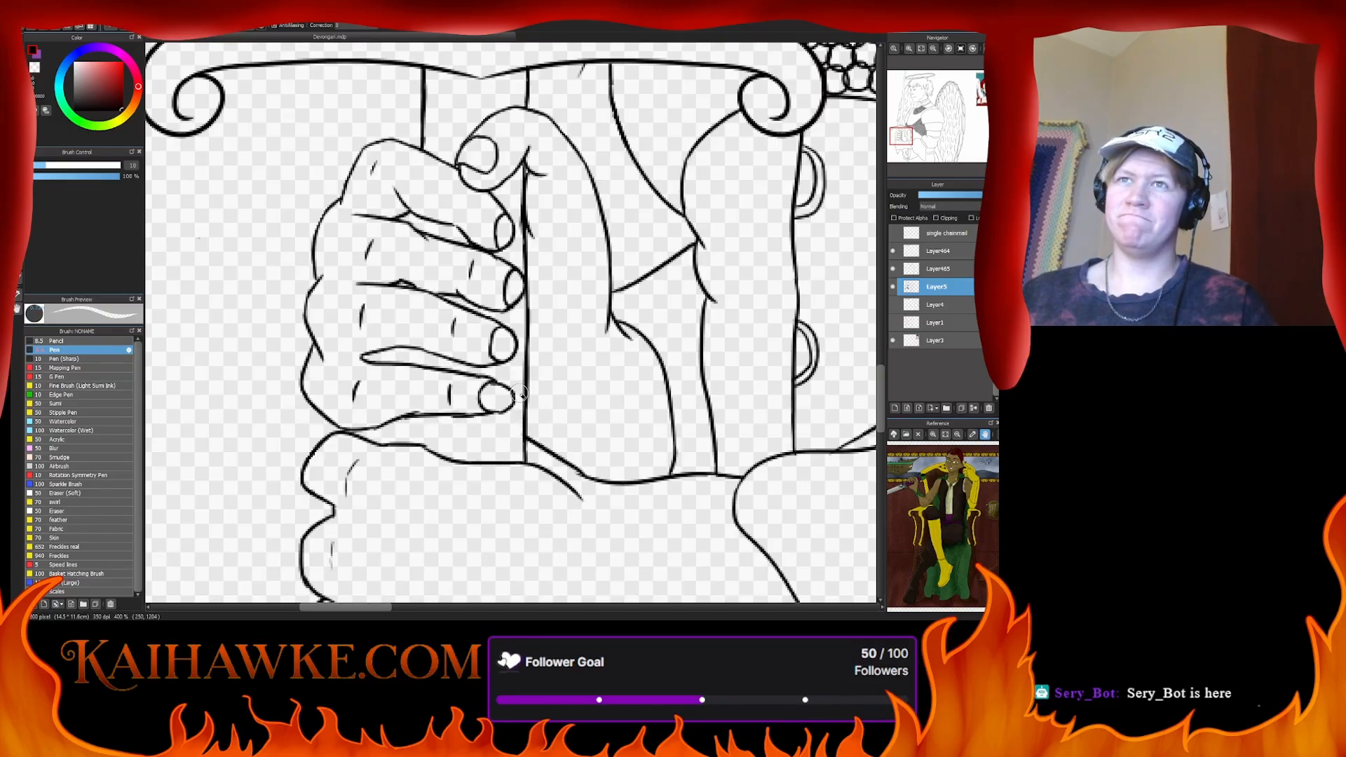
key("e")
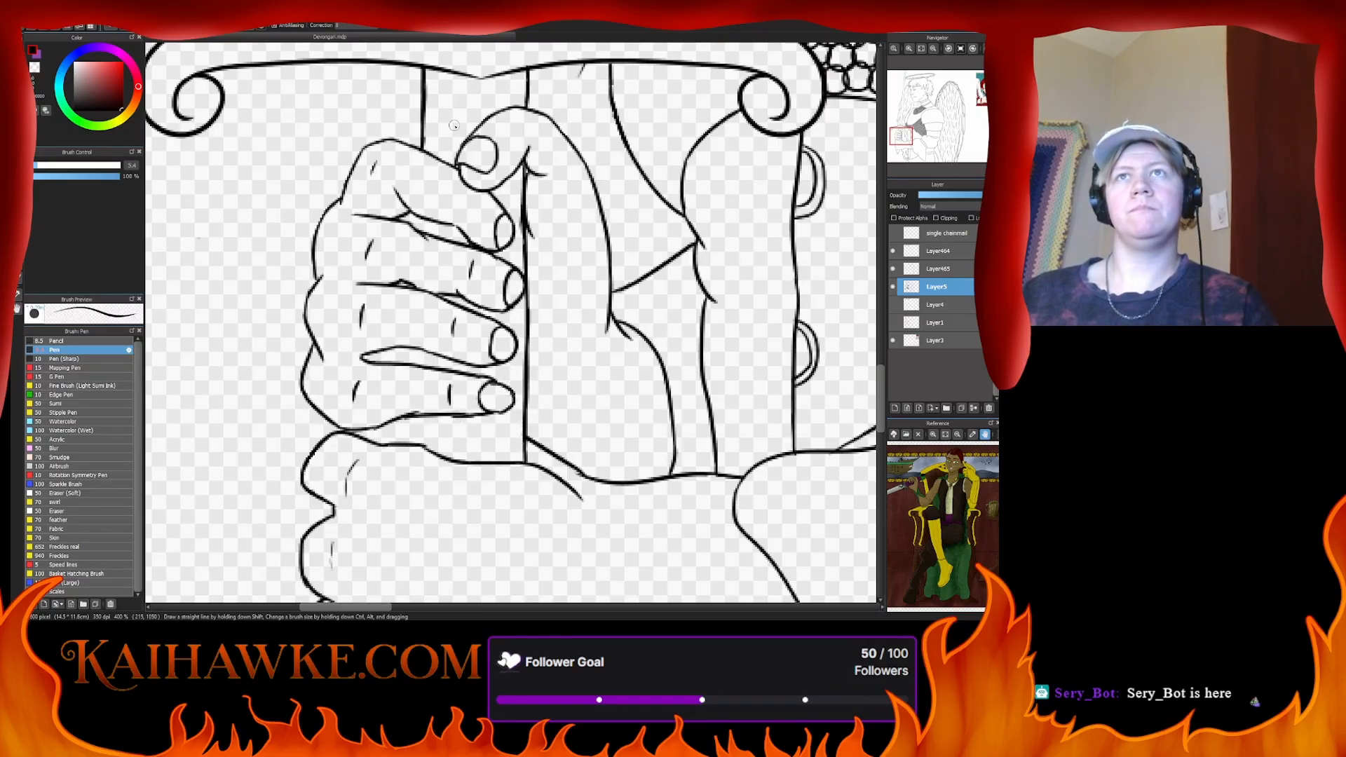
- Ink short vertical segments of the grip's other edge in the finger gaps and below the little finger of the upper hand
left_click_drag(418, 213, 420, 236)
left_click_drag(411, 348, 410, 365)
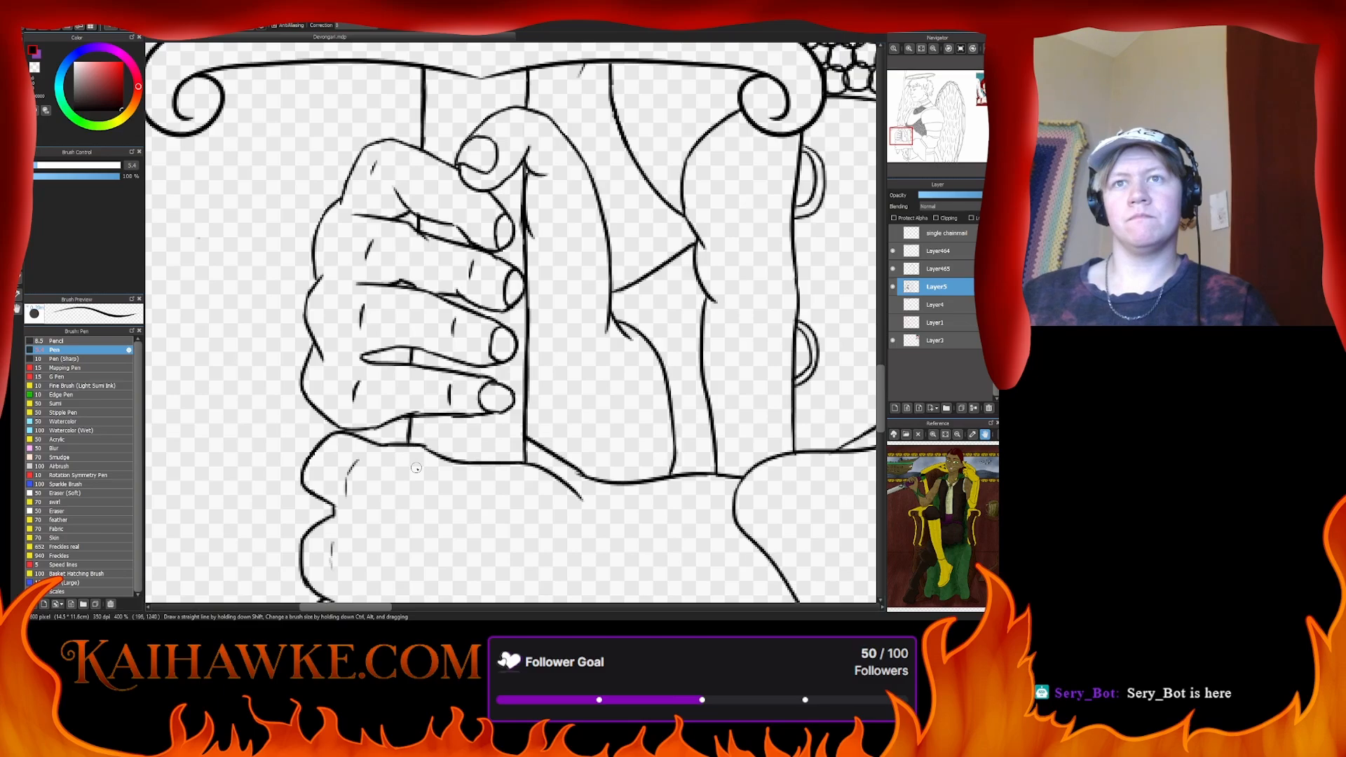
left_click_drag(411, 418, 411, 442)
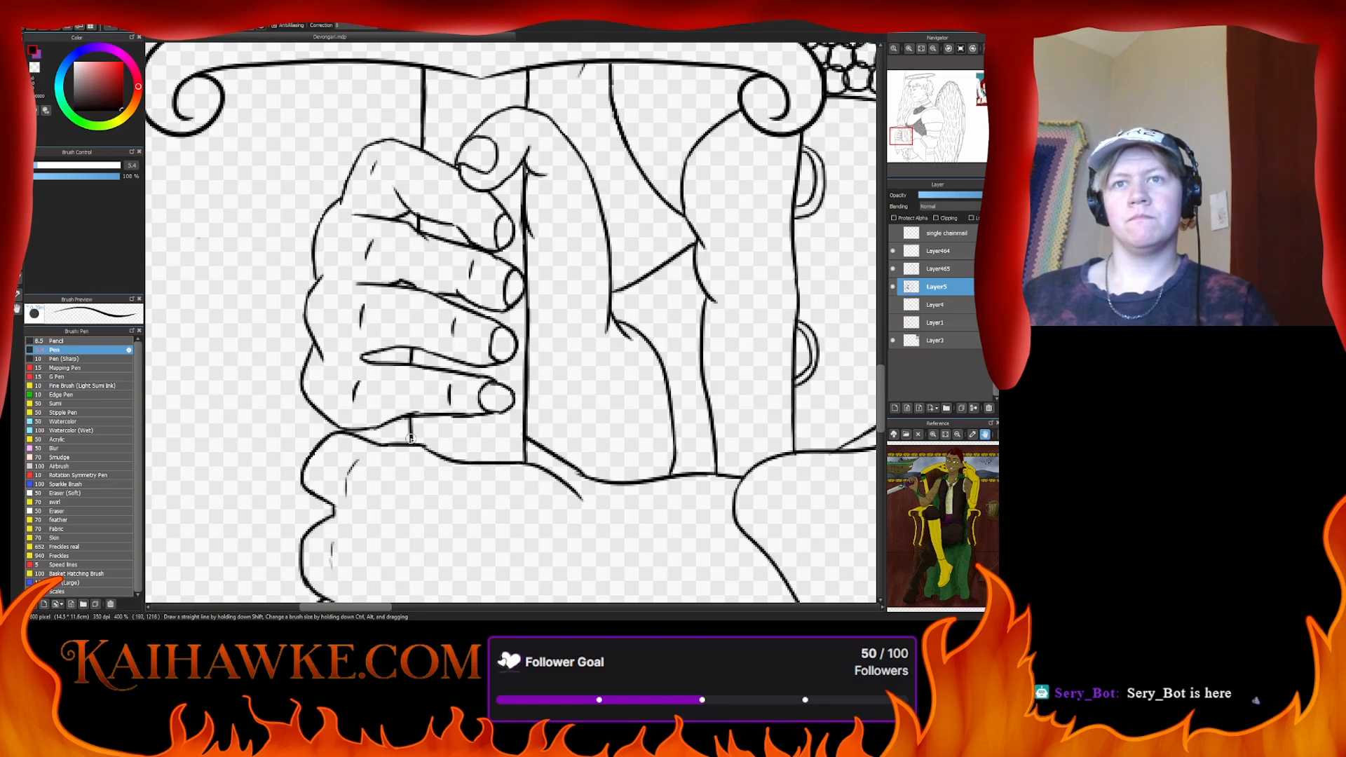
- Ink a short vertical tick on the lower hand's bottom edge to mark the other side of the sword grip
scroll(427, 463, "down", 1)
scroll(433, 486, "down", 8)
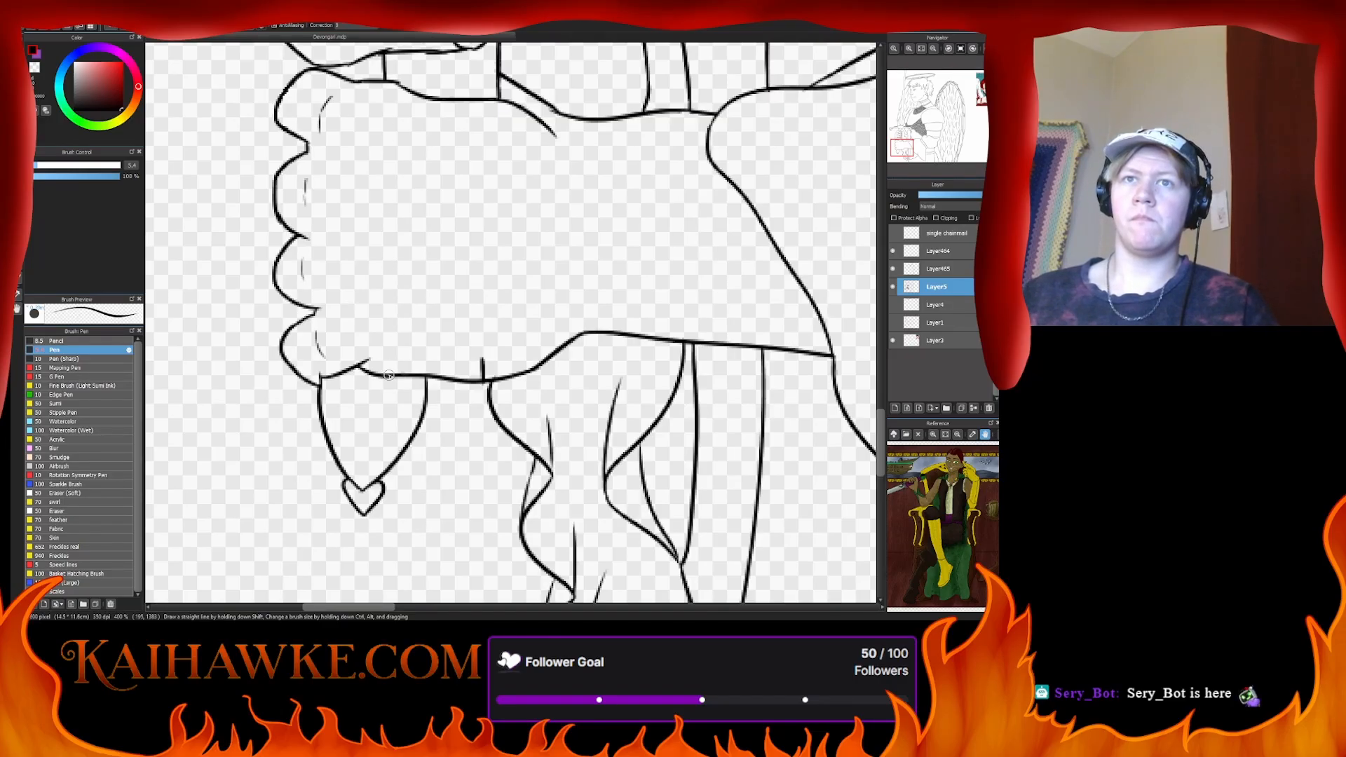
left_click_drag(390, 354, 390, 373)
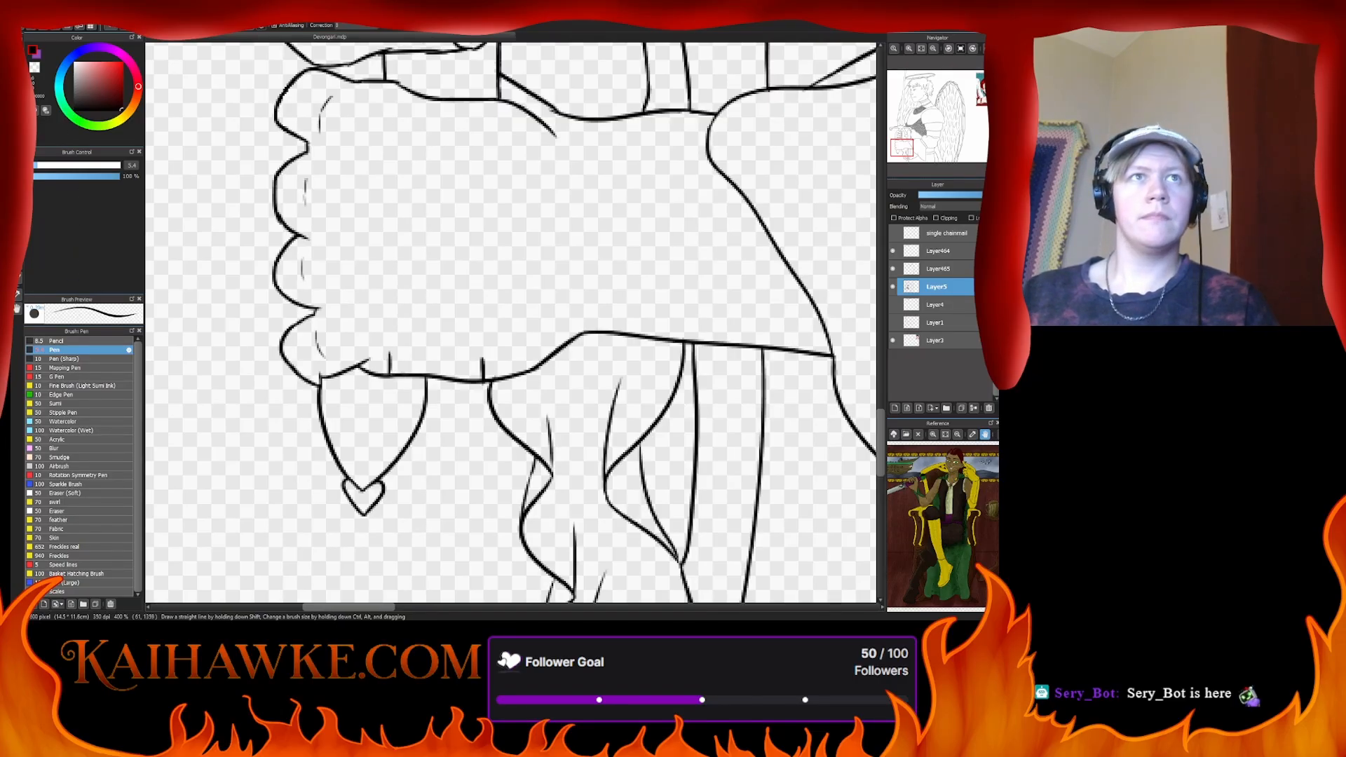
- Lasso the sword's pointed pommel below the lower hand
key("m")
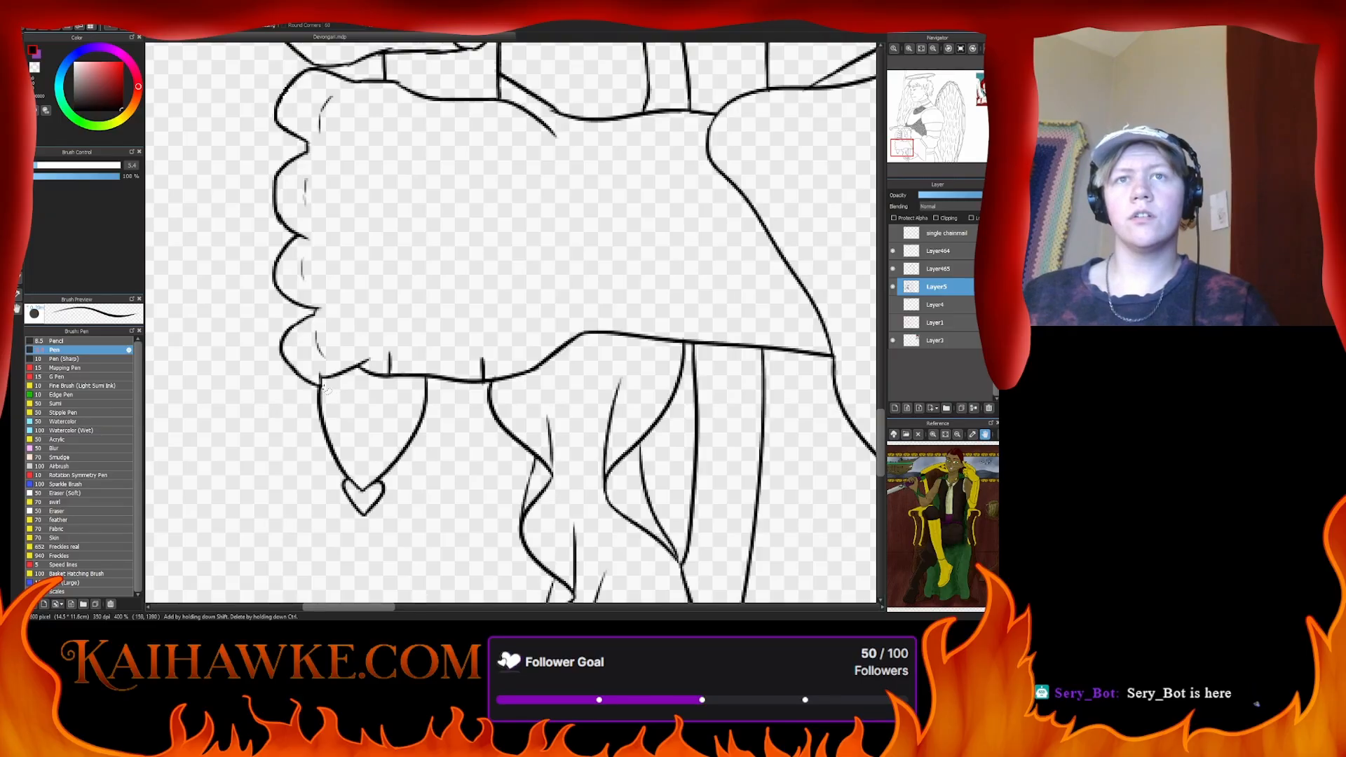
mouse_move(319, 393)
left_mouse_down()
mouse_move(322, 490)
mouse_move(358, 522)
mouse_move(434, 433)
left_mouse_up()
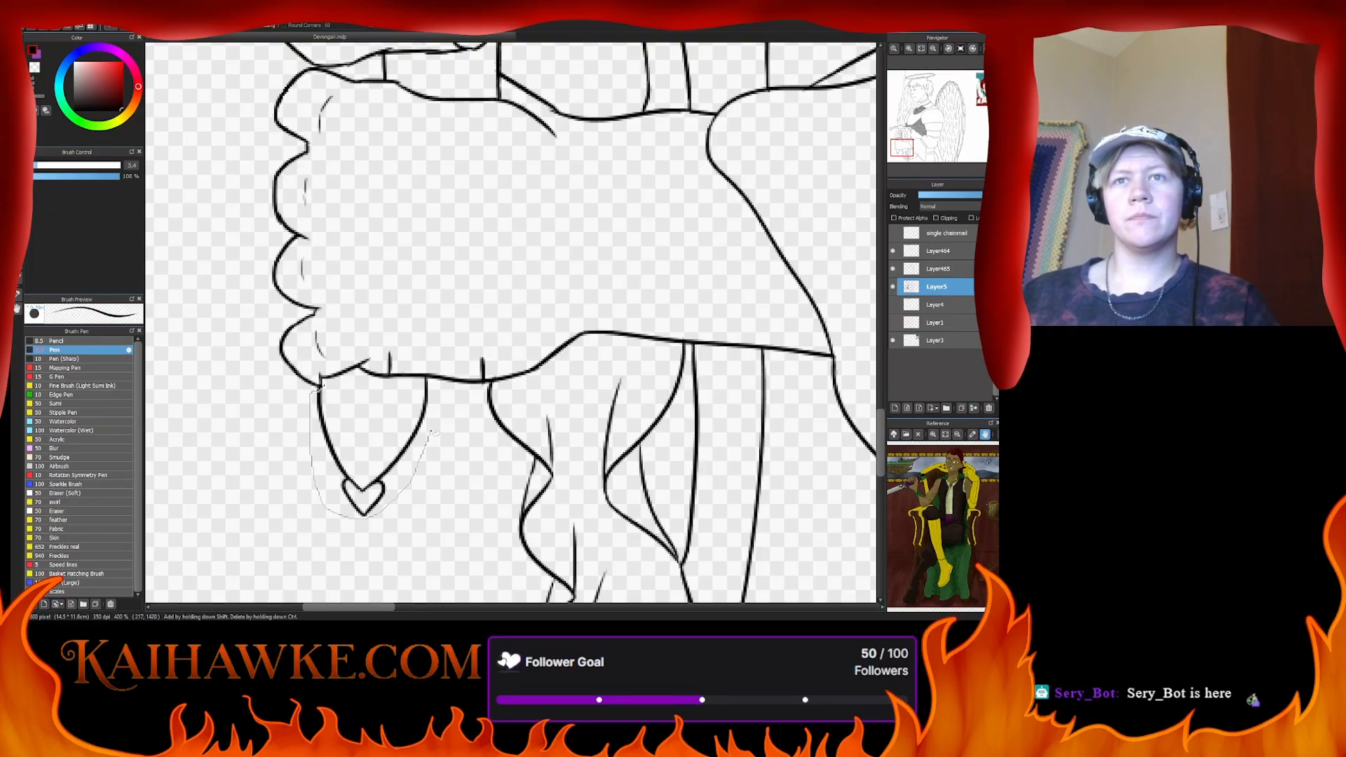
left_click_drag(432, 381, 320, 389)
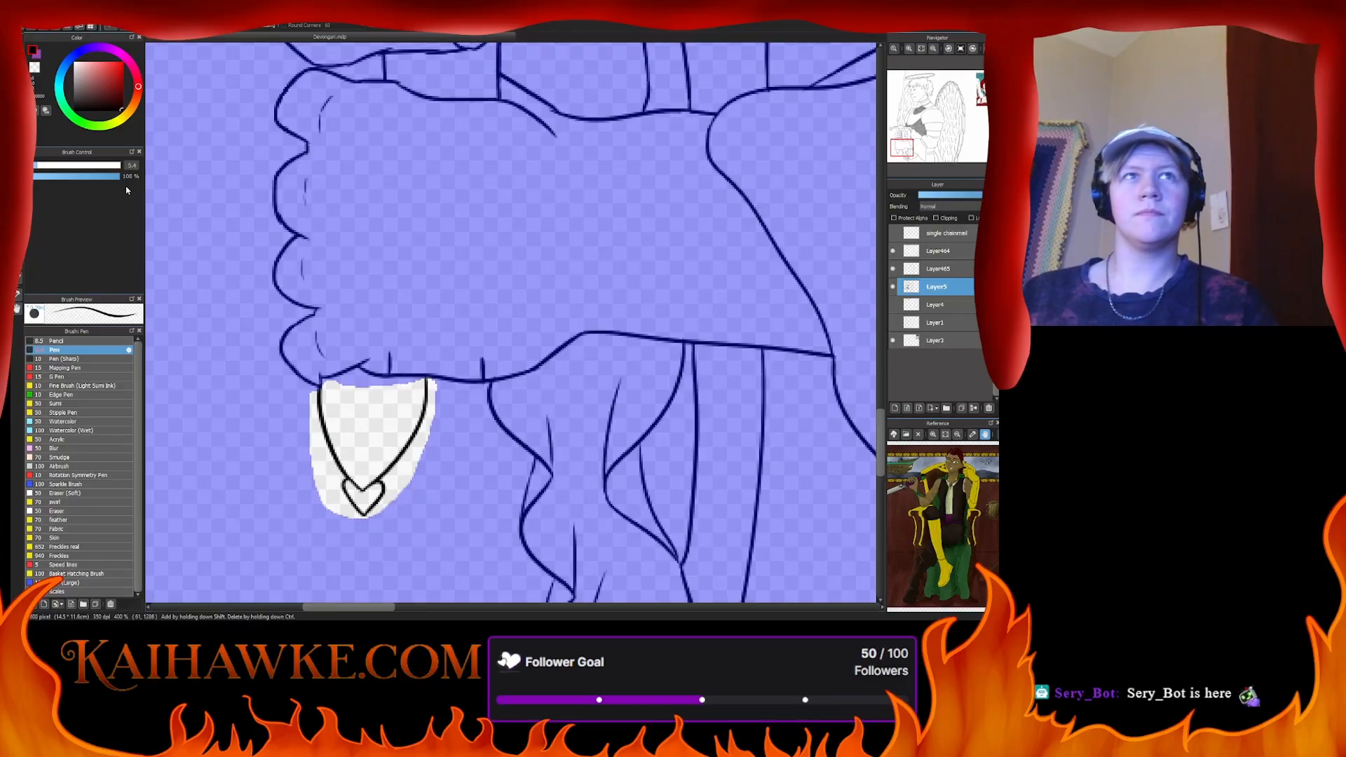
left_click_drag(406, 204, 484, 554)
left_click(934, 48)
left_click(934, 48)
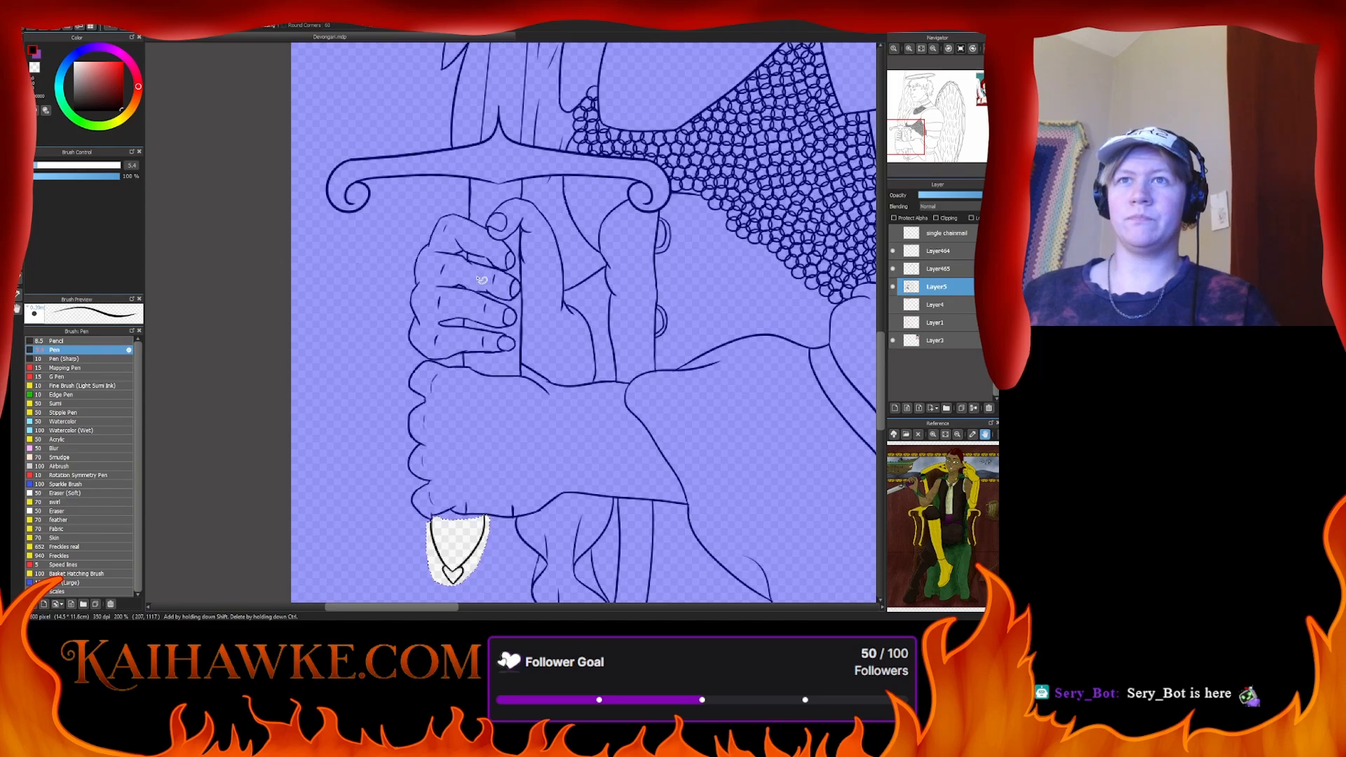
key("ctrl+d")
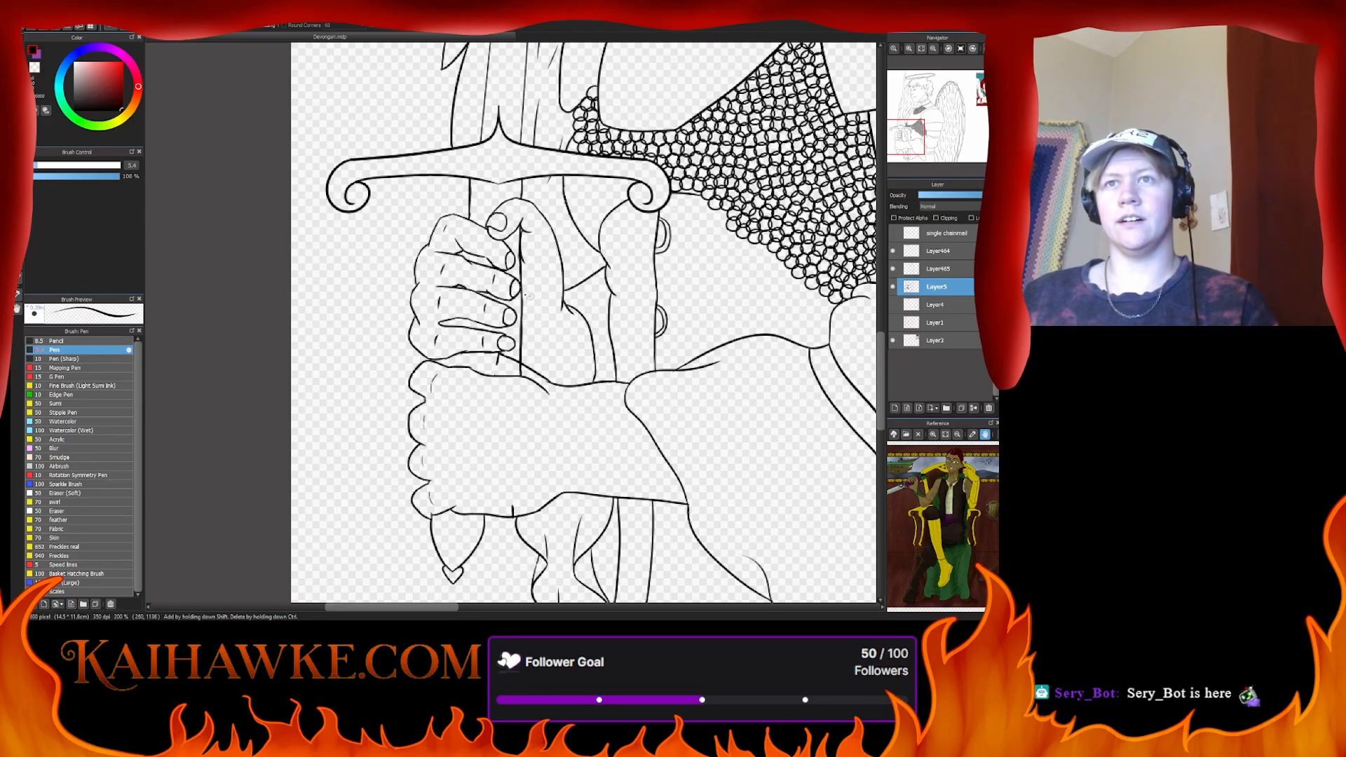
left_click_drag(519, 372, 525, 251)
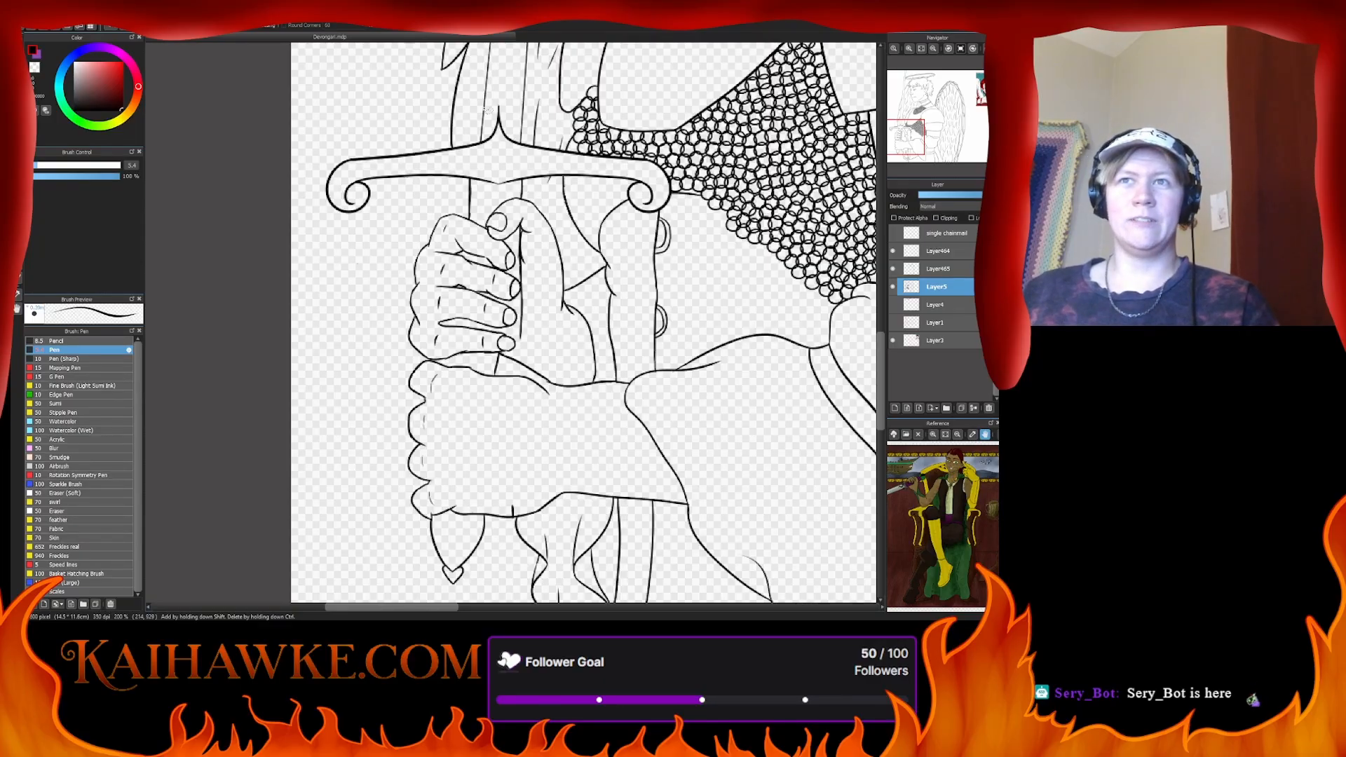
left_click_drag(523, 319, 520, 373)
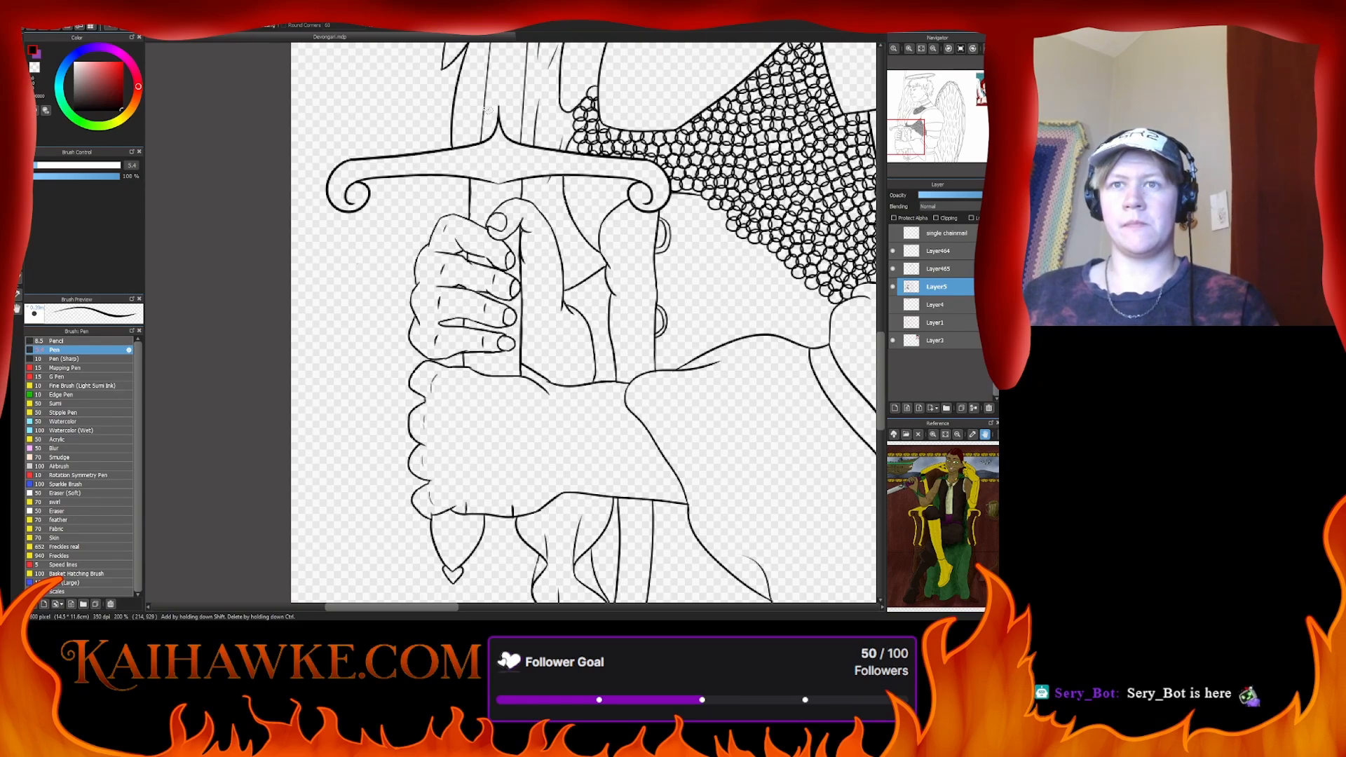
left_click(488, 111)
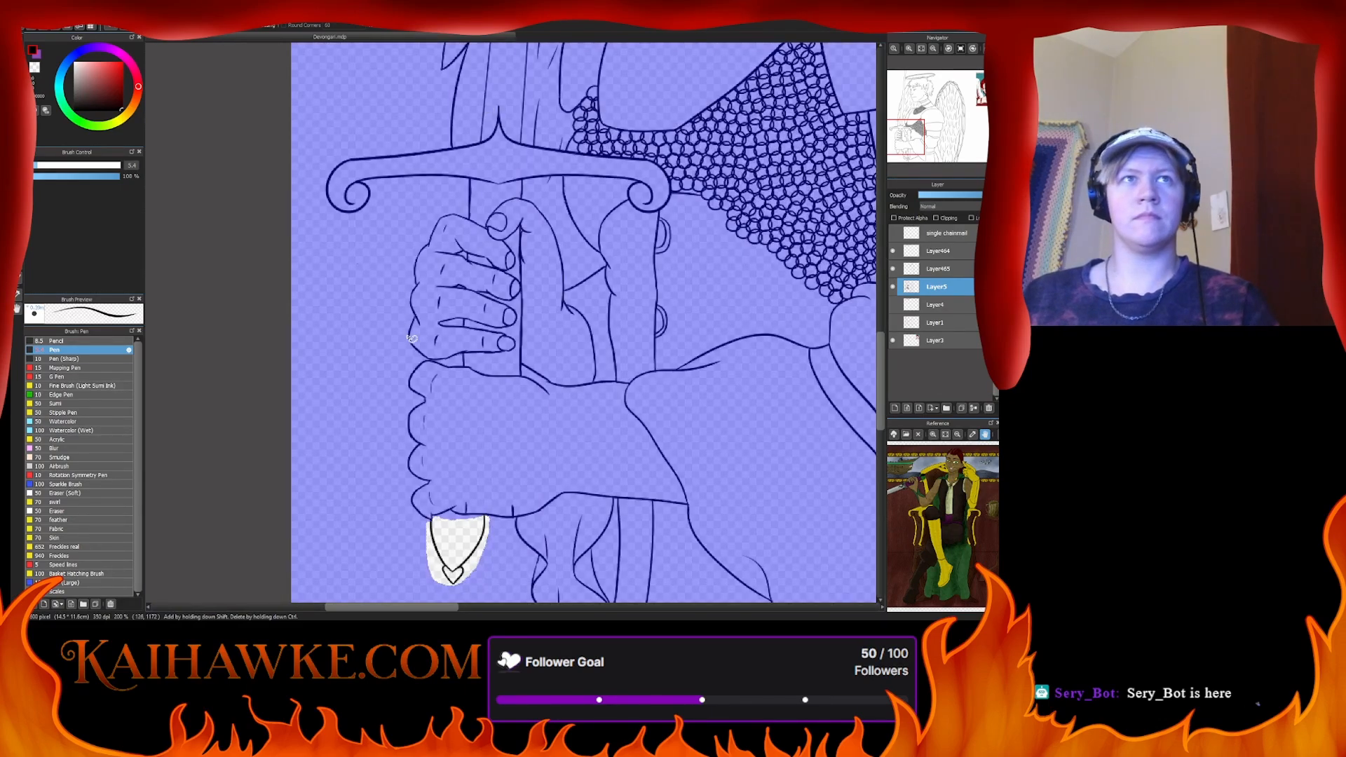
- Transform the selected pommel, shifting it right beneath the two grip ticks and shrinking it slightly to fit, and clear the selection
scroll(402, 240, "down", 3)
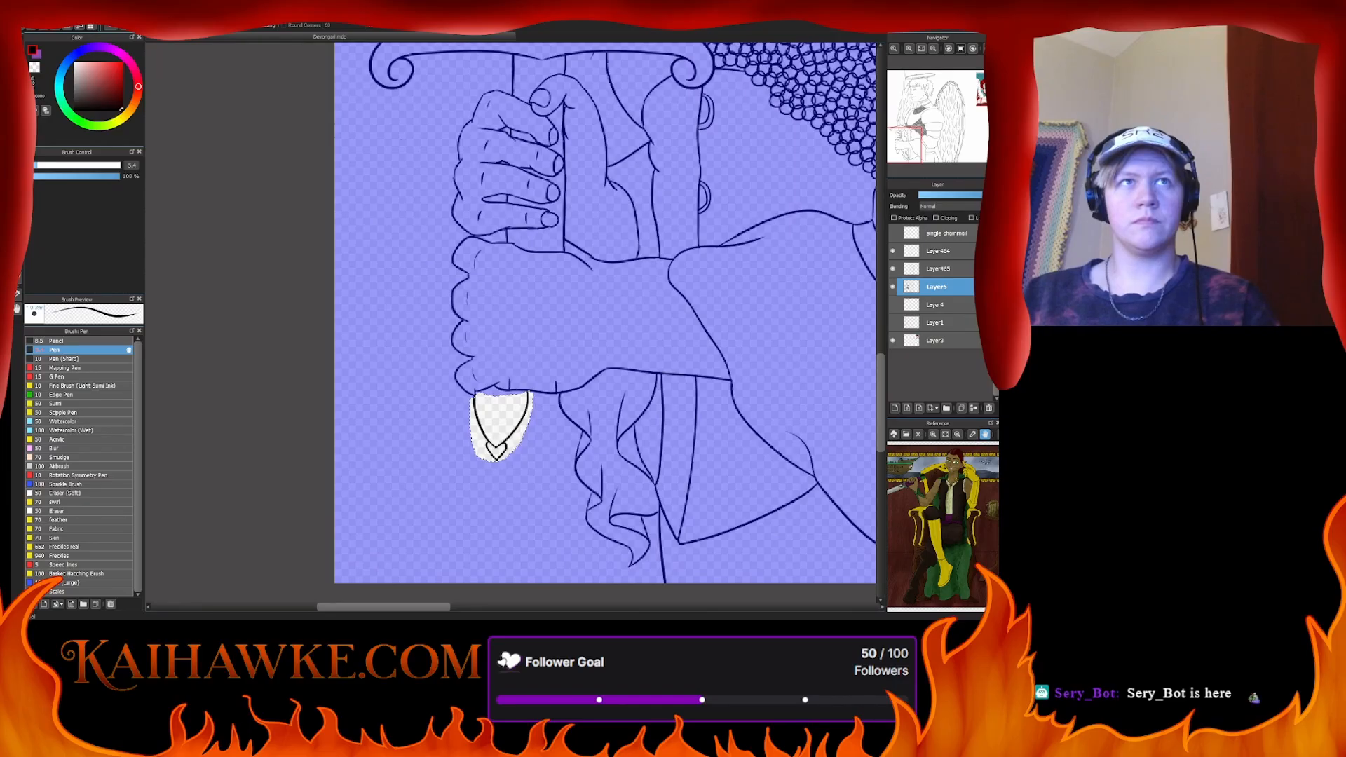
left_click_drag(495, 423, 525, 425)
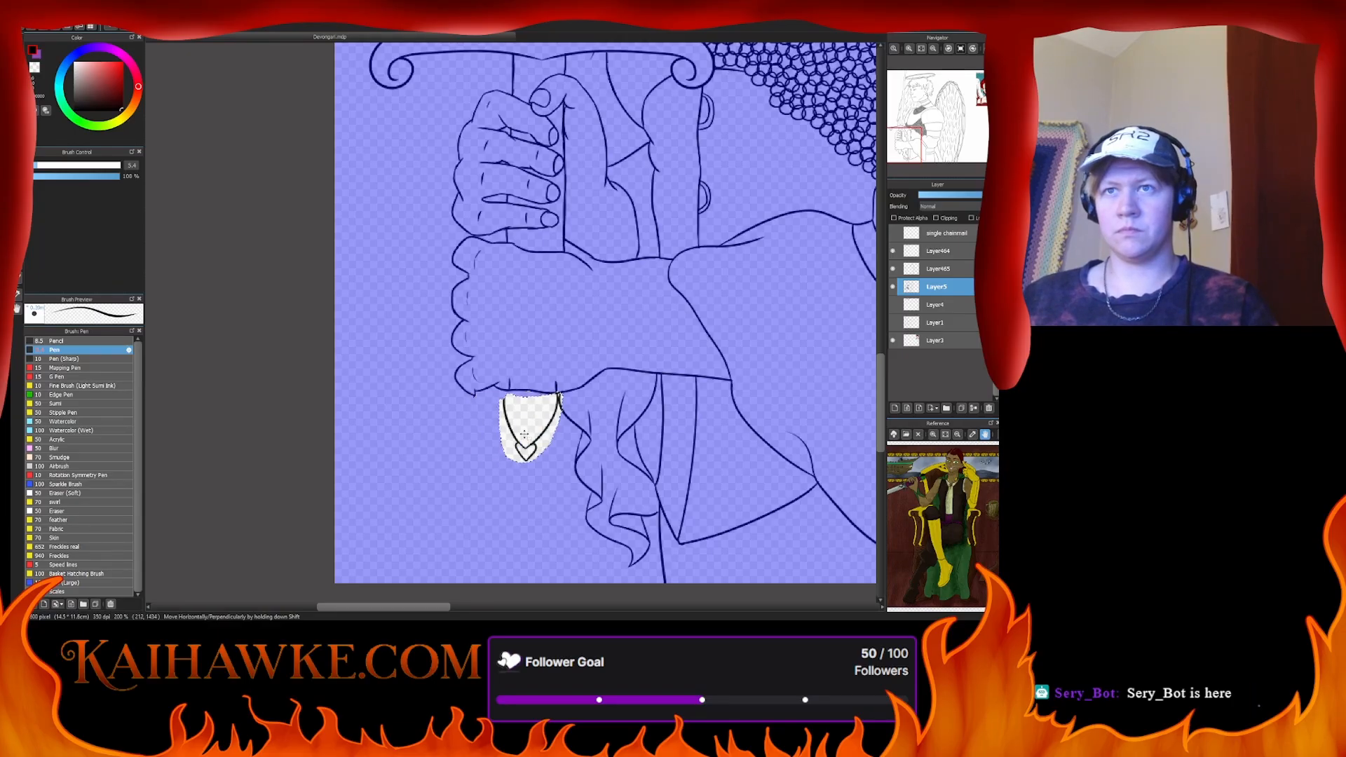
key("ctrl+t")
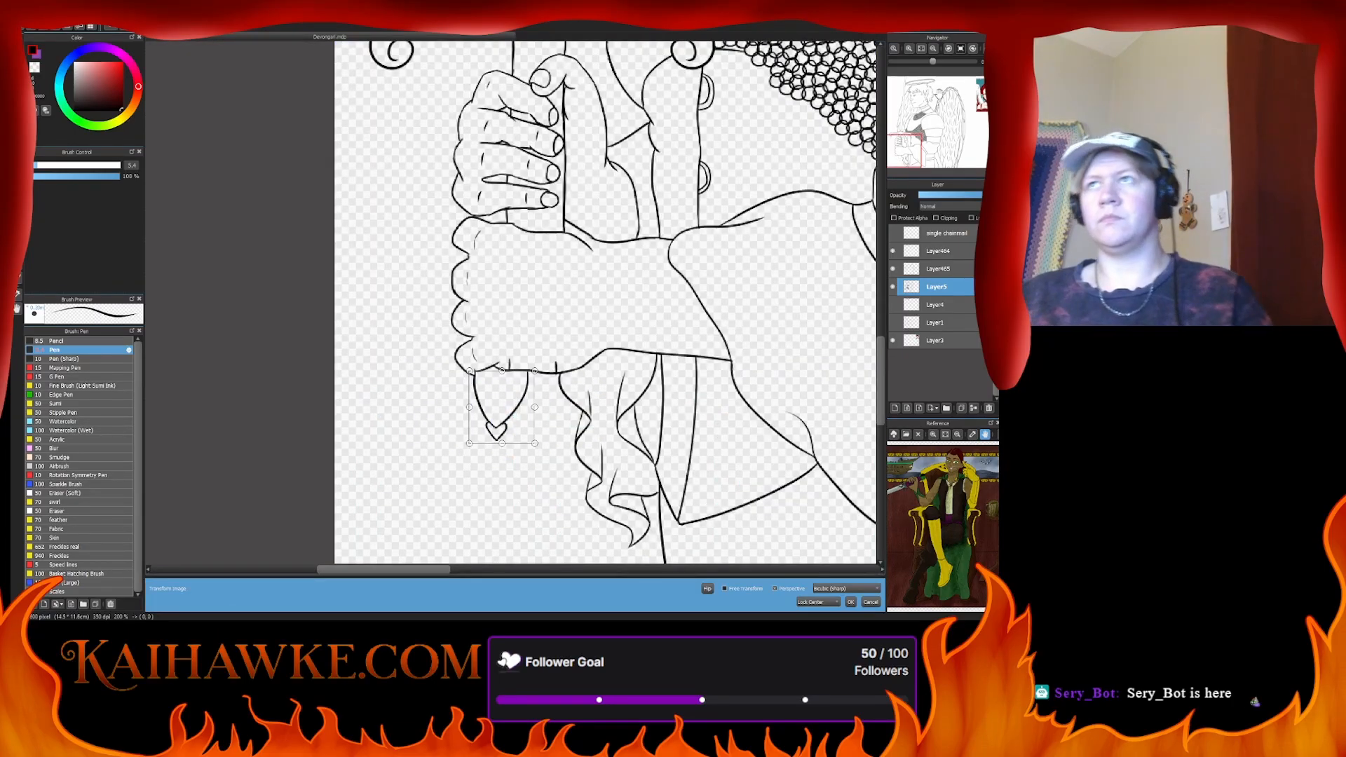
key("ctrl+plus")
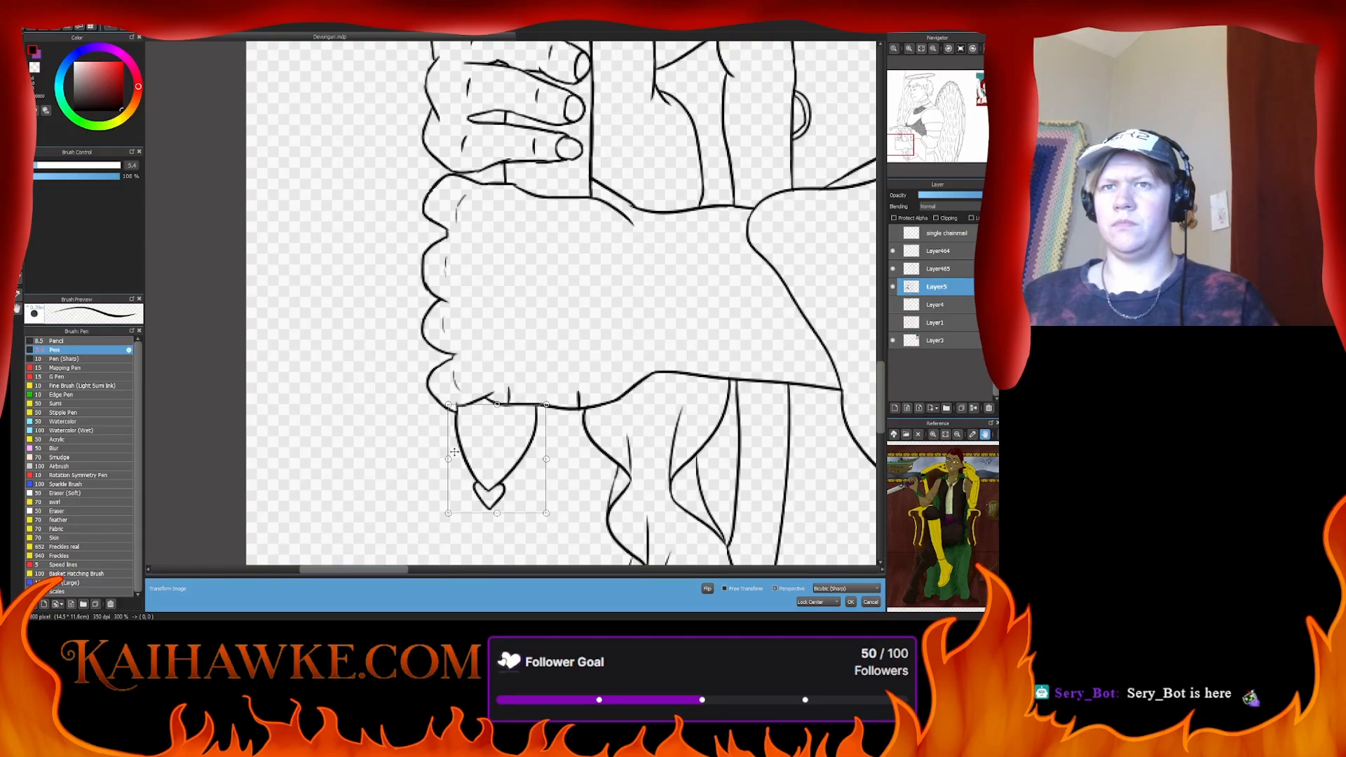
left_click_drag(464, 436, 517, 440)
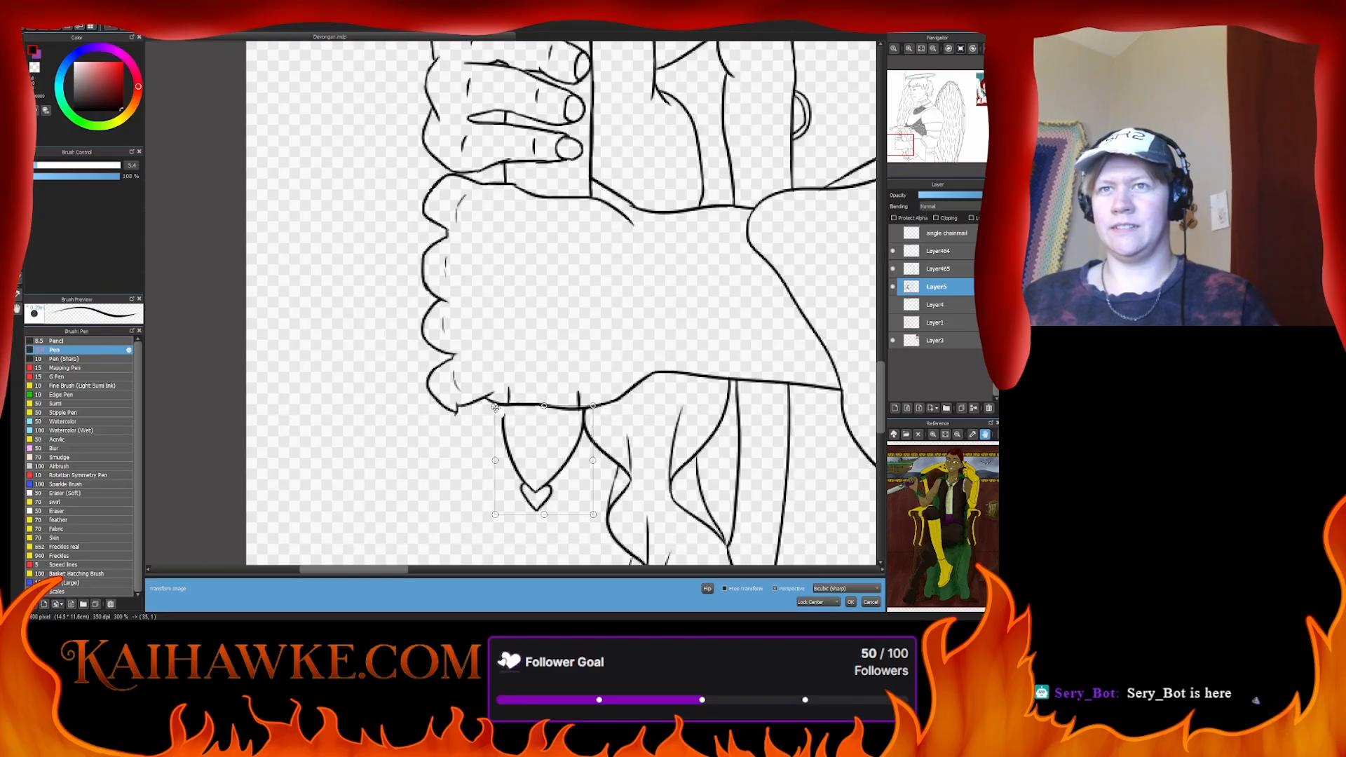
left_click_drag(495, 407, 498, 406)
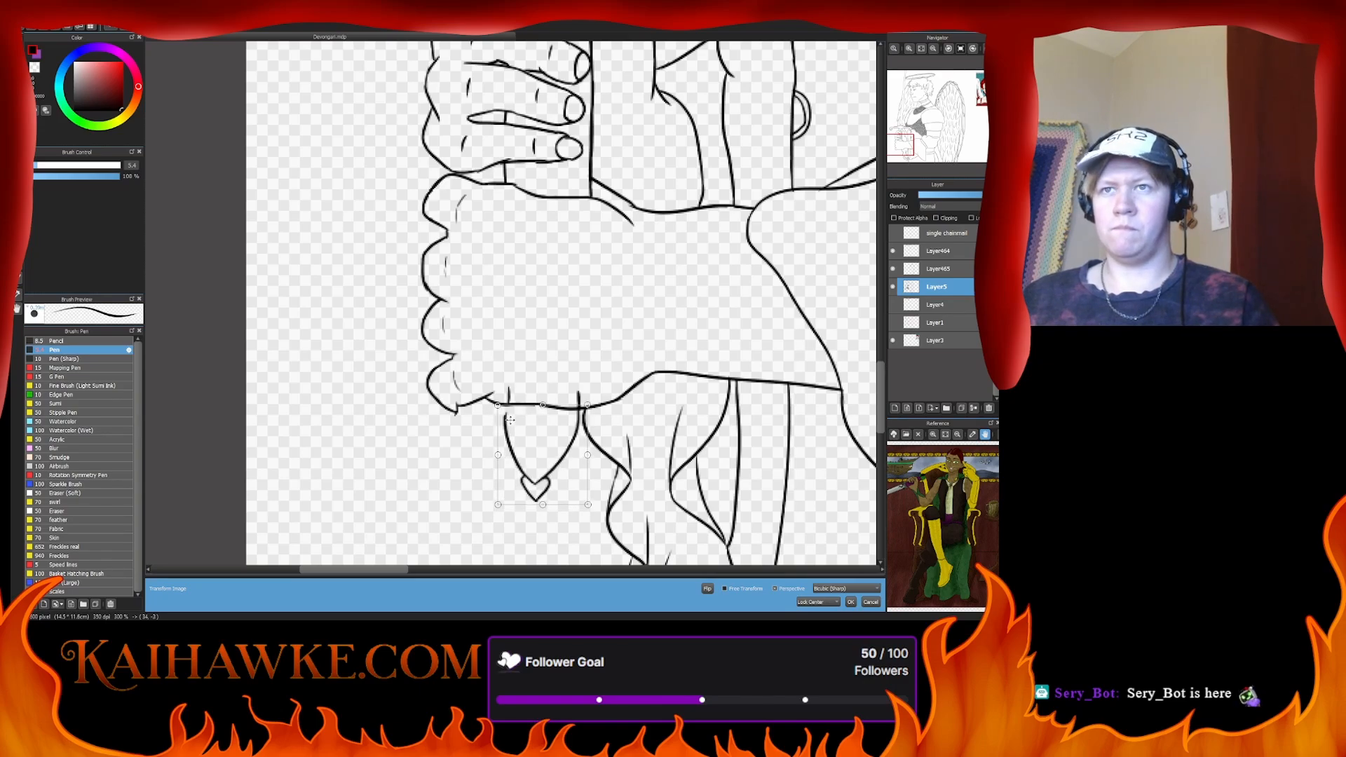
key("Return")
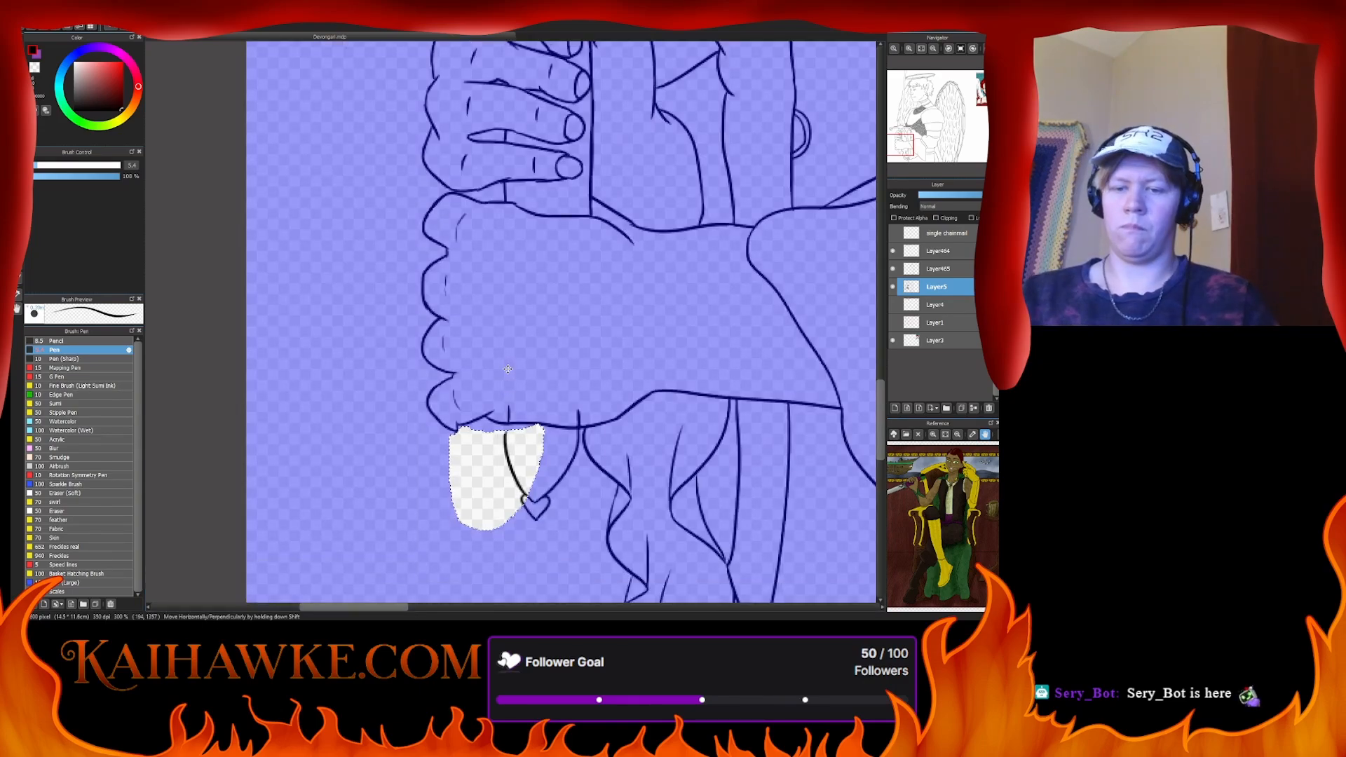
key("ctrl+d")
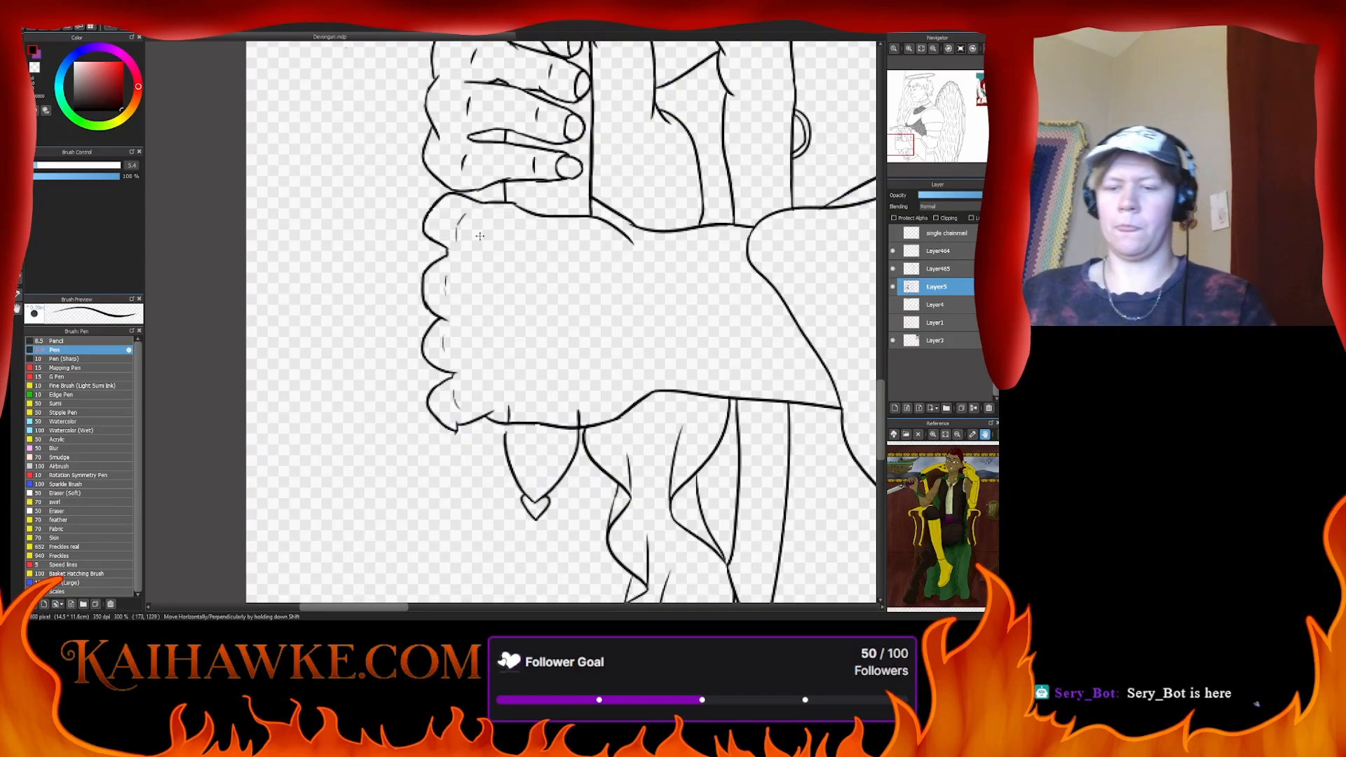
- Extend the pommel's sides up to the lower hand with the pen and erase the two grip ticks above it
key("b")
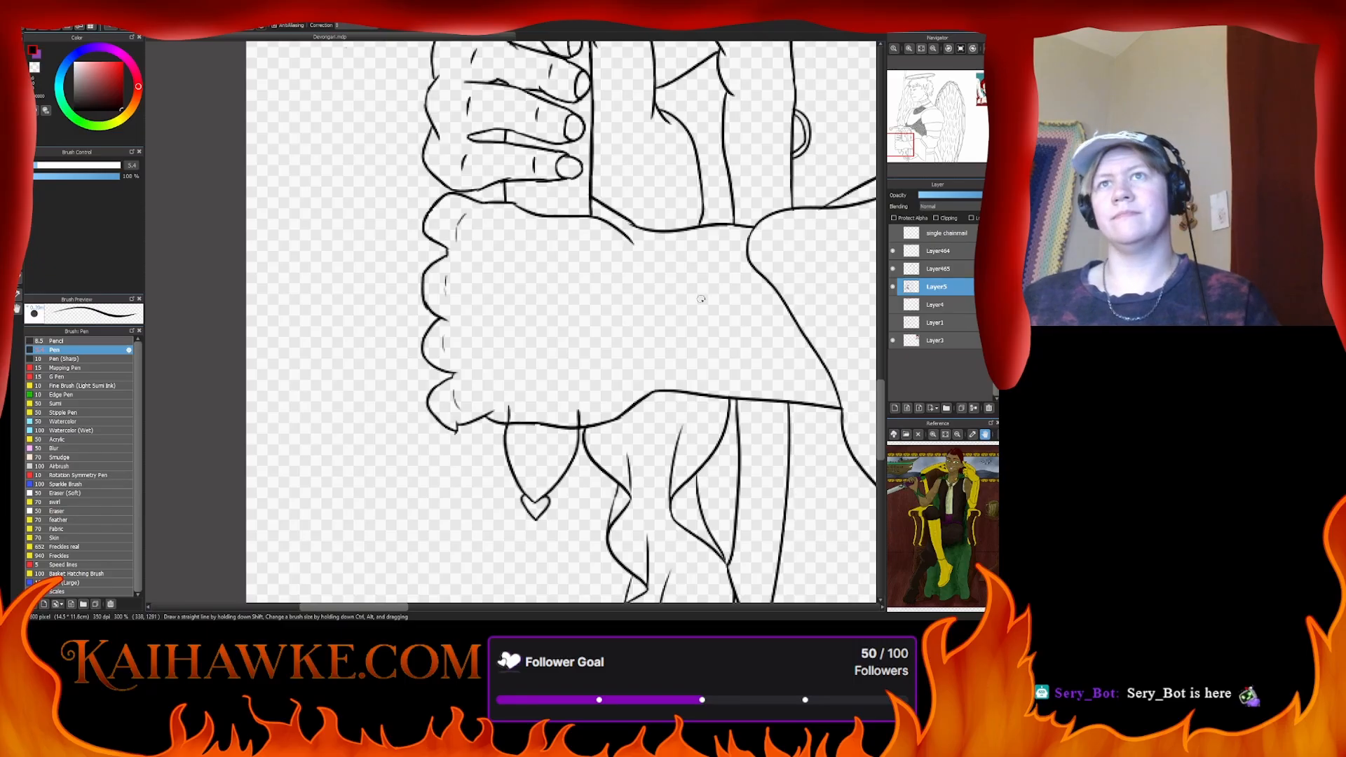
left_click_drag(701, 299, 521, 355)
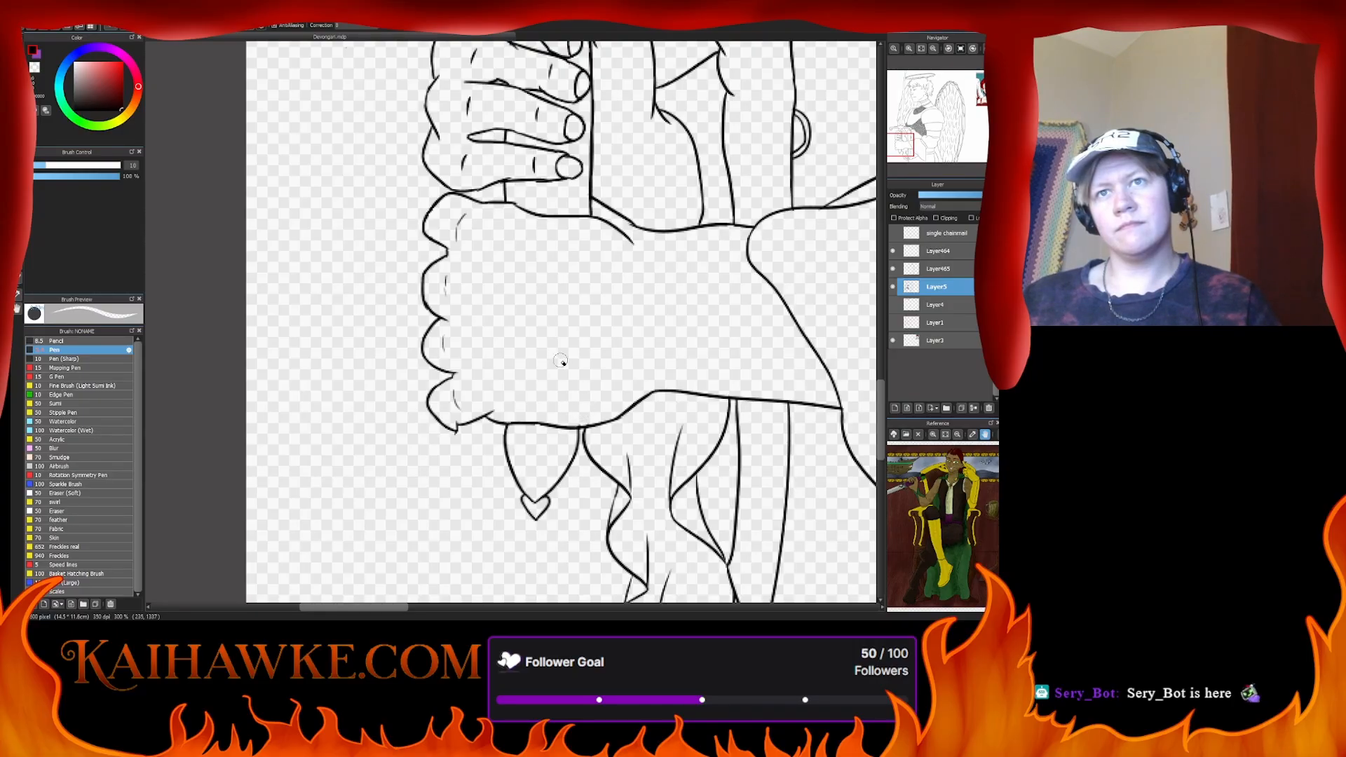
key("bracketleft")
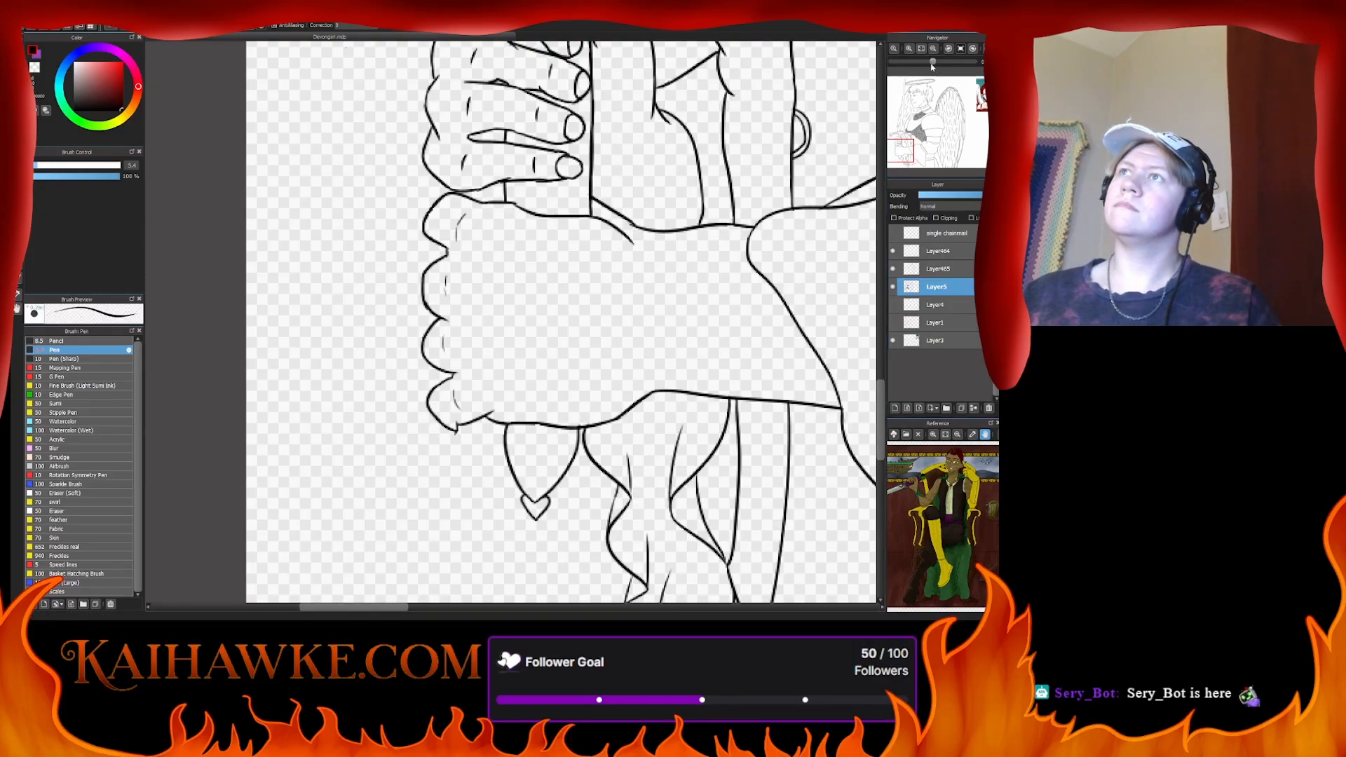
- Redraw the lower hand's bottom finger as a smaller curve running to the pommel, and erase the old finger outline
scroll(514, 212, "up", 3)
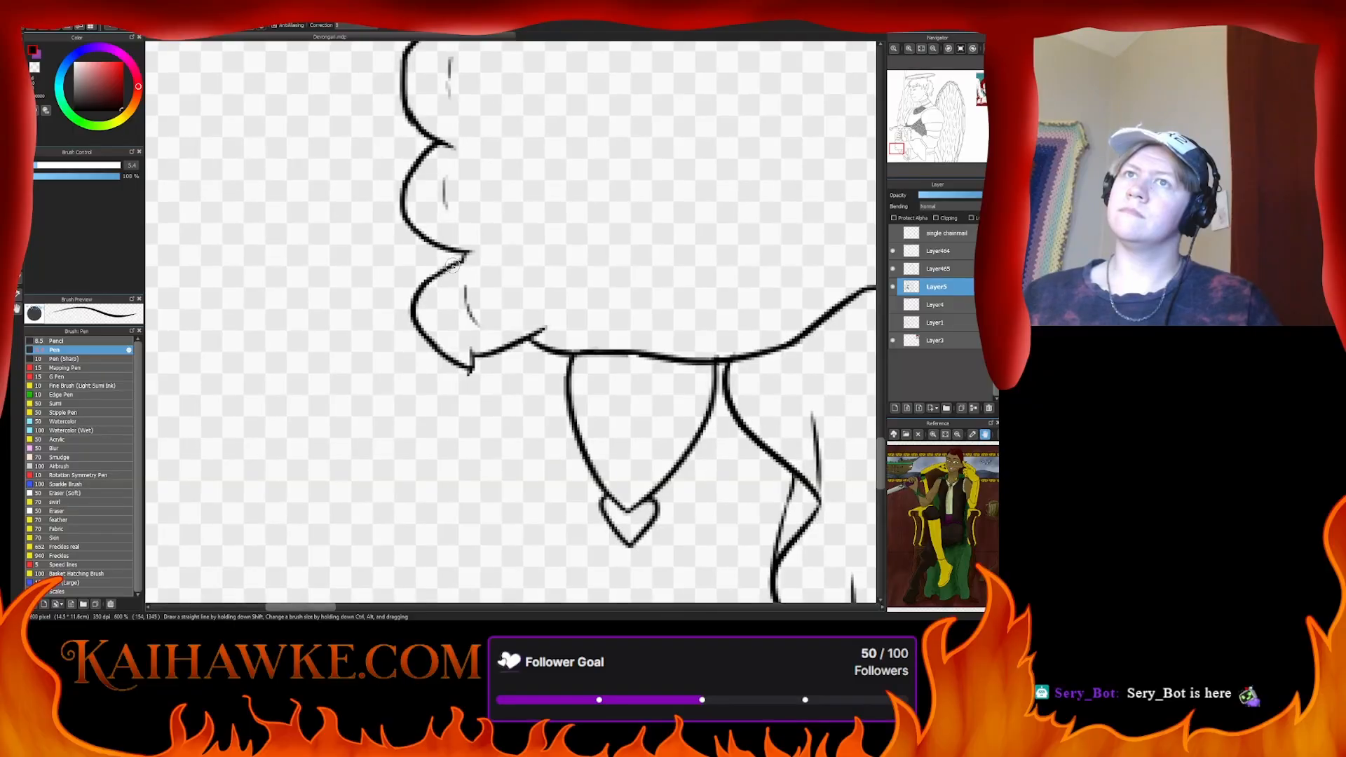
mouse_move(455, 286)
left_mouse_down()
mouse_move(477, 357)
mouse_move(567, 381)
left_mouse_up()
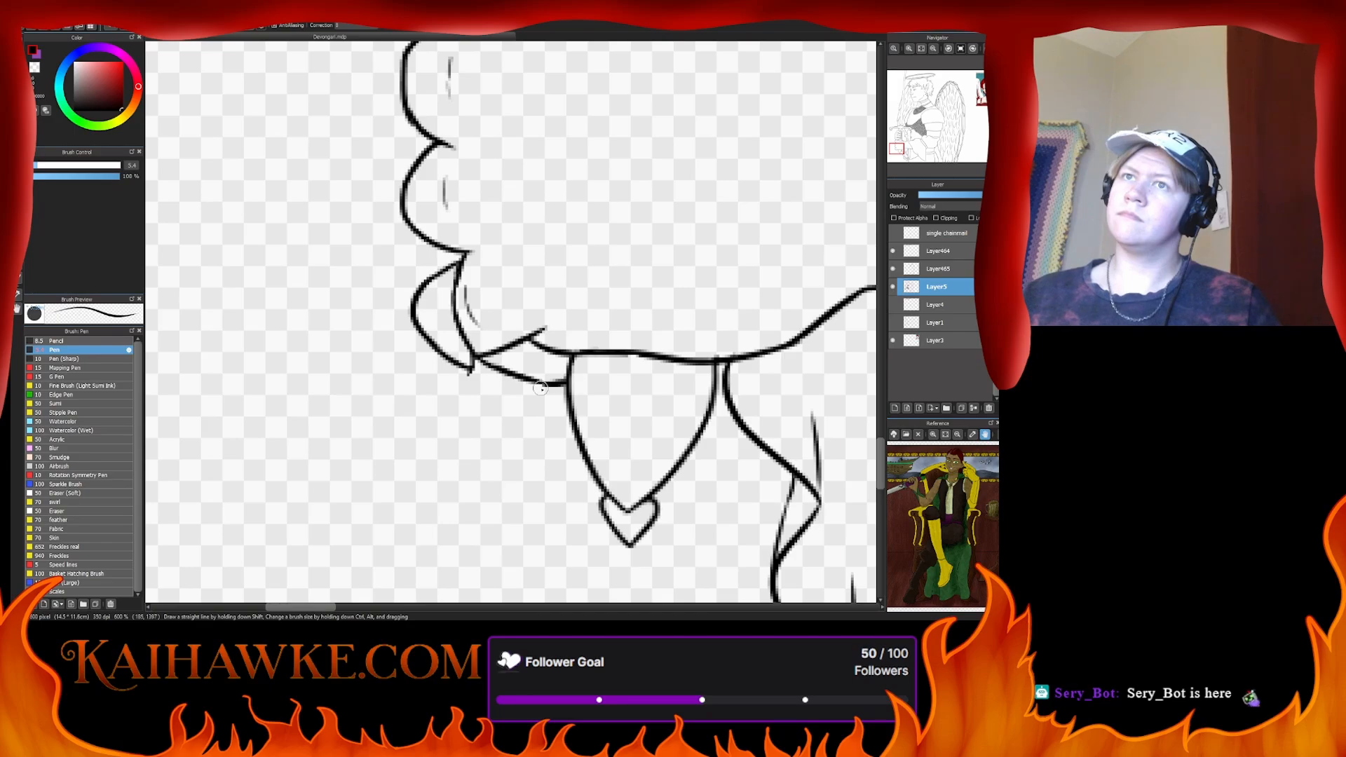
key("e")
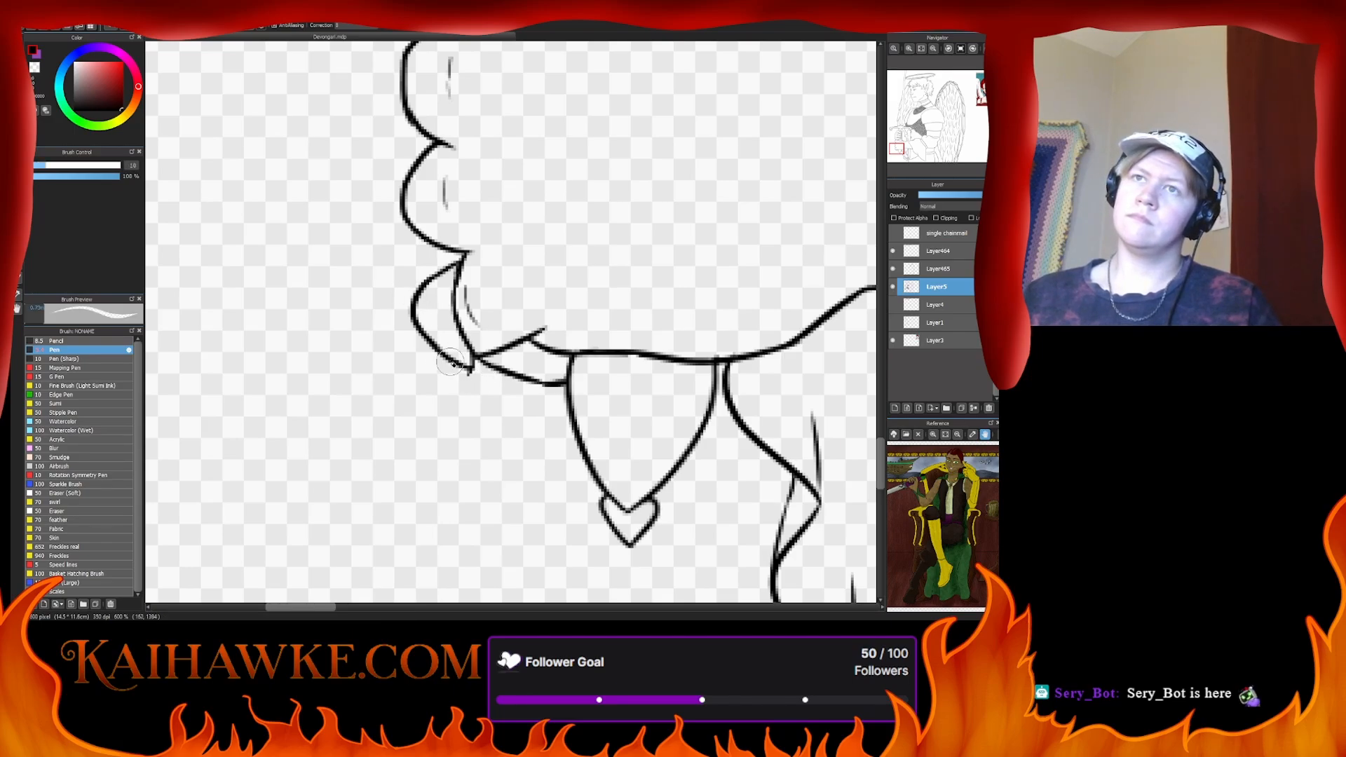
mouse_move(451, 363)
left_mouse_down()
mouse_move(419, 323)
mouse_move(438, 277)
mouse_move(422, 291)
mouse_move(453, 269)
left_mouse_up()
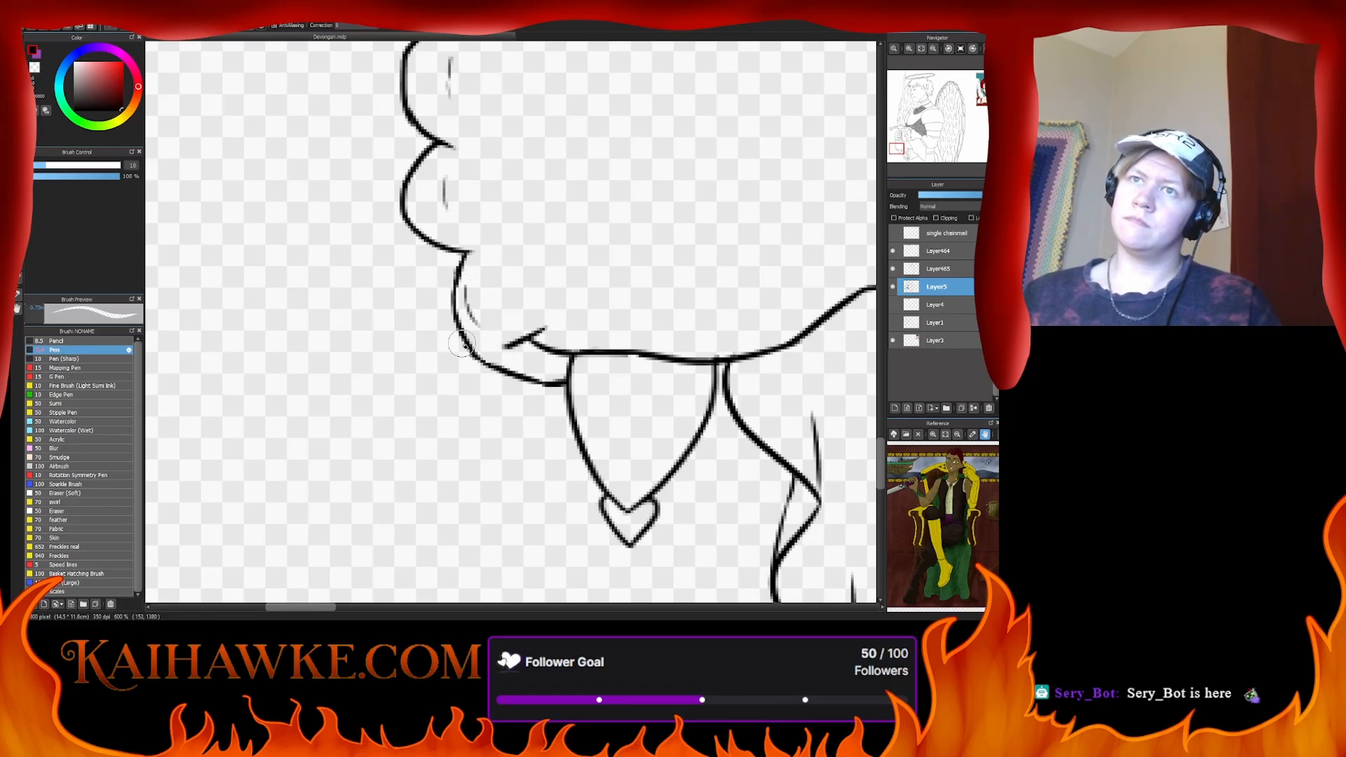
key("b")
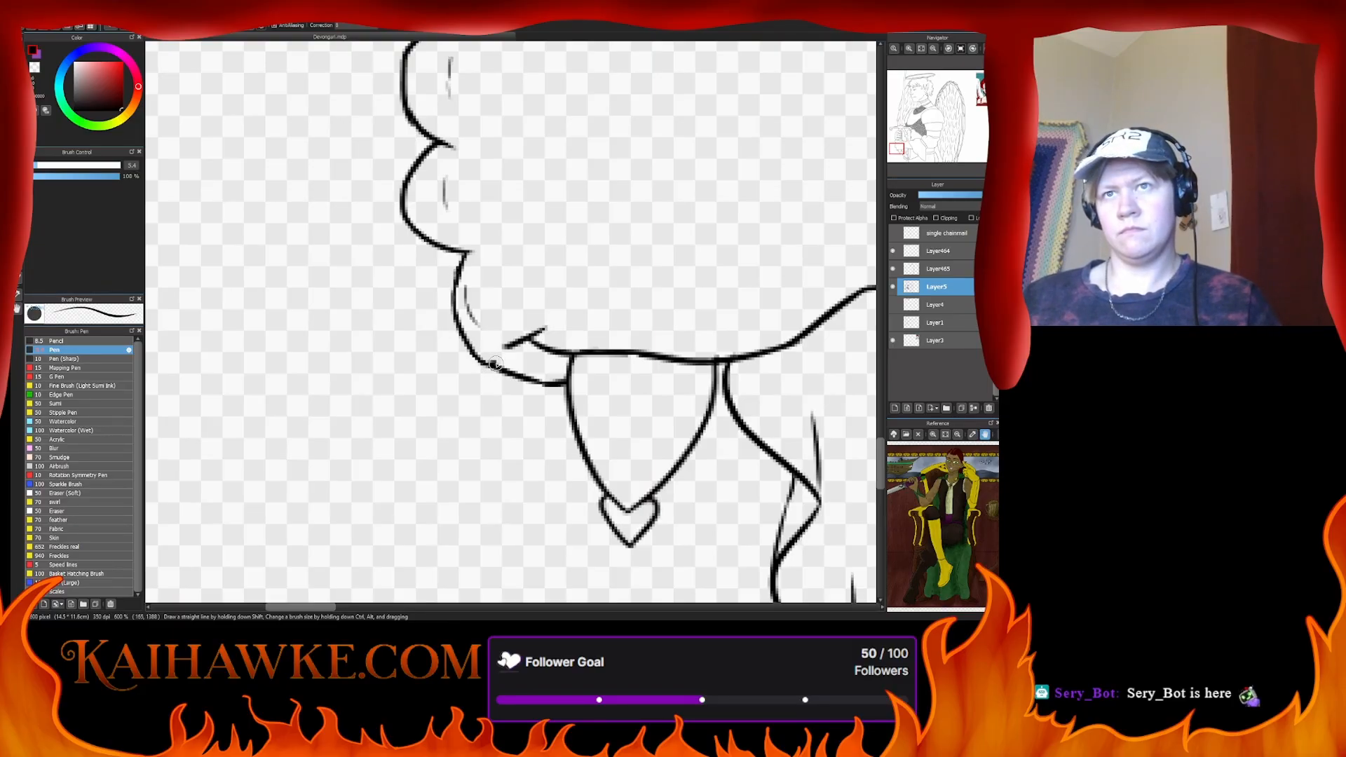
- Try an extra stroke along the sword grip's edge beside the upper hand's fingertips and undo it
scroll(549, 367, "up", 10)
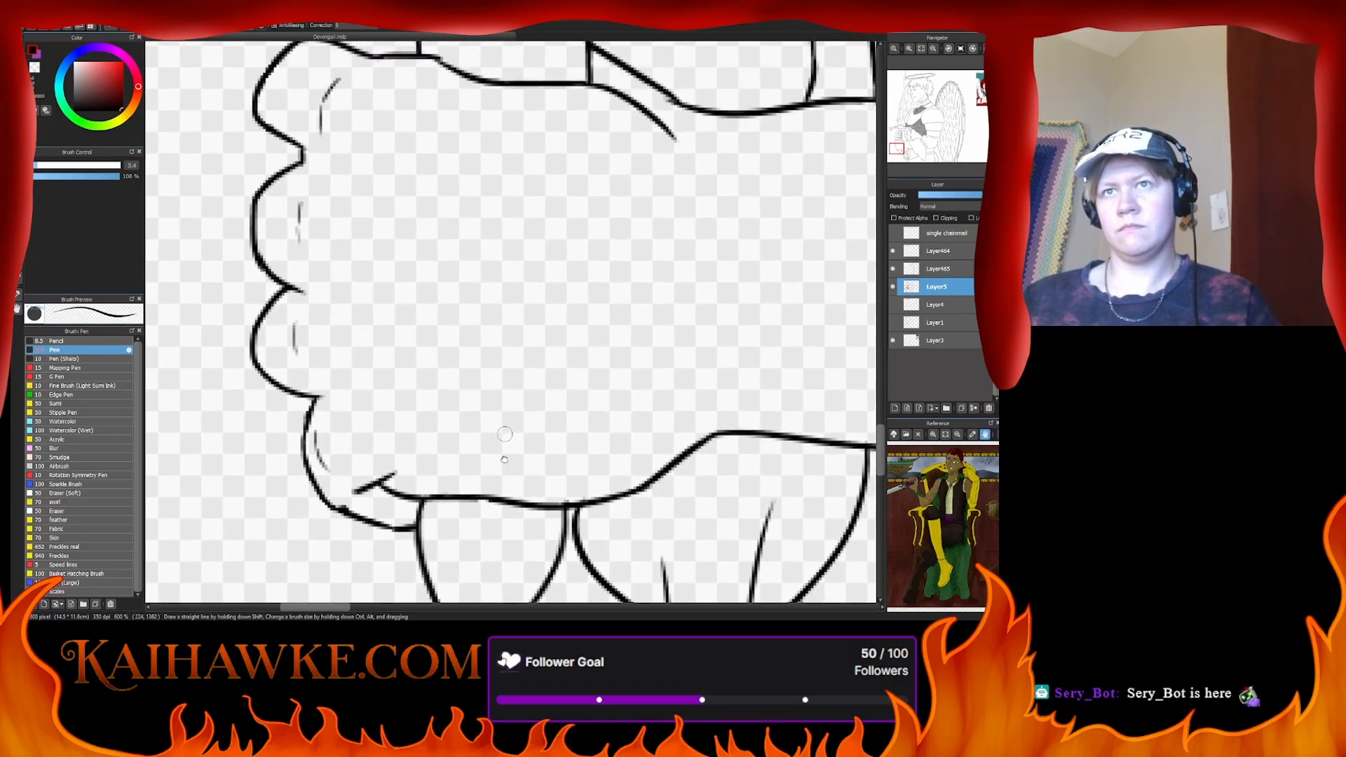
left_click_drag(566, 212, 563, 515)
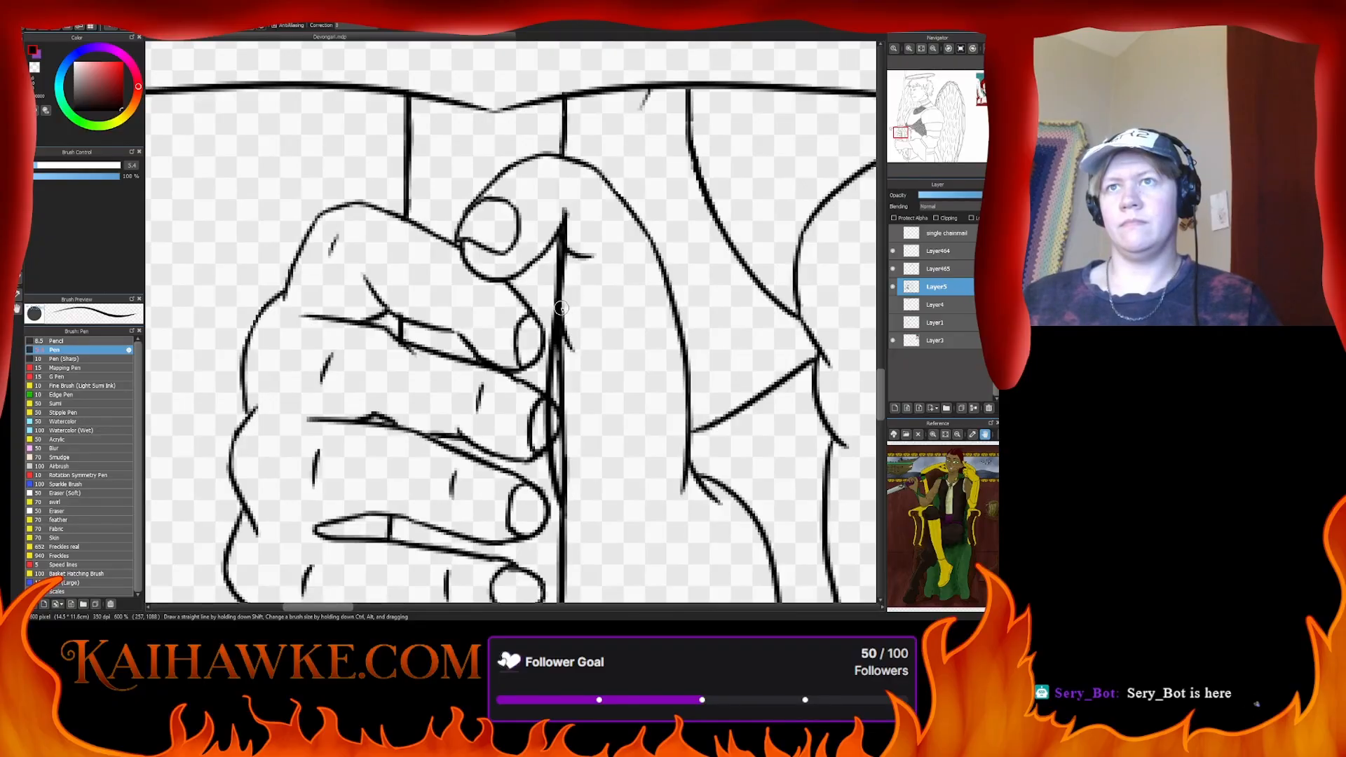
key("ctrl+z")
- Set the pen size to 2.0 and add a new layer above Layer5 for work on the sword blade
left_click(910, 48)
left_click(909, 49)
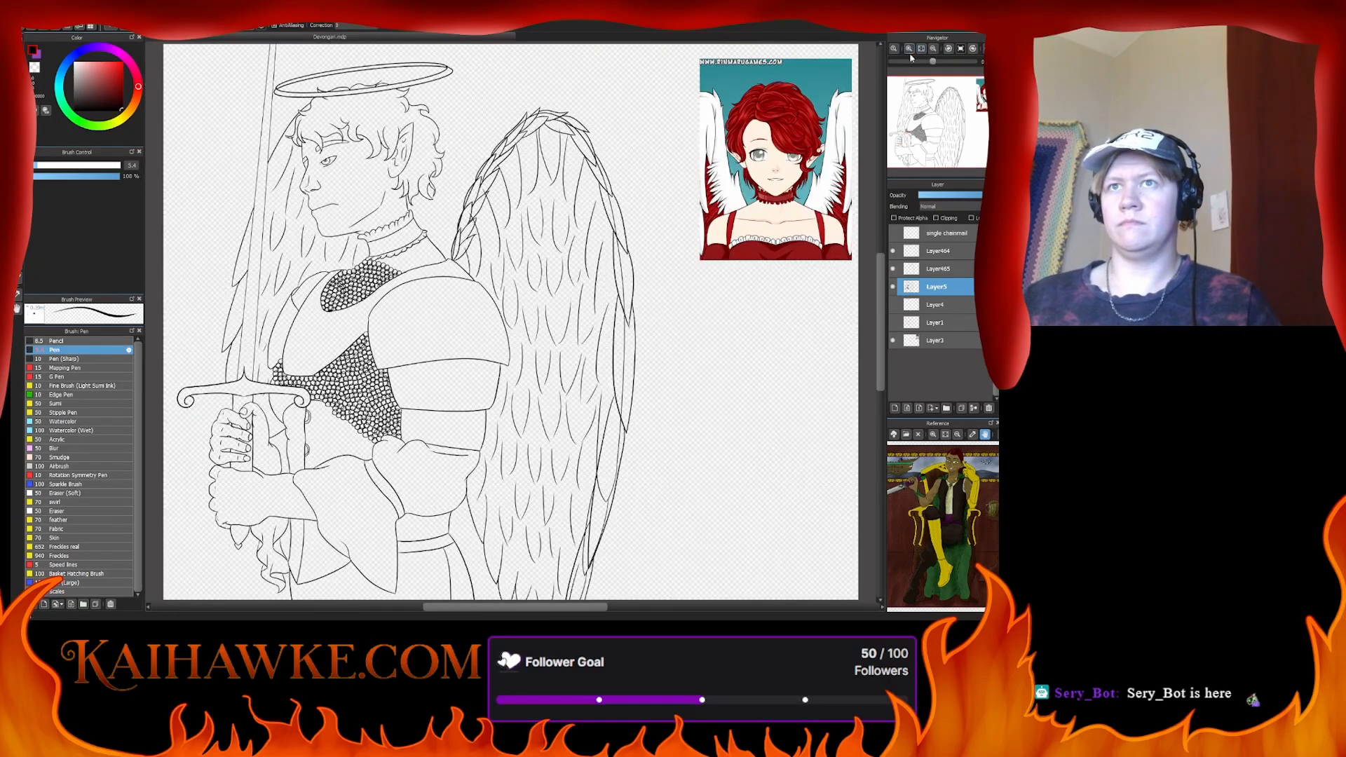
left_click(910, 48)
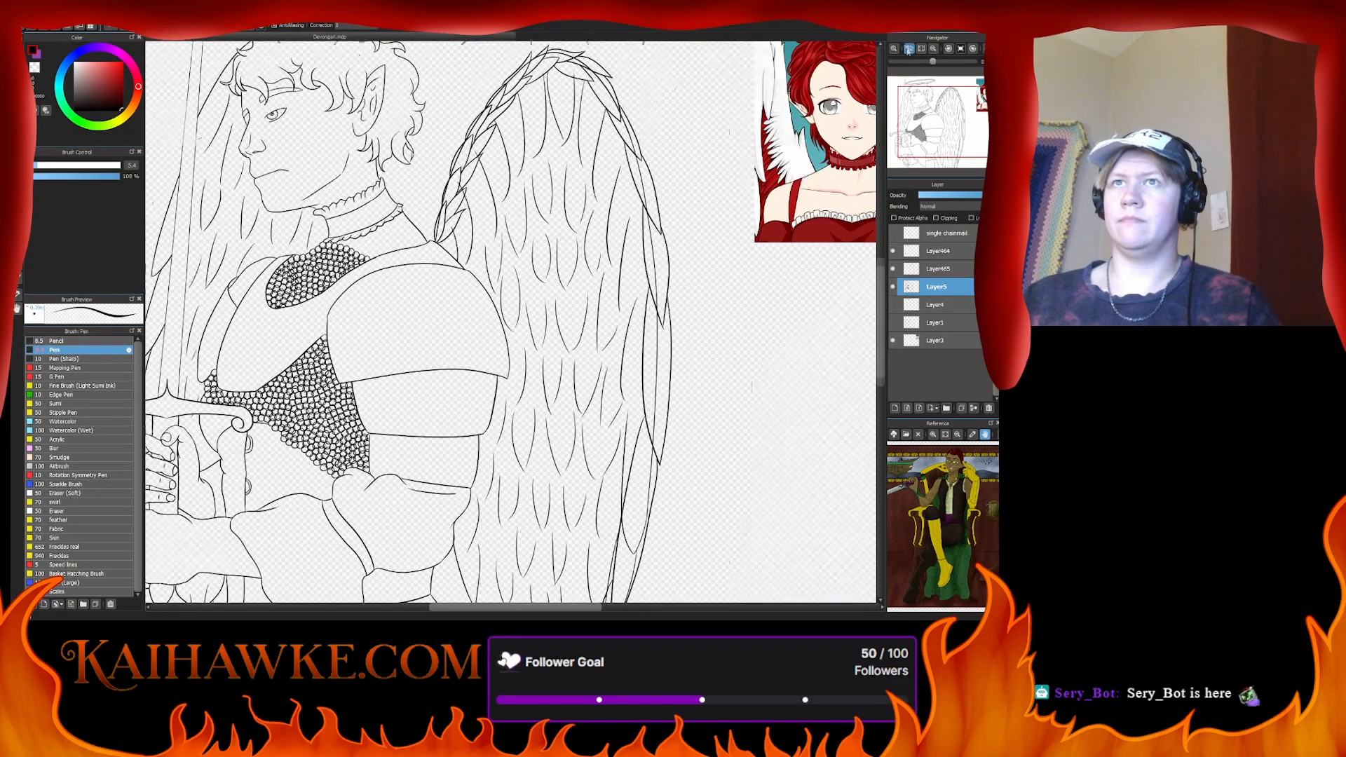
left_click(909, 48)
left_click_drag(411, 275, 826, 150)
left_click_drag(514, 246, 715, 313)
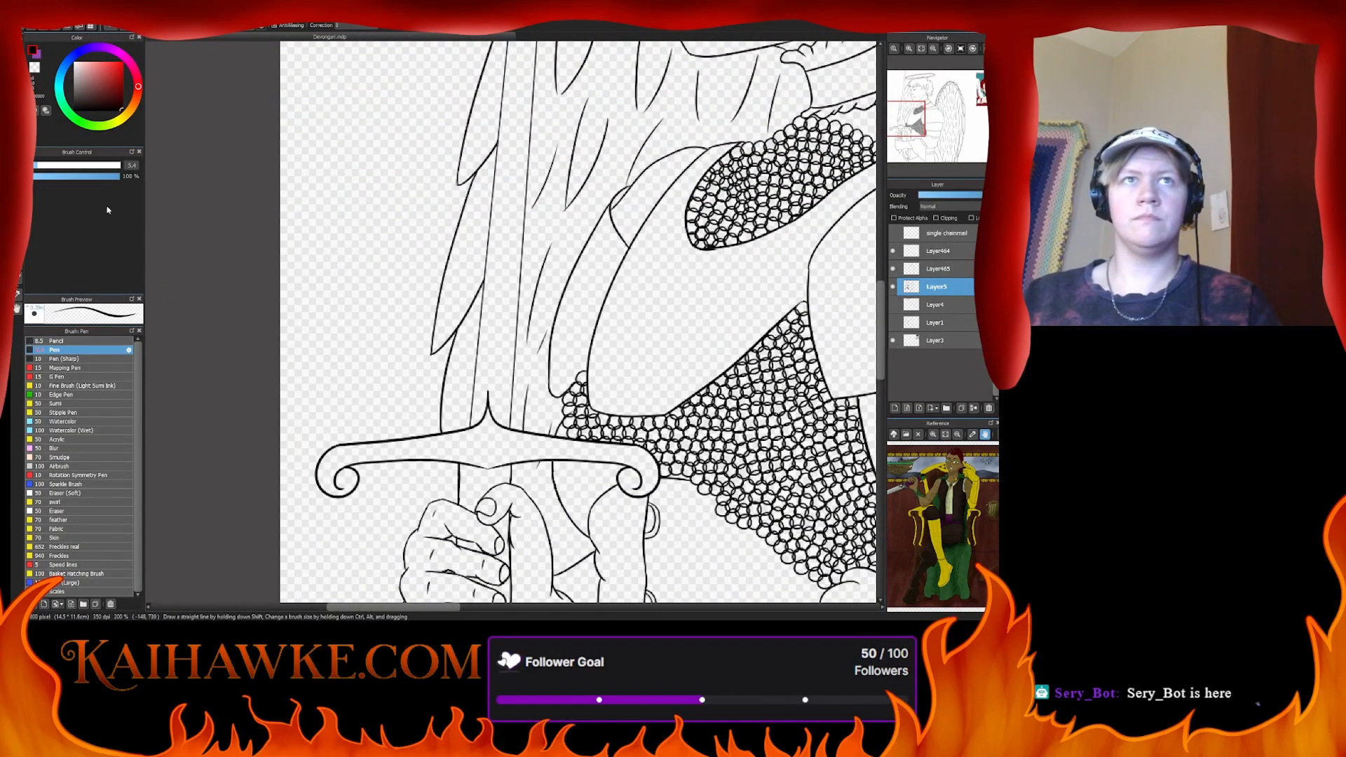
left_click(33, 168)
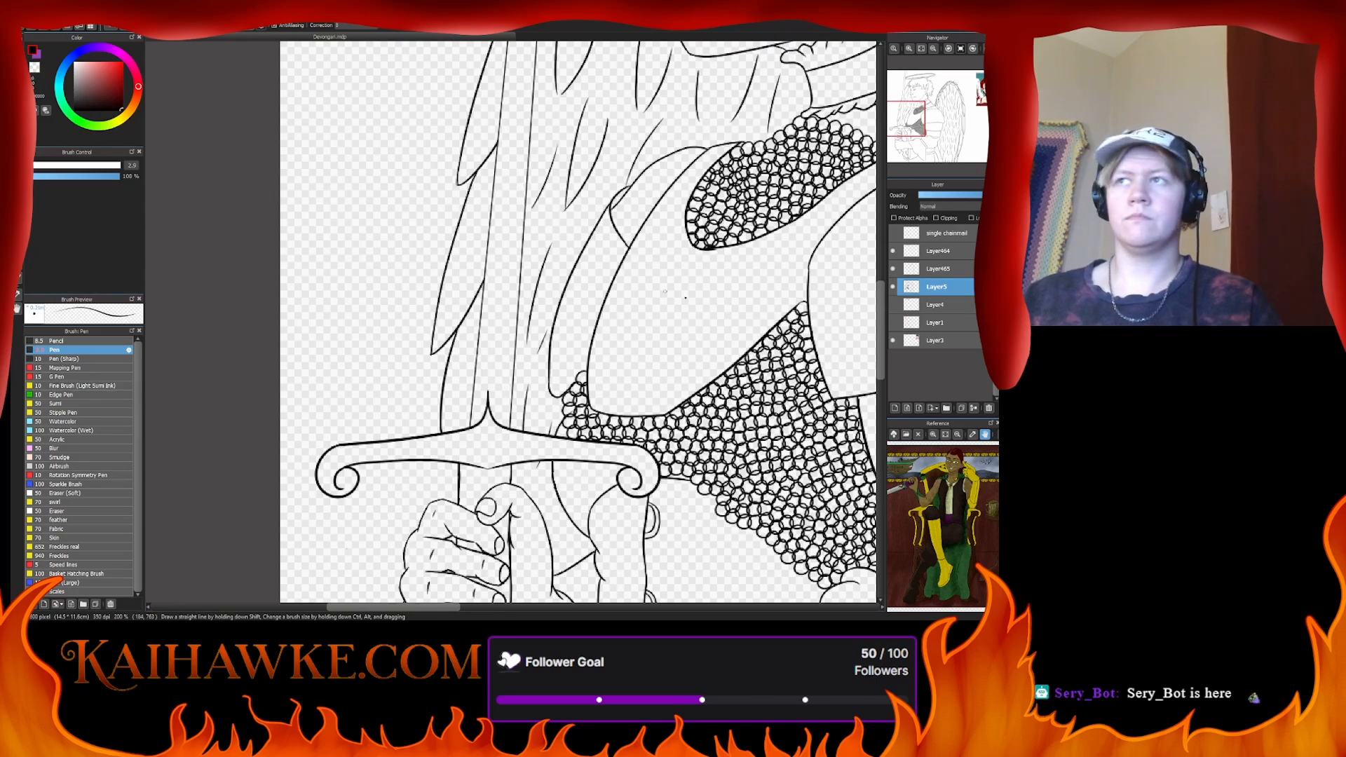
left_click(894, 409)
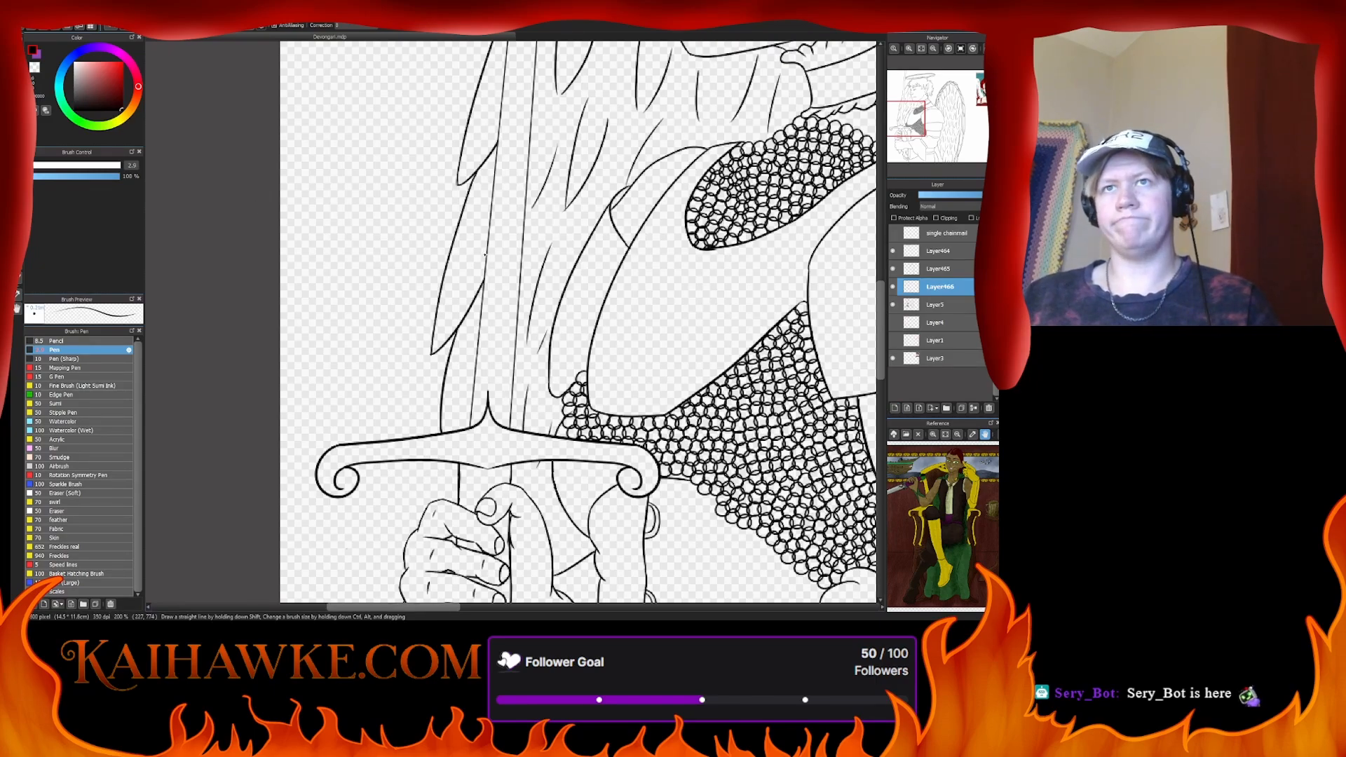
- Try a straight diagonal line across the sword blade down to the crossguard and undo it
left_click_drag(470, 198, 516, 429)
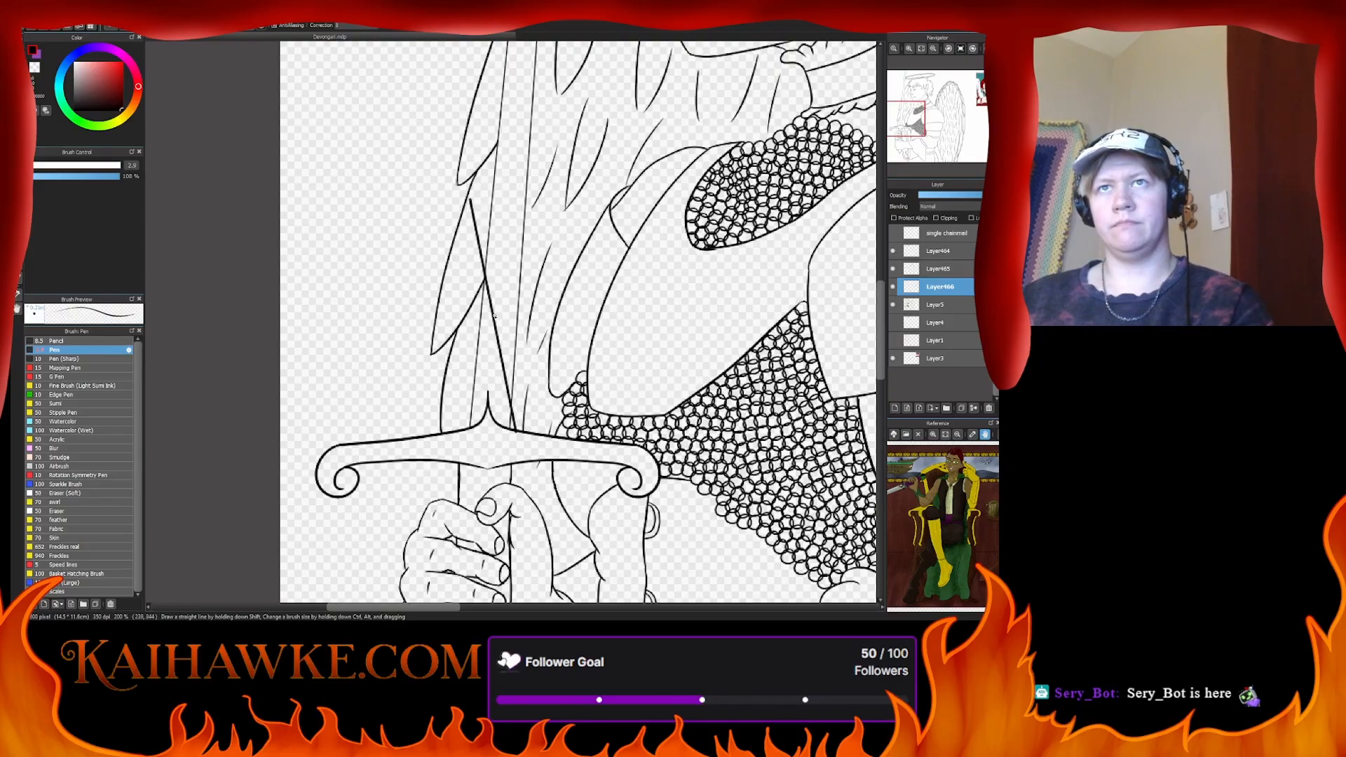
key("ctrl+z")
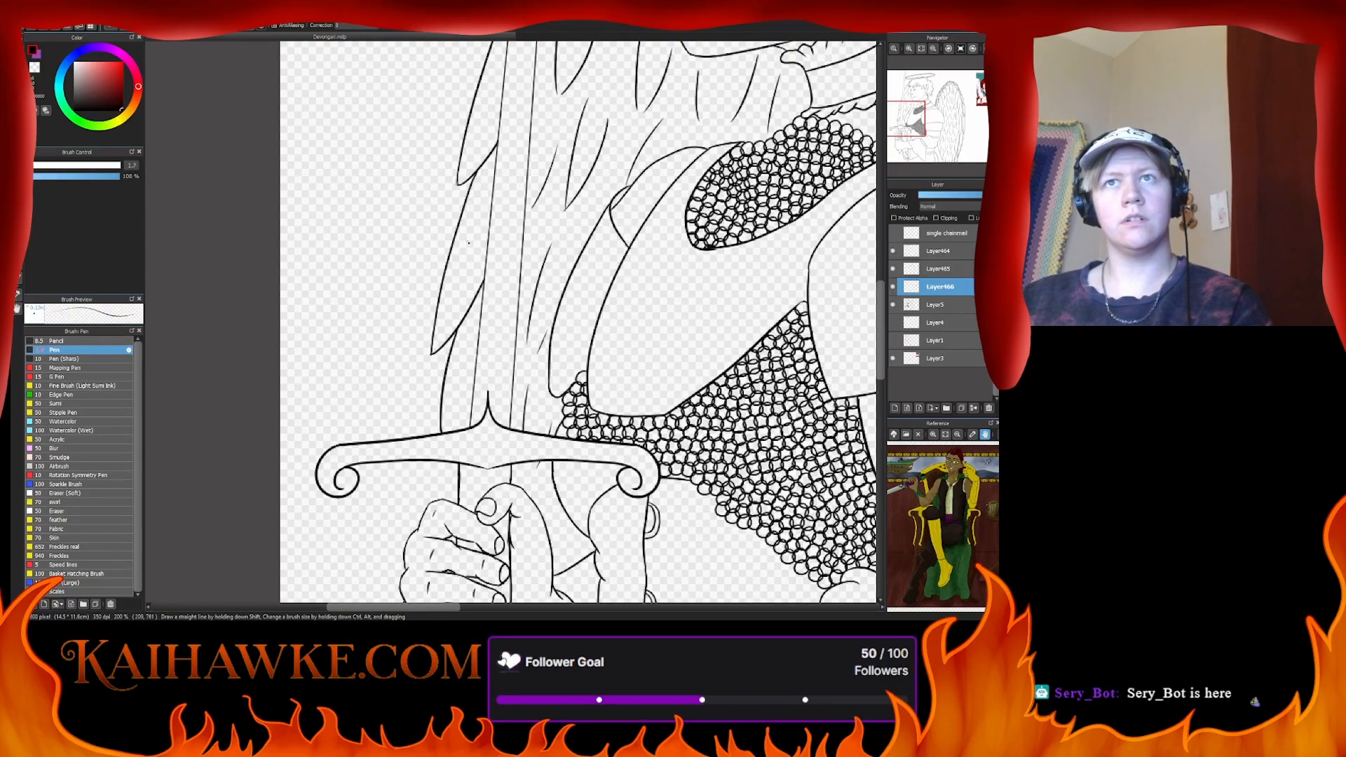
- Try a thin straight line slanting across the sword blade towards the shoulder armour and undo it
key("ctrl+y")
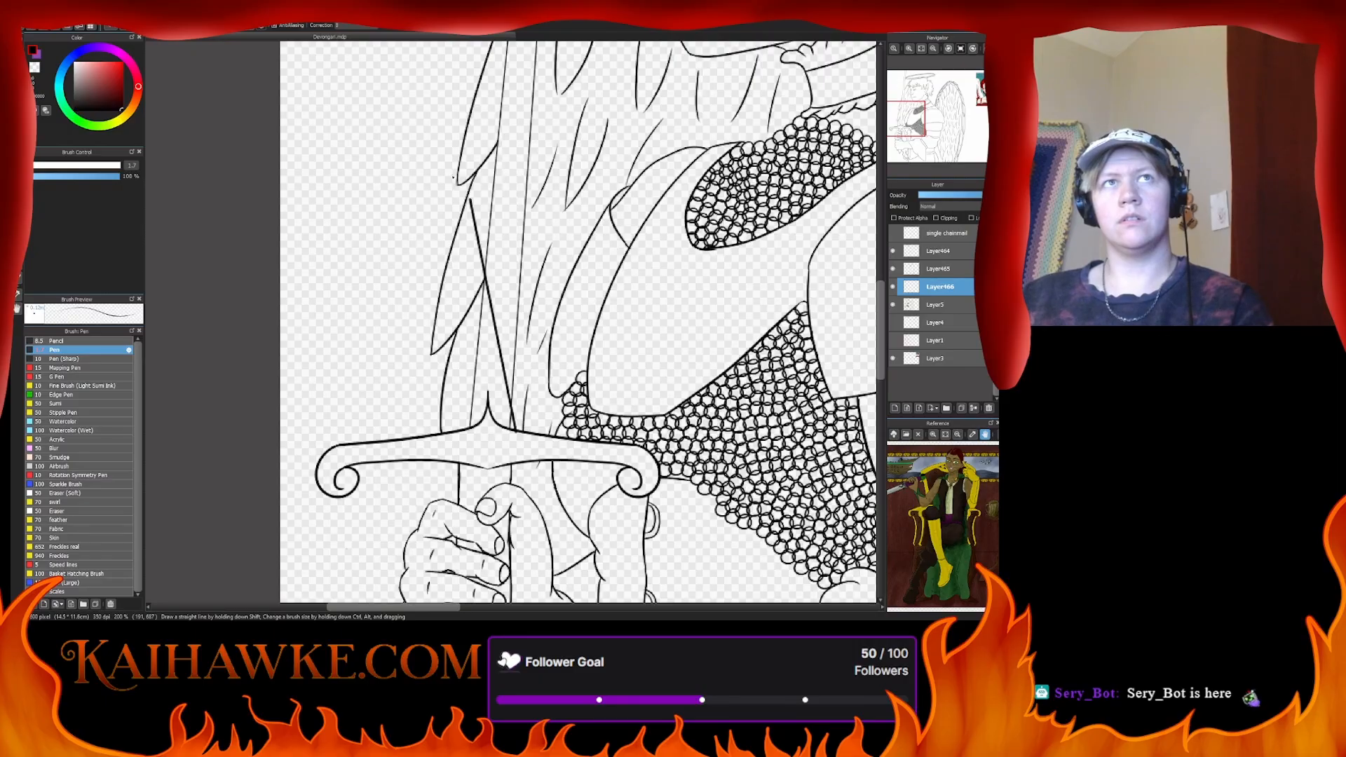
key("ctrl+z")
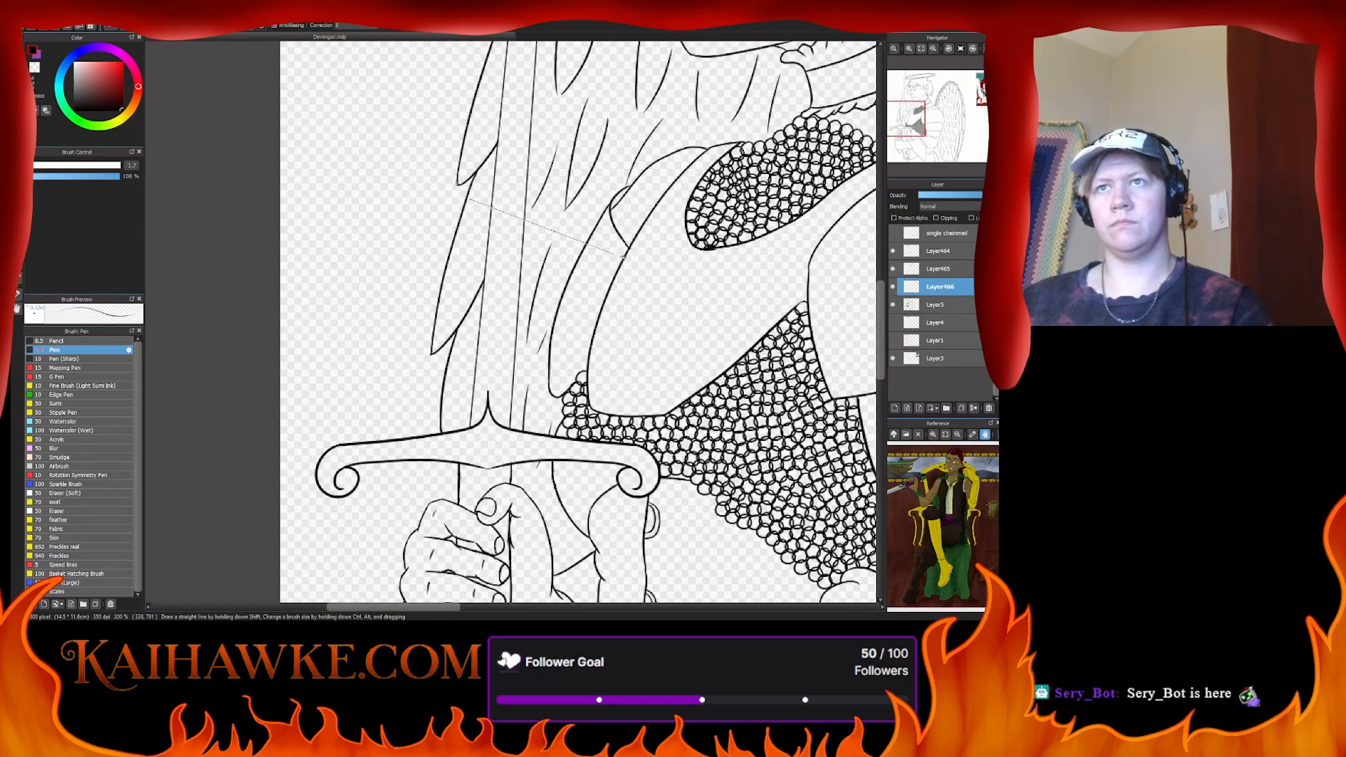
left_click(652, 240, "shift")
key("ctrl+z")
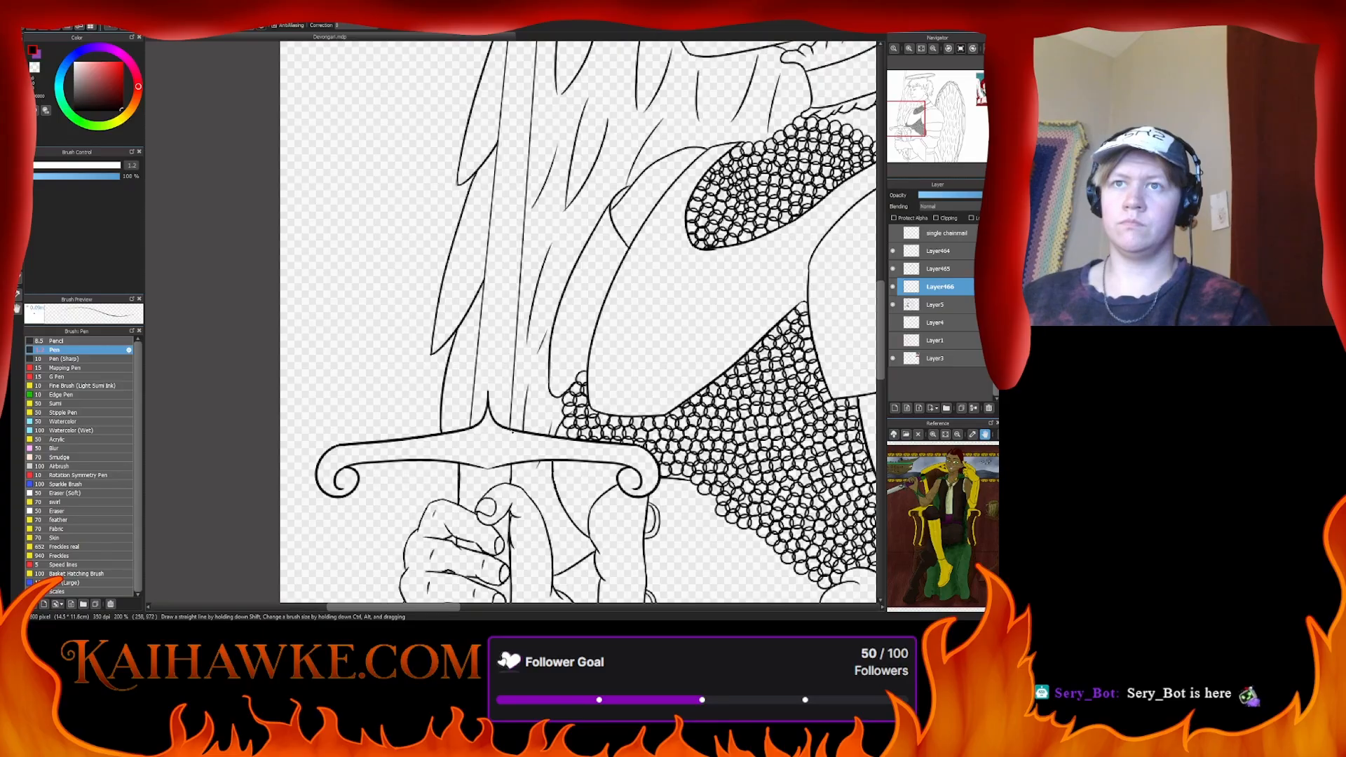
- Try a straight centre line along the sword blade from the crossguard to the canvas's upper edge and undo it
left_click(933, 48)
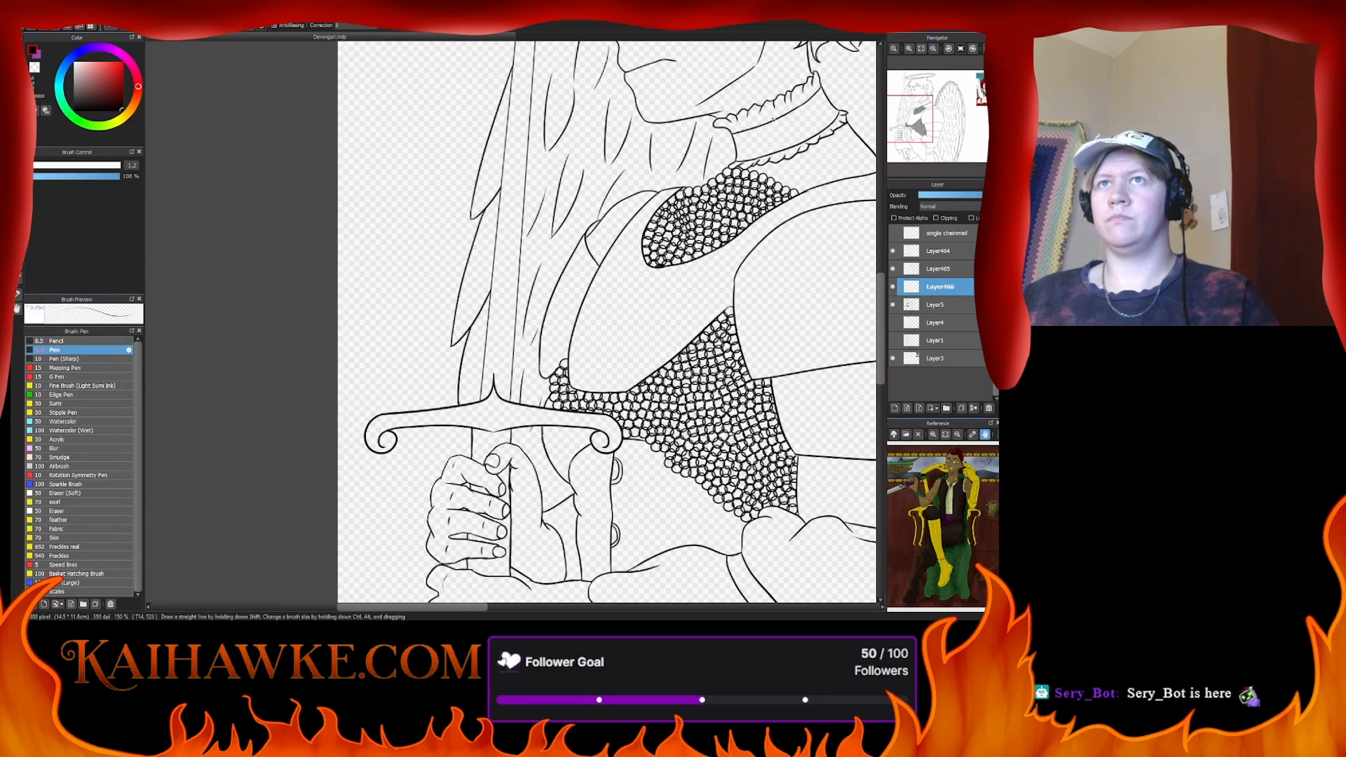
left_click(933, 48)
left_click_drag(636, 92, 614, 253)
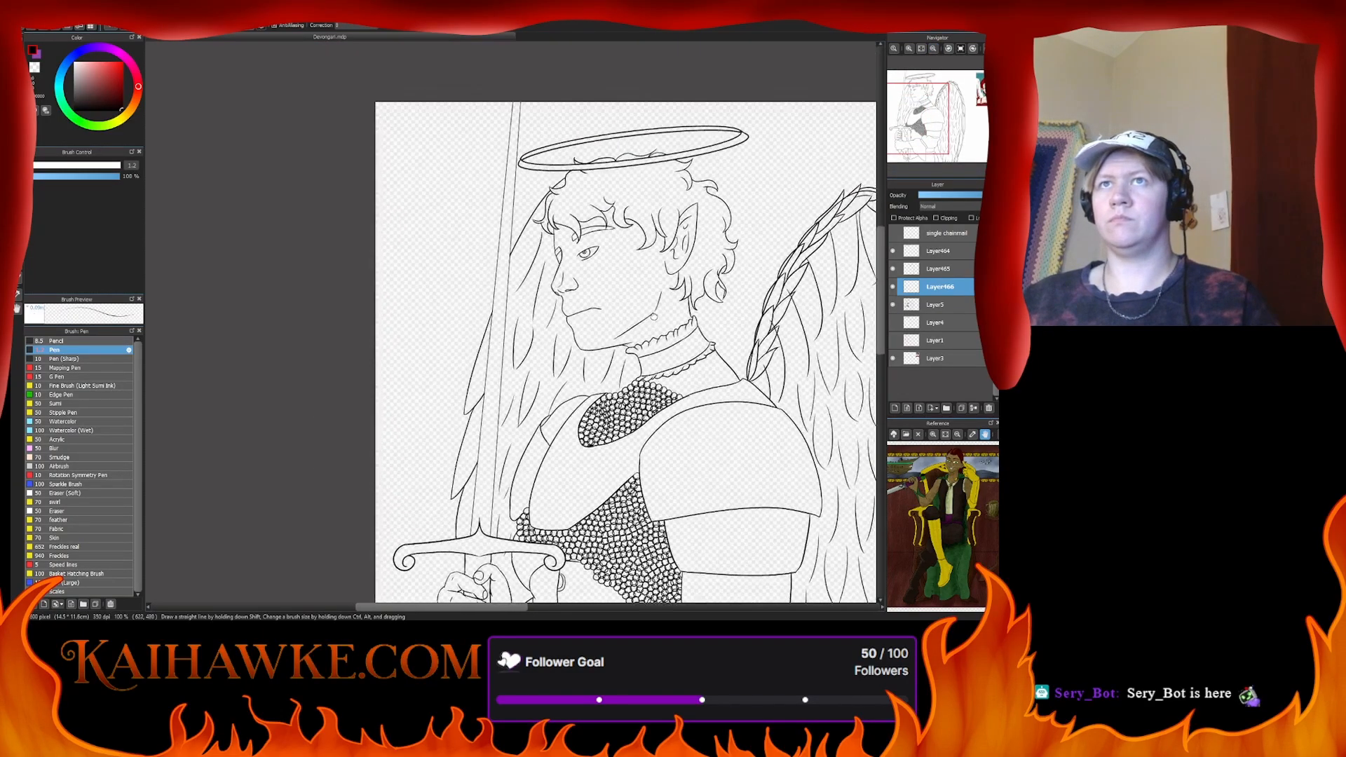
left_click_drag(491, 511, 501, 102)
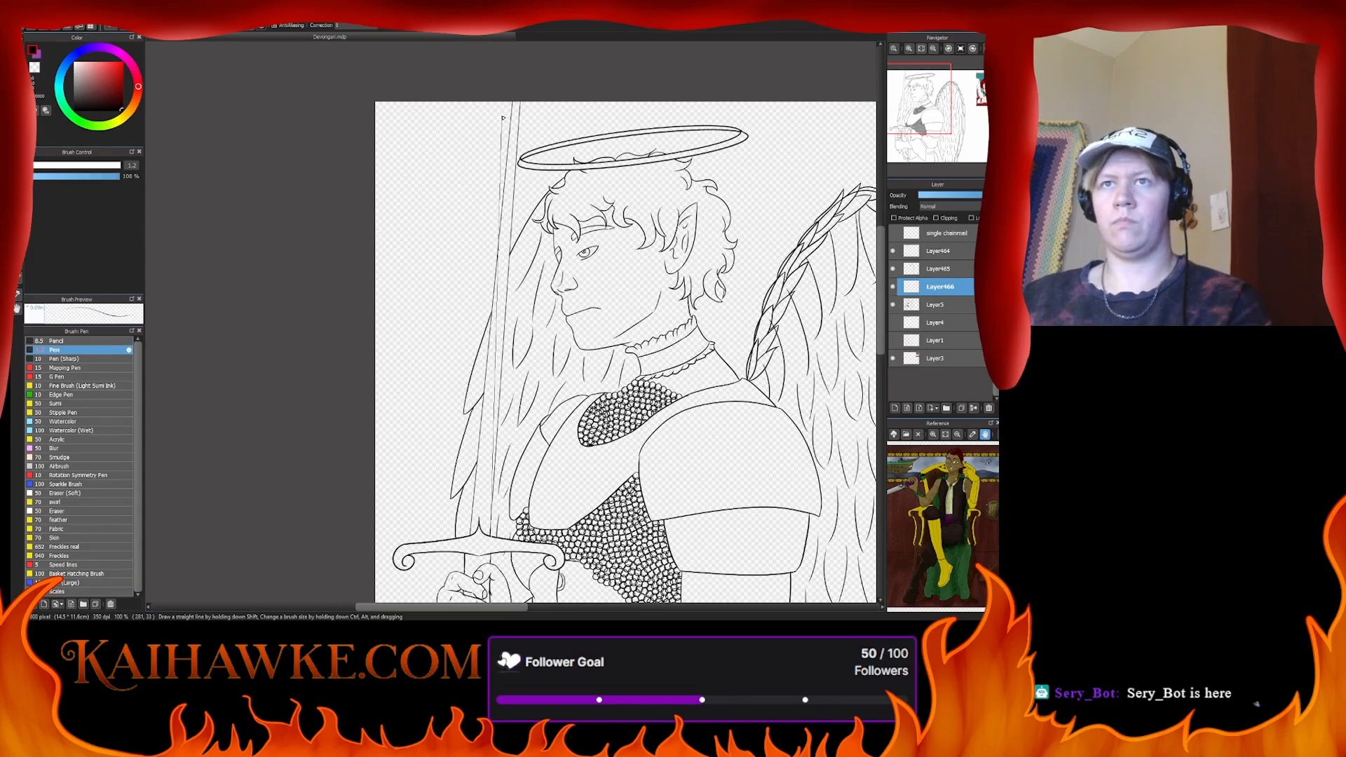
key("ctrl+z")
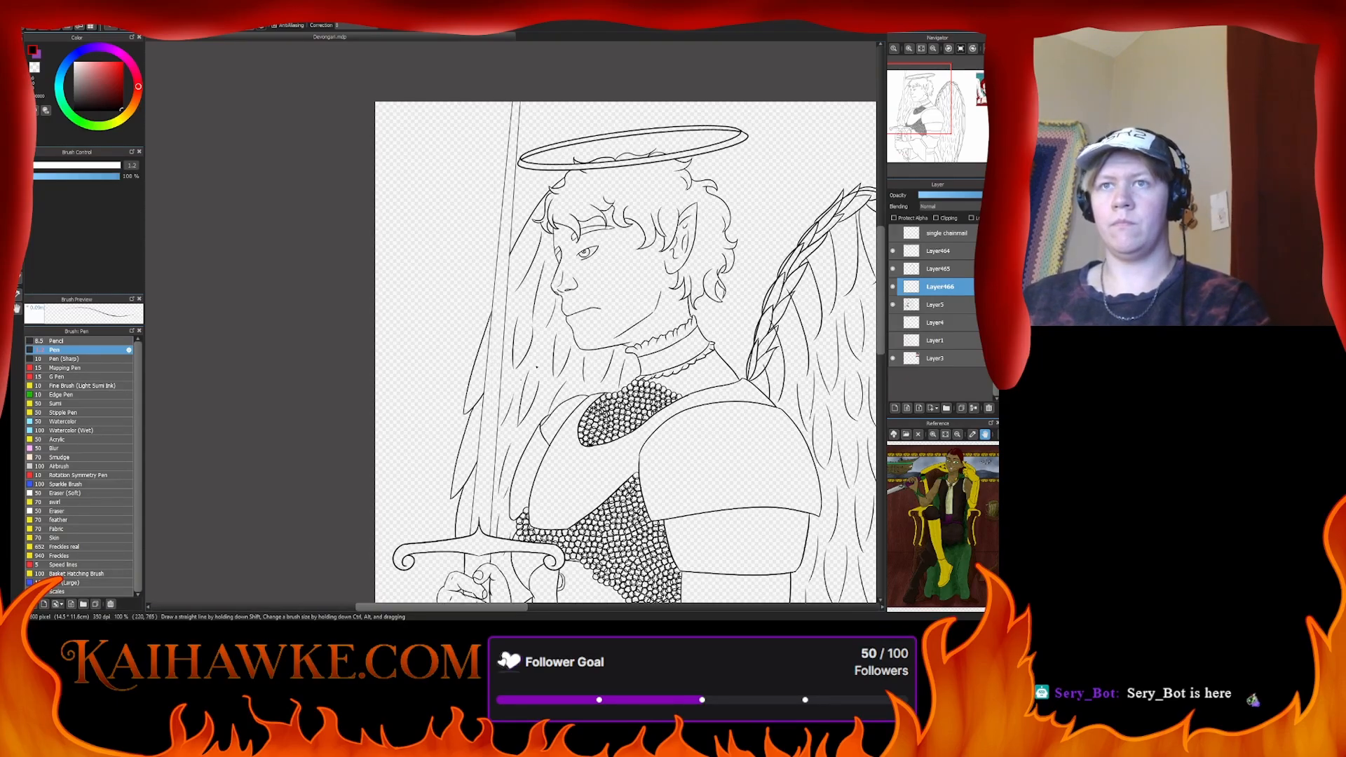
mouse_move(925, 60)
left_mouse_down()
mouse_move(960, 60)
mouse_move(933, 60)
left_mouse_up()
left_click(909, 109)
left_click_drag(909, 108, 909, 104)
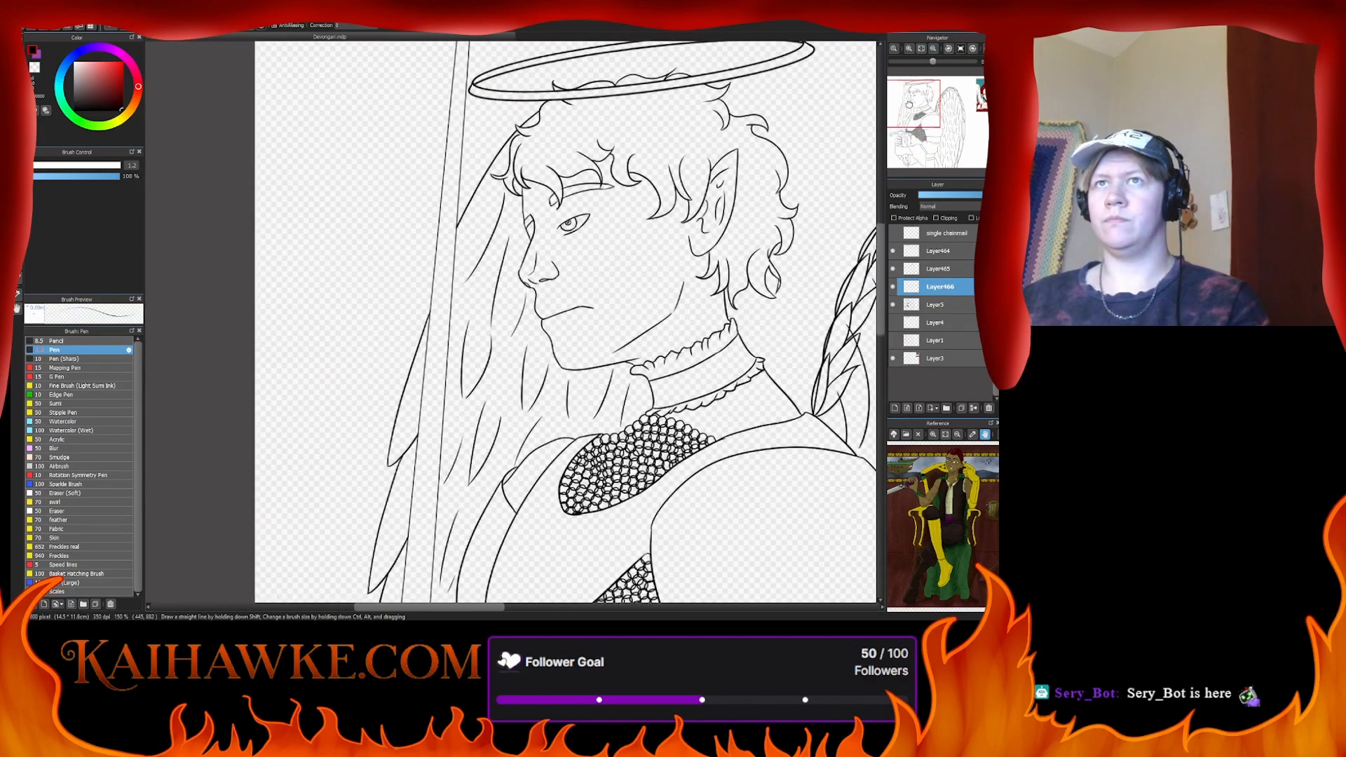
left_click(932, 50)
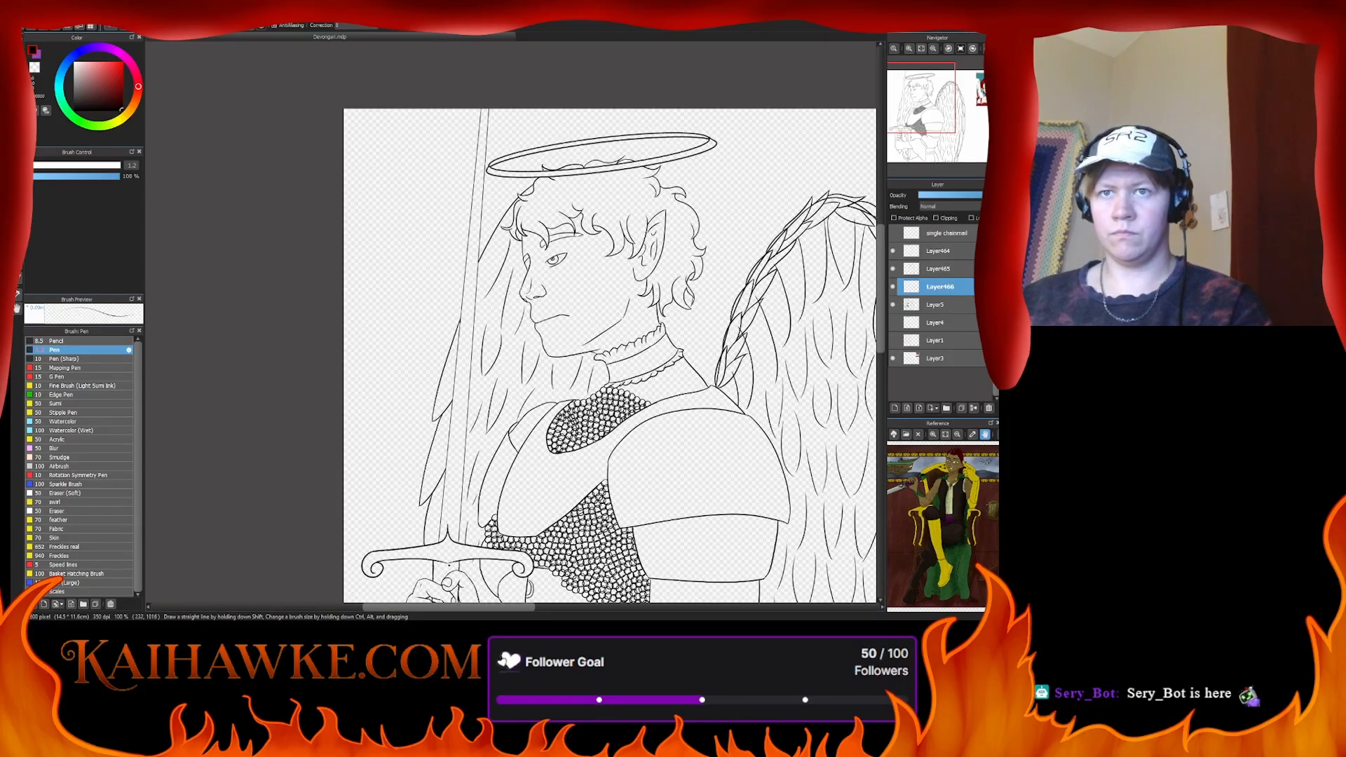
- Draw straight trial lines for the sword blade on Layer466, running from the crossguard to the canvas's upper edge
left_click(463, 84, "shift")
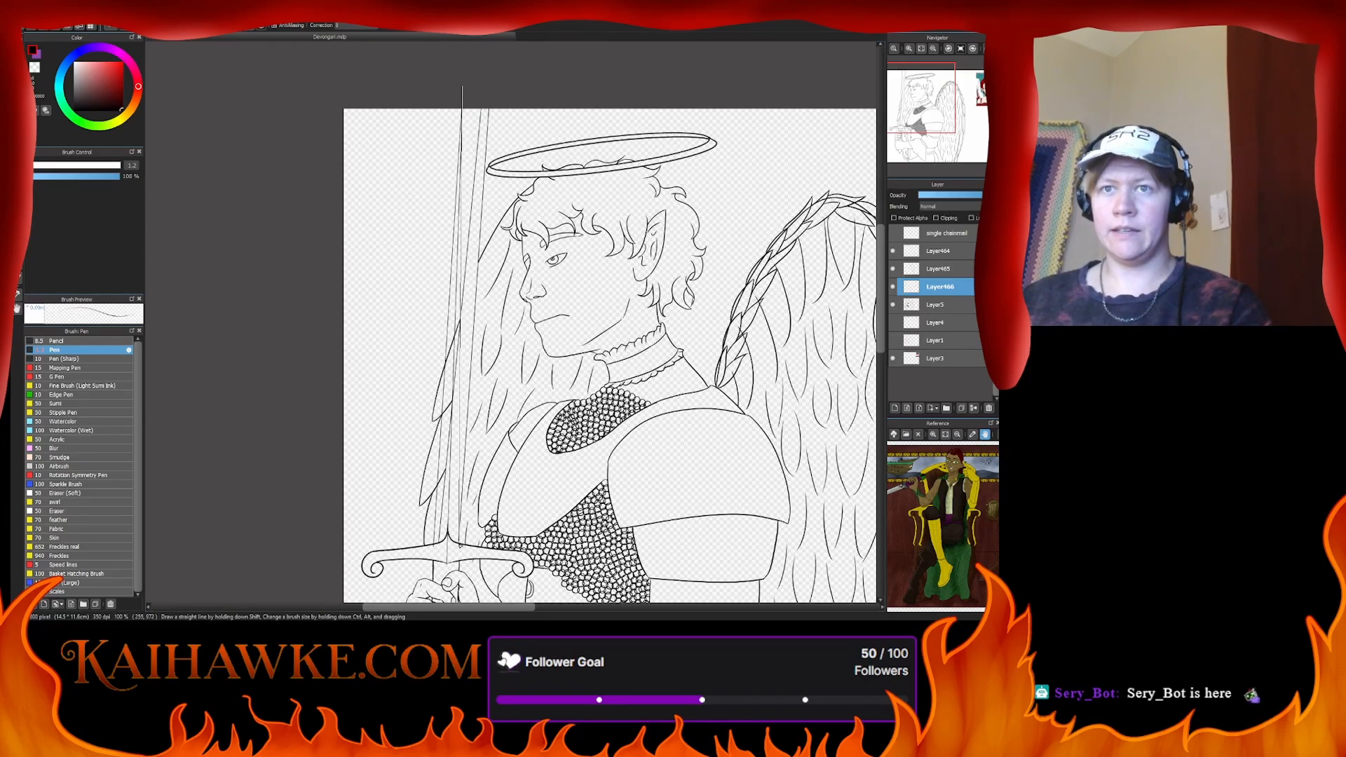
left_click(462, 85, "shift")
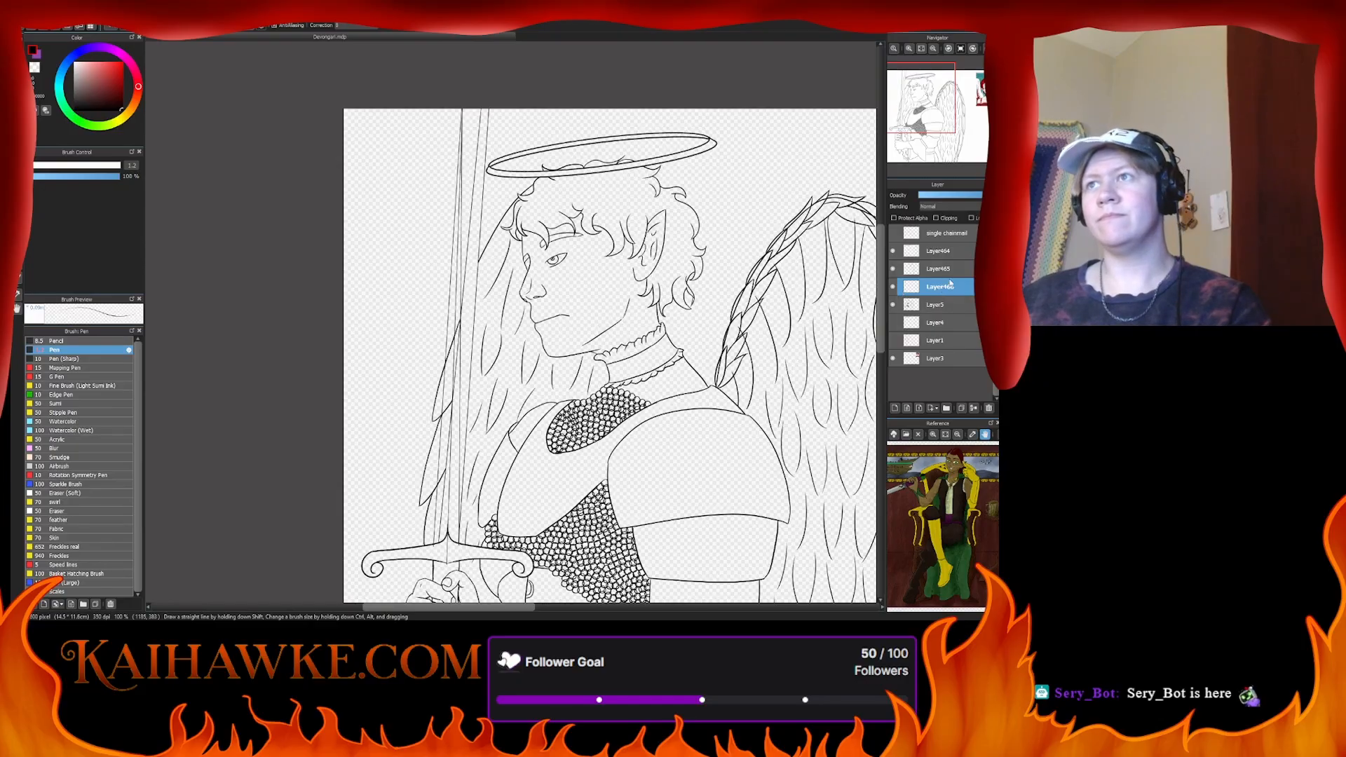
- Hide Layer466 and erase the upper part of the old sword blade outline on Layer5
left_click(939, 304)
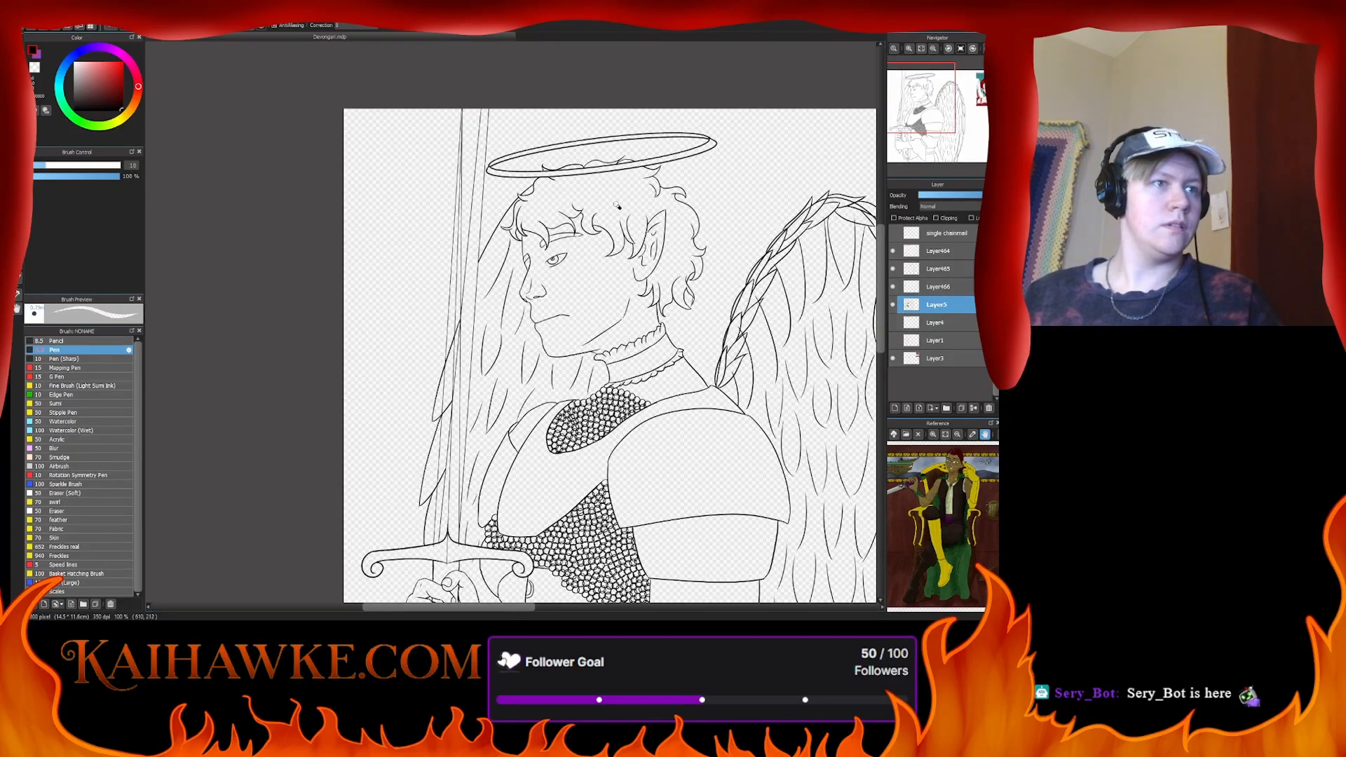
left_click(940, 287)
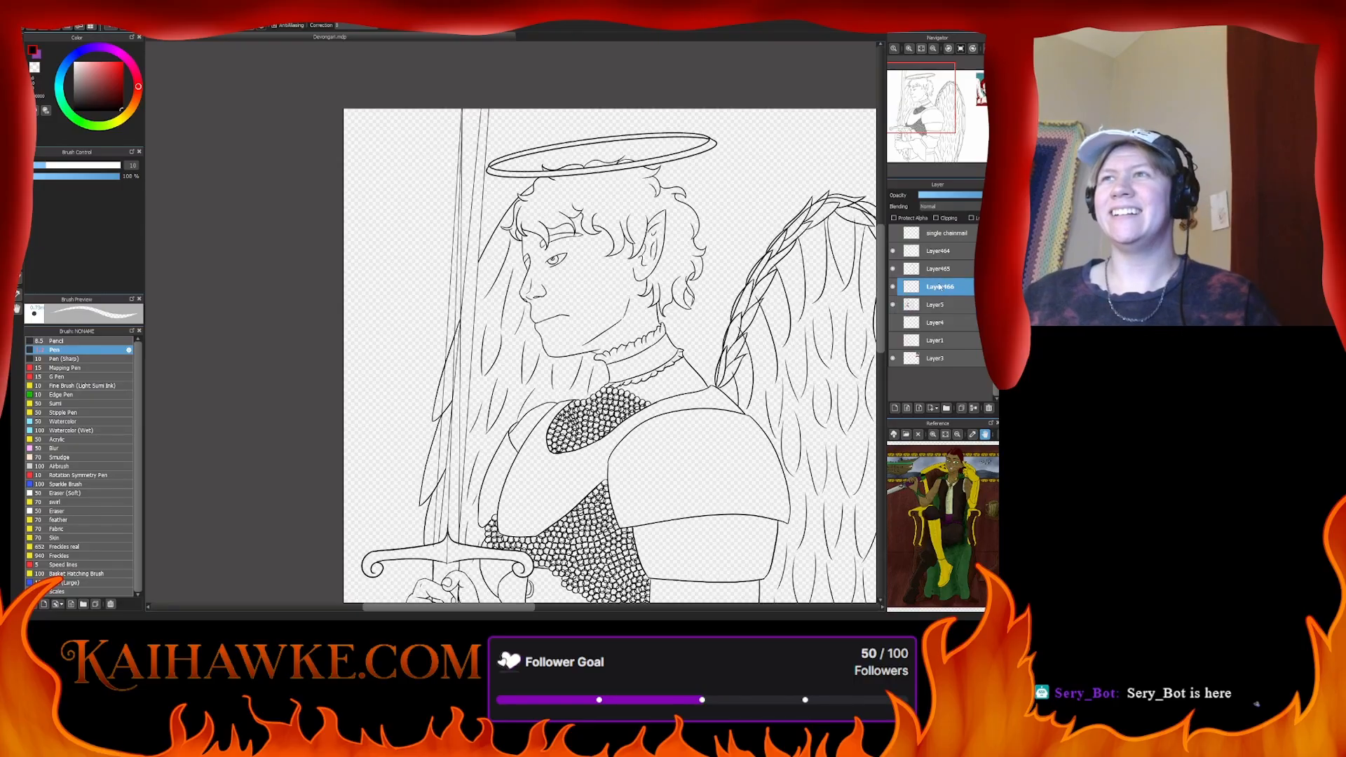
left_click(894, 287)
left_click(940, 305)
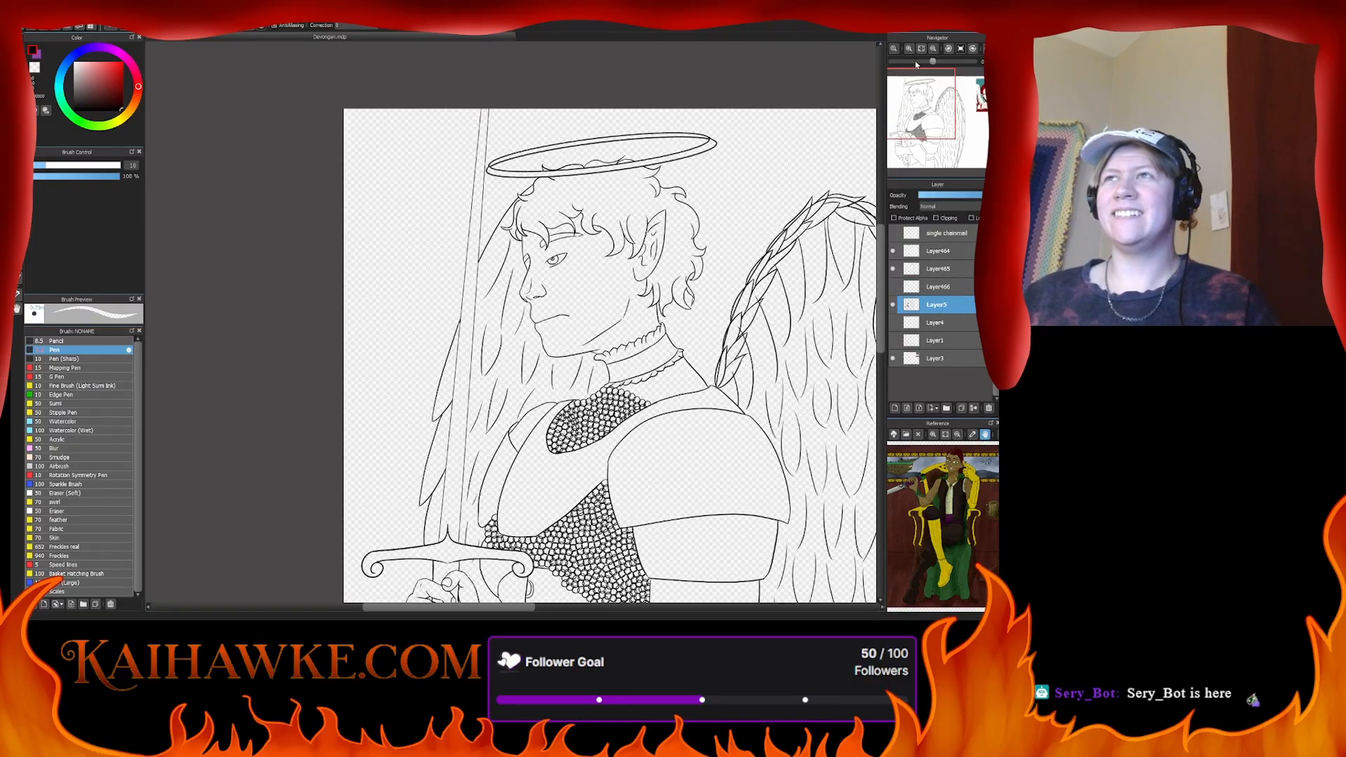
left_click(910, 48)
left_click_drag(484, 154, 516, 382)
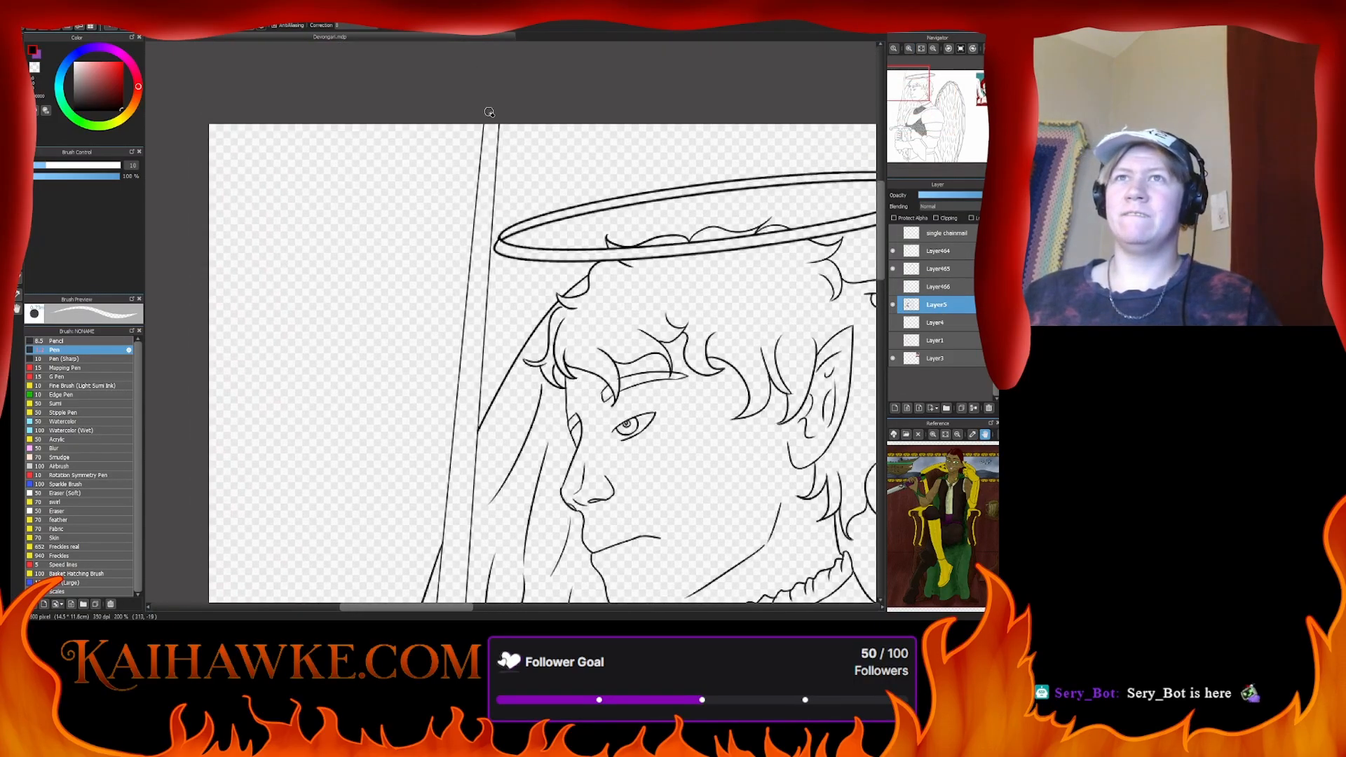
left_click_drag(496, 124, 486, 307)
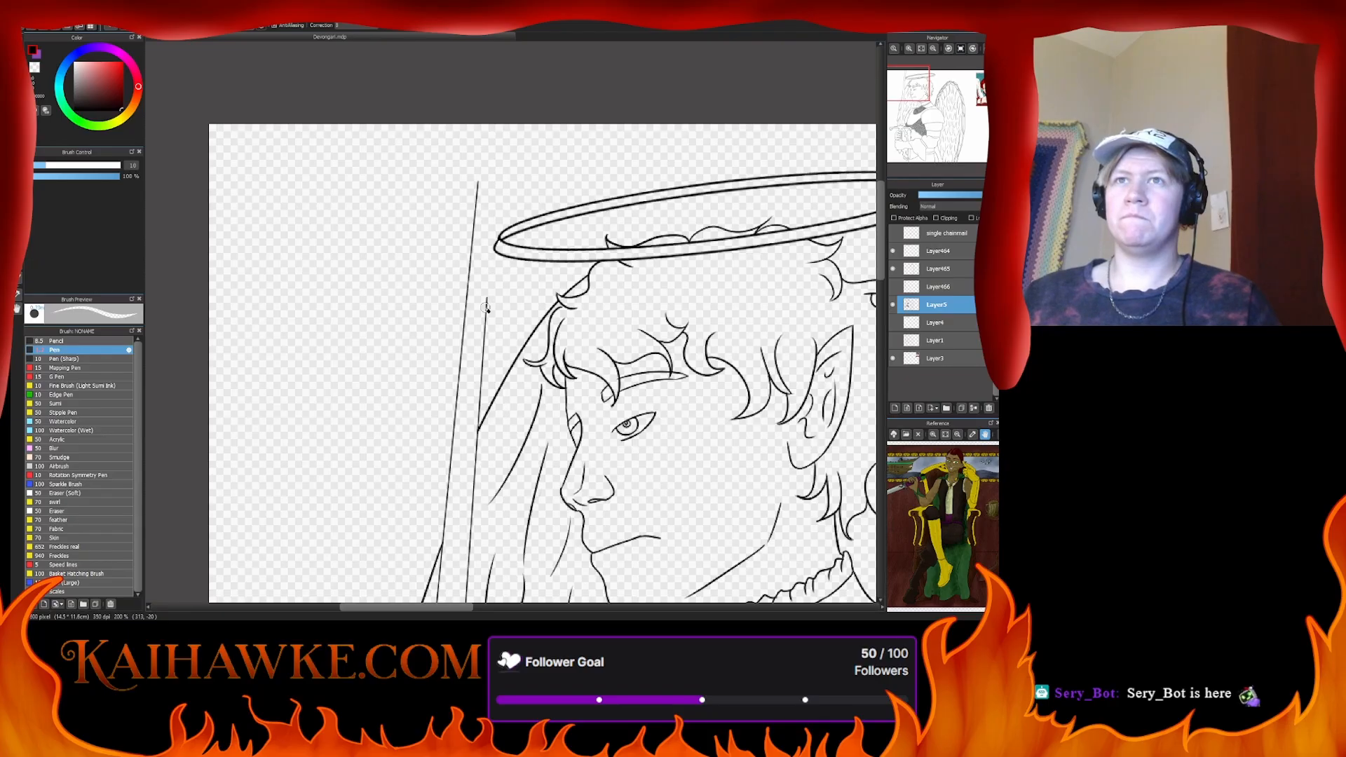
left_click_drag(478, 184, 460, 375)
left_click_drag(468, 281, 456, 442)
mouse_move(486, 309)
left_mouse_down()
mouse_move(490, 295)
mouse_move(464, 429)
left_mouse_up()
- Erase the remaining old blade lines on Layer5 down to the crossguard, keeping the wing feathers
left_click_drag(460, 500, 500, 278)
left_click_drag(515, 184, 511, 337)
mouse_move(516, 240)
left_mouse_down()
mouse_move(508, 402)
mouse_move(507, 348)
left_mouse_up()
left_click_drag(496, 185, 468, 502)
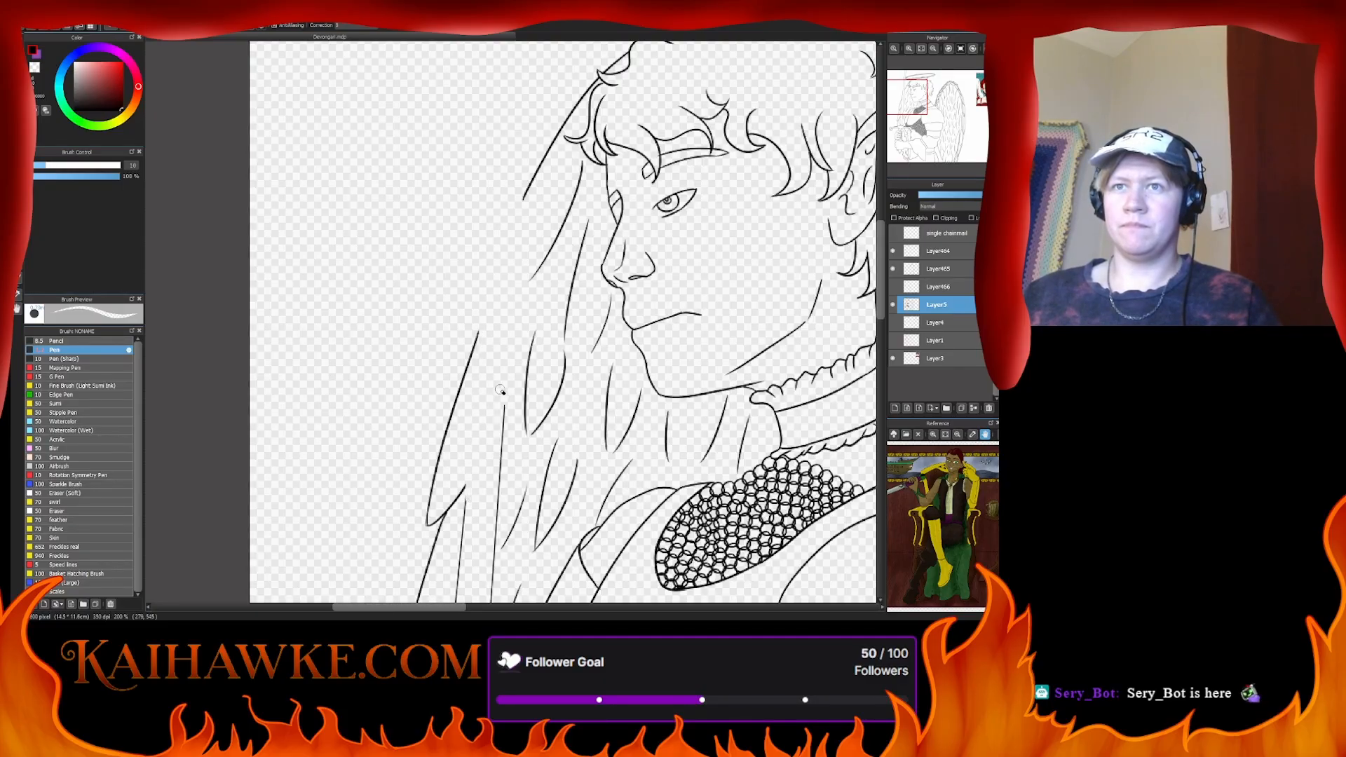
mouse_move(502, 389)
left_mouse_down()
mouse_move(498, 502)
mouse_move(510, 233)
mouse_move(481, 477)
left_mouse_up()
scroll(519, 227, "down", 1)
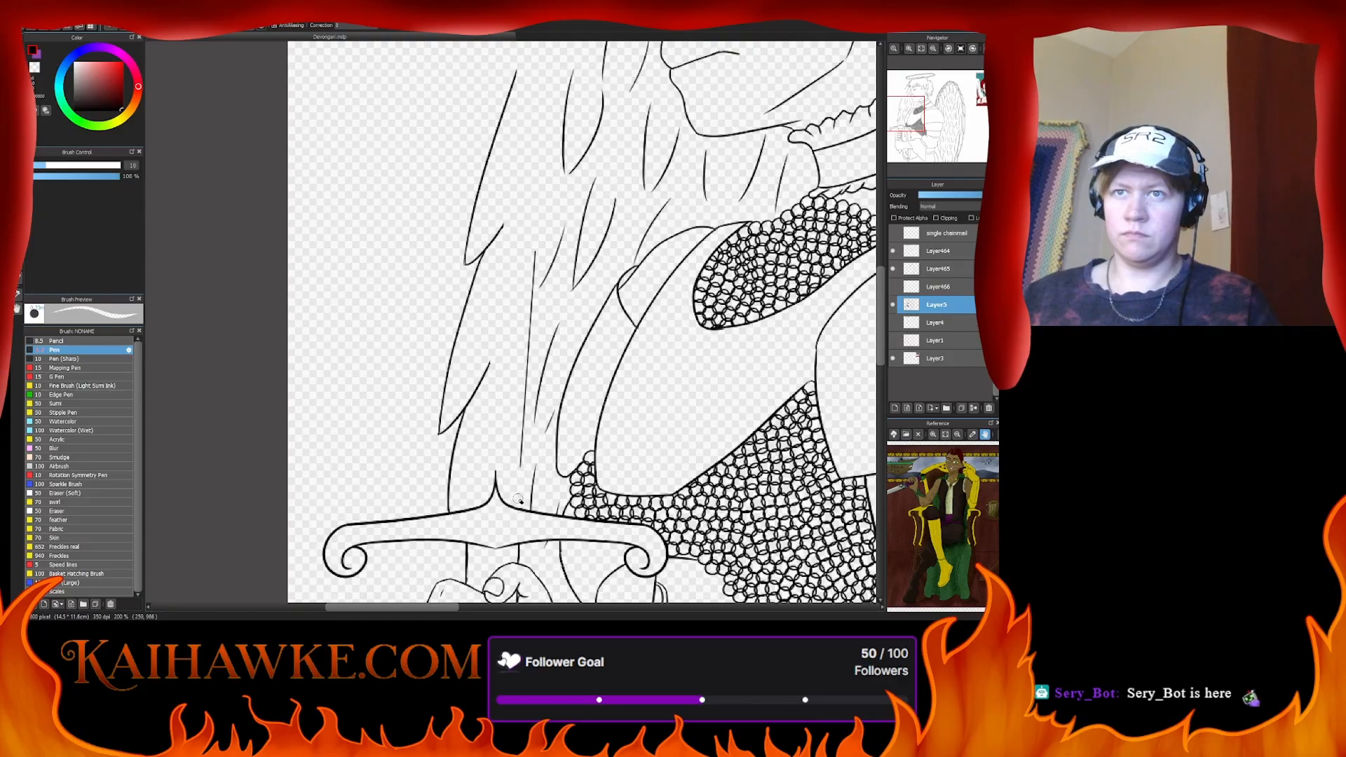
left_click_drag(518, 499, 533, 238)
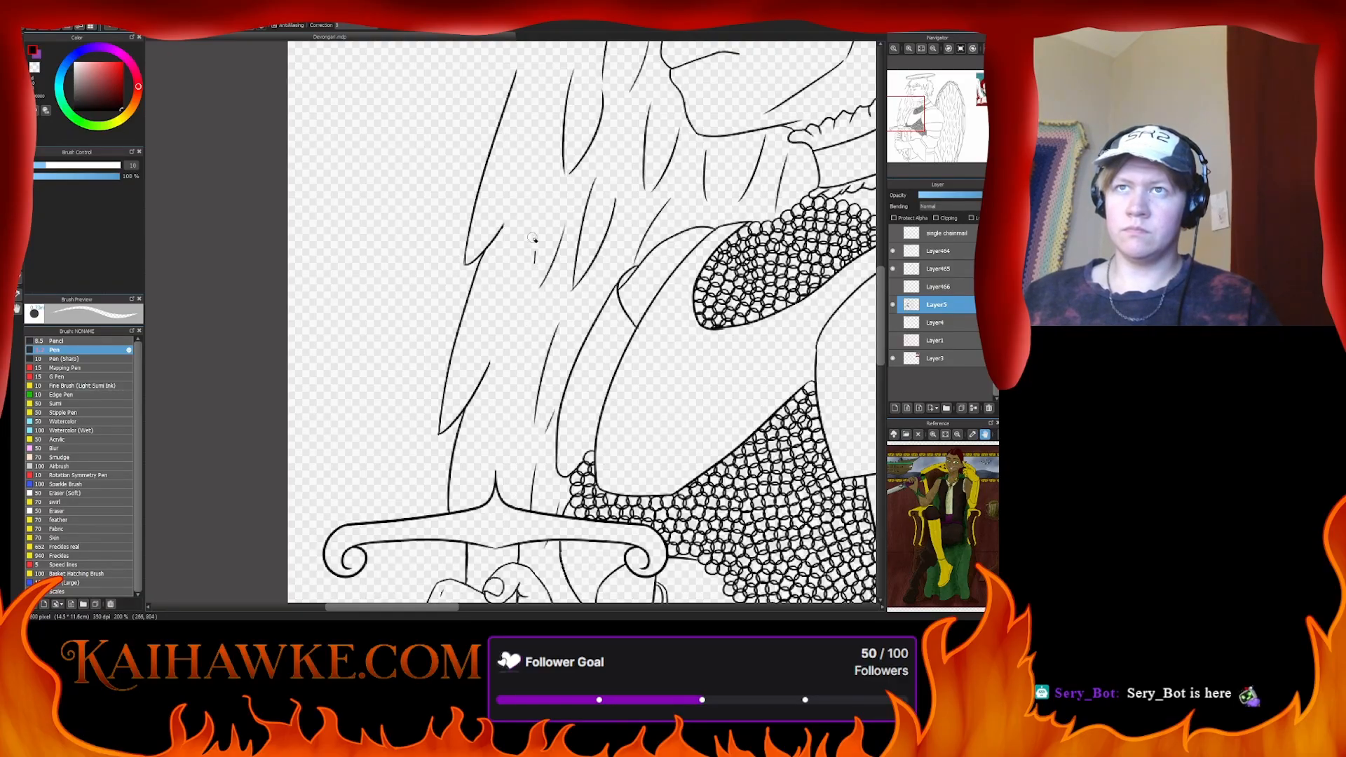
- Show Layer466 again and erase the parts of its blade lines that overlap the sword's crossguard
left_click(893, 286)
left_click(912, 287)
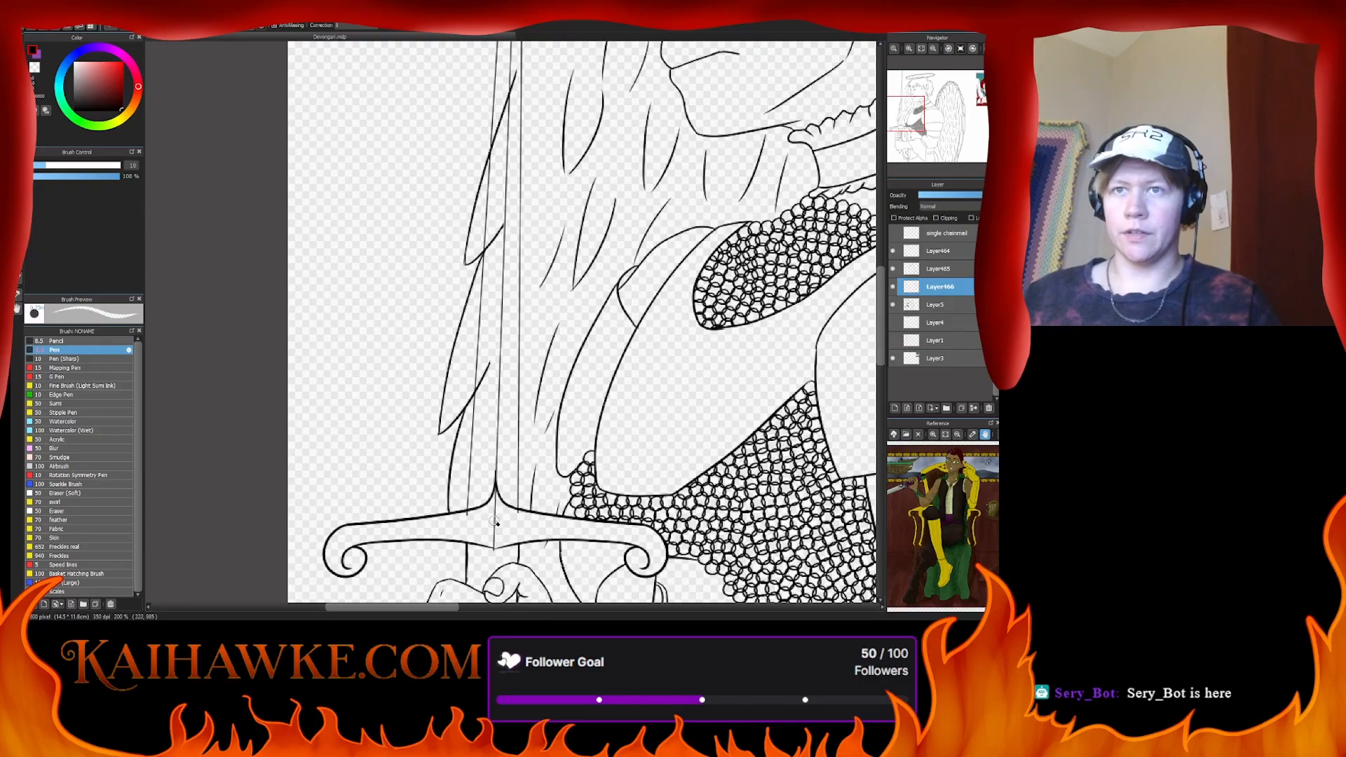
left_click(909, 49)
scroll(456, 392, "down", 5)
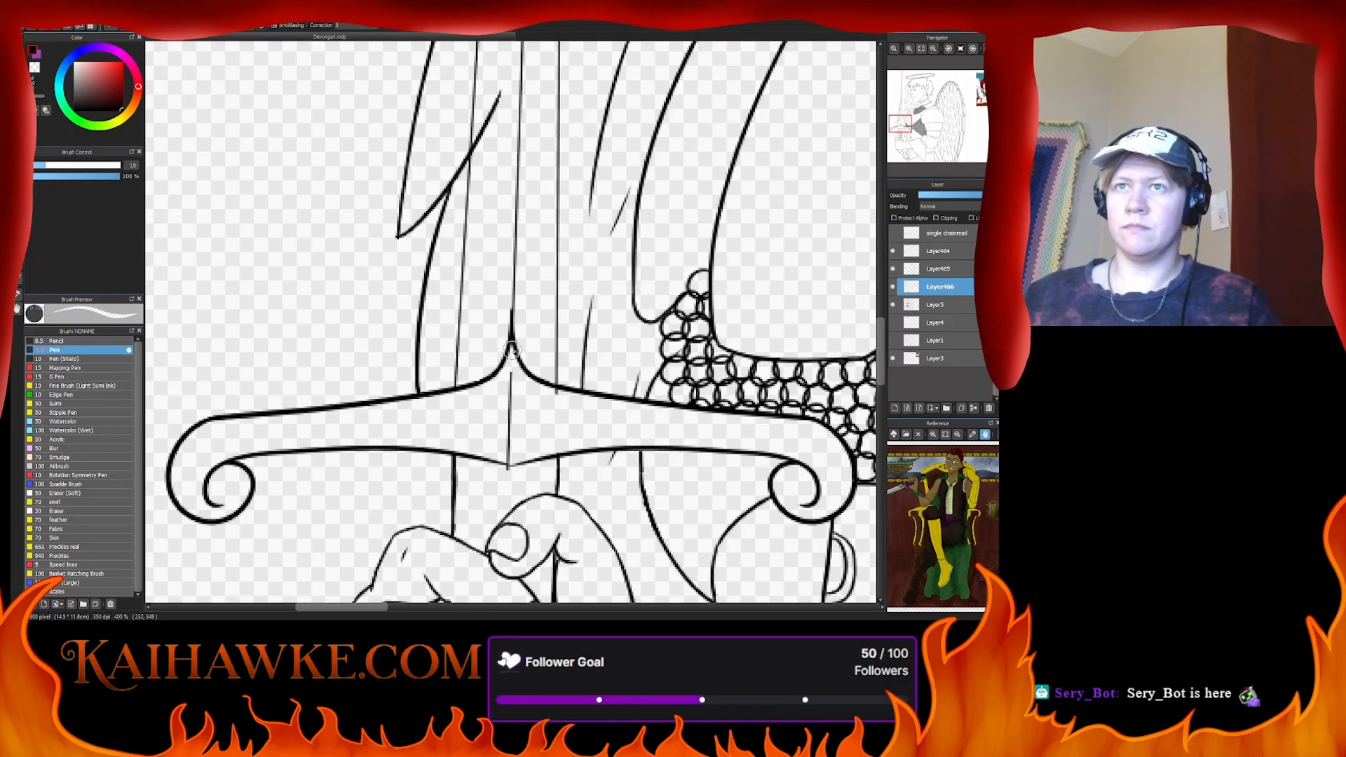
left_click_drag(512, 363, 509, 474)
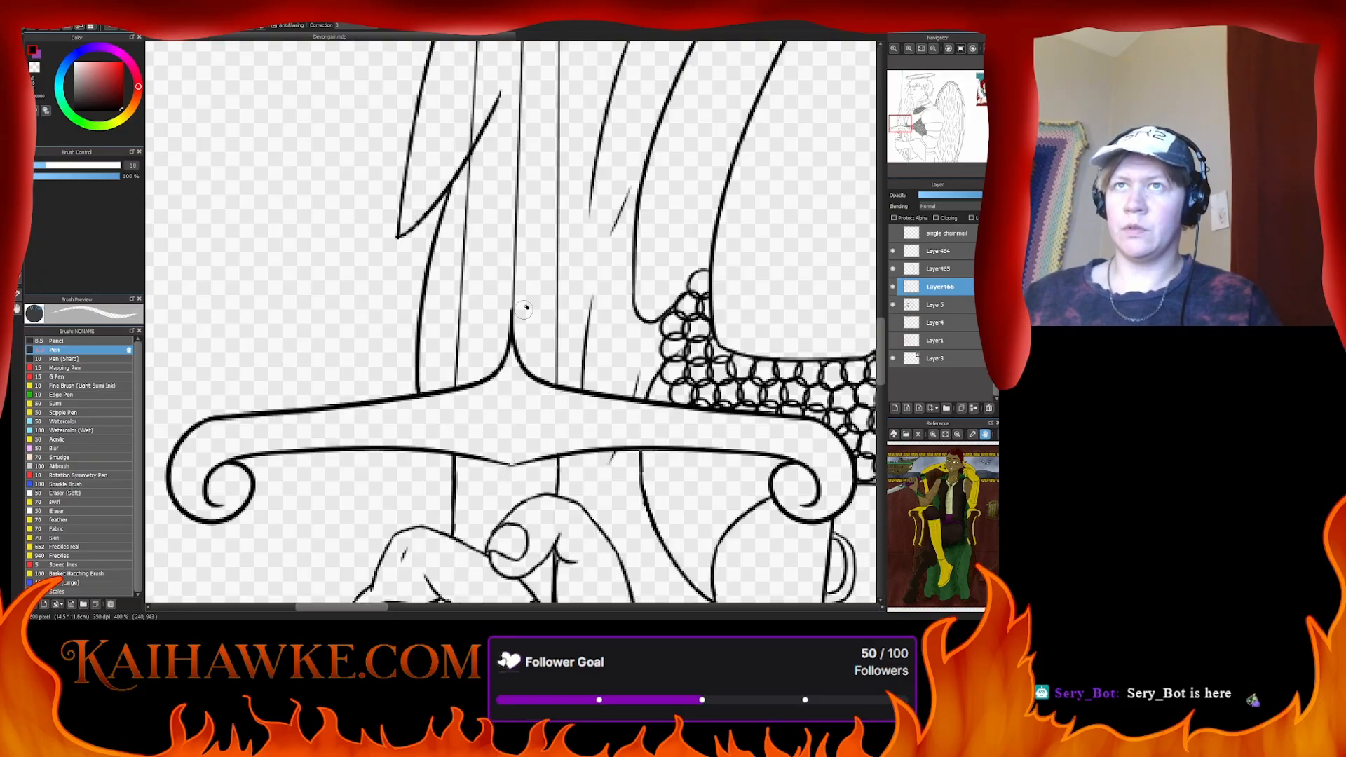
scroll(533, 224, "up", 3)
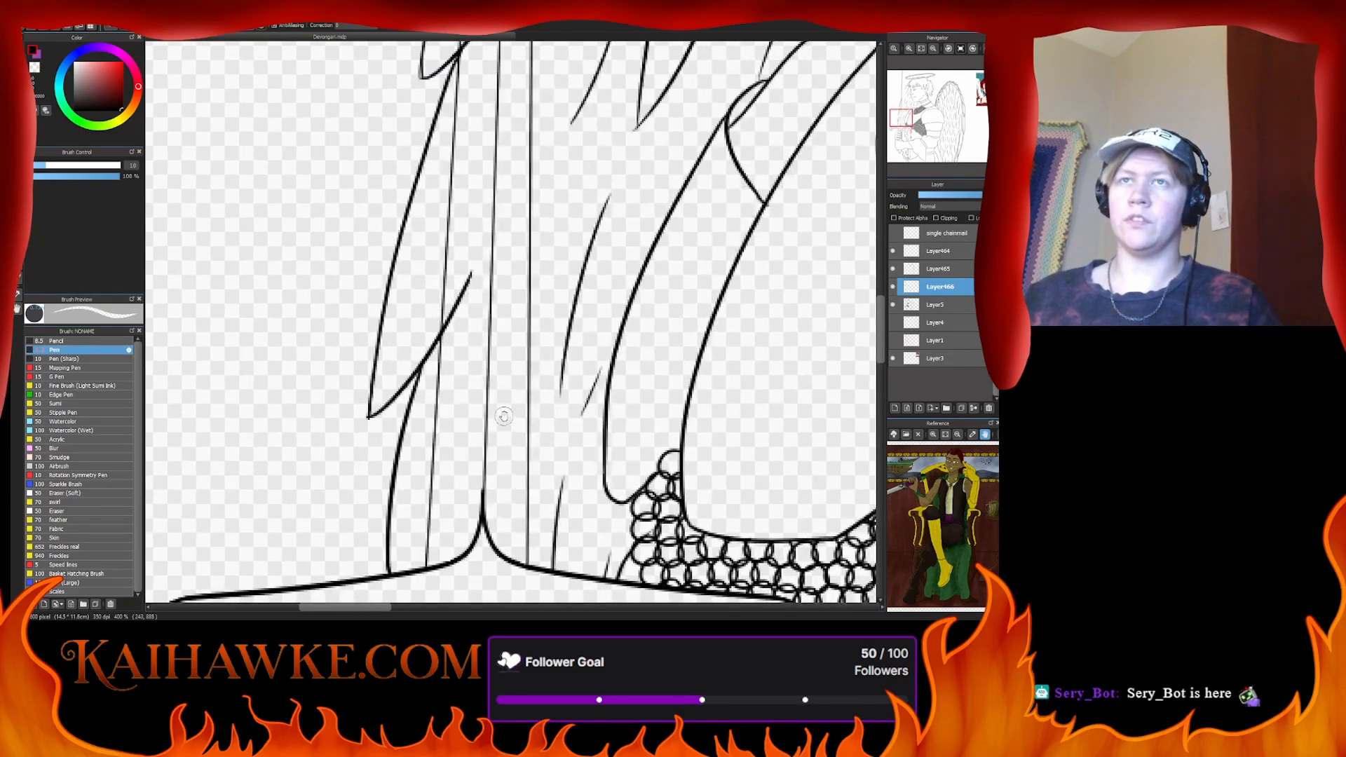
- Erase all the converging trial blade lines from Layer466 with a much larger eraser
left_click(922, 49)
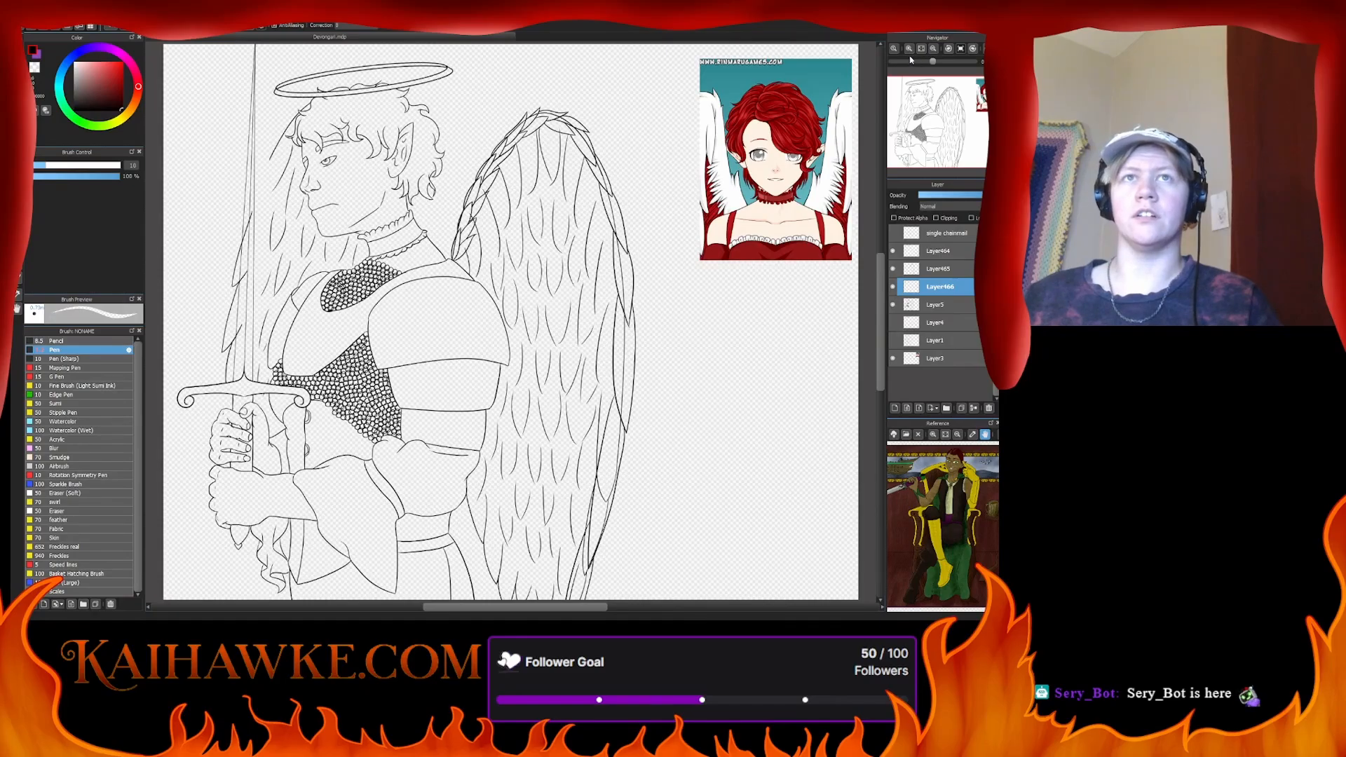
left_click(909, 49)
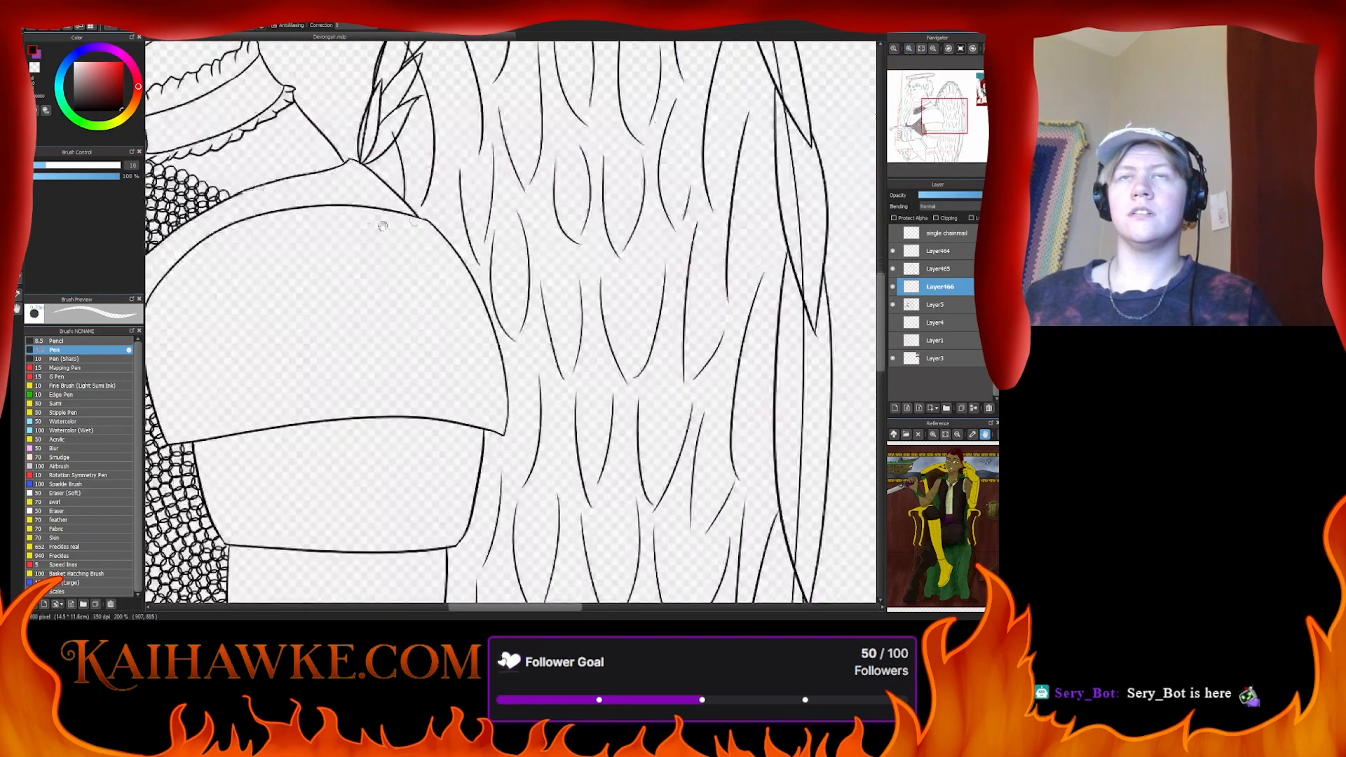
left_click_drag(383, 226, 519, 434)
left_click_drag(386, 232, 518, 436)
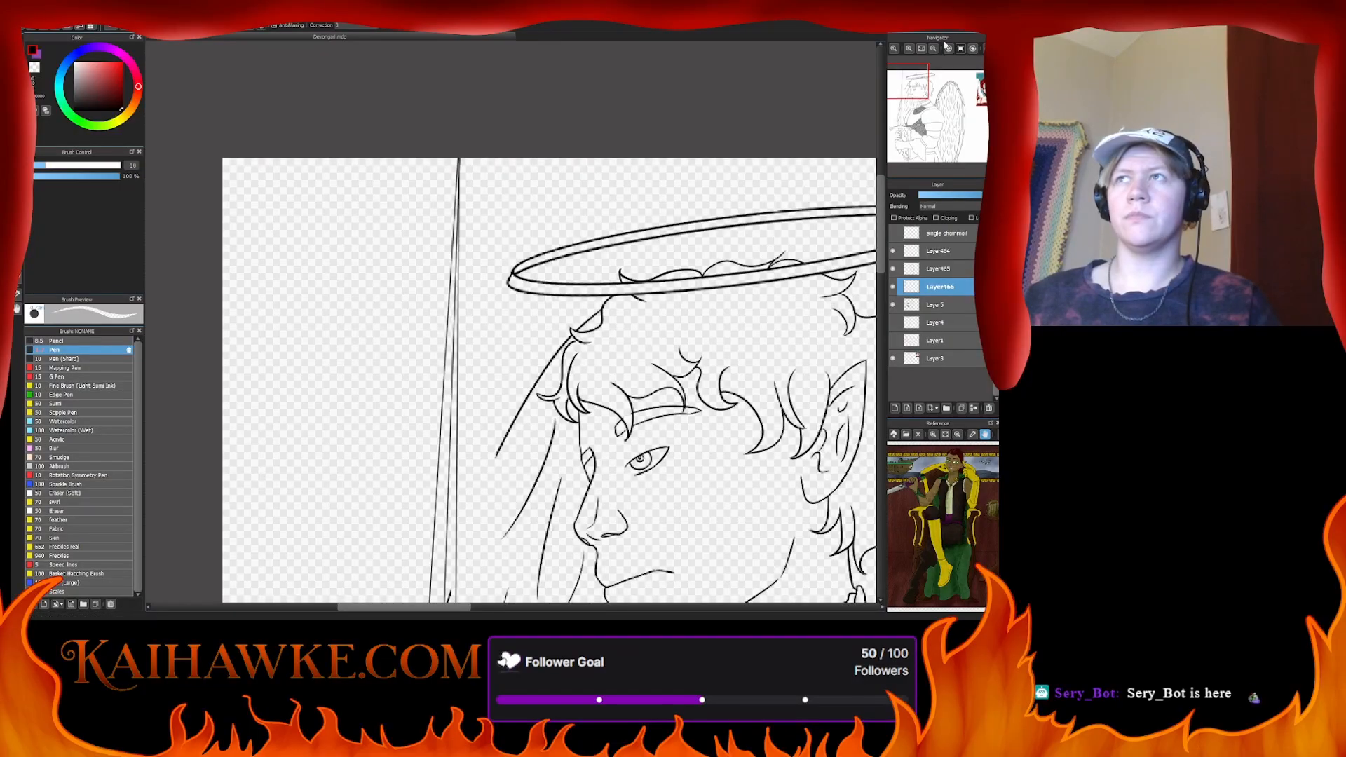
left_click(936, 48)
left_click(935, 49)
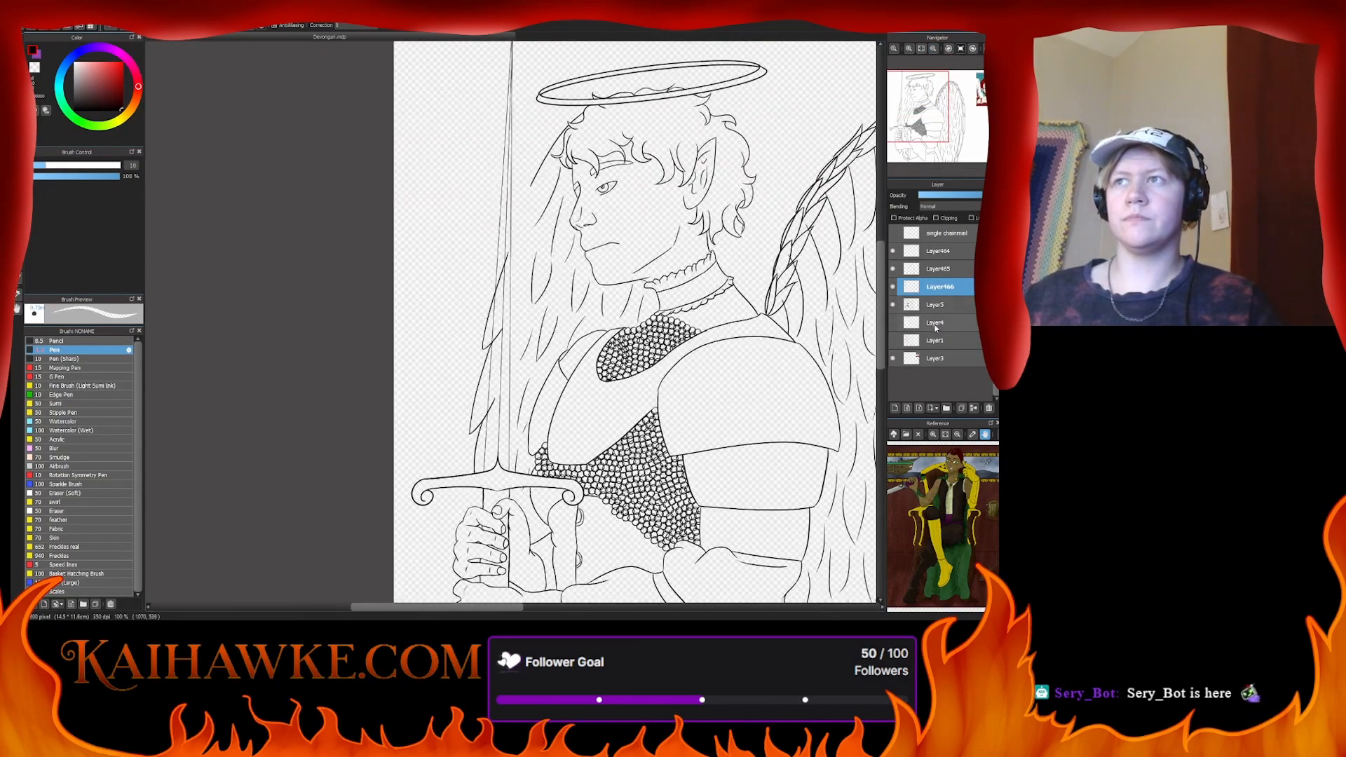
left_click(107, 166)
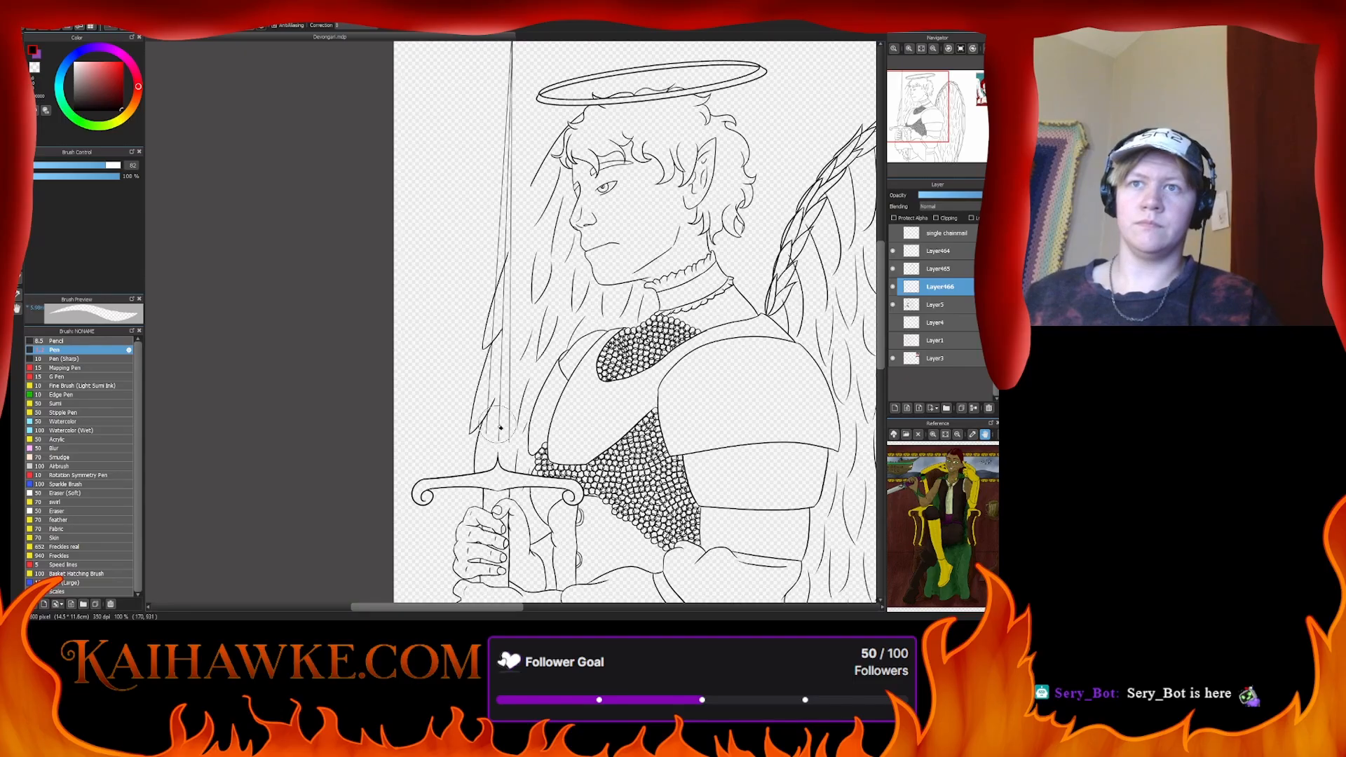
mouse_move(482, 362)
left_mouse_down()
mouse_move(501, 388)
mouse_move(511, 61)
left_mouse_up()
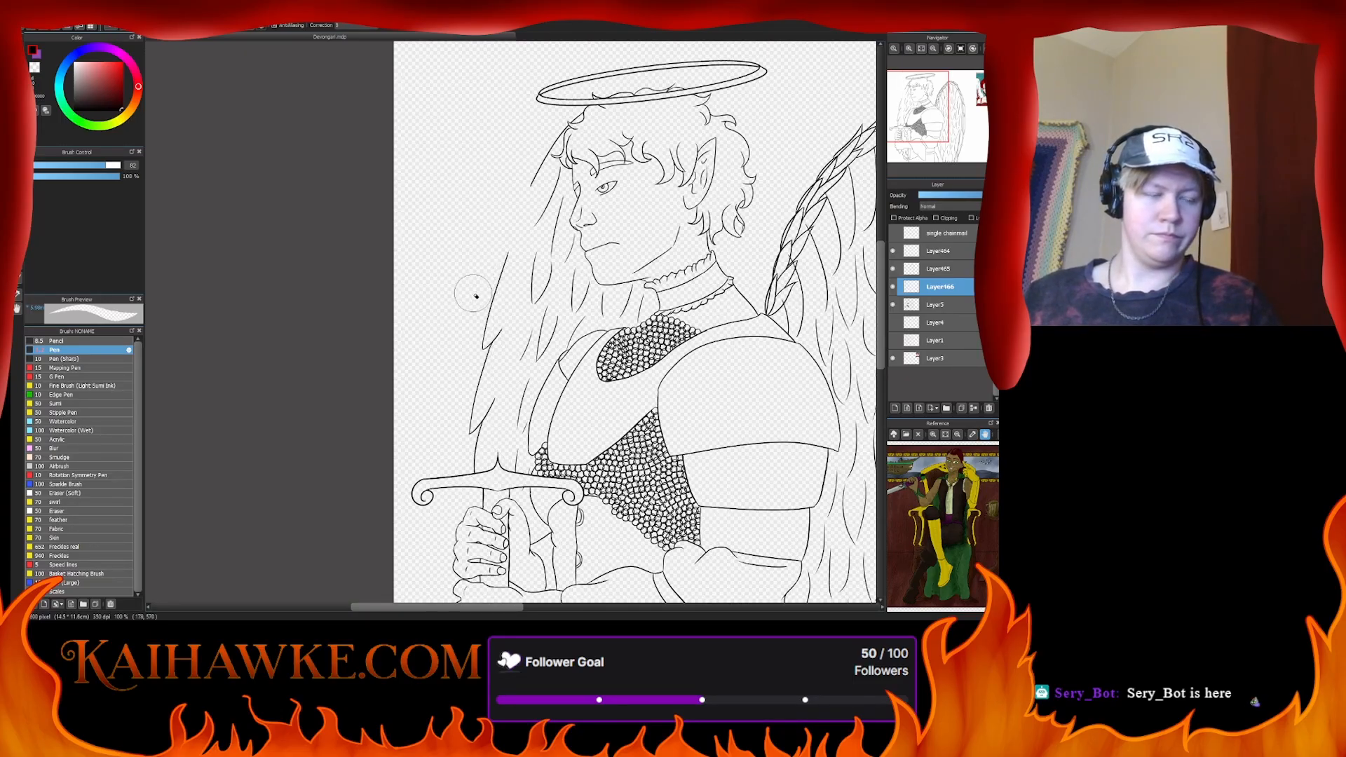
key("b")
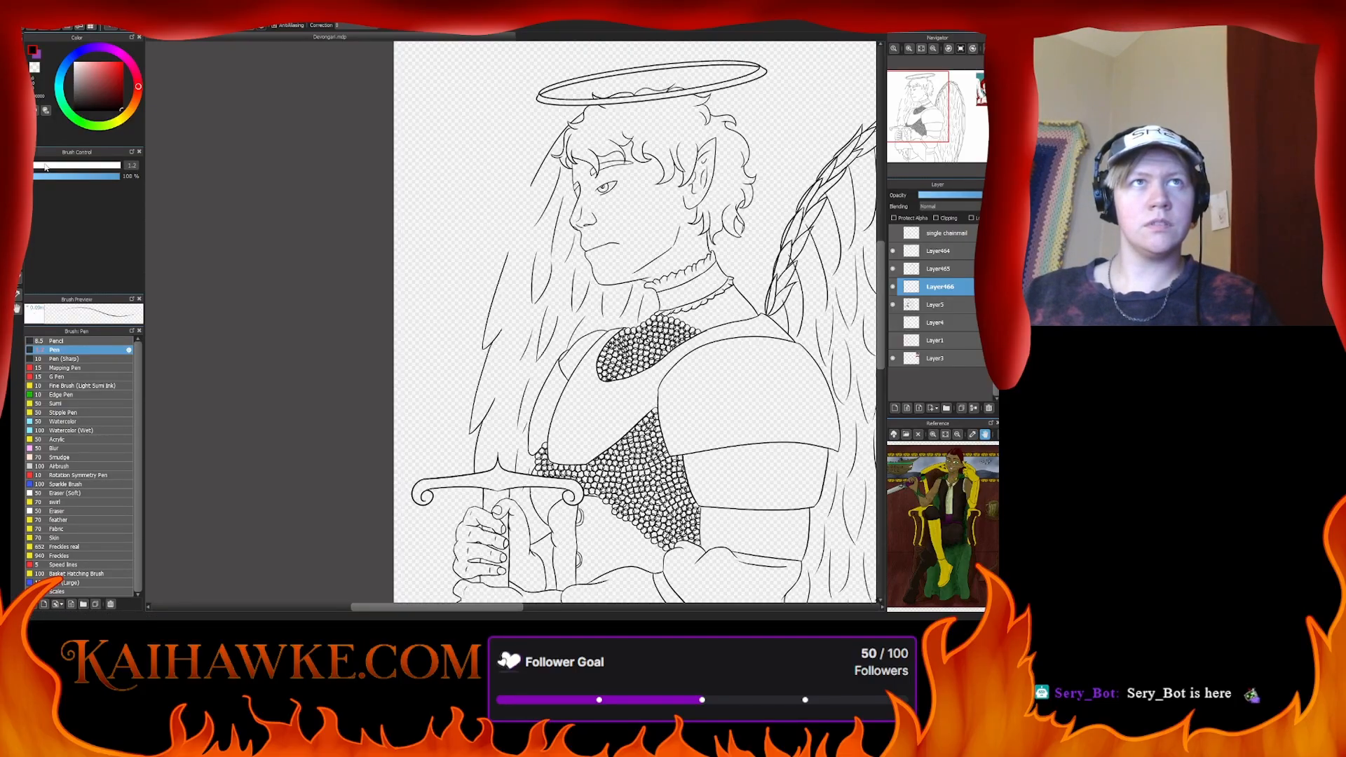
left_click_drag(512, 42, 499, 463)
key("ctrl+z")
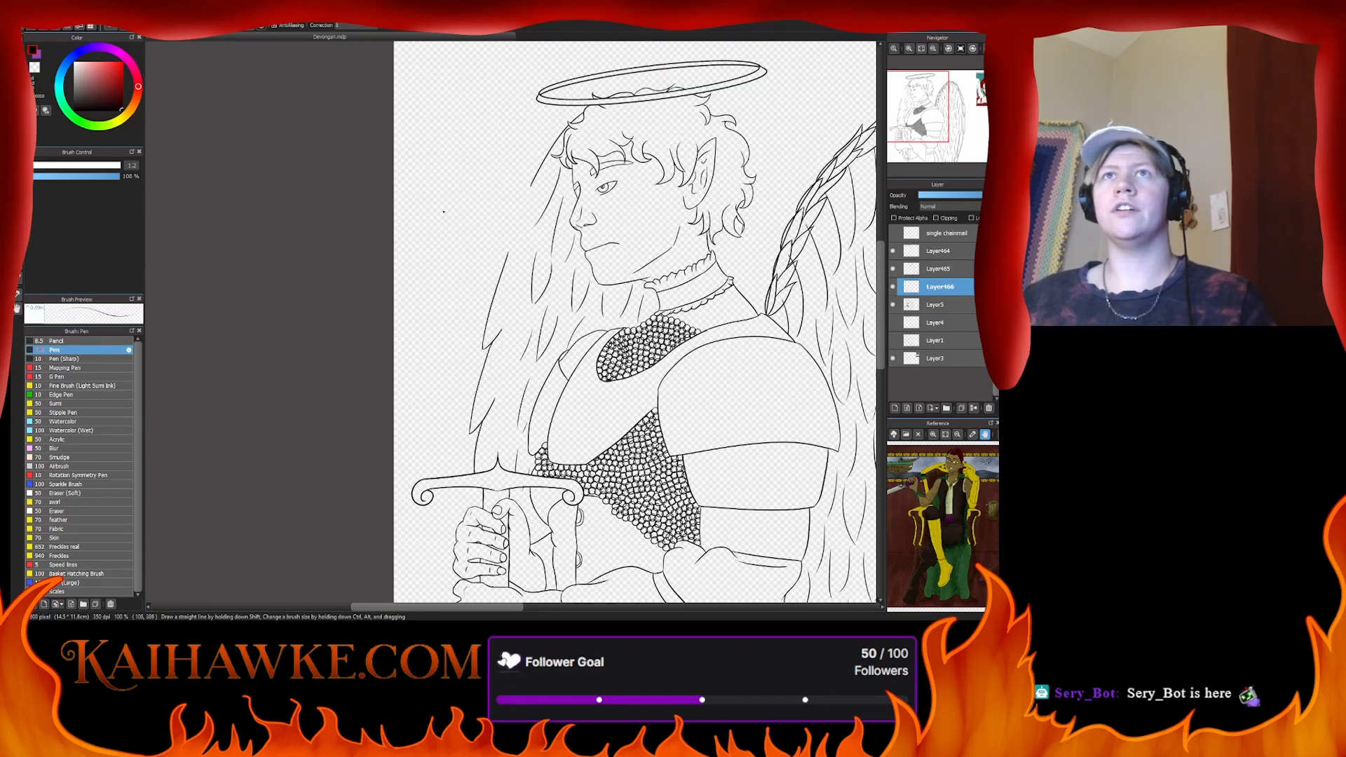
left_click_drag(409, 426, 507, 258)
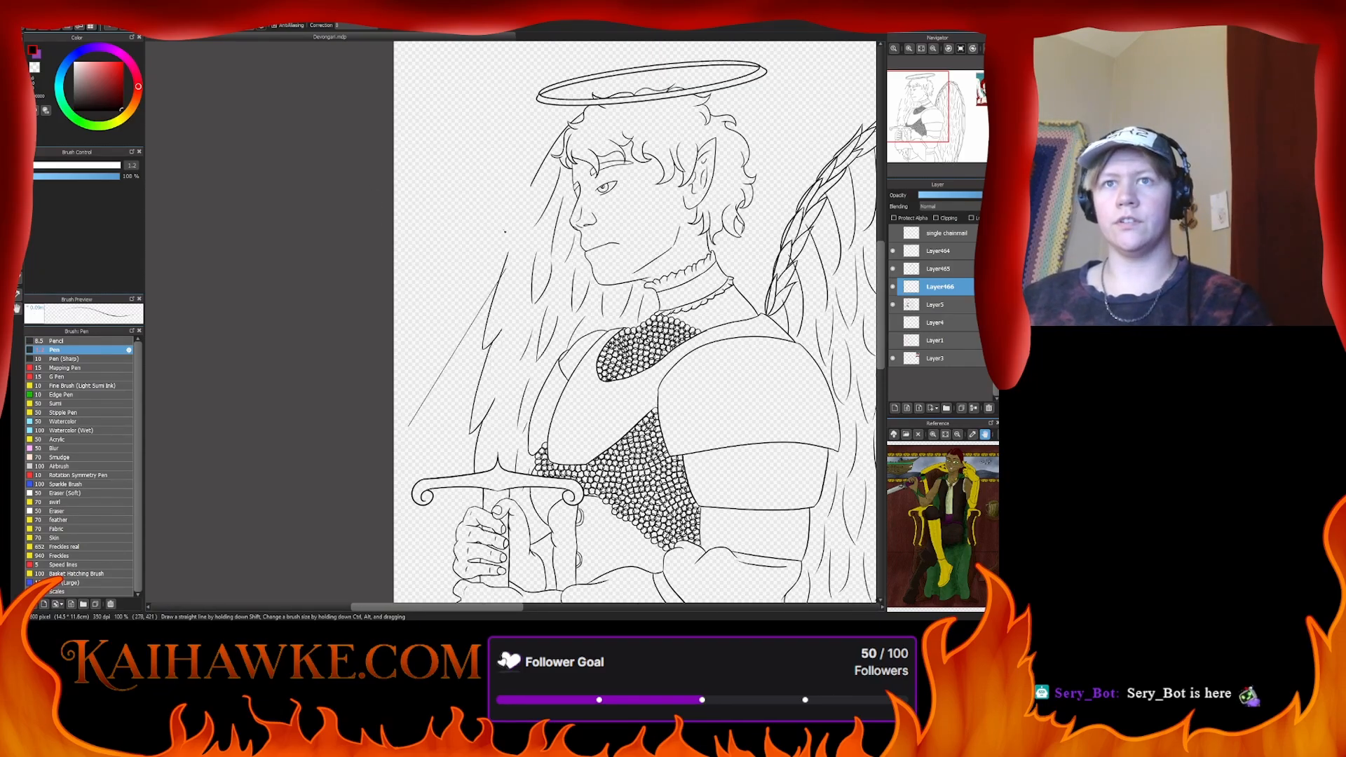
key("ctrl+z")
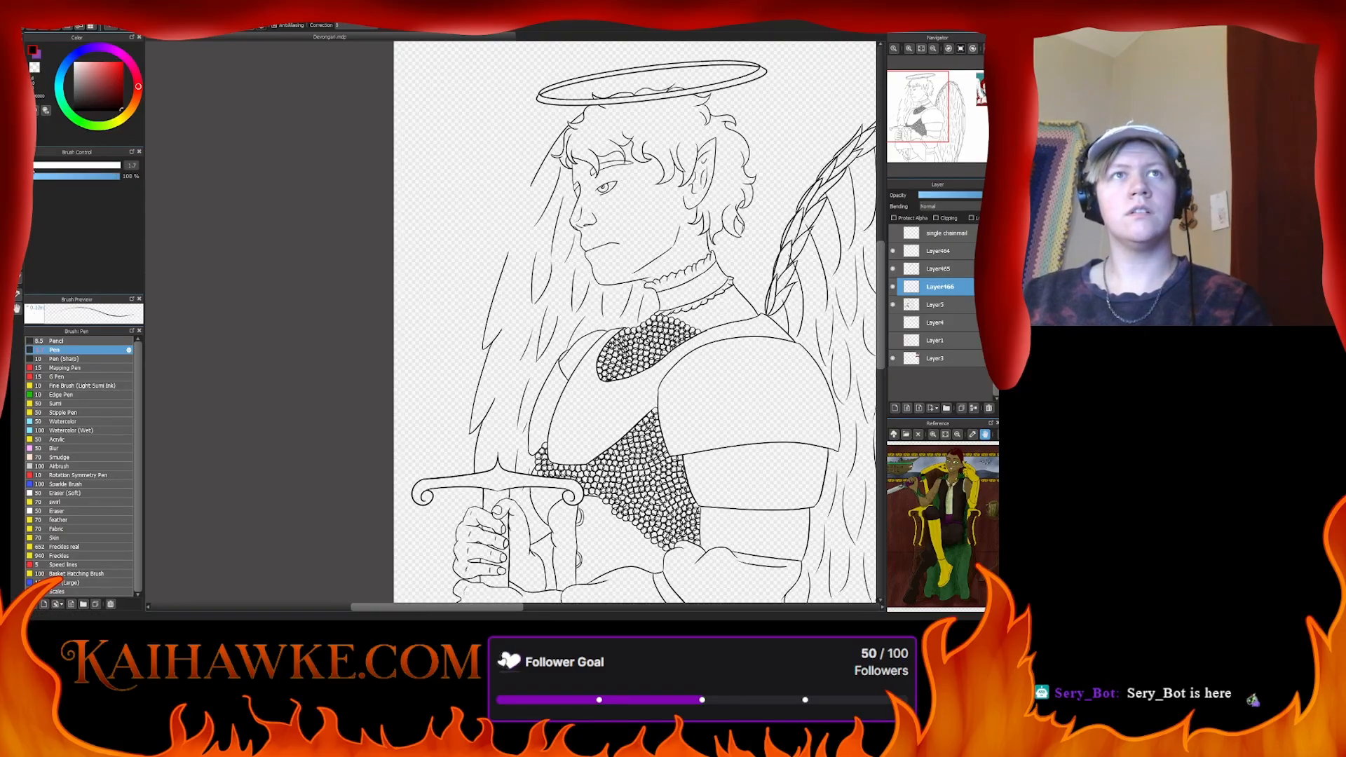
left_click_drag(408, 427, 507, 258)
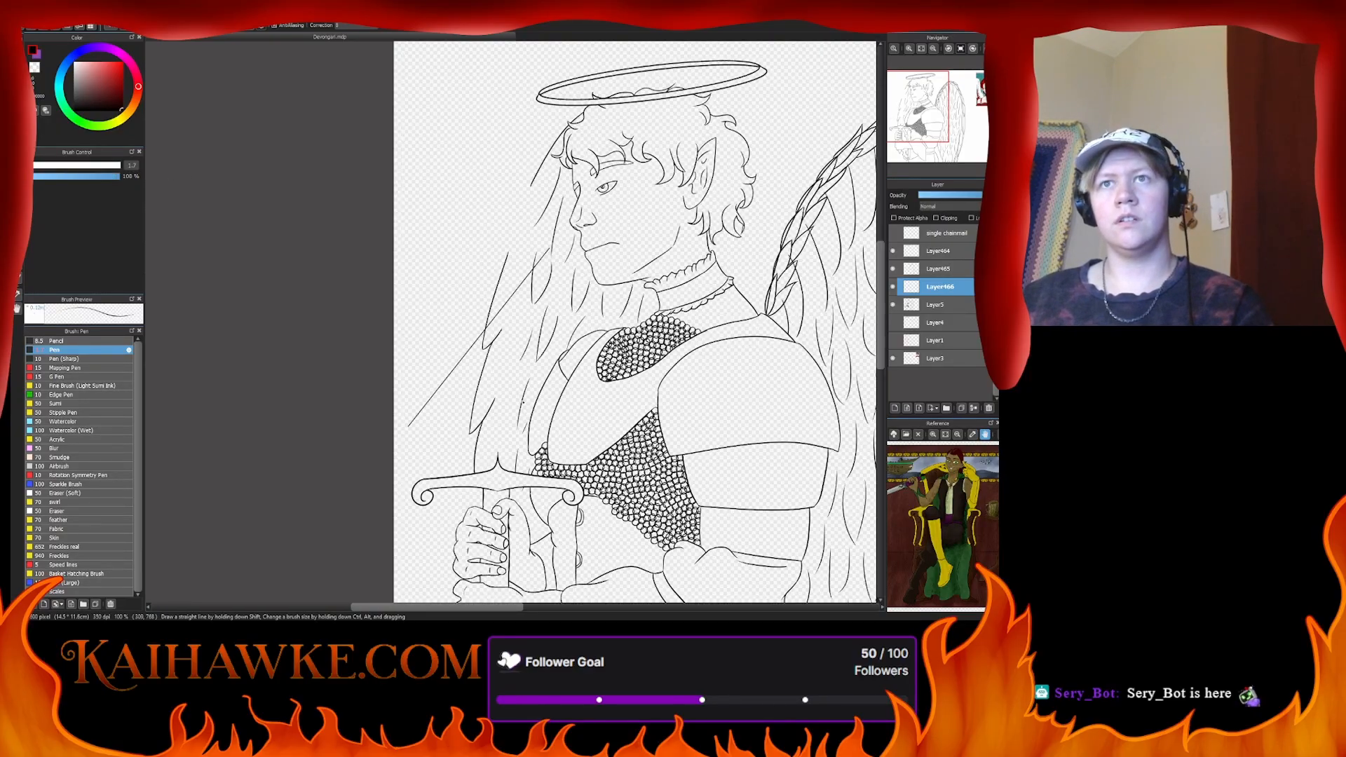
key("ctrl+z")
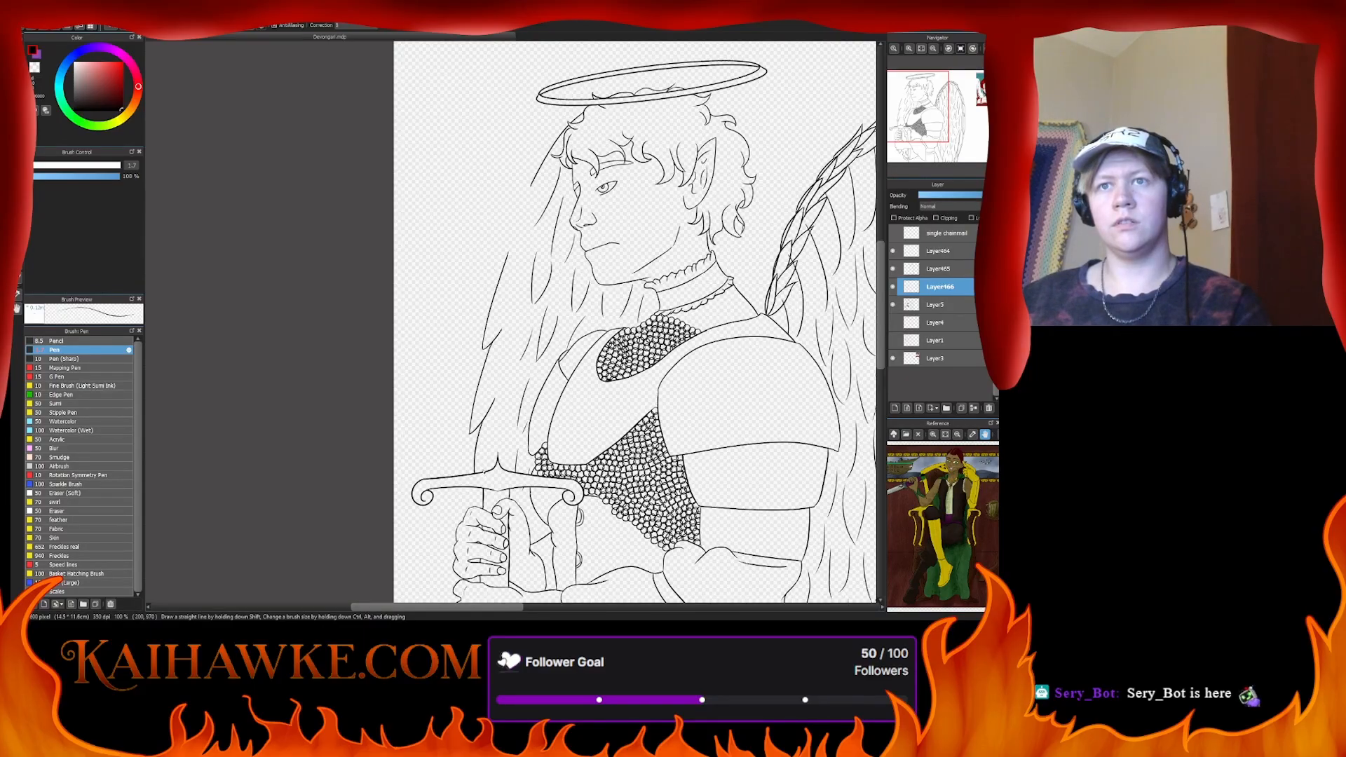
- Draw two straight, nearly vertical pen lines on Layer466 as the blade's edges, from the crossguard past the canvas's upper edge
left_click_drag(510, 213, 498, 265)
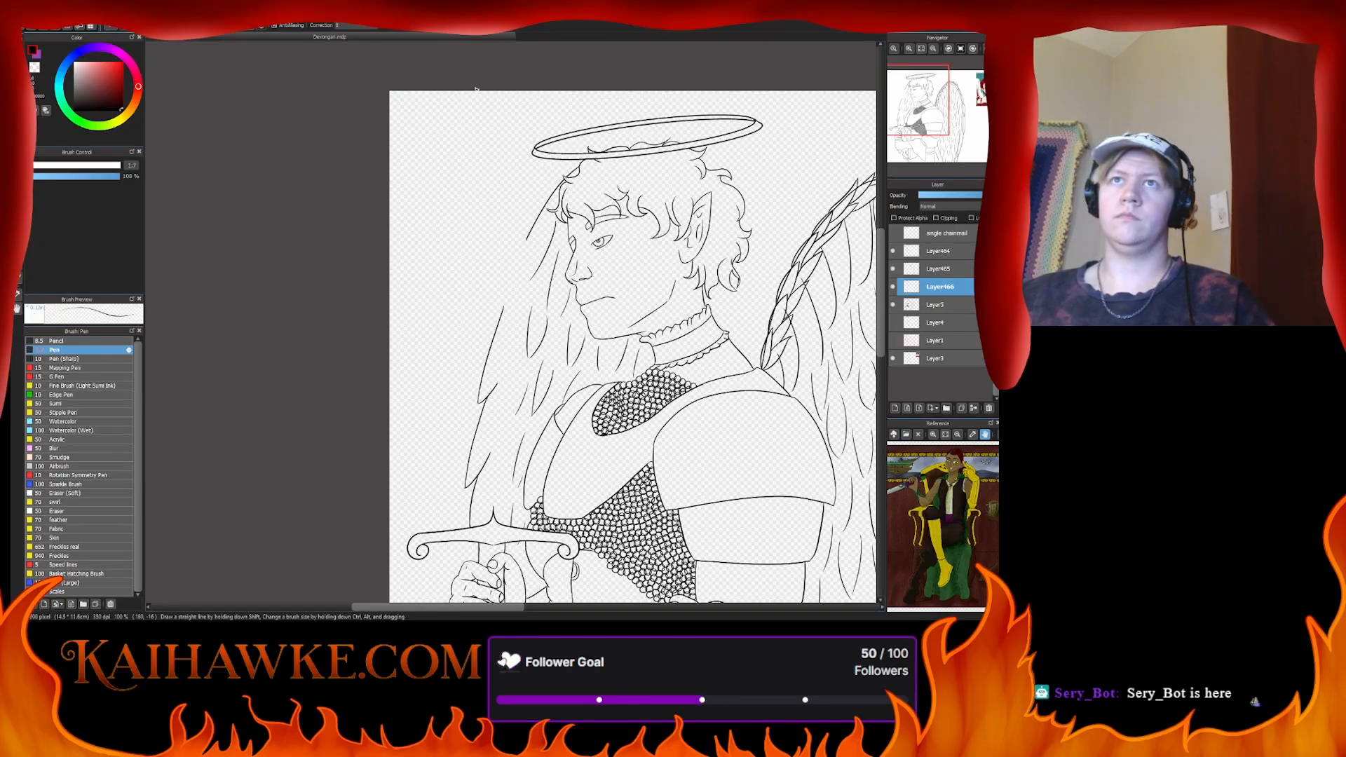
mouse_move(478, 518)
left_mouse_down()
mouse_move(506, 71)
mouse_move(495, 56)
left_mouse_up()
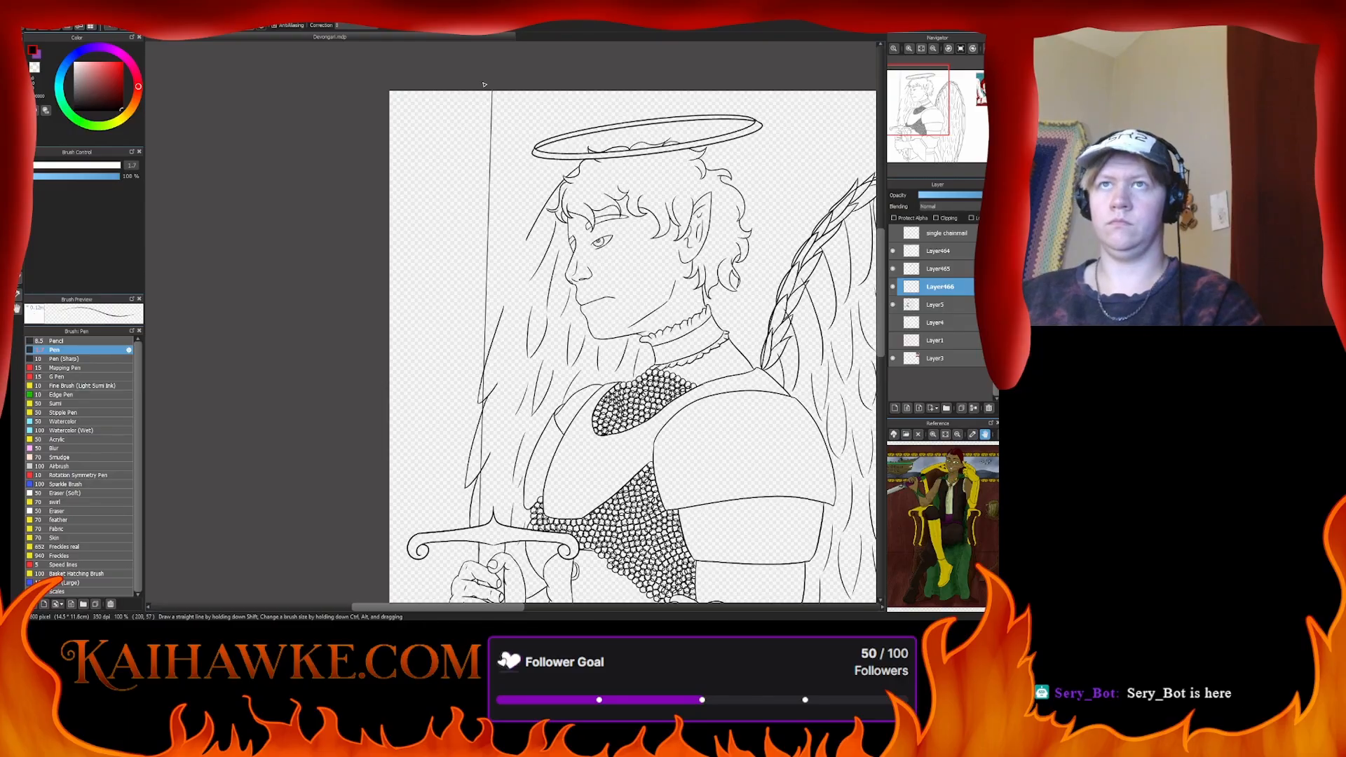
left_click_drag(507, 449, 513, 59)
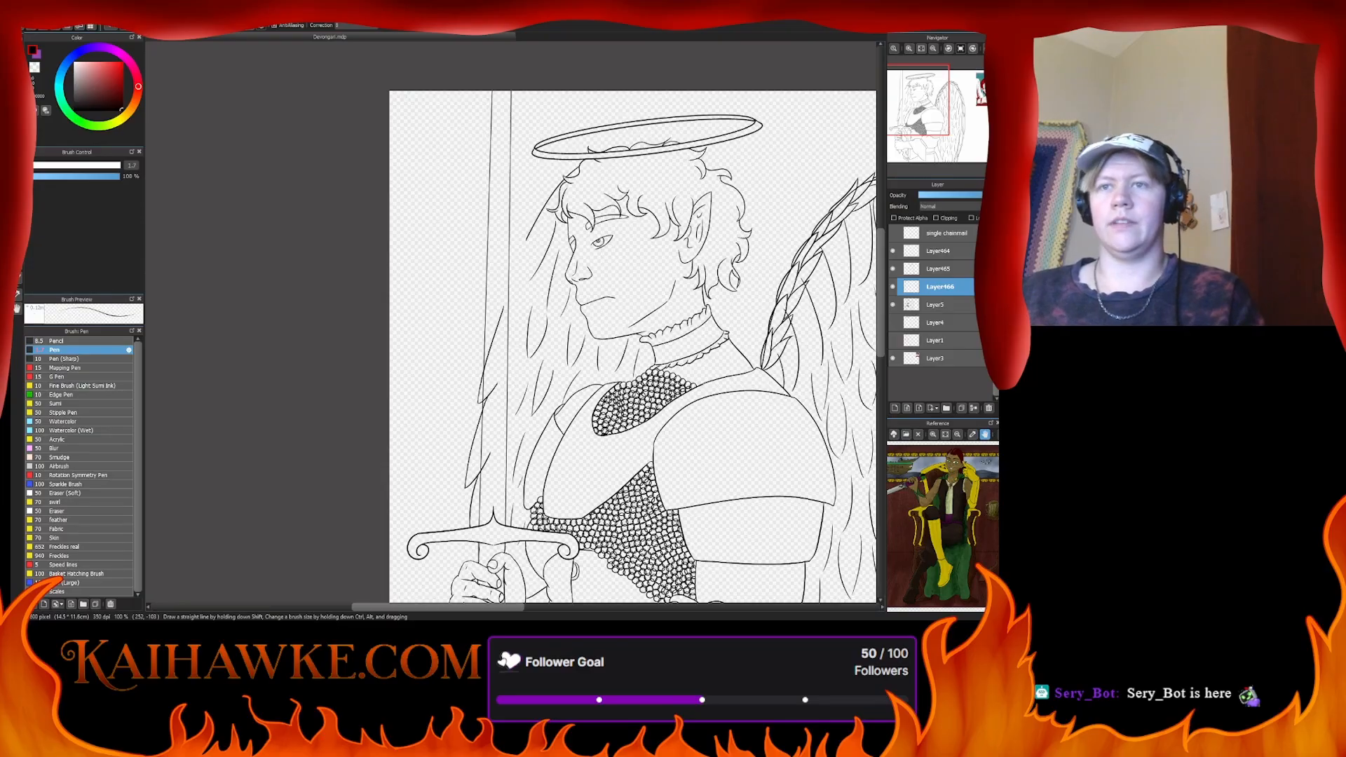
mouse_move(576, 568)
left_mouse_down()
mouse_move(520, 407)
mouse_move(513, 342)
left_mouse_up()
scroll(513, 342, "up", 1)
scroll(515, 256, "up", 4)
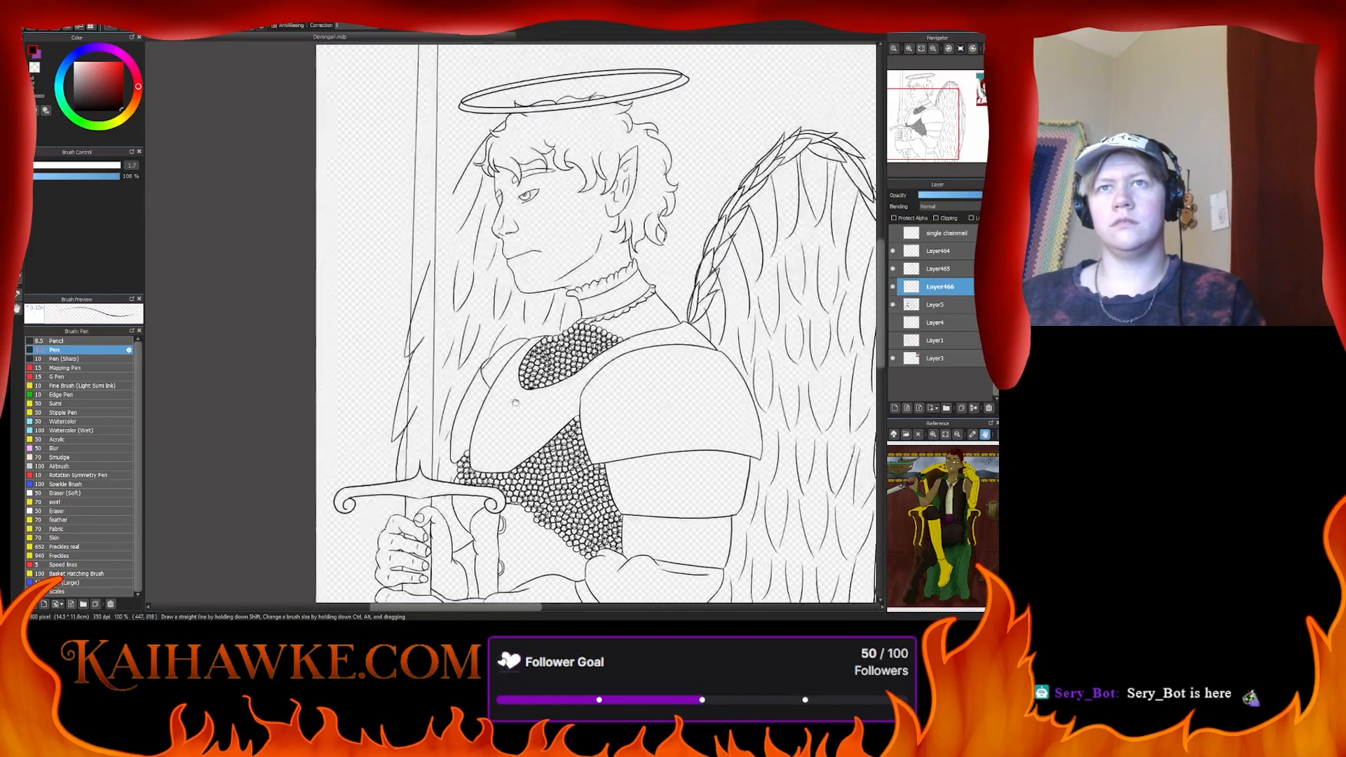
scroll(514, 258, "up", 2)
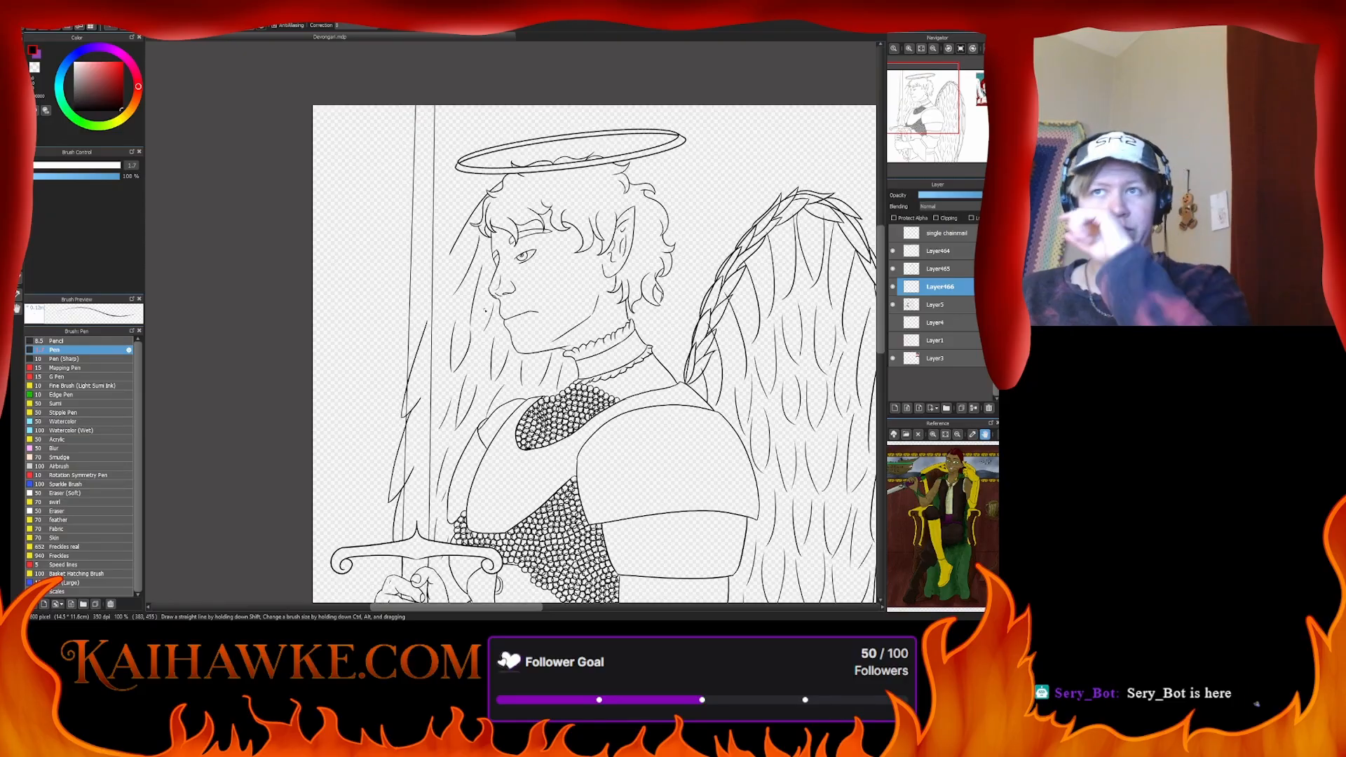
- Merge the sword blade layer, Layer466, down into Layer5 and undo any extra merge
left_click(973, 408)
left_click(974, 408)
left_click(974, 408)
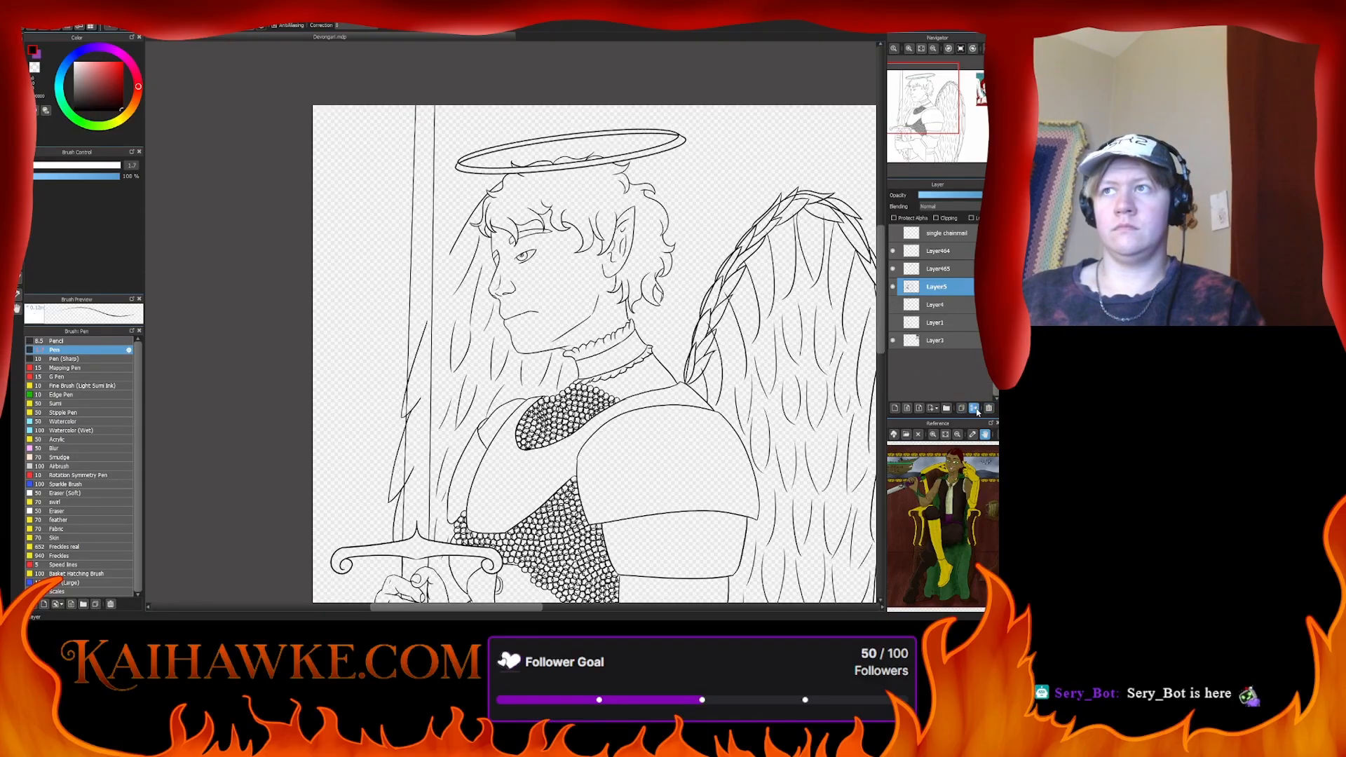
left_click(974, 408)
key("ctrl+z")
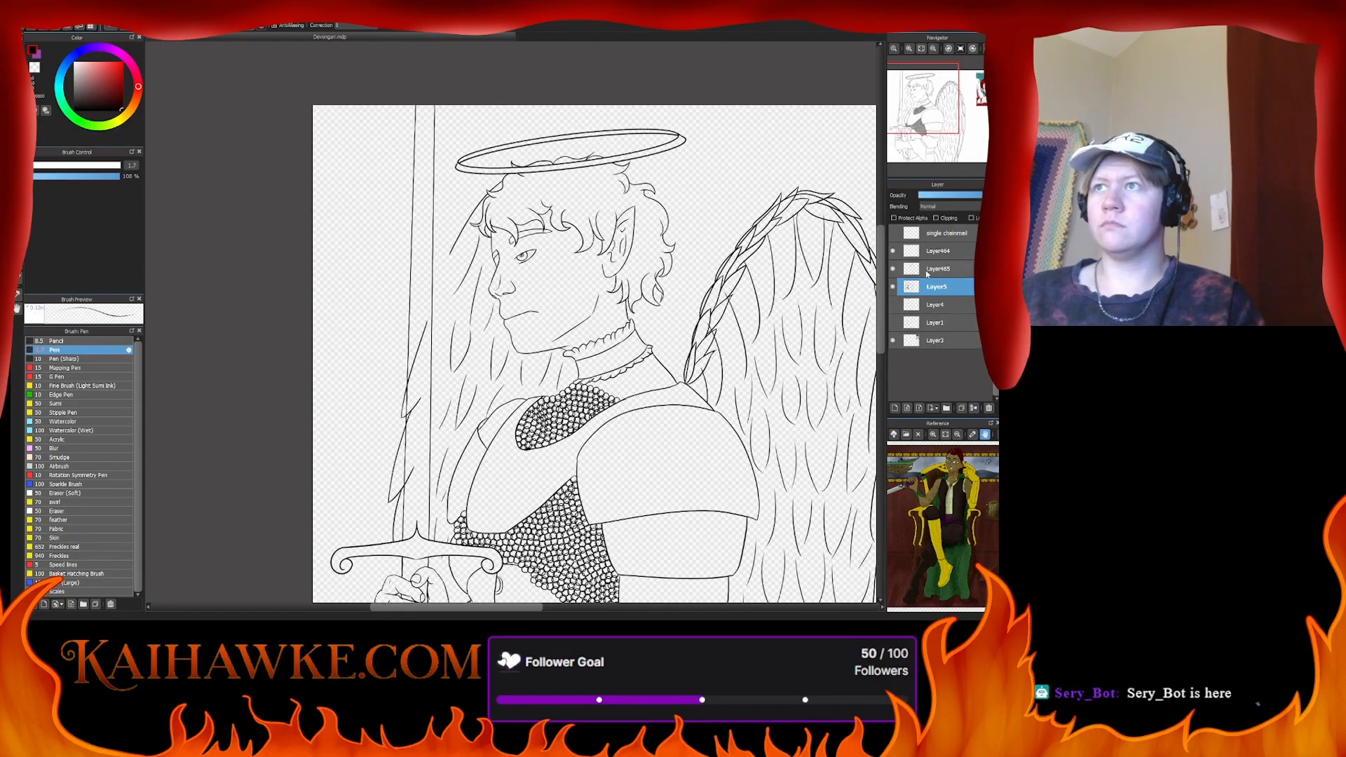
- Lower Layer5's opacity to fade the main line art and make Layer465 the active layer
left_click(944, 197)
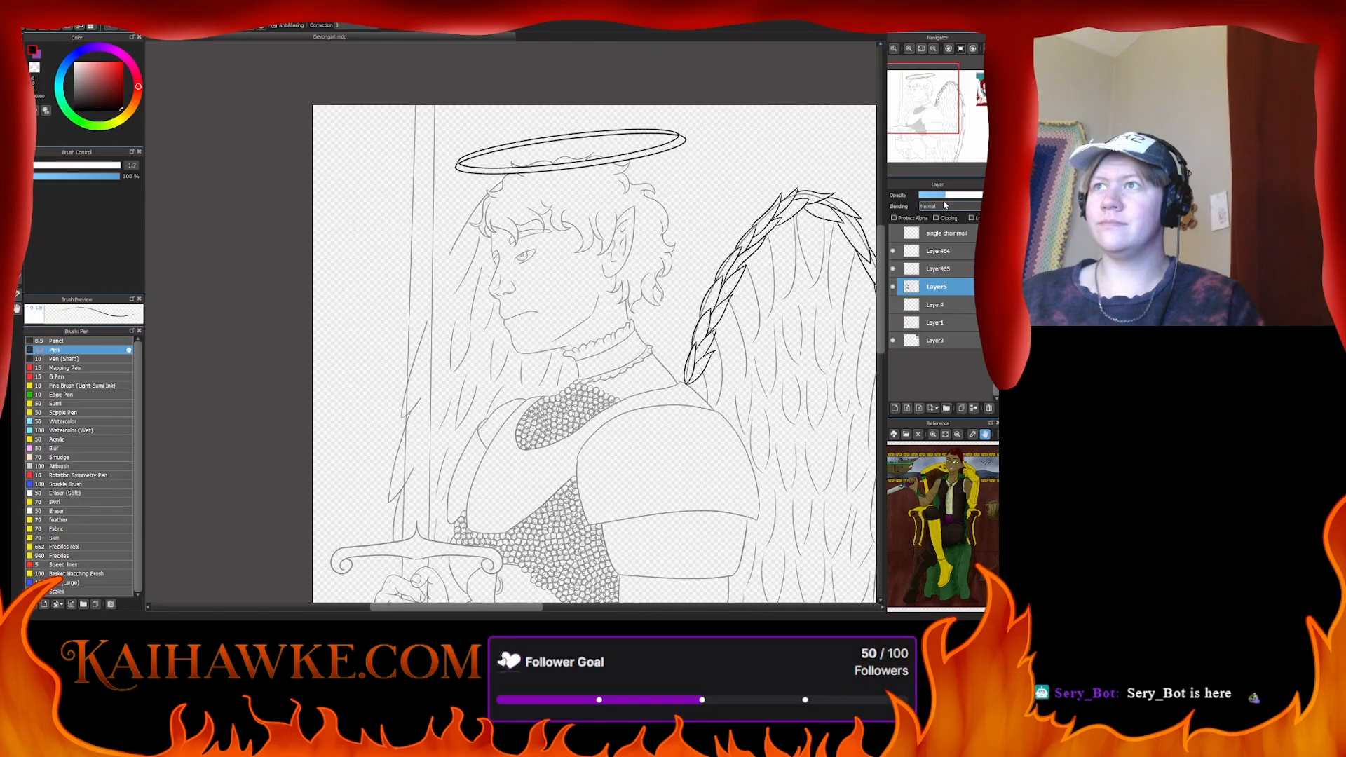
left_click(945, 271)
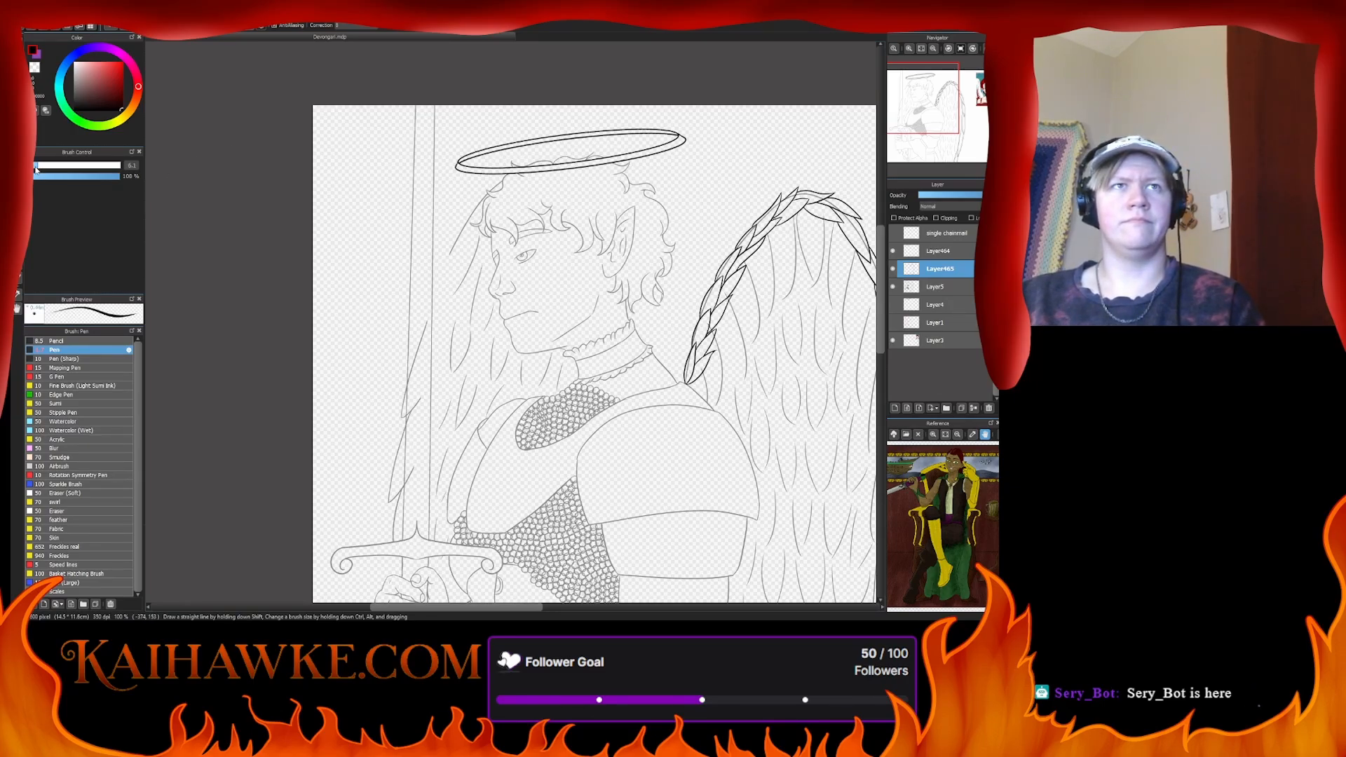
- Set the pen size to 3.6 for Layer465, testing line weights with scribbles beside the head and undoing them
left_click_drag(39, 165, 40, 165)
left_click_drag(424, 231, 421, 232)
mouse_move(460, 203)
left_mouse_down()
mouse_move(438, 273)
mouse_move(521, 204)
left_mouse_up()
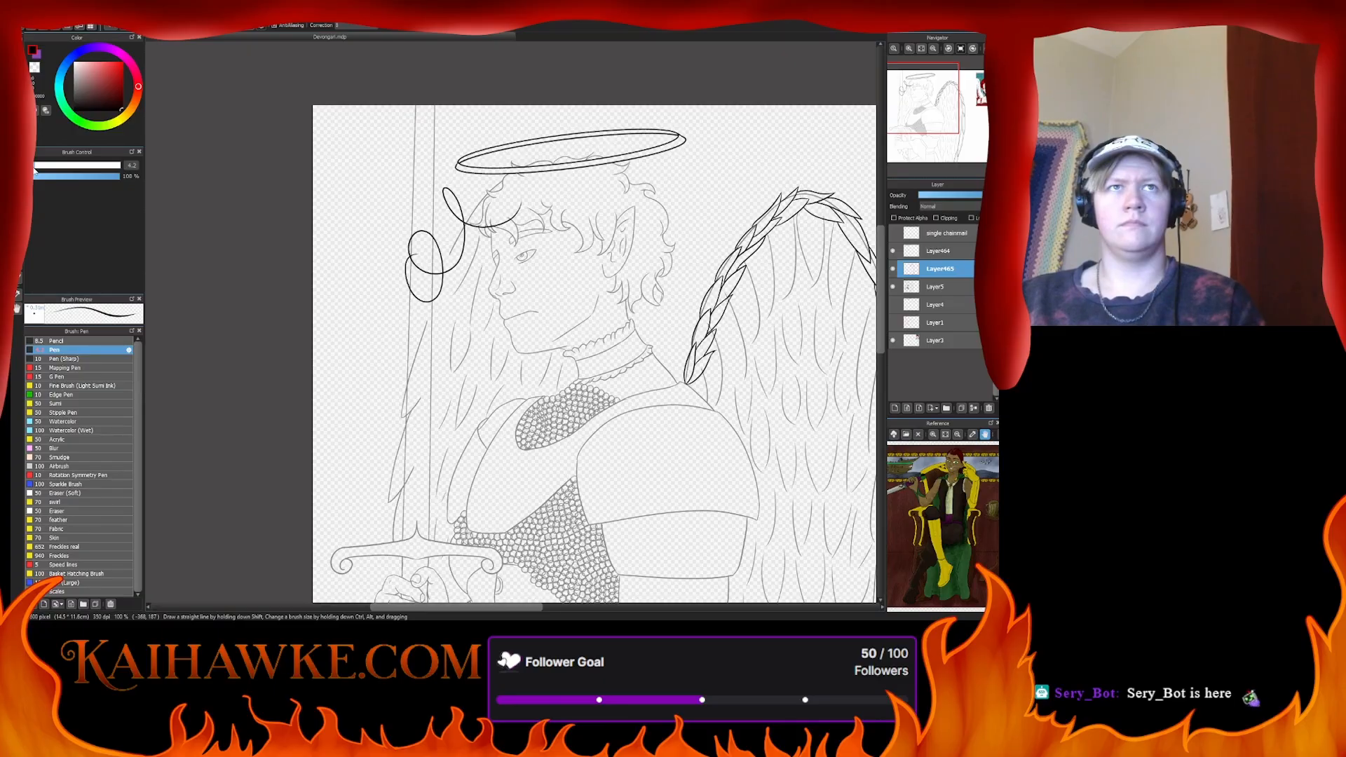
left_click_drag(35, 170, 33, 169)
key("ctrl+z")
key("ctrl+z")
key("ctrl+z")
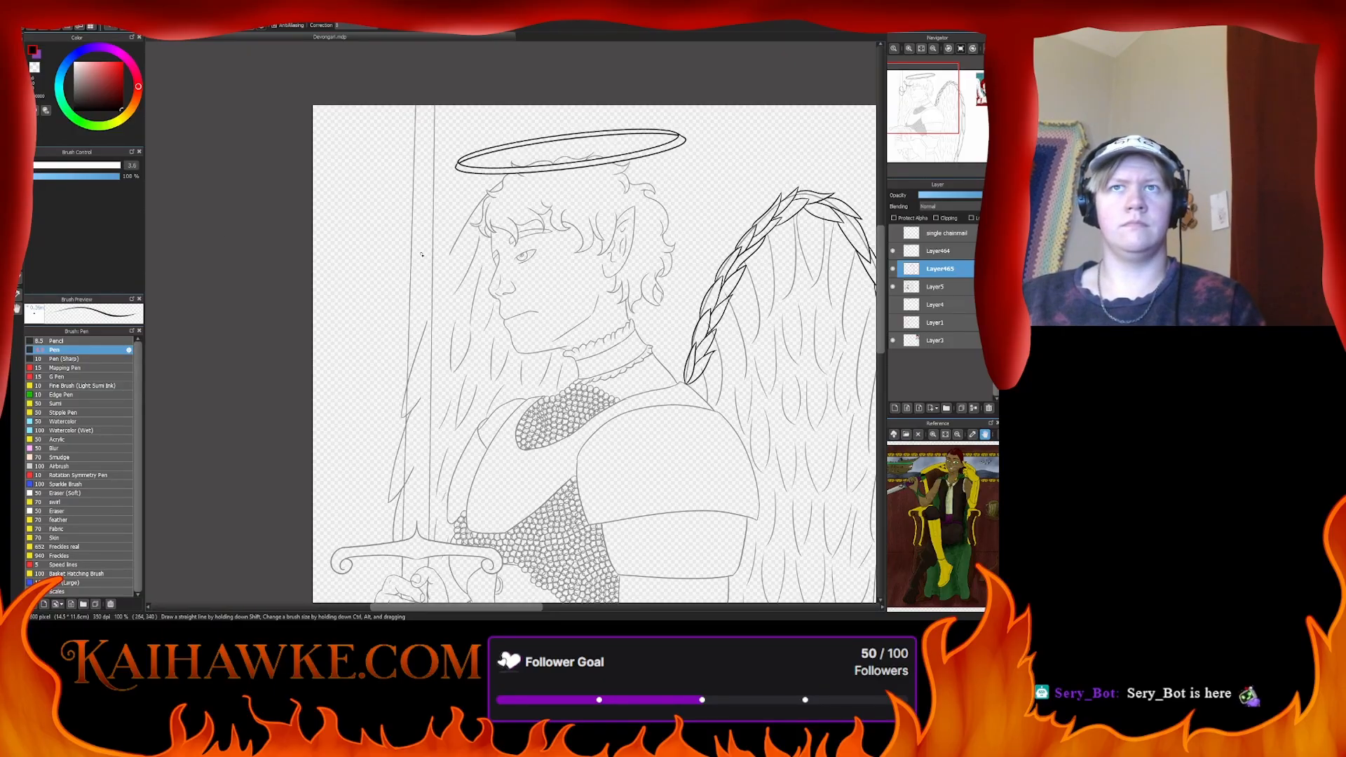
mouse_move(421, 254)
left_mouse_down()
mouse_move(403, 284)
mouse_move(484, 193)
left_mouse_up()
key("ctrl+z")
key("ctrl+z")
- Try curved pen strokes for a feather at the wing's base, beside the row of small edge feathers
left_click_drag(644, 322, 432, 316)
scroll(469, 267, "up", 3)
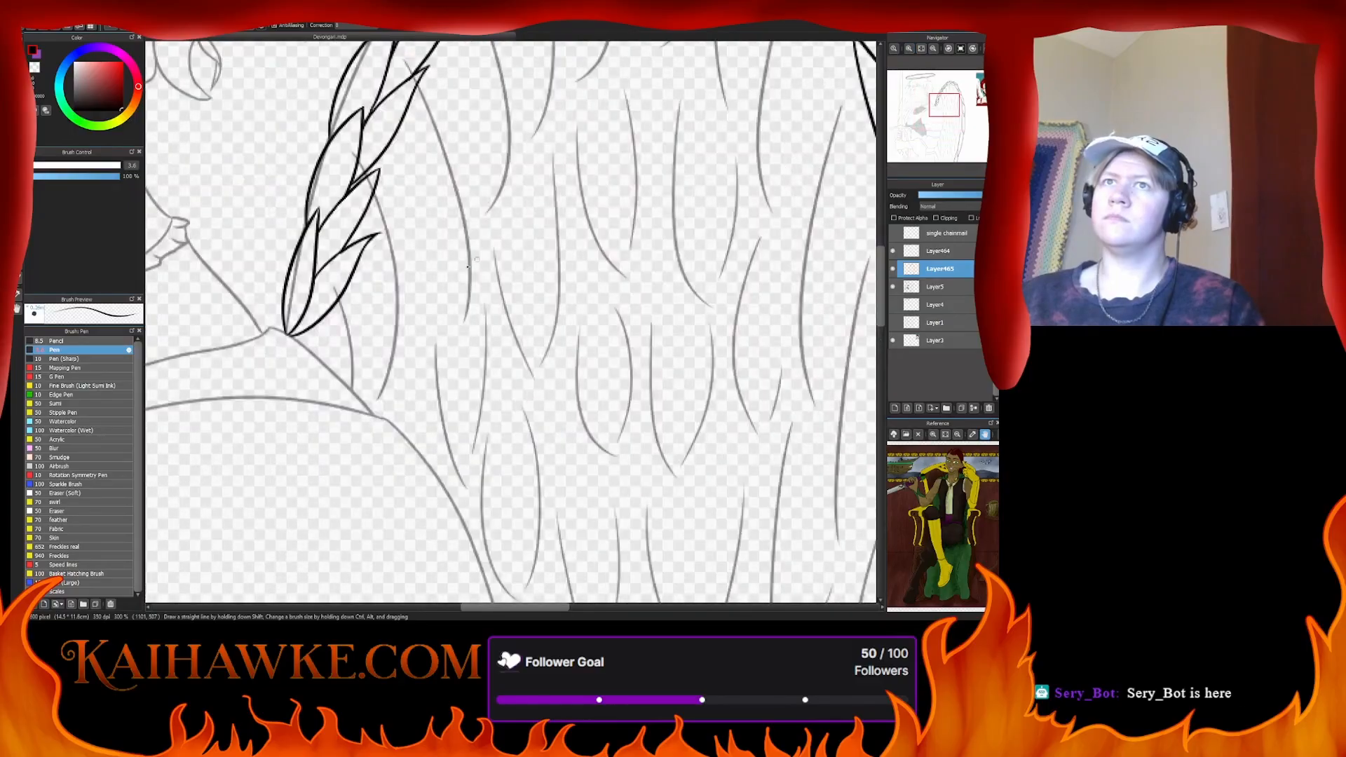
left_click_drag(323, 344, 396, 246)
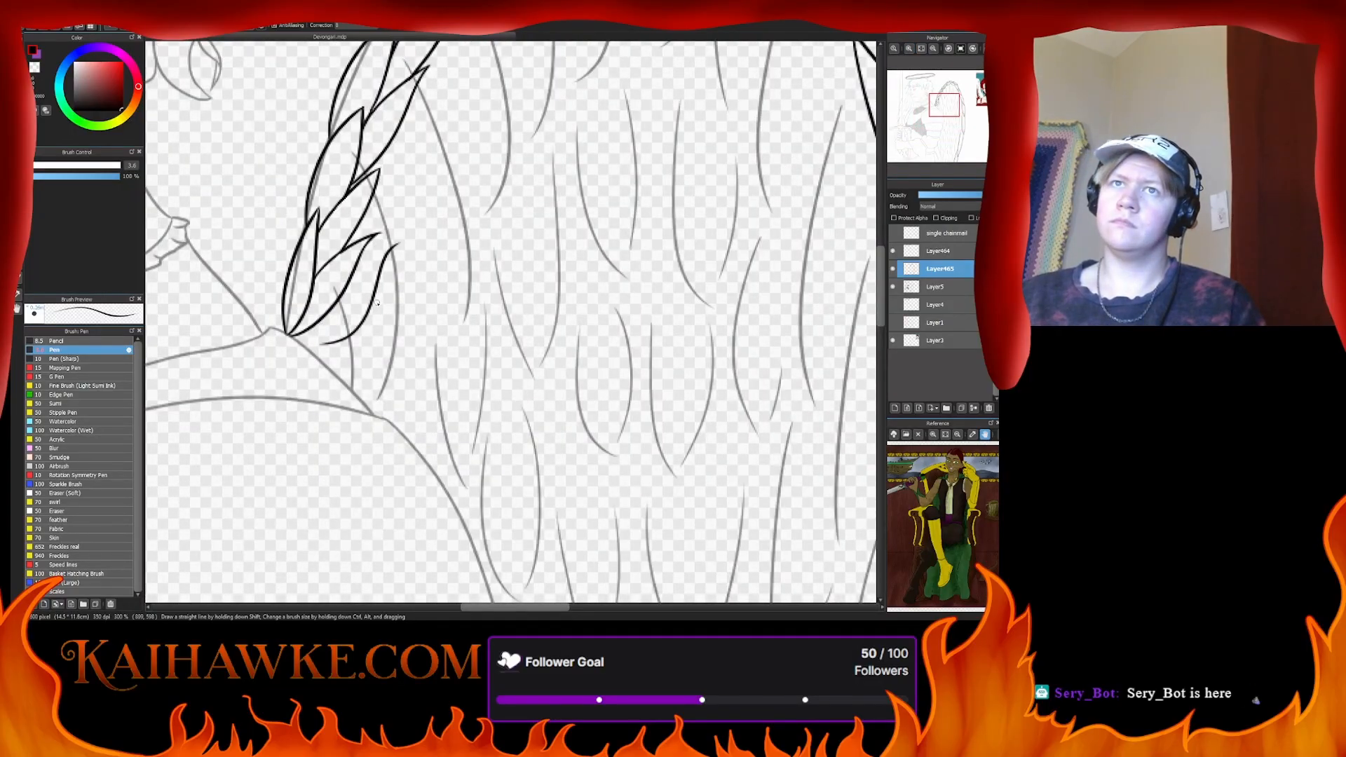
key("ctrl+z")
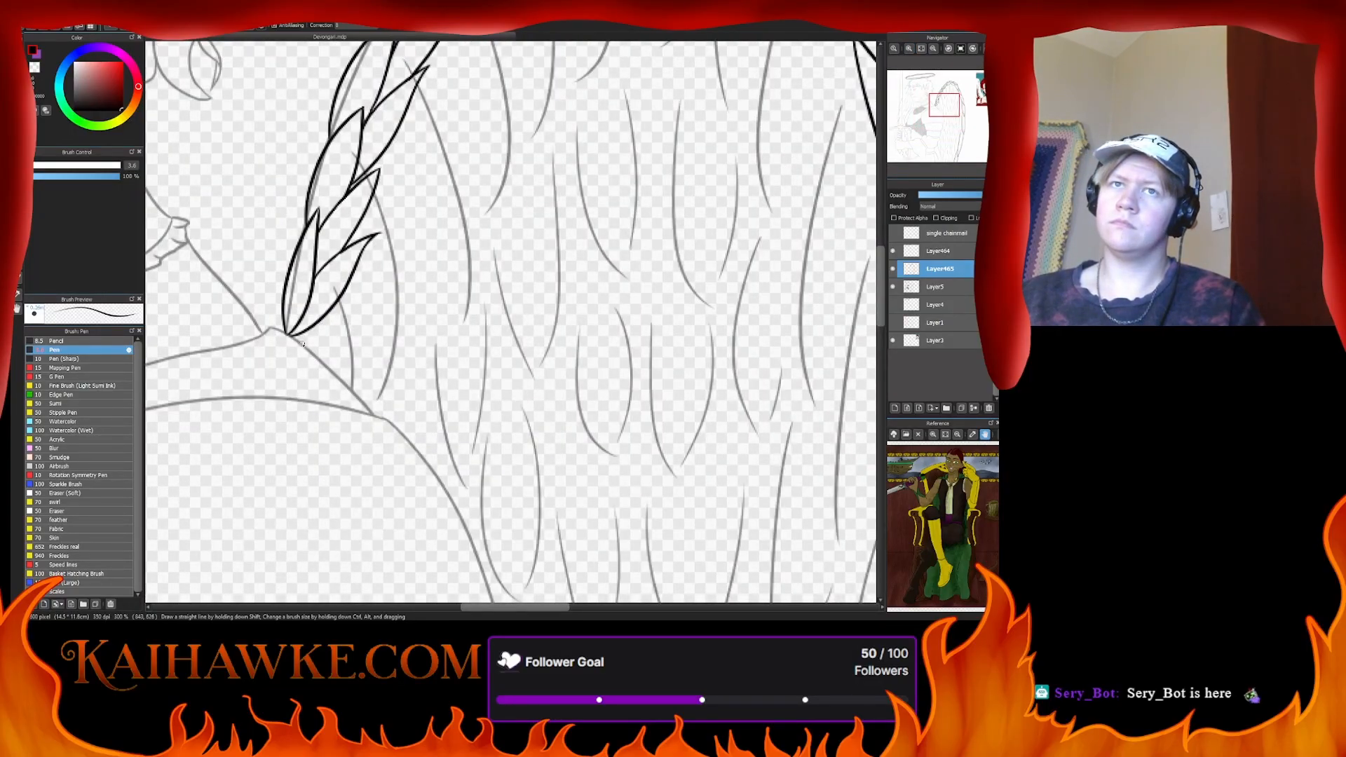
left_click_drag(331, 339, 366, 293)
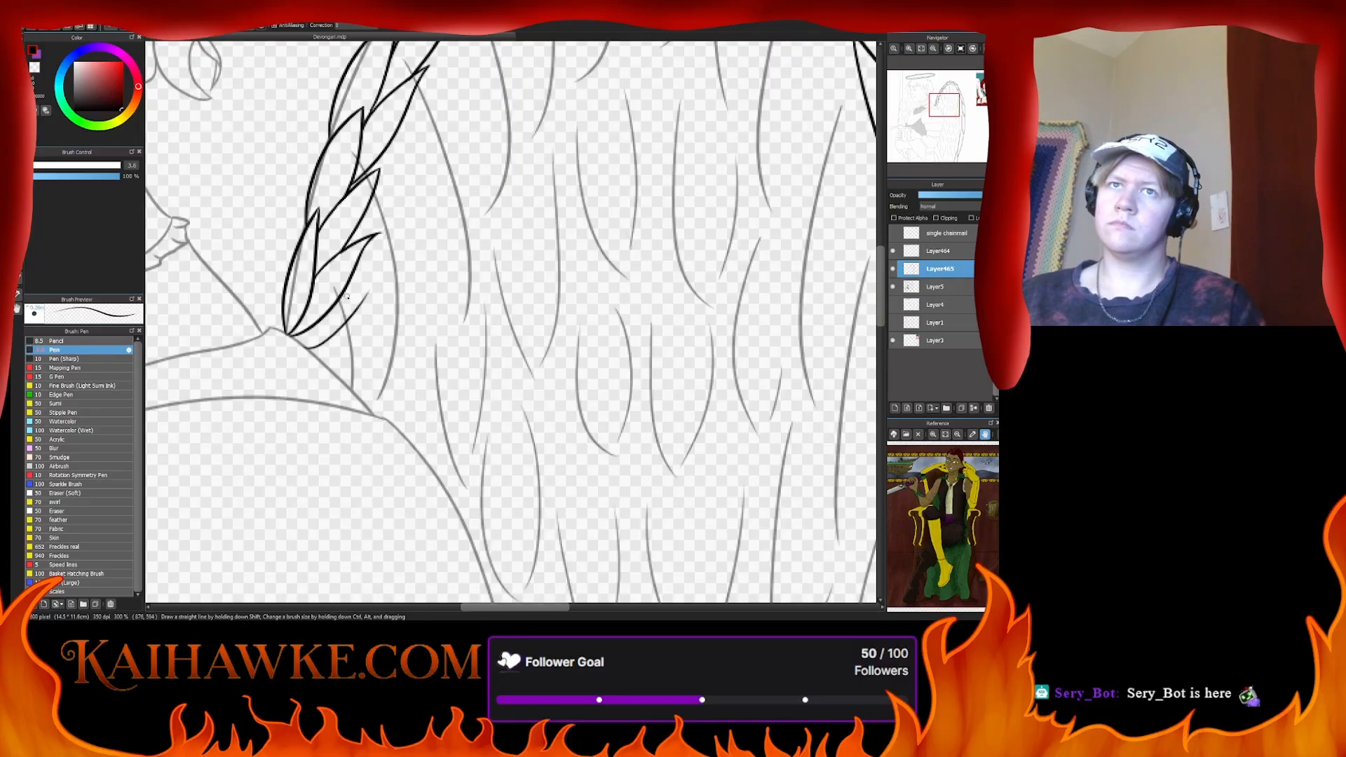
key("ctrl+z")
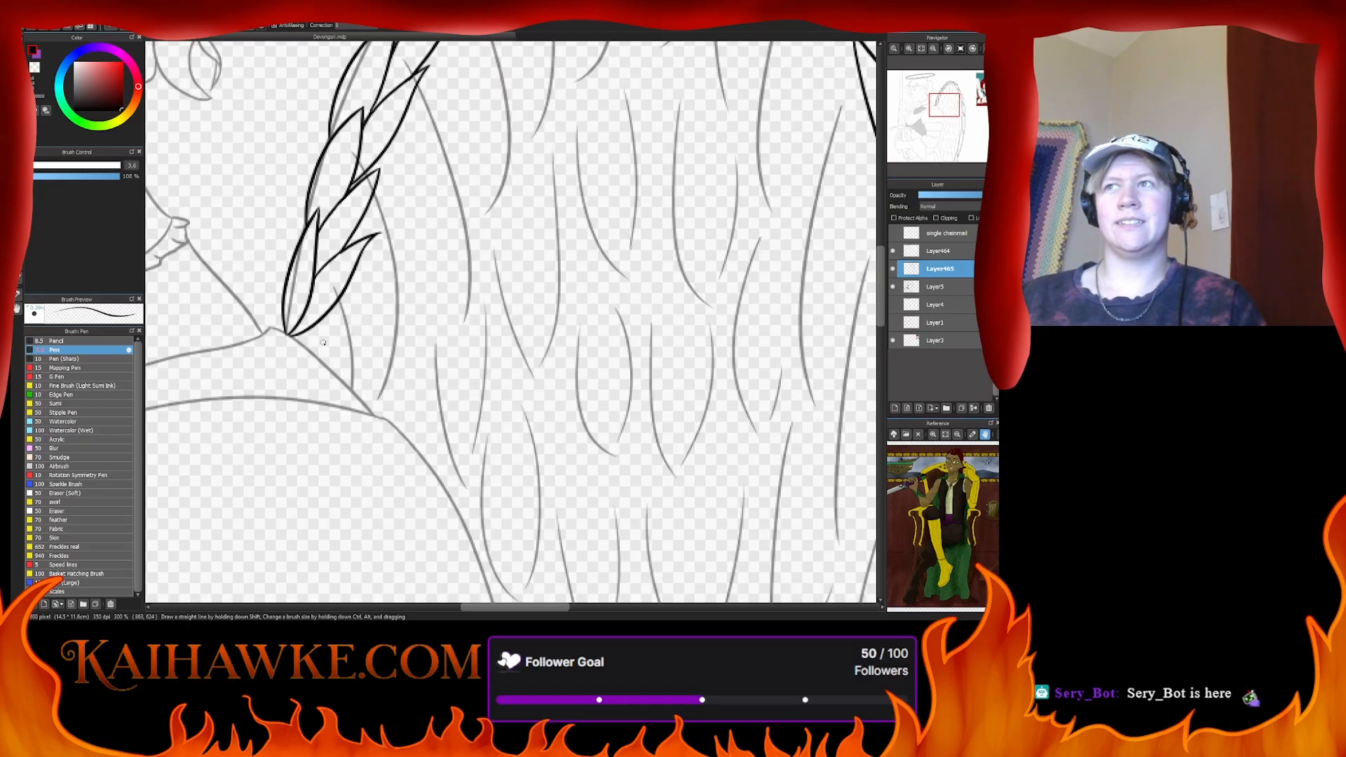
mouse_move(339, 327)
left_mouse_down()
mouse_move(338, 354)
mouse_move(388, 309)
left_mouse_up()
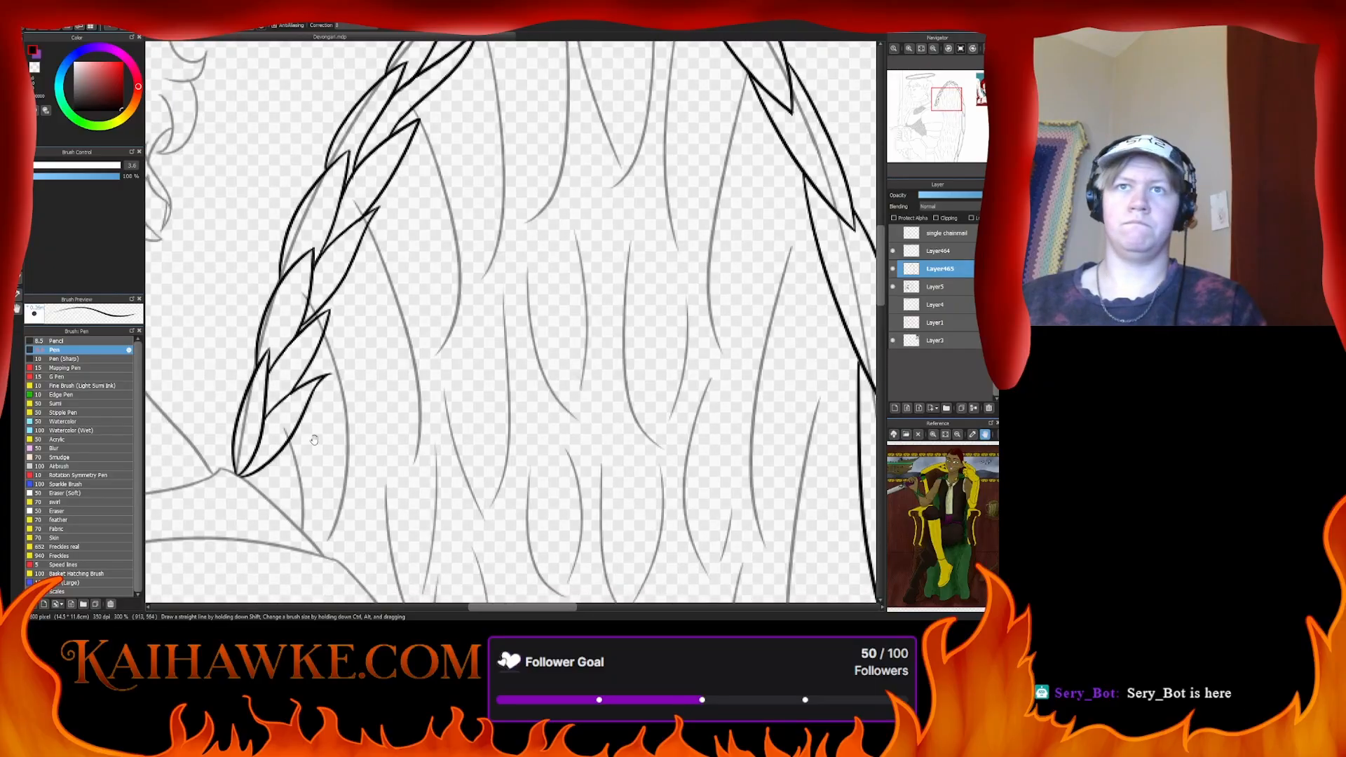
- Ink a pointed, nearly horizontal feather at the wing's base, fanning inward from where the wing meets the shoulder
left_click_drag(298, 499, 375, 433)
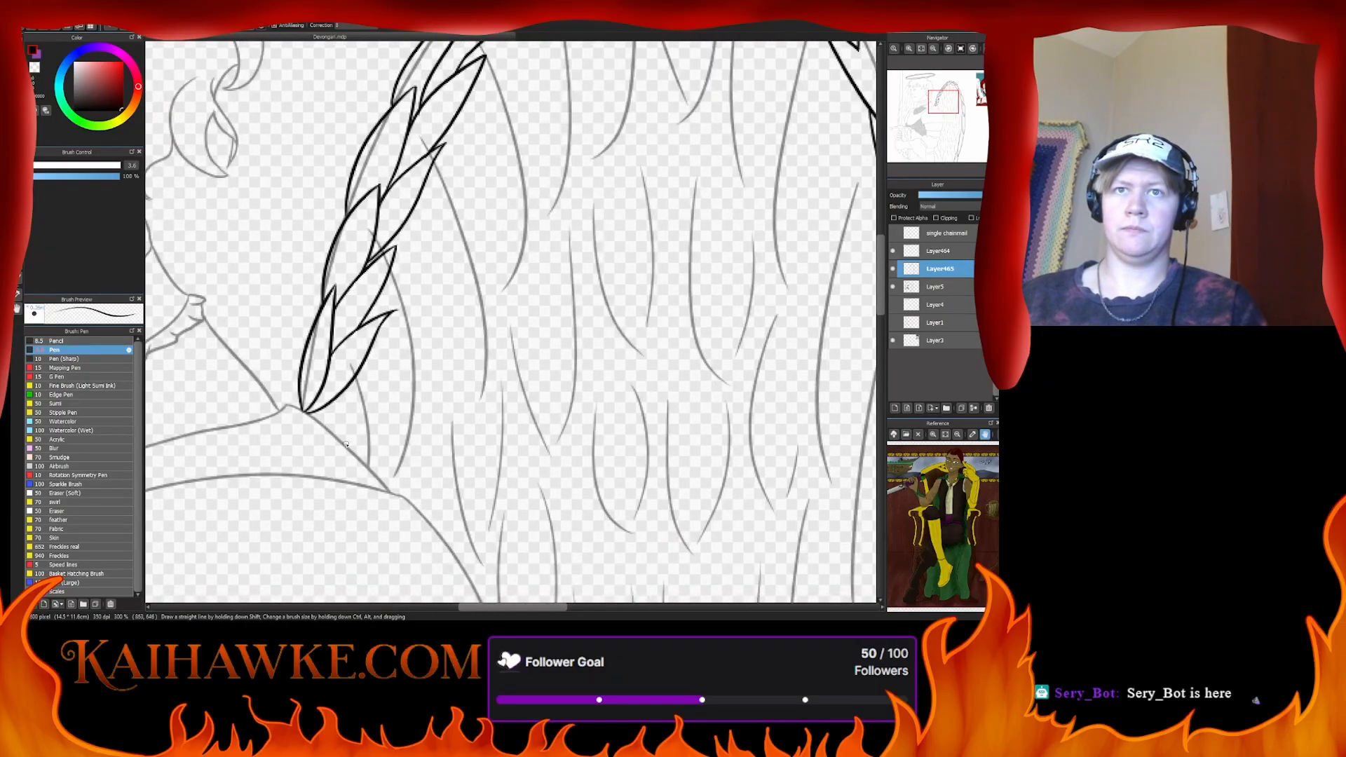
left_click_drag(332, 433, 436, 406)
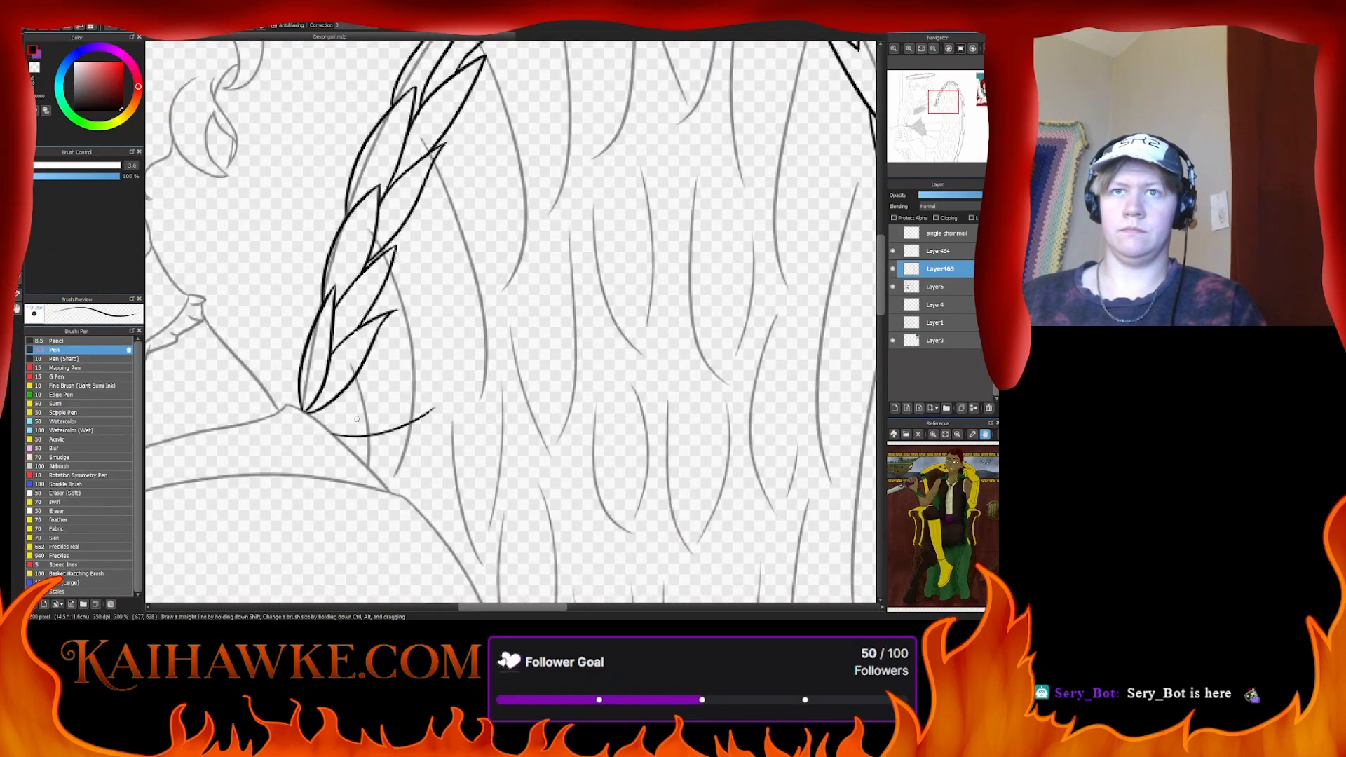
mouse_move(326, 416)
left_mouse_down()
mouse_move(436, 401)
mouse_move(305, 412)
mouse_move(438, 384)
mouse_move(312, 413)
left_mouse_up()
key("ctrl+z")
key("ctrl+z")
key("ctrl+z")
key("ctrl+z")
- Ink a second pointed feather just above the lowest one, angled upward, replacing the first overlong attempt
mouse_move(434, 405)
left_mouse_down()
mouse_move(303, 414)
mouse_move(468, 353)
left_mouse_up()
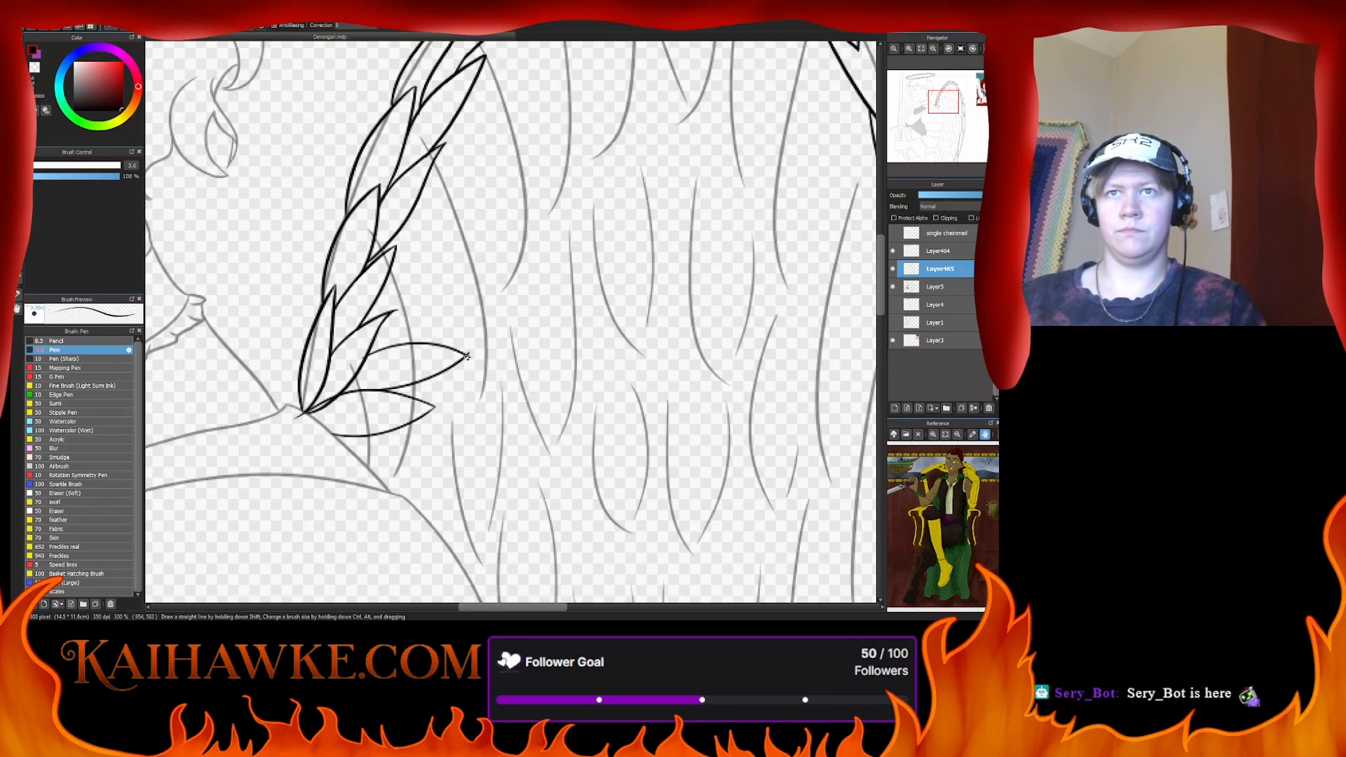
key("ctrl+z")
left_click_drag(372, 391, 438, 326)
left_click_drag(367, 348, 441, 323)
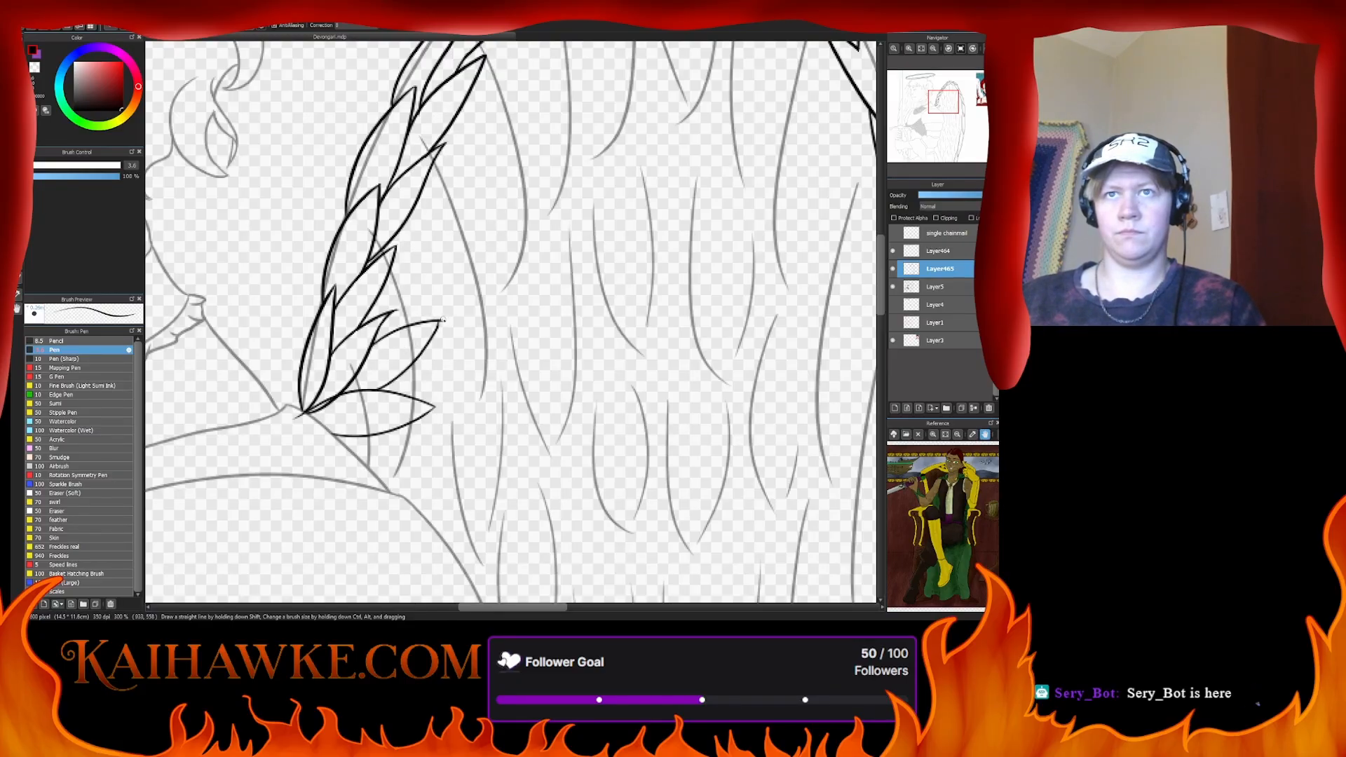
- Ink a third, steeper feather above the second along the inner side of the wing's edge row
mouse_move(447, 250)
left_mouse_down()
mouse_move(394, 309)
mouse_move(410, 410)
mouse_move(444, 316)
left_mouse_up()
key("ctrl+z")
mouse_move(408, 415)
left_mouse_down()
mouse_move(432, 385)
mouse_move(445, 320)
left_mouse_up()
left_click_drag(386, 356, 460, 315)
key("ctrl+z")
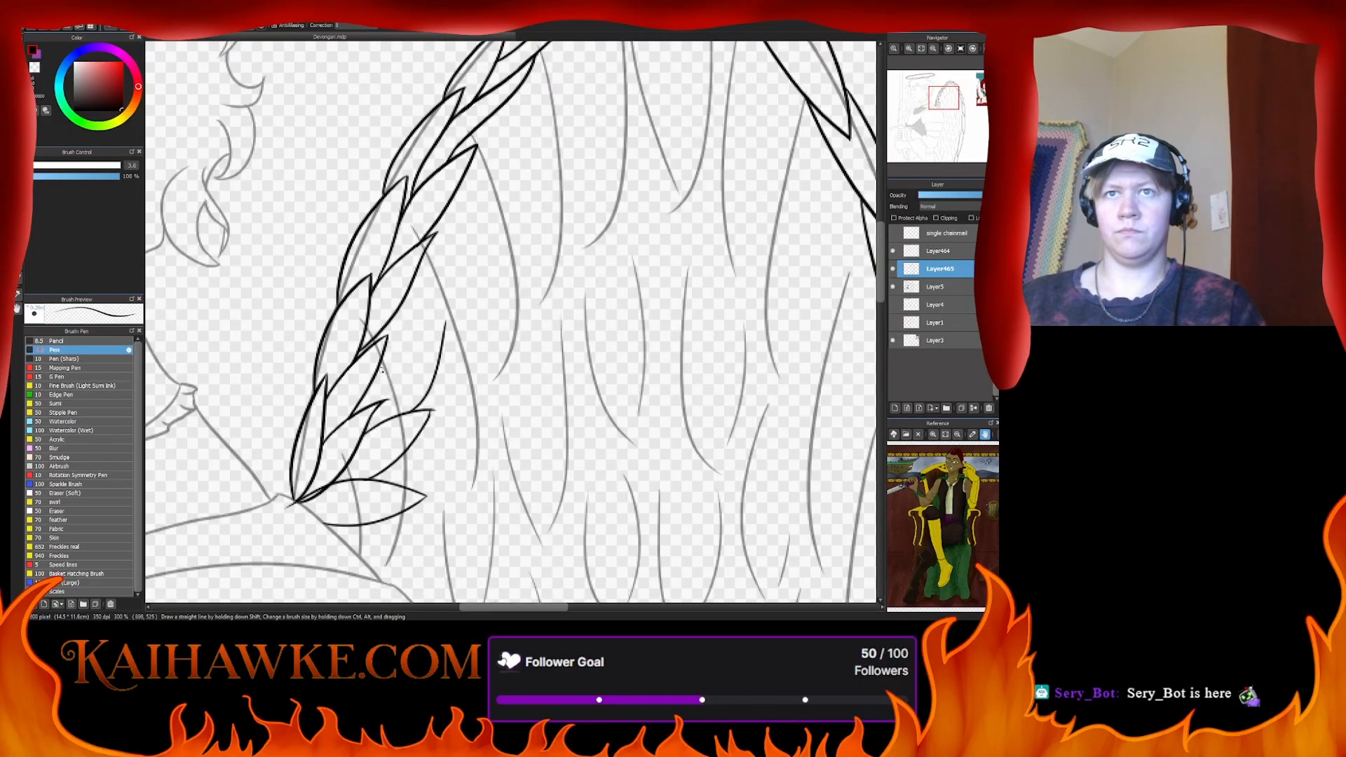
- Ink a fourth feather above the third from two crossing curved strokes, redoing its lower edge once
left_click_drag(382, 370, 501, 268)
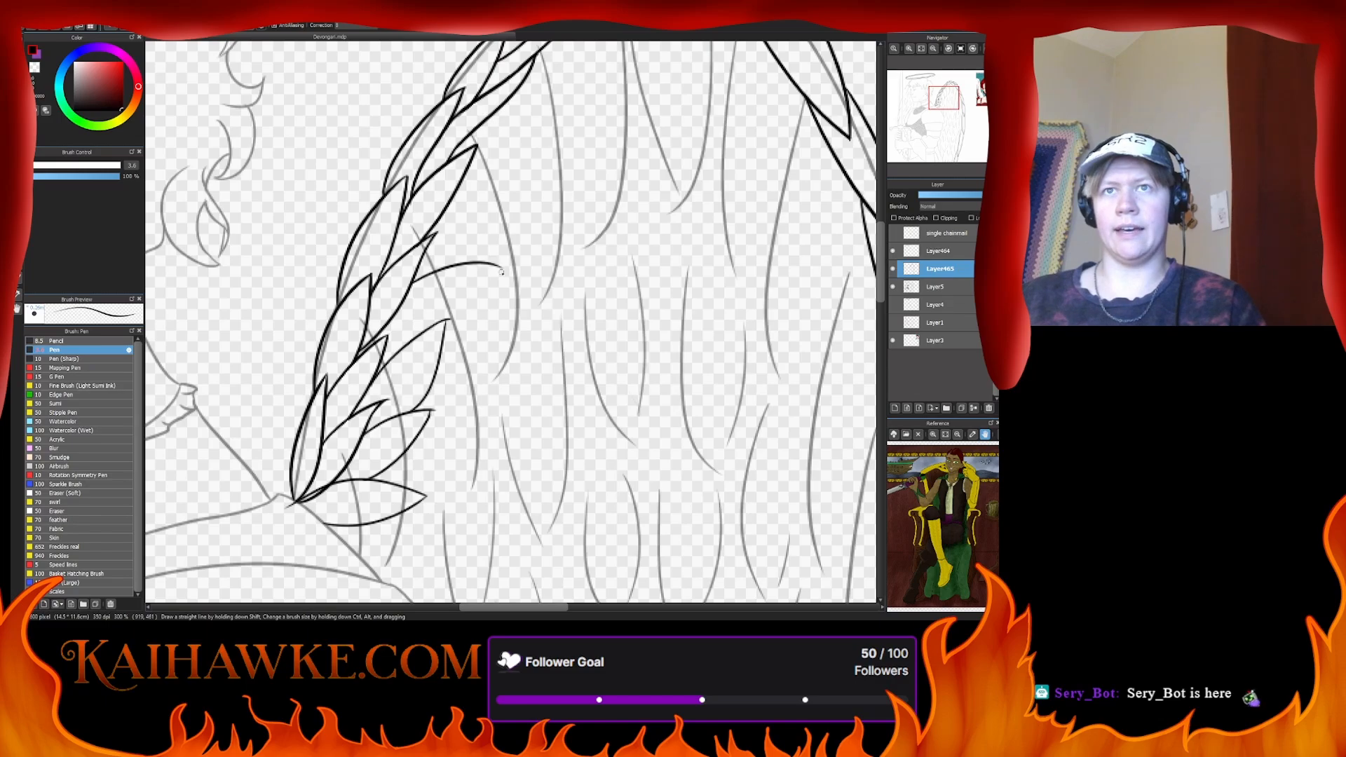
left_click_drag(446, 321, 462, 258)
key("ctrl+z")
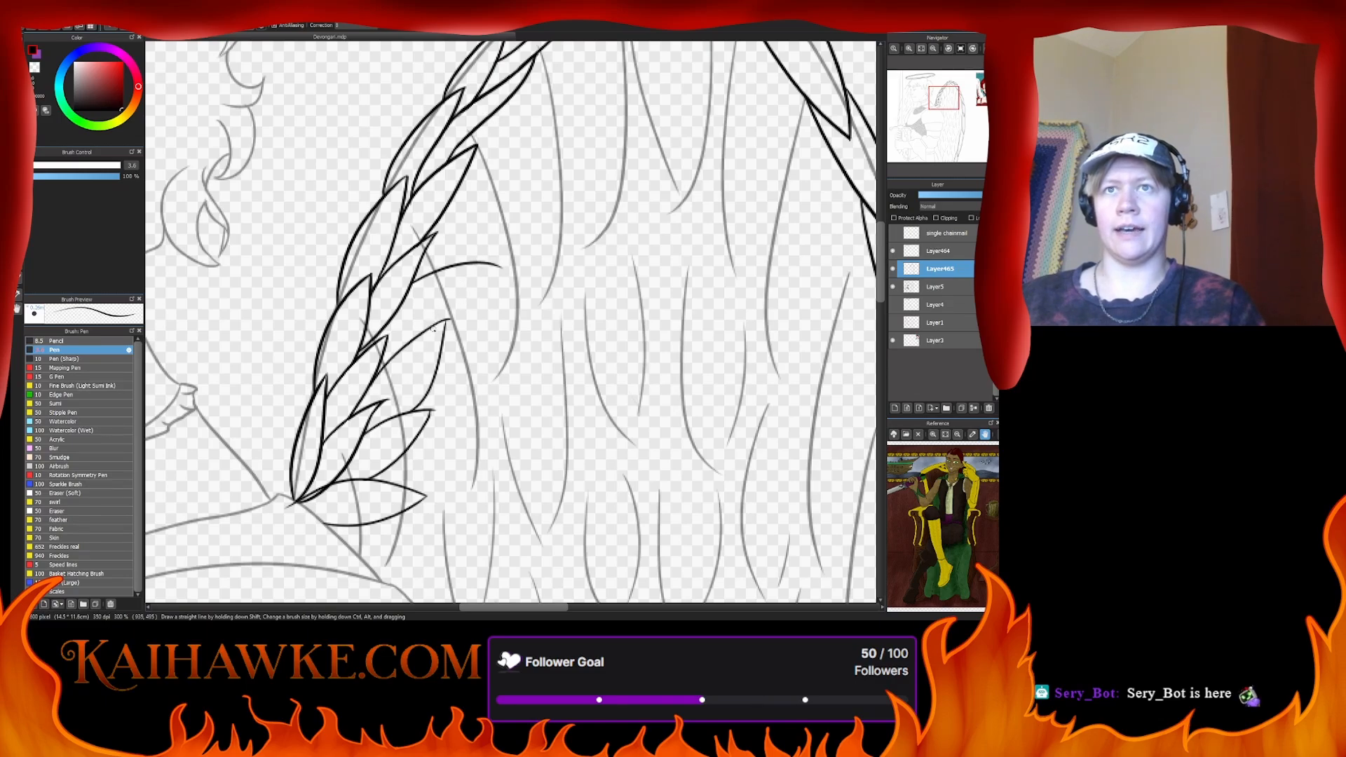
left_click_drag(447, 322, 462, 257)
- Erase the overshooting line ends at the new feathers' tips with a reduced eraser size
key("e")
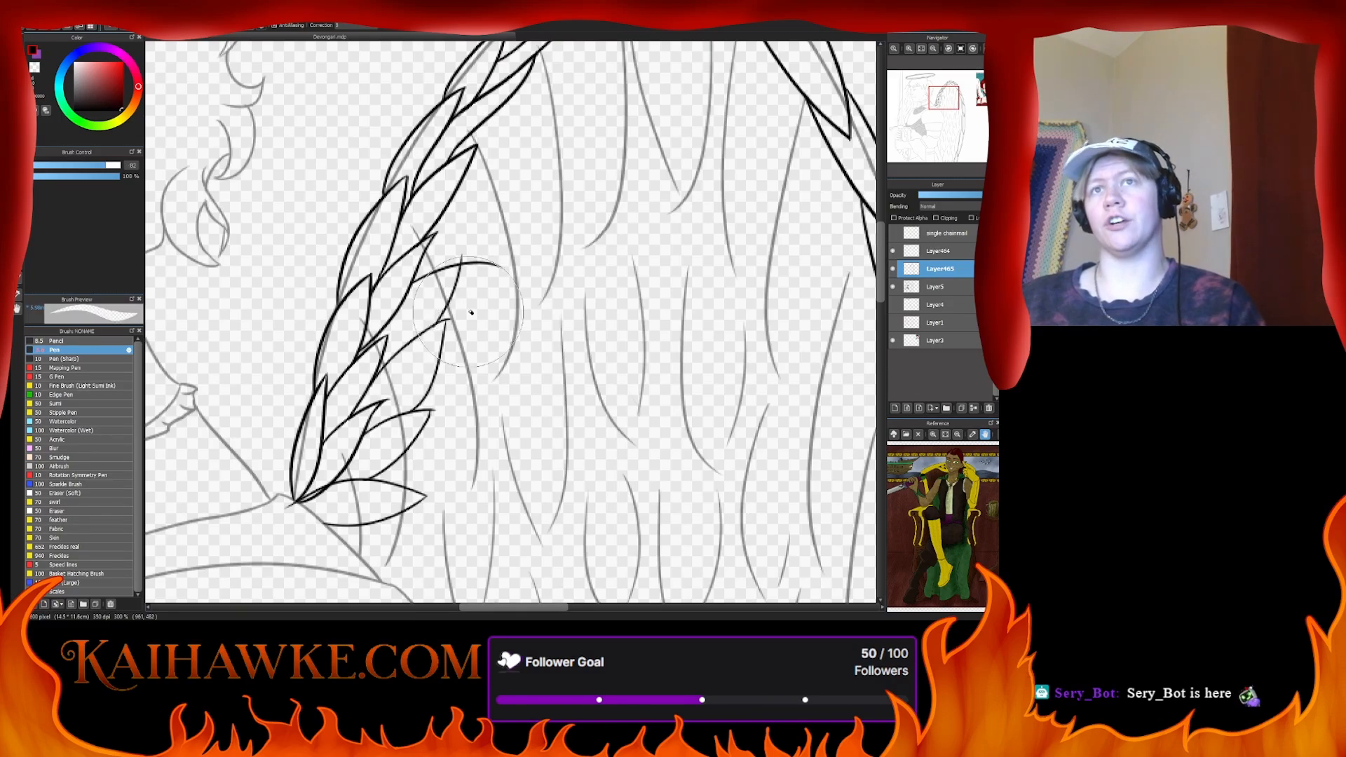
left_click_drag(65, 163, 55, 165)
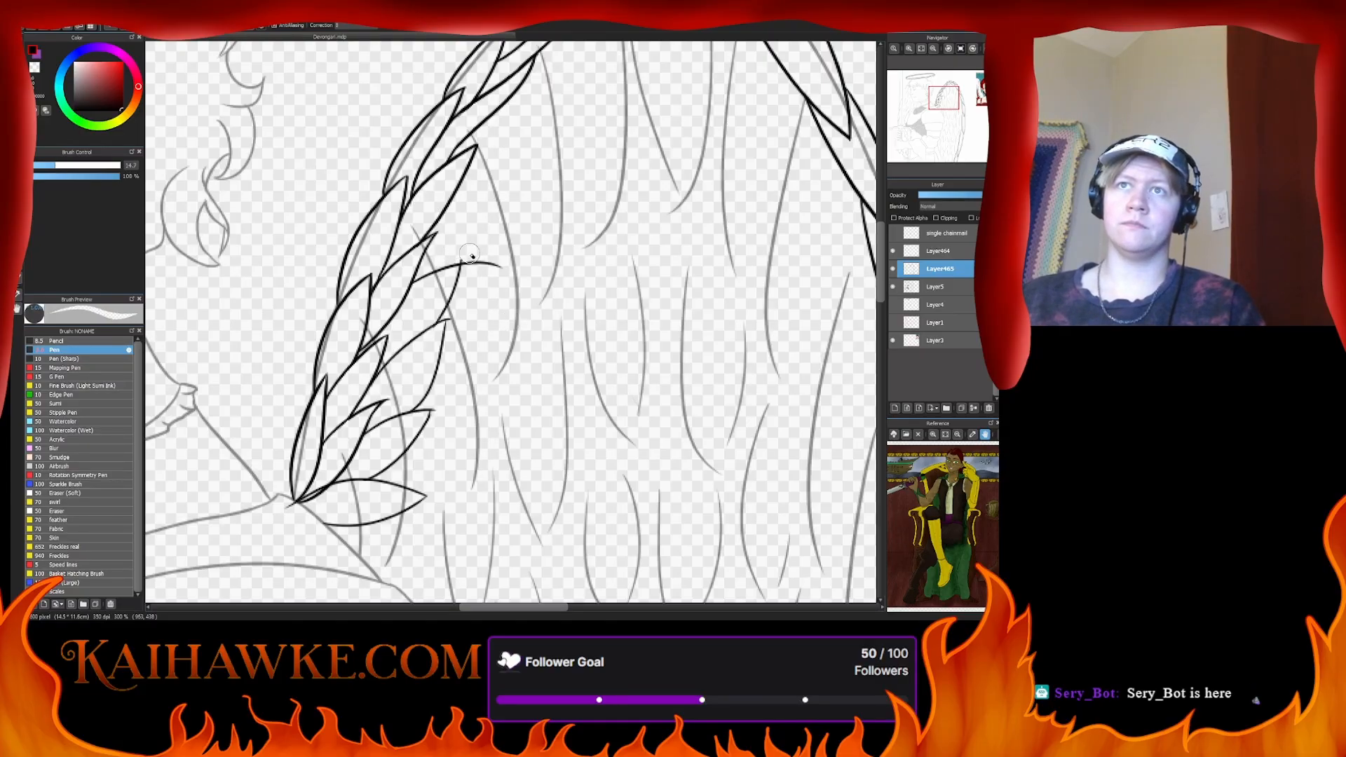
left_click_drag(470, 258, 484, 261)
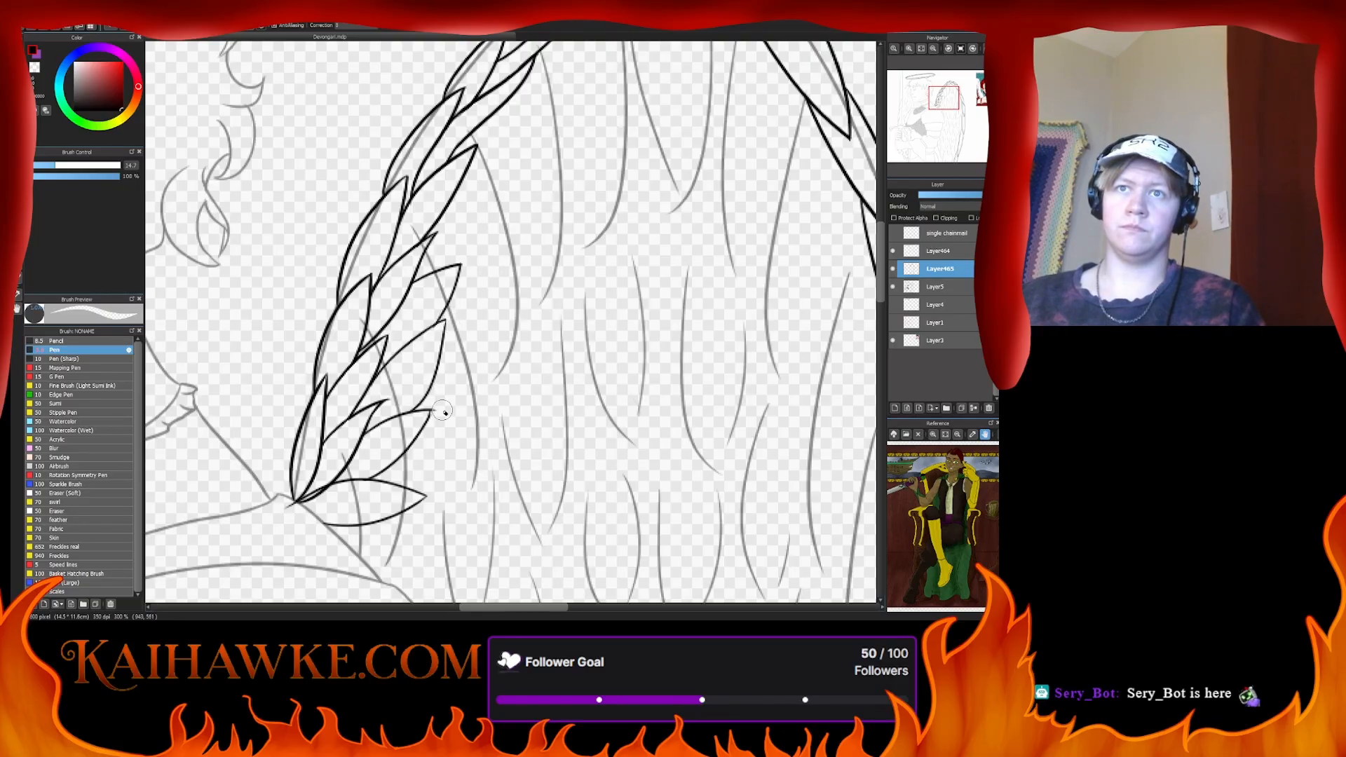
left_click_drag(441, 407, 436, 421)
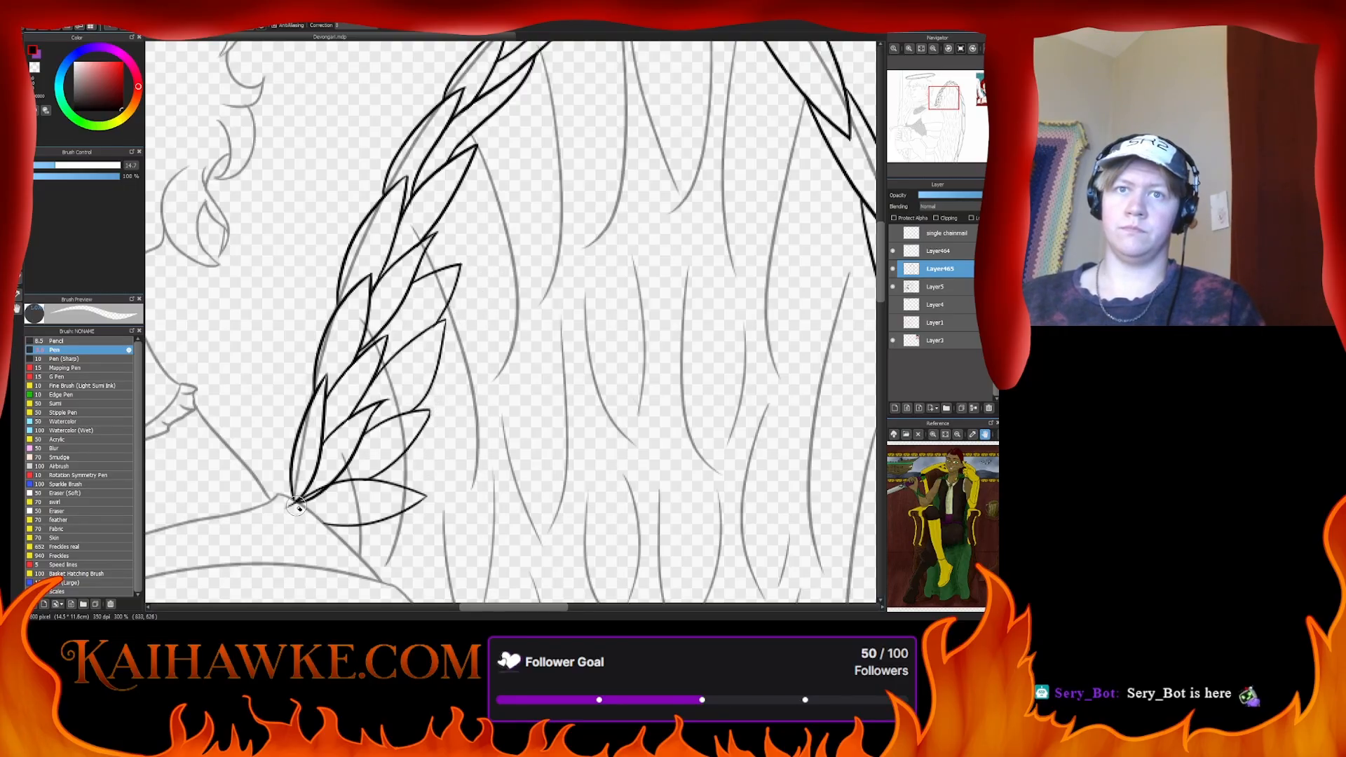
- Erase the stray line ends where the feathers meet at the wing's base with a much finer eraser, then return to the pen
key("ctrl+plus")
left_click_drag(344, 442, 625, 192)
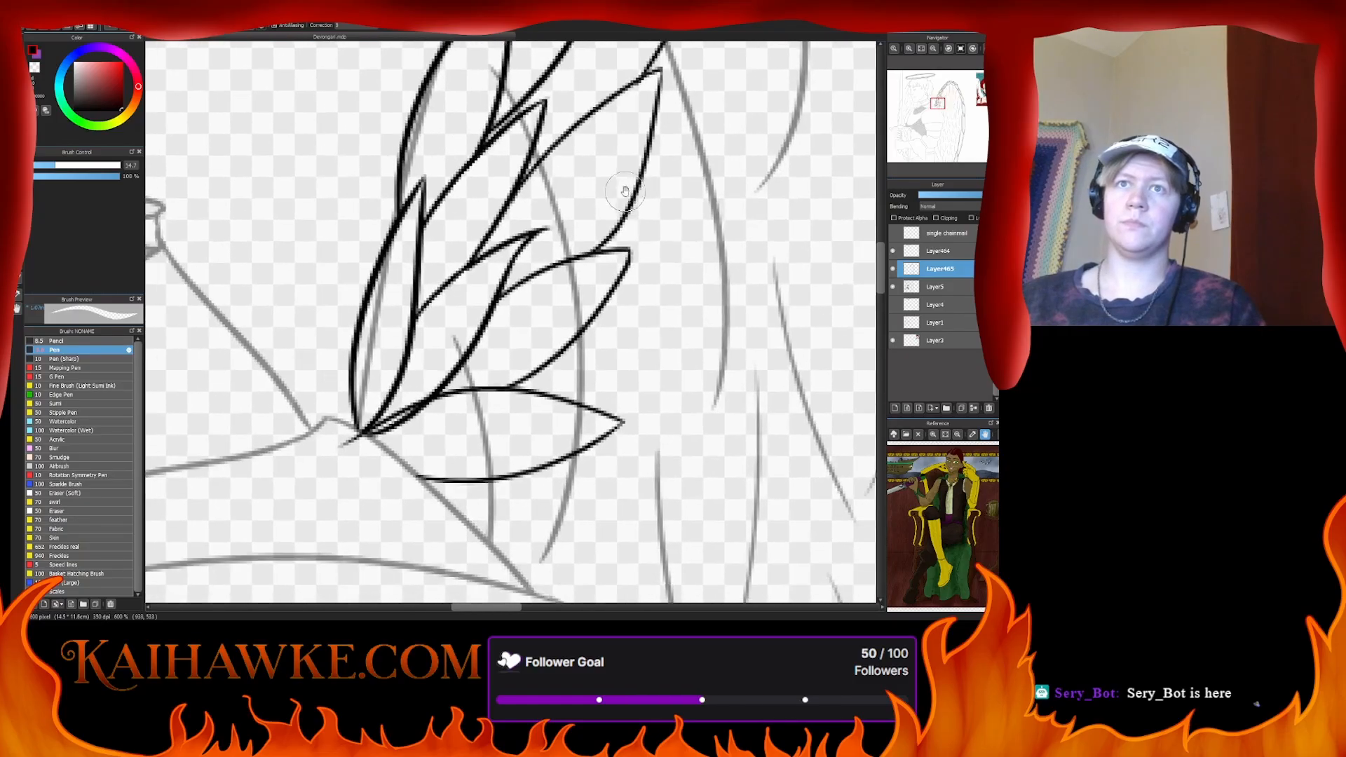
left_click(35, 168)
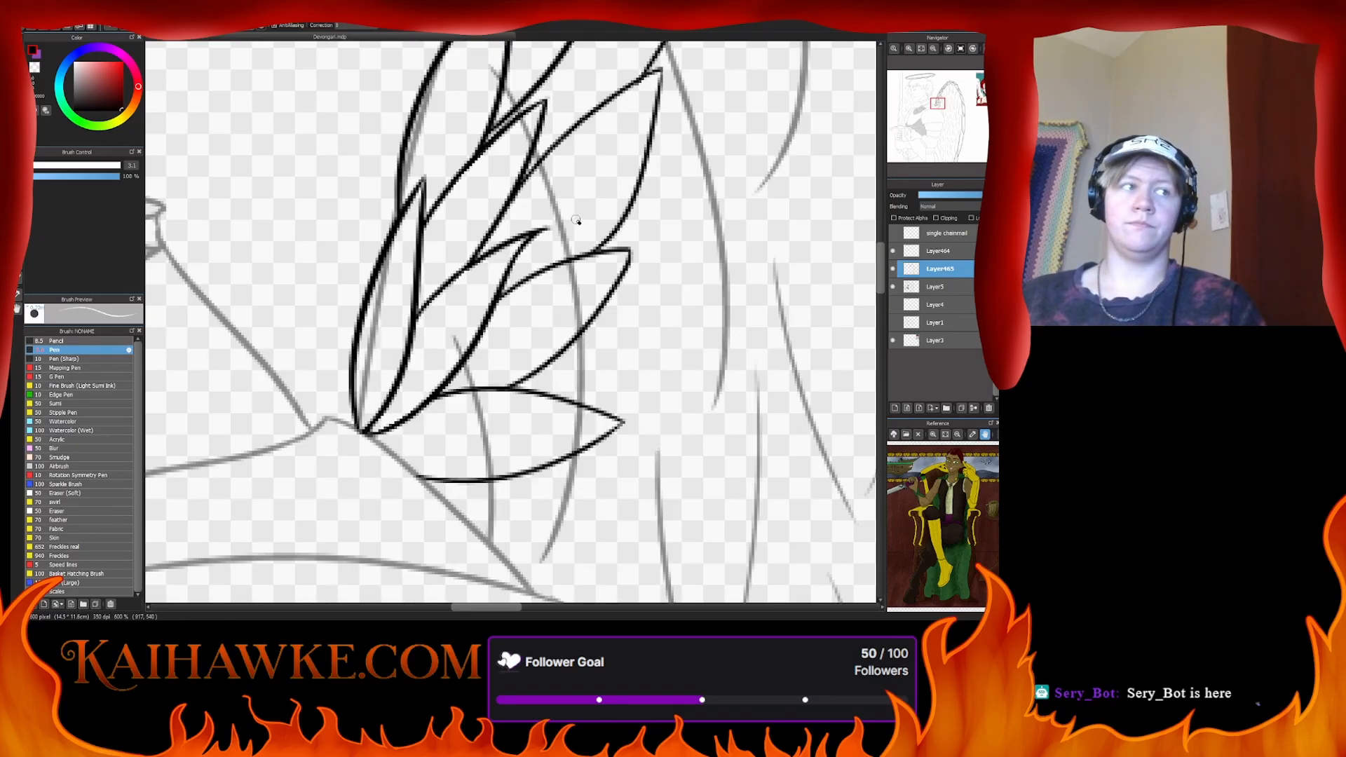
scroll(579, 214, "up", 3)
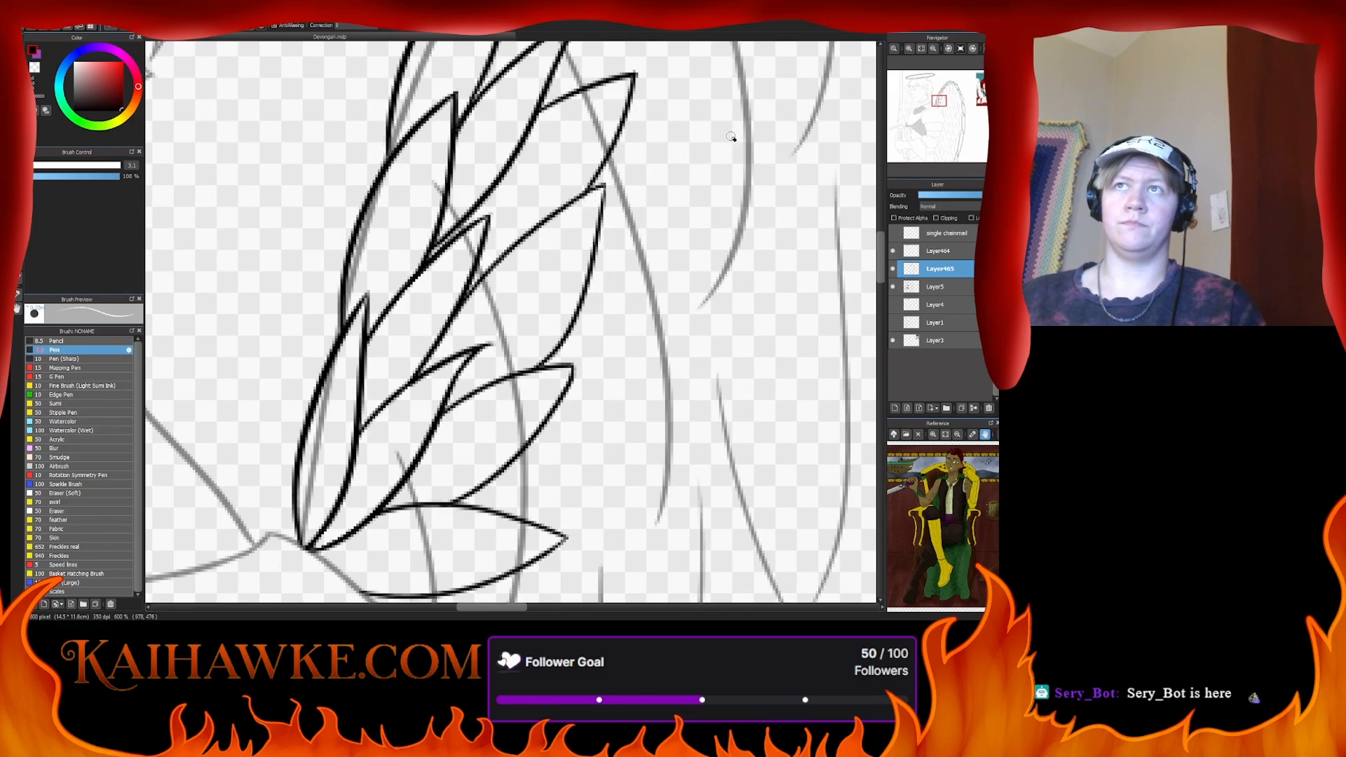
key("ctrl+minus")
scroll(621, 177, "up", 2)
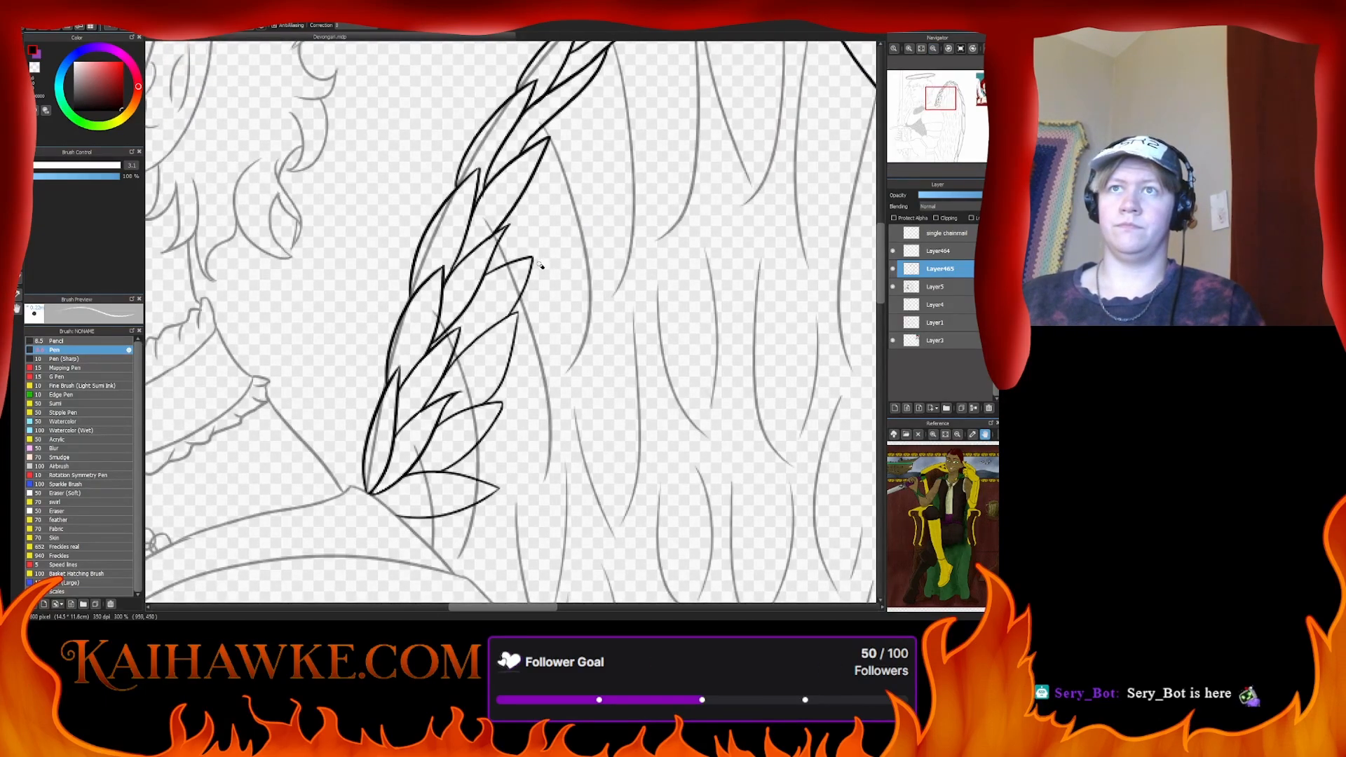
left_click(37, 169)
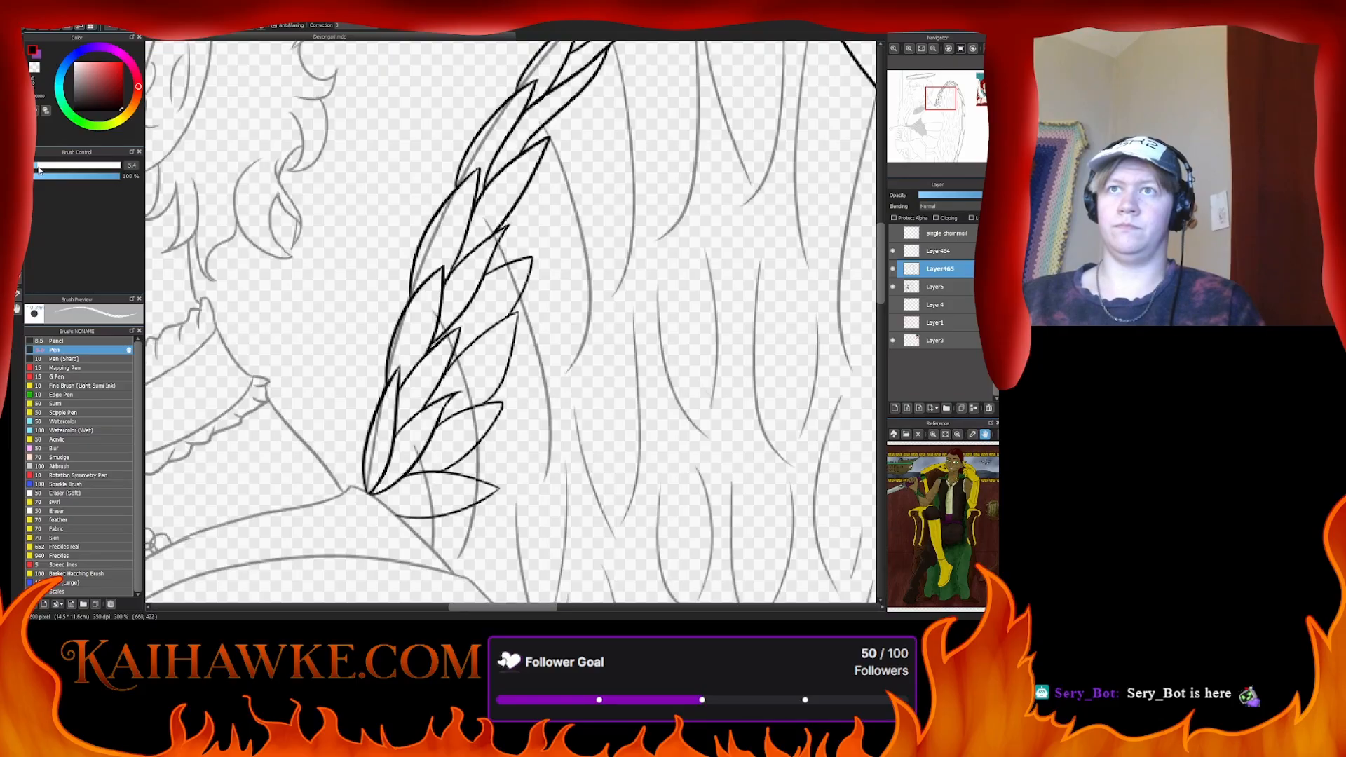
left_click_drag(39, 171, 36, 169)
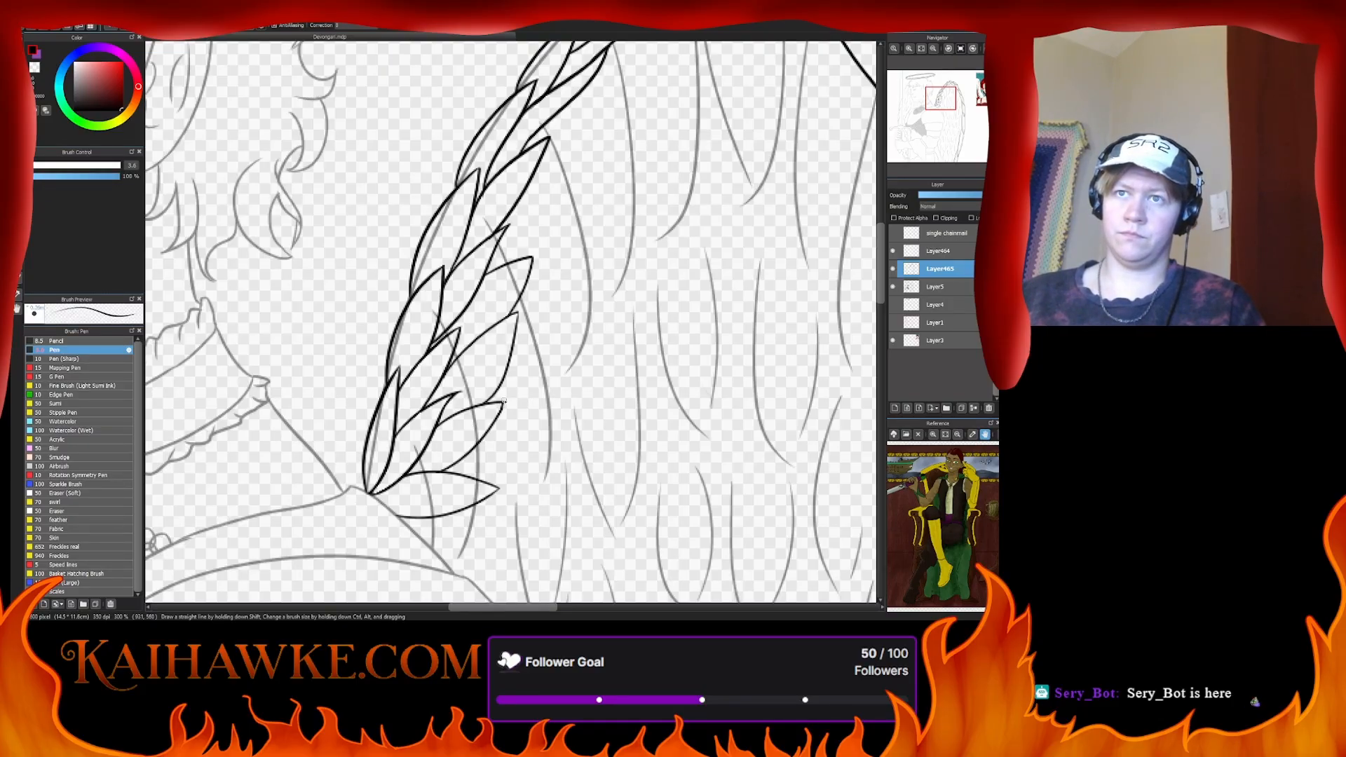
- Ink a fifth pointed feather above the fourth along the wing's inner row, redoing its lower edge
left_click_drag(547, 306, 441, 363)
left_click_drag(408, 319, 464, 238)
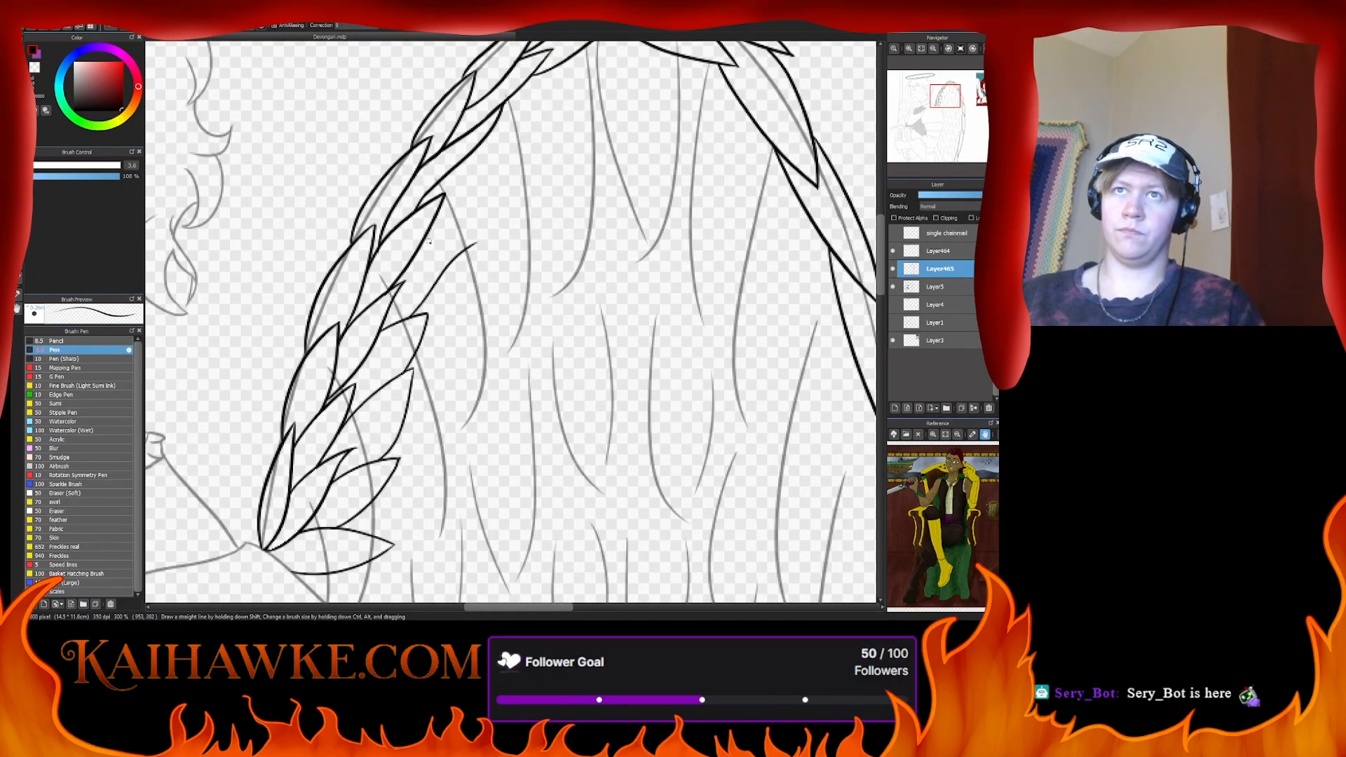
key("ctrl+z")
mouse_move(415, 316)
left_mouse_down()
mouse_move(454, 241)
mouse_move(414, 257)
mouse_move(471, 226)
left_mouse_up()
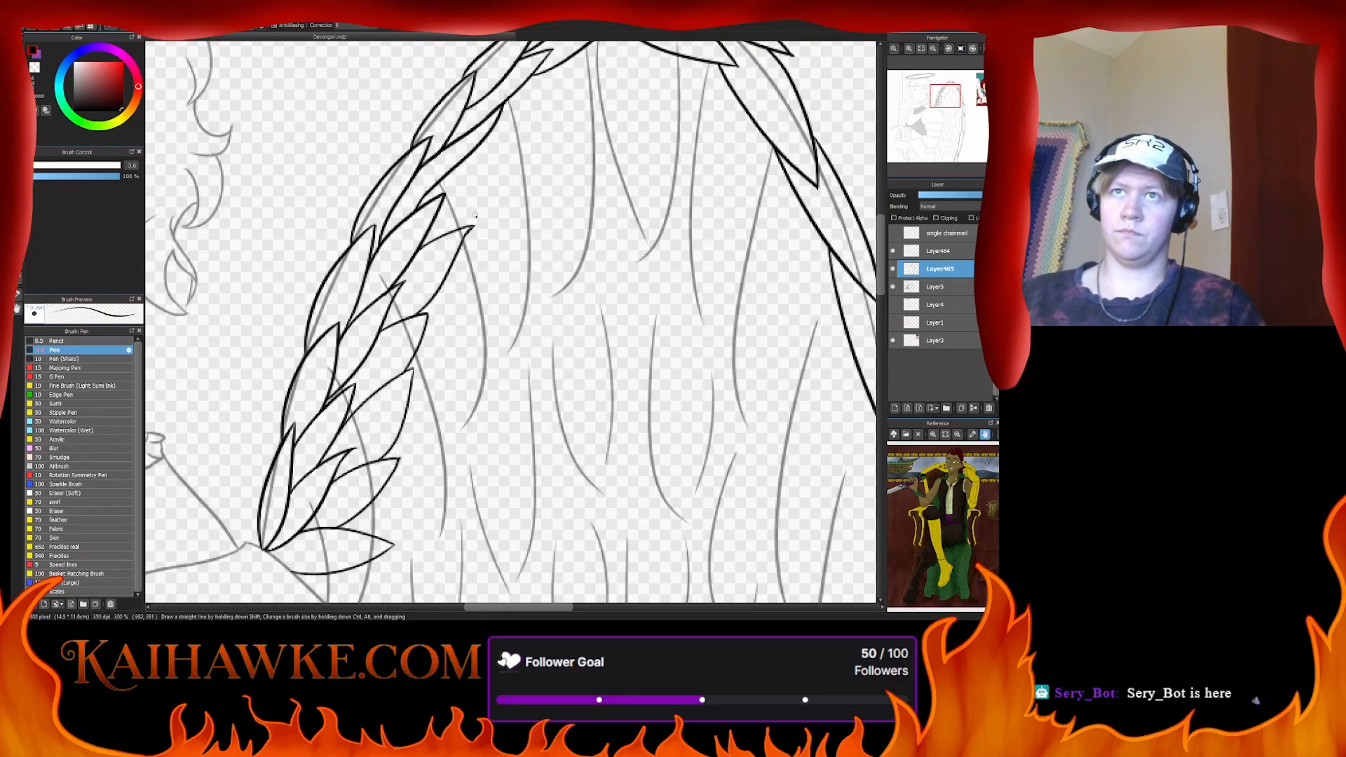
- Ink a sixth feather farther up the inner row, replacing the too-flat stroke with a steeper one
mouse_move(475, 215)
left_mouse_down()
mouse_move(412, 309)
mouse_move(466, 277)
left_mouse_up()
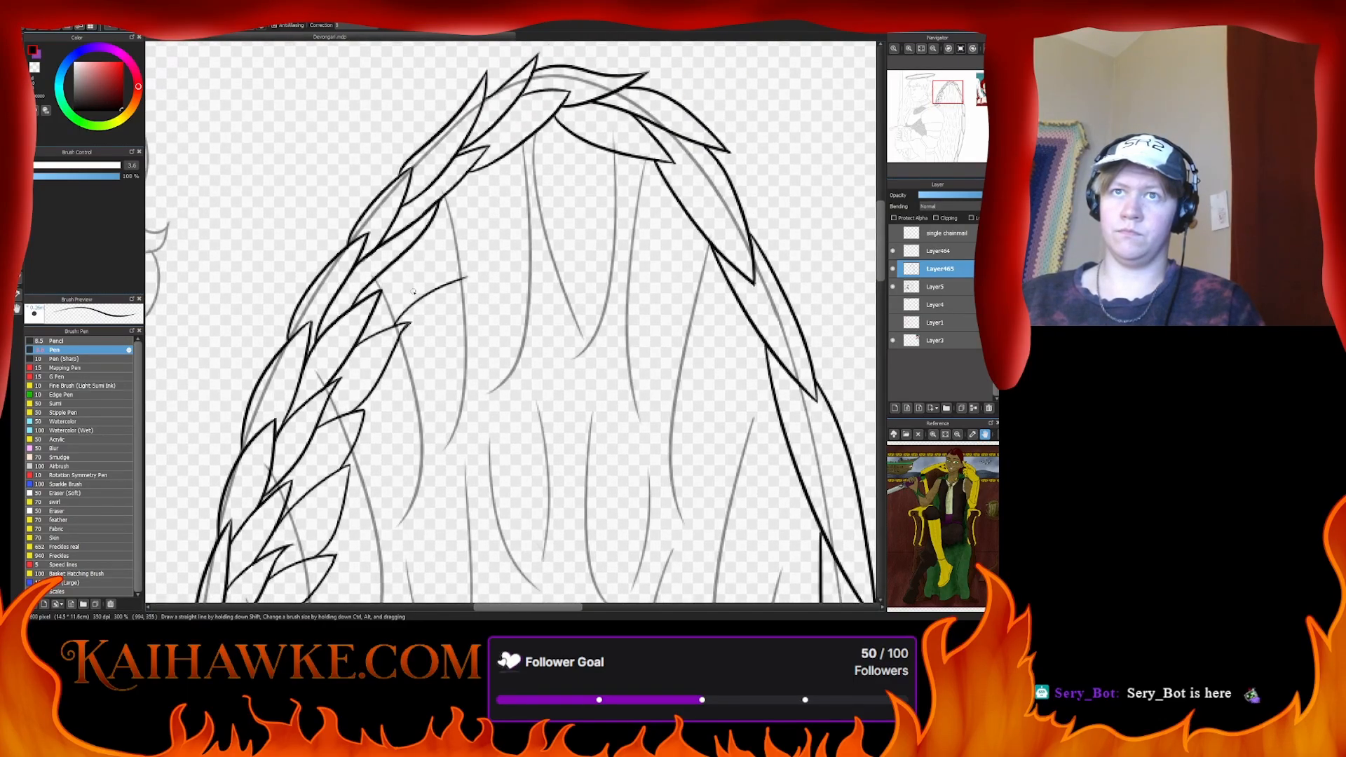
key("ctrl+z")
mouse_move(382, 331)
left_mouse_down()
mouse_move(448, 293)
mouse_move(383, 328)
mouse_move(468, 236)
left_mouse_up()
key("ctrl+z")
key("e")
key("b")
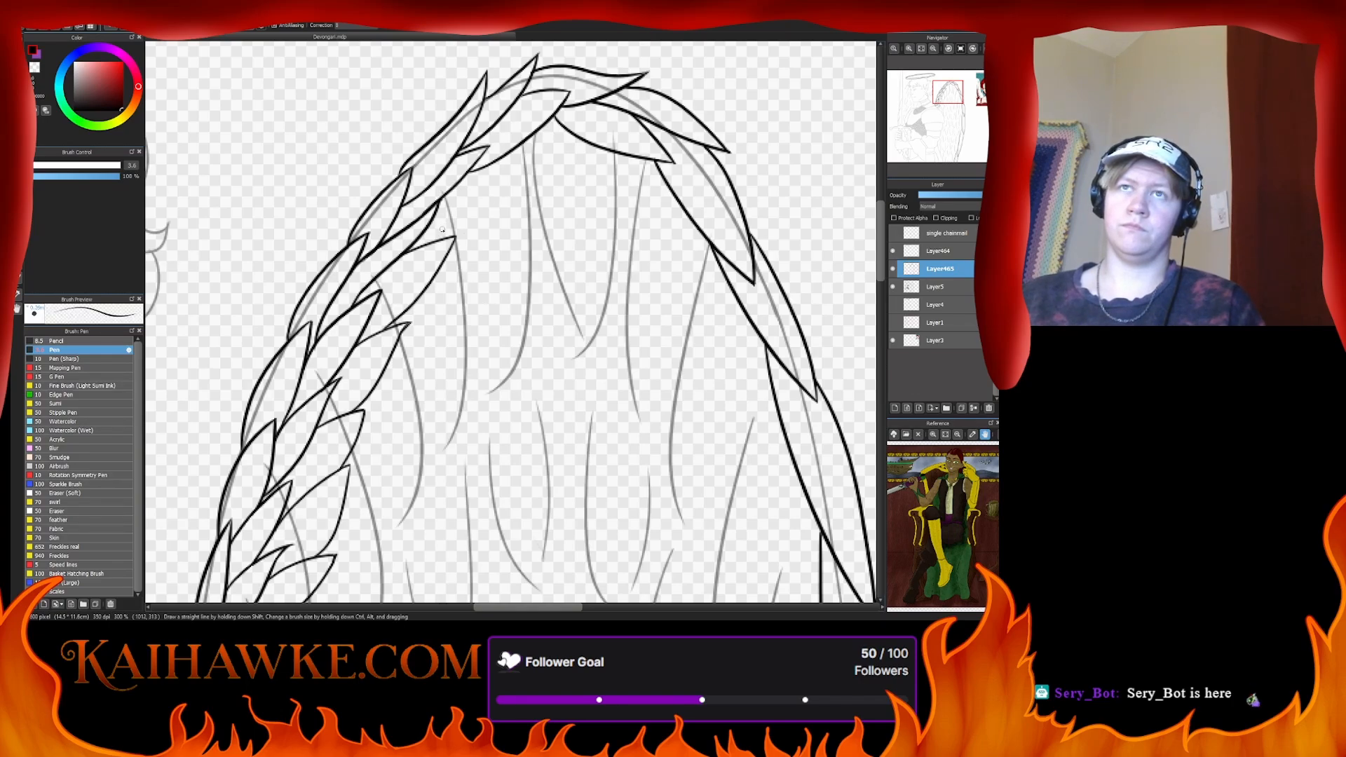
- Ink two overlapping pointed feathers near the wing's crest, one above the other, undoing the misplaced strokes
mouse_move(457, 181)
left_mouse_down()
mouse_move(533, 166)
mouse_move(432, 228)
left_mouse_up()
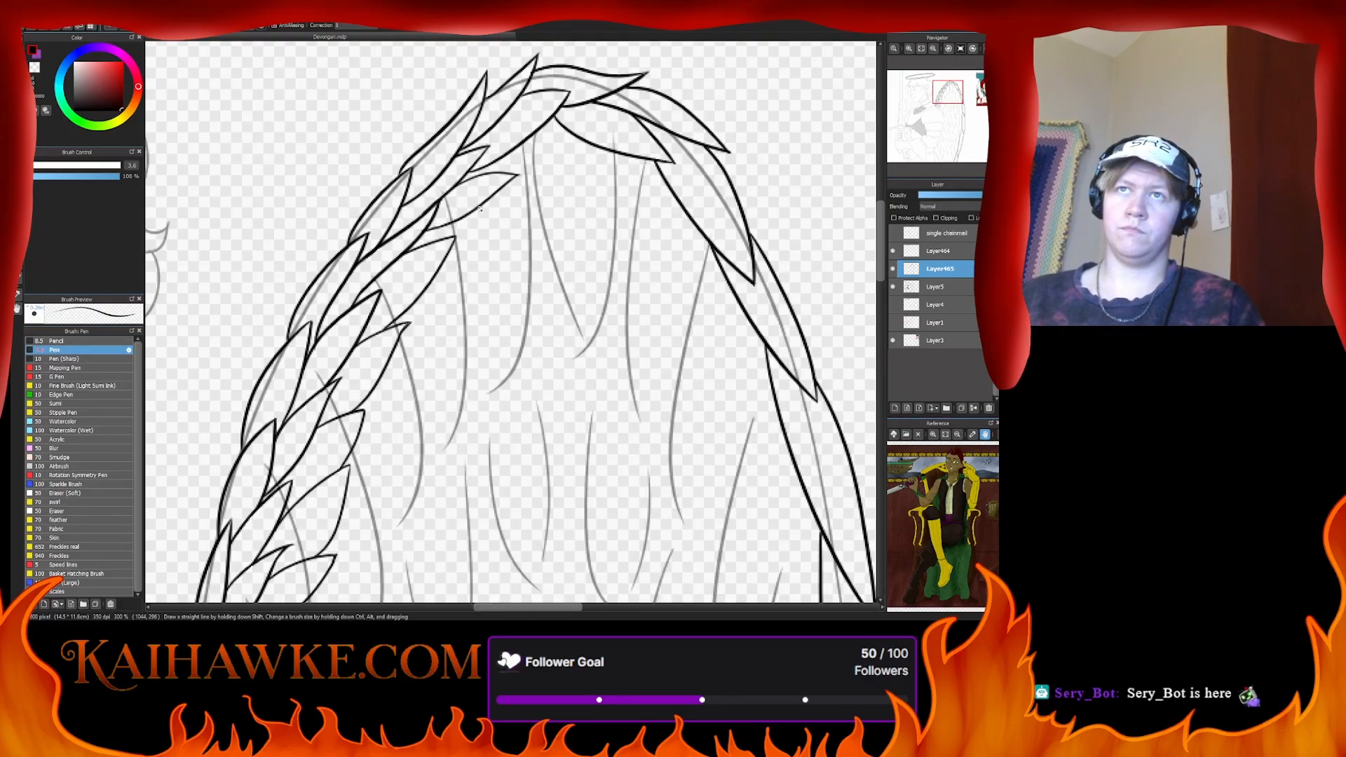
mouse_move(476, 208)
left_mouse_down()
mouse_move(533, 219)
mouse_move(455, 245)
left_mouse_up()
key("ctrl+z")
mouse_move(532, 218)
left_mouse_down()
mouse_move(454, 244)
mouse_move(527, 218)
left_mouse_up()
key("ctrl+z")
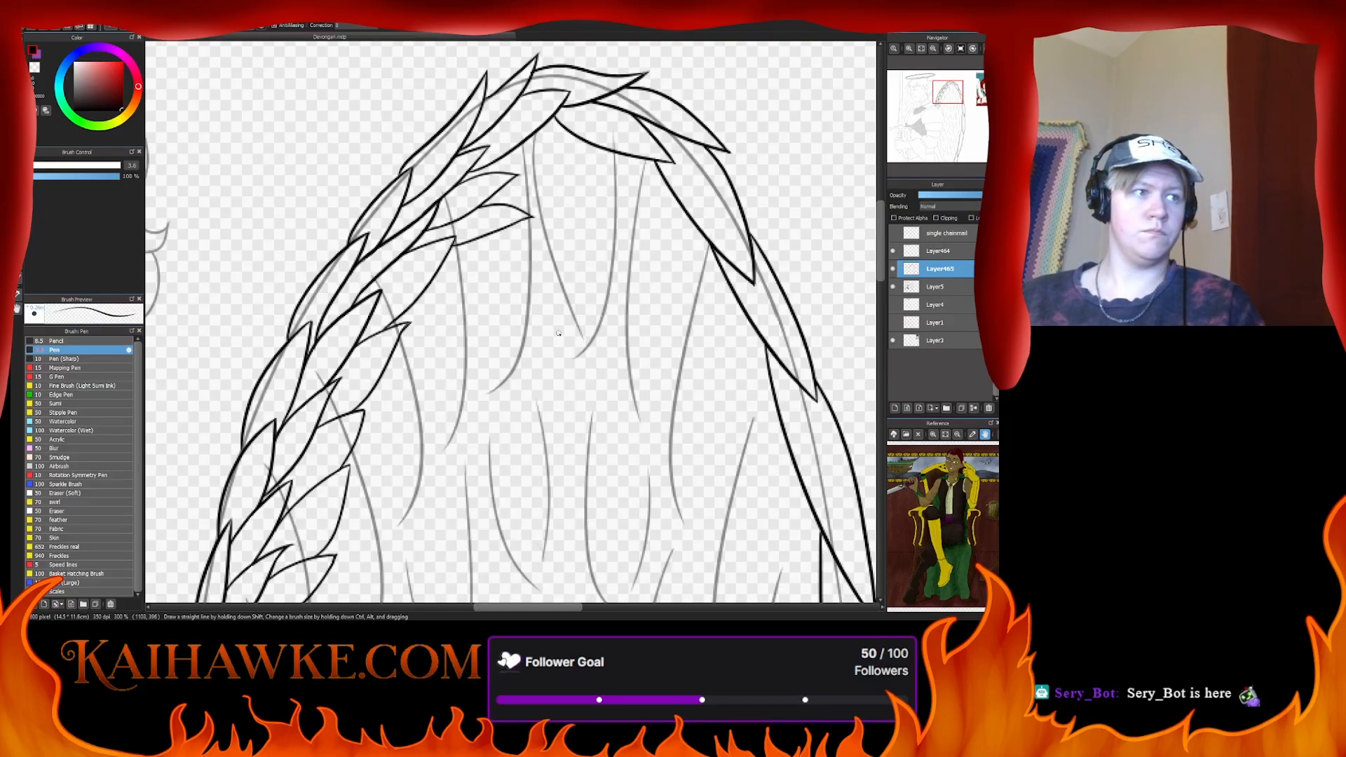
- Ink a wide, nearly horizontal leaf-shaped feather under the wing's crest, redoing its lower edge once
left_click_drag(560, 331, 571, 311)
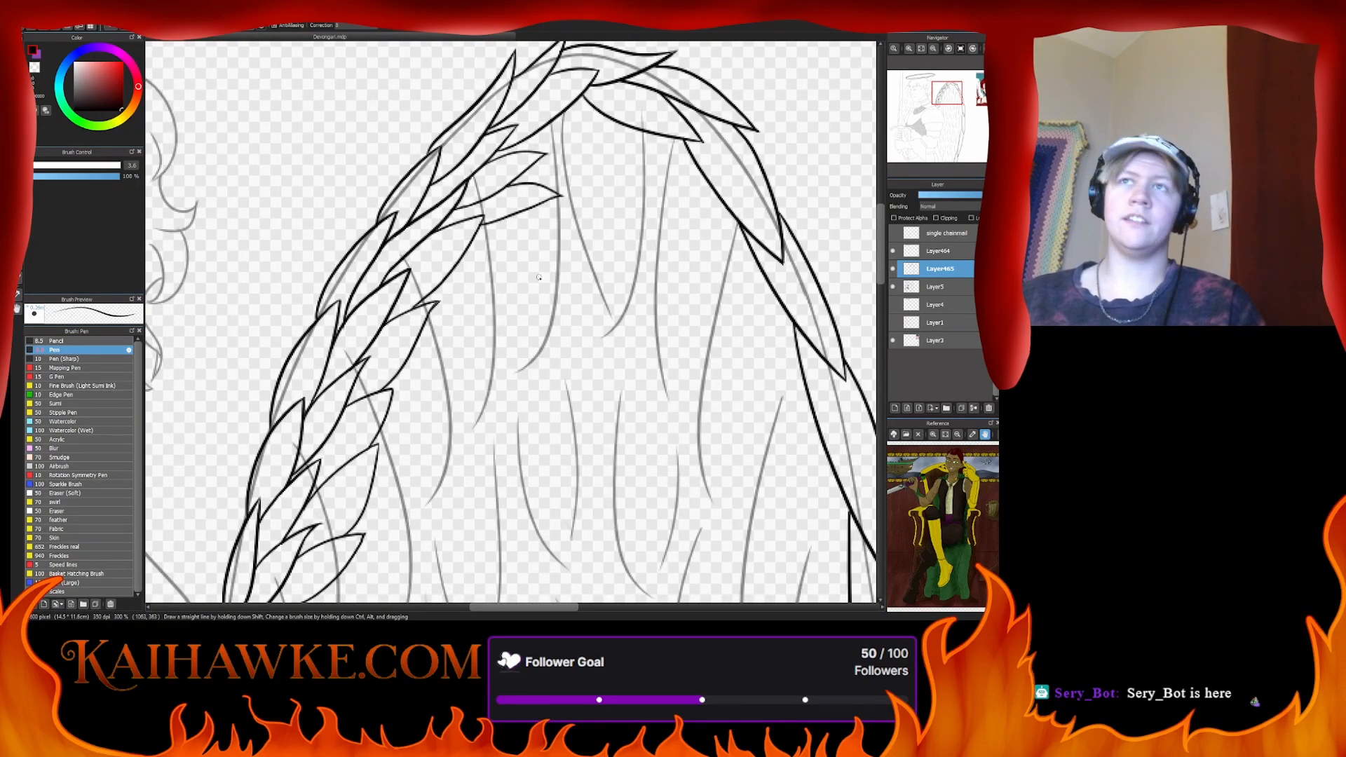
left_click_drag(552, 225, 483, 266)
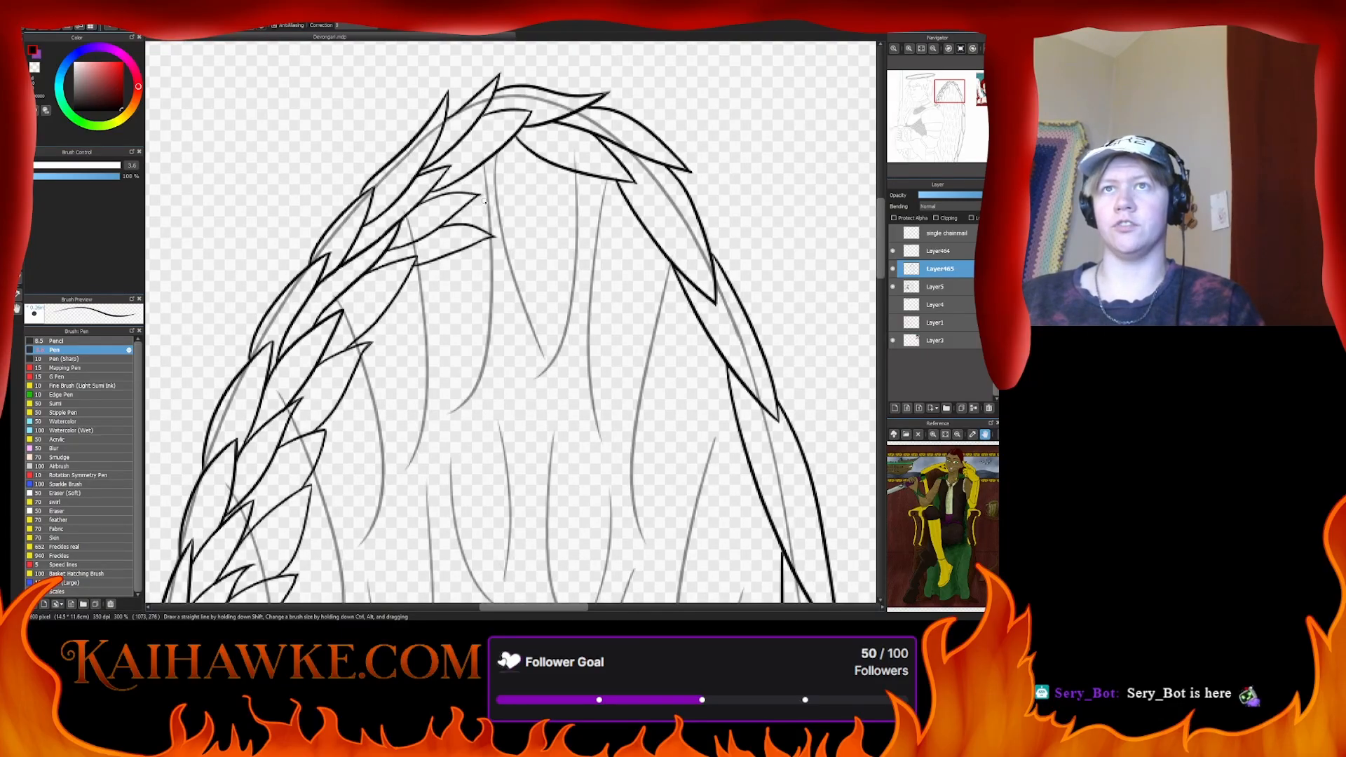
left_click_drag(462, 208, 547, 206)
key("ctrl+z")
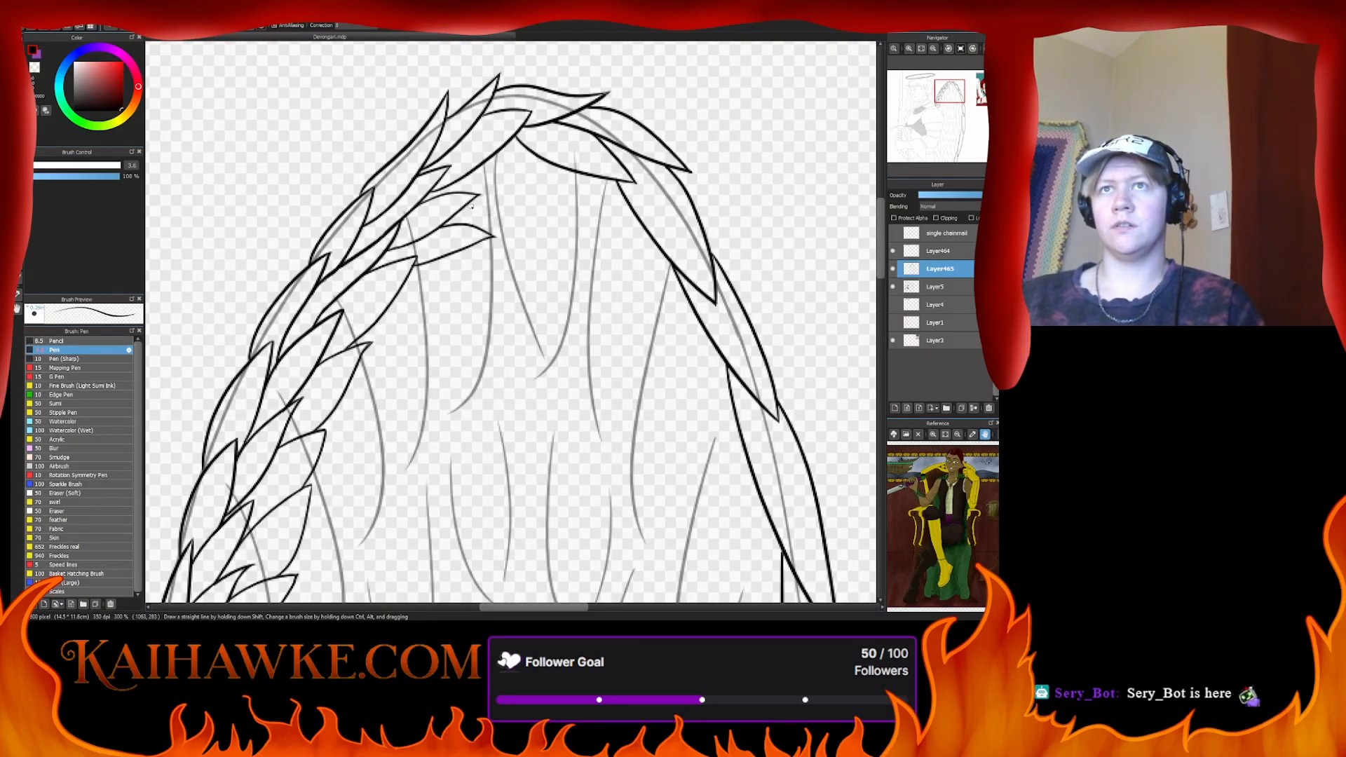
left_click_drag(466, 209, 554, 207)
mouse_move(475, 164)
left_mouse_down()
mouse_move(510, 167)
mouse_move(554, 207)
left_mouse_up()
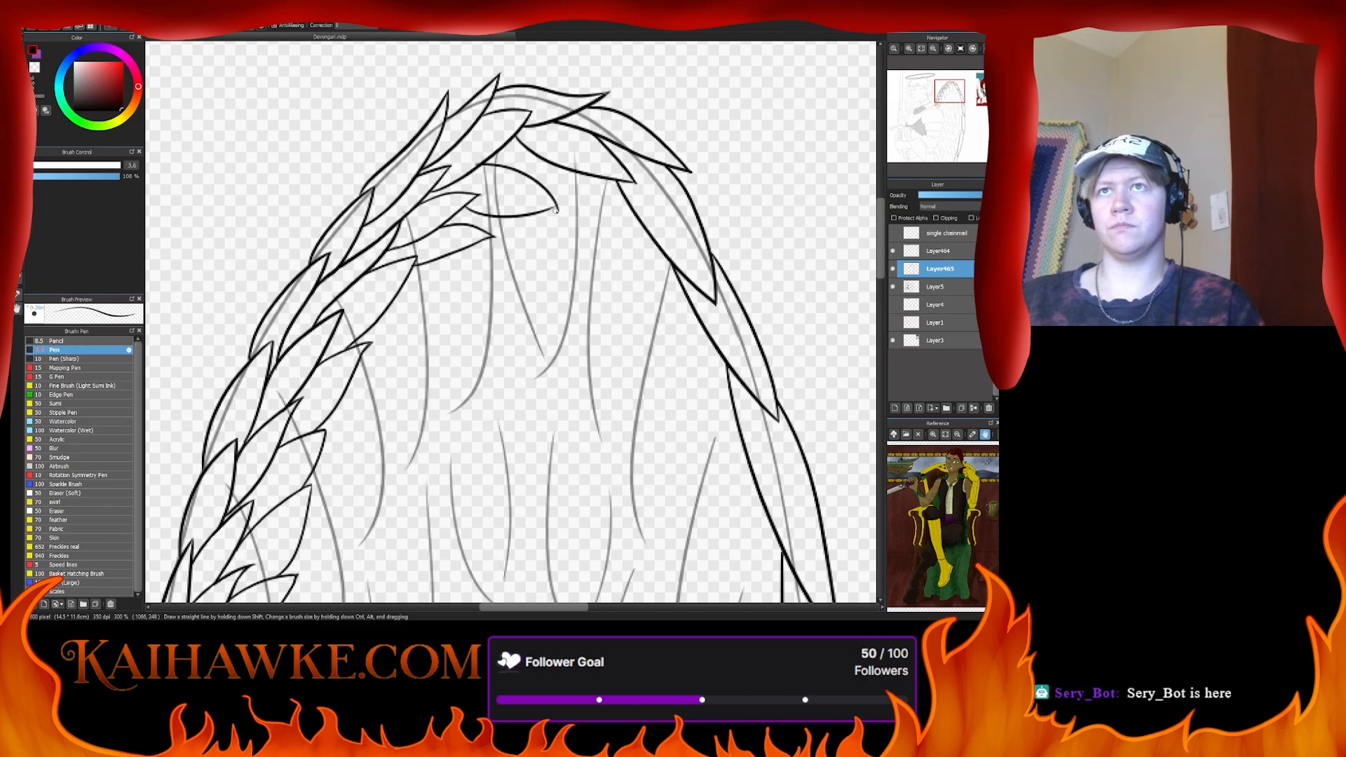
- Retry the edges of the wide leaf-shaped feather under the wing's crest, then undo the whole feather
key("ctrl+z")
mouse_move(480, 165)
left_mouse_down()
mouse_move(550, 207)
mouse_move(477, 165)
left_mouse_up()
key("ctrl+z")
key("ctrl+z")
left_click_drag(554, 207, 484, 176)
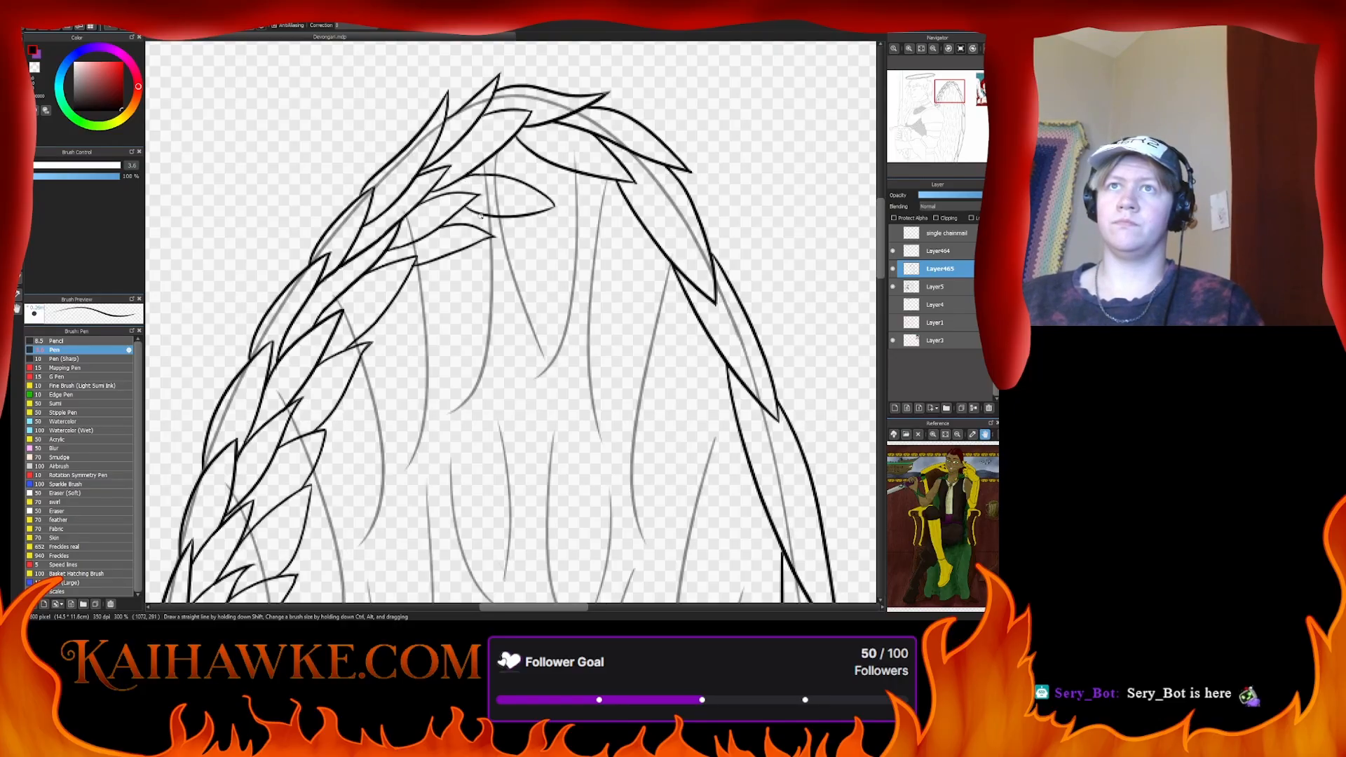
key("ctrl+z")
key("ctrl+z")
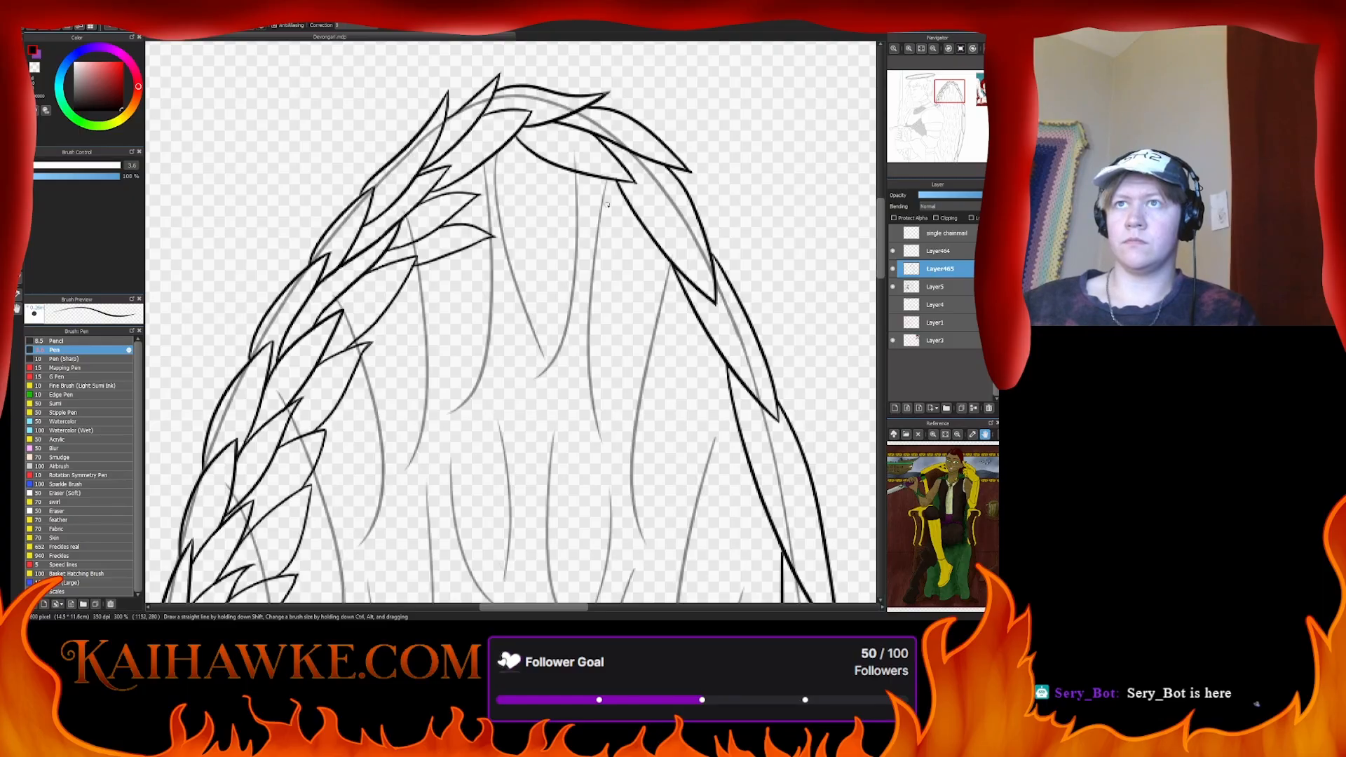
- Ink a long pointed feather angling down from under the crest, inside the wing's outer edge
mouse_move(561, 170)
left_mouse_down()
mouse_move(657, 318)
mouse_move(658, 248)
mouse_move(654, 322)
left_mouse_up()
key("ctrl+z")
key("ctrl+z")
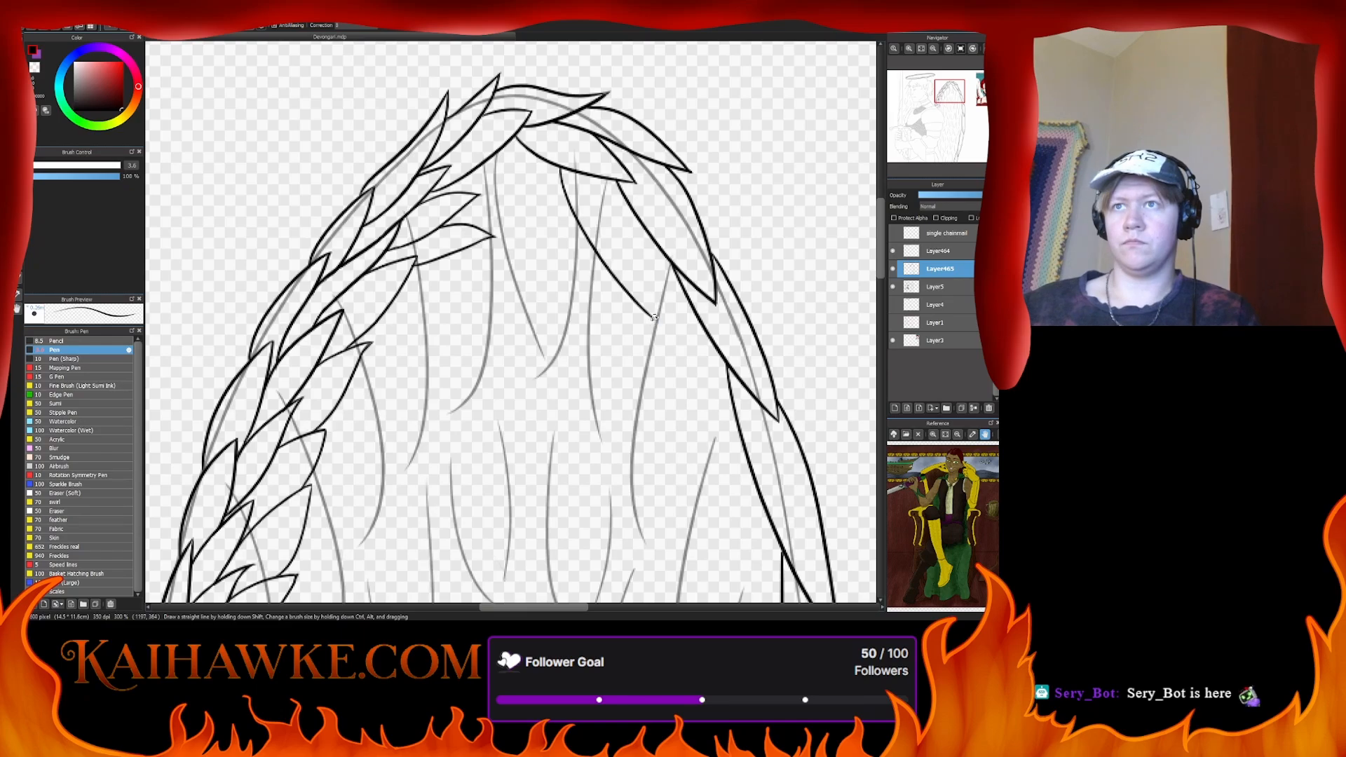
mouse_move(659, 242)
left_mouse_down()
mouse_move(654, 321)
mouse_move(659, 249)
mouse_move(654, 321)
mouse_move(644, 196)
mouse_move(693, 338)
left_mouse_up()
key("ctrl+z")
key("ctrl+z")
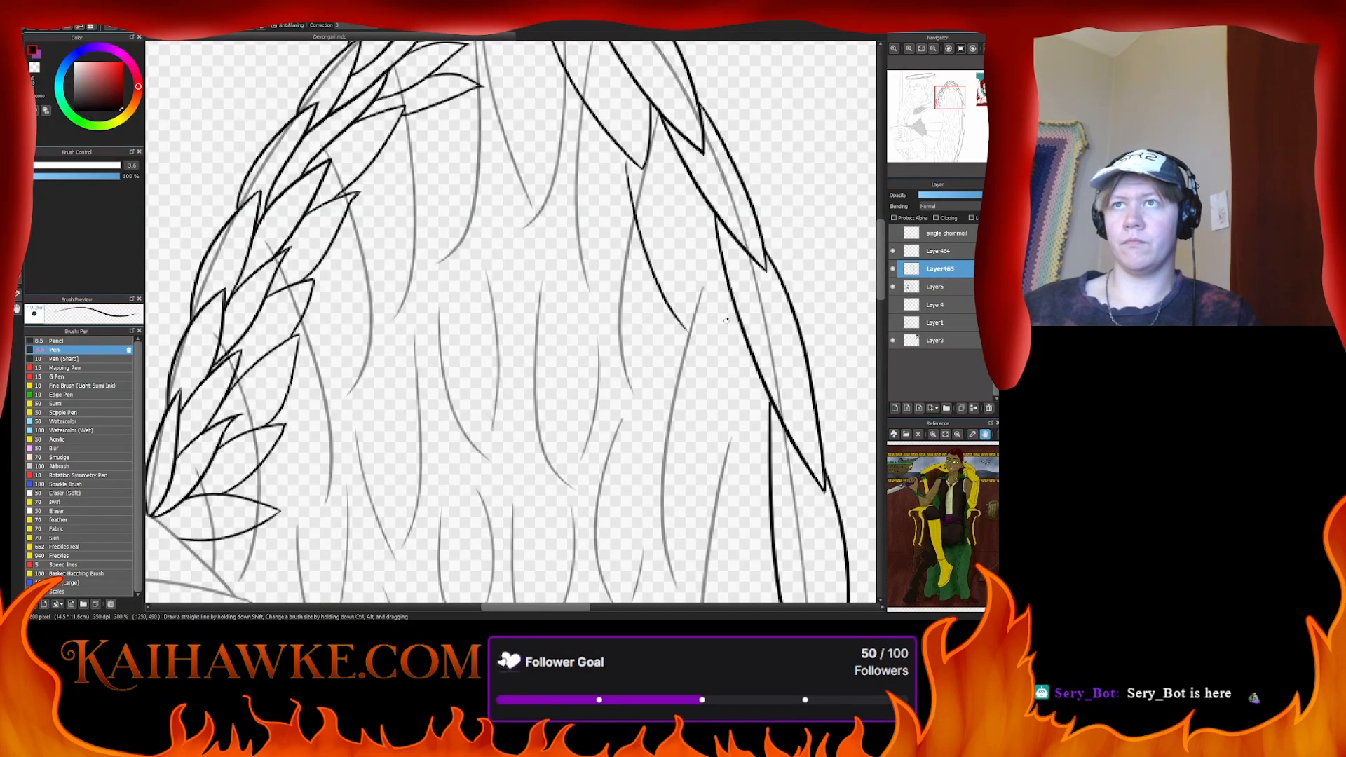
- Ink the inner edge of a second long feather starting beside the first one's tip, redoing it until it runs steeply down
key("ctrl+z")
mouse_move(625, 158)
left_mouse_down()
mouse_move(656, 270)
mouse_move(702, 337)
left_mouse_up()
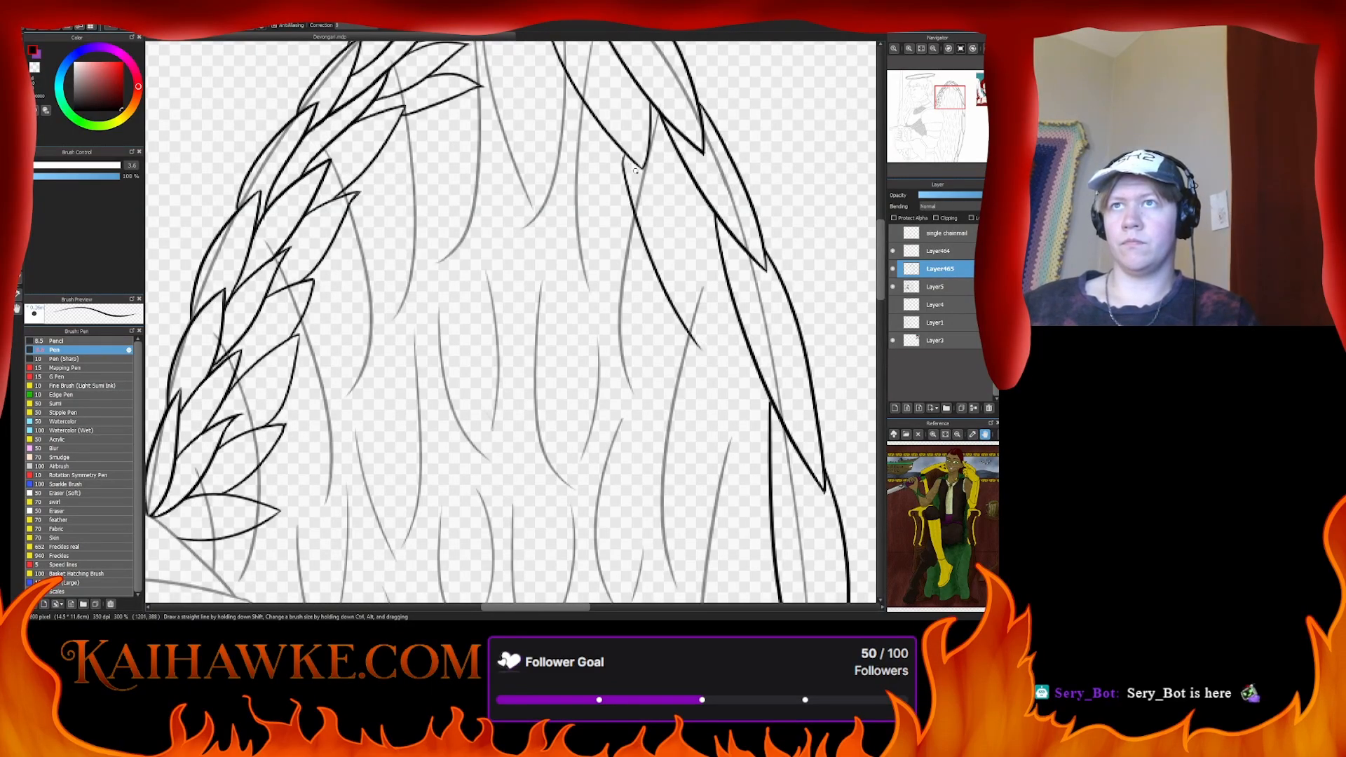
key("ctrl+z")
left_click_drag(617, 149, 683, 354)
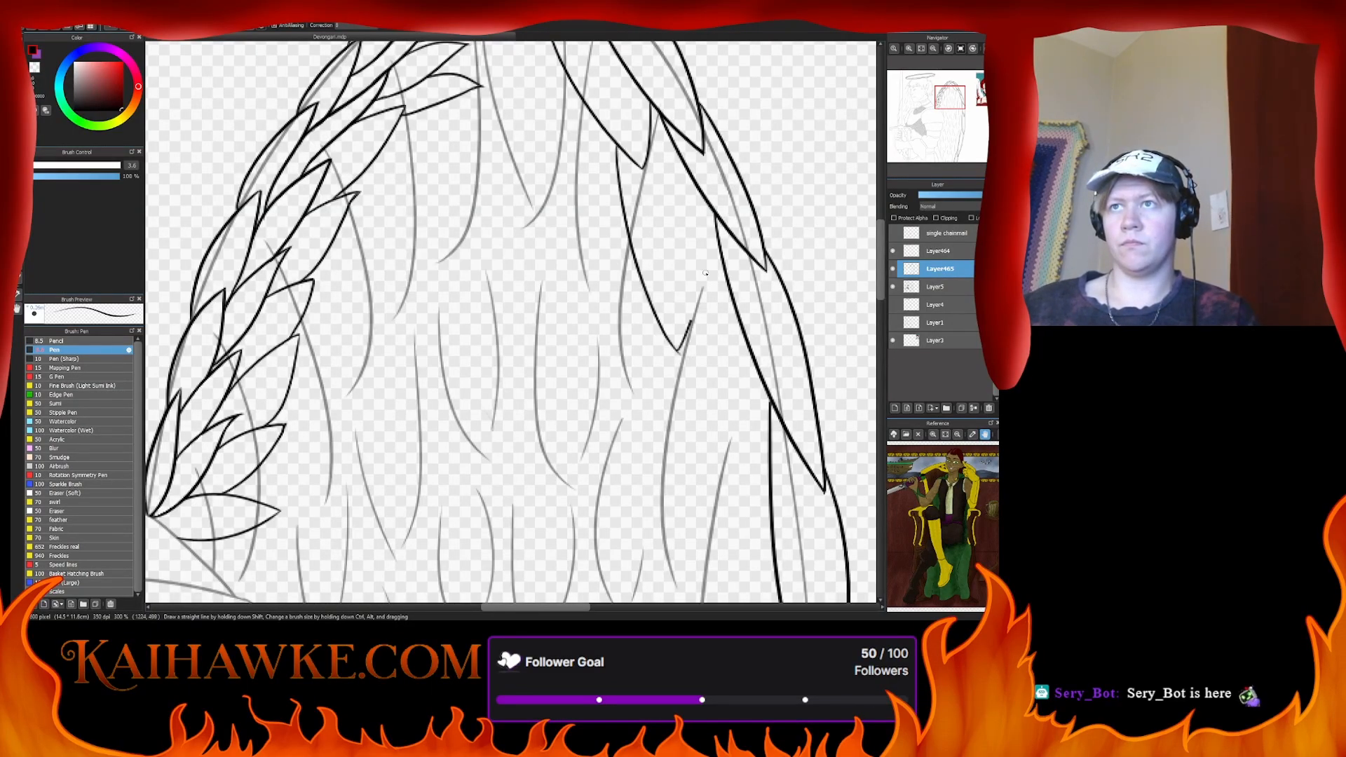
- Close the second long feather with a curved outer edge meeting its lower tip, undoing the misplaced strokes
left_click_drag(702, 214, 697, 319)
key("ctrl+z")
left_click_drag(702, 194, 677, 368)
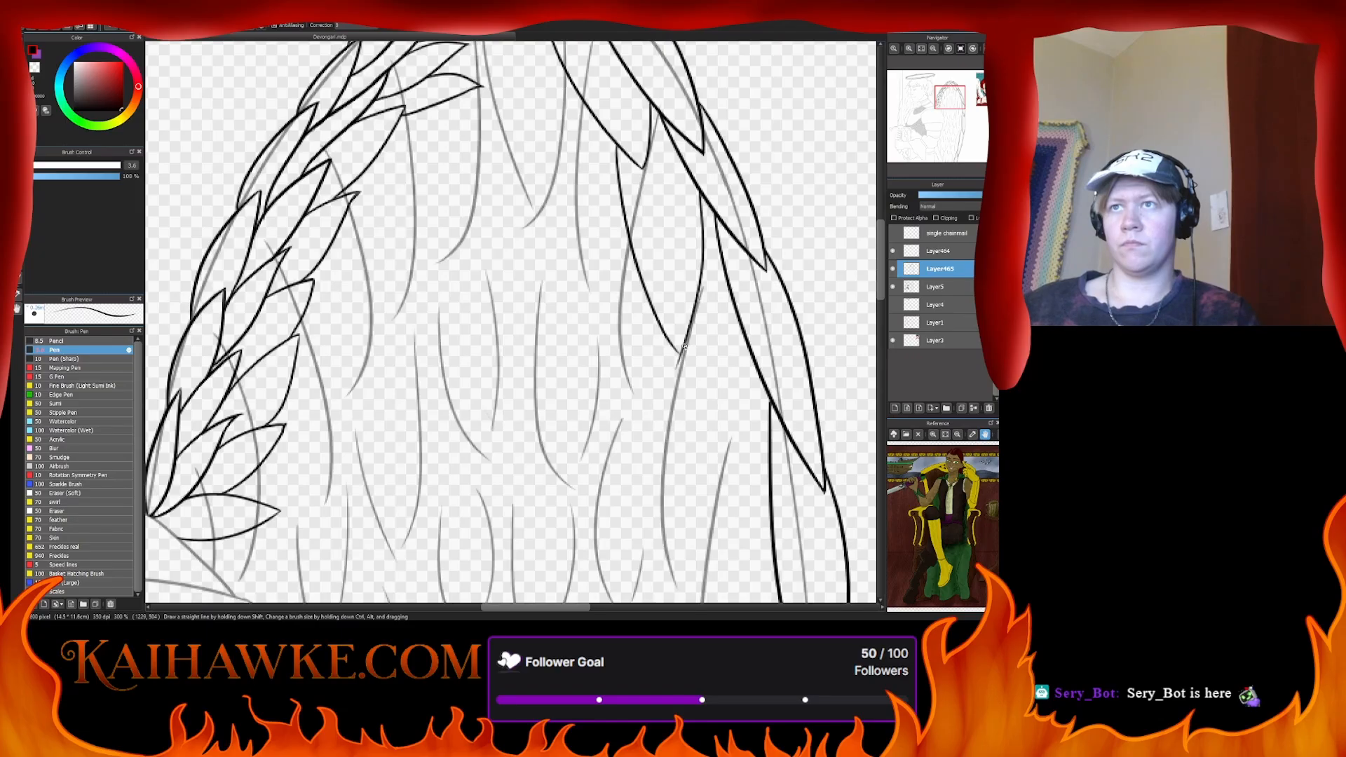
key("ctrl+z")
key("ctrl+z")
mouse_move(696, 176)
left_mouse_down()
mouse_move(698, 284)
mouse_move(679, 348)
left_mouse_up()
key("ctrl+z")
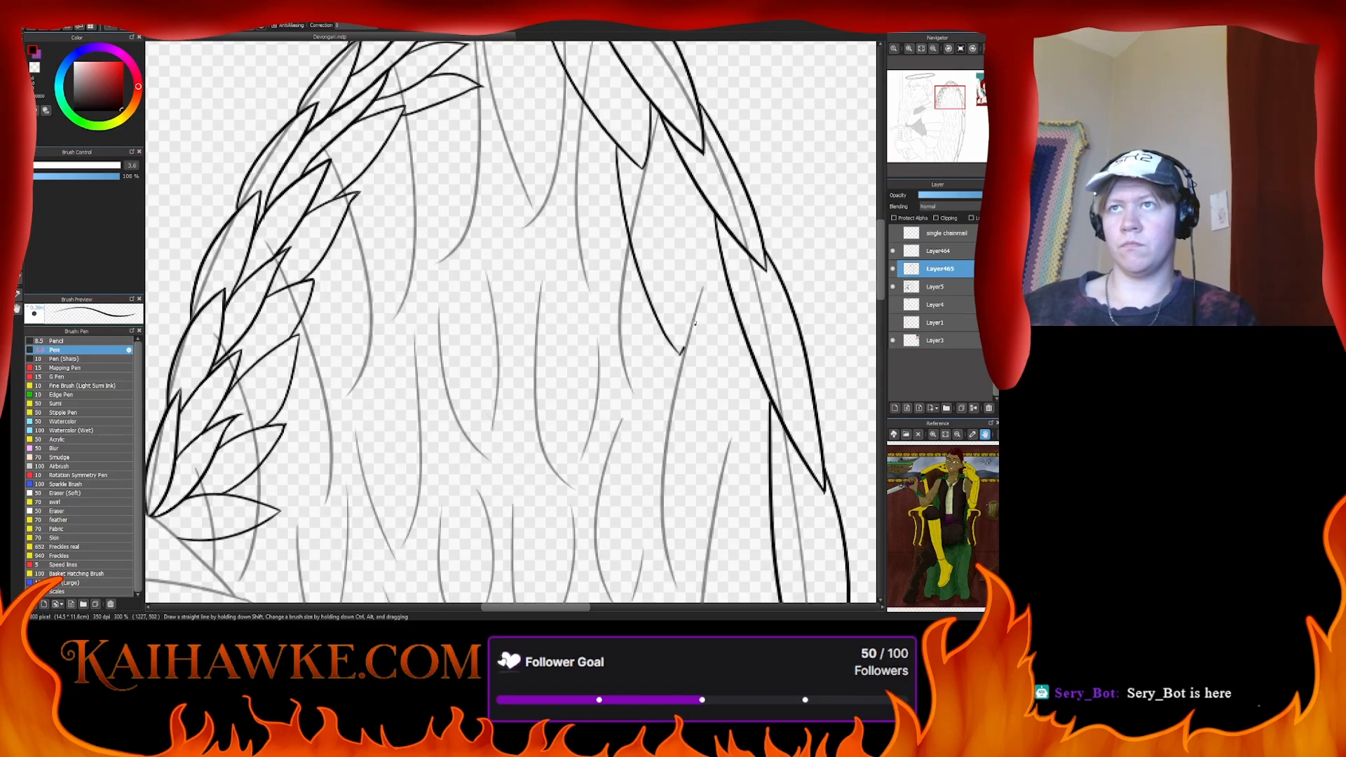
mouse_move(707, 179)
left_mouse_down()
mouse_move(681, 349)
mouse_move(700, 209)
left_mouse_up()
key("ctrl+z")
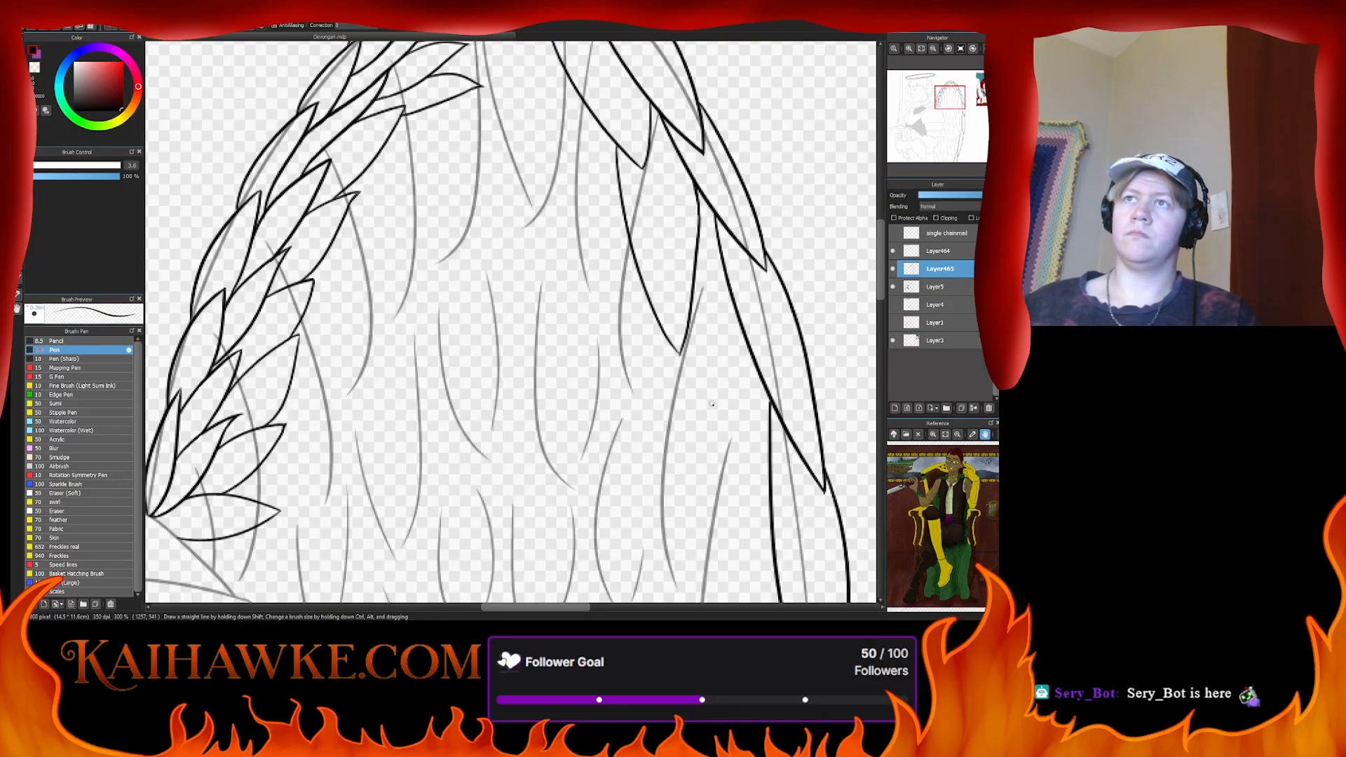
- Ink both edges of a third long, narrow feather below the second, tucked against the wing's outer row
mouse_move(698, 373)
left_mouse_down()
mouse_move(676, 190)
mouse_move(693, 396)
left_mouse_up()
key("ctrl+z")
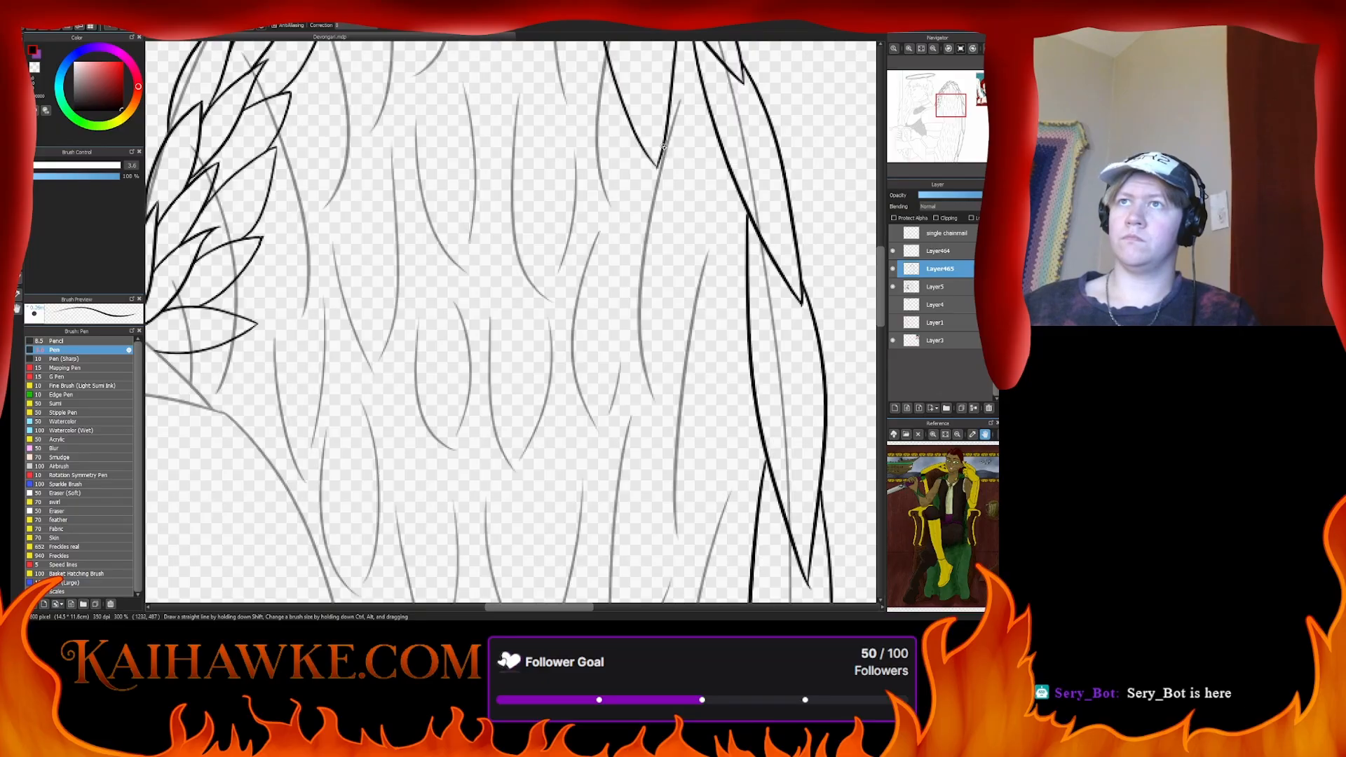
left_click_drag(663, 146, 725, 391)
mouse_move(746, 202)
left_mouse_down()
mouse_move(726, 386)
mouse_move(738, 231)
left_mouse_up()
key("ctrl+z")
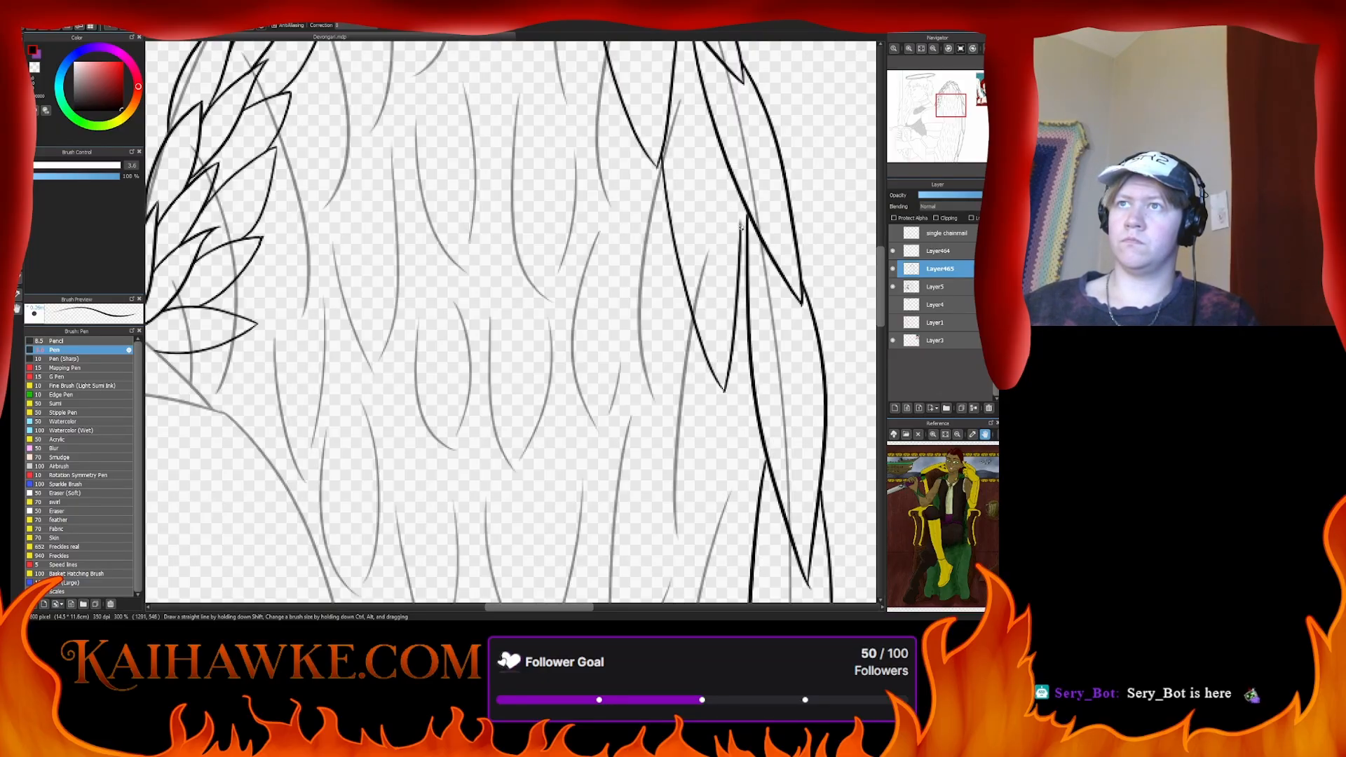
- Ink a shallow, nearly horizontal curve under the crest, bridging the gap between the two inner feather rows, redoing it once
mouse_move(685, 174)
left_mouse_down()
mouse_move(729, 266)
mouse_move(784, 305)
mouse_move(757, 353)
left_mouse_up()
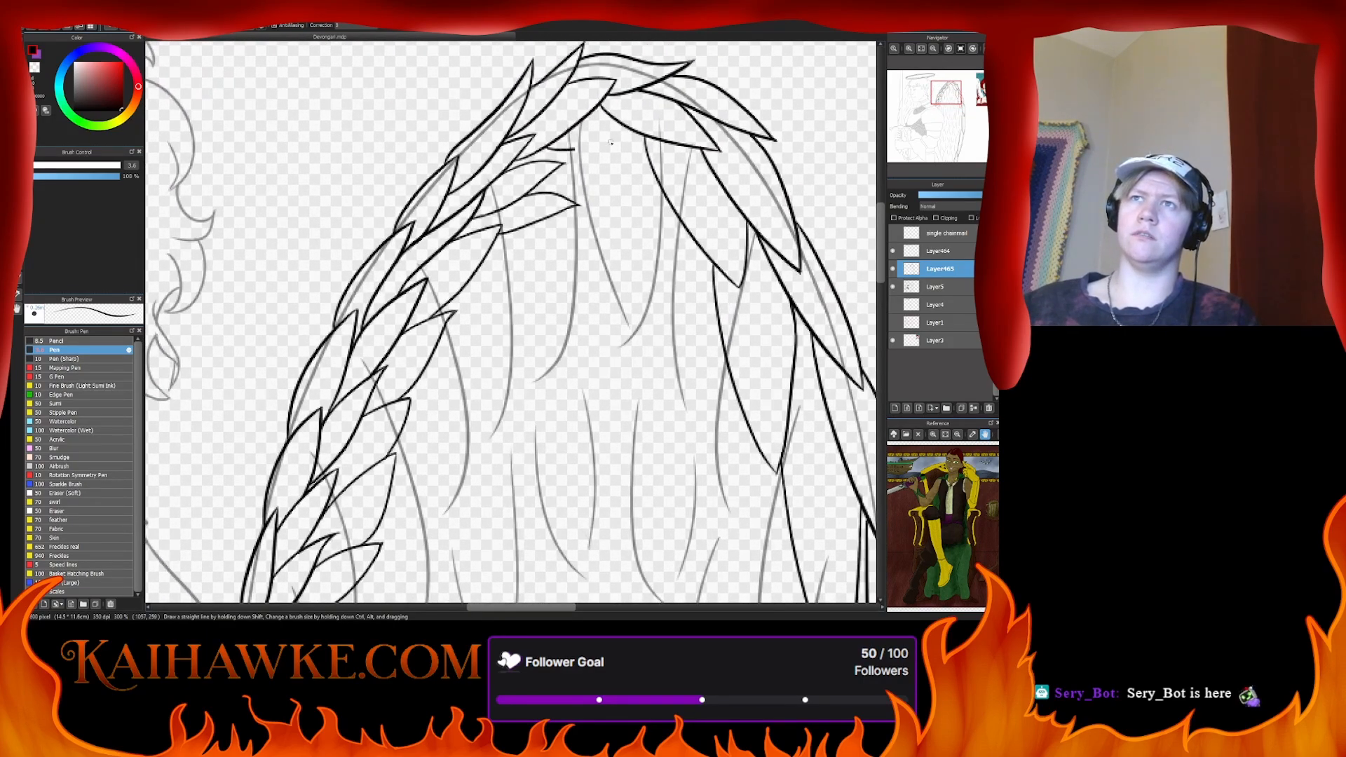
left_click_drag(542, 150, 631, 126)
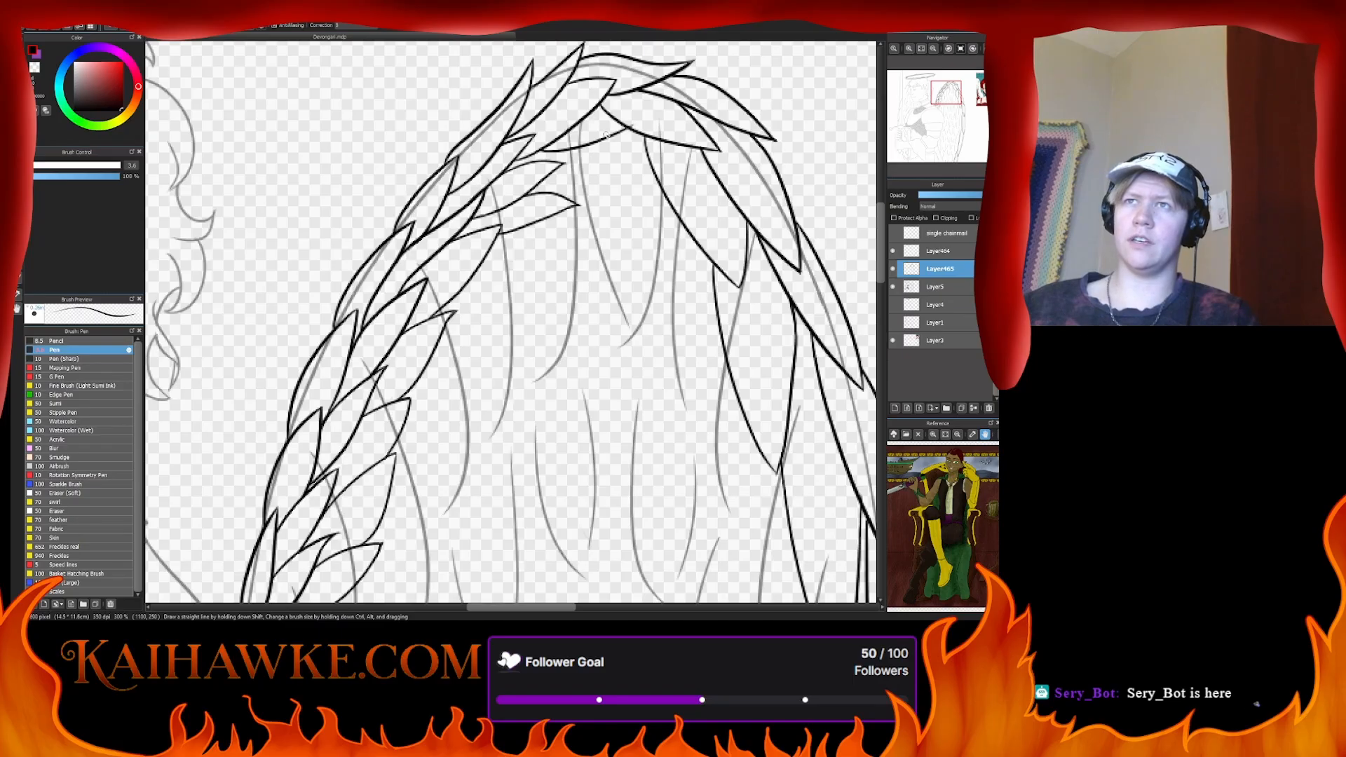
key("ctrl+z")
key("ctrl+z")
left_click_drag(553, 155, 633, 134)
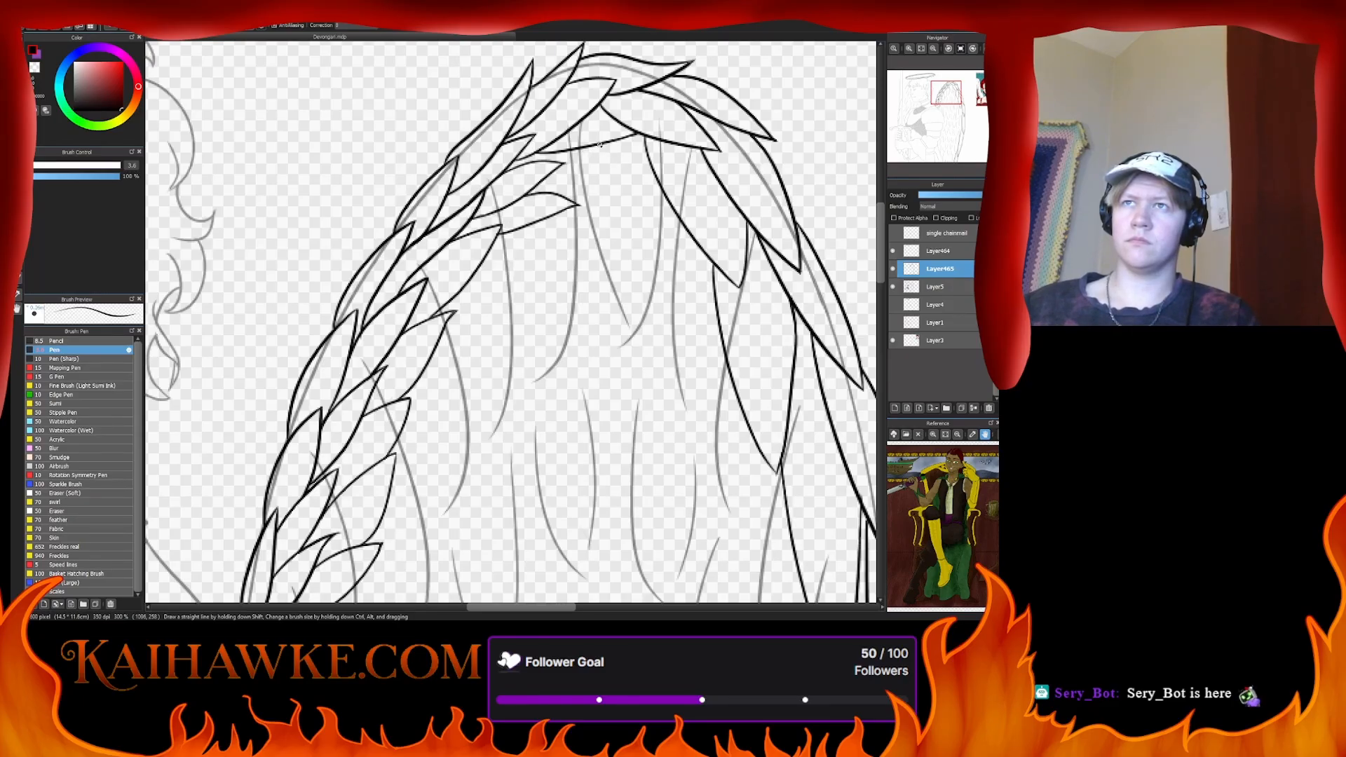
- Add a short curve from the shallow crest line down to the first long feather, redrawing it until it fits
left_click_drag(599, 146, 672, 190)
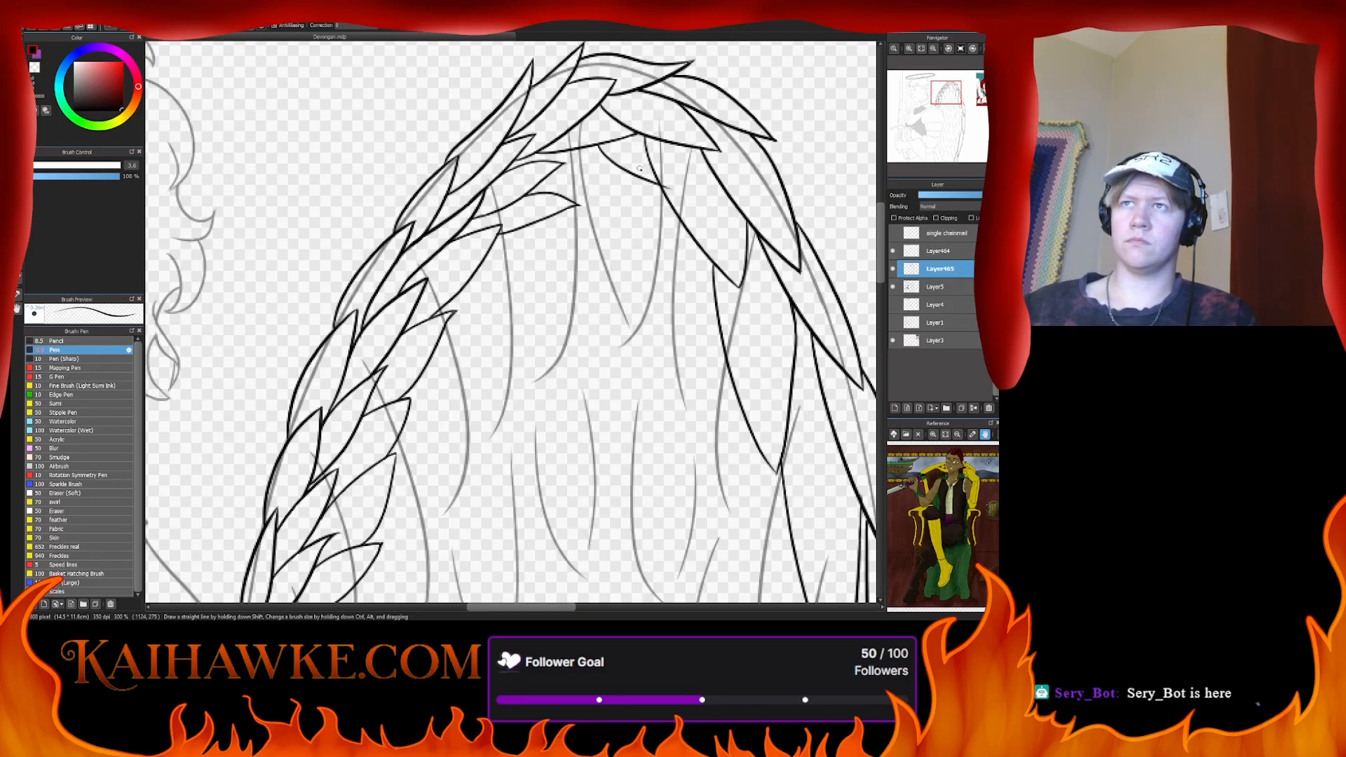
key("ctrl+z")
left_click_drag(596, 145, 633, 172)
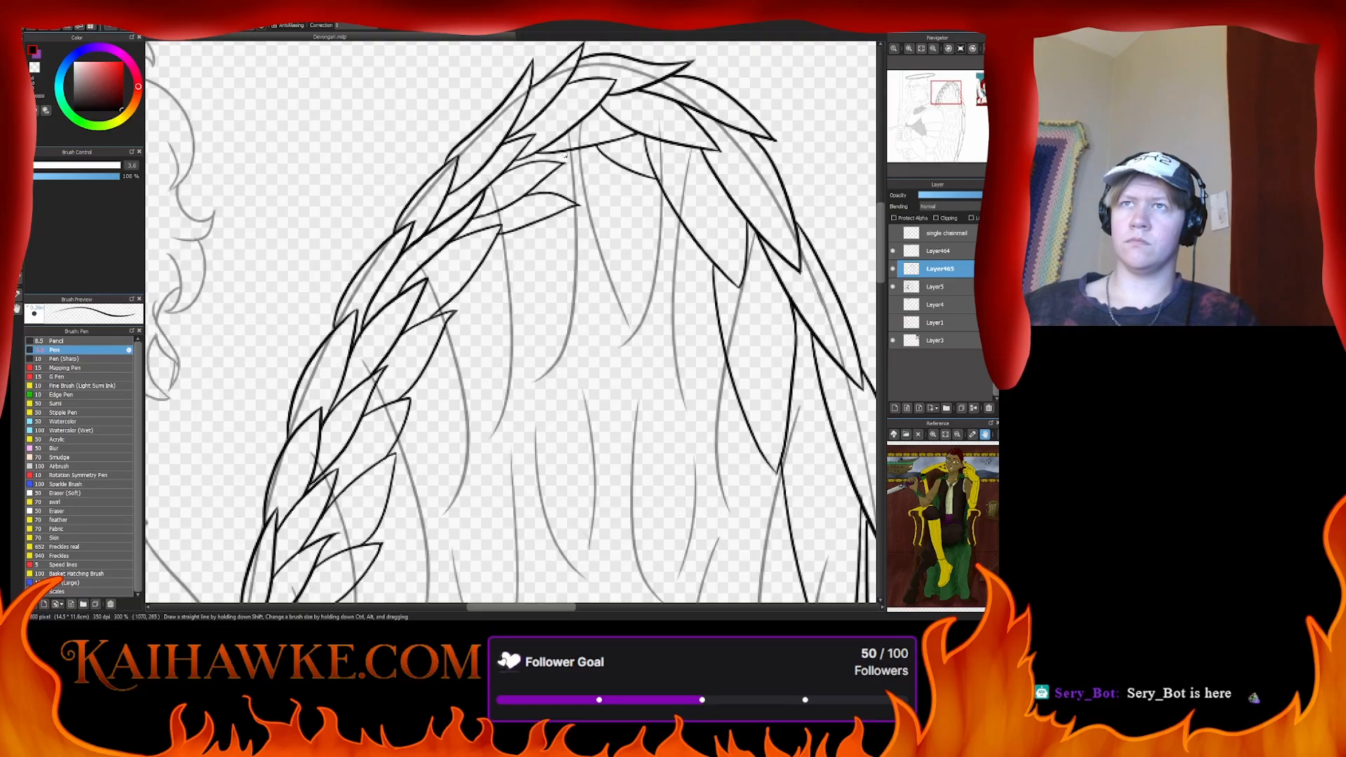
key("ctrl+z")
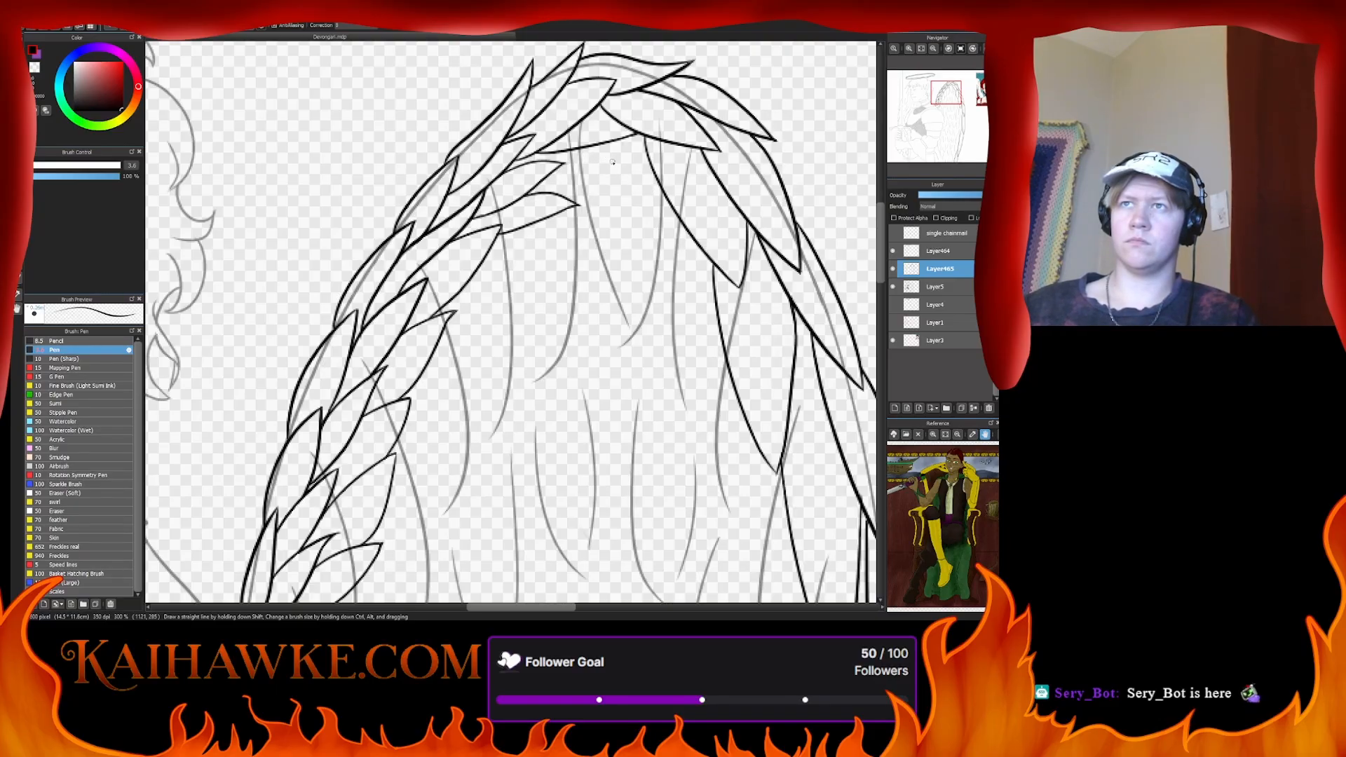
left_click_drag(593, 145, 652, 180)
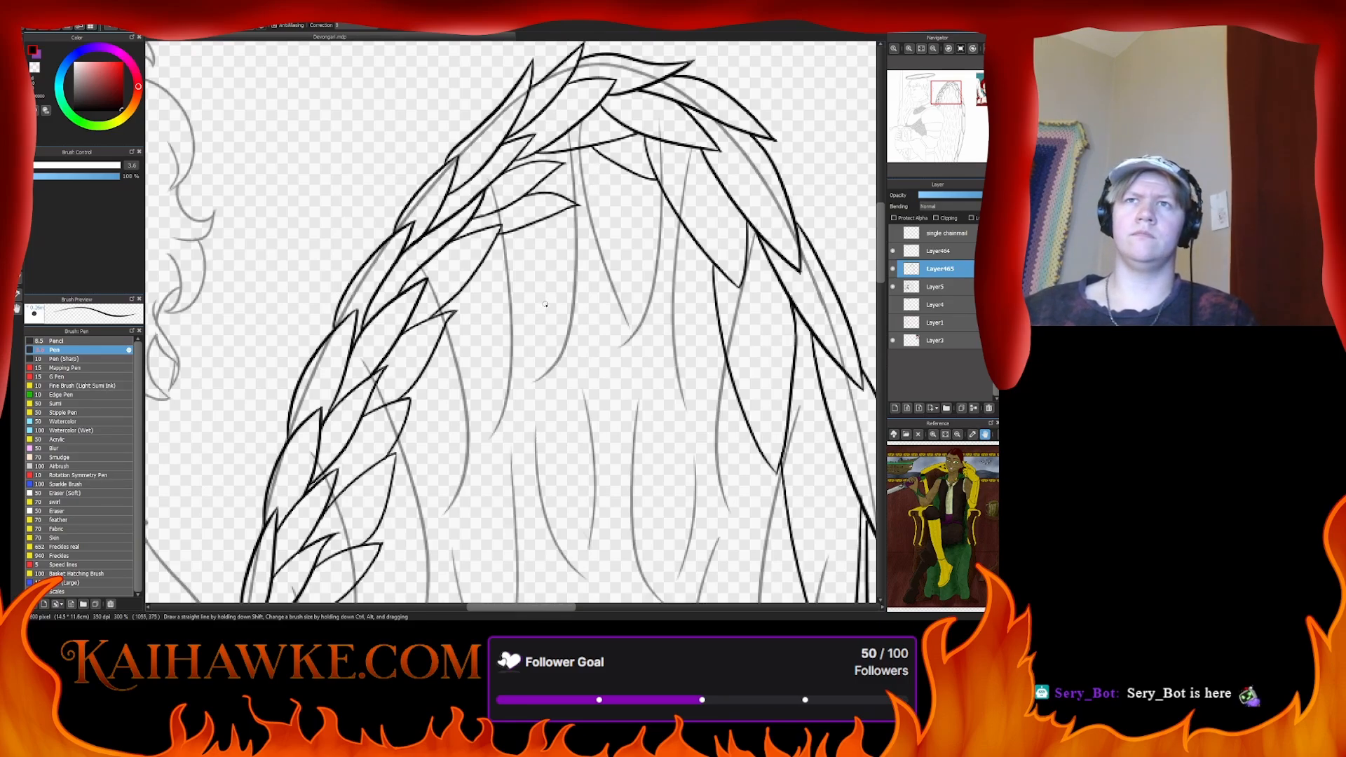
- Erase the stray line overlap at the second long feather's tip and return to the Pen brush
mouse_move(626, 268)
left_mouse_down()
mouse_move(497, 151)
mouse_move(440, 32)
left_mouse_up()
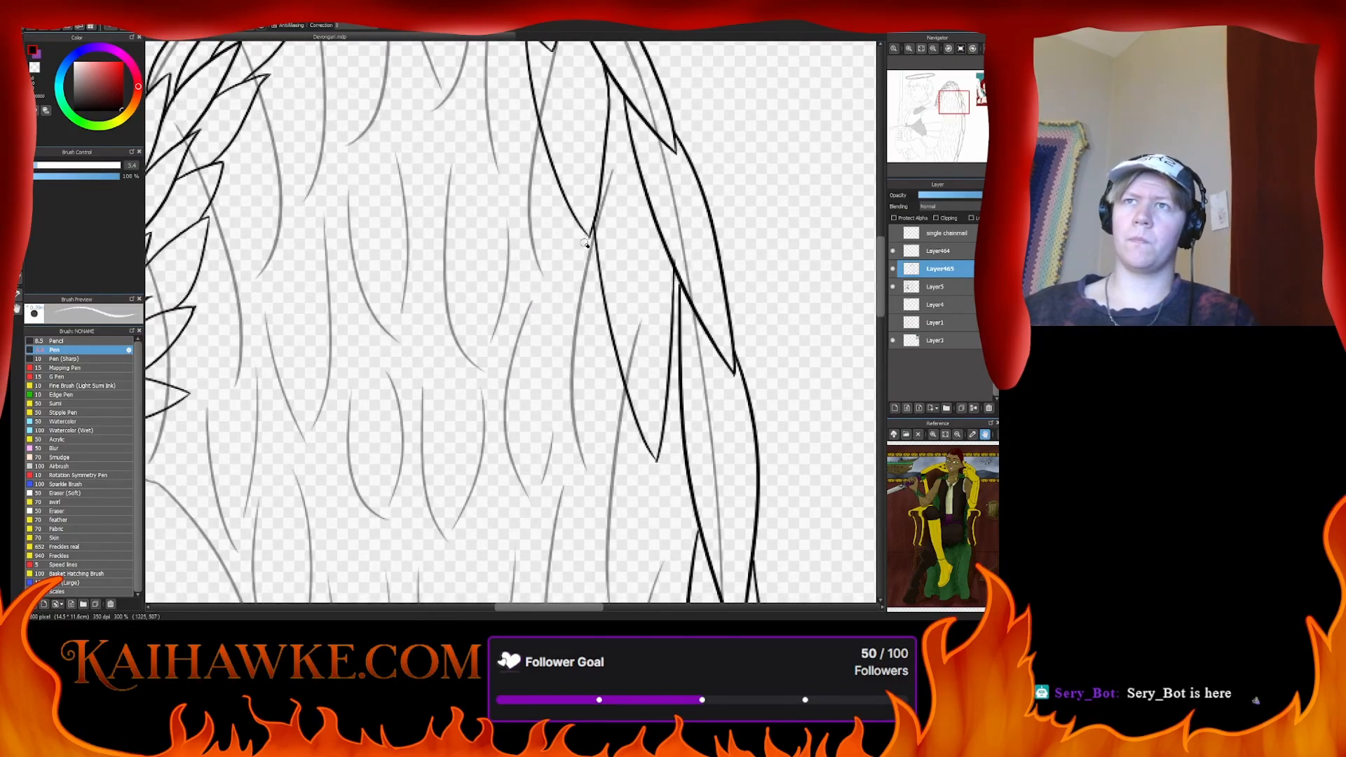
left_click_drag(585, 243, 592, 240)
key("b")
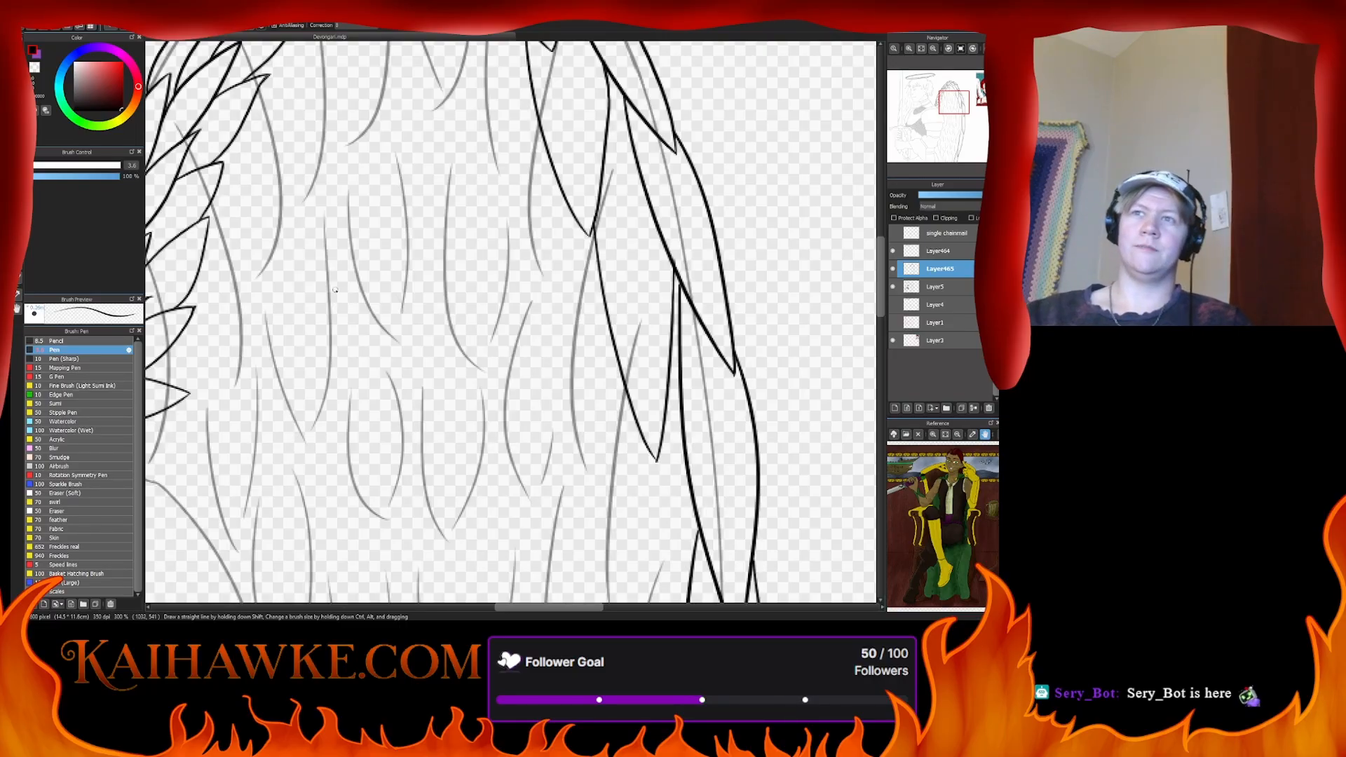
- Ink the base line and lower edge of a small feather below the lowest one at the wing's root
left_click_drag(538, 452, 559, 288)
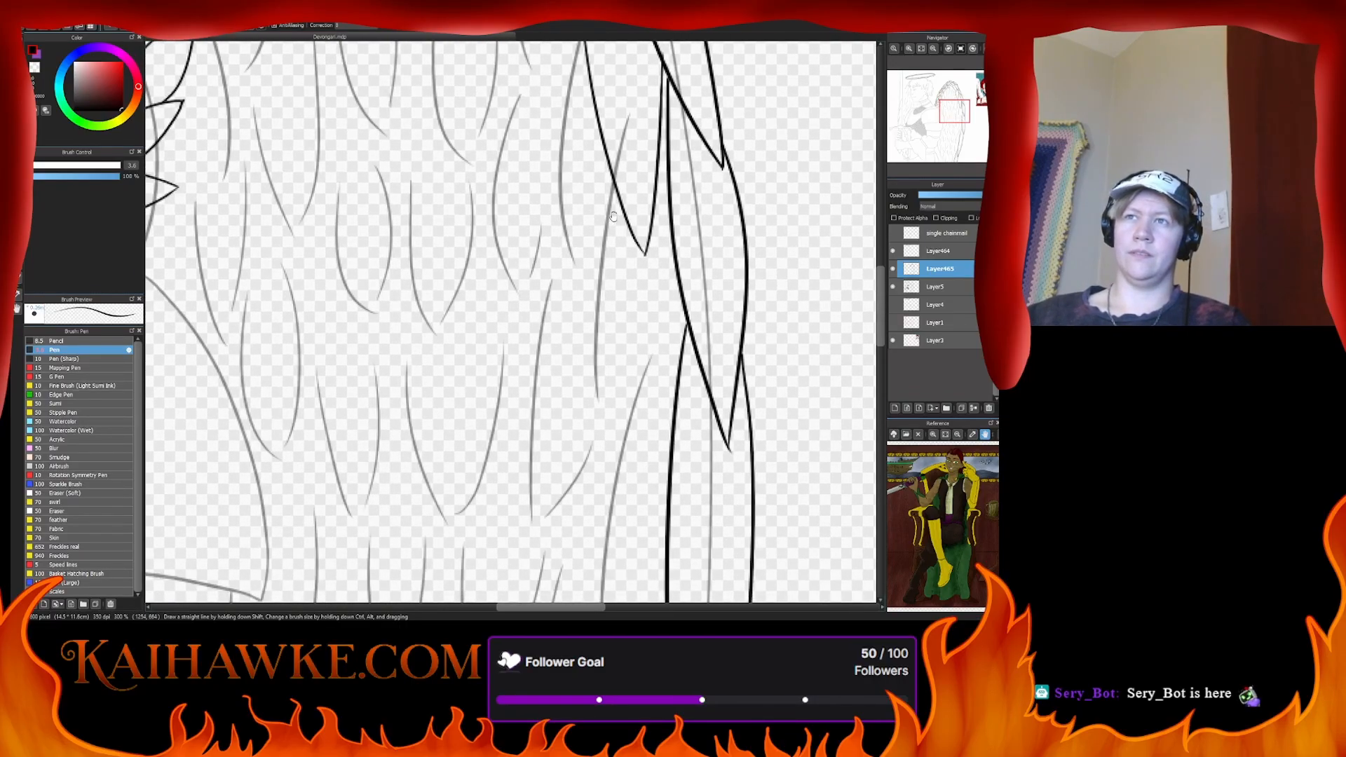
left_click_drag(611, 211, 551, 274)
left_click_drag(359, 446, 351, 387)
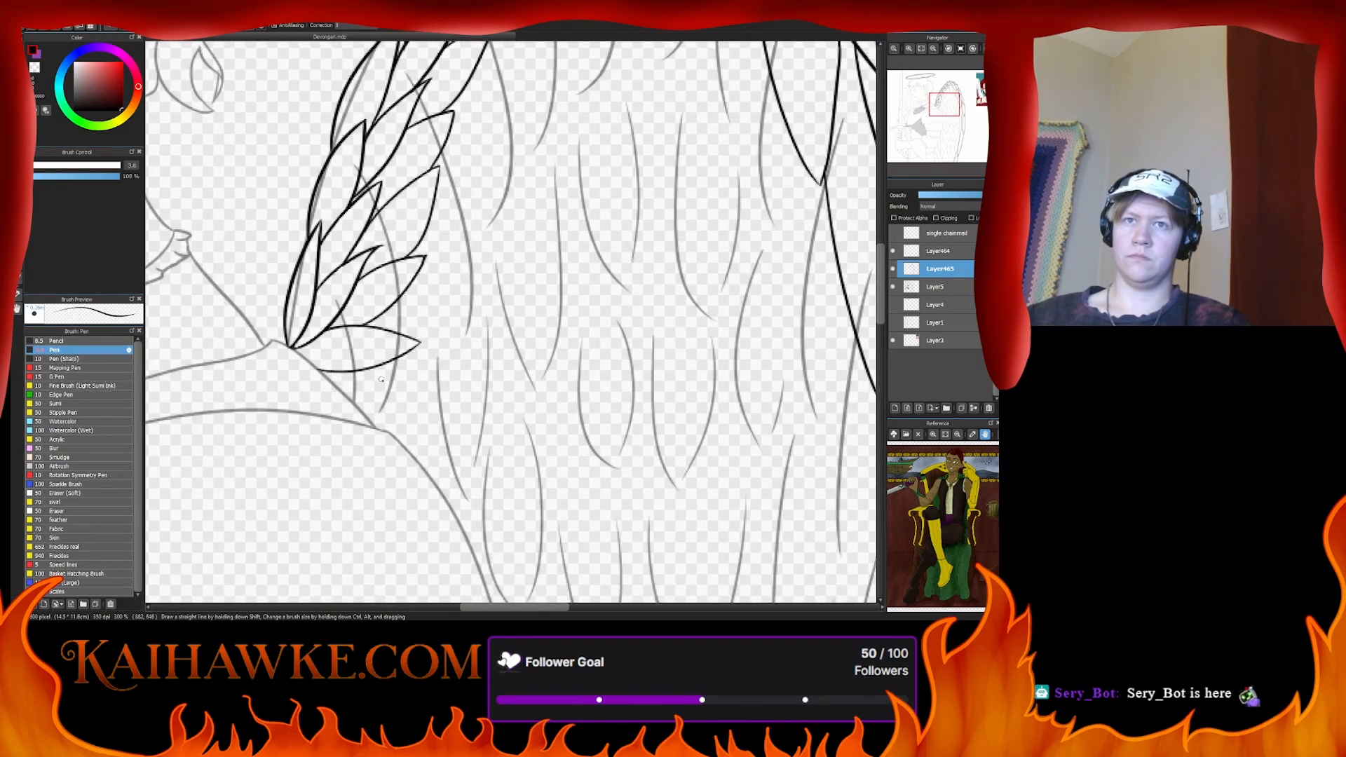
left_click_drag(357, 370, 365, 424)
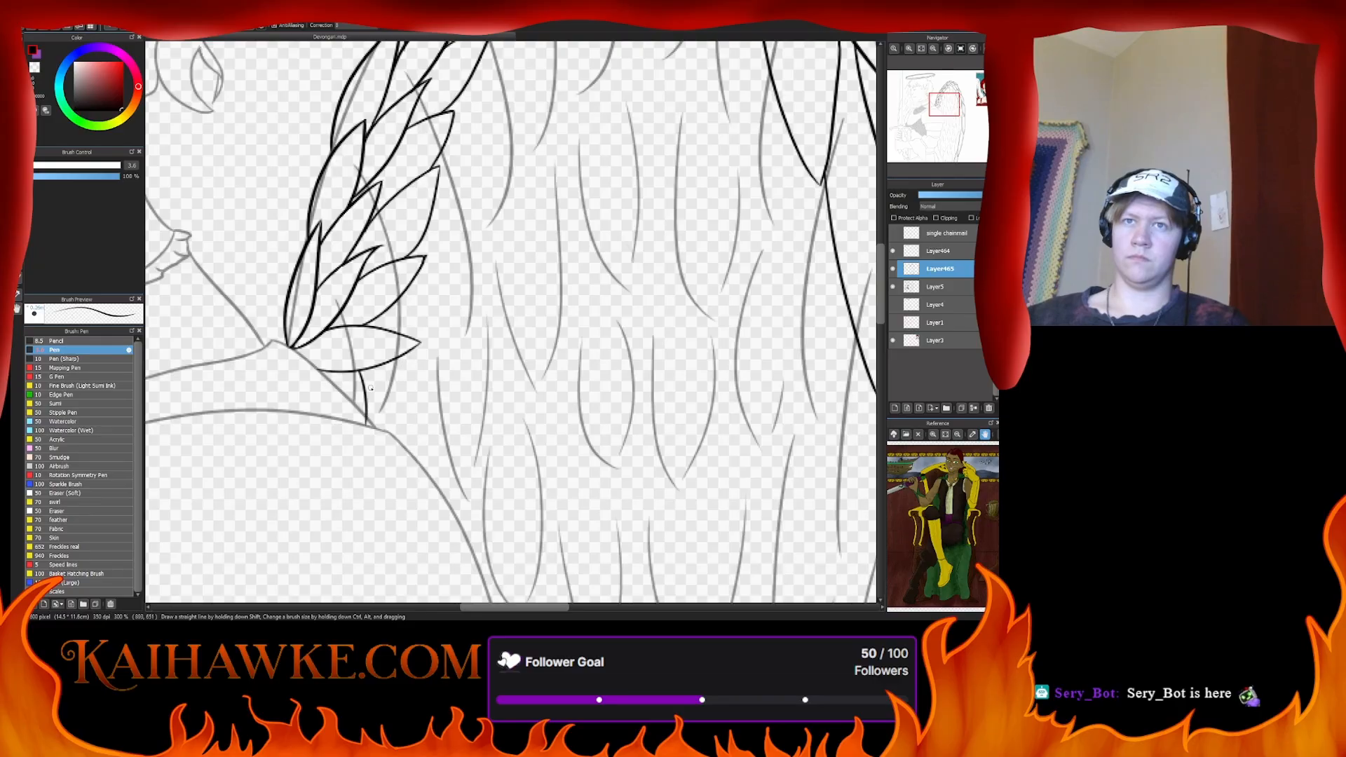
key("ctrl+z")
mouse_move(354, 370)
left_mouse_down()
mouse_move(378, 429)
mouse_move(436, 458)
left_mouse_up()
key("ctrl+z")
key("ctrl+y")
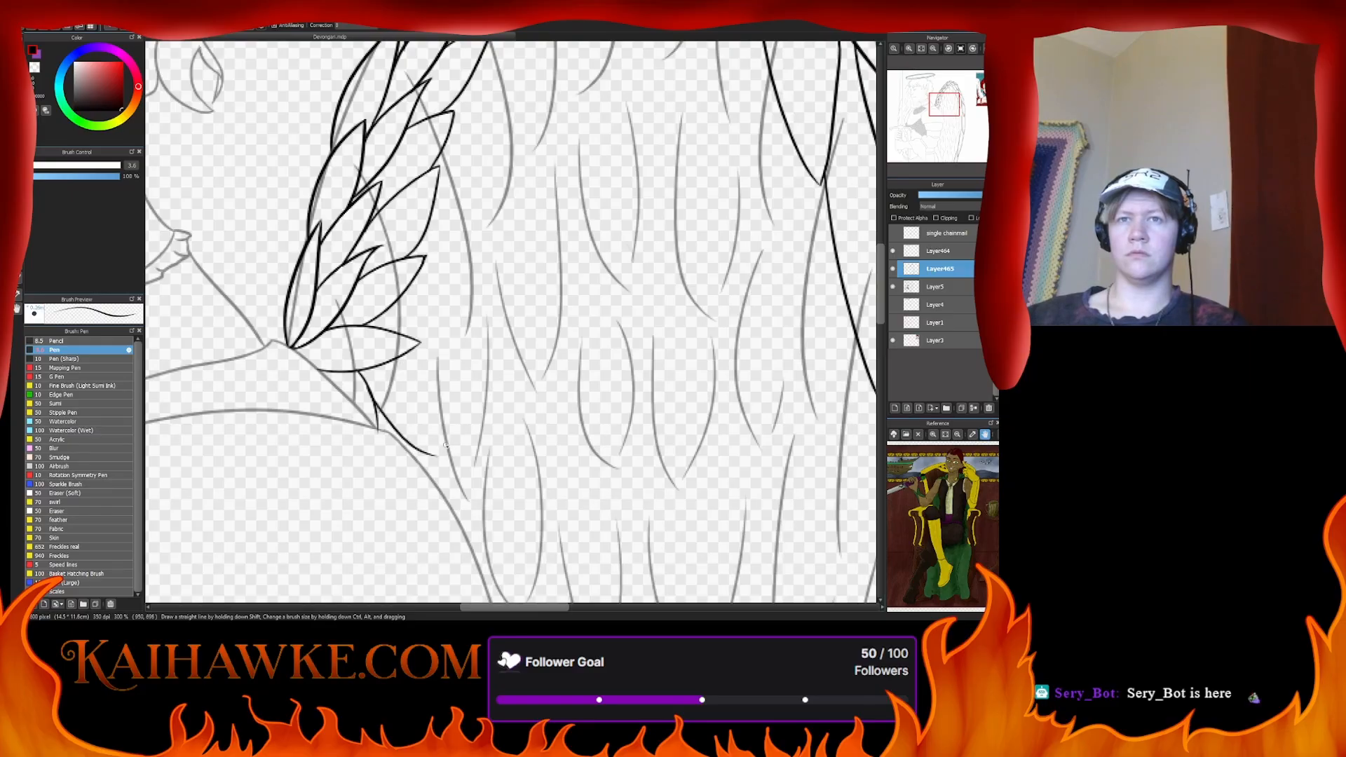
key("ctrl+z")
key("ctrl+y")
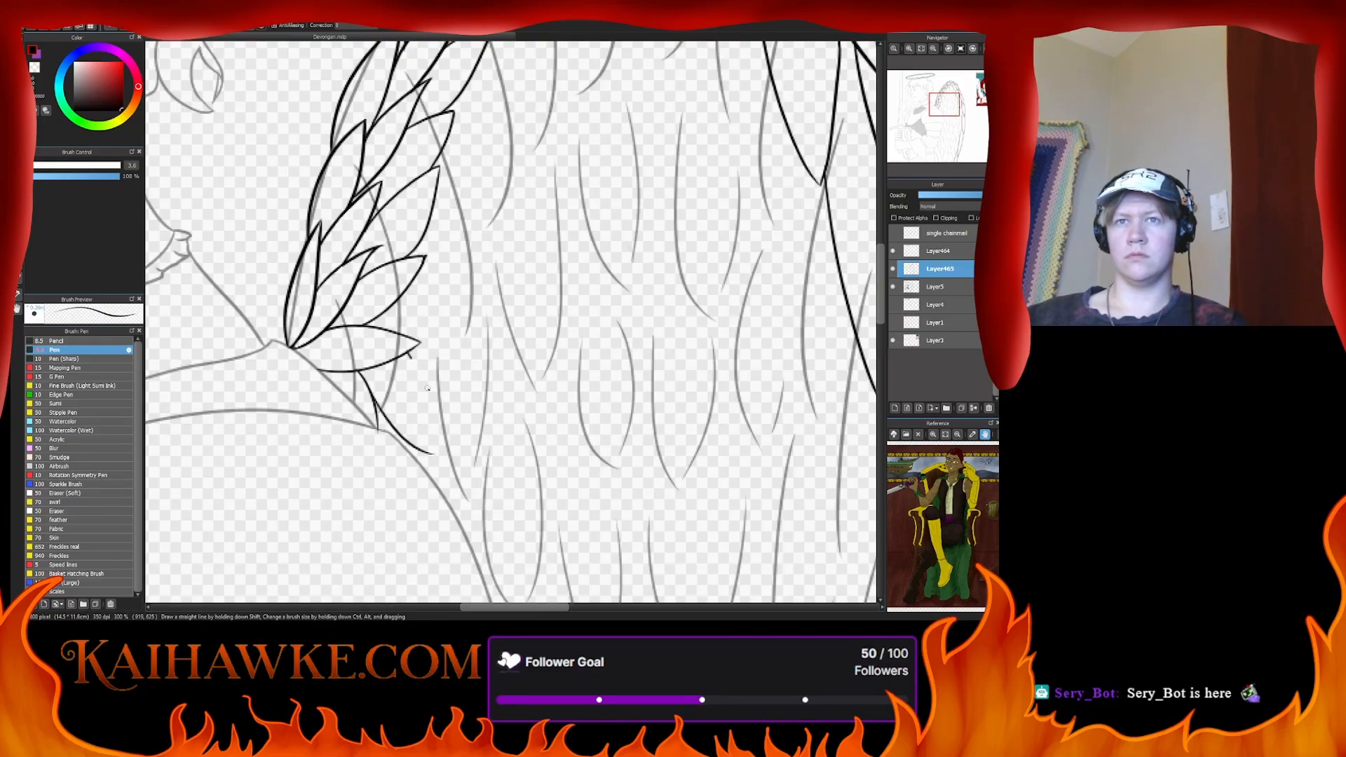
- Close the small root feather with an outer edge running down to a point, undoing misplaced strokes and cleaning its tip
left_click_drag(428, 388, 435, 462)
key("ctrl+z")
left_click_drag(408, 352, 433, 452)
key("ctrl+z")
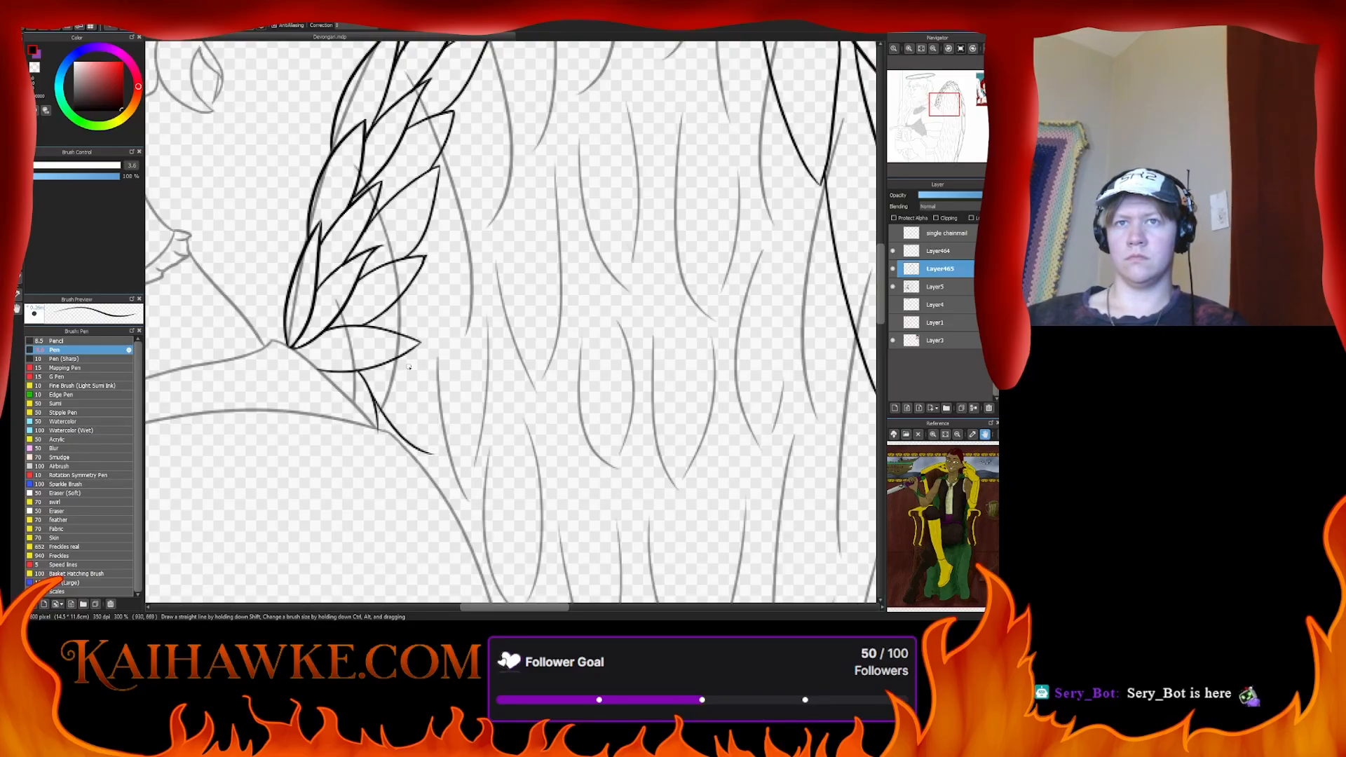
mouse_move(395, 359)
left_mouse_down()
mouse_move(419, 383)
mouse_move(439, 476)
mouse_move(437, 447)
mouse_move(435, 459)
mouse_move(426, 451)
mouse_move(449, 460)
mouse_move(414, 428)
left_mouse_up()
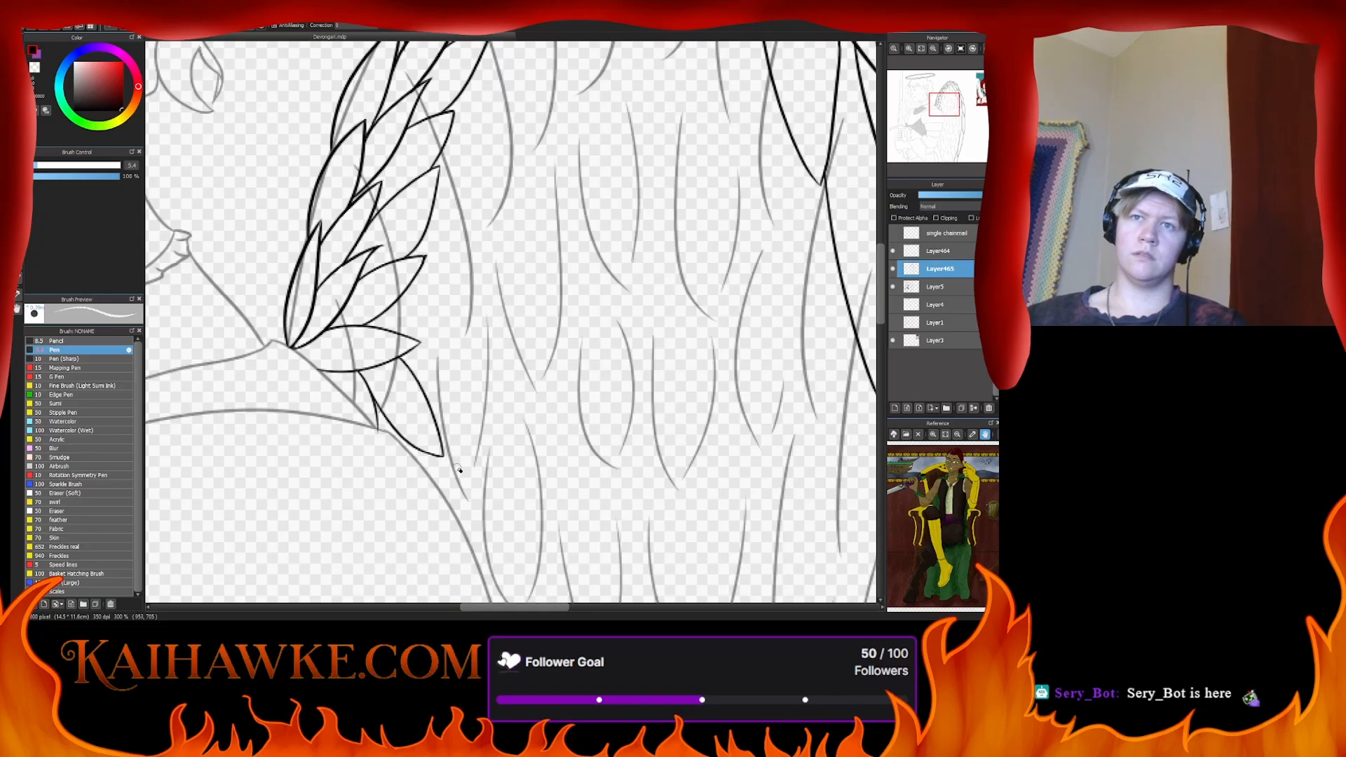
key("b")
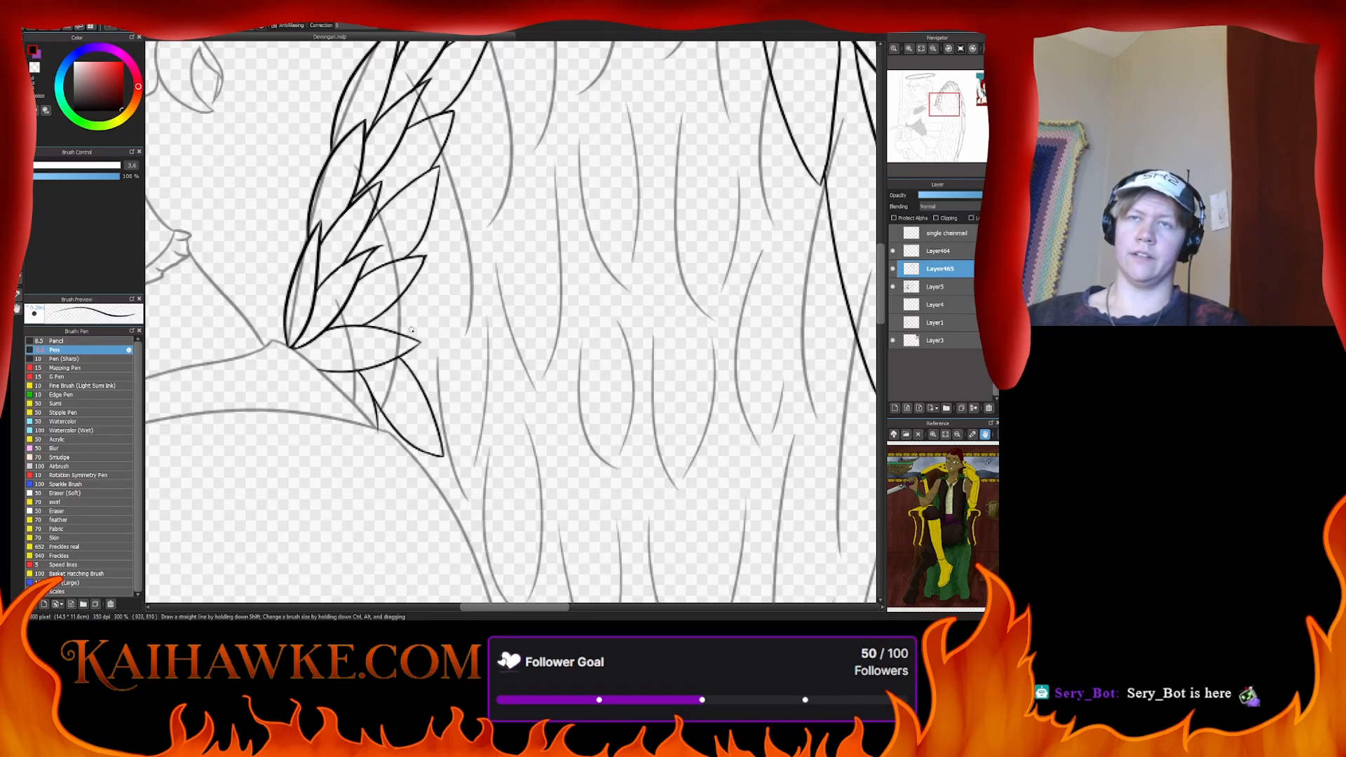
- Ink a fourth long pointed feather below the third along the wing's outer side, redoing its outer edge once
left_click_drag(412, 330, 424, 414)
left_click_drag(412, 342, 441, 287)
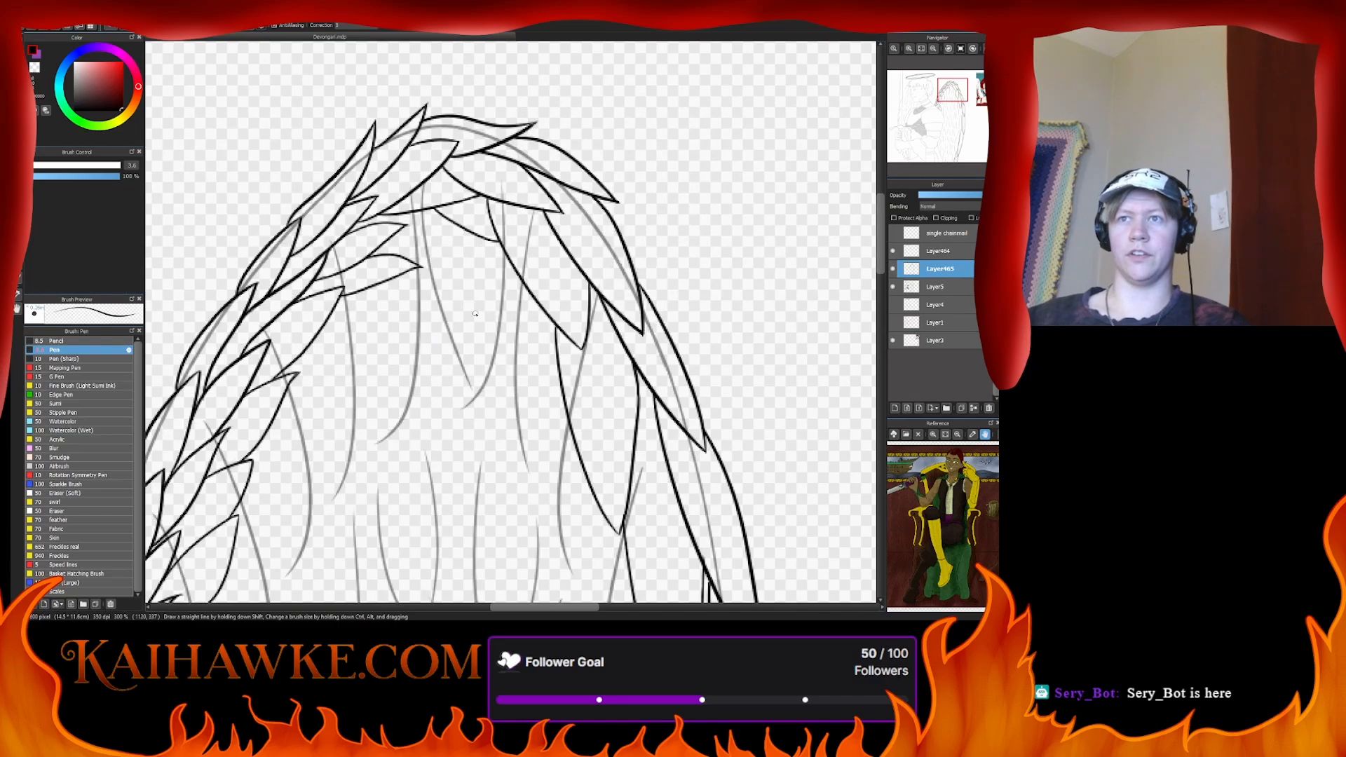
left_click_drag(565, 436, 483, 294)
left_click_drag(495, 343, 488, 93)
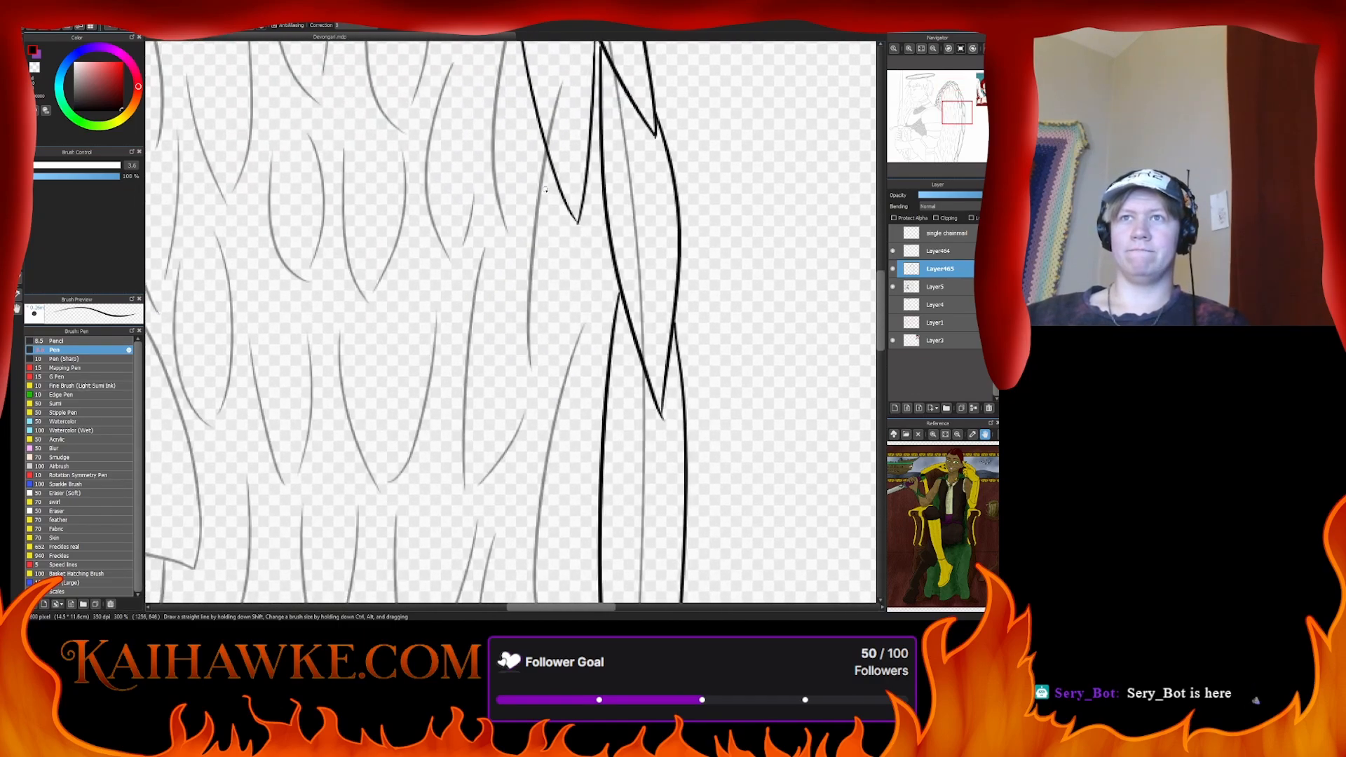
mouse_move(542, 139)
left_mouse_down()
mouse_move(519, 439)
mouse_move(539, 519)
left_mouse_up()
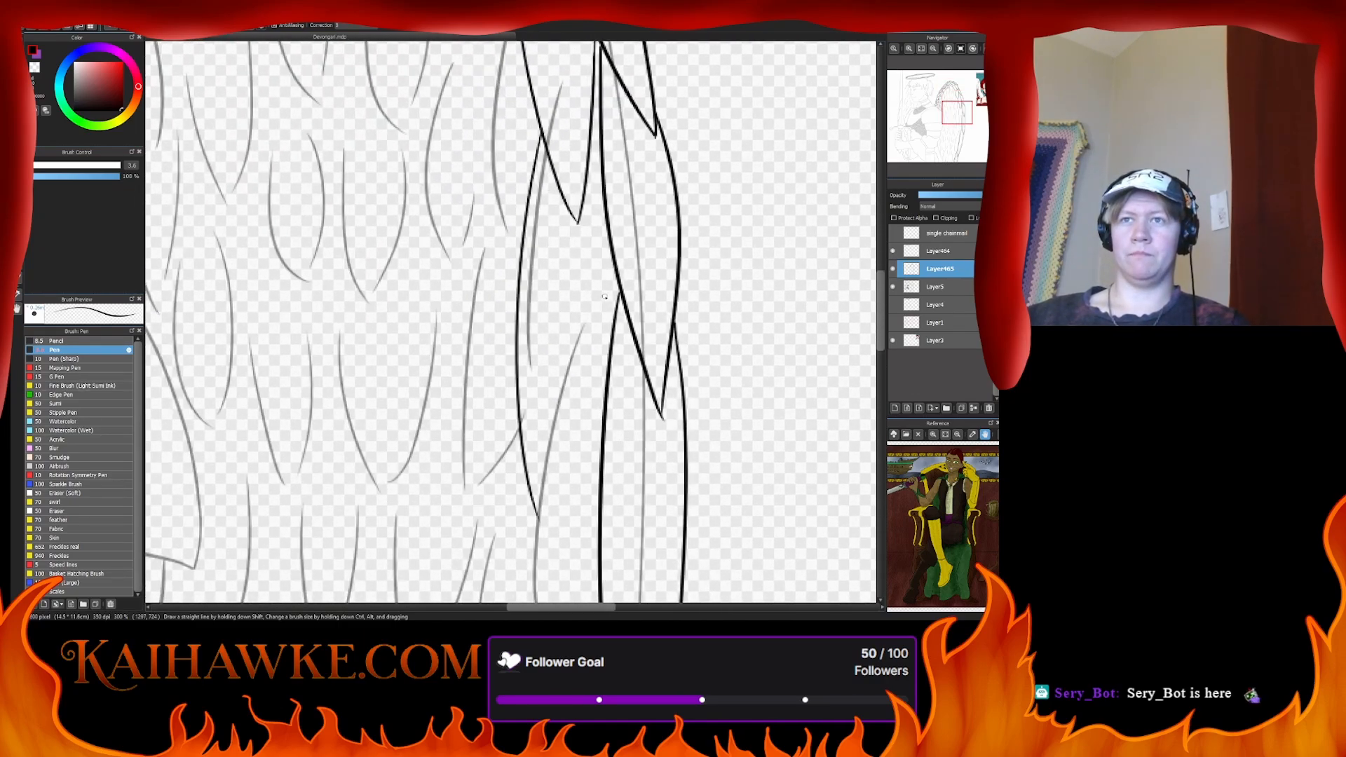
mouse_move(615, 266)
left_mouse_down()
mouse_move(613, 301)
mouse_move(533, 524)
left_mouse_up()
key("ctrl+z")
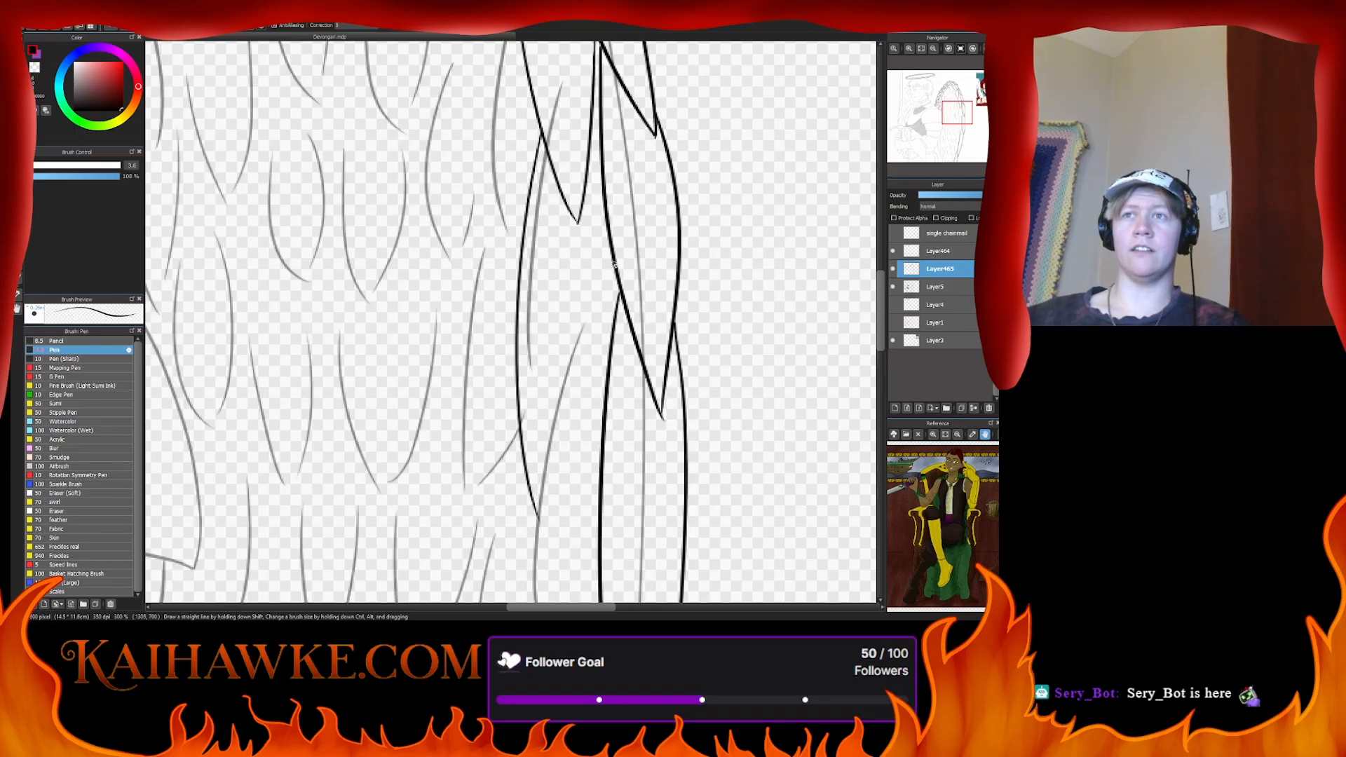
mouse_move(615, 266)
left_mouse_down()
mouse_move(582, 424)
mouse_move(535, 518)
left_mouse_up()
- Erase the line overshoot at the fourth long feather's tip
scroll(563, 468, "down", 3)
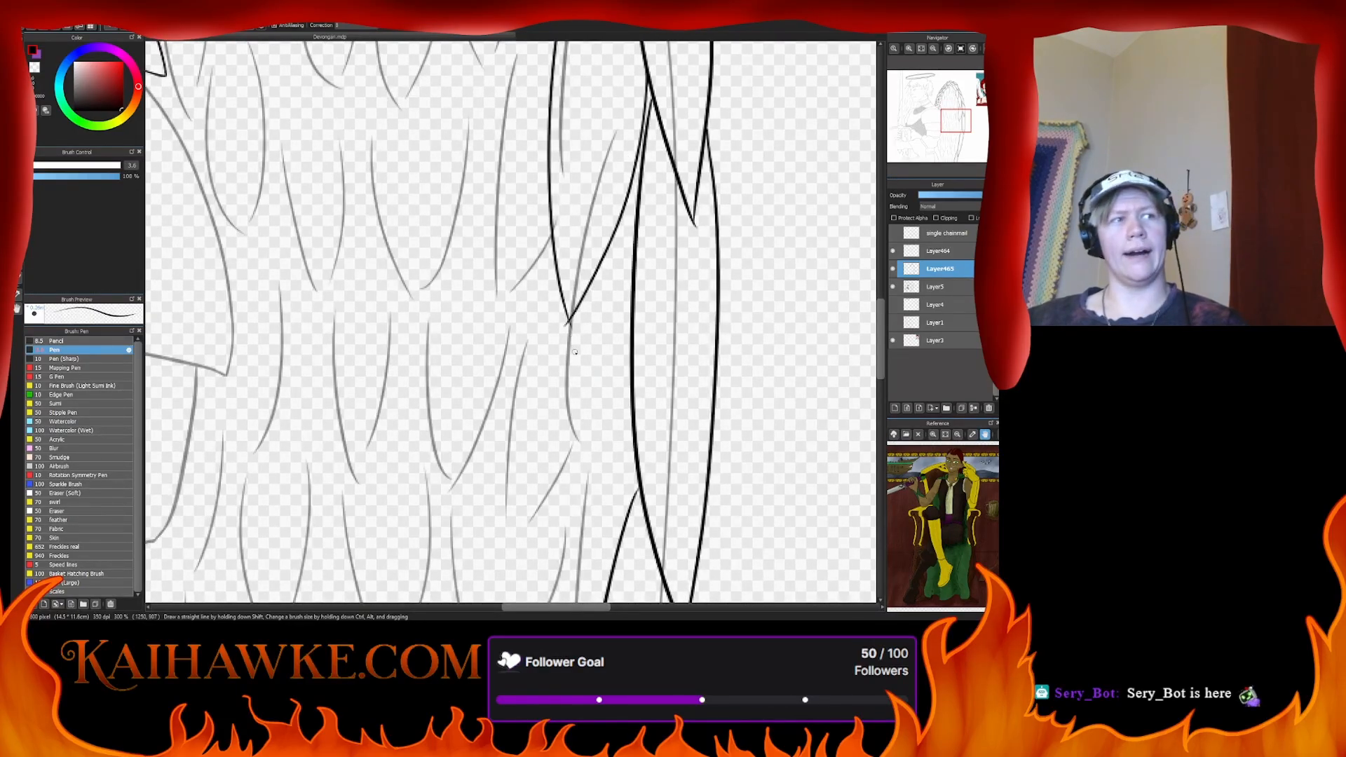
key("e")
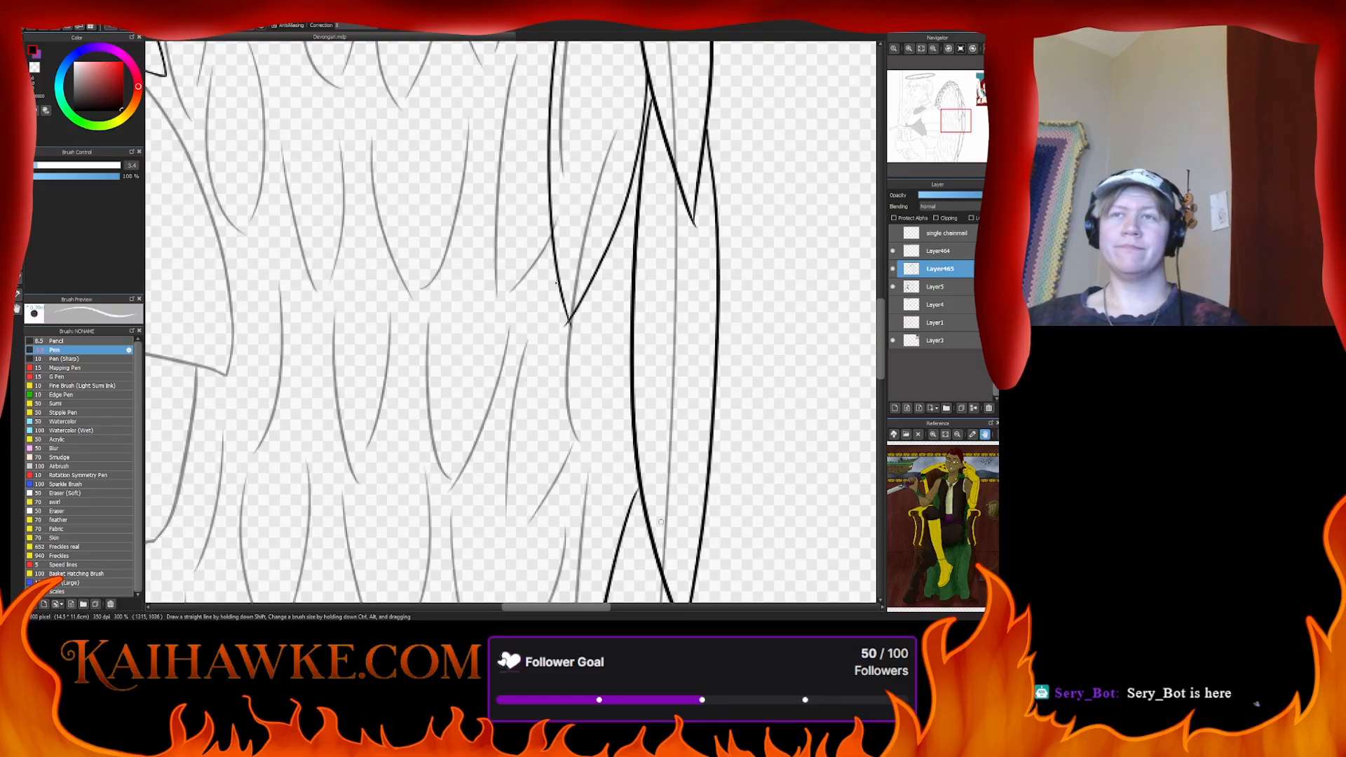
left_click_drag(562, 325, 565, 326)
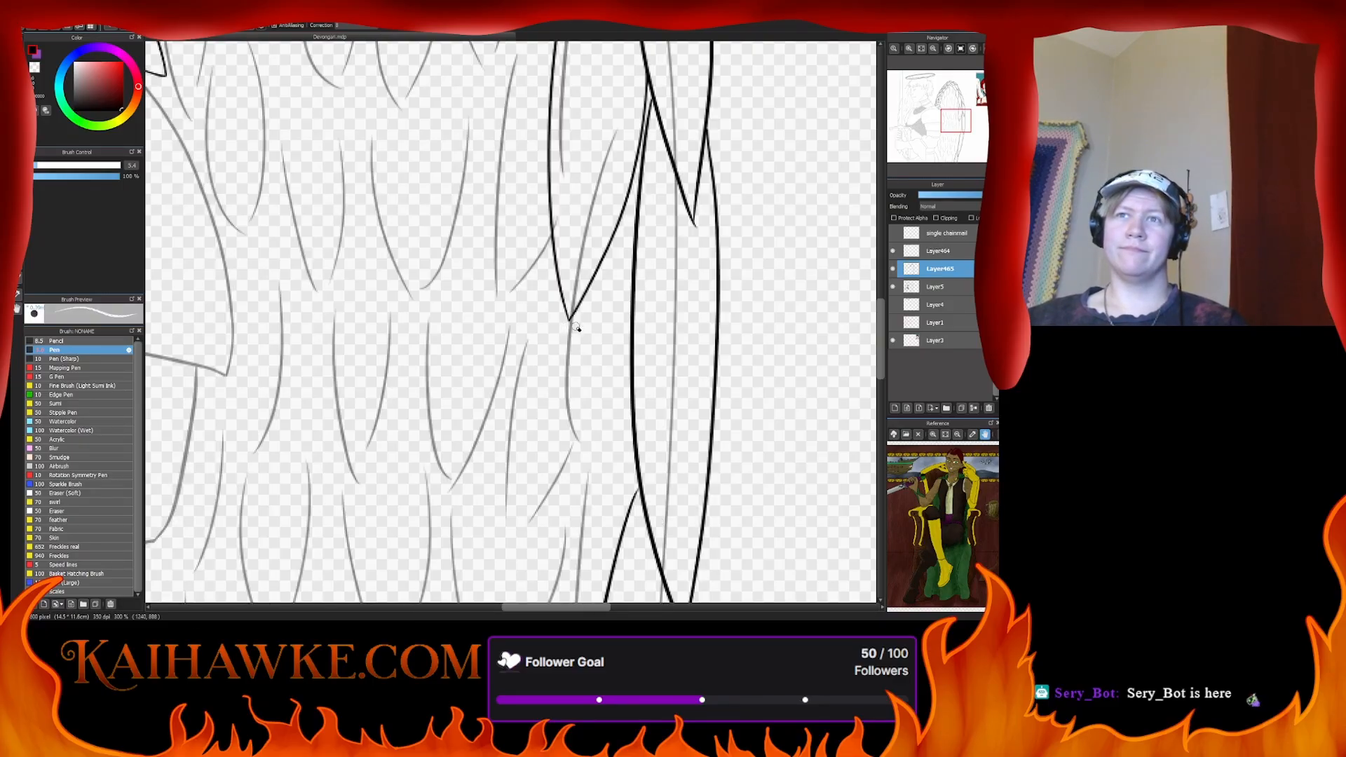
- Ink a fifth long pointed feather below the fourth along the wing's outer side, closing its edges to a point
key("b")
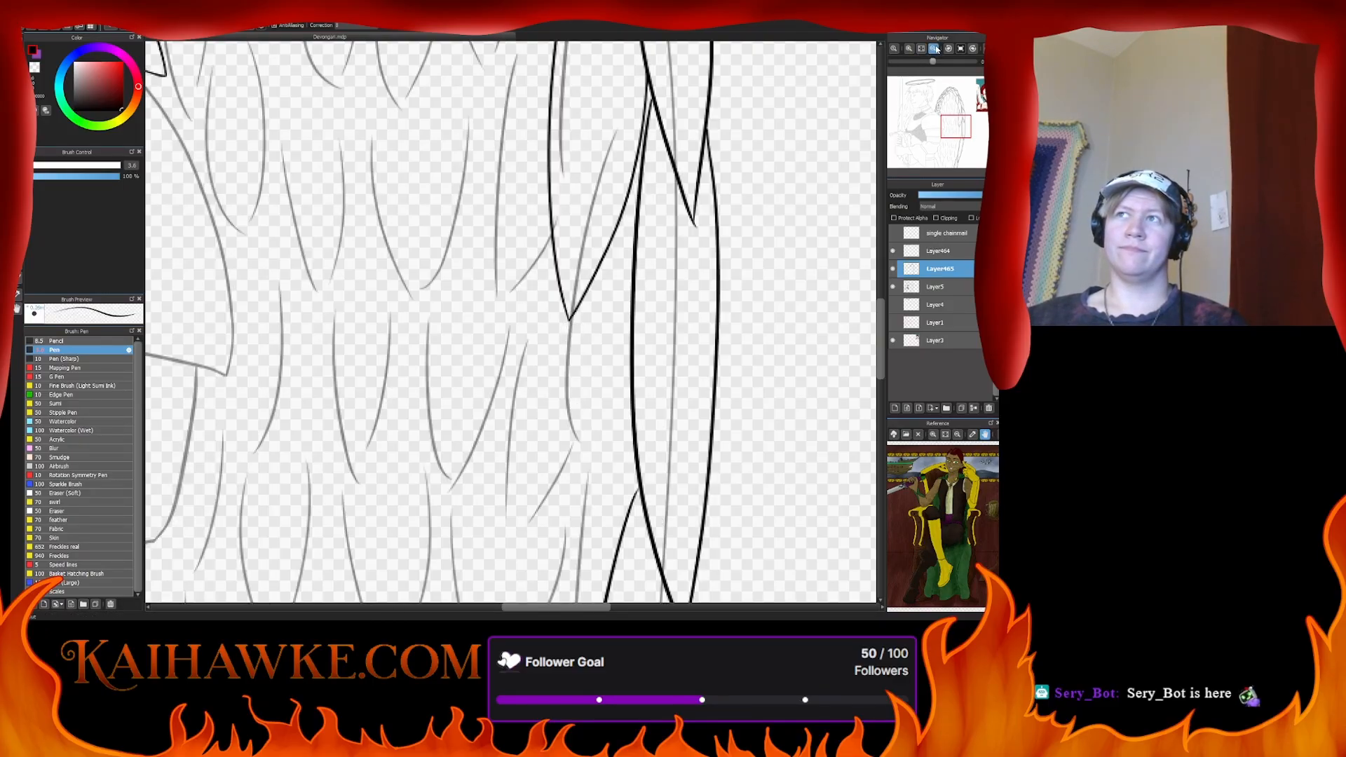
left_click(933, 49)
left_click_drag(519, 348, 587, 245)
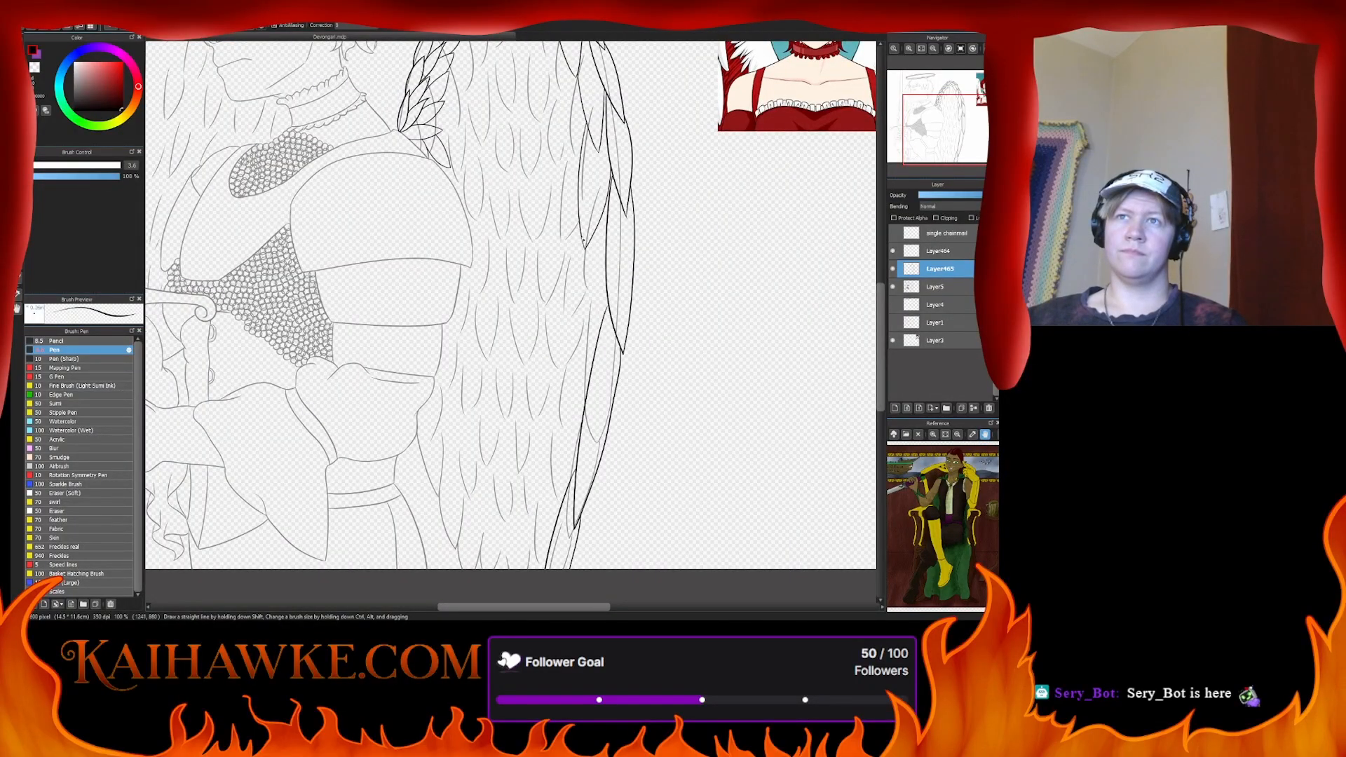
key("ctrl+plus")
key("ctrl+plus")
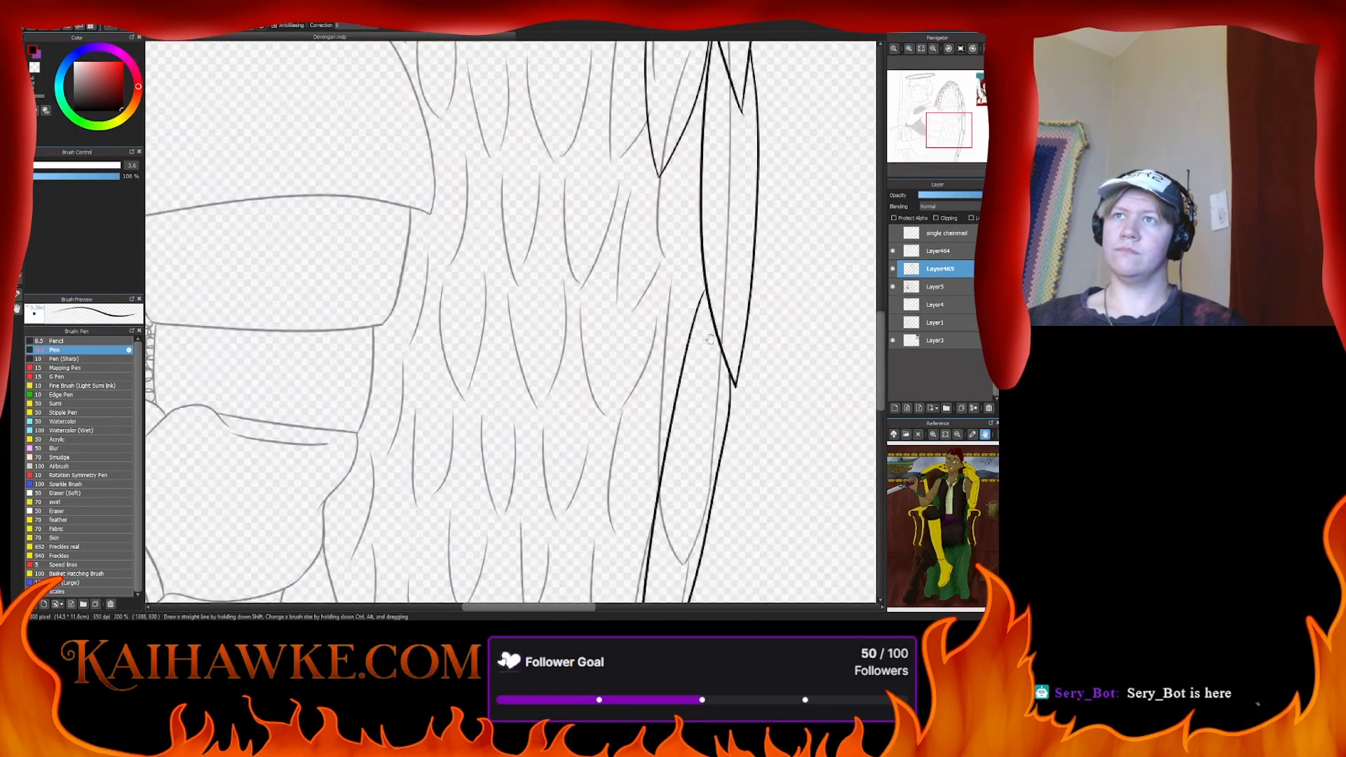
scroll(710, 339, "right", 3)
scroll(573, 208, "up", 3)
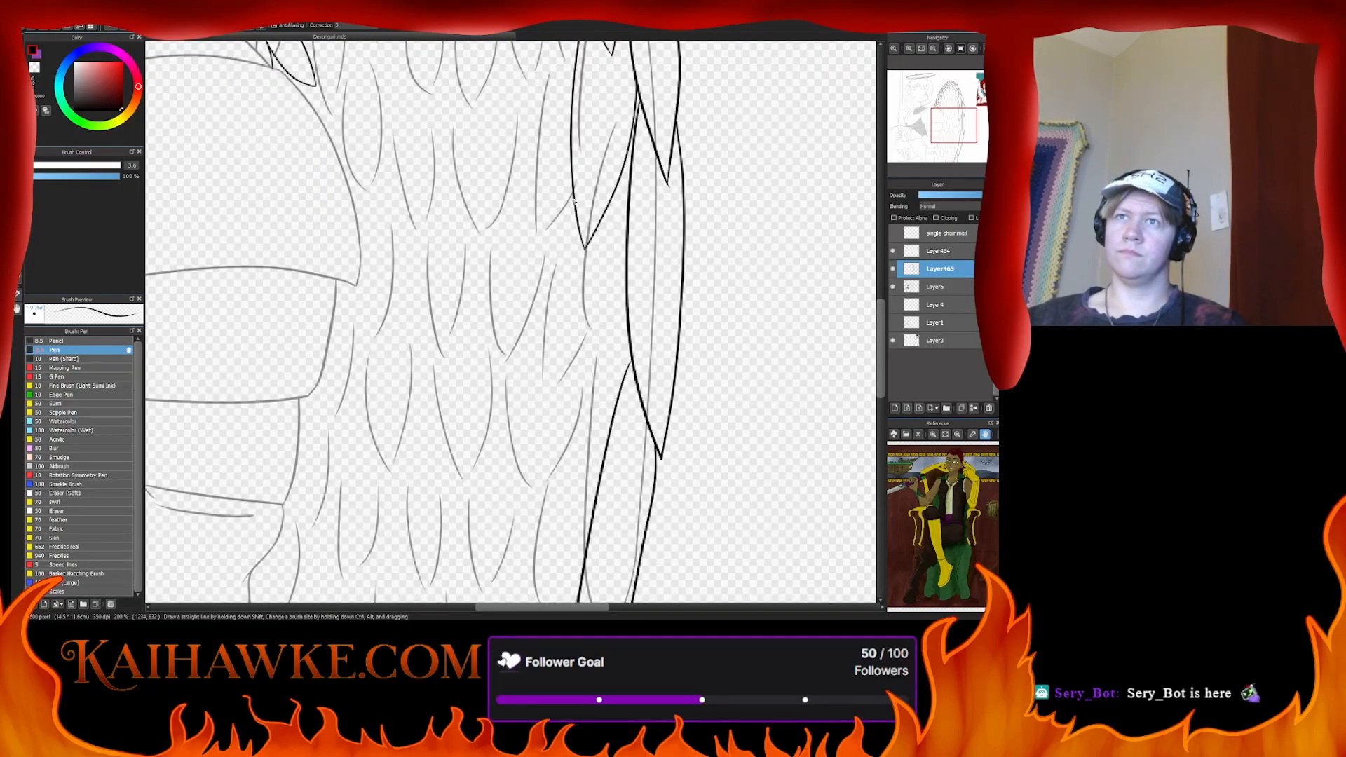
left_click_drag(573, 211, 556, 514)
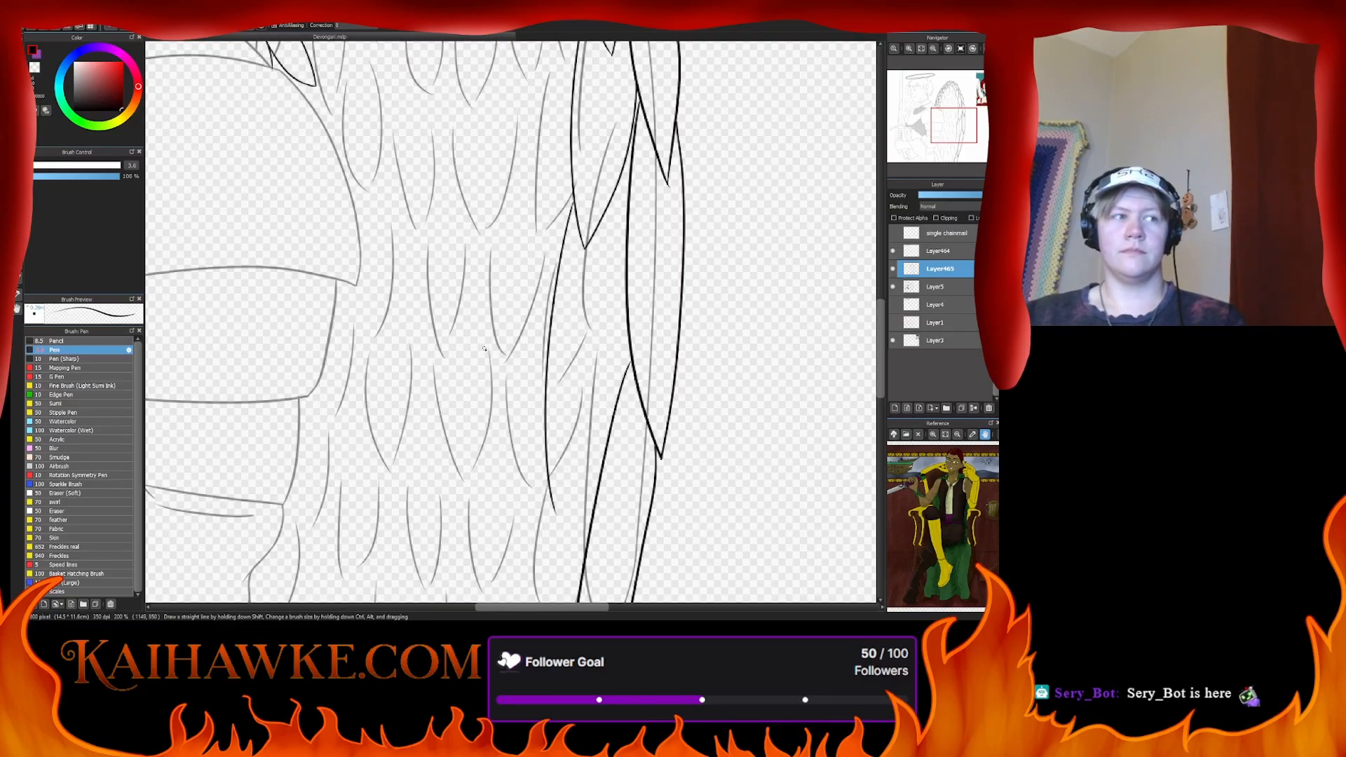
left_click_drag(533, 519, 671, 243)
key("ctrl+z")
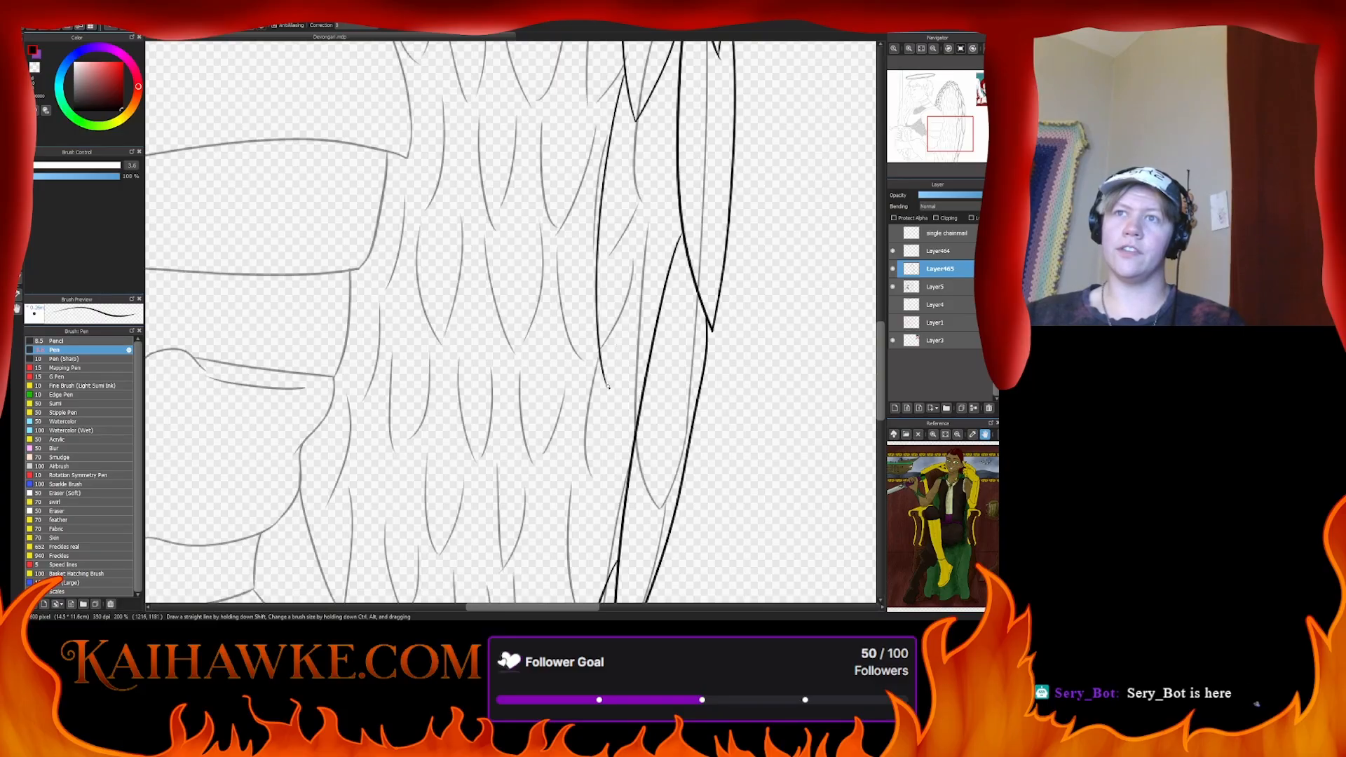
left_click_drag(608, 387, 677, 212)
left_click_drag(610, 424, 588, 339)
- Ink a sixth long pointed feather below the fifth, plus the inner edge of the next one running off the canvas's lower border
left_click(909, 49)
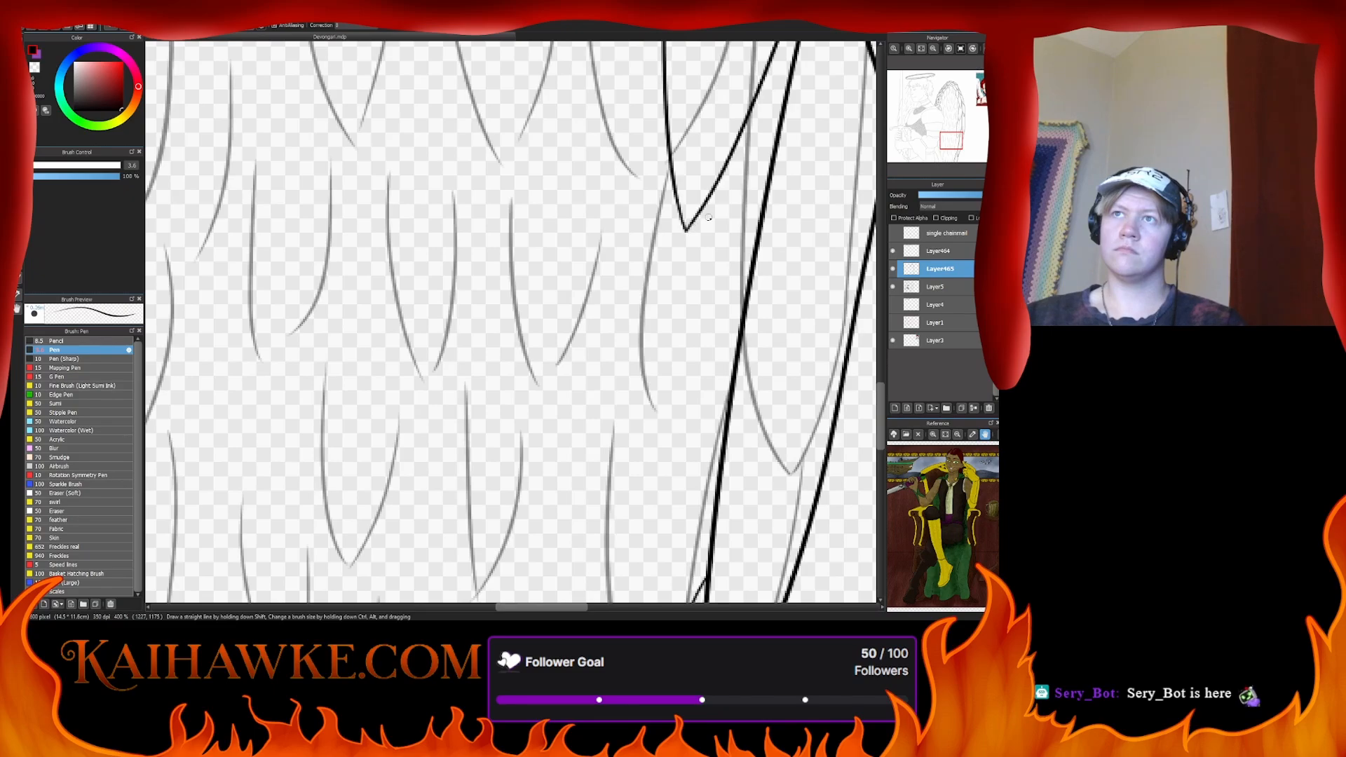
left_click(922, 50)
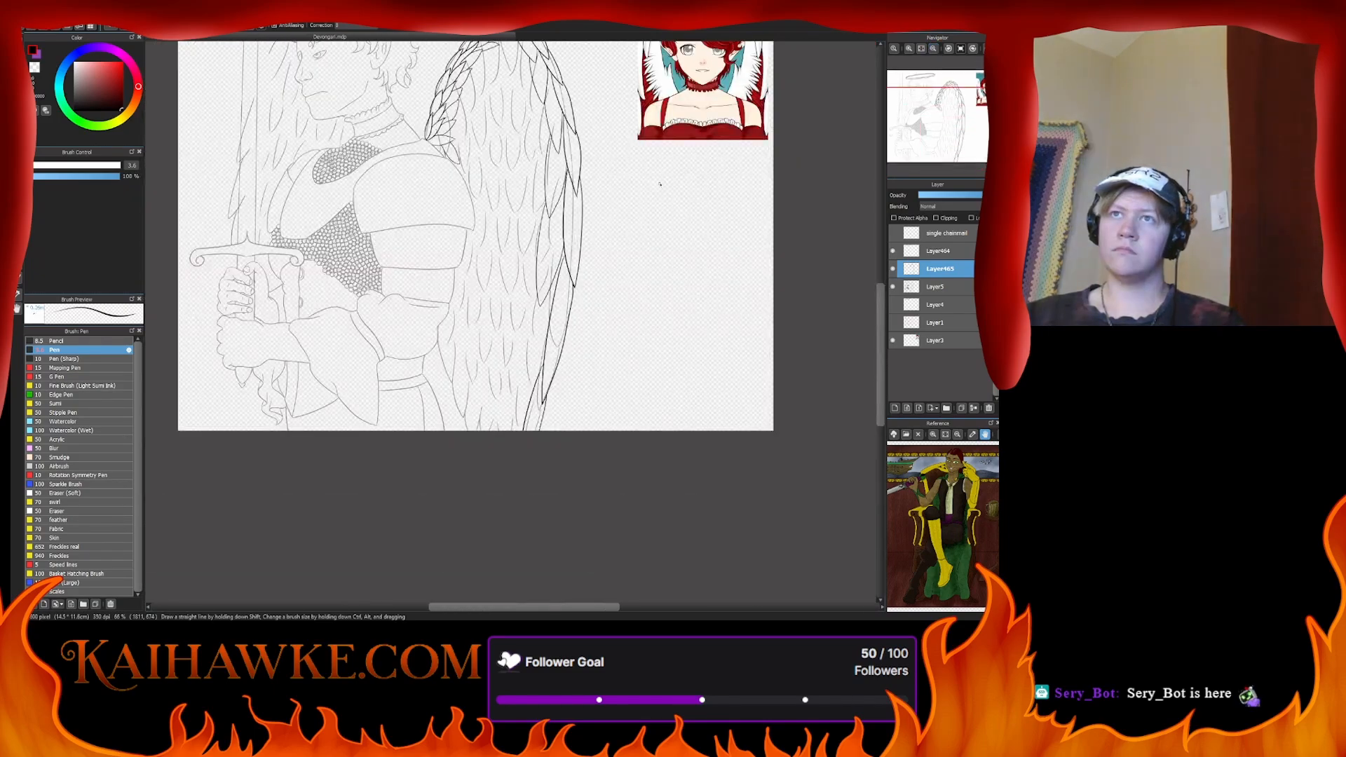
scroll(567, 292, "up", 5)
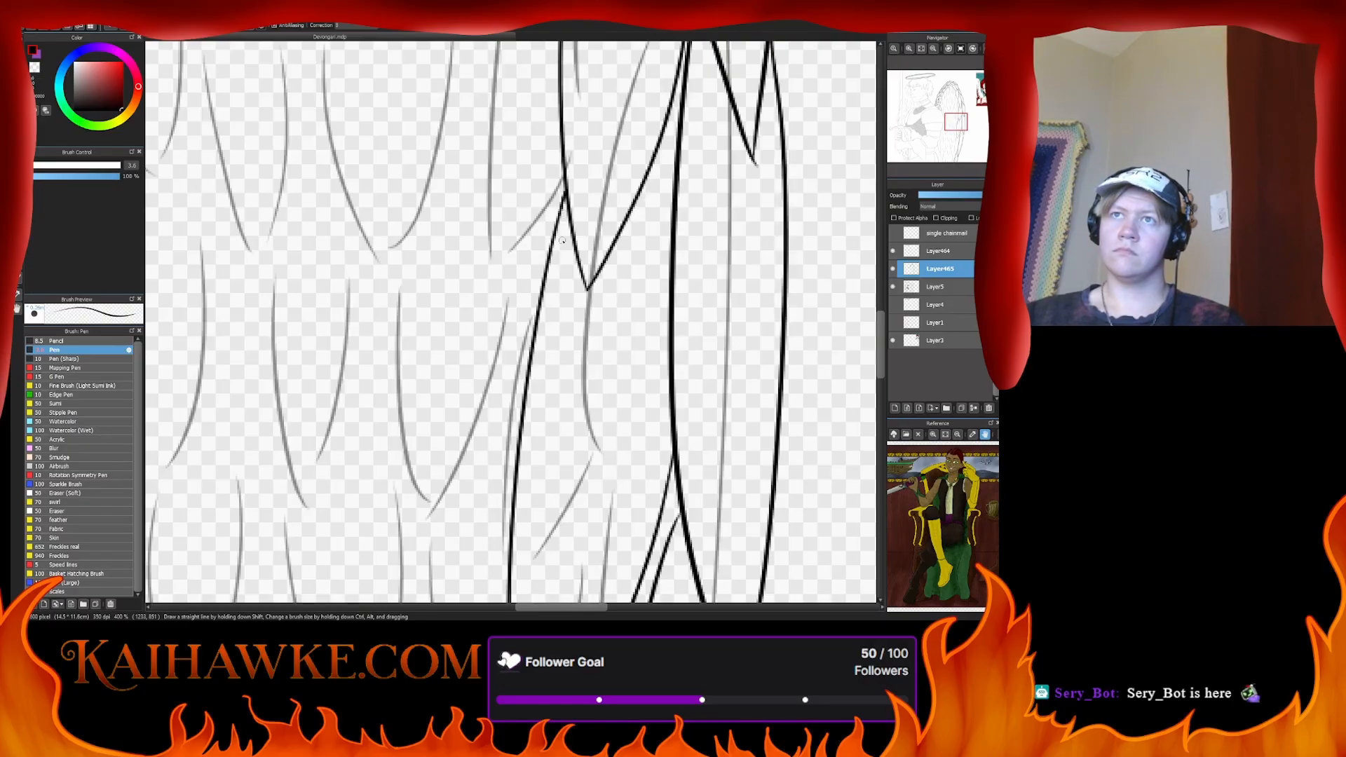
scroll(520, 447, "down", 3)
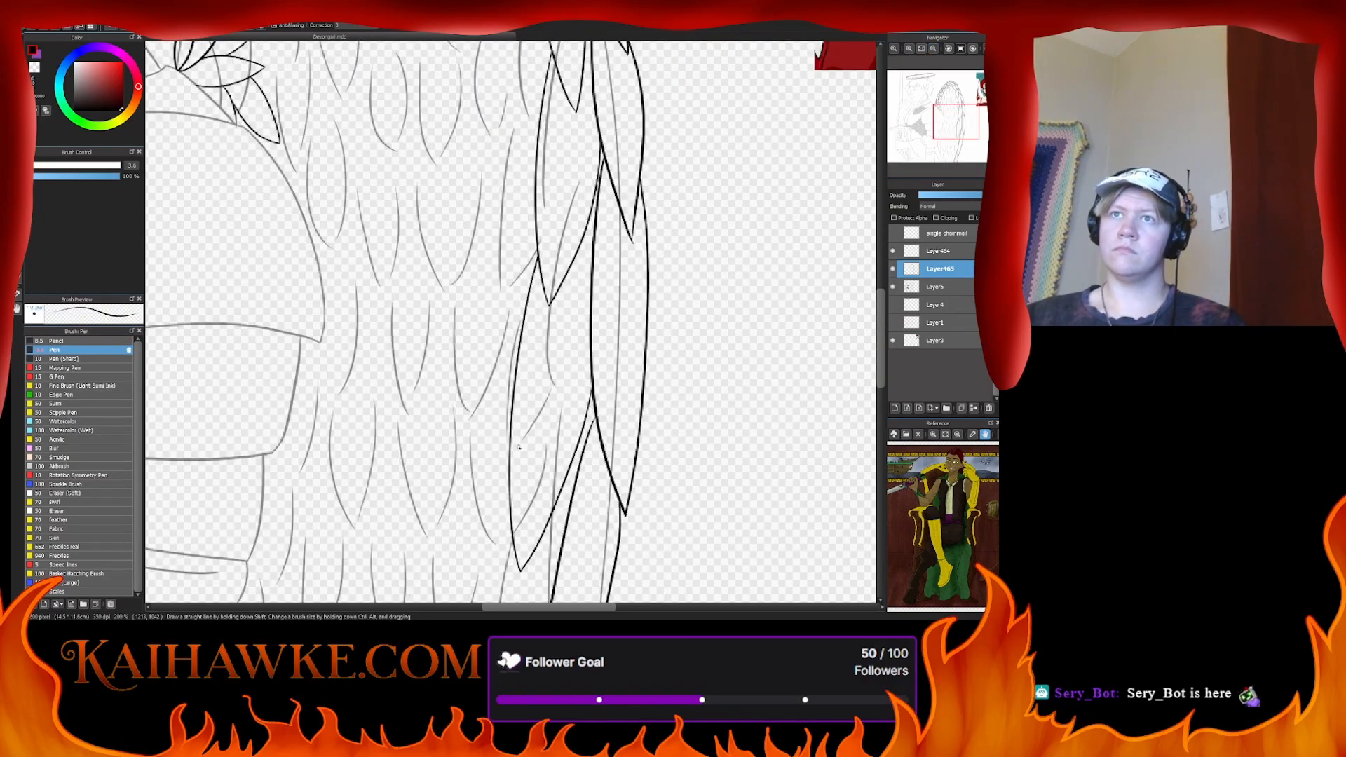
mouse_move(566, 320)
left_mouse_down()
mouse_move(545, 491)
mouse_move(620, 162)
mouse_move(588, 503)
left_mouse_up()
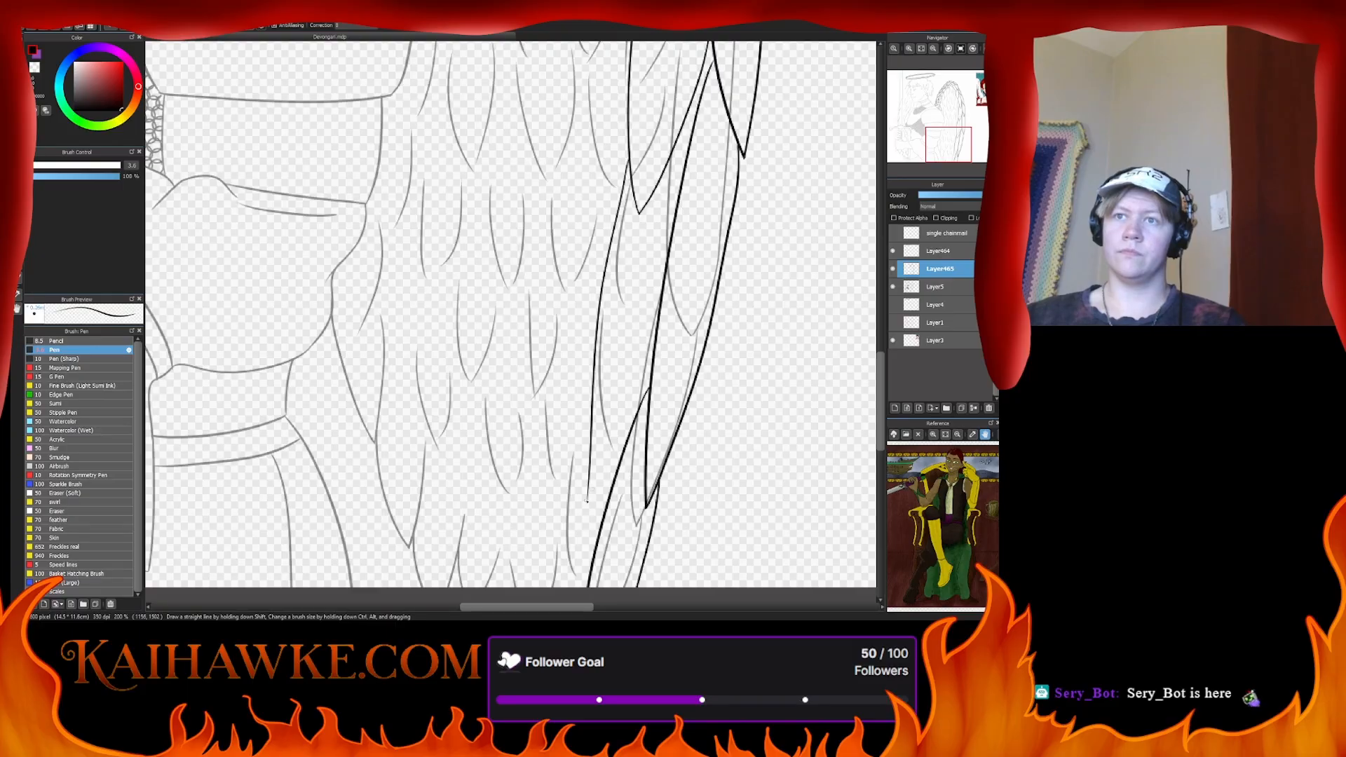
left_click_drag(587, 502, 626, 449)
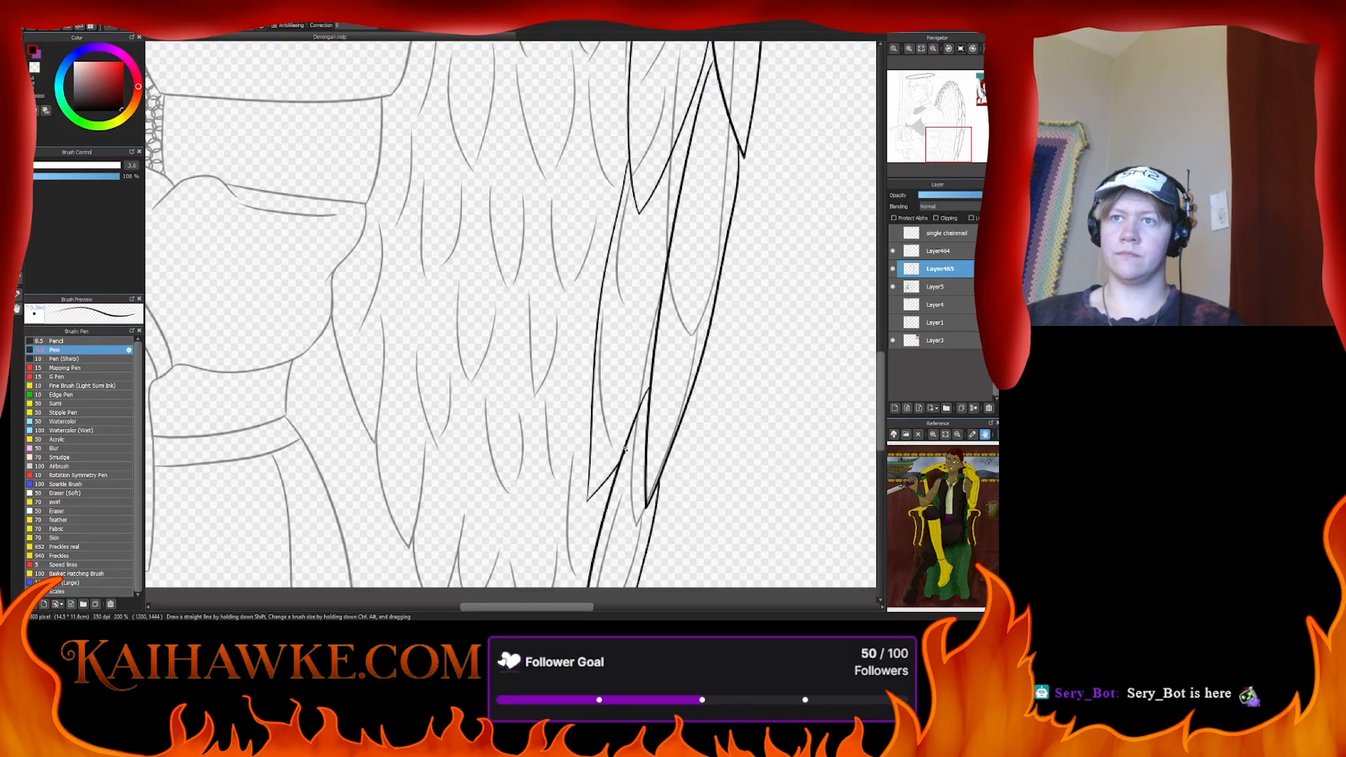
scroll(608, 469, "up", 2)
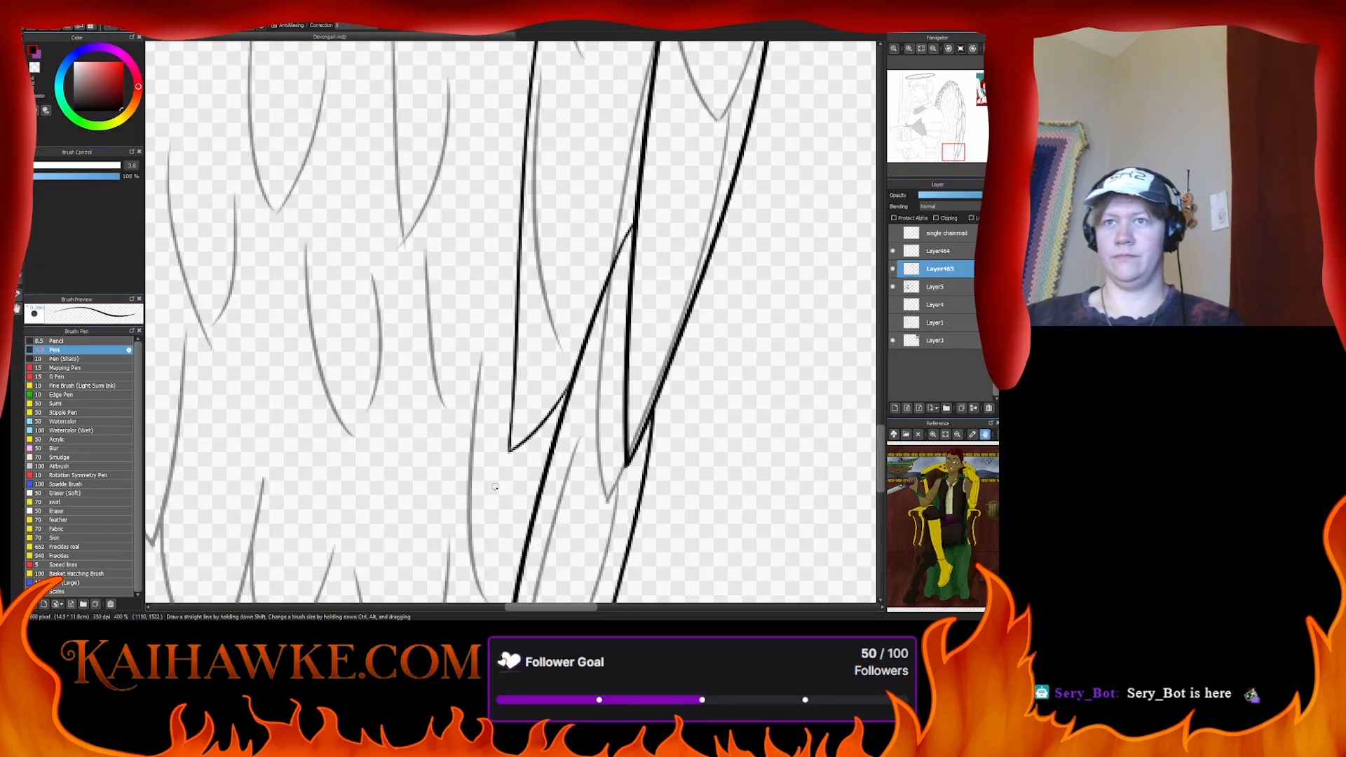
mouse_move(495, 487)
left_mouse_down()
mouse_move(586, 269)
mouse_move(524, 556)
left_mouse_up()
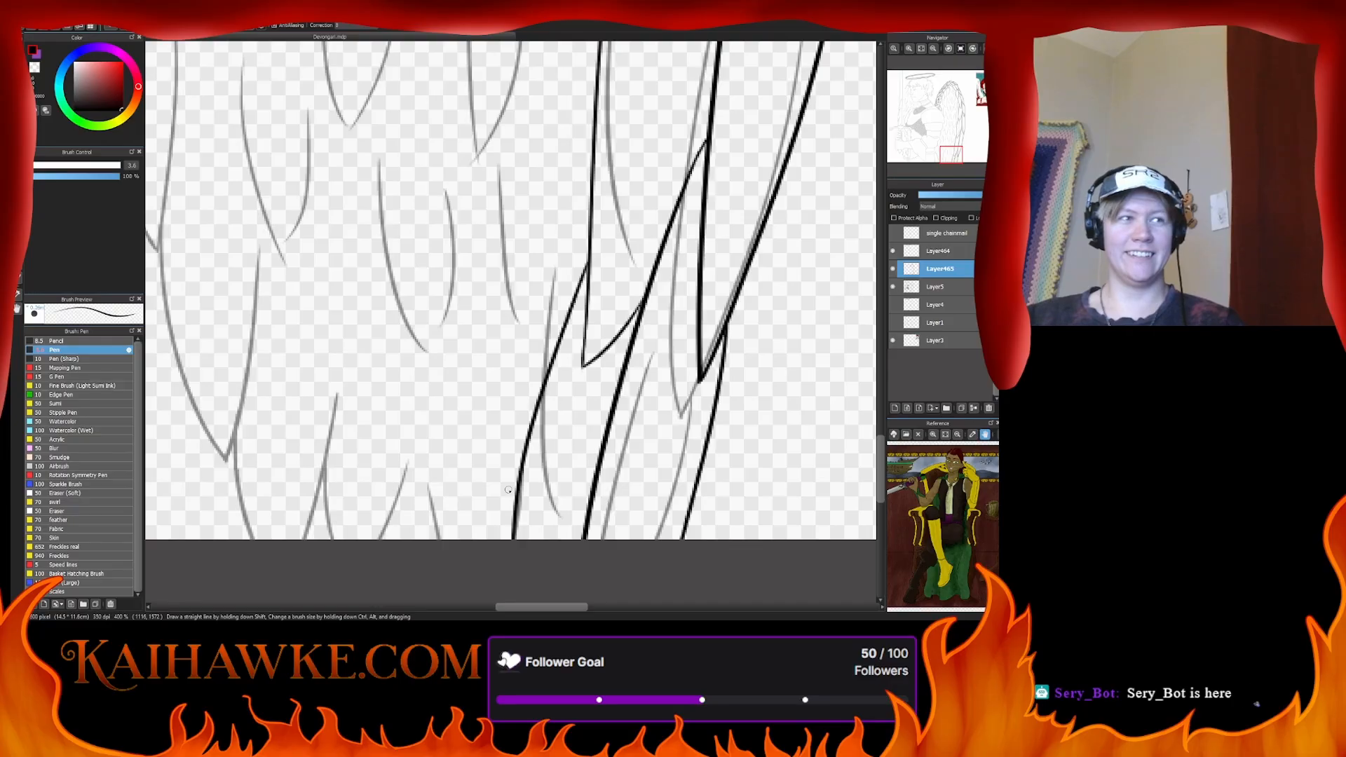
- Ink a small feather under the wing's arch and the long inner edge of a pointed feather below it, redoing that edge once
left_click_drag(493, 253, 470, 484)
left_click_drag(531, 204, 531, 476)
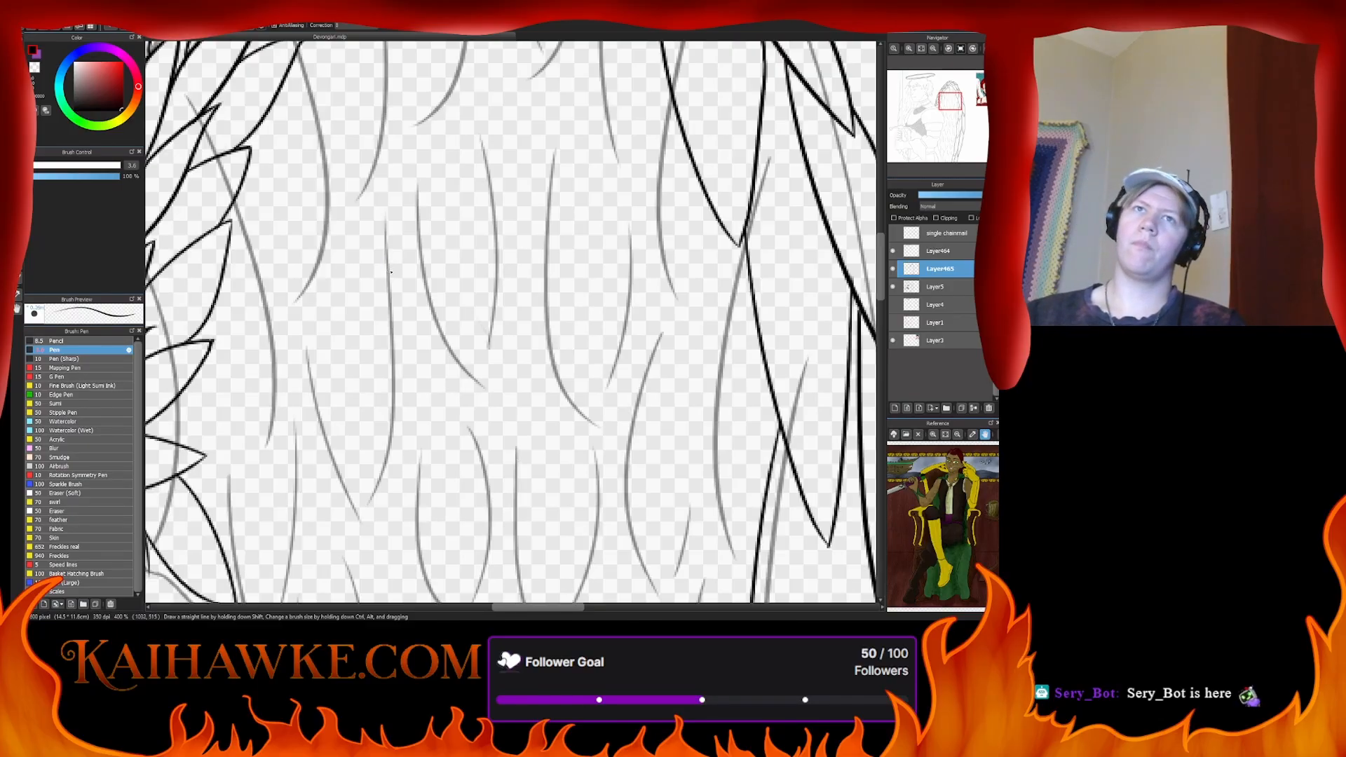
left_click_drag(391, 272, 428, 477)
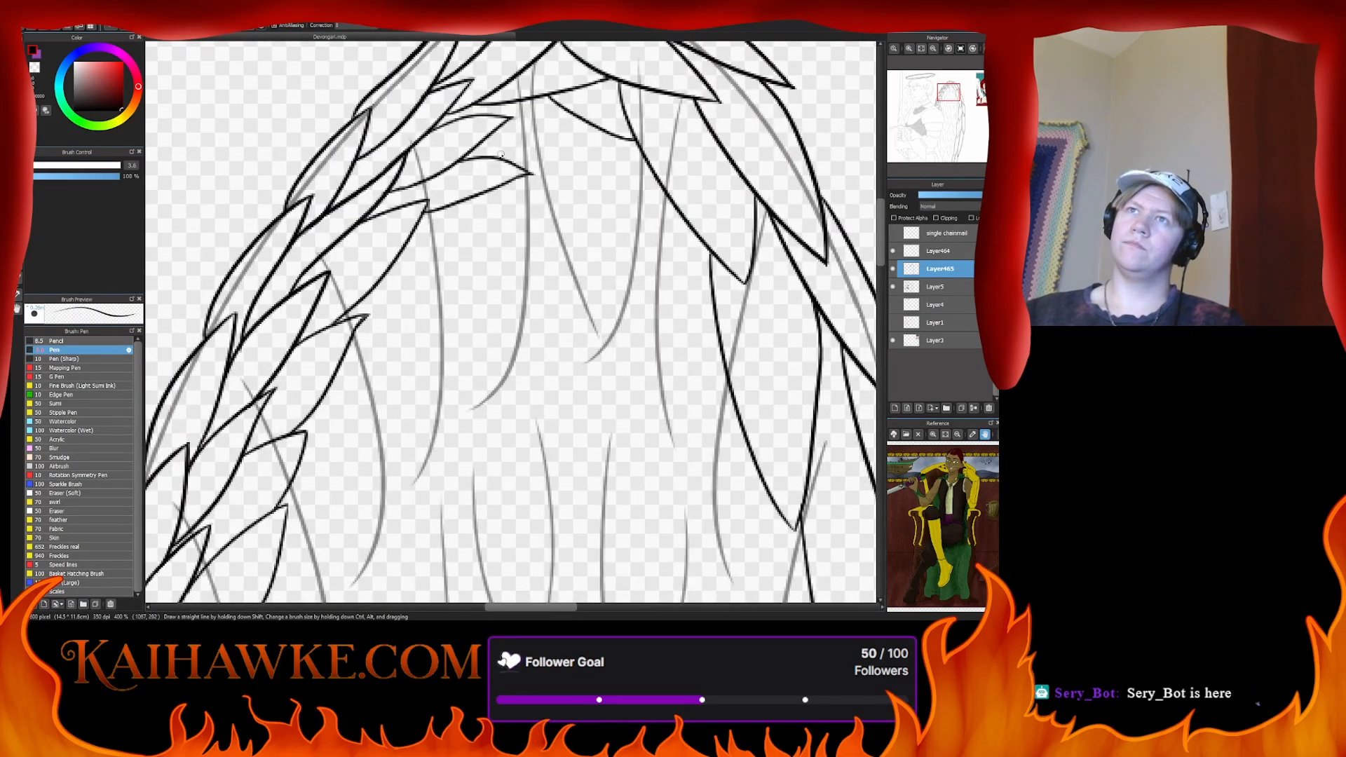
mouse_move(486, 156)
left_mouse_down()
mouse_move(571, 118)
mouse_move(597, 162)
mouse_move(646, 168)
mouse_move(648, 246)
mouse_move(713, 318)
left_mouse_up()
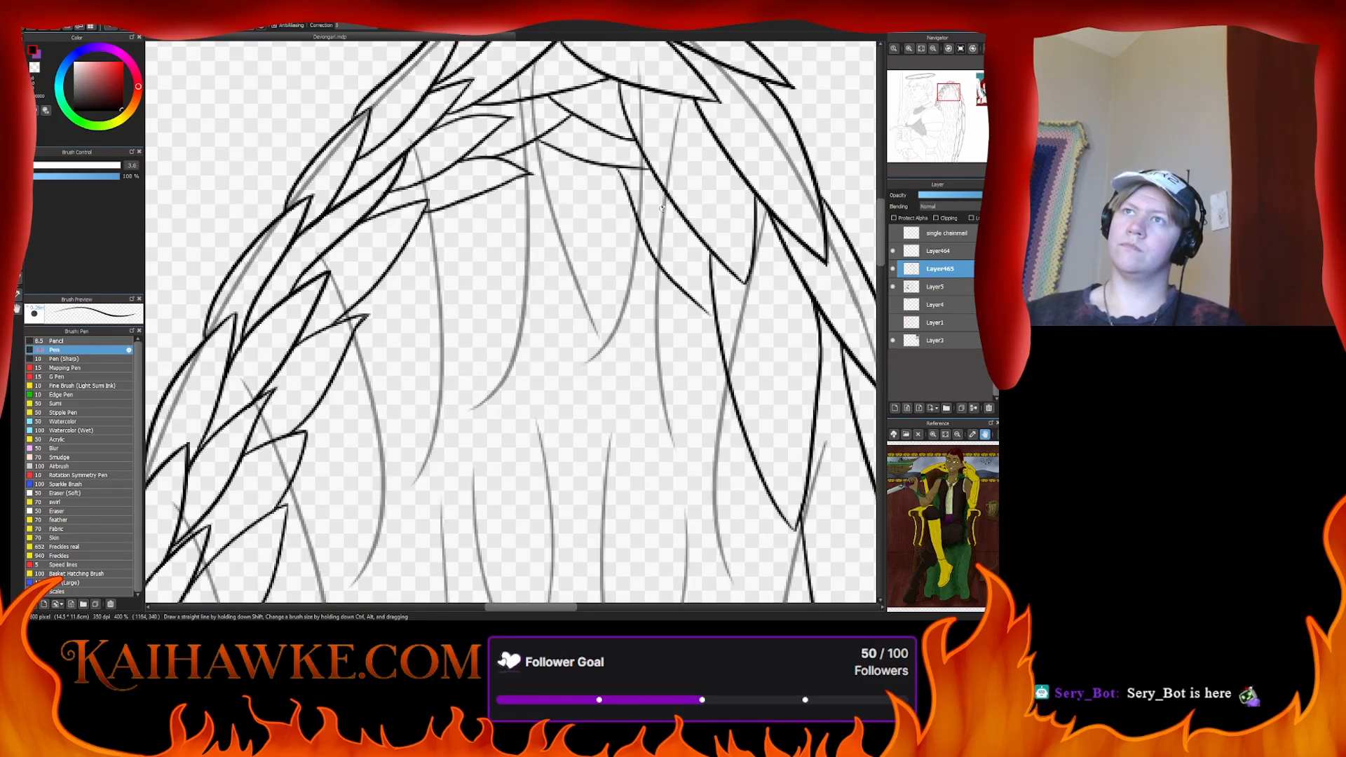
key("ctrl+z")
left_click_drag(622, 168, 714, 320)
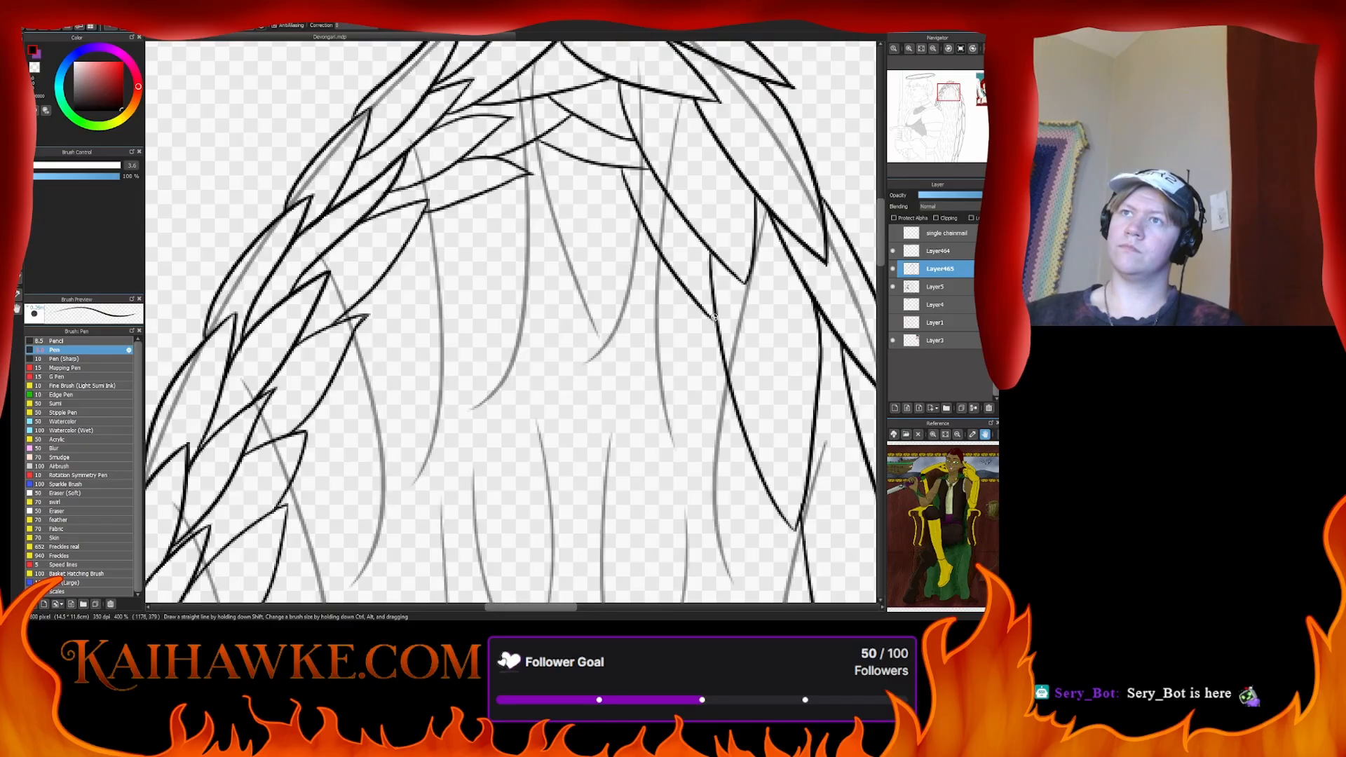
- Ink a shorter pointed feather under the arch beside the long edge, undoing one misplaced stroke and trimming the overshoot at its tip
left_click_drag(582, 160, 676, 347)
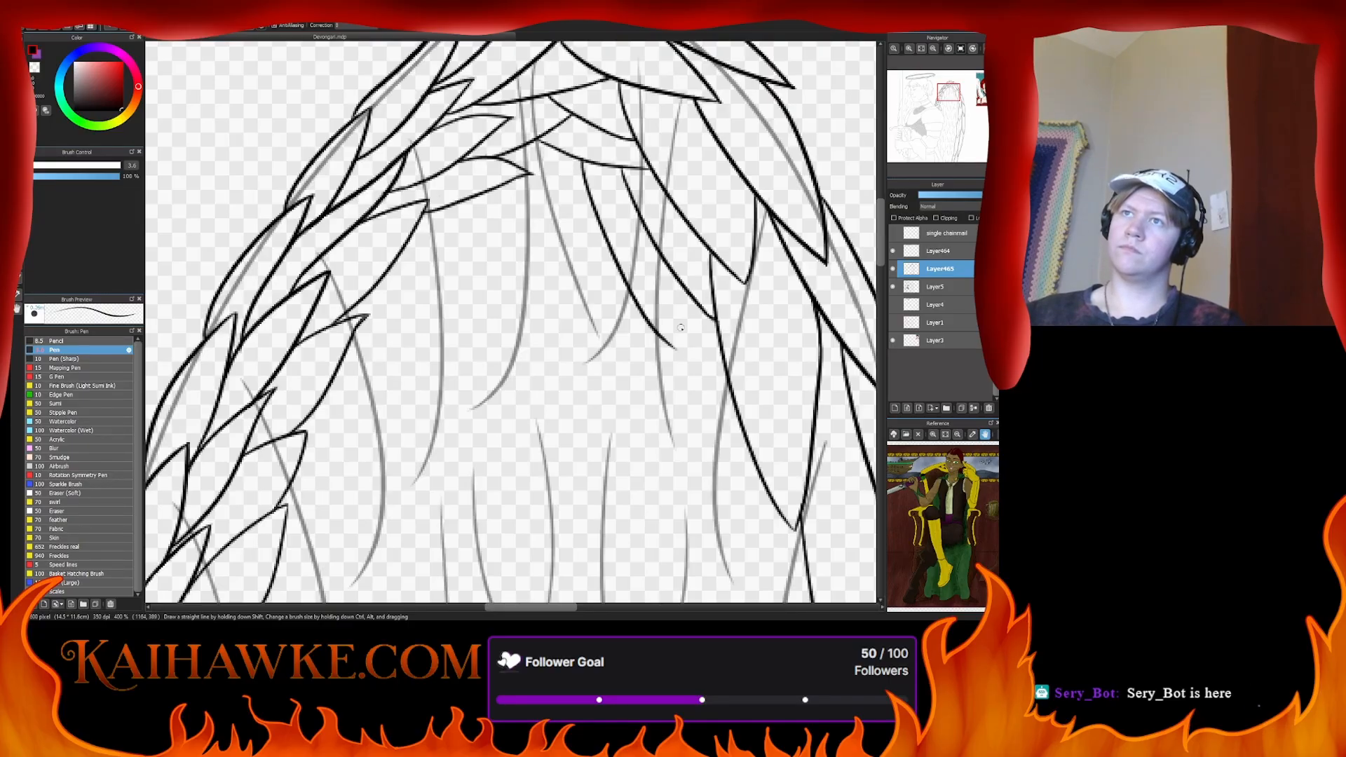
key("ctrl+z")
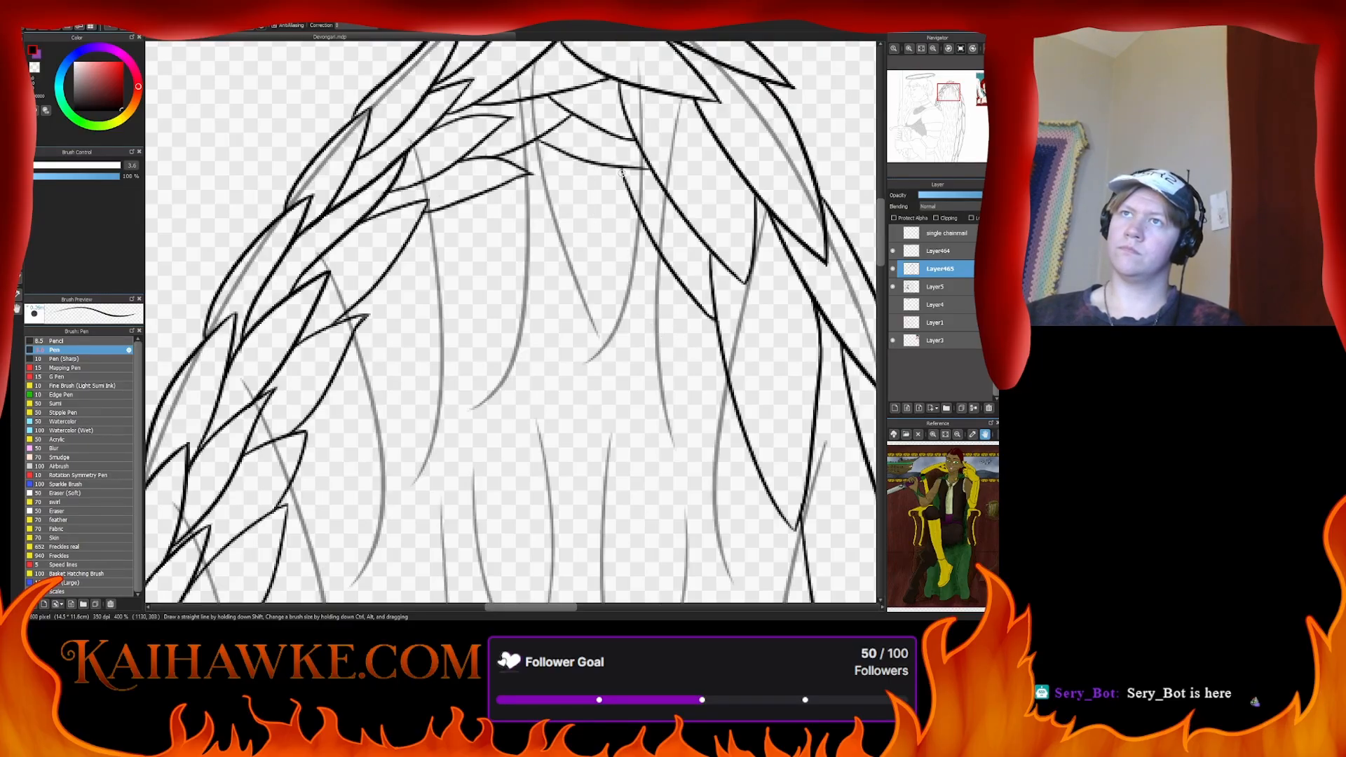
left_click_drag(621, 169, 628, 351)
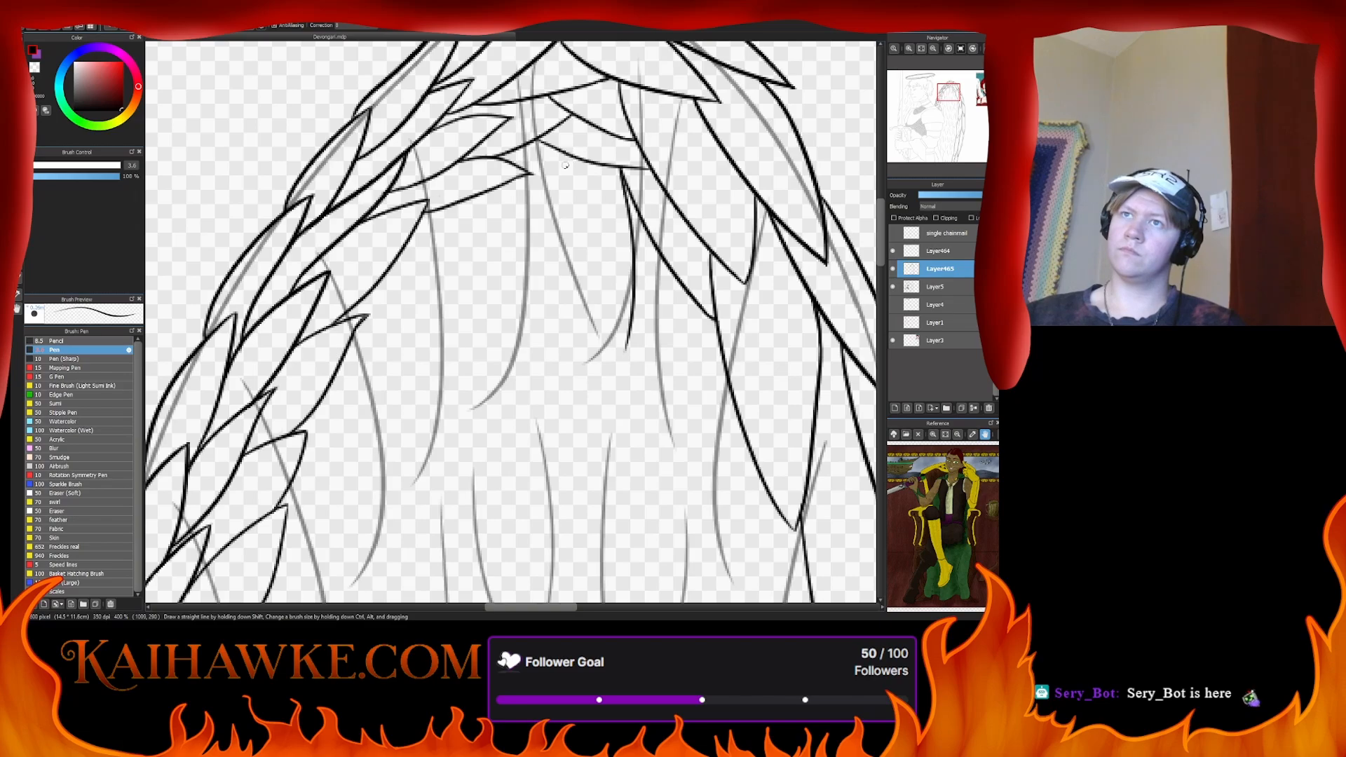
mouse_move(565, 161)
left_mouse_down()
mouse_move(647, 362)
mouse_move(629, 351)
mouse_move(642, 345)
left_mouse_up()
key("e")
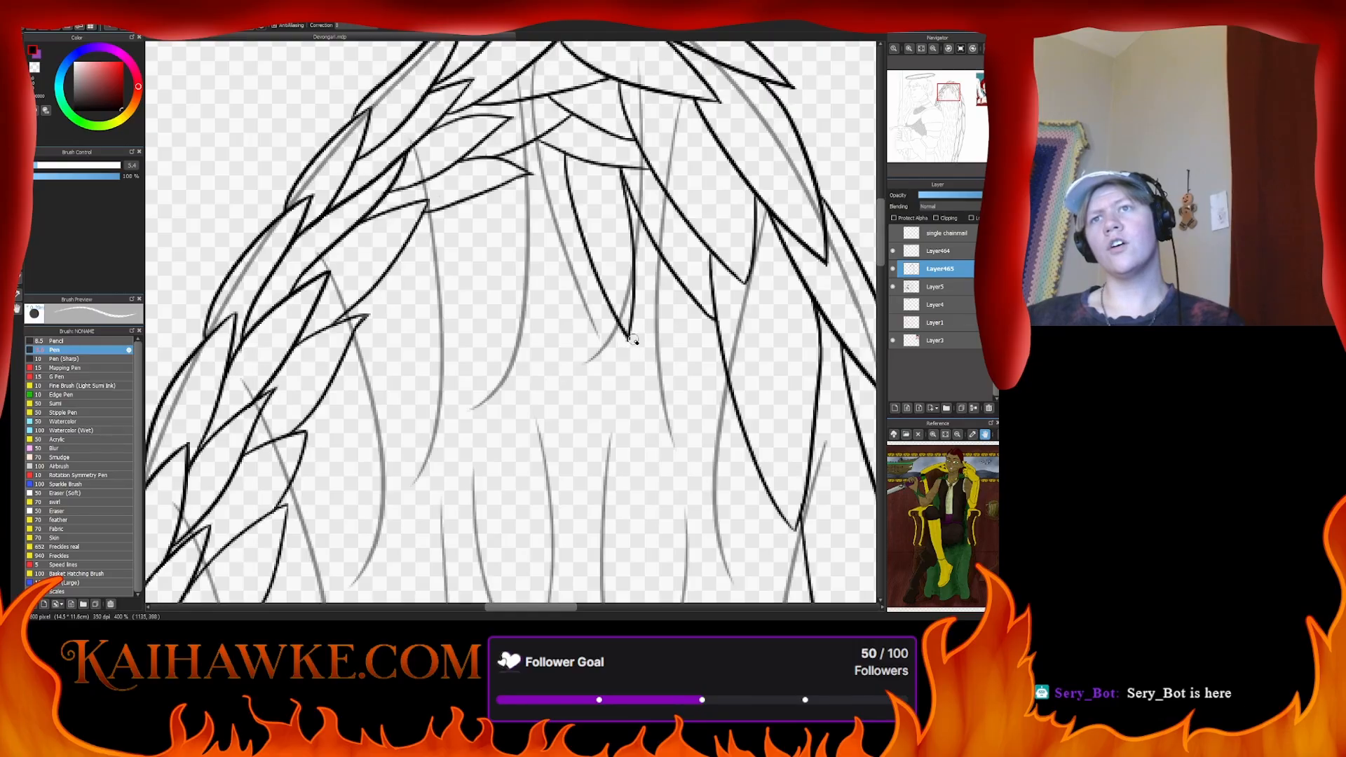
key("b")
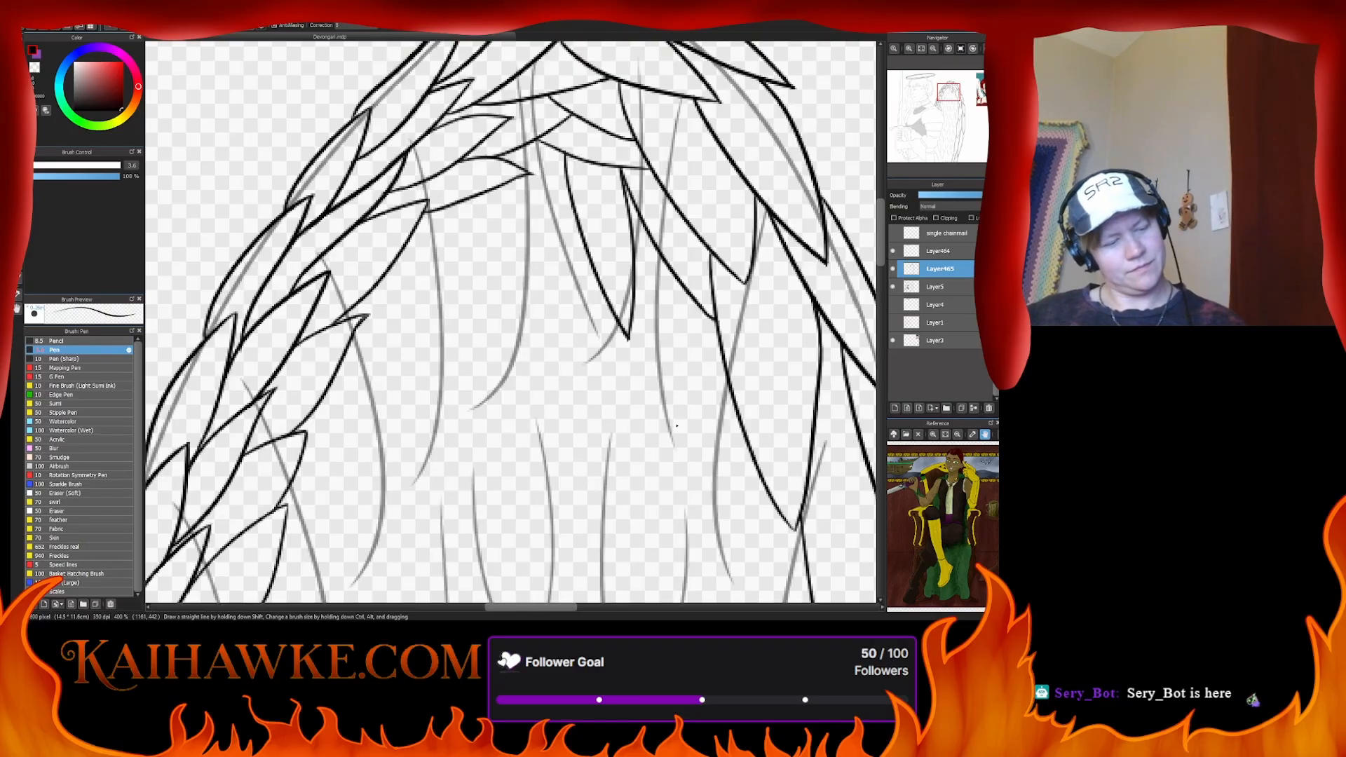
- Clean the short feather's tip and ink a long pointed feather emerging from behind it towards the wing's outer side
left_click_drag(636, 428, 556, 333)
key("e")
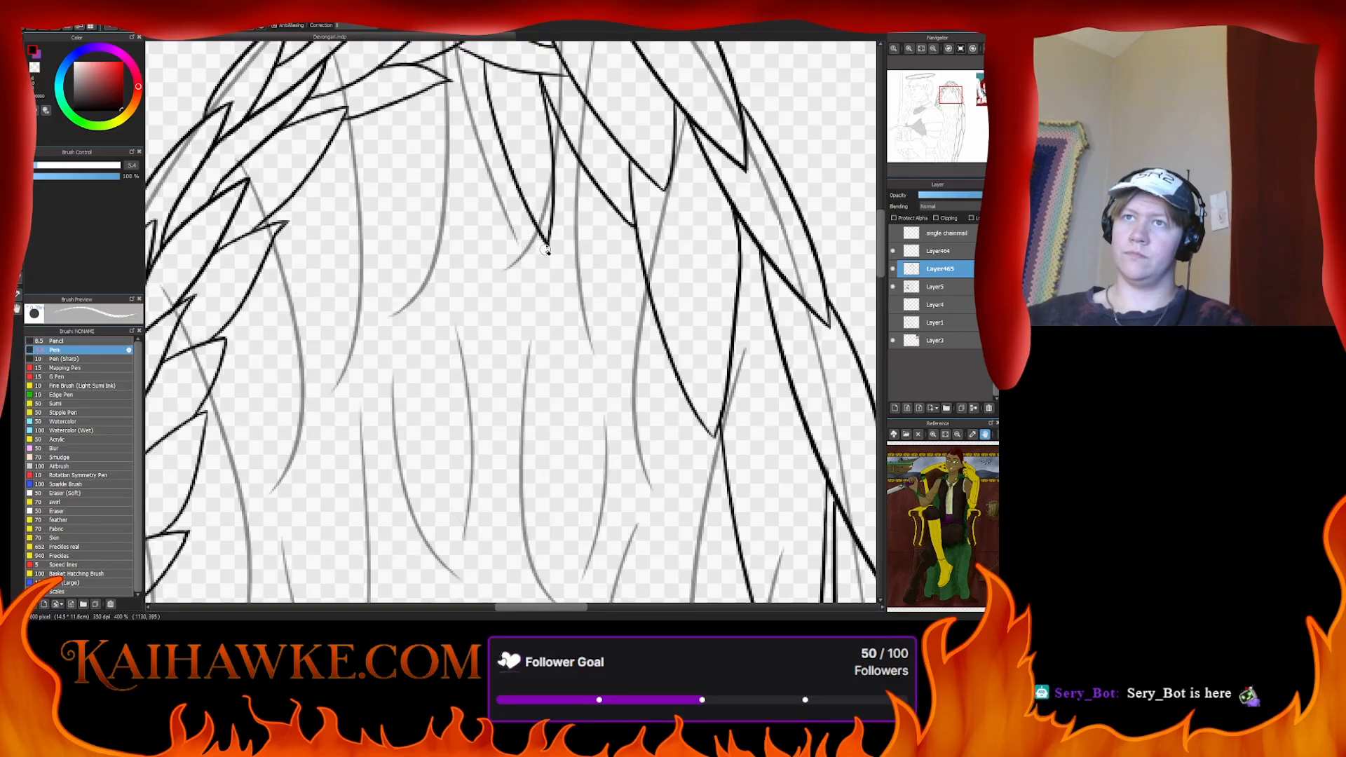
mouse_move(546, 251)
left_mouse_down()
mouse_move(555, 212)
mouse_move(672, 408)
mouse_move(667, 360)
left_mouse_up()
key("b")
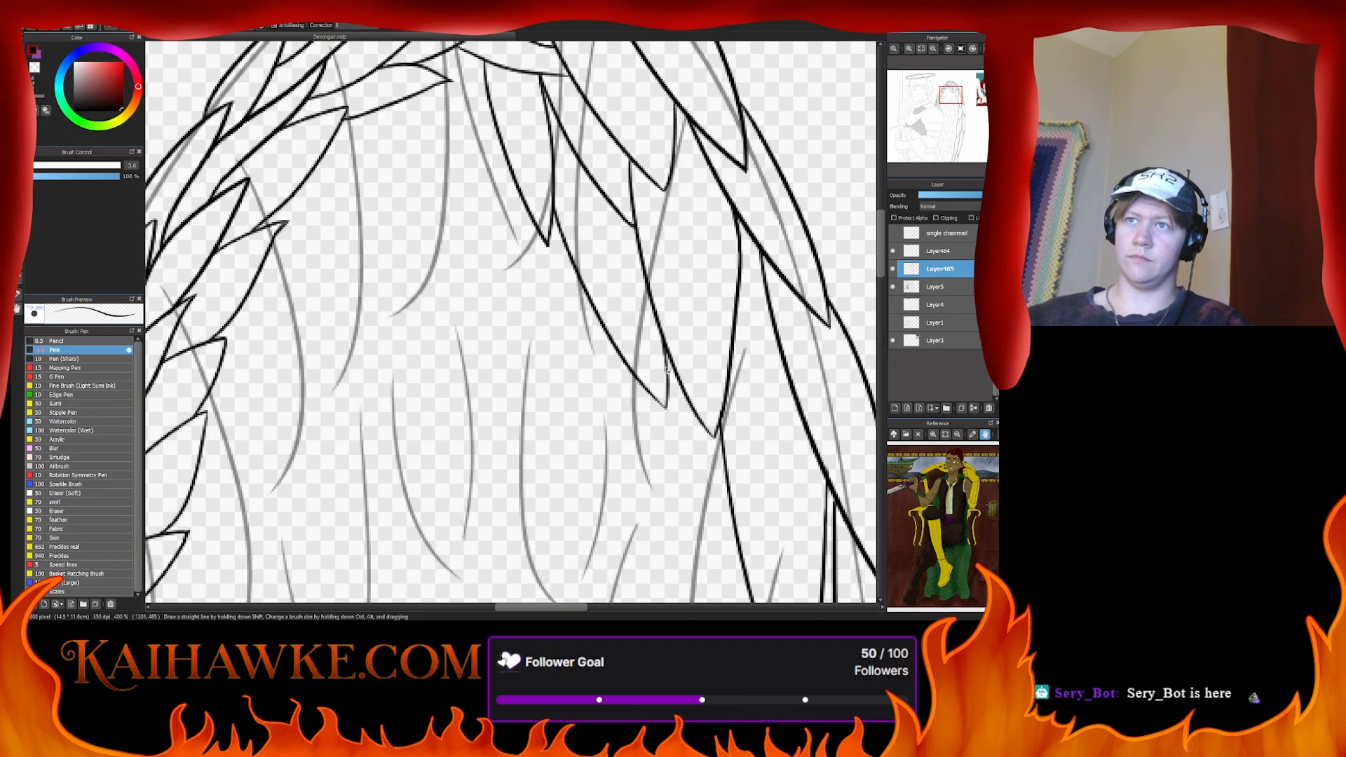
- Ink a short base line and another pointed feather on the short feather's inner side, redoing its edges until they meet in a point
left_click_drag(530, 222, 628, 320)
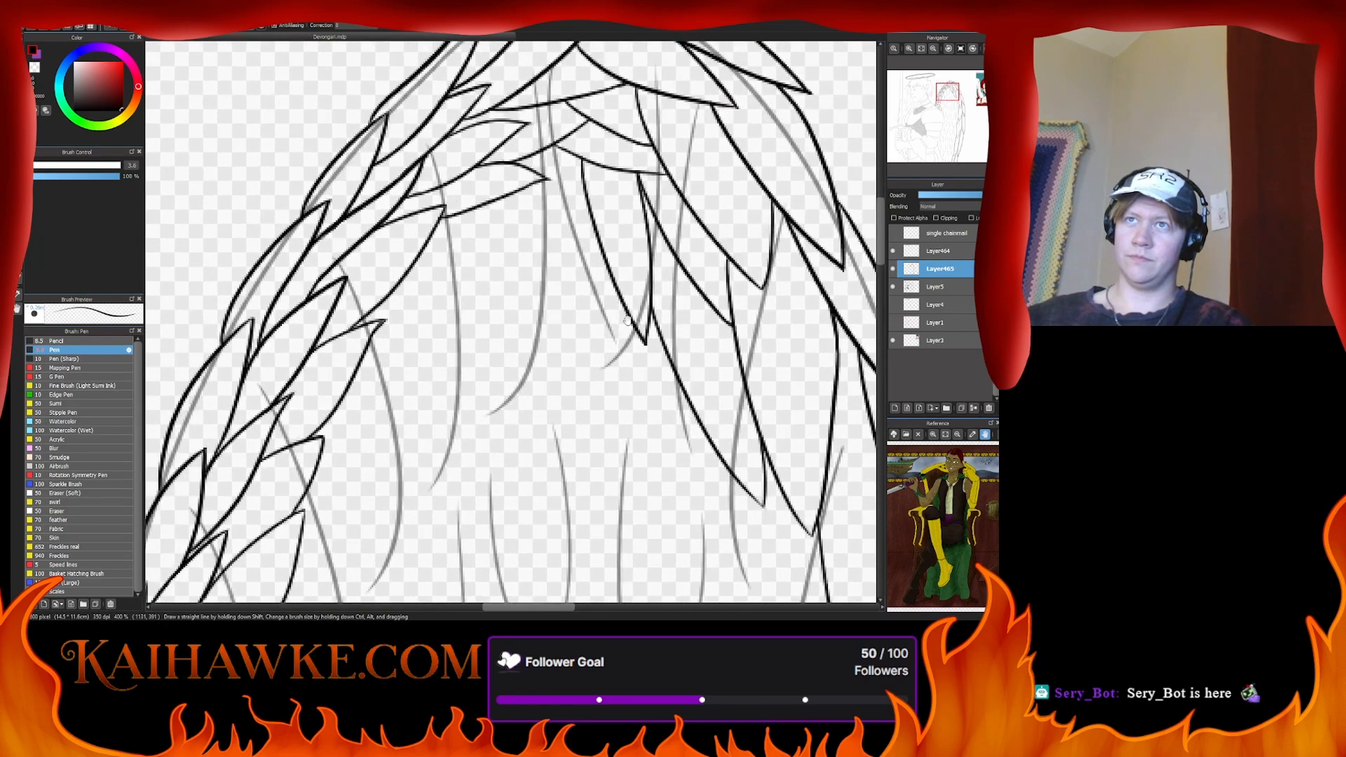
left_click_drag(524, 188, 582, 191)
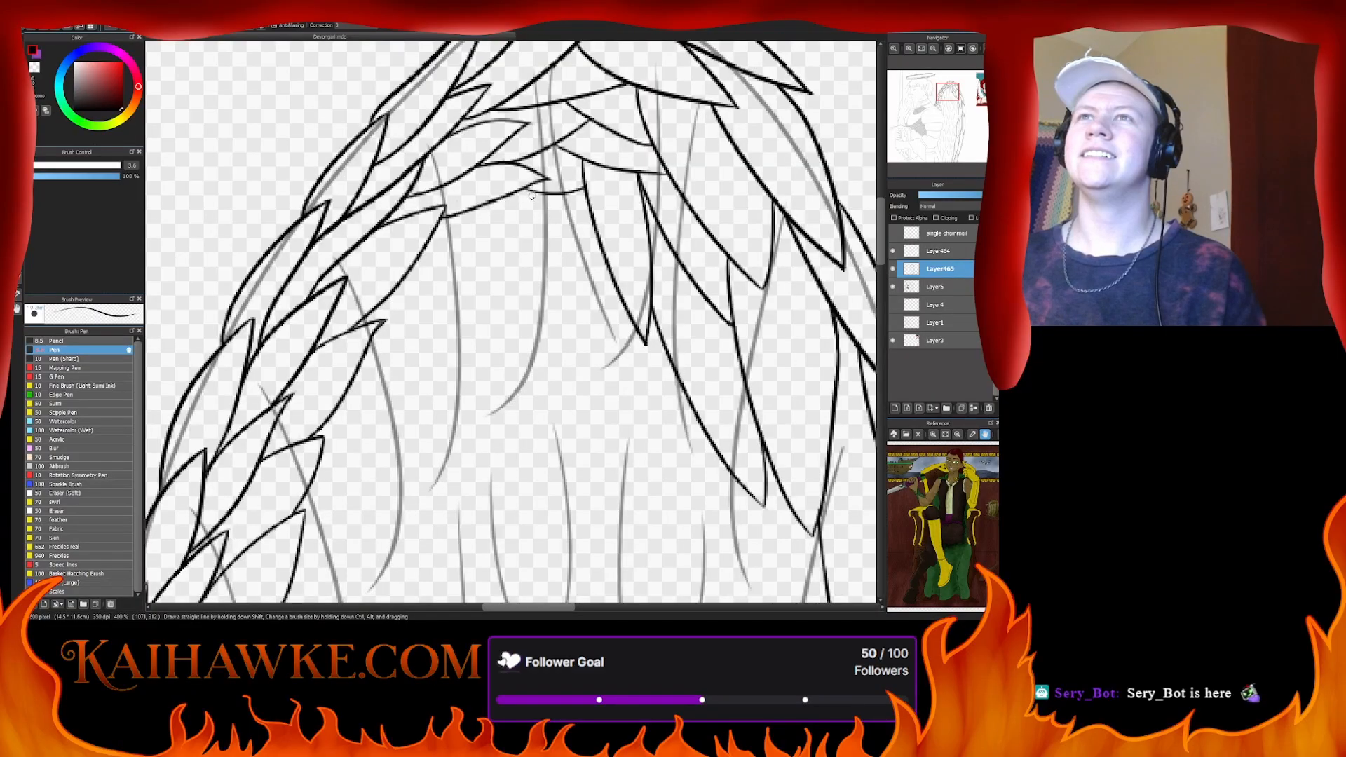
mouse_move(531, 191)
left_mouse_down()
mouse_move(551, 282)
mouse_move(610, 382)
left_mouse_up()
key("ctrl+z")
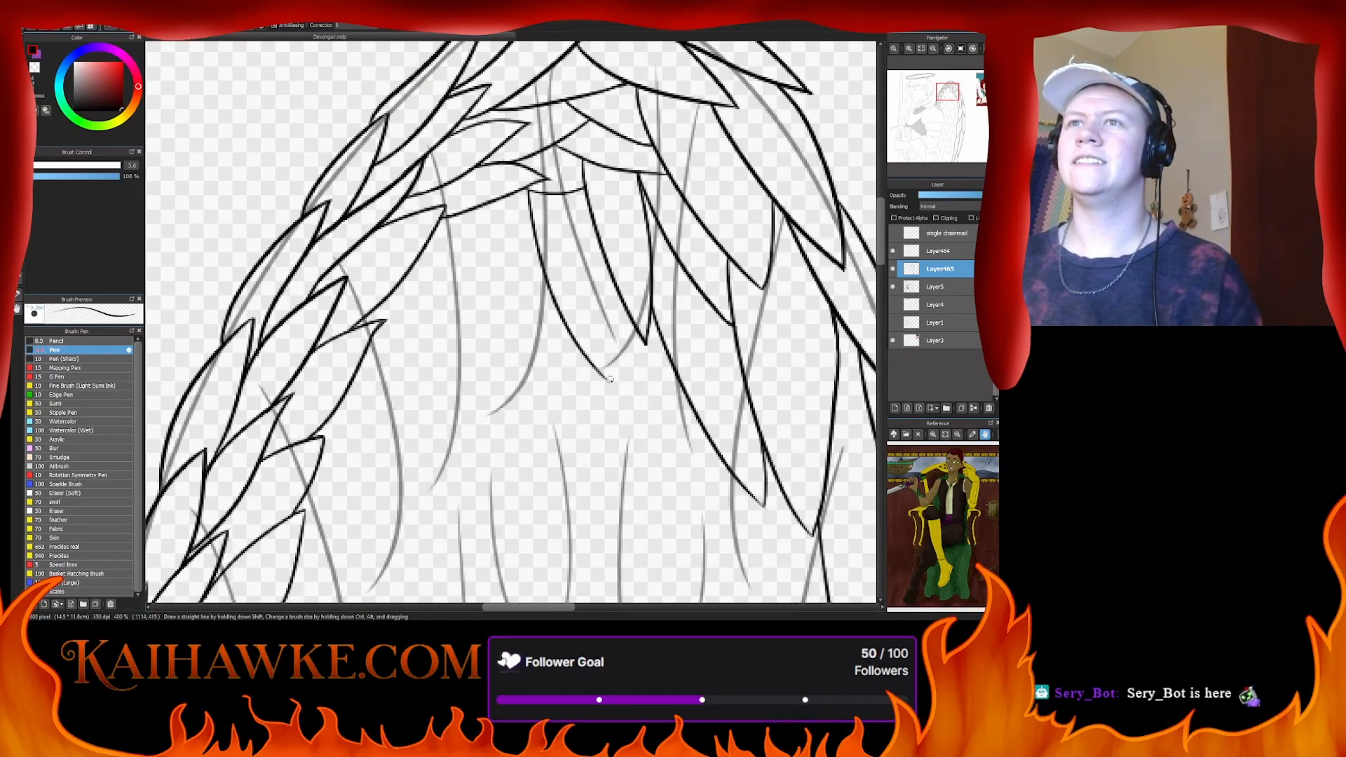
left_click_drag(614, 271, 608, 375)
key("ctrl+z")
left_click_drag(614, 263, 608, 360)
key("ctrl+z")
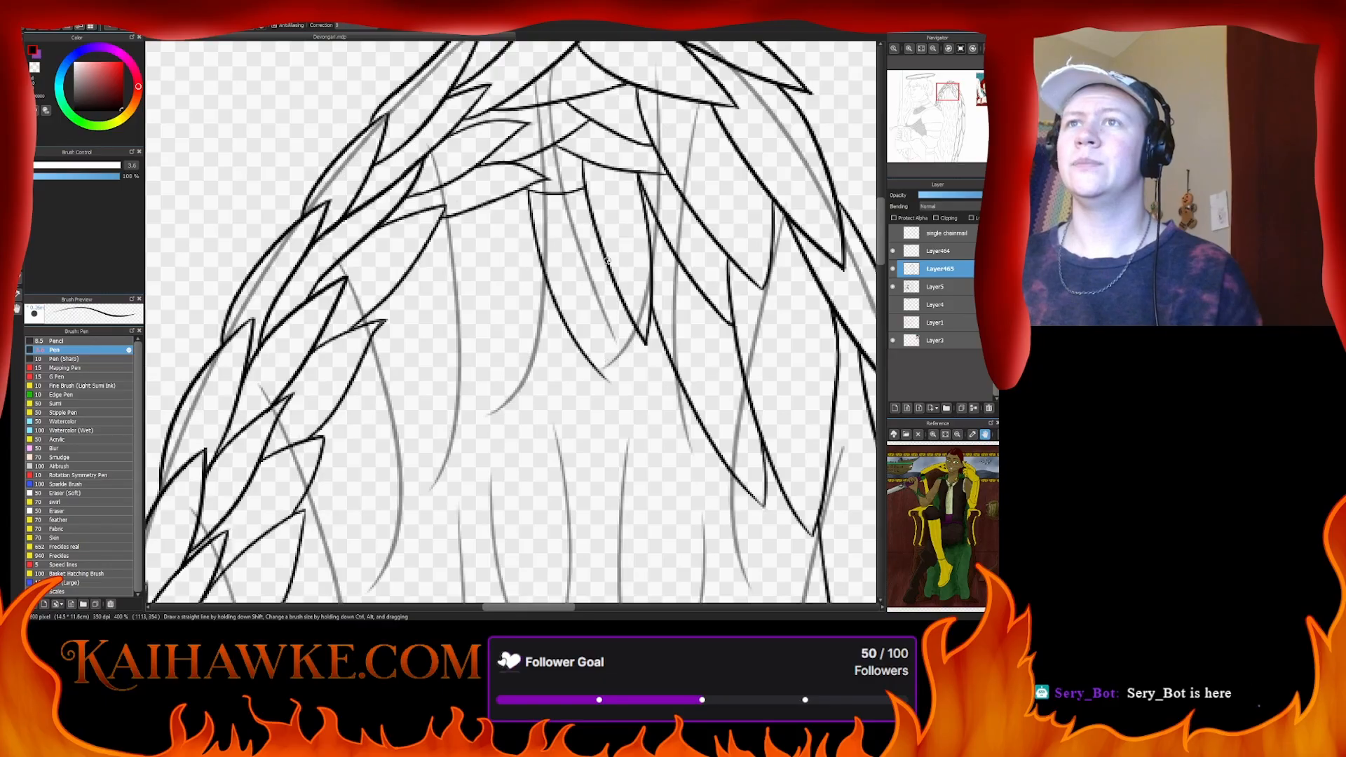
left_click_drag(614, 259, 609, 386)
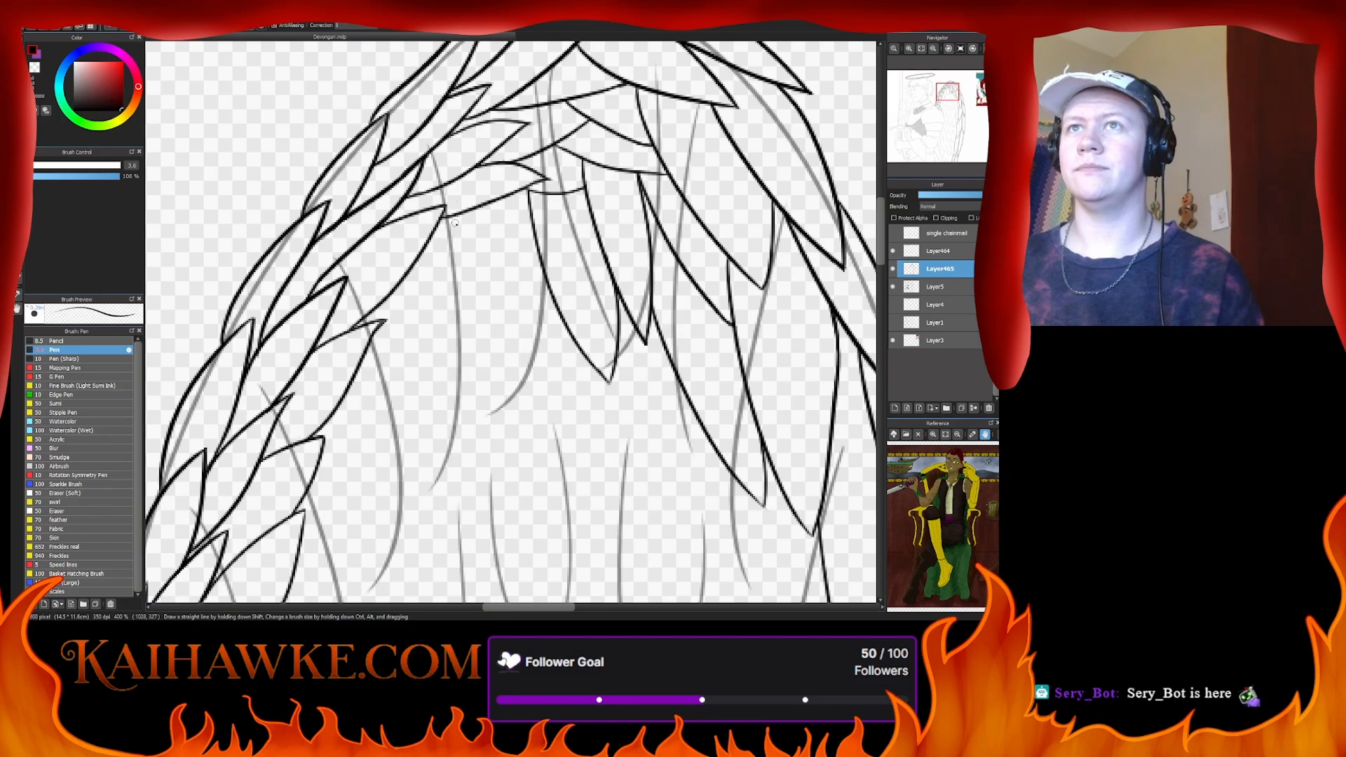
- Ink the curved upper and lower edges of a small feather inward of the new pointed one, undoing misplaced strokes around it
left_click_drag(436, 227, 466, 283)
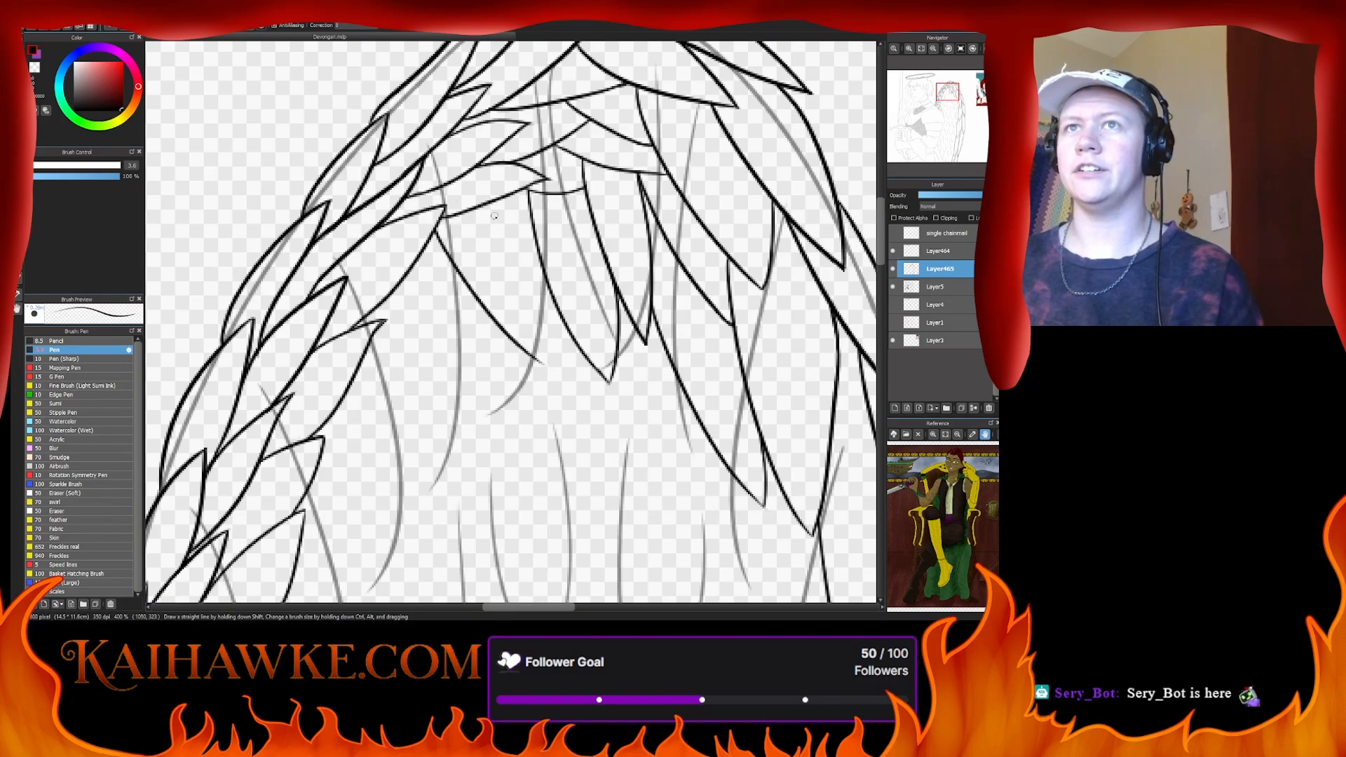
key("ctrl+z")
left_click_drag(468, 214, 533, 235)
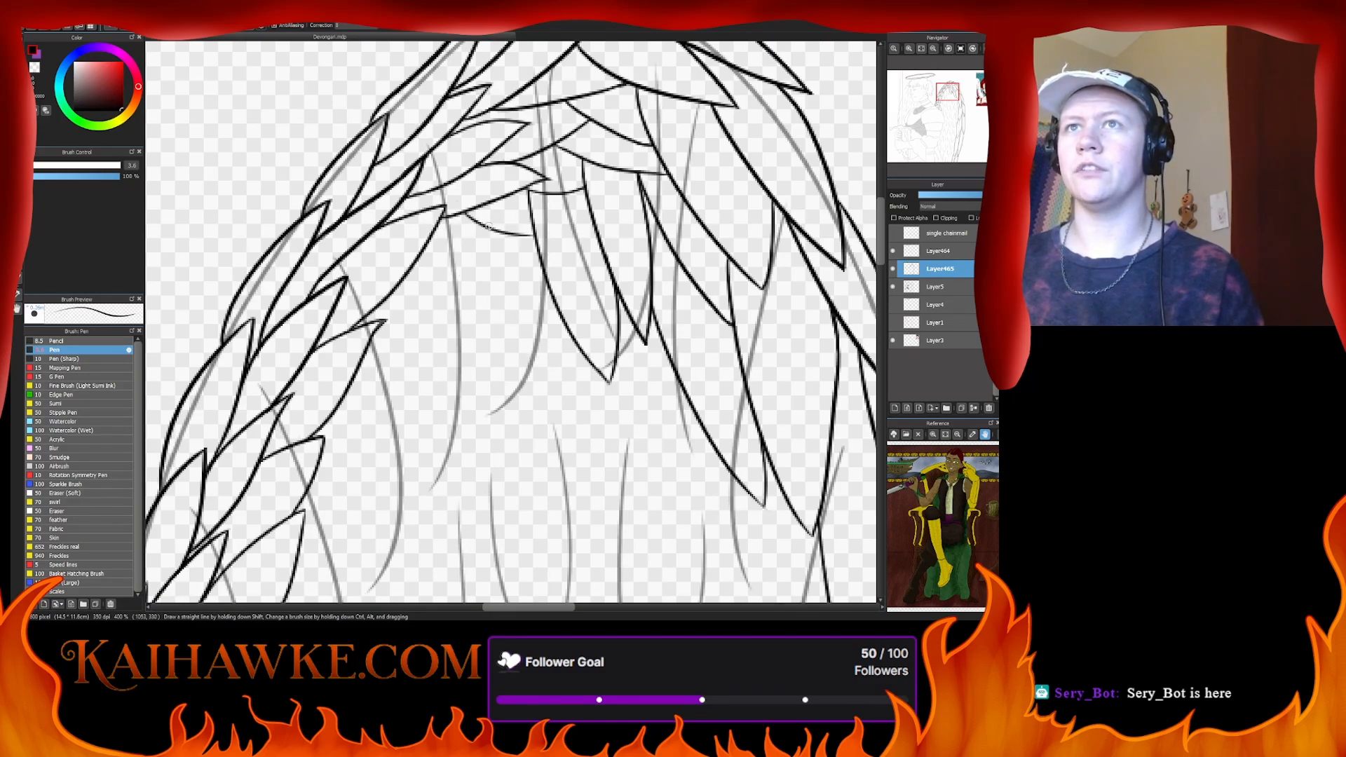
left_click_drag(424, 252, 507, 225)
key("ctrl+z")
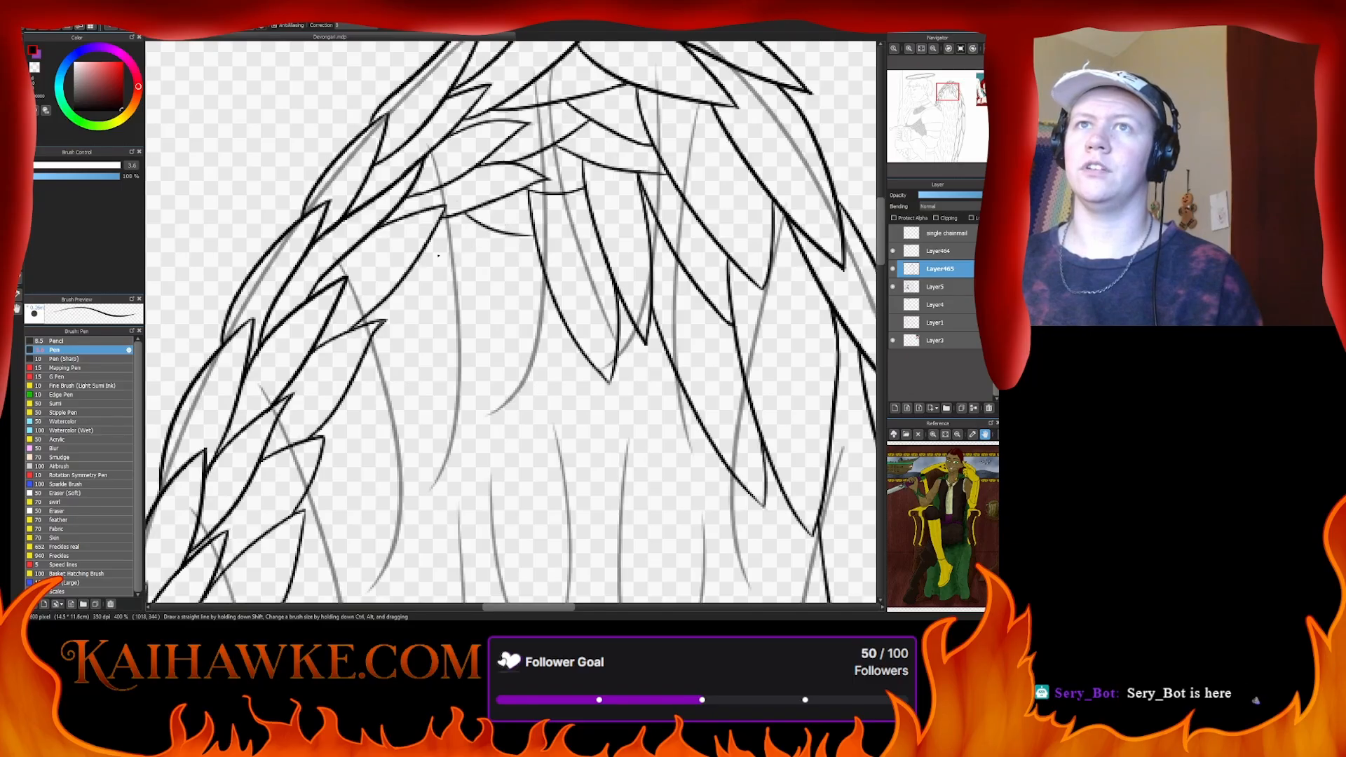
left_click_drag(414, 261, 507, 237)
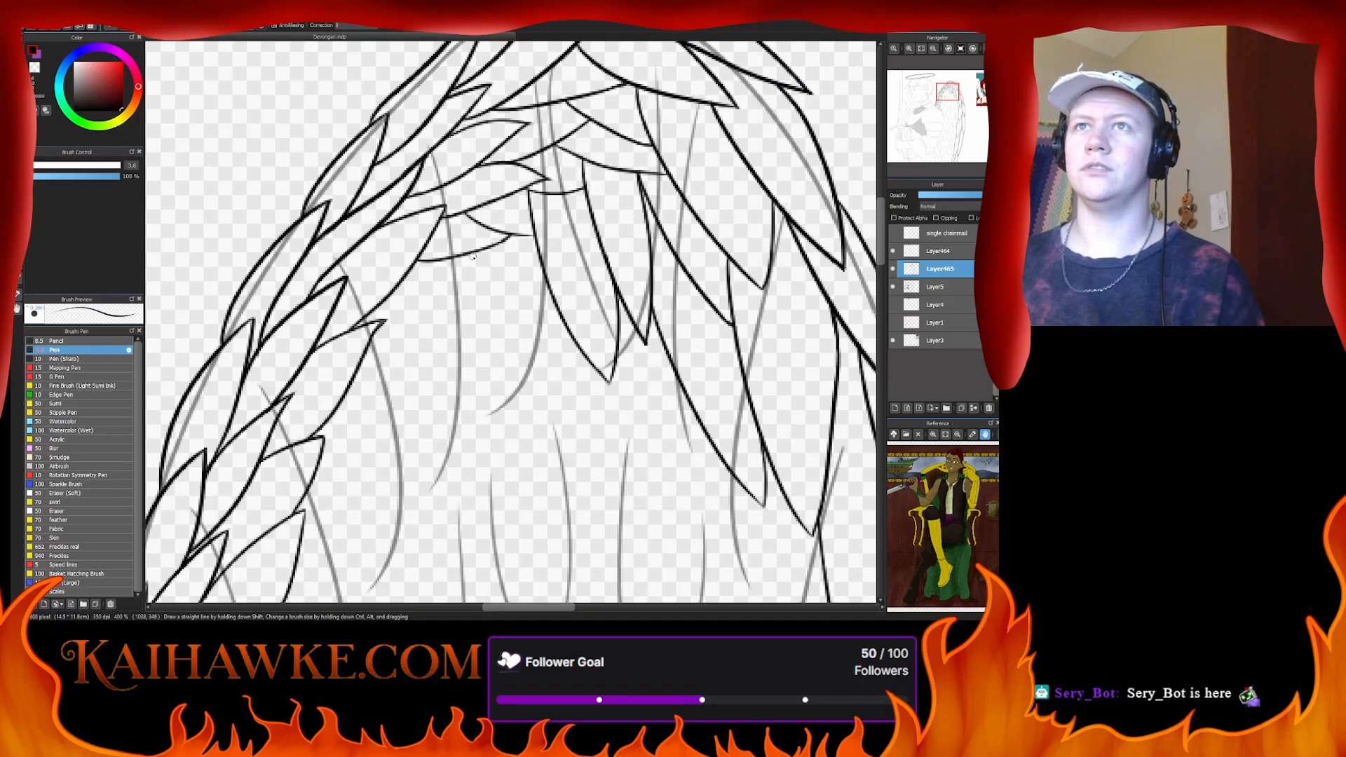
mouse_move(473, 255)
left_mouse_down()
mouse_move(541, 364)
mouse_move(596, 392)
left_mouse_up()
key("ctrl+z")
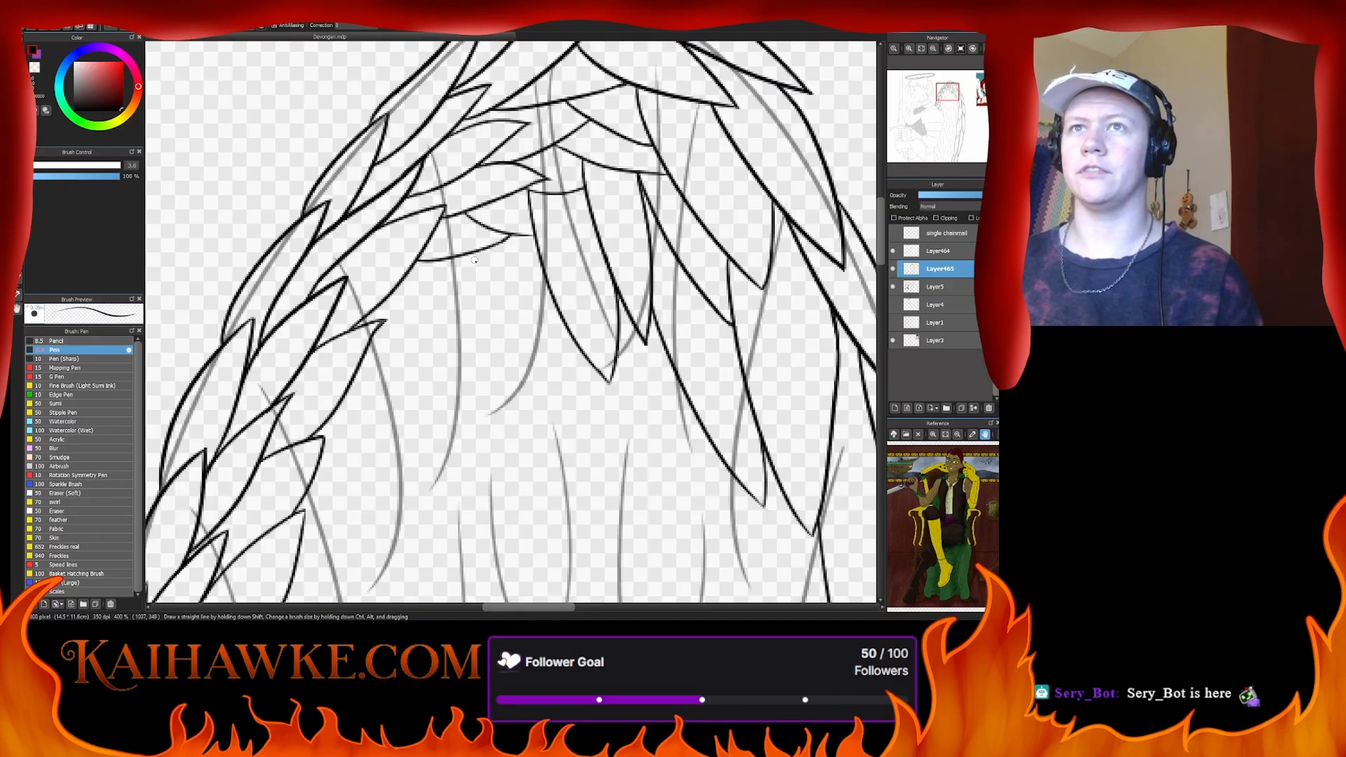
- Ink a pointed feather hanging below the small feather, redoing its outer edge until both sides meet at the tip
mouse_move(474, 255)
left_mouse_down()
mouse_move(548, 406)
mouse_move(571, 420)
left_mouse_up()
key("ctrl+z")
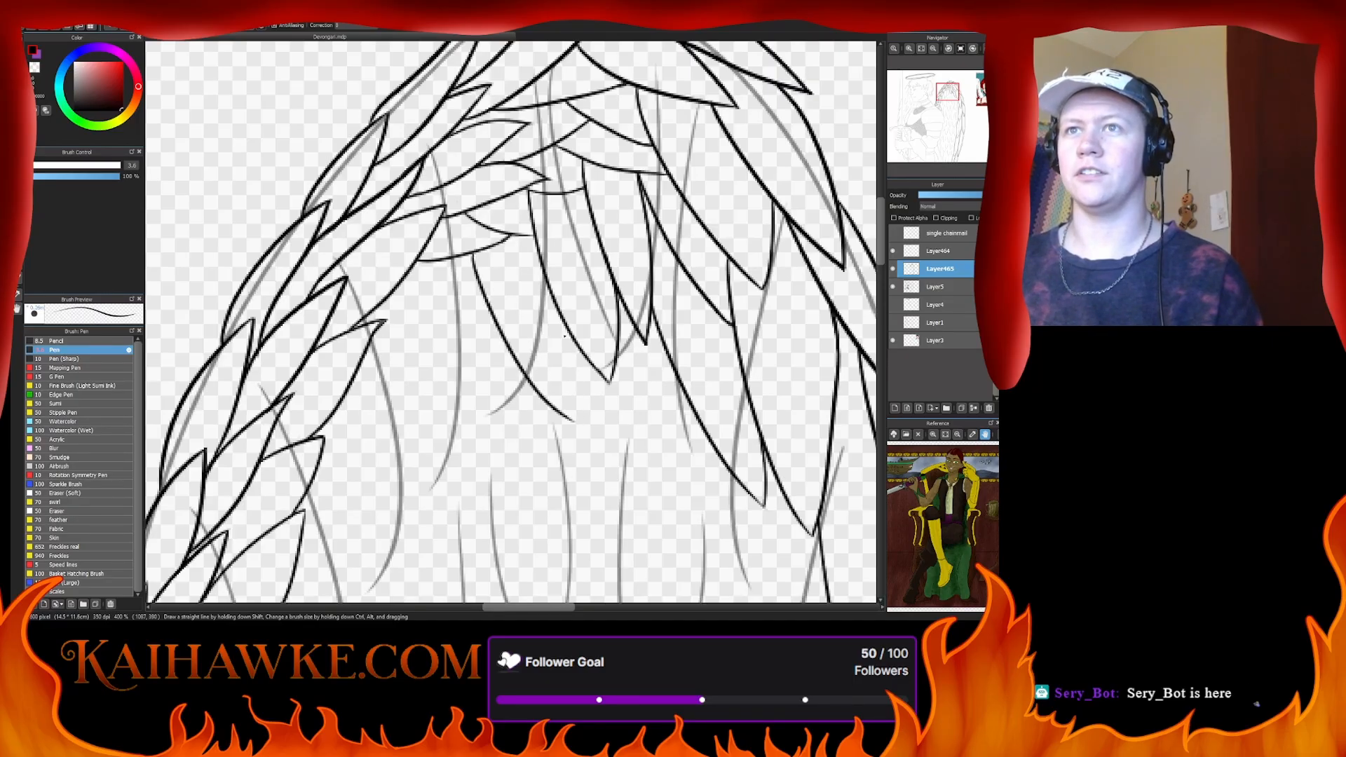
left_click_drag(575, 336, 571, 420)
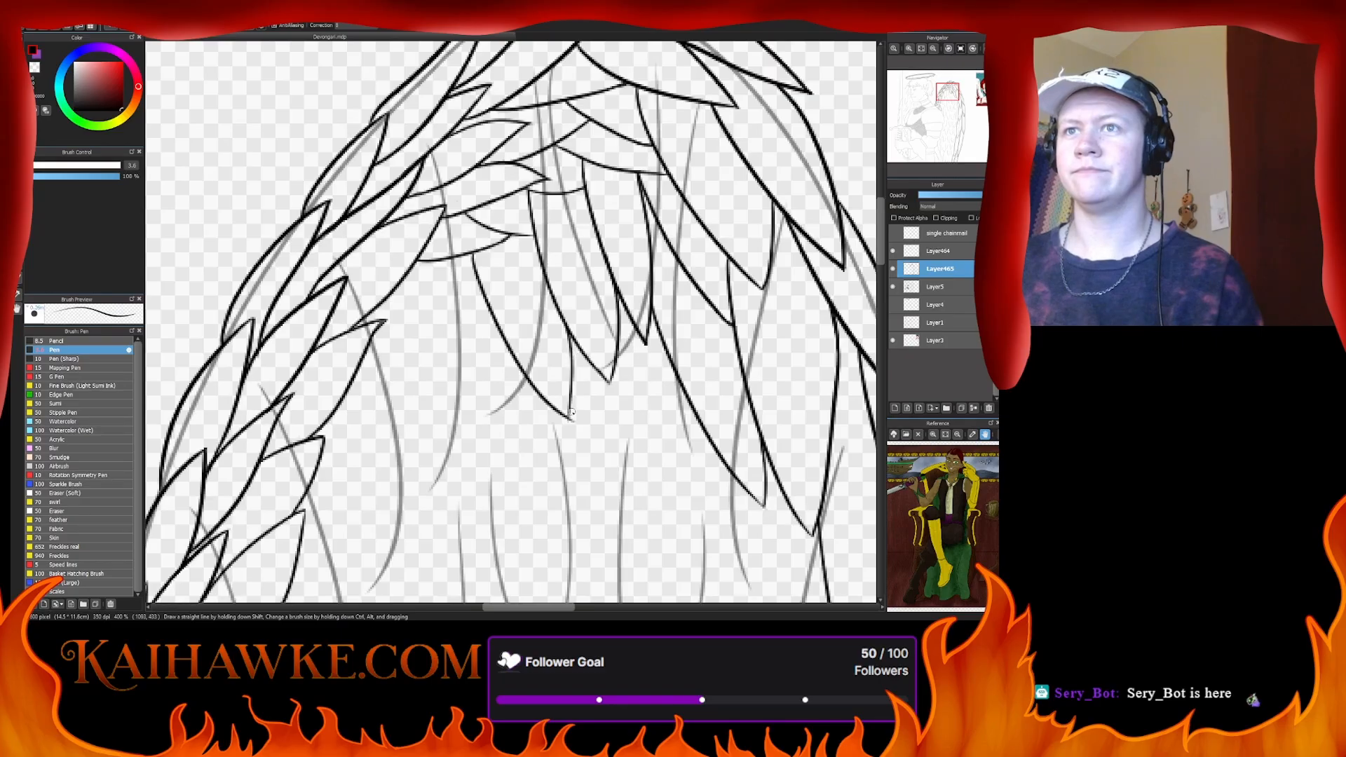
key("ctrl+z")
left_click_drag(575, 336, 571, 421)
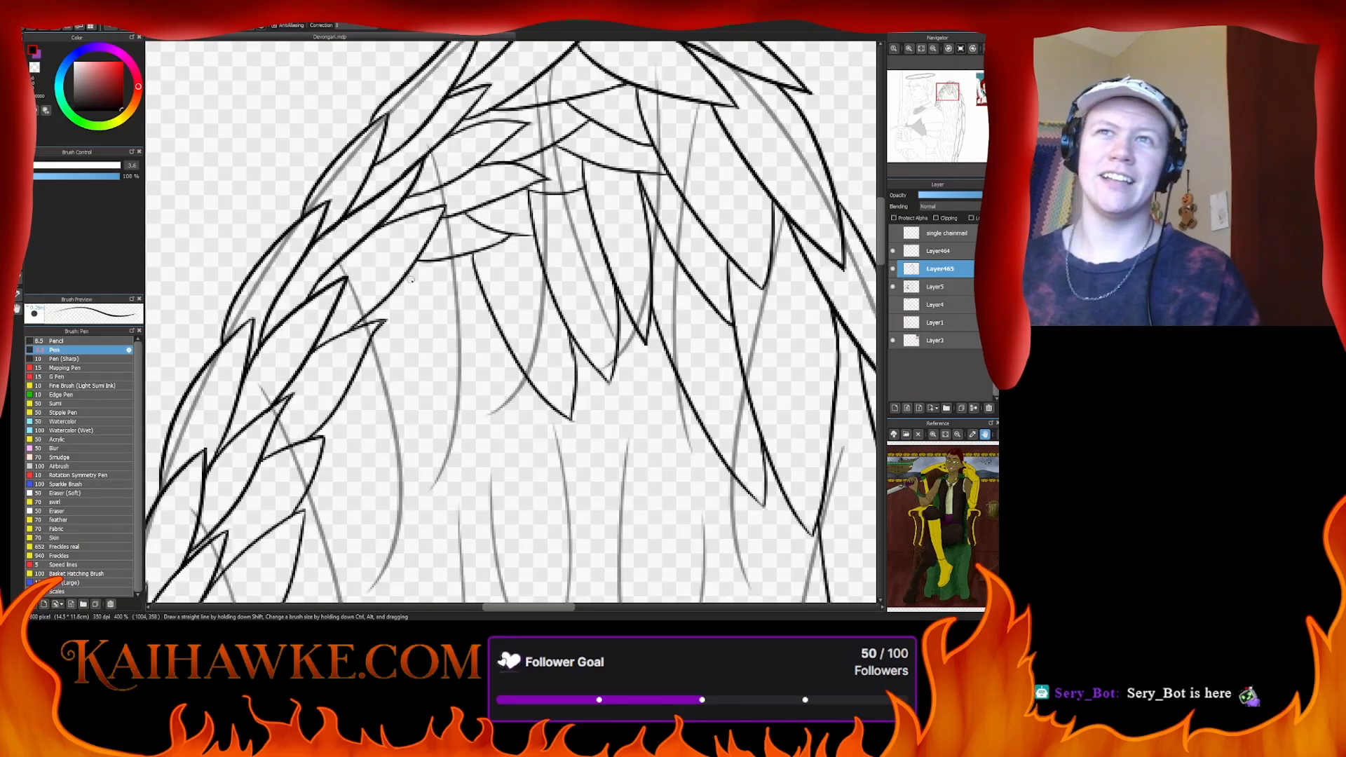
- Ink the next pointed feather inward along the row, undoing misplaced inner-edge strokes and curving both edges to a tip
left_click_drag(409, 275, 522, 481)
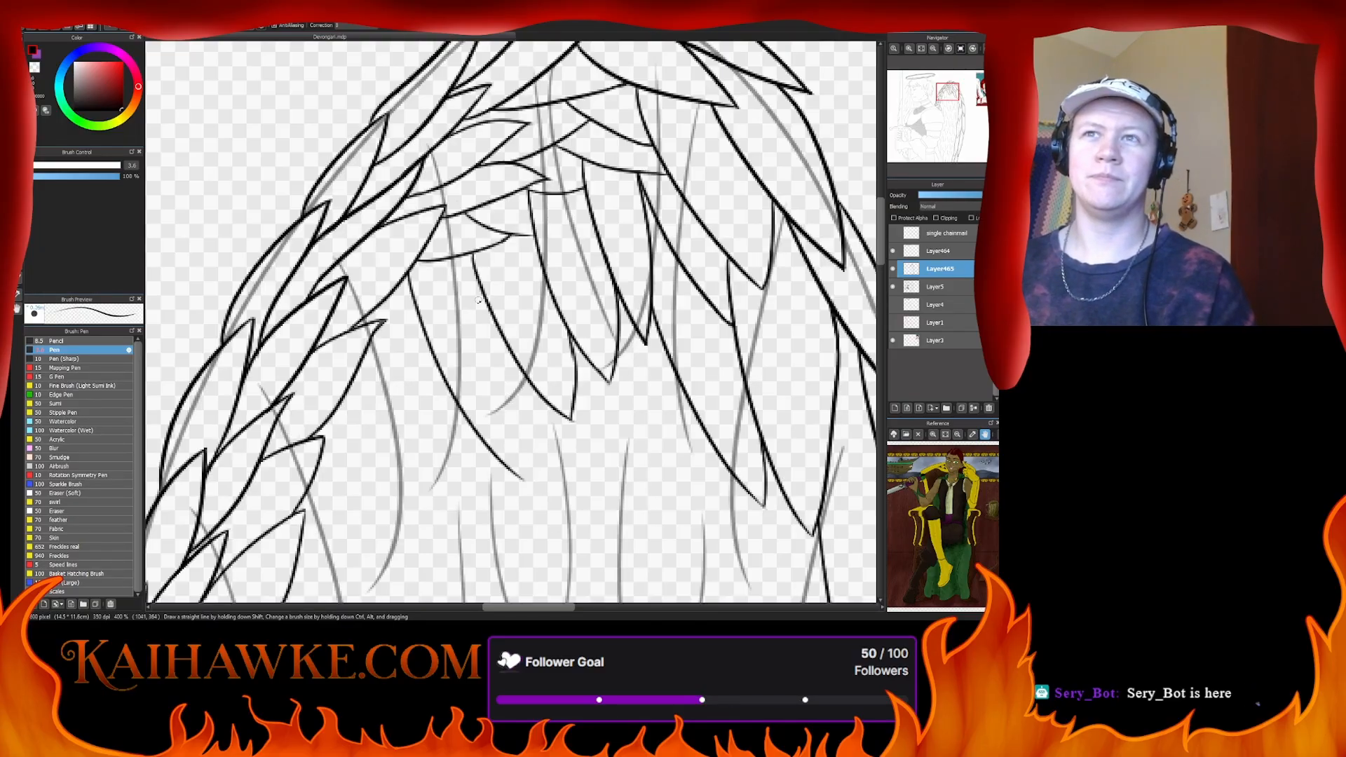
key("ctrl+z")
mouse_move(474, 254)
left_mouse_down()
mouse_move(483, 335)
mouse_move(468, 439)
left_mouse_up()
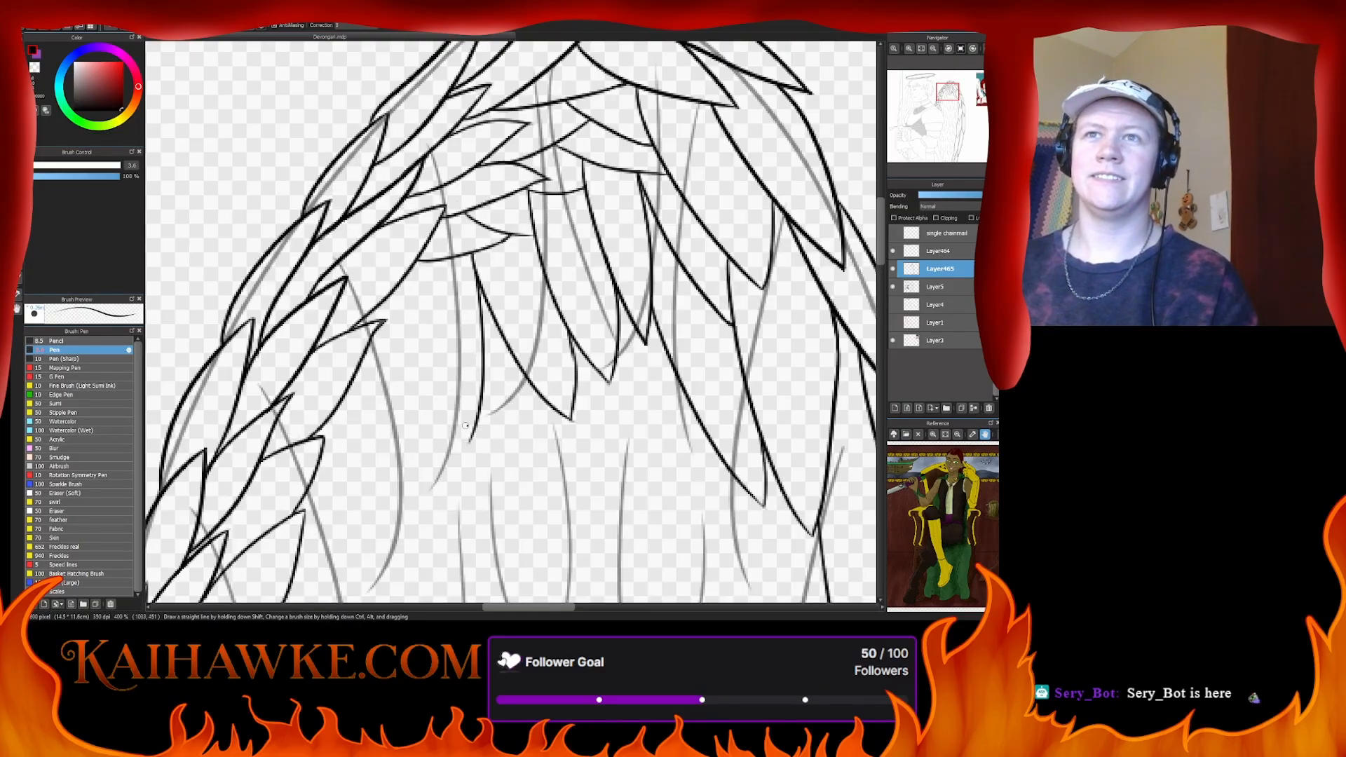
left_click_drag(412, 262, 489, 463)
key("ctrl+z")
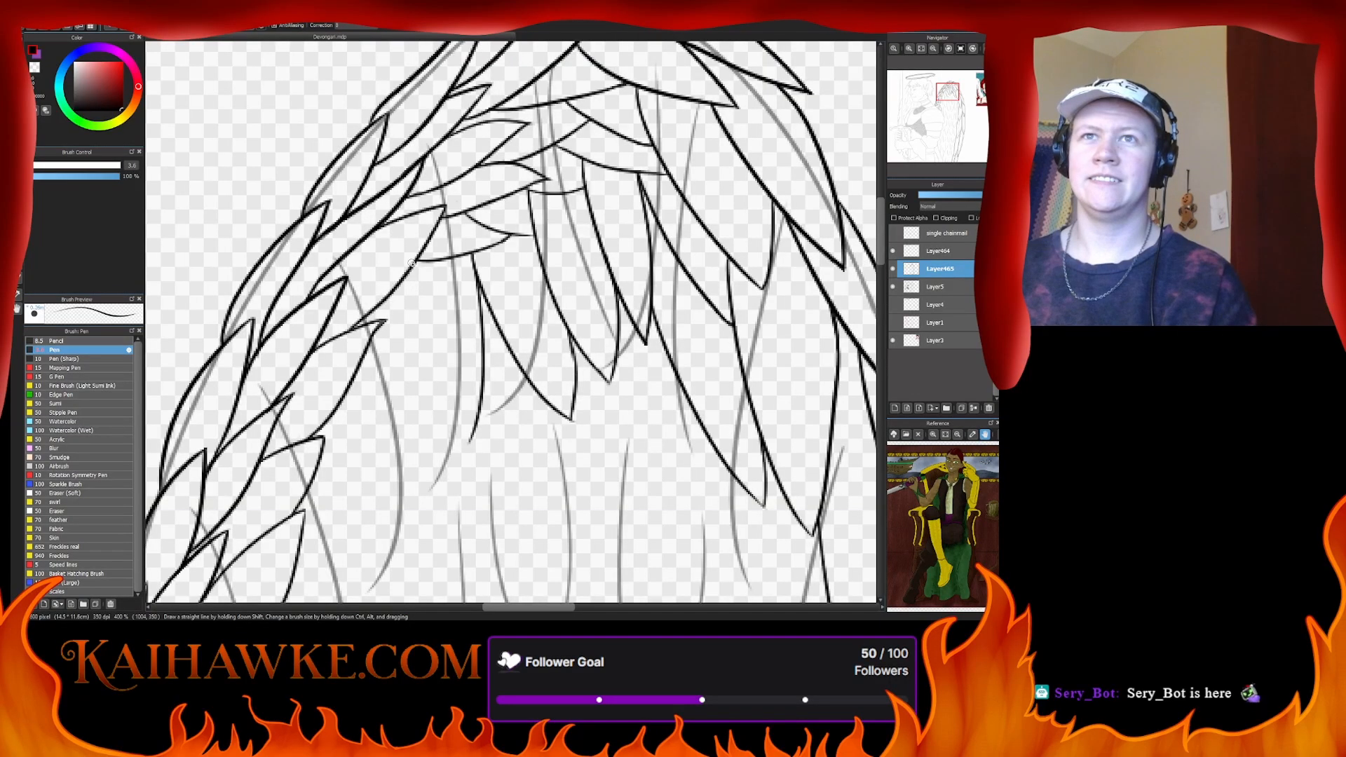
mouse_move(413, 262)
left_mouse_down()
mouse_move(468, 442)
mouse_move(495, 422)
mouse_move(514, 366)
left_mouse_up()
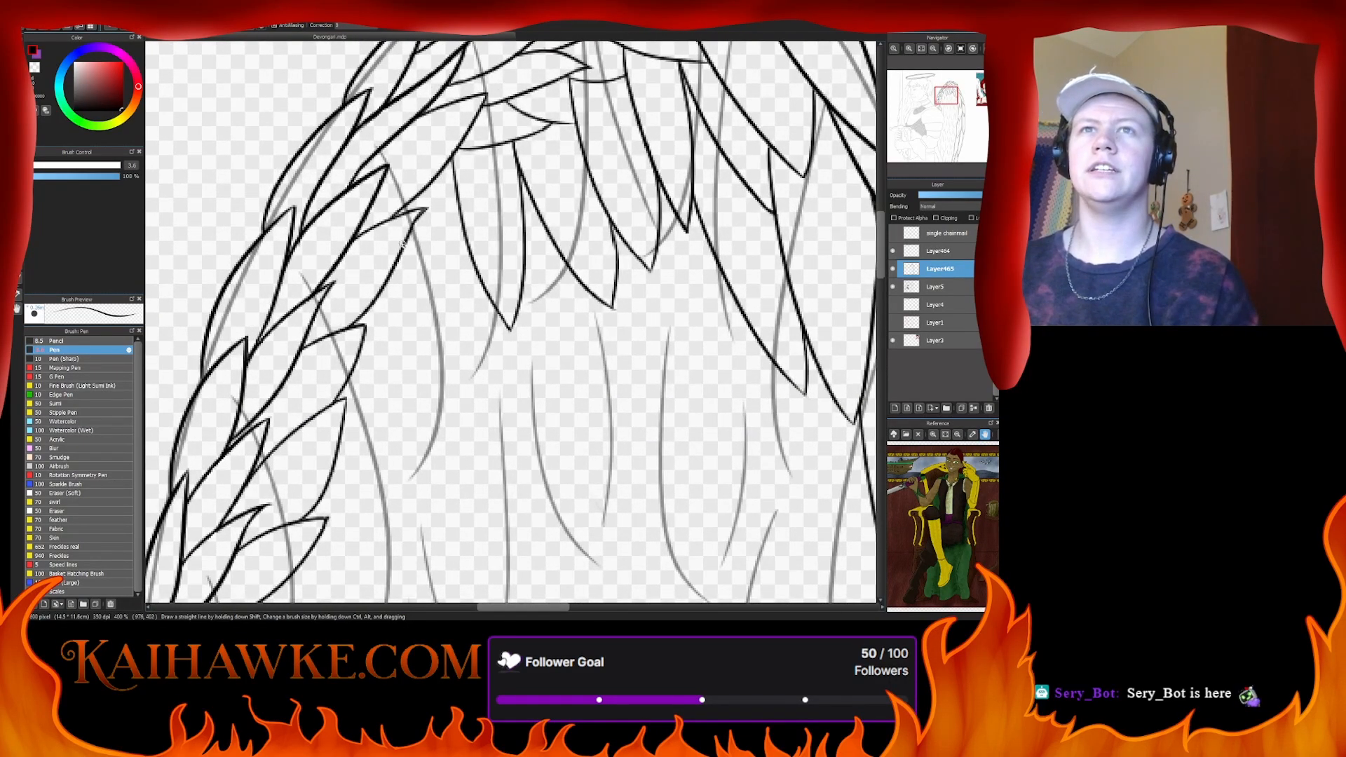
- Ink another pointed feather further down the row and a short curved line at its base, undoing misplaced strokes
mouse_move(402, 242)
left_mouse_down()
mouse_move(472, 374)
mouse_move(470, 289)
mouse_move(467, 390)
mouse_move(474, 259)
mouse_move(466, 371)
mouse_move(474, 289)
mouse_move(472, 342)
mouse_move(480, 302)
left_mouse_up()
key("ctrl+z")
key("ctrl+z")
key("ctrl+z")
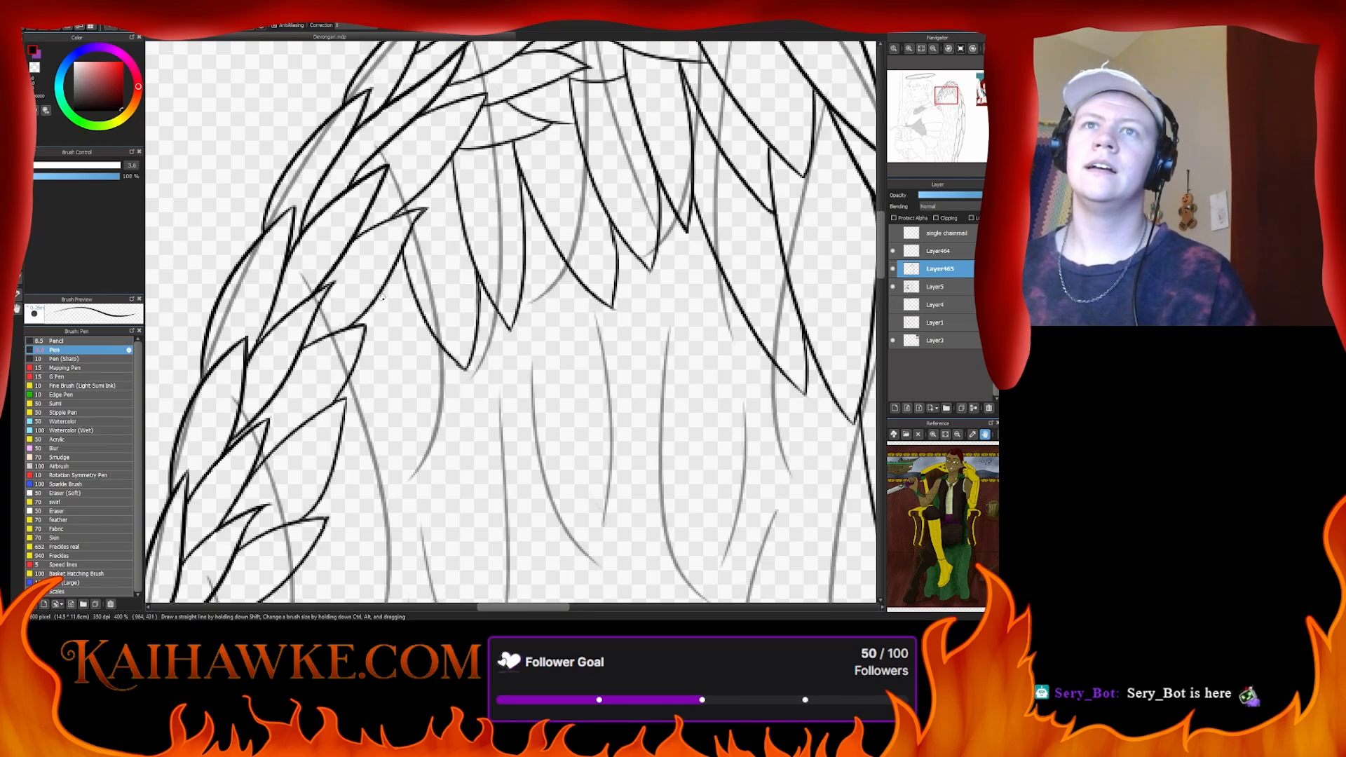
left_click_drag(372, 307, 414, 289)
key("ctrl+z")
key("ctrl+z")
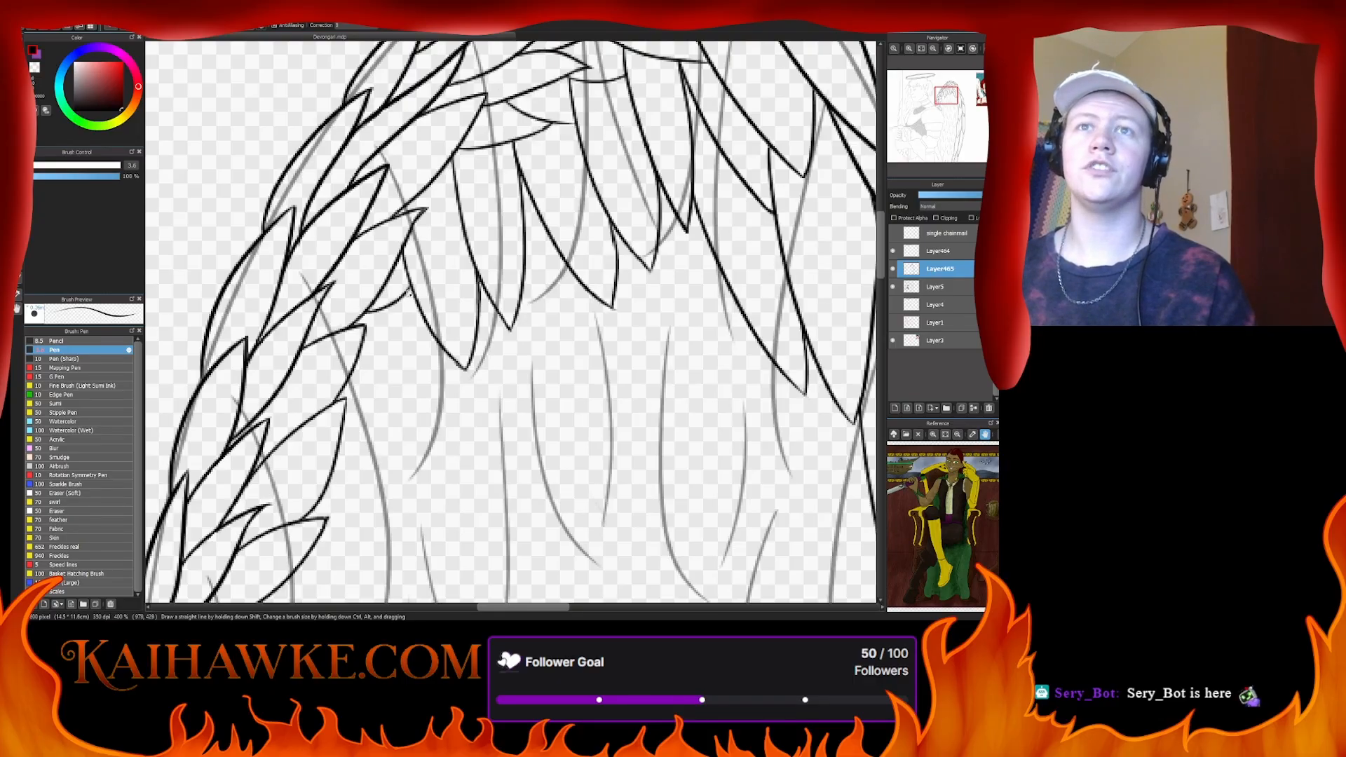
scroll(394, 372, "down", 1)
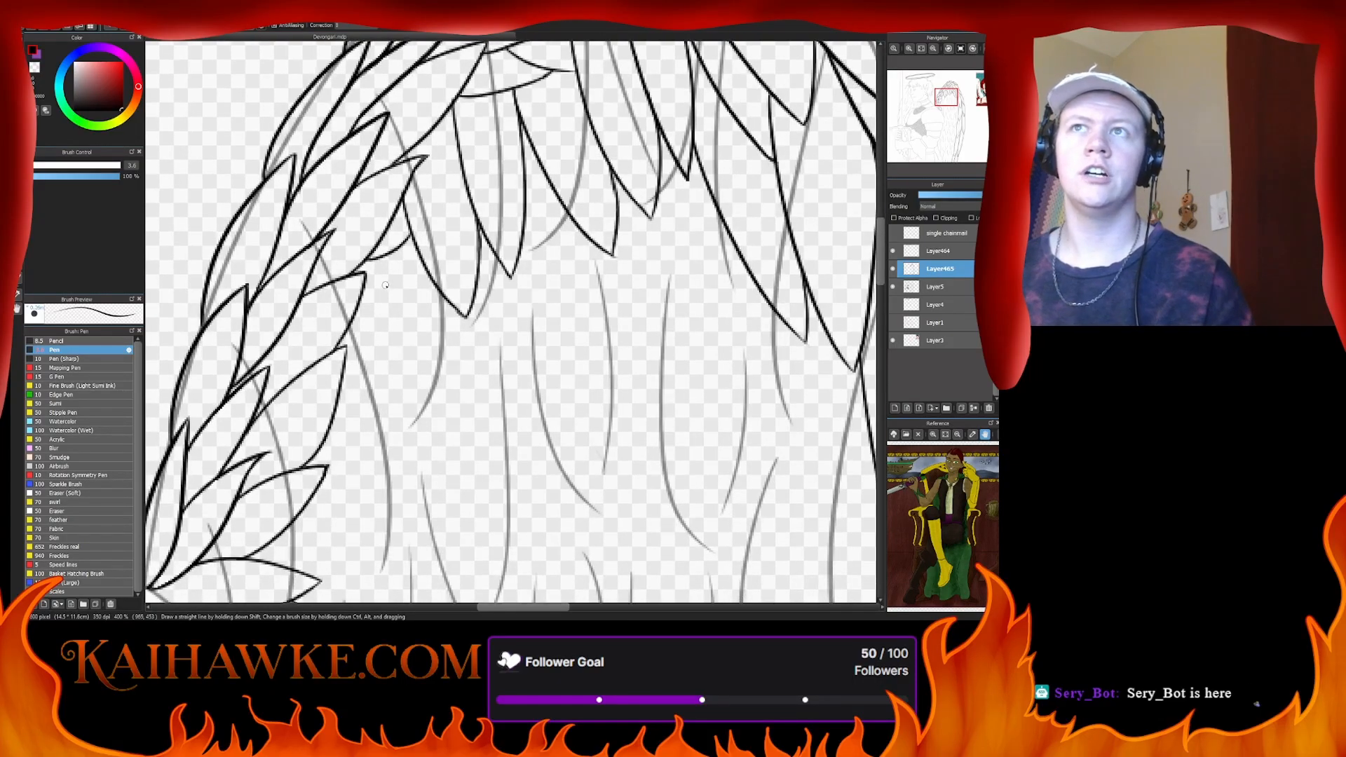
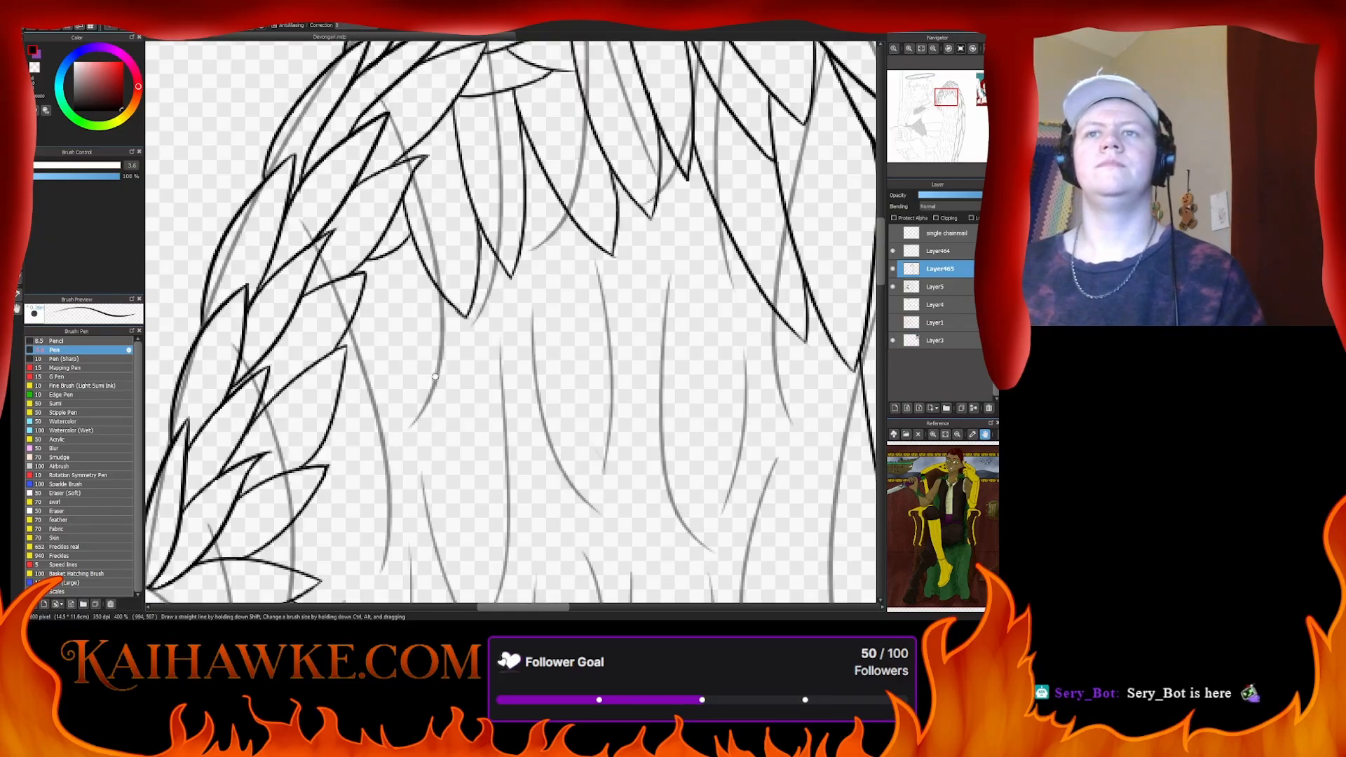
- Ink a pointed feather near the wing's lower inner base, redoing its upper edge and erasing the overshoot at its tip
mouse_move(428, 349)
left_mouse_down()
mouse_move(456, 137)
mouse_move(442, 206)
left_mouse_up()
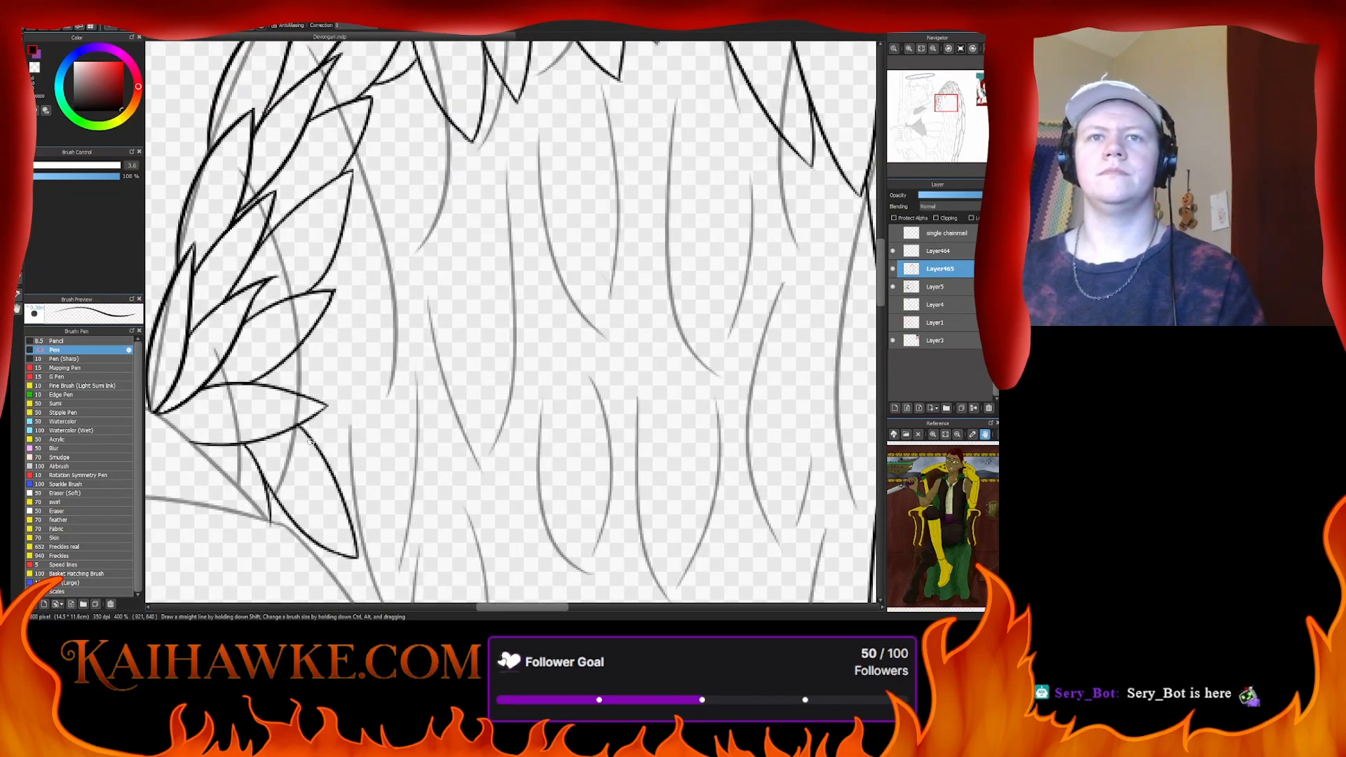
left_click_drag(308, 434, 429, 496)
mouse_move(313, 345)
left_mouse_down()
mouse_move(415, 445)
mouse_move(429, 503)
left_mouse_up()
key("ctrl+z")
left_click_drag(308, 331, 355, 378)
left_click_drag(386, 420, 421, 494)
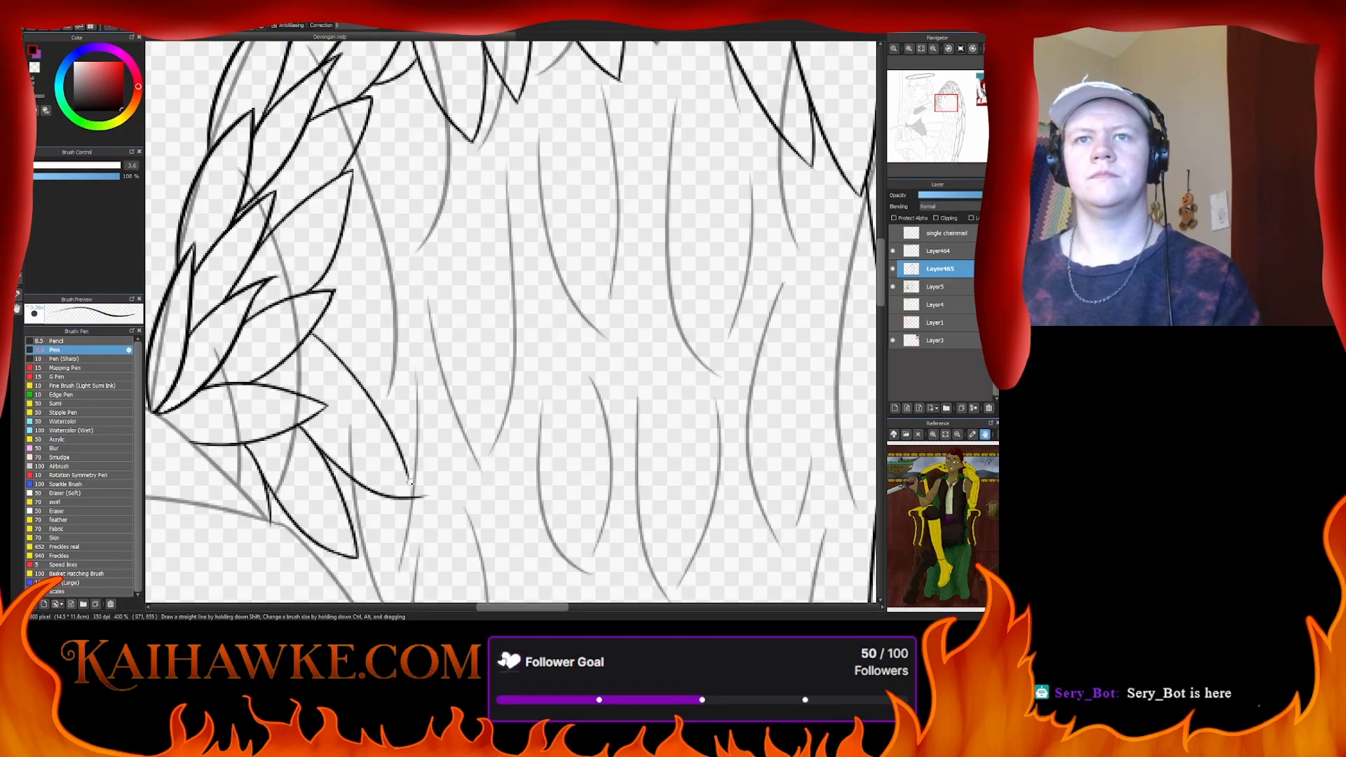
key("ctrl+z")
left_click_drag(312, 333, 425, 501)
key("ctrl+z")
left_click_drag(313, 333, 437, 504)
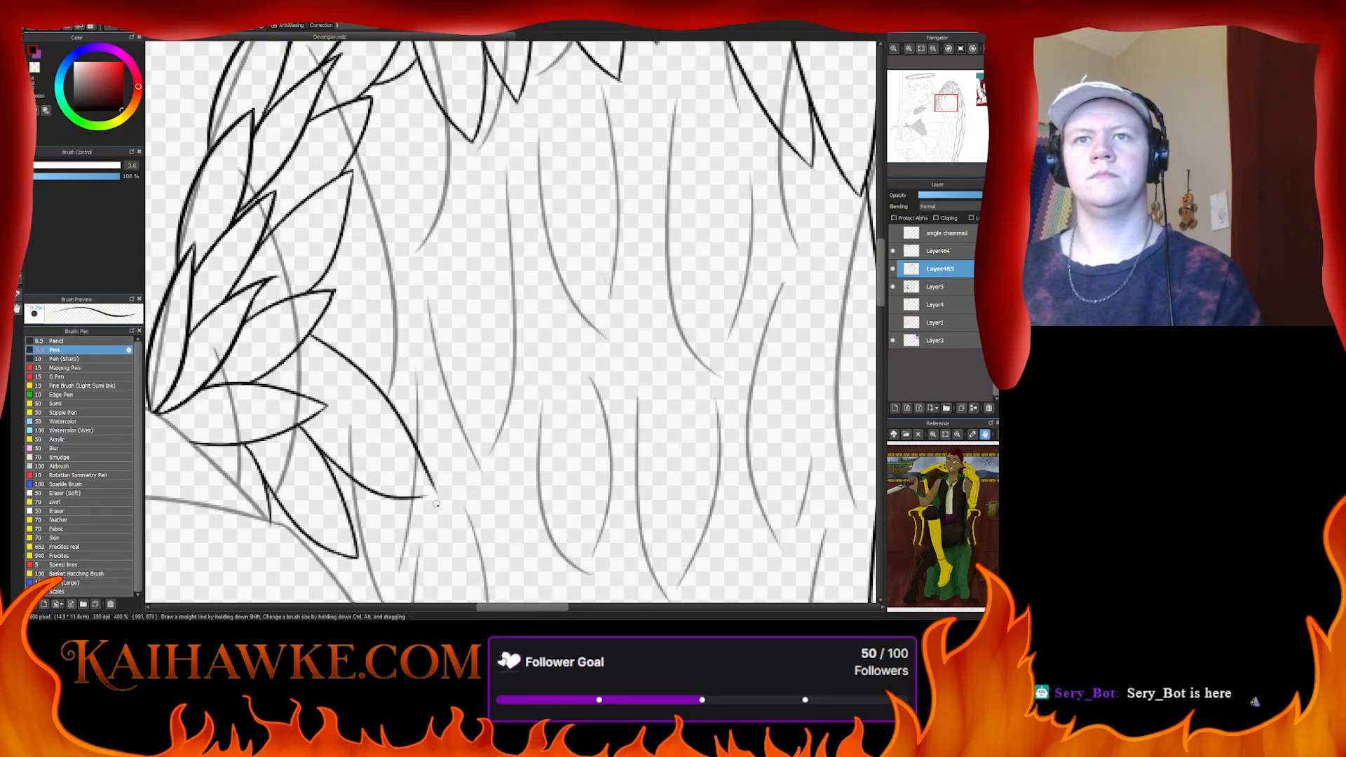
key("ctrl+z")
left_click_drag(313, 337, 415, 495)
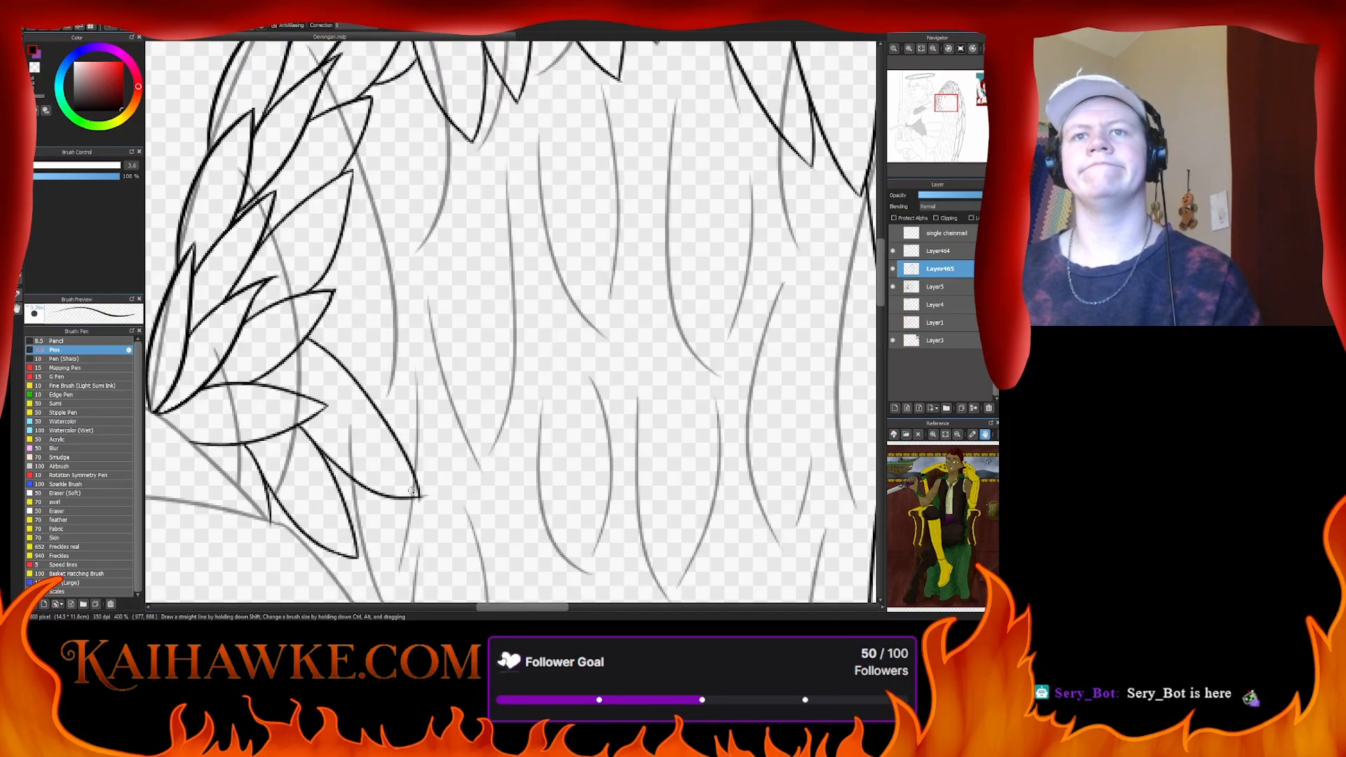
key("e")
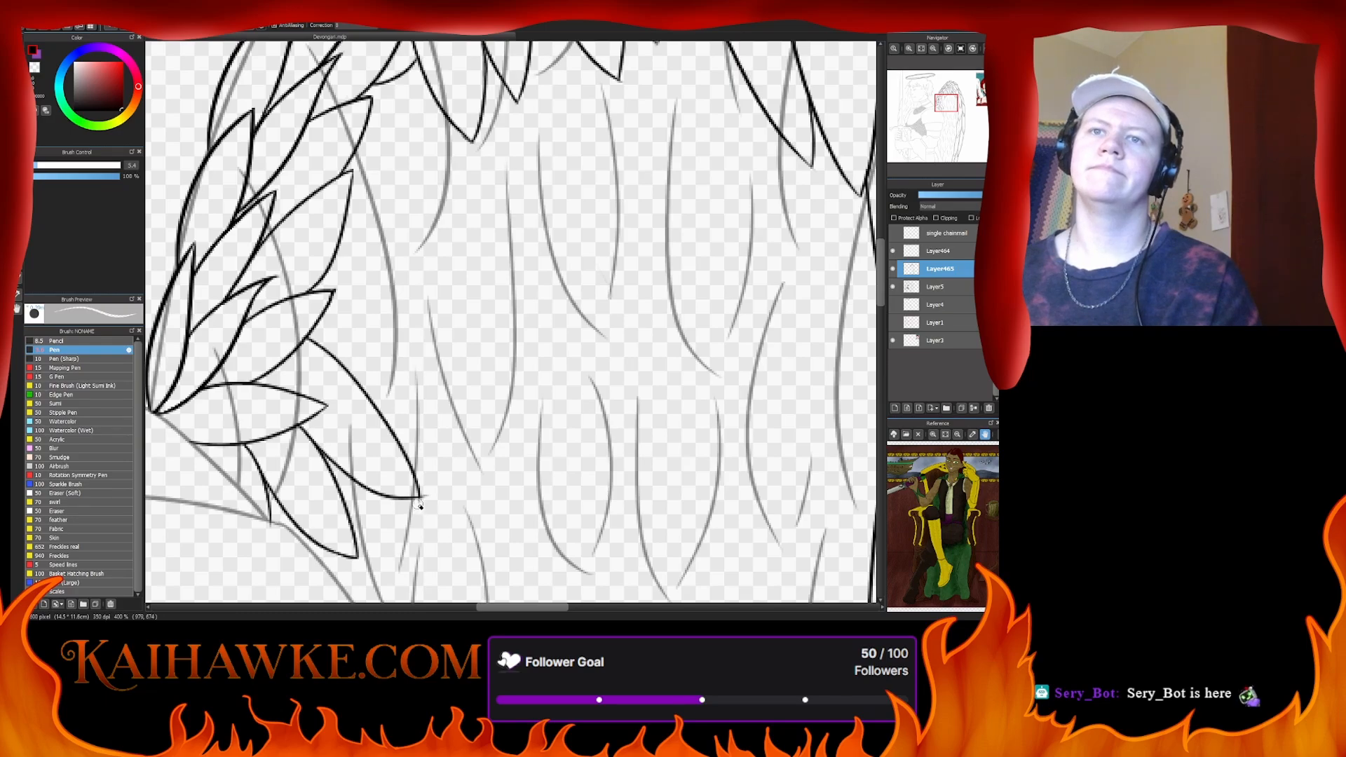
key("b")
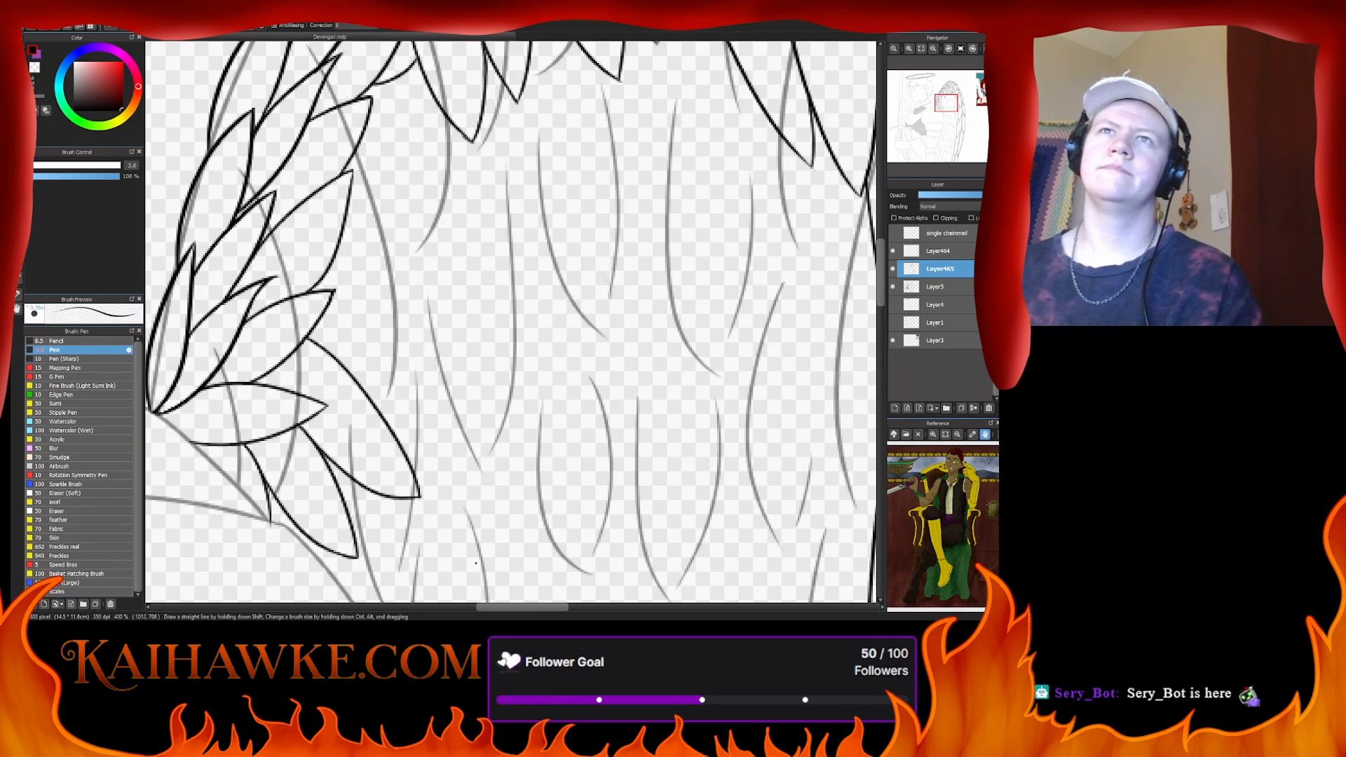
- Ink a long pointed feather just above the new one near the wing base, redoing its lower edge until it fits
scroll(405, 241, "up", 3)
mouse_move(334, 408)
left_mouse_down()
mouse_move(372, 477)
mouse_move(423, 524)
left_mouse_up()
key("ctrl+z")
left_click_drag(334, 409, 439, 530)
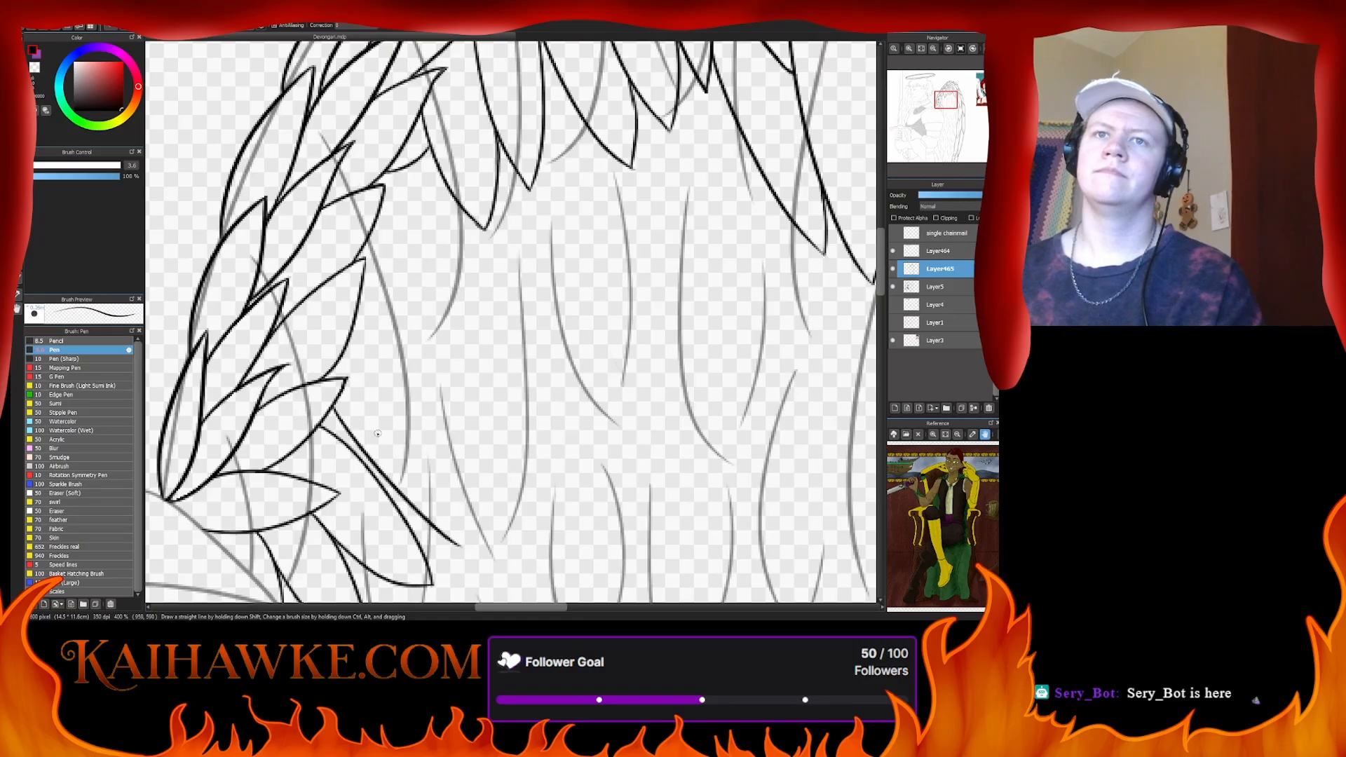
key("ctrl+z")
left_click_drag(327, 416, 442, 531)
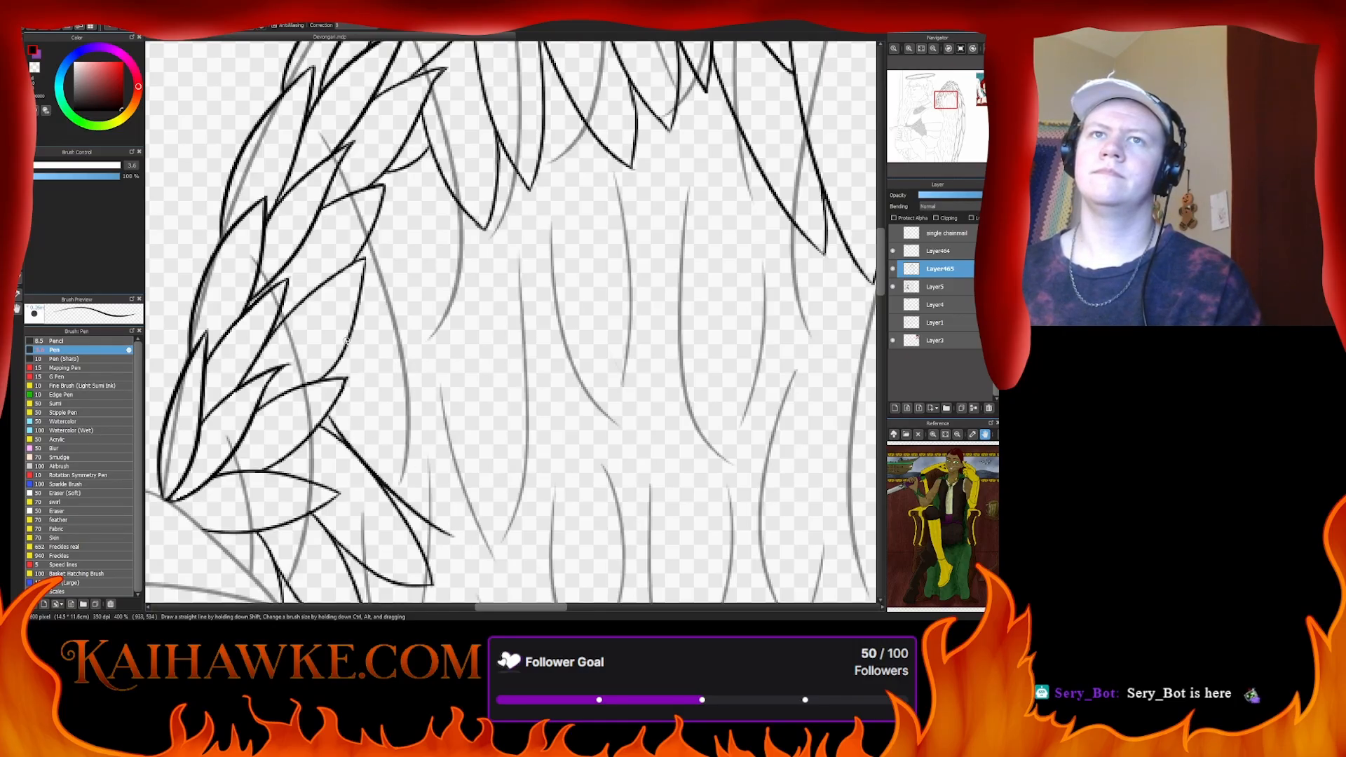
mouse_move(347, 341)
left_mouse_down()
mouse_move(442, 514)
mouse_move(453, 556)
left_mouse_up()
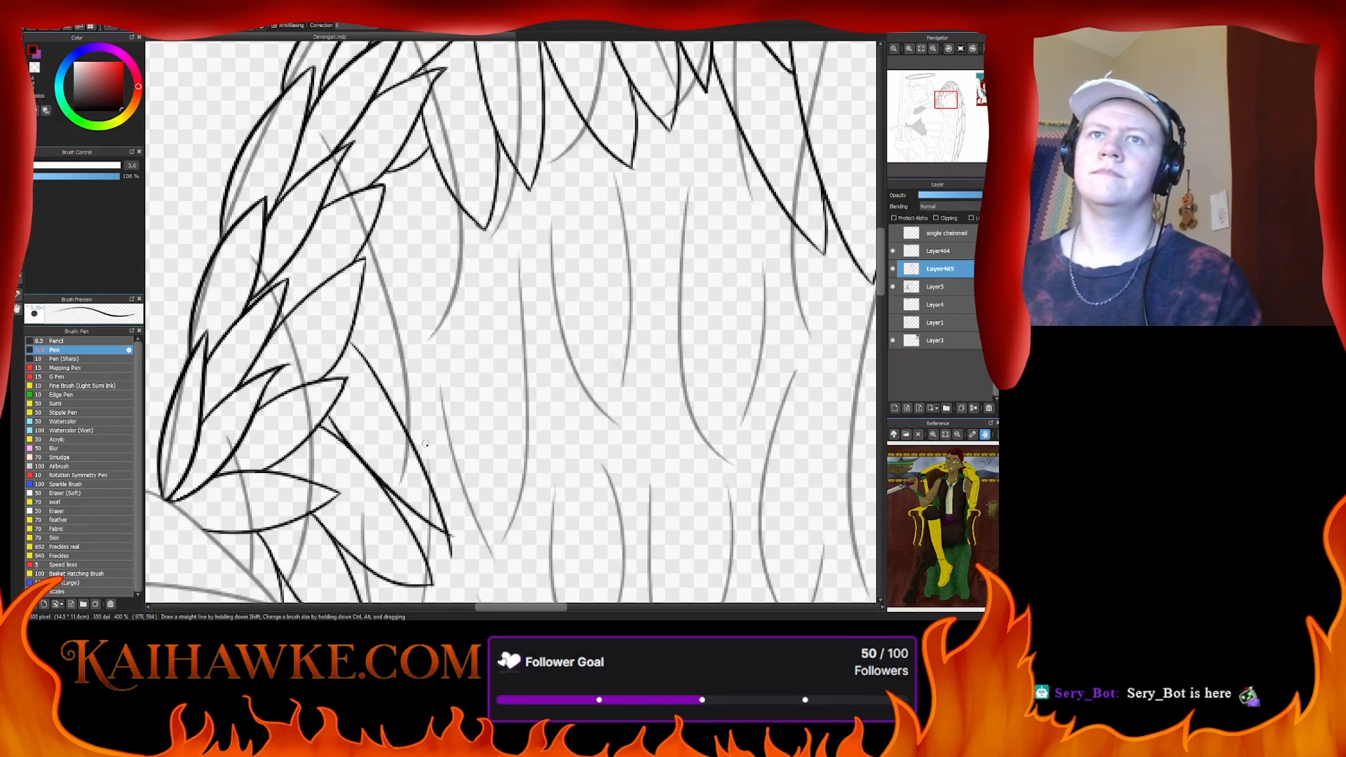
- Ink a narrow pointed feather above the last one and erase the overshooting lines at the feather tips
mouse_move(355, 305)
left_mouse_down()
mouse_move(431, 459)
mouse_move(390, 237)
mouse_move(429, 456)
left_mouse_up()
key("ctrl+z")
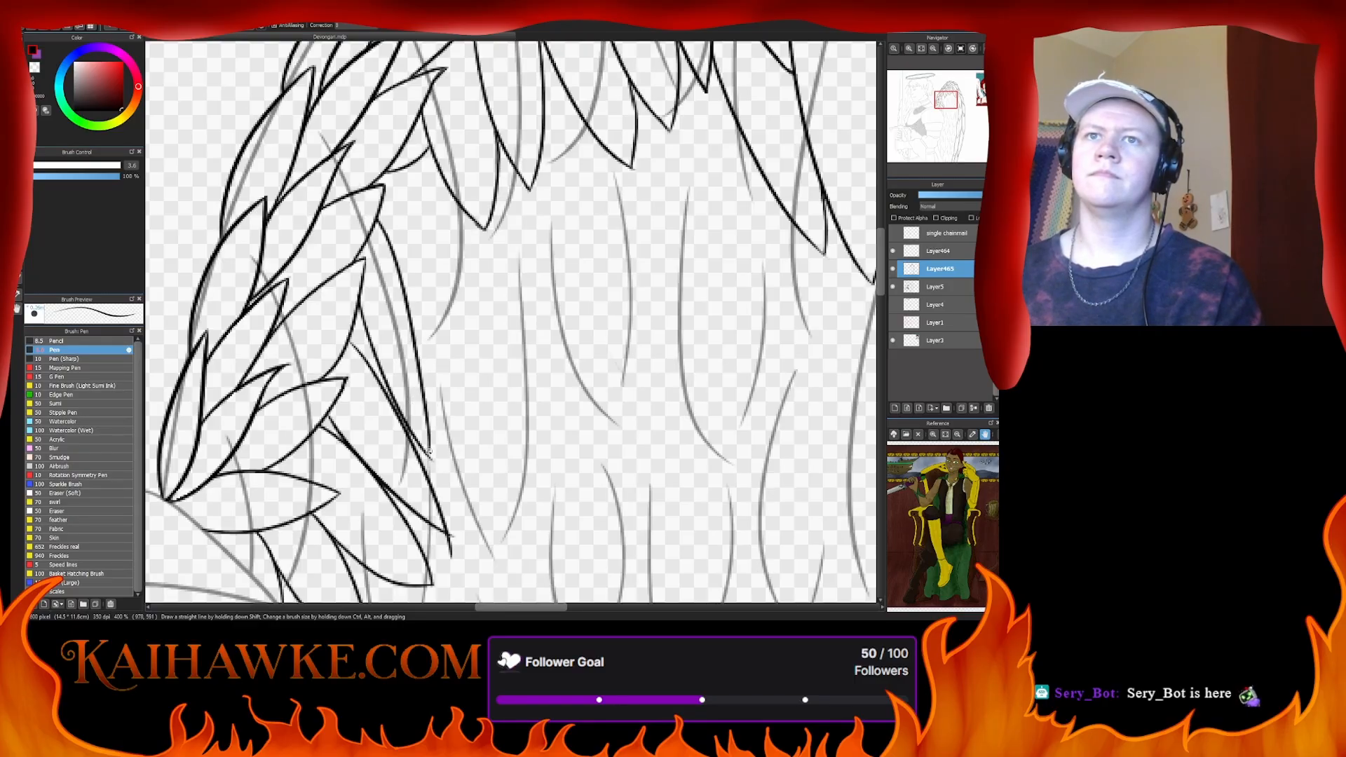
scroll(426, 393, "down", 3)
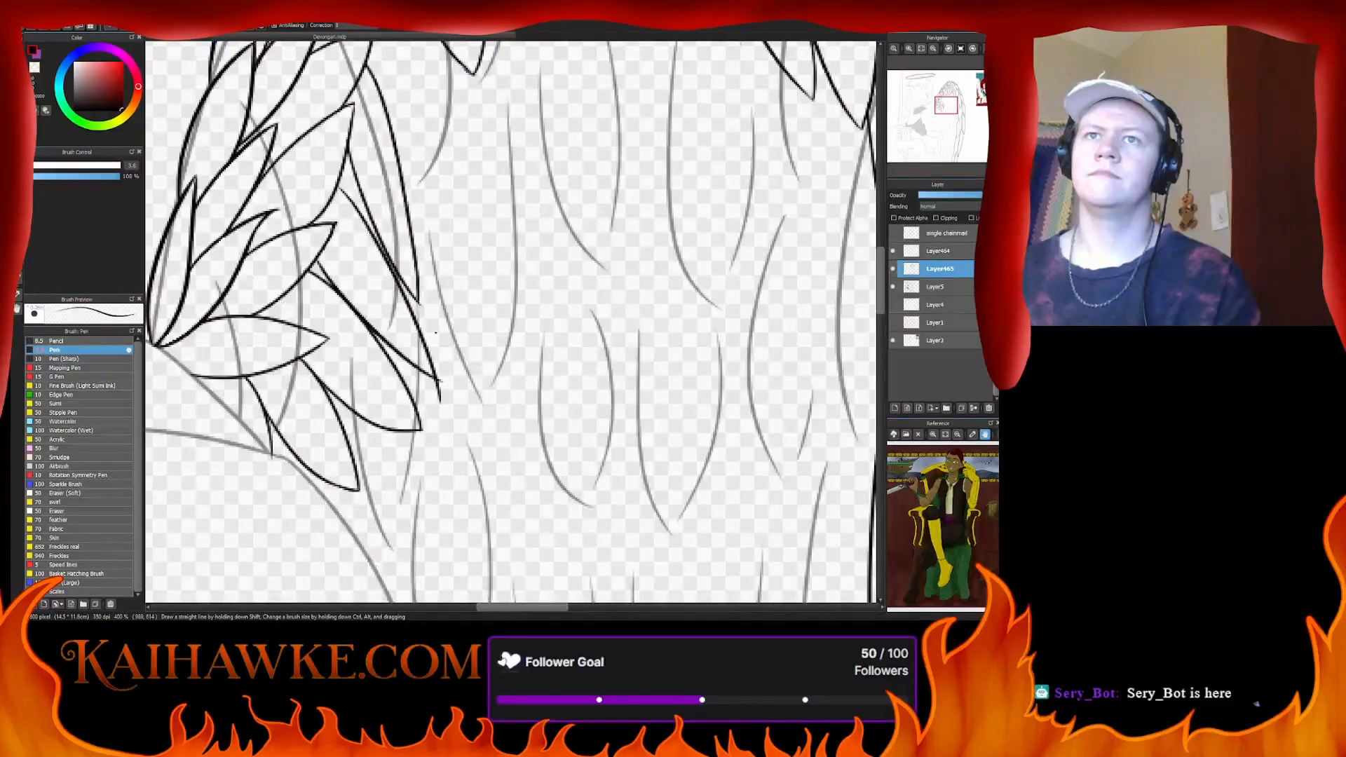
left_click_drag(442, 370, 437, 385)
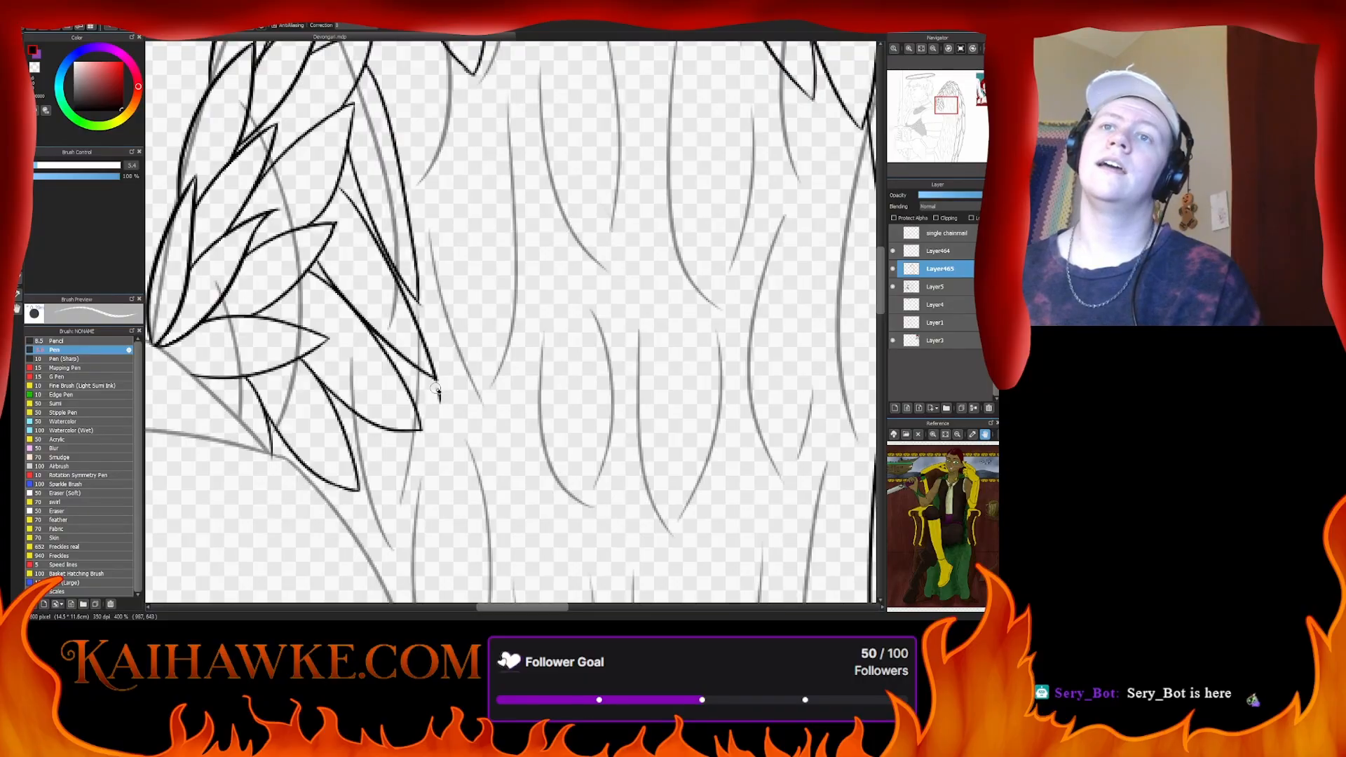
scroll(444, 405, "up", 2)
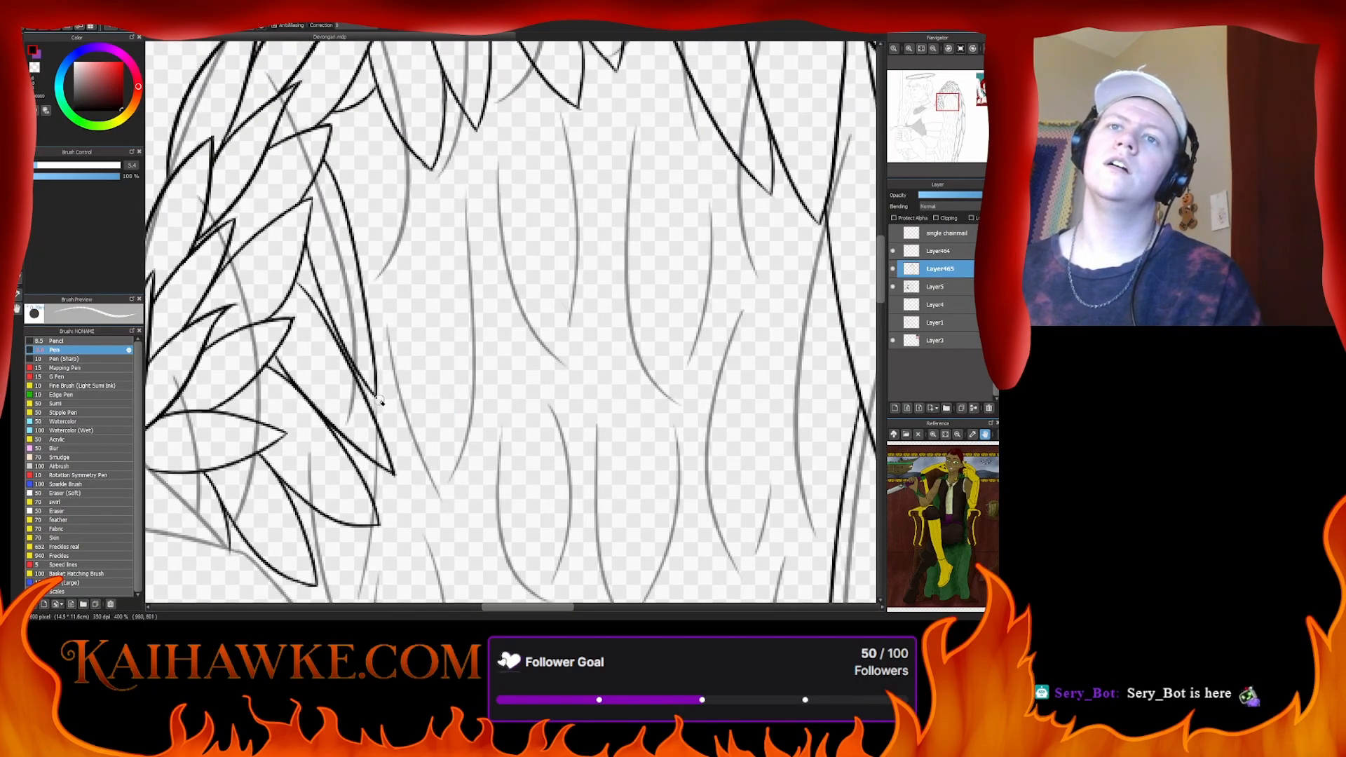
key("b")
scroll(410, 268, "up", 3)
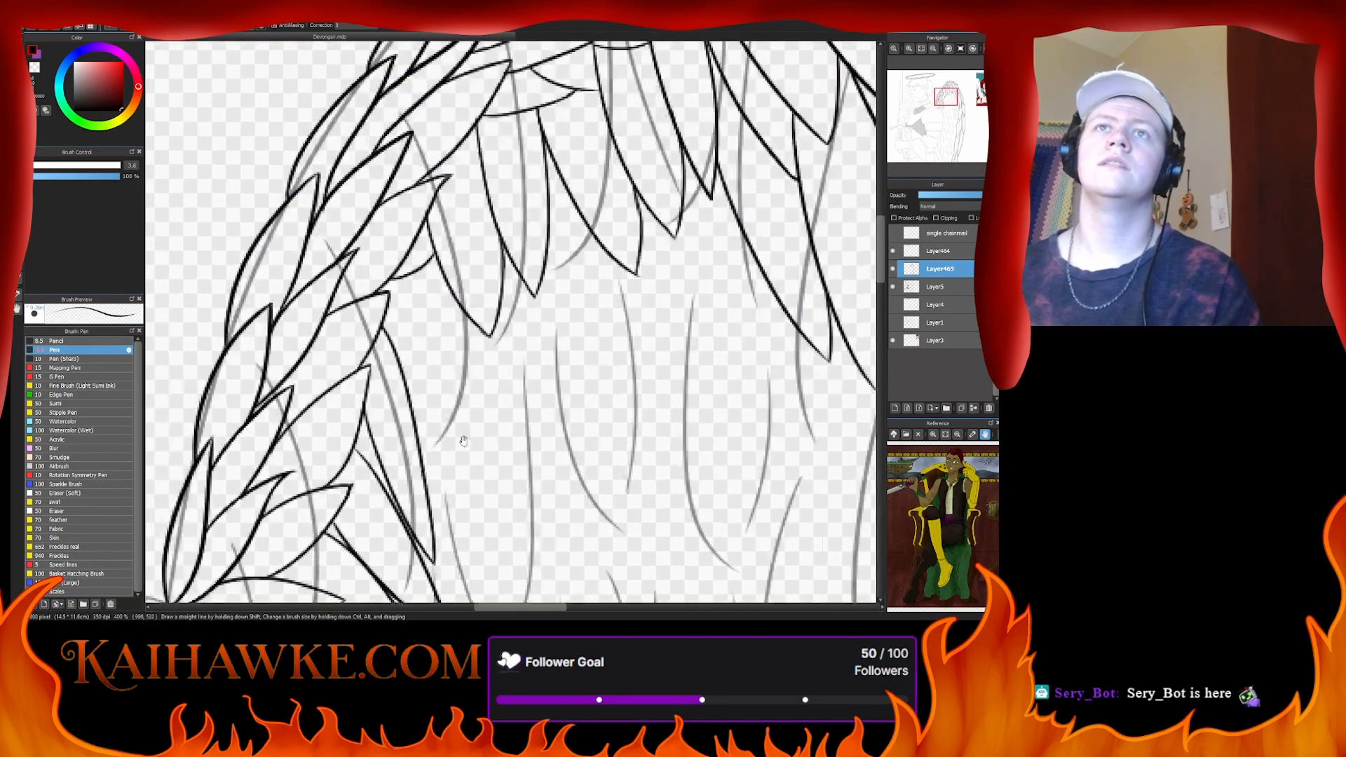
- Ink both edges of a pointed feather filling the gap between the upper and lower feathers, and undo a stray scribble
left_click_drag(383, 323, 498, 476)
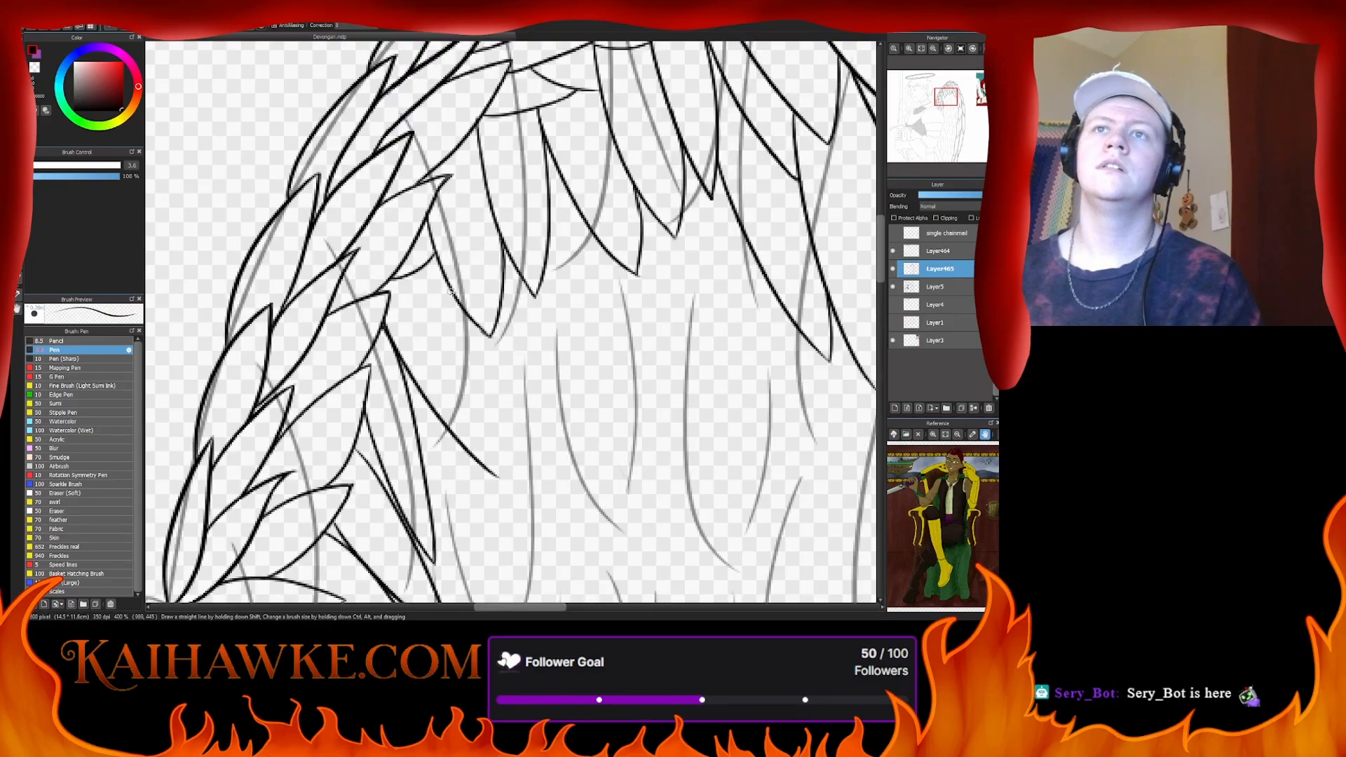
mouse_move(433, 260)
left_mouse_down()
mouse_move(495, 481)
mouse_move(526, 475)
mouse_move(530, 495)
left_mouse_up()
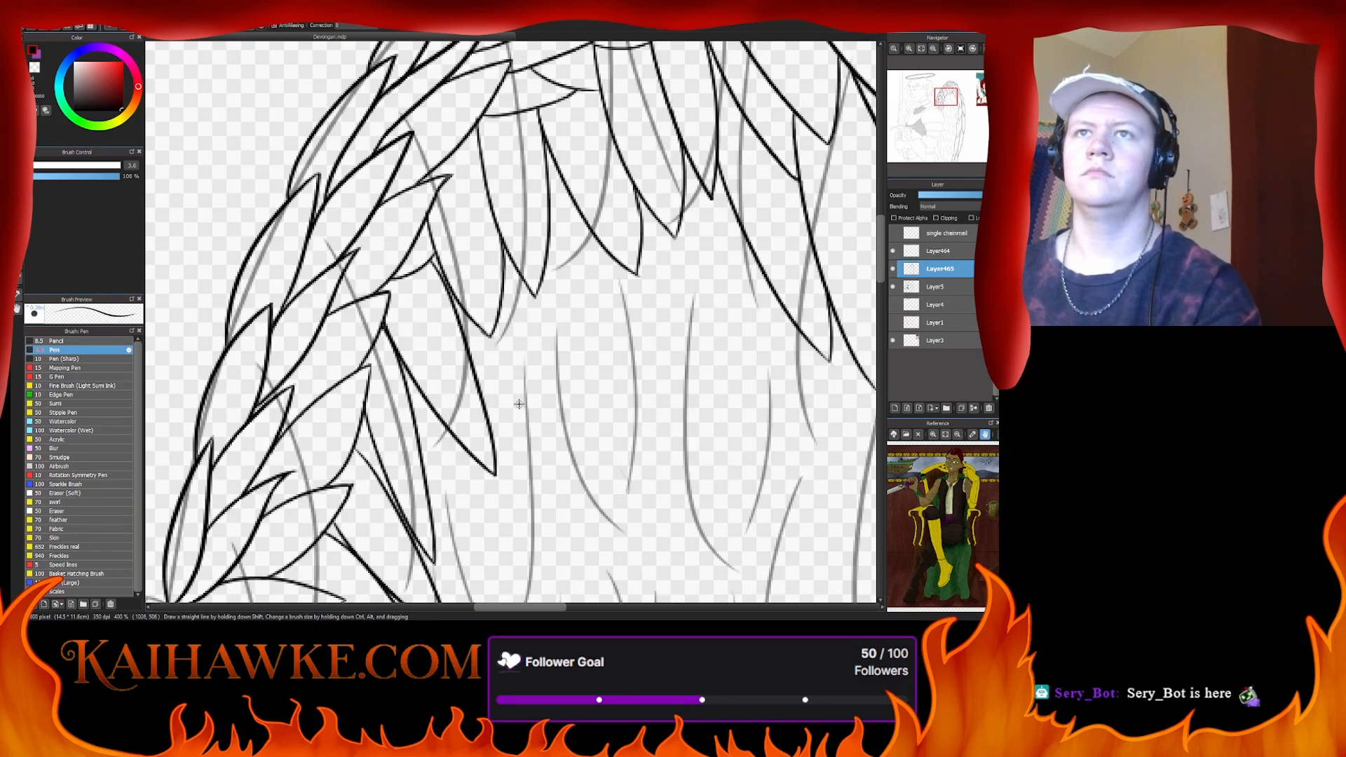
mouse_move(511, 401)
left_mouse_down()
mouse_move(633, 209)
mouse_move(490, 454)
mouse_move(673, 165)
mouse_move(806, 70)
mouse_move(820, 28)
mouse_move(672, 193)
mouse_move(539, 379)
left_mouse_up()
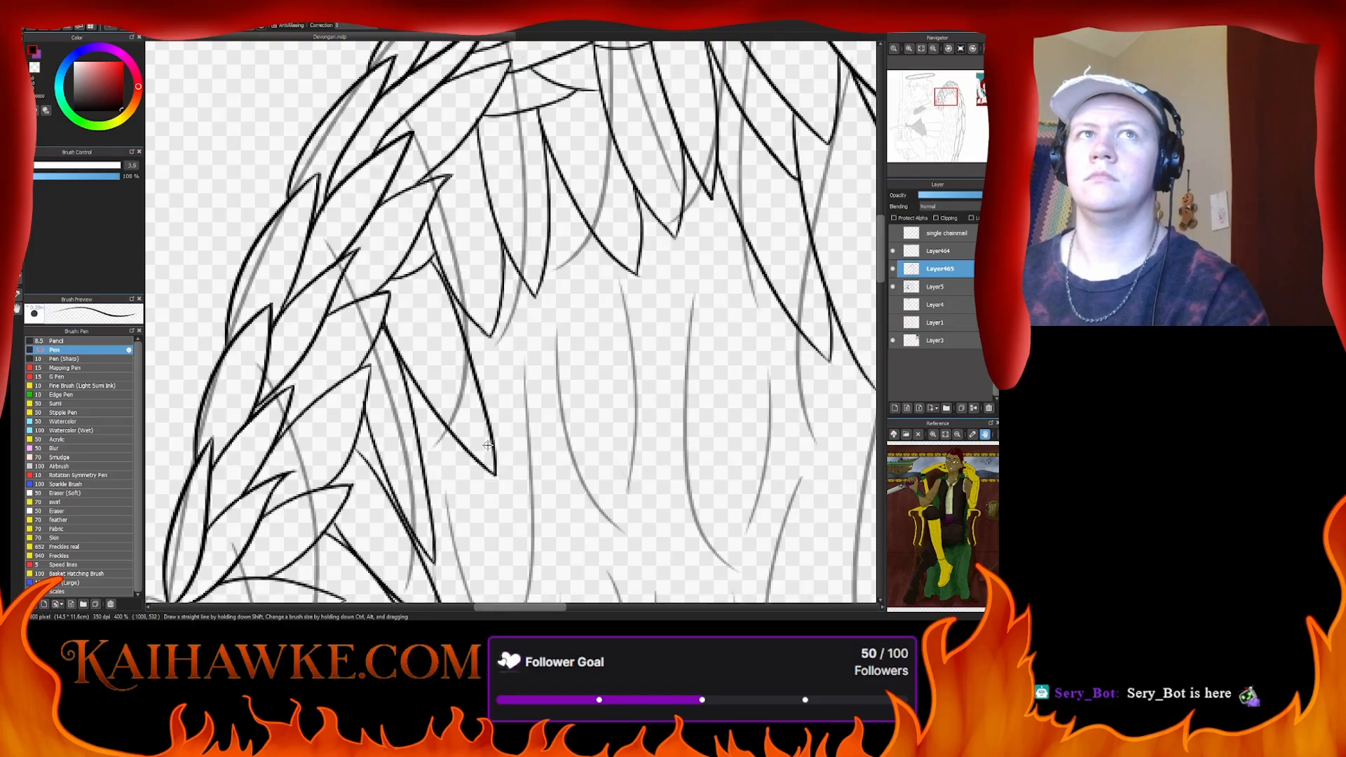
left_click_drag(486, 447, 487, 447)
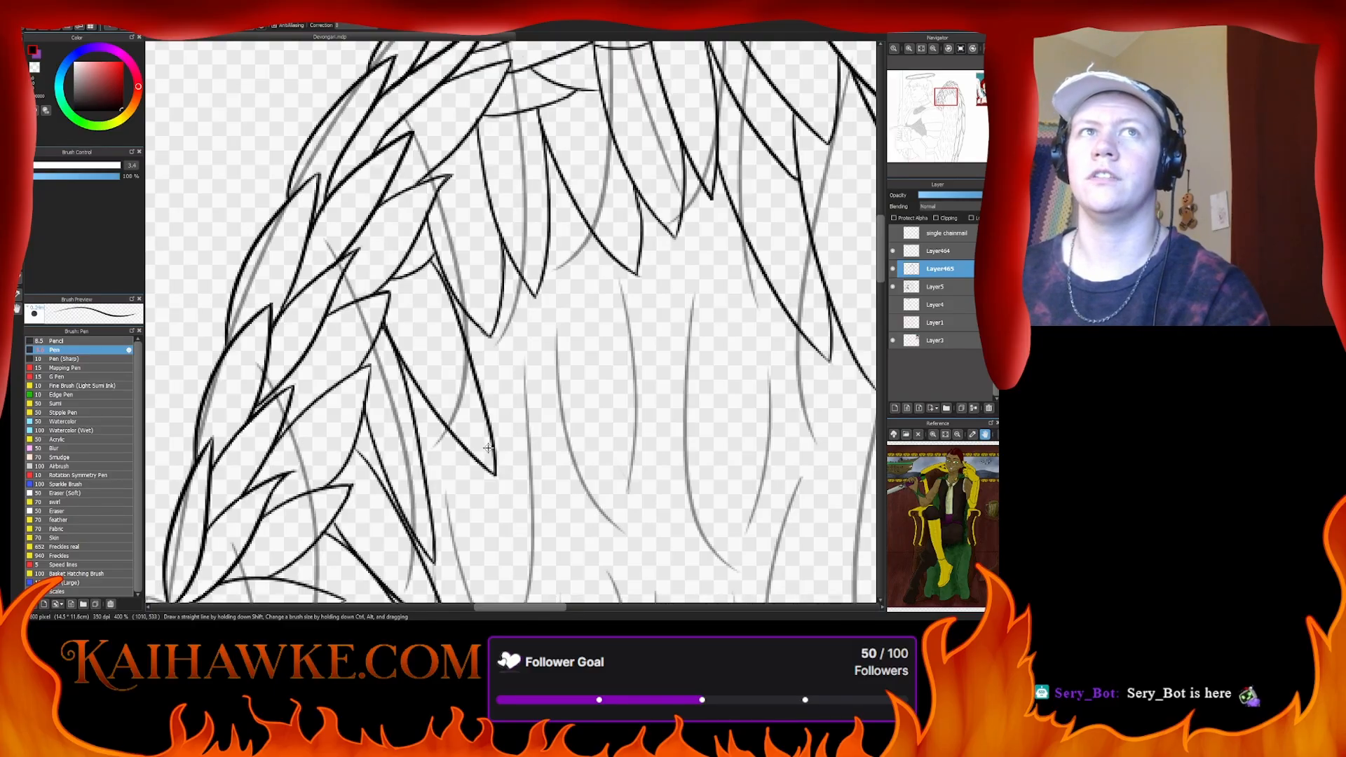
left_click_drag(490, 349, 672, 274)
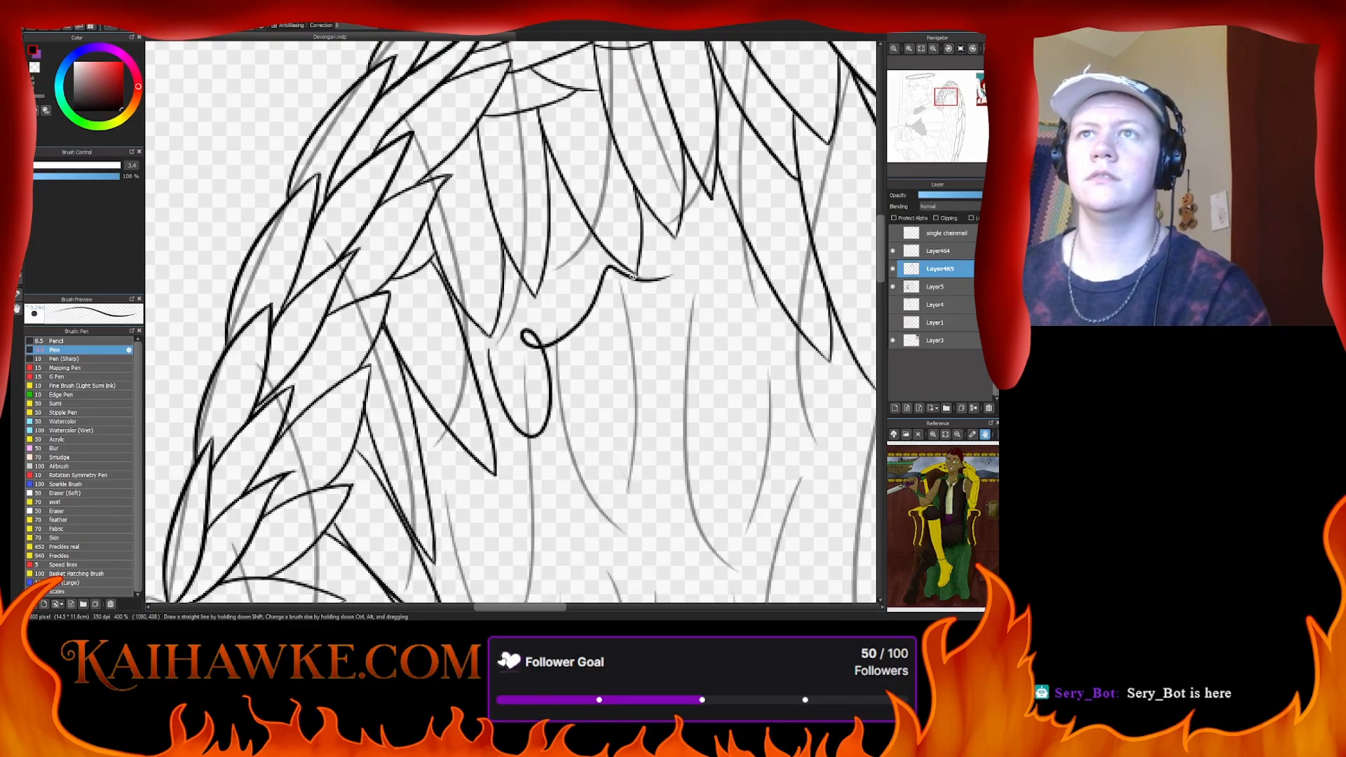
key("ctrl+z")
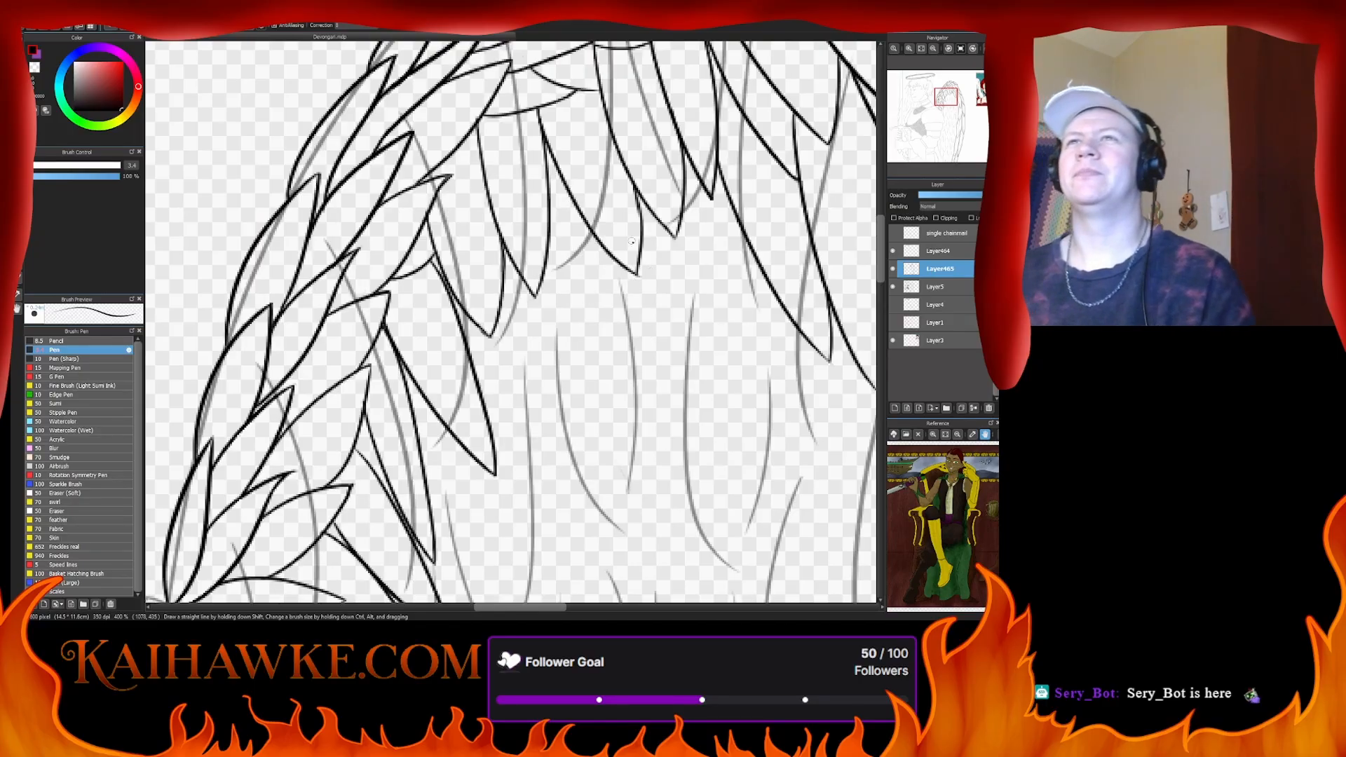
- Try stamping rows of feathers across the wing's inner area with the feather brush, and undo the test strokes
left_click(922, 48)
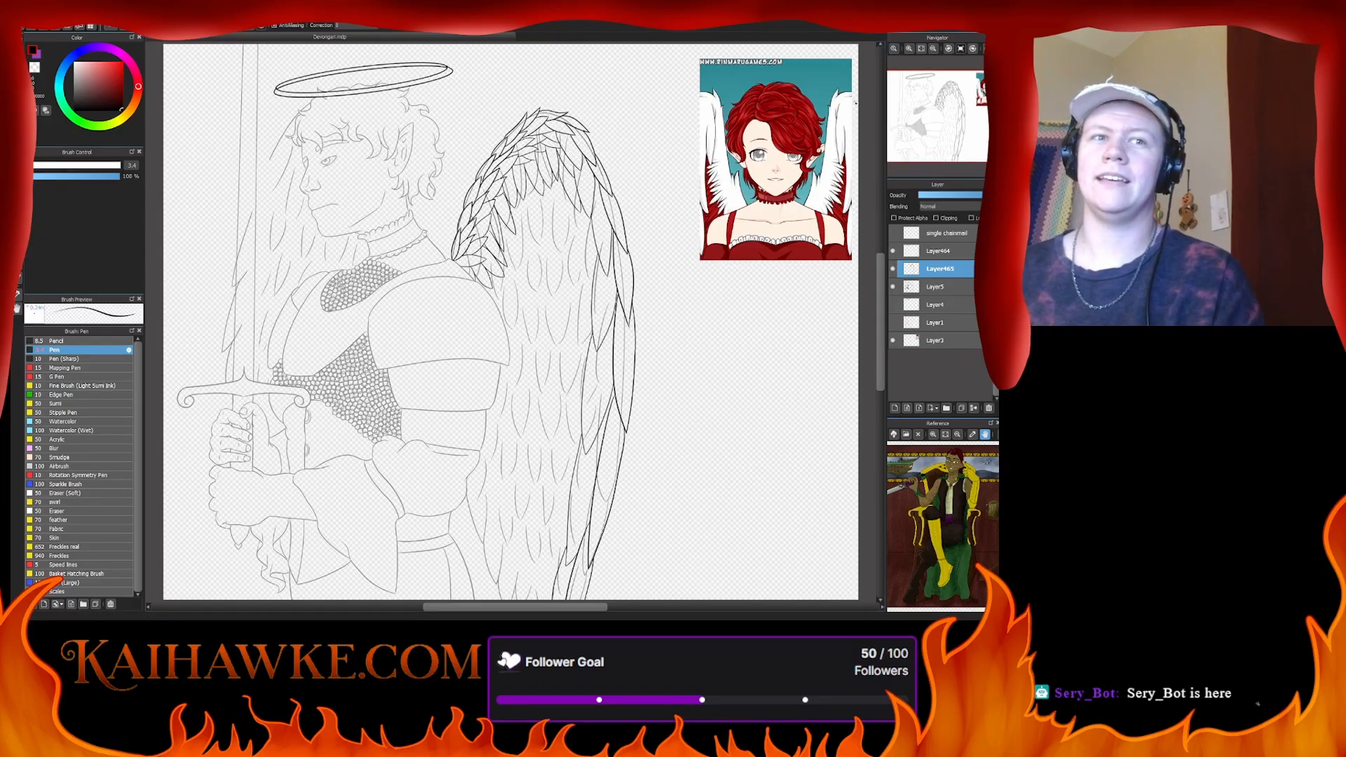
left_click(91, 591)
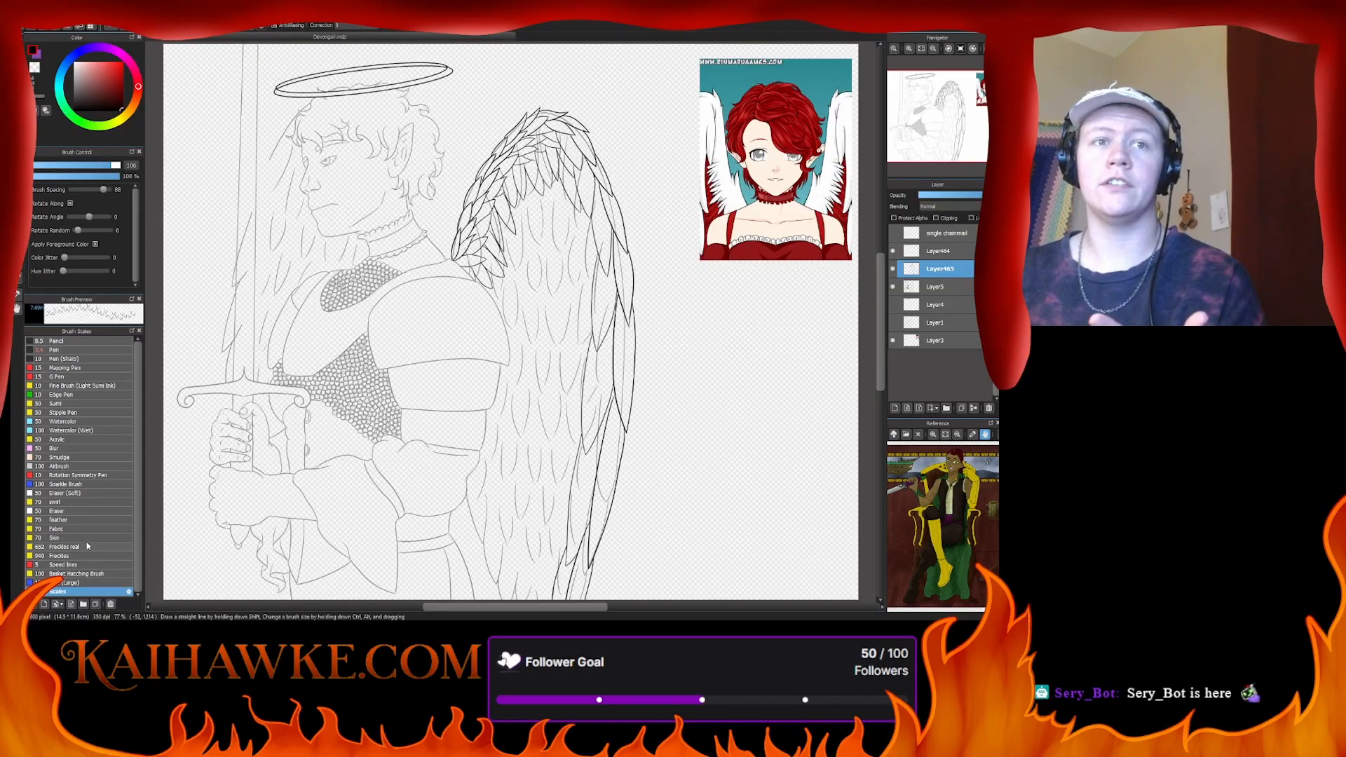
left_click(82, 519)
mouse_move(466, 308)
left_mouse_down()
mouse_move(551, 284)
mouse_move(644, 238)
left_mouse_up()
left_click_drag(466, 311, 520, 261)
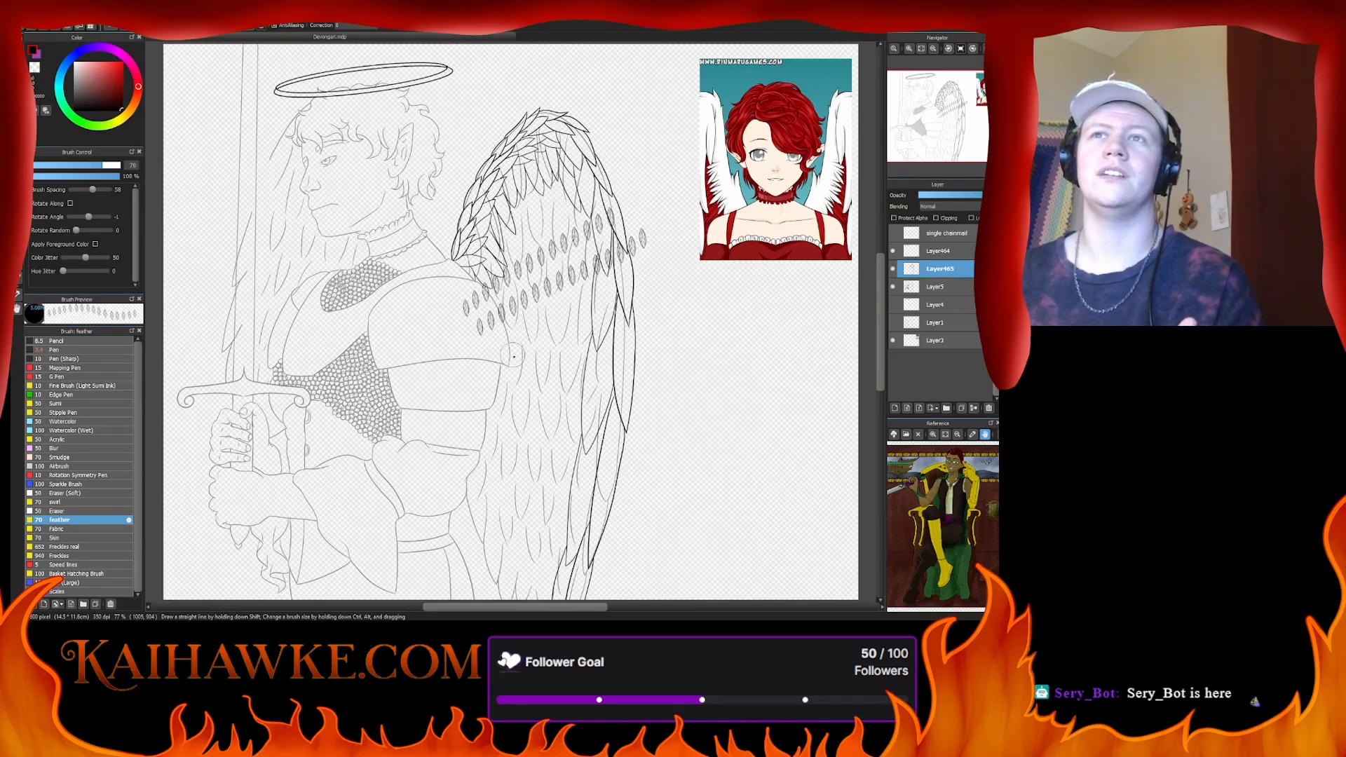
left_click_drag(516, 326, 605, 287)
key("ctrl+z")
key("ctrl+z")
key("ctrl+z")
key("ctrl+z")
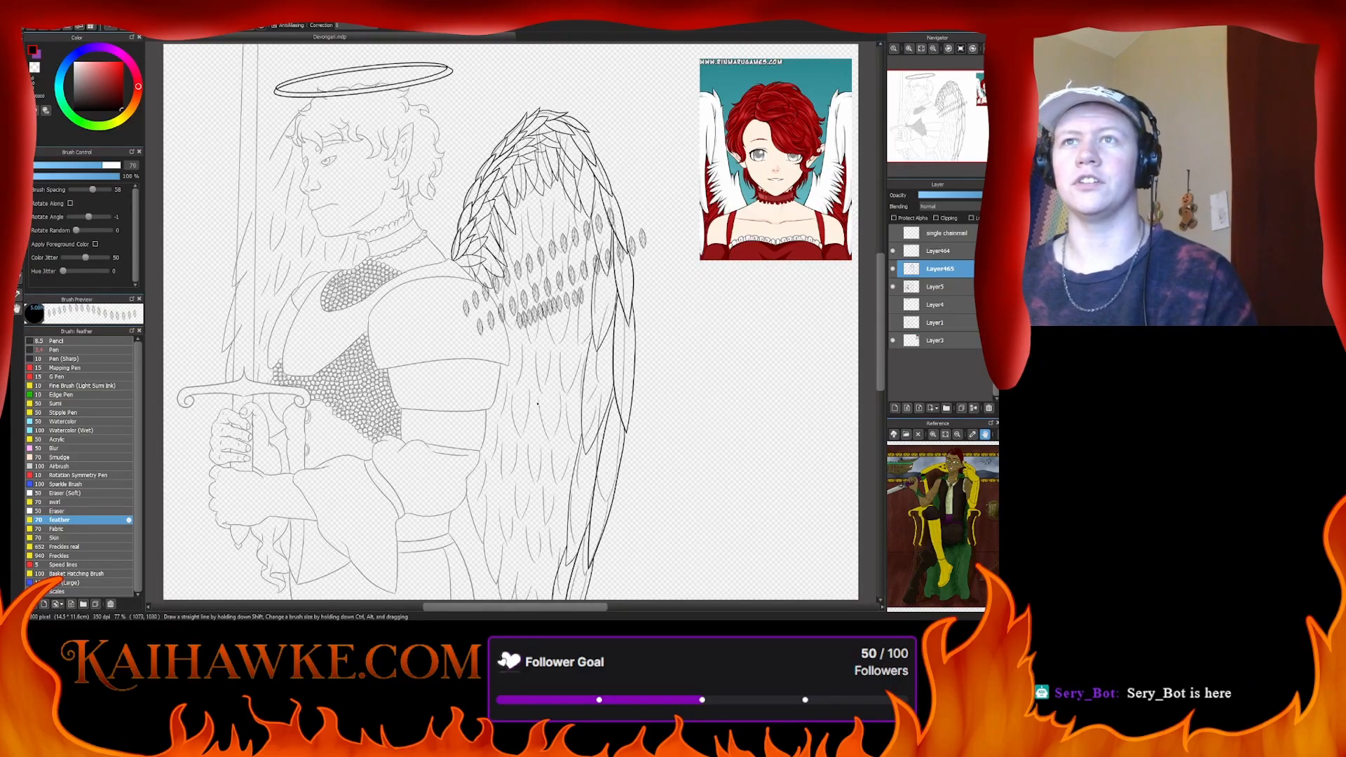
- Undo the remaining rows of test feather stamps across the wing
key("ctrl+z")
key("ctrl+z")
key("ctrl+z")
key("ctrl+z")
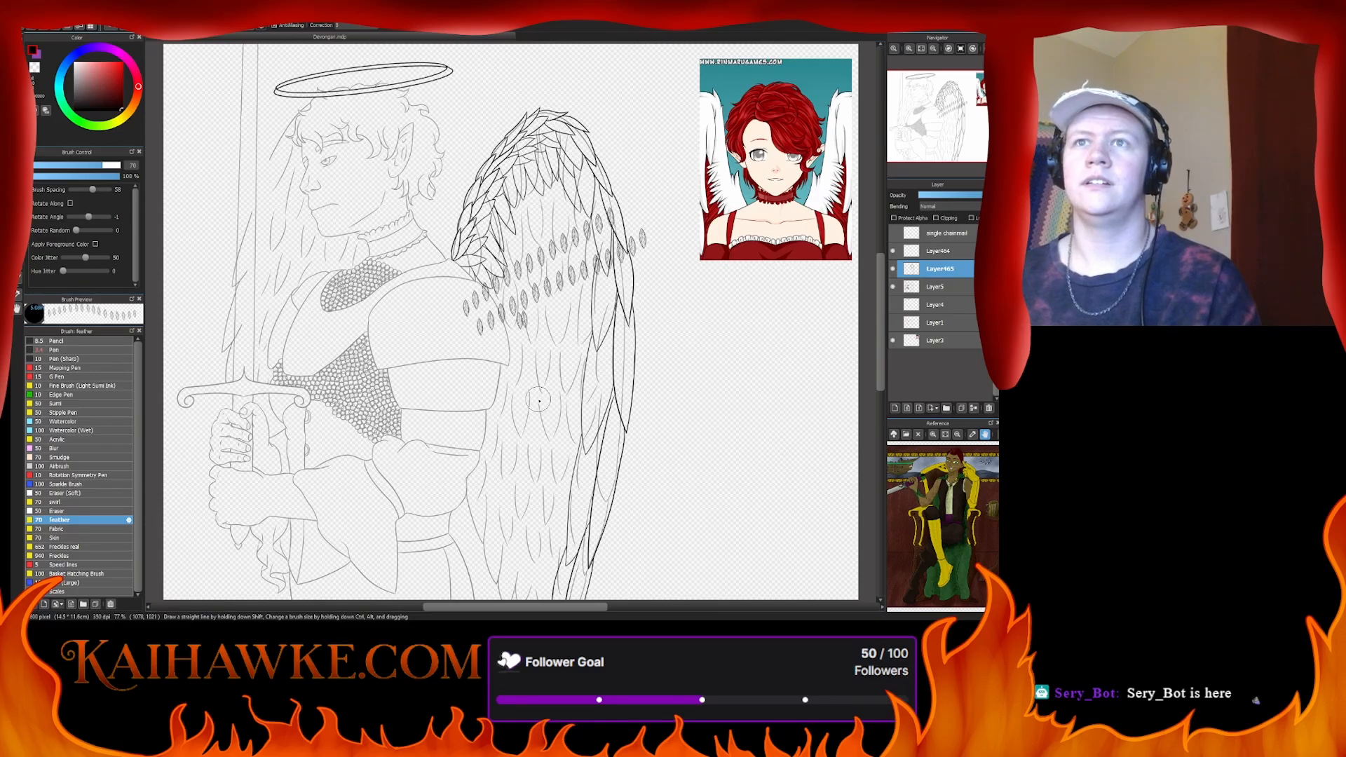
key("ctrl+z")
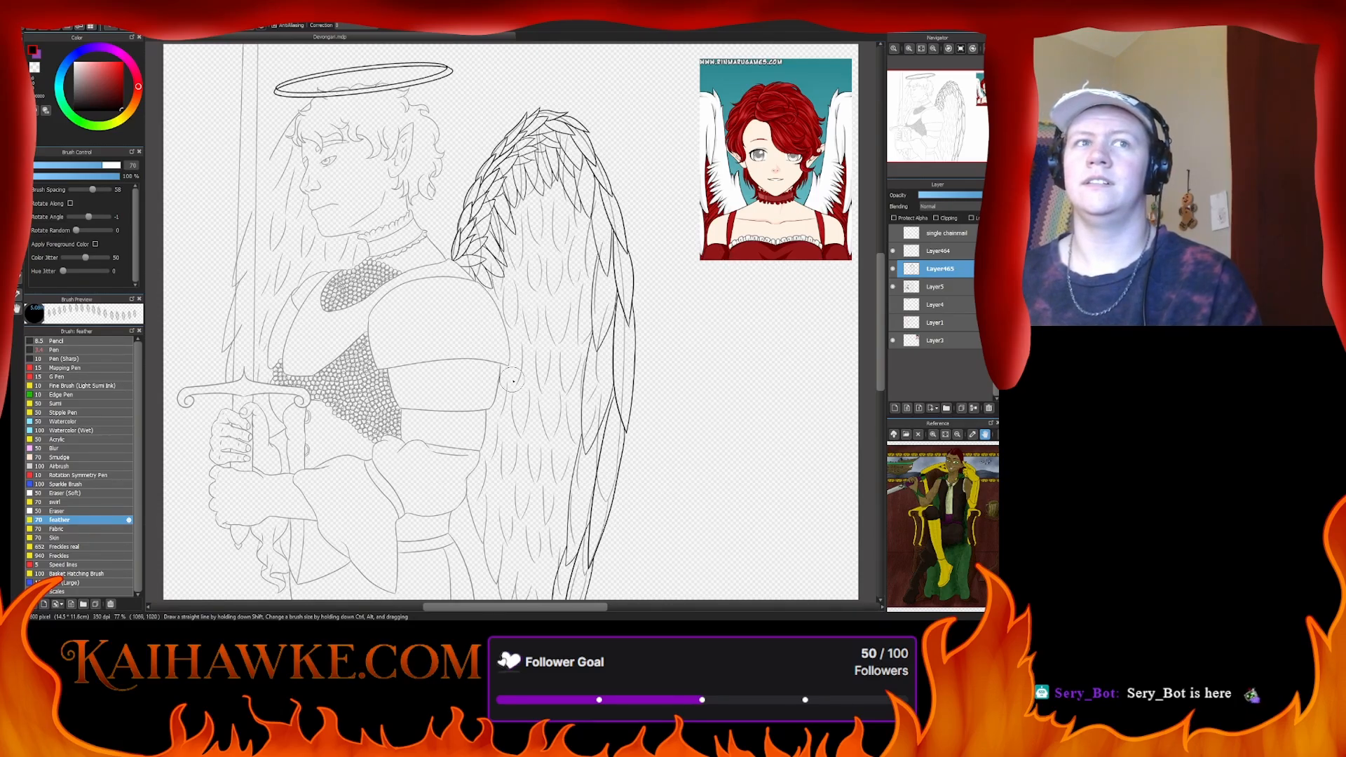
- Try a row of scales across the shoulder and wing with the Scales brush, and undo it
left_click(87, 593)
left_click_drag(452, 351, 597, 284)
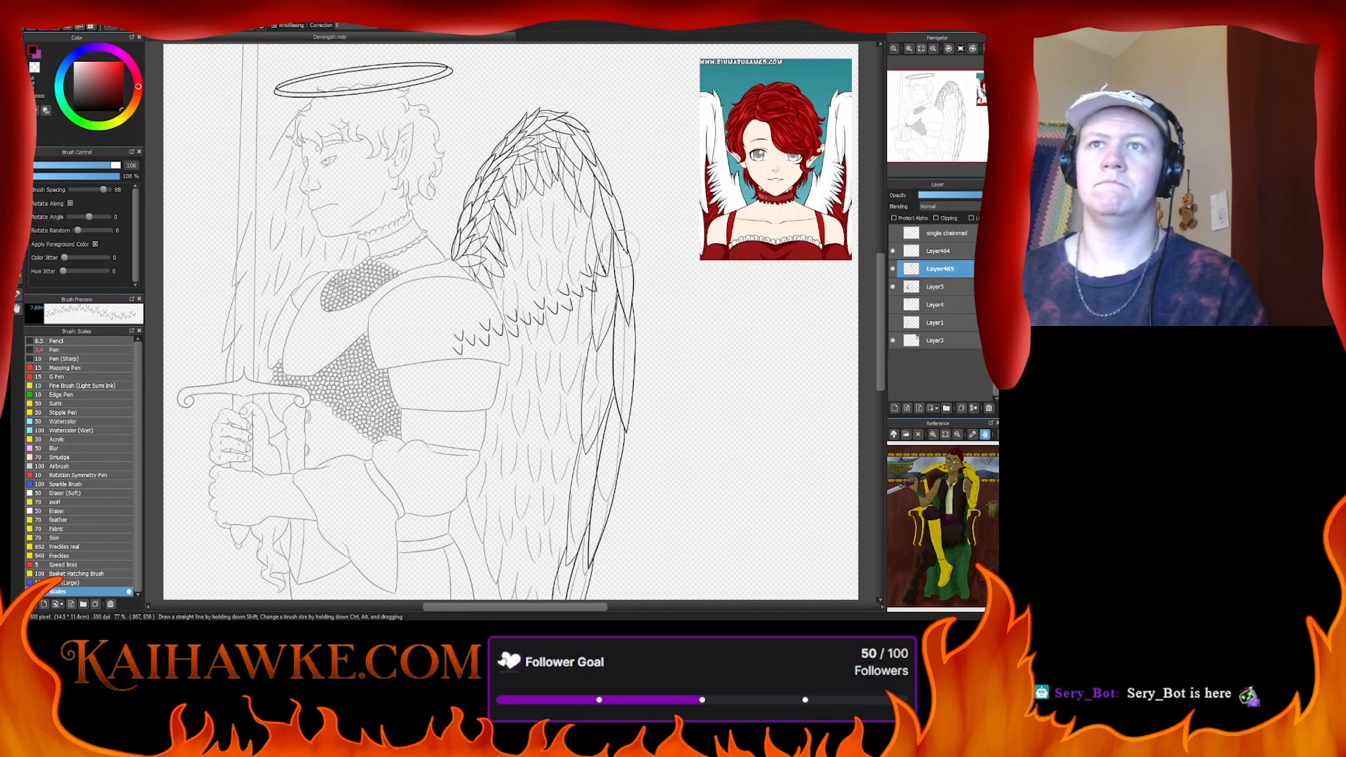
key("ctrl+z")
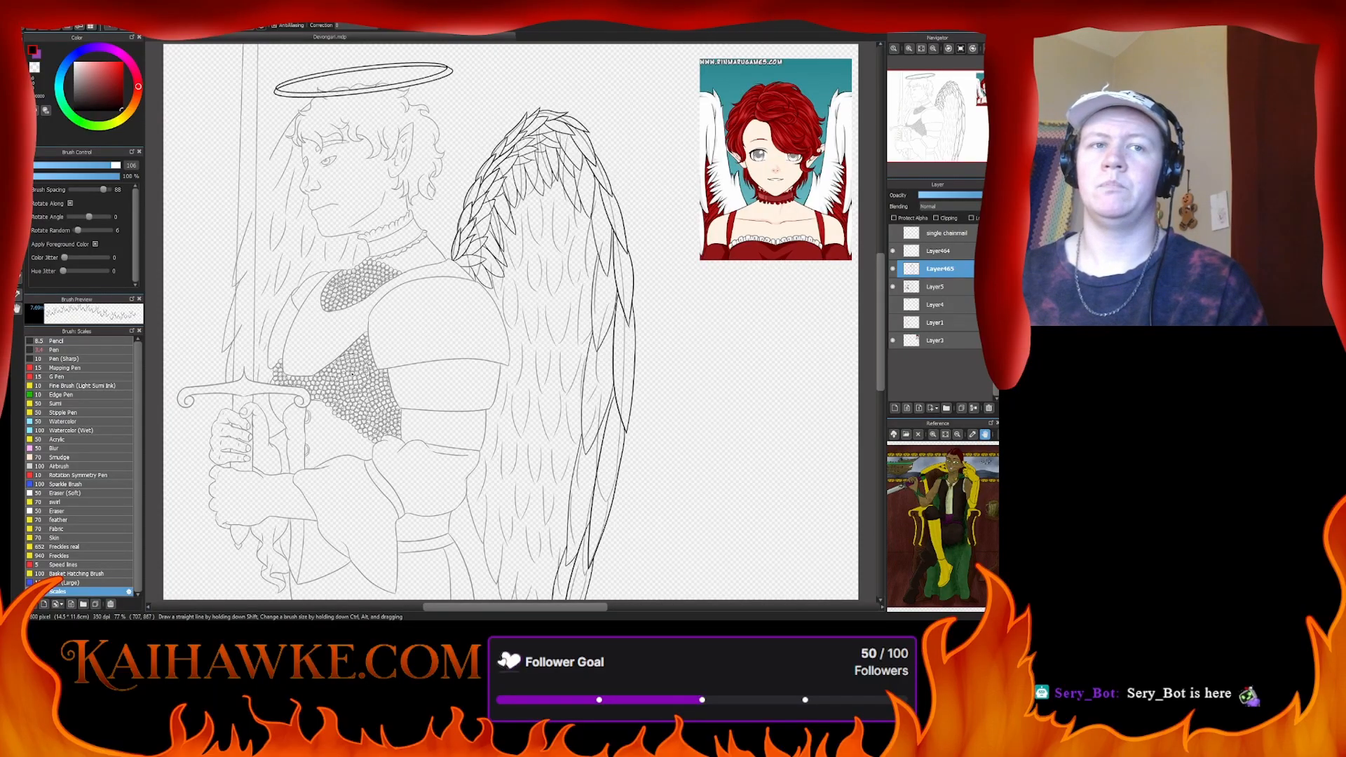
- Try scattering leaves over the wing and torso with the large leaf brush, check them up close, and remove them
left_click(70, 583)
mouse_move(617, 232)
left_mouse_down()
mouse_move(435, 336)
mouse_move(522, 360)
mouse_move(533, 379)
mouse_move(523, 154)
mouse_move(589, 302)
mouse_move(561, 253)
mouse_move(517, 271)
mouse_move(550, 365)
mouse_move(605, 291)
mouse_move(647, 279)
mouse_move(554, 231)
mouse_move(449, 231)
mouse_move(403, 330)
mouse_move(485, 397)
mouse_move(554, 421)
mouse_move(617, 372)
left_mouse_up()
left_click(909, 49)
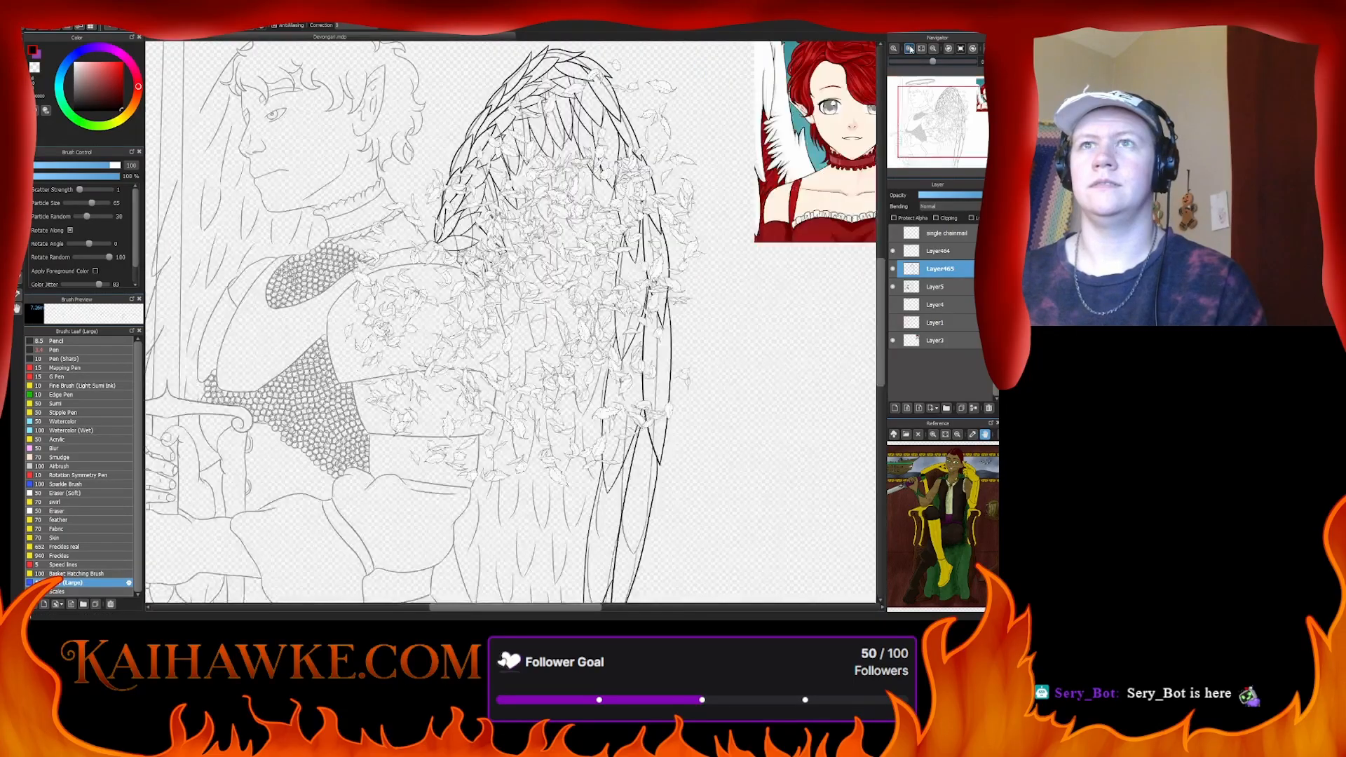
left_click(909, 49)
left_click(909, 49)
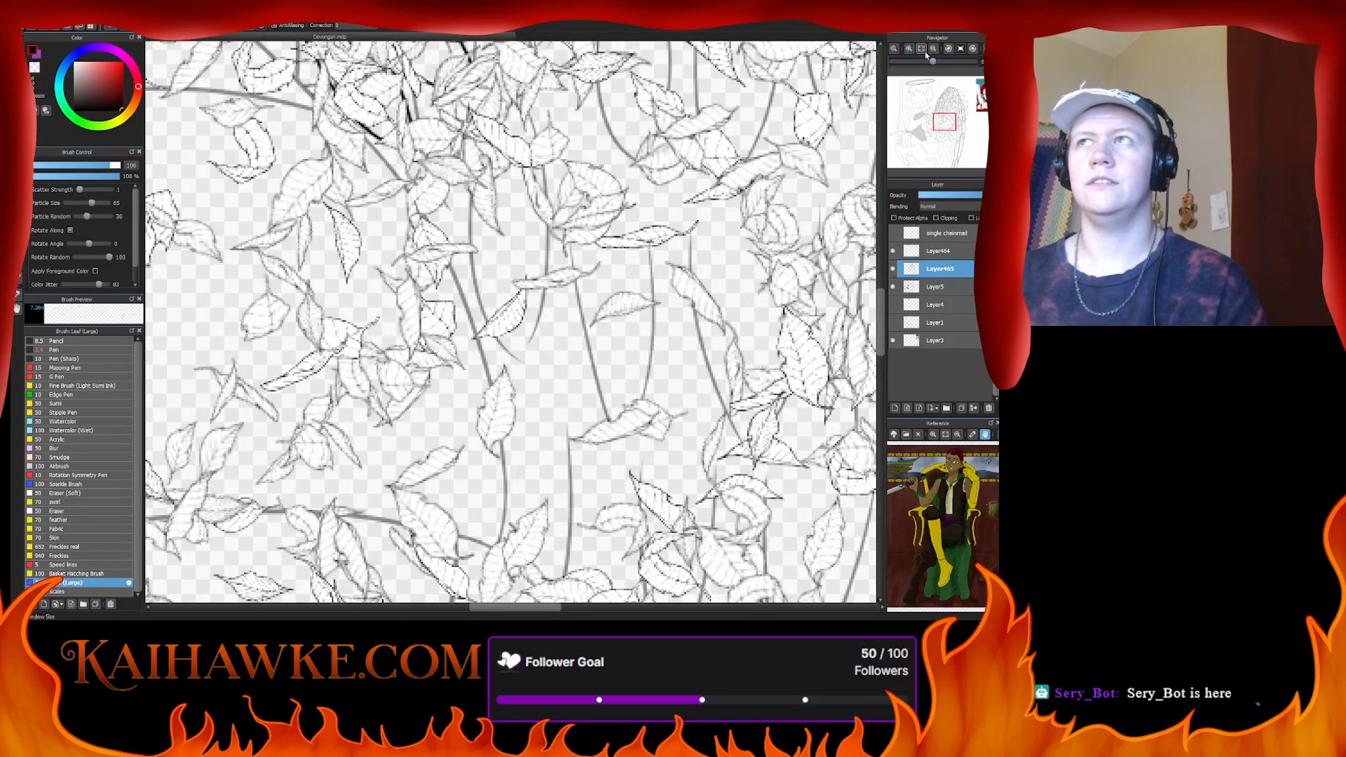
key("ctrl+z")
left_click(934, 49)
left_click(933, 49)
mouse_move(387, 324)
left_mouse_down()
mouse_move(465, 331)
mouse_move(548, 487)
mouse_move(584, 162)
mouse_move(588, 441)
mouse_move(665, 337)
mouse_move(711, 150)
mouse_move(683, 438)
mouse_move(772, 376)
mouse_move(432, 363)
mouse_move(356, 531)
mouse_move(263, 306)
mouse_move(353, 347)
mouse_move(416, 196)
mouse_move(267, 220)
mouse_move(301, 127)
mouse_move(391, 164)
mouse_move(445, 77)
mouse_move(469, 102)
mouse_move(691, 99)
mouse_move(396, 170)
mouse_move(513, 154)
mouse_move(589, 204)
mouse_move(620, 326)
mouse_move(759, 348)
mouse_move(719, 388)
mouse_move(425, 533)
mouse_move(612, 525)
left_mouse_up()
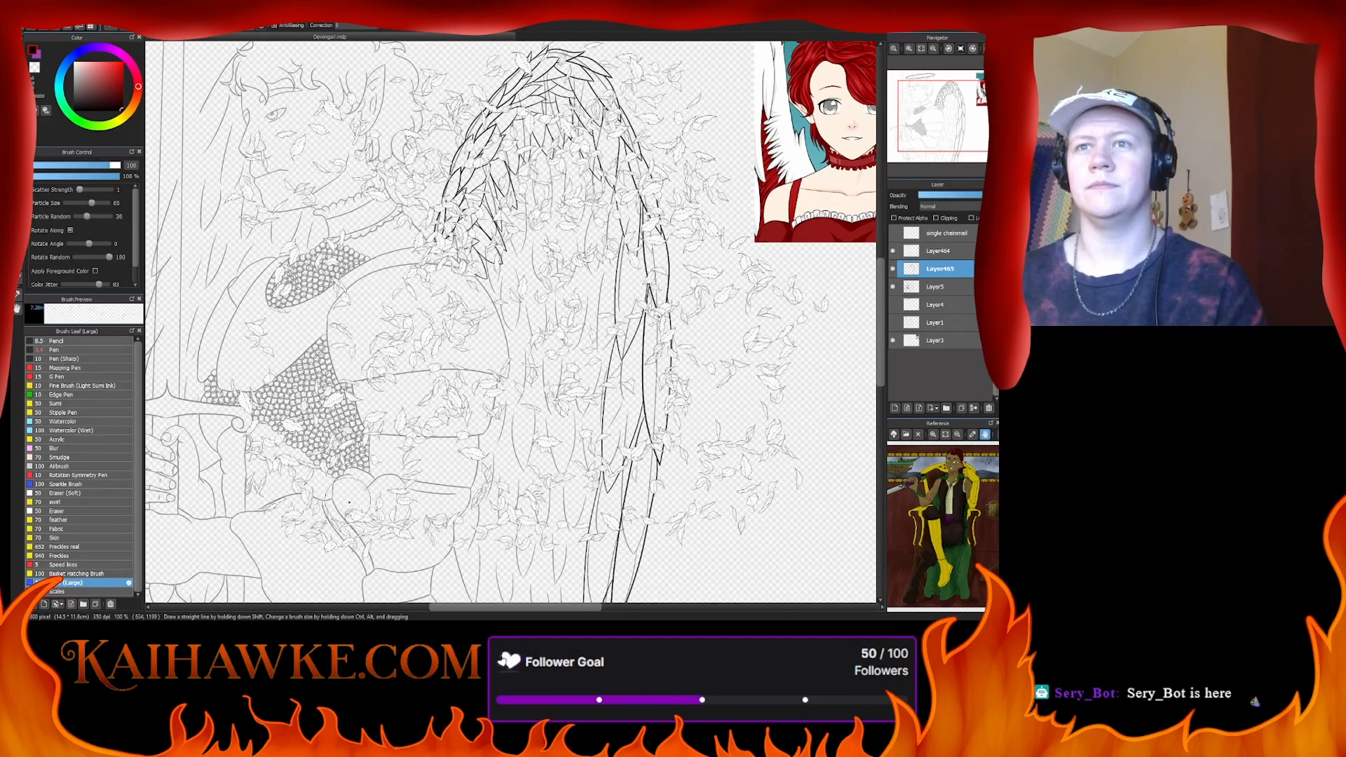
key("Delete")
- Try out other texture brushes, stroking scattered dashes across the wing and shoulder, and undo the marks
left_click(103, 574)
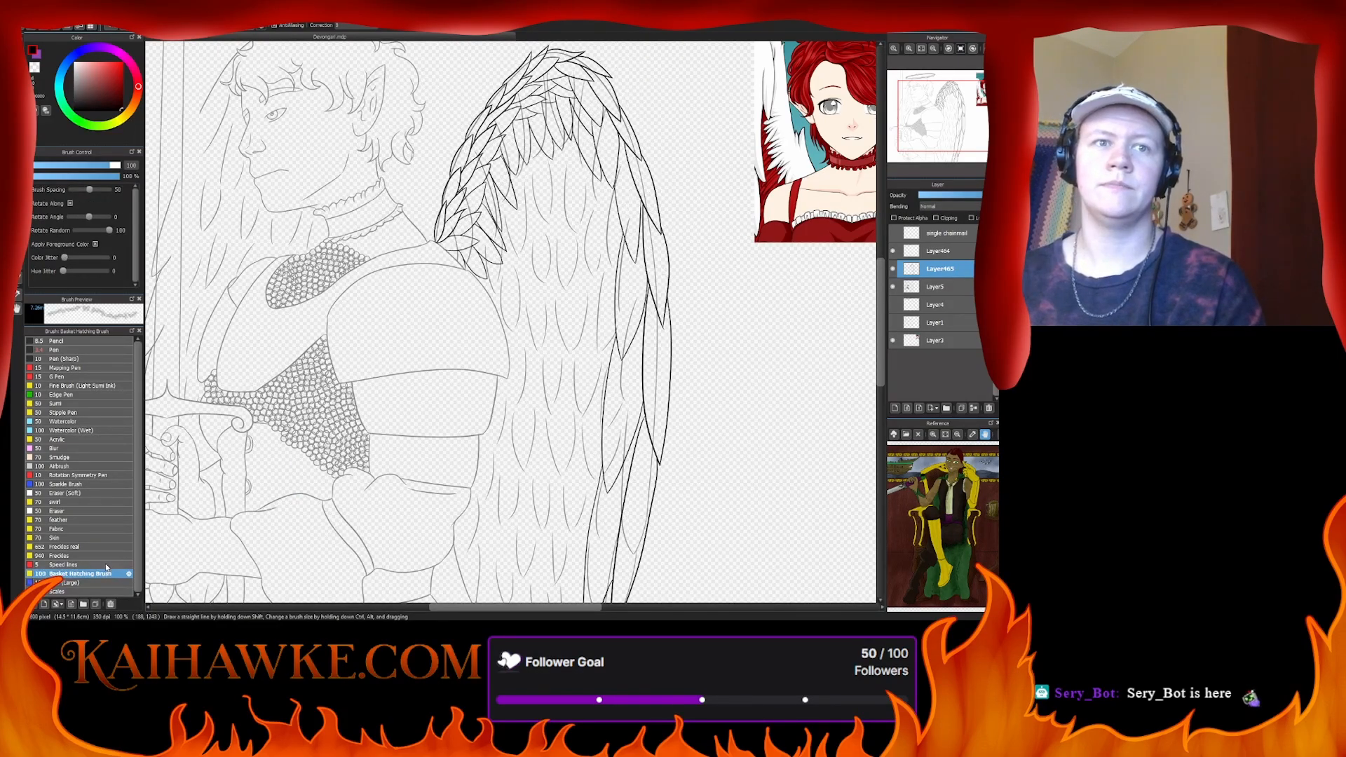
left_click(102, 557)
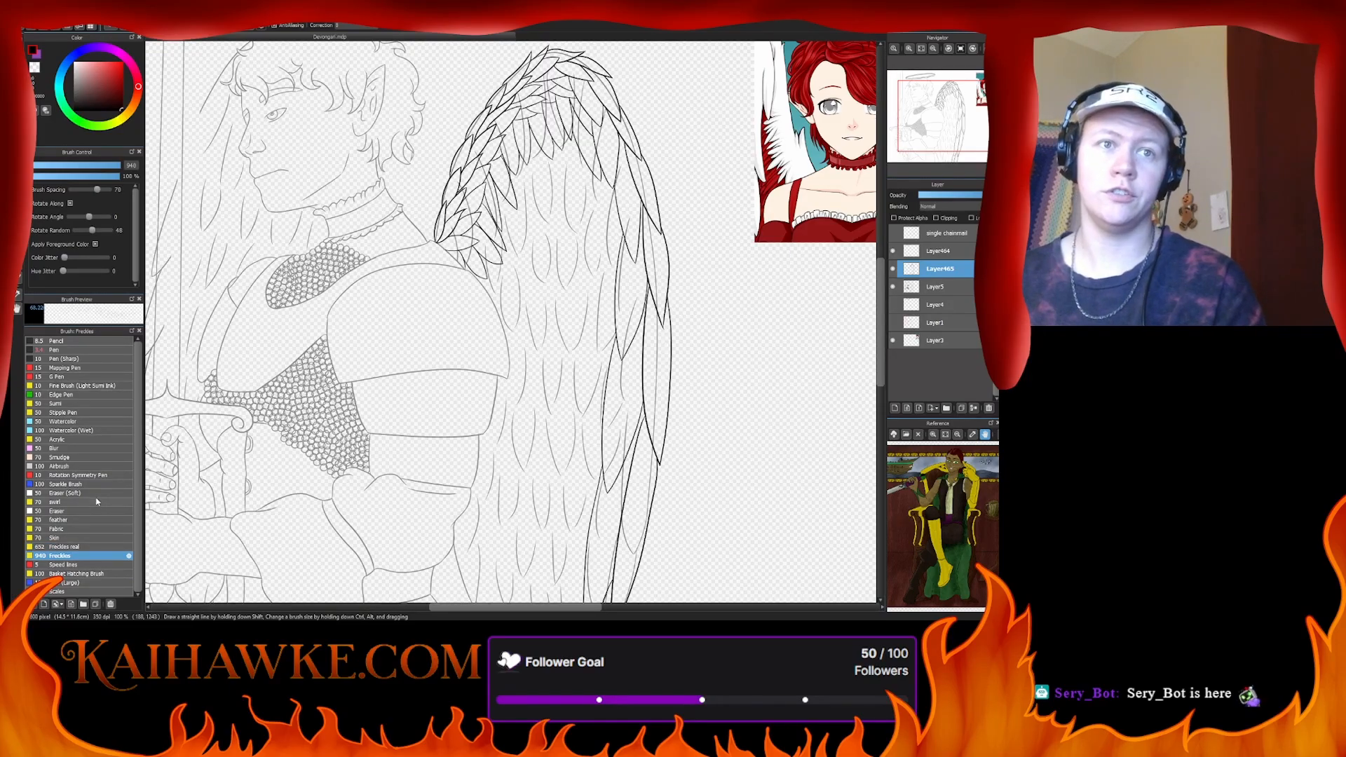
left_click(95, 502)
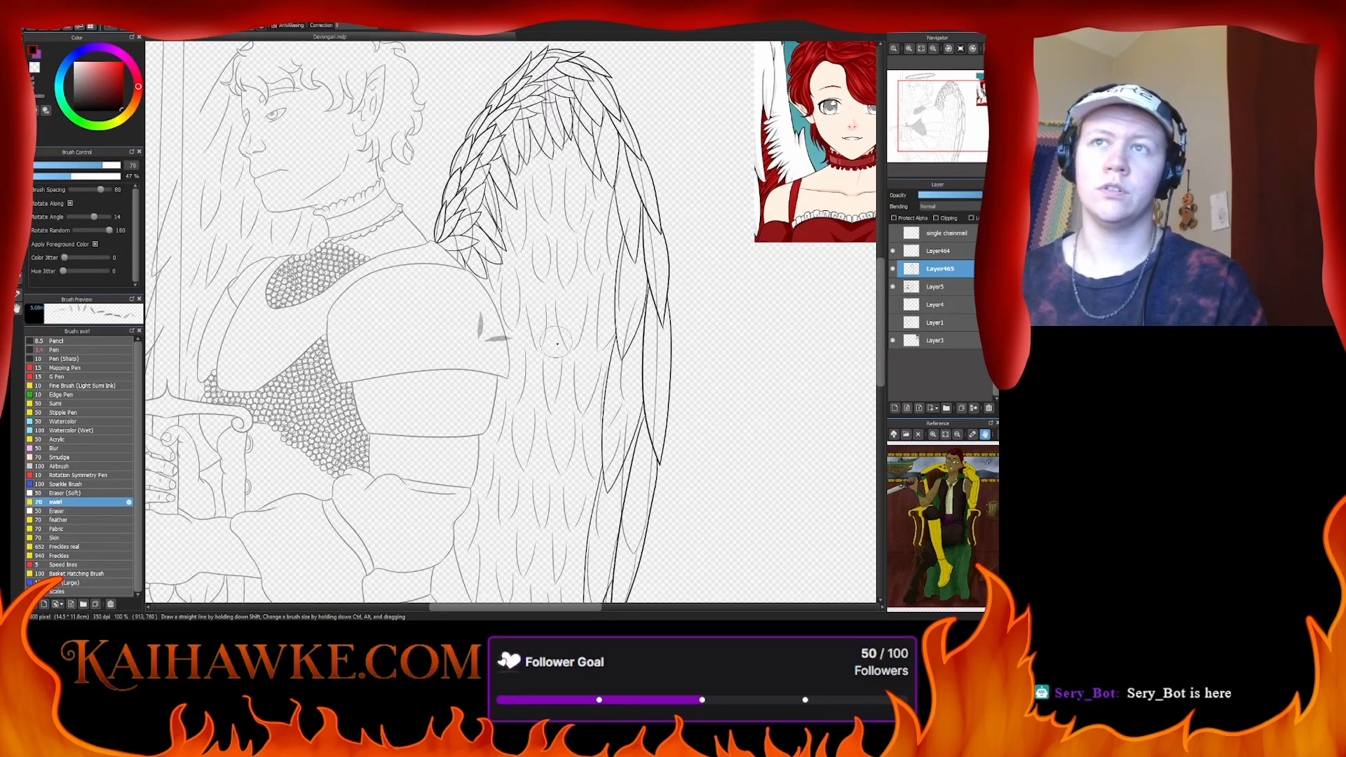
mouse_move(540, 225)
left_mouse_down()
mouse_move(404, 355)
mouse_move(270, 445)
mouse_move(284, 379)
mouse_move(340, 467)
mouse_move(398, 160)
left_mouse_up()
mouse_move(477, 183)
left_mouse_down()
mouse_move(645, 155)
mouse_move(760, 457)
mouse_move(746, 371)
mouse_move(799, 379)
left_mouse_up()
key("ctrl+z")
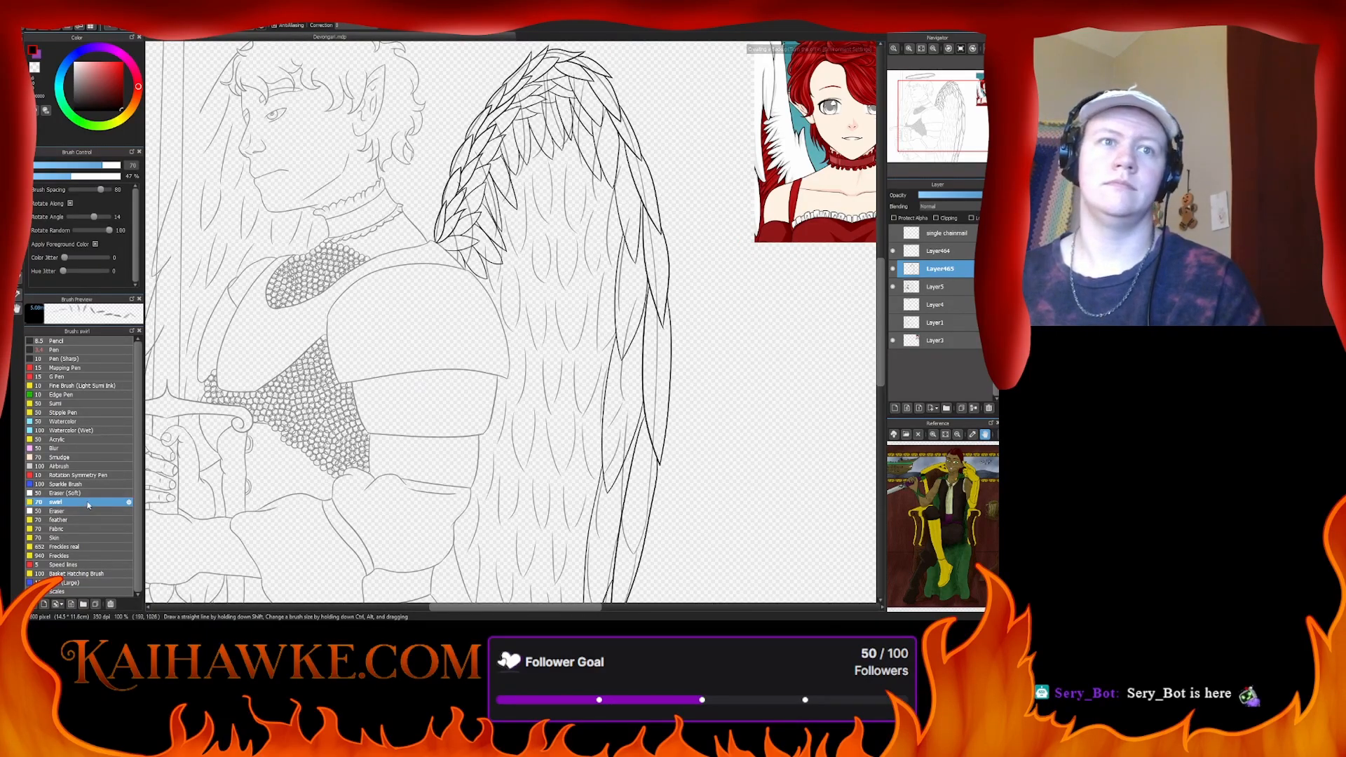
- Reduce the size of the Freckles real brush and test it on the shoulder armour
left_click(89, 548)
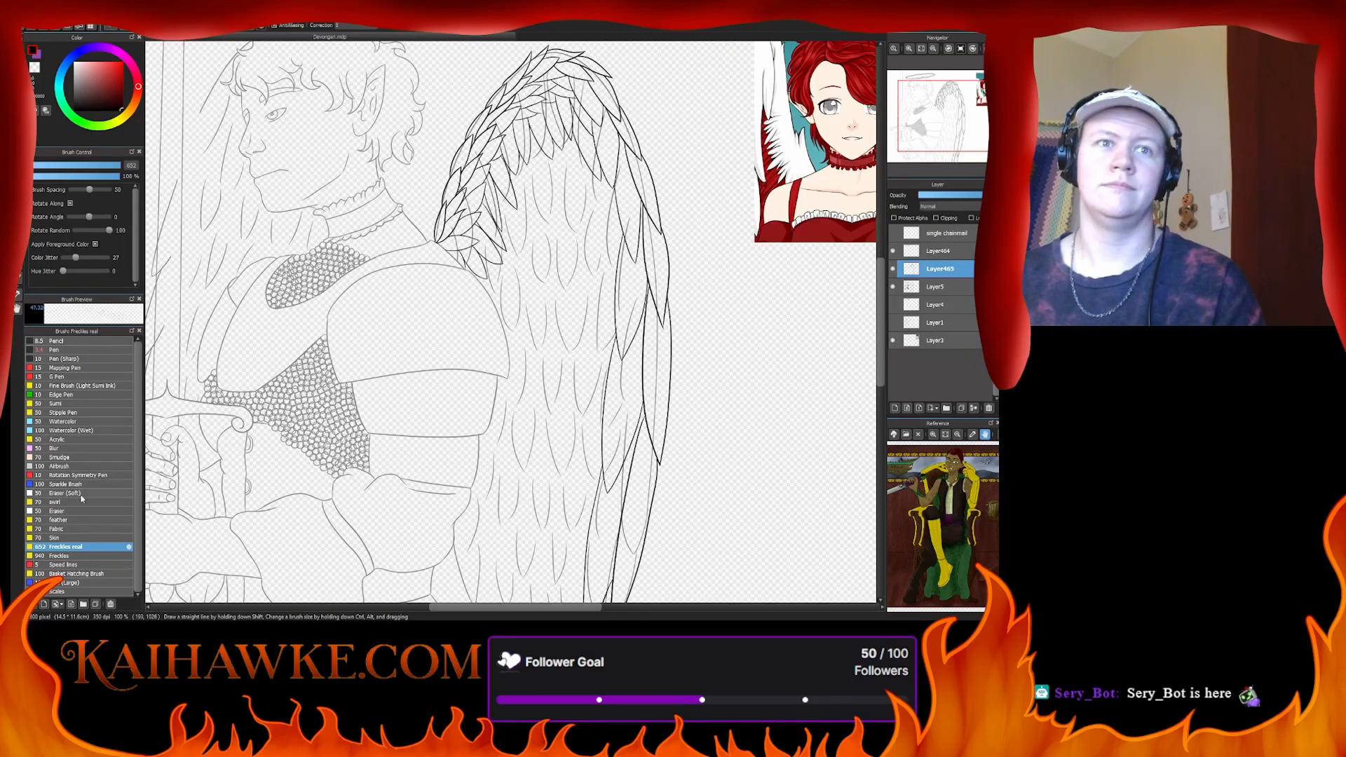
left_click(82, 350)
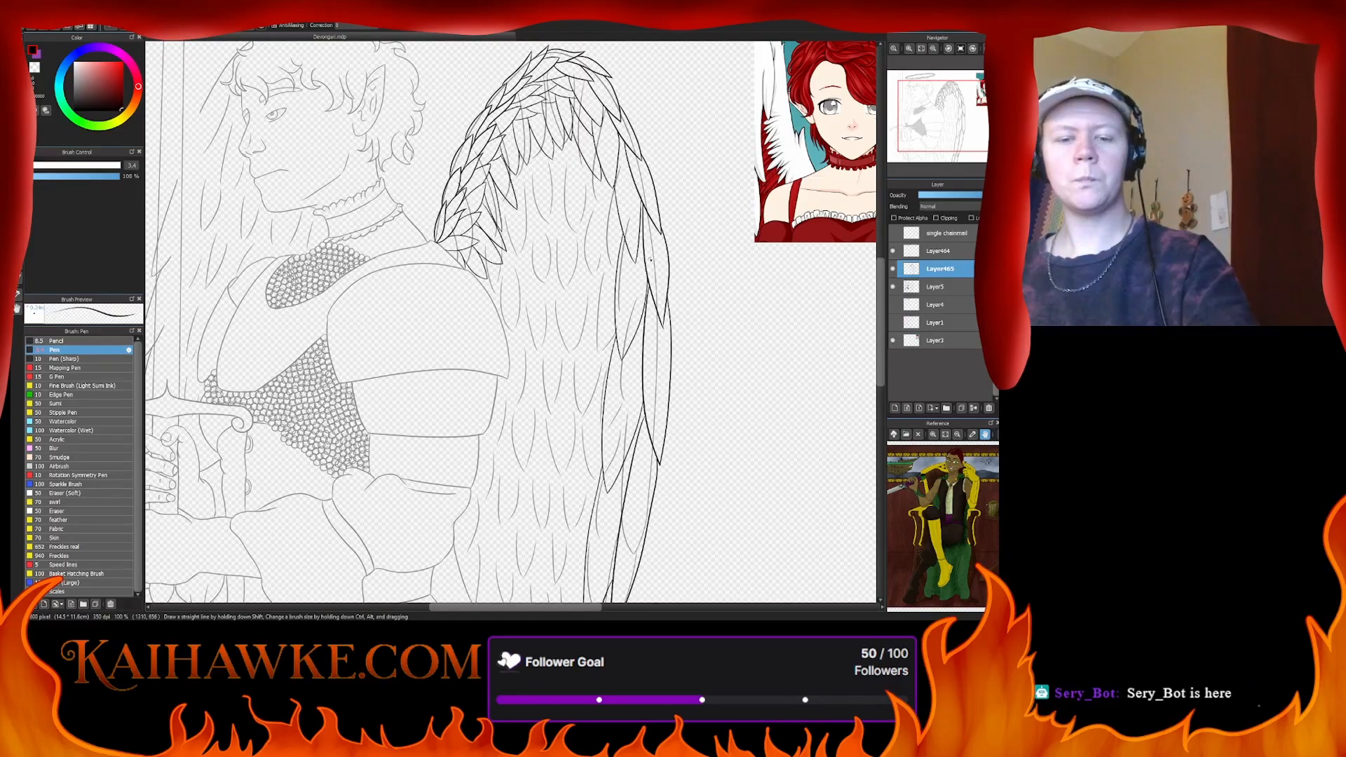
left_click(91, 546)
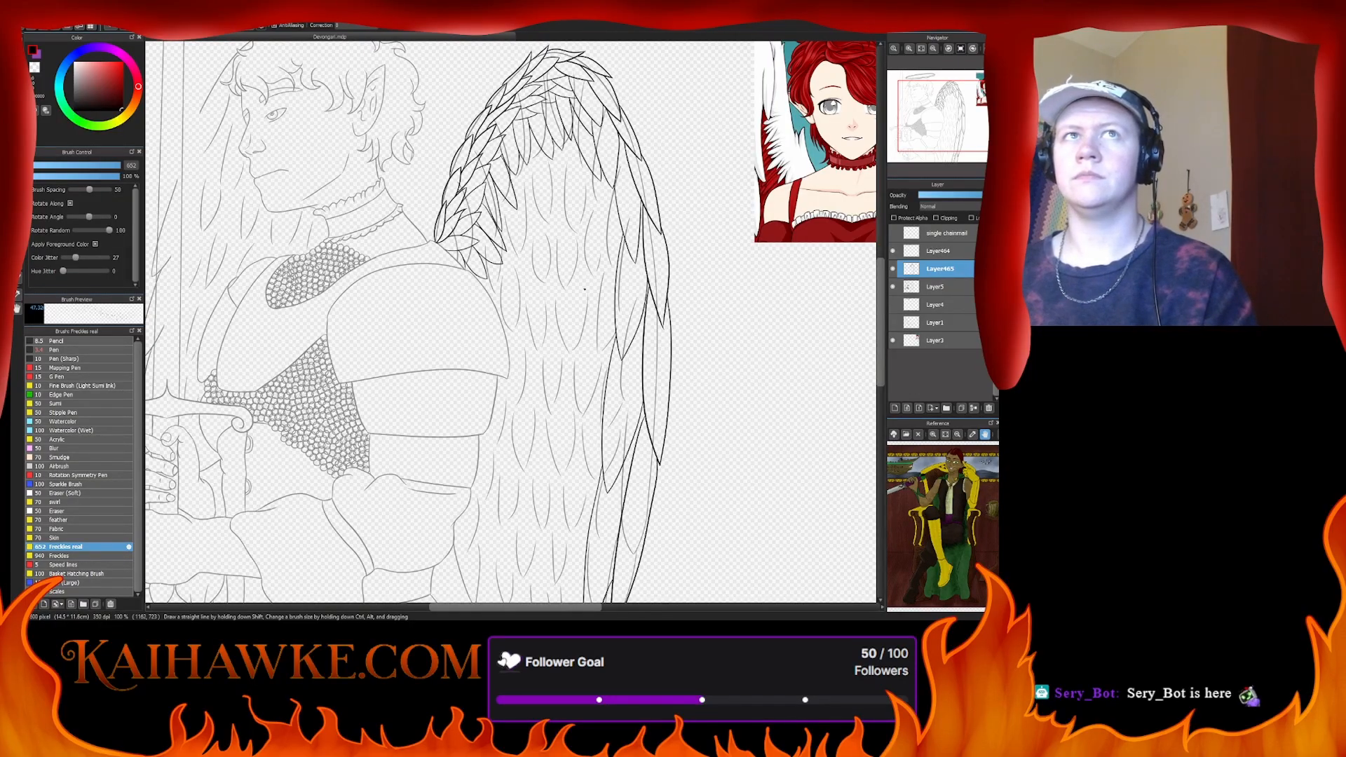
left_click(104, 166)
mouse_move(435, 310)
left_mouse_down()
mouse_move(400, 344)
mouse_move(451, 336)
mouse_move(473, 347)
mouse_move(395, 310)
left_mouse_up()
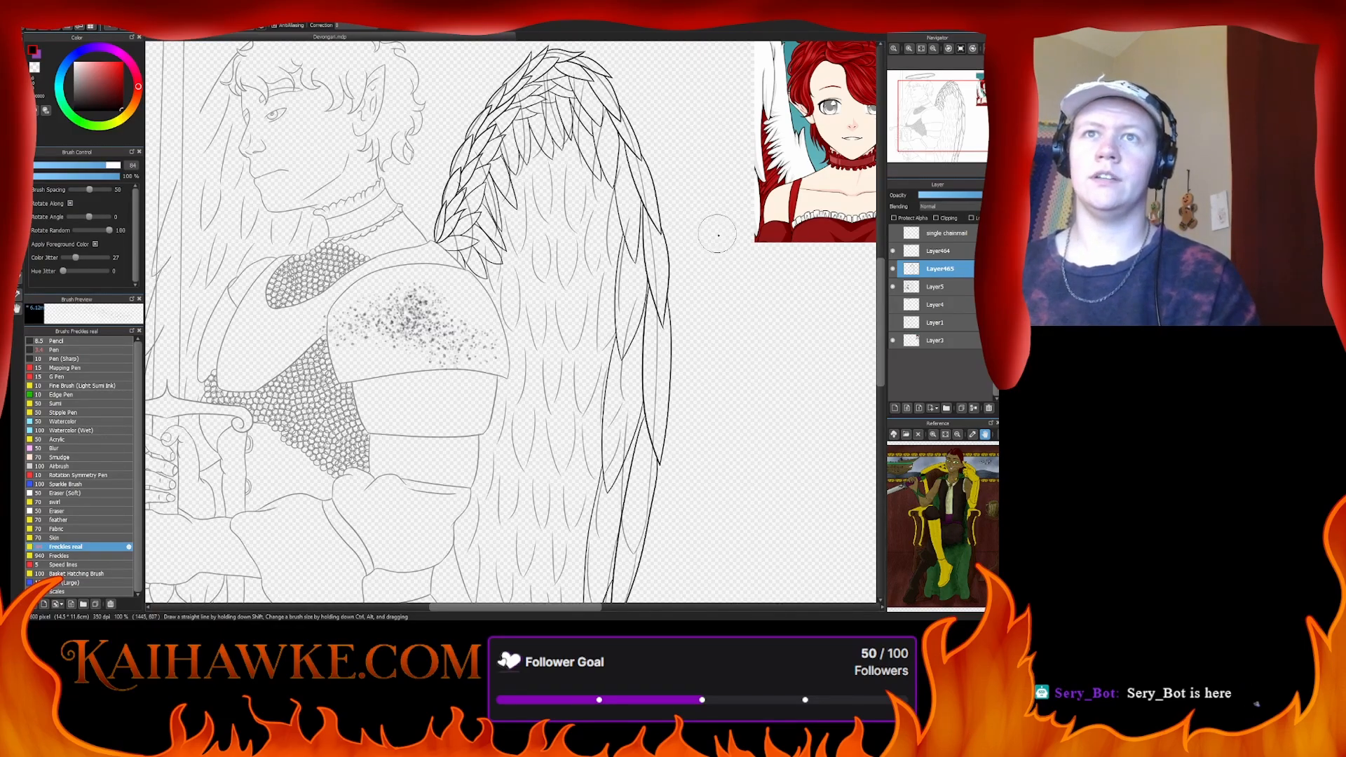
- Test the Freckles brush in a fine and a larger size on the upper arm plate, and clear all freckle marks
left_click(71, 557)
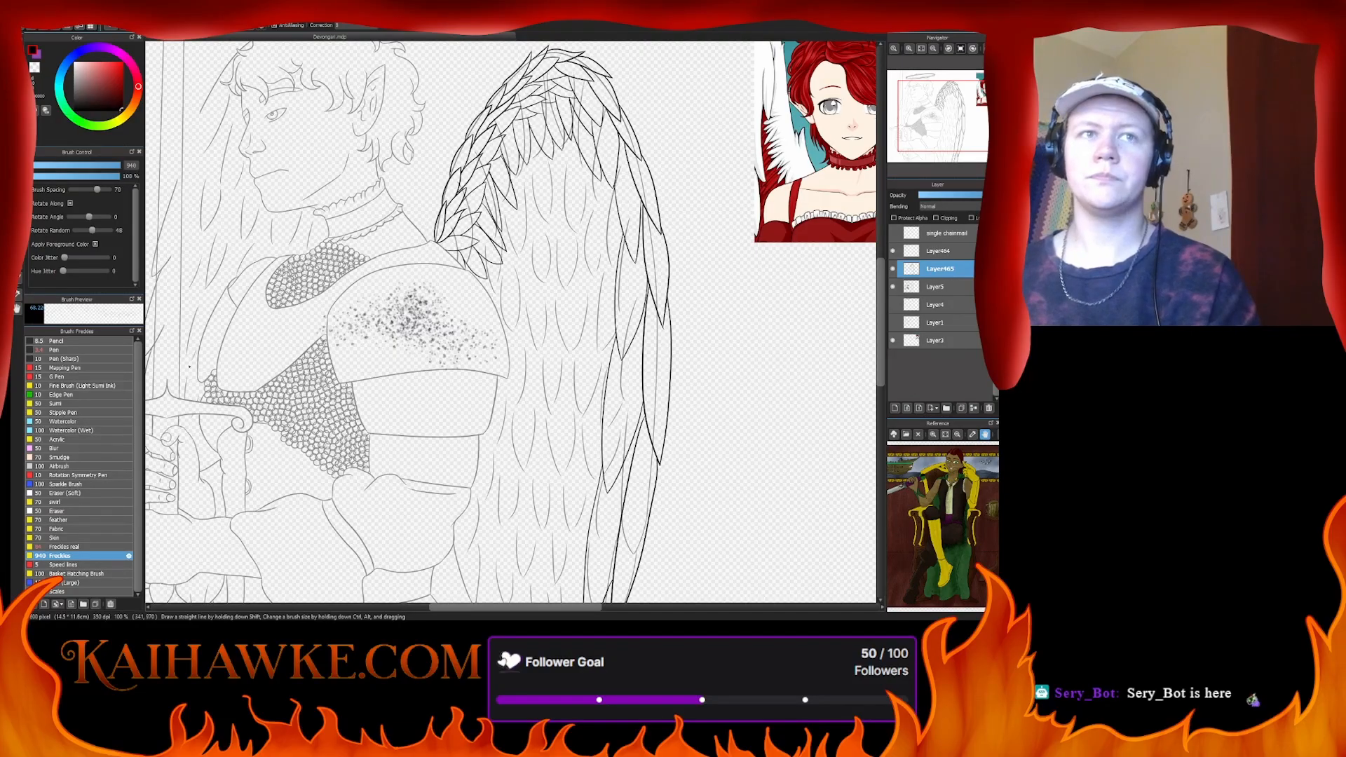
left_click(103, 165)
mouse_move(359, 386)
left_mouse_down()
mouse_move(438, 393)
mouse_move(411, 424)
left_mouse_up()
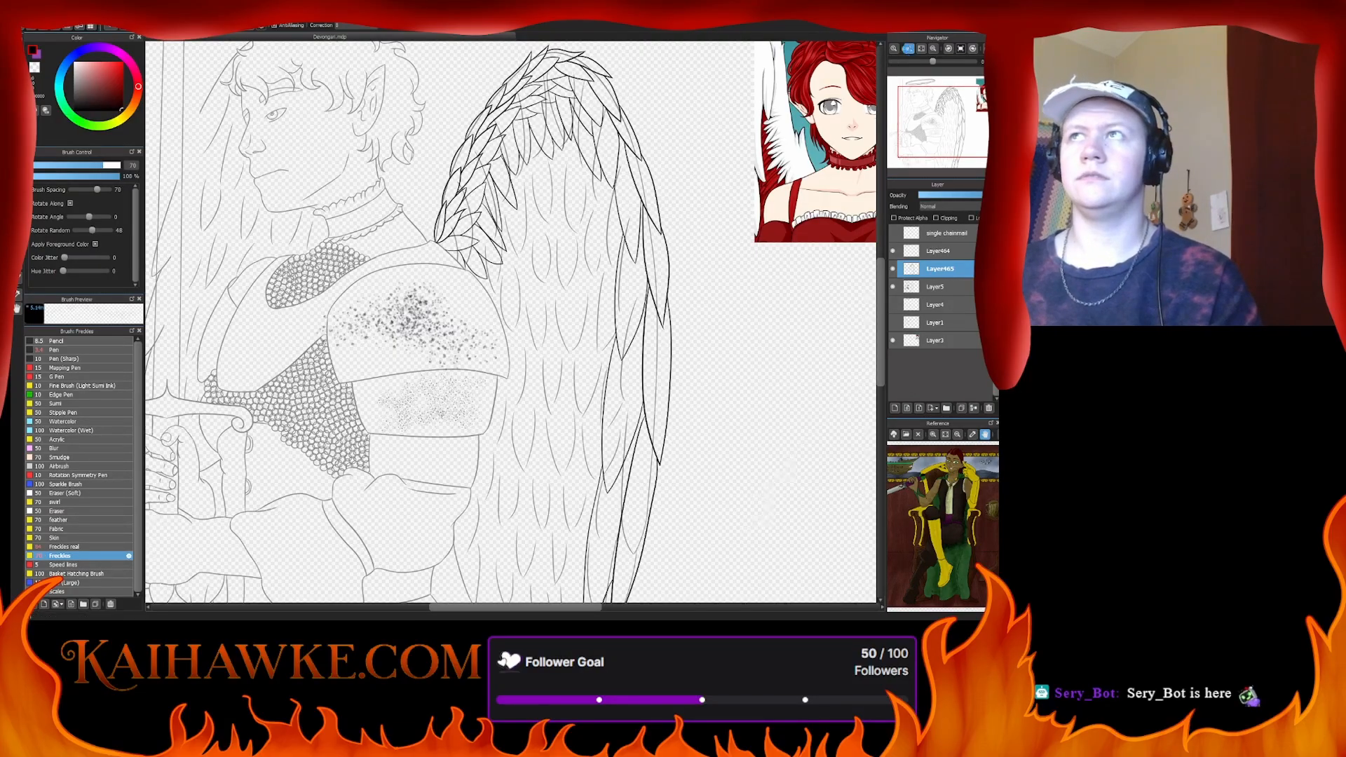
left_click(909, 48)
left_click(909, 48)
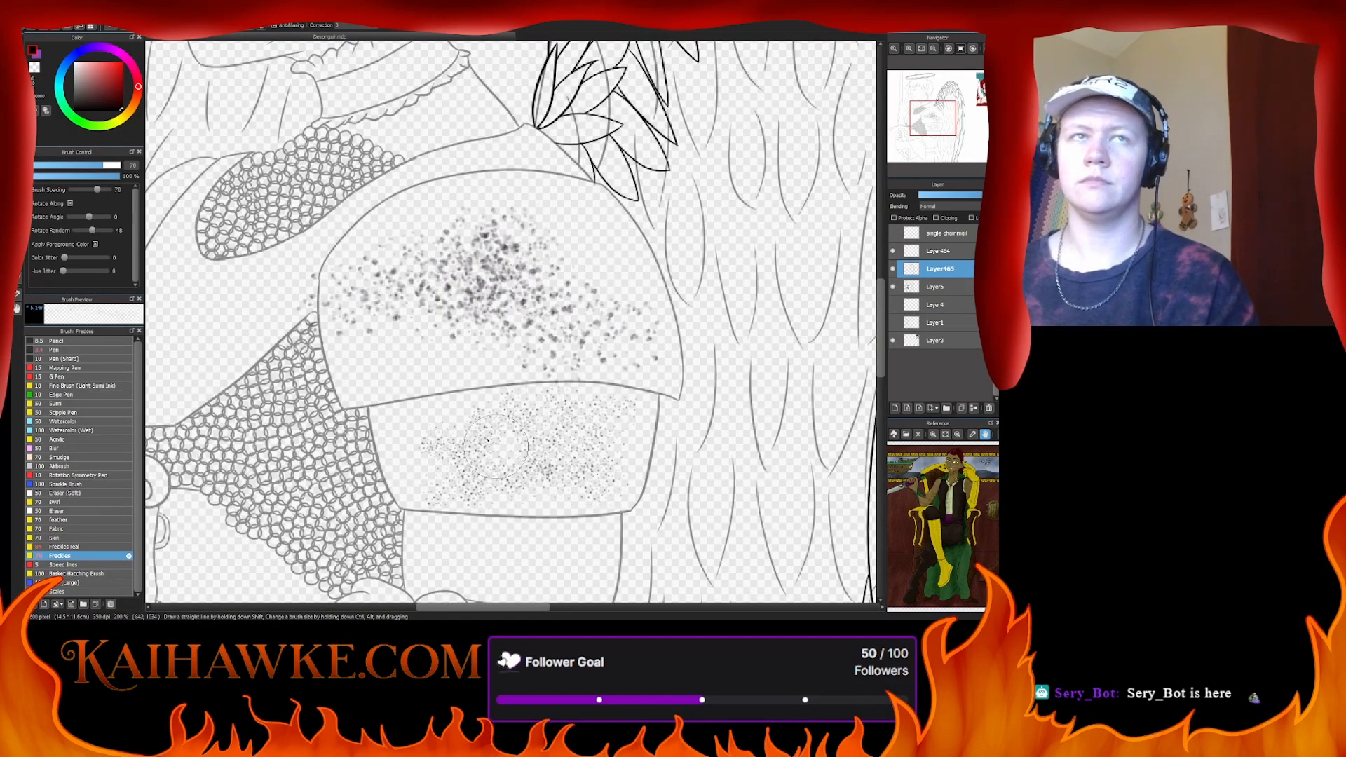
key("ctrl+z")
mouse_move(421, 449)
left_mouse_down()
mouse_move(504, 477)
mouse_move(561, 456)
mouse_move(456, 392)
mouse_move(638, 495)
mouse_move(701, 463)
left_mouse_up()
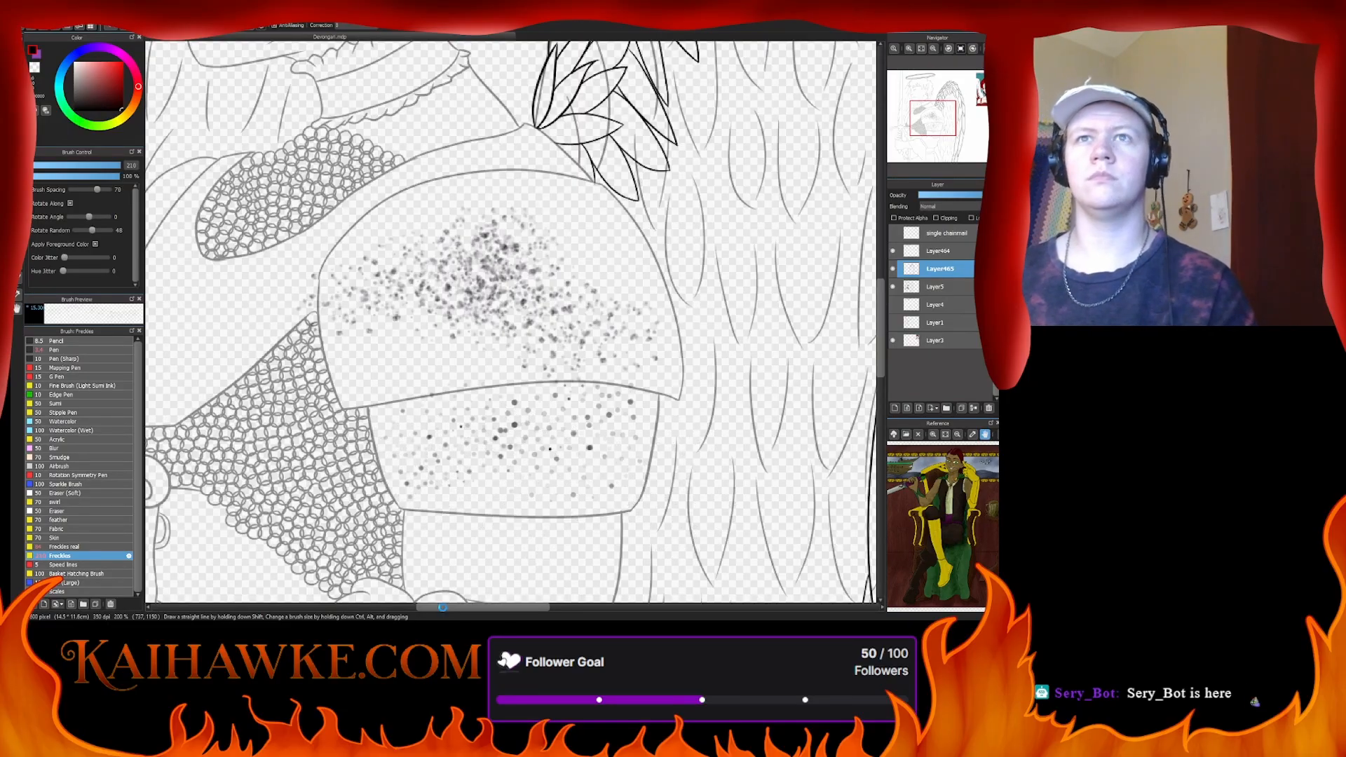
key("Delete")
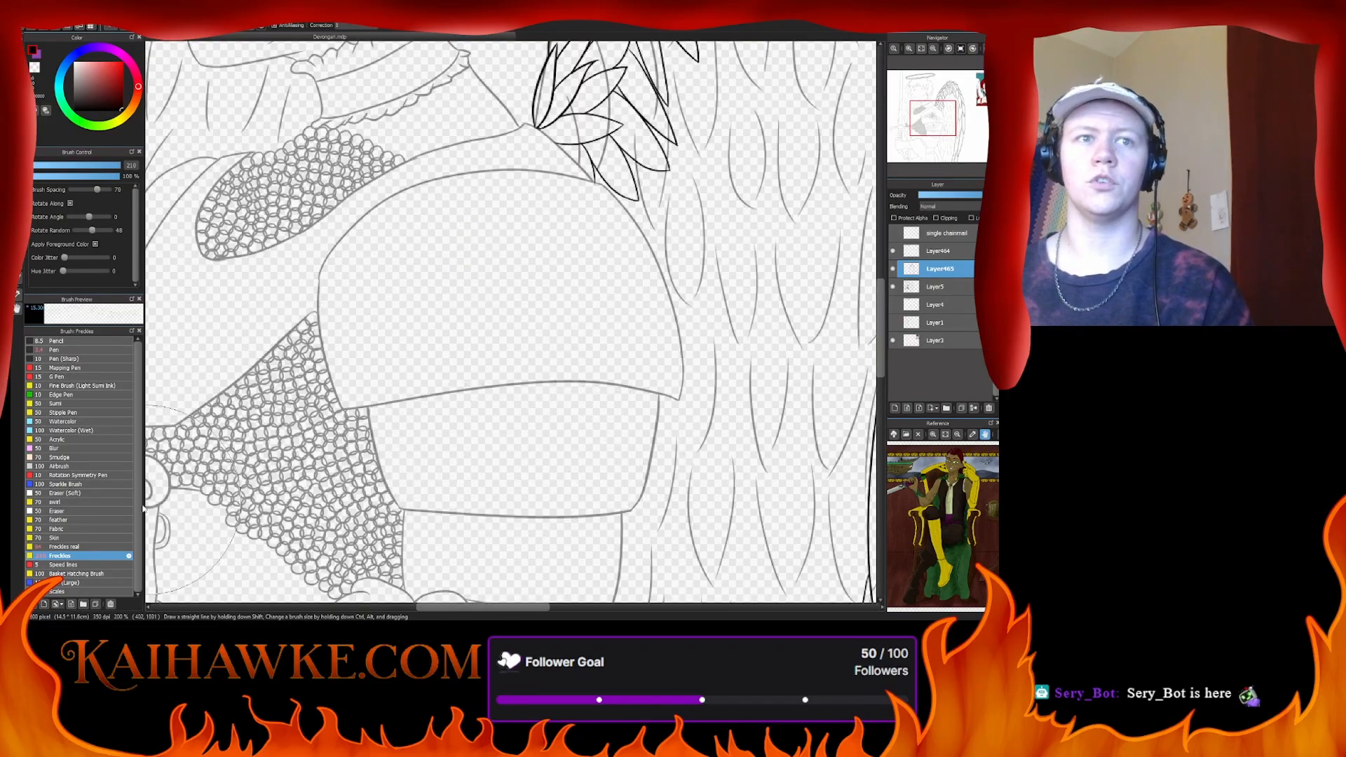
- Try the Skin and Fabric texture brushes on the shoulder armour, removing each test stroke
left_click(76, 539)
mouse_move(435, 317)
left_mouse_down()
mouse_move(466, 343)
mouse_move(502, 315)
mouse_move(531, 232)
mouse_move(353, 295)
mouse_move(291, 424)
left_mouse_up()
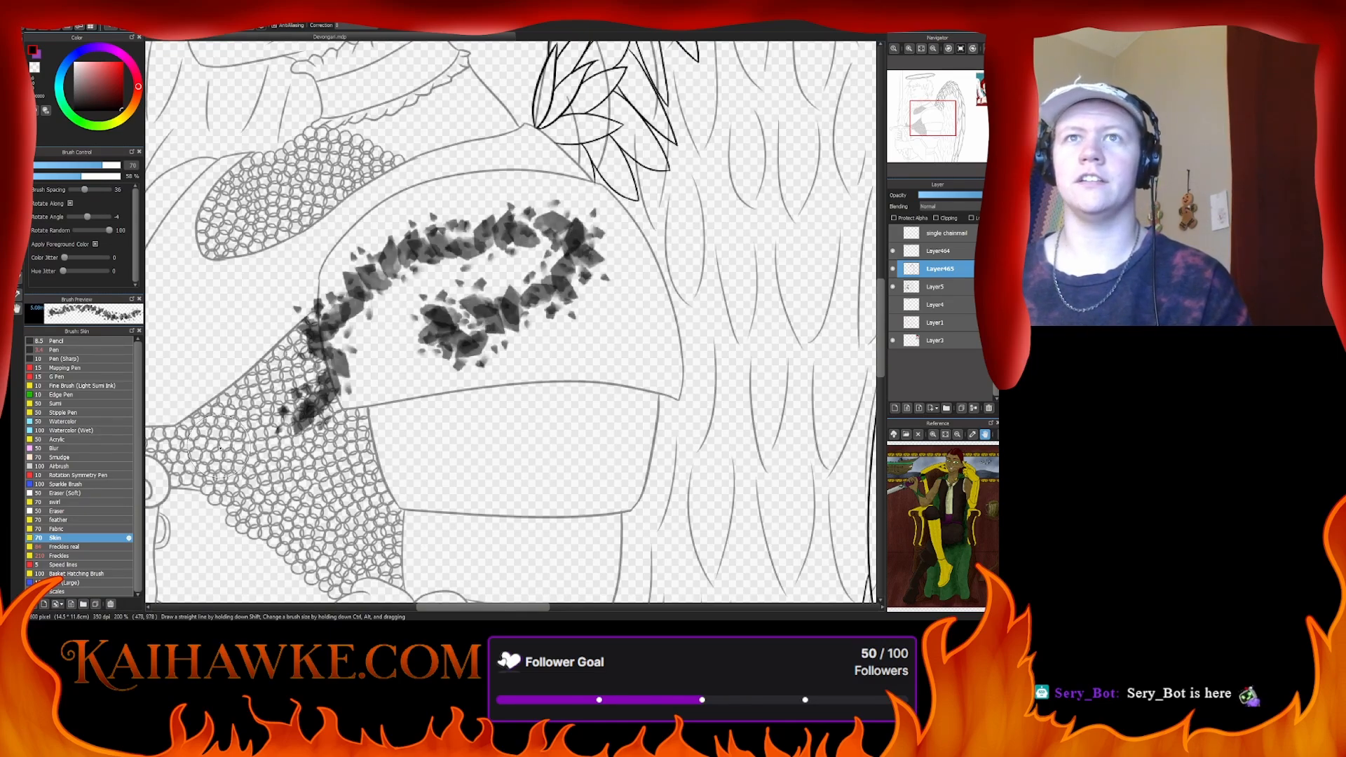
key("ctrl+z")
left_click(80, 529)
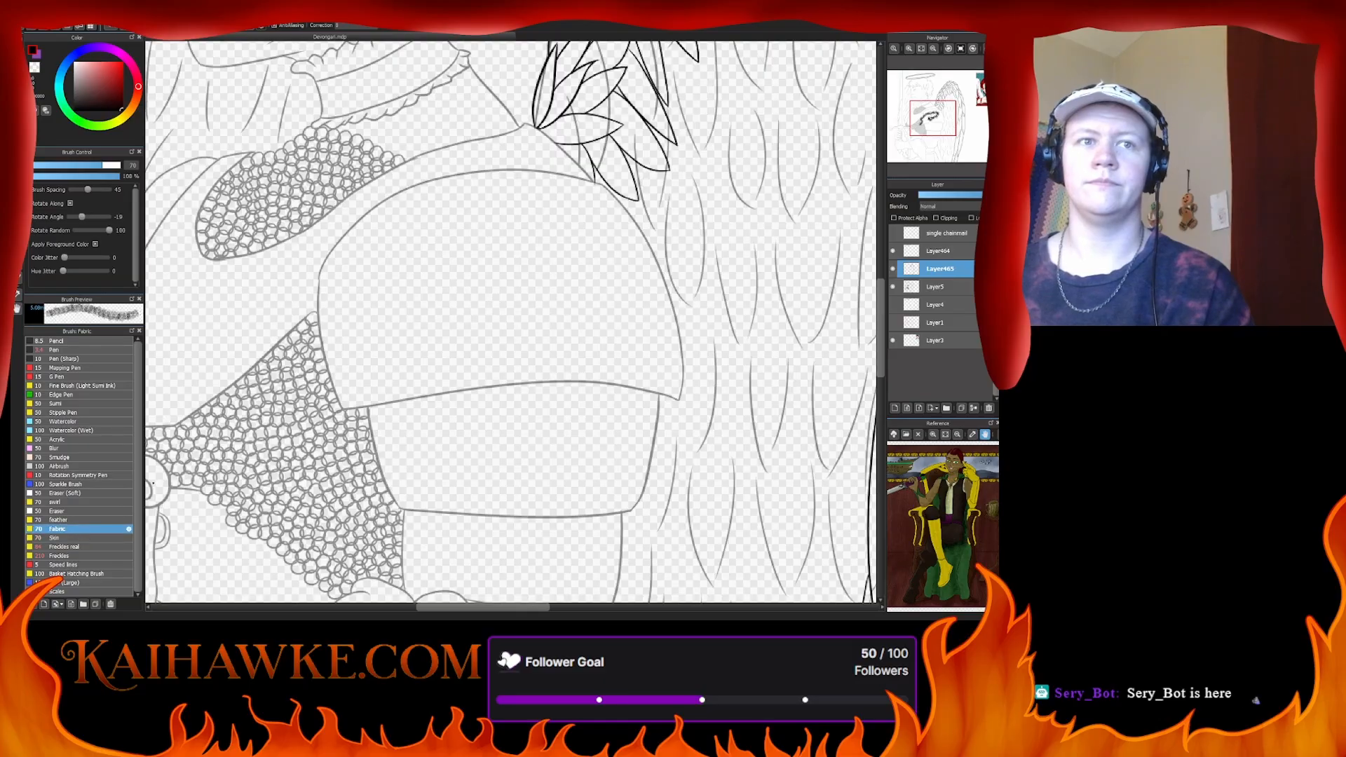
mouse_move(526, 225)
left_mouse_down()
mouse_move(368, 326)
mouse_move(631, 337)
mouse_move(736, 361)
left_mouse_up()
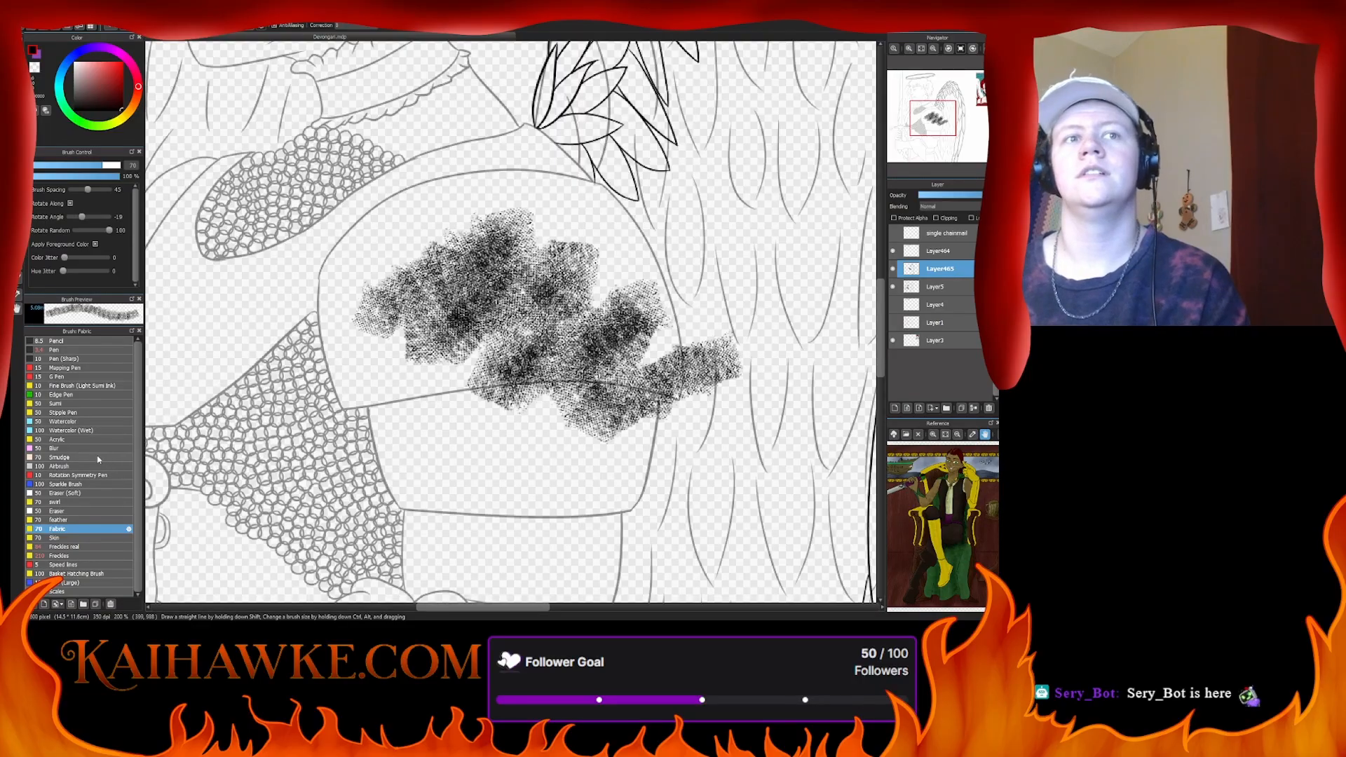
key("Delete")
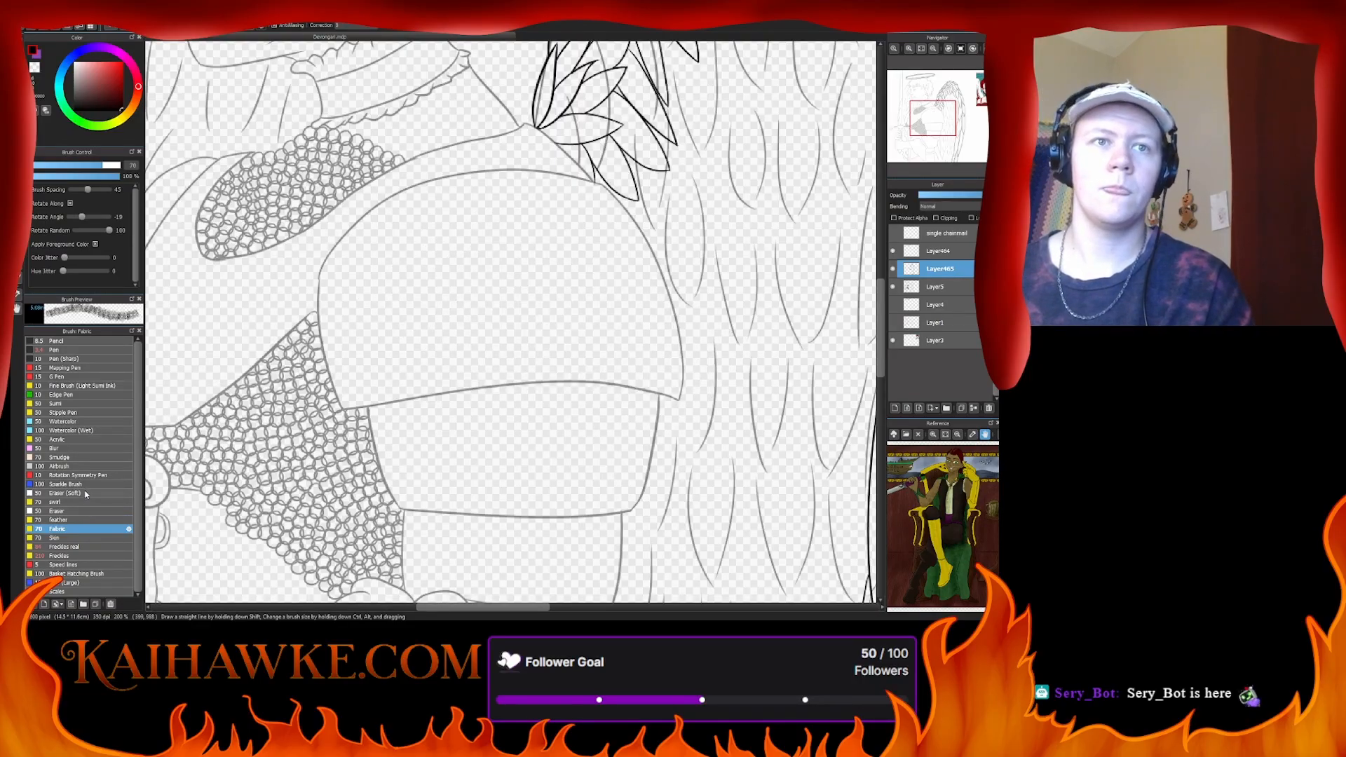
- Test the Sparkle Brush and the Acrylic brush across the shoulder armour and wing, undoing both strokes
left_click(85, 486)
mouse_move(358, 309)
left_mouse_down()
mouse_move(407, 322)
mouse_move(603, 295)
mouse_move(764, 364)
mouse_move(835, 302)
left_mouse_up()
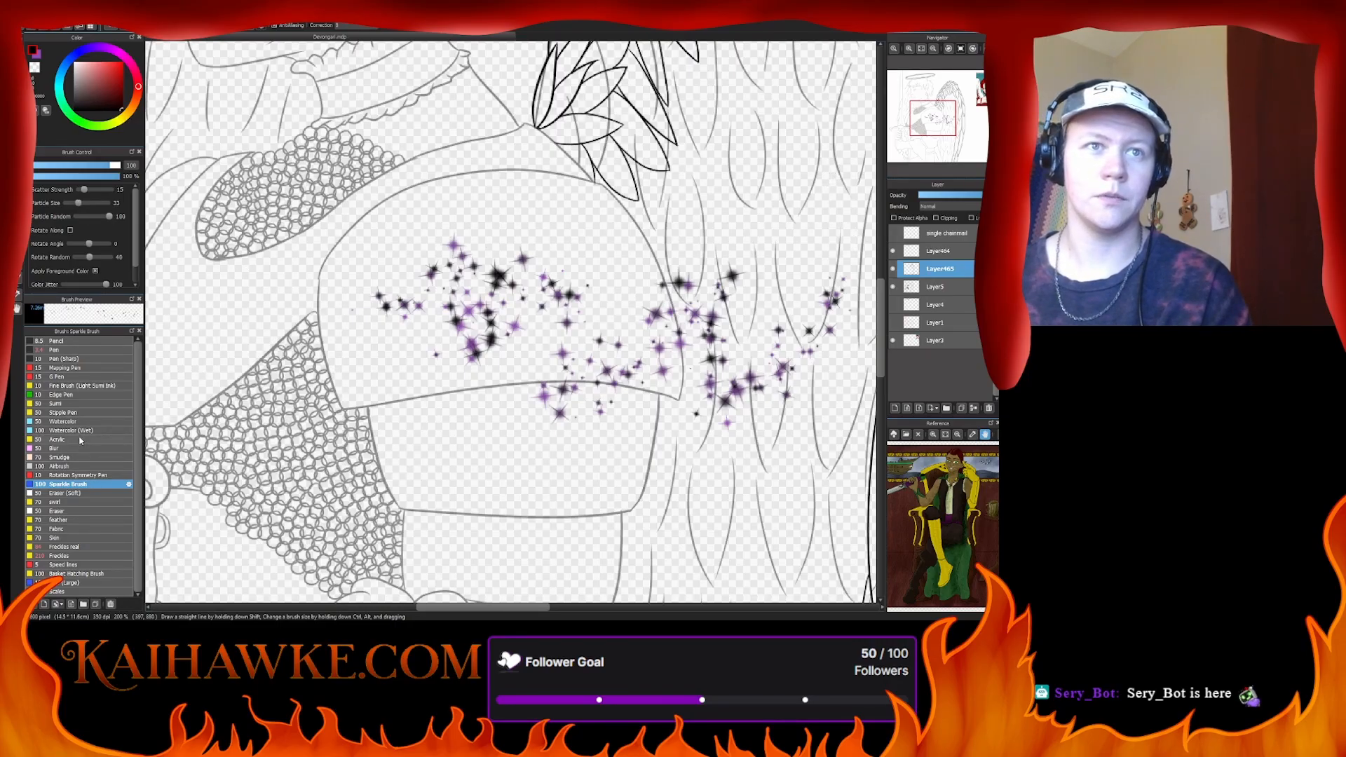
left_click(57, 440)
key("ctrl+z")
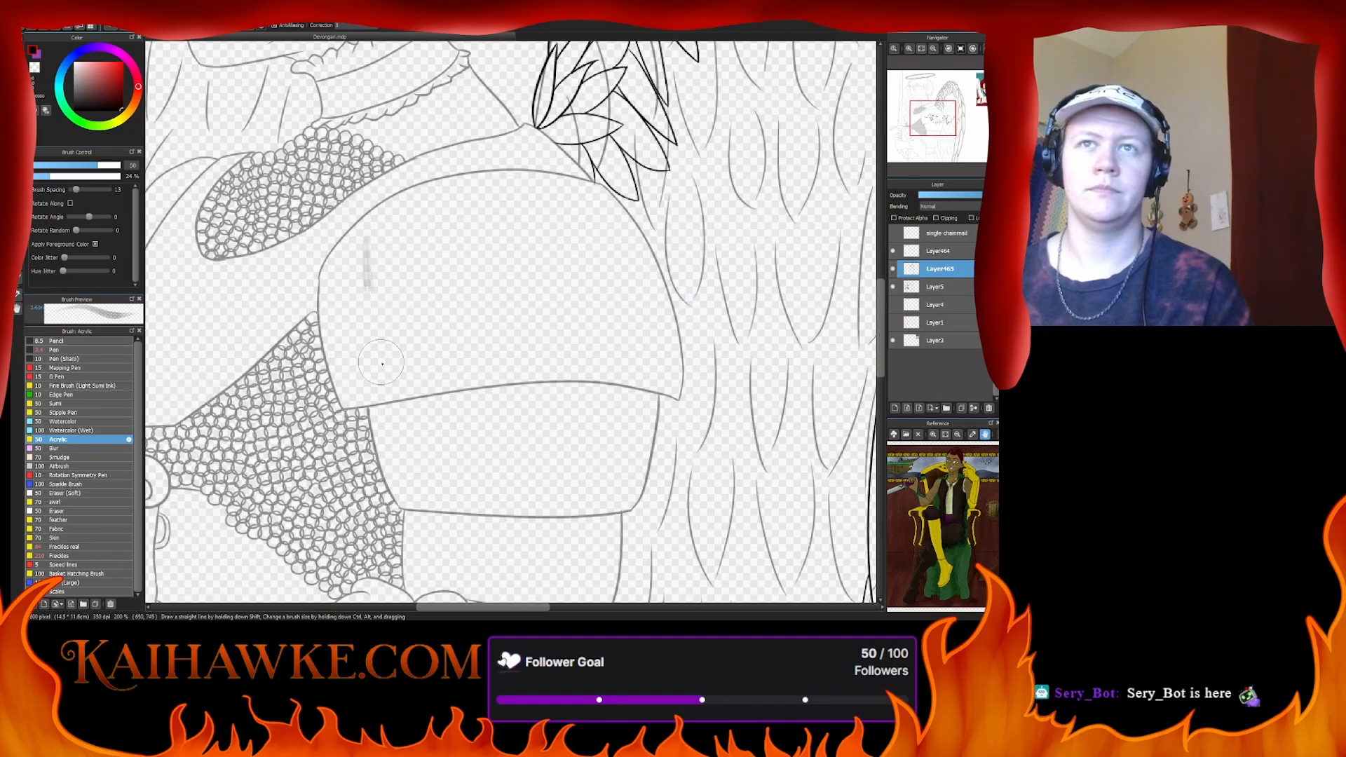
mouse_move(366, 242)
left_mouse_down()
mouse_move(484, 420)
mouse_move(628, 253)
mouse_move(796, 235)
left_mouse_up()
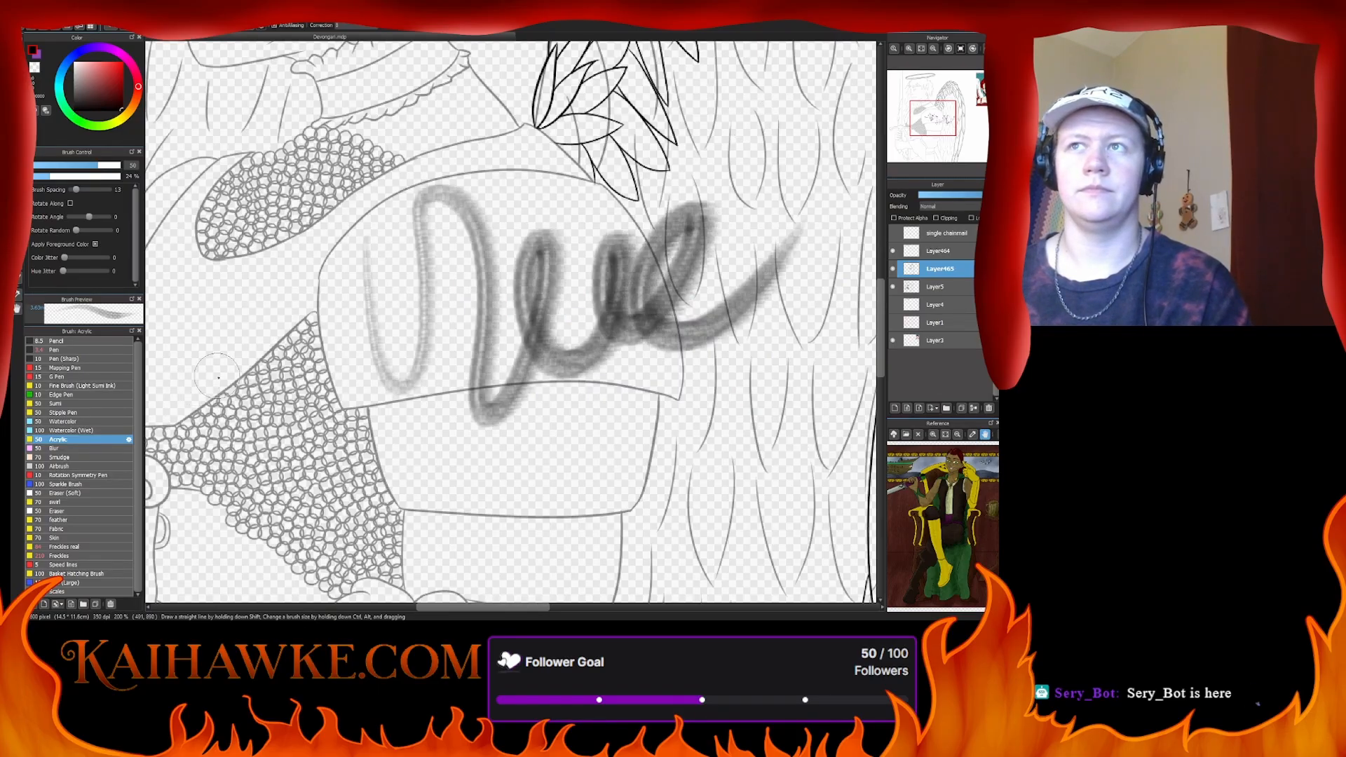
key("ctrl+z")
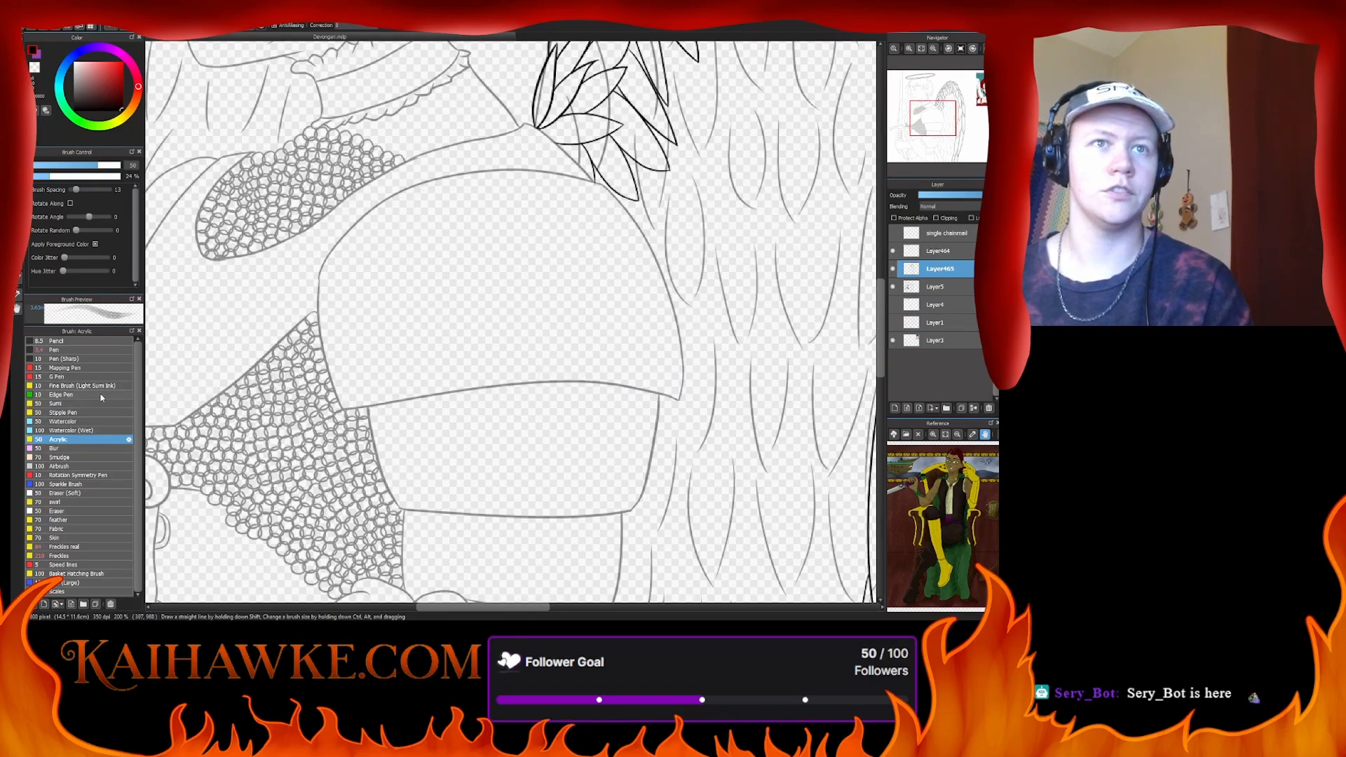
- Try an Edge Pen stroke and another Sparkle Brush scribble over the shoulder armour, and undo them
left_click(101, 394)
mouse_move(449, 226)
left_mouse_down()
mouse_move(522, 233)
mouse_move(554, 389)
mouse_move(617, 252)
mouse_move(554, 183)
left_mouse_up()
key("ctrl+z")
left_click(68, 484)
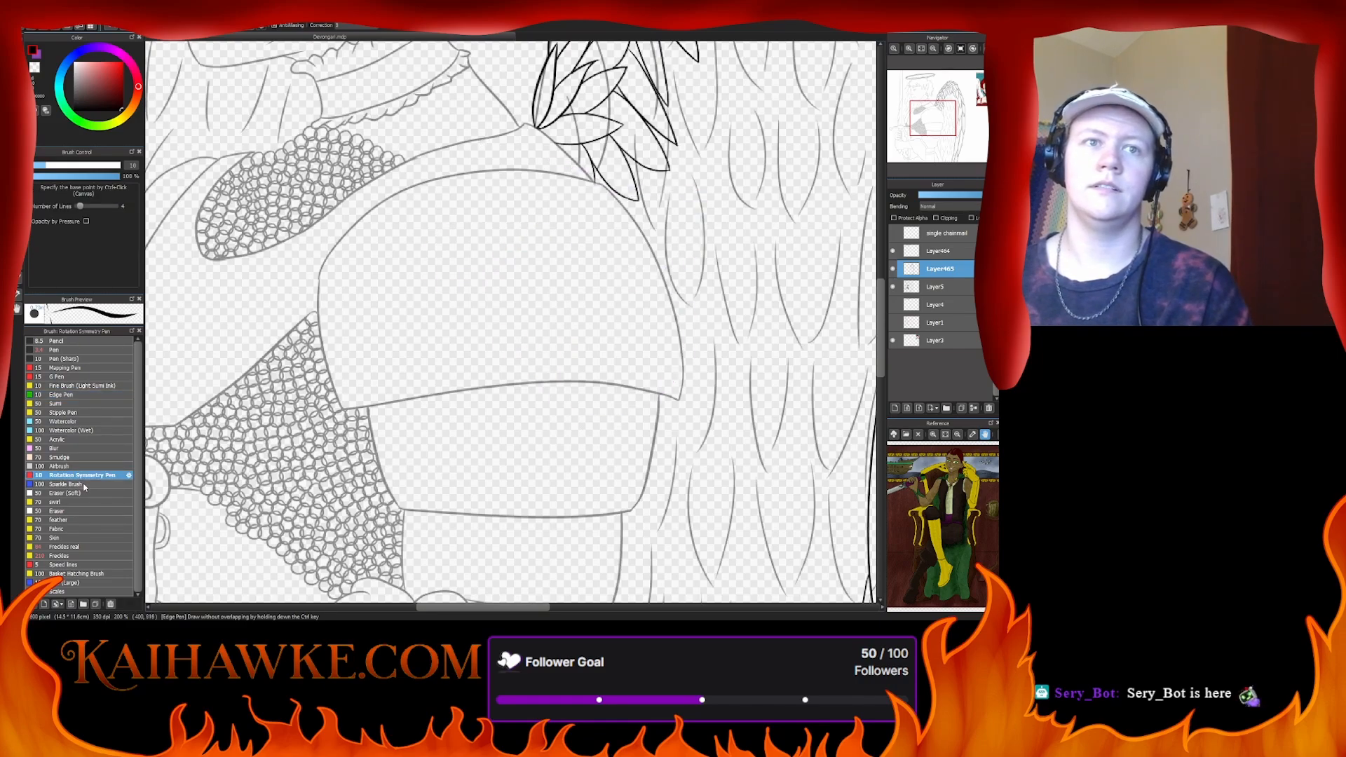
mouse_move(378, 323)
left_mouse_down()
mouse_move(364, 303)
mouse_move(532, 407)
mouse_move(761, 393)
left_mouse_up()
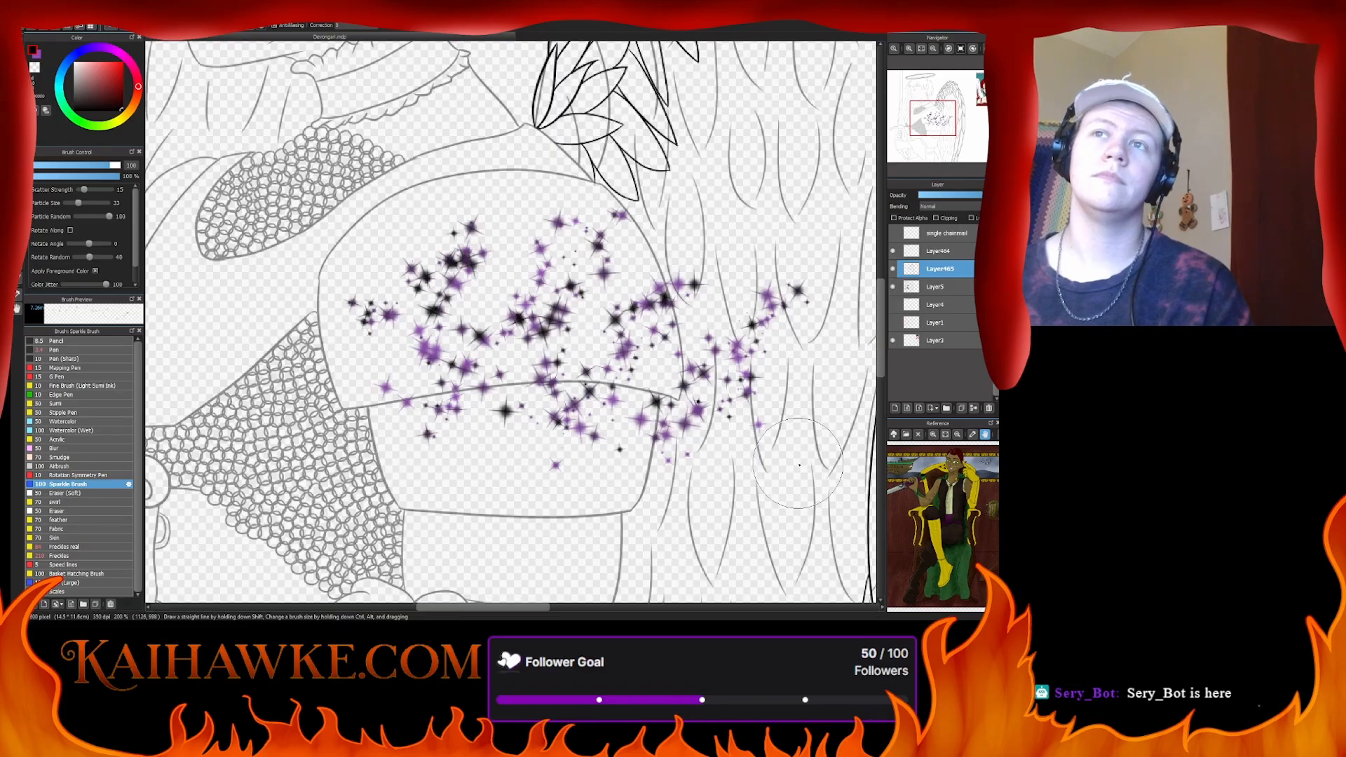
key("ctrl+z")
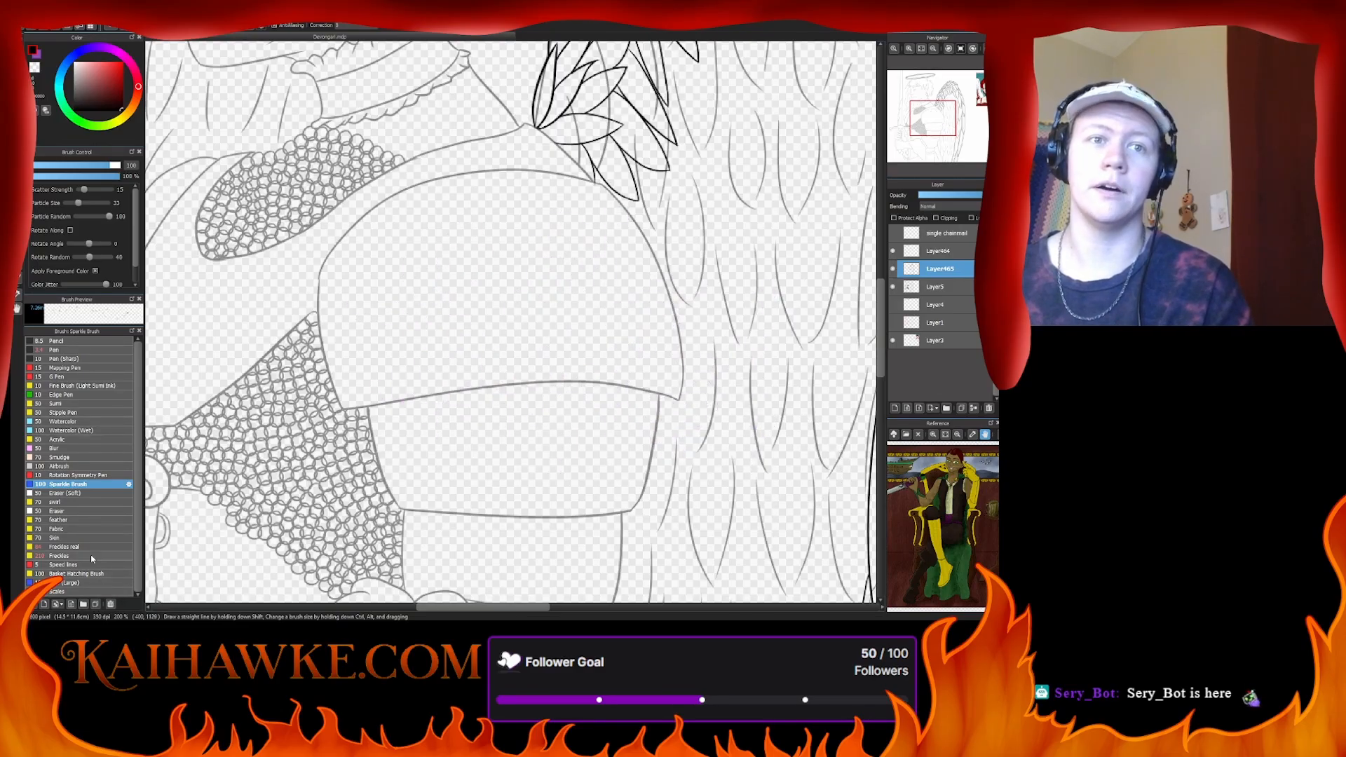
- With the Pen, ink a curved feather edge running down from the lowest inner feather's tip beside the shoulder armour, redoing unsatisfactory strokes
left_click(70, 350)
left_click_drag(877, 215, 486, 299)
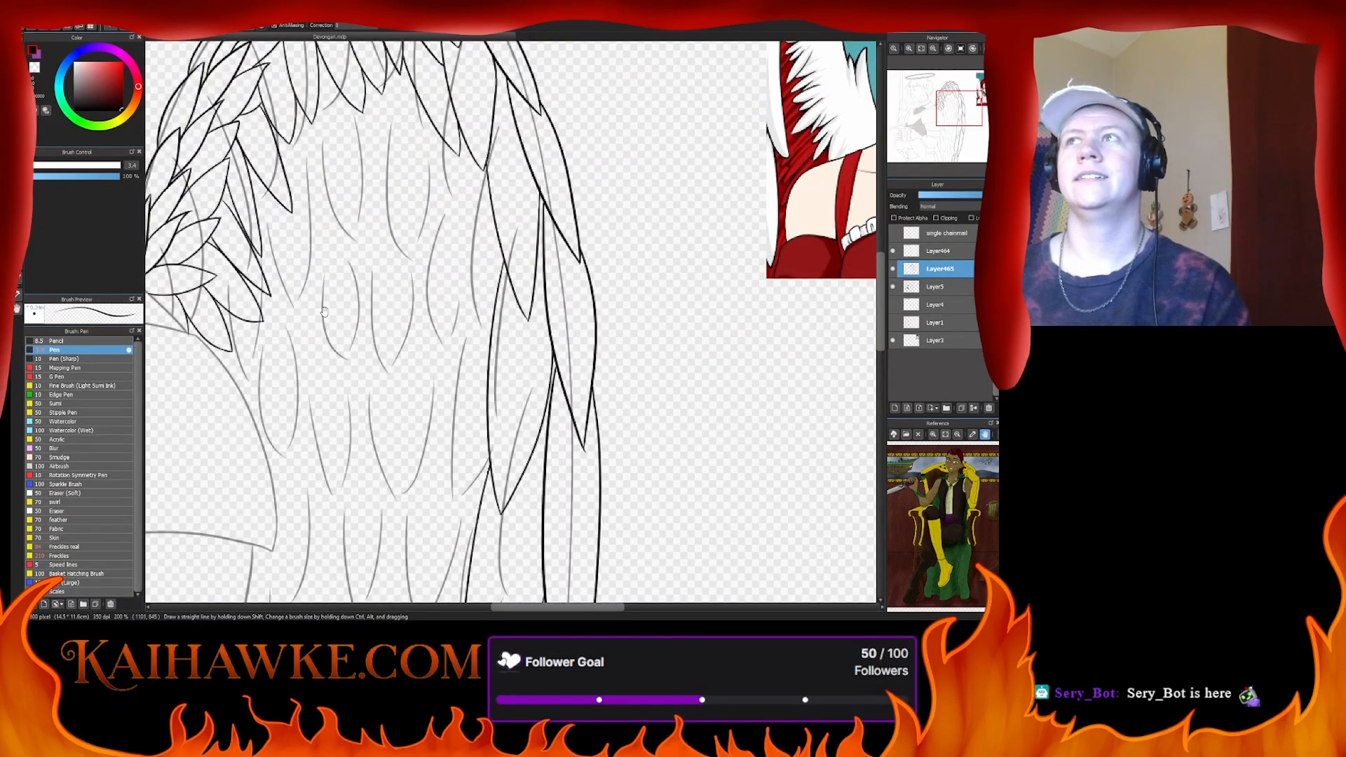
left_click_drag(324, 312, 494, 359)
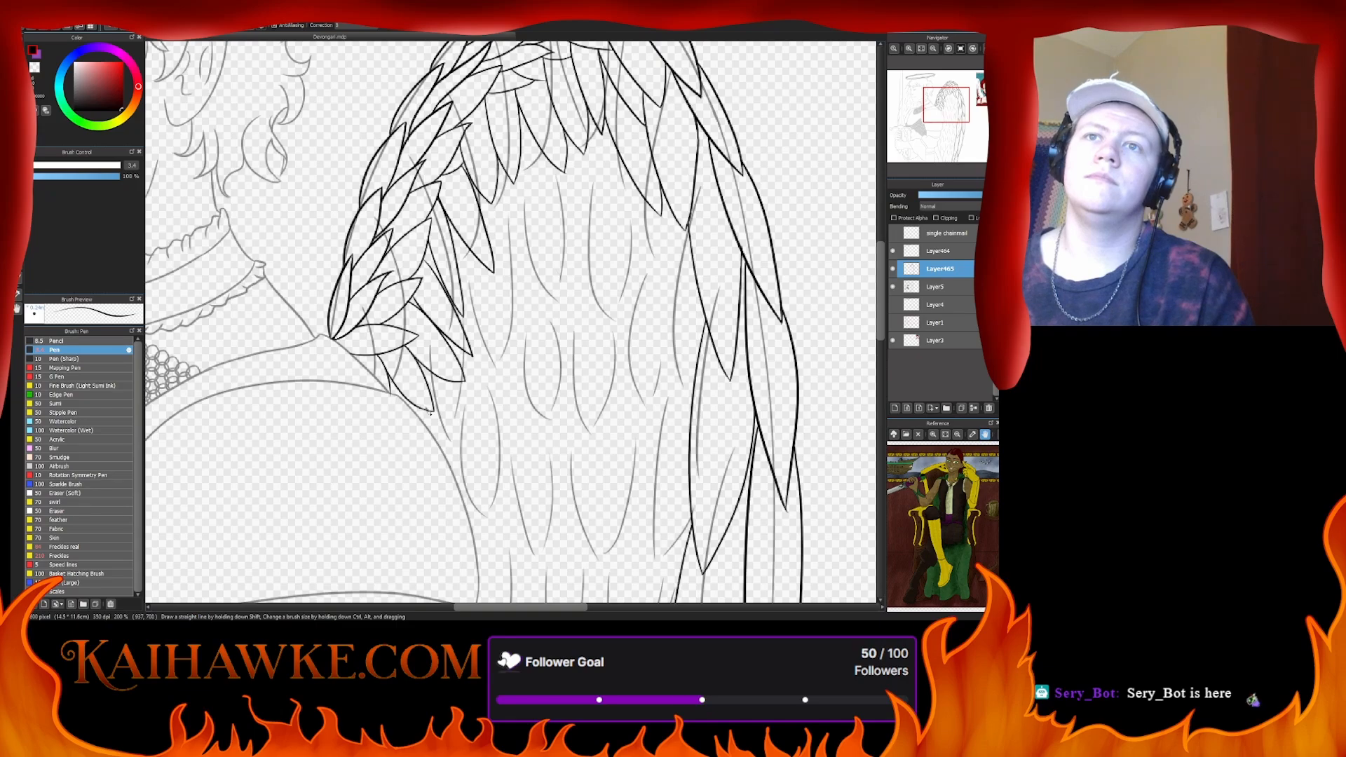
left_click_drag(431, 413, 453, 496)
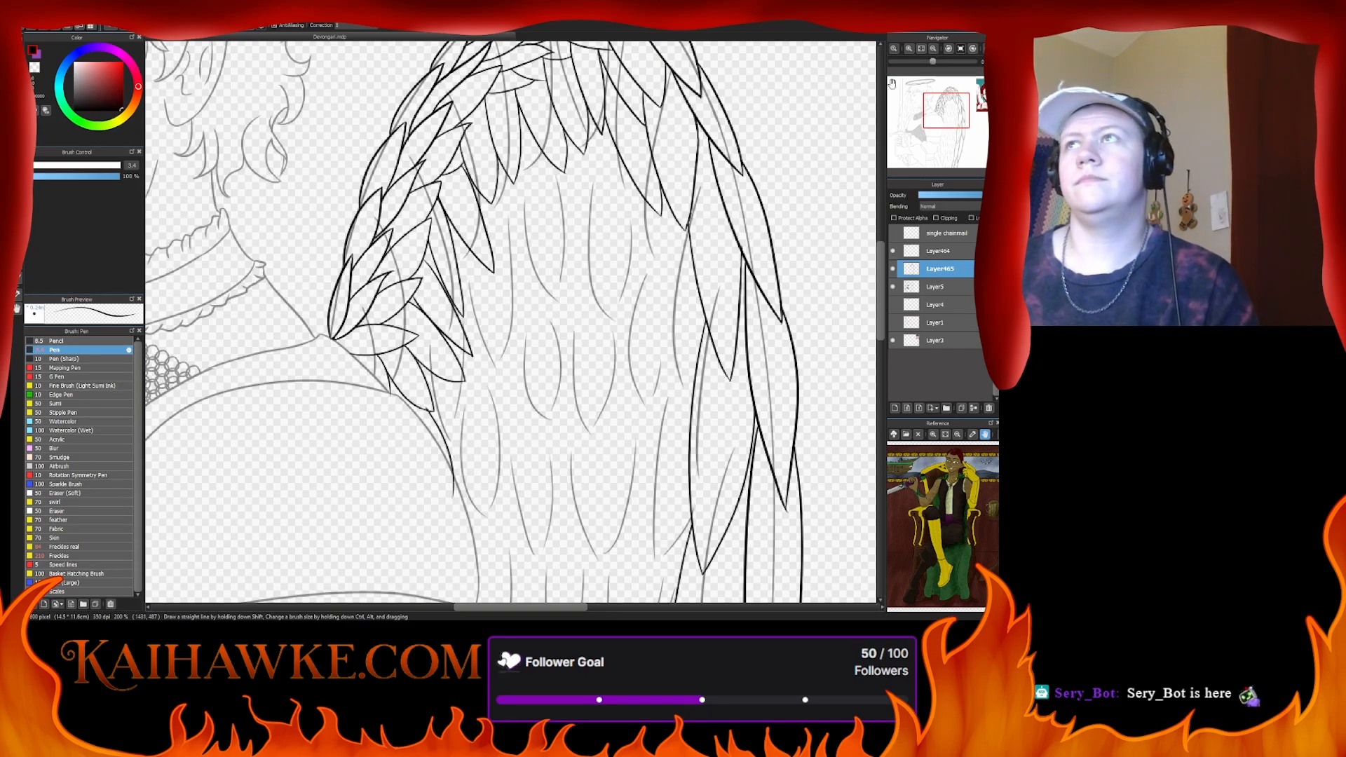
scroll(623, 383, "up", 1)
left_click_drag(622, 384, 735, 190)
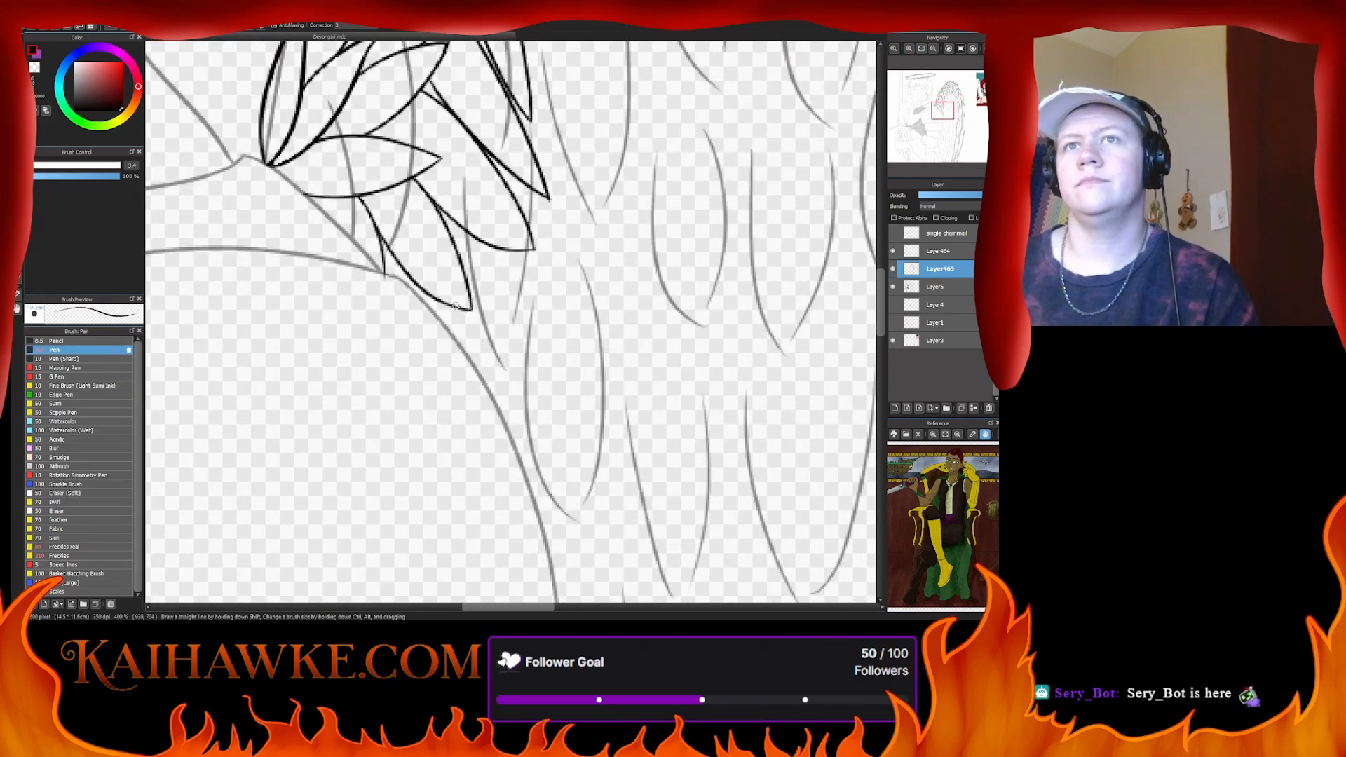
left_click_drag(458, 308, 524, 482)
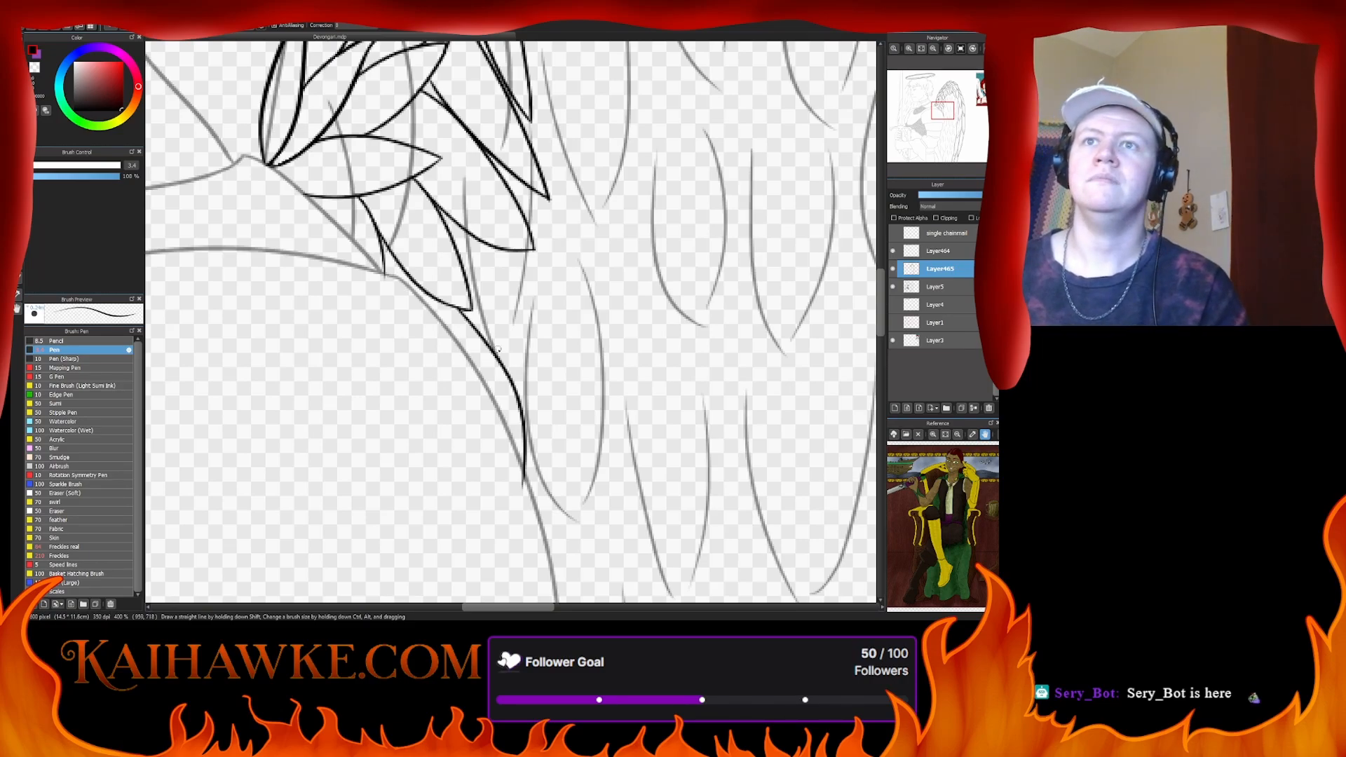
key("ctrl+z")
mouse_move(464, 312)
left_mouse_down()
mouse_move(487, 345)
mouse_move(526, 491)
left_mouse_up()
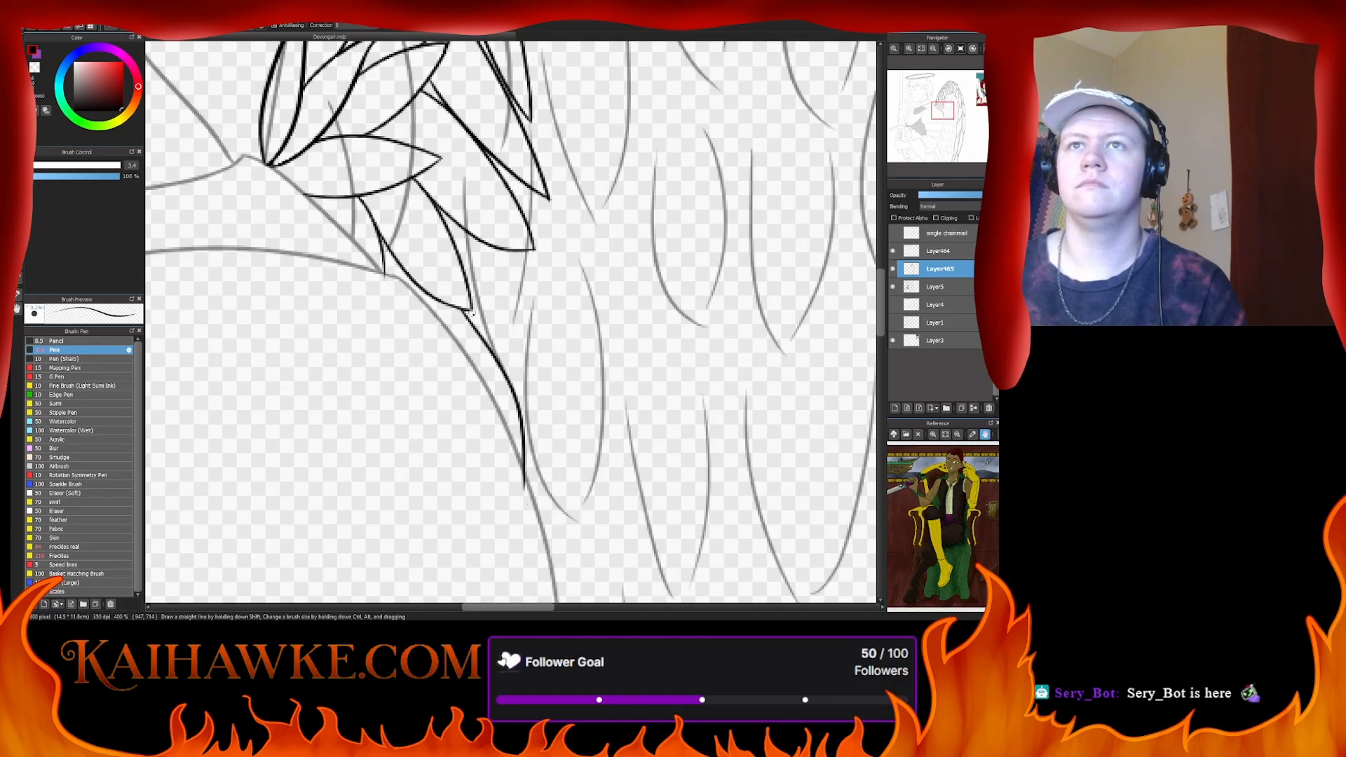
left_click_drag(470, 307, 596, 396)
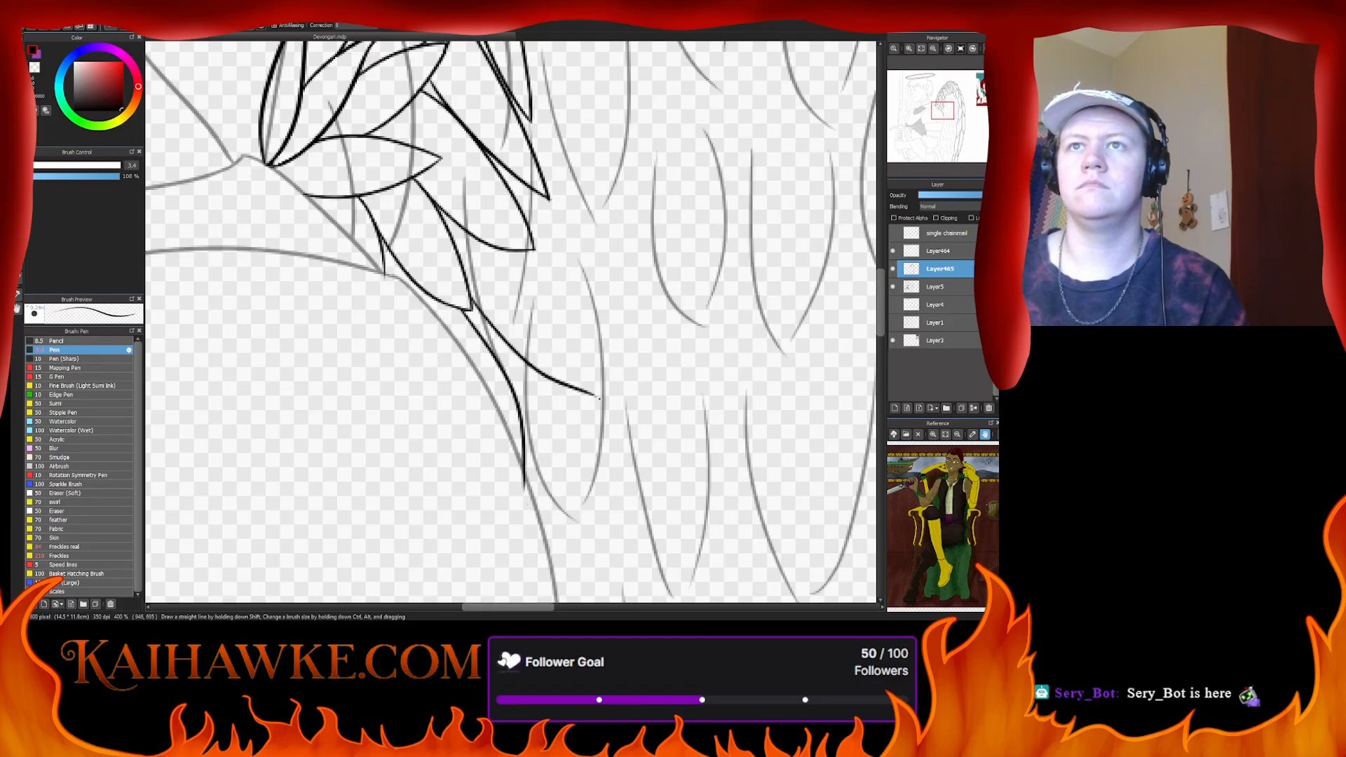
key("ctrl+z")
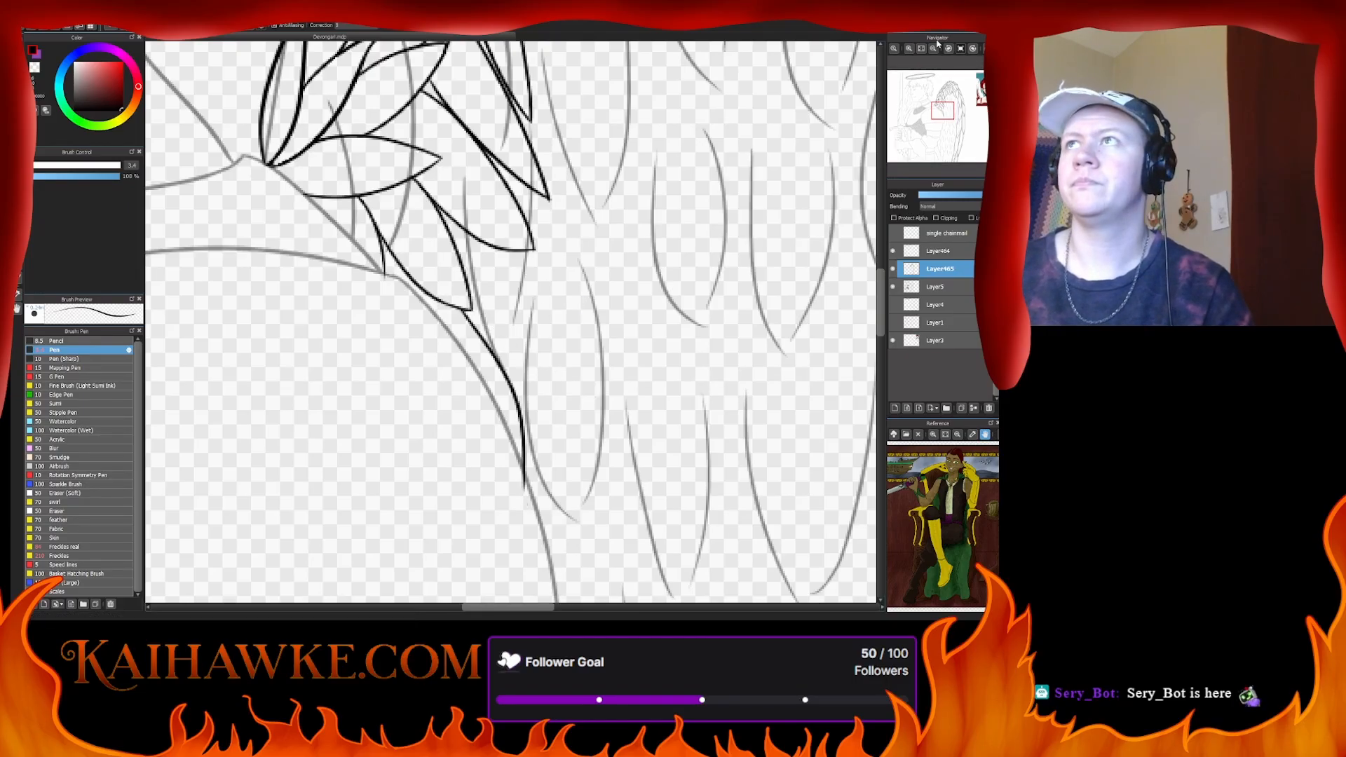
- Ink both edges of a long pointed feather below the short feathers at the middle of the wing's upper arch
scroll(734, 231, "down", 4)
left_click_drag(734, 231, 640, 291)
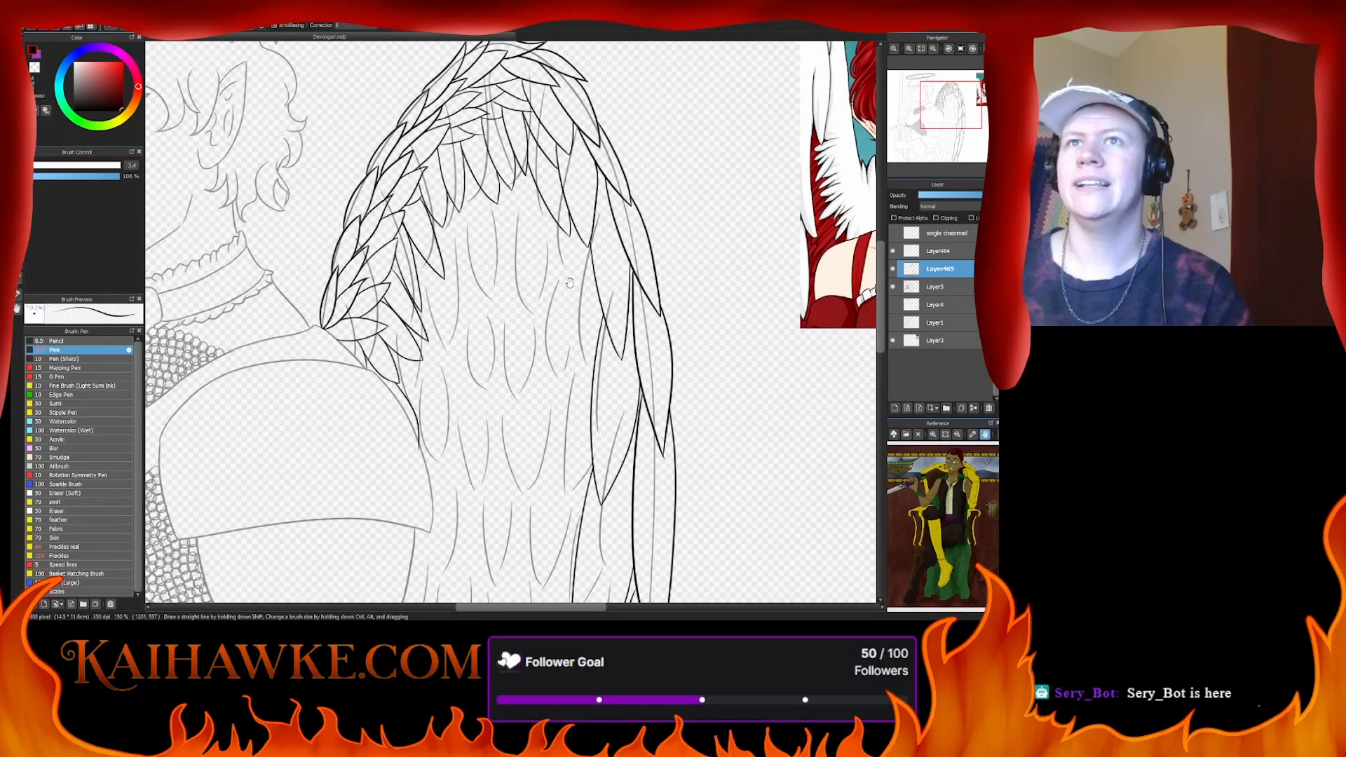
left_click(909, 49)
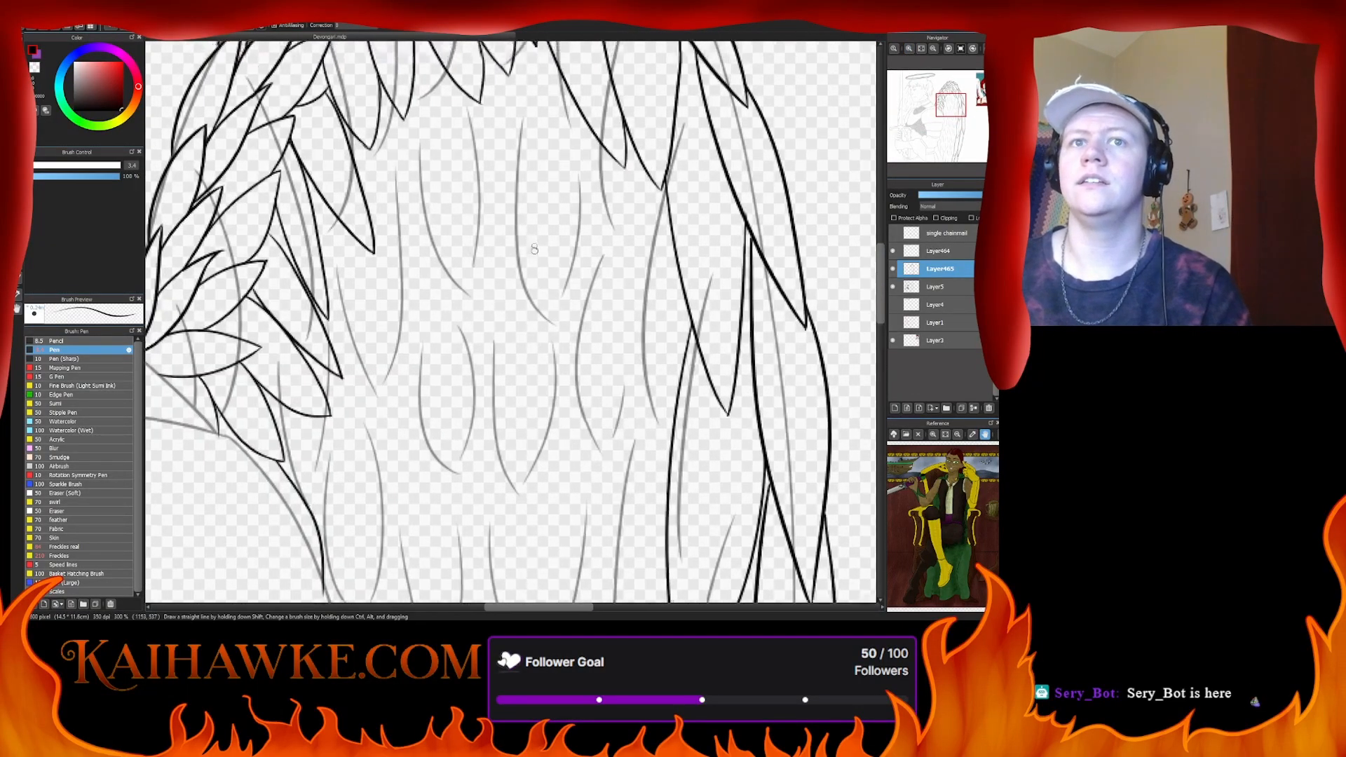
left_click_drag(424, 239, 484, 397)
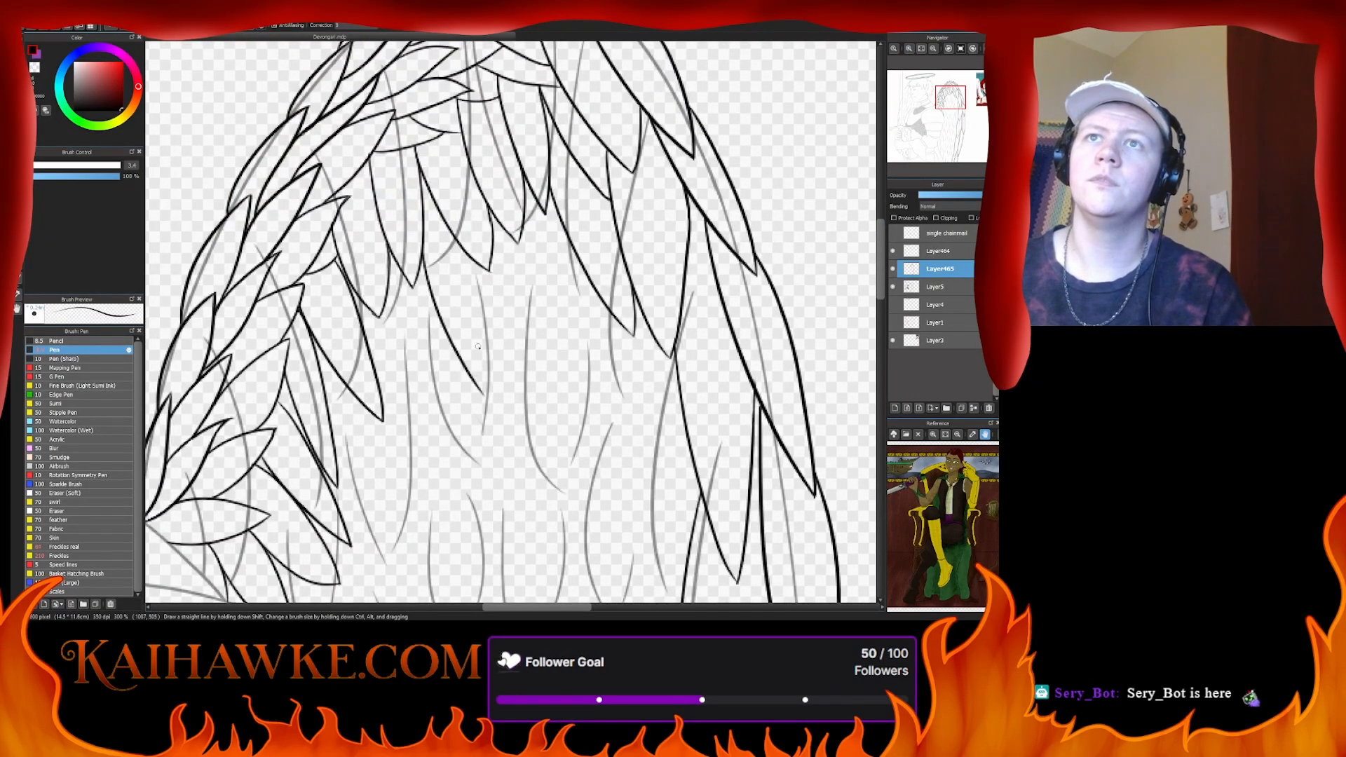
mouse_move(463, 250)
left_mouse_down()
mouse_move(486, 412)
mouse_move(480, 399)
left_mouse_up()
key("e")
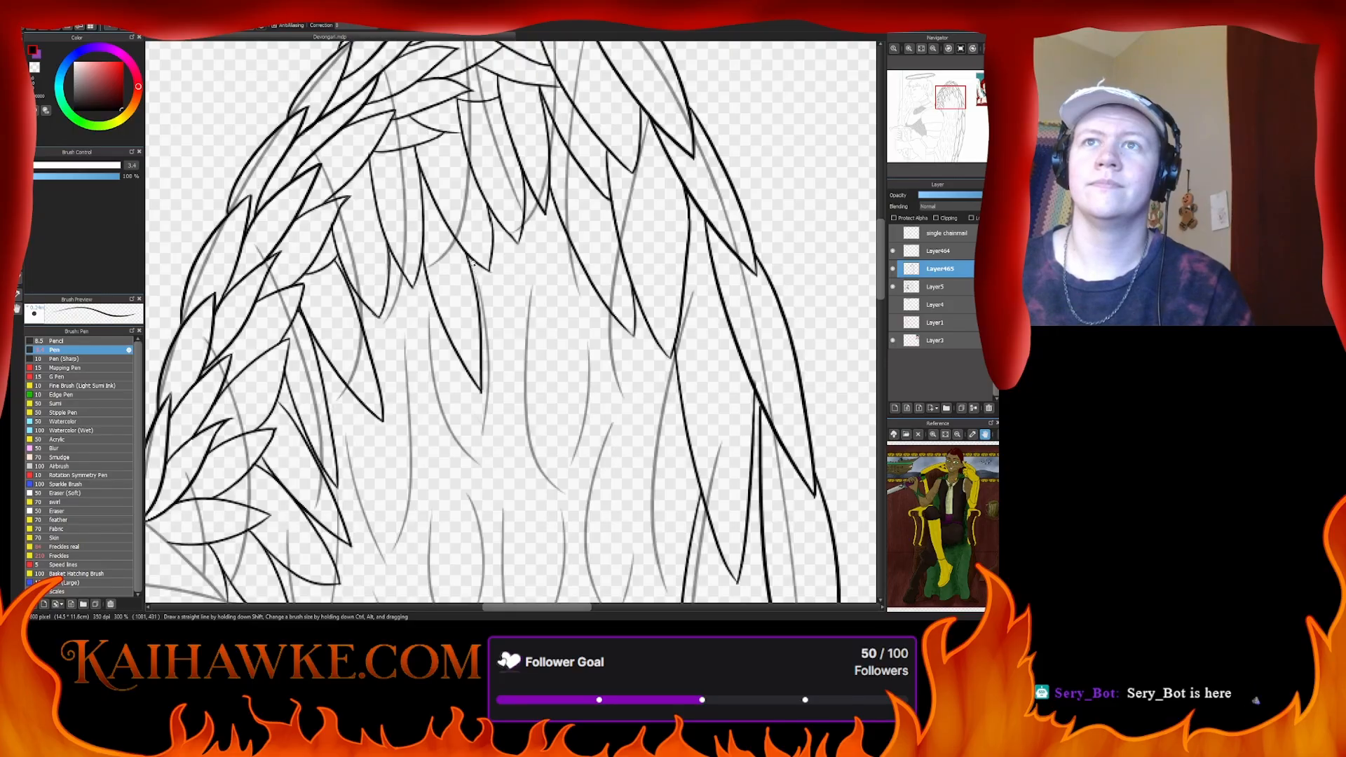
- Ink a second pointed feather just outward of the new one, redrawing its outer edge until it meets the tip cleanly
left_click_drag(471, 259, 536, 402)
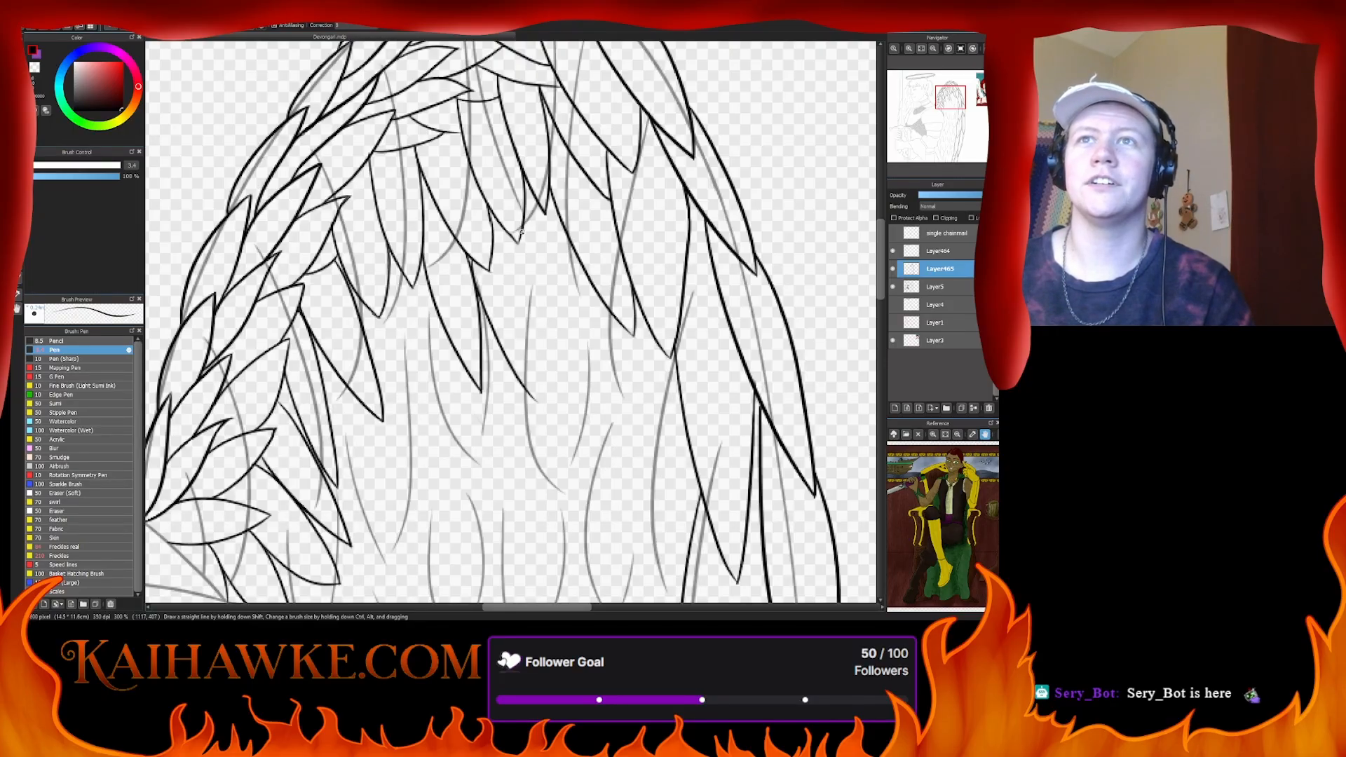
left_click_drag(522, 233, 537, 411)
key("ctrl+z")
left_click_drag(519, 223, 538, 401)
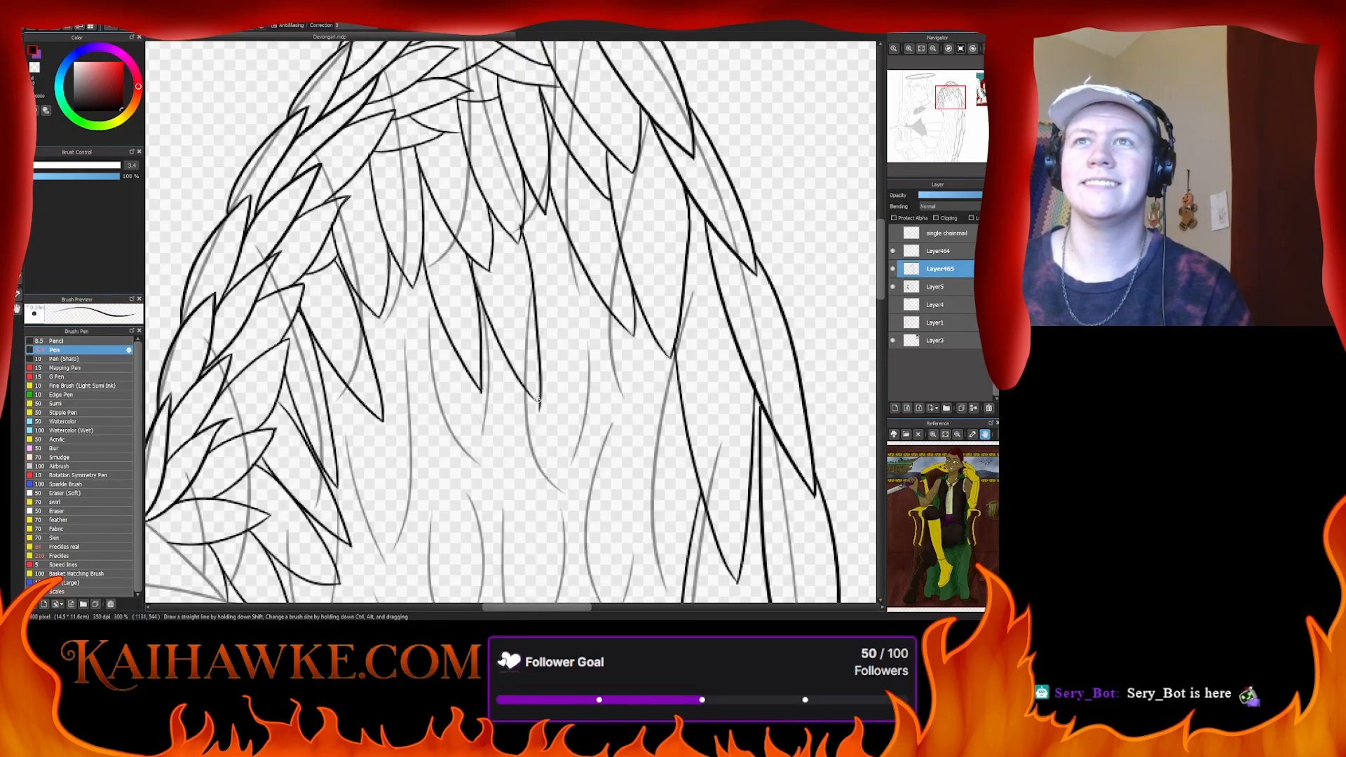
key("ctrl+z")
left_click_drag(522, 225, 537, 434)
key("ctrl+z")
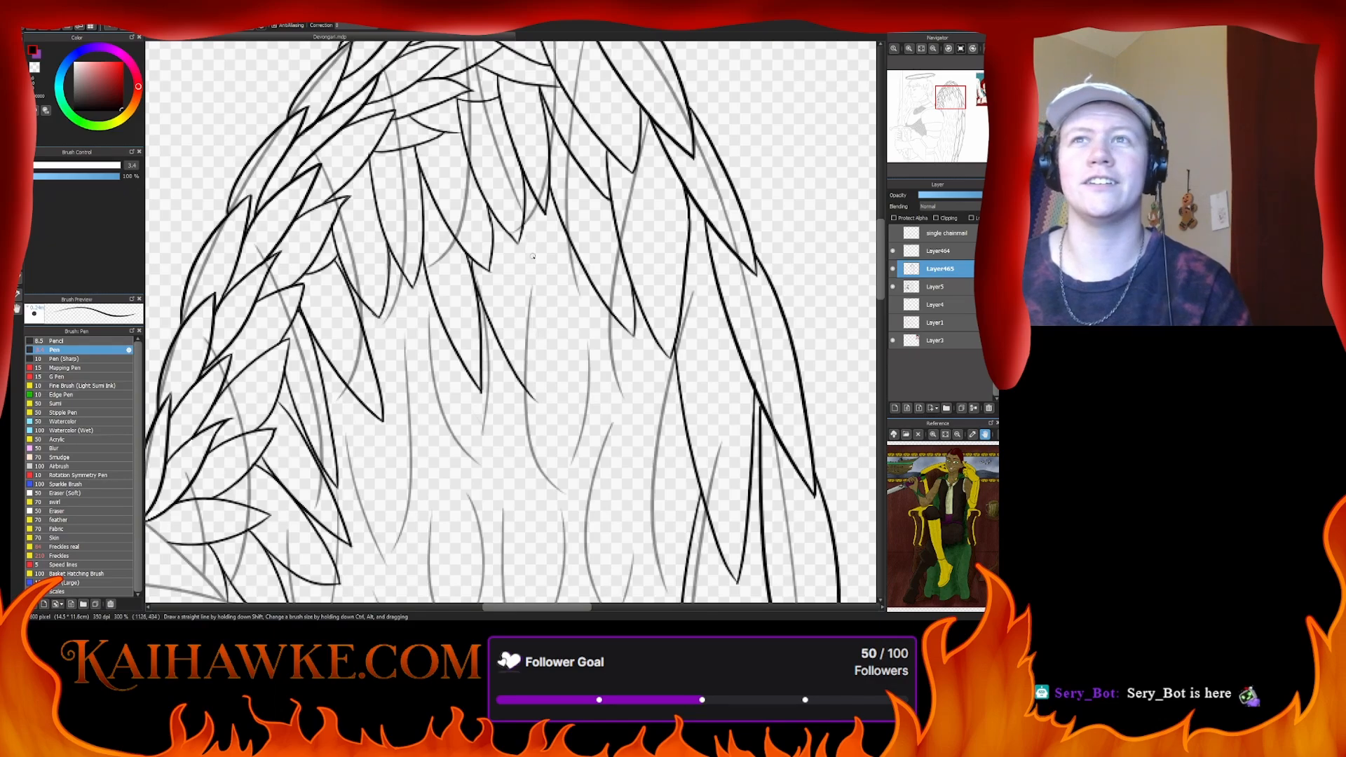
mouse_move(521, 226)
left_mouse_down()
mouse_move(537, 364)
mouse_move(535, 404)
left_mouse_up()
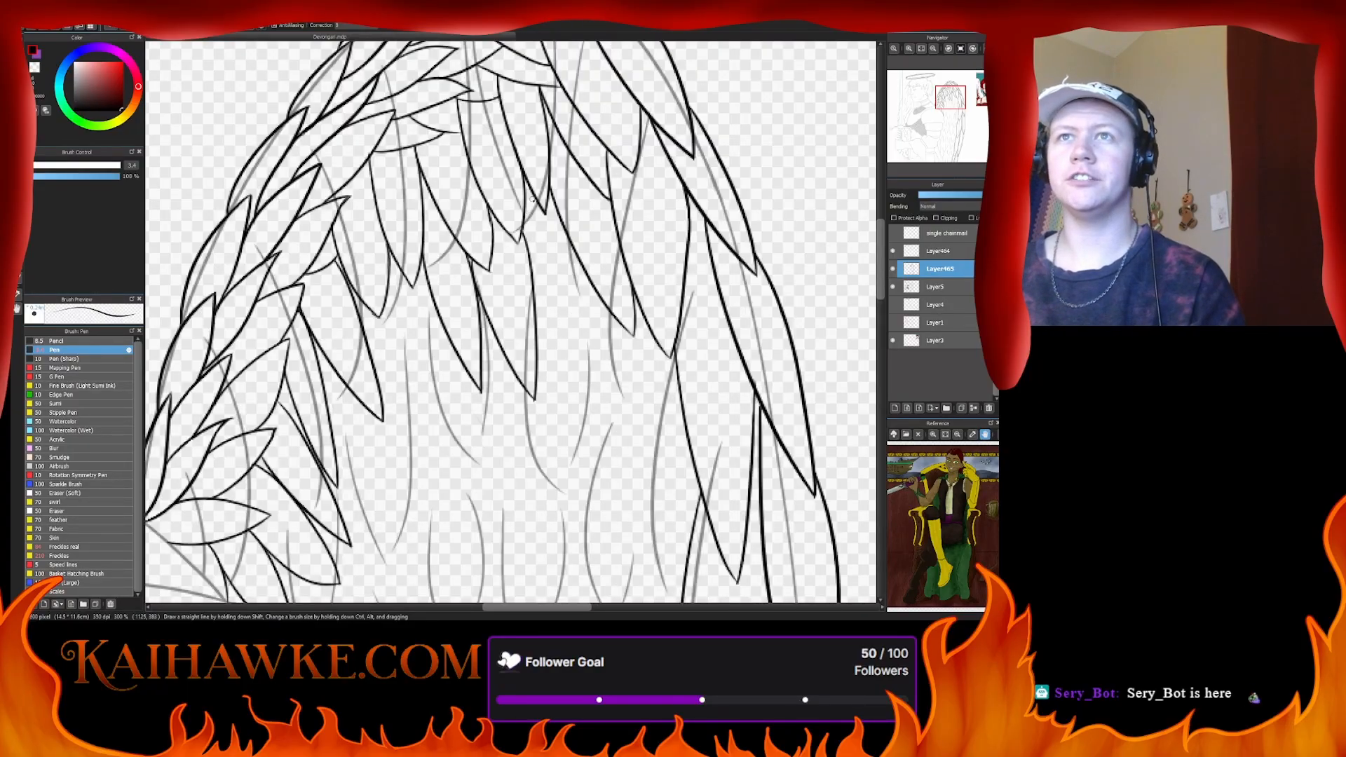
- Ink a third long feather beside the second, redrawing its outer edge to close at the tip
left_click_drag(523, 217, 589, 419)
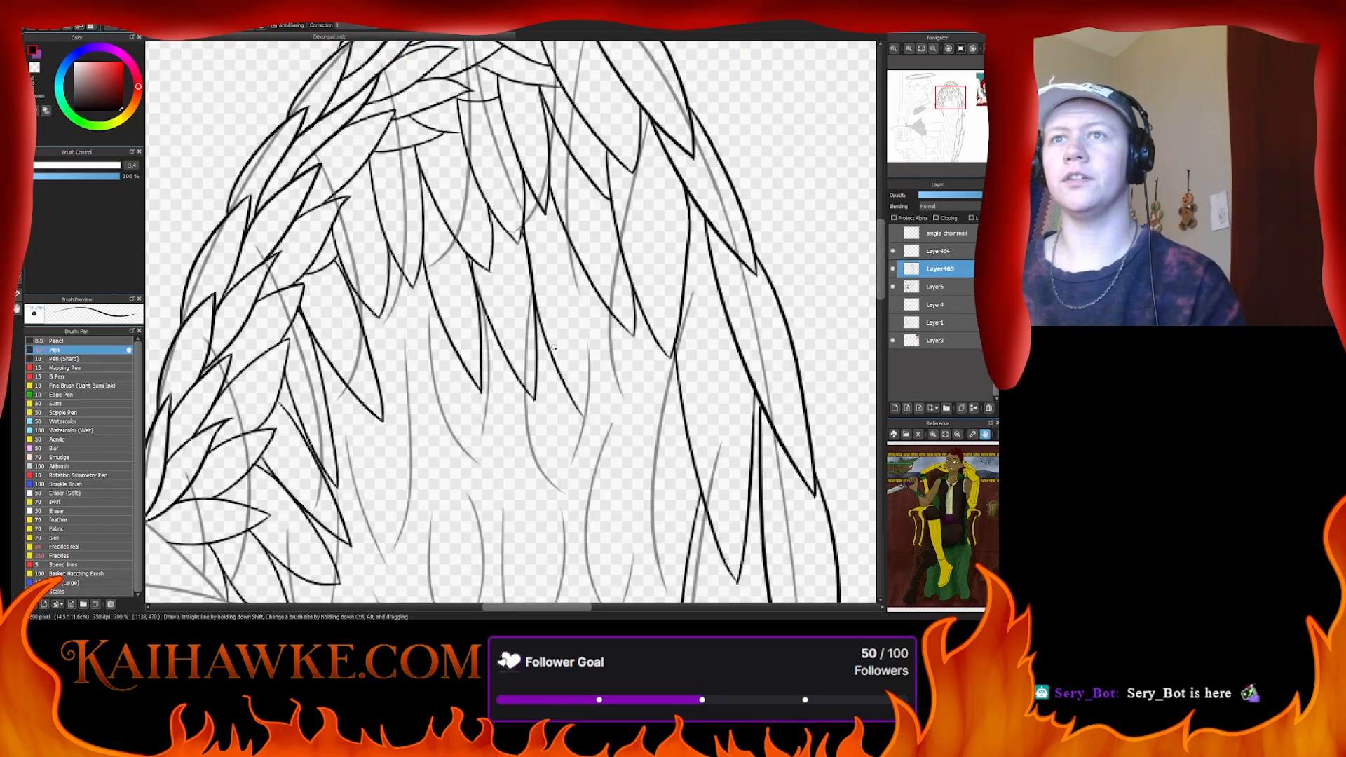
left_click_drag(593, 278, 580, 450)
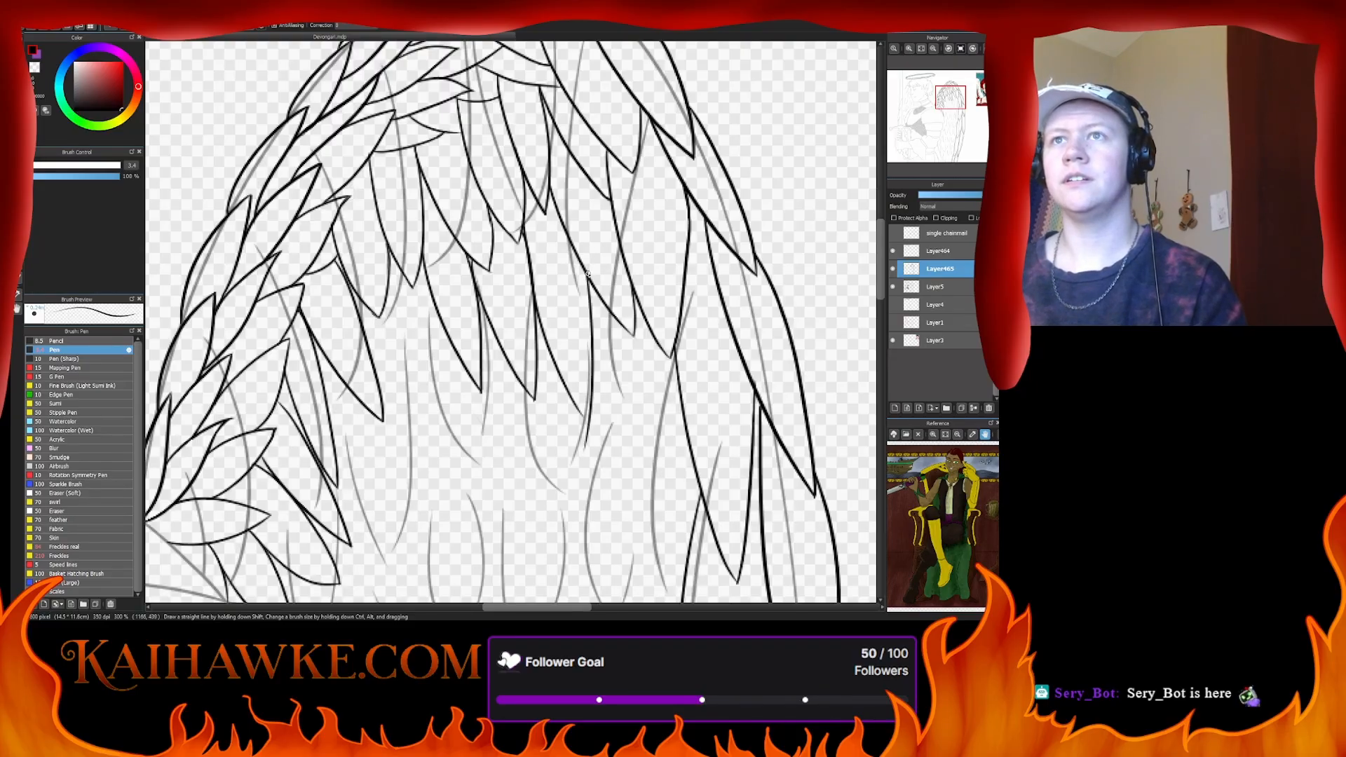
key("ctrl+z")
mouse_move(587, 268)
left_mouse_down()
mouse_move(587, 410)
mouse_move(533, 405)
mouse_move(569, 440)
mouse_move(514, 337)
left_mouse_up()
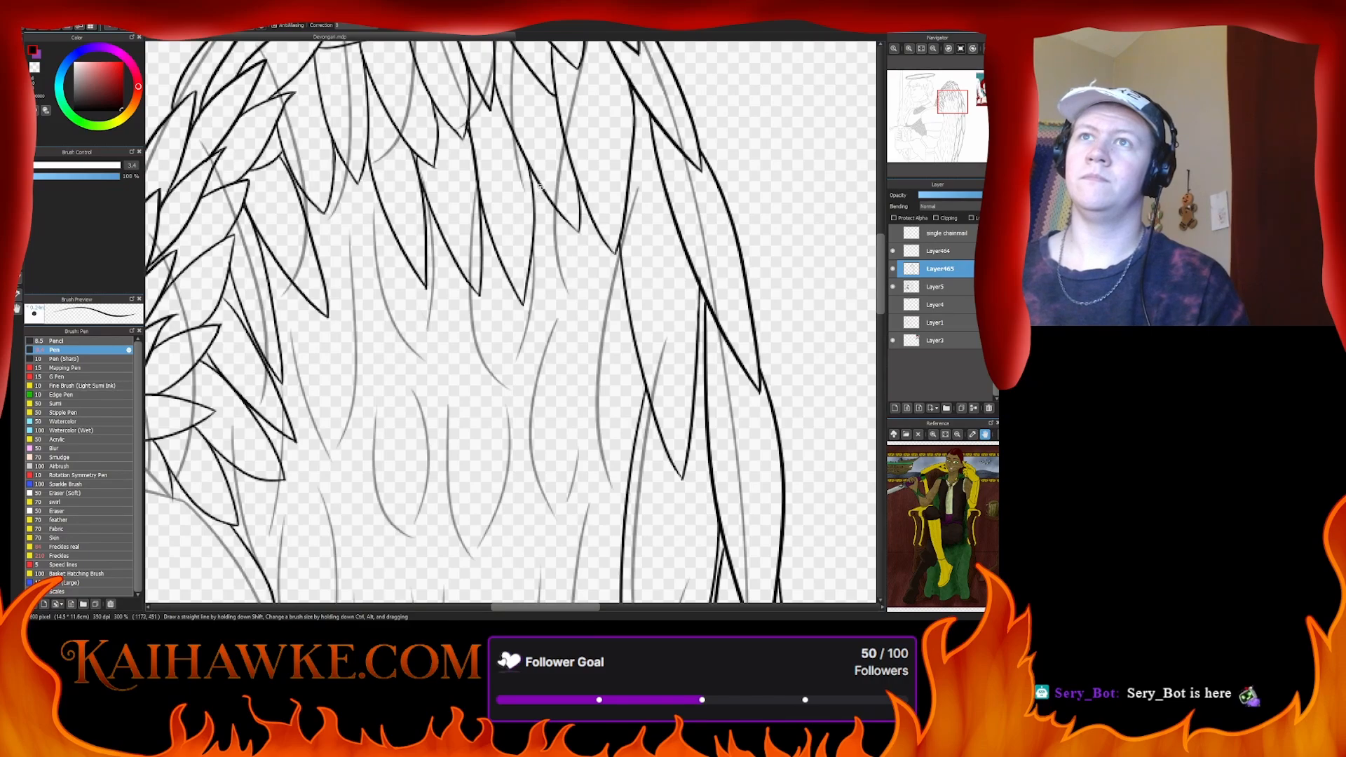
- Ink a longer fourth feather beneath the row toward the outer wing, and erase the line overshooting its tip
left_click_drag(539, 187, 563, 389)
key("ctrl+z")
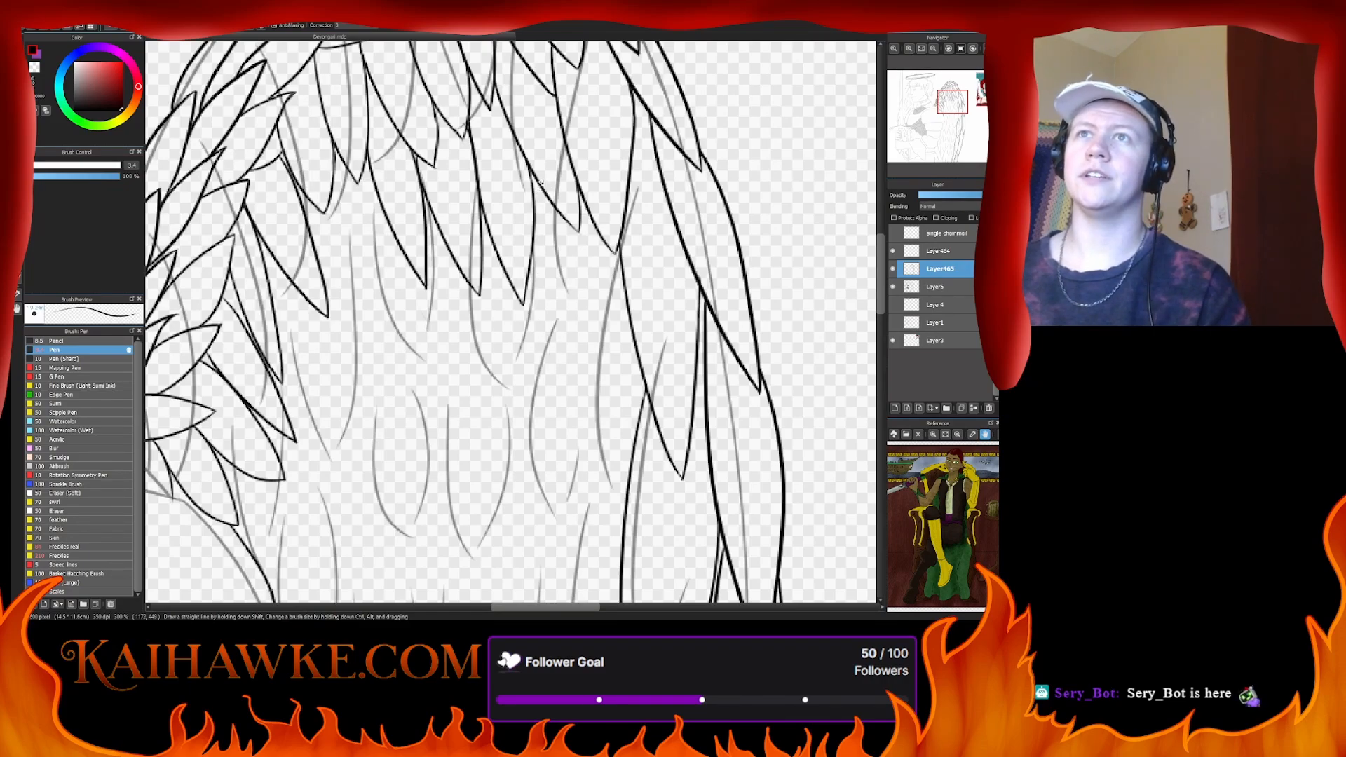
left_click_drag(539, 182, 567, 423)
mouse_move(589, 220)
left_mouse_down()
mouse_move(581, 348)
mouse_move(548, 440)
left_mouse_up()
key("ctrl+z")
left_click_drag(594, 218, 576, 391)
key("ctrl+z")
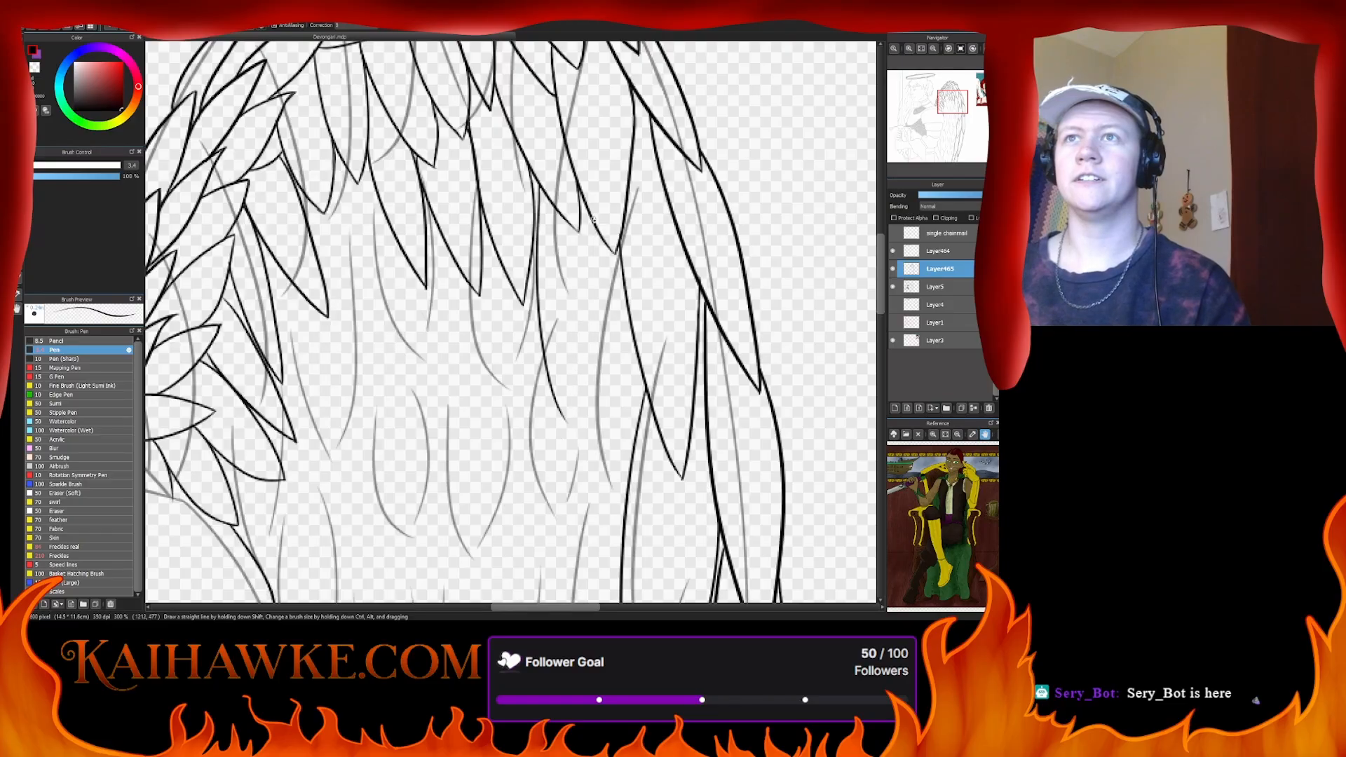
left_click_drag(596, 223, 547, 461)
key("e")
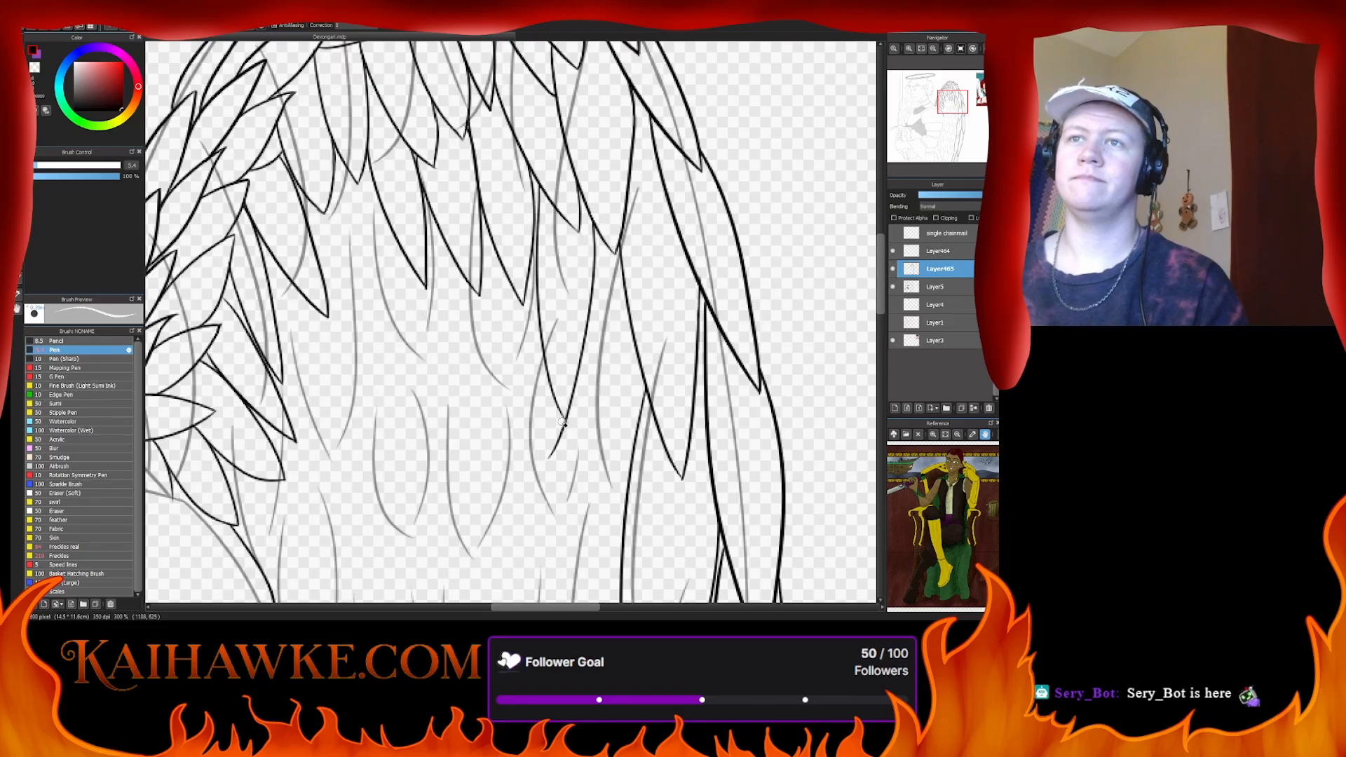
left_click_drag(567, 424, 549, 458)
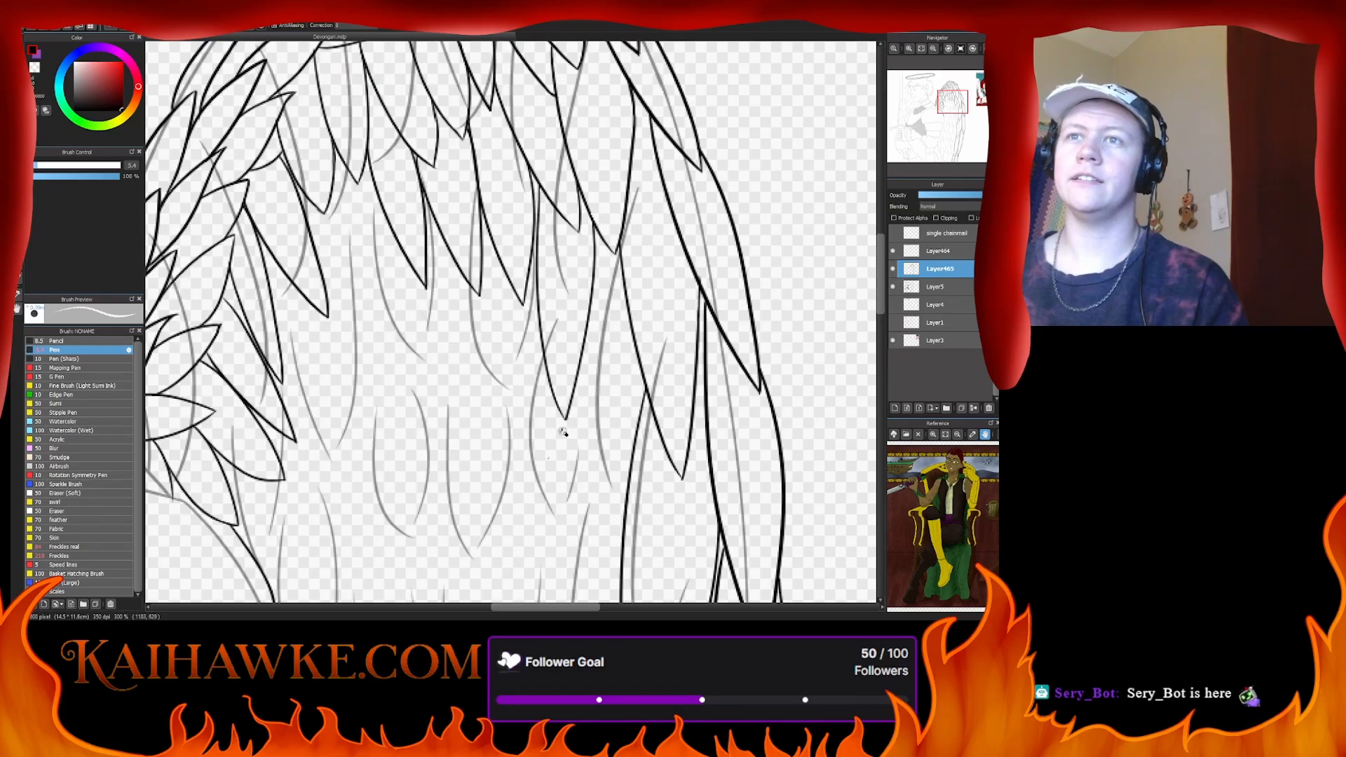
key("b")
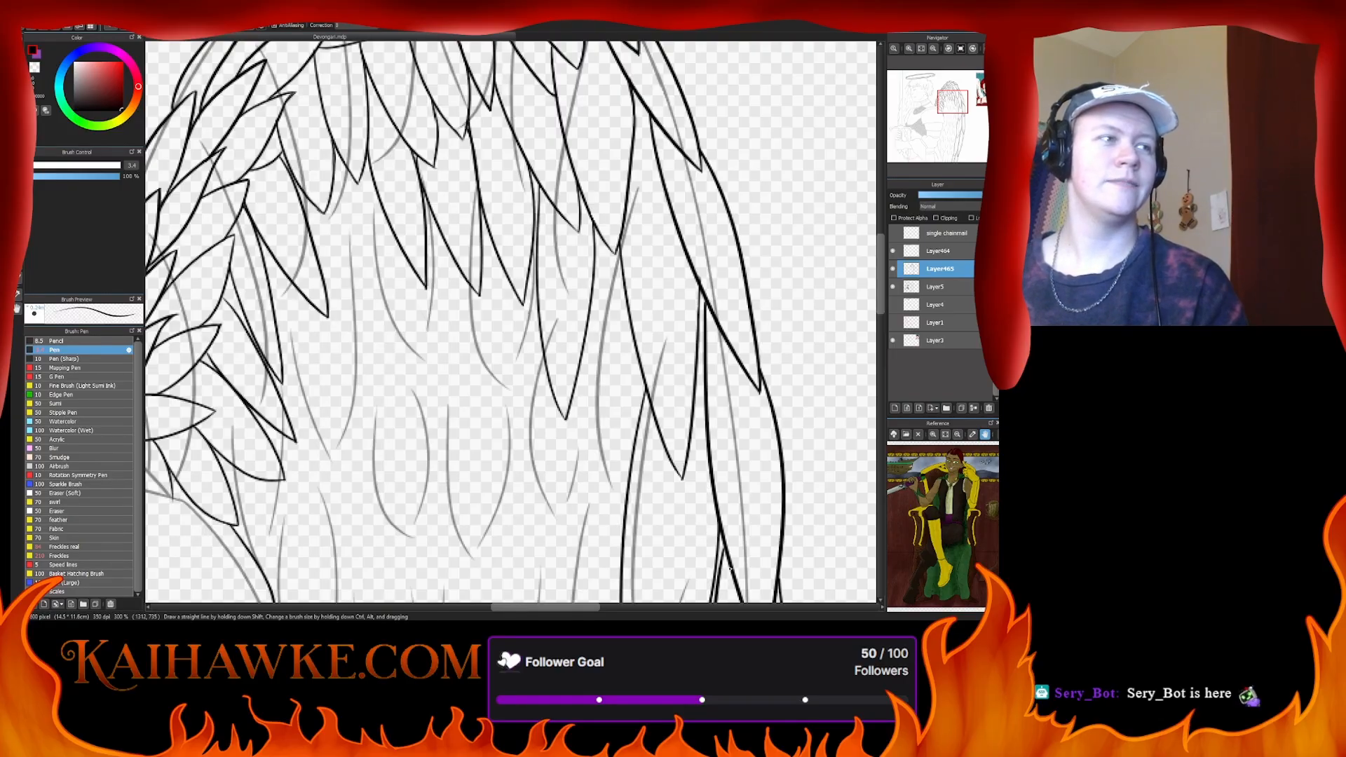
- Ink a long feather between the fourth feather and the wing's outer feathers, retrying its lower edge and closing it in a point
left_click_drag(603, 391, 640, 282)
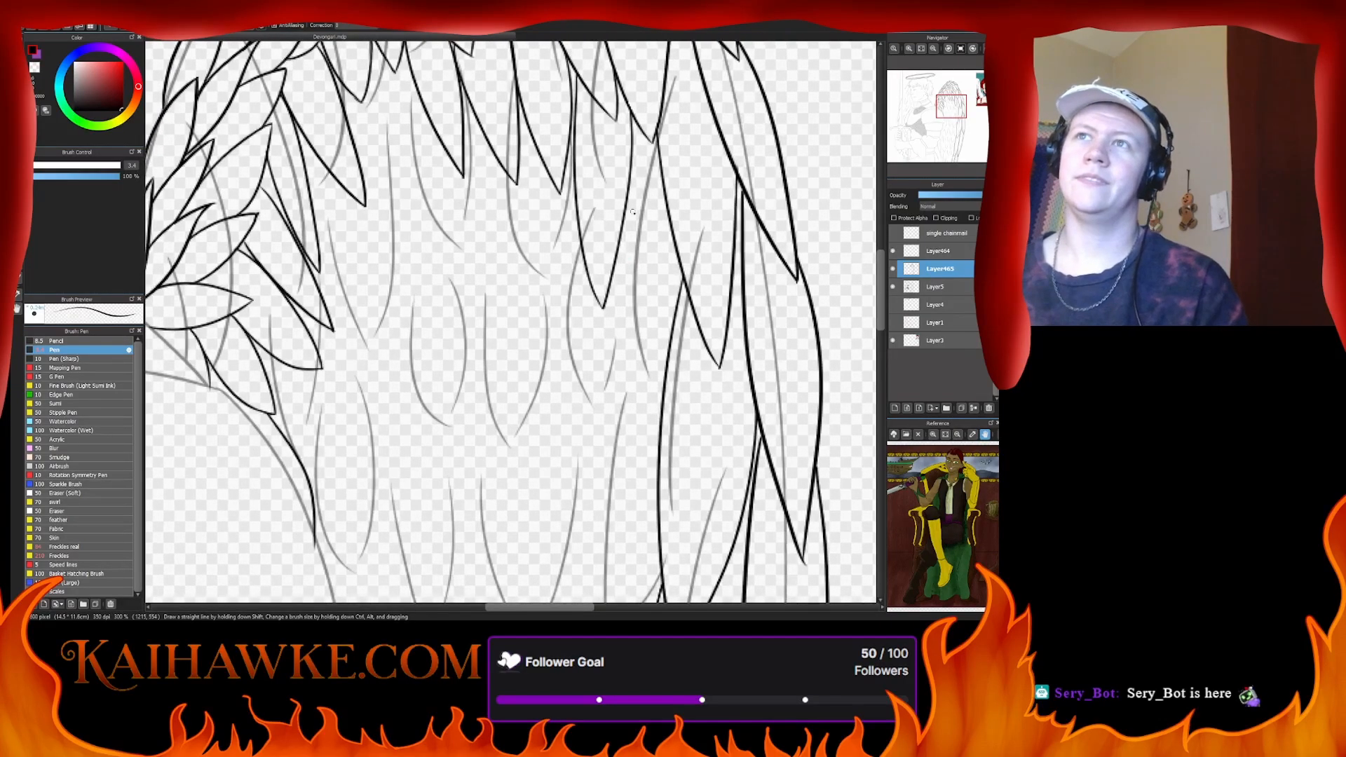
mouse_move(642, 128)
left_mouse_down()
mouse_move(616, 253)
mouse_move(618, 384)
left_mouse_up()
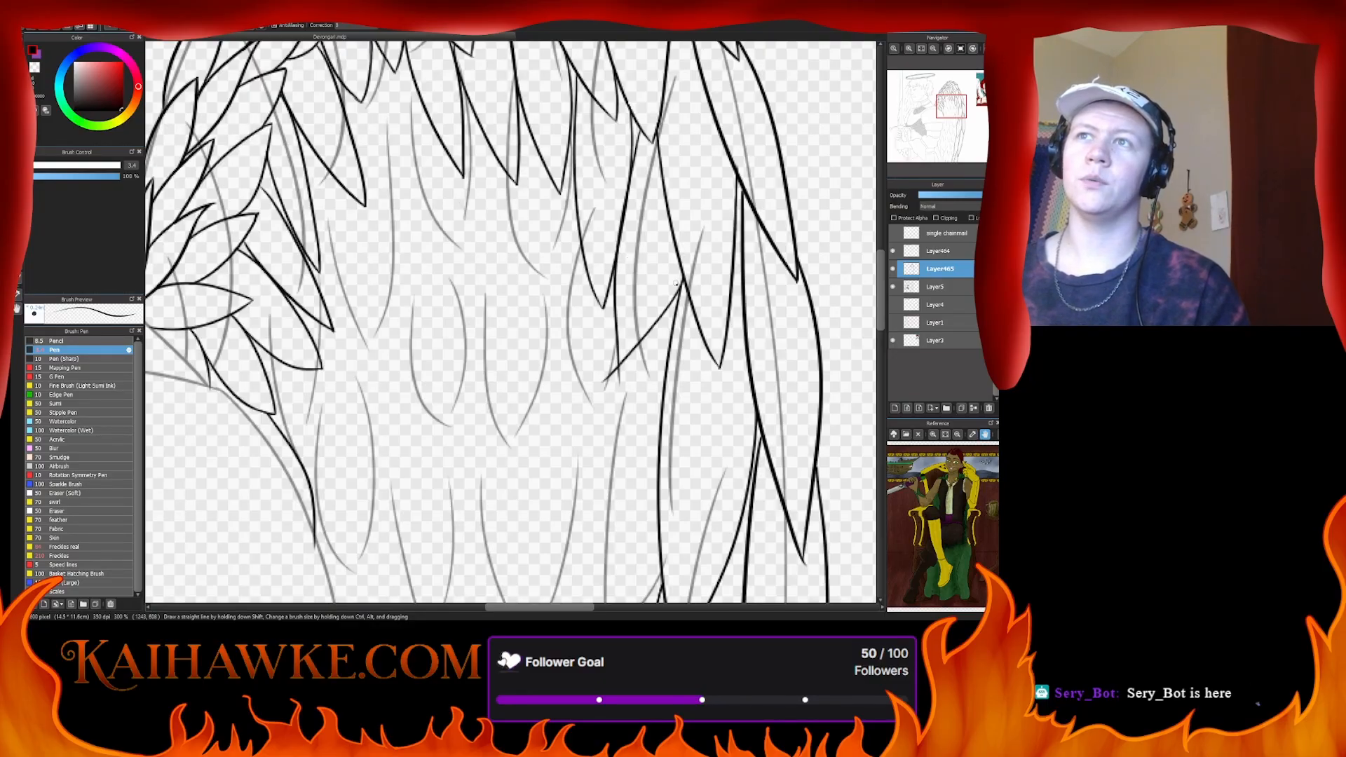
left_click_drag(617, 359, 632, 426)
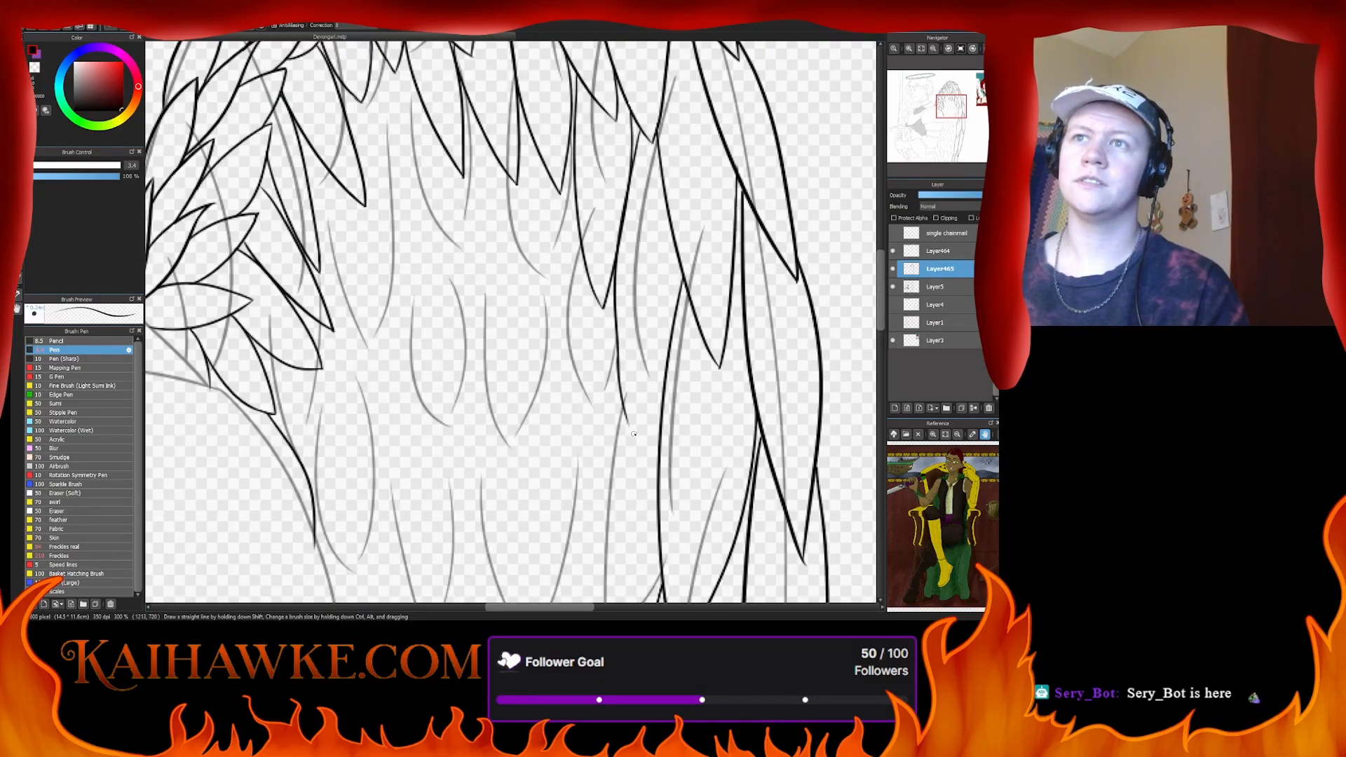
key("ctrl+z")
left_click_drag(618, 362, 635, 432)
key("ctrl+z")
mouse_move(617, 349)
left_mouse_down()
mouse_move(634, 438)
mouse_move(665, 367)
left_mouse_up()
key("ctrl+z")
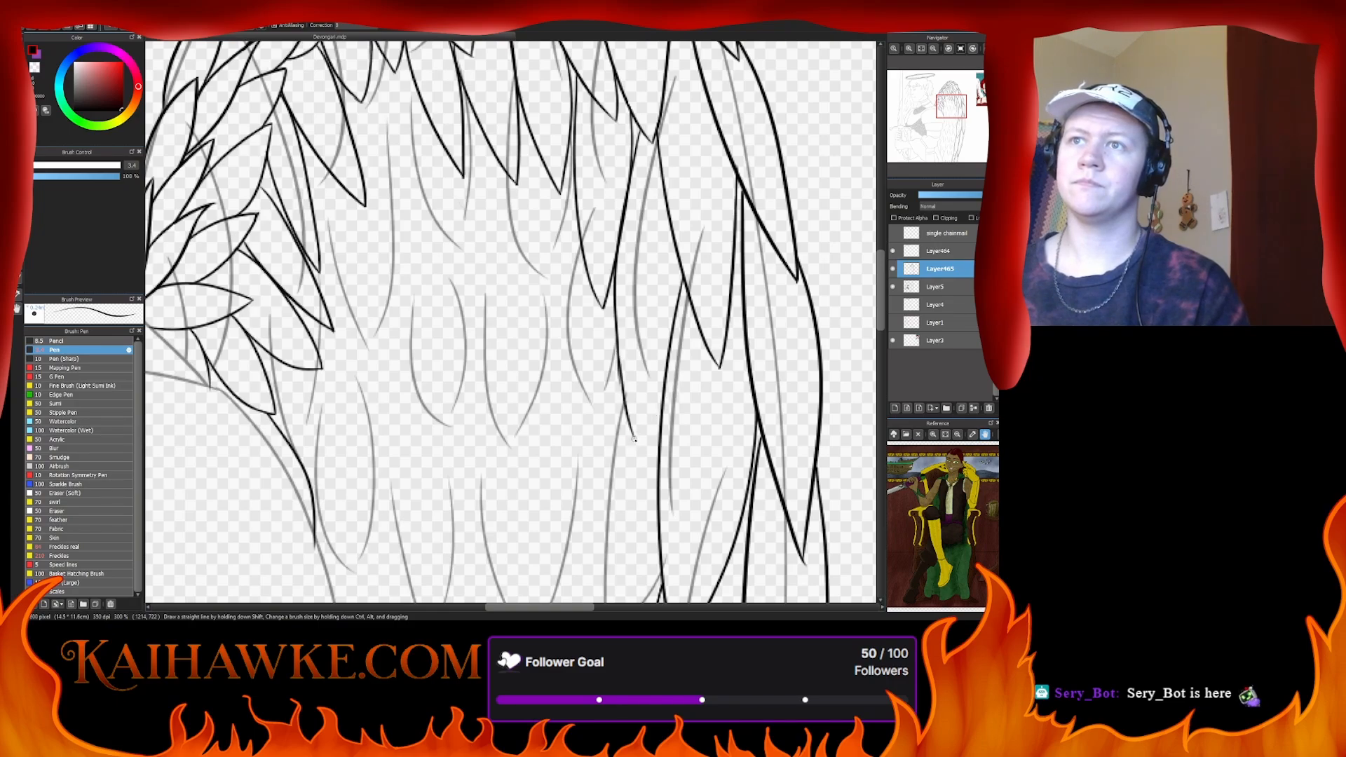
left_click_drag(633, 436, 665, 368)
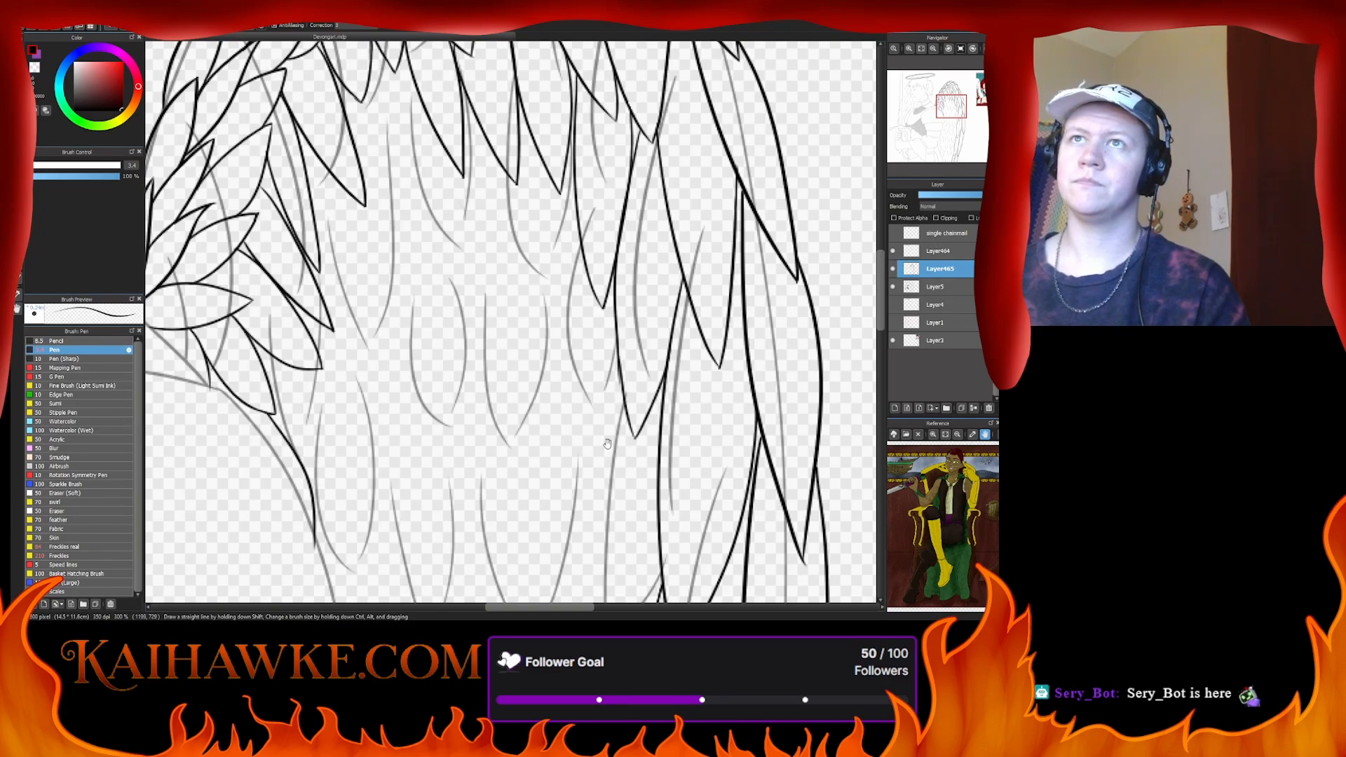
- Ink a pointed feather at the inner end of the new row, redrawing its outer edge to meet the tip
left_click_drag(463, 257, 569, 416)
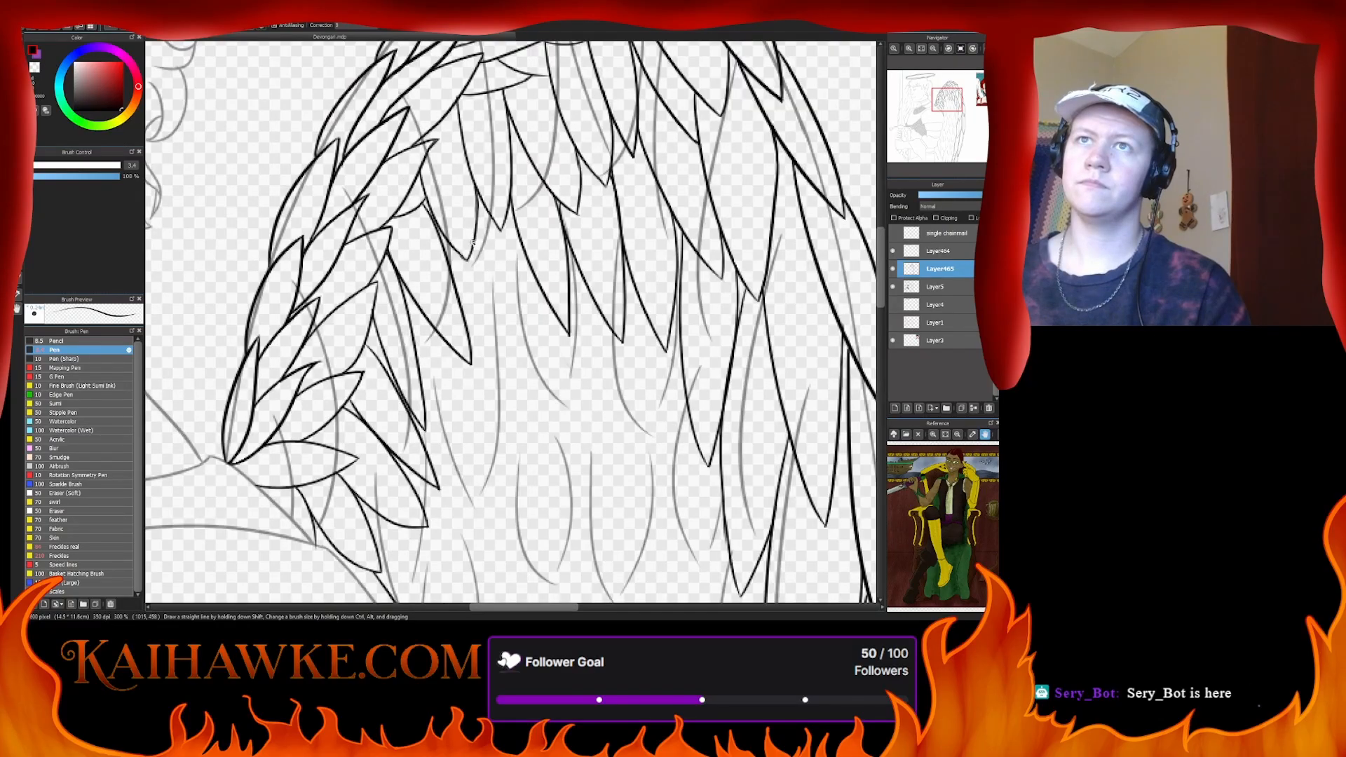
left_click_drag(473, 242, 522, 382)
left_click_drag(516, 232, 522, 382)
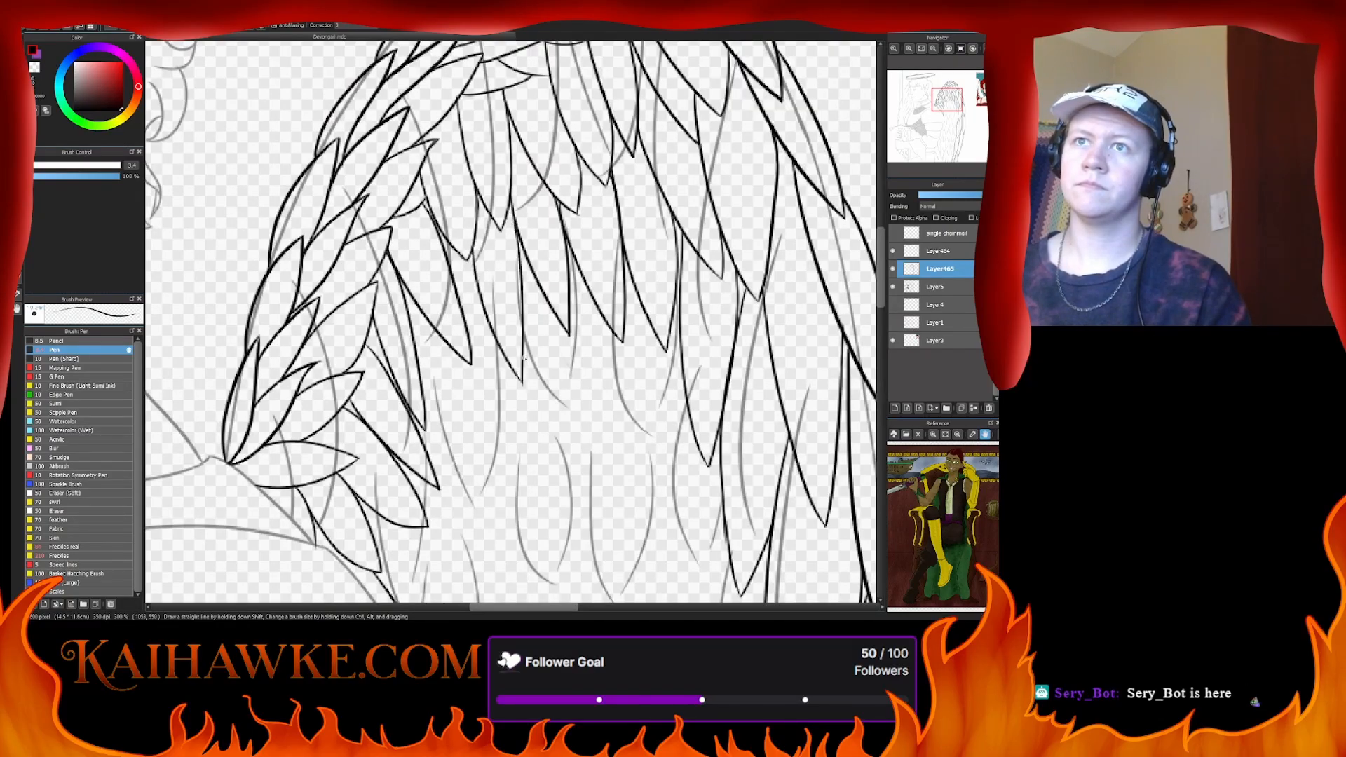
key("ctrl+z")
left_click_drag(521, 232, 519, 366)
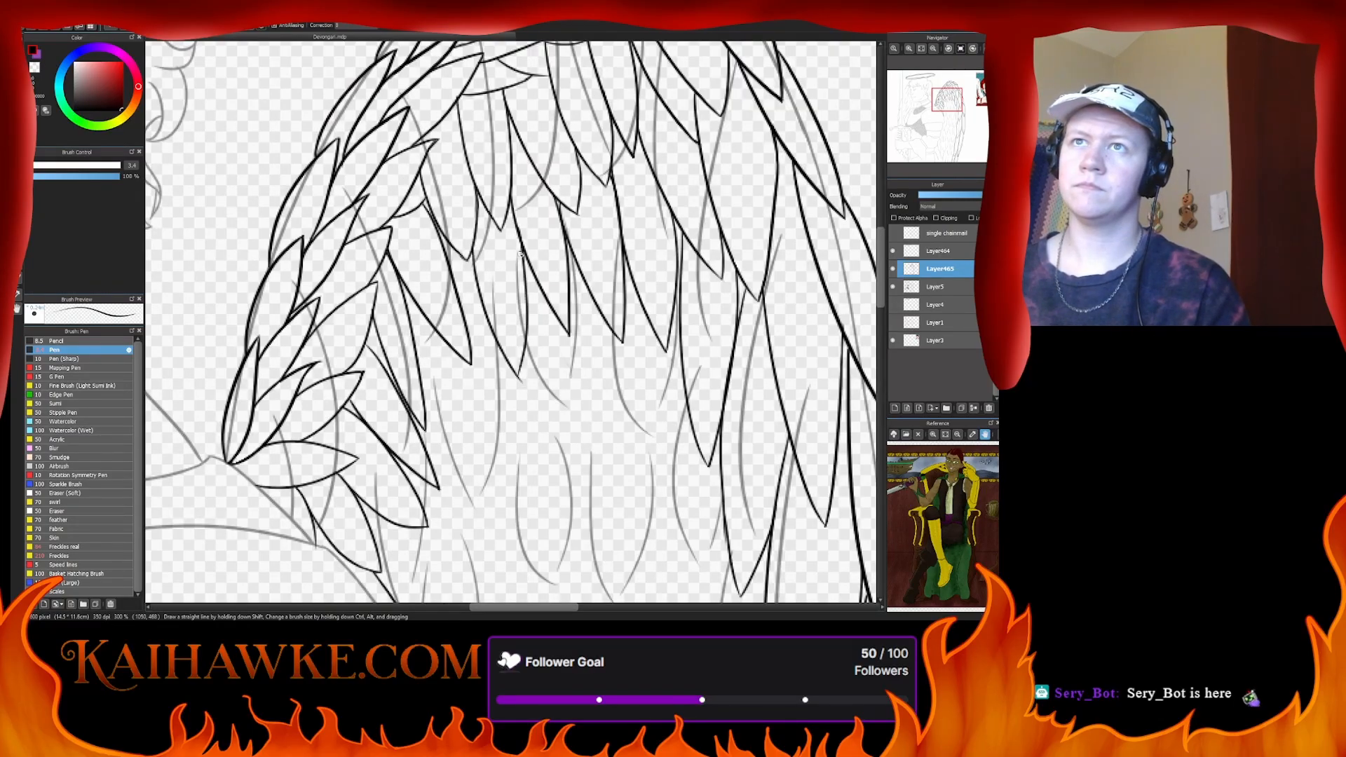
key("ctrl+z")
left_click_drag(520, 250, 526, 392)
key("e")
key("e")
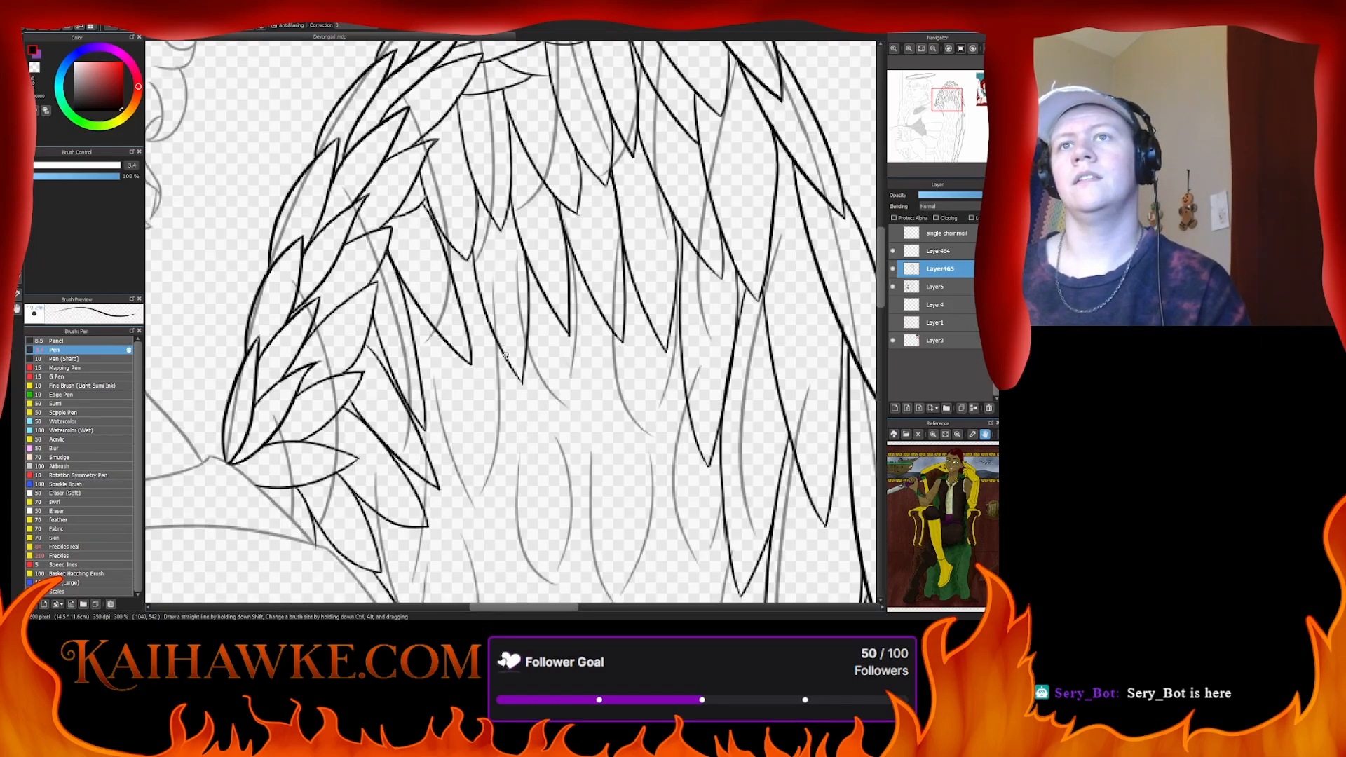
- Ink two pointed feathers below the row's inner end, redrawing the second one's inner edge to meet its tip
left_click_drag(509, 352, 501, 440)
left_click_drag(463, 360, 502, 443)
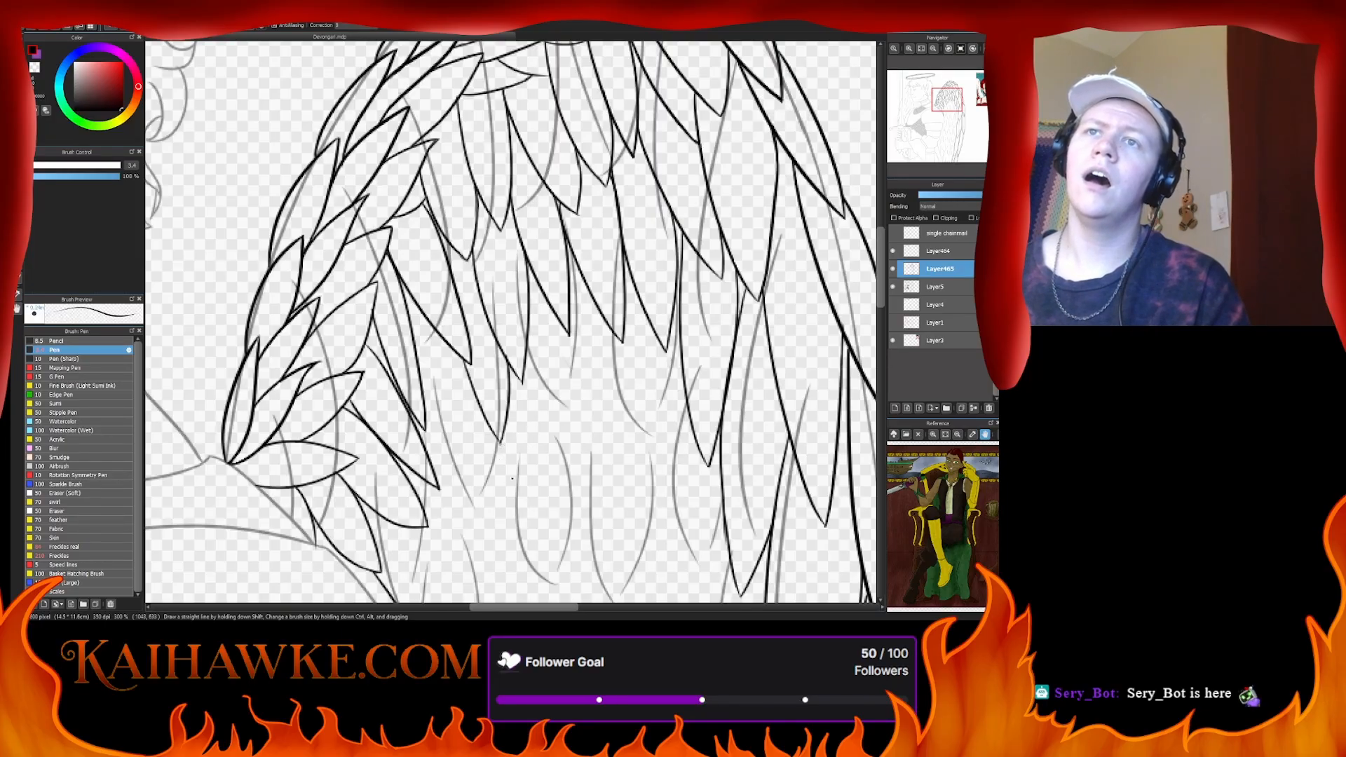
left_click_drag(460, 363, 473, 488)
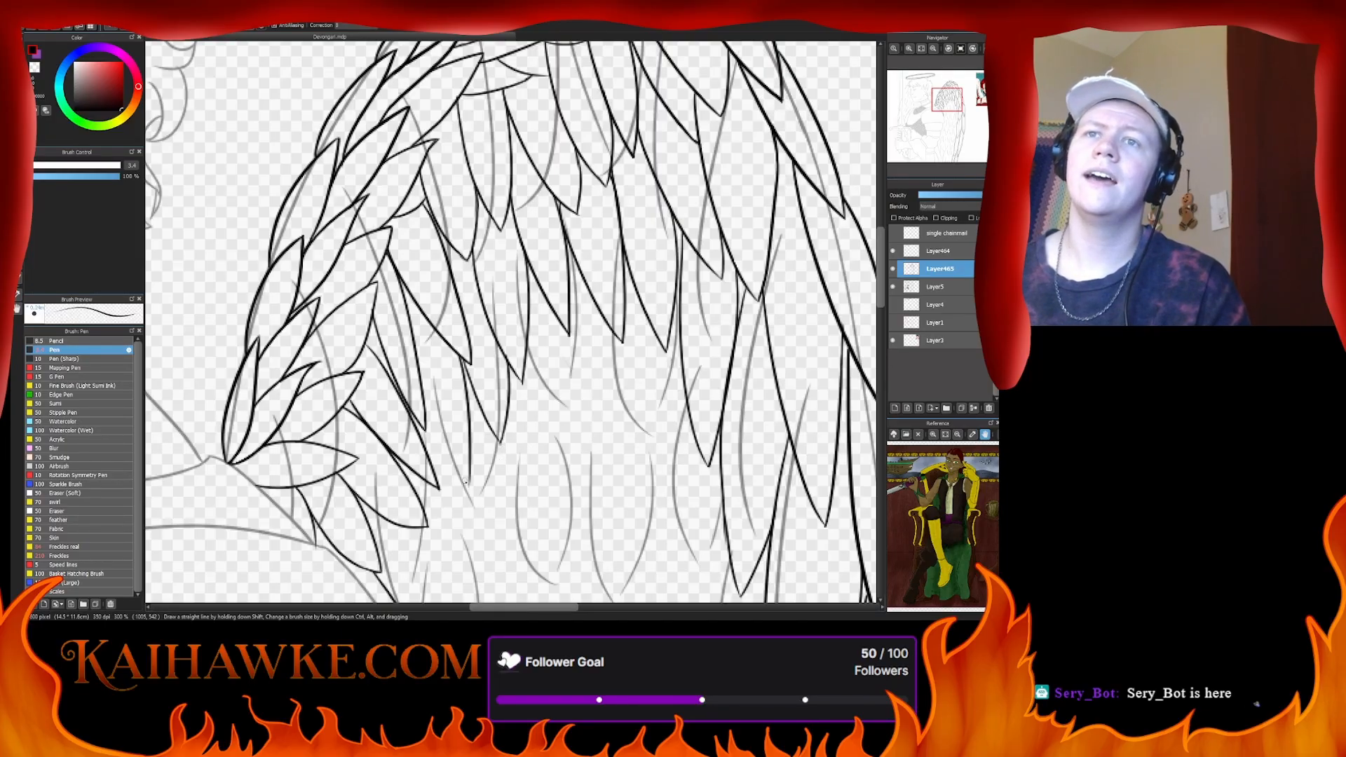
left_click_drag(422, 418, 478, 499)
key("ctrl+z")
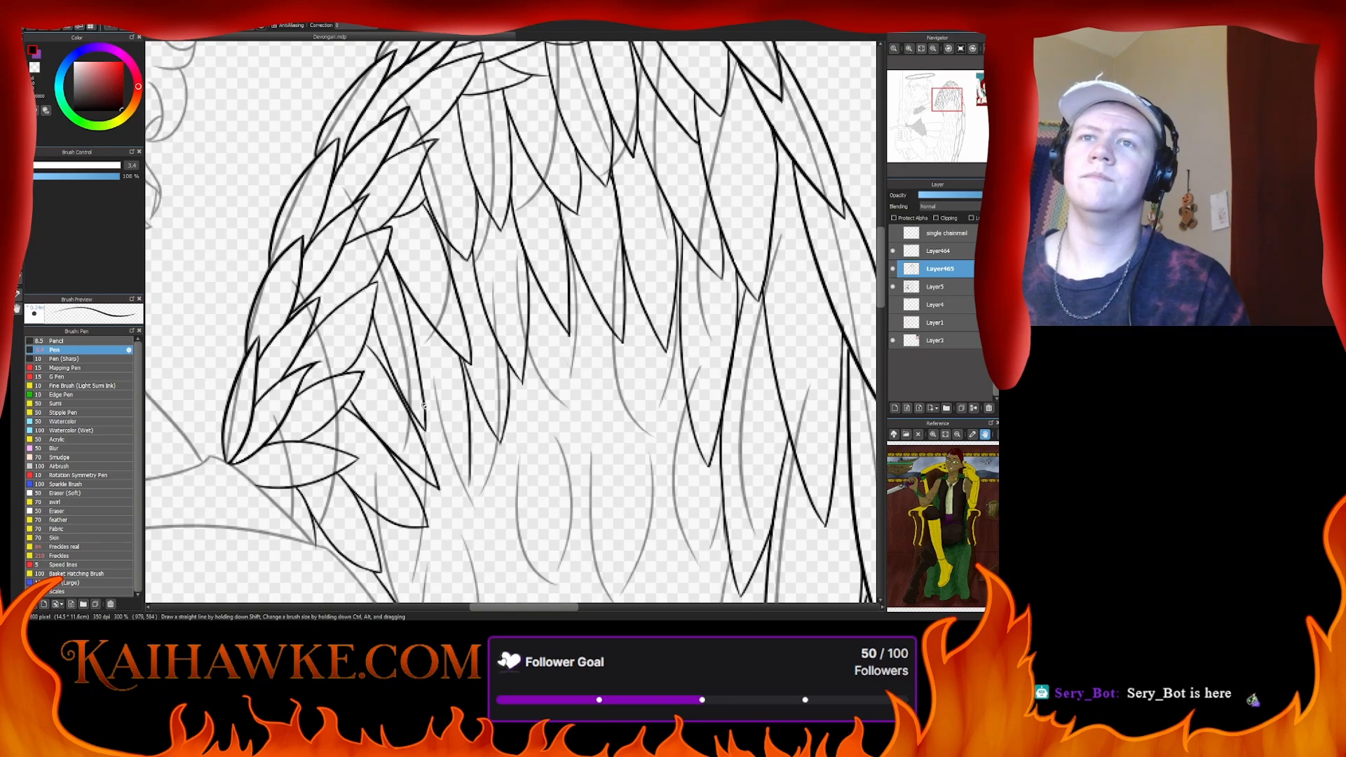
left_click_drag(422, 401, 463, 483)
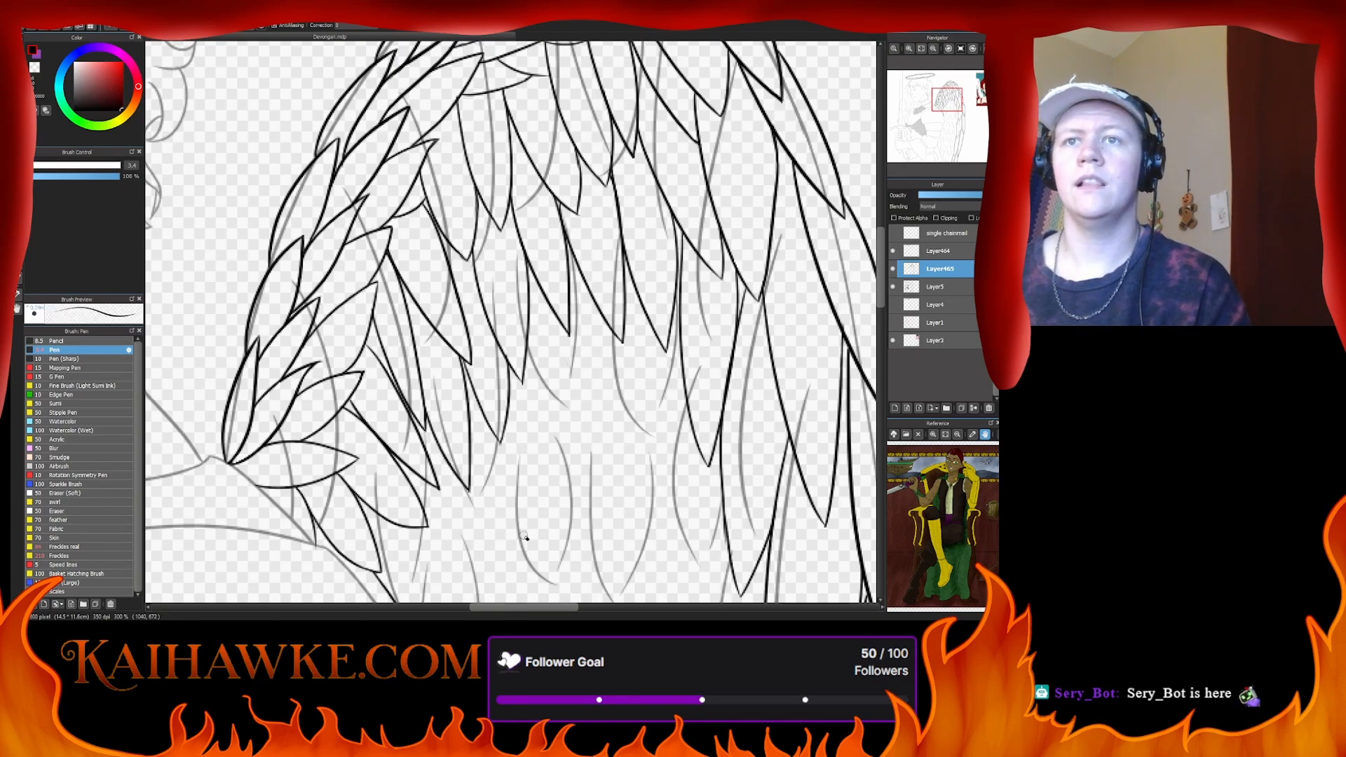
- Ink both edges of the next feather toward the outer wing and clean up its tip
left_click_drag(525, 537, 465, 422)
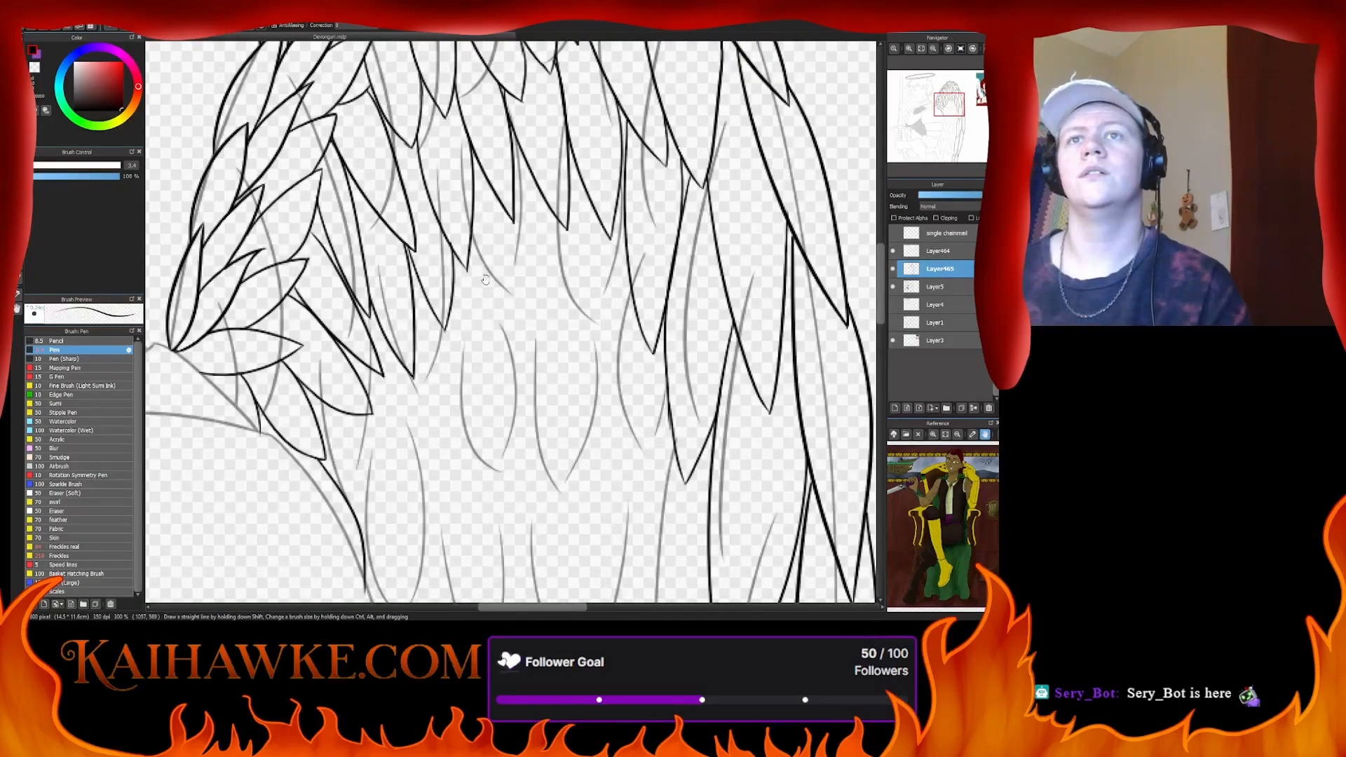
left_click_drag(470, 239, 514, 350)
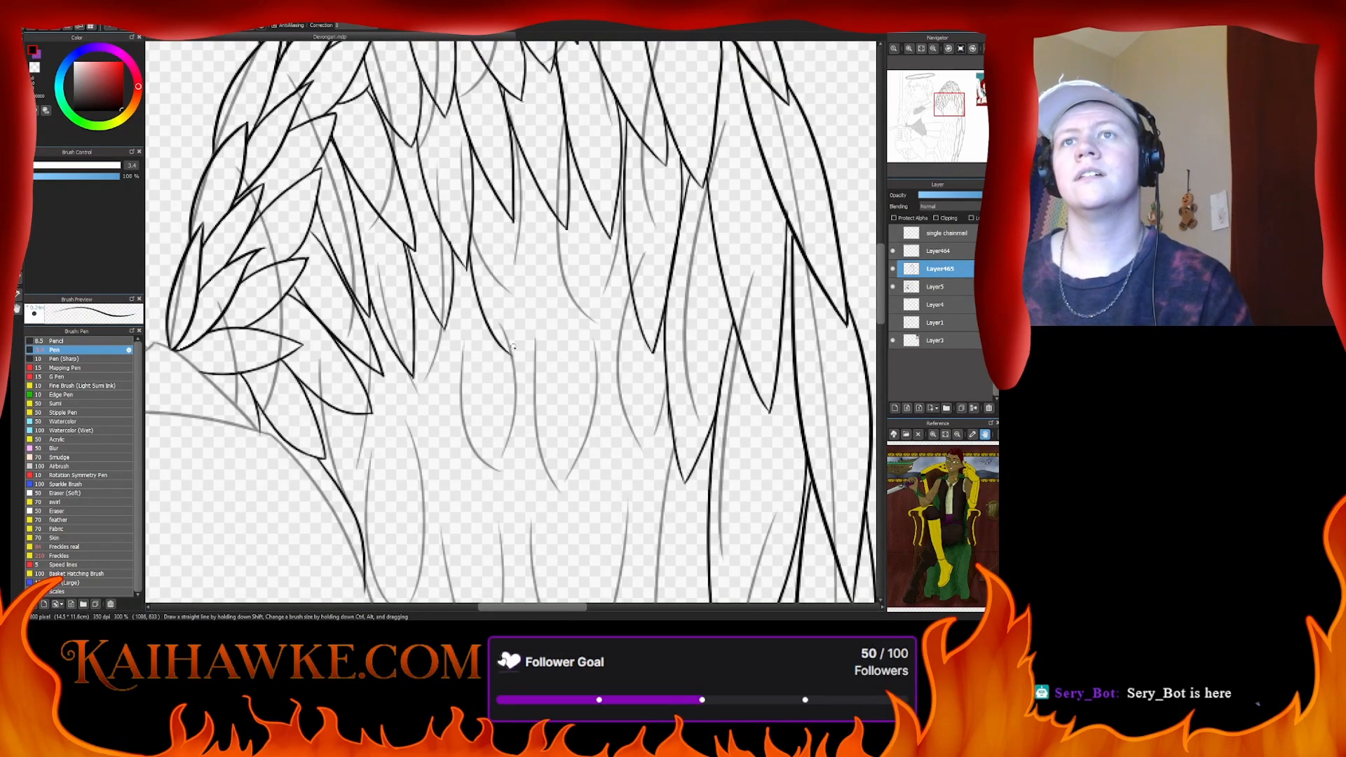
mouse_move(529, 173)
left_mouse_down()
mouse_move(533, 255)
mouse_move(508, 373)
mouse_move(509, 357)
left_mouse_up()
key("e")
key("b")
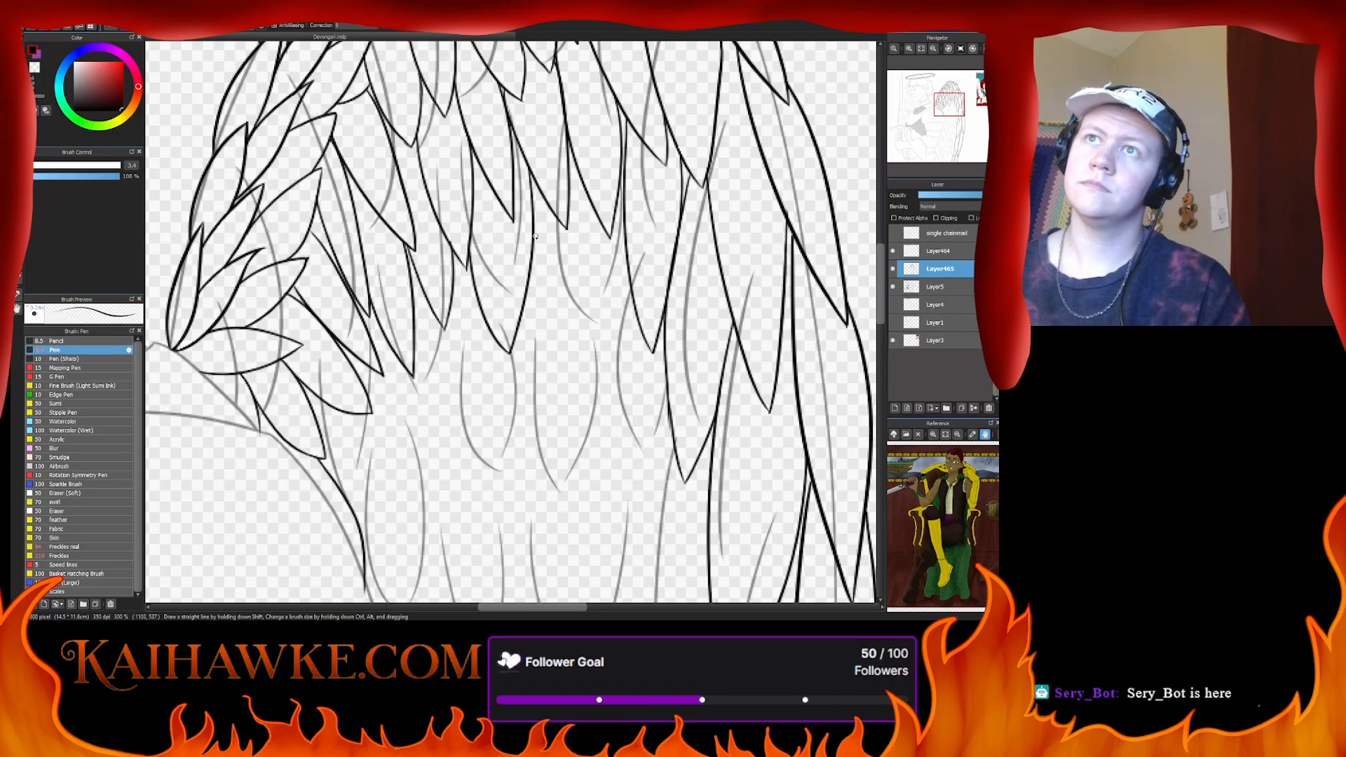
- Ink a longer feather beside it, retrying its inner edge and drawing the outer edge down to the tip
mouse_move(532, 228)
left_mouse_down()
mouse_move(540, 325)
mouse_move(588, 476)
left_mouse_up()
key("ctrl+z")
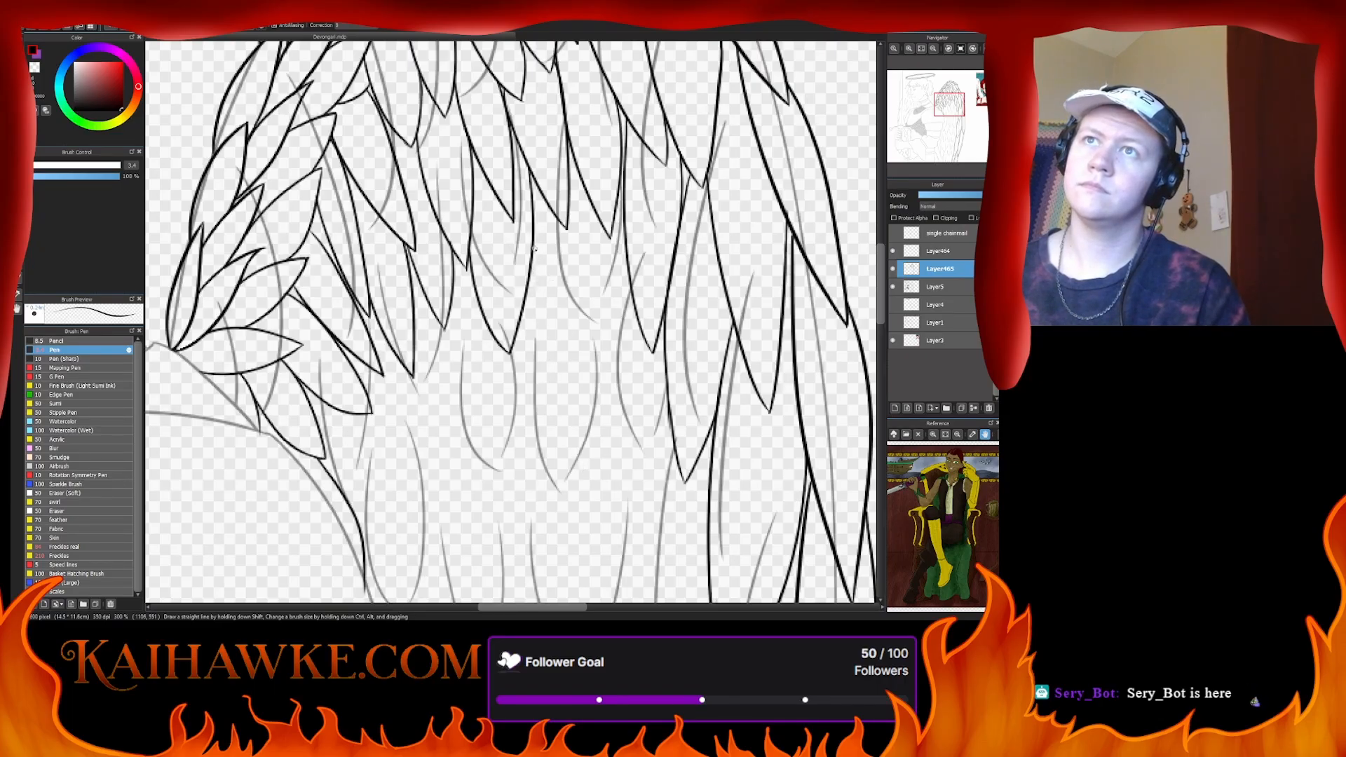
left_click_drag(529, 238, 544, 382)
key("ctrl+z")
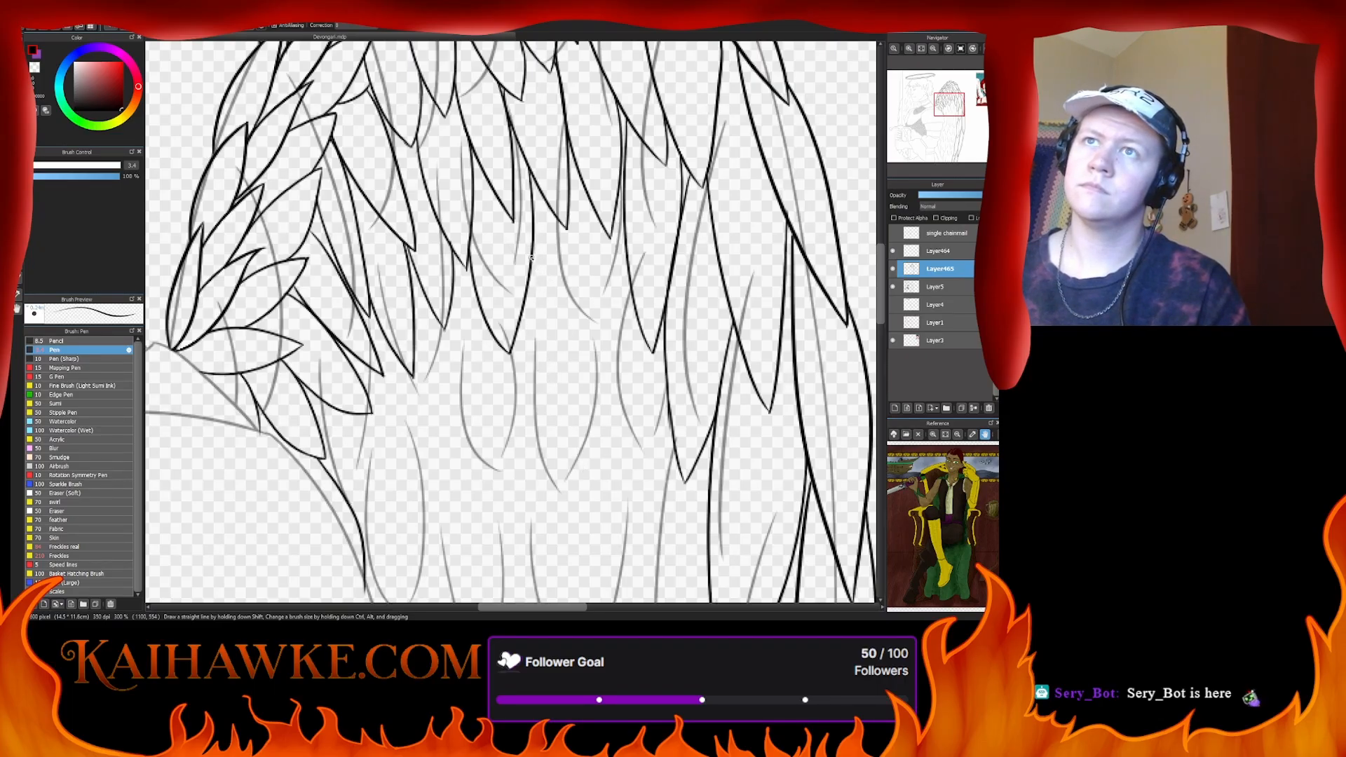
left_click_drag(529, 254, 563, 397)
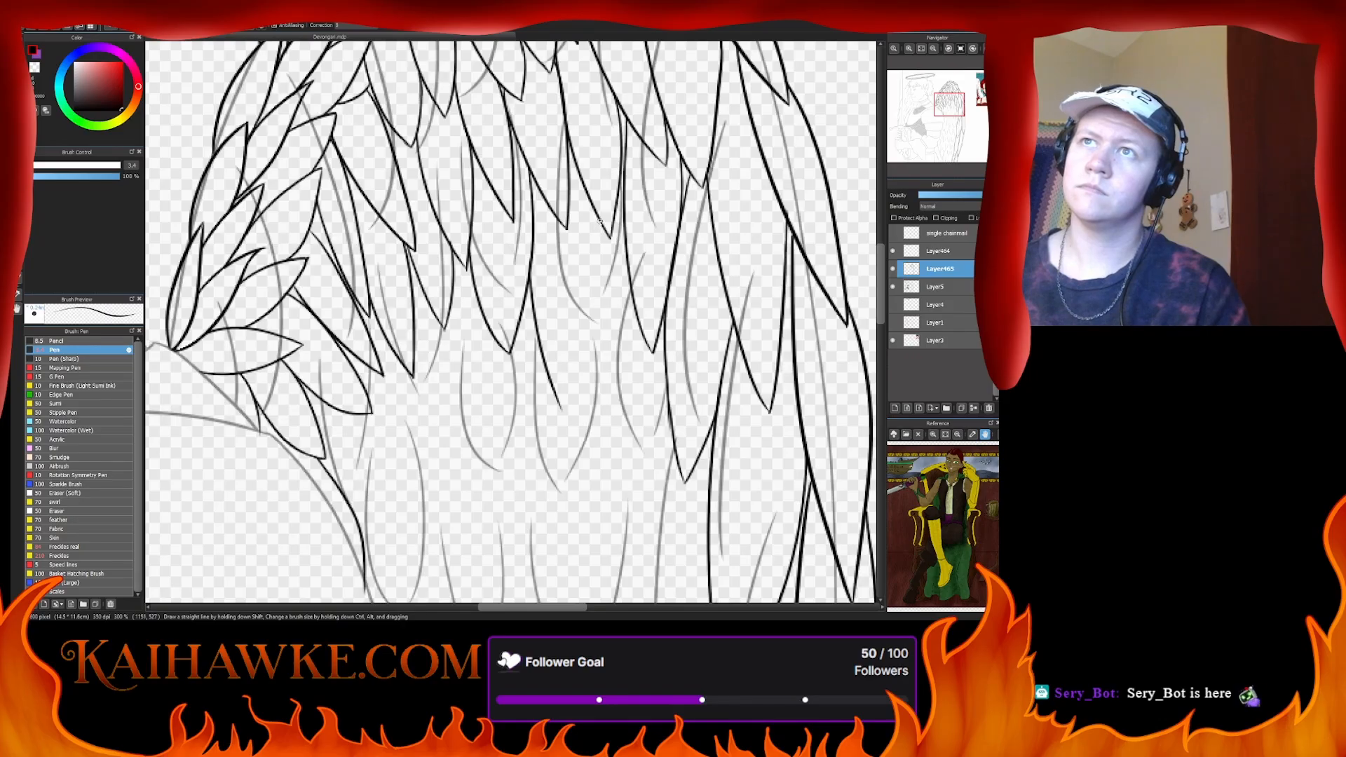
left_click_drag(600, 221, 551, 424)
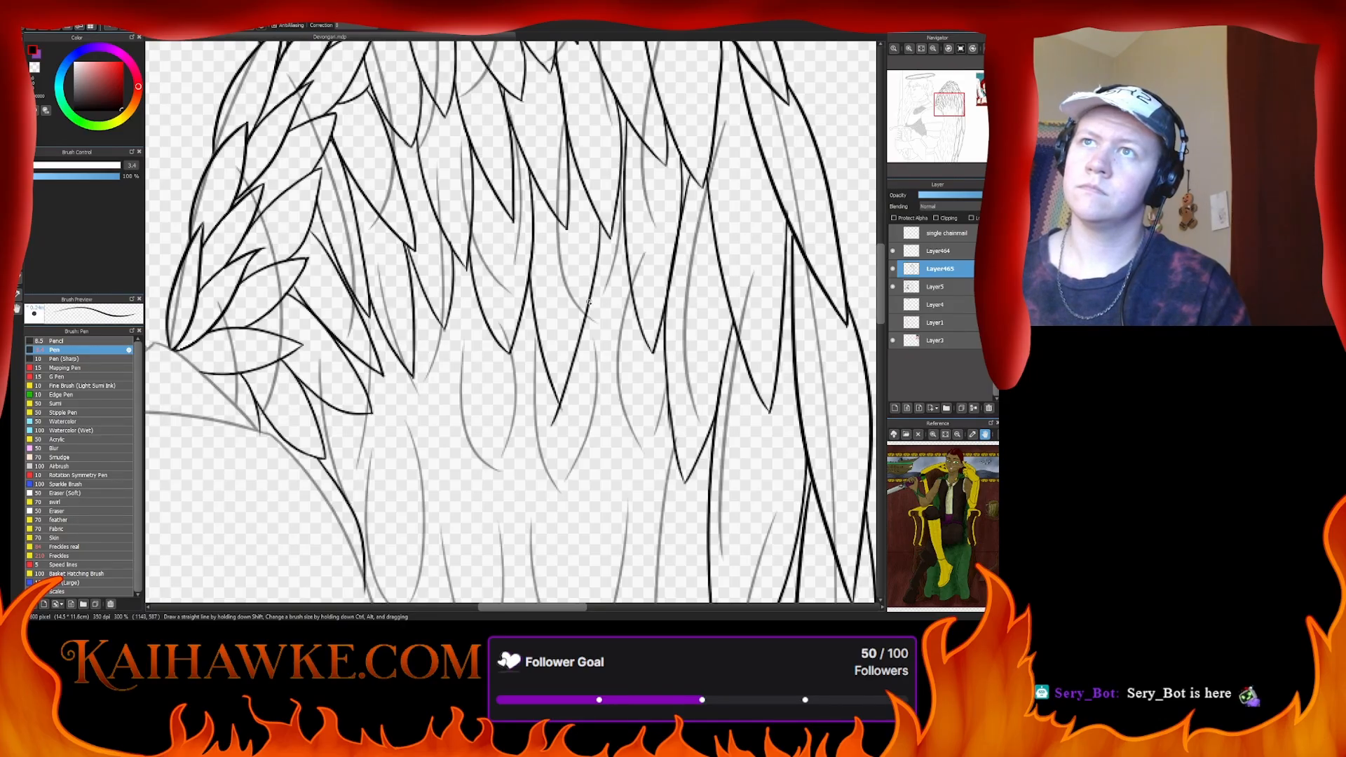
- Ink another feather reaching the outer wing feathers, and erase the lines overshooting the two newest tips
left_click_drag(590, 280, 615, 449)
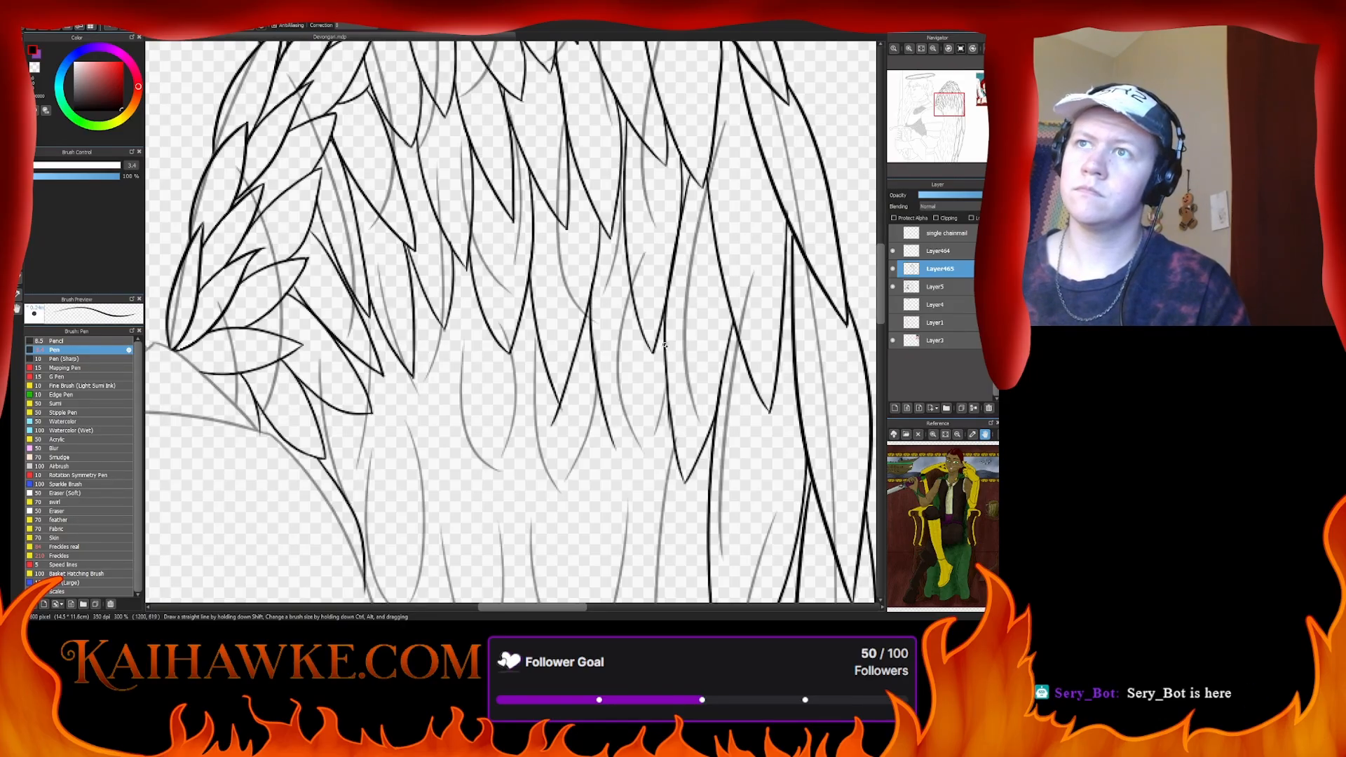
left_click_drag(665, 345, 620, 448)
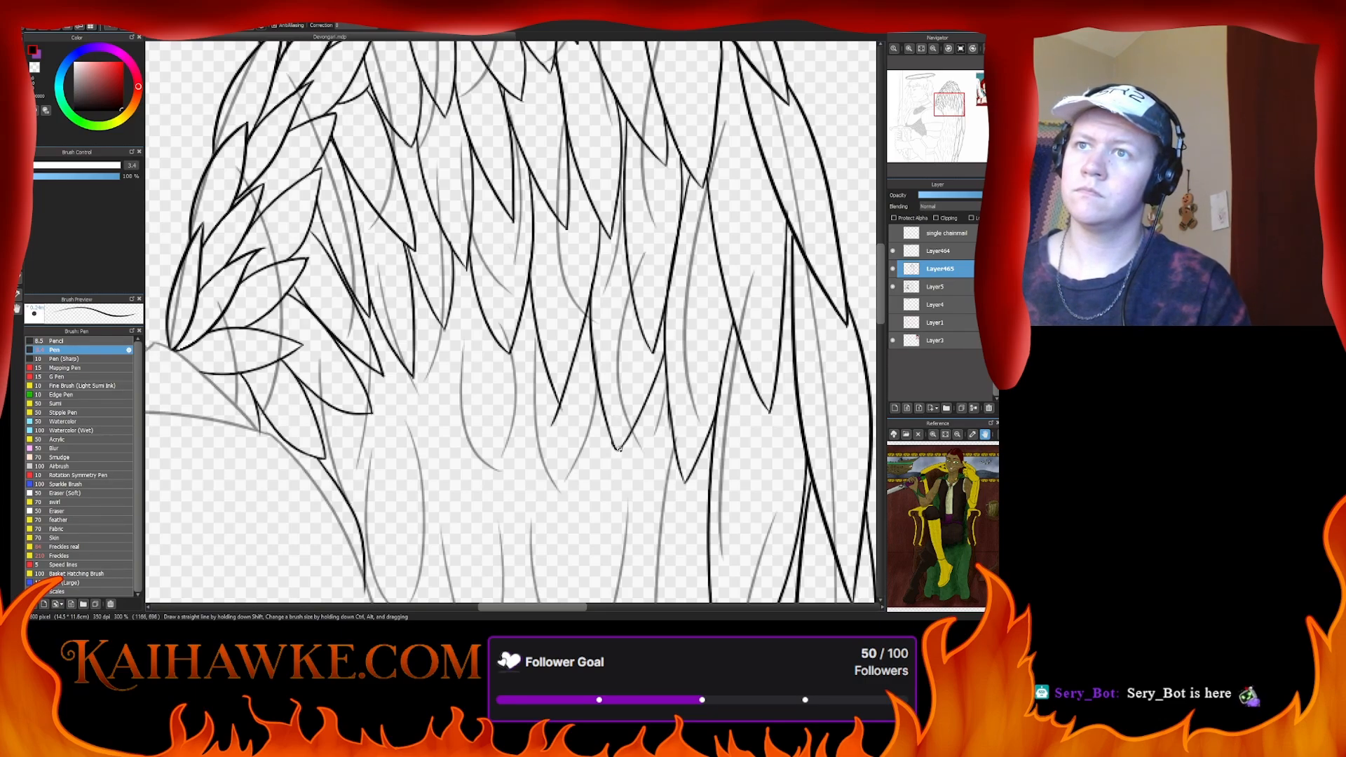
key("e")
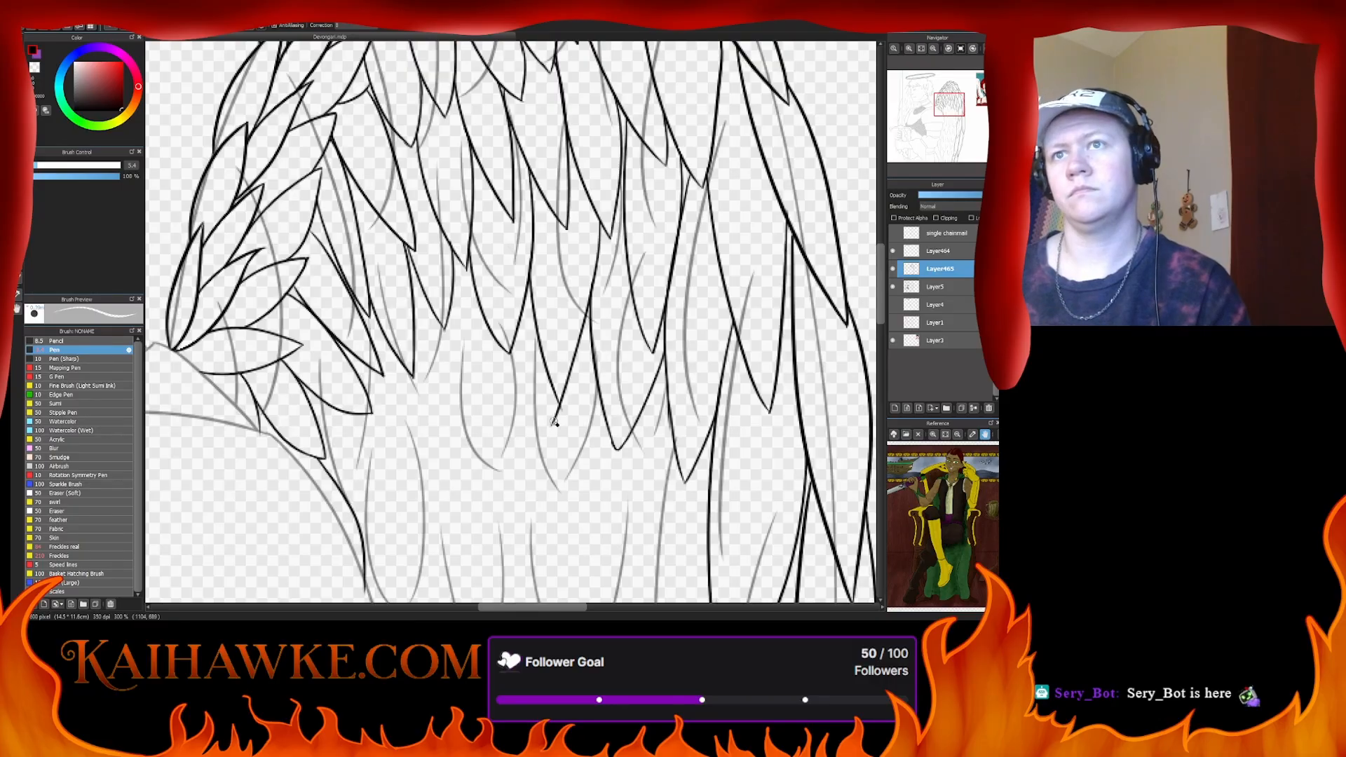
left_click_drag(552, 424, 558, 413)
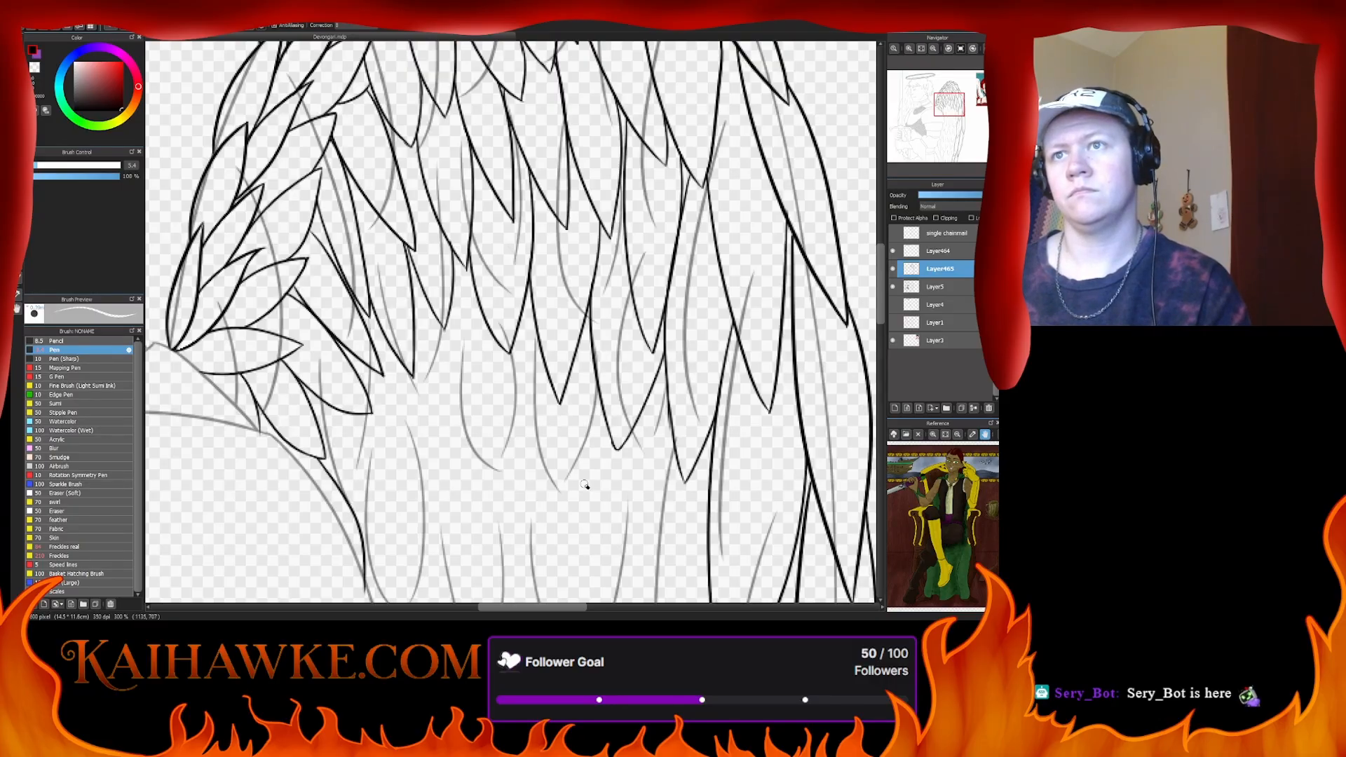
key("e")
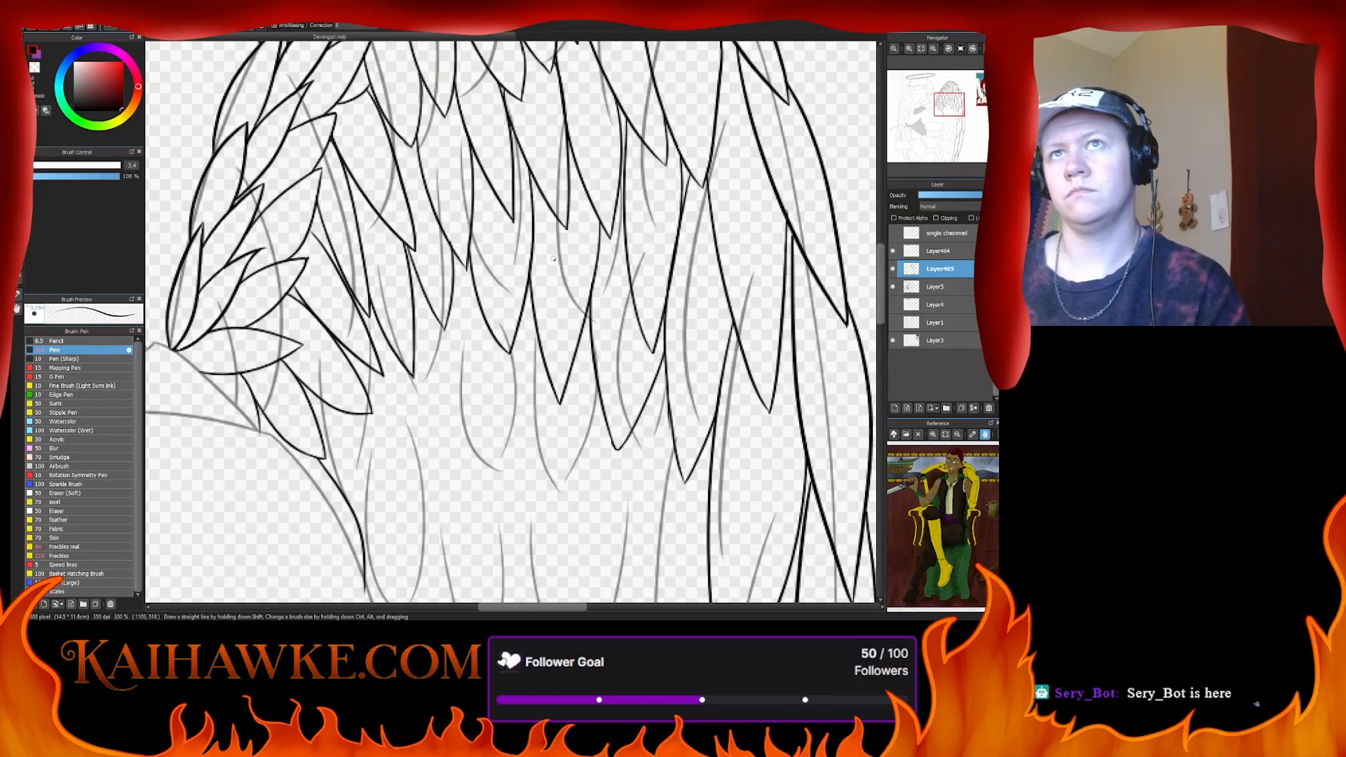
- Start a lower row with a broad feather near its inner end, retrying both edges until they close
left_click_drag(535, 424, 589, 373)
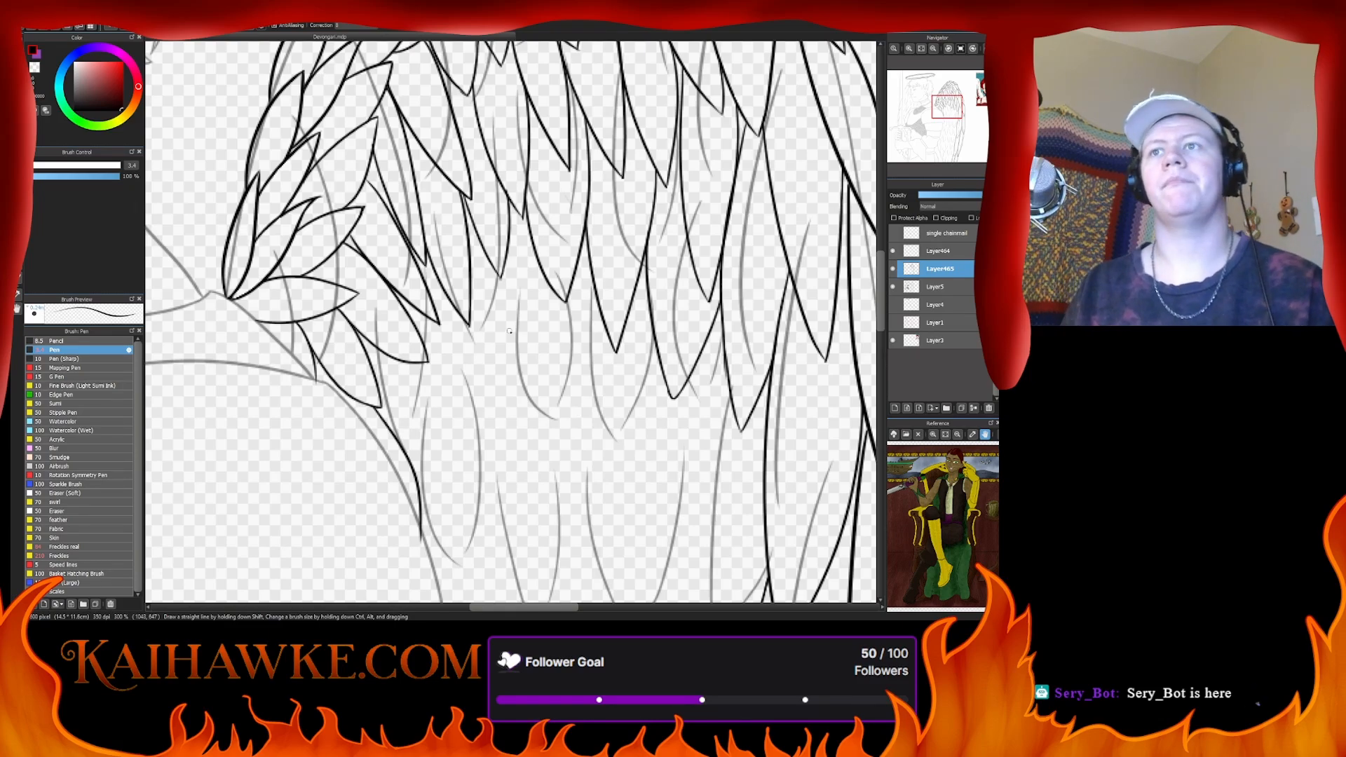
mouse_move(471, 281)
left_mouse_down()
mouse_move(481, 339)
mouse_move(532, 420)
left_mouse_up()
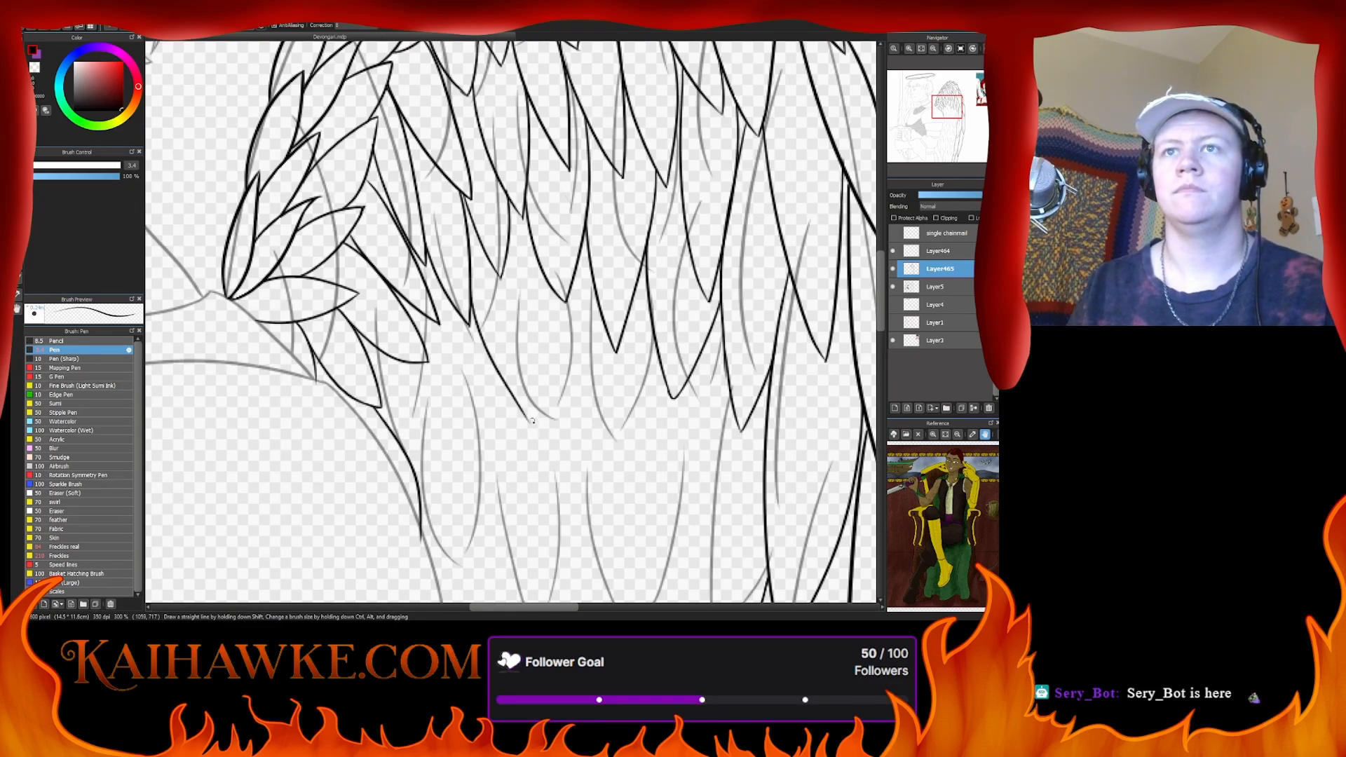
key("ctrl+z")
mouse_move(470, 297)
left_mouse_down()
mouse_move(491, 371)
mouse_move(537, 451)
left_mouse_up()
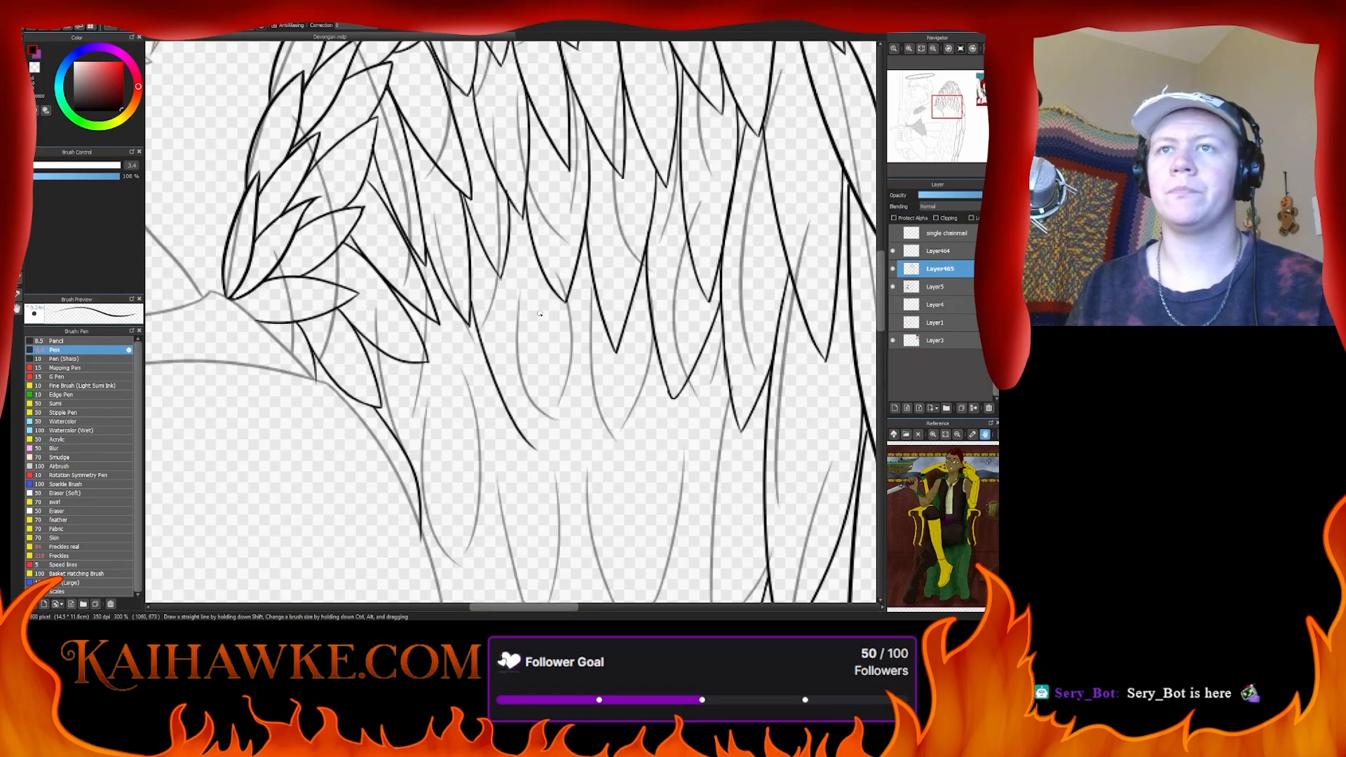
mouse_move(561, 294)
left_mouse_down()
mouse_move(541, 482)
mouse_move(544, 443)
mouse_move(534, 451)
mouse_move(567, 297)
mouse_move(554, 317)
mouse_move(550, 283)
mouse_move(541, 446)
left_mouse_up()
key("ctrl+z")
key("ctrl+z")
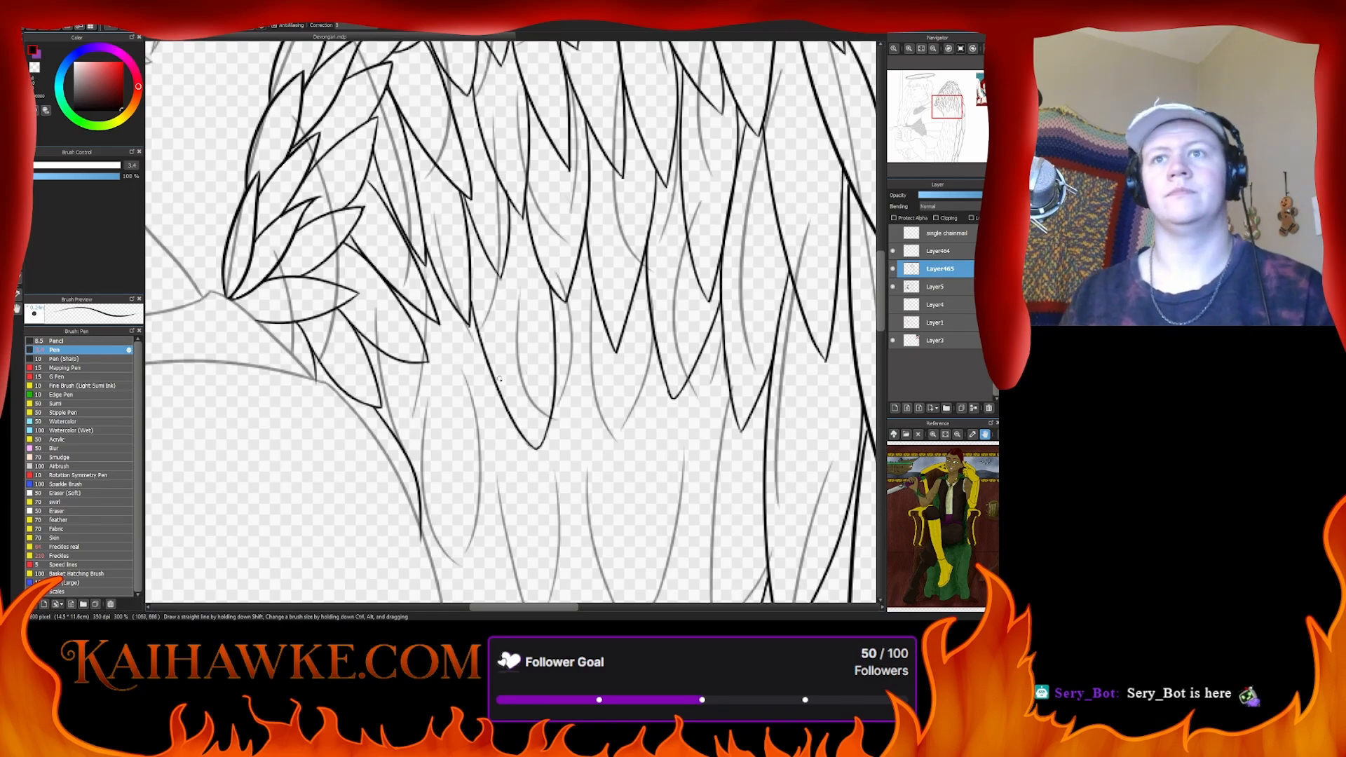
- Ink a narrower feather at the inner end of the lower row, redrawing its outer edge and closing the tip
left_click_drag(477, 328, 463, 507)
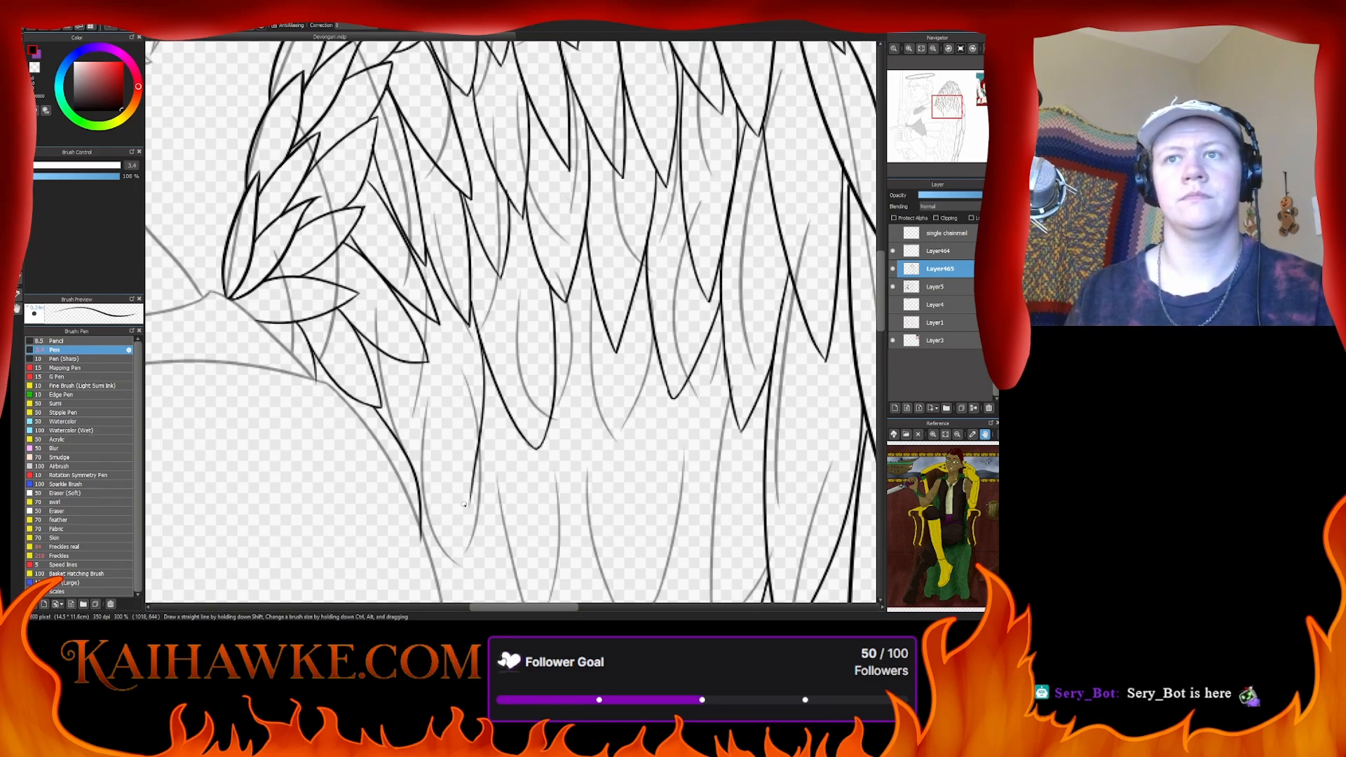
key("ctrl+z")
left_click_drag(476, 324, 459, 482)
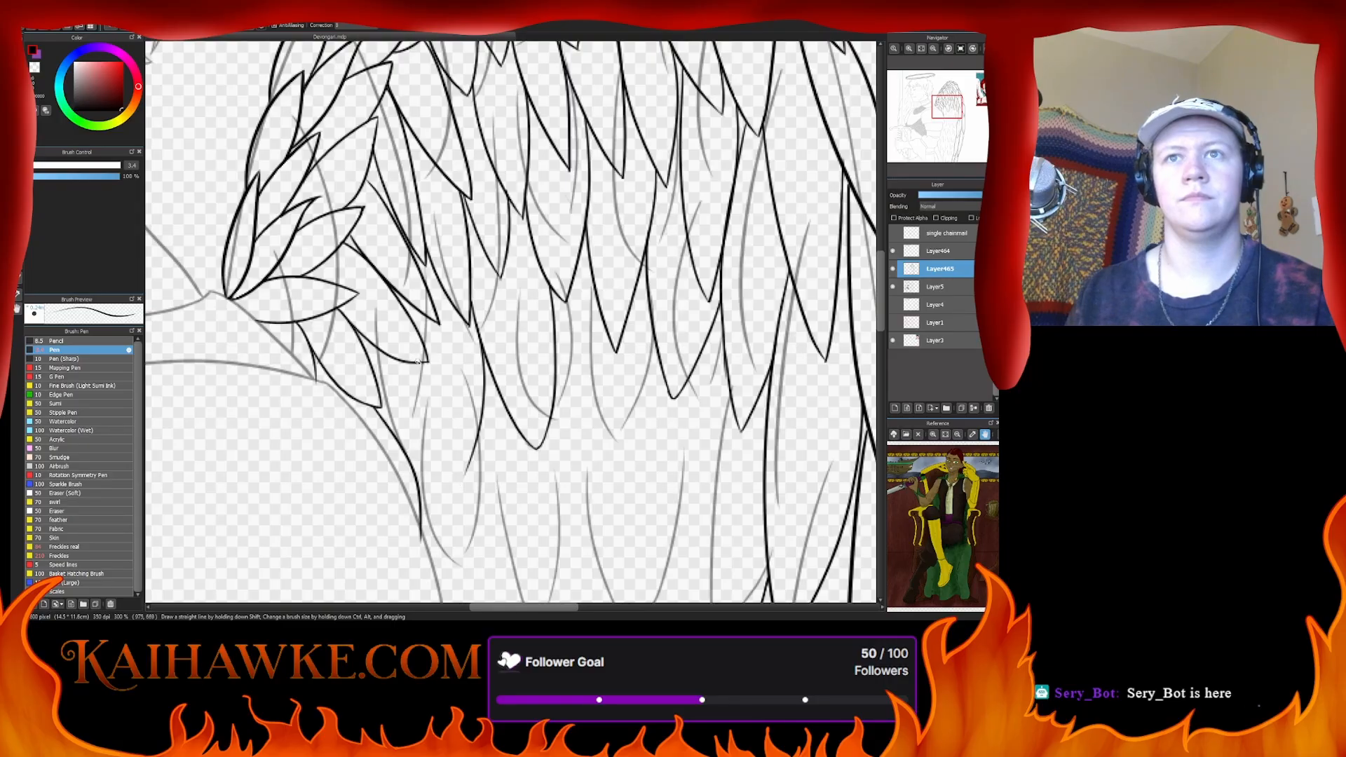
mouse_move(423, 361)
left_mouse_down()
mouse_move(437, 439)
mouse_move(463, 469)
left_mouse_up()
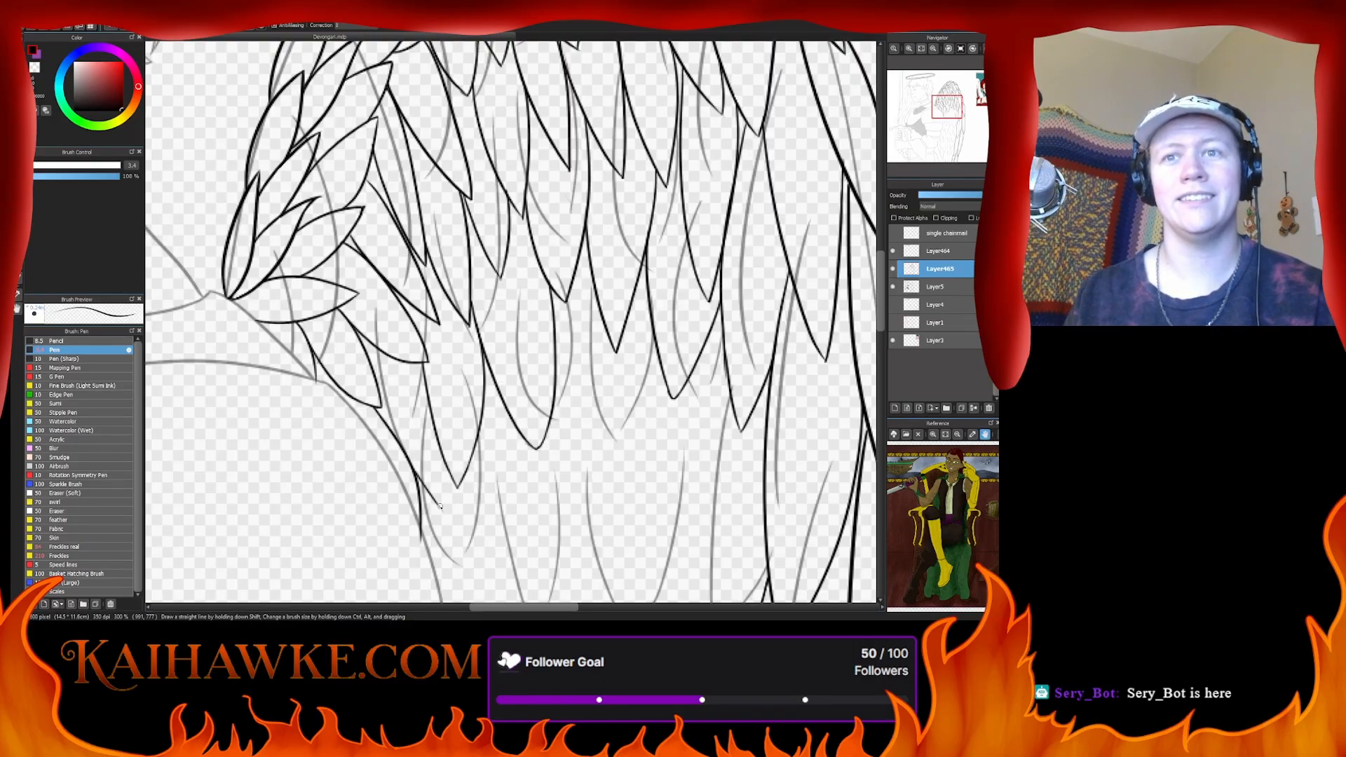
- Ink two more feathers in the lower row toward the outer wing, retrying their edges and cleaning up the last tip
left_click_drag(514, 498, 414, 426)
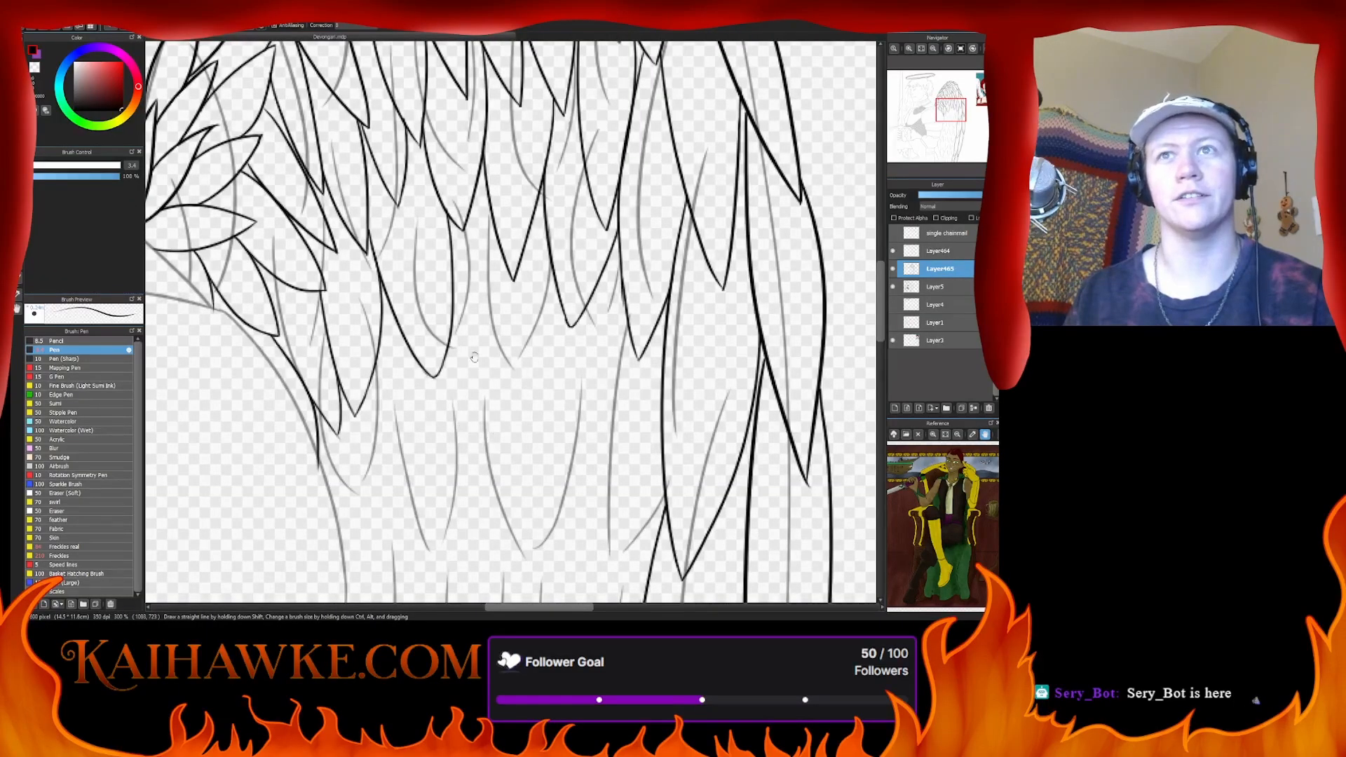
left_click_drag(453, 286, 489, 411)
key("ctrl+z")
mouse_move(451, 216)
left_mouse_down()
mouse_move(485, 401)
mouse_move(532, 230)
mouse_move(523, 294)
mouse_move(554, 425)
mouse_move(617, 294)
mouse_move(559, 443)
left_mouse_up()
key("ctrl+z")
key("ctrl+z")
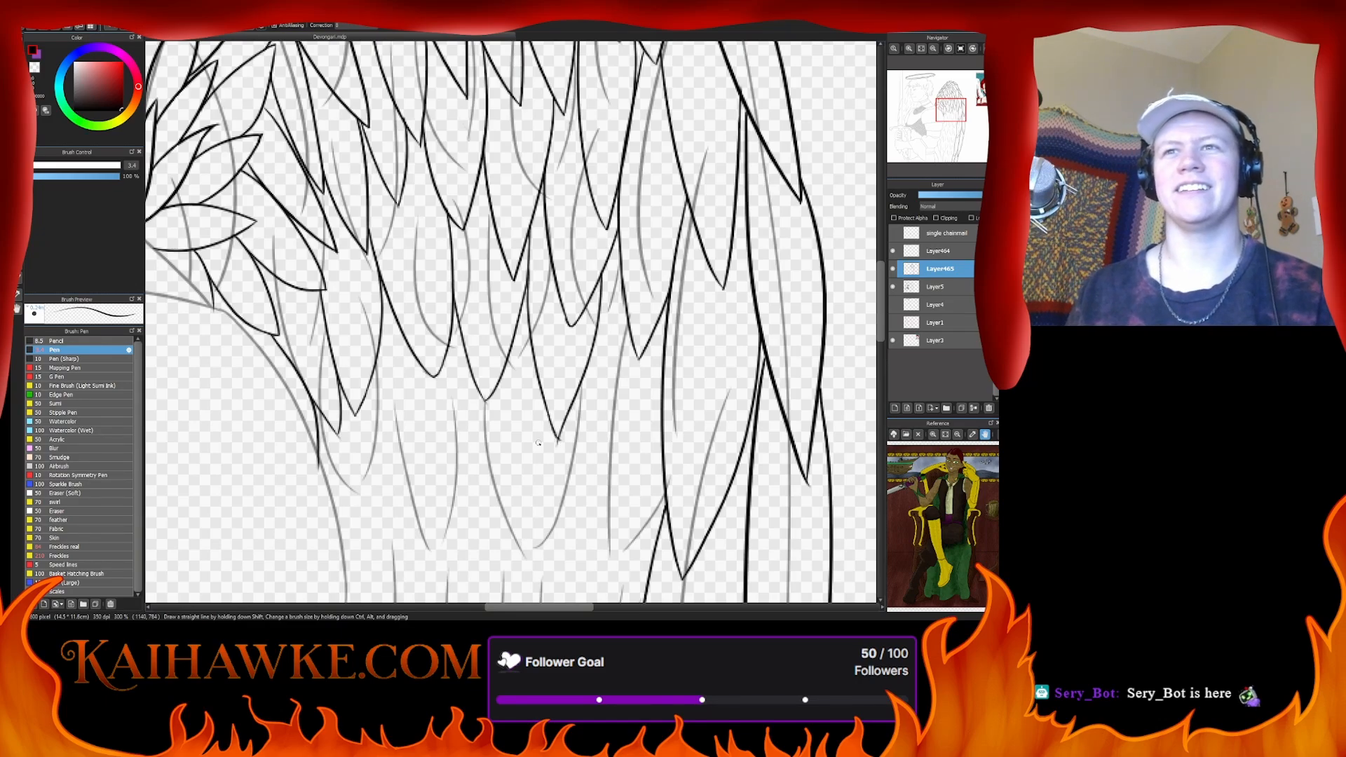
key("e")
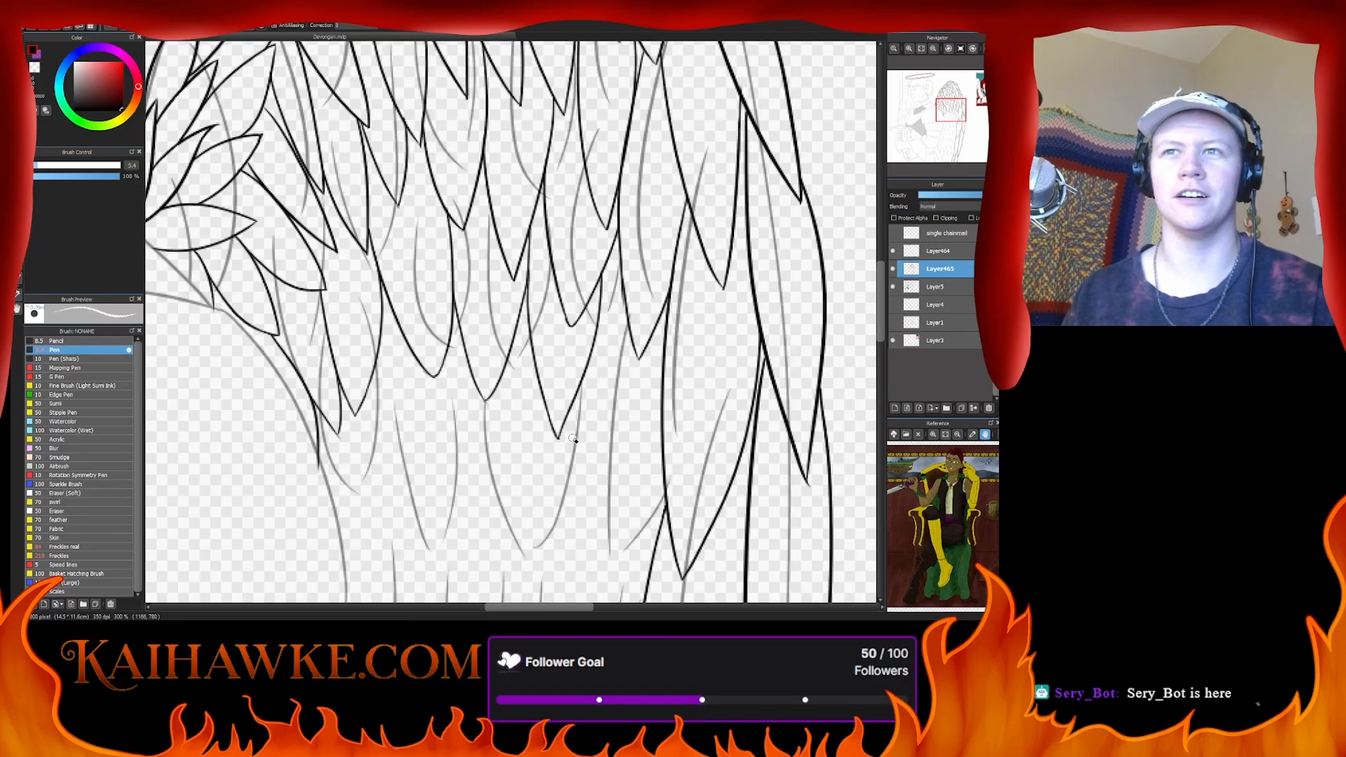
key("b")
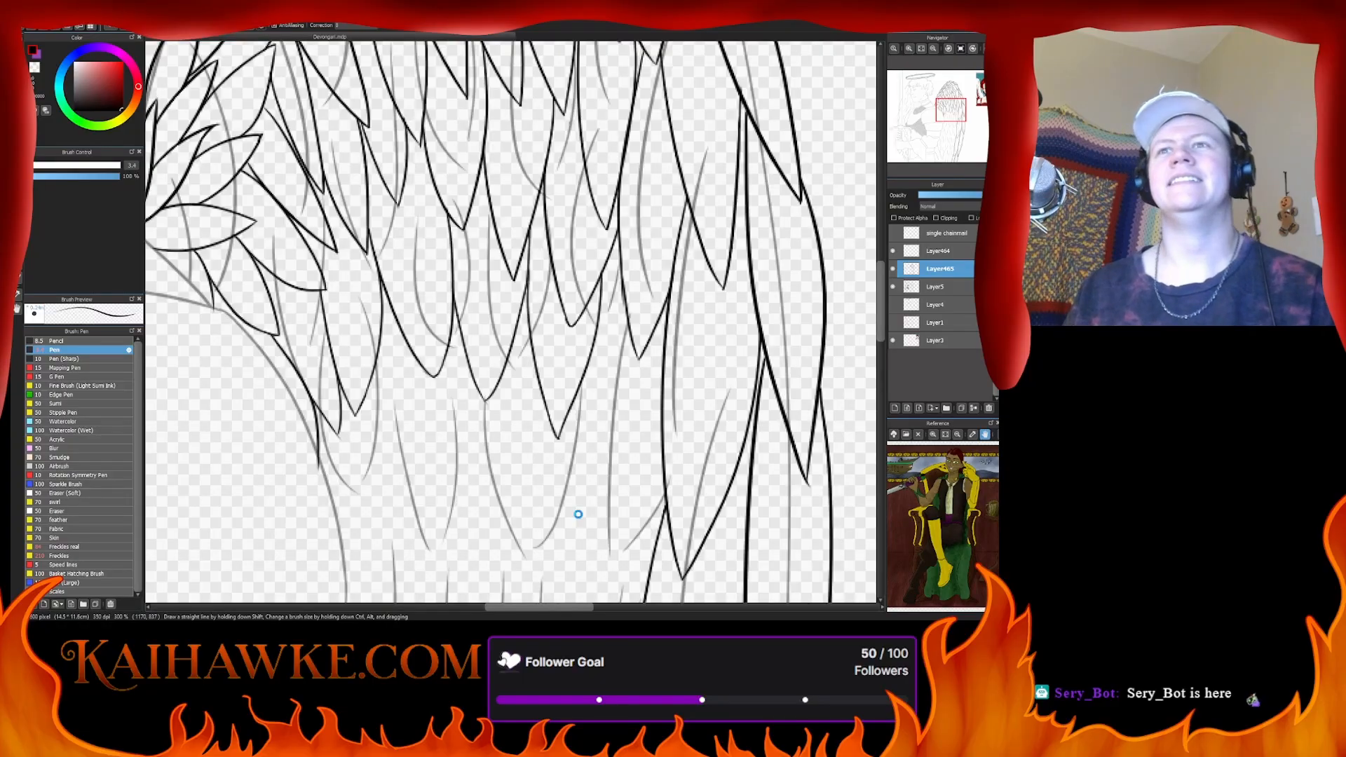
- Ink a long feather between the lower row and the outer wing feathers, retrying its lower edge to join the tip
left_click_drag(579, 514, 553, 314)
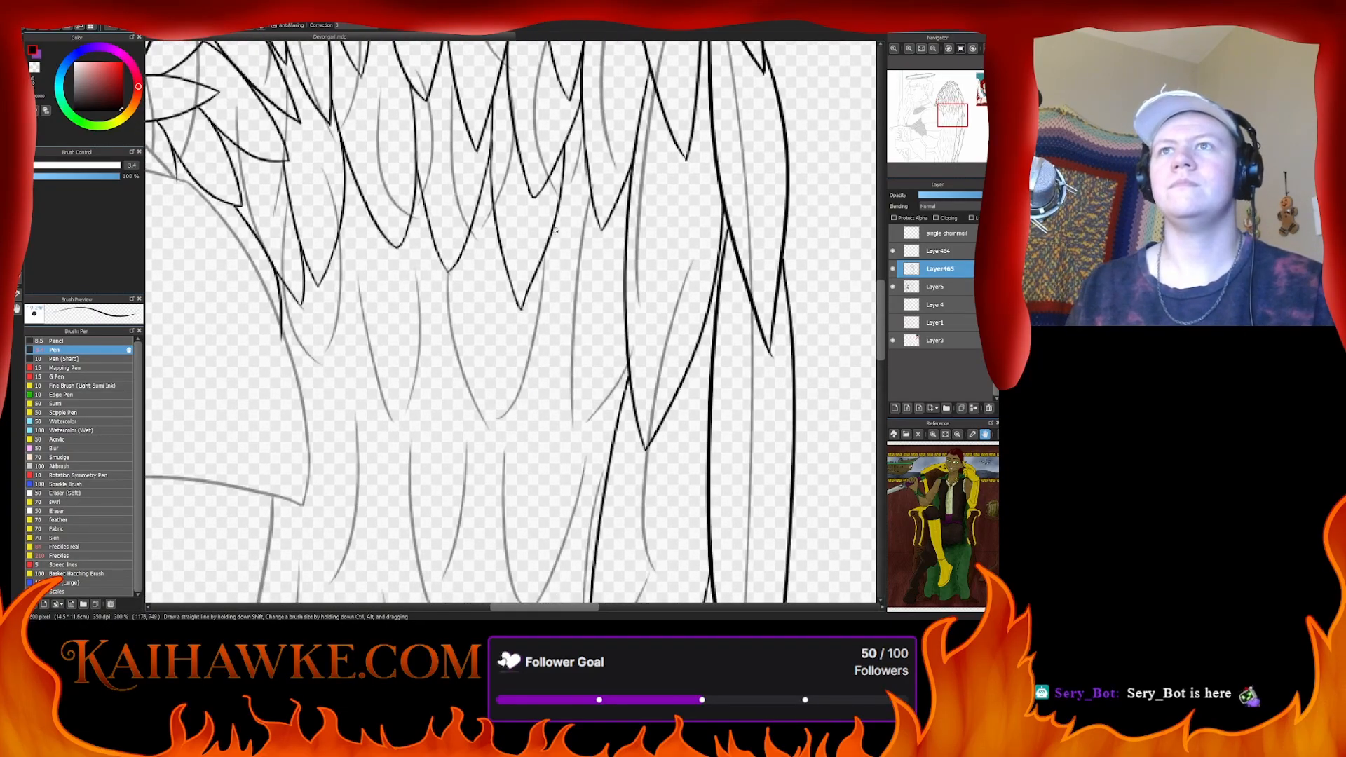
left_click_drag(553, 227, 536, 498)
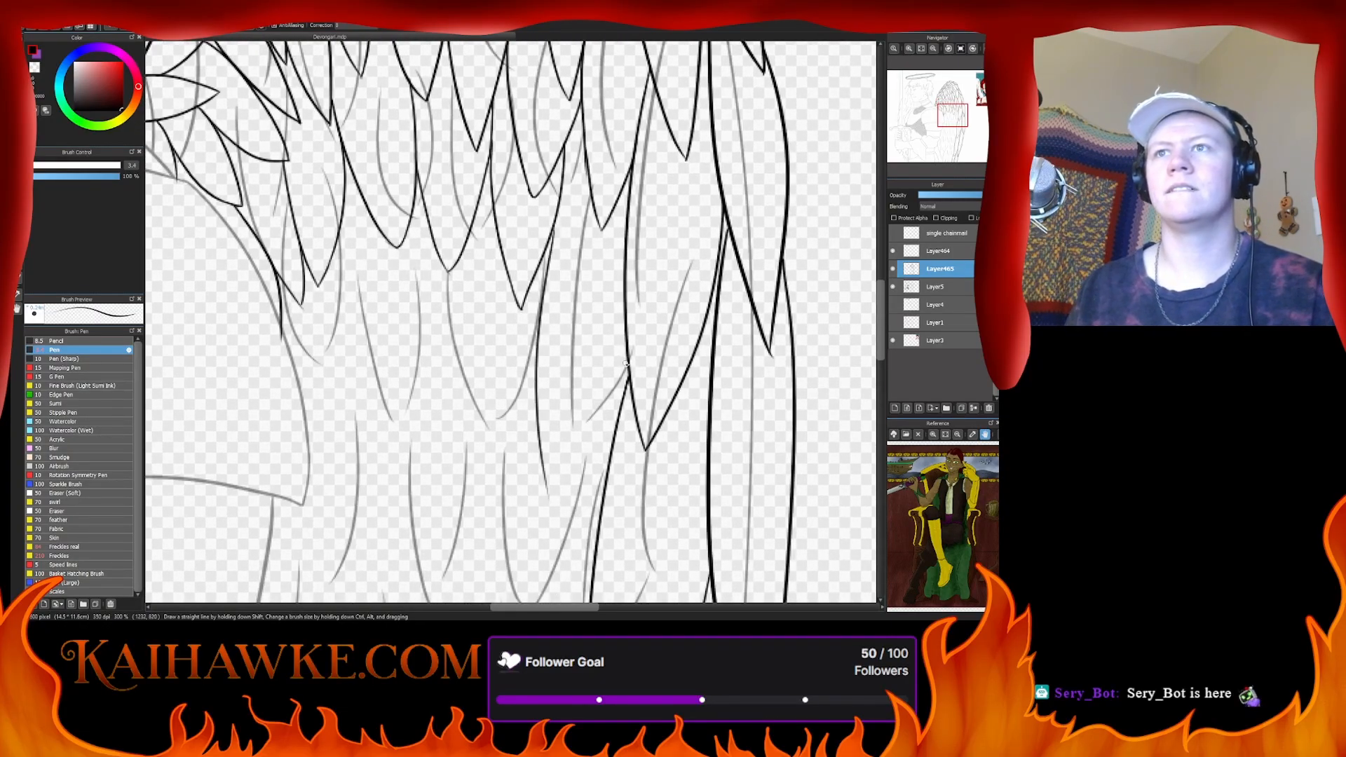
left_click_drag(629, 377, 581, 457)
key("ctrl+z")
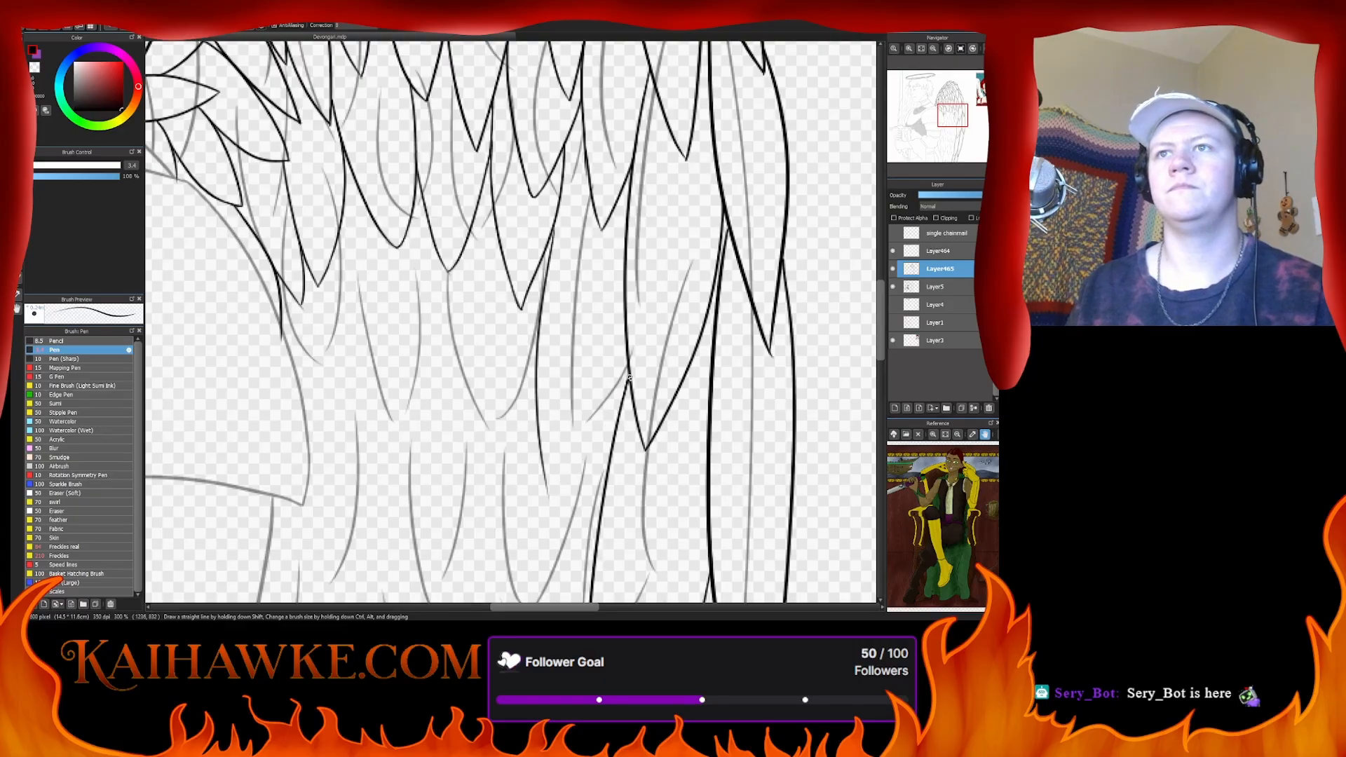
key("ctrl+y")
left_click(547, 496, "shift")
key("ctrl+z")
key("ctrl+z")
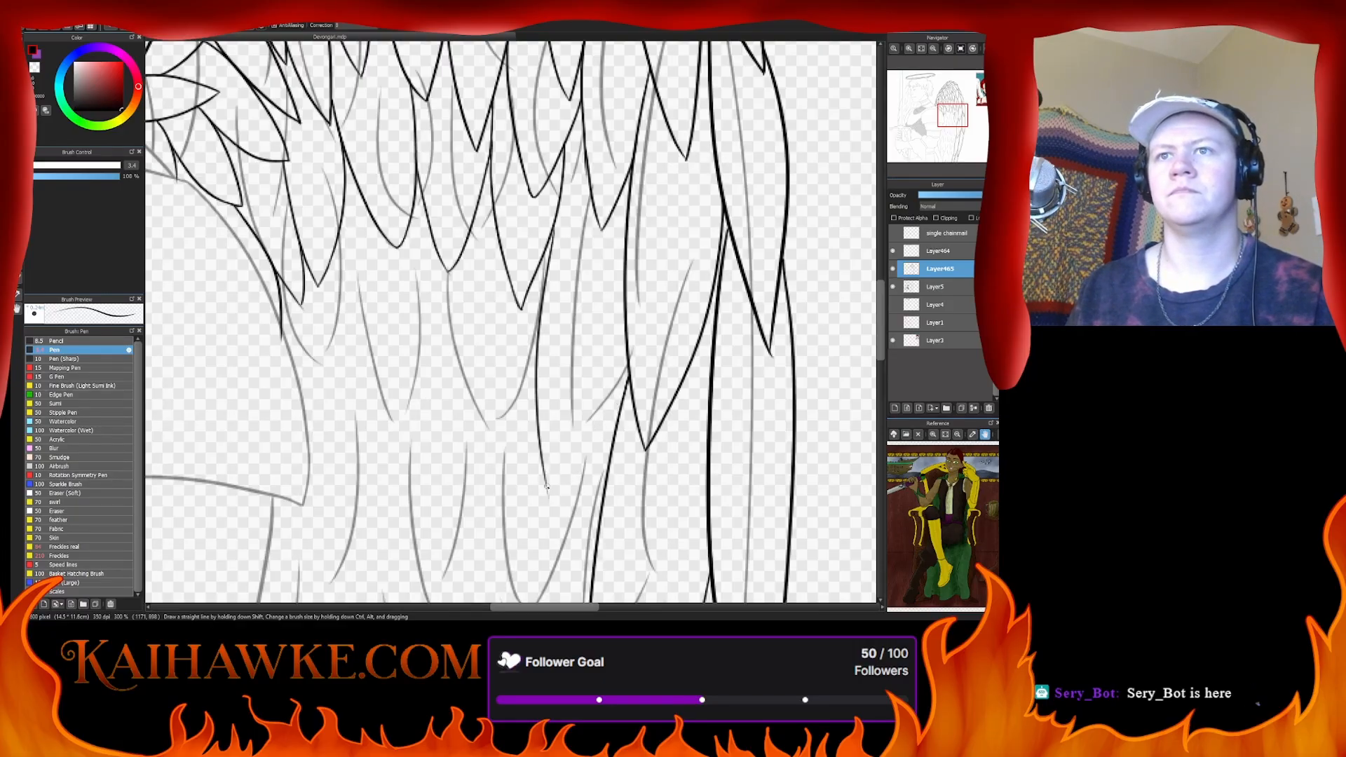
key("ctrl+y")
key("ctrl+z")
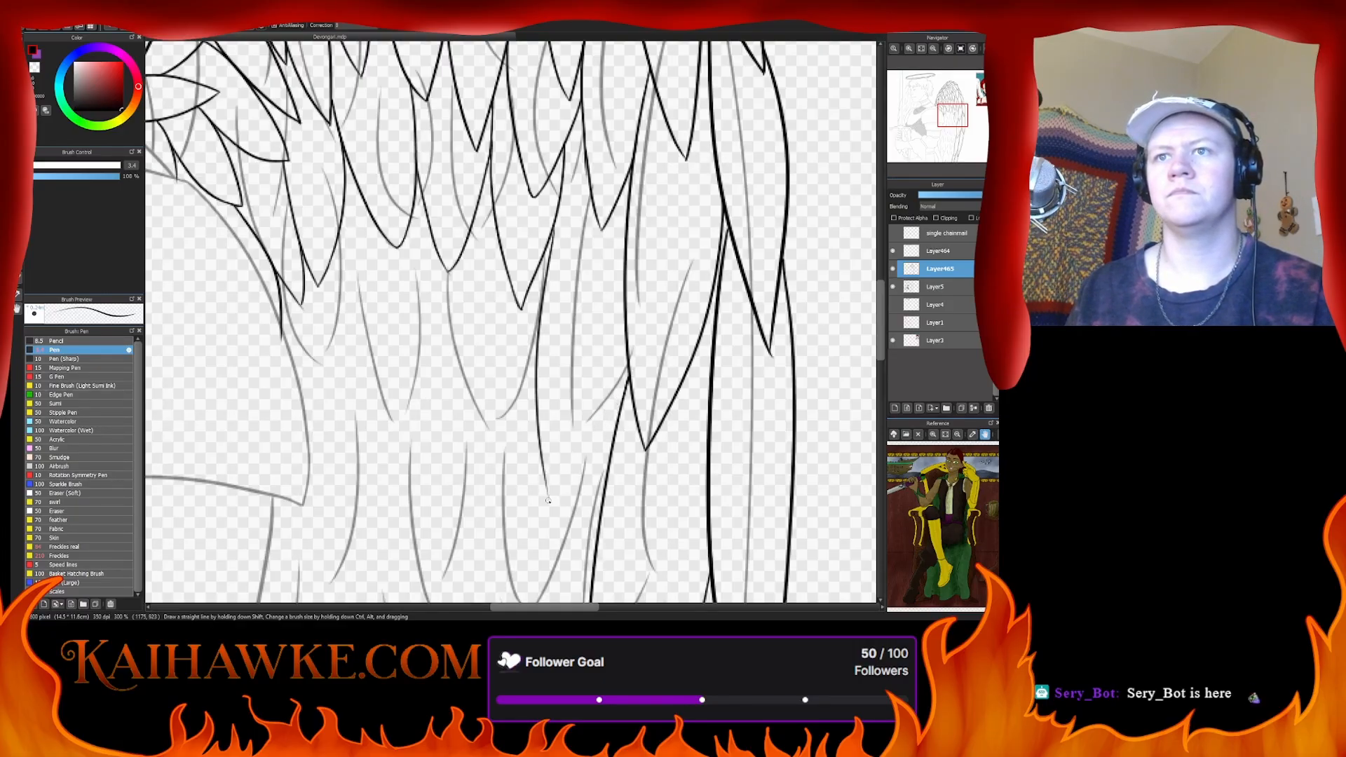
left_click_drag(548, 500, 628, 377)
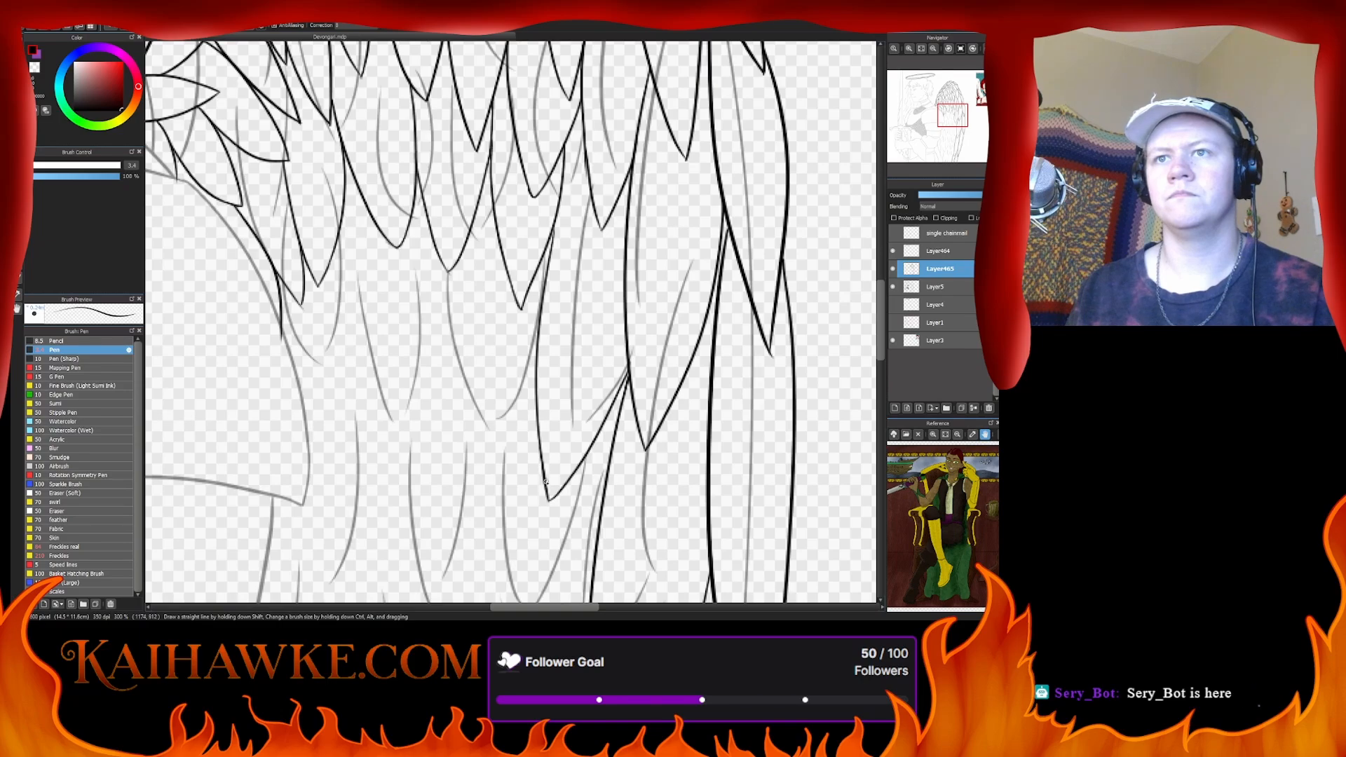
- Touch up the tip of the new long feather with a short stroke at close range
left_click_drag(544, 523, 520, 379)
left_click(909, 49)
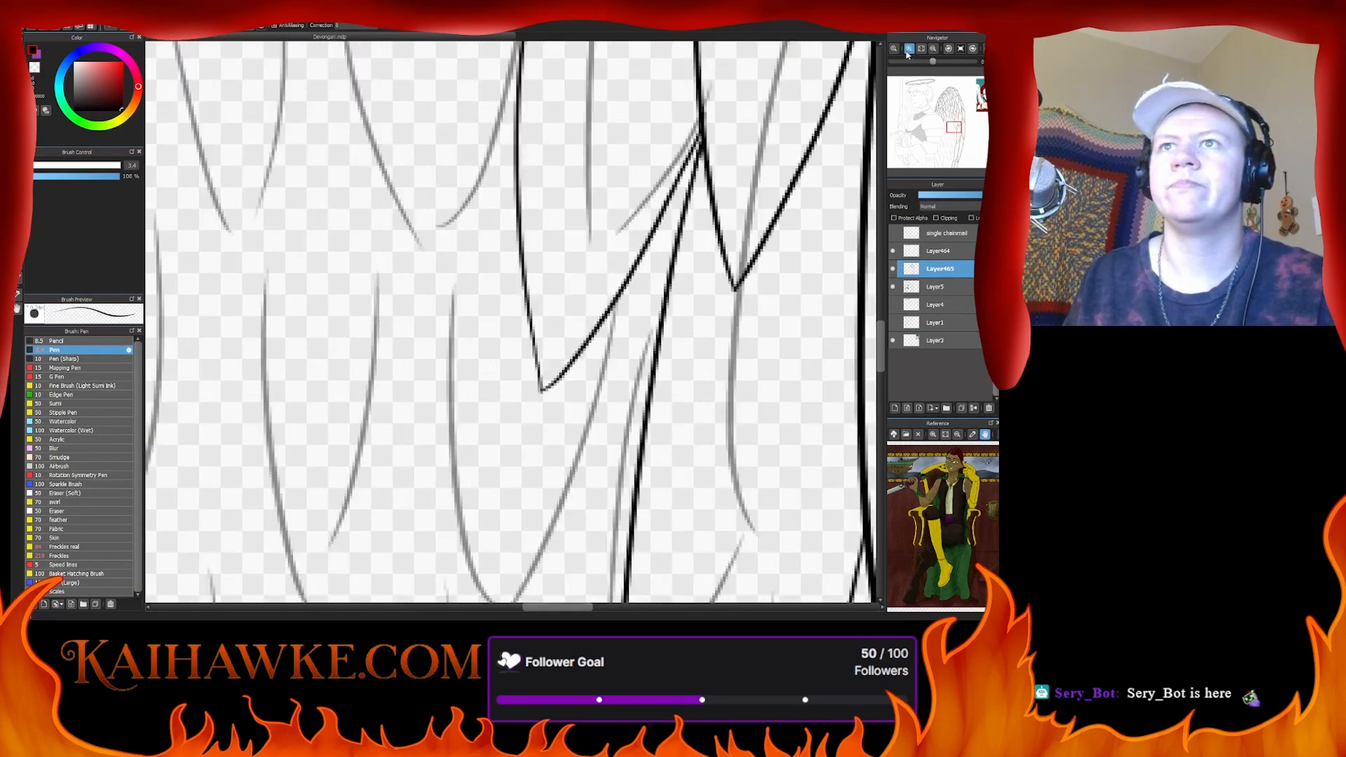
left_click(908, 48)
left_click_drag(539, 349, 552, 415)
left_click(933, 49)
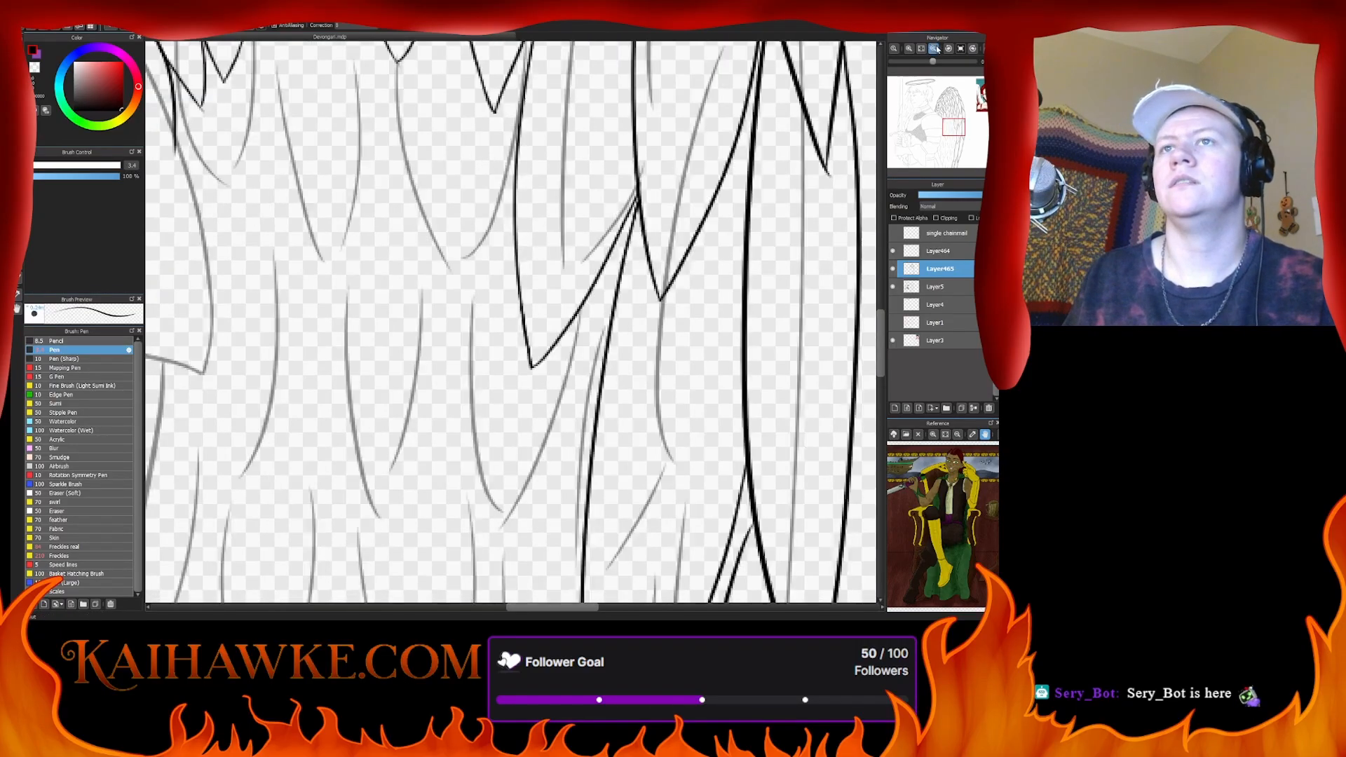
- Ink the inner edge of the next lower-row feather, continuing the row from the last finished feather toward the body
left_click(933, 48)
mouse_move(605, 134)
left_mouse_down()
mouse_move(671, 378)
mouse_move(657, 331)
mouse_move(690, 42)
left_mouse_up()
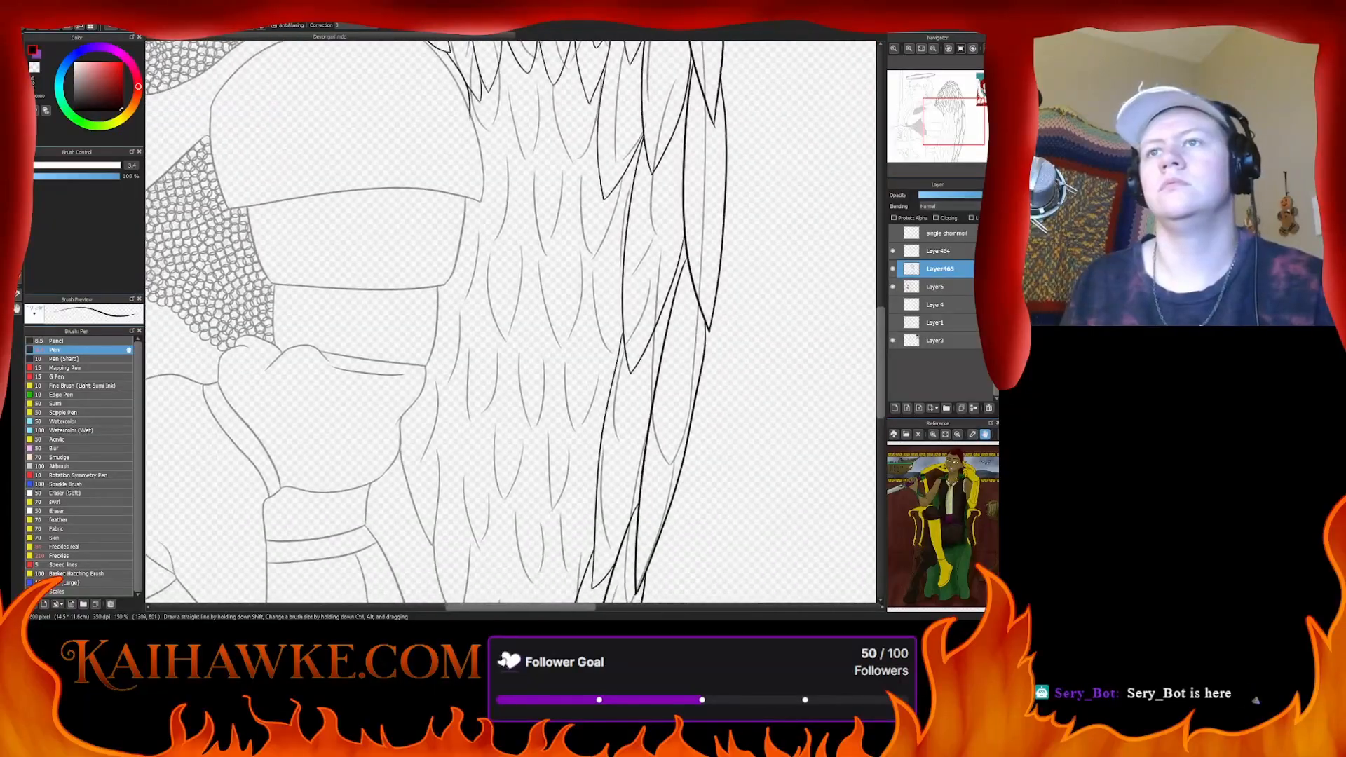
mouse_move(611, 56)
left_mouse_down()
mouse_move(646, 274)
mouse_move(610, 275)
mouse_move(609, 259)
mouse_move(627, 429)
left_mouse_up()
left_click(909, 48)
left_click_drag(662, 362, 620, 453)
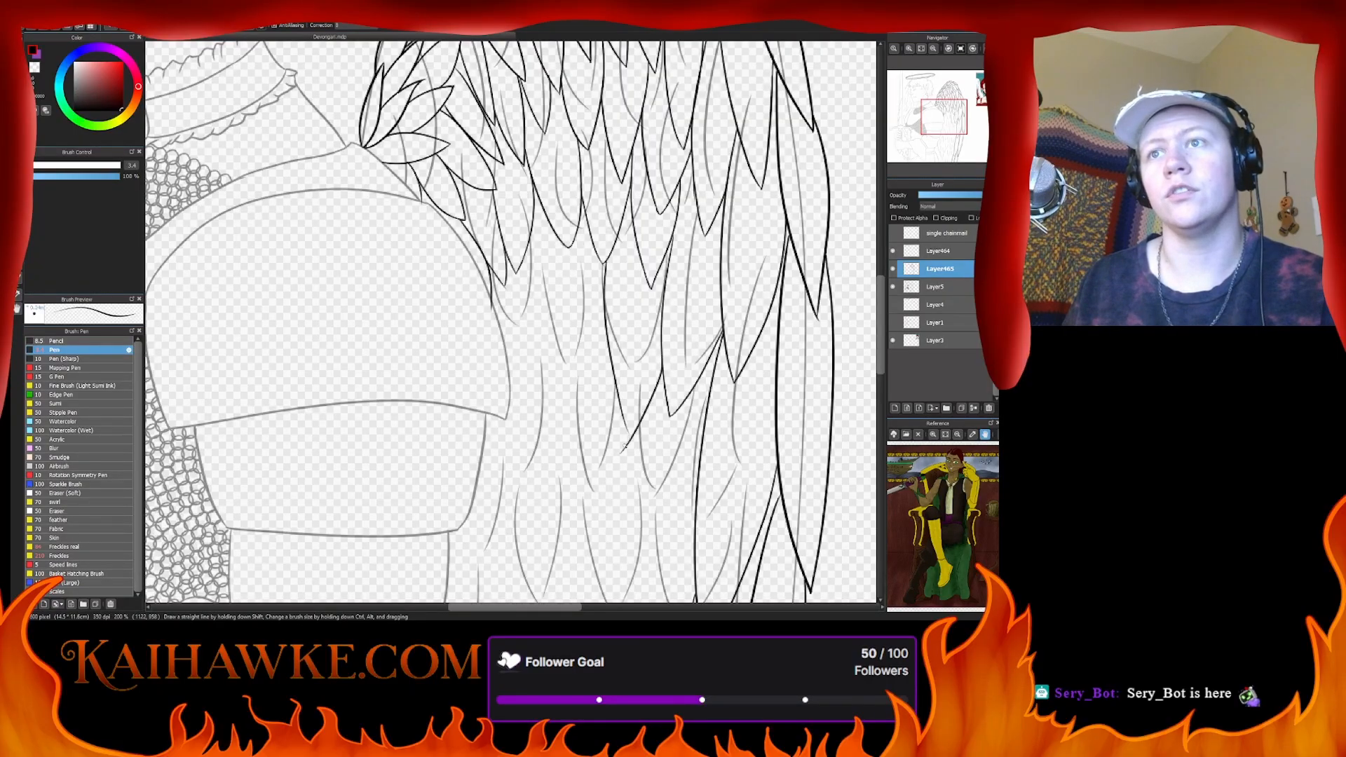
left_click(908, 49)
left_click_drag(810, 204, 529, 183)
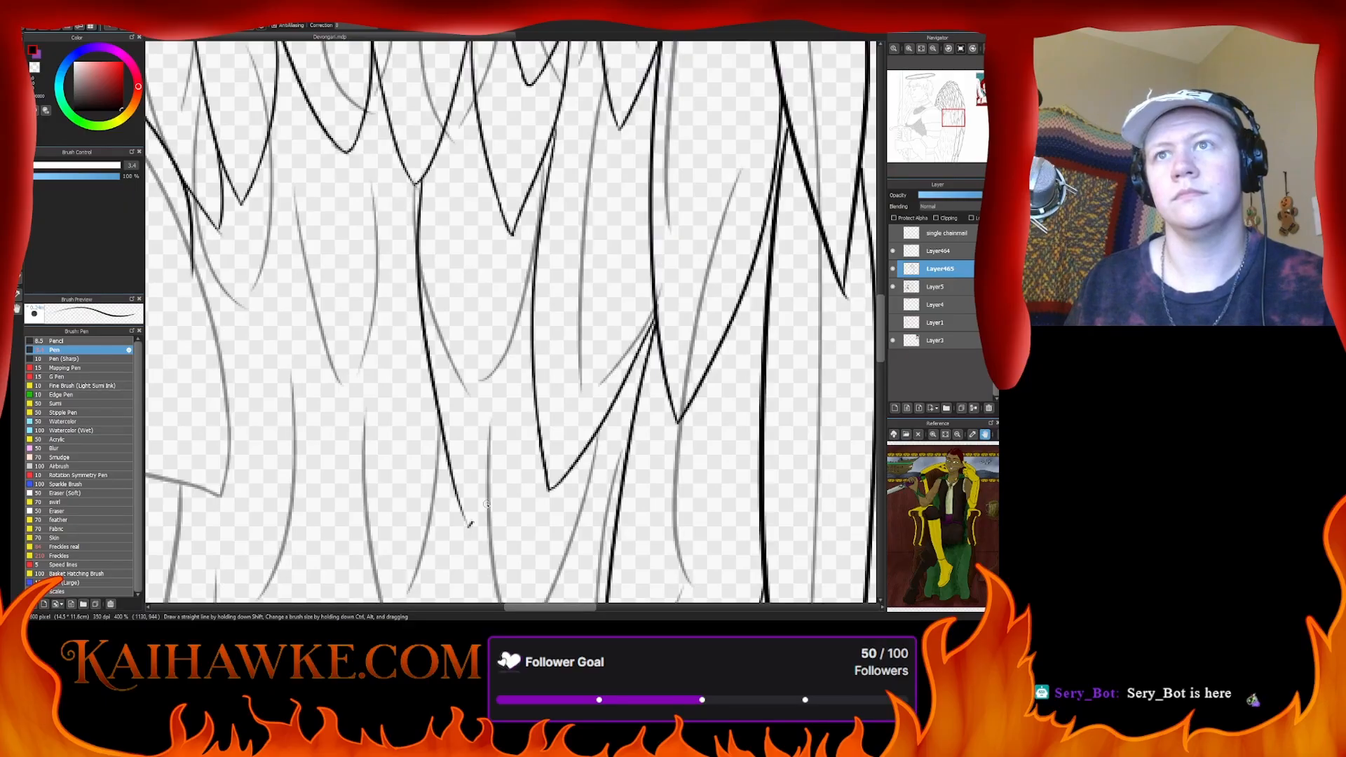
- Ink the outer edge of that feather down to a pointed tip, redrawing the closing stroke and erasing the overshoot
mouse_move(474, 522)
left_mouse_down()
mouse_move(508, 480)
mouse_move(474, 560)
left_mouse_up()
key("ctrl+z")
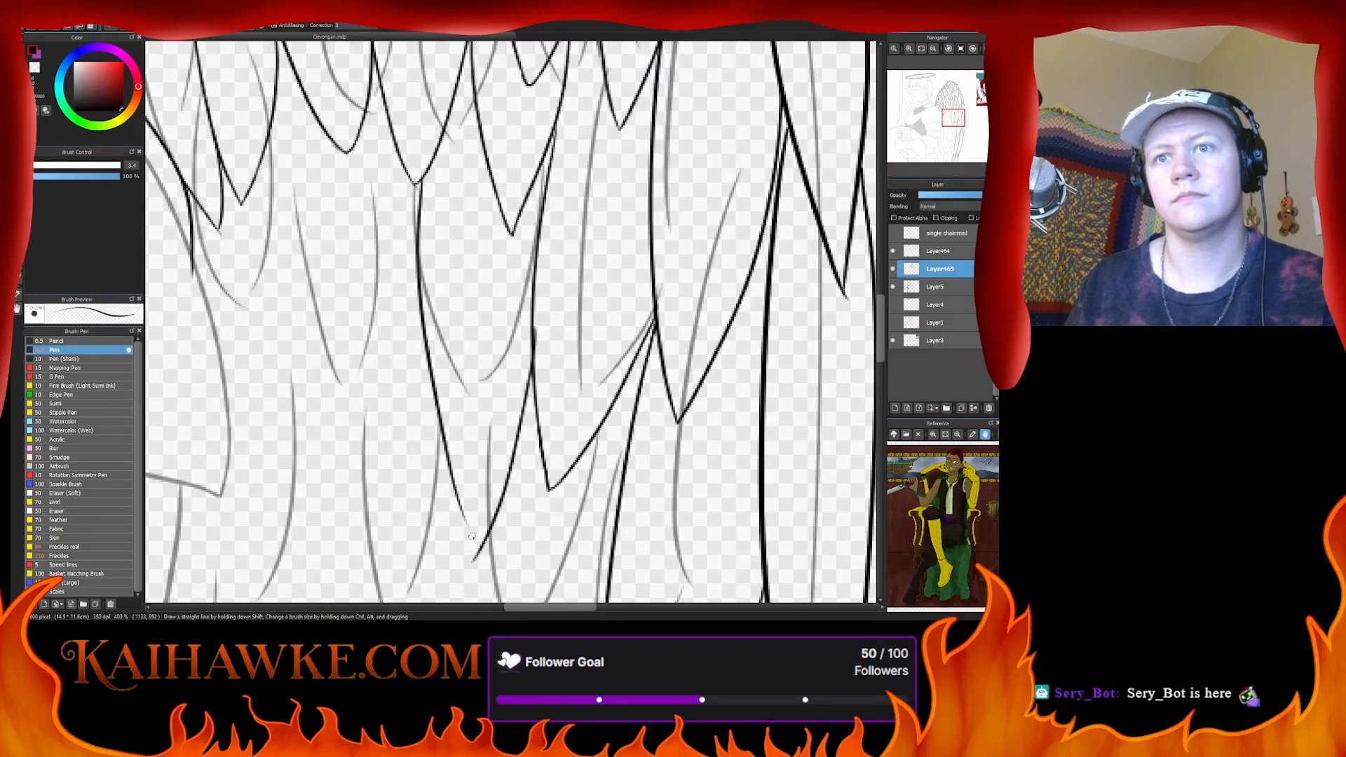
left_click_drag(452, 485, 493, 572)
scroll(501, 561, "down", 3)
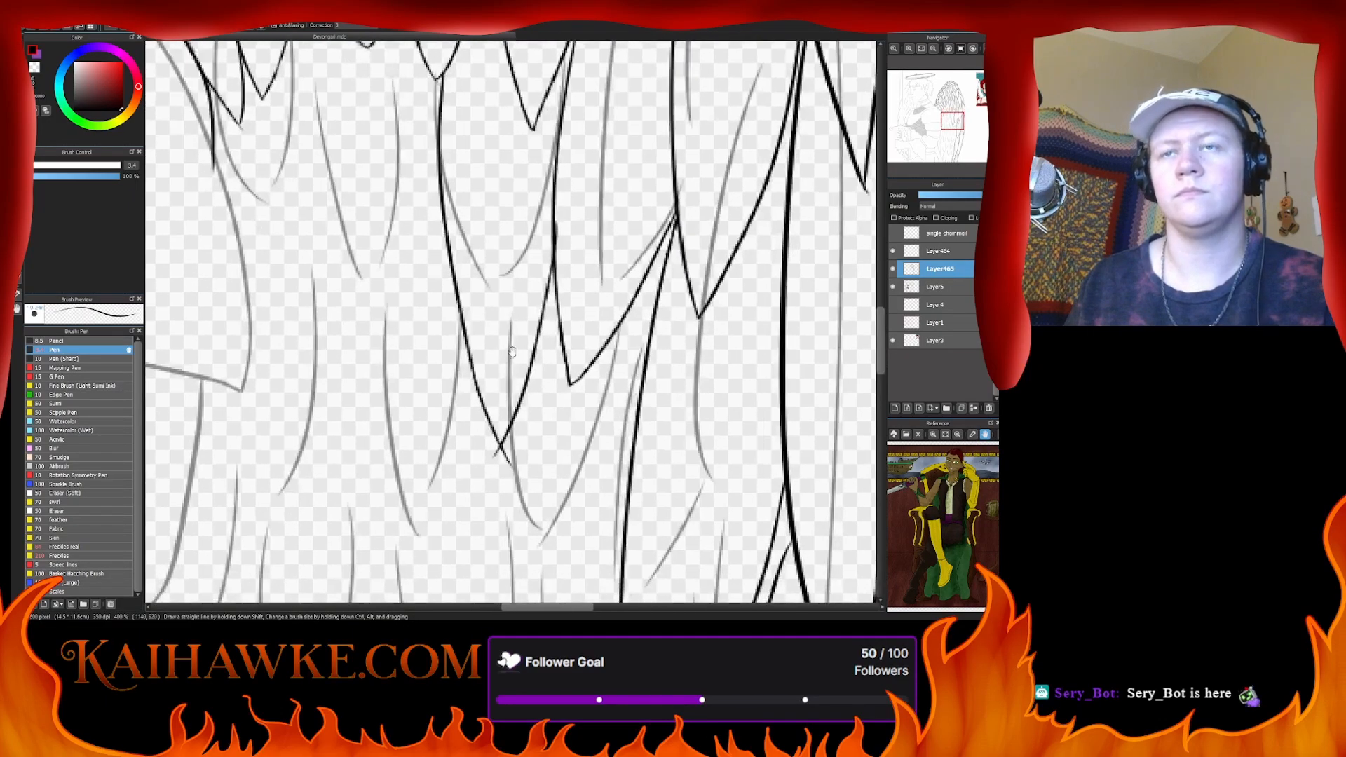
key("e")
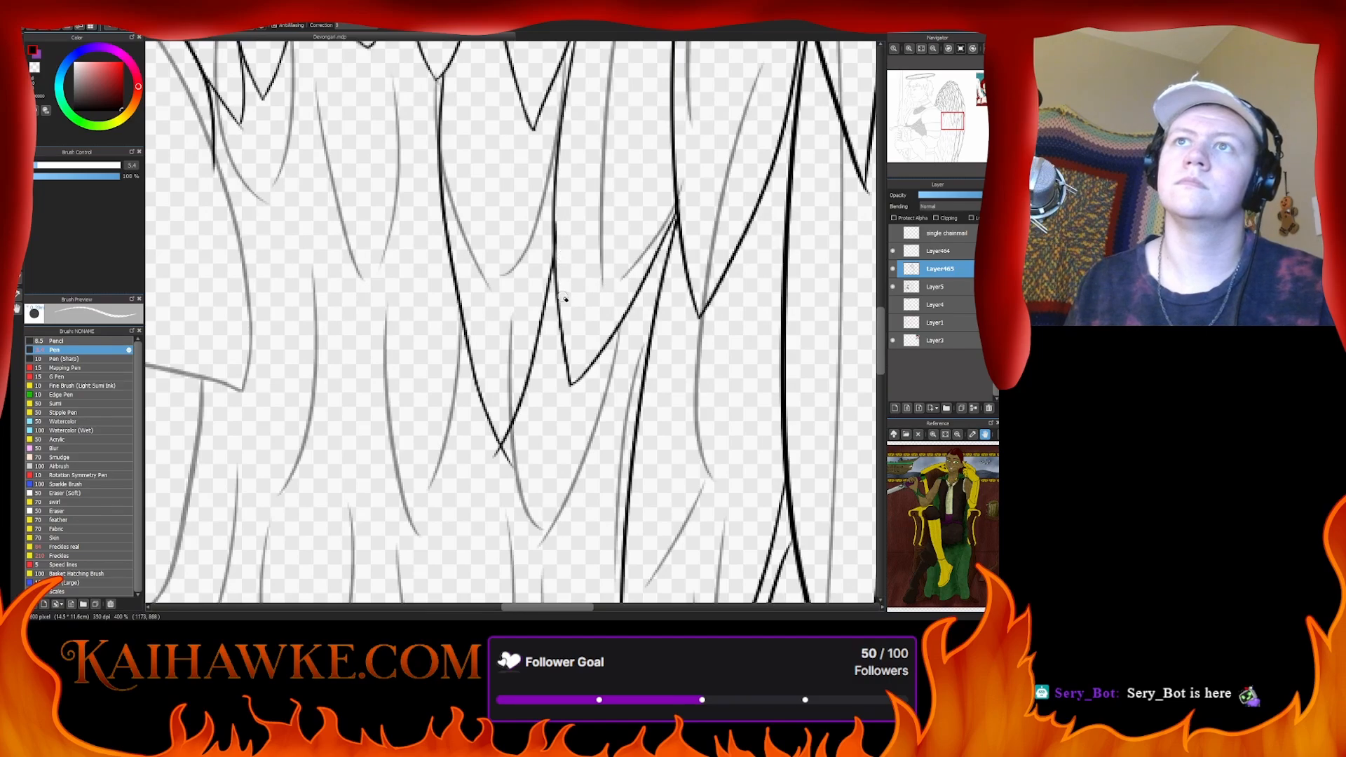
left_click_drag(498, 451, 512, 469)
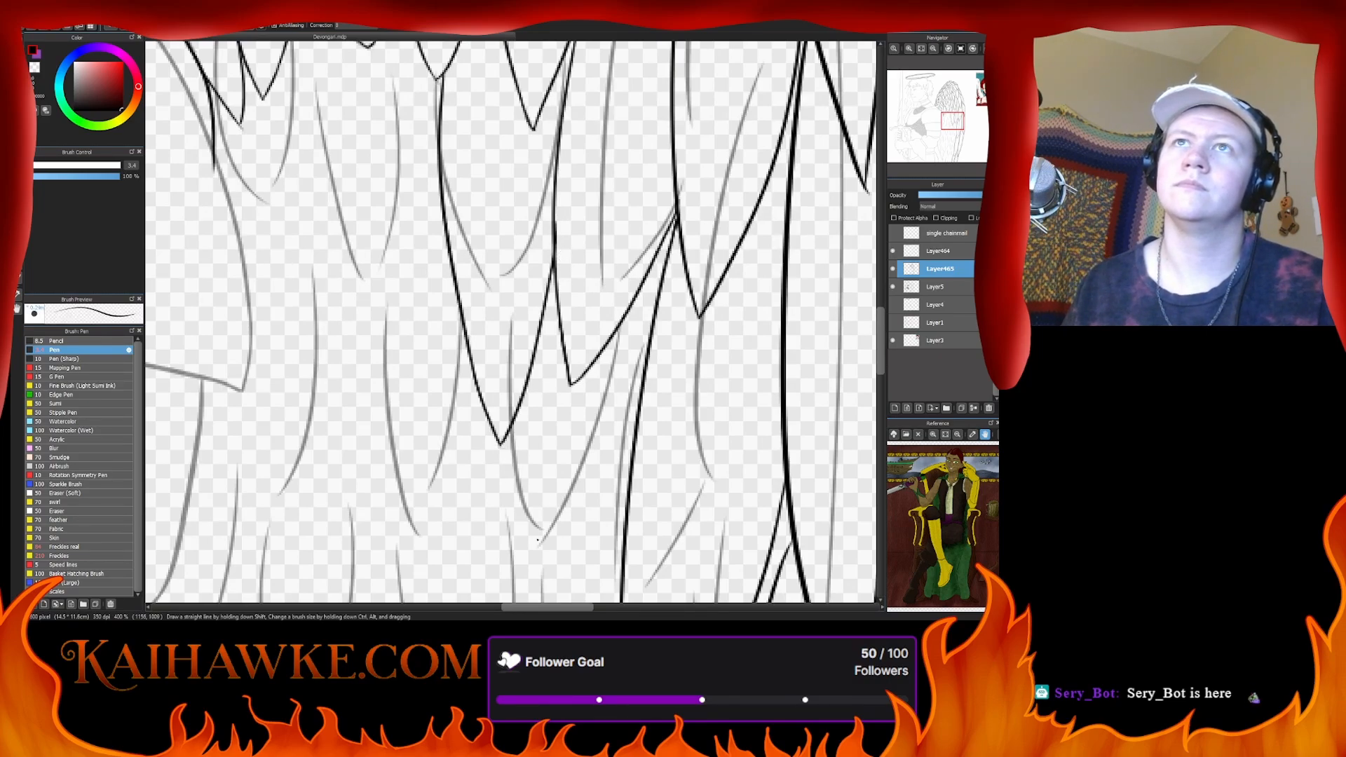
- Ink the outer edge of the next feather toward the body, redrawing it once with a shorter end
left_click_drag(441, 156, 672, 245)
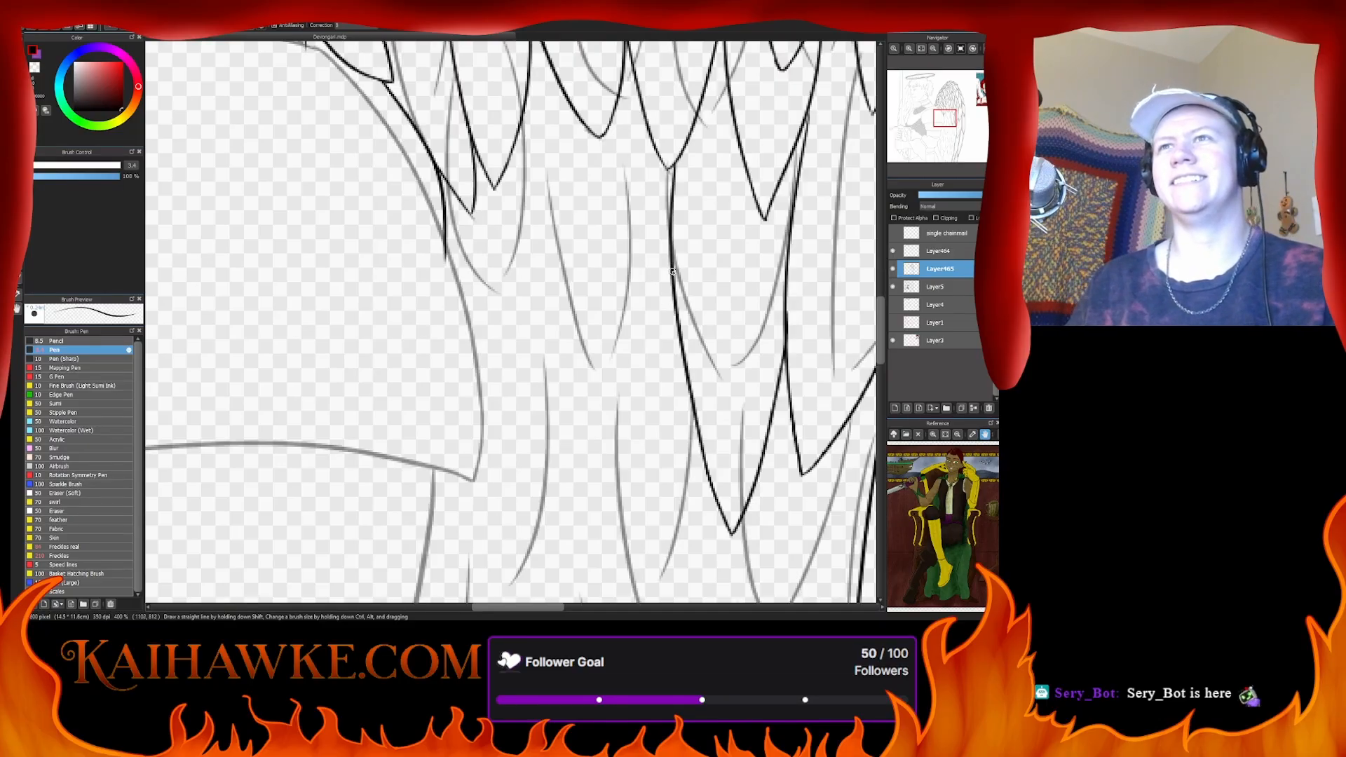
mouse_move(671, 280)
left_mouse_down()
mouse_move(648, 456)
mouse_move(593, 595)
left_mouse_up()
left_click_drag(595, 410, 551, 356)
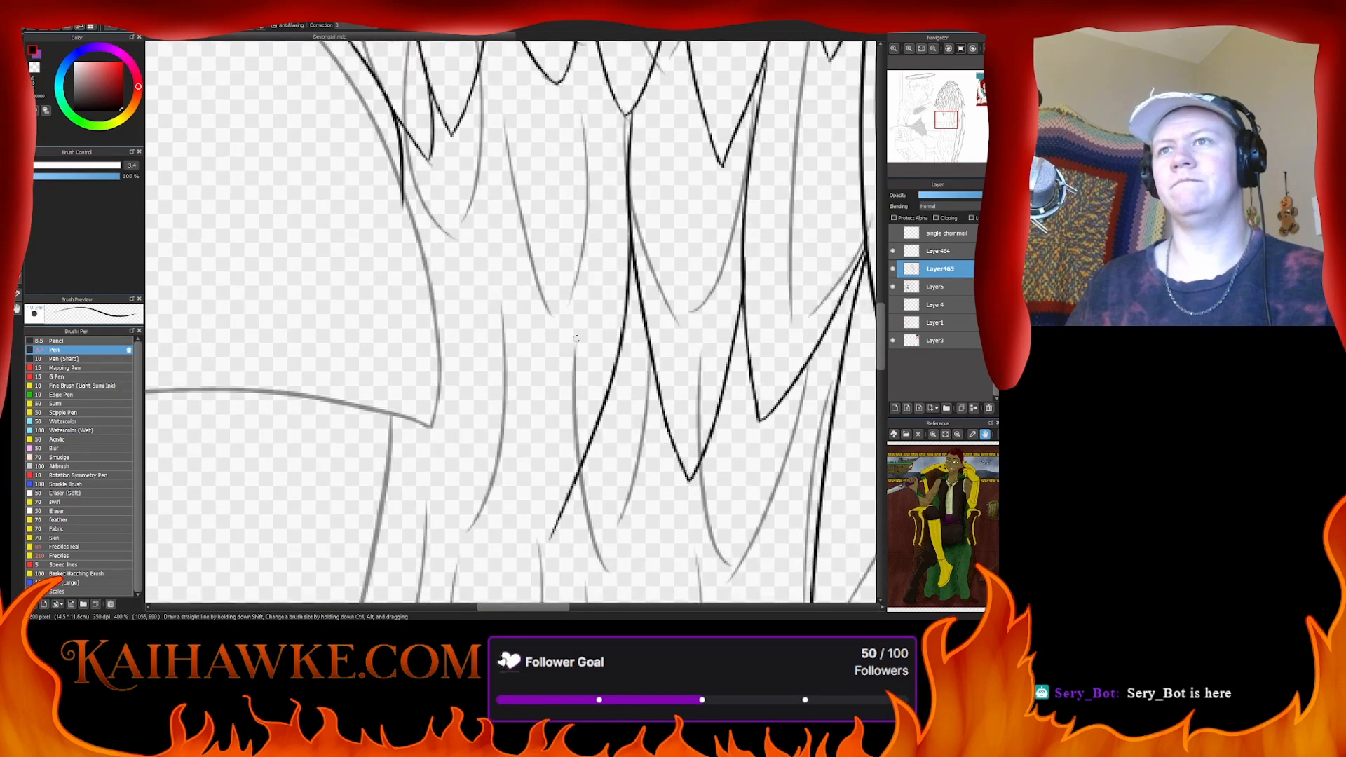
key("ctrl+z")
mouse_move(630, 226)
left_mouse_down()
mouse_move(618, 334)
mouse_move(555, 490)
left_mouse_up()
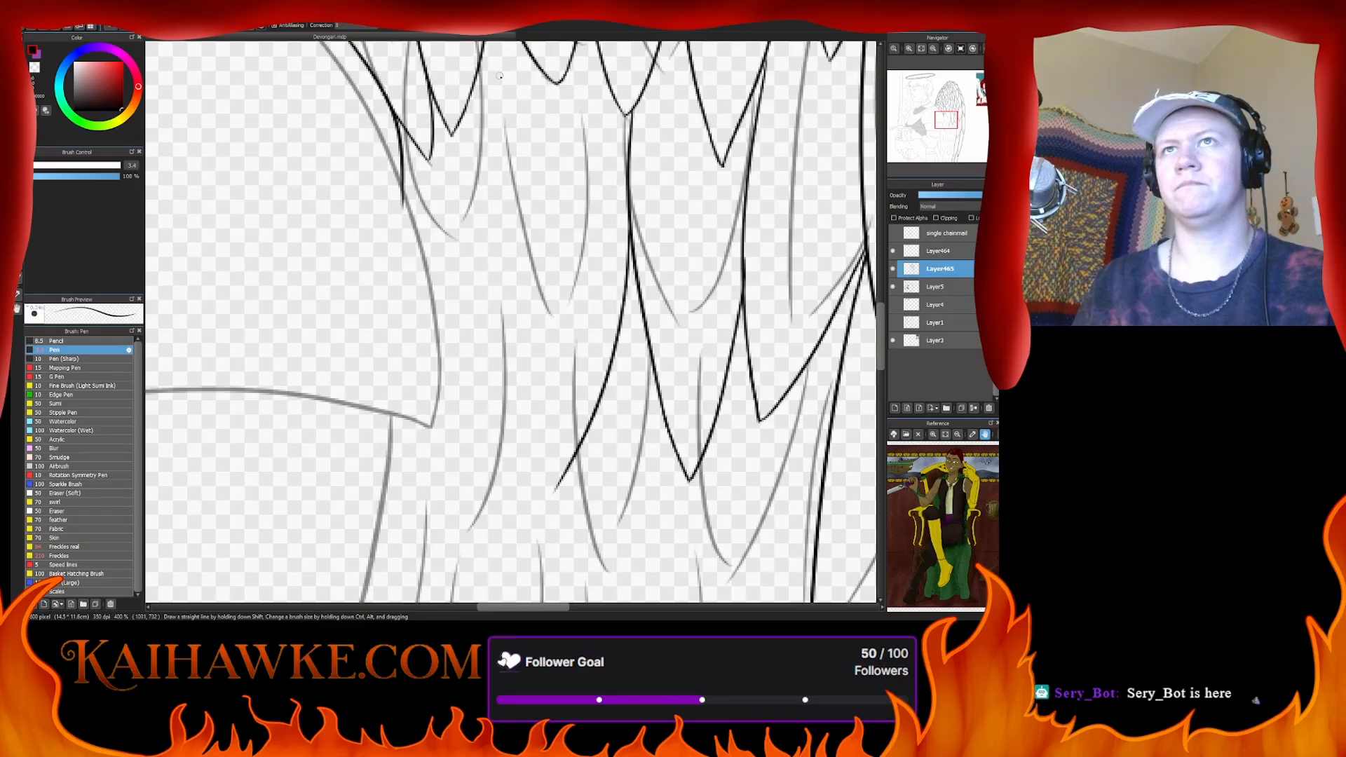
- Ink the inner edge of the same feather, retrying the stroke, and erase the overshoot below its tip
scroll(504, 140, "up", 2)
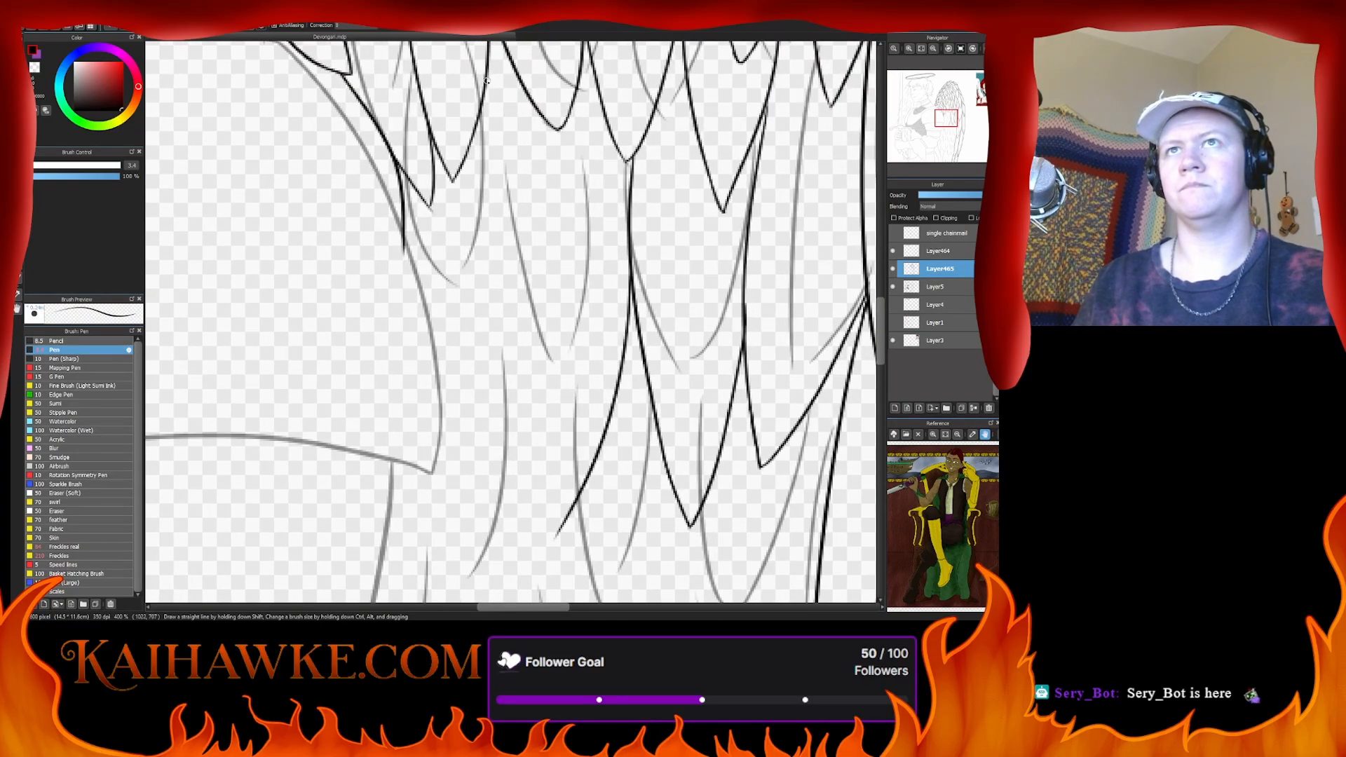
mouse_move(486, 81)
left_mouse_down()
mouse_move(484, 256)
mouse_move(558, 593)
left_mouse_up()
key("ctrl+z")
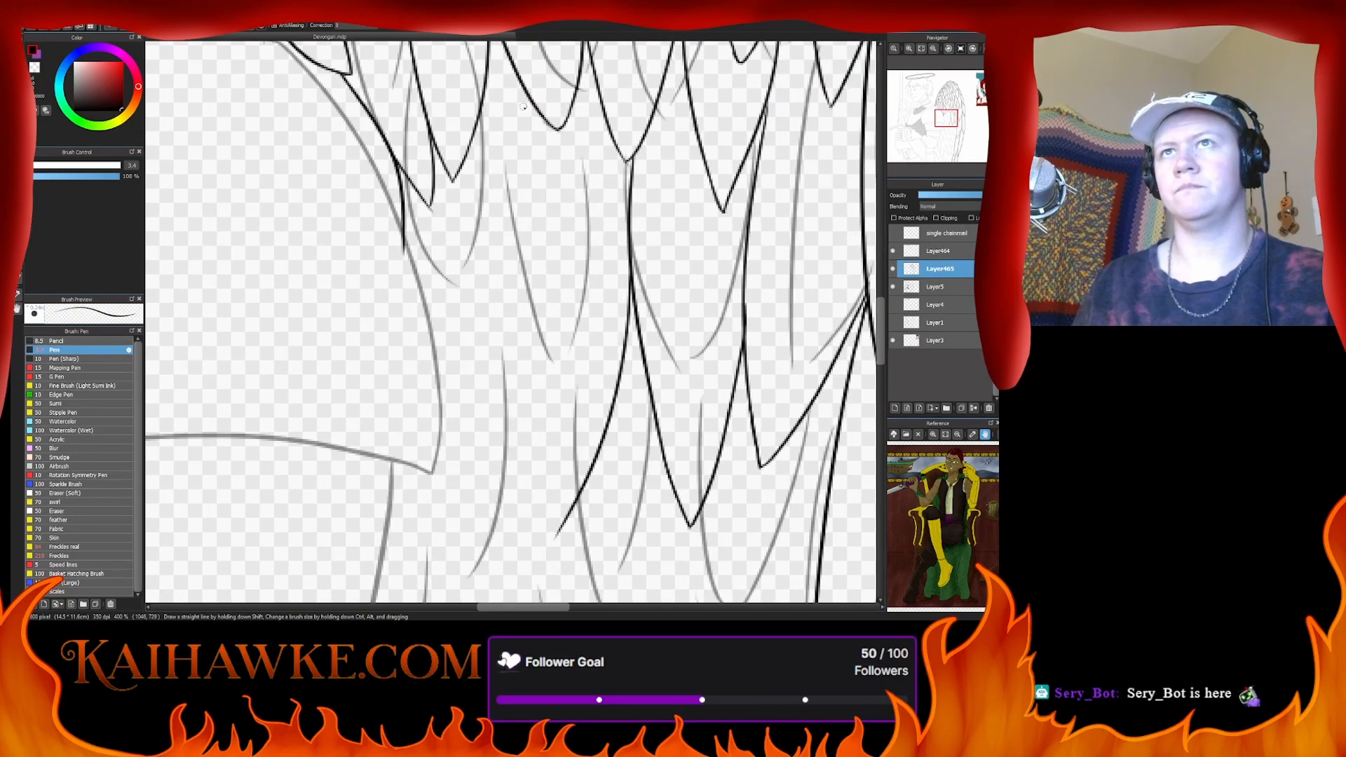
mouse_move(516, 97)
left_mouse_down()
mouse_move(565, 558)
mouse_move(579, 582)
left_mouse_up()
scroll(540, 370, "down", 2)
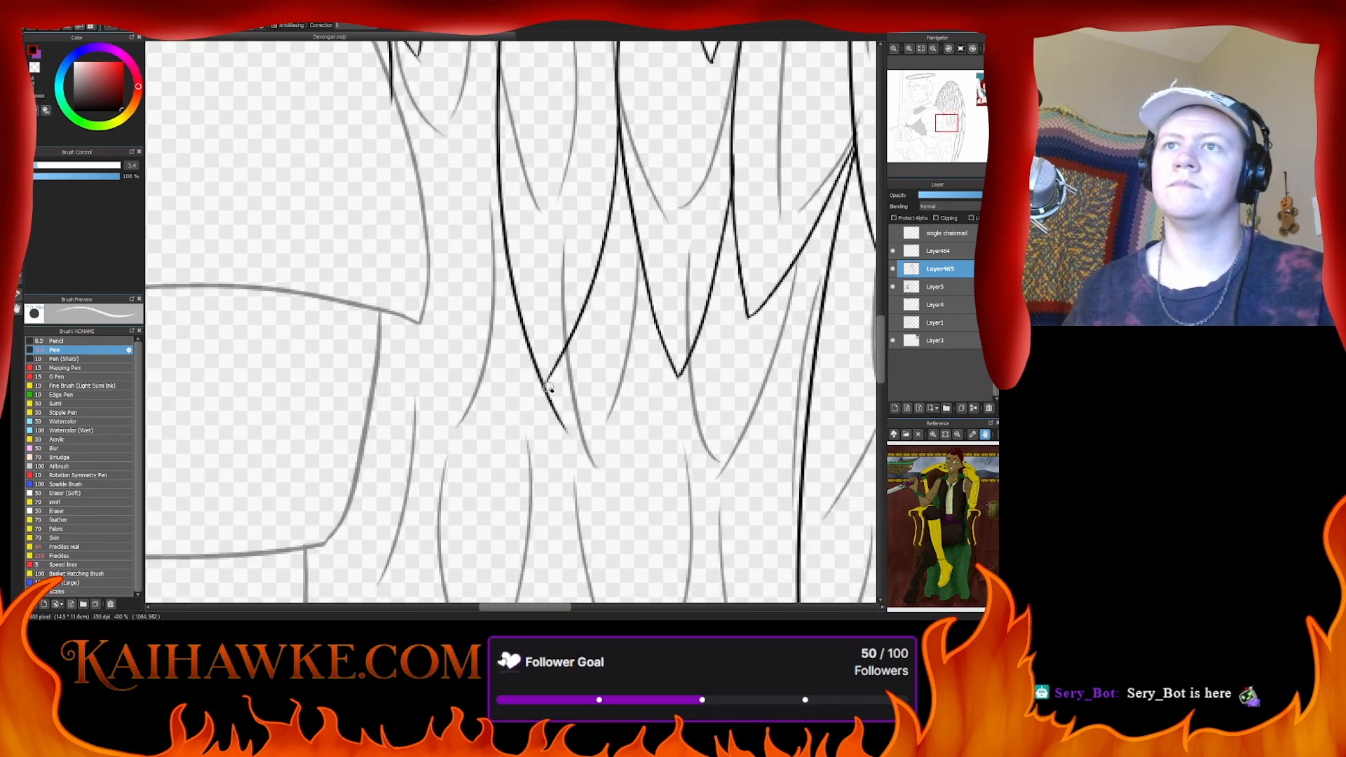
left_click_drag(549, 384, 573, 432)
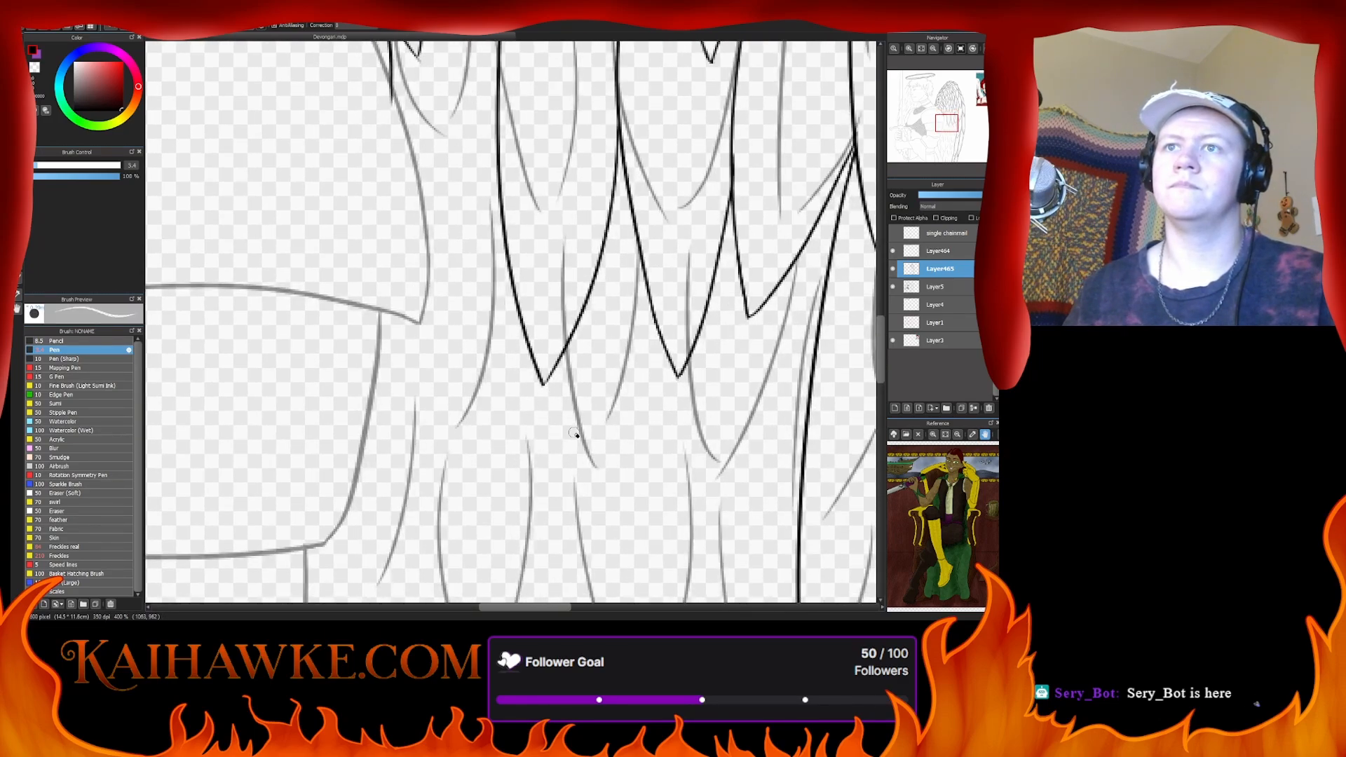
- Ink the innermost lower-row feather beside the shoulder armour with both edges meeting in a point, and erase the overshoot at the tip
scroll(567, 412, "up", 1)
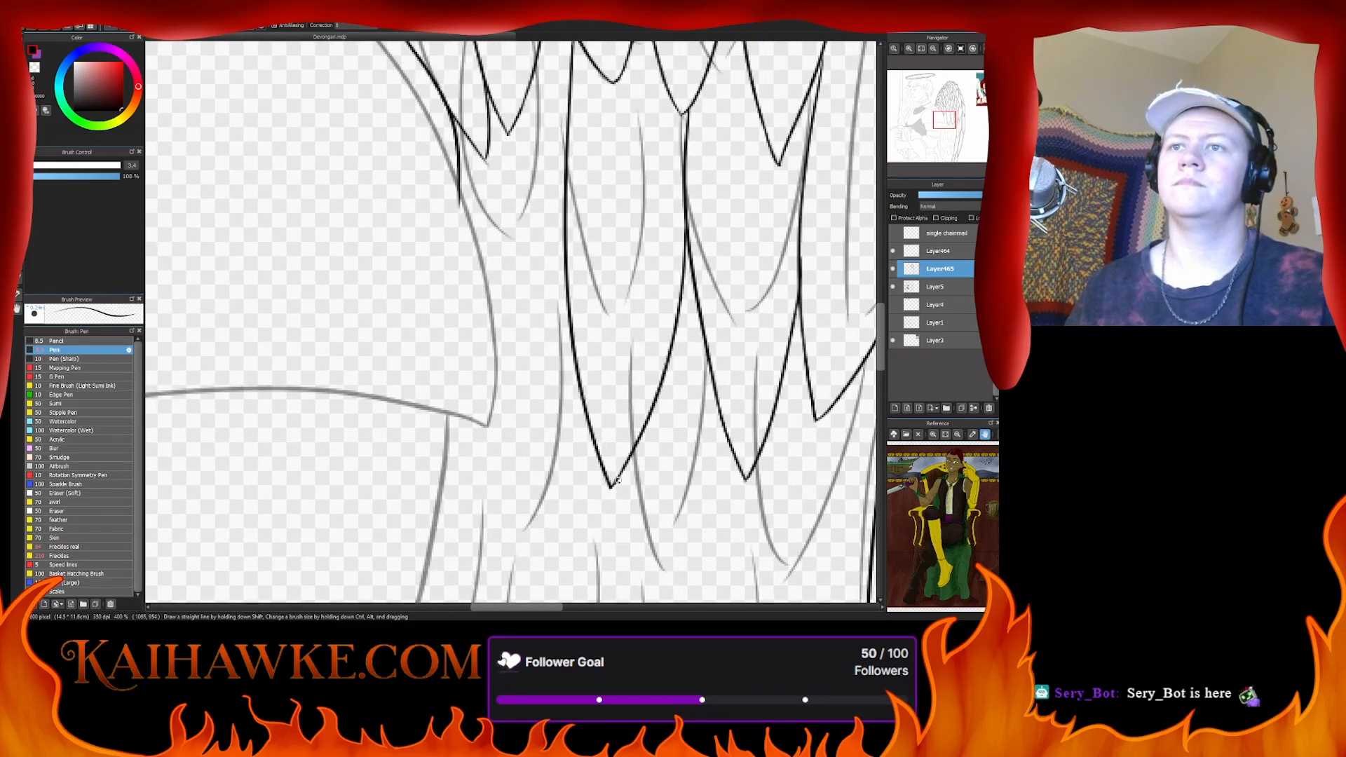
scroll(551, 202, "up", 1)
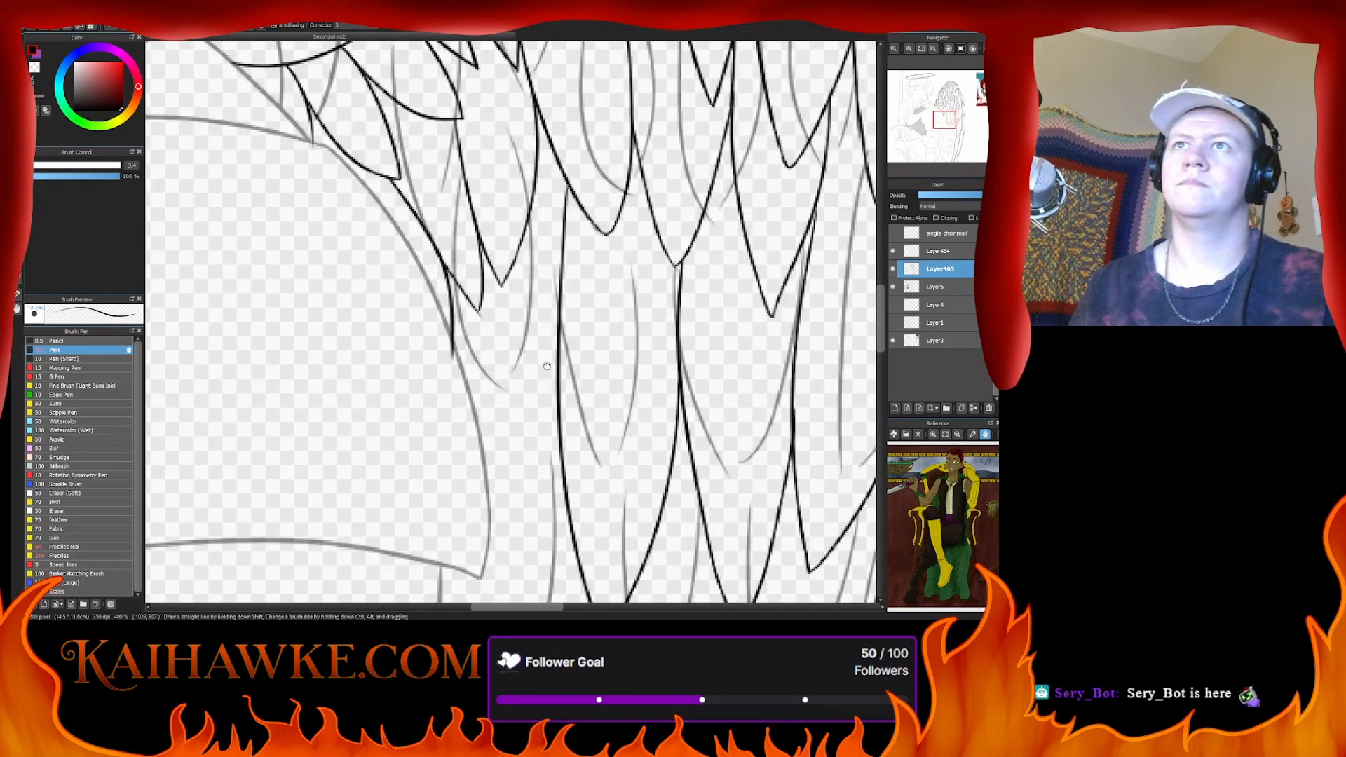
mouse_move(580, 193)
left_mouse_down()
mouse_move(551, 450)
mouse_move(506, 569)
left_mouse_up()
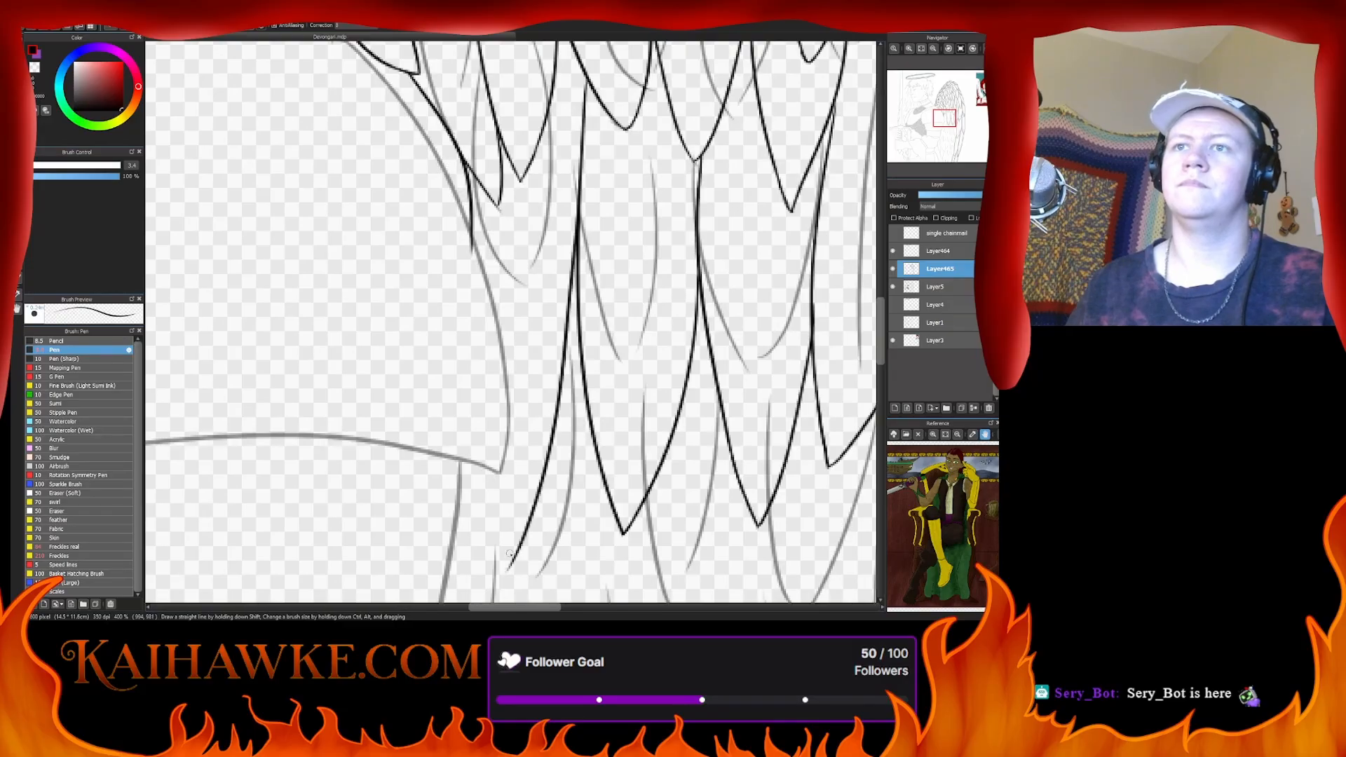
scroll(477, 502, "down", 2)
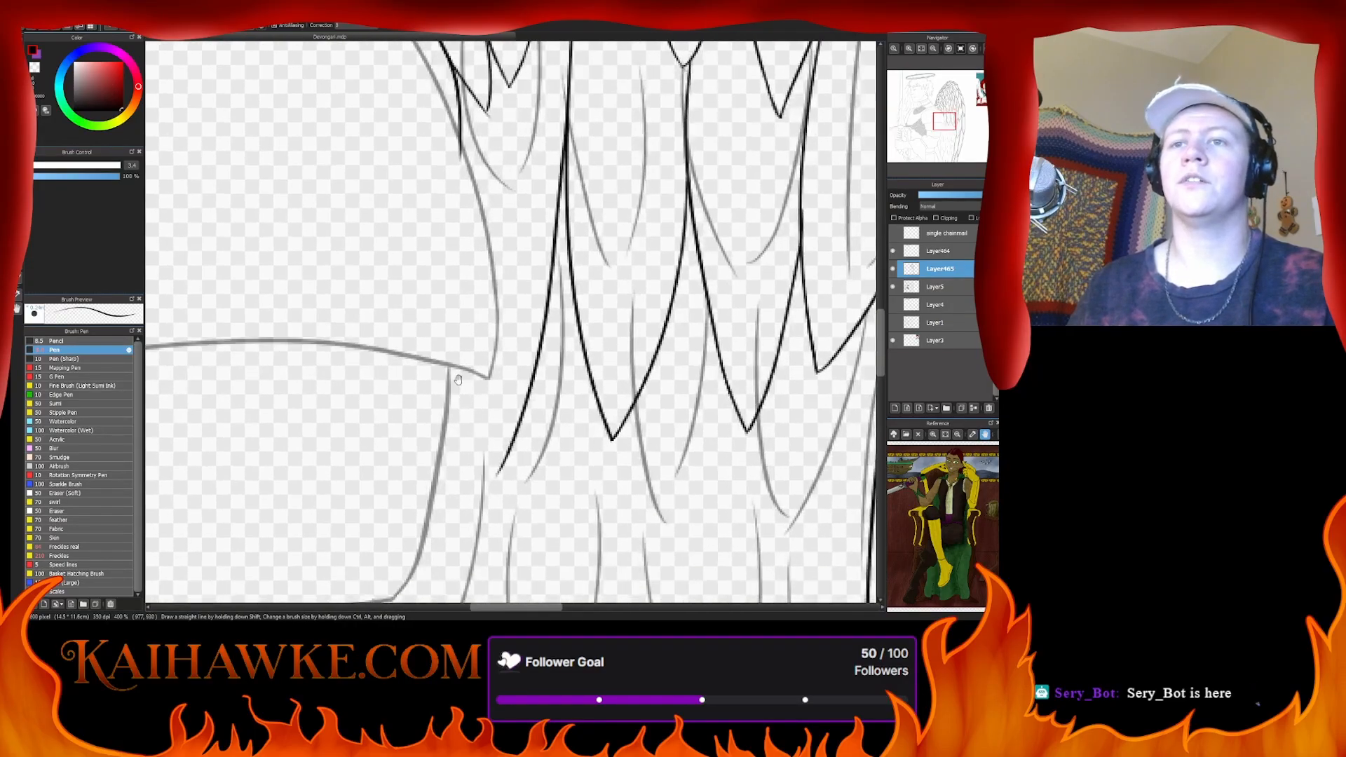
left_click_drag(460, 368, 509, 484)
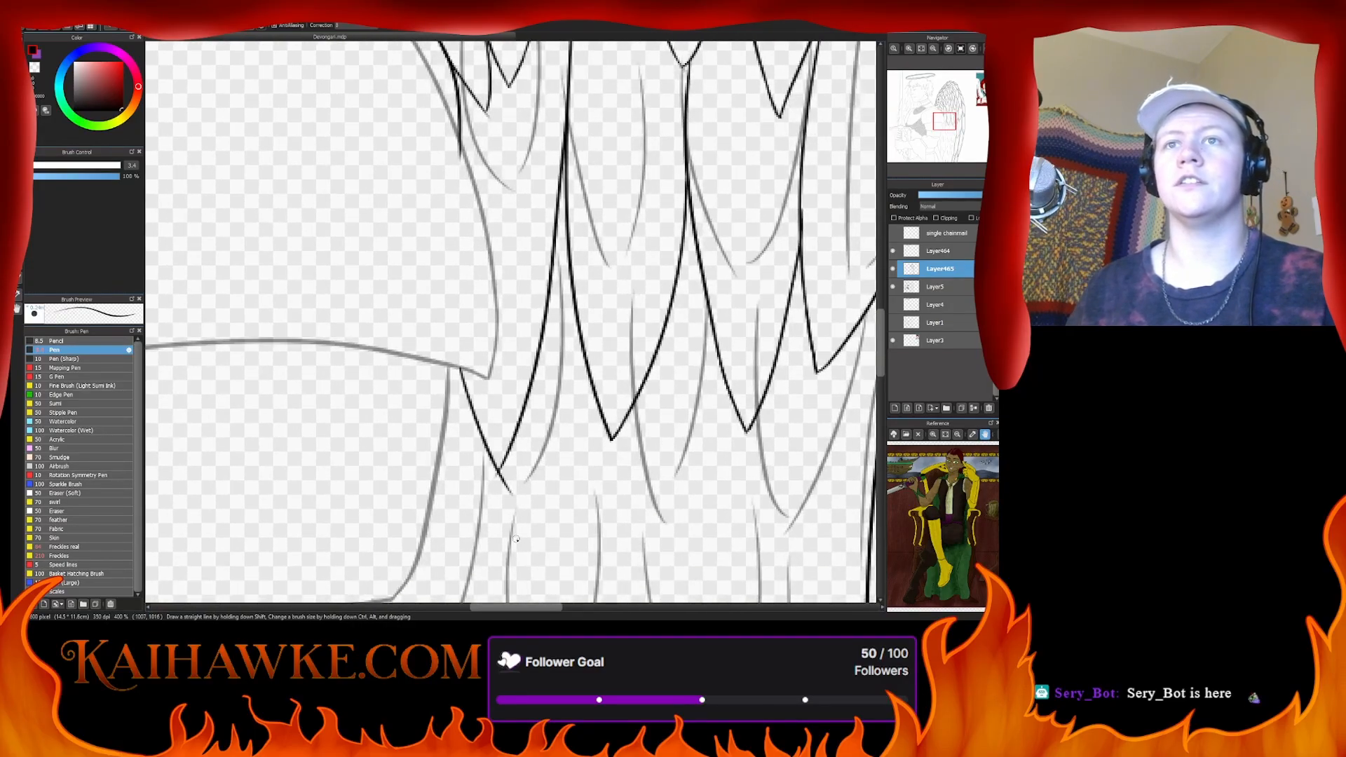
key("e")
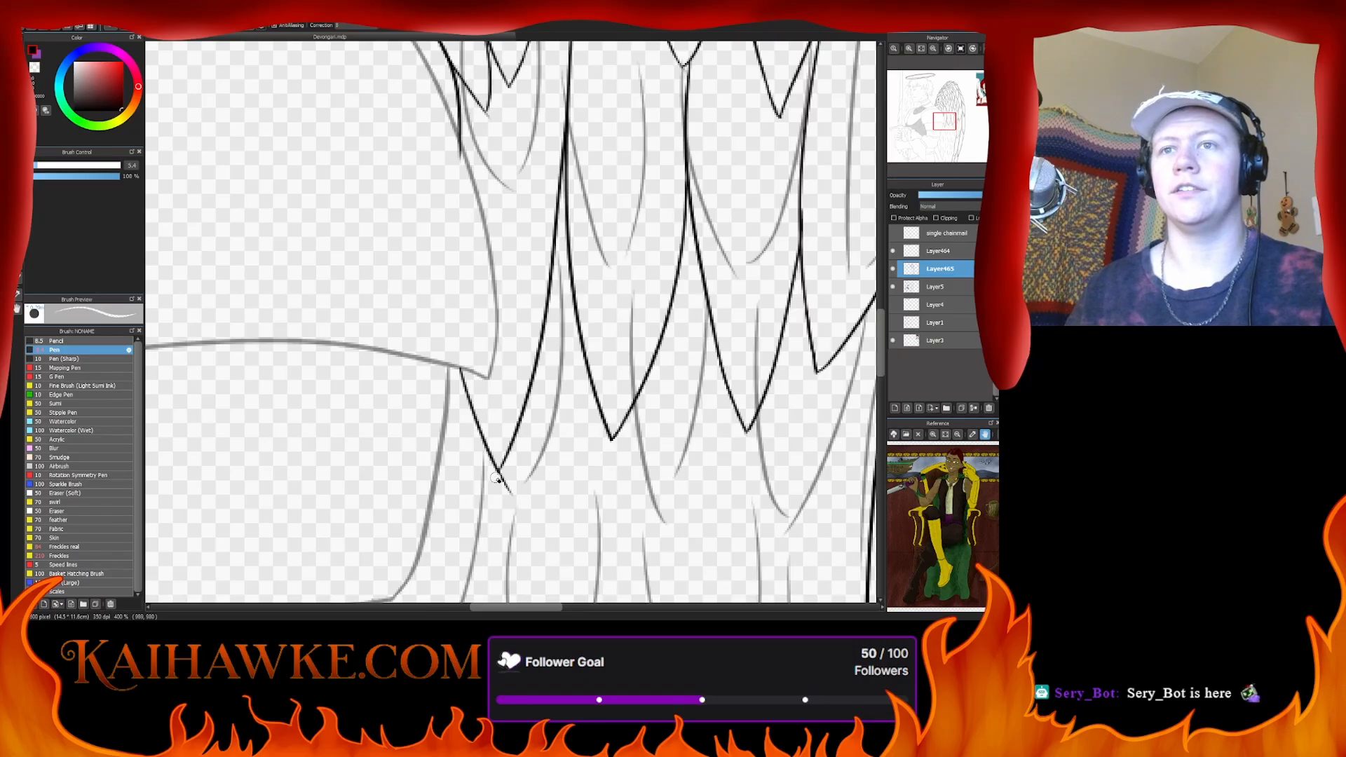
left_click_drag(497, 479, 502, 481)
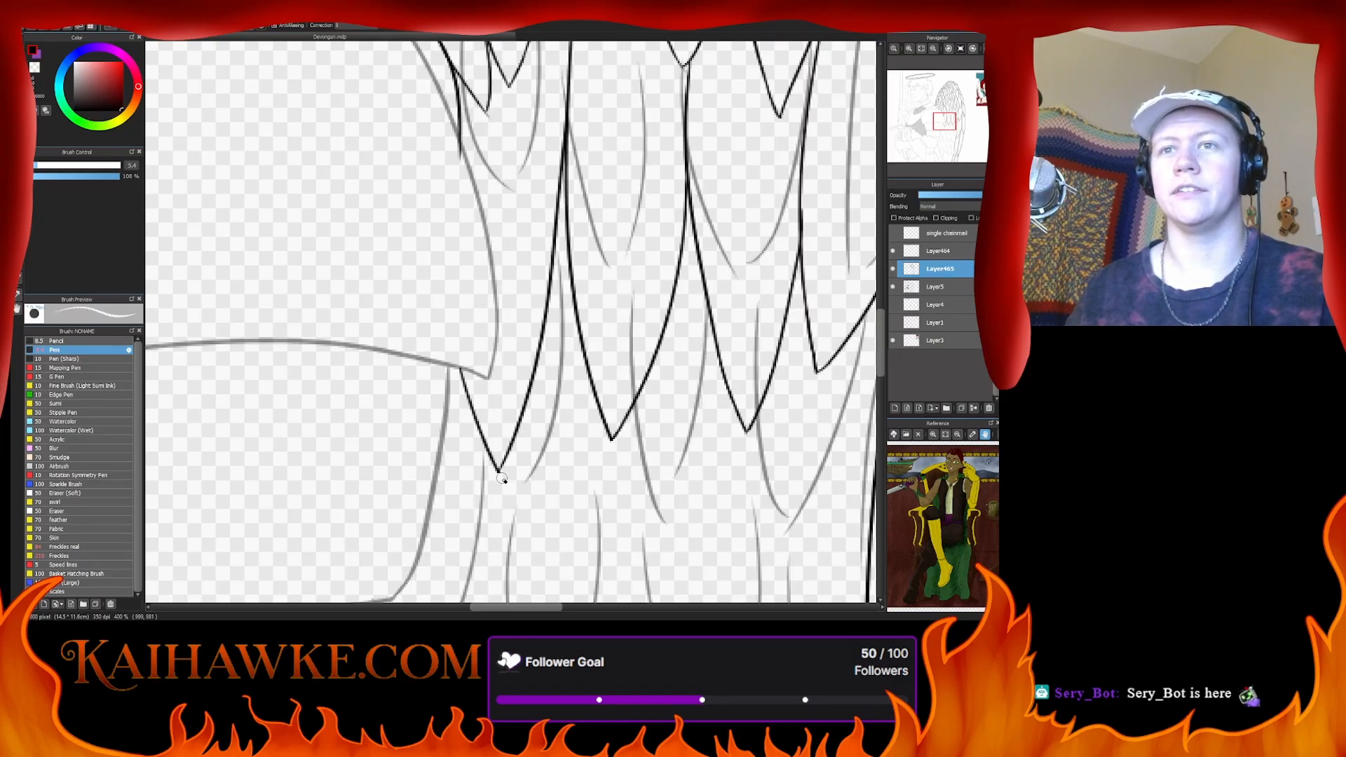
key("b")
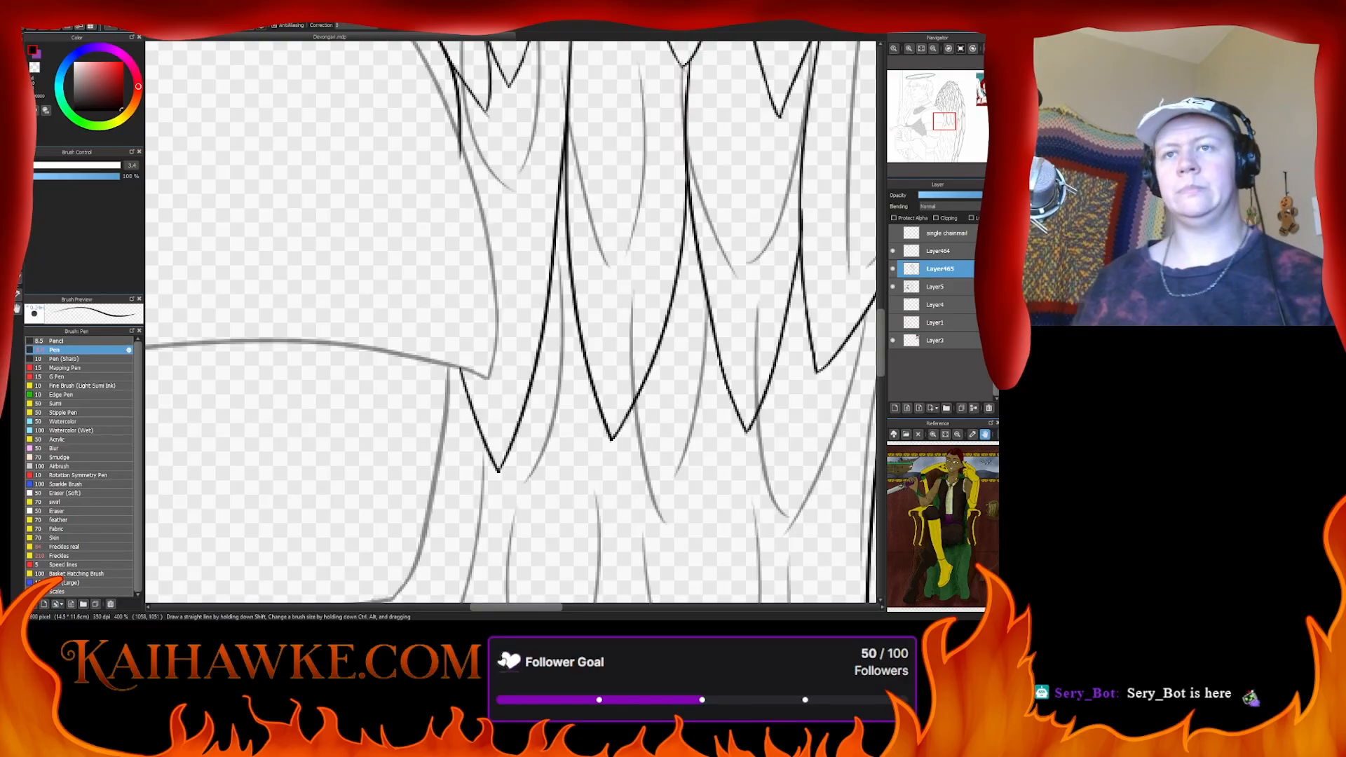
- Ink the outermost feather of the next row down, beside the long outer feathers, redrawing its closing edge and cleaning up the tip
mouse_move(940, 68)
scroll(940, 68, "down", 4)
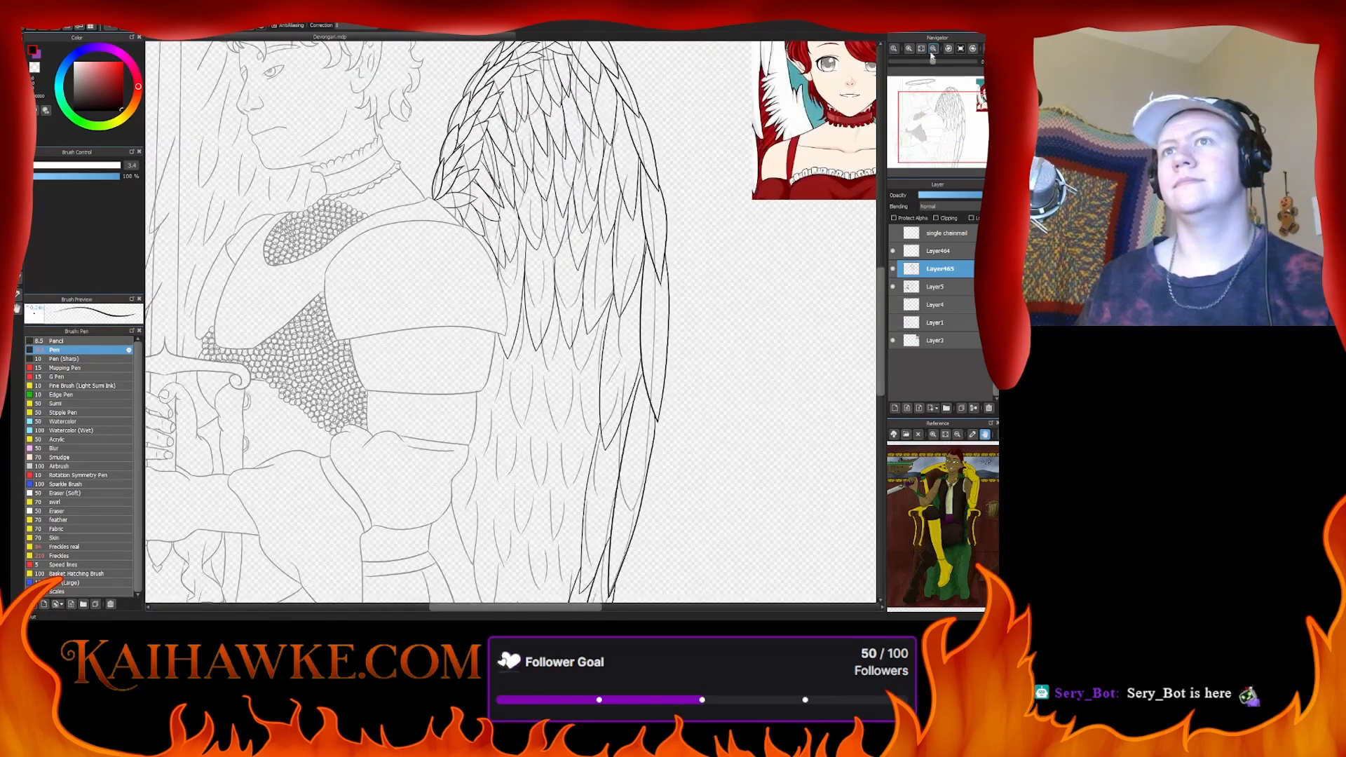
scroll(563, 359, "down", 3)
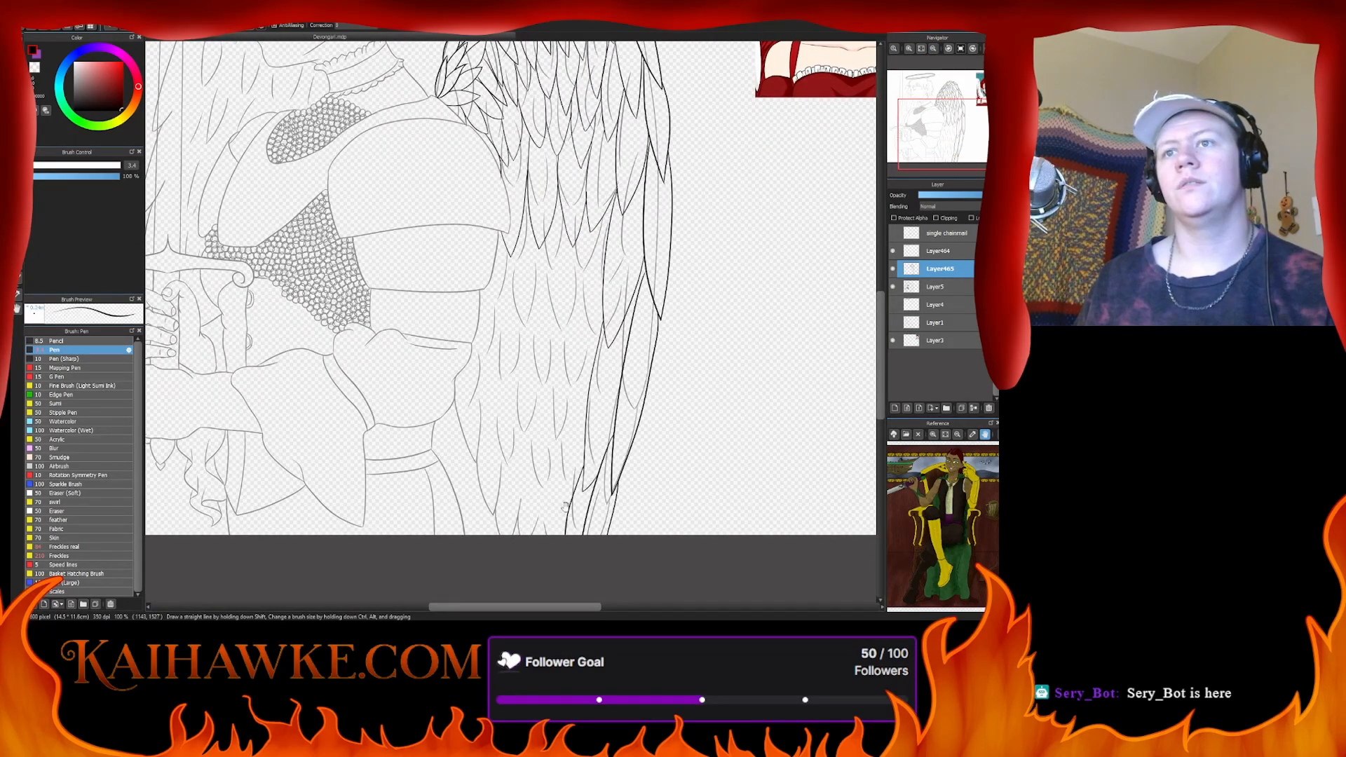
scroll(543, 503, "up", 6)
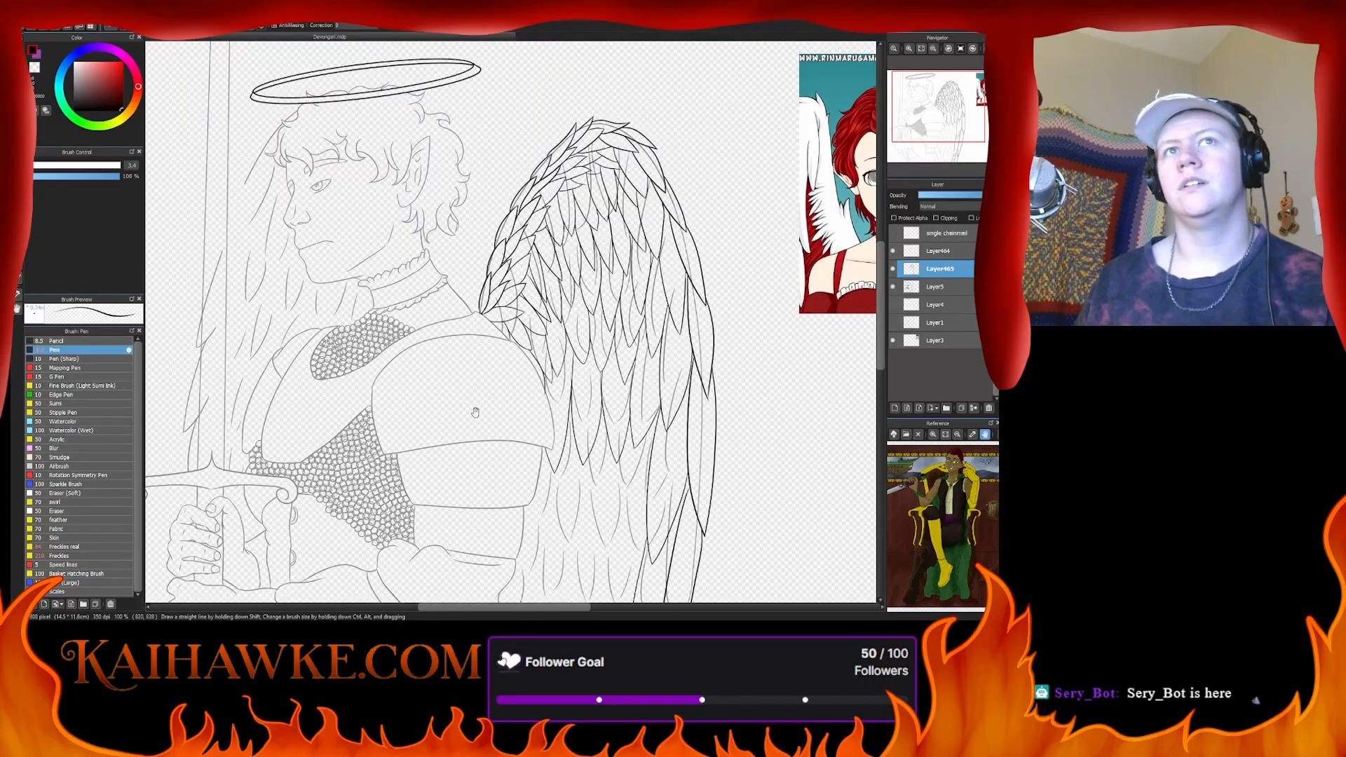
mouse_move(477, 410)
left_mouse_down()
mouse_move(492, 355)
mouse_move(615, 289)
mouse_move(646, 289)
mouse_move(670, 329)
mouse_move(715, 210)
left_mouse_up()
left_click(908, 49)
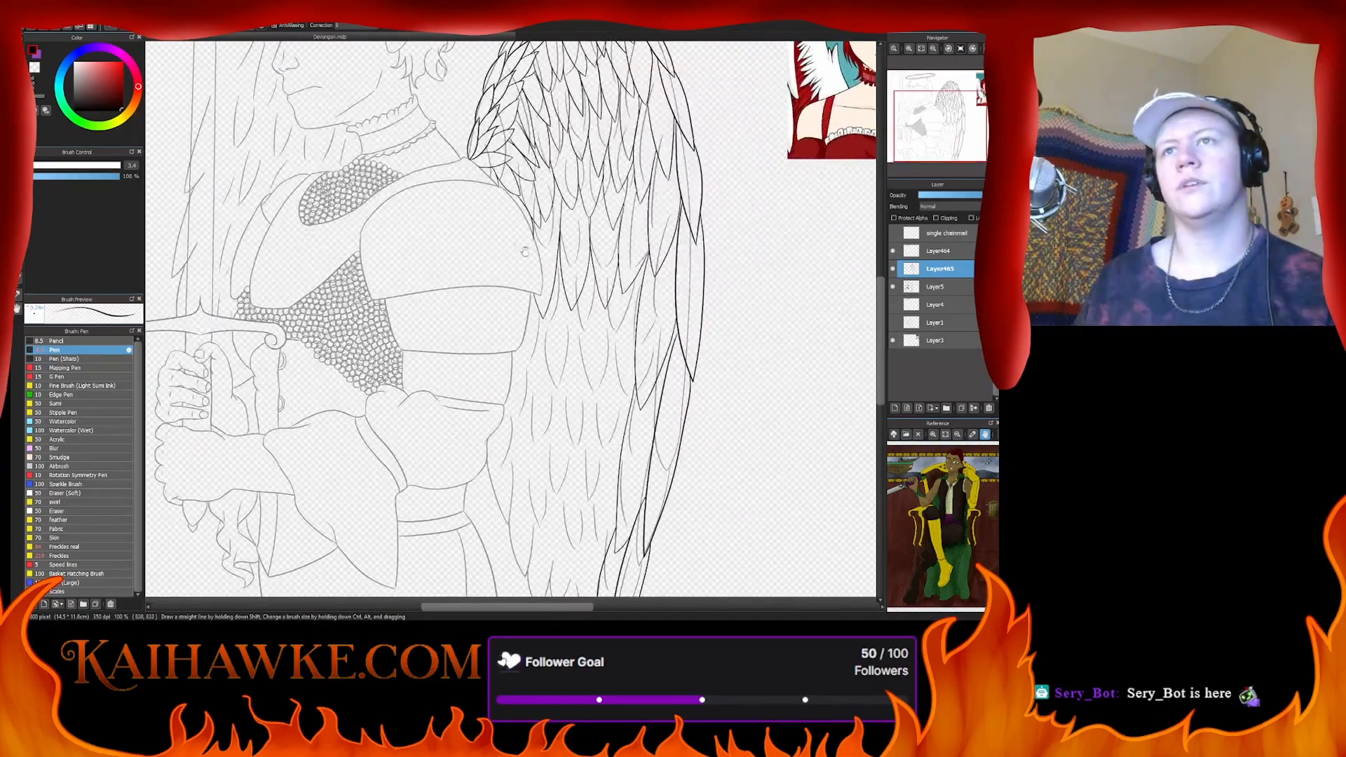
left_click(909, 49)
left_click(909, 48)
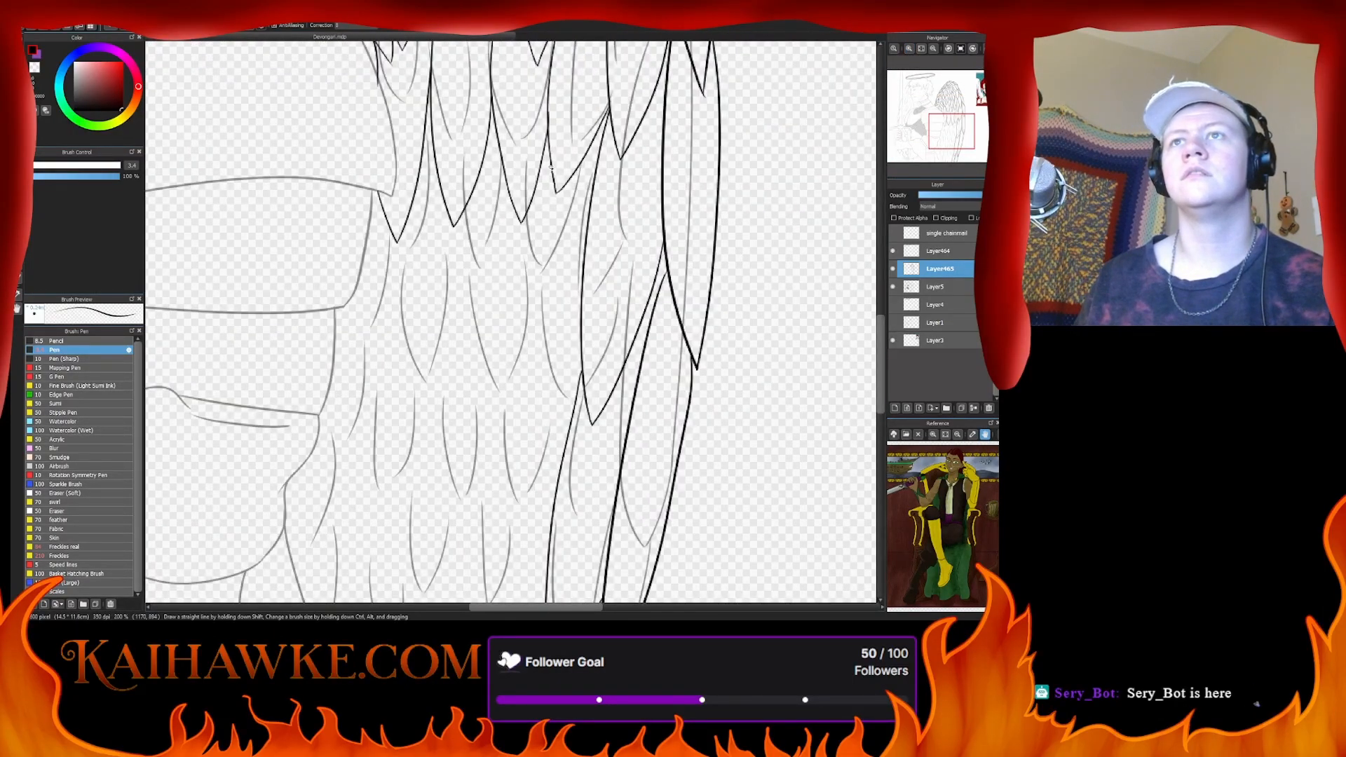
mouse_move(552, 167)
left_mouse_down()
mouse_move(534, 337)
mouse_move(552, 437)
mouse_move(582, 347)
left_mouse_up()
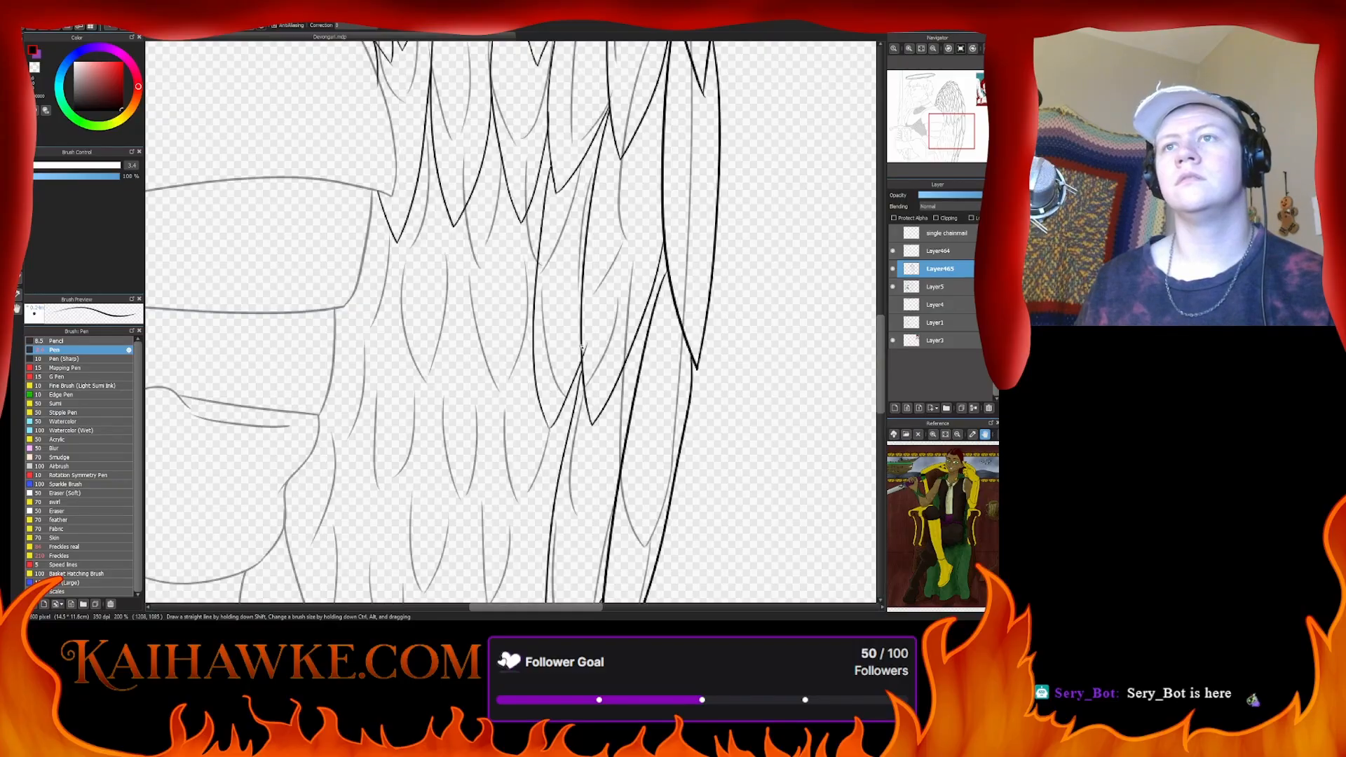
key("ctrl+z")
mouse_move(554, 429)
left_mouse_down()
mouse_move(581, 346)
mouse_move(529, 447)
left_mouse_up()
key("ctrl+z")
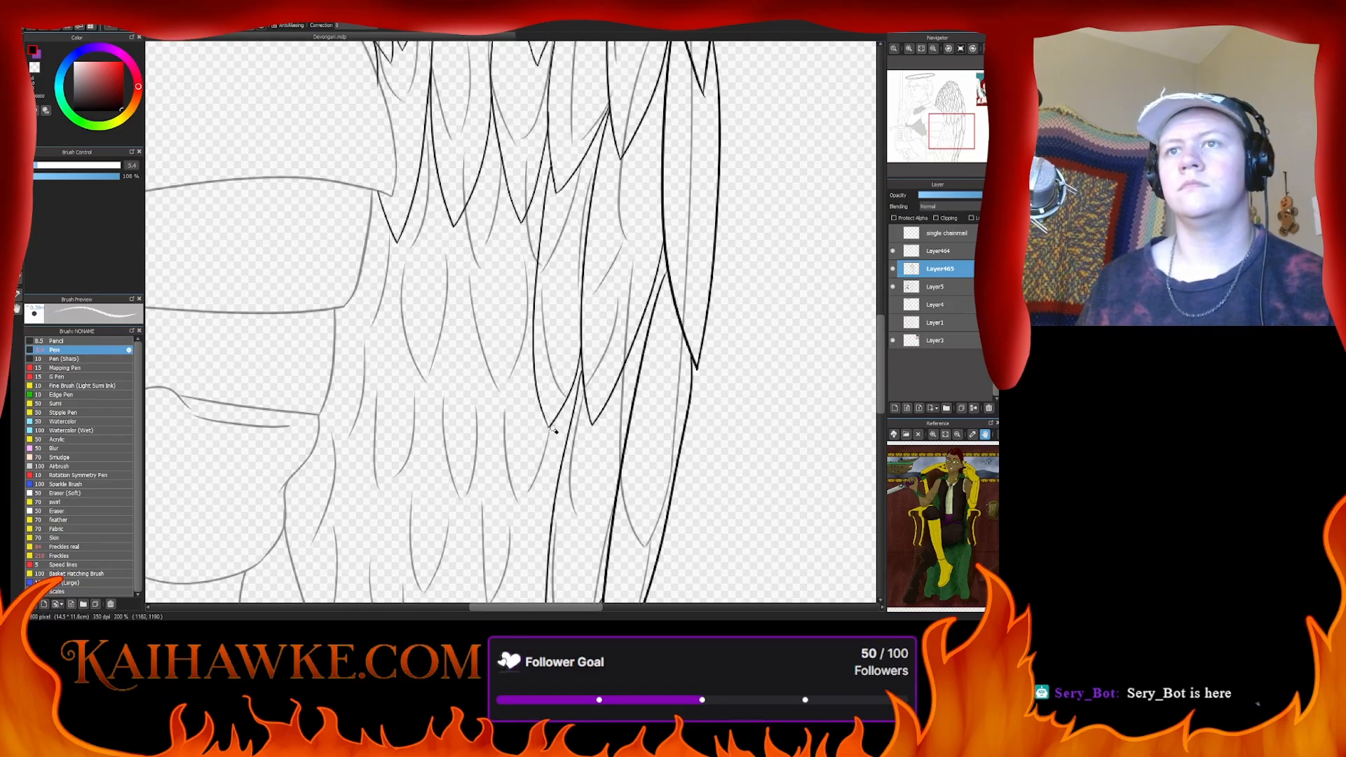
left_click(912, 48)
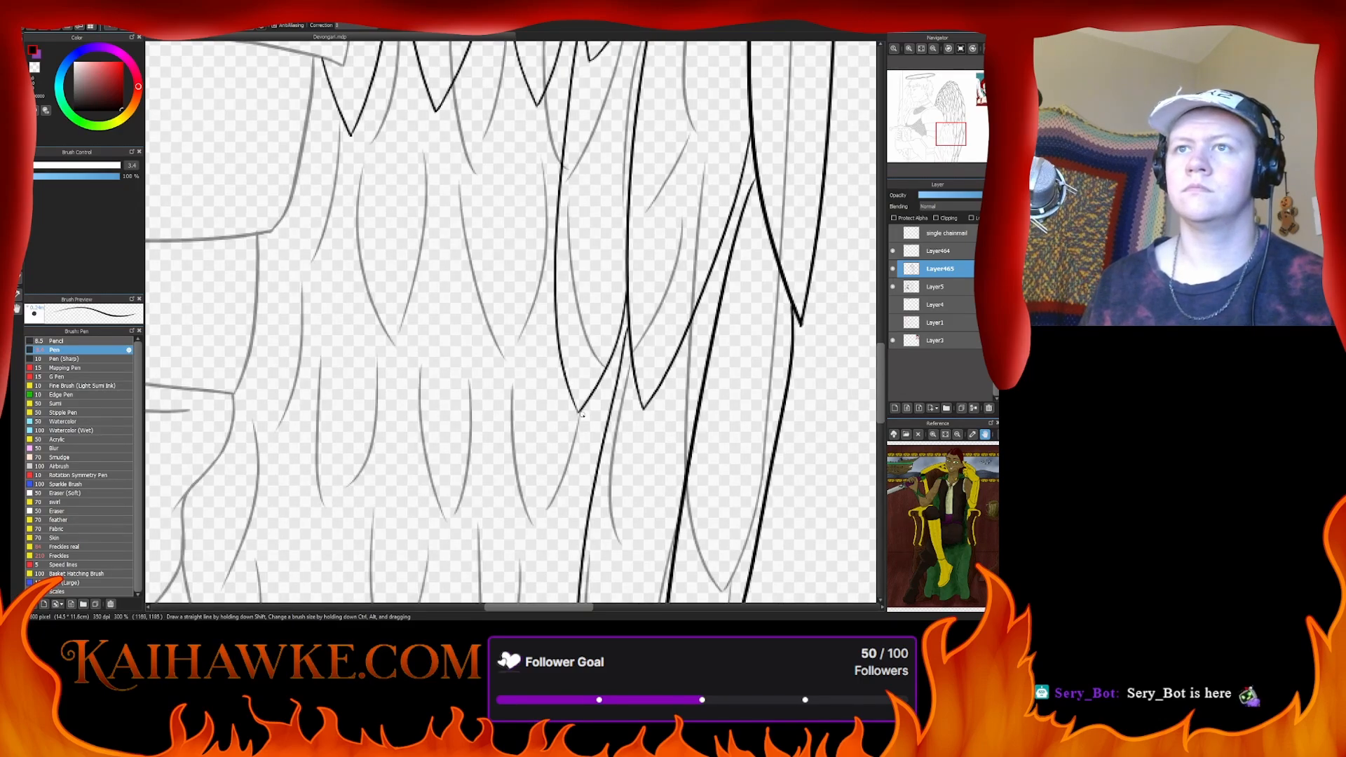
- Ink the second feather of the new row toward the body, retrying its outer edge before closing the tip with the inner edge
mouse_move(567, 182)
left_mouse_down()
mouse_move(659, 231)
mouse_move(565, 470)
left_mouse_up()
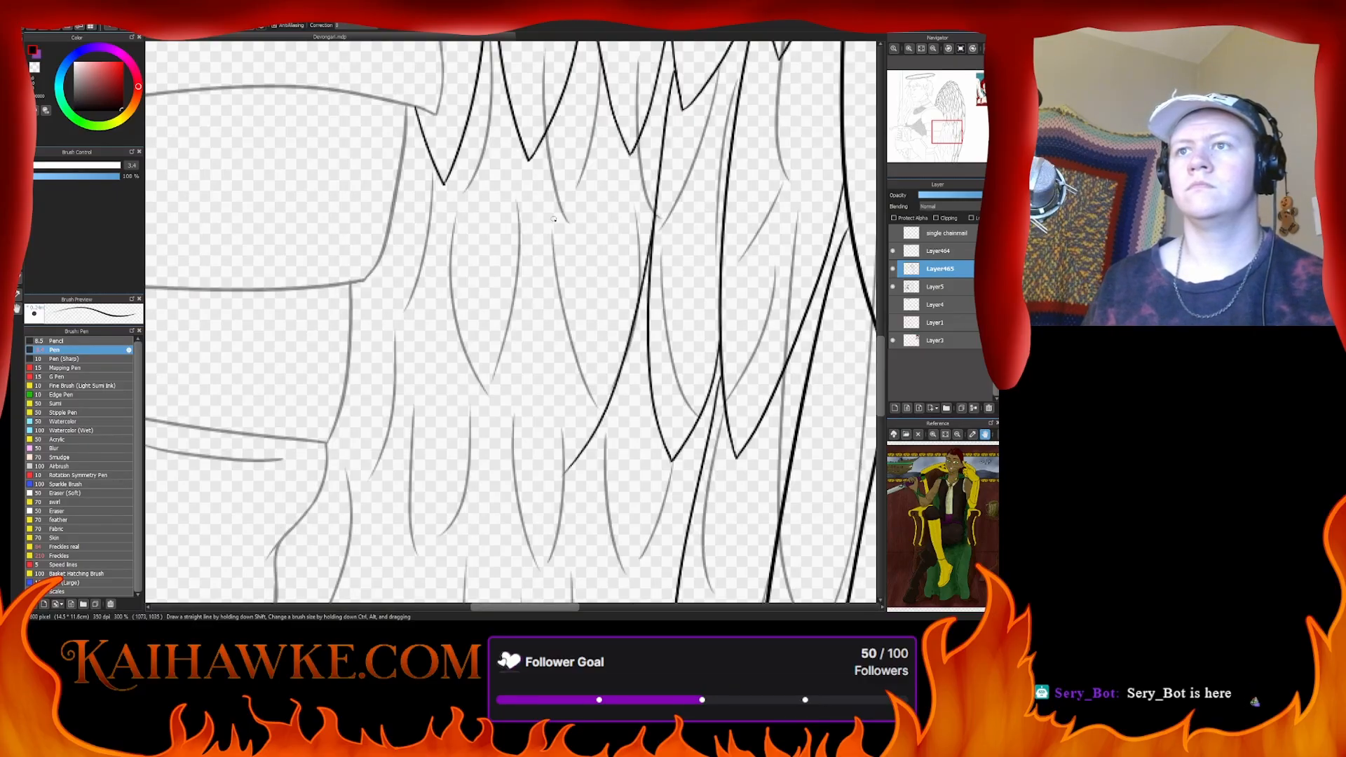
key("ctrl+z")
left_click_drag(657, 205, 581, 436)
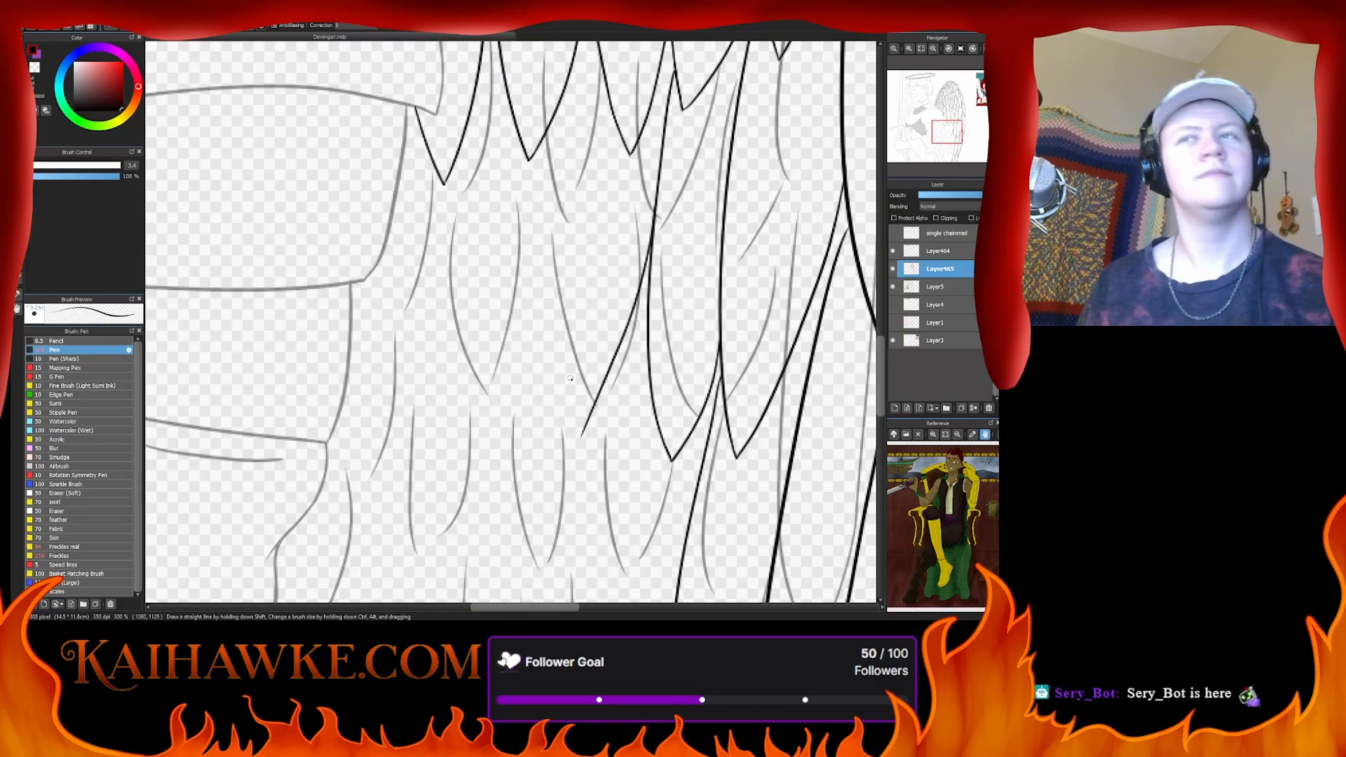
key("ctrl+z")
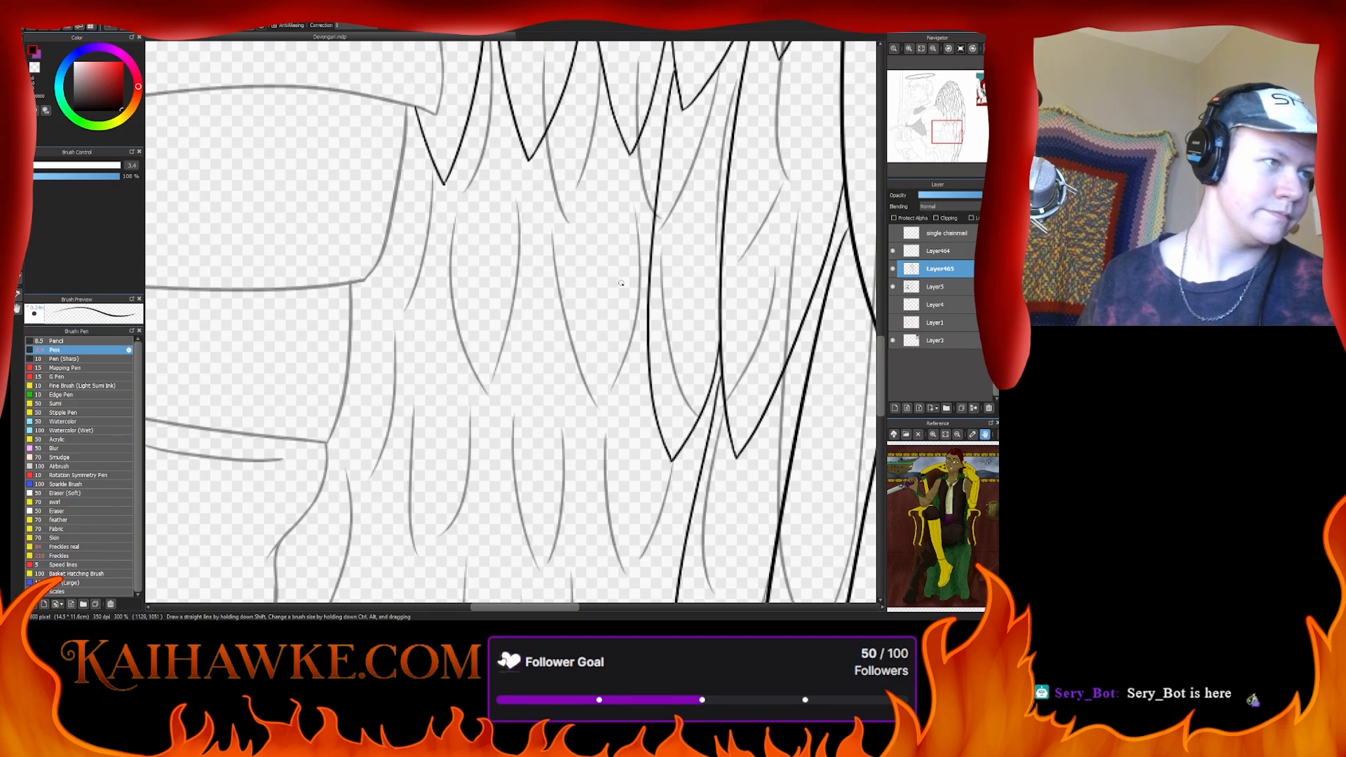
left_click_drag(653, 221, 589, 457)
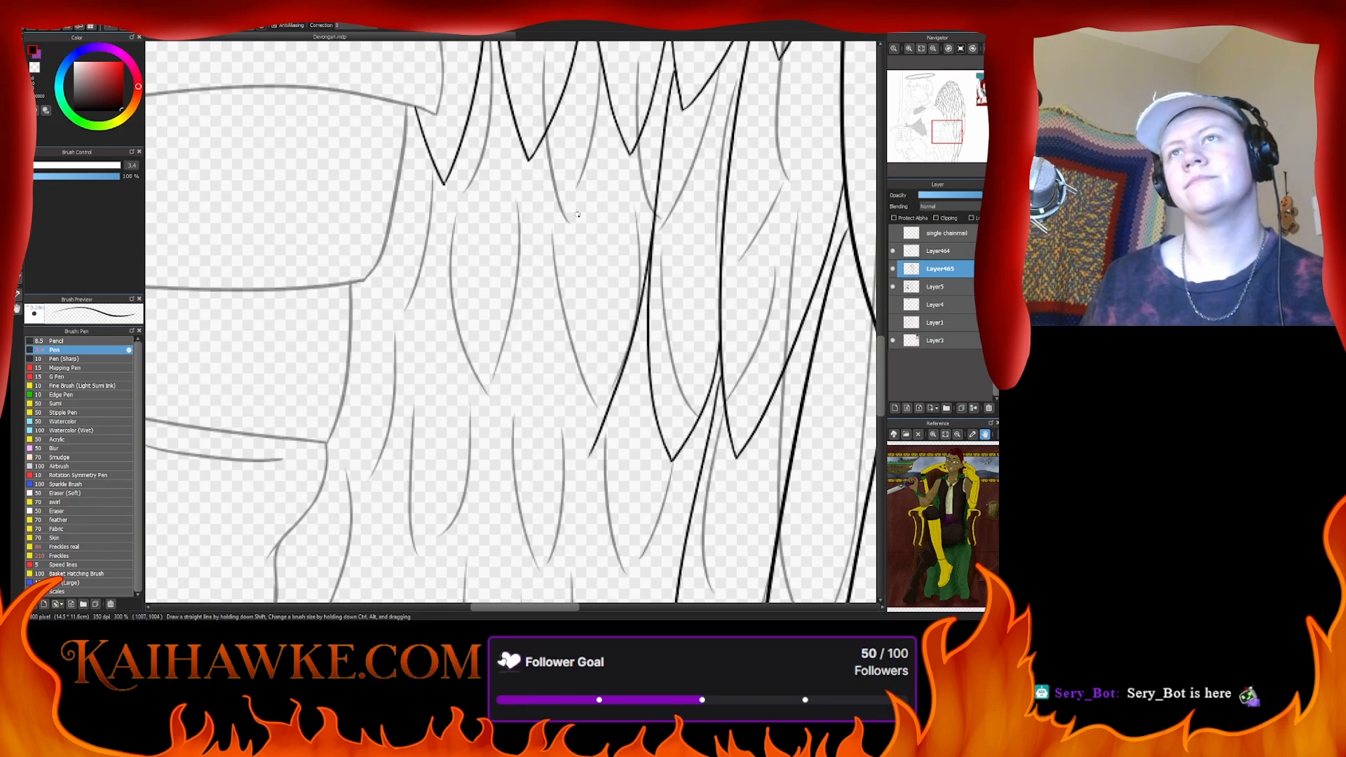
mouse_move(598, 47)
left_mouse_down()
mouse_move(579, 468)
mouse_move(597, 440)
left_mouse_up()
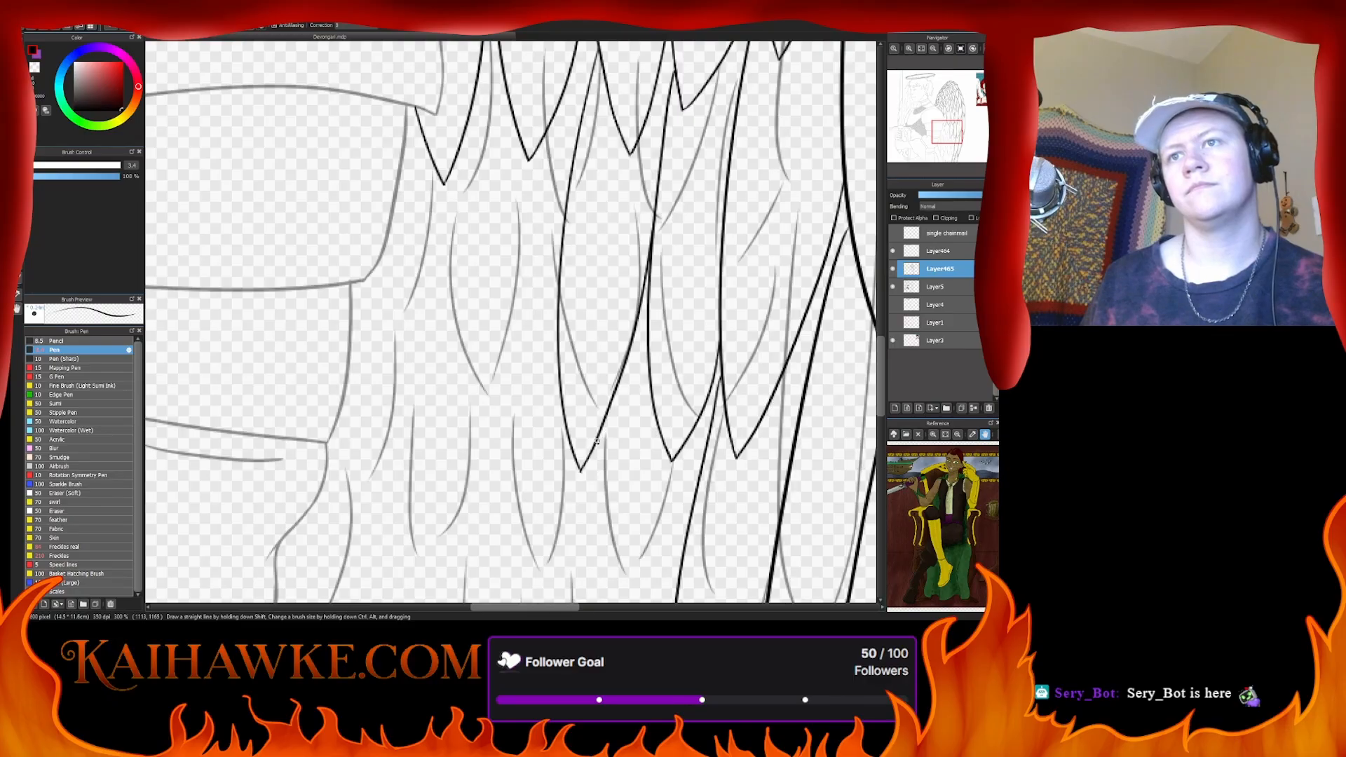
- Ink the next feather of the row toward the body, redrawing its edges to meet in a point, and clean up the overshoot and outer edge
left_click_drag(589, 293, 634, 326)
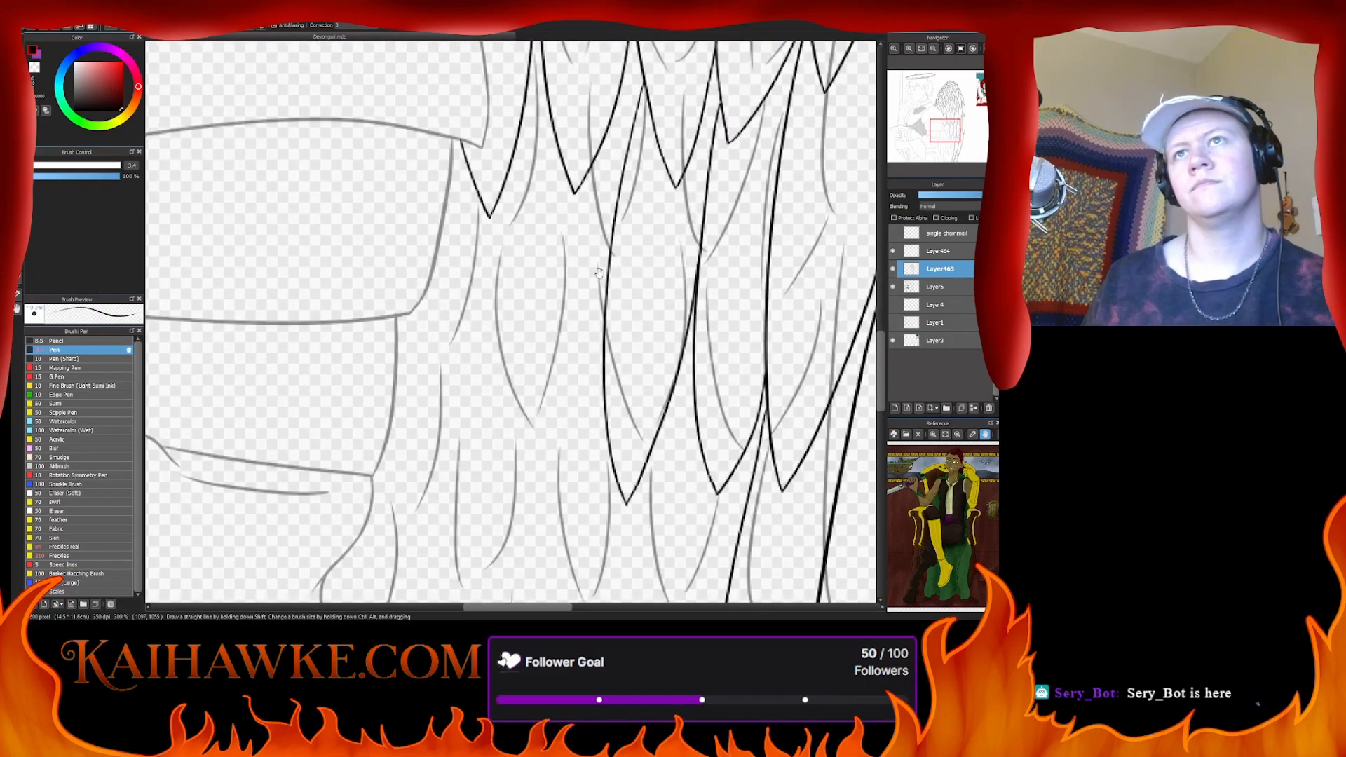
mouse_move(611, 121)
left_mouse_down()
mouse_move(588, 362)
mouse_move(545, 470)
left_mouse_up()
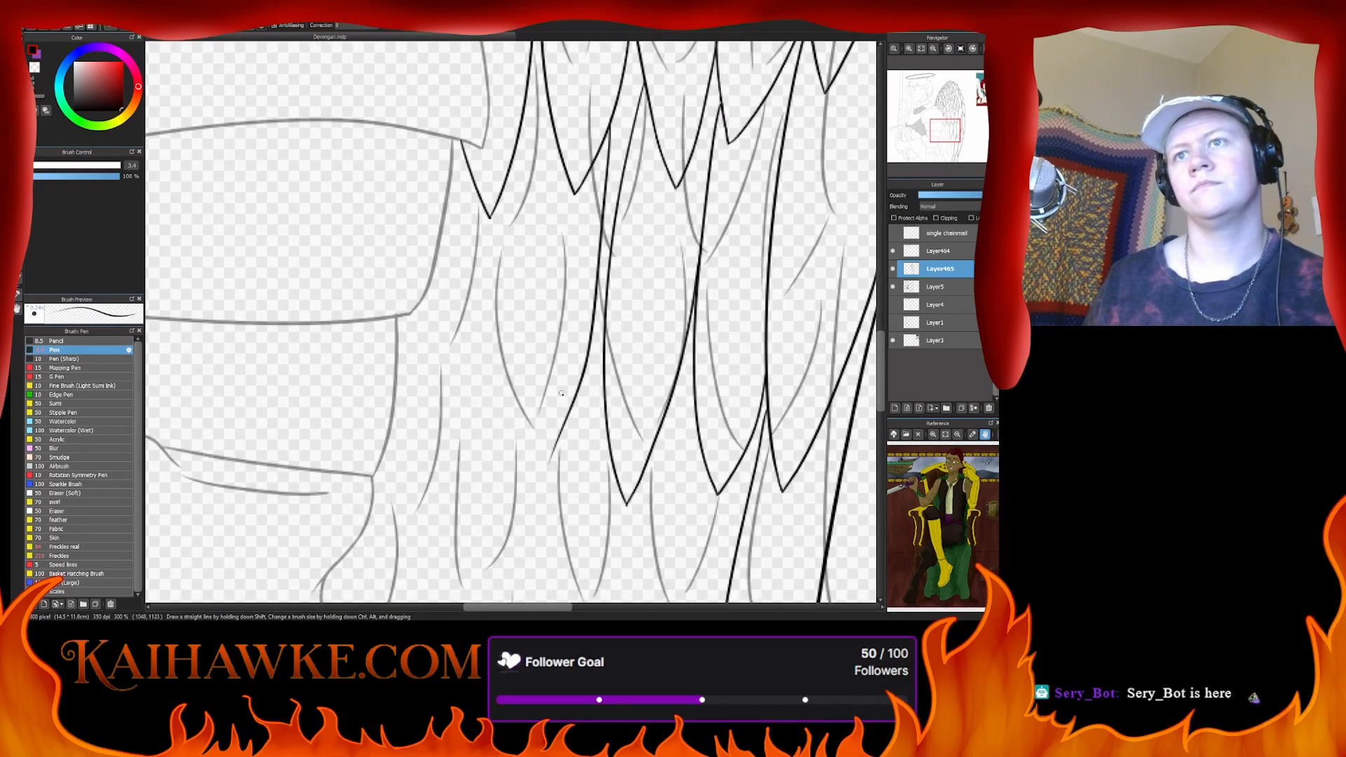
mouse_move(523, 117)
left_mouse_down()
mouse_move(519, 326)
mouse_move(554, 506)
mouse_move(574, 442)
left_mouse_up()
key("ctrl+z")
key("ctrl+z")
left_click_drag(606, 330, 551, 524)
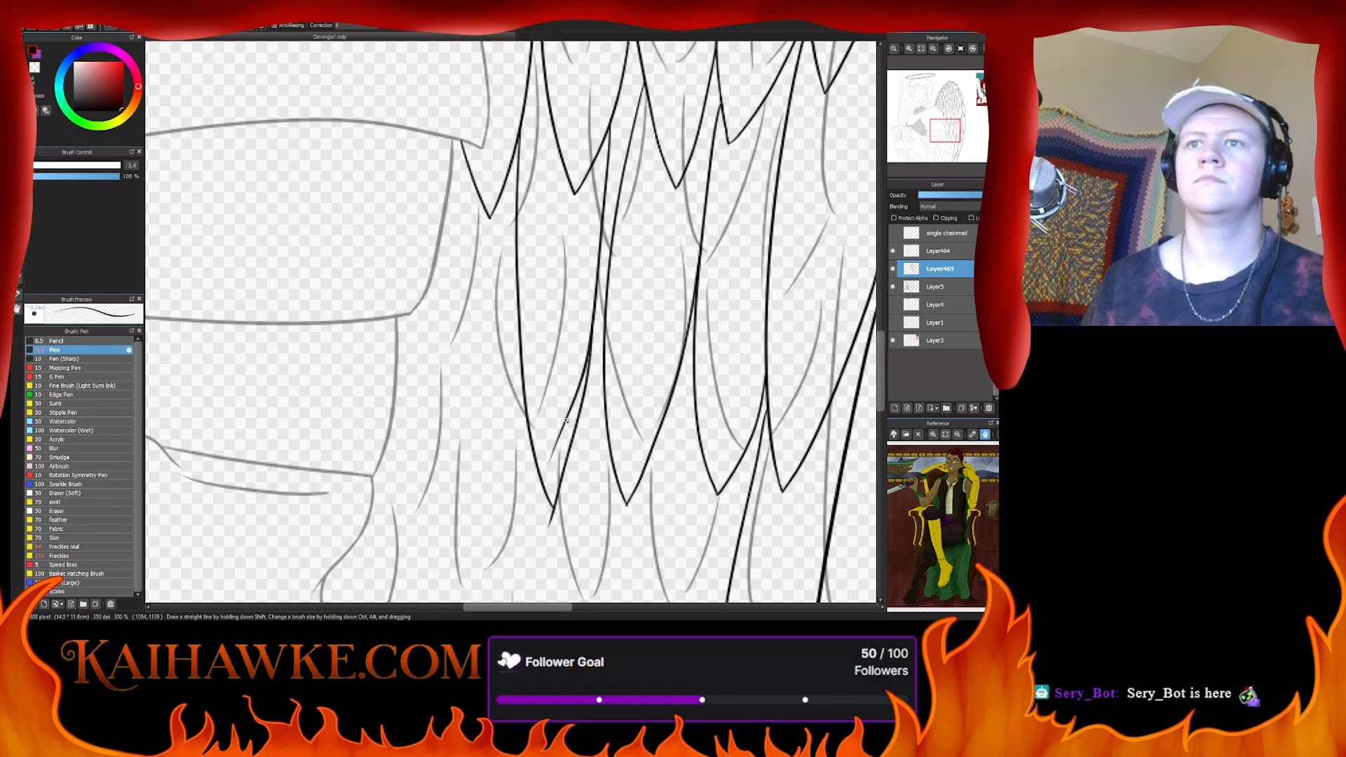
left_click_drag(566, 419, 557, 533)
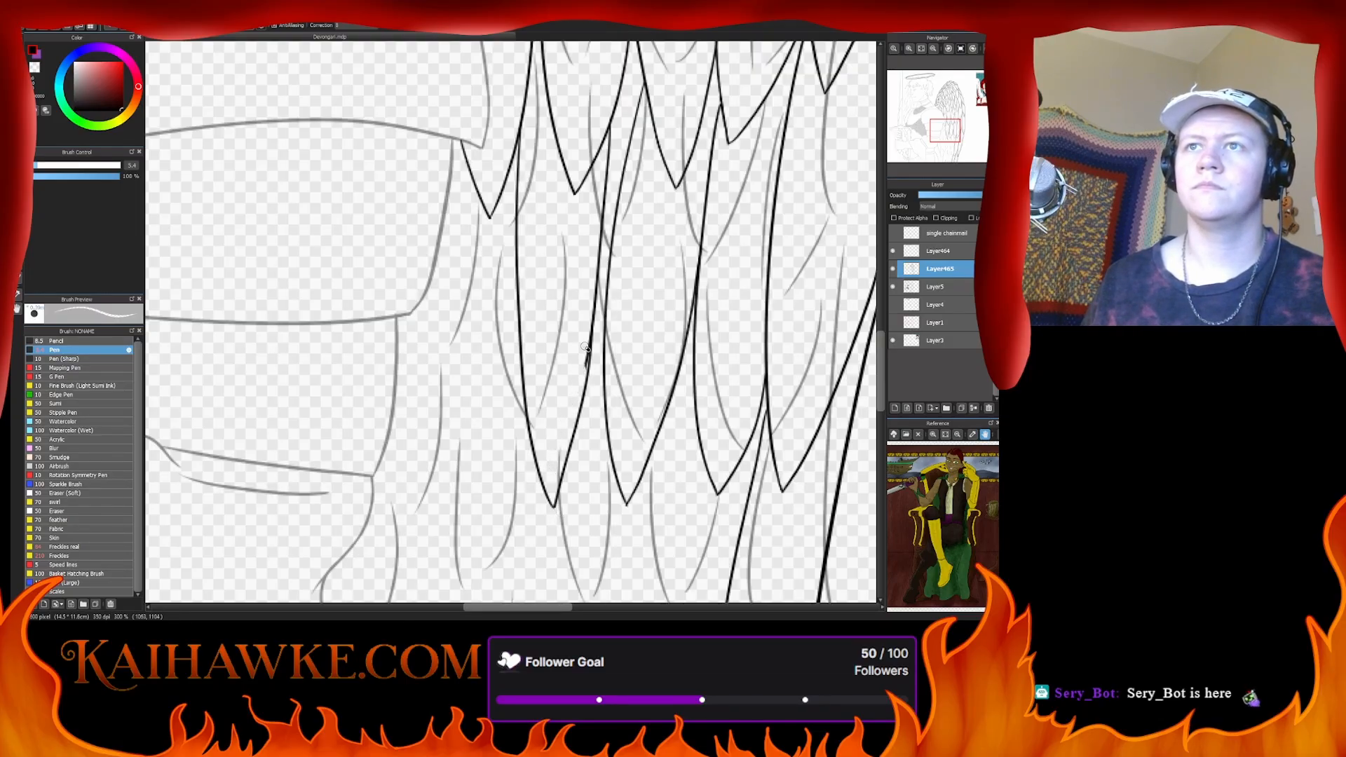
left_click_drag(571, 381, 578, 415)
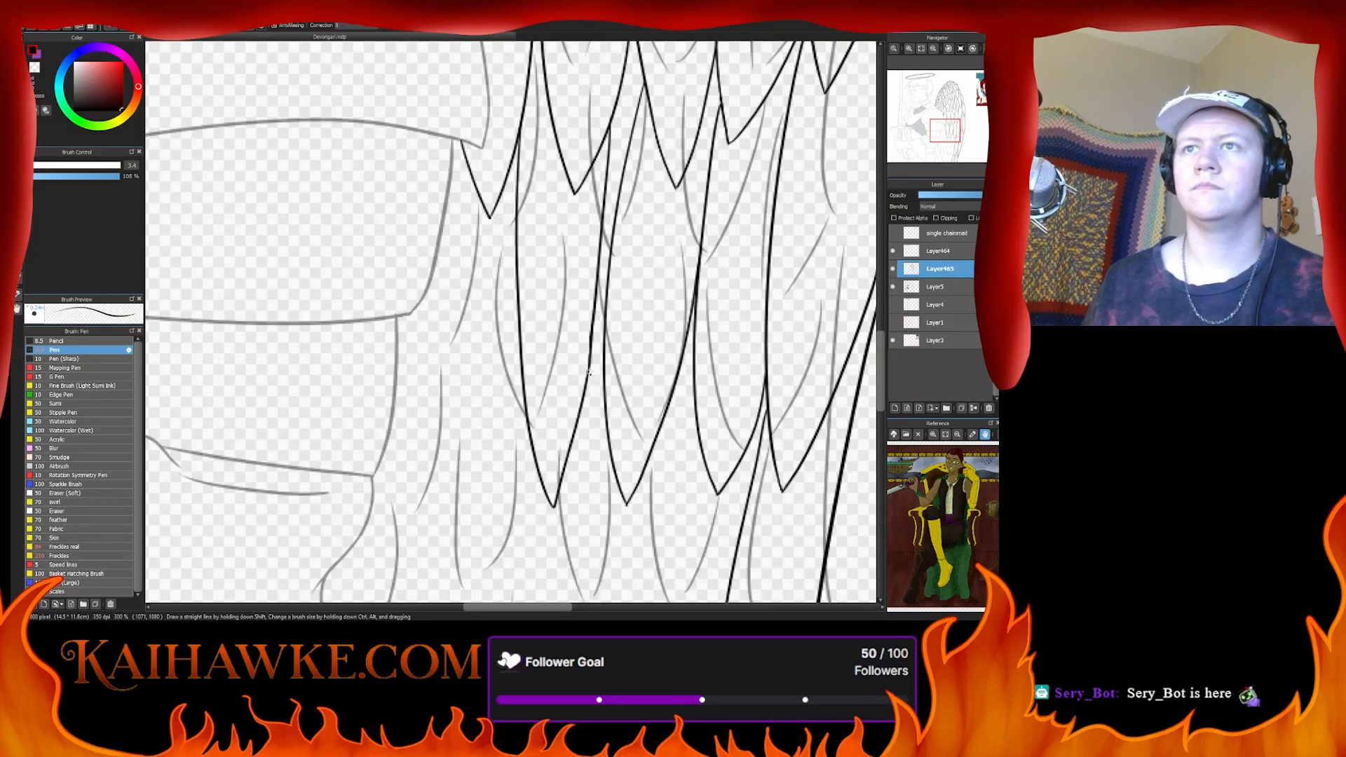
left_click_drag(557, 348, 643, 336)
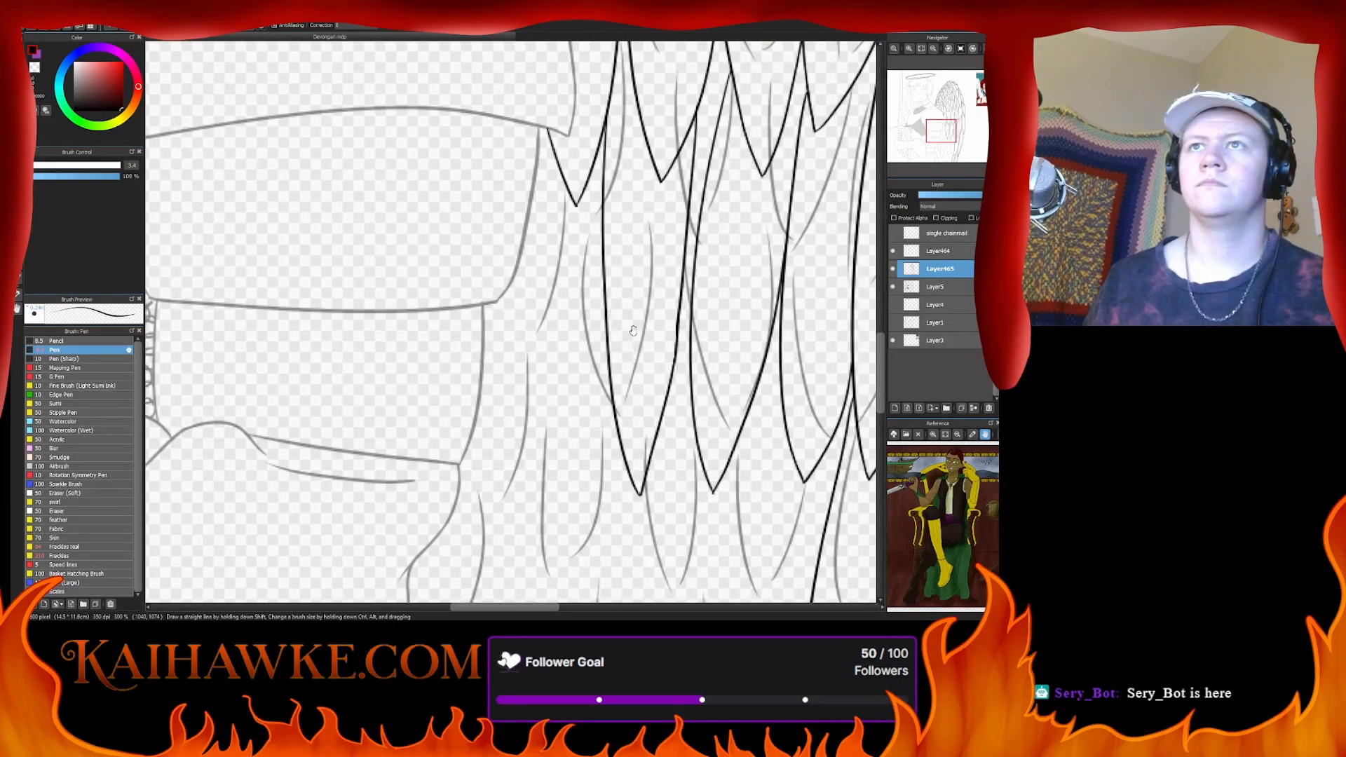
- Ink both edges of the long innermost feather beside the waist with the Pen and clean up its tip
mouse_move(598, 156)
left_mouse_down()
mouse_move(558, 430)
mouse_move(533, 502)
left_mouse_up()
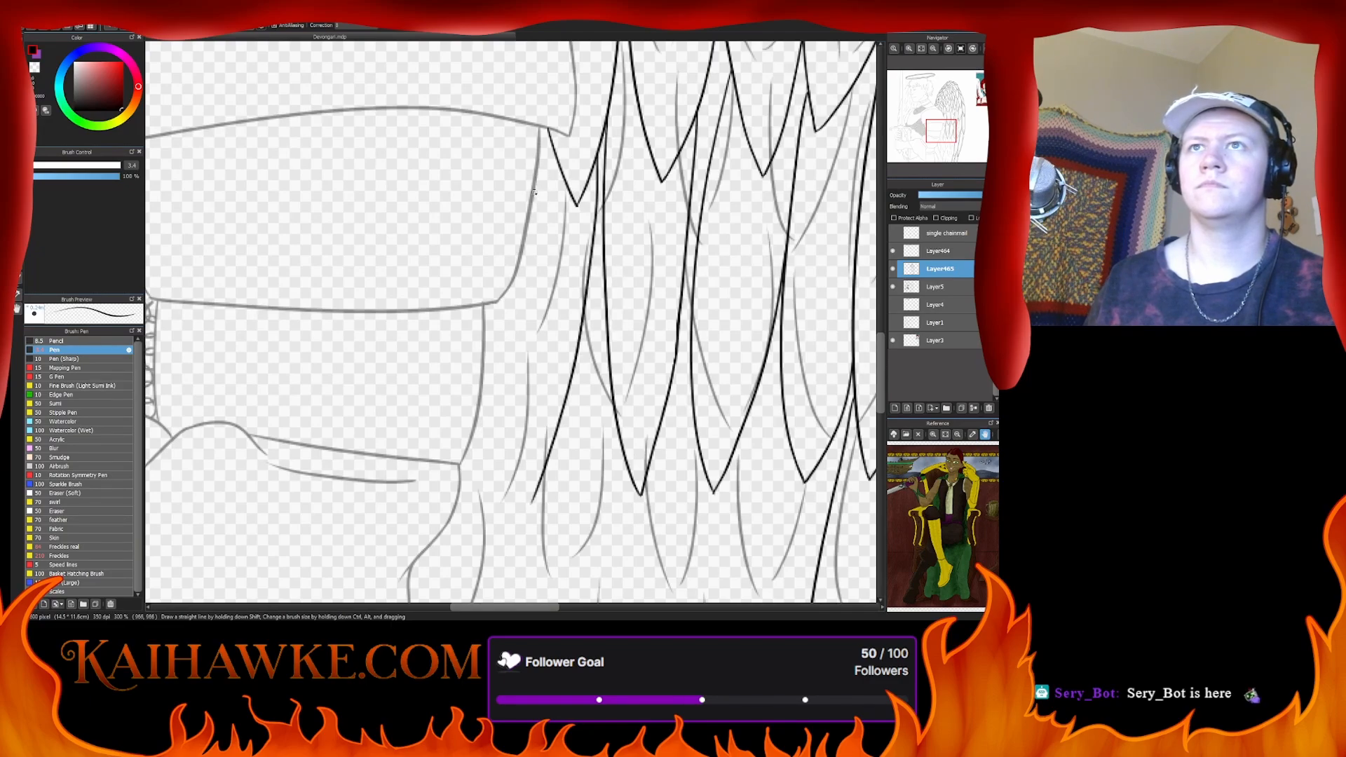
mouse_move(534, 193)
left_mouse_down()
mouse_move(520, 418)
mouse_move(536, 522)
mouse_move(534, 474)
mouse_move(540, 499)
mouse_move(589, 515)
mouse_move(290, 375)
mouse_move(294, 310)
mouse_move(388, 432)
left_mouse_up()
key("e")
key("b")
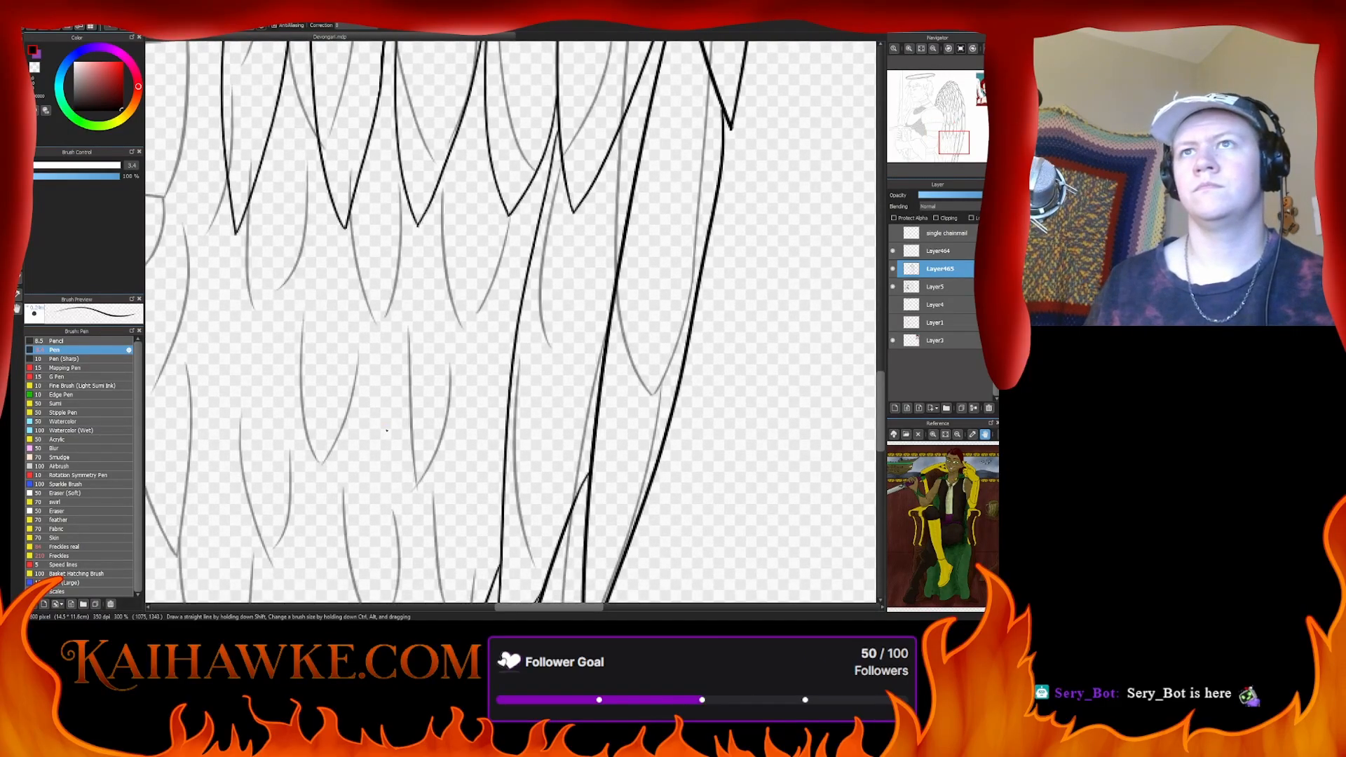
- Ink the long edges of the feathers in the next row down, redrawing one left edge over the grey sketch
scroll(631, 189, "down", 2)
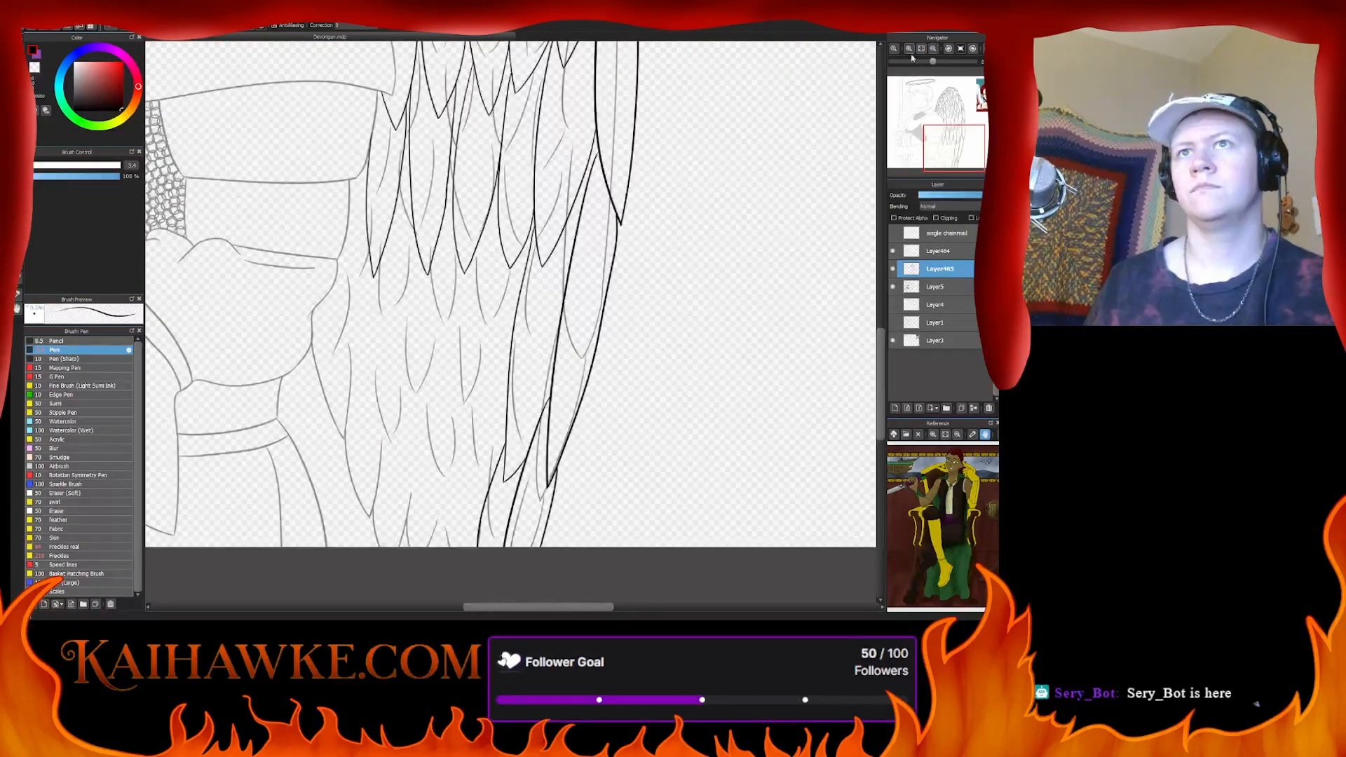
mouse_move(631, 189)
left_mouse_down()
mouse_move(627, 393)
mouse_move(682, 529)
mouse_move(685, 587)
mouse_move(677, 496)
mouse_move(693, 366)
mouse_move(759, 144)
mouse_move(610, 381)
mouse_move(618, 452)
left_mouse_up()
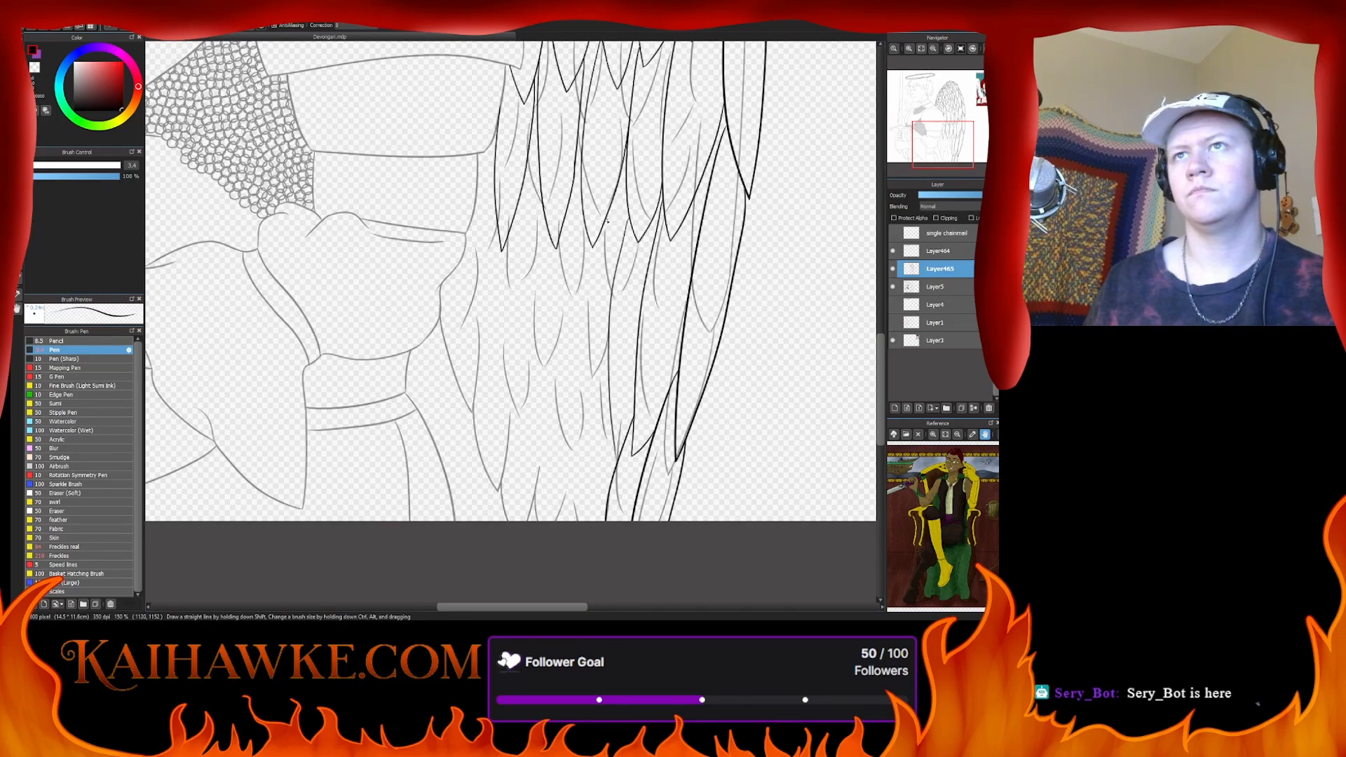
left_click_drag(619, 185, 584, 433)
left_click_drag(583, 220, 563, 462)
key("ctrl+z")
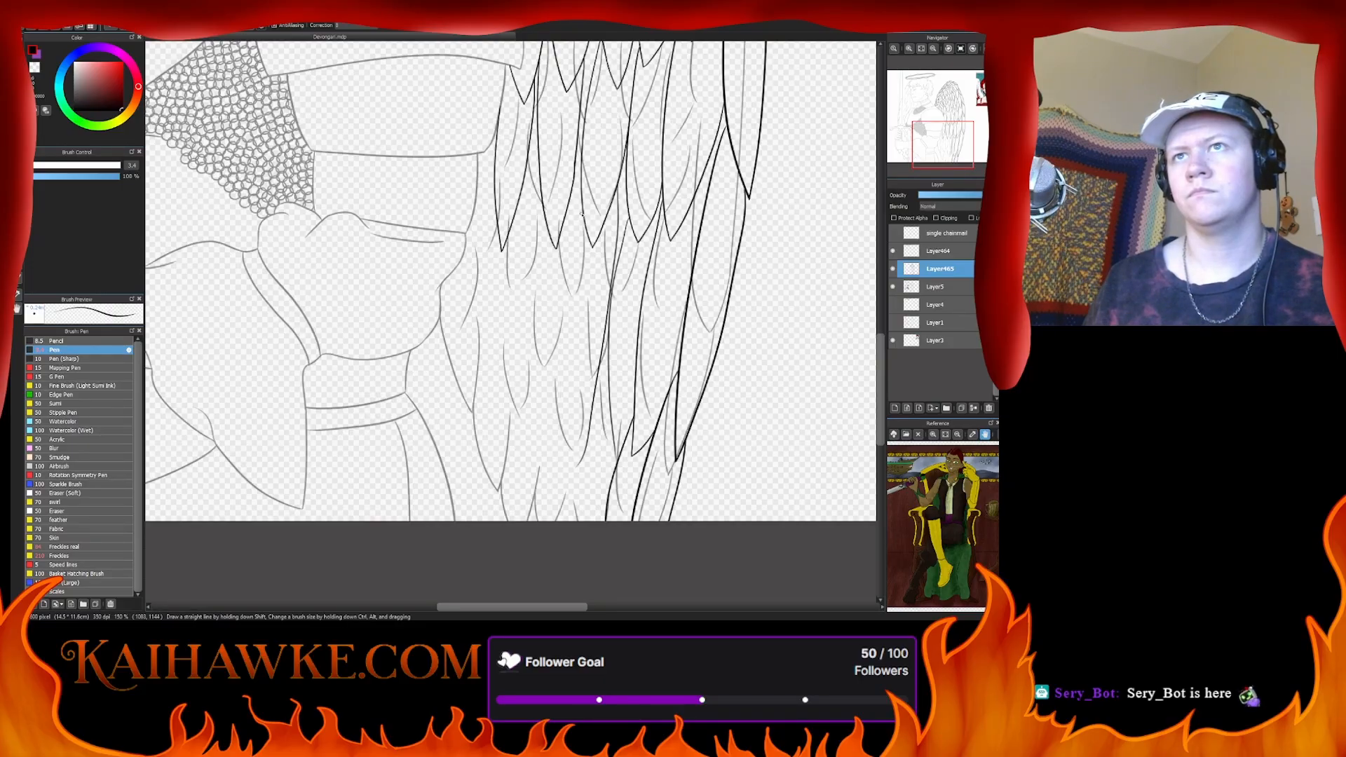
mouse_move(583, 204)
left_mouse_down()
mouse_move(574, 343)
mouse_move(586, 450)
left_mouse_up()
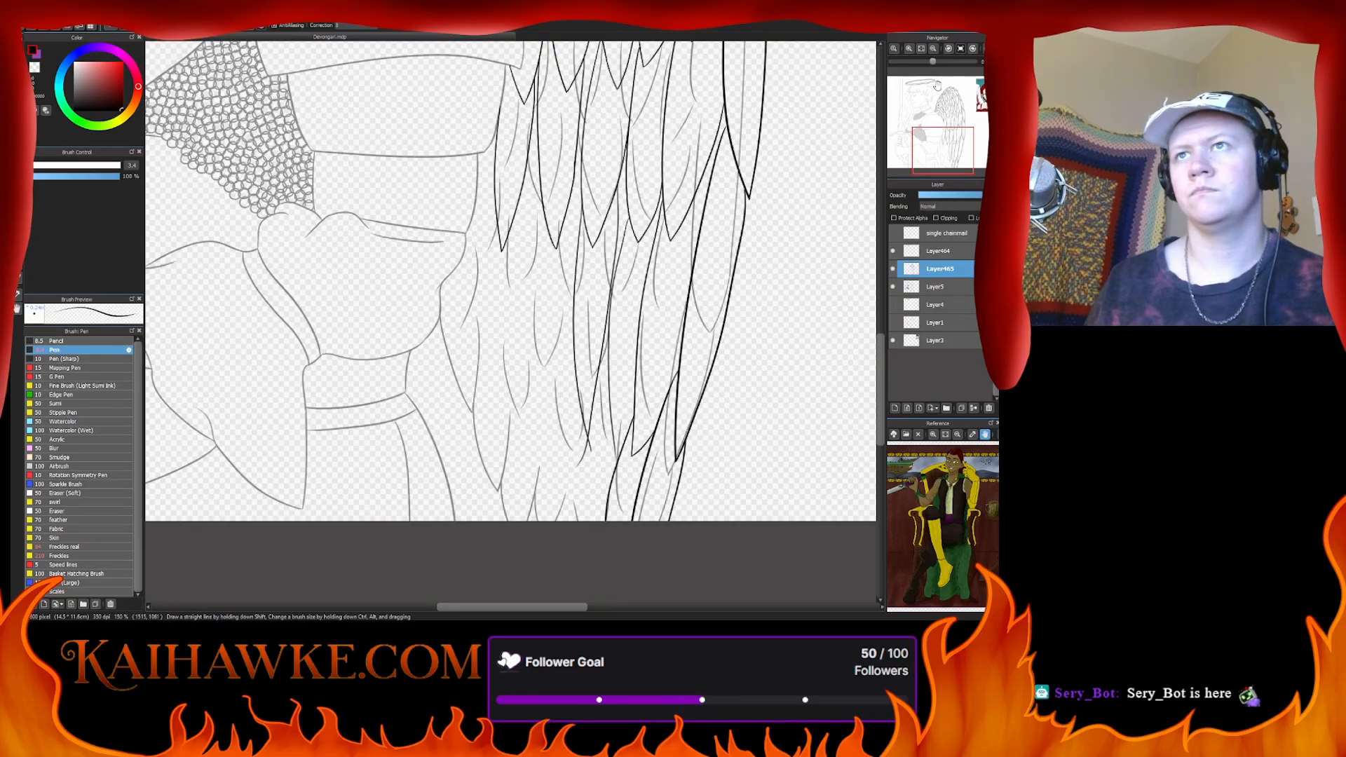
- Erase the overshooting line at the new feather's tip and close the neighbouring feather's tip with a short pen stroke
scroll(486, 330, "up", 5)
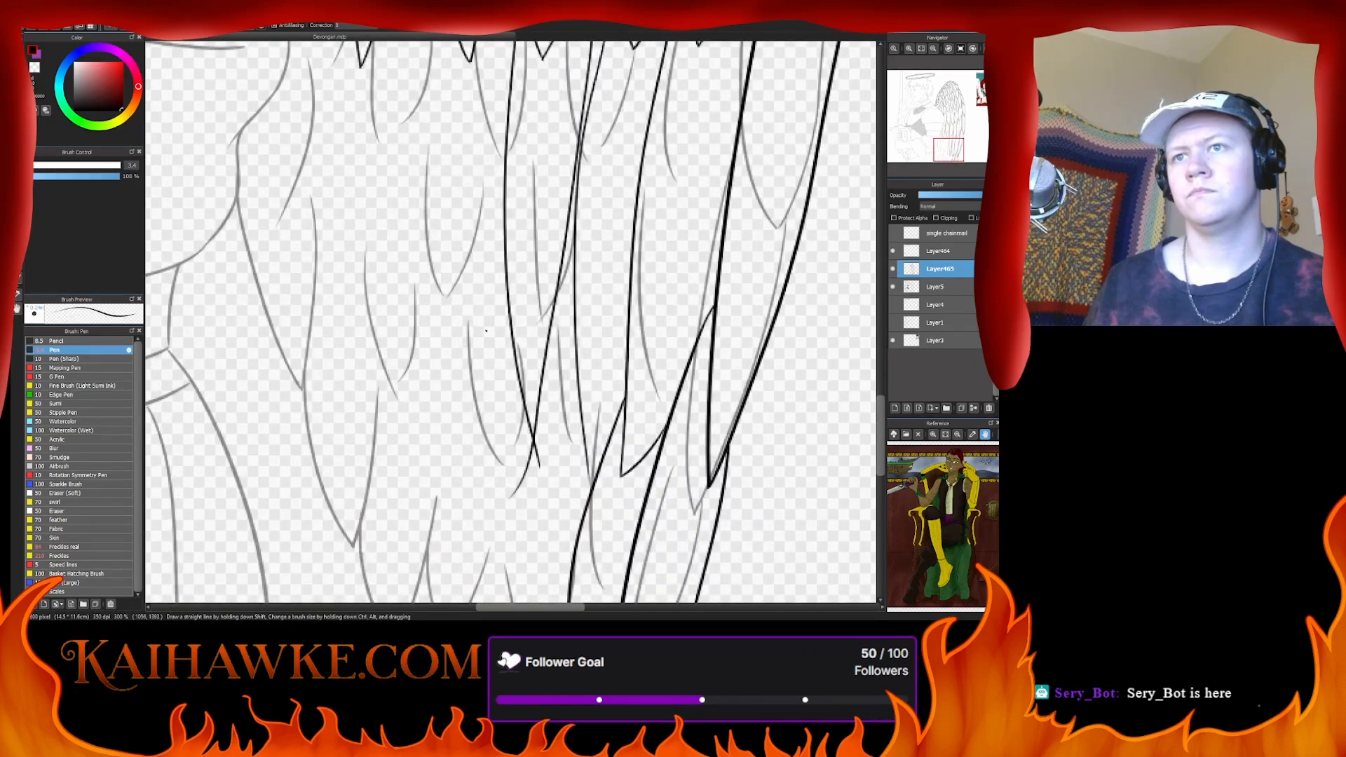
key("e")
left_click_drag(537, 446, 541, 473)
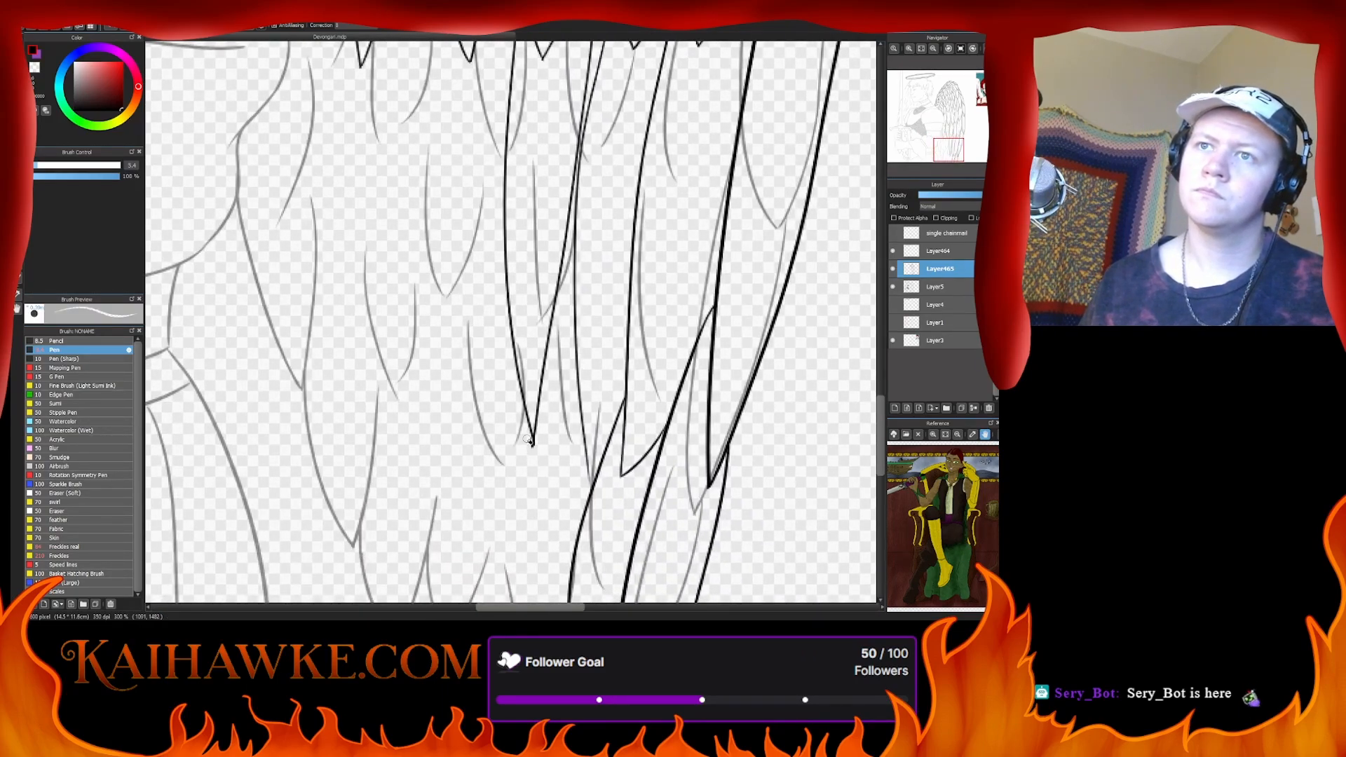
key("b")
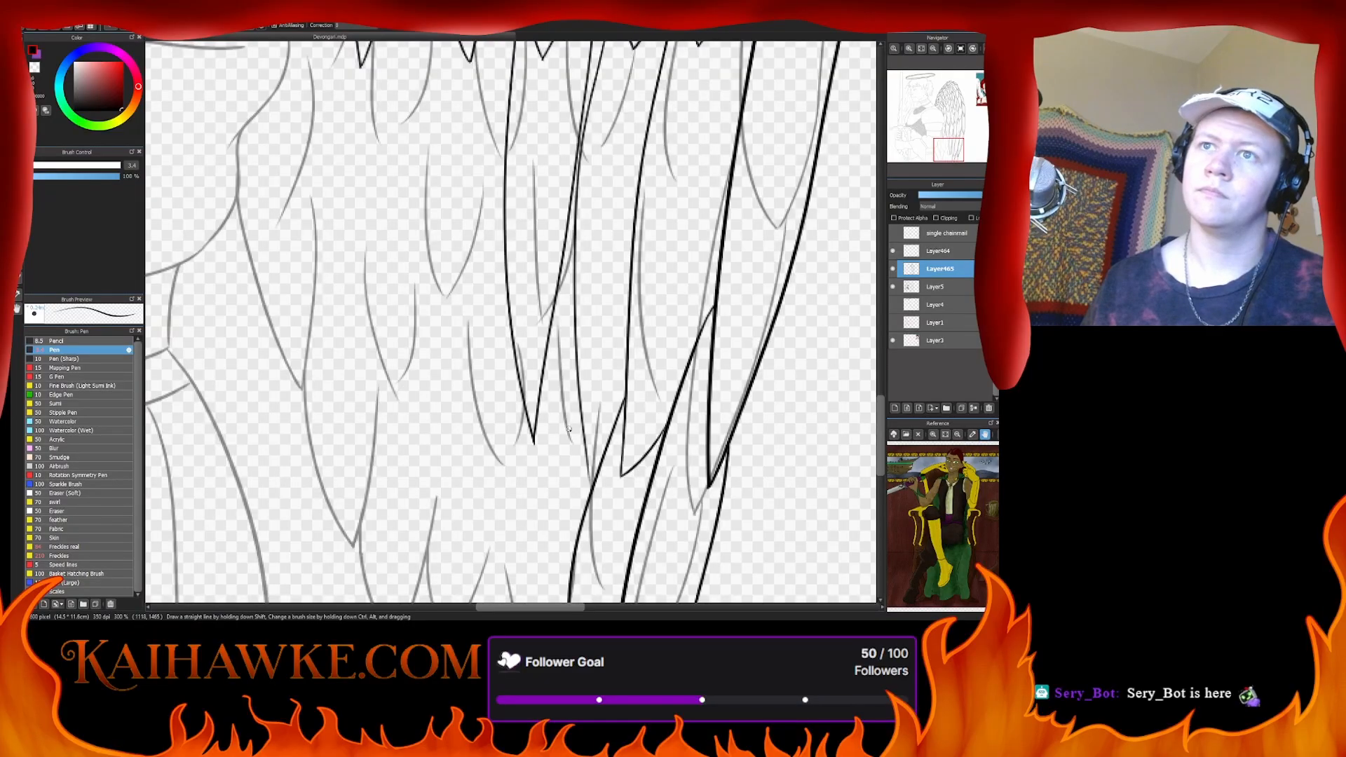
left_click_drag(589, 473, 606, 452)
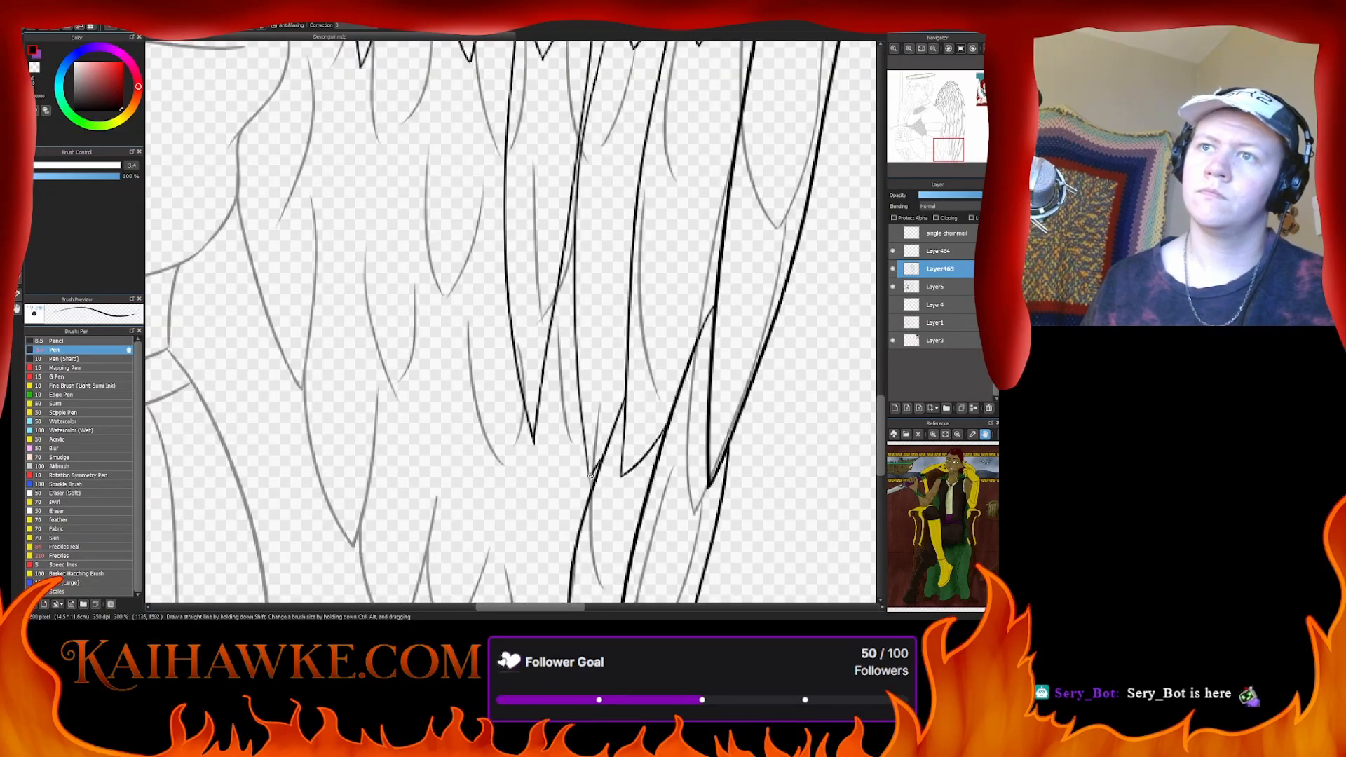
- Ink both edges of the next lower-row feather toward the body and erase the stray line below its point
mouse_move(542, 317)
left_mouse_down()
mouse_move(651, 204)
mouse_move(609, 386)
mouse_move(559, 517)
left_mouse_up()
scroll(554, 211, "up", 3)
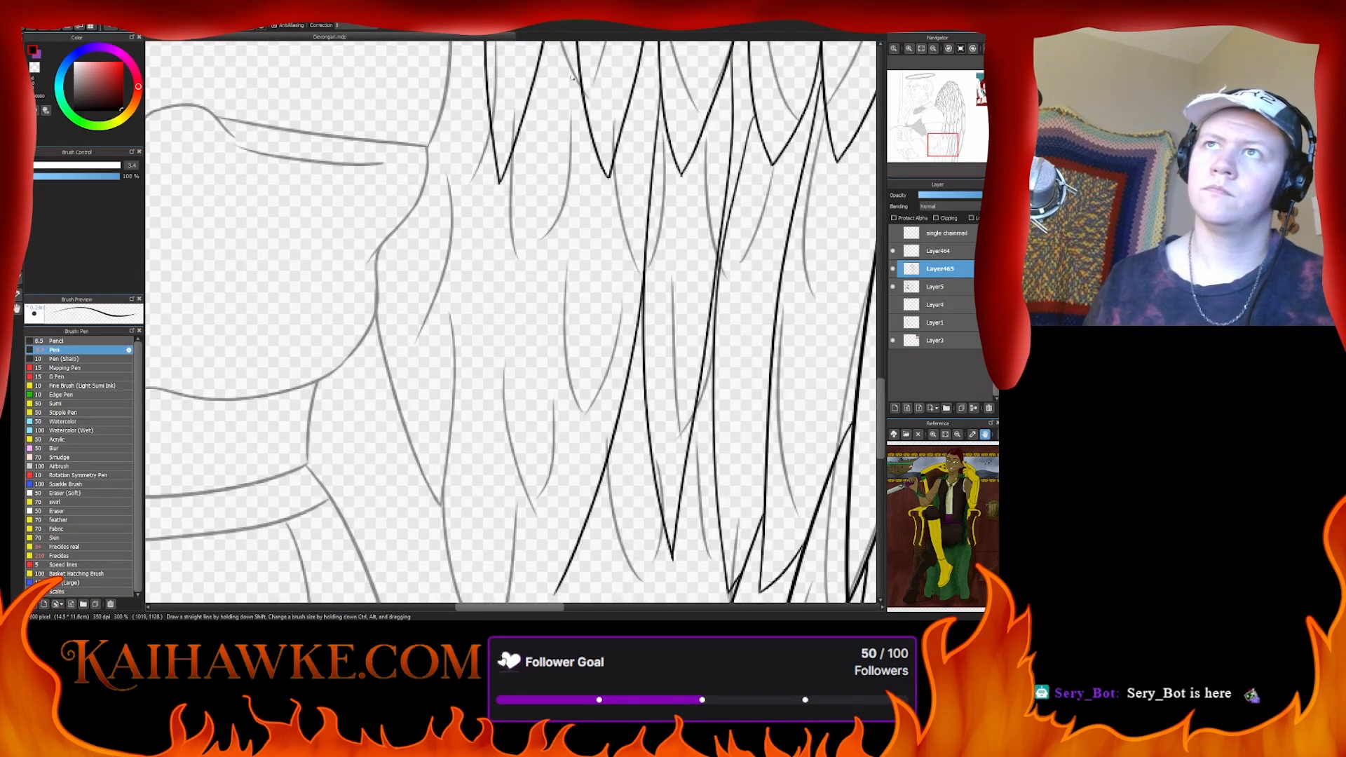
scroll(565, 203, "down", 1)
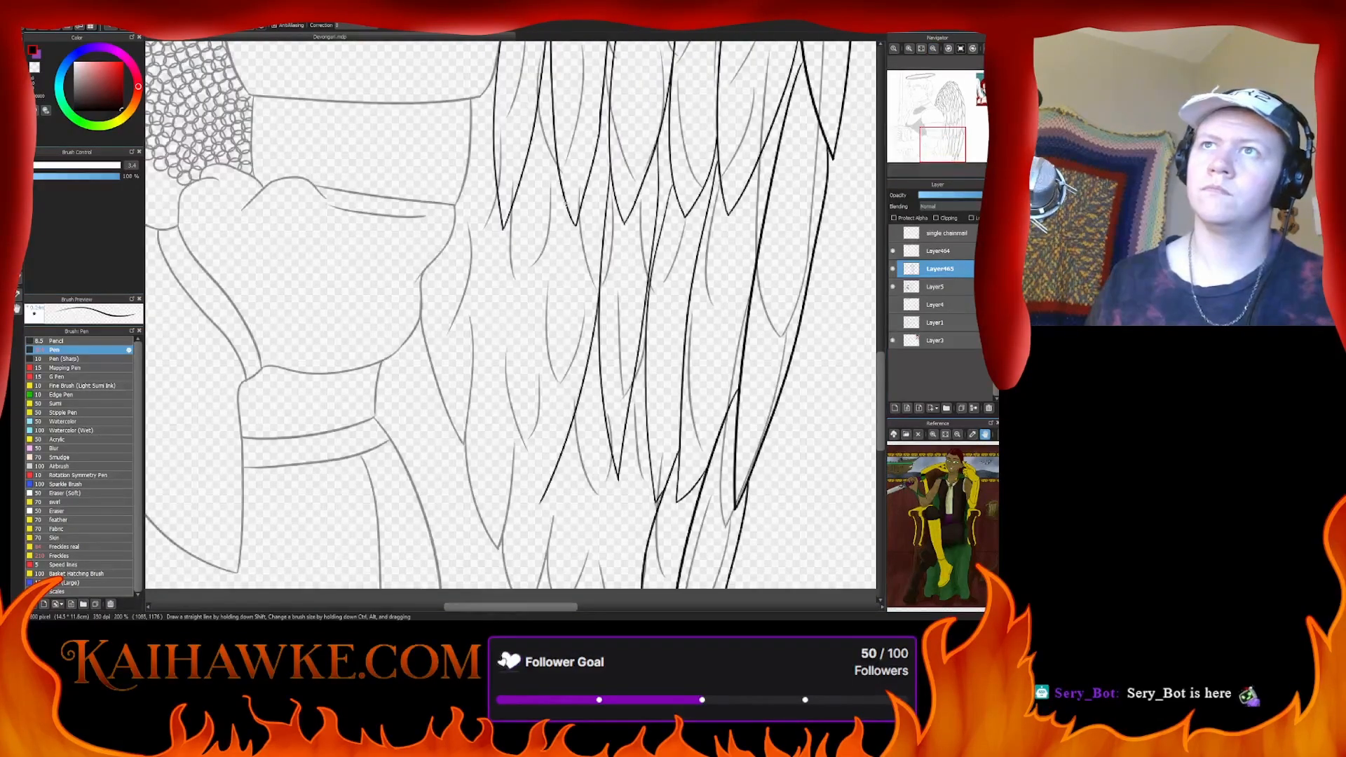
mouse_move(557, 143)
left_mouse_down()
mouse_move(540, 326)
mouse_move(547, 465)
left_mouse_up()
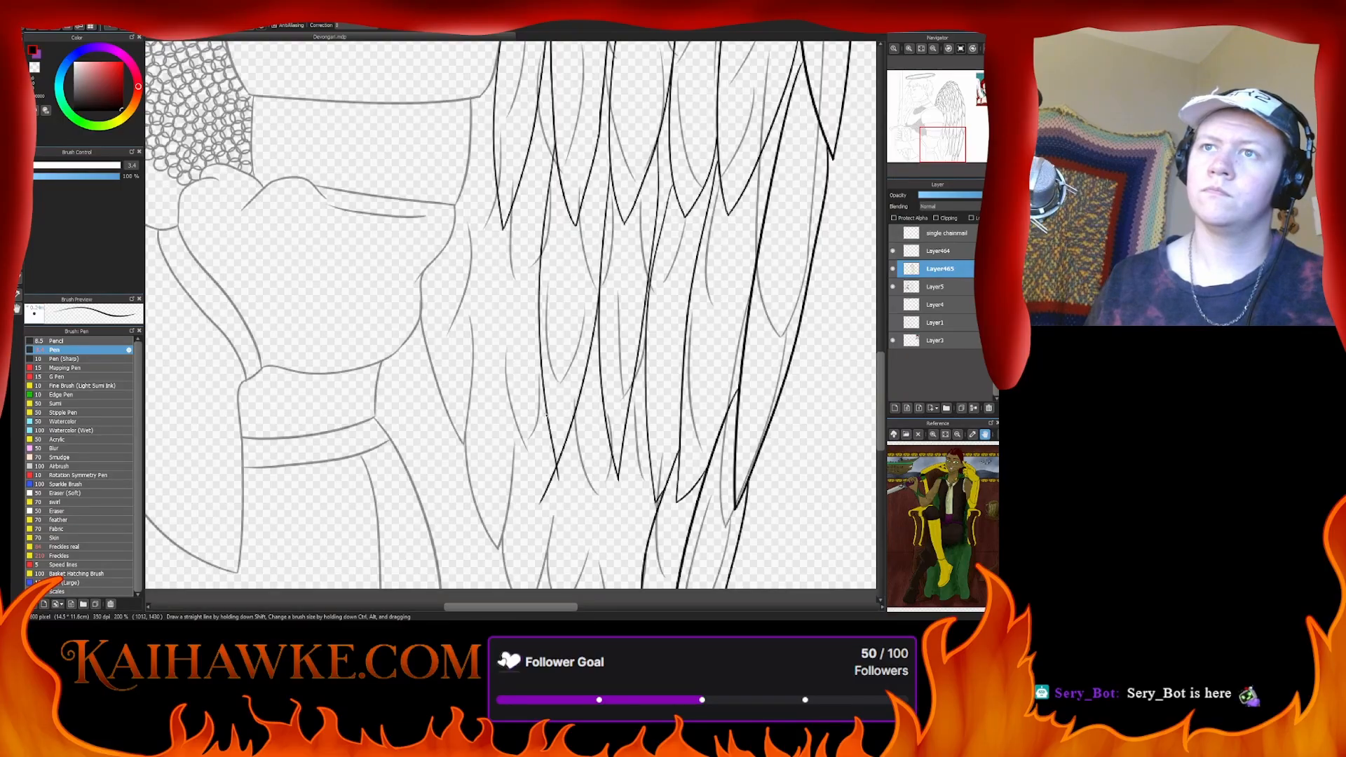
key("e")
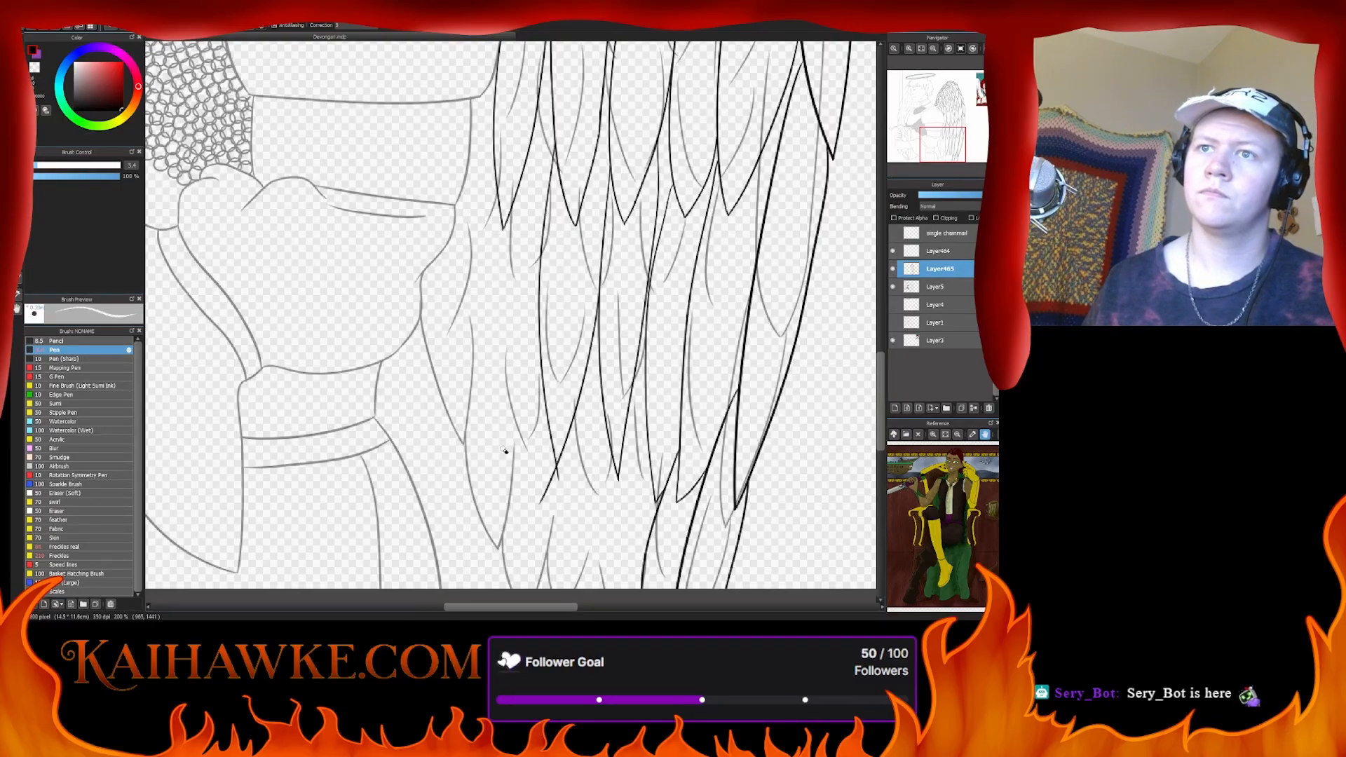
left_click_drag(549, 488, 542, 504)
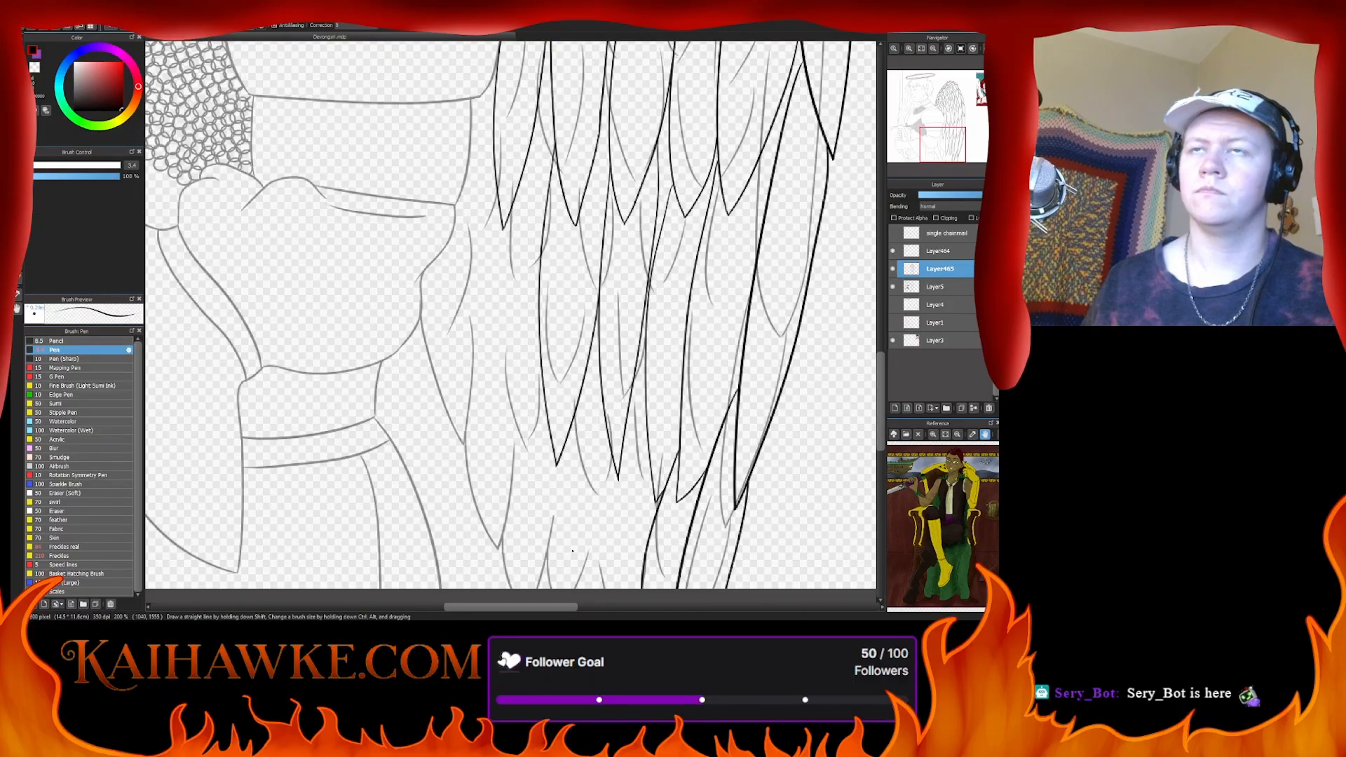
- Ink the two edges of the lower-row feather beneath the innermost waist feather and trim its crossed tip
left_click_drag(535, 242, 549, 298)
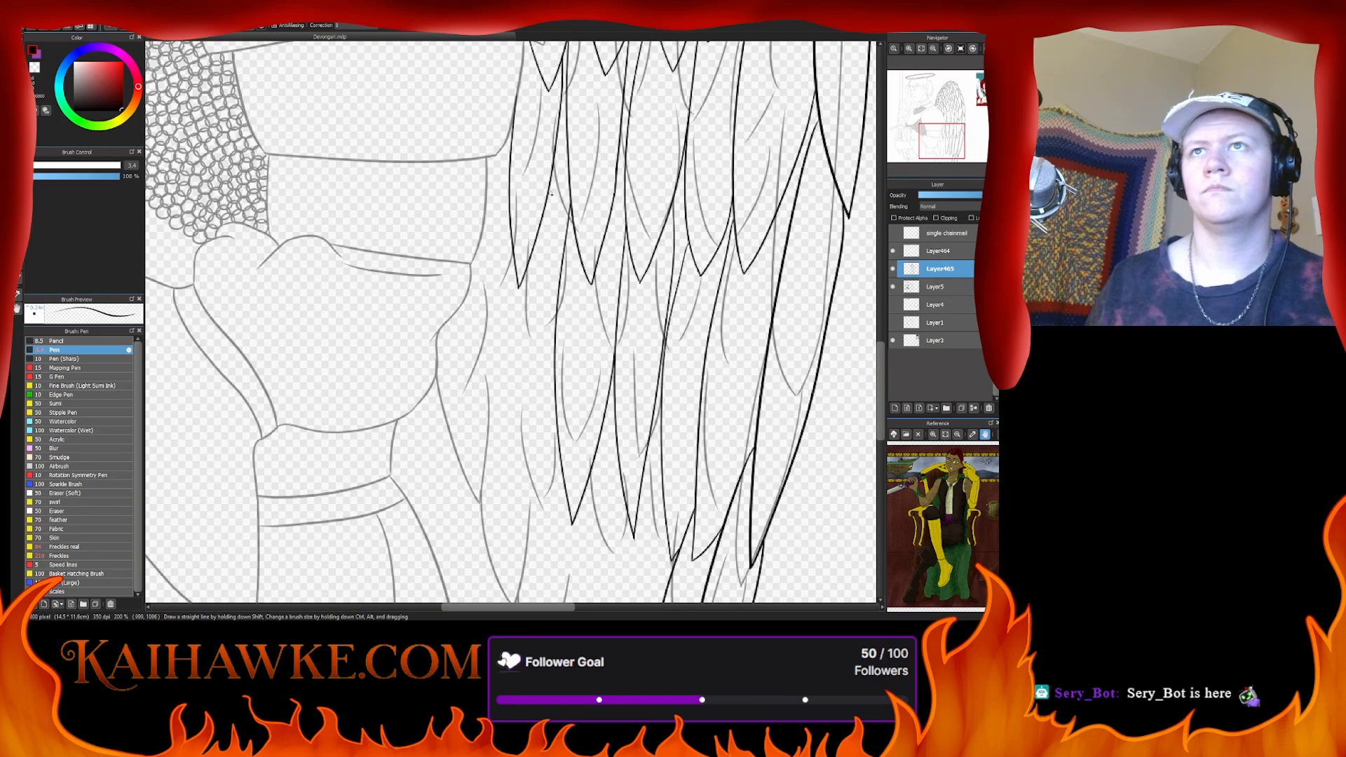
left_click_drag(553, 193, 524, 460)
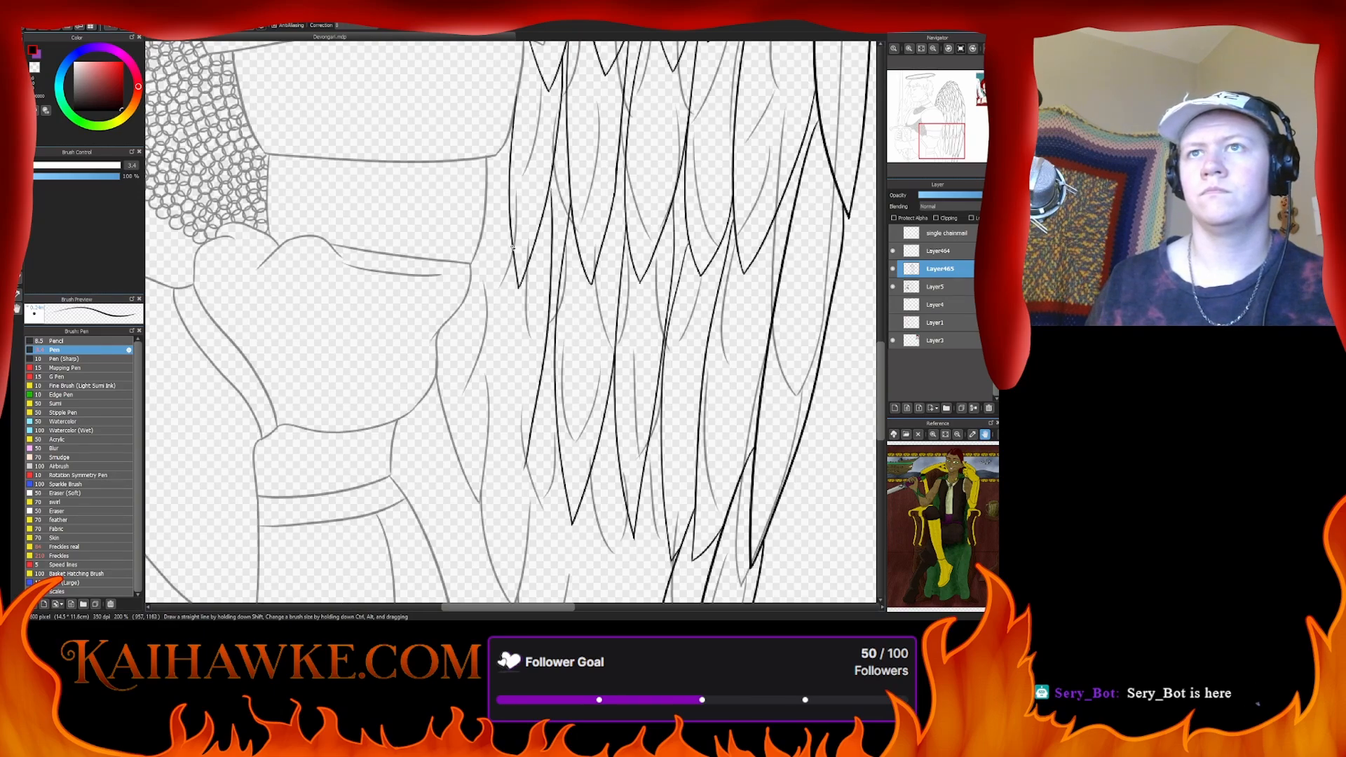
mouse_move(512, 240)
left_mouse_down()
mouse_move(506, 340)
mouse_move(528, 468)
left_mouse_up()
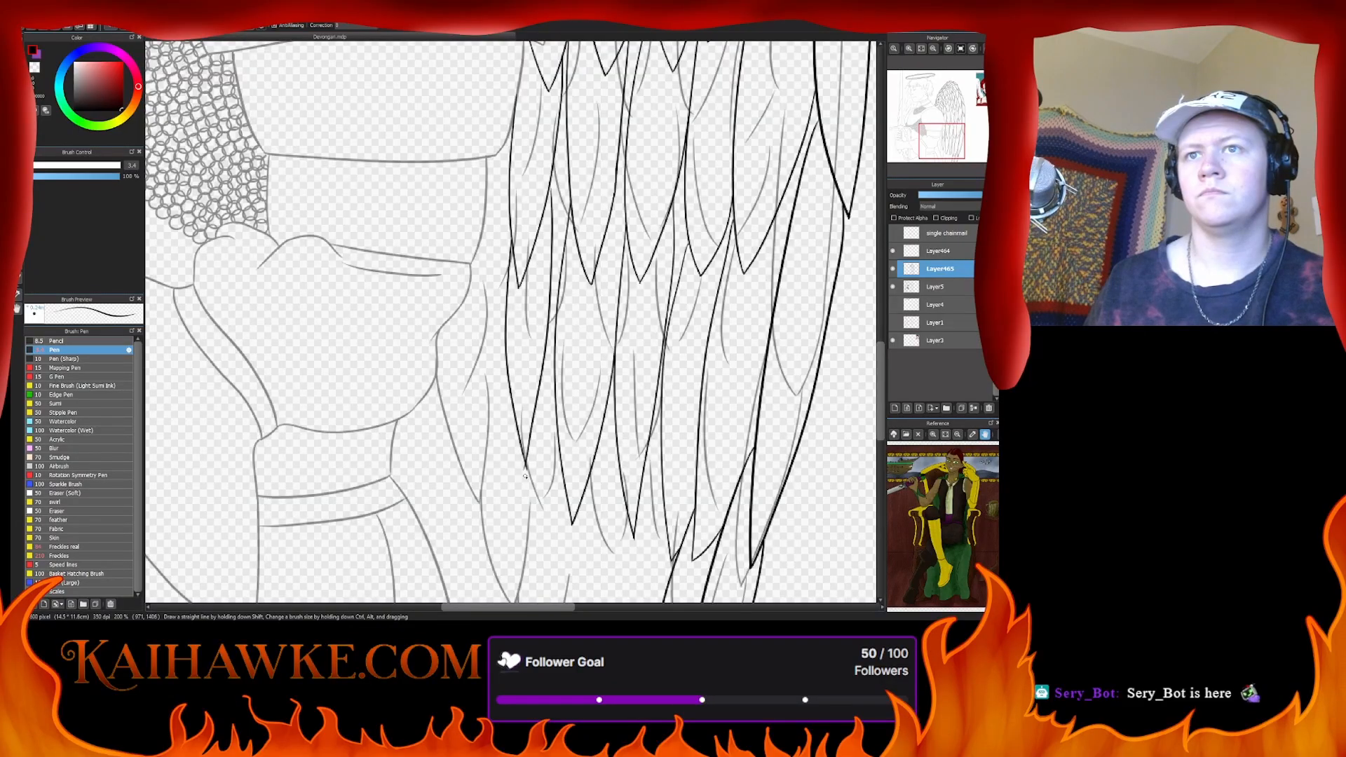
key("e")
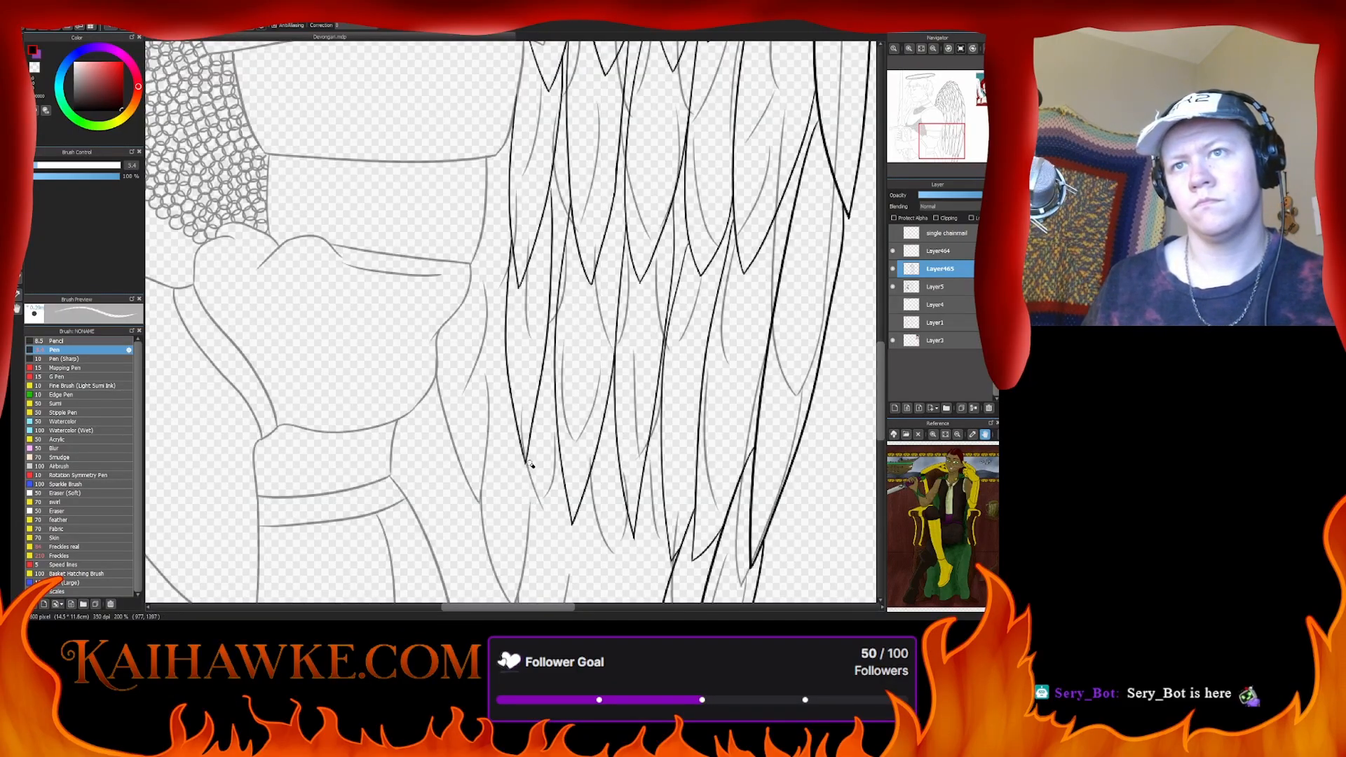
key("e")
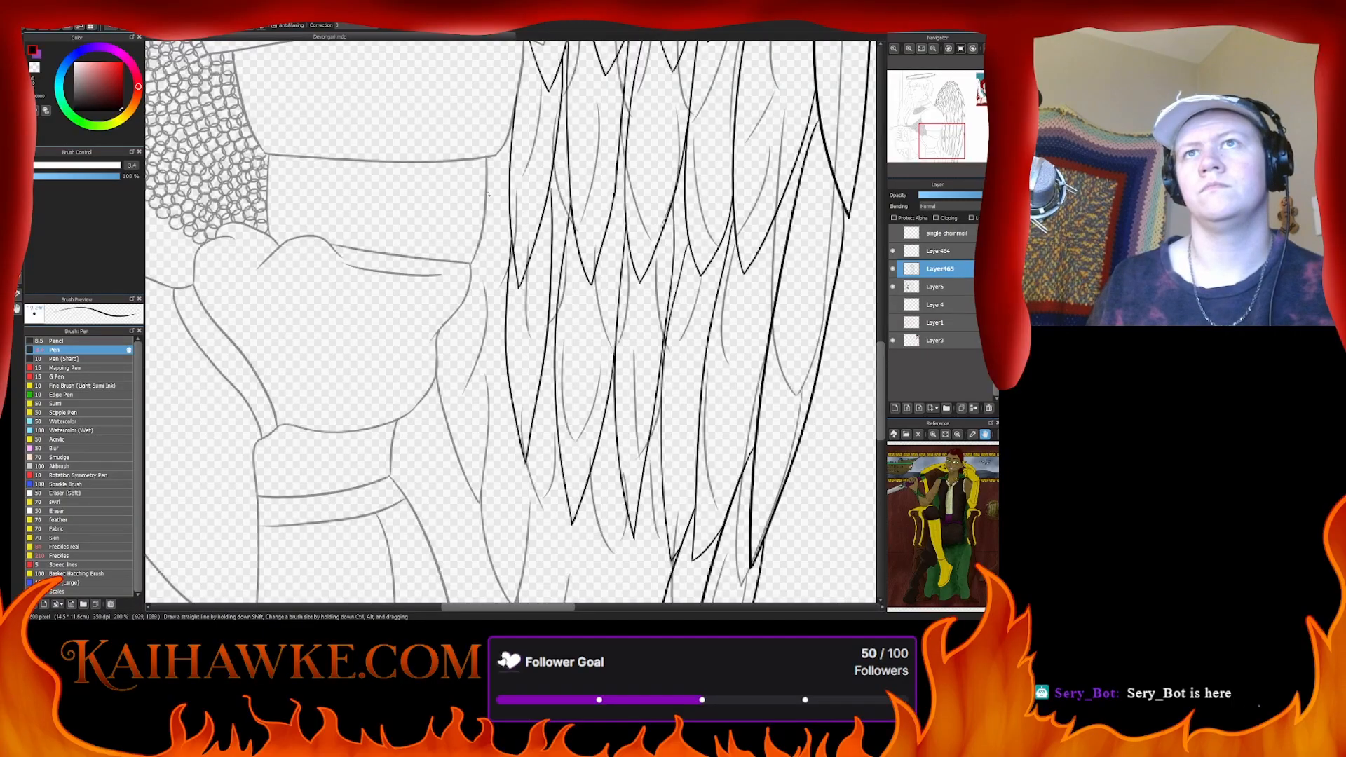
- Ink the narrow feather emerging from the corner of the waist outline and erase the overshoot at its tip
left_click_drag(471, 301, 495, 460)
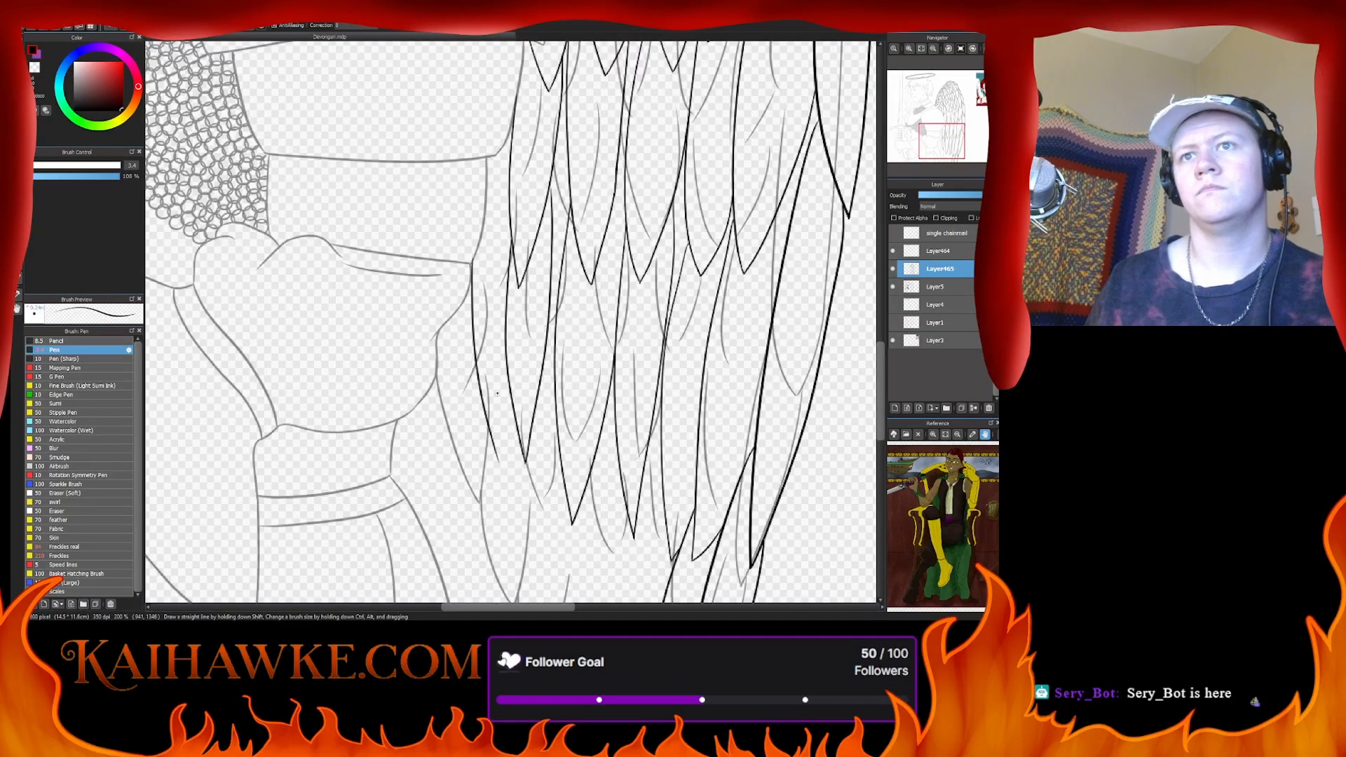
left_click_drag(510, 384, 490, 466)
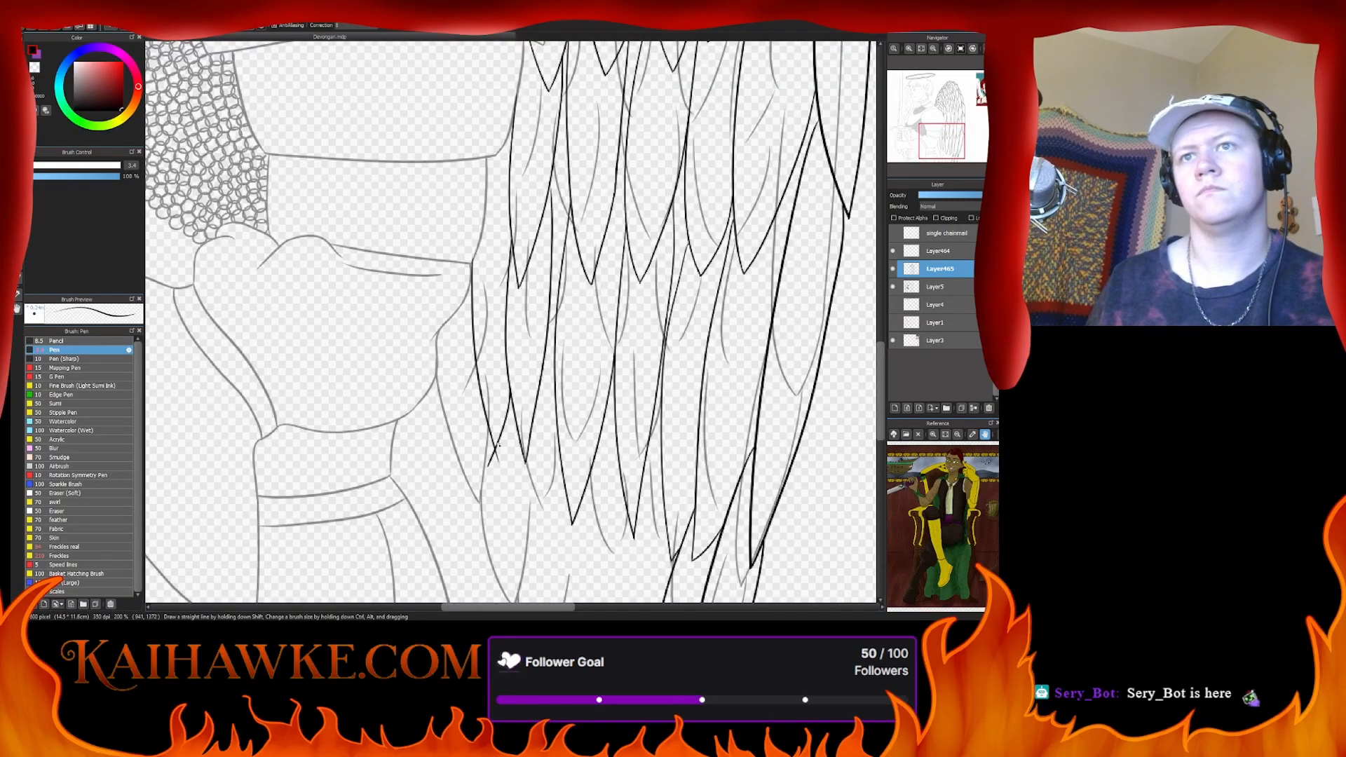
key("e")
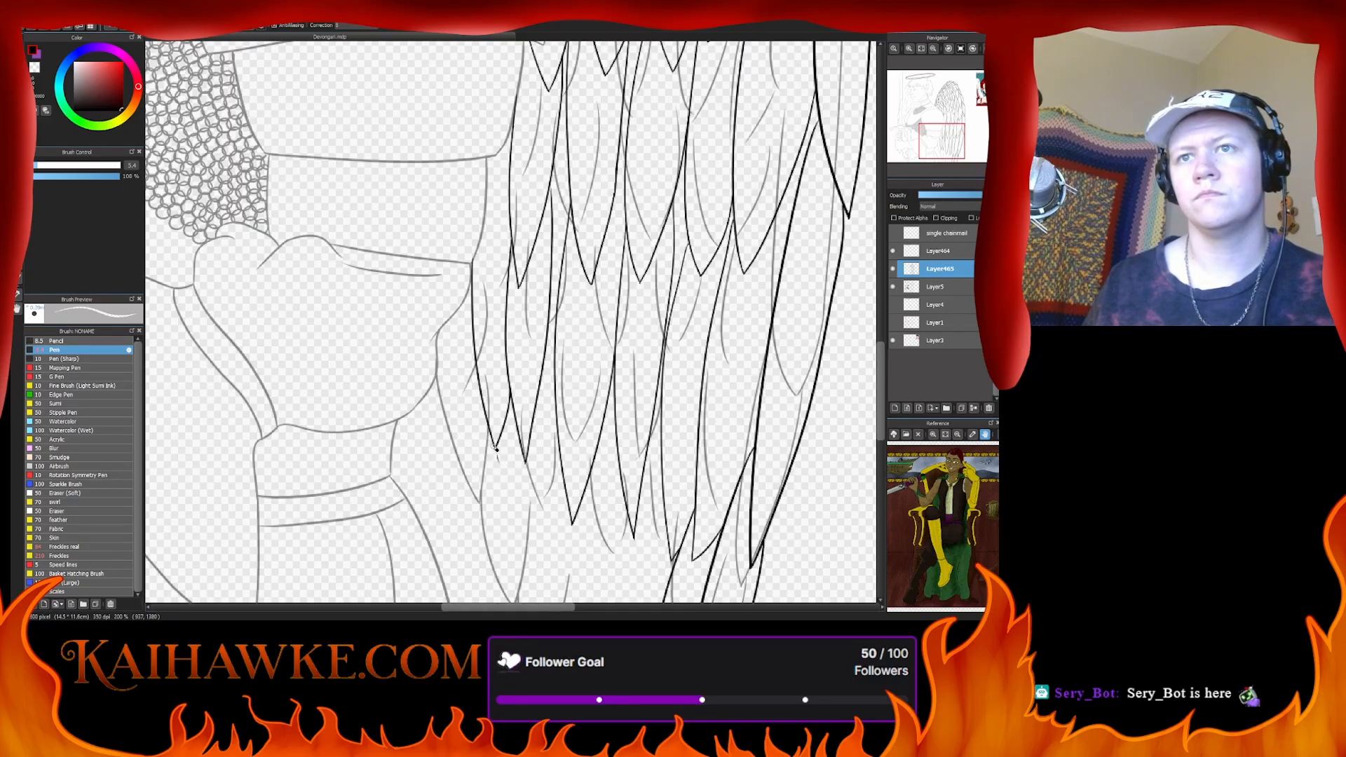
key("e")
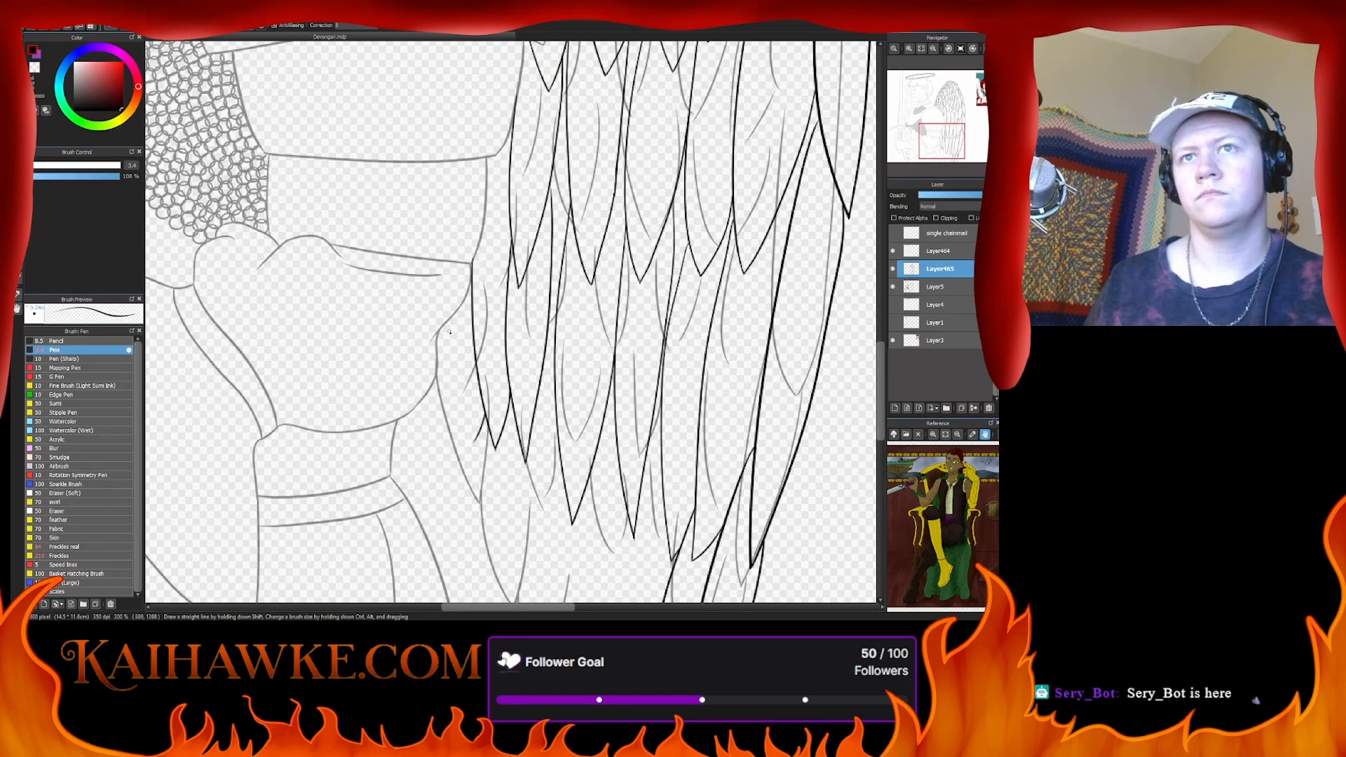
- Ink the short feather against the hip curve, redrawing its left edge once, and clean up its ends
left_click_drag(446, 321, 483, 457)
key("ctrl+z")
left_click_drag(449, 314, 481, 456)
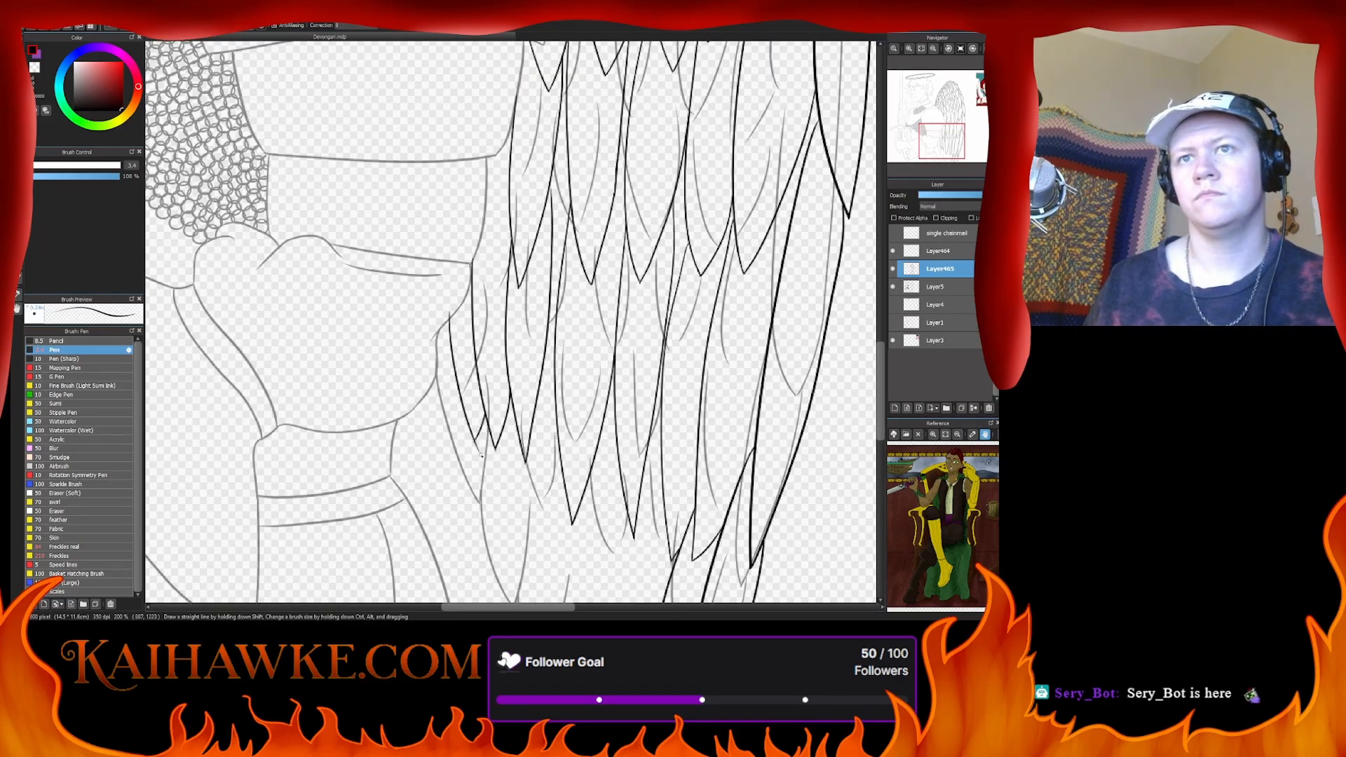
key("e")
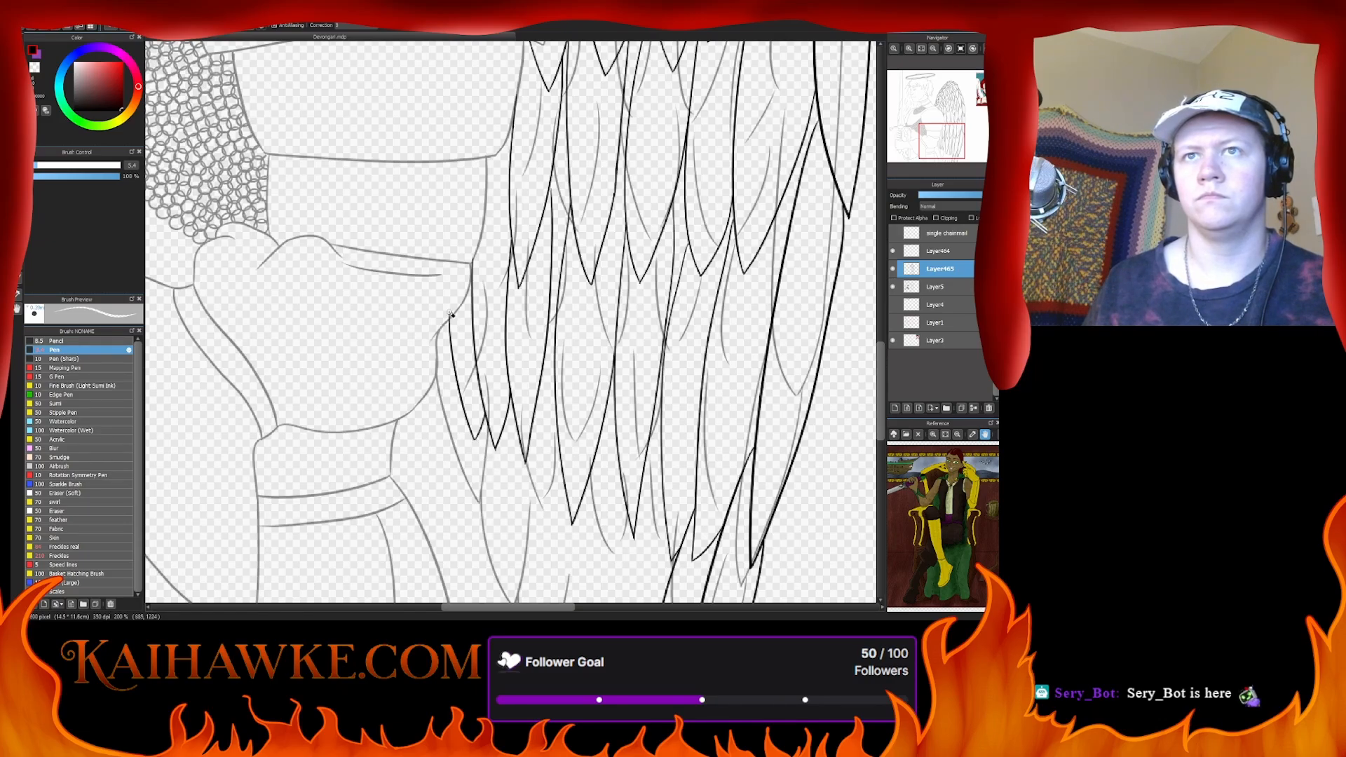
- Ink the large pointed feather below the short hip feathers along the sketch and erase the excess line at its tip
scroll(457, 239, "up", 5)
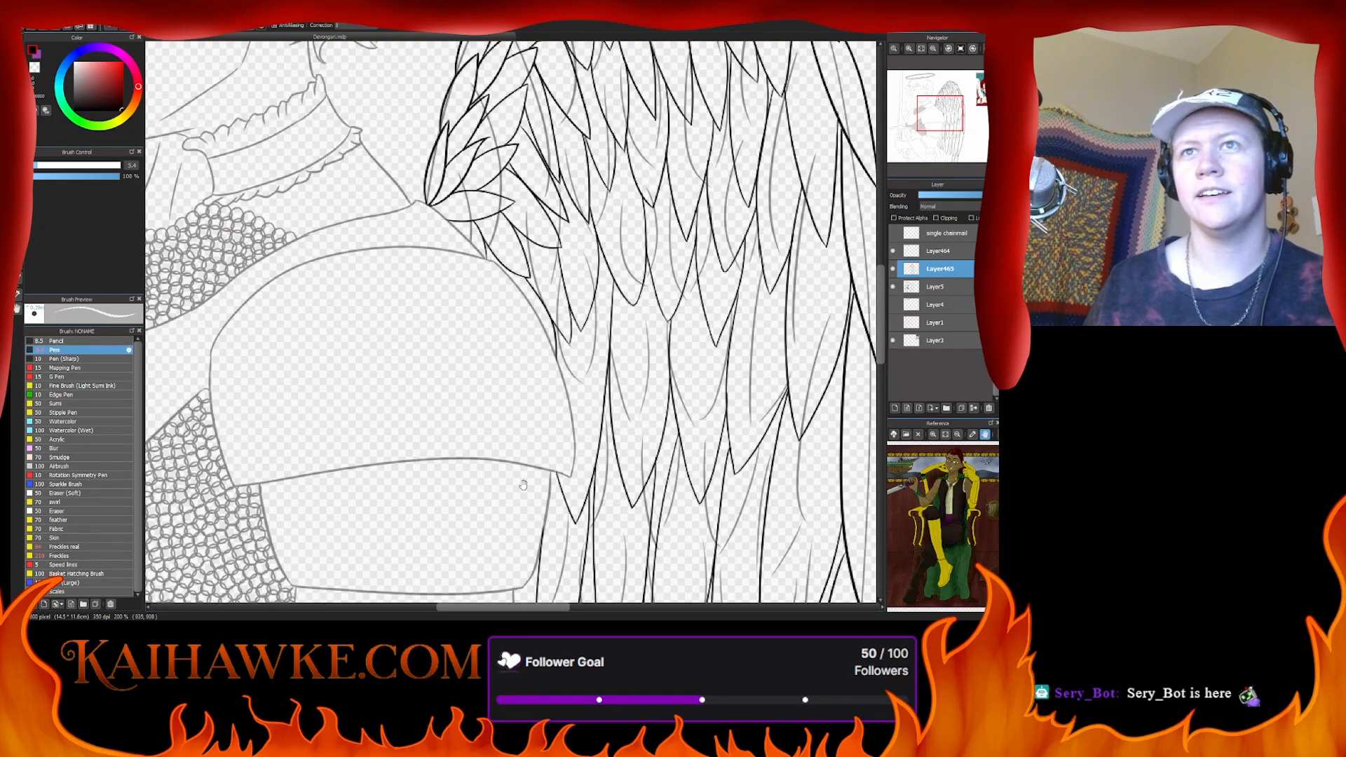
scroll(523, 485, "down", 10)
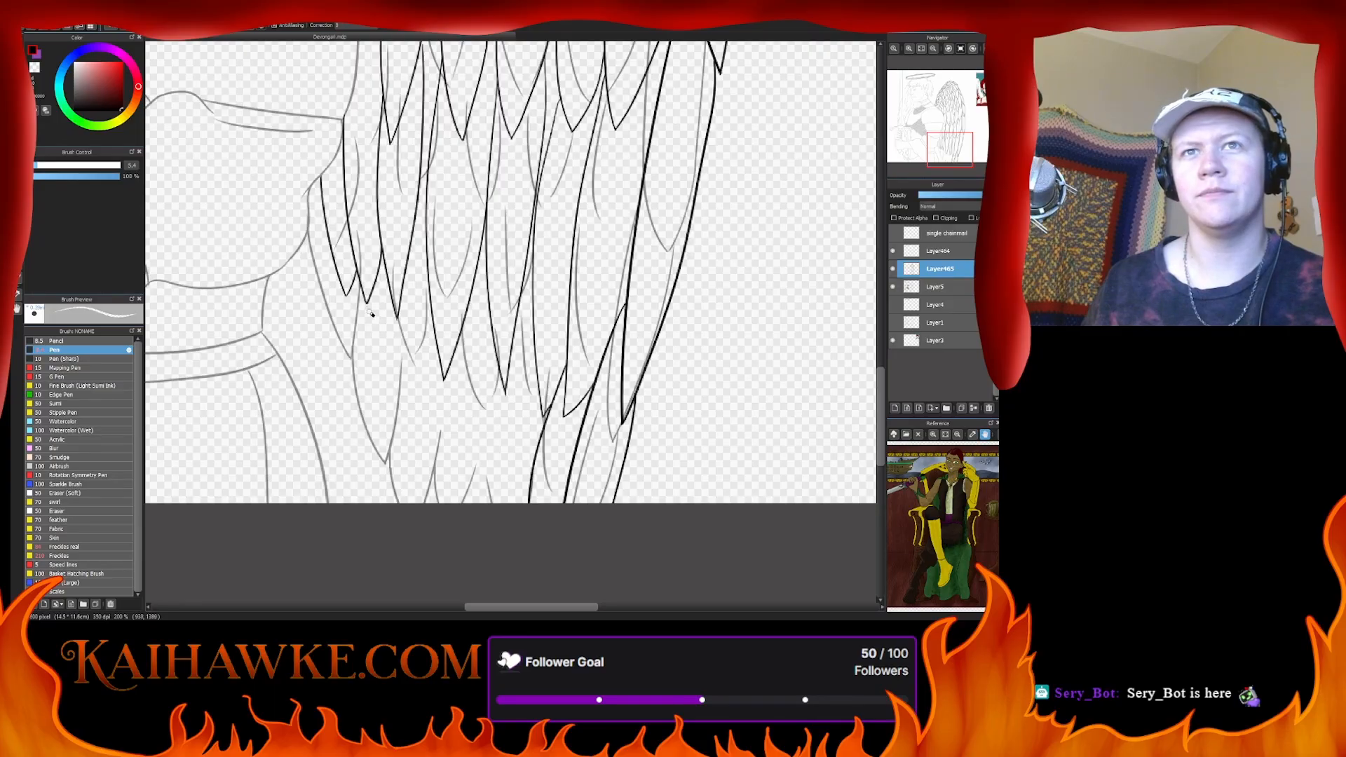
key("b")
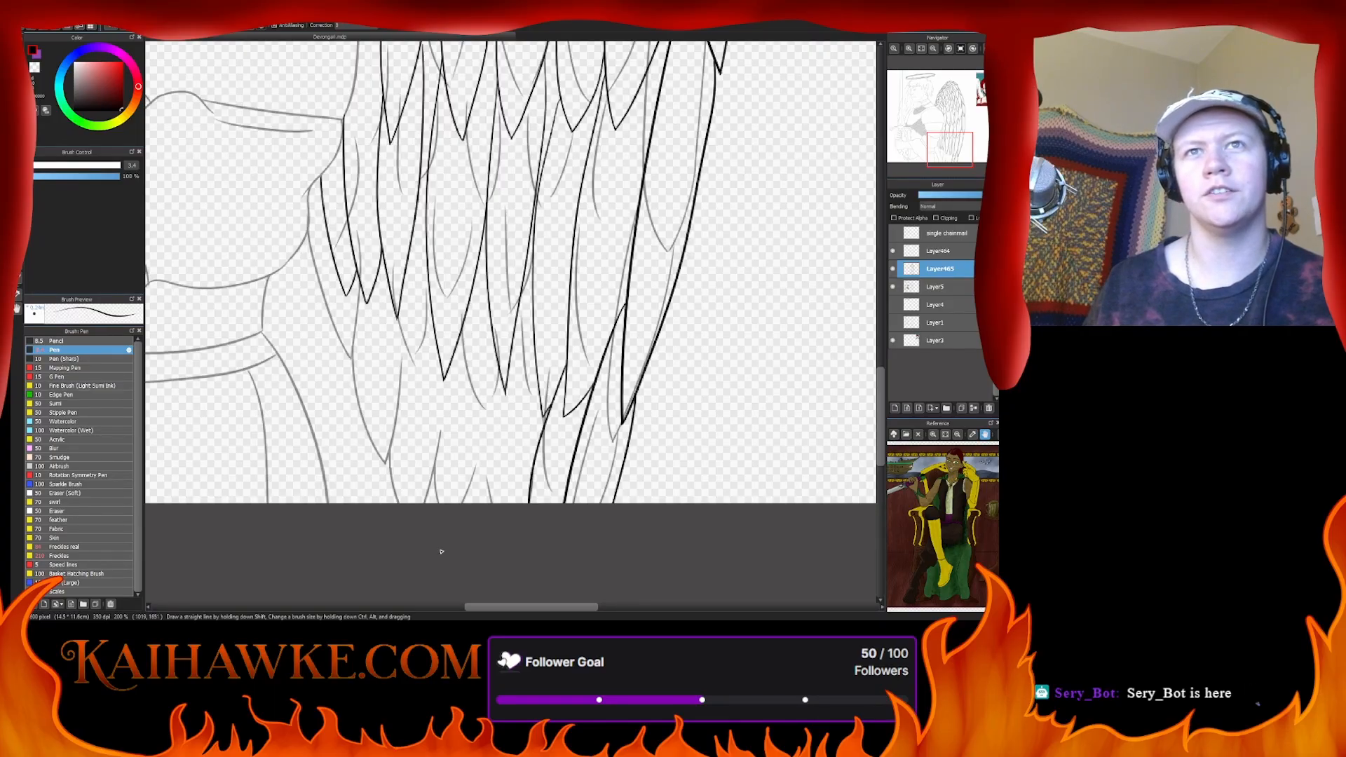
scroll(441, 552, "left", 3)
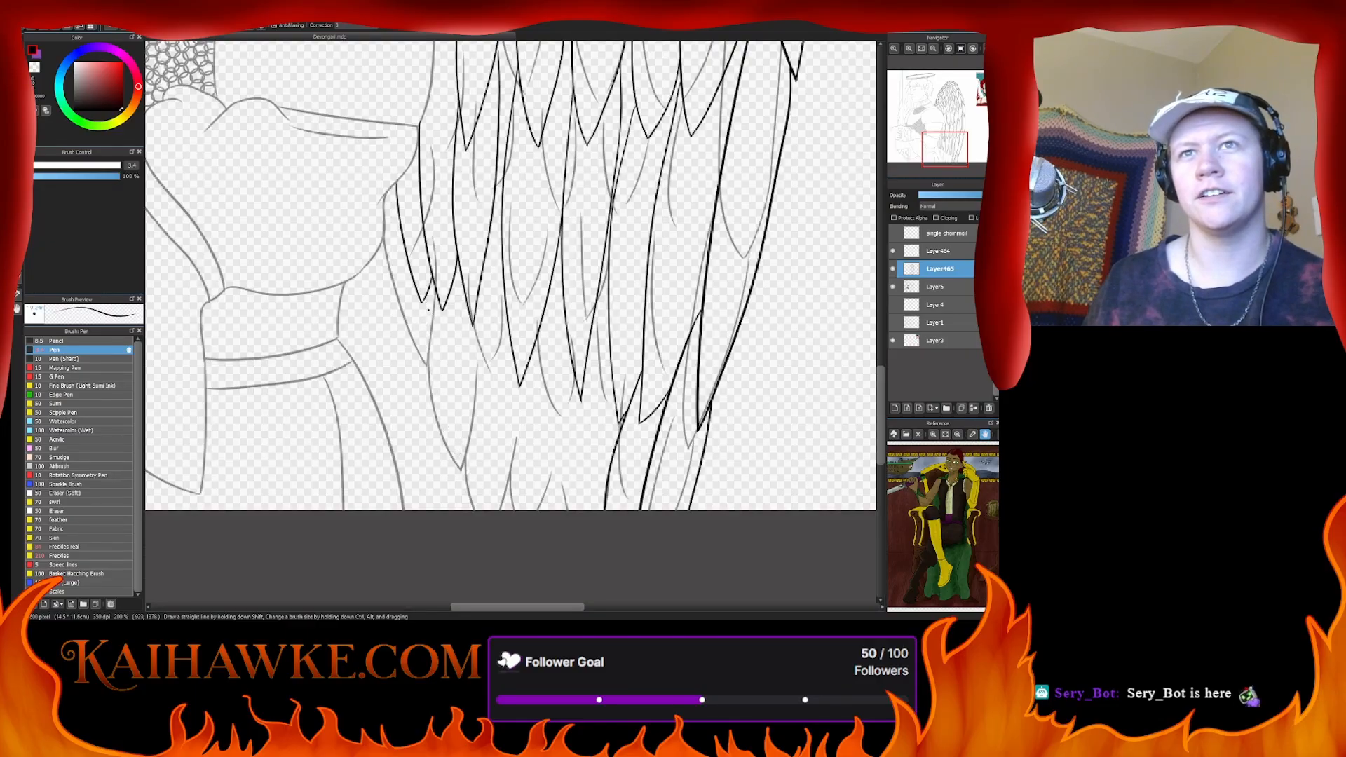
mouse_move(424, 296)
left_mouse_down()
mouse_move(426, 367)
mouse_move(461, 471)
left_mouse_up()
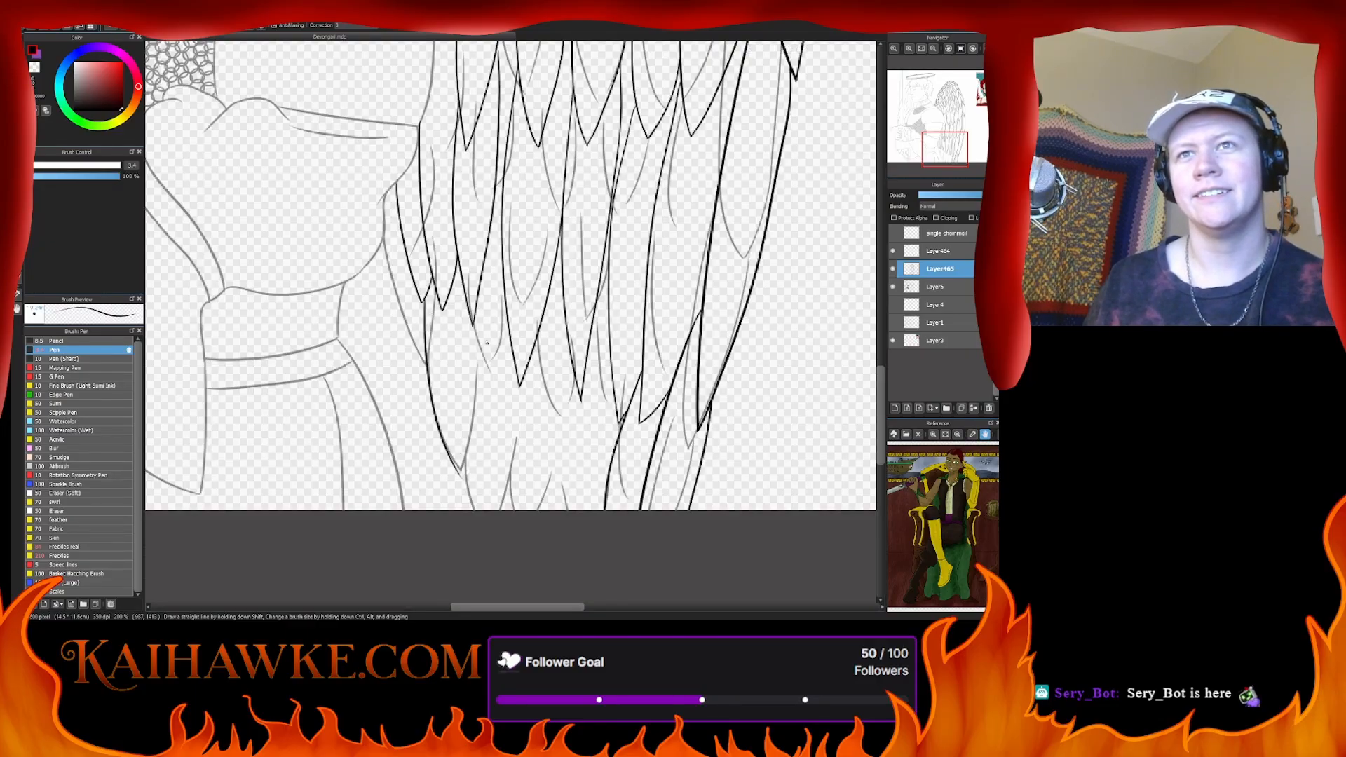
left_click_drag(481, 284, 459, 478)
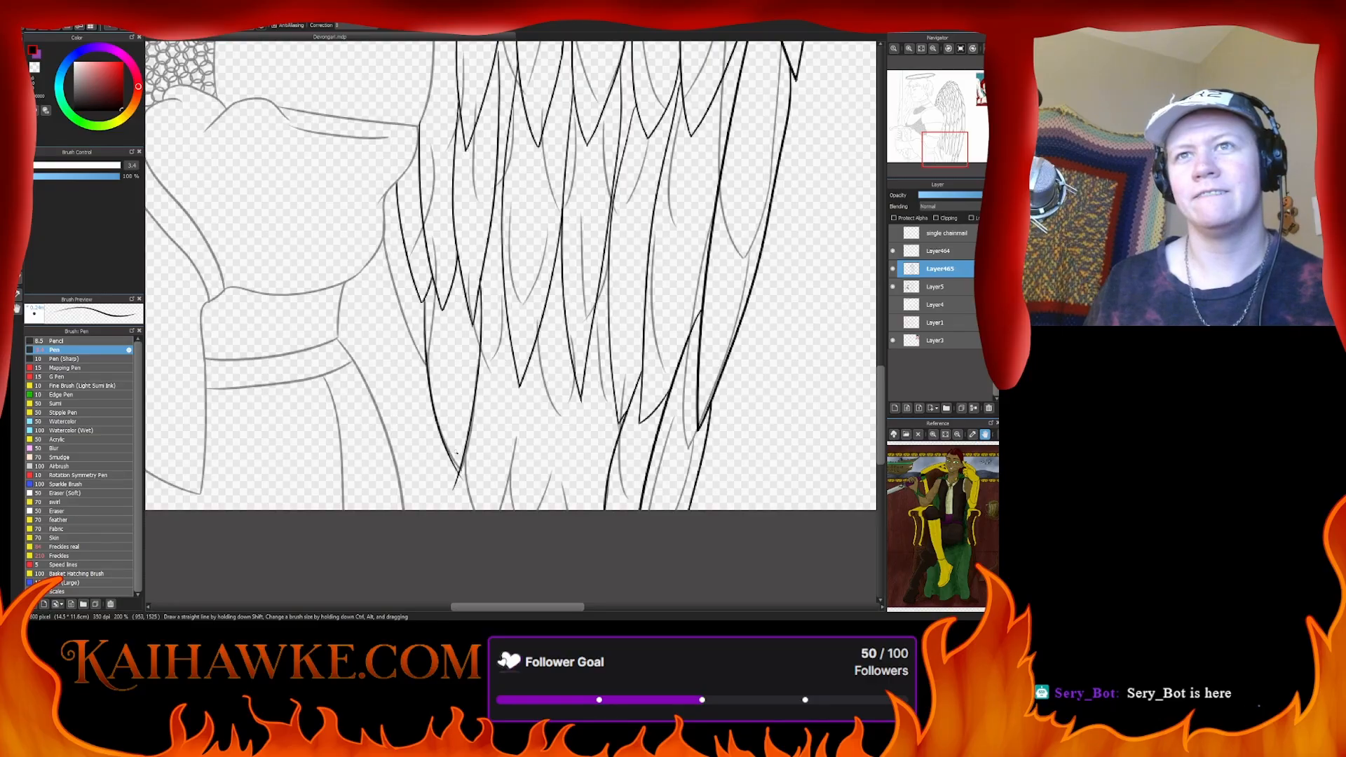
scroll(470, 442, "up", 3)
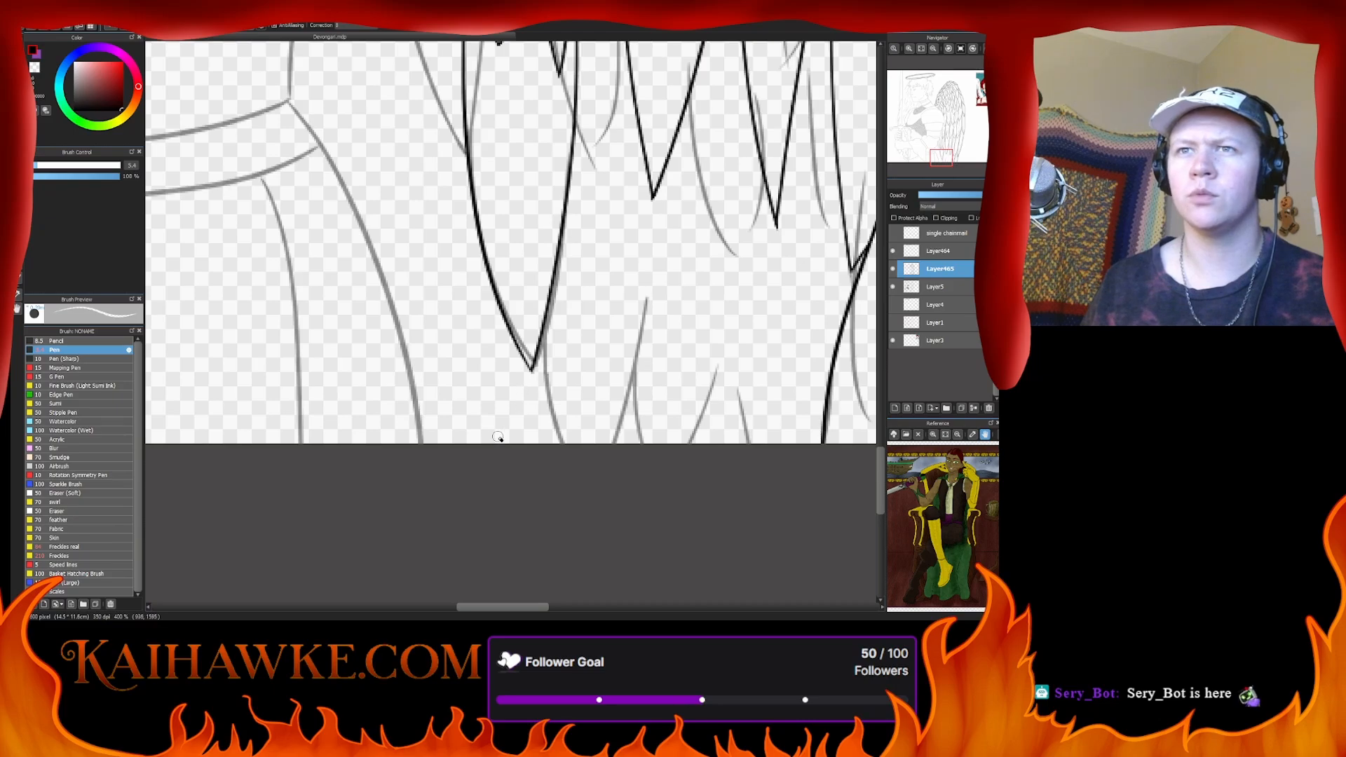
key("b")
left_click_drag(705, 336, 481, 384)
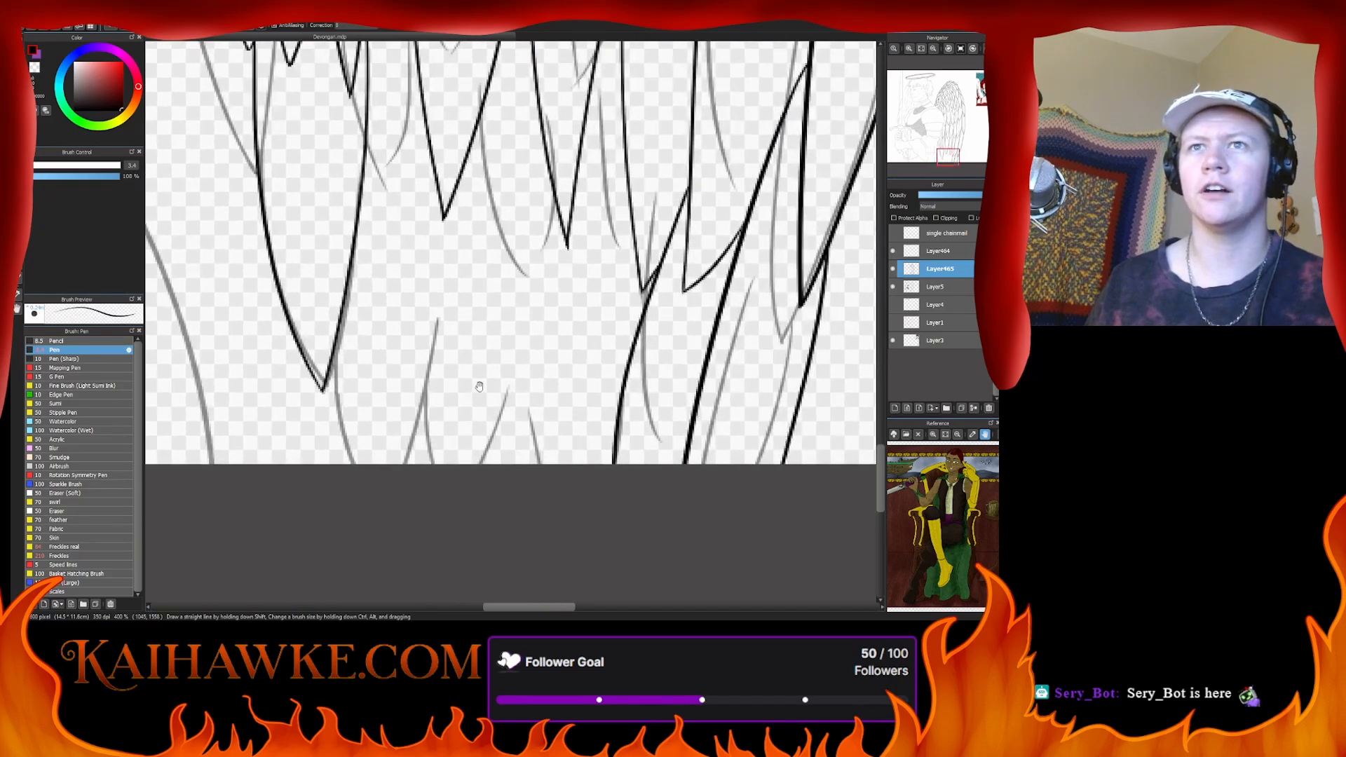
left_click_drag(393, 243, 342, 274)
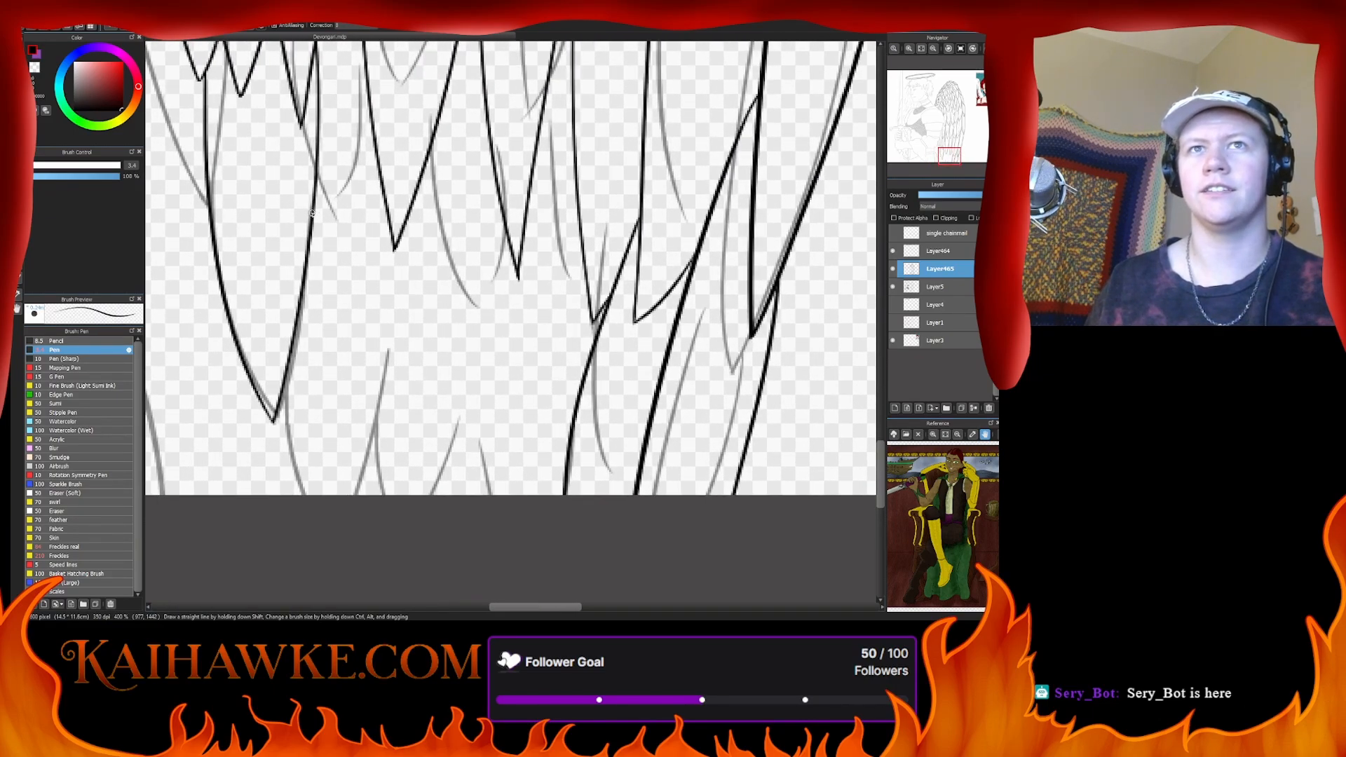
- Ink both edges of the long feather below the large pointed one down to the canvas edge, redrawing its right edge once
left_click_drag(313, 213, 347, 495)
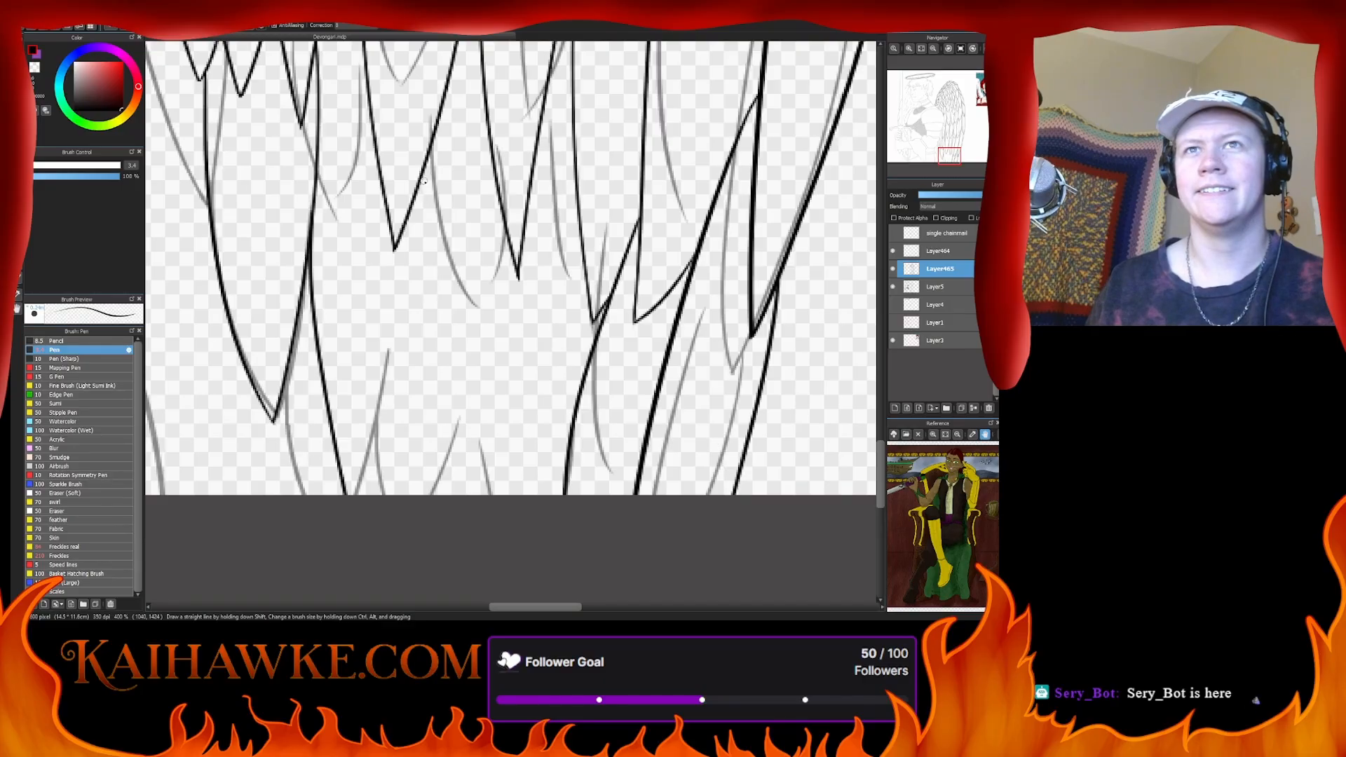
left_click_drag(426, 195, 392, 495)
key("ctrl+z")
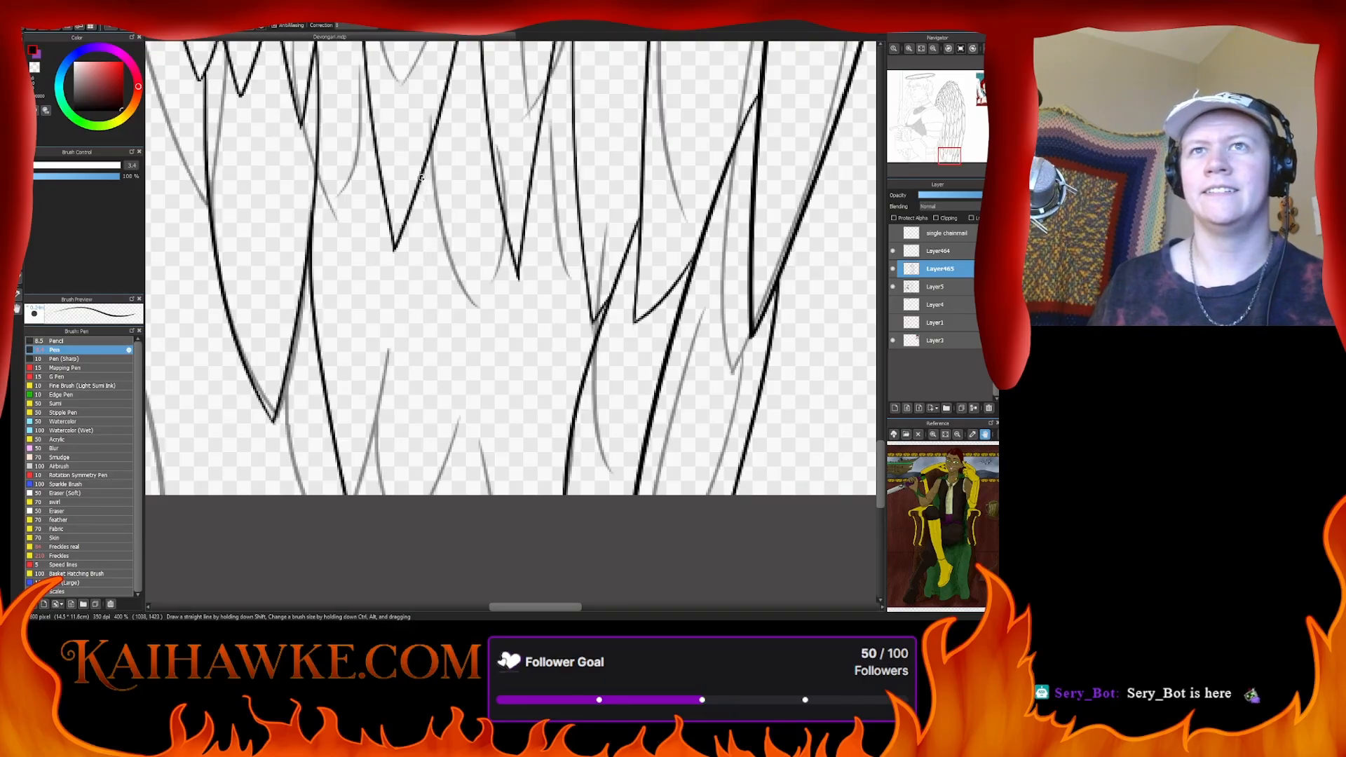
mouse_move(424, 174)
left_mouse_down()
mouse_move(424, 266)
mouse_move(371, 535)
left_mouse_up()
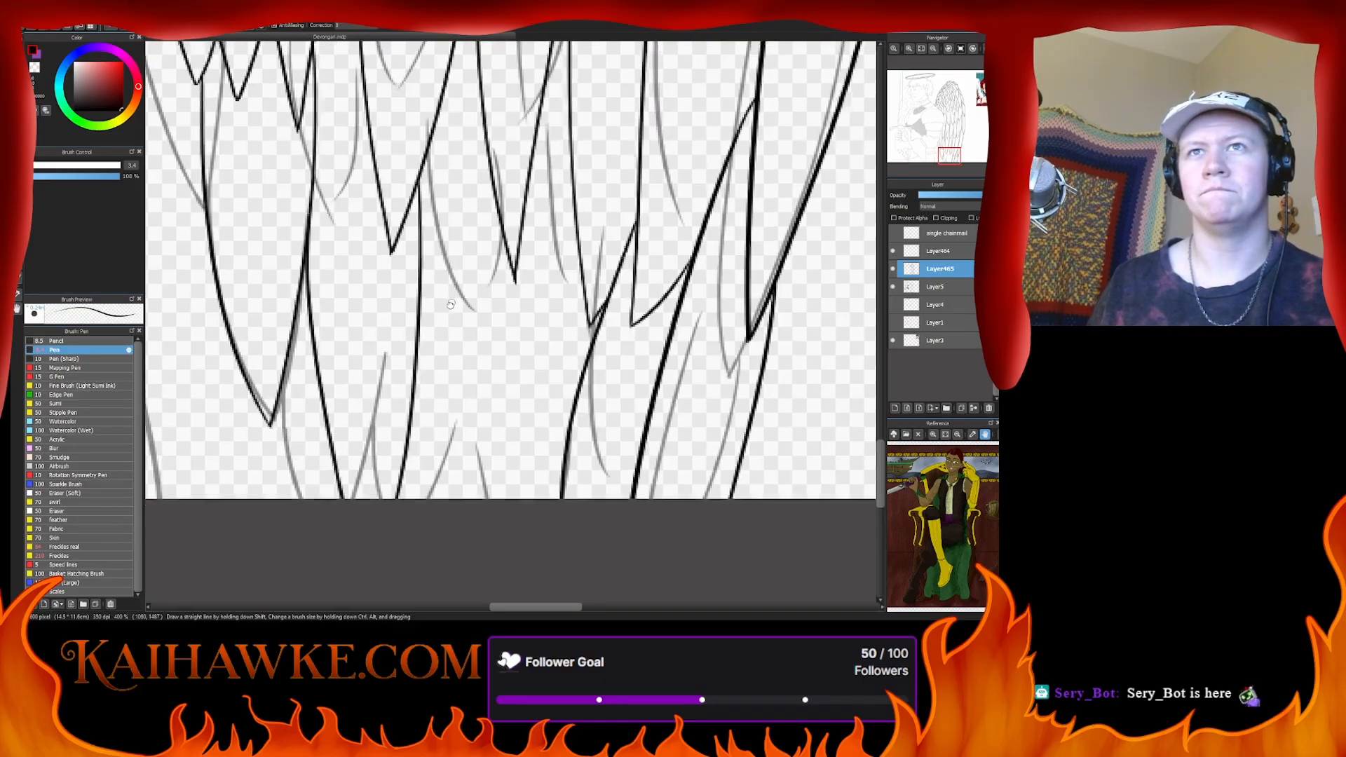
scroll(427, 209, "up", 1)
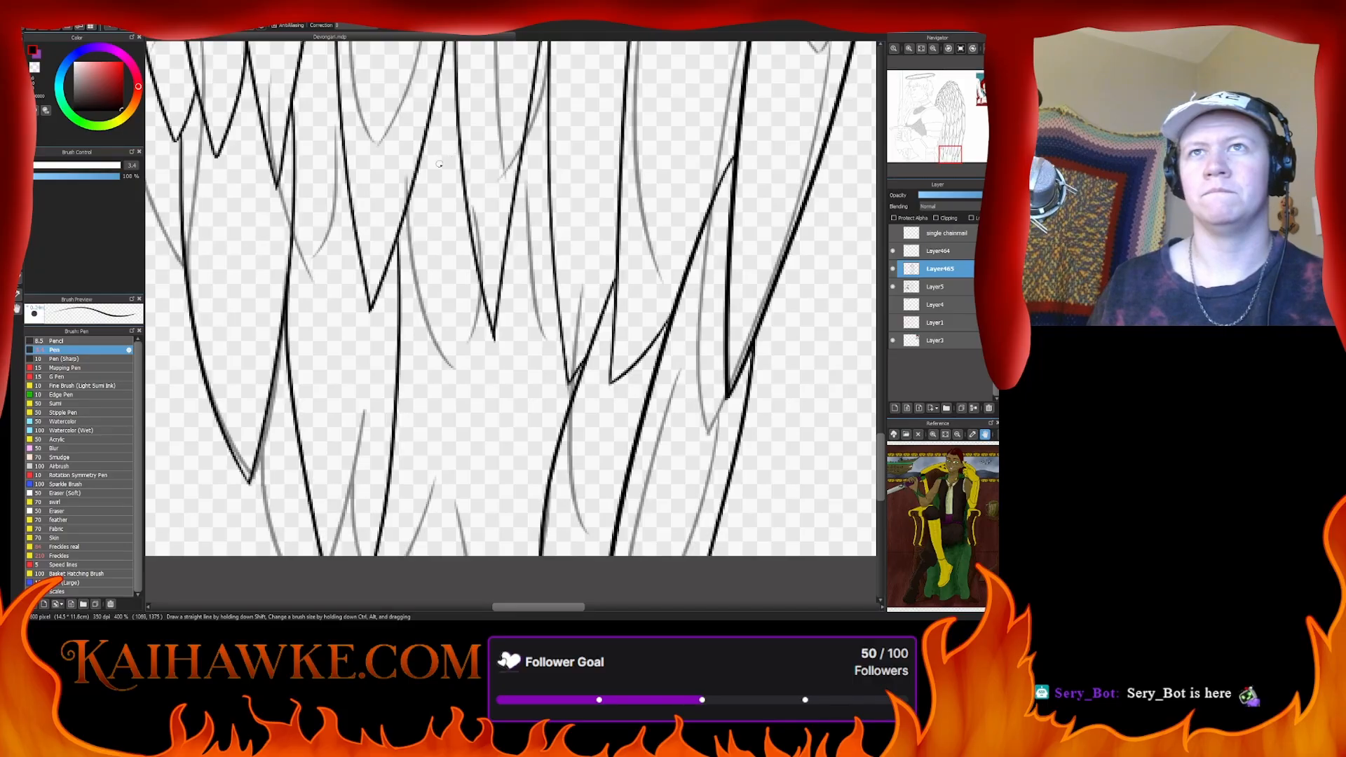
- Ink both edges of the next long feather to the right, plus the short feather edges between feathers at the canvas bottom
left_click_drag(456, 137, 415, 537)
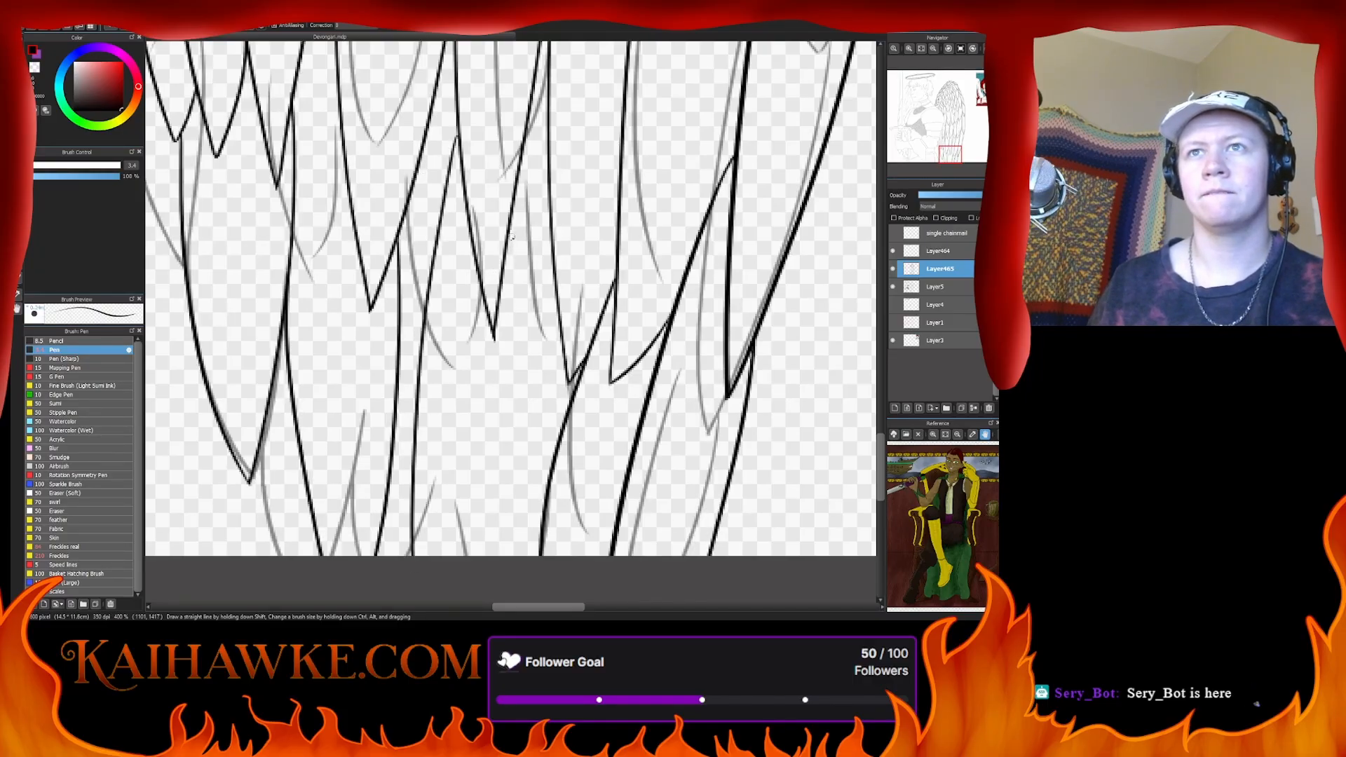
left_click_drag(513, 237, 491, 546)
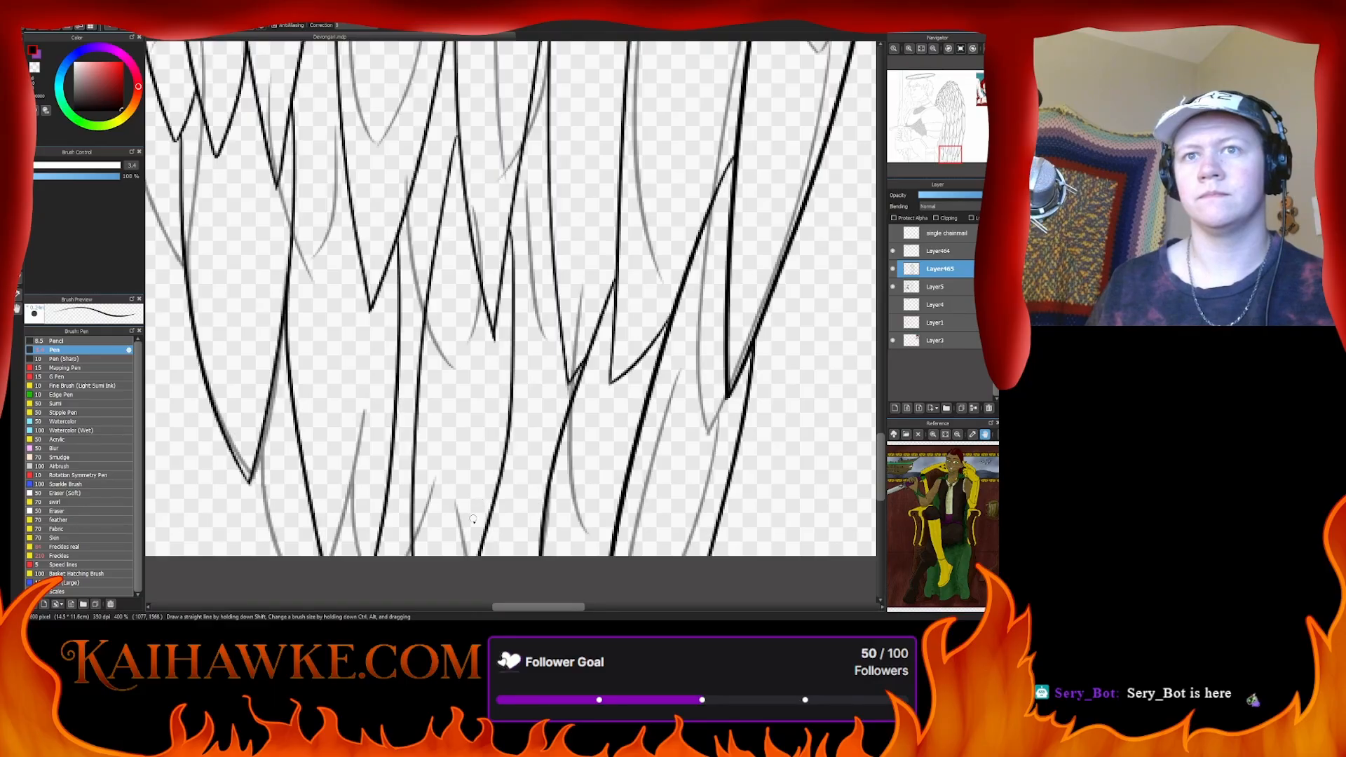
scroll(347, 347, "down", 1)
mouse_move(346, 345)
left_mouse_down()
mouse_move(348, 389)
mouse_move(411, 544)
left_mouse_up()
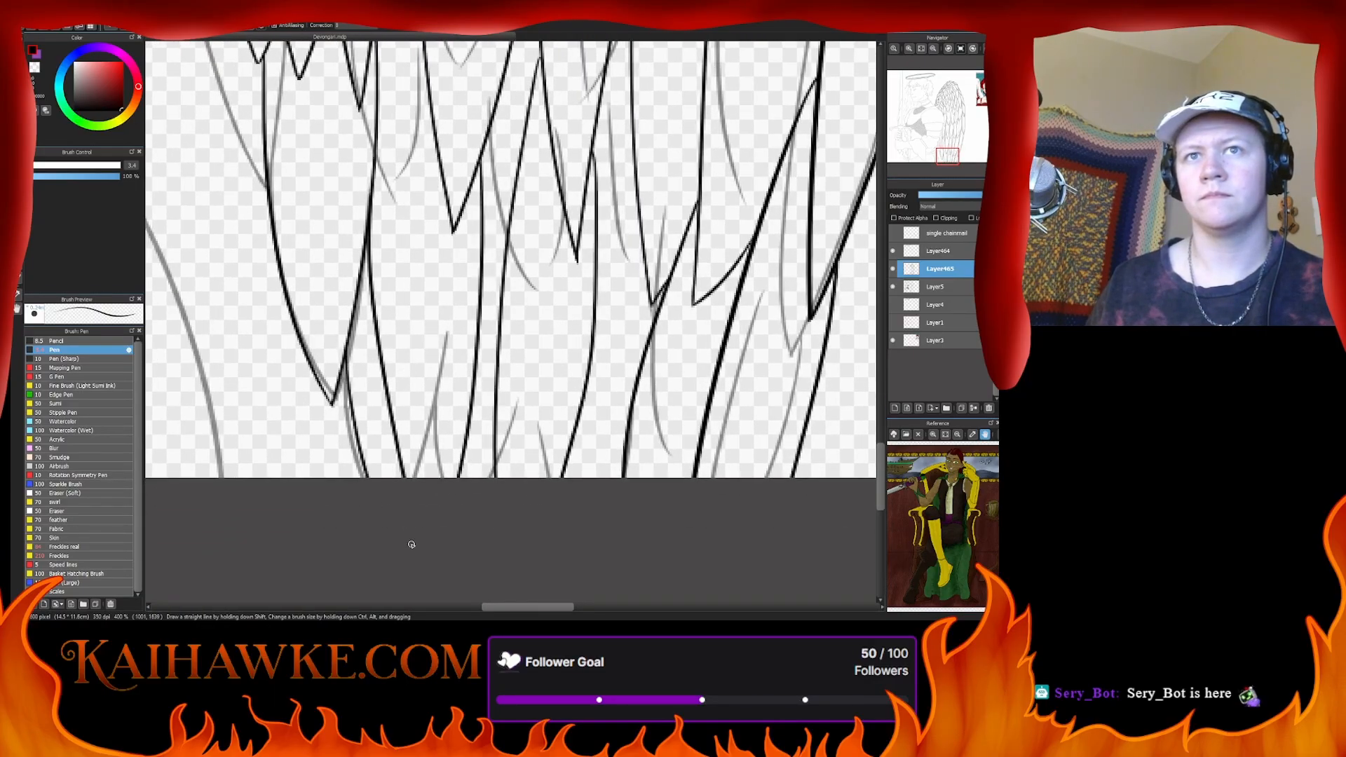
left_click_drag(493, 438, 439, 551)
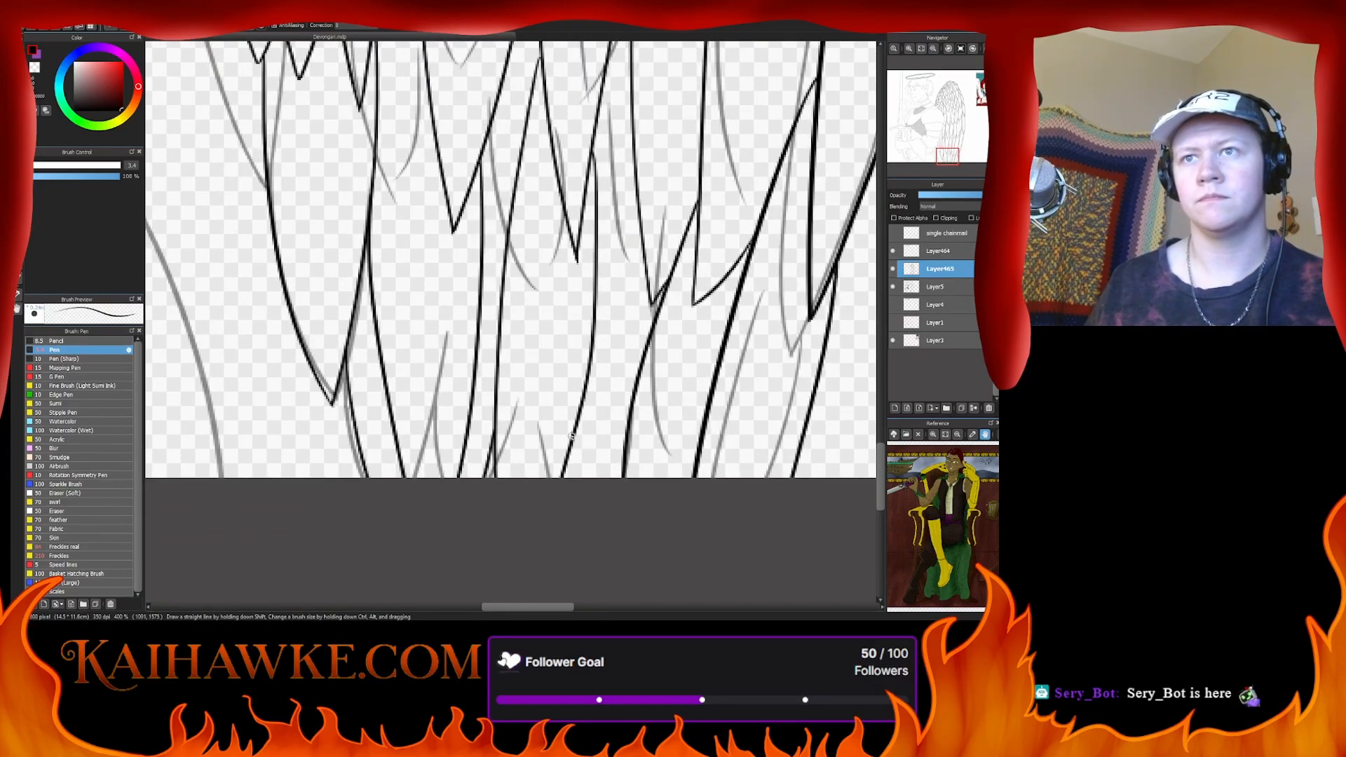
scroll(680, 388, "down", 2)
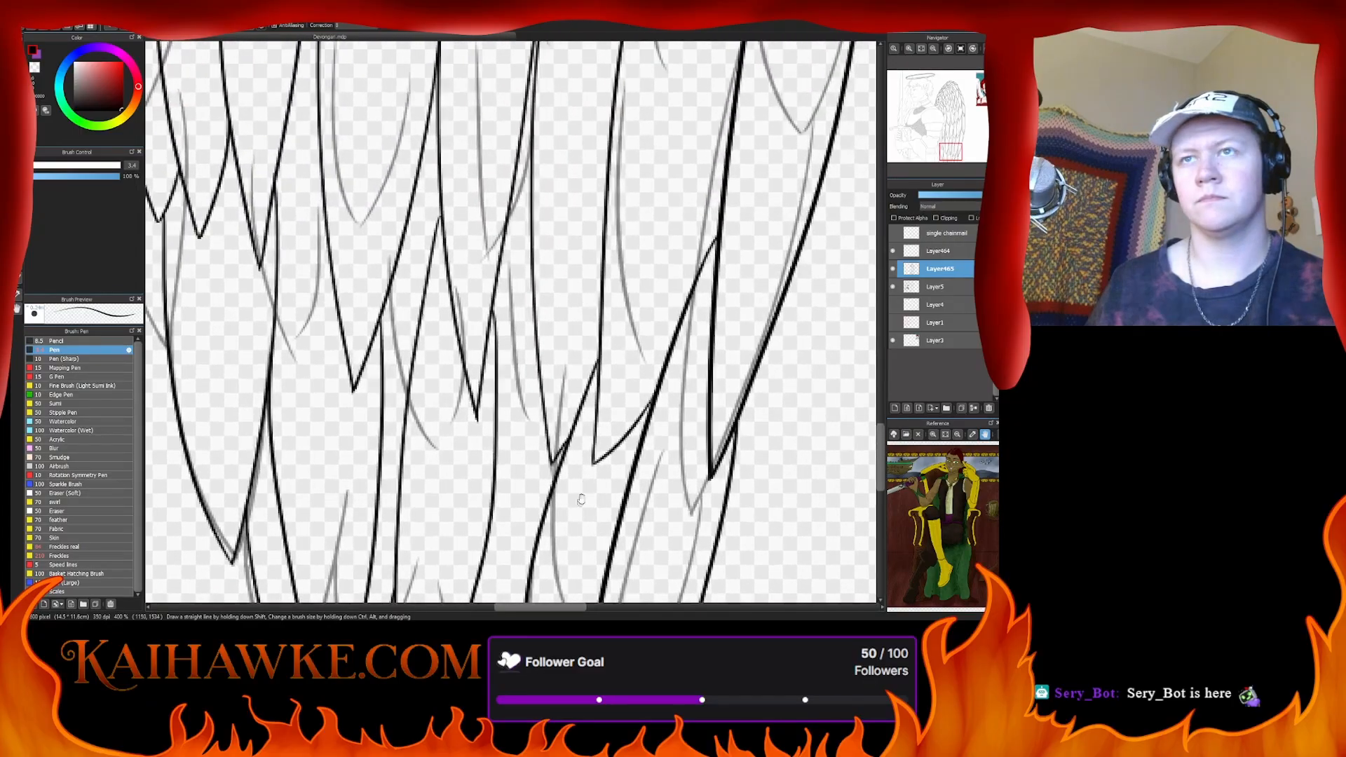
- Hide the inked wing layer, Layer465, and raise the opacity of the sketch layer, Layer5, to full
left_click(920, 50)
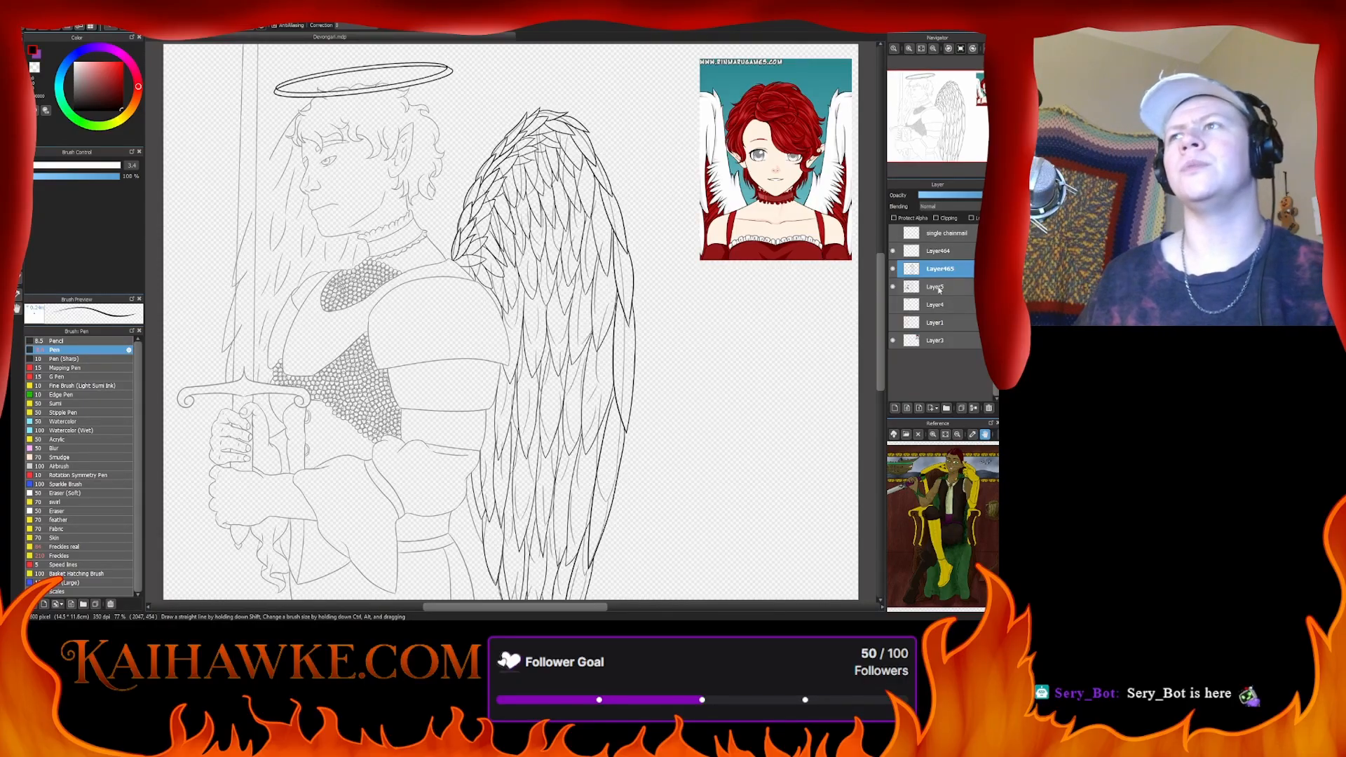
left_click(893, 270)
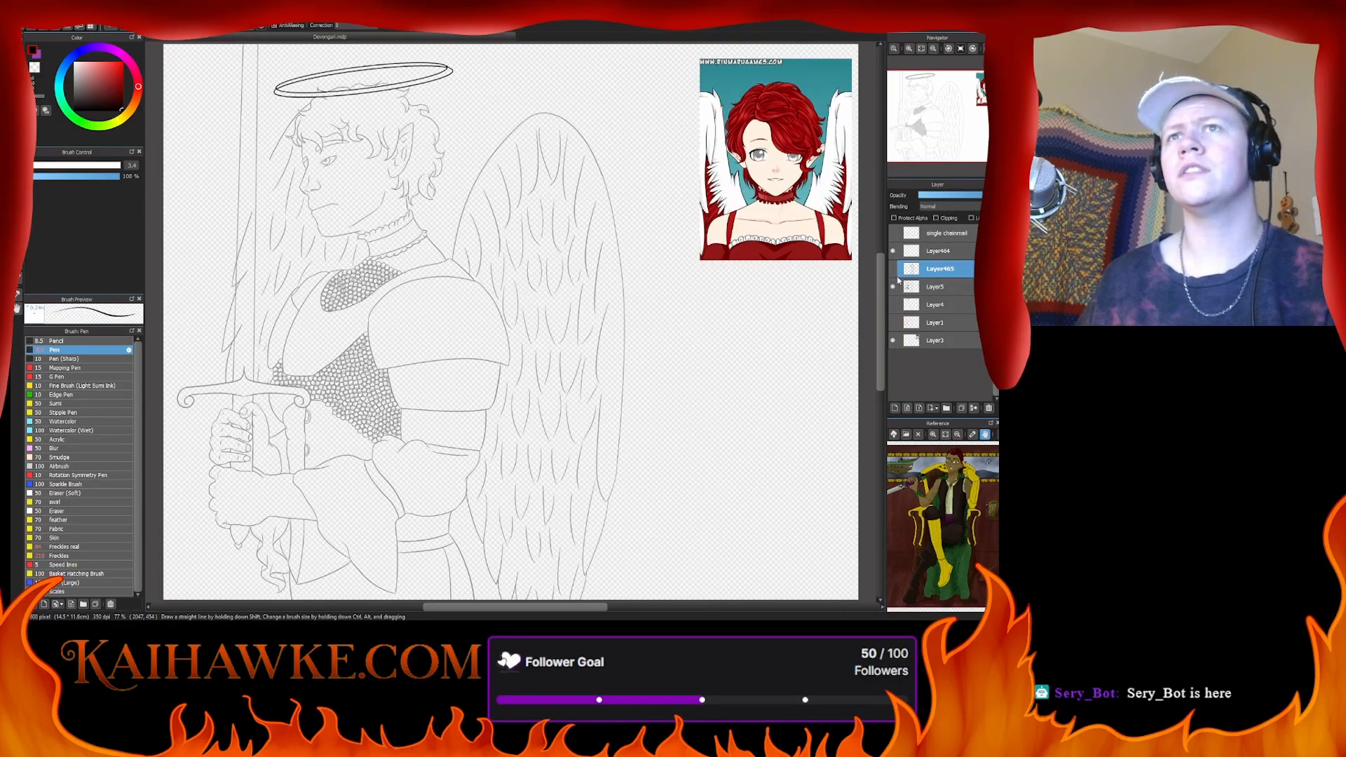
left_click(901, 286)
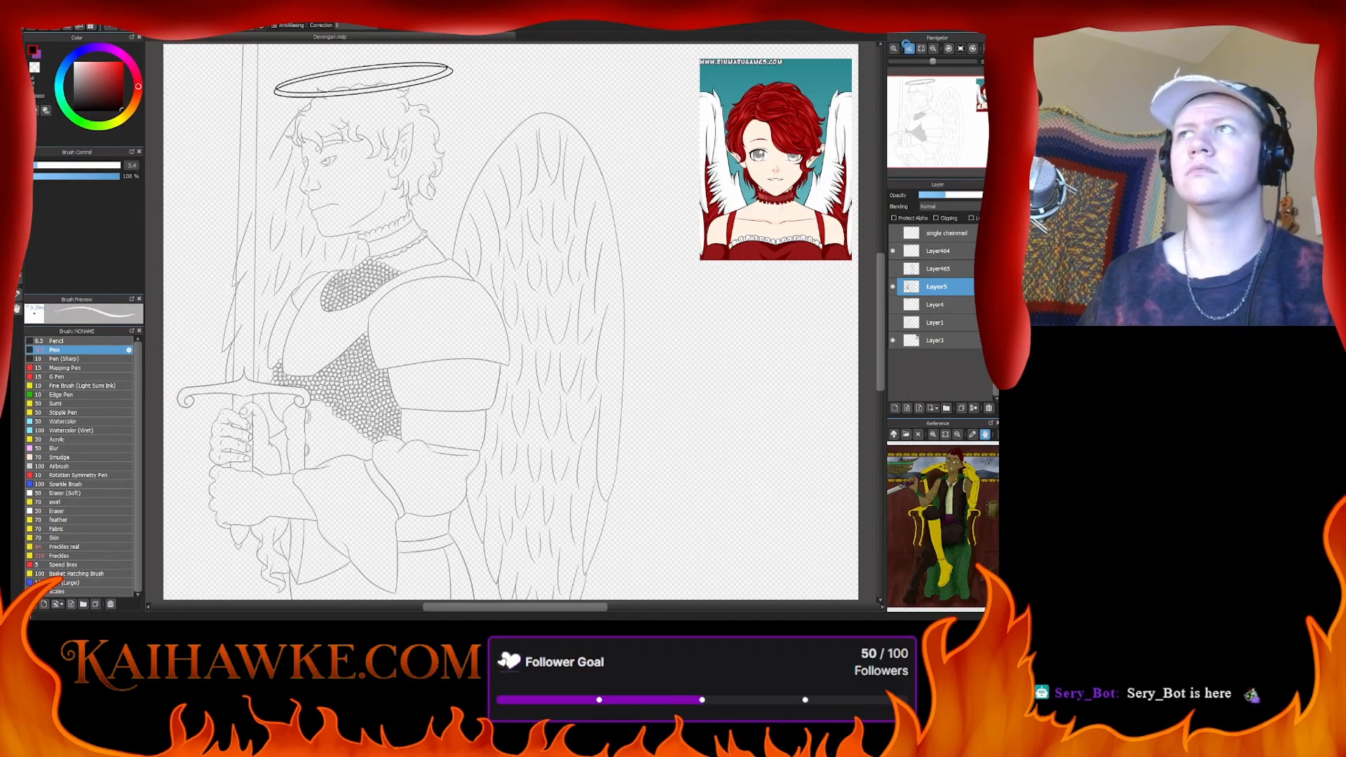
left_click(910, 49)
left_click(909, 48)
left_click(910, 48)
left_click_drag(966, 195, 985, 196)
- Enlarge the eraser and erase the sketched wing's outer outline on Layer5 from beside the shoulder down to the canvas edge
left_click_drag(339, 109, 403, 251)
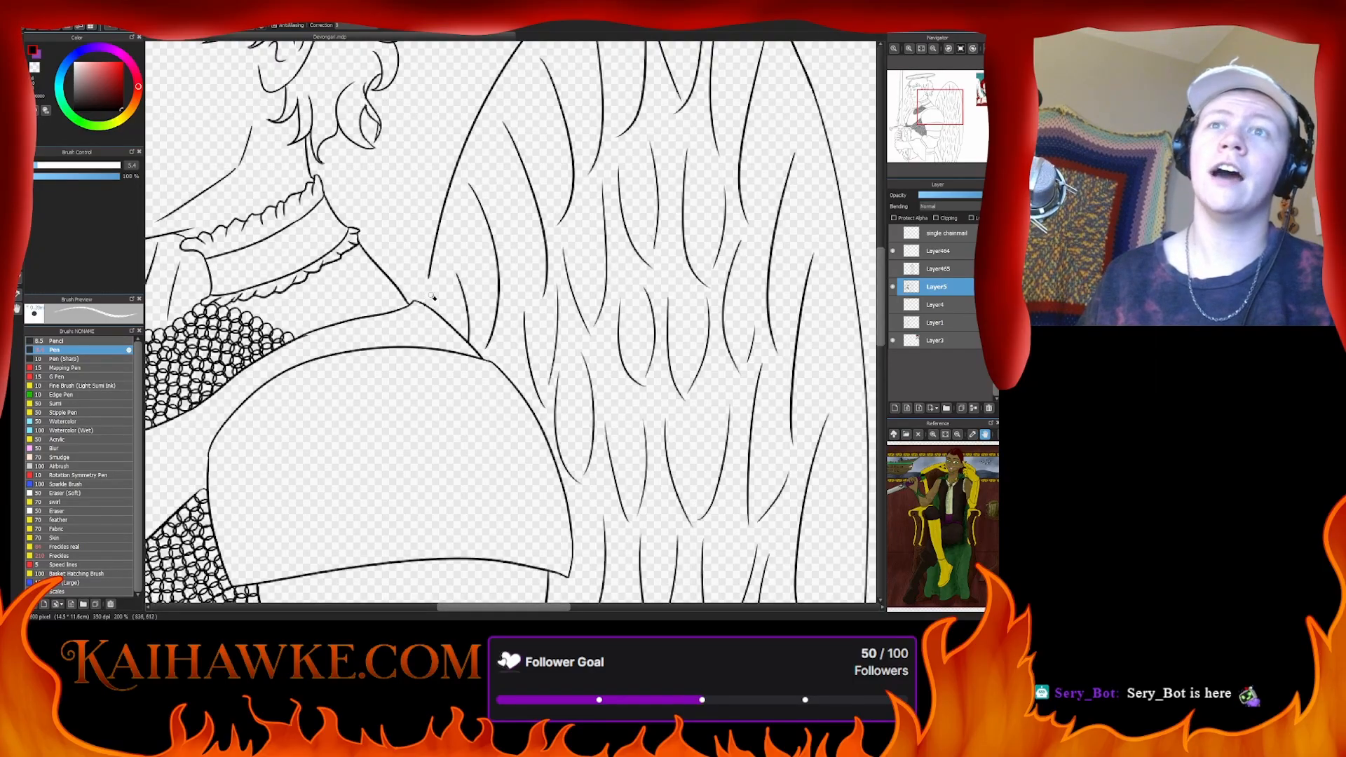
left_click(65, 165)
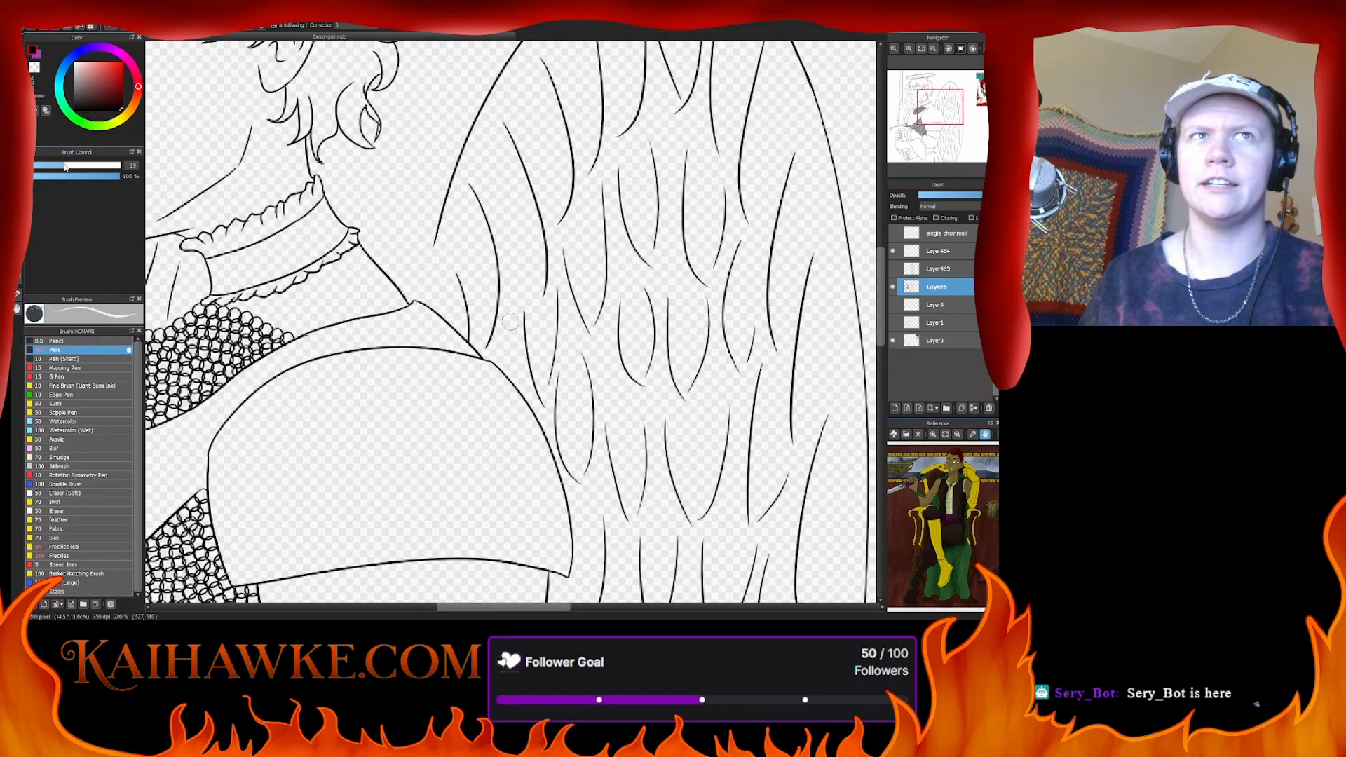
left_click_drag(539, 124, 421, 288)
mouse_move(539, 107)
left_mouse_down()
mouse_move(674, 217)
mouse_move(659, 229)
mouse_move(705, 307)
mouse_move(758, 533)
mouse_move(754, 271)
mouse_move(688, 292)
mouse_move(681, 454)
mouse_move(692, 234)
left_mouse_up()
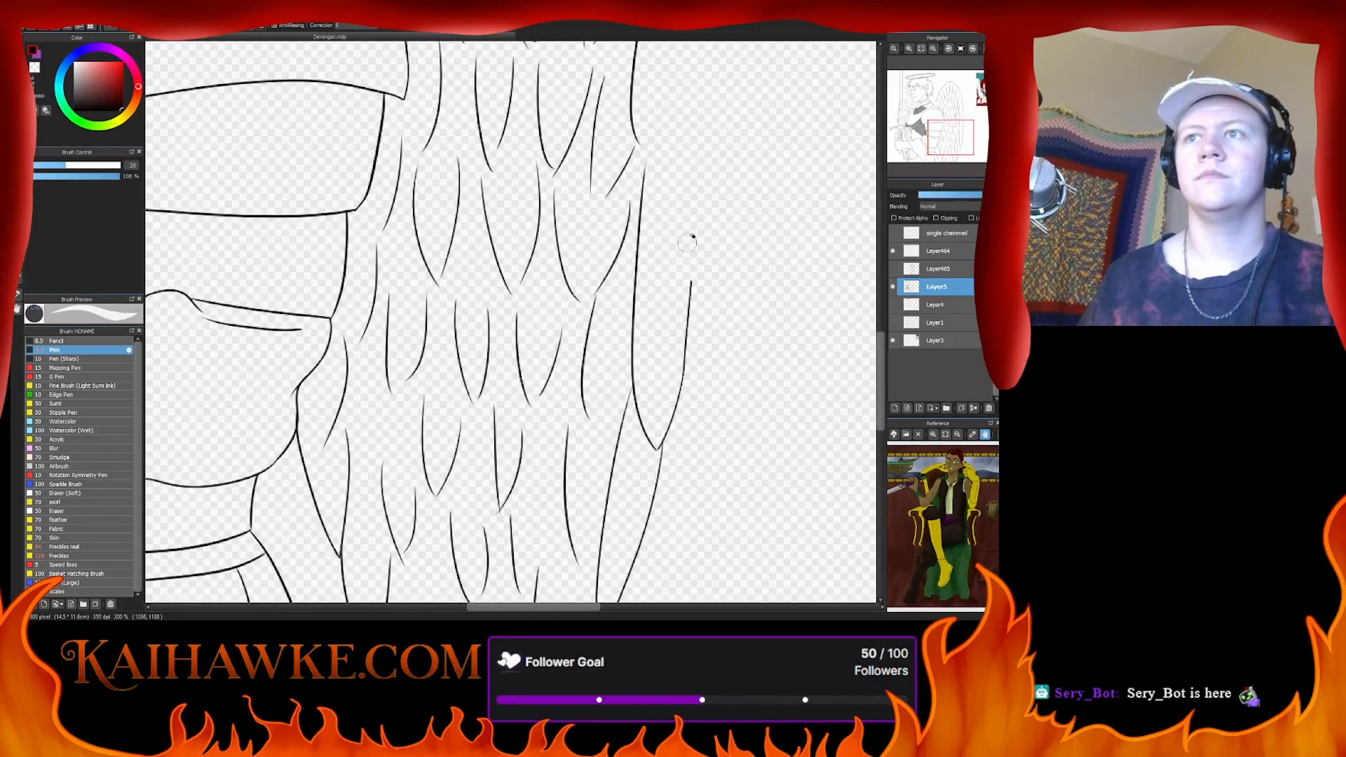
left_click_drag(655, 501, 723, 269)
left_click_drag(693, 354, 674, 388)
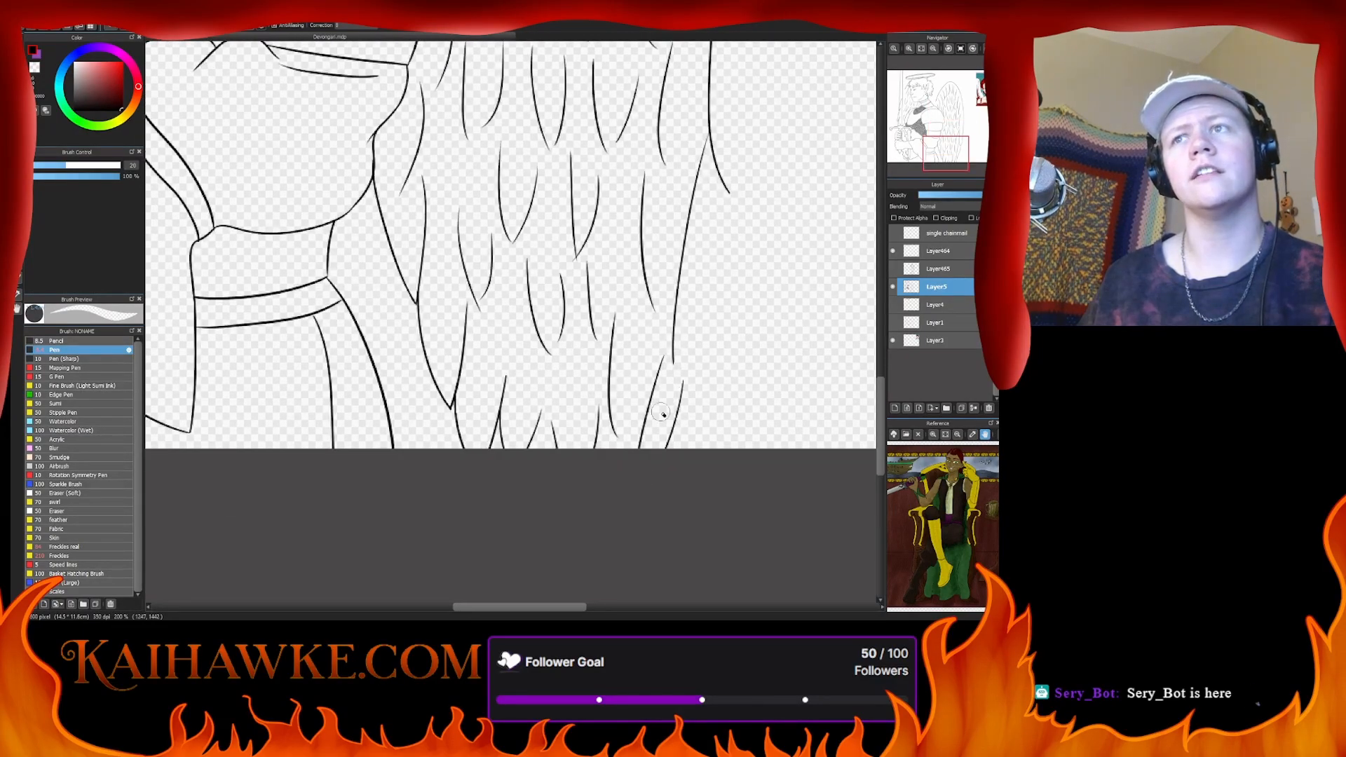
key("b")
key("e")
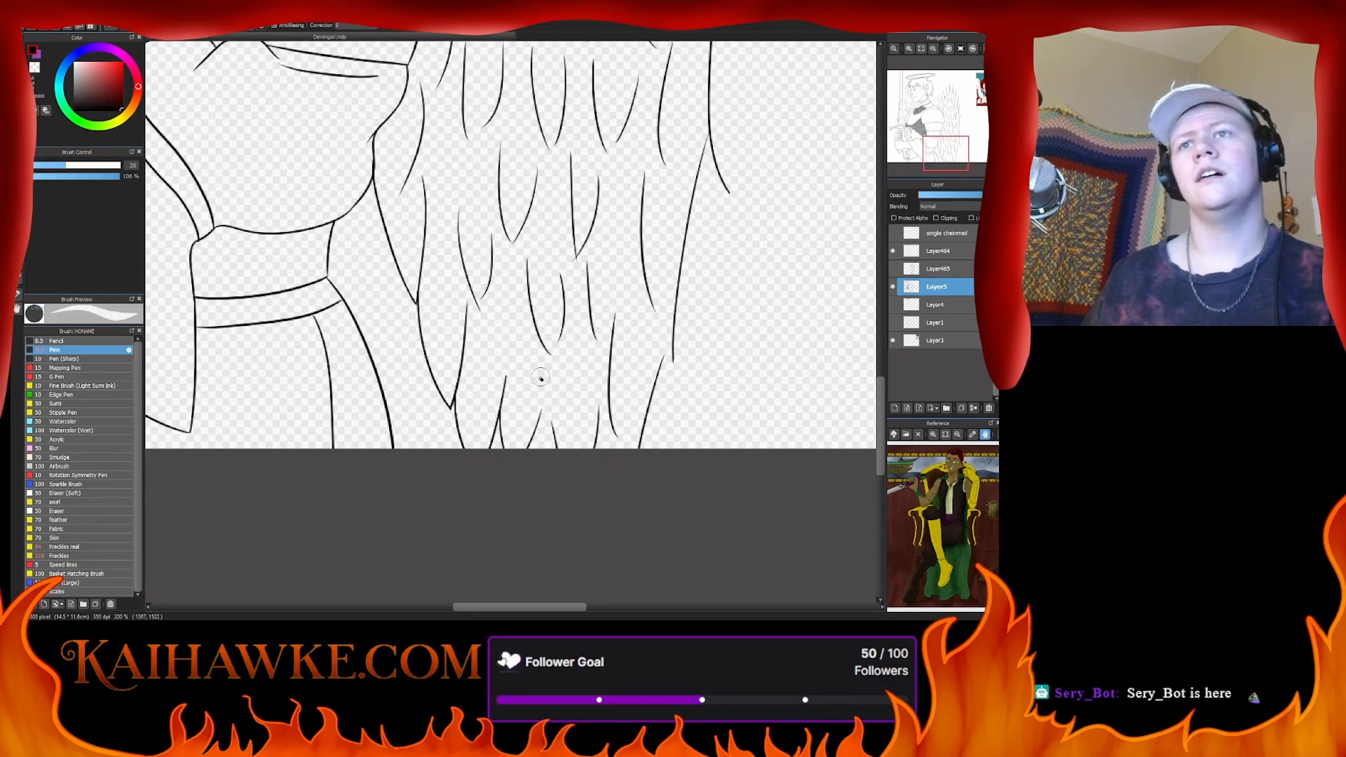
- Erase the sketched feathers beside the hips, waist and forearm, working up the wing to the upper arm
mouse_move(430, 317)
left_mouse_down()
mouse_move(421, 267)
mouse_move(445, 354)
mouse_move(510, 475)
mouse_move(475, 441)
mouse_move(479, 388)
mouse_move(502, 410)
mouse_move(507, 337)
mouse_move(533, 328)
mouse_move(552, 347)
mouse_move(612, 284)
mouse_move(622, 447)
mouse_move(642, 486)
mouse_move(642, 434)
mouse_move(705, 202)
mouse_move(689, 203)
mouse_move(677, 371)
mouse_move(731, 213)
mouse_move(655, 317)
mouse_move(644, 183)
mouse_move(640, 317)
mouse_move(593, 333)
mouse_move(602, 362)
mouse_move(566, 378)
mouse_move(561, 405)
mouse_move(545, 394)
mouse_move(497, 125)
mouse_move(486, 222)
mouse_move(578, 129)
mouse_move(603, 141)
mouse_move(605, 171)
left_mouse_up()
scroll(516, 308, "up", 5)
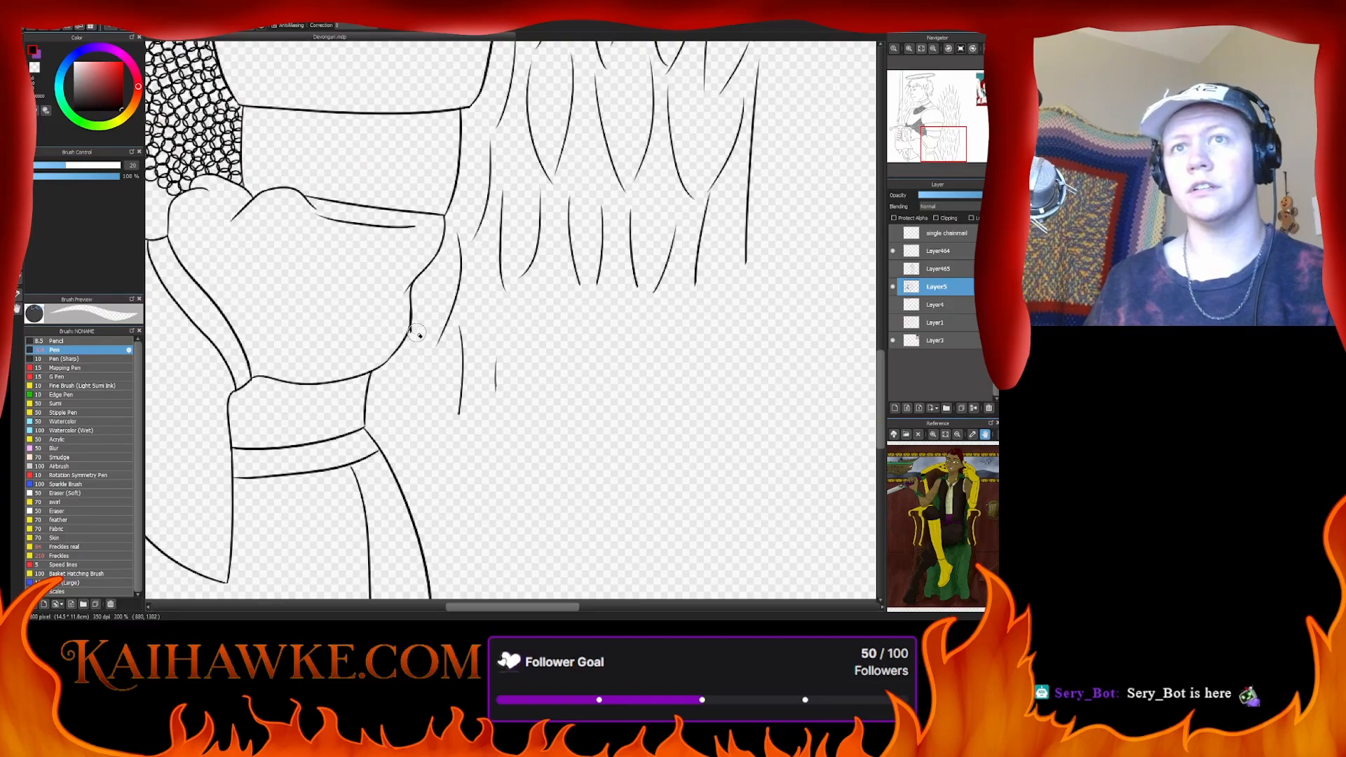
left_click_drag(452, 312, 477, 214)
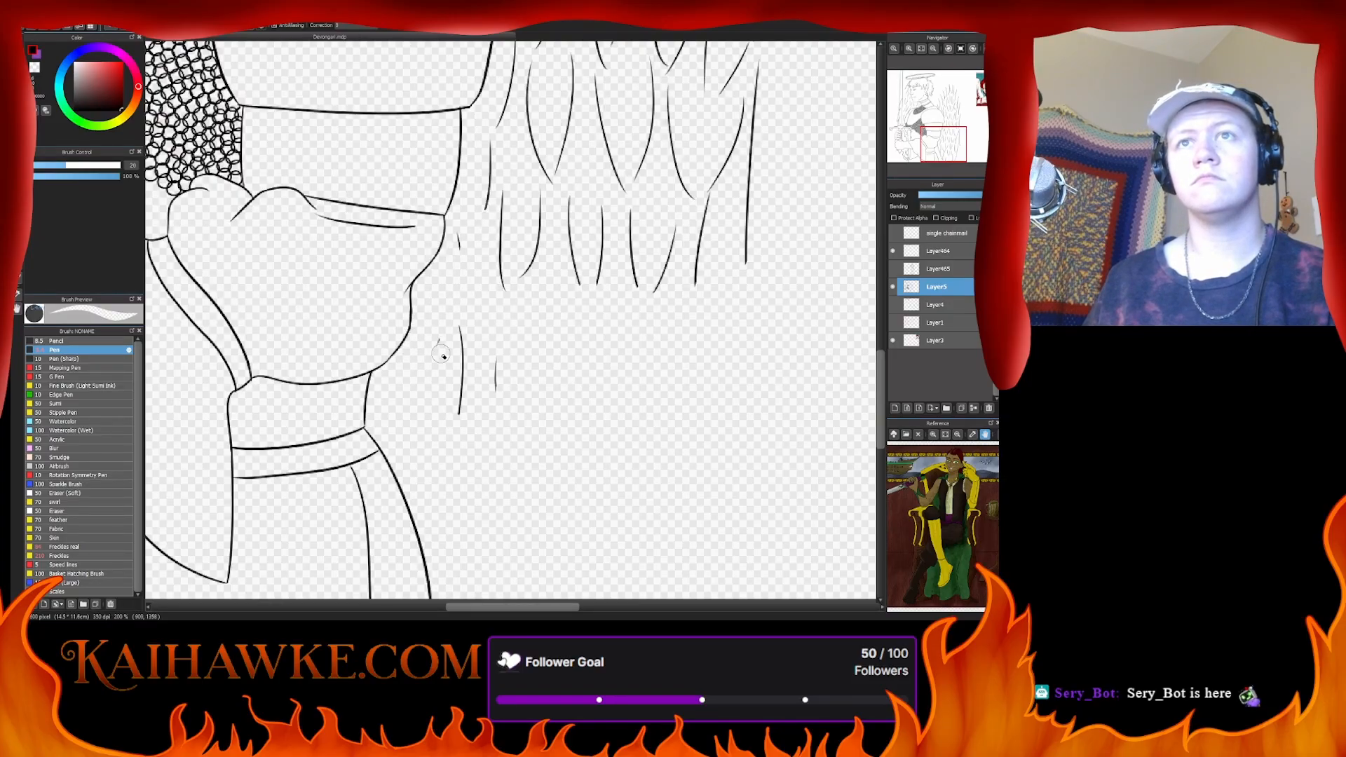
left_click_drag(463, 316, 461, 413)
left_click_drag(496, 359, 501, 421)
left_click_drag(504, 289, 505, 261)
mouse_move(494, 147)
left_mouse_down()
mouse_move(483, 210)
mouse_move(498, 115)
left_mouse_up()
mouse_move(502, 191)
left_mouse_down()
mouse_move(505, 236)
mouse_move(542, 152)
mouse_move(557, 175)
mouse_move(587, 174)
mouse_move(664, 286)
mouse_move(700, 289)
mouse_move(744, 108)
mouse_move(737, 233)
mouse_move(700, 420)
left_mouse_up()
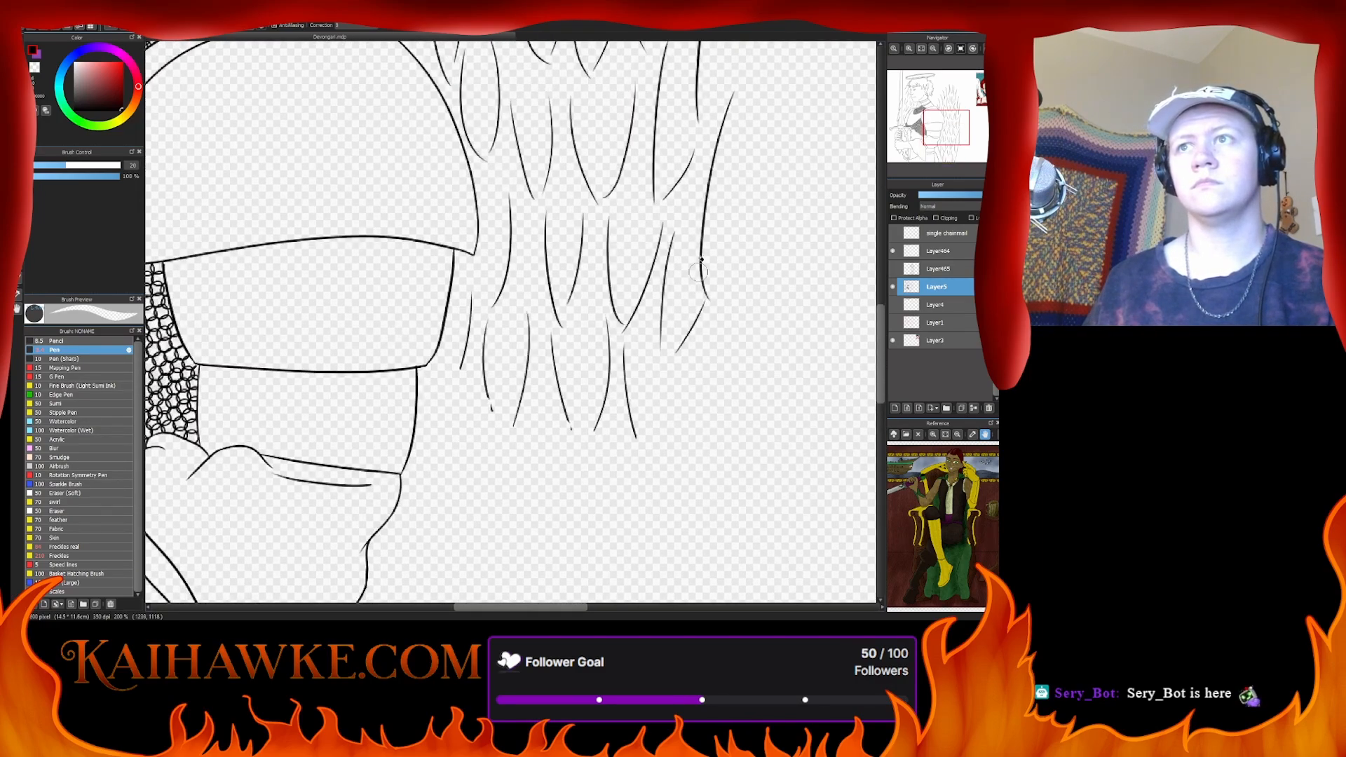
mouse_move(707, 191)
left_mouse_down()
mouse_move(681, 354)
mouse_move(650, 441)
mouse_move(650, 229)
mouse_move(696, 198)
mouse_move(643, 276)
mouse_move(610, 254)
mouse_move(597, 446)
mouse_move(573, 309)
mouse_move(551, 308)
mouse_move(512, 456)
mouse_move(468, 365)
mouse_move(495, 399)
left_mouse_up()
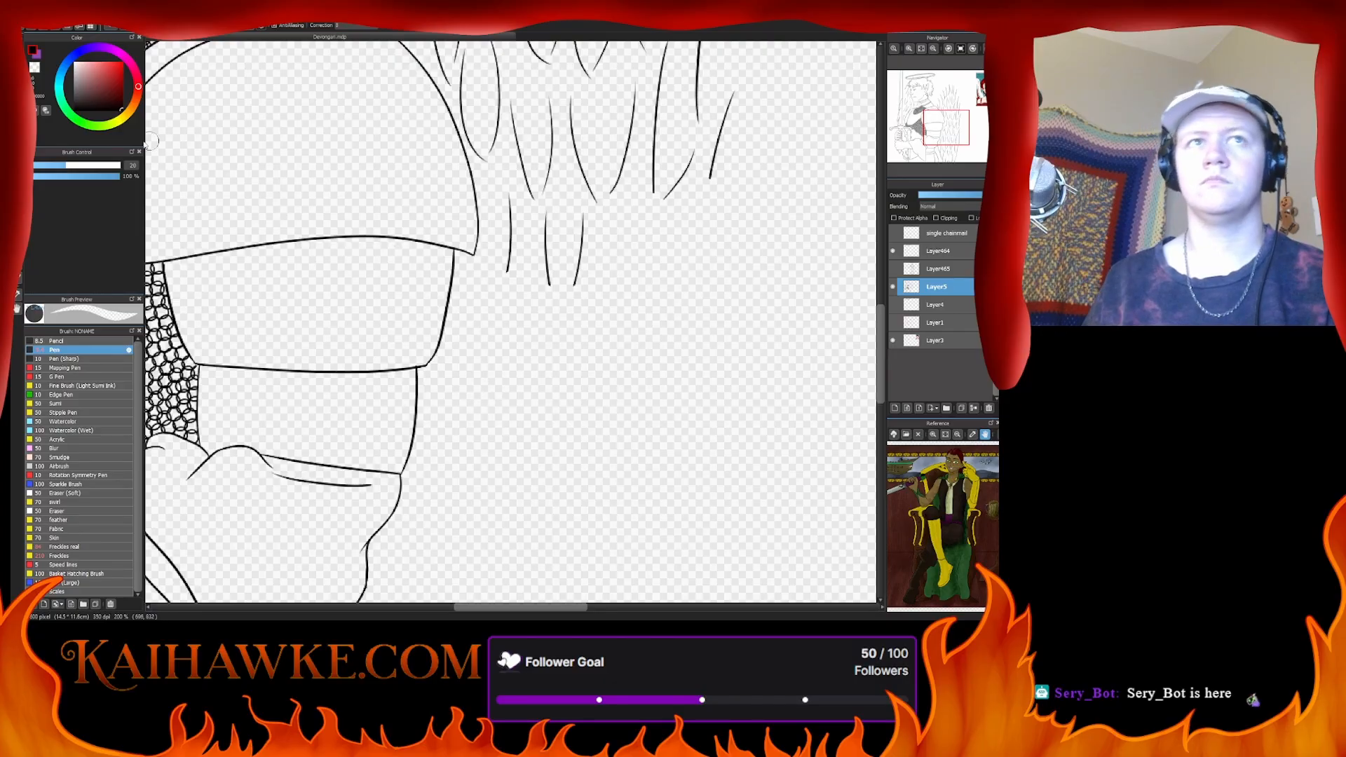
- Enlarge the eraser further and erase the remaining sketched feathers around the shoulder and upper part of the near wing
left_click(110, 169)
left_click_drag(517, 352, 477, 506)
mouse_move(480, 433)
left_mouse_down()
mouse_move(481, 401)
mouse_move(531, 391)
mouse_move(589, 296)
mouse_move(676, 346)
mouse_move(571, 330)
left_mouse_up()
mouse_move(481, 229)
left_mouse_down()
mouse_move(541, 408)
mouse_move(529, 478)
mouse_move(505, 487)
mouse_move(496, 457)
mouse_move(497, 472)
left_mouse_up()
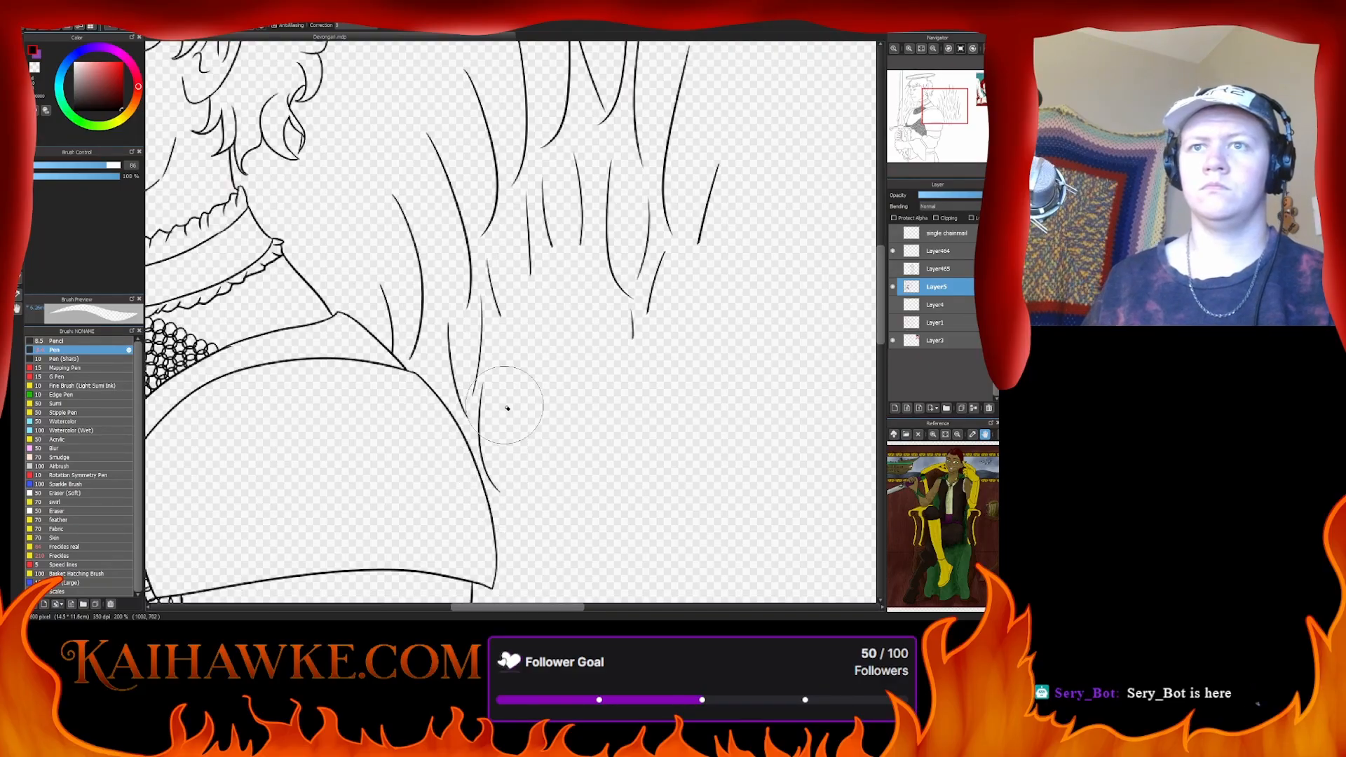
mouse_move(483, 410)
left_mouse_down()
mouse_move(496, 457)
mouse_move(487, 446)
left_mouse_up()
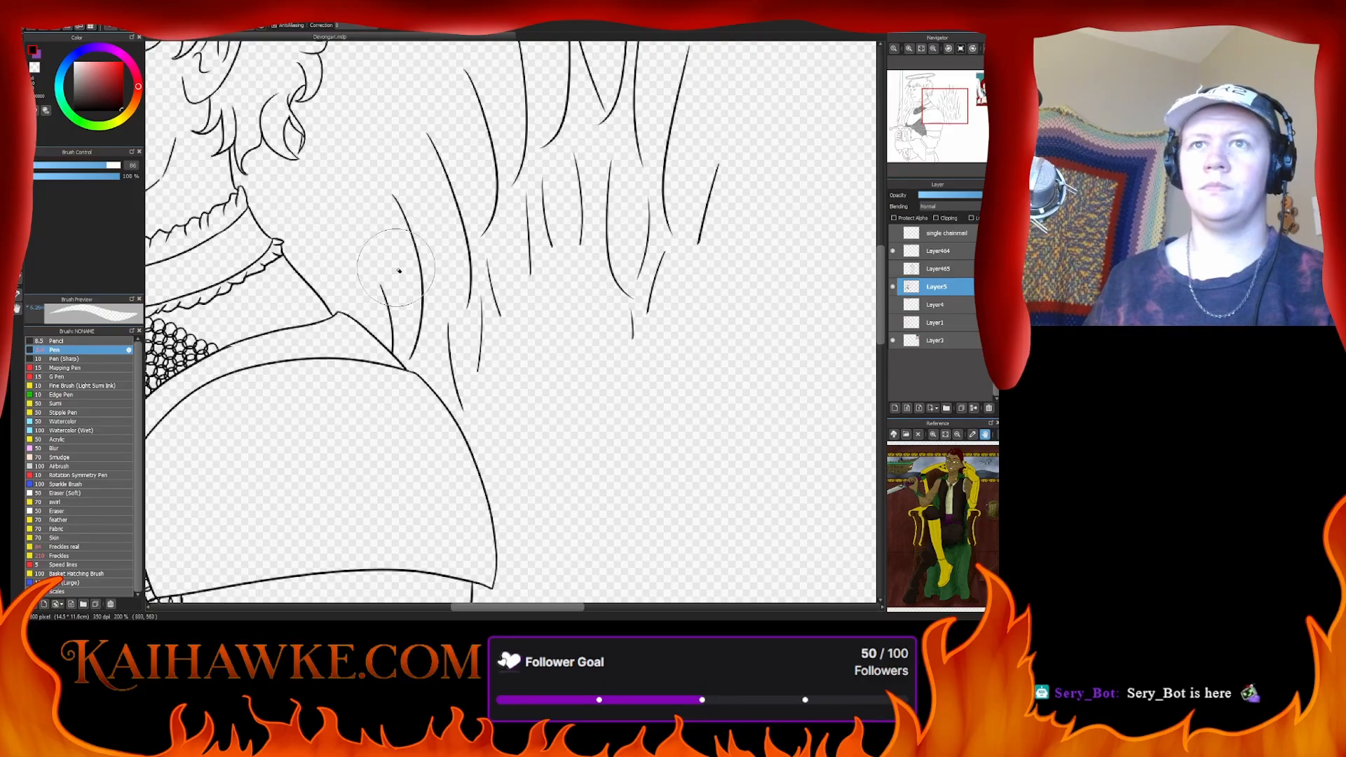
mouse_move(394, 264)
left_mouse_down()
mouse_move(385, 288)
mouse_move(414, 350)
mouse_move(424, 336)
mouse_move(401, 176)
left_mouse_up()
mouse_move(449, 362)
left_mouse_down()
mouse_move(472, 397)
mouse_move(495, 400)
mouse_move(439, 182)
mouse_move(521, 392)
mouse_move(495, 50)
mouse_move(557, 386)
mouse_move(526, 481)
mouse_move(471, 495)
mouse_move(478, 108)
mouse_move(500, 490)
mouse_move(561, 106)
mouse_move(518, 437)
mouse_move(546, 325)
mouse_move(599, 322)
mouse_move(591, 505)
left_mouse_up()
scroll(526, 466, "up", 3)
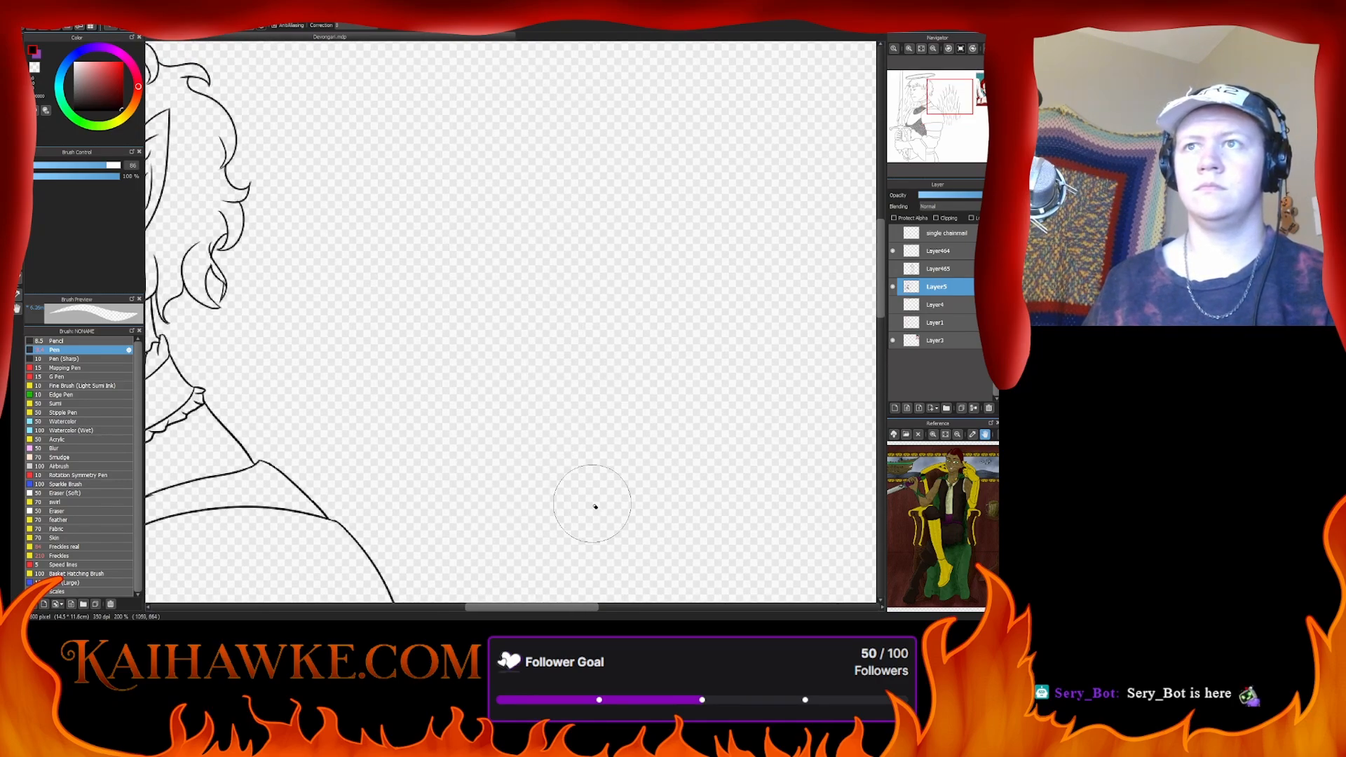
- Shrink the eraser and remove the far wing's upper feather tip crossing the sword blade's left edge, keeping the blade line
left_click(935, 49)
scroll(585, 242, "up", 3)
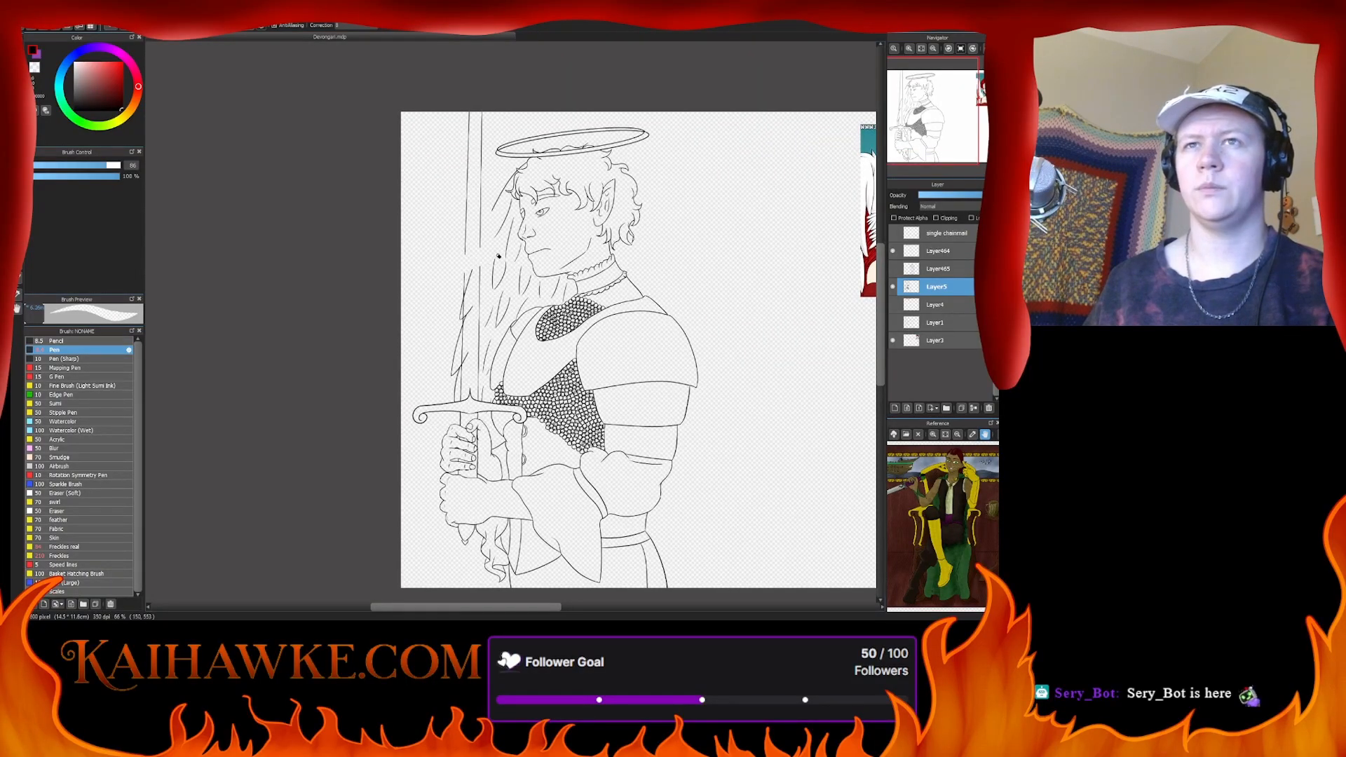
left_click(909, 49)
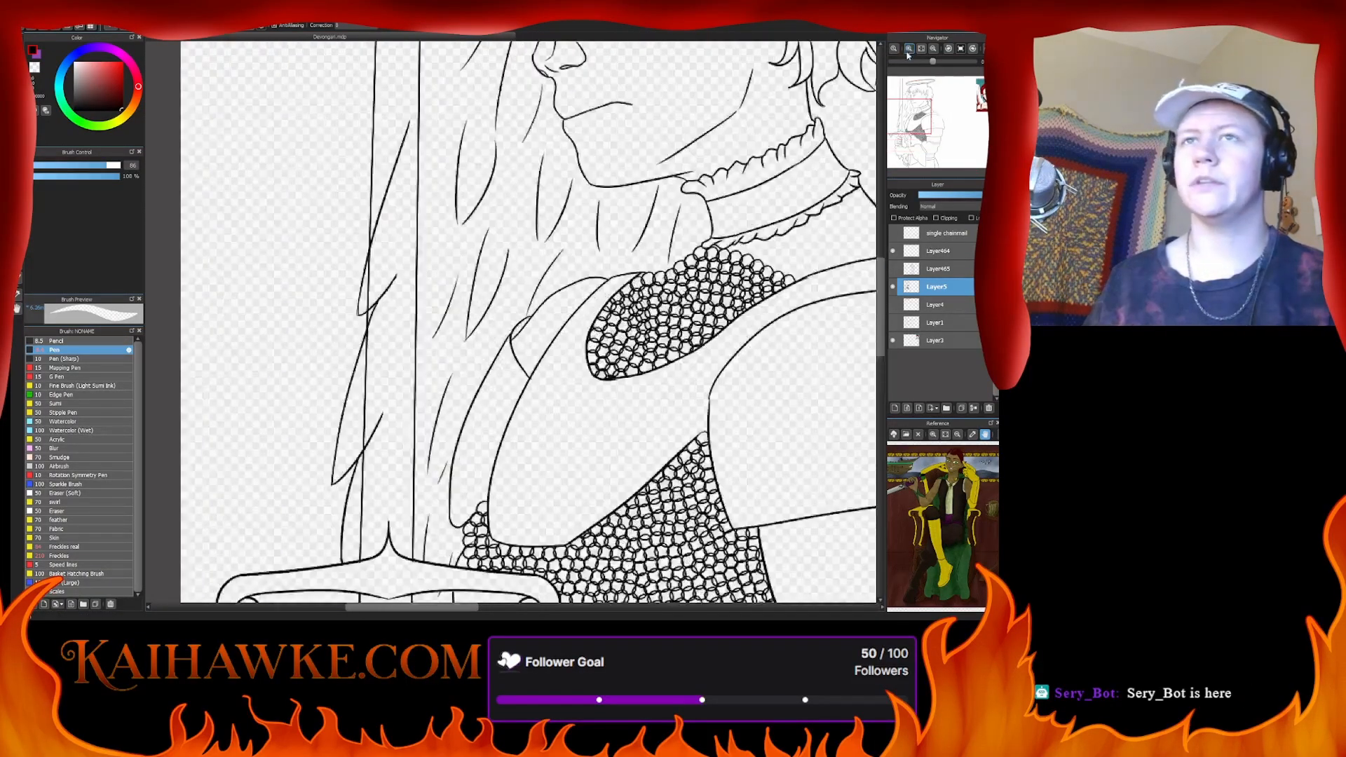
left_click_drag(59, 168, 56, 168)
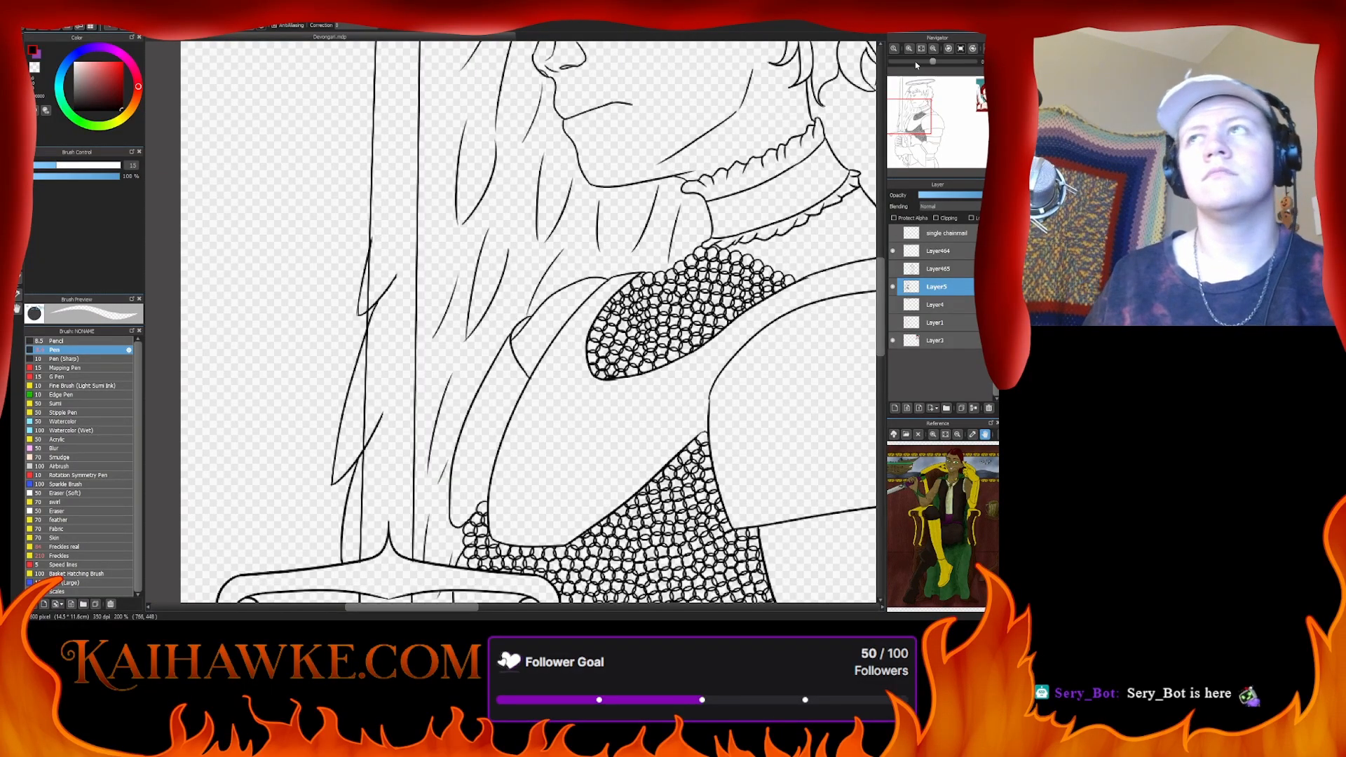
scroll(384, 238, "up", 3)
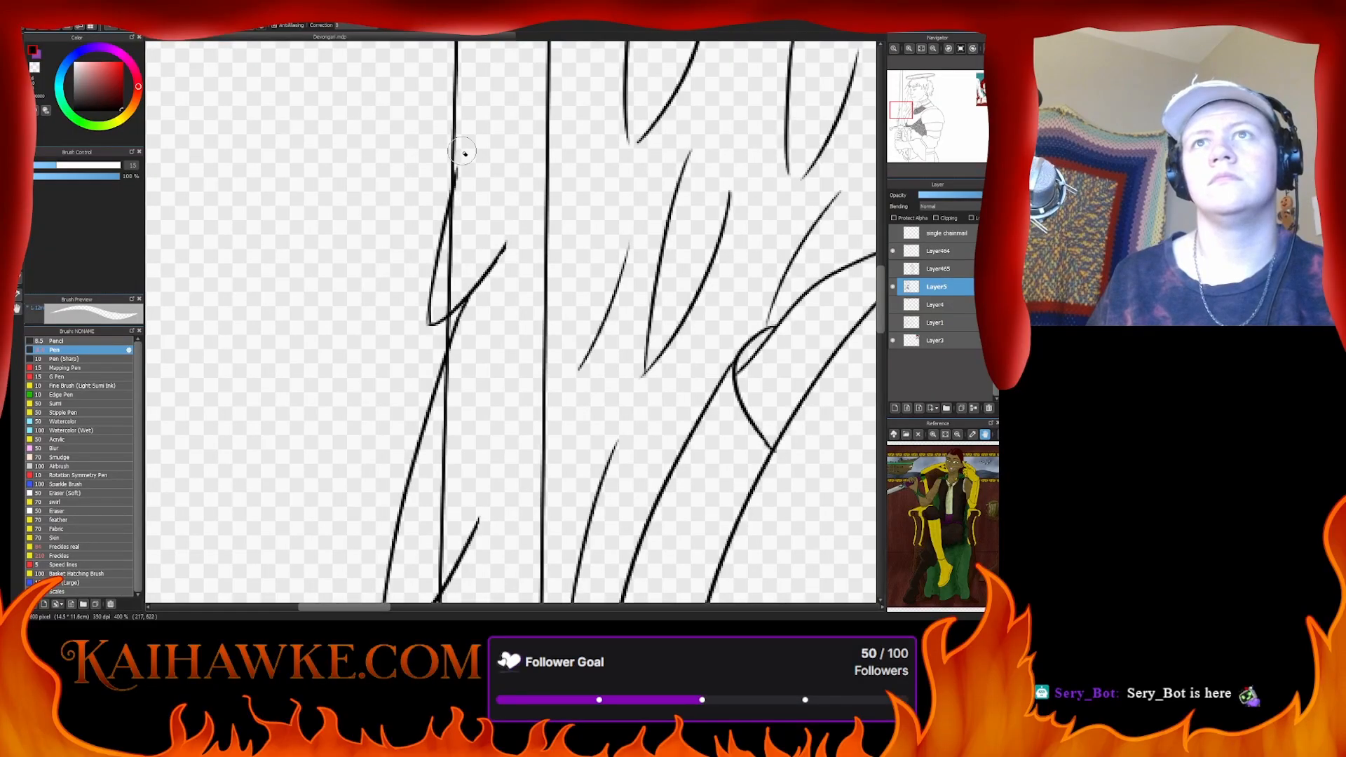
left_click_drag(463, 211, 460, 364)
key("ctrl+z")
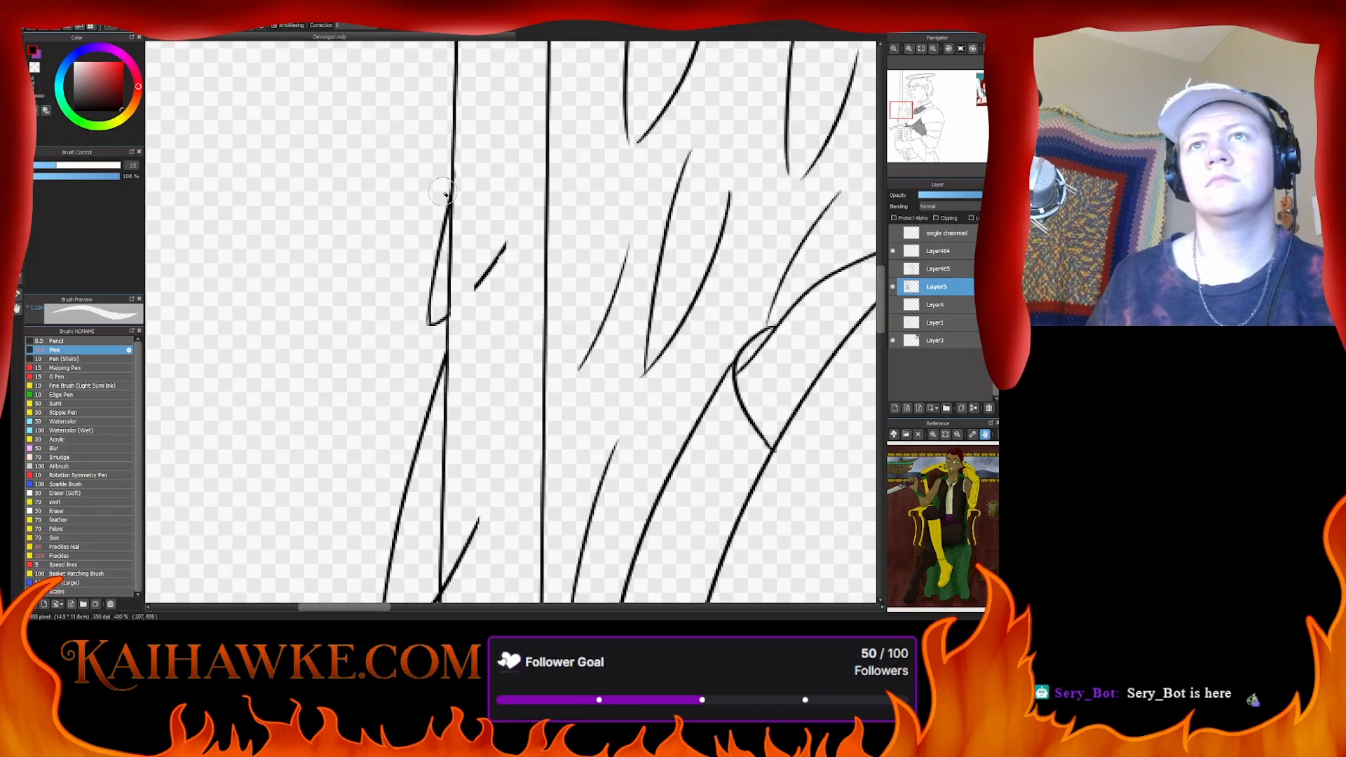
mouse_move(445, 195)
left_mouse_down()
mouse_move(435, 293)
mouse_move(447, 184)
left_mouse_up()
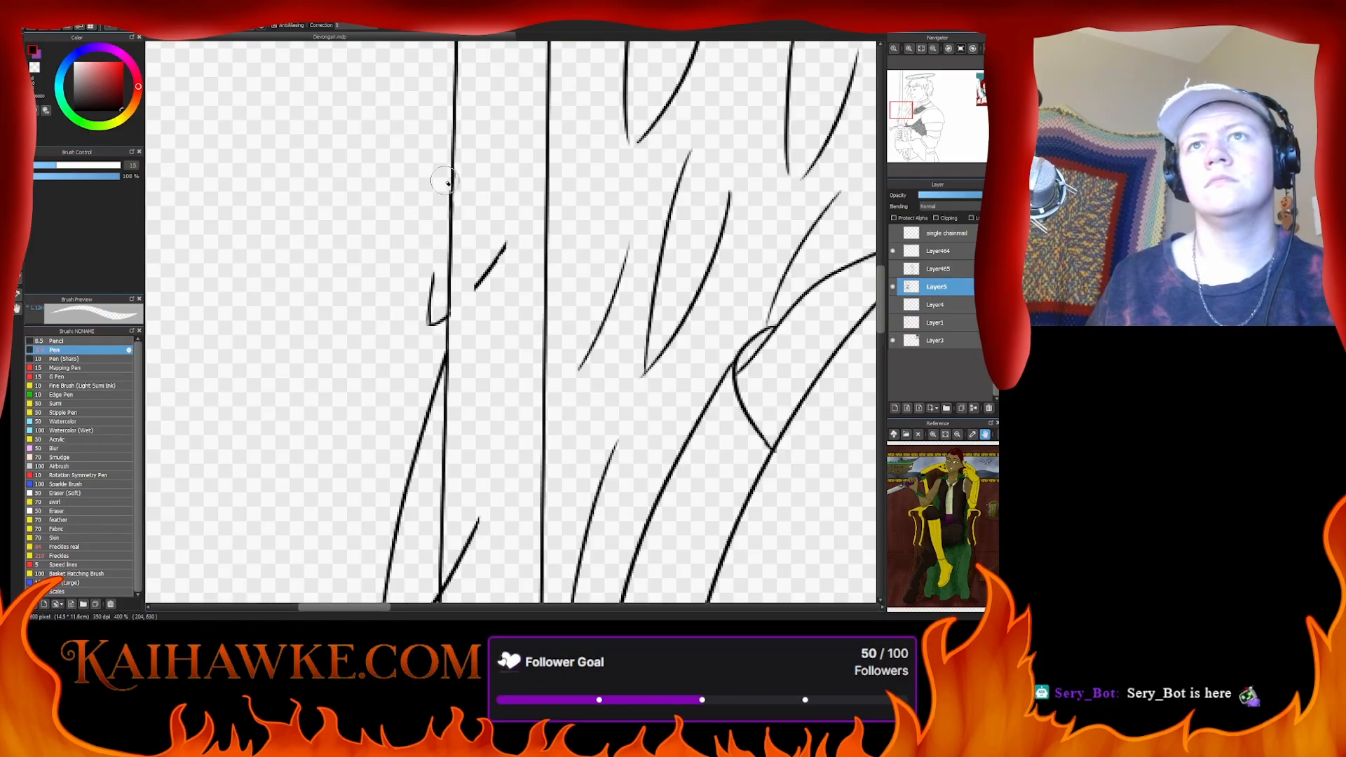
mouse_move(436, 281)
left_mouse_down()
mouse_move(435, 376)
mouse_move(433, 281)
mouse_move(441, 345)
mouse_move(439, 314)
mouse_move(502, 243)
left_mouse_up()
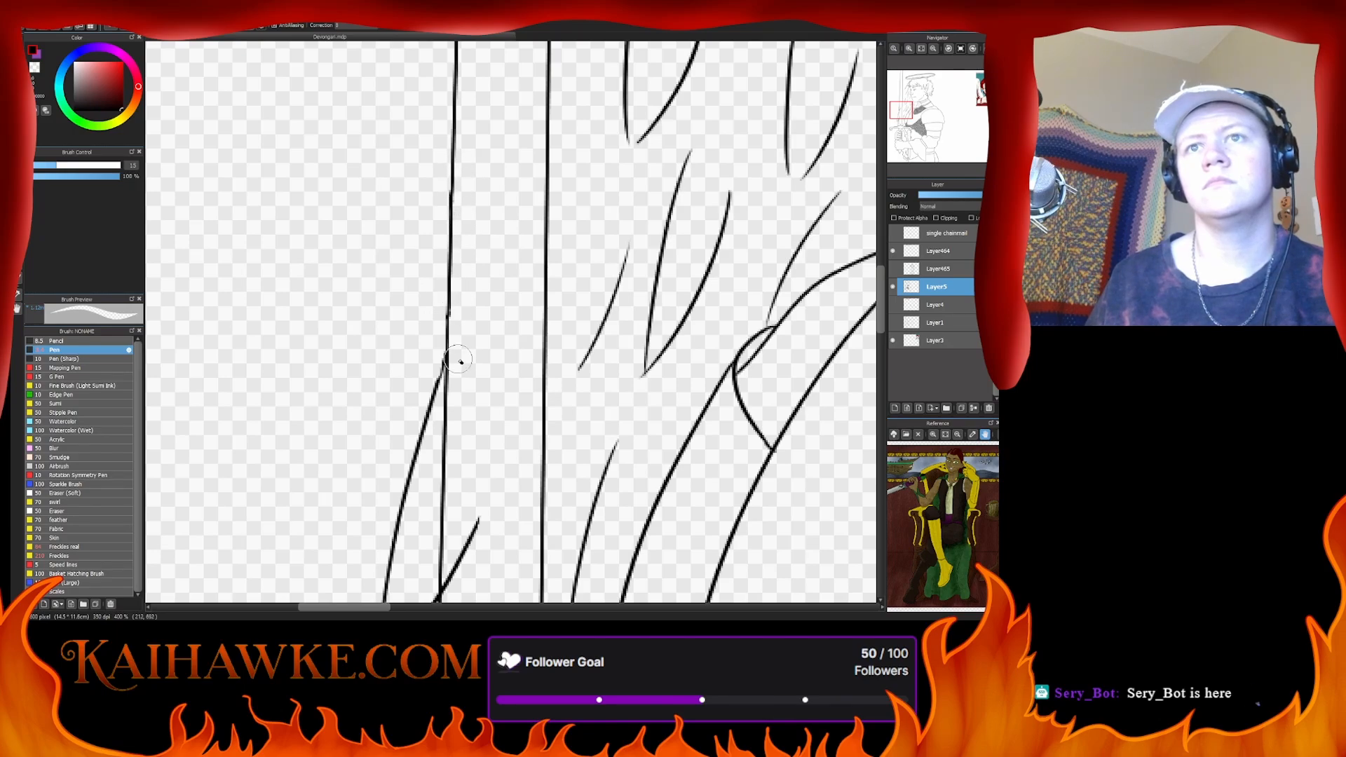
- Erase the far wing's lower feathers overlapping the blade's left edge down to the crossguard
left_click_drag(455, 359, 462, 206)
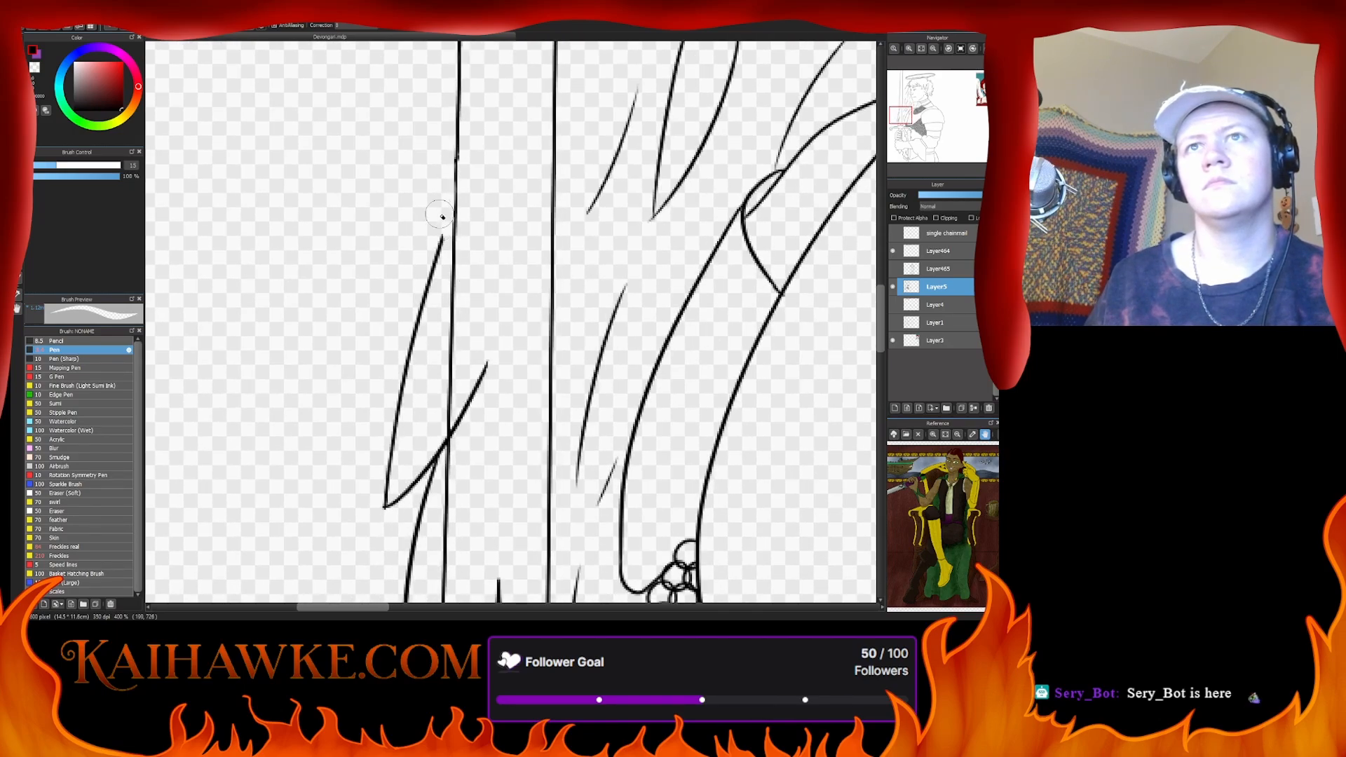
mouse_move(450, 195)
left_mouse_down()
mouse_move(385, 451)
mouse_move(405, 486)
mouse_move(418, 481)
left_mouse_up()
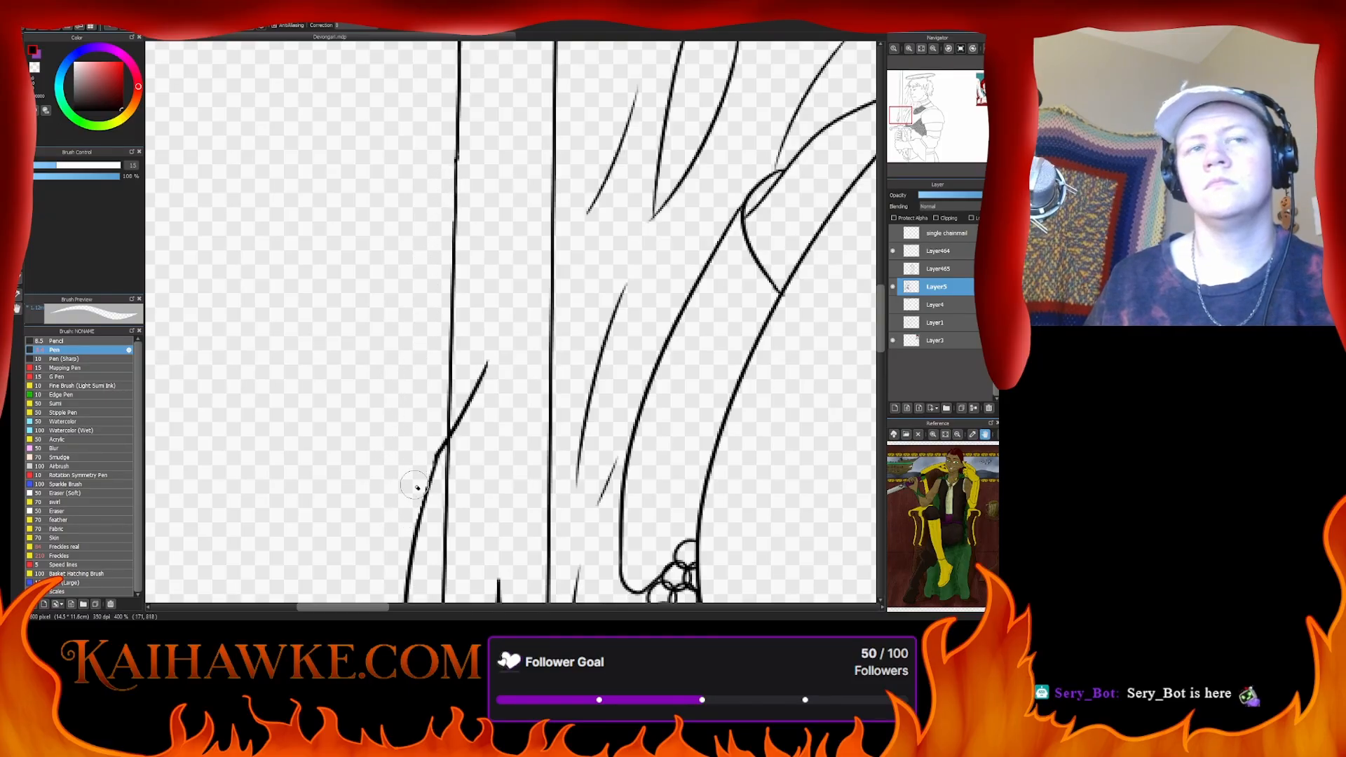
mouse_move(496, 367)
left_mouse_down()
mouse_move(472, 424)
mouse_move(460, 414)
mouse_move(451, 430)
mouse_move(460, 440)
mouse_move(532, 310)
mouse_move(495, 330)
mouse_move(463, 510)
left_mouse_up()
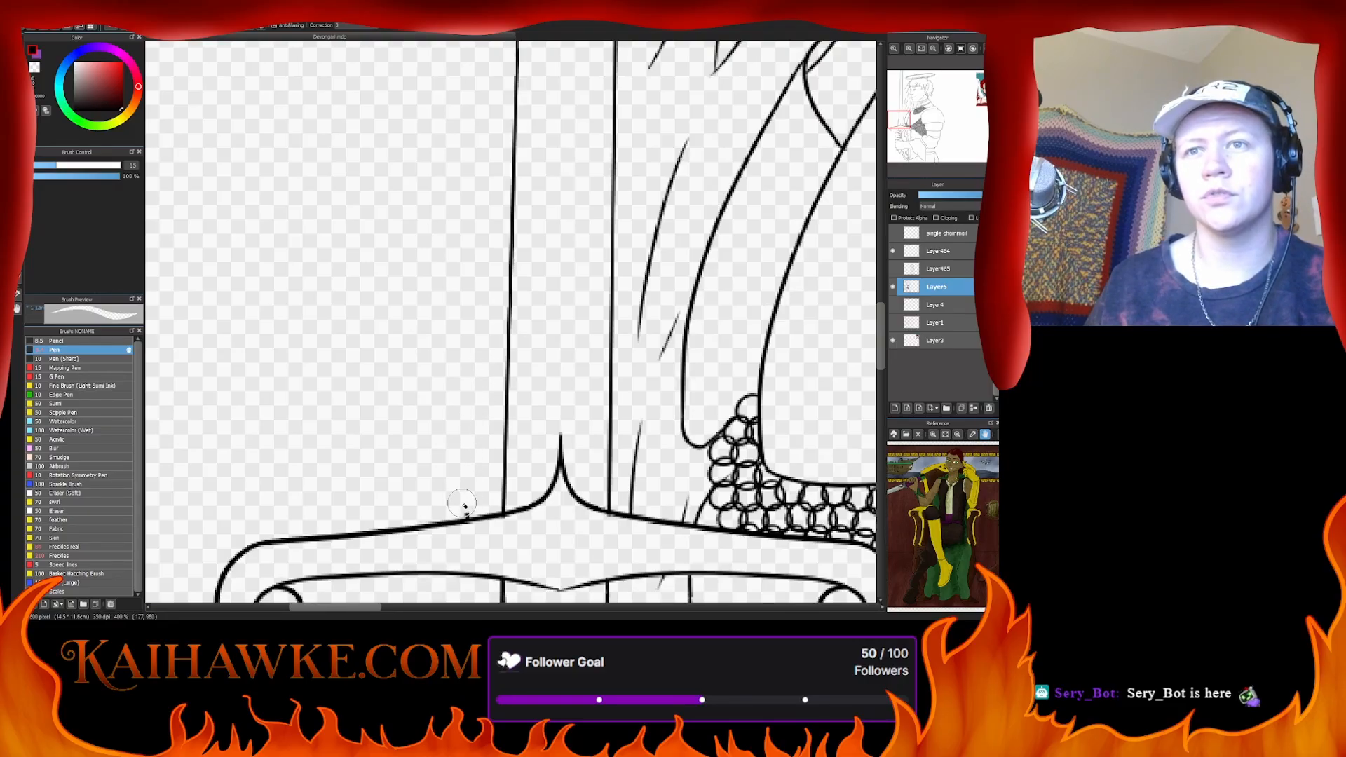
scroll(481, 481, "right", 3)
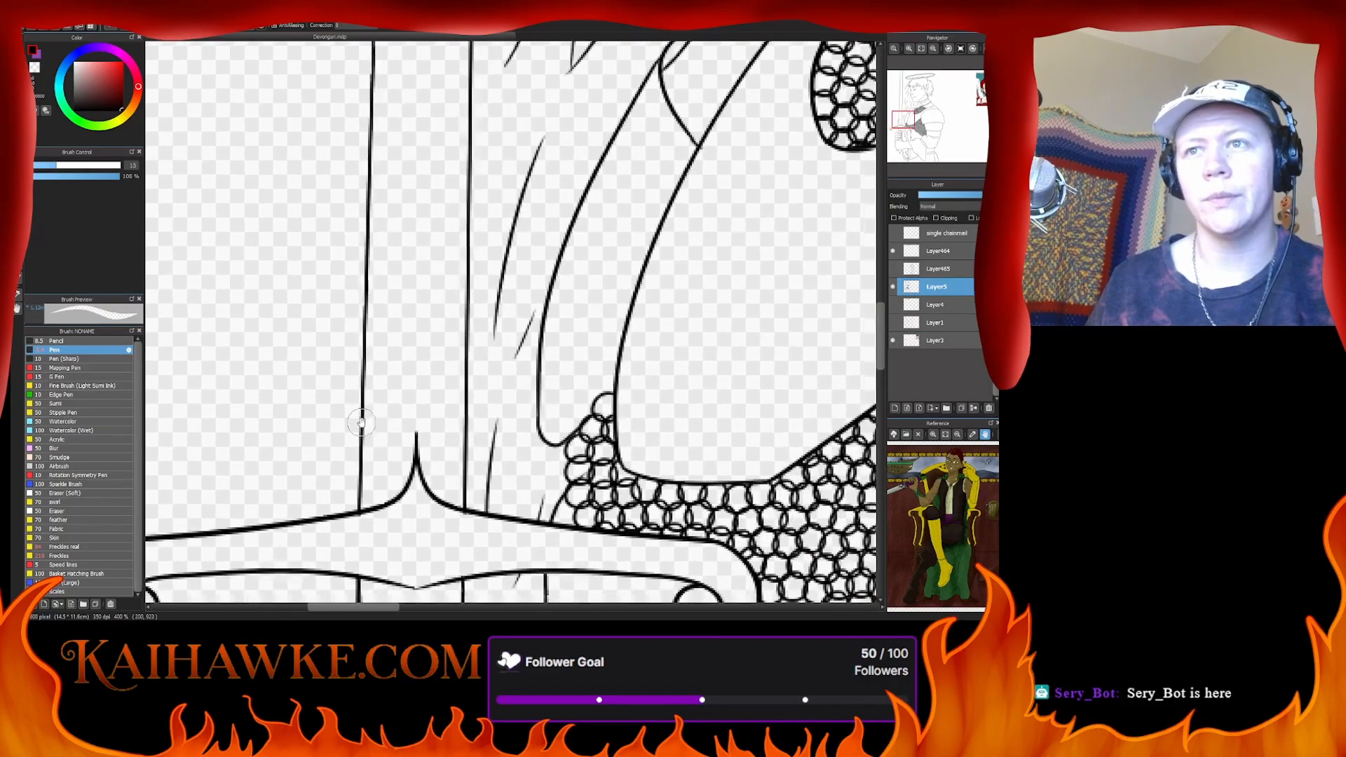
- Erase the leftover feather strokes around the crossguard and between the blade's lower end and the breastplate
scroll(463, 483, "up", 2)
scroll(447, 484, "down", 3)
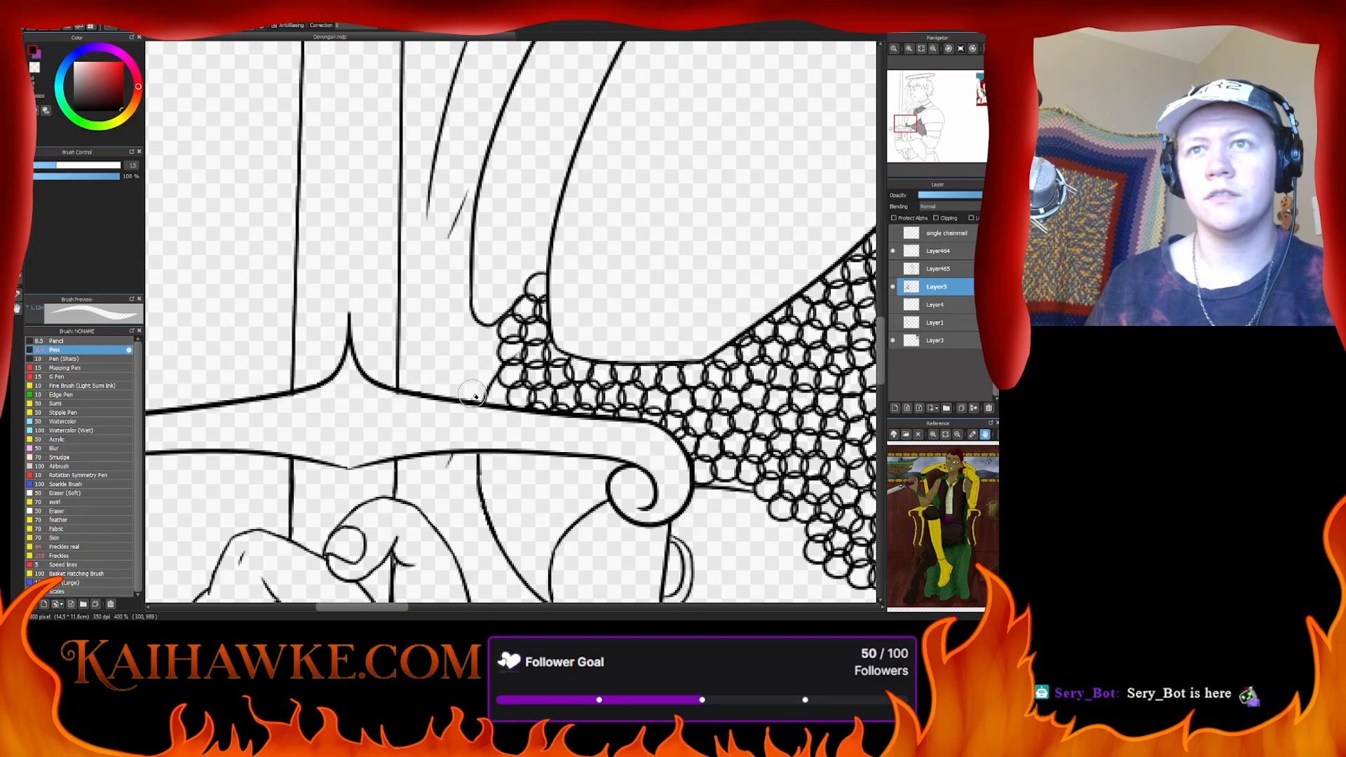
scroll(476, 390, "down", 1)
scroll(476, 389, "left", 1)
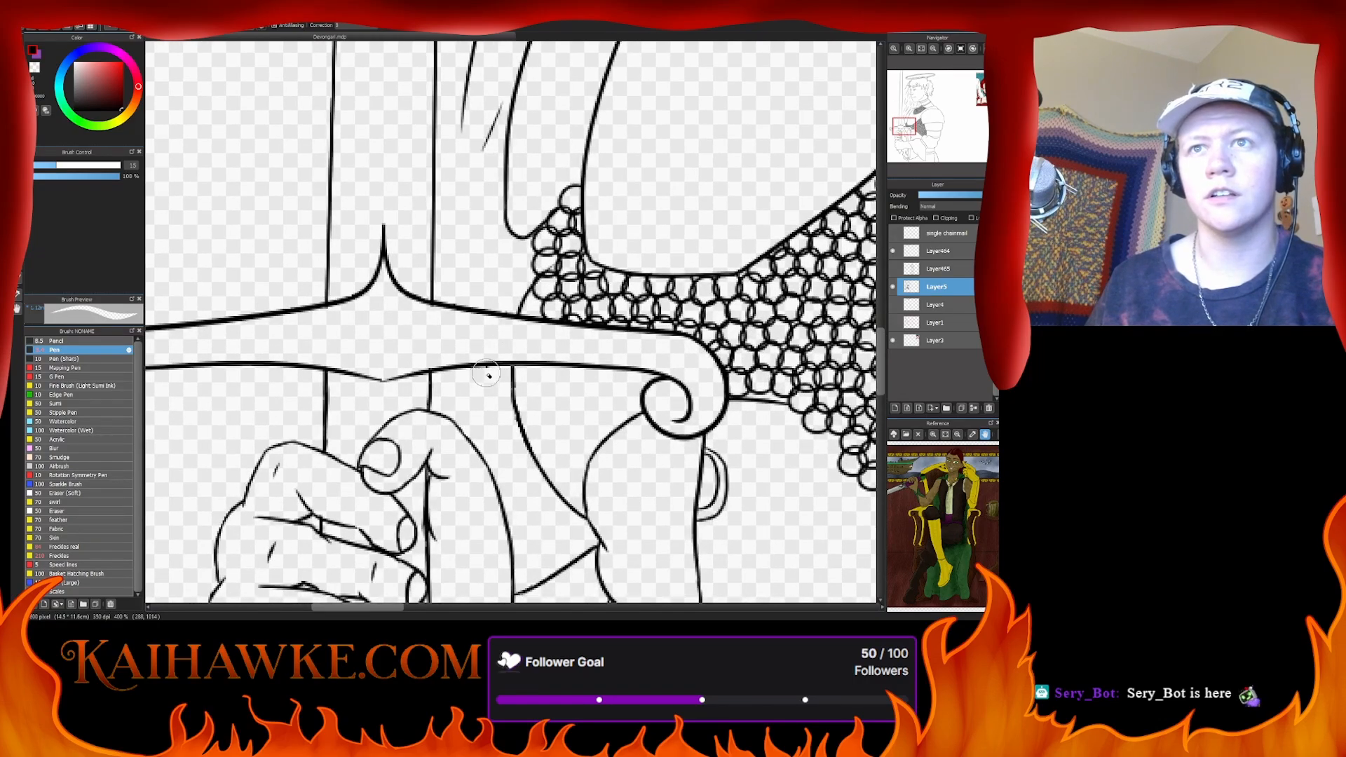
scroll(498, 441, "down", 3)
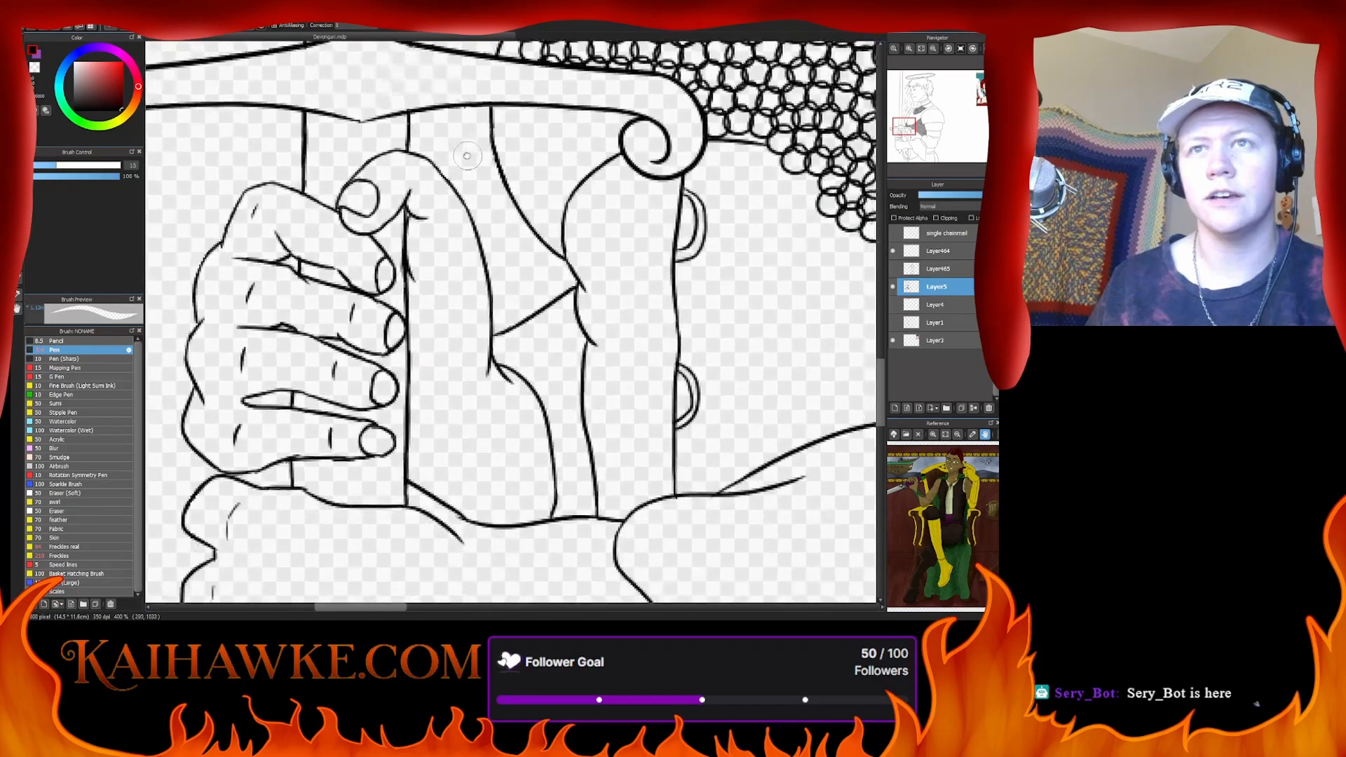
scroll(463, 406, "up", 6)
scroll(436, 378, "right", 1)
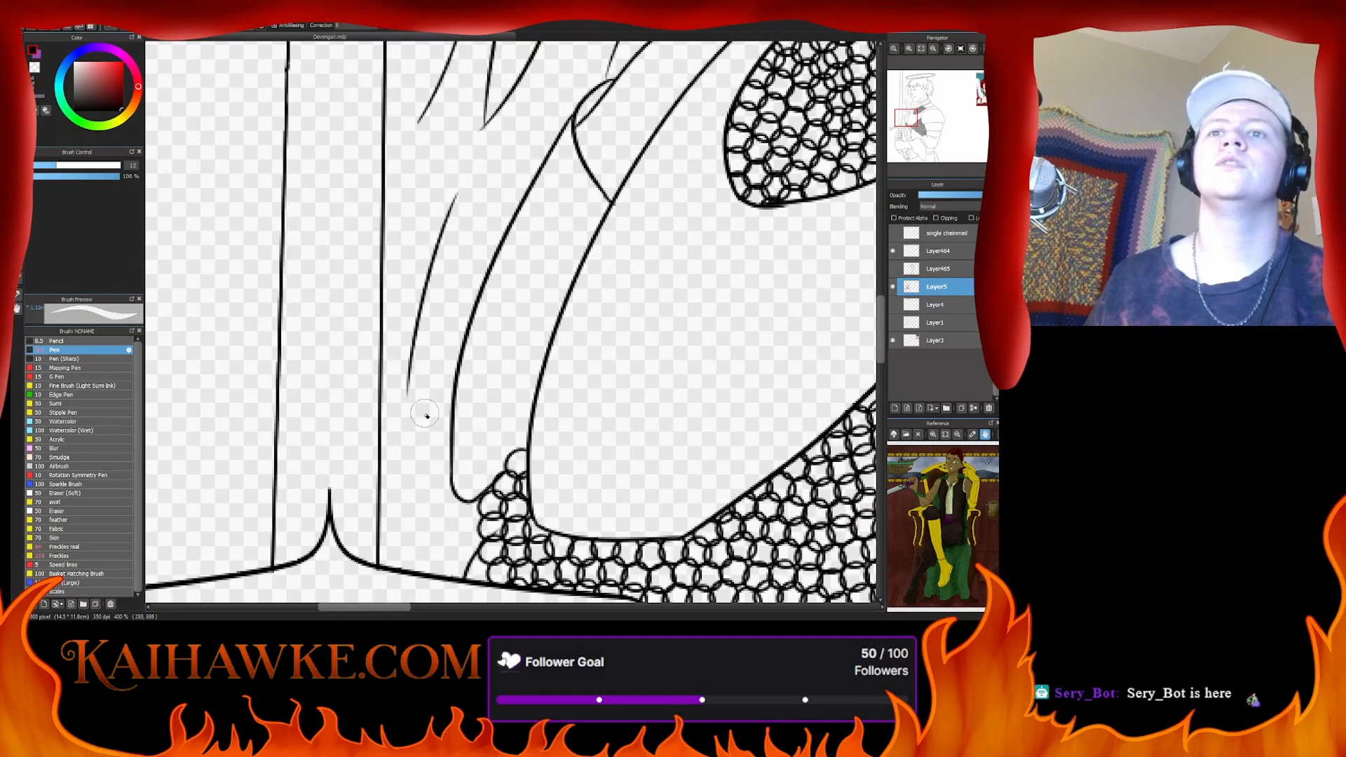
- Erase the sketched feathers between the sword blade and the upper curve of the breastplate
scroll(412, 434, "up", 3)
scroll(412, 435, "right", 2)
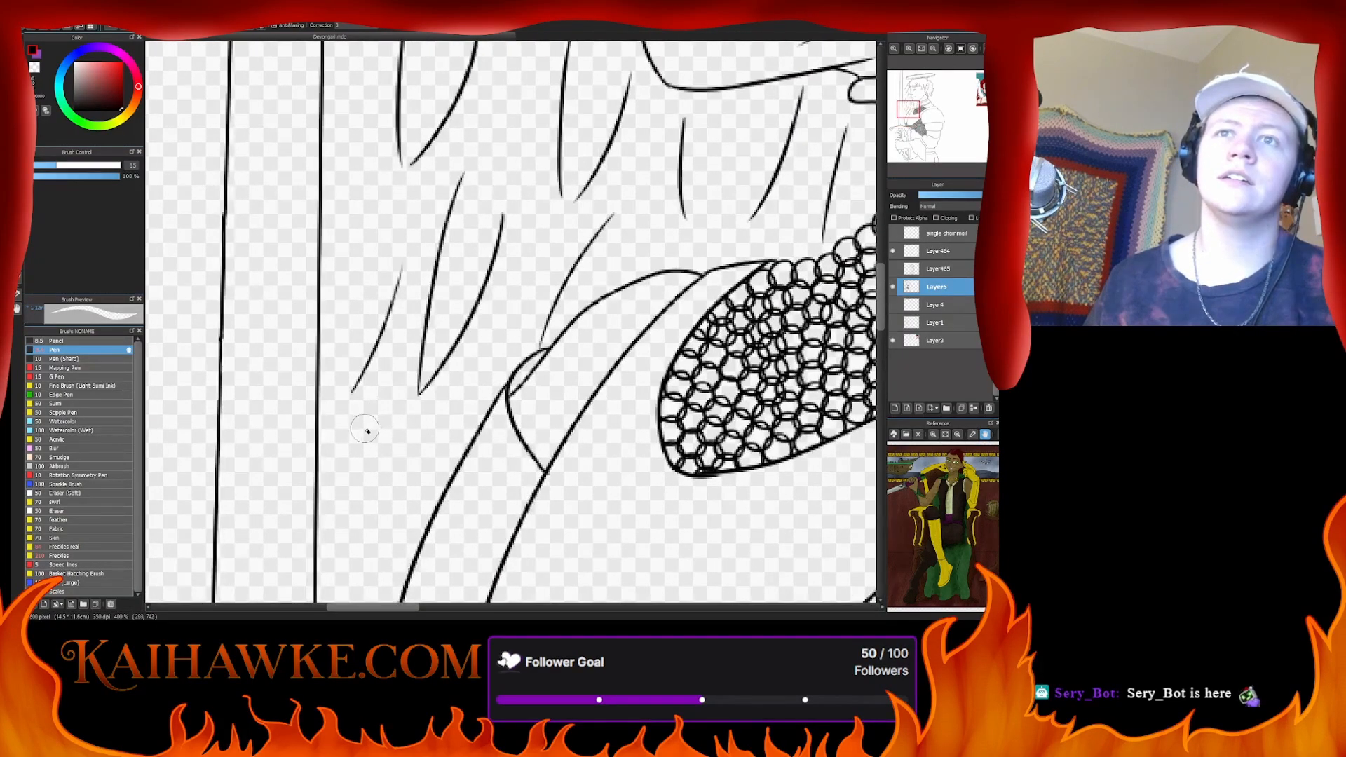
mouse_move(367, 430)
left_mouse_down()
mouse_move(418, 247)
mouse_move(419, 364)
left_mouse_up()
key("ctrl+z")
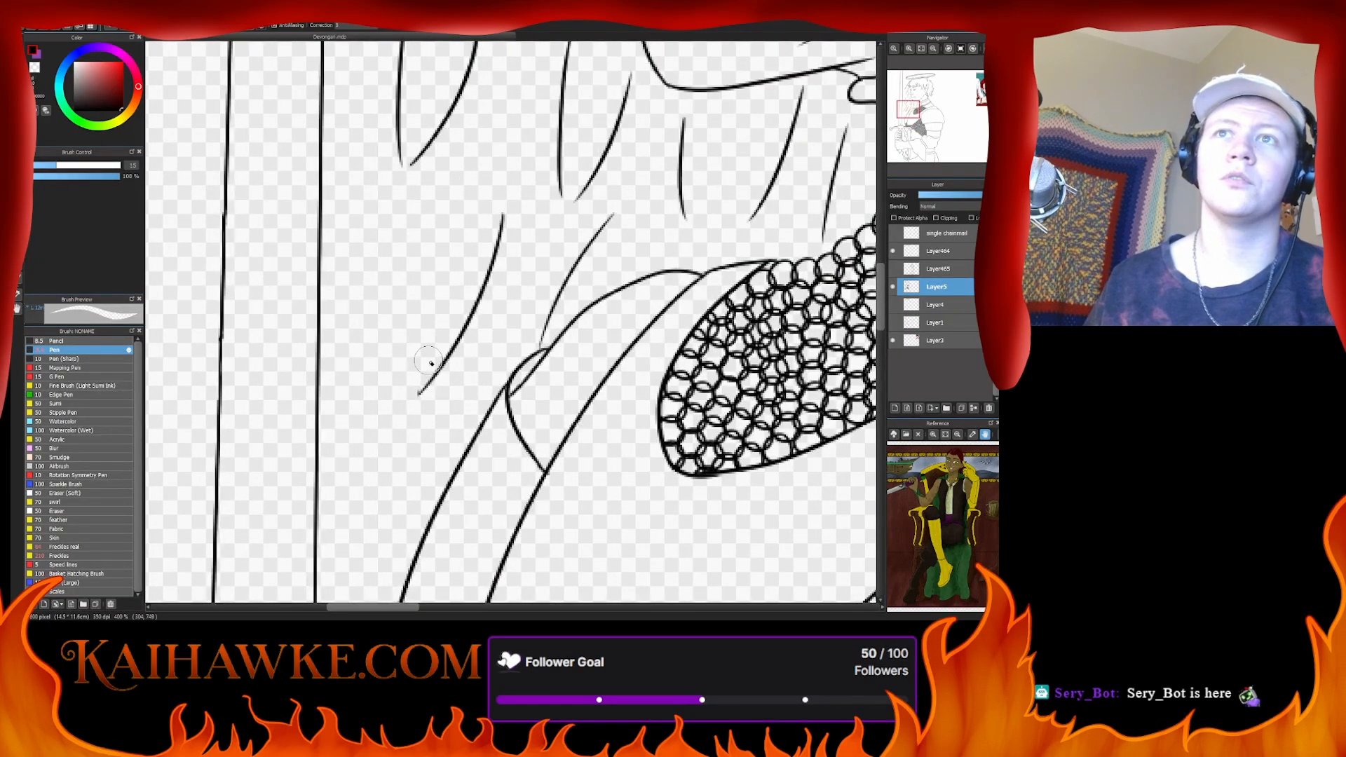
key("ctrl+z")
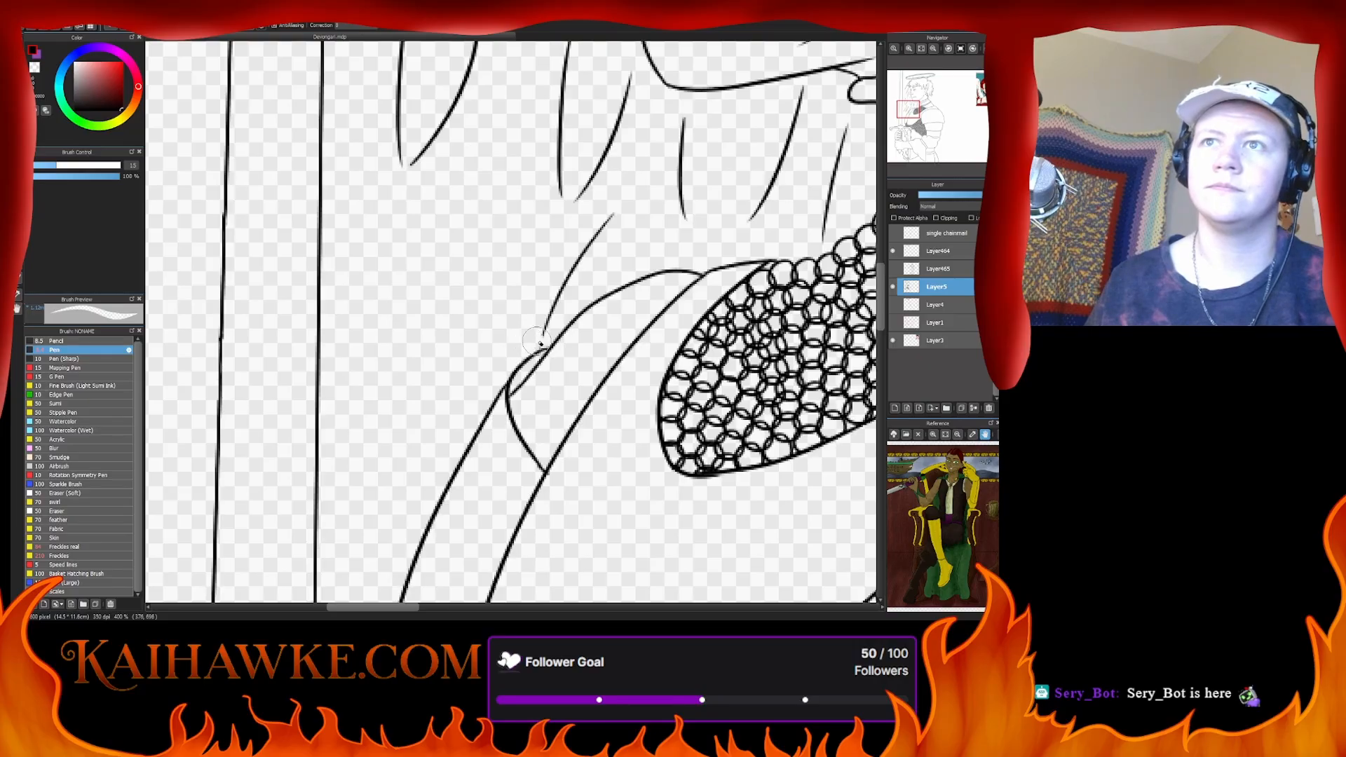
left_click_drag(613, 211, 477, 427)
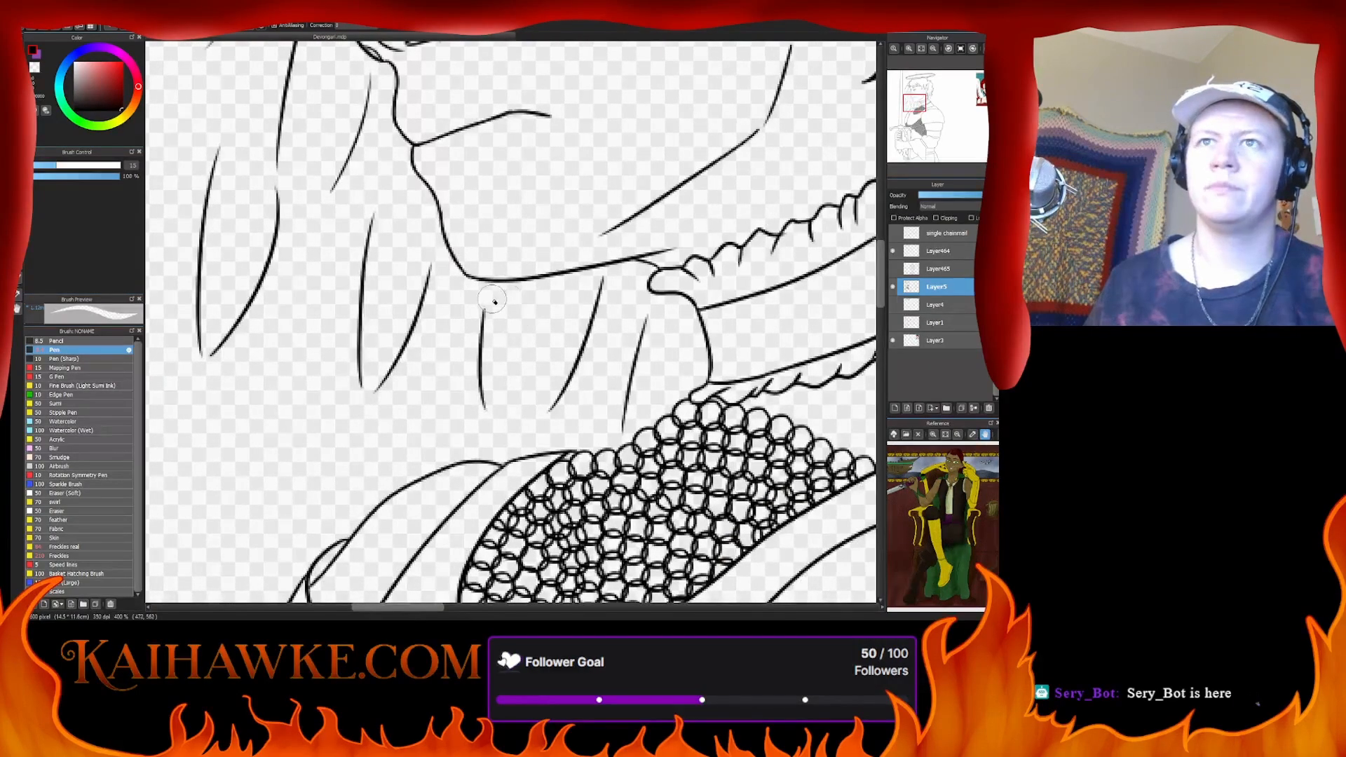
- Erase the feather strokes below the chin and the next feather beside it, keeping the jaw and chainmail lines
left_click_drag(602, 281, 534, 425)
left_click_drag(637, 341, 634, 380)
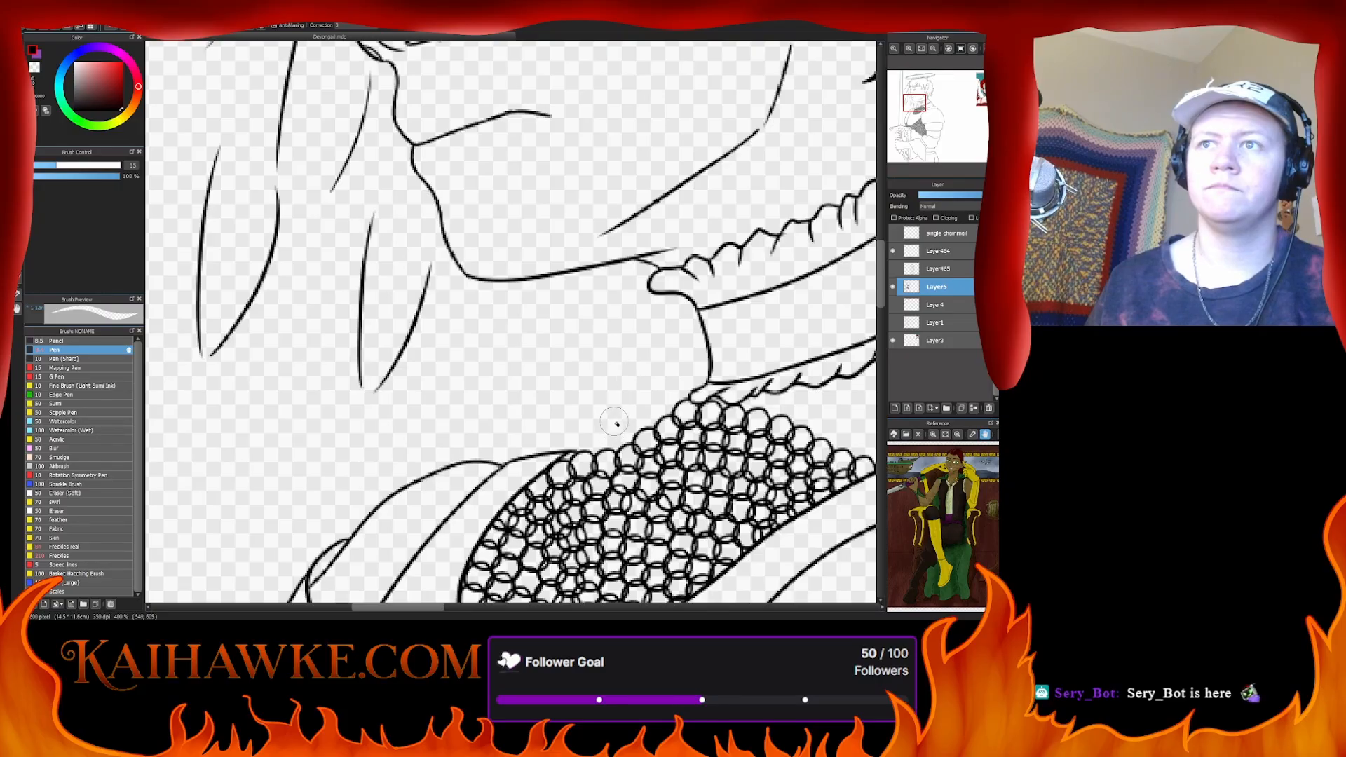
left_click_drag(450, 340, 540, 324)
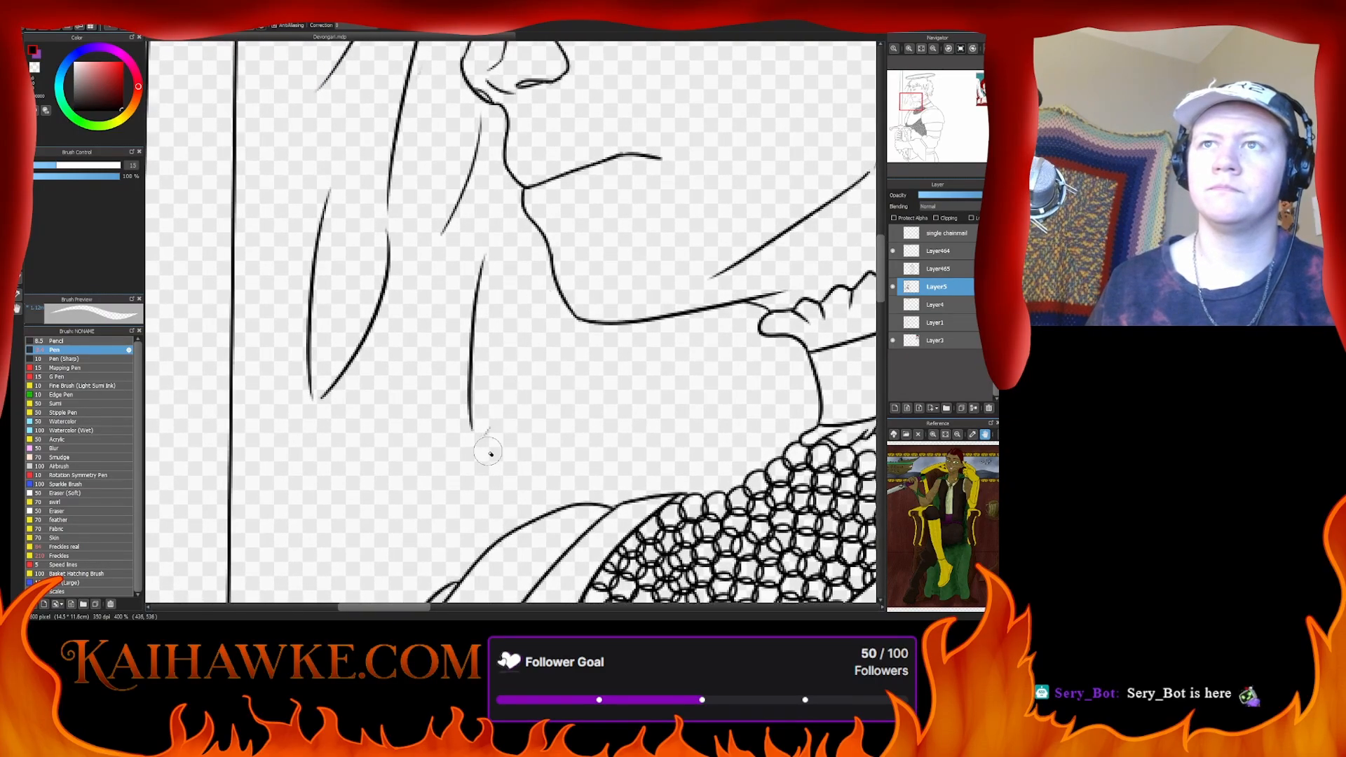
left_click_drag(471, 428, 481, 263)
- Erase the feather strokes between the blade and the character's mouth and chin
mouse_move(389, 209)
left_mouse_down()
mouse_move(435, 340)
mouse_move(420, 457)
left_mouse_up()
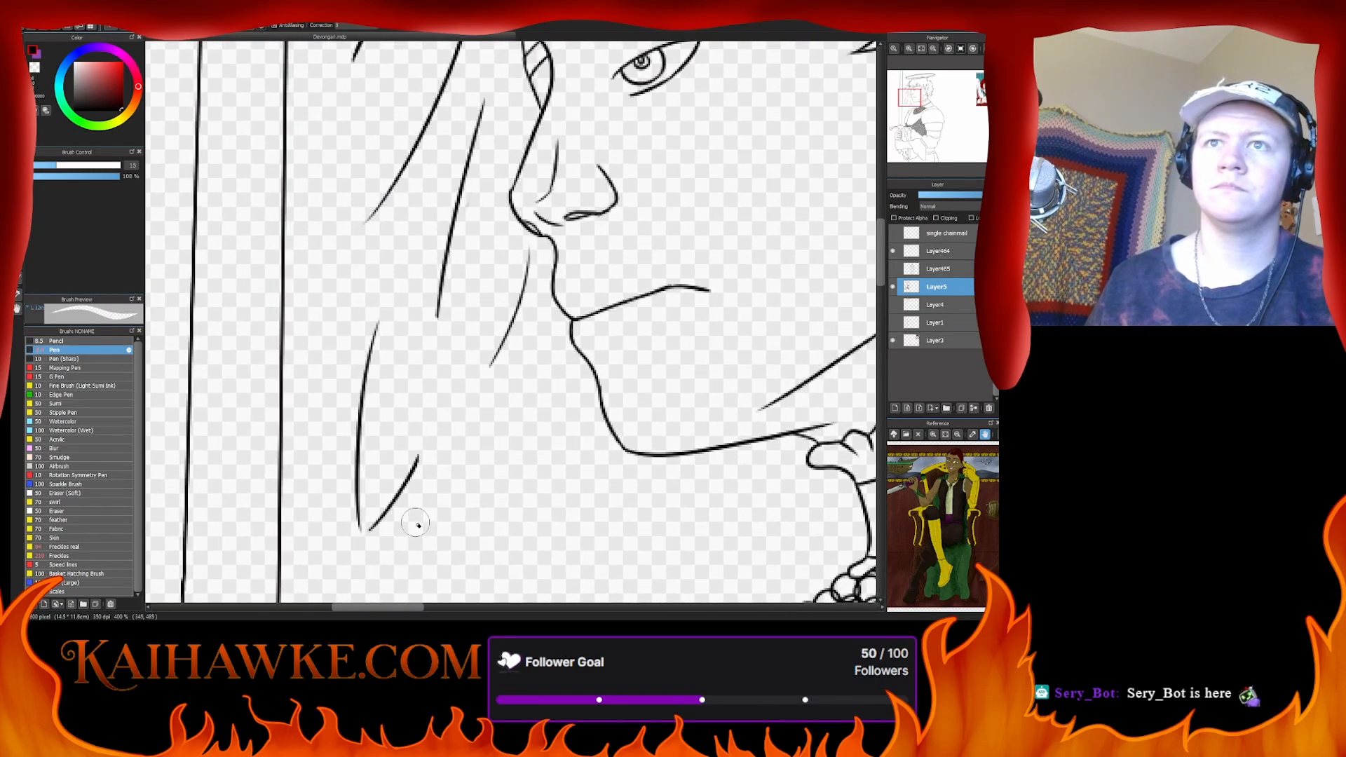
mouse_move(416, 525)
left_mouse_down()
mouse_move(418, 465)
mouse_move(401, 458)
mouse_move(380, 346)
mouse_move(352, 502)
mouse_move(425, 285)
left_mouse_up()
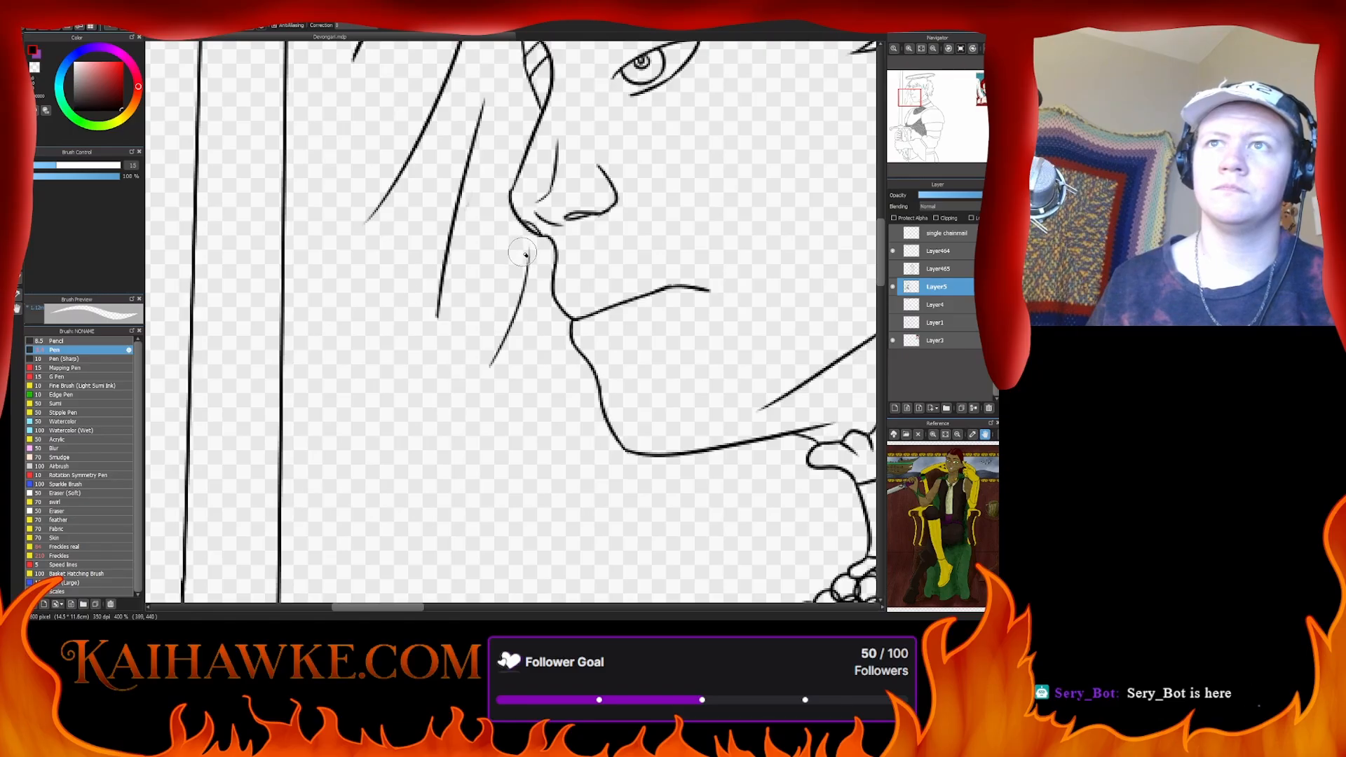
left_click_drag(524, 274, 478, 387)
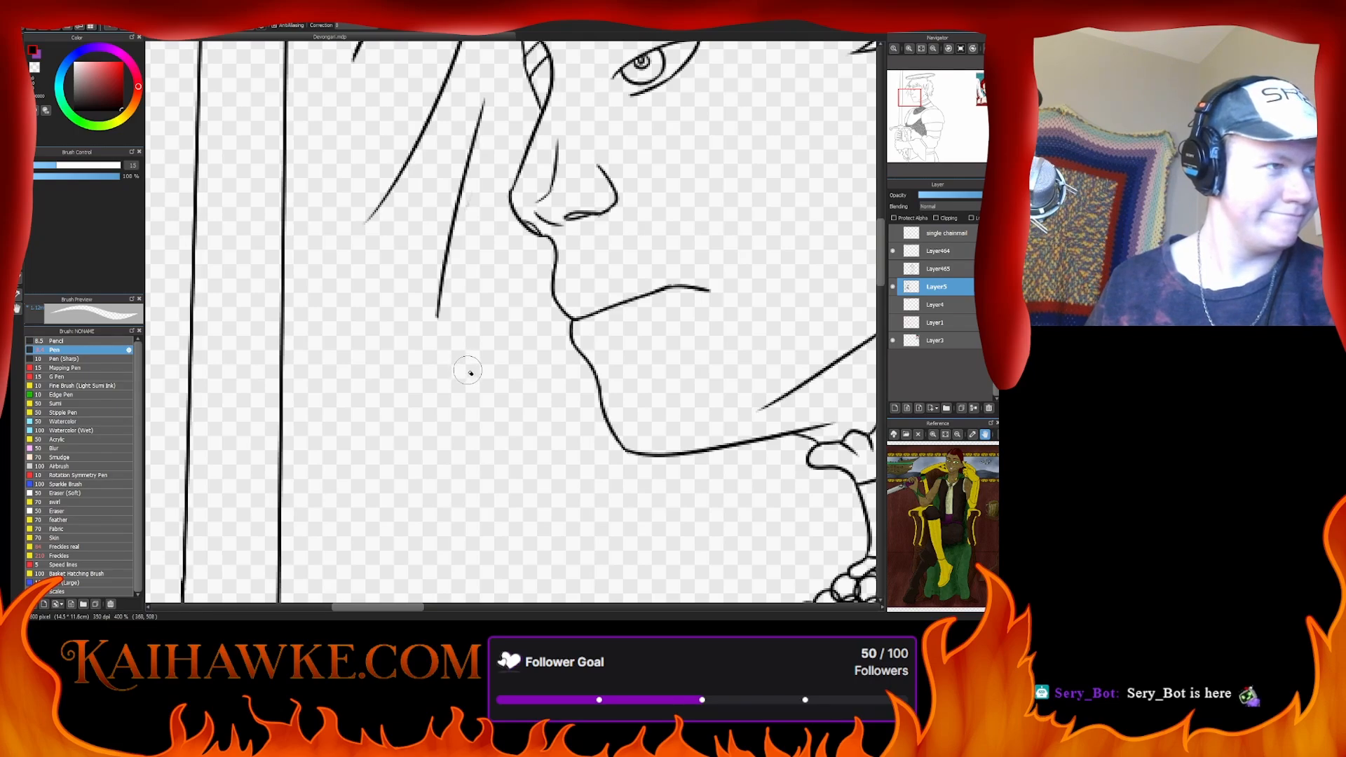
- Erase the last far-wing feathers beside the nose and forehead up to the hair, and fit the whole canvas in view
scroll(491, 263, "up", 3)
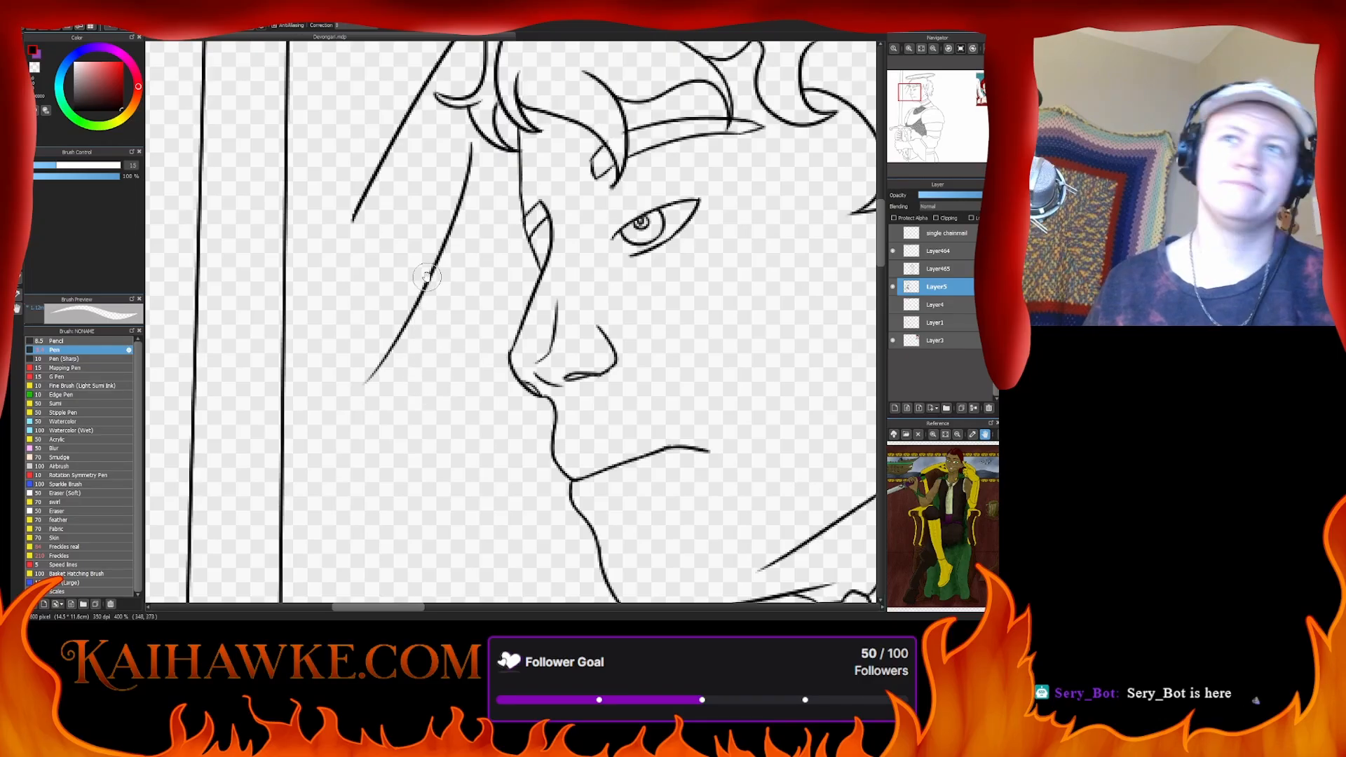
scroll(425, 281, "up", 2)
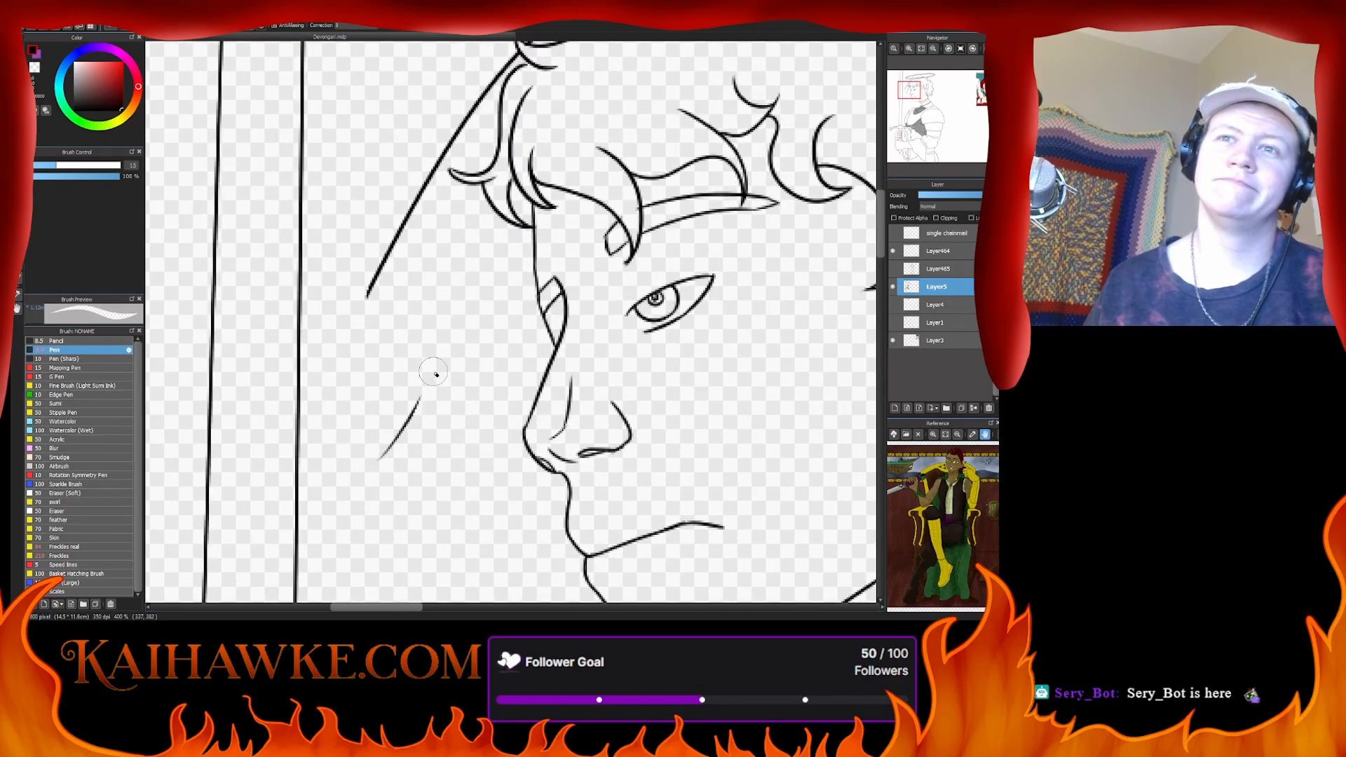
scroll(441, 322, "up", 3)
mouse_move(384, 370)
left_mouse_down()
mouse_move(481, 229)
mouse_move(435, 310)
mouse_move(473, 274)
left_mouse_up()
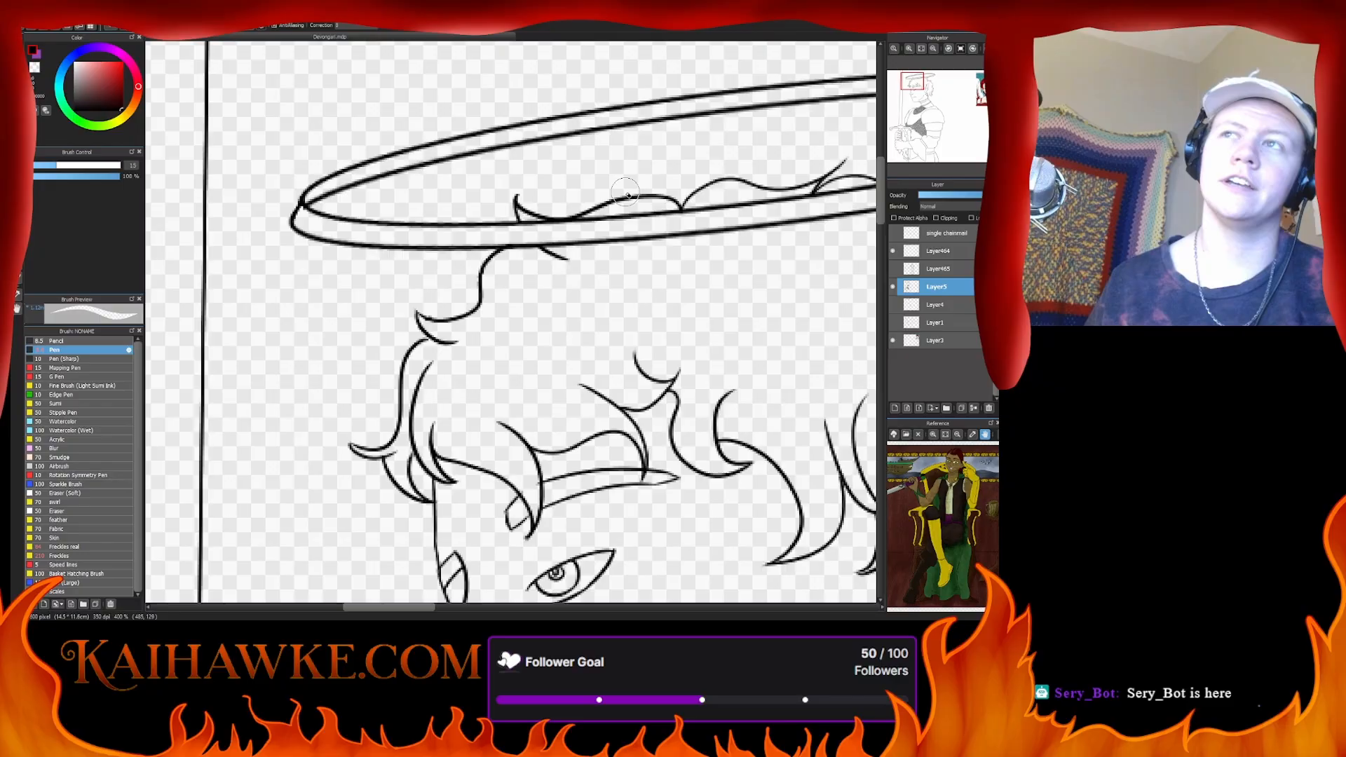
left_click(922, 49)
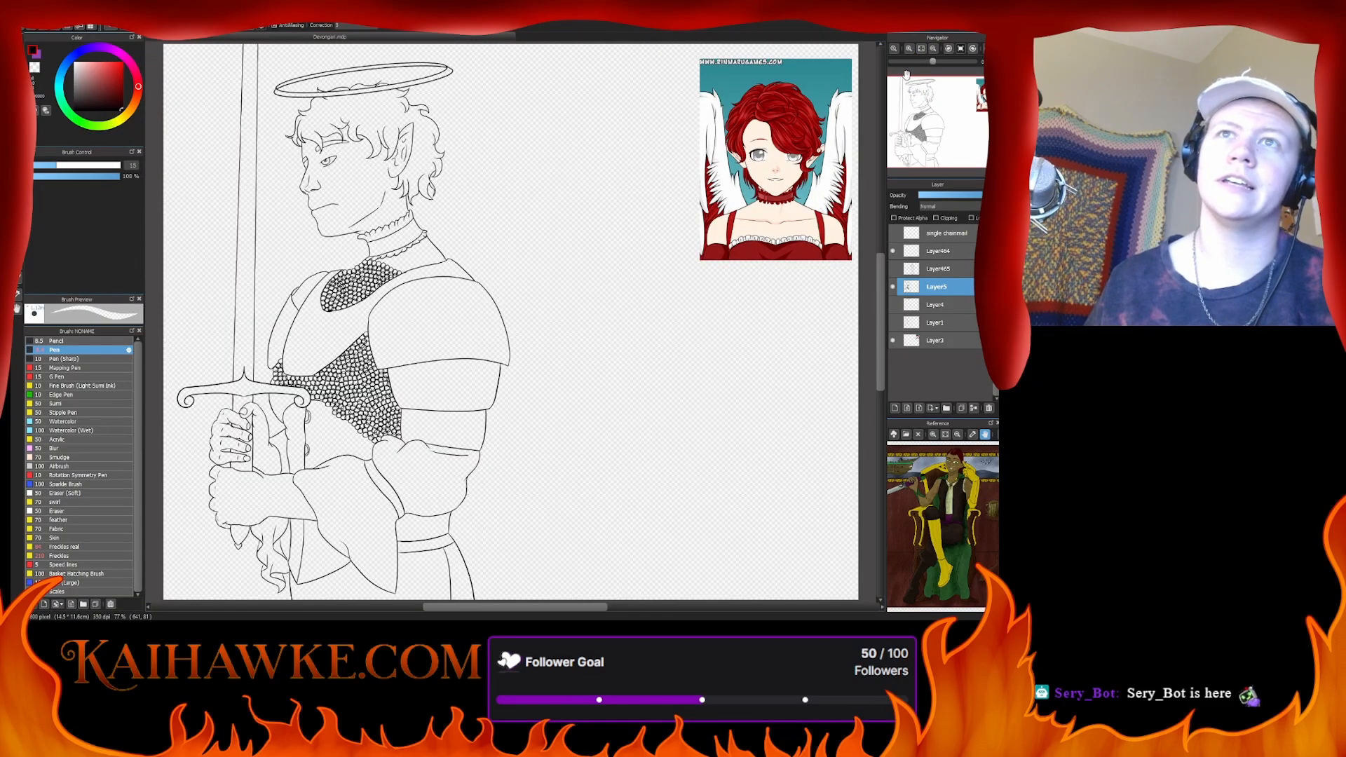
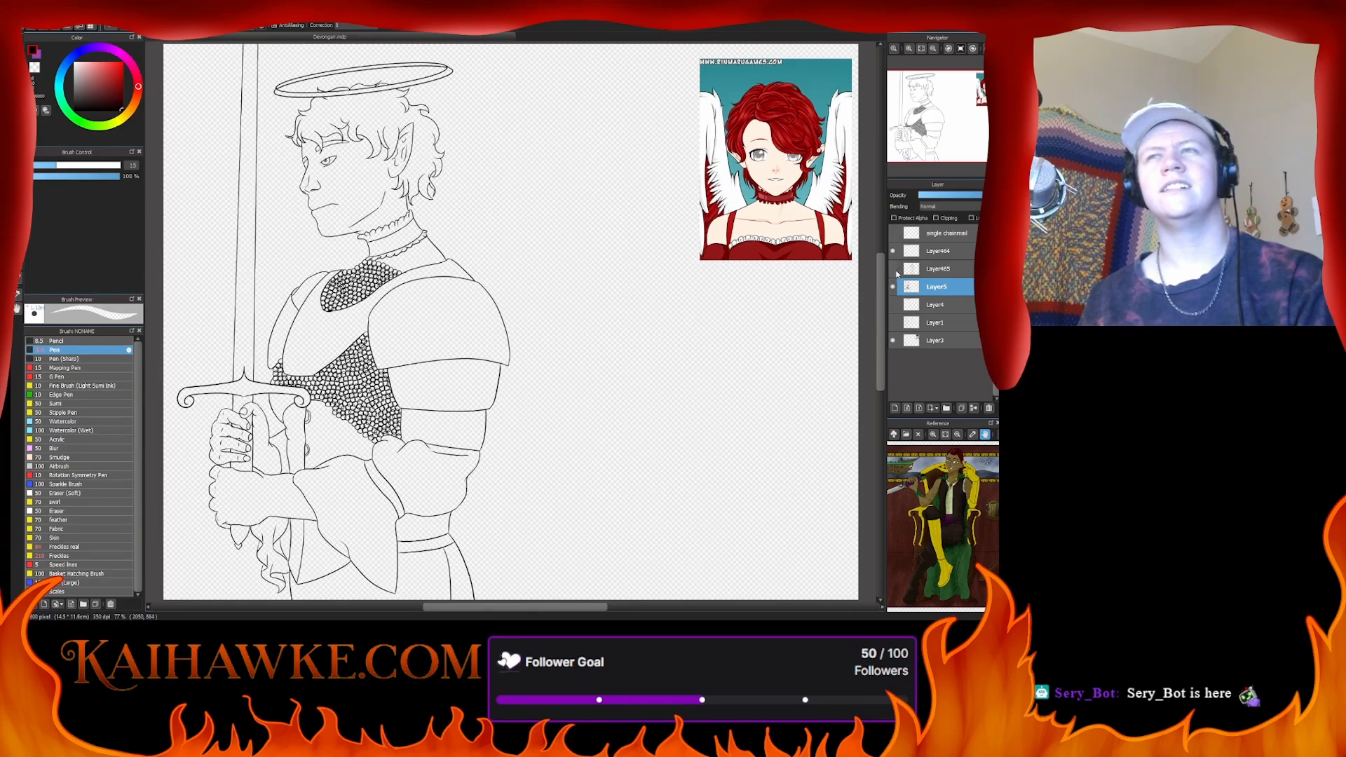
- Switch back from erasing to the pen, show the inked wing layer and duplicate it
key("n")
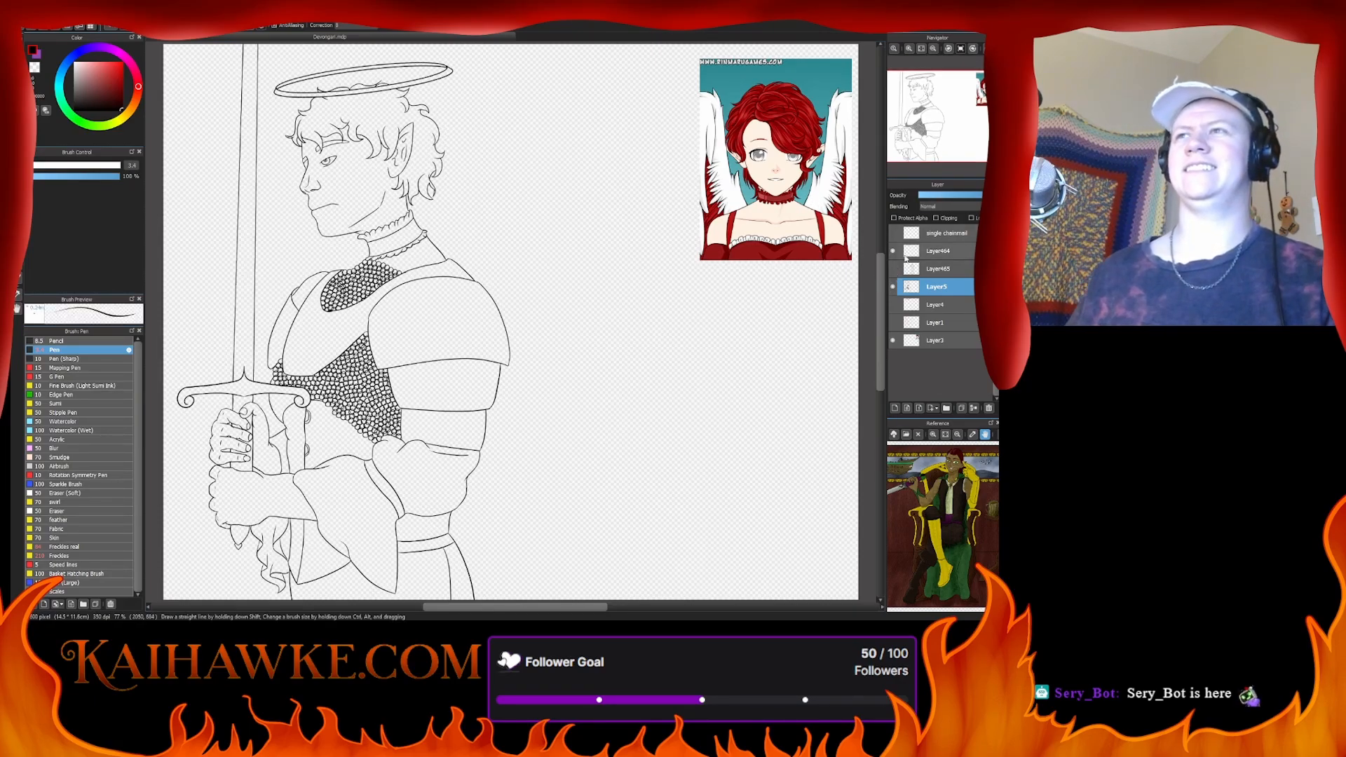
left_click(894, 268)
left_click(929, 273)
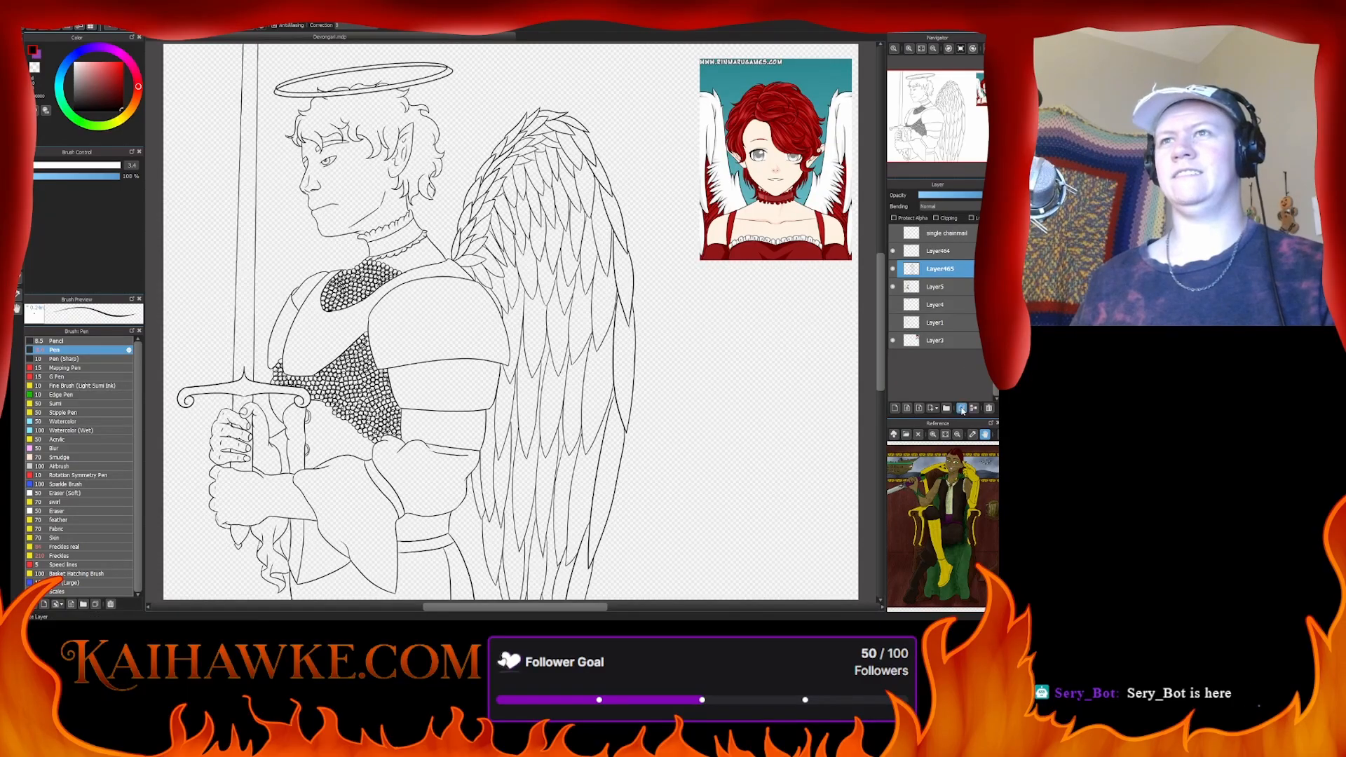
key("ctrl+shift+d")
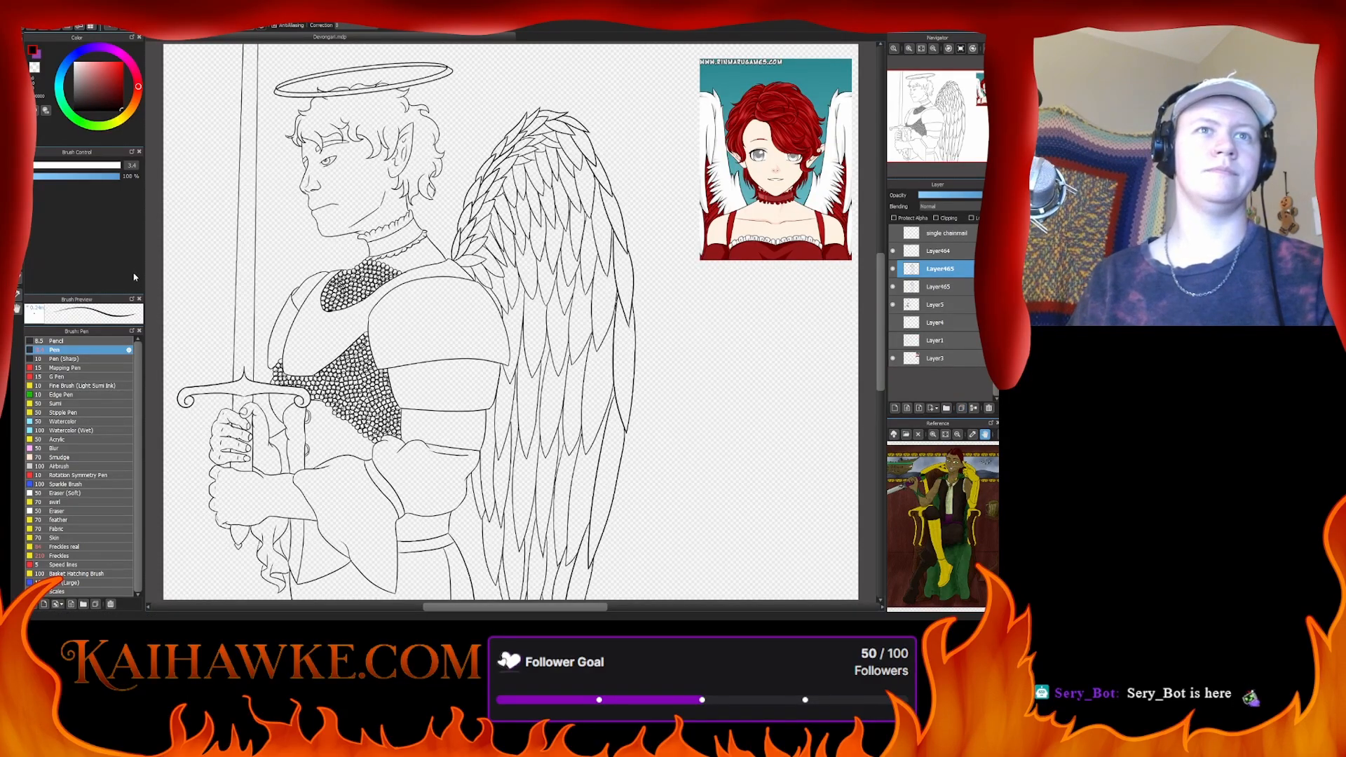
- Flip the duplicated wing horizontally and start transforming it, moving it across to the sword side of the figure
left_click(173, 287)
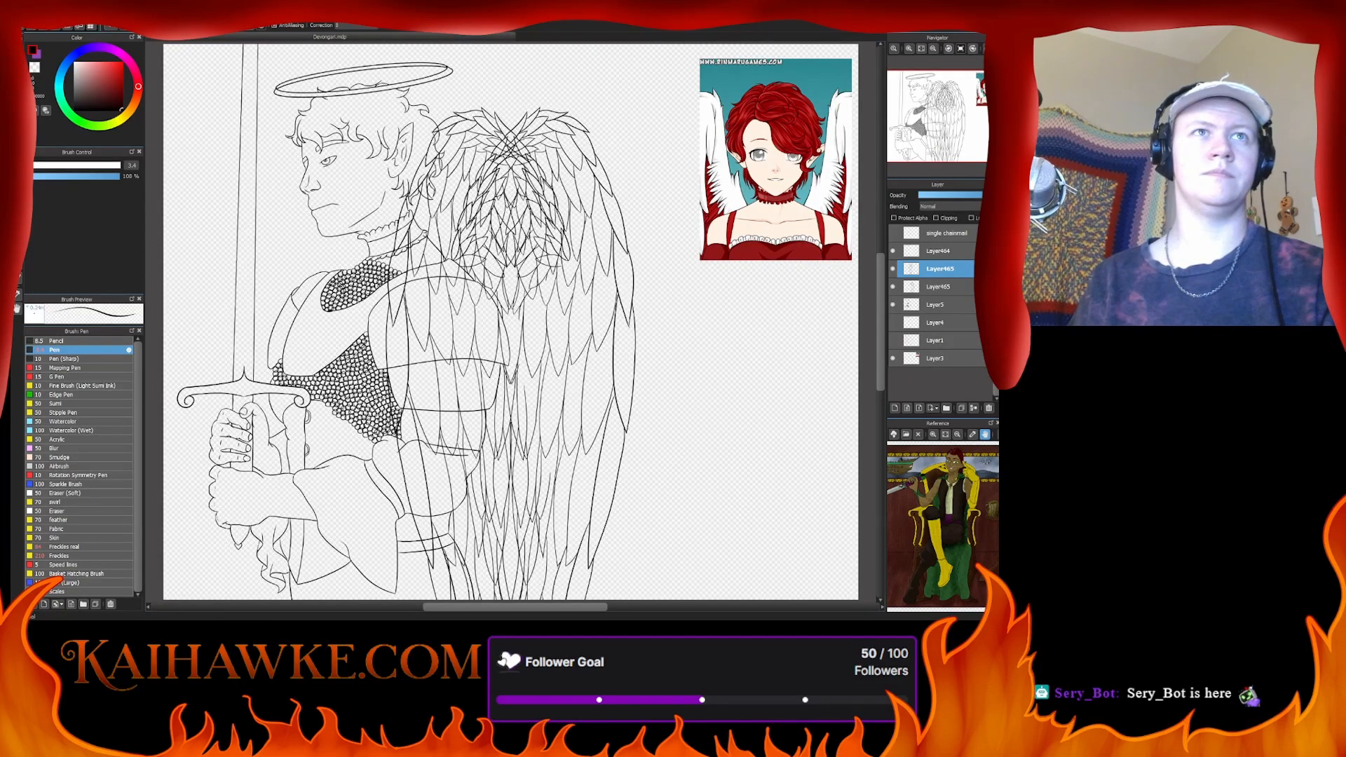
key("ctrl+t")
left_click_drag(558, 309, 341, 307)
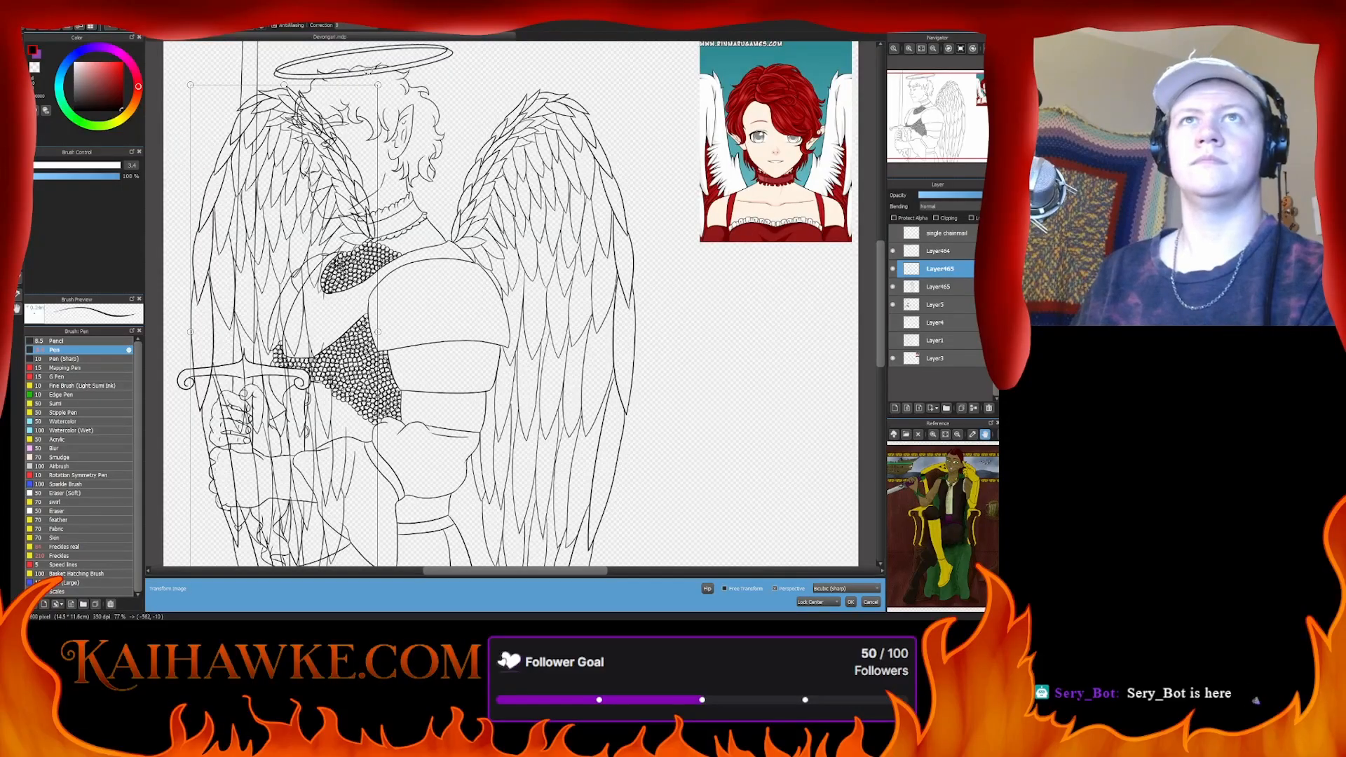
- Rotate the mirrored wing clockwise and shift it slightly outward, away from the head
left_click_drag(368, 71, 414, 98)
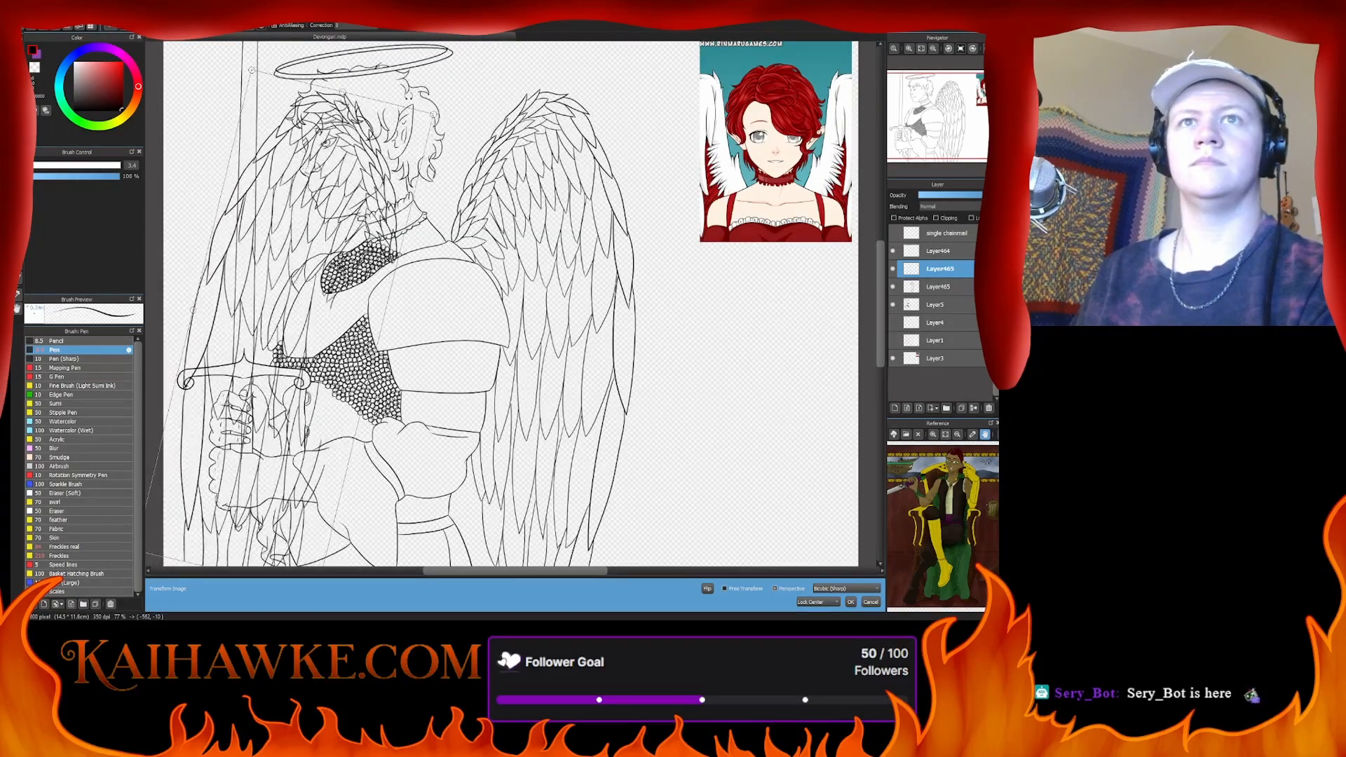
left_click_drag(358, 186, 330, 184)
scroll(505, 301, "left", 2)
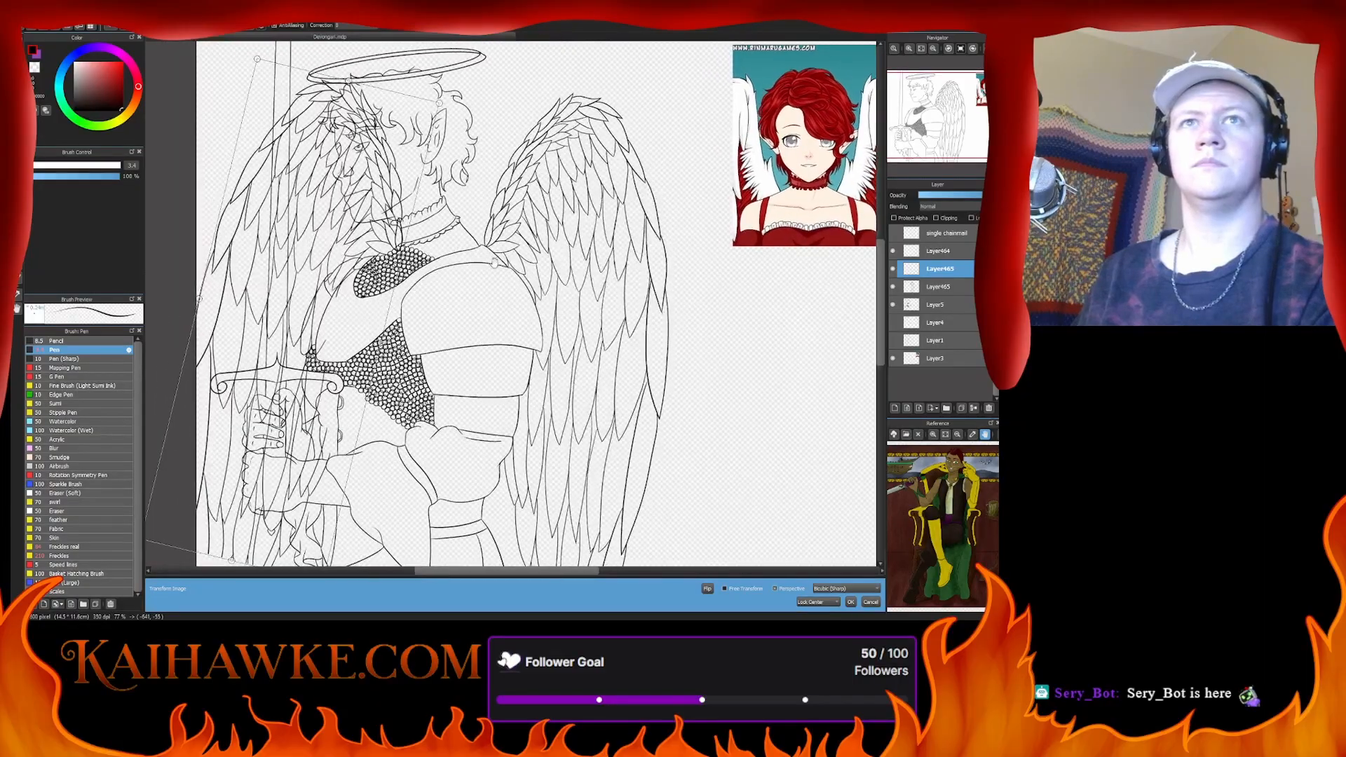
scroll(234, 451, "down", 2)
scroll(211, 466, "left", 2)
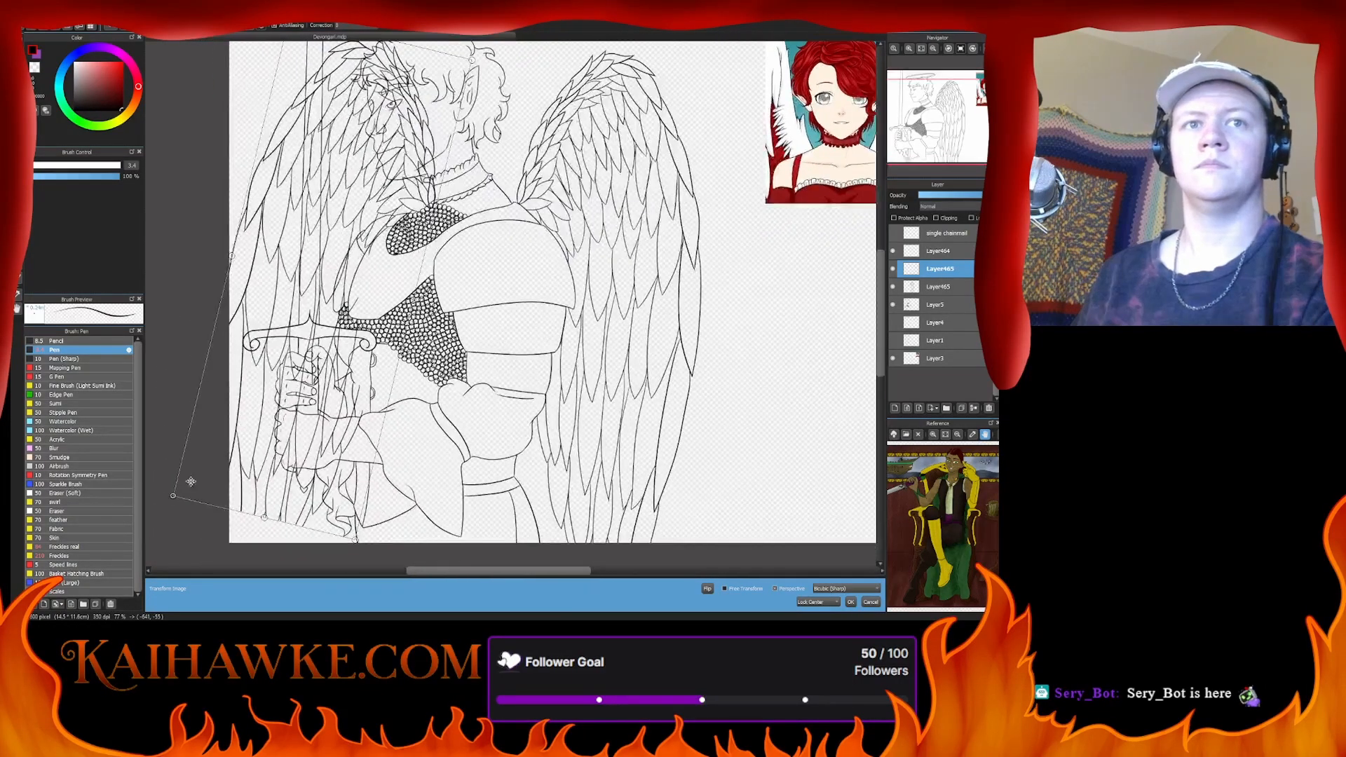
- Scale the mirrored wing down slightly and fine-tune its tilt and position behind the head and sword
left_click_drag(170, 499, 189, 493)
scroll(491, 316, "up", 4)
scroll(491, 316, "left", 1)
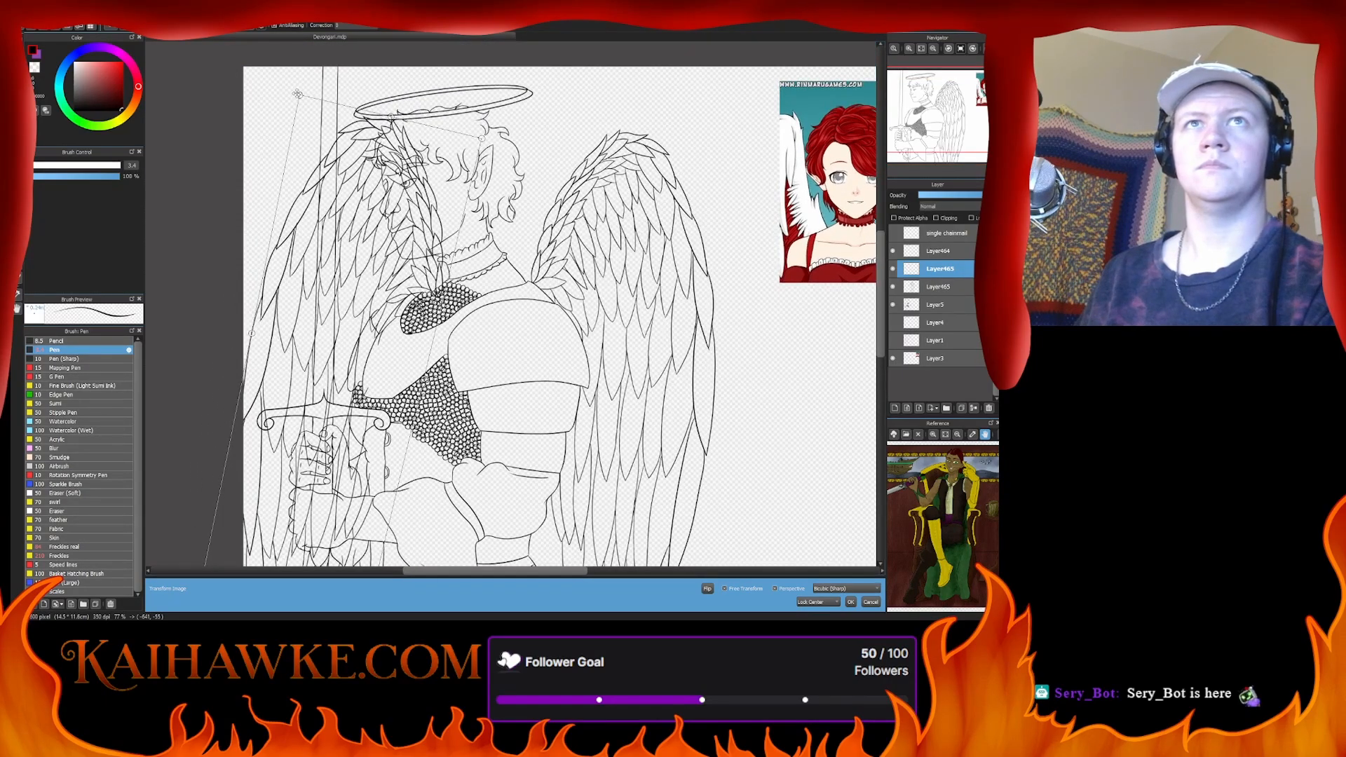
left_click_drag(297, 94, 284, 107)
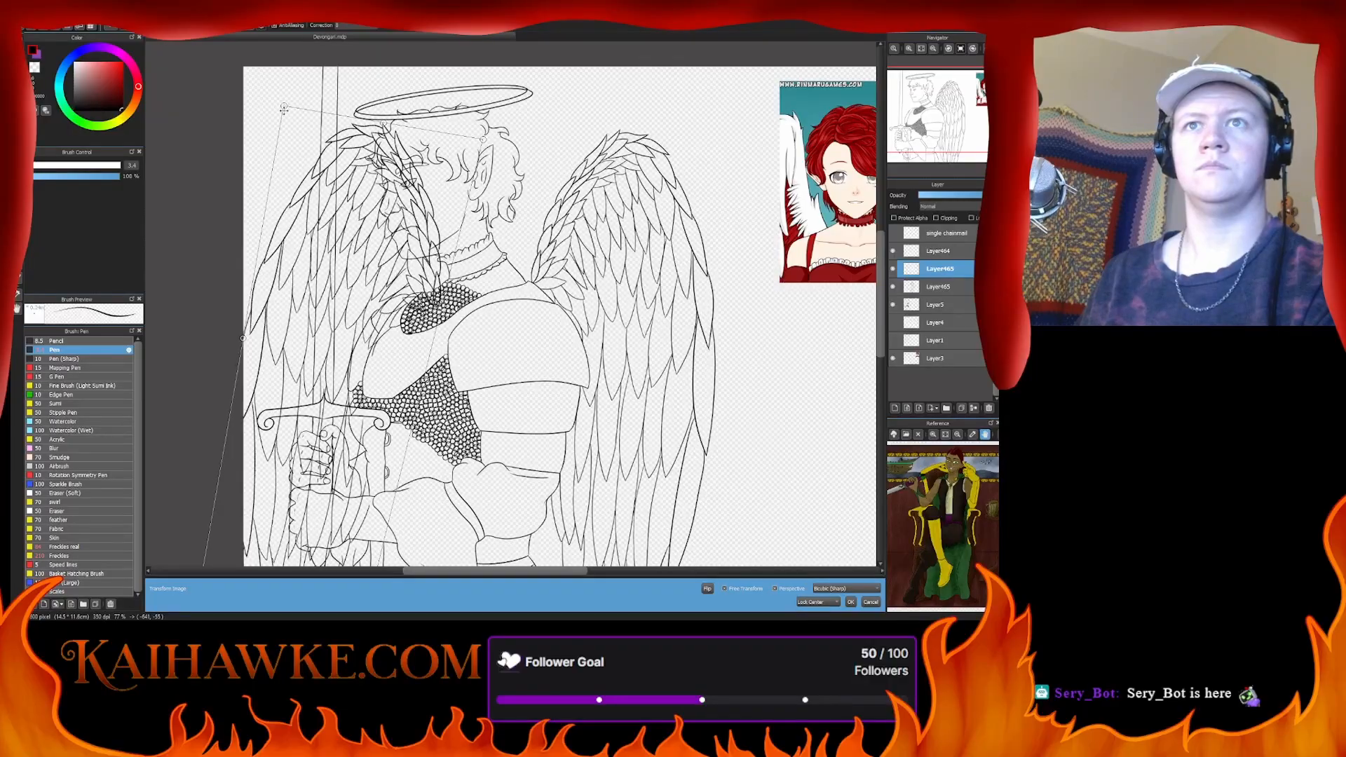
left_click_drag(308, 185, 307, 179)
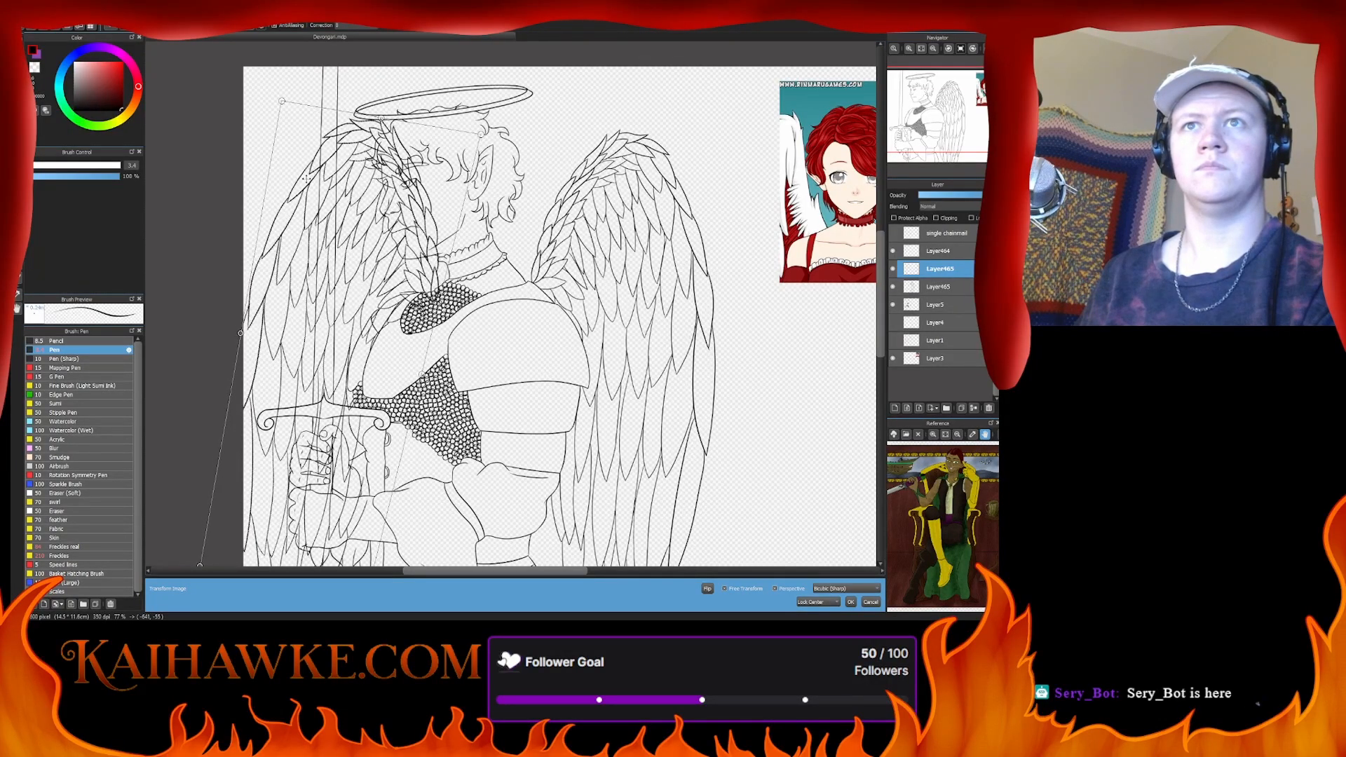
left_click_drag(377, 233, 373, 226)
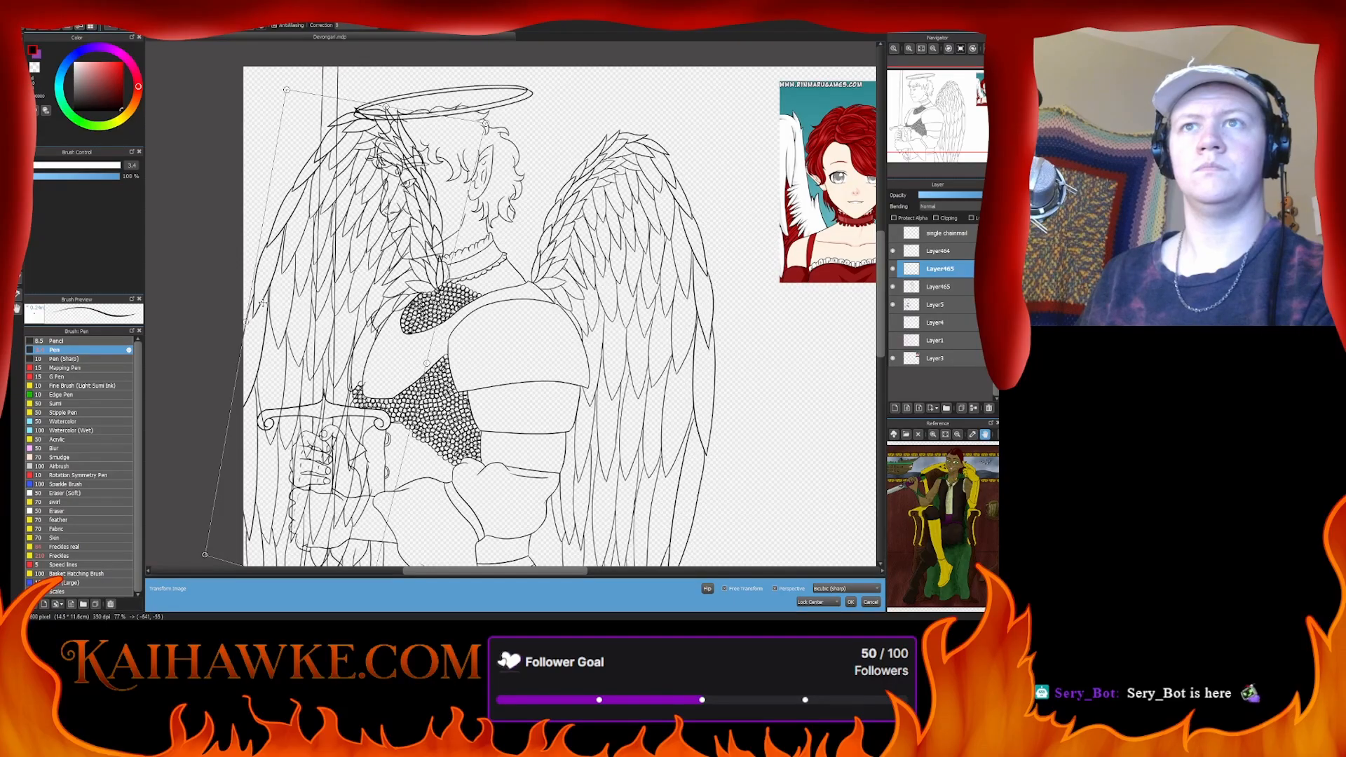
- Narrow the mirrored wing from its outer side and fine-tune its position and upper edge behind the head and sword
left_click_drag(247, 322, 271, 318)
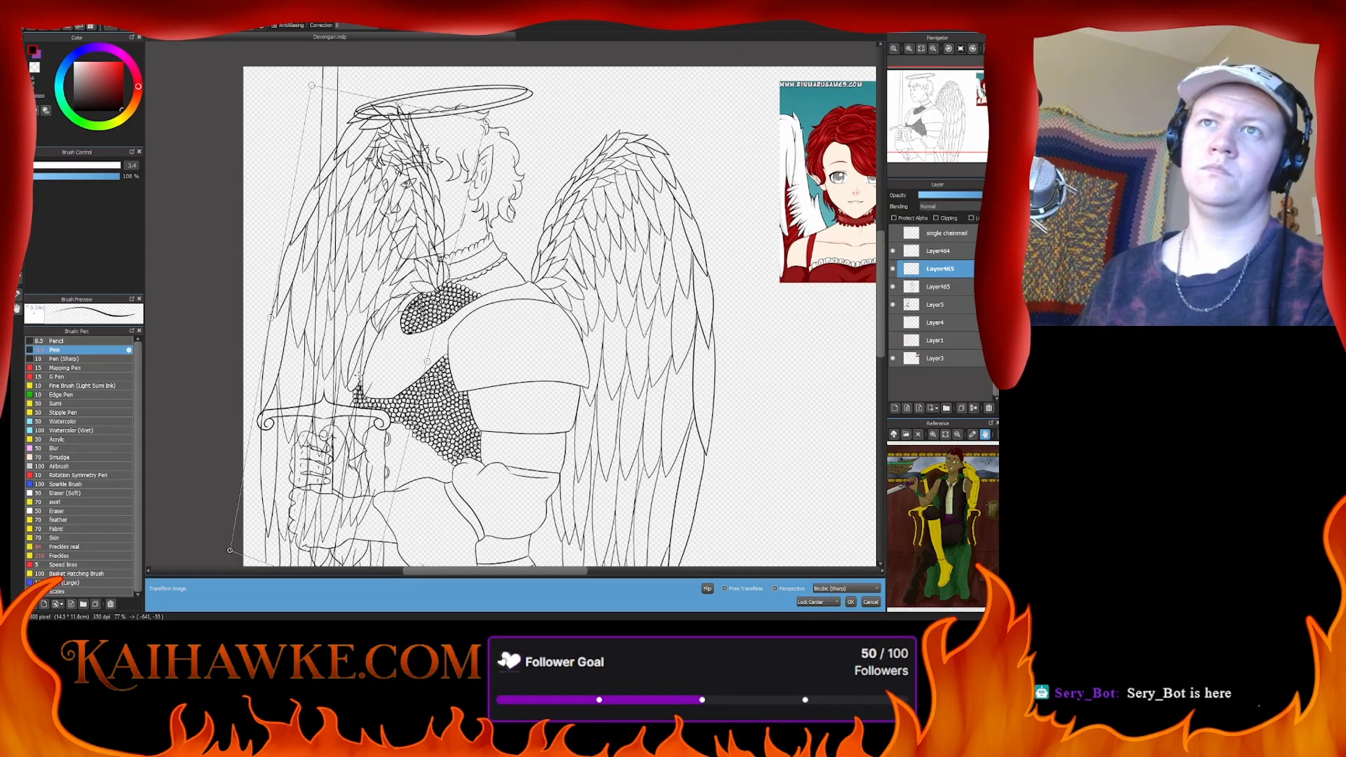
left_click_drag(428, 361, 425, 355)
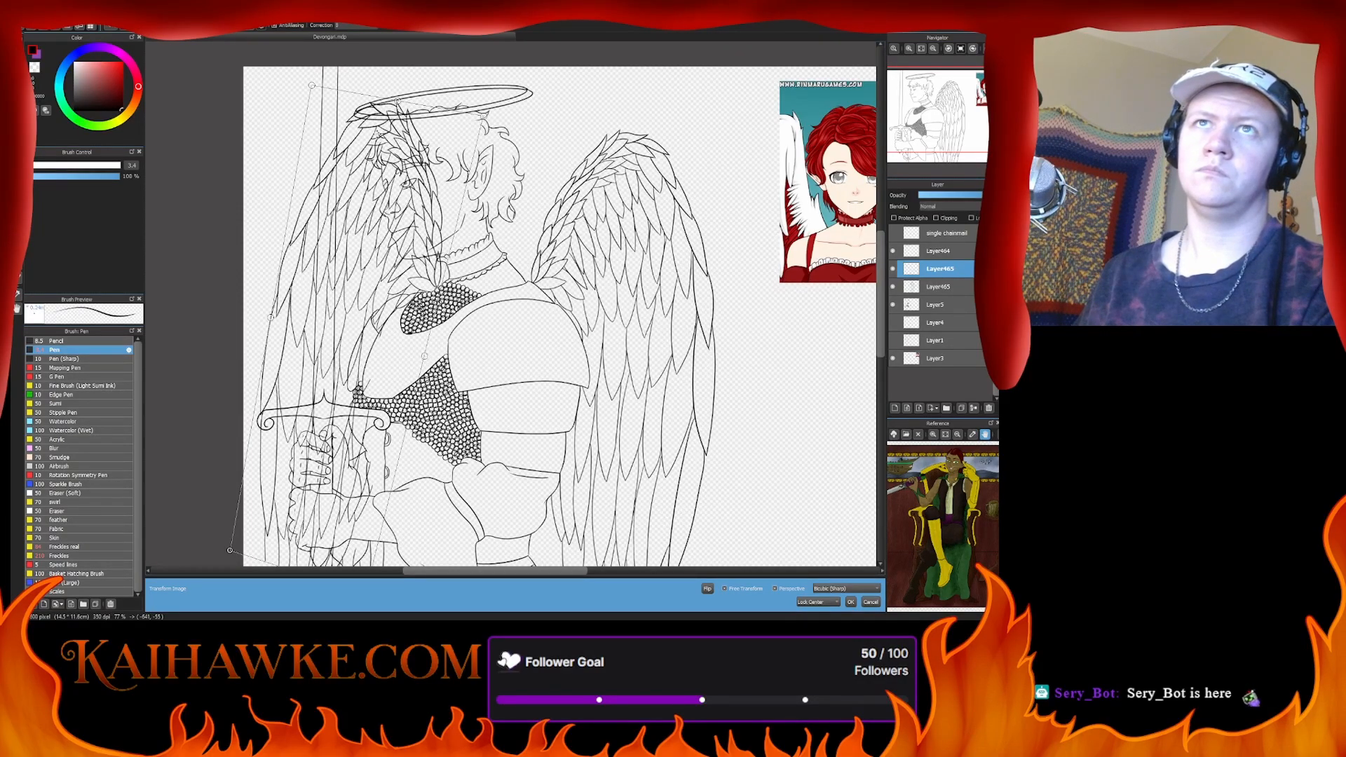
left_click_drag(396, 101, 388, 111)
scroll(559, 315, "down", 3)
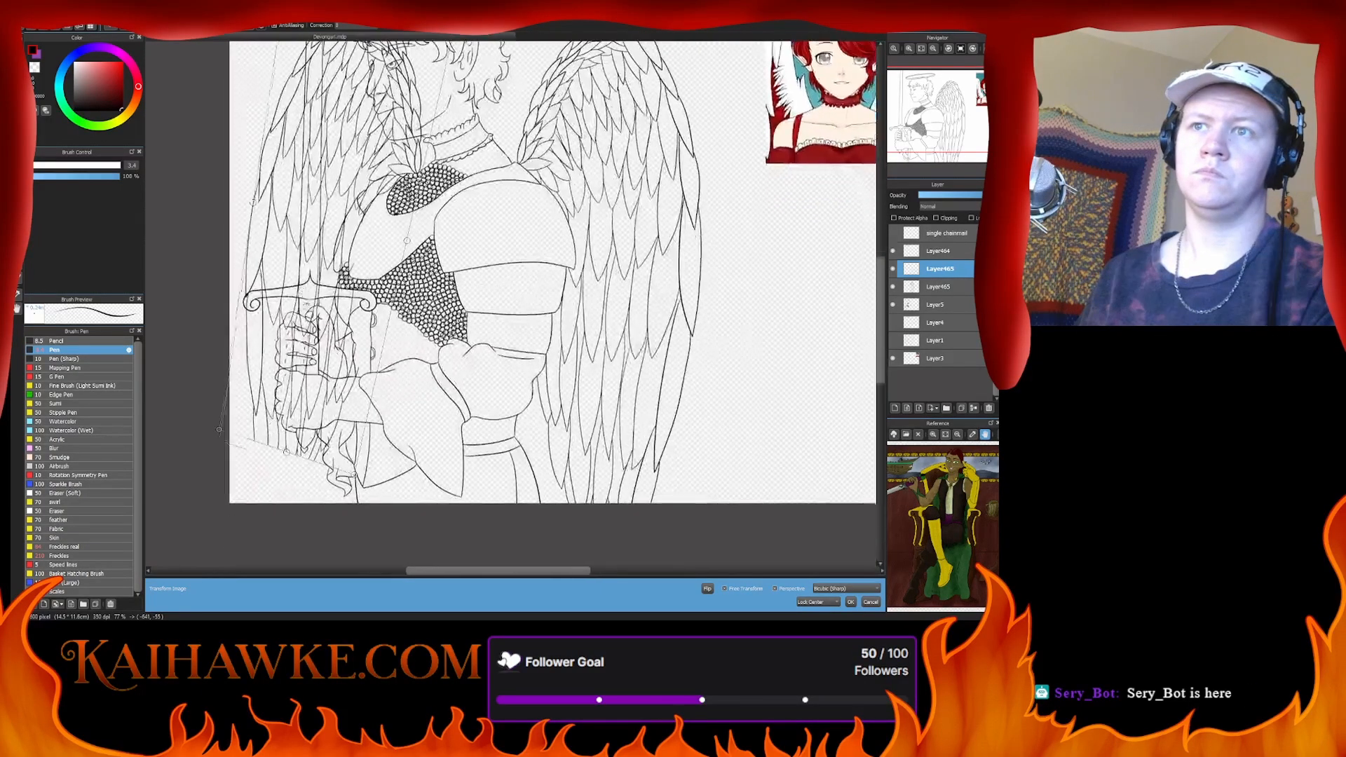
scroll(560, 316, "up", 4)
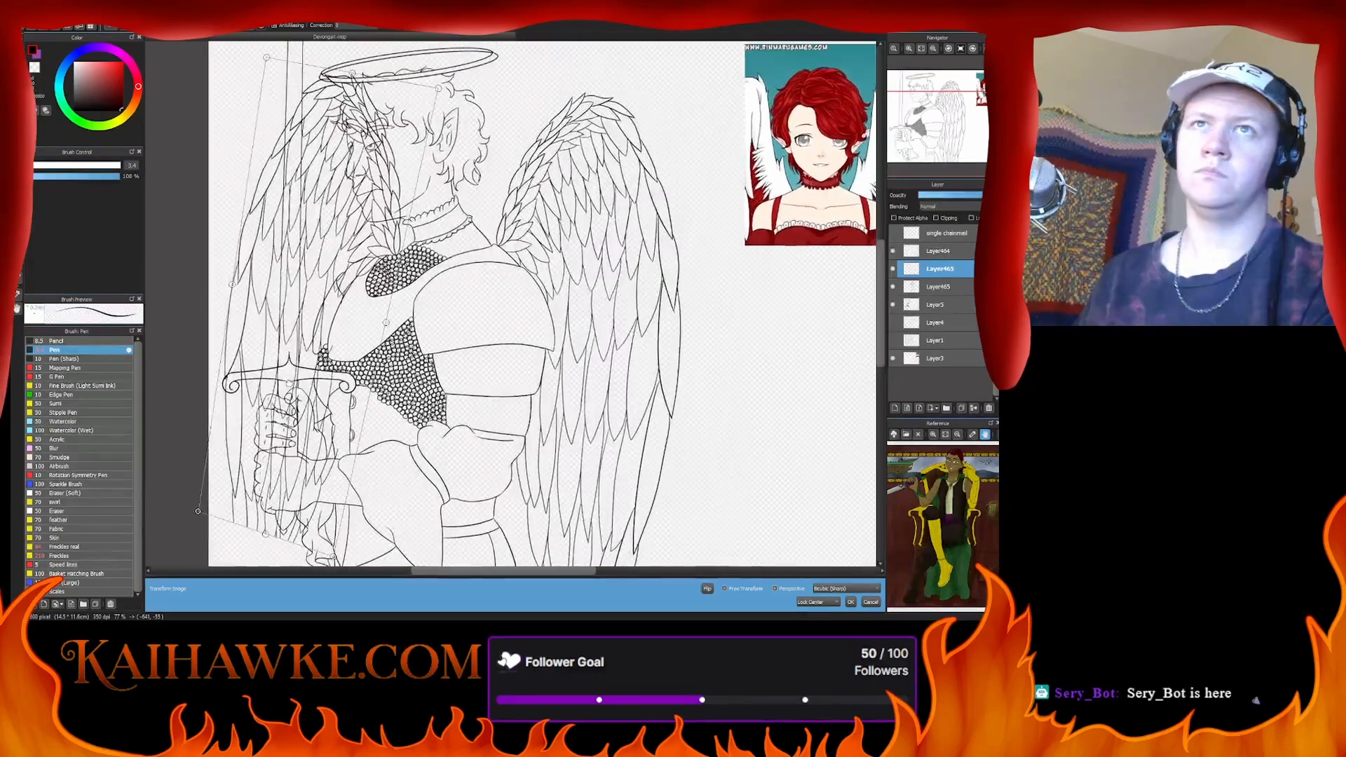
scroll(559, 315, "down", 4)
scroll(314, 258, "down", 1)
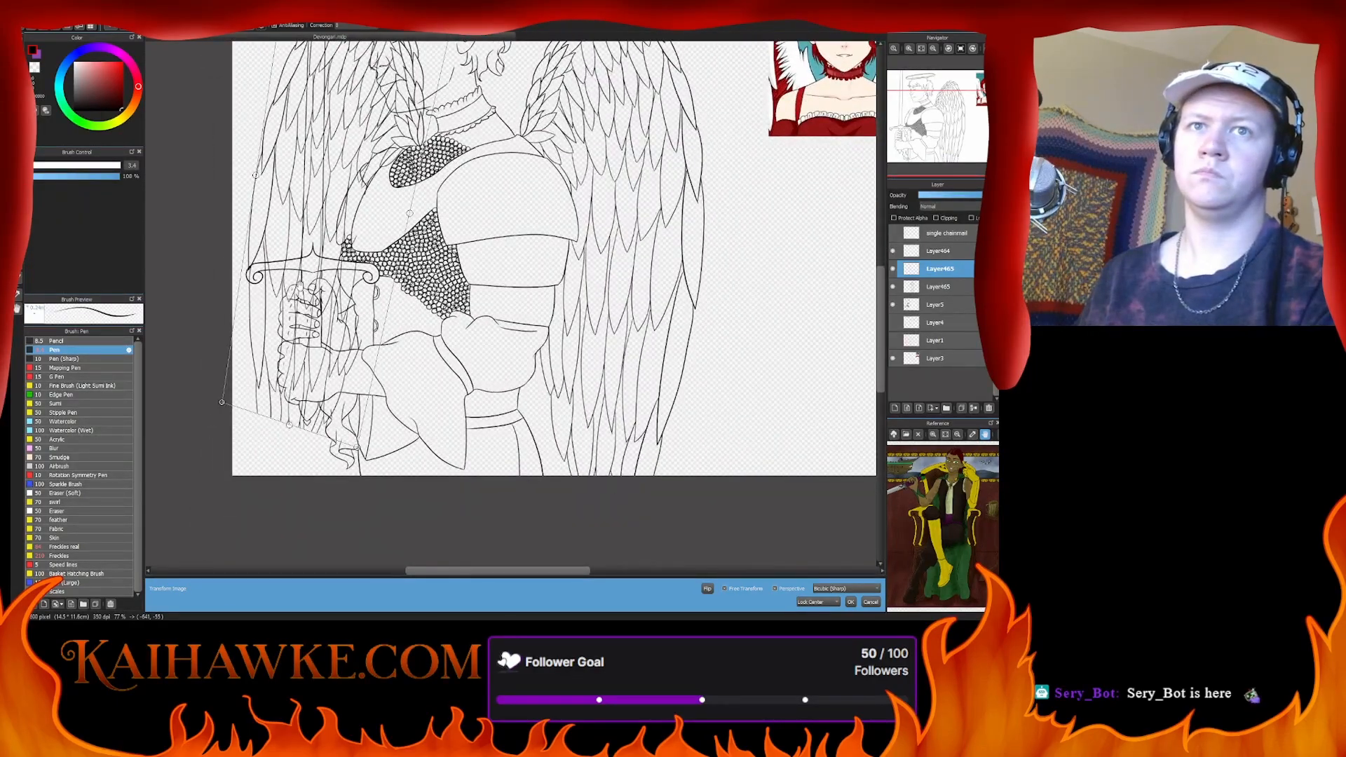
- Stretch the mirrored wing slightly downward from its lower end and apply the transformation
left_click_drag(290, 427, 279, 490)
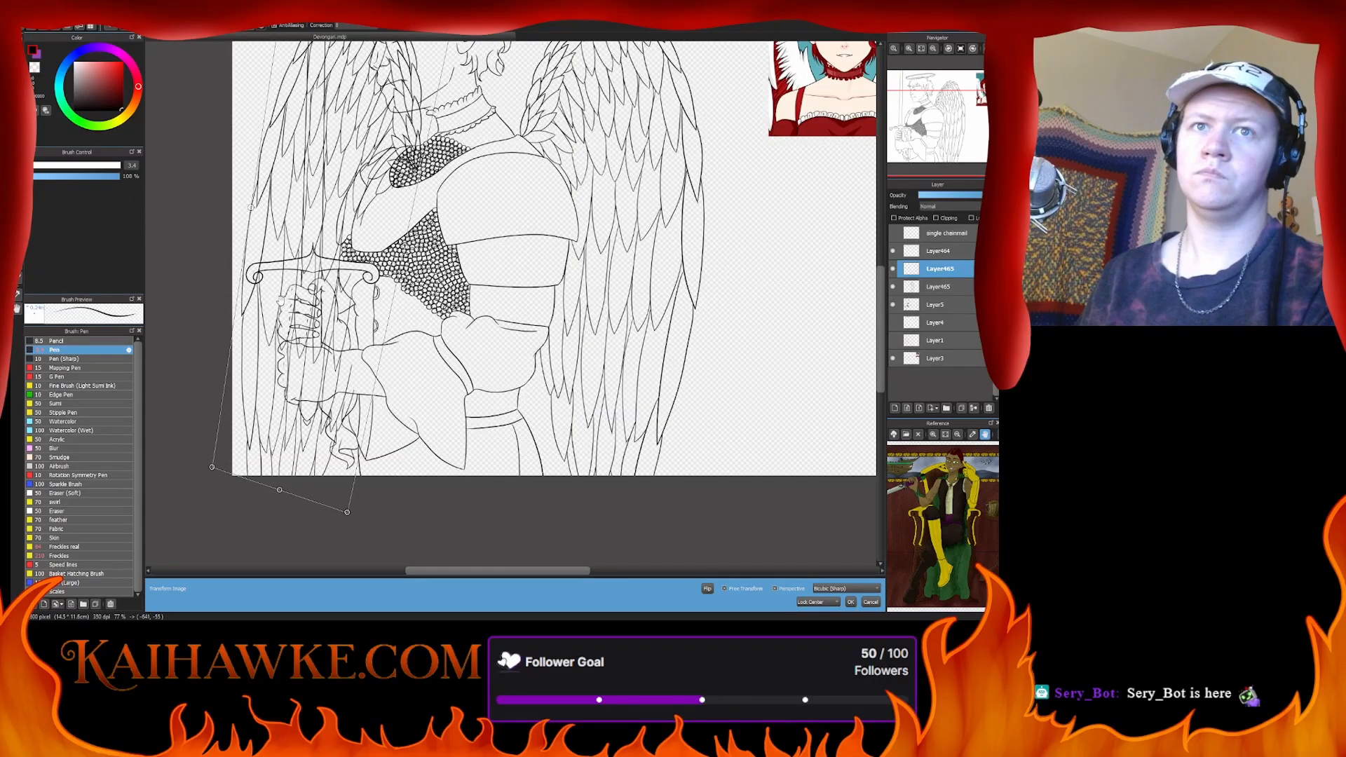
scroll(281, 290, "up", 3)
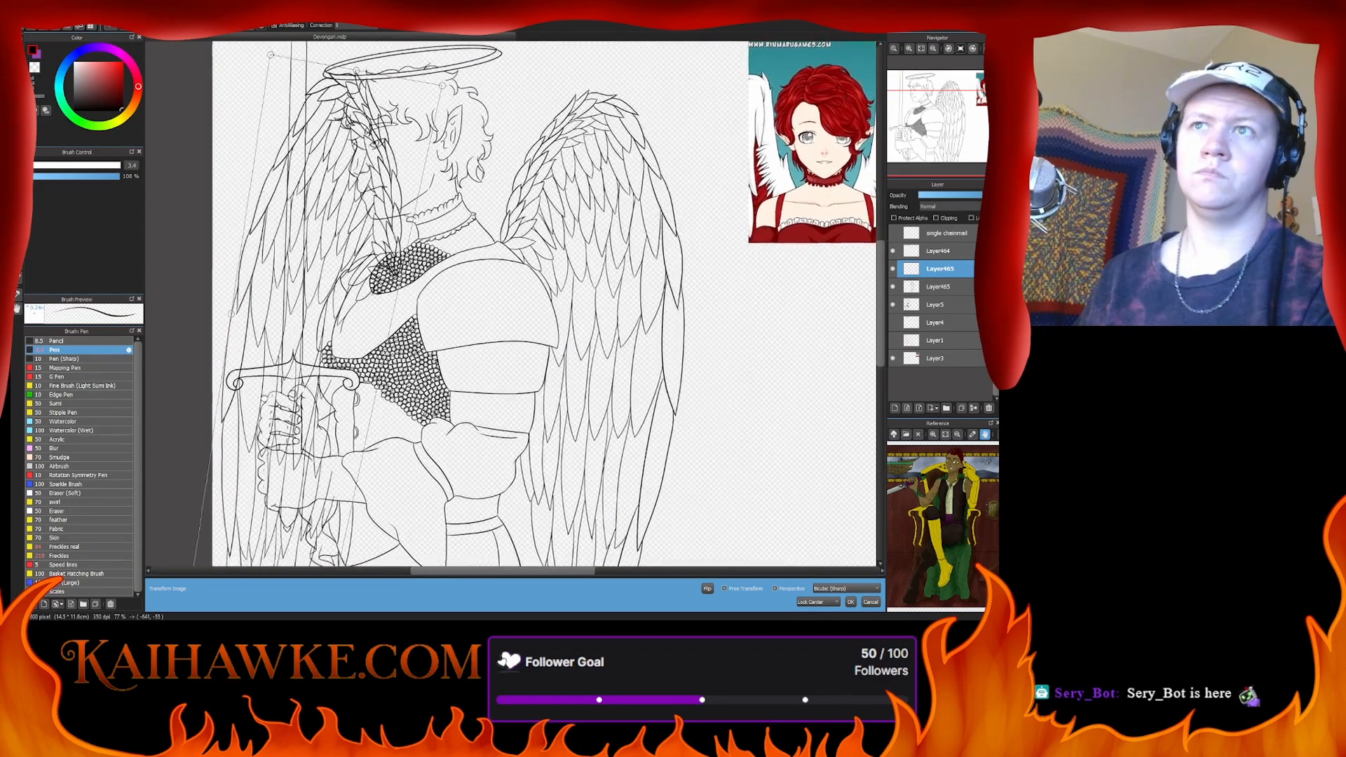
scroll(263, 385, "down", 1)
scroll(280, 502, "down", 2)
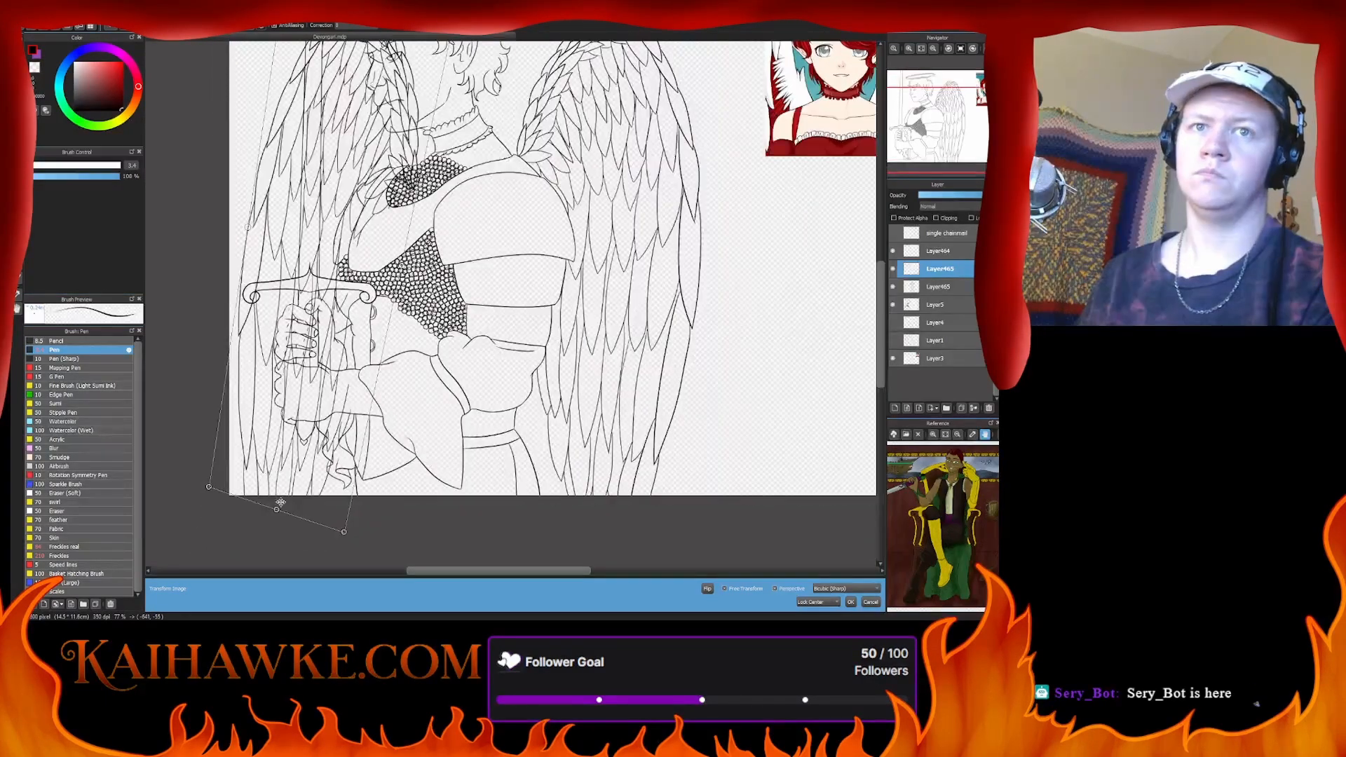
left_click_drag(276, 510, 295, 465)
key("Return")
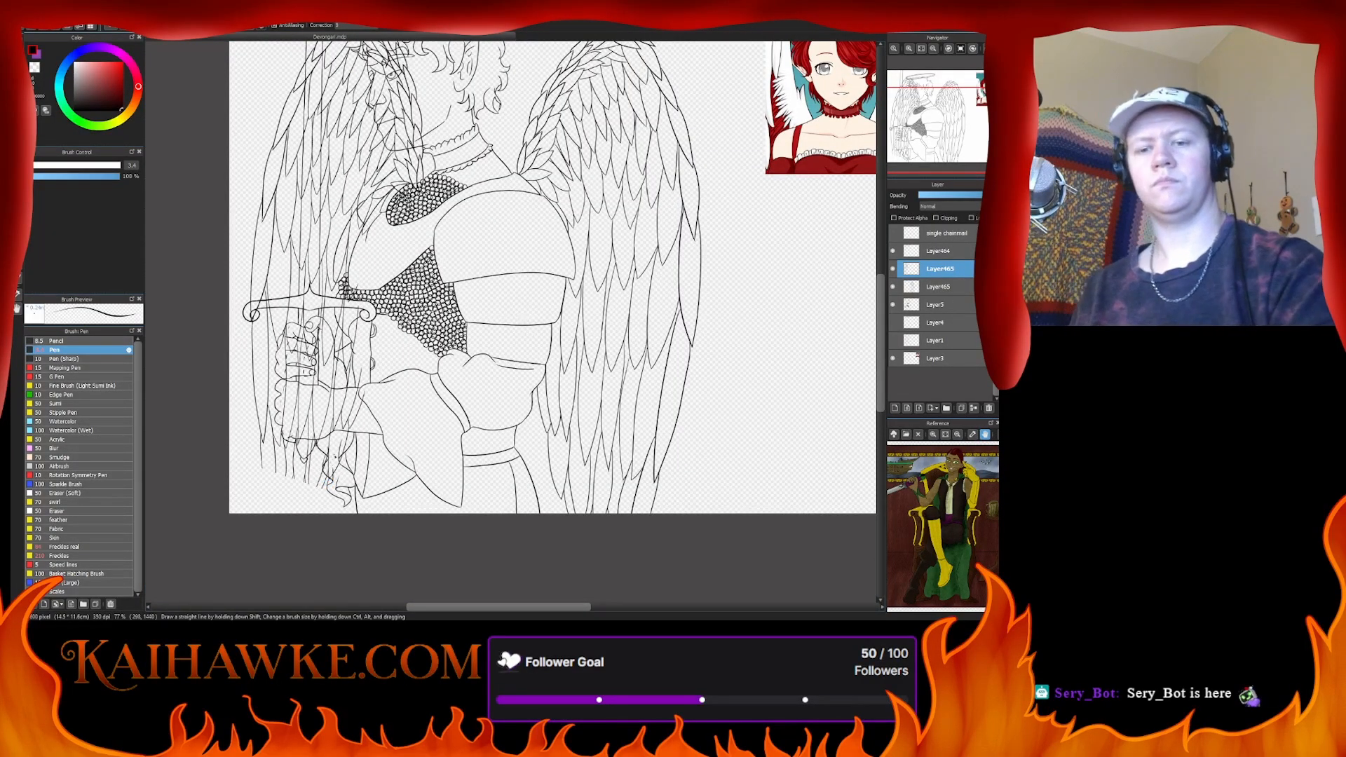
- Extend the mirrored wing's outermost feather below the cut-off end, closing it in a point, and erase the overshooting line at its tip
left_click(909, 49)
left_click(909, 48)
left_click(909, 49)
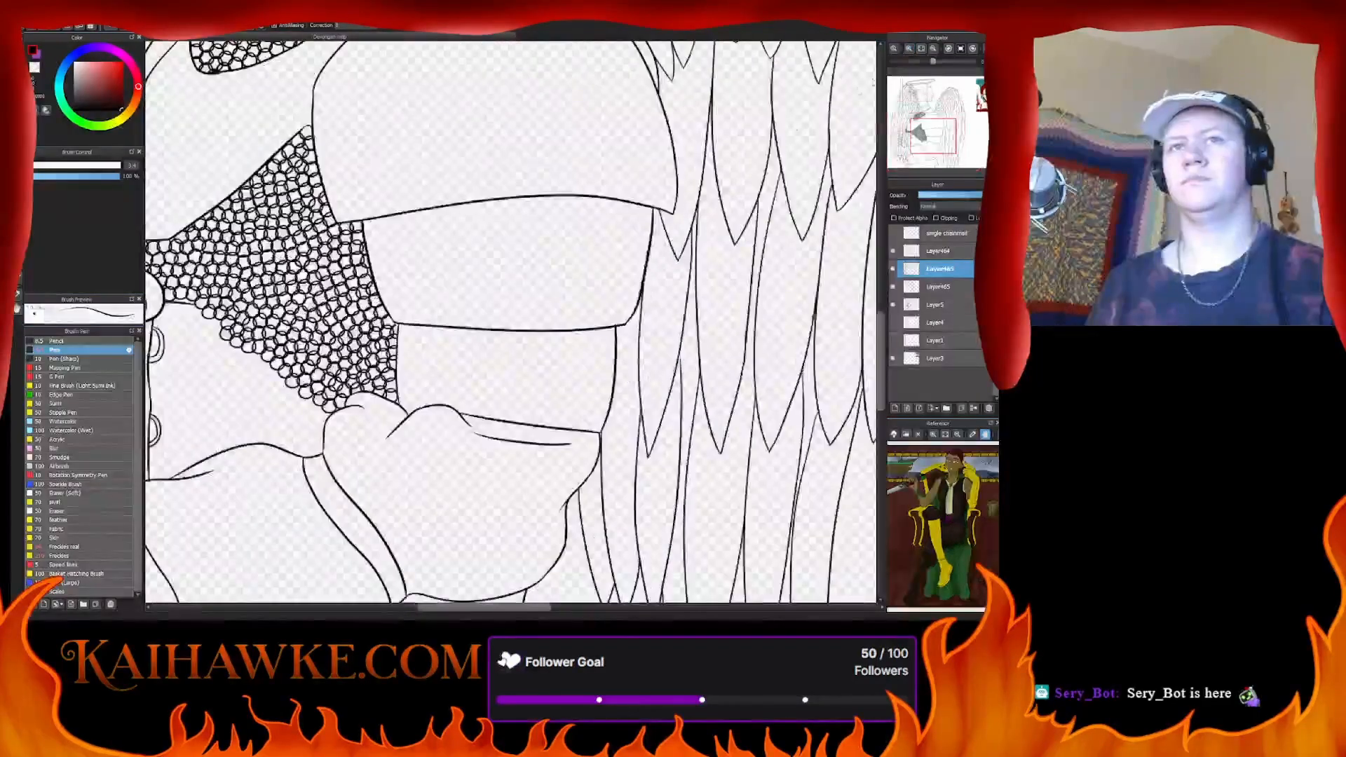
left_click_drag(413, 458, 855, 131)
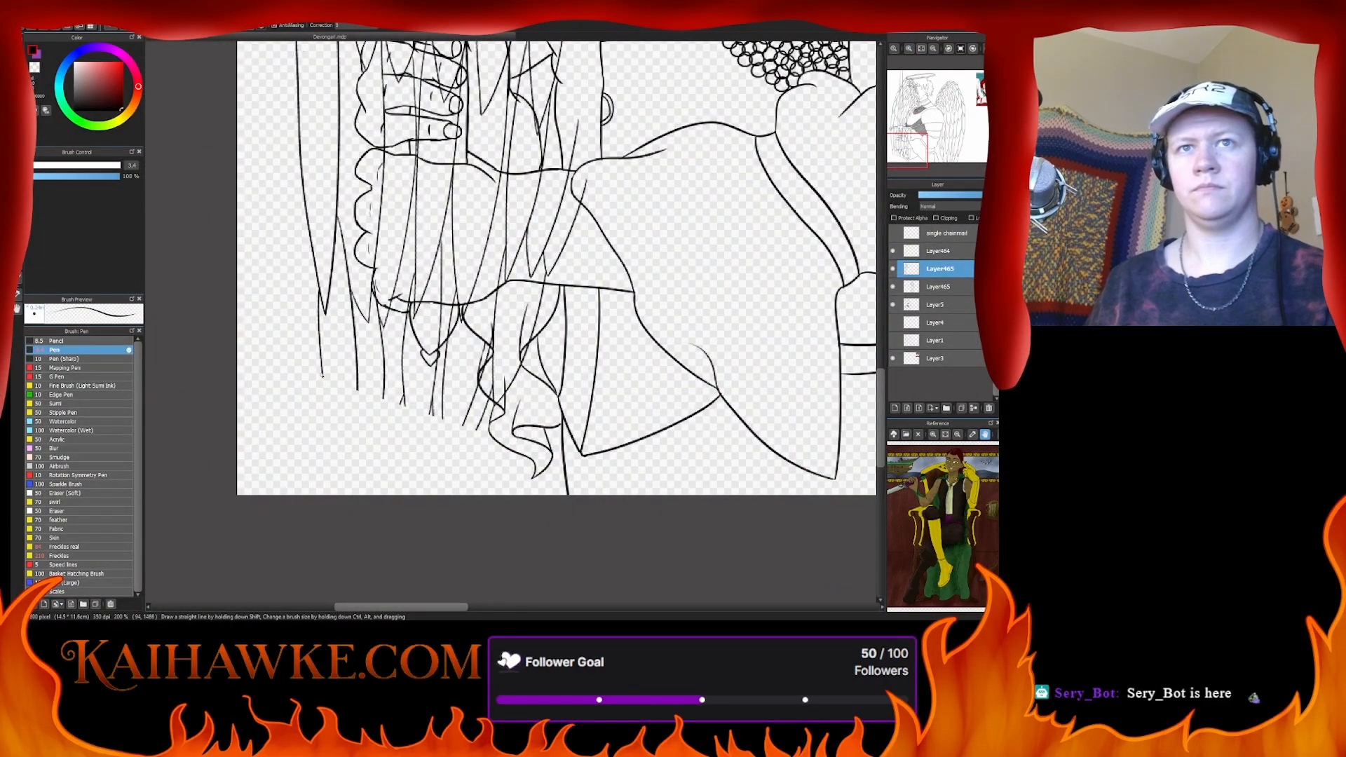
left_click_drag(322, 382, 349, 486)
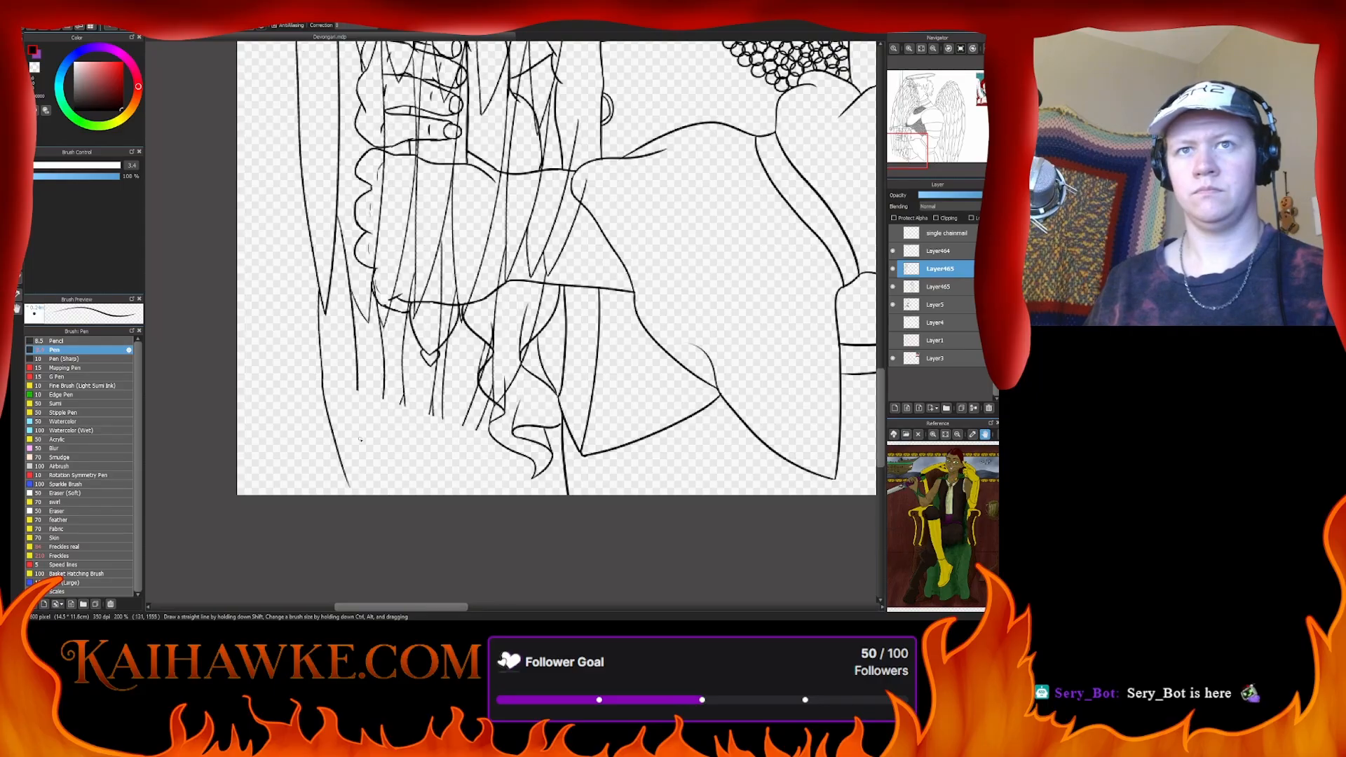
key("ctrl+z")
left_click(909, 48)
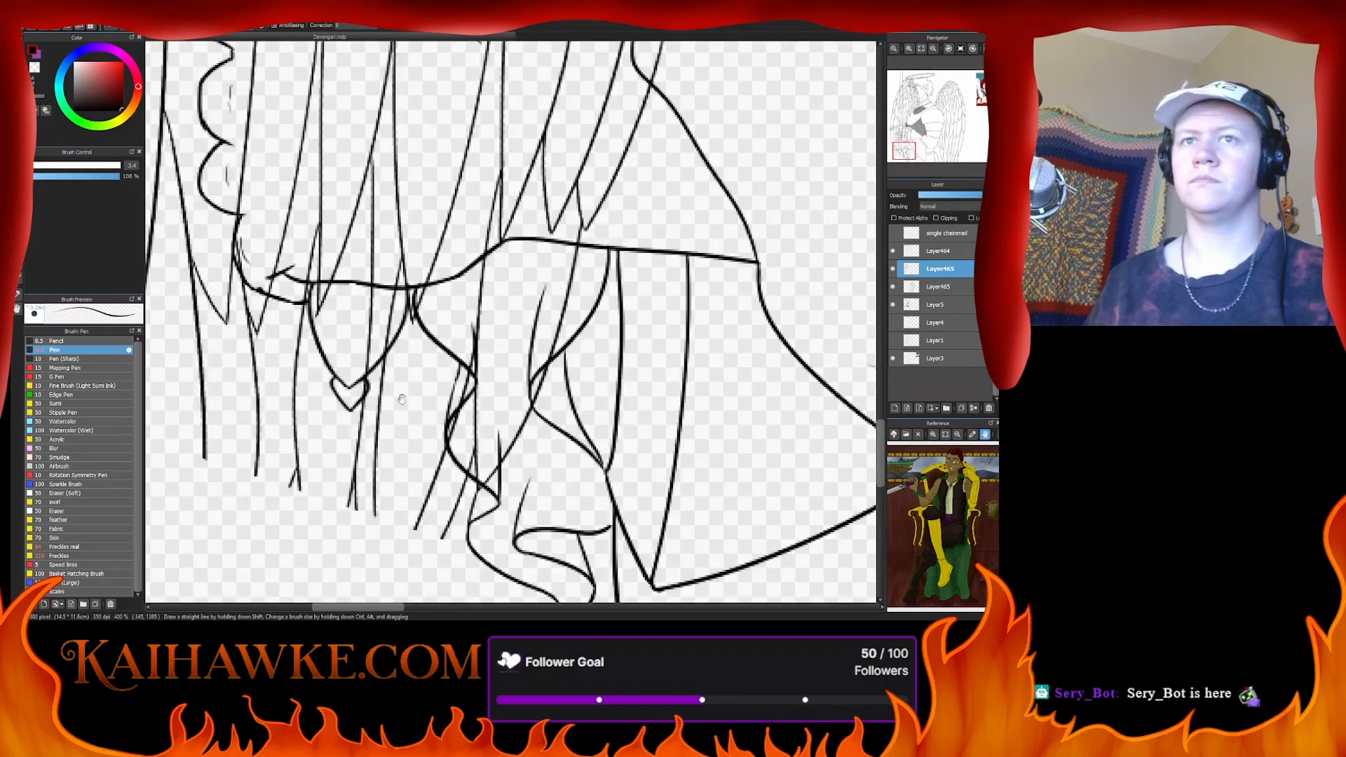
mouse_move(329, 419)
left_mouse_down()
mouse_move(593, 280)
mouse_move(498, 312)
left_mouse_up()
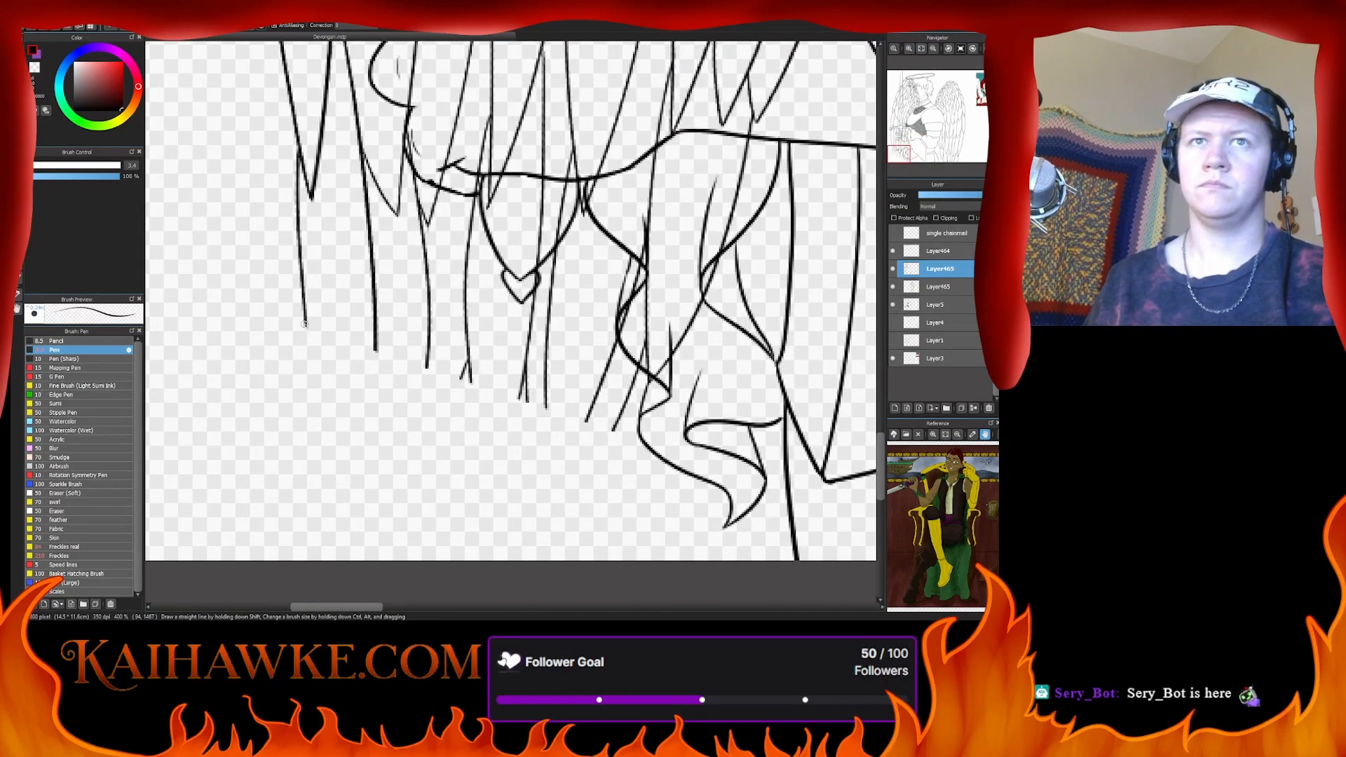
left_click_drag(304, 324, 345, 503)
left_click_drag(375, 345, 345, 503)
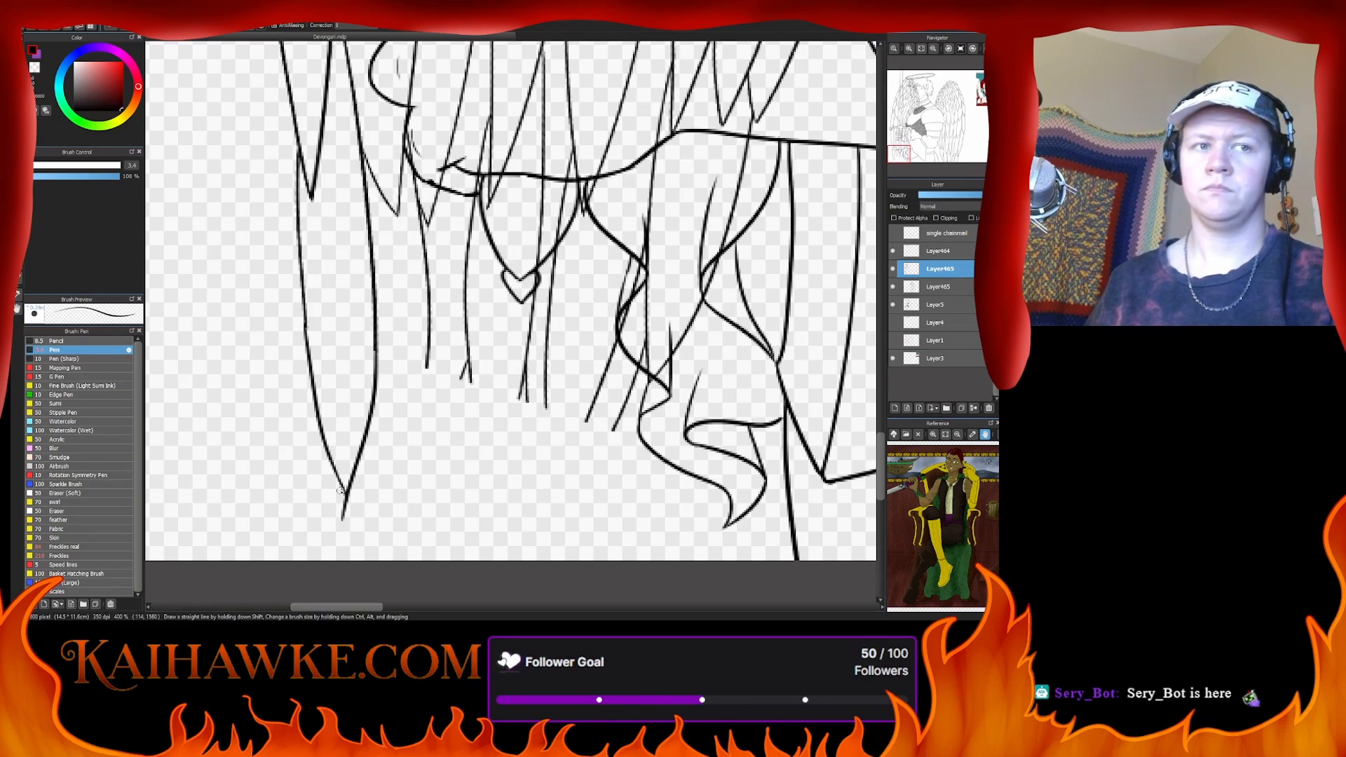
key("e")
left_click_drag(342, 532, 344, 505)
key("b")
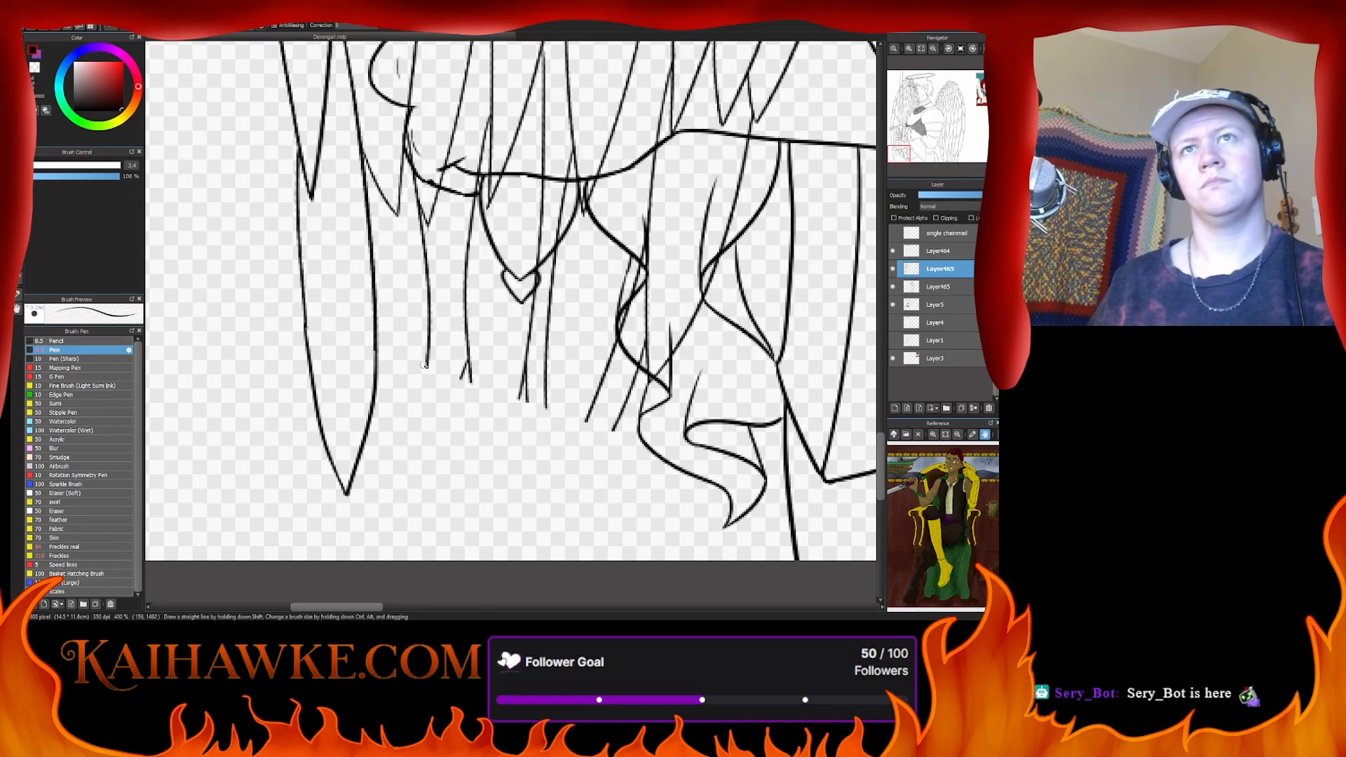
- Ink the next cut-off feathers of the mirrored wing downward, curving their edges together into pointed tips
left_click_drag(427, 365, 386, 505)
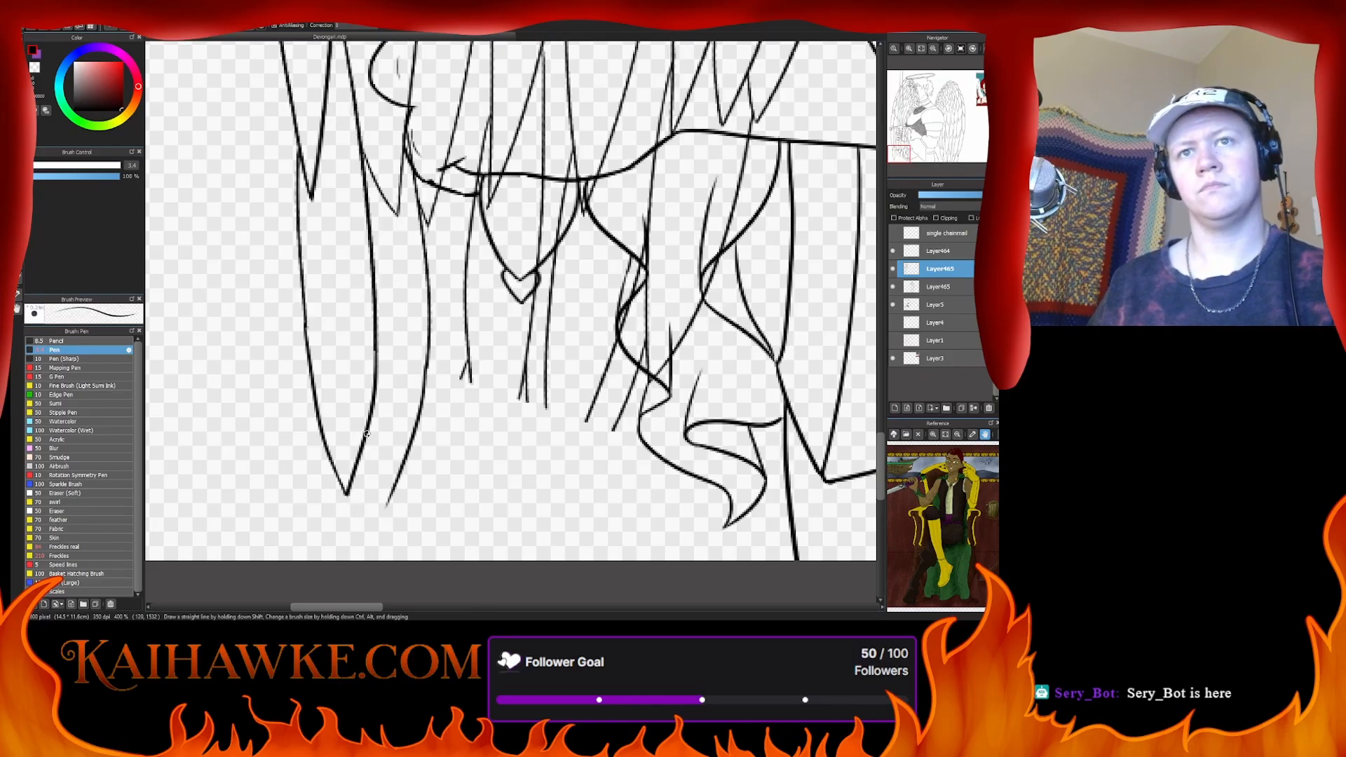
left_click_drag(462, 377, 406, 451)
left_click_drag(471, 376, 490, 538)
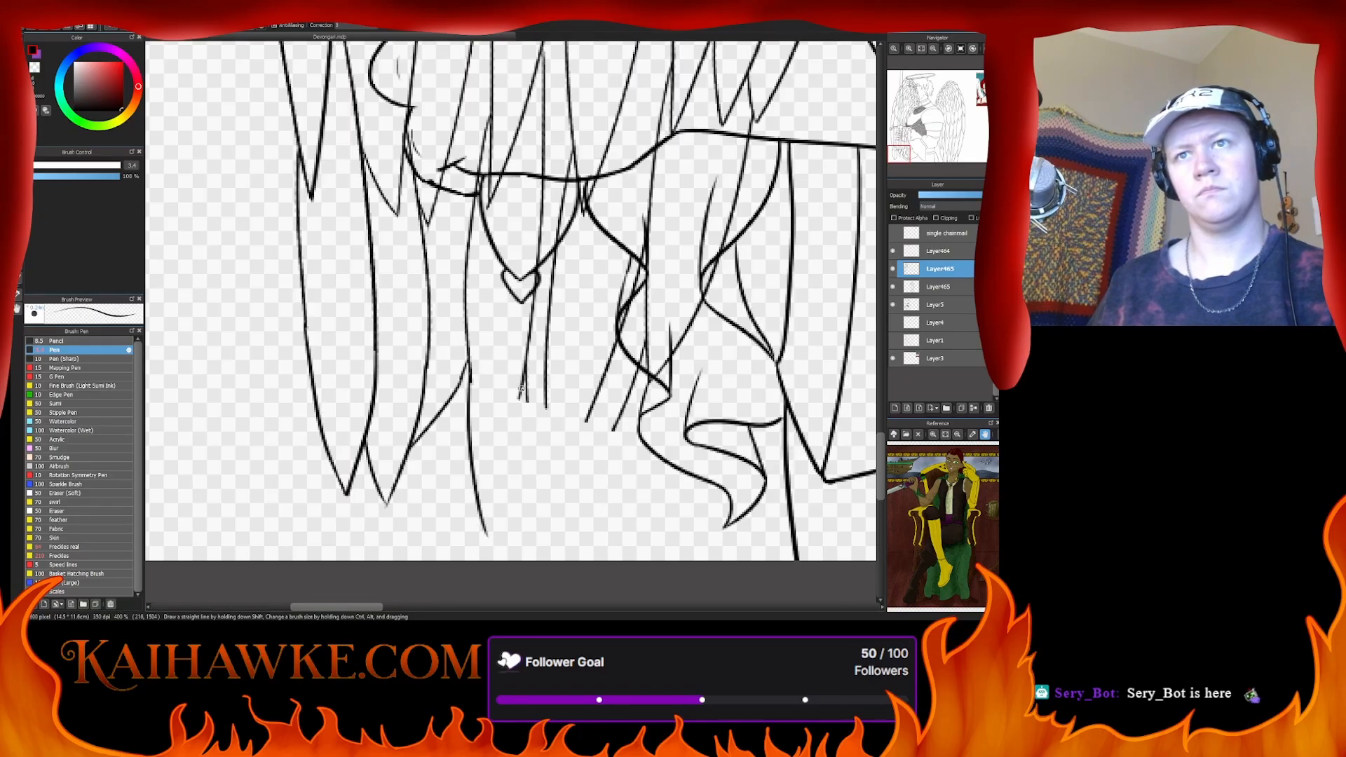
left_click_drag(519, 397, 463, 495)
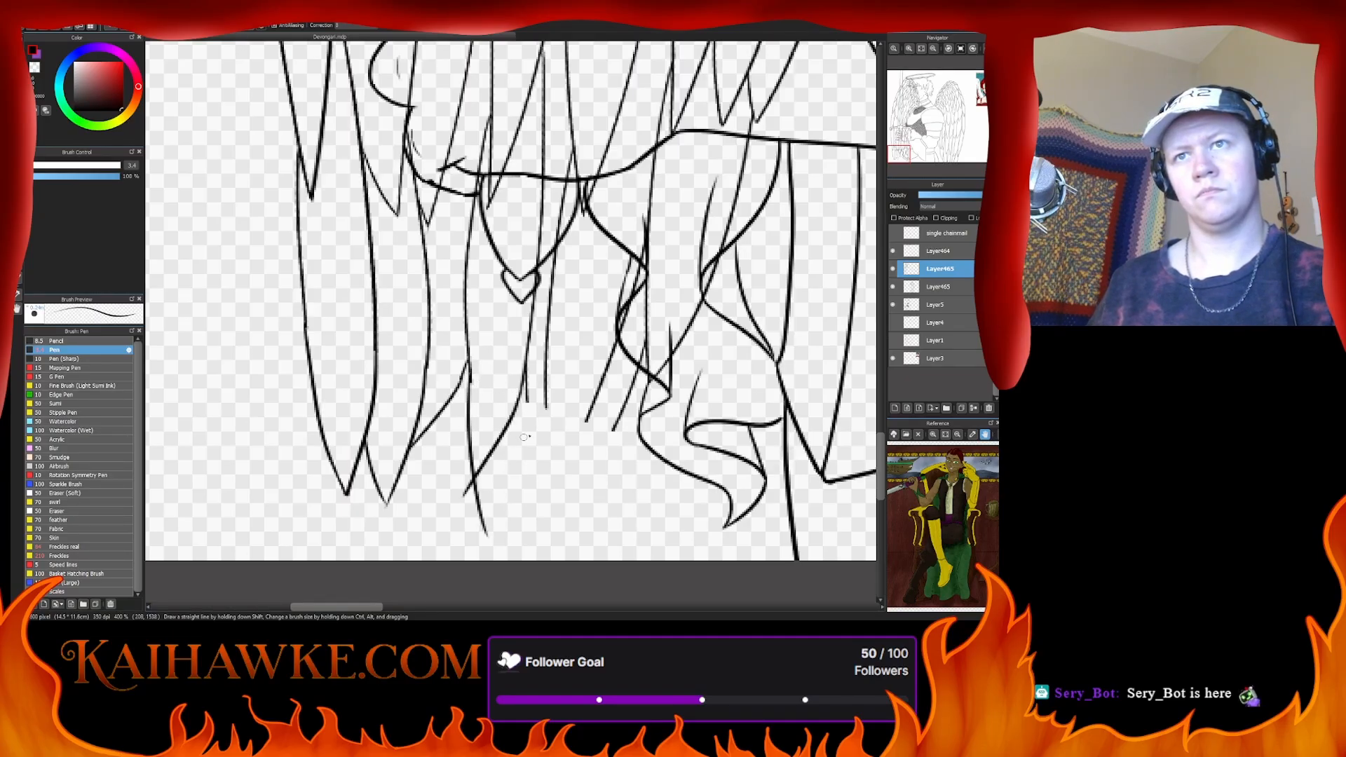
left_click_drag(547, 403, 554, 552)
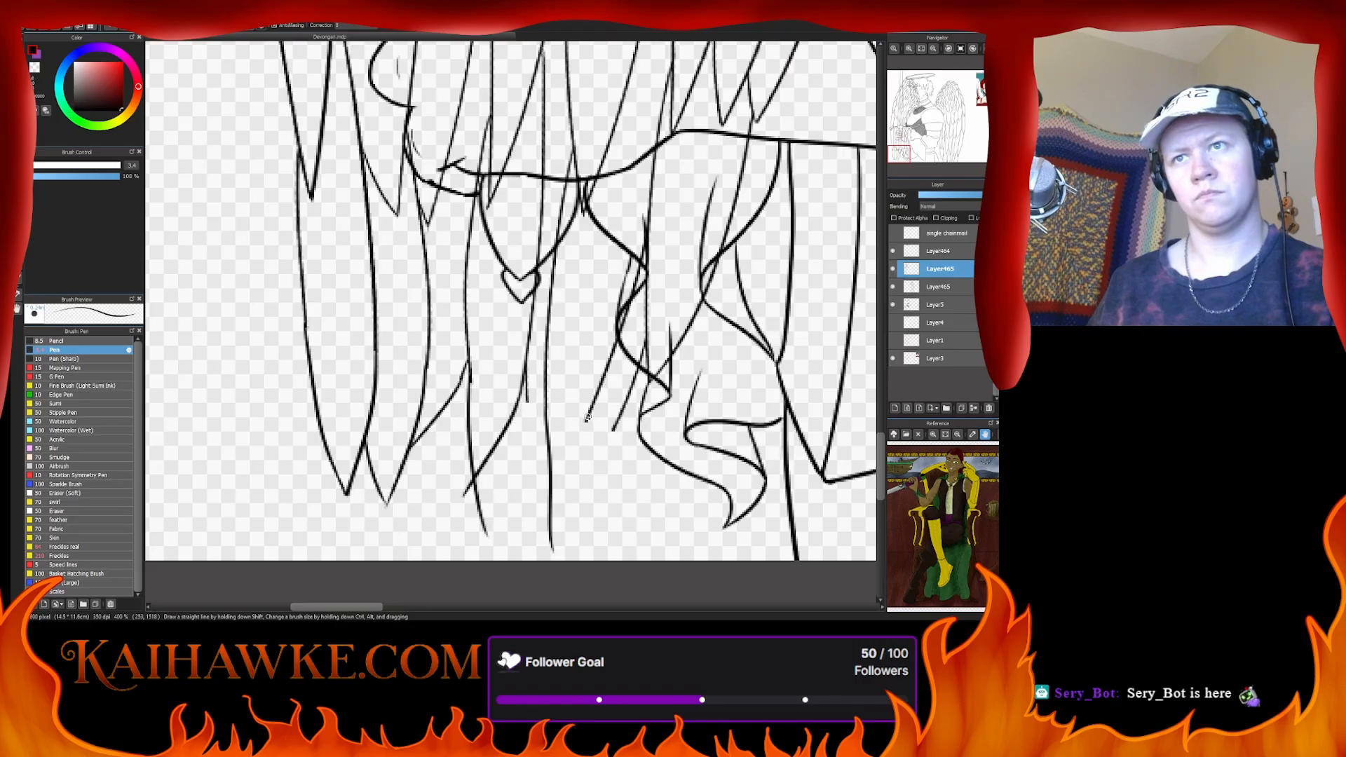
left_click_drag(588, 418, 536, 495)
- Redraw the outer edge of the inner feather down to its tip and erase the lines overshooting the feather tips
left_click_drag(530, 397, 553, 482)
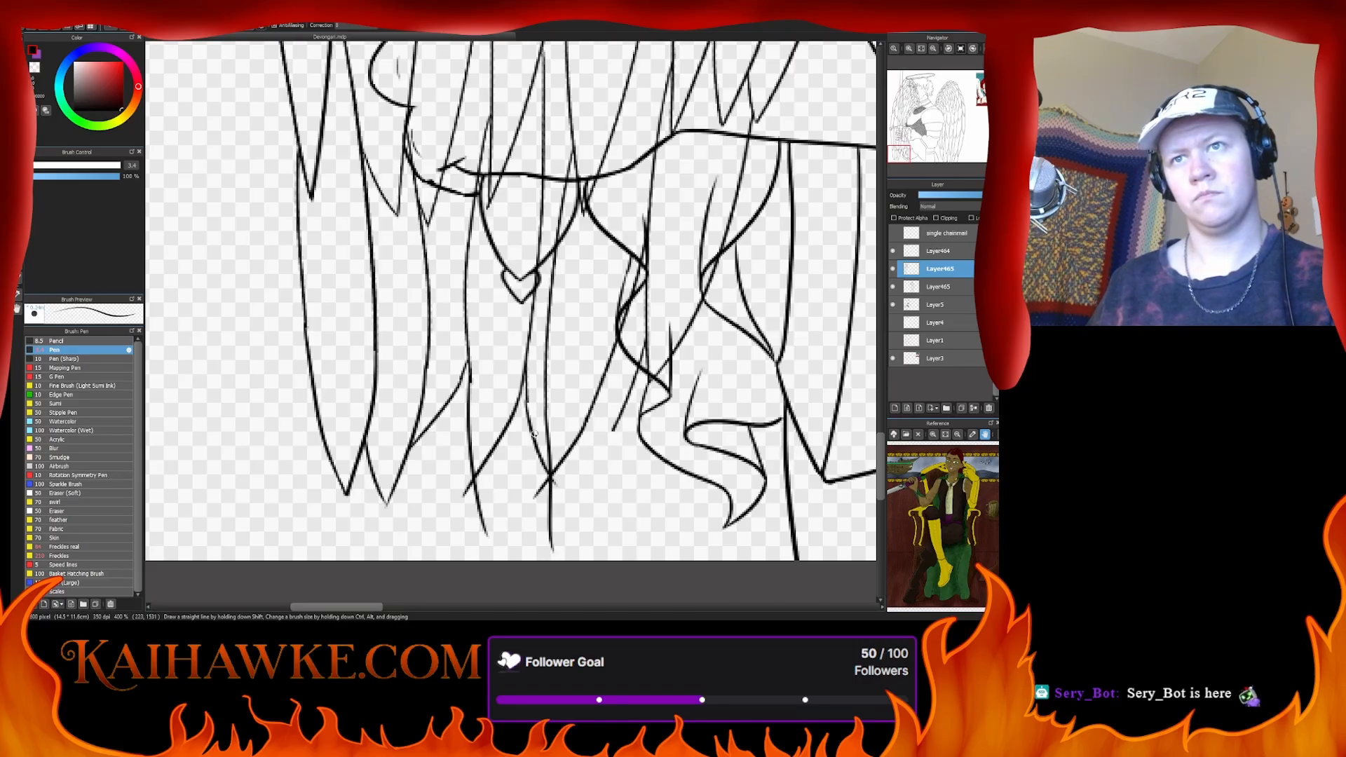
key("ctrl+z")
left_click_drag(528, 398, 549, 474)
key("ctrl+z")
mouse_move(526, 394)
left_mouse_down()
mouse_move(552, 478)
mouse_move(540, 526)
mouse_move(463, 478)
mouse_move(488, 544)
left_mouse_up()
key("e")
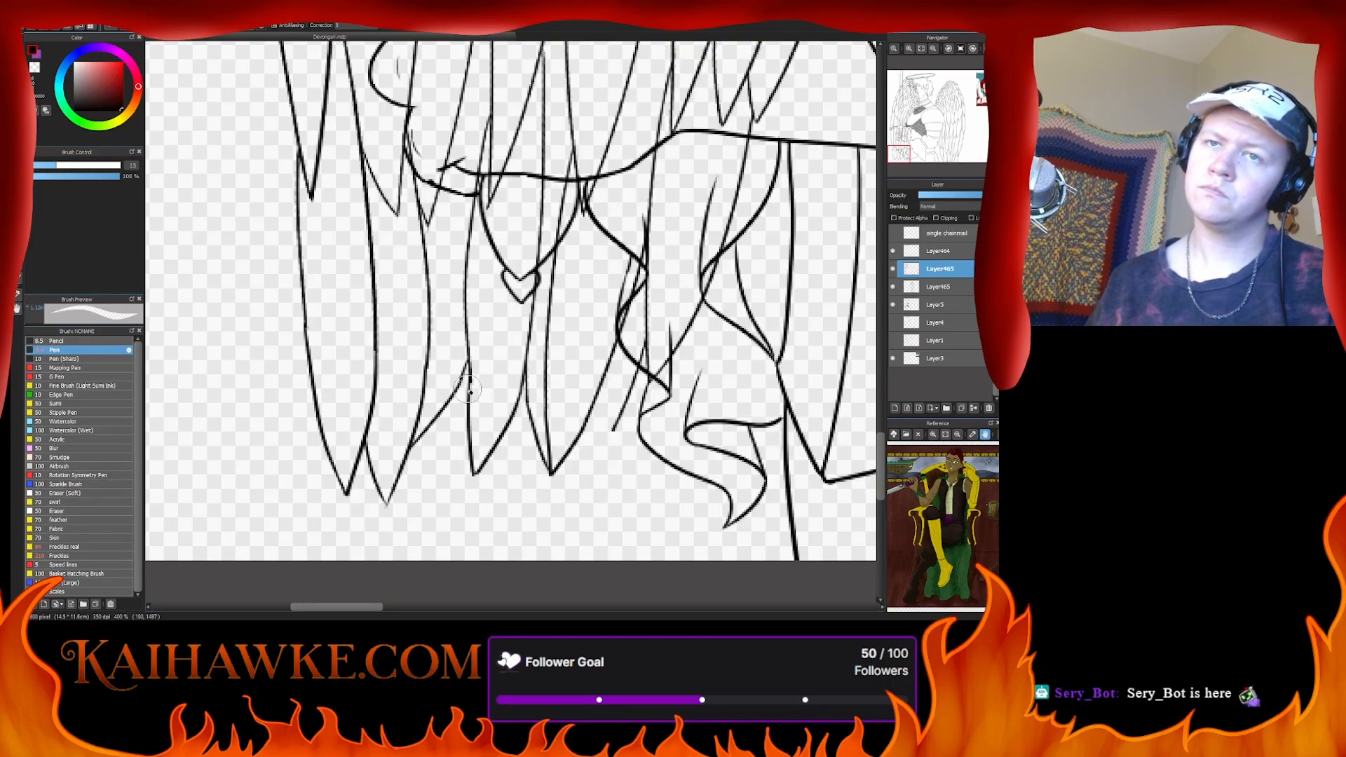
key("b")
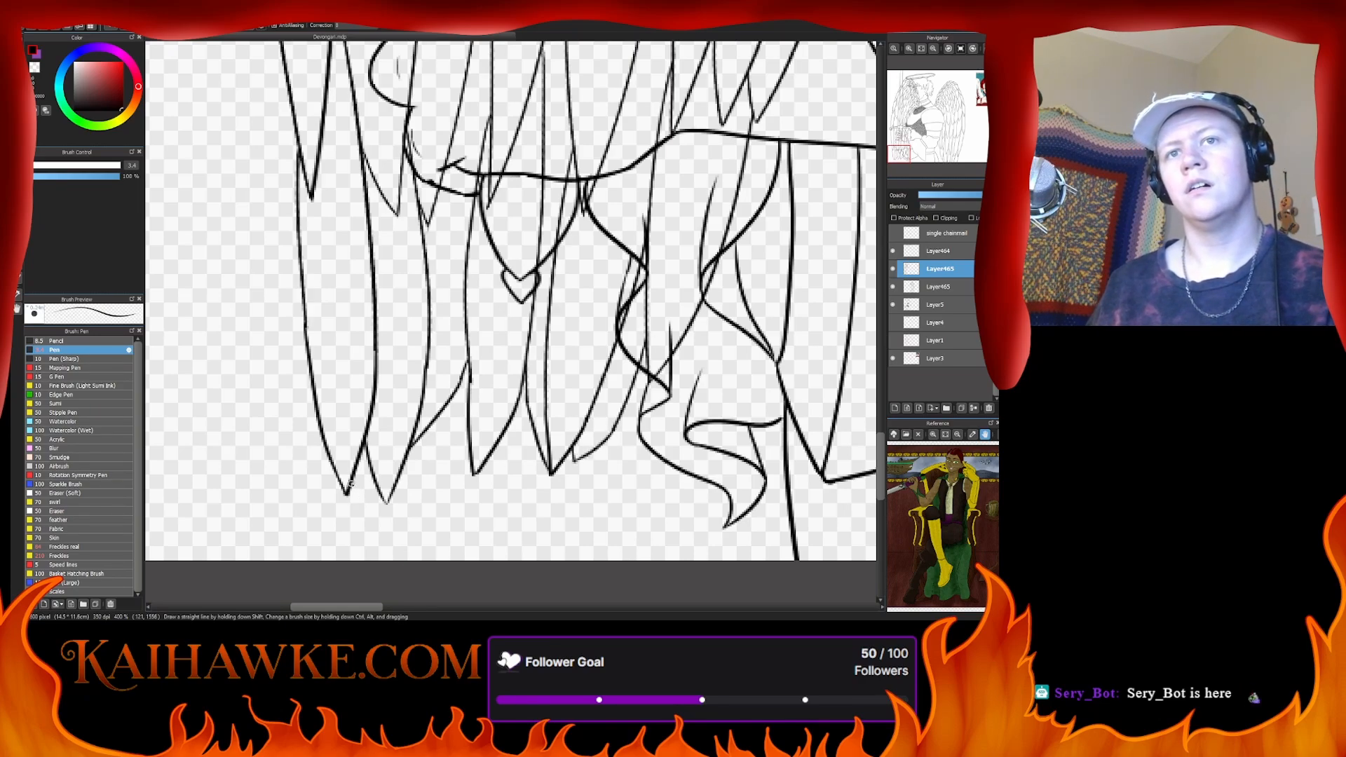
- Draw a further row of feathers emerging beneath the finished tips and running off the canvas's lower edge
left_click_drag(351, 483, 401, 591)
left_click_drag(403, 462, 397, 596)
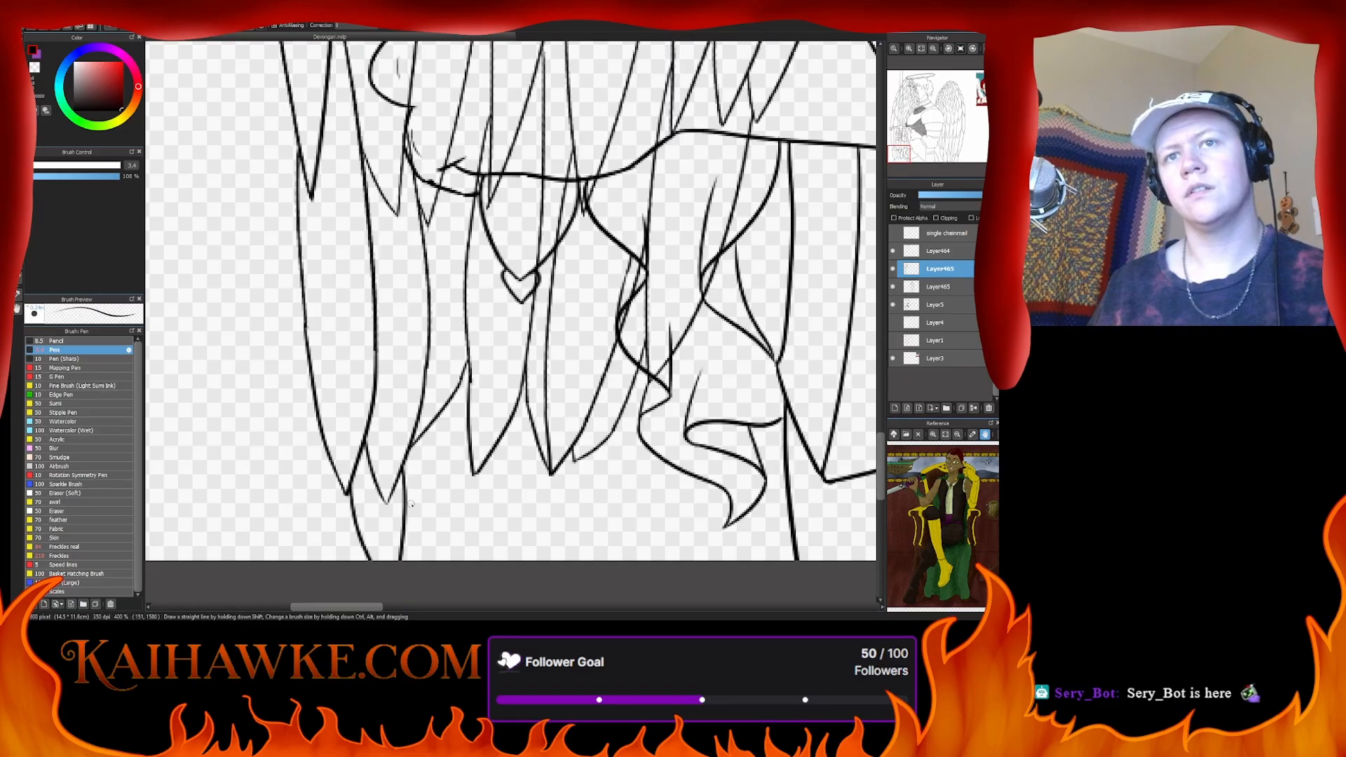
left_click_drag(412, 479, 436, 569)
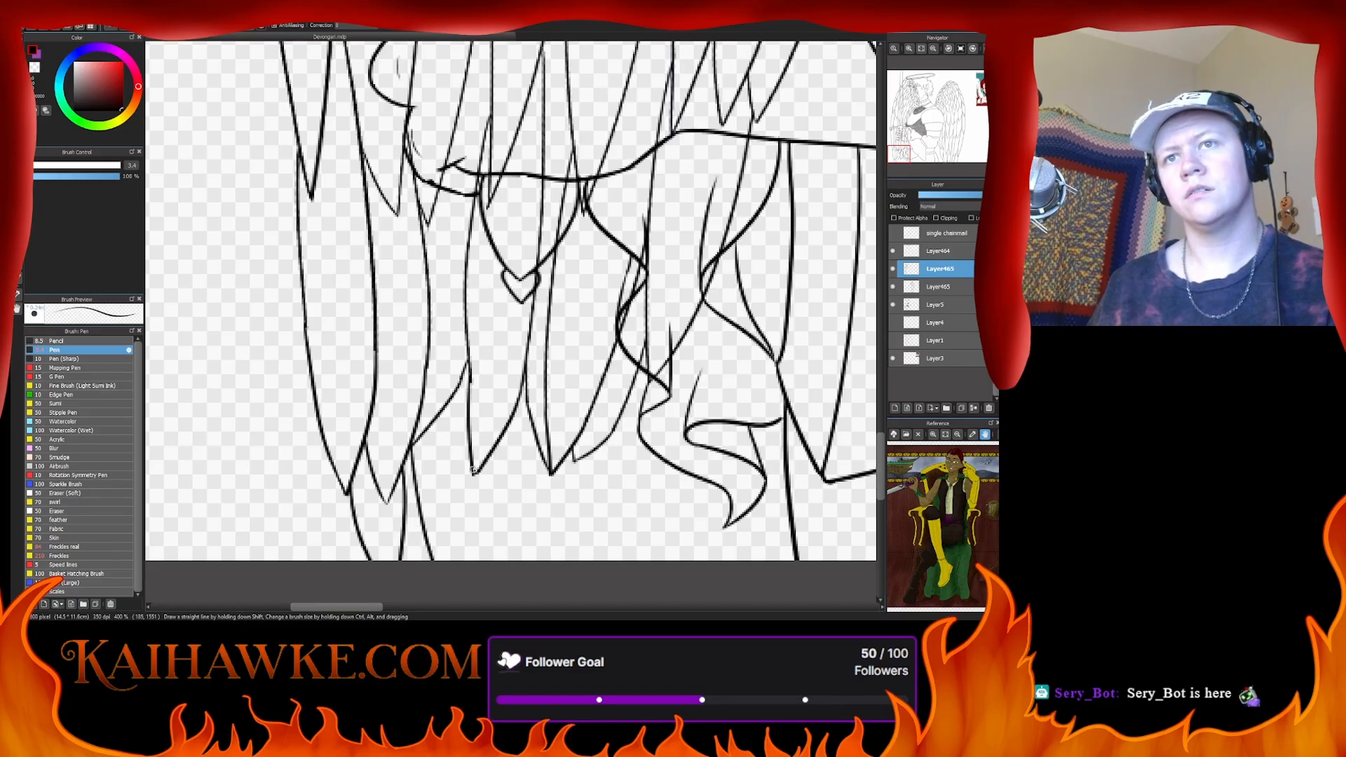
left_click_drag(483, 464, 442, 599)
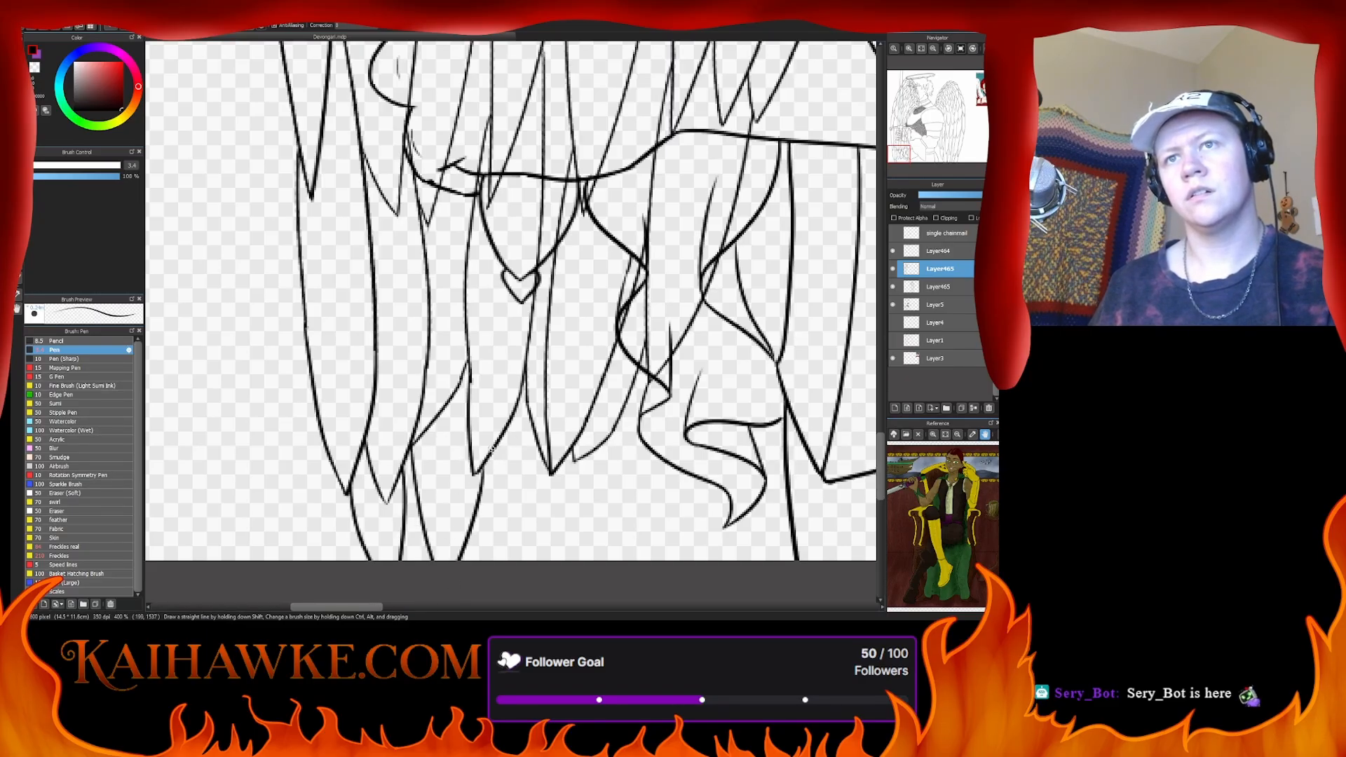
left_click_drag(489, 452, 512, 575)
left_click_drag(564, 458, 533, 571)
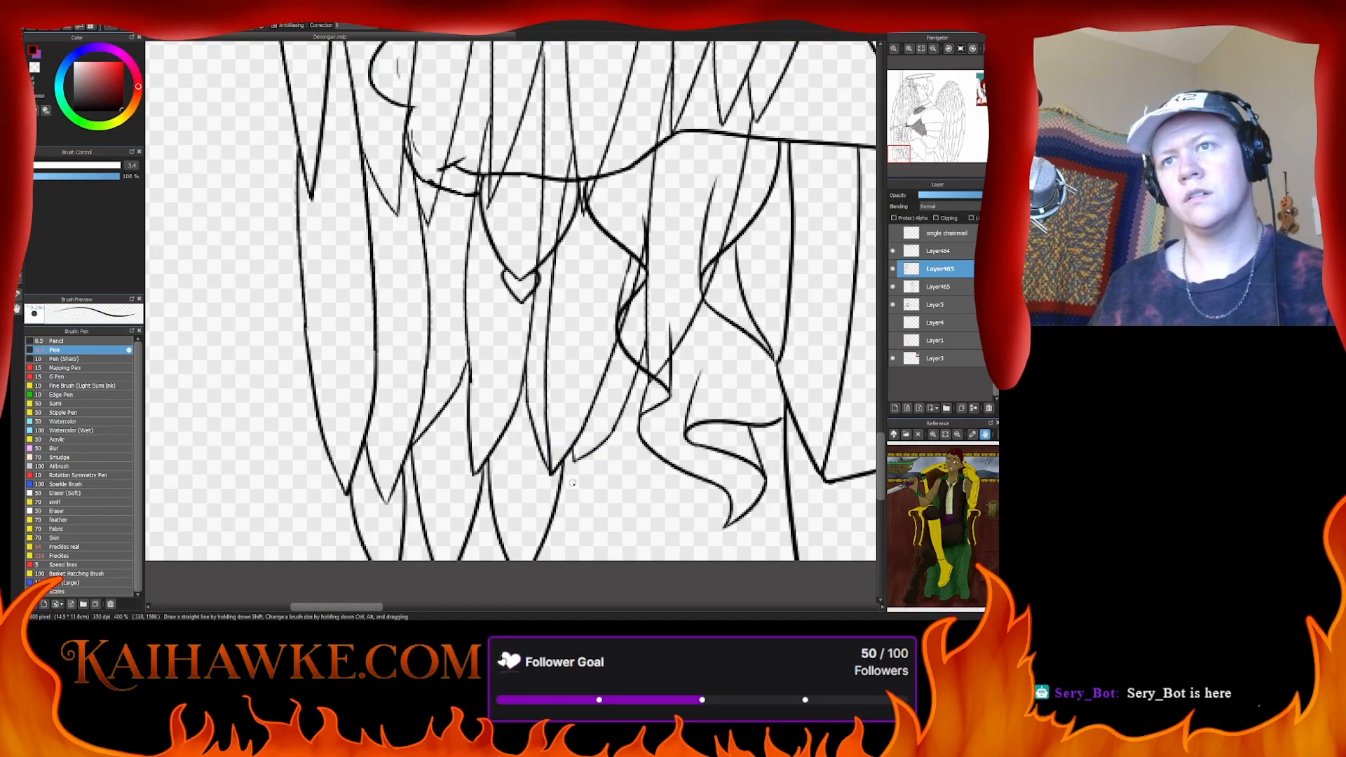
mouse_move(601, 444)
left_mouse_down()
mouse_move(580, 527)
mouse_move(547, 571)
left_mouse_up()
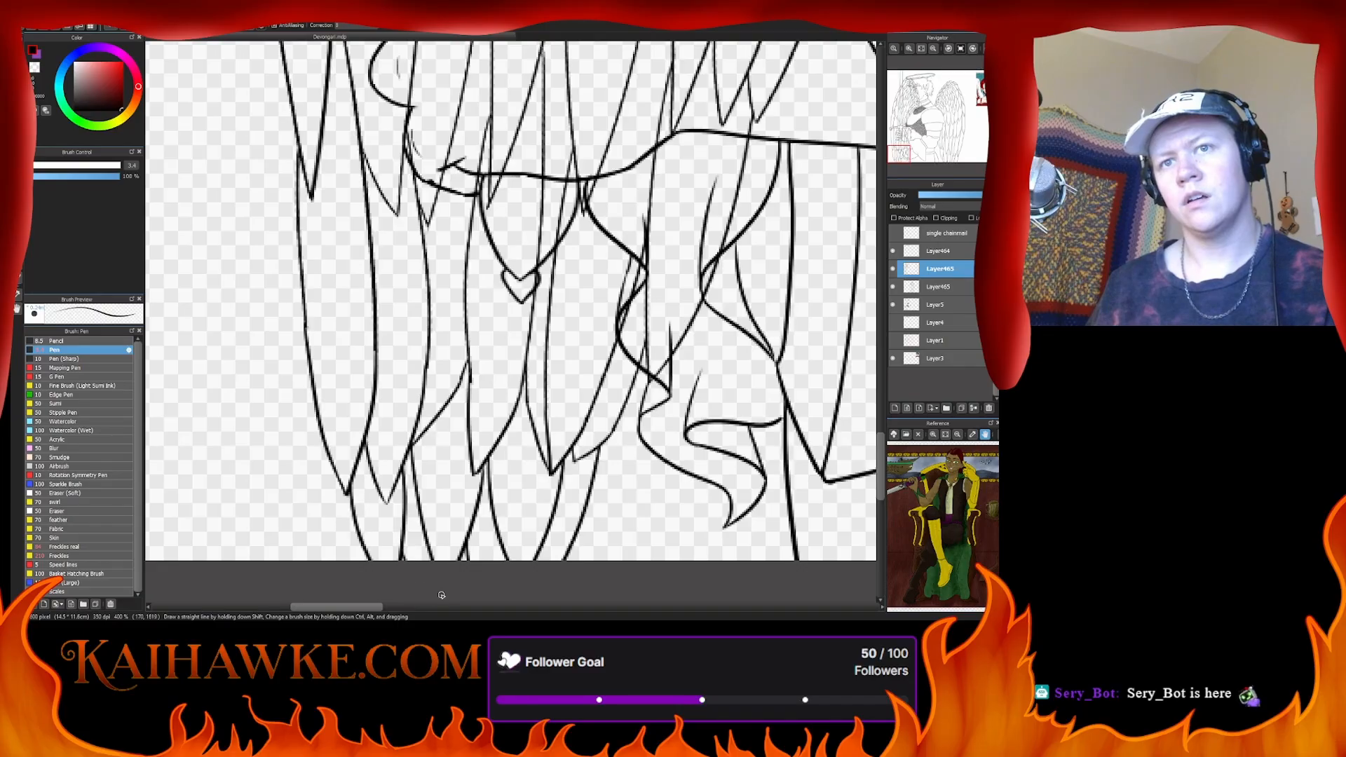
- Try lowering the mirrored wing layer's opacity while viewing the whole drawing
mouse_move(927, 75)
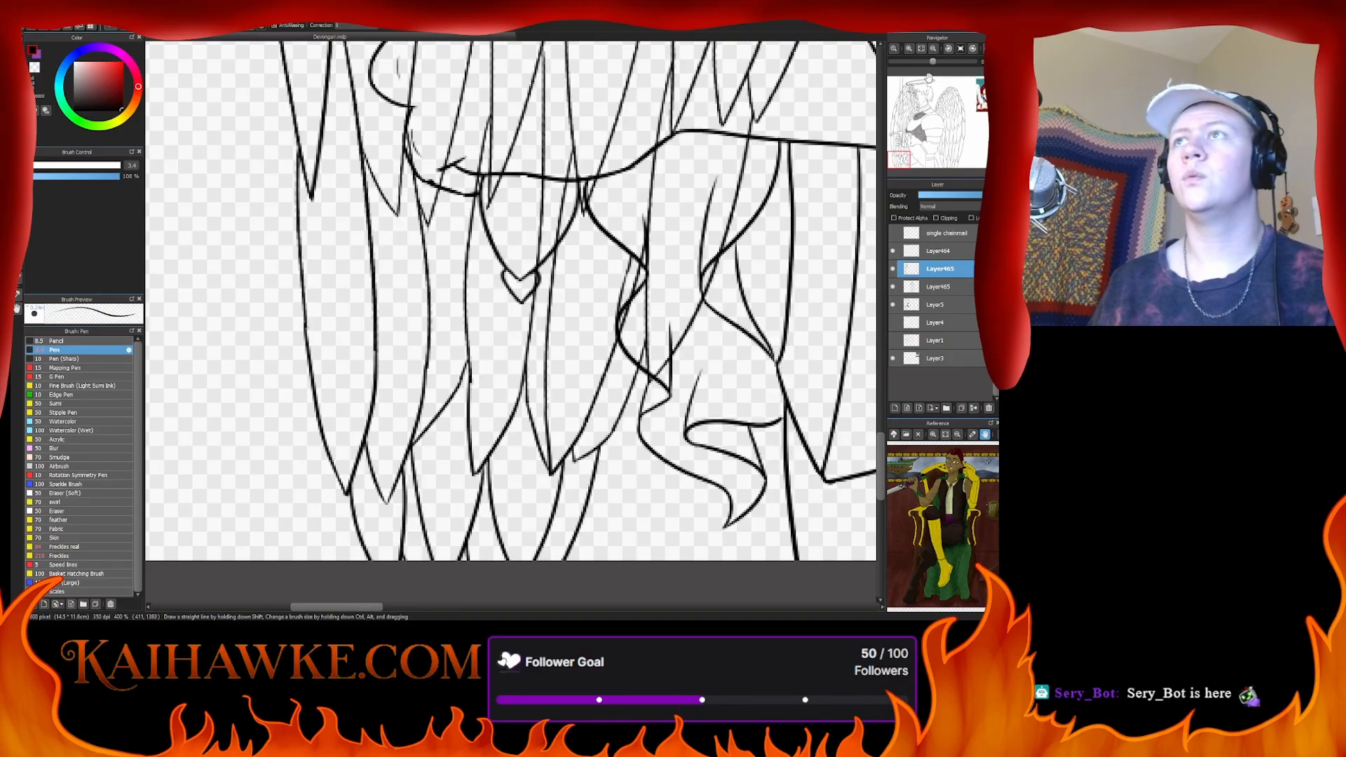
left_click(921, 49)
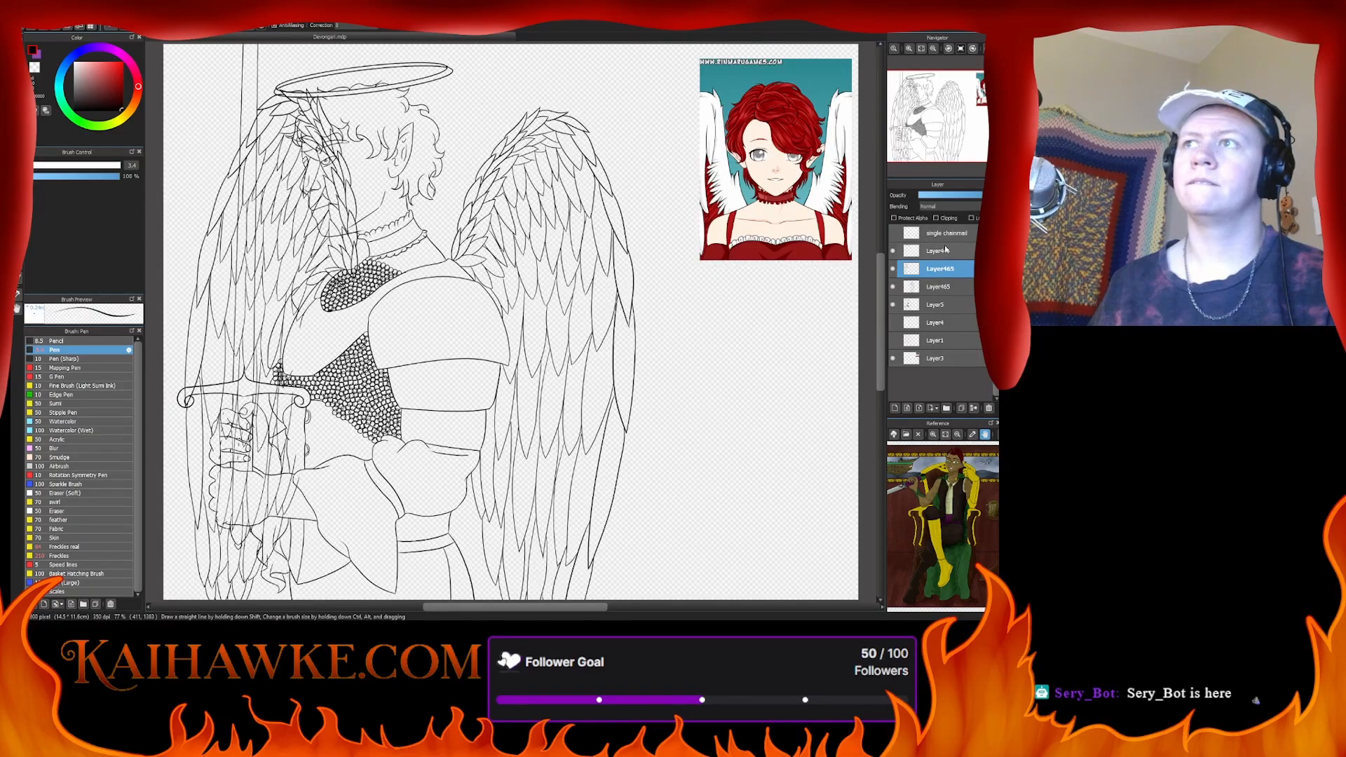
left_click(936, 196)
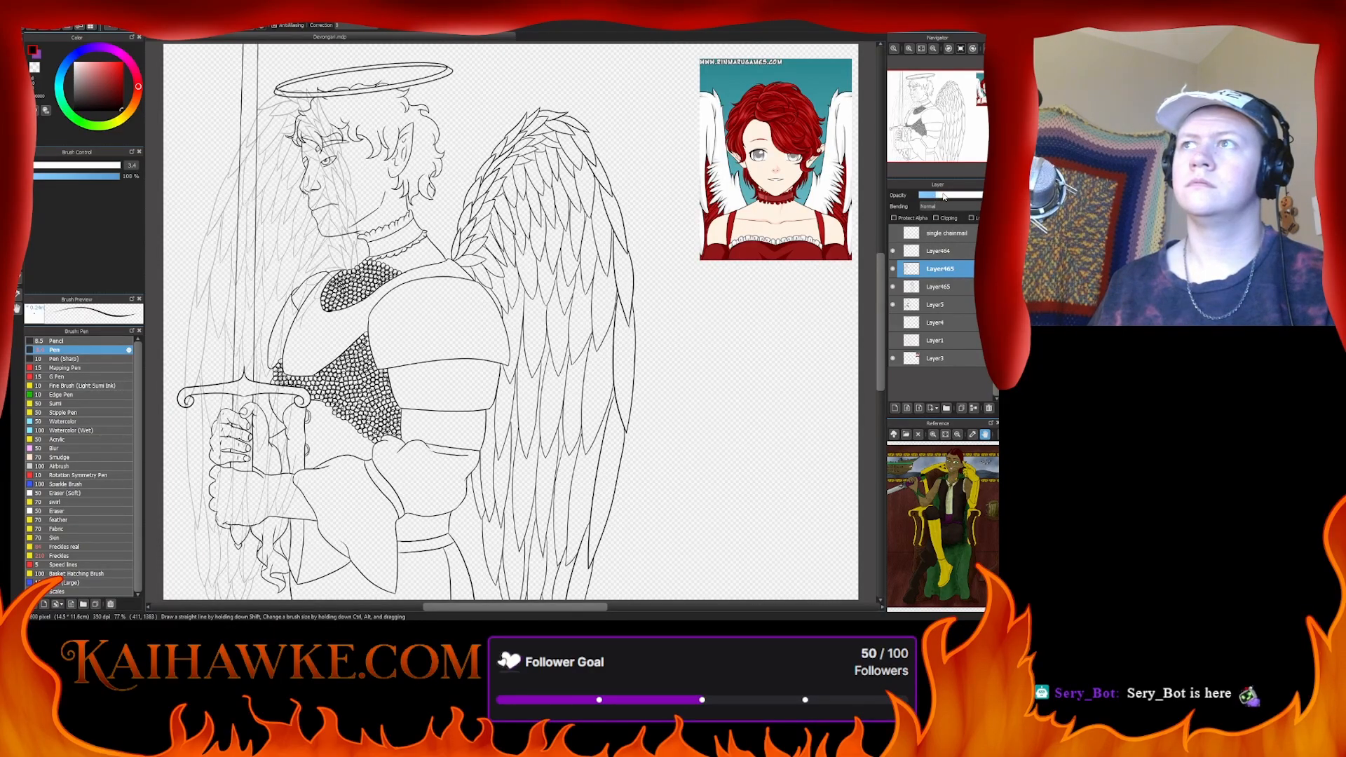
left_click_drag(957, 197, 955, 199)
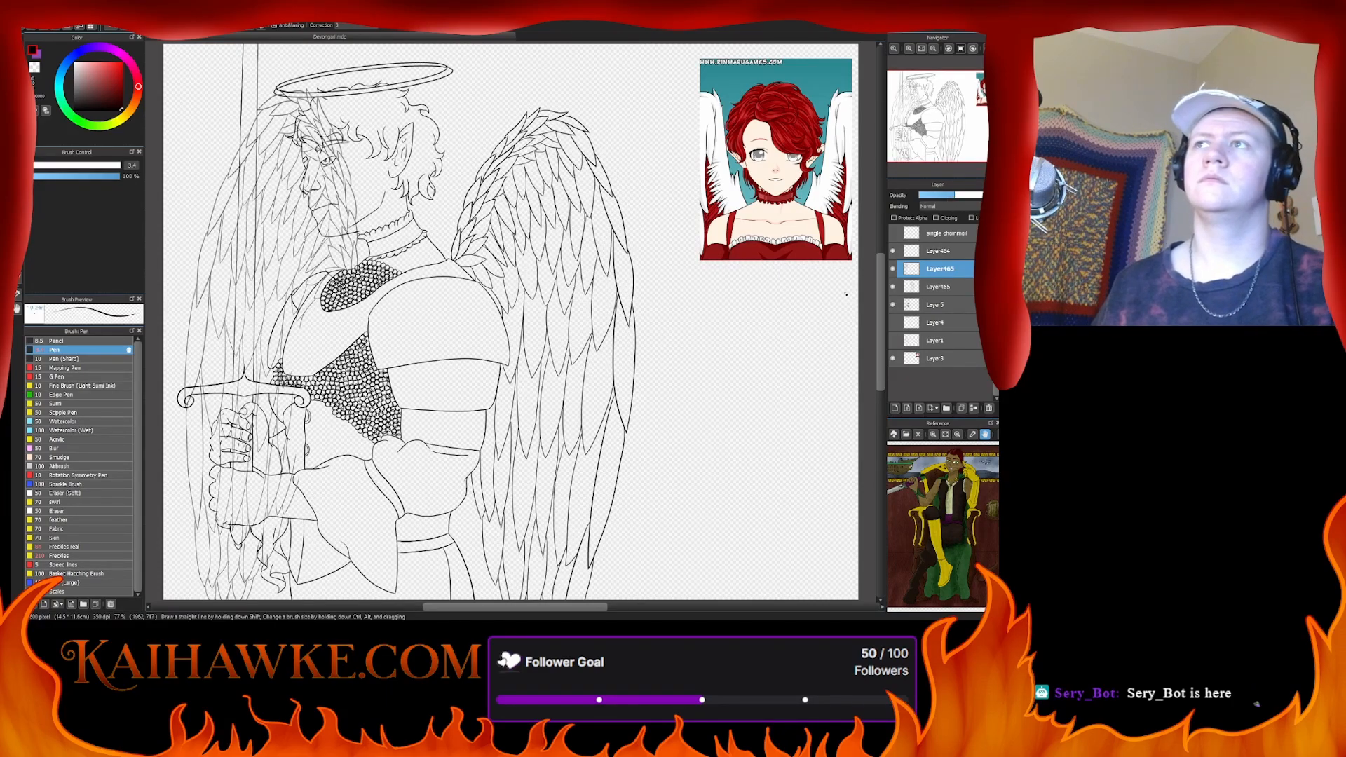
- Lower the opacity of the figure's line art layer and reselect the mirrored wing layer
mouse_move(953, 195)
left_mouse_down()
mouse_move(933, 196)
mouse_move(981, 196)
mouse_move(943, 198)
left_mouse_up()
left_click(941, 306)
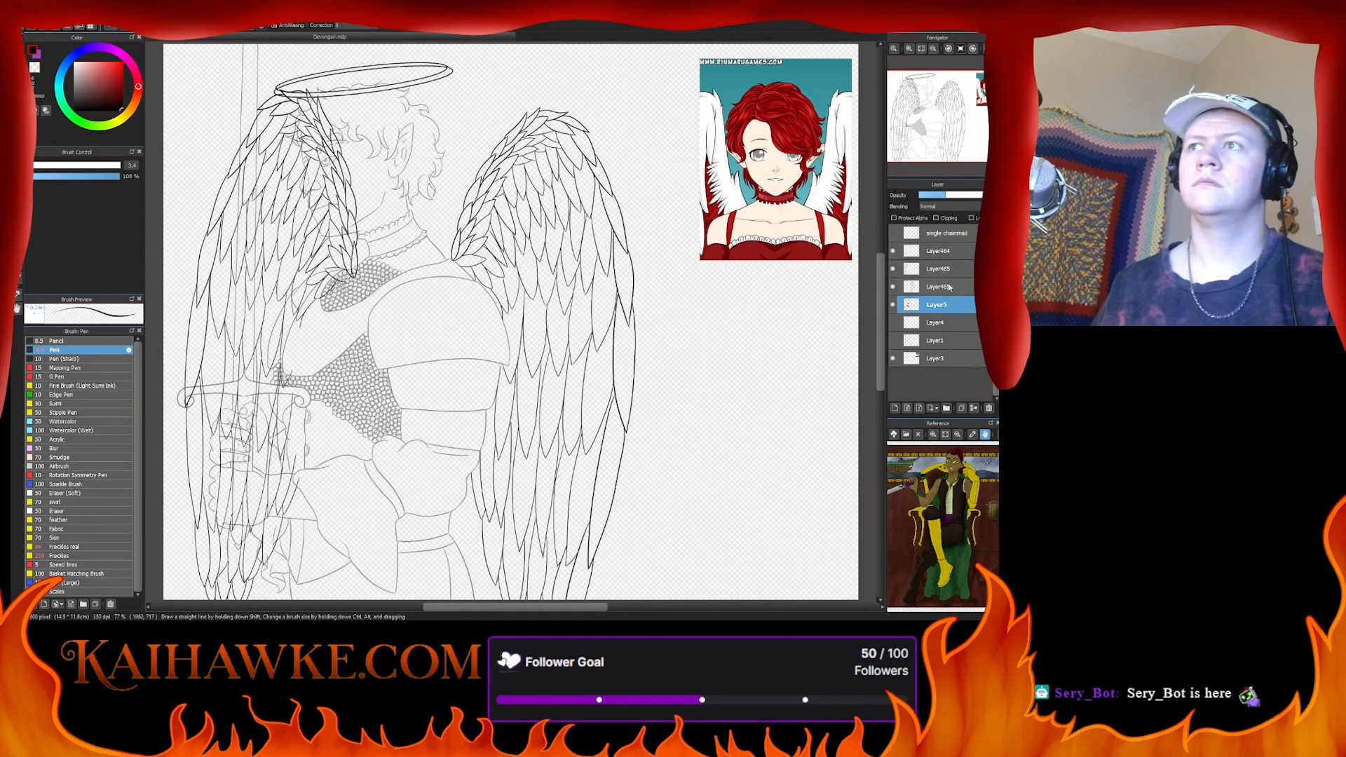
left_click(896, 288)
left_click(896, 288)
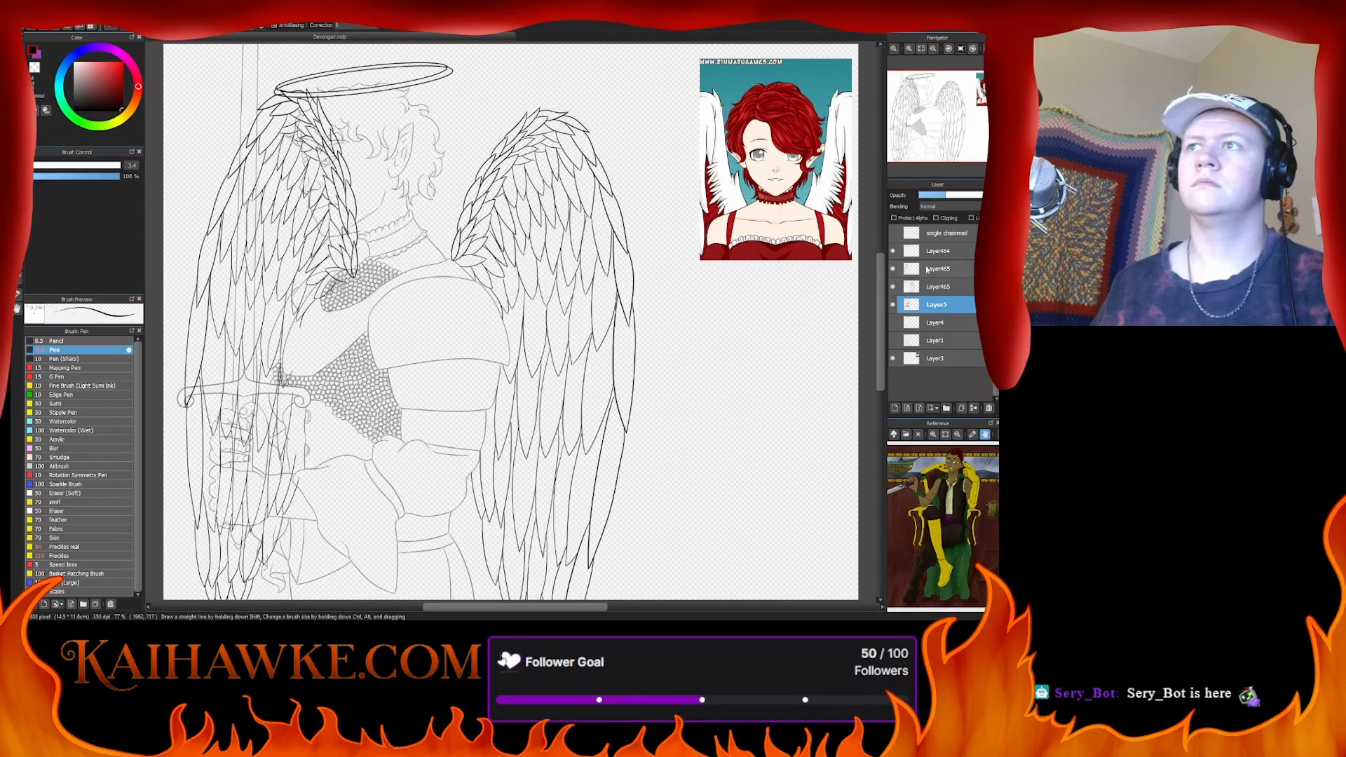
left_click(927, 270)
left_click(909, 49)
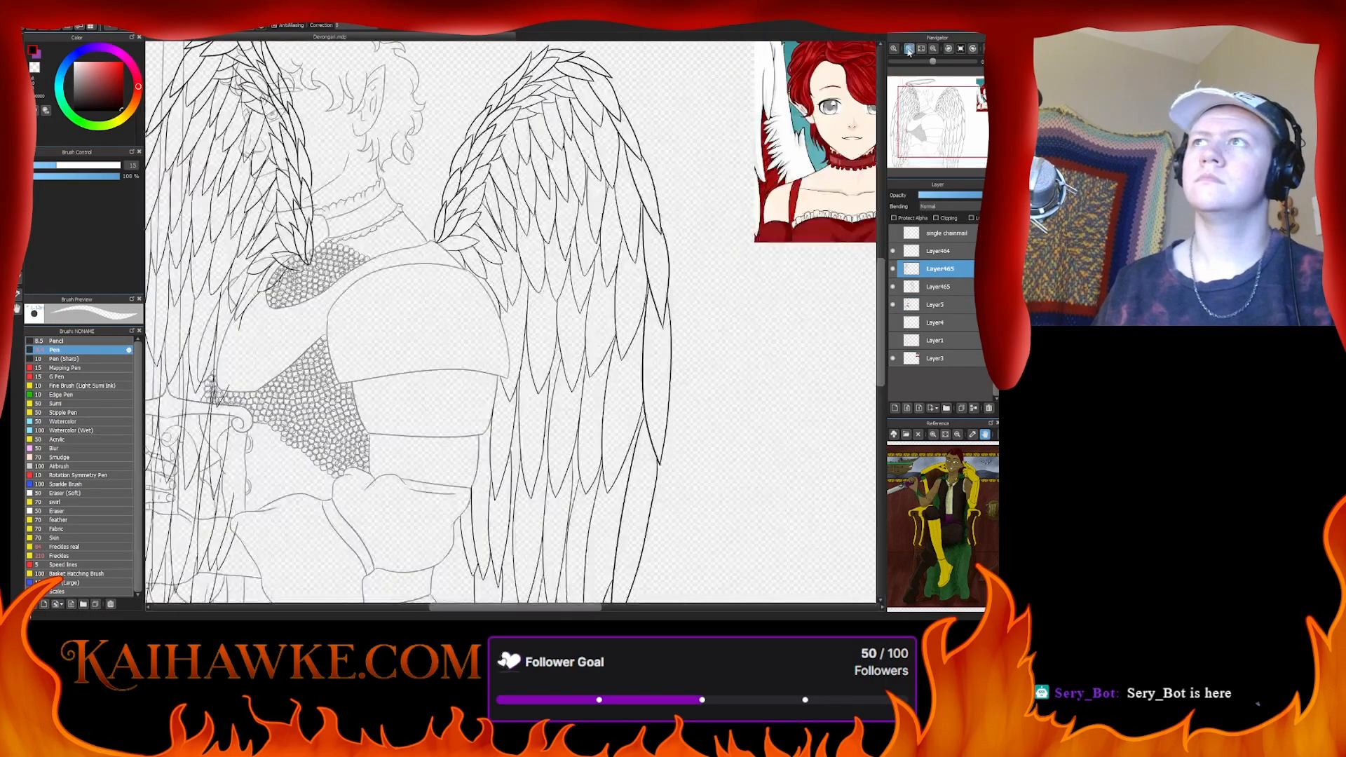
- Erase the mirrored wing's innermost feather lines where they cross the chainmail patch at the far shoulder
left_click(910, 50)
left_click(909, 50)
left_click_drag(392, 168, 712, 349)
left_click_drag(202, 221, 537, 247)
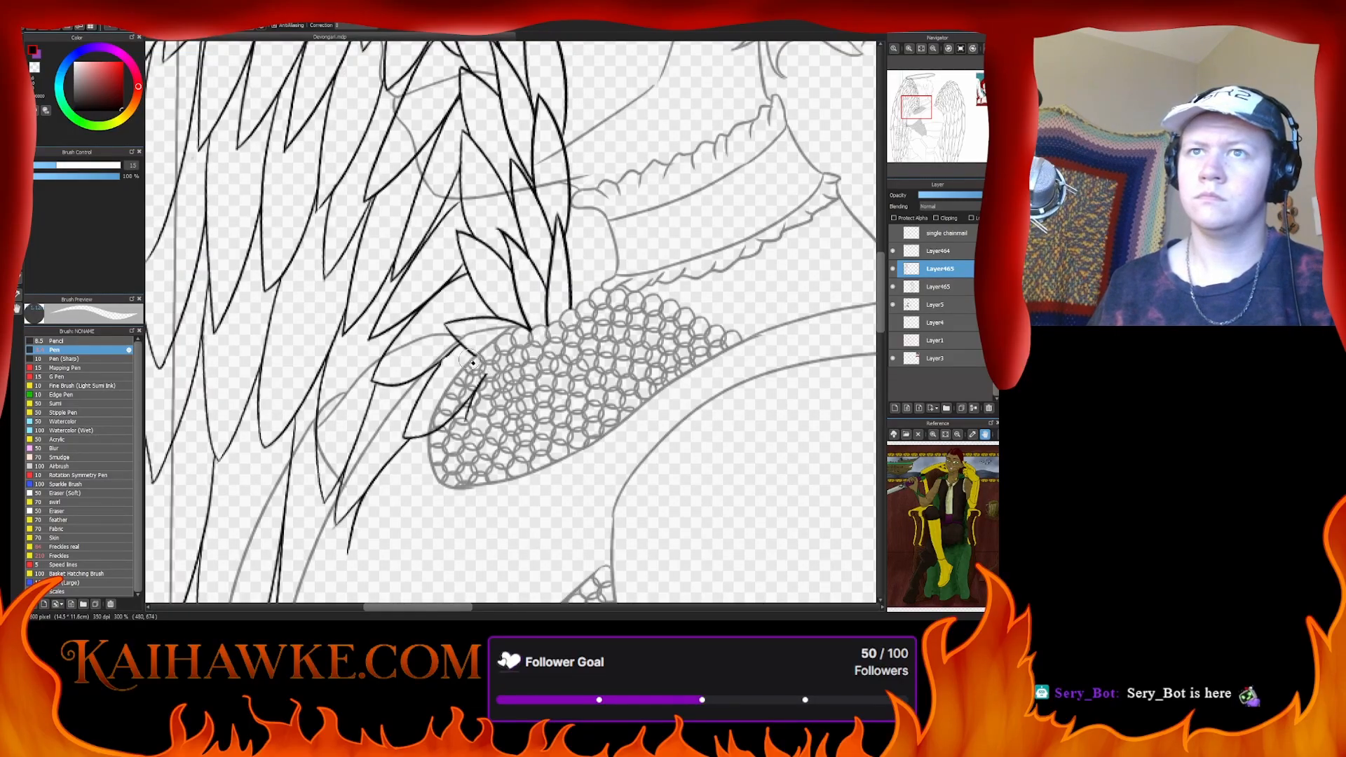
mouse_move(451, 345)
left_mouse_down()
mouse_move(417, 381)
mouse_move(415, 409)
mouse_move(466, 381)
mouse_move(421, 466)
left_mouse_up()
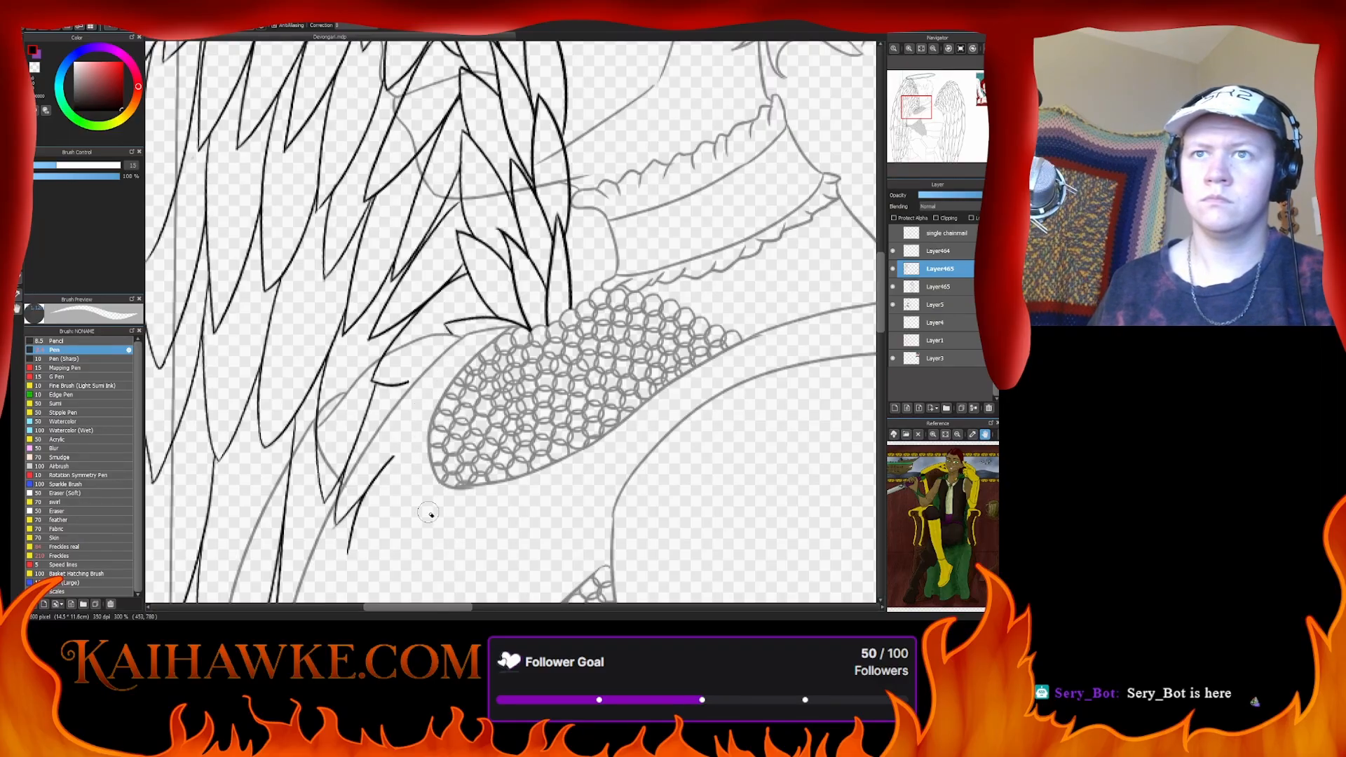
- Erase the leftover feather tips and edges overlapping the far upper arm just below the shoulder chainmail
scroll(429, 515, "down", 2)
scroll(429, 514, "left", 2)
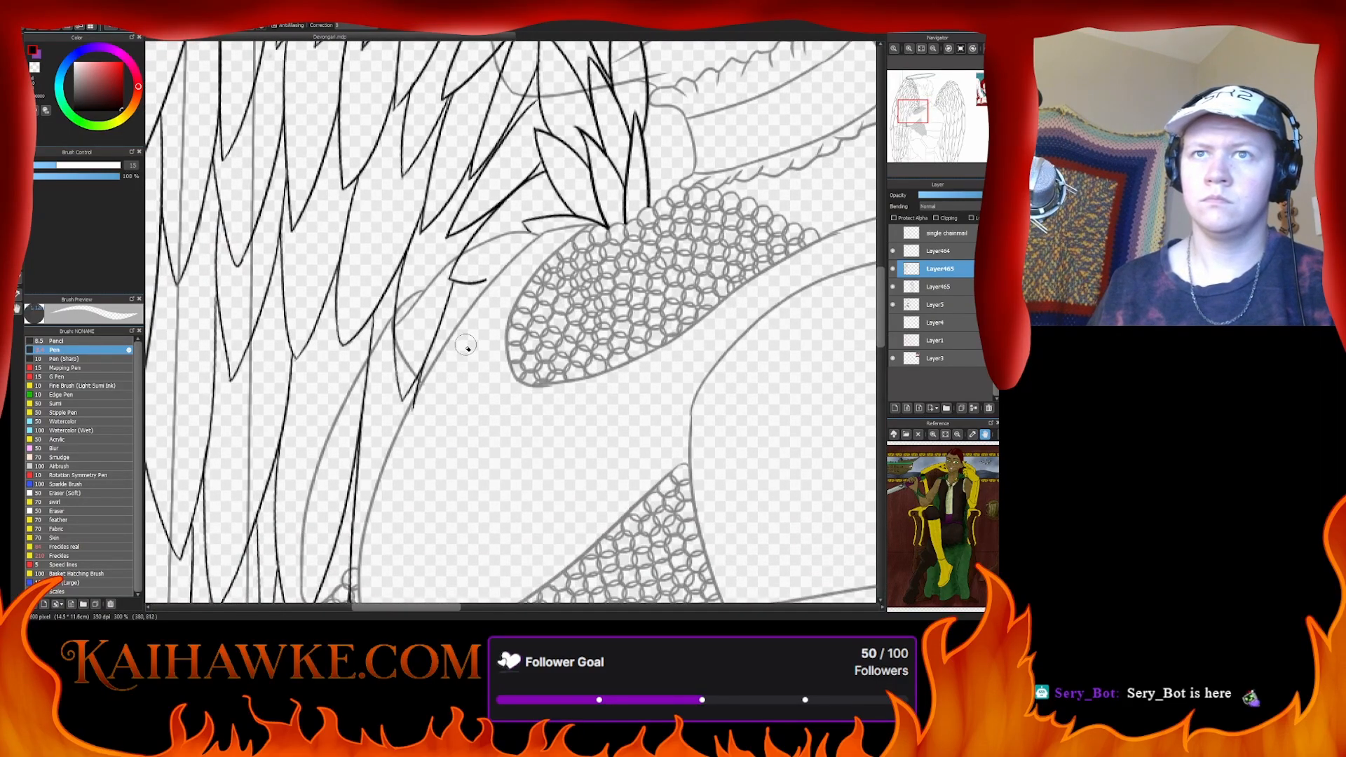
mouse_move(467, 347)
left_mouse_down()
mouse_move(408, 439)
mouse_move(458, 311)
mouse_move(393, 401)
mouse_move(404, 317)
mouse_move(391, 370)
left_mouse_up()
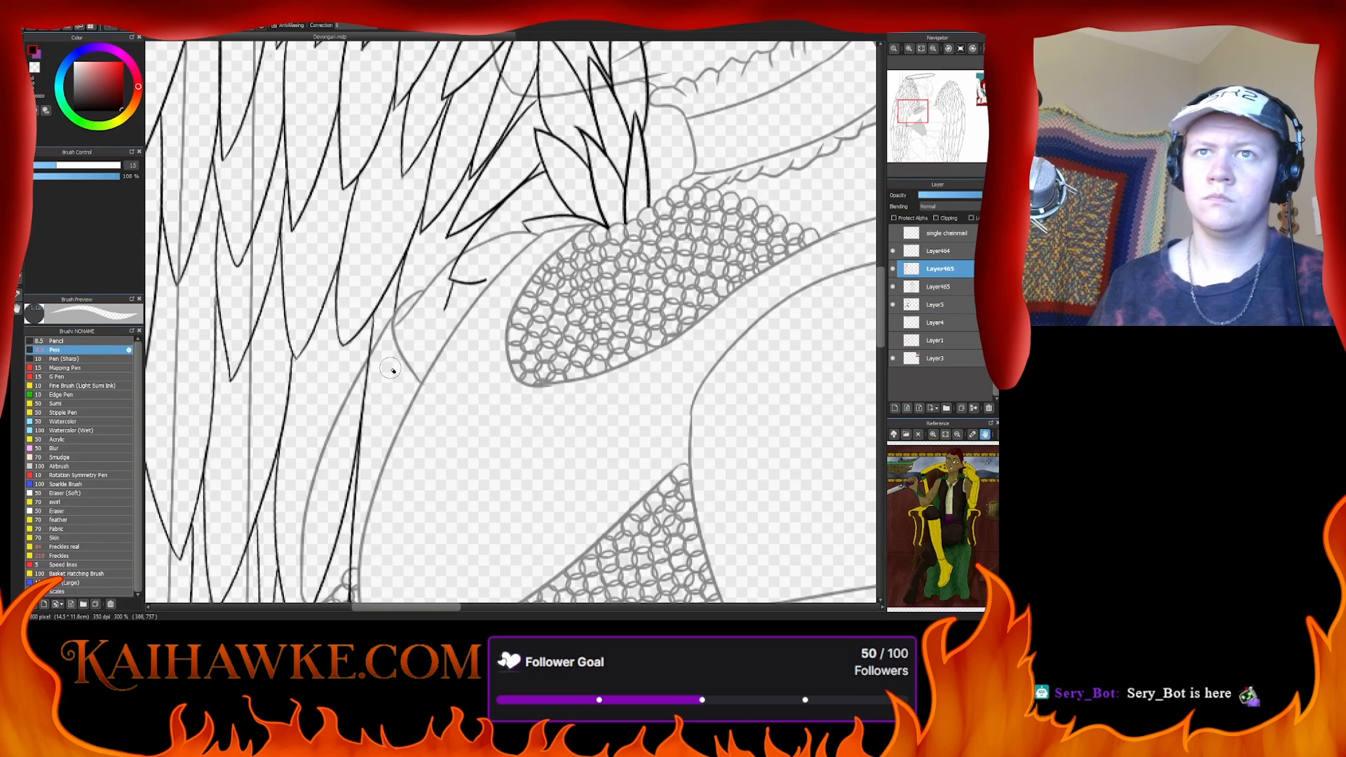
left_click_drag(399, 309, 395, 382)
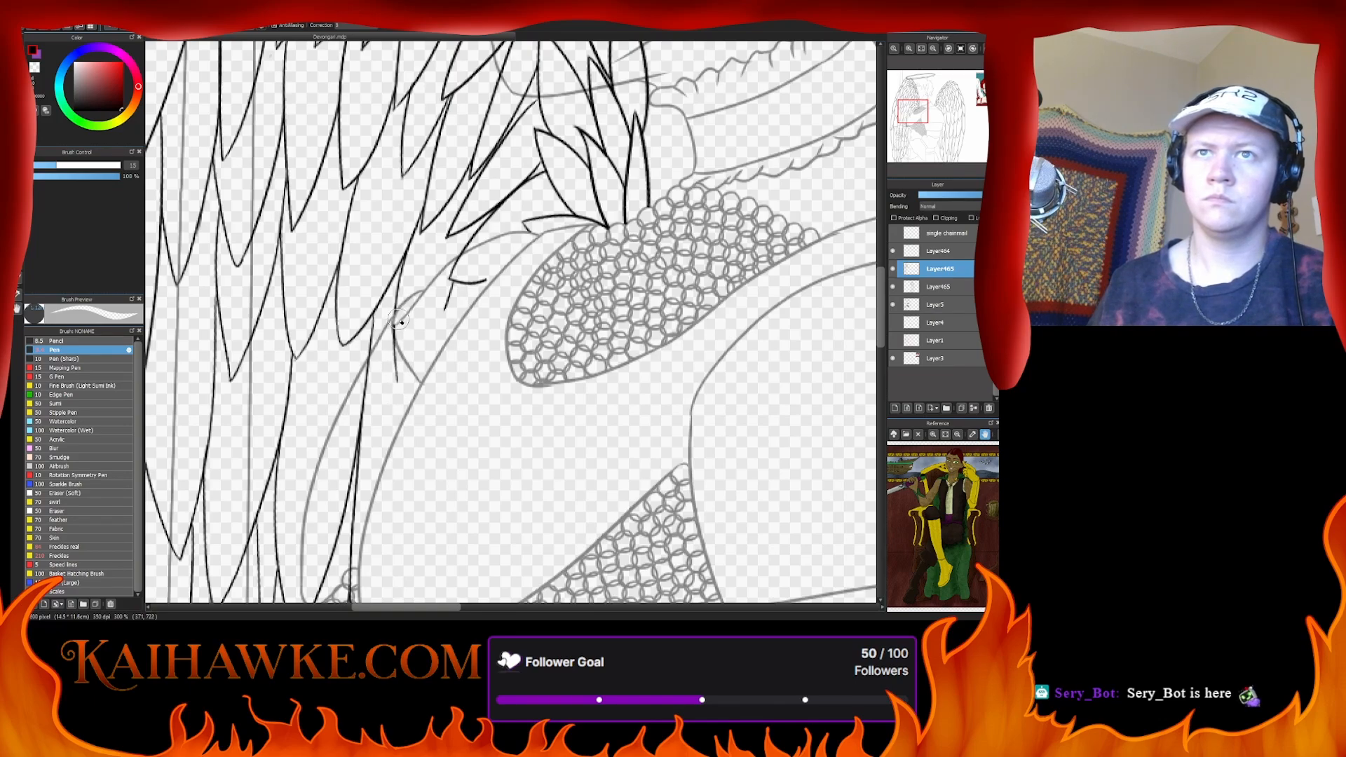
mouse_move(403, 319)
left_mouse_down()
mouse_move(409, 426)
mouse_move(453, 273)
left_mouse_up()
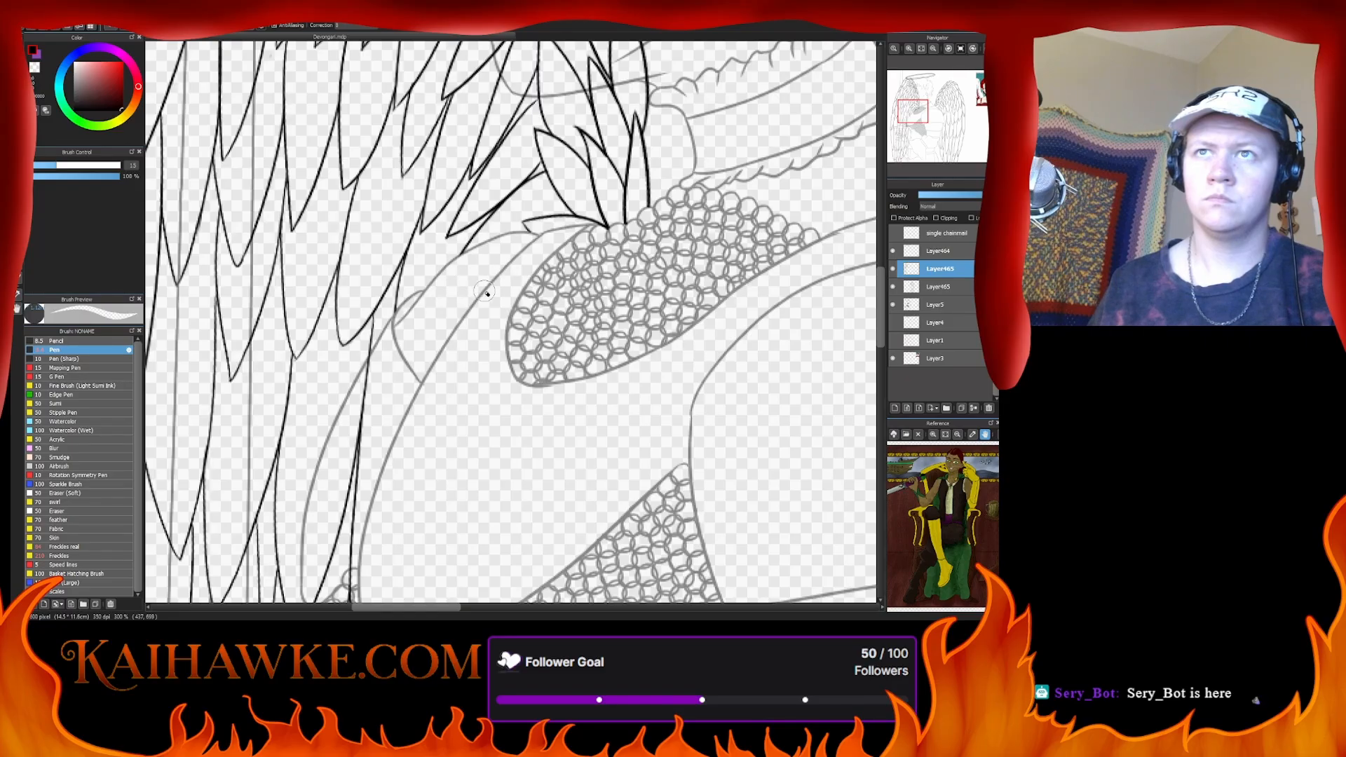
left_click_drag(383, 417, 426, 320)
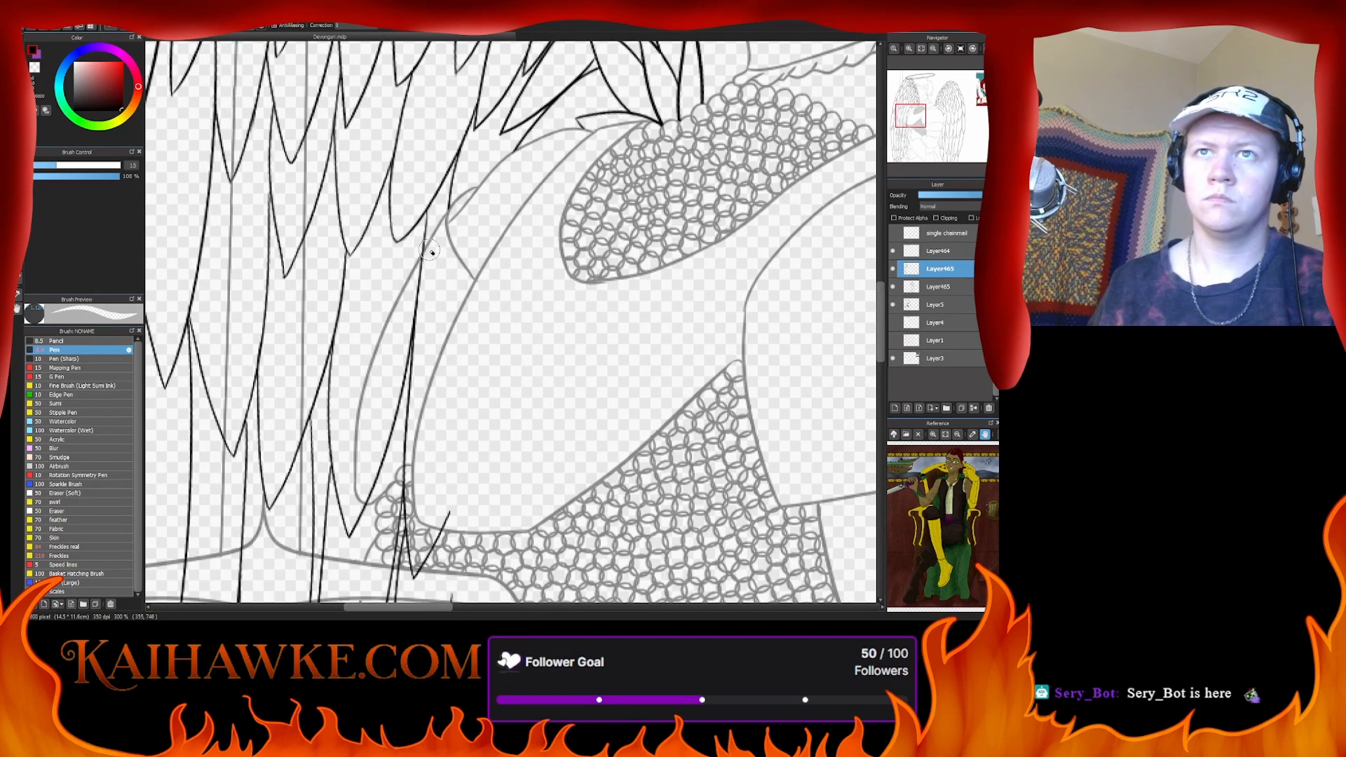
- Erase the long feather lines crossing the lower part of the far arm and the chainmail beside the elbow
mouse_move(430, 251)
left_mouse_down()
mouse_move(408, 408)
mouse_move(493, 338)
left_mouse_up()
left_click_drag(475, 453, 467, 366)
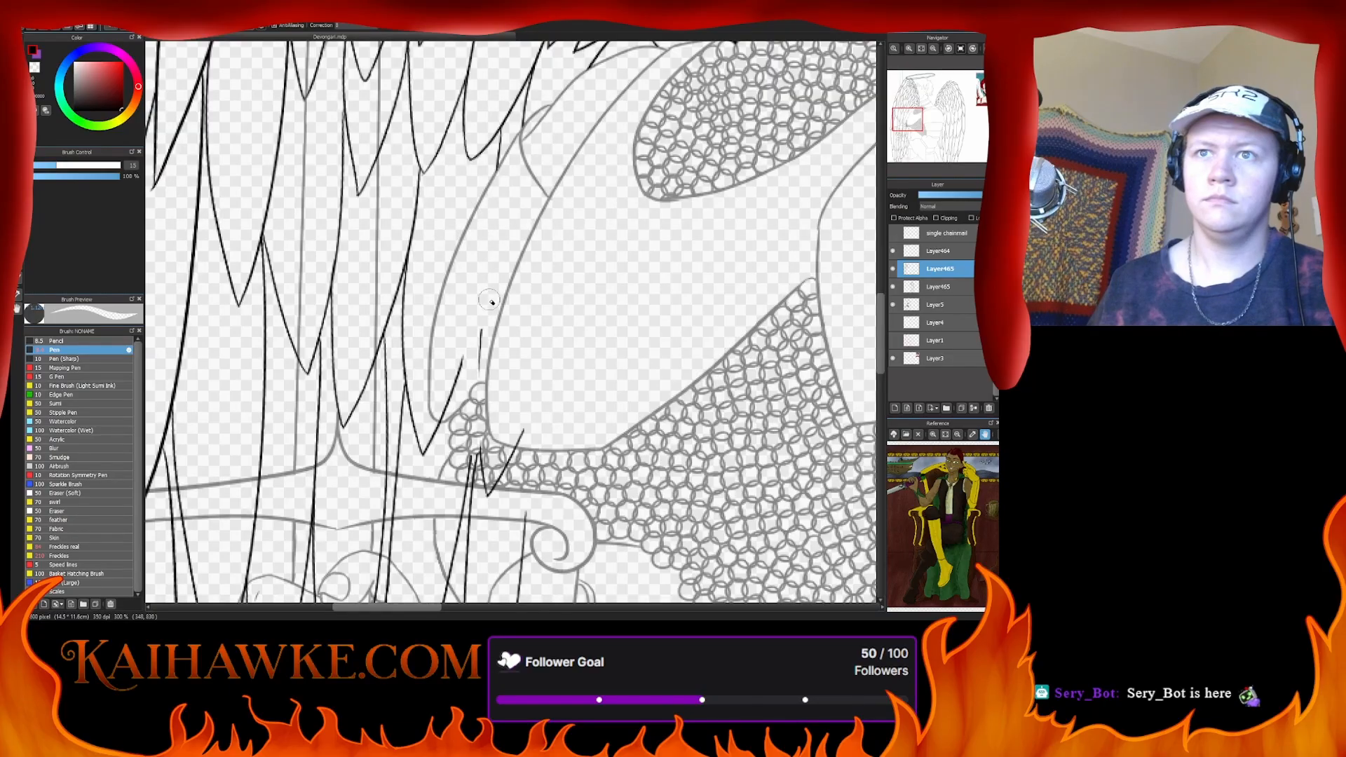
left_click_drag(489, 301, 495, 479)
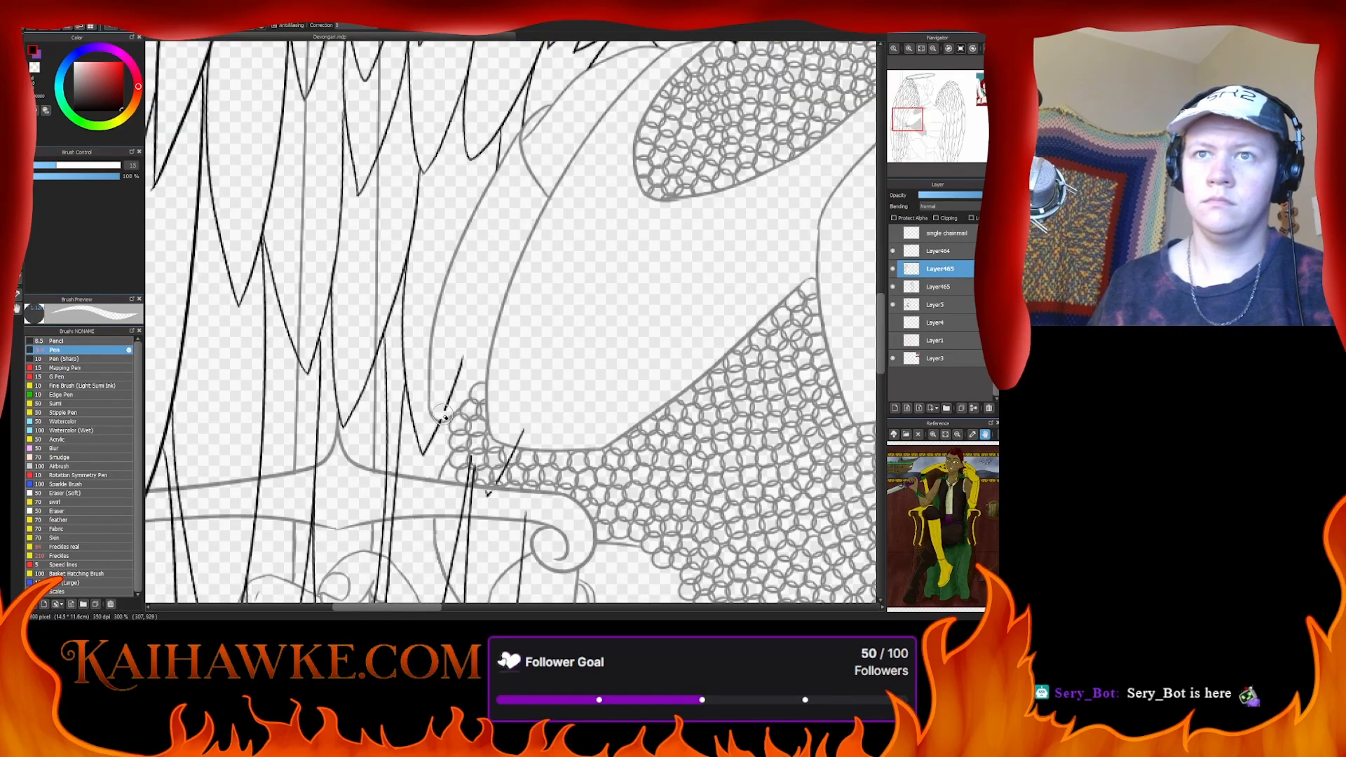
left_click_drag(443, 414, 466, 330)
mouse_move(483, 474)
left_mouse_down()
mouse_move(507, 362)
mouse_move(552, 308)
mouse_move(480, 466)
left_mouse_up()
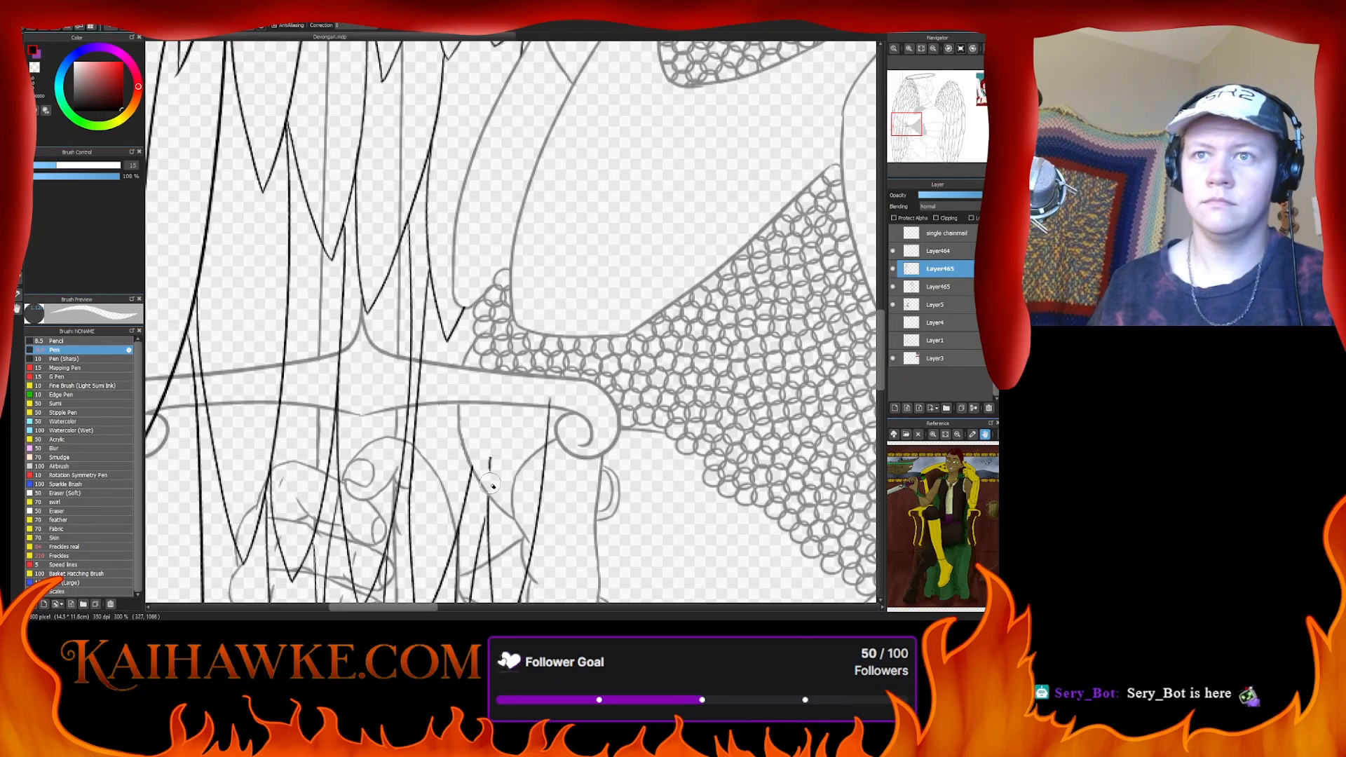
- Erase the feather lines running over the sleeve, forearm and knee beside the sword grip
scroll(579, 302, "down", 2)
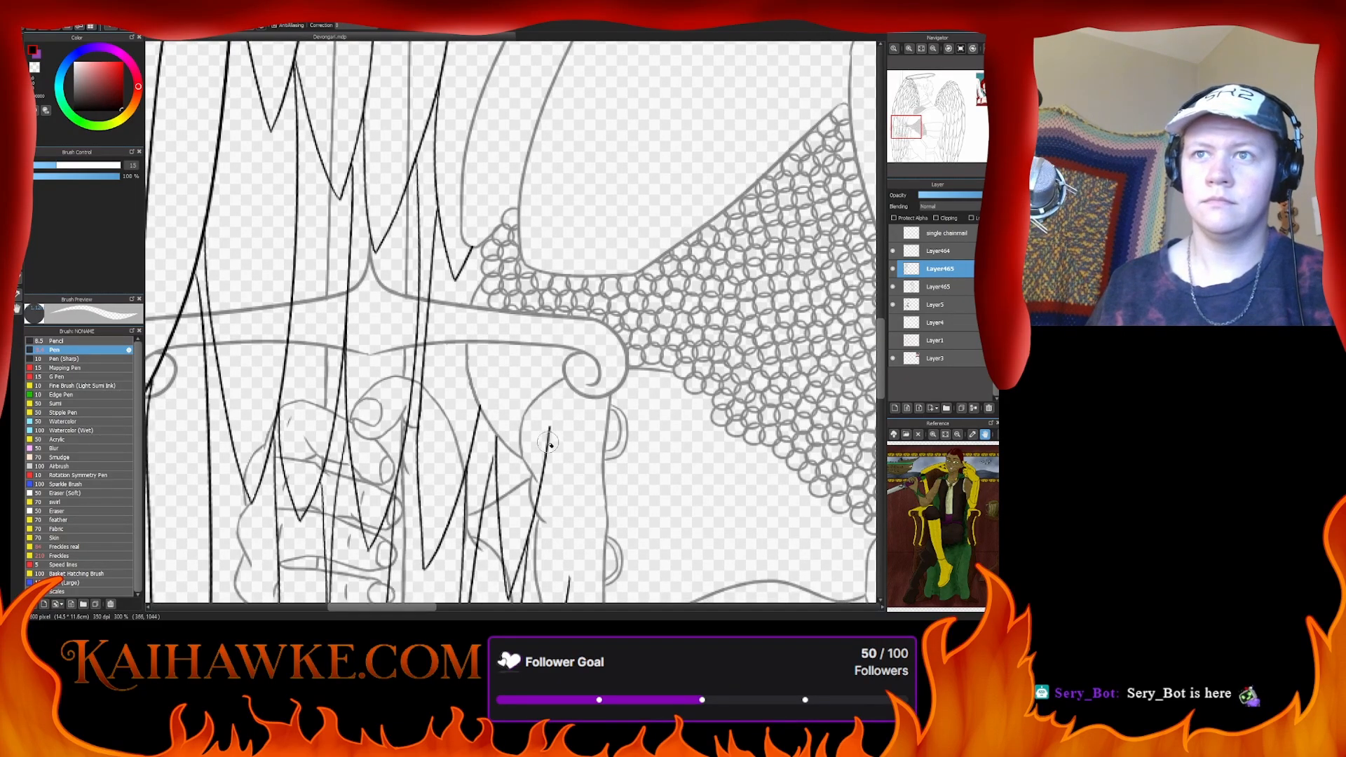
scroll(586, 337, "down", 5)
left_click_drag(573, 329, 540, 438)
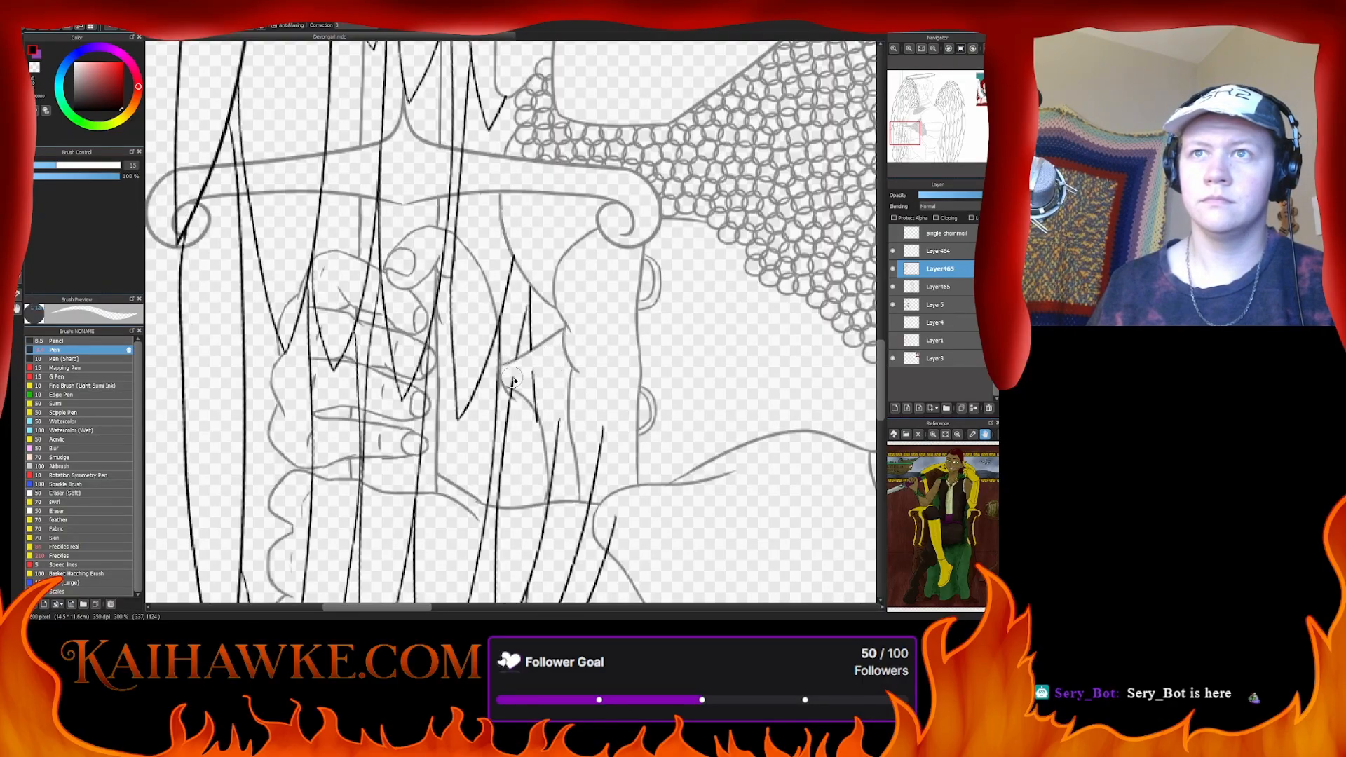
mouse_move(512, 380)
left_mouse_down()
mouse_move(500, 431)
mouse_move(554, 467)
mouse_move(530, 362)
mouse_move(569, 338)
left_mouse_up()
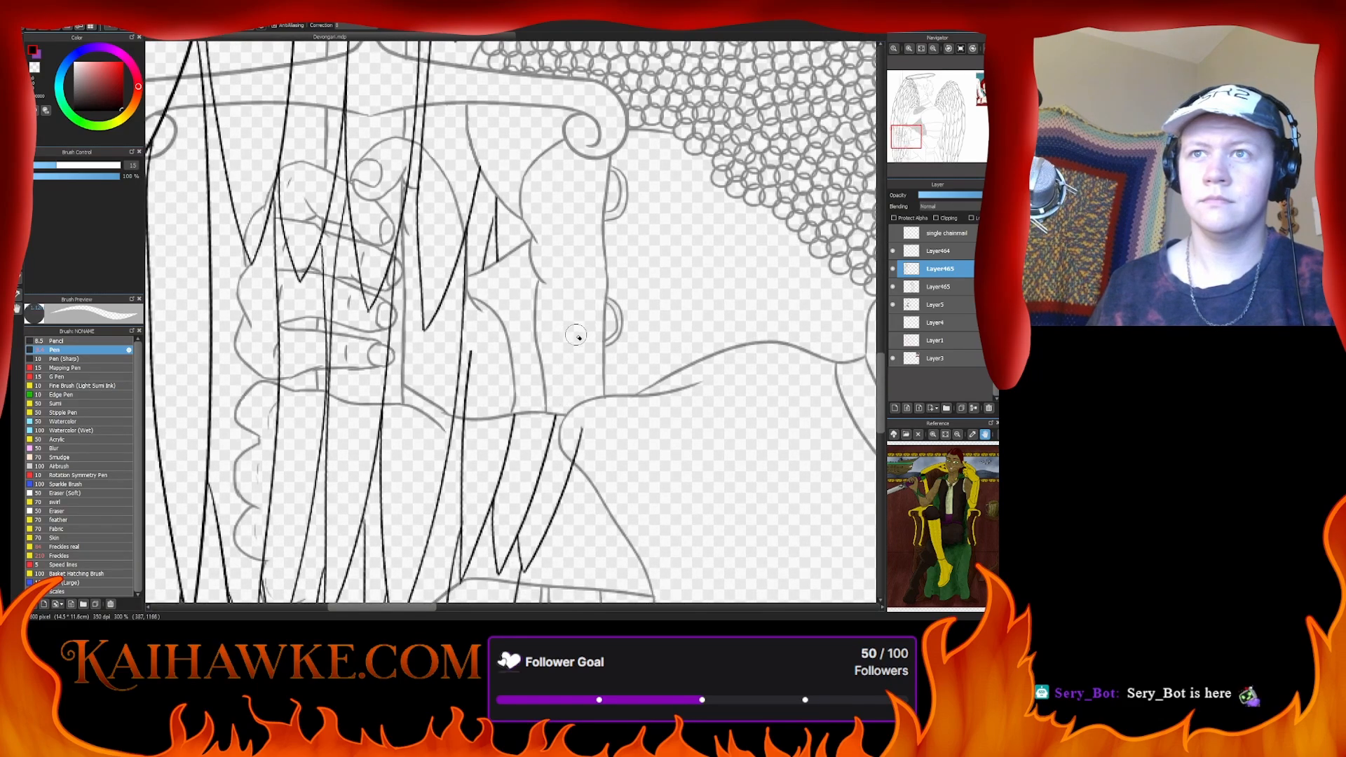
left_click_drag(585, 427, 577, 457)
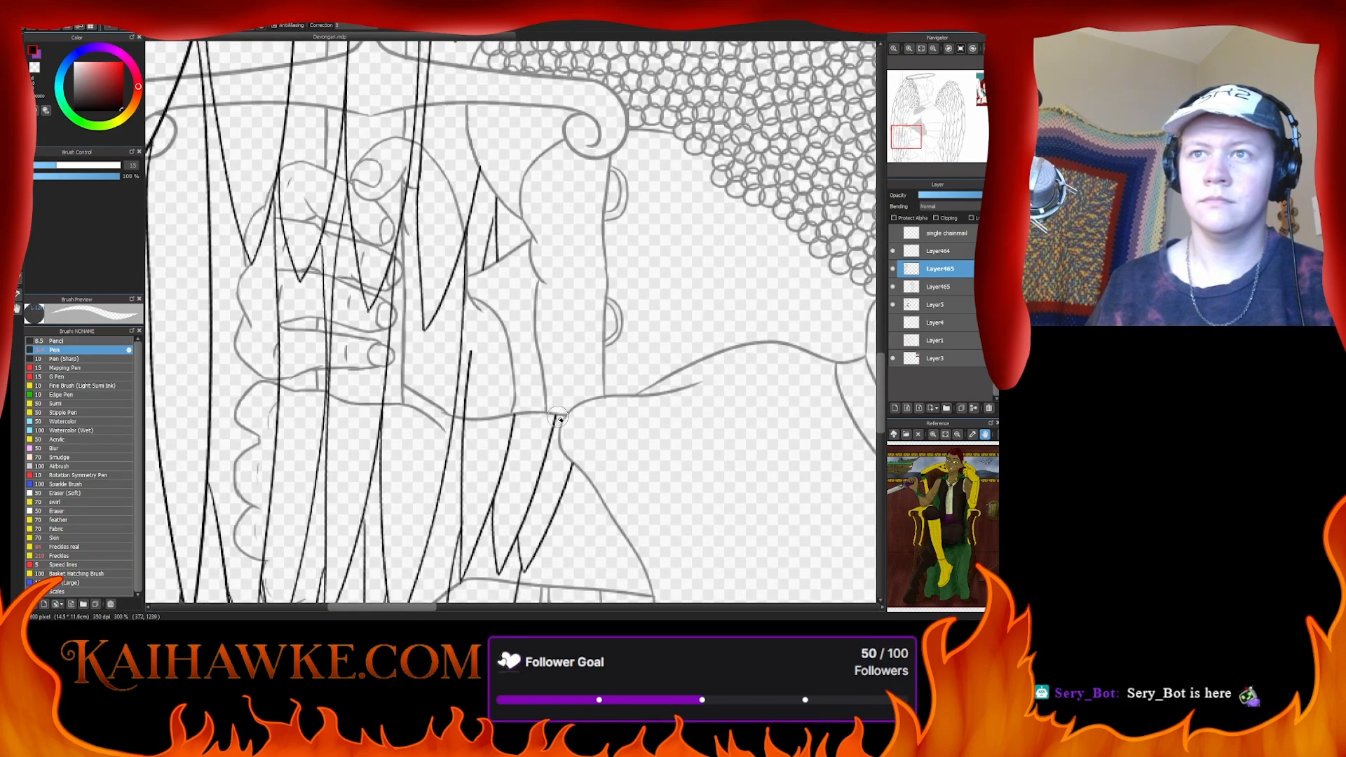
mouse_move(465, 408)
left_mouse_down()
mouse_move(544, 414)
mouse_move(531, 412)
mouse_move(561, 354)
mouse_move(542, 333)
mouse_move(525, 249)
mouse_move(536, 231)
mouse_move(535, 368)
mouse_move(540, 246)
mouse_move(539, 301)
mouse_move(529, 295)
mouse_move(501, 360)
mouse_move(494, 177)
mouse_move(486, 279)
left_mouse_up()
- Erase the feather lines crossing the thumb, upper fingers and inner half of the sword's crossguard
key("b")
key("e")
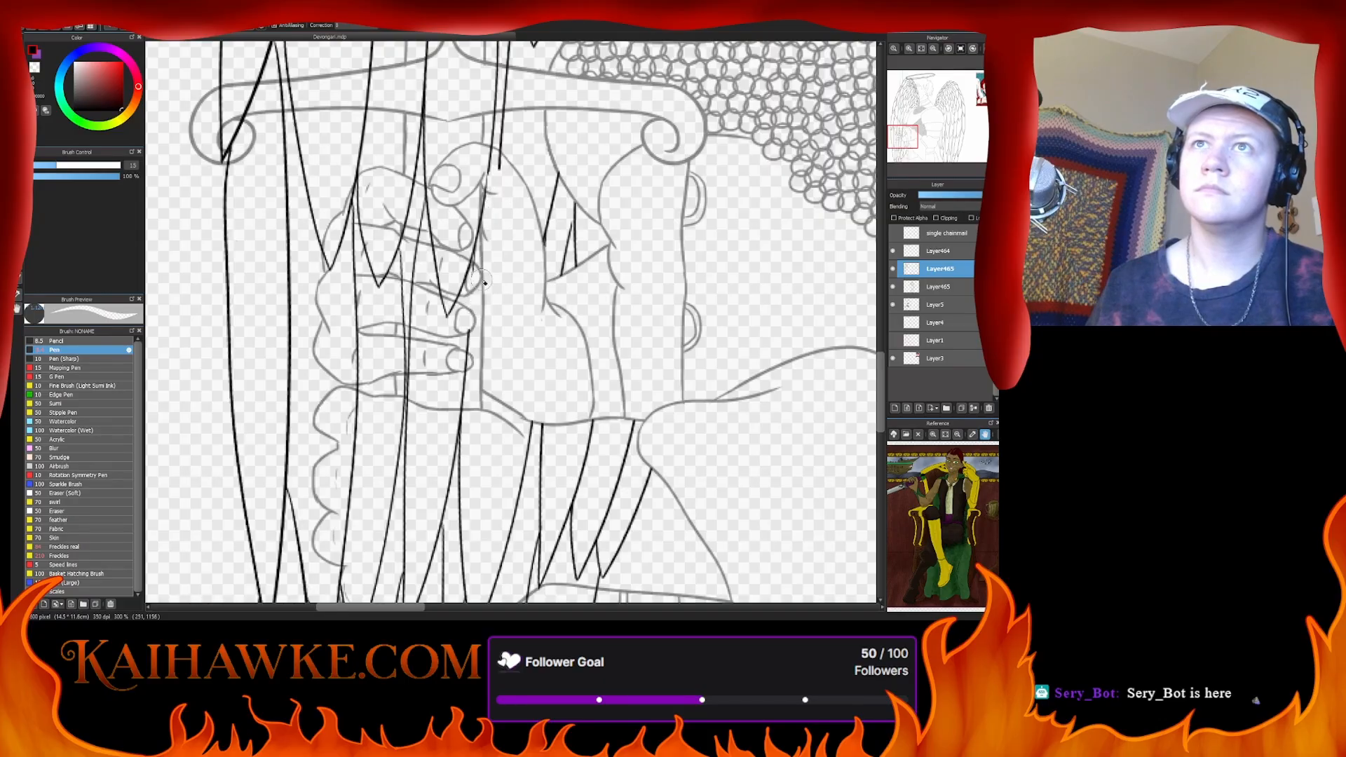
mouse_move(486, 164)
left_mouse_down()
mouse_move(503, 321)
mouse_move(492, 401)
mouse_move(468, 431)
mouse_move(438, 365)
mouse_move(436, 286)
left_mouse_up()
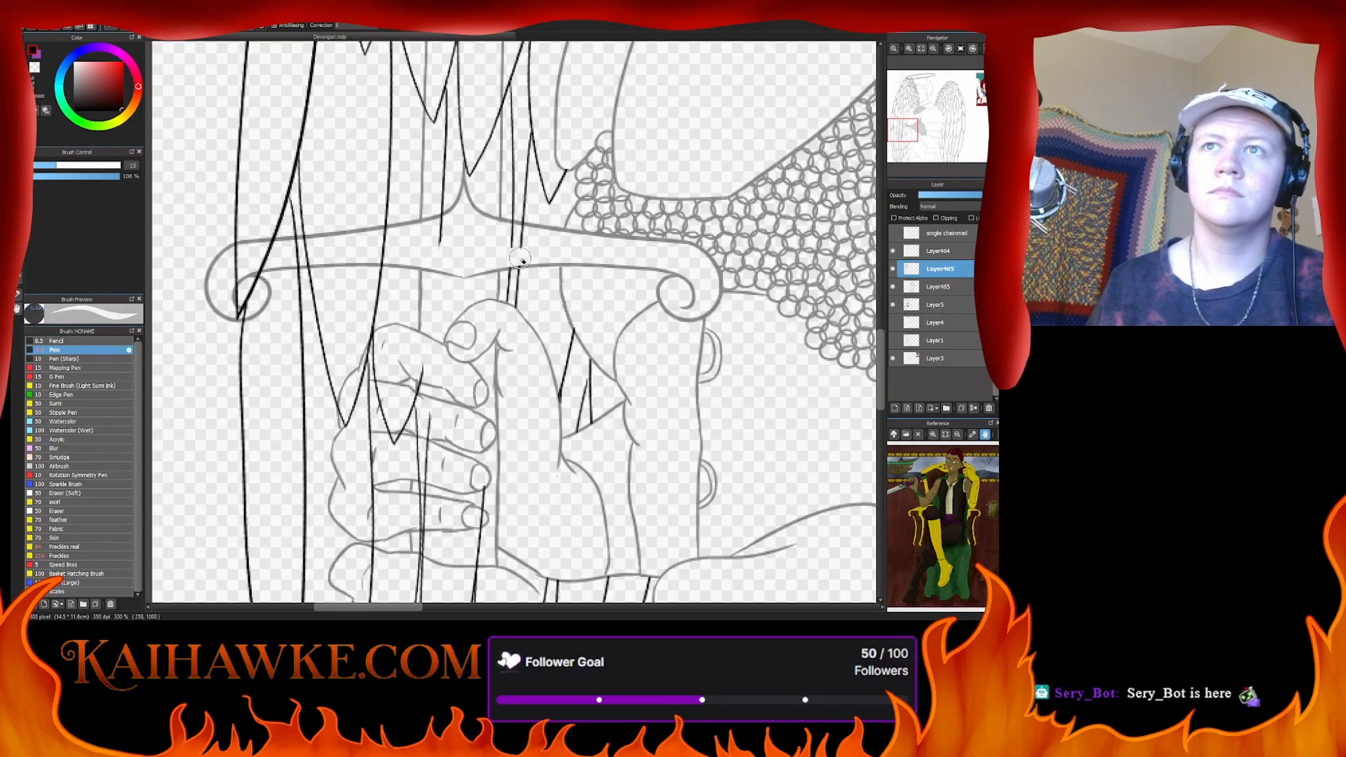
left_click_drag(521, 260, 510, 240)
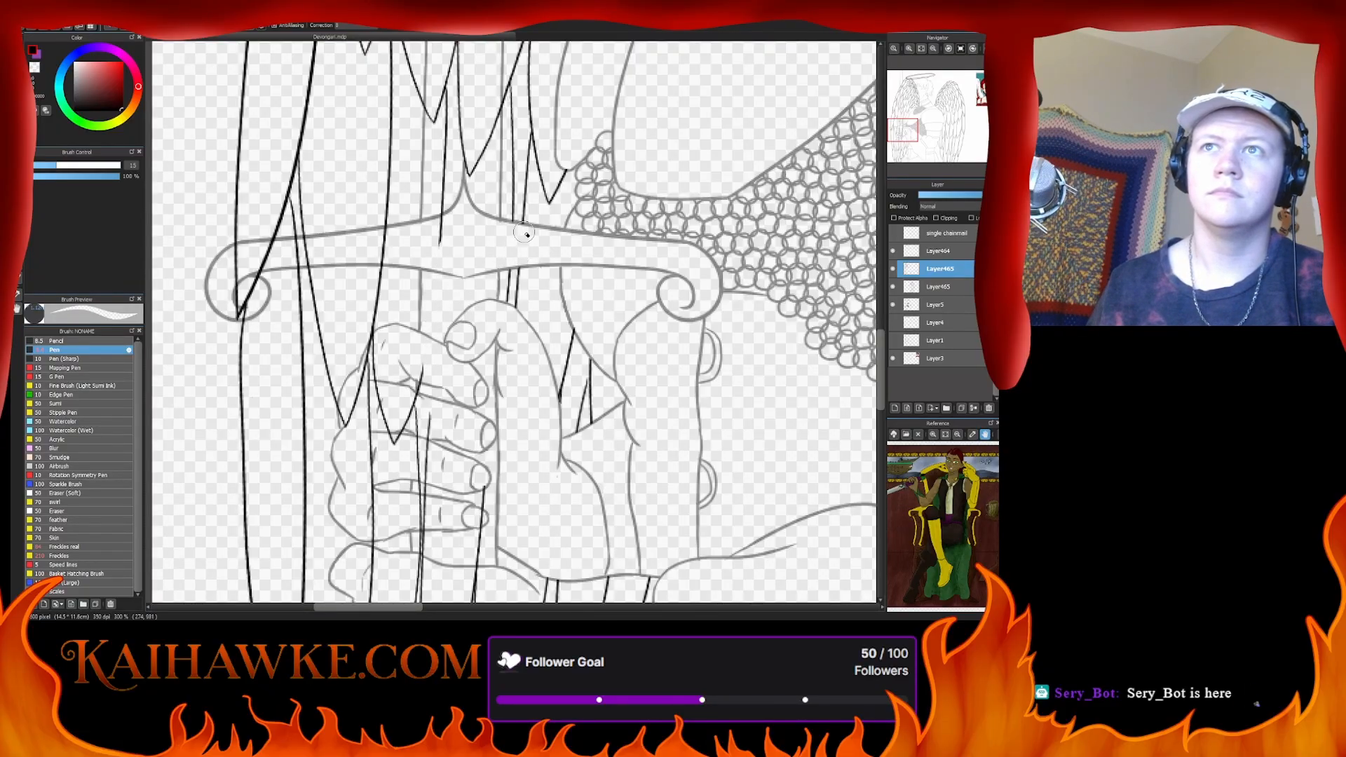
- Erase the feather lines and tips inside the lower part of the sword blade, directly above the crossguard
scroll(502, 241, "up", 3)
left_click_drag(449, 350, 478, 197)
scroll(477, 197, "up", 5)
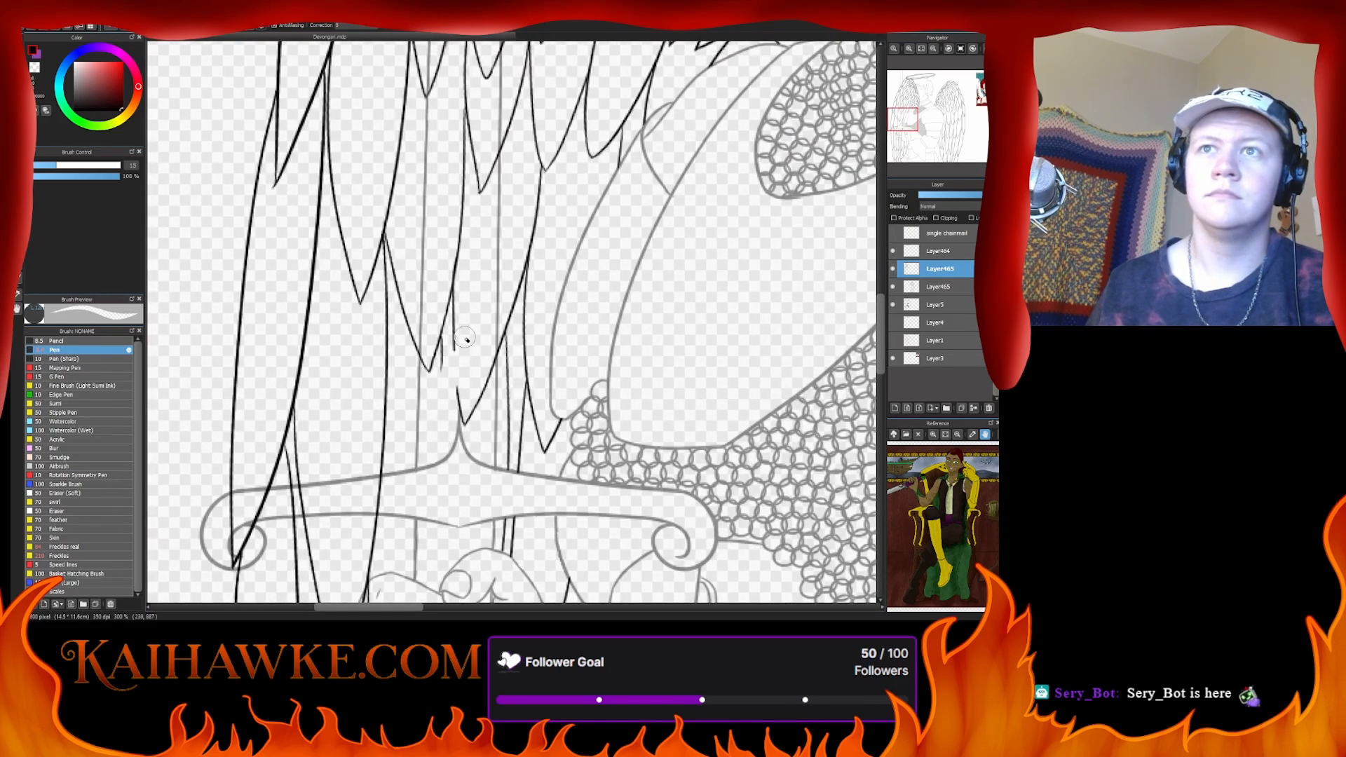
mouse_move(474, 410)
left_mouse_down()
mouse_move(498, 343)
mouse_move(456, 415)
mouse_move(456, 265)
mouse_move(443, 329)
left_mouse_up()
key("ctrl+z")
scroll(441, 379, "up", 3)
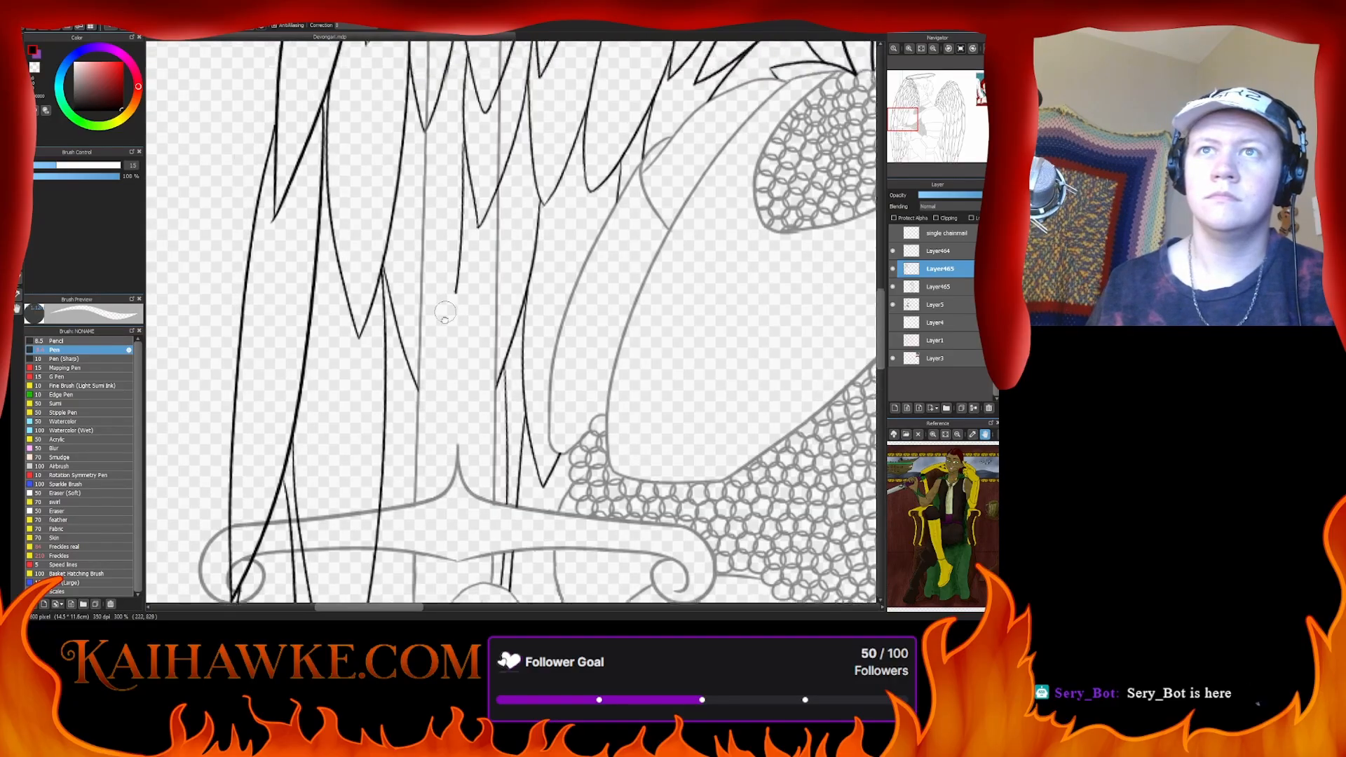
left_click_drag(459, 413, 468, 376)
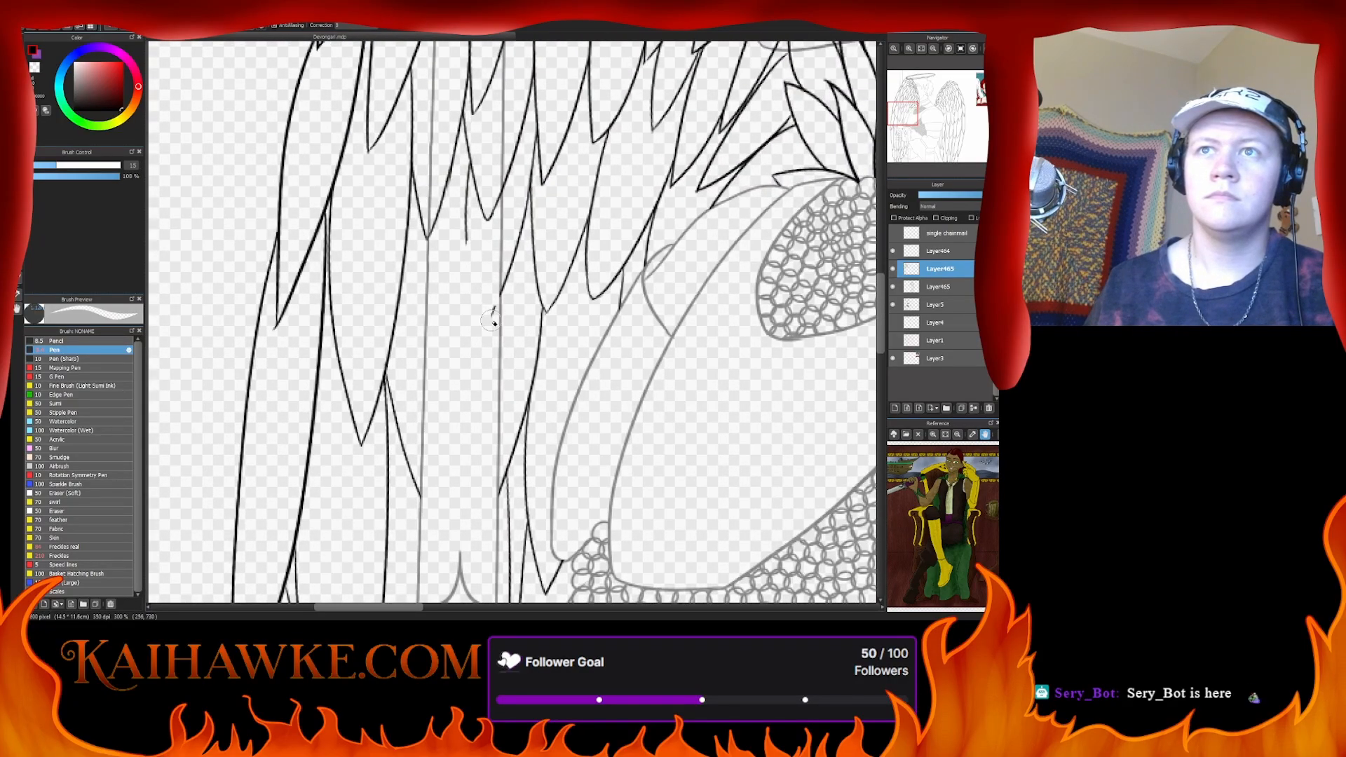
- Erase the feather lines crossing the middle stretch of the sword blade, keeping those outside its edges
scroll(484, 295, "up", 3)
mouse_move(460, 419)
left_mouse_down()
mouse_move(469, 337)
mouse_move(488, 354)
left_mouse_up()
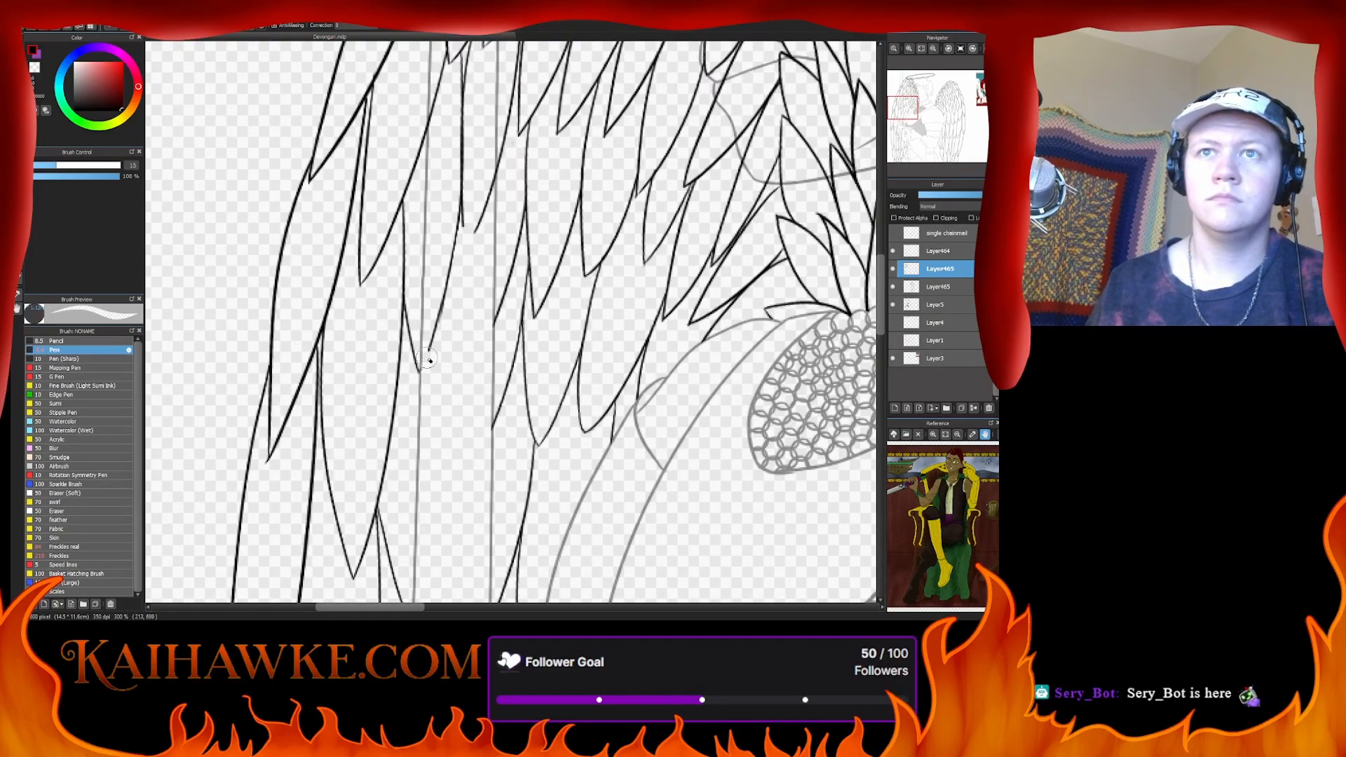
left_click_drag(429, 360, 457, 234)
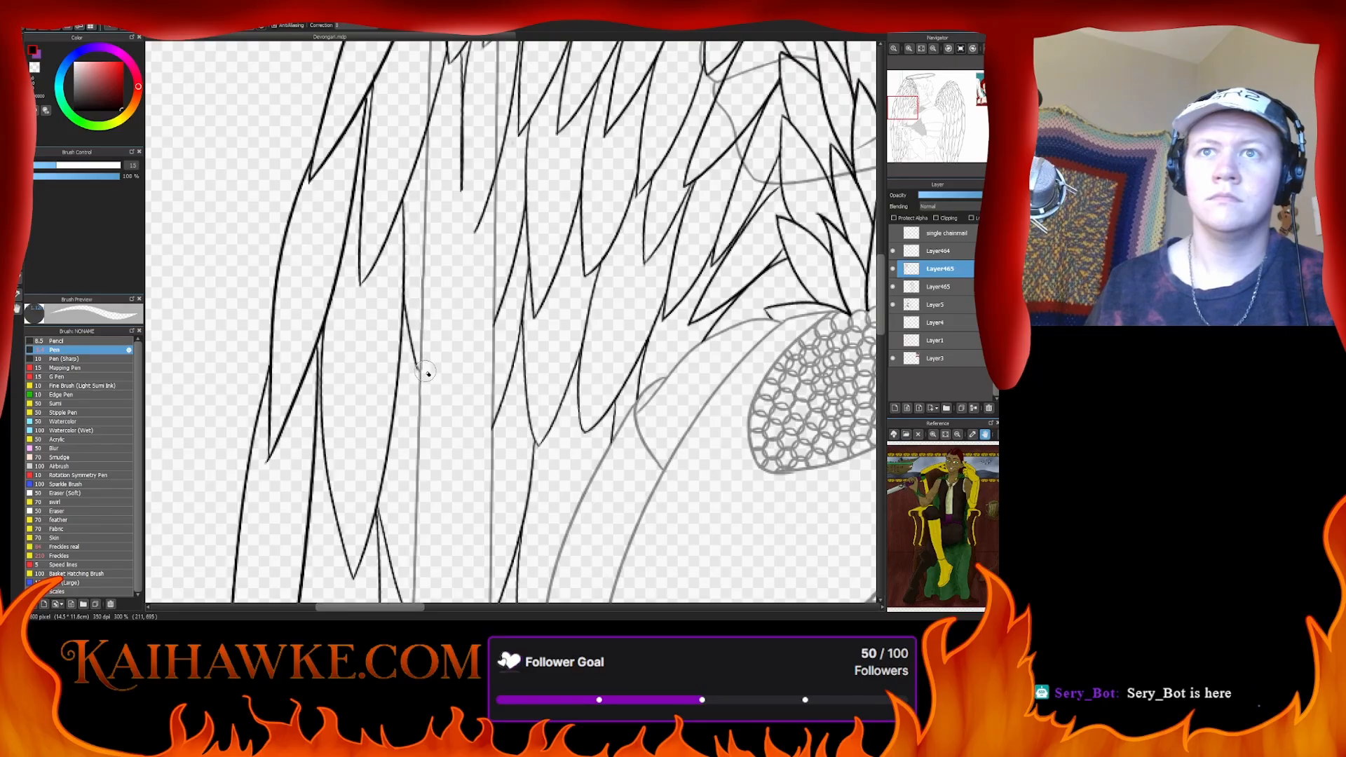
scroll(431, 350, "up", 3)
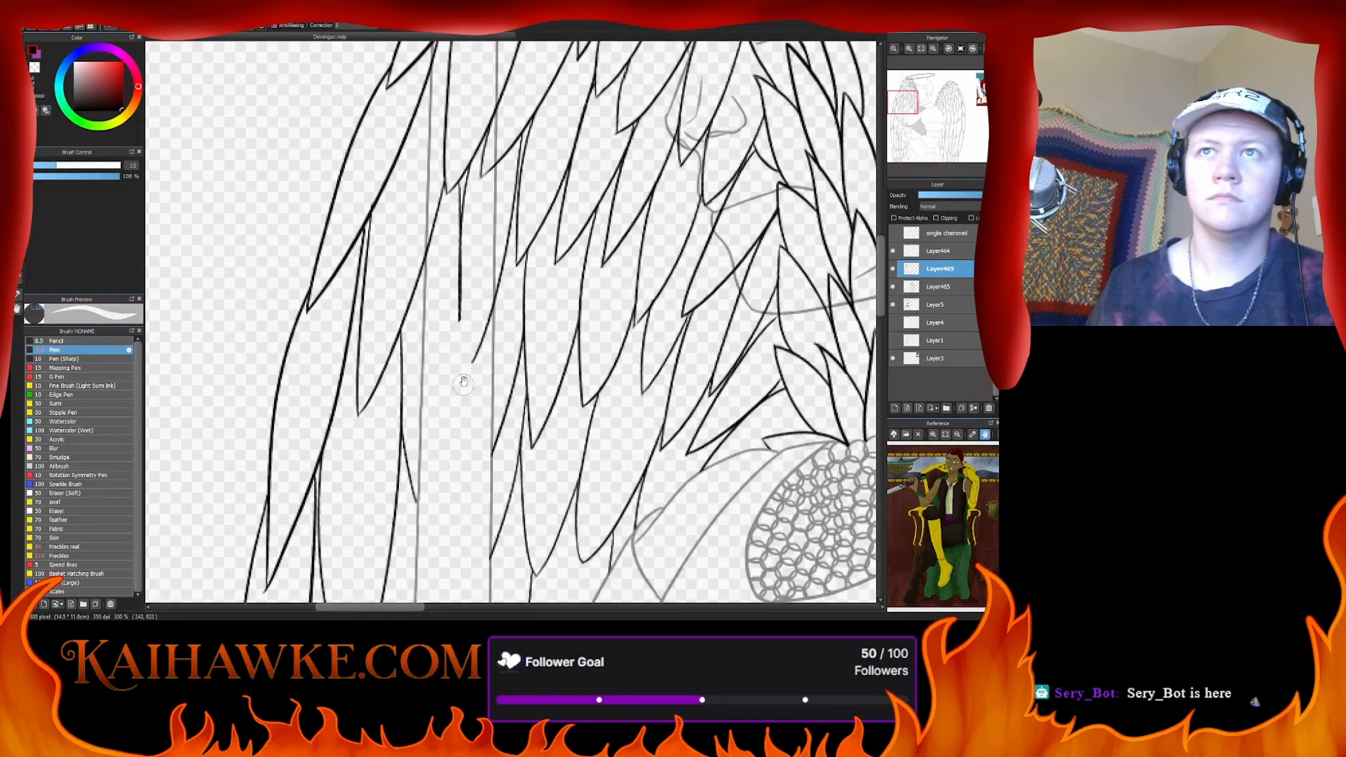
left_click_drag(473, 366, 486, 309)
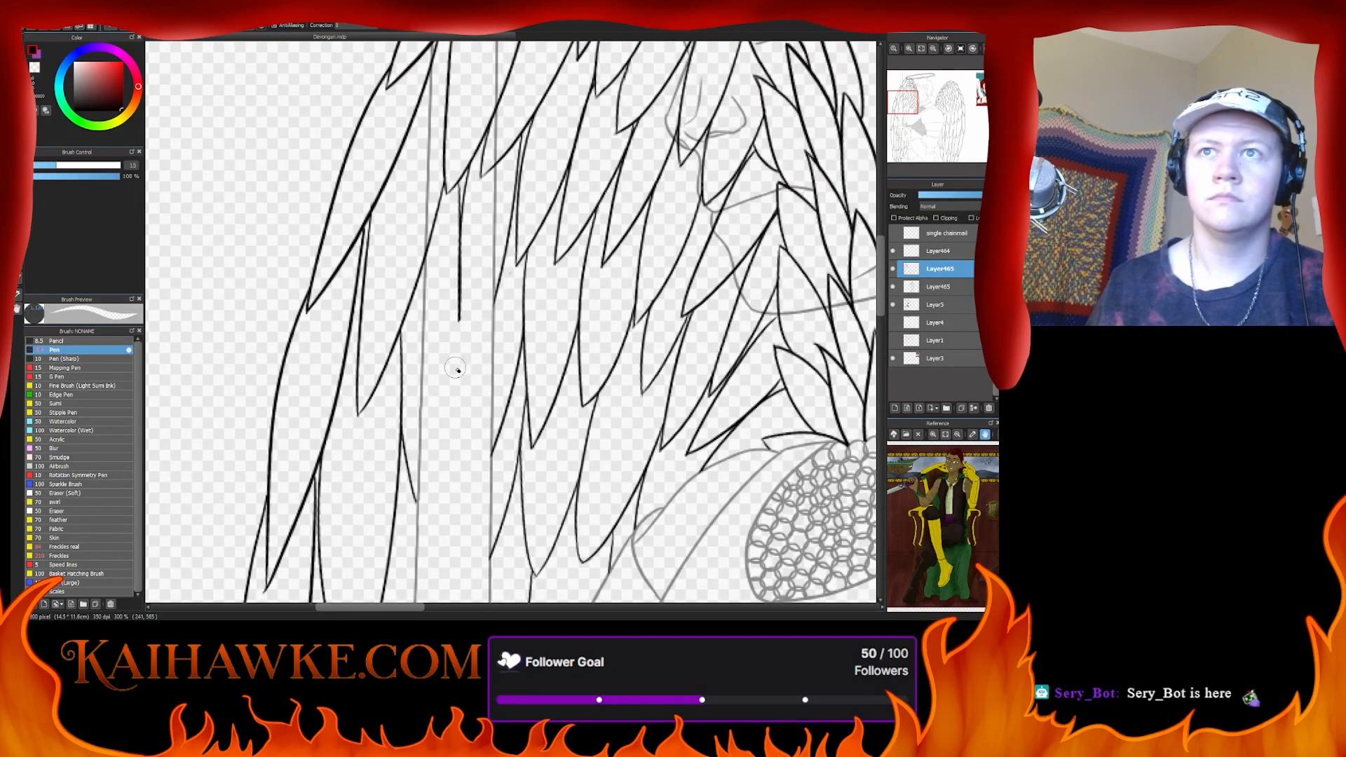
left_click_drag(455, 368, 457, 294)
- Erase the feather lines between the blade's edges along its upper stretch, up to the top of the wing
scroll(457, 294, "up", 4)
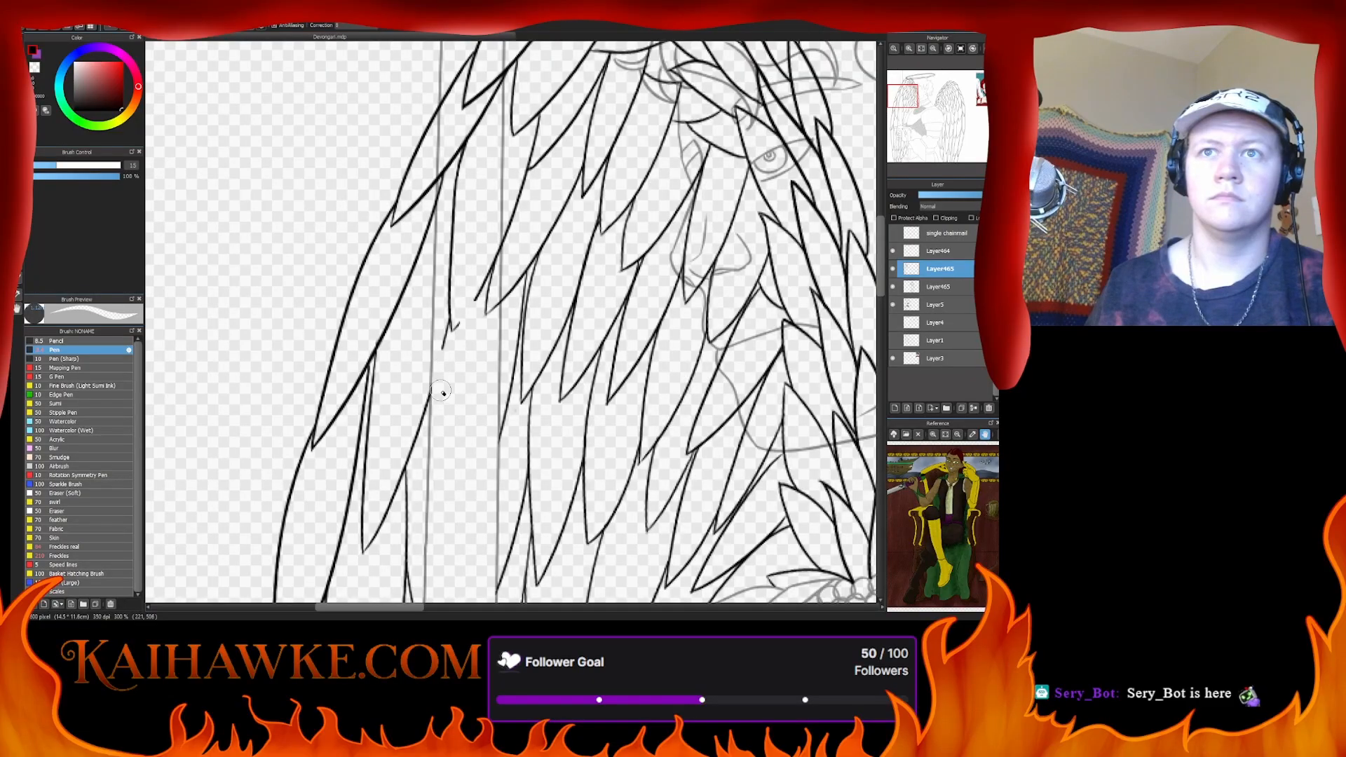
mouse_move(442, 393)
left_mouse_down()
mouse_move(474, 310)
mouse_move(481, 235)
mouse_move(491, 308)
left_mouse_up()
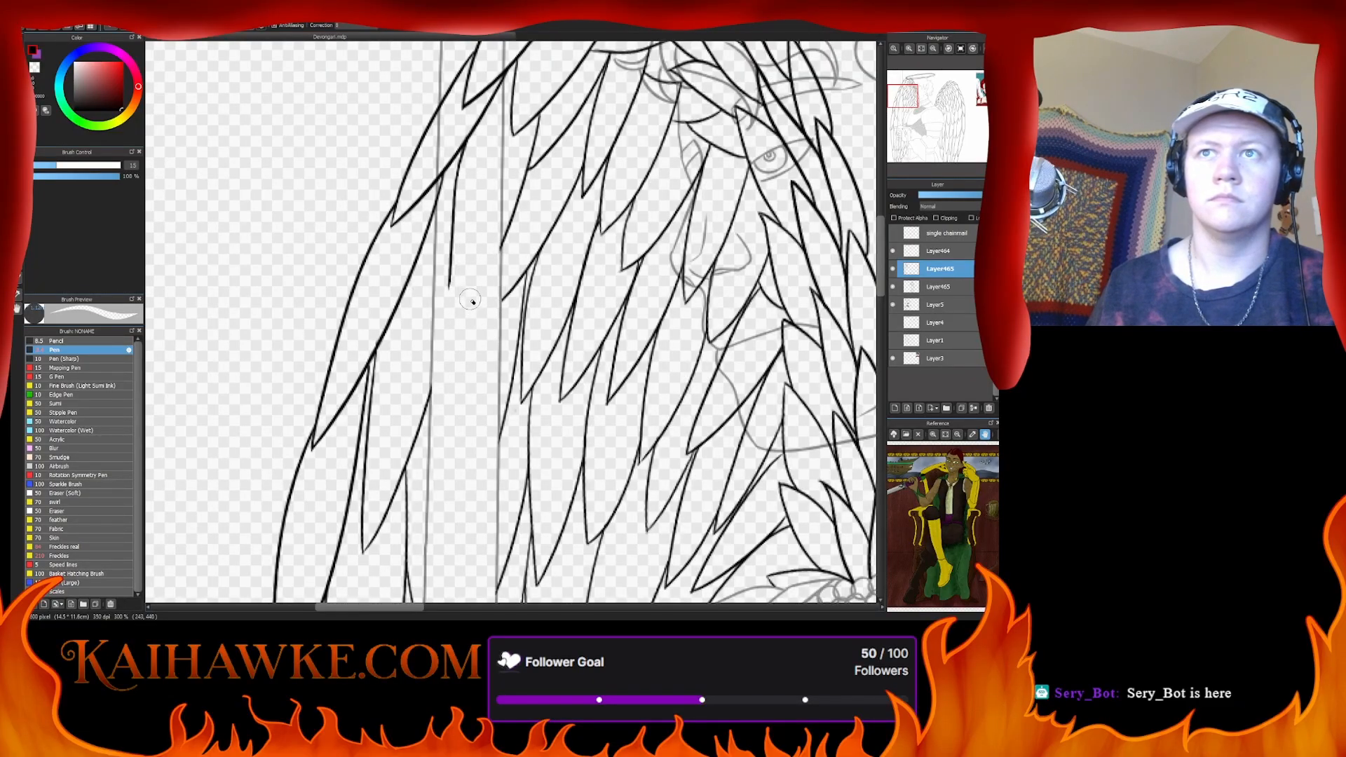
scroll(449, 312, "up", 4)
mouse_move(459, 326)
left_mouse_down()
mouse_move(470, 186)
mouse_move(460, 240)
left_mouse_up()
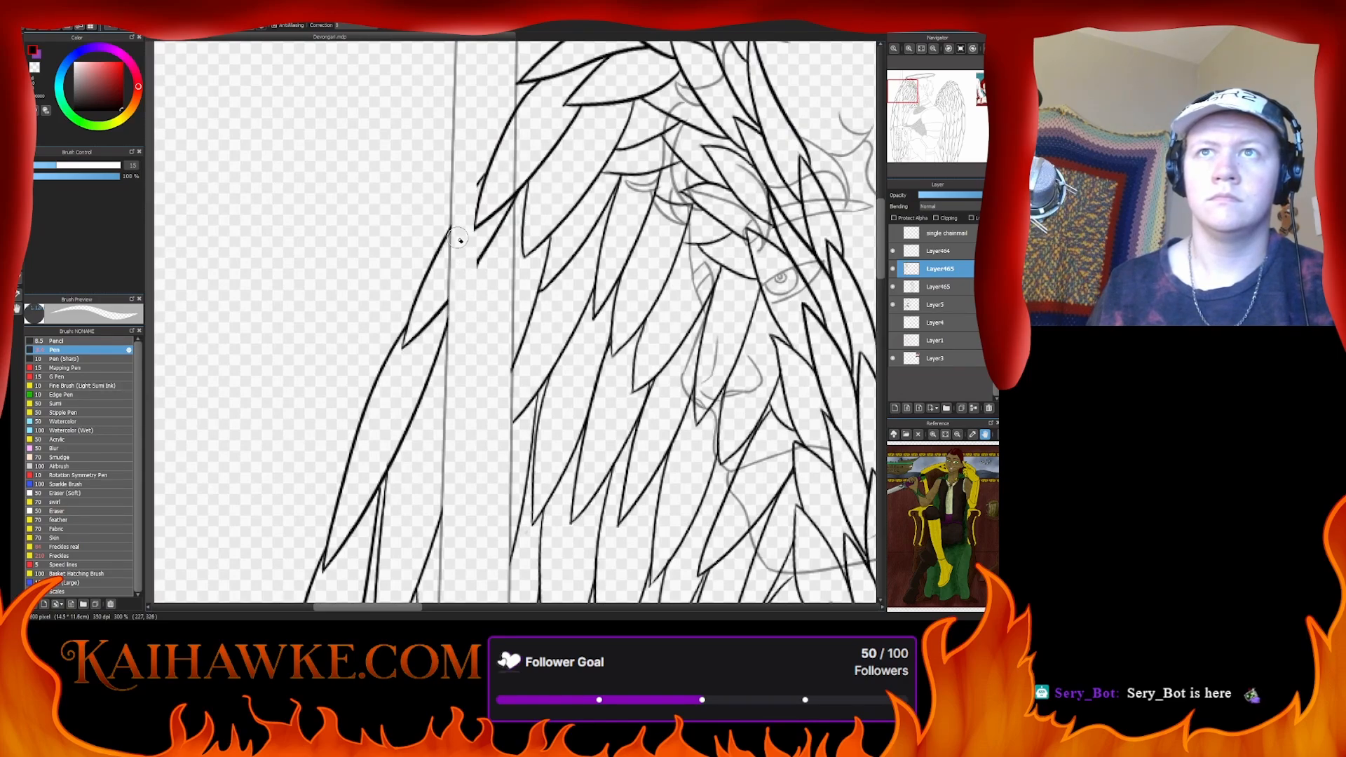
mouse_move(463, 299)
left_mouse_down()
mouse_move(502, 180)
mouse_move(505, 211)
left_mouse_up()
scroll(490, 295, "up", 6)
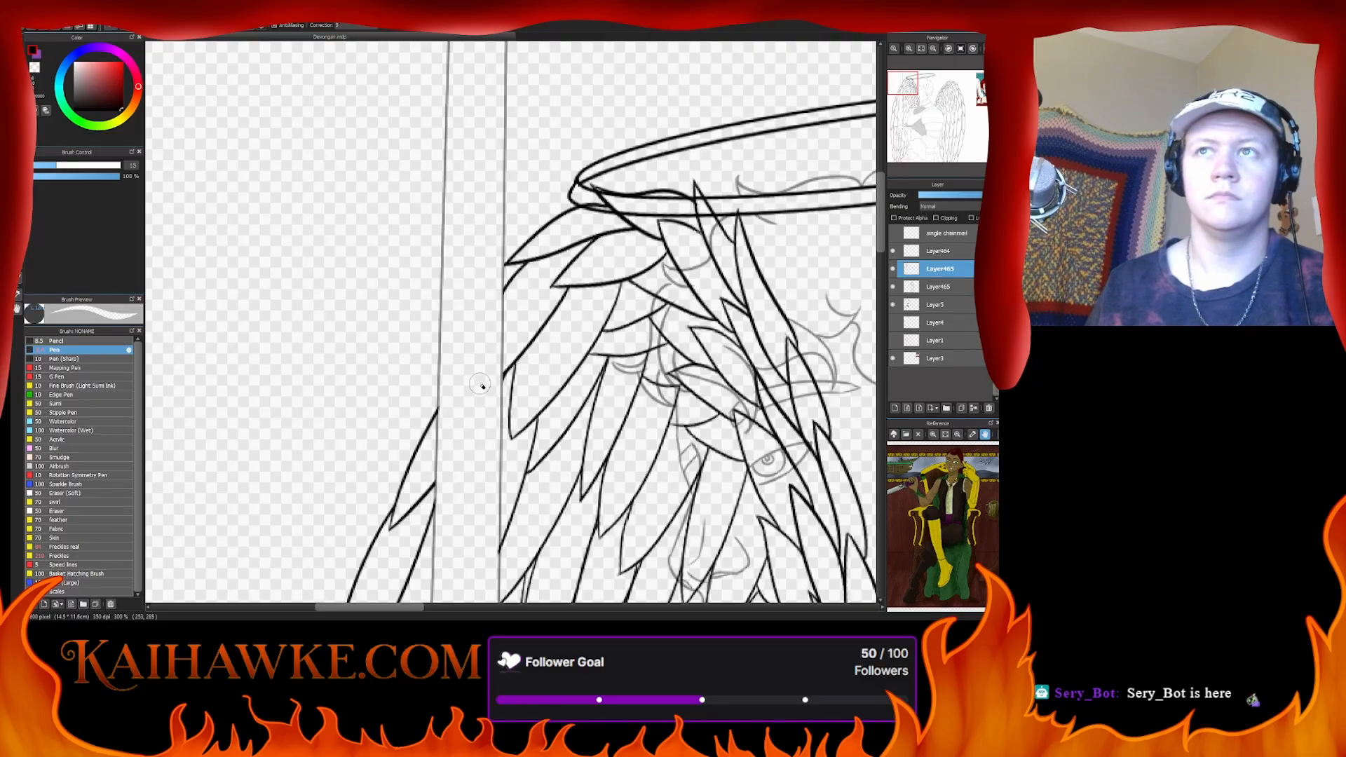
- Erase the feather lines crossing the outer half of the sword's crossguard and its curled end
left_click_drag(596, 332, 456, 412)
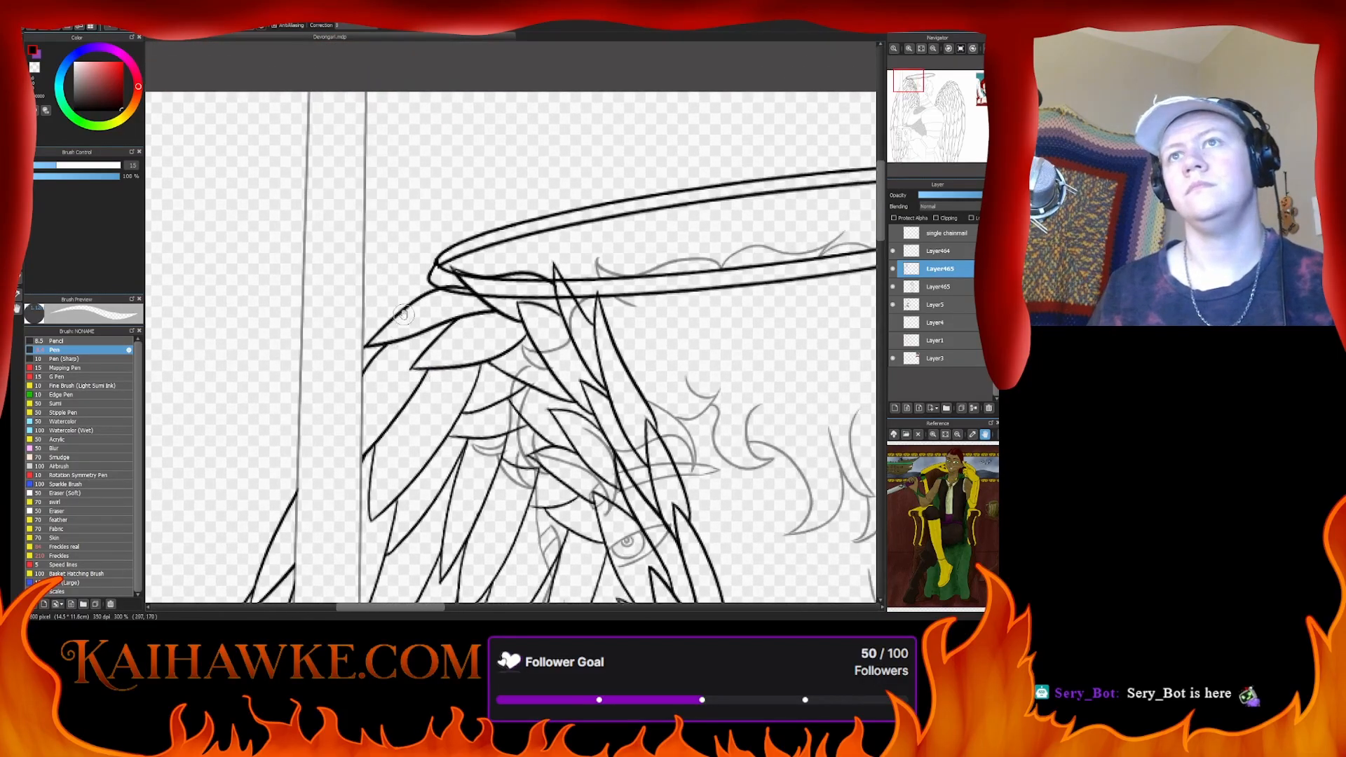
left_click_drag(438, 498, 544, 93)
left_click_drag(407, 554, 453, 287)
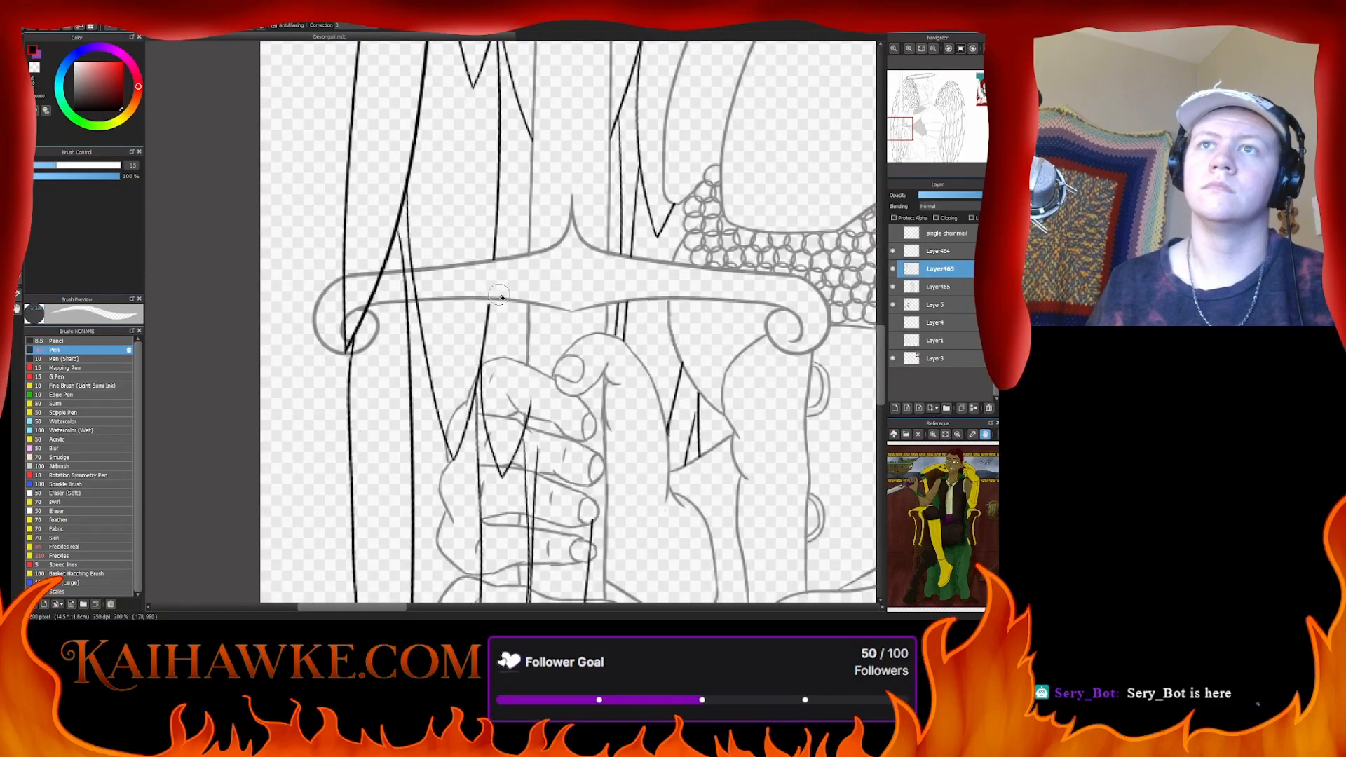
mouse_move(490, 295)
left_mouse_down()
mouse_move(496, 263)
mouse_move(478, 279)
mouse_move(397, 291)
left_mouse_up()
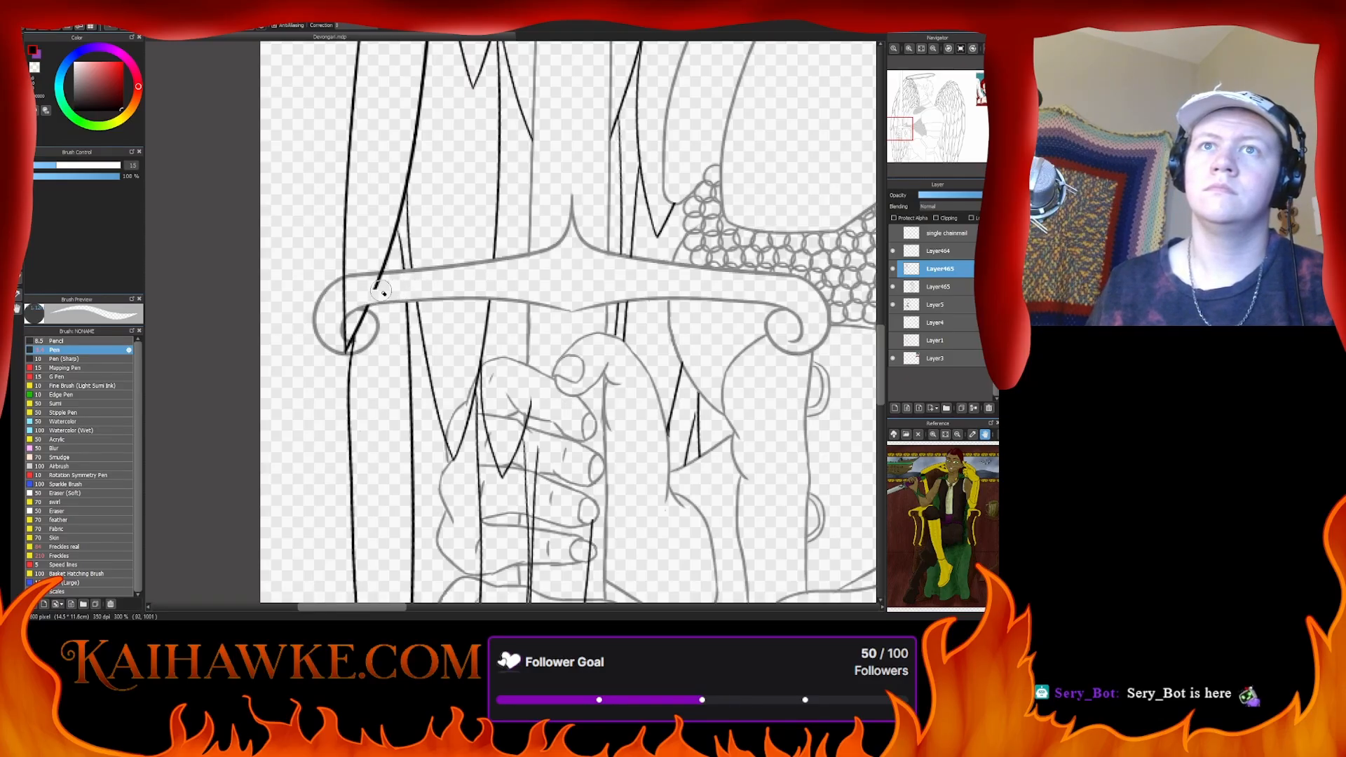
left_click_drag(380, 289, 386, 284)
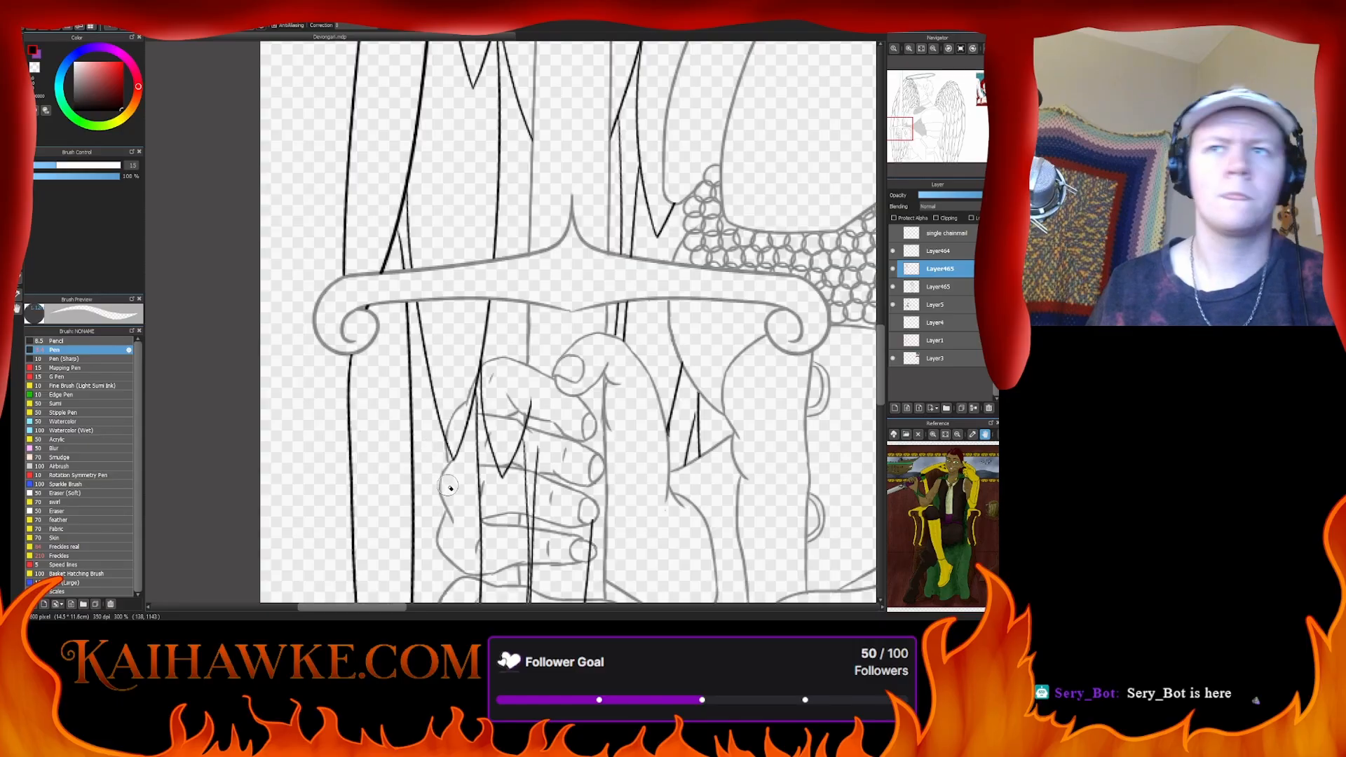
- Erase the feather lines crossing the hand that grips the sword and the top of the hand beneath it
left_click_drag(447, 481, 385, 359)
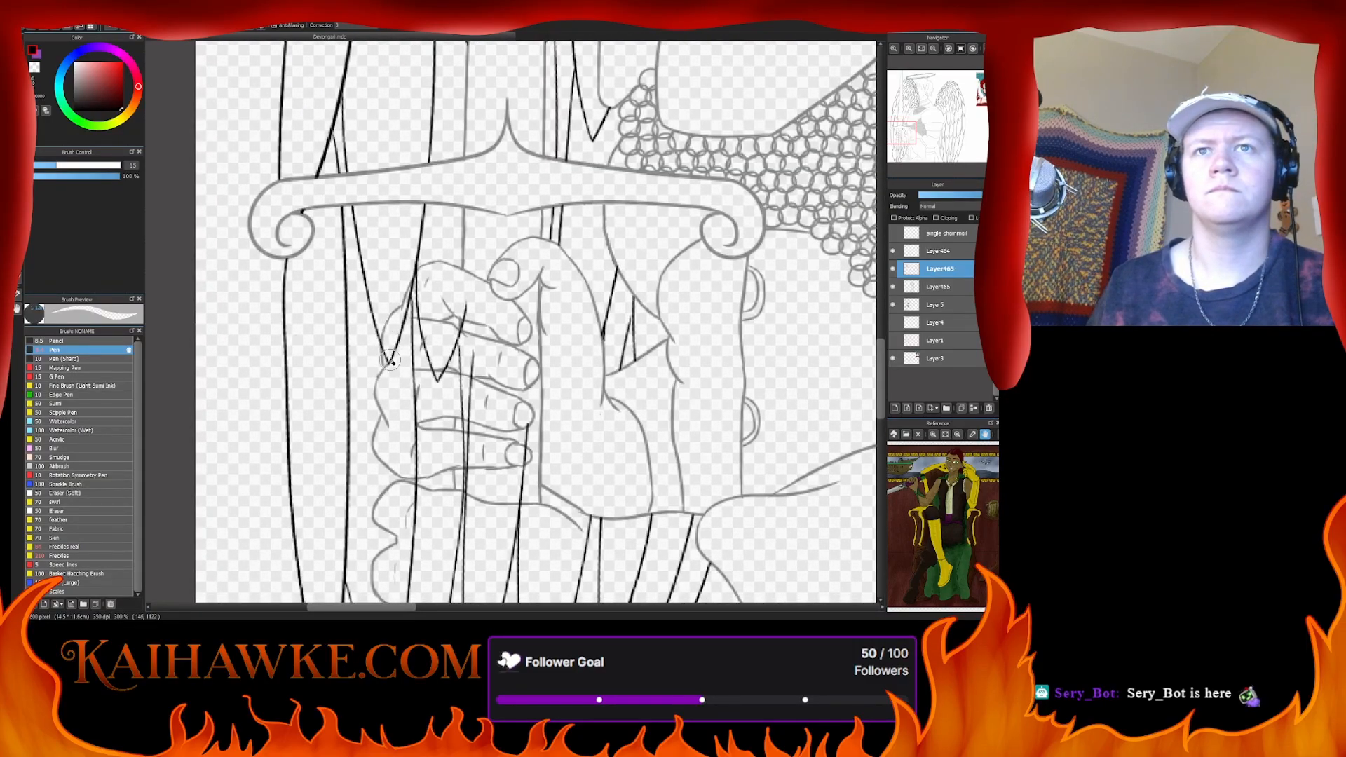
mouse_move(388, 345)
left_mouse_down()
mouse_move(425, 274)
mouse_move(415, 289)
mouse_move(444, 407)
mouse_move(466, 306)
mouse_move(437, 389)
mouse_move(449, 333)
mouse_move(456, 396)
mouse_move(463, 336)
mouse_move(466, 393)
mouse_move(419, 321)
mouse_move(413, 396)
mouse_move(430, 451)
left_mouse_up()
scroll(430, 451, "down", 3)
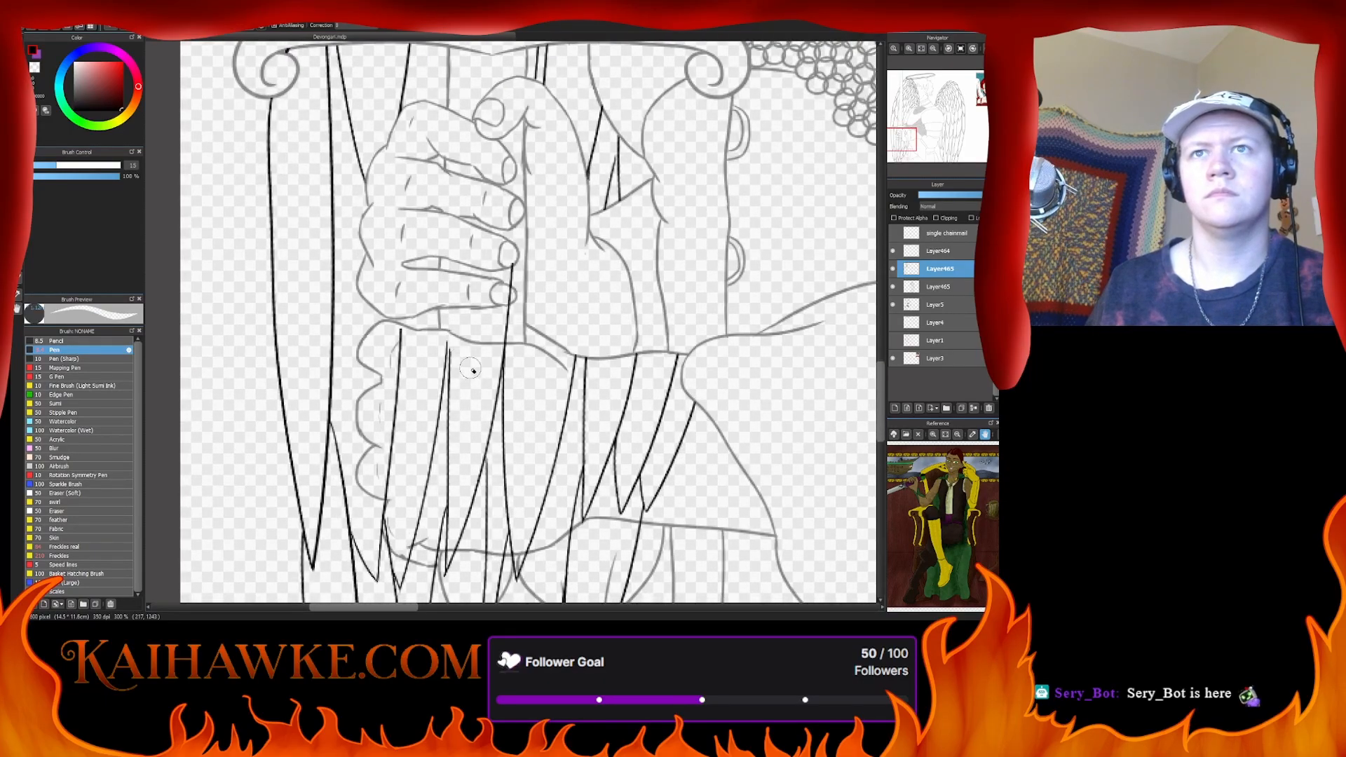
left_click_drag(402, 325, 401, 471)
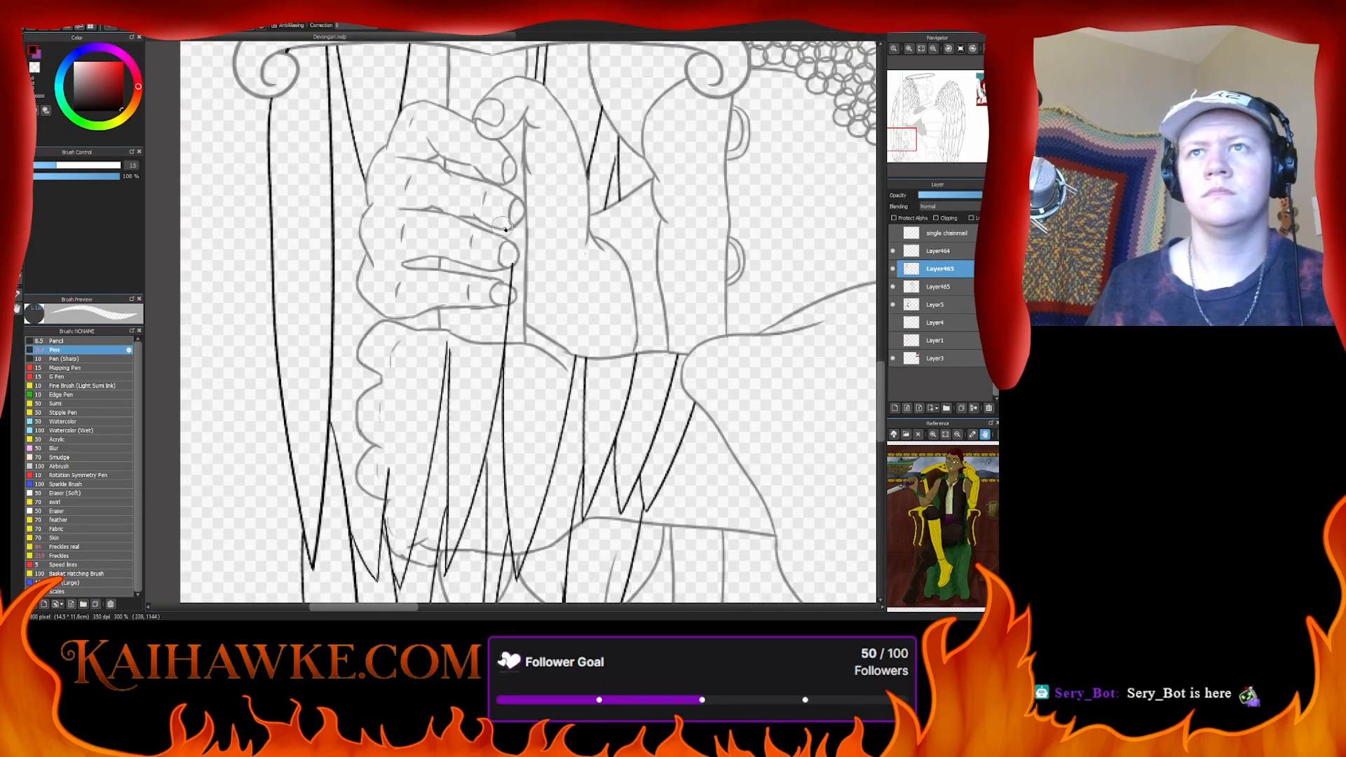
left_click_drag(504, 228, 500, 410)
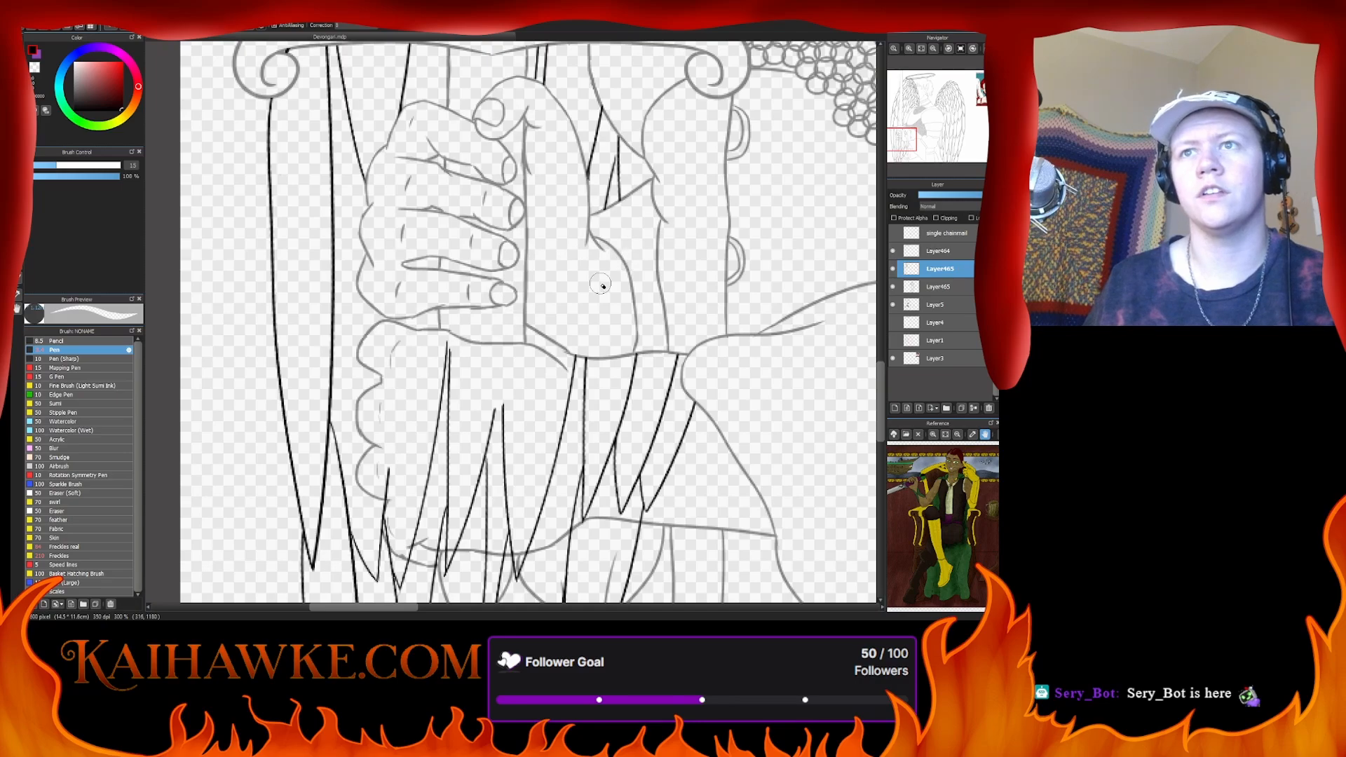
- Erase the feather lines and tips inside the lower hand and forearm, down to the arm's lower outline
scroll(601, 285, "down", 3)
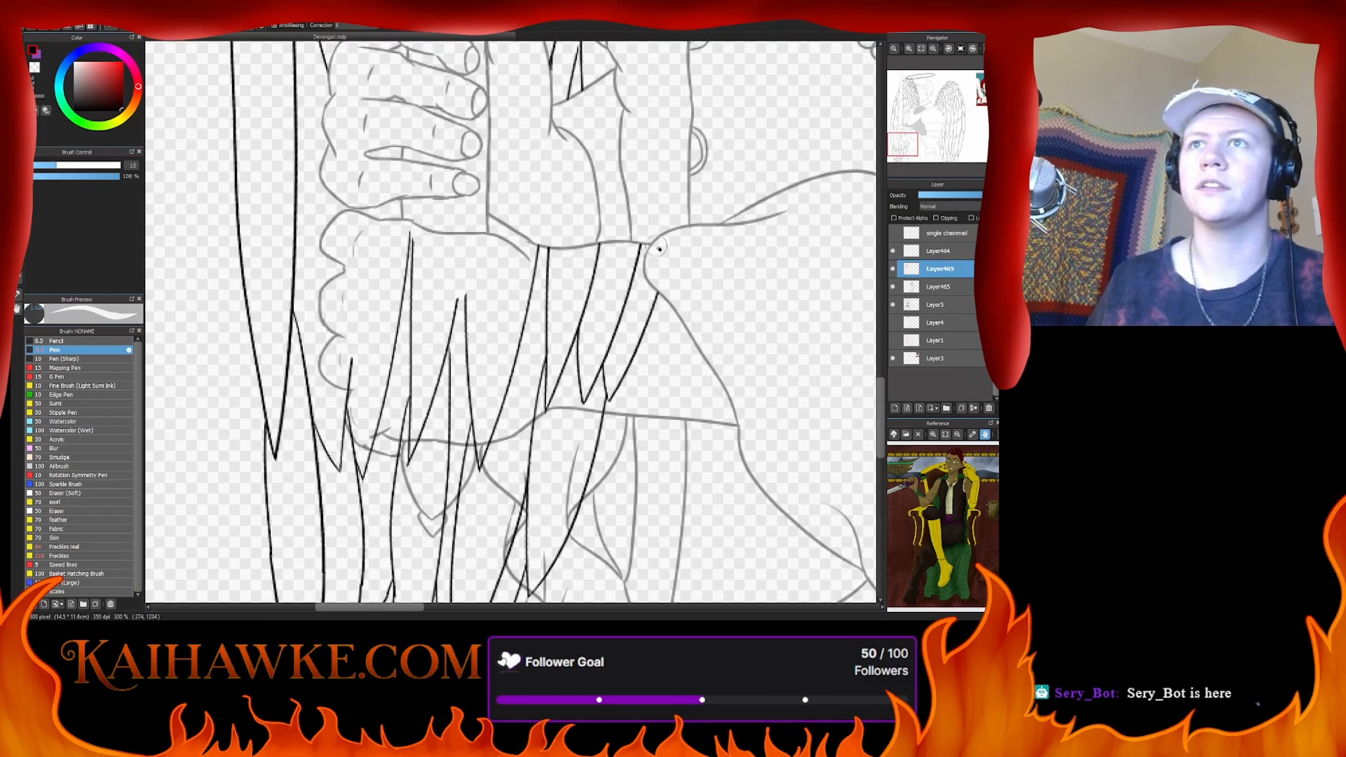
mouse_move(659, 249)
left_mouse_down()
mouse_move(516, 257)
mouse_move(665, 288)
mouse_move(559, 263)
mouse_move(505, 289)
mouse_move(504, 316)
mouse_move(663, 311)
mouse_move(508, 367)
mouse_move(596, 382)
mouse_move(498, 337)
mouse_move(632, 393)
mouse_move(561, 391)
mouse_move(461, 435)
mouse_move(474, 441)
mouse_move(495, 439)
mouse_move(465, 431)
mouse_move(500, 426)
mouse_move(489, 436)
mouse_move(518, 375)
mouse_move(473, 424)
mouse_move(460, 328)
mouse_move(458, 372)
mouse_move(459, 330)
mouse_move(402, 212)
mouse_move(403, 323)
mouse_move(418, 348)
mouse_move(418, 296)
mouse_move(406, 329)
mouse_move(412, 406)
mouse_move(477, 347)
left_mouse_up()
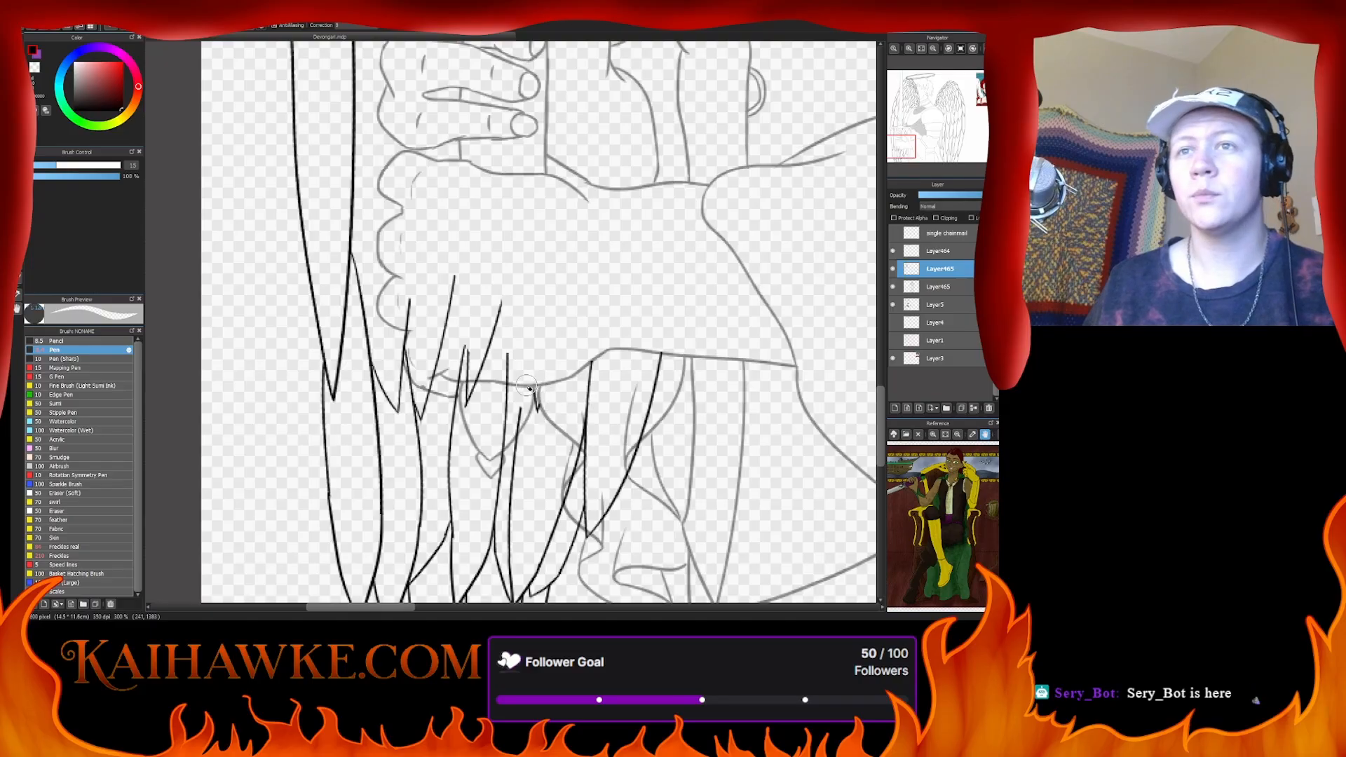
mouse_move(536, 386)
left_mouse_down()
mouse_move(500, 454)
mouse_move(505, 369)
mouse_move(478, 400)
mouse_move(474, 361)
mouse_move(472, 393)
mouse_move(482, 385)
mouse_move(463, 391)
mouse_move(485, 385)
left_mouse_up()
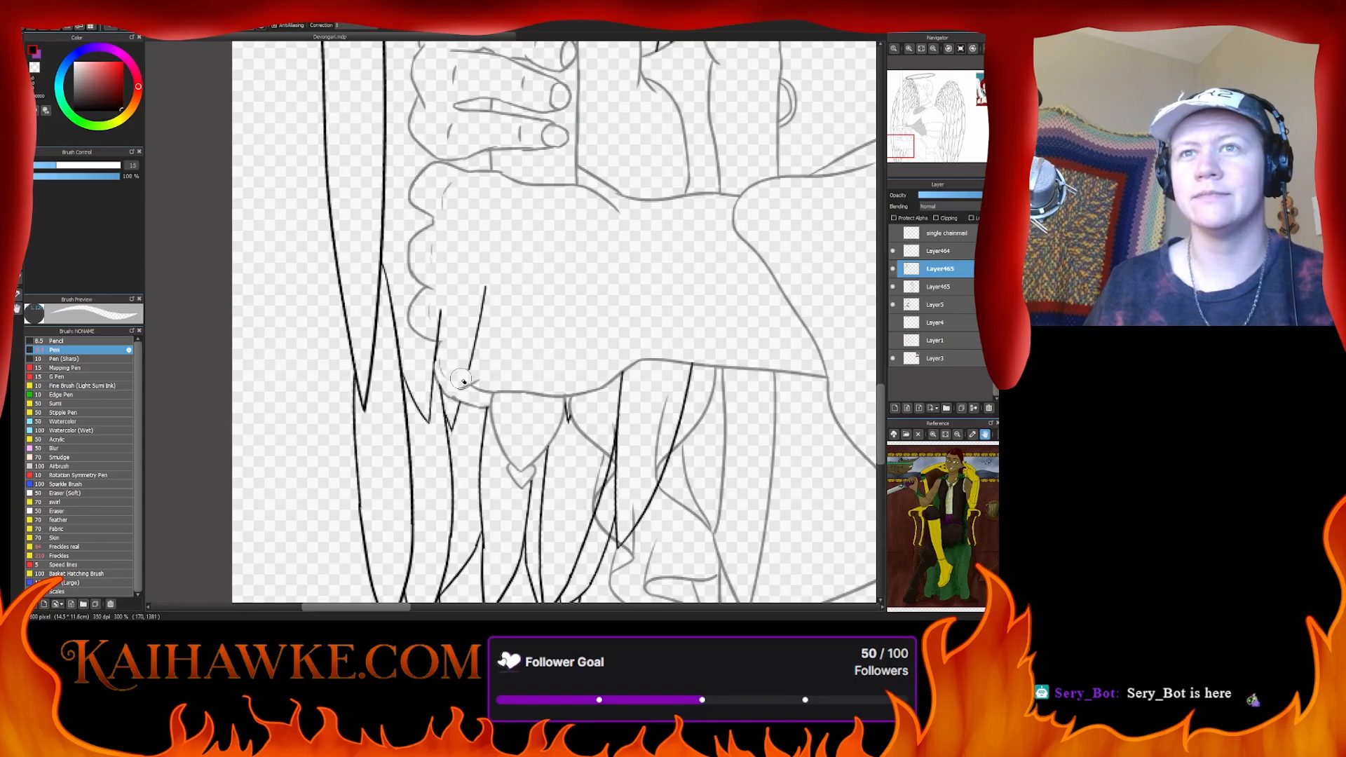
mouse_move(462, 381)
left_mouse_down()
mouse_move(474, 372)
mouse_move(440, 315)
mouse_move(441, 332)
left_mouse_up()
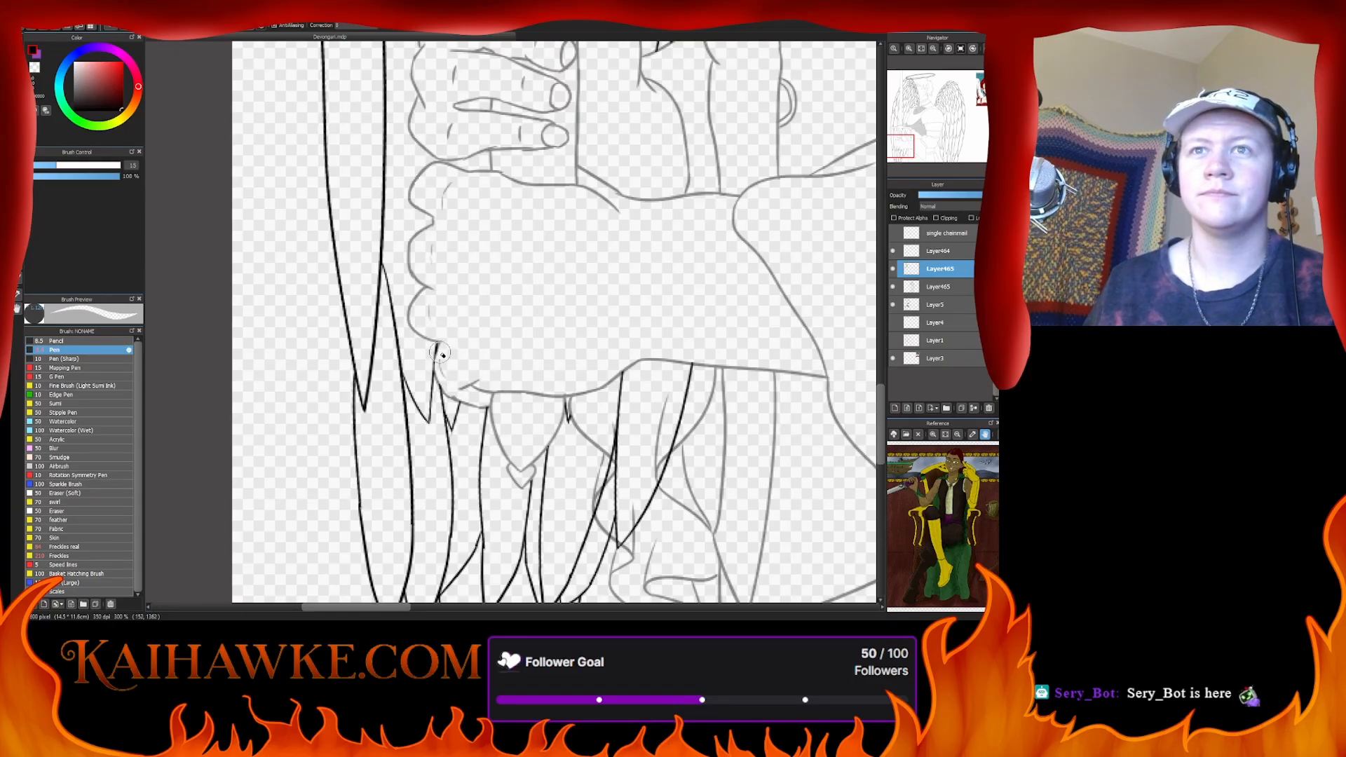
- Erase the feather lines overlapping the wavy folds directly below the forearm, keeping the feathers outside them
left_click_drag(442, 383, 418, 258)
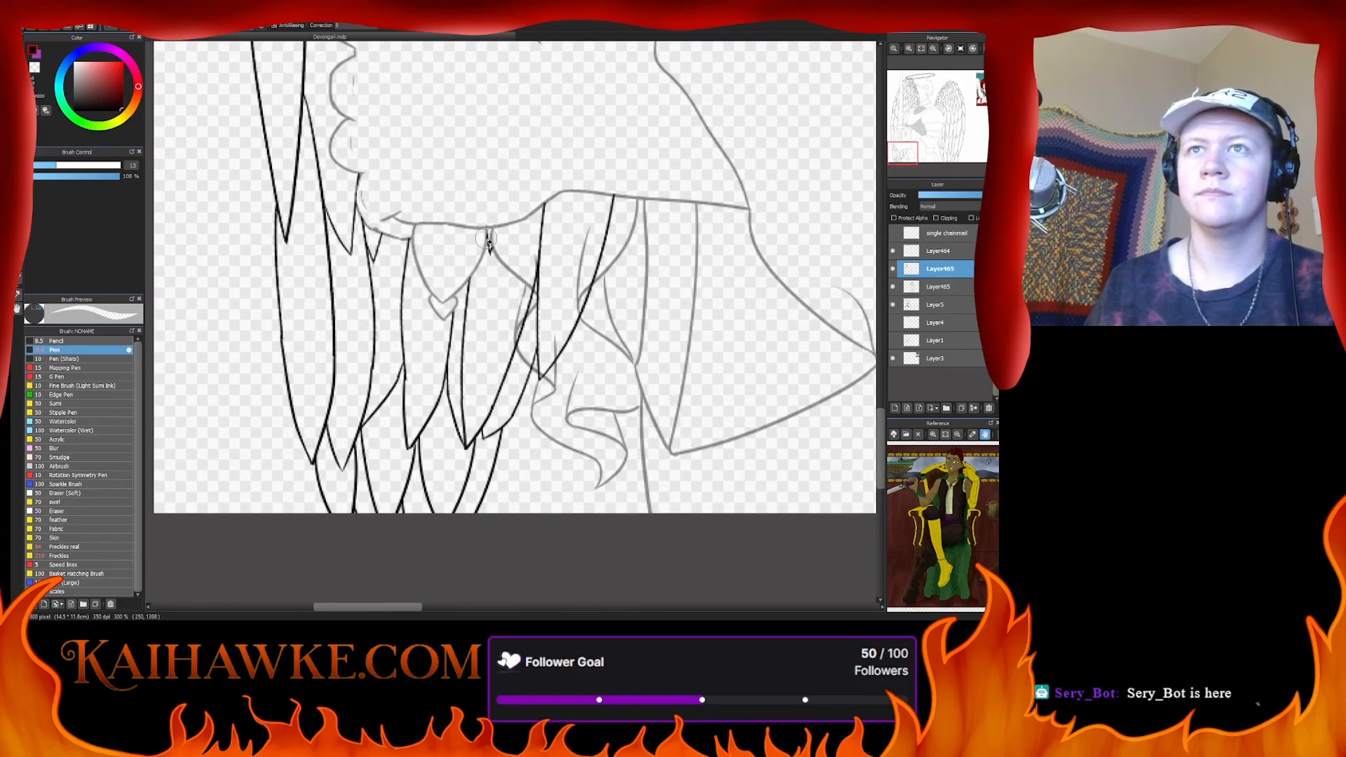
mouse_move(543, 270)
left_mouse_down()
mouse_move(523, 345)
mouse_move(536, 328)
mouse_move(550, 344)
mouse_move(533, 361)
mouse_move(551, 376)
mouse_move(542, 362)
mouse_move(581, 312)
mouse_move(571, 334)
mouse_move(617, 203)
left_mouse_up()
left_click_drag(542, 272, 544, 202)
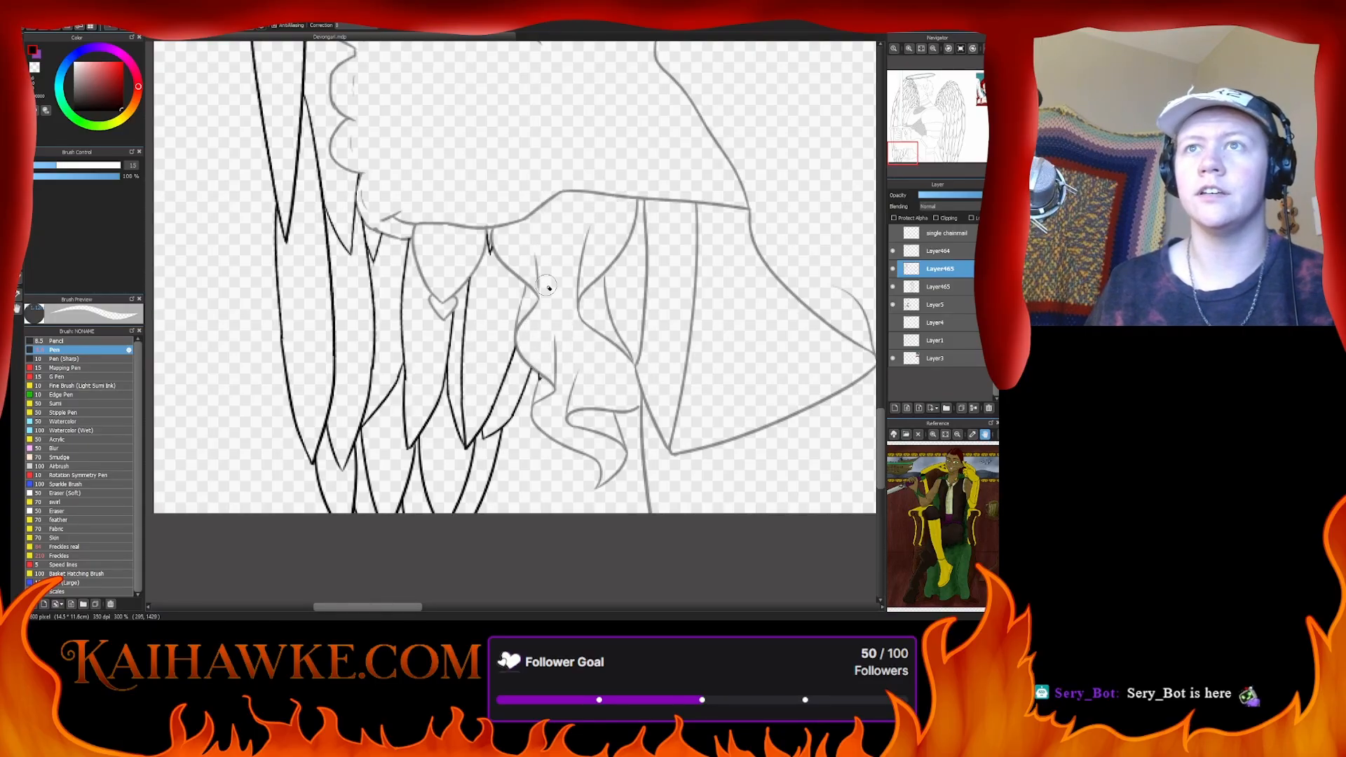
- Erase the far wing's feather lines where they cover the character's cheek, mouth, jaw and neck
left_click(921, 48)
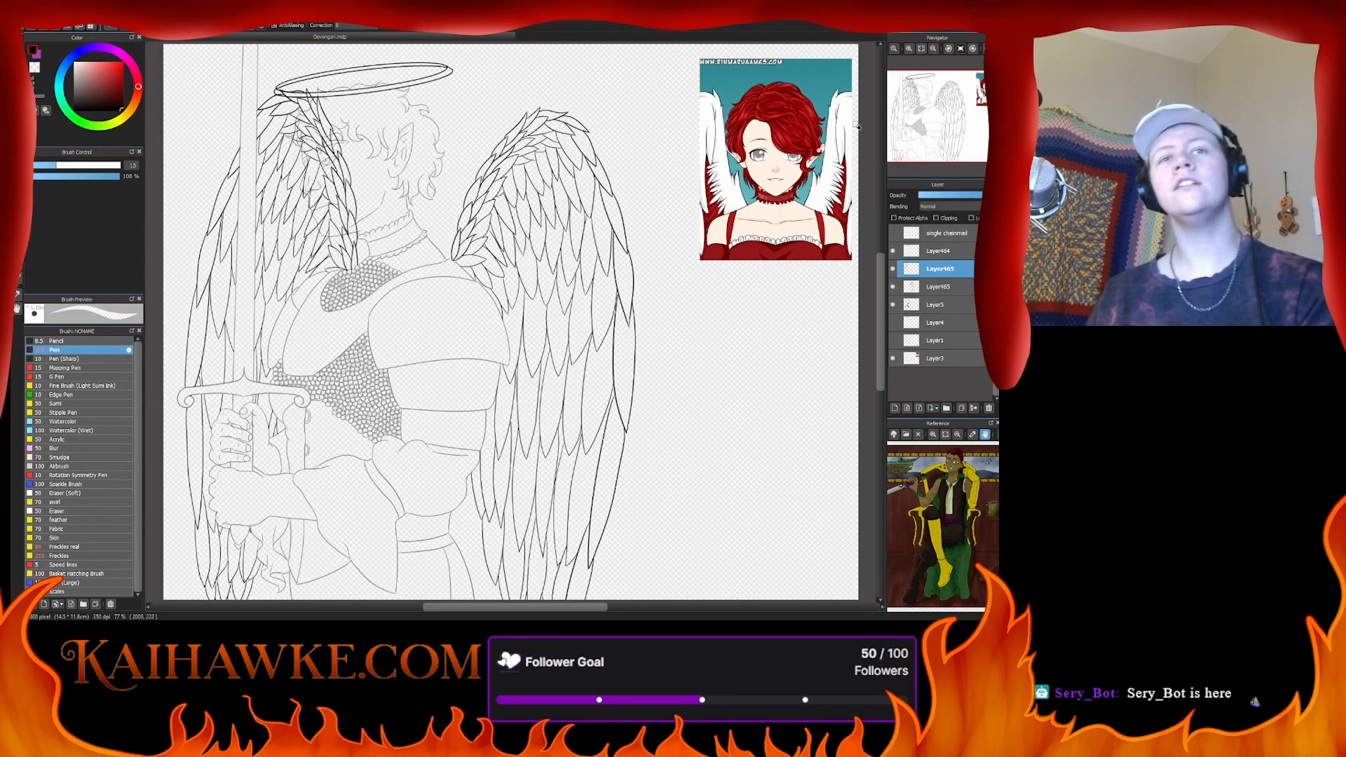
left_click(910, 49)
left_click(910, 49)
left_click(910, 49)
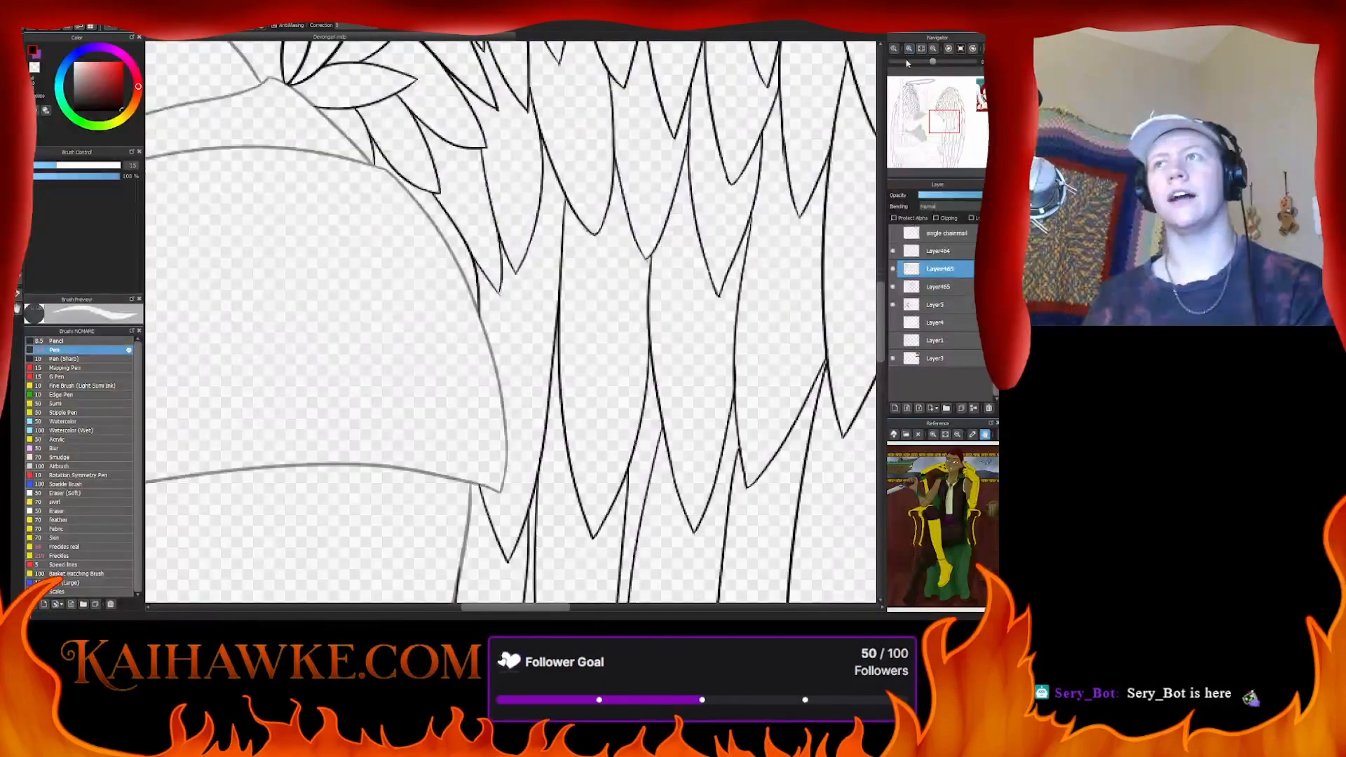
left_click_drag(933, 124, 905, 110)
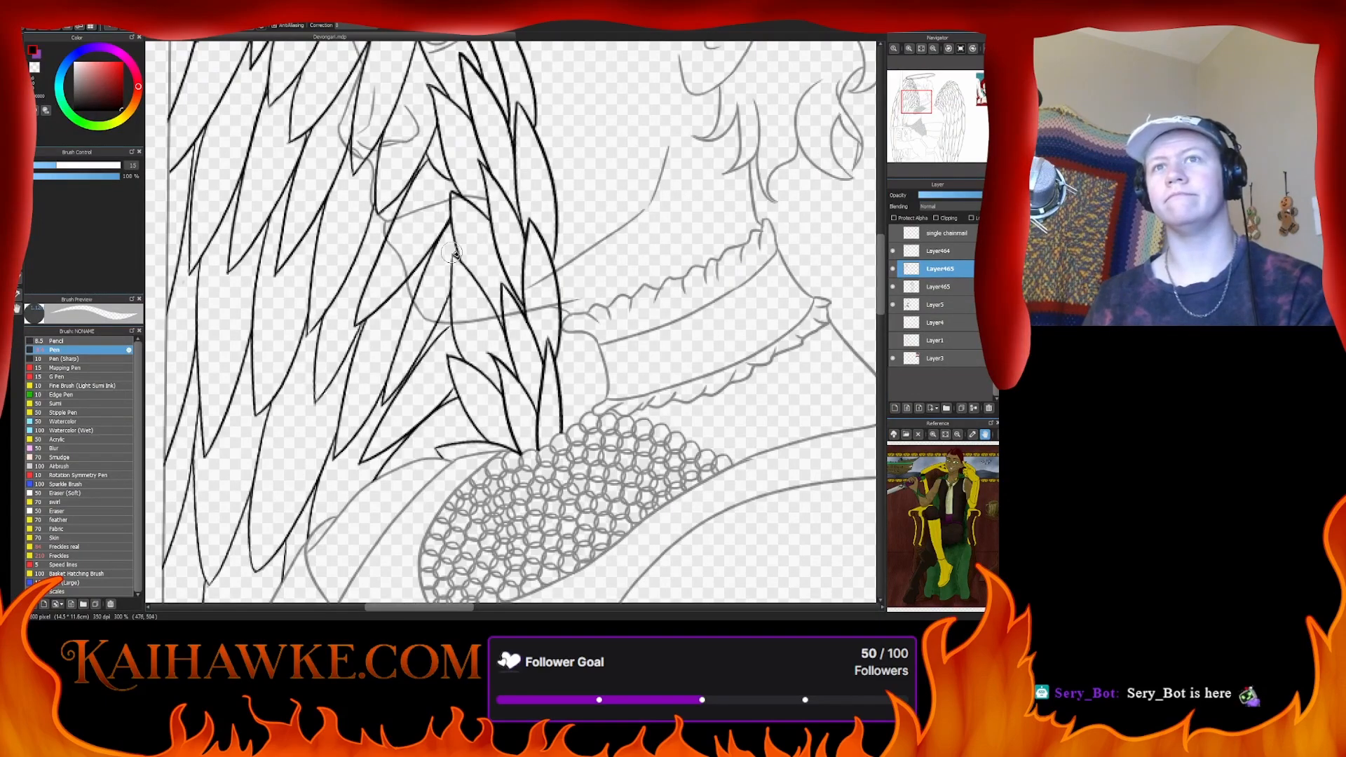
left_click_drag(454, 254, 449, 421)
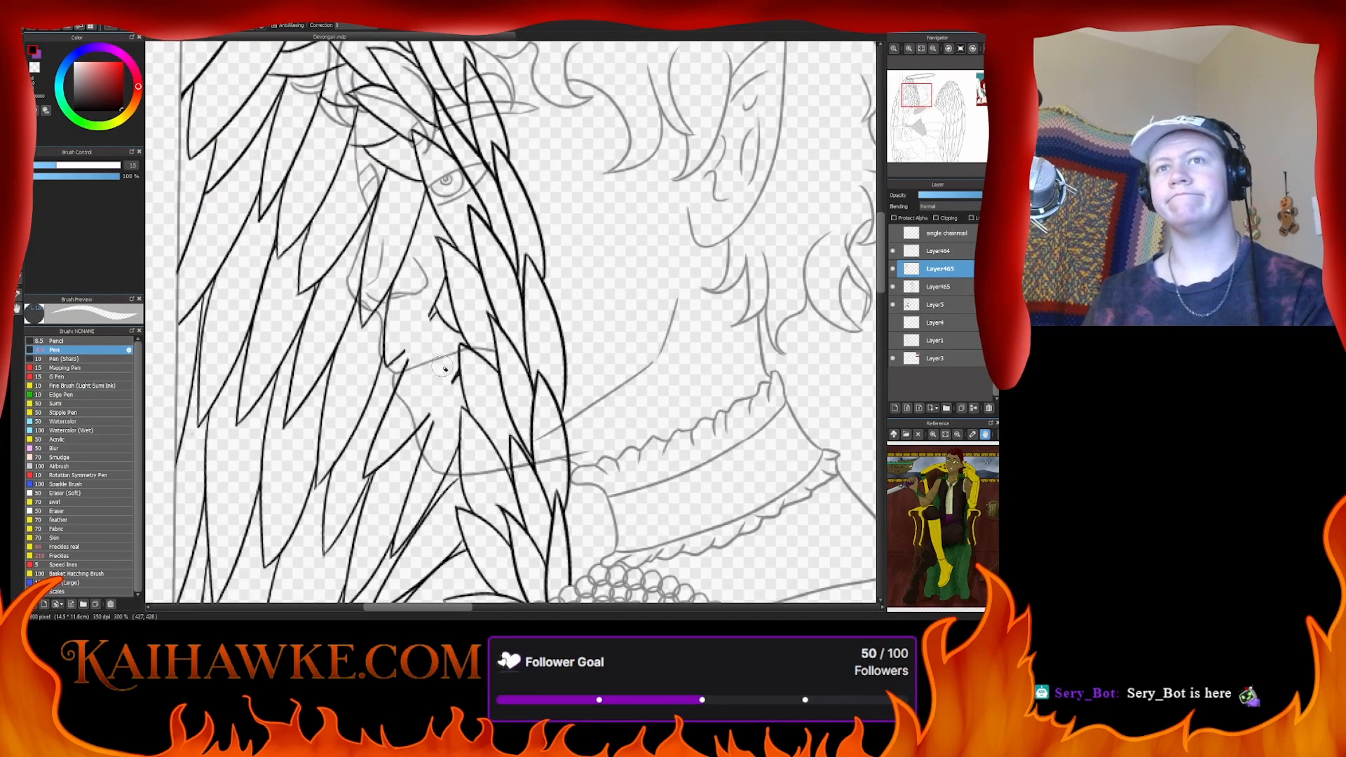
mouse_move(444, 367)
left_mouse_down()
mouse_move(460, 379)
mouse_move(526, 351)
mouse_move(545, 367)
mouse_move(561, 347)
mouse_move(544, 352)
mouse_move(470, 210)
left_mouse_up()
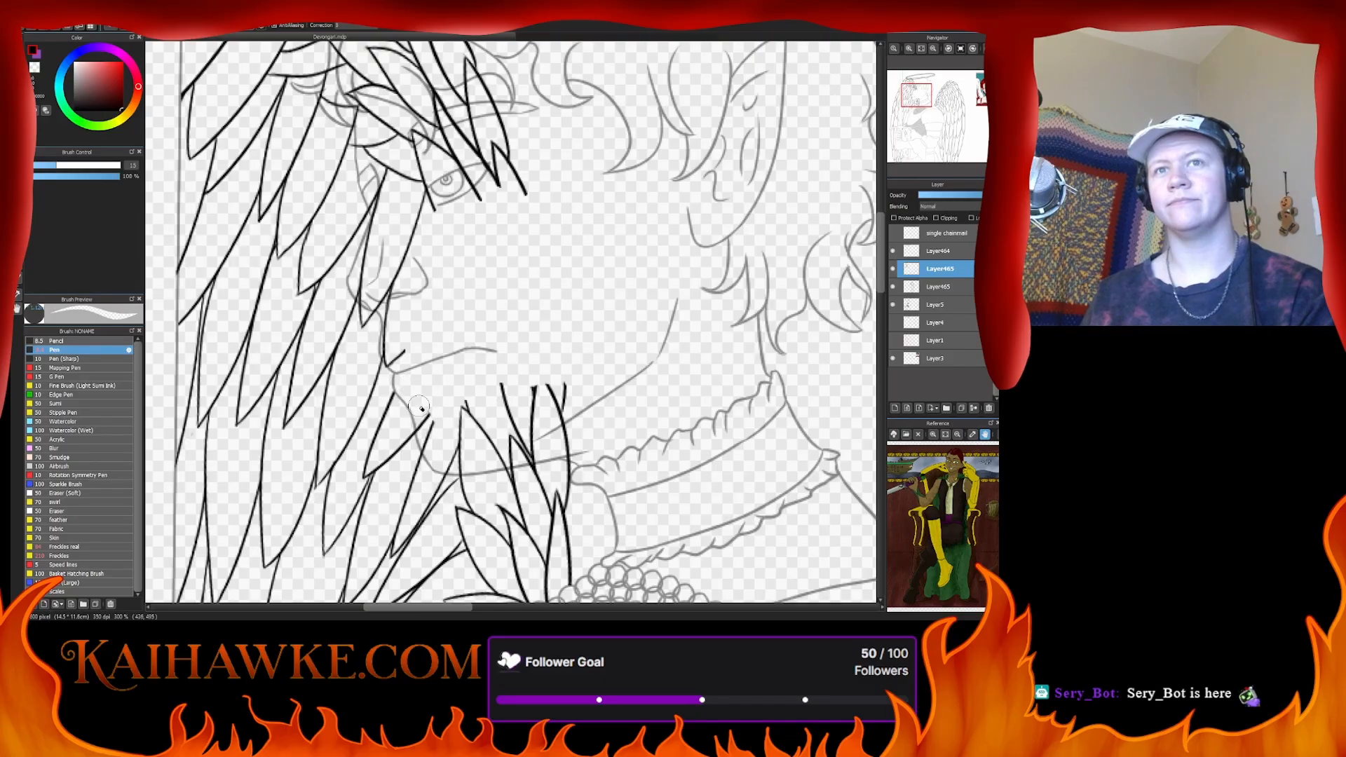
mouse_move(417, 405)
left_mouse_down()
mouse_move(447, 469)
mouse_move(576, 453)
mouse_move(547, 381)
mouse_move(564, 424)
mouse_move(571, 413)
mouse_move(539, 385)
mouse_move(531, 441)
mouse_move(503, 367)
mouse_move(520, 445)
mouse_move(497, 446)
mouse_move(519, 445)
mouse_move(472, 397)
mouse_move(498, 428)
mouse_move(453, 460)
mouse_move(424, 406)
mouse_move(435, 436)
mouse_move(458, 420)
mouse_move(523, 459)
left_mouse_up()
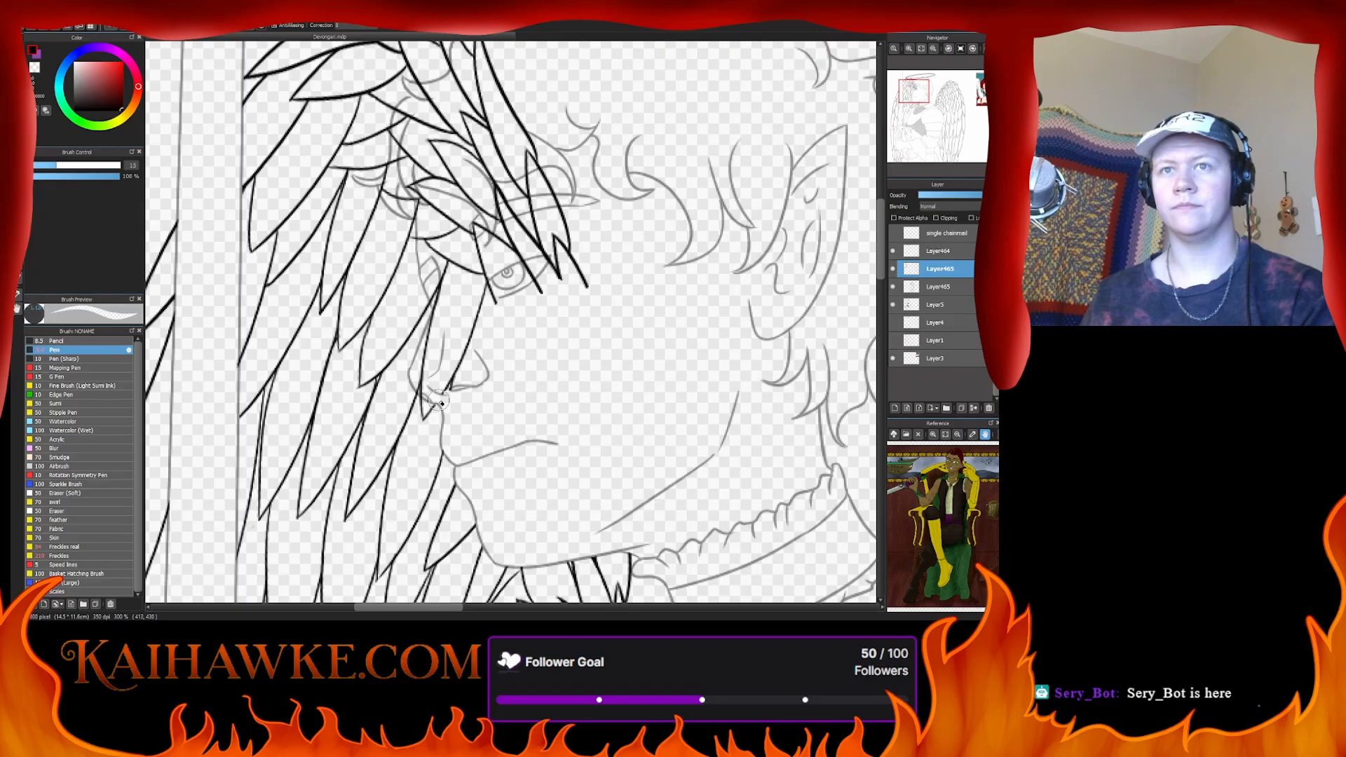
- Erase the feather lines over the nose, eye, forehead and the front of the hair
left_click_drag(438, 401, 439, 428)
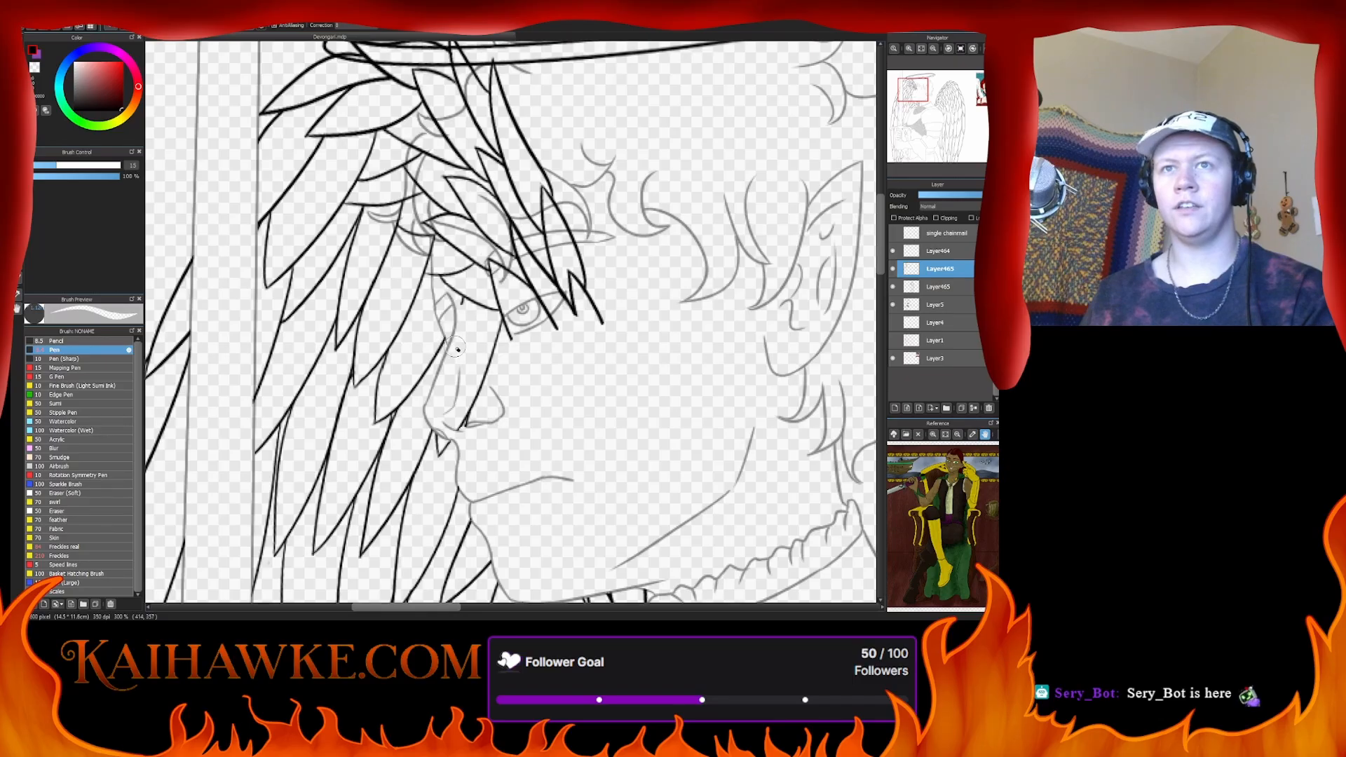
mouse_move(455, 427)
left_mouse_down()
mouse_move(551, 281)
mouse_move(584, 284)
mouse_move(638, 396)
left_mouse_up()
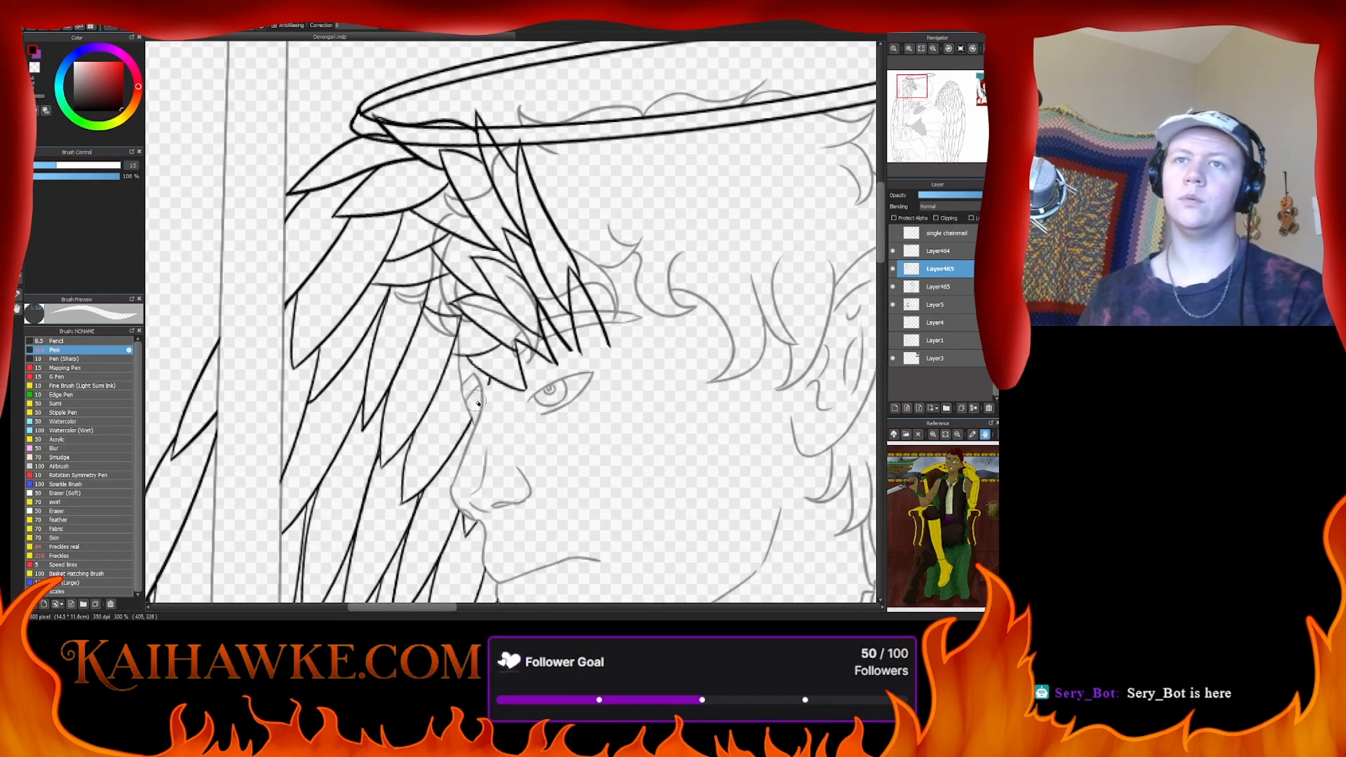
mouse_move(490, 383)
left_mouse_down()
mouse_move(540, 379)
mouse_move(551, 336)
mouse_move(573, 385)
mouse_move(572, 281)
mouse_move(603, 337)
left_mouse_up()
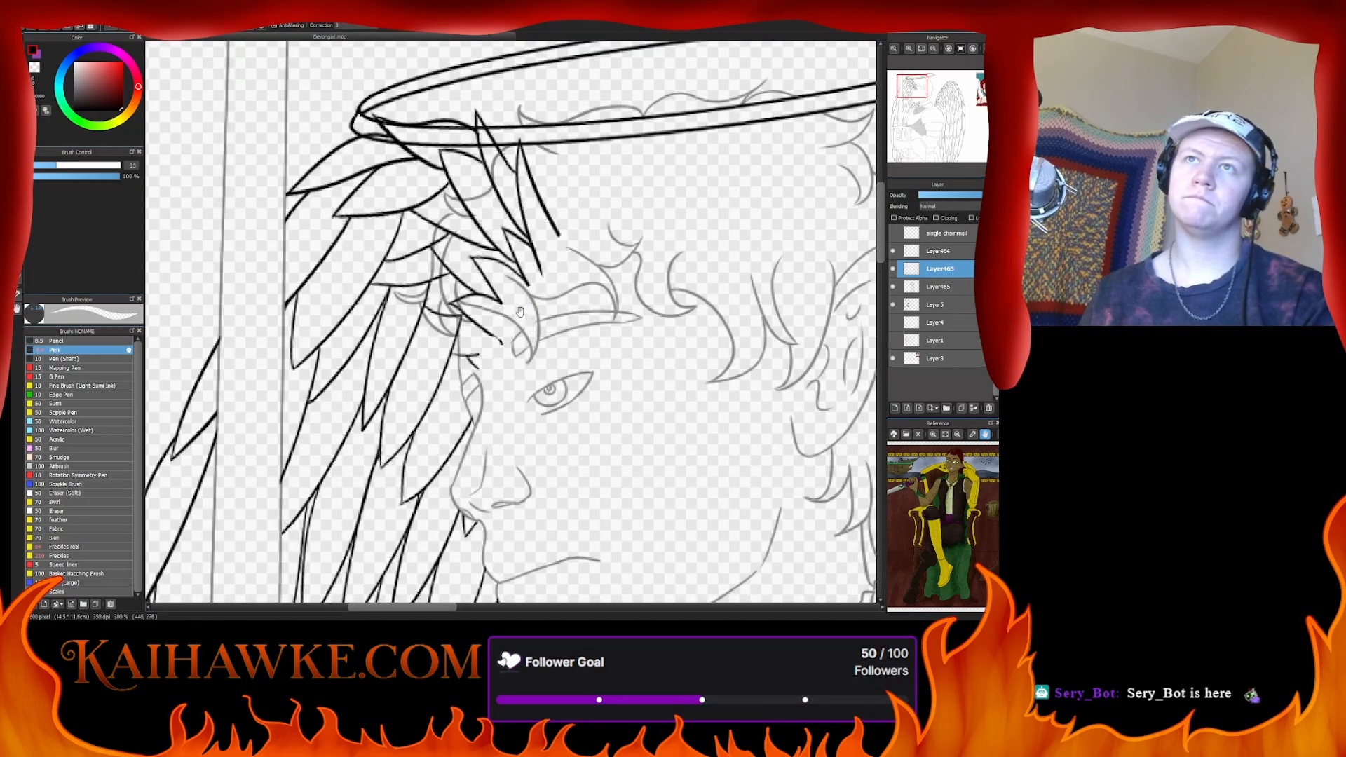
mouse_move(520, 312)
left_mouse_down()
mouse_move(493, 416)
mouse_move(512, 393)
mouse_move(488, 371)
mouse_move(516, 406)
mouse_move(462, 364)
mouse_move(563, 330)
mouse_move(565, 314)
mouse_move(556, 196)
mouse_move(518, 191)
mouse_move(524, 173)
mouse_move(507, 190)
mouse_move(533, 221)
mouse_move(517, 216)
mouse_move(513, 266)
mouse_move(475, 262)
mouse_move(509, 298)
left_mouse_up()
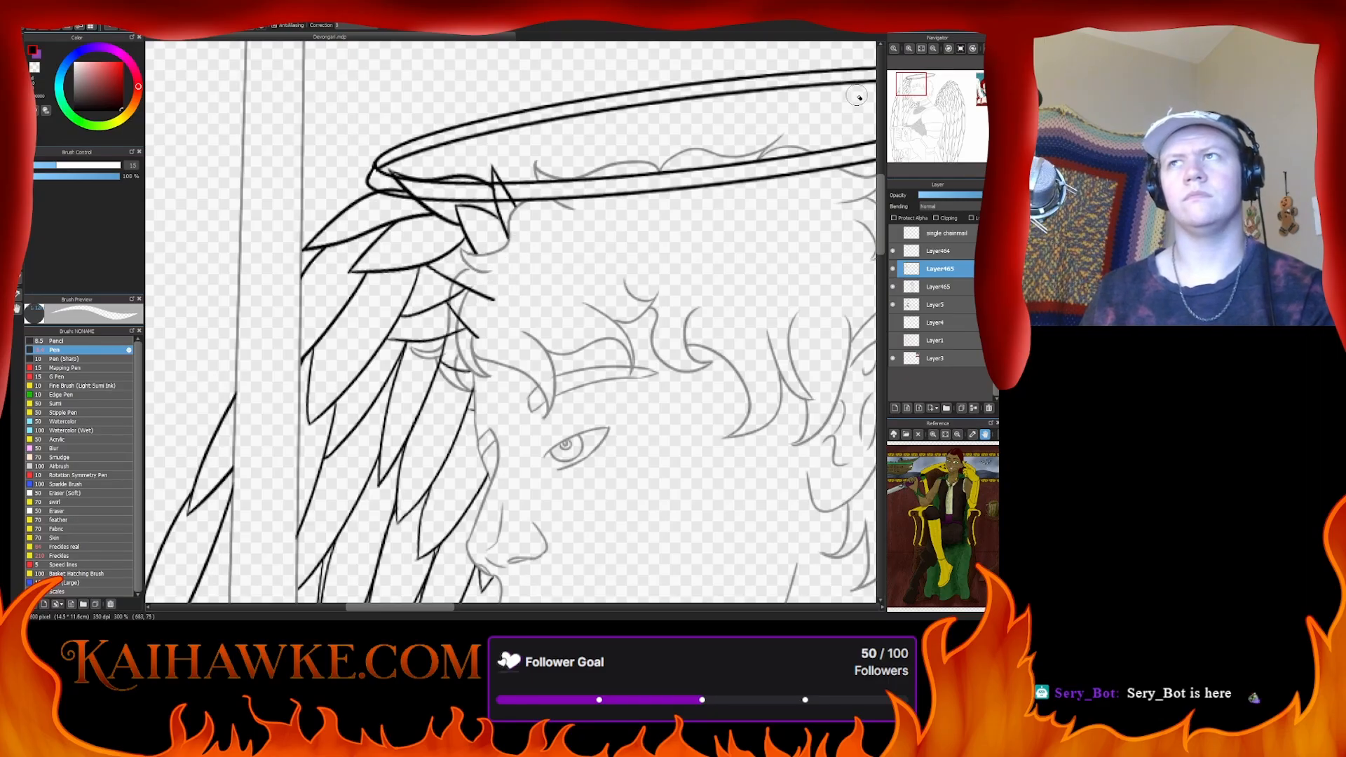
- Trim the remaining feather ends that poke into the front curls and forehead, following the hair's outer outline
left_click(911, 49)
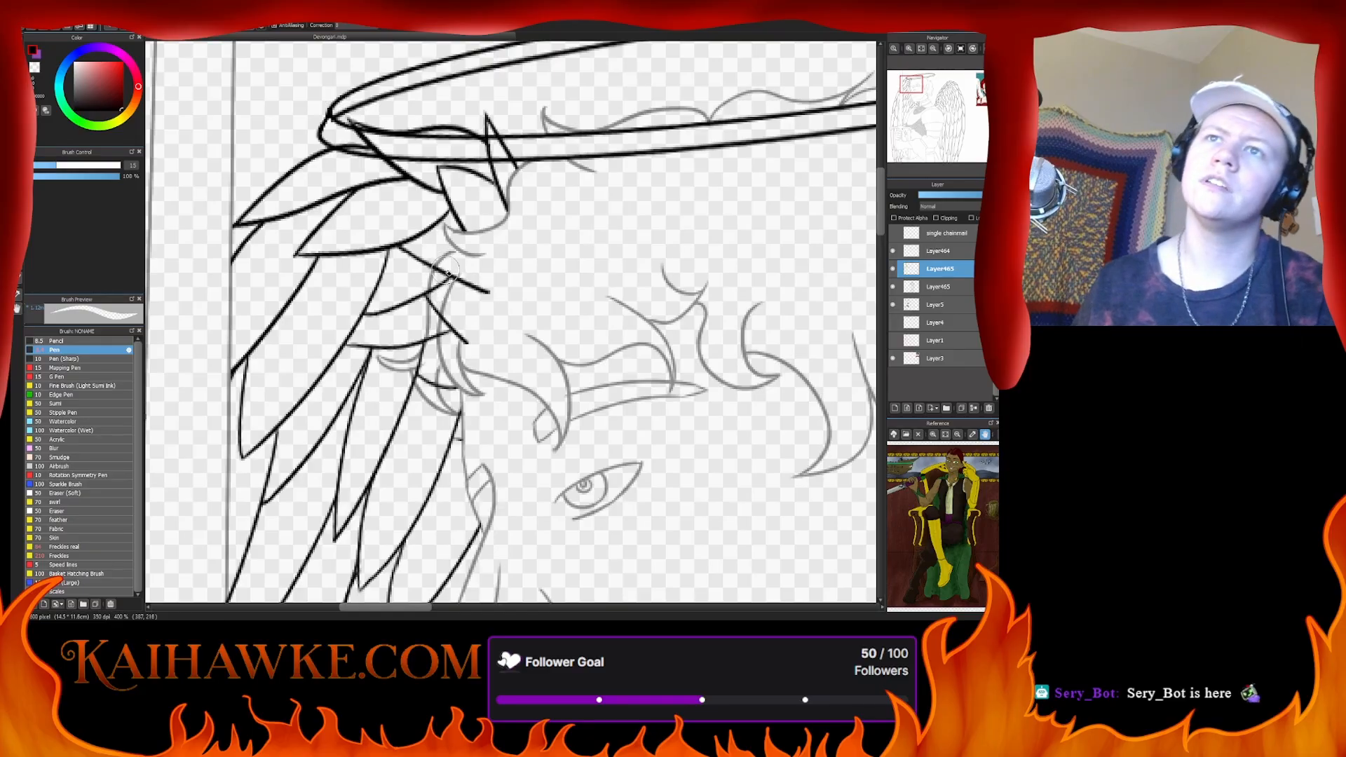
mouse_move(449, 273)
left_mouse_down()
mouse_move(465, 285)
mouse_move(466, 344)
mouse_move(442, 335)
mouse_move(433, 302)
left_mouse_up()
left_click_drag(427, 362, 426, 381)
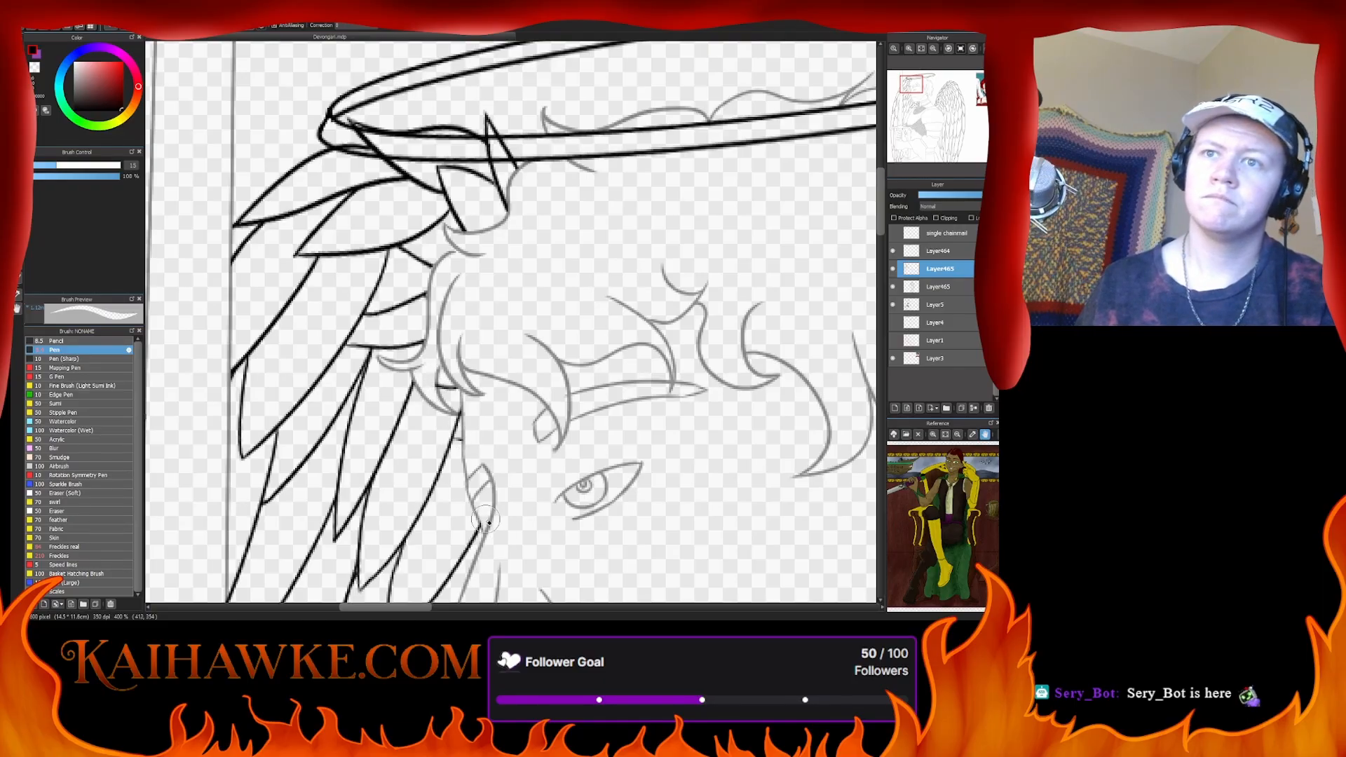
scroll(489, 519, "down", 2)
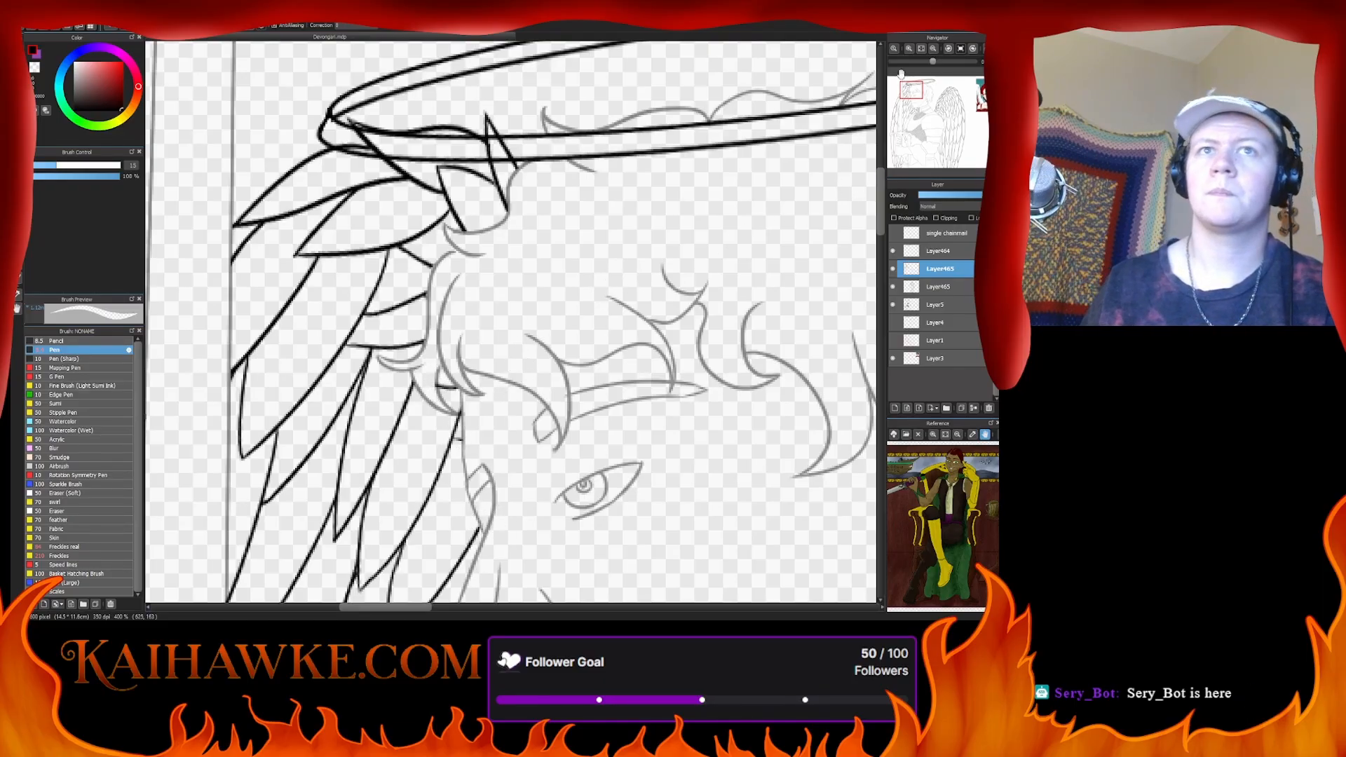
- Merge both wing layers down into the figure's line art layer, Layer5
left_click(921, 48)
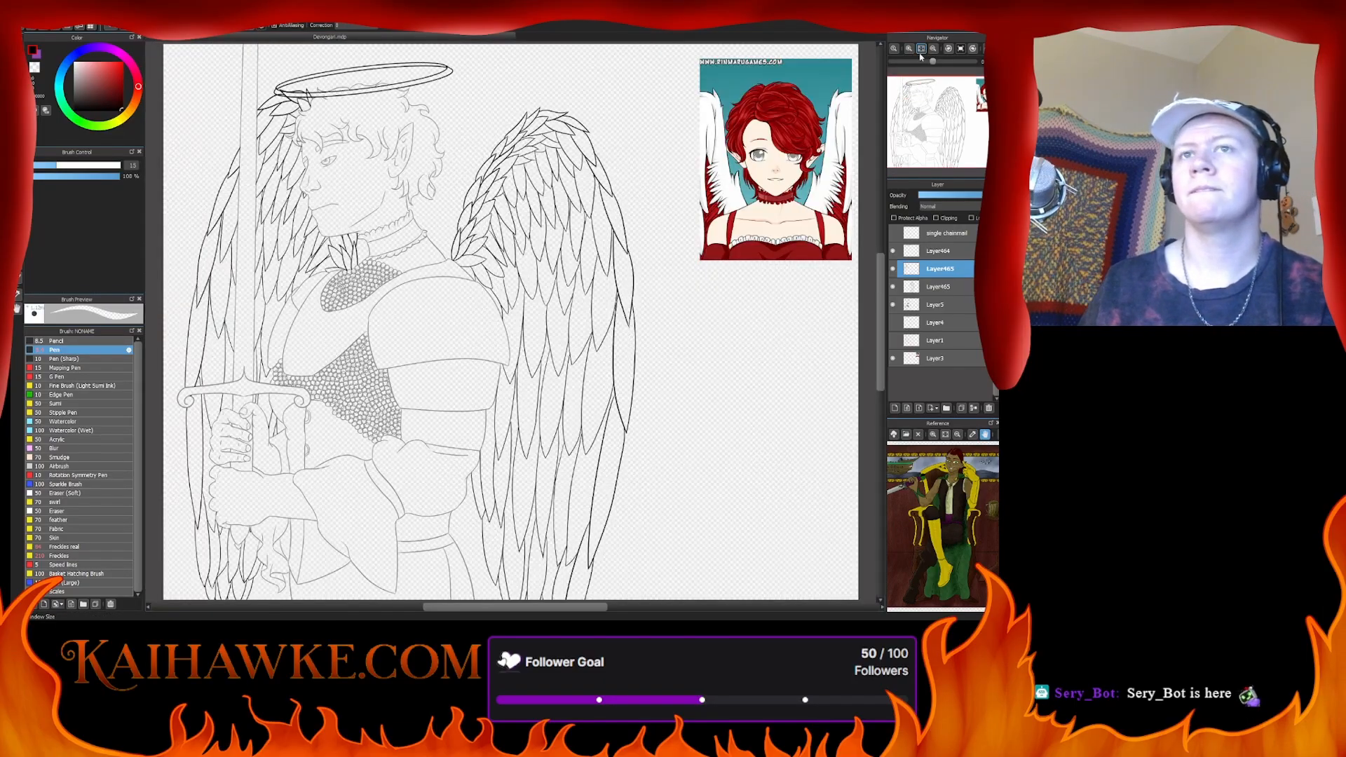
left_click(894, 251)
left_click(893, 251)
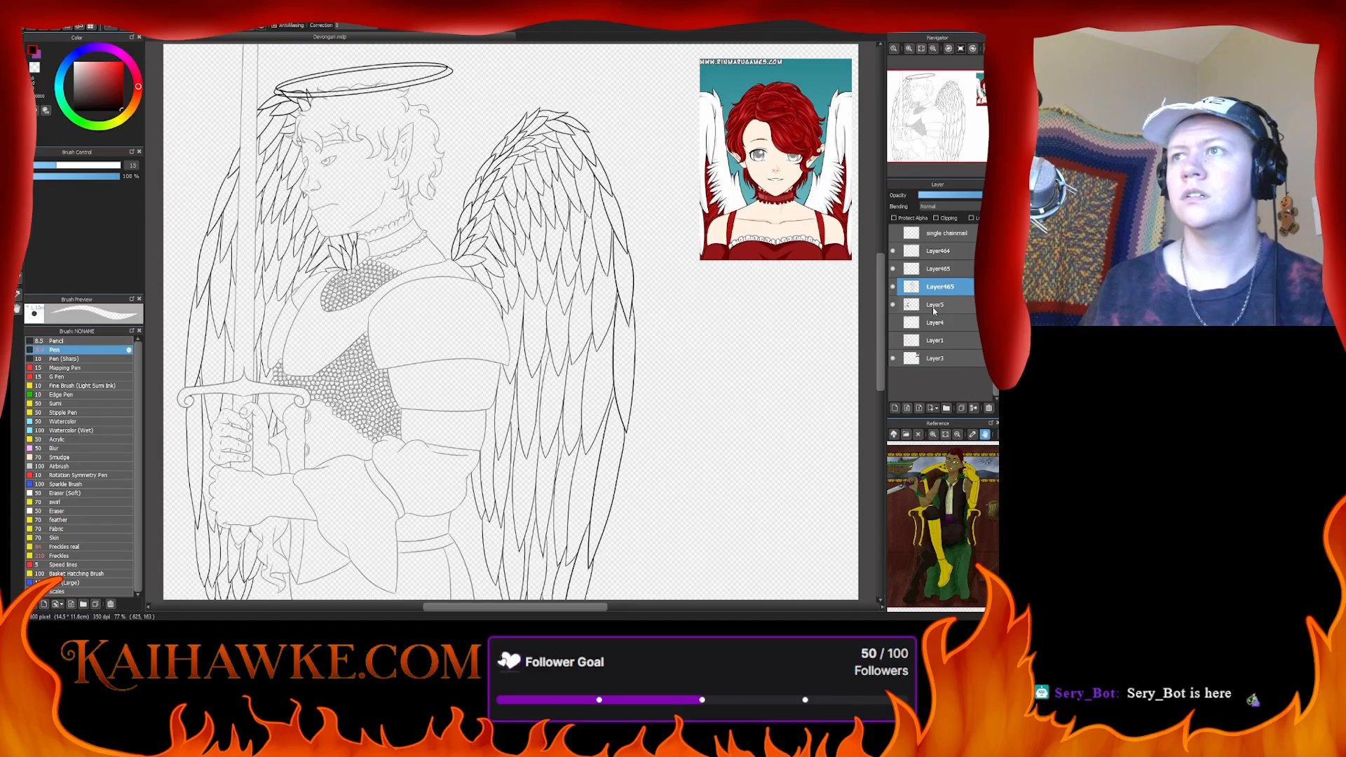
left_click(939, 270)
left_click(974, 408)
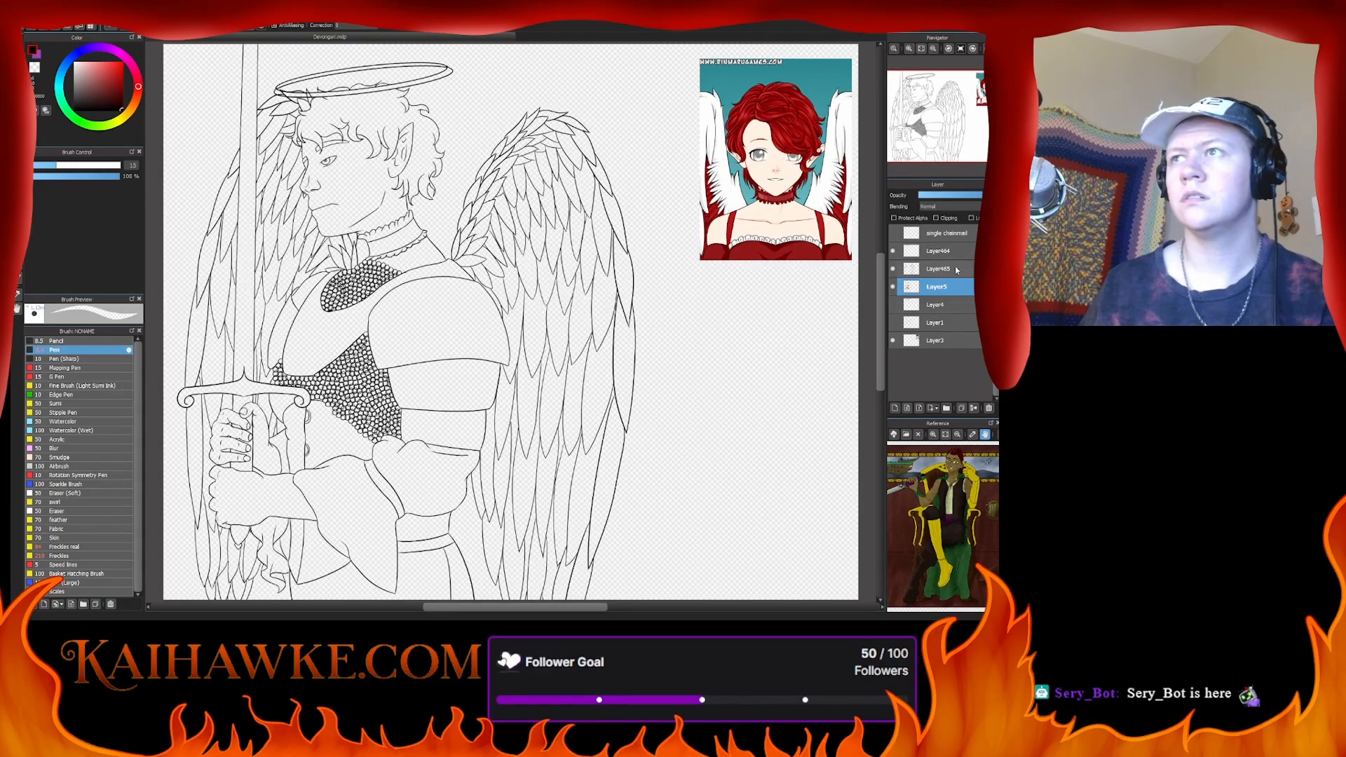
left_click(974, 409)
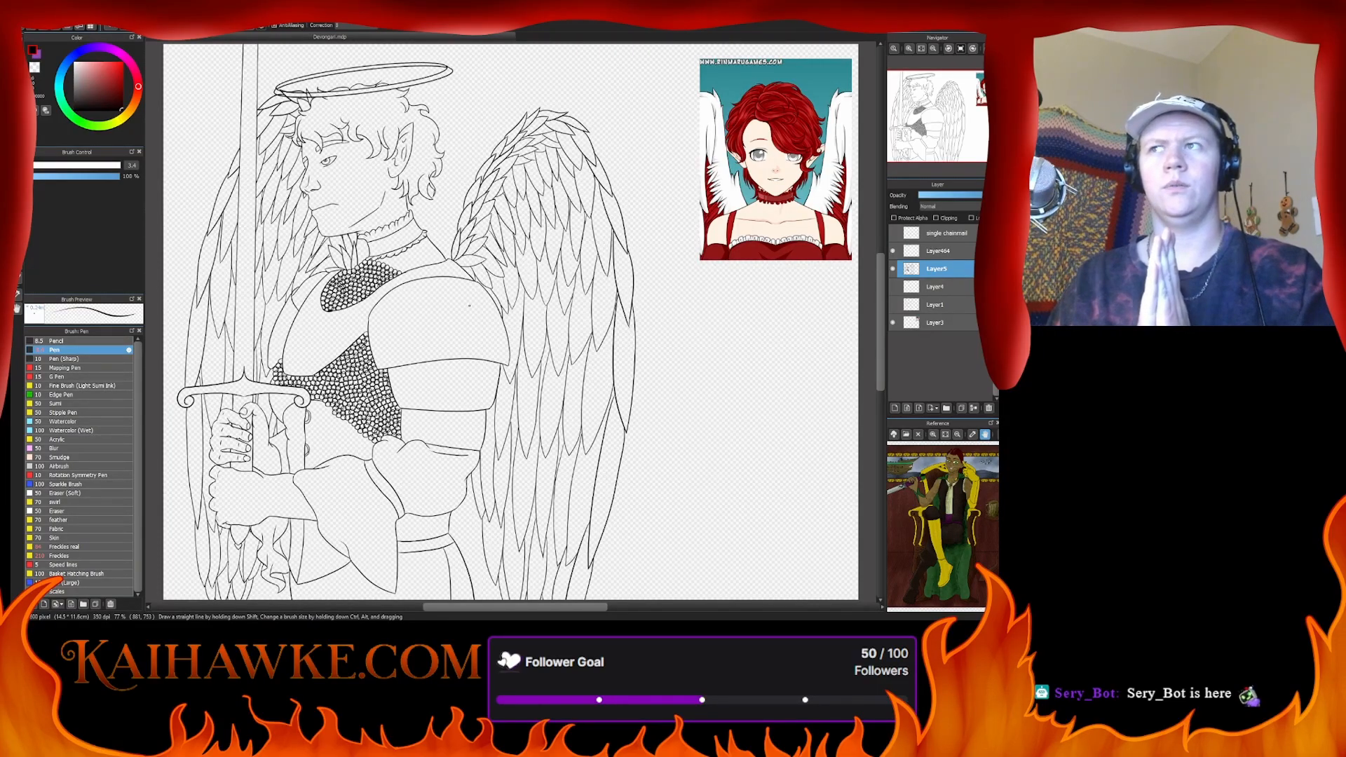
- Rename the halo's layer as "halo" and add a new layer directly beneath Layer5
left_click(940, 250)
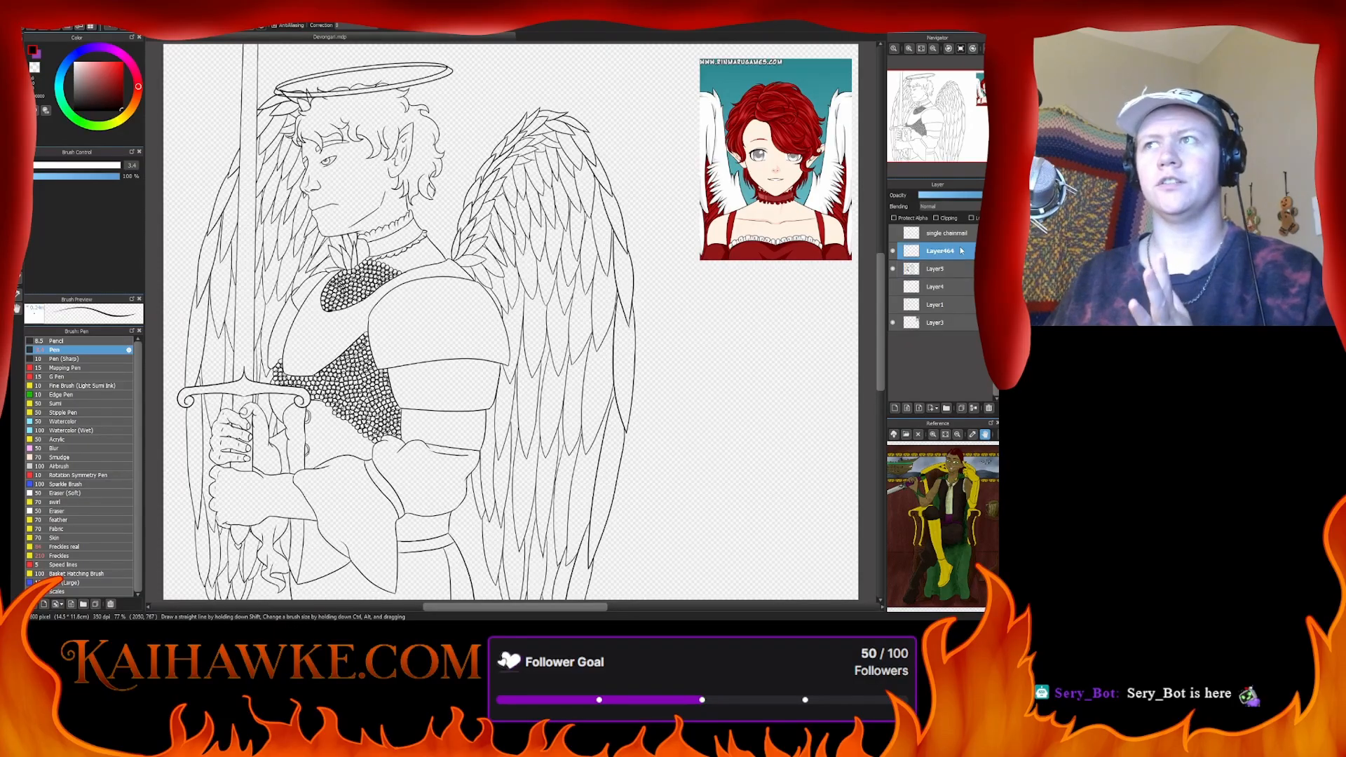
type("halo")
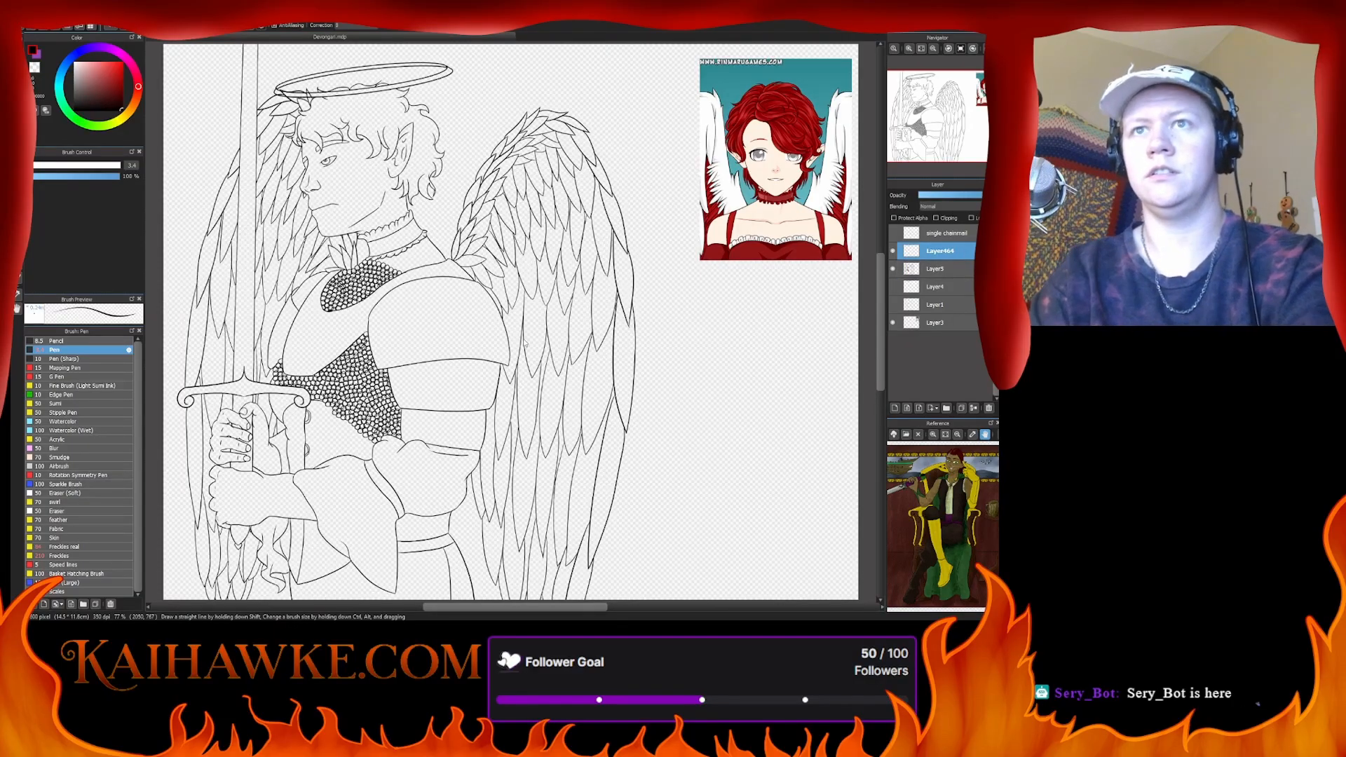
key("Return")
left_click(940, 287)
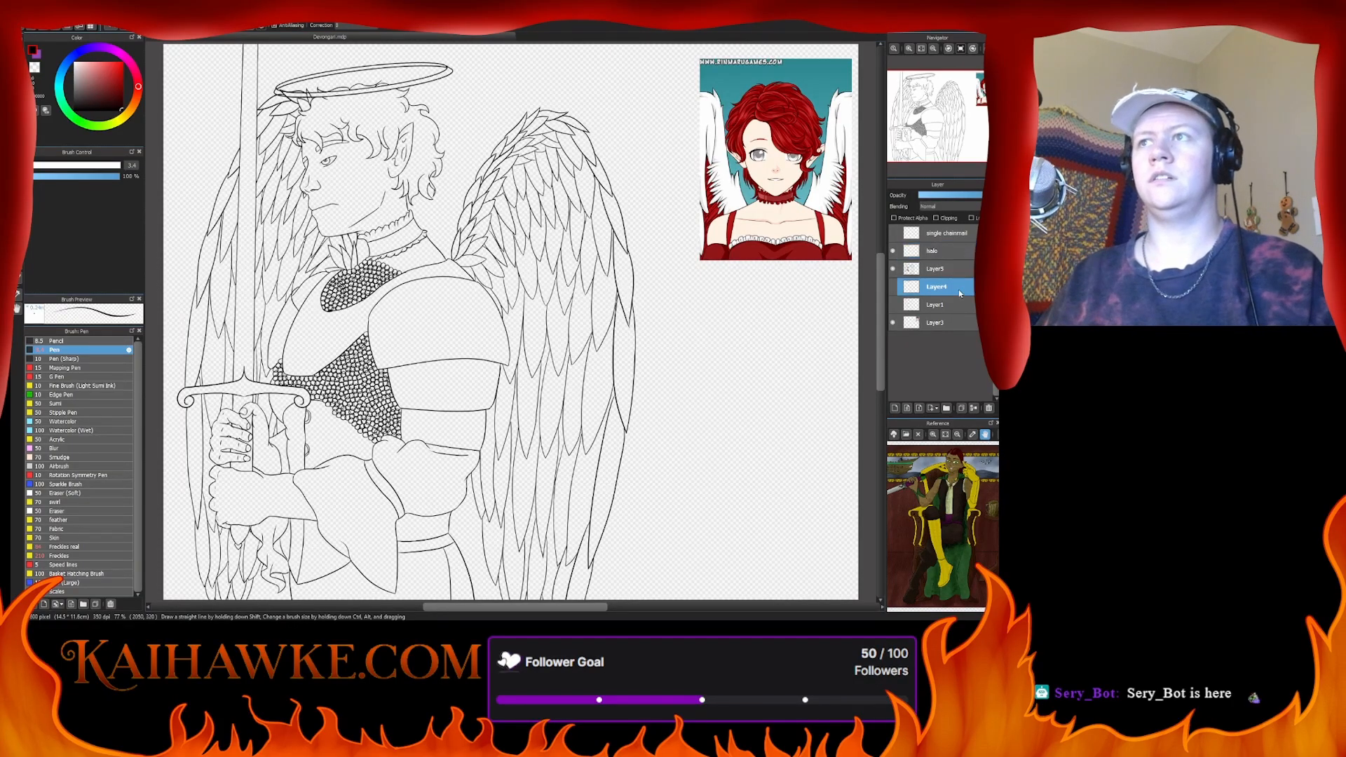
left_click(895, 408)
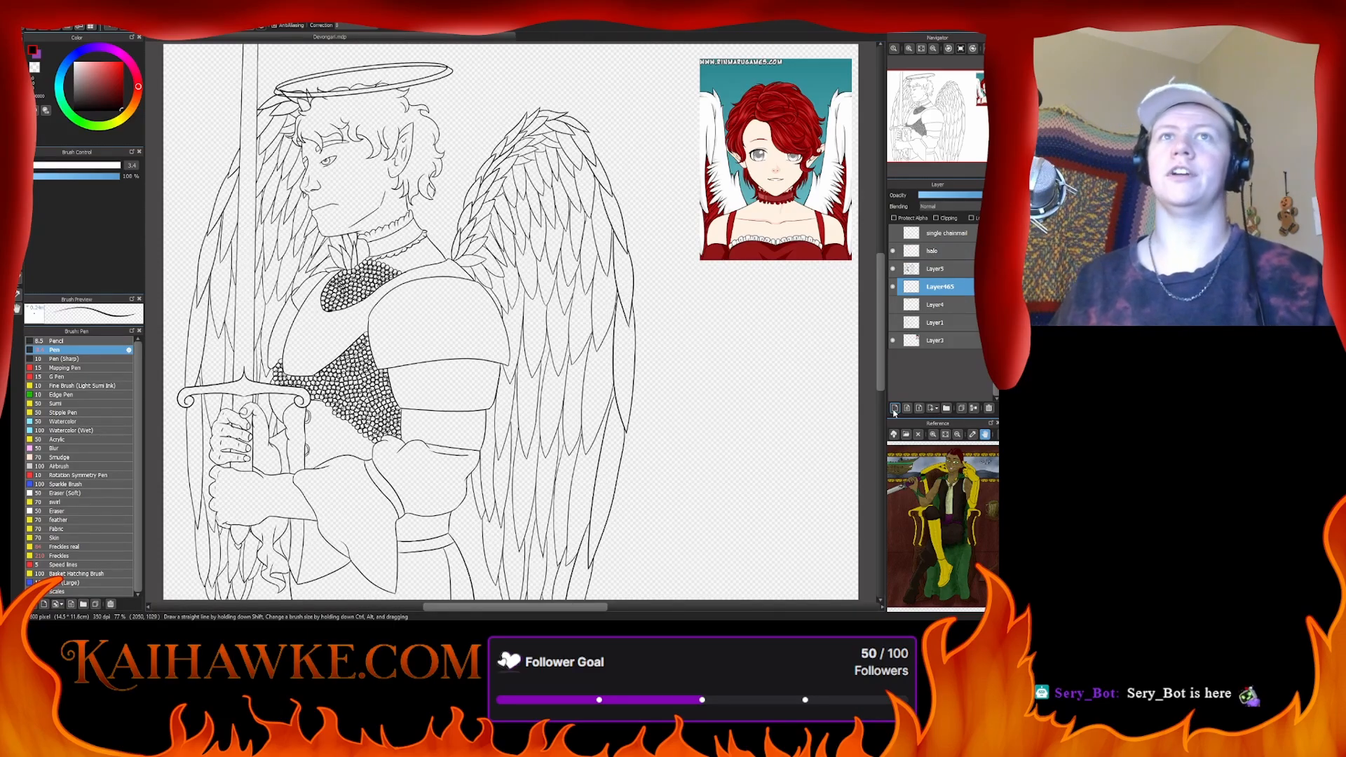
- Hide the halo layer so only the line art shows around the character's head
left_click(909, 49)
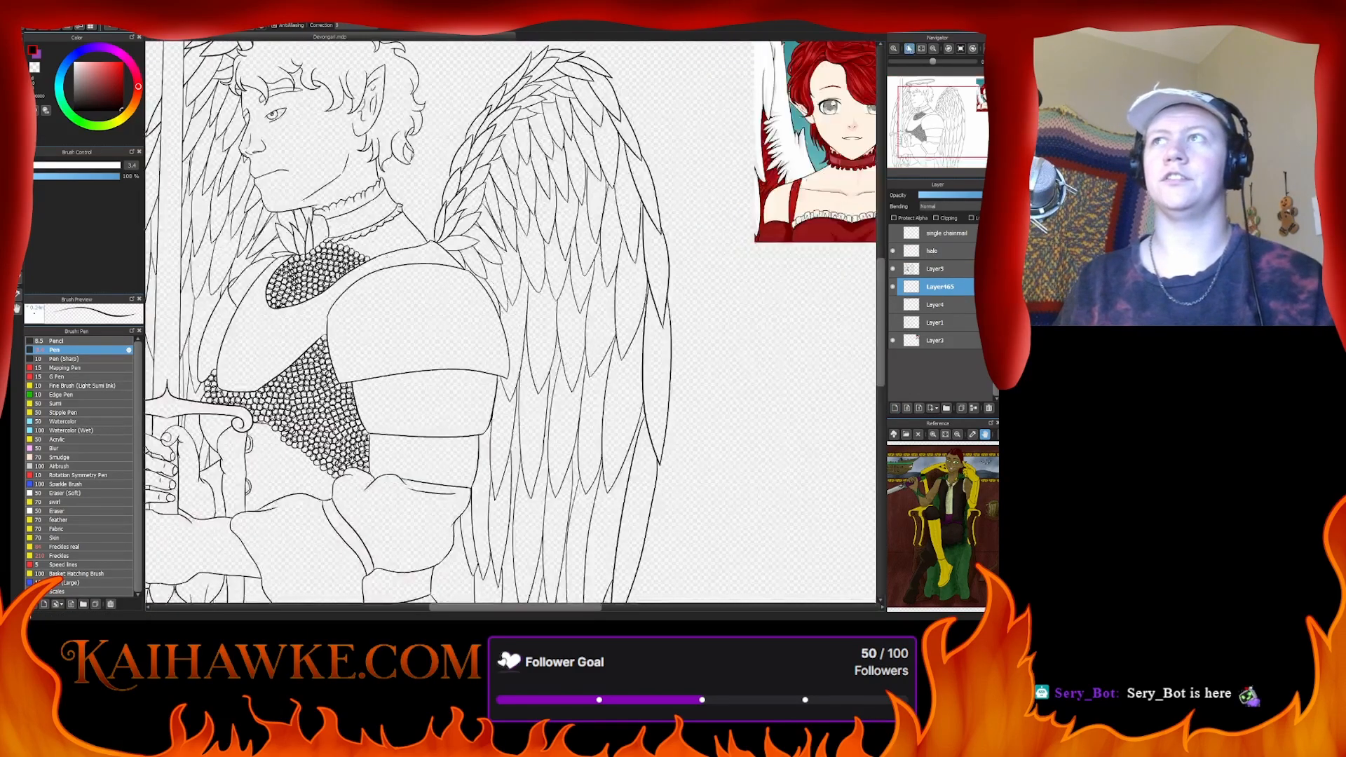
left_click(909, 49)
left_click(909, 49)
left_click(909, 49)
left_click(925, 93)
left_click_drag(925, 94, 918, 86)
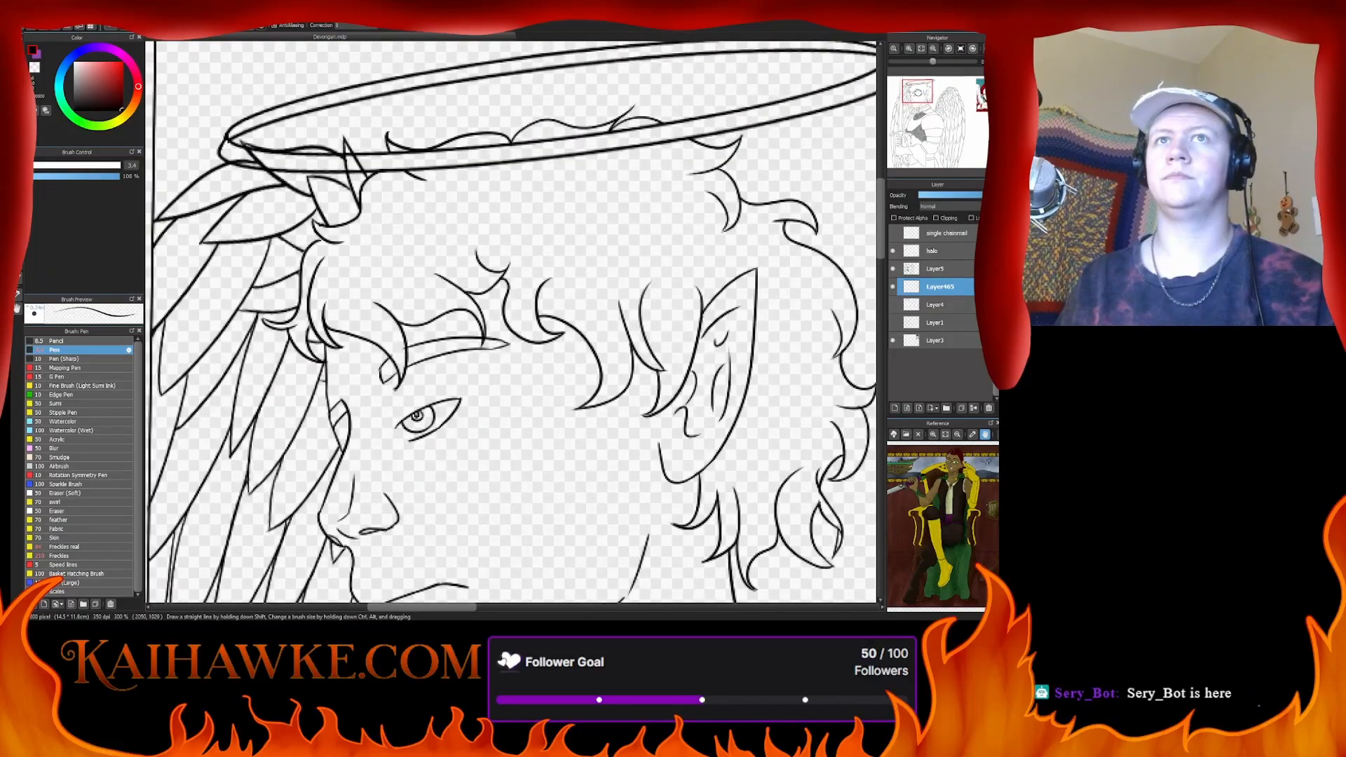
left_click(892, 250)
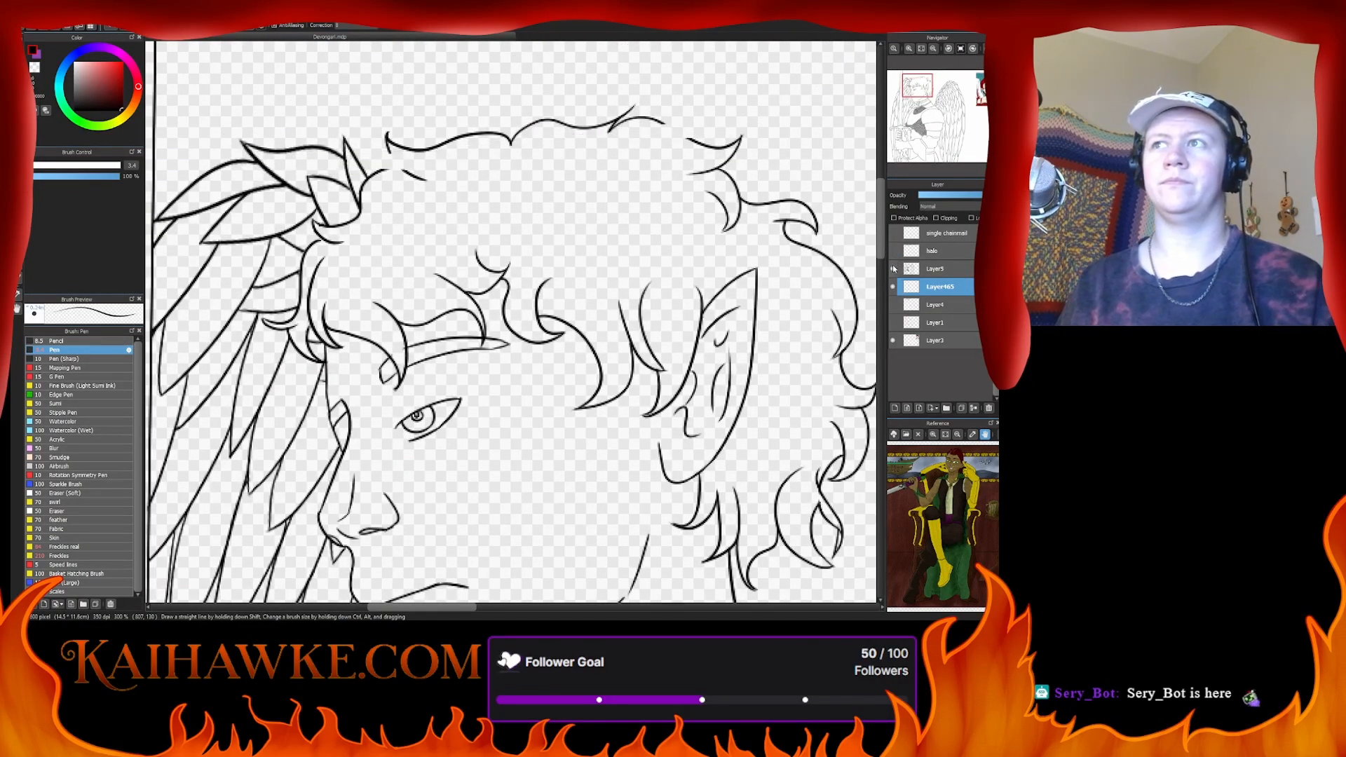
left_click(894, 268)
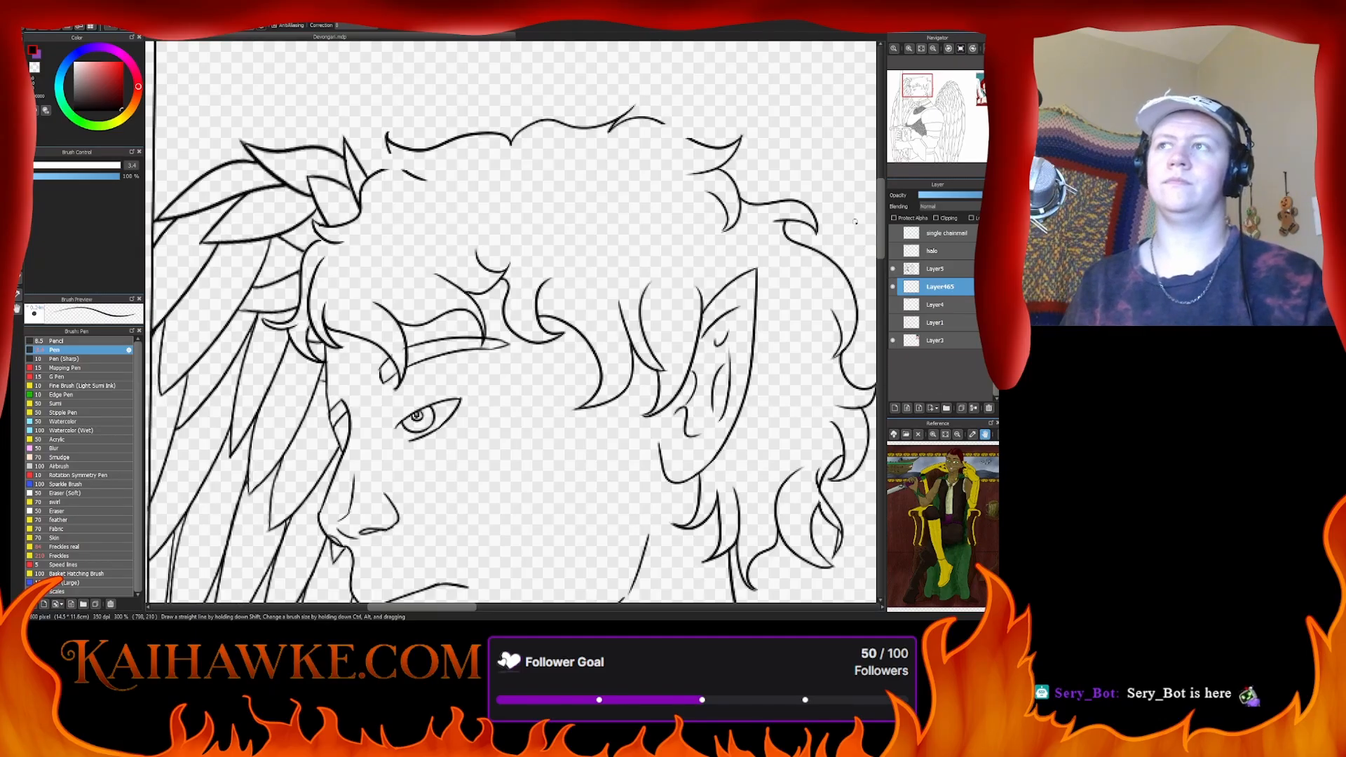
- Show the halo layer again and make the new layer directly beneath Layer5 the active one
left_click(895, 251)
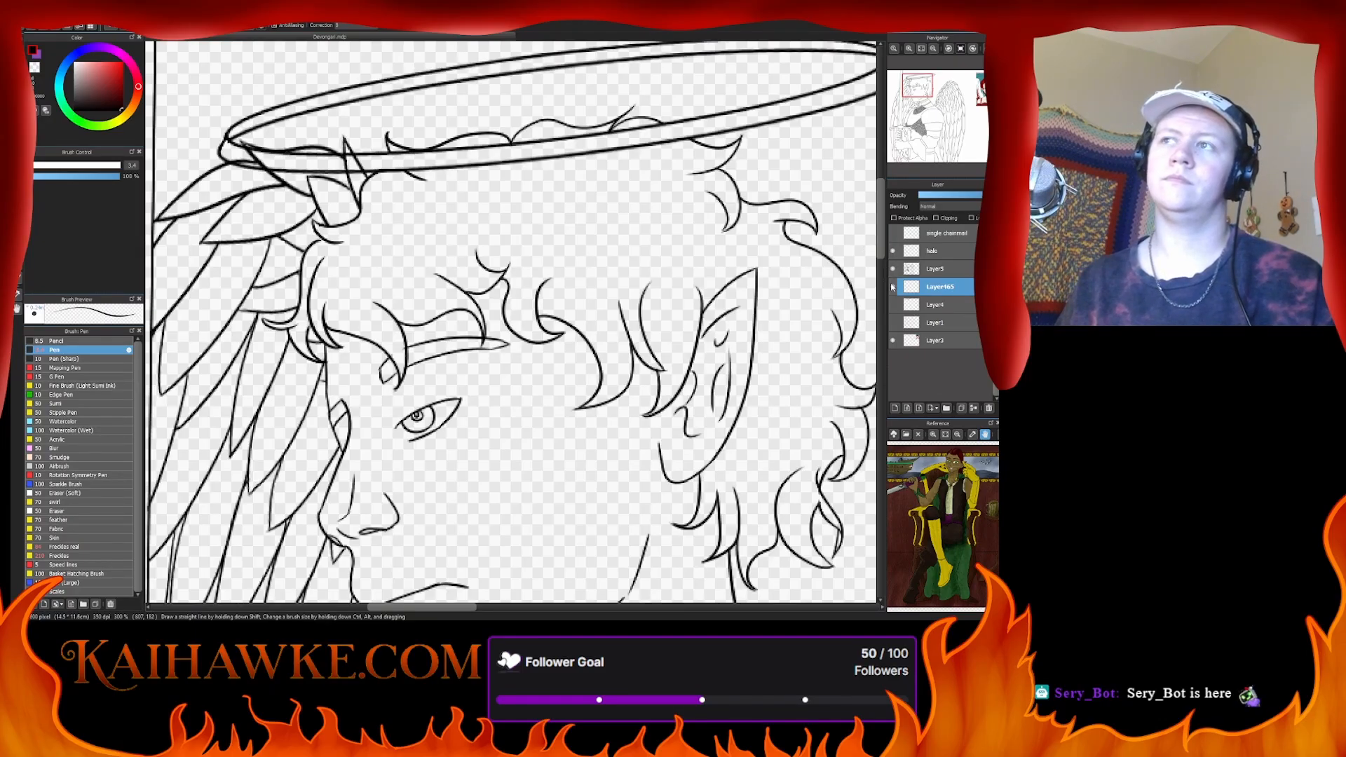
left_click(933, 270)
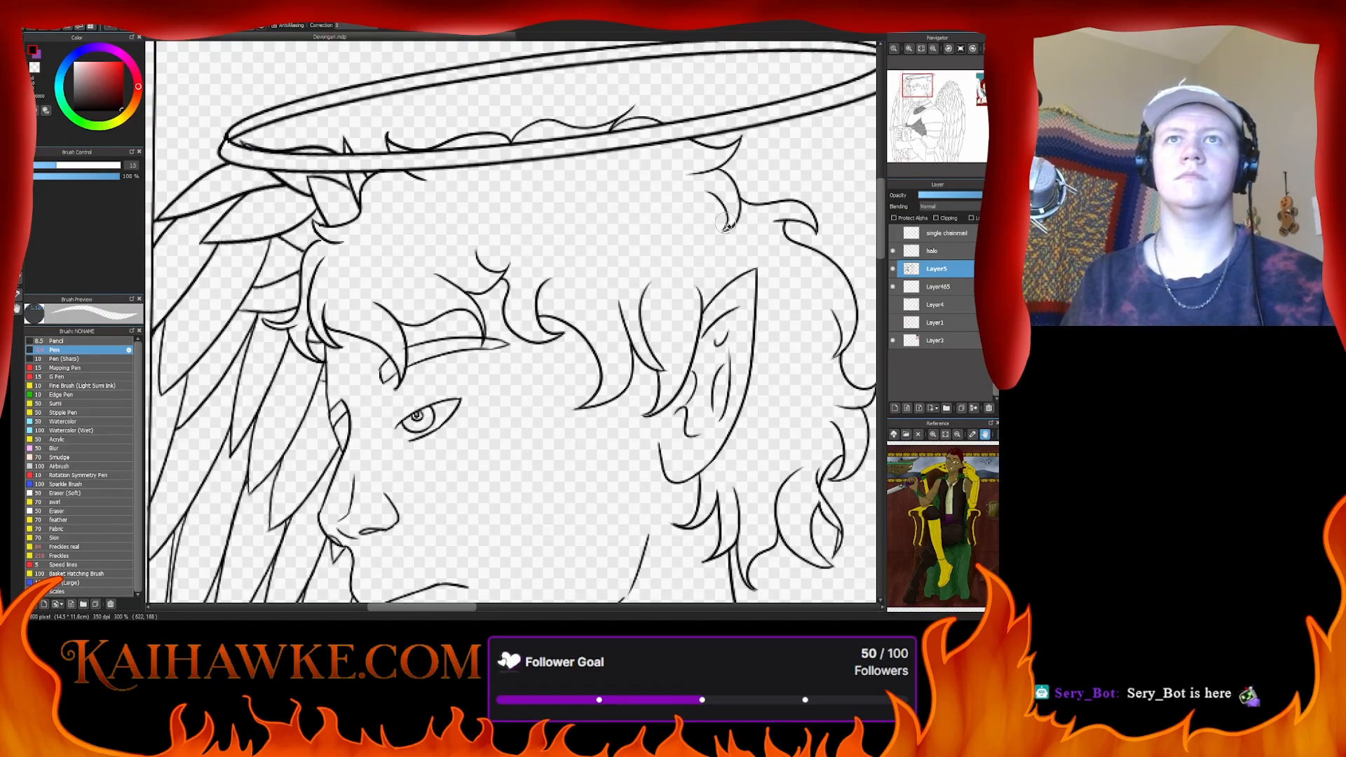
left_click(940, 287)
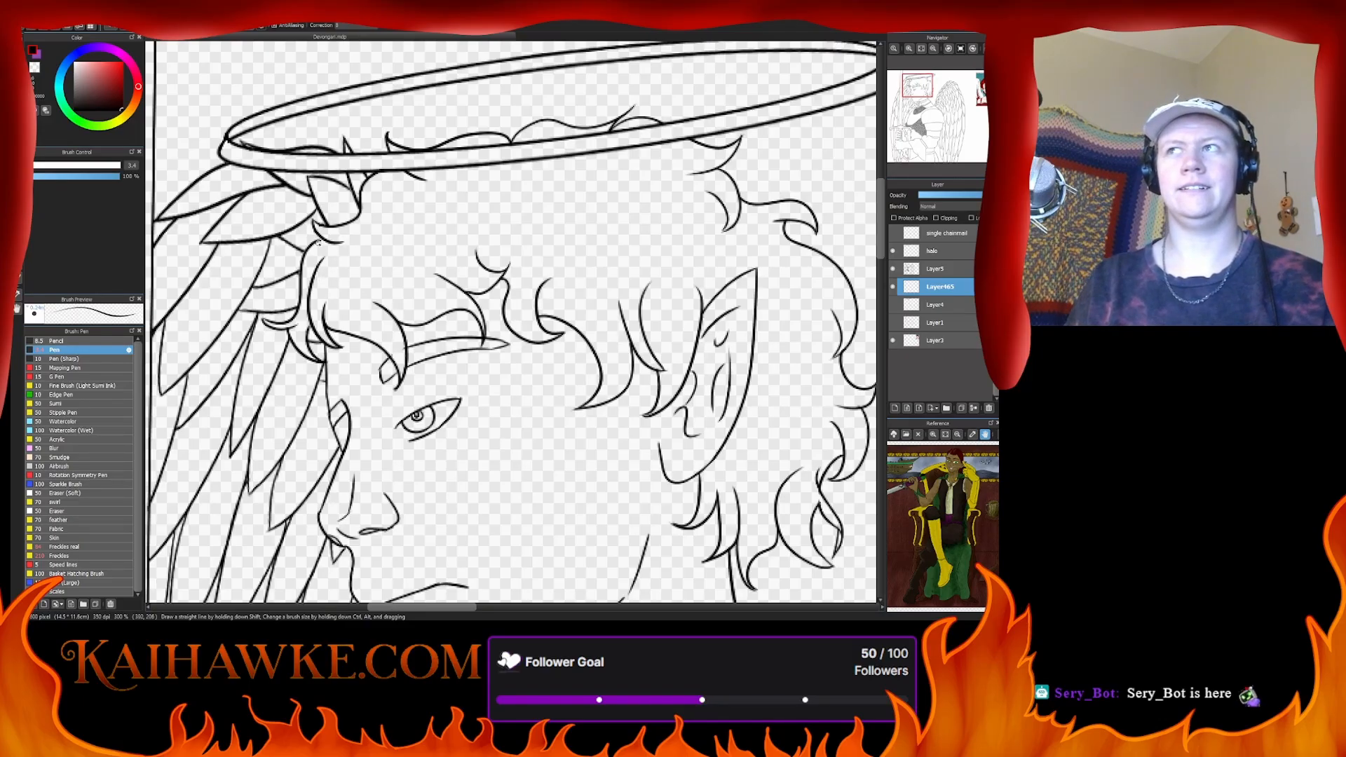
- Choose a rich red matching the reference portrait's hair and scribble over that hair to compare the colour
left_click(990, 85)
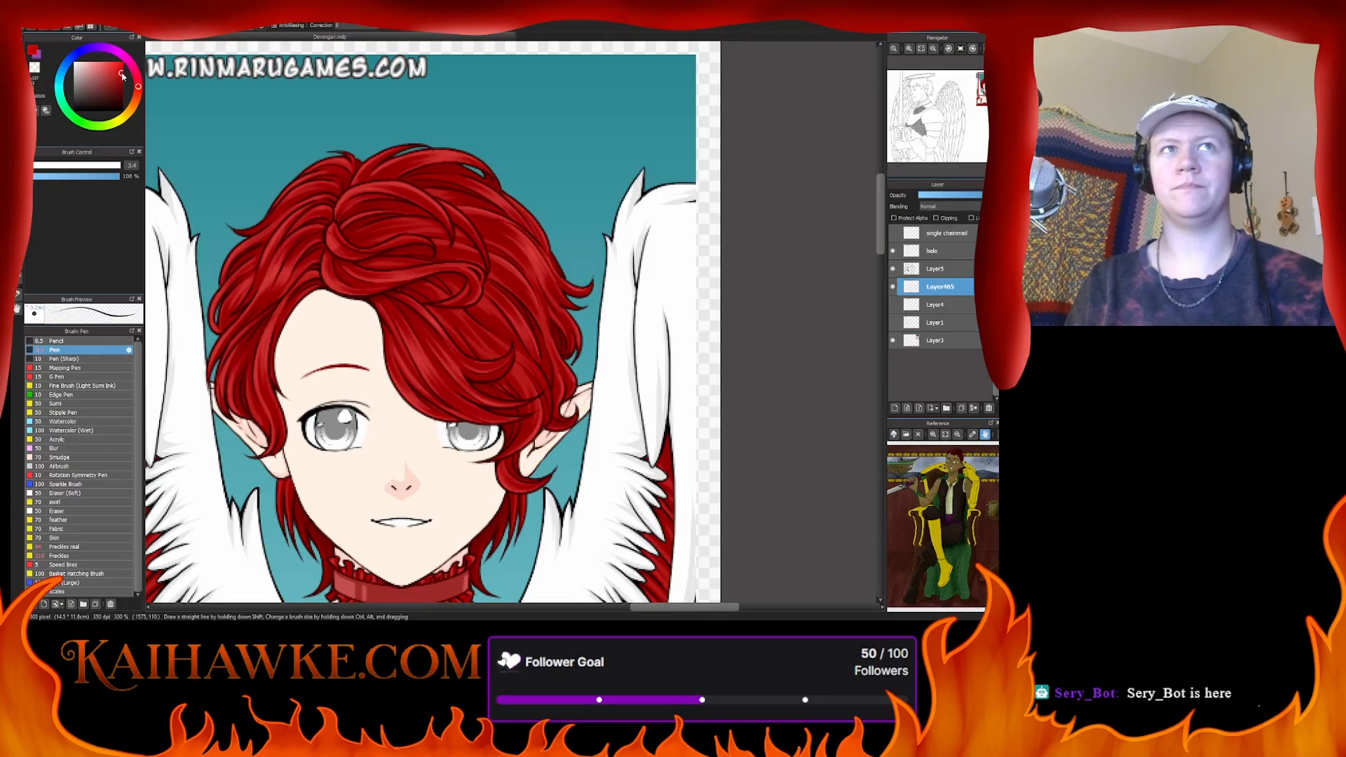
mouse_move(396, 245)
left_mouse_down()
mouse_move(435, 285)
mouse_move(587, 275)
mouse_move(552, 307)
left_mouse_up()
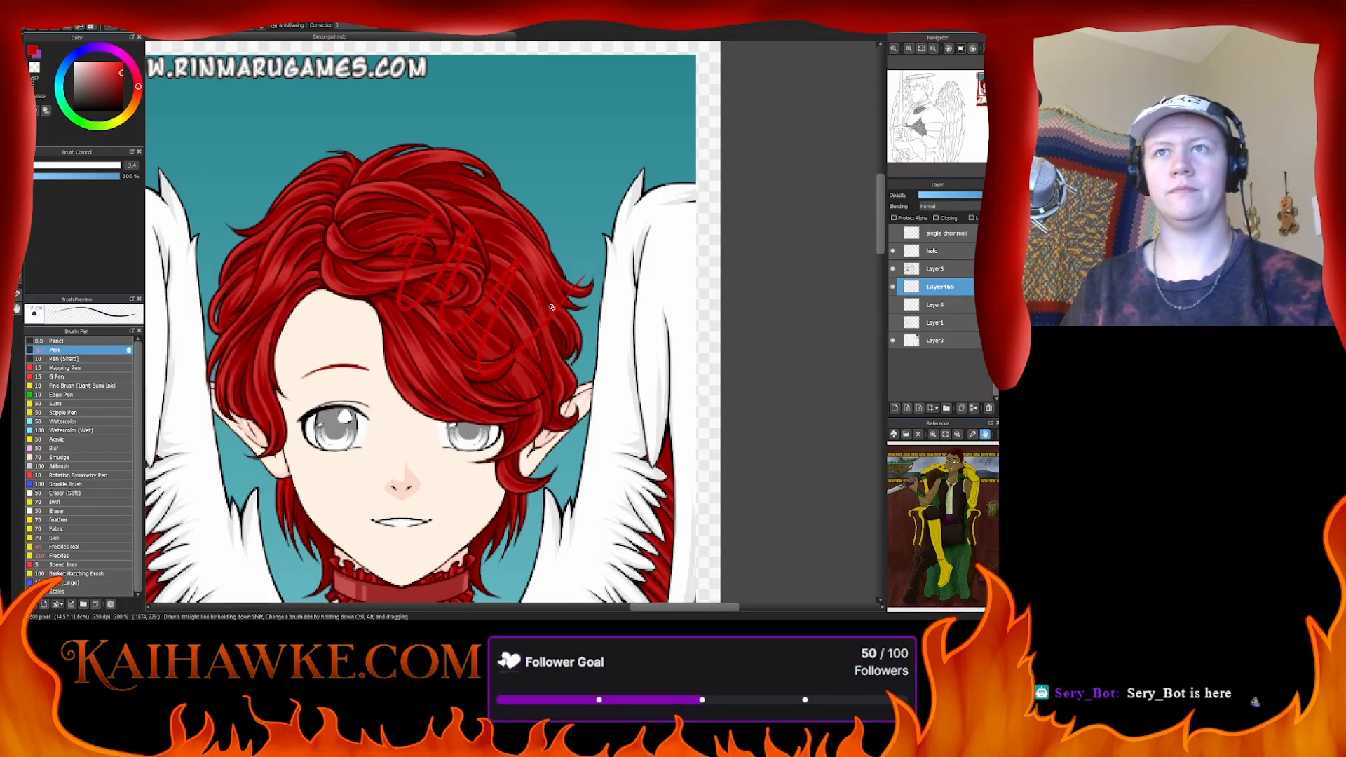
left_click(916, 91)
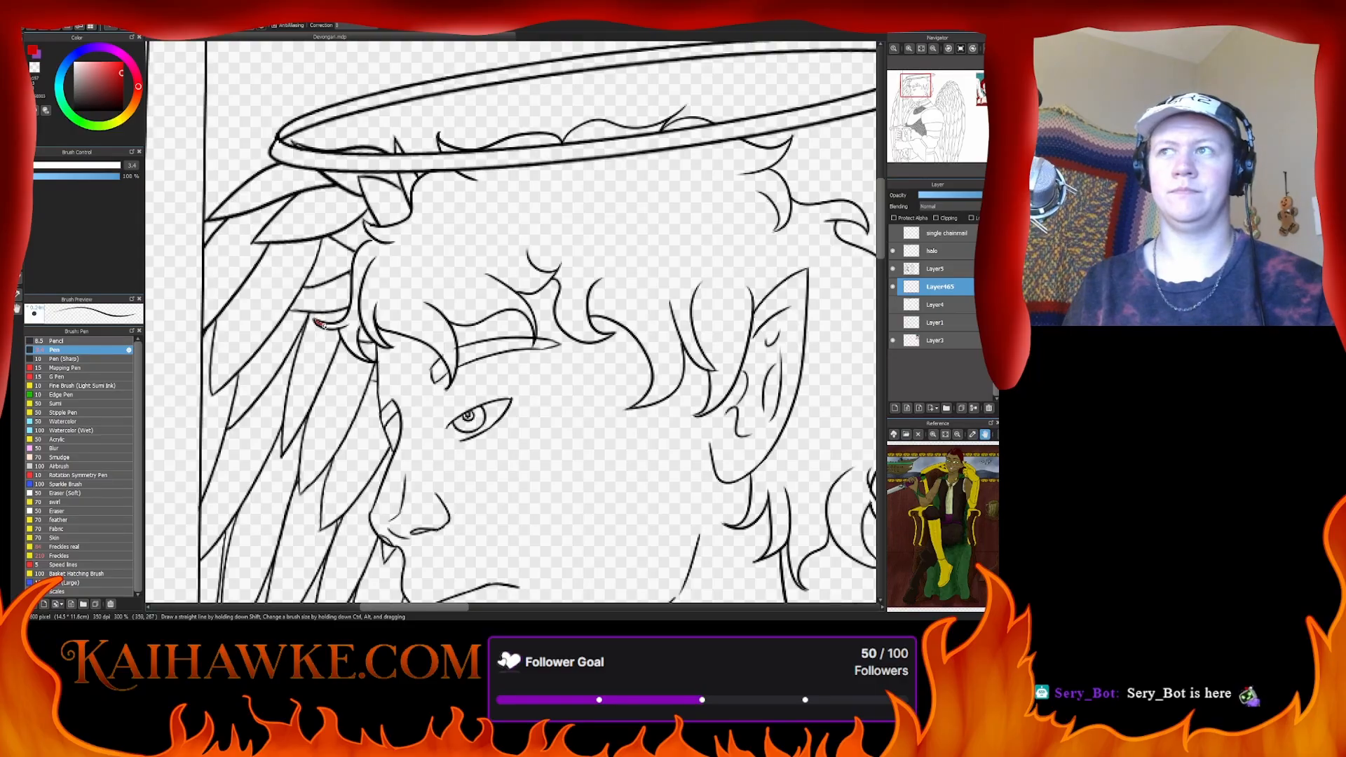
- Paint the narrow front curls beside the far wing's feathers solid red, keeping within their outlines
scroll(479, 293, "up", 2)
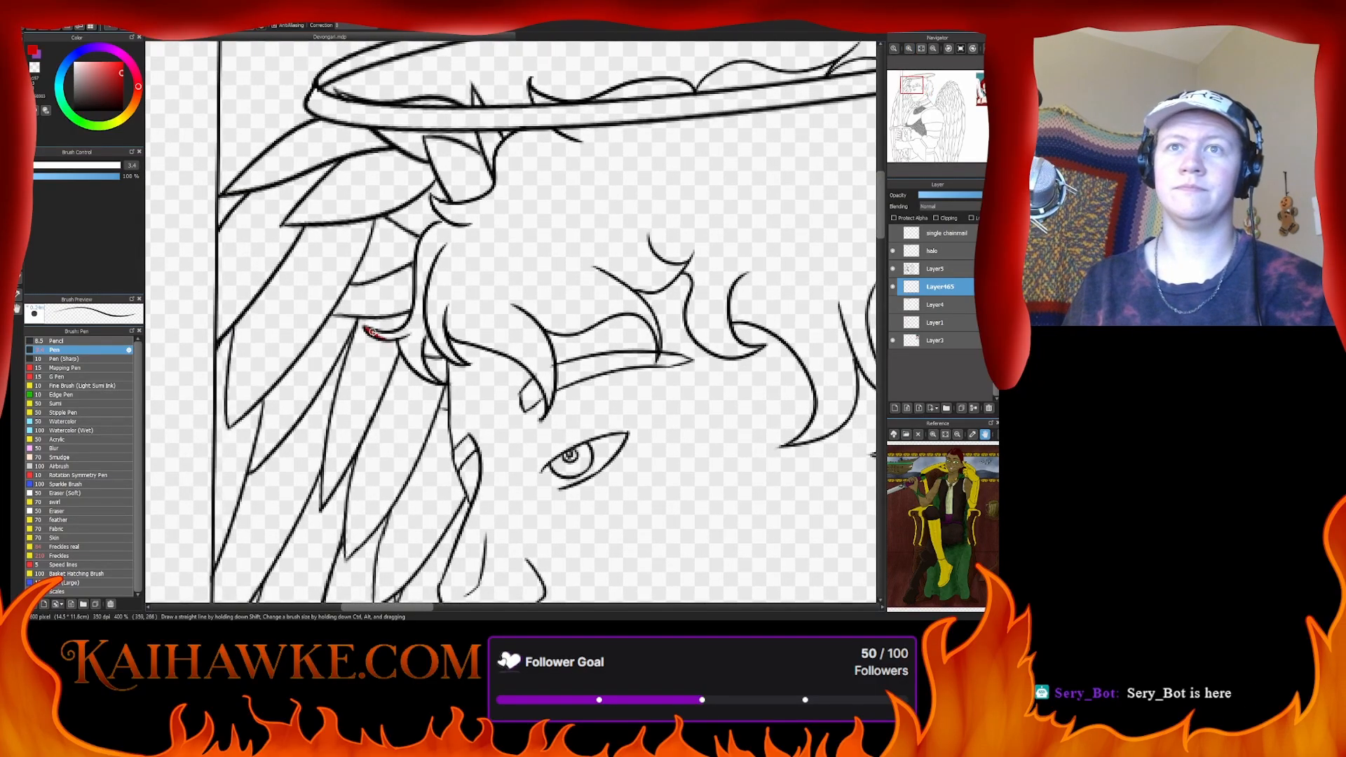
left_click_drag(368, 328, 387, 335)
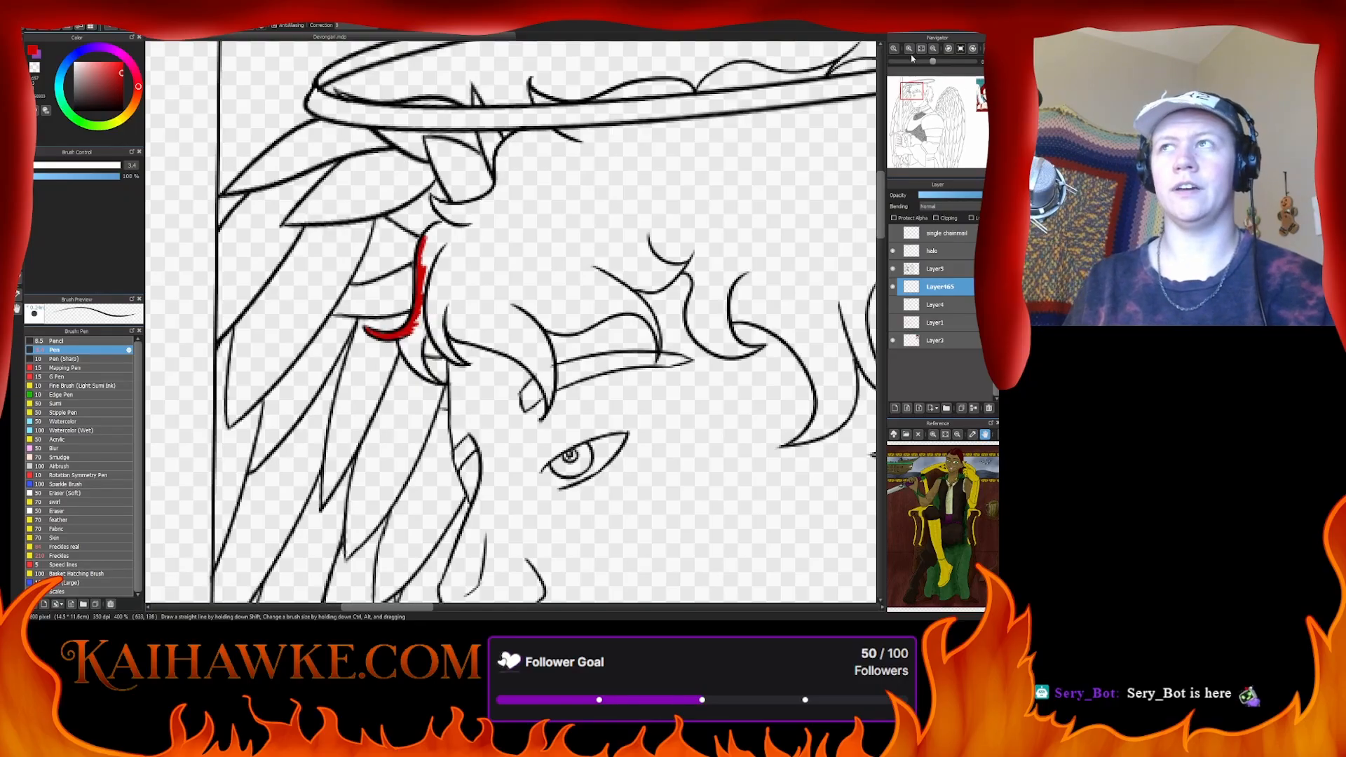
scroll(452, 270, "up", 2)
mouse_move(288, 347)
left_mouse_down()
mouse_move(309, 403)
mouse_move(301, 378)
mouse_move(359, 443)
mouse_move(326, 390)
mouse_move(332, 410)
mouse_move(313, 396)
mouse_move(330, 414)
mouse_move(313, 392)
mouse_move(339, 350)
left_mouse_up()
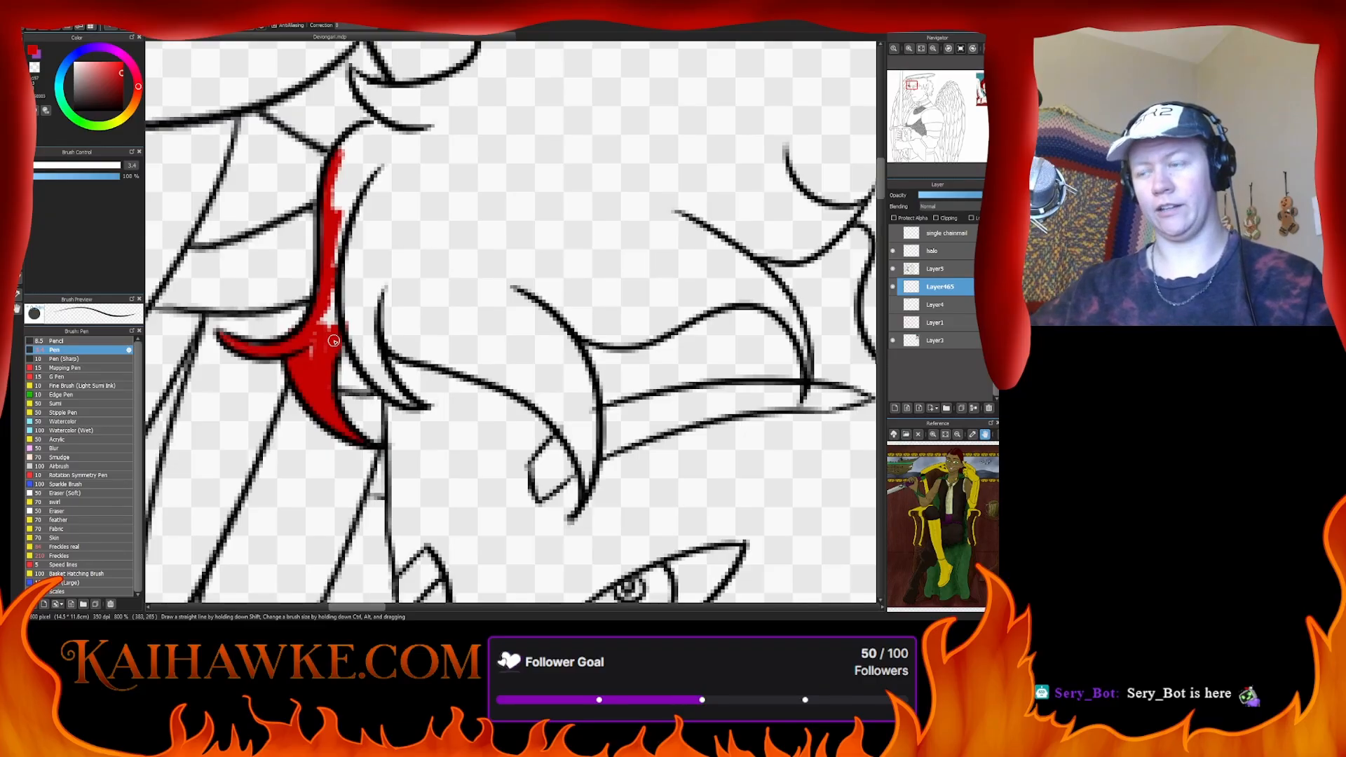
mouse_move(352, 356)
left_mouse_down()
mouse_move(317, 309)
mouse_move(350, 294)
mouse_move(336, 264)
left_mouse_up()
mouse_move(331, 385)
left_mouse_down()
mouse_move(409, 404)
mouse_move(362, 332)
mouse_move(393, 397)
mouse_move(327, 349)
mouse_move(349, 317)
mouse_move(352, 357)
mouse_move(346, 307)
mouse_move(376, 323)
mouse_move(384, 246)
mouse_move(348, 312)
mouse_move(334, 300)
mouse_move(344, 184)
left_mouse_up()
- Enlarge the brush to 7.7 and paint the front hair, the forehead lock and the eyebrow red
left_click(42, 165)
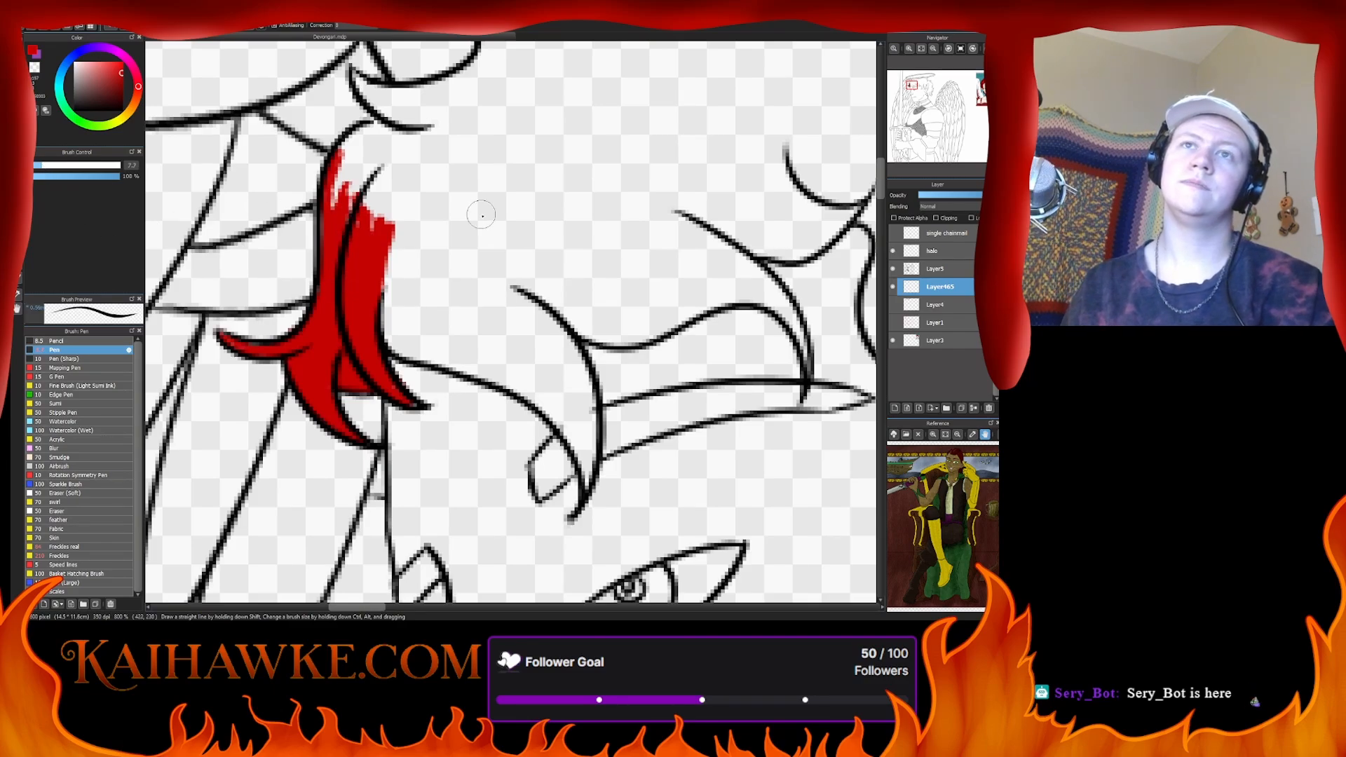
left_click_drag(481, 214, 448, 305)
mouse_move(328, 247)
left_mouse_down()
mouse_move(305, 262)
mouse_move(367, 227)
mouse_move(382, 258)
mouse_move(408, 230)
mouse_move(405, 203)
mouse_move(388, 329)
mouse_move(311, 301)
mouse_move(328, 211)
mouse_move(319, 334)
mouse_move(318, 220)
mouse_move(325, 352)
mouse_move(308, 312)
mouse_move(333, 365)
mouse_move(300, 353)
mouse_move(431, 380)
mouse_move(489, 418)
left_mouse_up()
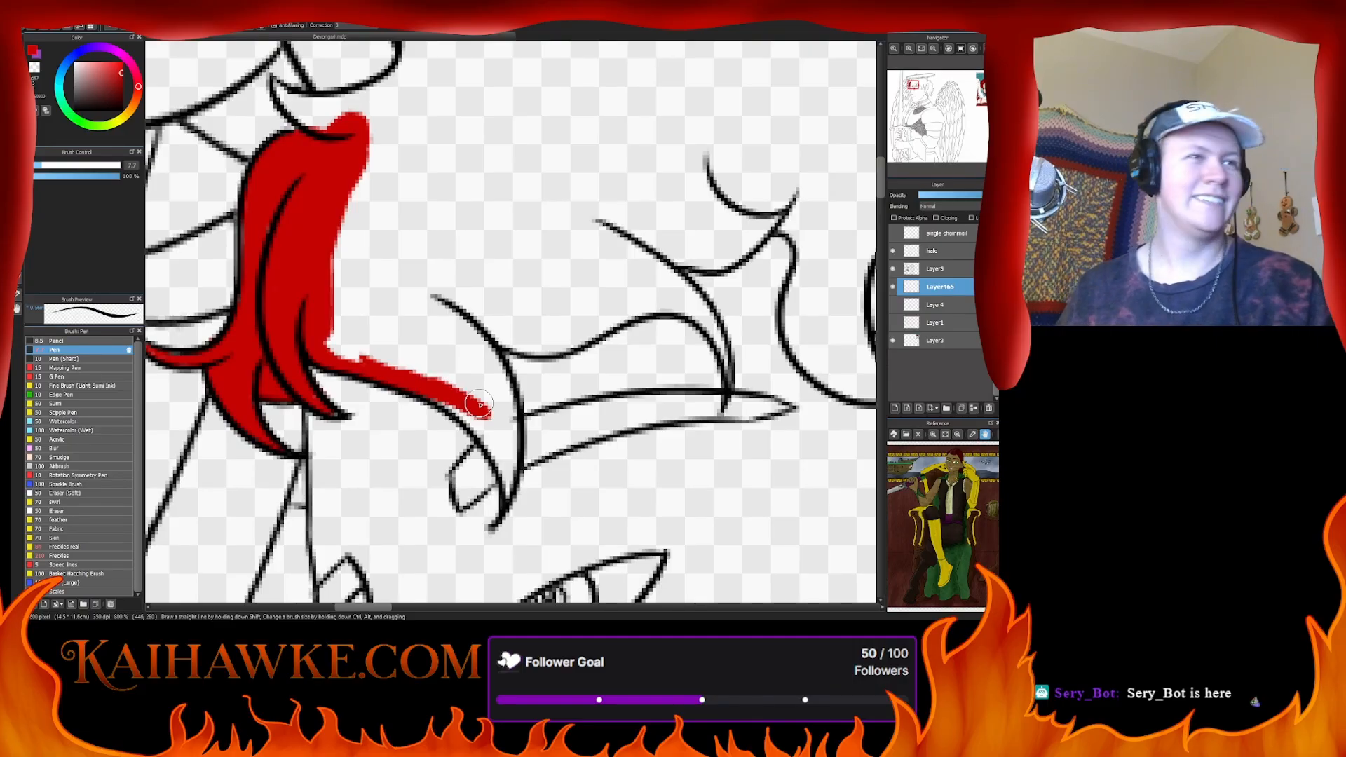
mouse_move(480, 404)
left_mouse_down()
mouse_move(435, 393)
mouse_move(491, 439)
mouse_move(441, 404)
mouse_move(502, 465)
mouse_move(482, 430)
mouse_move(509, 498)
mouse_move(495, 385)
mouse_move(502, 453)
mouse_move(469, 333)
mouse_move(501, 448)
mouse_move(459, 478)
mouse_move(460, 505)
mouse_move(481, 484)
mouse_move(462, 506)
mouse_move(489, 481)
mouse_move(465, 495)
mouse_move(480, 463)
mouse_move(563, 416)
mouse_move(511, 434)
mouse_move(574, 431)
mouse_move(514, 444)
mouse_move(509, 466)
mouse_move(591, 425)
mouse_move(510, 469)
mouse_move(669, 414)
mouse_move(633, 423)
mouse_move(777, 410)
mouse_move(577, 424)
mouse_move(633, 407)
mouse_move(604, 409)
mouse_move(782, 407)
left_mouse_up()
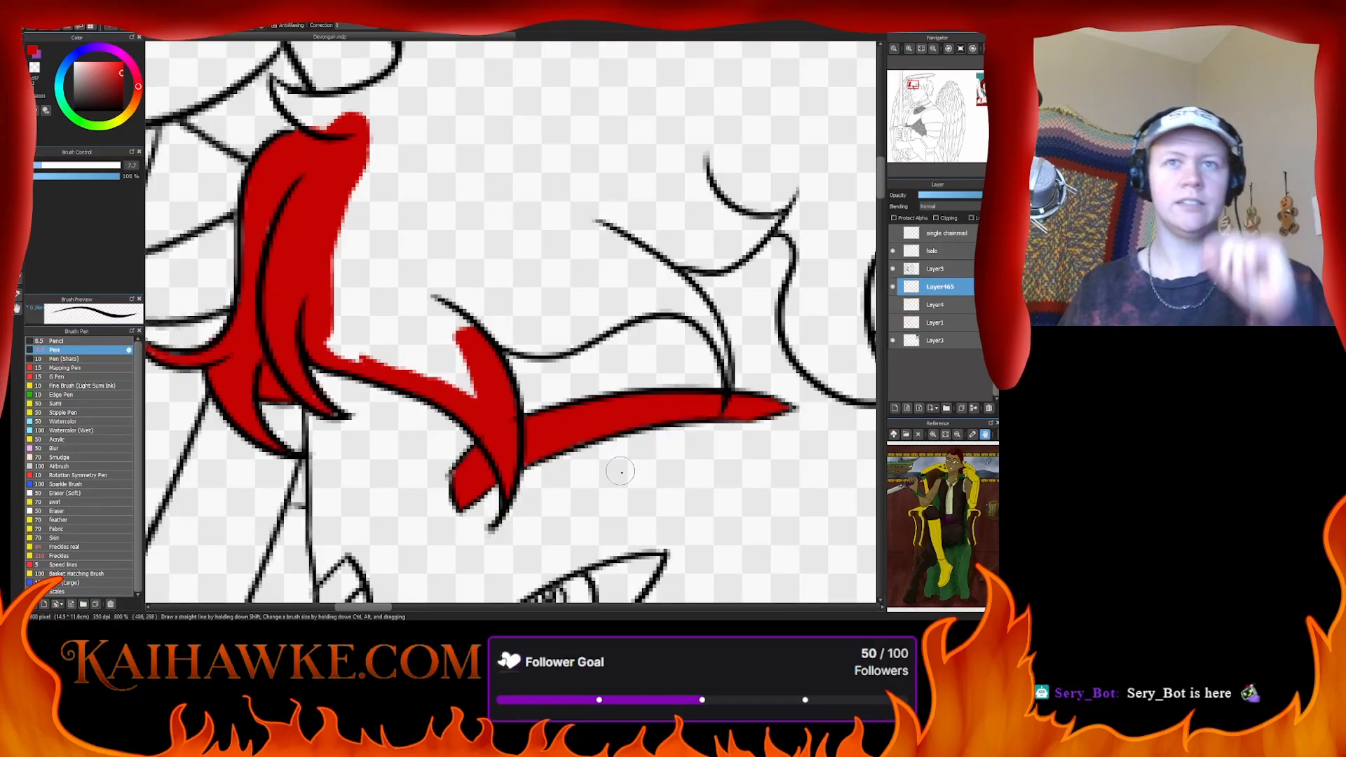
- Fill the fringe above the eyebrow with red, from the front curls across to the small central curl
mouse_move(380, 360)
left_mouse_down()
mouse_move(335, 328)
mouse_move(428, 372)
mouse_move(355, 355)
mouse_move(484, 410)
mouse_move(445, 309)
mouse_move(372, 288)
mouse_move(316, 309)
mouse_move(357, 223)
mouse_move(349, 301)
mouse_move(427, 232)
mouse_move(378, 358)
left_mouse_up()
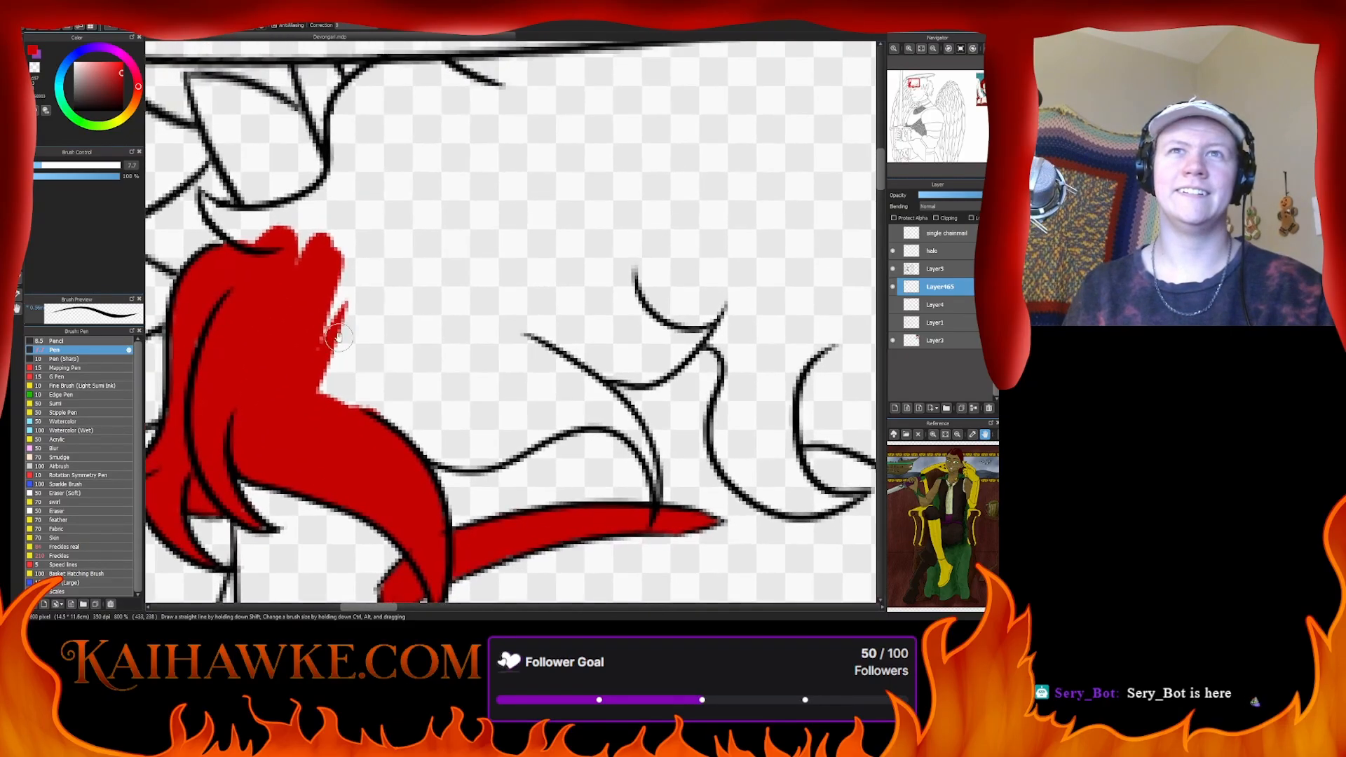
mouse_move(355, 270)
left_mouse_down()
mouse_move(311, 416)
mouse_move(307, 382)
mouse_move(368, 299)
mouse_move(407, 305)
mouse_move(339, 390)
mouse_move(387, 334)
mouse_move(367, 397)
left_mouse_up()
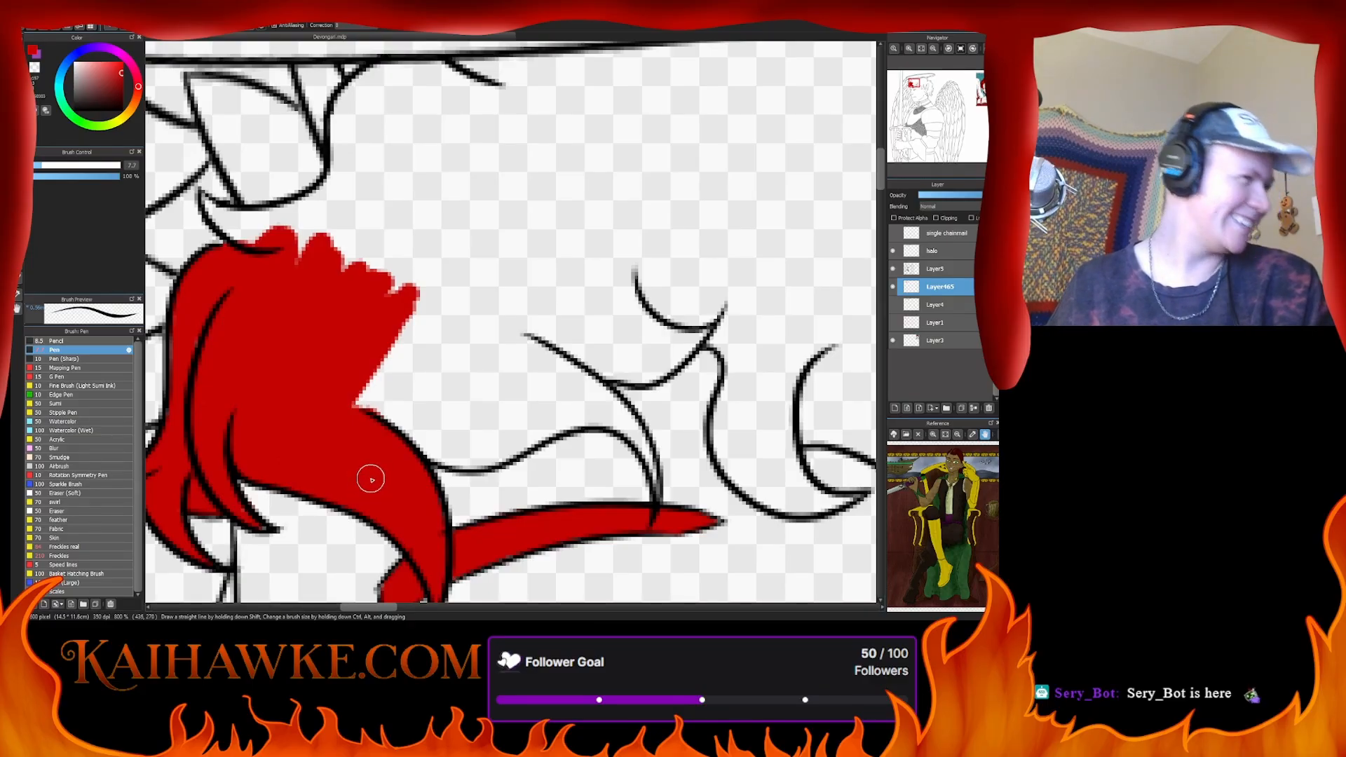
mouse_move(339, 428)
left_mouse_down()
mouse_move(441, 332)
mouse_move(431, 311)
mouse_move(356, 432)
mouse_move(404, 429)
mouse_move(402, 445)
mouse_move(462, 417)
mouse_move(434, 449)
mouse_move(472, 450)
mouse_move(420, 448)
mouse_move(507, 452)
mouse_move(459, 460)
mouse_move(512, 421)
mouse_move(563, 423)
mouse_move(525, 434)
mouse_move(567, 415)
mouse_move(470, 448)
mouse_move(535, 408)
mouse_move(429, 391)
mouse_move(408, 358)
mouse_move(446, 334)
mouse_move(519, 347)
mouse_move(572, 364)
mouse_move(584, 392)
mouse_move(568, 383)
mouse_move(601, 387)
mouse_move(540, 395)
mouse_move(606, 394)
mouse_move(571, 366)
mouse_move(601, 412)
mouse_move(553, 425)
mouse_move(634, 436)
mouse_move(624, 428)
mouse_move(647, 453)
mouse_move(655, 499)
mouse_move(642, 437)
mouse_move(602, 398)
mouse_move(595, 361)
mouse_move(632, 352)
mouse_move(662, 367)
mouse_move(651, 375)
mouse_move(634, 375)
mouse_move(684, 302)
mouse_move(657, 355)
mouse_move(692, 300)
mouse_move(730, 293)
mouse_move(642, 351)
mouse_move(553, 369)
mouse_move(670, 303)
mouse_move(664, 334)
mouse_move(695, 277)
mouse_move(410, 324)
mouse_move(435, 299)
left_mouse_up()
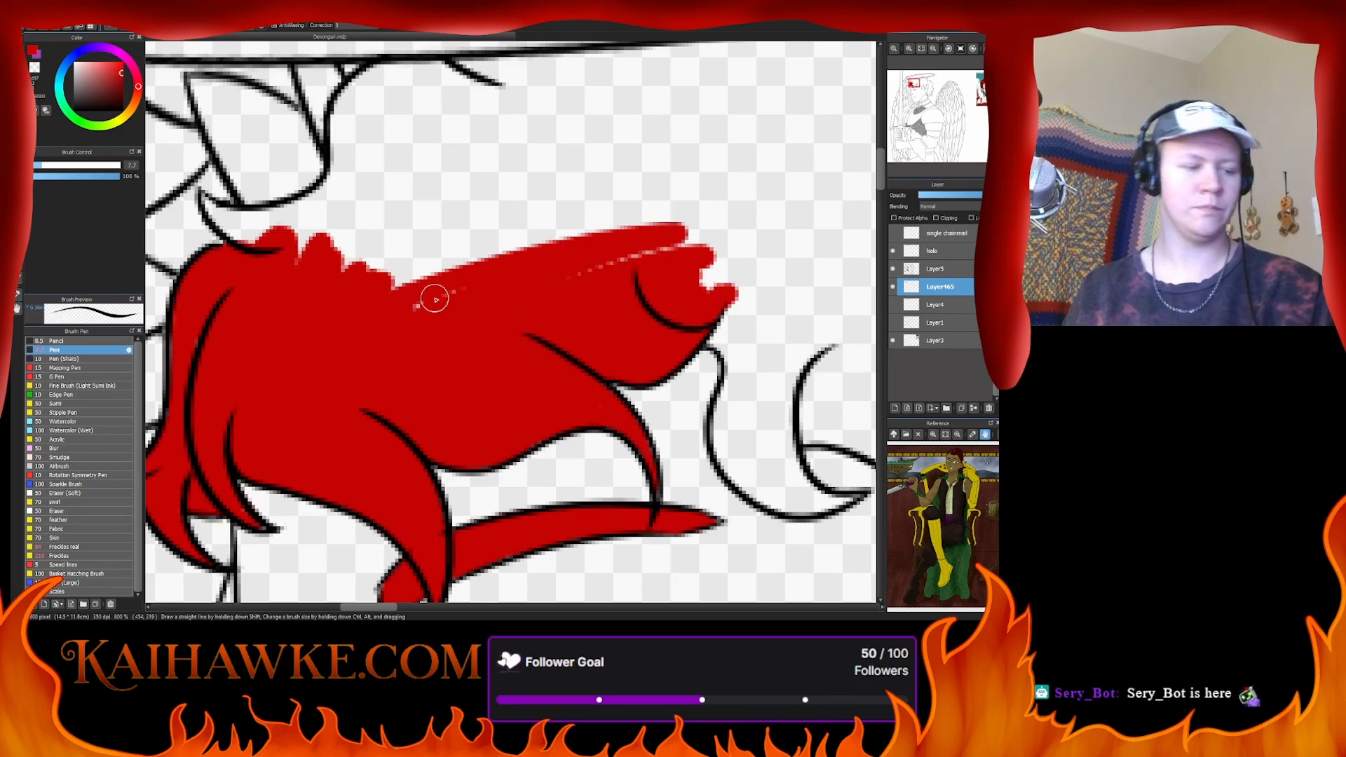
mouse_move(445, 248)
left_mouse_down()
mouse_move(382, 333)
mouse_move(387, 313)
mouse_move(472, 271)
left_mouse_up()
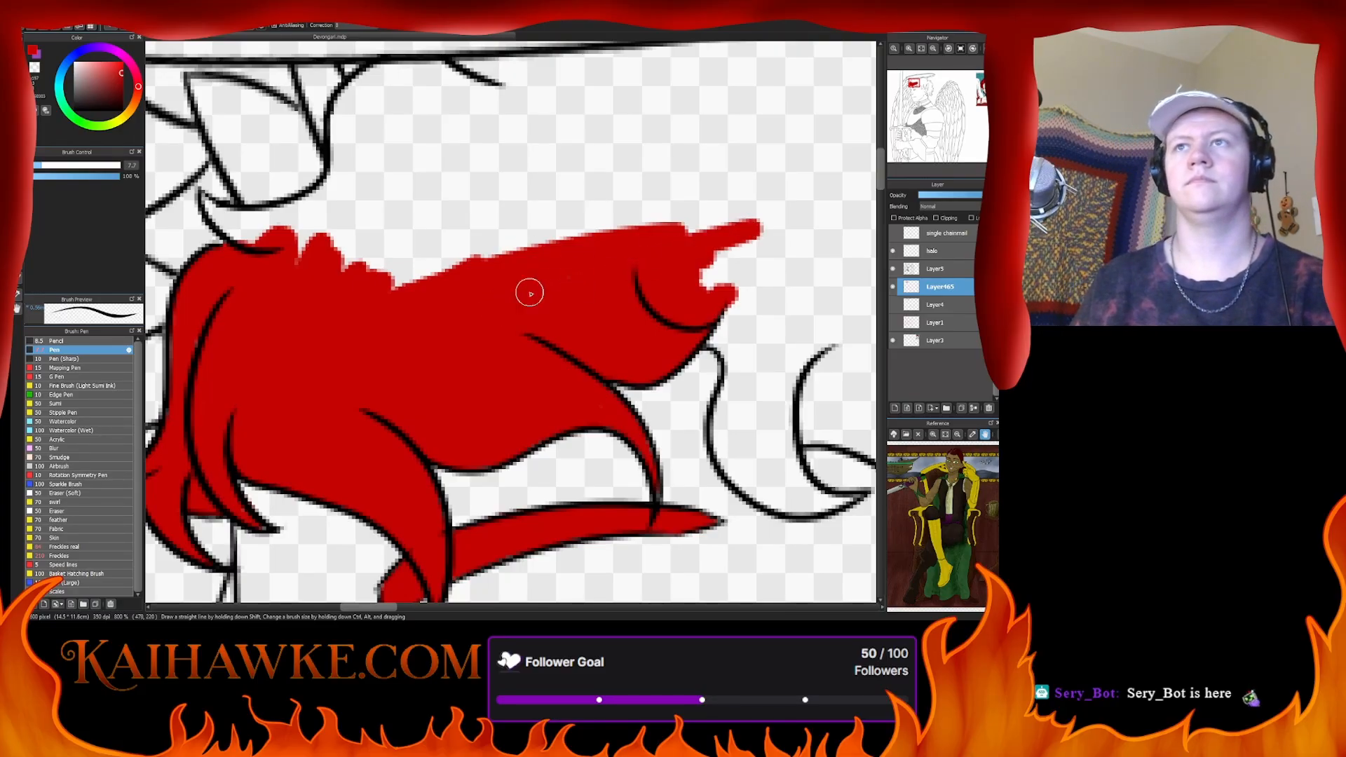
- Extend the red through the upper front hair up to the halo's lower edge and close the gap above the fringe
mouse_move(232, 215)
left_mouse_down()
mouse_move(421, 351)
mouse_move(435, 363)
mouse_move(424, 371)
mouse_move(468, 382)
mouse_move(414, 354)
mouse_move(473, 368)
mouse_move(504, 356)
mouse_move(444, 366)
mouse_move(484, 394)
mouse_move(533, 338)
mouse_move(565, 235)
mouse_move(535, 321)
mouse_move(542, 242)
mouse_move(583, 218)
mouse_move(565, 222)
mouse_move(724, 222)
mouse_move(649, 214)
mouse_move(701, 222)
mouse_move(634, 261)
mouse_move(626, 240)
mouse_move(601, 231)
mouse_move(523, 453)
mouse_move(554, 379)
mouse_move(655, 234)
mouse_move(591, 429)
left_mouse_up()
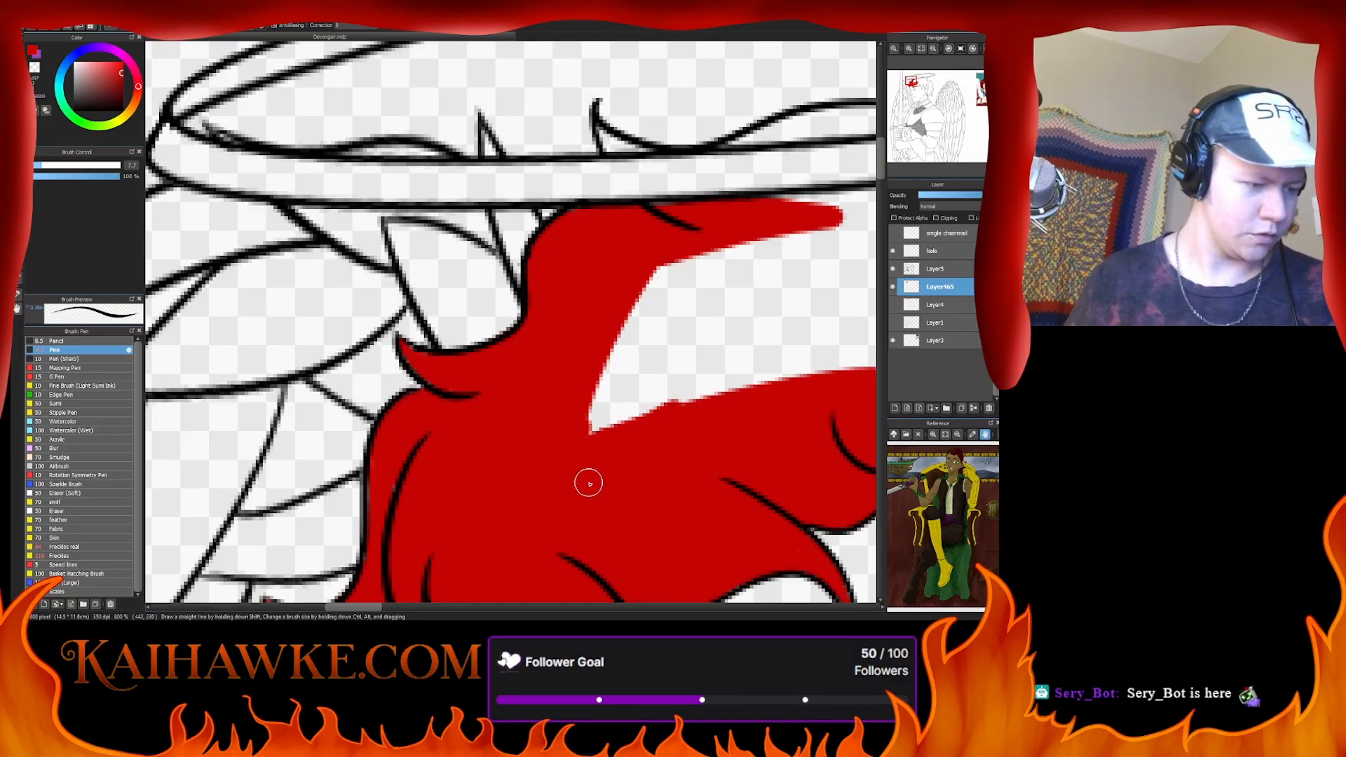
mouse_move(600, 453)
left_mouse_down()
mouse_move(631, 305)
mouse_move(581, 447)
mouse_move(665, 293)
mouse_move(676, 295)
mouse_move(617, 435)
mouse_move(646, 316)
mouse_move(736, 336)
mouse_move(693, 391)
mouse_move(653, 402)
mouse_move(644, 388)
mouse_move(723, 263)
mouse_move(715, 315)
left_mouse_up()
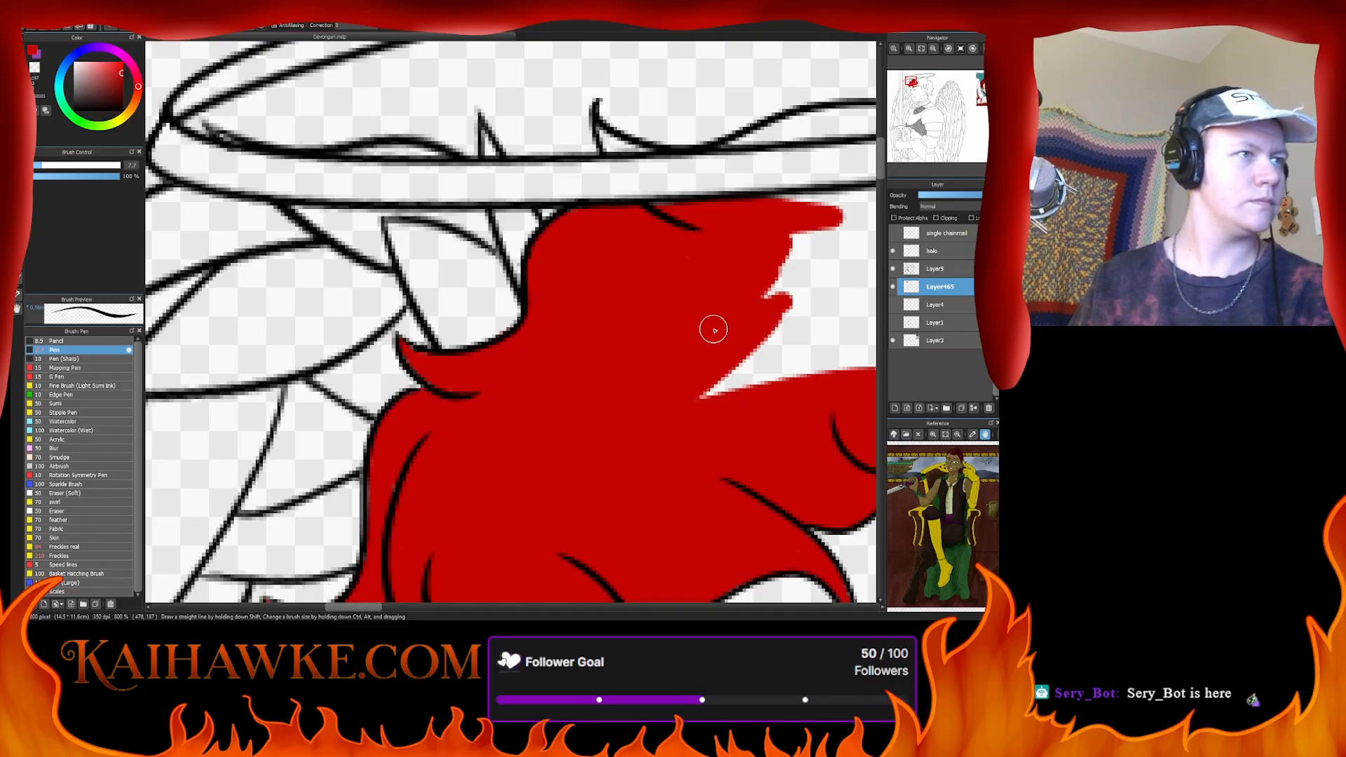
left_click_drag(699, 306, 355, 328)
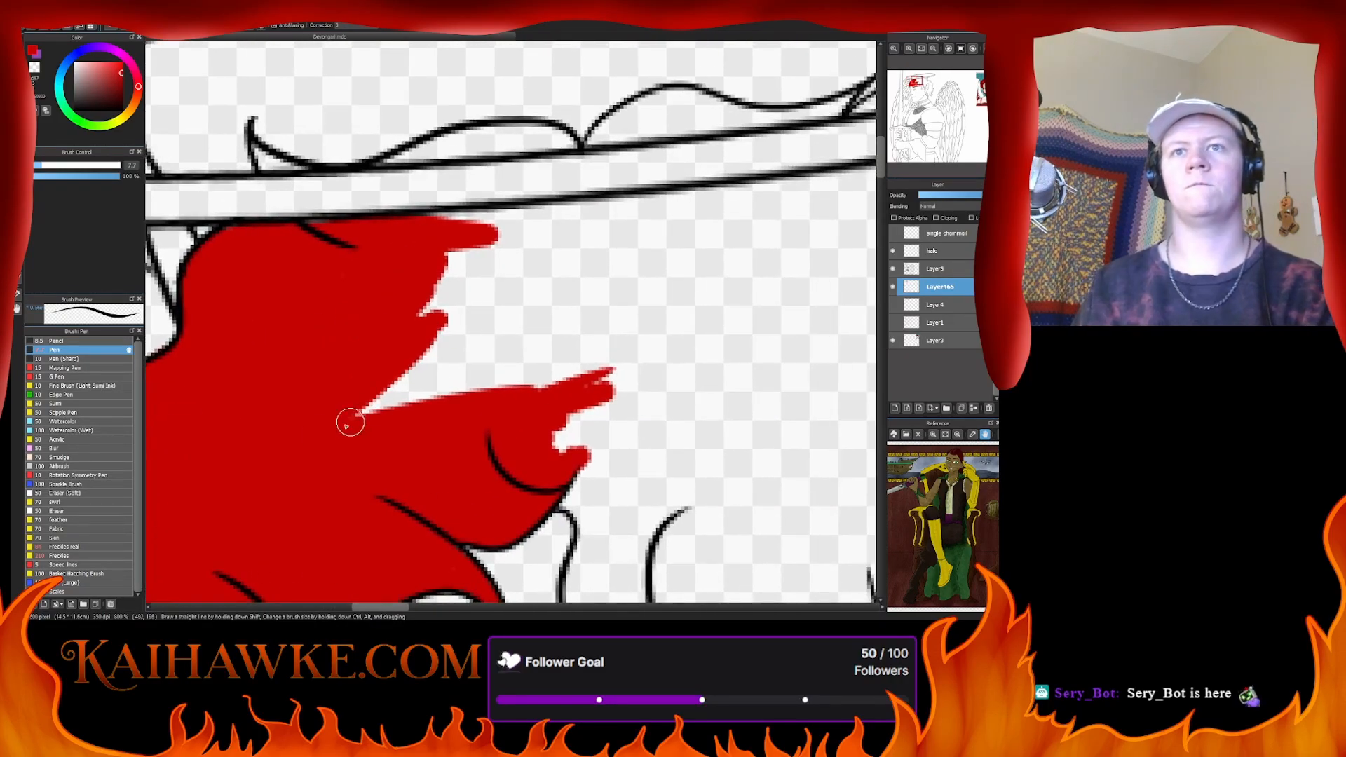
mouse_move(617, 355)
left_mouse_down()
mouse_move(314, 437)
mouse_move(603, 298)
mouse_move(406, 324)
mouse_move(407, 301)
mouse_move(589, 263)
mouse_move(439, 246)
mouse_move(502, 221)
mouse_move(702, 196)
mouse_move(610, 204)
mouse_move(829, 185)
mouse_move(472, 243)
mouse_move(720, 226)
left_mouse_up()
- Paint red inside the curl tops that rise above the halo's front band, leaving the band itself unpainted
scroll(436, 355, "up", 3)
mouse_move(295, 238)
left_mouse_down()
mouse_move(311, 277)
mouse_move(301, 259)
mouse_move(343, 270)
mouse_move(303, 256)
mouse_move(332, 267)
left_mouse_up()
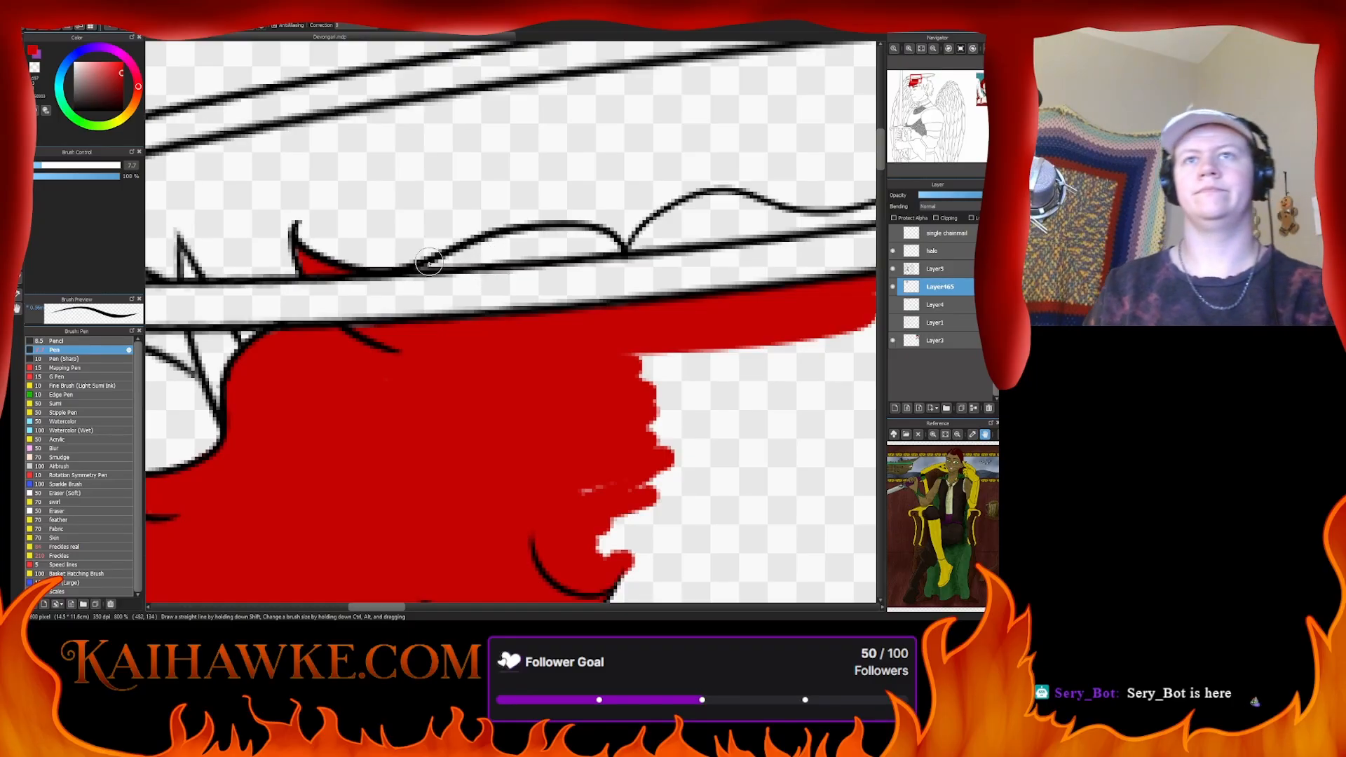
mouse_move(428, 263)
left_mouse_down()
mouse_move(517, 253)
mouse_move(467, 247)
mouse_move(536, 246)
mouse_move(460, 263)
mouse_move(614, 249)
mouse_move(521, 245)
mouse_move(557, 244)
left_mouse_up()
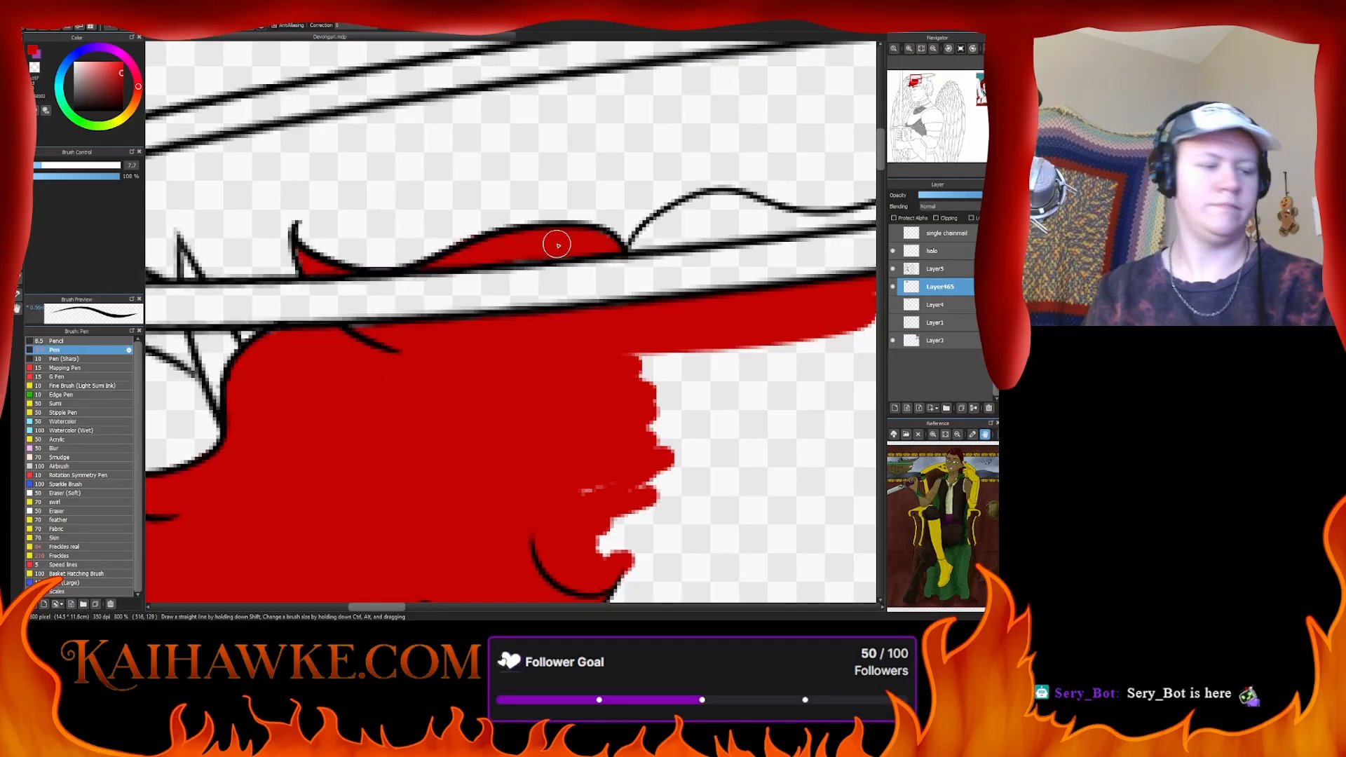
left_click_drag(571, 358, 399, 343)
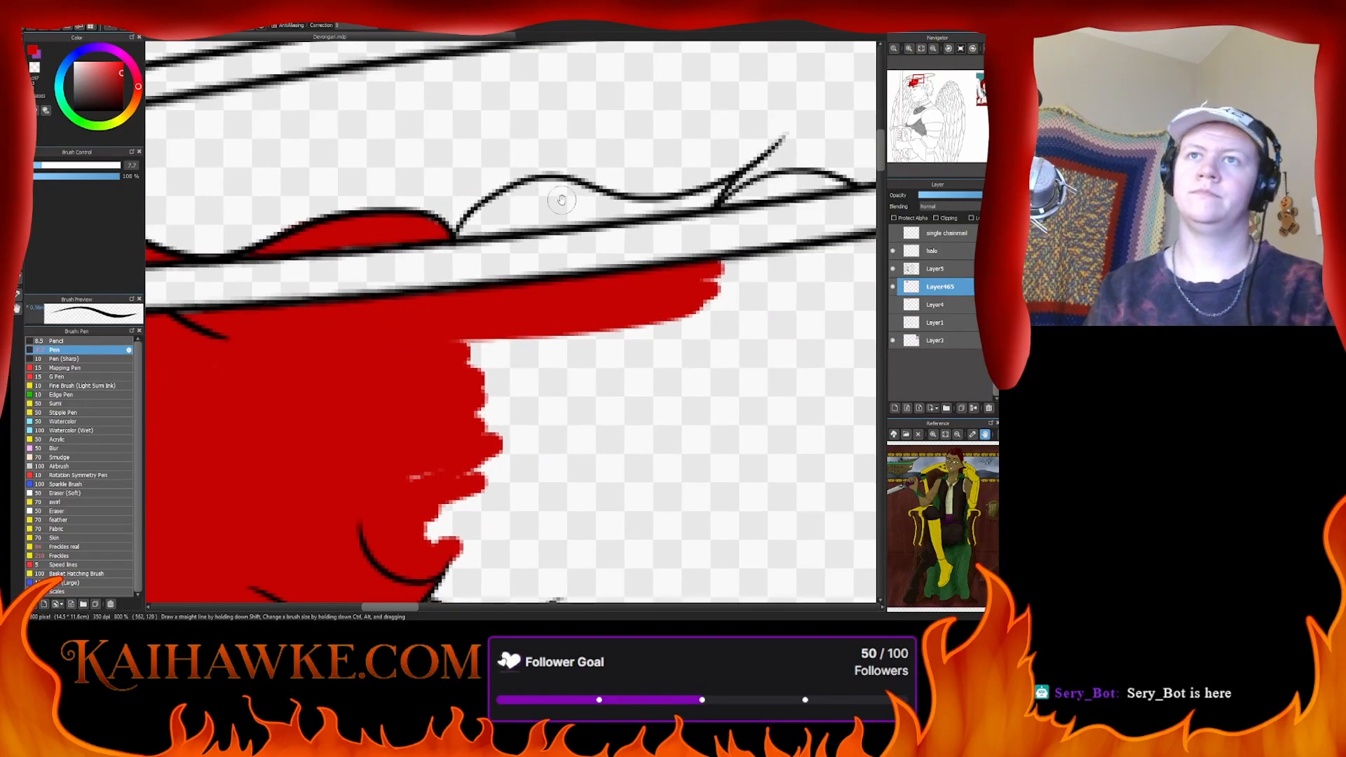
left_click_drag(400, 481, 504, 420)
mouse_move(469, 224)
left_mouse_down()
mouse_move(546, 188)
mouse_move(526, 191)
mouse_move(595, 202)
mouse_move(536, 191)
mouse_move(579, 193)
mouse_move(558, 186)
mouse_move(556, 203)
mouse_move(473, 226)
mouse_move(567, 211)
mouse_move(462, 232)
mouse_move(711, 206)
mouse_move(663, 209)
mouse_move(718, 188)
mouse_move(692, 210)
mouse_move(728, 183)
mouse_move(681, 208)
mouse_move(698, 199)
mouse_move(505, 213)
left_mouse_up()
left_click_drag(647, 333, 499, 290)
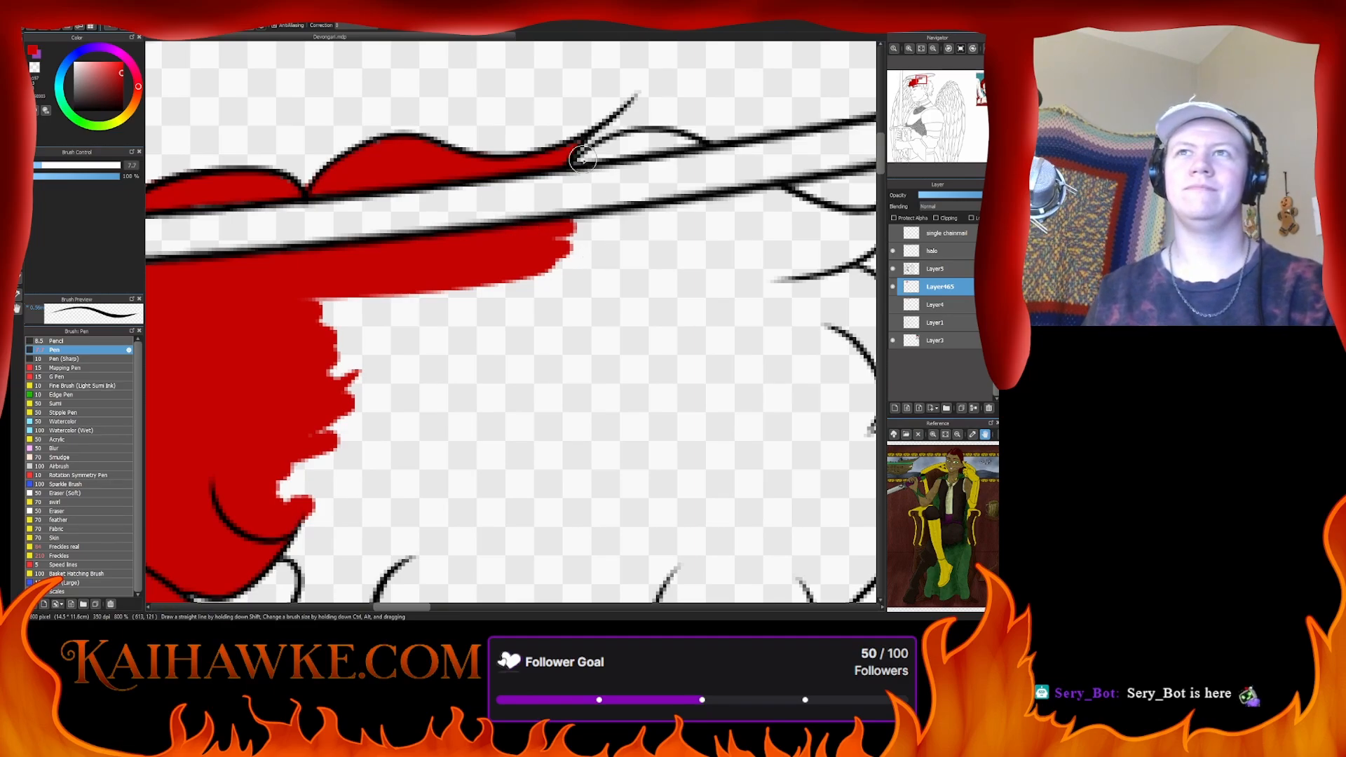
mouse_move(586, 157)
left_mouse_down()
mouse_move(650, 138)
mouse_move(627, 142)
mouse_move(687, 144)
mouse_move(591, 161)
mouse_move(694, 143)
left_mouse_up()
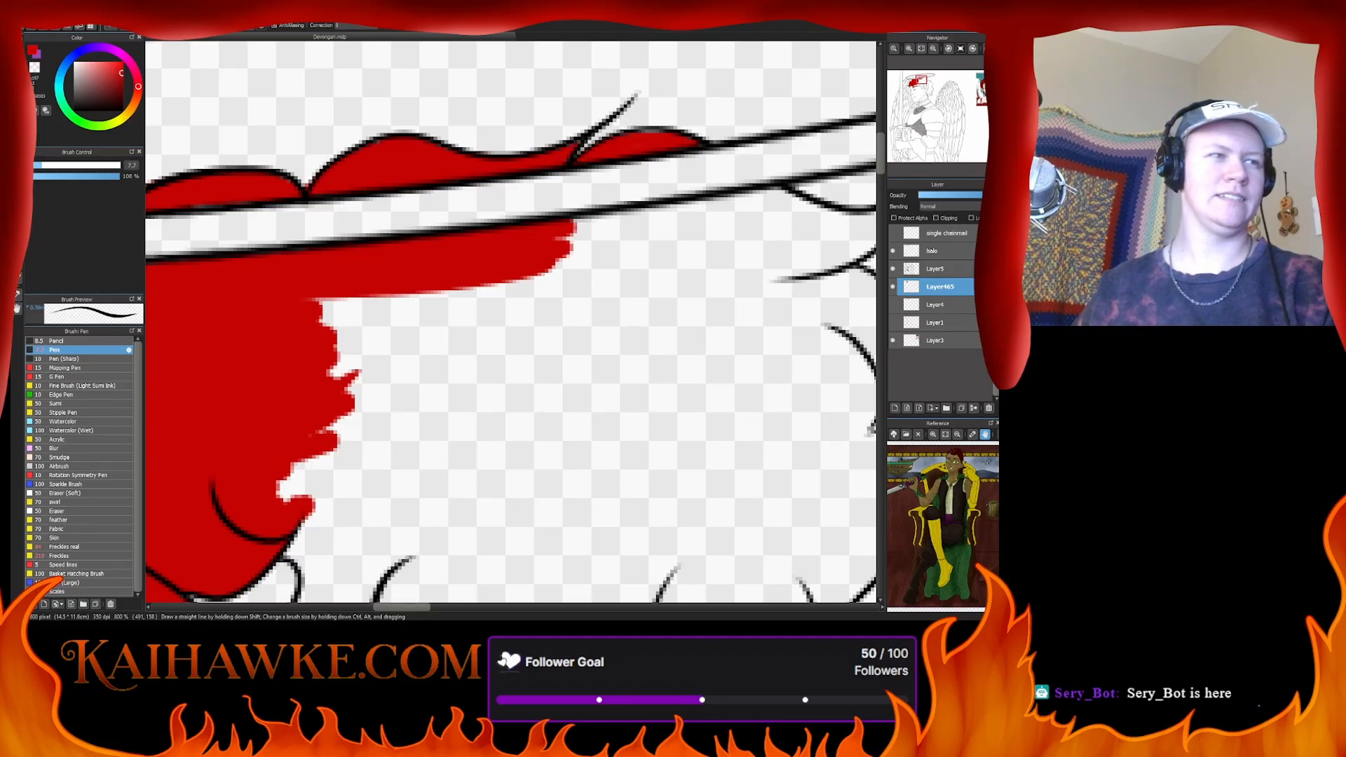
- Fill the crown beneath the halo with red, back to the pointed curls behind the head
mouse_move(626, 224)
left_mouse_down()
mouse_move(559, 232)
mouse_move(651, 222)
mouse_move(556, 232)
mouse_move(775, 194)
mouse_move(600, 261)
mouse_move(618, 208)
mouse_move(685, 244)
mouse_move(624, 208)
mouse_move(718, 237)
mouse_move(756, 207)
mouse_move(702, 263)
mouse_move(741, 225)
mouse_move(706, 258)
mouse_move(638, 280)
mouse_move(652, 249)
mouse_move(602, 234)
mouse_move(604, 222)
mouse_move(560, 238)
mouse_move(716, 207)
mouse_move(533, 248)
mouse_move(752, 221)
mouse_move(628, 235)
mouse_move(518, 271)
mouse_move(768, 241)
mouse_move(534, 289)
mouse_move(751, 261)
mouse_move(770, 270)
mouse_move(634, 319)
mouse_move(767, 293)
mouse_move(352, 382)
mouse_move(701, 309)
mouse_move(348, 360)
mouse_move(623, 297)
mouse_move(348, 316)
mouse_move(673, 268)
mouse_move(250, 313)
mouse_move(278, 342)
mouse_move(254, 366)
mouse_move(254, 409)
mouse_move(275, 480)
mouse_move(340, 417)
mouse_move(447, 351)
mouse_move(309, 462)
mouse_move(574, 326)
mouse_move(526, 362)
mouse_move(705, 299)
mouse_move(502, 539)
left_mouse_up()
key("ctrl+z")
left_click_drag(664, 385, 421, 400)
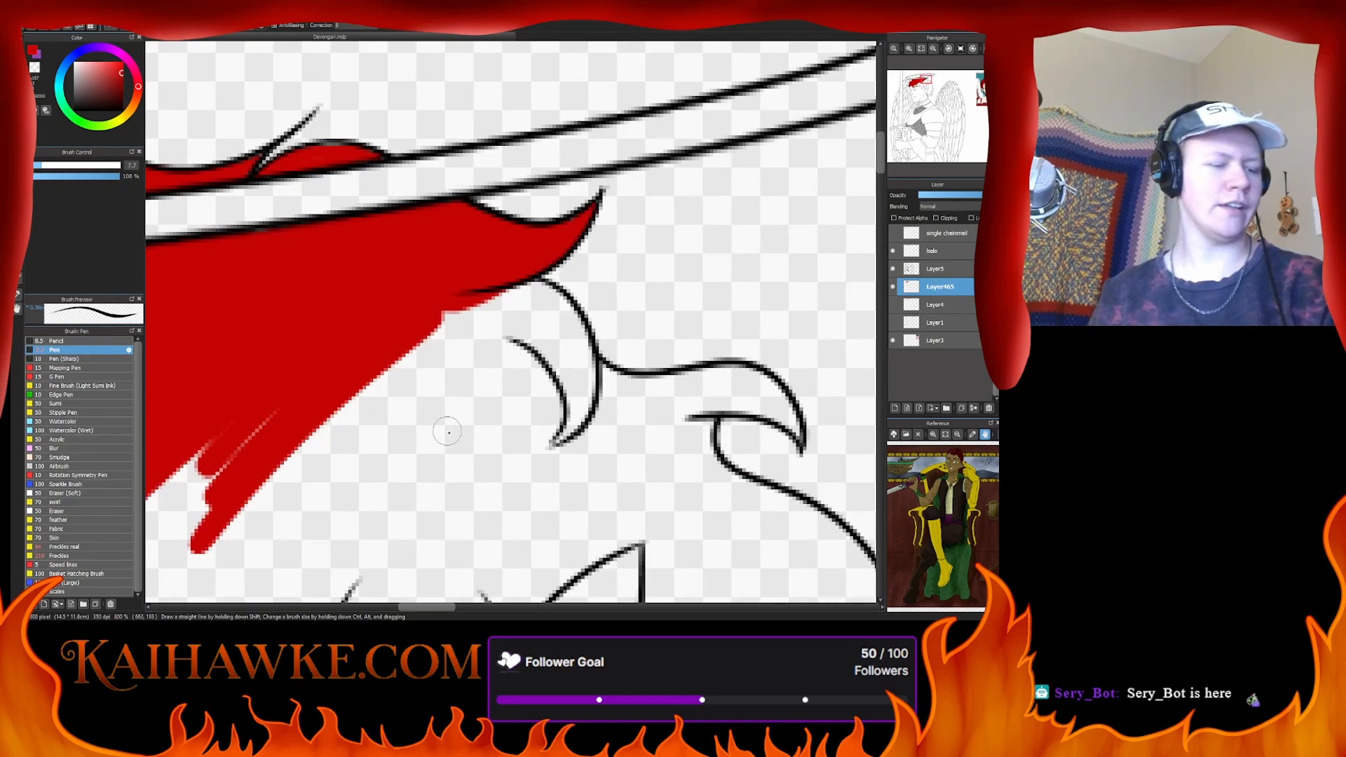
mouse_move(505, 280)
left_mouse_down()
mouse_move(562, 352)
mouse_move(578, 356)
mouse_move(581, 340)
mouse_move(558, 328)
mouse_move(584, 346)
mouse_move(560, 352)
mouse_move(568, 418)
mouse_move(582, 407)
mouse_move(576, 360)
mouse_move(540, 320)
mouse_move(514, 327)
mouse_move(478, 422)
mouse_move(490, 408)
mouse_move(510, 442)
mouse_move(454, 429)
mouse_move(444, 324)
mouse_move(464, 306)
mouse_move(425, 373)
mouse_move(333, 454)
mouse_move(293, 458)
mouse_move(333, 463)
mouse_move(459, 383)
mouse_move(437, 448)
mouse_move(602, 411)
left_mouse_up()
mouse_move(475, 285)
left_mouse_down()
mouse_move(533, 312)
mouse_move(501, 309)
mouse_move(610, 306)
mouse_move(596, 310)
mouse_move(659, 320)
mouse_move(673, 343)
mouse_move(632, 322)
mouse_move(538, 326)
mouse_move(488, 385)
mouse_move(470, 322)
mouse_move(716, 456)
left_mouse_up()
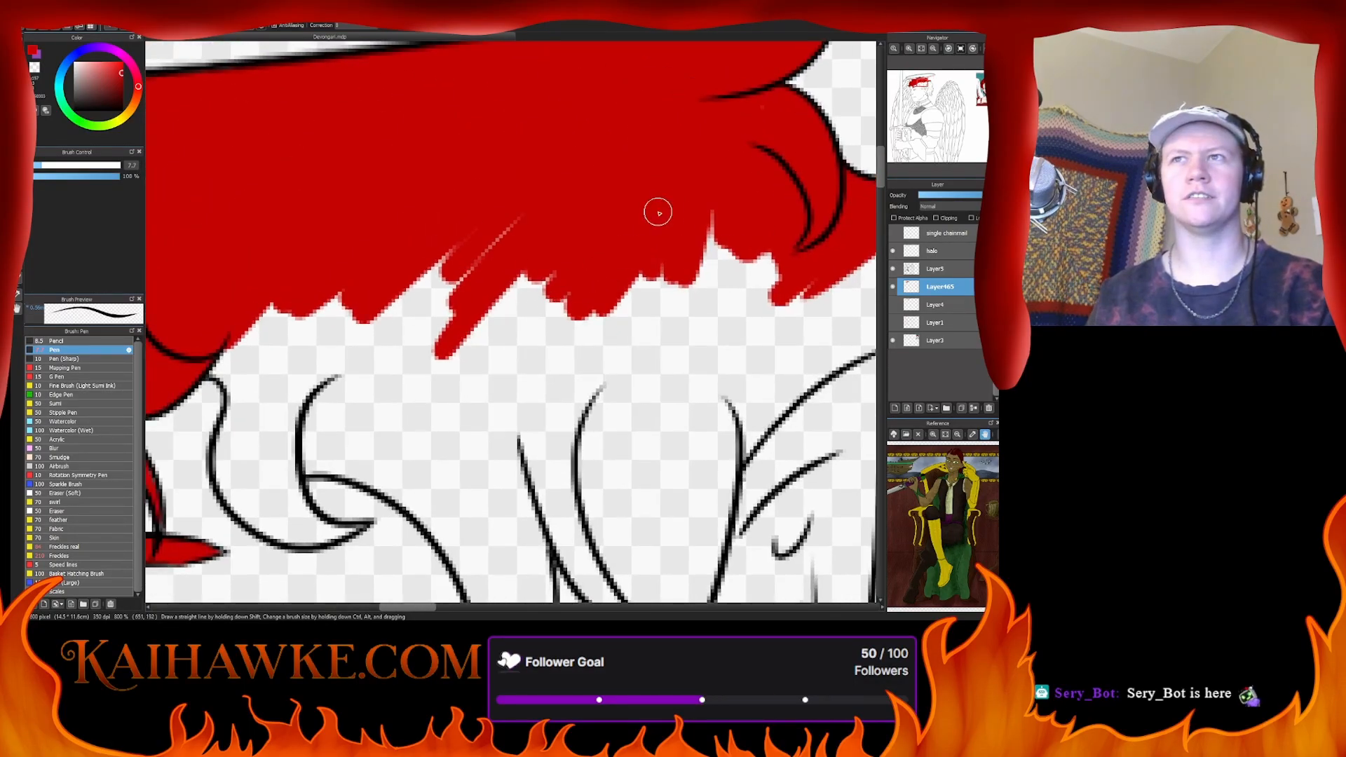
- Fill the hooked curl in the middle of the fringe with red and join it to the hair above
mouse_move(690, 214)
left_mouse_down()
mouse_move(701, 309)
mouse_move(617, 358)
left_mouse_up()
mouse_move(494, 290)
left_mouse_down()
mouse_move(392, 365)
mouse_move(337, 351)
mouse_move(316, 379)
left_mouse_up()
mouse_move(316, 378)
left_mouse_down()
mouse_move(351, 388)
mouse_move(637, 311)
mouse_move(480, 299)
mouse_move(502, 300)
mouse_move(504, 382)
mouse_move(495, 370)
mouse_move(511, 361)
mouse_move(524, 439)
mouse_move(501, 399)
mouse_move(582, 450)
mouse_move(570, 463)
mouse_move(527, 444)
mouse_move(569, 446)
left_mouse_up()
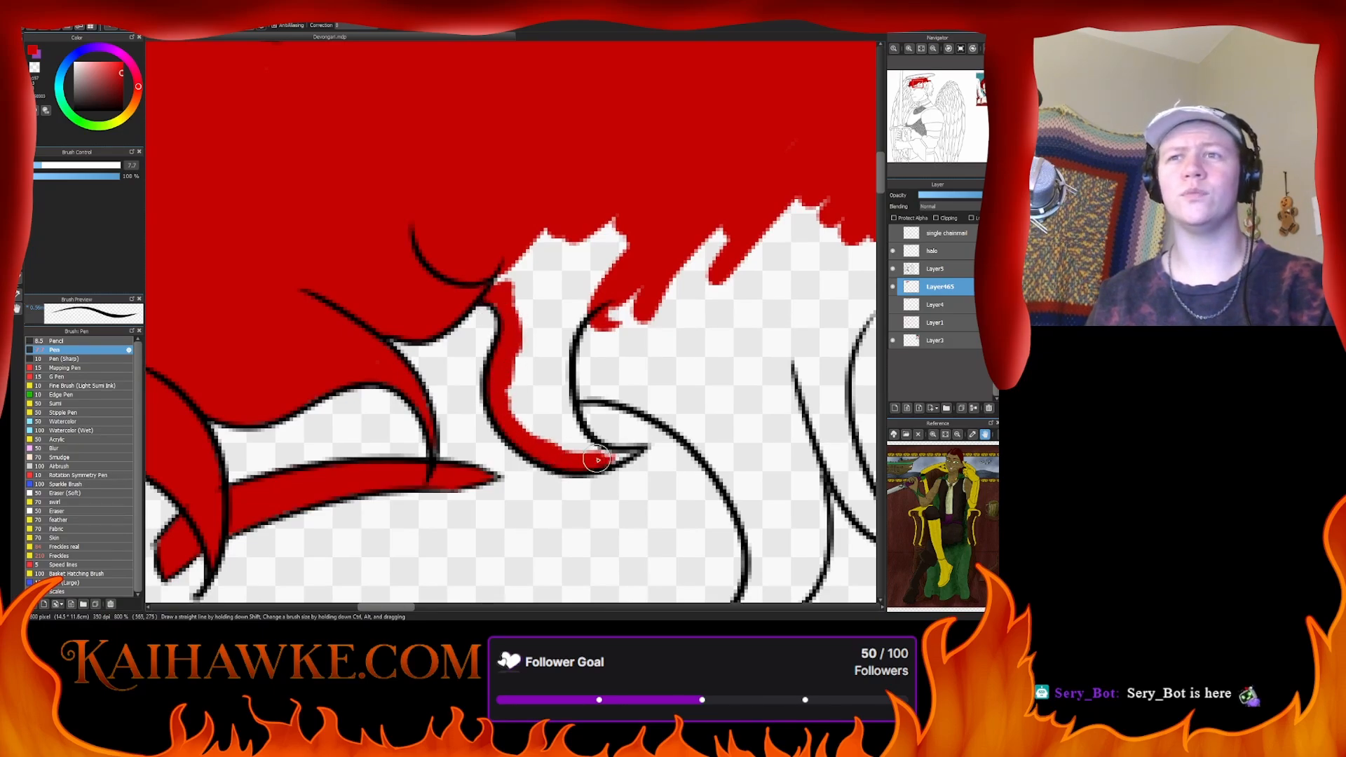
mouse_move(618, 455)
left_mouse_down()
mouse_move(546, 436)
mouse_move(591, 453)
mouse_move(548, 349)
mouse_move(565, 437)
mouse_move(580, 326)
mouse_move(547, 439)
mouse_move(547, 338)
mouse_move(515, 416)
mouse_move(587, 300)
mouse_move(590, 244)
left_mouse_up()
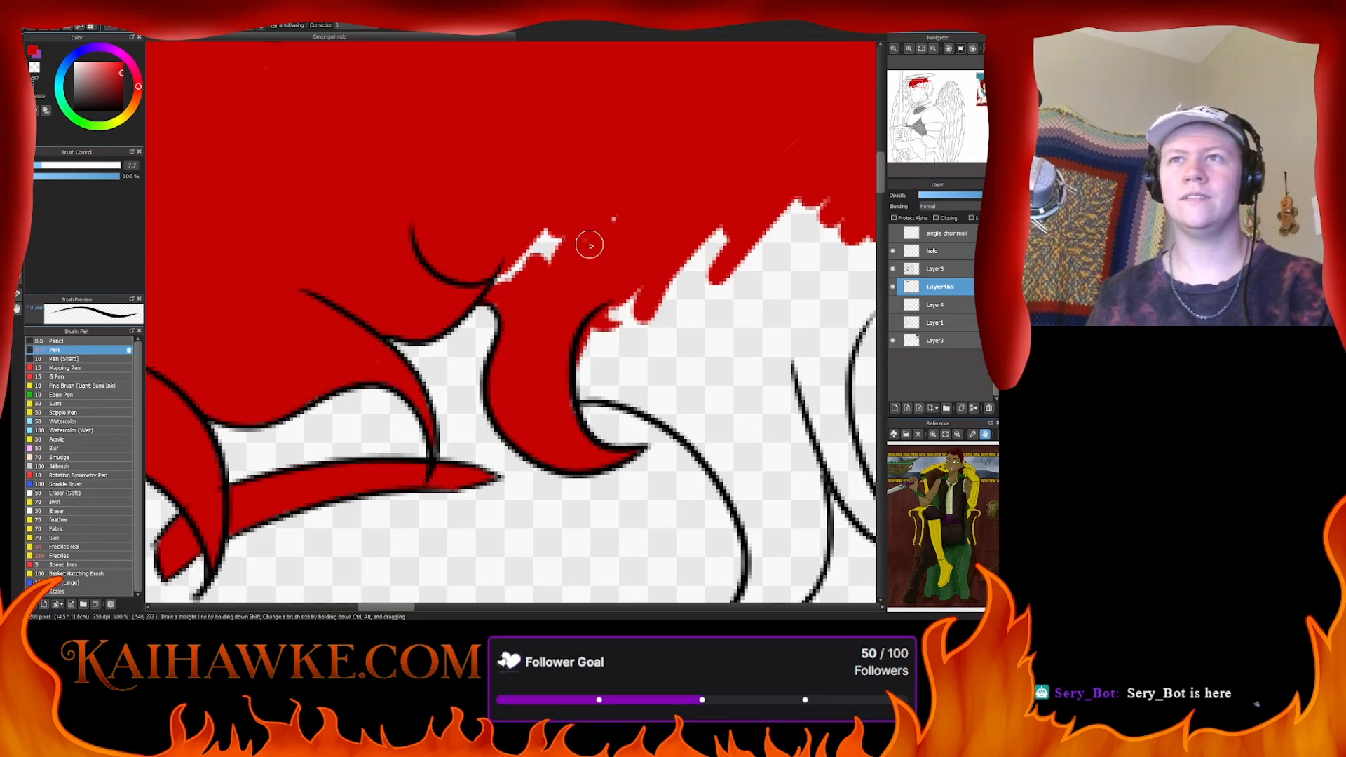
left_click_drag(535, 279, 489, 288)
- Paint the long curved lock hanging over the temple red, following its outline down to the tip
mouse_move(617, 332)
left_mouse_down()
mouse_move(392, 355)
mouse_move(473, 350)
mouse_move(417, 355)
mouse_move(547, 410)
mouse_move(464, 367)
mouse_move(553, 441)
mouse_move(495, 372)
mouse_move(580, 492)
left_mouse_up()
mouse_move(581, 492)
left_mouse_down()
mouse_move(588, 526)
mouse_move(564, 363)
mouse_move(539, 319)
mouse_move(550, 407)
mouse_move(544, 378)
left_mouse_up()
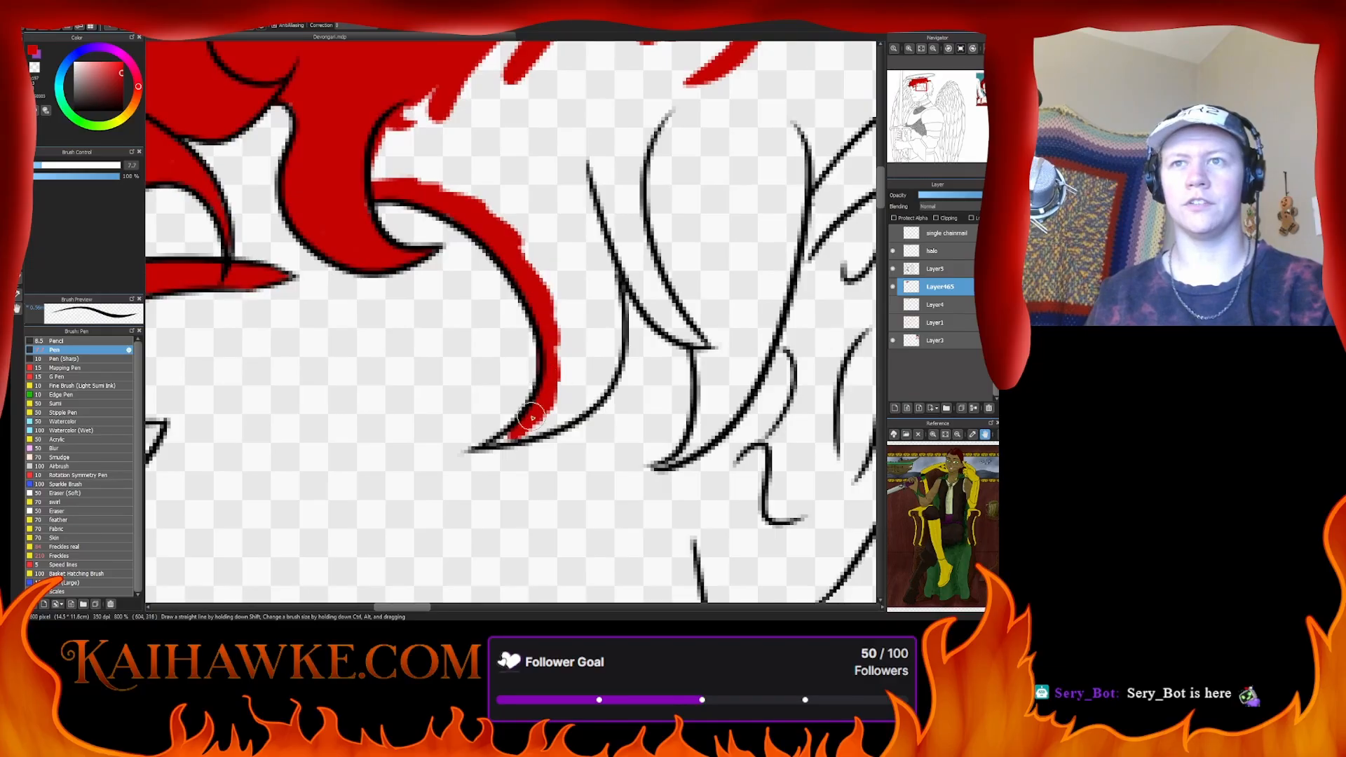
mouse_move(504, 442)
left_mouse_down()
mouse_move(577, 400)
mouse_move(524, 429)
mouse_move(591, 373)
mouse_move(599, 381)
mouse_move(559, 426)
mouse_move(582, 377)
mouse_move(608, 363)
mouse_move(589, 380)
mouse_move(615, 311)
mouse_move(596, 379)
mouse_move(555, 401)
mouse_move(571, 358)
mouse_move(561, 255)
mouse_move(589, 285)
mouse_move(598, 371)
mouse_move(610, 295)
left_mouse_up()
scroll(610, 294, "up", 3)
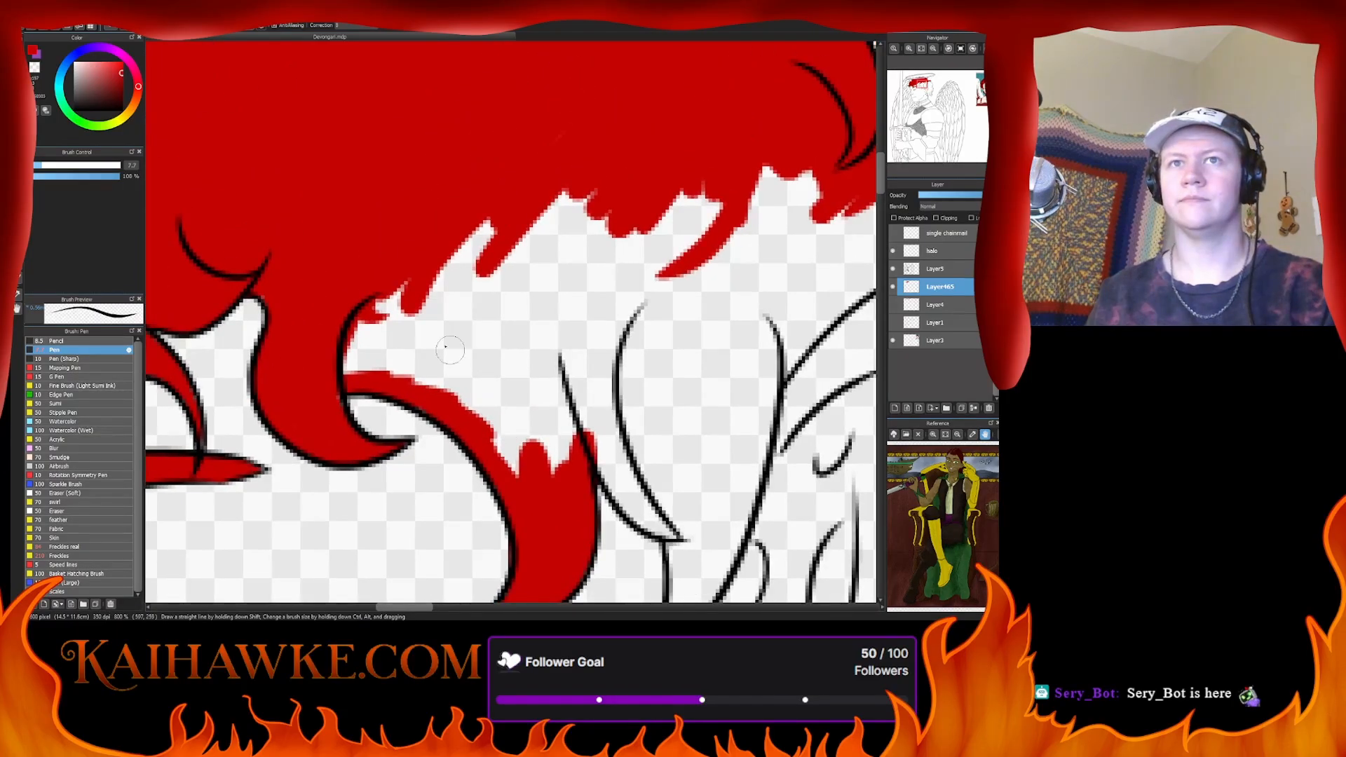
- Fill the gap above the temple lock with red and colour the thin strands in front of the ear
mouse_move(341, 346)
left_mouse_down()
mouse_move(360, 323)
mouse_move(344, 370)
mouse_move(366, 343)
mouse_move(356, 363)
mouse_move(463, 370)
mouse_move(513, 206)
mouse_move(453, 289)
mouse_move(437, 409)
mouse_move(422, 378)
mouse_move(434, 347)
mouse_move(457, 355)
mouse_move(524, 483)
mouse_move(467, 290)
mouse_move(552, 470)
mouse_move(552, 268)
mouse_move(476, 307)
mouse_move(617, 167)
mouse_move(628, 187)
mouse_move(660, 184)
mouse_move(572, 368)
left_mouse_up()
left_click_drag(585, 394, 533, 251)
mouse_move(520, 159)
left_mouse_down()
mouse_move(535, 244)
mouse_move(584, 354)
mouse_move(551, 322)
mouse_move(612, 363)
mouse_move(550, 253)
mouse_move(617, 321)
mouse_move(621, 390)
left_mouse_up()
mouse_move(625, 453)
left_mouse_down()
mouse_move(614, 481)
mouse_move(621, 467)
left_mouse_up()
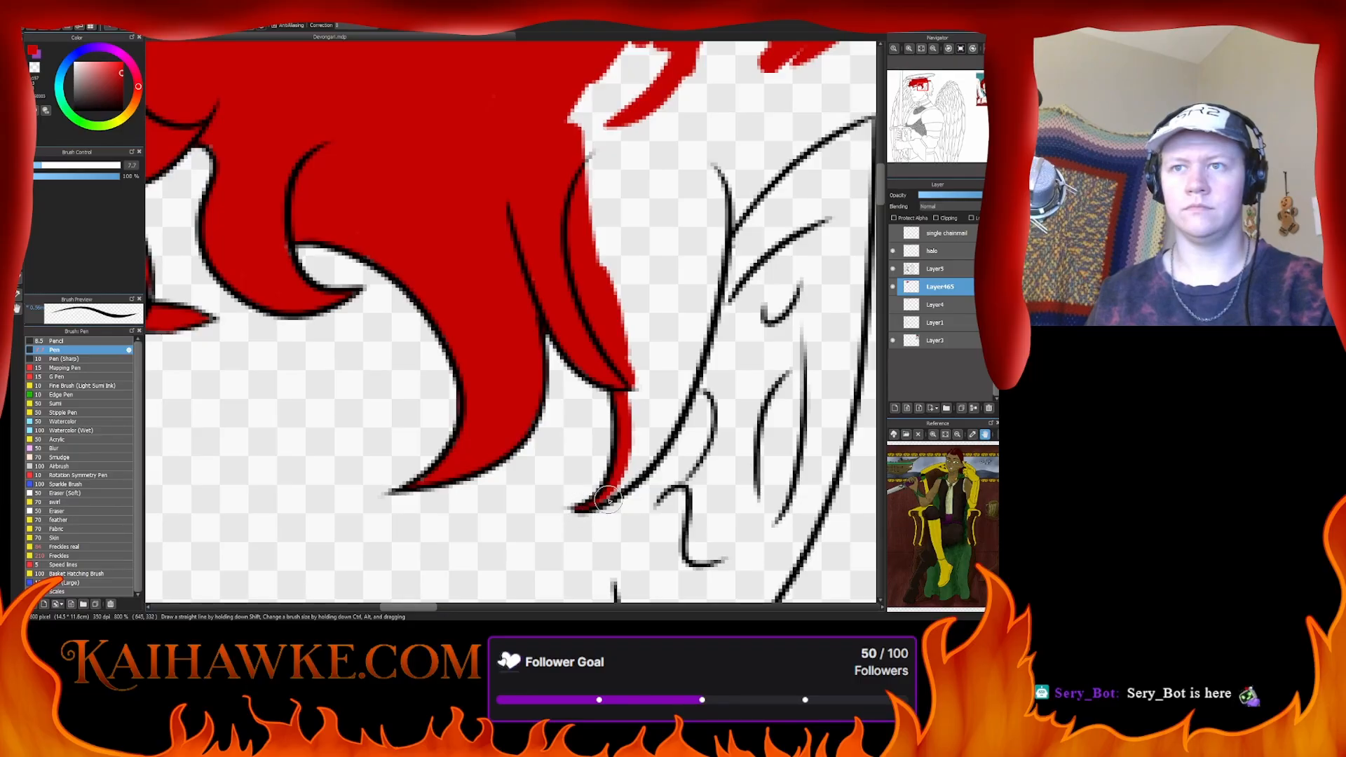
mouse_move(609, 495)
left_mouse_down()
mouse_move(666, 407)
mouse_move(694, 291)
mouse_move(688, 355)
mouse_move(715, 300)
left_mouse_up()
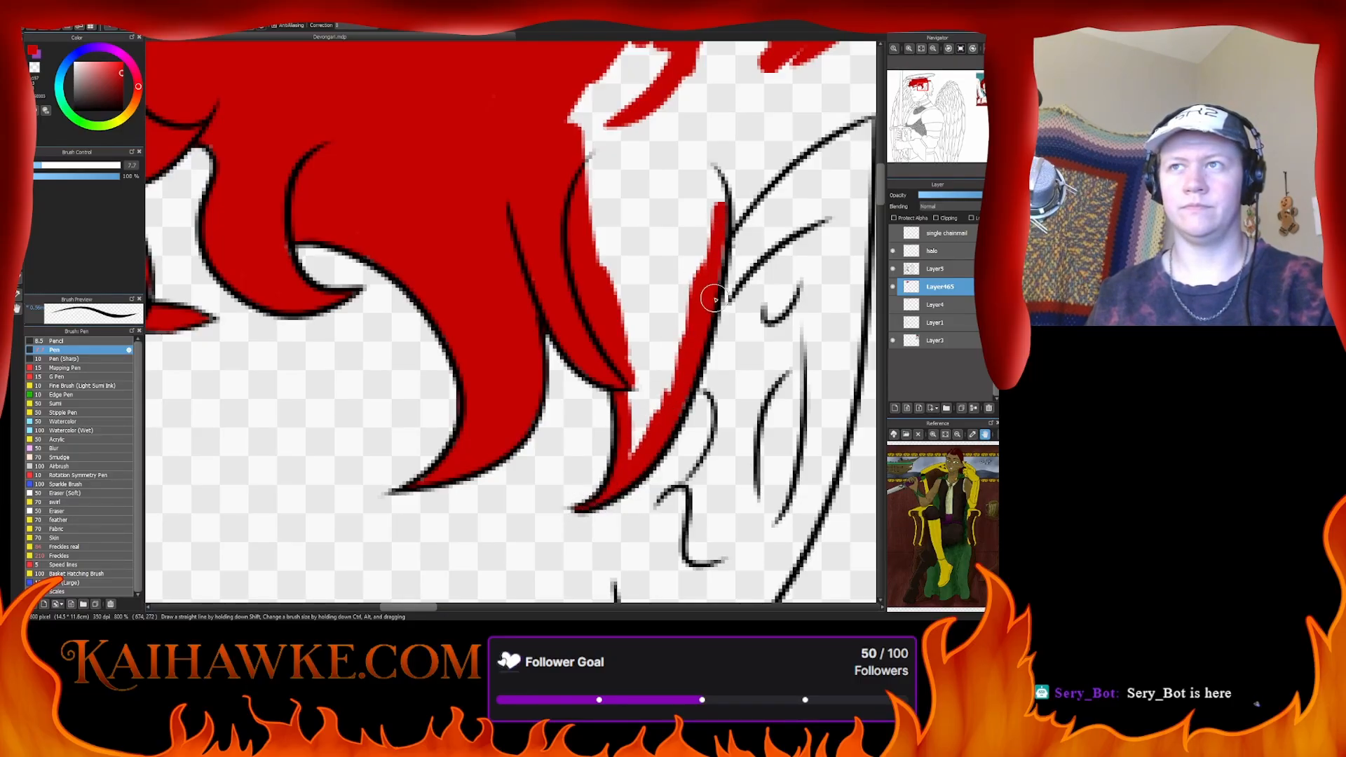
- Fill the lock in front of the ear with red and extend the colour over the ear's pointed tip
mouse_move(624, 471)
left_mouse_down()
mouse_move(630, 317)
mouse_move(631, 456)
mouse_move(687, 327)
mouse_move(697, 223)
mouse_move(684, 276)
mouse_move(696, 277)
mouse_move(653, 357)
mouse_move(631, 303)
mouse_move(615, 307)
mouse_move(577, 265)
mouse_move(606, 269)
mouse_move(586, 180)
mouse_move(588, 257)
mouse_move(451, 338)
mouse_move(560, 245)
mouse_move(491, 397)
mouse_move(522, 403)
mouse_move(559, 339)
mouse_move(563, 285)
left_mouse_up()
mouse_move(632, 252)
left_mouse_down()
mouse_move(535, 430)
mouse_move(688, 301)
mouse_move(589, 465)
mouse_move(723, 324)
mouse_move(766, 306)
mouse_move(701, 360)
left_mouse_up()
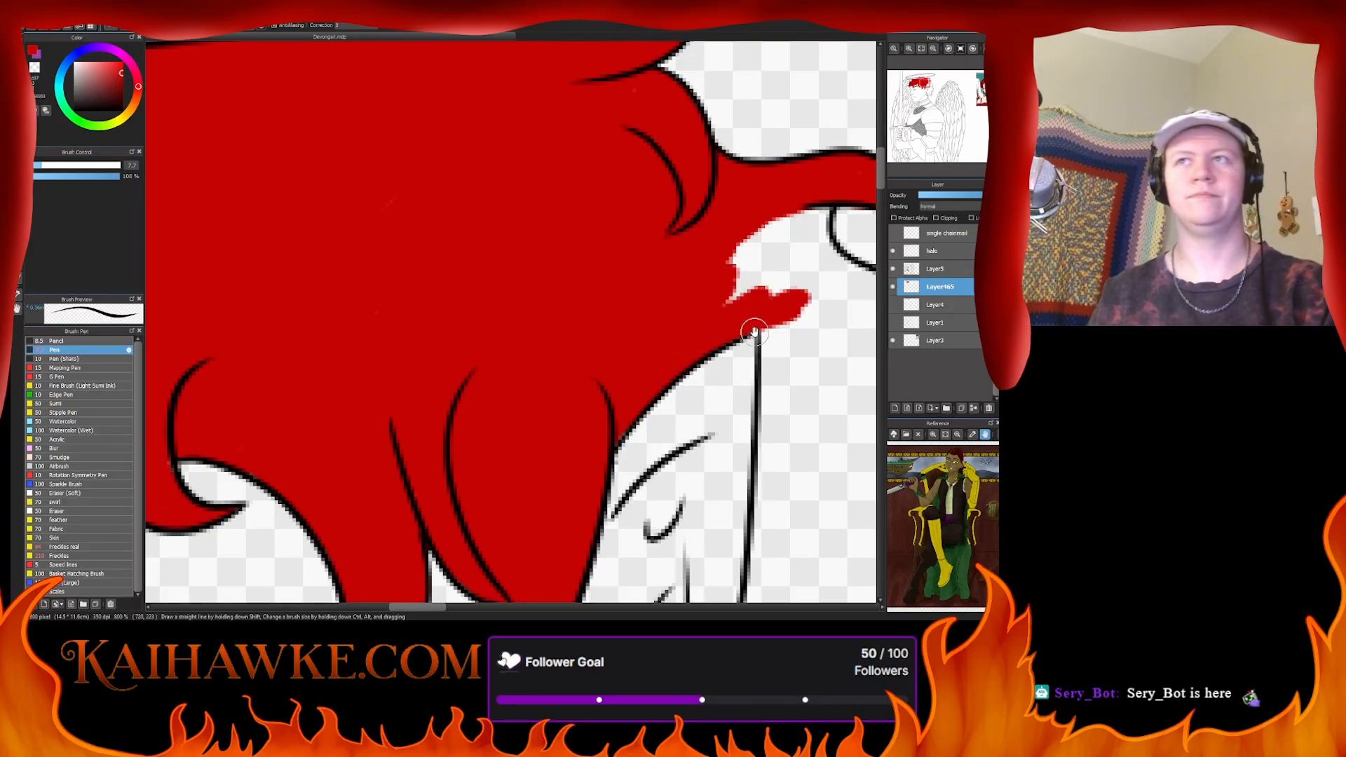
left_click_drag(754, 329, 434, 281)
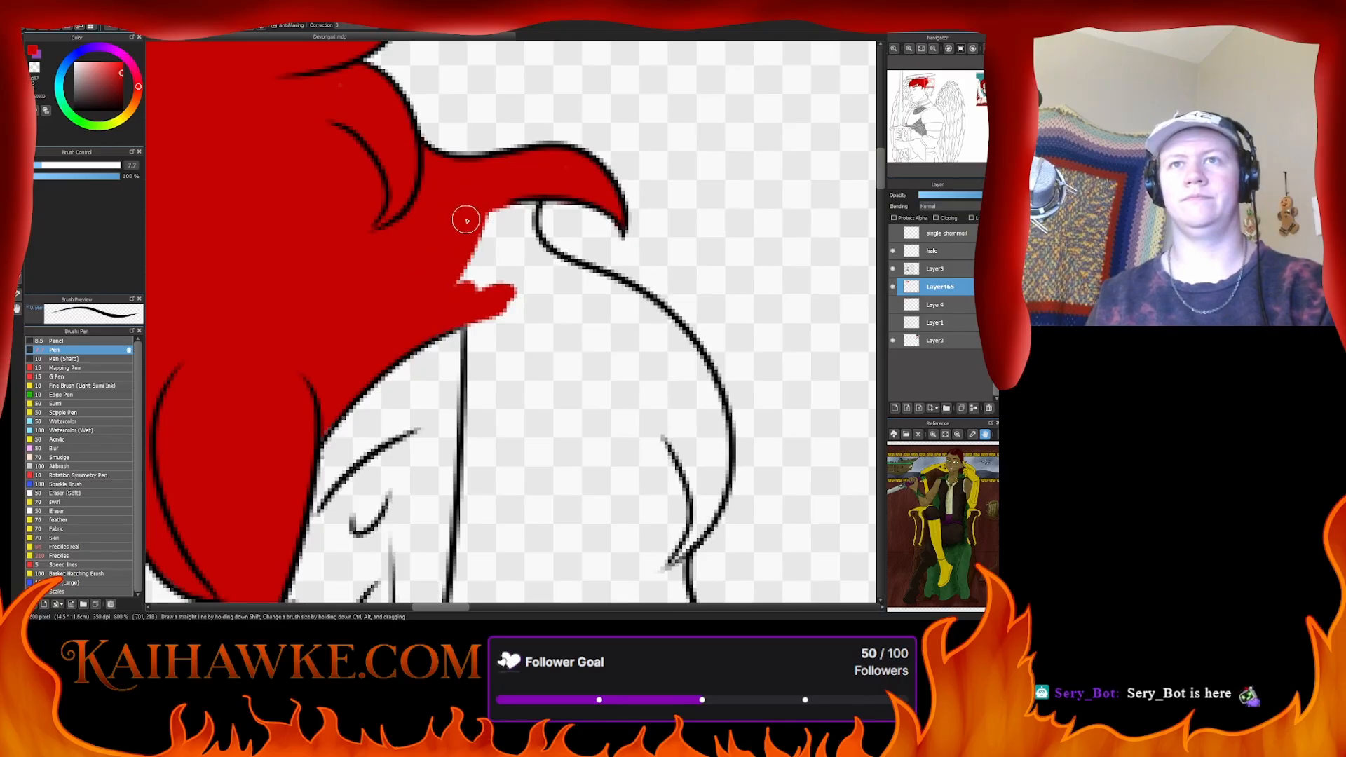
mouse_move(466, 221)
left_mouse_down()
mouse_move(520, 195)
mouse_move(534, 271)
left_mouse_up()
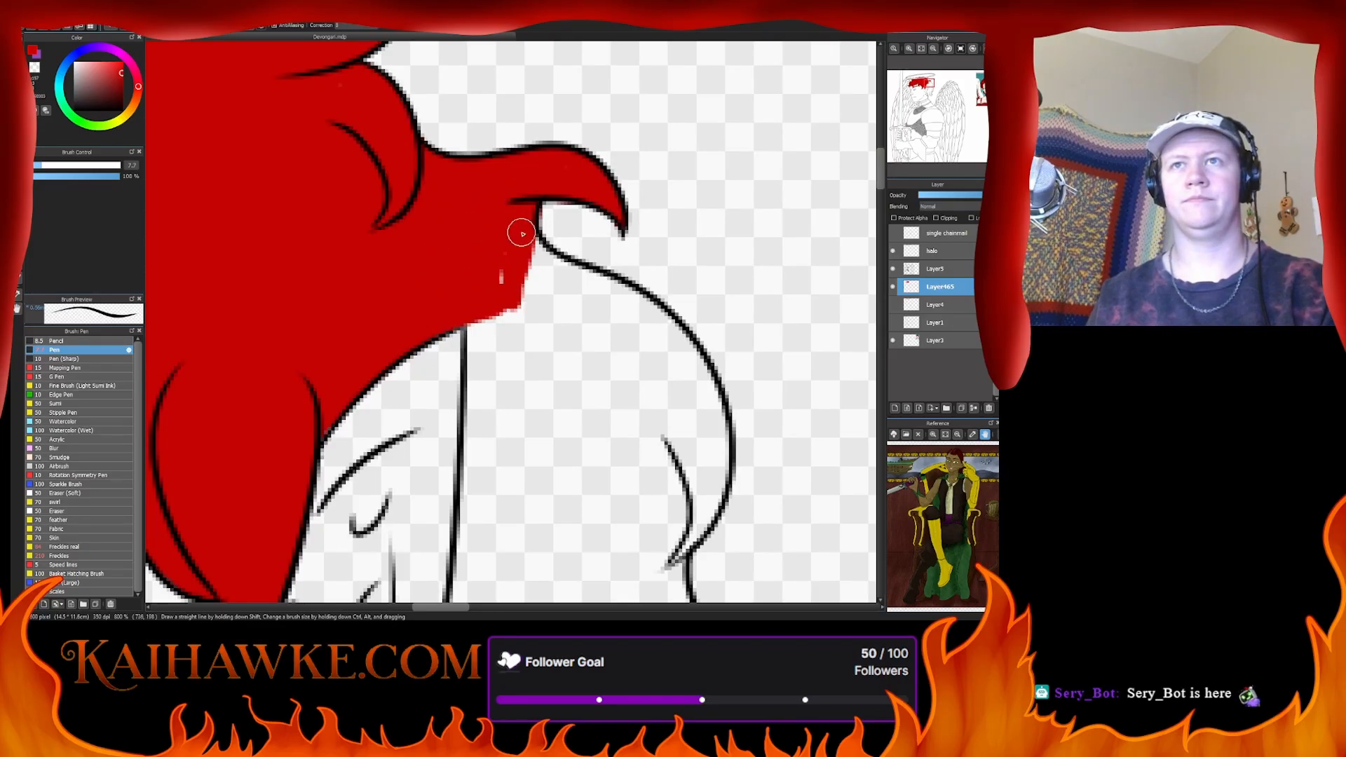
key("ctrl+z")
- Paint red along the large rounded curl behind the ear and fill its upper part back to the ear's edge
mouse_move(533, 197)
left_mouse_down()
mouse_move(533, 255)
mouse_move(553, 280)
mouse_move(540, 252)
mouse_move(544, 268)
mouse_move(508, 276)
mouse_move(507, 293)
mouse_move(525, 257)
mouse_move(638, 315)
mouse_move(561, 265)
mouse_move(597, 313)
mouse_move(656, 326)
left_mouse_up()
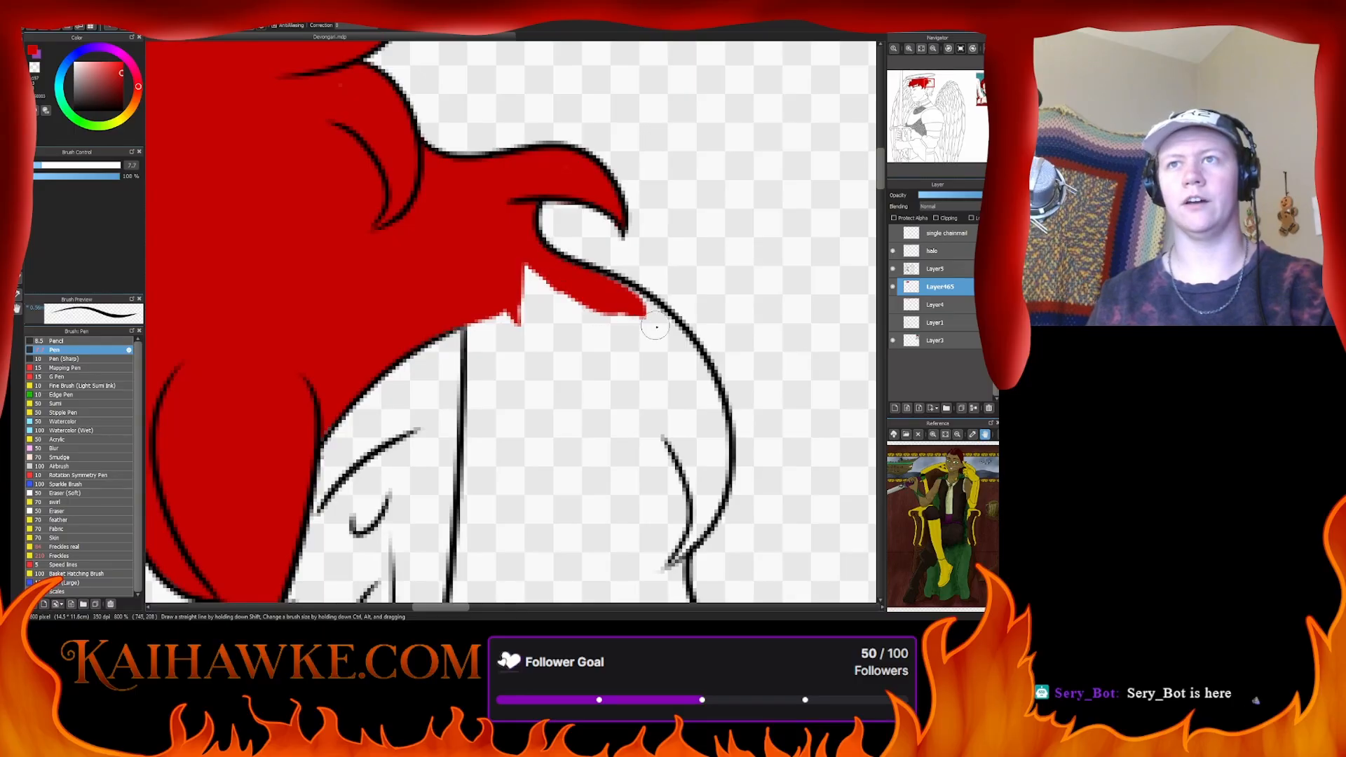
mouse_move(597, 278)
left_mouse_down()
mouse_move(682, 340)
mouse_move(629, 300)
mouse_move(723, 413)
mouse_move(665, 347)
mouse_move(685, 351)
mouse_move(655, 311)
mouse_move(687, 377)
mouse_move(707, 373)
mouse_move(701, 446)
mouse_move(721, 424)
mouse_move(697, 473)
mouse_move(719, 471)
mouse_move(702, 467)
mouse_move(706, 513)
mouse_move(706, 496)
mouse_move(680, 555)
mouse_move(679, 536)
mouse_move(660, 563)
mouse_move(709, 438)
mouse_move(672, 519)
mouse_move(695, 474)
mouse_move(688, 375)
mouse_move(519, 265)
mouse_move(539, 329)
mouse_move(475, 318)
mouse_move(480, 438)
mouse_move(481, 371)
mouse_move(465, 435)
mouse_move(484, 471)
left_mouse_up()
key("ctrl+z")
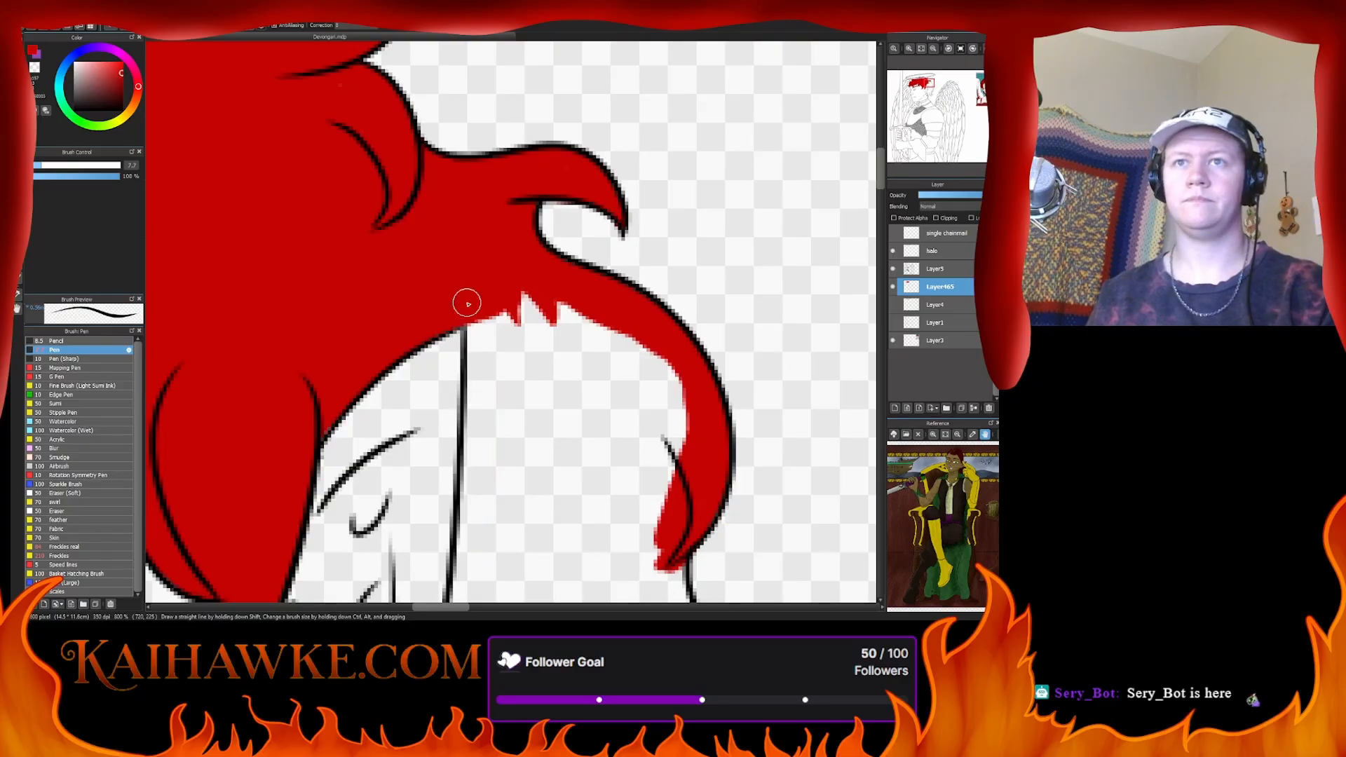
mouse_move(467, 314)
left_mouse_down()
mouse_move(477, 424)
mouse_move(463, 582)
left_mouse_up()
mouse_move(506, 355)
left_mouse_down()
mouse_move(475, 349)
mouse_move(523, 280)
mouse_move(554, 361)
mouse_move(597, 414)
mouse_move(631, 388)
mouse_move(640, 330)
mouse_move(677, 413)
mouse_move(674, 371)
mouse_move(654, 350)
mouse_move(665, 418)
mouse_move(653, 477)
mouse_move(672, 499)
left_mouse_up()
mouse_move(644, 406)
left_mouse_down()
mouse_move(583, 340)
mouse_move(627, 334)
mouse_move(600, 379)
mouse_move(510, 334)
mouse_move(513, 501)
mouse_move(503, 490)
mouse_move(535, 346)
mouse_move(524, 336)
mouse_move(562, 518)
mouse_move(594, 526)
mouse_move(619, 416)
mouse_move(637, 420)
mouse_move(587, 402)
mouse_move(609, 470)
mouse_move(585, 544)
mouse_move(558, 517)
mouse_move(597, 387)
left_mouse_up()
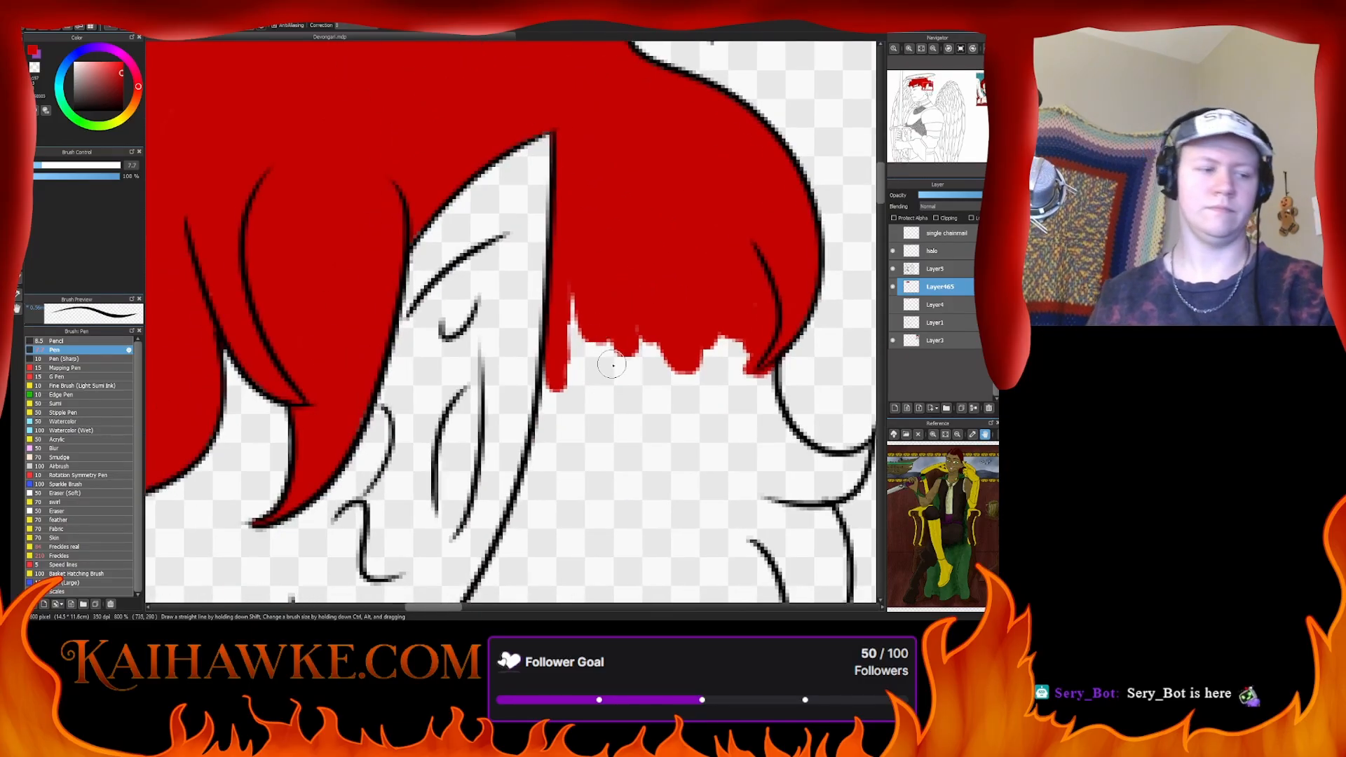
- Extend the red fill down behind the ear and colour the upturned pointed flick at the back of the head
mouse_move(598, 258)
left_mouse_down()
mouse_move(571, 283)
mouse_move(611, 491)
mouse_move(646, 313)
mouse_move(628, 497)
mouse_move(683, 348)
mouse_move(684, 498)
left_mouse_up()
mouse_move(719, 403)
left_mouse_down()
mouse_move(543, 379)
mouse_move(522, 519)
left_mouse_up()
mouse_move(522, 519)
left_mouse_down()
mouse_move(525, 357)
mouse_move(550, 522)
mouse_move(575, 373)
mouse_move(589, 501)
mouse_move(615, 442)
mouse_move(629, 469)
left_mouse_up()
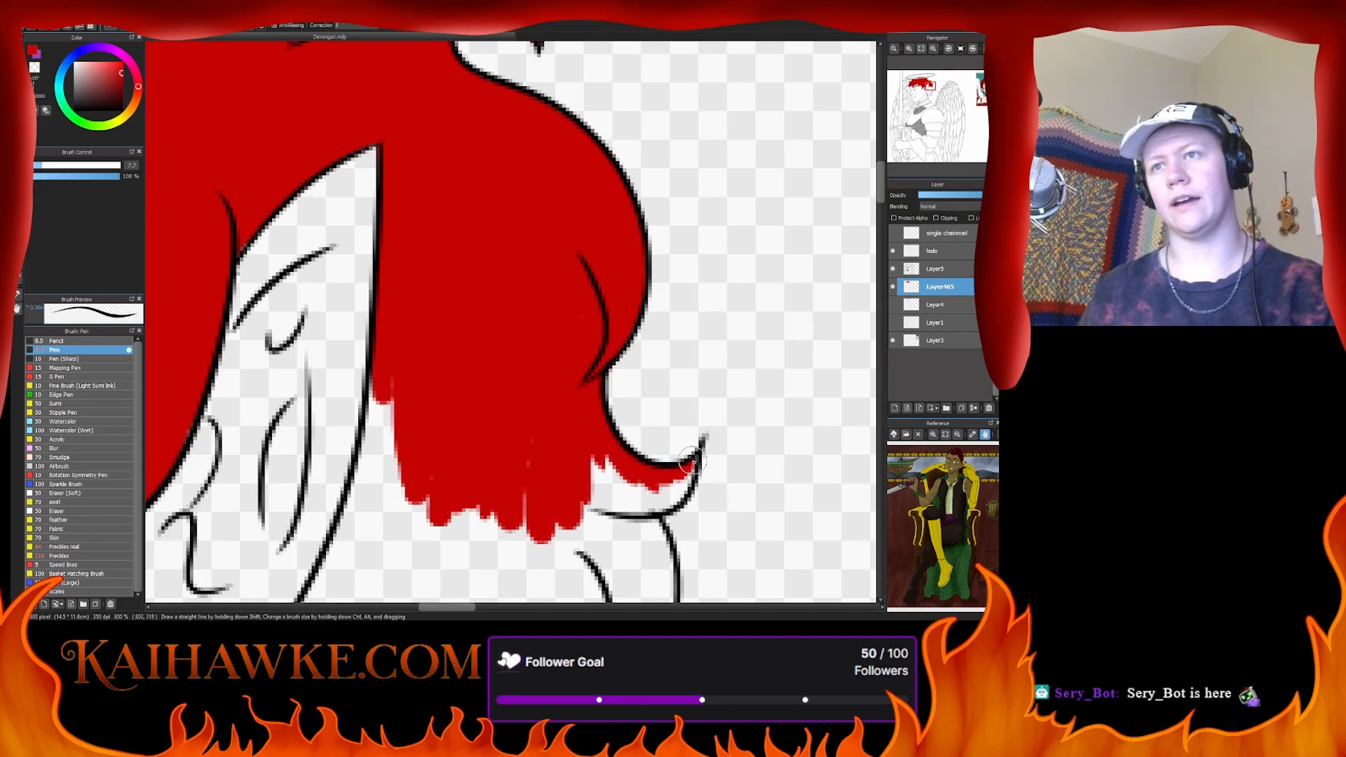
mouse_move(676, 493)
left_mouse_down()
mouse_move(644, 495)
mouse_move(632, 472)
left_mouse_up()
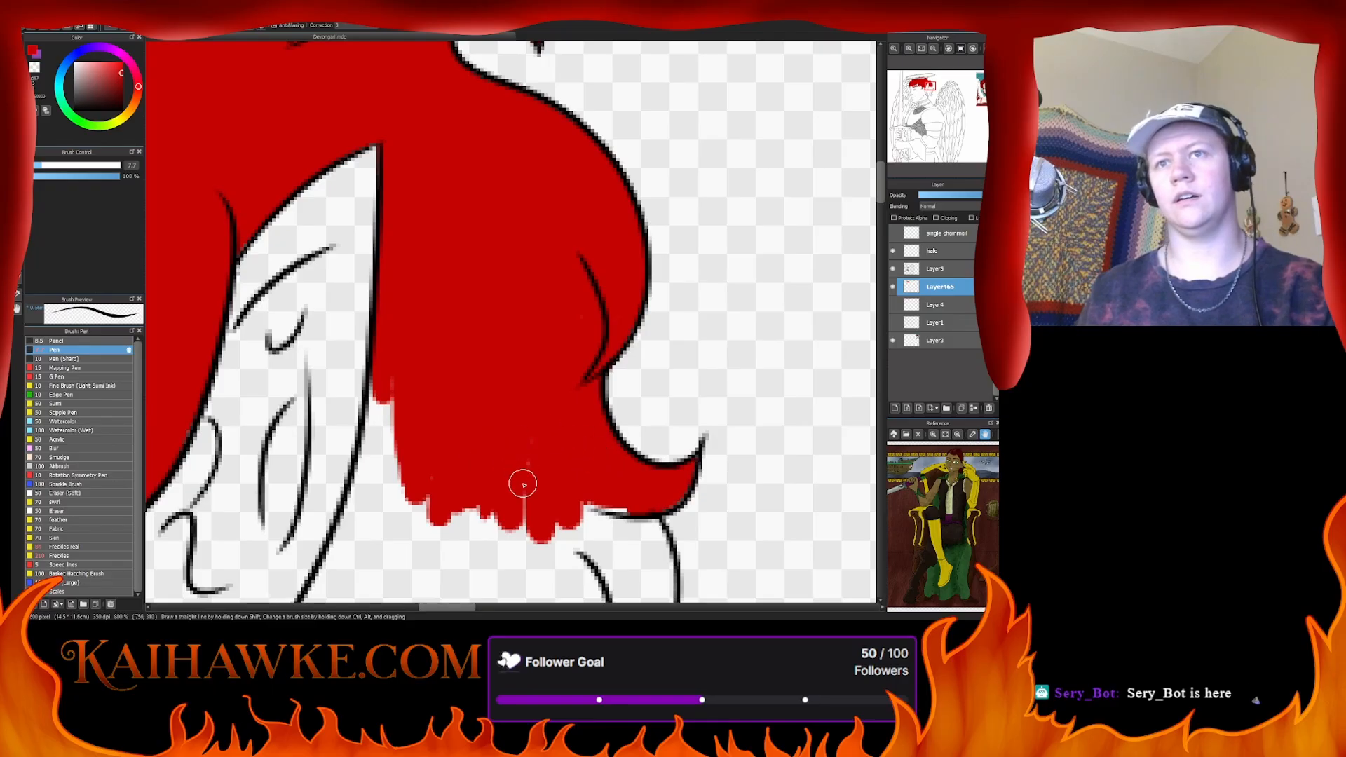
left_click_drag(523, 484, 520, 536)
- Paint red down the ear's back edge to the lobe and fill the two pointed locks beneath it
mouse_move(393, 431)
left_mouse_down()
mouse_move(435, 439)
mouse_move(428, 540)
left_mouse_up()
mouse_move(385, 373)
left_mouse_down()
mouse_move(414, 303)
mouse_move(507, 201)
mouse_move(464, 411)
left_mouse_up()
mouse_move(503, 282)
left_mouse_down()
mouse_move(463, 393)
mouse_move(436, 406)
mouse_move(389, 500)
mouse_move(508, 324)
mouse_move(479, 415)
left_mouse_up()
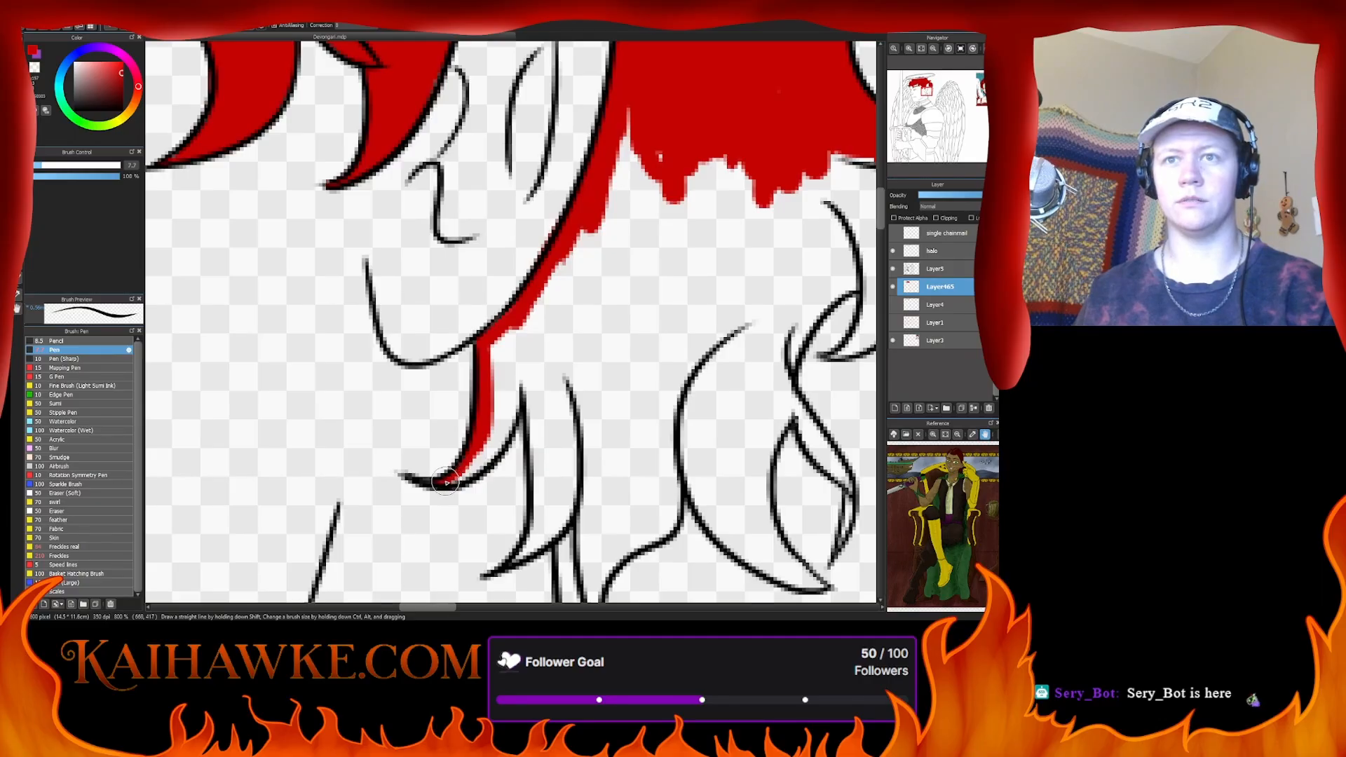
left_click_drag(495, 439, 475, 467)
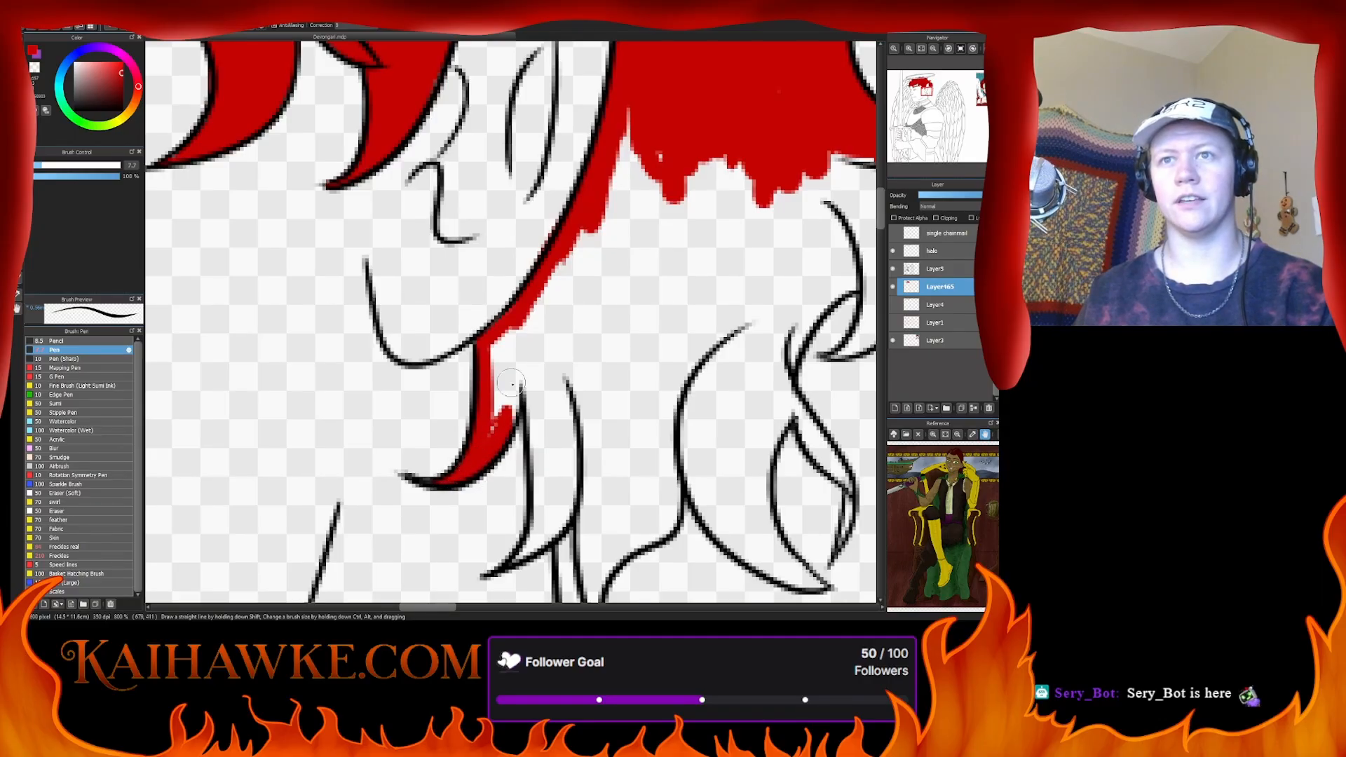
left_click_drag(511, 382, 499, 384)
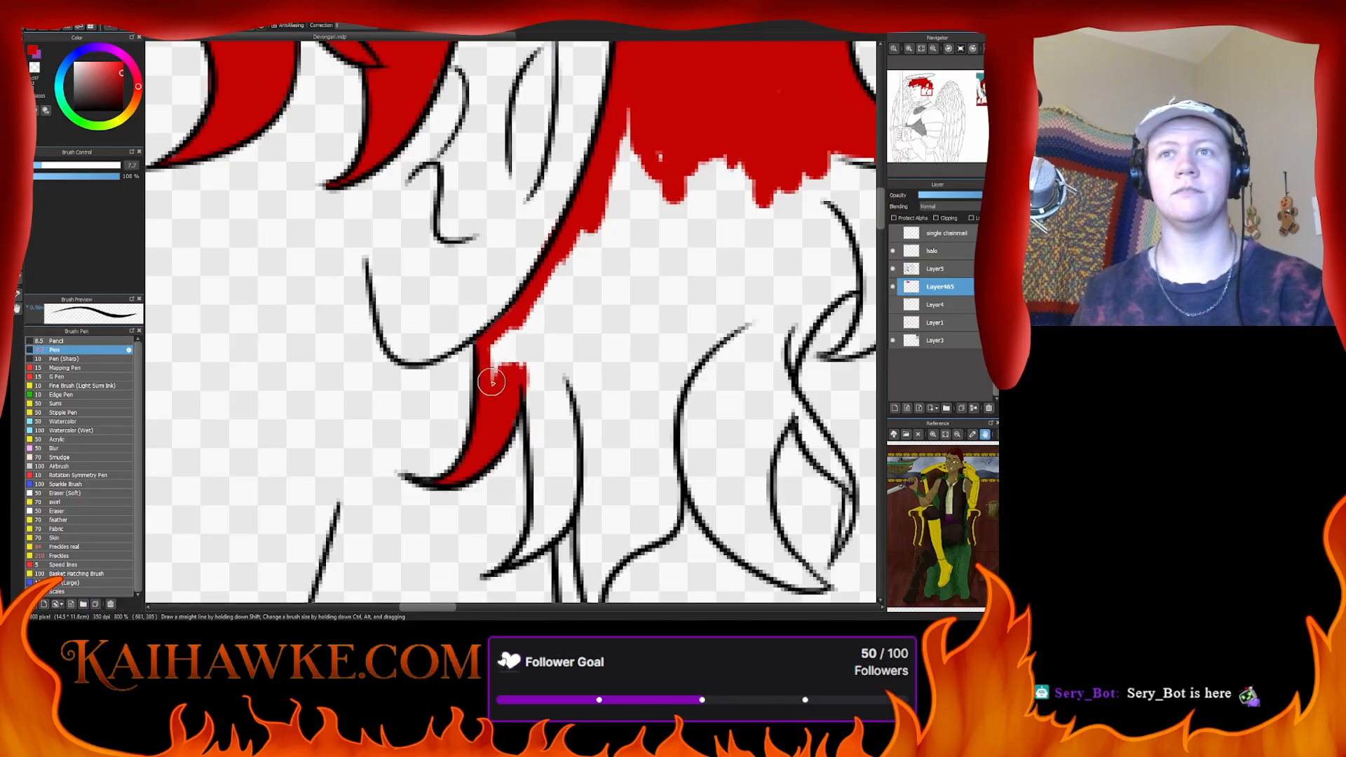
mouse_move(492, 382)
left_mouse_down()
mouse_move(510, 333)
mouse_move(554, 284)
mouse_move(546, 316)
mouse_move(631, 196)
mouse_move(607, 220)
left_mouse_up()
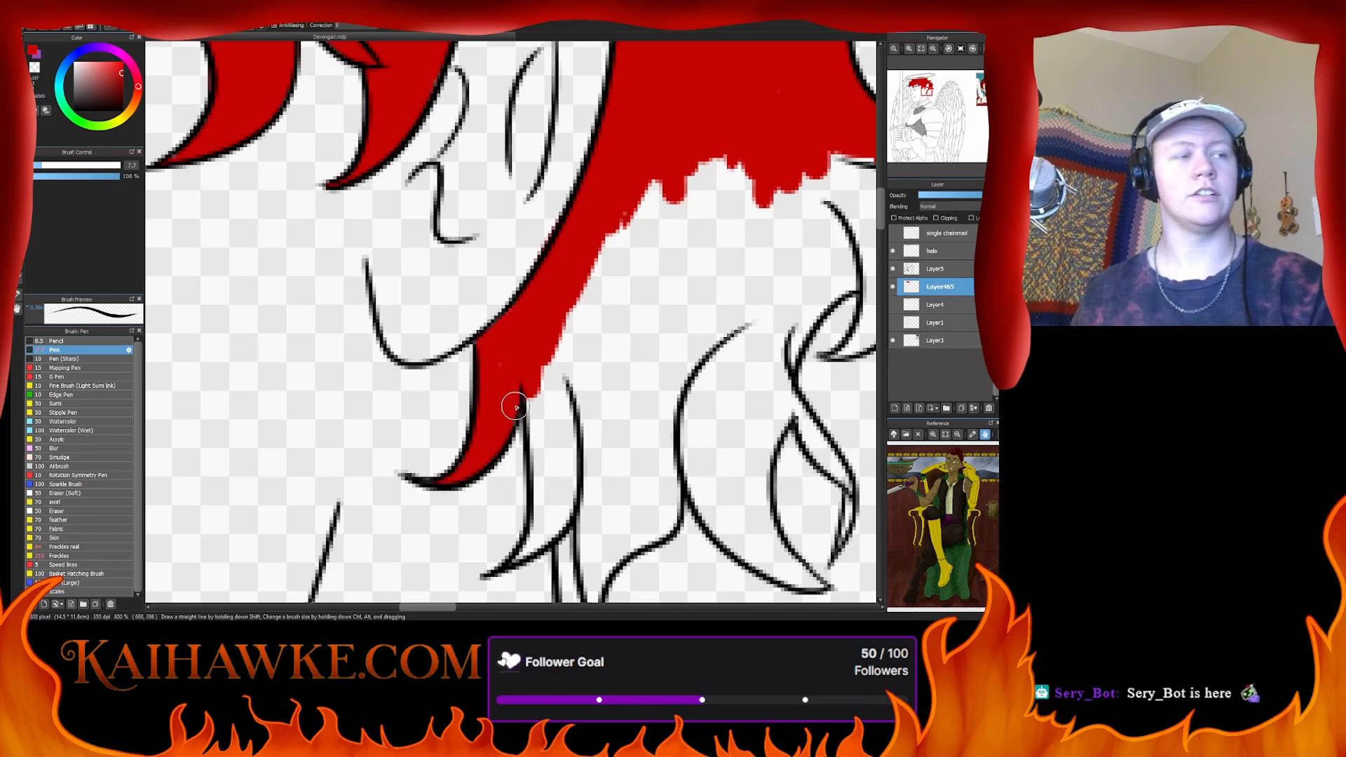
mouse_move(522, 397)
left_mouse_down()
mouse_move(564, 405)
mouse_move(542, 477)
mouse_move(533, 414)
left_mouse_up()
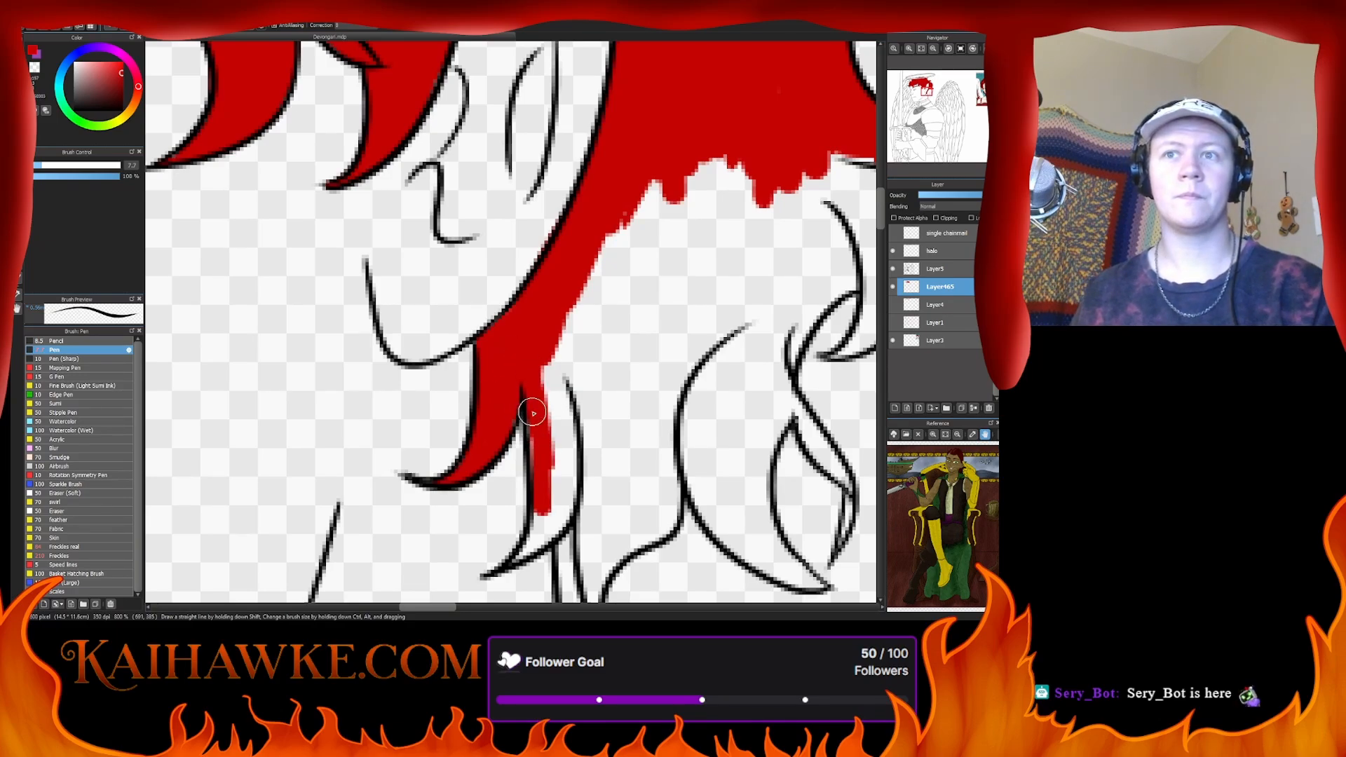
mouse_move(540, 482)
left_mouse_down()
mouse_move(522, 552)
mouse_move(560, 520)
mouse_move(553, 384)
mouse_move(586, 298)
mouse_move(609, 241)
mouse_move(603, 411)
mouse_move(642, 249)
mouse_move(601, 414)
mouse_move(612, 426)
mouse_move(617, 381)
mouse_move(459, 395)
left_mouse_up()
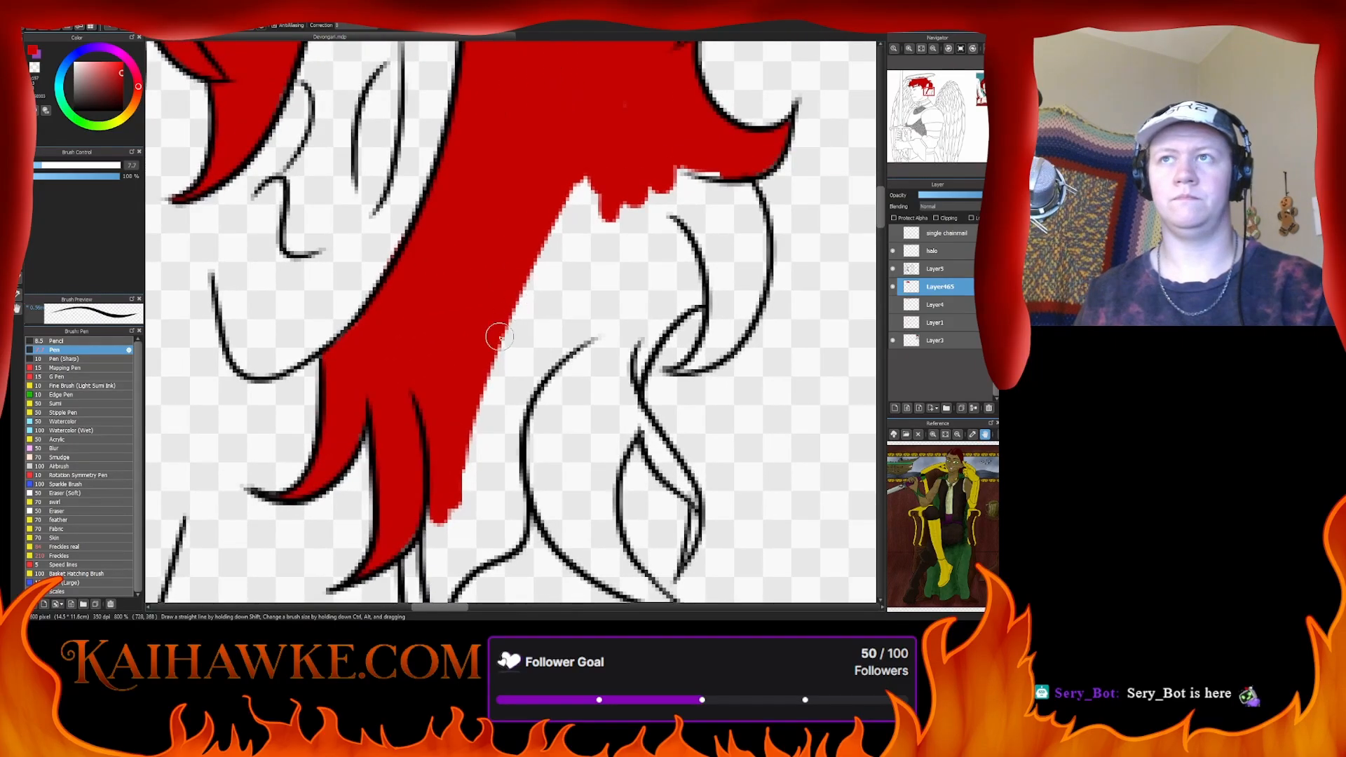
- Fill the hooked curl beneath the back flick with red and join it to the hair around it
mouse_move(586, 186)
left_mouse_down()
mouse_move(498, 366)
mouse_move(496, 343)
mouse_move(653, 281)
mouse_move(730, 157)
mouse_move(746, 300)
mouse_move(708, 341)
left_mouse_up()
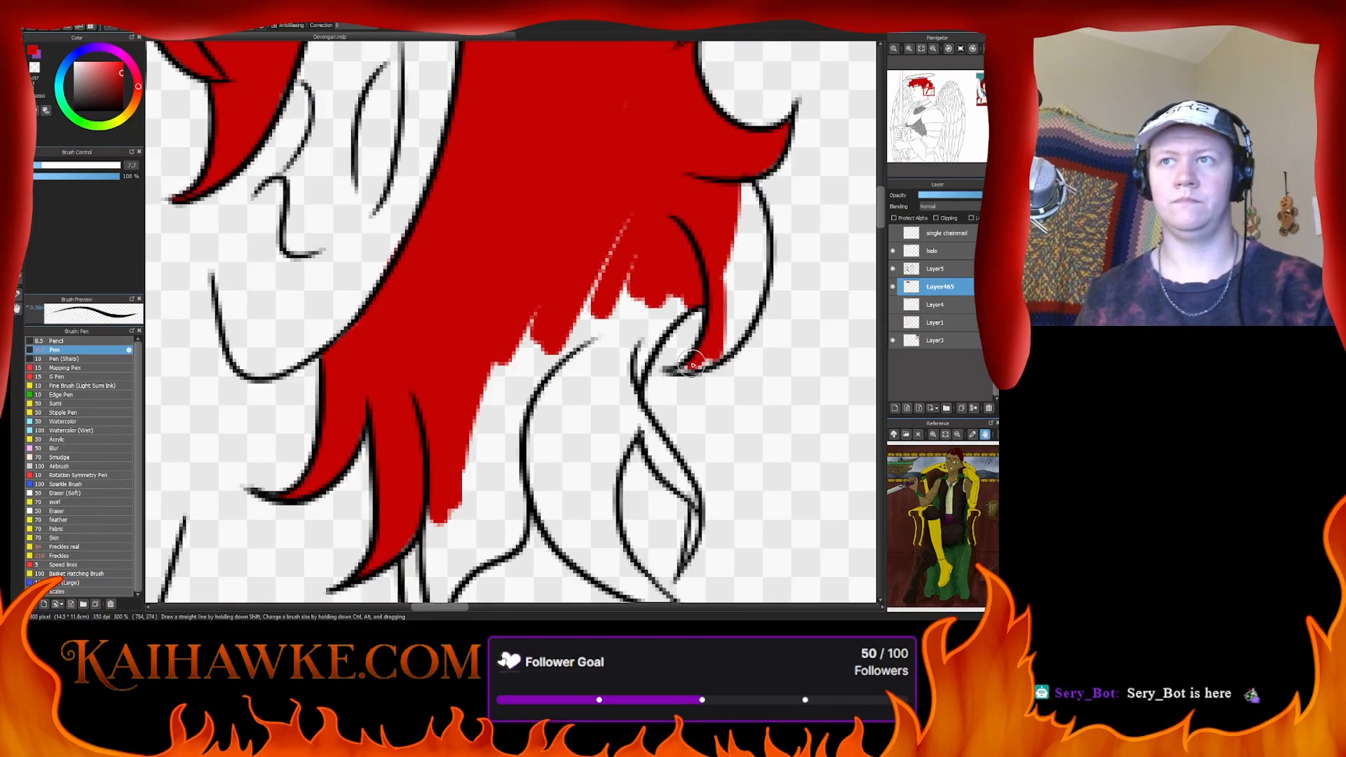
mouse_move(710, 361)
left_mouse_down()
mouse_move(763, 219)
mouse_move(736, 228)
left_mouse_up()
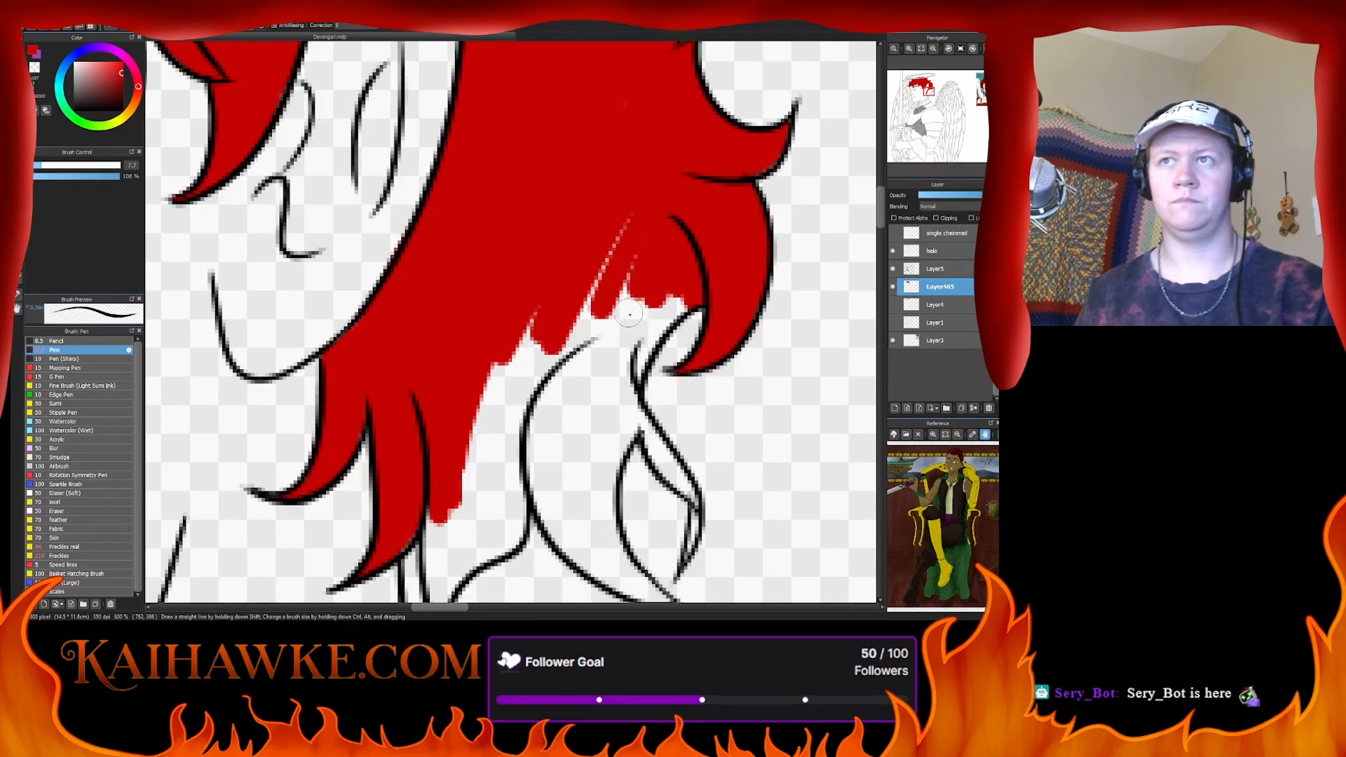
mouse_move(673, 300)
left_mouse_down()
mouse_move(631, 382)
mouse_move(688, 266)
mouse_move(575, 372)
left_mouse_up()
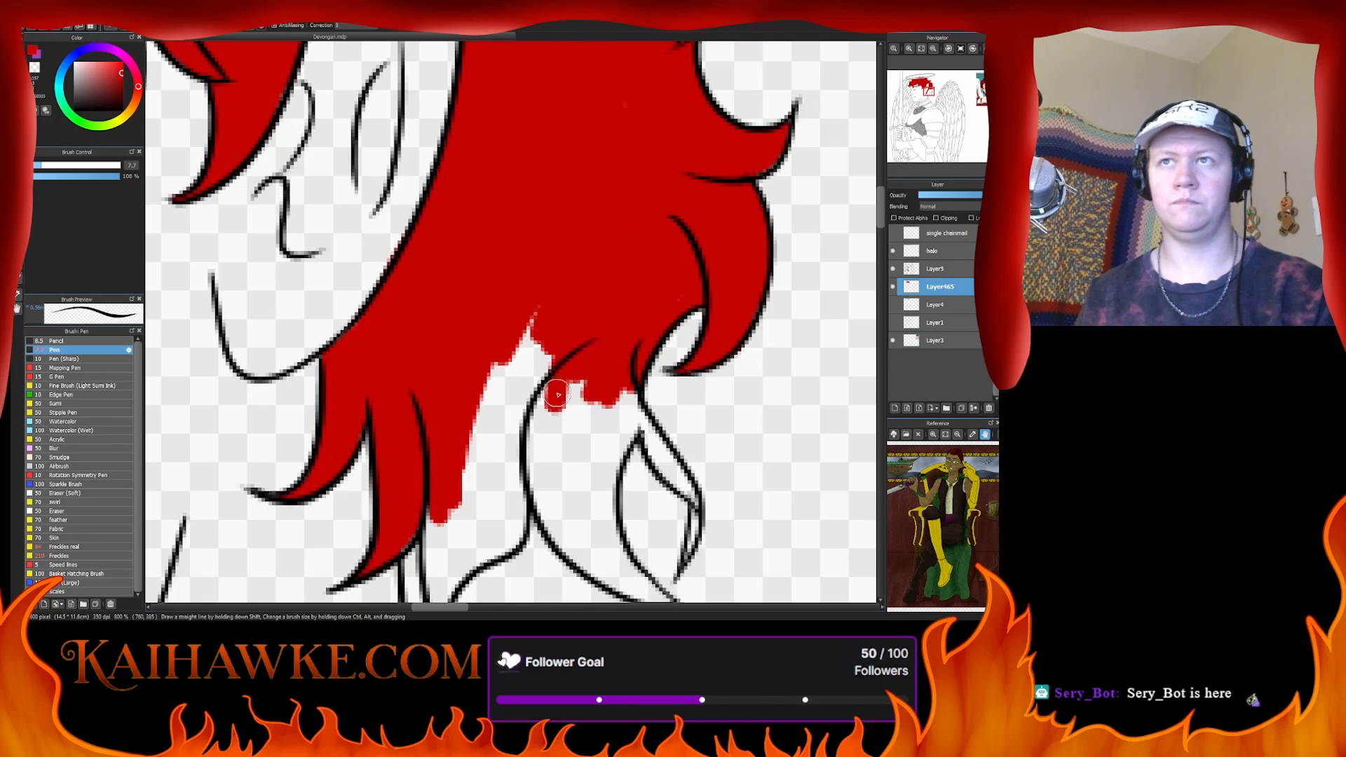
- Fill the lowest pointed locks and the thin twisted strand at the nape with red, closing the gaps between strokes
left_click_drag(447, 520, 517, 349)
mouse_move(472, 380)
left_mouse_down()
mouse_move(490, 337)
mouse_move(533, 486)
mouse_move(515, 396)
mouse_move(525, 428)
mouse_move(586, 368)
mouse_move(516, 347)
mouse_move(521, 406)
mouse_move(526, 382)
mouse_move(589, 316)
mouse_move(607, 219)
mouse_move(571, 322)
mouse_move(544, 309)
mouse_move(617, 130)
mouse_move(631, 141)
mouse_move(427, 197)
left_mouse_up()
mouse_move(419, 288)
left_mouse_down()
mouse_move(430, 396)
mouse_move(405, 382)
mouse_move(452, 438)
mouse_move(484, 456)
mouse_move(440, 420)
mouse_move(522, 477)
mouse_move(456, 357)
mouse_move(484, 420)
mouse_move(476, 341)
mouse_move(467, 359)
mouse_move(494, 298)
mouse_move(468, 336)
mouse_move(500, 460)
mouse_move(435, 379)
mouse_move(454, 418)
mouse_move(484, 289)
left_mouse_up()
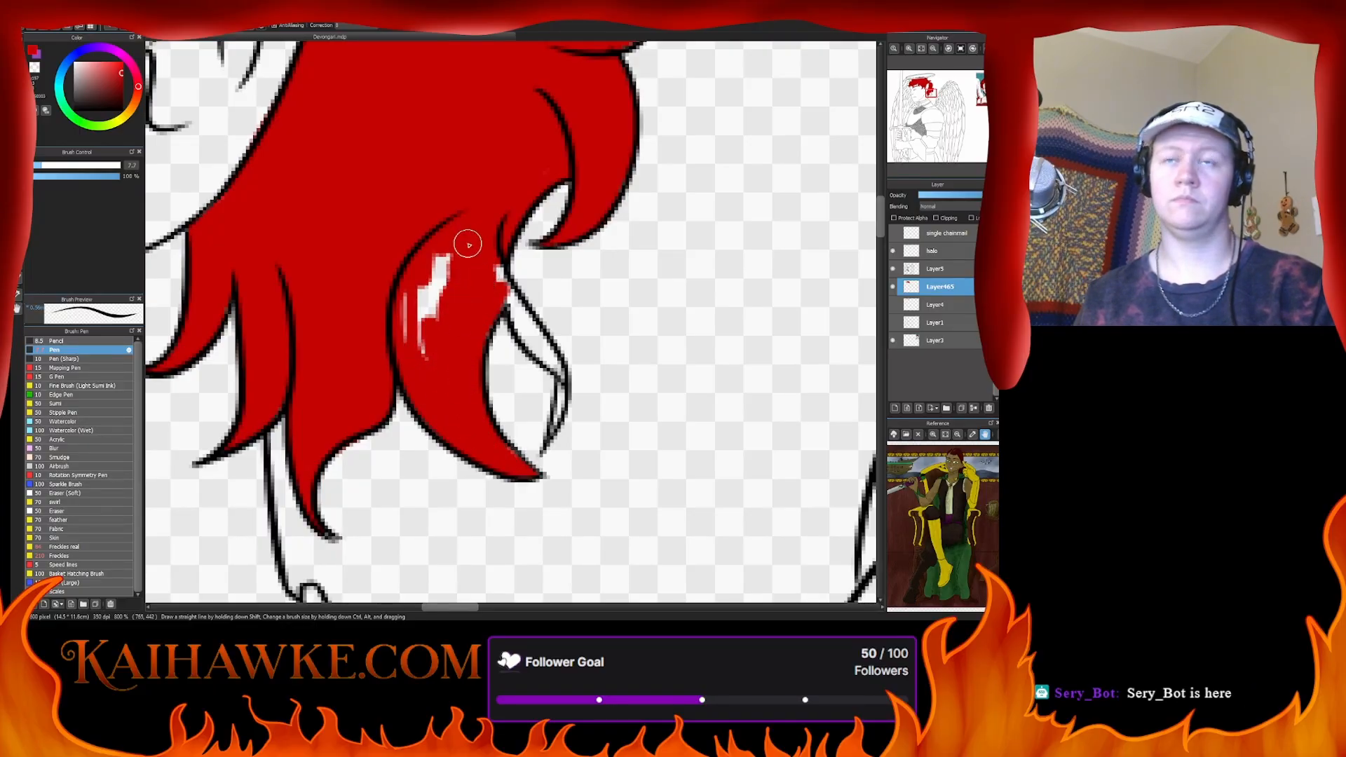
mouse_move(466, 240)
left_mouse_down()
mouse_move(437, 264)
mouse_move(406, 360)
left_mouse_up()
mouse_move(487, 271)
left_mouse_down()
mouse_move(509, 307)
mouse_move(492, 252)
mouse_move(537, 340)
mouse_move(502, 300)
mouse_move(561, 371)
mouse_move(533, 322)
mouse_move(557, 390)
mouse_move(540, 351)
mouse_move(563, 383)
mouse_move(560, 370)
mouse_move(550, 436)
left_mouse_up()
left_click_drag(471, 227, 481, 391)
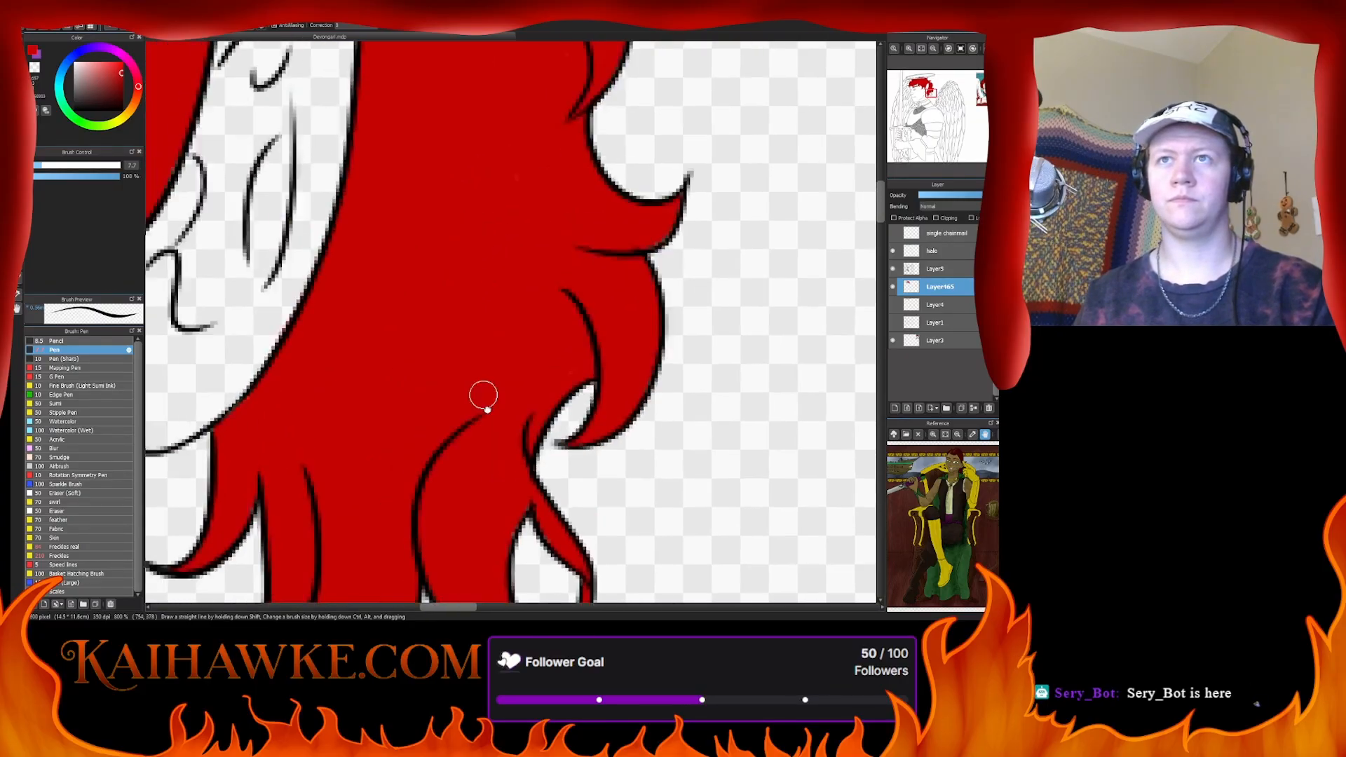
left_click_drag(393, 161, 452, 310)
mouse_move(500, 196)
left_mouse_down()
mouse_move(626, 530)
mouse_move(805, 575)
left_mouse_up()
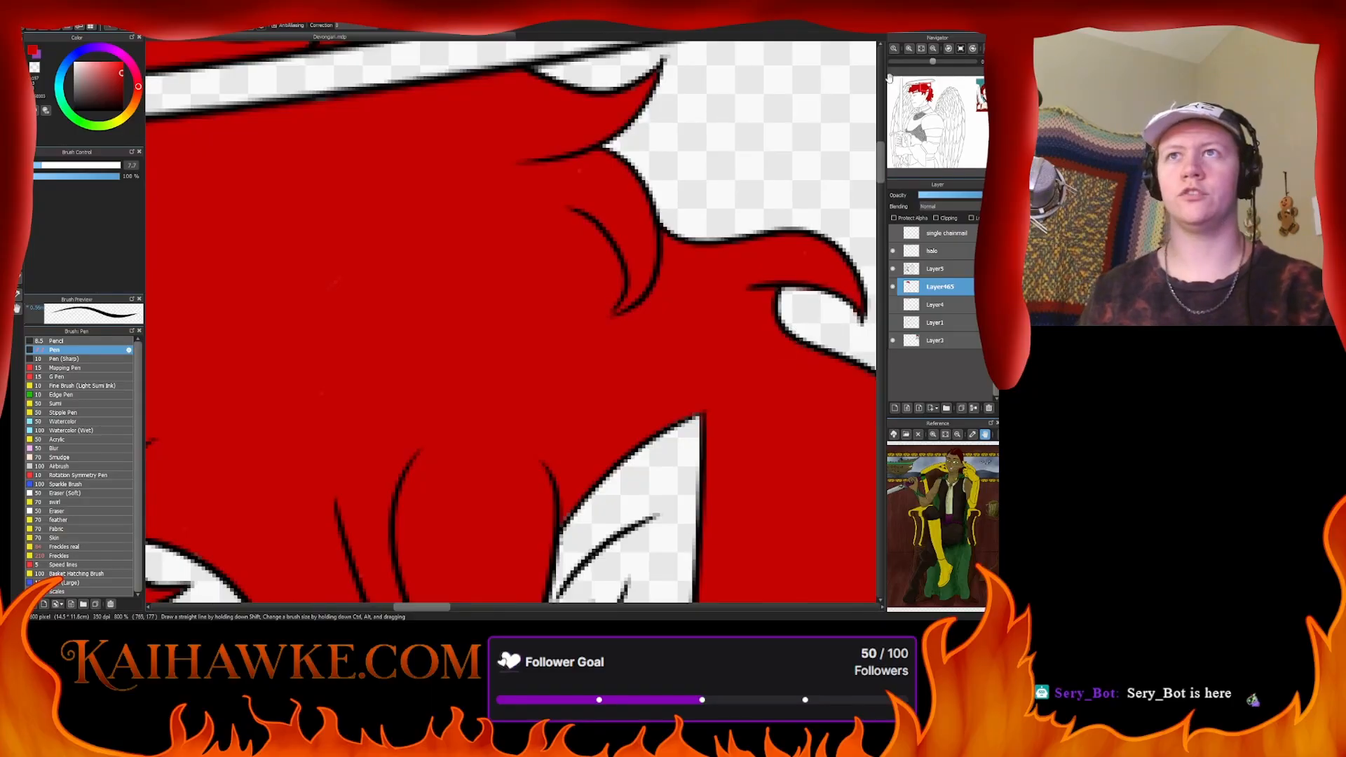
- Fill the small far eyebrow at the edge of the face with the same red
left_click(921, 49)
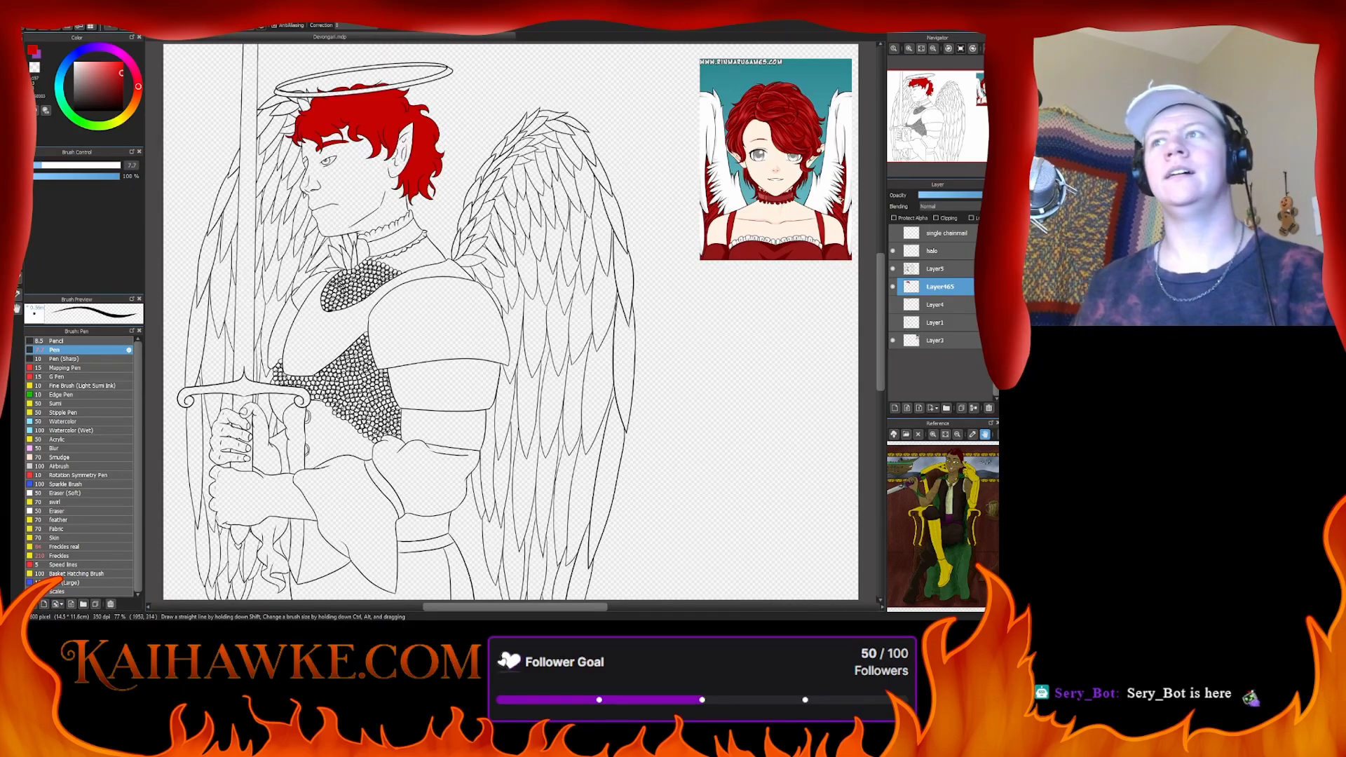
left_click(910, 49)
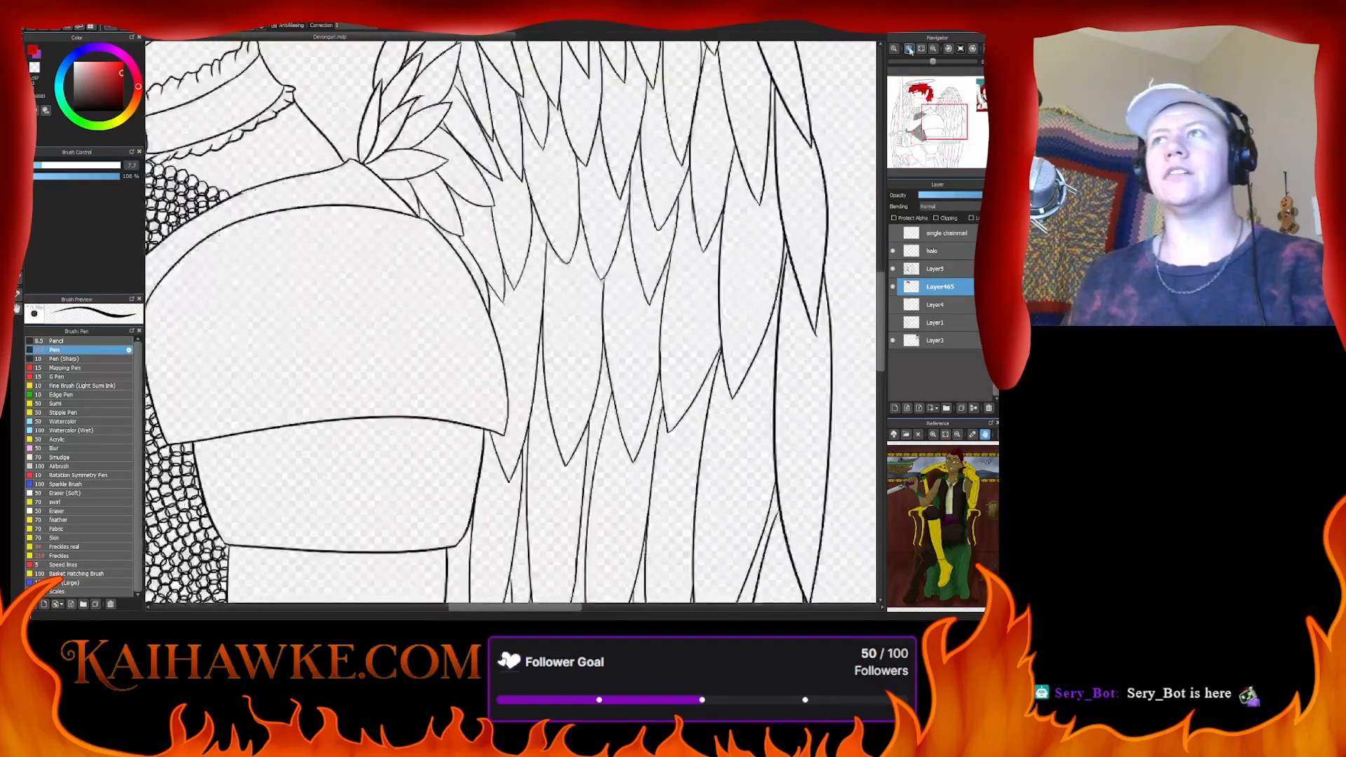
left_click(910, 49)
left_click_drag(944, 123, 915, 98)
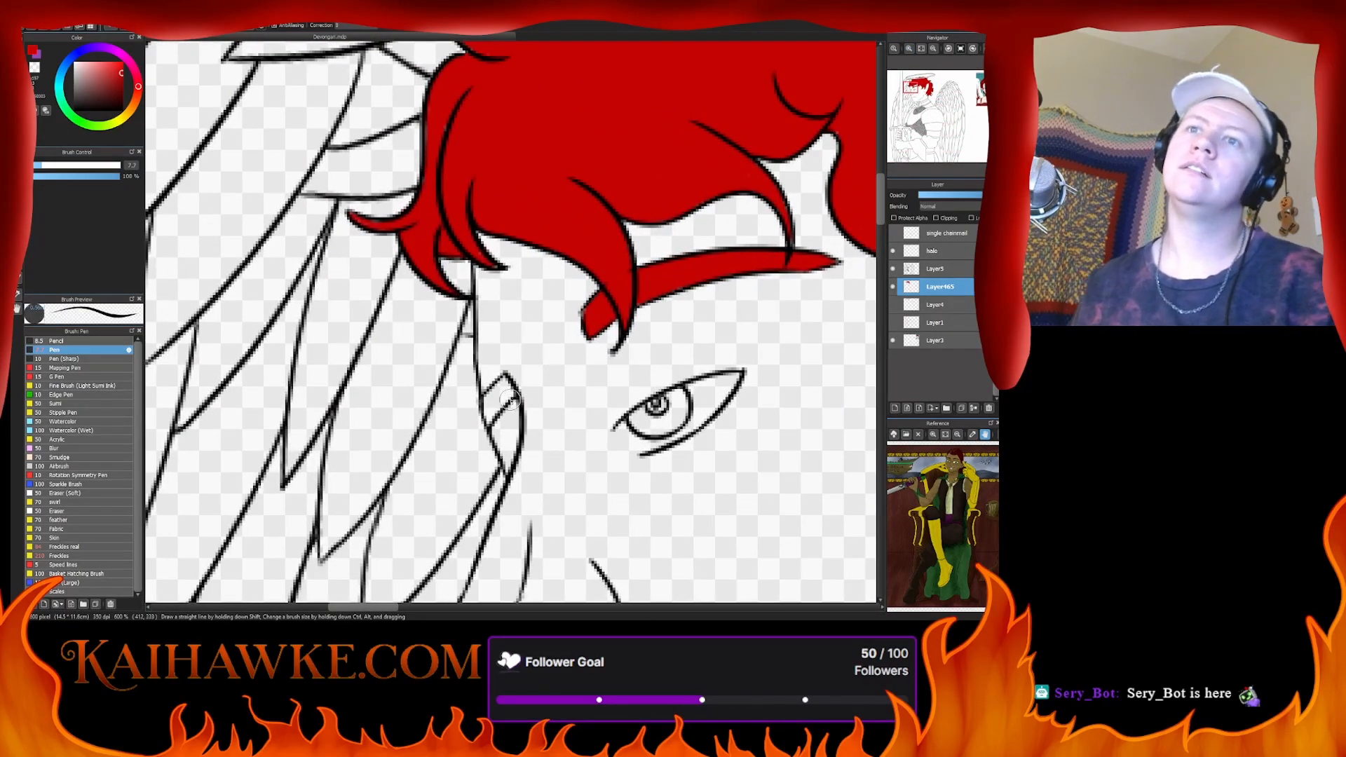
mouse_move(502, 386)
left_mouse_down()
mouse_move(486, 399)
mouse_move(503, 379)
left_mouse_up()
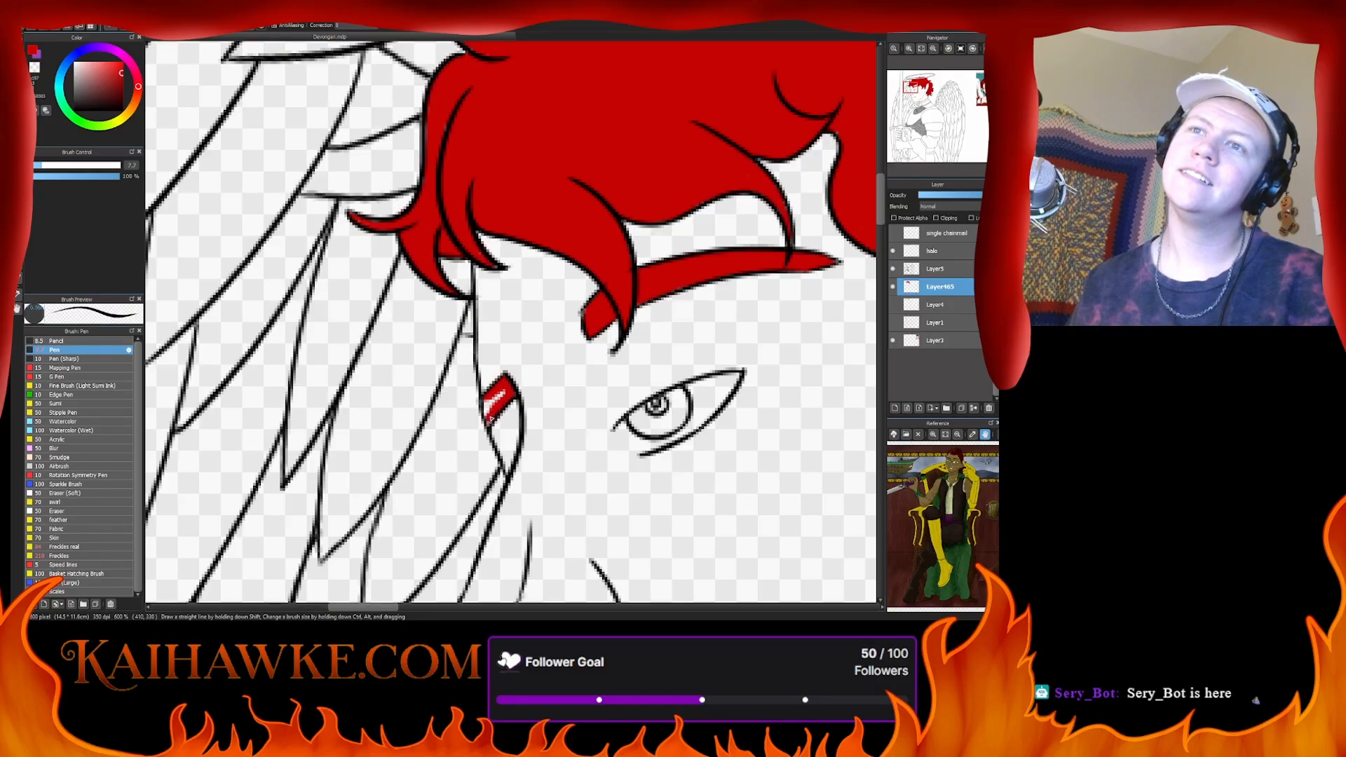
left_click_drag(491, 401, 505, 398)
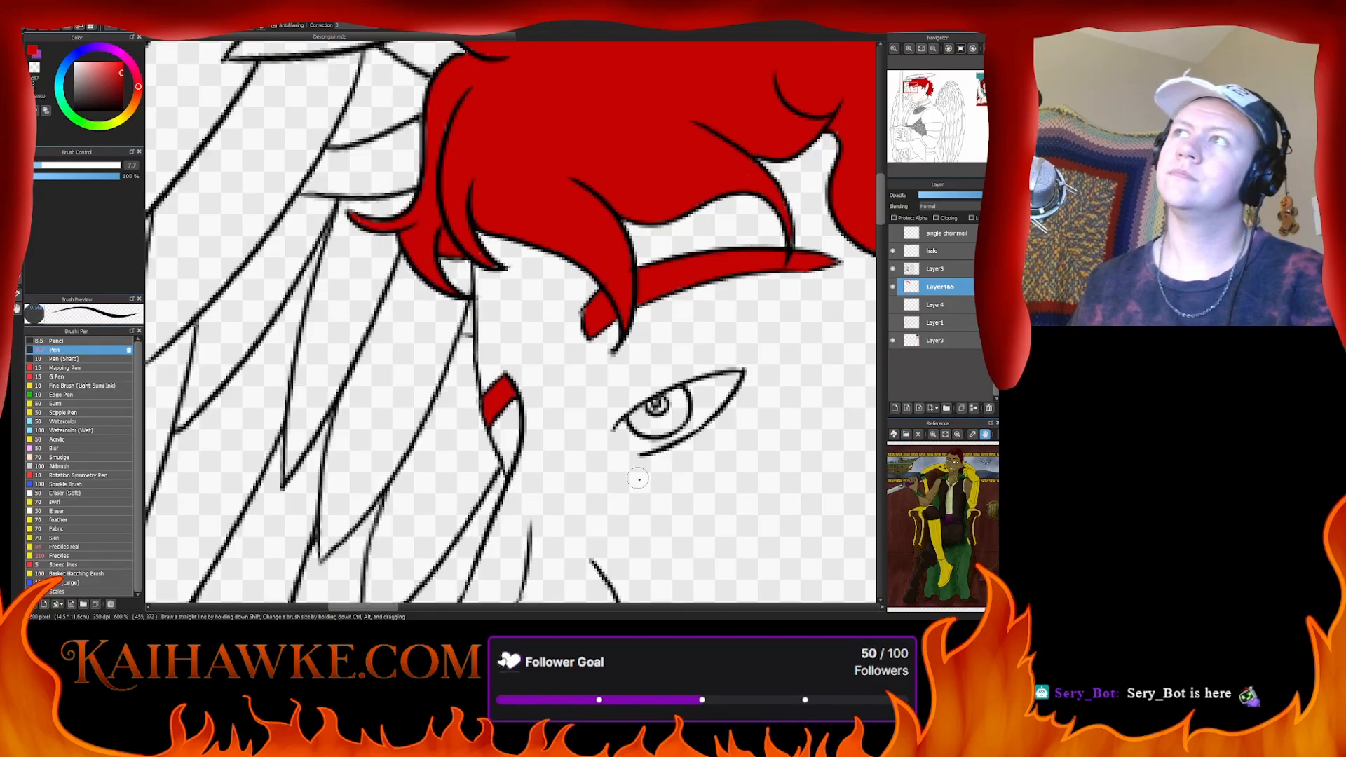
- Fill the choker band between its two ruffled edges with red
scroll(624, 484, "down", 2)
left_click_drag(622, 489, 582, 158)
mouse_move(561, 491)
left_mouse_down()
mouse_move(495, 141)
mouse_move(526, 168)
left_mouse_up()
mouse_move(512, 491)
left_mouse_down()
mouse_move(466, 445)
mouse_move(460, 295)
mouse_move(475, 422)
left_mouse_up()
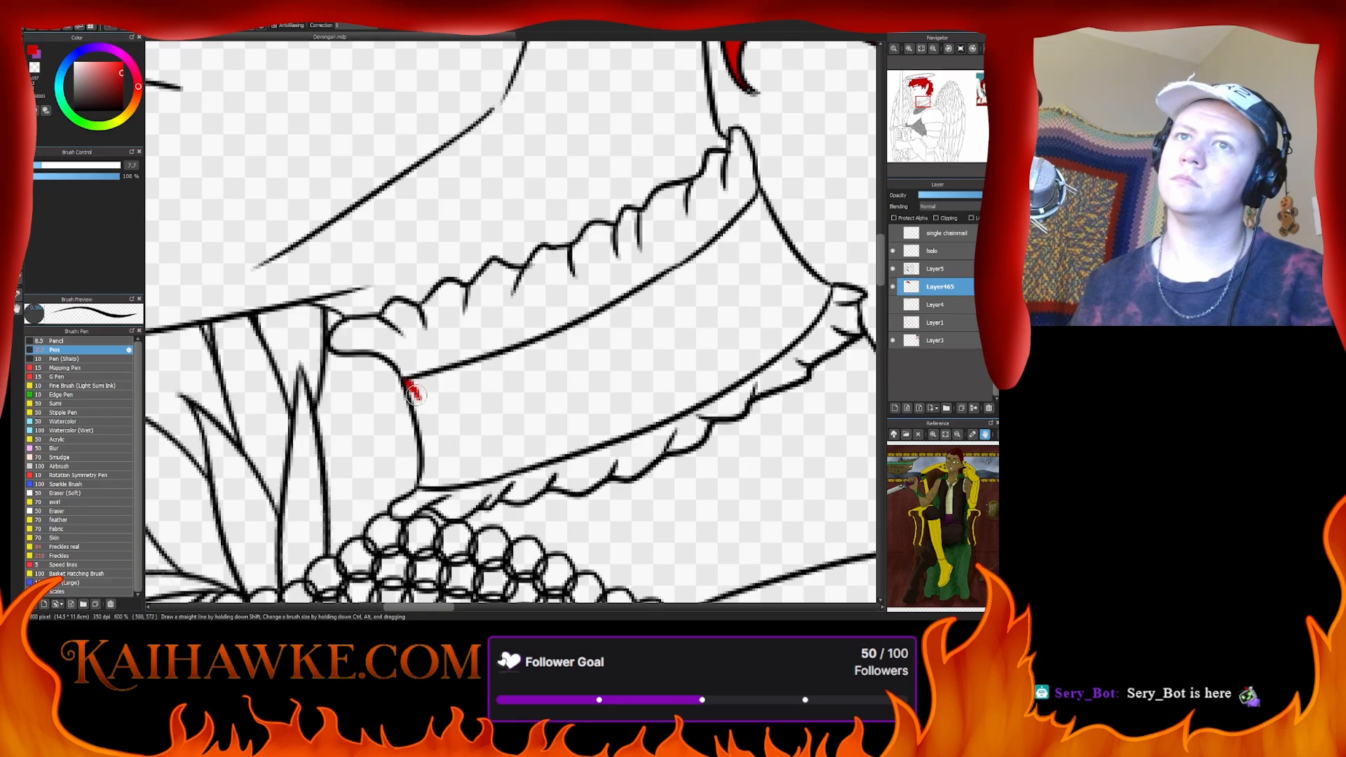
mouse_move(414, 395)
left_mouse_down()
mouse_move(423, 484)
mouse_move(531, 445)
mouse_move(501, 470)
mouse_move(504, 451)
mouse_move(506, 475)
mouse_move(522, 458)
mouse_move(479, 472)
mouse_move(635, 419)
left_mouse_up()
left_click_drag(561, 452, 712, 389)
left_click_drag(617, 436, 733, 372)
left_click_drag(673, 414, 806, 315)
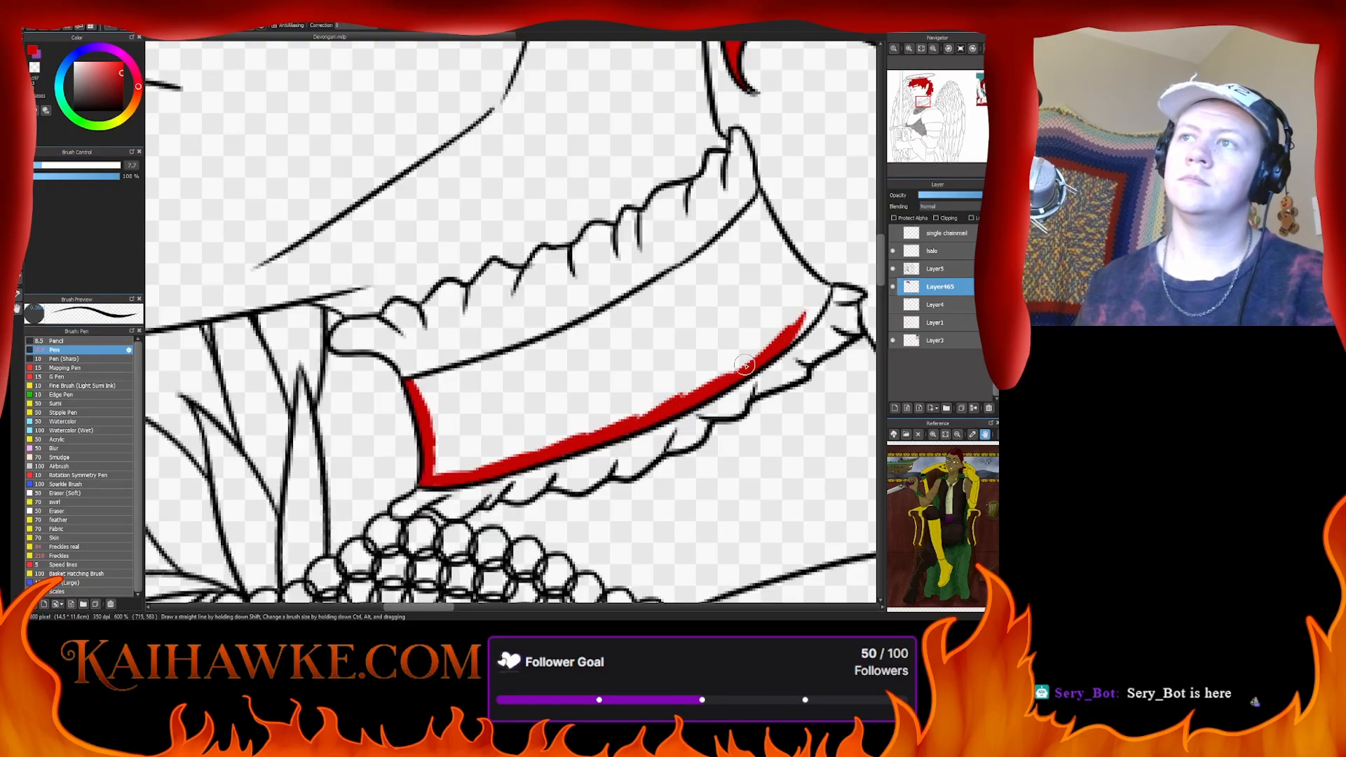
mouse_move(745, 364)
left_mouse_down()
mouse_move(826, 290)
mouse_move(784, 258)
mouse_move(760, 199)
mouse_move(732, 243)
mouse_move(743, 219)
mouse_move(706, 256)
mouse_move(746, 218)
mouse_move(678, 280)
mouse_move(689, 277)
mouse_move(711, 253)
mouse_move(606, 315)
mouse_move(415, 384)
mouse_move(441, 458)
mouse_move(544, 438)
mouse_move(473, 476)
mouse_move(645, 402)
mouse_move(537, 447)
mouse_move(481, 391)
mouse_move(442, 382)
mouse_move(600, 332)
mouse_move(526, 378)
mouse_move(674, 302)
mouse_move(561, 382)
mouse_move(665, 357)
mouse_move(640, 351)
mouse_move(611, 389)
mouse_move(687, 350)
mouse_move(665, 398)
mouse_move(650, 399)
mouse_move(743, 354)
mouse_move(698, 392)
mouse_move(807, 295)
mouse_move(730, 355)
mouse_move(653, 355)
mouse_move(692, 277)
mouse_move(729, 247)
mouse_move(726, 281)
mouse_move(750, 259)
mouse_move(790, 272)
left_mouse_up()
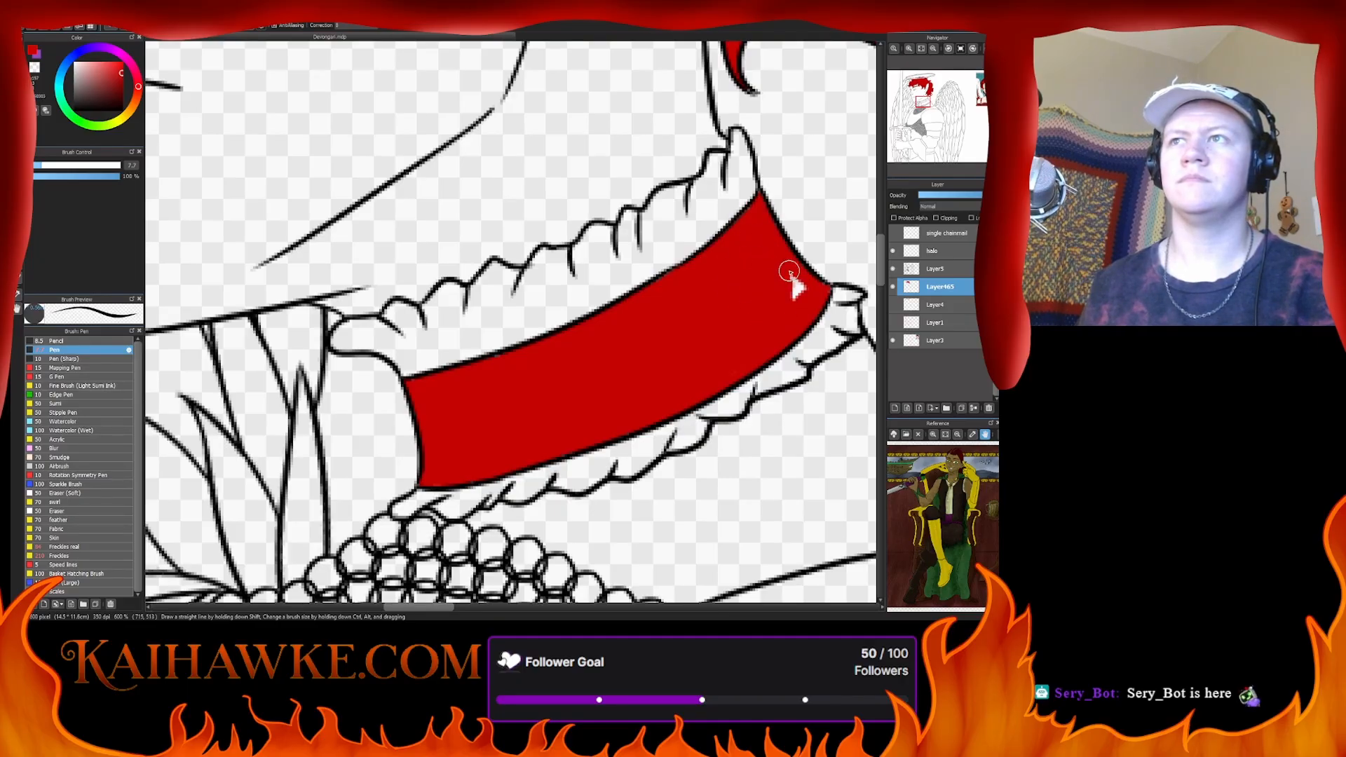
- Fill the narrow vertical cloth strip beneath the sword guard's curled end with red, down to the forearm
scroll(833, 185, "down", 8)
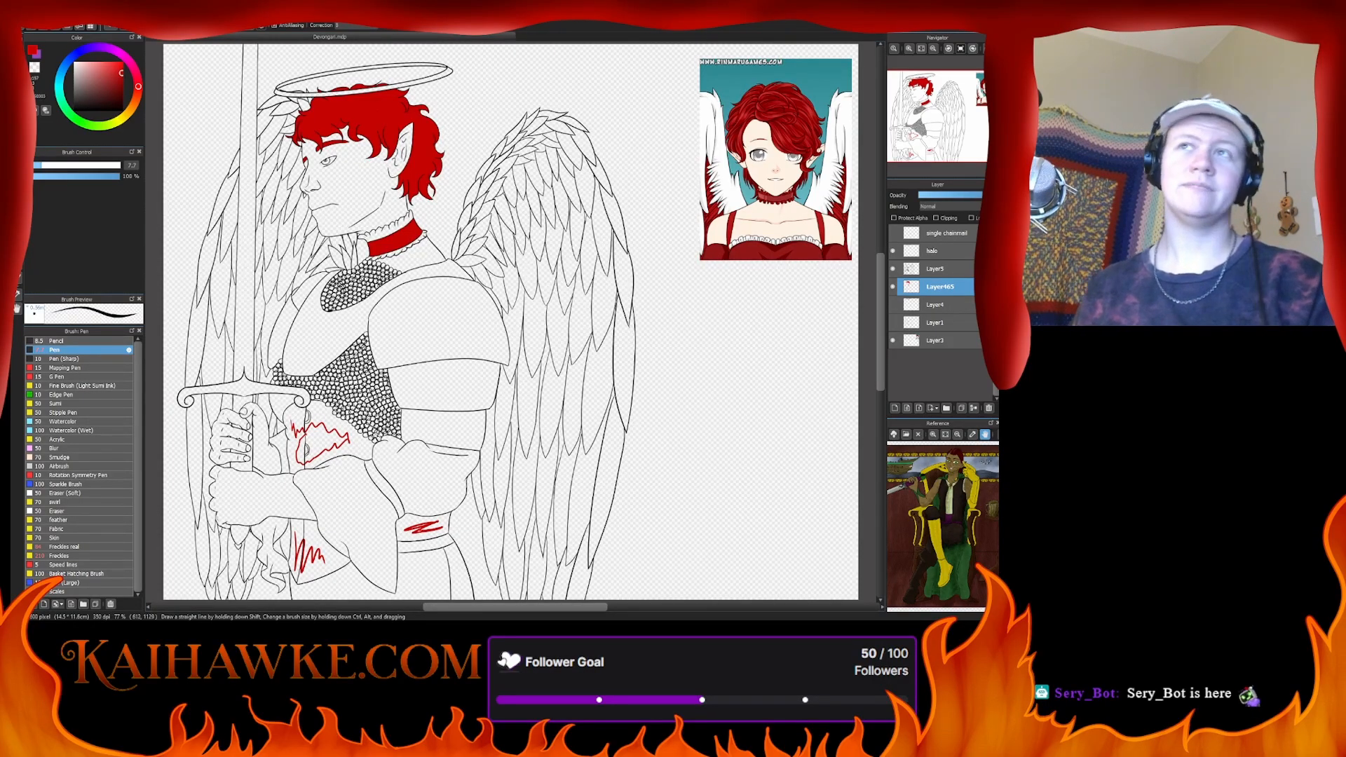
left_click(909, 48)
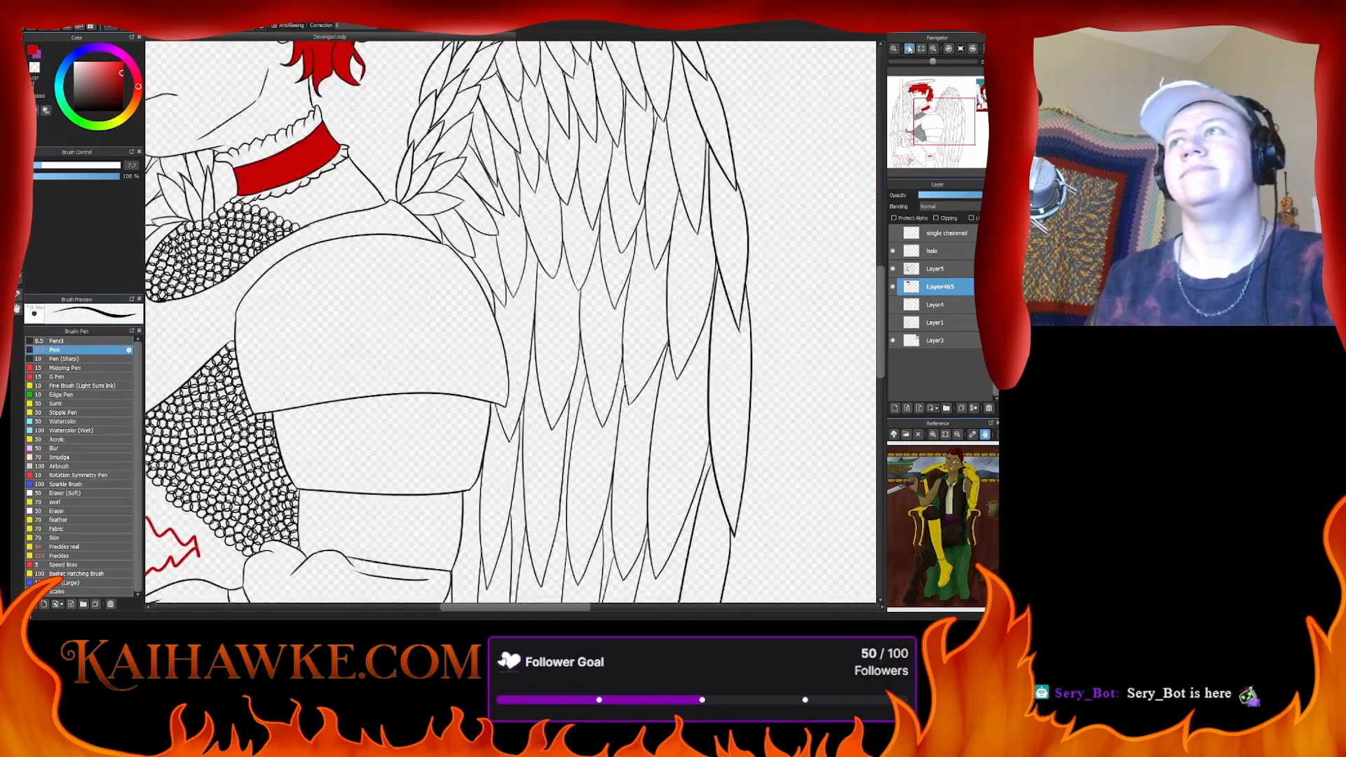
left_click(910, 48)
left_click_drag(934, 126, 909, 139)
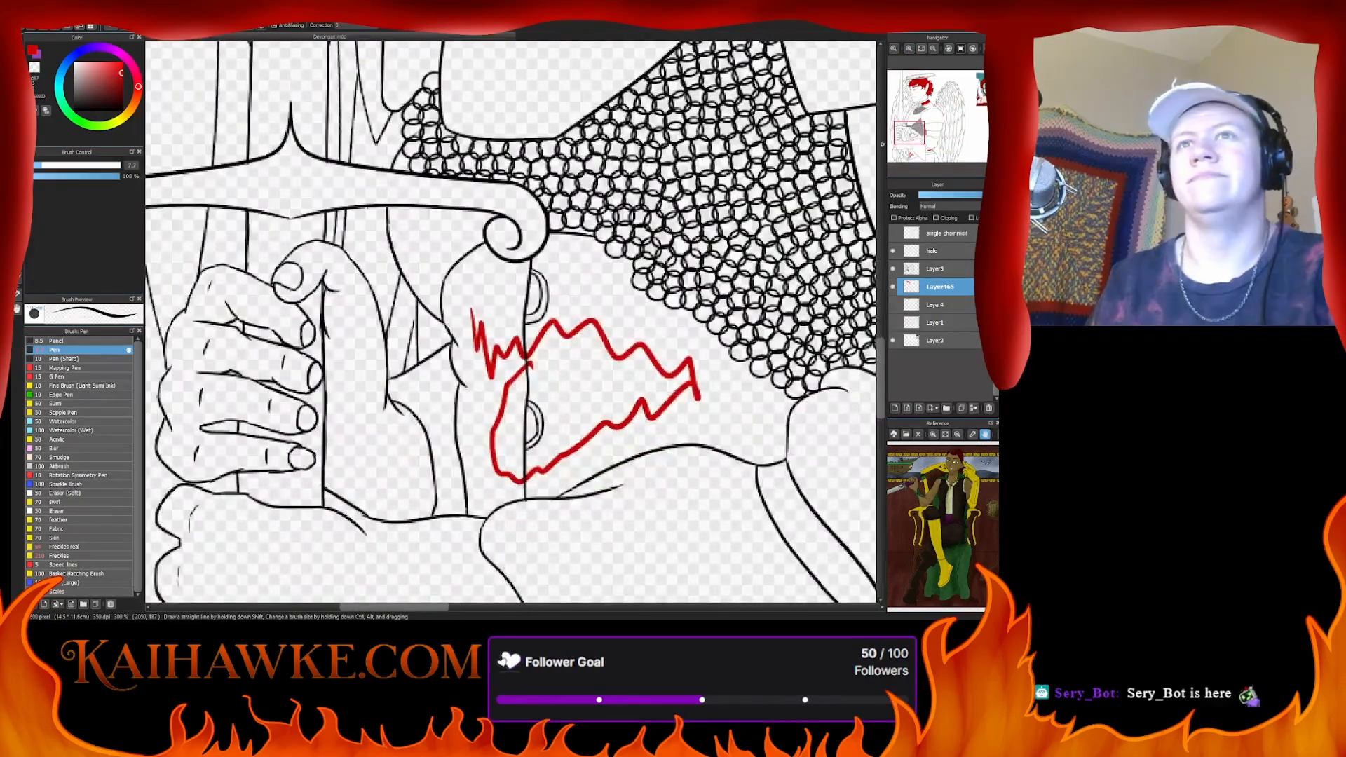
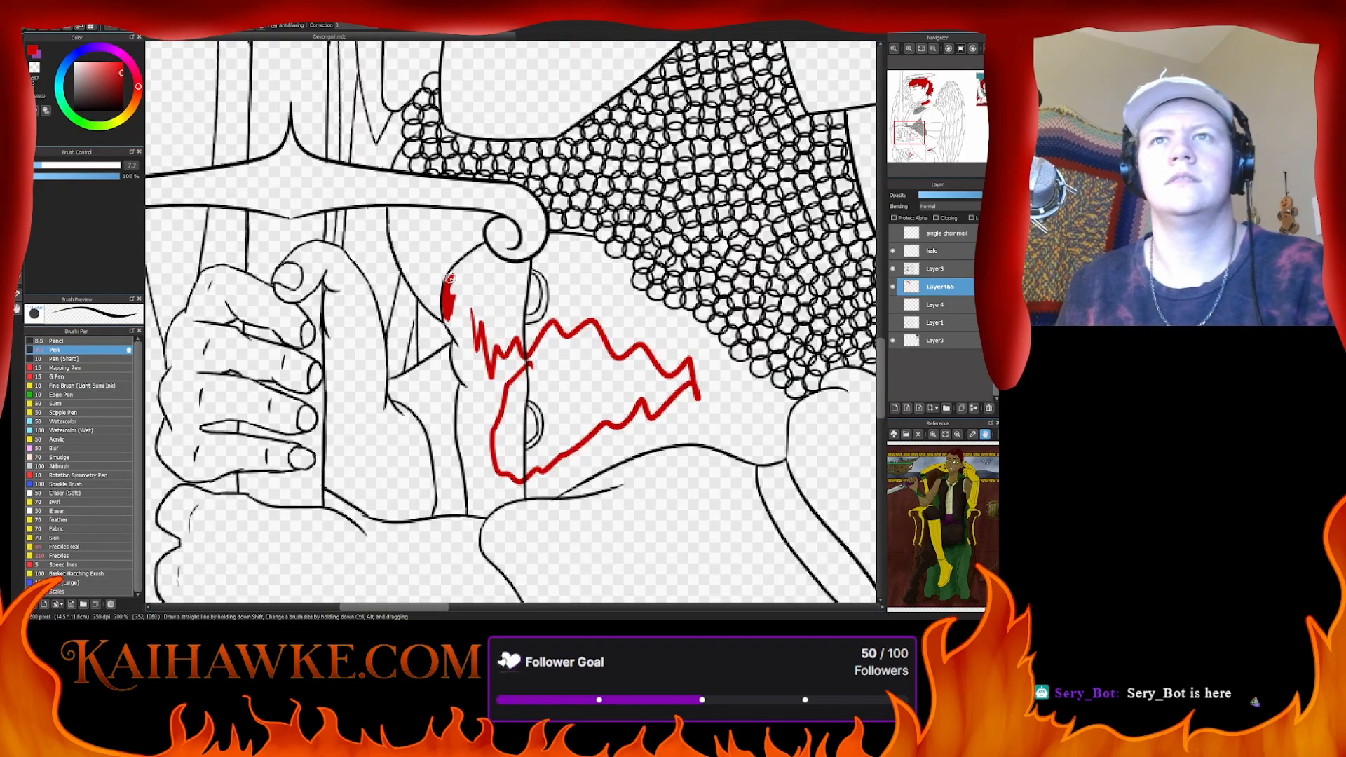
mouse_move(446, 288)
left_mouse_down()
mouse_move(485, 246)
mouse_move(534, 264)
mouse_move(465, 275)
mouse_move(449, 309)
mouse_move(474, 266)
mouse_move(484, 309)
mouse_move(490, 256)
mouse_move(491, 302)
mouse_move(508, 281)
mouse_move(519, 309)
mouse_move(519, 289)
mouse_move(523, 359)
mouse_move(514, 337)
mouse_move(501, 376)
mouse_move(484, 301)
mouse_move(477, 364)
mouse_move(463, 294)
mouse_move(450, 329)
mouse_move(446, 320)
mouse_move(483, 404)
mouse_move(500, 343)
mouse_move(508, 441)
mouse_move(522, 364)
mouse_move(517, 484)
mouse_move(504, 456)
left_mouse_up()
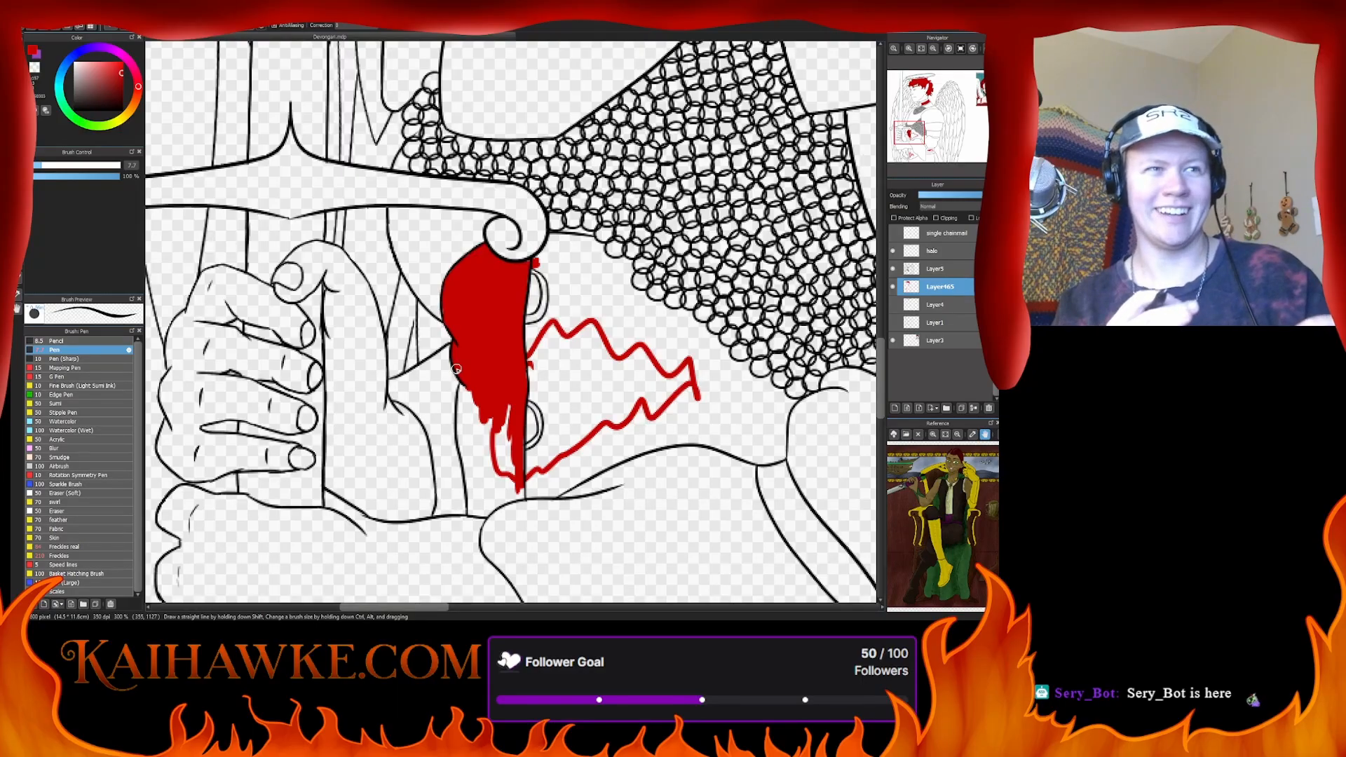
mouse_move(463, 382)
left_mouse_down()
mouse_move(470, 515)
mouse_move(530, 492)
mouse_move(489, 508)
mouse_move(474, 499)
mouse_move(517, 483)
mouse_move(498, 413)
mouse_move(499, 496)
mouse_move(490, 461)
left_mouse_up()
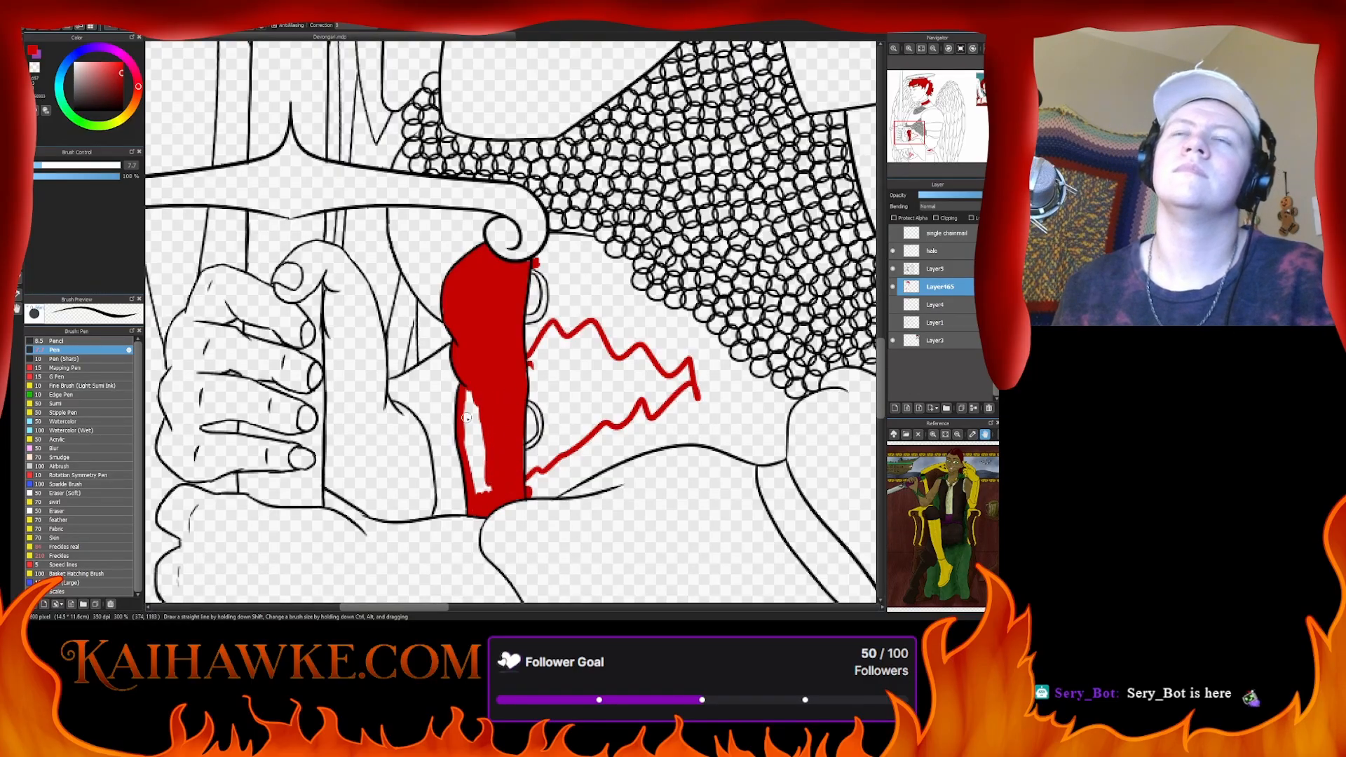
mouse_move(465, 379)
left_mouse_down()
mouse_move(478, 489)
mouse_move(476, 453)
mouse_move(546, 494)
mouse_move(522, 498)
mouse_move(554, 496)
mouse_move(648, 441)
left_mouse_up()
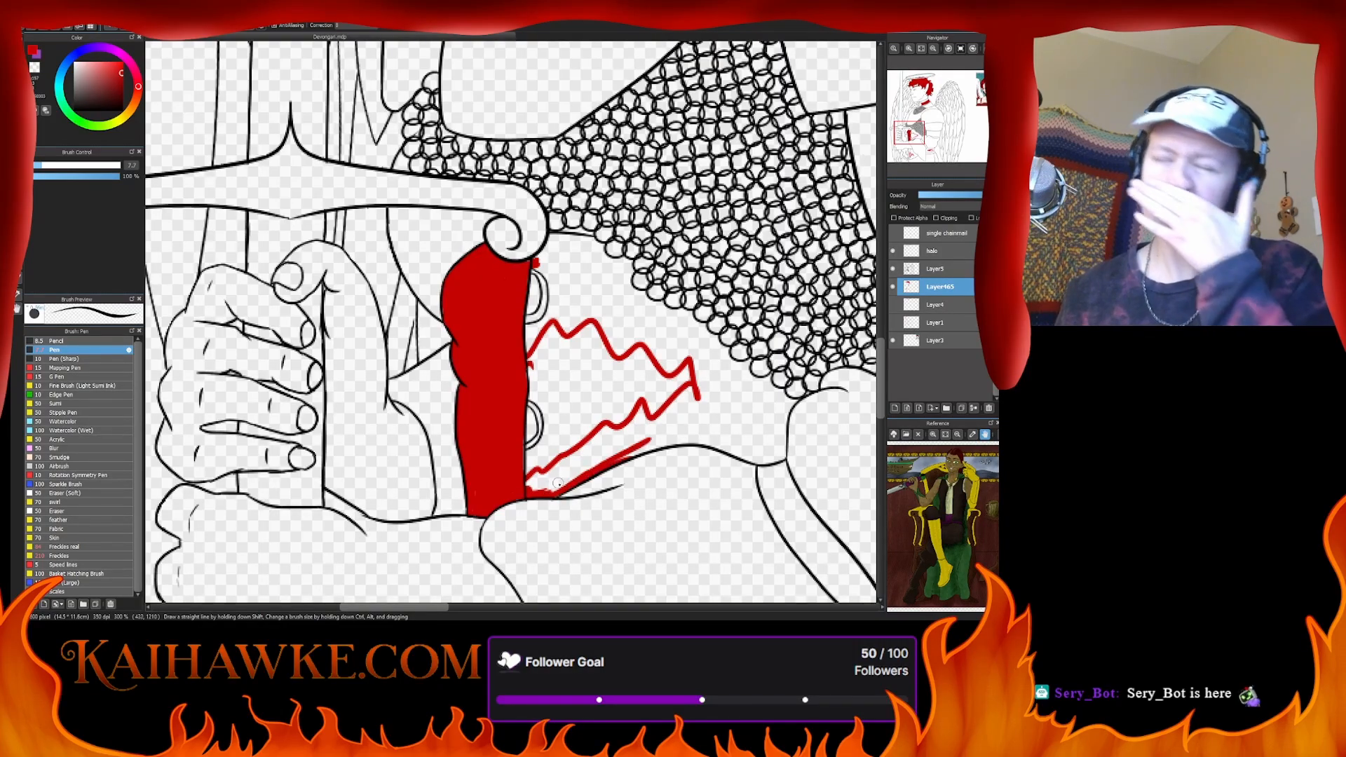
- Paint red along the edges of the torso cloth above the forearm and under the lower section of chainmail rings
mouse_move(559, 493)
left_mouse_down()
mouse_move(550, 454)
mouse_move(520, 457)
mouse_move(557, 431)
mouse_move(553, 414)
mouse_move(544, 439)
mouse_move(548, 404)
mouse_move(544, 415)
mouse_move(532, 399)
mouse_move(524, 443)
mouse_move(533, 421)
mouse_move(528, 438)
mouse_move(540, 429)
mouse_move(550, 460)
mouse_move(551, 446)
mouse_move(565, 468)
mouse_move(569, 448)
mouse_move(597, 442)
mouse_move(573, 475)
mouse_move(684, 436)
mouse_move(674, 449)
mouse_move(712, 440)
mouse_move(775, 460)
mouse_move(756, 460)
mouse_move(782, 453)
mouse_move(782, 408)
mouse_move(617, 561)
mouse_move(607, 536)
mouse_move(671, 463)
left_mouse_up()
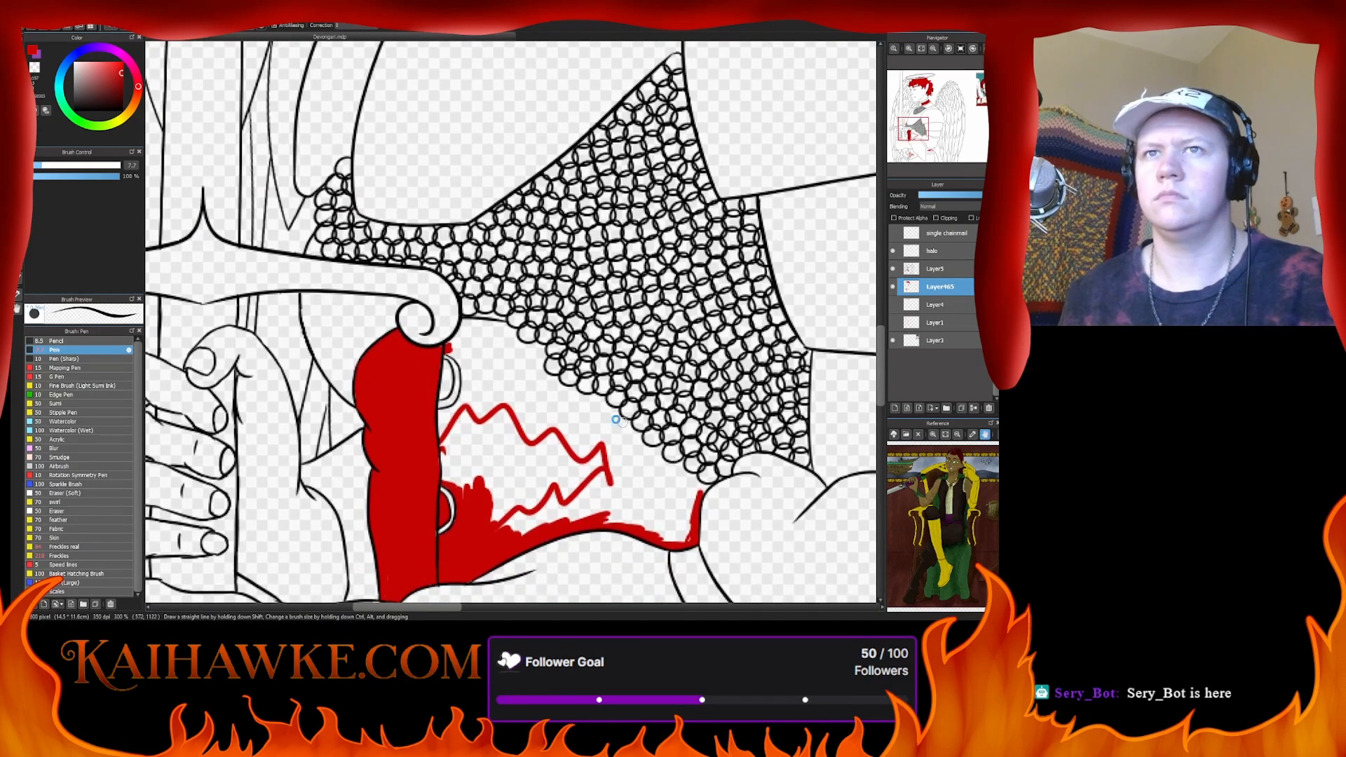
mouse_move(453, 350)
left_mouse_down()
mouse_move(512, 325)
mouse_move(474, 325)
mouse_move(523, 338)
left_mouse_up()
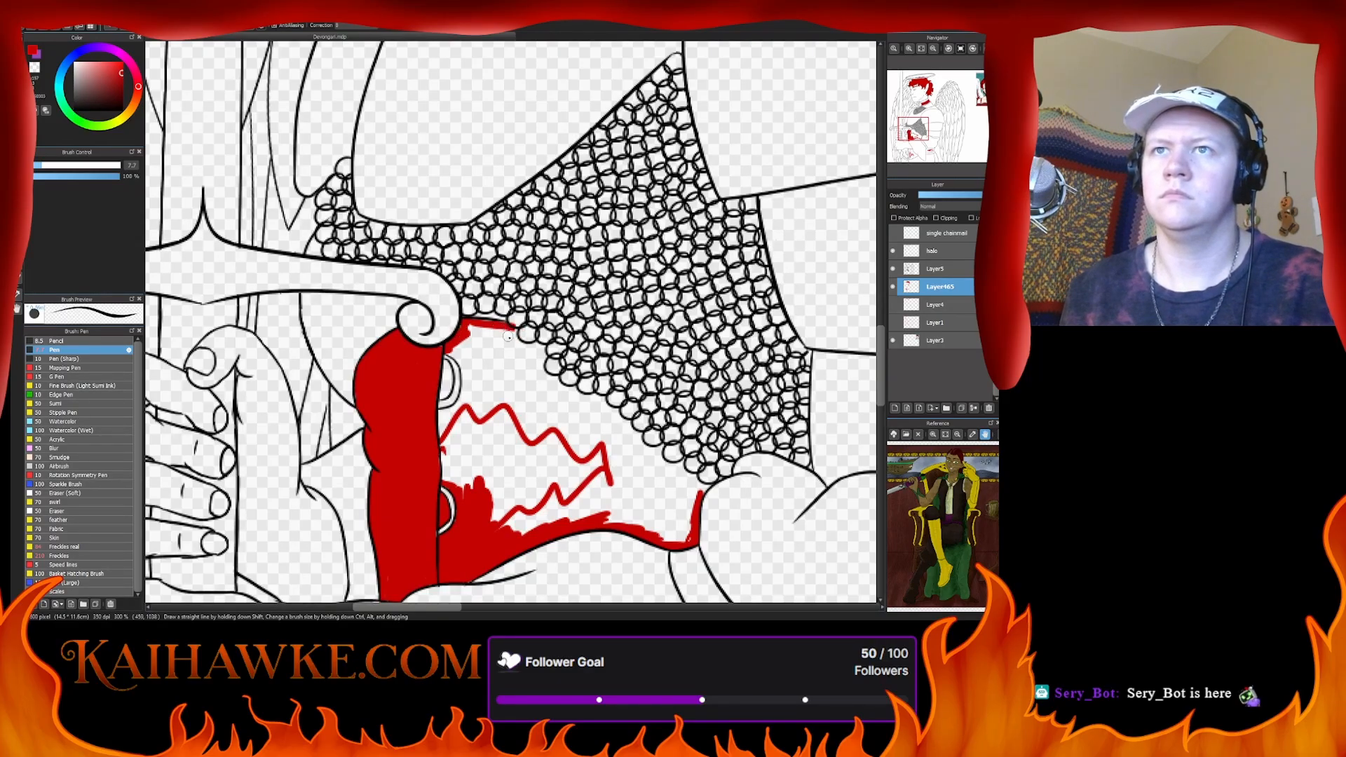
left_click_drag(508, 325, 559, 371)
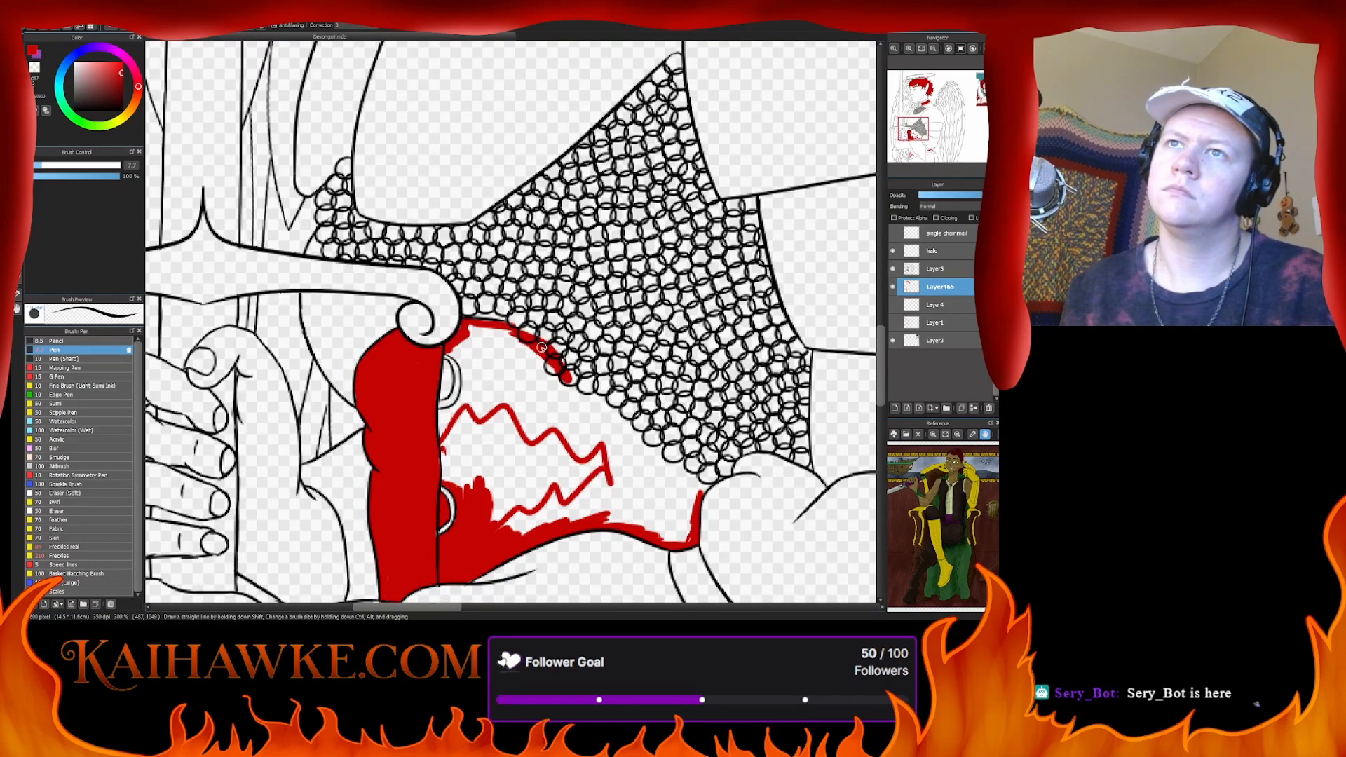
mouse_move(505, 324)
left_mouse_down()
mouse_move(610, 349)
mouse_move(651, 384)
mouse_move(639, 366)
mouse_move(538, 331)
mouse_move(613, 365)
mouse_move(714, 368)
mouse_move(793, 339)
mouse_move(804, 363)
mouse_move(798, 345)
mouse_move(729, 375)
mouse_move(785, 362)
mouse_move(801, 392)
mouse_move(809, 369)
mouse_move(801, 393)
mouse_move(805, 362)
mouse_move(800, 396)
mouse_move(807, 360)
mouse_move(810, 467)
mouse_move(768, 450)
mouse_move(797, 446)
mouse_move(805, 459)
mouse_move(797, 382)
mouse_move(782, 431)
mouse_move(765, 385)
left_mouse_up()
mouse_move(768, 376)
left_mouse_down()
mouse_move(753, 429)
mouse_move(745, 380)
mouse_move(617, 372)
left_mouse_up()
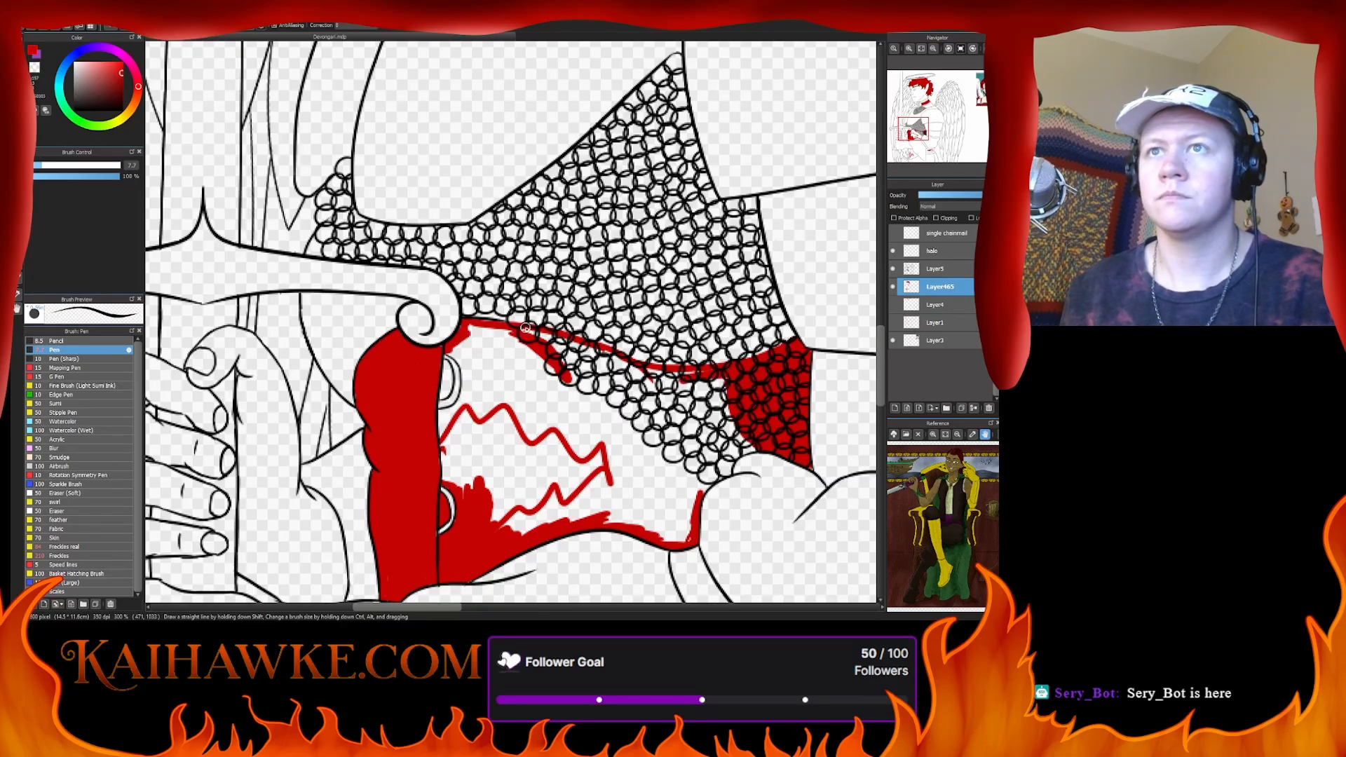
mouse_move(525, 329)
left_mouse_down()
mouse_move(743, 349)
mouse_move(677, 352)
mouse_move(792, 335)
mouse_move(733, 355)
mouse_move(768, 354)
mouse_move(707, 361)
mouse_move(631, 353)
mouse_move(663, 366)
mouse_move(614, 385)
mouse_move(728, 382)
mouse_move(717, 378)
mouse_move(697, 386)
mouse_move(763, 432)
mouse_move(704, 468)
mouse_move(739, 450)
mouse_move(724, 466)
mouse_move(724, 442)
mouse_move(738, 445)
mouse_move(719, 445)
mouse_move(728, 467)
mouse_move(711, 478)
mouse_move(729, 466)
mouse_move(691, 500)
mouse_move(722, 443)
mouse_move(635, 470)
mouse_move(655, 427)
mouse_move(625, 421)
mouse_move(681, 397)
mouse_move(610, 421)
mouse_move(592, 410)
mouse_move(610, 393)
mouse_move(645, 395)
mouse_move(639, 379)
mouse_move(603, 385)
mouse_move(635, 362)
mouse_move(452, 326)
mouse_move(523, 340)
mouse_move(467, 348)
mouse_move(494, 322)
mouse_move(439, 477)
mouse_move(474, 471)
mouse_move(461, 421)
mouse_move(476, 385)
mouse_move(471, 404)
mouse_move(469, 354)
mouse_move(454, 349)
mouse_move(537, 368)
mouse_move(511, 405)
mouse_move(472, 388)
mouse_move(499, 477)
mouse_move(490, 393)
left_mouse_up()
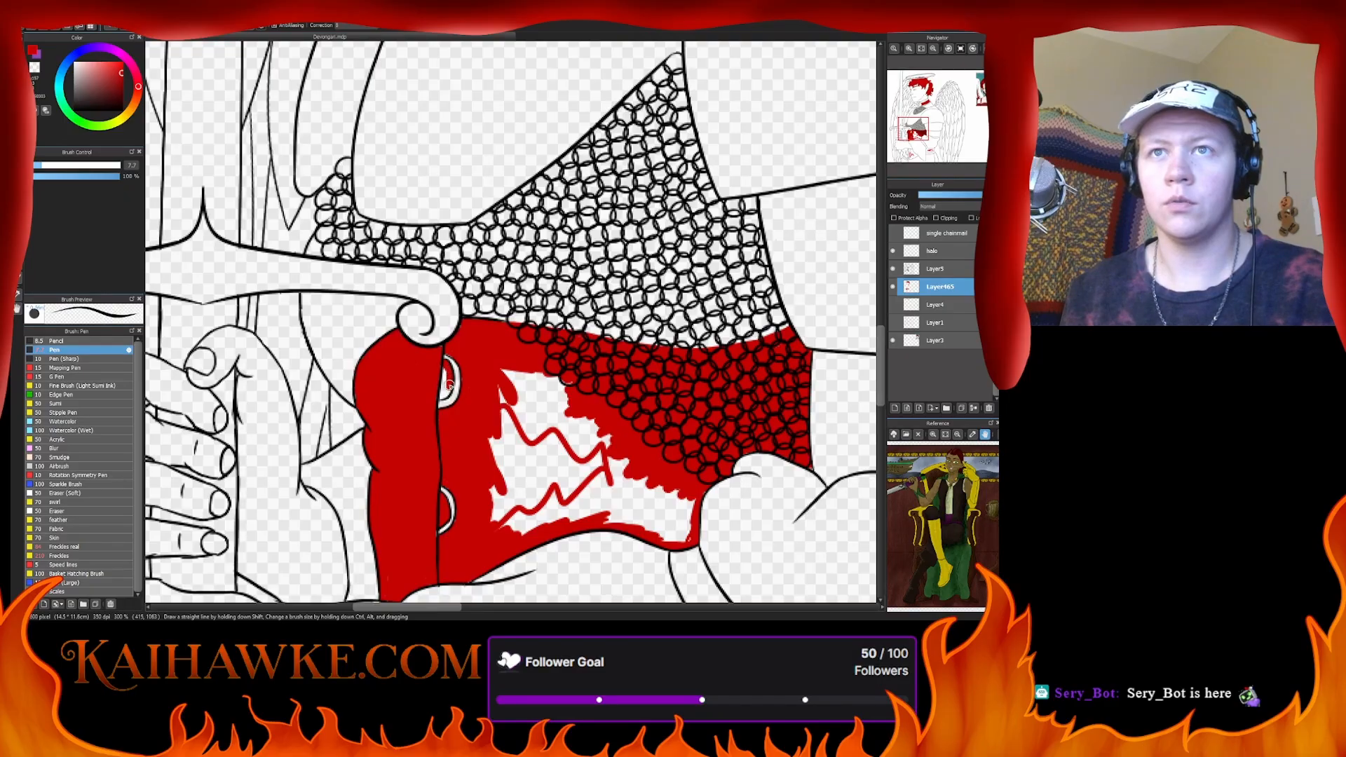
- Fill the remaining middle of the torso cloth with red, covering the sketched zigzag and tidying around the round fasteners
left_click_drag(449, 387, 444, 371)
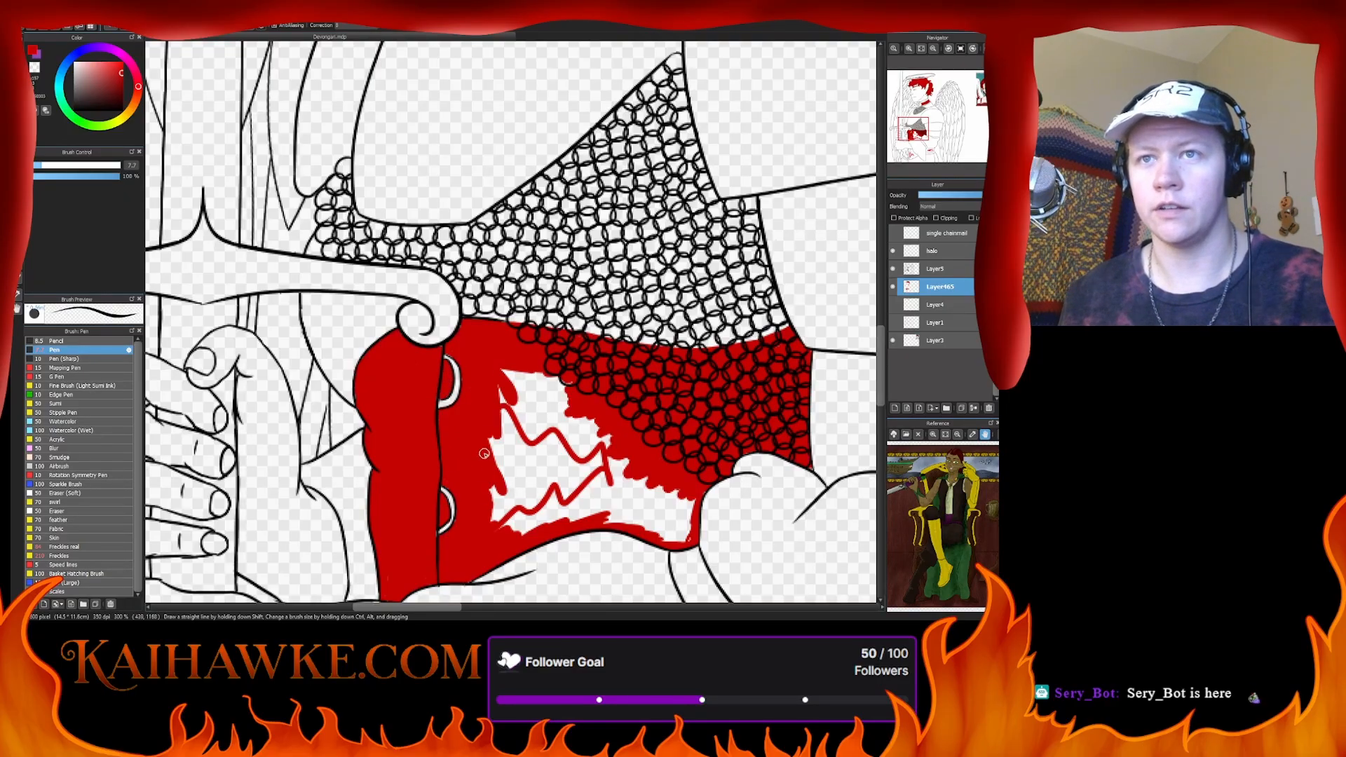
mouse_move(484, 454)
left_mouse_down()
mouse_move(495, 505)
mouse_move(505, 407)
mouse_move(532, 449)
mouse_move(546, 435)
mouse_move(555, 466)
mouse_move(581, 421)
mouse_move(551, 364)
left_mouse_up()
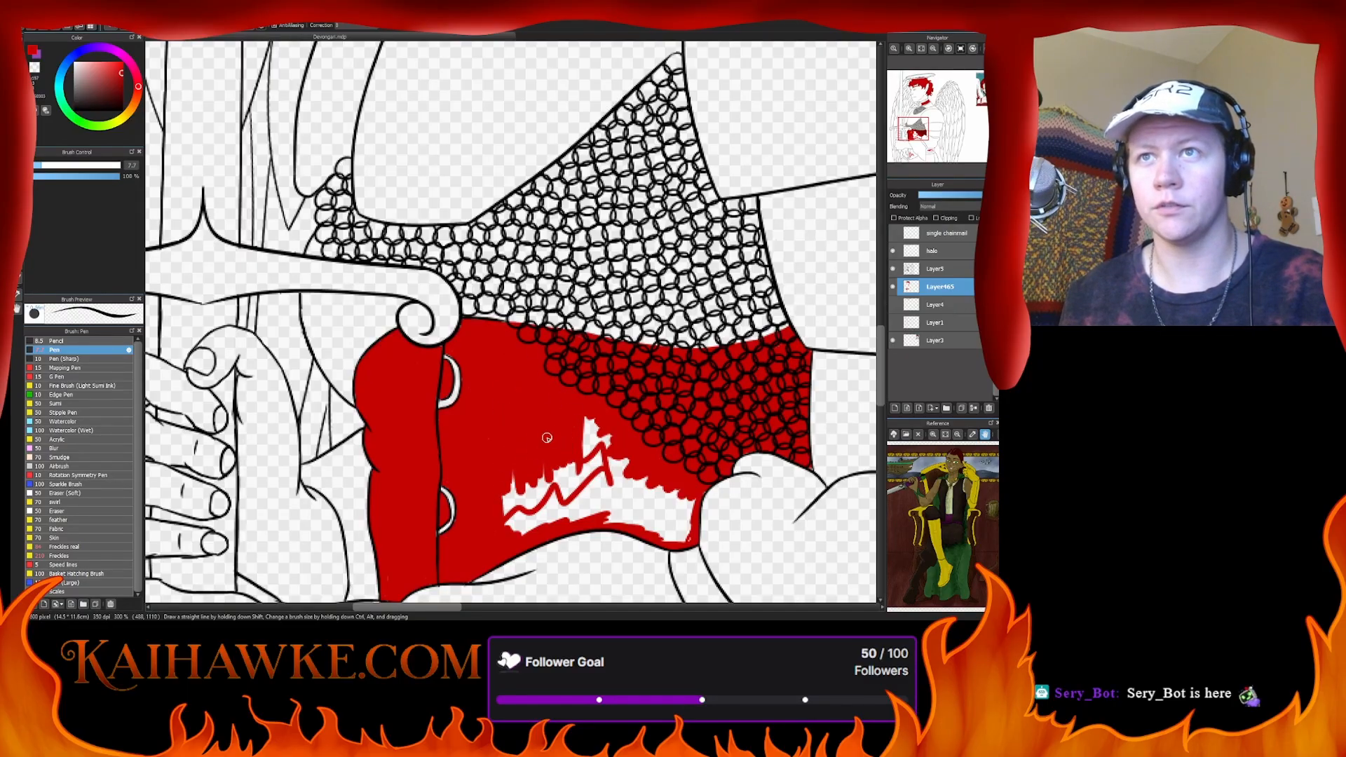
left_click_drag(504, 491, 500, 527)
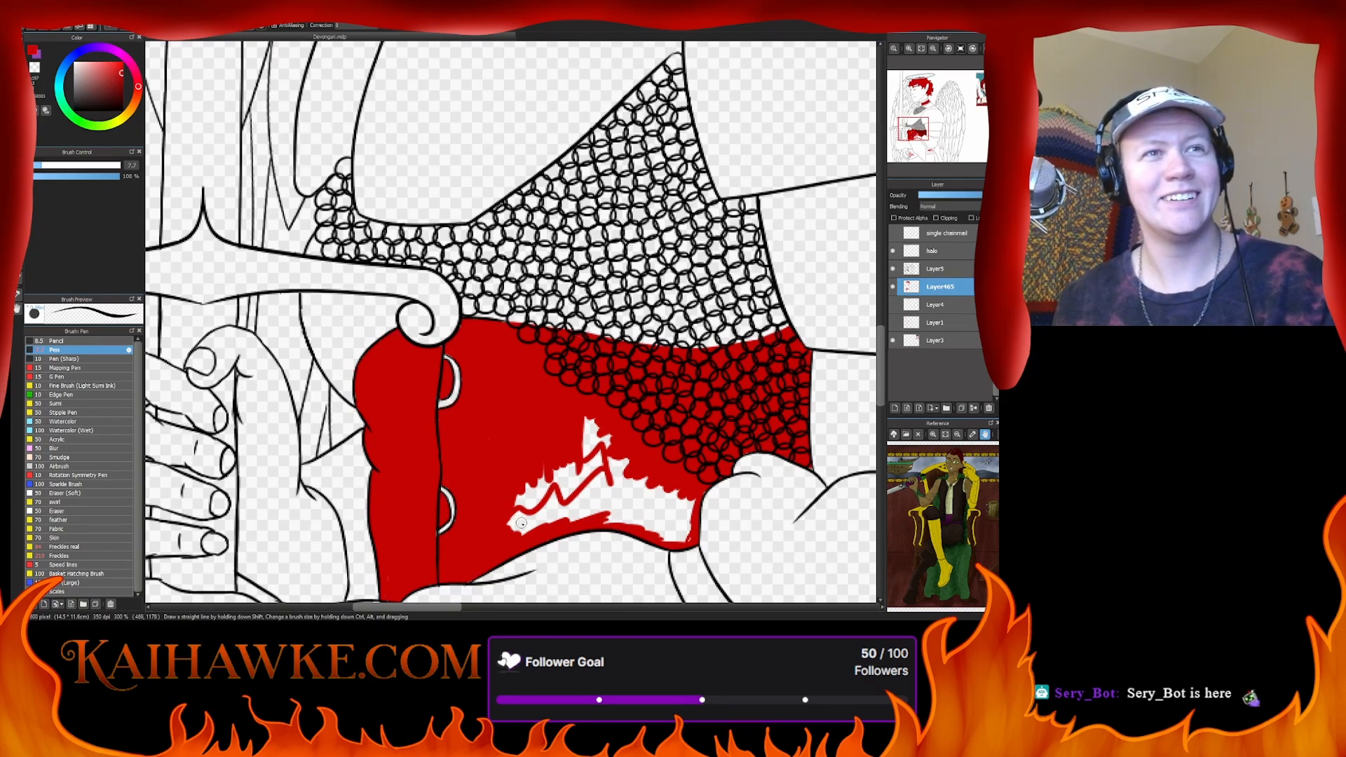
mouse_move(526, 522)
left_mouse_down()
mouse_move(569, 487)
mouse_move(565, 453)
mouse_move(567, 481)
mouse_move(512, 512)
mouse_move(617, 439)
mouse_move(625, 426)
mouse_move(574, 444)
mouse_move(602, 408)
left_mouse_up()
mouse_move(580, 465)
left_mouse_down()
mouse_move(563, 498)
mouse_move(596, 491)
mouse_move(582, 512)
mouse_move(632, 500)
mouse_move(609, 517)
mouse_move(672, 544)
mouse_move(691, 496)
mouse_move(670, 502)
mouse_move(649, 476)
mouse_move(621, 506)
mouse_move(527, 368)
left_mouse_up()
- Outline and fill the waist cloth section behind the elbow, above the belt line, with red
mouse_move(611, 586)
left_mouse_down()
mouse_move(537, 369)
mouse_move(452, 453)
left_mouse_up()
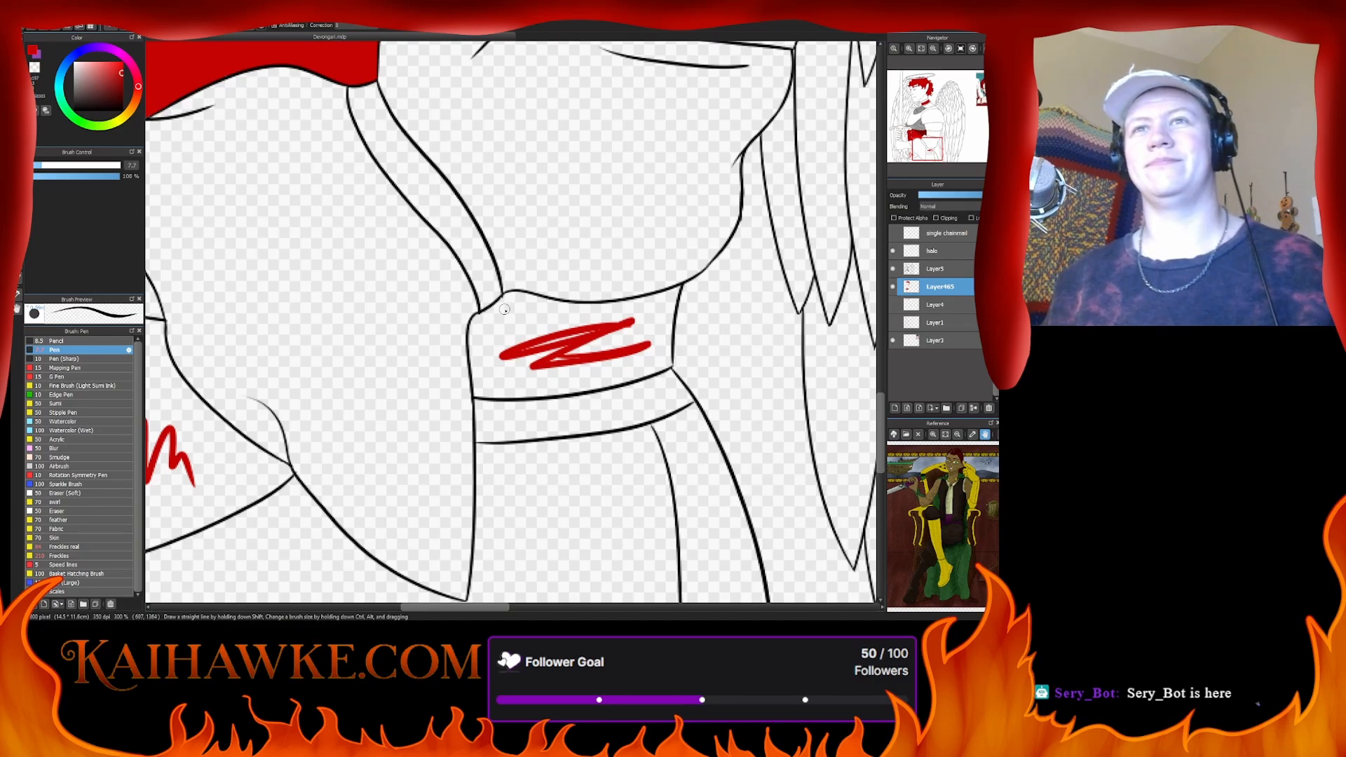
mouse_move(506, 304)
left_mouse_down()
mouse_move(479, 316)
mouse_move(475, 354)
mouse_move(469, 333)
mouse_move(474, 394)
mouse_move(503, 386)
mouse_move(472, 393)
mouse_move(649, 374)
mouse_move(569, 392)
mouse_move(643, 372)
left_mouse_up()
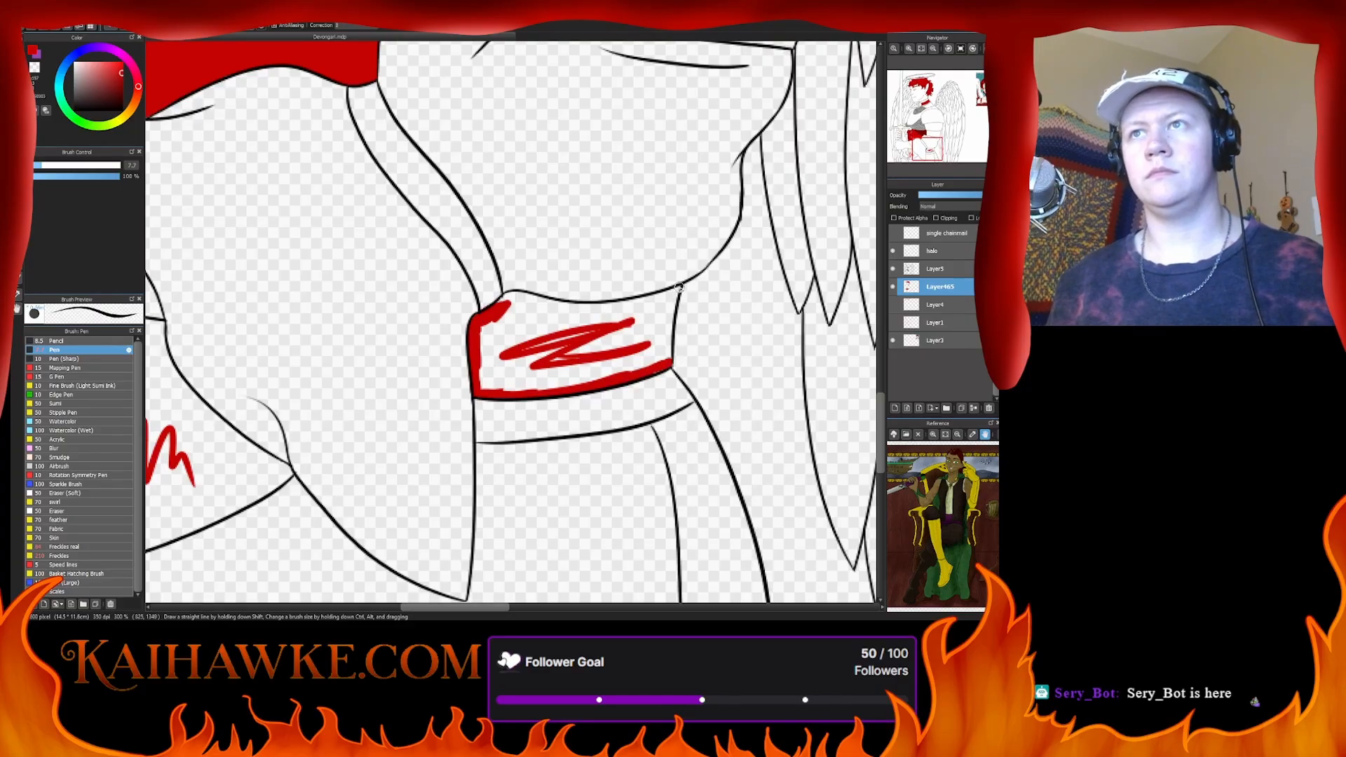
mouse_move(678, 288)
left_mouse_down()
mouse_move(667, 359)
mouse_move(667, 322)
mouse_move(635, 300)
mouse_move(525, 297)
mouse_move(480, 368)
mouse_move(485, 389)
mouse_move(499, 353)
mouse_move(504, 382)
mouse_move(518, 323)
mouse_move(517, 387)
left_mouse_up()
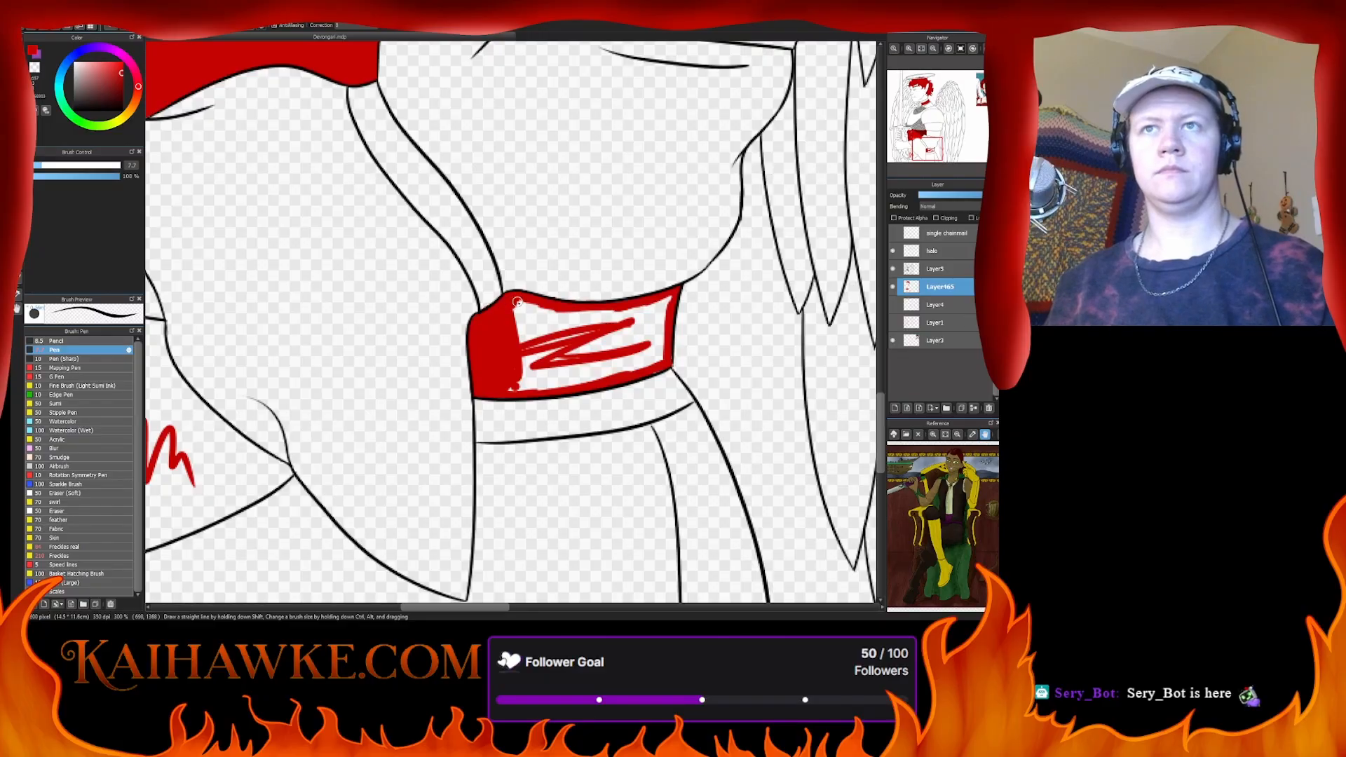
mouse_move(516, 302)
left_mouse_down()
mouse_move(509, 390)
mouse_move(552, 379)
mouse_move(516, 386)
mouse_move(534, 392)
mouse_move(659, 351)
mouse_move(640, 377)
mouse_move(664, 370)
mouse_move(670, 298)
mouse_move(599, 321)
mouse_move(624, 338)
mouse_move(661, 309)
mouse_move(658, 336)
mouse_move(591, 361)
mouse_move(629, 360)
mouse_move(647, 355)
mouse_move(647, 324)
mouse_move(514, 333)
mouse_move(538, 320)
mouse_move(531, 308)
mouse_move(575, 314)
mouse_move(505, 344)
mouse_move(591, 361)
left_mouse_up()
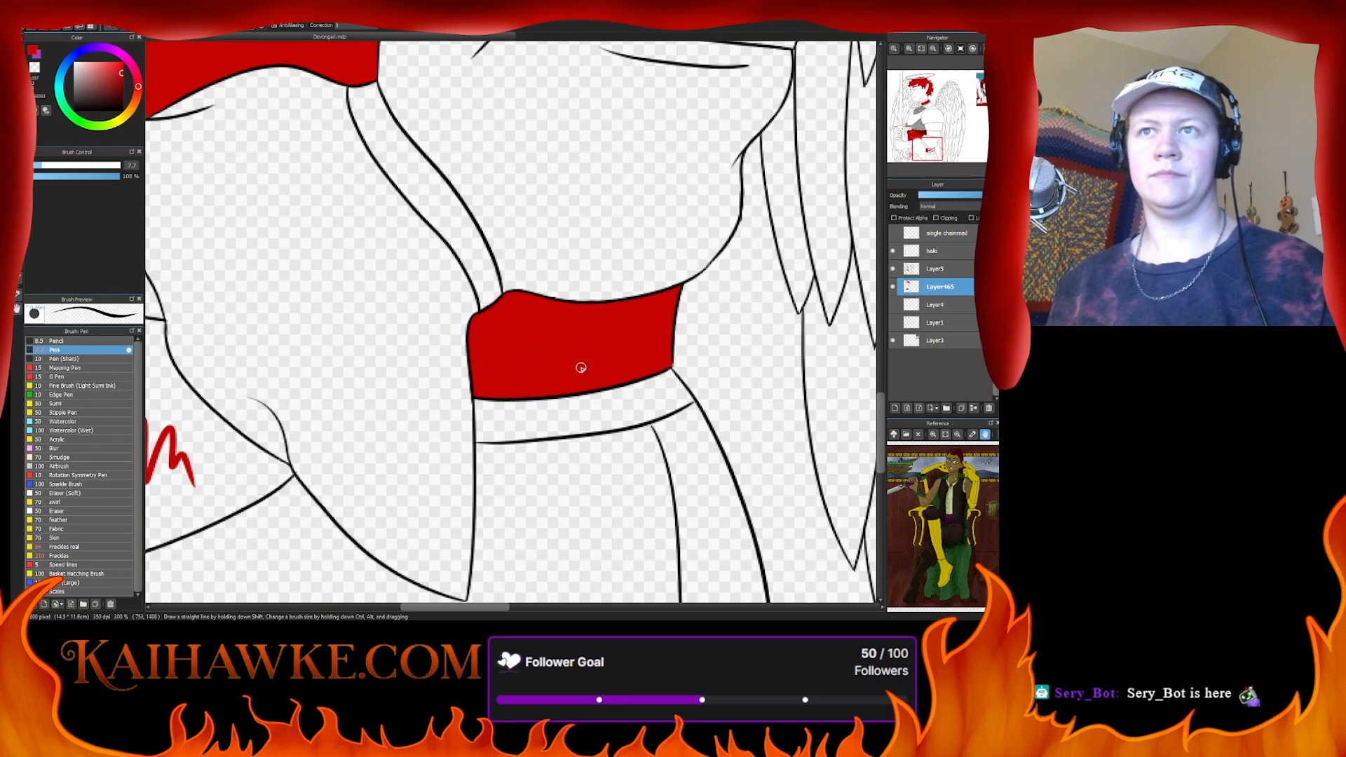
- Outline the side and lower edges of the cloth panel hanging below the forearm in red and fill its lower part
mouse_move(295, 425)
left_mouse_down()
mouse_move(658, 344)
mouse_move(625, 348)
left_mouse_up()
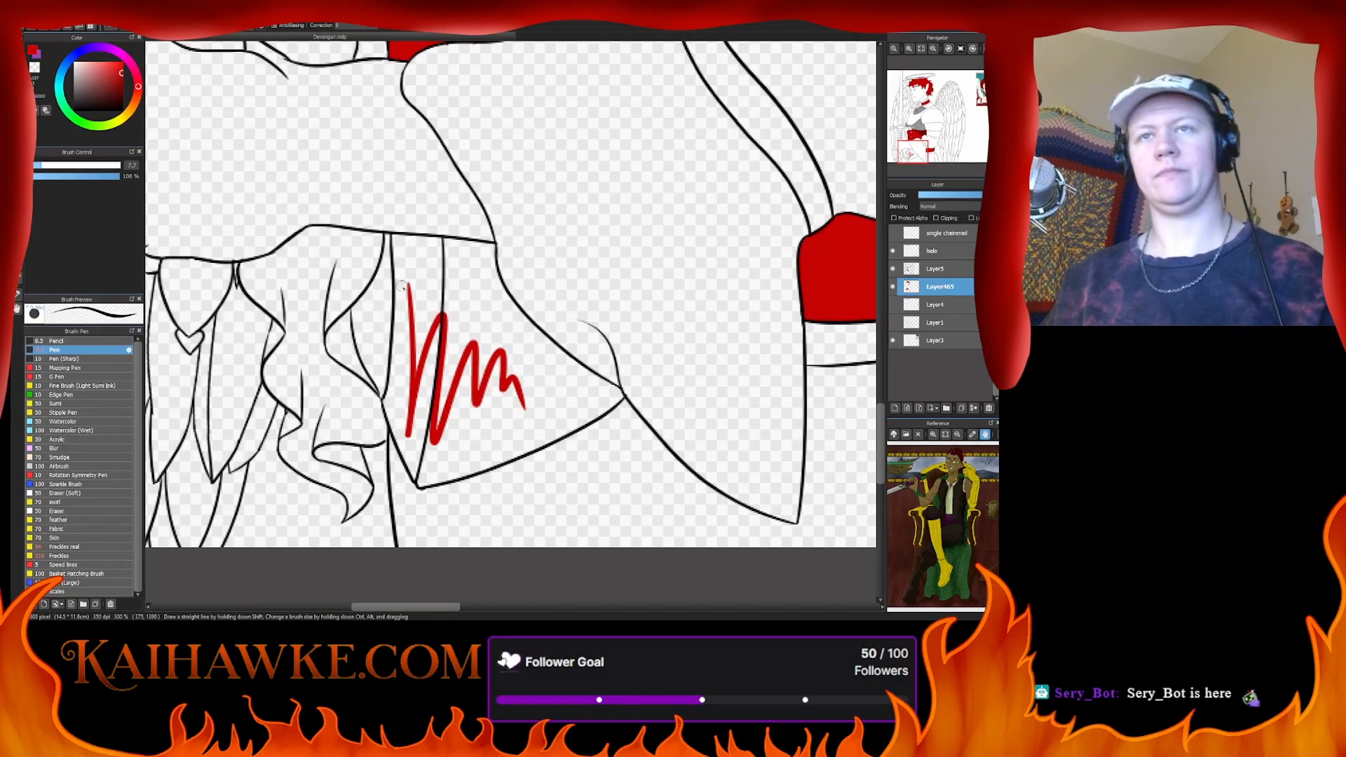
left_click_drag(402, 249, 413, 278)
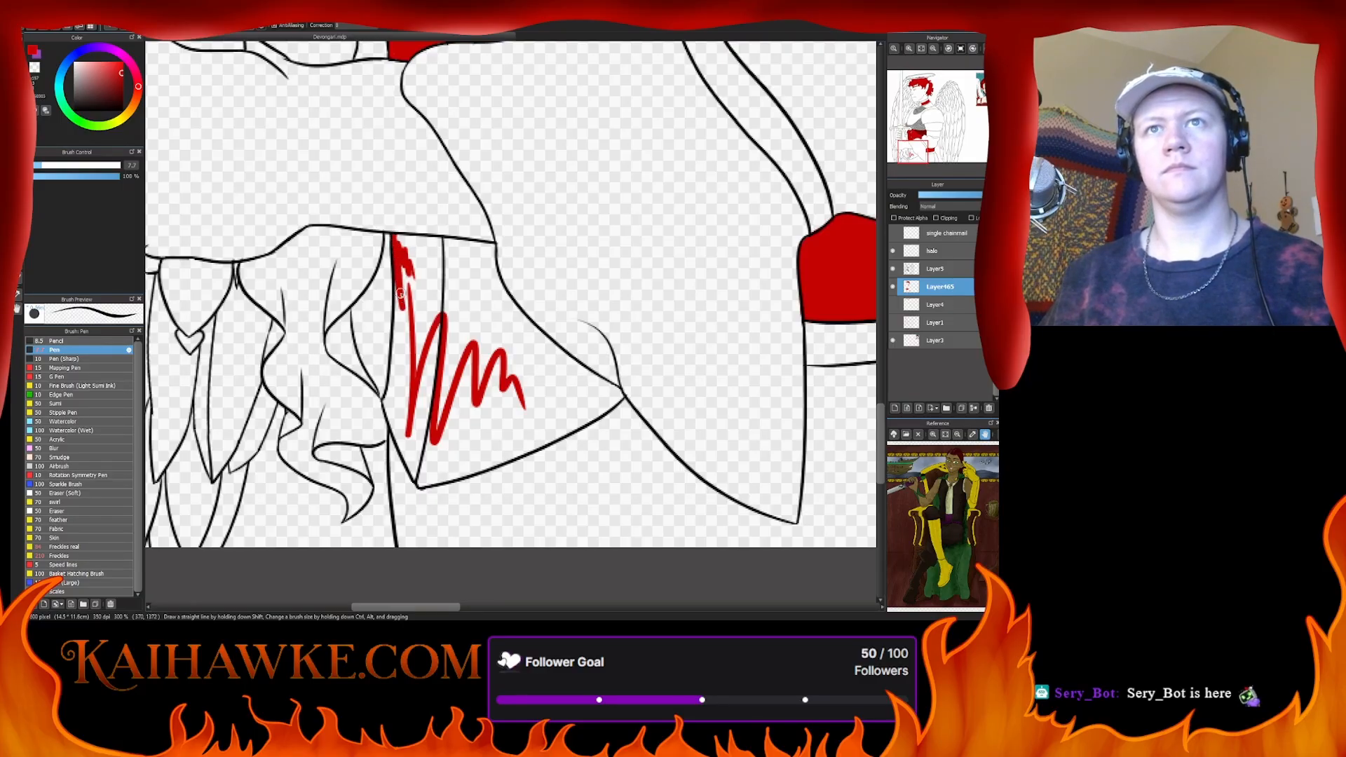
left_click_drag(399, 347, 392, 378)
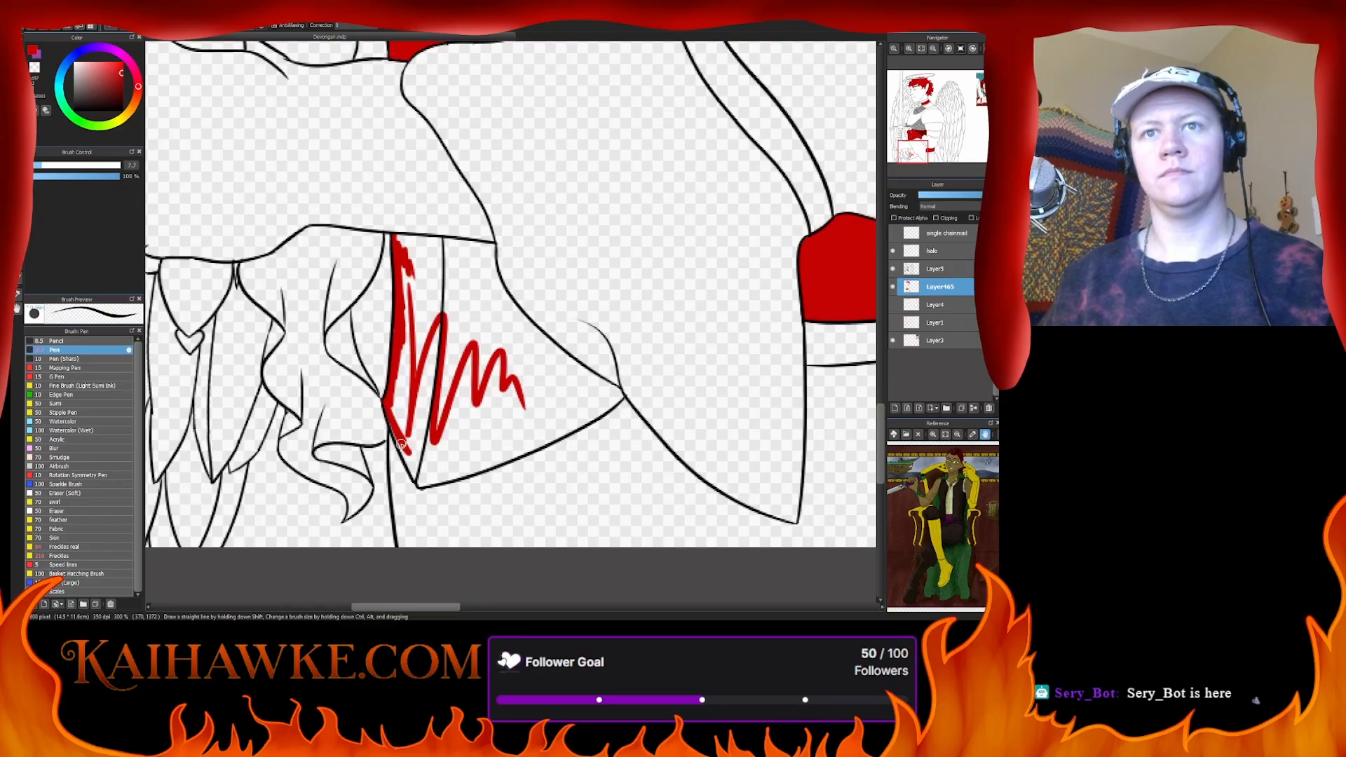
left_click_drag(392, 425, 417, 474)
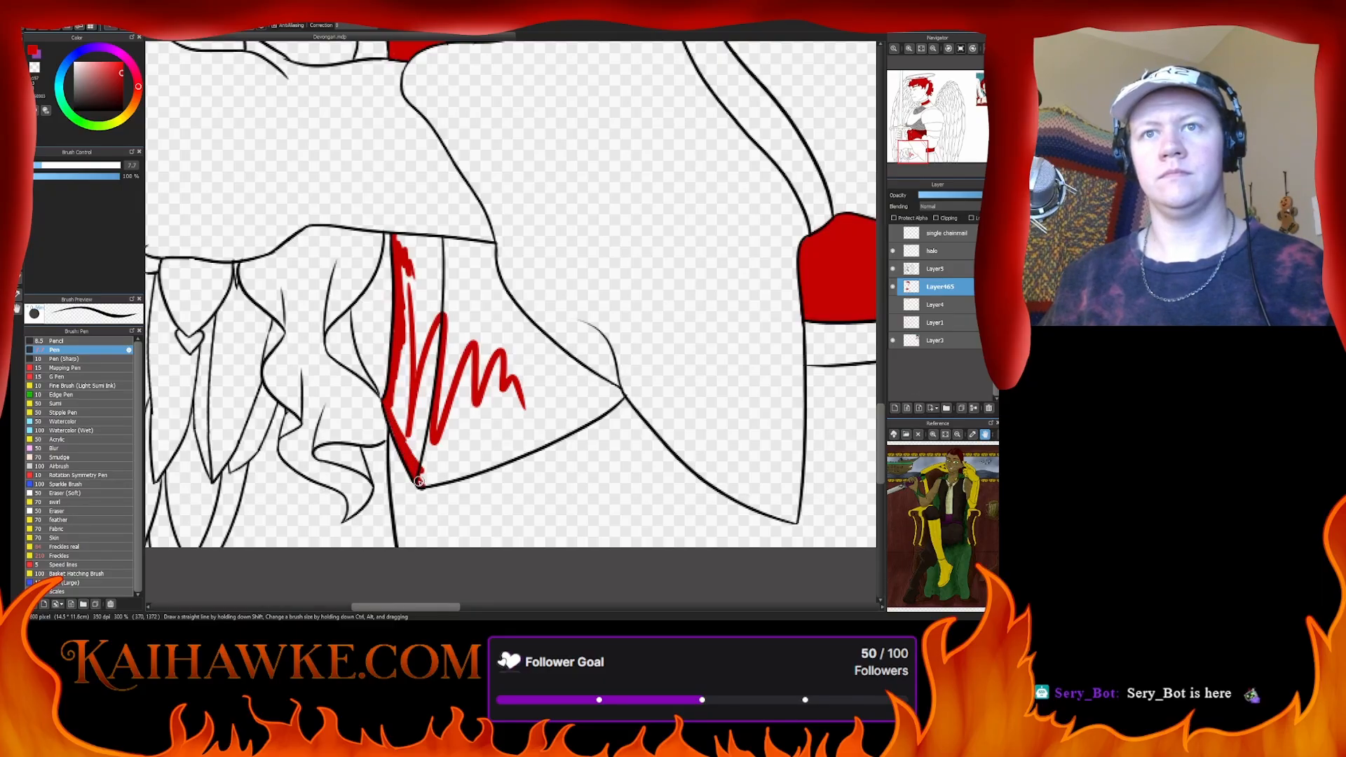
left_click_drag(433, 479, 479, 467)
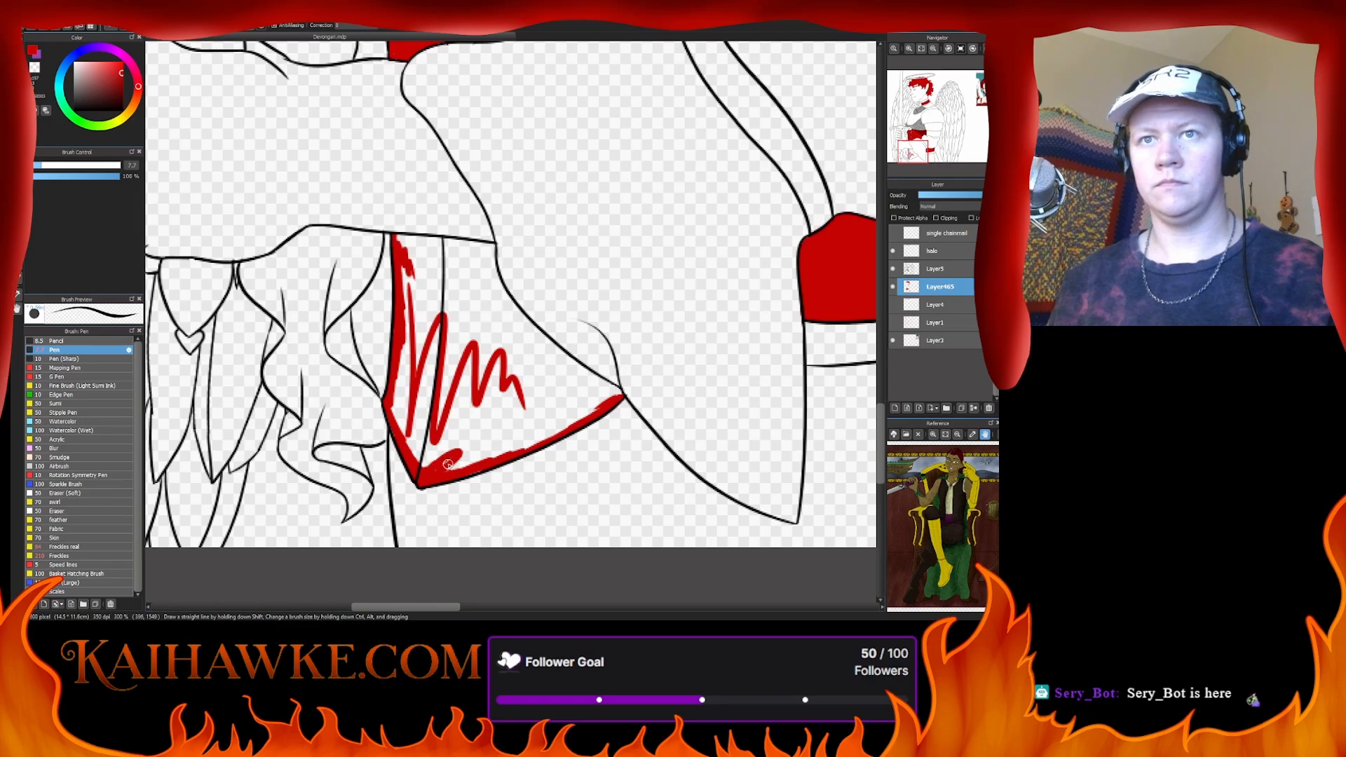
mouse_move(447, 464)
left_mouse_down()
mouse_move(559, 429)
mouse_move(534, 443)
mouse_move(590, 401)
mouse_move(443, 465)
mouse_move(465, 447)
mouse_move(388, 404)
mouse_move(396, 419)
mouse_move(393, 384)
mouse_move(413, 375)
mouse_move(439, 409)
mouse_move(442, 357)
mouse_move(480, 403)
mouse_move(472, 416)
mouse_move(514, 433)
left_mouse_up()
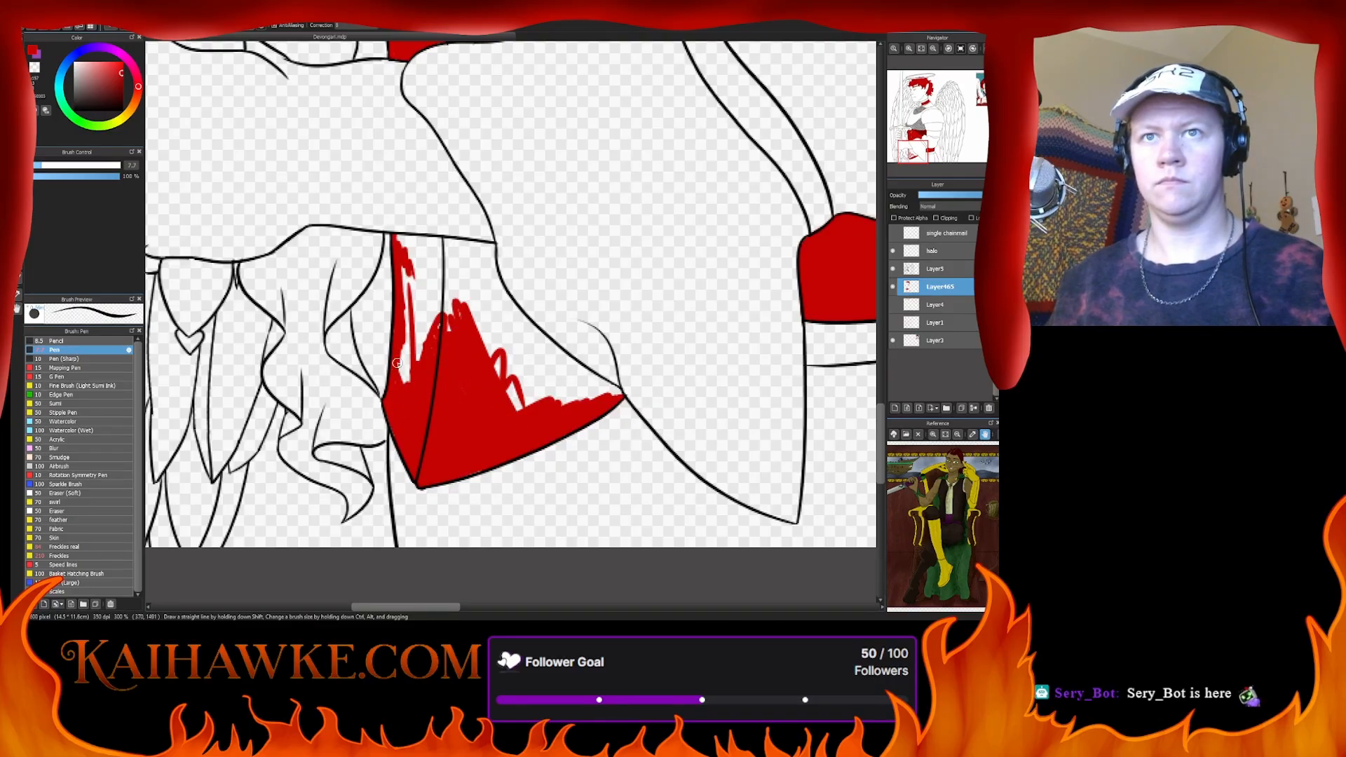
- Fill the upper part and pointed far corner of the hanging cloth panel with red, closing the remaining gaps
mouse_move(391, 388)
left_mouse_down()
mouse_move(416, 291)
mouse_move(443, 256)
mouse_move(415, 269)
left_mouse_up()
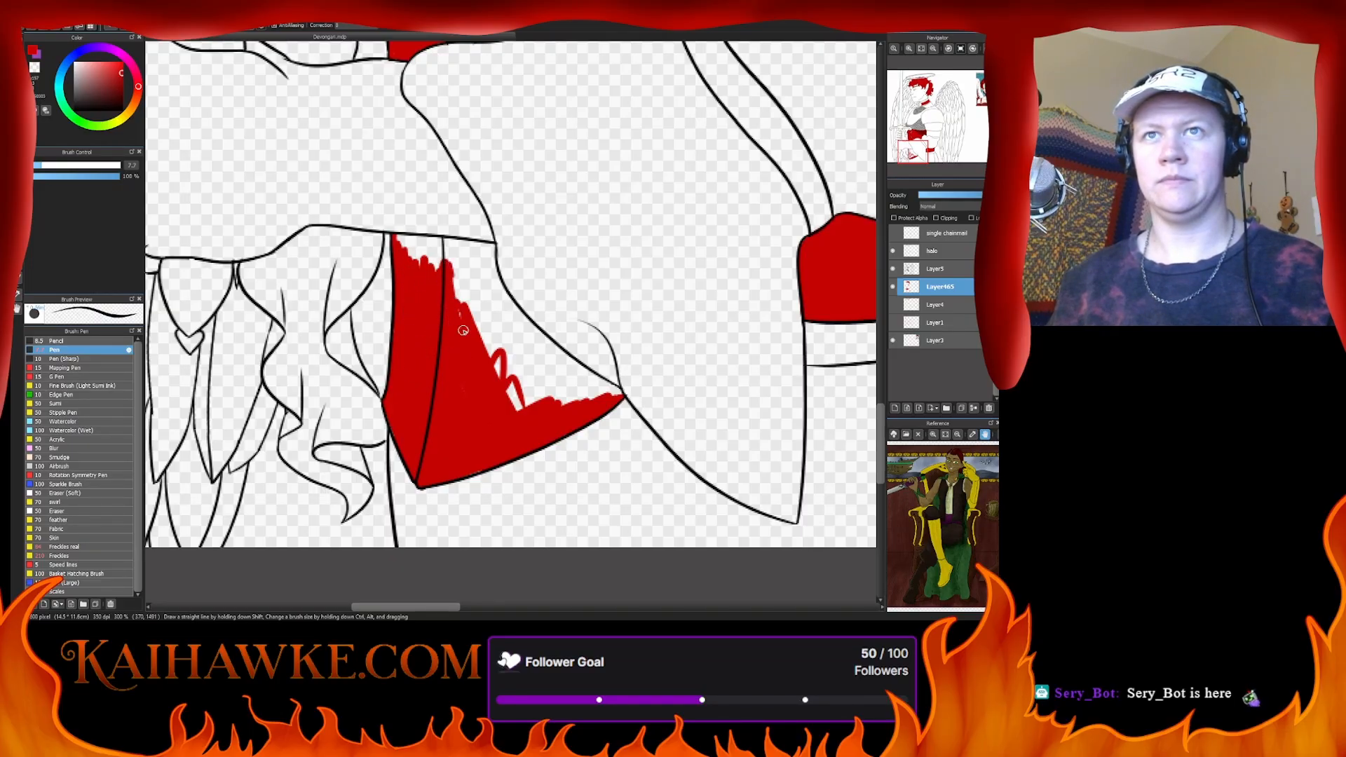
mouse_move(463, 330)
left_mouse_down()
mouse_move(488, 356)
mouse_move(462, 321)
mouse_move(463, 263)
mouse_move(521, 417)
mouse_move(539, 420)
mouse_move(475, 276)
mouse_move(500, 362)
mouse_move(479, 285)
mouse_move(555, 375)
left_mouse_up()
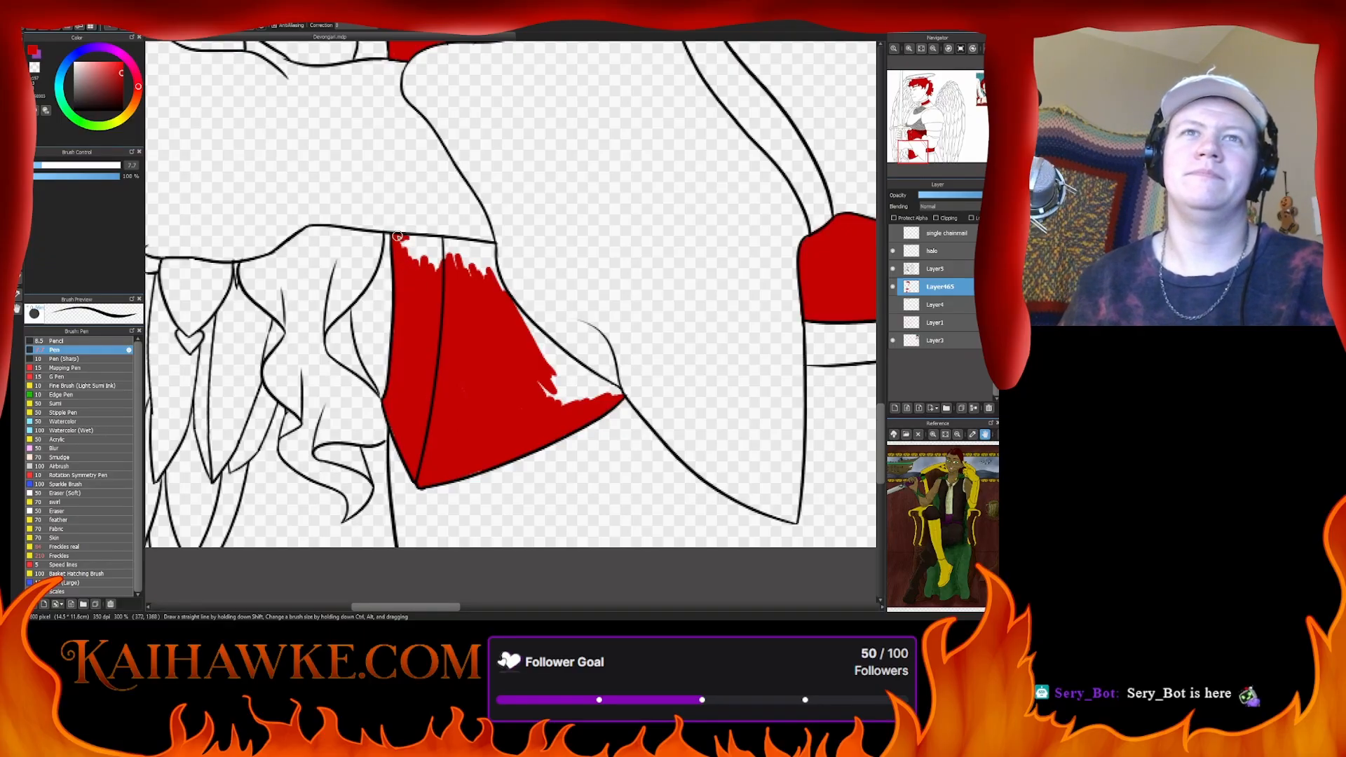
mouse_move(398, 237)
left_mouse_down()
mouse_move(445, 241)
mouse_move(408, 234)
left_mouse_up()
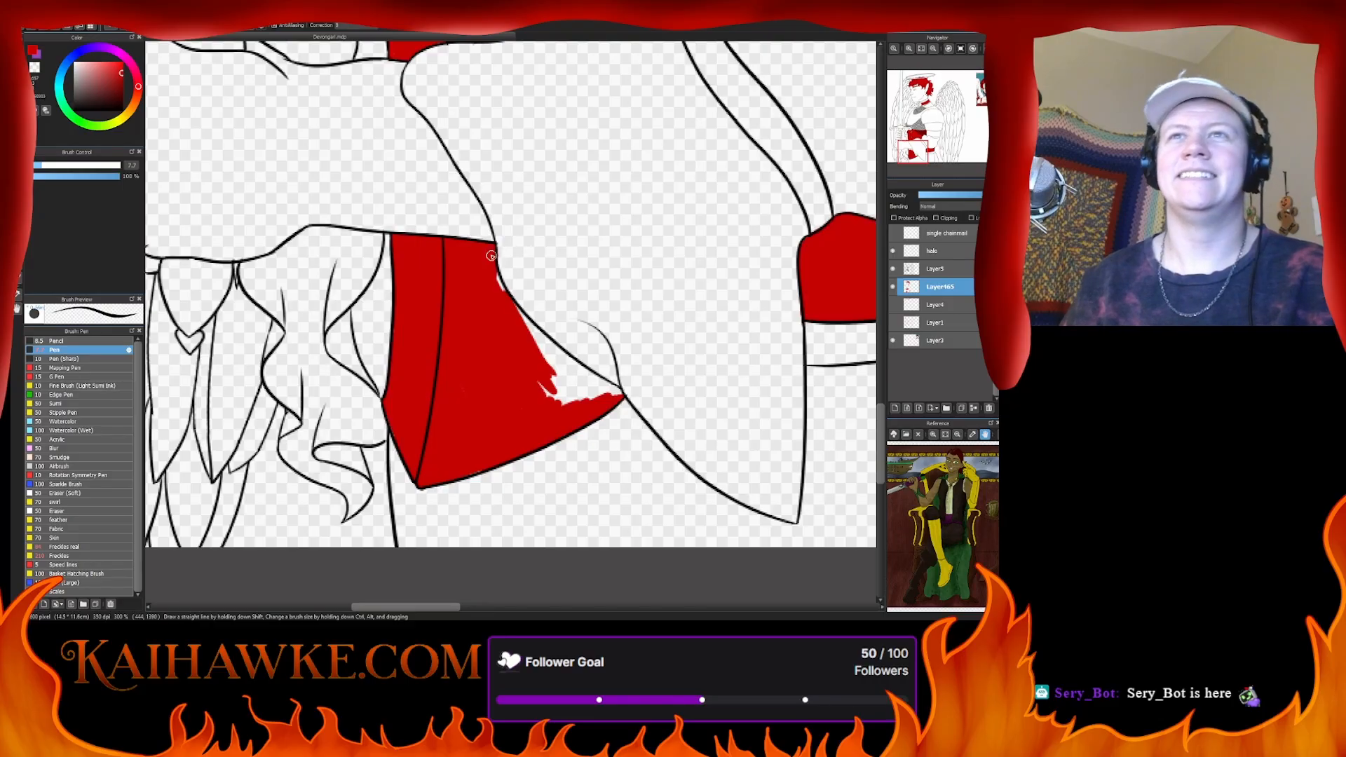
left_click_drag(491, 256, 510, 297)
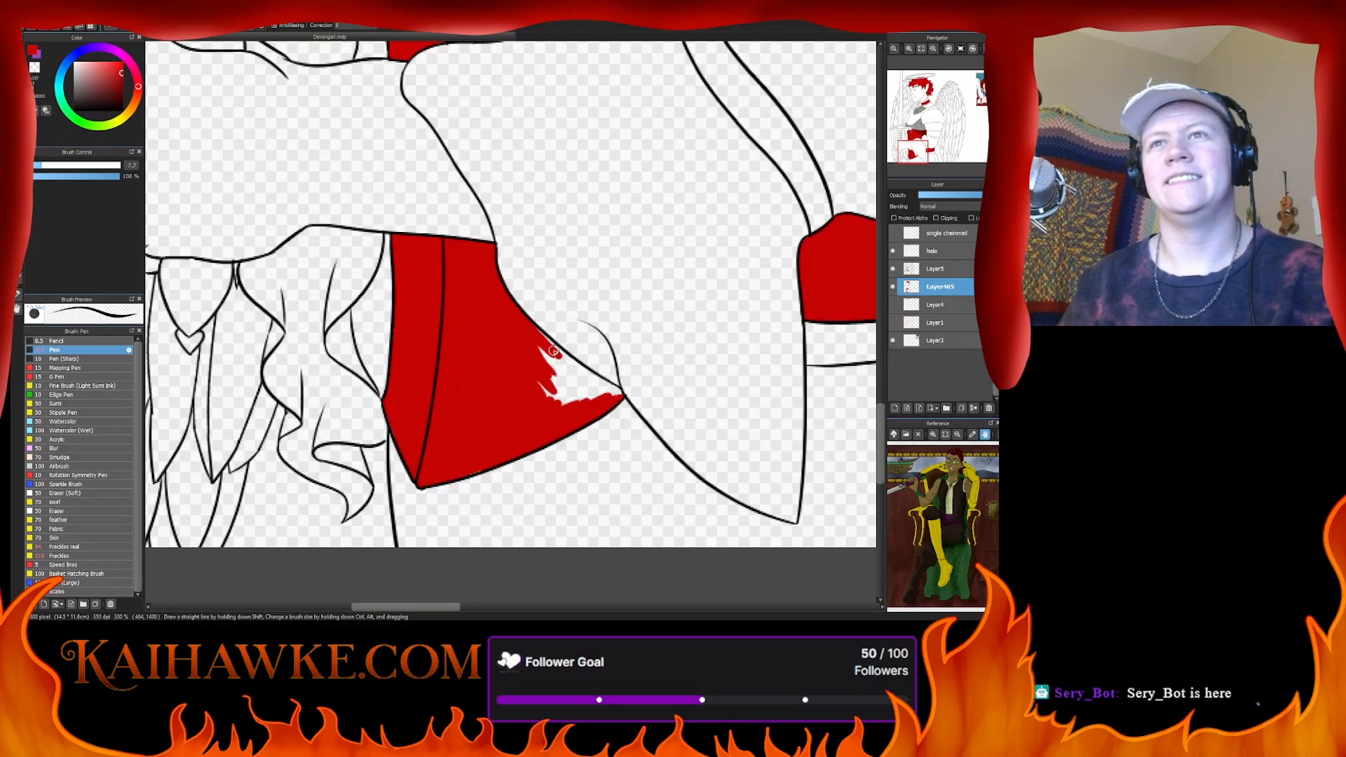
mouse_move(554, 350)
left_mouse_down()
mouse_move(526, 325)
mouse_move(550, 345)
left_mouse_up()
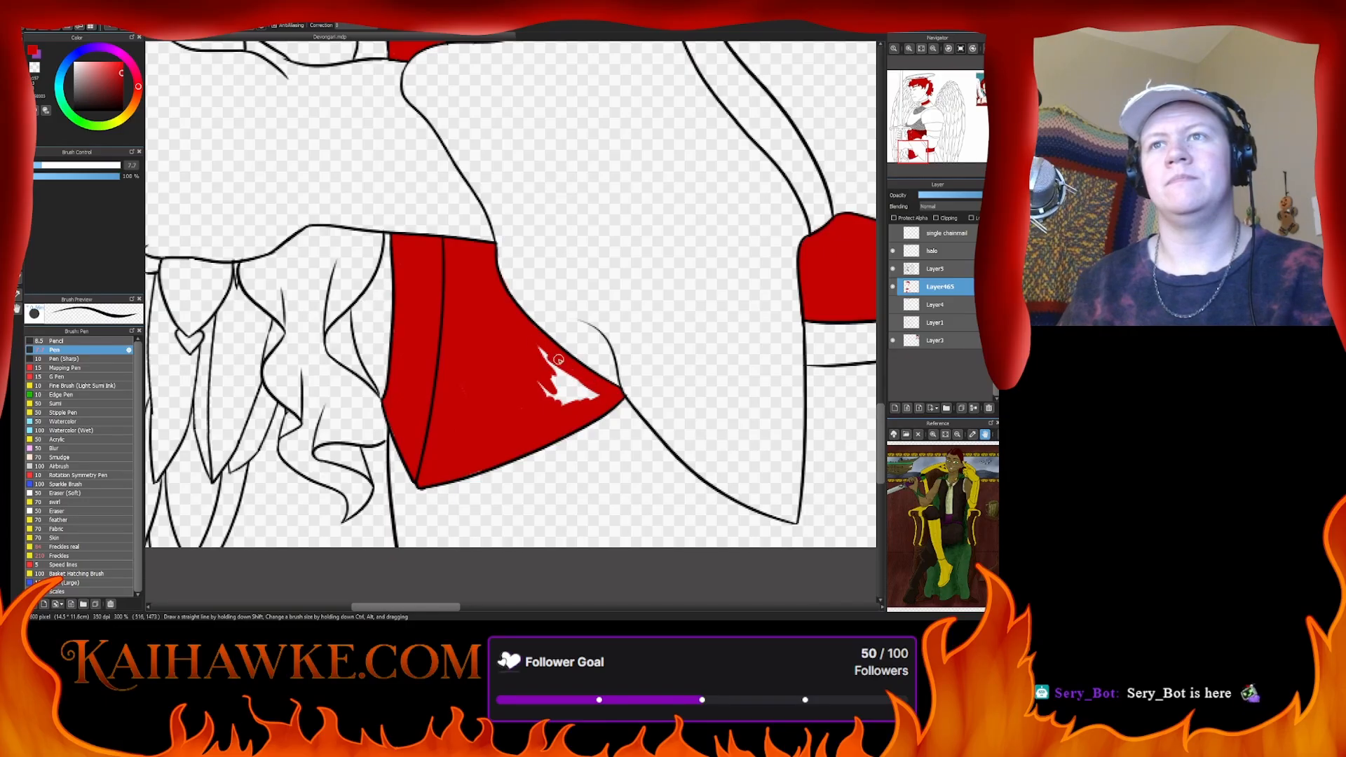
mouse_move(558, 360)
left_mouse_down()
mouse_move(568, 382)
mouse_move(545, 374)
left_mouse_up()
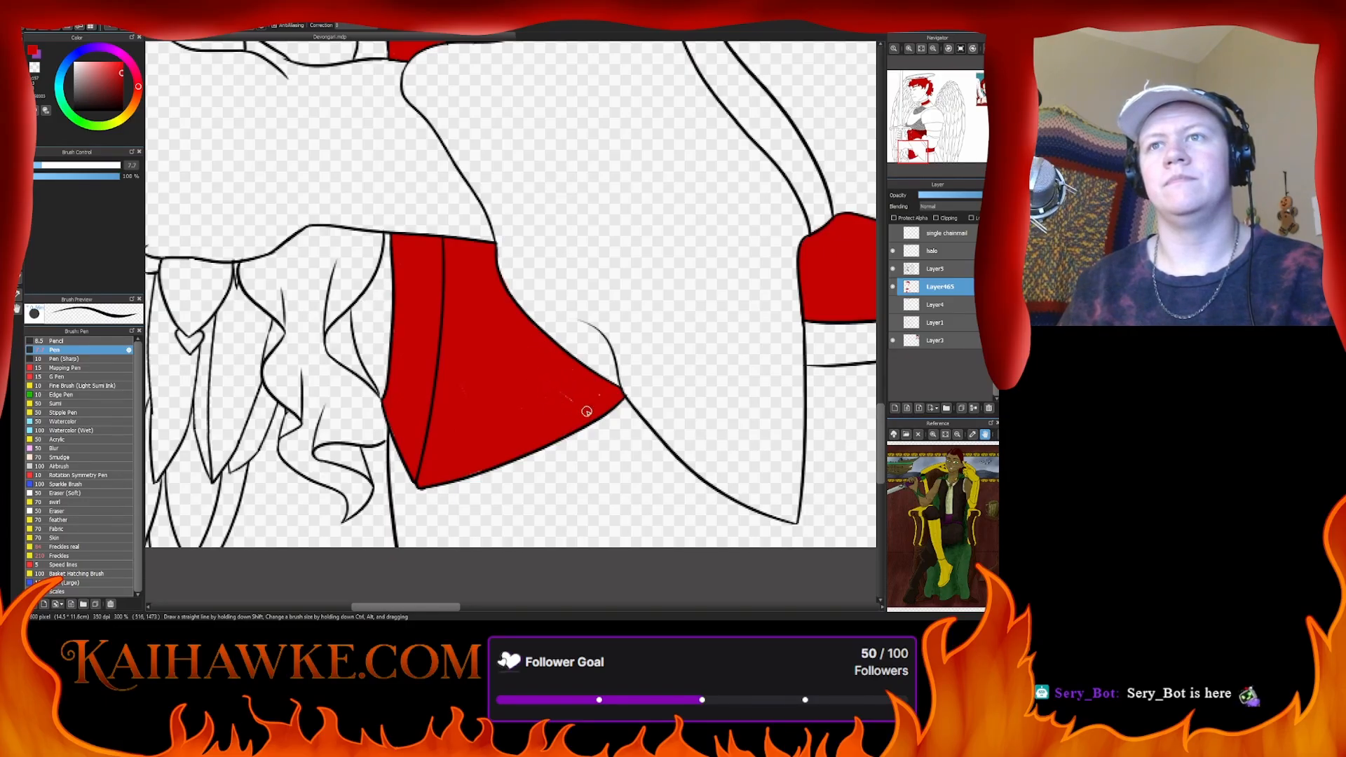
- Add a new layer and move it directly beneath the red base colour layer
left_click(909, 48)
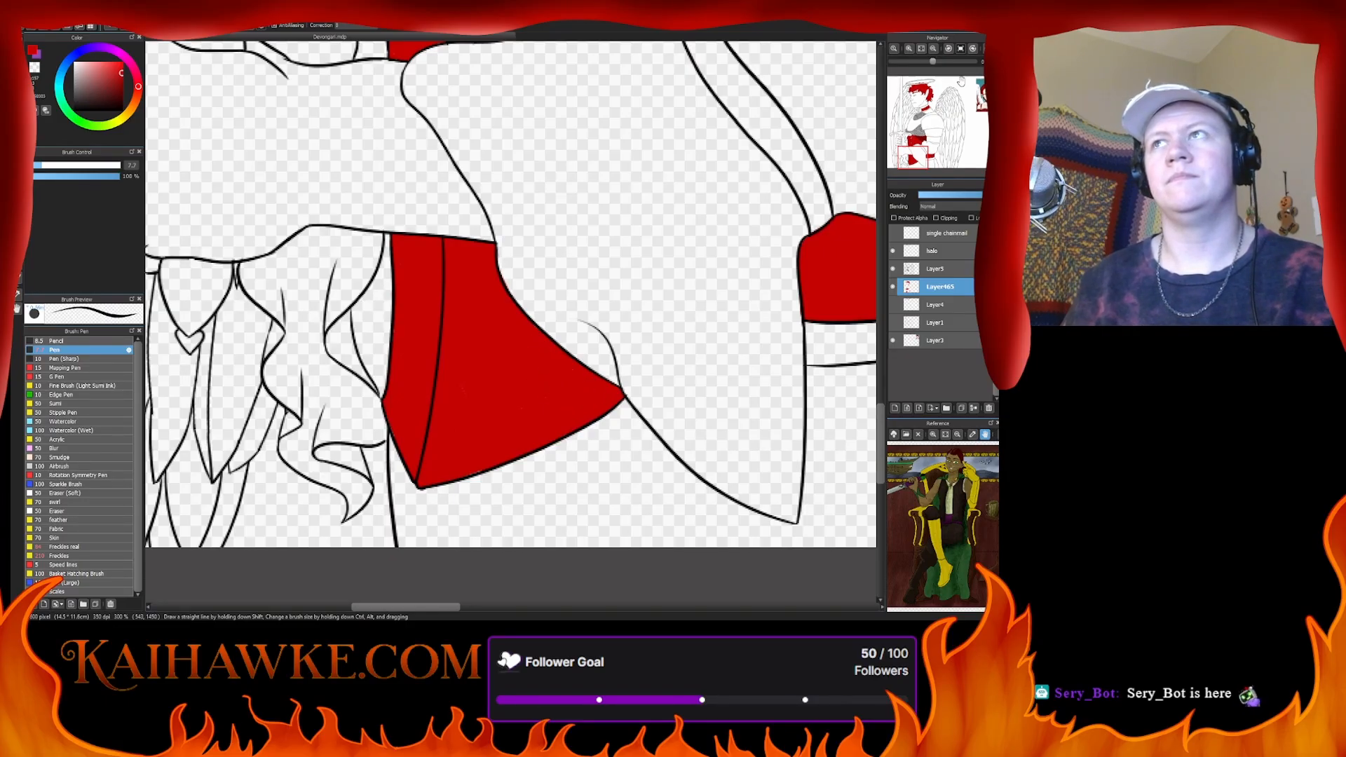
left_click(909, 48)
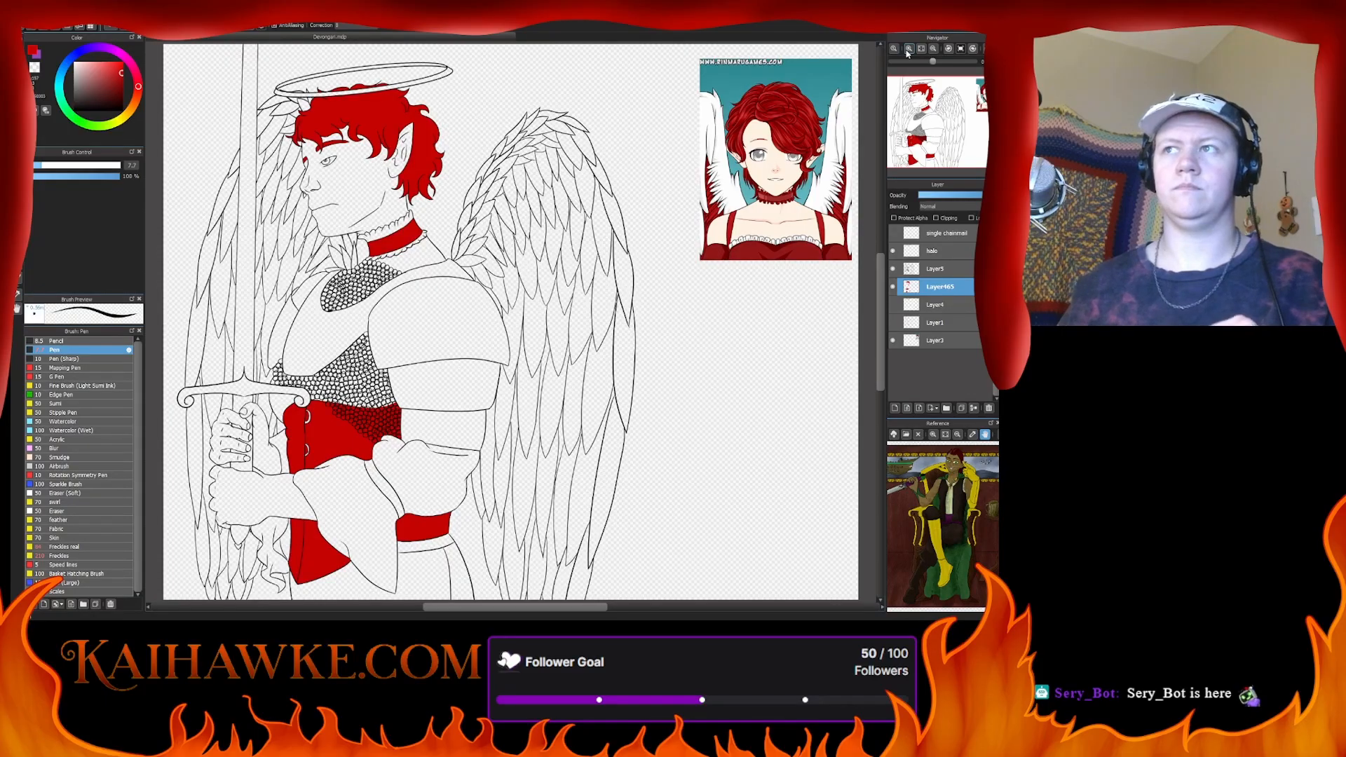
left_click(895, 408)
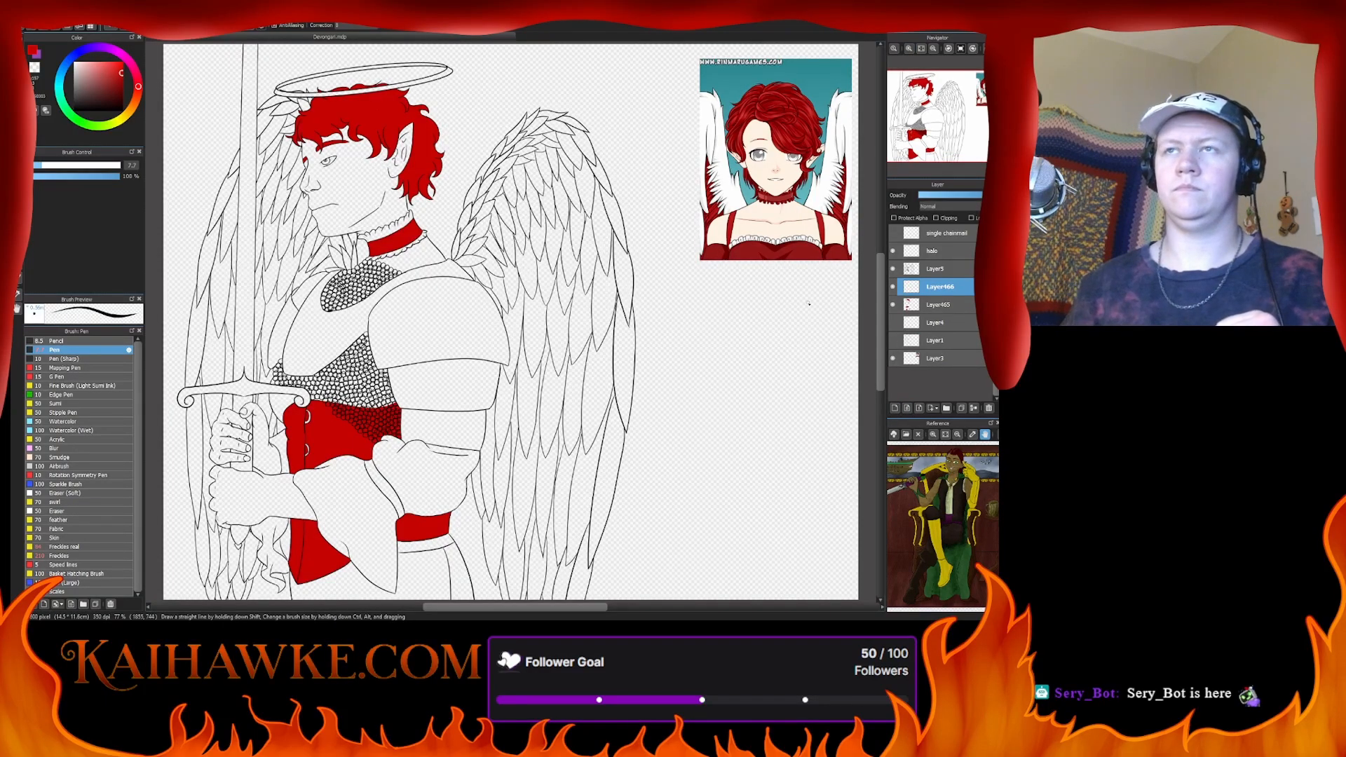
left_click_drag(933, 287, 933, 313)
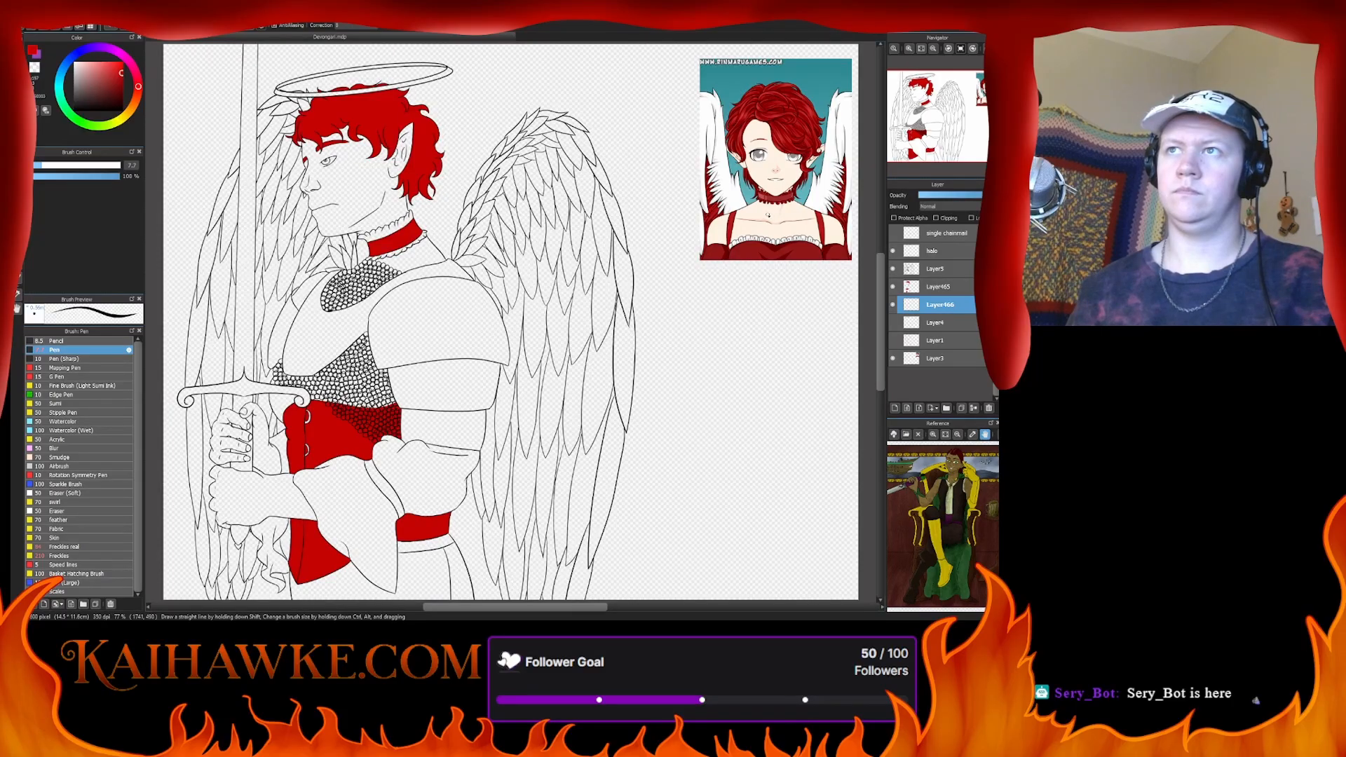
- Enlarge the Pen brush and try two pinkish skin tones on the face, undoing each test stroke
left_click(139, 97)
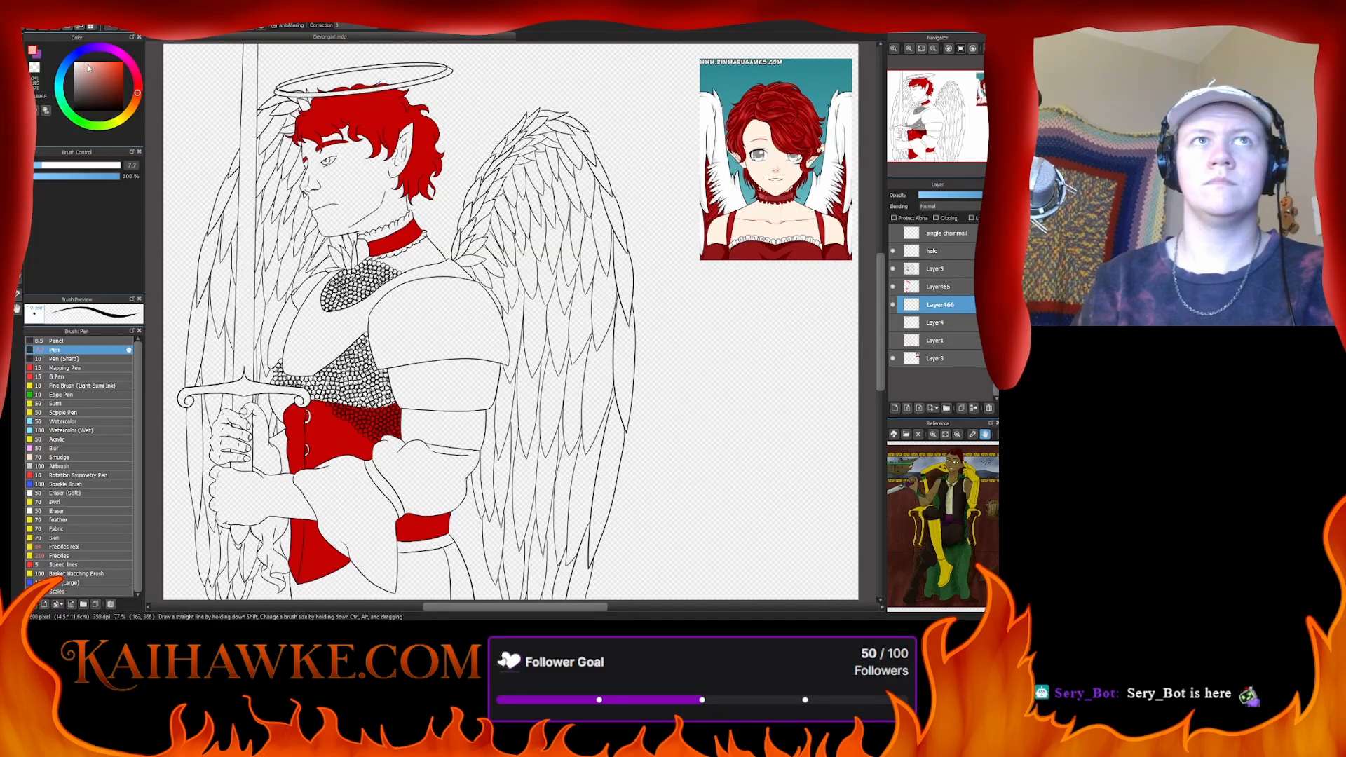
left_click_drag(80, 167, 114, 165)
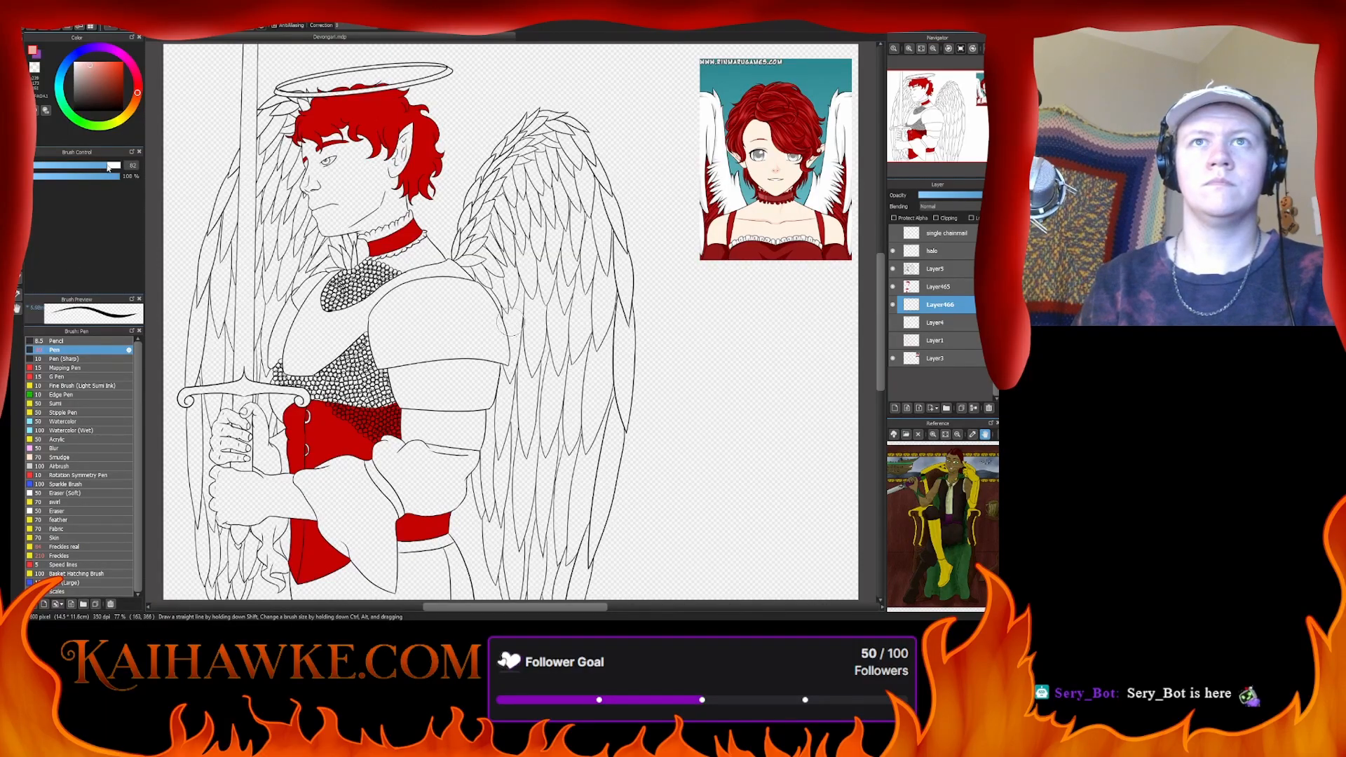
mouse_move(367, 217)
left_mouse_down()
mouse_move(349, 181)
mouse_move(364, 186)
left_mouse_up()
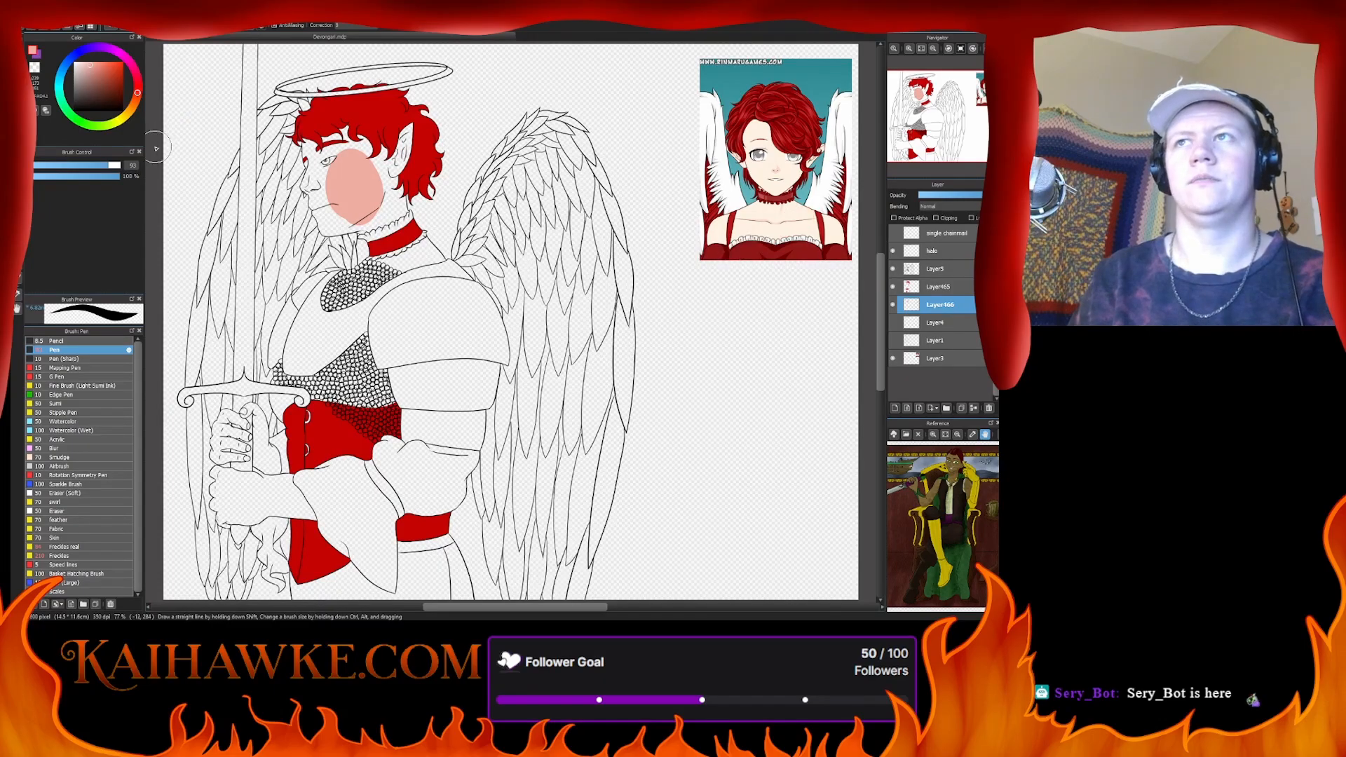
key("ctrl+z")
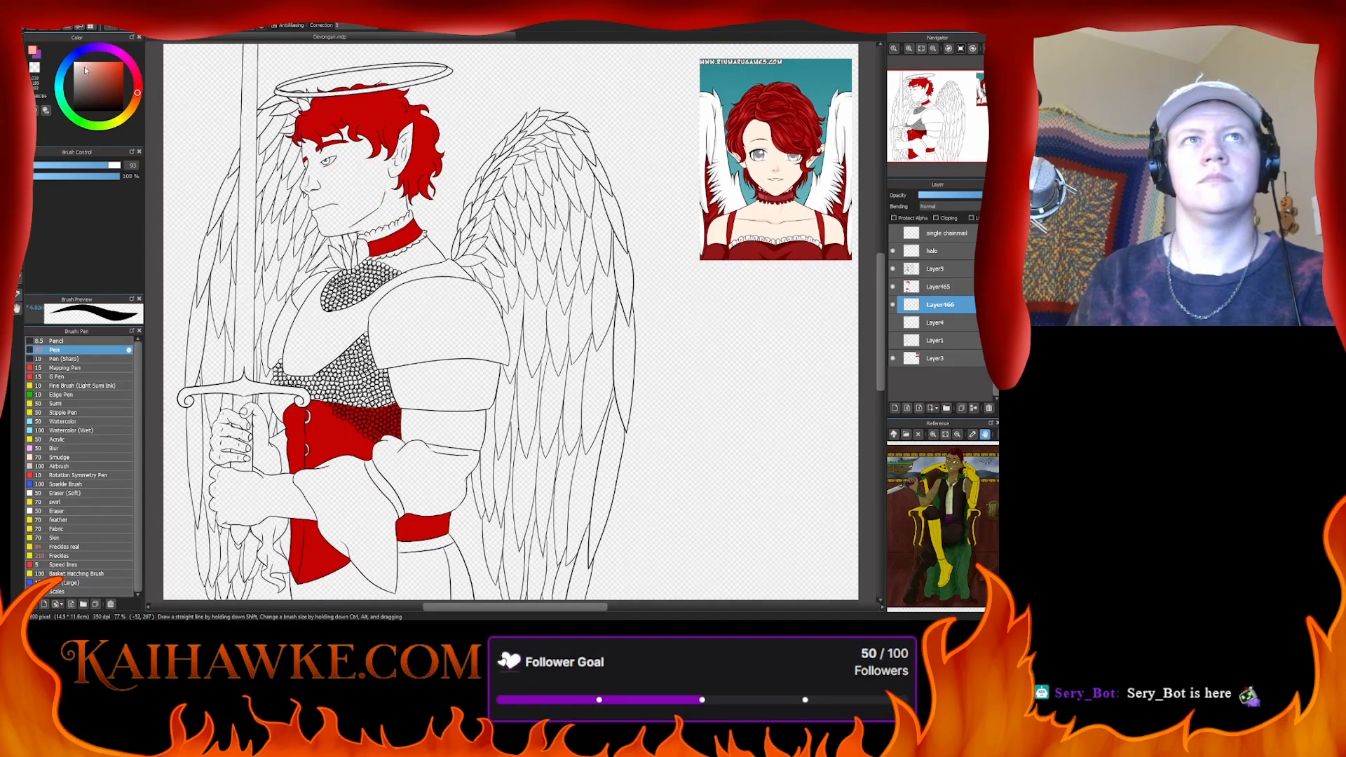
left_click(84, 66)
mouse_move(336, 242)
left_mouse_down()
mouse_move(365, 189)
mouse_move(330, 168)
mouse_move(397, 207)
left_mouse_up()
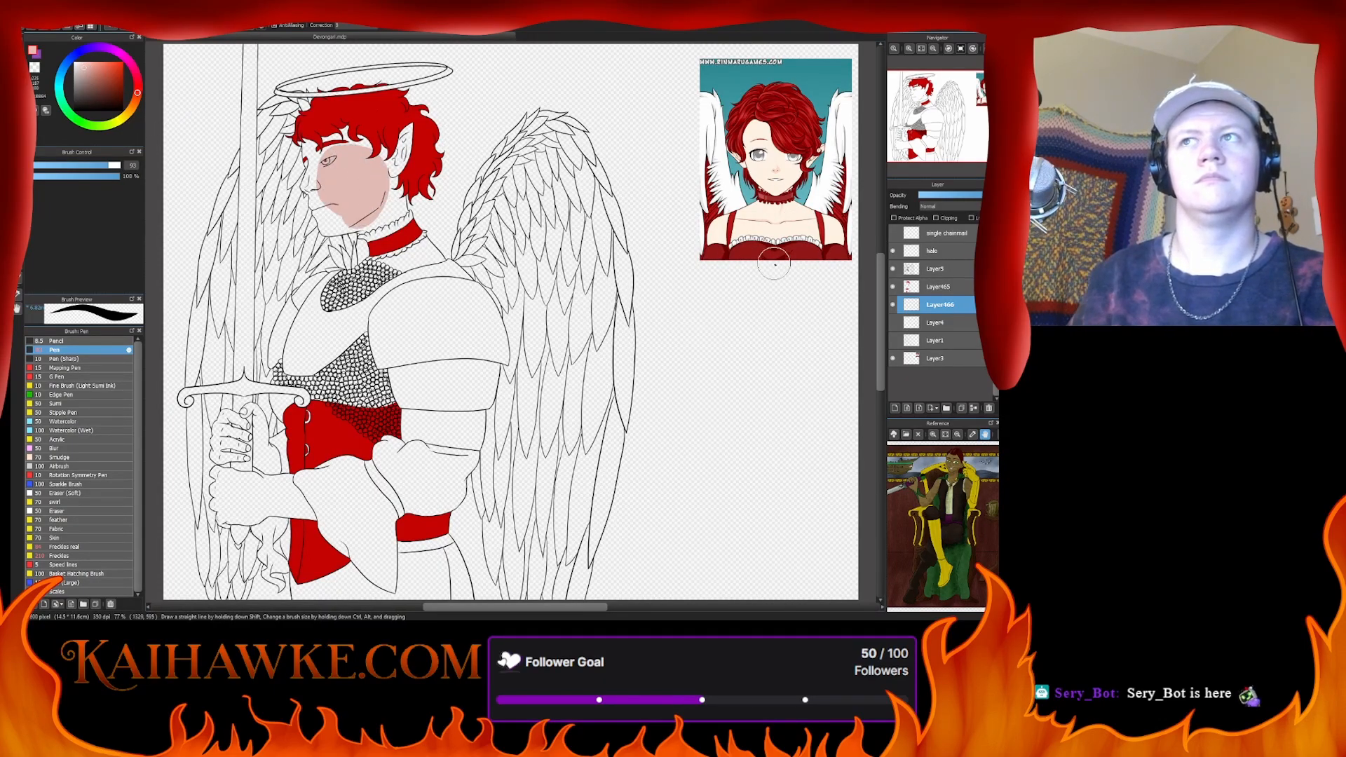
key("ctrl+z")
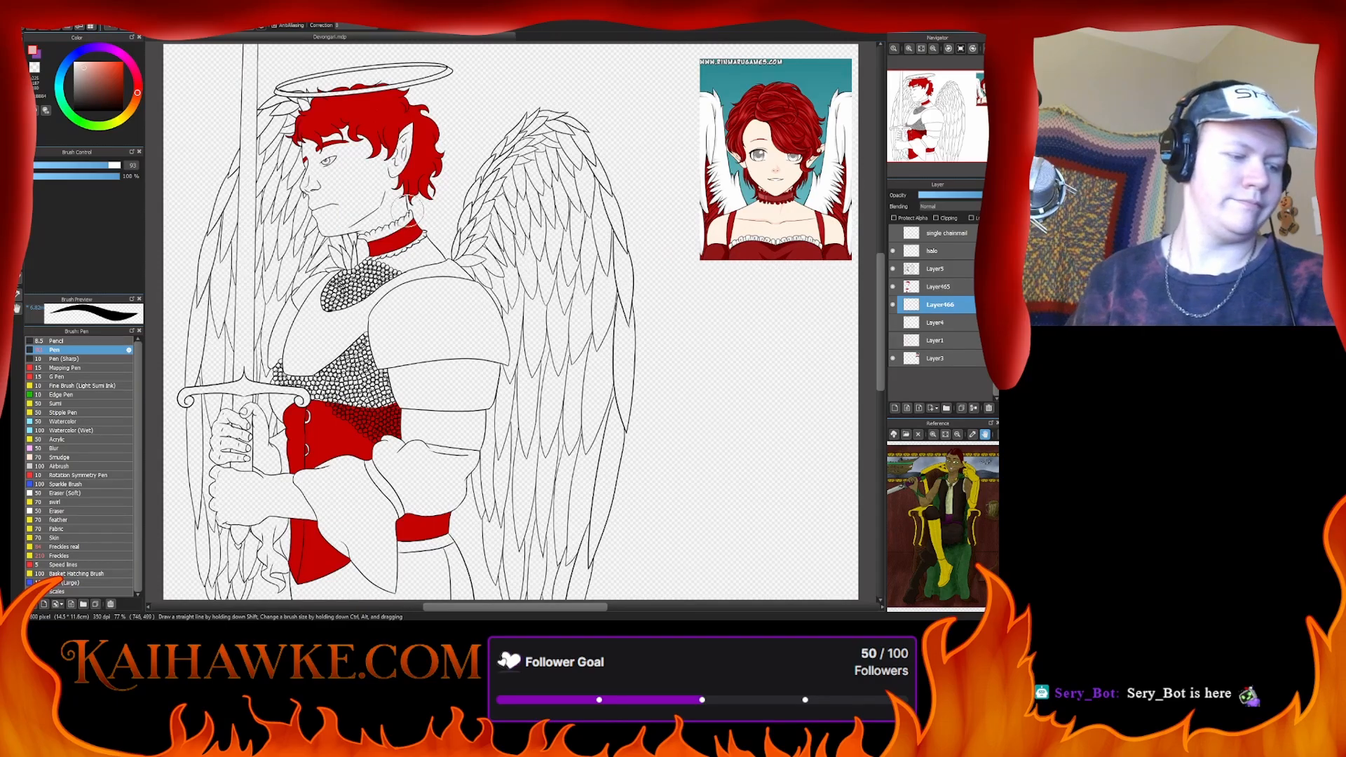
- Try several light pink skin tones over the reference portrait's shoulders and chest, undoing each test stroke
left_click(81, 66)
left_click_drag(759, 226, 731, 249)
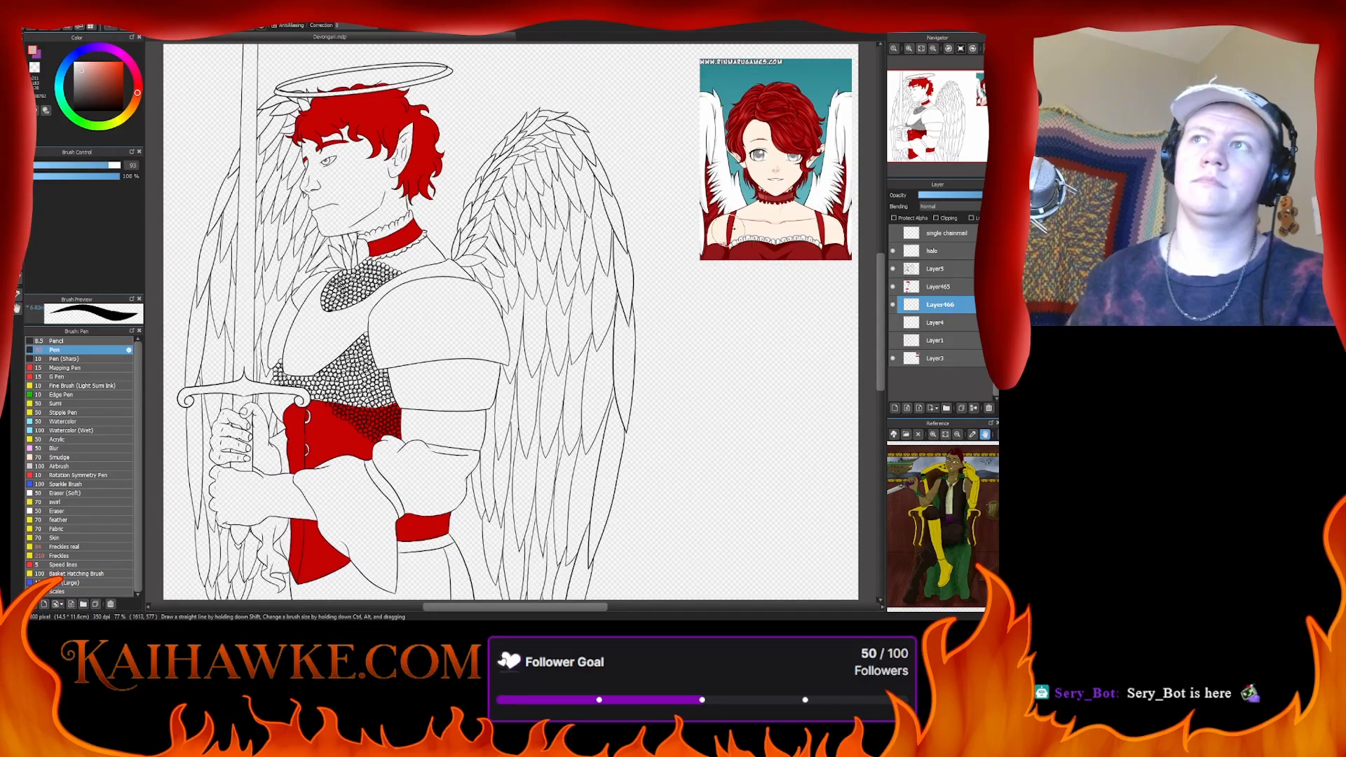
key("ctrl+z")
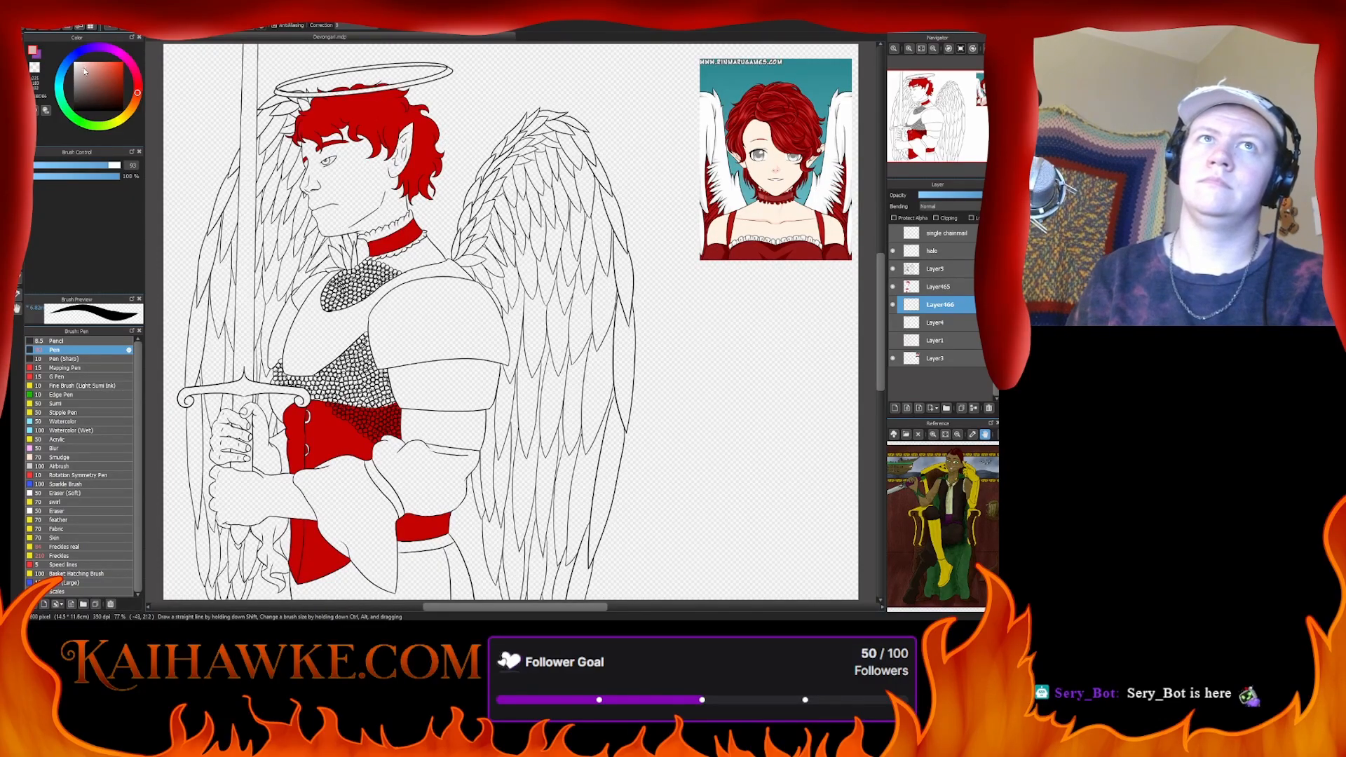
left_click_drag(659, 254, 831, 202)
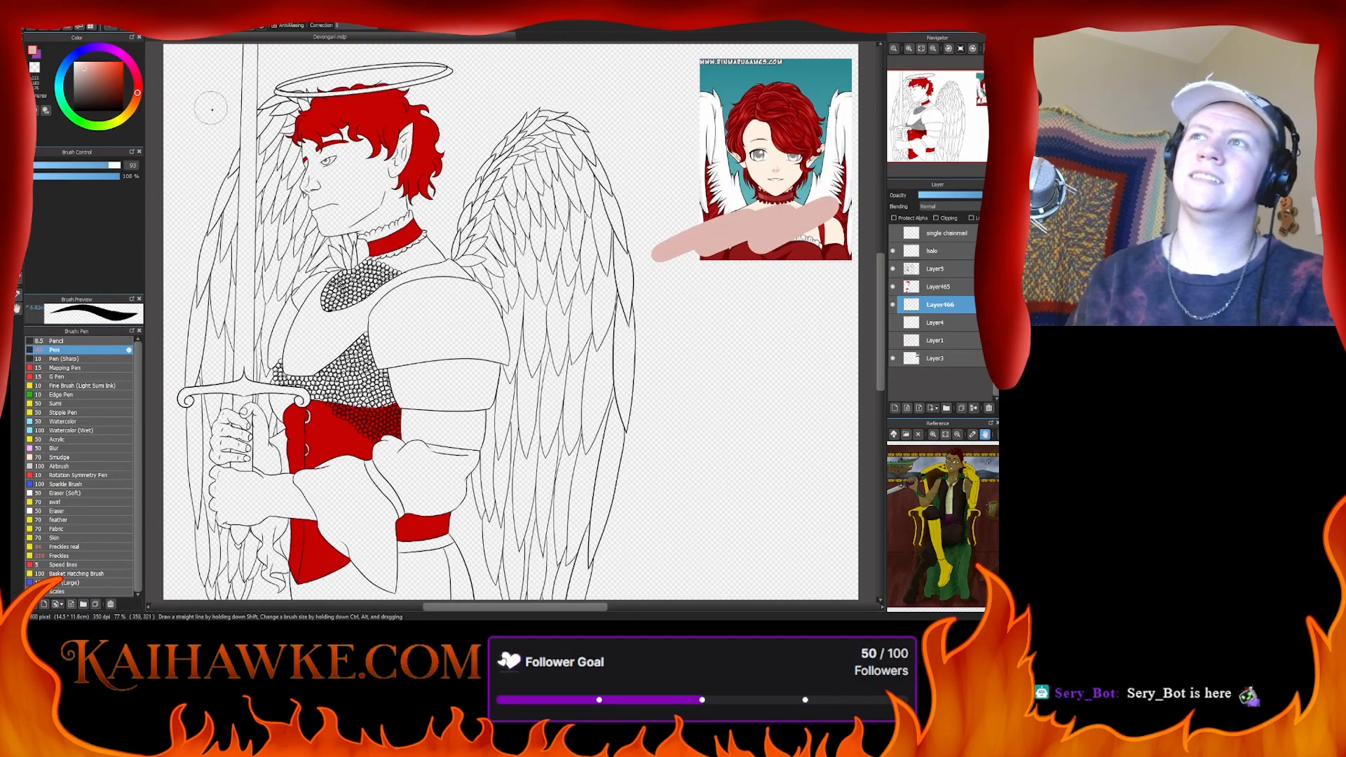
key("ctrl+z")
left_click(87, 68)
mouse_move(775, 277)
left_mouse_down()
mouse_move(776, 264)
mouse_move(709, 242)
mouse_move(779, 242)
left_mouse_up()
key("ctrl+z")
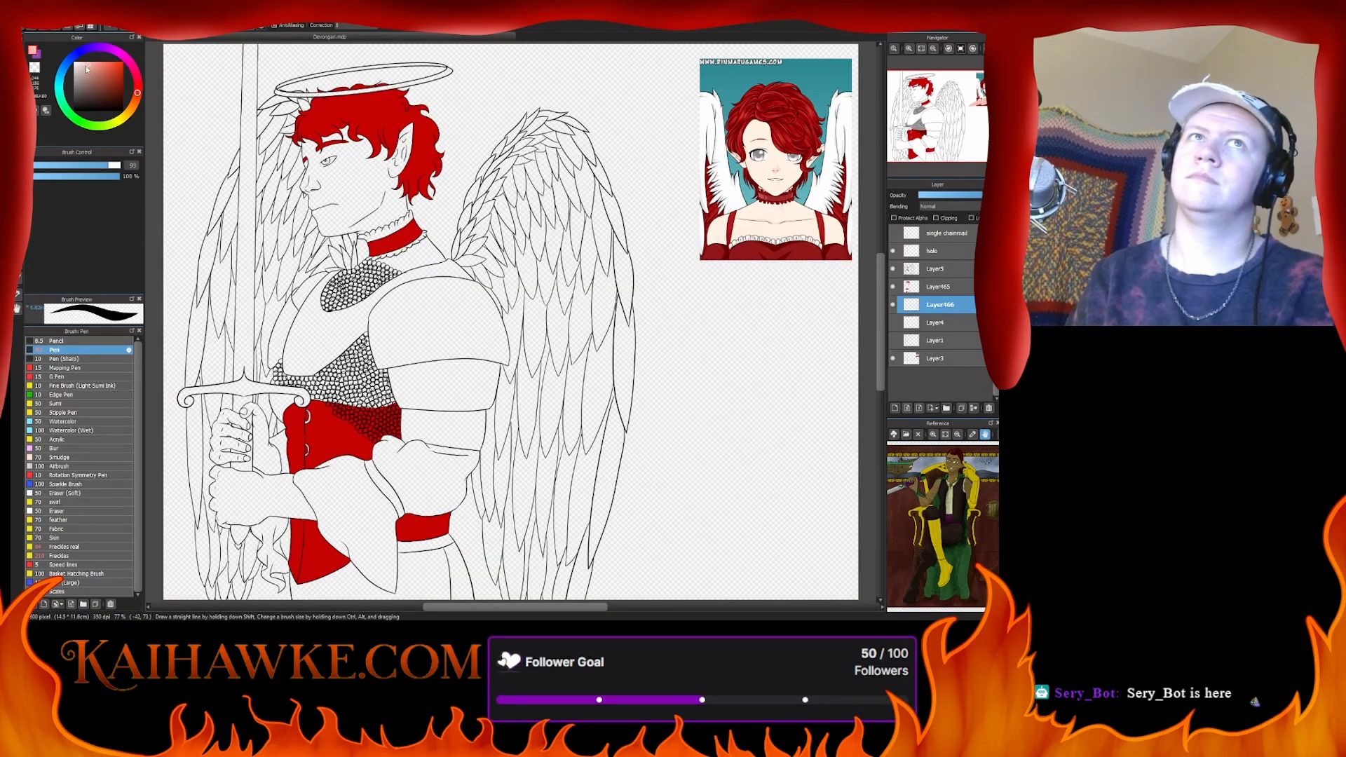
left_click_drag(722, 271, 666, 252)
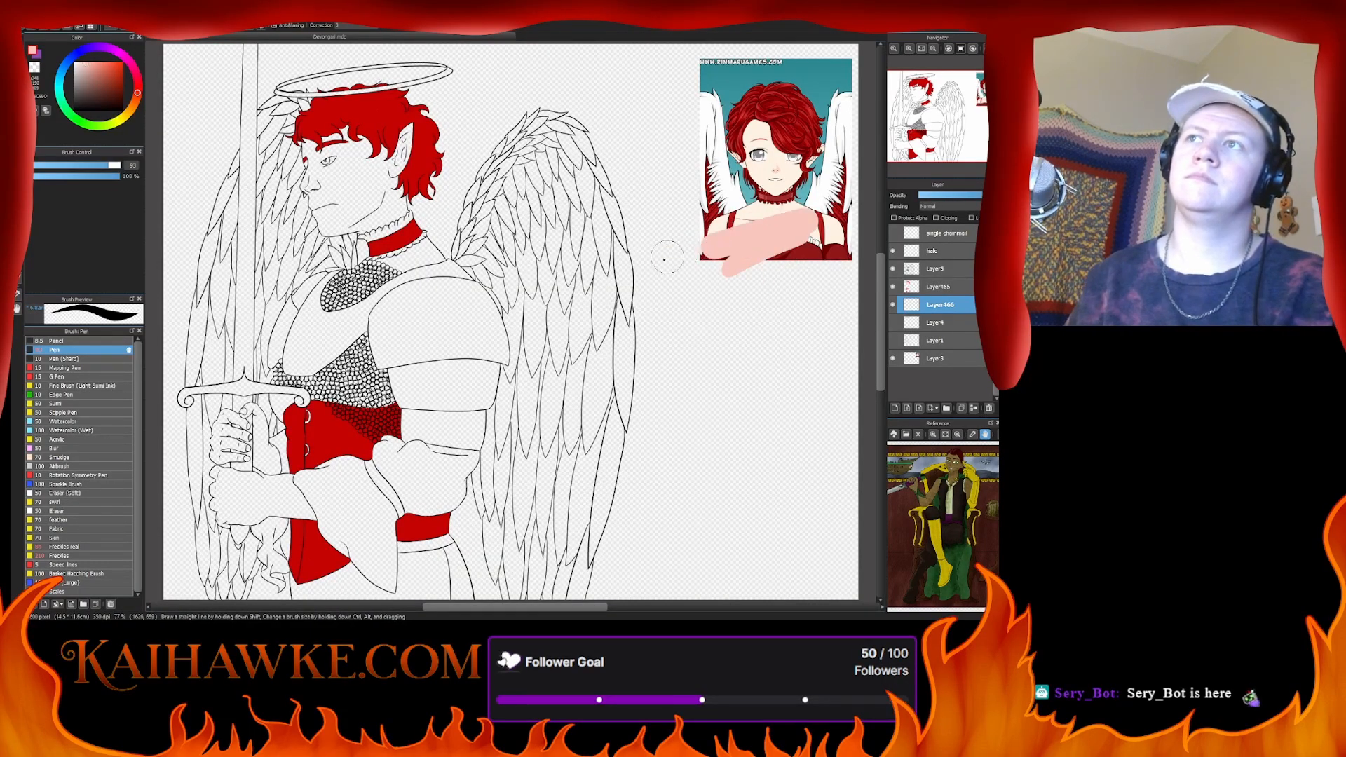
key("ctrl+z")
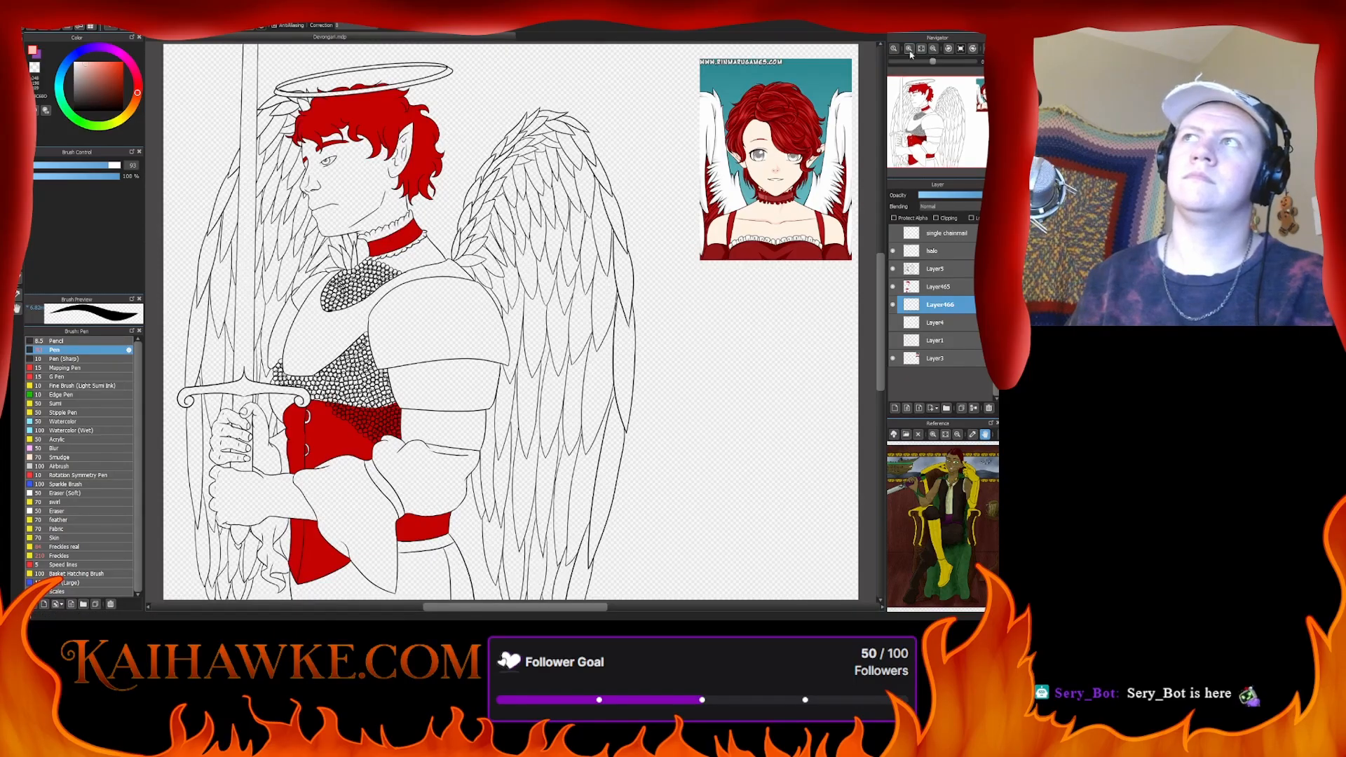
- Paint a patch of light pink on the figure's cheek, replacing the first attempt with a paler peach-pink skin tone
scroll(523, 318, "up", 5)
mouse_move(278, 209)
left_mouse_down()
mouse_move(579, 373)
mouse_move(668, 569)
left_mouse_up()
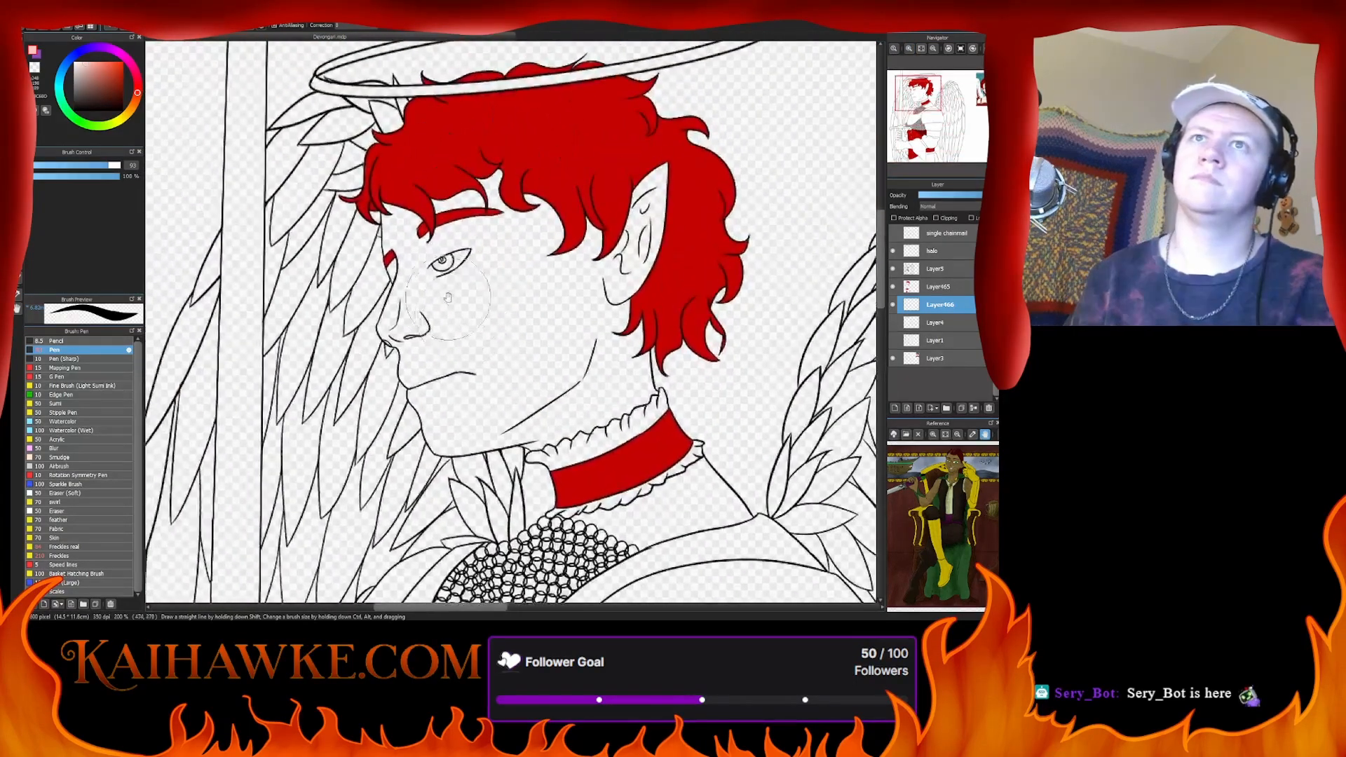
mouse_move(484, 288)
left_mouse_down()
mouse_move(449, 337)
mouse_move(554, 263)
left_mouse_up()
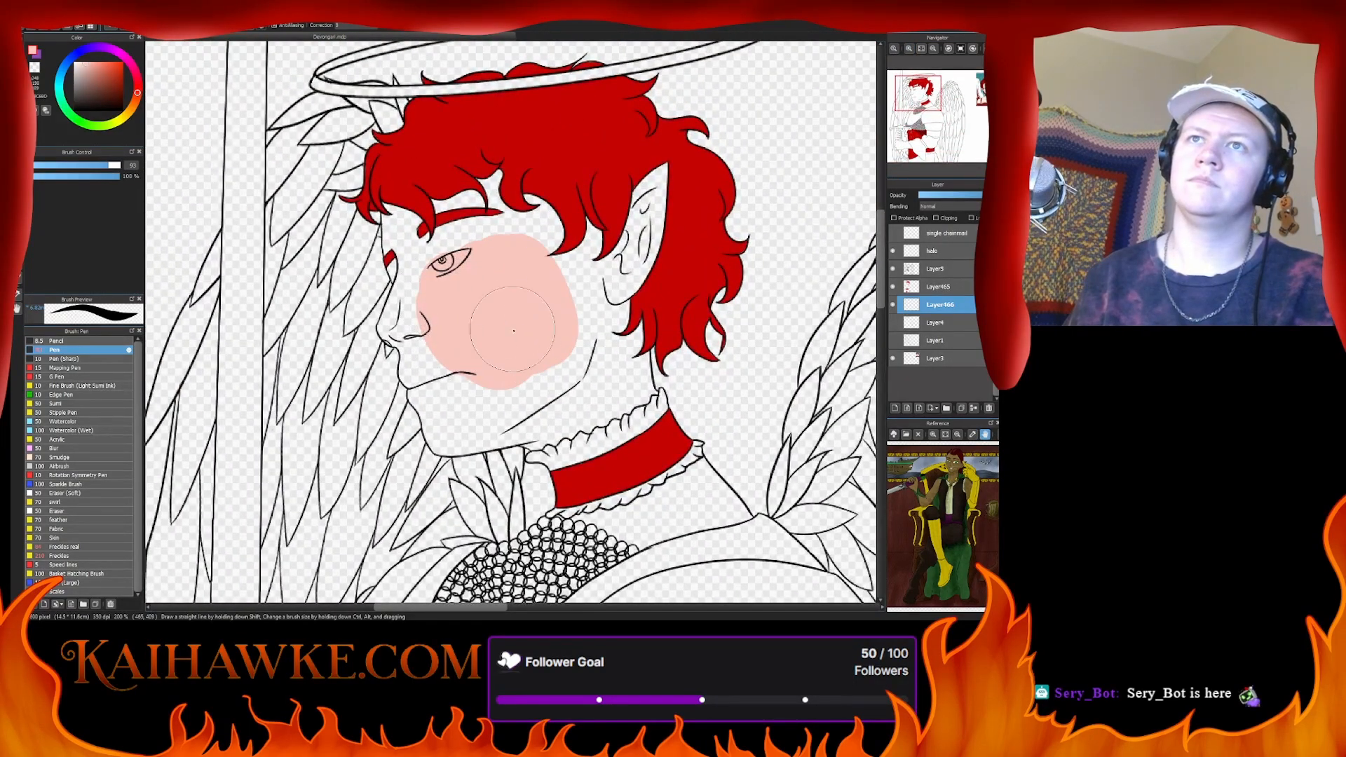
left_click(84, 65)
key("ctrl+z")
mouse_move(456, 287)
left_mouse_down()
mouse_move(505, 351)
mouse_move(554, 301)
left_mouse_up()
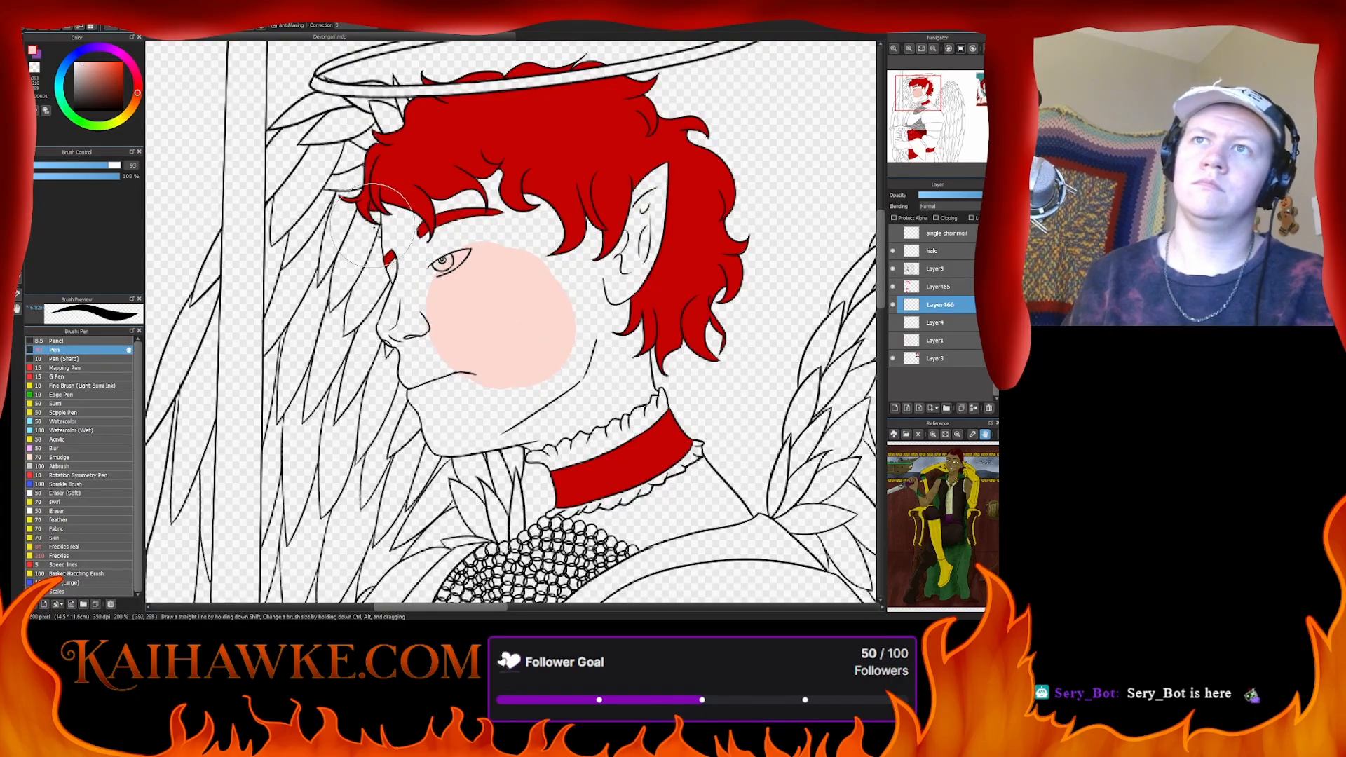
key("ctrl+plus")
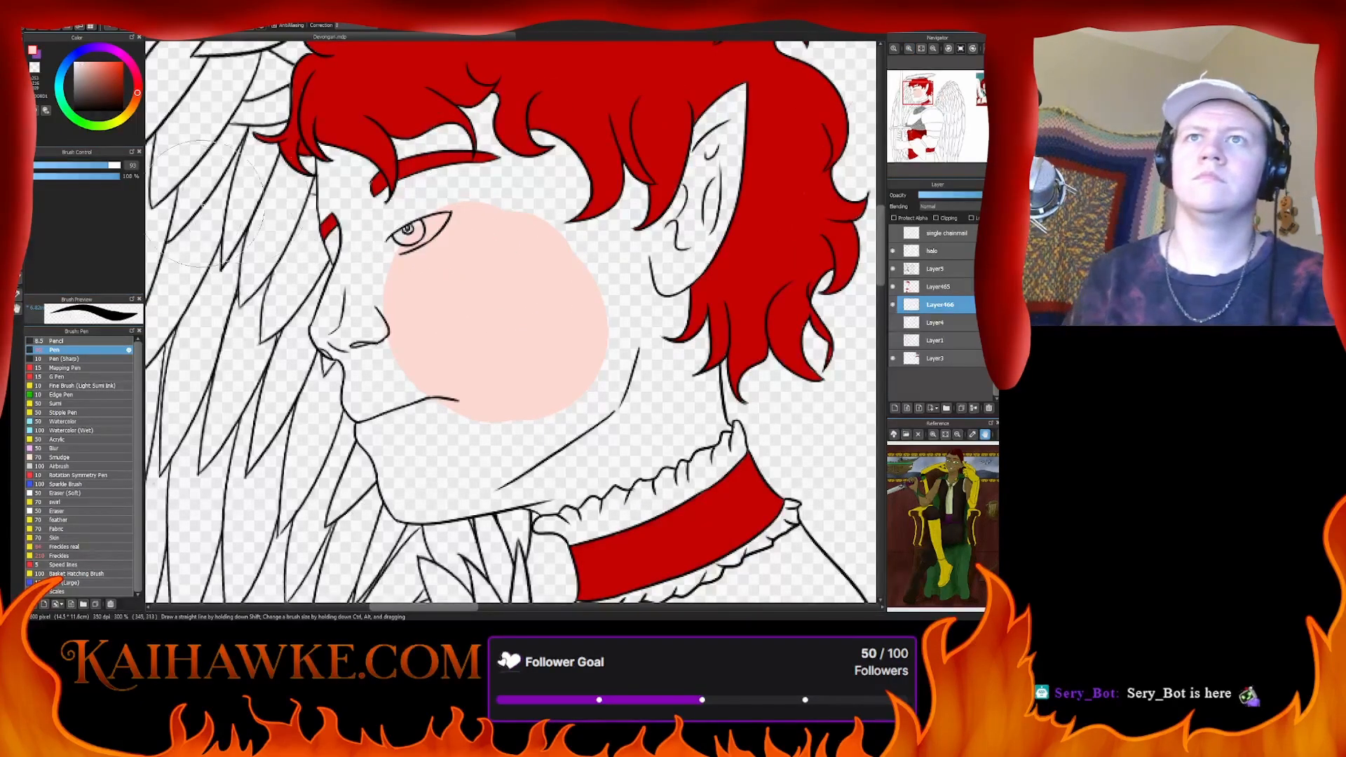
- Add a new layer directly beneath the layer holding the skin tone patch
key("ctrl+minus")
key("ctrl+minus")
key("ctrl+minus")
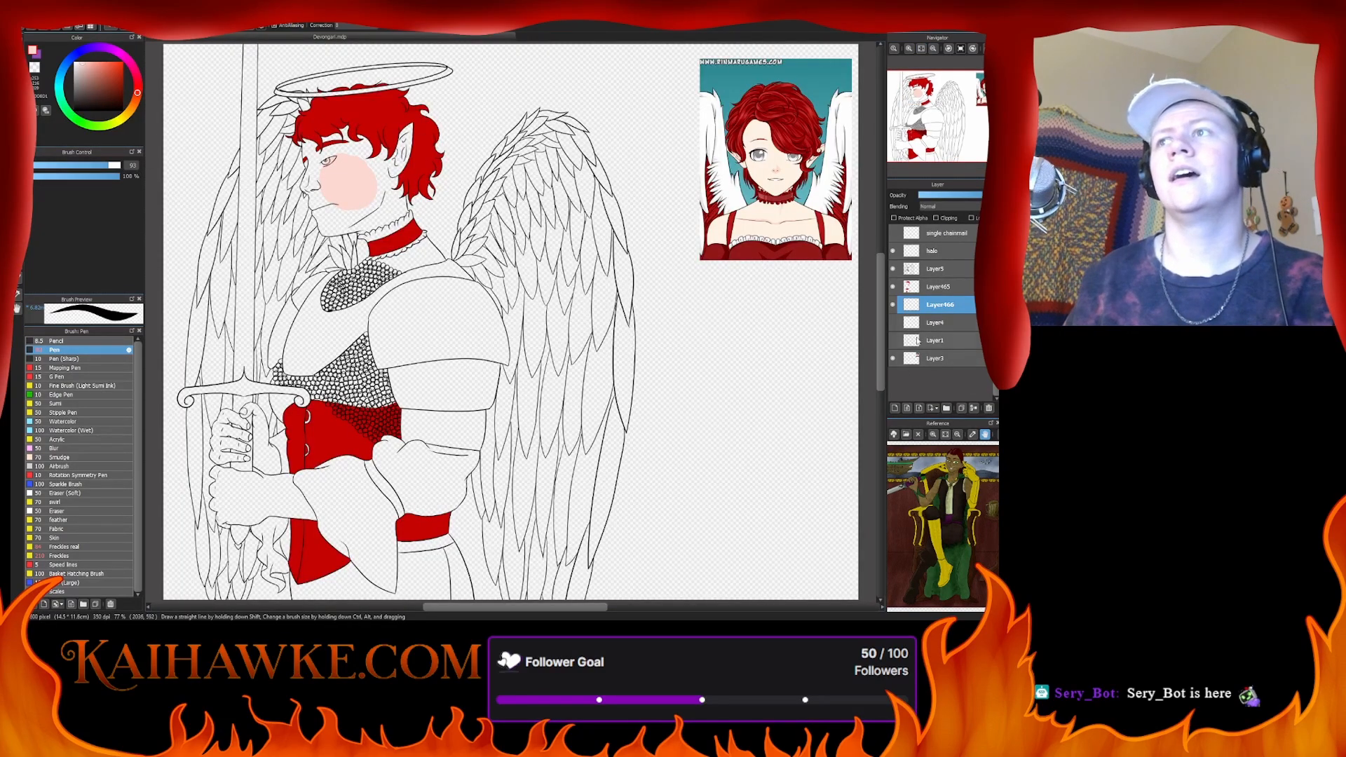
key("ctrl+shift+n")
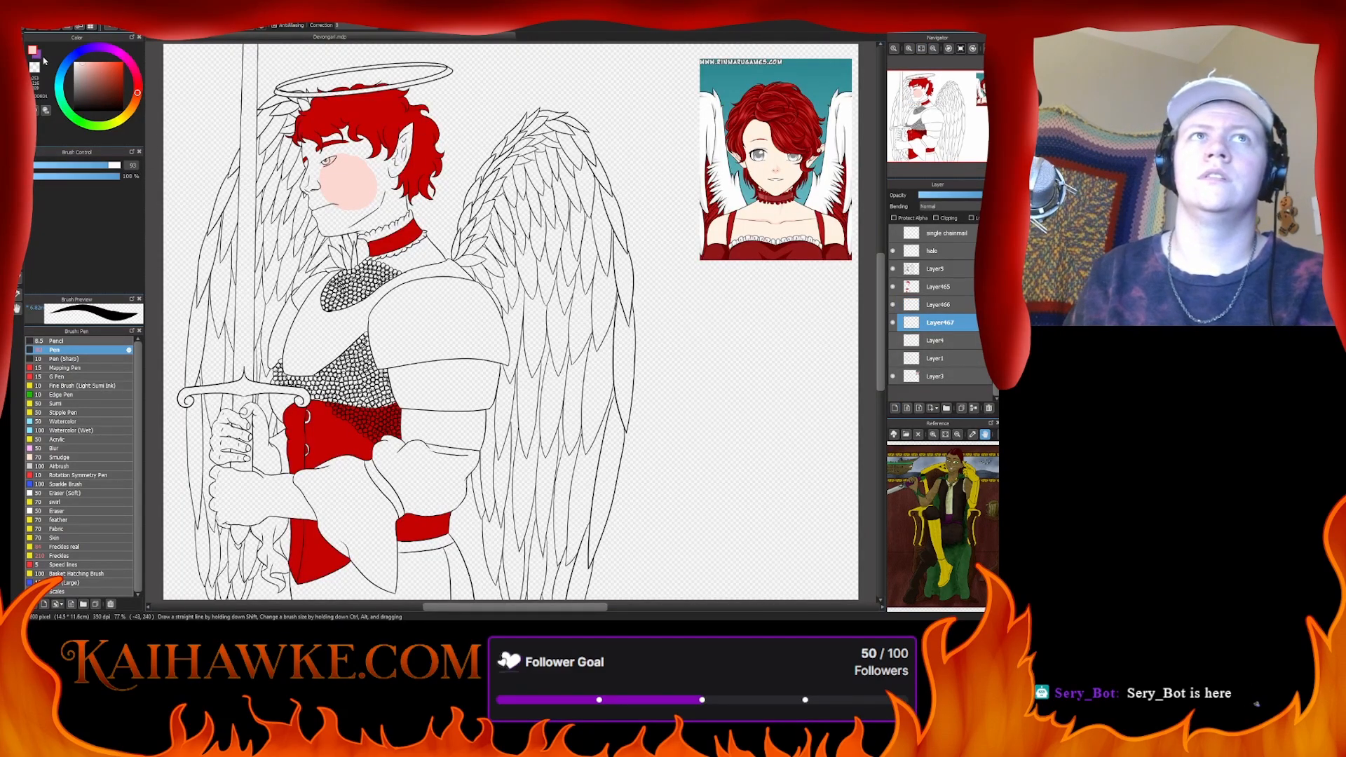
- Paint a rough purple backing behind the head, neck and shoulder and around both hands on Layer467
left_click(45, 61)
mouse_move(295, 112)
left_mouse_down()
mouse_move(330, 210)
mouse_move(305, 207)
mouse_move(382, 263)
mouse_move(428, 112)
mouse_move(439, 270)
mouse_move(398, 309)
mouse_move(336, 295)
left_mouse_up()
mouse_move(221, 505)
left_mouse_down()
mouse_move(222, 385)
mouse_move(241, 379)
mouse_move(238, 429)
mouse_move(306, 568)
mouse_move(293, 565)
mouse_move(296, 443)
left_mouse_up()
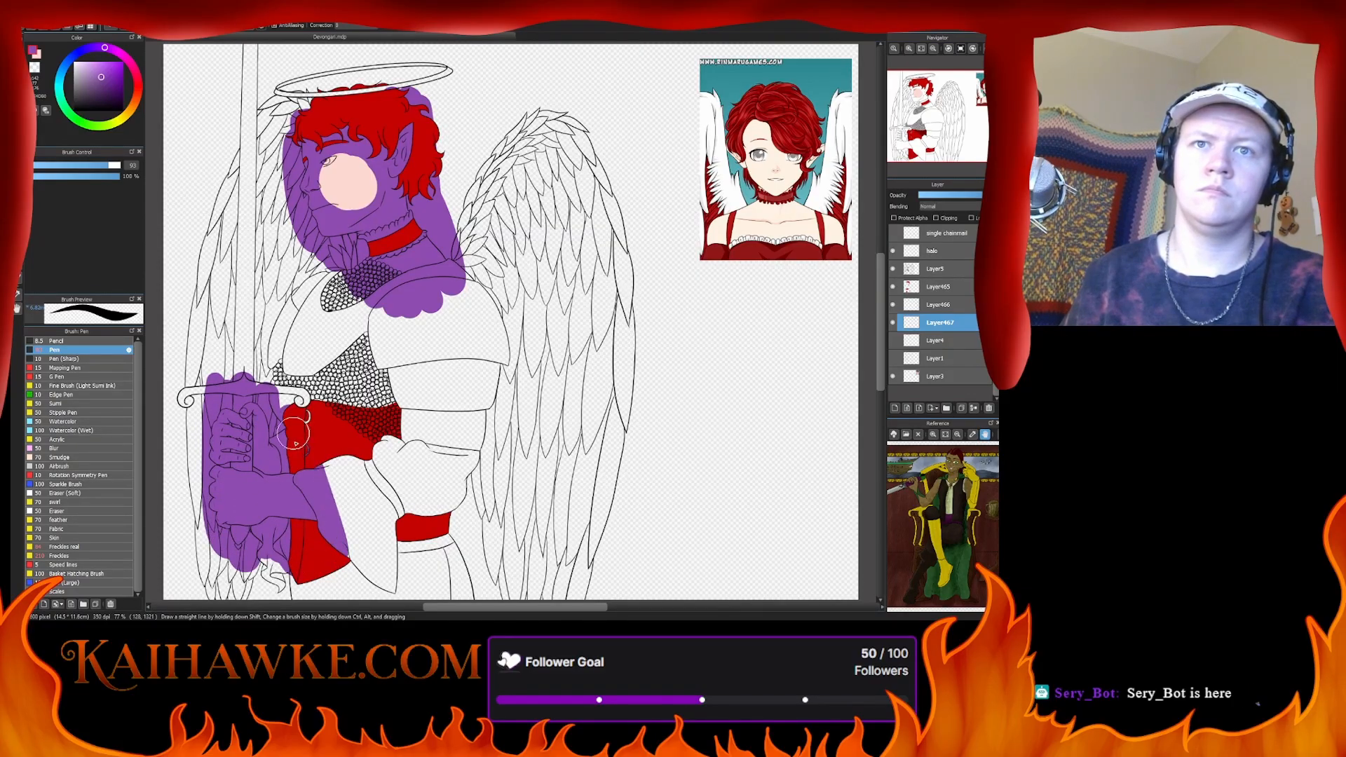
- Pick the pale skin colour and block in the face on Layer466, keeping slightly inside its outline
mouse_move(383, 414)
left_mouse_down()
mouse_move(418, 253)
mouse_move(449, 451)
left_mouse_up()
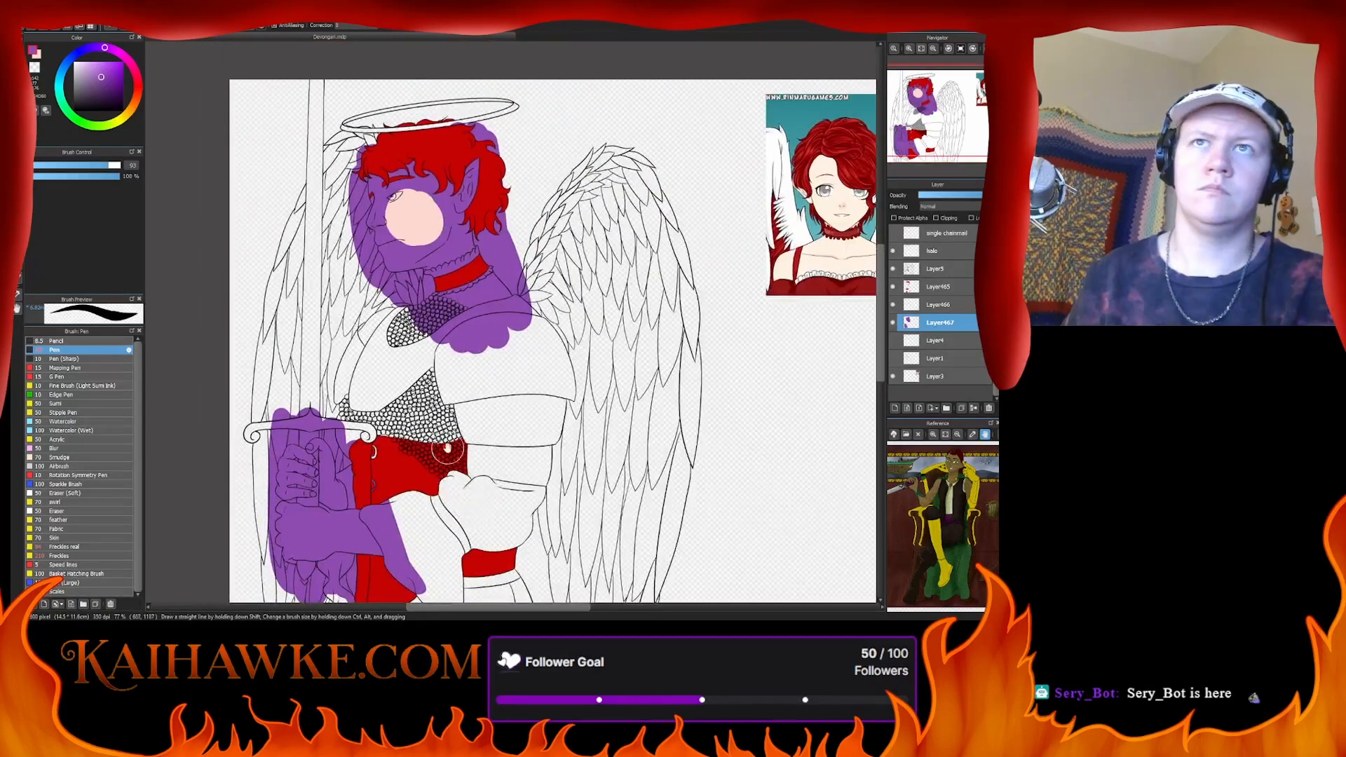
left_click(449, 450, "alt")
left_click(940, 305)
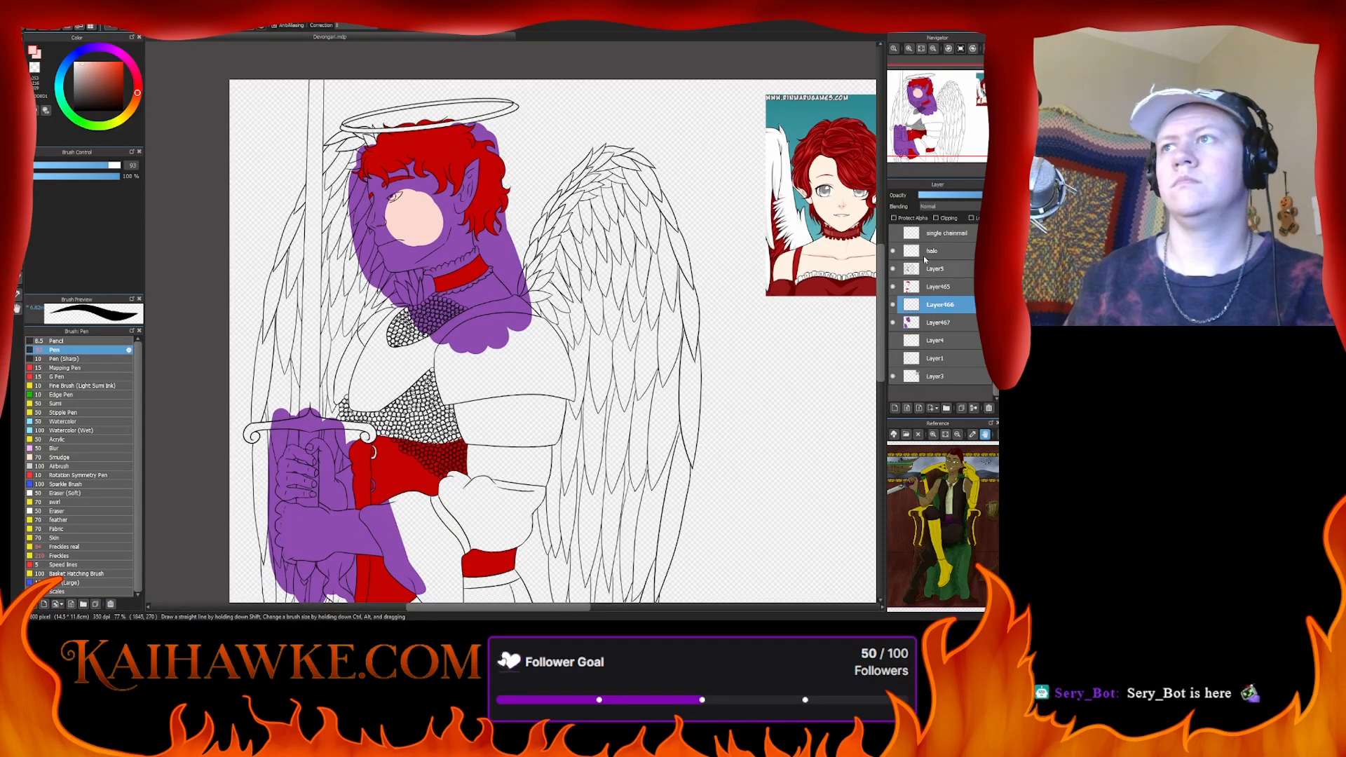
scroll(421, 272, "up", 5)
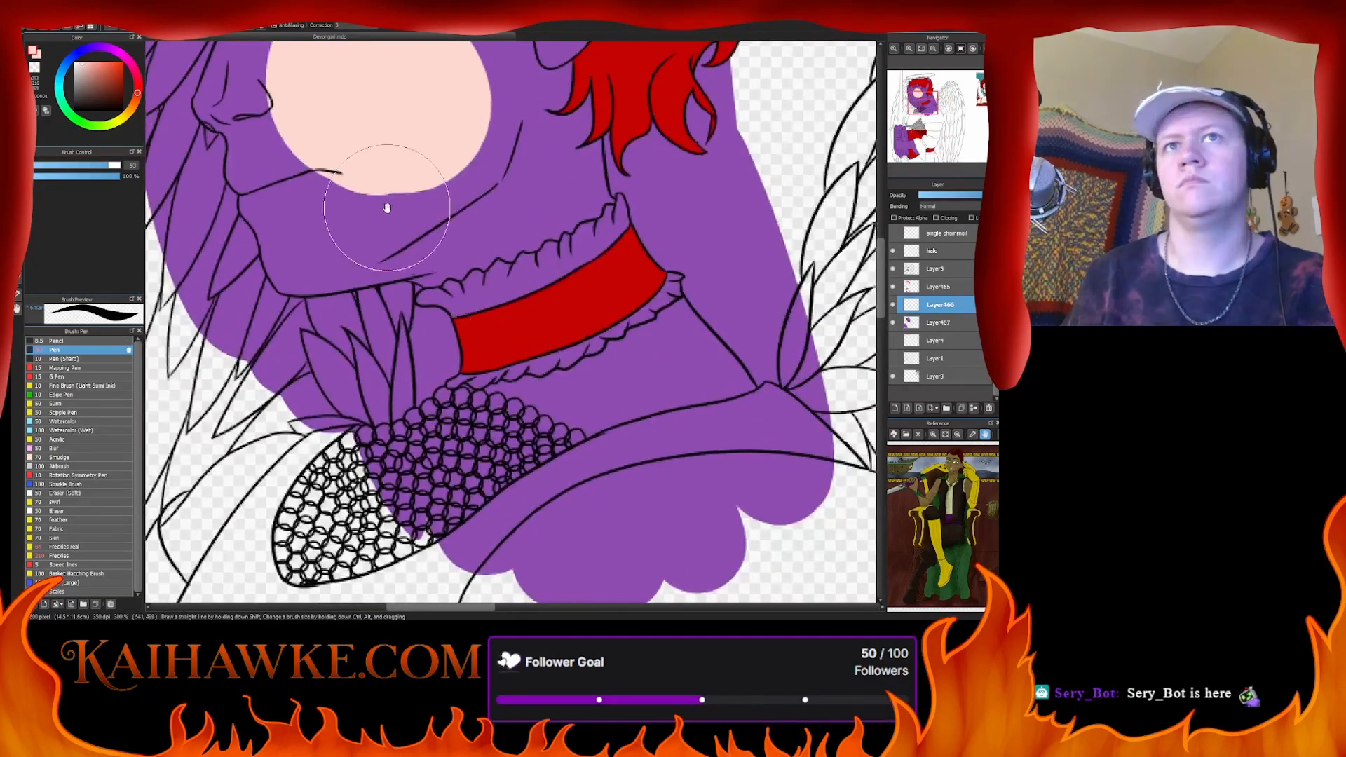
left_click_drag(387, 209, 463, 382)
mouse_move(392, 294)
left_mouse_down()
mouse_move(421, 360)
mouse_move(393, 421)
mouse_move(618, 295)
mouse_move(561, 232)
mouse_move(638, 179)
mouse_move(617, 298)
mouse_move(637, 315)
mouse_move(637, 165)
mouse_move(662, 186)
mouse_move(649, 248)
mouse_move(603, 301)
mouse_move(571, 186)
mouse_move(443, 314)
mouse_move(326, 252)
mouse_move(309, 280)
mouse_move(310, 386)
mouse_move(336, 477)
mouse_move(399, 533)
mouse_move(477, 568)
left_mouse_up()
- Block in a broad patch of pale skin colour on the neck area below the red collar
scroll(477, 568, "down", 5)
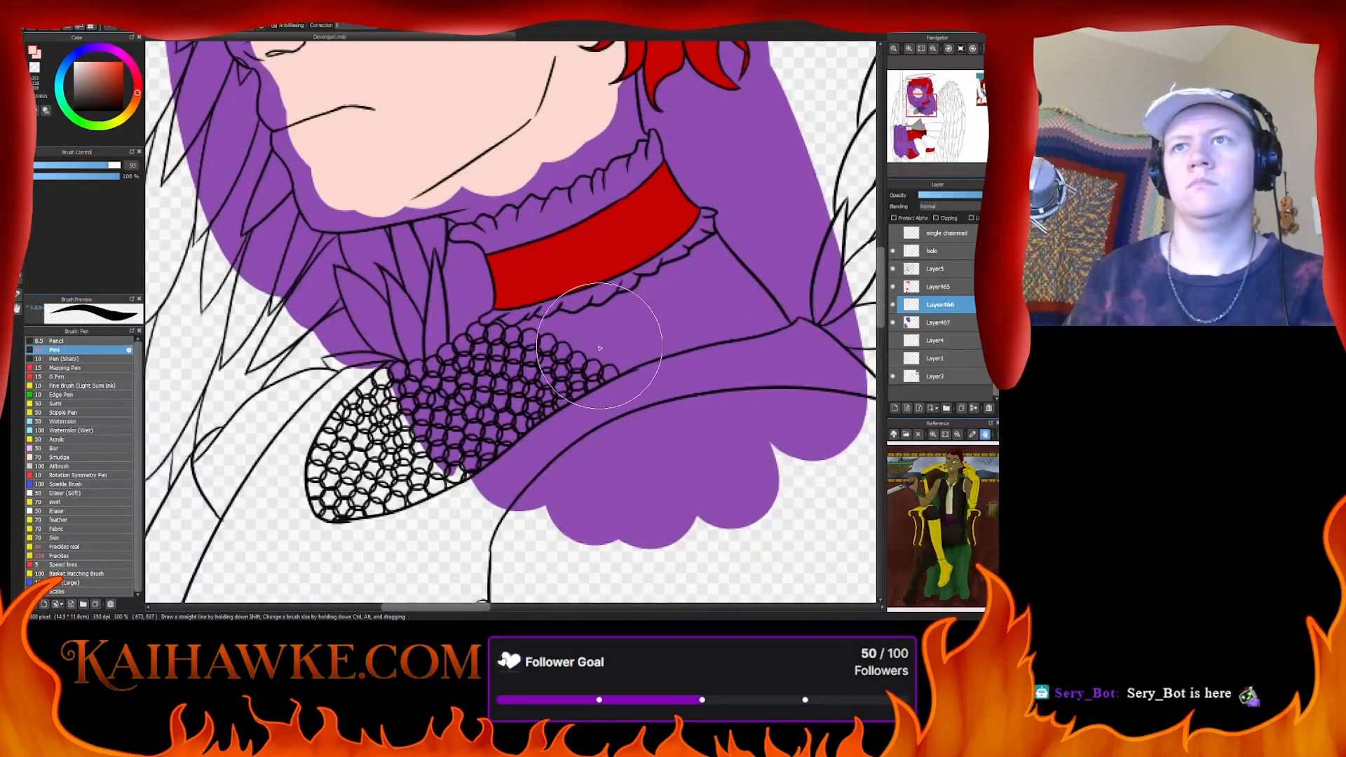
left_click(631, 330)
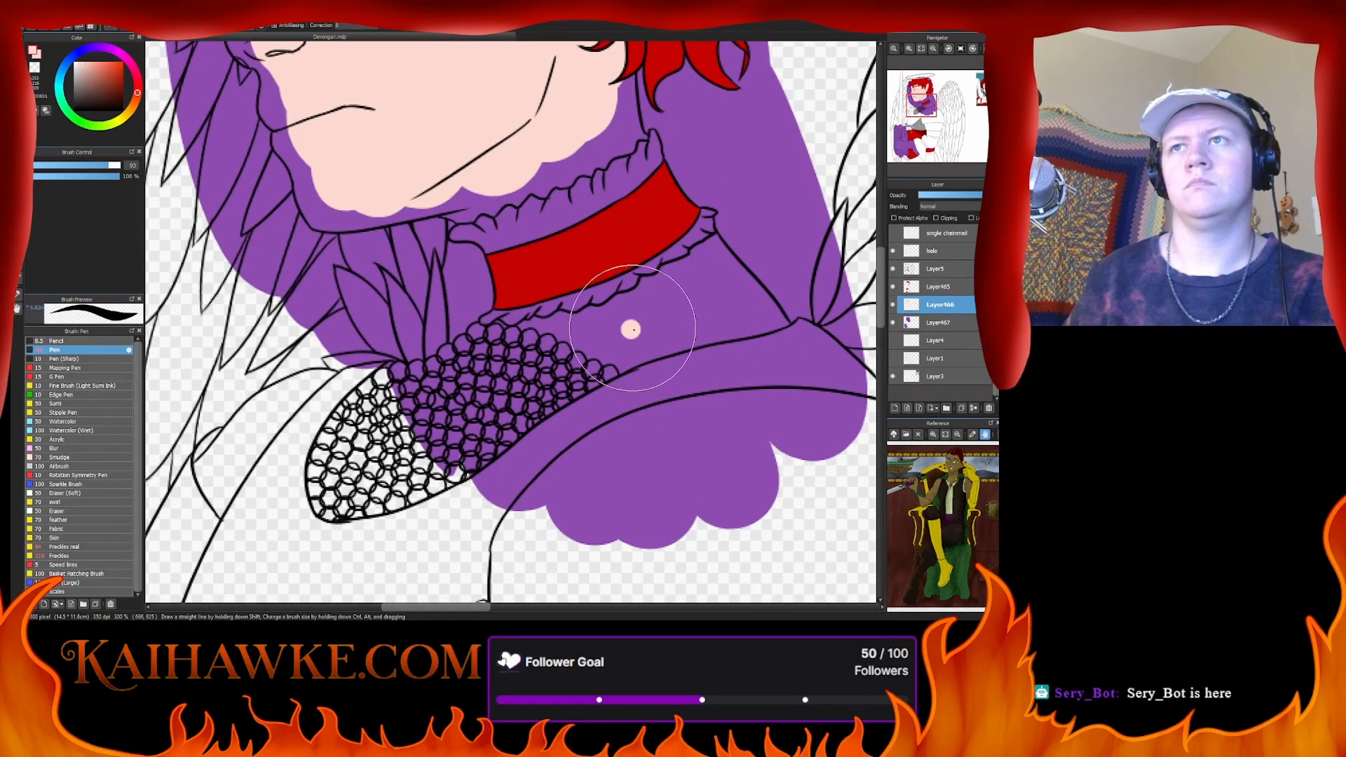
left_click_drag(631, 330, 729, 309)
key("ctrl+z")
left_click(619, 336)
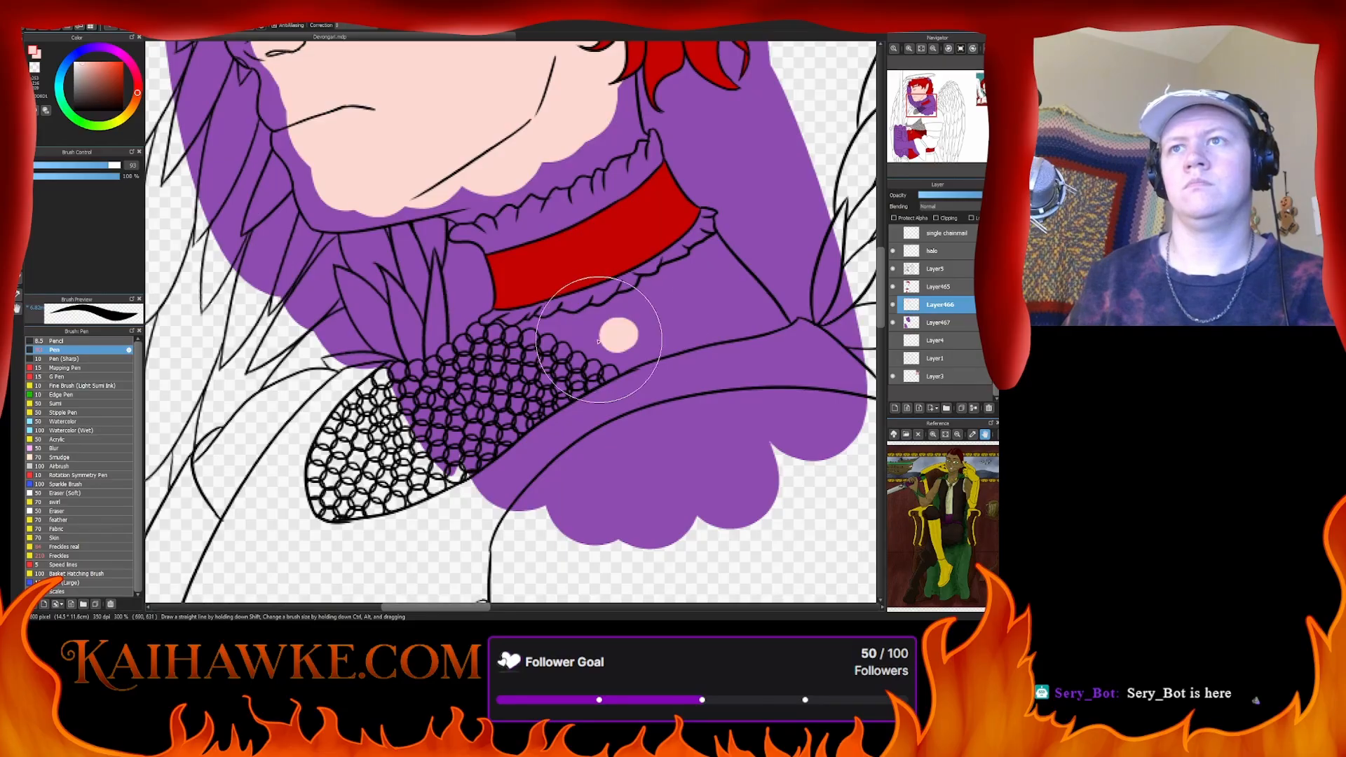
left_click_drag(599, 341, 744, 301)
- Reduce the brush size and fill the skin up to the outline along the forehead, brow and nose
scroll(765, 174, "down", 10)
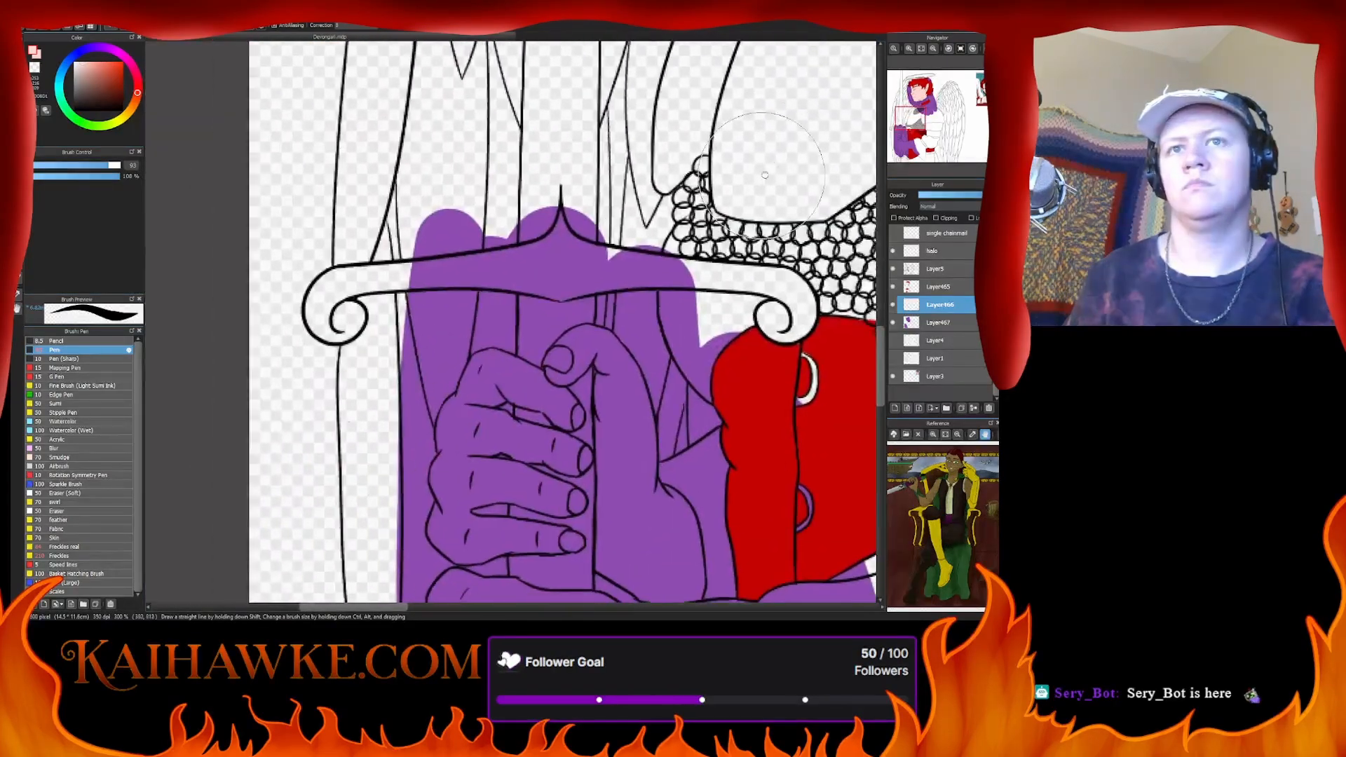
scroll(343, 302, "up", 15)
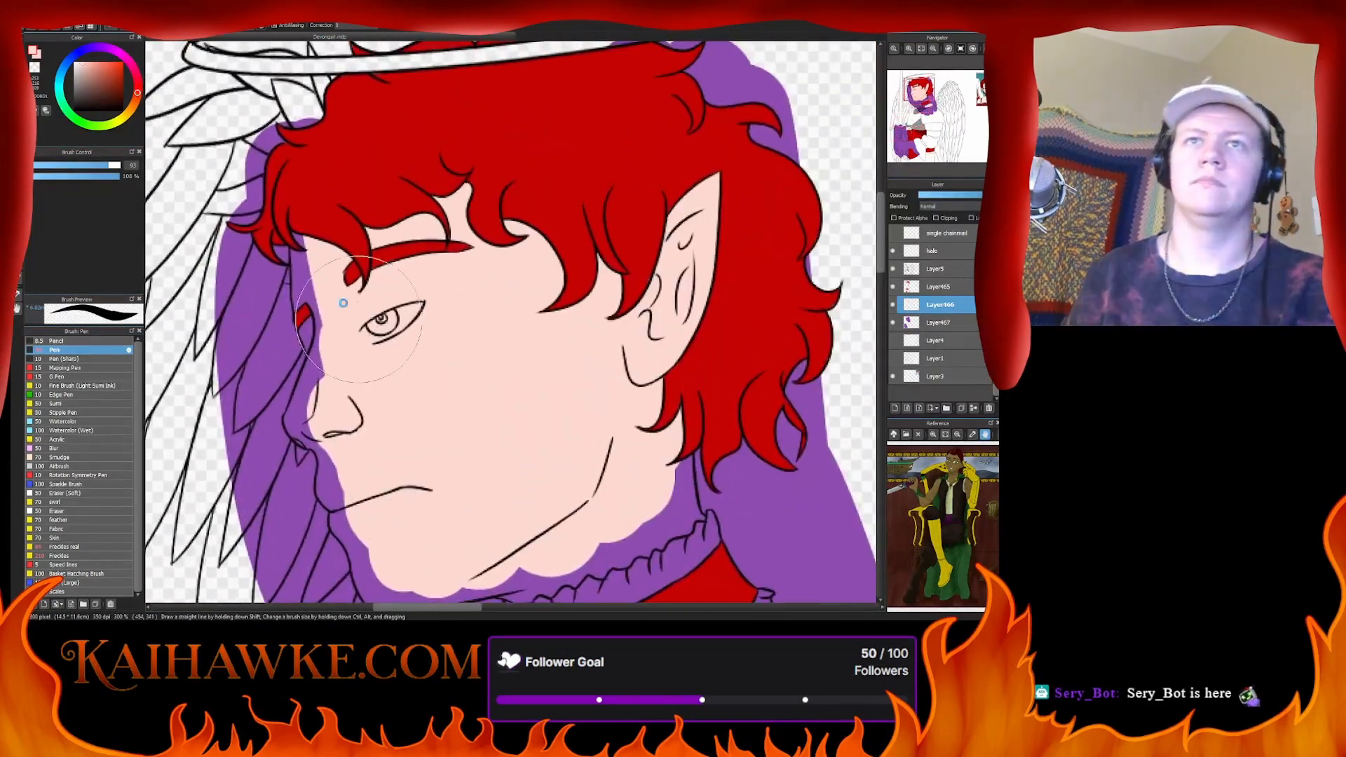
left_click(57, 166)
mouse_move(302, 231)
left_mouse_down()
mouse_move(299, 320)
mouse_move(298, 306)
mouse_move(341, 392)
mouse_move(373, 252)
mouse_move(364, 221)
mouse_move(335, 279)
left_mouse_up()
mouse_move(328, 284)
left_mouse_down()
mouse_move(323, 298)
mouse_move(347, 319)
mouse_move(343, 293)
left_mouse_up()
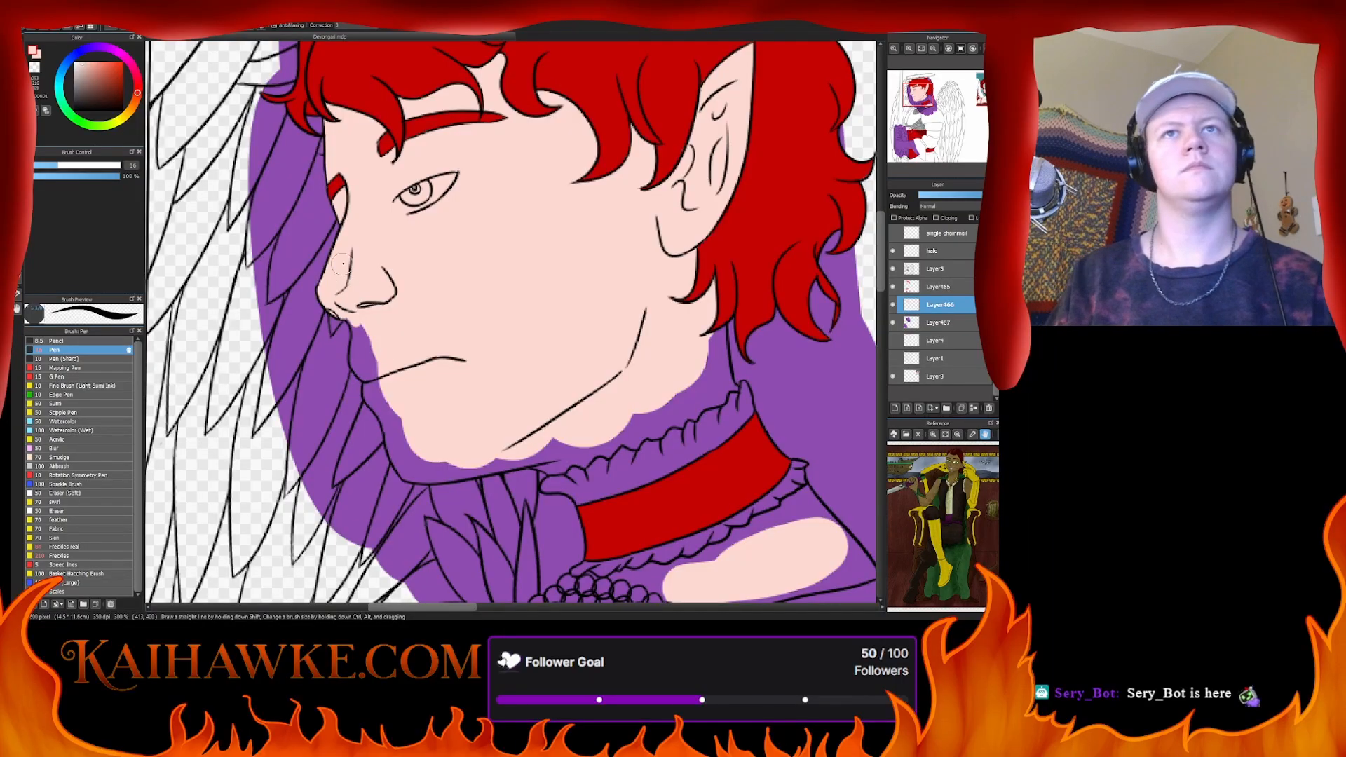
- Fill the skin up to the outline around the lips, chin and jaw and along the collar's upper ruffle
mouse_move(346, 320)
left_mouse_down()
mouse_move(355, 364)
mouse_move(373, 386)
mouse_move(362, 321)
mouse_move(376, 383)
mouse_move(363, 363)
mouse_move(366, 396)
mouse_move(366, 384)
mouse_move(418, 475)
left_mouse_up()
mouse_move(372, 379)
left_mouse_down()
mouse_move(413, 458)
mouse_move(397, 444)
mouse_move(441, 461)
mouse_move(412, 479)
mouse_move(513, 460)
left_mouse_up()
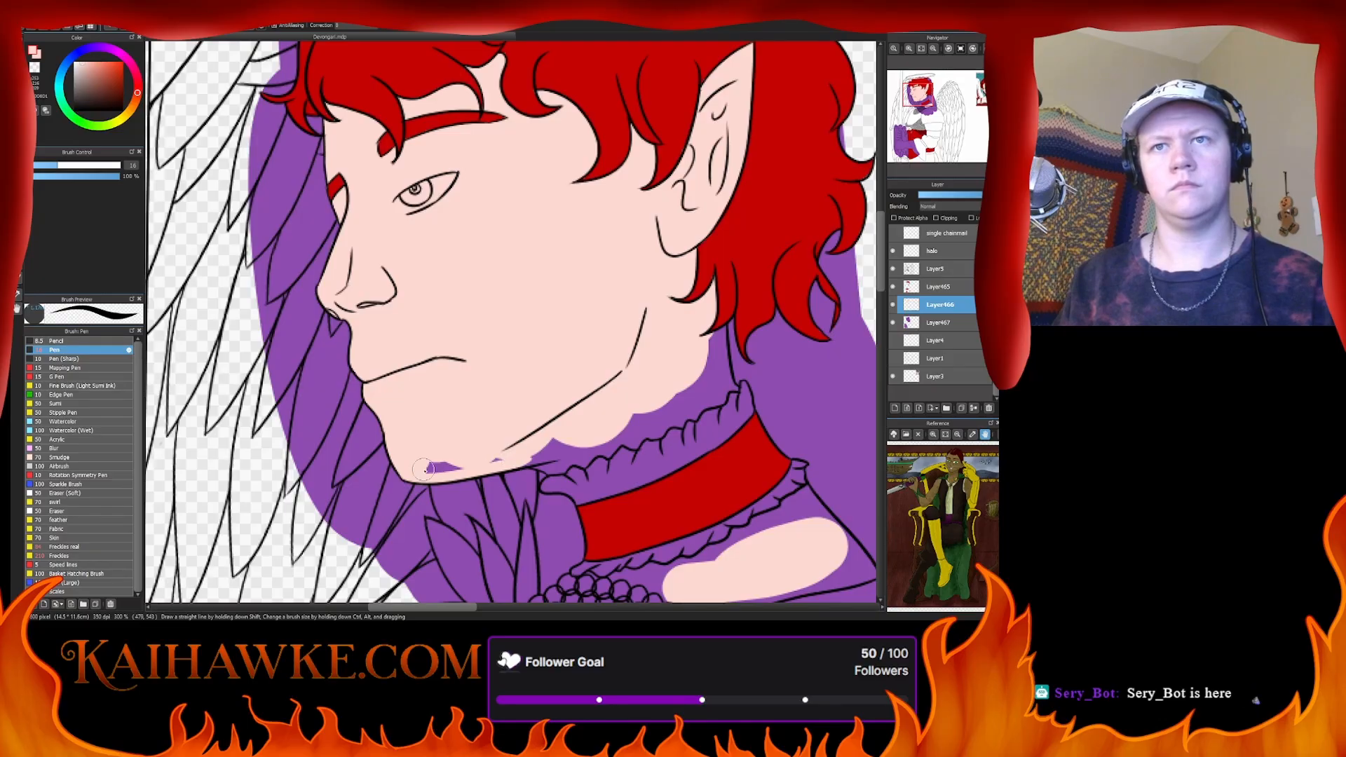
left_click_drag(424, 469, 451, 464)
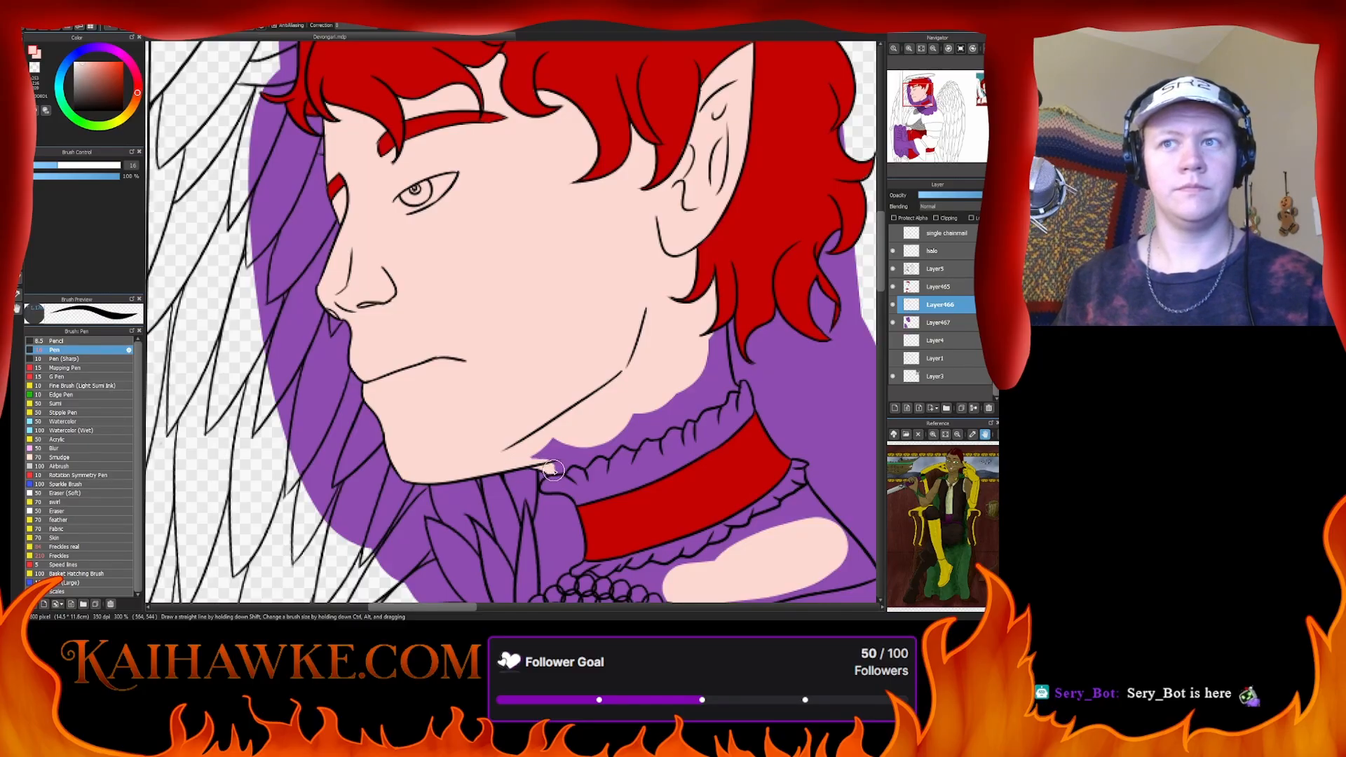
mouse_move(565, 466)
left_mouse_down()
mouse_move(620, 450)
mouse_move(601, 457)
mouse_move(617, 426)
mouse_move(603, 453)
mouse_move(738, 389)
mouse_move(717, 390)
mouse_move(734, 386)
mouse_move(720, 318)
mouse_move(719, 375)
mouse_move(716, 364)
mouse_move(665, 421)
mouse_move(652, 410)
mouse_move(622, 423)
mouse_move(634, 436)
mouse_move(554, 455)
left_mouse_up()
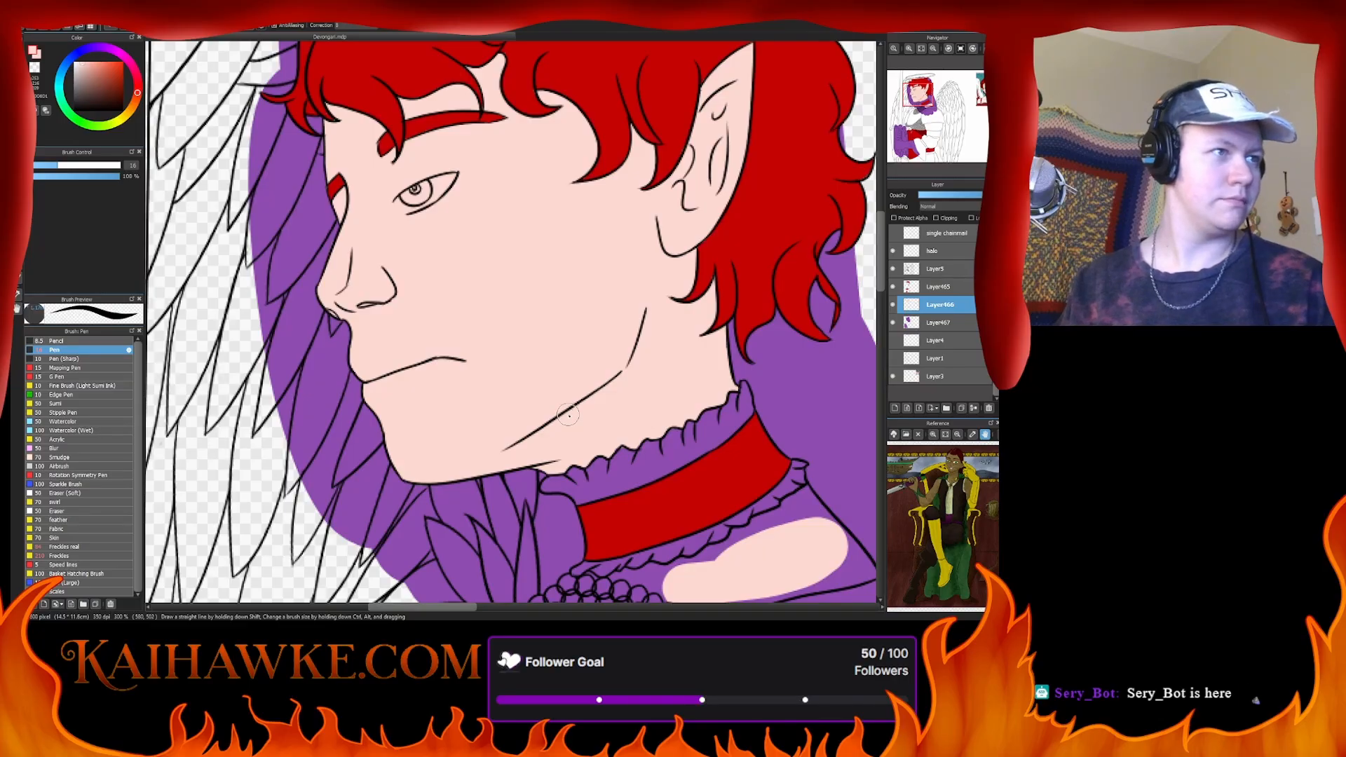
- Paint skin colour along the collar's lower ruffle and fill the neck beneath it, undoing stray strokes
left_click_drag(588, 474, 480, 303)
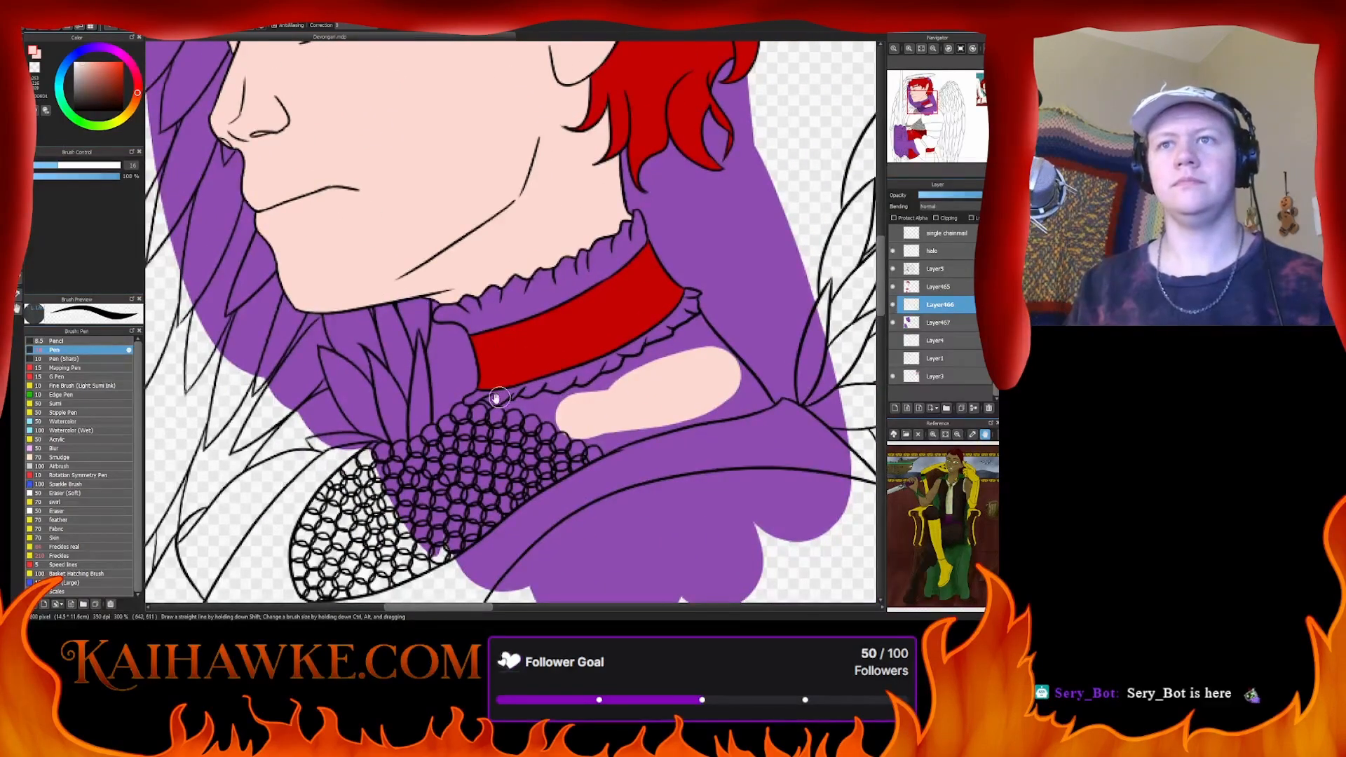
left_click_drag(698, 319, 603, 379)
key("ctrl+z")
key("ctrl+z")
left_click_drag(663, 345, 548, 399)
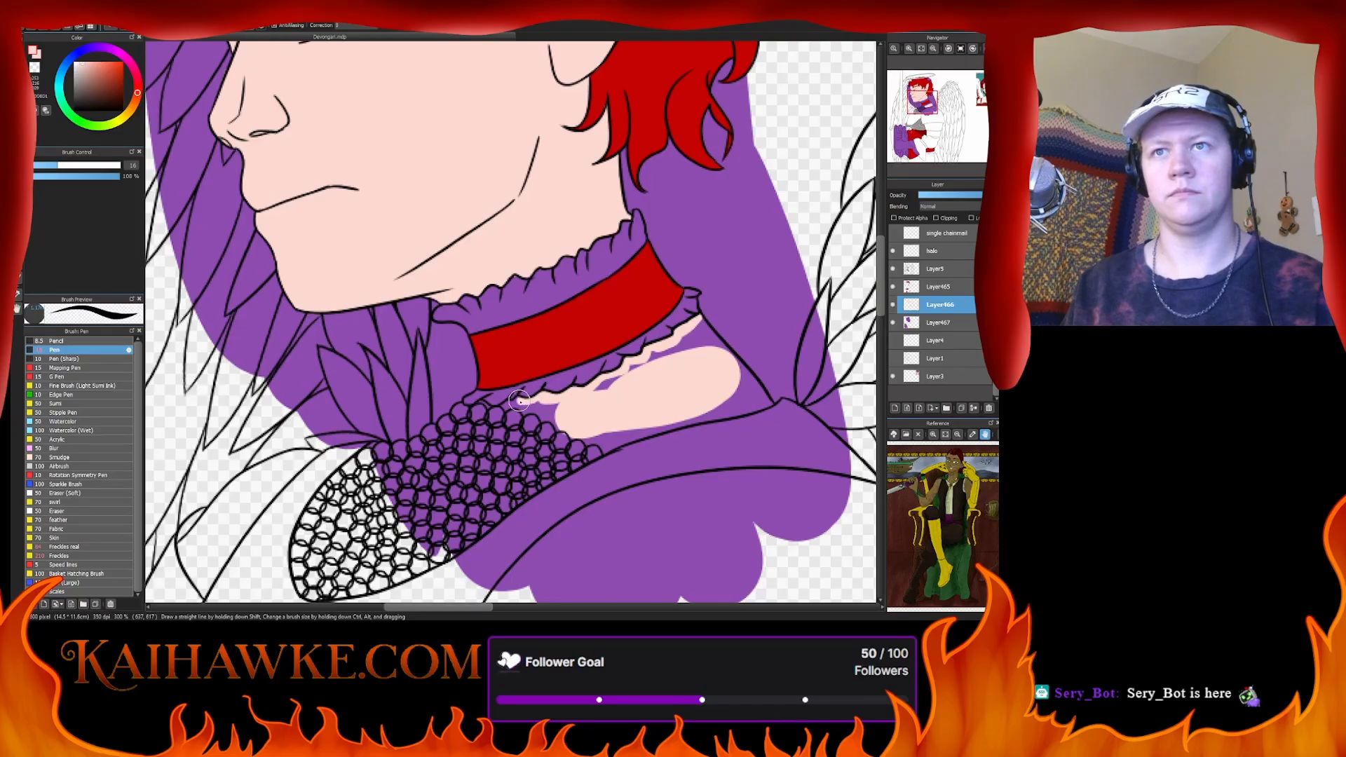
left_click_drag(526, 402, 464, 412)
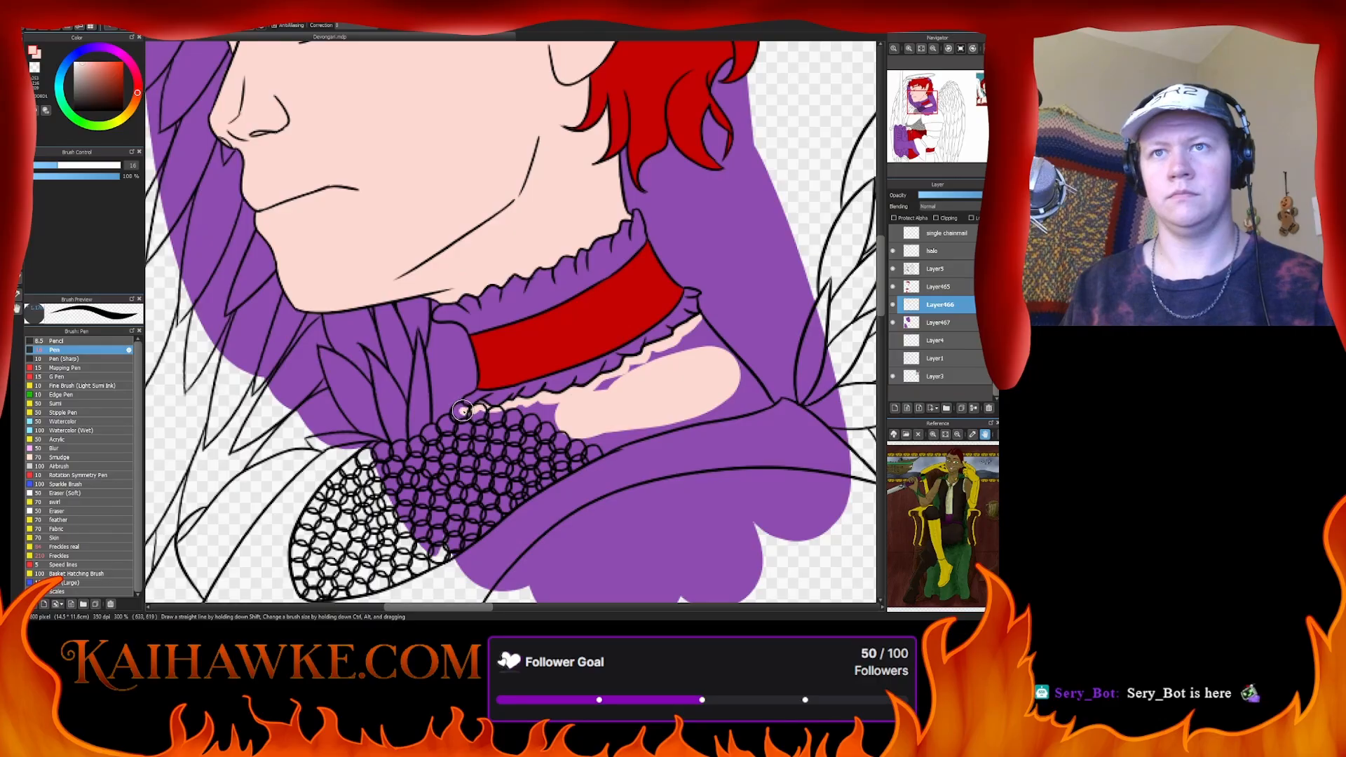
key("ctrl+z")
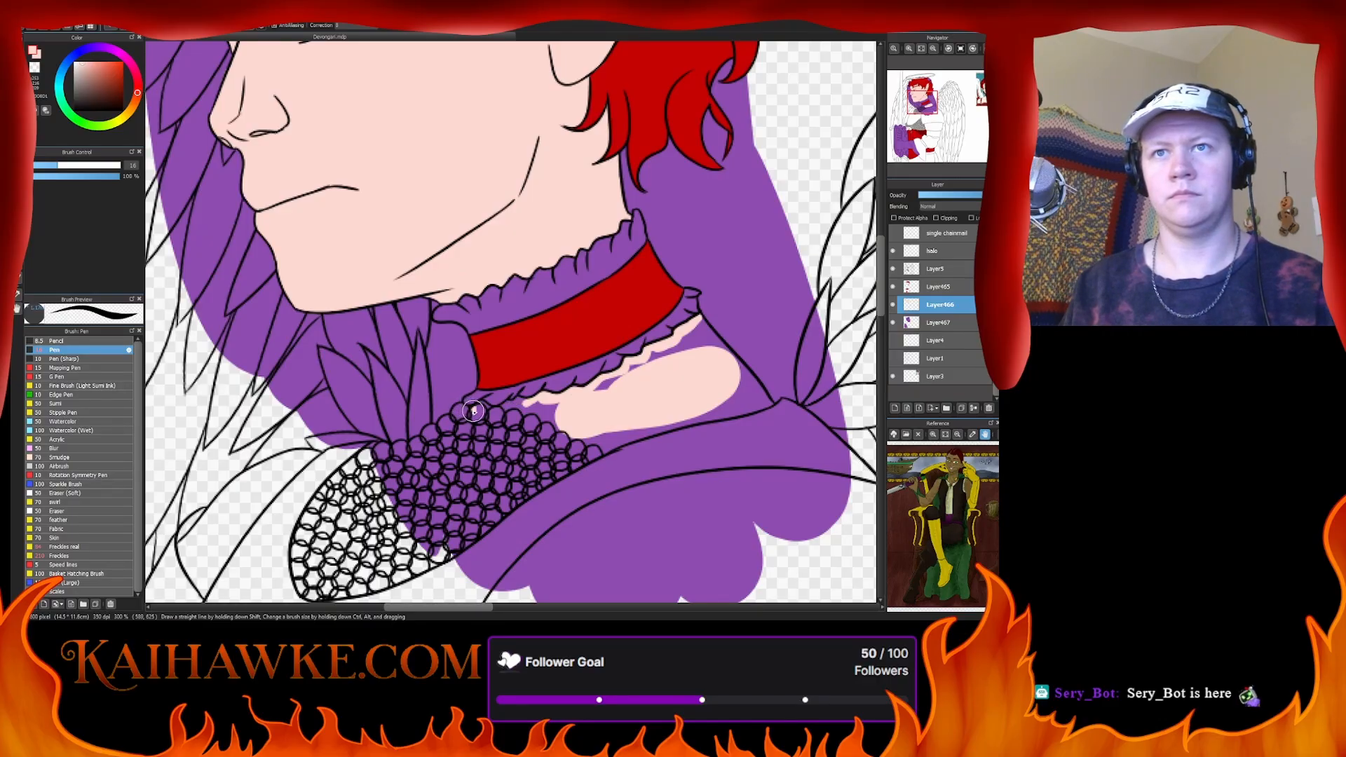
mouse_move(473, 412)
left_mouse_down()
mouse_move(614, 404)
mouse_move(615, 393)
mouse_move(538, 403)
mouse_move(605, 410)
mouse_move(580, 395)
mouse_move(709, 338)
mouse_move(687, 337)
mouse_move(699, 321)
mouse_move(768, 403)
mouse_move(700, 410)
mouse_move(754, 392)
mouse_move(696, 341)
left_mouse_up()
key("ctrl+z")
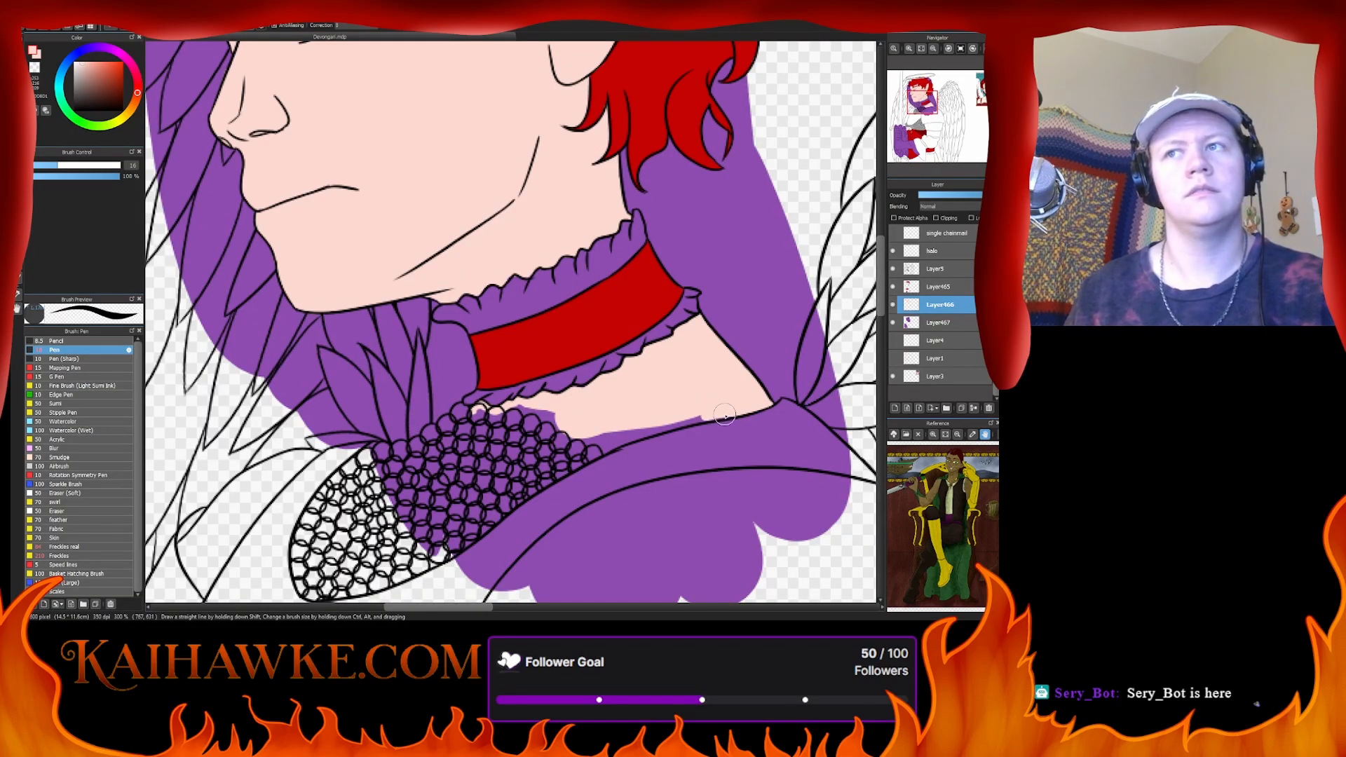
- Fill the remaining neck gaps along the shoulder line and the upper edge of the chainmail with skin colour
mouse_move(723, 417)
left_mouse_down()
mouse_move(625, 439)
mouse_move(684, 425)
mouse_move(655, 429)
left_mouse_up()
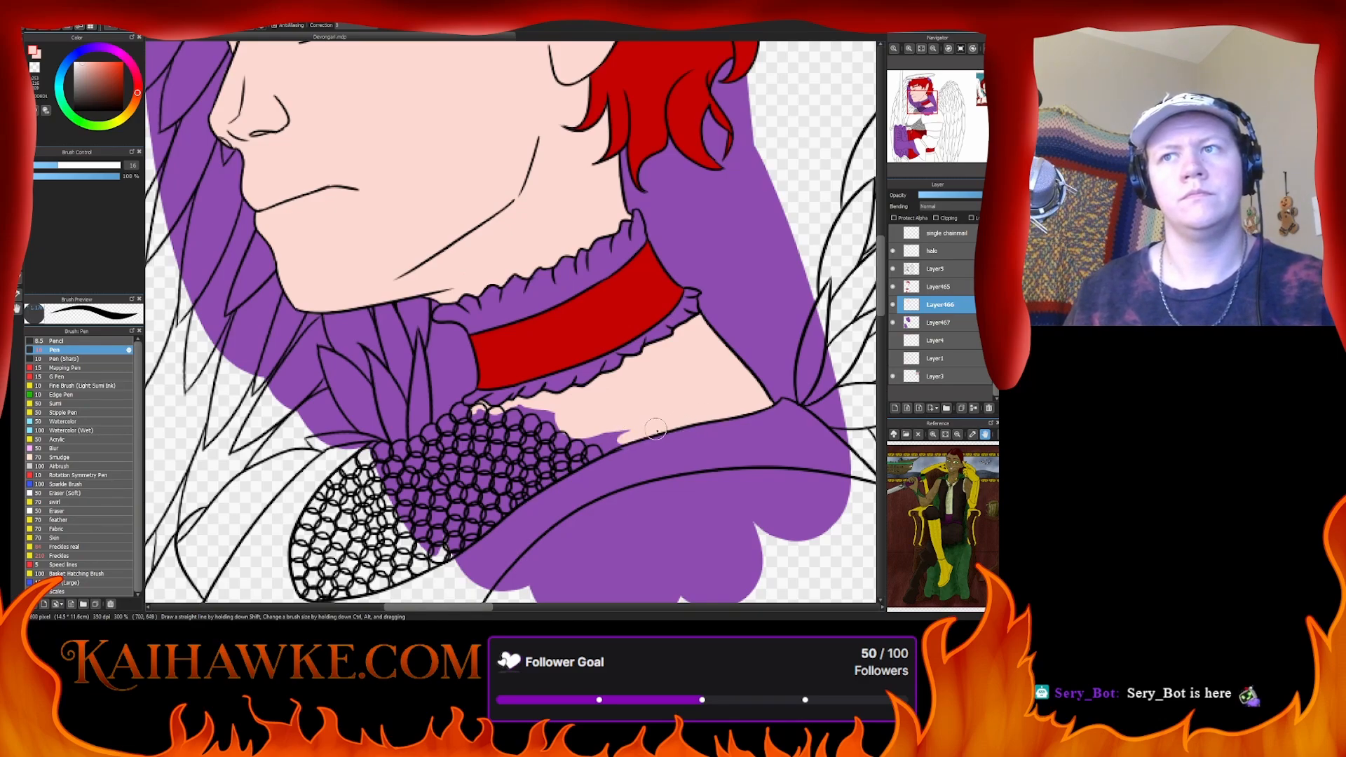
left_click_drag(592, 334, 645, 456)
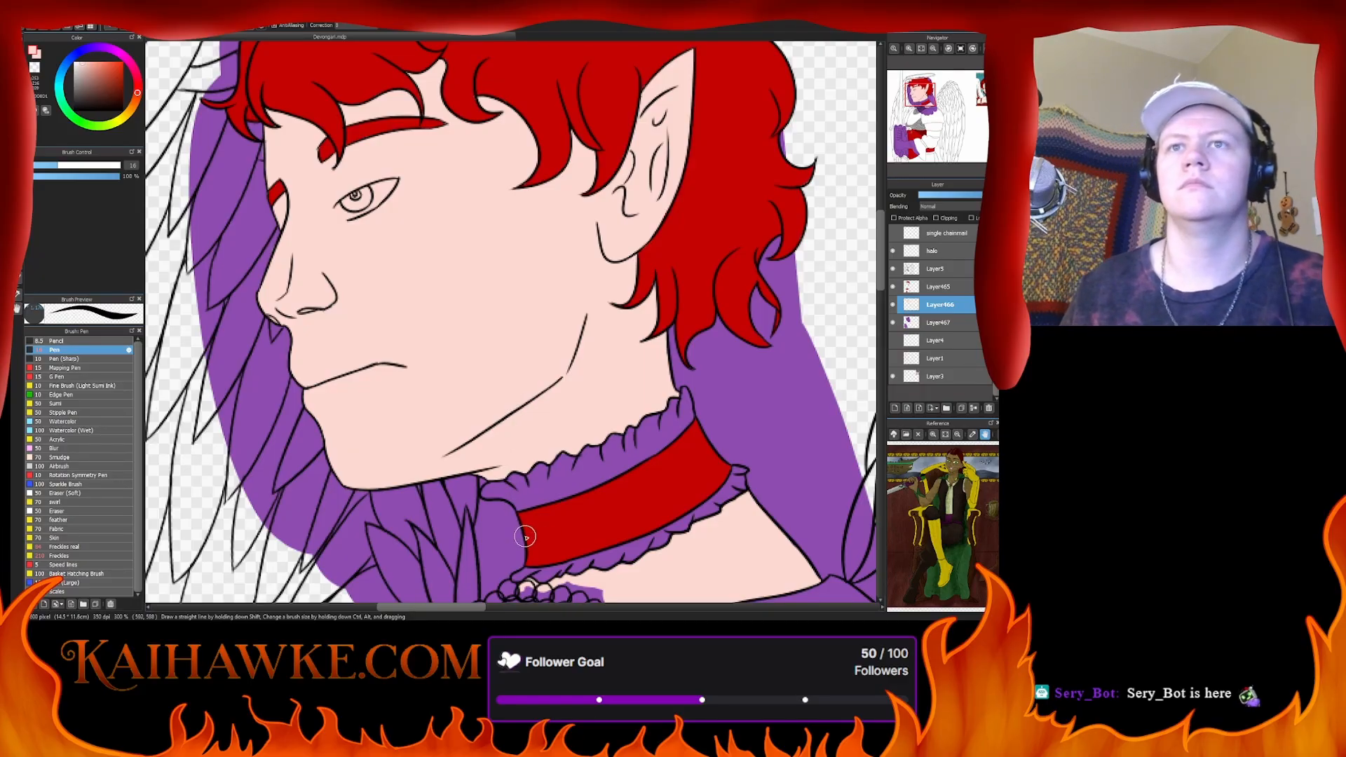
scroll(639, 348, "down", 5)
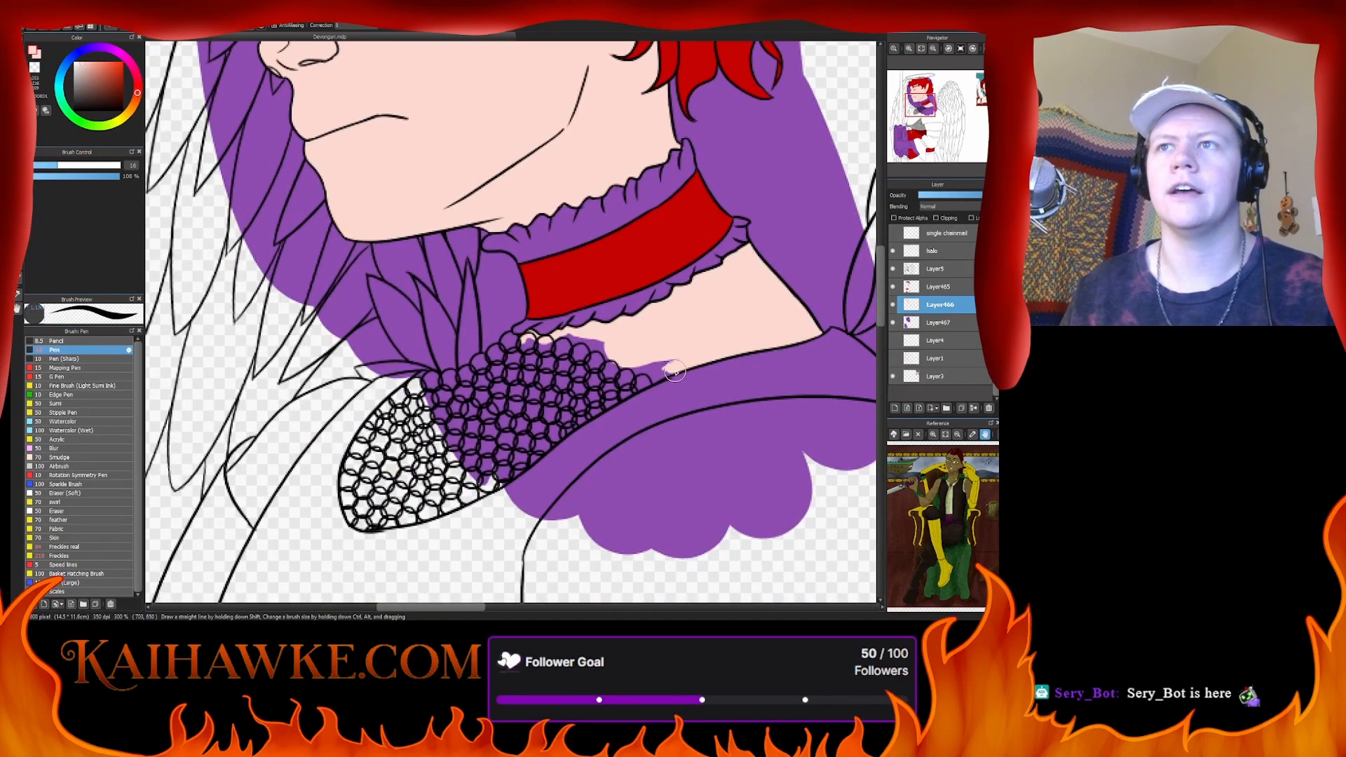
mouse_move(649, 382)
left_mouse_down()
mouse_move(572, 341)
mouse_move(617, 329)
left_mouse_up()
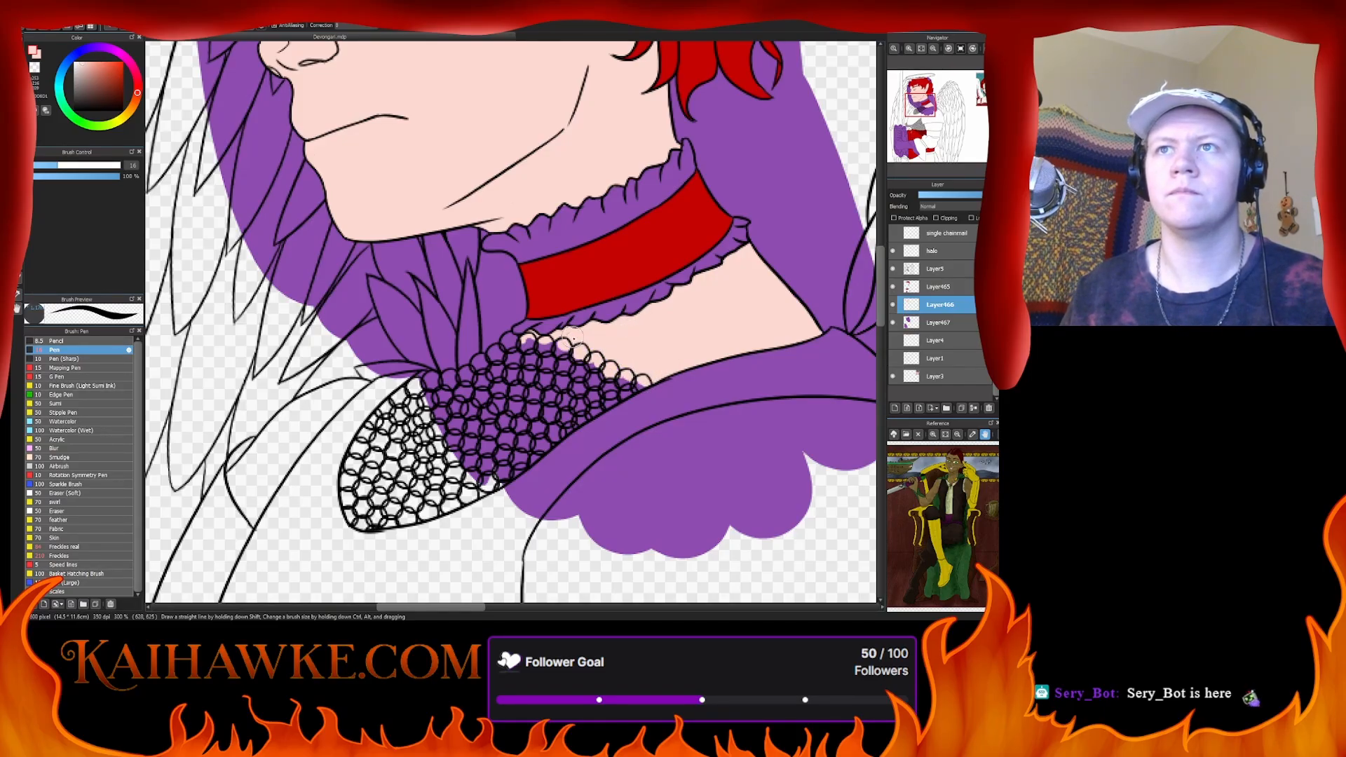
- Trace inside the outline of the lower hand and wrist with skin colour, and fill the whole shape
scroll(614, 363, "down", 10)
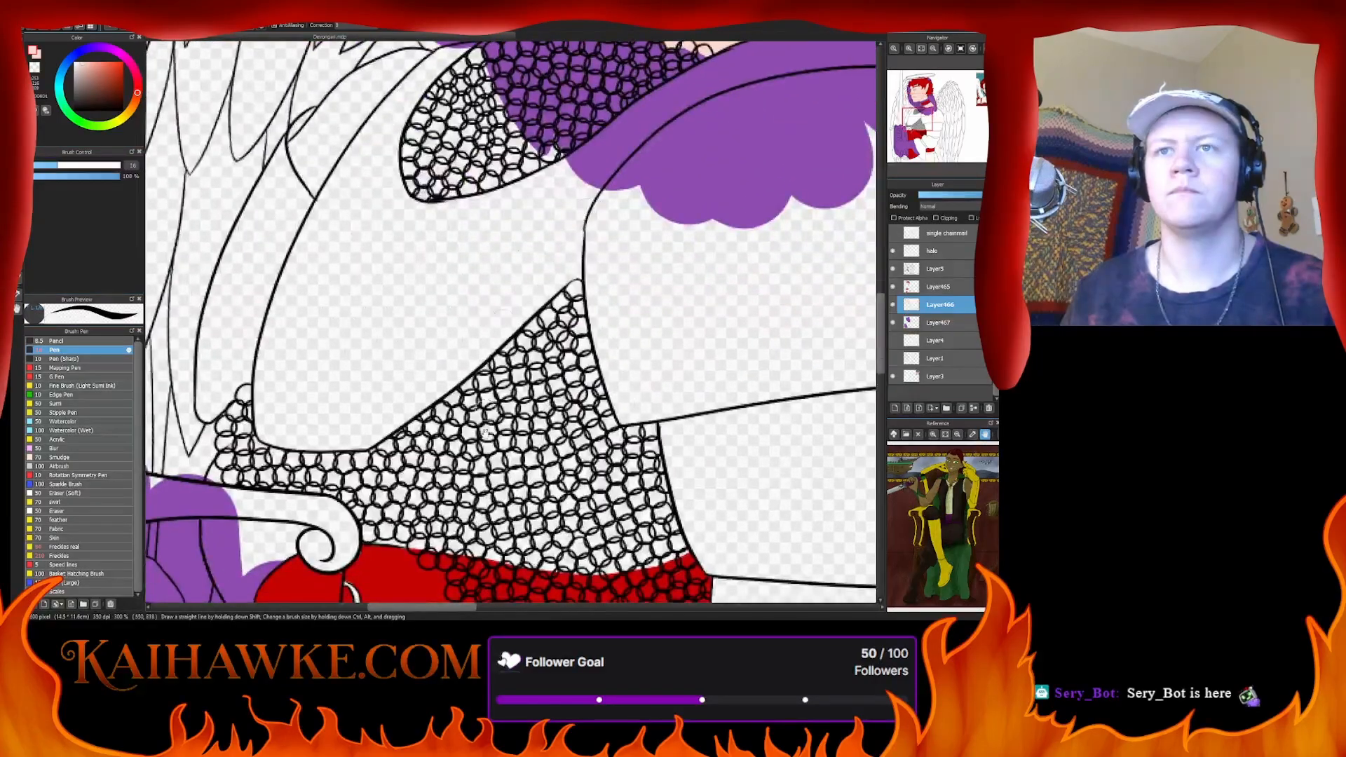
left_click_drag(571, 418, 571, 370)
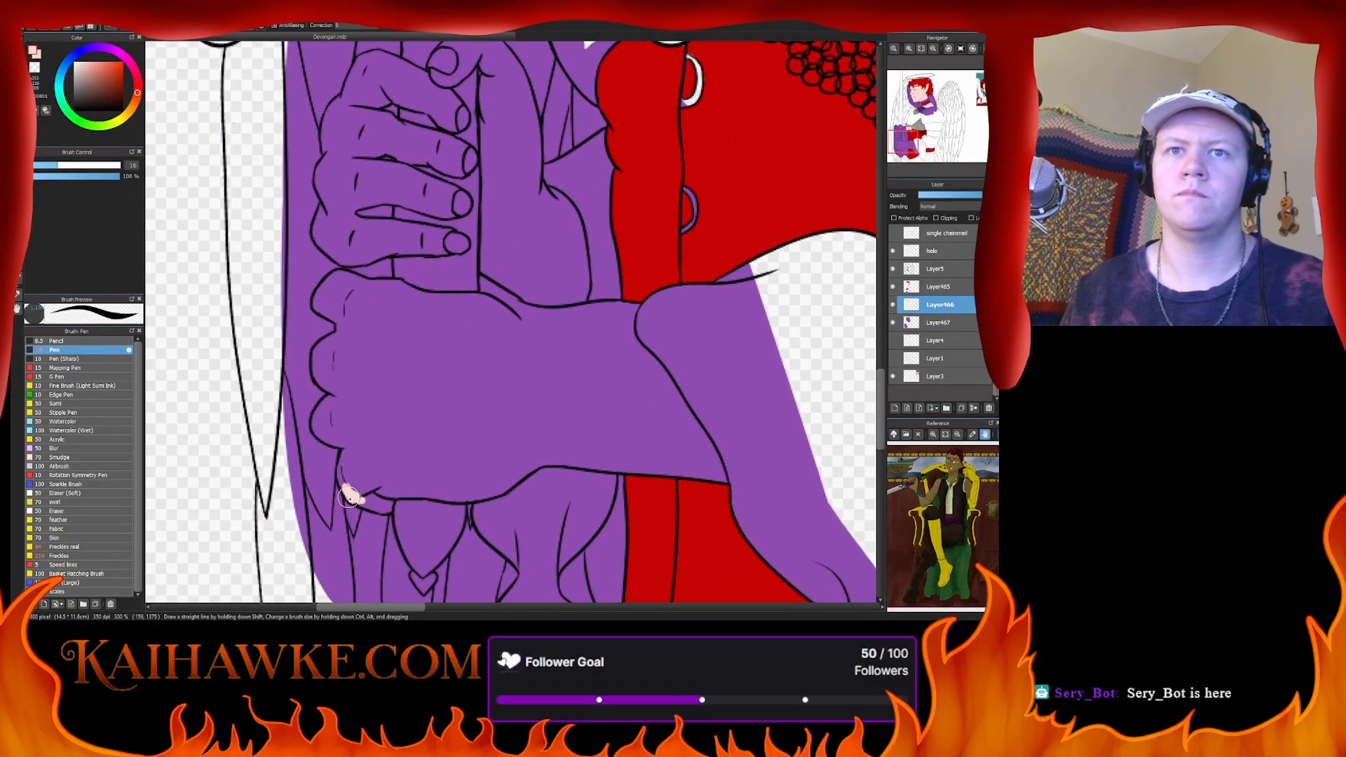
mouse_move(343, 459)
left_mouse_down()
mouse_move(345, 442)
mouse_move(315, 432)
left_mouse_up()
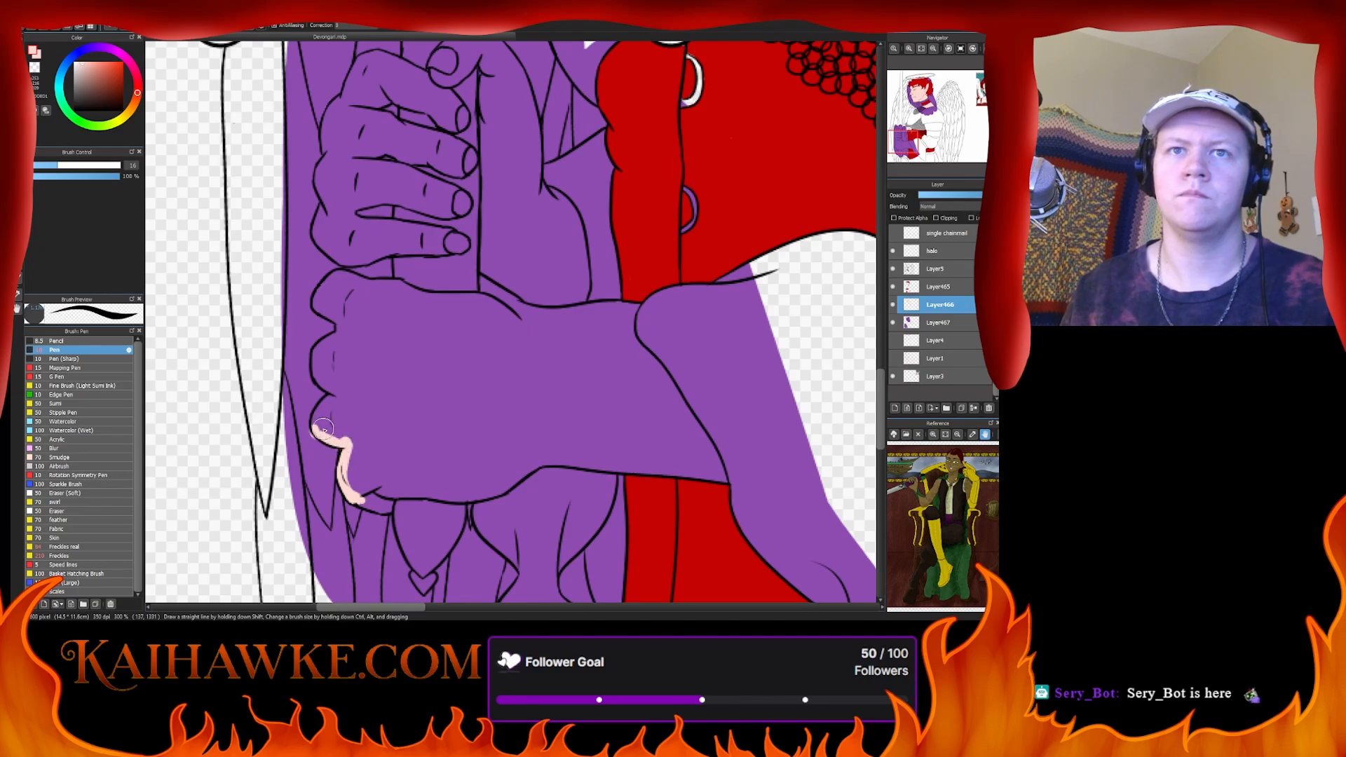
key("e")
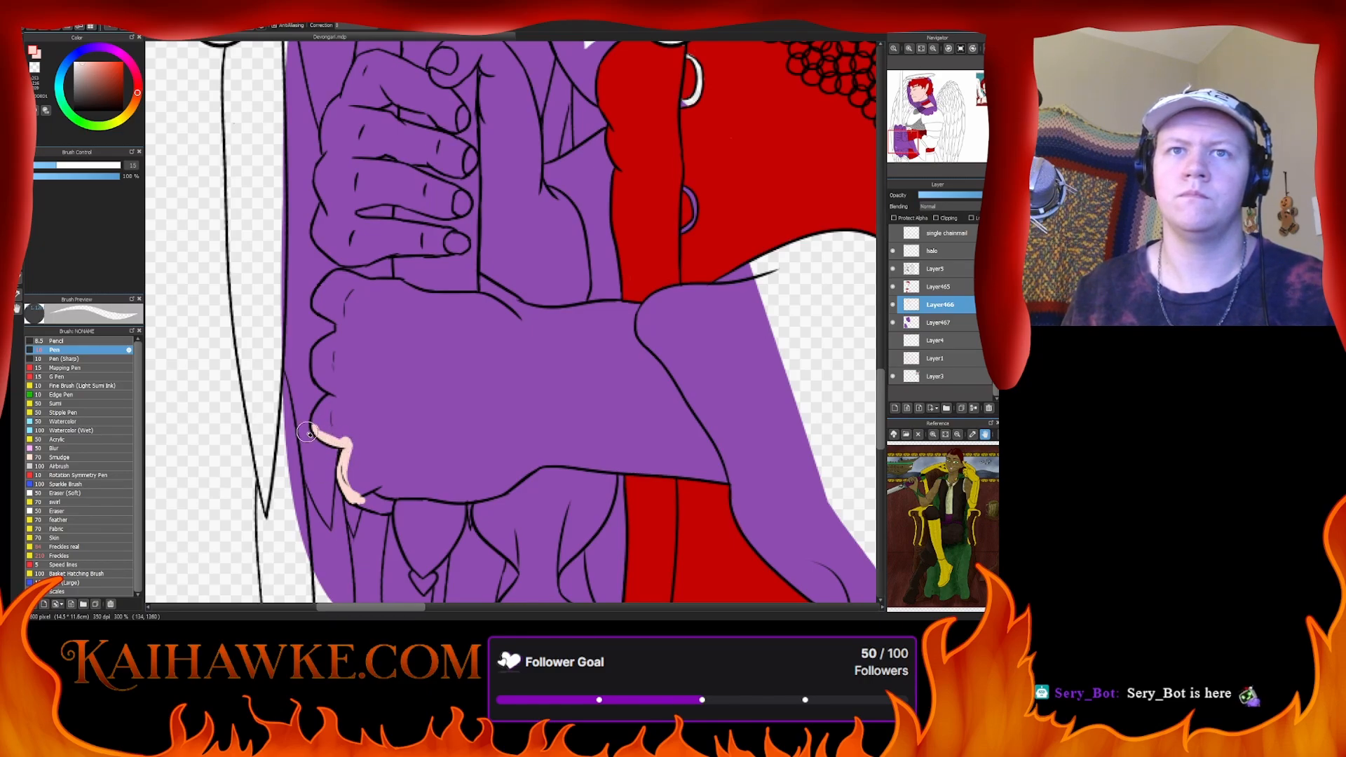
key("b")
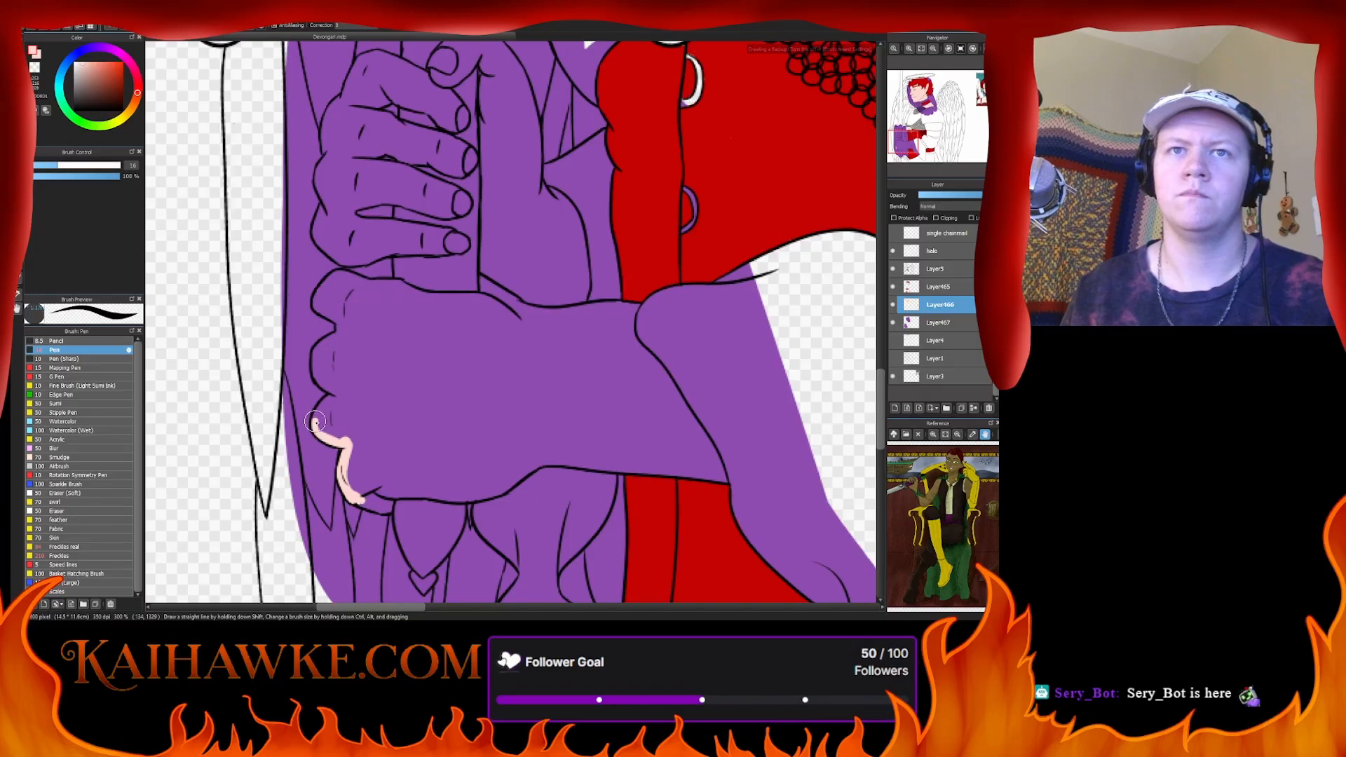
mouse_move(315, 422)
left_mouse_down()
mouse_move(337, 386)
mouse_move(313, 373)
mouse_move(317, 351)
mouse_move(331, 351)
mouse_move(316, 352)
mouse_move(317, 374)
mouse_move(338, 386)
mouse_move(317, 351)
mouse_move(348, 330)
mouse_move(331, 339)
mouse_move(339, 323)
mouse_move(320, 304)
mouse_move(333, 274)
mouse_move(391, 299)
mouse_move(394, 284)
mouse_move(453, 306)
mouse_move(492, 305)
mouse_move(441, 298)
mouse_move(502, 300)
mouse_move(484, 284)
mouse_move(558, 324)
mouse_move(535, 314)
mouse_move(624, 307)
mouse_move(642, 371)
mouse_move(669, 383)
mouse_move(720, 474)
left_mouse_up()
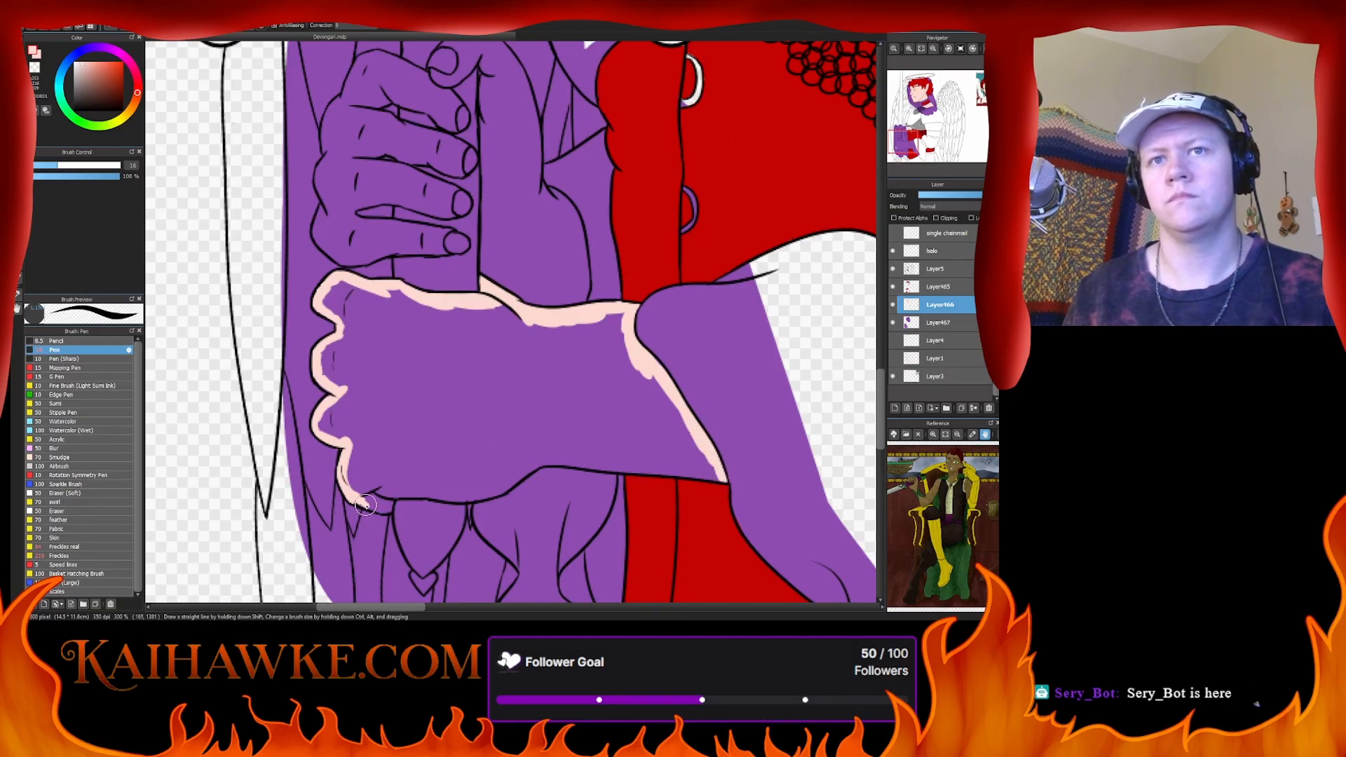
mouse_move(357, 500)
left_mouse_down()
mouse_move(394, 491)
mouse_move(459, 498)
mouse_move(442, 493)
mouse_move(524, 470)
mouse_move(506, 486)
mouse_move(554, 448)
mouse_move(574, 452)
mouse_move(536, 462)
mouse_move(662, 461)
mouse_move(657, 475)
mouse_move(720, 479)
mouse_move(680, 432)
mouse_move(694, 462)
mouse_move(676, 456)
mouse_move(693, 466)
mouse_move(557, 442)
mouse_move(603, 403)
mouse_move(684, 424)
mouse_move(631, 378)
left_mouse_up()
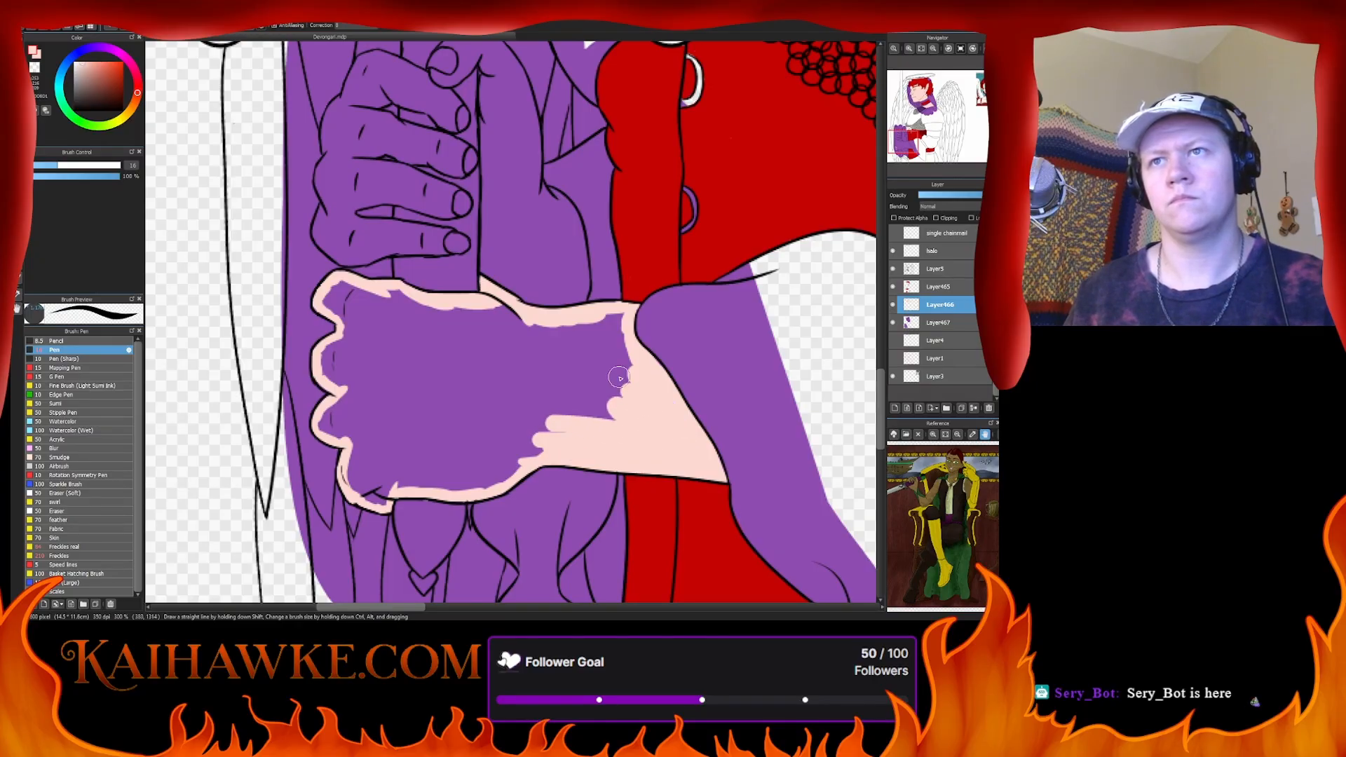
mouse_move(372, 497)
left_mouse_down()
mouse_move(352, 486)
mouse_move(346, 452)
mouse_move(389, 430)
mouse_move(439, 485)
mouse_move(405, 477)
mouse_move(494, 480)
mouse_move(466, 488)
mouse_move(486, 453)
mouse_move(493, 473)
mouse_move(538, 451)
mouse_move(497, 480)
mouse_move(510, 476)
mouse_move(548, 441)
mouse_move(497, 475)
mouse_move(513, 459)
mouse_move(406, 470)
mouse_move(570, 422)
mouse_move(420, 435)
mouse_move(545, 407)
mouse_move(517, 400)
mouse_move(390, 427)
mouse_move(591, 405)
mouse_move(511, 389)
mouse_move(564, 409)
mouse_move(615, 402)
mouse_move(621, 385)
mouse_move(594, 358)
mouse_move(599, 336)
mouse_move(623, 325)
mouse_move(603, 320)
mouse_move(553, 389)
mouse_move(535, 393)
mouse_move(577, 348)
mouse_move(470, 395)
mouse_move(453, 386)
mouse_move(484, 355)
mouse_move(491, 331)
mouse_move(478, 324)
mouse_move(509, 316)
mouse_move(404, 328)
mouse_move(436, 424)
mouse_move(333, 380)
mouse_move(326, 425)
mouse_move(390, 403)
mouse_move(329, 364)
mouse_move(335, 351)
mouse_move(396, 344)
mouse_move(394, 363)
mouse_move(415, 315)
mouse_move(349, 301)
left_mouse_up()
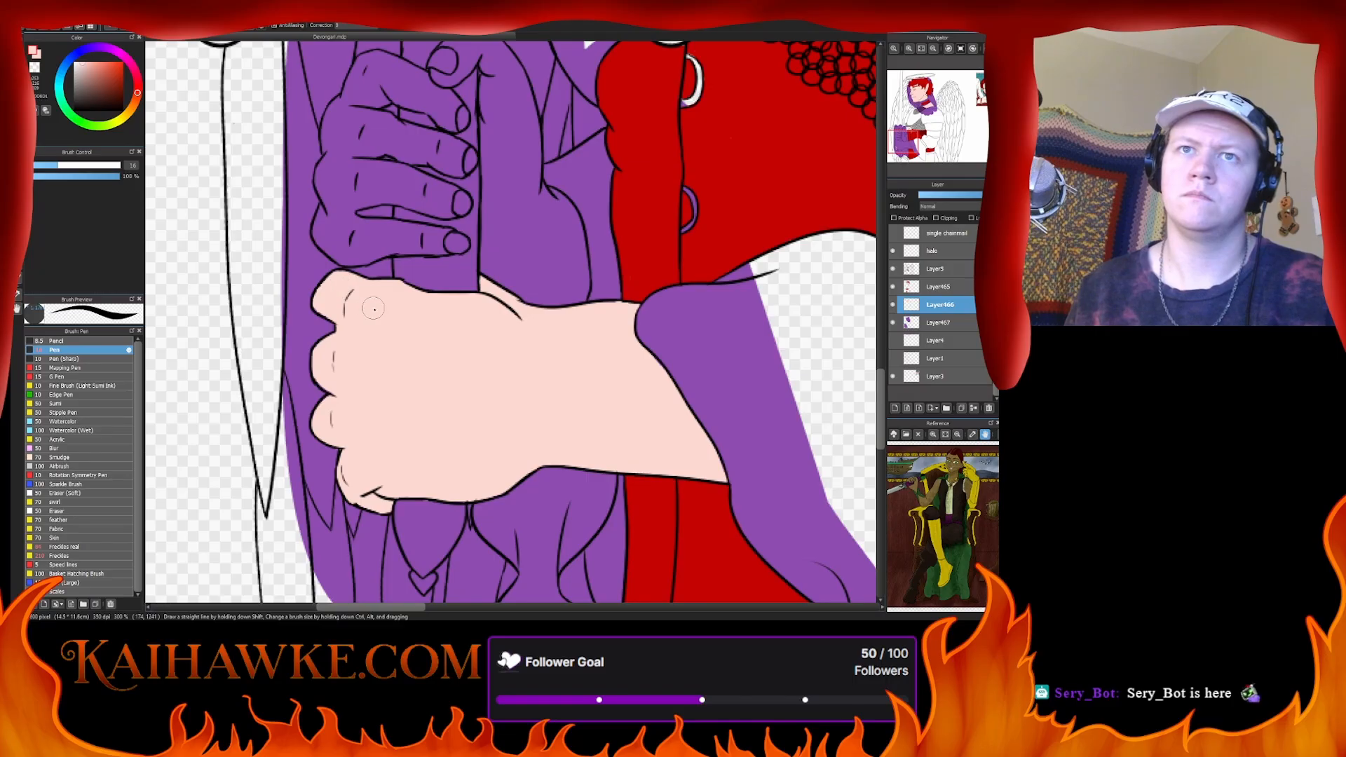
- Rough in skin colour on the upper hand and thumb, and trace inside the outline of the knuckles and lowest finger
scroll(357, 364, "up", 5)
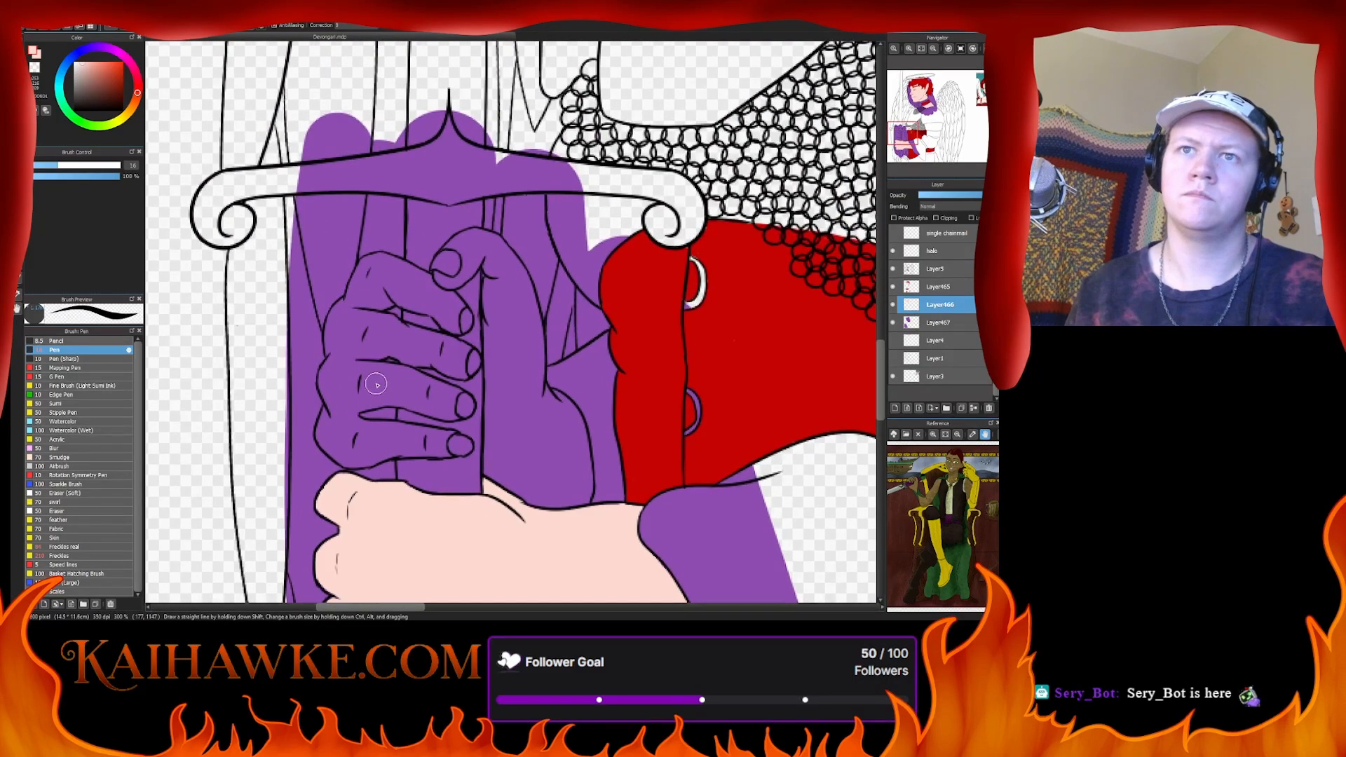
mouse_move(361, 459)
left_mouse_down()
mouse_move(385, 446)
mouse_move(382, 403)
mouse_move(373, 414)
mouse_move(387, 287)
left_mouse_up()
left_click_drag(513, 379, 563, 455)
mouse_move(474, 251)
left_mouse_down()
mouse_move(496, 261)
mouse_move(519, 340)
left_mouse_up()
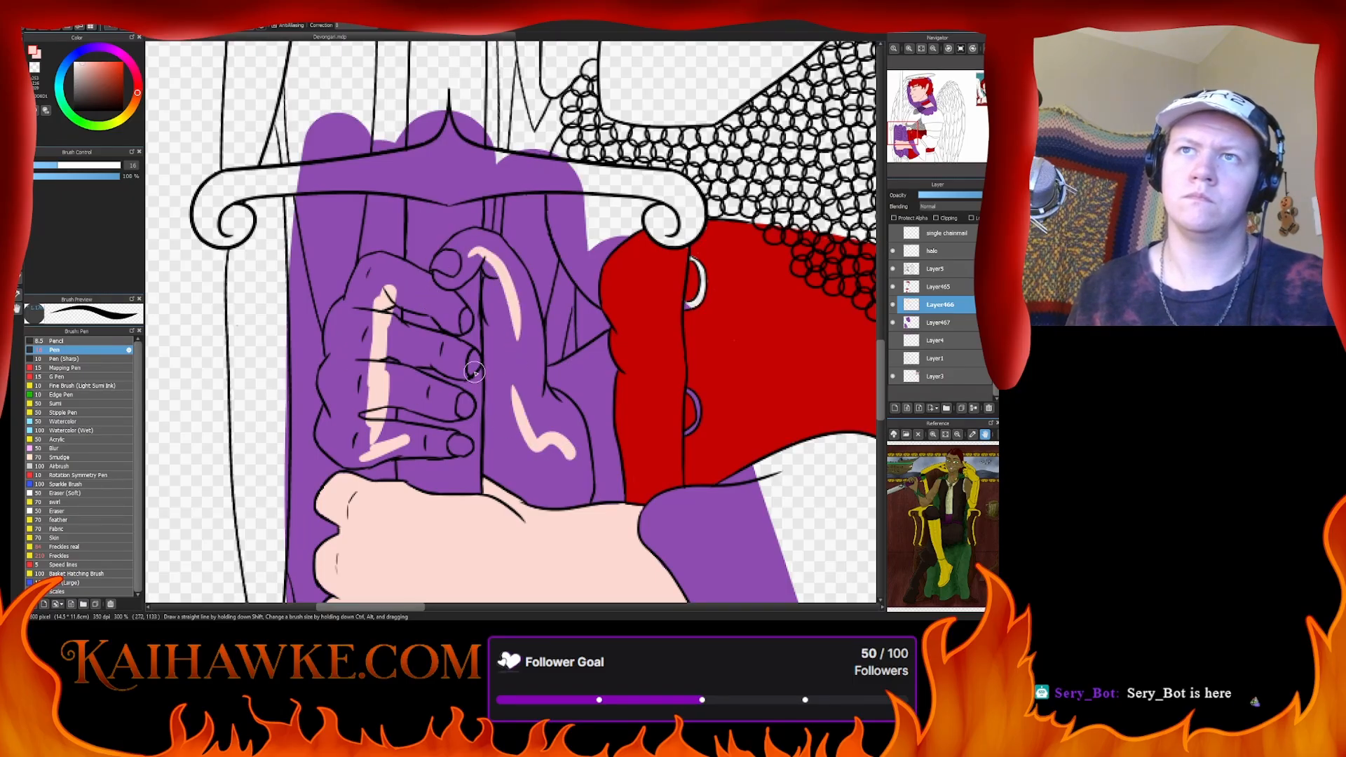
left_click_drag(385, 295, 436, 303)
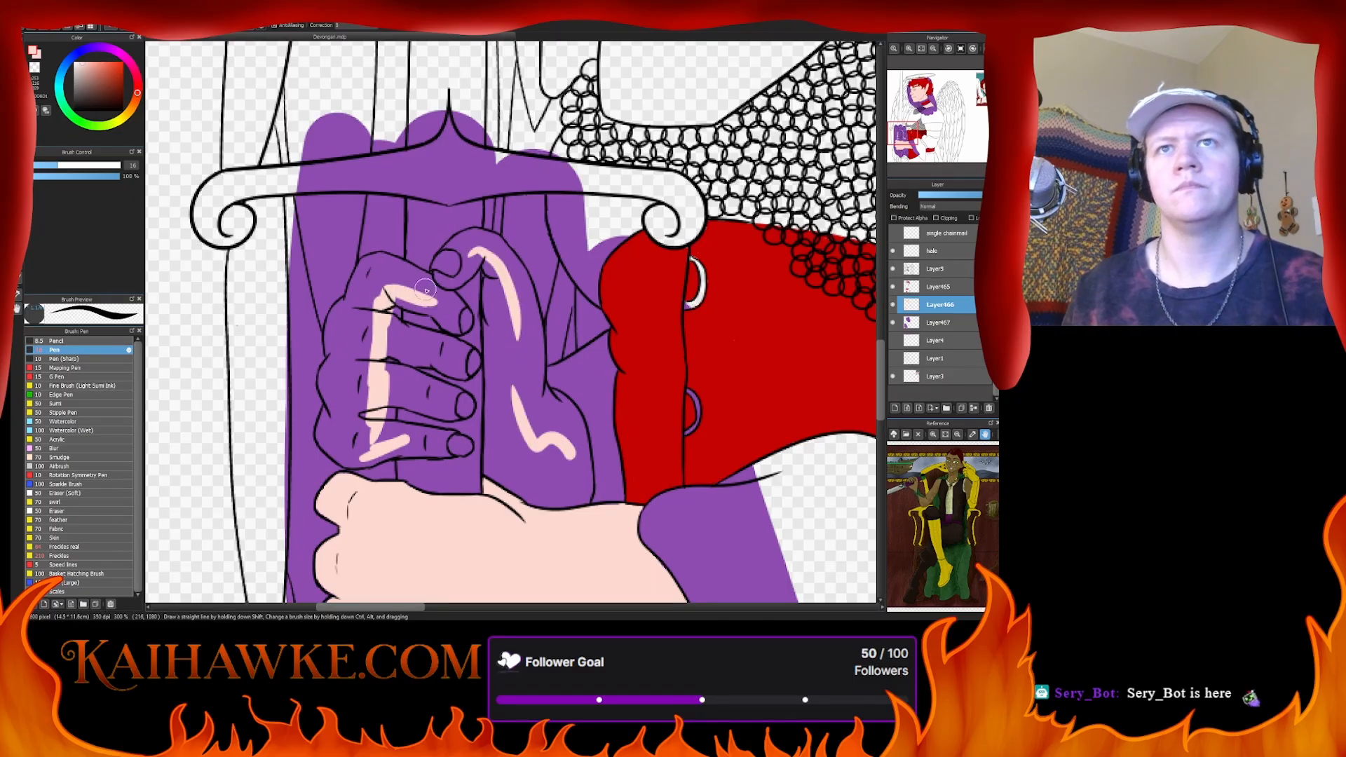
mouse_move(379, 265)
left_mouse_down()
mouse_move(361, 256)
mouse_move(351, 310)
left_mouse_up()
left_click_drag(342, 324, 322, 377)
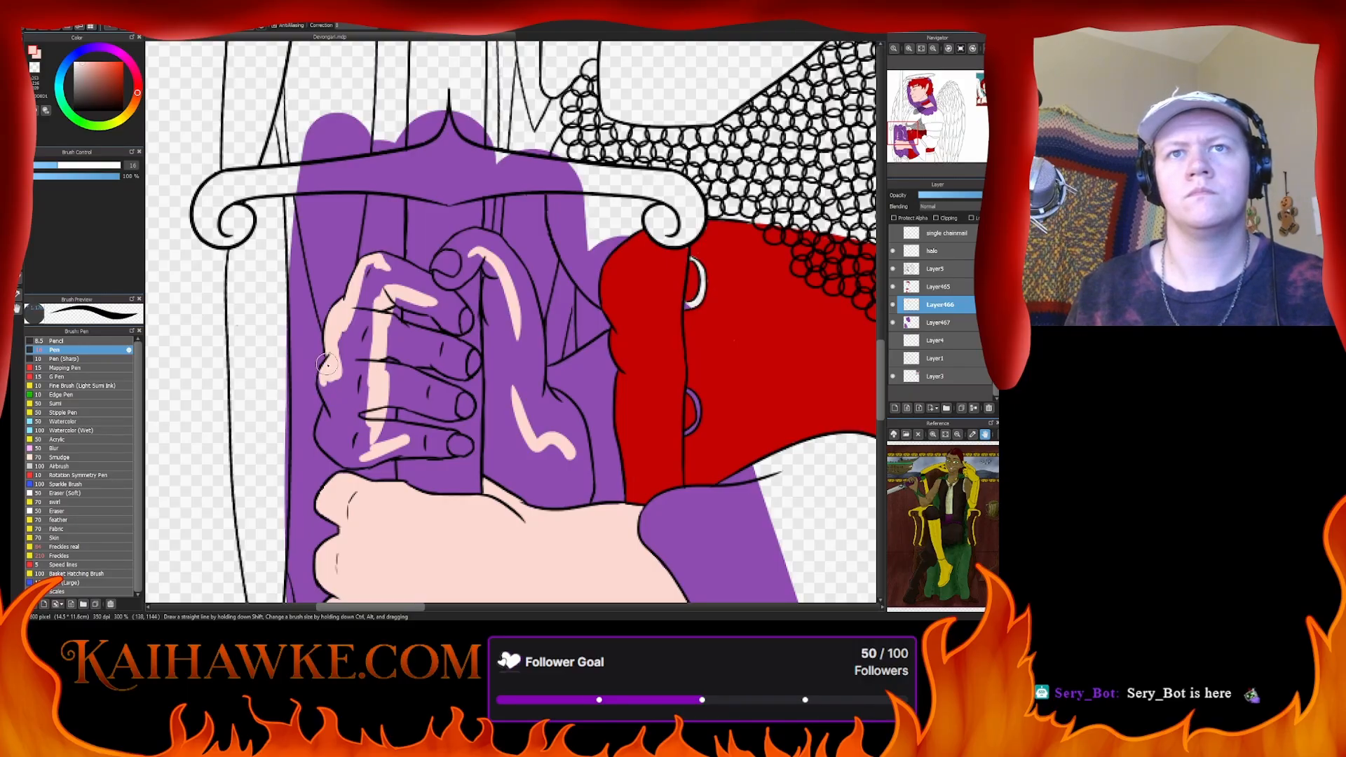
mouse_move(326, 364)
left_mouse_down()
mouse_move(342, 438)
mouse_move(321, 426)
mouse_move(329, 448)
mouse_move(352, 463)
mouse_move(387, 440)
left_mouse_up()
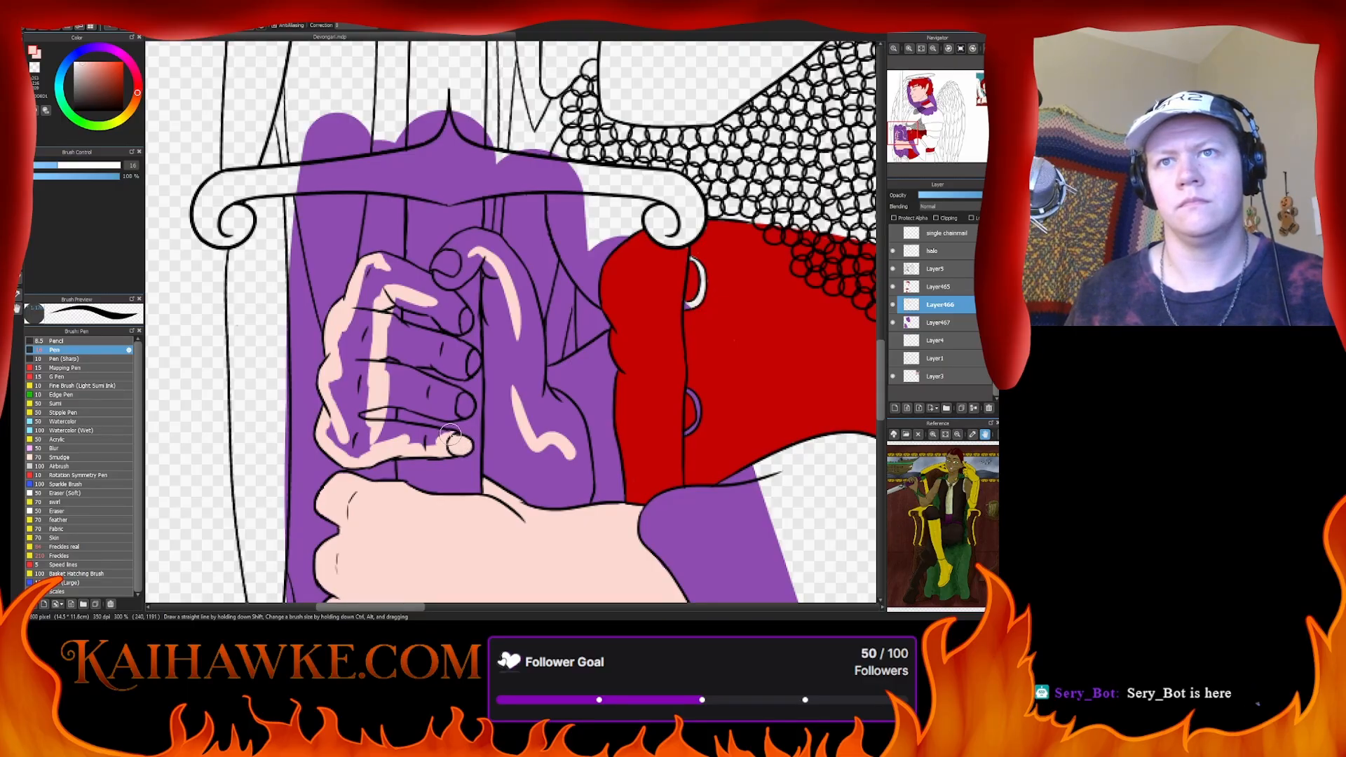
- Fill the back of the upper hand and its four fingers with skin colour, undoing a stray stroke
left_click_drag(439, 439, 377, 432)
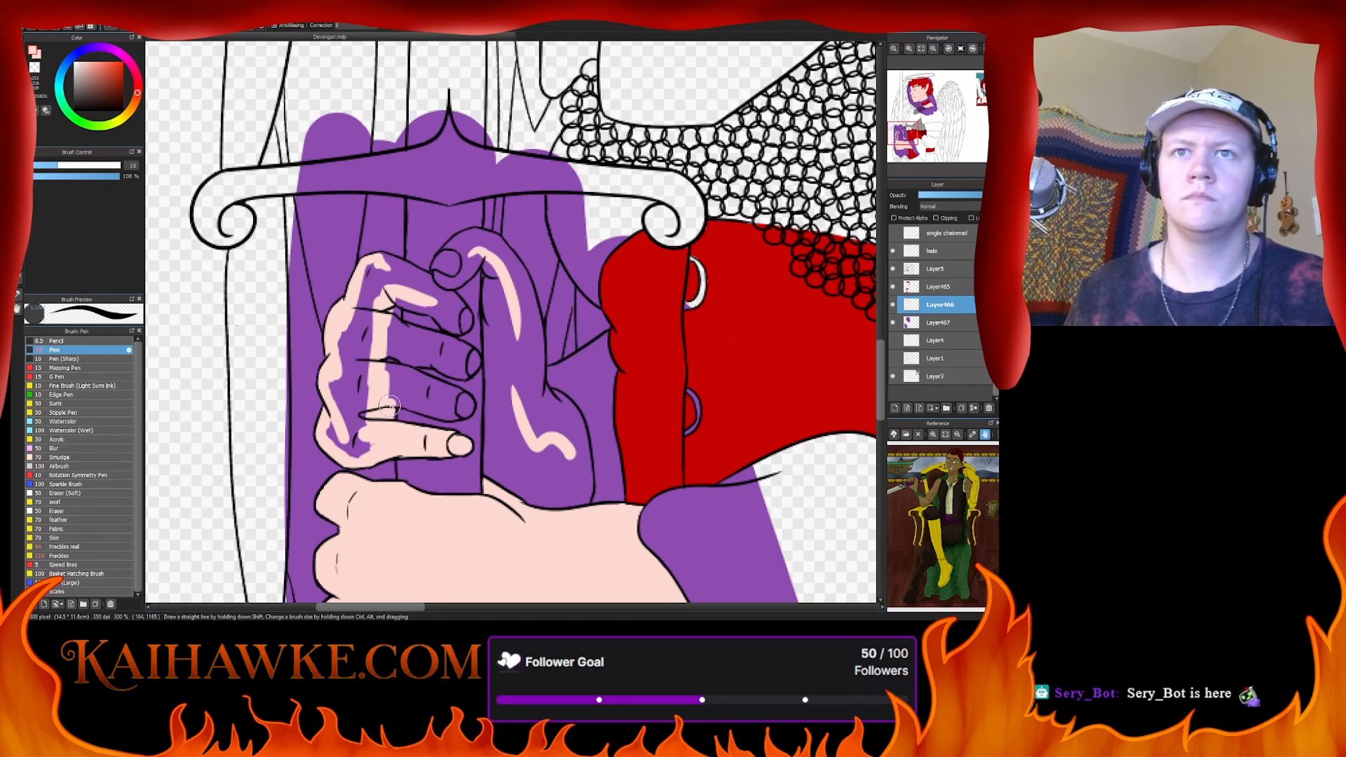
mouse_move(361, 419)
left_mouse_down()
mouse_move(343, 375)
mouse_move(399, 392)
mouse_move(420, 366)
mouse_move(388, 395)
mouse_move(425, 403)
mouse_move(386, 396)
mouse_move(421, 406)
mouse_move(386, 400)
mouse_move(466, 412)
mouse_move(465, 396)
mouse_move(390, 369)
mouse_move(414, 373)
mouse_move(385, 384)
mouse_move(435, 396)
left_mouse_up()
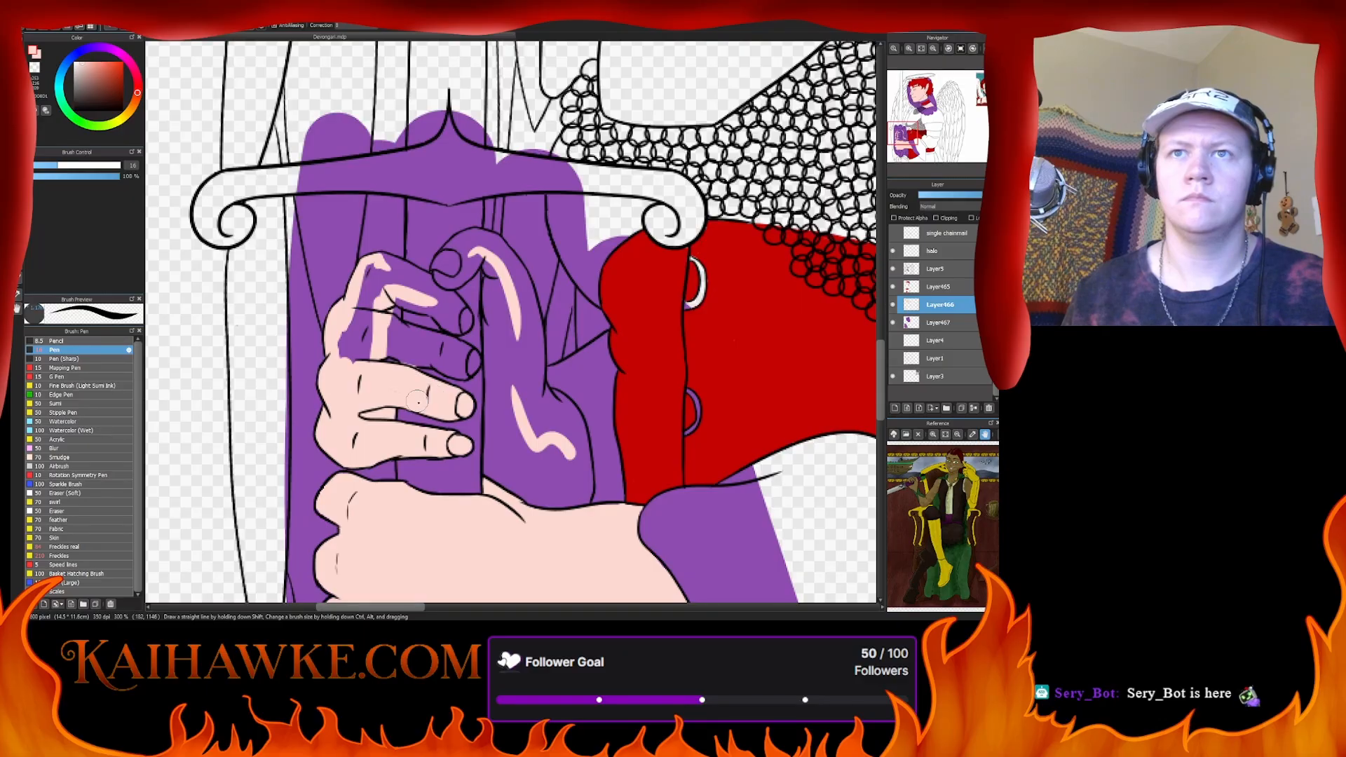
scroll(378, 389, "up", 2)
mouse_move(347, 439)
left_mouse_down()
mouse_move(312, 414)
mouse_move(342, 415)
mouse_move(335, 384)
mouse_move(354, 339)
mouse_move(359, 386)
mouse_move(376, 375)
mouse_move(386, 420)
left_mouse_up()
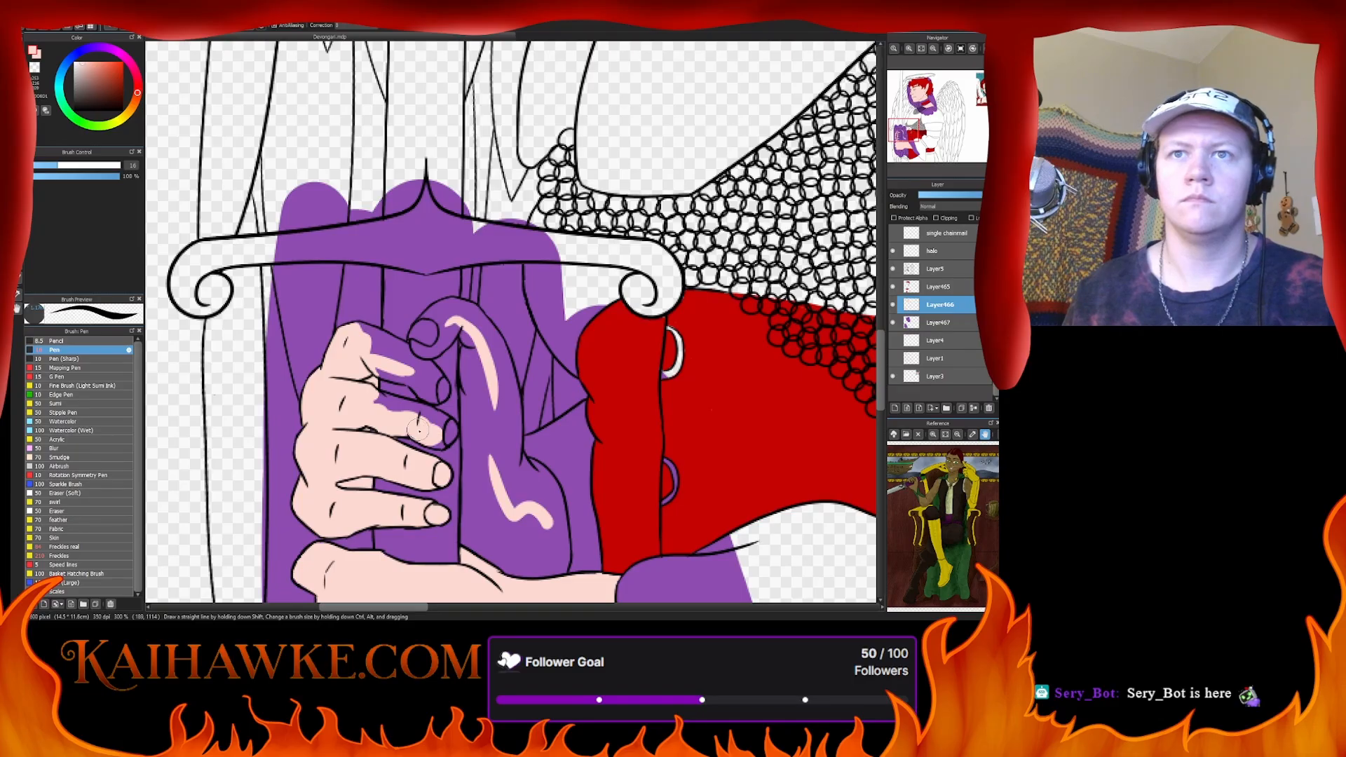
key("ctrl+z")
mouse_move(382, 426)
left_mouse_down()
mouse_move(436, 444)
mouse_move(451, 426)
mouse_move(436, 416)
mouse_move(455, 430)
mouse_move(434, 427)
mouse_move(433, 409)
mouse_move(371, 400)
mouse_move(422, 418)
mouse_move(368, 366)
mouse_move(419, 369)
mouse_move(365, 362)
mouse_move(425, 398)
mouse_move(446, 385)
mouse_move(431, 389)
mouse_move(422, 363)
mouse_move(433, 390)
mouse_move(355, 329)
left_mouse_up()
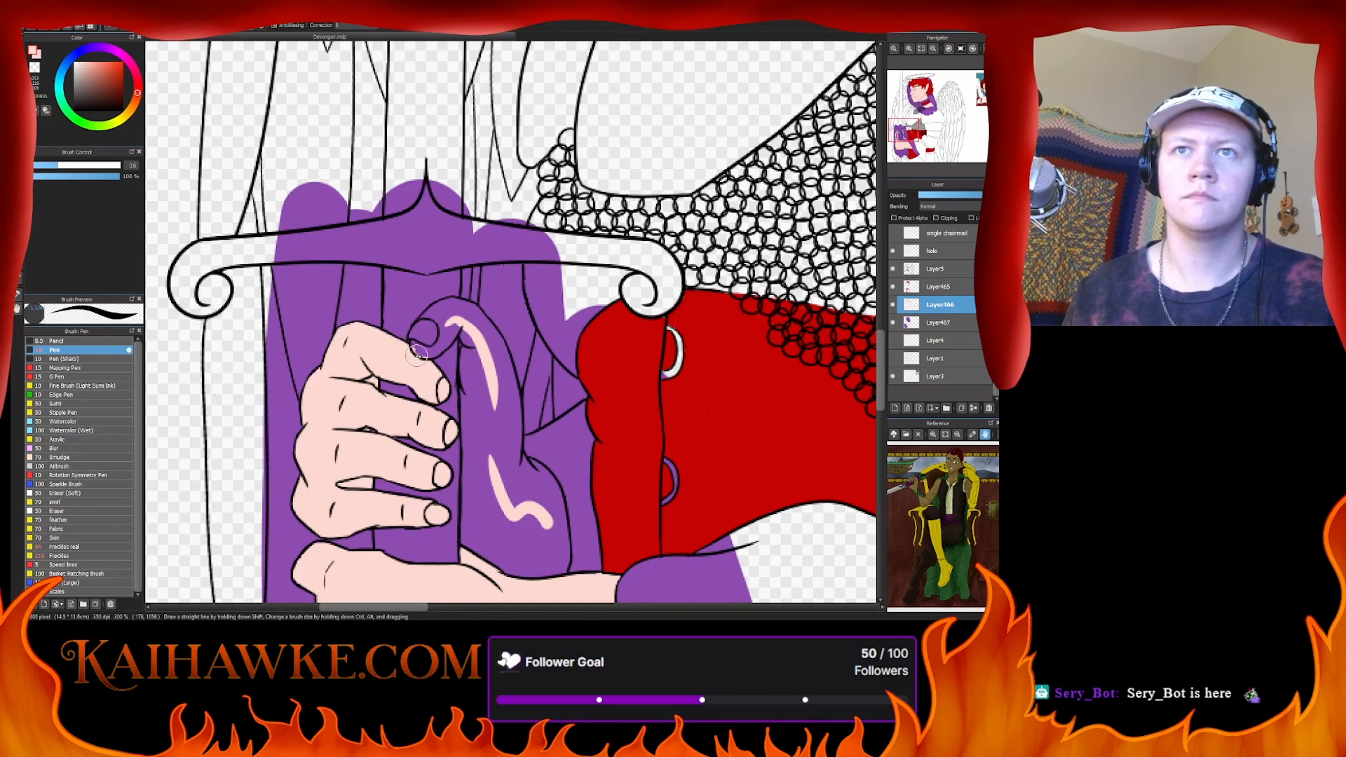
- Fill the upper hand's thumb, from its tip to the wrist, with skin colour up to the outline
mouse_move(416, 355)
left_mouse_down()
mouse_move(400, 349)
mouse_move(438, 324)
mouse_move(419, 345)
mouse_move(429, 337)
mouse_move(433, 349)
mouse_move(446, 327)
mouse_move(435, 341)
mouse_move(414, 328)
mouse_move(444, 304)
mouse_move(442, 316)
mouse_move(488, 309)
mouse_move(466, 356)
mouse_move(464, 338)
left_mouse_up()
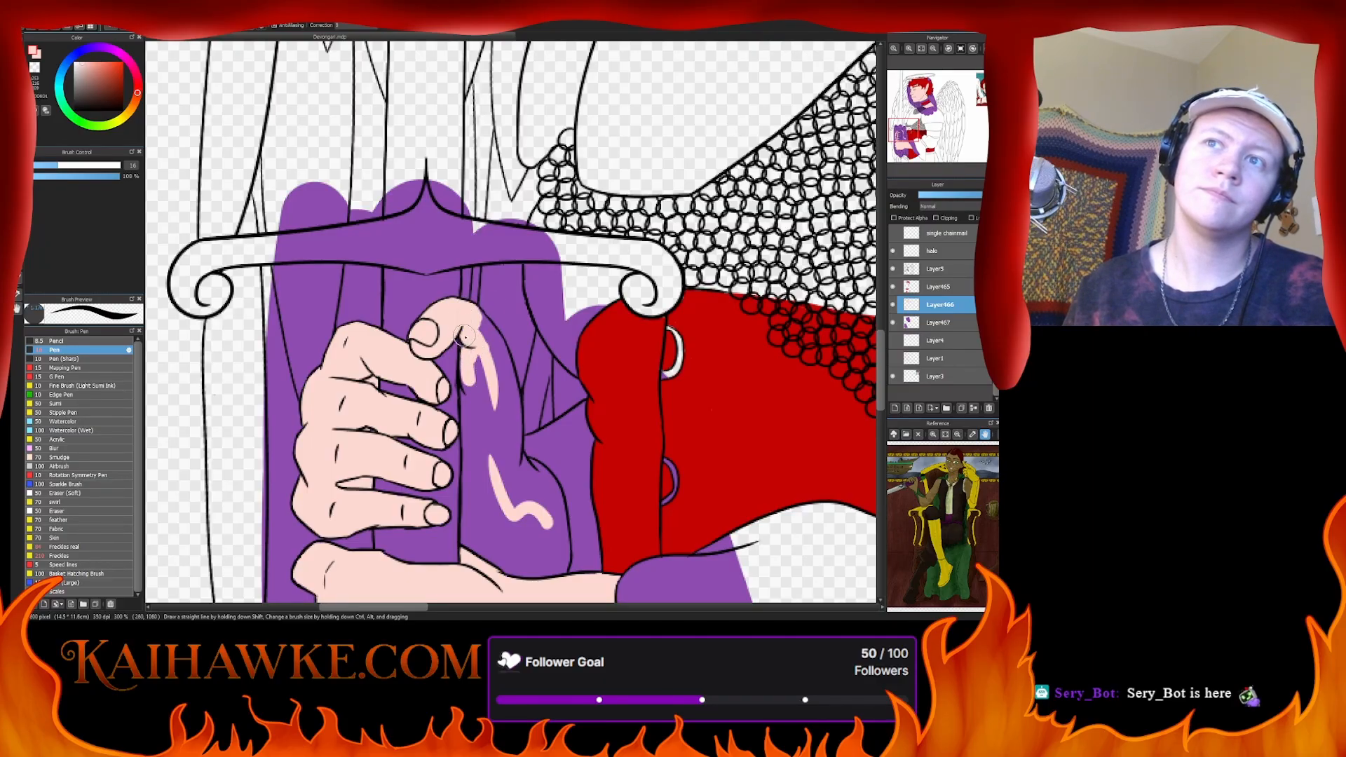
mouse_move(469, 391)
left_mouse_down()
mouse_move(469, 538)
mouse_move(467, 519)
mouse_move(467, 532)
mouse_move(487, 526)
mouse_move(458, 415)
mouse_move(471, 426)
mouse_move(490, 401)
mouse_move(517, 486)
mouse_move(537, 428)
mouse_move(533, 446)
mouse_move(517, 369)
mouse_move(526, 433)
mouse_move(519, 375)
mouse_move(508, 364)
mouse_move(515, 395)
mouse_move(498, 354)
mouse_move(532, 431)
mouse_move(484, 351)
mouse_move(463, 330)
mouse_move(456, 342)
mouse_move(453, 235)
mouse_move(437, 253)
mouse_move(439, 293)
mouse_move(480, 343)
mouse_move(471, 316)
mouse_move(485, 378)
mouse_move(477, 336)
mouse_move(484, 366)
left_mouse_up()
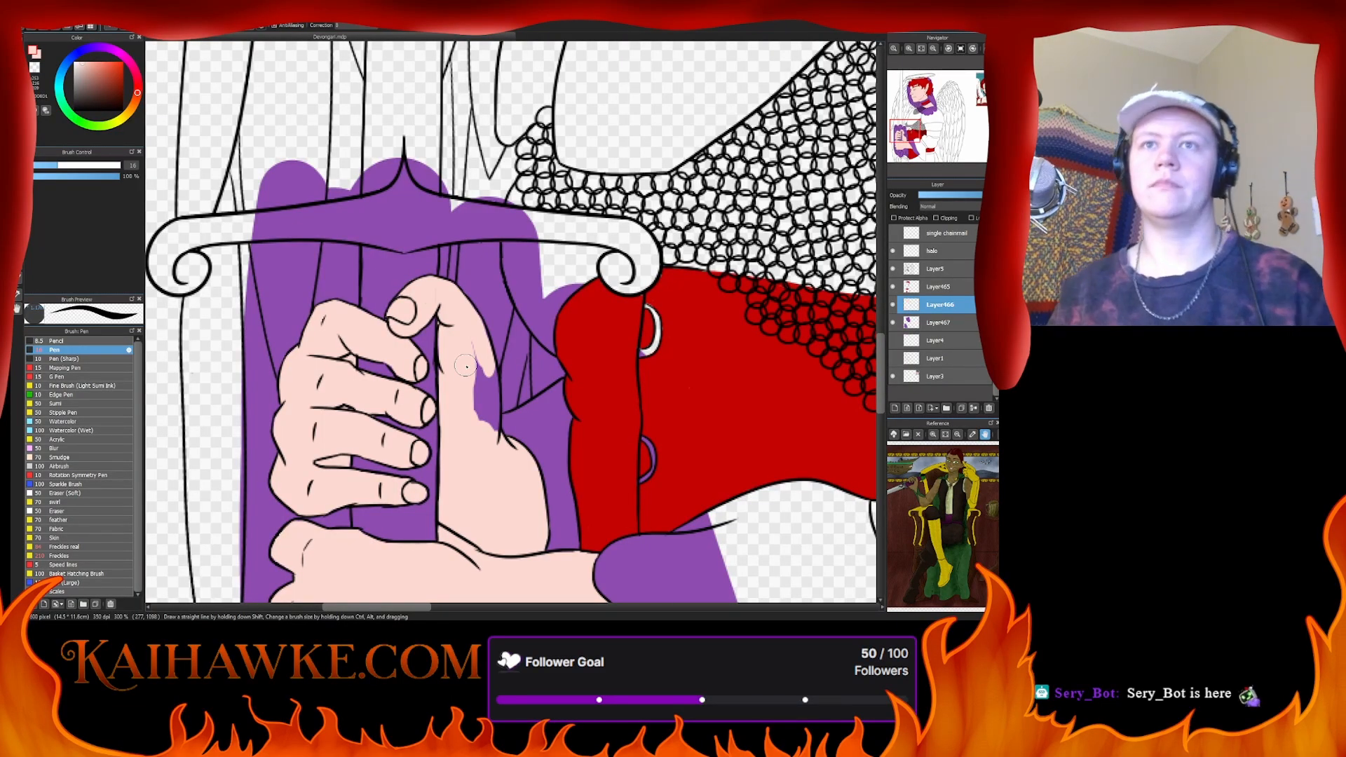
left_click_drag(472, 339, 473, 376)
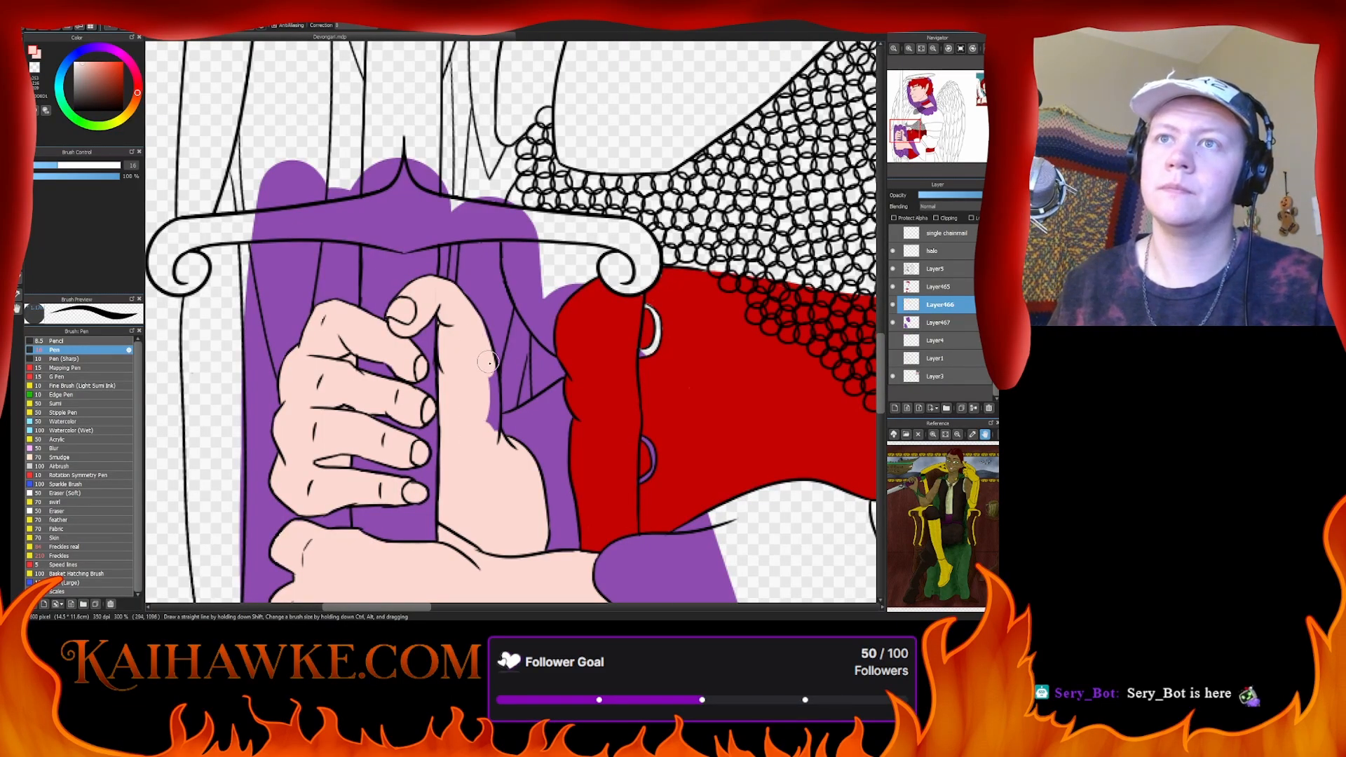
left_click_drag(490, 372, 493, 428)
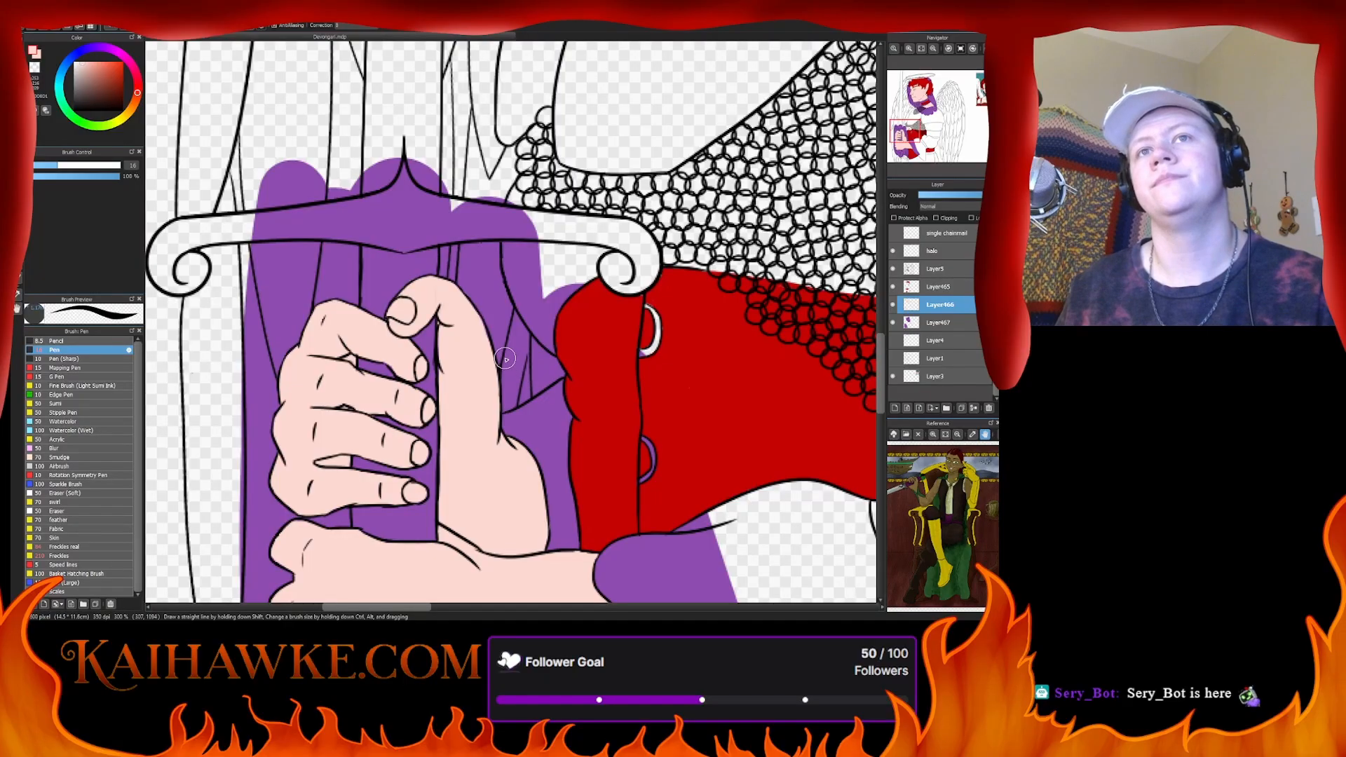
left_click(939, 271)
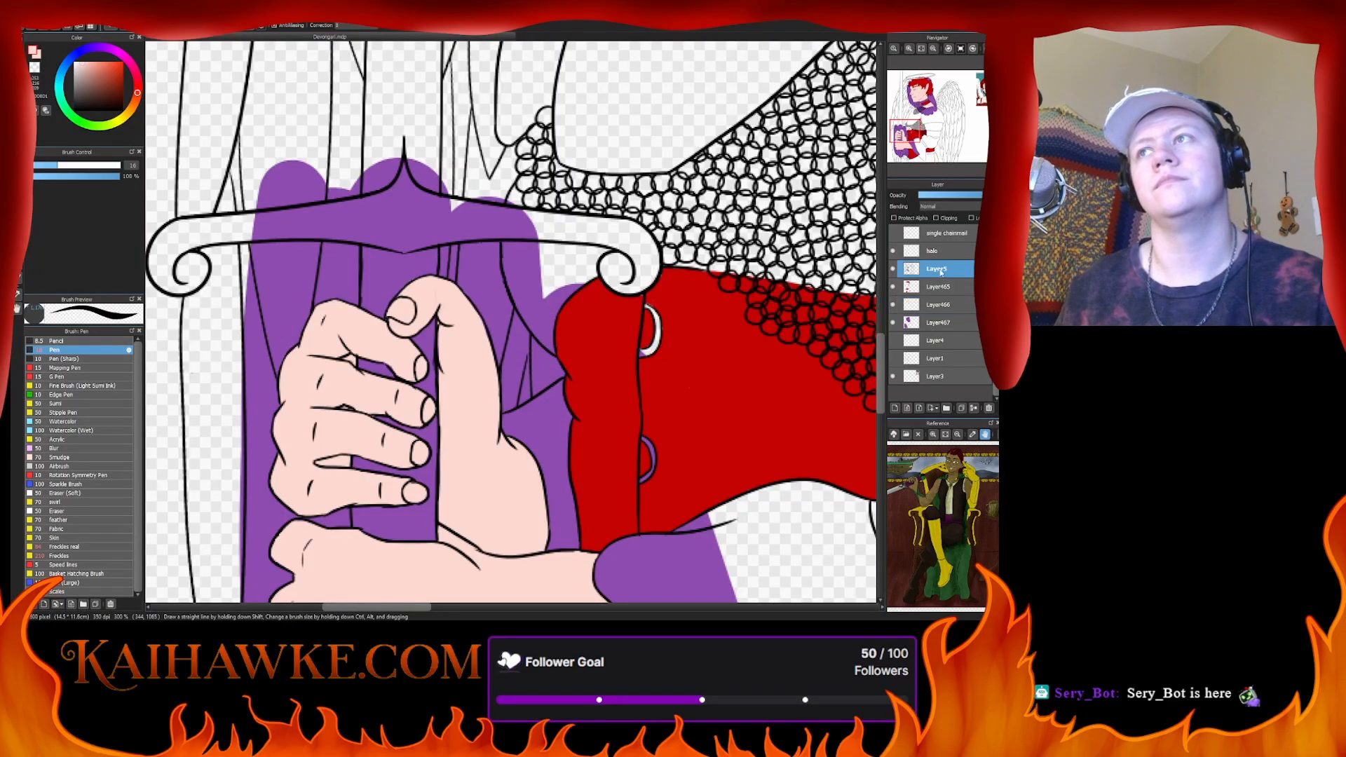
key("bracketleft")
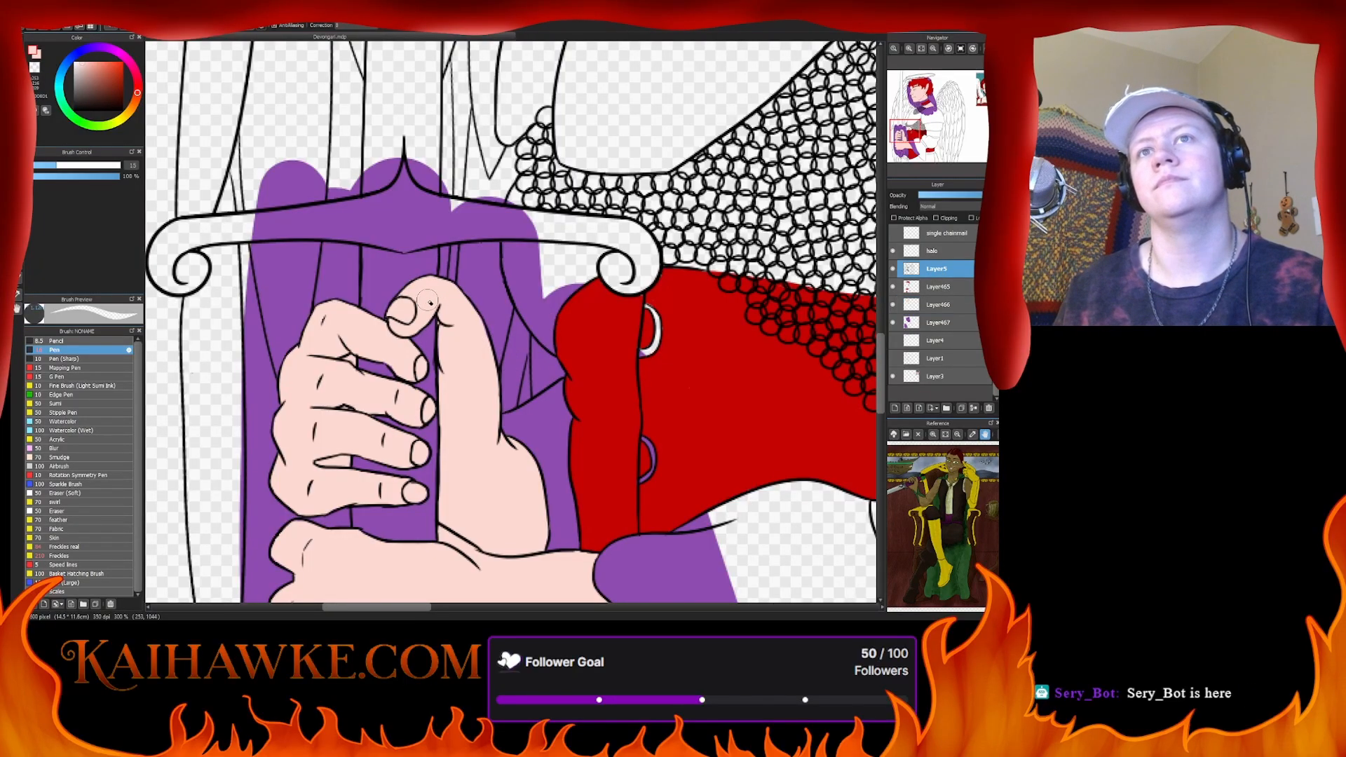
key("bracketright")
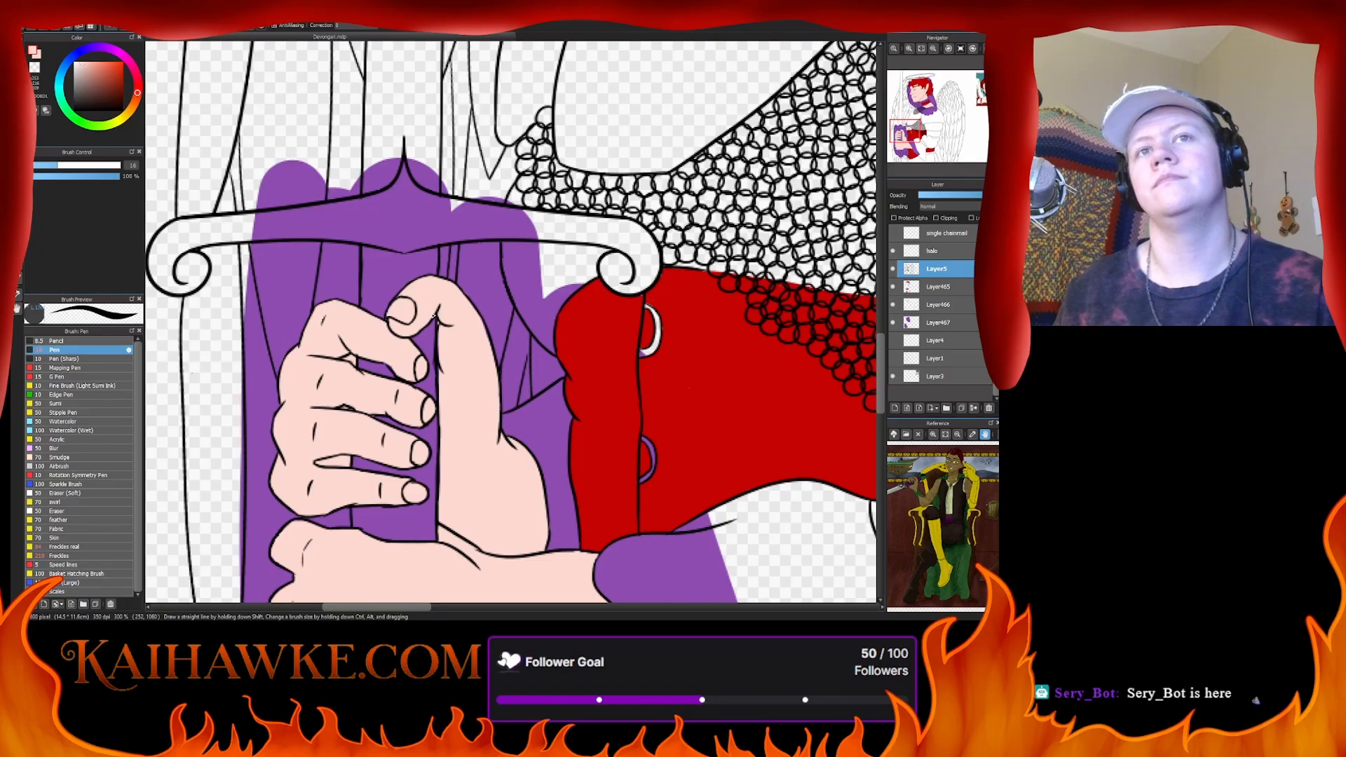
- Show the purple backing layer and extend its sampled purple over the chest, chainmail, sleeves and skirt with a size 100 pen
key("ctrl+0")
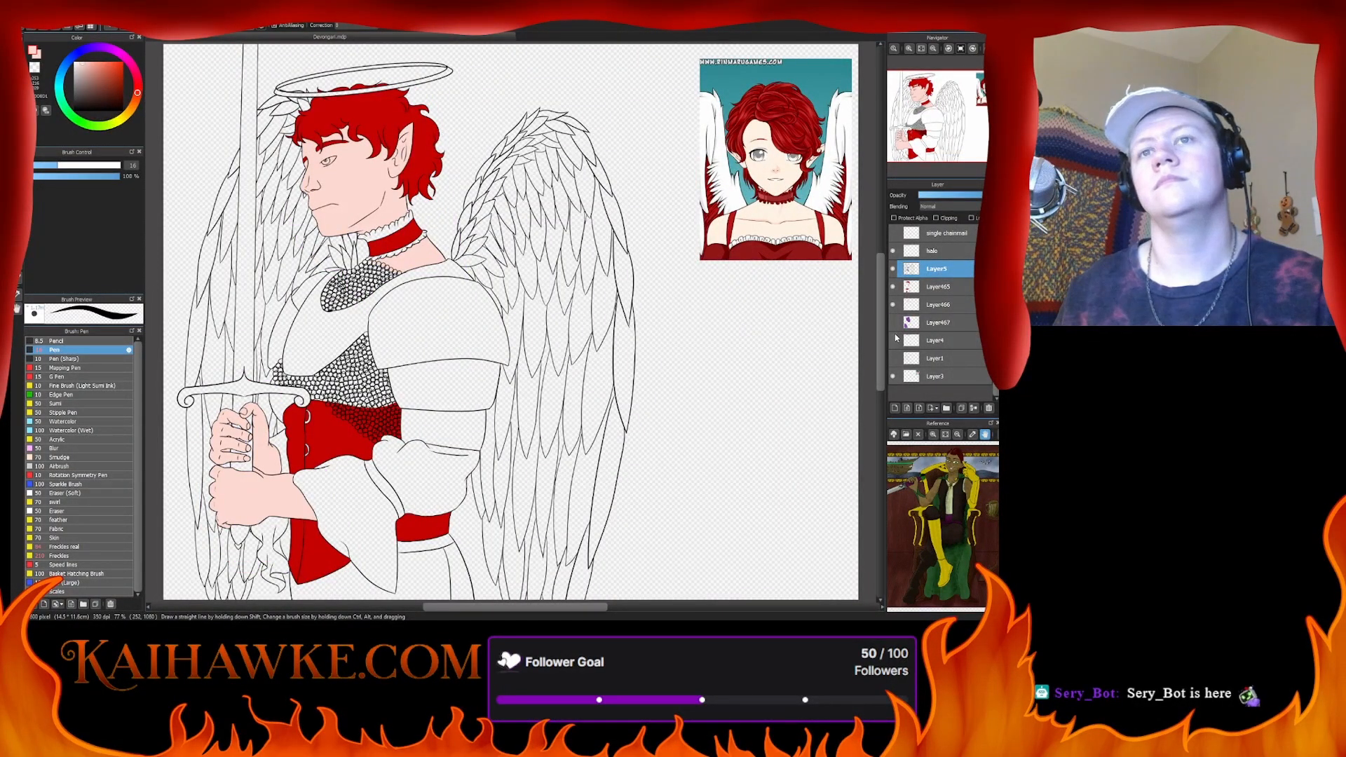
left_click(893, 323)
left_click(939, 323)
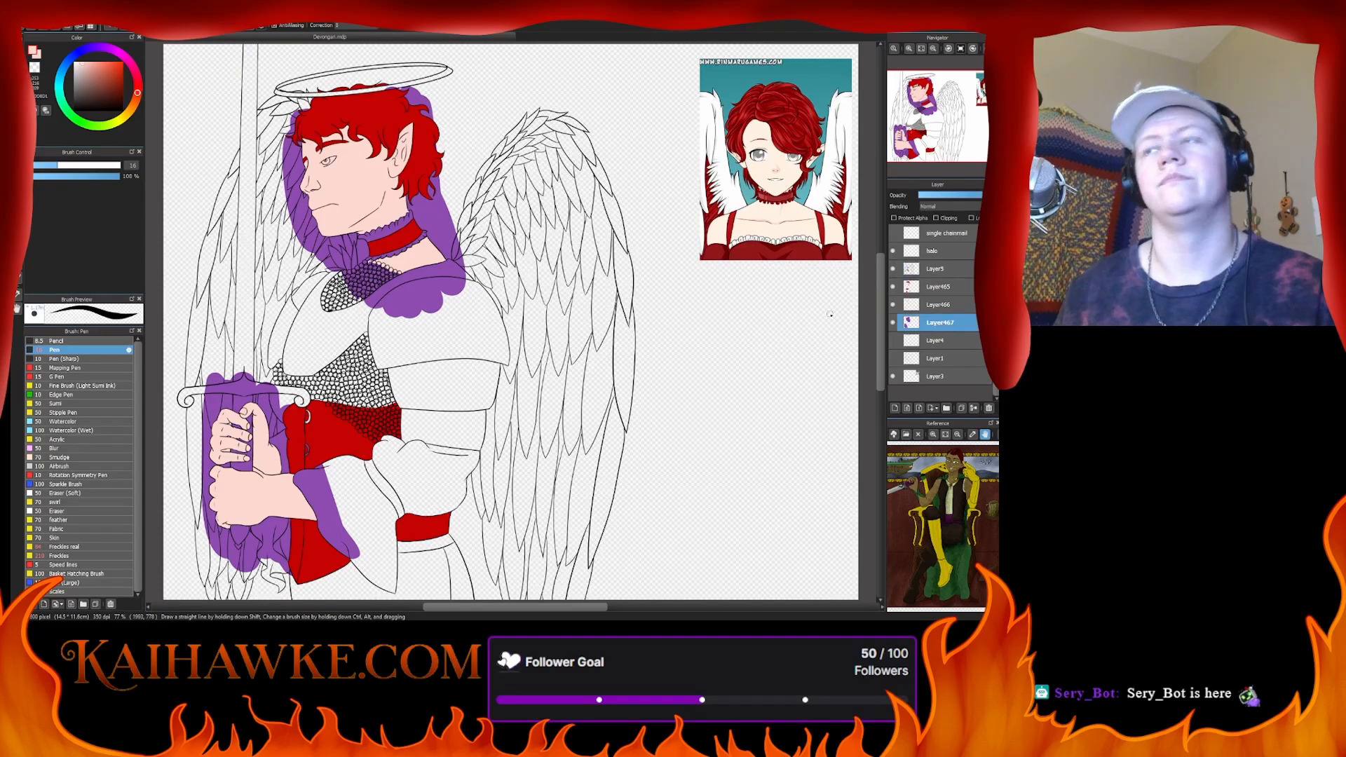
left_click(281, 445, "alt")
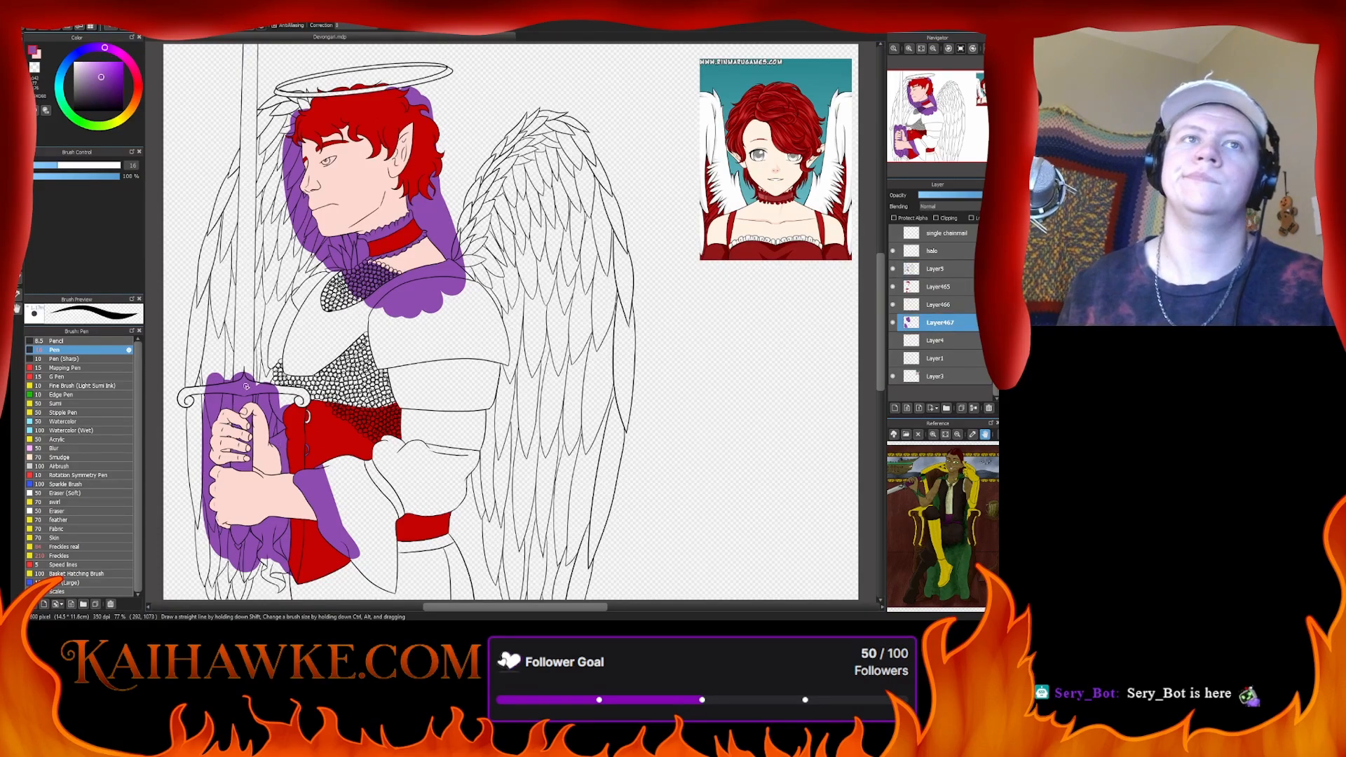
left_click(102, 165)
left_click_drag(101, 166, 122, 170)
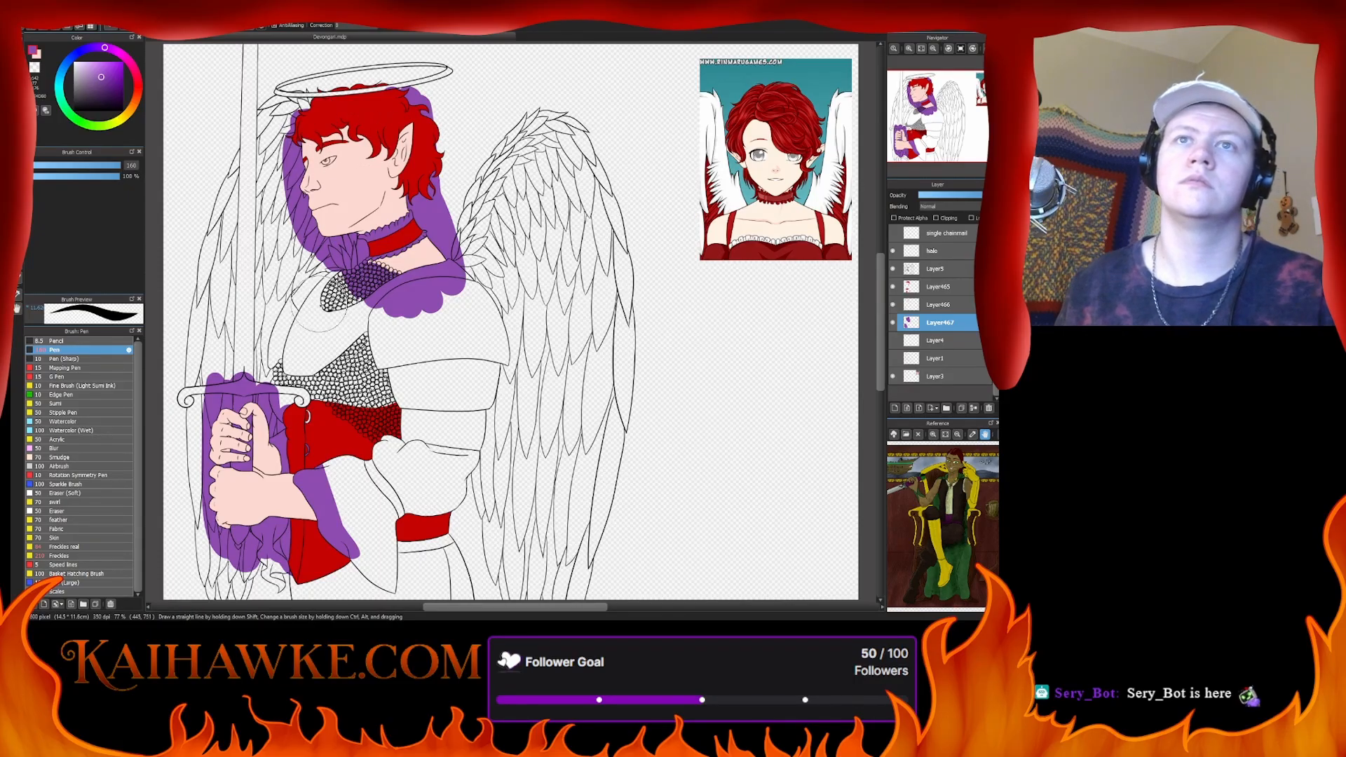
mouse_move(281, 368)
left_mouse_down()
mouse_move(274, 375)
mouse_move(332, 408)
mouse_move(350, 365)
mouse_move(399, 421)
mouse_move(335, 289)
mouse_move(372, 294)
mouse_move(350, 287)
left_mouse_up()
mouse_move(401, 469)
left_mouse_down()
mouse_move(363, 568)
mouse_move(343, 514)
mouse_move(349, 427)
mouse_move(418, 423)
mouse_move(497, 486)
mouse_move(491, 533)
left_mouse_up()
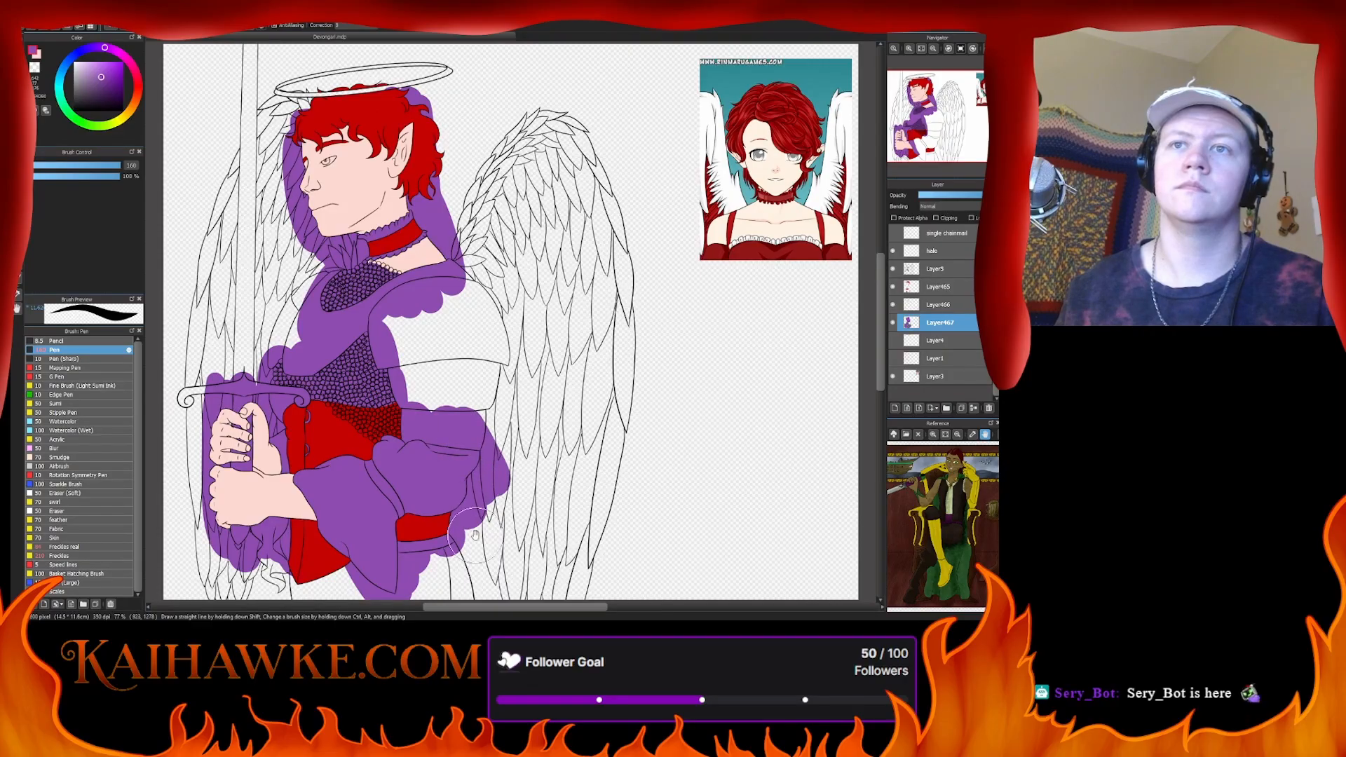
scroll(315, 456, "down", 3)
mouse_move(390, 406)
left_mouse_down()
mouse_move(465, 371)
mouse_move(464, 511)
mouse_move(478, 400)
mouse_move(519, 372)
left_mouse_up()
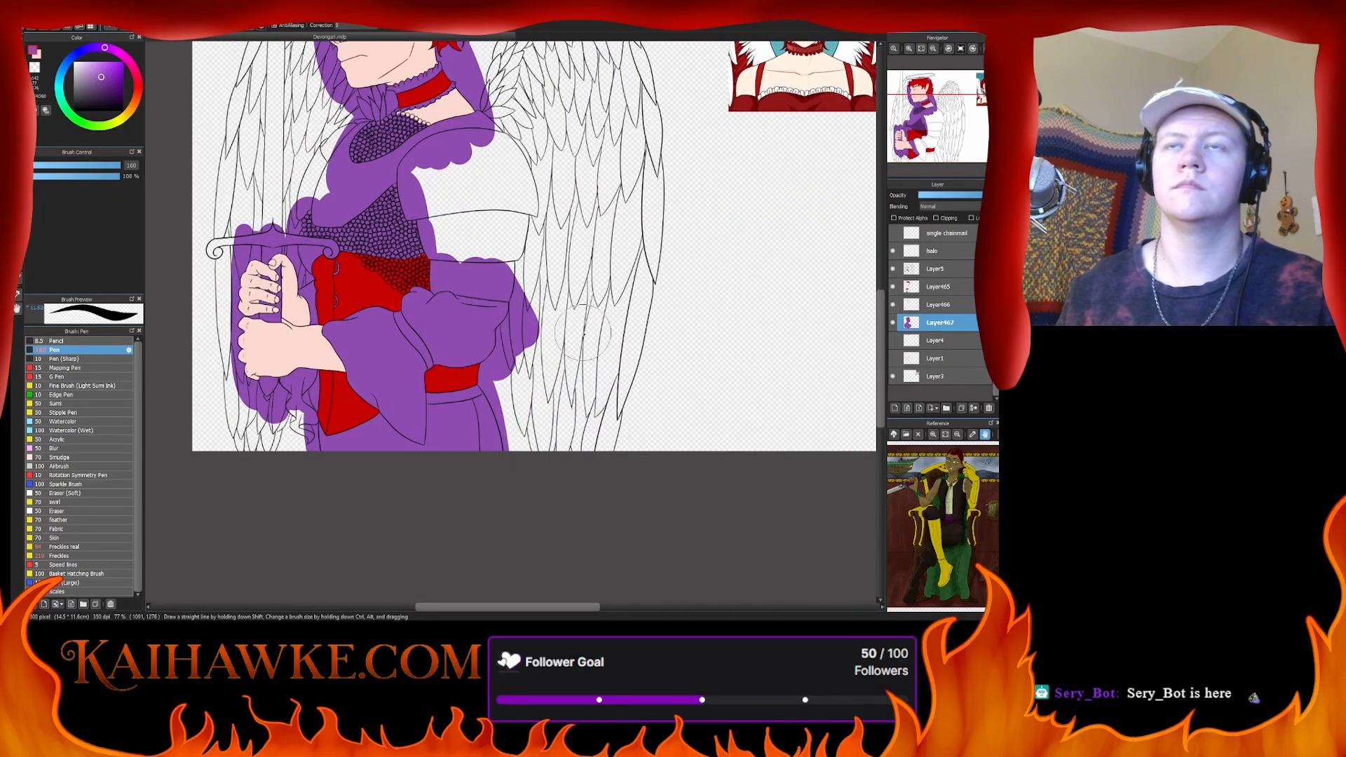
- Add a new layer above the skin layer and paint off-white along the upper edge of the chainmail below the neck
left_click(944, 305)
left_click(894, 408)
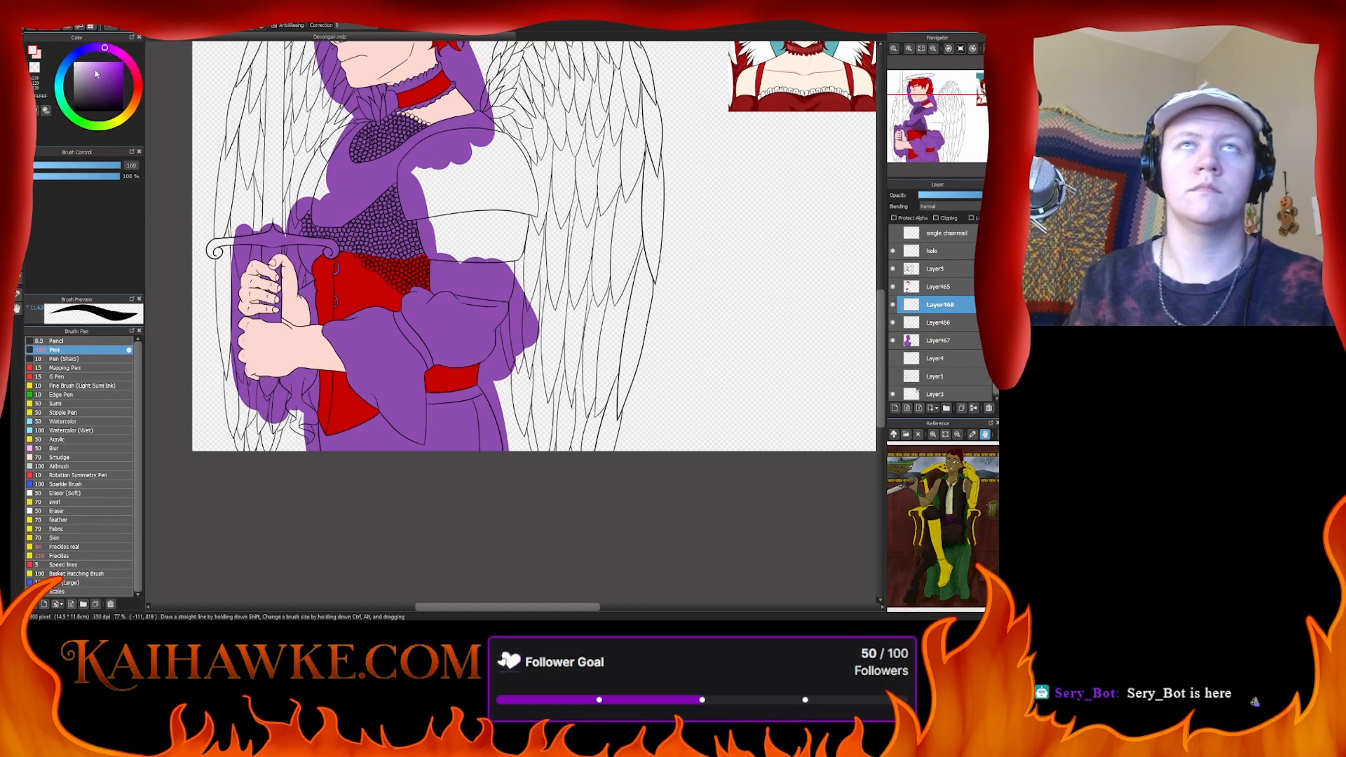
left_click(908, 49)
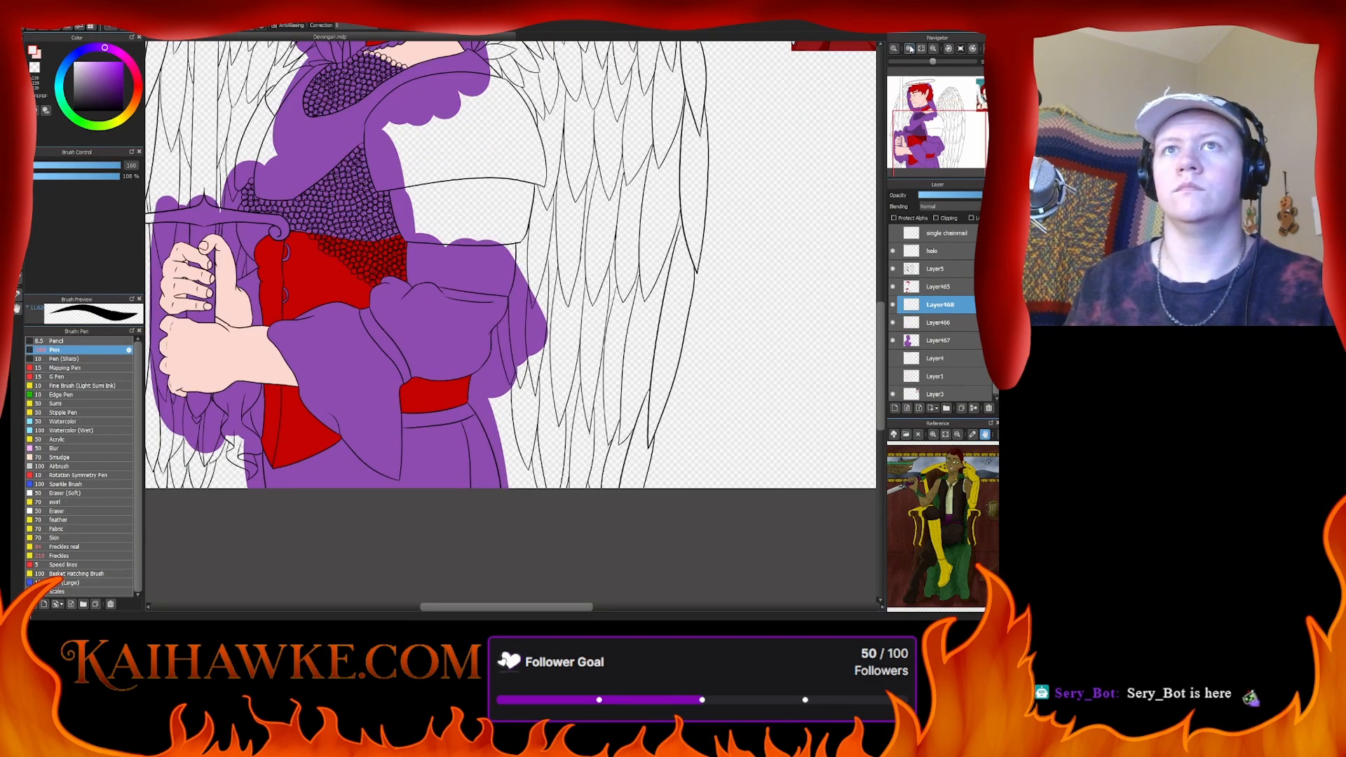
left_click(913, 49)
left_click(913, 49)
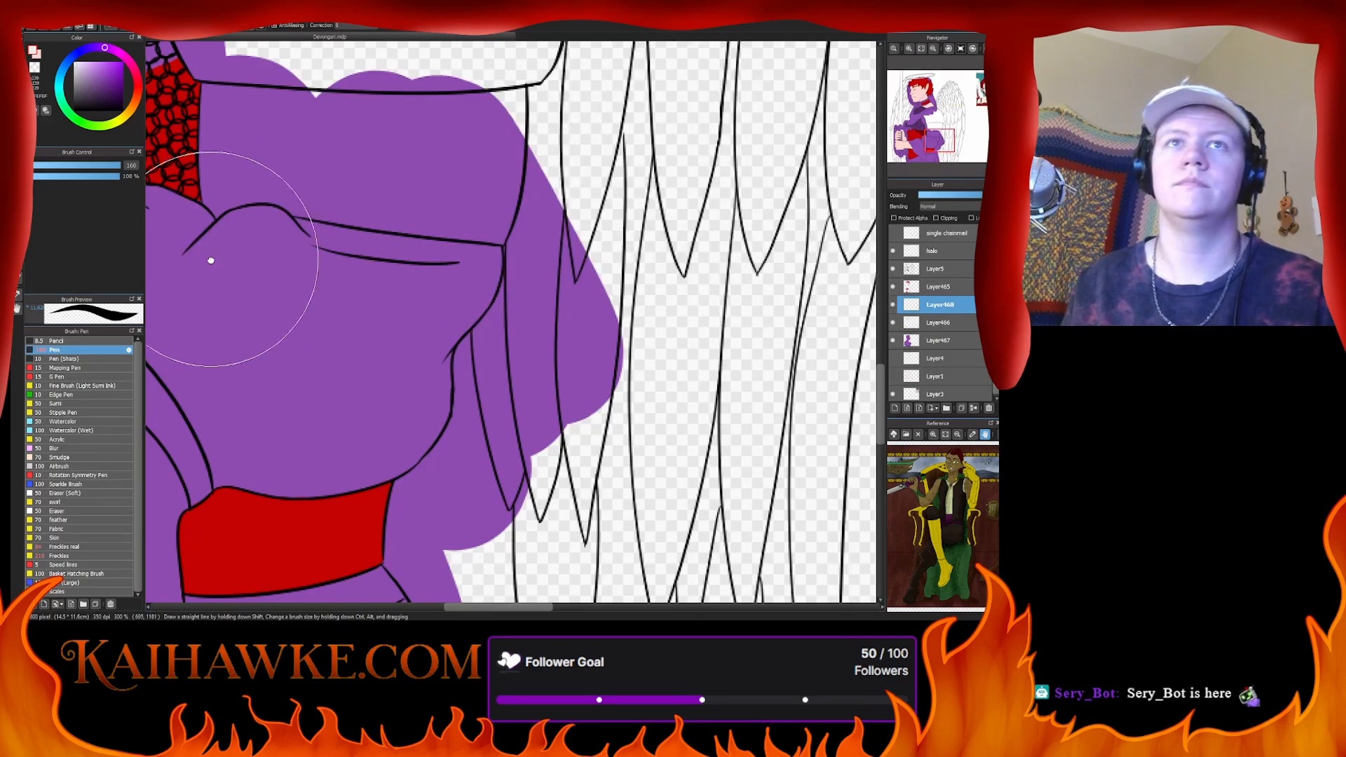
left_click_drag(212, 258, 362, 320)
scroll(363, 321, "up", 10)
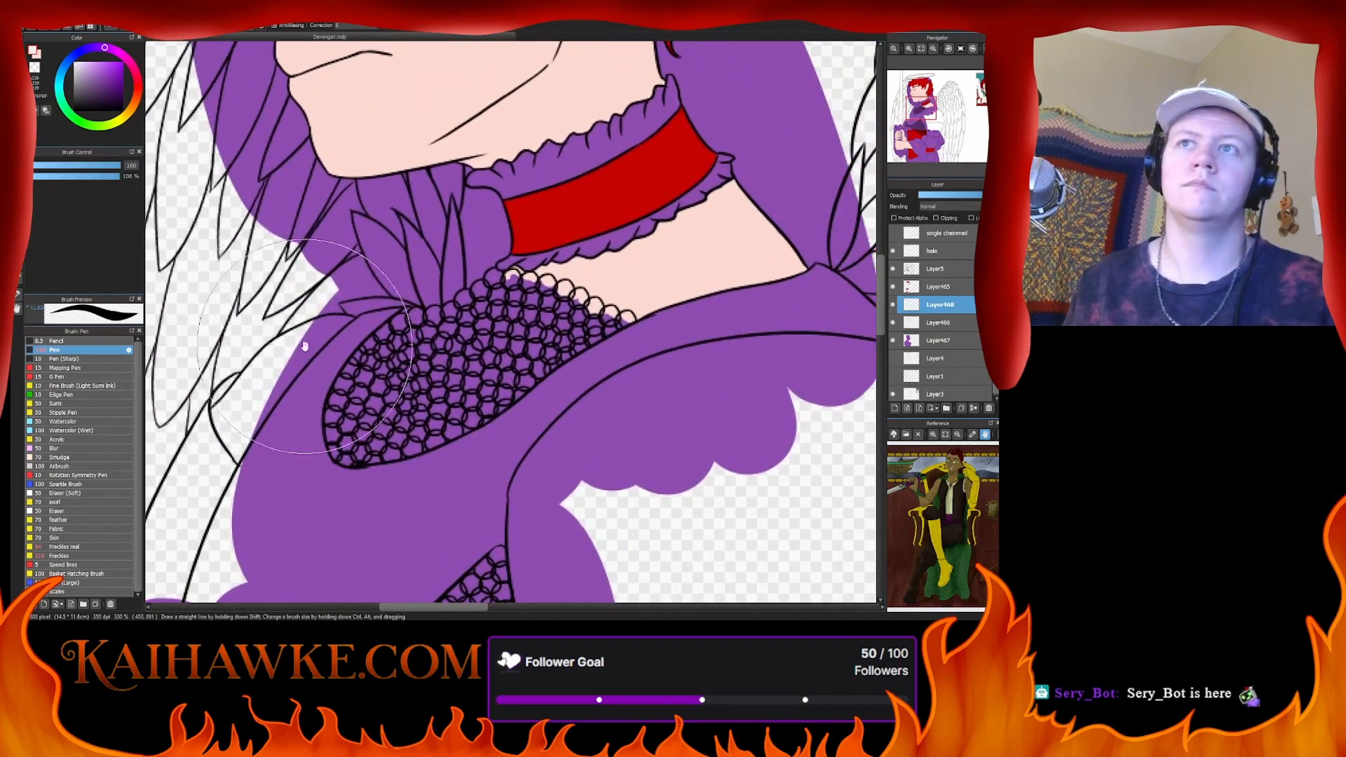
left_click(47, 164)
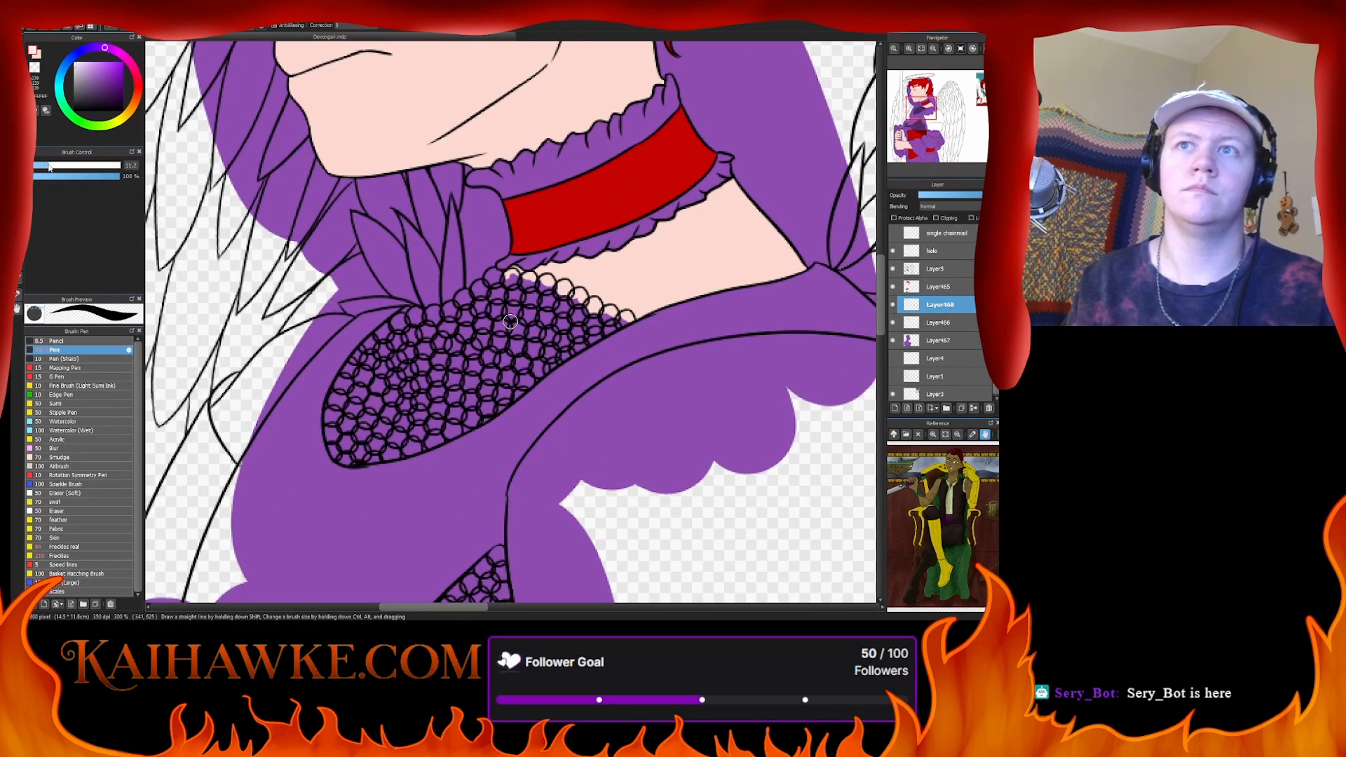
mouse_move(371, 361)
left_mouse_down()
mouse_move(351, 414)
mouse_move(379, 382)
mouse_move(351, 410)
left_mouse_up()
mouse_move(357, 365)
left_mouse_down()
mouse_move(409, 317)
mouse_move(475, 302)
mouse_move(450, 315)
mouse_move(502, 283)
mouse_move(569, 309)
left_mouse_up()
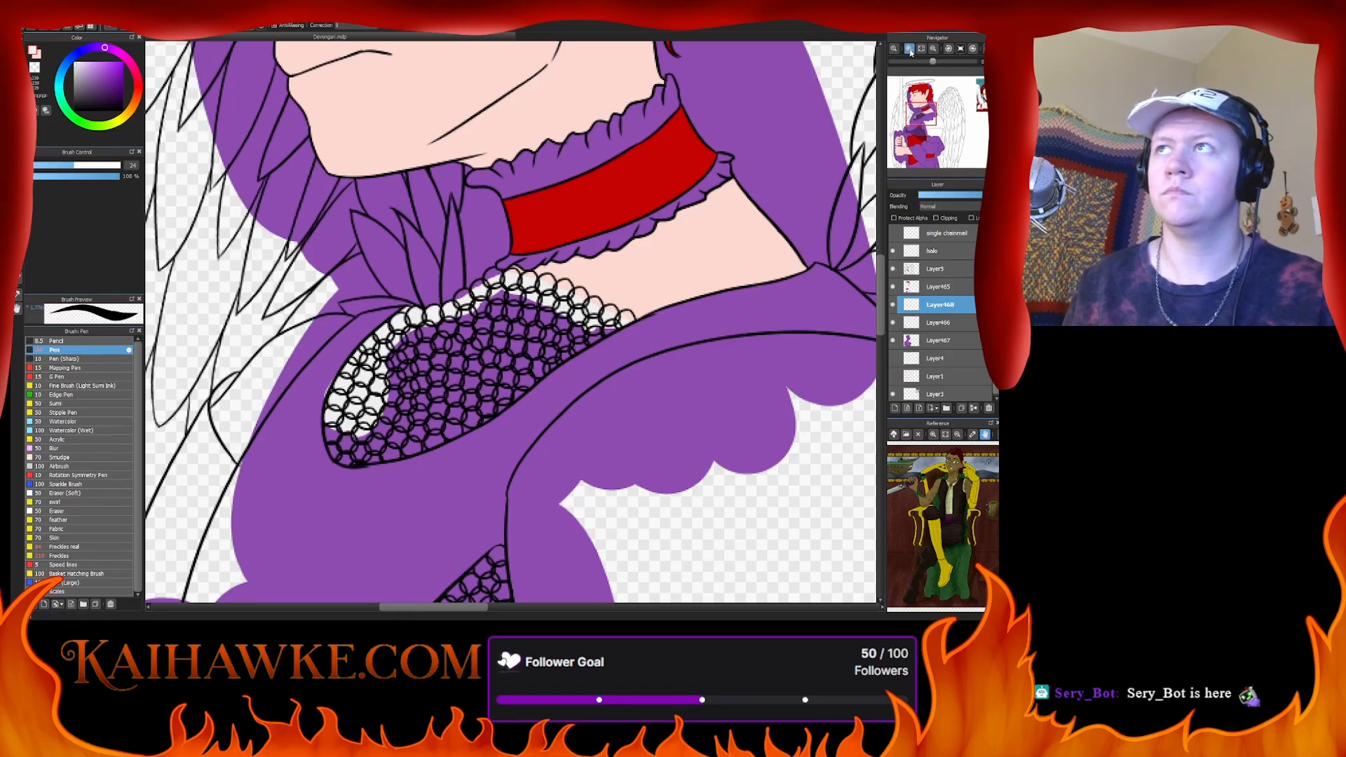
- Trace the remaining edges of the chainmail patch below the neck and fill its interior with off-white
scroll(616, 314, "up", 2)
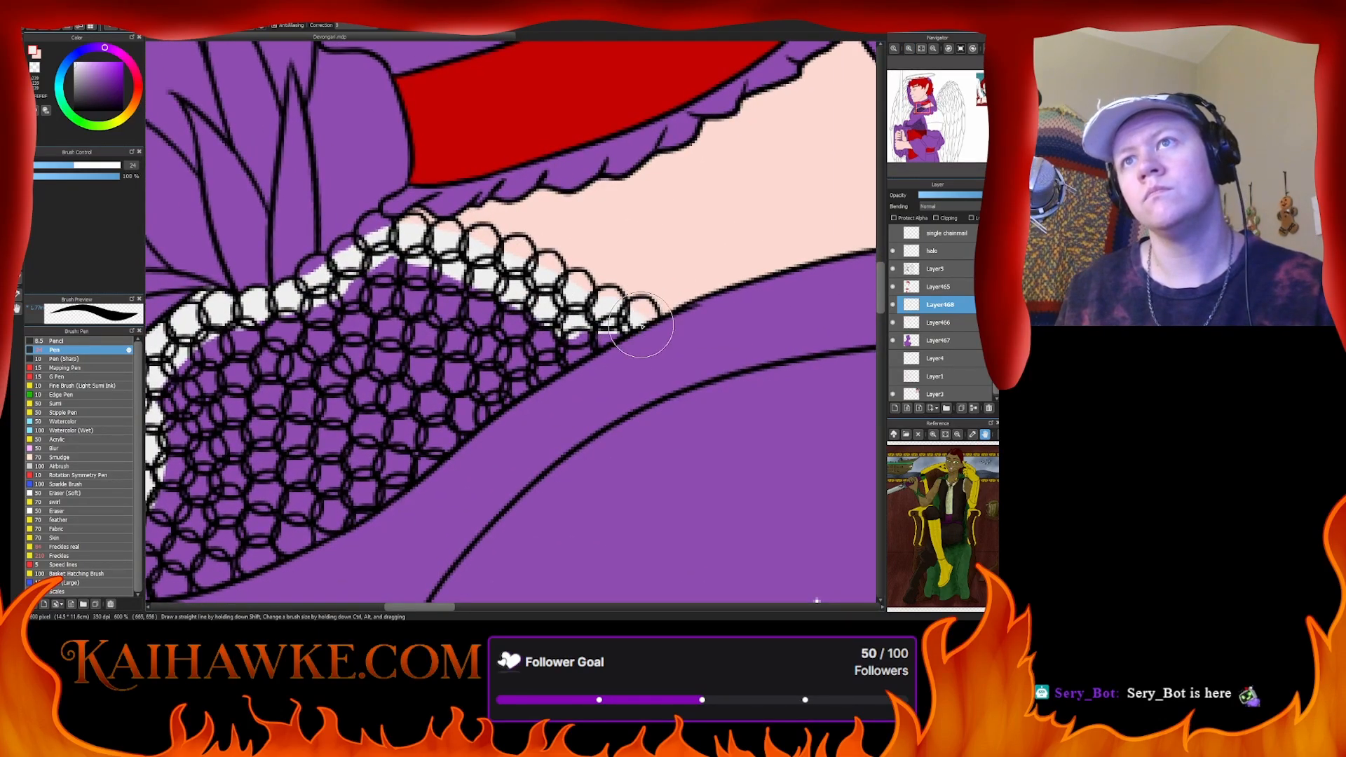
mouse_move(582, 316)
left_mouse_down()
mouse_move(561, 353)
mouse_move(593, 345)
mouse_move(475, 403)
mouse_move(552, 363)
mouse_move(333, 510)
mouse_move(446, 428)
mouse_move(671, 376)
mouse_move(569, 424)
mouse_move(592, 419)
mouse_move(620, 404)
mouse_move(405, 467)
mouse_move(501, 449)
mouse_move(371, 447)
mouse_move(391, 413)
mouse_move(402, 445)
mouse_move(477, 449)
mouse_move(380, 462)
mouse_move(402, 481)
mouse_move(408, 456)
mouse_move(353, 471)
mouse_move(391, 484)
mouse_move(366, 394)
mouse_move(341, 415)
mouse_move(355, 456)
mouse_move(396, 480)
left_mouse_up()
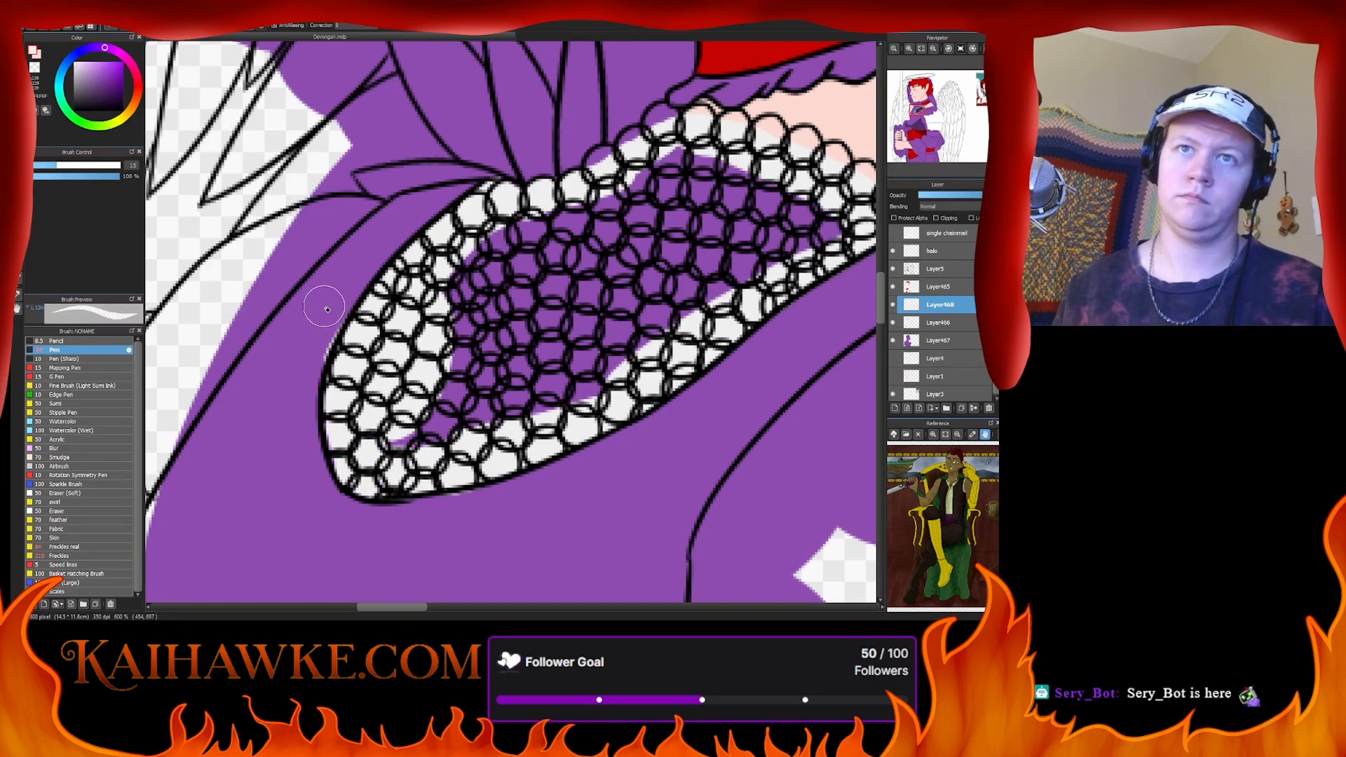
mouse_move(417, 467)
left_mouse_down()
mouse_move(439, 427)
mouse_move(392, 435)
mouse_move(553, 379)
mouse_move(691, 277)
mouse_move(597, 266)
mouse_move(466, 329)
mouse_move(484, 270)
left_mouse_up()
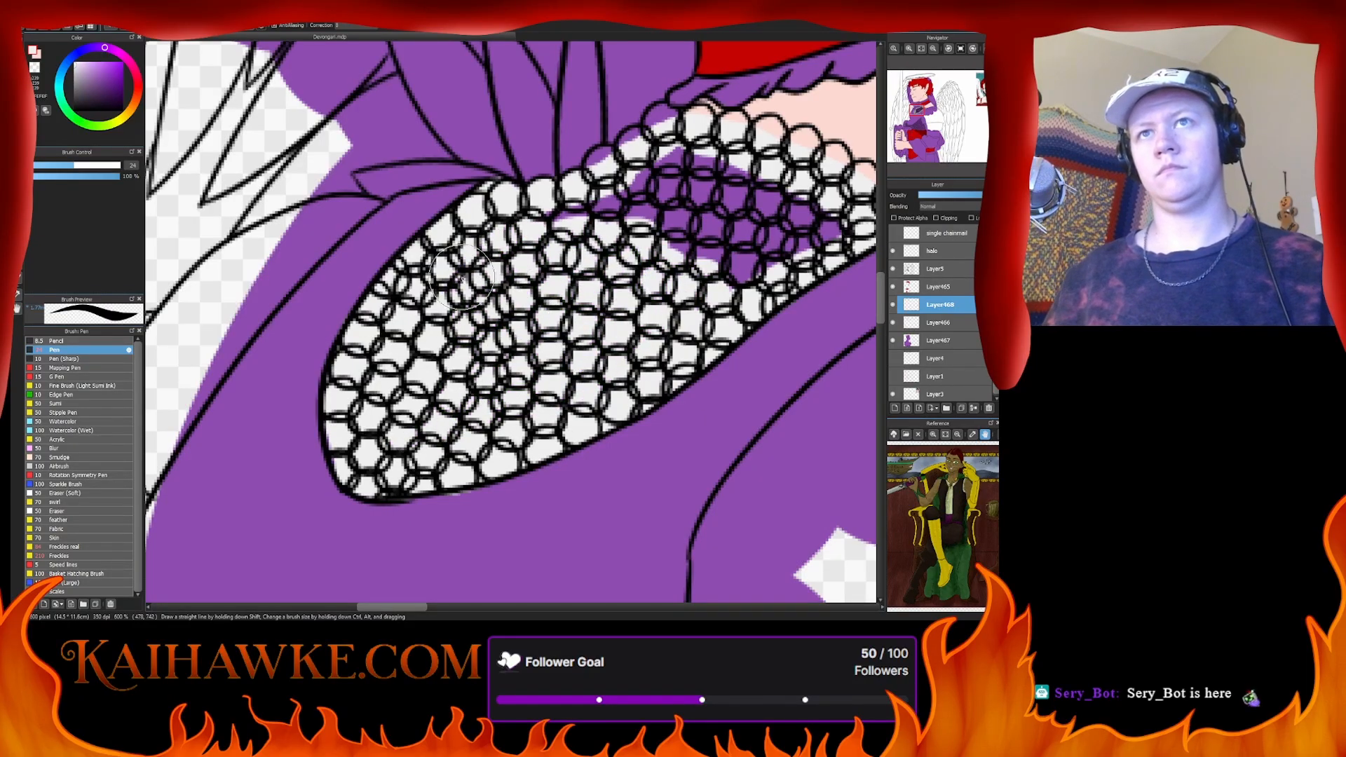
left_click_drag(676, 238, 501, 305)
mouse_move(441, 337)
left_mouse_down()
mouse_move(358, 298)
mouse_move(477, 270)
mouse_move(519, 224)
mouse_move(489, 293)
mouse_move(547, 315)
mouse_move(631, 287)
mouse_move(575, 344)
mouse_move(554, 309)
mouse_move(473, 533)
left_mouse_up()
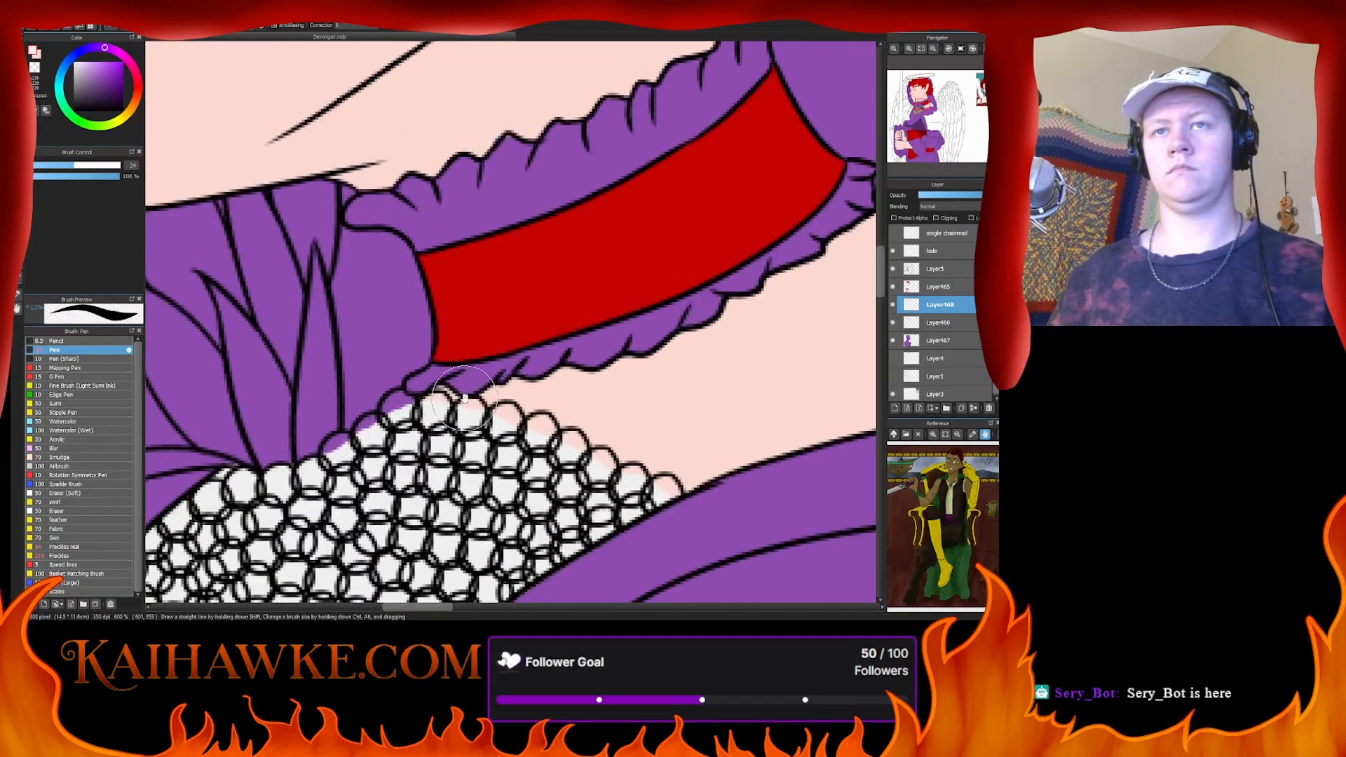
- Fill the lower collar ruffle with off-white and paint along the upper ruffle's edge beside the red collar band
left_click_drag(57, 167, 52, 171)
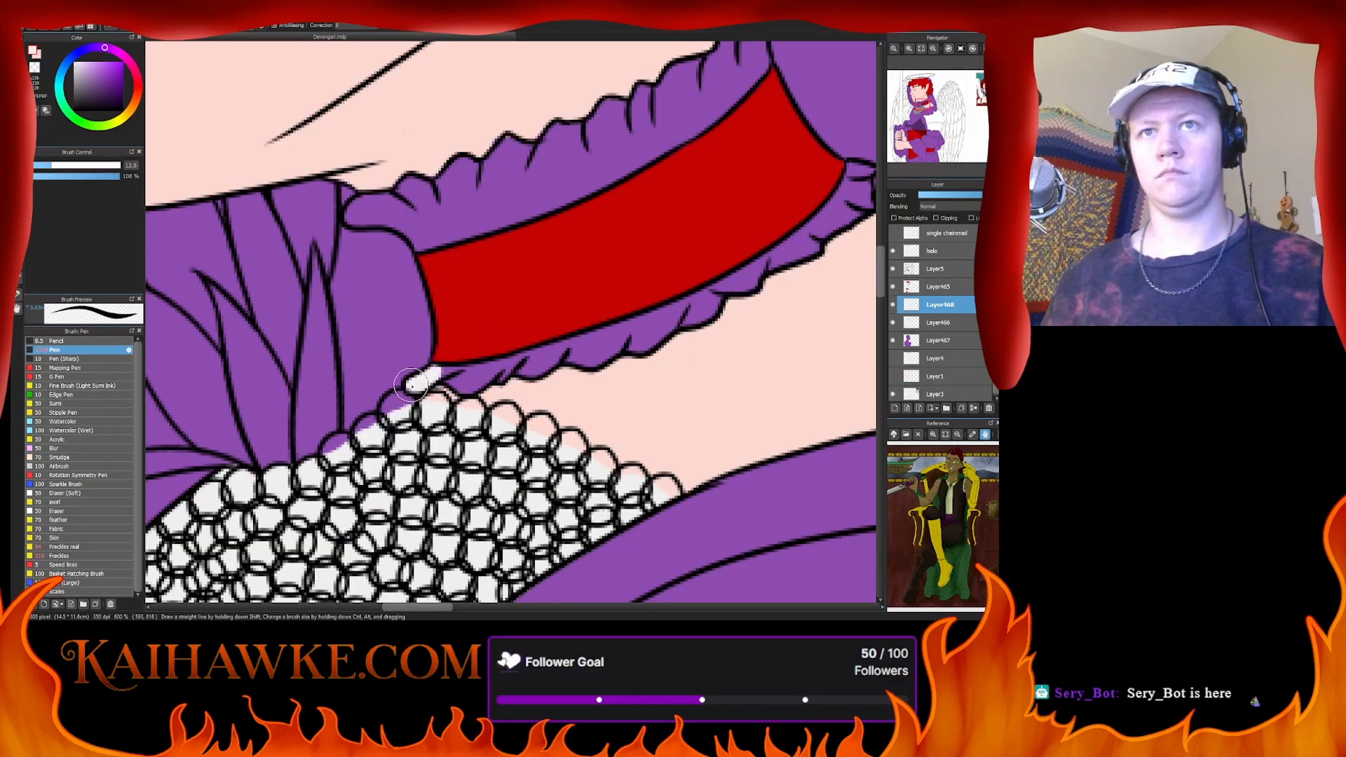
mouse_move(410, 384)
left_mouse_down()
mouse_move(546, 371)
mouse_move(637, 317)
mouse_move(596, 347)
mouse_move(752, 285)
mouse_move(768, 263)
mouse_move(697, 327)
mouse_move(719, 320)
mouse_move(707, 316)
mouse_move(749, 260)
mouse_move(746, 239)
mouse_move(761, 261)
left_mouse_up()
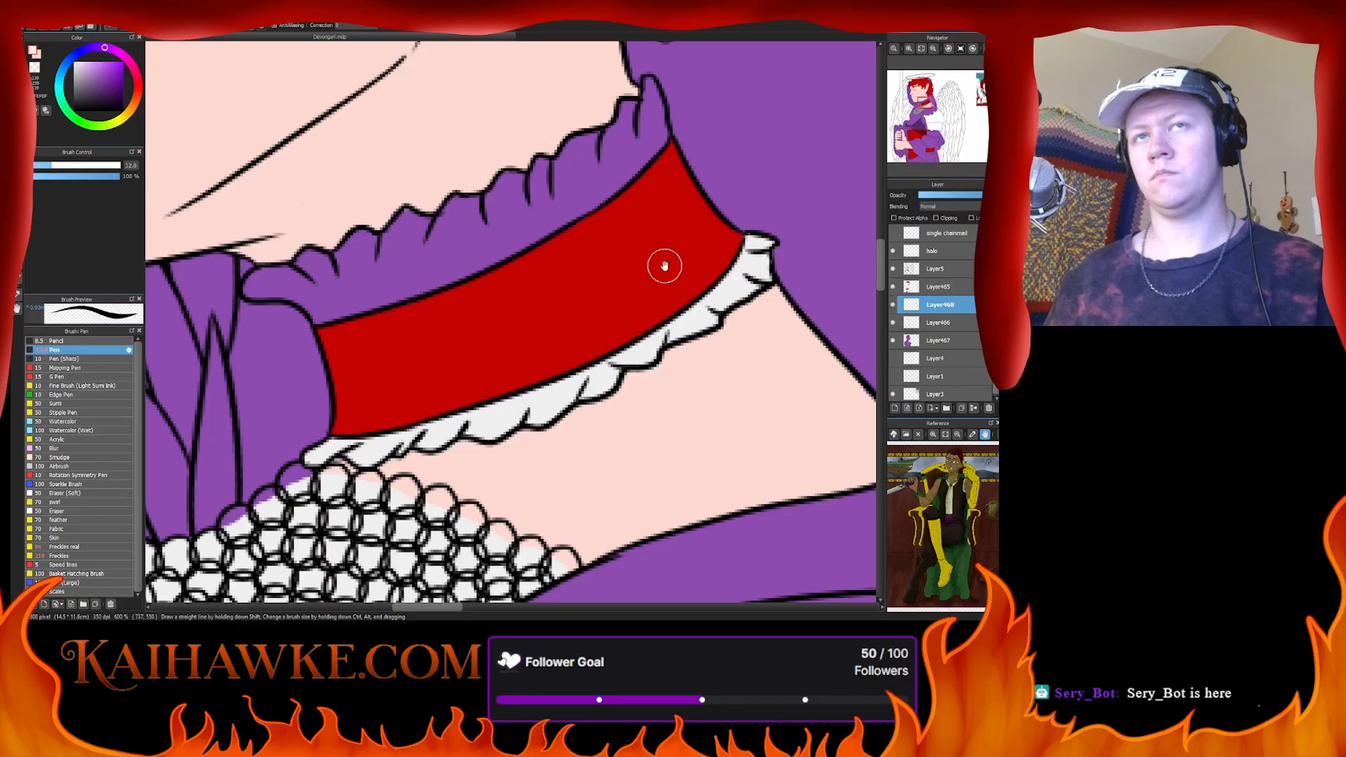
left_click_drag(462, 269, 631, 360)
mouse_move(413, 354)
left_mouse_down()
mouse_move(468, 366)
mouse_move(487, 396)
mouse_move(561, 373)
mouse_move(546, 371)
mouse_move(739, 280)
mouse_move(728, 294)
mouse_move(771, 253)
mouse_move(708, 303)
mouse_move(807, 219)
left_mouse_up()
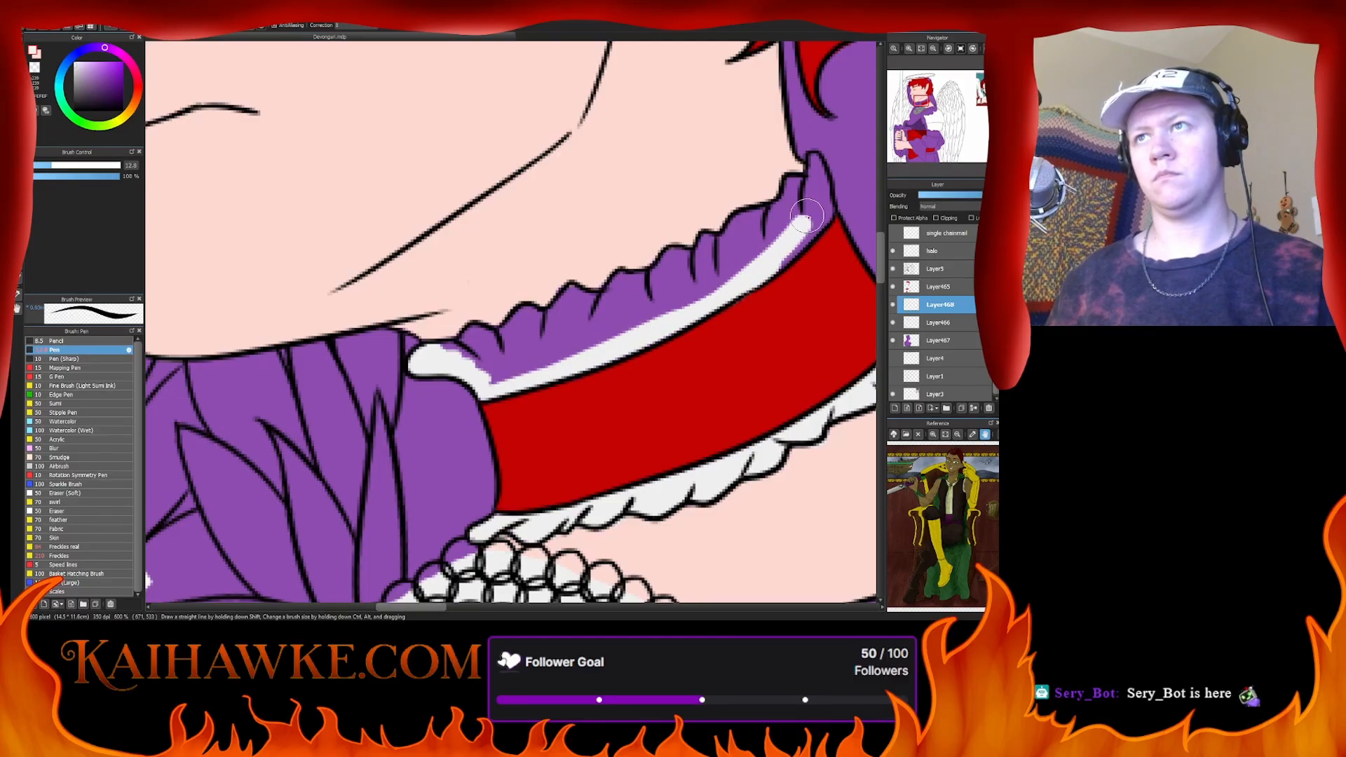
- Fill the folds of the upper collar ruffle with off-white up to the scalloped outline, undoing stray strokes
mouse_move(431, 351)
left_mouse_down()
mouse_move(476, 354)
mouse_move(445, 352)
mouse_move(470, 349)
mouse_move(489, 348)
left_mouse_up()
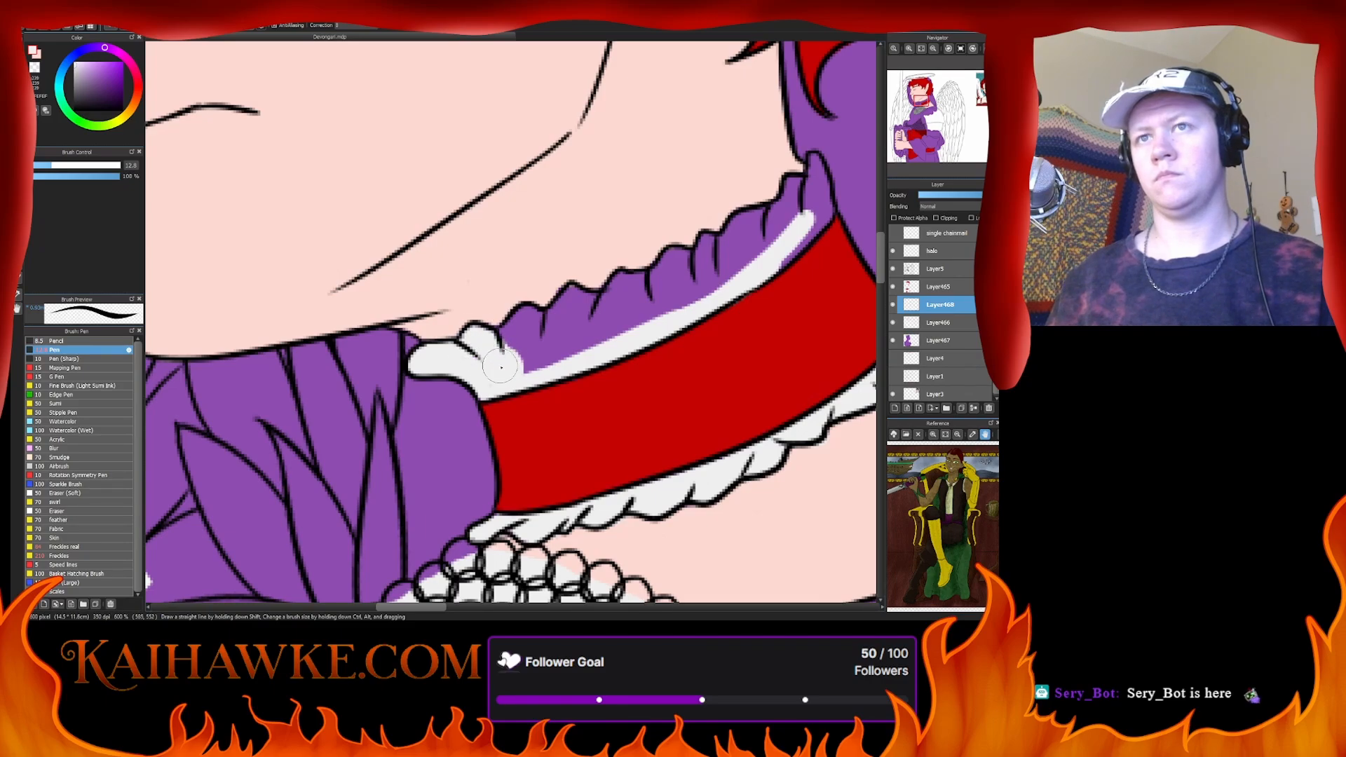
left_click_drag(501, 367, 520, 335)
key("ctrl+z")
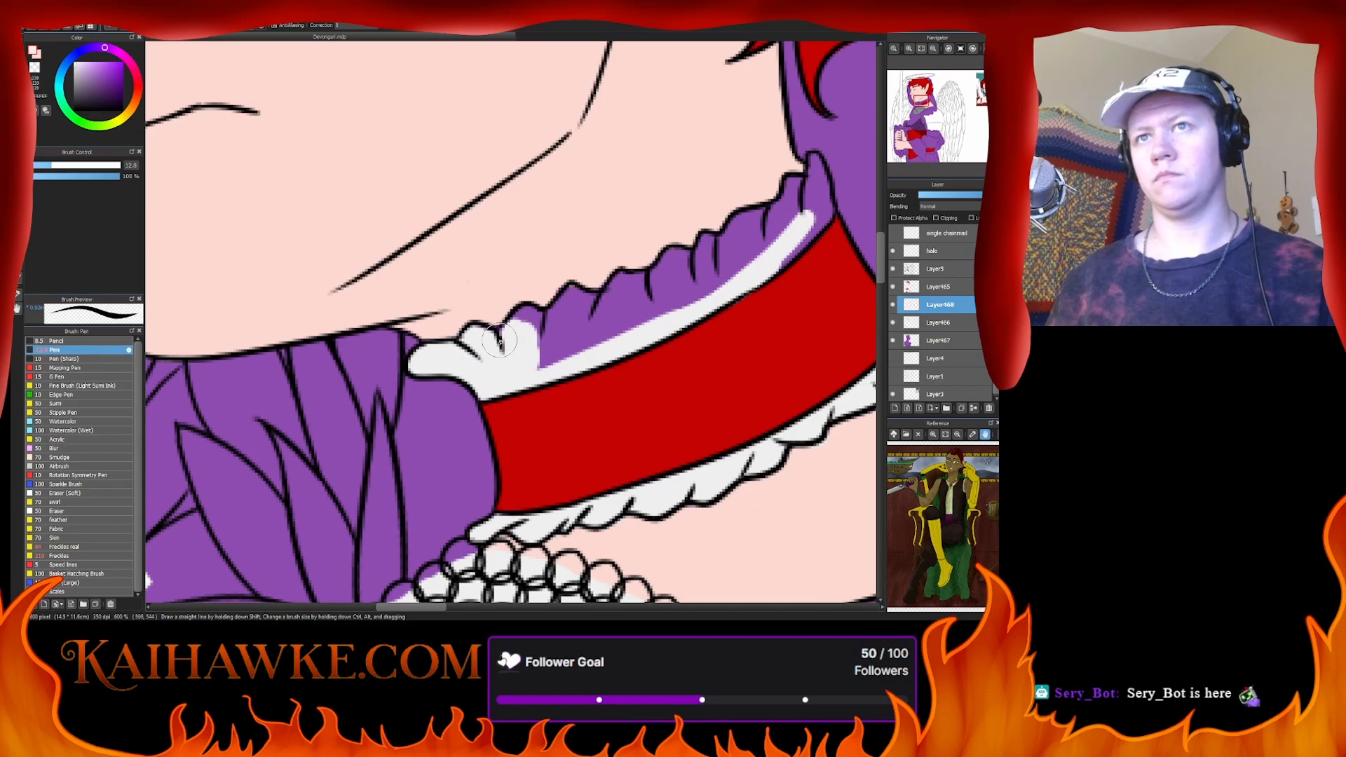
mouse_move(524, 316)
left_mouse_down()
mouse_move(554, 324)
mouse_move(575, 309)
mouse_move(551, 308)
left_mouse_up()
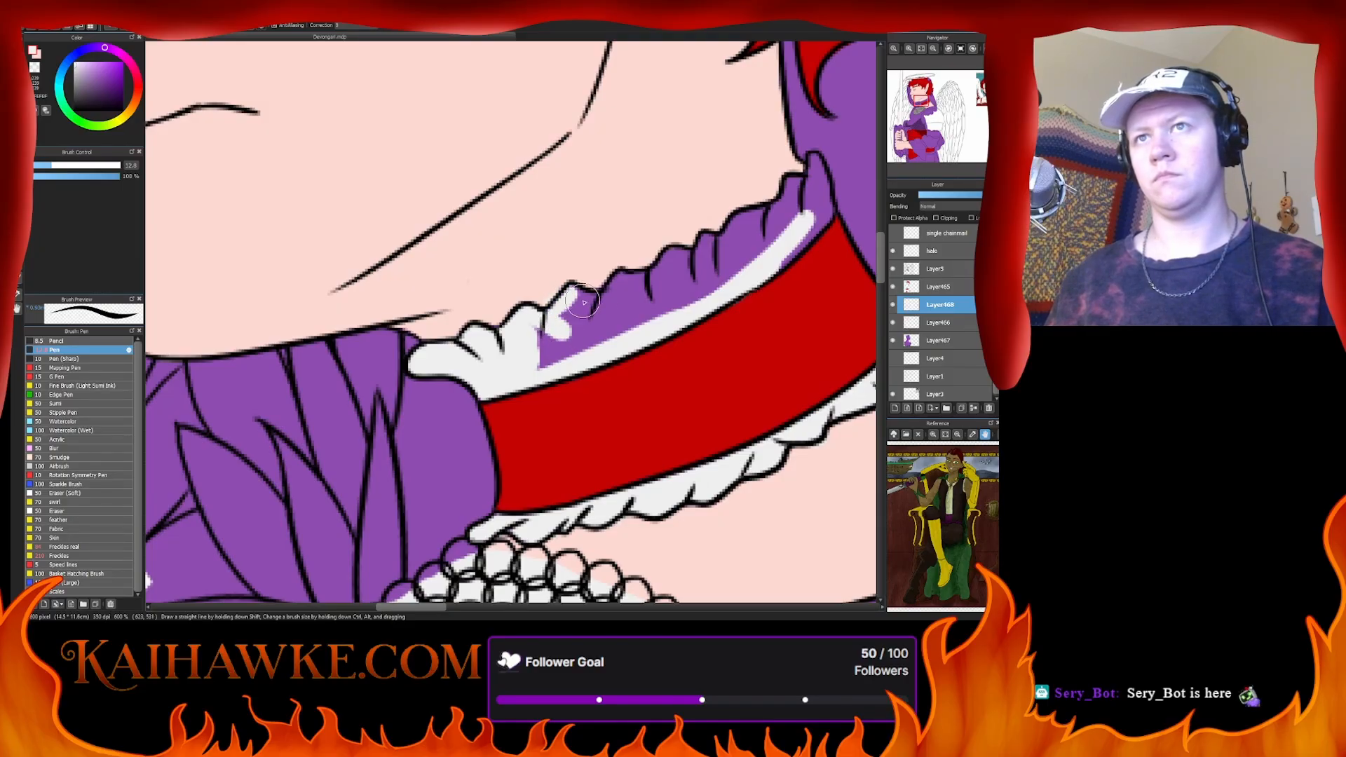
key("ctrl+z")
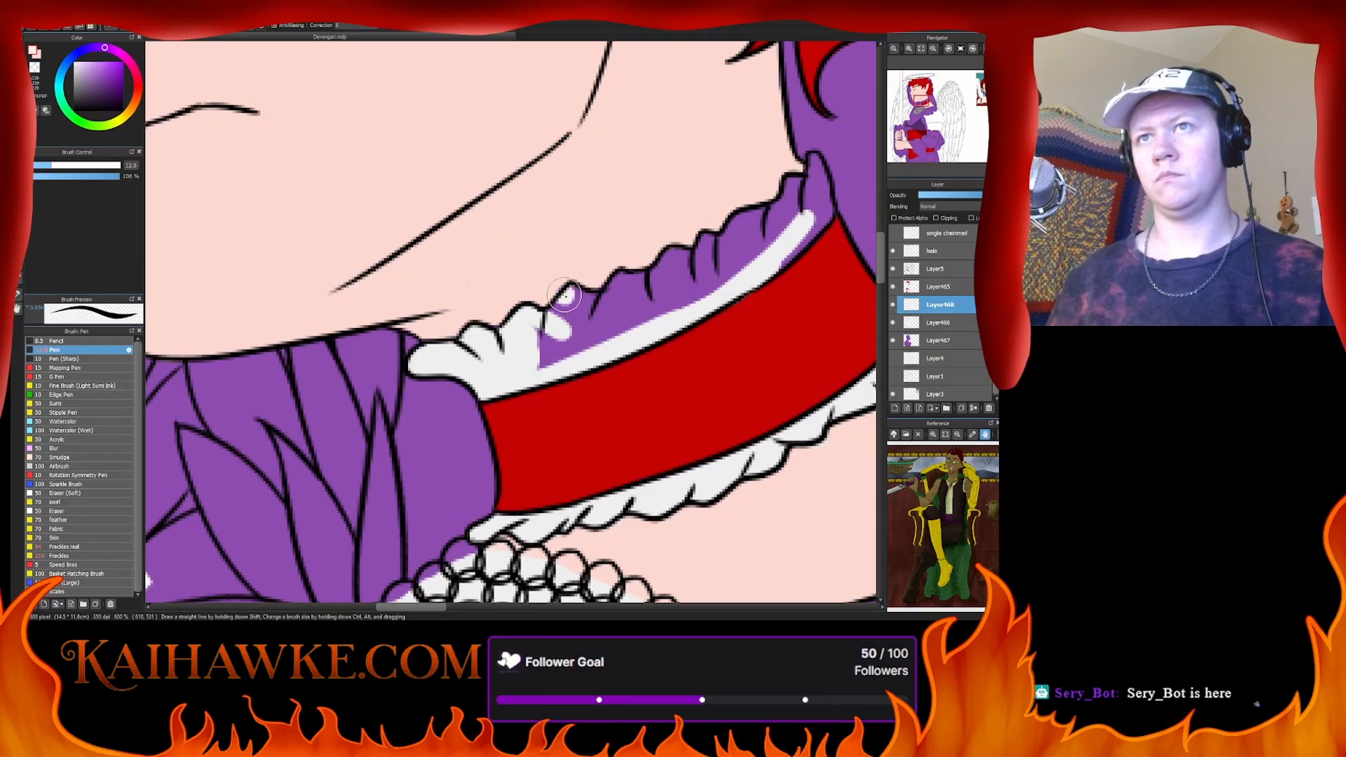
mouse_move(552, 322)
left_mouse_down()
mouse_move(572, 295)
mouse_move(606, 307)
mouse_move(621, 281)
mouse_move(717, 263)
mouse_move(647, 281)
mouse_move(675, 258)
mouse_move(665, 265)
mouse_move(706, 258)
mouse_move(682, 258)
mouse_move(704, 244)
mouse_move(739, 244)
left_mouse_up()
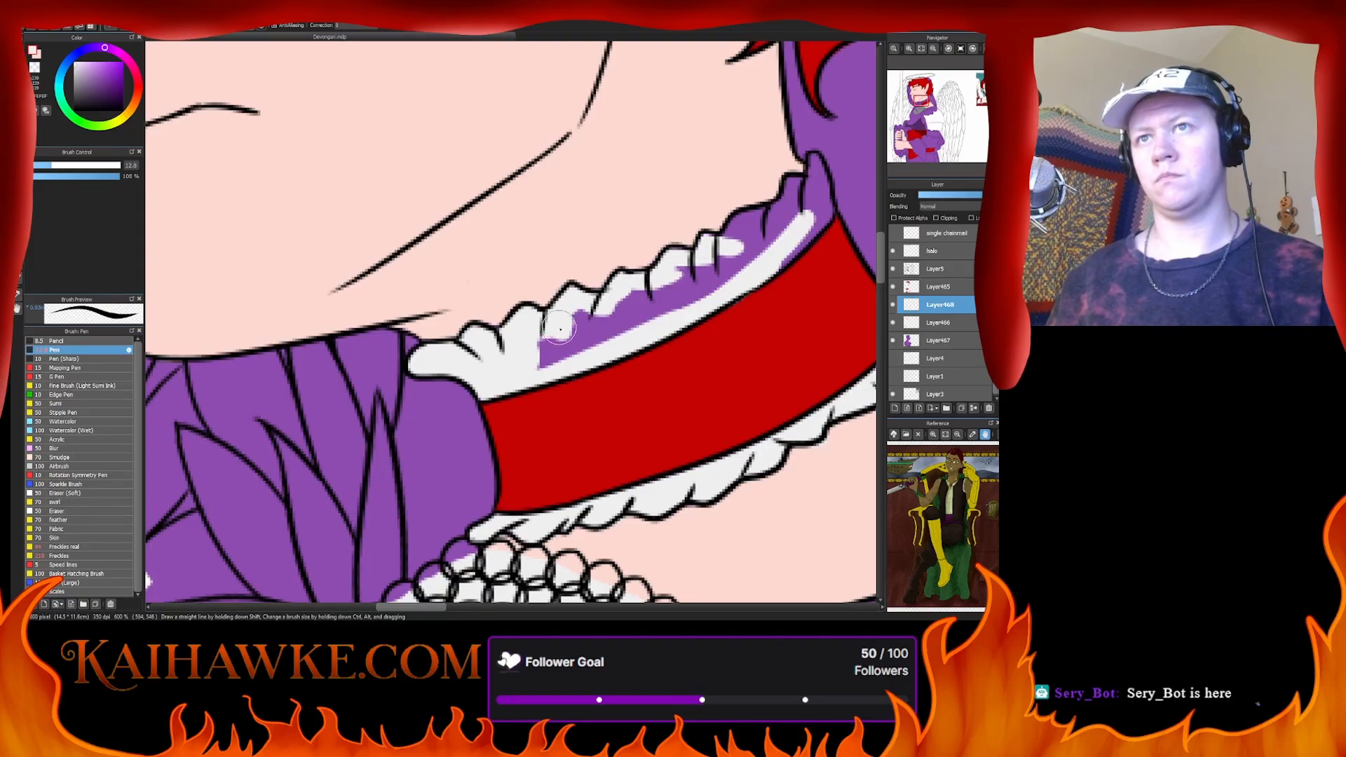
mouse_move(560, 329)
left_mouse_down()
mouse_move(609, 315)
mouse_move(564, 351)
mouse_move(575, 319)
mouse_move(667, 309)
mouse_move(598, 342)
mouse_move(604, 320)
mouse_move(667, 300)
mouse_move(571, 371)
mouse_move(618, 325)
mouse_move(606, 302)
mouse_move(647, 290)
mouse_move(629, 295)
mouse_move(661, 259)
mouse_move(684, 262)
mouse_move(689, 235)
mouse_move(692, 291)
mouse_move(626, 352)
mouse_move(671, 314)
mouse_move(688, 271)
mouse_move(653, 297)
mouse_move(688, 270)
left_mouse_up()
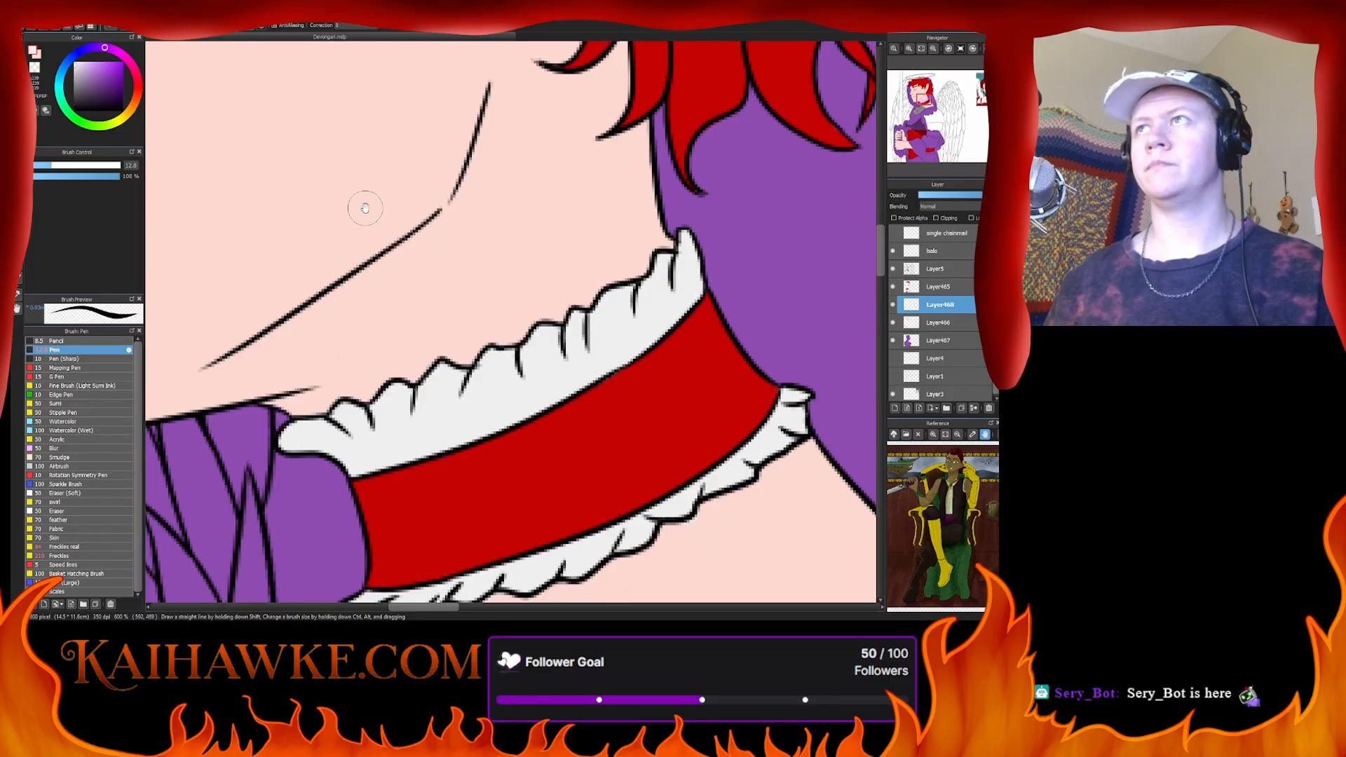
- Paint off-white over the midriff chainmail from its pointed upper tip along the slanted edge of the chest
scroll(365, 208, "down", 10)
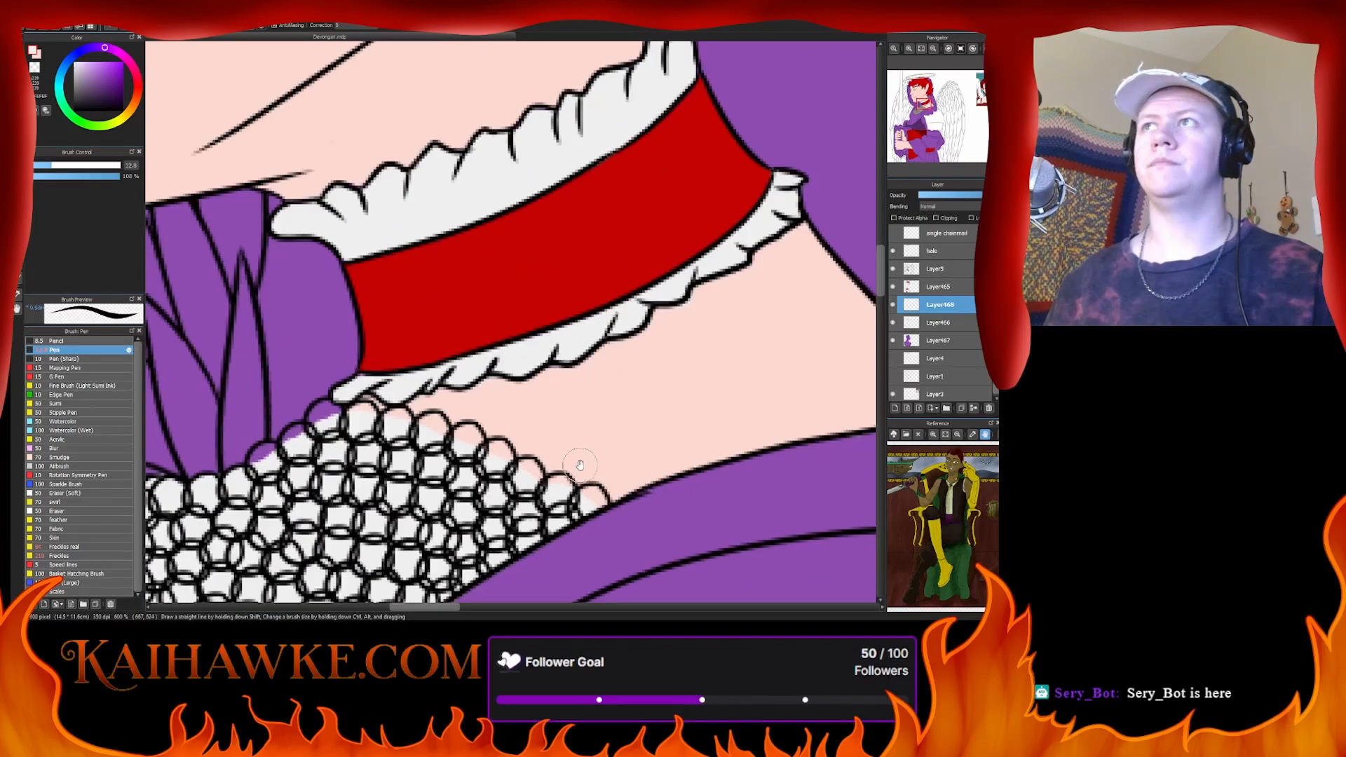
scroll(831, 232, "down", 5)
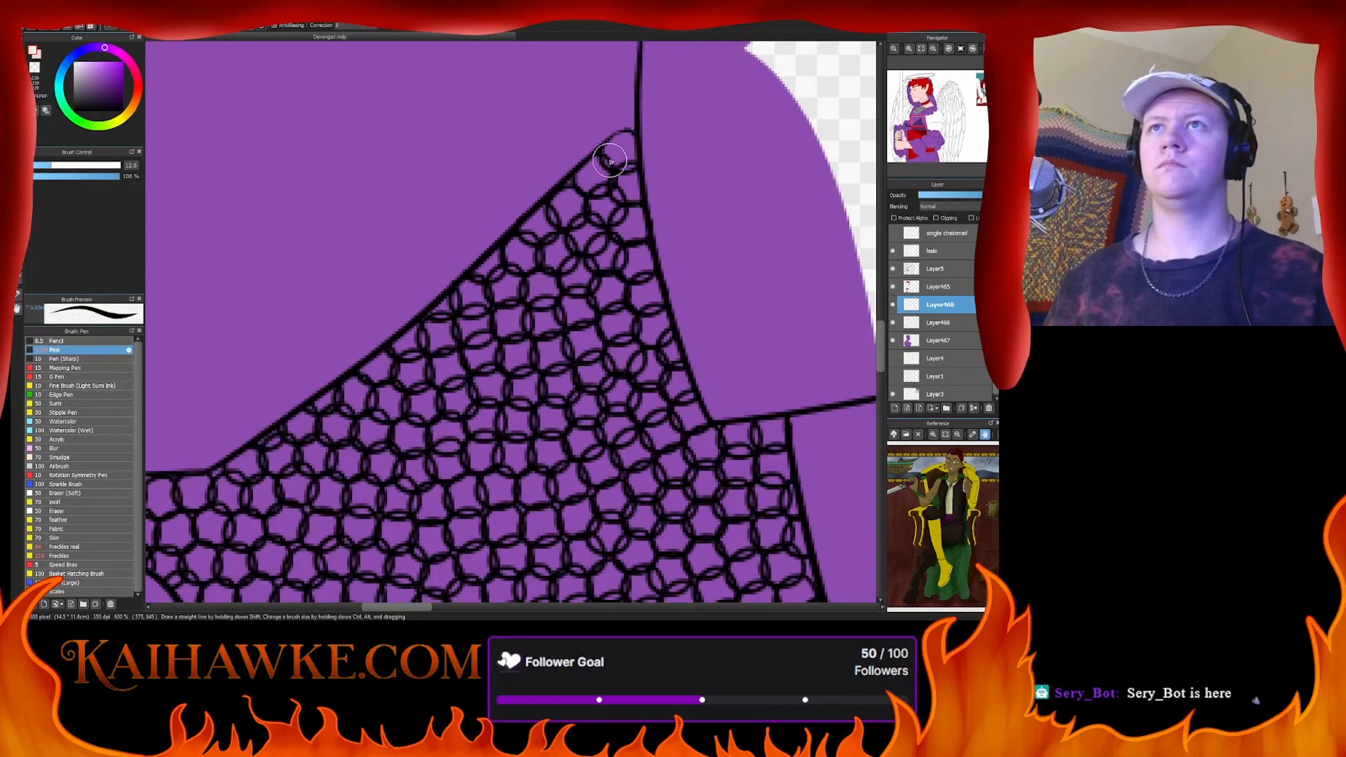
mouse_move(622, 134)
left_mouse_down()
mouse_move(618, 205)
mouse_move(631, 141)
mouse_move(627, 218)
mouse_move(644, 271)
mouse_move(631, 189)
mouse_move(625, 344)
mouse_move(609, 212)
mouse_move(624, 137)
mouse_move(602, 178)
mouse_move(584, 189)
mouse_move(614, 148)
mouse_move(415, 347)
mouse_move(479, 284)
mouse_move(439, 372)
mouse_move(603, 186)
mouse_move(538, 303)
mouse_move(529, 401)
mouse_move(596, 274)
mouse_move(576, 354)
mouse_move(589, 500)
mouse_move(522, 416)
mouse_move(557, 261)
mouse_move(480, 356)
mouse_move(486, 513)
left_mouse_up()
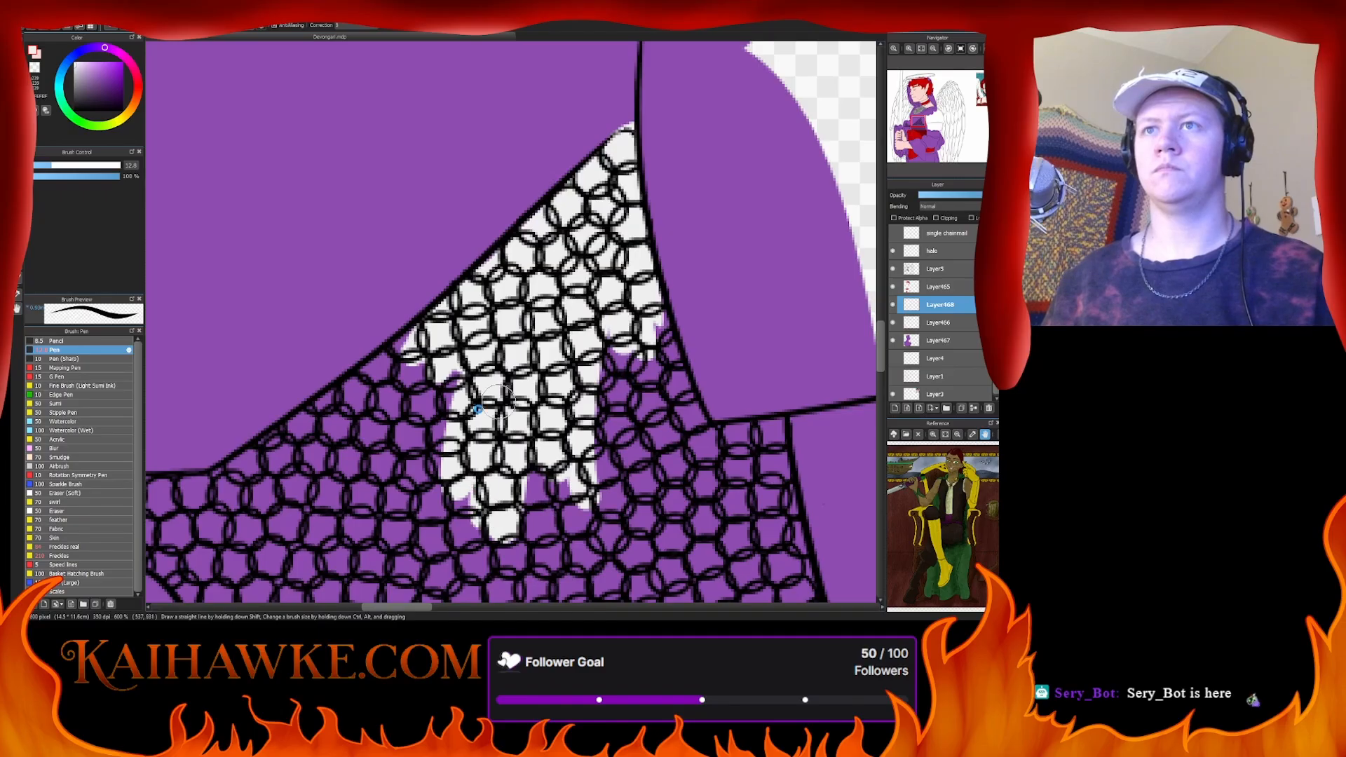
mouse_move(500, 405)
left_mouse_down()
mouse_move(691, 220)
mouse_move(704, 240)
mouse_move(614, 259)
mouse_move(519, 341)
mouse_move(634, 213)
mouse_move(651, 173)
mouse_move(598, 201)
left_mouse_up()
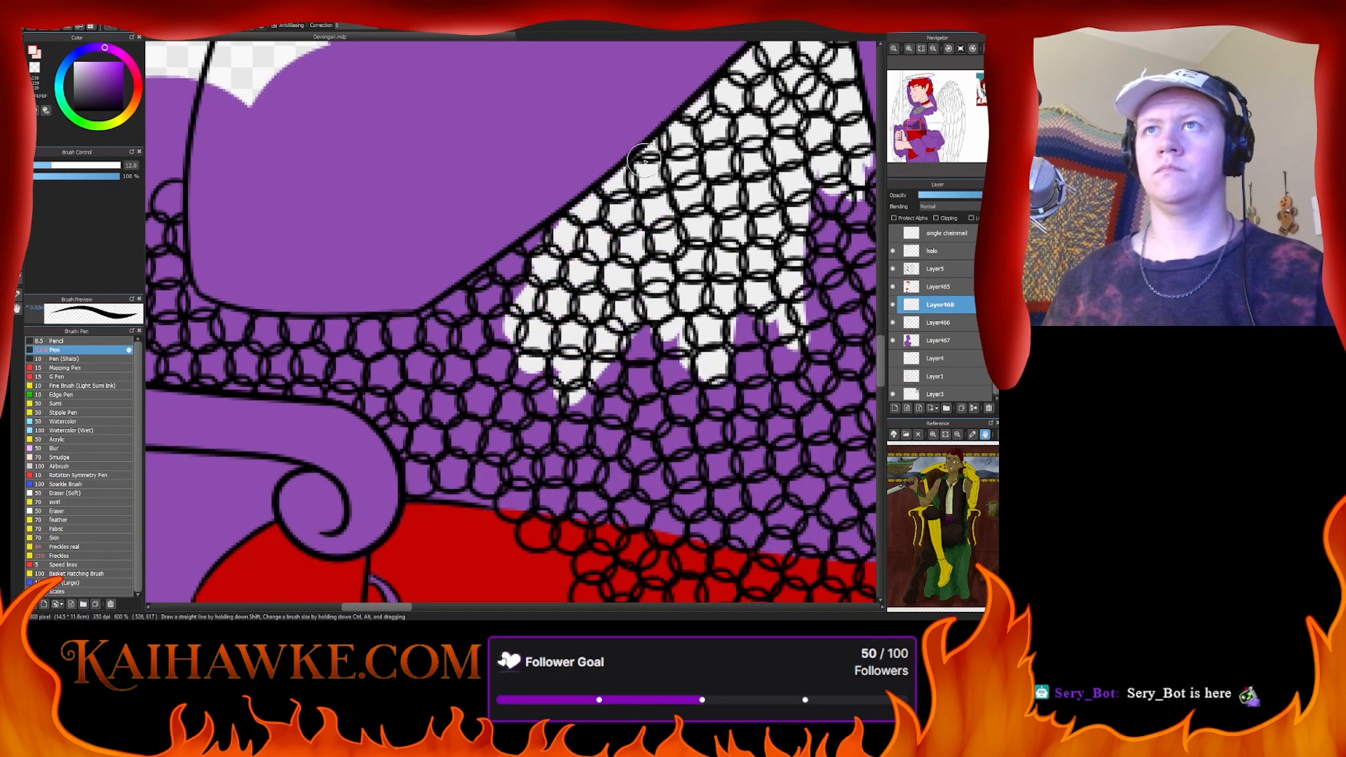
left_click_drag(526, 291, 666, 251)
mouse_move(673, 211)
left_mouse_down()
mouse_move(722, 162)
mouse_move(554, 301)
mouse_move(628, 263)
mouse_move(590, 329)
mouse_move(631, 351)
mouse_move(596, 382)
left_mouse_up()
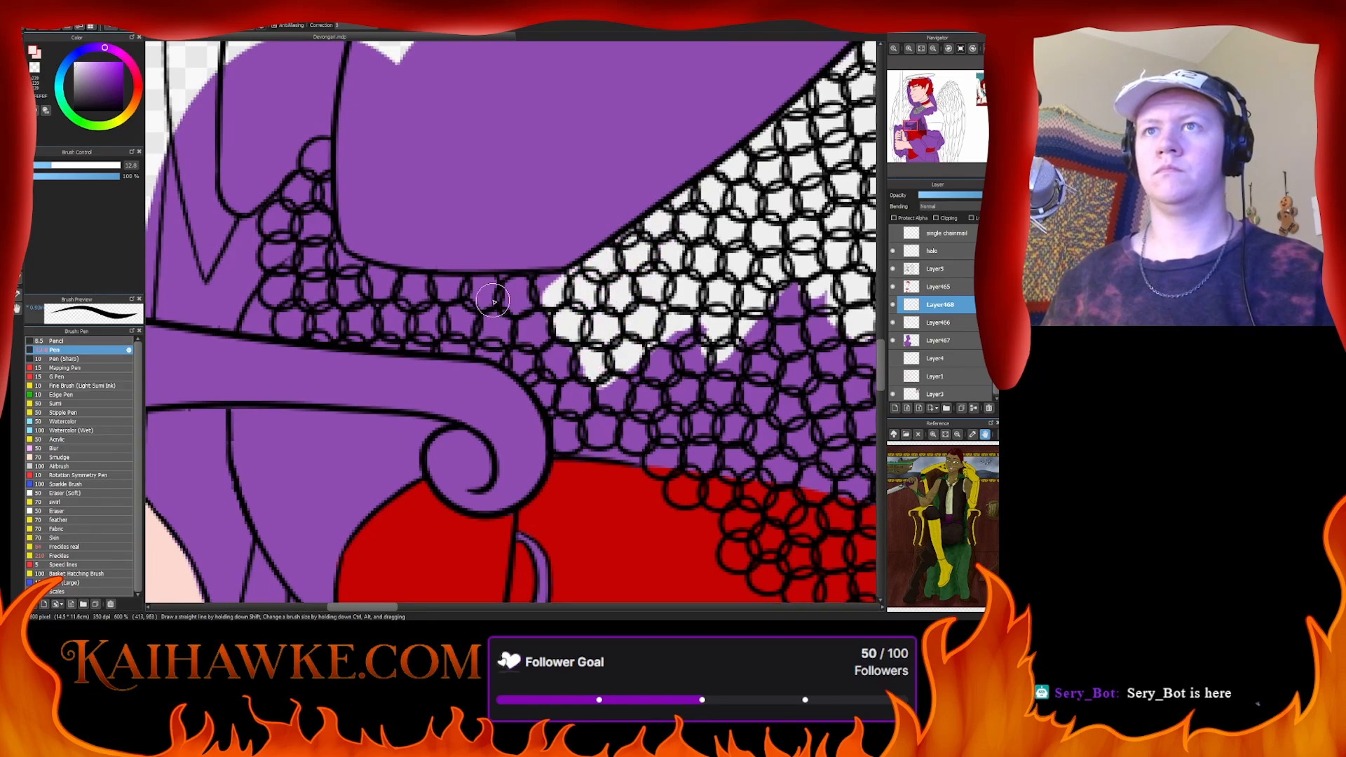
- Extend the off-white over the chainmail strip above the sword's crossguard and along the chainmail's border with the red cloth
left_click_drag(379, 316, 507, 308)
mouse_move(388, 303)
left_mouse_down()
mouse_move(450, 235)
mouse_move(471, 278)
mouse_move(467, 263)
mouse_move(490, 257)
mouse_move(589, 286)
left_mouse_up()
mouse_move(479, 298)
left_mouse_down()
mouse_move(517, 225)
mouse_move(550, 98)
mouse_move(511, 171)
mouse_move(439, 196)
mouse_move(451, 385)
mouse_move(369, 303)
mouse_move(382, 293)
mouse_move(365, 326)
mouse_move(452, 313)
mouse_move(419, 335)
mouse_move(638, 342)
mouse_move(585, 329)
left_mouse_up()
left_click_drag(405, 294, 705, 281)
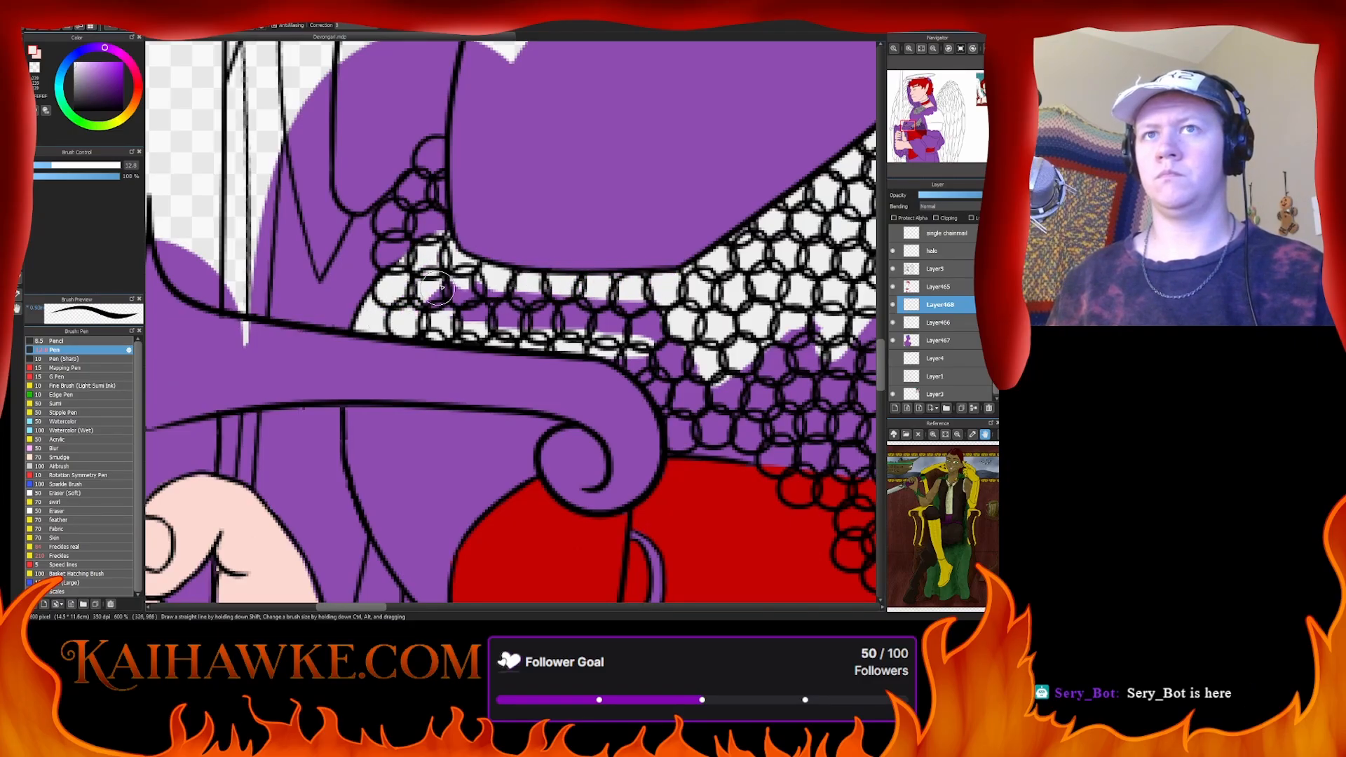
mouse_move(436, 290)
left_mouse_down()
mouse_move(578, 314)
mouse_move(598, 342)
mouse_move(652, 355)
mouse_move(407, 288)
mouse_move(463, 316)
mouse_move(491, 358)
mouse_move(487, 382)
mouse_move(514, 396)
mouse_move(533, 330)
mouse_move(484, 309)
mouse_move(610, 441)
mouse_move(653, 333)
mouse_move(687, 393)
mouse_move(736, 378)
mouse_move(720, 452)
mouse_move(389, 468)
mouse_move(456, 500)
mouse_move(643, 492)
mouse_move(726, 393)
mouse_move(764, 435)
mouse_move(719, 351)
mouse_move(754, 410)
mouse_move(708, 288)
mouse_move(741, 367)
left_mouse_up()
- Fill the remaining purple gap in the midriff chainmail with off-white up to the waist and back outlines
scroll(694, 265, "up", 3)
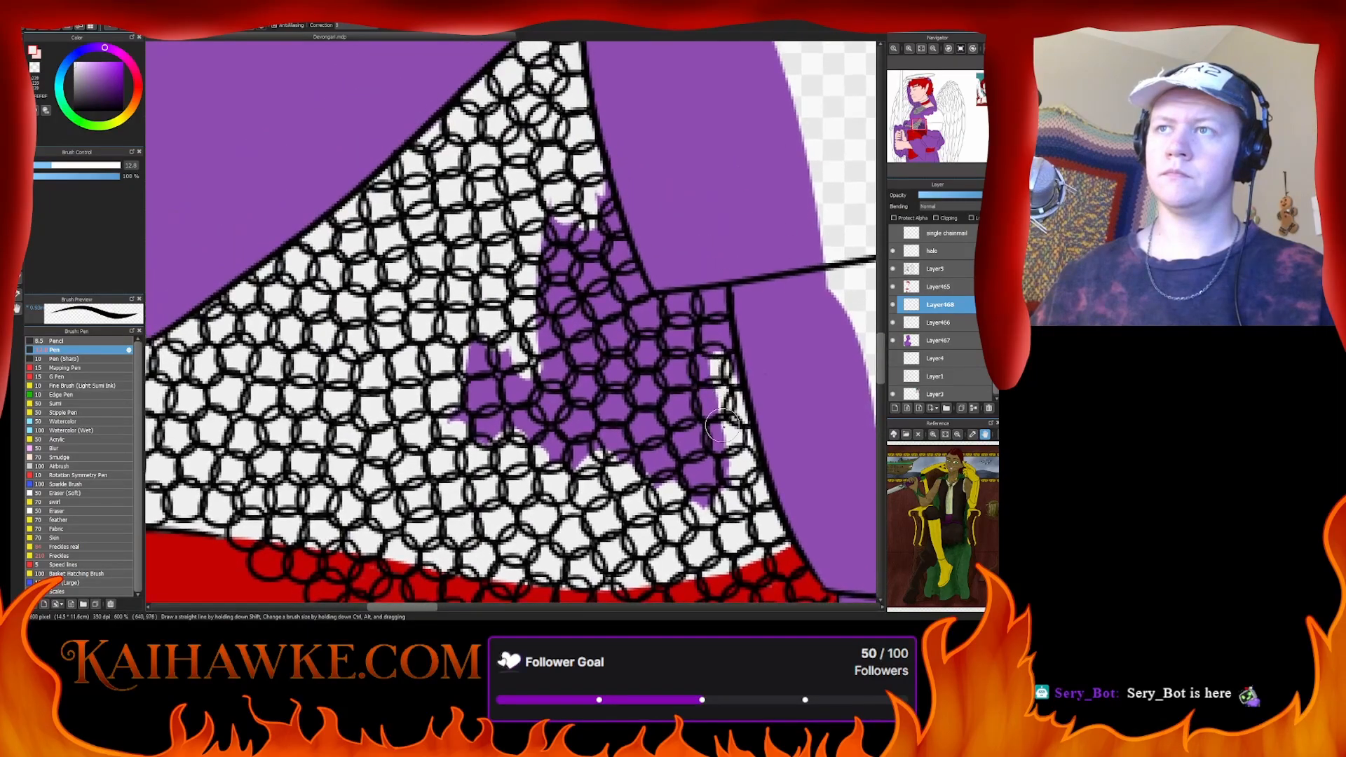
mouse_move(721, 296)
left_mouse_down()
mouse_move(596, 327)
mouse_move(698, 305)
left_mouse_up()
left_click(940, 269)
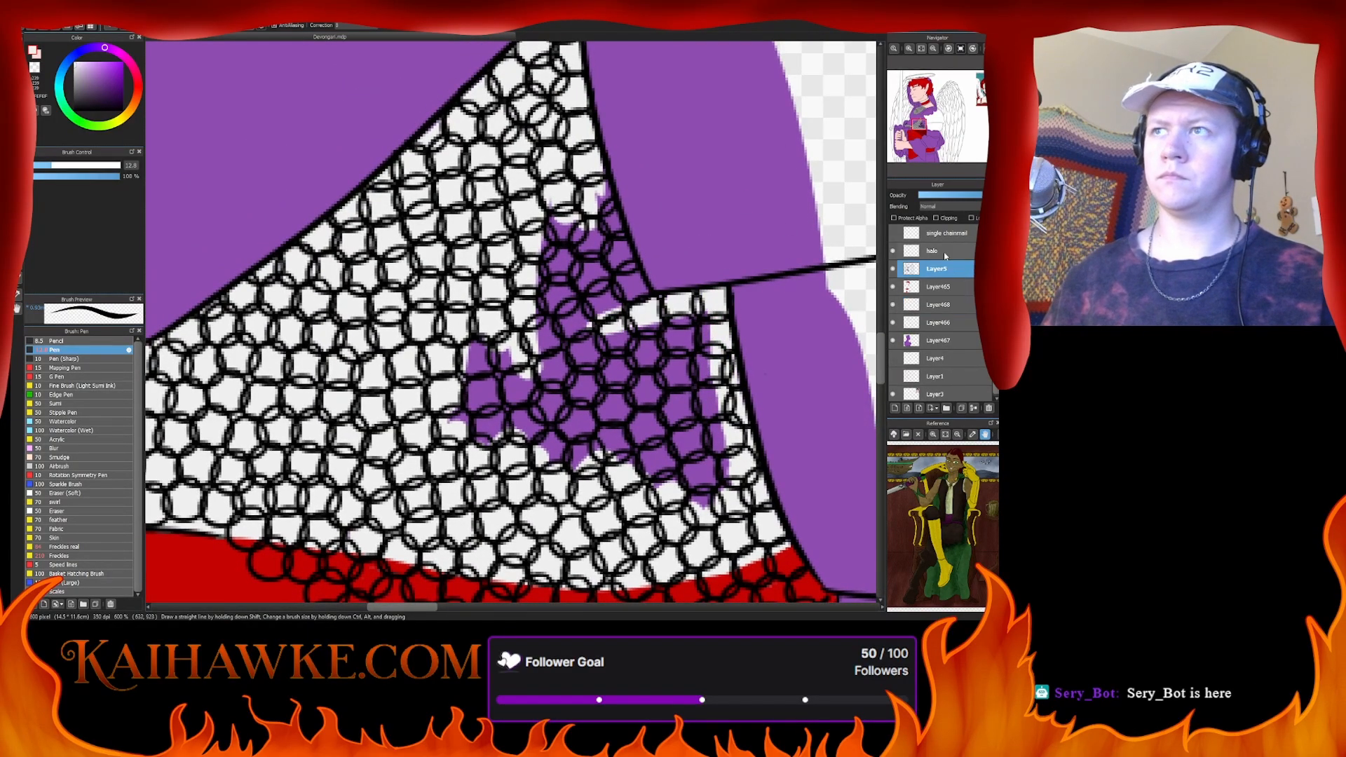
left_click(933, 304)
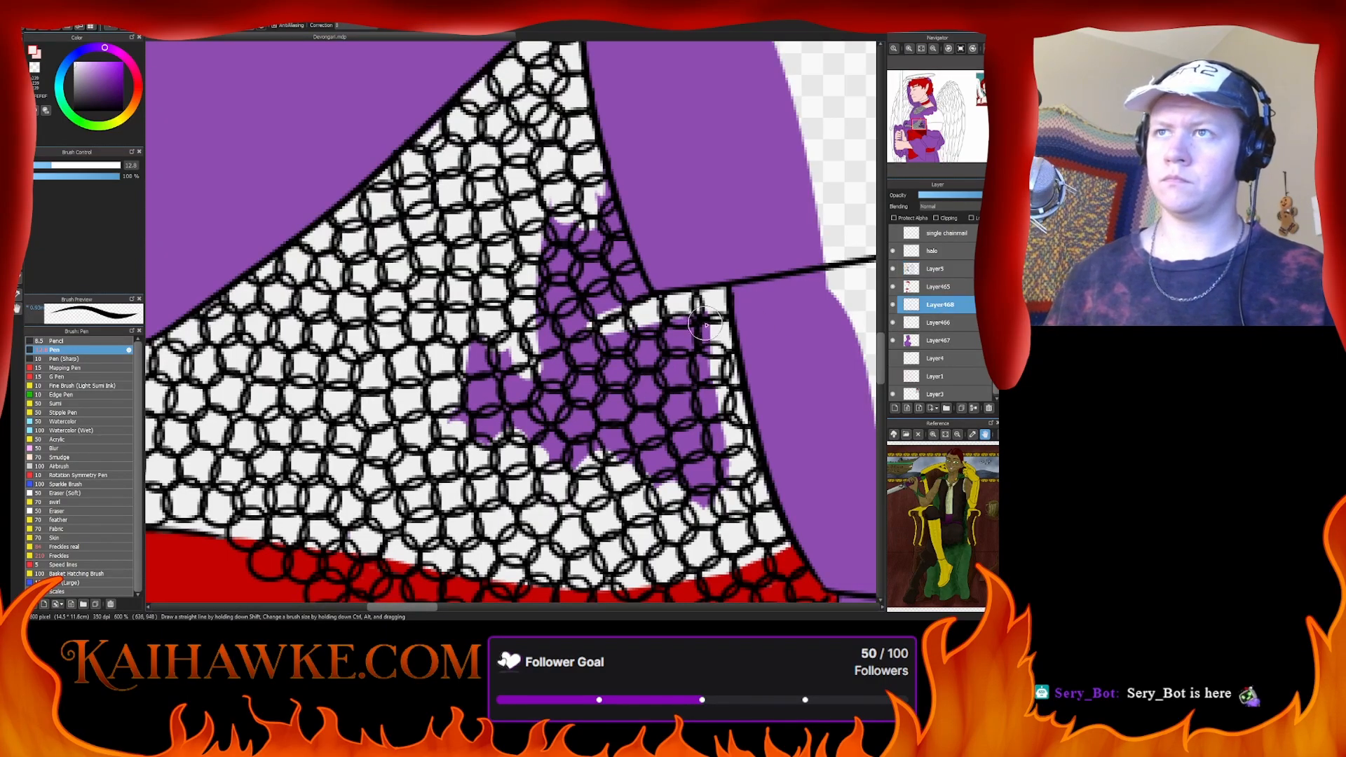
mouse_move(705, 312)
left_mouse_down()
mouse_move(697, 341)
mouse_move(720, 473)
left_mouse_up()
left_click(894, 305)
left_click(893, 305)
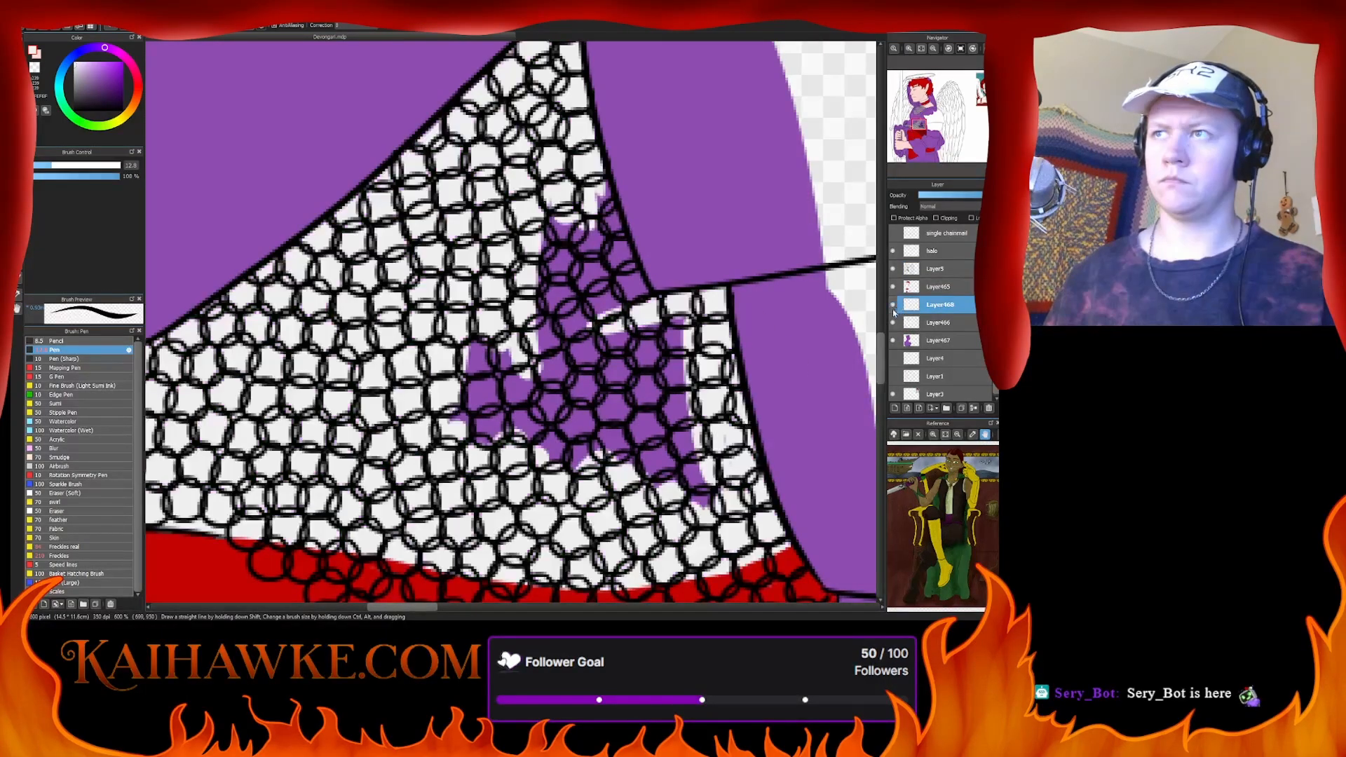
mouse_move(688, 339)
left_mouse_down()
mouse_move(738, 498)
mouse_move(719, 531)
mouse_move(667, 458)
mouse_move(670, 341)
mouse_move(628, 388)
mouse_move(643, 436)
mouse_move(622, 286)
mouse_move(609, 513)
mouse_move(582, 502)
mouse_move(523, 305)
mouse_move(495, 295)
mouse_move(442, 322)
mouse_move(473, 400)
mouse_move(503, 240)
mouse_move(537, 201)
mouse_move(540, 150)
mouse_move(608, 341)
mouse_move(580, 189)
mouse_move(622, 284)
mouse_move(588, 172)
mouse_move(623, 294)
left_mouse_up()
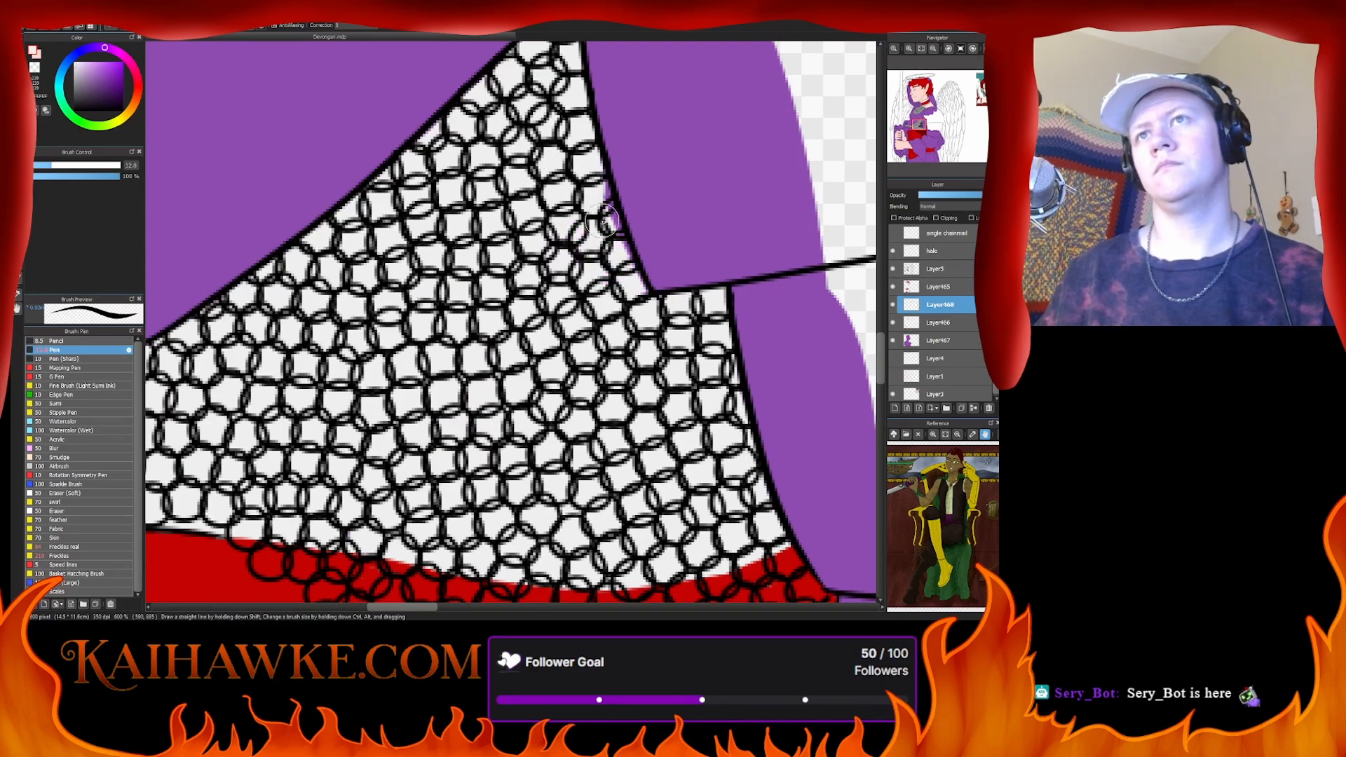
mouse_move(602, 223)
left_mouse_down()
mouse_move(591, 159)
mouse_move(636, 293)
mouse_move(595, 175)
left_mouse_up()
- Mark the sleeves, the skirt and the ruffled cloth hanging below the hands with off-white zigzag strokes
scroll(609, 284, "down", 2)
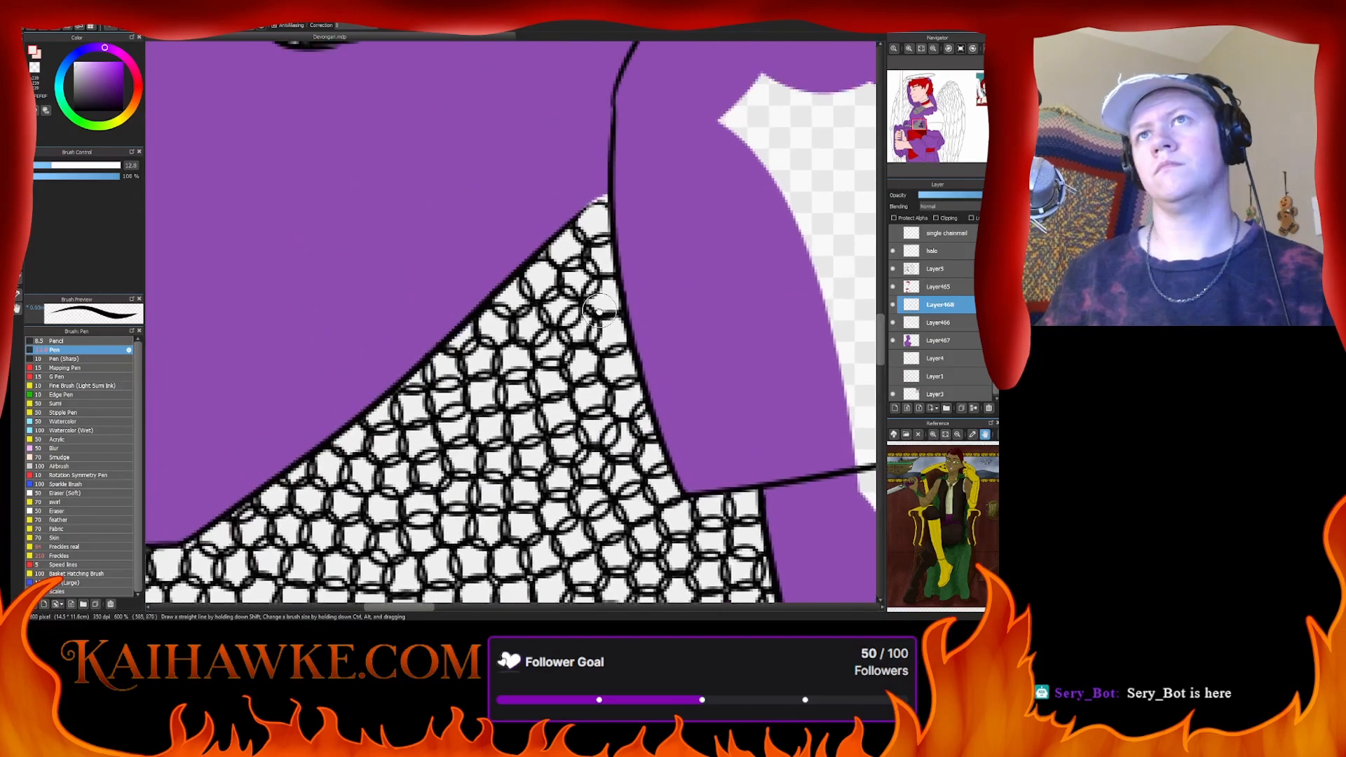
scroll(655, 370, "up", 2)
scroll(588, 279, "down", 10)
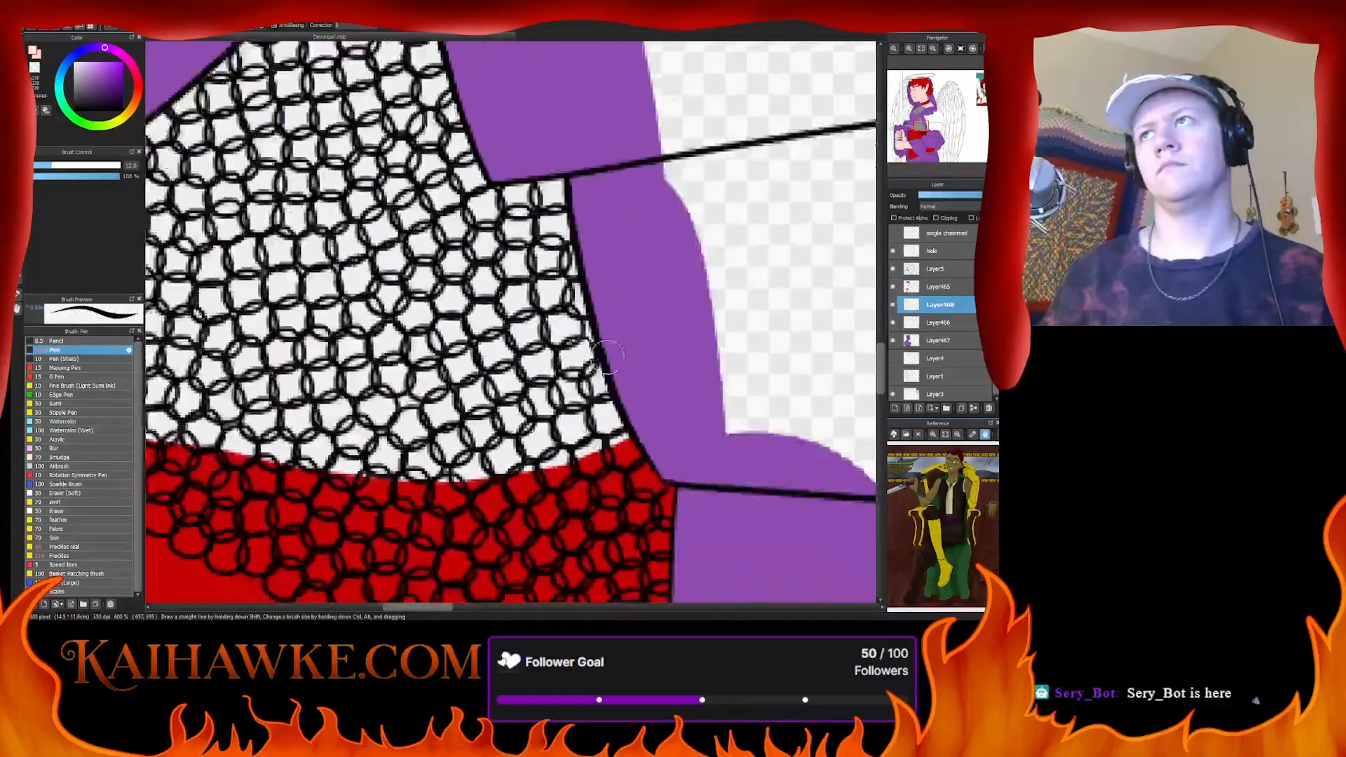
scroll(488, 182, "down", 1)
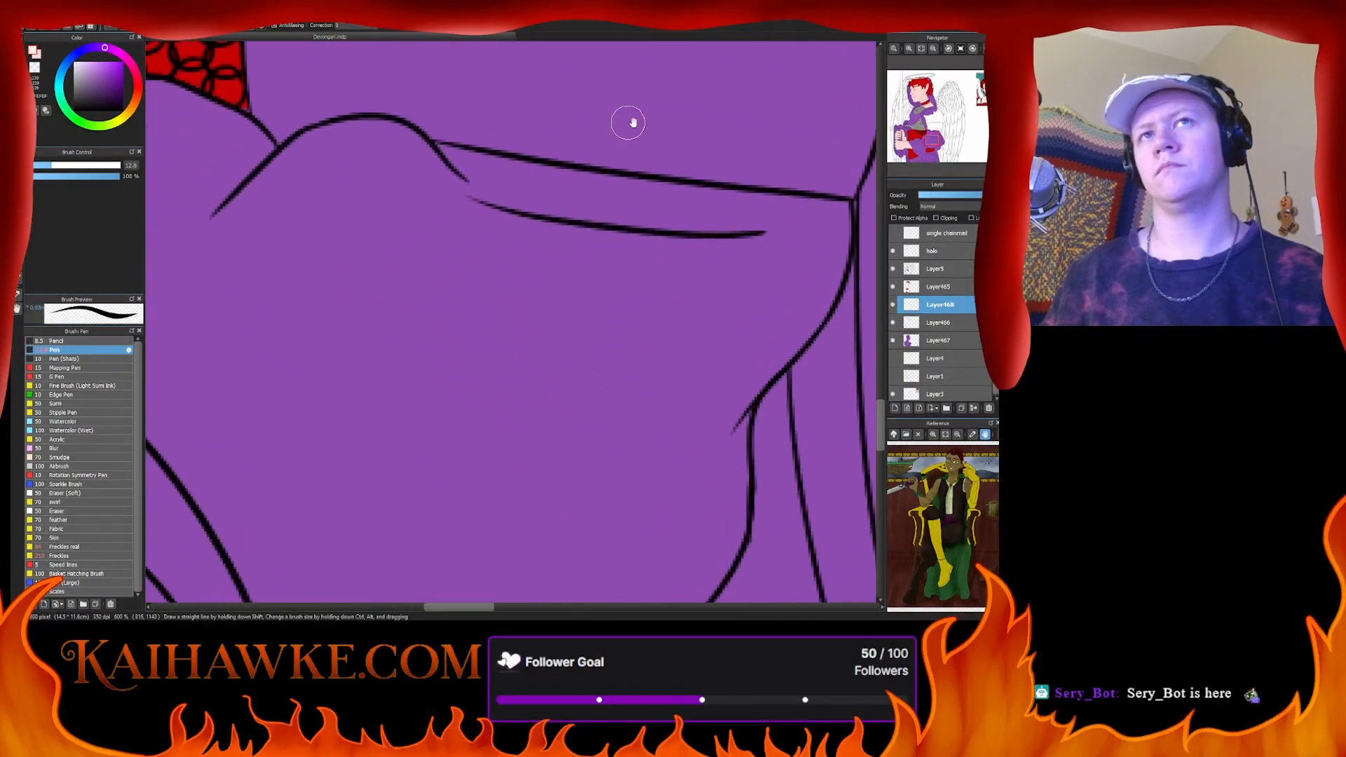
left_click(933, 47)
left_click(933, 49)
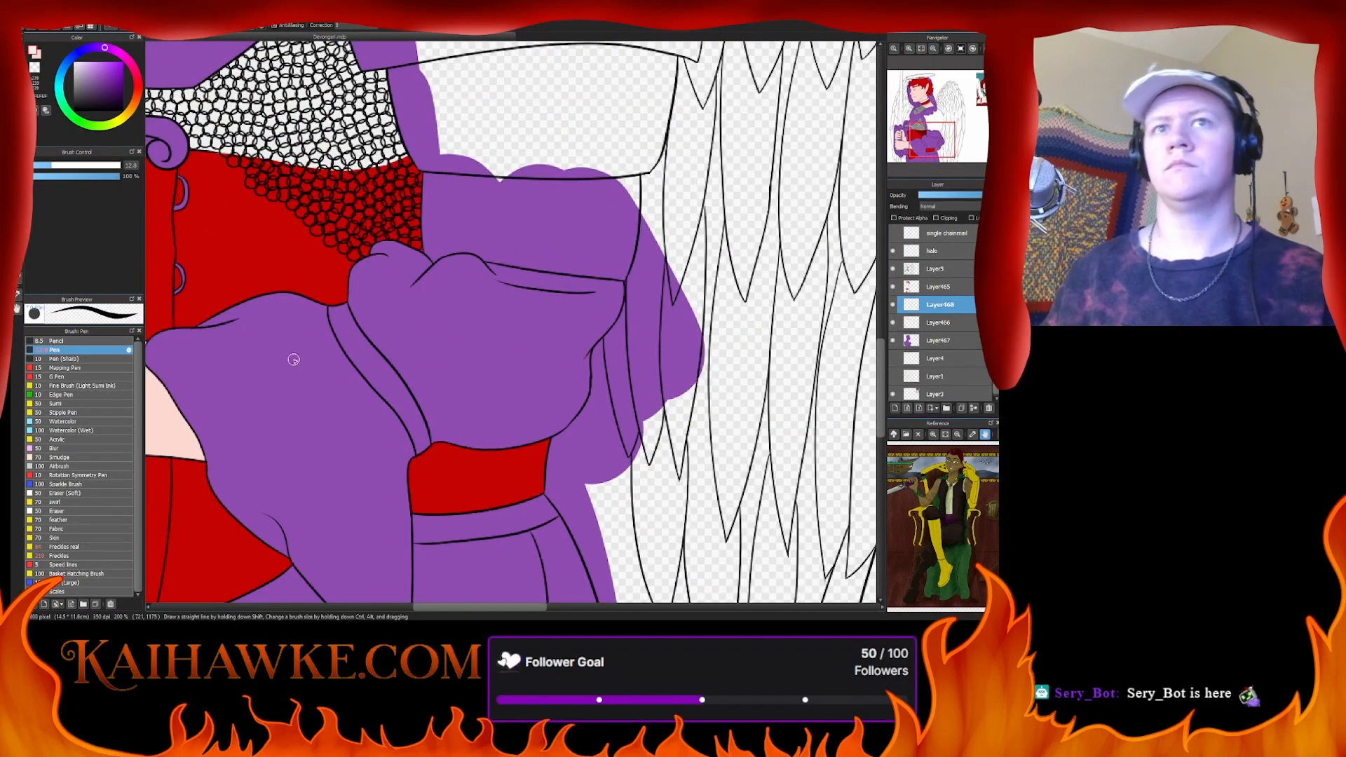
mouse_move(192, 357)
left_mouse_down()
mouse_move(284, 446)
mouse_move(359, 462)
mouse_move(308, 327)
mouse_move(389, 301)
mouse_move(501, 342)
mouse_move(445, 390)
left_mouse_up()
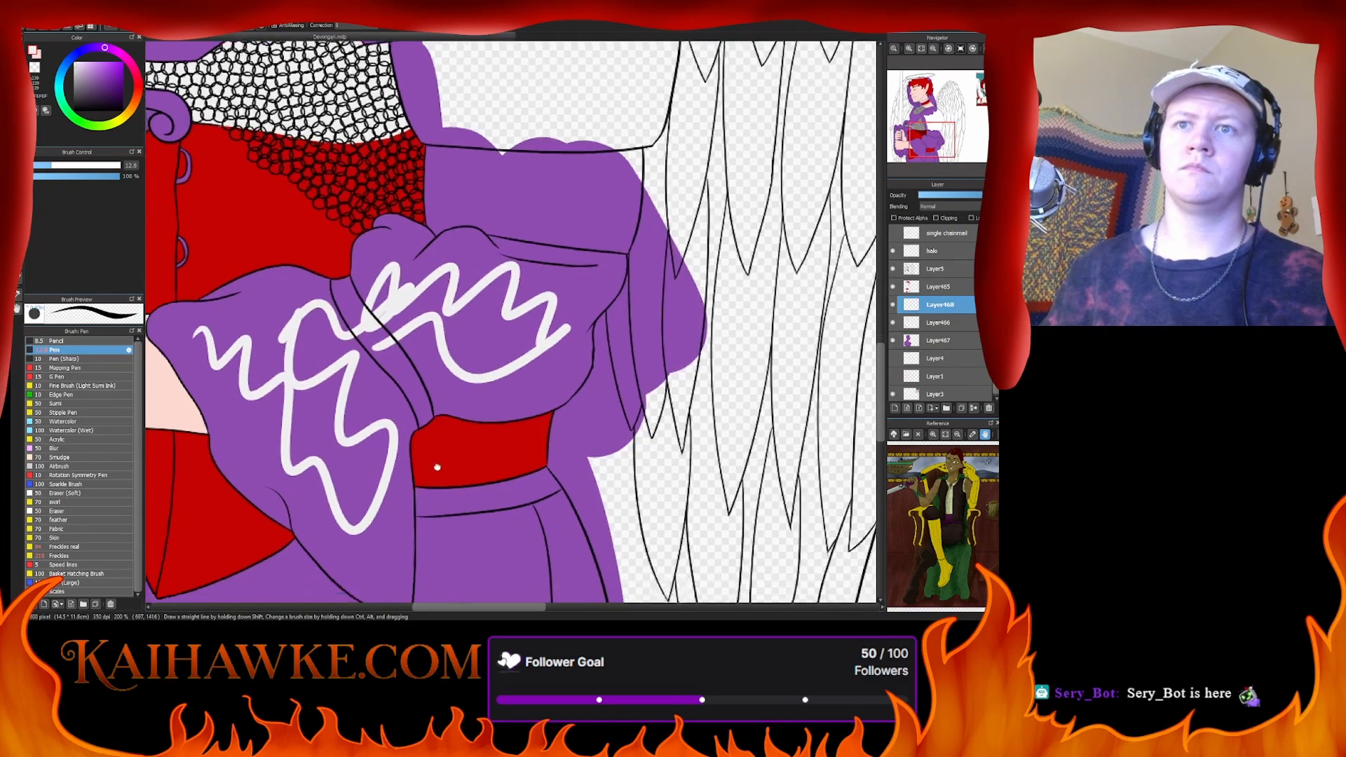
scroll(406, 466, "down", 5)
mouse_move(313, 387)
left_mouse_down()
mouse_move(335, 353)
mouse_move(499, 378)
mouse_move(698, 337)
mouse_move(695, 385)
left_mouse_up()
scroll(564, 409, "up", 5)
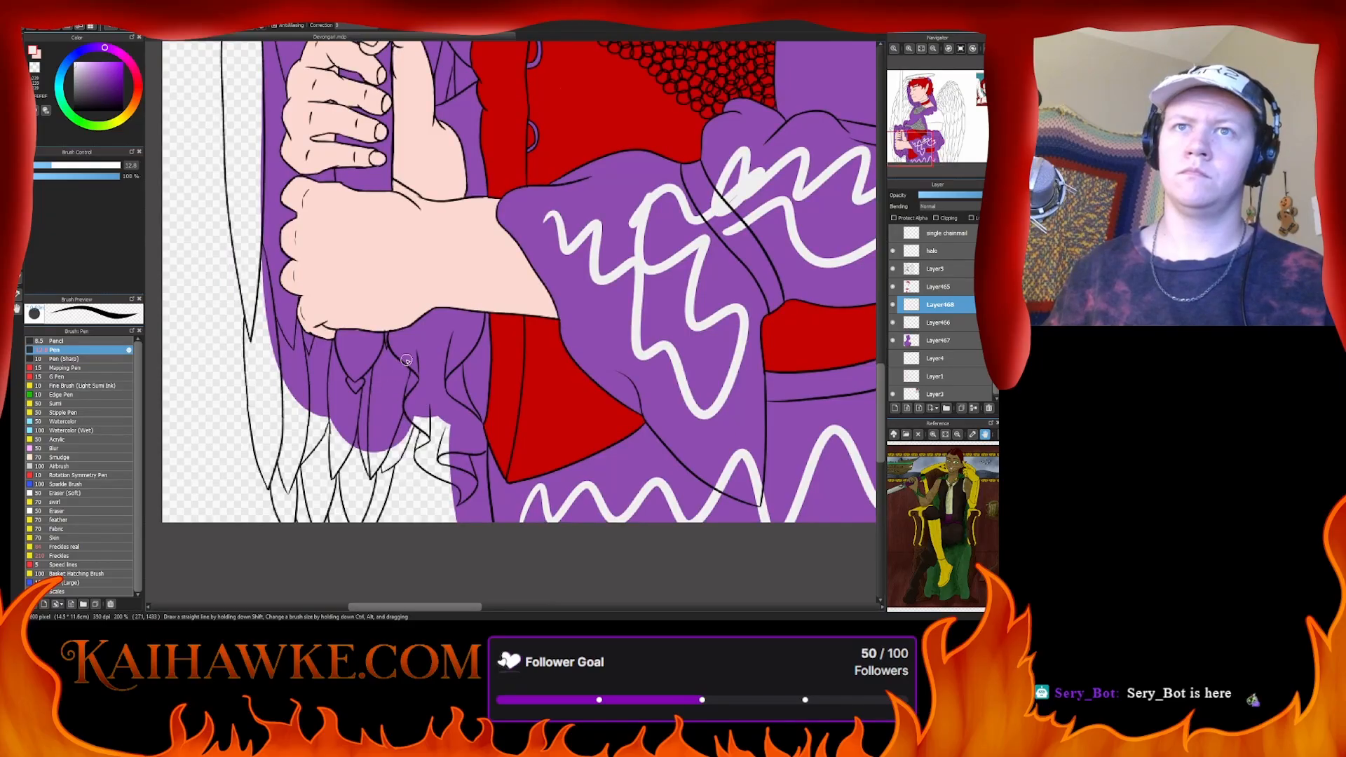
mouse_move(437, 338)
left_mouse_down()
mouse_move(430, 394)
mouse_move(453, 434)
left_mouse_up()
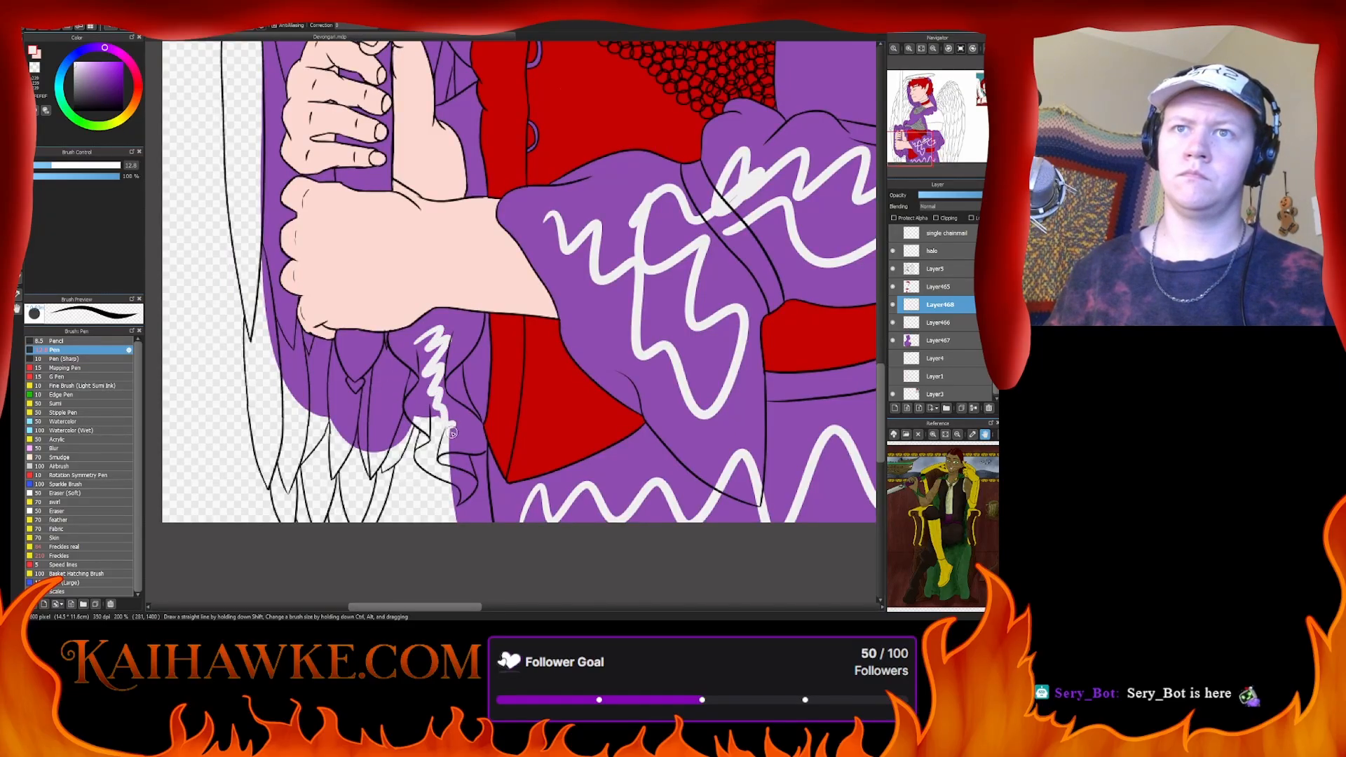
- Sample the purple and extend it on Layer467 over the uncoloured lower end of the ruffled cloth below the hands
left_click(39, 55)
left_click(31, 61)
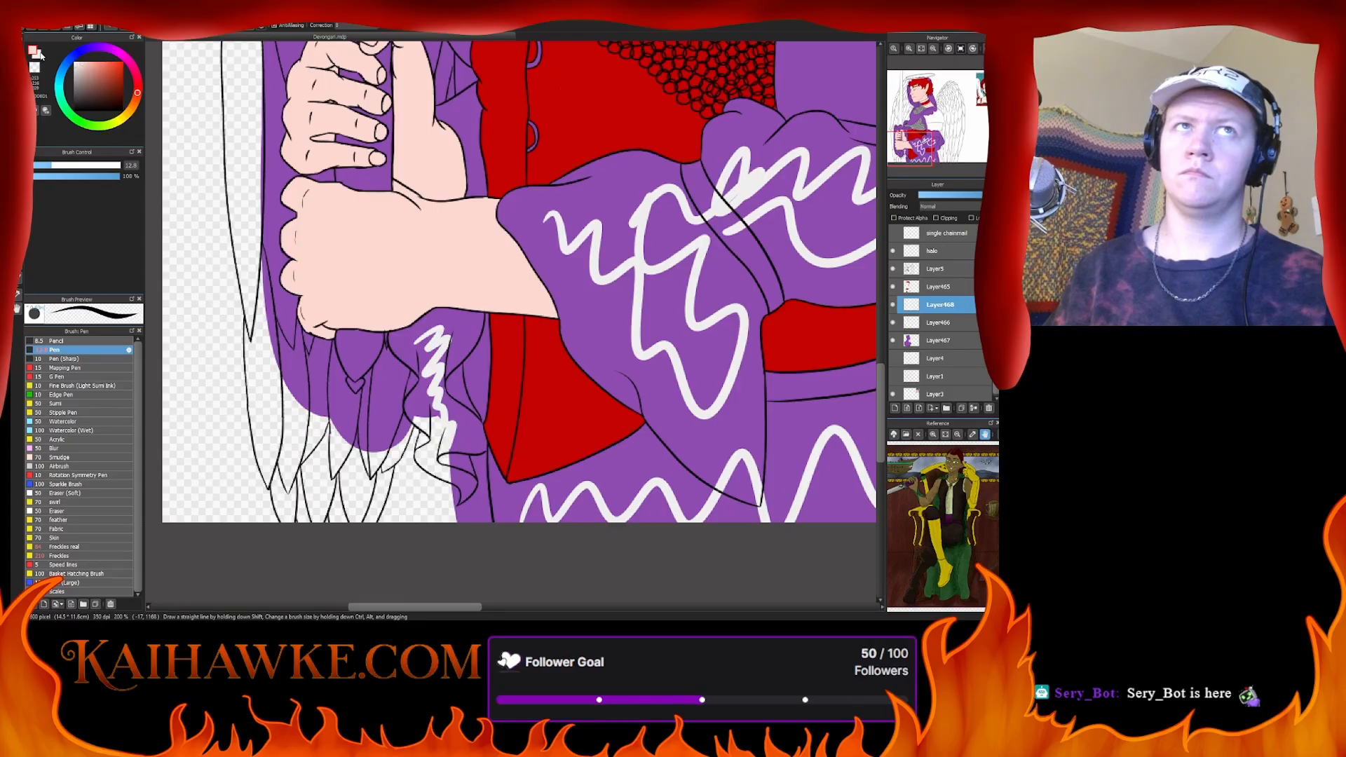
left_click(475, 170, "alt")
left_click(940, 344)
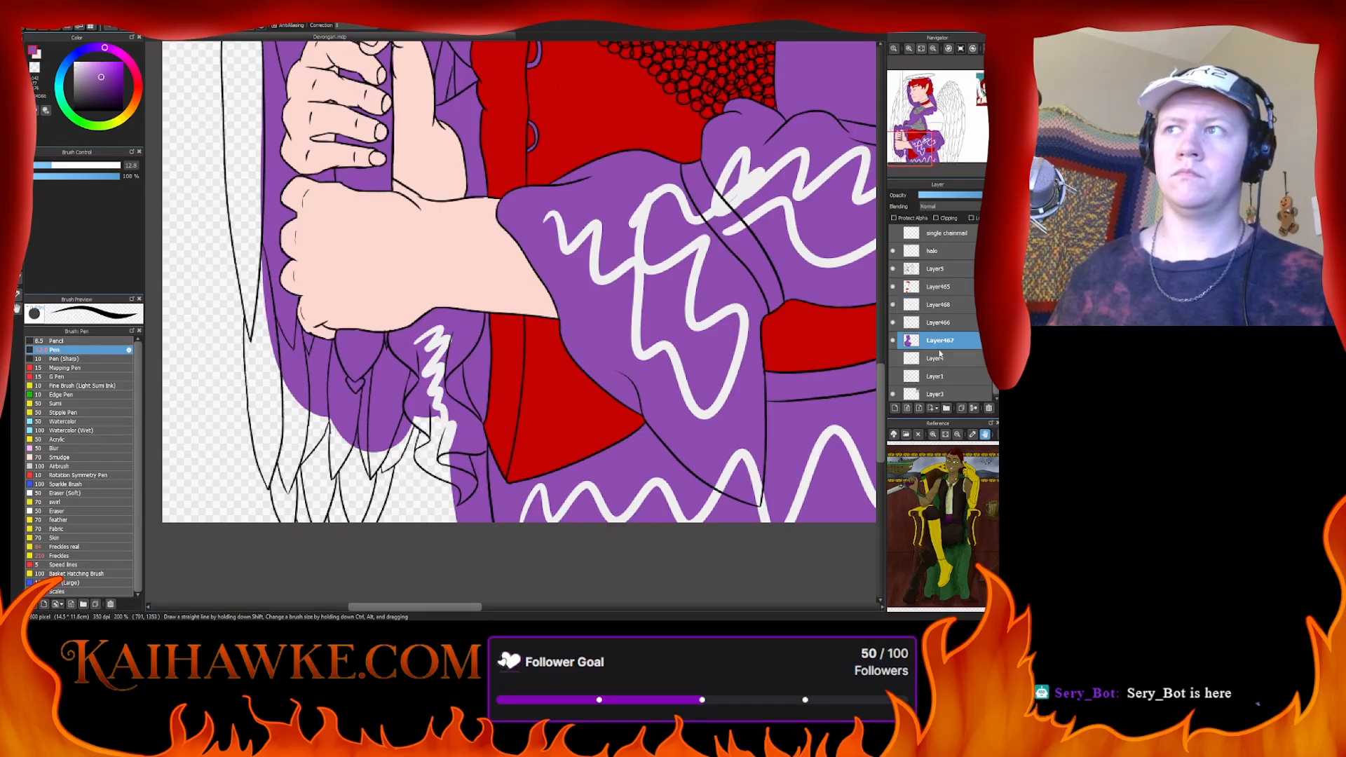
mouse_move(405, 433)
left_mouse_down()
mouse_move(414, 385)
mouse_move(431, 418)
left_mouse_up()
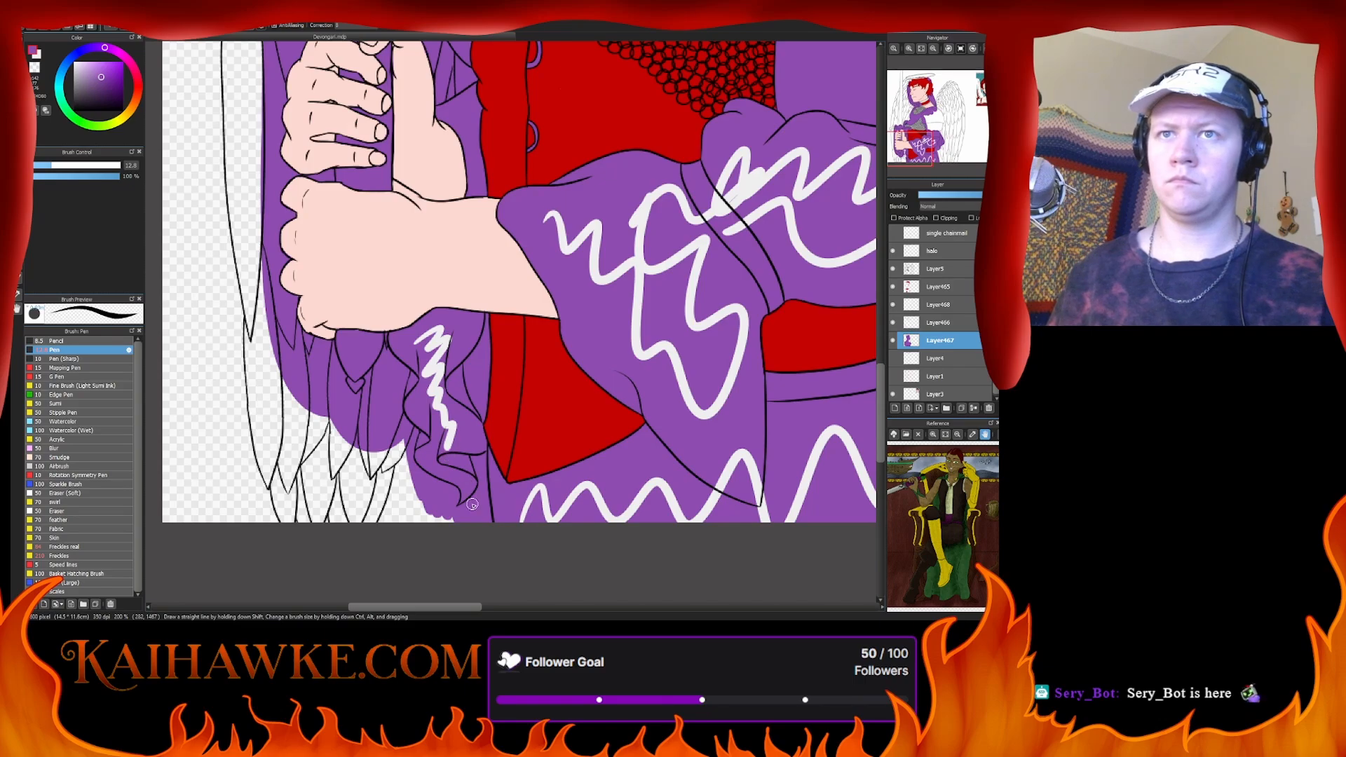
- Return to off-white on Layer468 and mark the cloth areas beneath the crossguard and beside the upper wrist
left_click(930, 303)
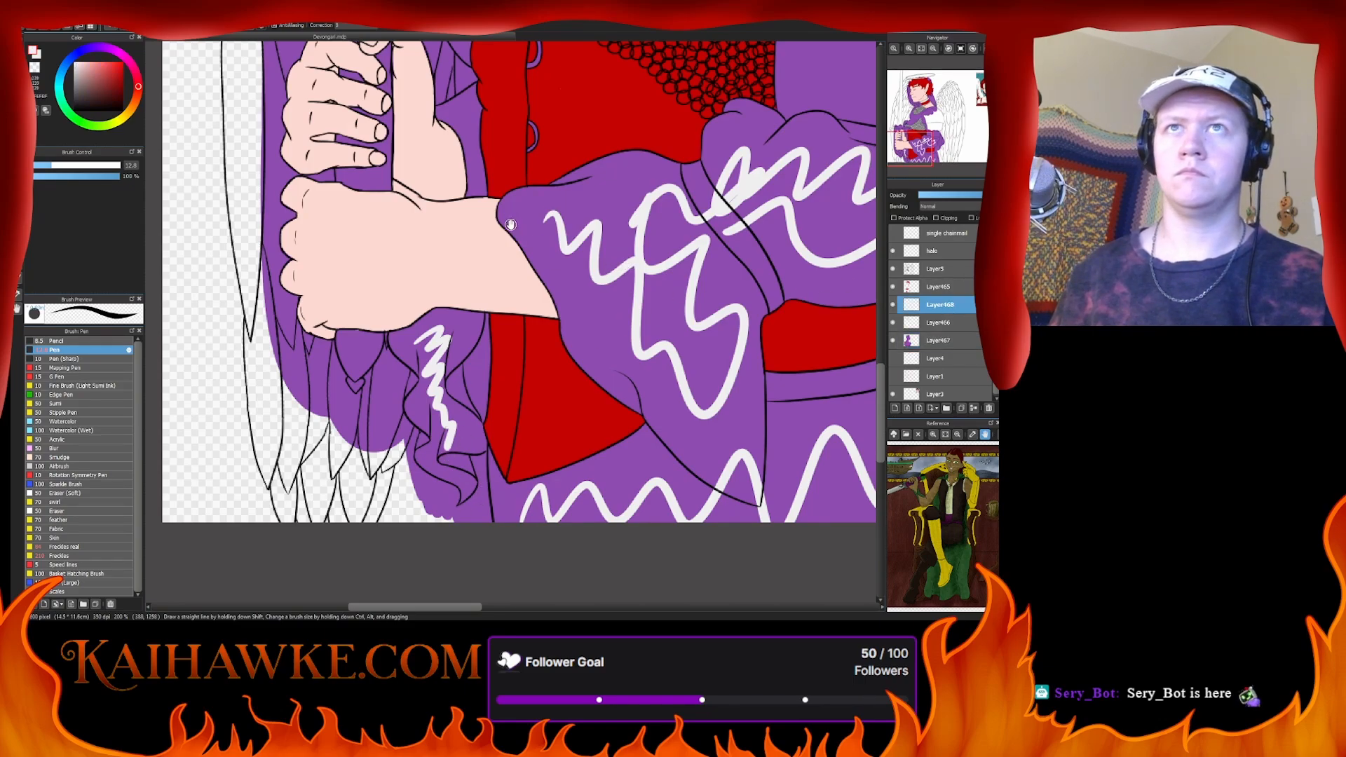
mouse_move(511, 224)
left_mouse_down()
mouse_move(530, 439)
mouse_move(493, 336)
left_mouse_up()
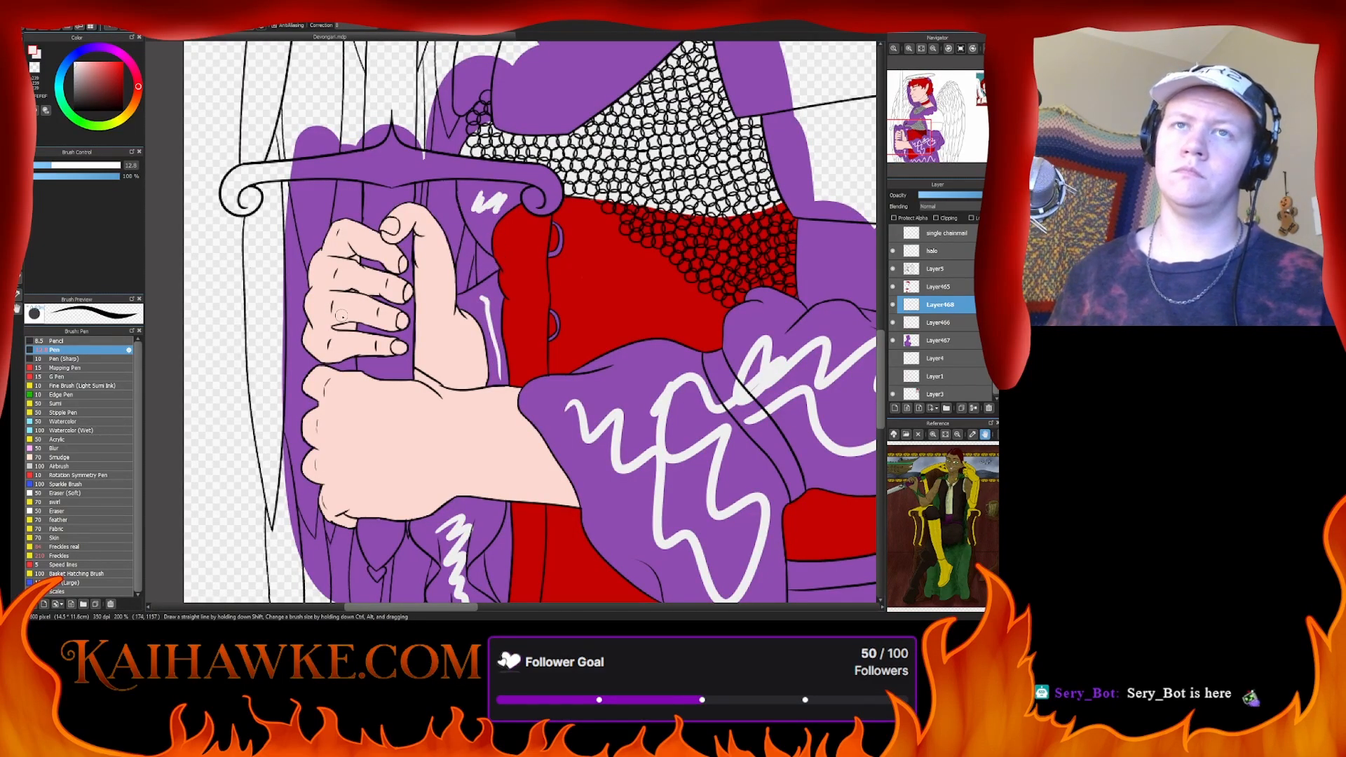
left_click_drag(405, 490, 328, 421)
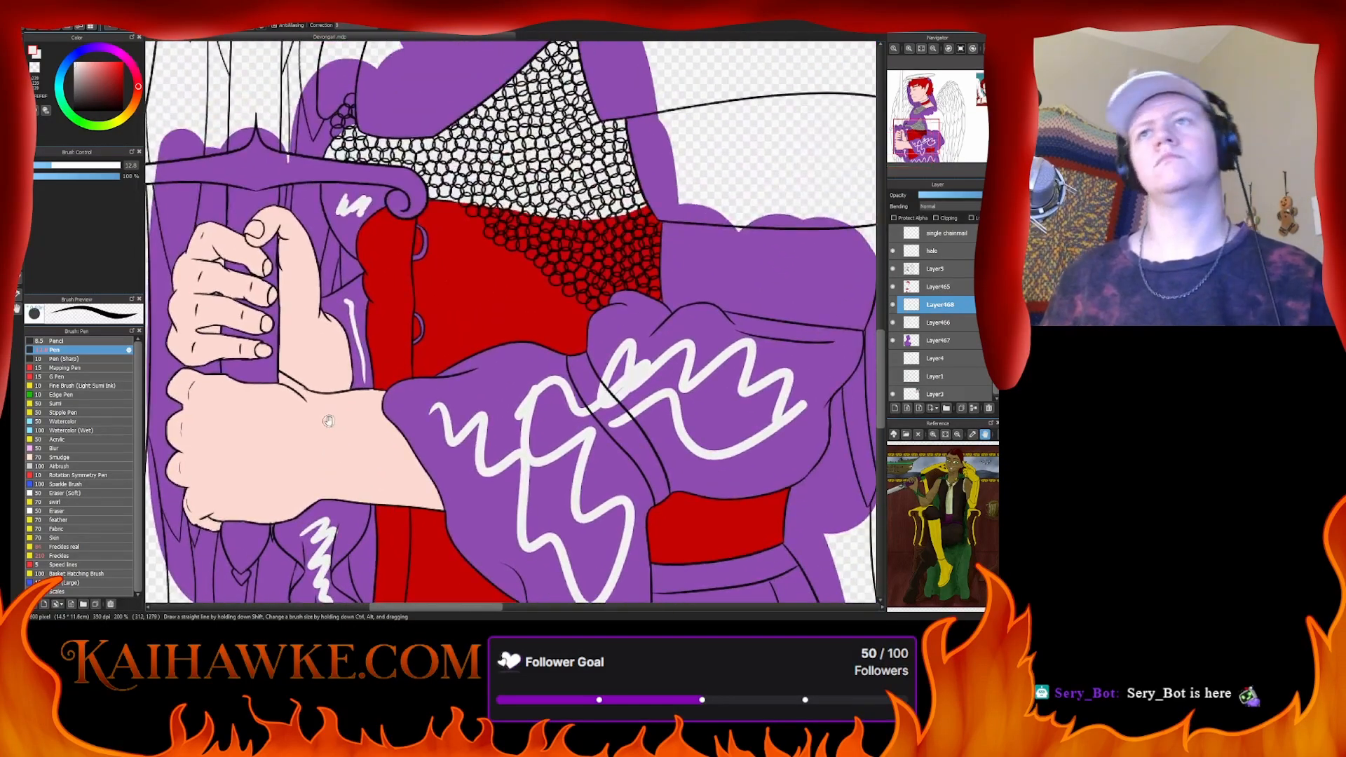
- Paint the upper small loop on the edge of the red garment off-white
left_click(910, 48)
left_click(909, 48)
scroll(517, 234, "up", 1)
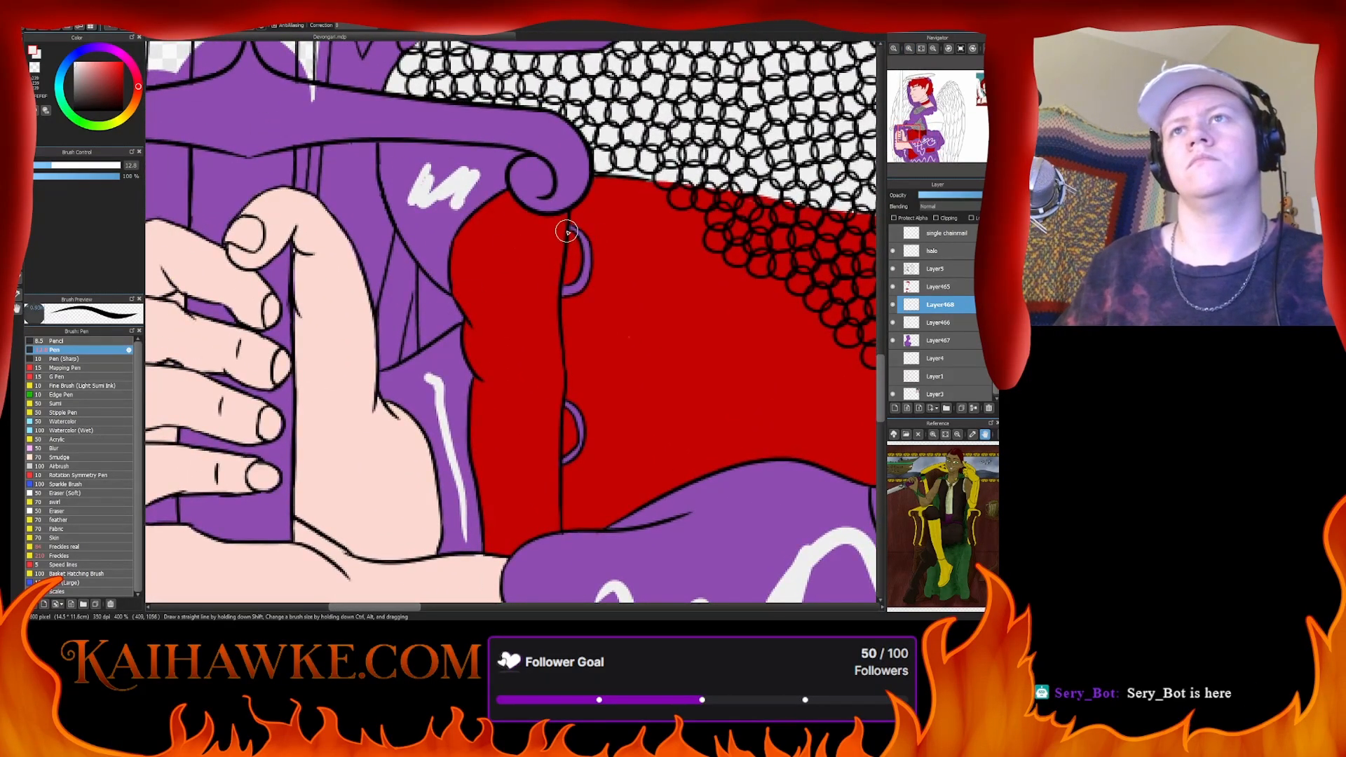
mouse_move(573, 229)
left_mouse_down()
mouse_move(576, 293)
mouse_move(567, 290)
left_mouse_up()
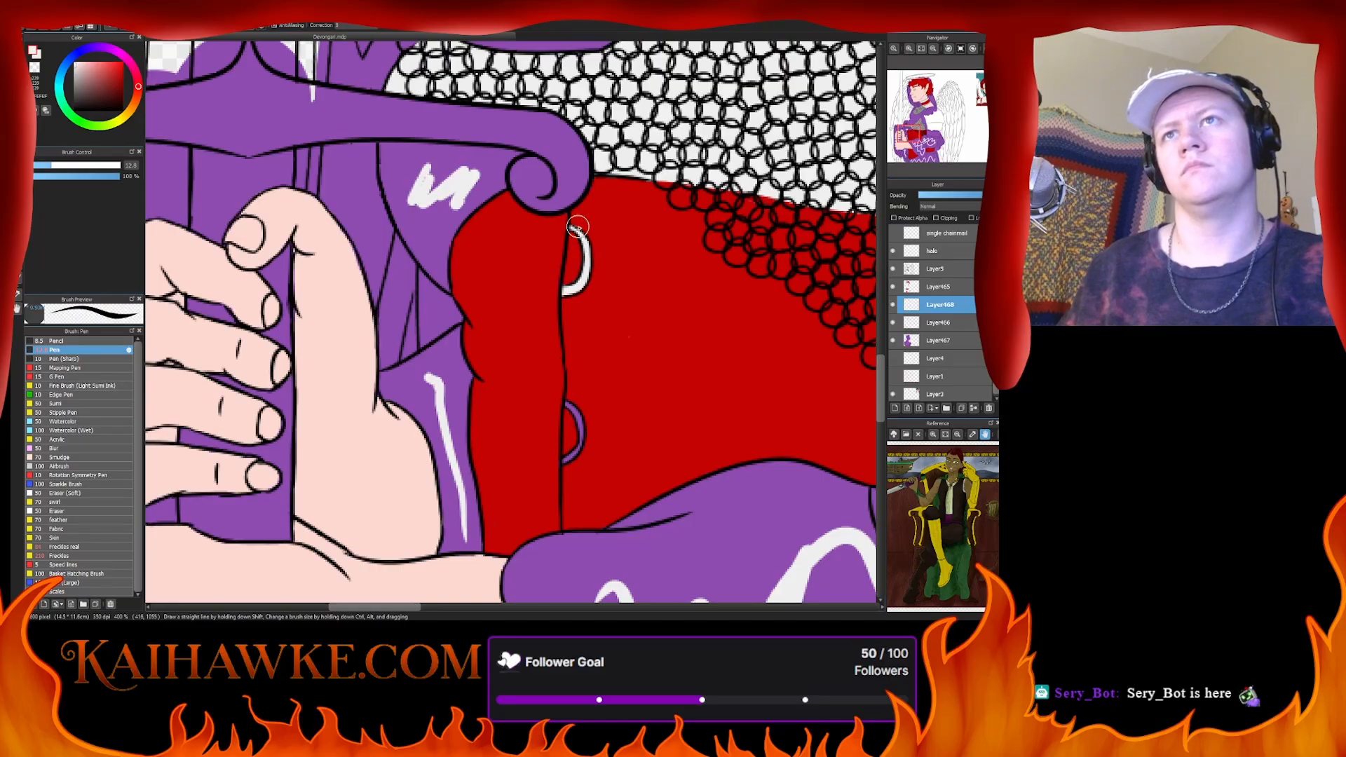
- Paint the lower small loop on the red garment's edge and the cloth area beneath the crossguard off-white
left_click_drag(570, 405, 573, 457)
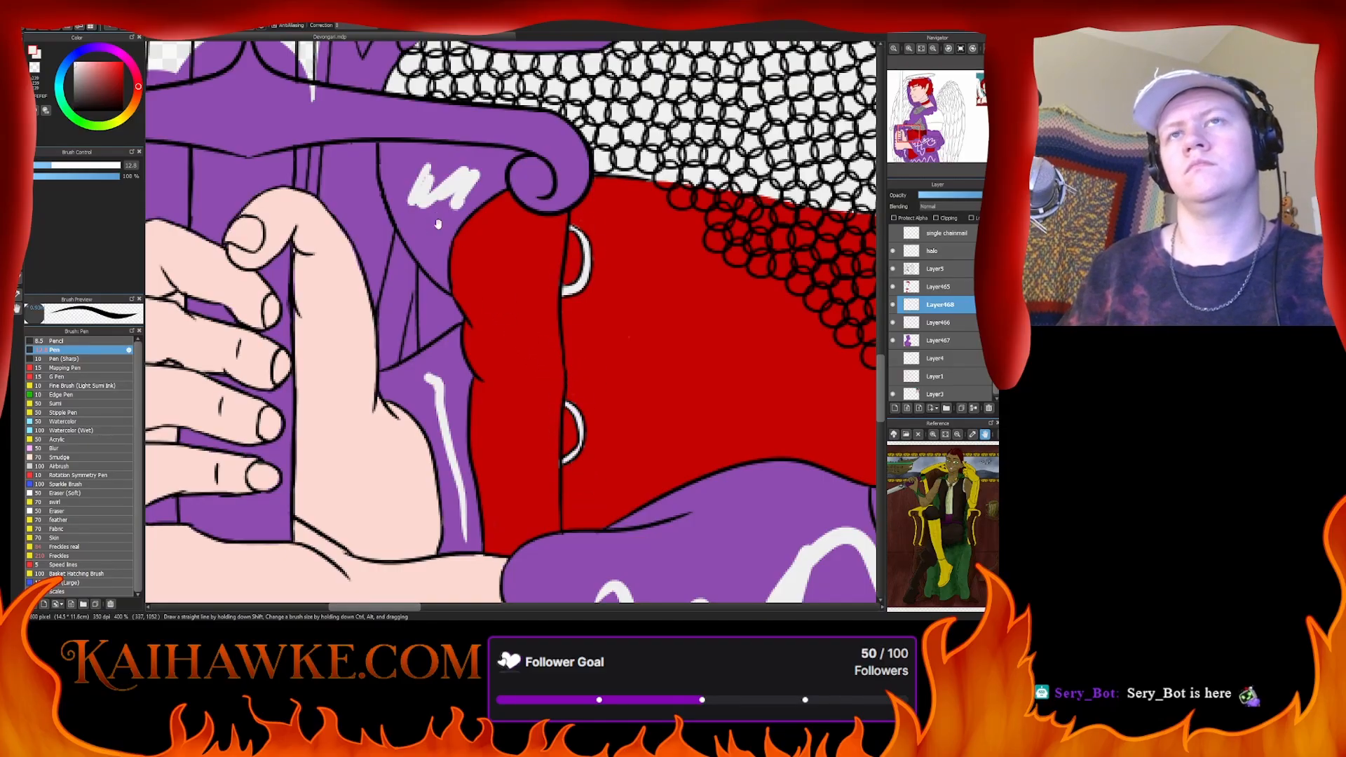
scroll(410, 310, "up", 3)
mouse_move(385, 317)
left_mouse_down()
mouse_move(404, 382)
mouse_move(453, 455)
mouse_move(444, 430)
left_mouse_up()
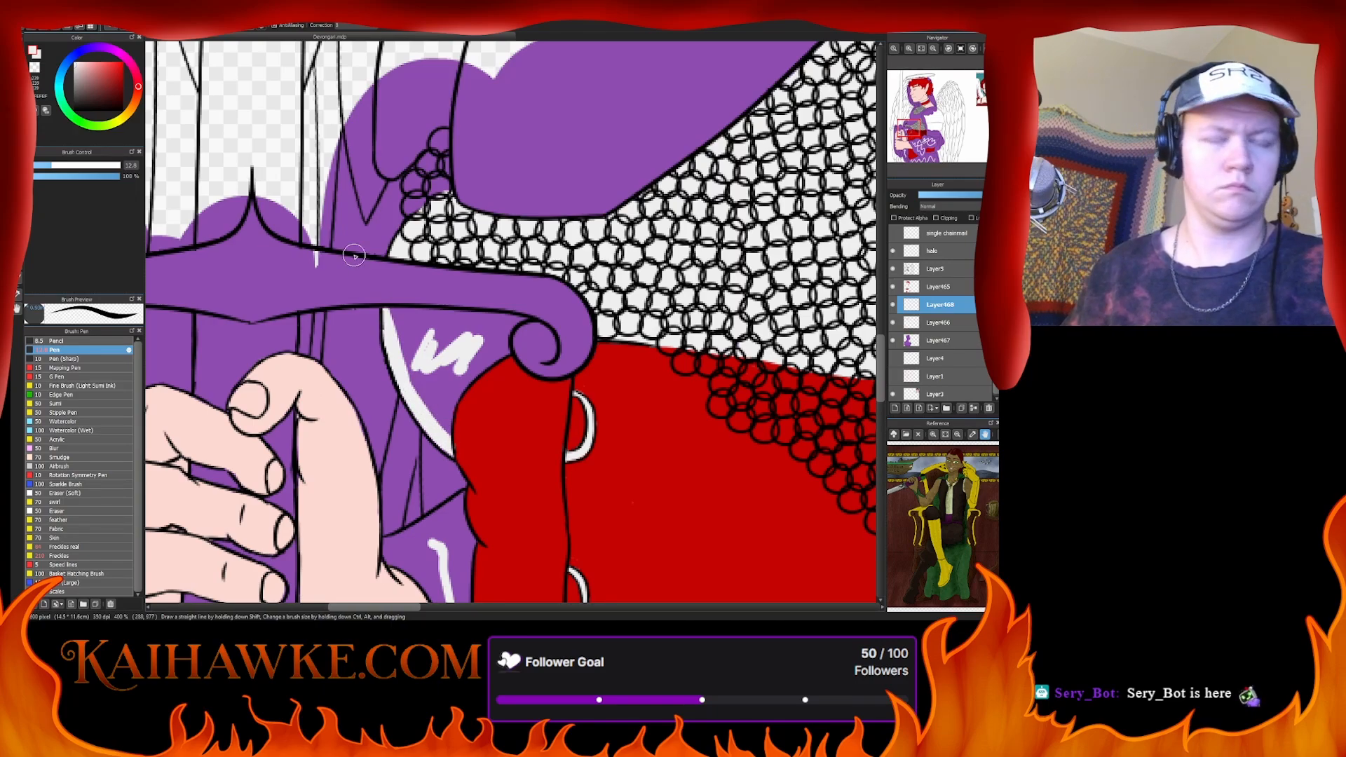
mouse_move(385, 316)
left_mouse_down()
mouse_move(522, 317)
mouse_move(500, 369)
mouse_move(507, 330)
mouse_move(490, 366)
mouse_move(475, 325)
mouse_move(401, 329)
mouse_move(424, 388)
mouse_move(408, 322)
mouse_move(482, 380)
mouse_move(460, 396)
mouse_move(469, 460)
left_mouse_up()
- Fill the cloth area between the upper wrist and the red garment with off-white
scroll(469, 421, "down", 3)
scroll(469, 420, "left", 1)
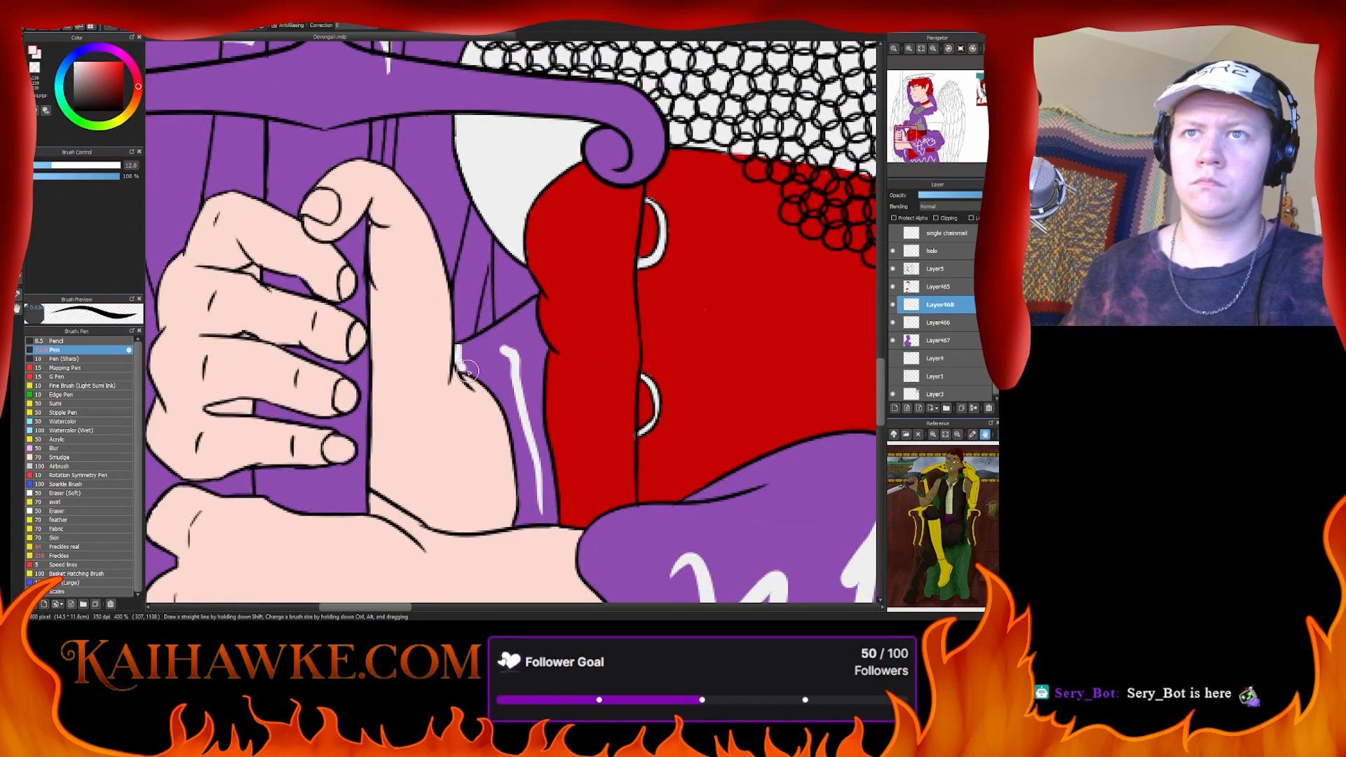
mouse_move(489, 378)
left_mouse_down()
mouse_move(507, 401)
mouse_move(458, 355)
mouse_move(481, 367)
mouse_move(472, 349)
mouse_move(552, 297)
mouse_move(479, 358)
mouse_move(495, 349)
mouse_move(489, 371)
mouse_move(519, 373)
mouse_move(519, 399)
mouse_move(517, 360)
mouse_move(503, 366)
mouse_move(522, 344)
mouse_move(523, 392)
mouse_move(543, 332)
mouse_move(543, 432)
mouse_move(548, 361)
mouse_move(519, 387)
mouse_move(515, 526)
mouse_move(561, 517)
left_mouse_up()
left_click_drag(534, 469, 556, 511)
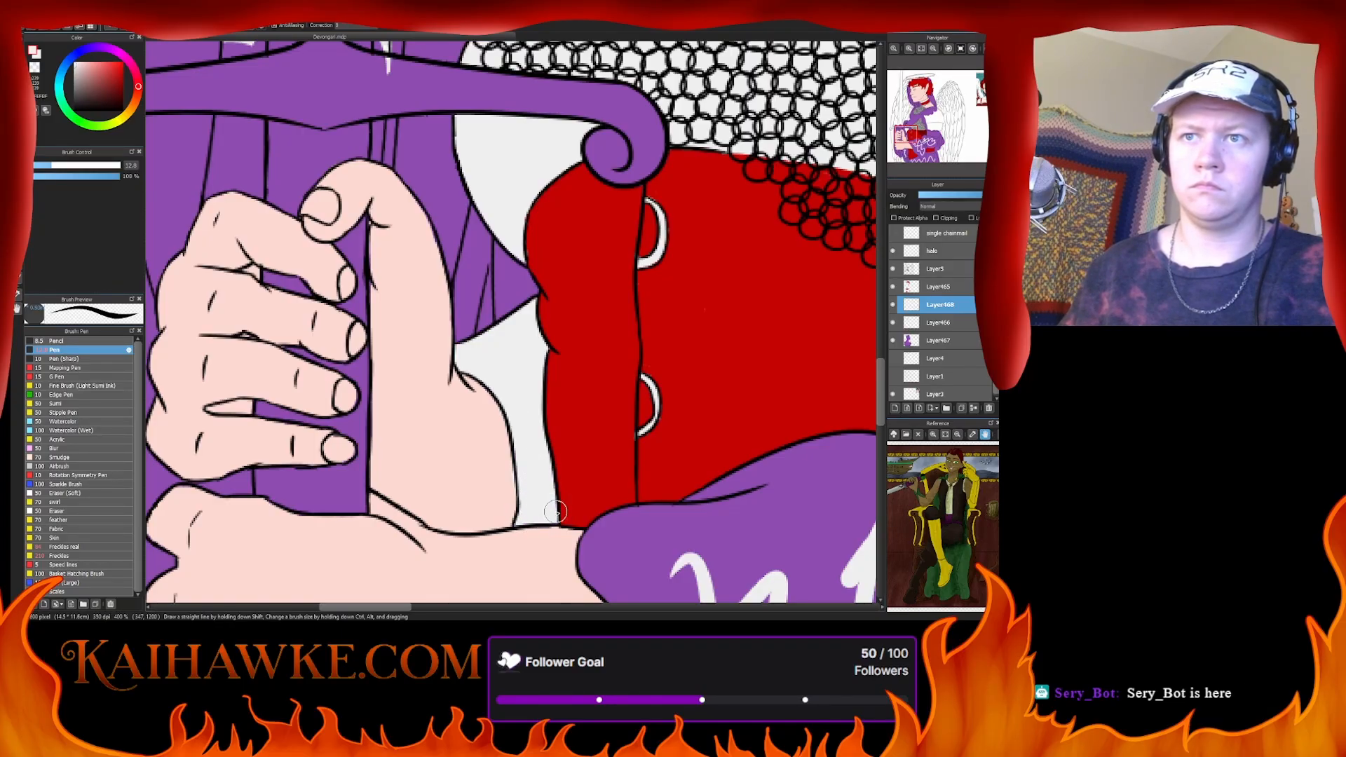
- Trace the ruffled cloth hanging below the hands in off-white and fill its upper part and the folds nearest the feathers
scroll(546, 529, "down", 7)
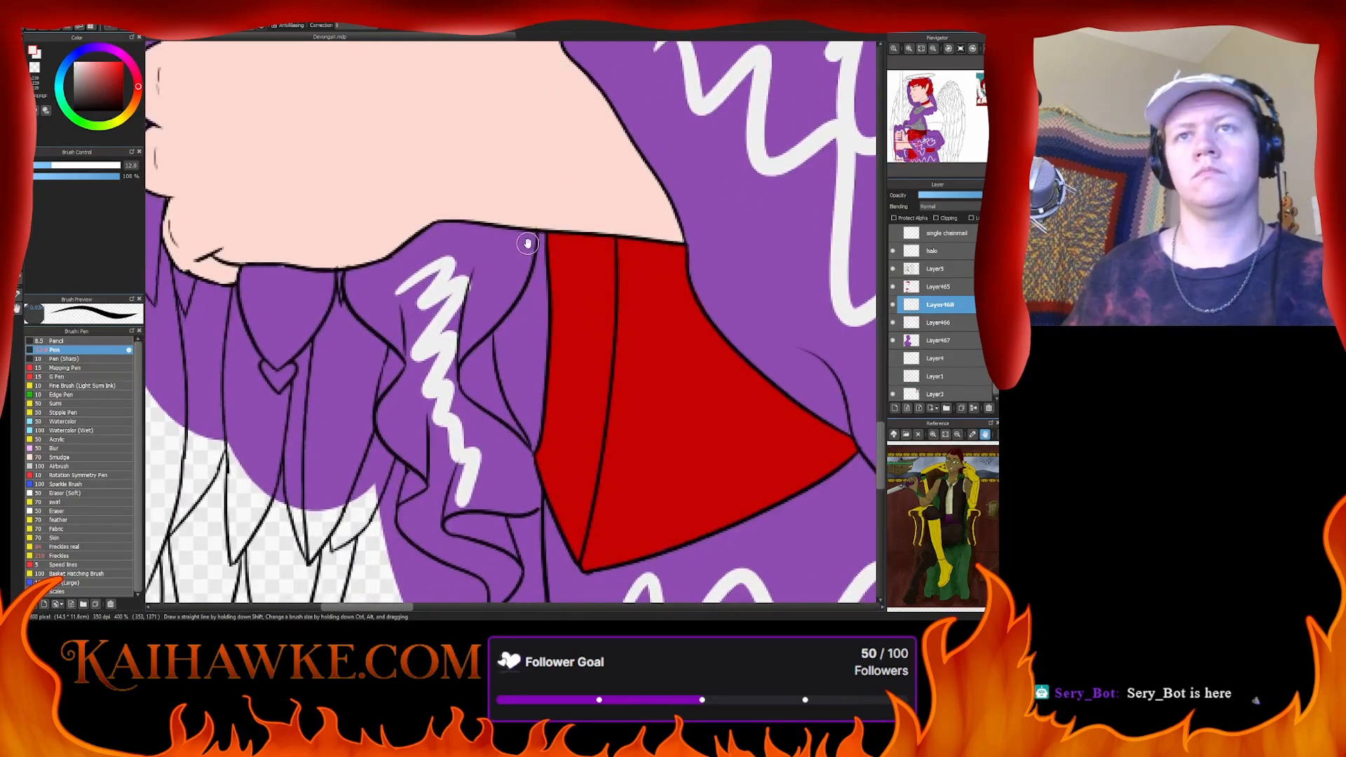
scroll(484, 294, "down", 2)
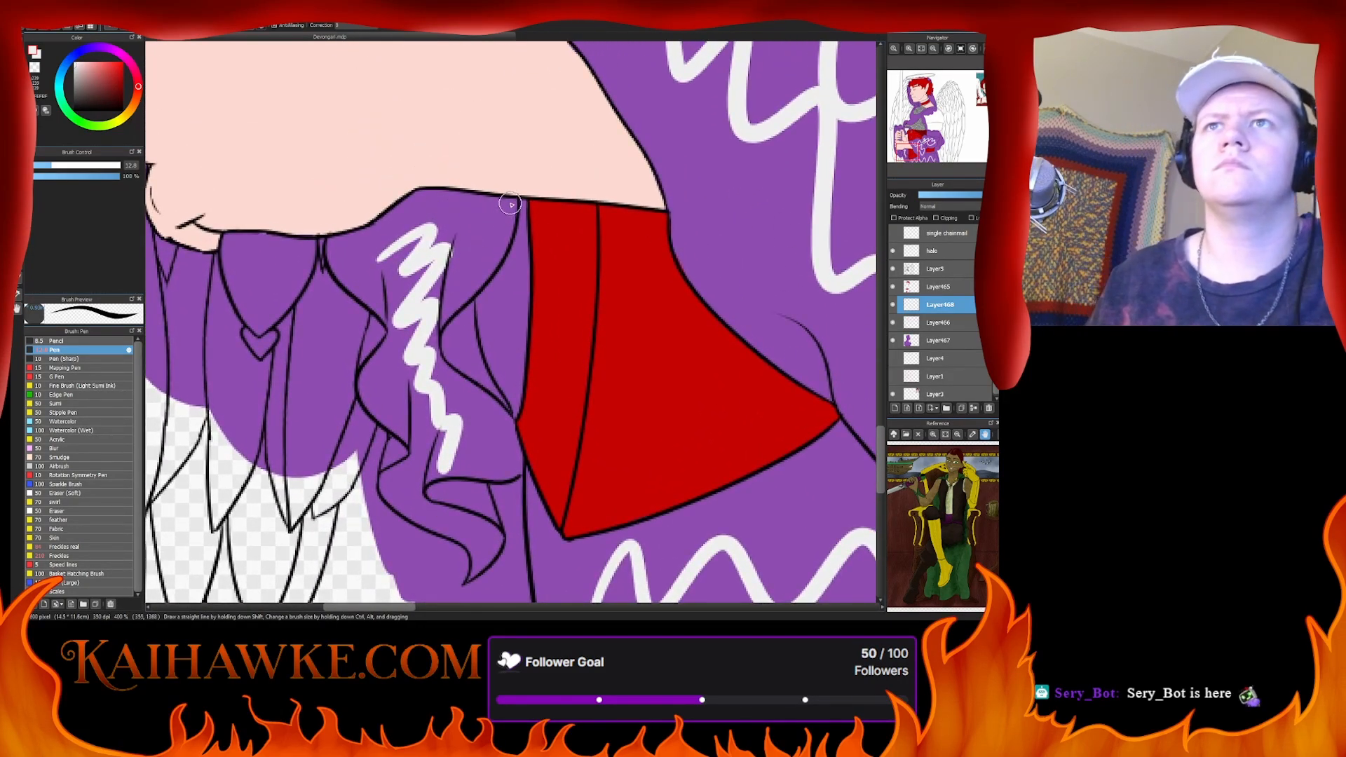
left_click_drag(511, 205, 463, 284)
mouse_move(503, 239)
left_mouse_down()
mouse_move(431, 319)
mouse_move(494, 260)
mouse_move(450, 291)
left_mouse_up()
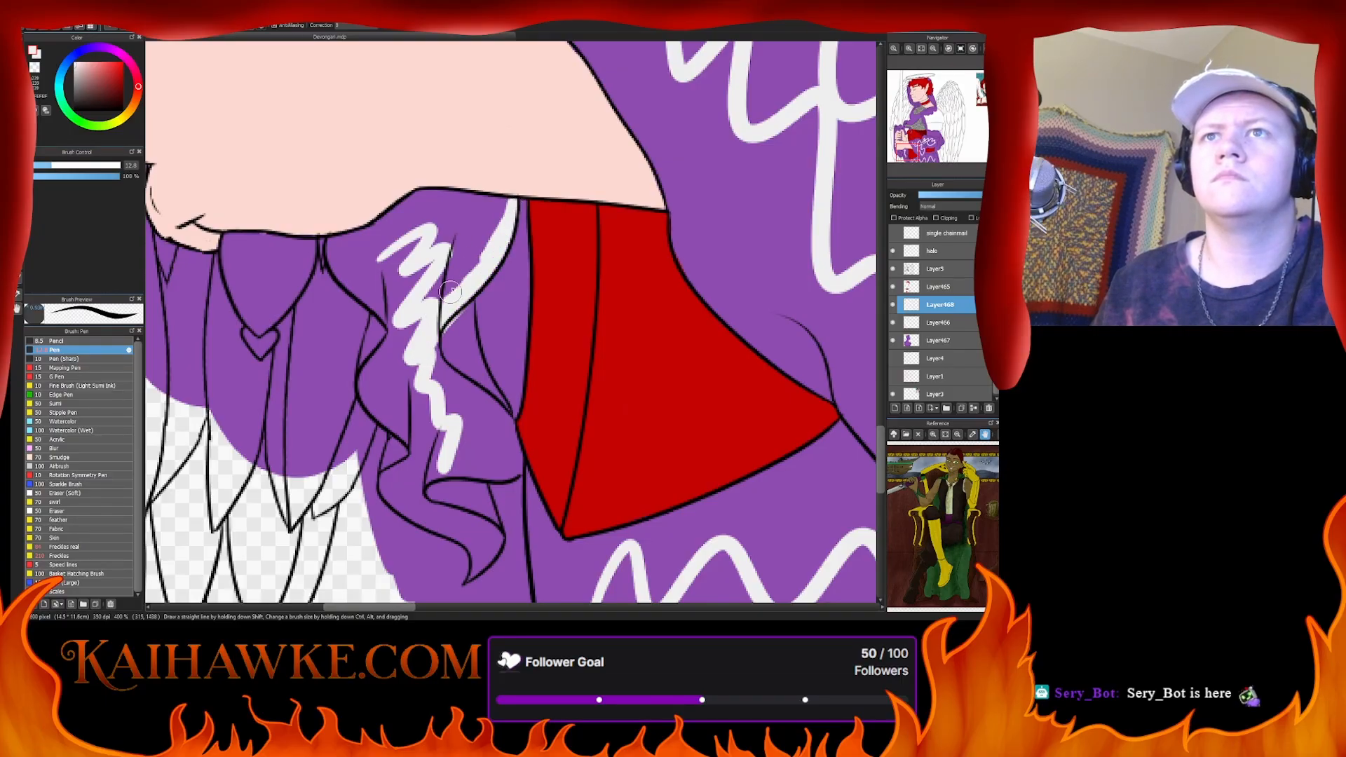
mouse_move(510, 218)
left_mouse_down()
mouse_move(383, 209)
mouse_move(427, 200)
mouse_move(414, 199)
mouse_move(331, 242)
mouse_move(333, 269)
mouse_move(335, 255)
mouse_move(382, 302)
mouse_move(344, 268)
mouse_move(395, 341)
mouse_move(370, 291)
mouse_move(366, 377)
mouse_move(402, 342)
mouse_move(397, 366)
mouse_move(367, 366)
mouse_move(378, 405)
mouse_move(365, 395)
mouse_move(395, 430)
mouse_move(361, 396)
mouse_move(395, 426)
mouse_move(386, 420)
mouse_move(399, 446)
mouse_move(392, 436)
mouse_move(390, 482)
mouse_move(433, 525)
mouse_move(416, 481)
left_mouse_up()
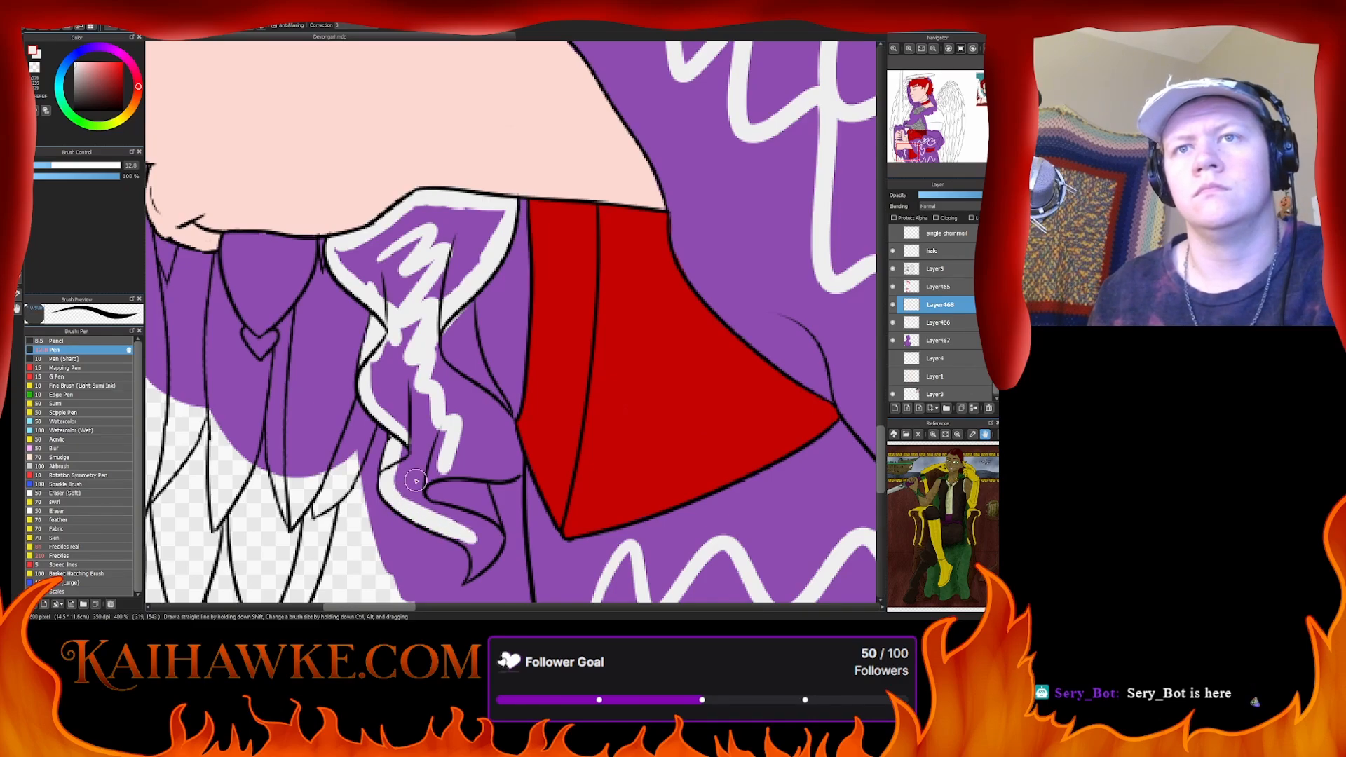
mouse_move(343, 250)
left_mouse_down()
mouse_move(376, 289)
mouse_move(392, 258)
mouse_move(378, 239)
mouse_move(394, 228)
mouse_move(501, 215)
mouse_move(419, 303)
mouse_move(496, 235)
mouse_move(427, 315)
mouse_move(489, 248)
mouse_move(413, 320)
mouse_move(482, 221)
mouse_move(423, 237)
mouse_move(398, 292)
left_mouse_up()
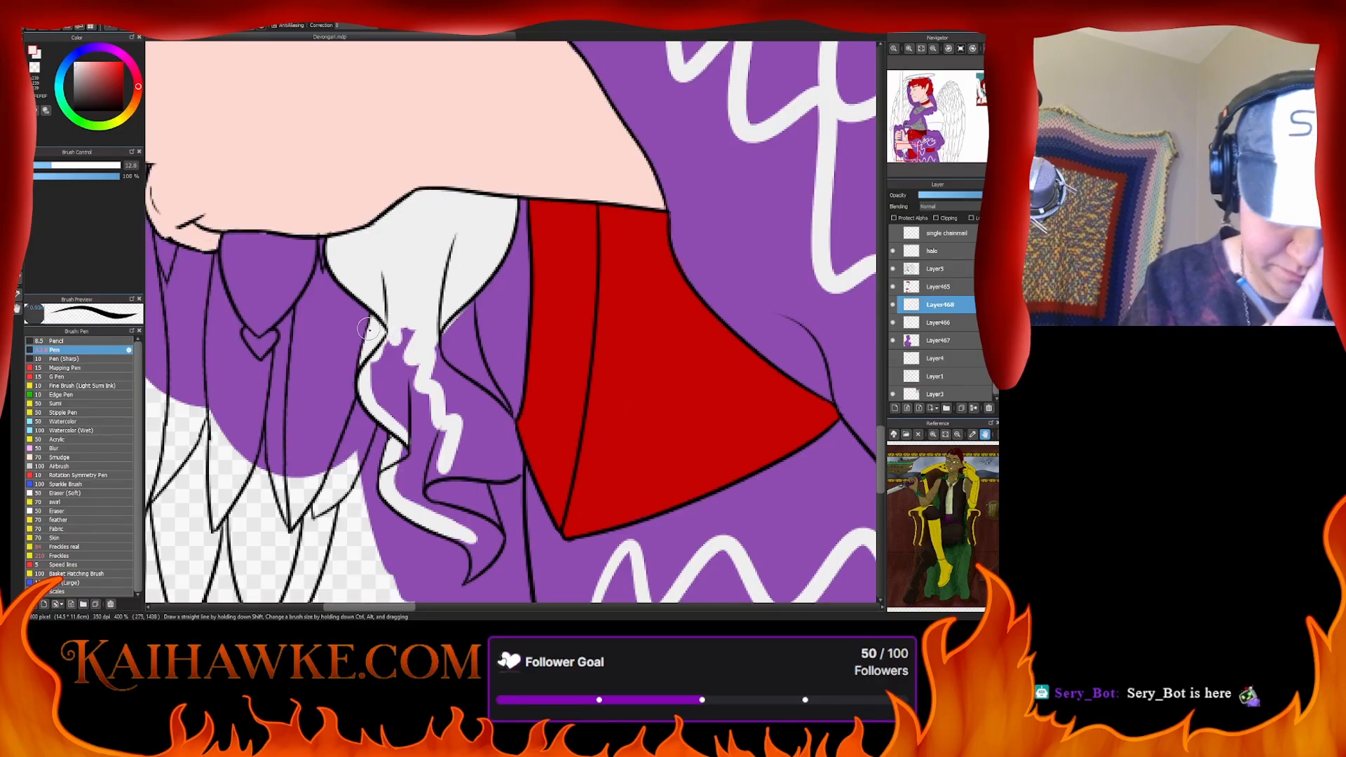
mouse_move(388, 317)
left_mouse_down()
mouse_move(404, 381)
mouse_move(381, 357)
mouse_move(373, 371)
mouse_move(388, 343)
mouse_move(397, 367)
mouse_move(411, 353)
mouse_move(429, 397)
mouse_move(461, 275)
mouse_move(444, 373)
left_mouse_up()
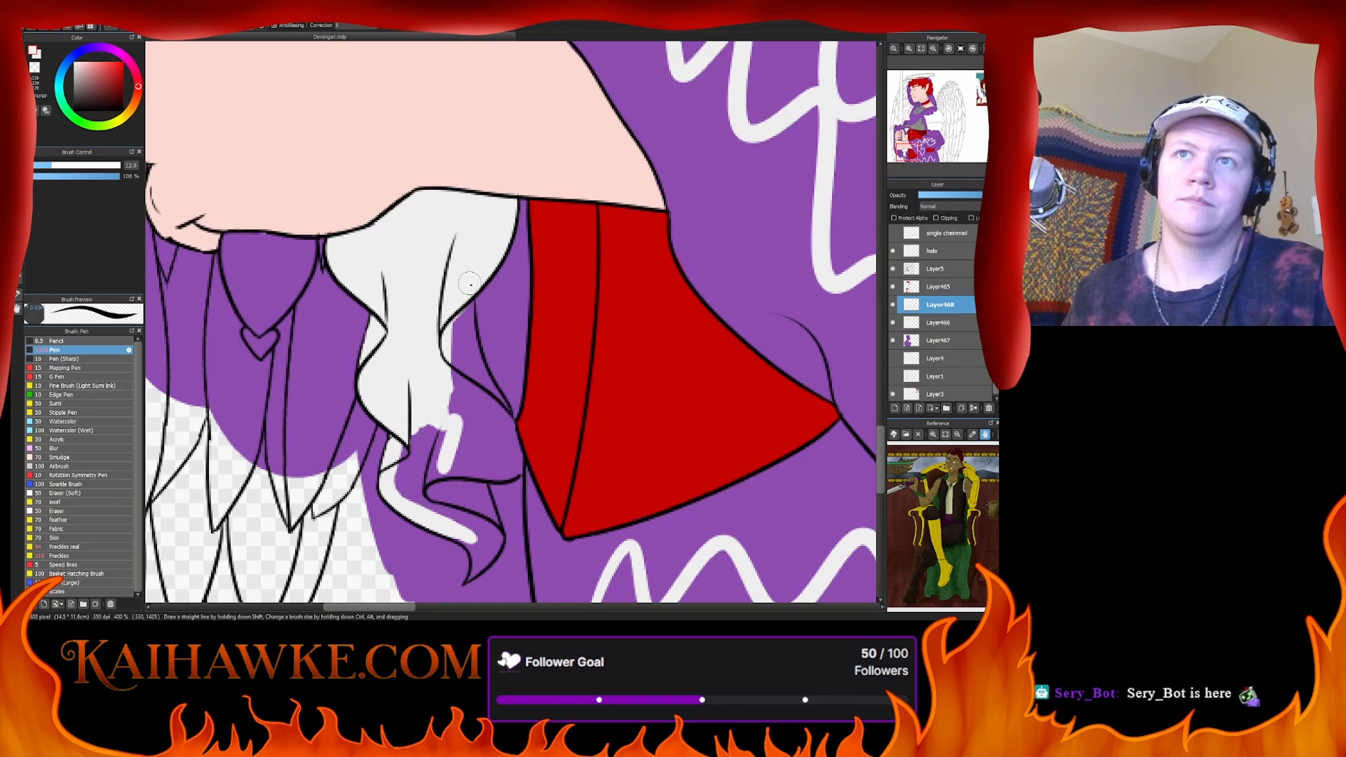
- Fill the remaining folds beside the red garment and the lower tip of the hanging ruffled cloth with off-white
left_click_drag(463, 312, 472, 385)
left_click_drag(470, 335, 497, 407)
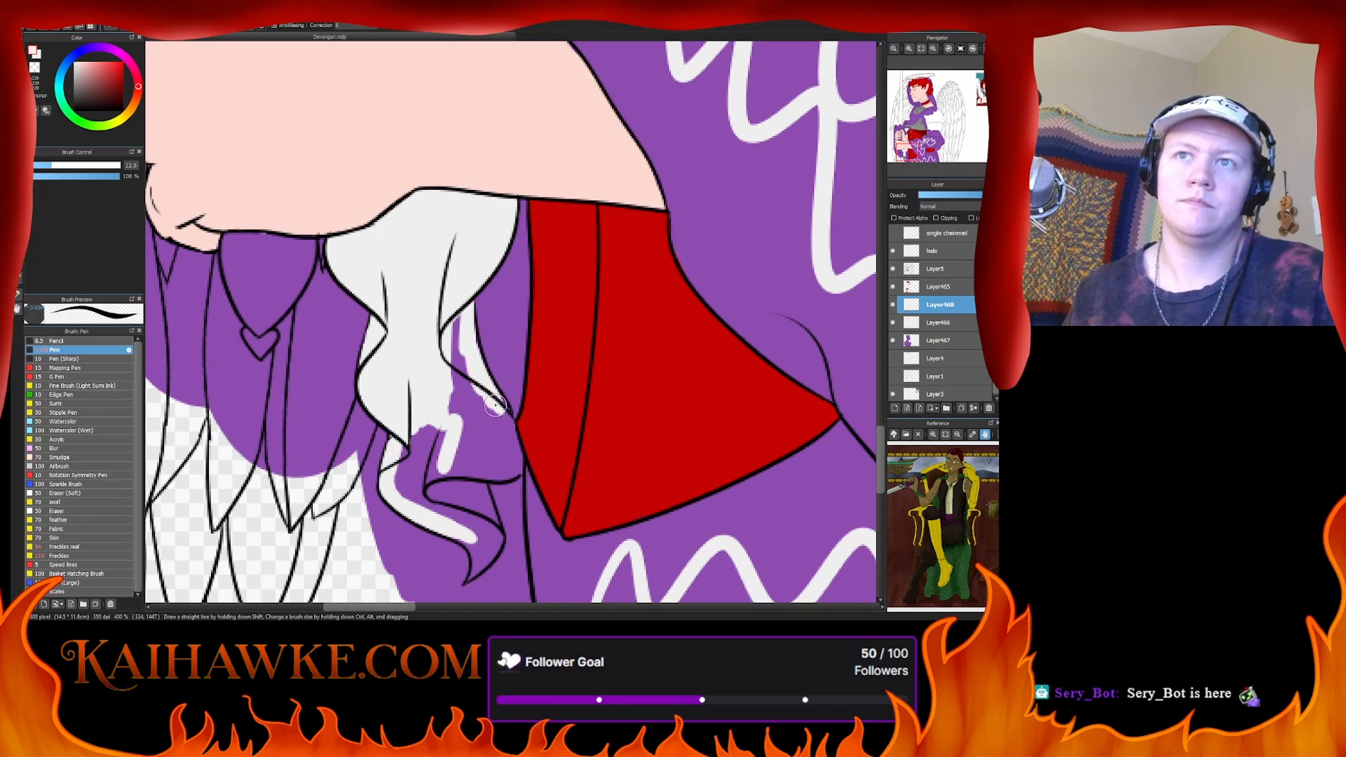
mouse_move(467, 310)
left_mouse_down()
mouse_move(467, 384)
mouse_move(452, 309)
mouse_move(470, 449)
left_mouse_up()
mouse_move(475, 398)
left_mouse_down()
mouse_move(492, 456)
mouse_move(511, 449)
mouse_move(502, 419)
mouse_move(519, 459)
mouse_move(514, 429)
mouse_move(522, 483)
mouse_move(511, 419)
mouse_move(498, 459)
left_mouse_up()
mouse_move(498, 460)
left_mouse_down()
mouse_move(474, 473)
mouse_move(497, 463)
mouse_move(466, 460)
mouse_move(445, 418)
mouse_move(418, 427)
mouse_move(410, 493)
mouse_move(474, 525)
mouse_move(468, 475)
mouse_move(493, 534)
mouse_move(488, 511)
mouse_move(484, 558)
mouse_move(498, 532)
mouse_move(467, 581)
mouse_move(474, 541)
mouse_move(473, 553)
mouse_move(457, 536)
mouse_move(484, 539)
left_mouse_up()
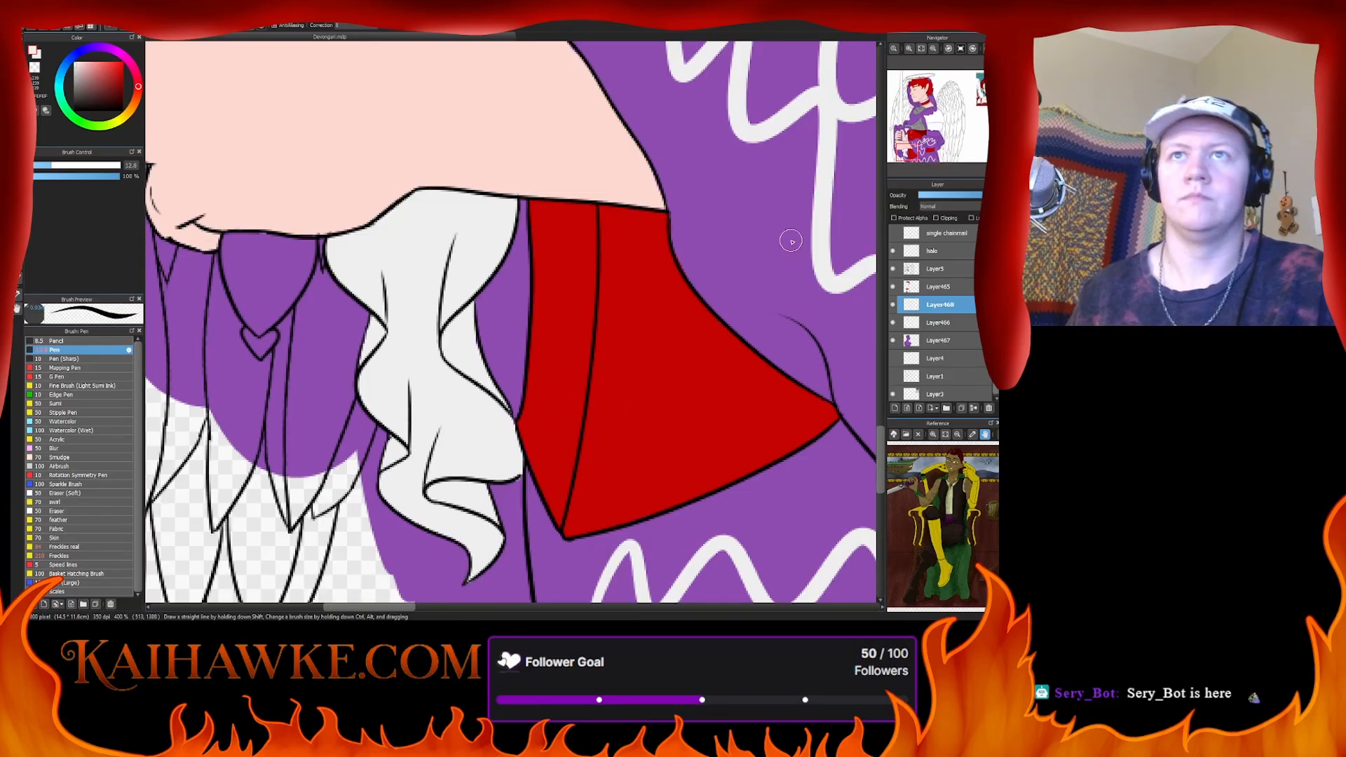
- Paint the gathered puff off-white and trace the upper and outer edges of the sleeve above the band
left_click_drag(576, 219, 686, 571)
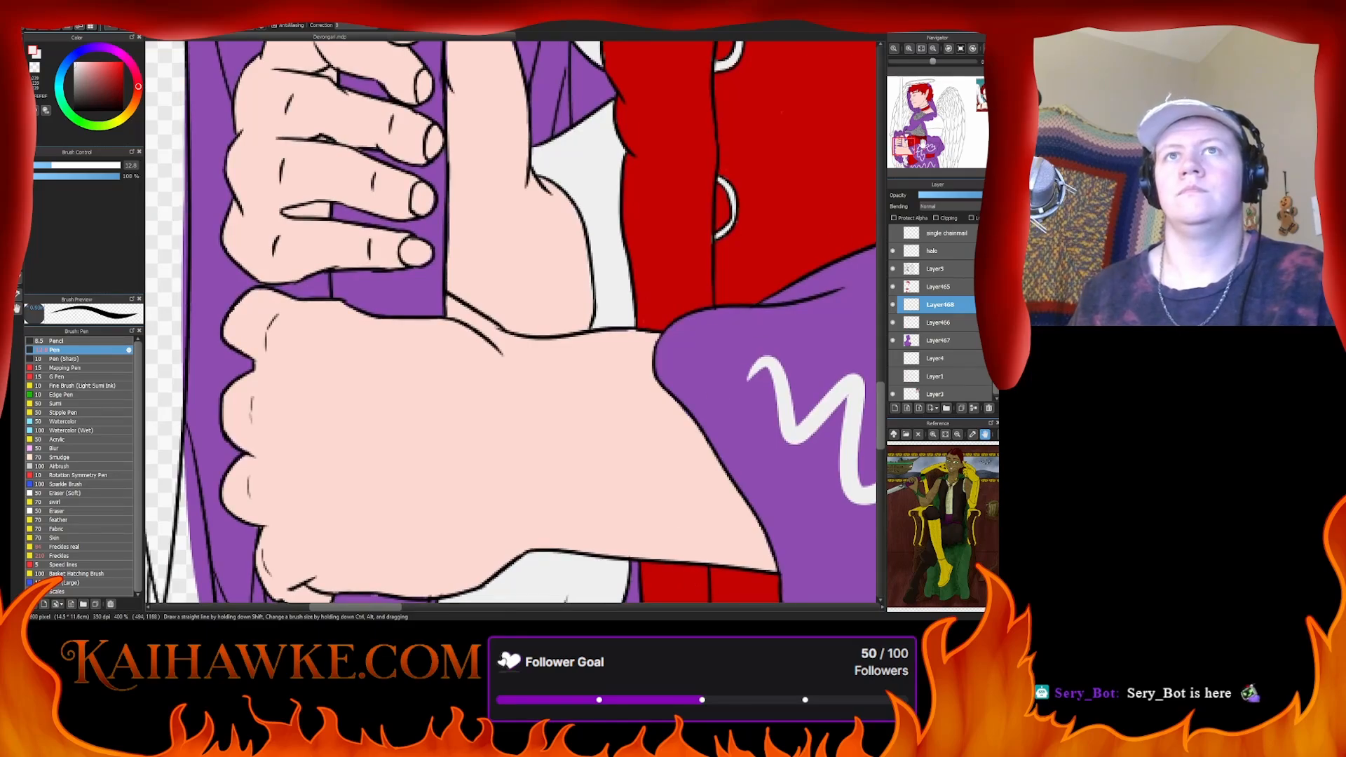
left_click(920, 51)
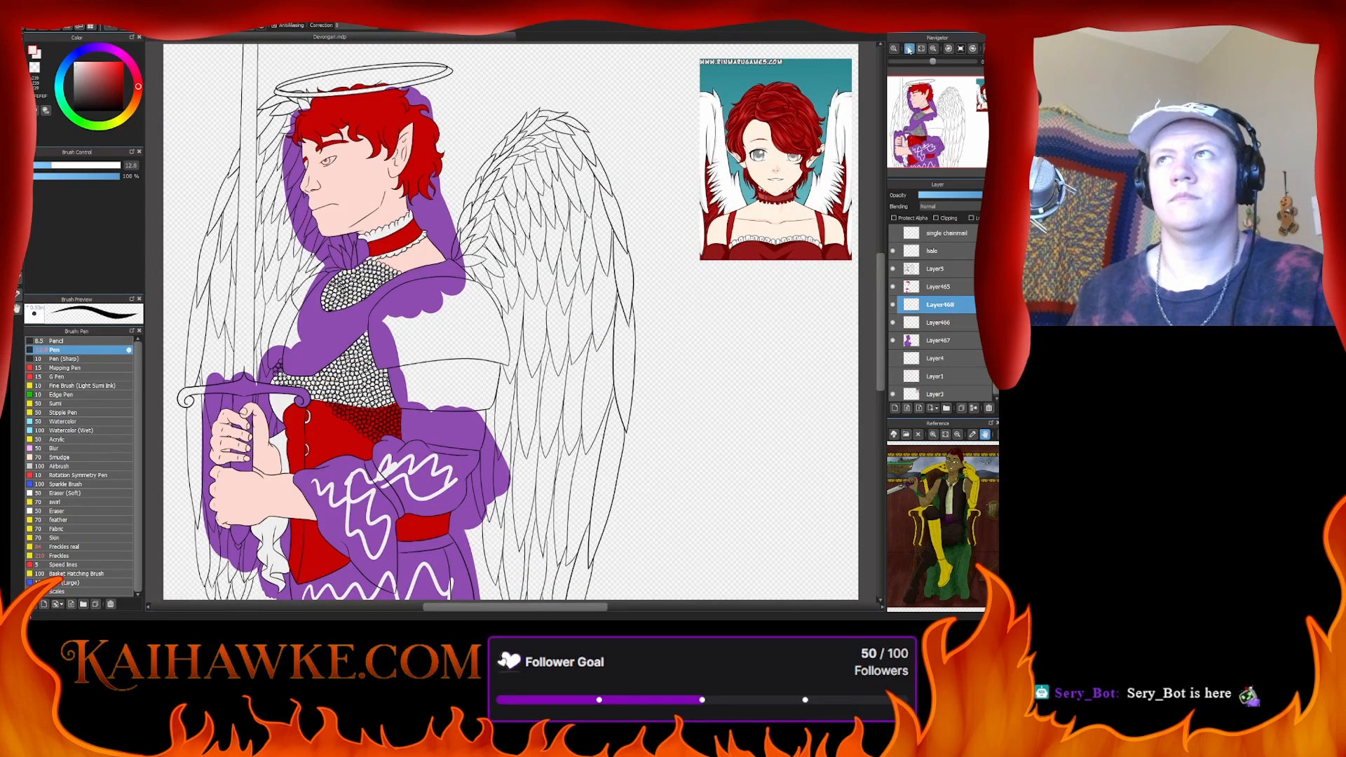
left_click(909, 49)
left_click_drag(940, 147, 931, 148)
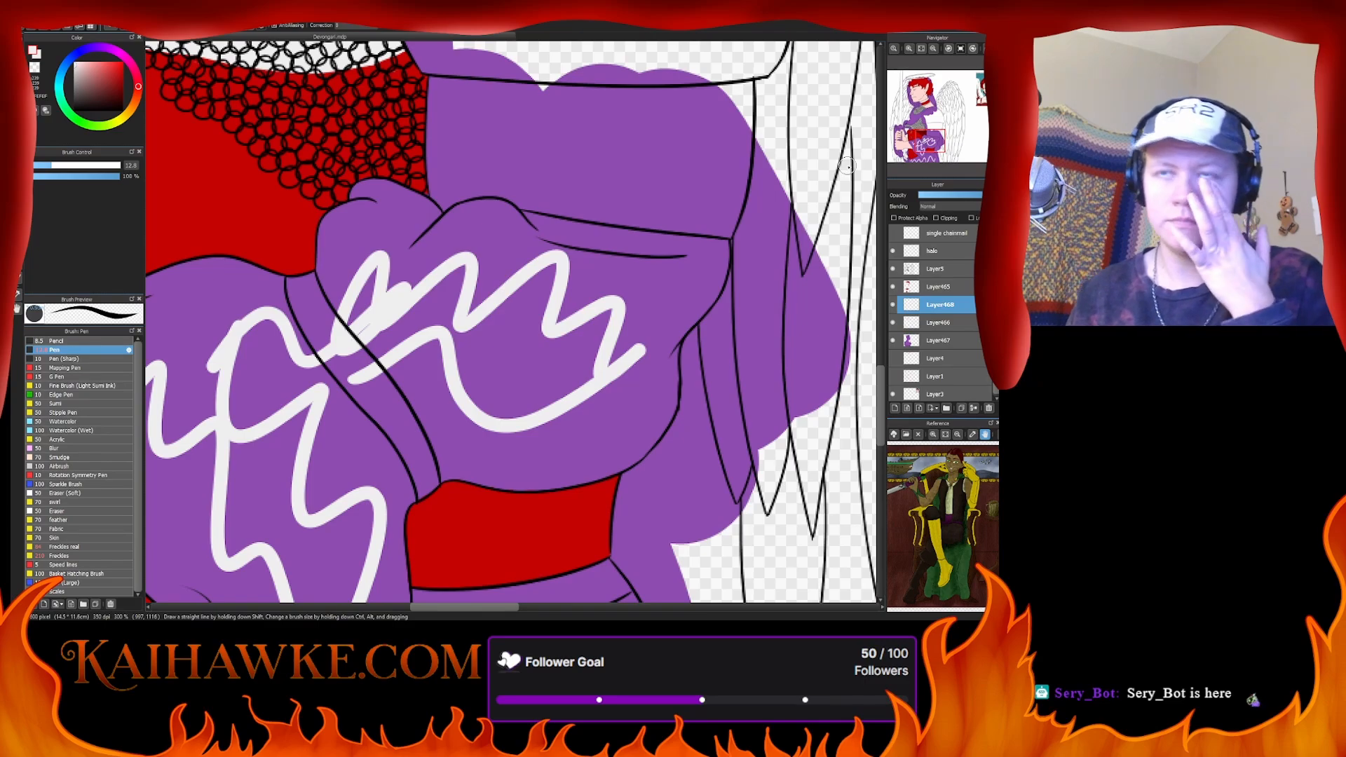
mouse_move(333, 223)
left_mouse_down()
mouse_move(323, 281)
mouse_move(327, 218)
mouse_move(360, 169)
mouse_move(406, 155)
mouse_move(396, 231)
mouse_move(419, 205)
mouse_move(438, 225)
mouse_move(428, 207)
mouse_move(413, 216)
mouse_move(438, 284)
left_mouse_up()
key("ctrl+z")
mouse_move(431, 212)
left_mouse_down()
mouse_move(448, 294)
mouse_move(447, 216)
mouse_move(499, 210)
mouse_move(446, 224)
mouse_move(460, 209)
mouse_move(633, 240)
left_mouse_up()
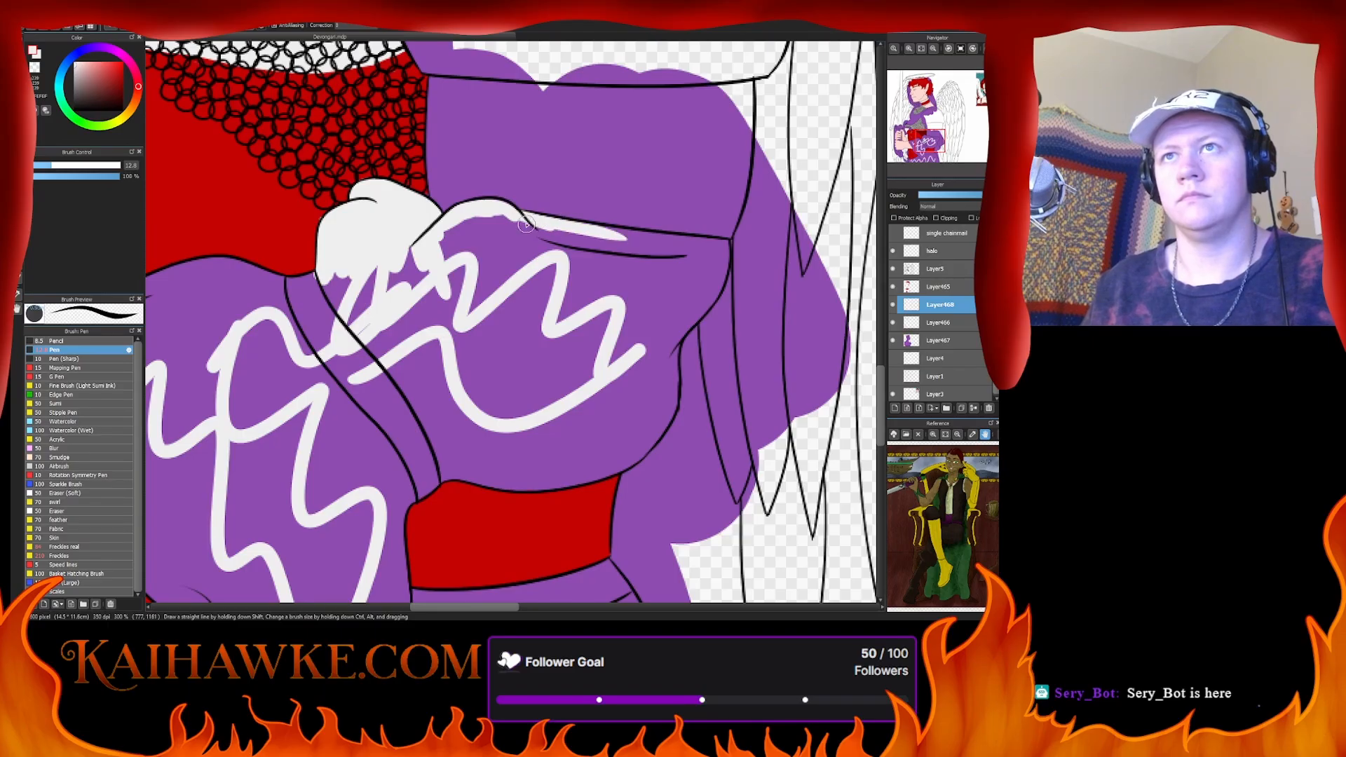
left_click_drag(525, 224, 698, 249)
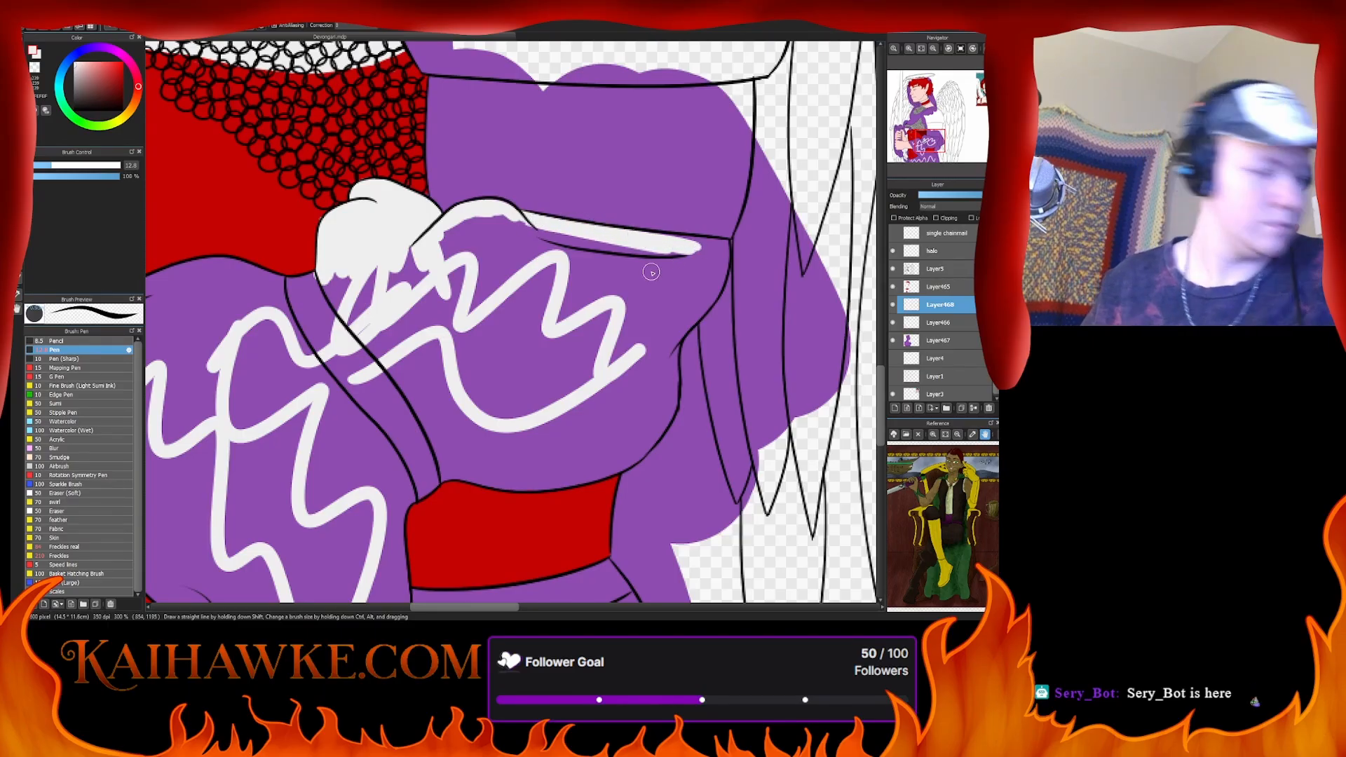
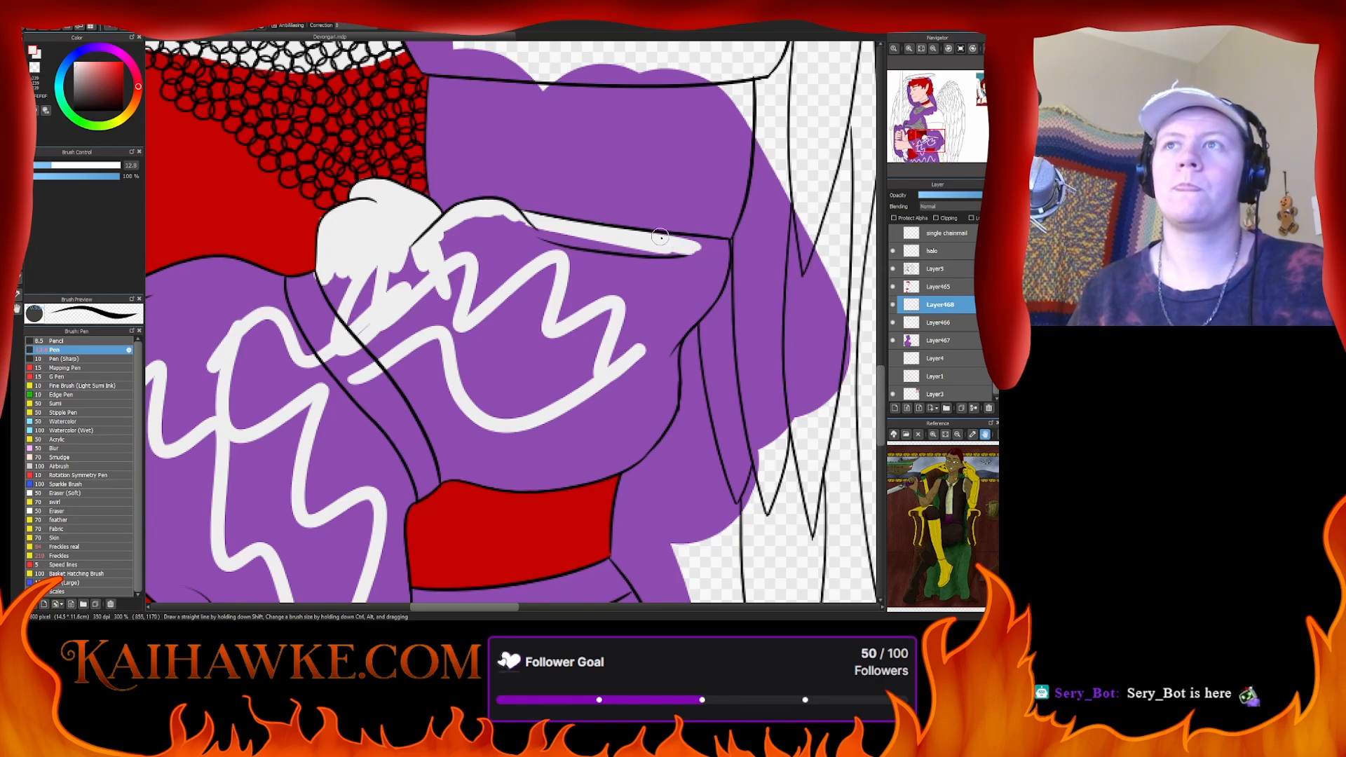
left_click_drag(661, 237, 722, 243)
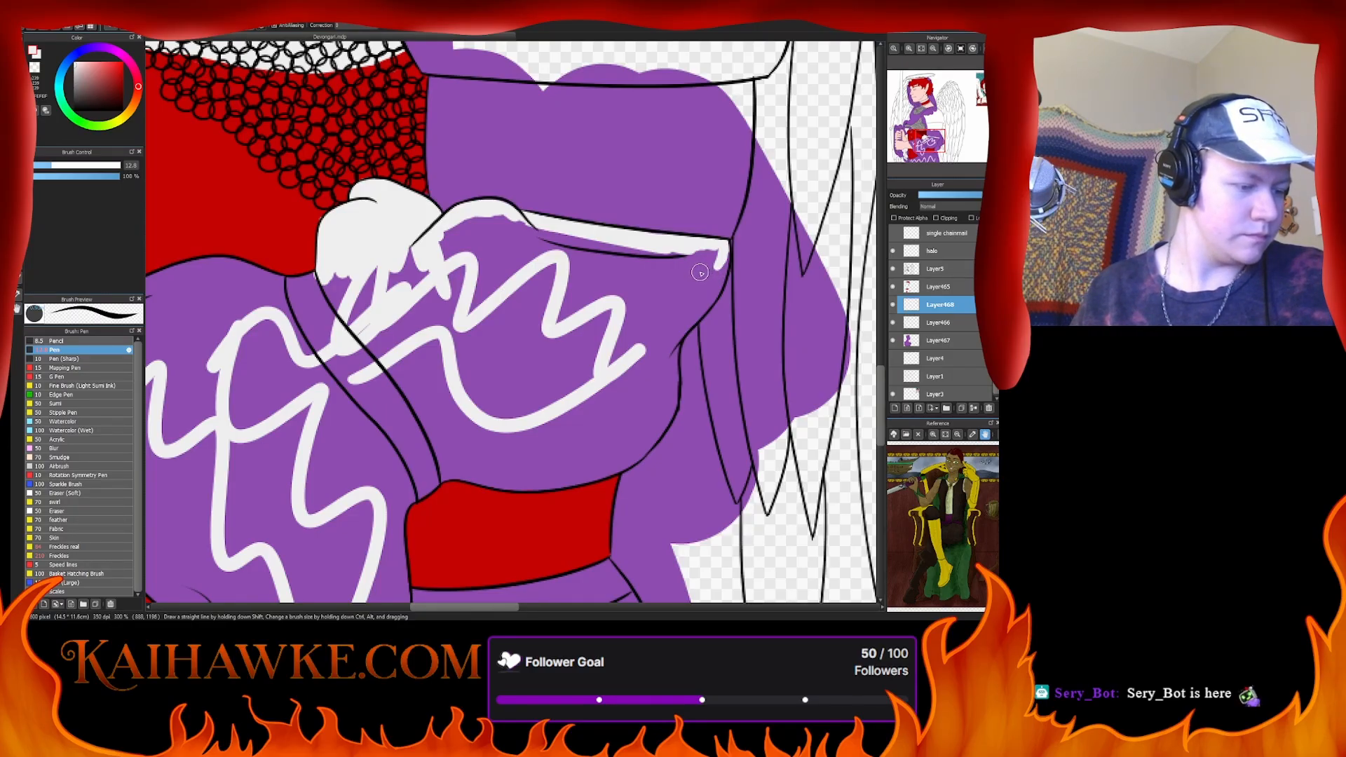
mouse_move(722, 261)
left_mouse_down()
mouse_move(702, 303)
mouse_move(721, 272)
mouse_move(655, 339)
mouse_move(702, 304)
mouse_move(653, 349)
mouse_move(690, 319)
mouse_move(667, 369)
mouse_move(688, 310)
mouse_move(661, 393)
mouse_move(677, 340)
mouse_move(671, 407)
mouse_move(656, 418)
mouse_move(668, 400)
mouse_move(662, 418)
mouse_move(673, 413)
mouse_move(636, 446)
left_mouse_up()
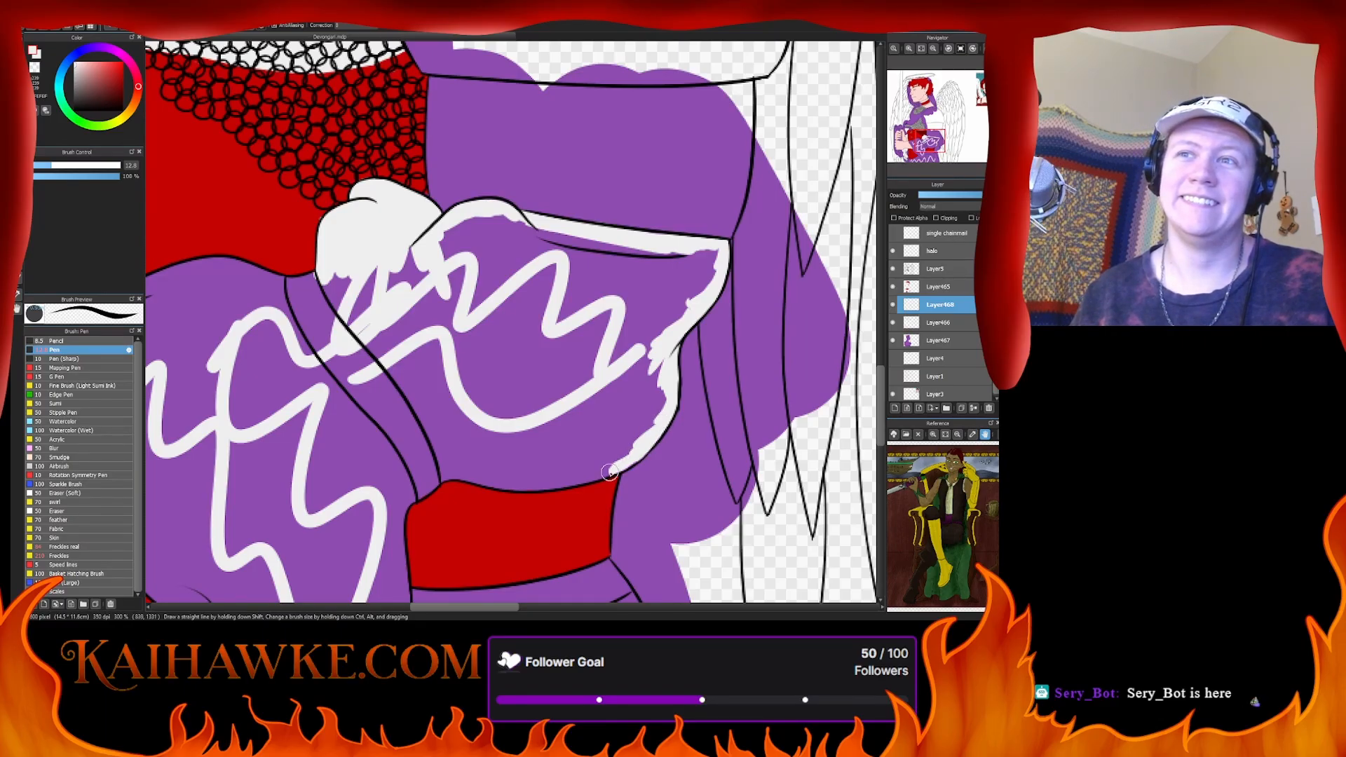
- Fill the interior of the upper sleeve and the sleeve band with off-white, extending slightly into the forearm sleeve
mouse_move(584, 490)
left_mouse_down()
mouse_move(535, 502)
mouse_move(518, 477)
mouse_move(480, 476)
mouse_move(471, 448)
mouse_move(505, 395)
mouse_move(483, 368)
mouse_move(601, 324)
mouse_move(625, 369)
mouse_move(601, 440)
mouse_move(580, 450)
mouse_move(589, 466)
mouse_move(623, 454)
mouse_move(667, 401)
mouse_move(665, 380)
mouse_move(648, 381)
mouse_move(630, 409)
mouse_move(654, 399)
mouse_move(659, 341)
mouse_move(697, 283)
mouse_move(659, 352)
left_mouse_up()
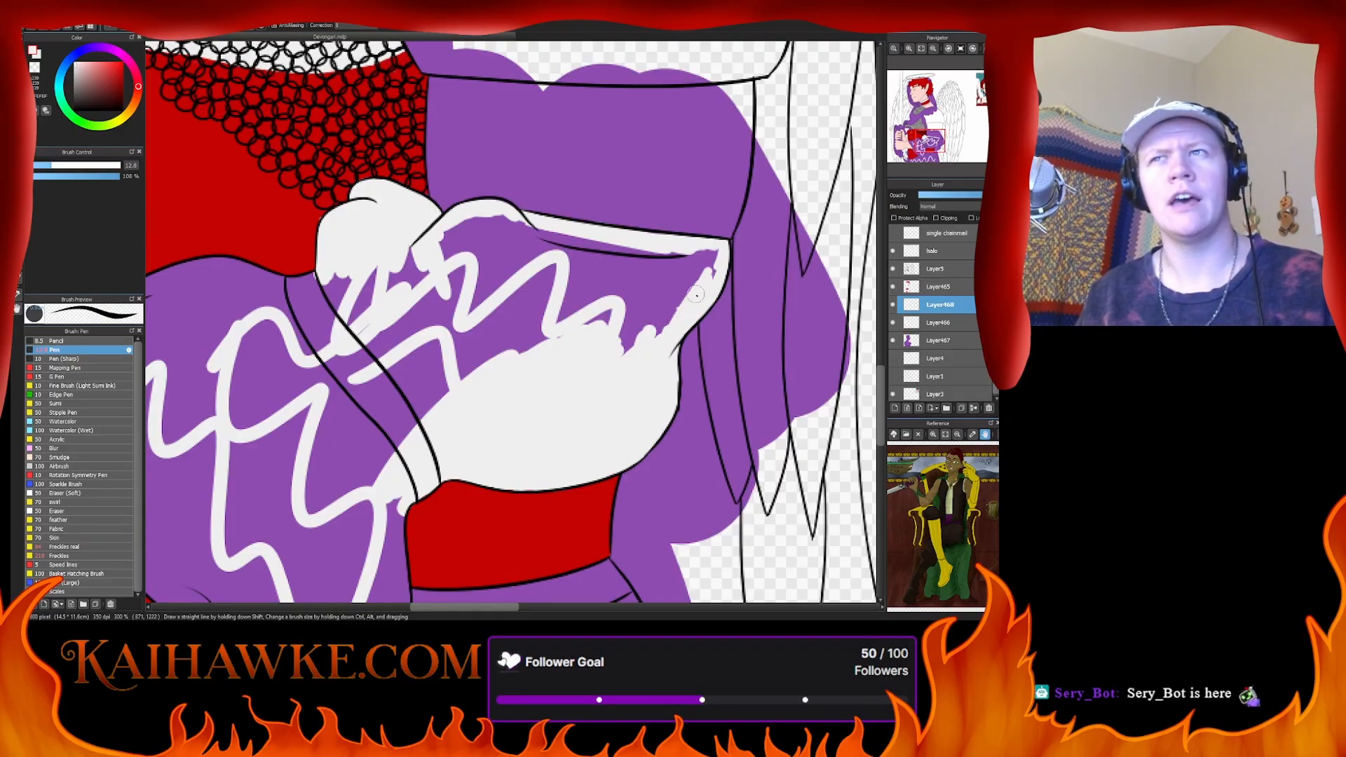
mouse_move(709, 280)
left_mouse_down()
mouse_move(588, 262)
mouse_move(661, 252)
mouse_move(512, 230)
mouse_move(527, 250)
mouse_move(605, 266)
mouse_move(703, 261)
mouse_move(676, 284)
mouse_move(703, 268)
mouse_move(652, 346)
mouse_move(611, 358)
mouse_move(697, 254)
mouse_move(571, 327)
mouse_move(585, 357)
mouse_move(557, 342)
mouse_move(501, 357)
mouse_move(524, 306)
mouse_move(492, 314)
mouse_move(489, 380)
left_mouse_up()
mouse_move(526, 315)
left_mouse_down()
mouse_move(633, 301)
mouse_move(597, 315)
mouse_move(564, 298)
mouse_move(621, 258)
mouse_move(616, 242)
mouse_move(561, 253)
mouse_move(522, 287)
mouse_move(582, 277)
mouse_move(490, 361)
mouse_move(477, 406)
mouse_move(533, 420)
mouse_move(613, 349)
mouse_move(569, 377)
left_mouse_up()
mouse_move(481, 303)
left_mouse_down()
mouse_move(431, 333)
mouse_move(453, 306)
mouse_move(509, 289)
mouse_move(479, 282)
left_mouse_up()
mouse_move(532, 246)
left_mouse_down()
mouse_move(471, 276)
mouse_move(447, 312)
left_mouse_up()
left_click_drag(517, 281, 456, 321)
mouse_move(563, 253)
left_mouse_down()
mouse_move(592, 258)
mouse_move(573, 277)
mouse_move(583, 284)
mouse_move(511, 353)
mouse_move(454, 461)
mouse_move(592, 343)
mouse_move(537, 444)
mouse_move(550, 448)
mouse_move(533, 533)
mouse_move(478, 503)
mouse_move(467, 478)
mouse_move(448, 407)
mouse_move(455, 330)
mouse_move(397, 375)
mouse_move(324, 338)
mouse_move(366, 316)
left_mouse_up()
- Paint the upper edge and upper portion of the forearm sleeve off-white, from the wrist to the band
scroll(324, 339, "left", 3)
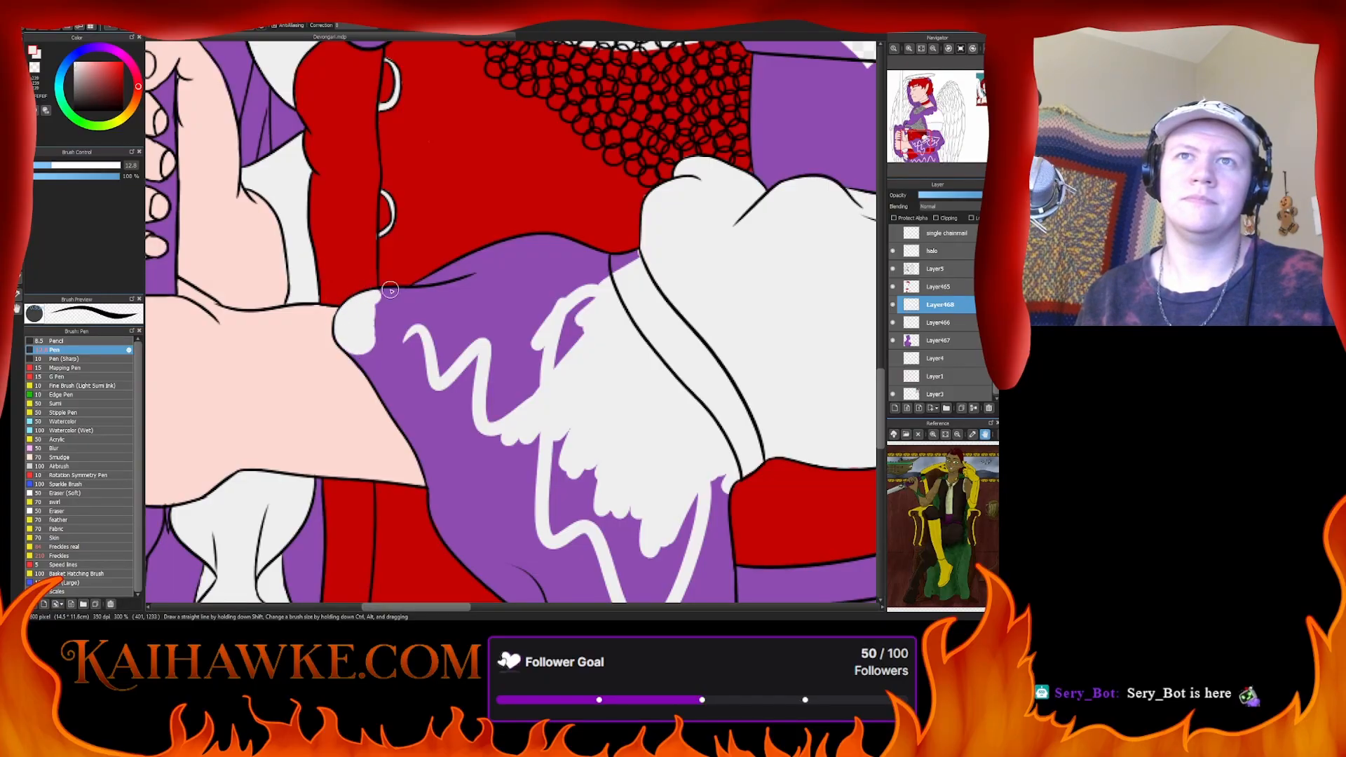
mouse_move(390, 290)
left_mouse_down()
mouse_move(533, 245)
mouse_move(622, 242)
mouse_move(617, 256)
mouse_move(465, 274)
mouse_move(385, 310)
mouse_move(414, 284)
left_mouse_up()
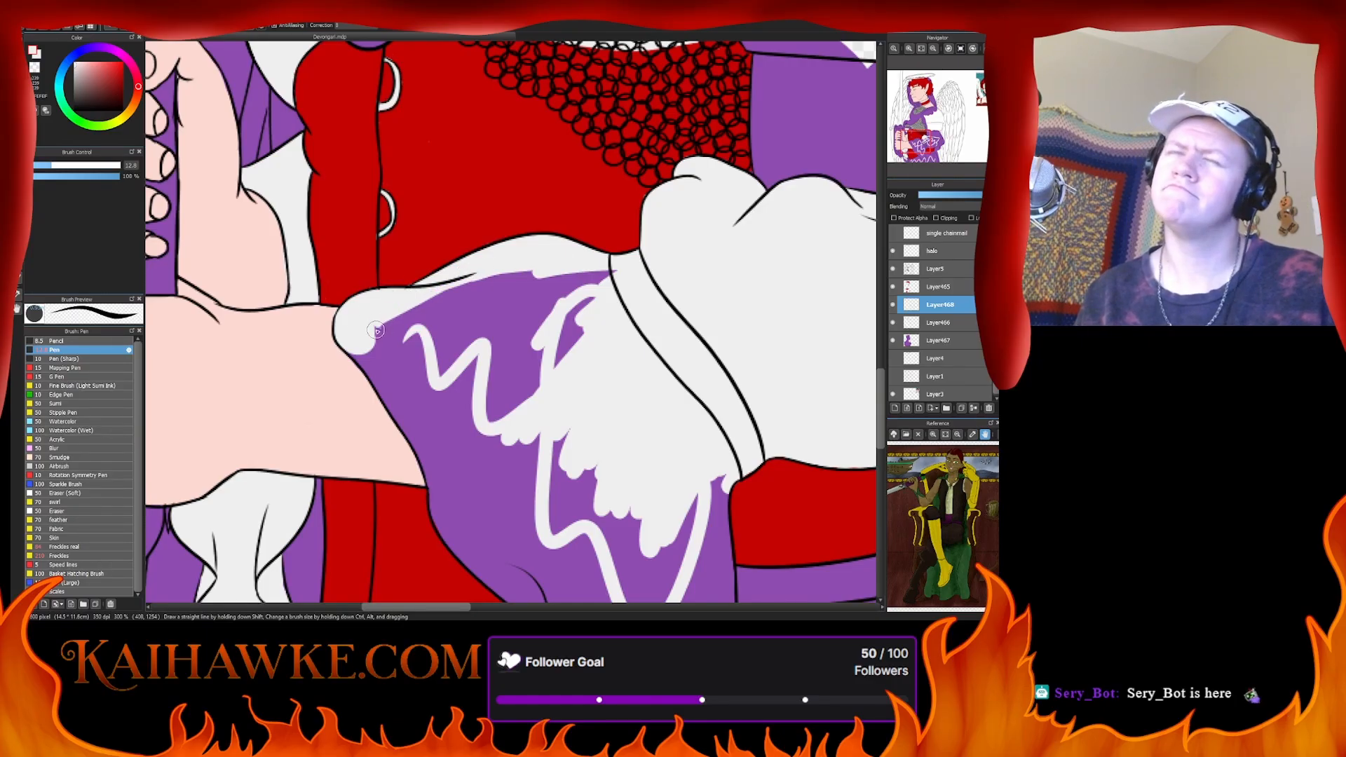
mouse_move(371, 341)
left_mouse_down()
mouse_move(549, 261)
mouse_move(604, 276)
mouse_move(584, 290)
mouse_move(583, 276)
mouse_move(474, 393)
mouse_move(587, 334)
mouse_move(506, 387)
left_mouse_up()
left_click_drag(546, 284, 526, 285)
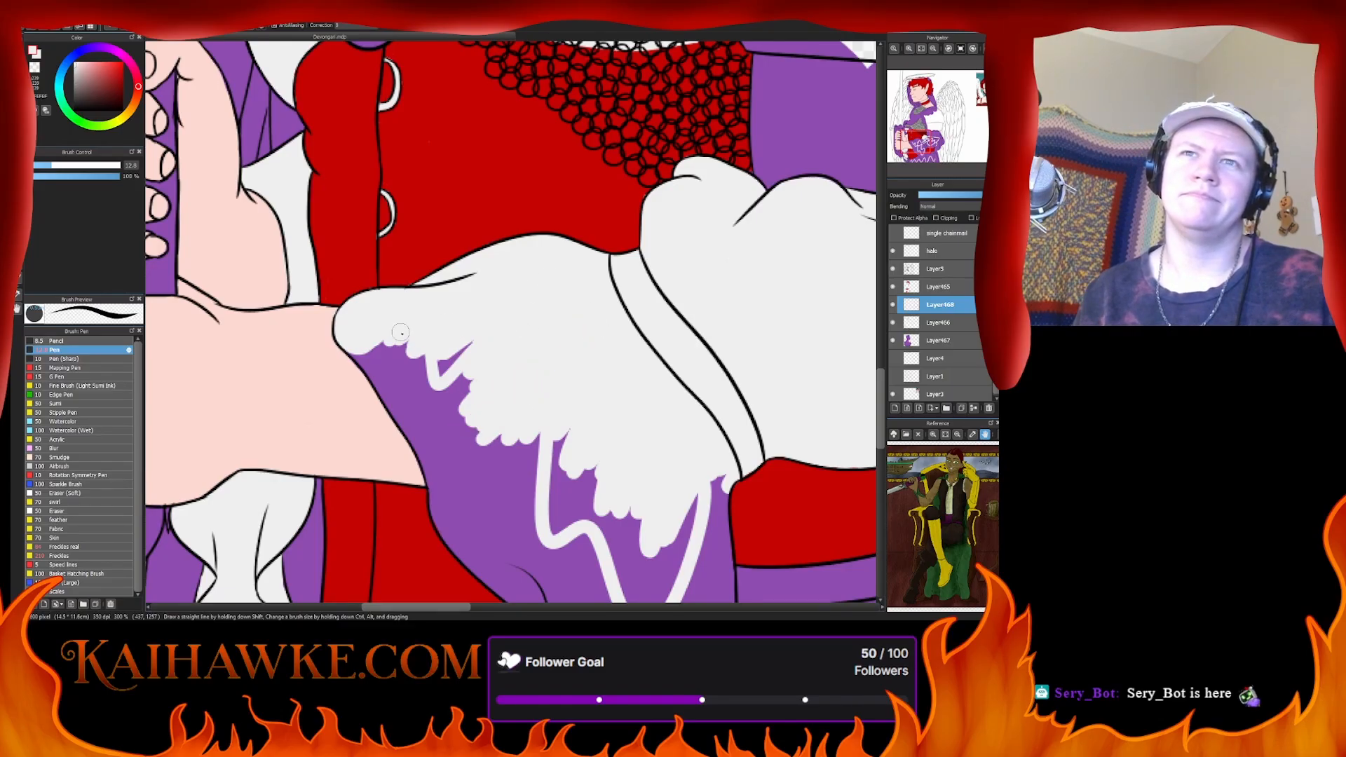
- Trace the sleeve opening along the lower wrist in off-white and fill the sleeve area next to it
mouse_move(364, 363)
left_mouse_down()
mouse_move(393, 396)
mouse_move(350, 348)
mouse_move(424, 462)
left_mouse_up()
key("ctrl+z")
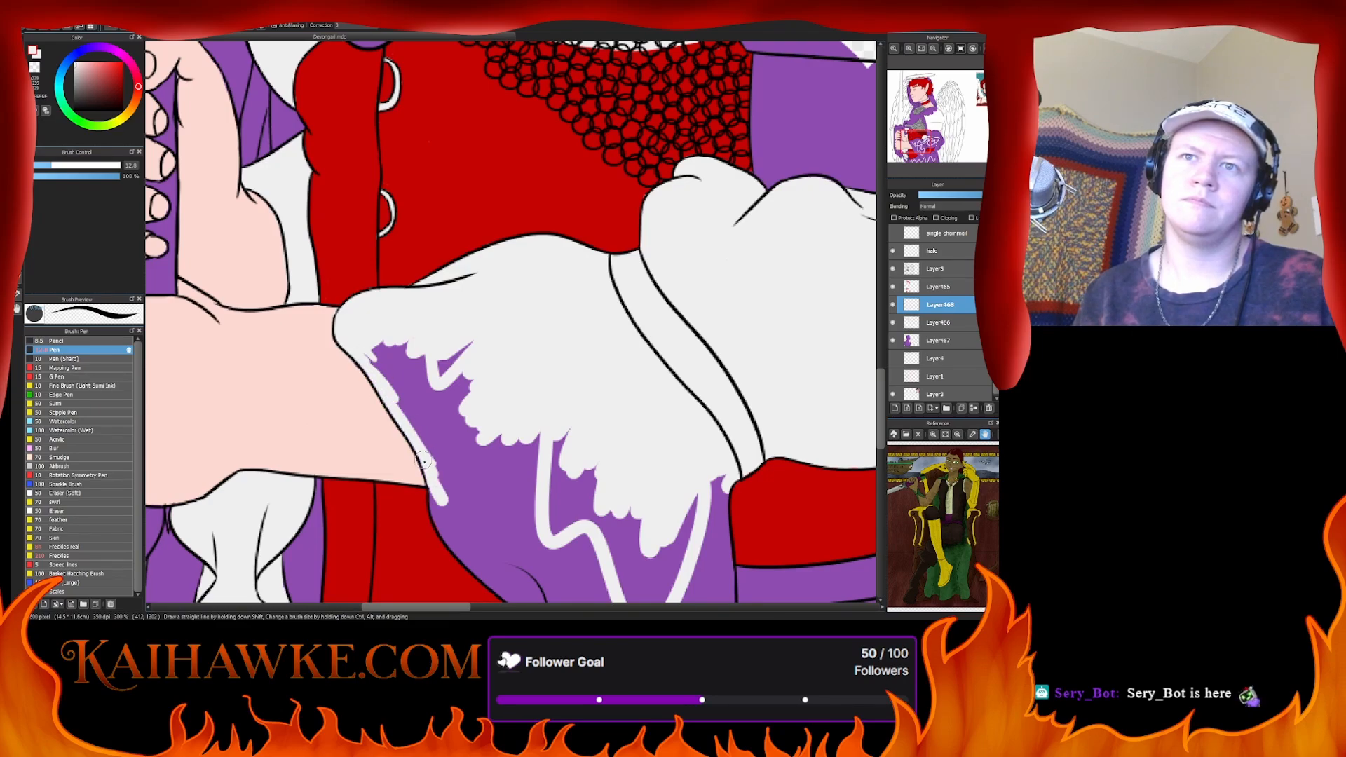
left_click_drag(441, 533, 431, 500)
mouse_move(381, 323)
left_mouse_down()
mouse_move(404, 396)
mouse_move(421, 379)
mouse_move(455, 414)
mouse_move(476, 395)
mouse_move(465, 320)
left_mouse_up()
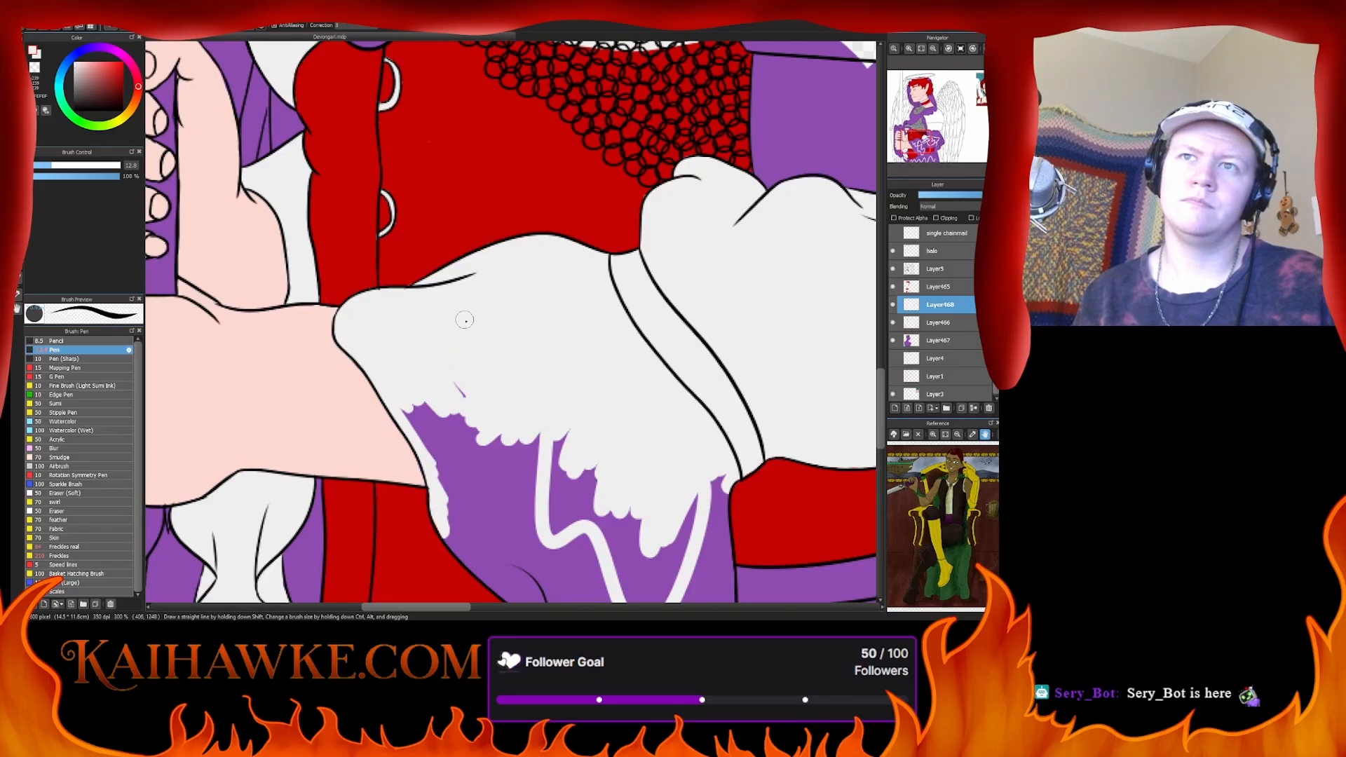
left_click_drag(488, 457, 419, 352)
- Extend the off-white down the forearm sleeve along the red garment, covering the area around its lower fold line
mouse_move(325, 286)
left_mouse_down()
mouse_move(403, 410)
mouse_move(335, 271)
mouse_move(410, 372)
mouse_move(469, 412)
mouse_move(466, 355)
mouse_move(487, 289)
left_mouse_up()
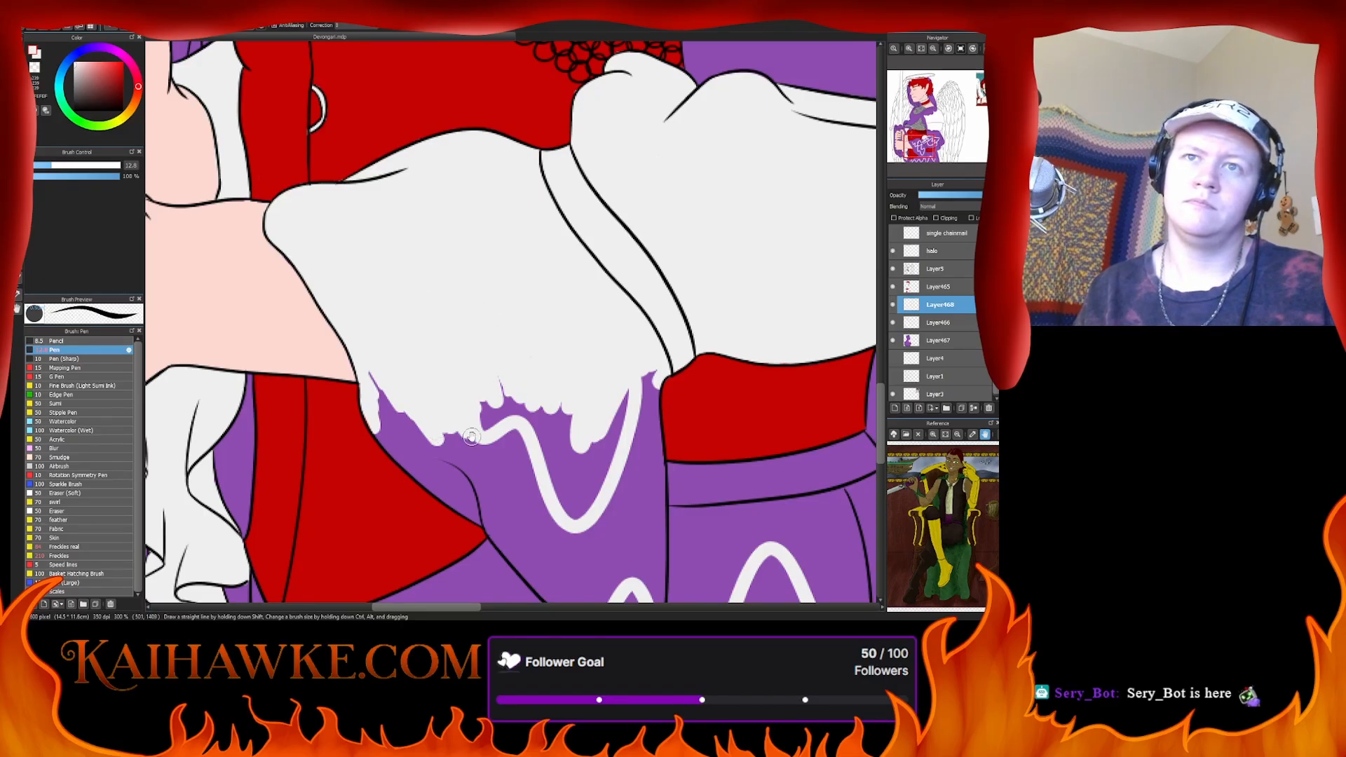
left_click_drag(472, 437, 393, 308)
mouse_move(297, 240)
left_mouse_down()
mouse_move(326, 329)
mouse_move(351, 355)
mouse_move(312, 322)
mouse_move(366, 369)
left_mouse_up()
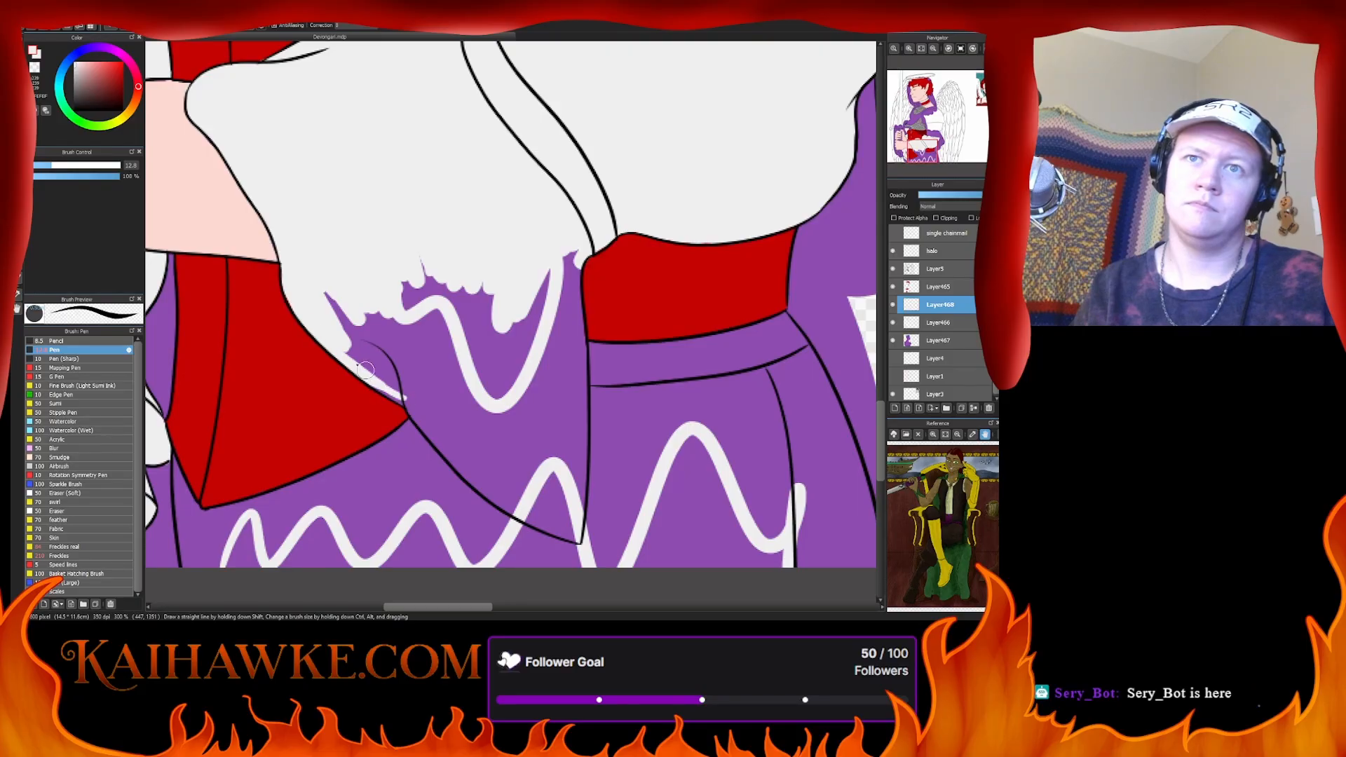
mouse_move(422, 405)
left_mouse_down()
mouse_move(347, 340)
mouse_move(322, 276)
mouse_move(333, 257)
mouse_move(349, 260)
mouse_move(436, 330)
mouse_move(443, 312)
mouse_move(426, 321)
mouse_move(418, 293)
left_mouse_up()
mouse_move(414, 231)
left_mouse_down()
mouse_move(462, 277)
mouse_move(437, 279)
mouse_move(495, 284)
mouse_move(523, 349)
mouse_move(545, 346)
mouse_move(563, 312)
mouse_move(575, 240)
mouse_move(574, 327)
mouse_move(577, 291)
mouse_move(565, 291)
mouse_move(583, 320)
mouse_move(585, 375)
left_mouse_up()
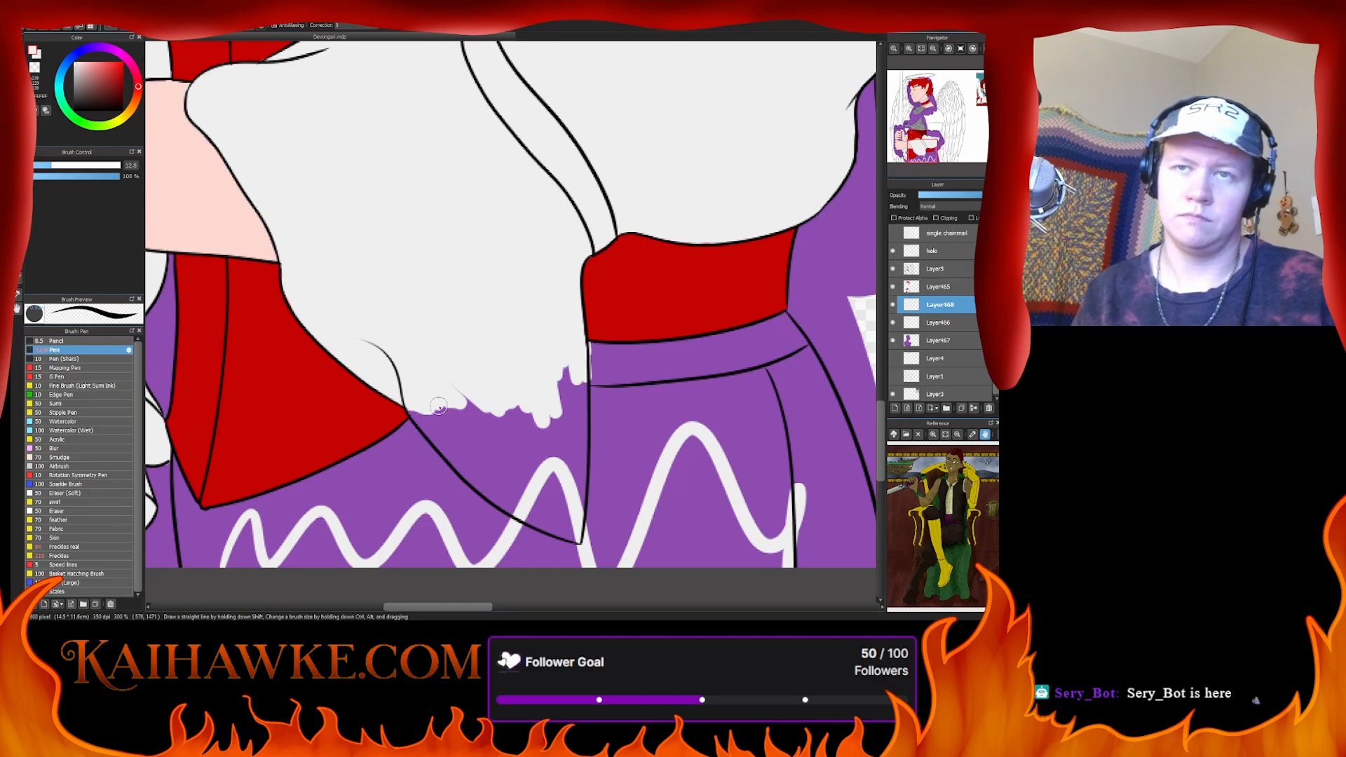
- Enlarge the pen brush and fill the sleeve's pointed tip and most of the skirt and its waistband with off-white
scroll(456, 432, "down", 2)
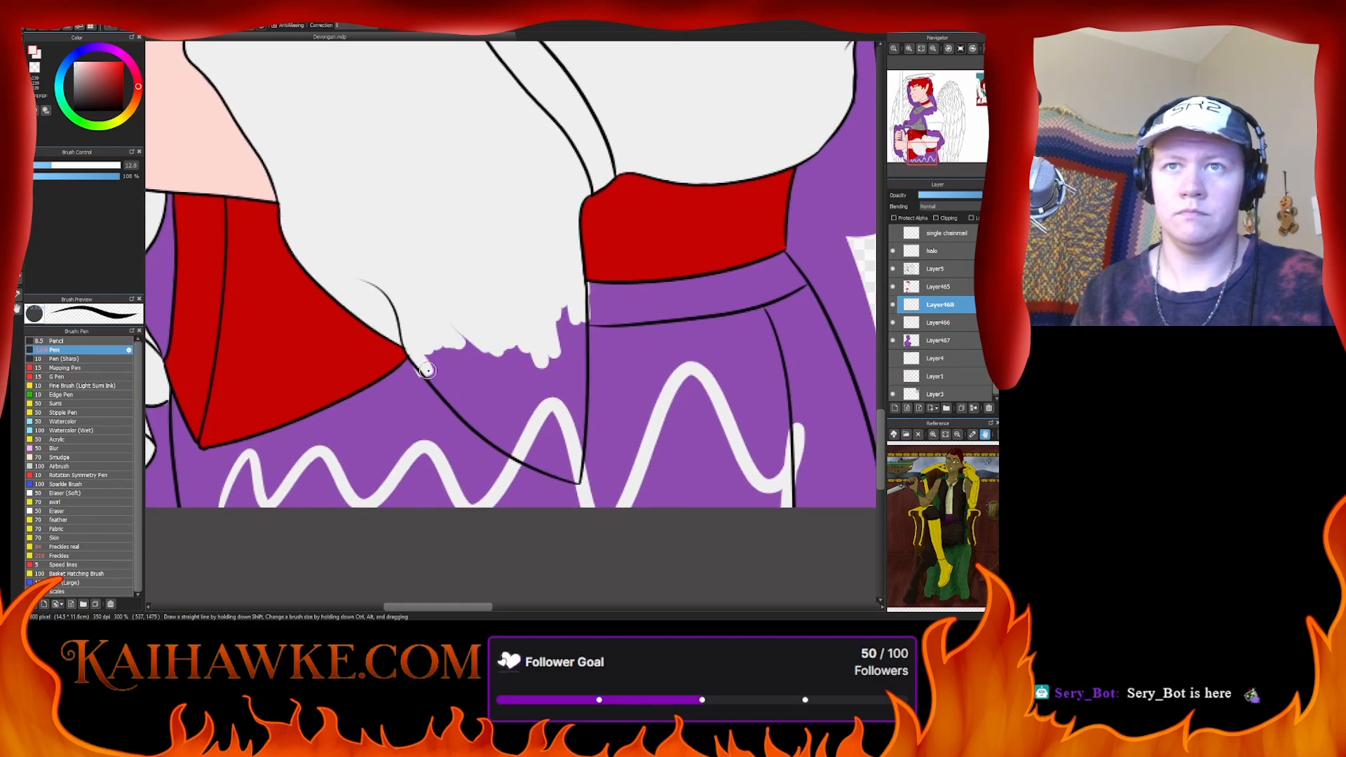
mouse_move(427, 370)
left_mouse_down()
mouse_move(348, 431)
mouse_move(499, 299)
mouse_move(363, 459)
left_mouse_up()
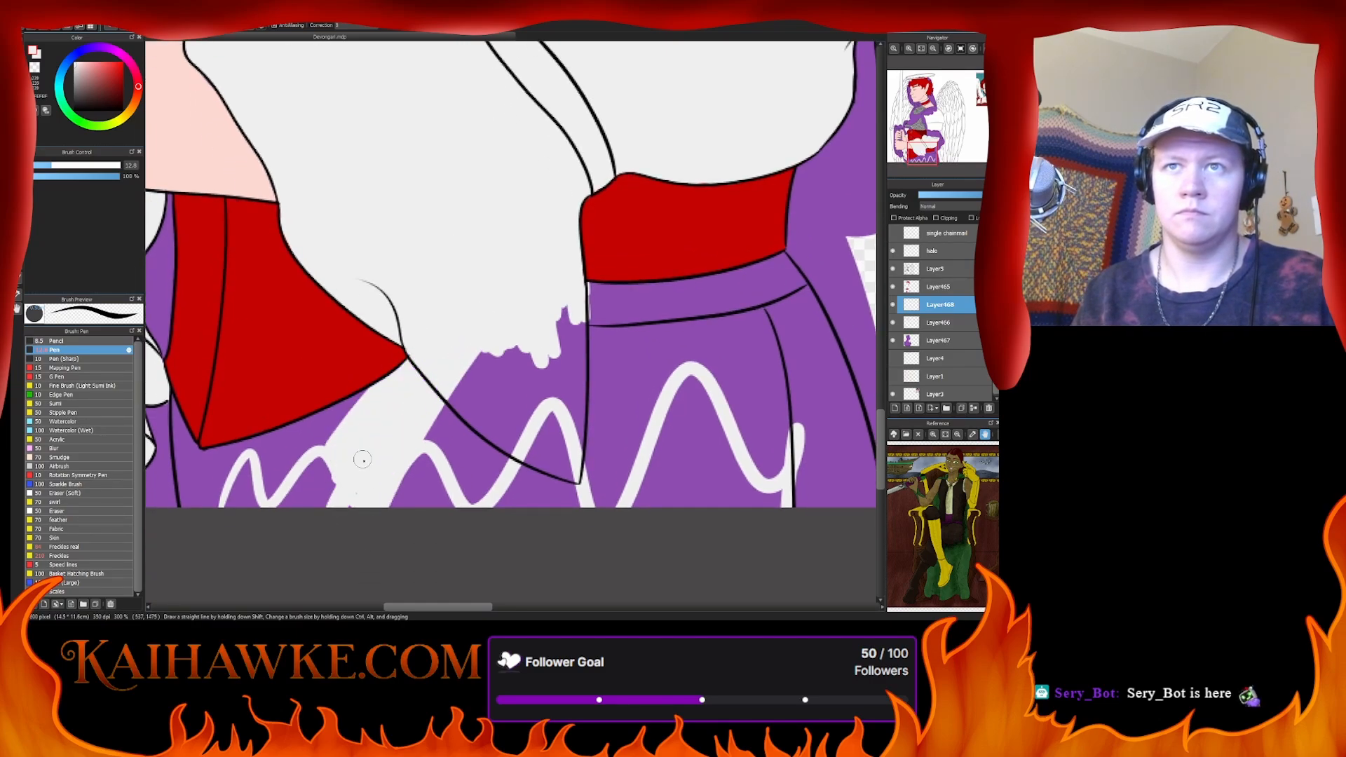
left_click(87, 163)
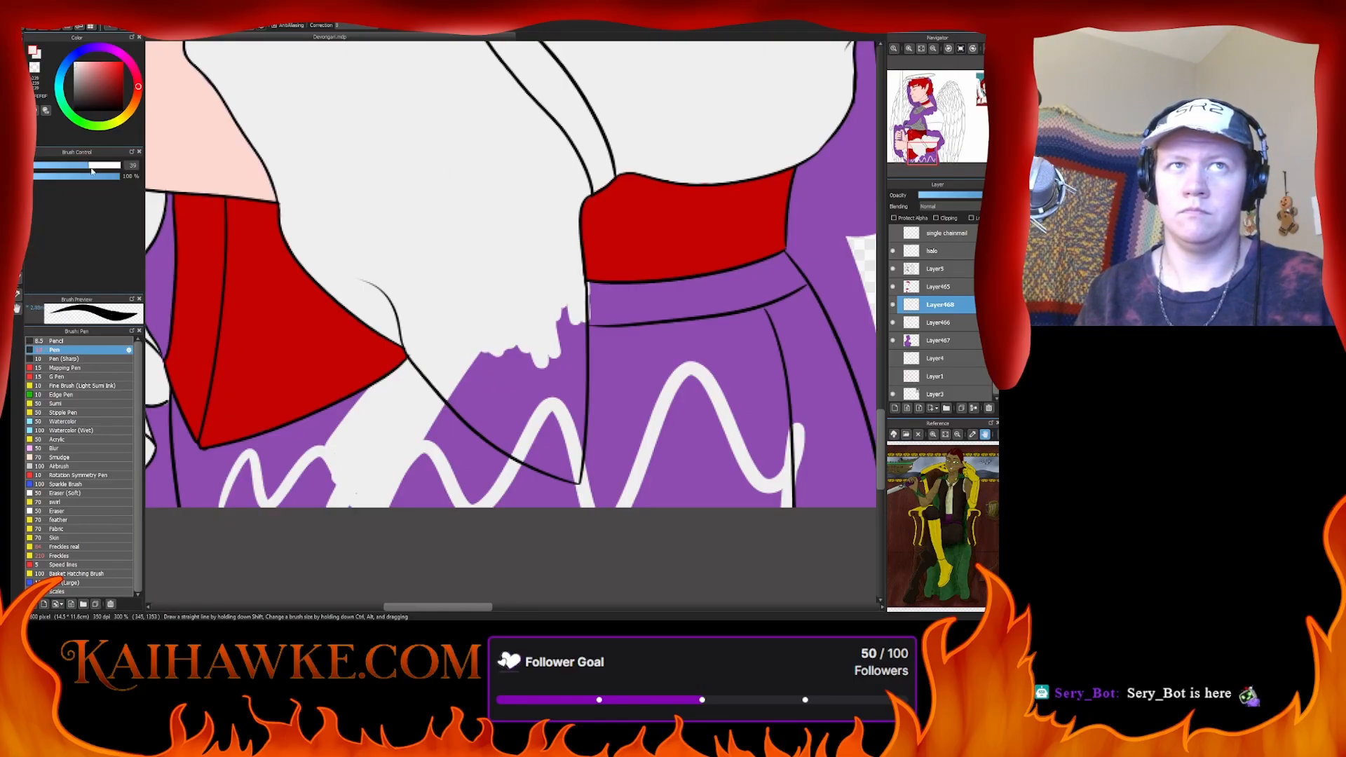
left_click_drag(367, 380, 513, 305)
mouse_move(549, 240)
left_mouse_down()
mouse_move(529, 331)
mouse_move(545, 434)
mouse_move(594, 551)
mouse_move(505, 580)
left_mouse_up()
mouse_move(619, 235)
left_mouse_down()
mouse_move(622, 512)
mouse_move(666, 551)
mouse_move(698, 541)
mouse_move(717, 297)
mouse_move(752, 258)
left_mouse_up()
- Fill the rest of the waistband and skirt with off-white up to the outline on the wing side
scroll(752, 258, "down", 1)
scroll(631, 266, "right", 3)
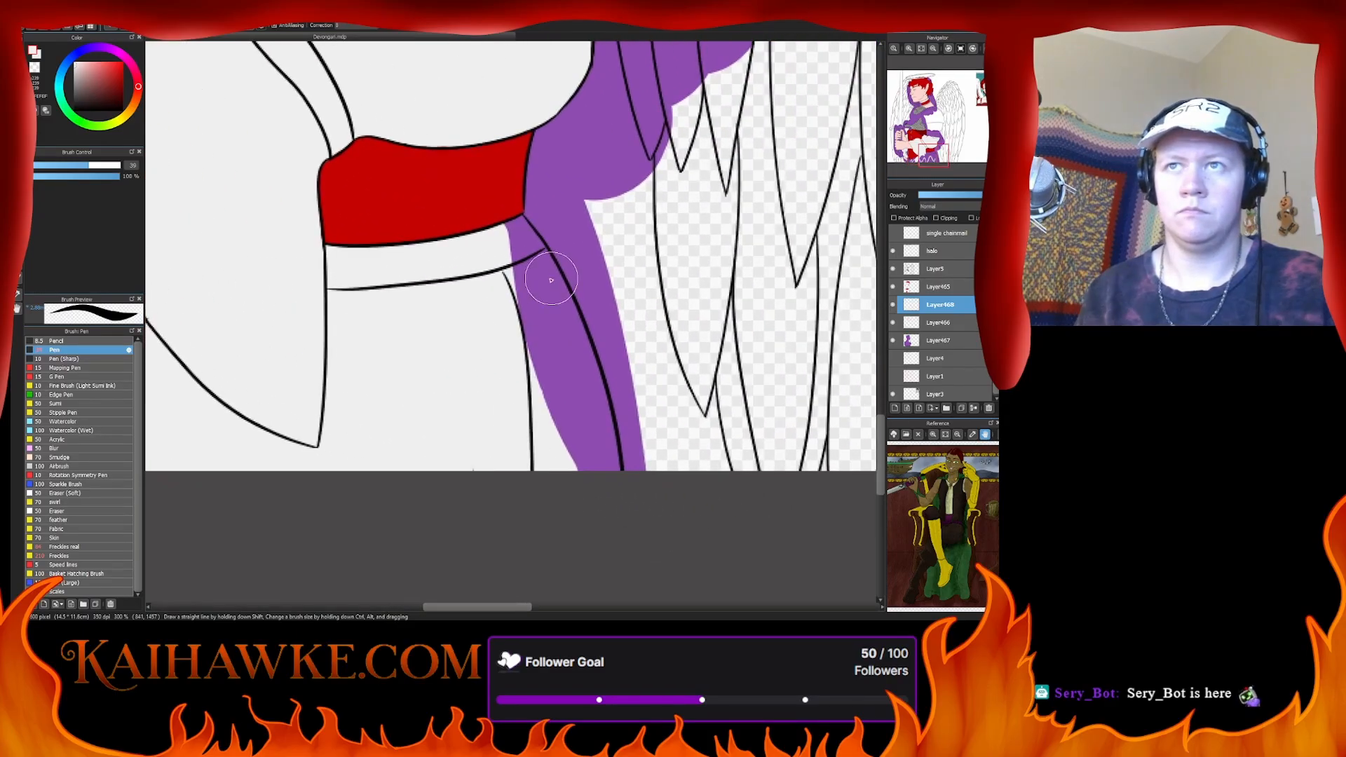
mouse_move(516, 223)
left_mouse_down()
mouse_move(578, 333)
mouse_move(554, 267)
mouse_move(593, 375)
mouse_move(585, 337)
mouse_move(610, 440)
mouse_move(603, 411)
mouse_move(605, 498)
mouse_move(581, 488)
mouse_move(535, 375)
mouse_move(511, 252)
mouse_move(581, 393)
left_mouse_up()
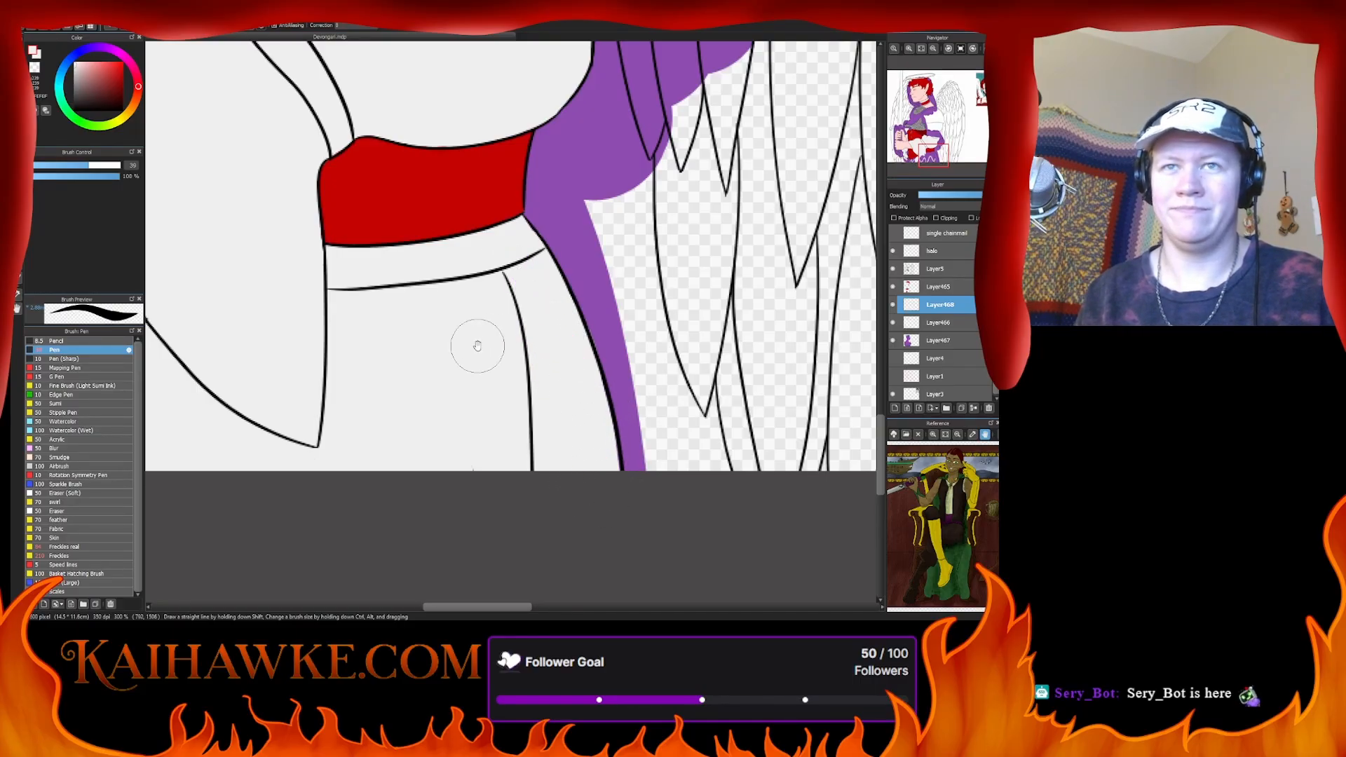
left_click_drag(472, 346, 623, 319)
mouse_move(516, 308)
left_mouse_down()
mouse_move(523, 337)
mouse_move(519, 266)
mouse_move(490, 412)
mouse_move(436, 264)
mouse_move(430, 399)
mouse_move(388, 243)
mouse_move(391, 378)
mouse_move(376, 248)
mouse_move(364, 275)
mouse_move(375, 303)
mouse_move(376, 210)
mouse_move(376, 355)
left_mouse_up()
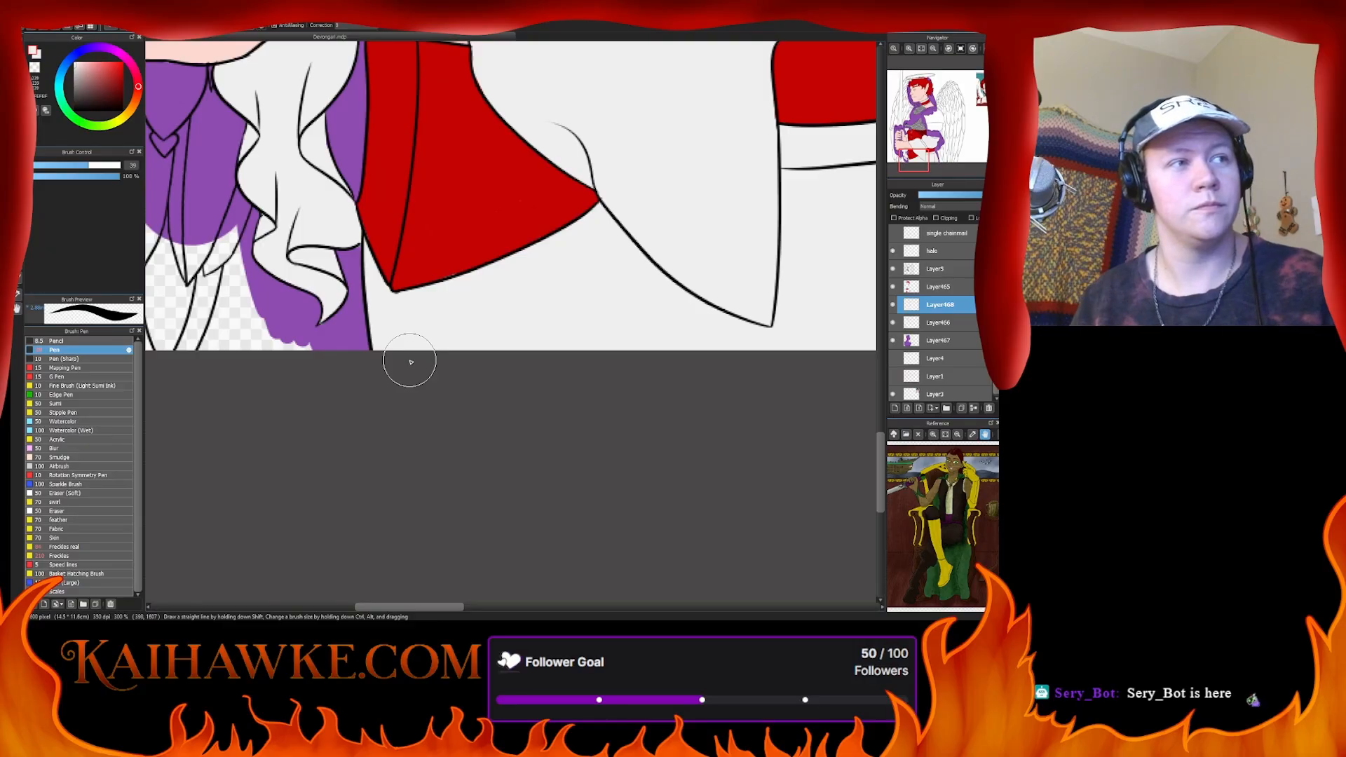
- Hide the purple backing layer and add a new layer above the off-white colour layer
left_click(912, 49)
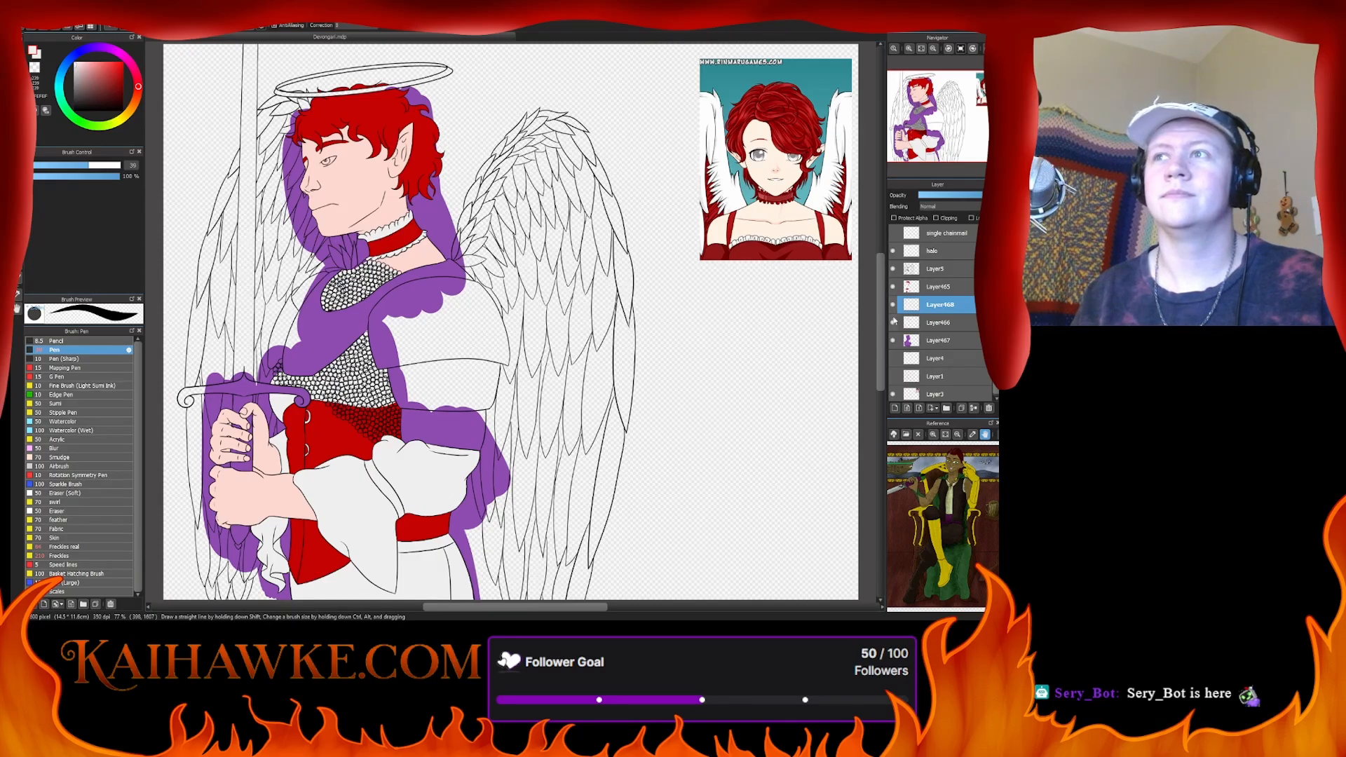
left_click(892, 340)
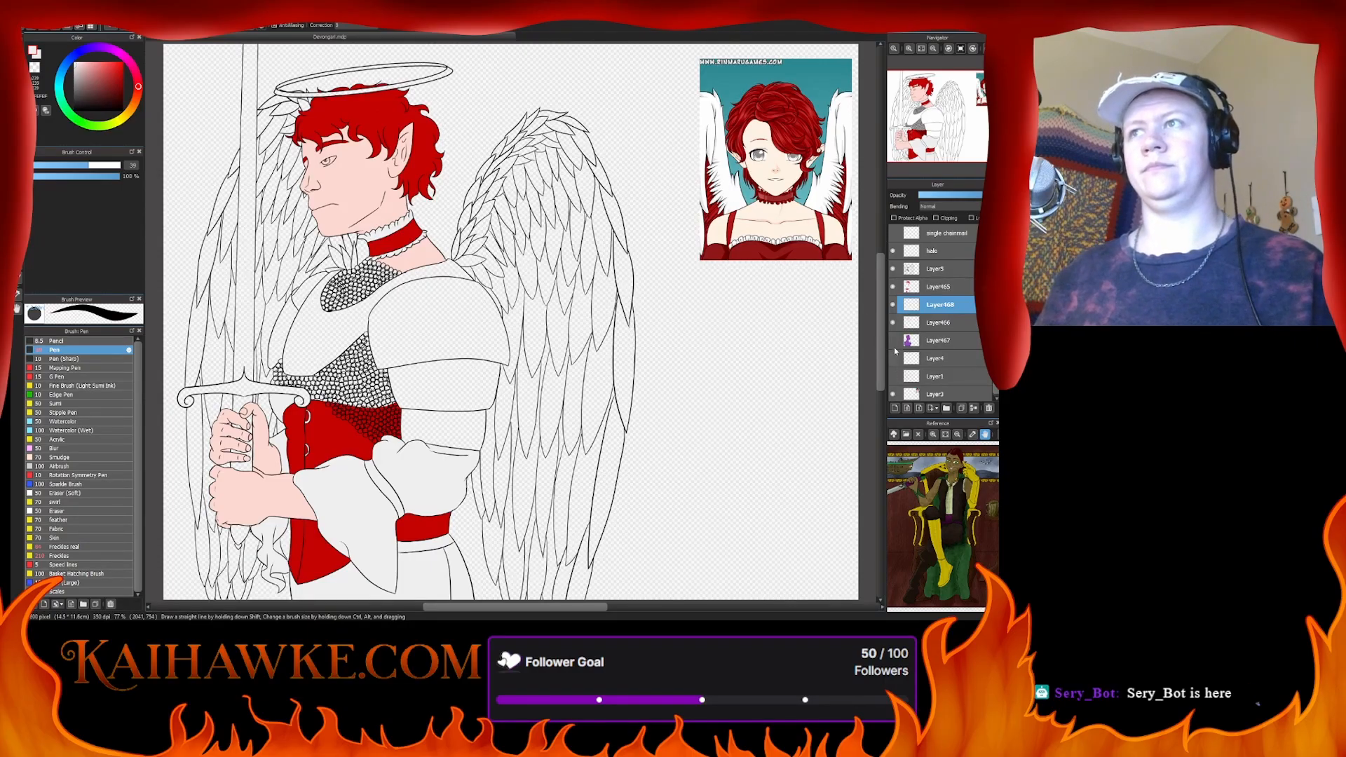
left_click(895, 408)
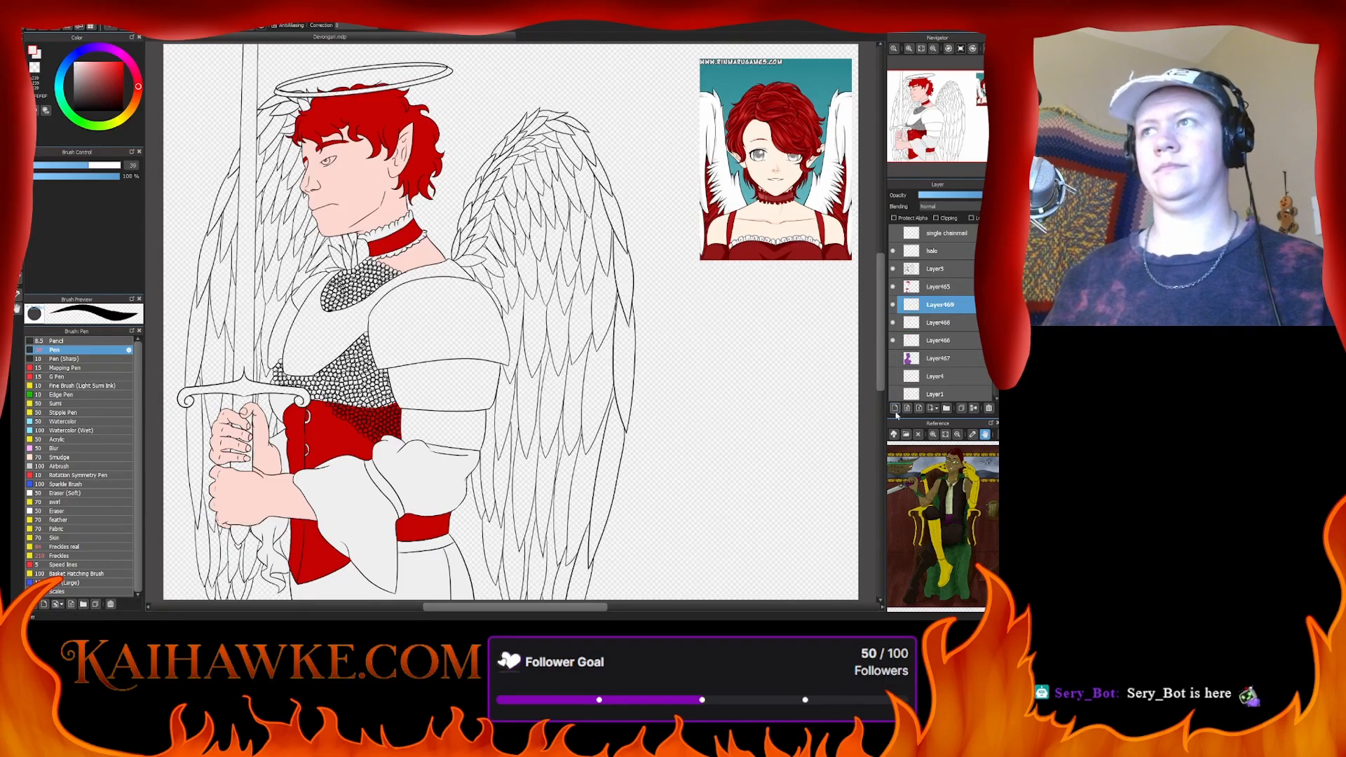
- Block in a rough zigzag of mid-grey across the breastplate from the far shoulder plate to the near pauldron
left_click(910, 49)
left_click(910, 49)
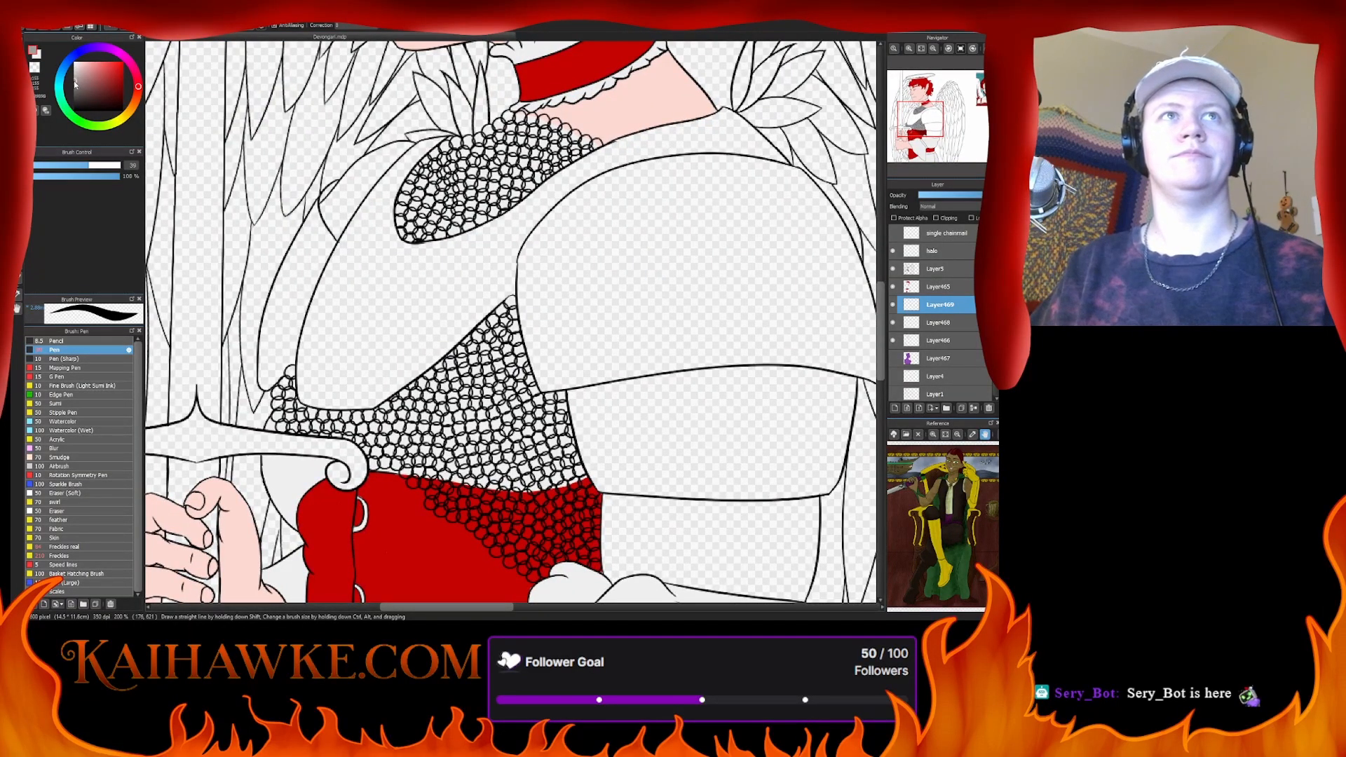
mouse_move(281, 280)
left_mouse_down()
mouse_move(270, 359)
mouse_move(310, 300)
mouse_move(339, 371)
mouse_move(610, 211)
left_mouse_up()
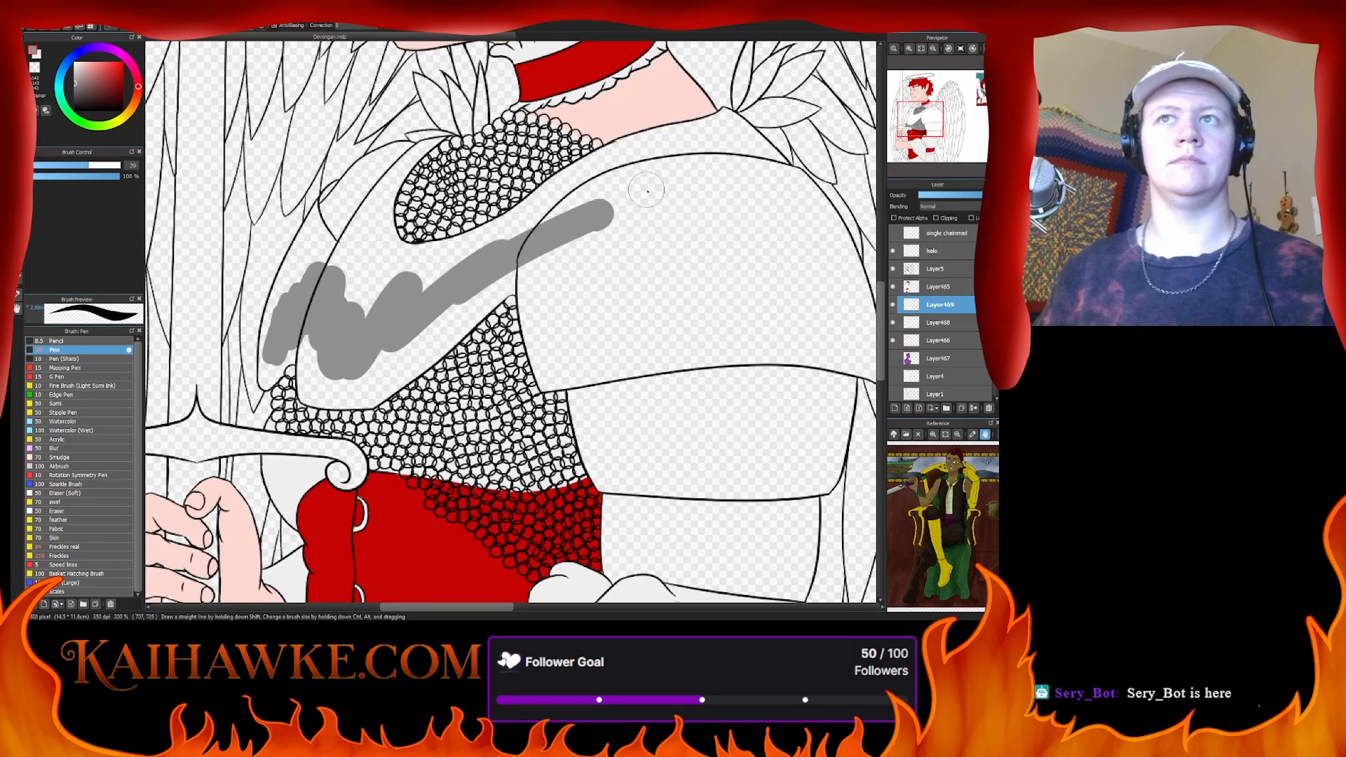
scroll(294, 393, "up", 3)
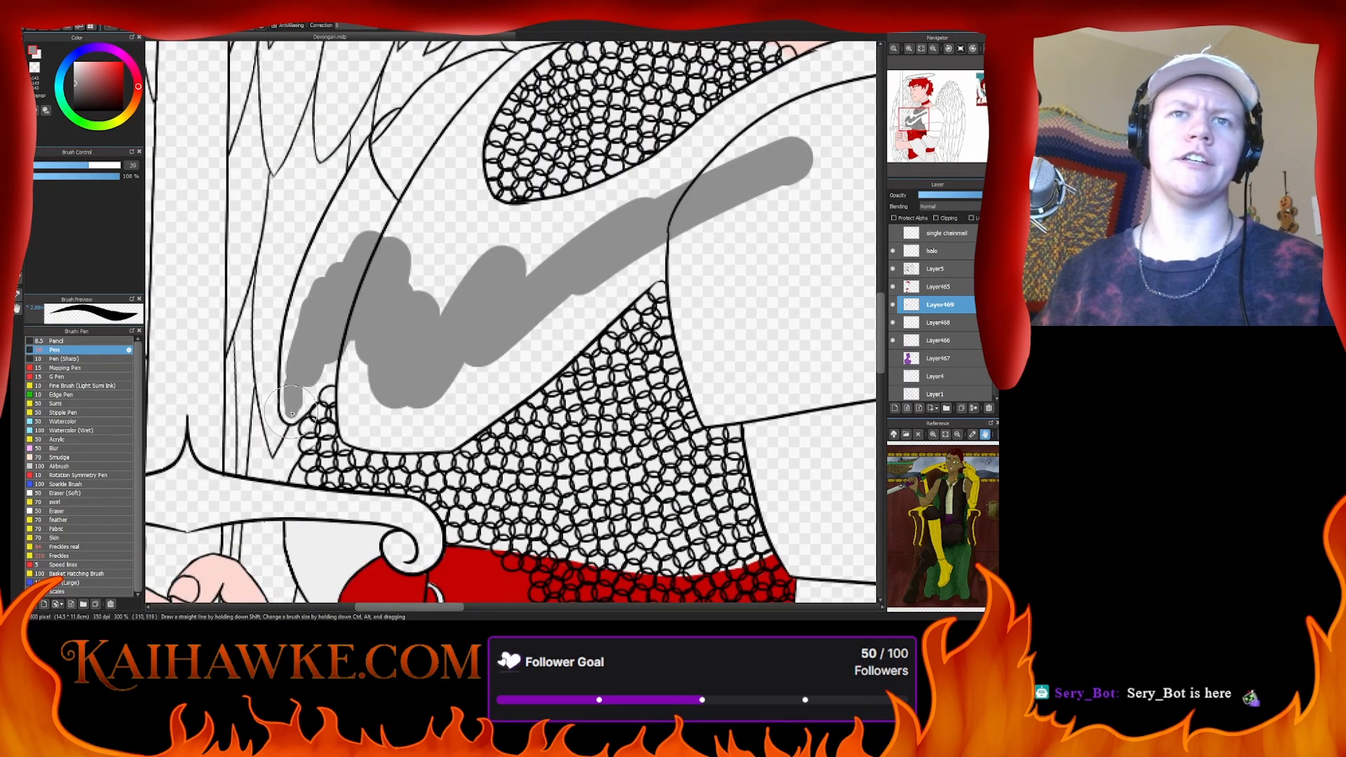
- Shrink the pen brush and fill the far shoulder plate with mid-grey from its lower tip up to the neck feathers
mouse_move(287, 407)
left_mouse_down()
mouse_move(288, 330)
mouse_move(302, 313)
mouse_move(297, 348)
mouse_move(301, 312)
mouse_move(284, 336)
left_mouse_up()
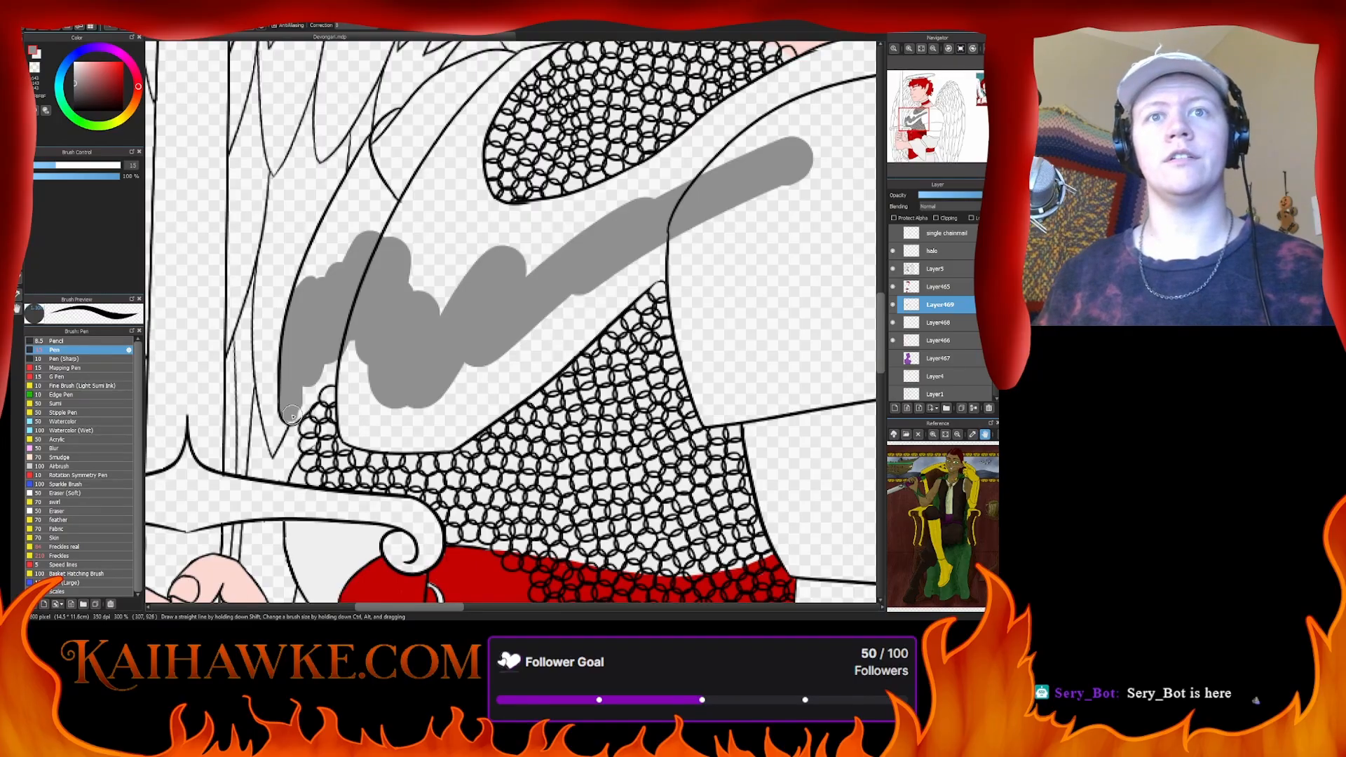
mouse_move(292, 419)
left_mouse_down()
mouse_move(359, 347)
mouse_move(308, 384)
mouse_move(336, 363)
mouse_move(353, 263)
mouse_move(275, 411)
mouse_move(338, 289)
left_mouse_up()
scroll(336, 363, "up", 3)
mouse_move(296, 354)
left_mouse_down()
mouse_move(361, 240)
mouse_move(378, 243)
mouse_move(342, 270)
mouse_move(379, 221)
mouse_move(326, 357)
mouse_move(363, 270)
mouse_move(304, 361)
mouse_move(309, 399)
mouse_move(341, 338)
mouse_move(433, 230)
mouse_move(326, 344)
mouse_move(341, 296)
left_mouse_up()
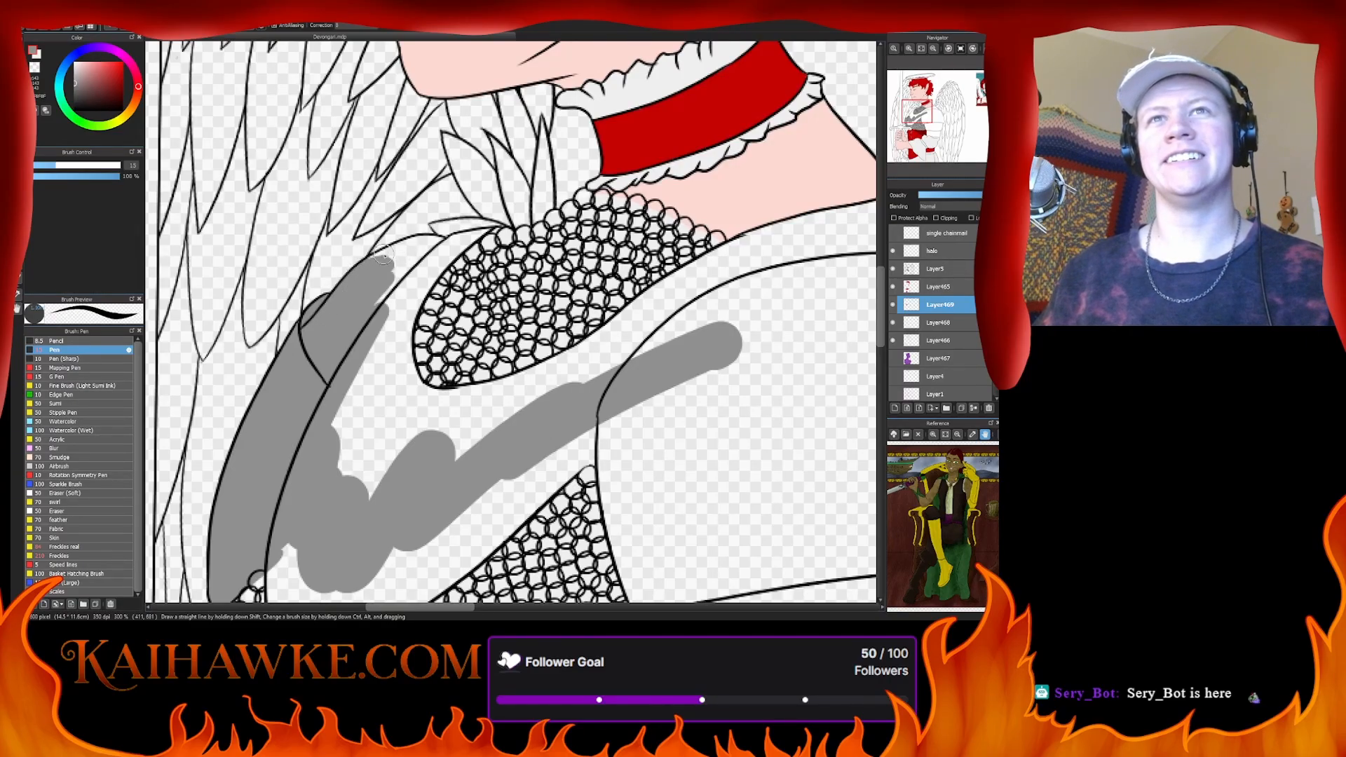
left_click_drag(383, 258, 404, 244)
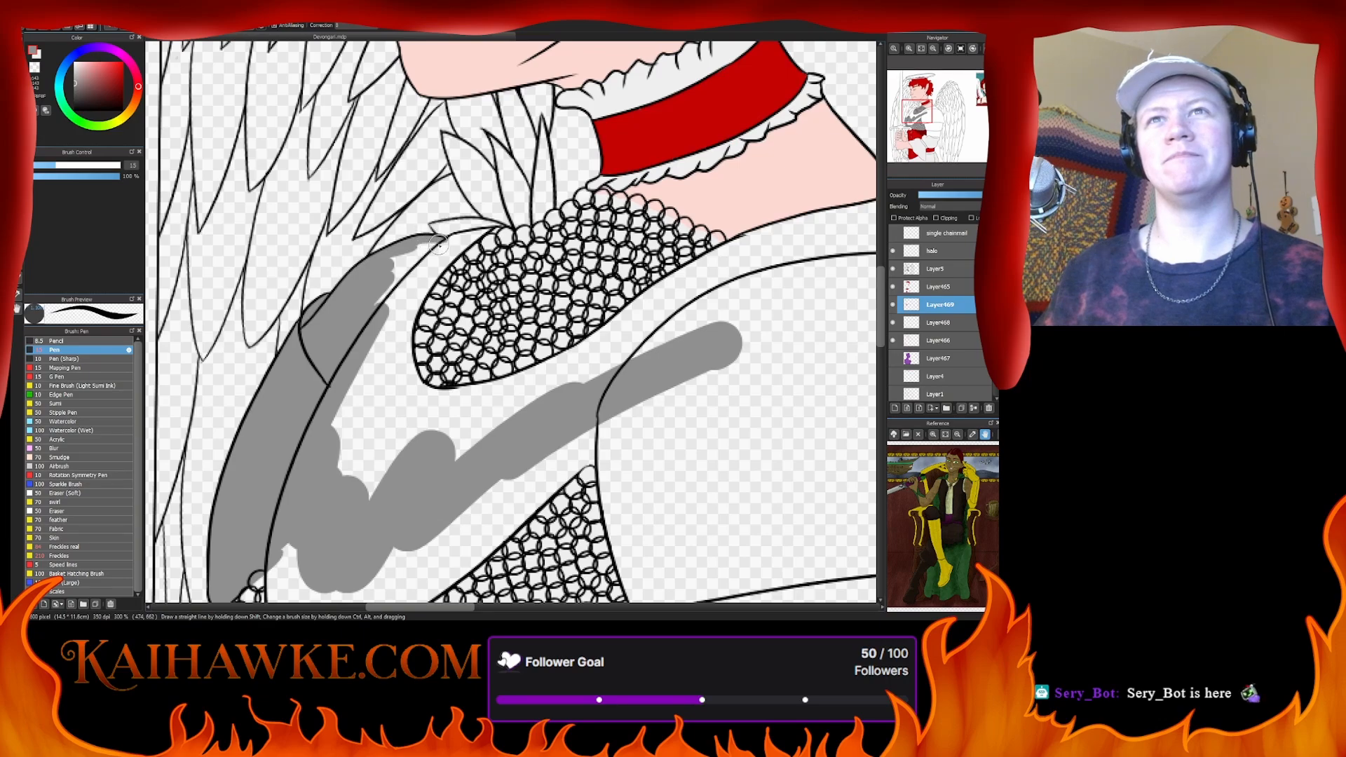
mouse_move(443, 242)
left_mouse_down()
mouse_move(488, 230)
mouse_move(412, 303)
mouse_move(448, 259)
mouse_move(409, 381)
mouse_move(415, 299)
mouse_move(401, 325)
mouse_move(445, 259)
mouse_move(403, 365)
mouse_move(419, 283)
mouse_move(402, 367)
mouse_move(434, 268)
mouse_move(401, 349)
mouse_move(419, 290)
mouse_move(411, 400)
mouse_move(398, 308)
mouse_move(372, 393)
mouse_move(376, 270)
mouse_move(438, 252)
mouse_move(395, 301)
mouse_move(456, 242)
left_mouse_up()
mouse_move(375, 379)
left_mouse_down()
mouse_move(376, 285)
mouse_move(358, 259)
mouse_move(352, 371)
mouse_move(362, 395)
mouse_move(394, 408)
mouse_move(377, 380)
left_mouse_up()
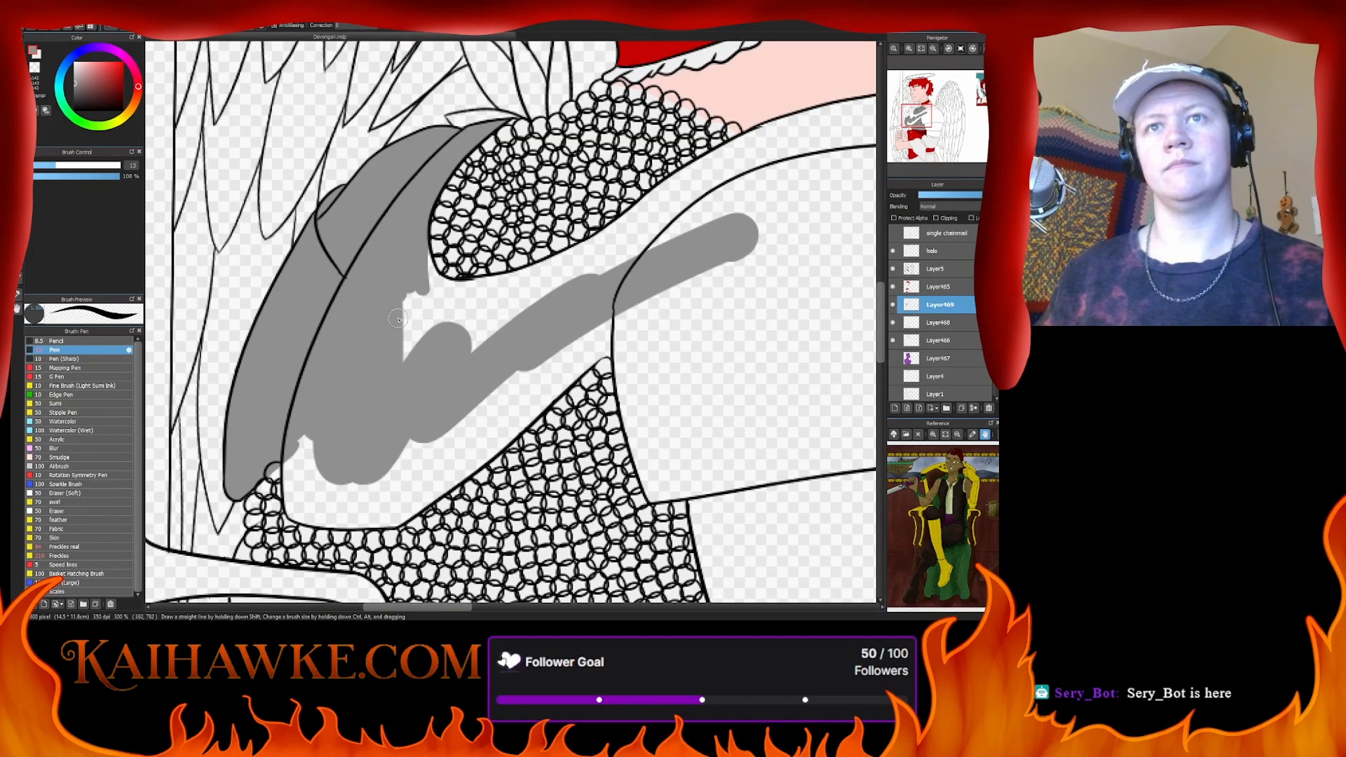
- Fill the breastplate with mid-grey between the upper and lower chainmail, following its outlines
mouse_move(397, 320)
left_mouse_down()
mouse_move(415, 275)
mouse_move(394, 300)
mouse_move(413, 256)
mouse_move(434, 316)
mouse_move(419, 243)
mouse_move(436, 292)
mouse_move(427, 271)
mouse_move(462, 297)
mouse_move(446, 283)
mouse_move(506, 294)
mouse_move(454, 283)
mouse_move(500, 287)
mouse_move(518, 276)
mouse_move(462, 286)
mouse_move(624, 245)
mouse_move(517, 273)
mouse_move(634, 233)
mouse_move(544, 270)
mouse_move(698, 178)
mouse_move(588, 281)
mouse_move(686, 211)
mouse_move(470, 337)
mouse_move(569, 272)
mouse_move(457, 336)
mouse_move(468, 302)
mouse_move(434, 299)
mouse_move(435, 322)
mouse_move(496, 308)
mouse_move(530, 286)
mouse_move(491, 287)
mouse_move(523, 286)
left_mouse_up()
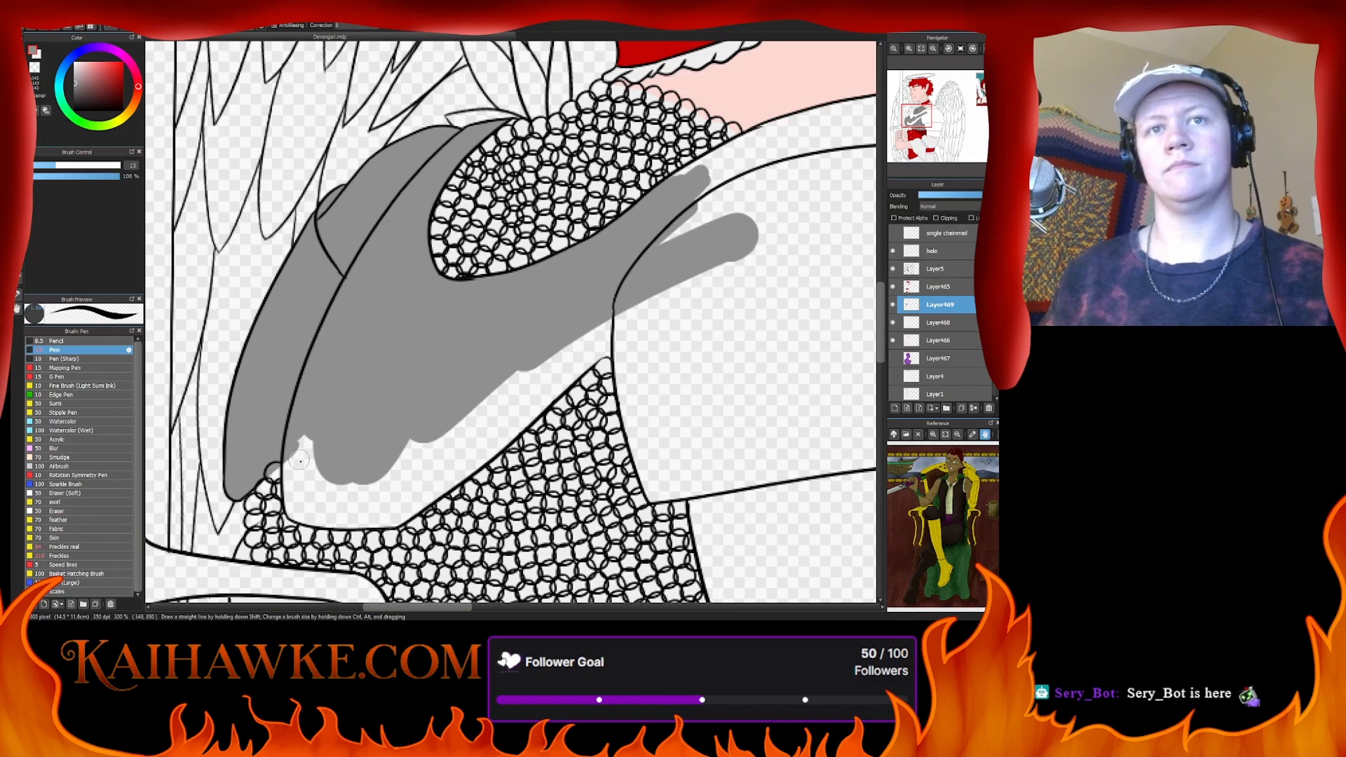
mouse_move(300, 461)
left_mouse_down()
mouse_move(299, 518)
mouse_move(290, 498)
mouse_move(362, 522)
mouse_move(342, 522)
mouse_move(322, 519)
mouse_move(410, 509)
mouse_move(400, 524)
mouse_move(448, 486)
mouse_move(400, 524)
mouse_move(546, 390)
left_mouse_up()
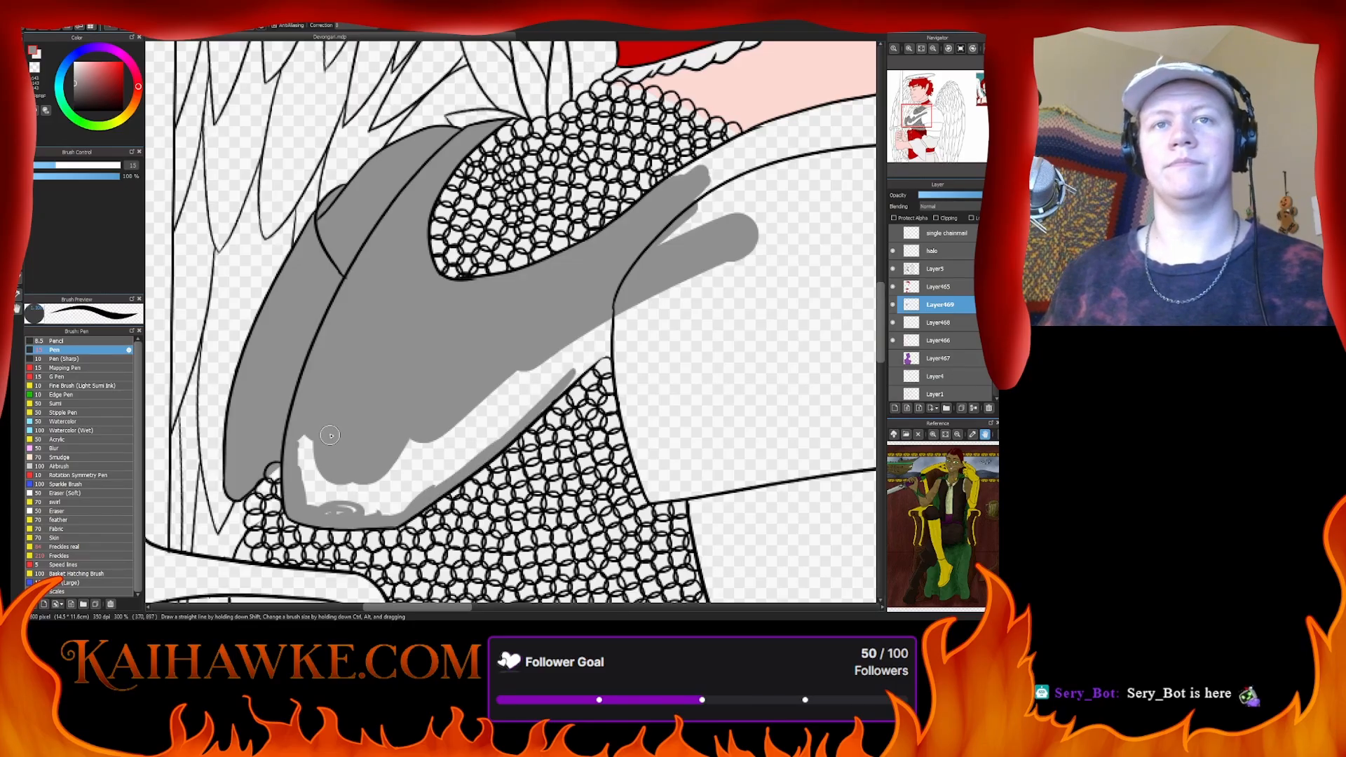
mouse_move(330, 435)
left_mouse_down()
mouse_move(297, 494)
mouse_move(319, 468)
mouse_move(343, 513)
mouse_move(317, 484)
mouse_move(416, 500)
mouse_move(399, 501)
mouse_move(414, 443)
mouse_move(515, 395)
mouse_move(410, 481)
mouse_move(539, 368)
mouse_move(439, 480)
mouse_move(532, 401)
mouse_move(574, 336)
left_mouse_up()
mouse_move(523, 386)
left_mouse_down()
mouse_move(582, 340)
mouse_move(558, 376)
mouse_move(589, 351)
mouse_move(533, 412)
mouse_move(617, 329)
mouse_move(600, 358)
mouse_move(642, 295)
mouse_move(340, 293)
mouse_move(364, 477)
mouse_move(335, 378)
left_mouse_up()
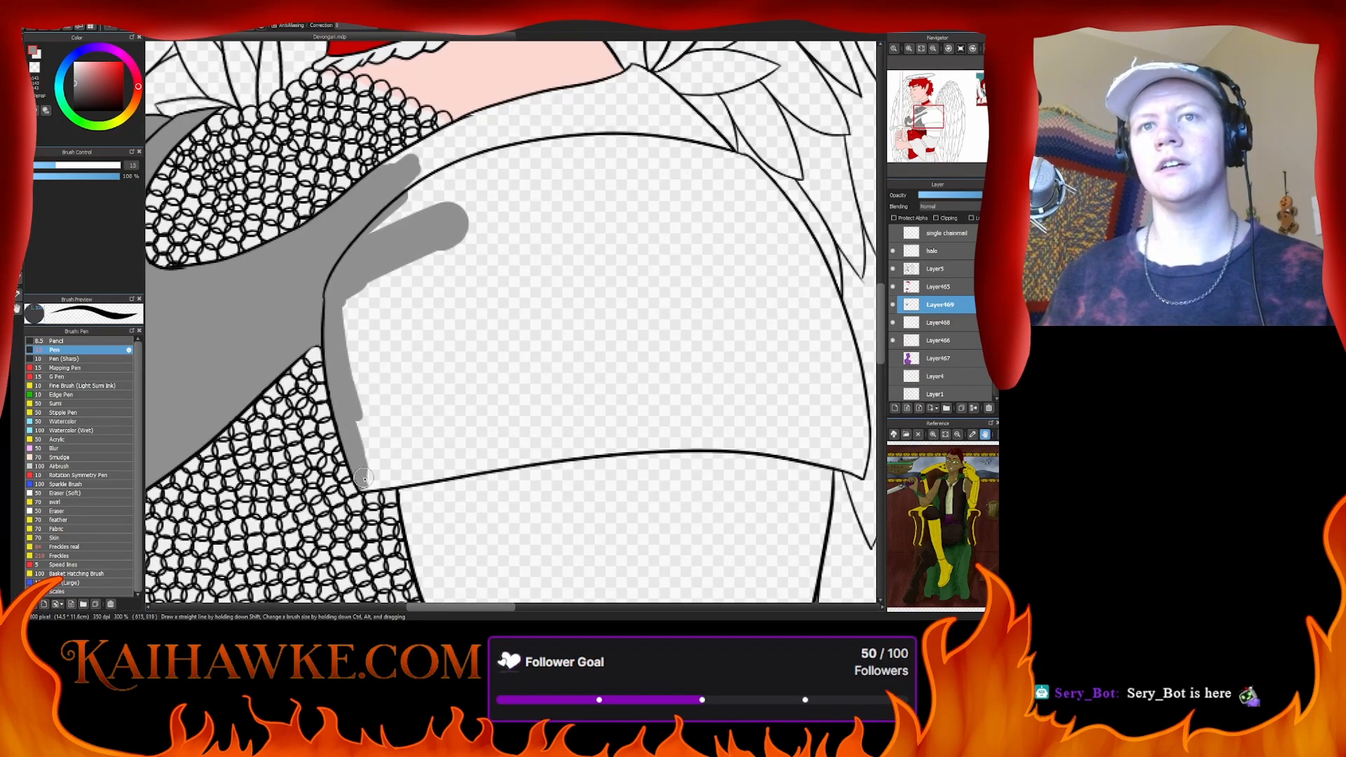
- Extend the mid-grey down the near pauldron's front edge and along the shoulder strip below the neck to the wing feathers
mouse_move(361, 481)
left_mouse_down()
mouse_move(427, 475)
mouse_move(391, 482)
mouse_move(359, 457)
mouse_move(347, 371)
mouse_move(378, 448)
mouse_move(376, 407)
mouse_move(428, 491)
mouse_move(470, 518)
mouse_move(345, 325)
mouse_move(386, 238)
mouse_move(412, 349)
mouse_move(392, 450)
left_mouse_up()
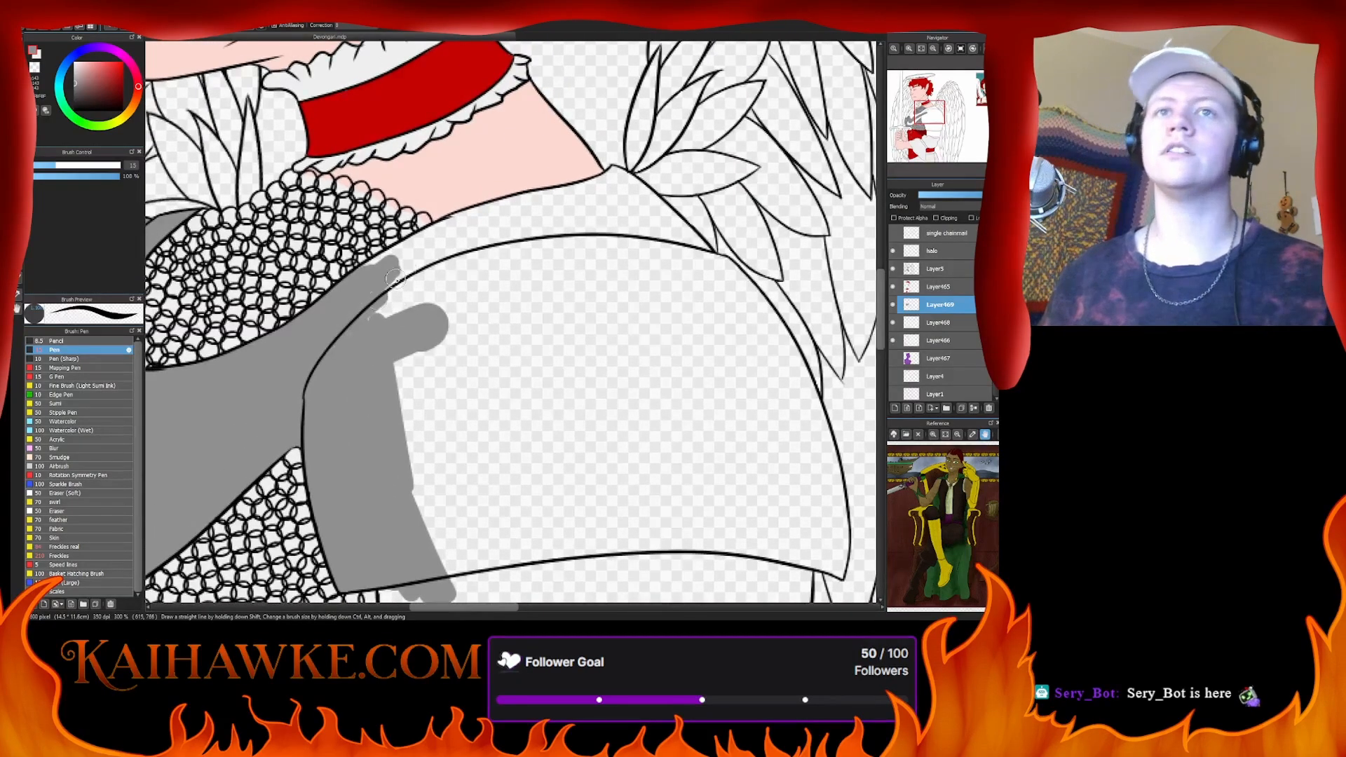
mouse_move(378, 305)
left_mouse_down()
mouse_move(353, 320)
mouse_move(357, 285)
mouse_move(434, 239)
mouse_move(348, 279)
mouse_move(494, 207)
mouse_move(397, 276)
mouse_move(569, 216)
mouse_move(570, 204)
mouse_move(477, 215)
mouse_move(563, 194)
mouse_move(528, 214)
mouse_move(482, 212)
mouse_move(598, 183)
left_mouse_up()
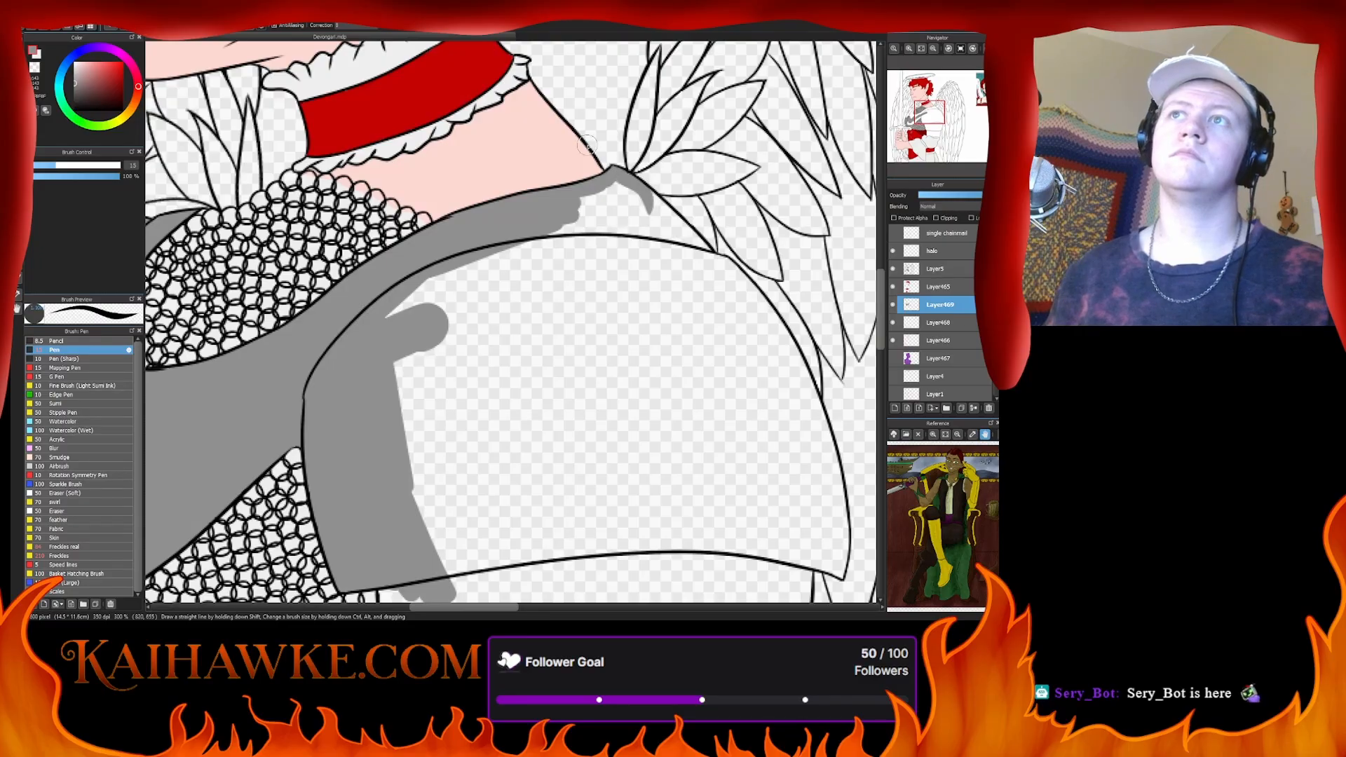
mouse_move(626, 203)
left_mouse_down()
mouse_move(637, 196)
mouse_move(702, 254)
mouse_move(669, 221)
mouse_move(689, 261)
left_mouse_up()
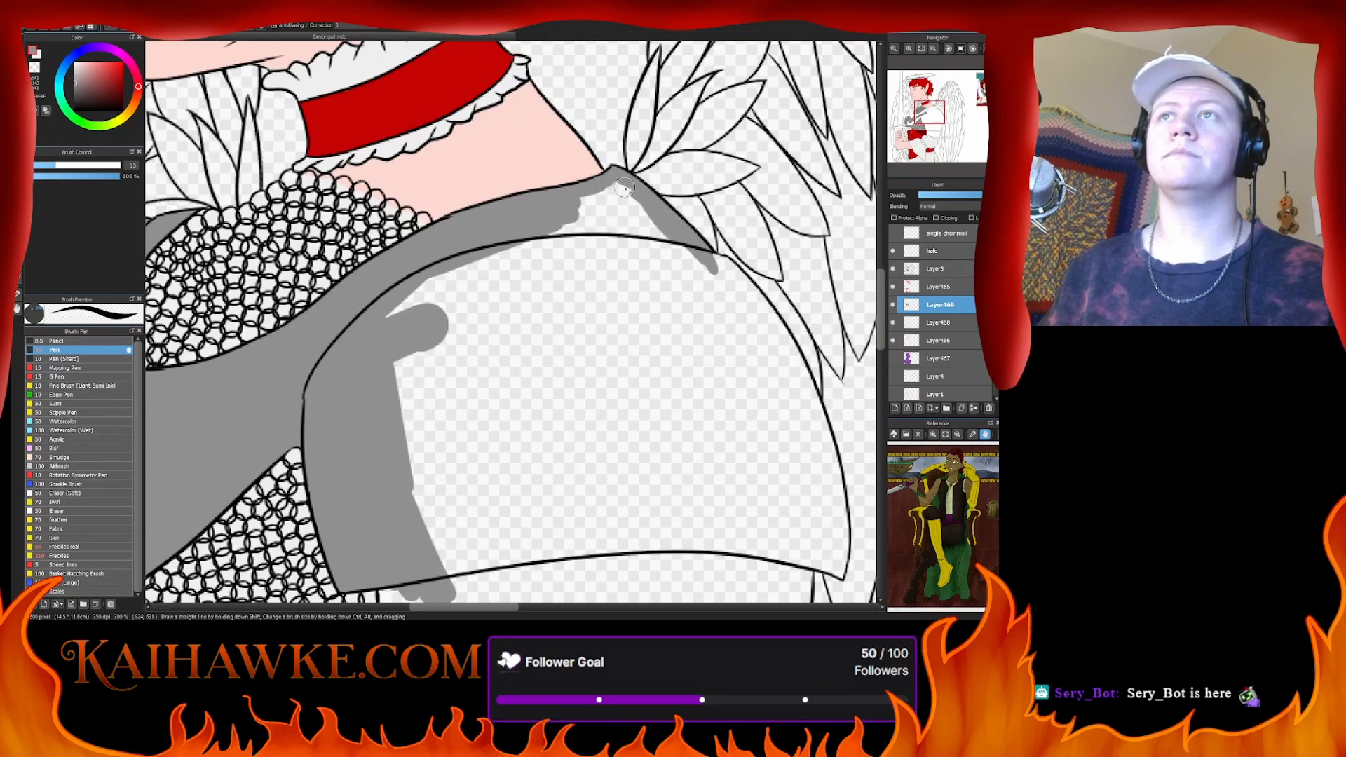
mouse_move(624, 186)
left_mouse_down()
mouse_move(660, 239)
mouse_move(634, 210)
mouse_move(571, 221)
mouse_move(519, 252)
mouse_move(631, 249)
mouse_move(512, 251)
mouse_move(393, 329)
mouse_move(577, 241)
left_mouse_up()
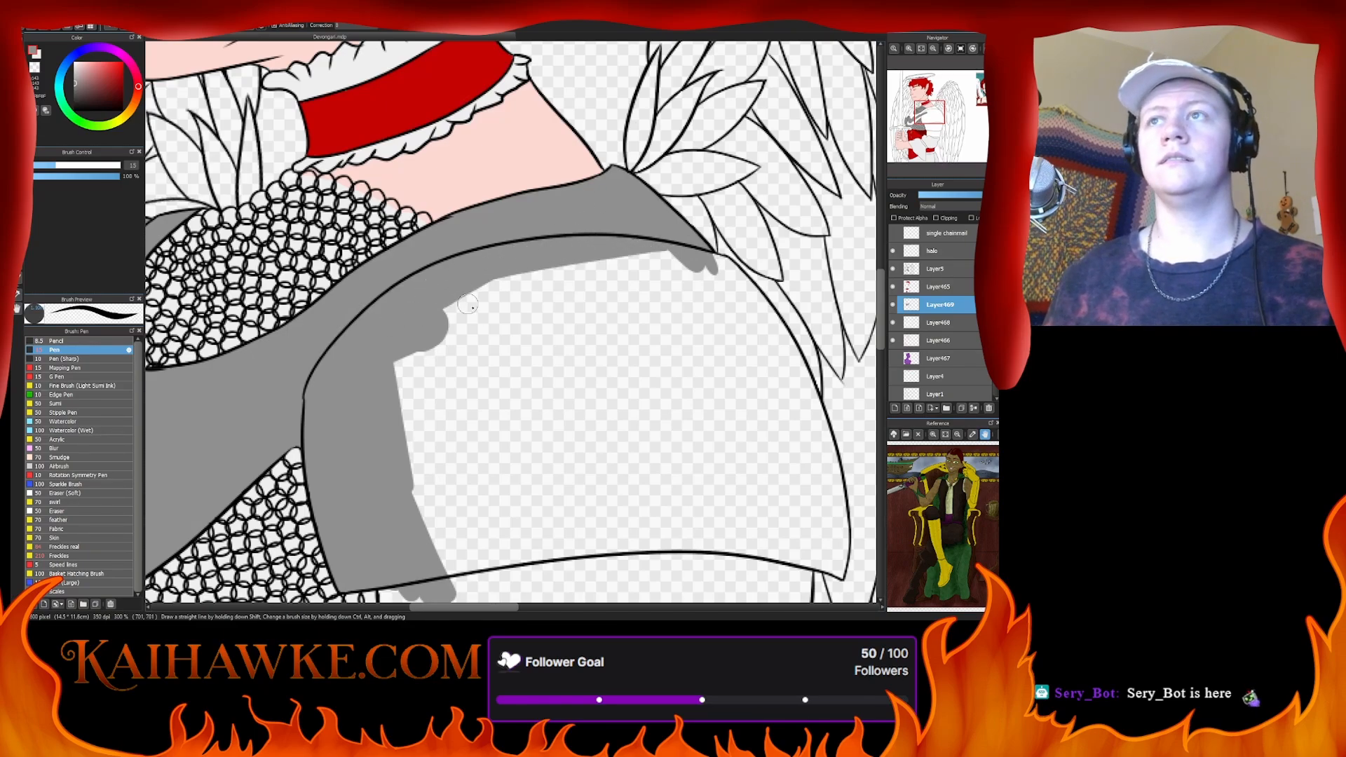
mouse_move(468, 304)
left_mouse_down()
mouse_move(489, 212)
mouse_move(519, 186)
mouse_move(582, 172)
mouse_move(410, 275)
left_mouse_up()
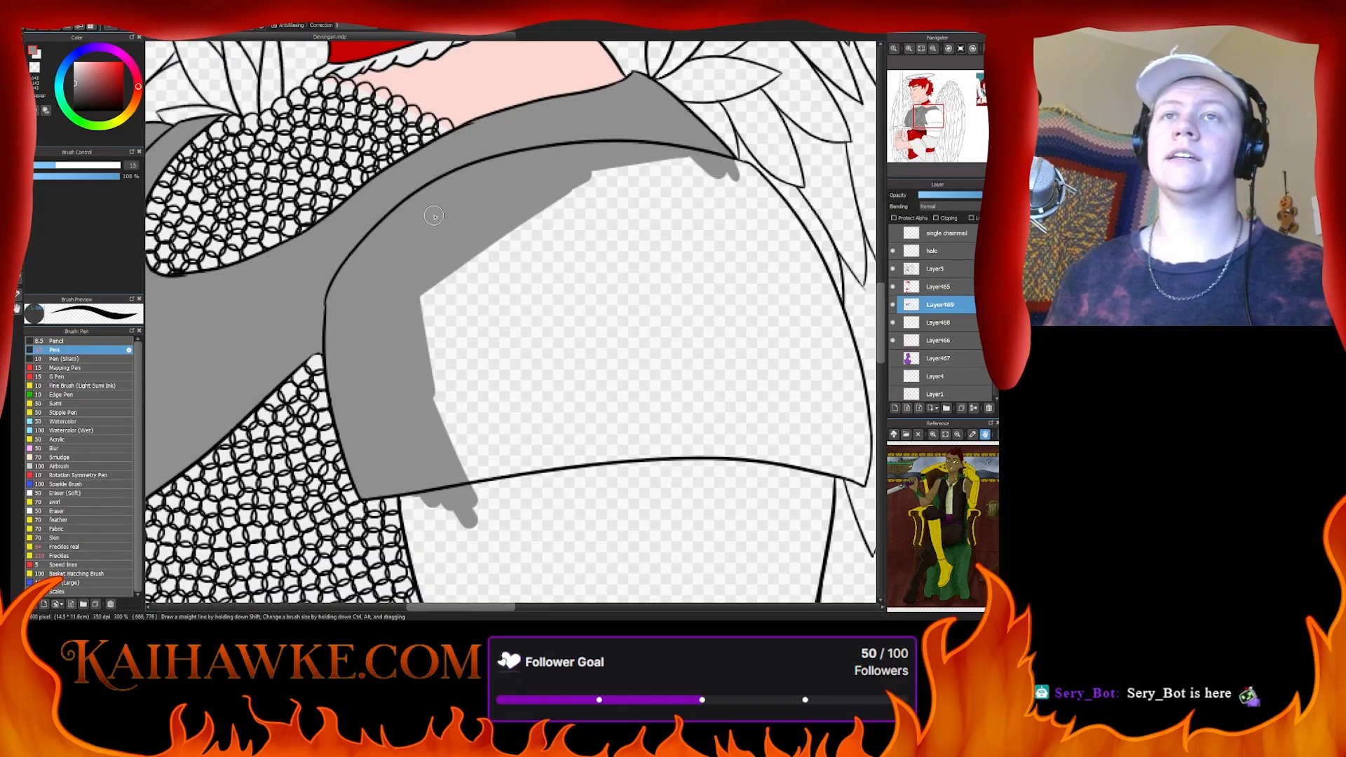
- Fill the front and middle of the near pauldron with mid-grey down to its lower rim
mouse_move(434, 216)
left_mouse_down()
mouse_move(435, 344)
mouse_move(451, 425)
left_mouse_up()
mouse_move(484, 497)
left_mouse_down()
mouse_move(477, 315)
mouse_move(519, 504)
mouse_move(505, 267)
mouse_move(528, 448)
mouse_move(536, 242)
mouse_move(554, 462)
mouse_move(516, 295)
left_mouse_up()
mouse_move(545, 383)
left_mouse_down()
mouse_move(582, 225)
mouse_move(631, 477)
mouse_move(557, 139)
mouse_move(589, 137)
mouse_move(659, 470)
mouse_move(701, 483)
mouse_move(685, 511)
mouse_move(694, 450)
mouse_move(733, 459)
mouse_move(649, 290)
mouse_move(463, 316)
left_mouse_up()
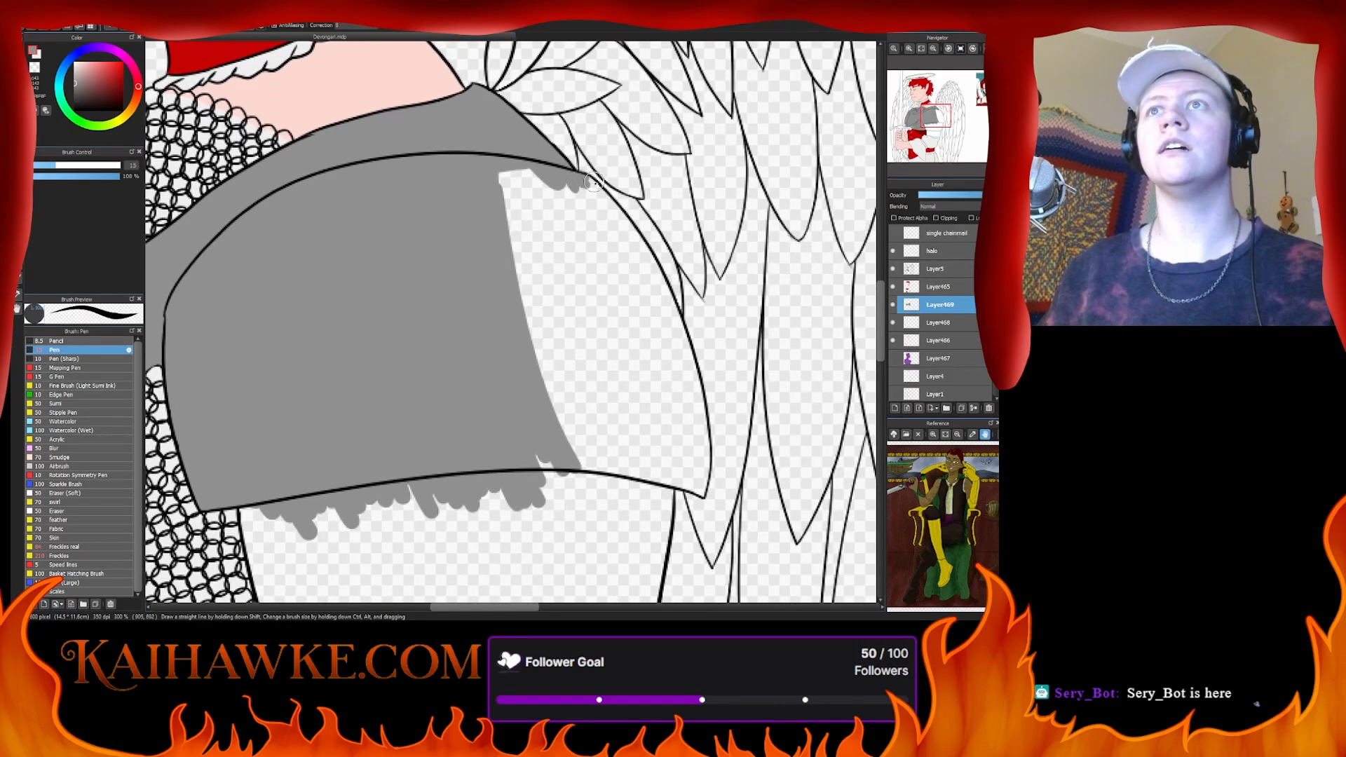
- Trace the pauldron's wing-side edge in mid-grey and fill the remaining area down to its lower rear corner
mouse_move(588, 181)
left_mouse_down()
mouse_move(612, 230)
mouse_move(628, 222)
mouse_move(575, 179)
mouse_move(624, 219)
mouse_move(601, 191)
mouse_move(598, 209)
mouse_move(623, 225)
mouse_move(606, 197)
mouse_move(661, 302)
left_mouse_up()
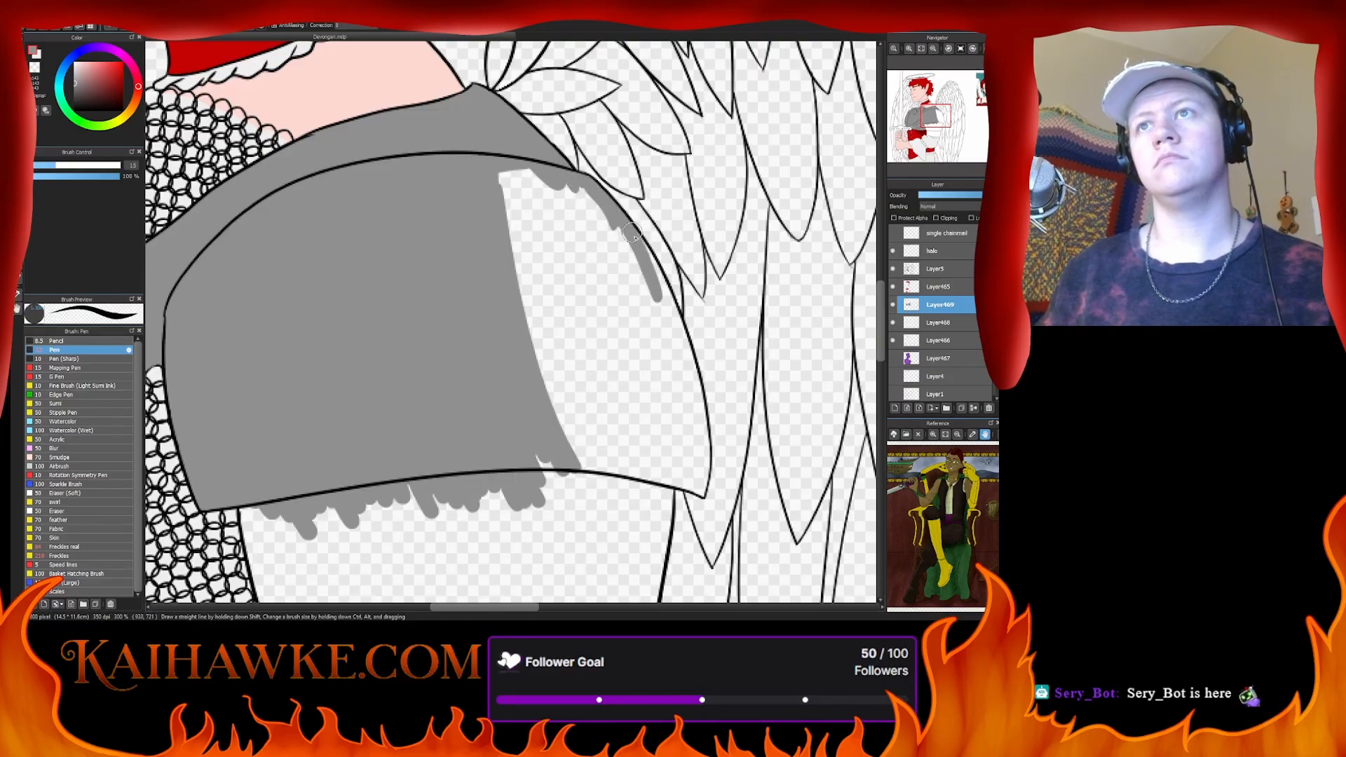
left_click_drag(632, 233, 685, 396)
left_click_drag(681, 330, 693, 403)
mouse_move(692, 390)
left_mouse_down()
mouse_move(699, 454)
mouse_move(699, 415)
mouse_move(701, 454)
mouse_move(706, 431)
mouse_move(701, 495)
mouse_move(582, 456)
left_mouse_up()
mouse_move(674, 479)
left_mouse_down()
mouse_move(668, 362)
mouse_move(687, 421)
mouse_move(671, 477)
mouse_move(585, 398)
mouse_move(523, 366)
mouse_move(542, 408)
mouse_move(587, 427)
mouse_move(593, 369)
mouse_move(605, 345)
mouse_move(624, 345)
mouse_move(681, 379)
left_mouse_up()
mouse_move(536, 295)
left_mouse_down()
mouse_move(601, 440)
mouse_move(596, 379)
mouse_move(640, 381)
mouse_move(659, 324)
mouse_move(620, 246)
mouse_move(613, 269)
mouse_move(594, 211)
mouse_move(557, 210)
mouse_move(542, 156)
mouse_move(517, 266)
mouse_move(507, 210)
left_mouse_up()
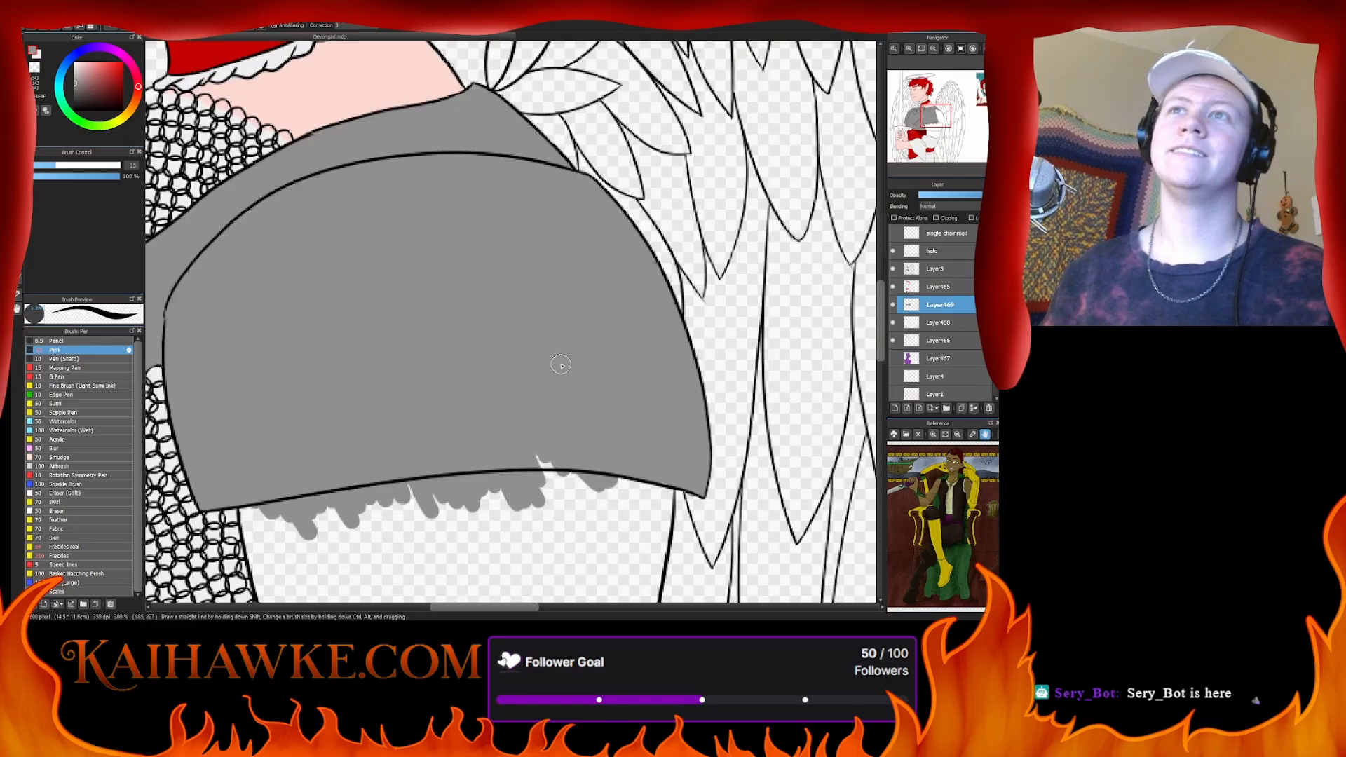
left_click_drag(559, 430, 700, 174)
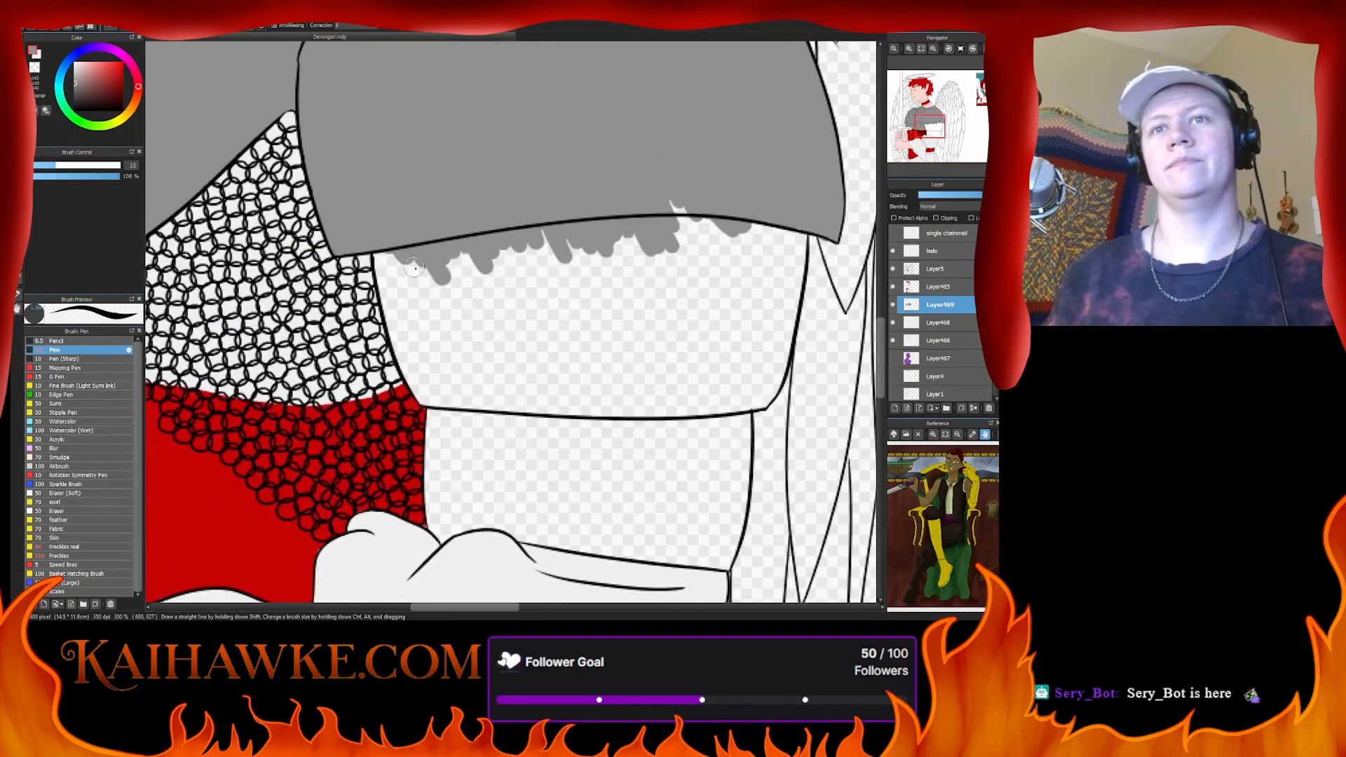
- Fill the upper-arm plate directly beneath the pauldron with mid-grey, covering the small gaps near its rear edge
mouse_move(386, 232)
left_mouse_down()
mouse_move(415, 361)
mouse_move(383, 301)
mouse_move(425, 405)
mouse_move(422, 354)
mouse_move(452, 416)
mouse_move(438, 415)
mouse_move(393, 246)
mouse_move(417, 265)
mouse_move(468, 395)
mouse_move(510, 441)
mouse_move(531, 181)
mouse_move(518, 199)
mouse_move(550, 192)
mouse_move(538, 271)
mouse_move(561, 286)
mouse_move(571, 363)
mouse_move(598, 320)
mouse_move(604, 407)
mouse_move(573, 459)
mouse_move(583, 470)
mouse_move(609, 306)
mouse_move(703, 166)
mouse_move(641, 384)
mouse_move(640, 419)
left_mouse_up()
mouse_move(696, 259)
left_mouse_down()
mouse_move(755, 193)
mouse_move(690, 332)
mouse_move(679, 445)
mouse_move(772, 201)
mouse_move(758, 272)
mouse_move(786, 244)
mouse_move(776, 298)
mouse_move(765, 232)
mouse_move(798, 240)
mouse_move(792, 284)
mouse_move(804, 246)
mouse_move(770, 391)
mouse_move(783, 370)
mouse_move(767, 403)
mouse_move(714, 409)
mouse_move(758, 405)
mouse_move(766, 269)
left_mouse_up()
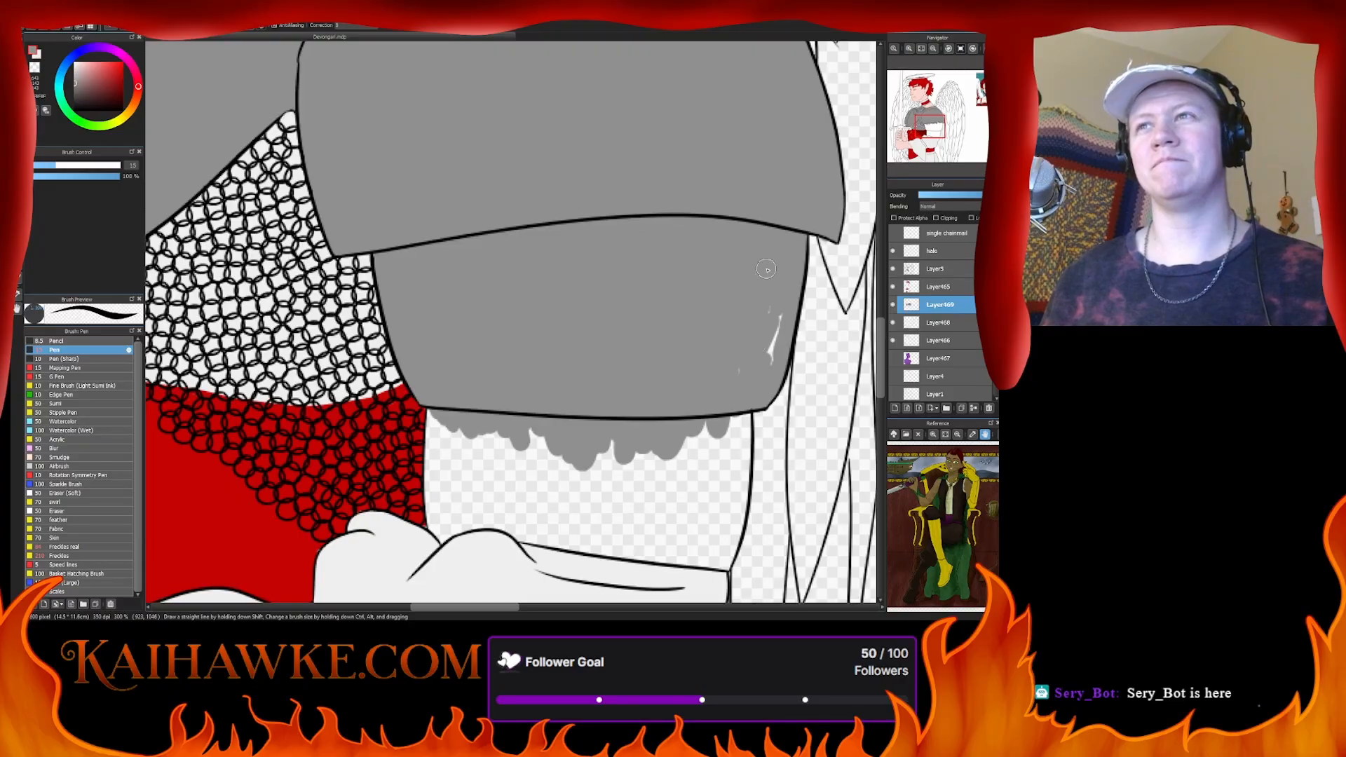
mouse_move(765, 340)
left_mouse_down()
mouse_move(745, 382)
mouse_move(758, 297)
left_mouse_up()
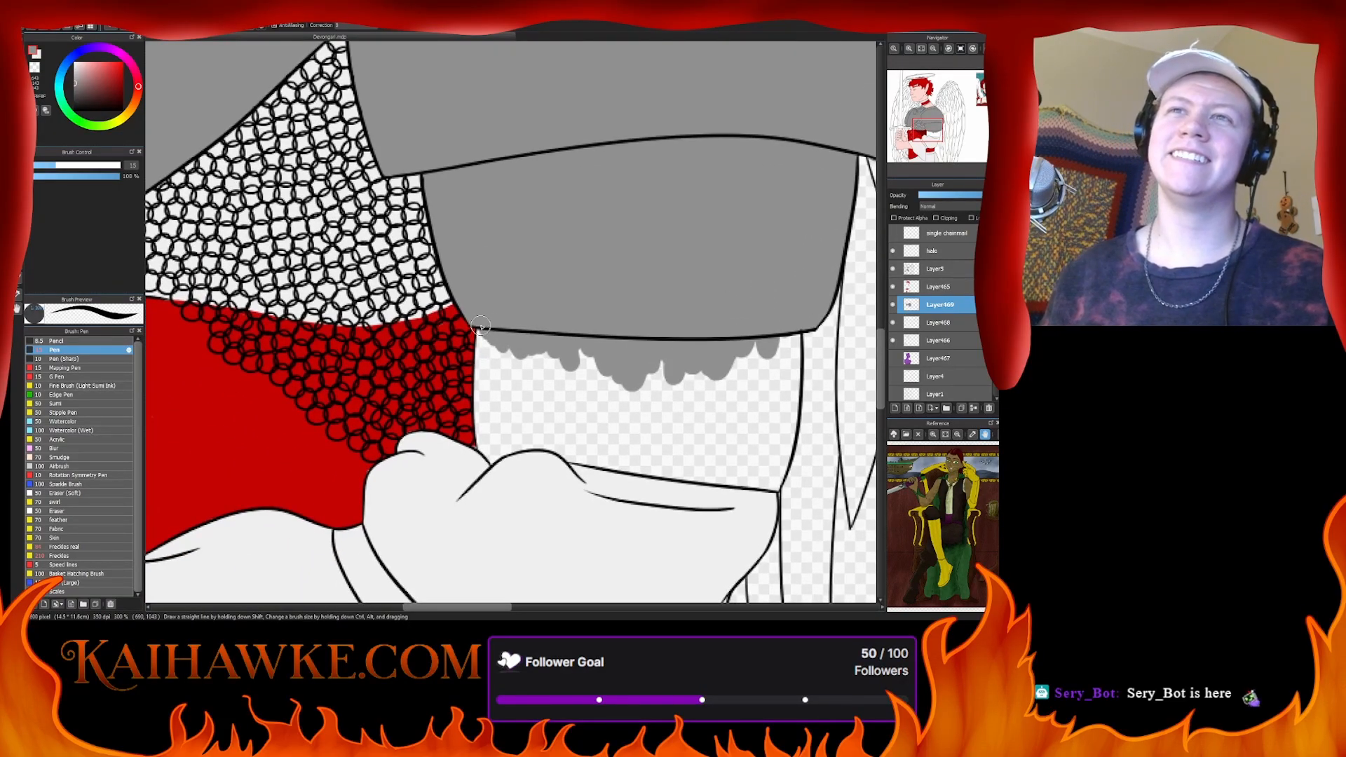
- Fill the lowest arm plate with mid-grey down to the top of the off-white sleeve
mouse_move(481, 326)
left_mouse_down()
mouse_move(485, 446)
mouse_move(484, 426)
left_mouse_up()
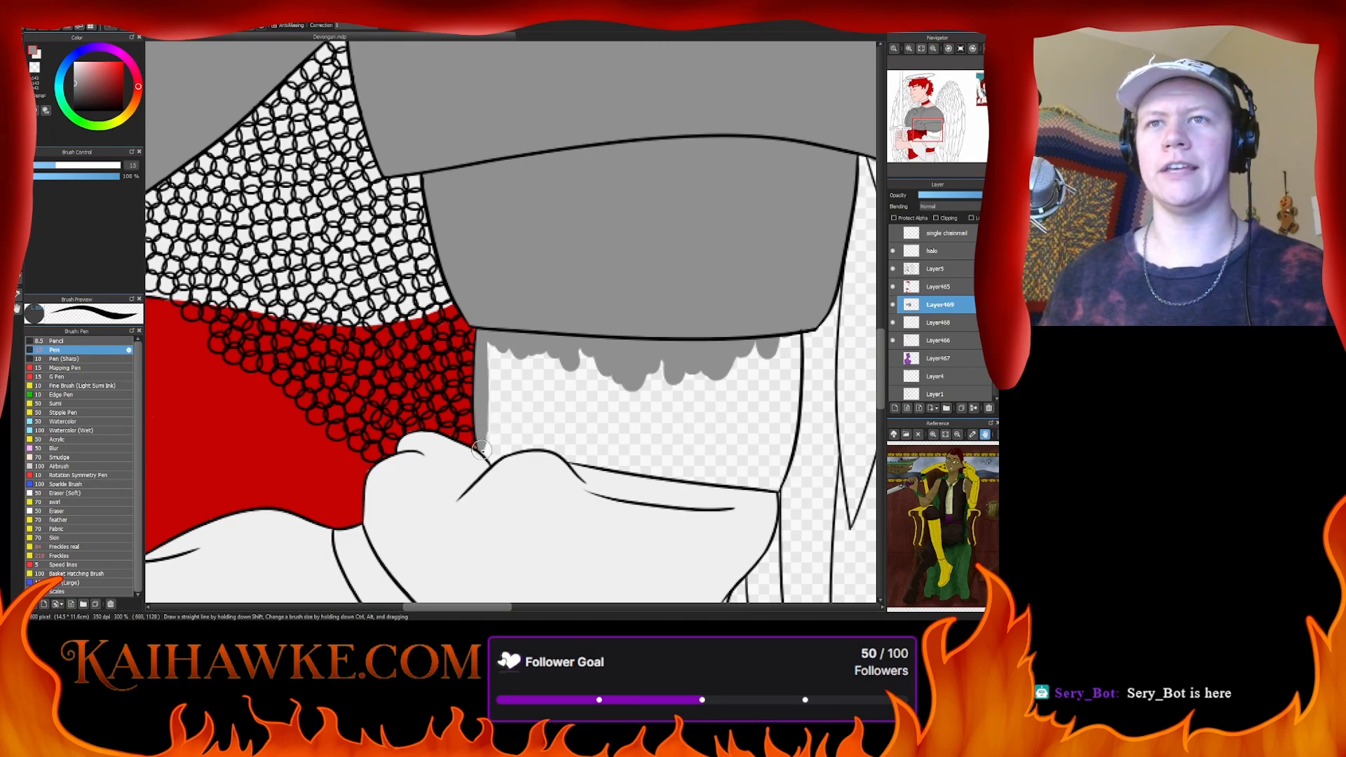
mouse_move(501, 456)
left_mouse_down()
mouse_move(569, 431)
mouse_move(570, 452)
mouse_move(492, 429)
mouse_move(516, 410)
mouse_move(568, 419)
mouse_move(494, 368)
mouse_move(491, 333)
mouse_move(560, 337)
mouse_move(617, 412)
mouse_move(661, 420)
left_mouse_up()
left_click_drag(661, 421, 545, 347)
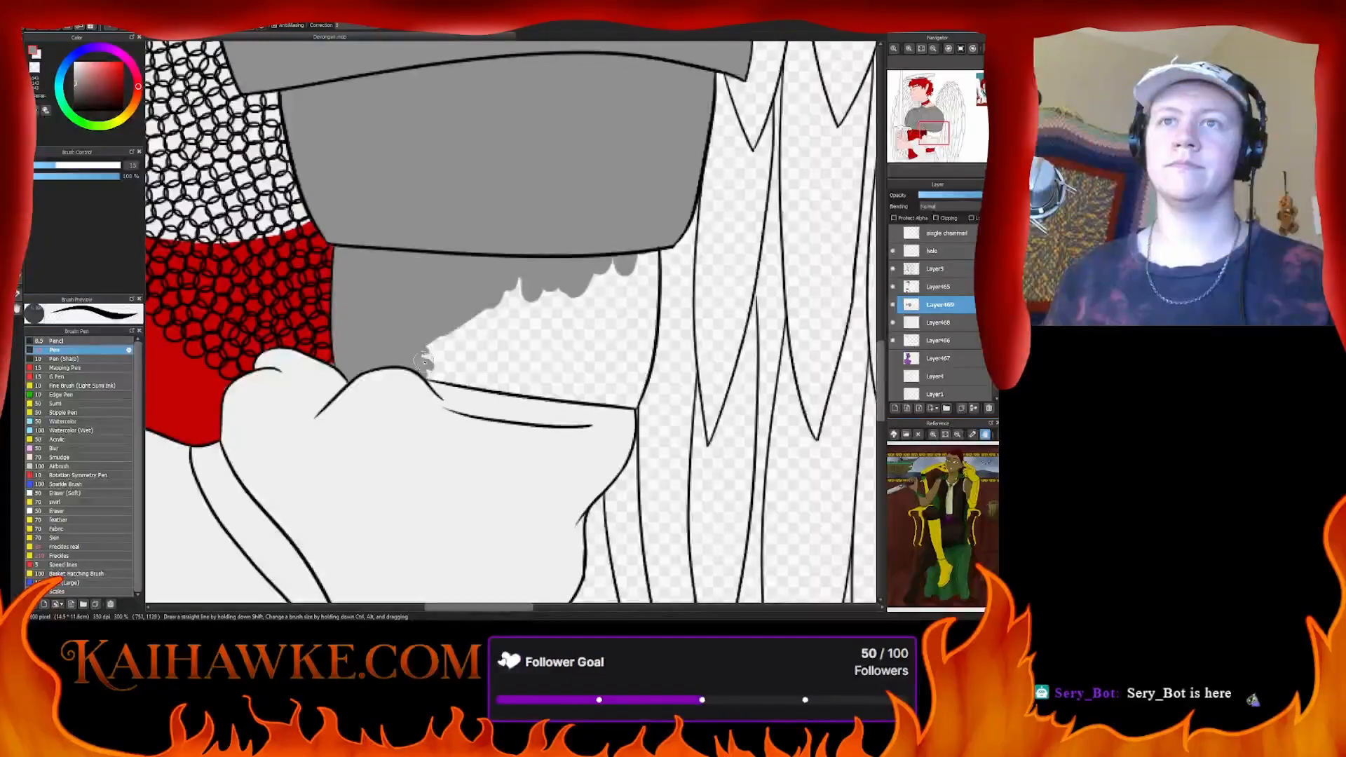
mouse_move(442, 359)
left_mouse_down()
mouse_move(556, 400)
mouse_move(616, 389)
mouse_move(554, 392)
mouse_move(631, 407)
mouse_move(649, 318)
mouse_move(648, 360)
mouse_move(654, 239)
mouse_move(620, 386)
mouse_move(629, 336)
mouse_move(636, 346)
mouse_move(599, 366)
mouse_move(528, 366)
mouse_move(613, 383)
mouse_move(476, 375)
mouse_move(453, 355)
mouse_move(553, 322)
mouse_move(540, 286)
mouse_move(564, 258)
mouse_move(512, 381)
mouse_move(625, 345)
mouse_move(602, 249)
left_mouse_up()
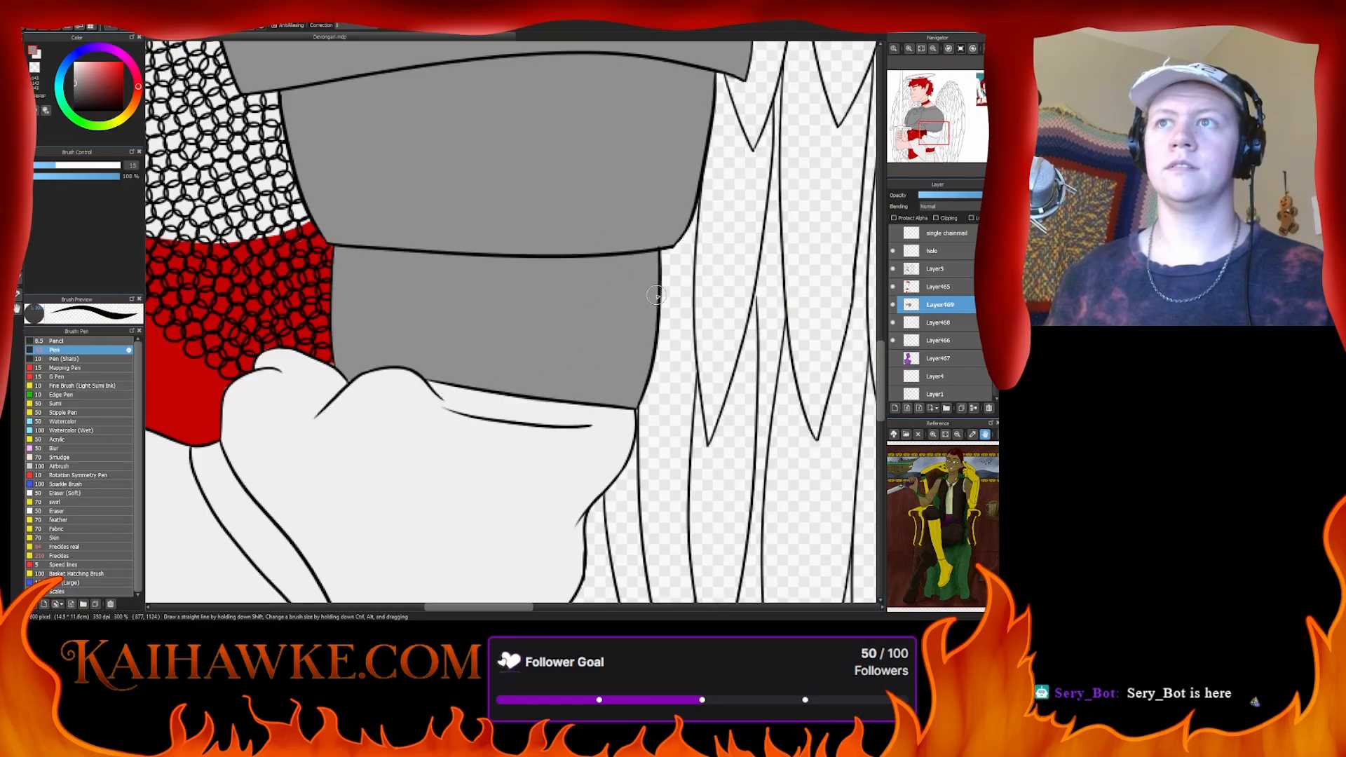
- Add a new layer above the armour layer and fill the top end of the sword blade with light grey
left_click(921, 49)
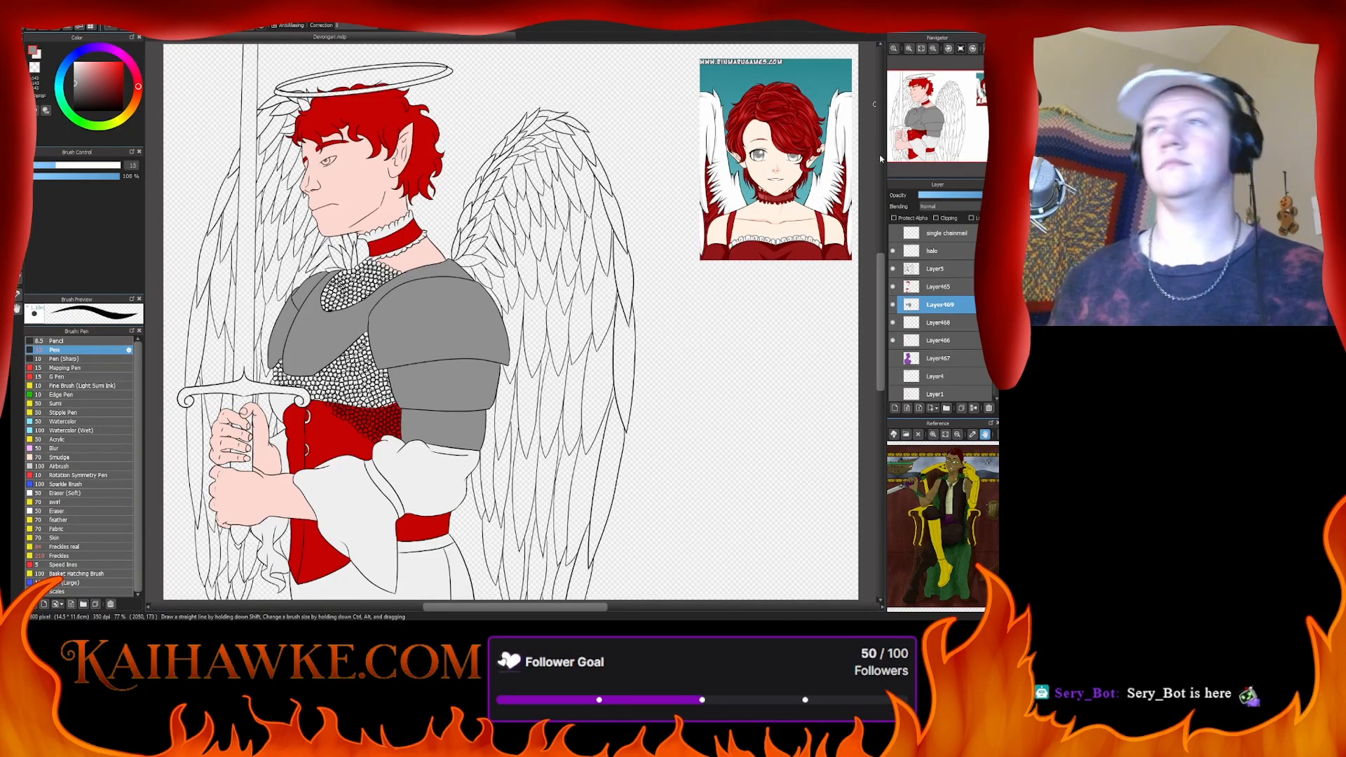
left_click(896, 413)
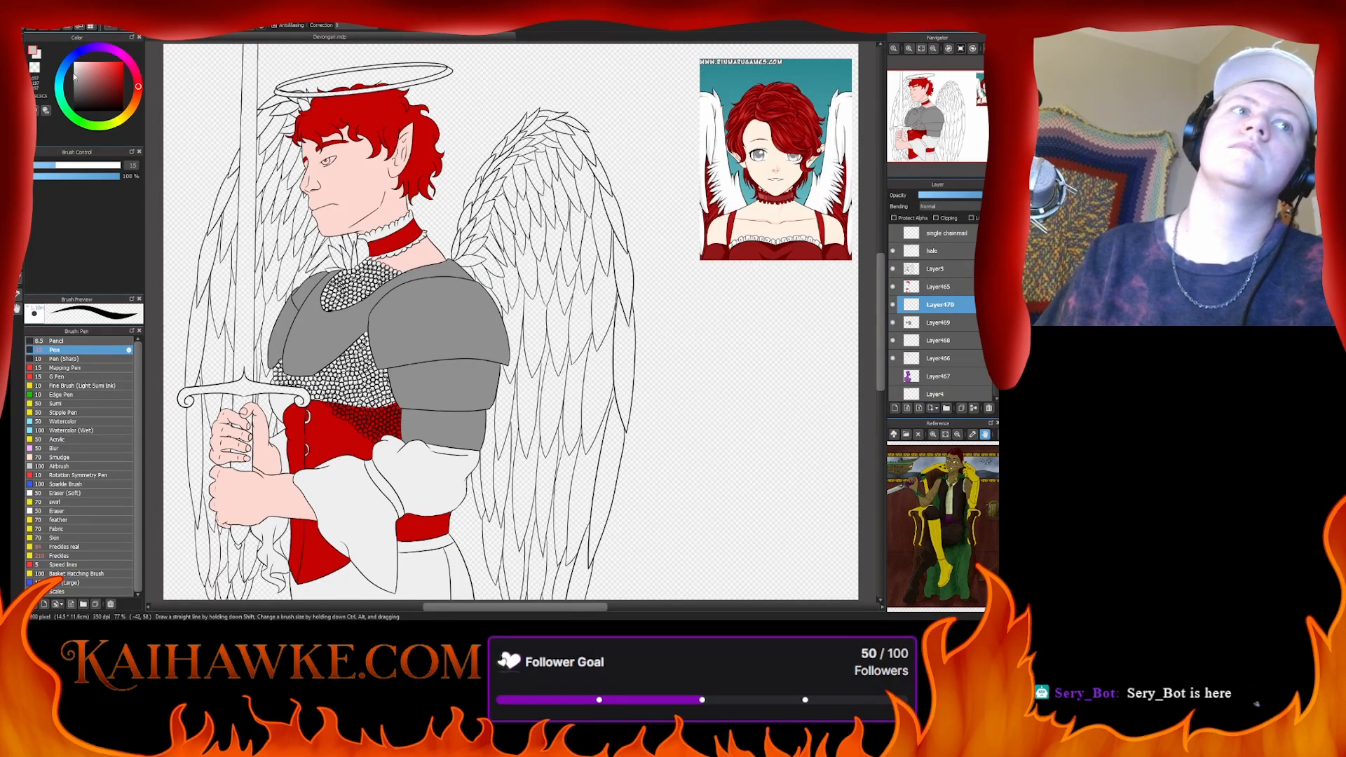
left_click(909, 48)
left_click(910, 48)
left_click(910, 49)
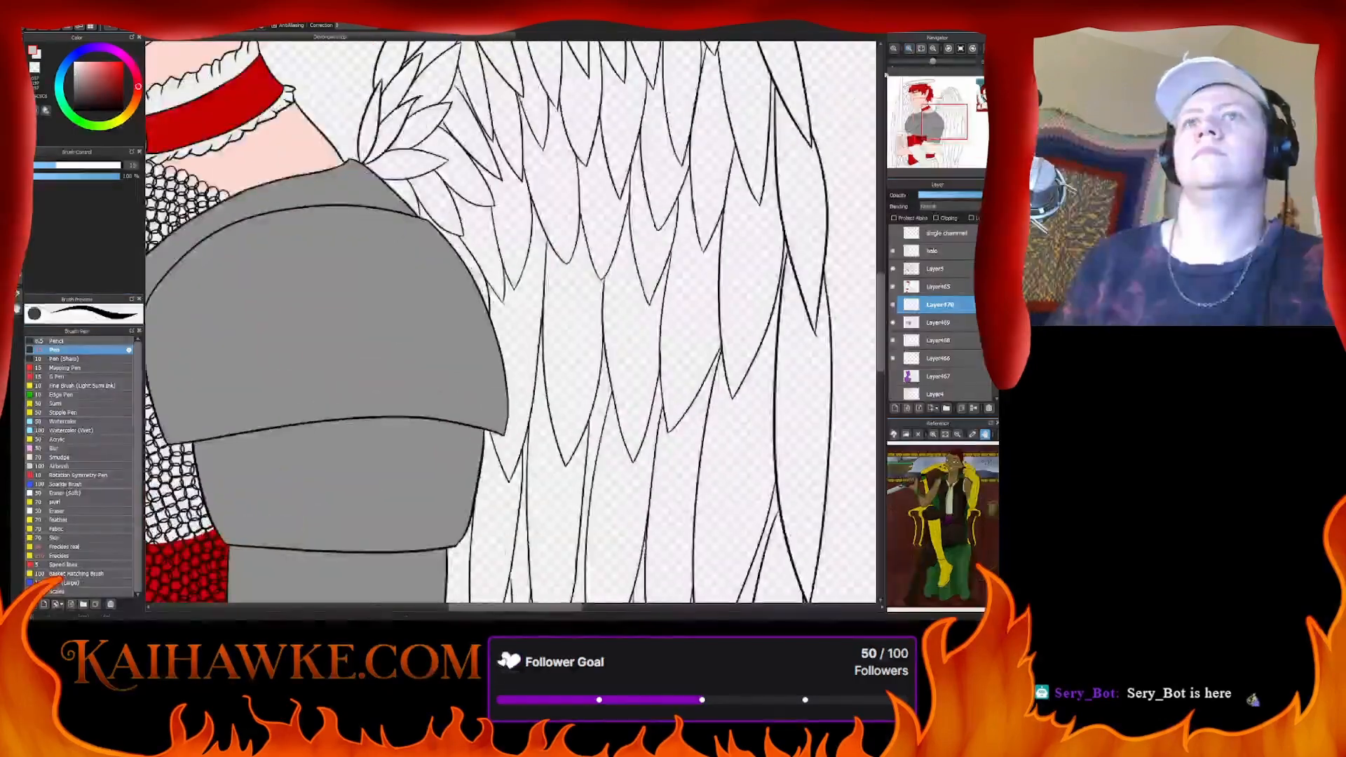
left_click_drag(280, 267, 829, 395)
left_click_drag(462, 135, 552, 581)
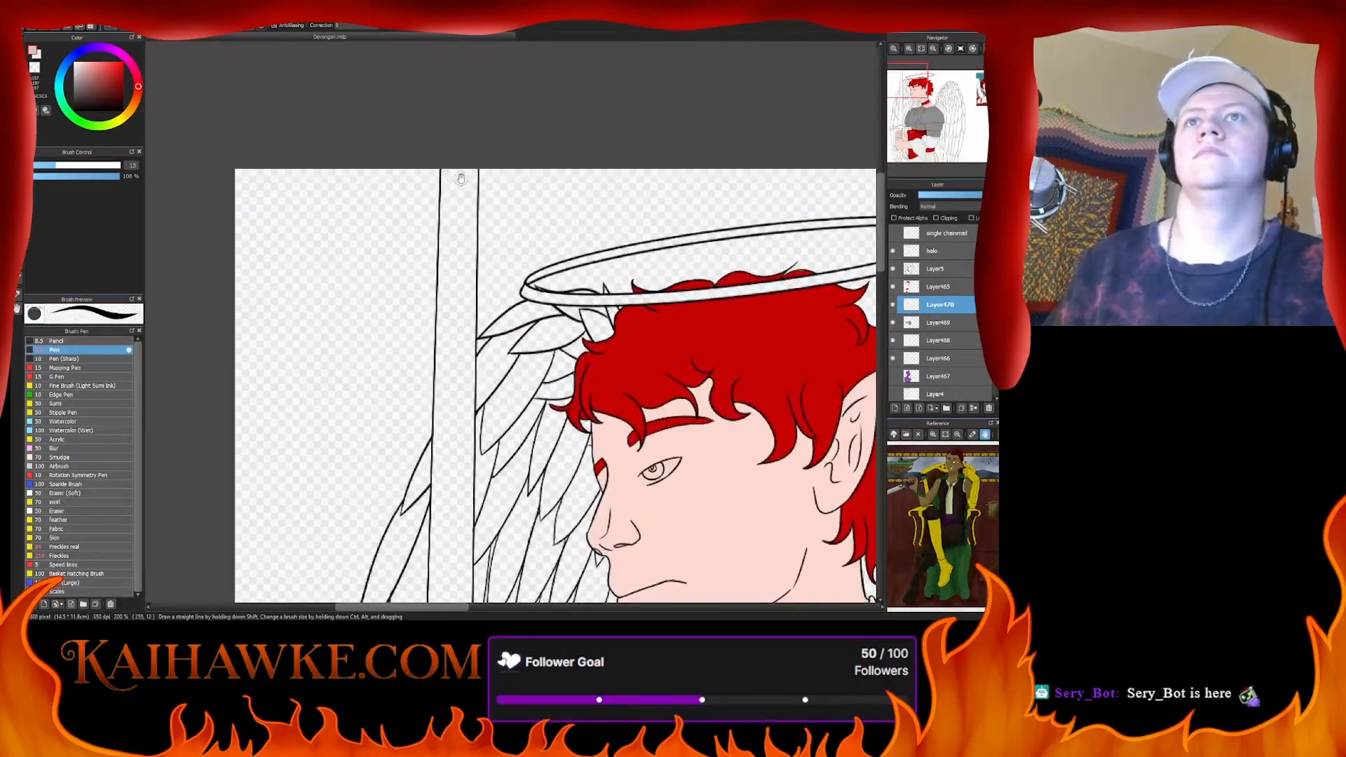
mouse_move(461, 178)
left_mouse_down()
mouse_move(462, 258)
mouse_move(470, 173)
mouse_move(457, 347)
mouse_move(445, 220)
mouse_move(443, 286)
left_mouse_up()
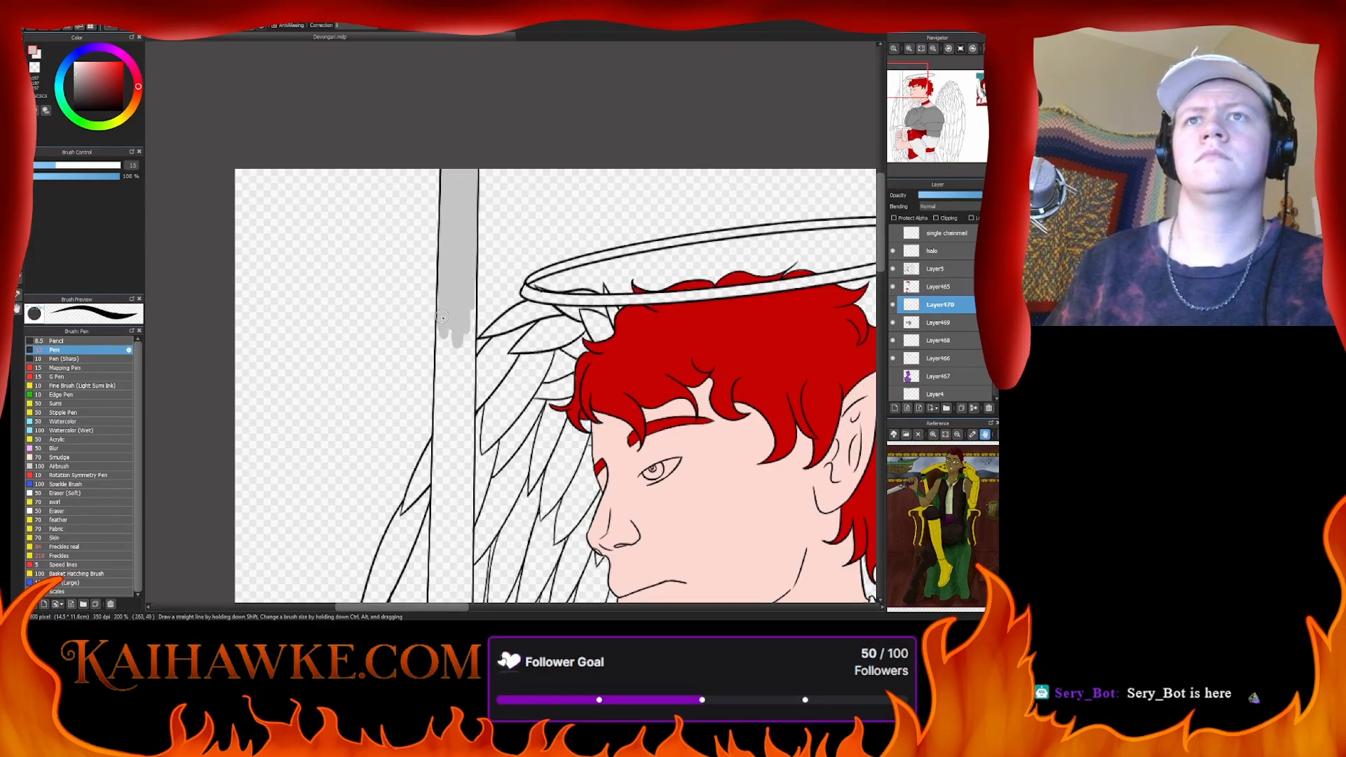
- Continue the light grey fill down the sword blade, from beside the halo to the level of the angel's mouth
mouse_move(443, 349)
left_mouse_down()
mouse_move(468, 278)
mouse_move(471, 355)
left_mouse_up()
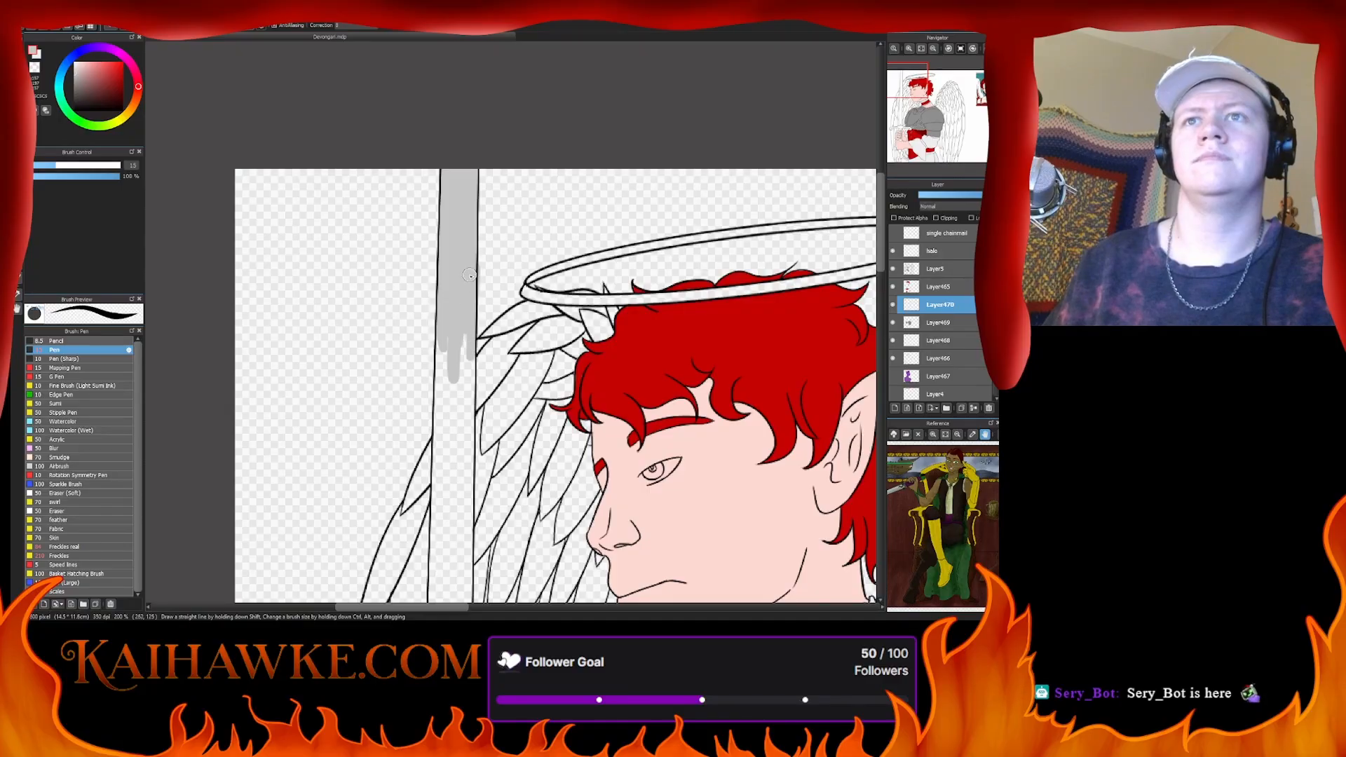
key("ctrl+z")
left_click_drag(472, 279, 472, 333)
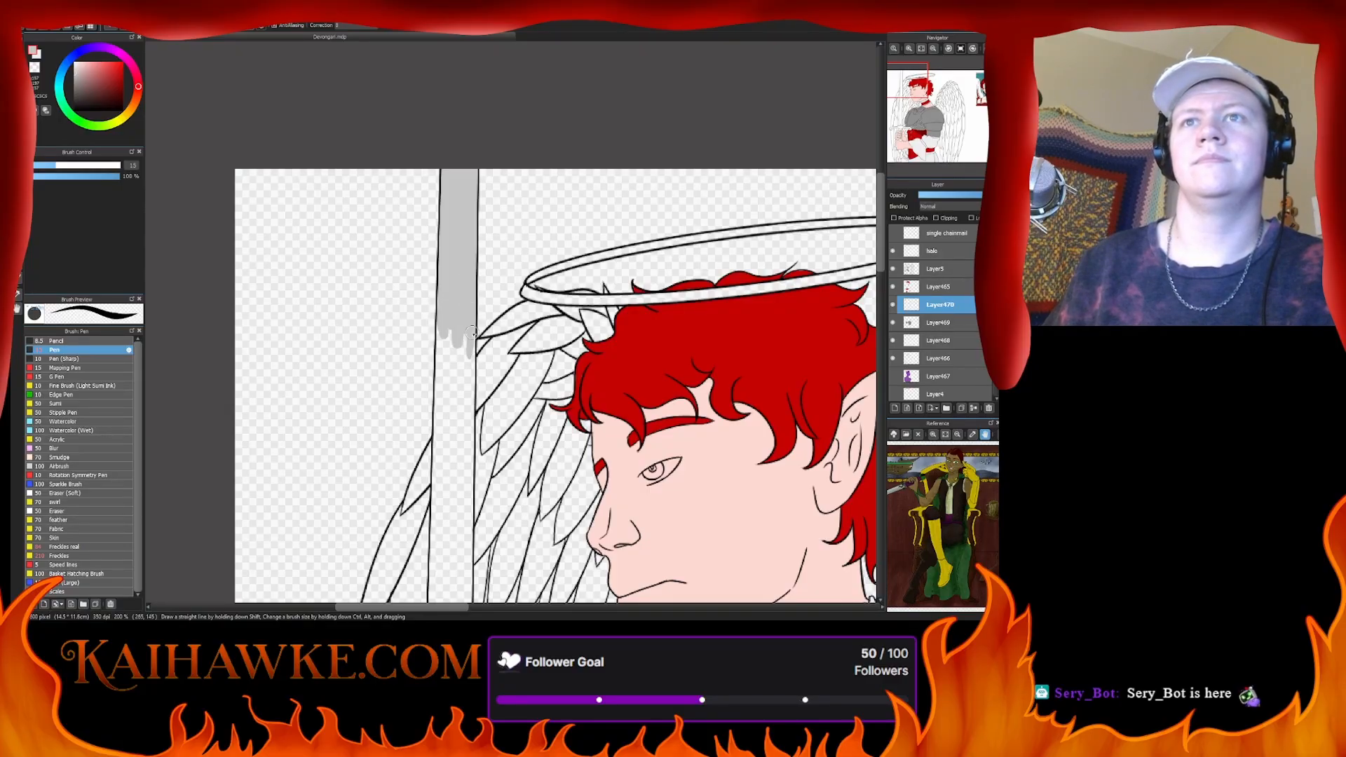
mouse_move(467, 384)
left_mouse_down()
mouse_move(471, 330)
mouse_move(466, 420)
mouse_move(469, 308)
mouse_move(463, 413)
mouse_move(441, 300)
left_mouse_up()
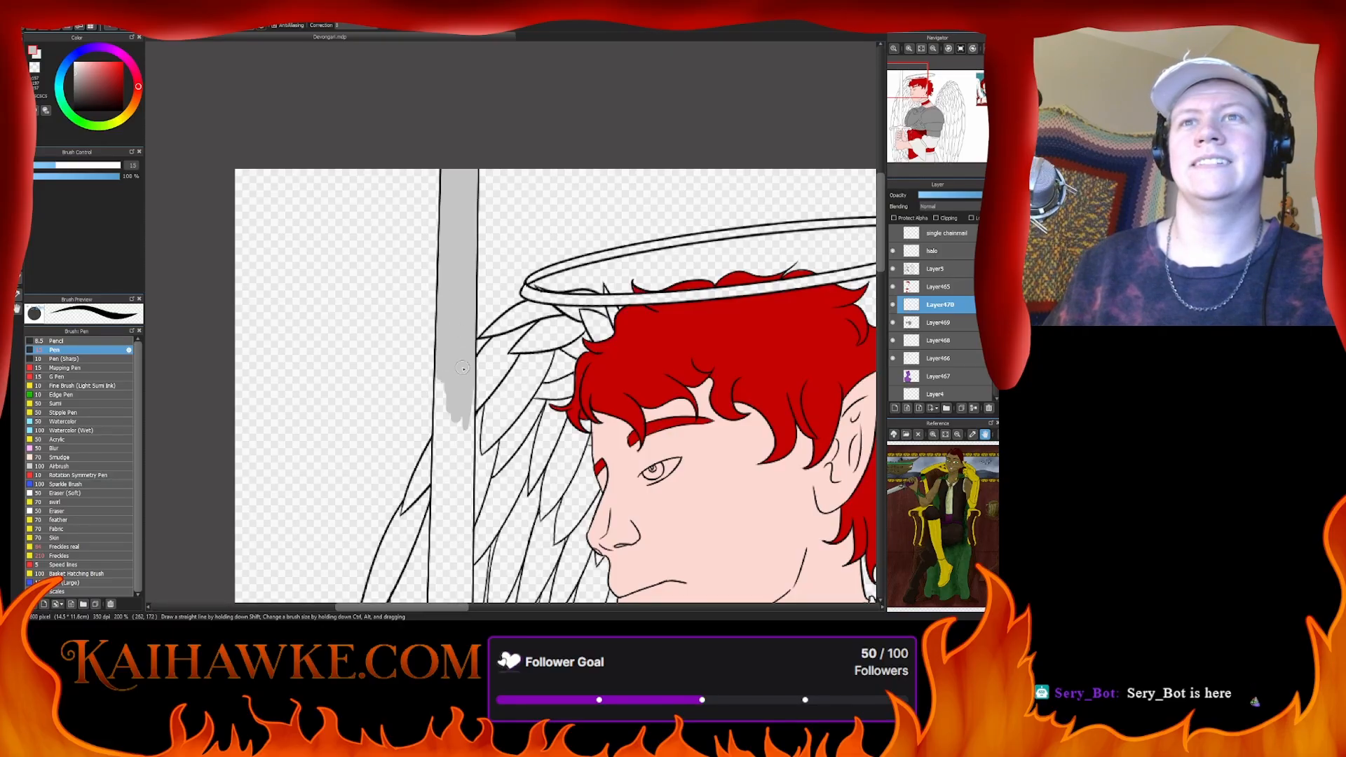
mouse_move(462, 368)
left_mouse_down()
mouse_move(460, 207)
mouse_move(462, 304)
mouse_move(474, 216)
mouse_move(484, 319)
left_mouse_up()
mouse_move(490, 212)
left_mouse_down()
mouse_move(493, 273)
mouse_move(495, 210)
left_mouse_up()
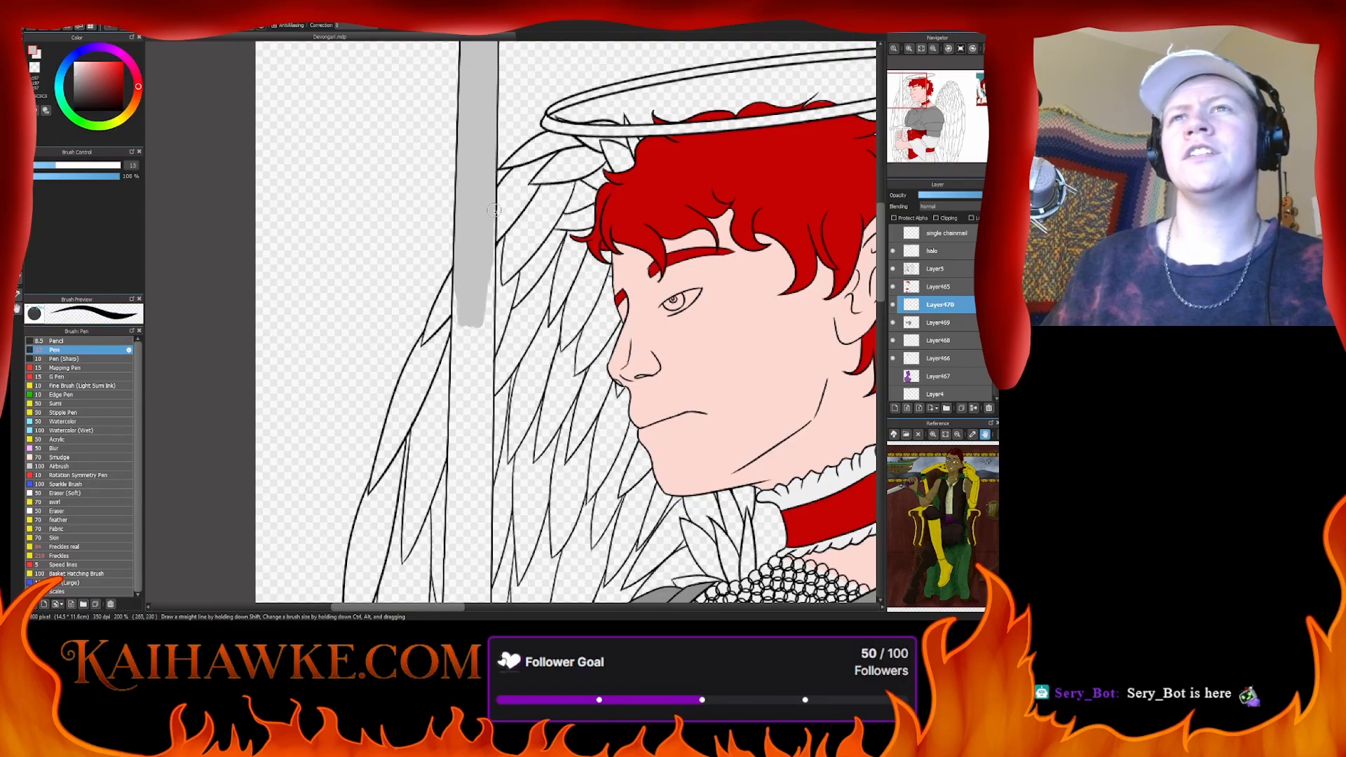
mouse_move(487, 279)
left_mouse_down()
mouse_move(480, 375)
mouse_move(474, 284)
left_mouse_up()
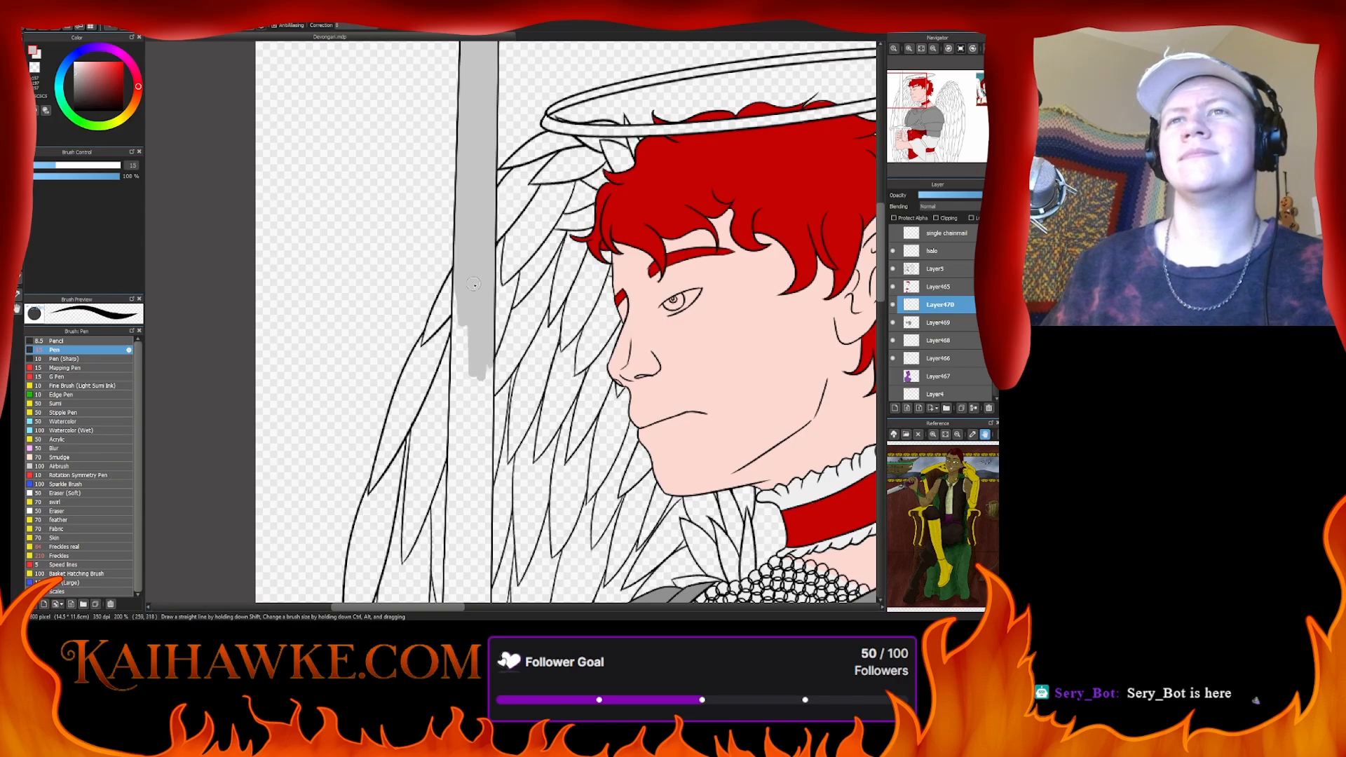
mouse_move(465, 365)
left_mouse_down()
mouse_move(456, 274)
mouse_move(468, 396)
mouse_move(520, 199)
left_mouse_up()
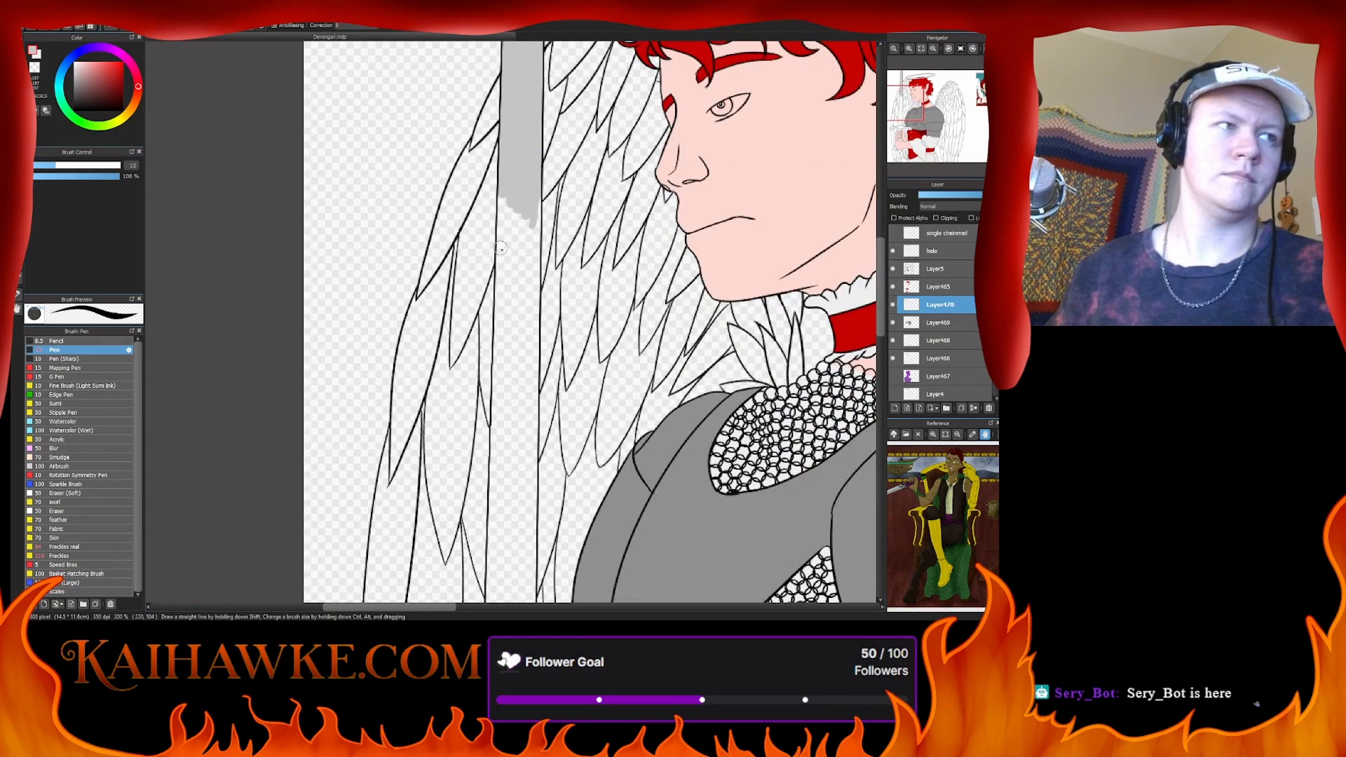
- Trace both edges of the blade below mouth level in light grey and fill the area between them down to the collar's height
left_click_drag(505, 188, 501, 249)
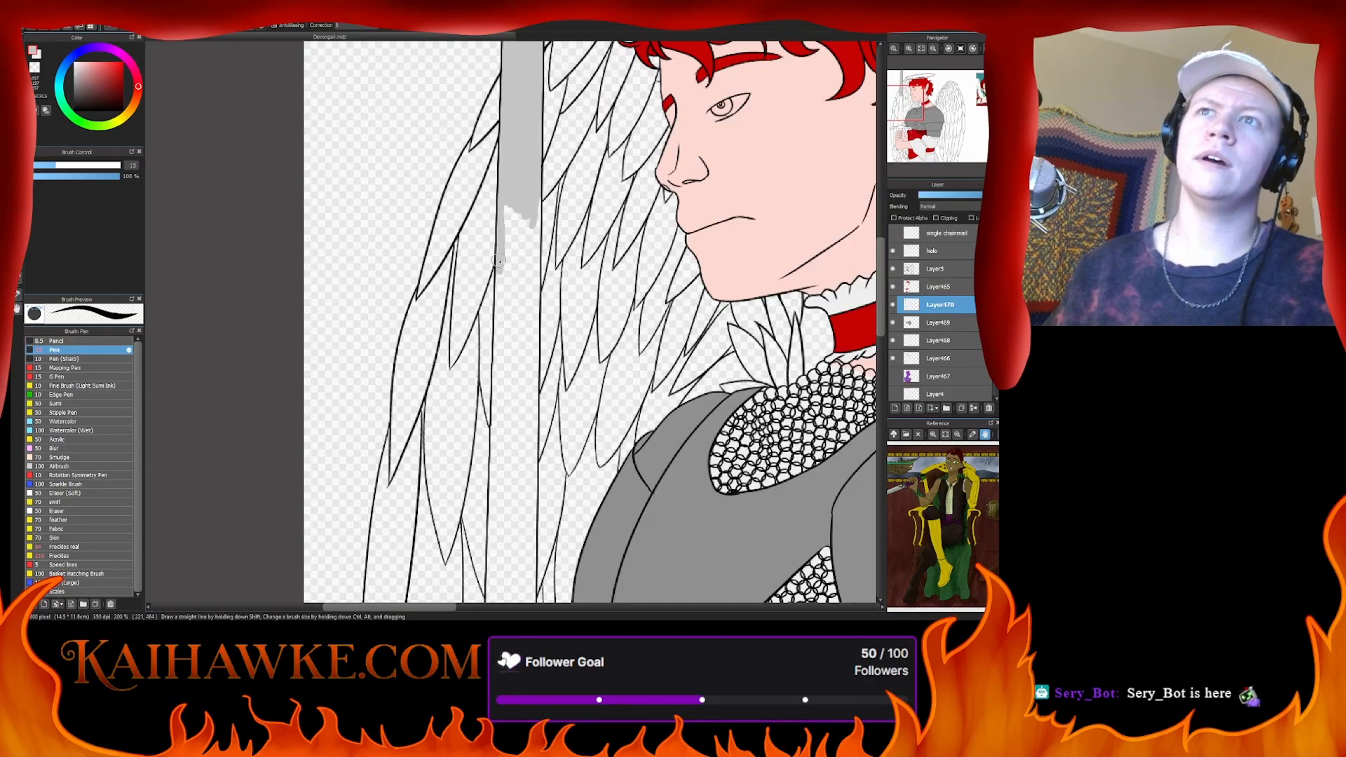
left_click_drag(500, 306, 498, 269)
left_click_drag(498, 337, 498, 306)
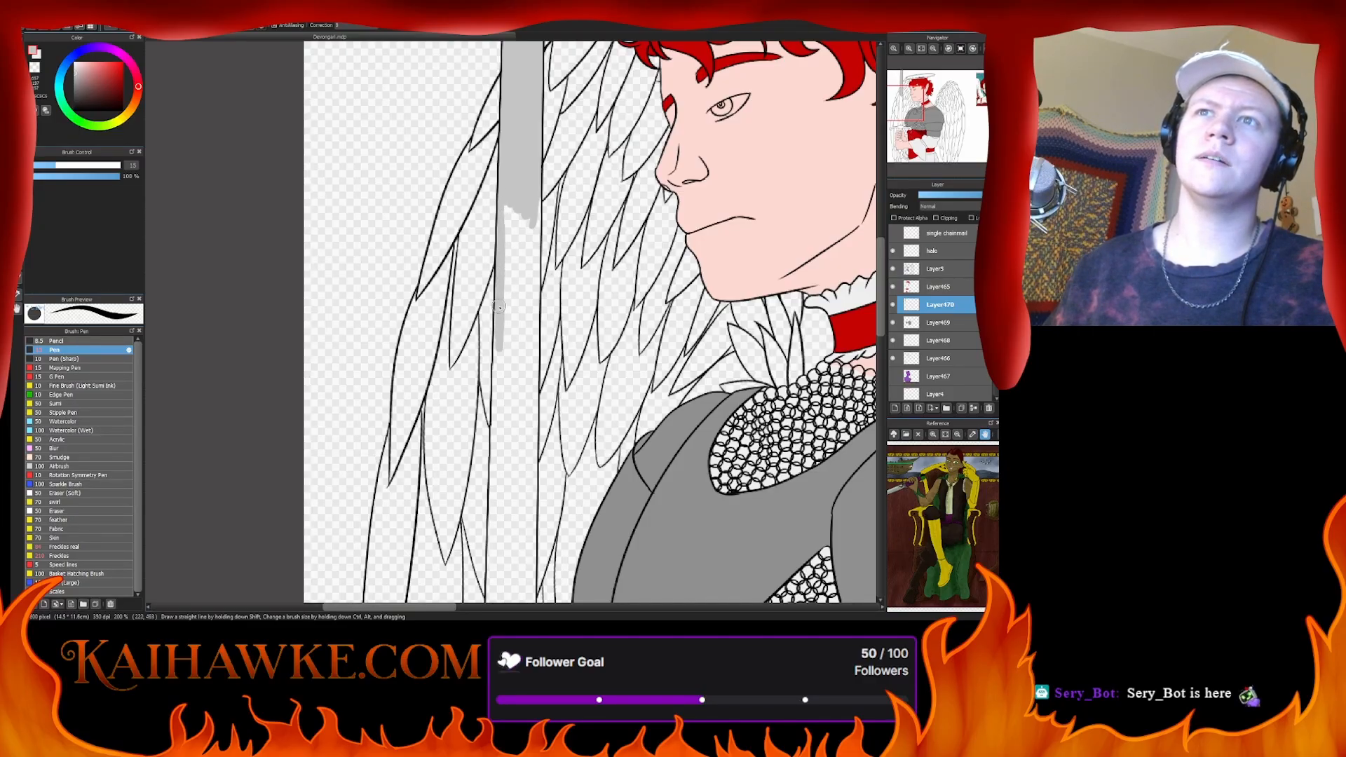
mouse_move(499, 360)
left_mouse_down()
mouse_move(501, 339)
mouse_move(511, 392)
mouse_move(522, 308)
mouse_move(533, 393)
mouse_move(530, 280)
mouse_move(535, 312)
left_mouse_up()
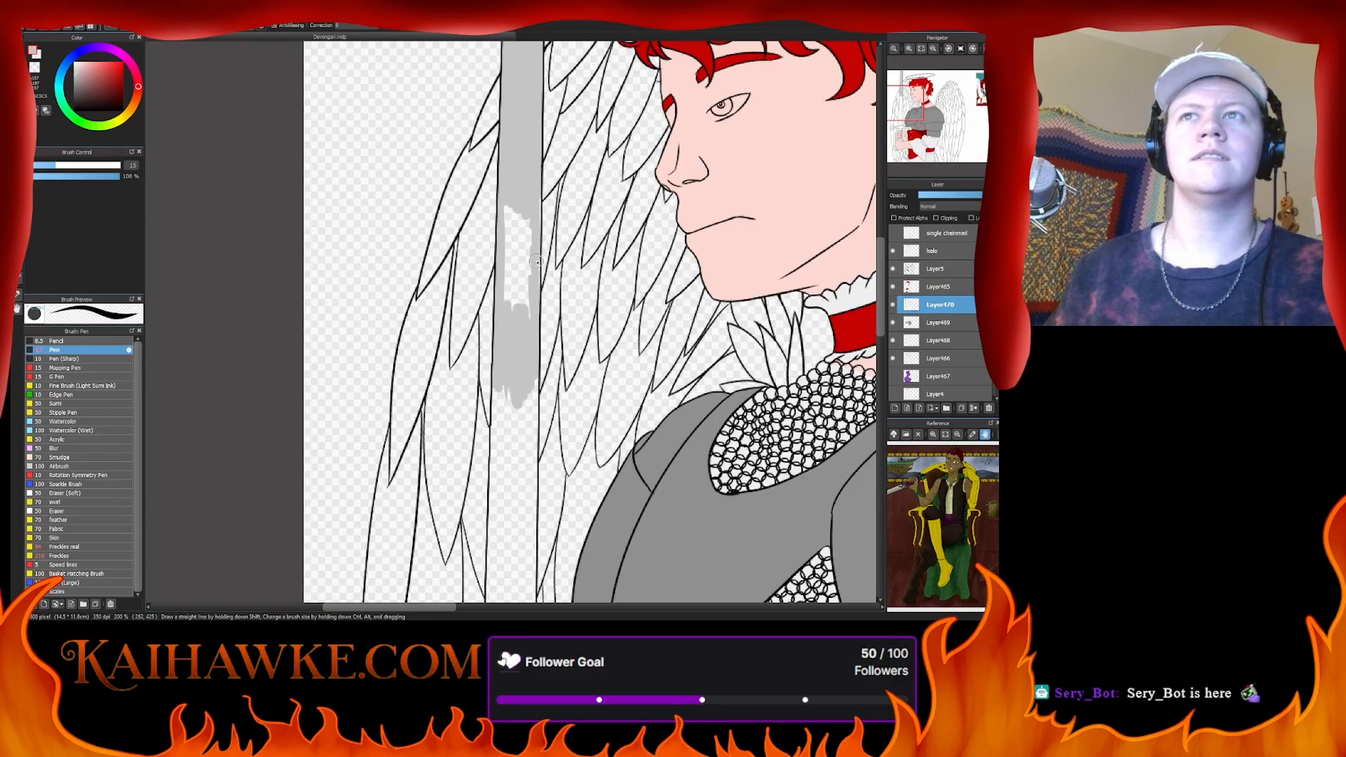
mouse_move(530, 228)
left_mouse_down()
mouse_move(519, 217)
mouse_move(510, 280)
mouse_move(505, 202)
left_mouse_up()
- Fill the remaining lower blade with light grey down to the crossguard and around its central point
scroll(519, 294, "down", 3)
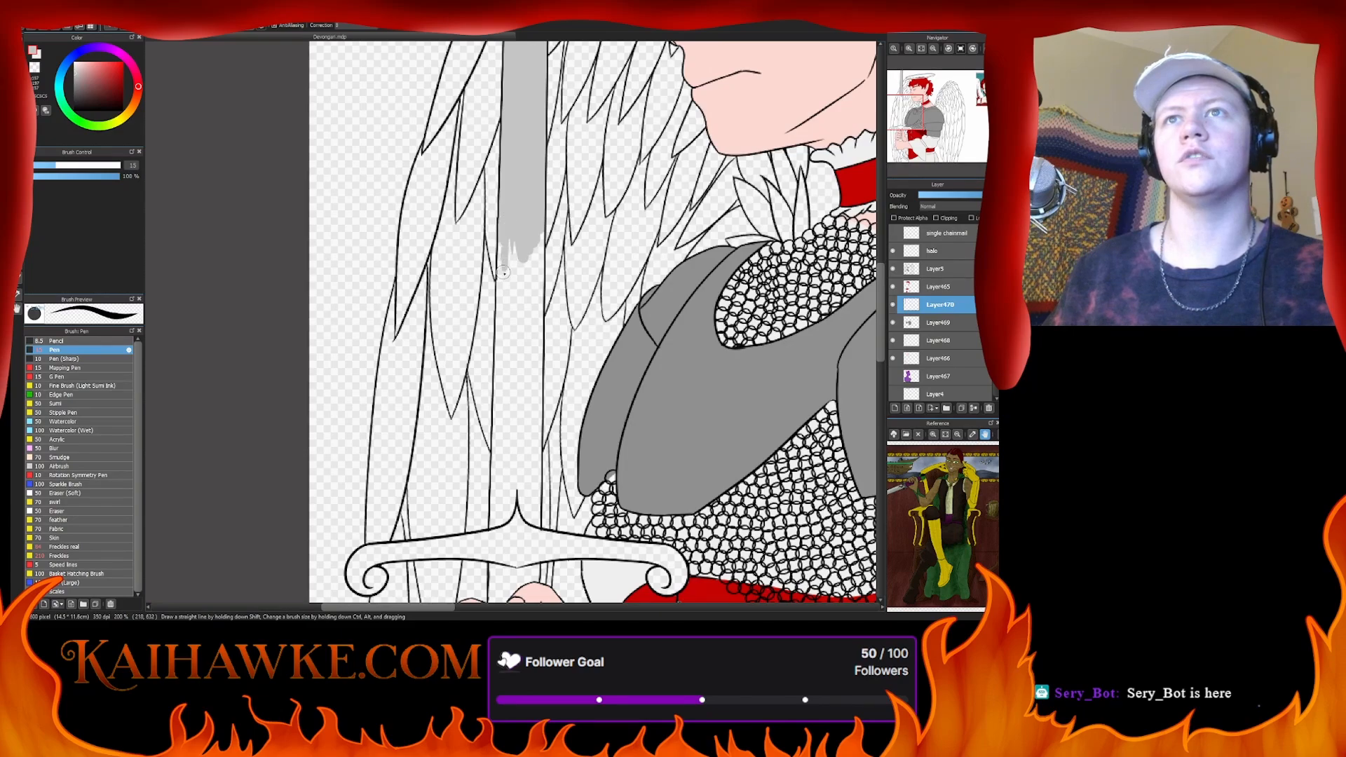
mouse_move(502, 242)
left_mouse_down()
mouse_move(502, 347)
mouse_move(502, 294)
left_mouse_up()
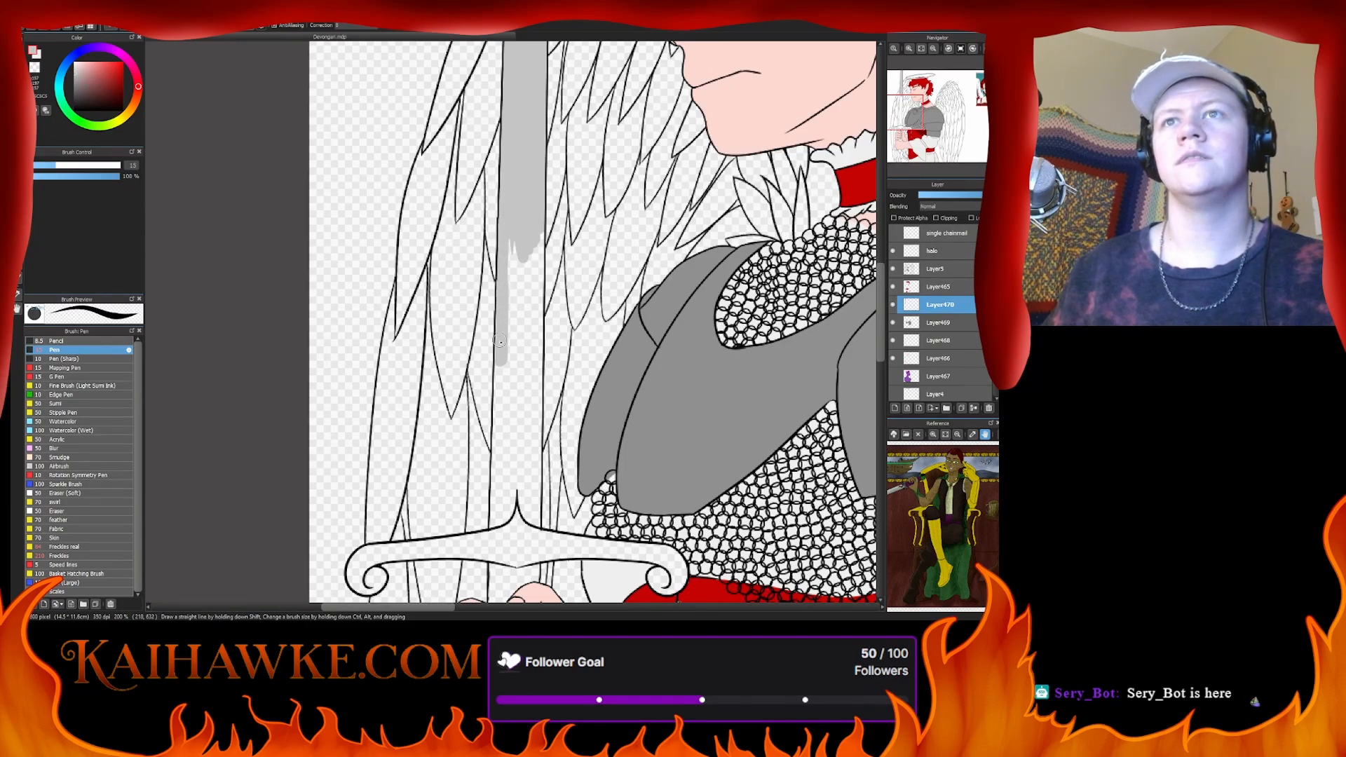
mouse_move(499, 340)
left_mouse_down()
mouse_move(511, 329)
mouse_move(523, 351)
mouse_move(531, 254)
left_mouse_up()
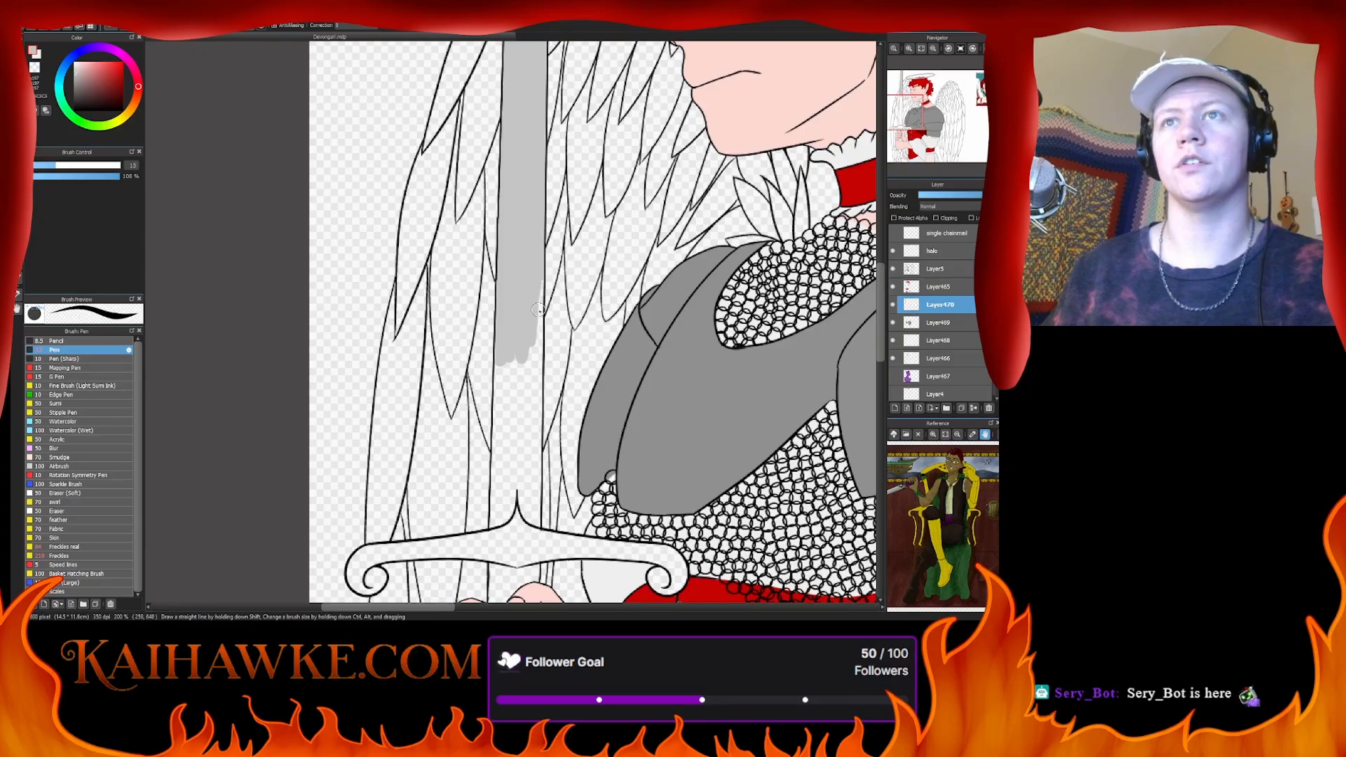
left_click_drag(535, 371, 525, 459)
left_click_drag(524, 459, 536, 306)
left_click_drag(514, 205, 510, 299)
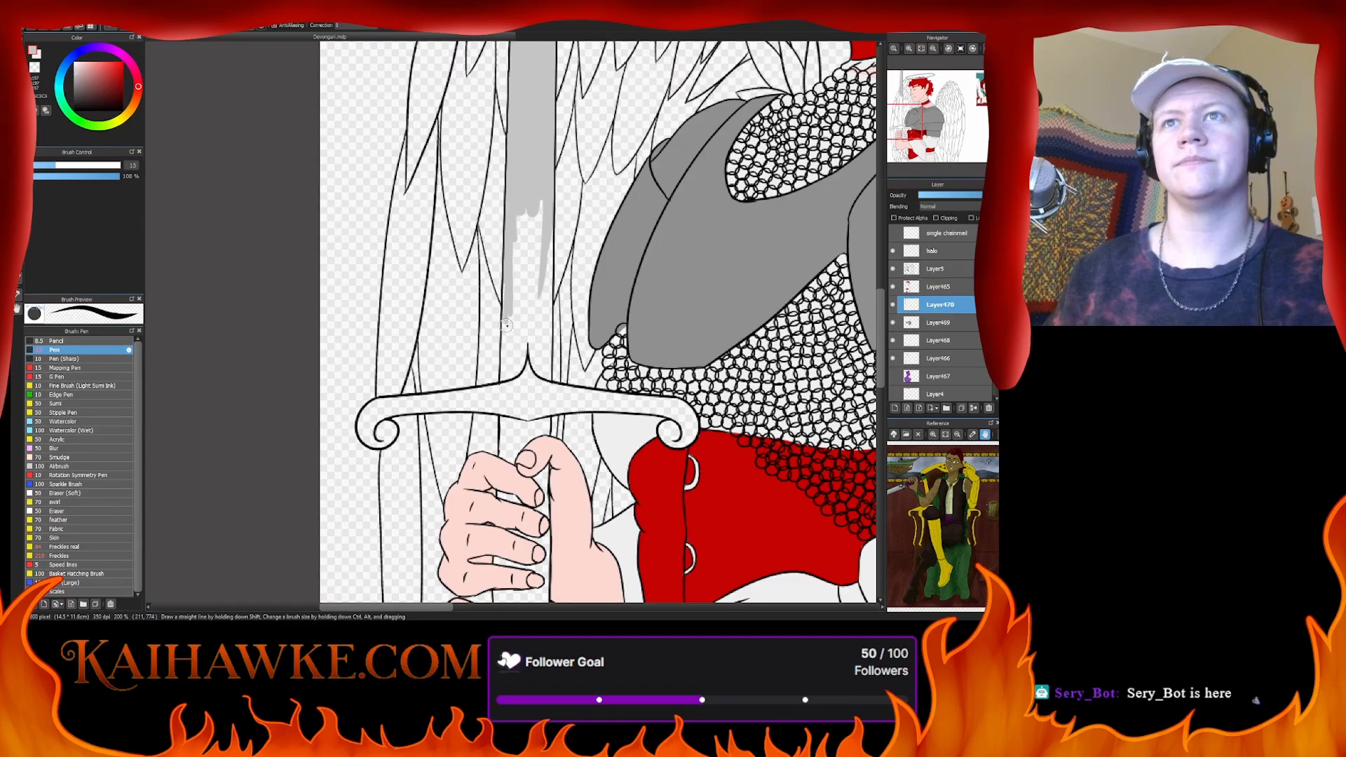
mouse_move(508, 347)
left_mouse_down()
mouse_move(504, 378)
mouse_move(518, 372)
mouse_move(520, 215)
mouse_move(523, 336)
mouse_move(535, 217)
left_mouse_up()
left_click_drag(531, 241, 543, 205)
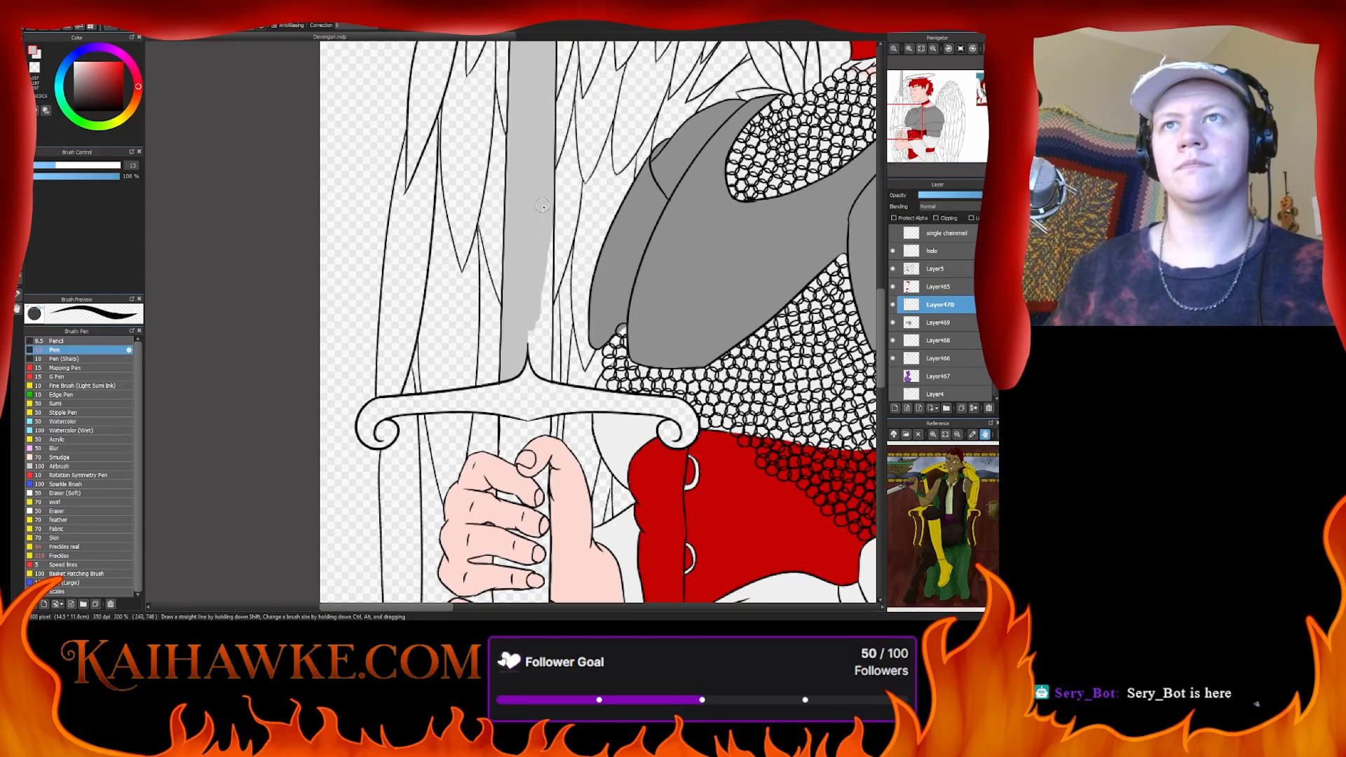
left_click_drag(547, 277, 549, 254)
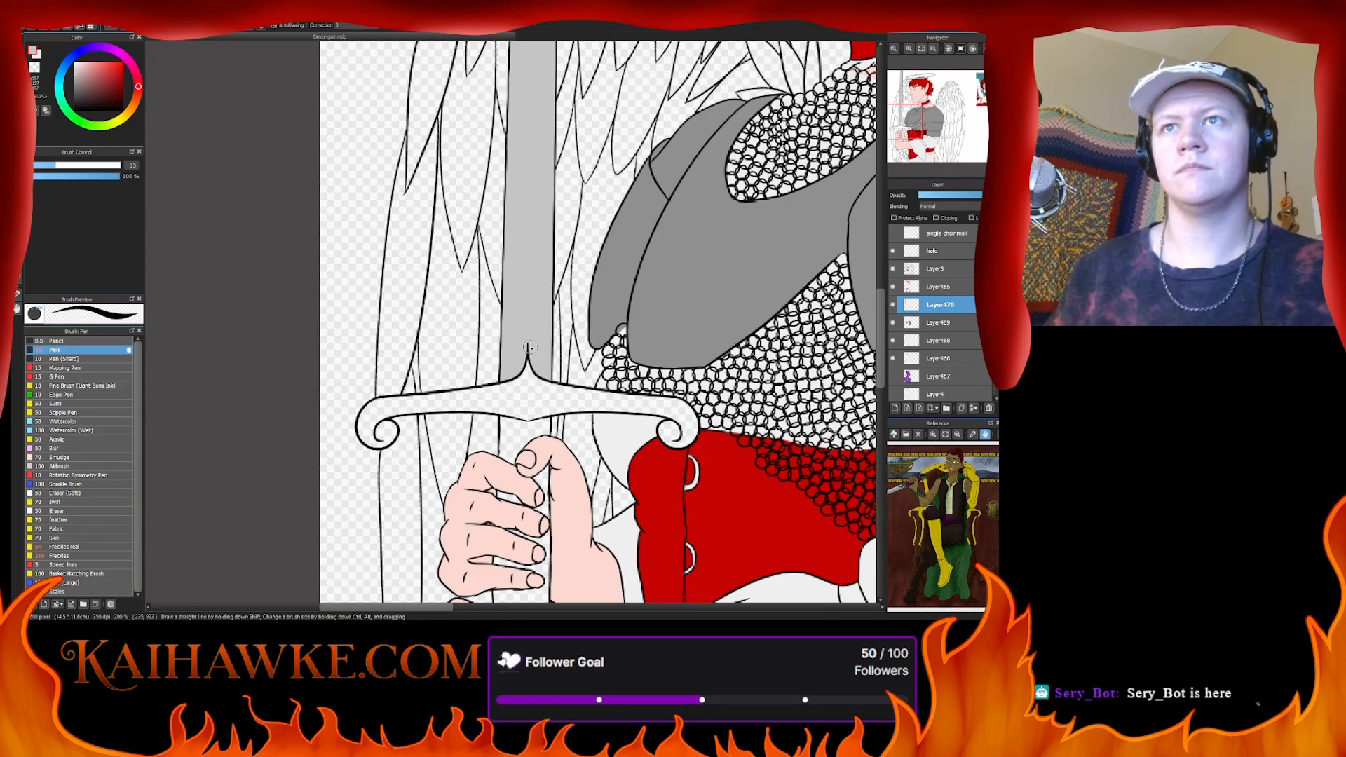
- Add a new layer above the blade layer and paint dark red along the grip's edges directly beneath the crossguard
left_click(896, 410)
scroll(772, 383, "down", 2)
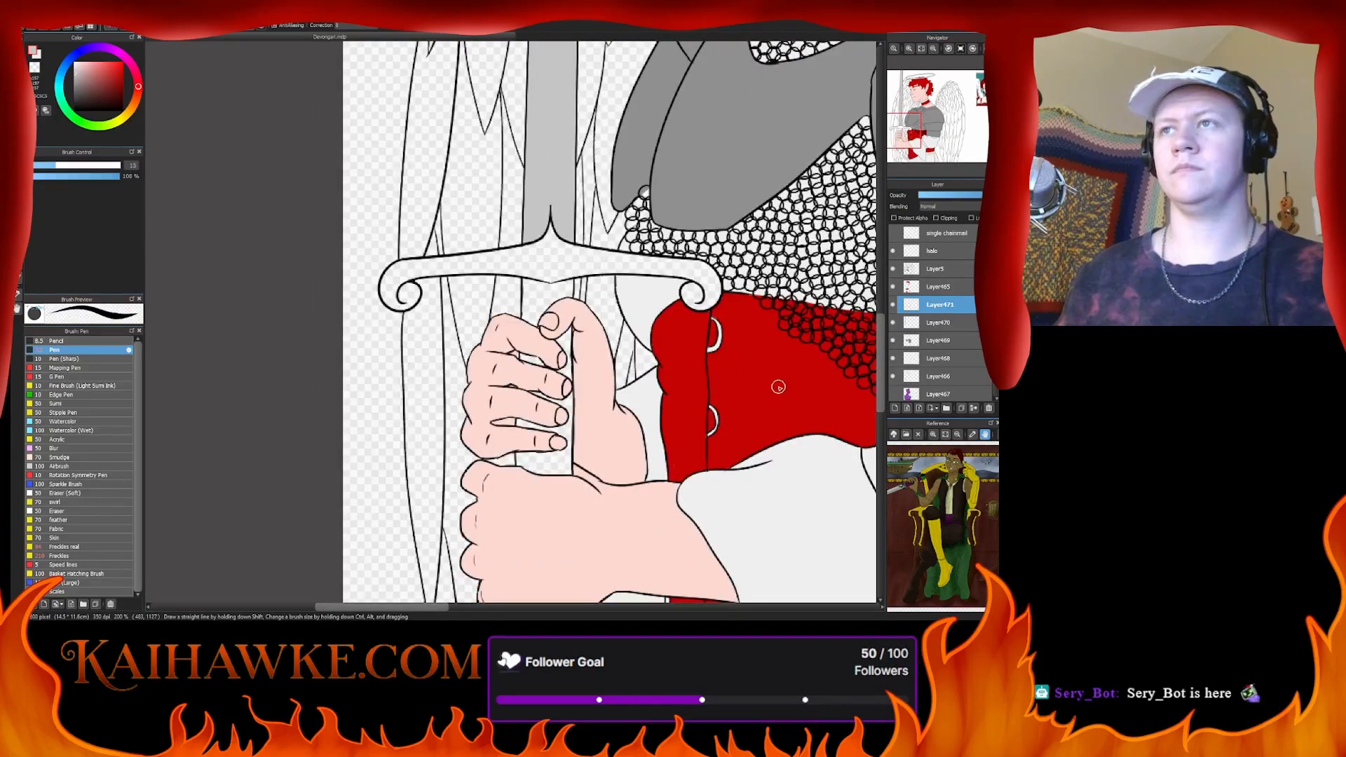
left_click(121, 89)
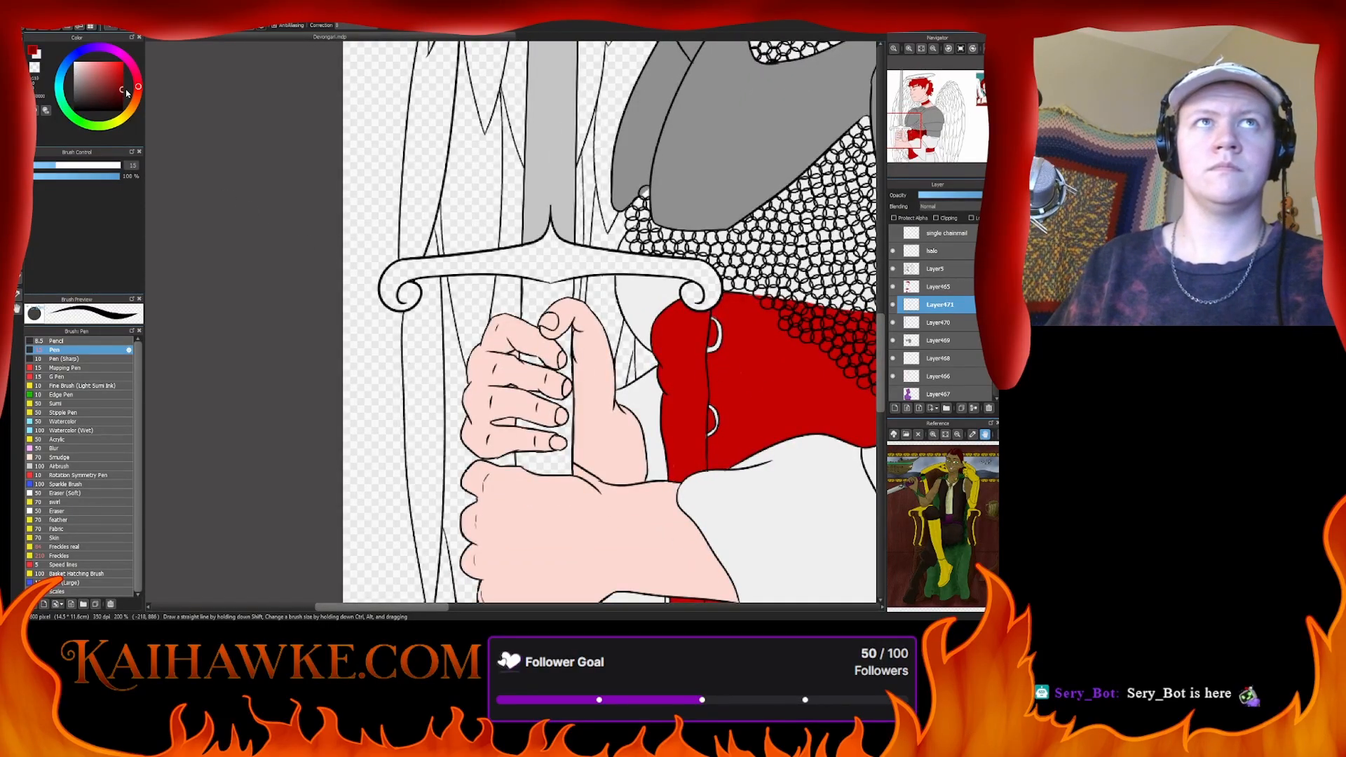
mouse_move(531, 288)
left_mouse_down()
mouse_move(527, 317)
mouse_move(535, 283)
left_mouse_up()
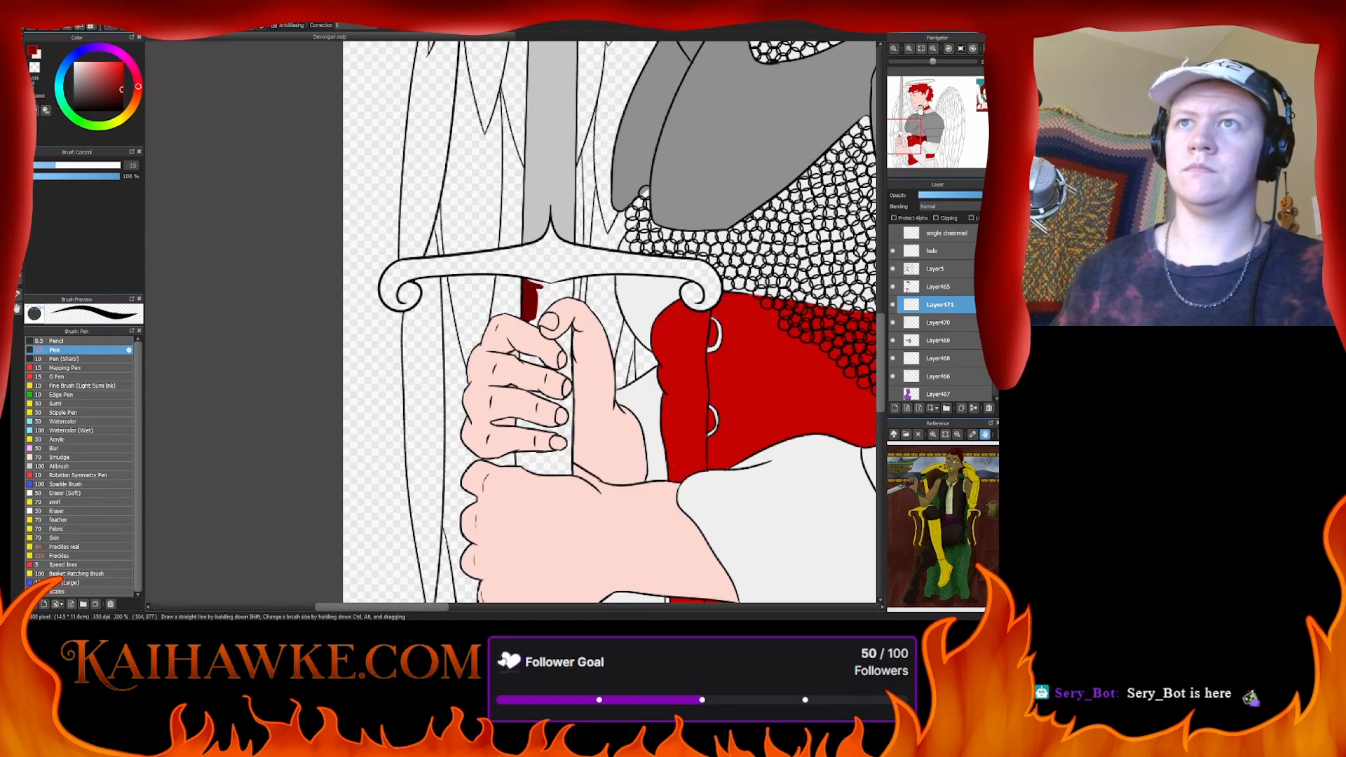
scroll(534, 284, "up", 3)
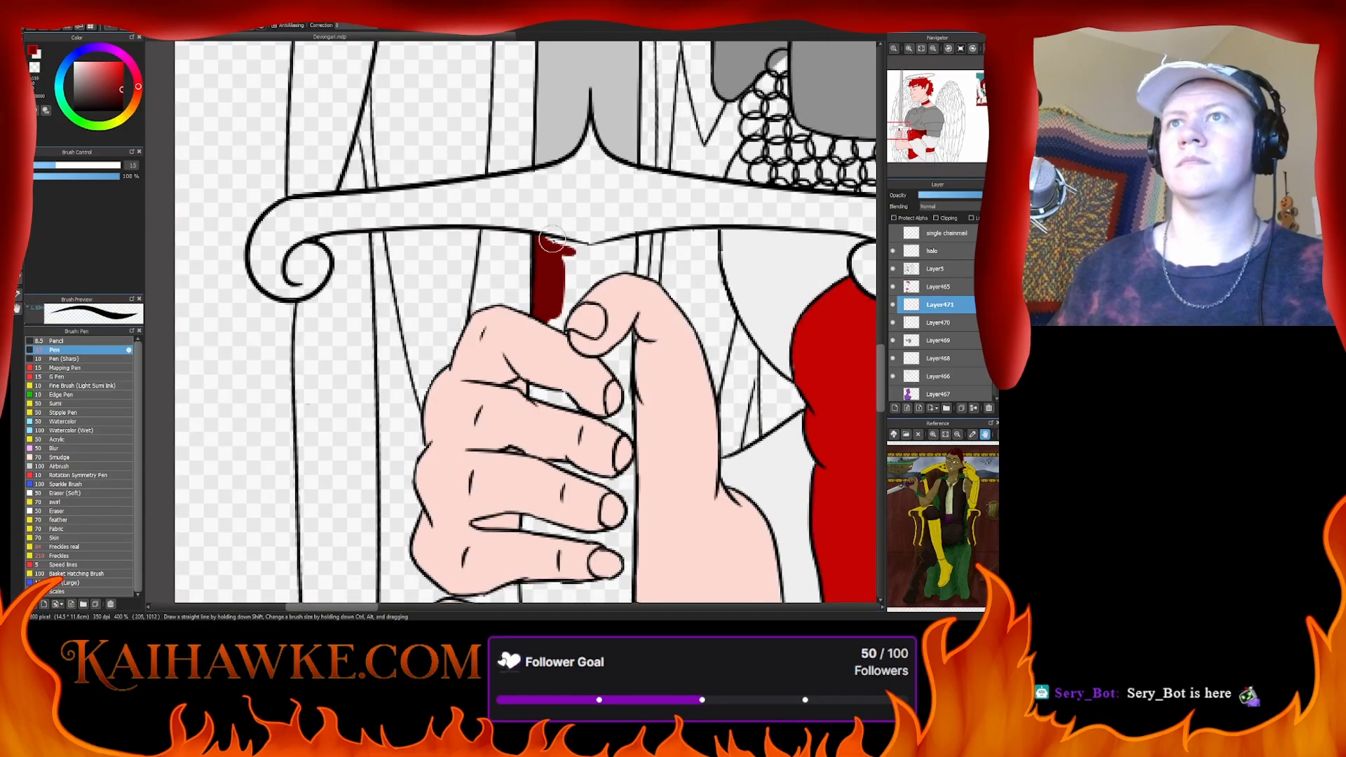
left_click_drag(552, 241, 596, 251)
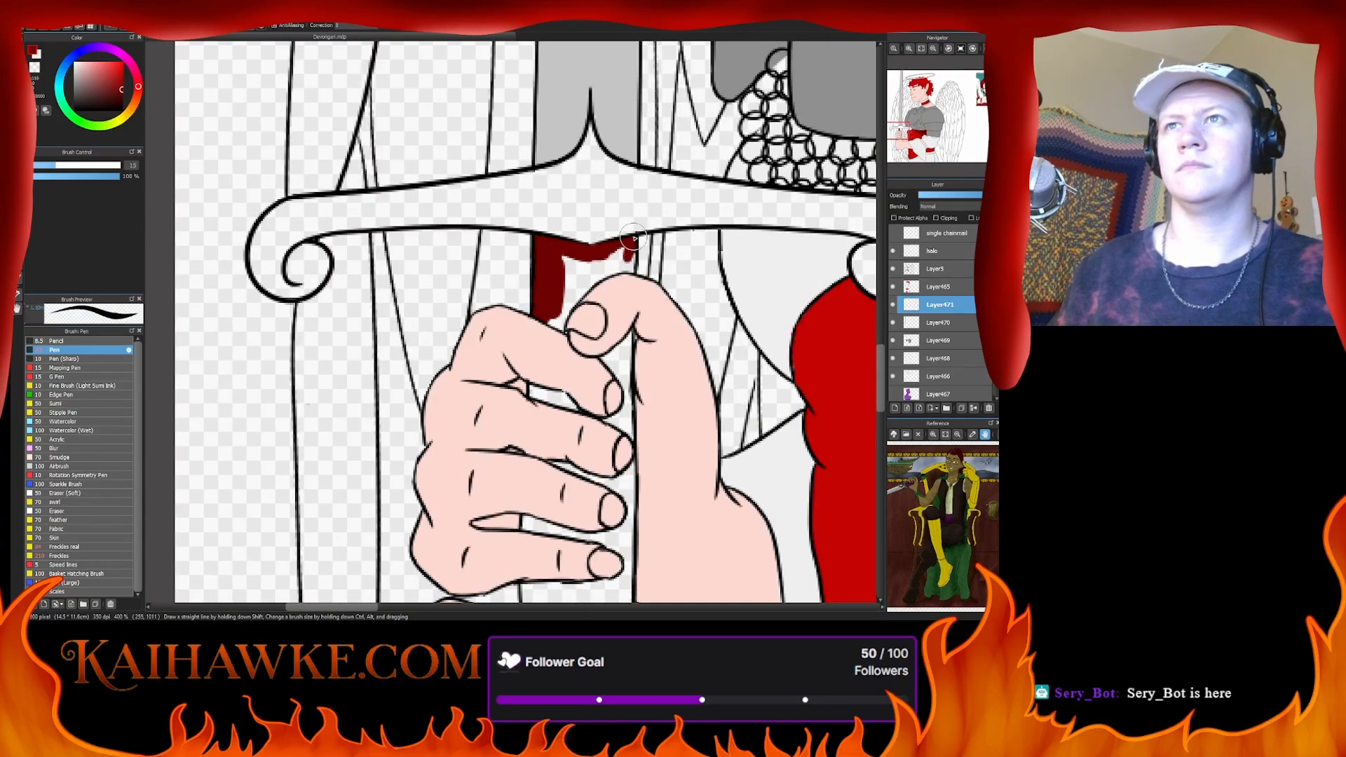
mouse_move(630, 256)
left_mouse_down()
mouse_move(624, 269)
mouse_move(570, 295)
left_mouse_up()
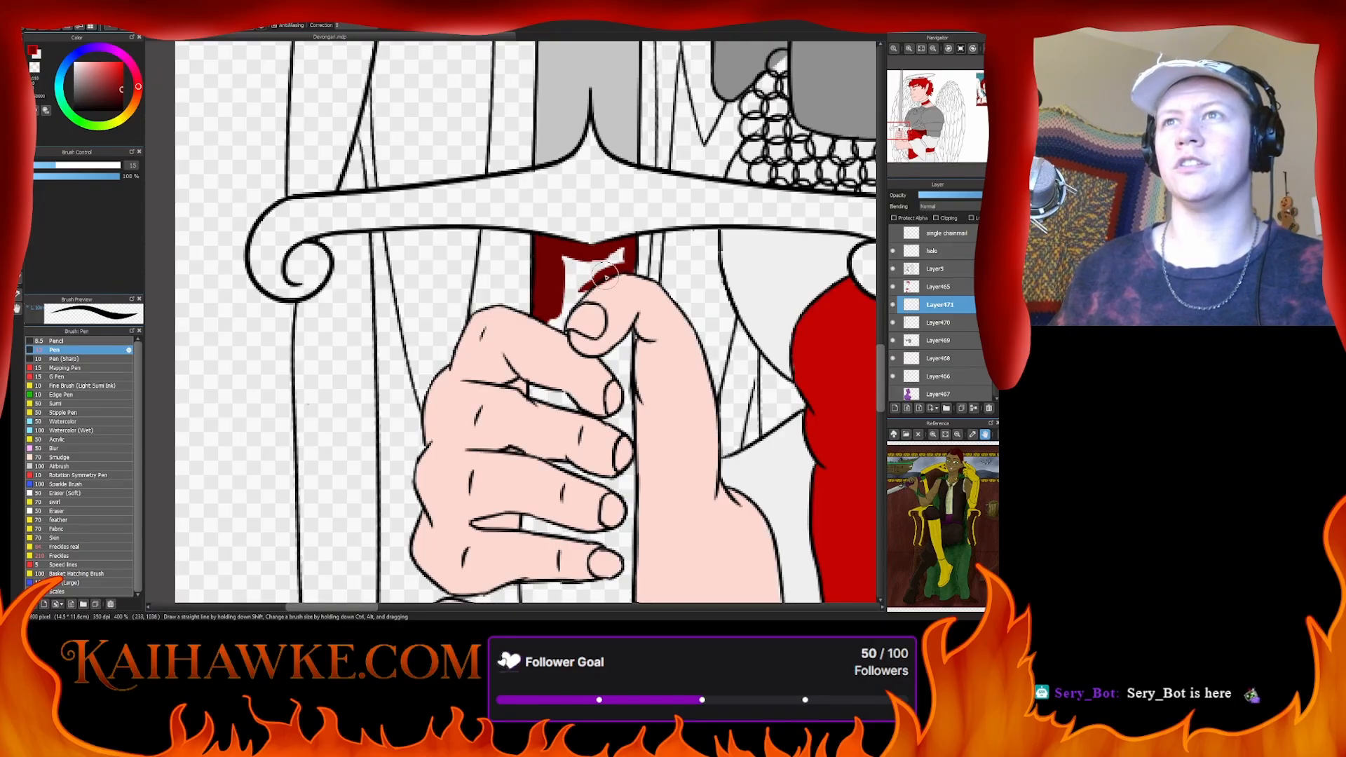
- Undo the last strokes beside the thumb and fill the grip between crossguard and upper hand with dark red, using a smaller brush for the corner
key("ctrl+z")
key("ctrl+z")
key("ctrl+z")
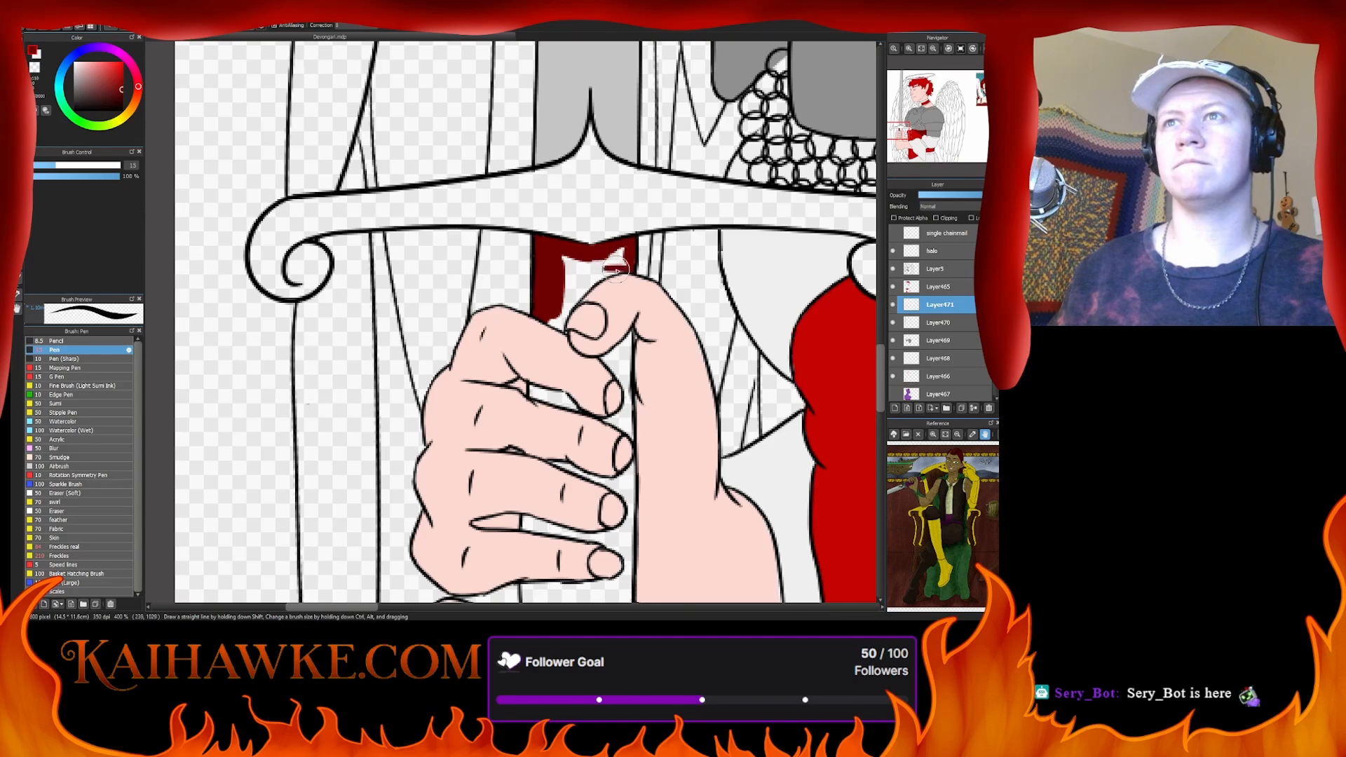
left_click_drag(615, 270, 563, 307)
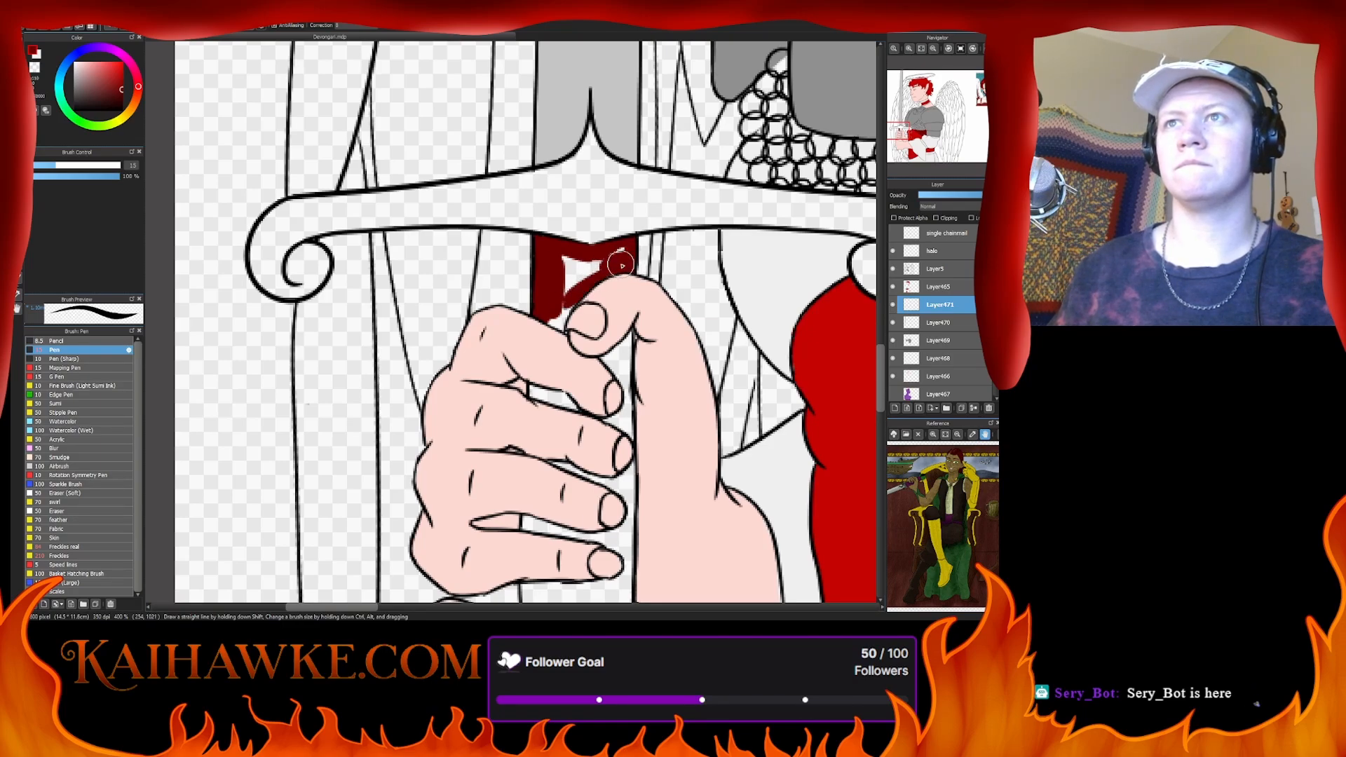
mouse_move(570, 279)
left_mouse_down()
mouse_move(566, 259)
mouse_move(599, 264)
left_mouse_up()
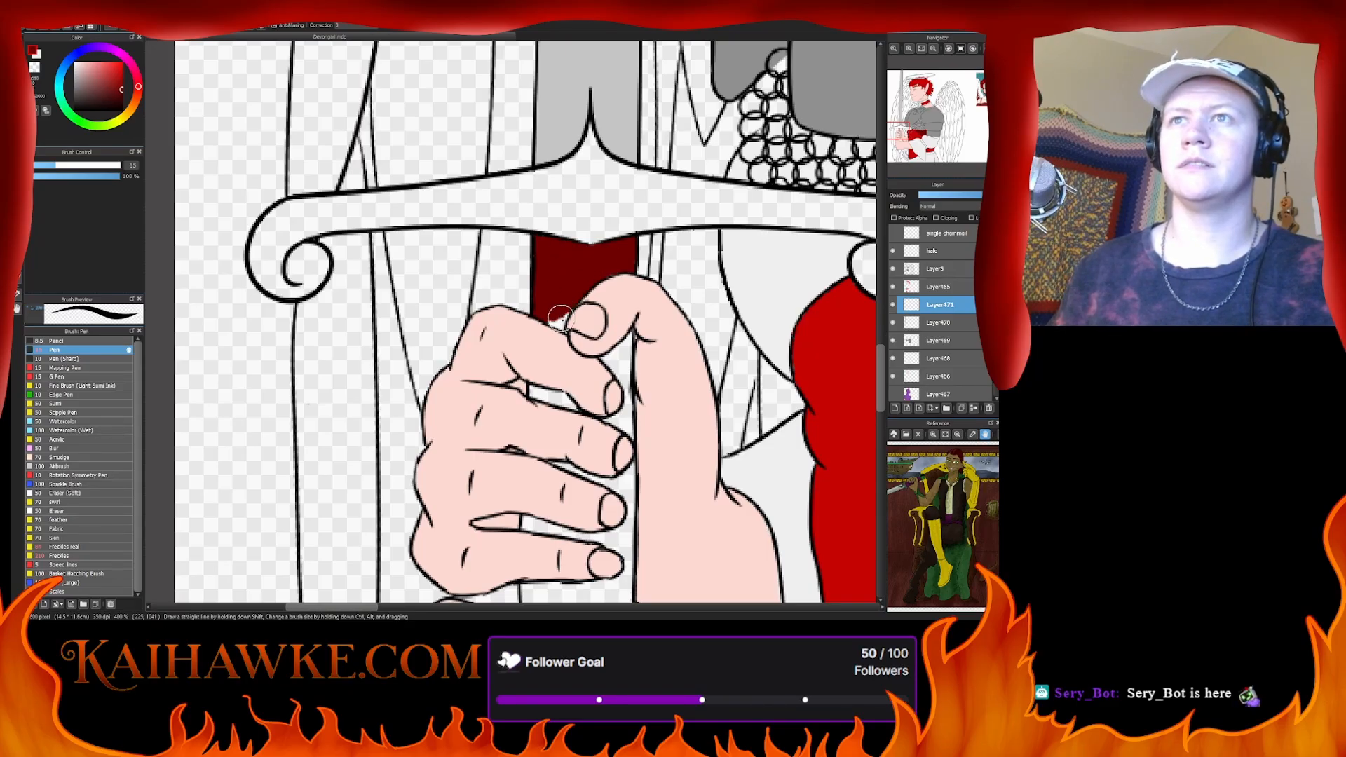
left_click(42, 167)
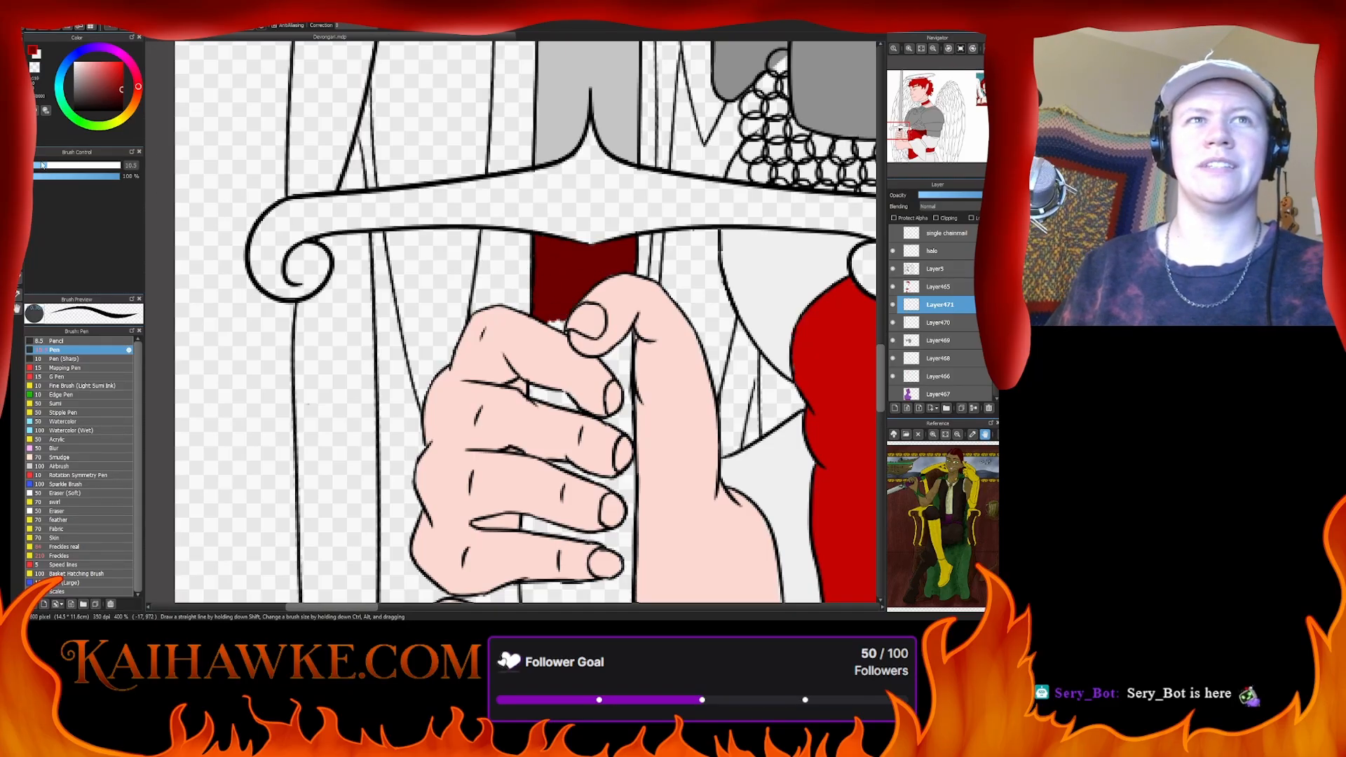
mouse_move(550, 320)
left_mouse_down()
mouse_move(568, 335)
mouse_move(561, 319)
left_mouse_up()
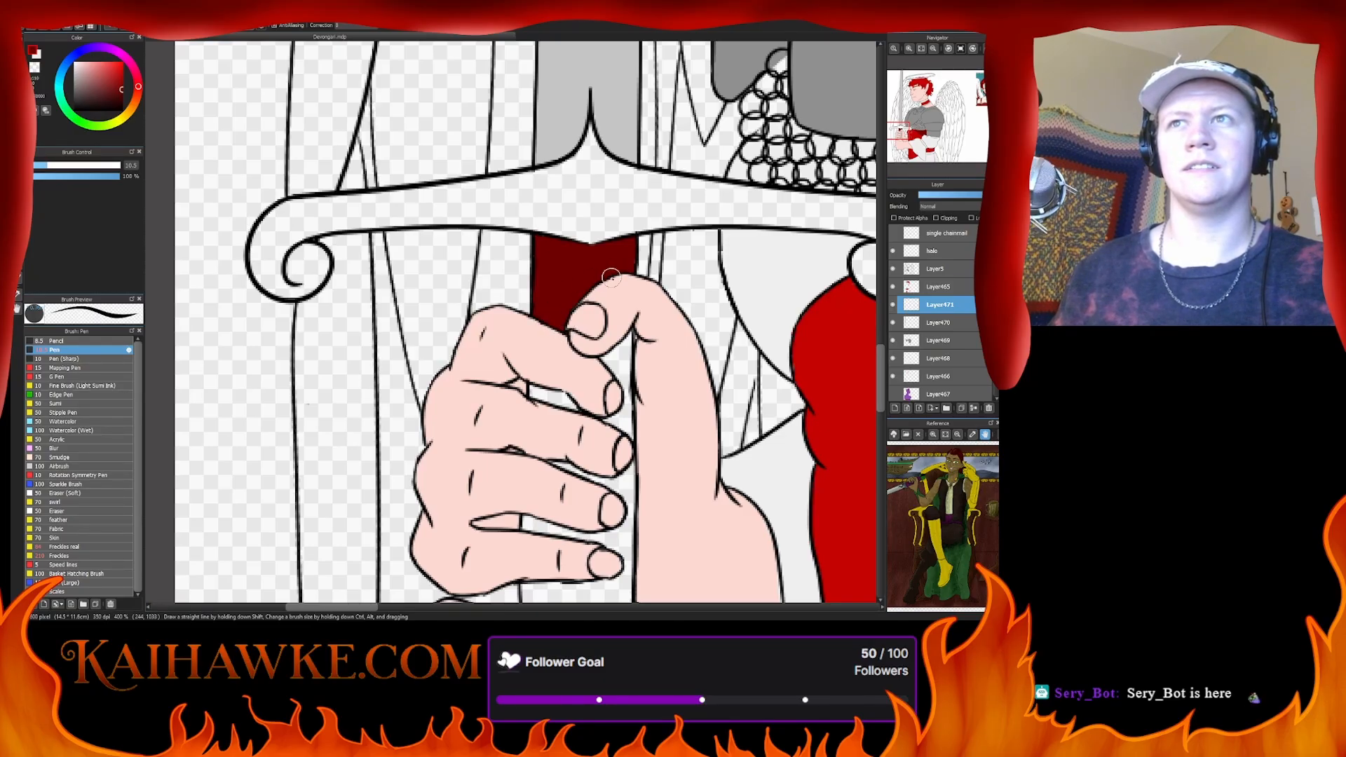
- Fill the visible grip between the thumb and fingers and down to the lower hand with dark red
mouse_move(604, 356)
left_mouse_down()
mouse_move(584, 300)
mouse_move(599, 322)
mouse_move(587, 302)
mouse_move(612, 275)
mouse_move(605, 321)
mouse_move(612, 282)
mouse_move(605, 319)
mouse_move(597, 297)
mouse_move(603, 312)
mouse_move(611, 283)
mouse_move(595, 361)
left_mouse_up()
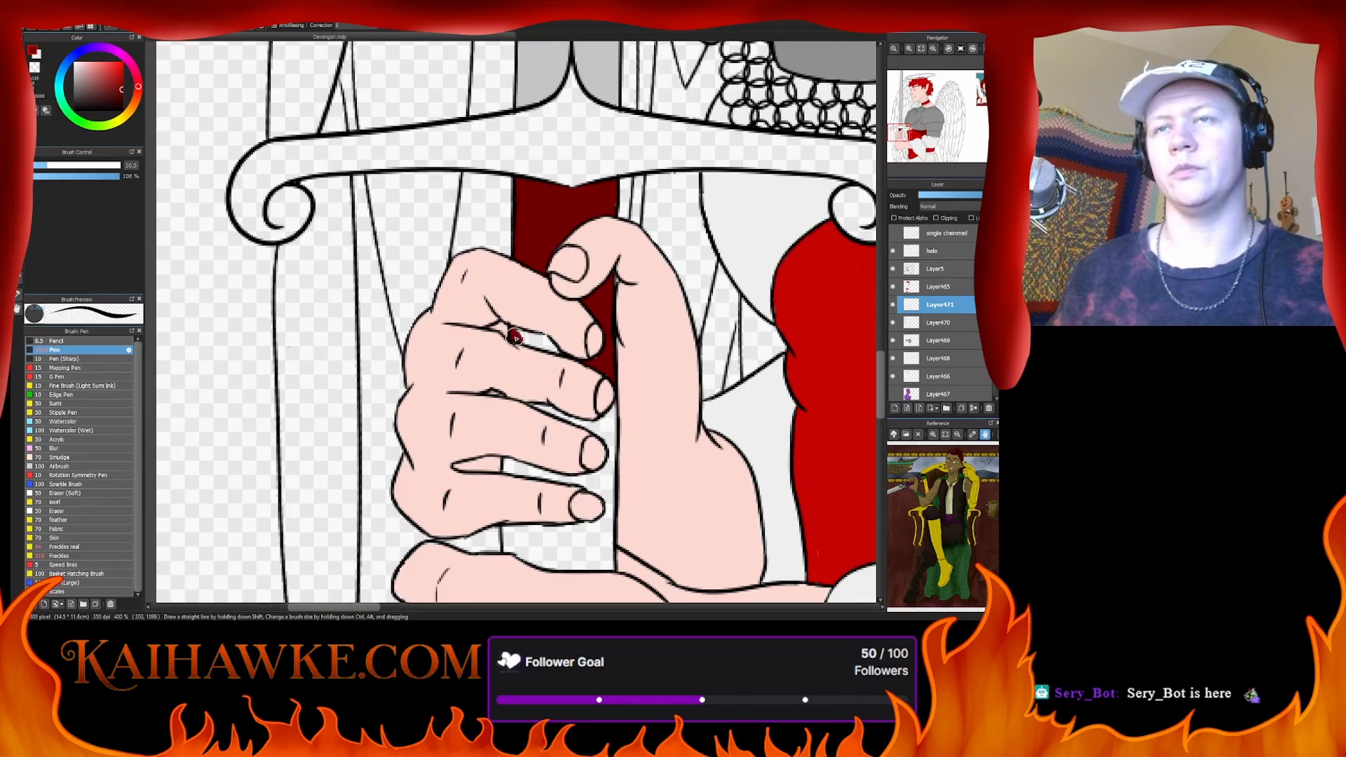
mouse_move(516, 338)
left_mouse_down()
mouse_move(559, 352)
mouse_move(510, 328)
mouse_move(515, 331)
left_mouse_up()
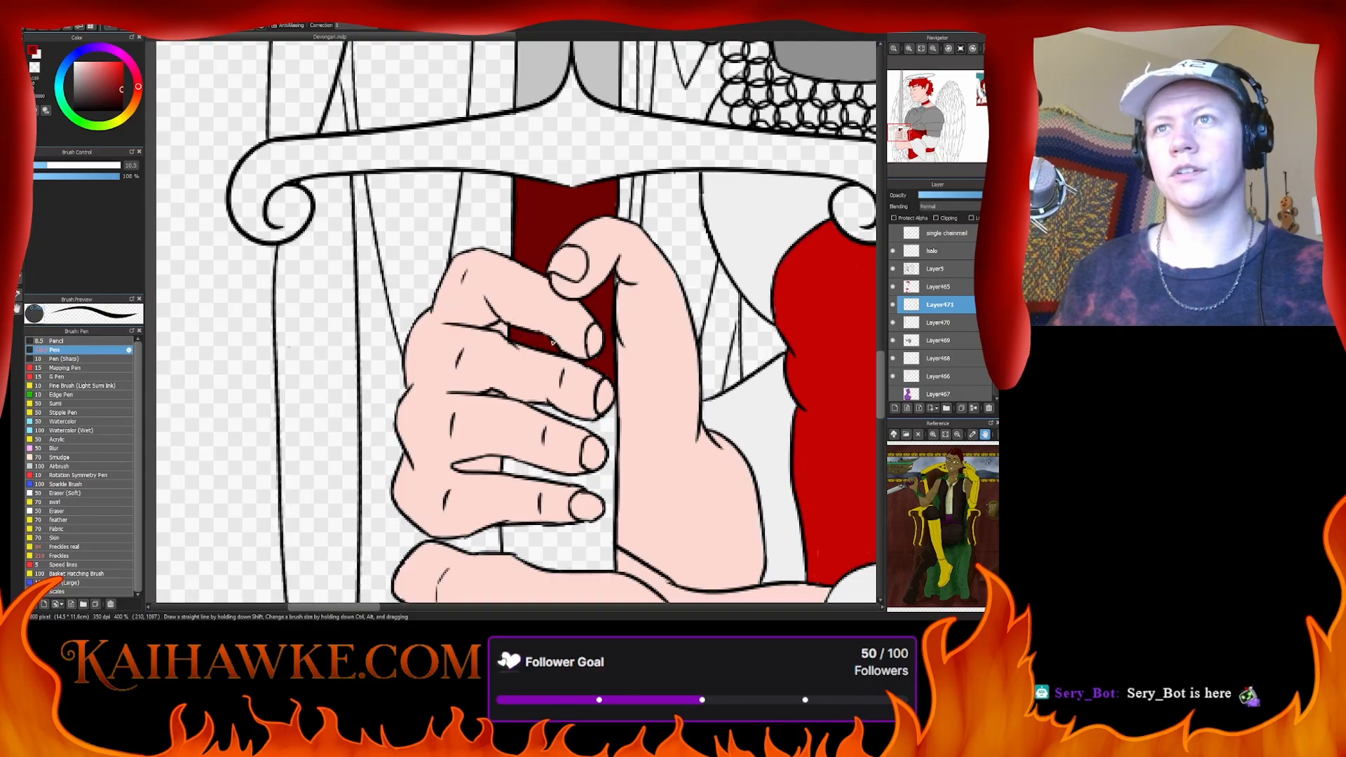
mouse_move(545, 410)
left_mouse_down()
mouse_move(543, 357)
mouse_move(518, 347)
mouse_move(588, 370)
mouse_move(576, 367)
mouse_move(605, 346)
mouse_move(603, 359)
mouse_move(605, 343)
mouse_move(600, 413)
left_mouse_up()
left_click_drag(574, 368, 567, 300)
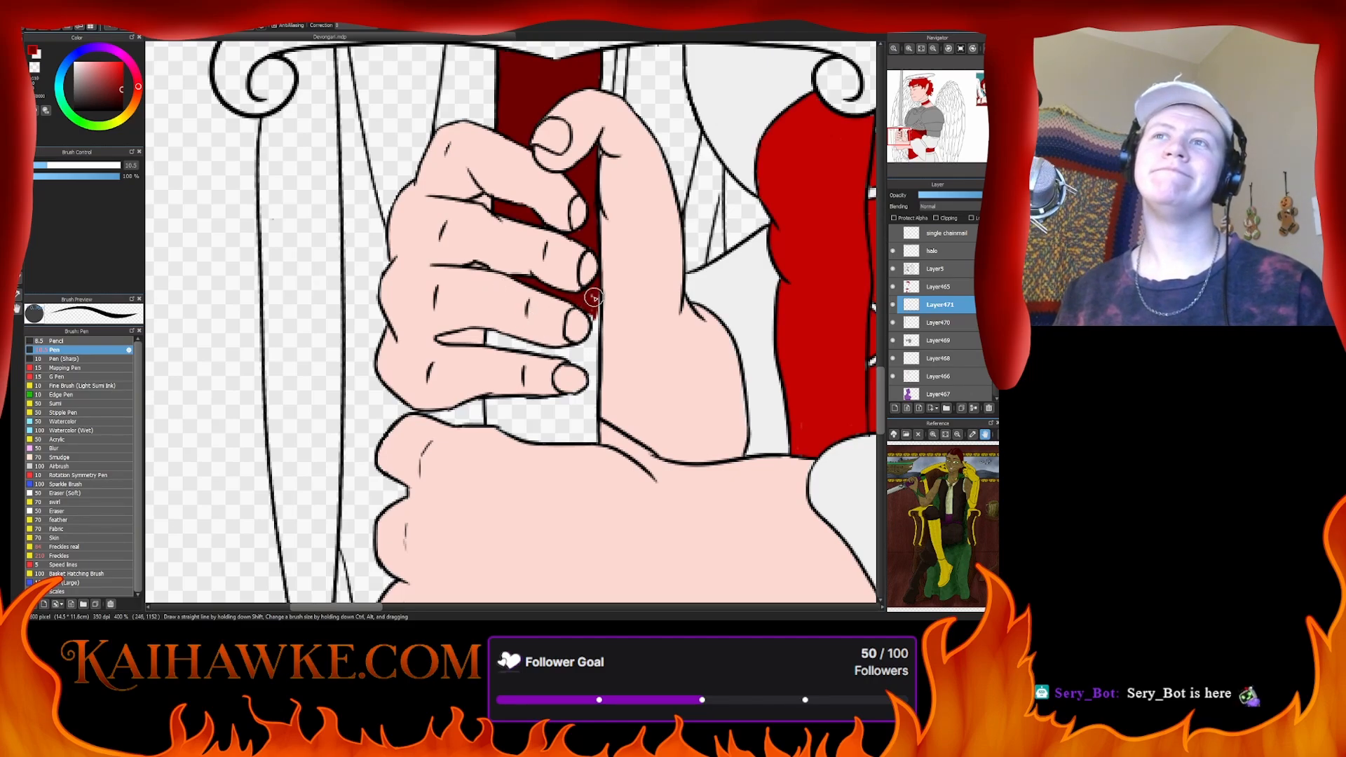
left_click_drag(594, 324, 594, 365)
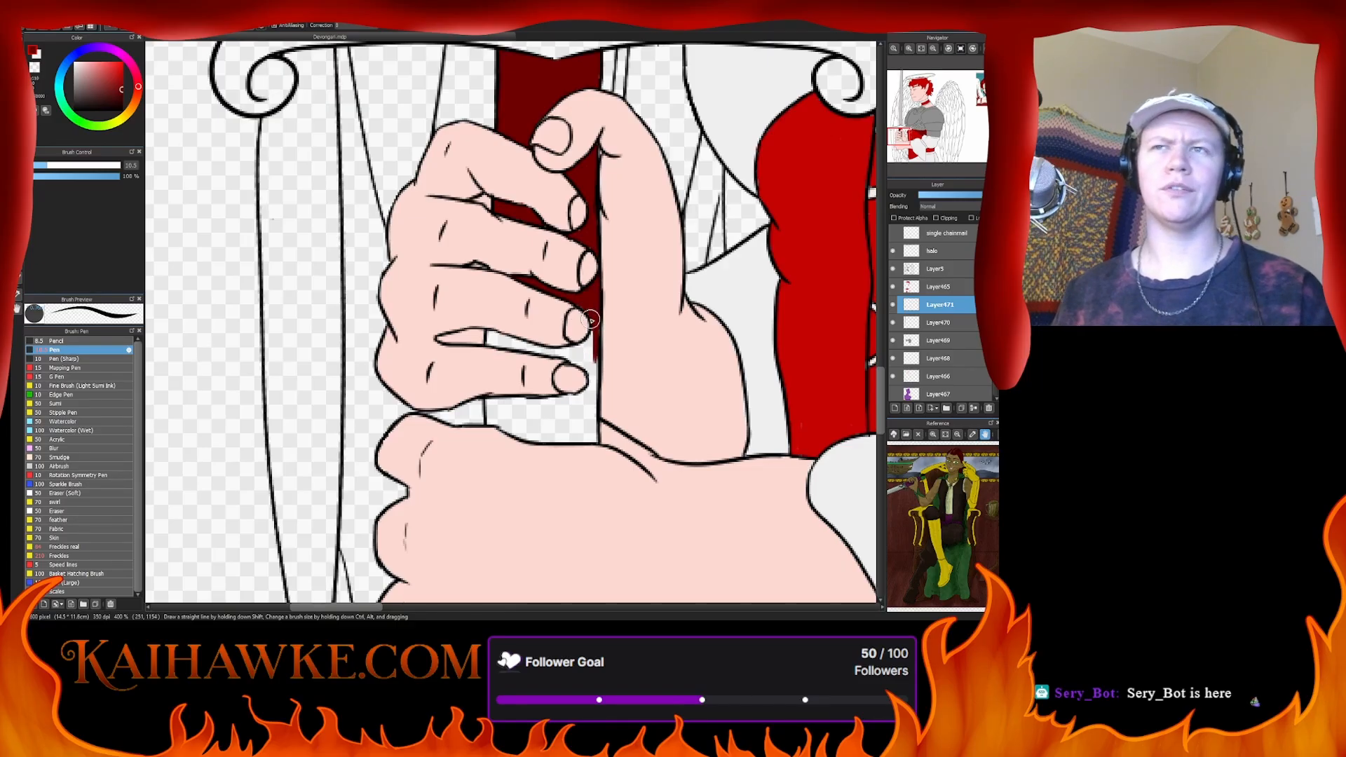
left_click_drag(591, 340, 591, 338)
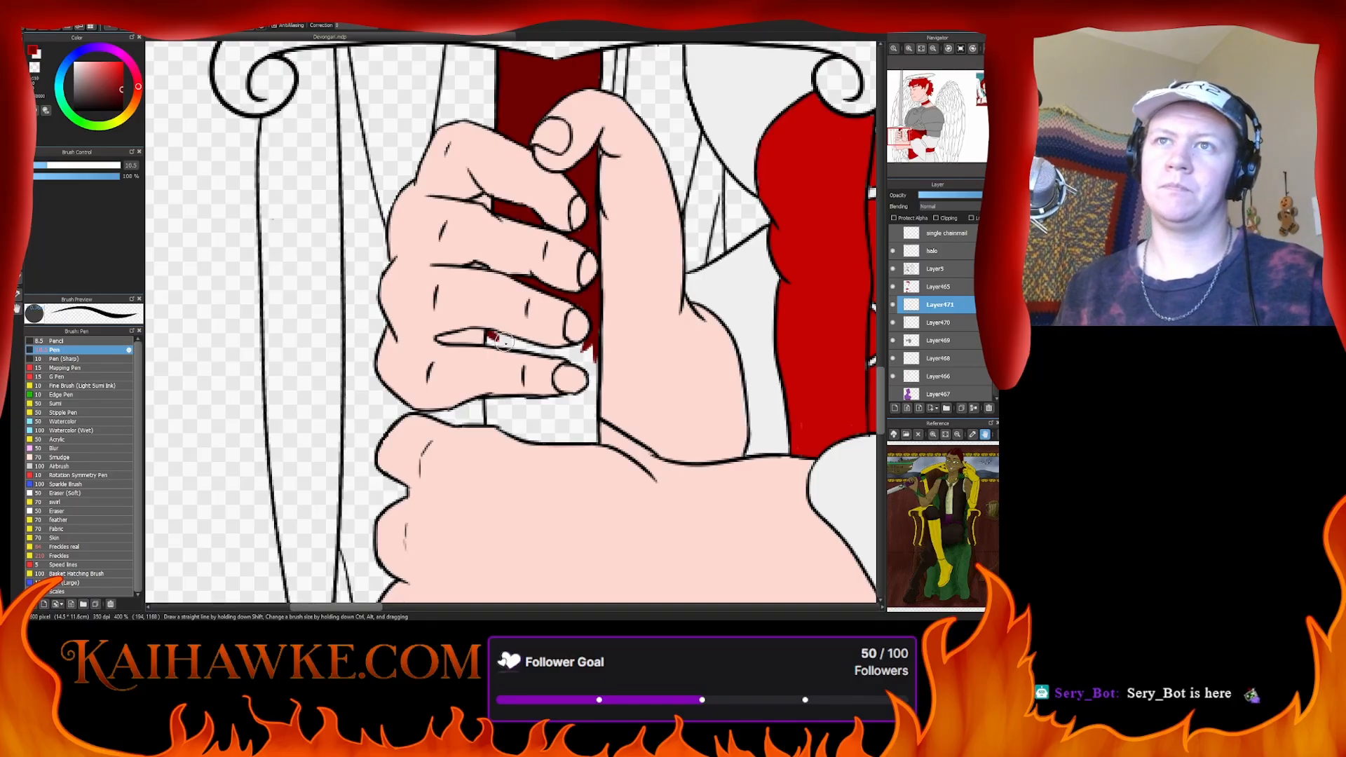
mouse_move(502, 341)
left_mouse_down()
mouse_move(548, 353)
mouse_move(535, 350)
mouse_move(587, 341)
mouse_move(555, 354)
mouse_move(586, 365)
mouse_move(592, 340)
mouse_move(592, 392)
mouse_move(594, 363)
mouse_move(577, 398)
mouse_move(488, 400)
mouse_move(522, 432)
mouse_move(501, 427)
mouse_move(551, 444)
mouse_move(538, 437)
mouse_move(596, 436)
mouse_move(593, 401)
mouse_move(593, 441)
mouse_move(546, 414)
mouse_move(494, 414)
mouse_move(584, 405)
left_mouse_up()
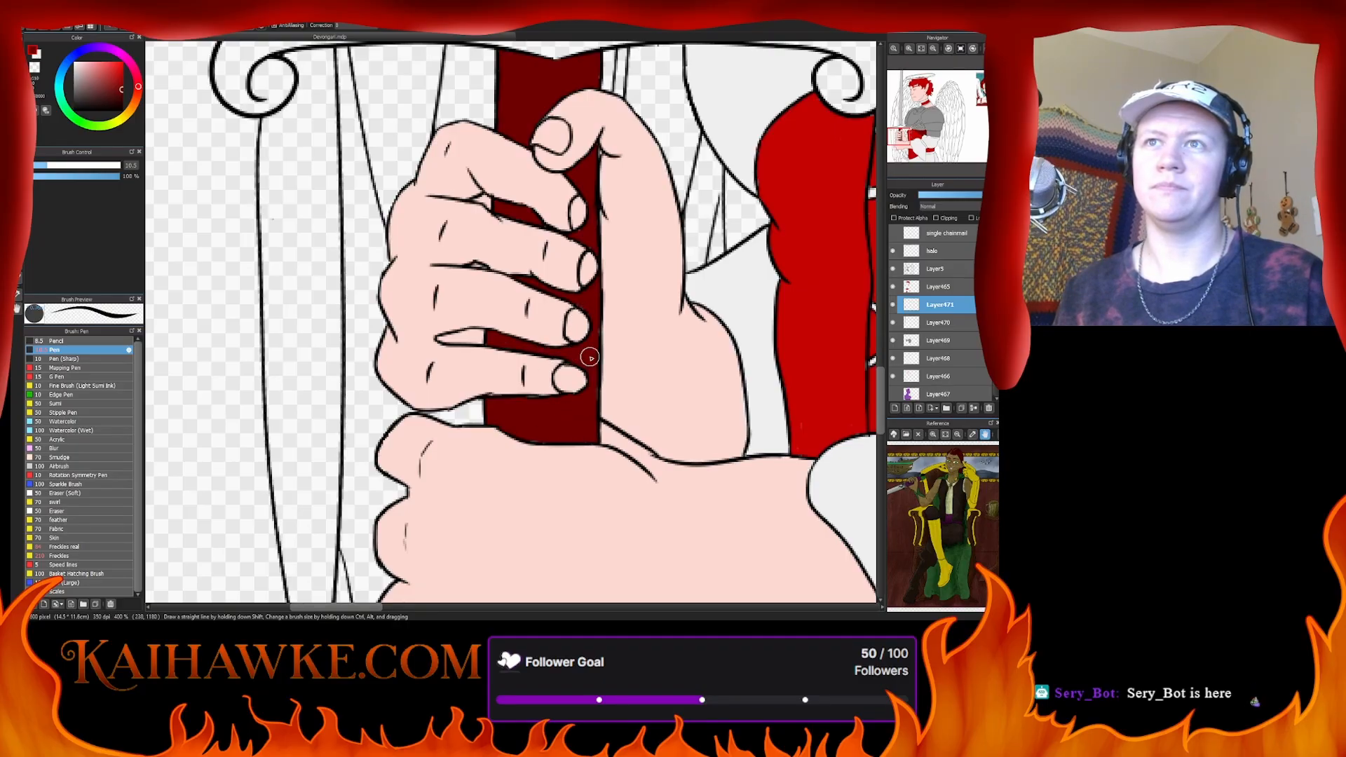
- Add a new layer above the grip layer and paint the left half of the crossguard, including its scroll, golden yellow
left_click(921, 48)
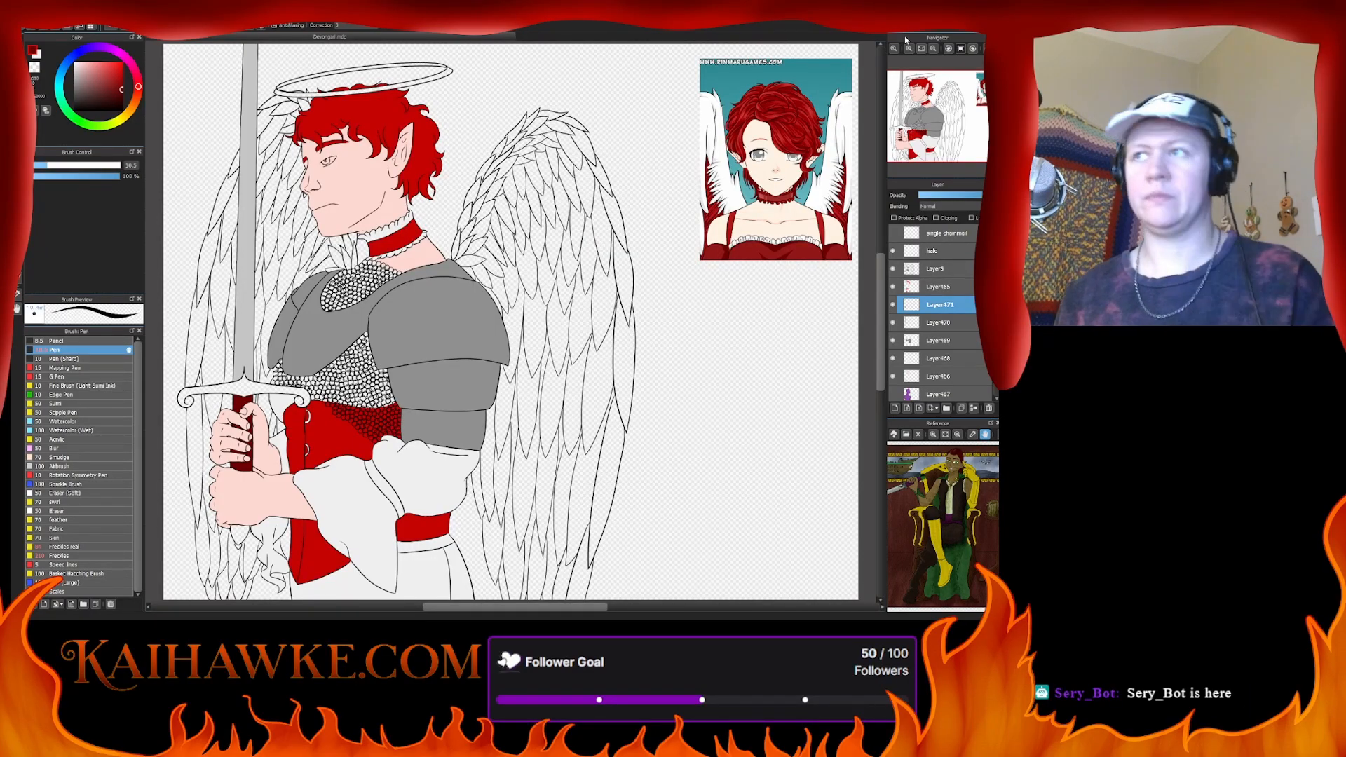
left_click(906, 409)
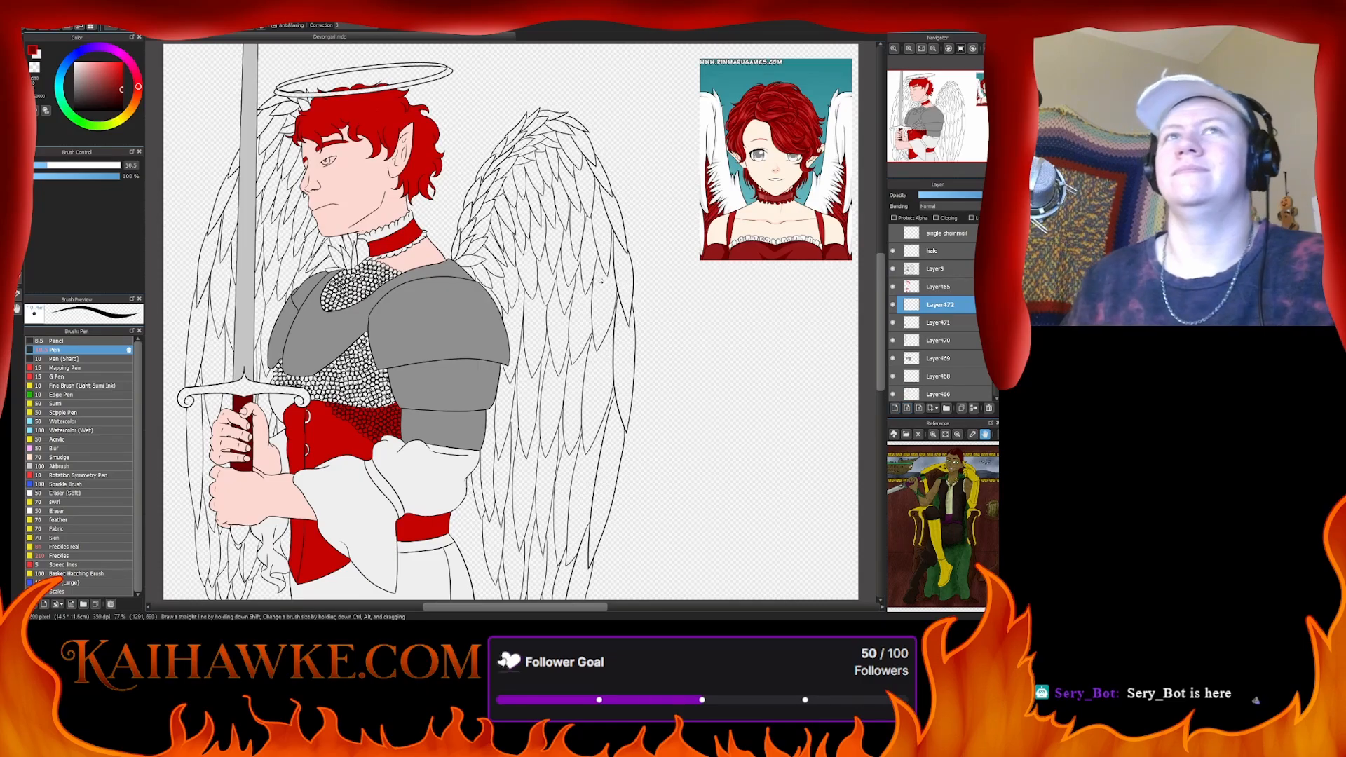
left_click(127, 118)
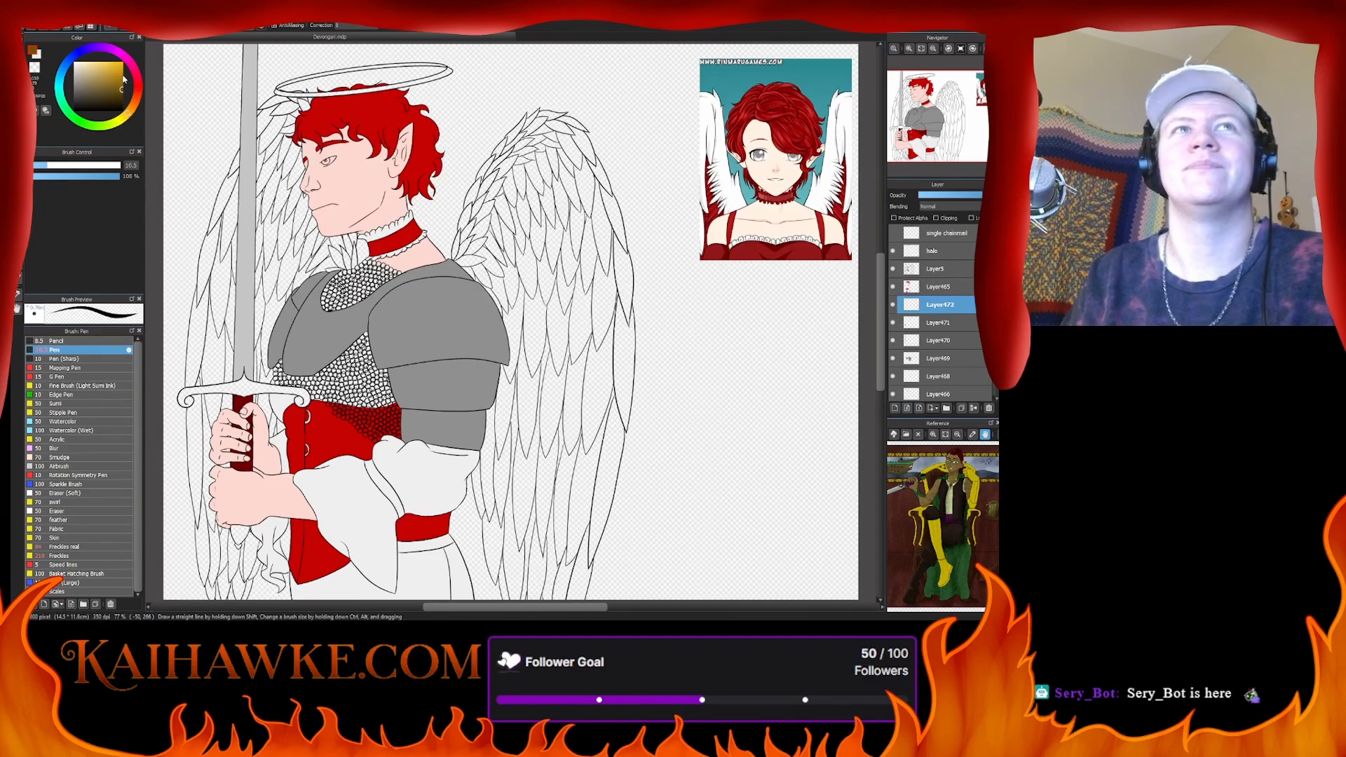
left_click(909, 49)
left_click(910, 49)
left_click(910, 49)
left_click(910, 49)
left_click_drag(916, 133, 899, 132)
mouse_move(261, 291)
left_mouse_down()
mouse_move(284, 328)
mouse_move(312, 329)
mouse_move(302, 306)
mouse_move(273, 343)
mouse_move(258, 320)
mouse_move(259, 336)
left_mouse_up()
key("ctrl+z")
mouse_move(259, 290)
left_mouse_down()
mouse_move(285, 259)
mouse_move(272, 260)
mouse_move(333, 256)
mouse_move(263, 261)
mouse_move(269, 299)
mouse_move(324, 270)
mouse_move(361, 266)
mouse_move(309, 278)
mouse_move(382, 273)
mouse_move(378, 260)
mouse_move(299, 258)
mouse_move(389, 258)
mouse_move(368, 247)
mouse_move(304, 256)
mouse_move(528, 231)
mouse_move(364, 269)
mouse_move(484, 270)
mouse_move(376, 270)
mouse_move(522, 263)
mouse_move(422, 251)
mouse_move(523, 242)
mouse_move(557, 229)
mouse_move(486, 235)
mouse_move(560, 224)
mouse_move(496, 230)
mouse_move(580, 206)
mouse_move(533, 224)
mouse_move(579, 191)
left_mouse_up()
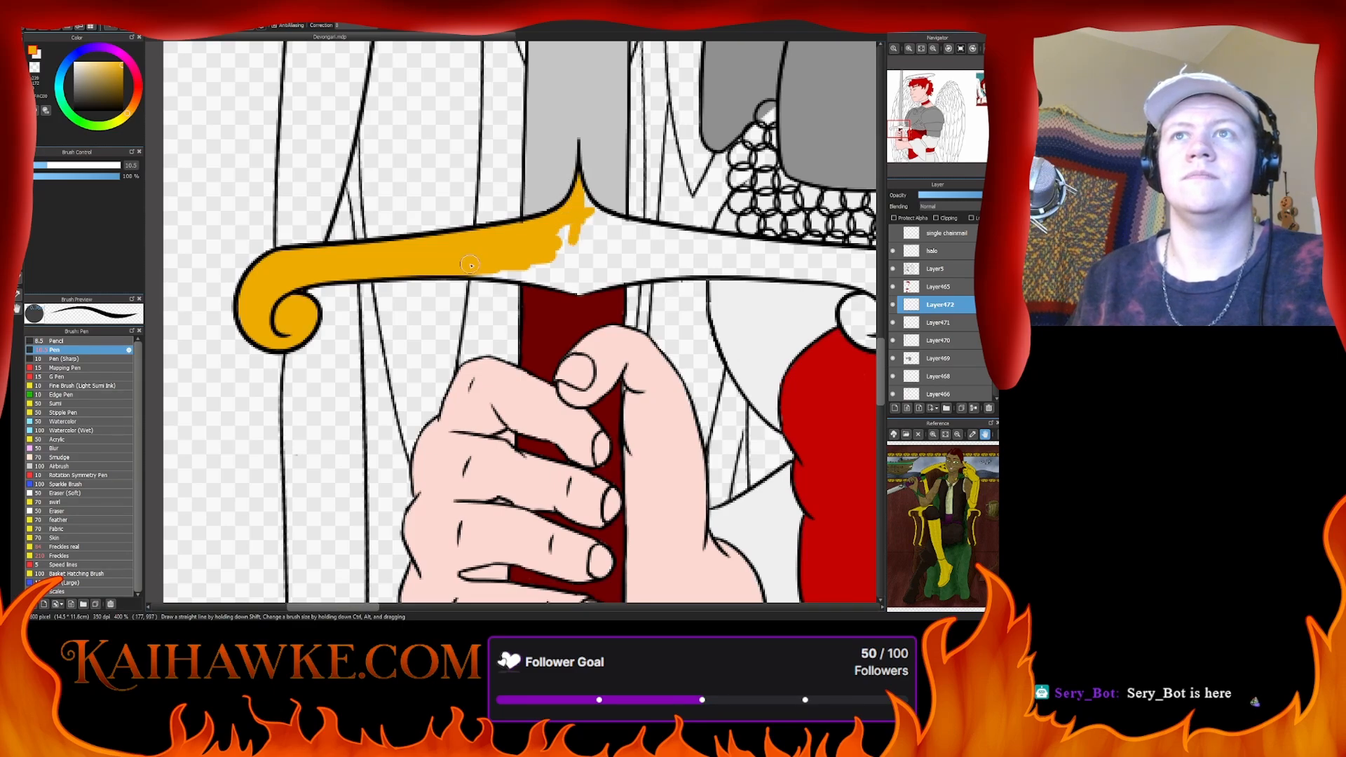
mouse_move(470, 265)
left_mouse_down()
mouse_move(579, 288)
mouse_move(631, 270)
mouse_move(583, 279)
mouse_move(617, 265)
mouse_move(583, 223)
mouse_move(354, 299)
left_mouse_up()
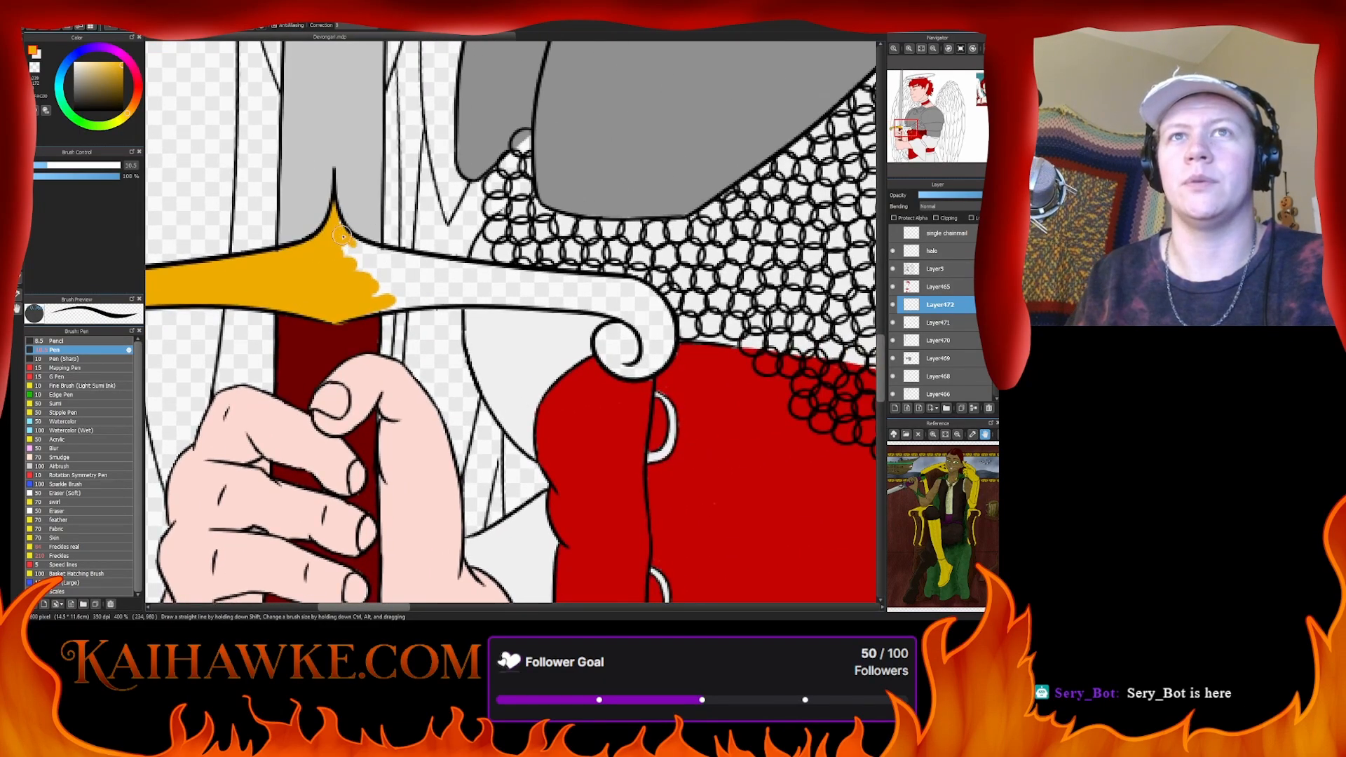
- Fill the crossguard's right half and scroll plus the pommel below the lower hand with golden yellow
mouse_move(373, 257)
left_mouse_down()
mouse_move(406, 270)
mouse_move(360, 243)
mouse_move(385, 275)
mouse_move(417, 281)
mouse_move(401, 299)
mouse_move(348, 293)
mouse_move(368, 305)
mouse_move(500, 296)
mouse_move(421, 310)
mouse_move(543, 311)
mouse_move(402, 291)
mouse_move(496, 284)
mouse_move(426, 267)
mouse_move(574, 284)
mouse_move(471, 266)
mouse_move(542, 281)
mouse_move(498, 297)
mouse_move(593, 307)
mouse_move(618, 291)
left_mouse_up()
mouse_move(535, 281)
left_mouse_down()
mouse_move(644, 292)
mouse_move(628, 292)
mouse_move(645, 324)
mouse_move(657, 314)
mouse_move(632, 304)
mouse_move(634, 329)
mouse_move(662, 304)
mouse_move(646, 304)
mouse_move(635, 334)
mouse_move(643, 362)
mouse_move(666, 360)
mouse_move(655, 342)
mouse_move(597, 341)
mouse_move(628, 331)
mouse_move(583, 296)
mouse_move(628, 321)
left_mouse_up()
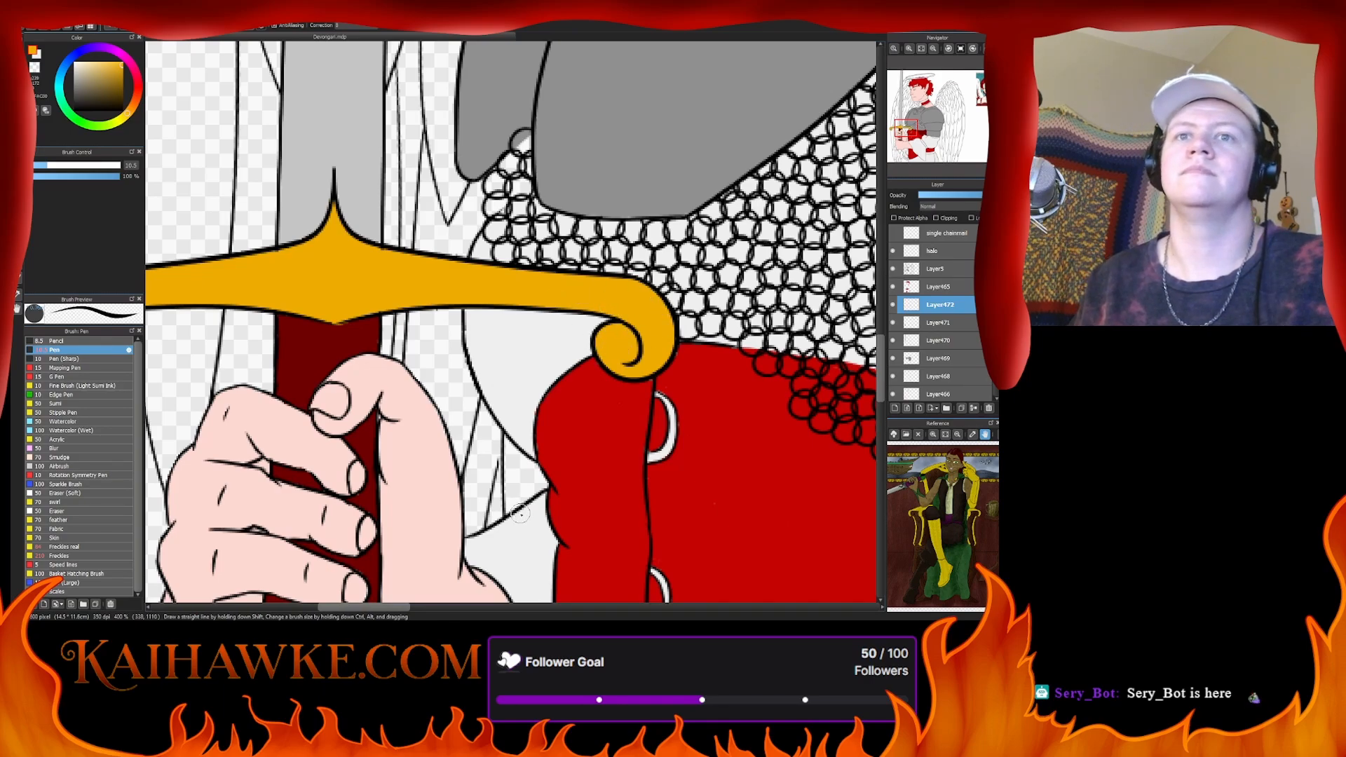
scroll(500, 517, "down", 10)
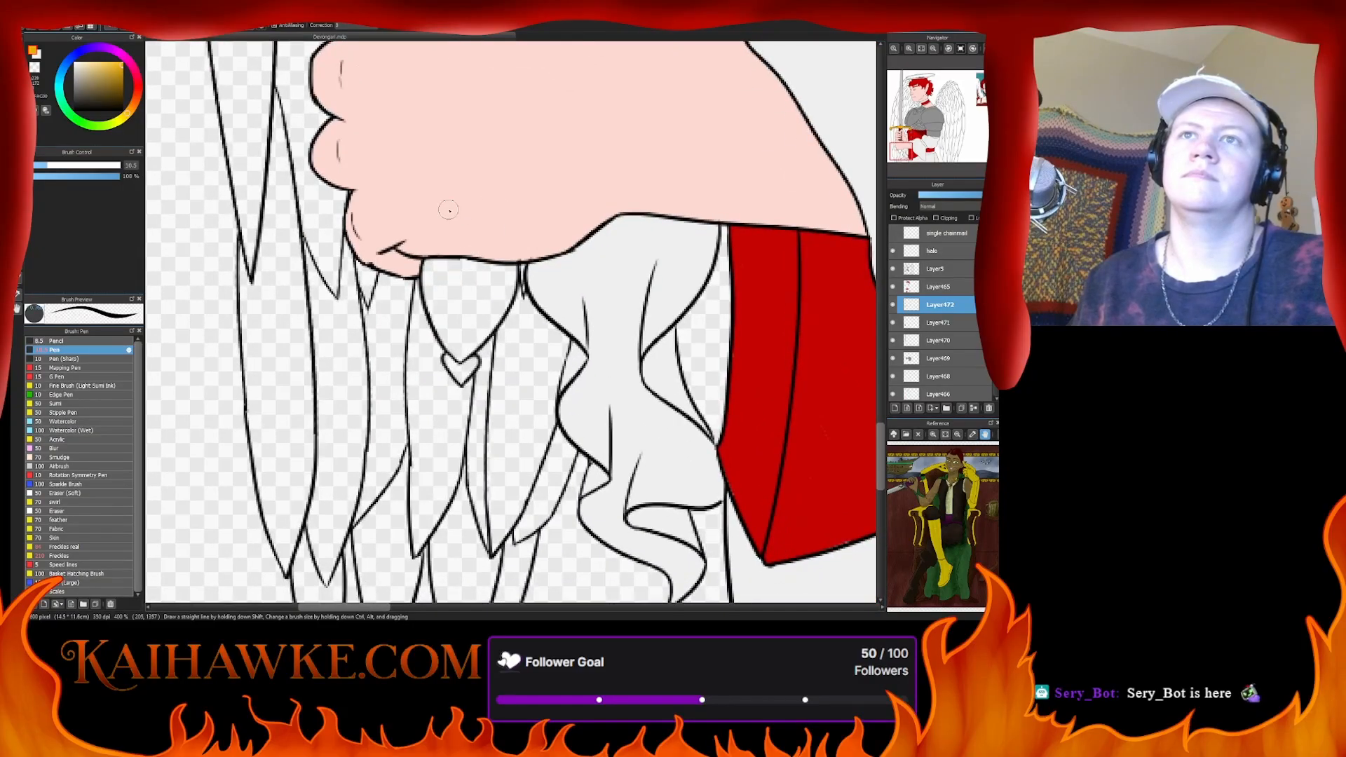
mouse_move(435, 282)
left_mouse_down()
mouse_move(460, 383)
mouse_move(514, 267)
mouse_move(448, 264)
mouse_move(488, 285)
mouse_move(476, 331)
mouse_move(483, 295)
mouse_move(447, 296)
mouse_move(437, 277)
mouse_move(455, 343)
mouse_move(451, 303)
left_mouse_up()
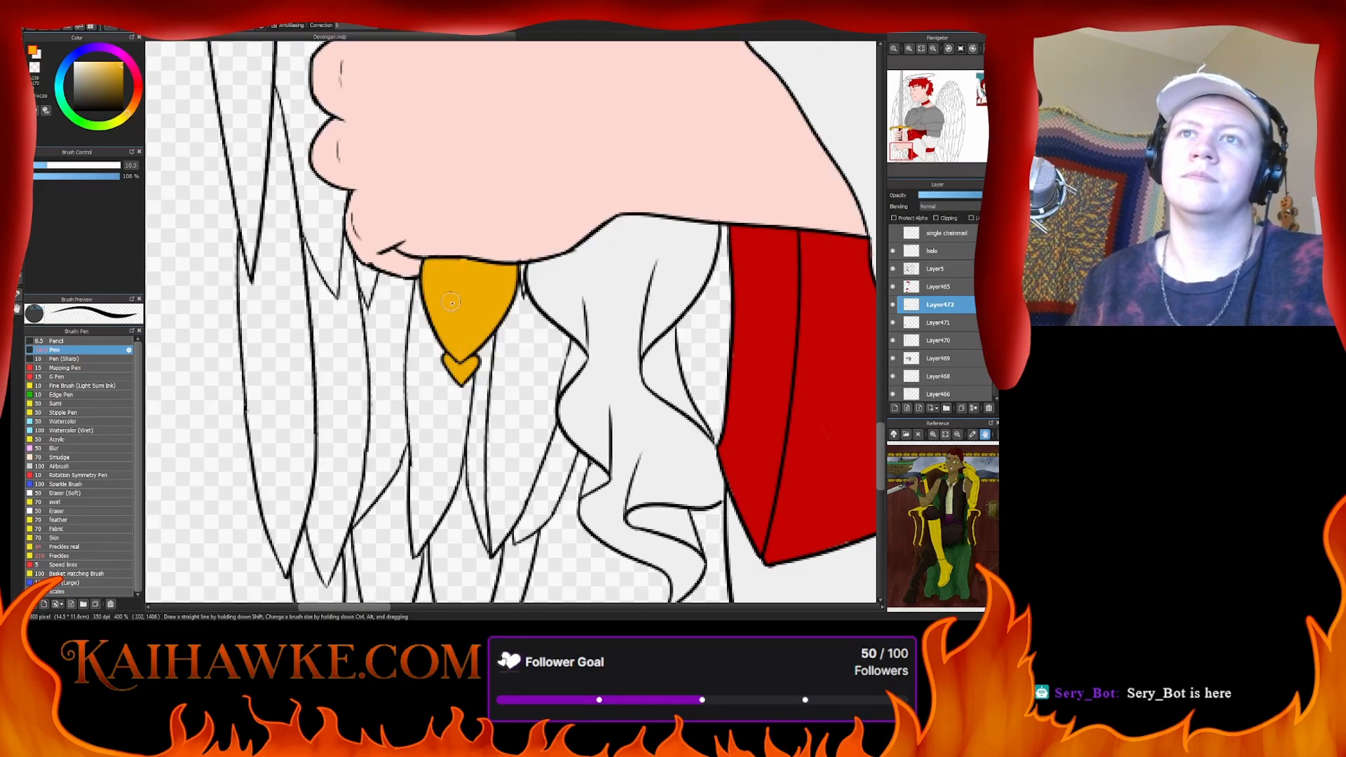
left_click(909, 48)
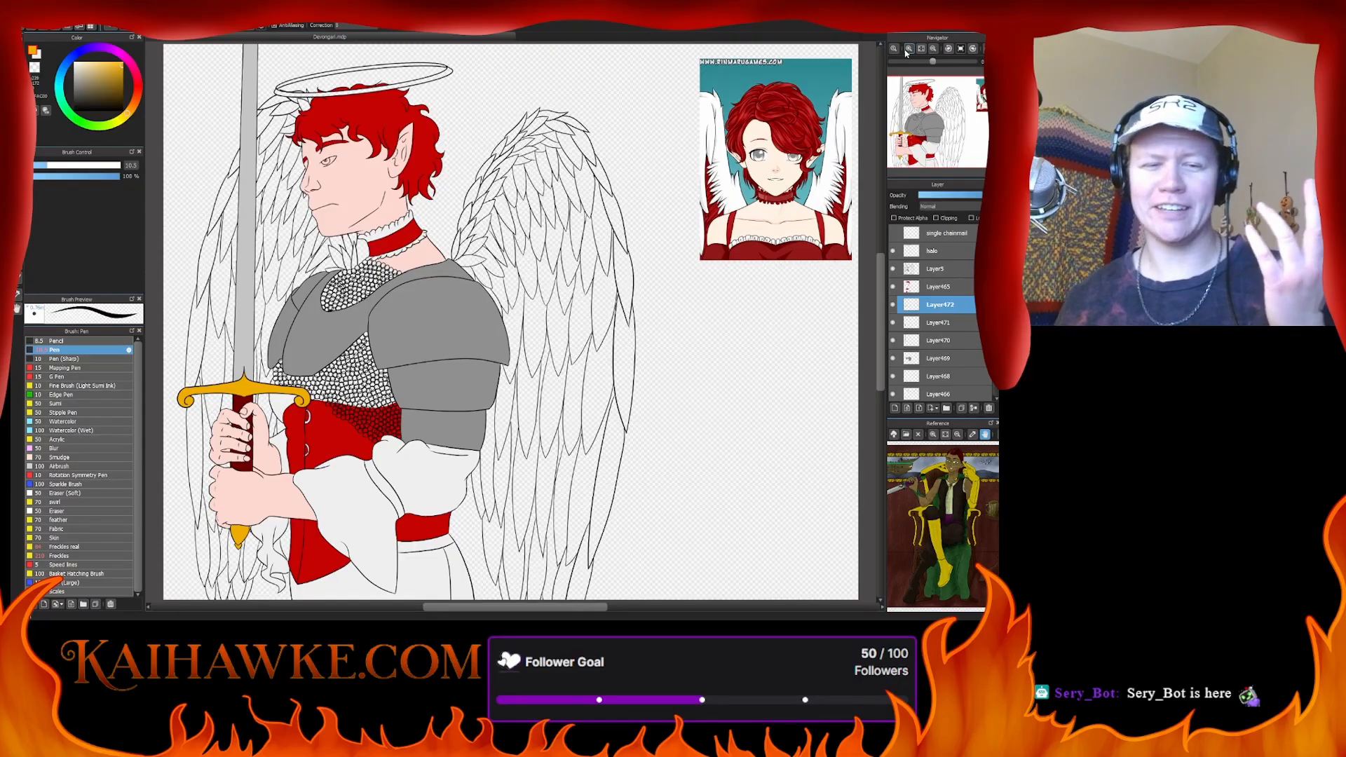
left_click(908, 49)
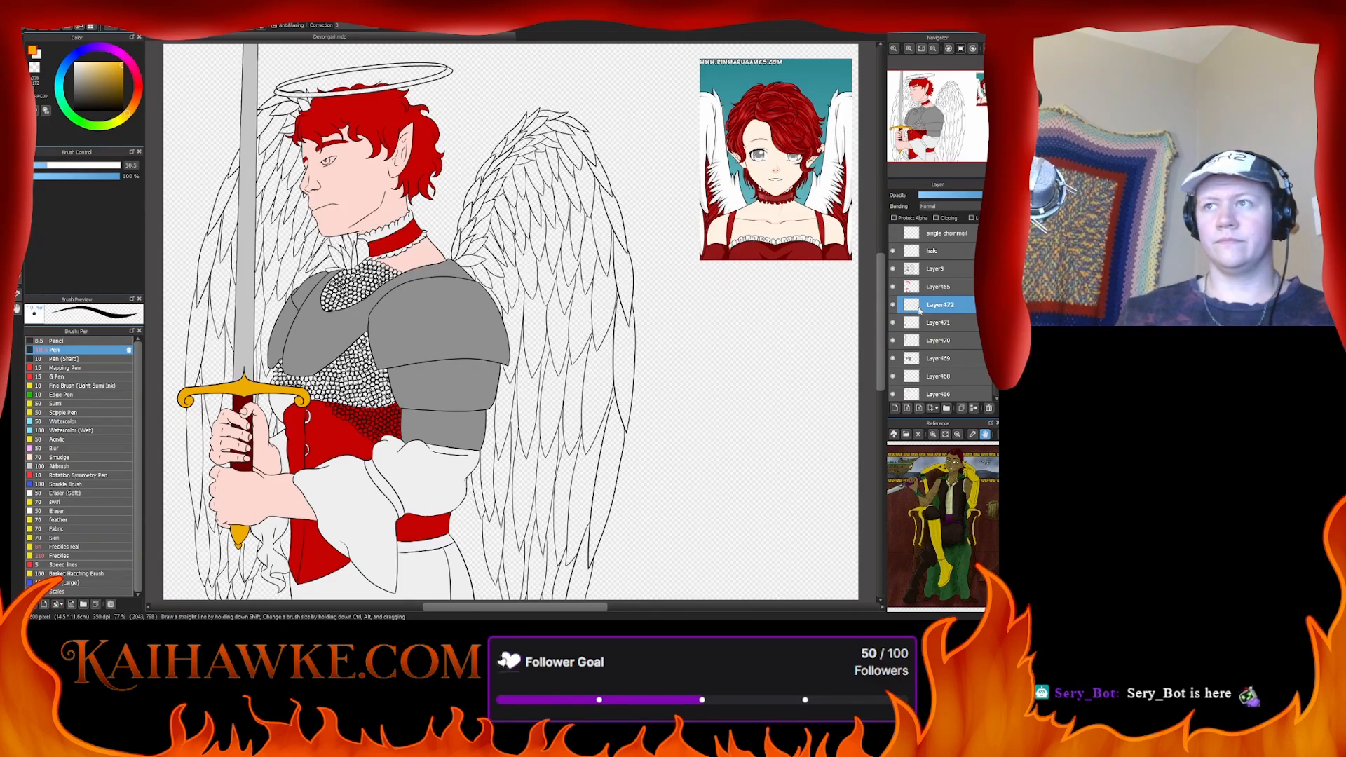
- Show the purple backing layer, sample its purple and paint behind both wings with a much larger brush
scroll(932, 362, "down", 2)
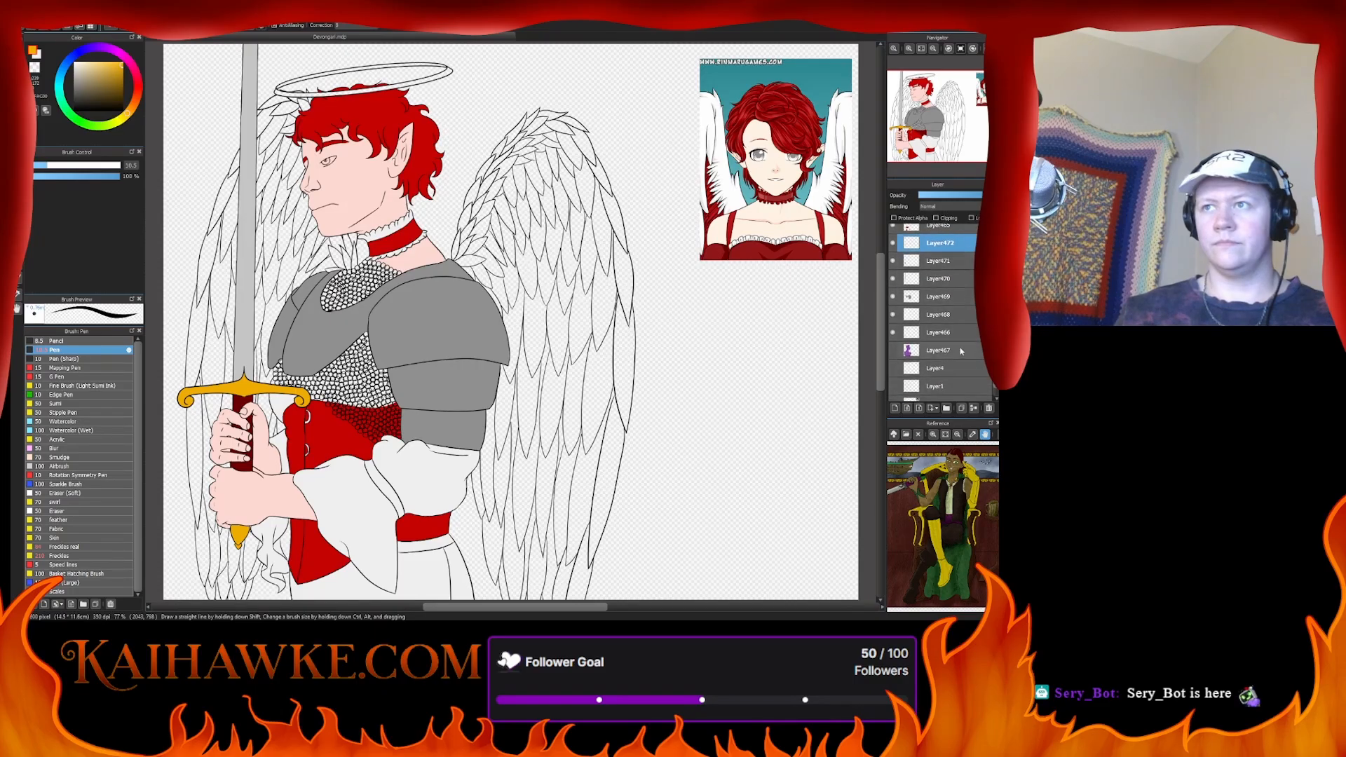
left_click(926, 351)
left_click(893, 351)
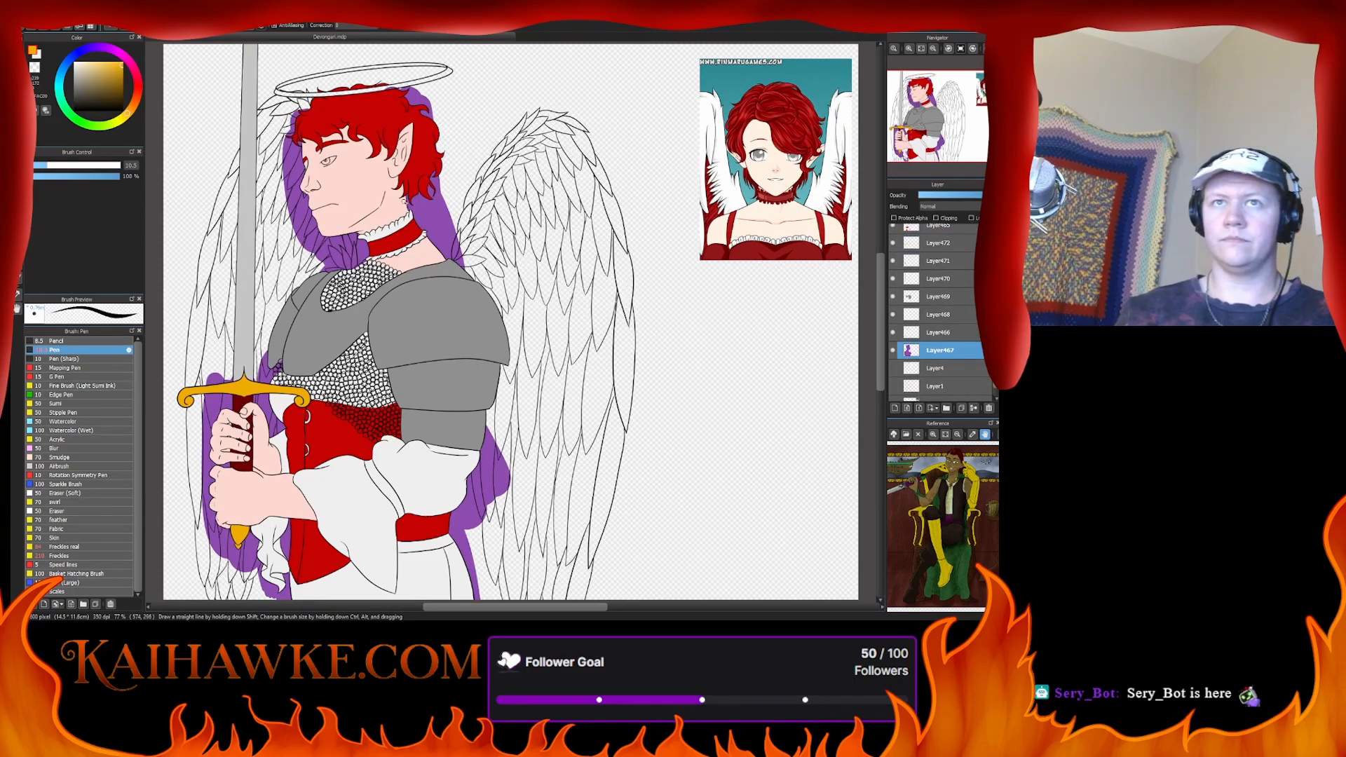
left_click(434, 223, "alt")
left_click_drag(47, 165, 135, 166)
mouse_move(211, 365)
left_mouse_down()
mouse_move(200, 203)
mouse_move(263, 162)
mouse_move(301, 71)
mouse_move(336, 79)
left_mouse_up()
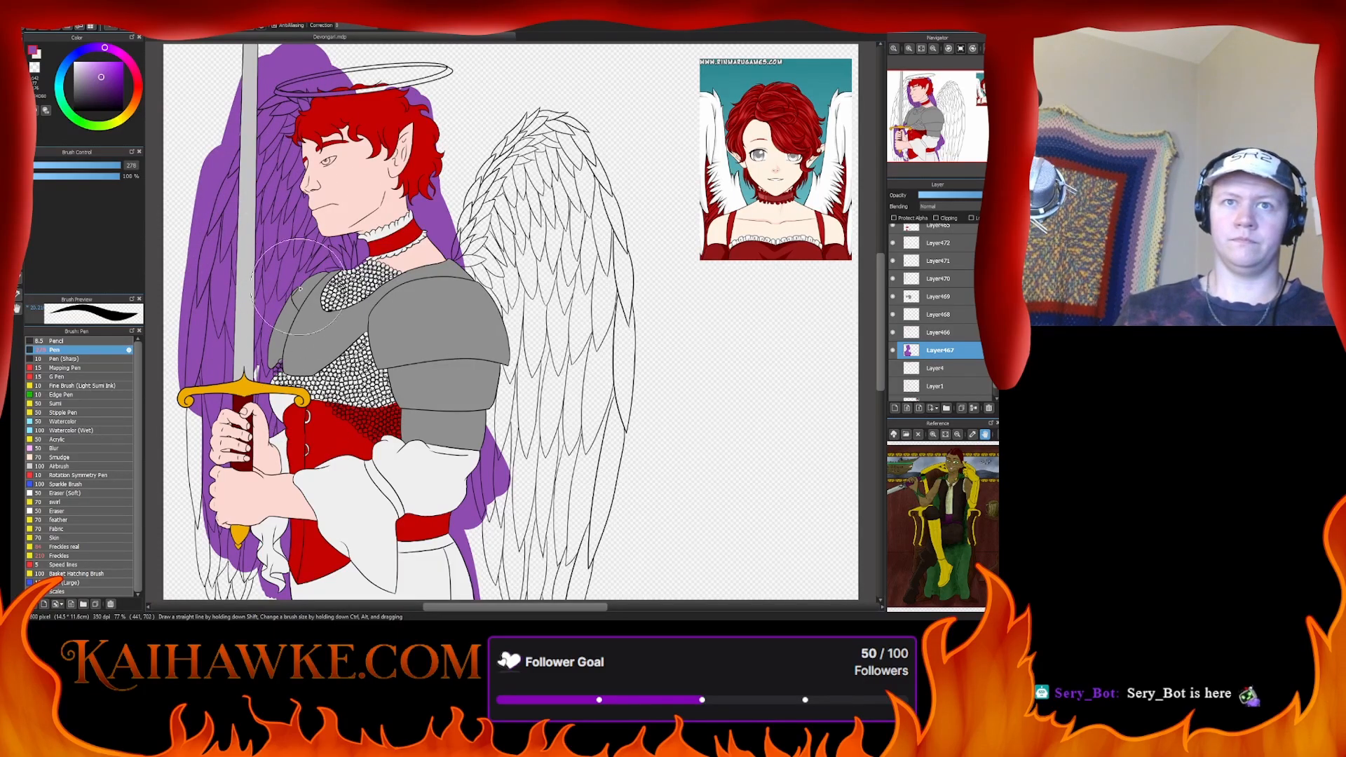
mouse_move(210, 358)
left_mouse_down()
mouse_move(210, 554)
mouse_move(182, 456)
mouse_move(225, 575)
left_mouse_up()
mouse_move(532, 469)
left_mouse_down()
mouse_move(554, 582)
mouse_move(476, 547)
mouse_move(603, 379)
mouse_move(622, 290)
mouse_move(533, 456)
mouse_move(484, 449)
mouse_move(477, 140)
mouse_move(694, 284)
left_mouse_up()
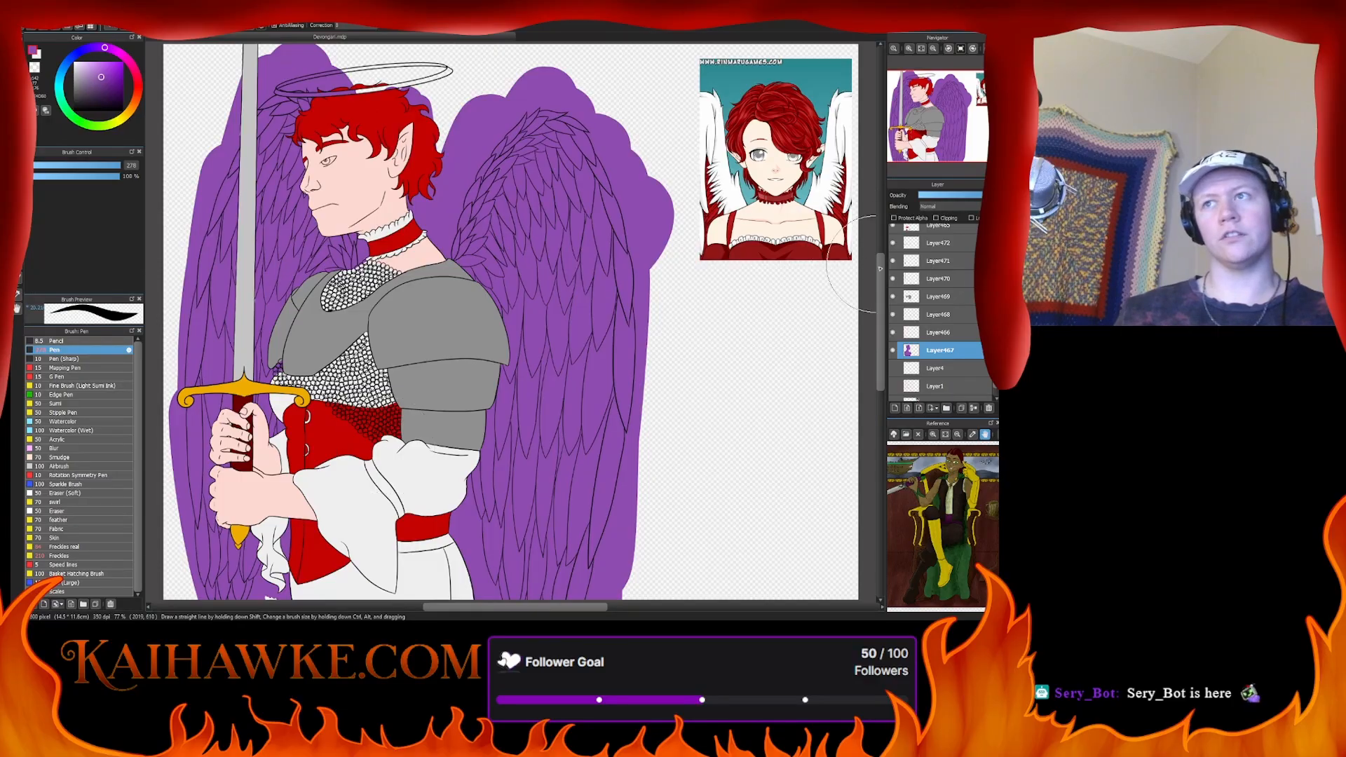
- Toggle the white cloth layer to identify it, add a new layer above it and sample the sleeve's off-white
scroll(892, 292, "up", 3)
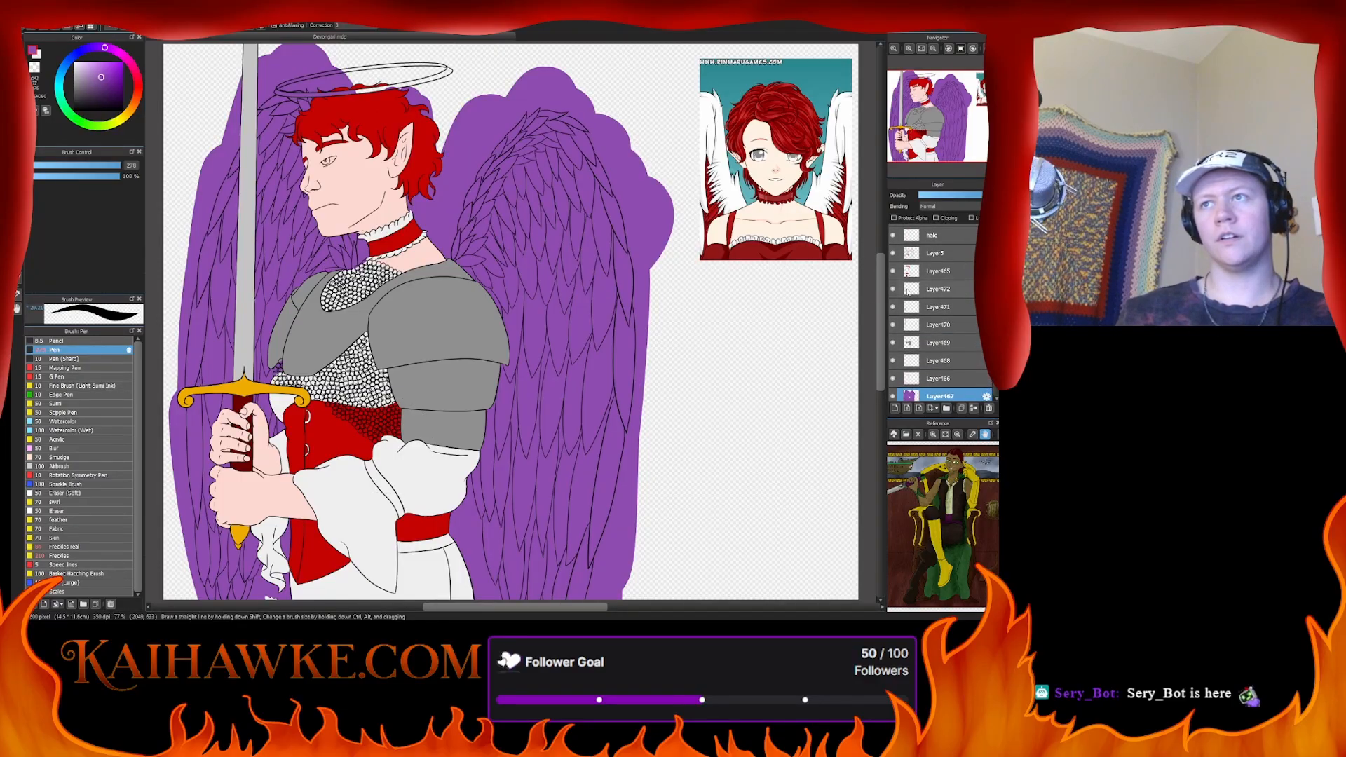
left_click(893, 361)
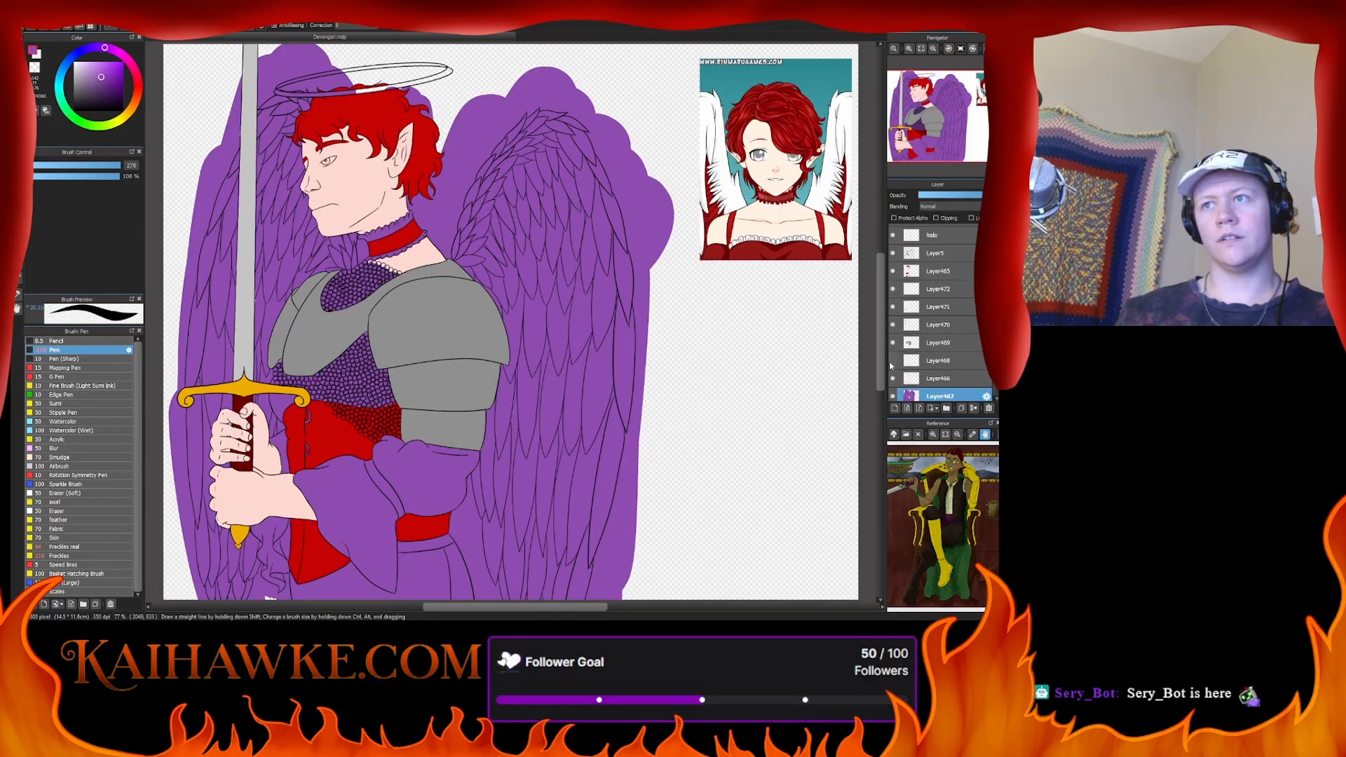
left_click(891, 363)
left_click(892, 364)
left_click(892, 363)
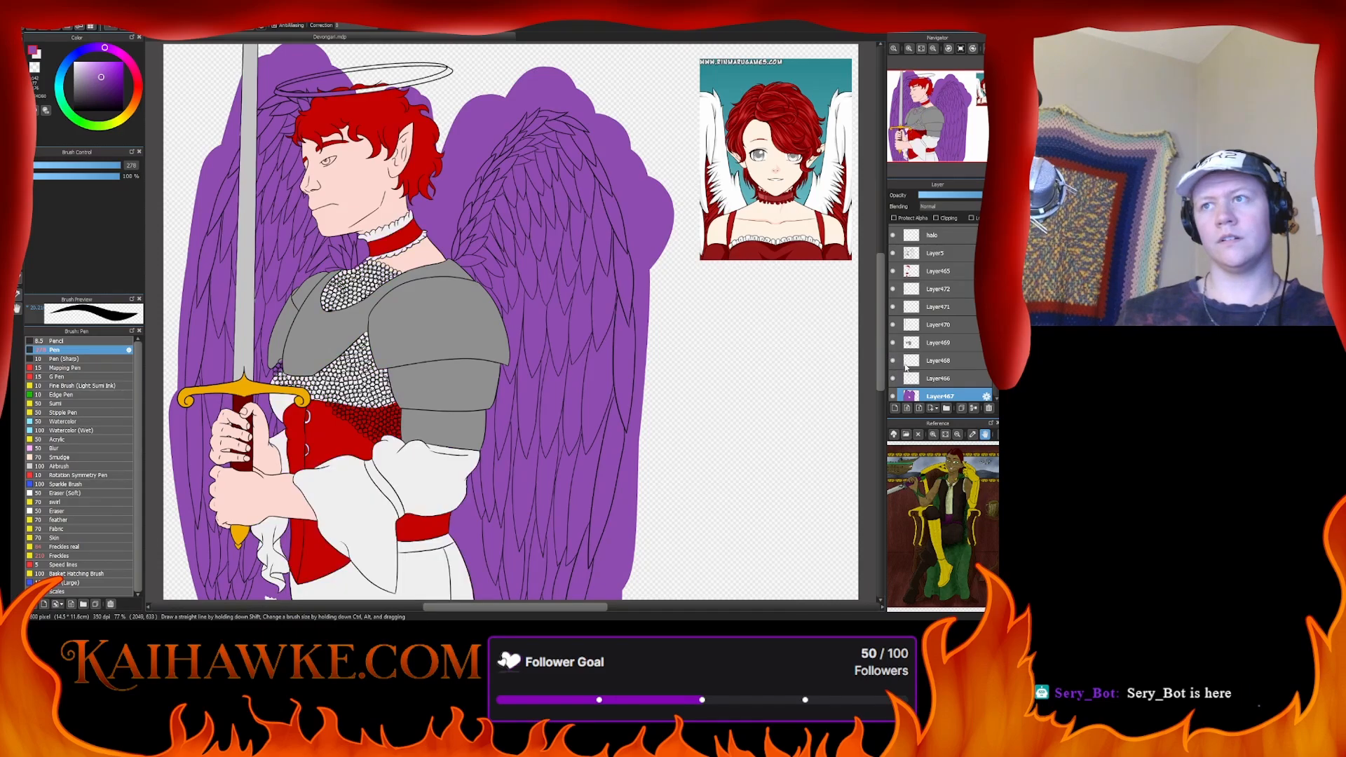
left_click(905, 361)
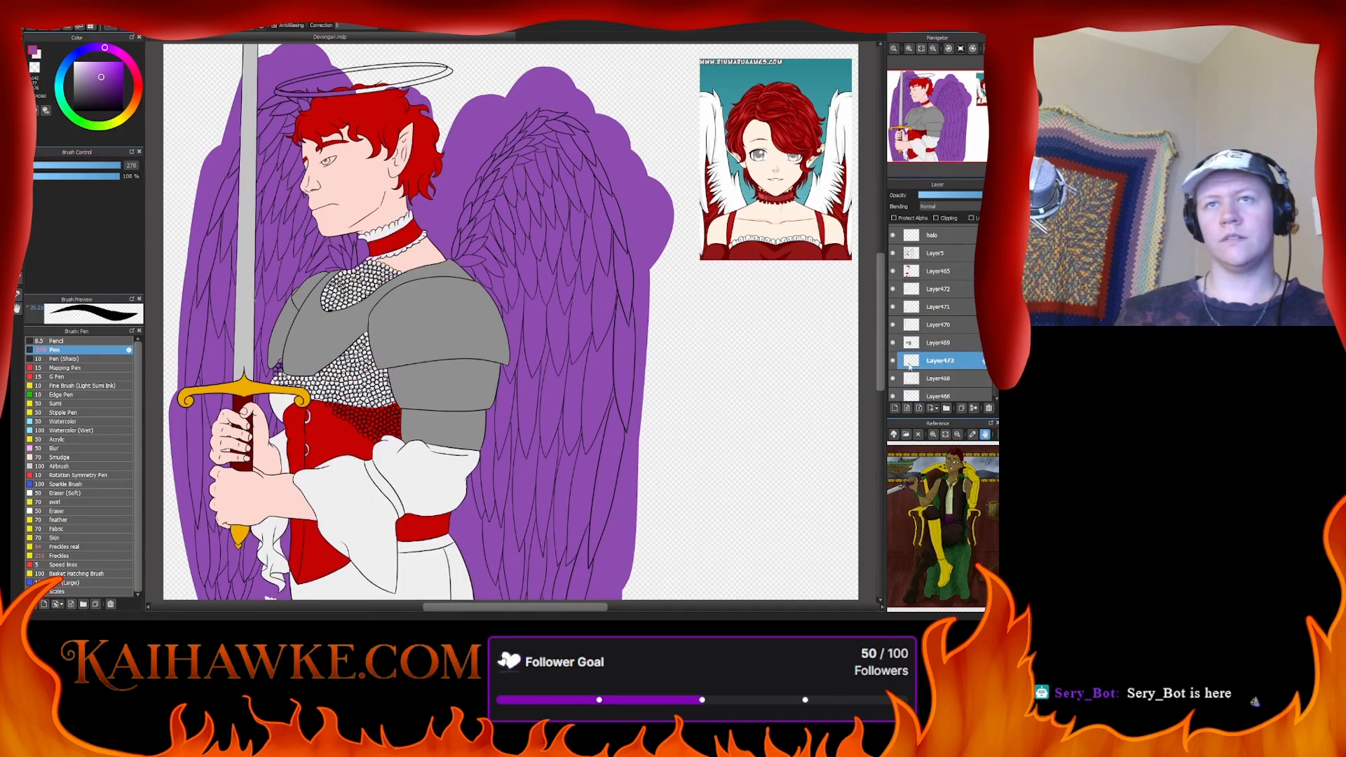
right_click(426, 476)
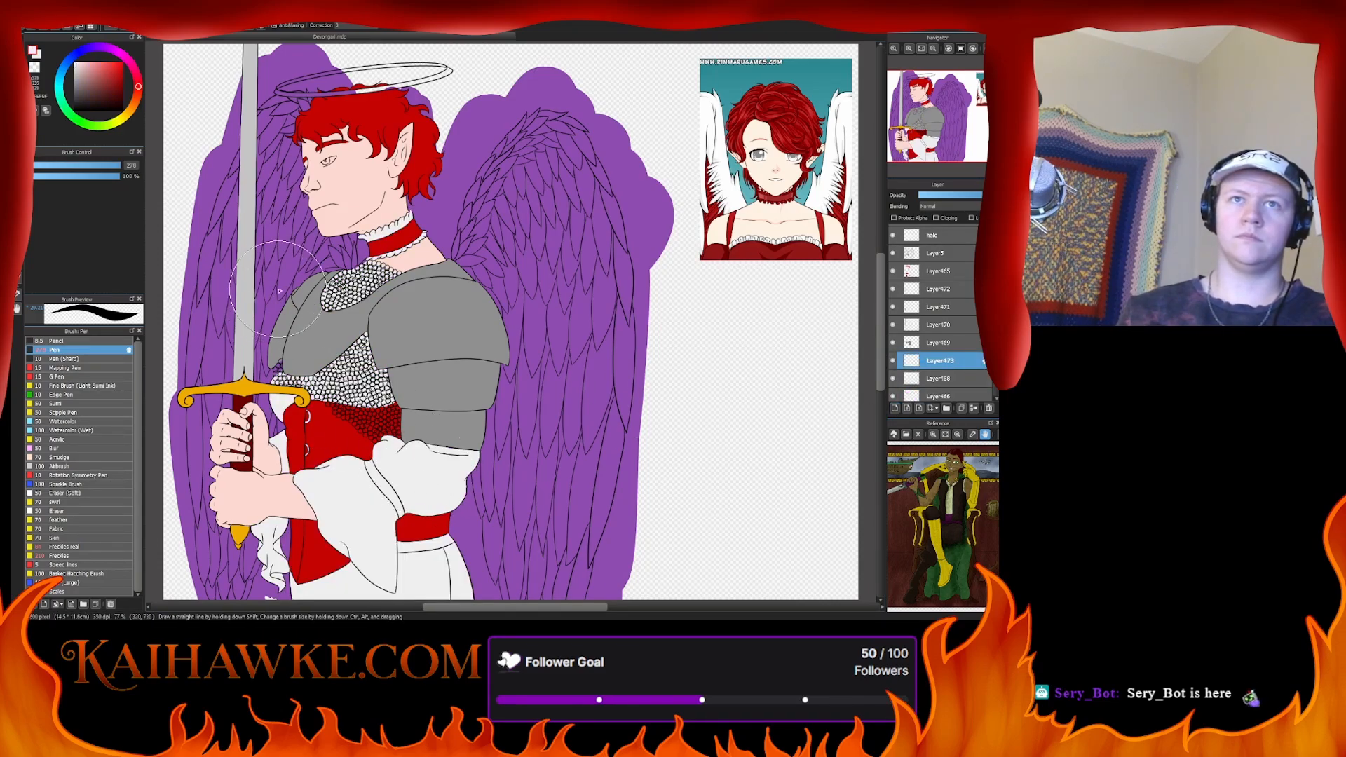
- Paint the inner feathers of both wings off-white with the large brush, undoing strokes that go wrong
mouse_move(279, 290)
left_mouse_down()
mouse_move(270, 316)
mouse_move(263, 242)
mouse_move(323, 273)
mouse_move(309, 239)
mouse_move(302, 253)
mouse_move(335, 232)
mouse_move(294, 252)
mouse_move(330, 256)
mouse_move(279, 250)
mouse_move(280, 126)
mouse_move(228, 154)
mouse_move(231, 270)
mouse_move(207, 357)
mouse_move(266, 225)
mouse_move(293, 246)
left_mouse_up()
key("ctrl+z")
key("ctrl+z")
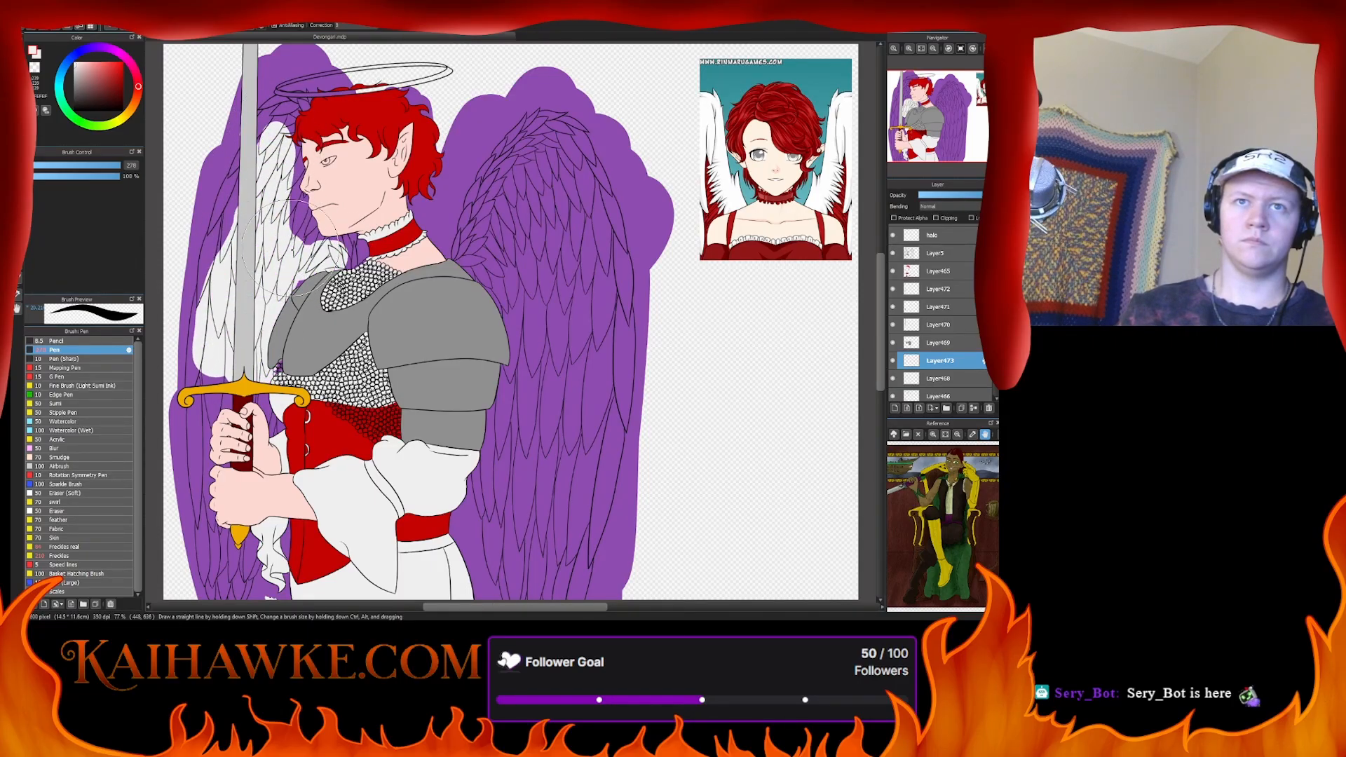
left_click_drag(260, 335, 256, 354)
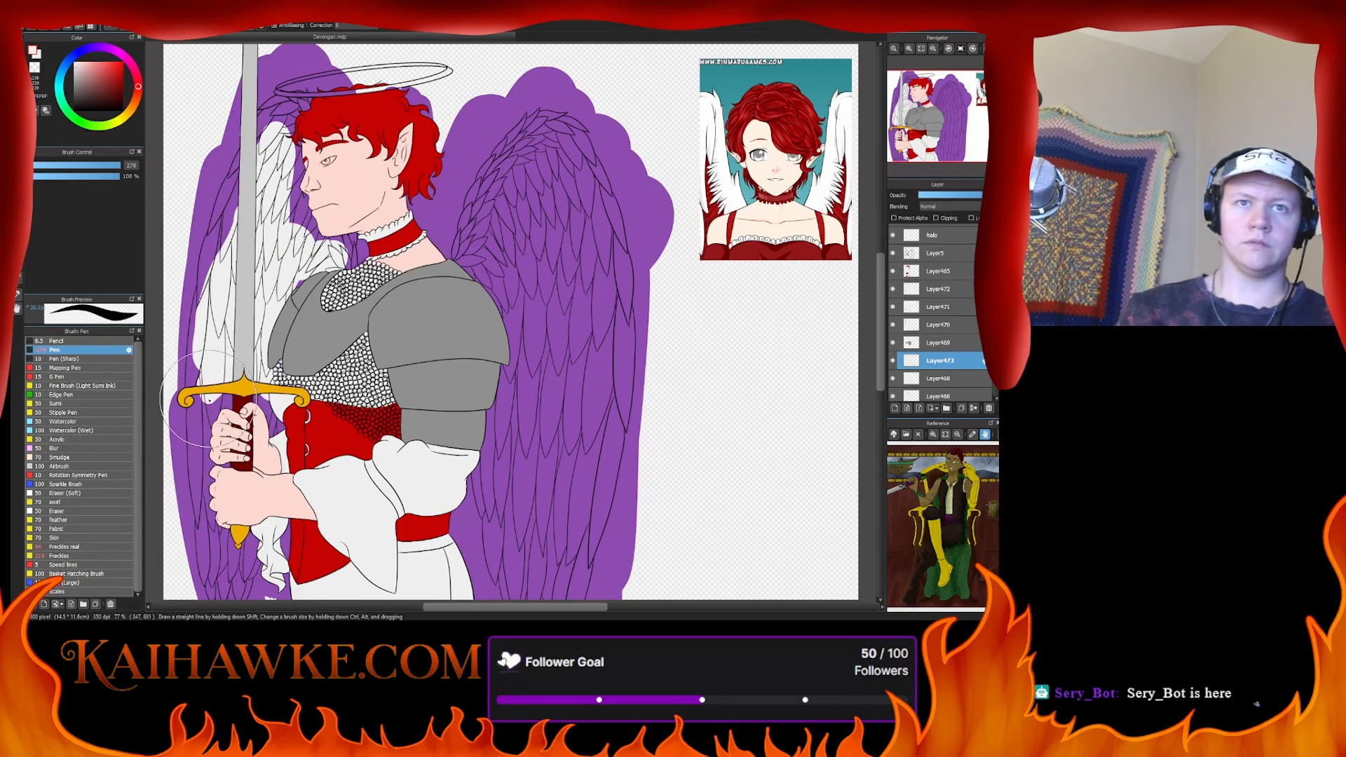
mouse_move(211, 398)
left_mouse_down()
mouse_move(193, 491)
mouse_move(218, 560)
mouse_move(189, 589)
mouse_move(203, 568)
mouse_move(200, 586)
left_mouse_up()
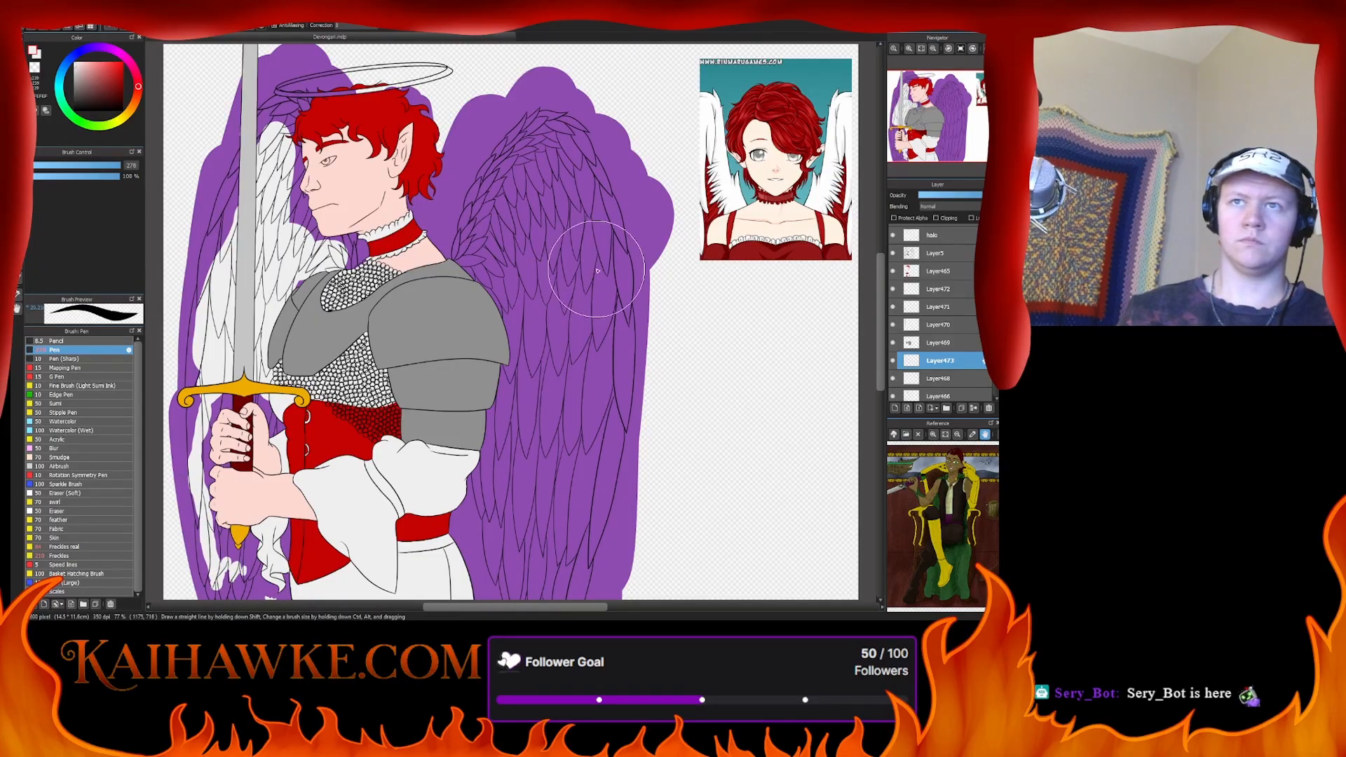
mouse_move(463, 281)
left_mouse_down()
mouse_move(494, 175)
mouse_move(561, 137)
mouse_move(572, 340)
mouse_move(547, 252)
mouse_move(491, 330)
mouse_move(519, 368)
mouse_move(501, 484)
mouse_move(533, 561)
mouse_move(561, 547)
mouse_move(603, 365)
mouse_move(561, 400)
mouse_move(589, 239)
mouse_move(566, 186)
left_mouse_up()
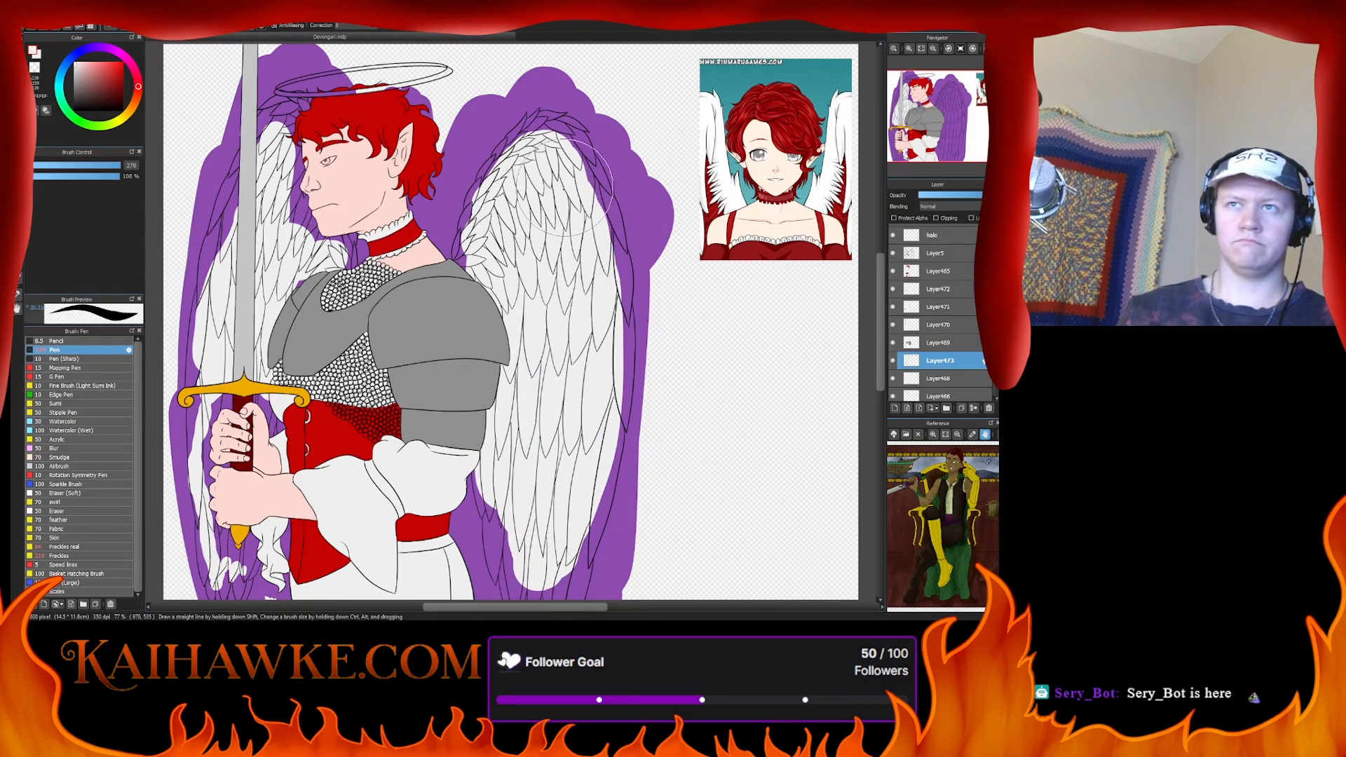
- Reduce the brush size to 25 and fill the upper left-wing feathers between the blade and the hair with off-white
scroll(390, 210, "up", 3)
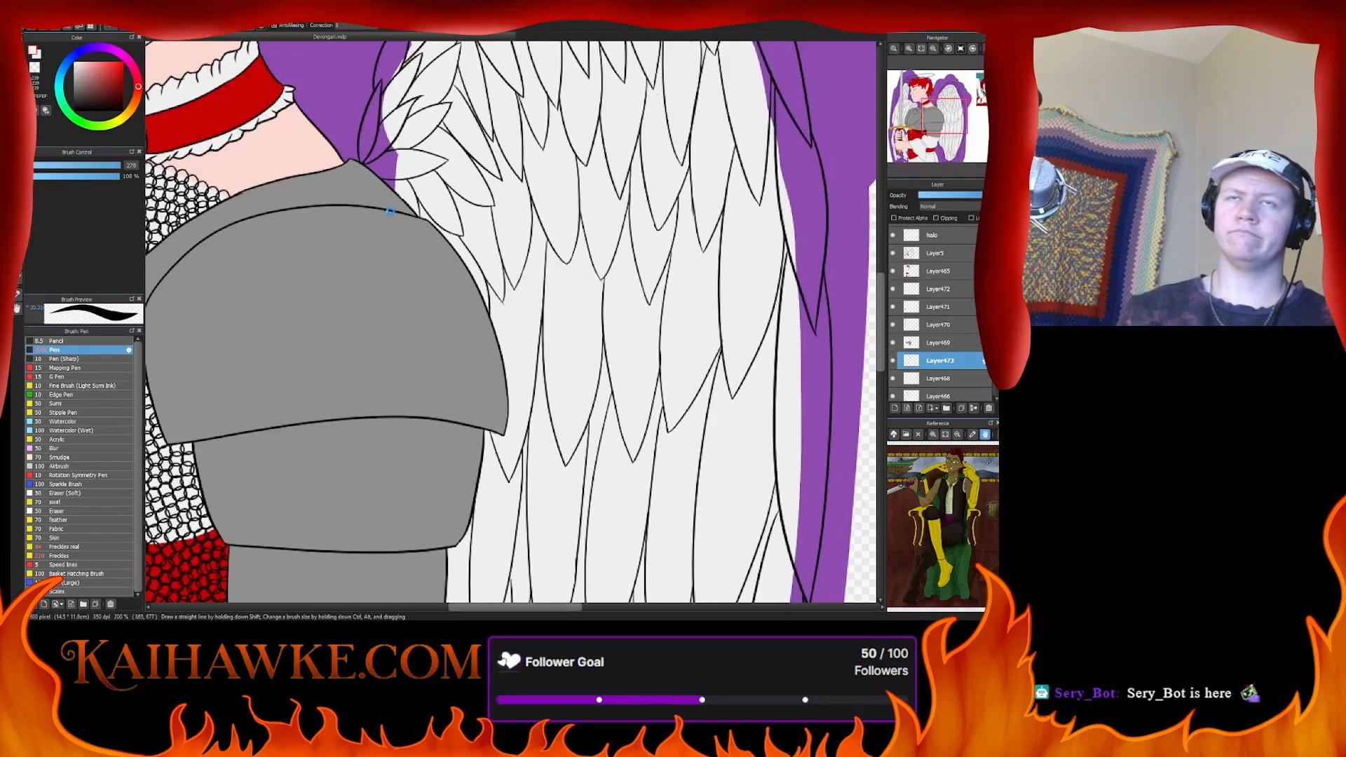
left_click_drag(390, 210, 810, 622)
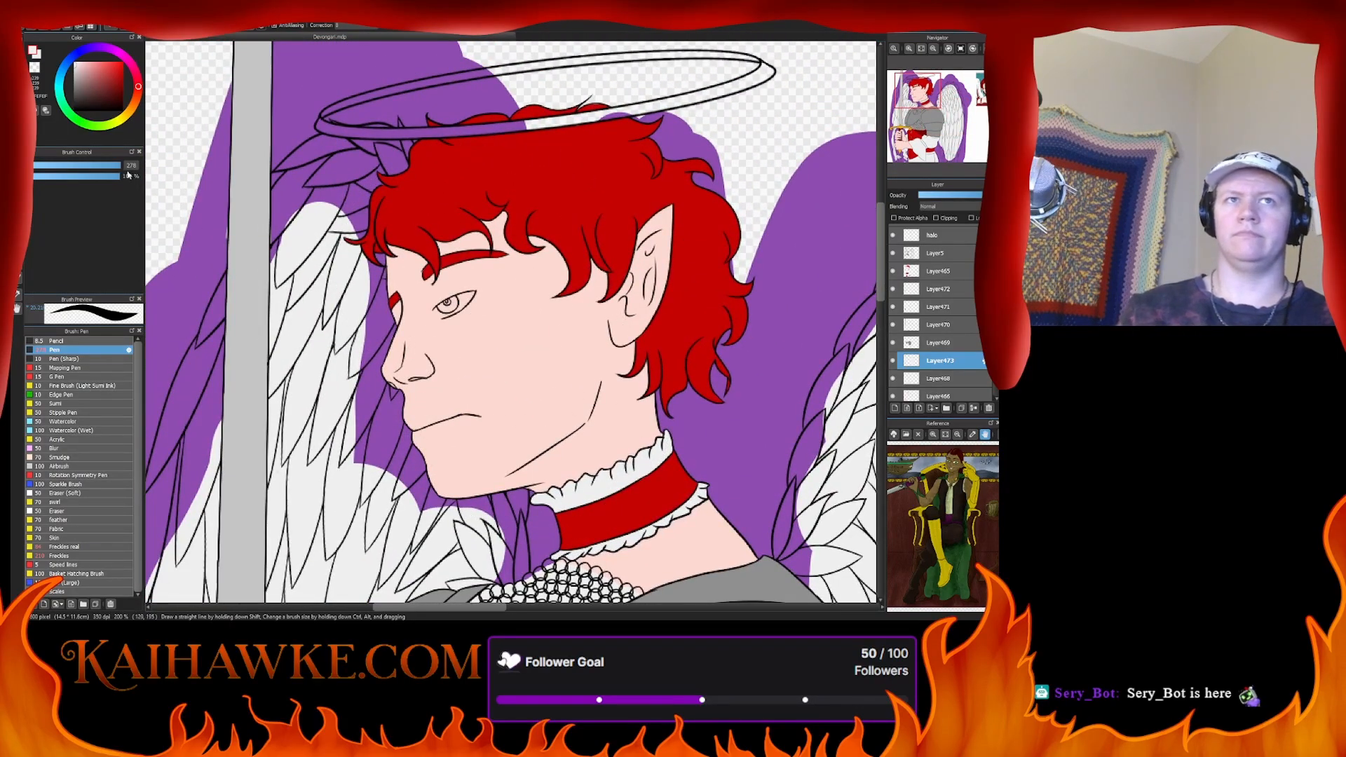
left_click_drag(107, 166, 110, 166)
mouse_move(350, 193)
left_mouse_down()
mouse_move(342, 166)
mouse_move(281, 200)
left_mouse_up()
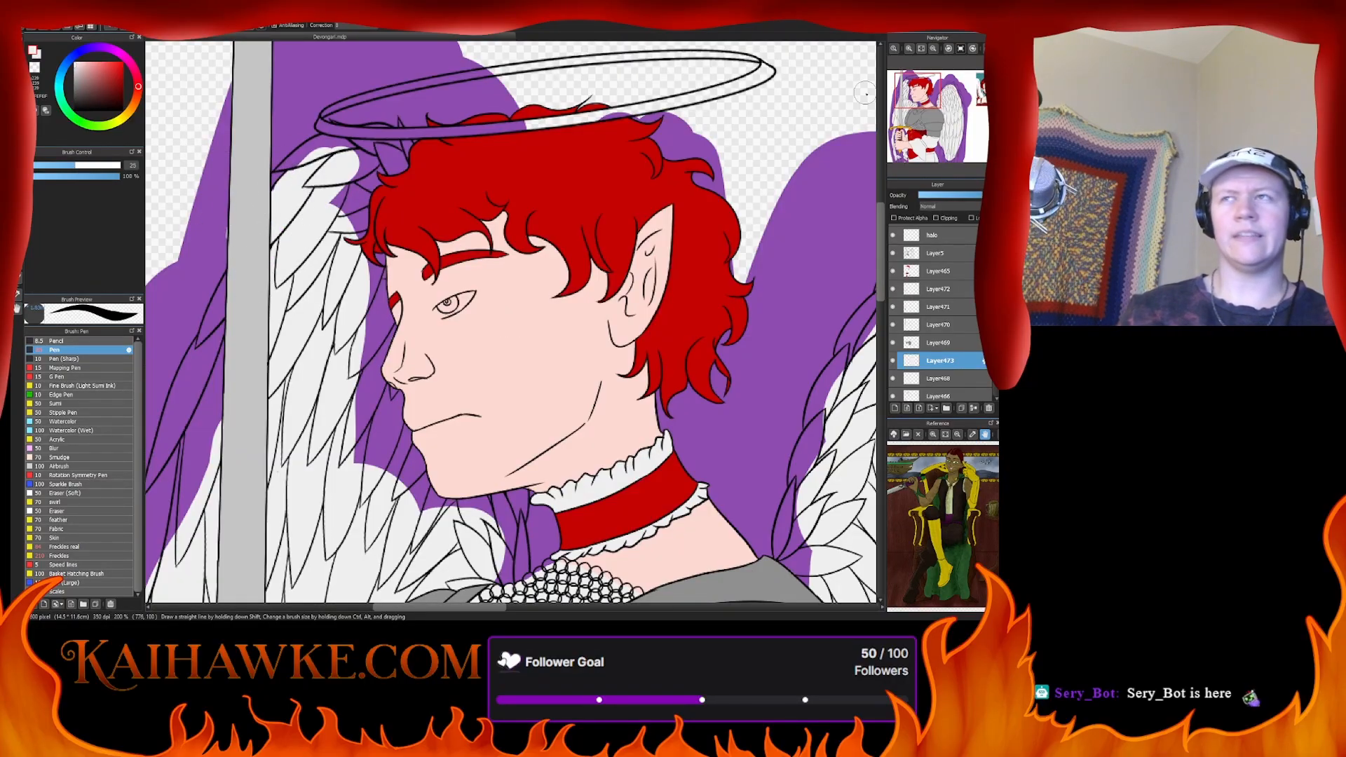
- Fill the top feathers of the left wing with off-white, under the halo and along the red hair
scroll(512, 322, "up", 3)
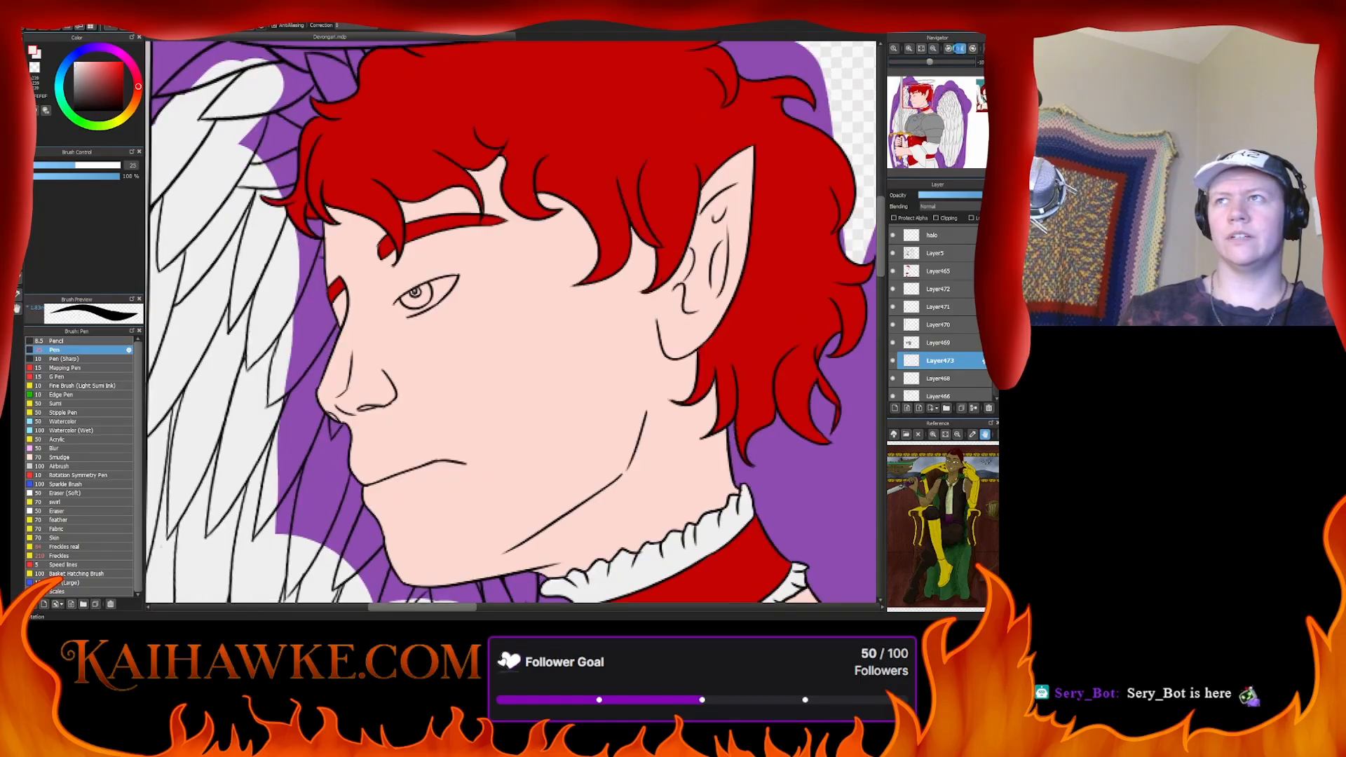
left_click(909, 50)
left_click_drag(337, 154, 530, 351)
left_click_drag(246, 240, 358, 309)
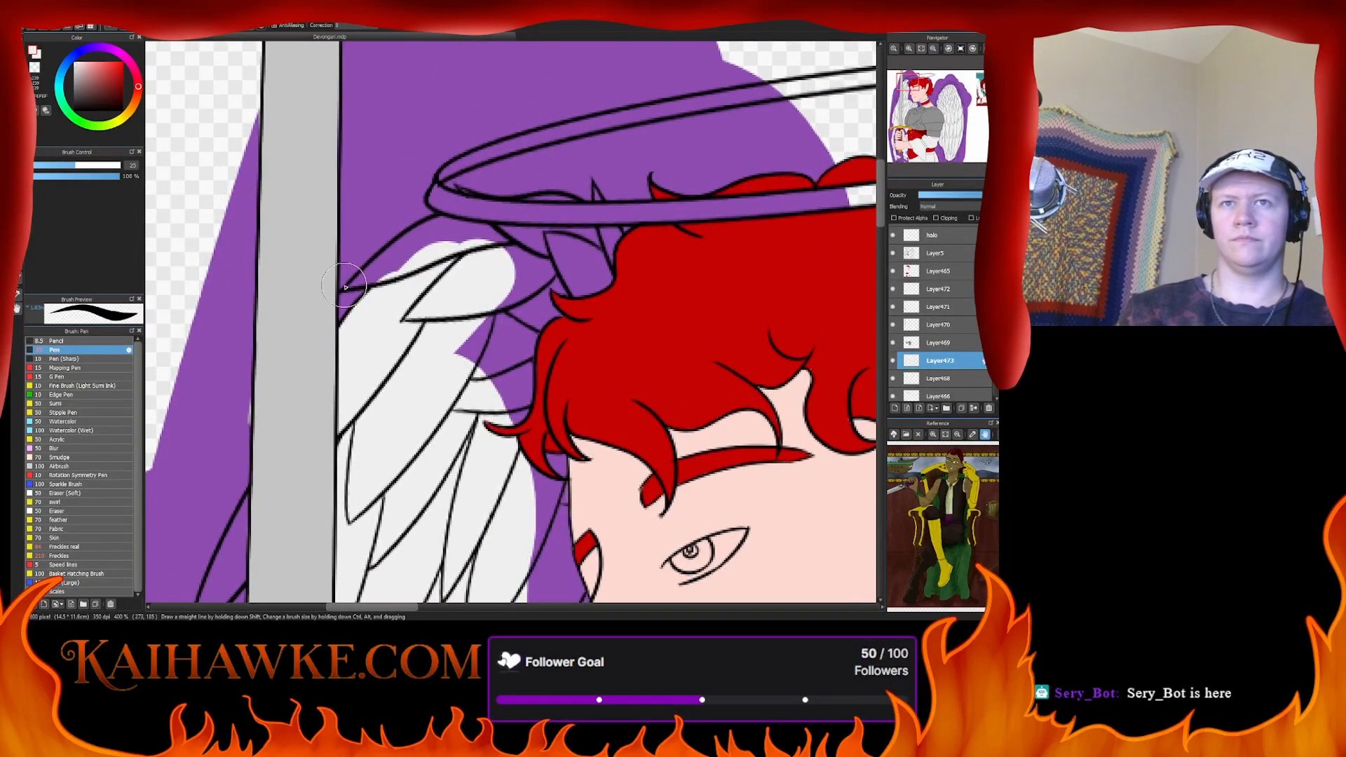
mouse_move(349, 288)
left_mouse_down()
mouse_move(429, 260)
mouse_move(365, 279)
mouse_move(447, 227)
mouse_move(416, 233)
mouse_move(460, 221)
mouse_move(440, 227)
mouse_move(499, 236)
mouse_move(443, 236)
mouse_move(519, 246)
mouse_move(458, 192)
left_mouse_up()
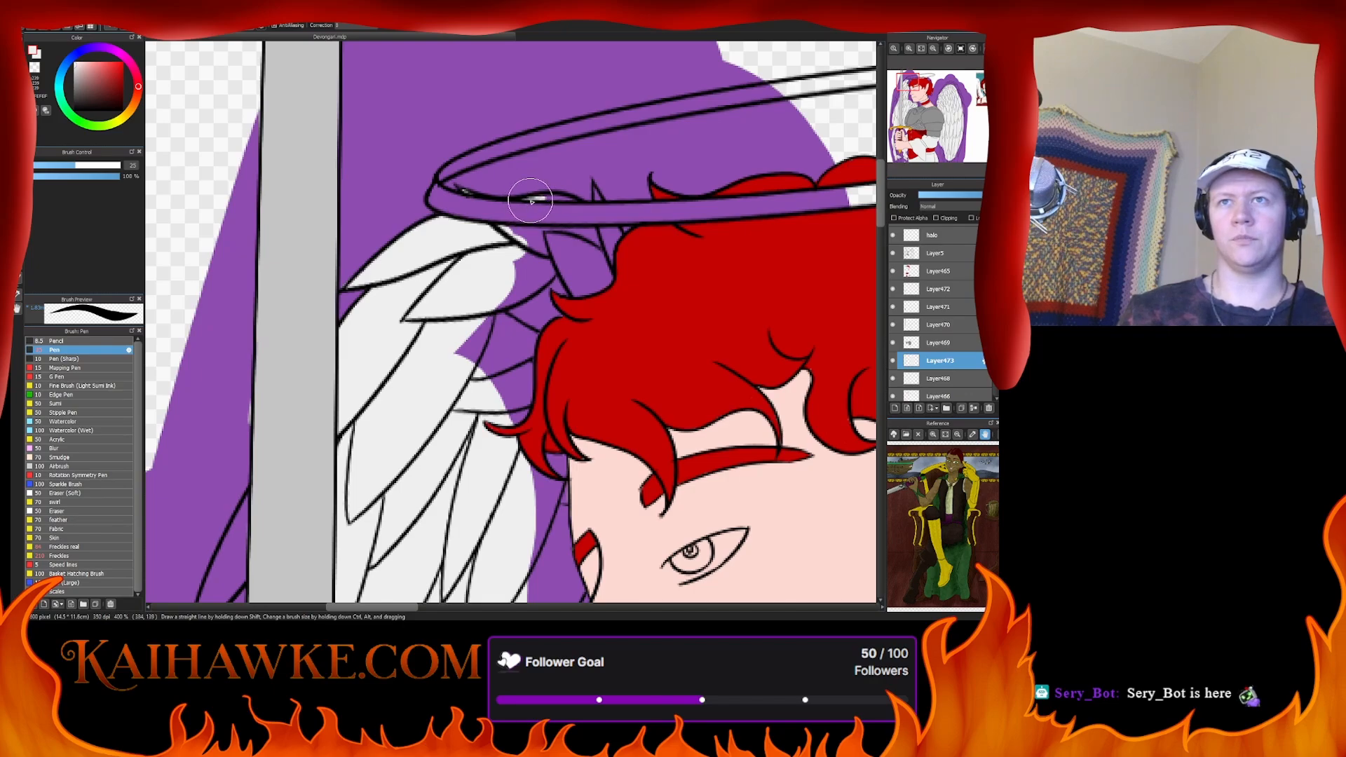
left_click_drag(531, 202, 604, 195)
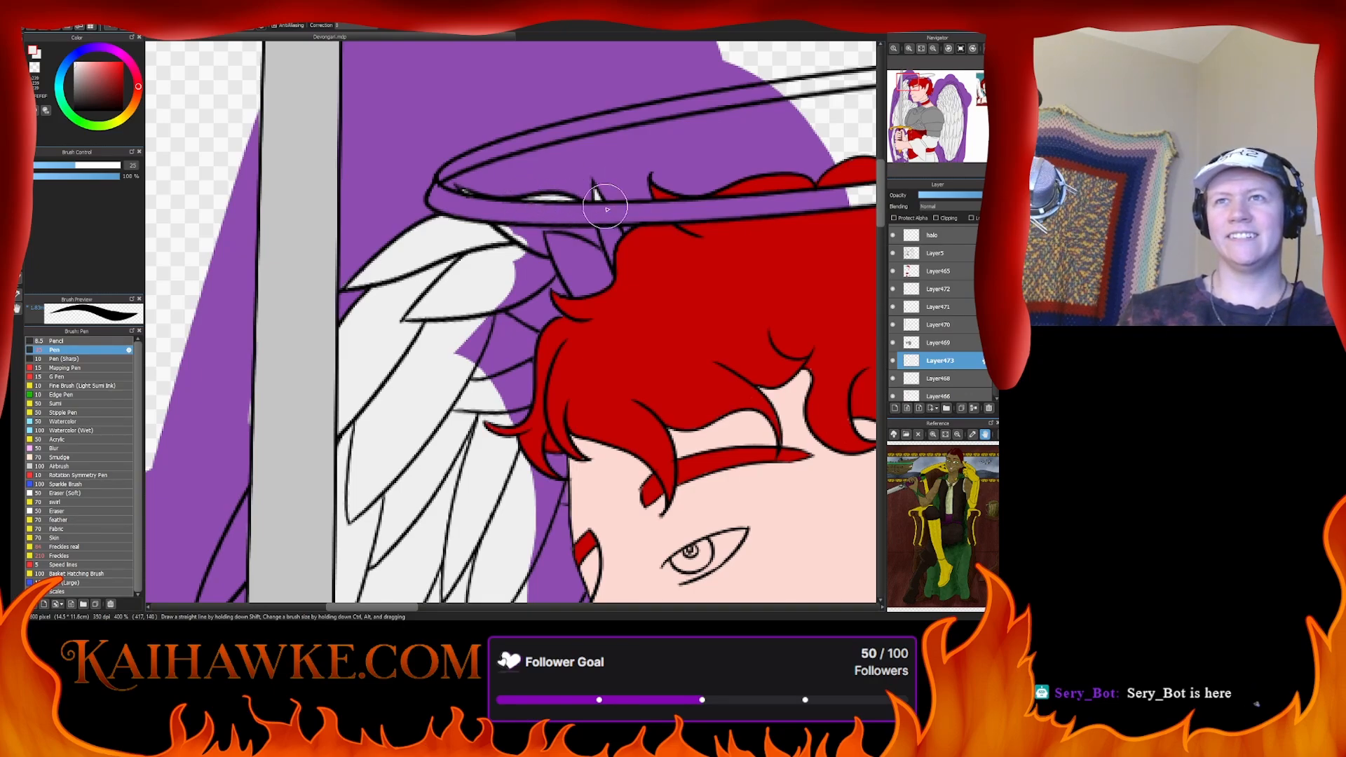
mouse_move(604, 233)
left_mouse_down()
mouse_move(500, 234)
mouse_move(604, 239)
mouse_move(615, 255)
mouse_move(547, 283)
mouse_move(558, 249)
mouse_move(533, 249)
mouse_move(498, 438)
left_mouse_up()
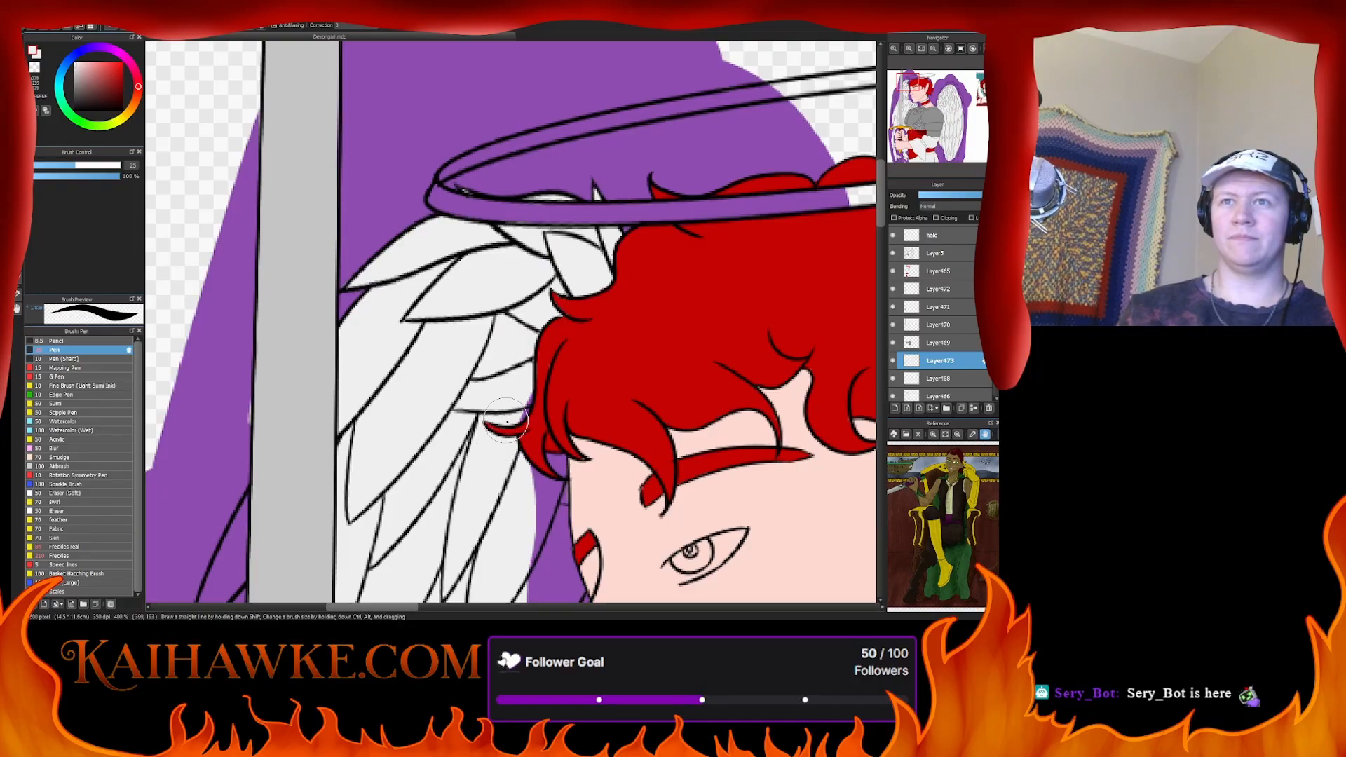
- Fill the left-wing feathers beside the forehead and nose with off-white, following the edge of the face
scroll(509, 485, "down", 5)
mouse_move(570, 217)
left_mouse_down()
mouse_move(557, 301)
mouse_move(572, 225)
mouse_move(565, 308)
mouse_move(568, 231)
mouse_move(582, 337)
mouse_move(571, 279)
left_mouse_up()
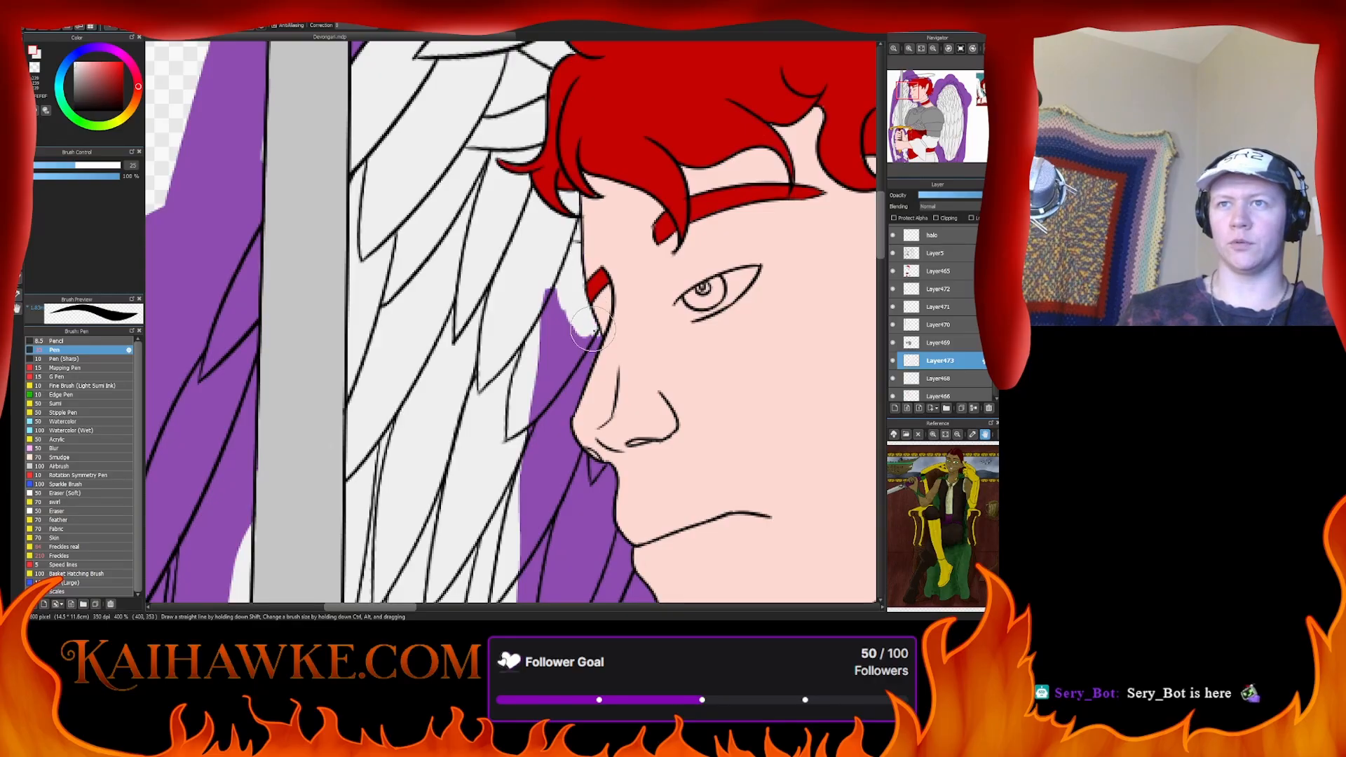
mouse_move(596, 336)
left_mouse_down()
mouse_move(550, 432)
mouse_move(583, 345)
mouse_move(557, 335)
mouse_move(563, 284)
mouse_move(519, 426)
left_mouse_up()
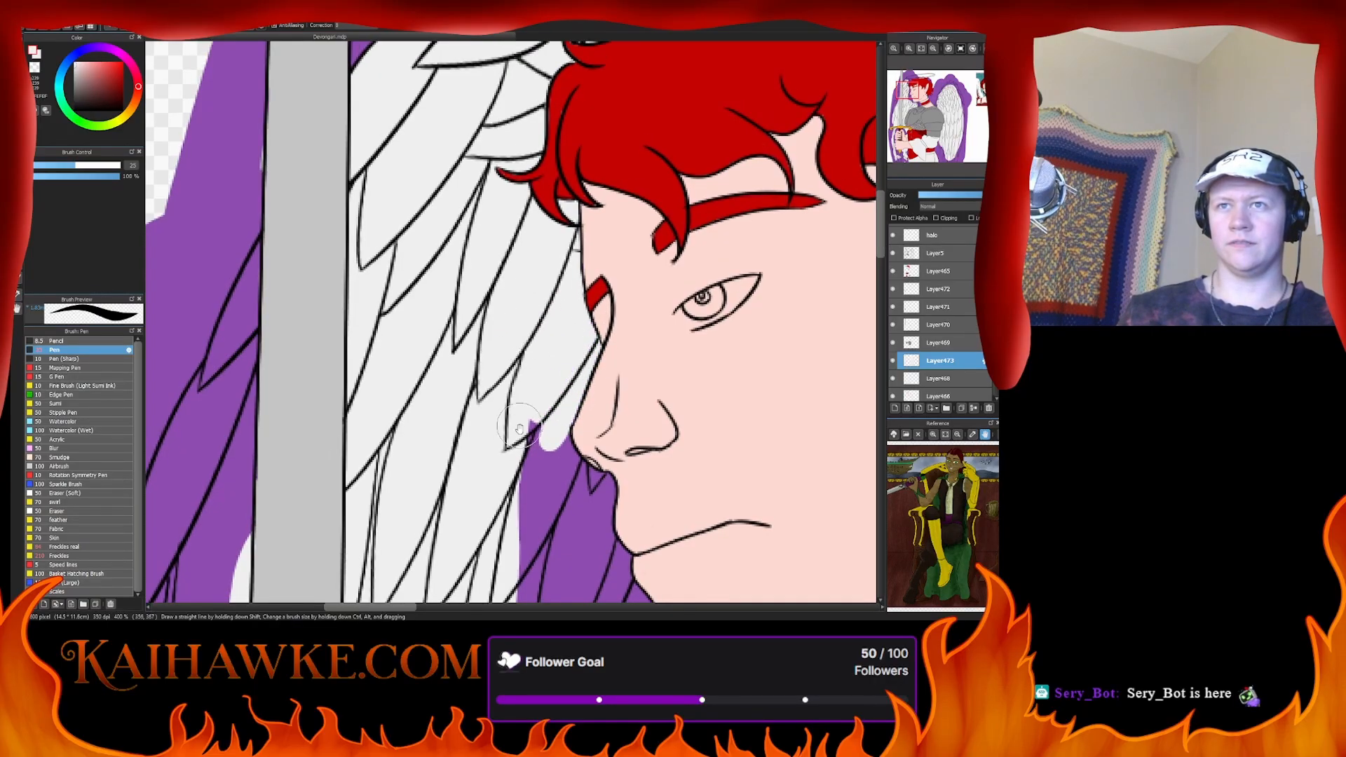
scroll(571, 249, "down", 5)
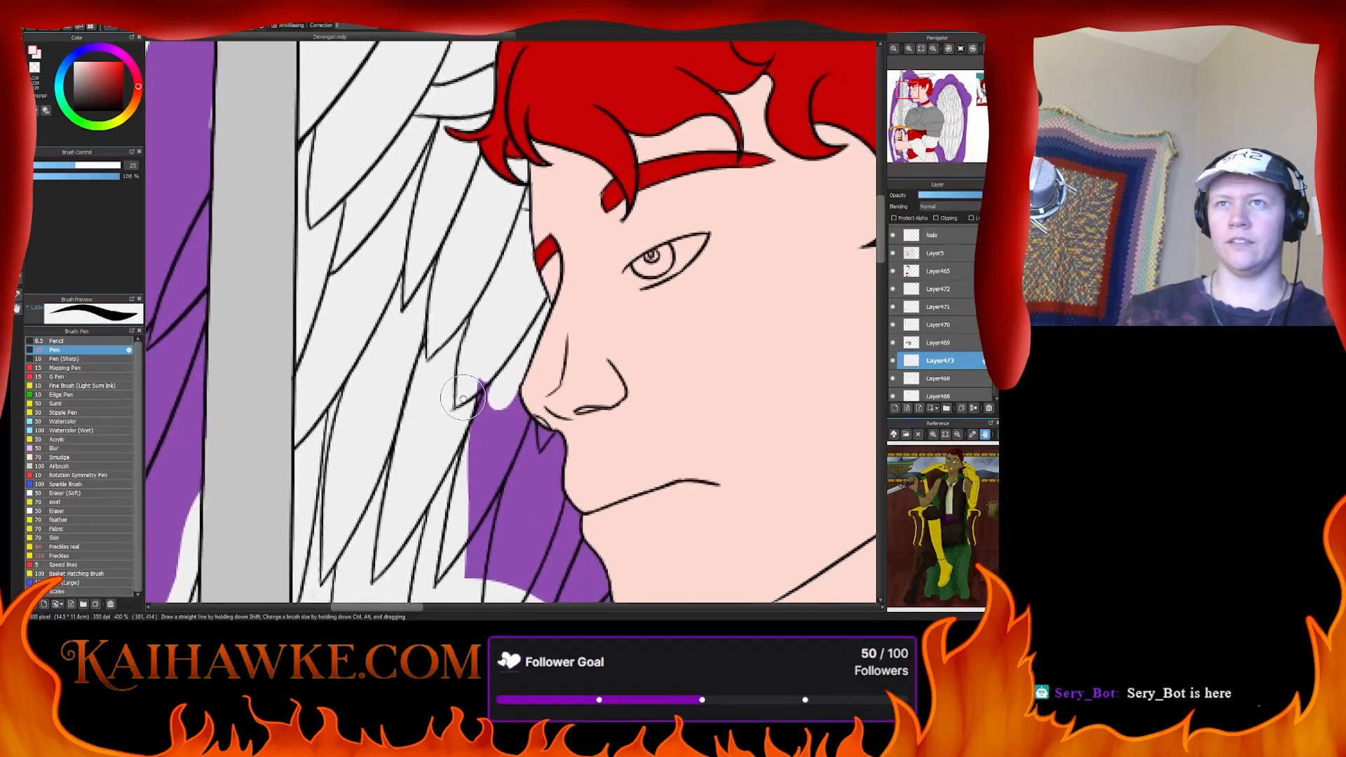
mouse_move(476, 377)
left_mouse_down()
mouse_move(509, 316)
mouse_move(500, 261)
left_mouse_up()
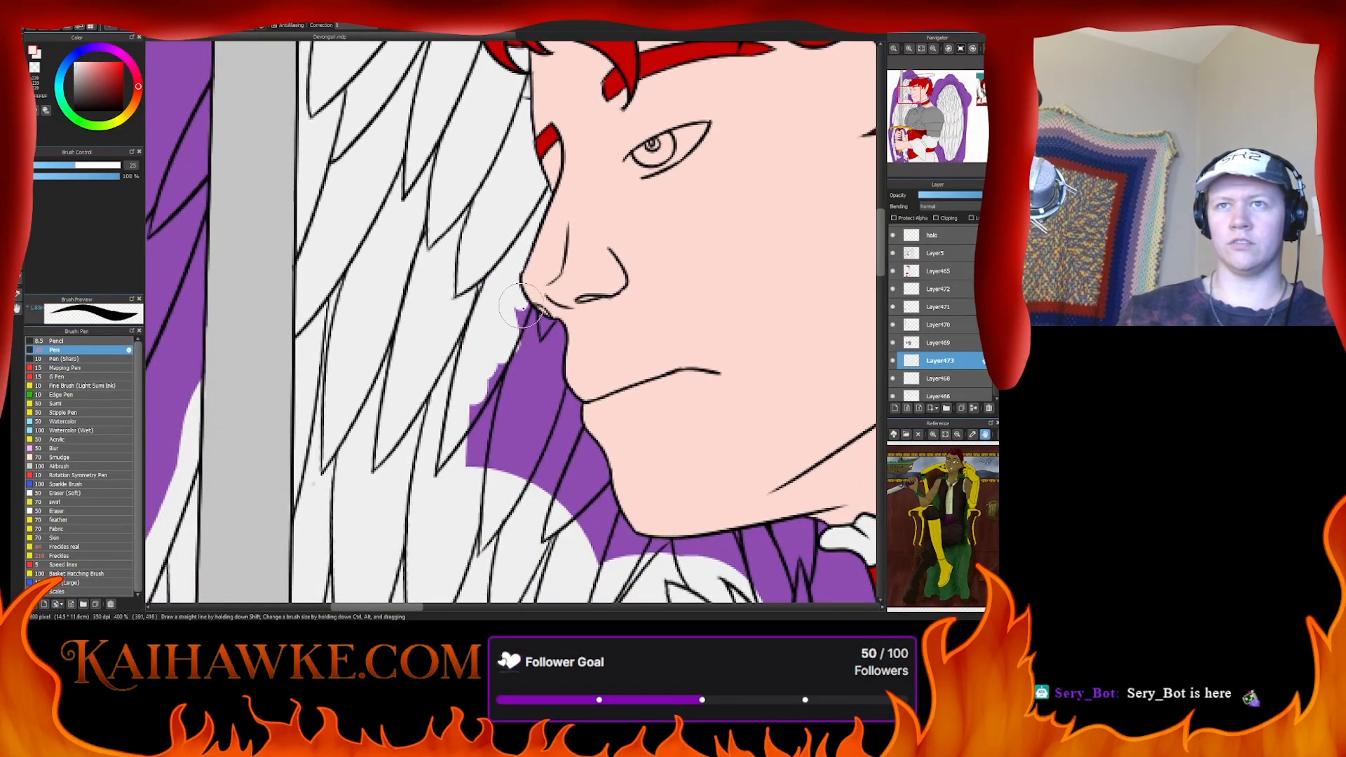
- Continue the off-white along the mouth and chin, covering the feathers below the jaw and above the shoulder armour
mouse_move(519, 307)
left_mouse_down()
mouse_move(556, 328)
mouse_move(557, 390)
mouse_move(602, 487)
left_mouse_up()
mouse_move(533, 351)
left_mouse_down()
mouse_move(541, 379)
mouse_move(499, 436)
mouse_move(485, 424)
mouse_move(487, 376)
mouse_move(524, 499)
mouse_move(549, 516)
mouse_move(579, 469)
mouse_move(571, 519)
left_mouse_up()
mouse_move(564, 484)
left_mouse_down()
mouse_move(498, 409)
mouse_move(442, 309)
left_mouse_up()
mouse_move(469, 353)
left_mouse_down()
mouse_move(482, 396)
mouse_move(475, 296)
mouse_move(520, 396)
mouse_move(502, 368)
mouse_move(607, 382)
mouse_move(639, 375)
mouse_move(562, 378)
mouse_move(683, 351)
mouse_move(661, 440)
mouse_move(635, 343)
mouse_move(649, 315)
mouse_move(659, 425)
mouse_move(650, 324)
mouse_move(625, 450)
mouse_move(607, 419)
mouse_move(615, 339)
mouse_move(597, 285)
mouse_move(625, 284)
mouse_move(632, 315)
left_mouse_up()
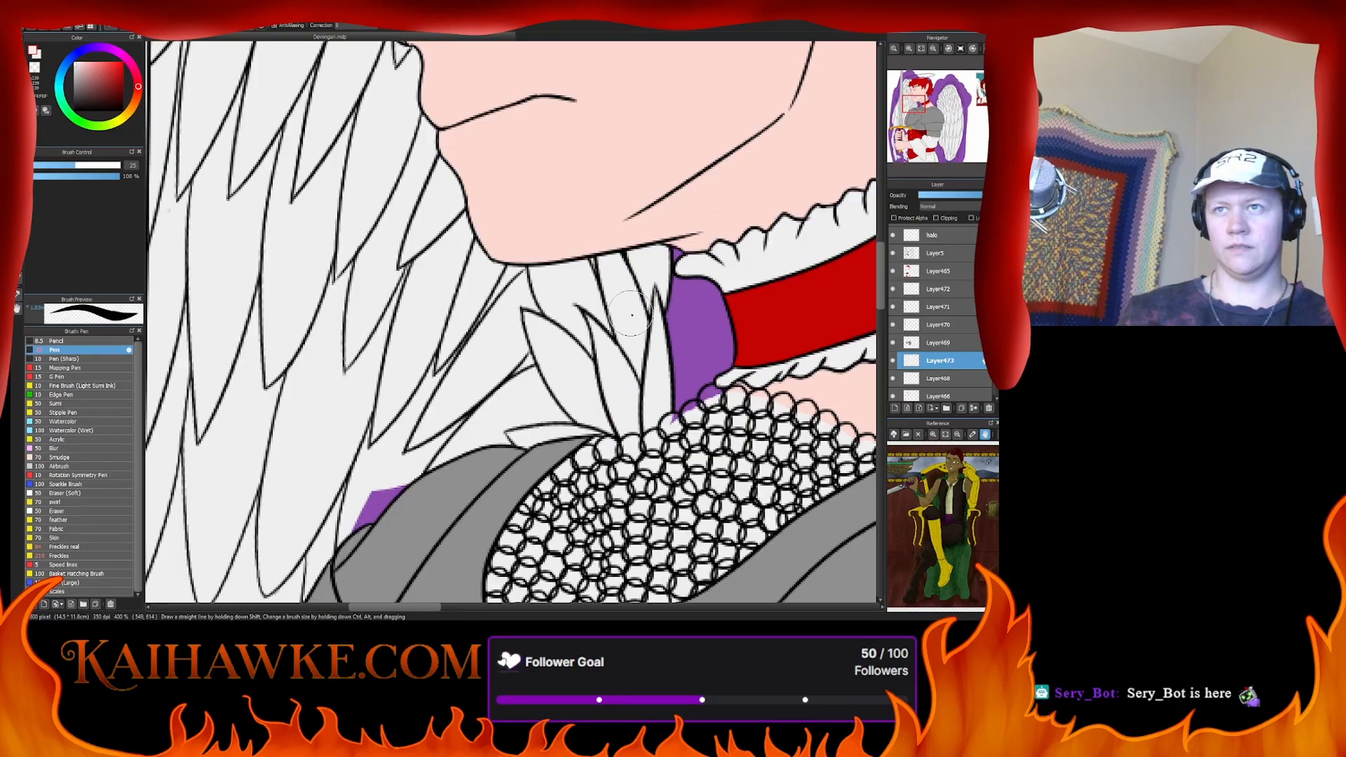
left_click_drag(450, 441, 583, 293)
left_click_drag(479, 377, 516, 347)
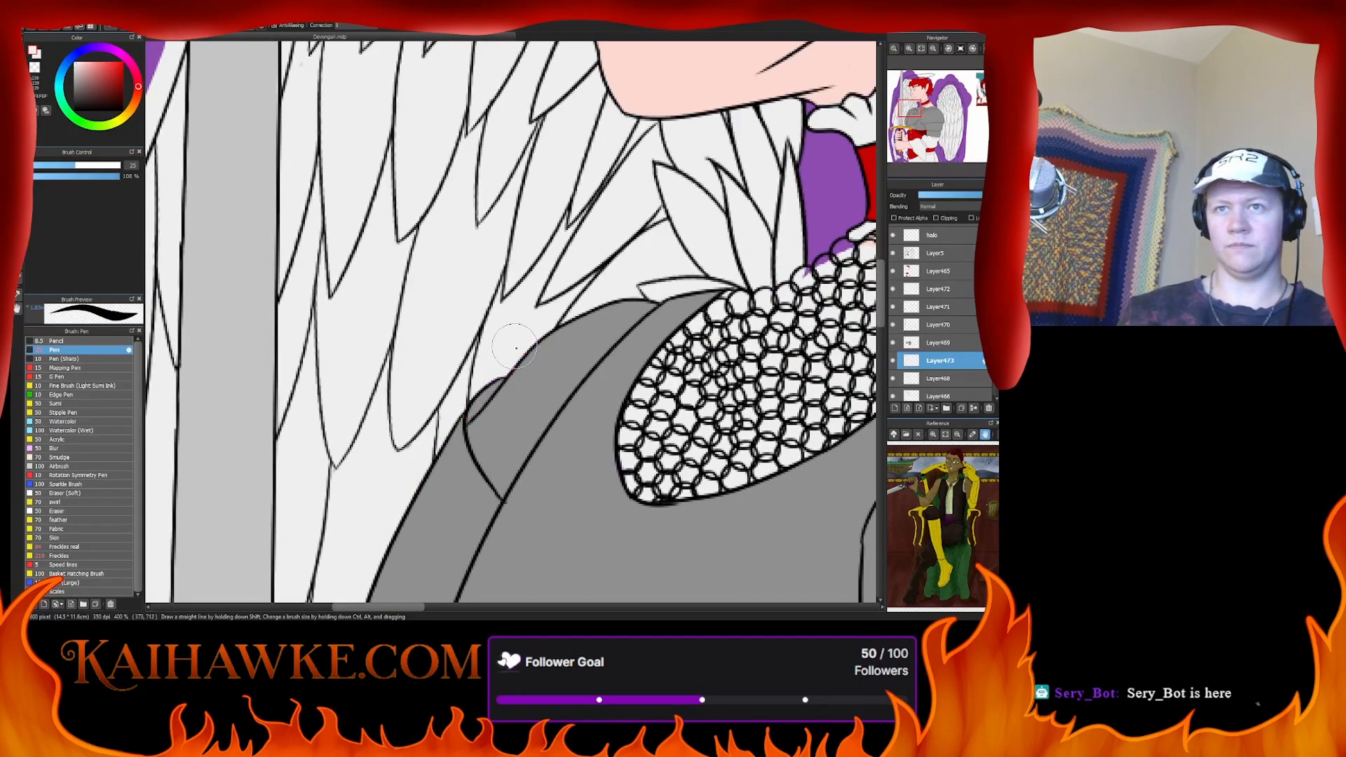
- Select Layer470 and erase the stray paint along the outer edge of the sword blade
left_click_drag(442, 182, 625, 390)
left_click_drag(480, 144, 642, 449)
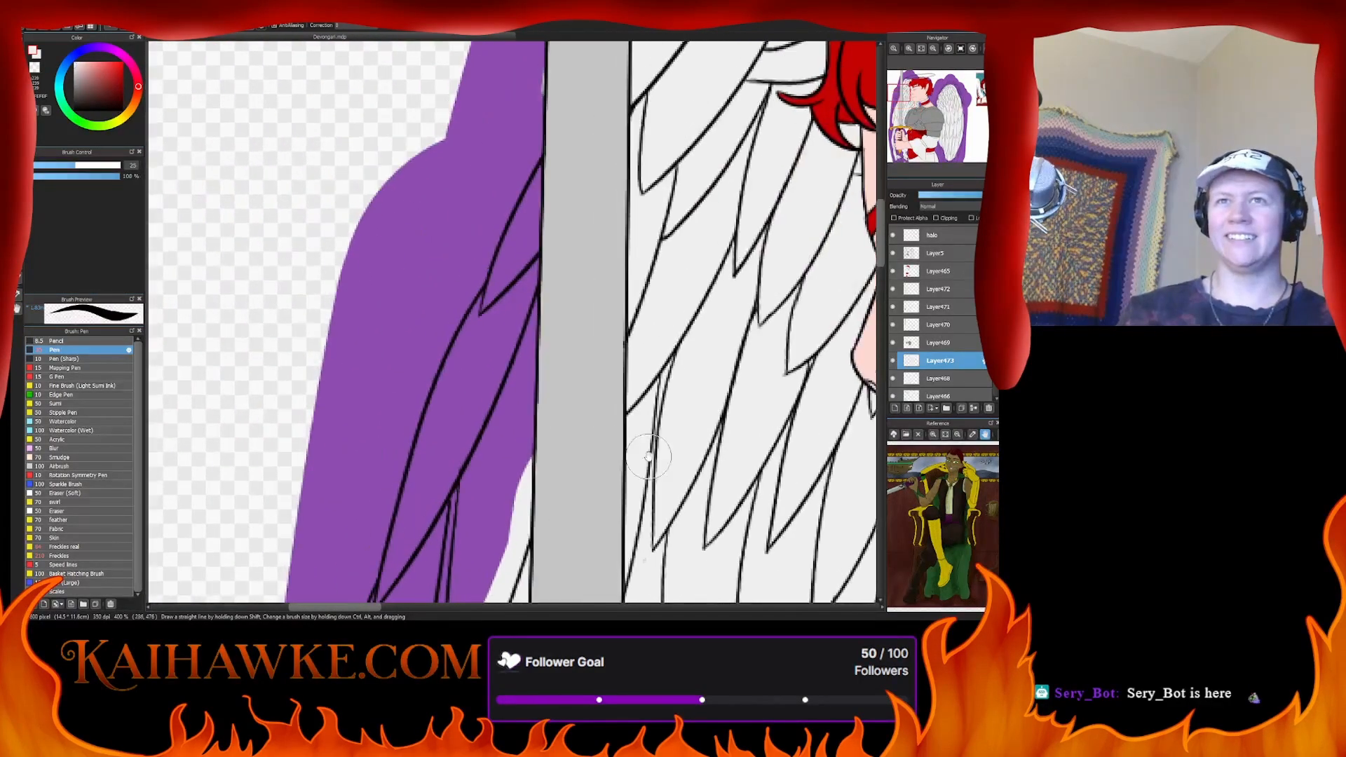
left_click_drag(592, 210, 593, 257)
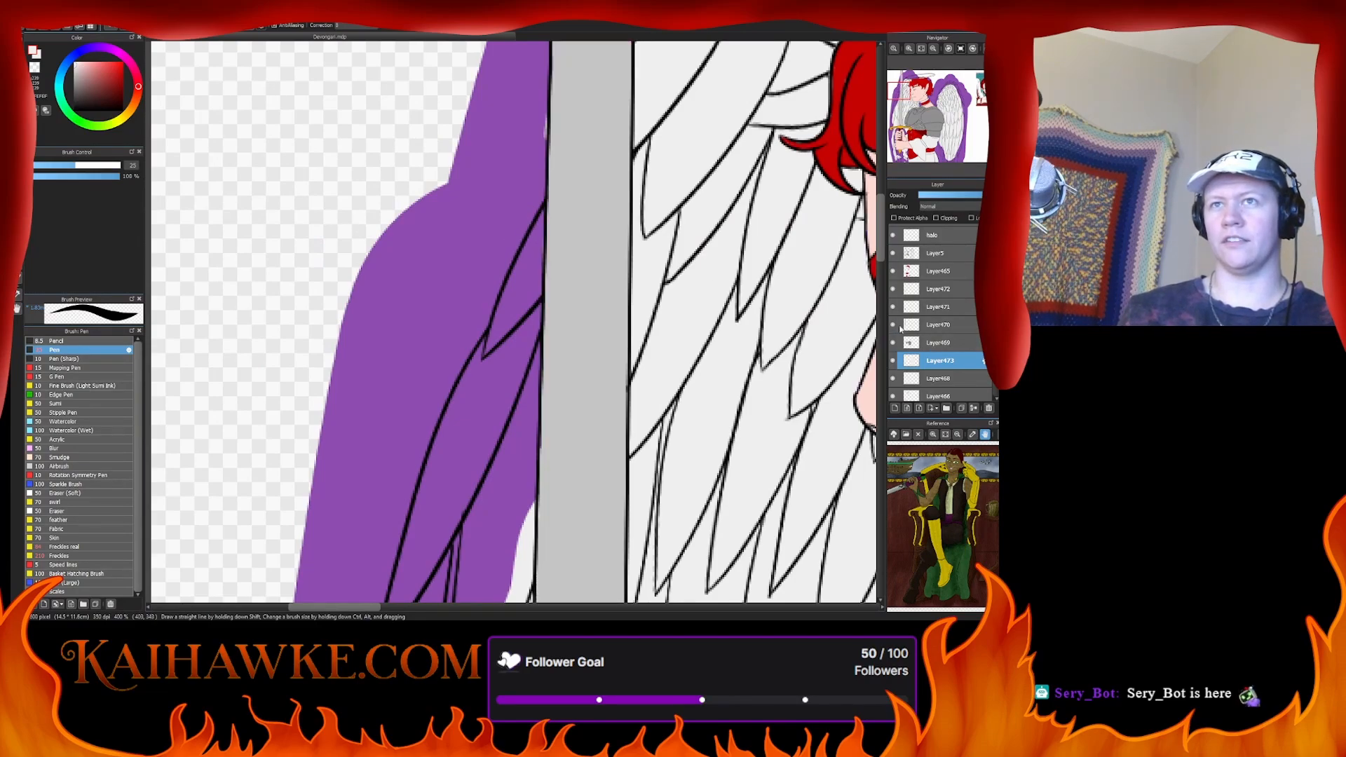
left_click(933, 325)
key("[")
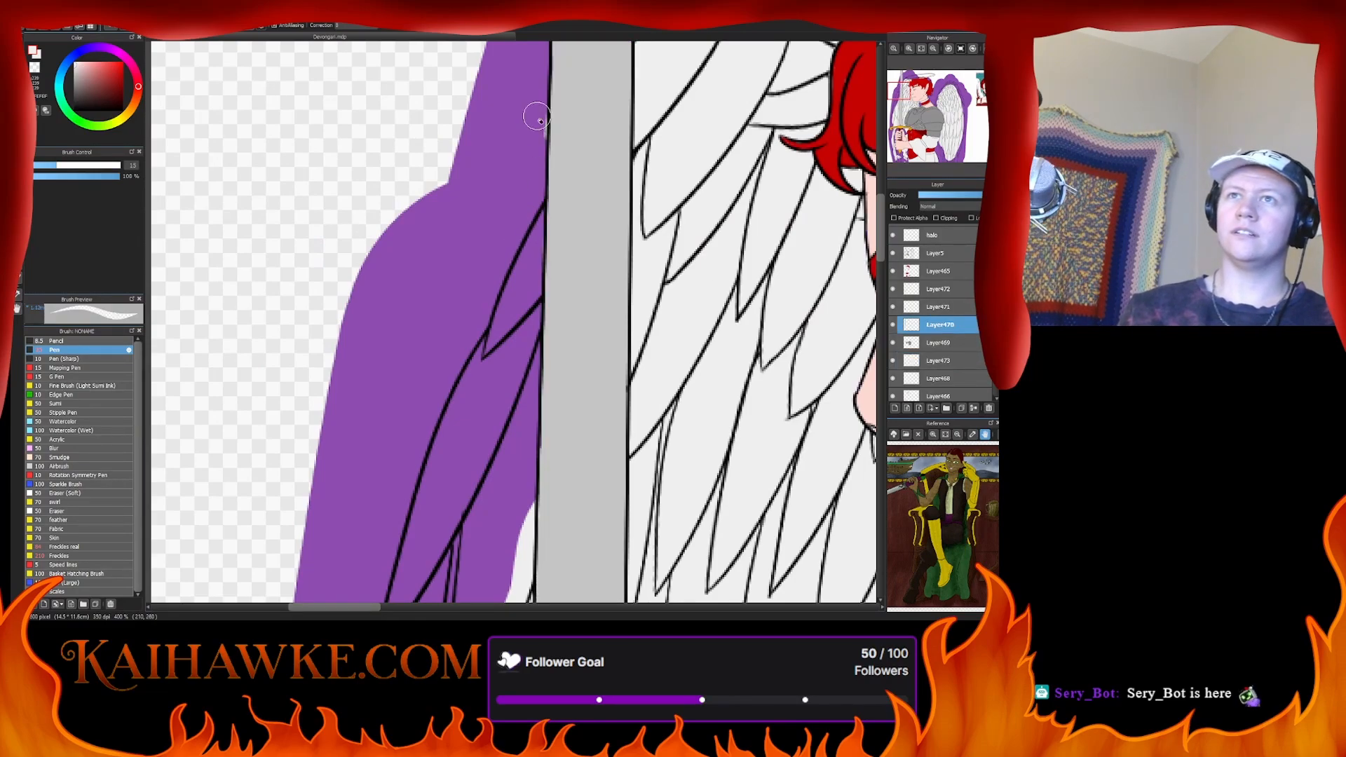
key("]")
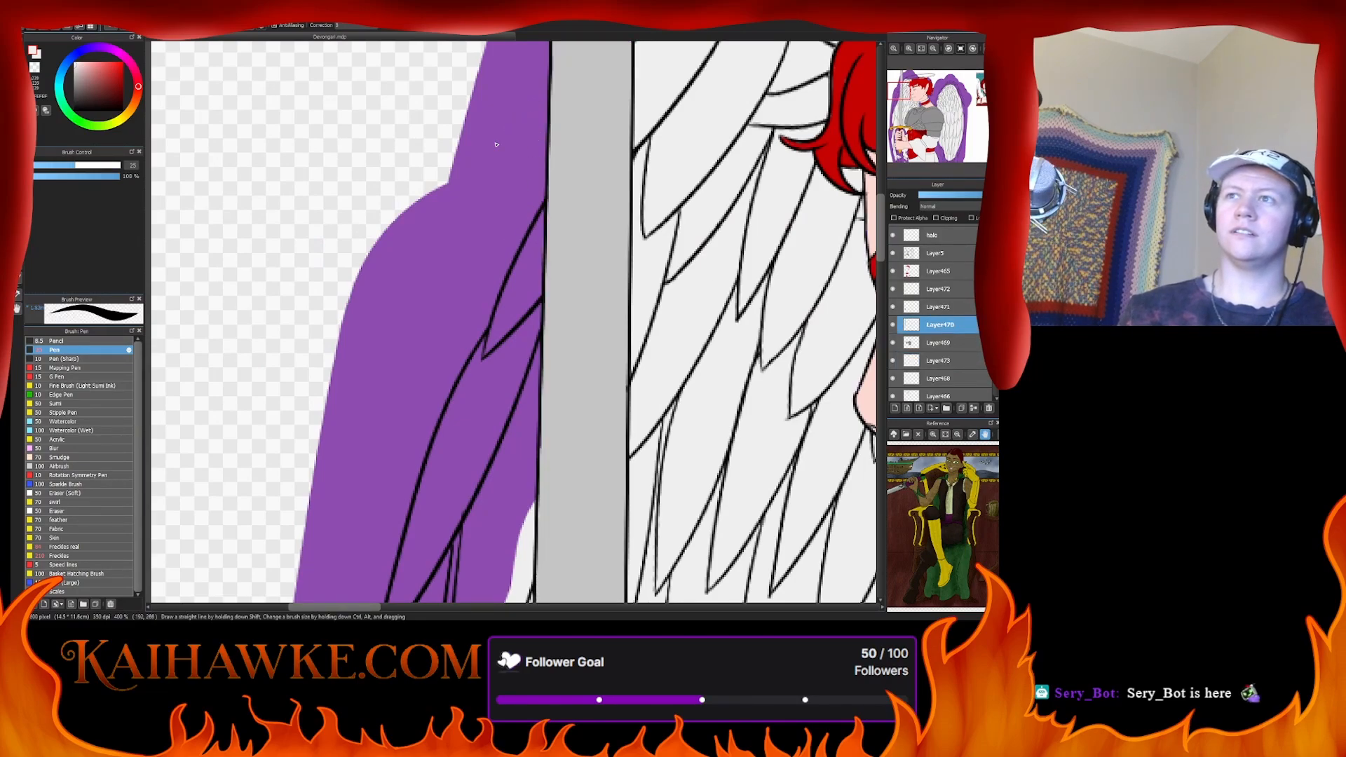
- Identify and reselect the off-white wing layer, Layer473, and fill the outer feathers on the far side of the blade
left_click(893, 363)
left_click(893, 363)
left_click(930, 366)
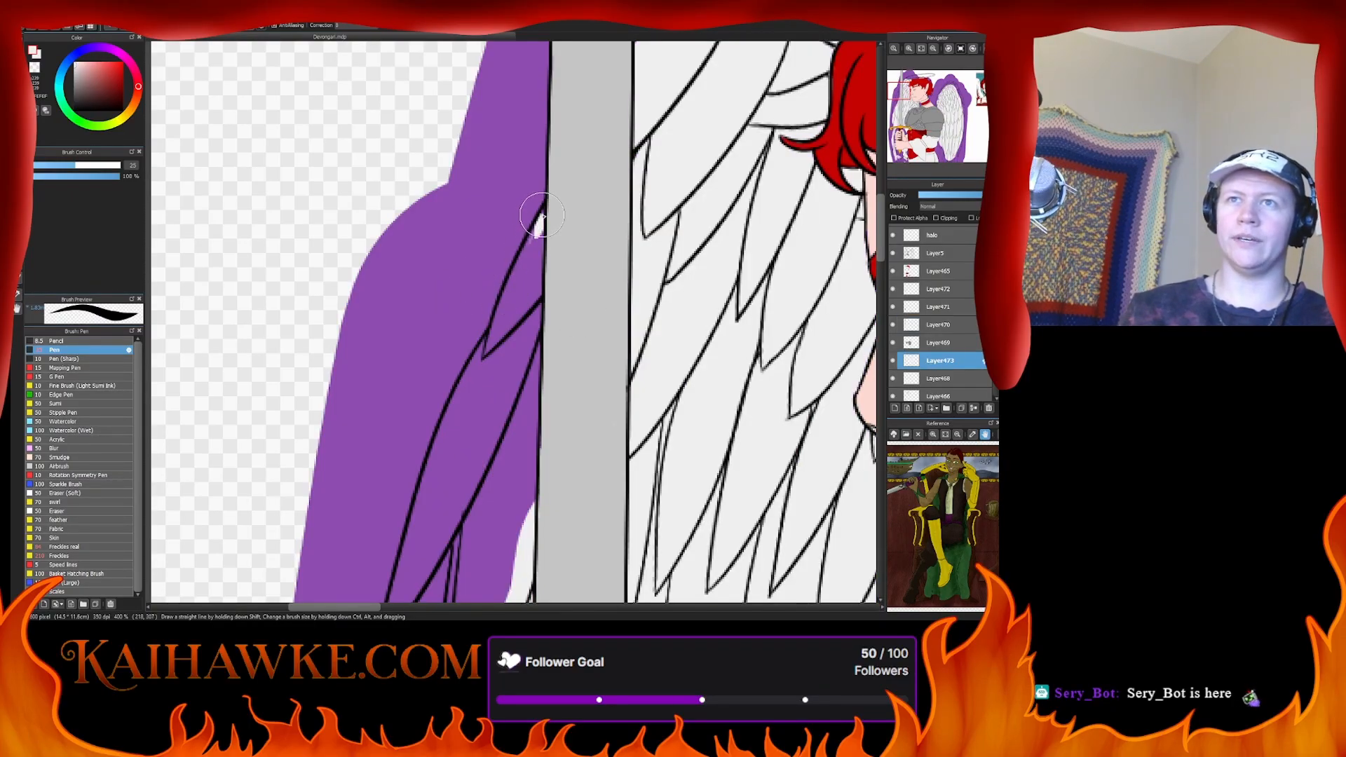
mouse_move(541, 211)
left_mouse_down()
mouse_move(488, 375)
mouse_move(505, 313)
mouse_move(499, 323)
mouse_move(532, 289)
mouse_move(535, 245)
mouse_move(528, 365)
mouse_move(524, 284)
mouse_move(507, 402)
mouse_move(530, 405)
mouse_move(529, 376)
mouse_move(505, 502)
mouse_move(506, 382)
mouse_move(492, 340)
mouse_move(444, 459)
mouse_move(461, 377)
mouse_move(425, 527)
mouse_move(471, 420)
mouse_move(447, 501)
mouse_move(489, 433)
mouse_move(476, 498)
mouse_move(508, 210)
mouse_move(444, 451)
mouse_move(506, 265)
mouse_move(493, 357)
mouse_move(514, 453)
mouse_move(571, 207)
mouse_move(540, 394)
mouse_move(568, 431)
mouse_move(543, 259)
mouse_move(495, 408)
mouse_move(467, 302)
mouse_move(477, 190)
mouse_move(428, 309)
mouse_move(417, 529)
mouse_move(456, 393)
mouse_move(465, 279)
left_mouse_up()
scroll(465, 414, "down", 1)
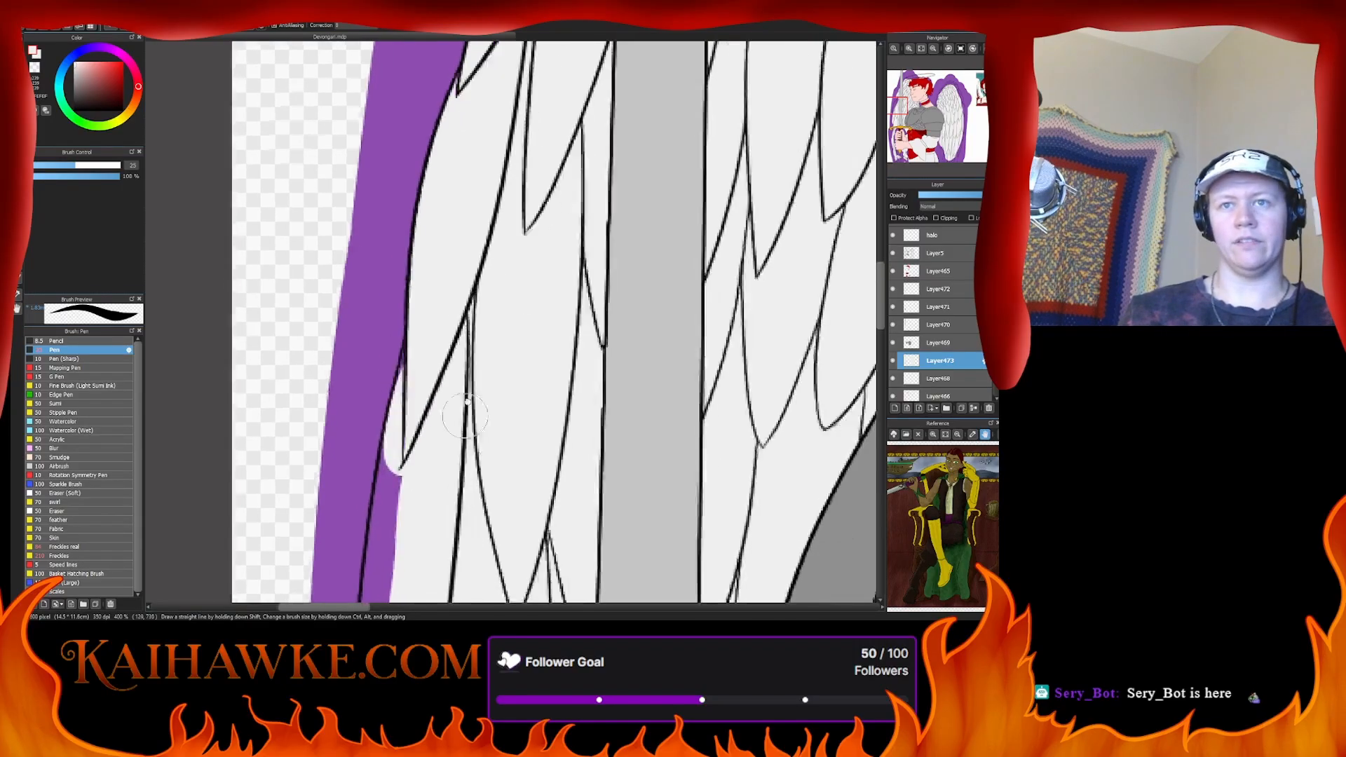
scroll(465, 414, "down", 2)
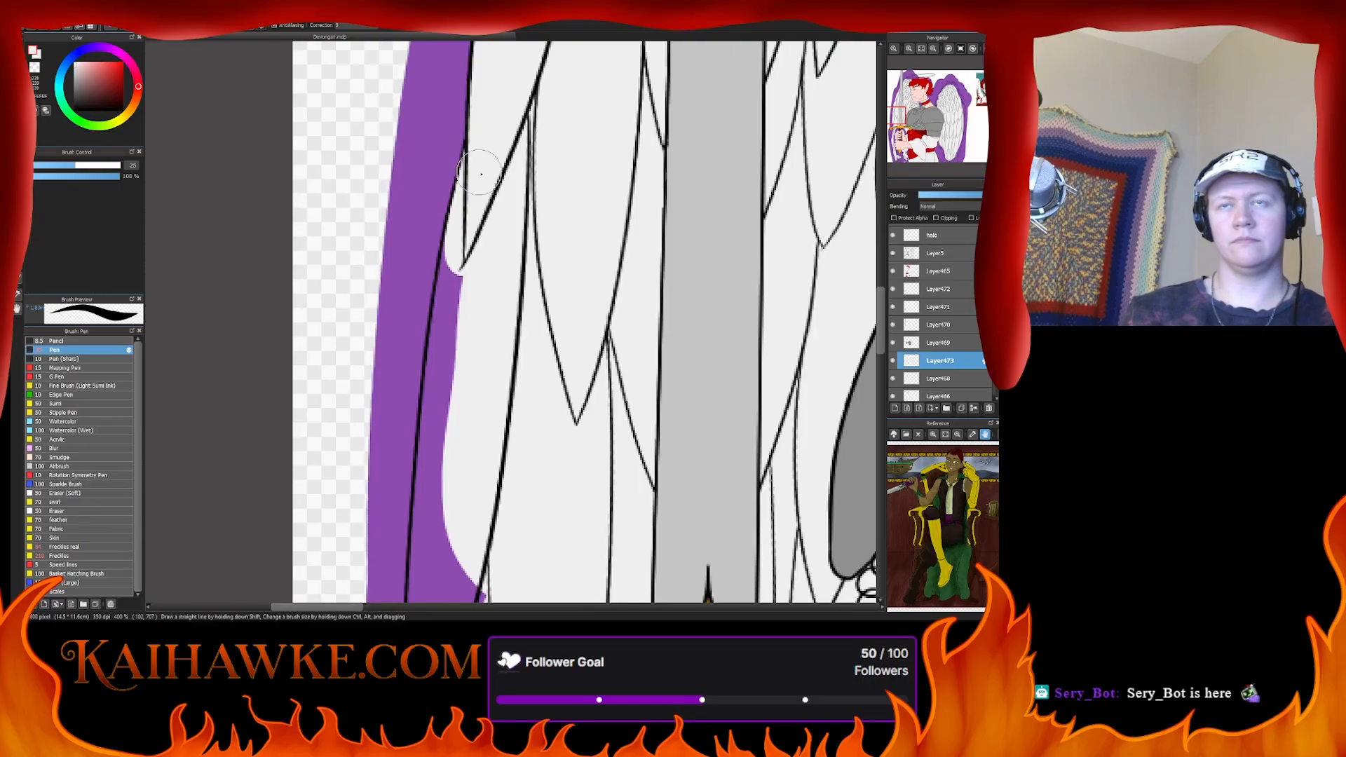
- Fill the long outermost feather with off-white along its outer outline, down to the gold crossguard
mouse_move(464, 274)
left_mouse_down()
mouse_move(439, 368)
mouse_move(453, 236)
mouse_move(431, 456)
mouse_move(432, 420)
mouse_move(438, 430)
mouse_move(456, 390)
left_mouse_up()
scroll(456, 390, "down", 2)
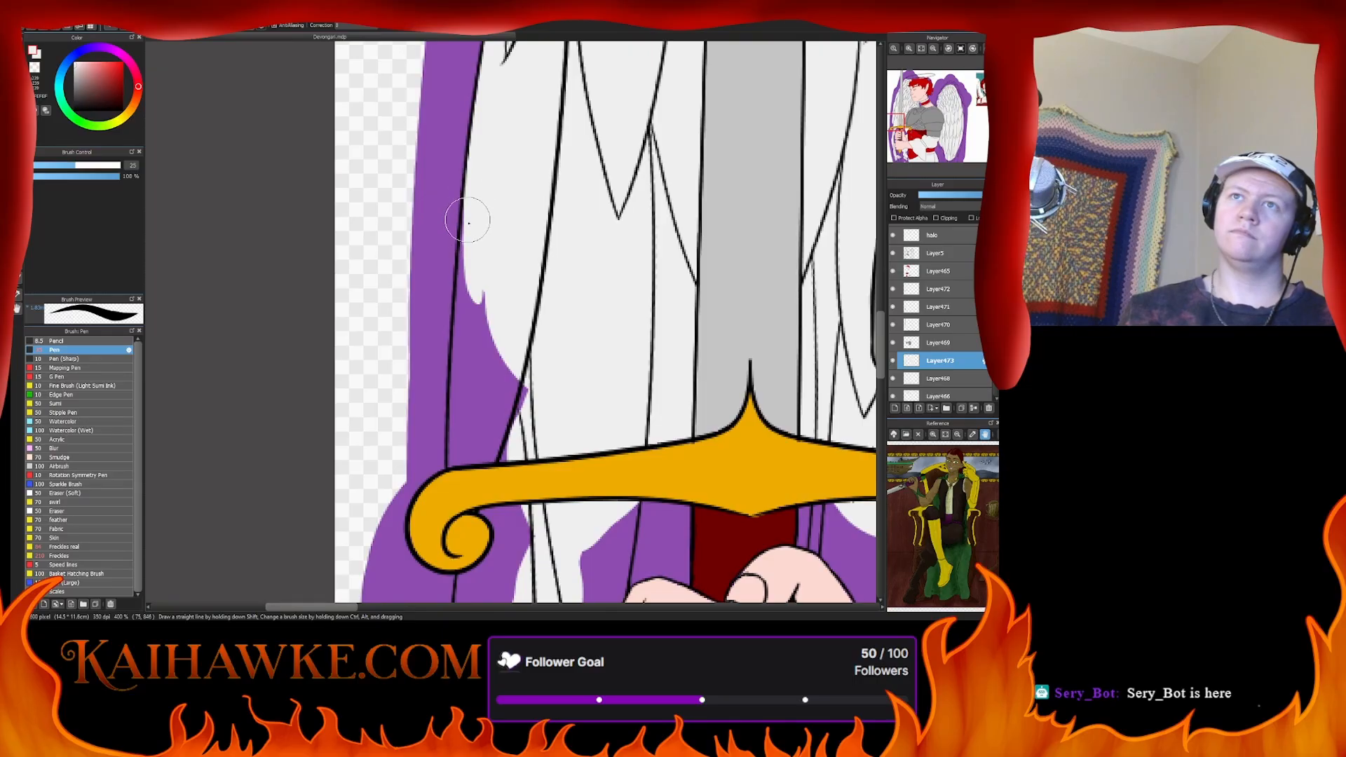
mouse_move(466, 298)
left_mouse_down()
mouse_move(463, 464)
mouse_move(477, 393)
mouse_move(494, 435)
mouse_move(522, 348)
left_mouse_up()
scroll(519, 502, "down", 3)
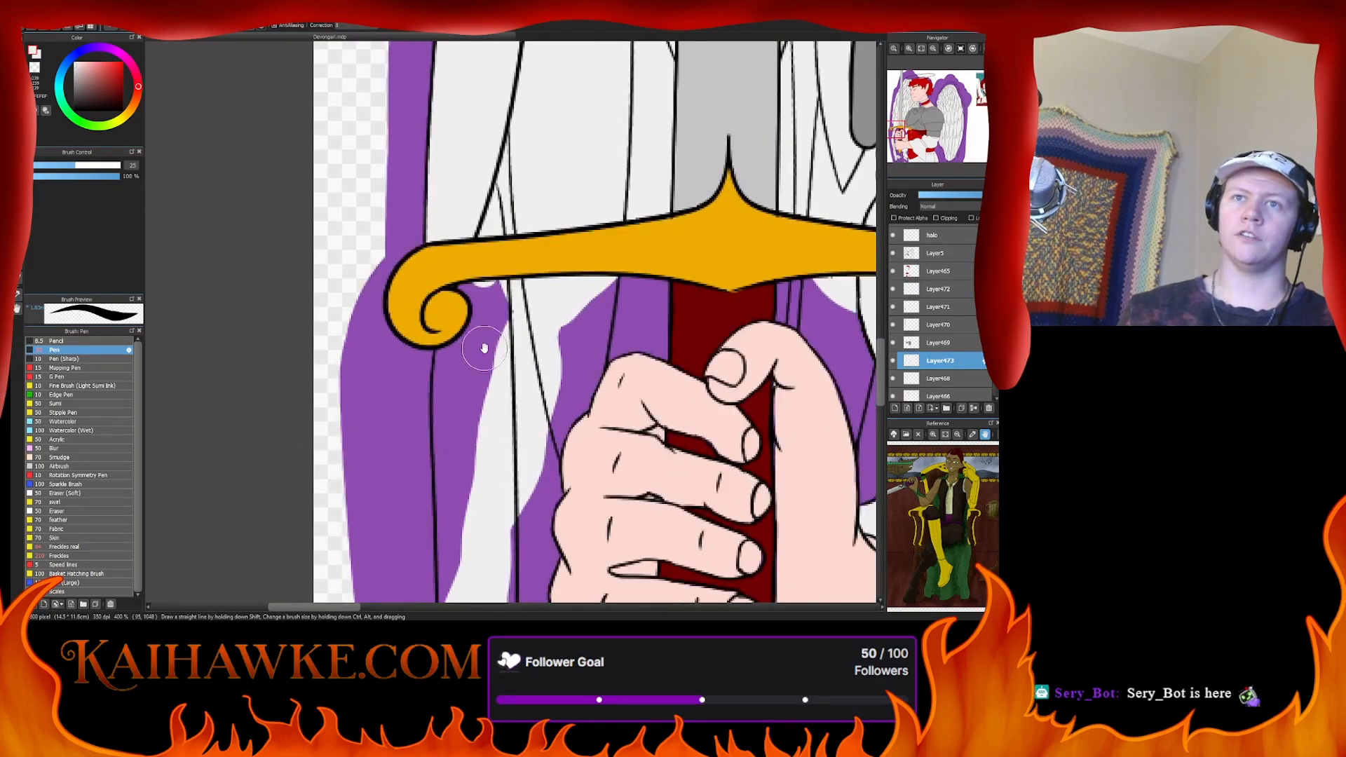
- Fill the outer feather below the crossguard's curl with off-white and erase the paint outside its outline
mouse_move(484, 287)
left_mouse_down()
mouse_move(484, 393)
mouse_move(466, 301)
mouse_move(463, 421)
mouse_move(484, 350)
mouse_move(470, 449)
mouse_move(449, 326)
mouse_move(449, 449)
mouse_move(441, 350)
mouse_move(456, 512)
mouse_move(445, 474)
left_mouse_up()
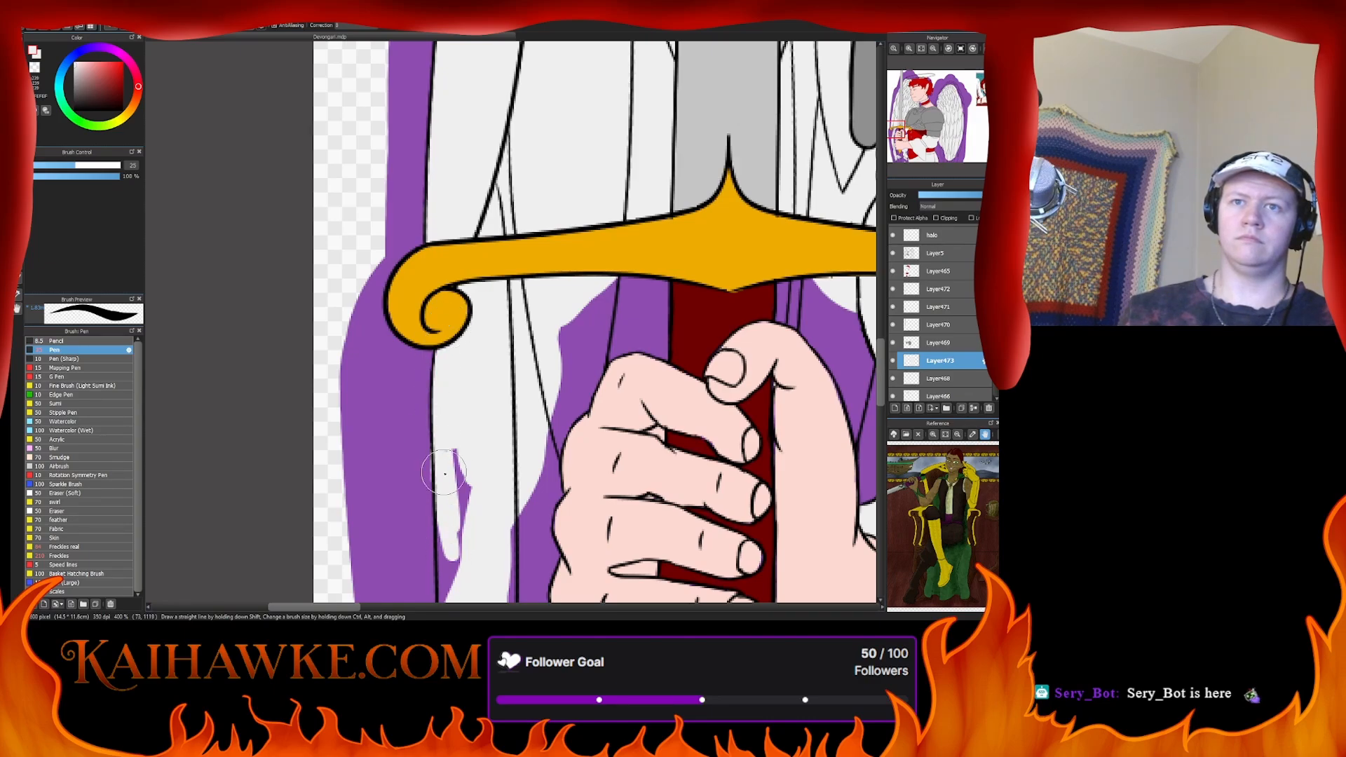
left_click_drag(453, 526, 445, 409)
mouse_move(450, 553)
left_mouse_down()
mouse_move(457, 579)
mouse_move(457, 430)
mouse_move(493, 517)
mouse_move(508, 310)
left_mouse_up()
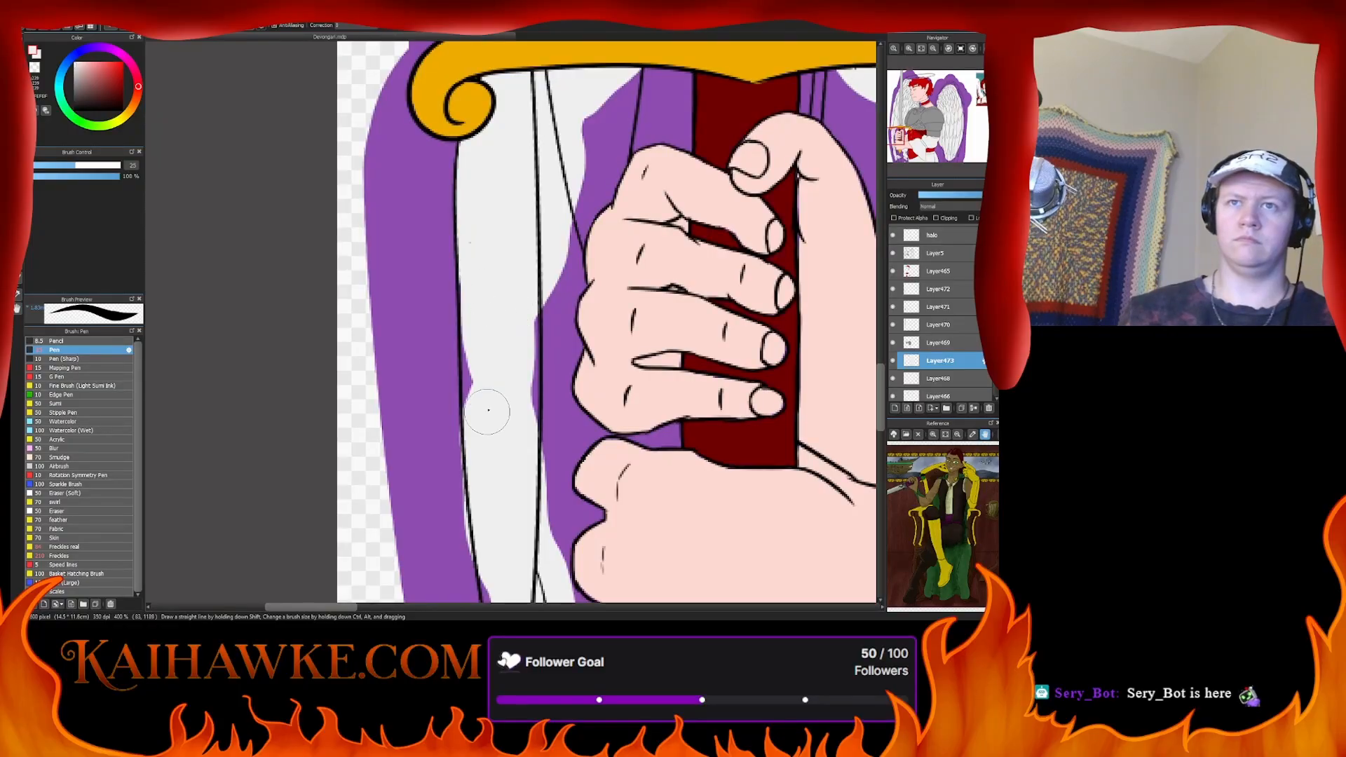
mouse_move(488, 410)
left_mouse_down()
mouse_move(466, 316)
mouse_move(499, 505)
left_mouse_up()
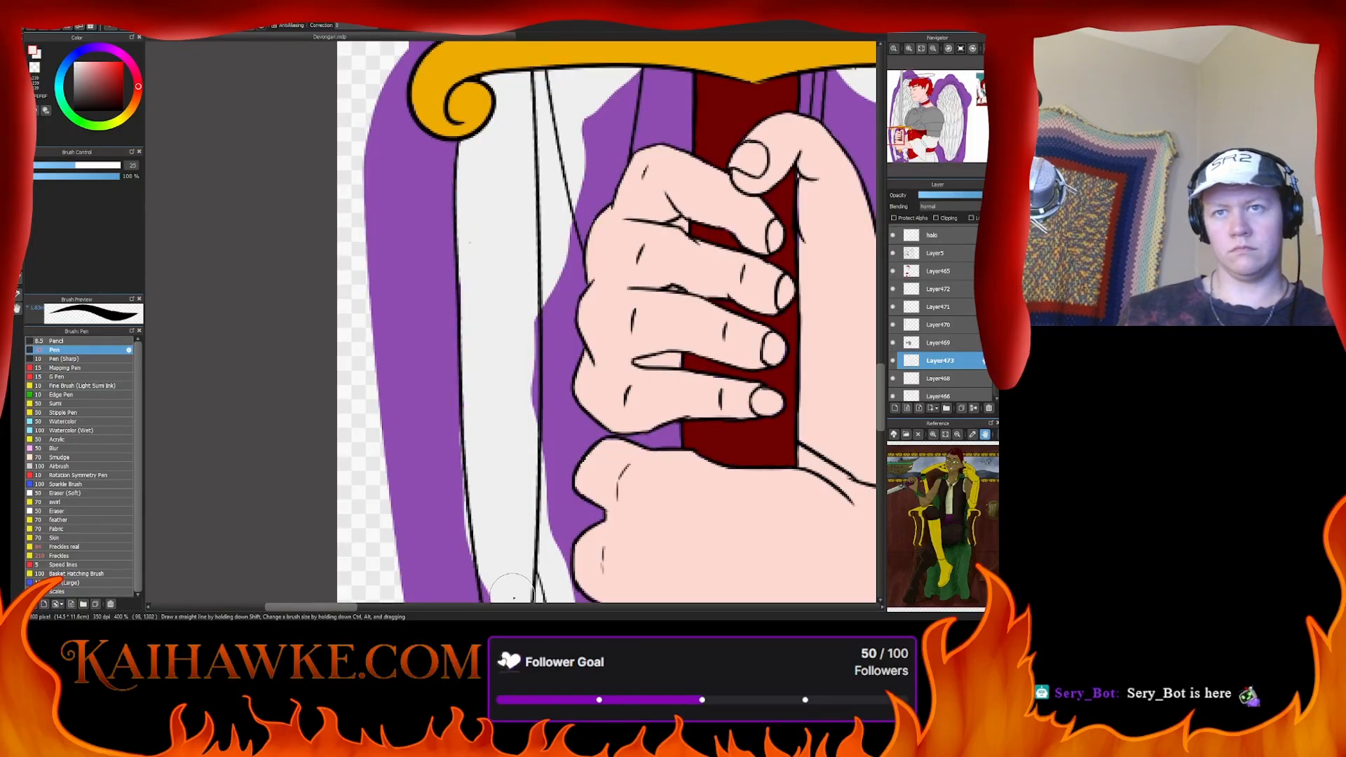
key("e")
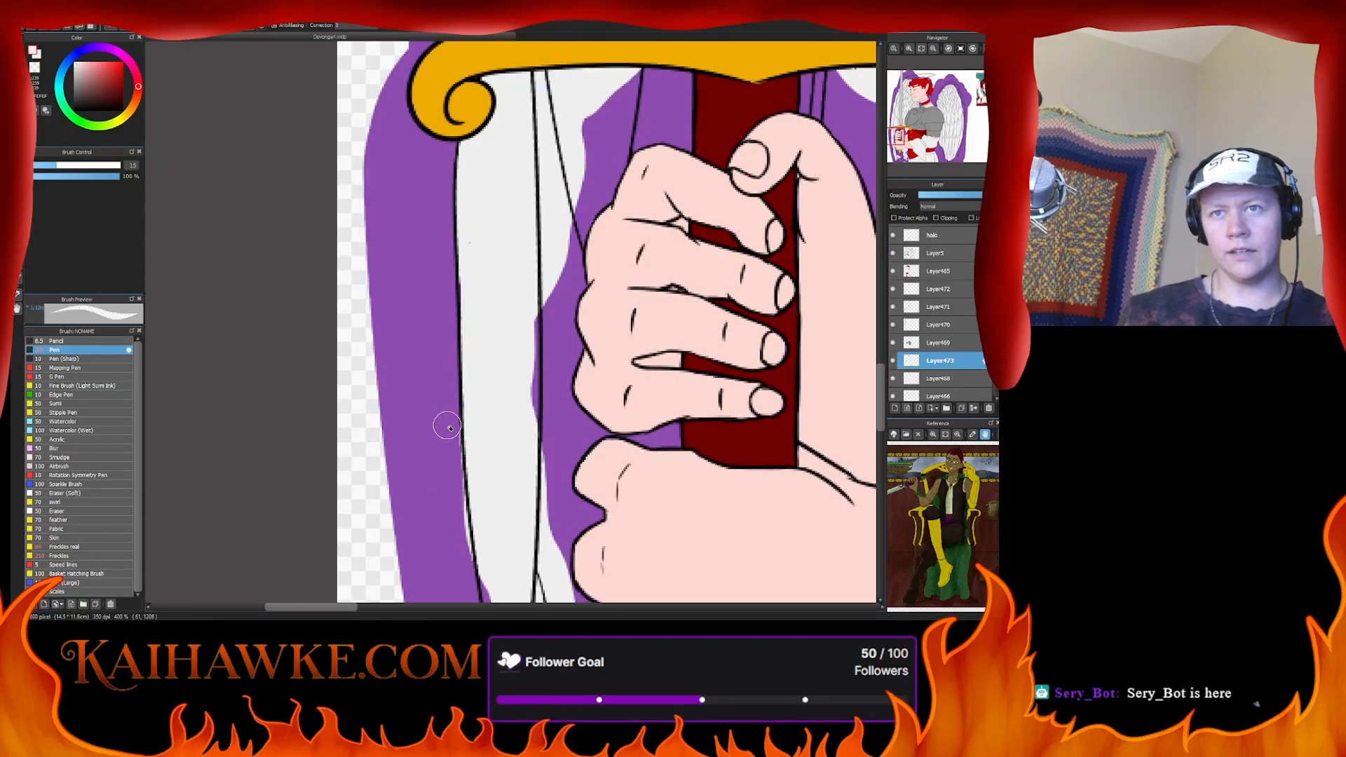
key("e")
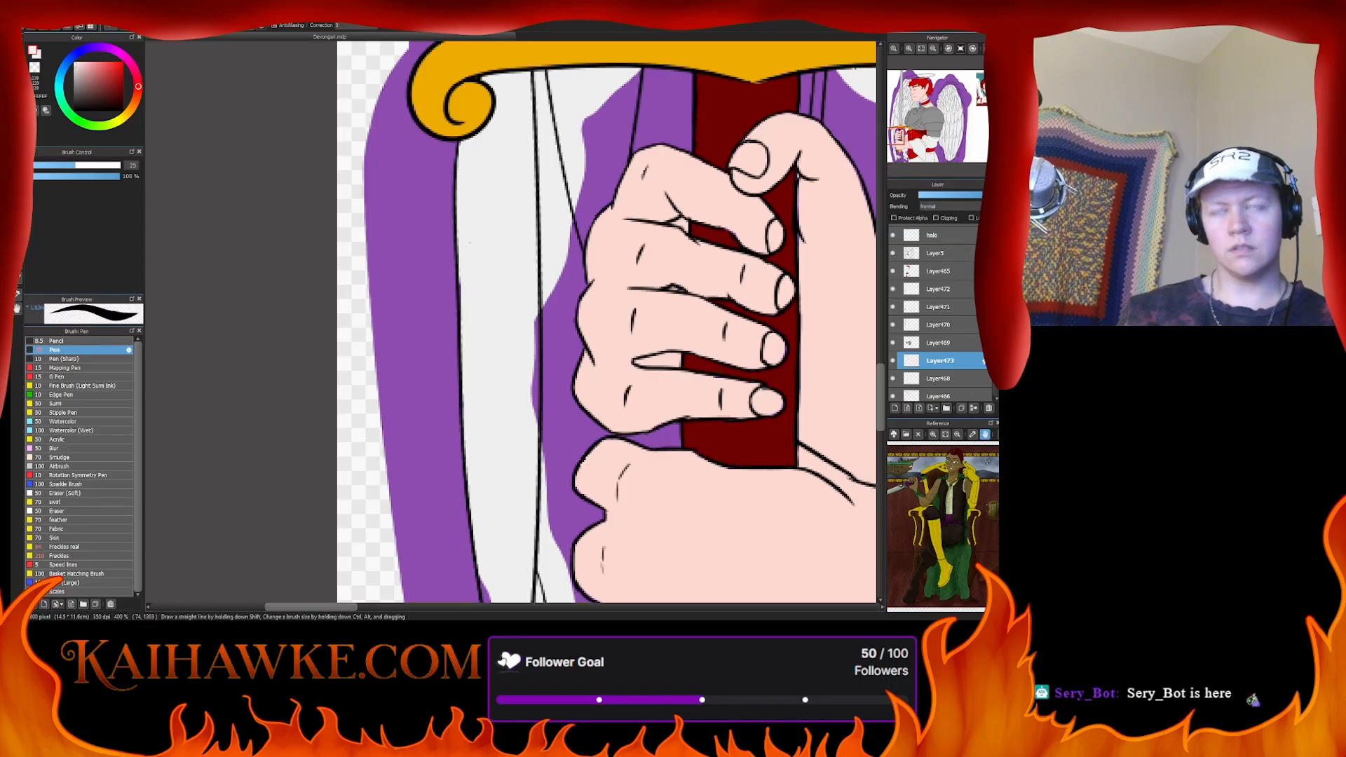
- Switch to the line-art layer for a brief erase, and toggle layer visibility to find and reselect the off-white wing layer
left_click_drag(838, 362, 791, 251)
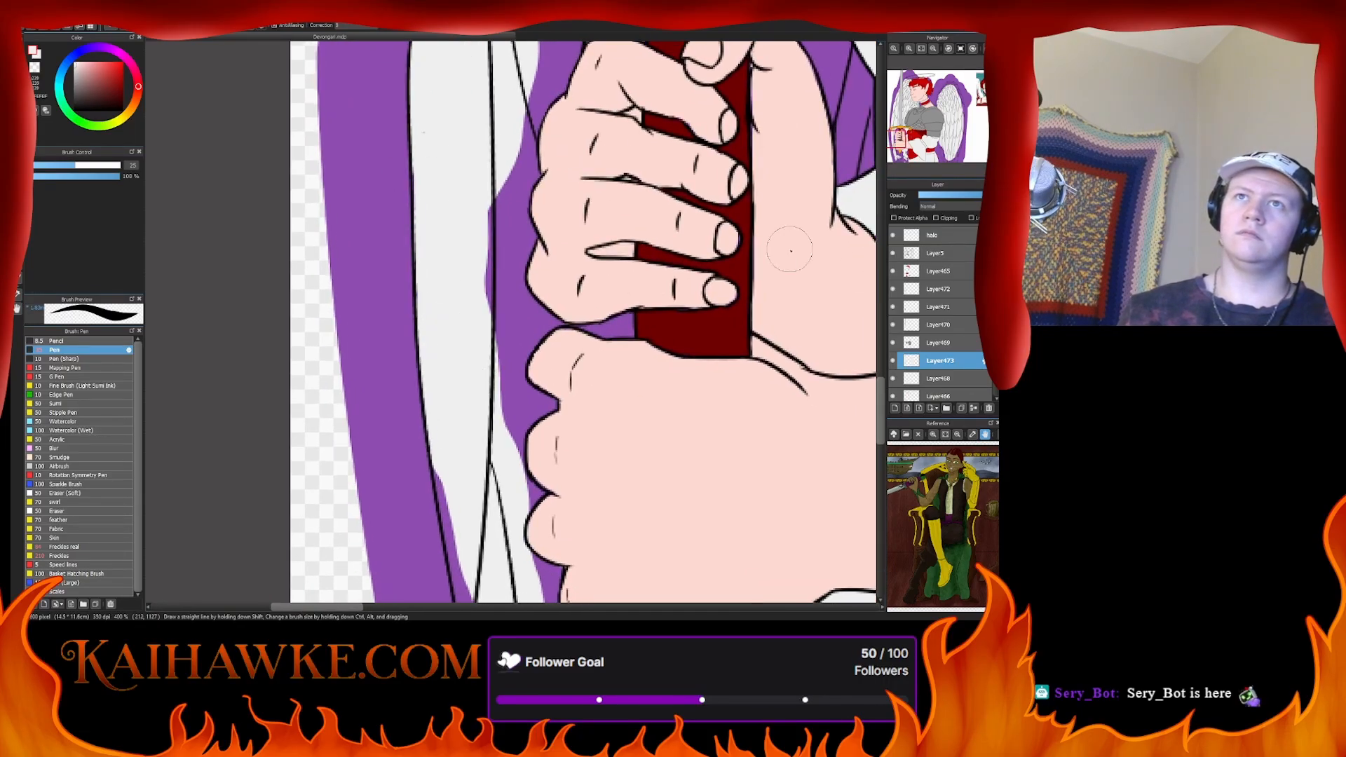
left_click(967, 258)
scroll(940, 281, "up", 1)
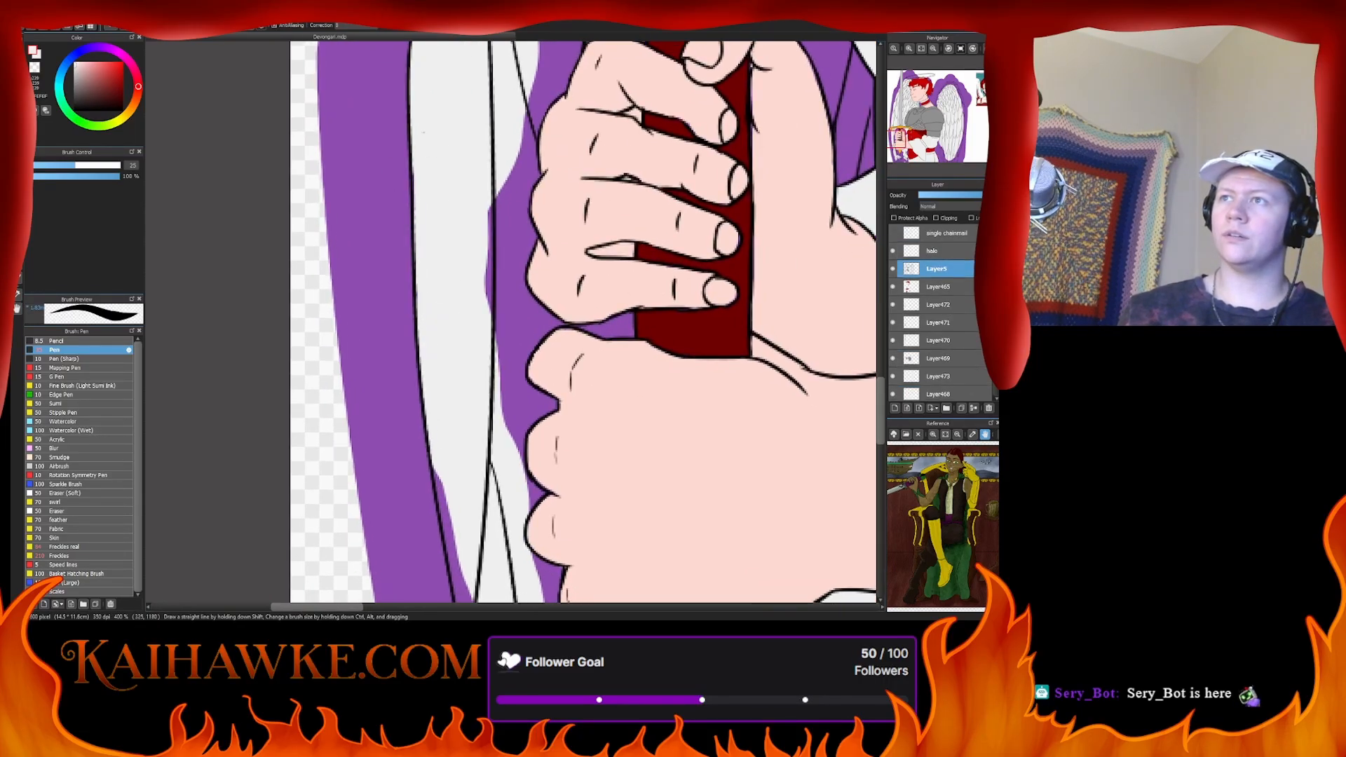
key("e")
key("b")
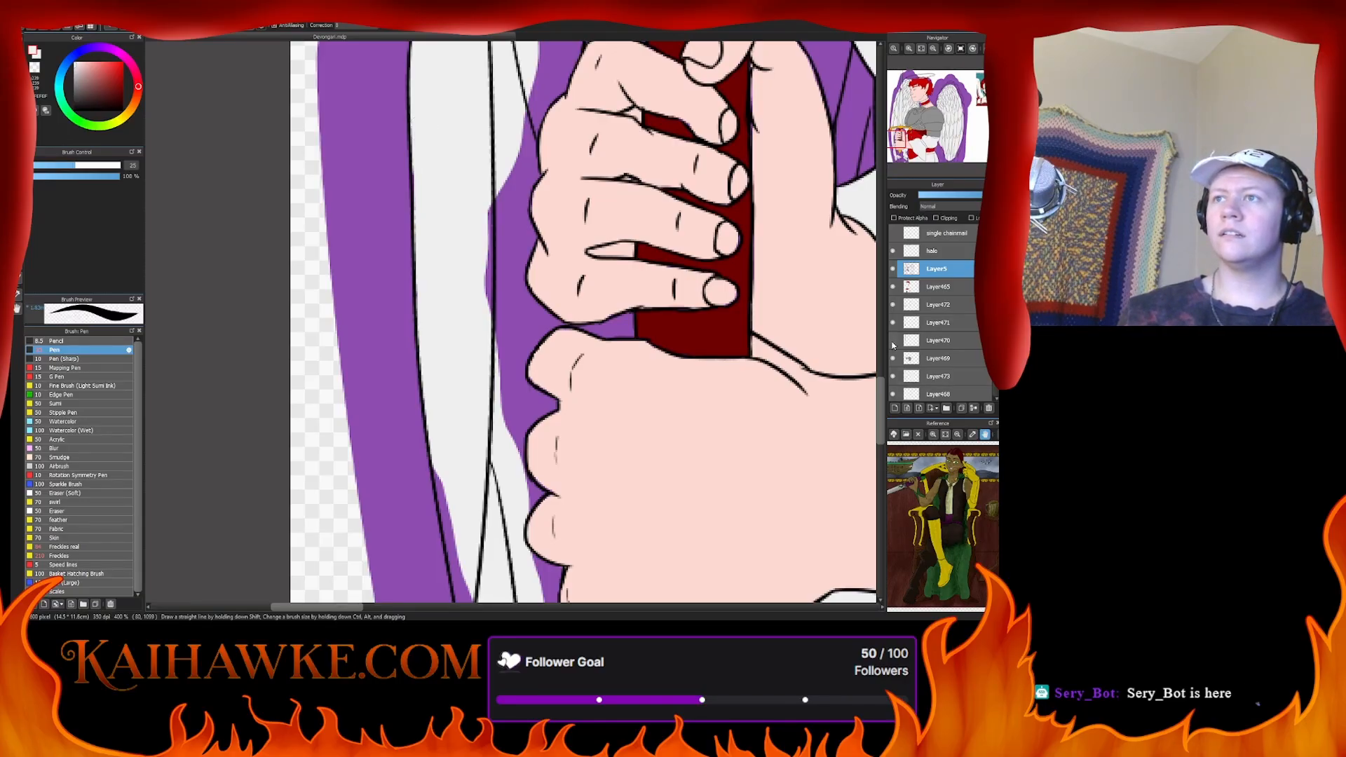
left_click(893, 378)
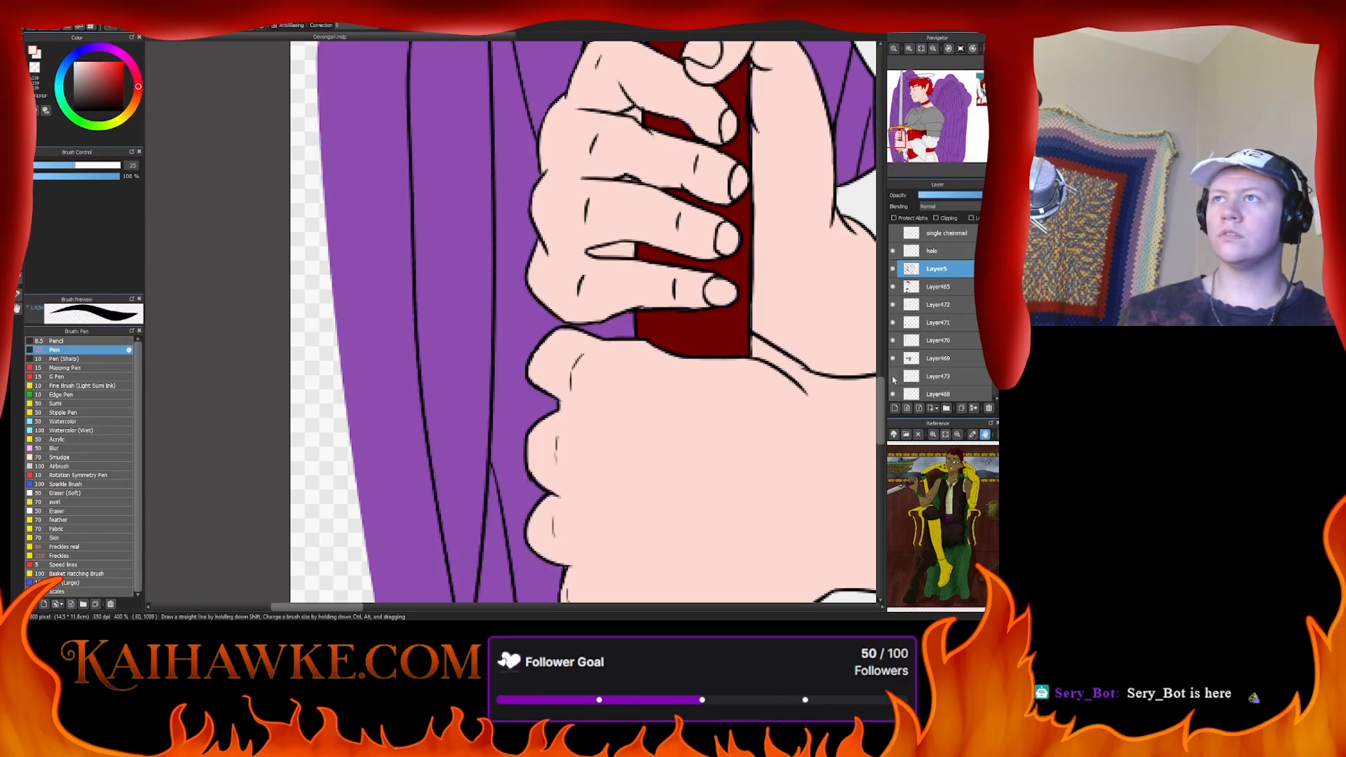
left_click(893, 378)
left_click(931, 377)
- Reduce the brush size to about 13 and paint the outer feathers beside the lower fist off-white, undoing the first stroke
left_click_drag(412, 484, 428, 400)
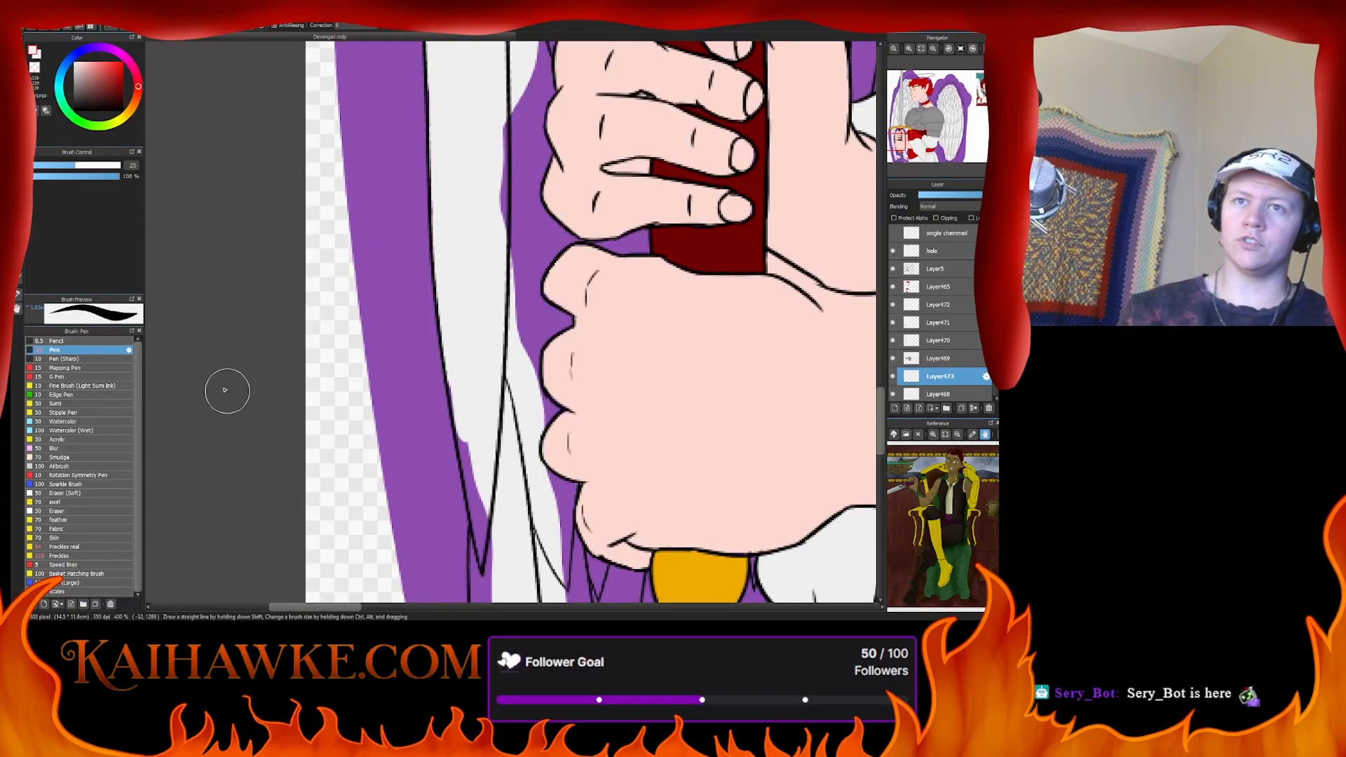
left_click(54, 169)
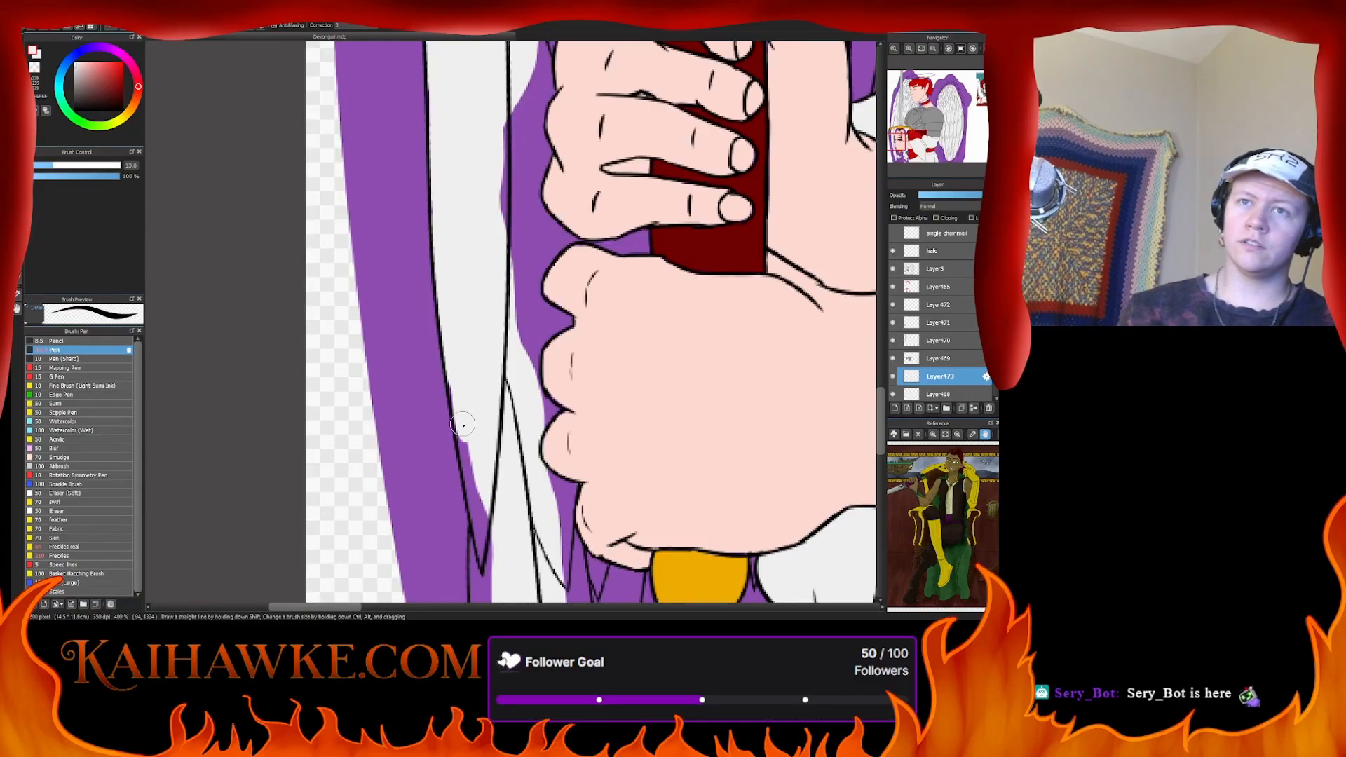
mouse_move(460, 425)
left_mouse_down()
mouse_move(493, 585)
mouse_move(508, 297)
mouse_move(496, 382)
mouse_move(484, 298)
mouse_move(497, 447)
left_mouse_up()
key("ctrl+z")
left_click_drag(487, 289, 518, 574)
mouse_move(503, 338)
left_mouse_down()
mouse_move(519, 509)
mouse_move(537, 517)
mouse_move(517, 412)
left_mouse_up()
mouse_move(505, 365)
left_mouse_down()
mouse_move(510, 418)
mouse_move(481, 427)
mouse_move(533, 540)
left_mouse_up()
left_click_drag(522, 536, 483, 457)
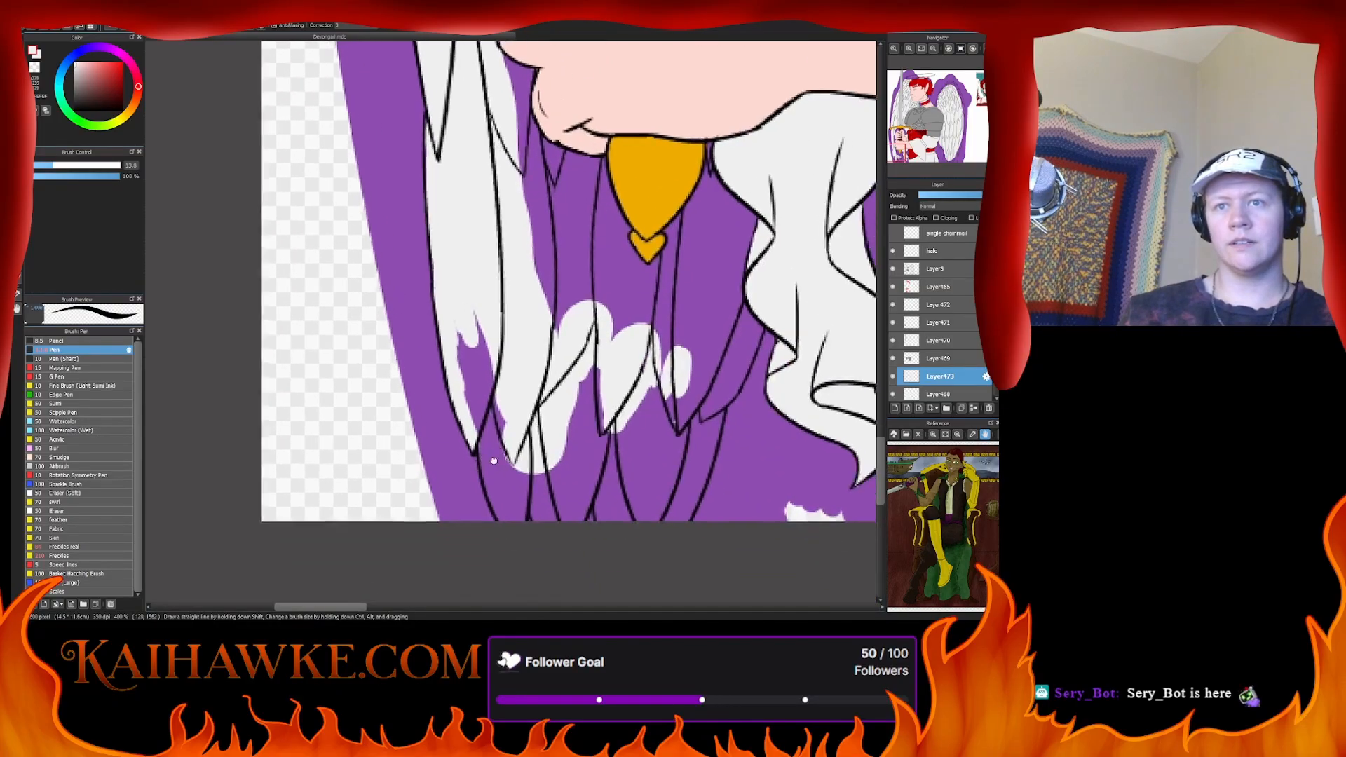
- Fill the overlapping feather tips at the bottom of the left wing, below the sword's pommel, with off-white
mouse_move(470, 406)
left_mouse_down()
mouse_move(493, 496)
mouse_move(486, 458)
mouse_move(514, 526)
mouse_move(510, 436)
left_mouse_up()
mouse_move(518, 526)
left_mouse_down()
mouse_move(498, 460)
mouse_move(500, 393)
mouse_move(467, 367)
mouse_move(464, 382)
mouse_move(457, 337)
mouse_move(495, 410)
left_mouse_up()
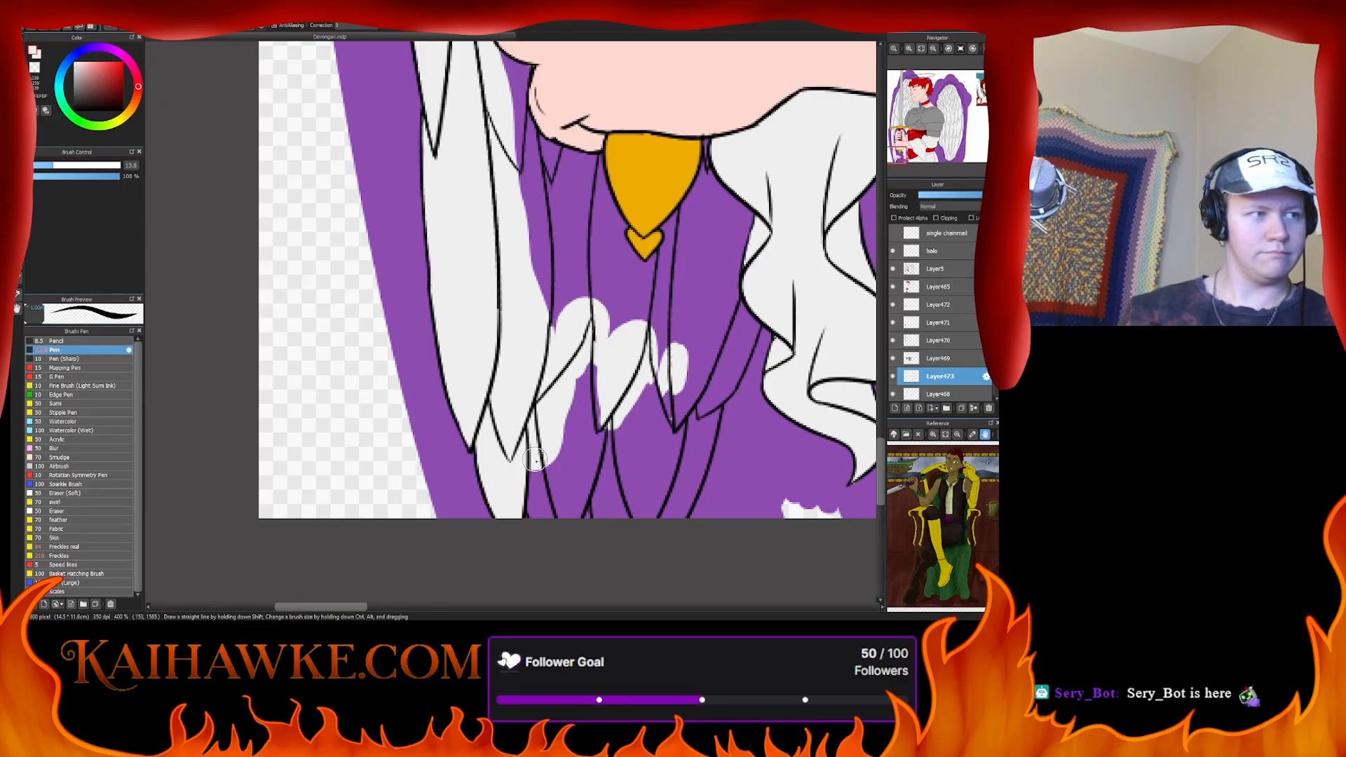
mouse_move(543, 445)
left_mouse_down()
mouse_move(501, 464)
mouse_move(476, 422)
mouse_move(485, 479)
mouse_move(491, 458)
mouse_move(496, 484)
mouse_move(541, 399)
mouse_move(526, 453)
mouse_move(550, 382)
mouse_move(531, 322)
left_mouse_up()
mouse_move(545, 439)
left_mouse_down()
mouse_move(564, 499)
mouse_move(561, 358)
mouse_move(595, 494)
mouse_move(629, 452)
mouse_move(667, 341)
mouse_move(622, 489)
left_mouse_up()
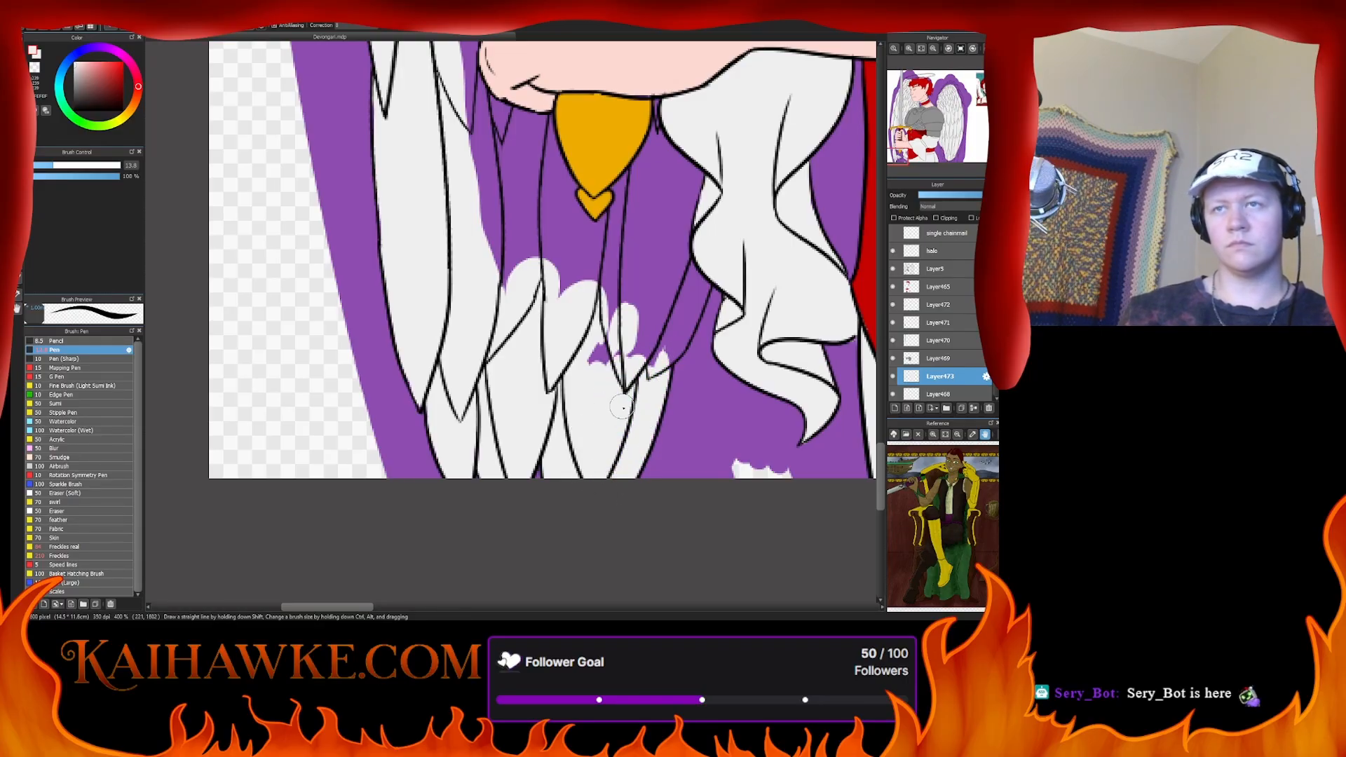
mouse_move(591, 352)
left_mouse_down()
mouse_move(625, 294)
mouse_move(602, 397)
mouse_move(641, 328)
left_mouse_up()
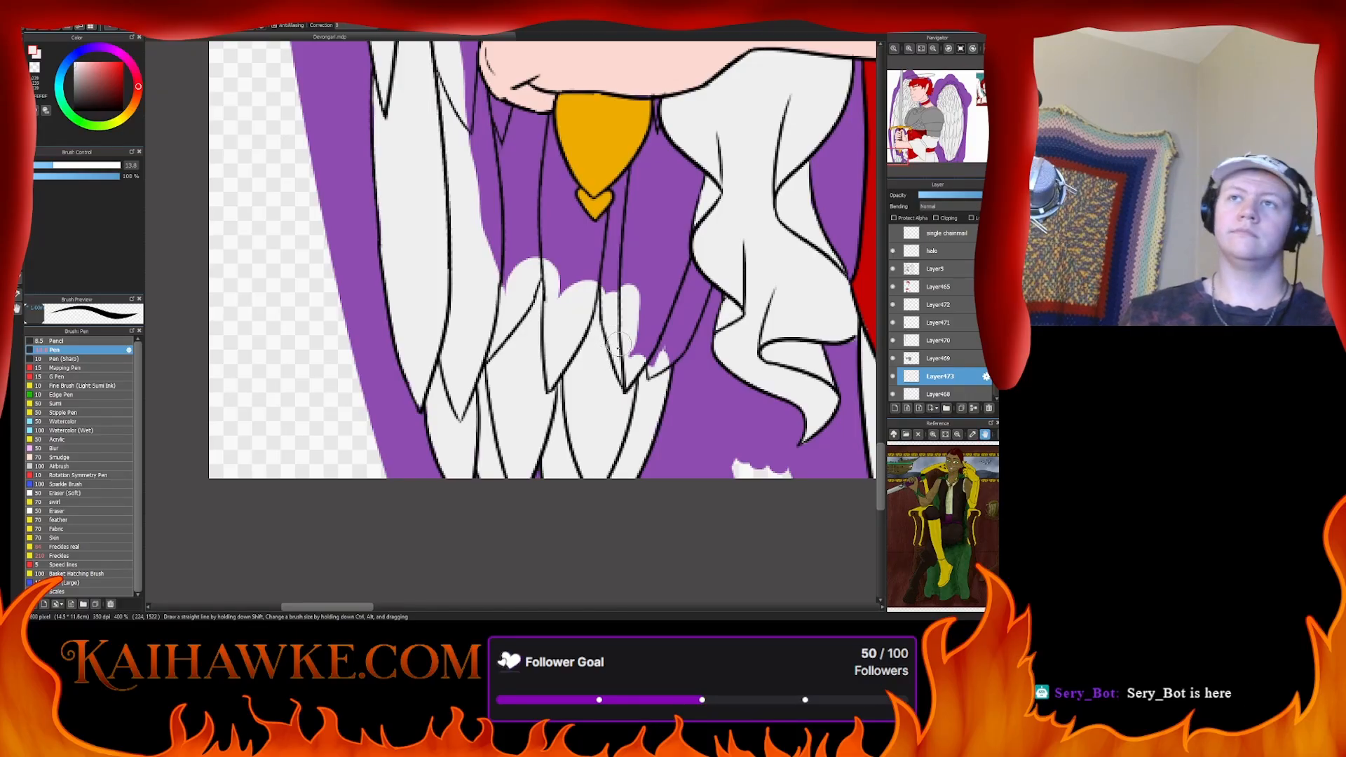
mouse_move(651, 359)
left_mouse_down()
mouse_move(673, 334)
mouse_move(643, 373)
mouse_move(667, 362)
mouse_move(702, 295)
mouse_move(690, 320)
mouse_move(701, 293)
mouse_move(683, 259)
mouse_move(670, 328)
mouse_move(634, 361)
mouse_move(671, 300)
mouse_move(653, 194)
mouse_move(571, 332)
mouse_move(603, 378)
mouse_move(608, 353)
mouse_move(615, 410)
mouse_move(624, 353)
mouse_move(621, 400)
mouse_move(626, 372)
left_mouse_up()
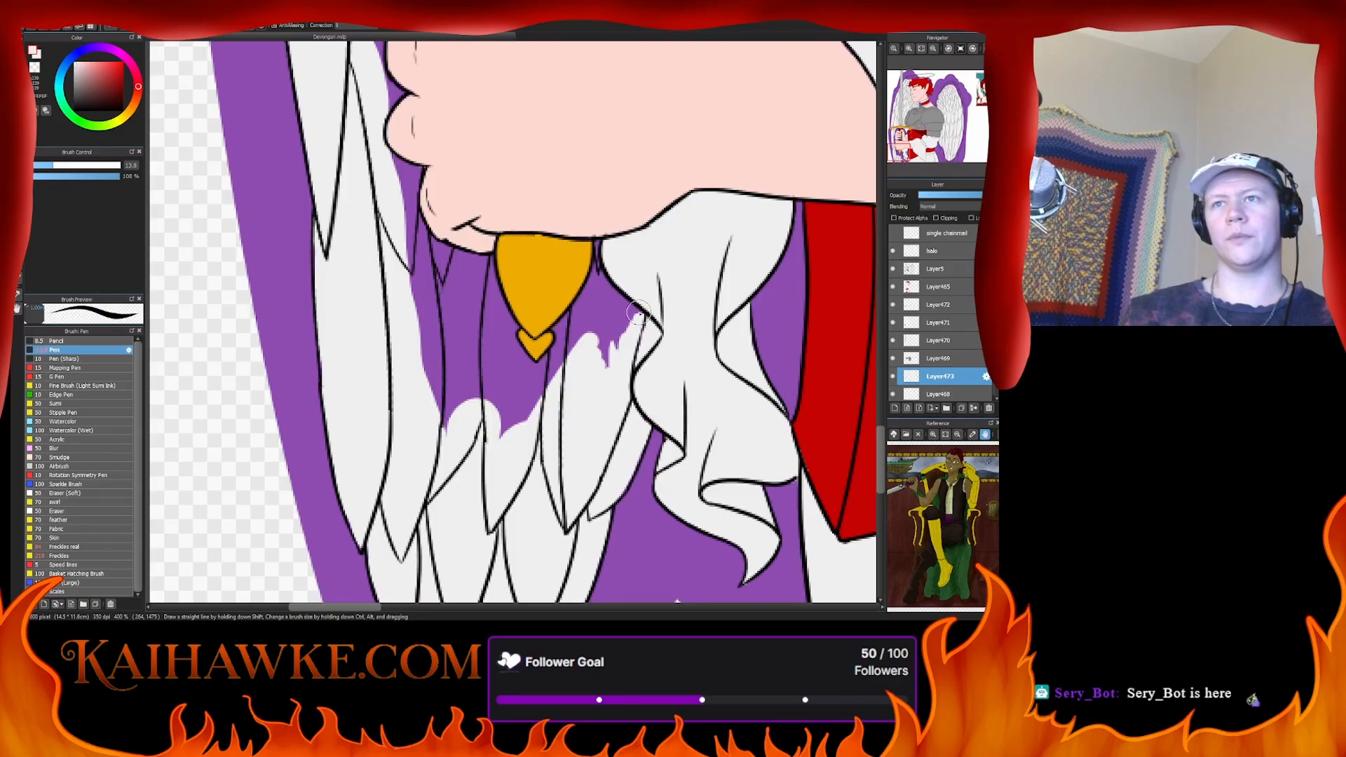
- Extend the off-white up the feathers around the pommel to the underside of the lower fist, undoing a stray stroke
mouse_move(636, 313)
left_mouse_down()
mouse_move(602, 374)
mouse_move(594, 343)
mouse_move(583, 354)
mouse_move(583, 333)
mouse_move(592, 353)
mouse_move(601, 346)
mouse_move(596, 366)
mouse_move(585, 346)
mouse_move(617, 301)
mouse_move(597, 242)
mouse_move(596, 279)
mouse_move(561, 325)
mouse_move(564, 369)
mouse_move(557, 345)
mouse_move(501, 441)
mouse_move(489, 449)
mouse_move(500, 374)
mouse_move(420, 381)
mouse_move(432, 348)
mouse_move(435, 406)
mouse_move(460, 441)
mouse_move(469, 424)
mouse_move(435, 357)
mouse_move(442, 386)
left_mouse_up()
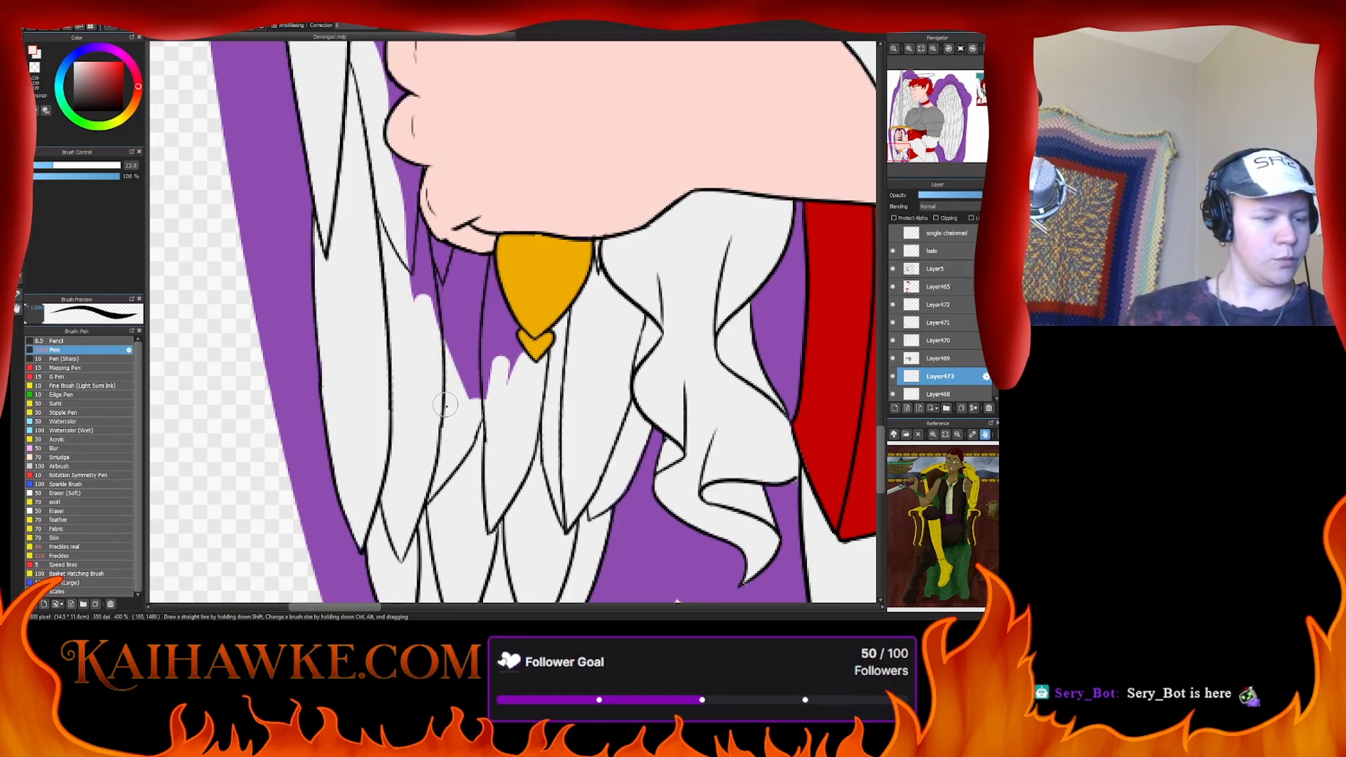
mouse_move(436, 369)
left_mouse_down()
mouse_move(459, 330)
mouse_move(449, 294)
mouse_move(491, 305)
mouse_move(513, 362)
mouse_move(494, 284)
mouse_move(477, 308)
mouse_move(461, 287)
mouse_move(502, 342)
left_mouse_up()
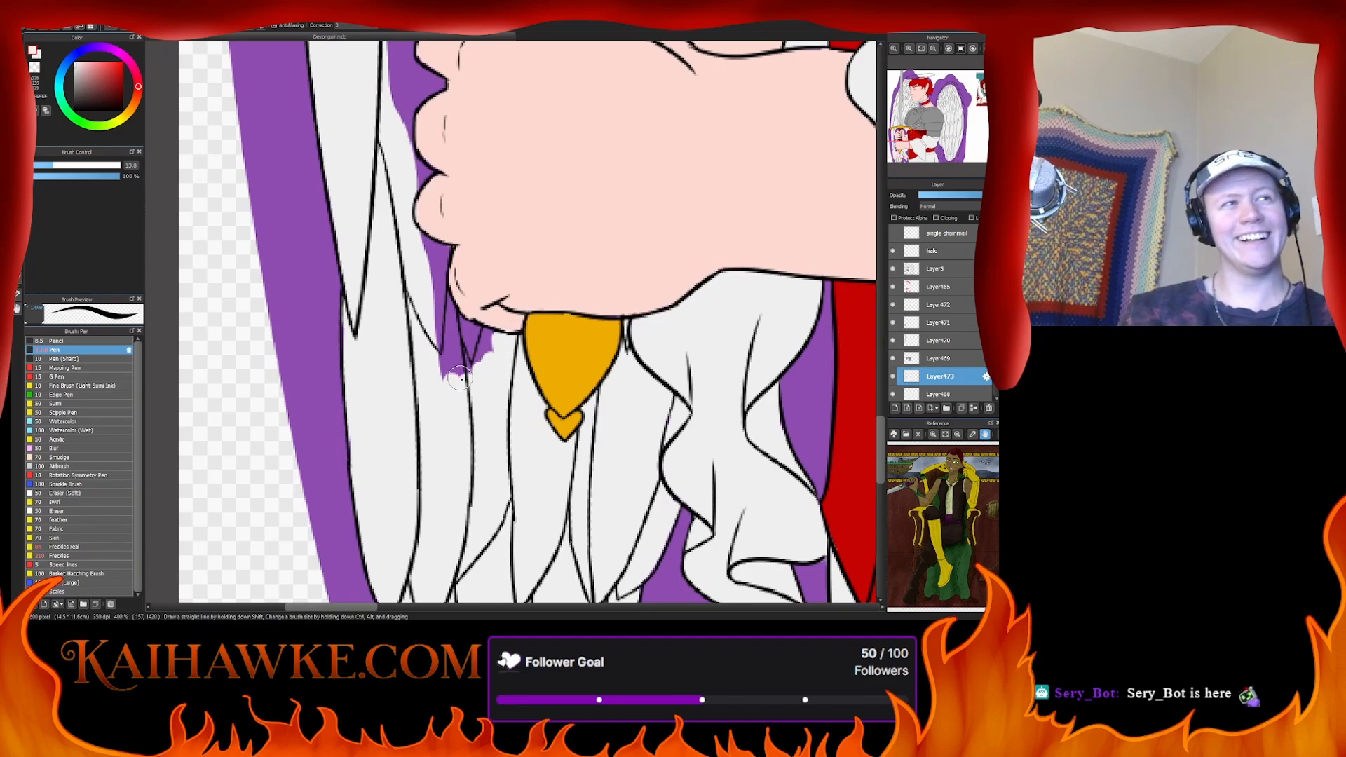
mouse_move(446, 380)
left_mouse_down()
mouse_move(476, 332)
mouse_move(438, 314)
mouse_move(459, 320)
mouse_move(439, 295)
mouse_move(445, 254)
mouse_move(413, 232)
mouse_move(423, 274)
left_mouse_up()
scroll(427, 315, "up", 3)
key("ctrl+z")
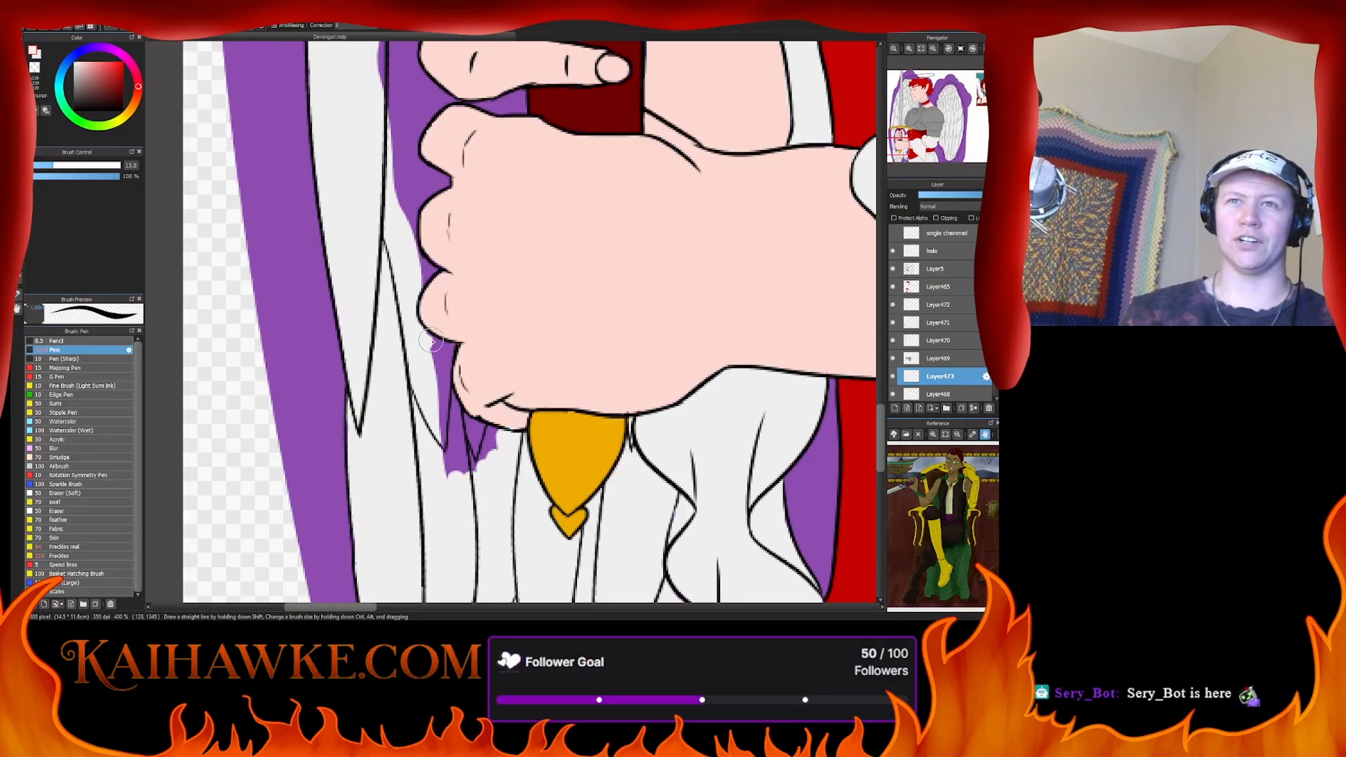
- Fill the remaining left-wing gaps beside both fists and between the two hands with off-white, up to the gold crossguard
mouse_move(446, 348)
left_mouse_down()
mouse_move(443, 418)
mouse_move(443, 361)
mouse_move(432, 380)
mouse_move(428, 363)
mouse_move(434, 387)
mouse_move(445, 373)
mouse_move(430, 385)
mouse_move(450, 385)
mouse_move(474, 434)
mouse_move(464, 418)
mouse_move(495, 435)
mouse_move(447, 414)
mouse_move(472, 444)
mouse_move(464, 459)
mouse_move(425, 451)
left_mouse_up()
scroll(444, 470, "up", 3)
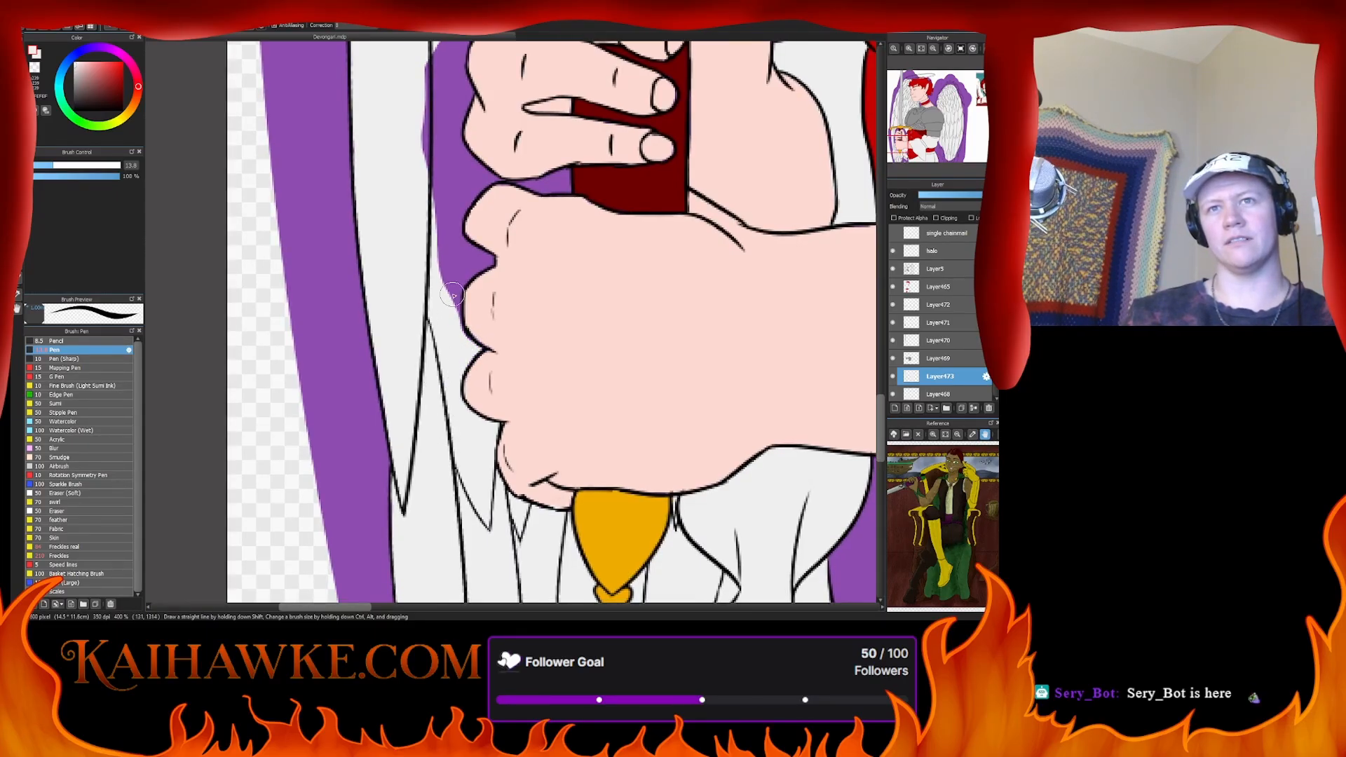
mouse_move(453, 294)
left_mouse_down()
mouse_move(490, 262)
mouse_move(461, 244)
mouse_move(435, 302)
mouse_move(433, 259)
mouse_move(437, 276)
mouse_move(462, 193)
mouse_move(454, 225)
left_mouse_up()
scroll(445, 267, "up", 2)
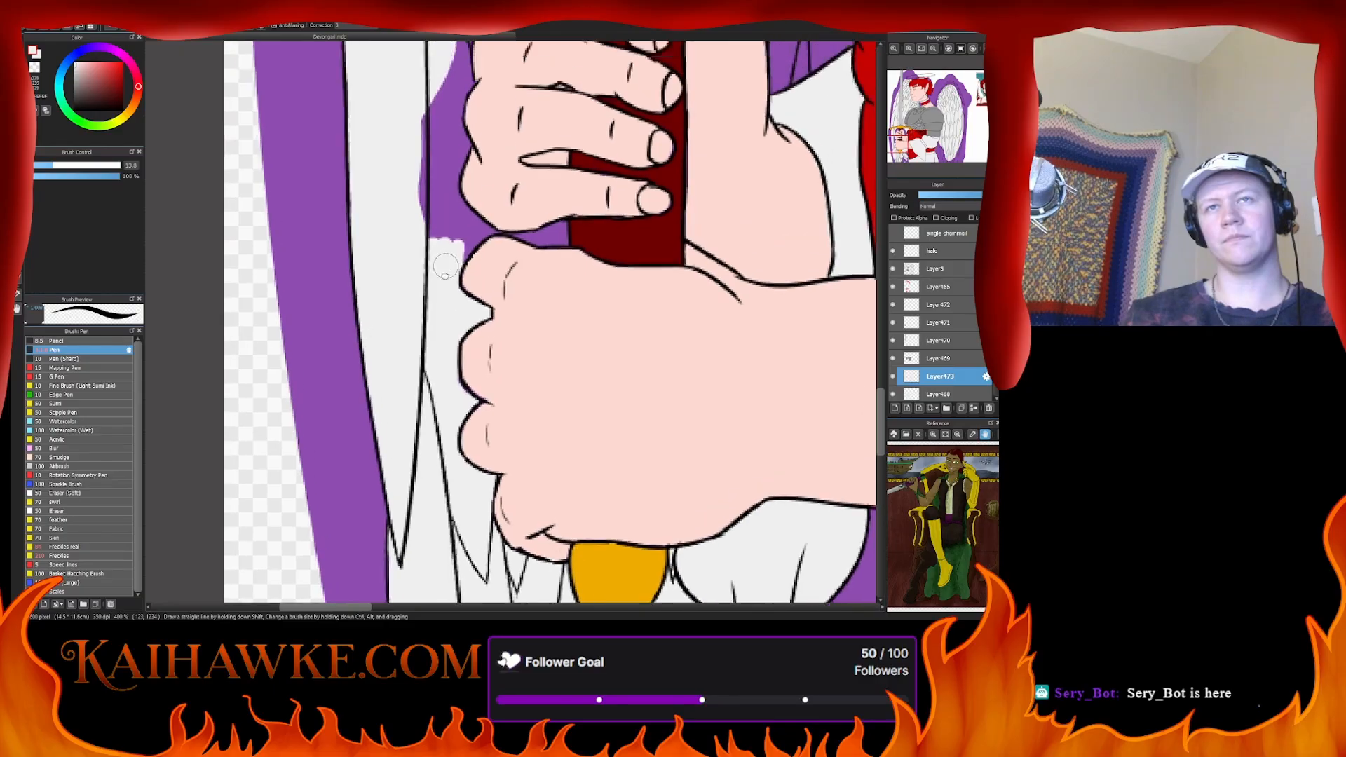
scroll(445, 266, "up", 4)
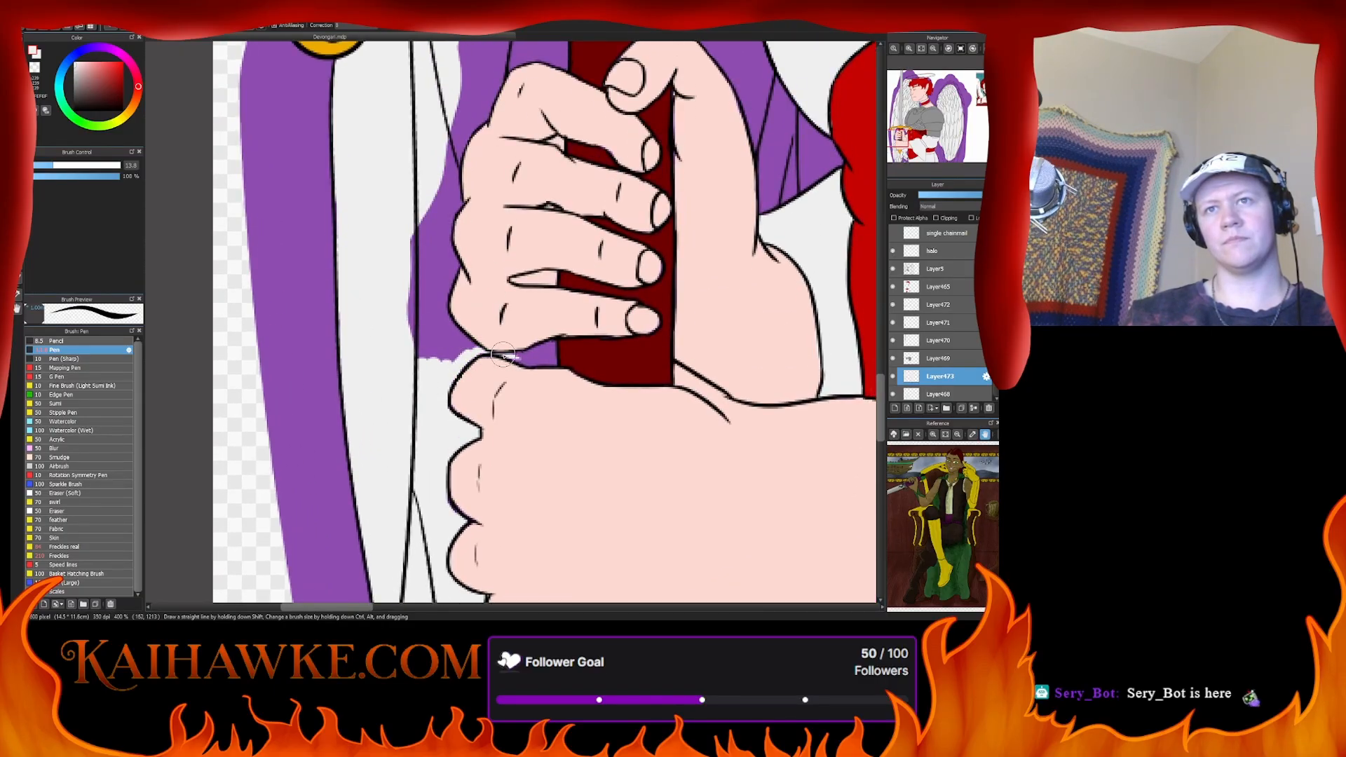
mouse_move(504, 356)
left_mouse_down()
mouse_move(554, 361)
mouse_move(545, 346)
left_mouse_up()
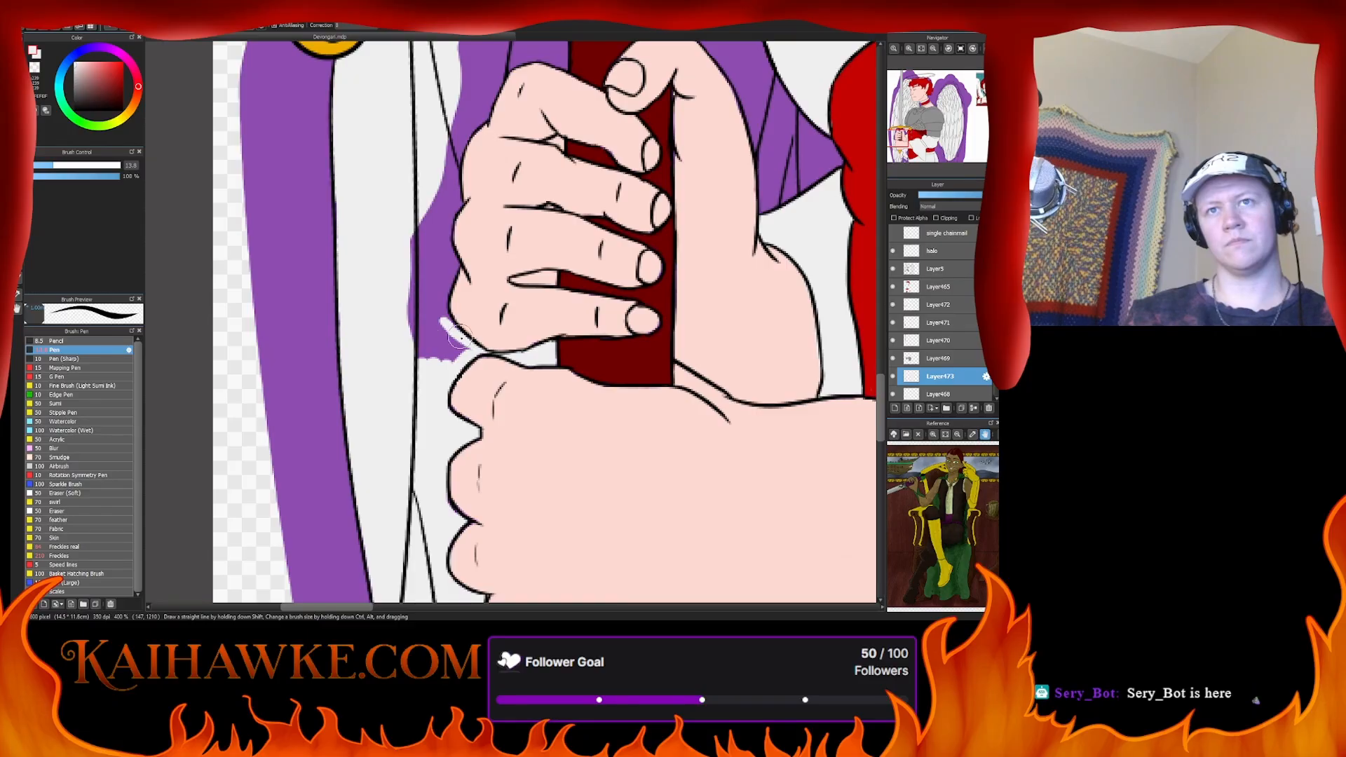
mouse_move(451, 328)
left_mouse_down()
mouse_move(415, 338)
mouse_move(402, 303)
mouse_move(418, 357)
mouse_move(413, 232)
mouse_move(441, 343)
mouse_move(437, 271)
mouse_move(448, 325)
mouse_move(442, 242)
mouse_move(457, 202)
mouse_move(419, 243)
mouse_move(435, 284)
mouse_move(436, 213)
left_mouse_up()
mouse_move(437, 214)
left_mouse_down()
mouse_move(390, 388)
mouse_move(407, 315)
mouse_move(393, 352)
mouse_move(481, 218)
mouse_move(424, 273)
mouse_move(436, 261)
mouse_move(421, 203)
mouse_move(439, 189)
mouse_move(454, 239)
mouse_move(488, 184)
mouse_move(505, 211)
mouse_move(512, 179)
mouse_move(514, 242)
mouse_move(505, 230)
left_mouse_up()
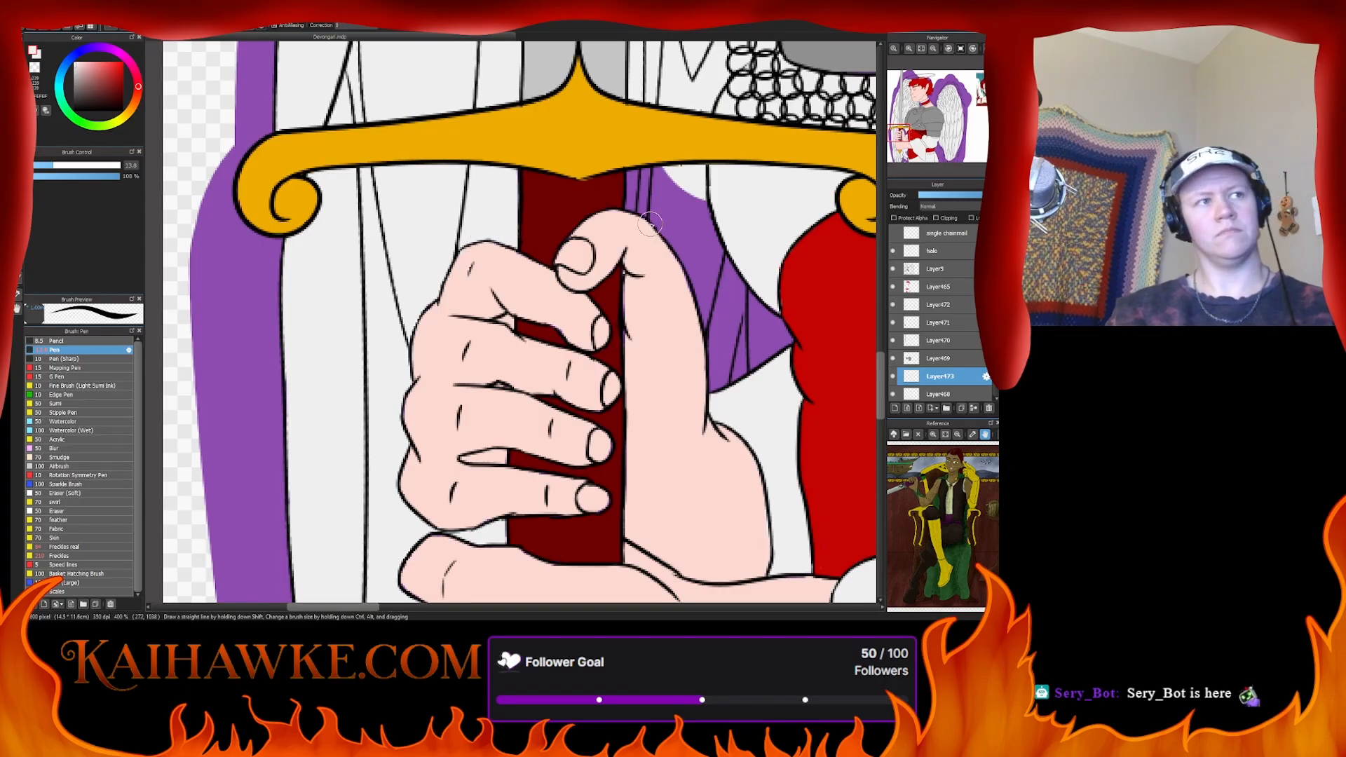
- Paint the feather patch between the thumb and the red corset, under the crossguard, off-white
left_click_drag(660, 230, 492, 263)
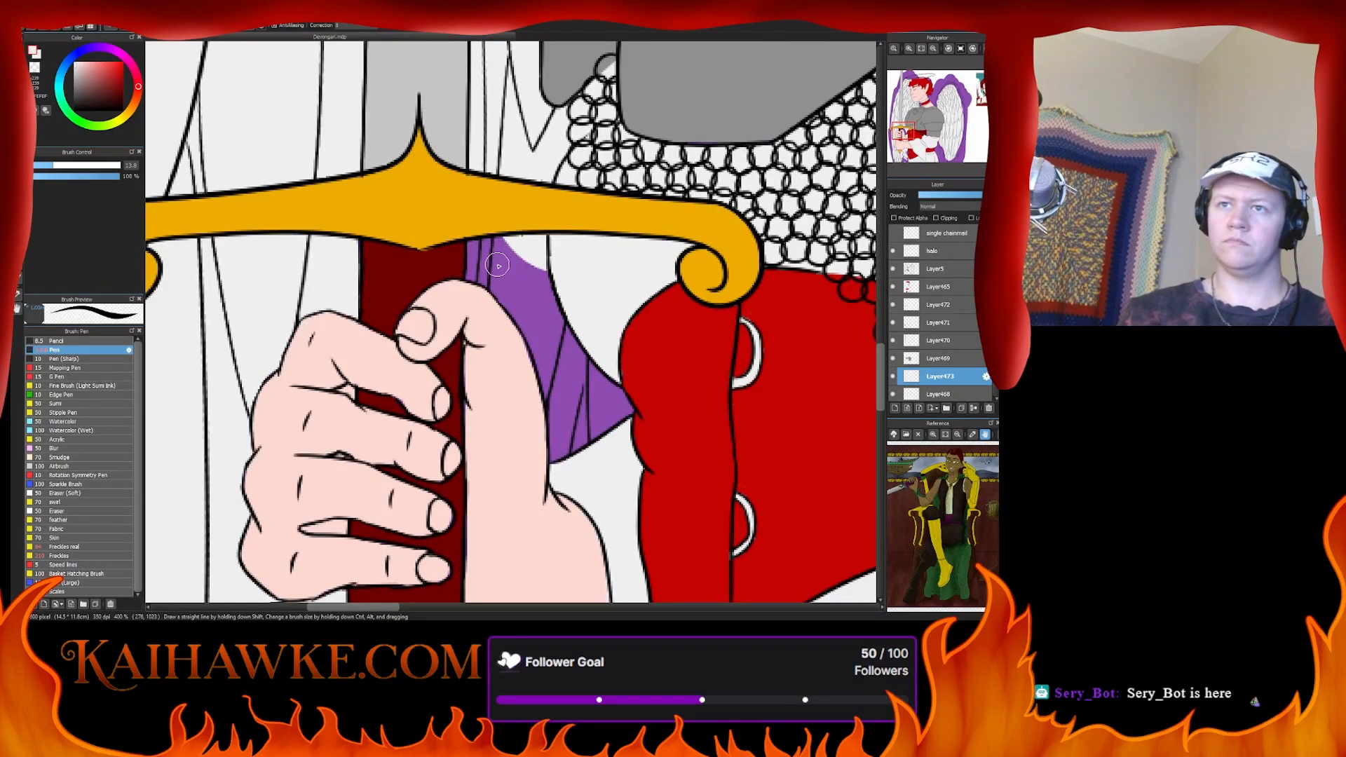
mouse_move(606, 328)
left_mouse_down()
mouse_move(492, 233)
mouse_move(521, 264)
left_mouse_up()
mouse_move(396, 200)
left_mouse_down()
mouse_move(383, 228)
mouse_move(429, 267)
mouse_move(462, 328)
left_mouse_up()
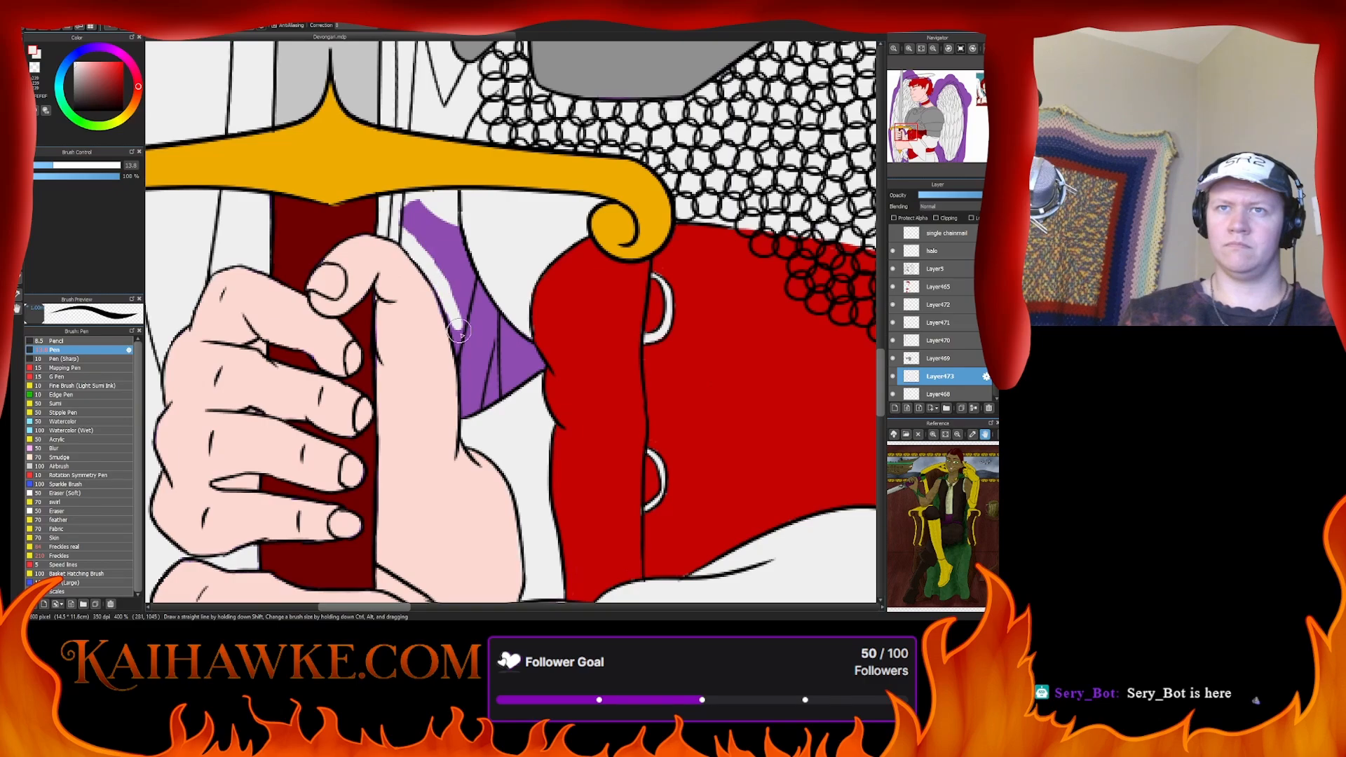
mouse_move(435, 284)
left_mouse_down()
mouse_move(469, 410)
mouse_move(540, 366)
mouse_move(518, 351)
mouse_move(484, 386)
mouse_move(466, 330)
mouse_move(477, 309)
mouse_move(527, 346)
left_mouse_up()
mouse_move(474, 299)
left_mouse_down()
mouse_move(509, 337)
mouse_move(455, 261)
mouse_move(496, 319)
left_mouse_up()
mouse_move(440, 254)
left_mouse_down()
mouse_move(443, 233)
mouse_move(459, 242)
mouse_move(487, 346)
left_mouse_up()
mouse_move(471, 298)
left_mouse_down()
mouse_move(484, 313)
mouse_move(465, 300)
left_mouse_up()
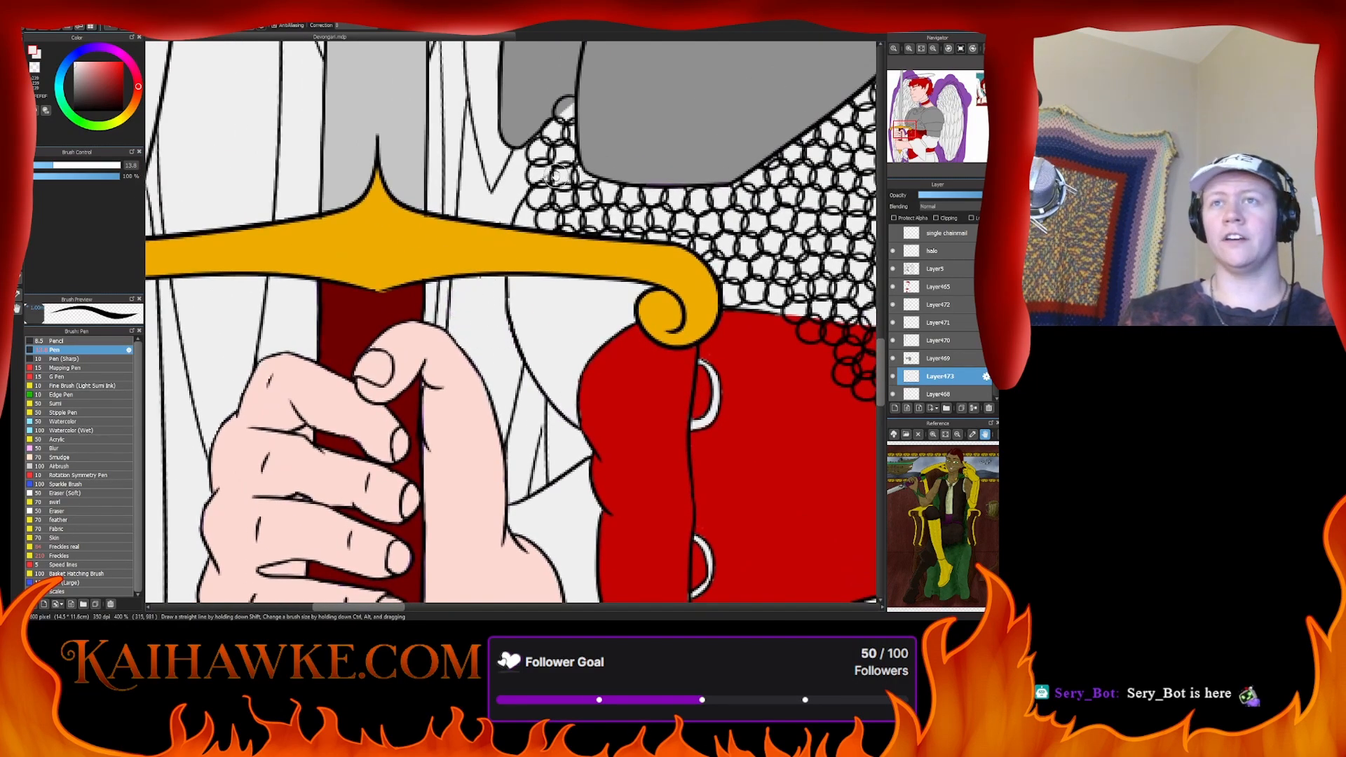
- Fill the small feathers at the right wing's base, just above the shoulder armour, with off-white
scroll(554, 172, "up", 5)
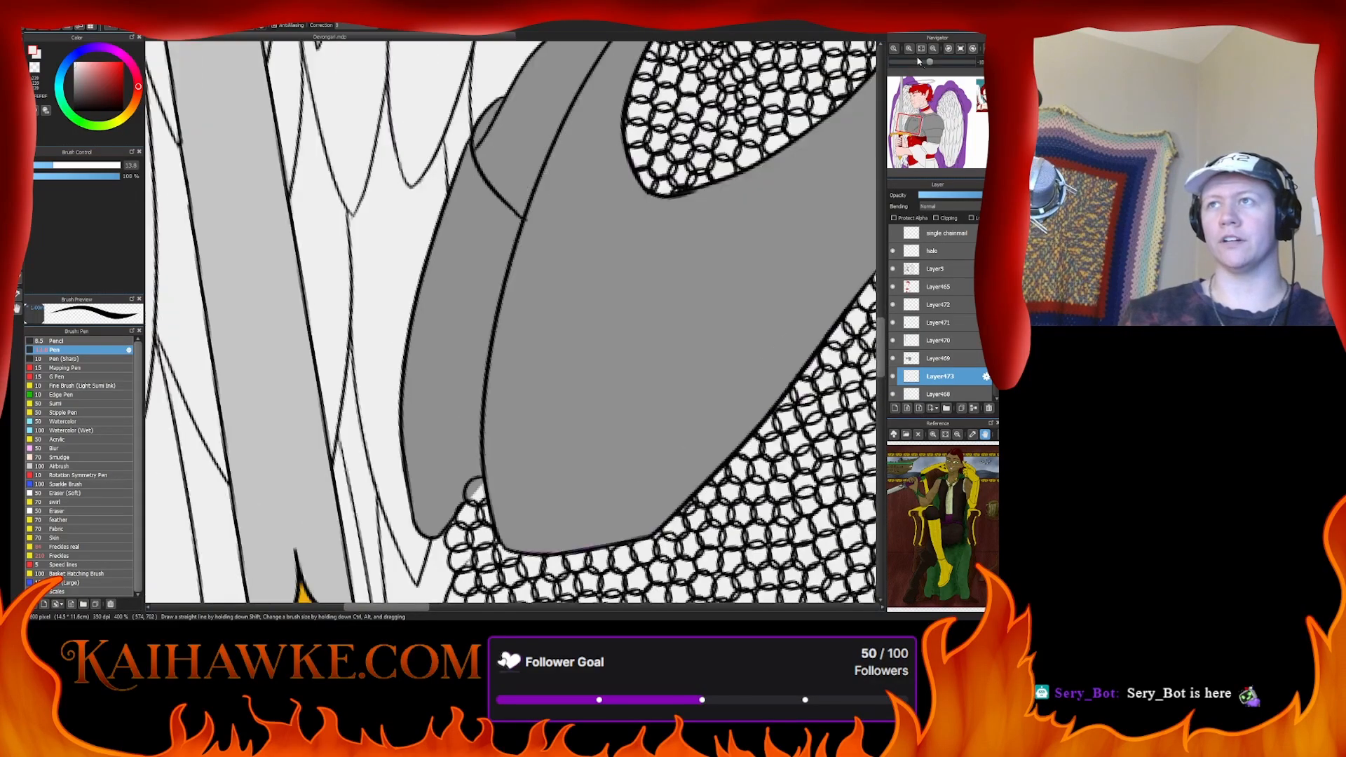
left_click(922, 49)
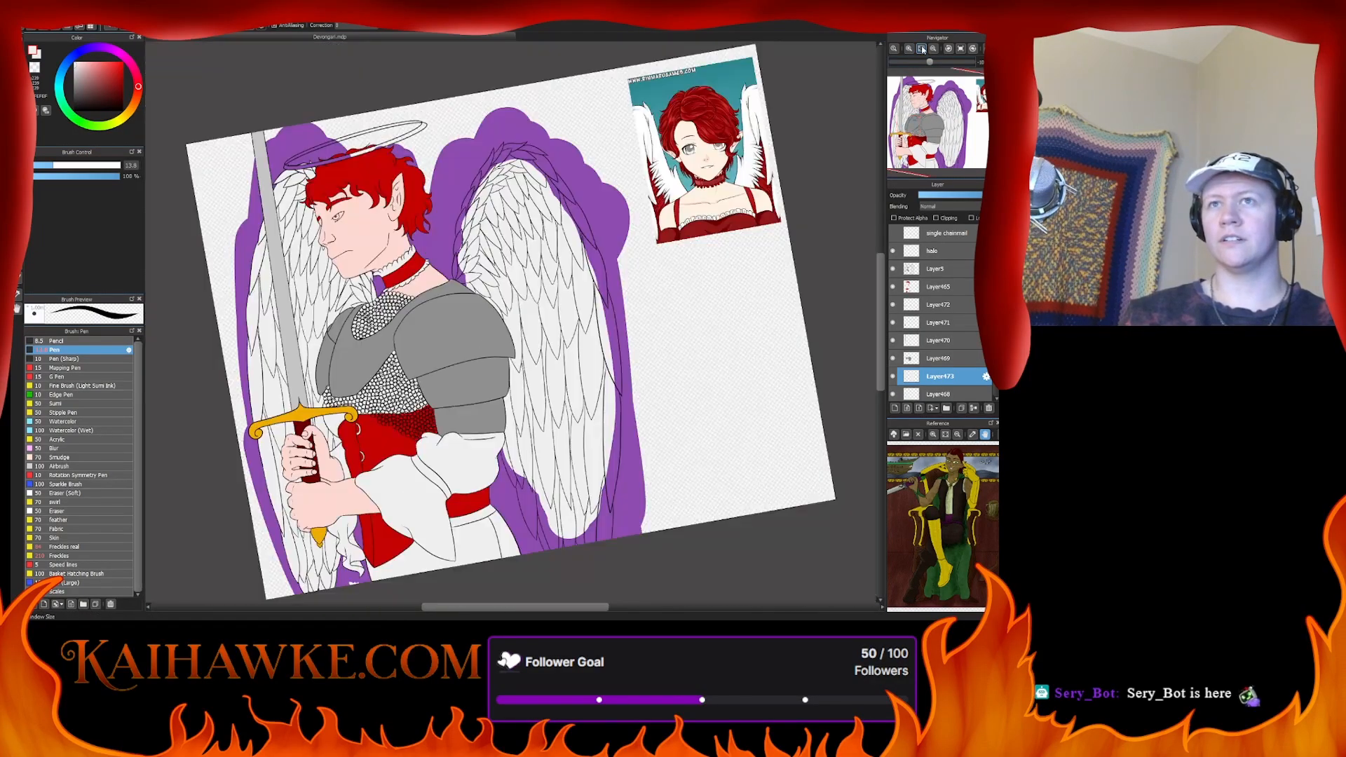
left_click(961, 48)
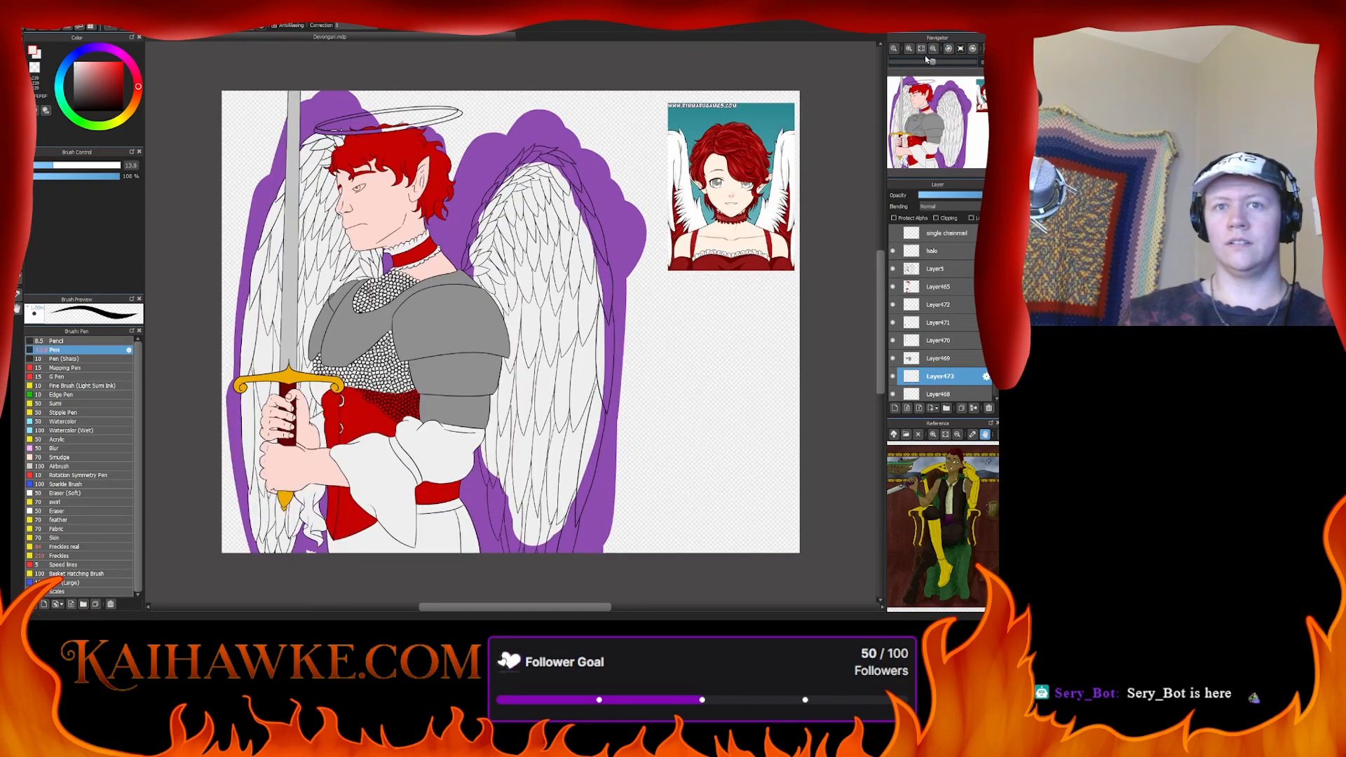
scroll(478, 312, "up", 5)
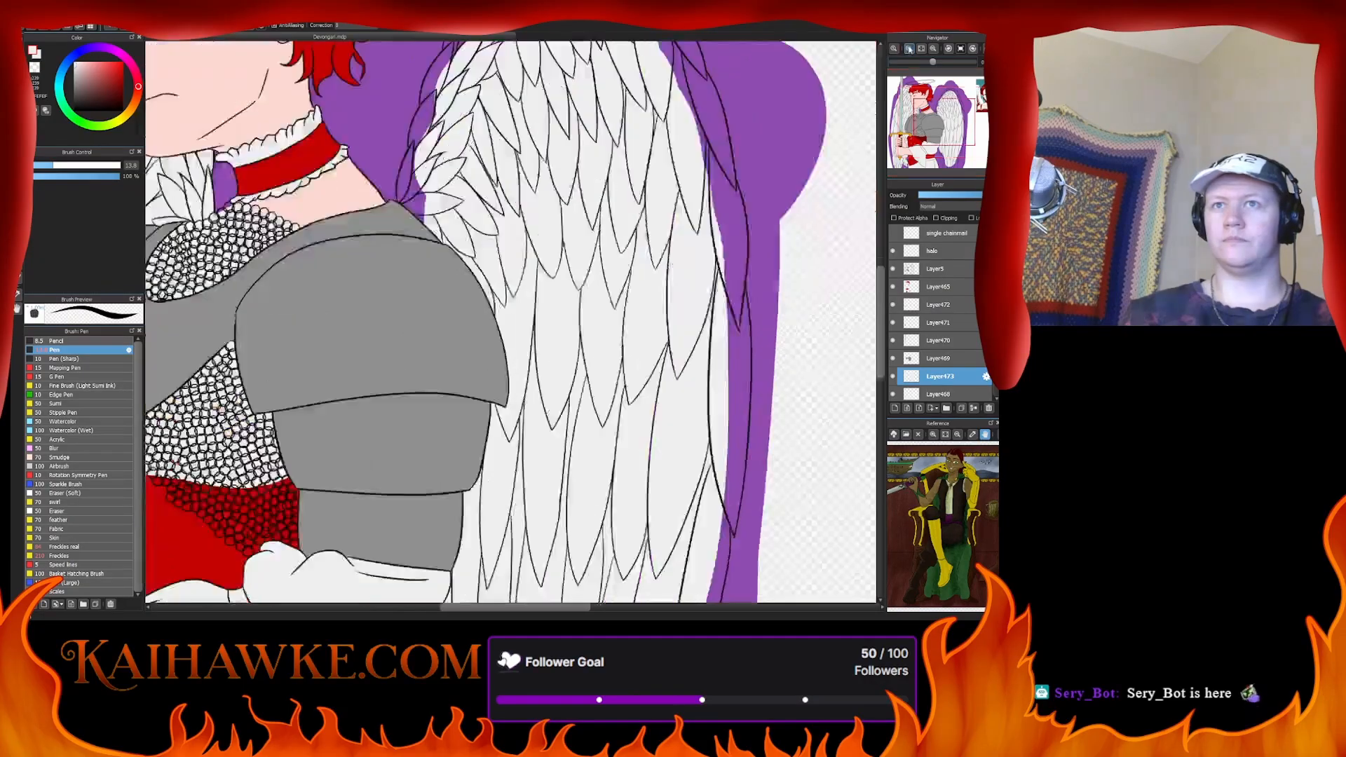
scroll(478, 313, "down", 2)
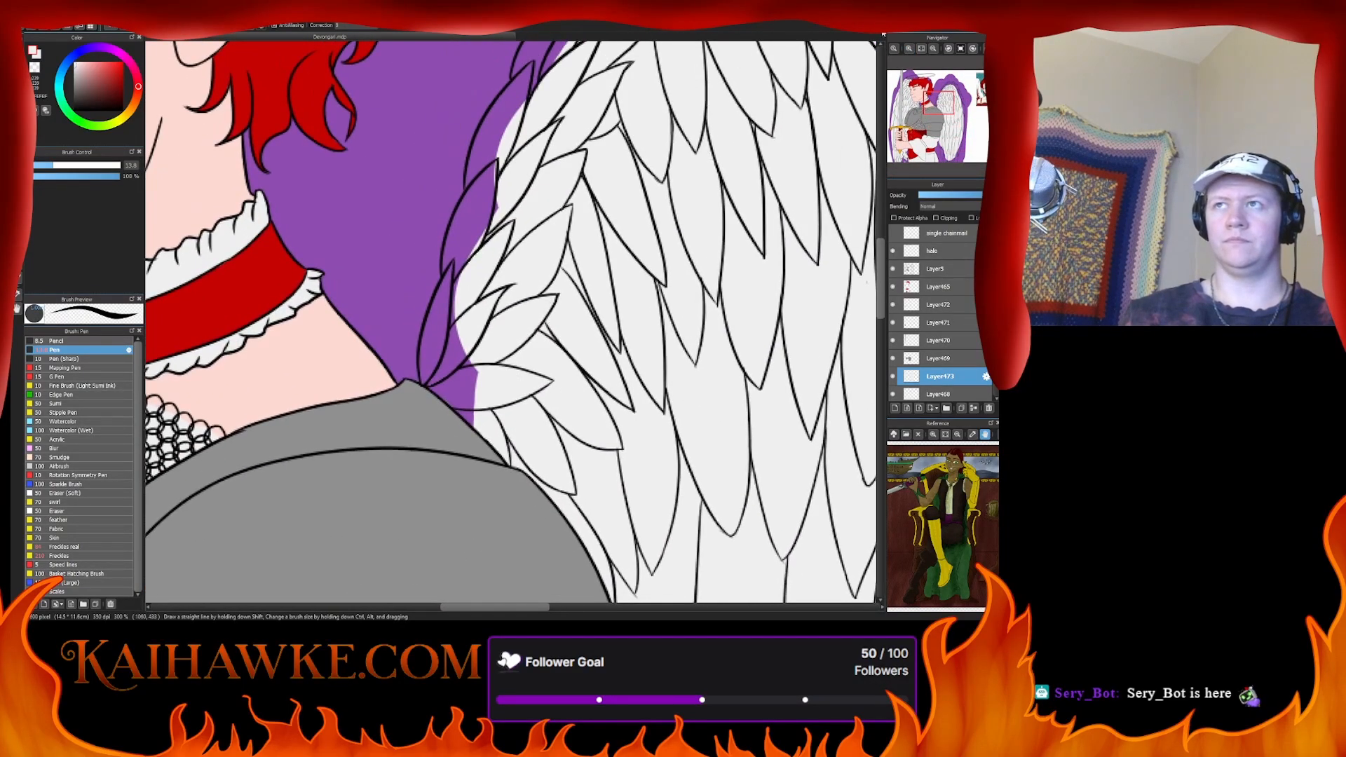
scroll(833, 65, "up", 3)
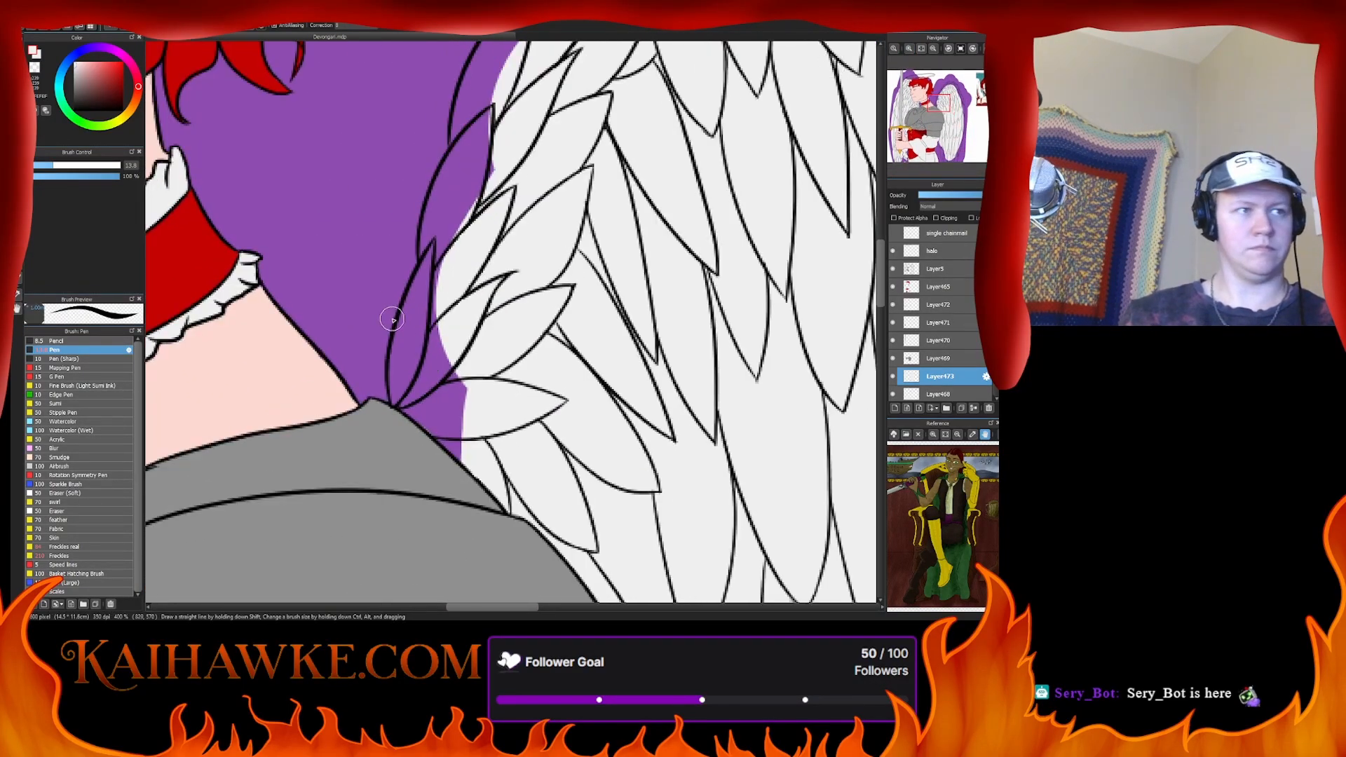
mouse_move(430, 416)
left_mouse_down()
mouse_move(469, 464)
mouse_move(440, 424)
mouse_move(468, 445)
mouse_move(469, 376)
mouse_move(424, 426)
mouse_move(394, 402)
mouse_move(393, 365)
mouse_move(392, 392)
mouse_move(413, 299)
mouse_move(459, 216)
left_mouse_up()
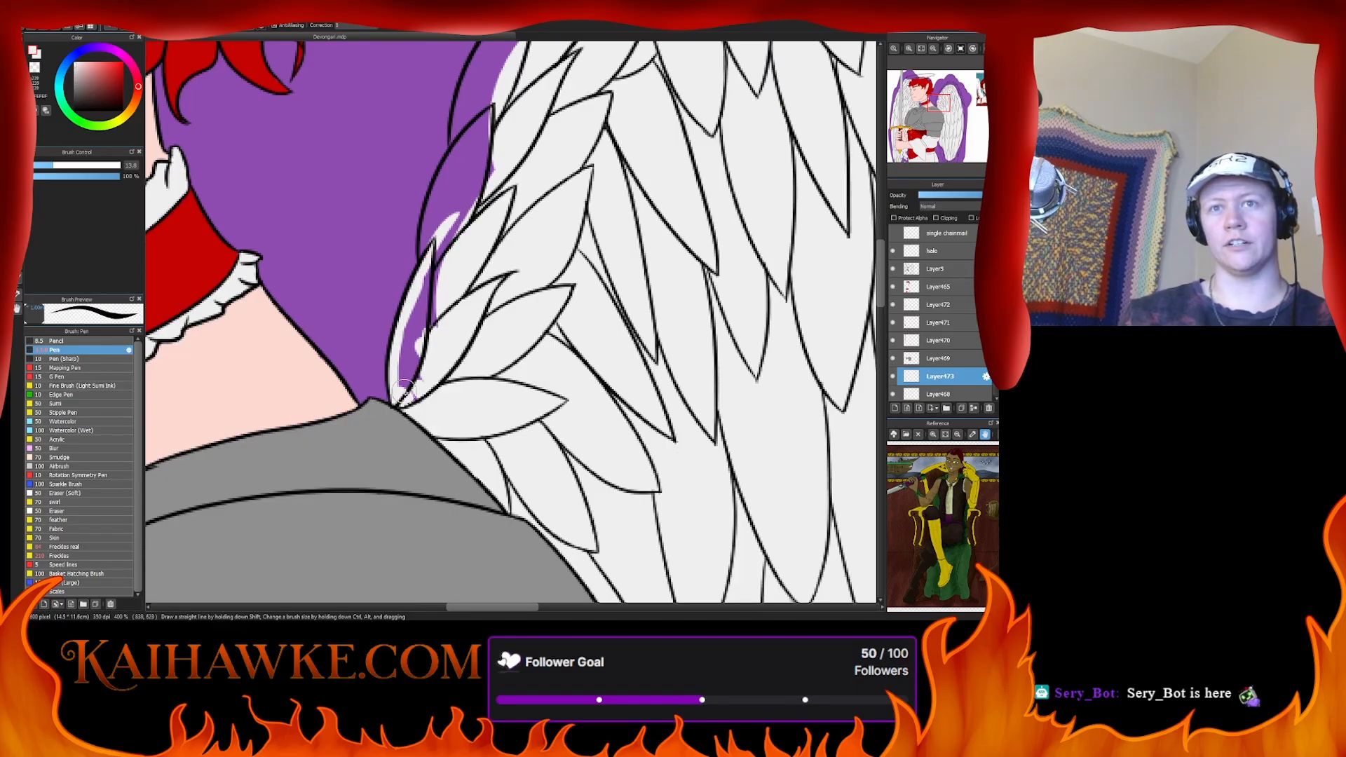
left_click_drag(417, 380, 428, 333)
mouse_move(405, 390)
left_mouse_down()
mouse_move(425, 297)
mouse_move(402, 366)
mouse_move(488, 164)
left_mouse_up()
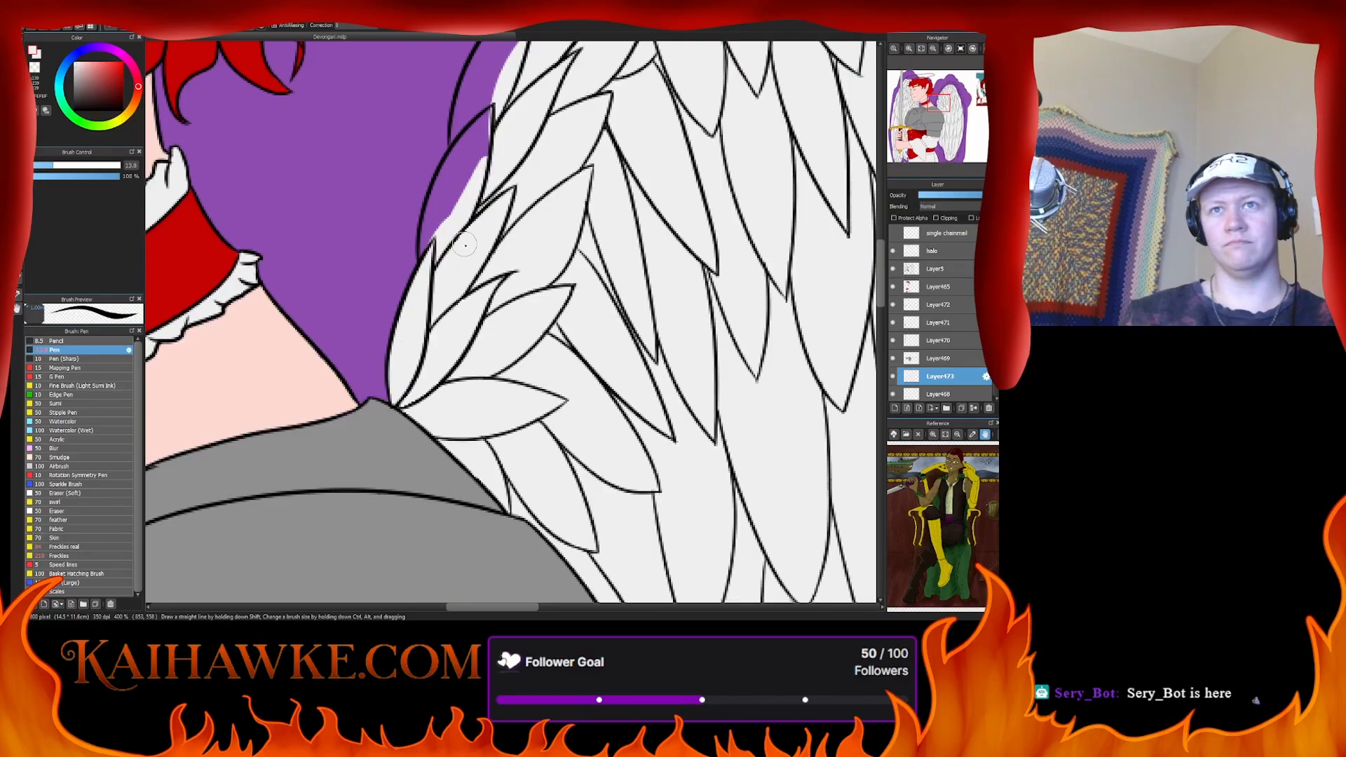
mouse_move(465, 244)
left_mouse_down()
mouse_move(406, 390)
mouse_move(430, 305)
mouse_move(418, 321)
mouse_move(457, 256)
mouse_move(418, 315)
mouse_move(475, 226)
mouse_move(434, 296)
mouse_move(483, 243)
mouse_move(470, 275)
mouse_move(432, 327)
left_mouse_up()
mouse_move(459, 267)
left_mouse_down()
mouse_move(406, 405)
mouse_move(429, 318)
mouse_move(411, 348)
mouse_move(443, 289)
mouse_move(427, 307)
mouse_move(493, 228)
left_mouse_up()
- Fill the feathers along the right wing's inner leading edge with off-white, up to the pointed tips near the crest
mouse_move(413, 397)
left_mouse_down()
mouse_move(534, 184)
mouse_move(498, 217)
mouse_move(399, 411)
mouse_move(455, 318)
mouse_move(435, 332)
mouse_move(517, 260)
left_mouse_up()
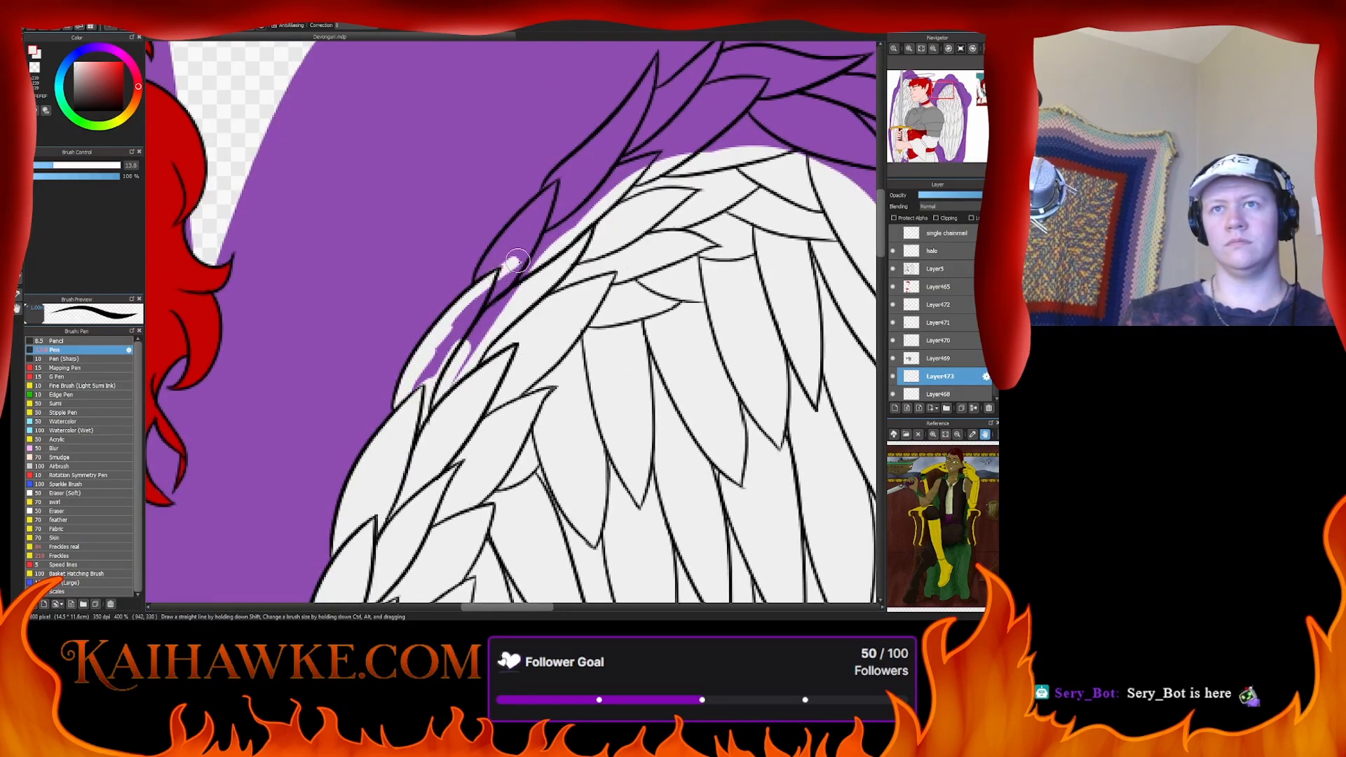
left_click_drag(413, 403, 525, 253)
mouse_move(429, 379)
left_mouse_down()
mouse_move(526, 261)
mouse_move(418, 377)
mouse_move(456, 317)
mouse_move(526, 246)
left_mouse_up()
left_click_drag(455, 339, 582, 224)
mouse_move(491, 310)
left_mouse_down()
mouse_move(478, 285)
mouse_move(564, 196)
mouse_move(591, 146)
mouse_move(552, 251)
mouse_move(517, 266)
mouse_move(582, 245)
mouse_move(519, 301)
mouse_move(660, 260)
left_mouse_up()
mouse_move(659, 260)
left_mouse_down()
mouse_move(554, 291)
mouse_move(598, 286)
mouse_move(493, 264)
left_mouse_up()
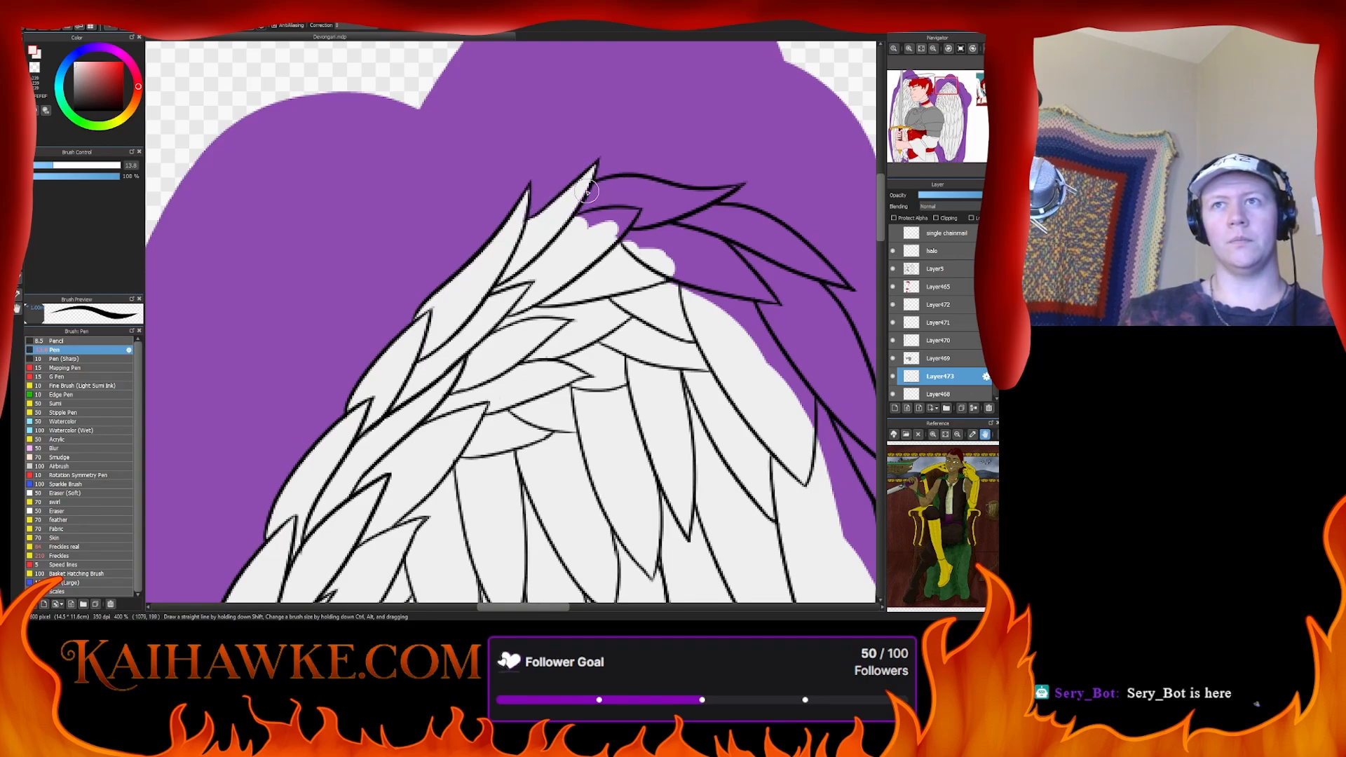
- Fill the feathers across the right wing's crest and down its upper outer curve with off-white
mouse_move(587, 191)
left_mouse_down()
mouse_move(713, 191)
mouse_move(702, 209)
mouse_move(598, 231)
mouse_move(648, 193)
mouse_move(603, 204)
mouse_move(733, 259)
mouse_move(740, 303)
mouse_move(723, 308)
left_mouse_up()
left_click_drag(723, 309, 516, 313)
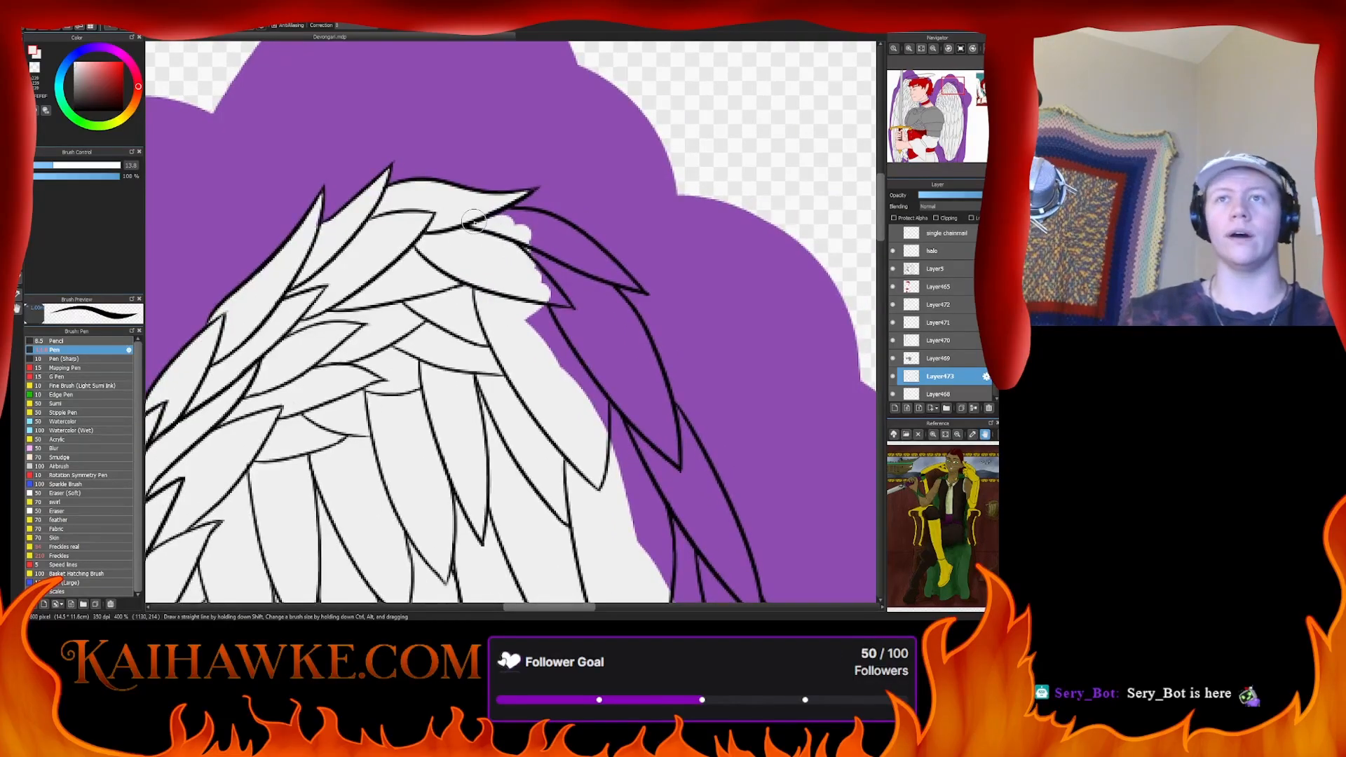
mouse_move(516, 223)
left_mouse_down()
mouse_move(570, 236)
mouse_move(557, 226)
mouse_move(634, 288)
mouse_move(518, 230)
mouse_move(615, 284)
mouse_move(532, 265)
mouse_move(570, 349)
mouse_move(563, 364)
mouse_move(531, 224)
mouse_move(530, 319)
mouse_move(509, 296)
mouse_move(614, 389)
mouse_move(623, 377)
mouse_move(577, 284)
mouse_move(628, 354)
mouse_move(627, 322)
mouse_move(592, 276)
mouse_move(622, 322)
mouse_move(608, 291)
mouse_move(660, 420)
mouse_move(648, 350)
mouse_move(667, 459)
mouse_move(621, 318)
mouse_move(660, 450)
mouse_move(609, 398)
mouse_move(621, 453)
mouse_move(516, 262)
mouse_move(567, 309)
left_mouse_up()
mouse_move(493, 213)
left_mouse_down()
mouse_move(596, 457)
mouse_move(547, 364)
mouse_move(536, 289)
mouse_move(548, 254)
mouse_move(548, 289)
mouse_move(621, 361)
mouse_move(560, 230)
mouse_move(594, 282)
mouse_move(563, 226)
mouse_move(583, 251)
mouse_move(575, 235)
mouse_move(658, 459)
mouse_move(630, 364)
left_mouse_up()
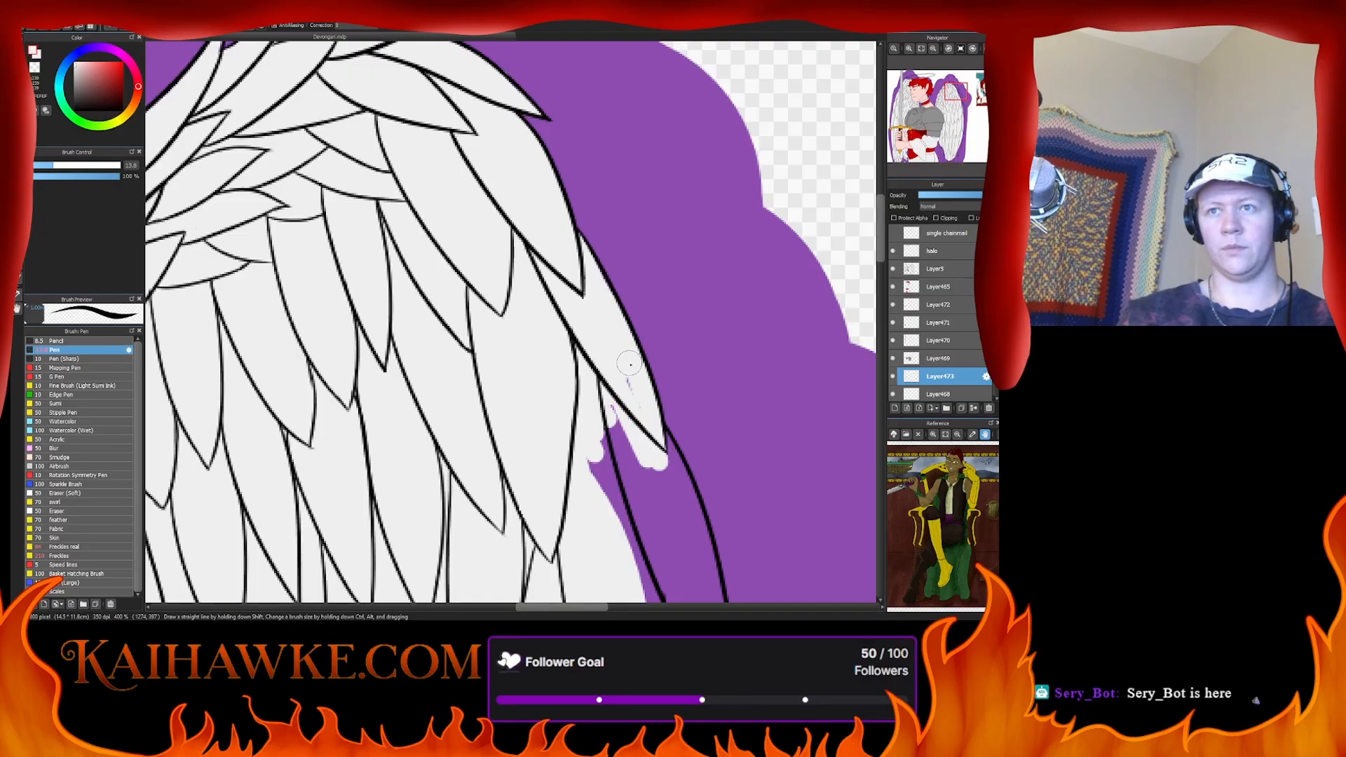
- Fill the overlapping feathers midway down the right wing's outer edge with off-white
left_click_drag(629, 438, 553, 217)
mouse_move(562, 357)
left_mouse_down()
mouse_move(539, 242)
mouse_move(549, 301)
mouse_move(572, 269)
mouse_move(599, 337)
mouse_move(578, 242)
mouse_move(628, 359)
left_mouse_up()
mouse_move(627, 360)
left_mouse_down()
mouse_move(598, 268)
mouse_move(613, 307)
left_mouse_up()
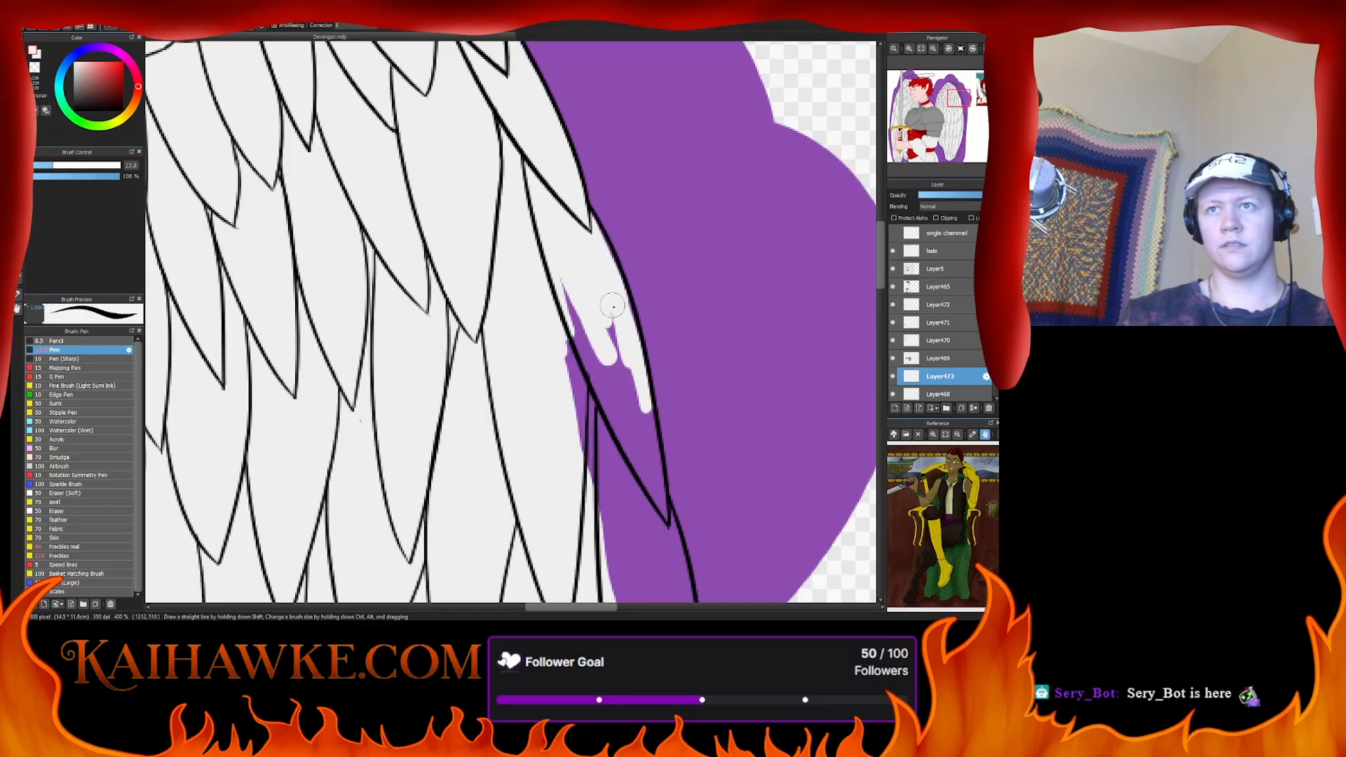
mouse_move(633, 352)
left_mouse_down()
mouse_move(637, 389)
mouse_move(625, 339)
mouse_move(644, 436)
mouse_move(615, 341)
mouse_move(557, 250)
mouse_move(594, 440)
left_mouse_up()
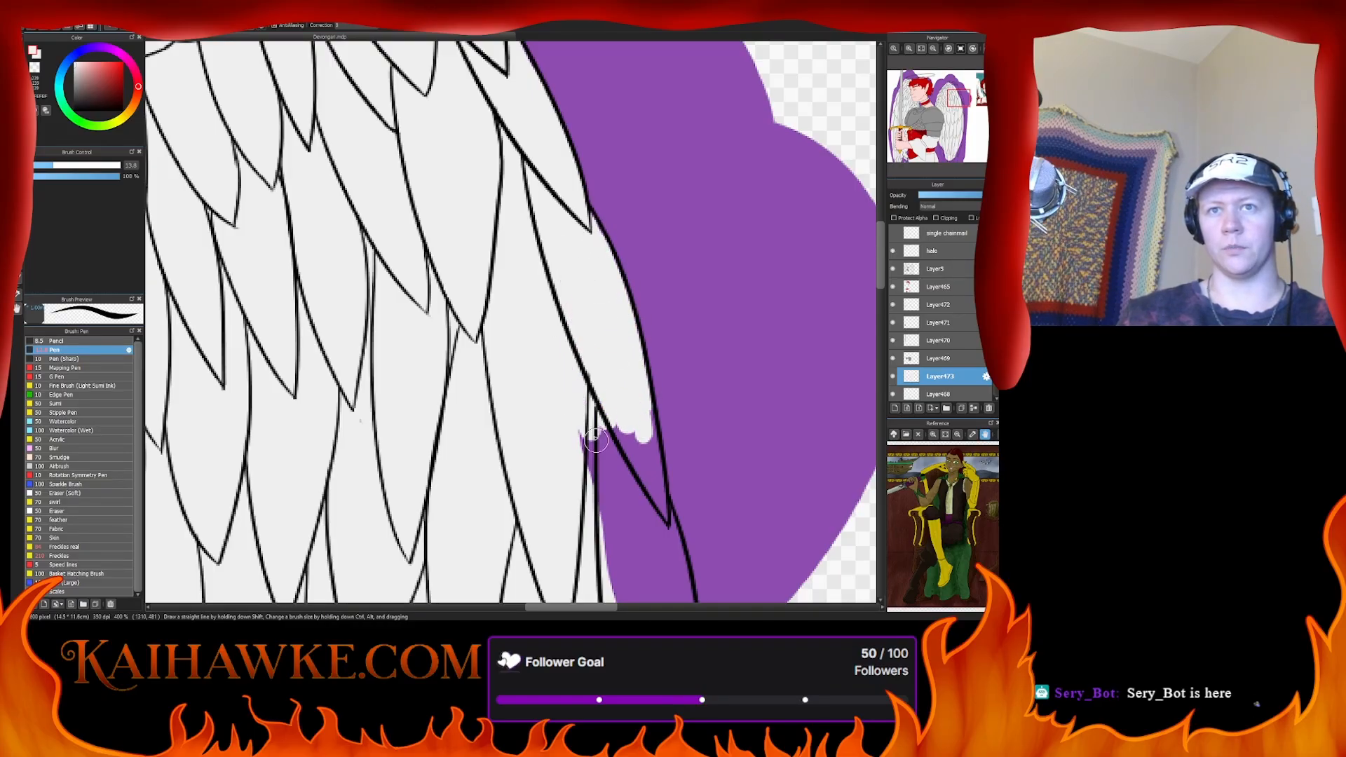
left_click_drag(358, 392, 238, 191)
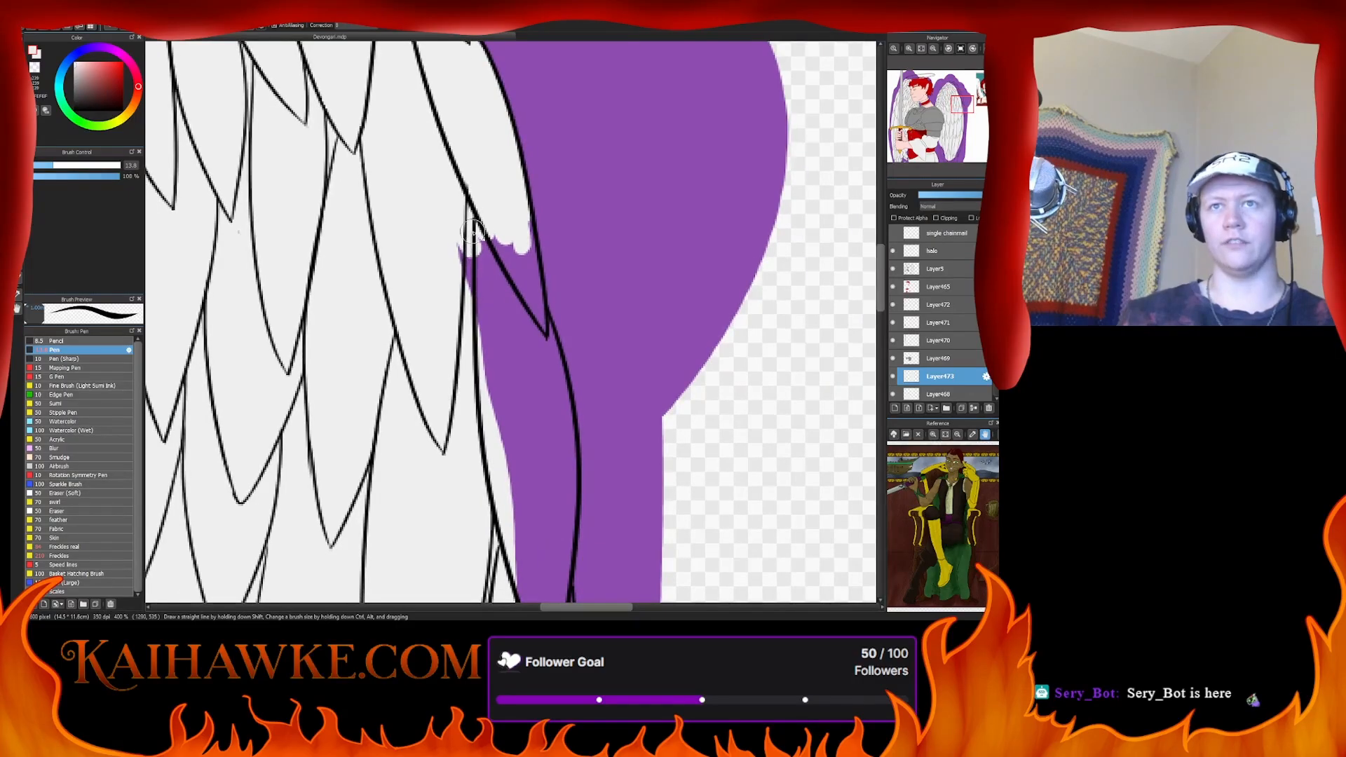
mouse_move(459, 231)
left_mouse_down()
mouse_move(522, 406)
mouse_move(507, 279)
mouse_move(516, 205)
mouse_move(531, 265)
mouse_move(526, 221)
left_mouse_up()
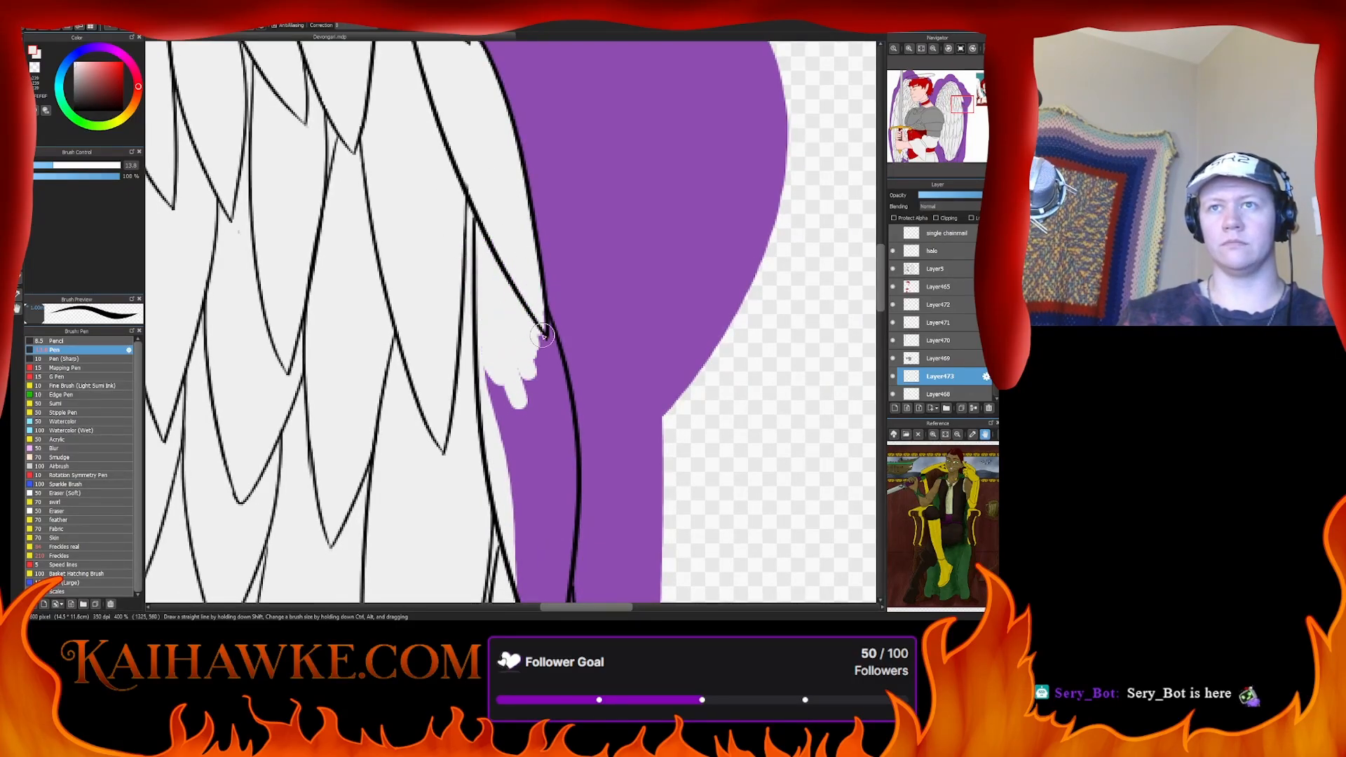
- Fill the long outermost feather of the right wing with off-white down along its outer outline
mouse_move(544, 336)
left_mouse_down()
mouse_move(566, 409)
mouse_move(561, 458)
mouse_move(549, 401)
mouse_move(500, 330)
mouse_move(481, 340)
mouse_move(490, 398)
mouse_move(540, 449)
mouse_move(496, 181)
mouse_move(488, 292)
mouse_move(473, 278)
mouse_move(488, 161)
mouse_move(497, 199)
mouse_move(512, 180)
mouse_move(529, 216)
mouse_move(517, 212)
mouse_move(513, 299)
mouse_move(530, 229)
mouse_move(513, 468)
mouse_move(491, 442)
left_mouse_up()
left_click_drag(484, 389, 510, 305)
mouse_move(554, 259)
left_mouse_down()
mouse_move(548, 406)
mouse_move(546, 209)
mouse_move(540, 519)
mouse_move(519, 435)
mouse_move(539, 323)
mouse_move(508, 281)
mouse_move(498, 470)
mouse_move(501, 398)
left_mouse_up()
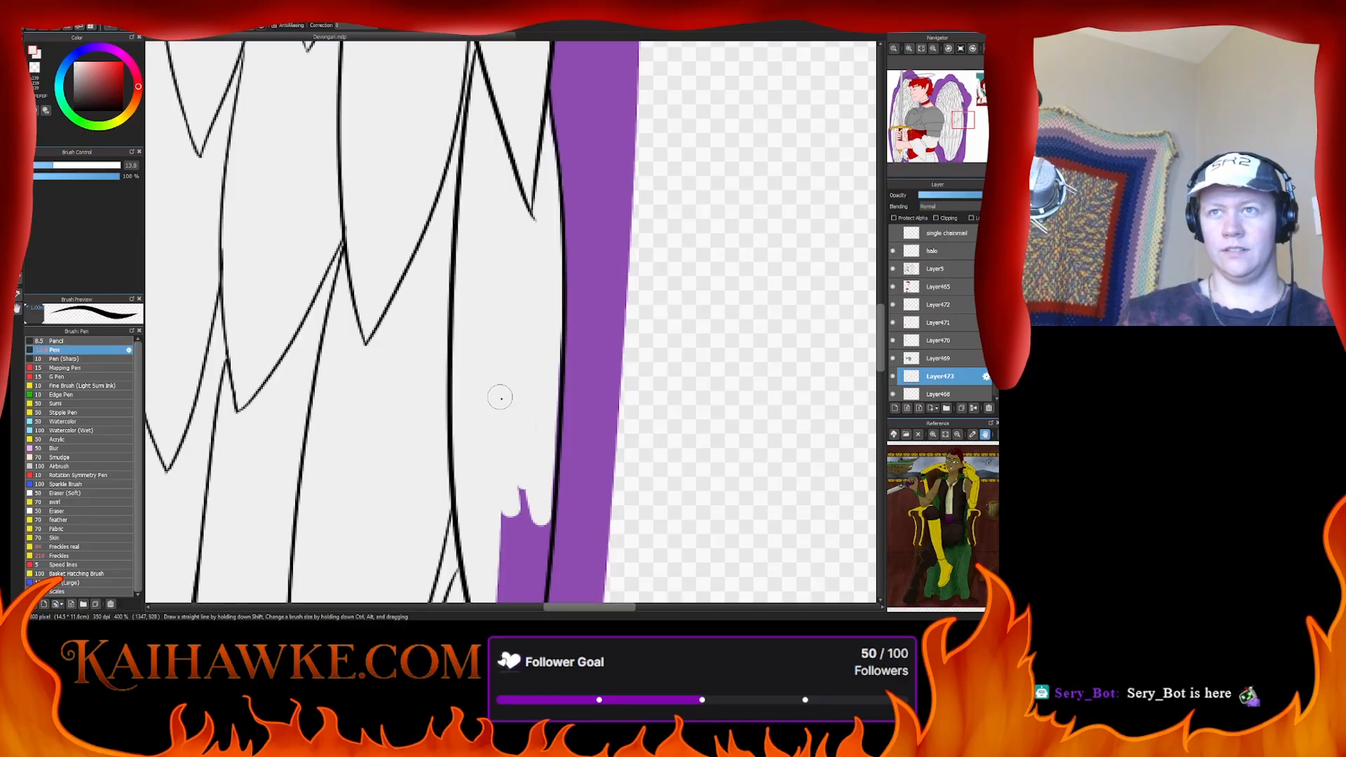
mouse_move(500, 462)
left_mouse_down()
mouse_move(509, 319)
mouse_move(547, 186)
left_mouse_up()
mouse_move(547, 231)
left_mouse_down()
mouse_move(533, 347)
mouse_move(567, 169)
mouse_move(582, 301)
mouse_move(553, 459)
mouse_move(540, 372)
mouse_move(553, 339)
left_mouse_up()
scroll(500, 442, "down", 1)
scroll(500, 442, "down", 3)
mouse_move(570, 249)
left_mouse_down()
mouse_move(568, 369)
mouse_move(575, 327)
mouse_move(555, 428)
left_mouse_up()
left_click_drag(565, 341, 516, 494)
scroll(594, 205, "down", 2)
mouse_move(594, 205)
left_mouse_down()
mouse_move(526, 360)
mouse_move(549, 379)
mouse_move(539, 424)
left_mouse_up()
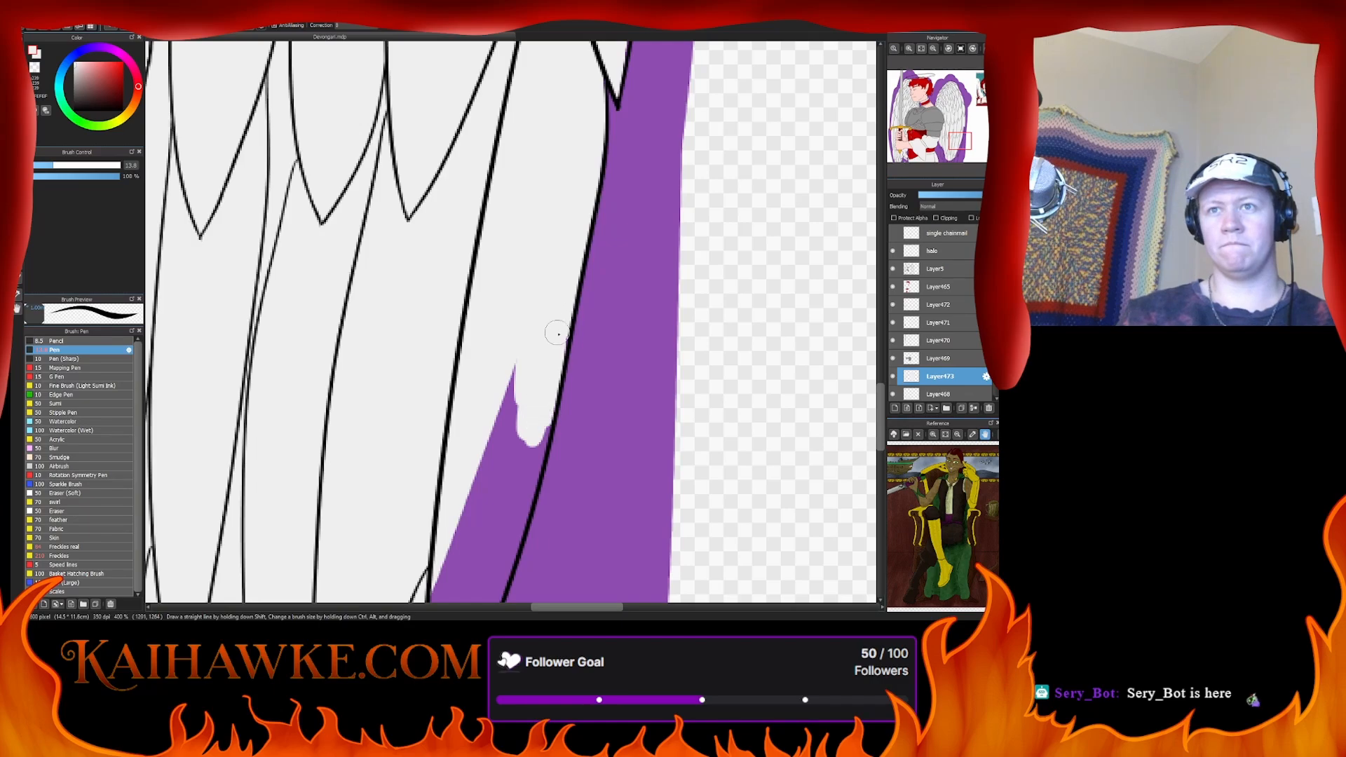
- Fill the lower ends of the right wing's outer feathers with off-white down to the canvas's bottom edge
mouse_move(559, 334)
left_mouse_down()
mouse_move(523, 484)
mouse_move(491, 378)
mouse_move(491, 491)
left_mouse_up()
mouse_move(533, 408)
left_mouse_down()
mouse_move(564, 219)
mouse_move(499, 354)
mouse_move(536, 308)
mouse_move(589, 186)
mouse_move(569, 324)
mouse_move(596, 207)
left_mouse_up()
mouse_move(562, 345)
left_mouse_down()
mouse_move(498, 522)
mouse_move(538, 256)
mouse_move(477, 456)
mouse_move(492, 402)
left_mouse_up()
mouse_move(492, 402)
left_mouse_down()
mouse_move(554, 168)
mouse_move(540, 166)
left_mouse_up()
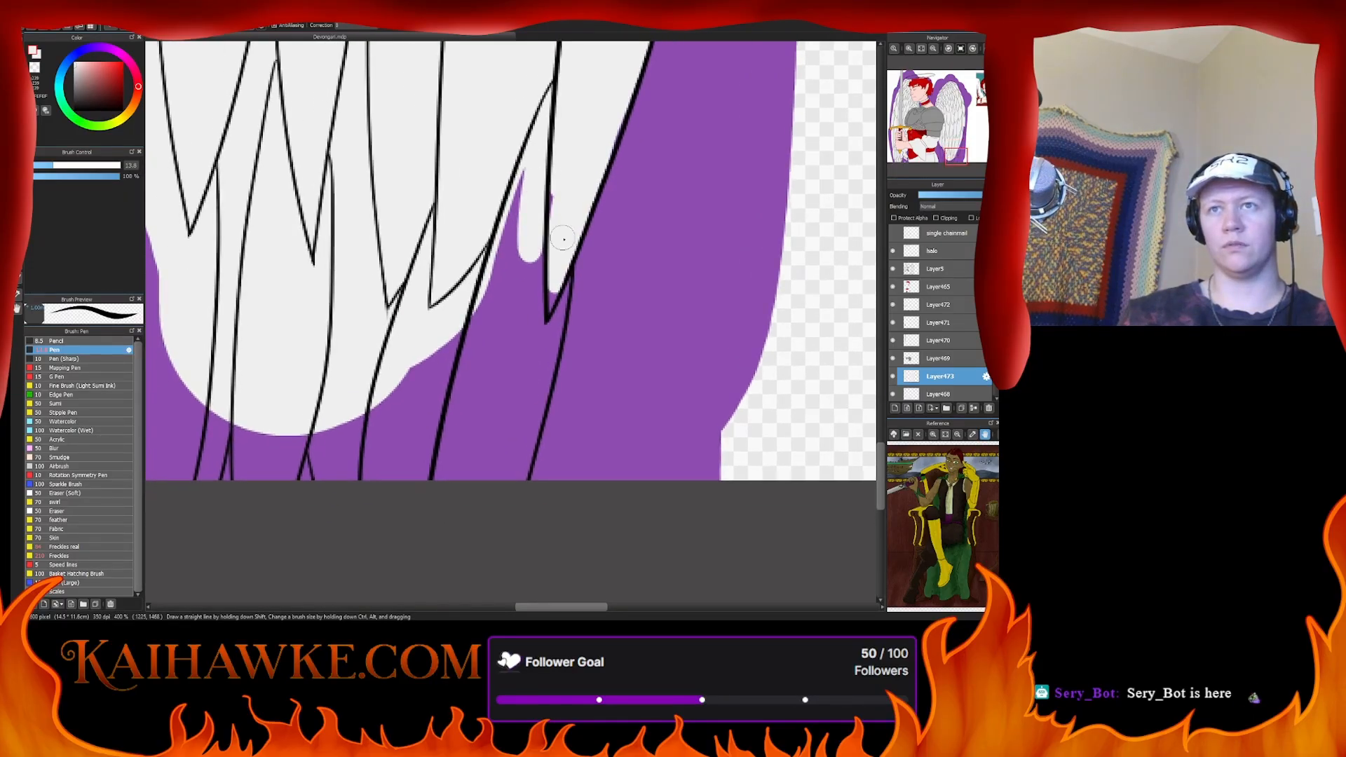
mouse_move(564, 240)
left_mouse_down()
mouse_move(550, 349)
mouse_move(507, 469)
mouse_move(519, 473)
mouse_move(503, 393)
mouse_move(471, 355)
mouse_move(457, 468)
left_mouse_up()
left_click_drag(515, 343, 518, 405)
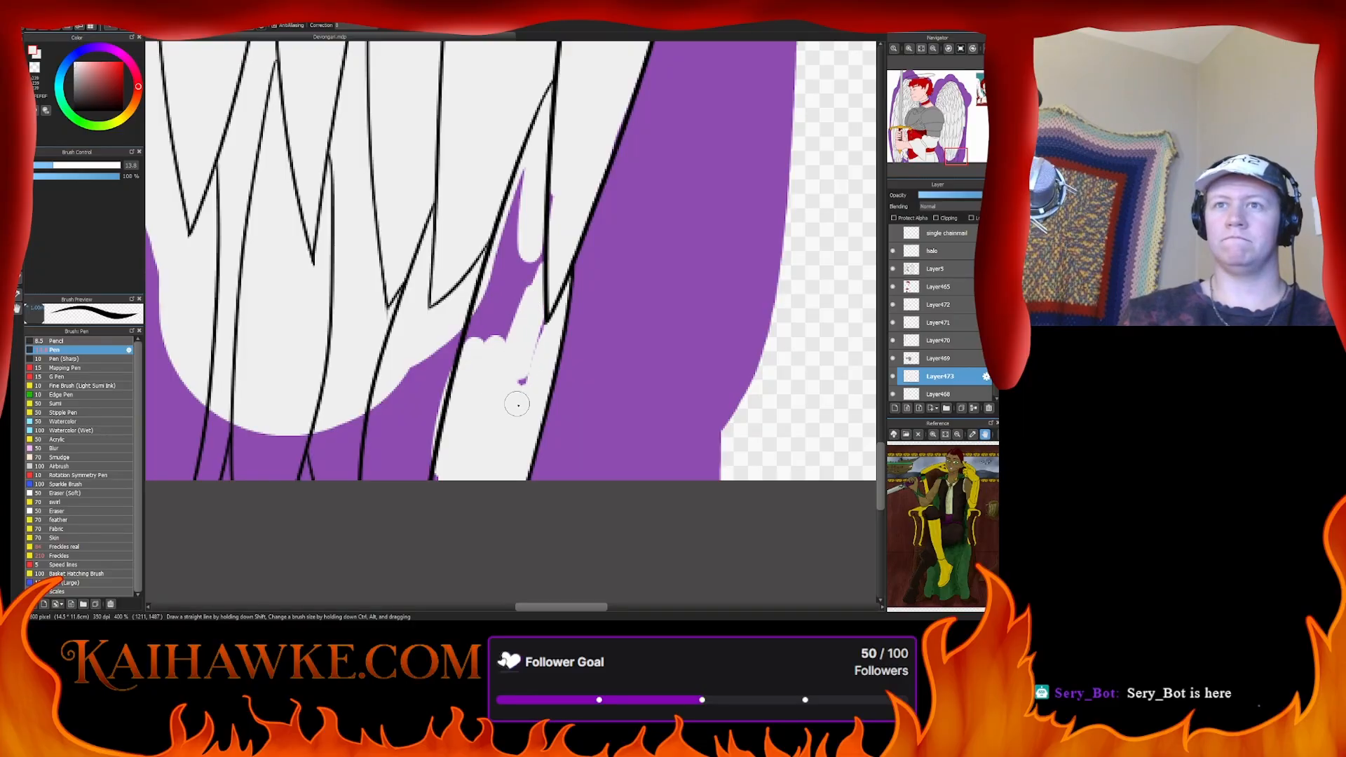
mouse_move(549, 258)
left_mouse_down()
mouse_move(489, 388)
mouse_move(471, 330)
mouse_move(408, 502)
mouse_move(356, 437)
mouse_move(440, 381)
left_mouse_up()
mouse_move(364, 419)
left_mouse_down()
mouse_move(521, 340)
mouse_move(445, 270)
mouse_move(407, 288)
mouse_move(425, 299)
left_mouse_up()
mouse_move(406, 391)
left_mouse_down()
mouse_move(370, 487)
mouse_move(331, 263)
mouse_move(342, 297)
mouse_move(309, 324)
mouse_move(339, 385)
mouse_move(316, 315)
left_mouse_up()
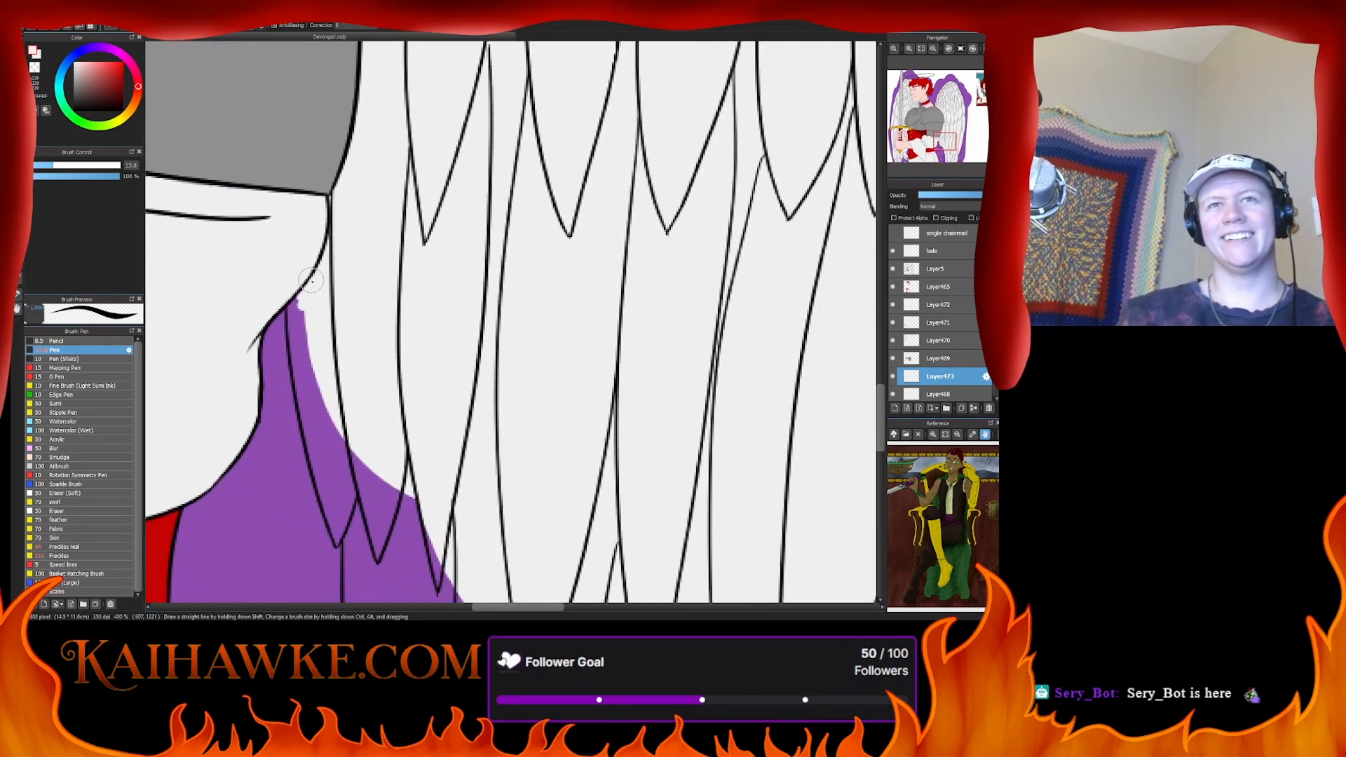
- Fill the right wing's innermost feathers below the sleeve with off-white, down to their pointed tips and the canvas's bottom edge
mouse_move(301, 308)
left_mouse_down()
mouse_move(289, 365)
mouse_move(288, 337)
mouse_move(314, 416)
left_mouse_up()
key("ctrl+z")
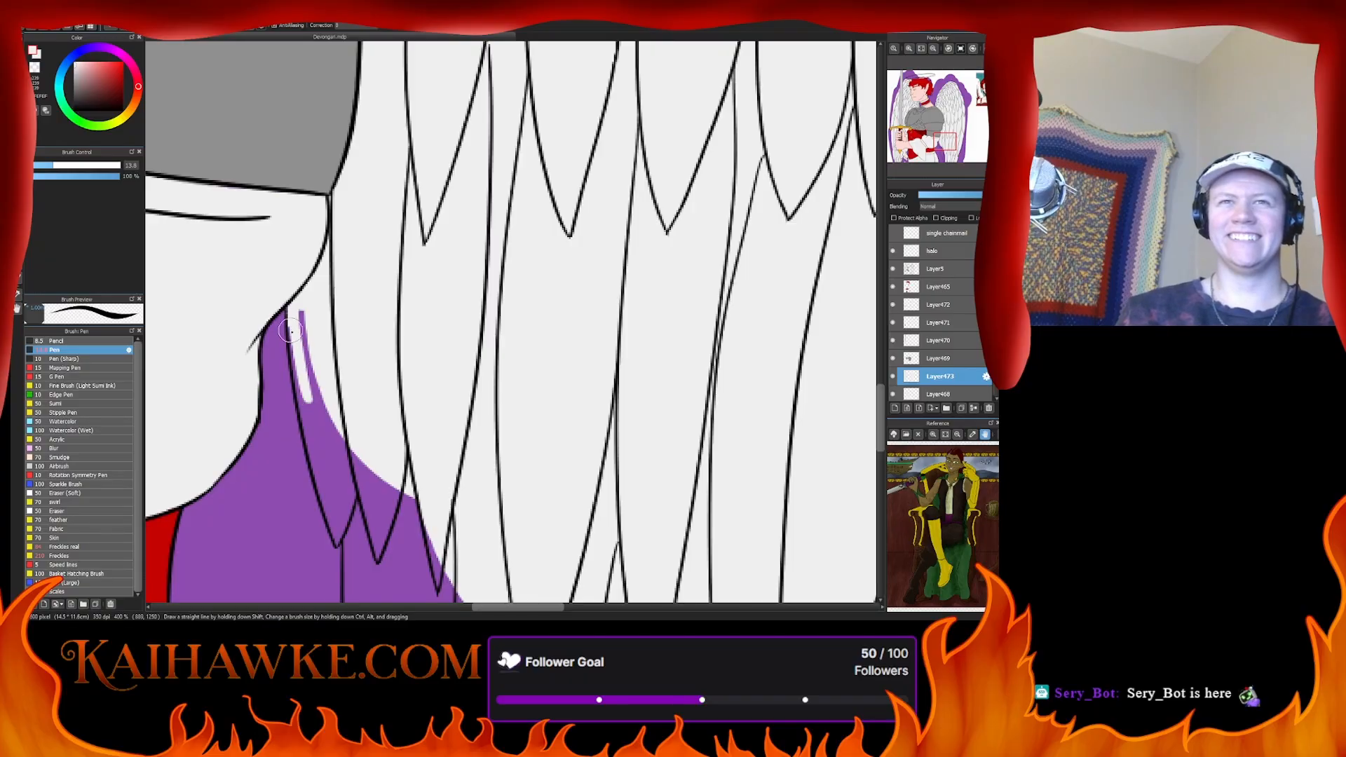
left_click_drag(300, 316, 317, 429)
mouse_move(301, 365)
left_mouse_down()
mouse_move(336, 542)
mouse_move(336, 388)
mouse_move(328, 372)
mouse_move(344, 498)
mouse_move(310, 375)
left_mouse_up()
mouse_move(352, 529)
left_mouse_down()
mouse_move(303, 372)
mouse_move(330, 393)
mouse_move(346, 487)
mouse_move(308, 435)
mouse_move(307, 397)
mouse_move(310, 517)
mouse_move(333, 289)
mouse_move(352, 540)
mouse_move(372, 428)
mouse_move(403, 491)
mouse_move(392, 435)
left_mouse_up()
scroll(393, 435, "down", 4)
mouse_move(320, 296)
left_mouse_down()
mouse_move(330, 360)
mouse_move(310, 258)
mouse_move(351, 446)
mouse_move(326, 376)
mouse_move(323, 364)
mouse_move(375, 506)
mouse_move(365, 472)
mouse_move(371, 500)
mouse_move(385, 421)
mouse_move(373, 491)
mouse_move(360, 461)
mouse_move(376, 391)
mouse_move(340, 360)
mouse_move(364, 462)
mouse_move(340, 279)
mouse_move(380, 284)
mouse_move(388, 406)
mouse_move(410, 297)
mouse_move(399, 362)
mouse_move(407, 305)
mouse_move(429, 318)
mouse_move(404, 280)
mouse_move(417, 363)
mouse_move(404, 330)
mouse_move(432, 215)
mouse_move(435, 342)
mouse_move(466, 463)
mouse_move(425, 328)
mouse_move(466, 584)
mouse_move(403, 365)
mouse_move(439, 569)
mouse_move(385, 446)
mouse_move(419, 573)
mouse_move(421, 508)
mouse_move(457, 410)
mouse_move(428, 533)
mouse_move(410, 519)
mouse_move(406, 373)
mouse_move(424, 211)
mouse_move(449, 251)
left_mouse_up()
key("ctrl+z")
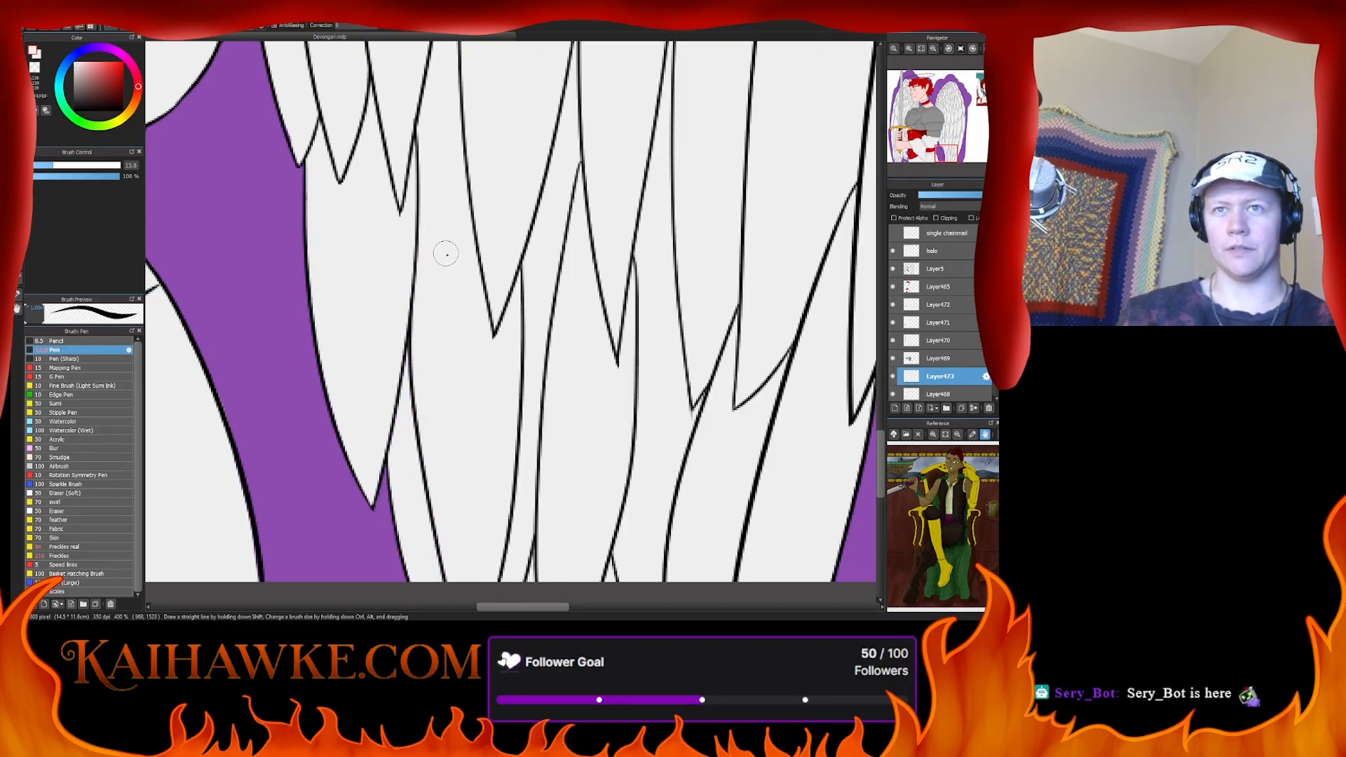
- Hide the purple backing layer, Layer467, with the whole illustration in view
left_click(920, 49)
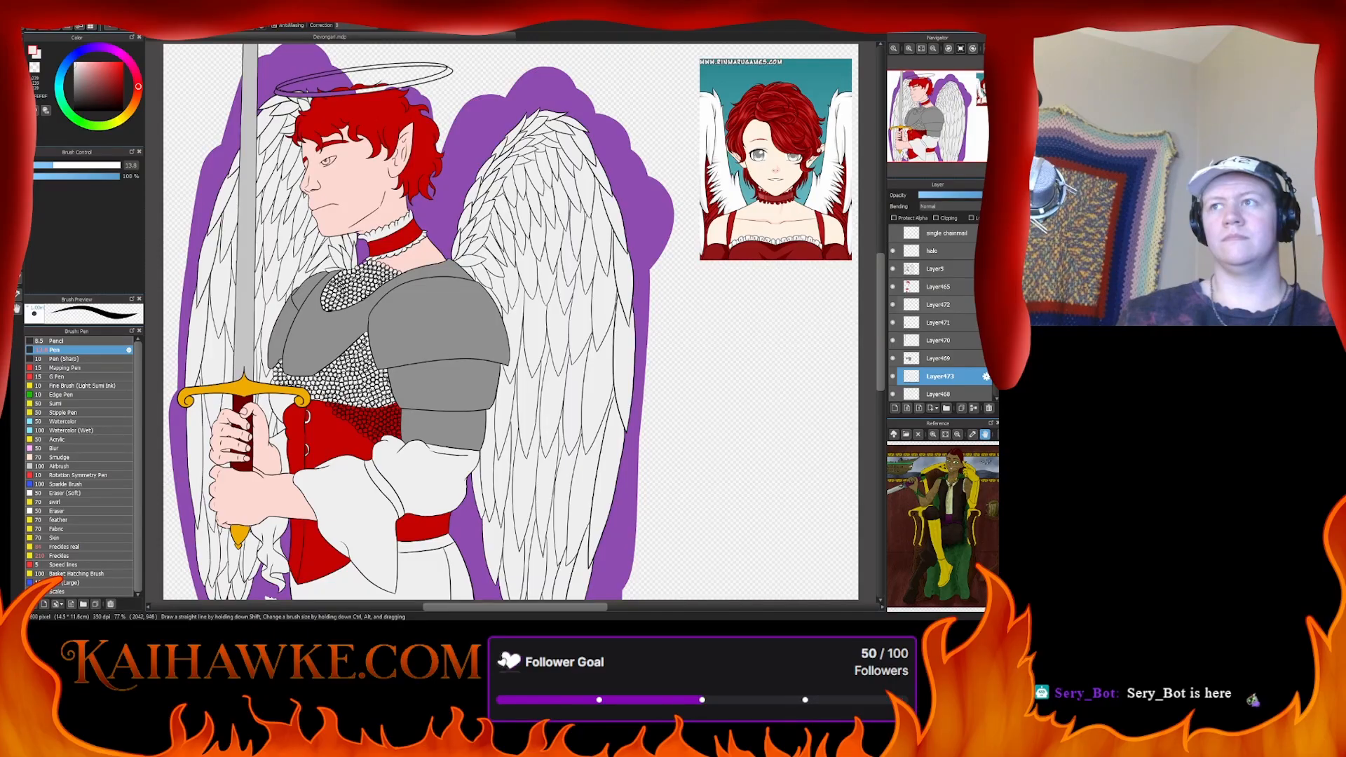
scroll(908, 344, "down", 3)
left_click(893, 339)
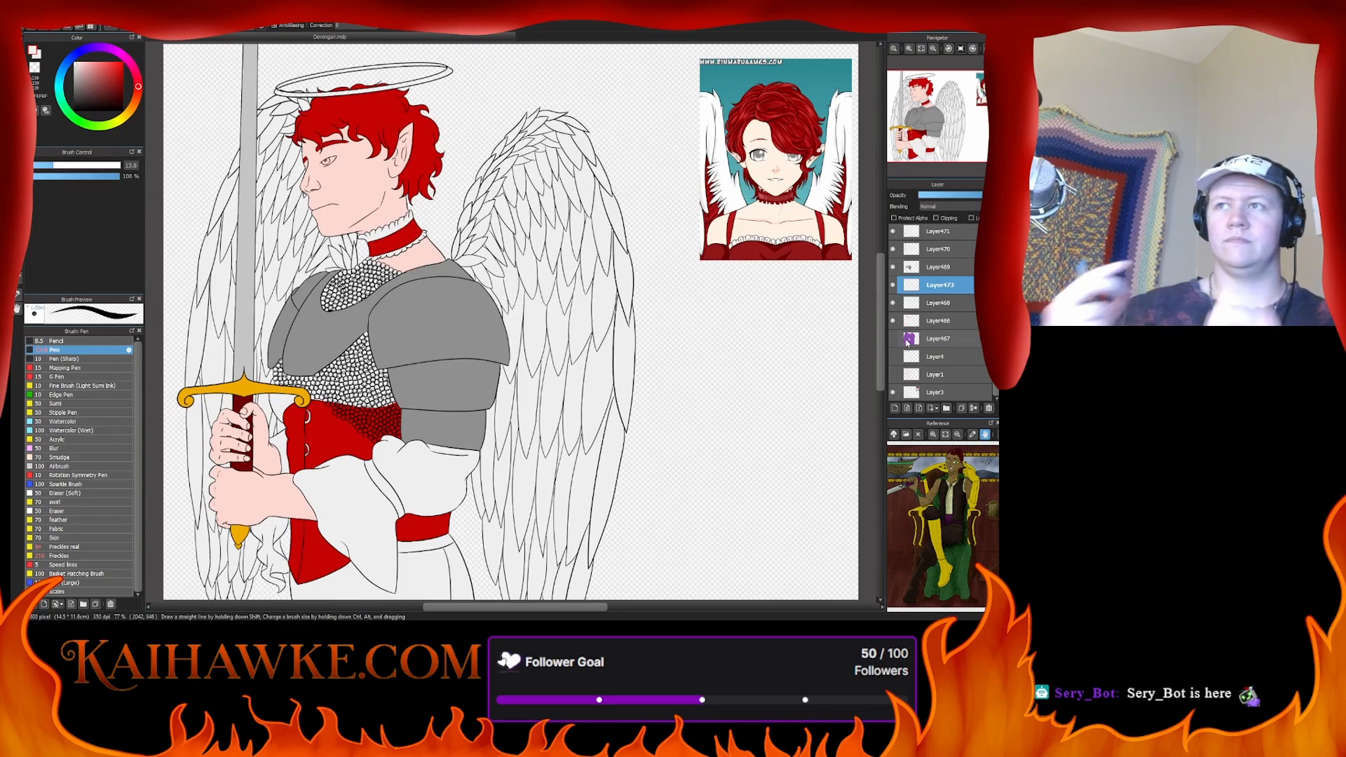
- Fill the front band of the halo on Layer472 with the gold sampled from the sword's crossguard
left_click(244, 380, "alt")
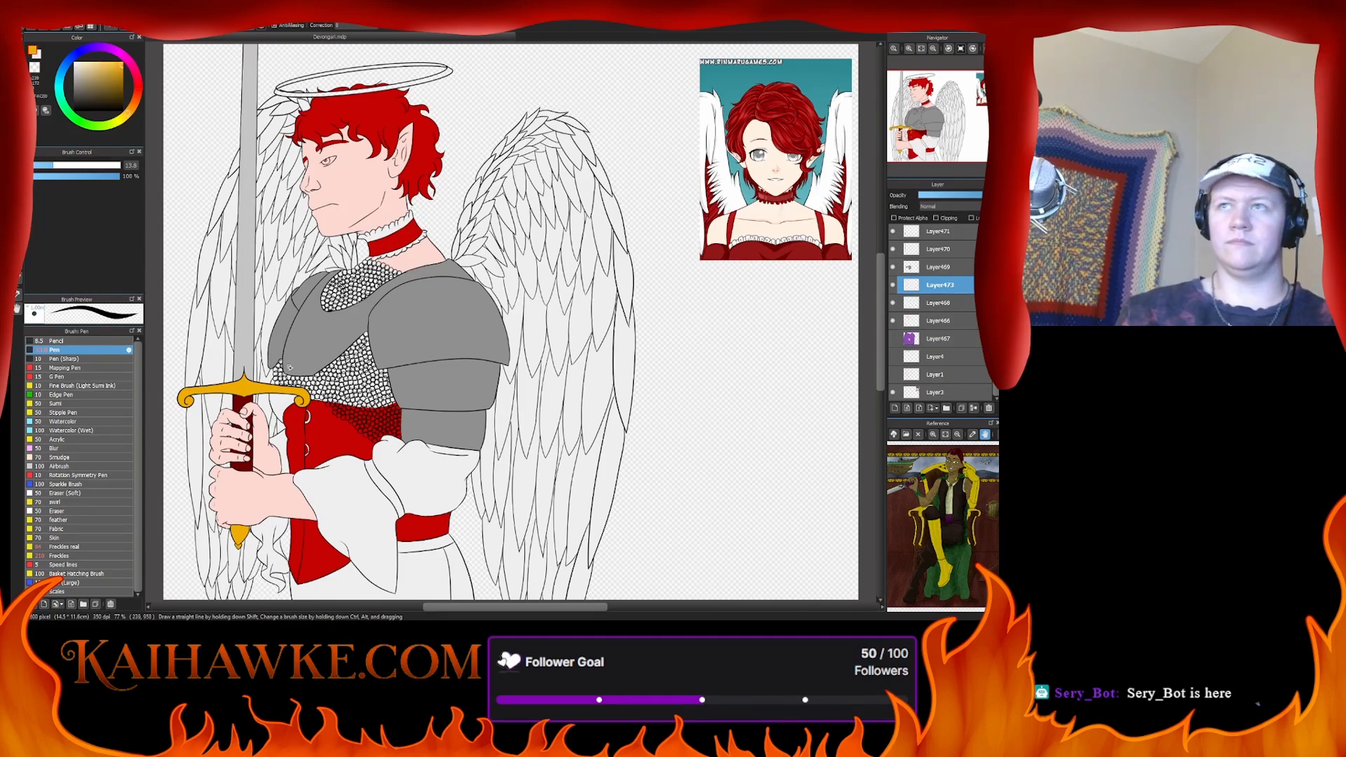
scroll(902, 335, "up", 3)
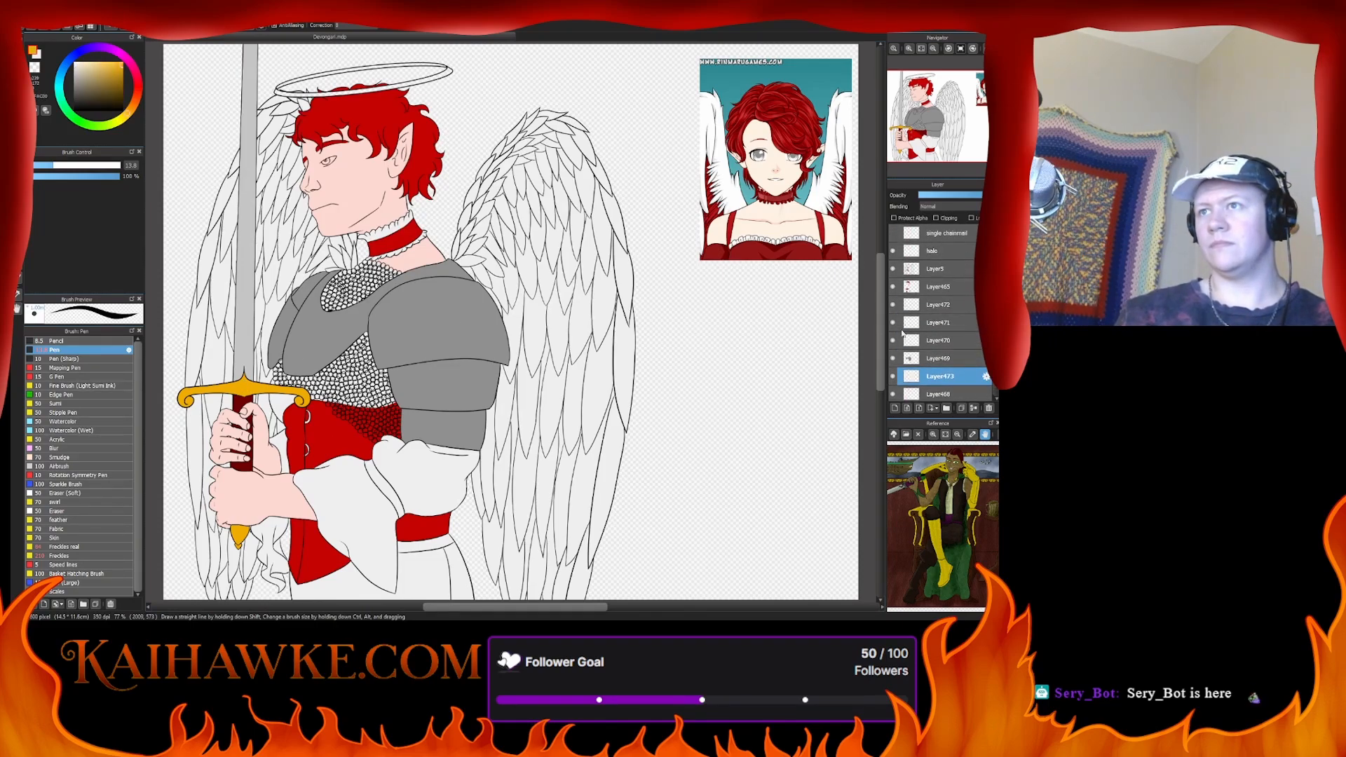
left_click(894, 322)
left_click(893, 322)
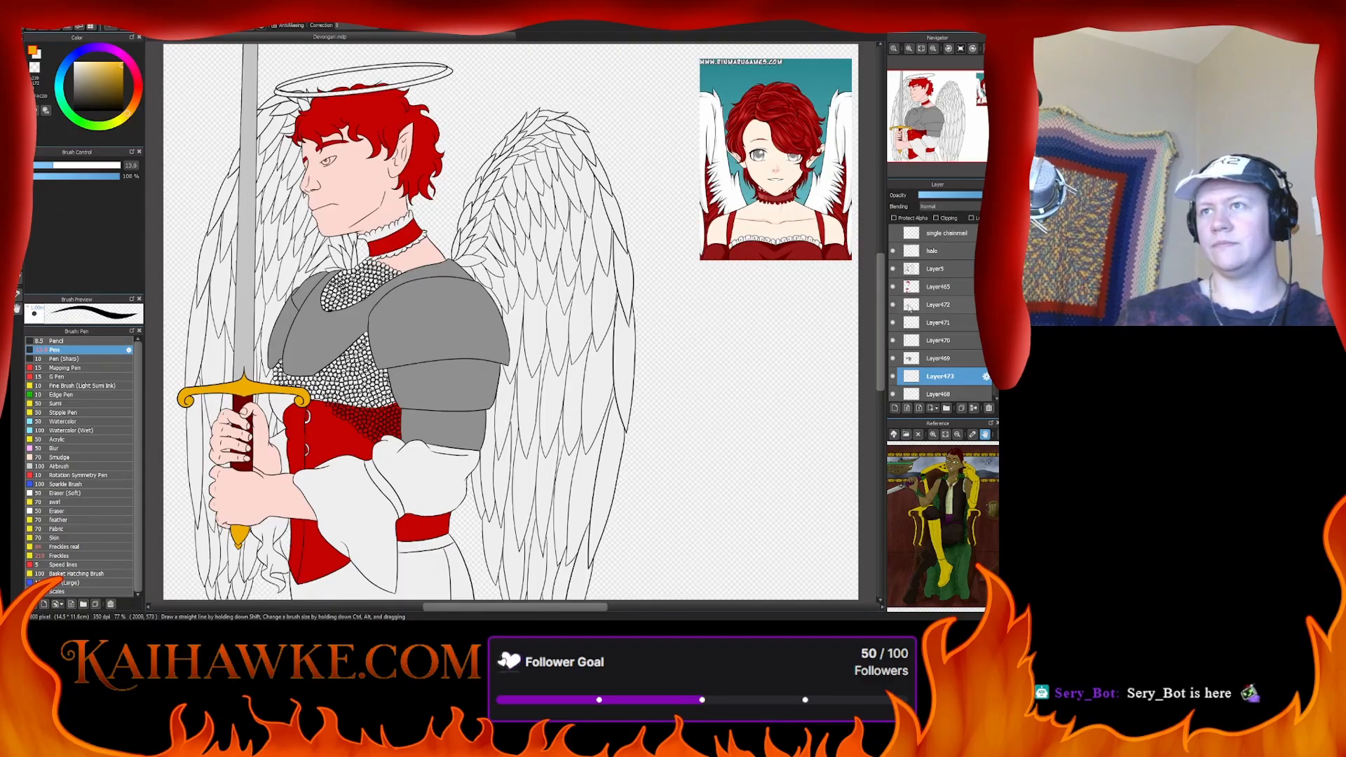
left_click(910, 306)
left_click(910, 48)
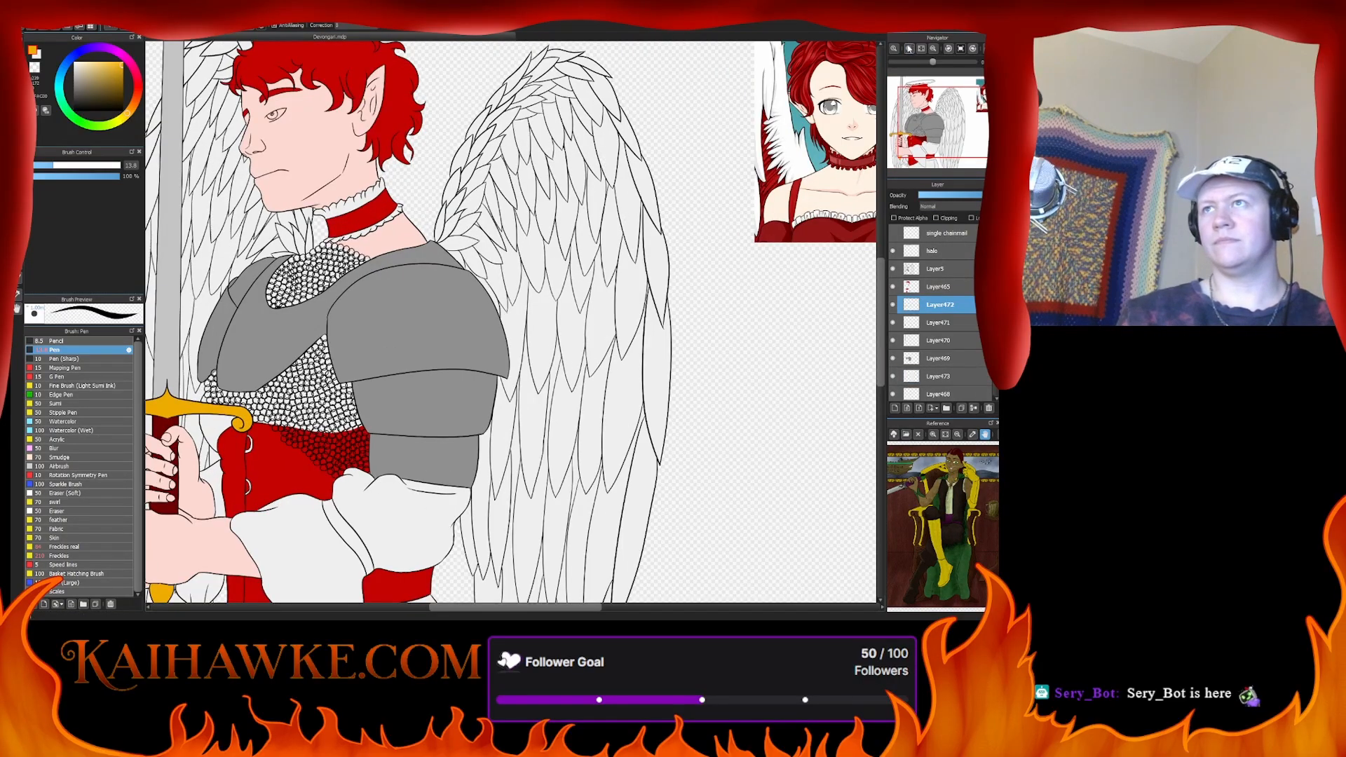
left_click(910, 48)
left_click(910, 48)
left_click(910, 48)
left_click_drag(922, 83, 916, 85)
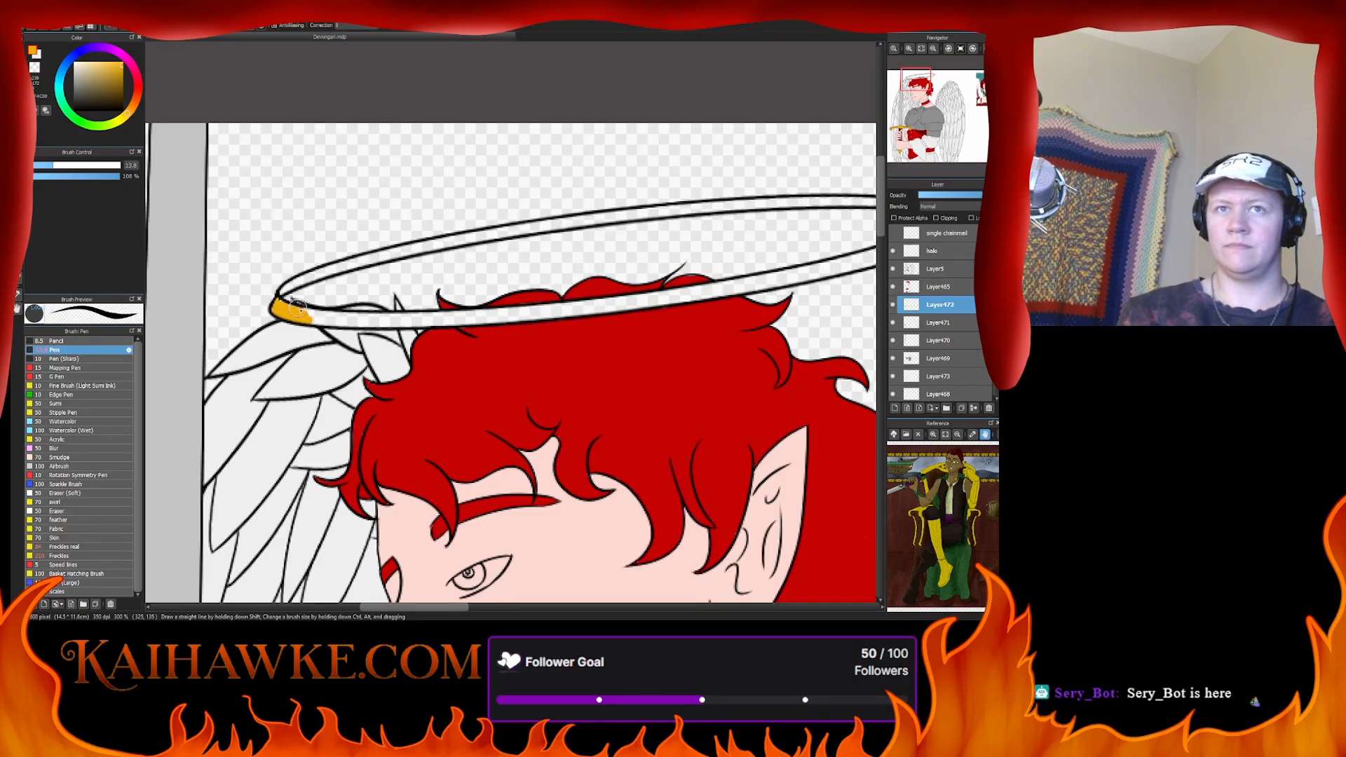
left_click_drag(309, 315, 396, 316)
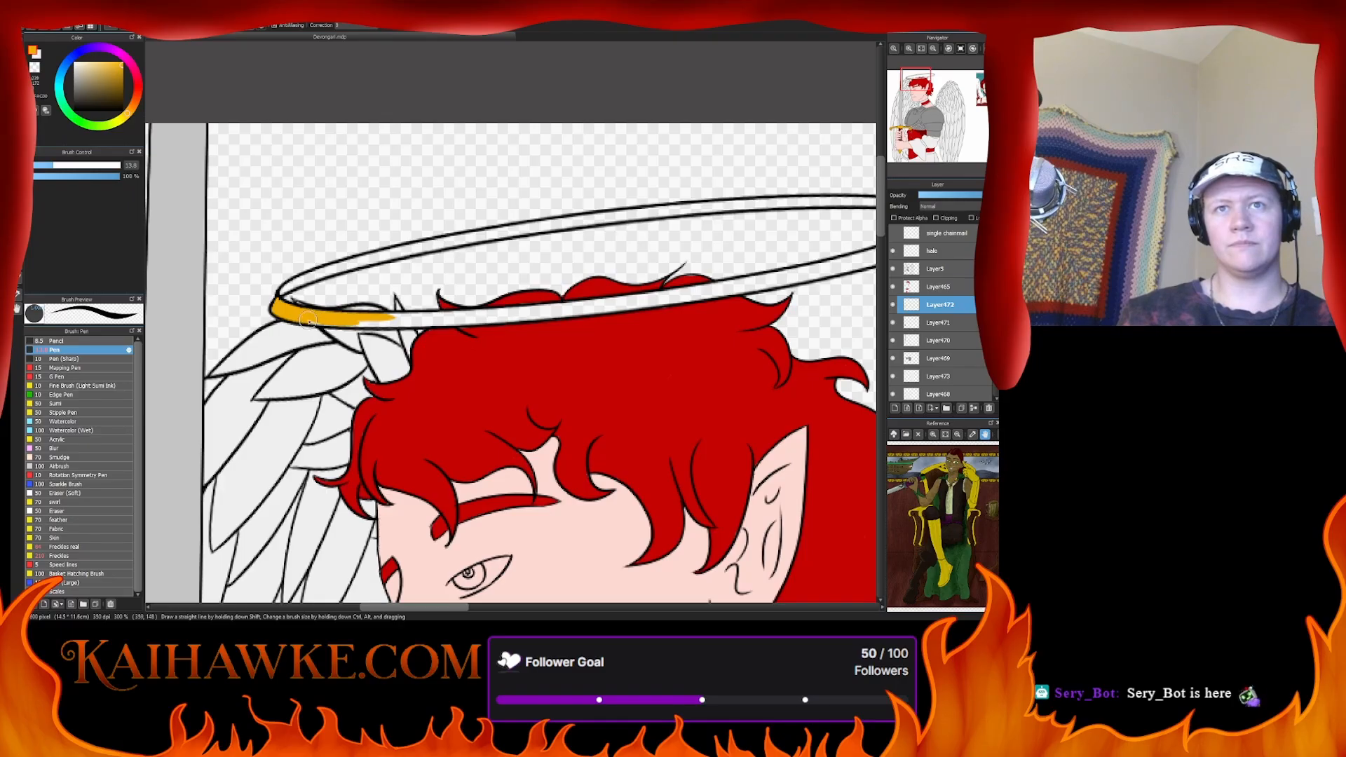
mouse_move(384, 321)
left_mouse_down()
mouse_move(413, 321)
mouse_move(351, 322)
mouse_move(497, 319)
mouse_move(414, 317)
left_mouse_up()
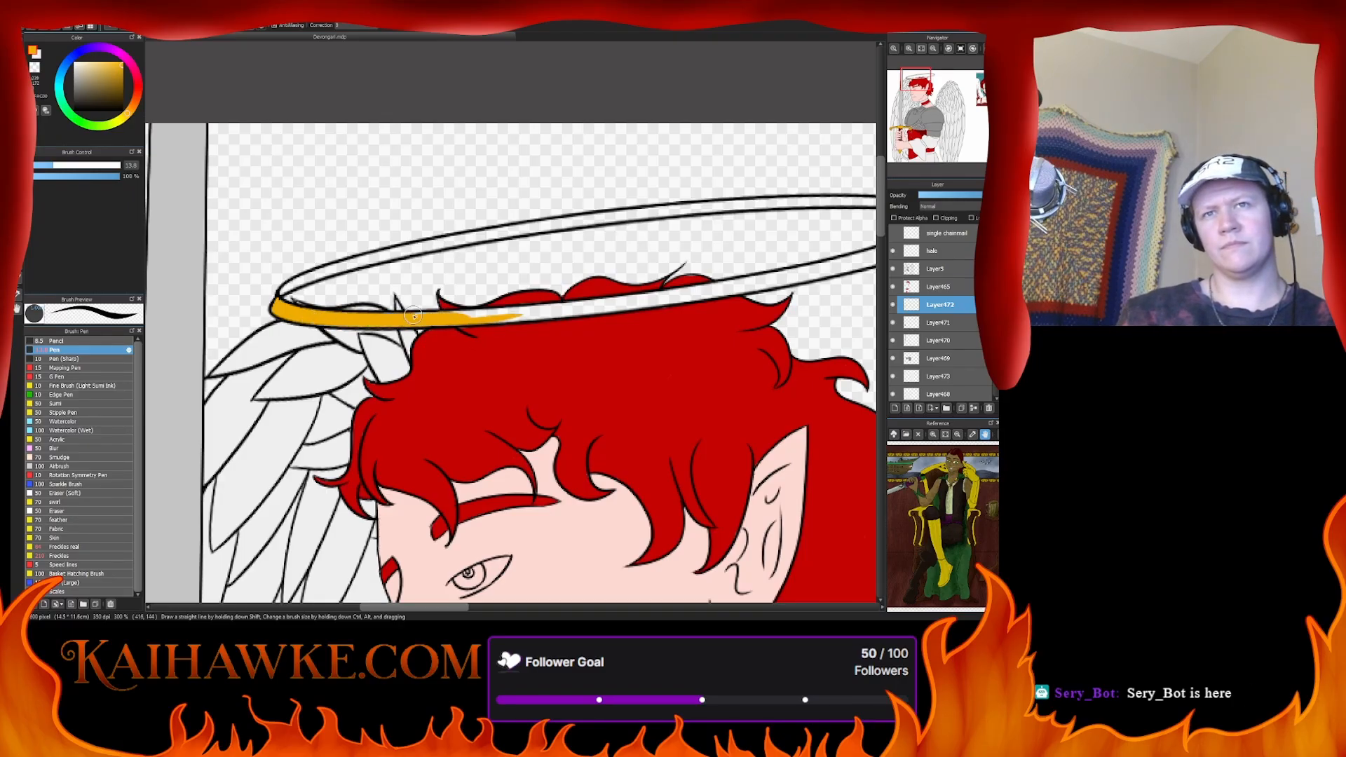
mouse_move(511, 317)
left_mouse_down()
mouse_move(545, 310)
mouse_move(438, 318)
mouse_move(706, 295)
mouse_move(697, 301)
mouse_move(755, 280)
mouse_move(490, 350)
mouse_move(649, 313)
mouse_move(586, 328)
left_mouse_up()
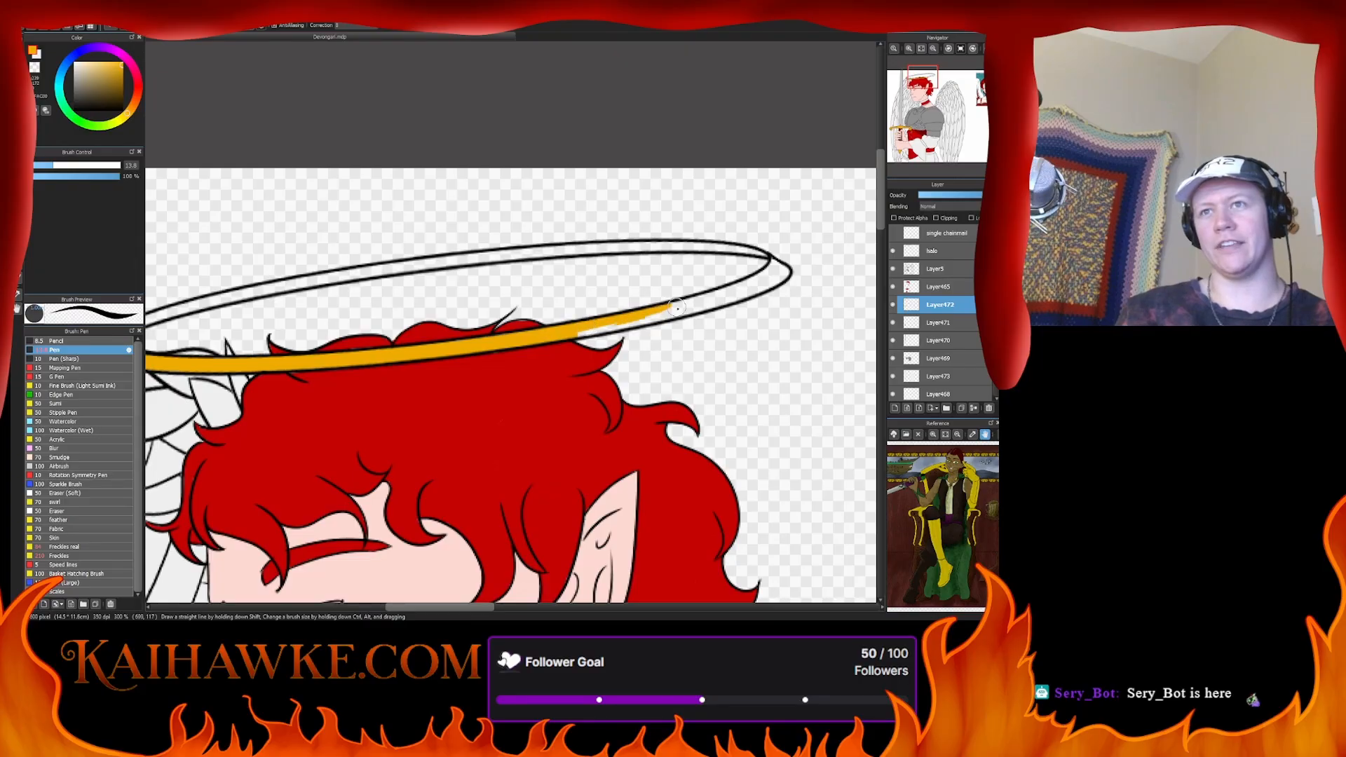
mouse_move(677, 308)
left_mouse_down()
mouse_move(555, 343)
mouse_move(754, 282)
left_mouse_up()
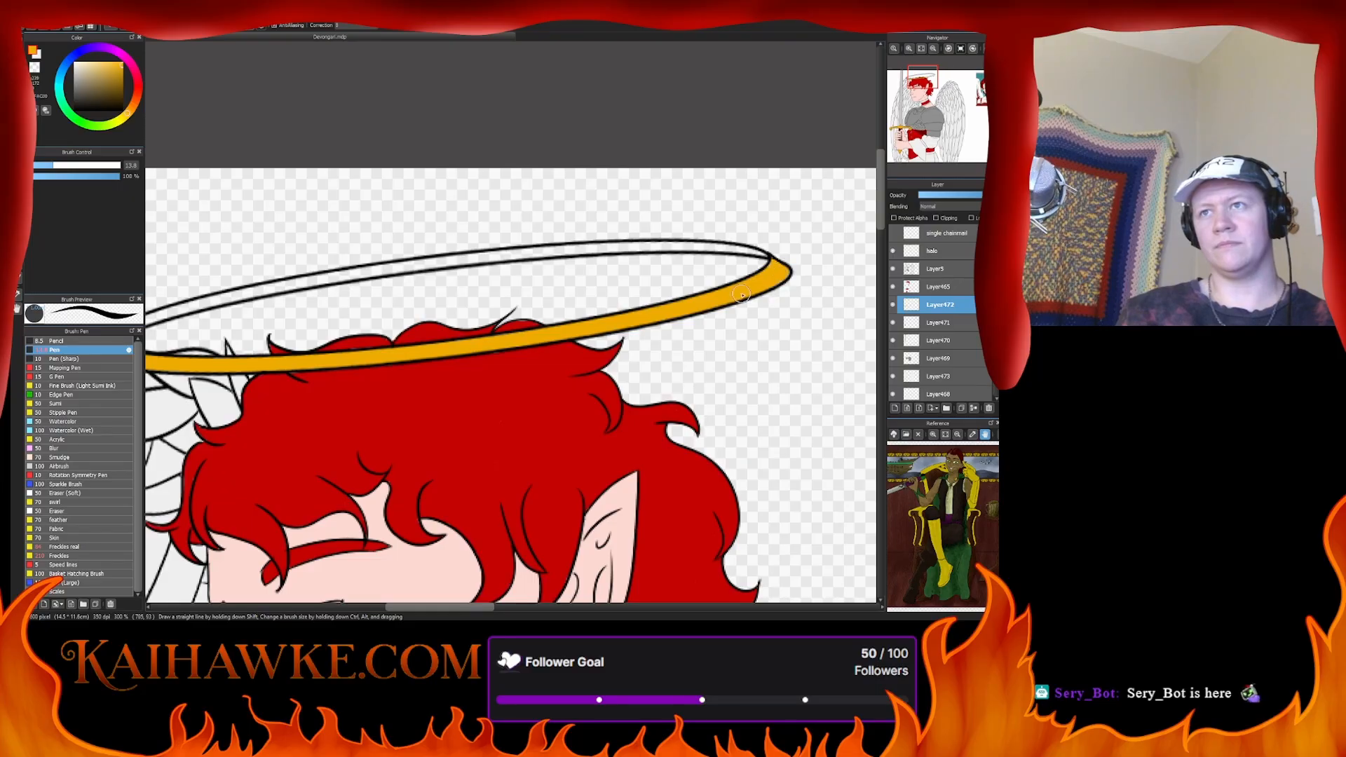
- Fill the back band of the halo with the same gold, from its right end round to the left tip
left_click(909, 49)
mouse_move(853, 238)
left_mouse_down()
mouse_move(814, 223)
mouse_move(710, 222)
mouse_move(737, 235)
mouse_move(645, 224)
mouse_move(698, 216)
mouse_move(544, 224)
mouse_move(716, 222)
mouse_move(546, 238)
left_mouse_up()
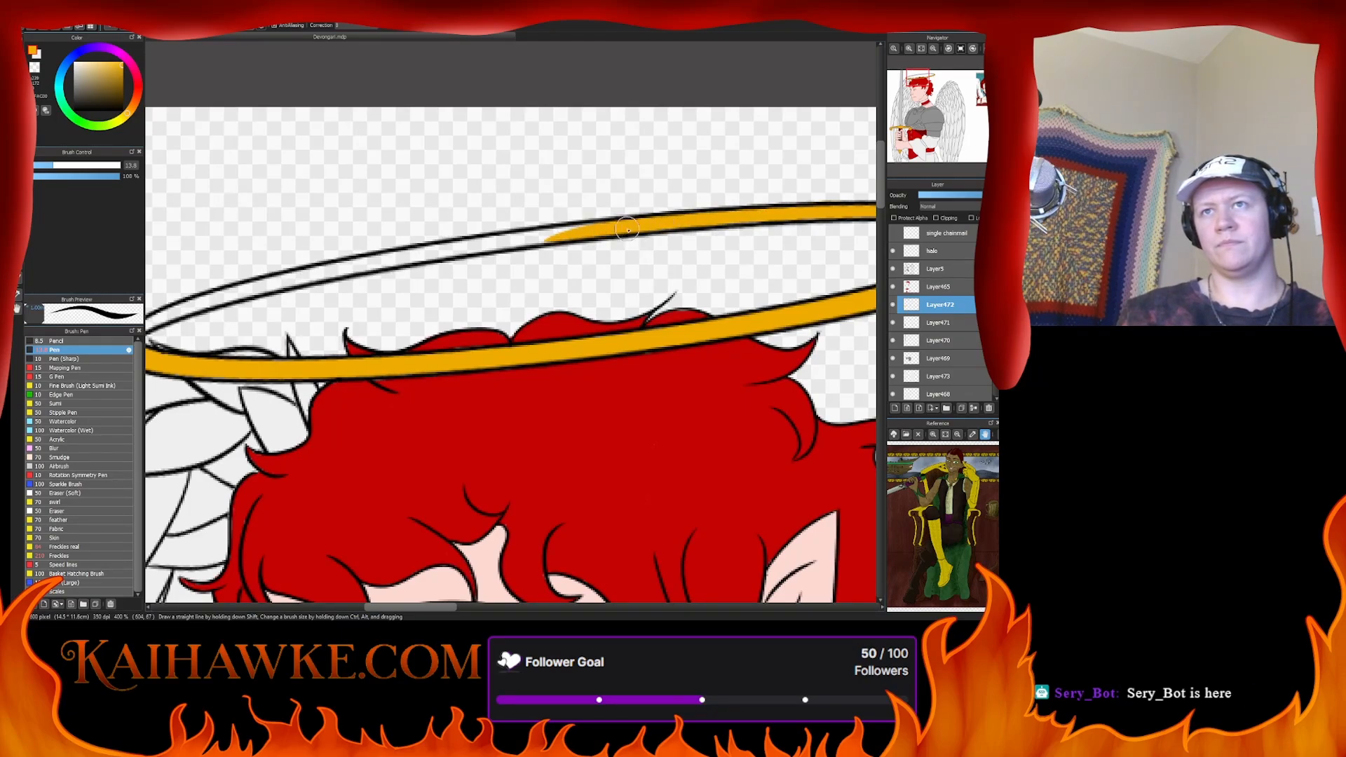
mouse_move(627, 230)
left_mouse_down()
mouse_move(391, 259)
mouse_move(615, 240)
mouse_move(538, 242)
left_mouse_up()
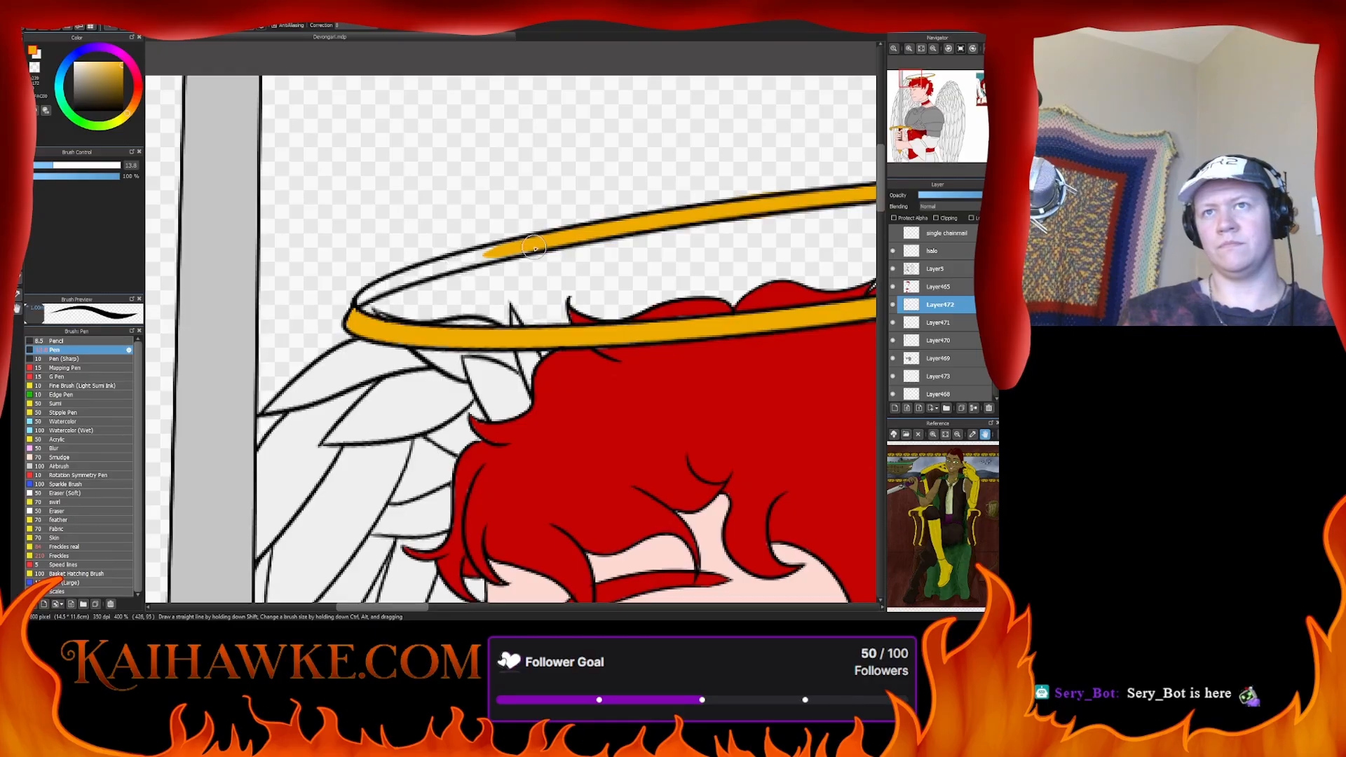
mouse_move(519, 250)
left_mouse_down()
mouse_move(385, 293)
mouse_move(397, 277)
mouse_move(368, 309)
left_mouse_up()
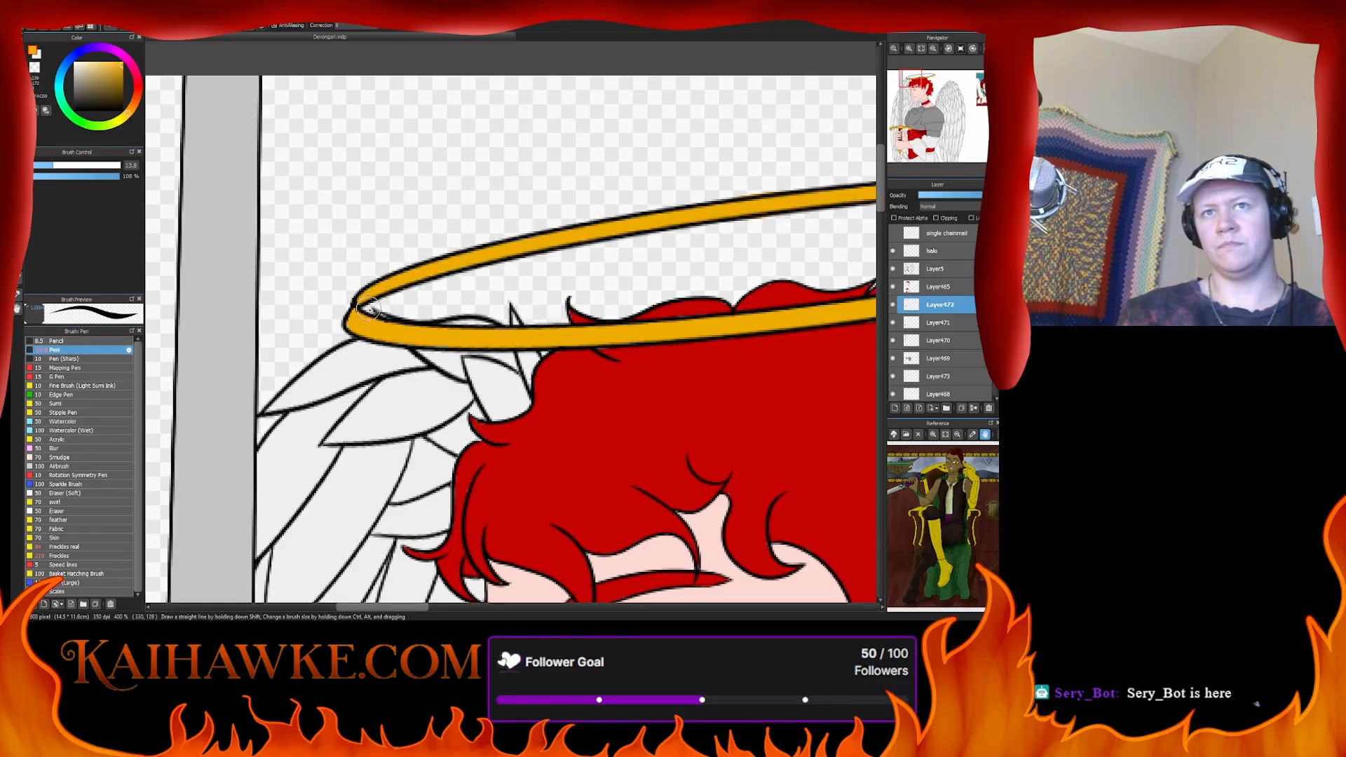
- Sample the wing's off-white and check the flat colour layers by toggling their visibility against the purple backing, leaving the backing hidden
left_click(344, 365, "alt")
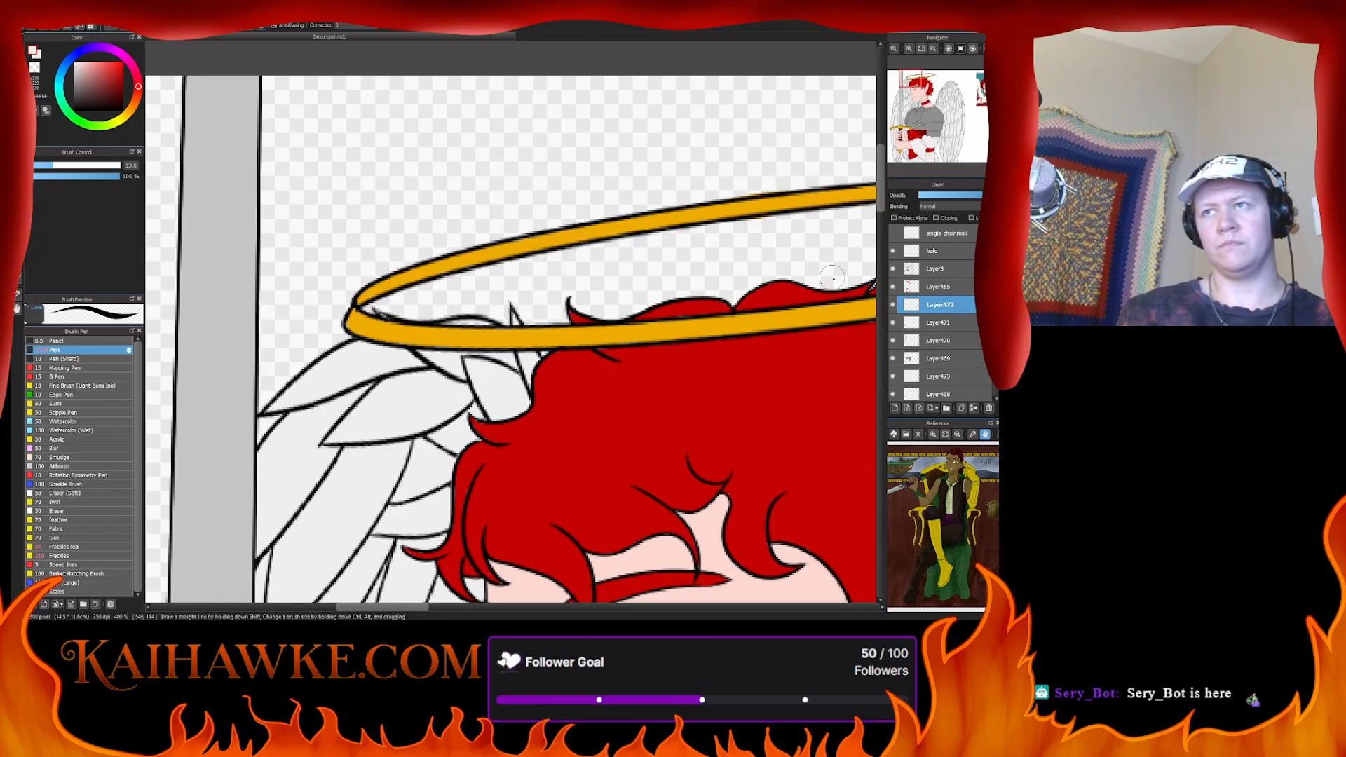
scroll(936, 312, "down", 2)
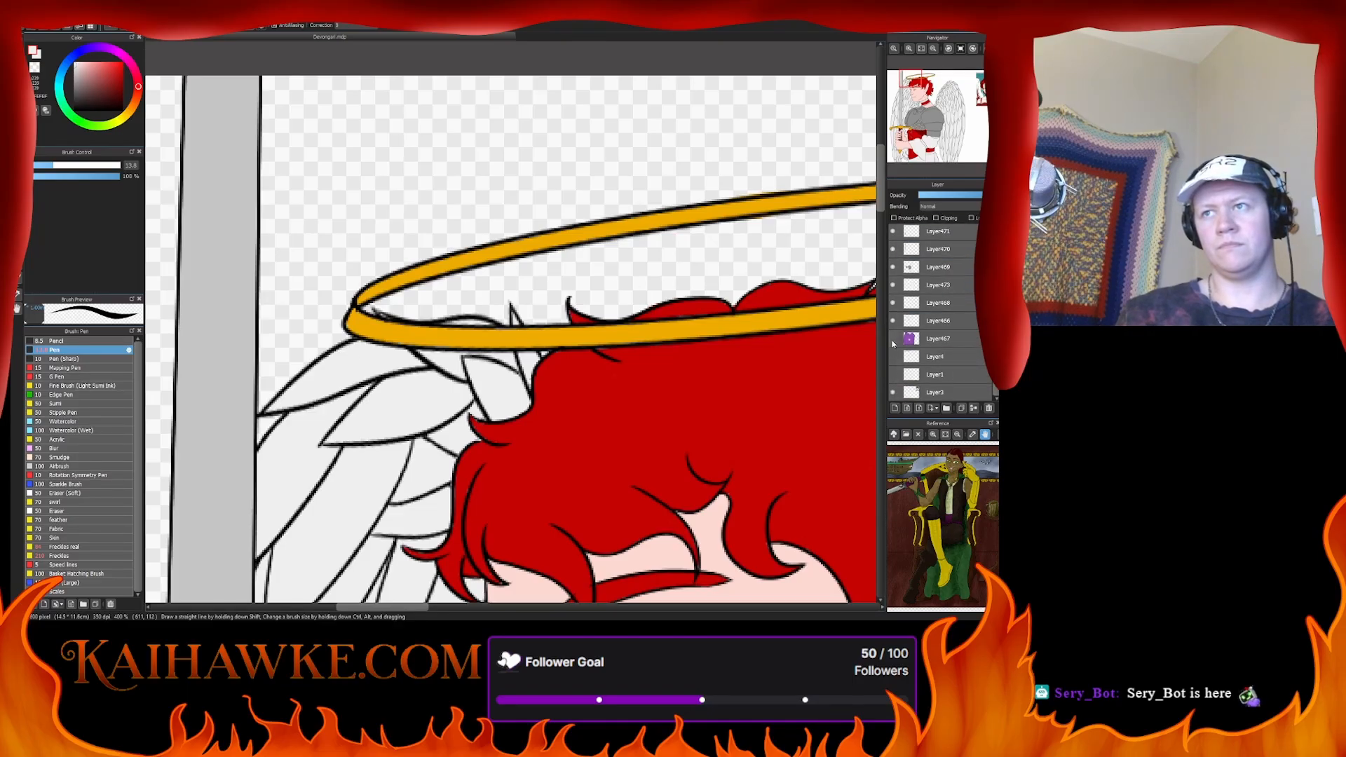
left_click(893, 339)
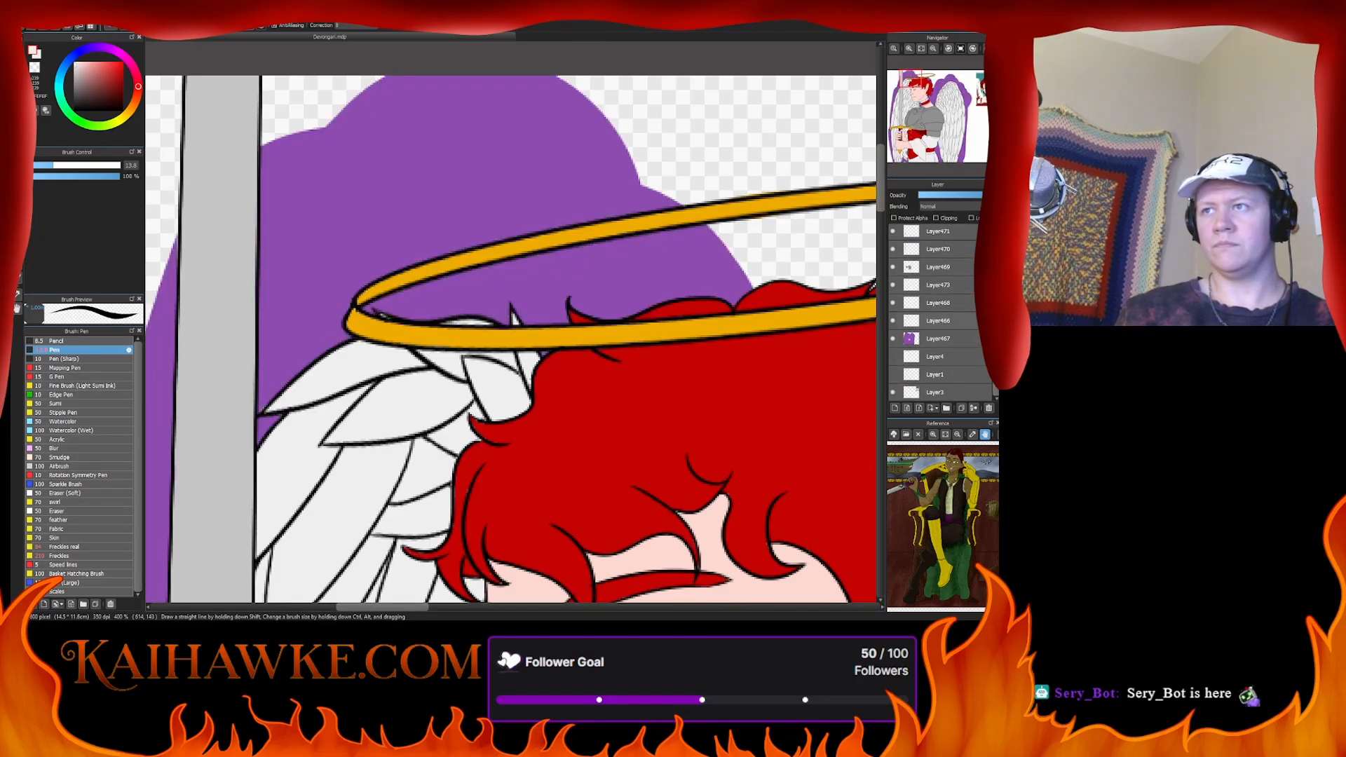
scroll(938, 303, "up", 1)
left_click(893, 284)
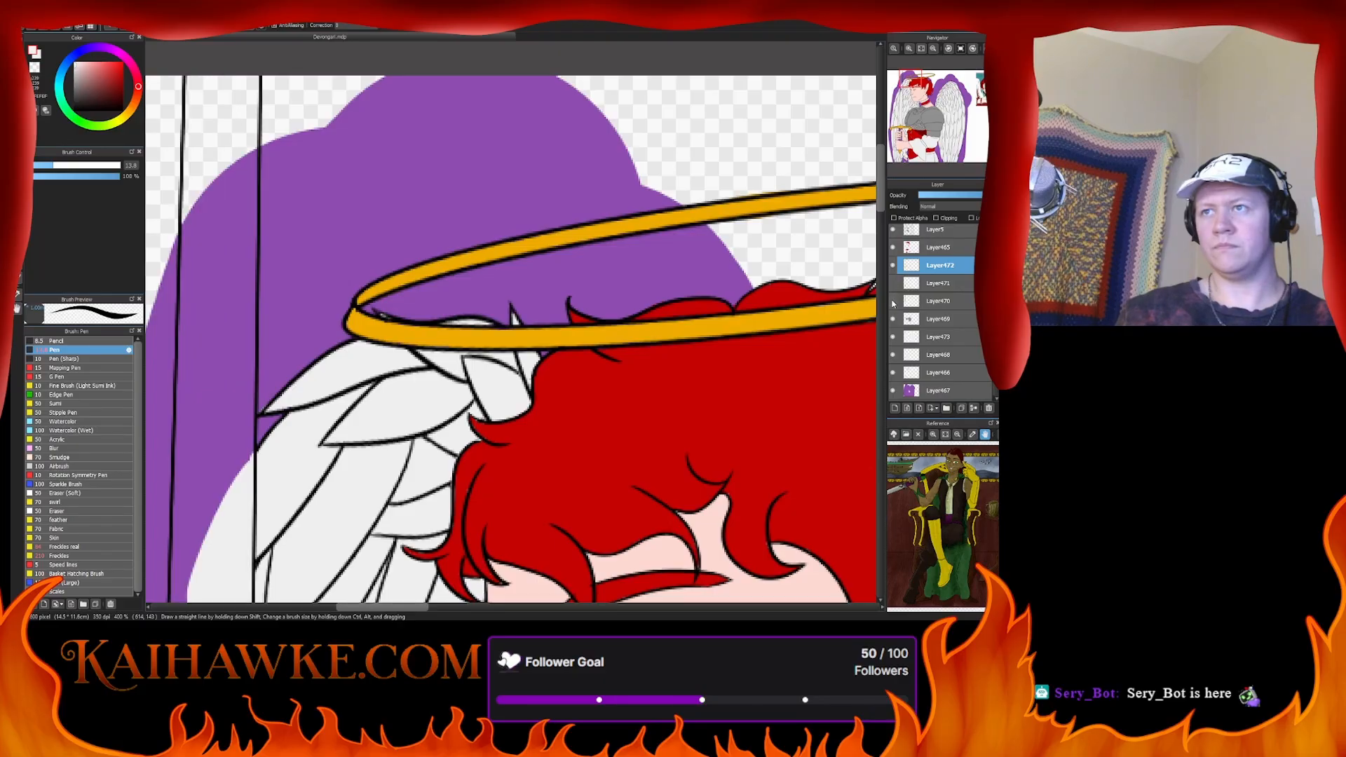
left_click(892, 302)
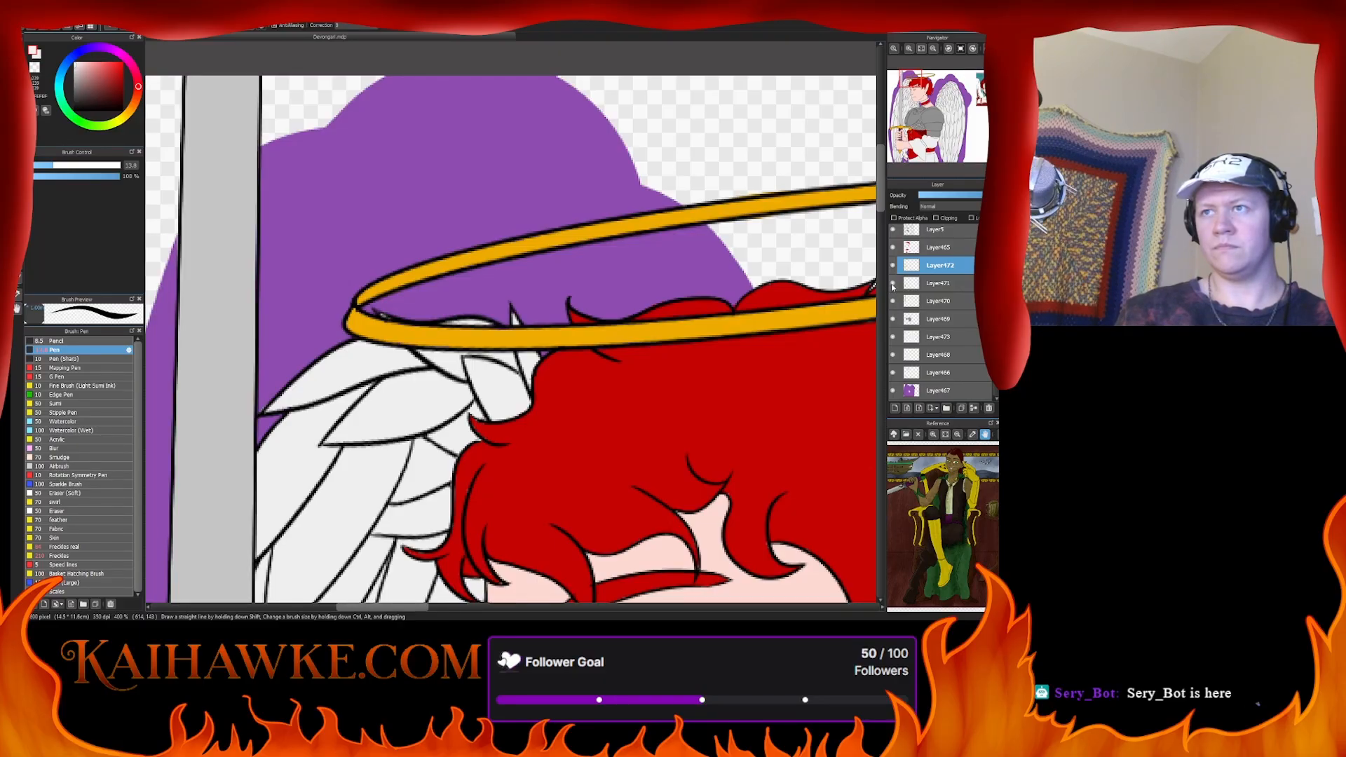
left_click(893, 319)
left_click(893, 337)
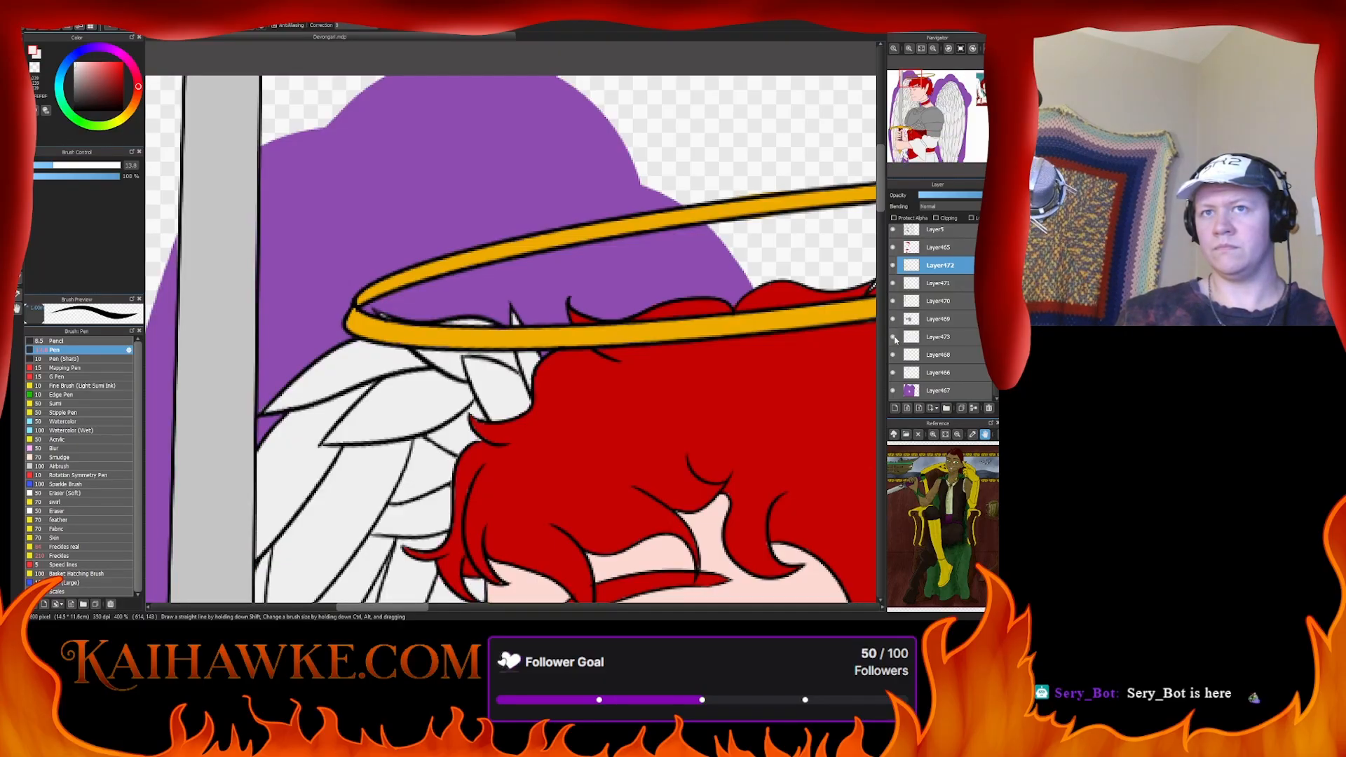
left_click(893, 337)
left_click(893, 337)
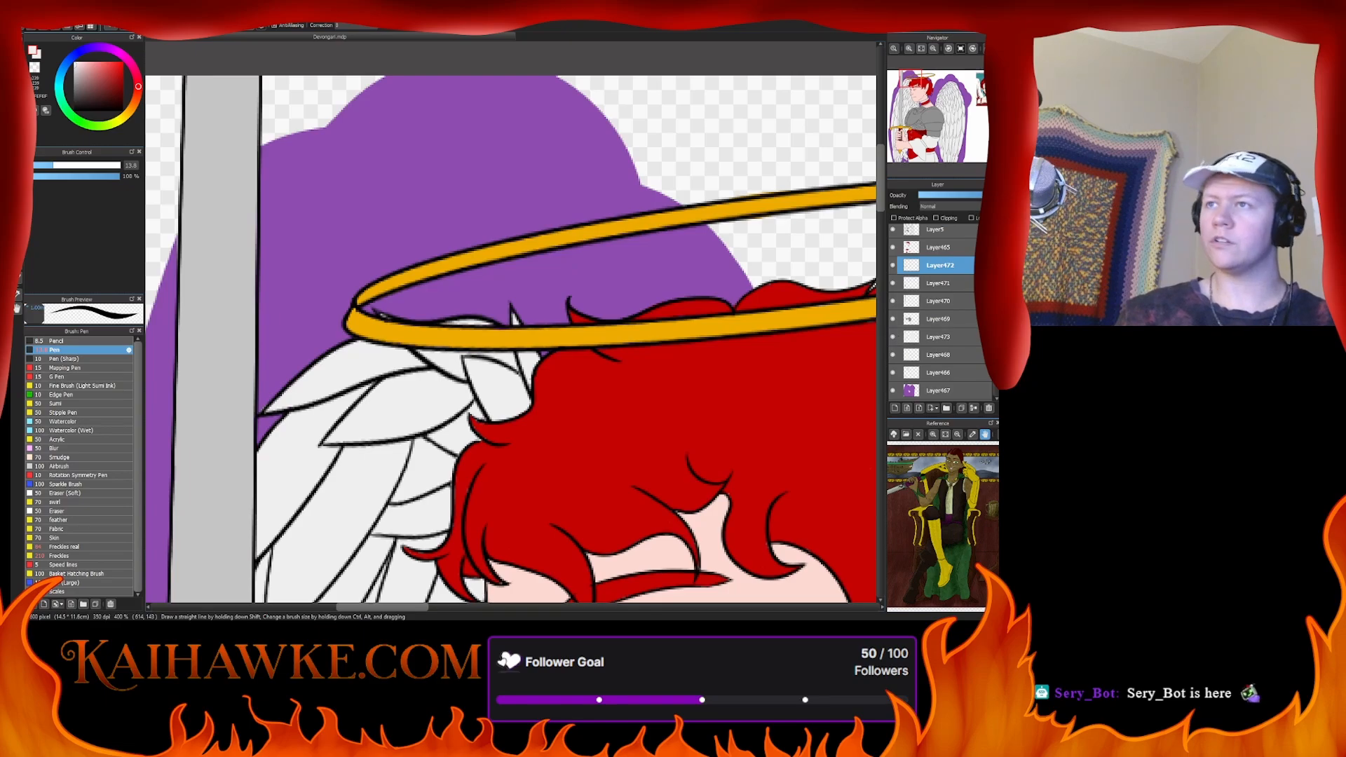
left_click(893, 390)
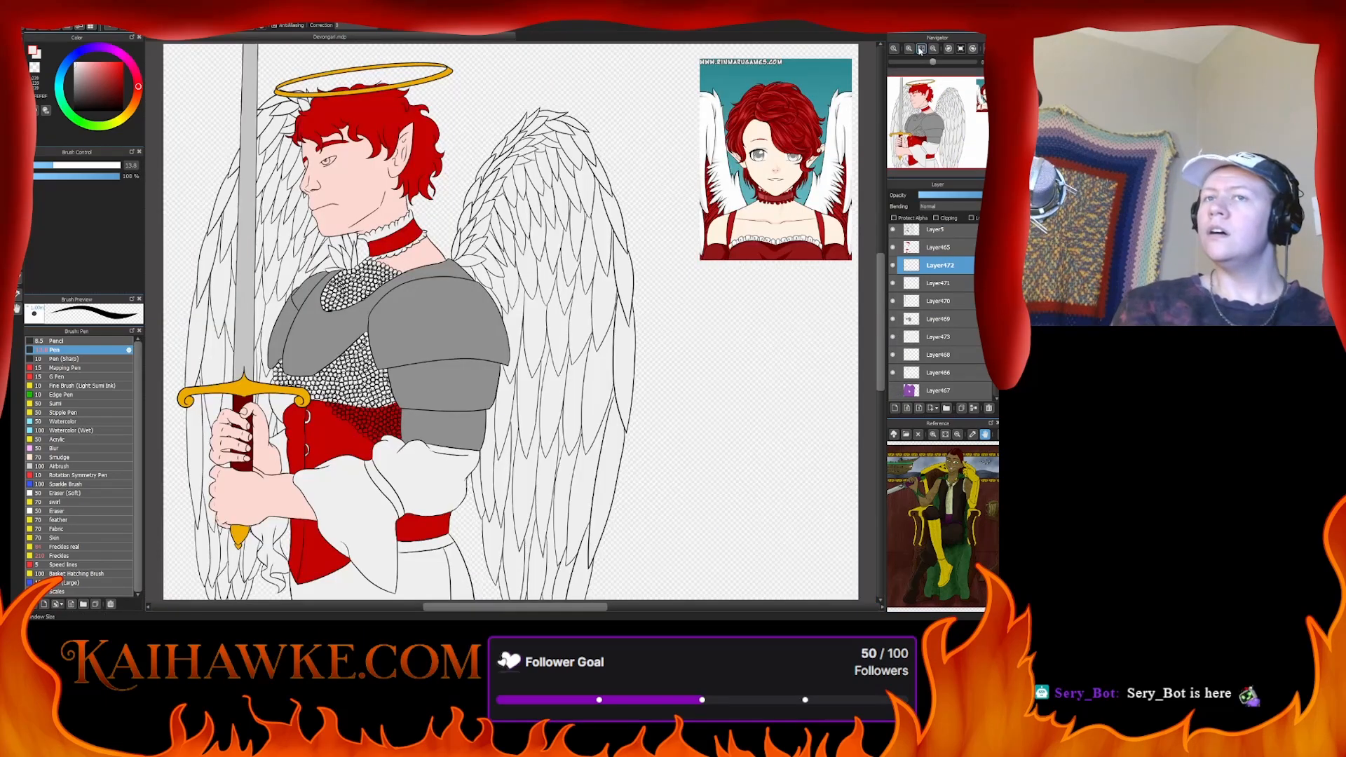
left_click(920, 49)
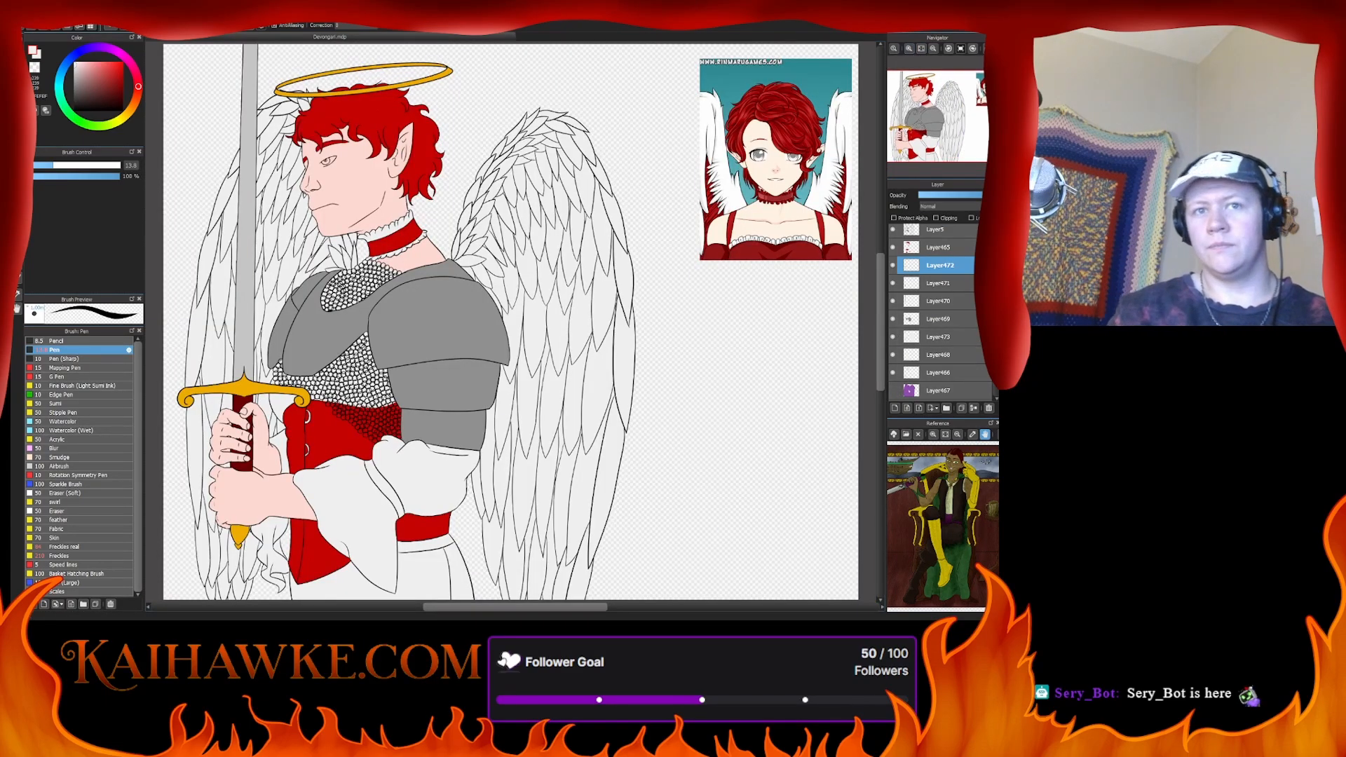